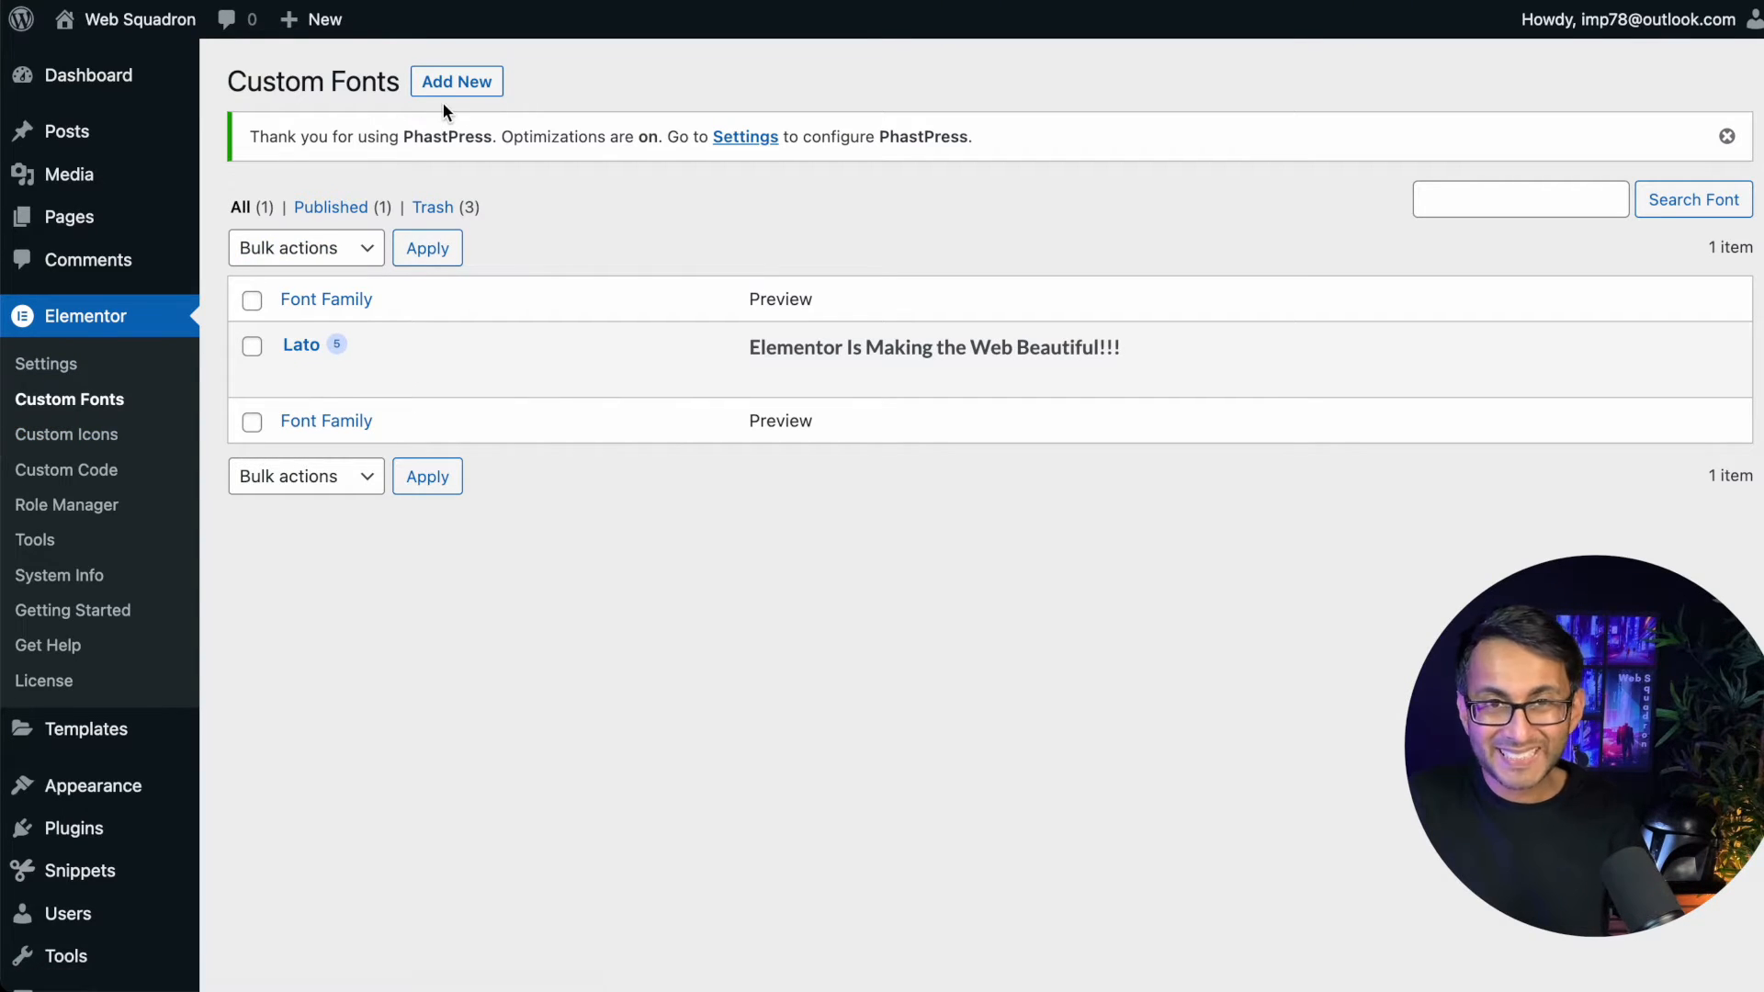
Step: Open the Lato custom font to show its font variations and update the font
click(296, 379)
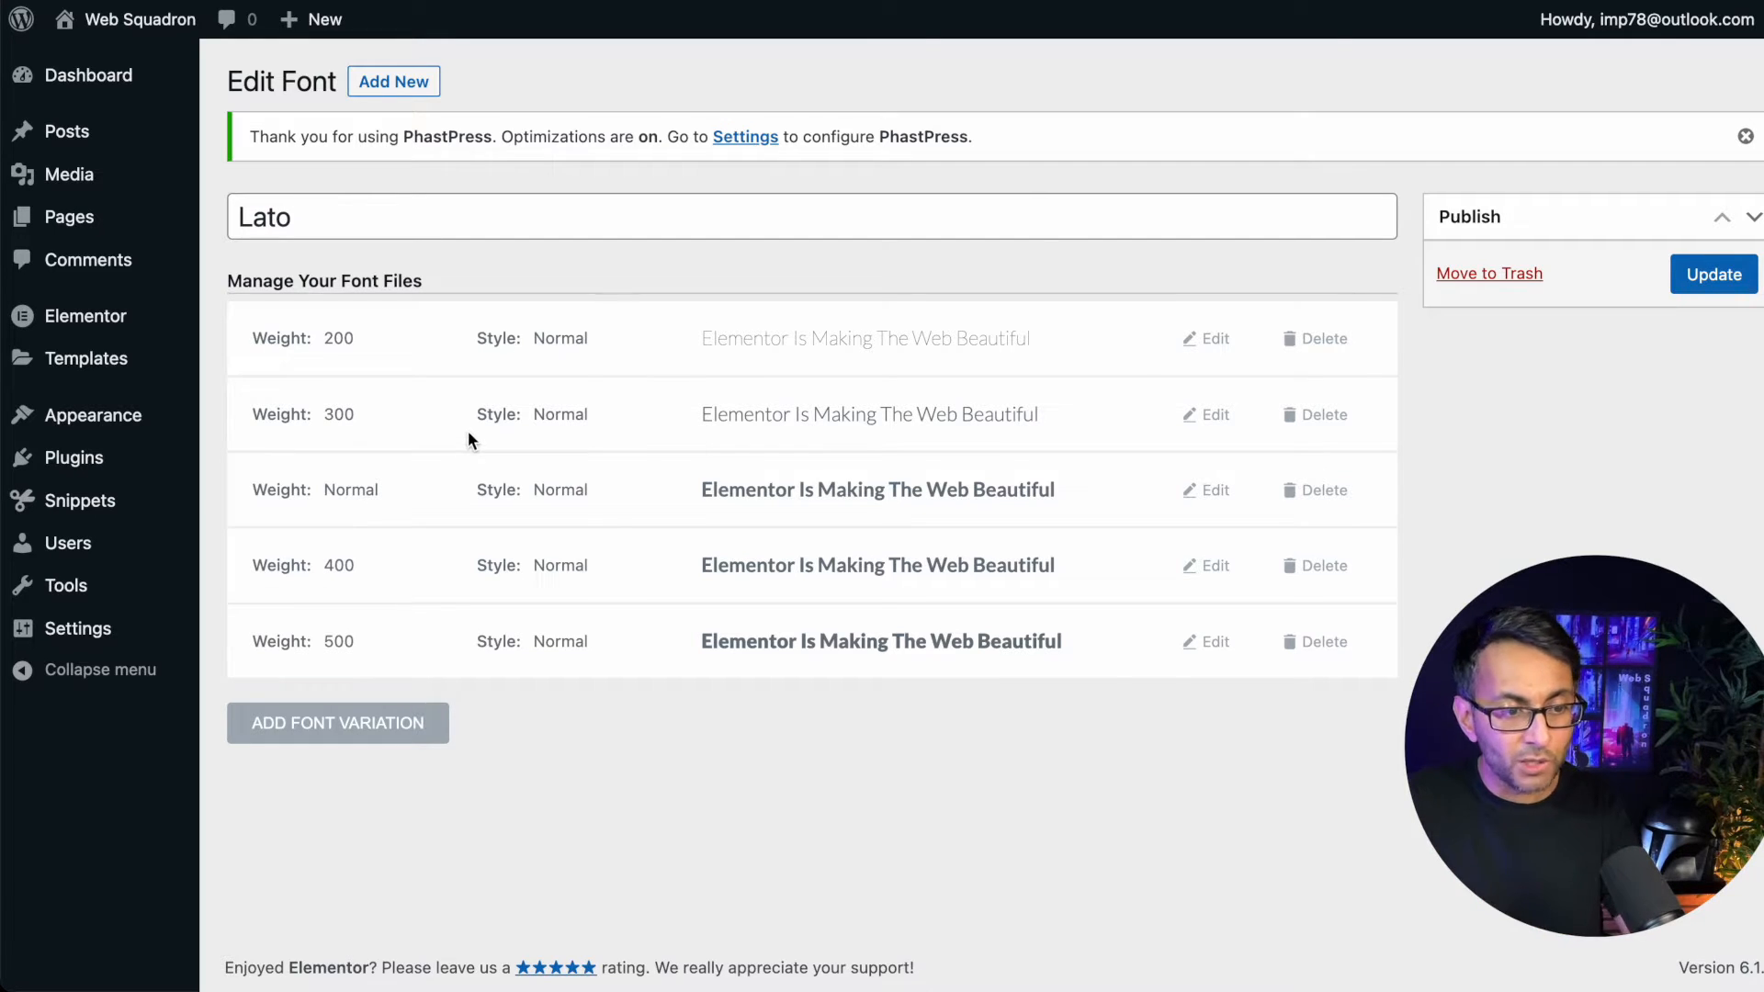
click(1690, 274)
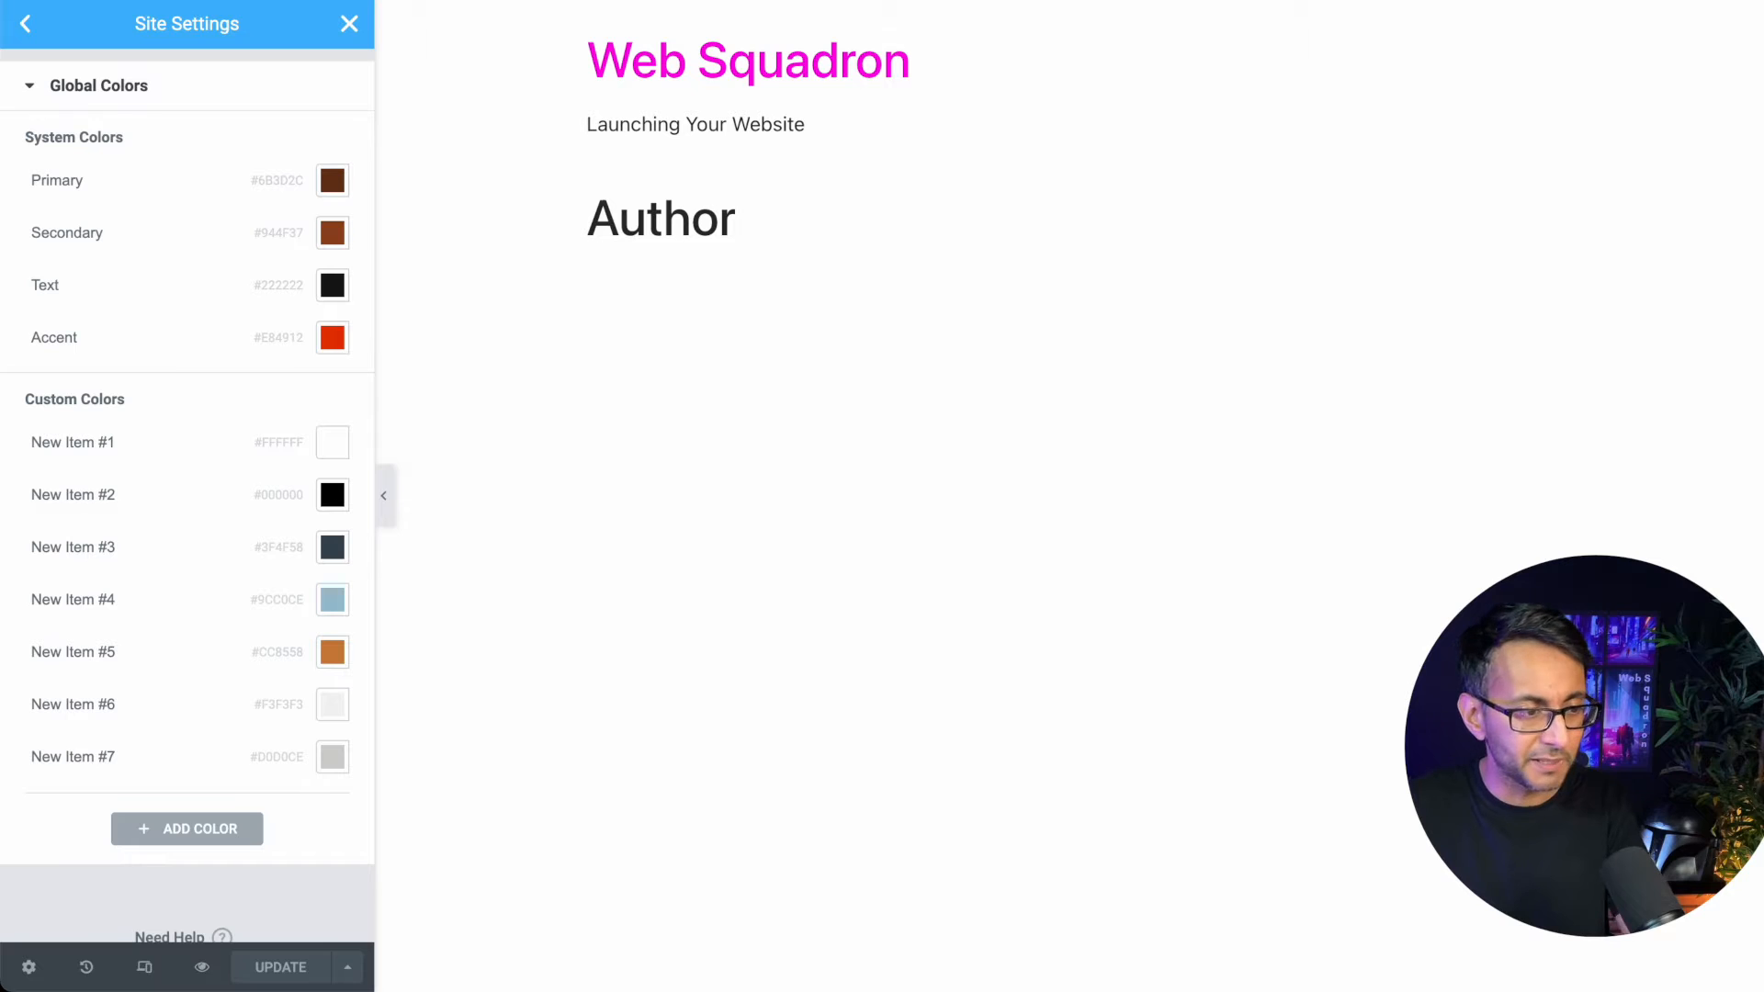
Step: Leave the site settings, reopen them from the page editor and examine the system and custom global colors
click(349, 26)
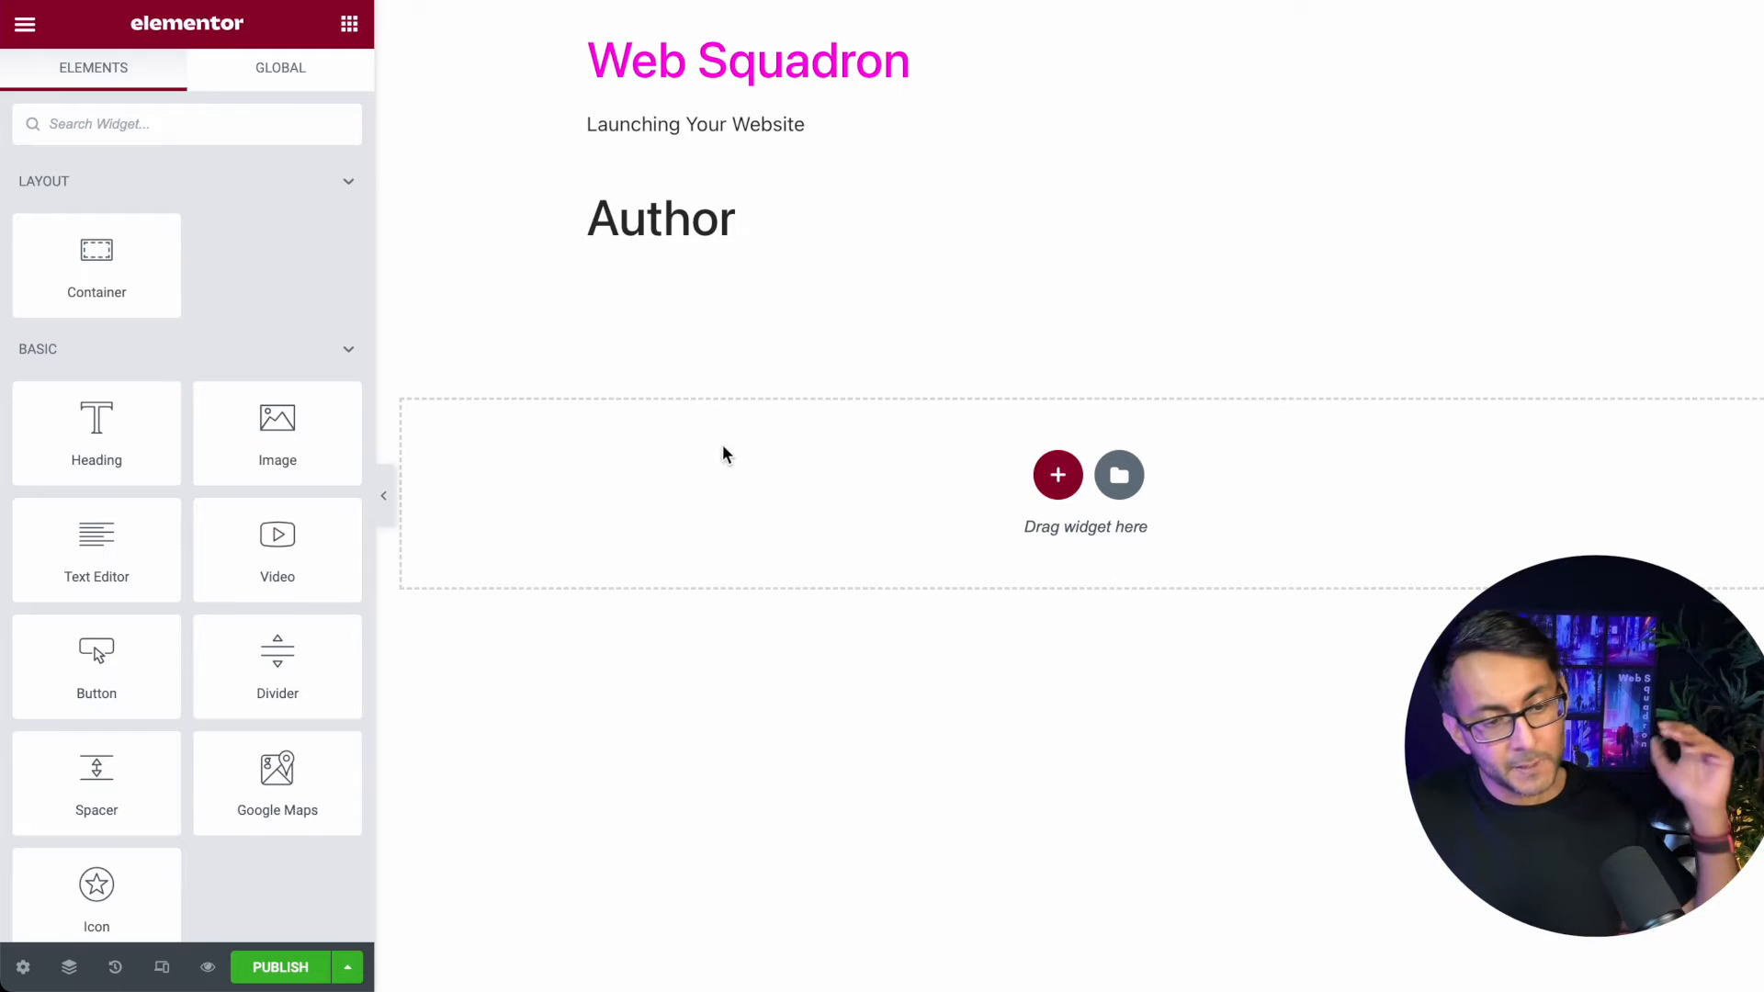
click(26, 25)
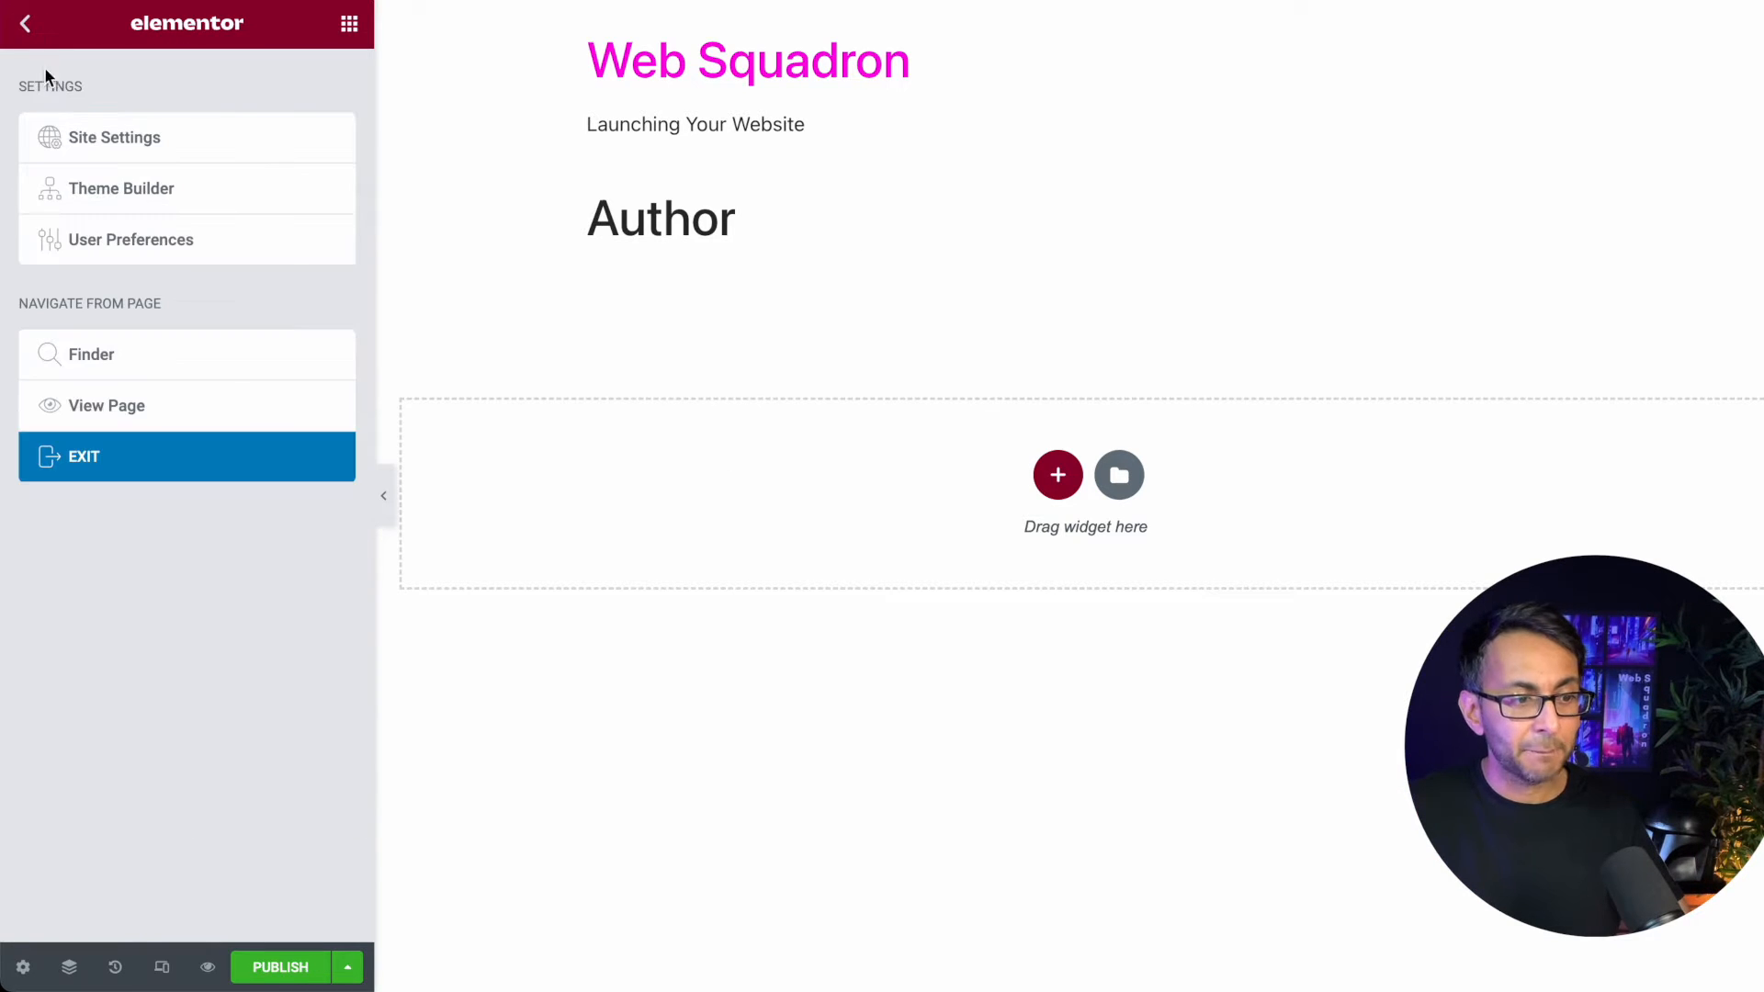
click(118, 134)
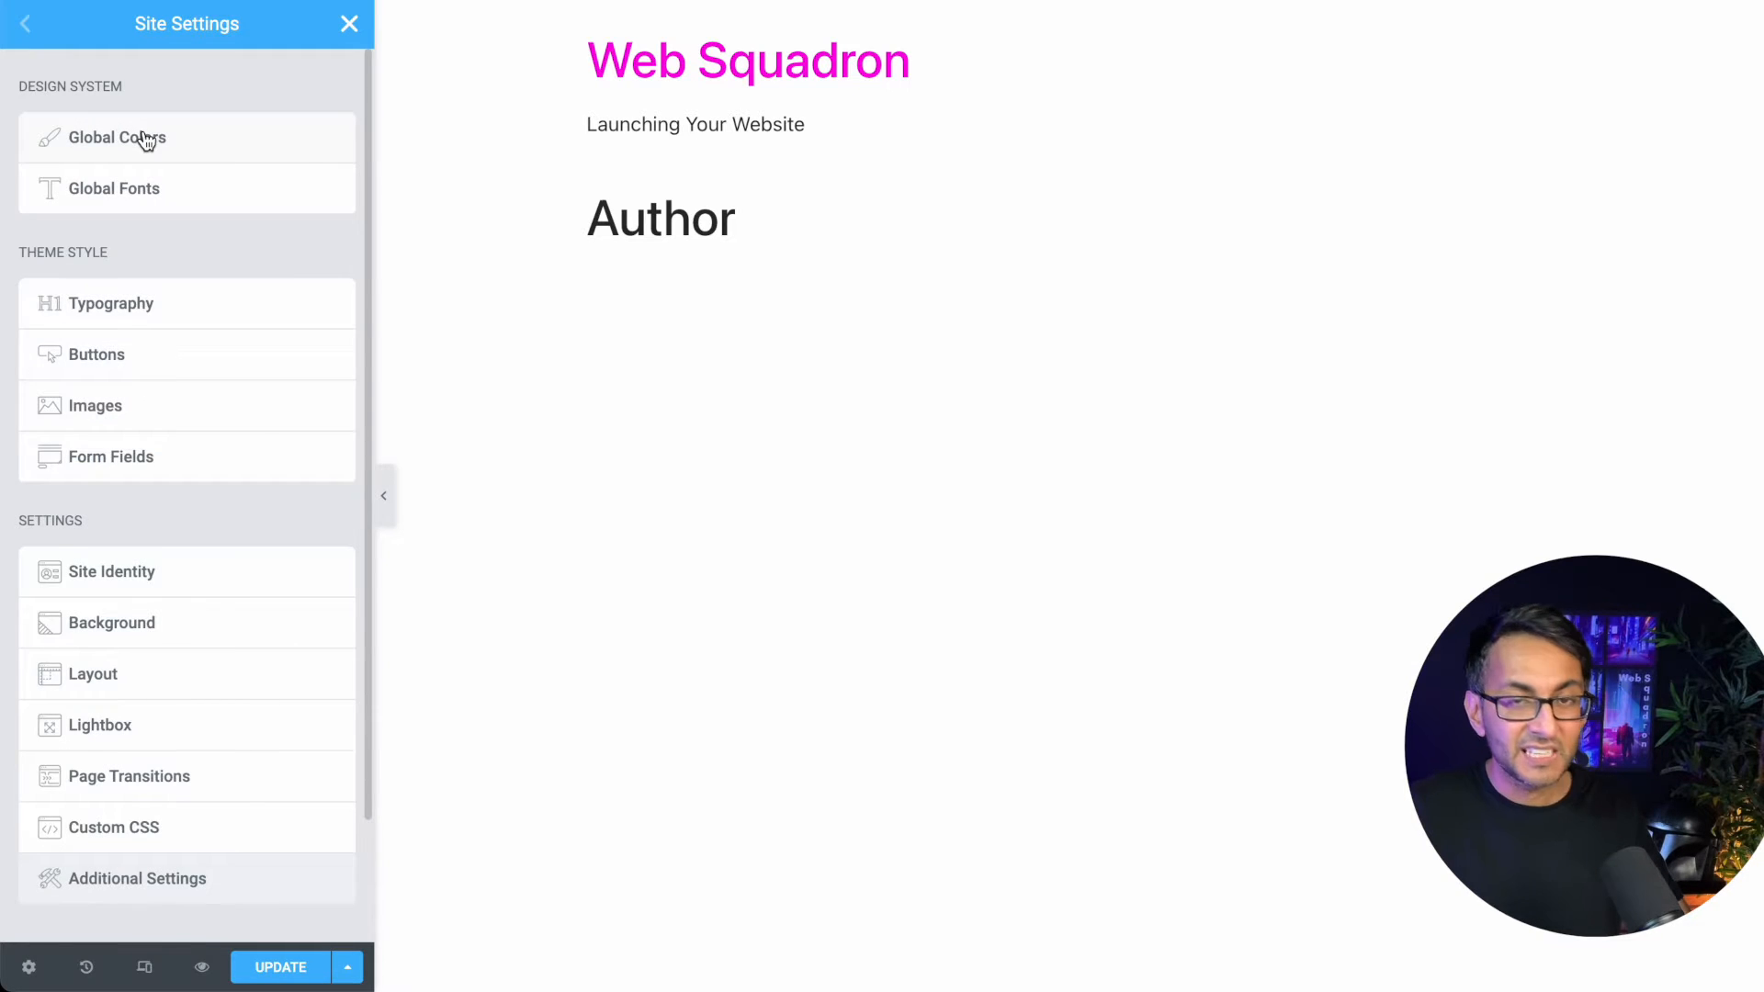
click(145, 139)
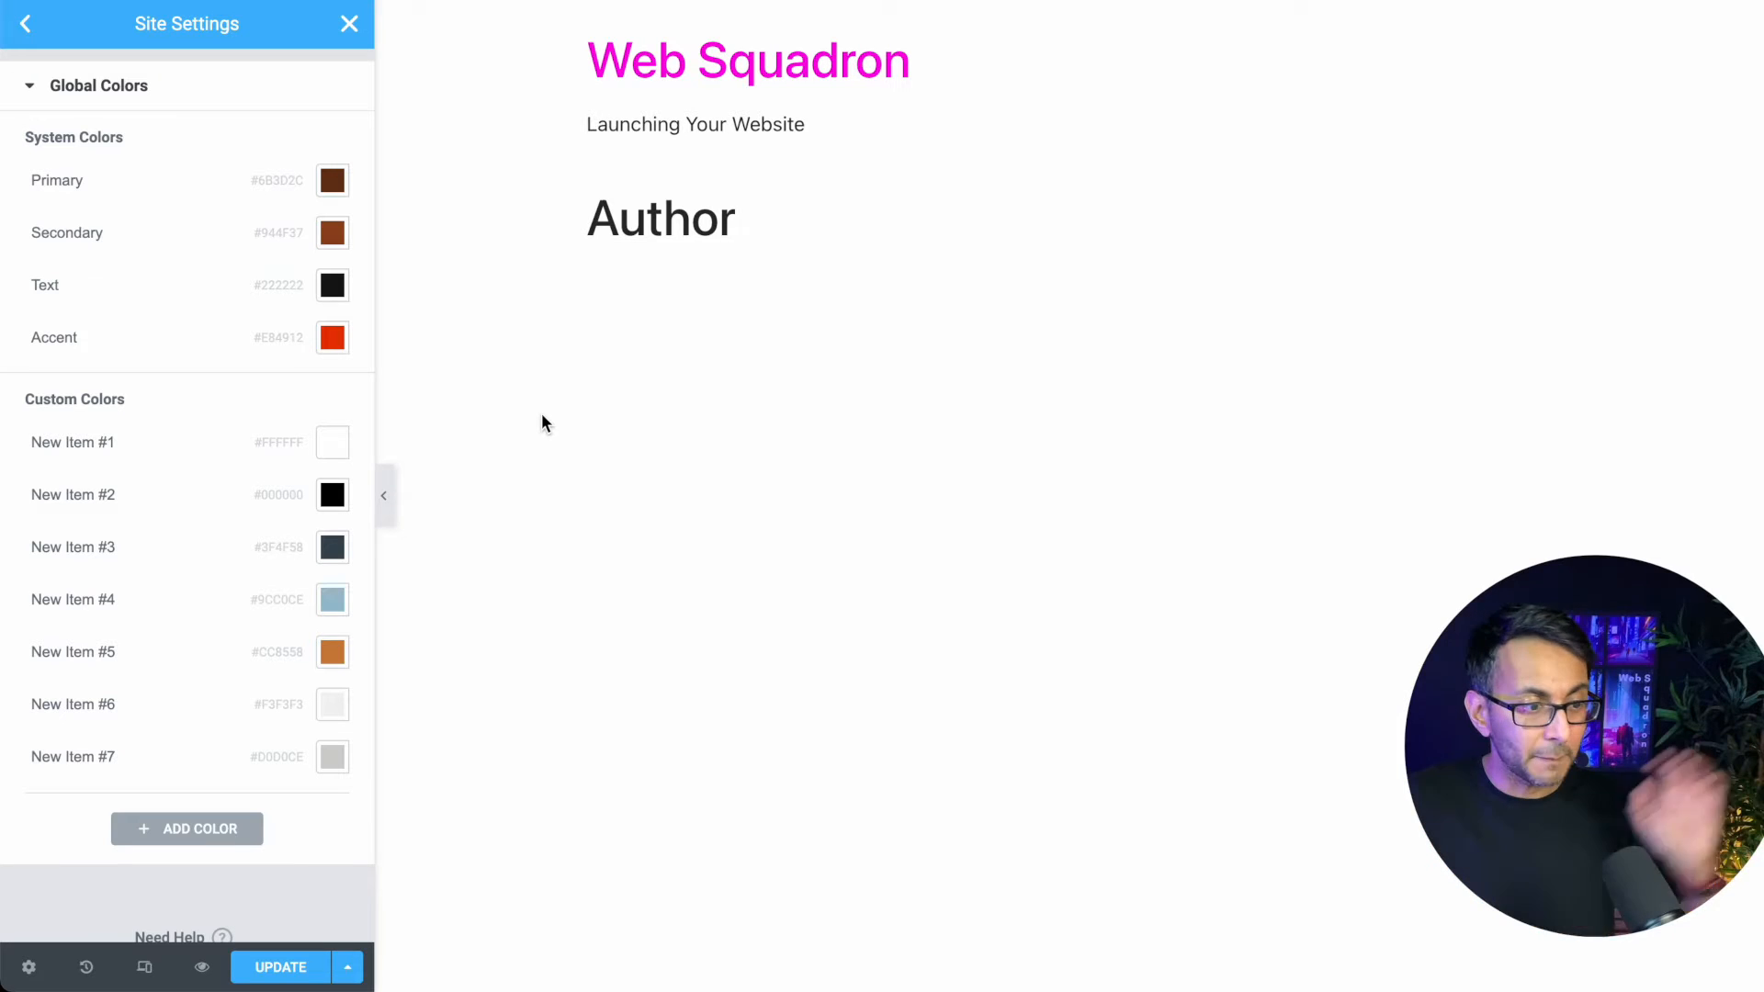
Step: Examine the Primary global font's typography and the font families offered for it, then return to the site settings overview
click(24, 34)
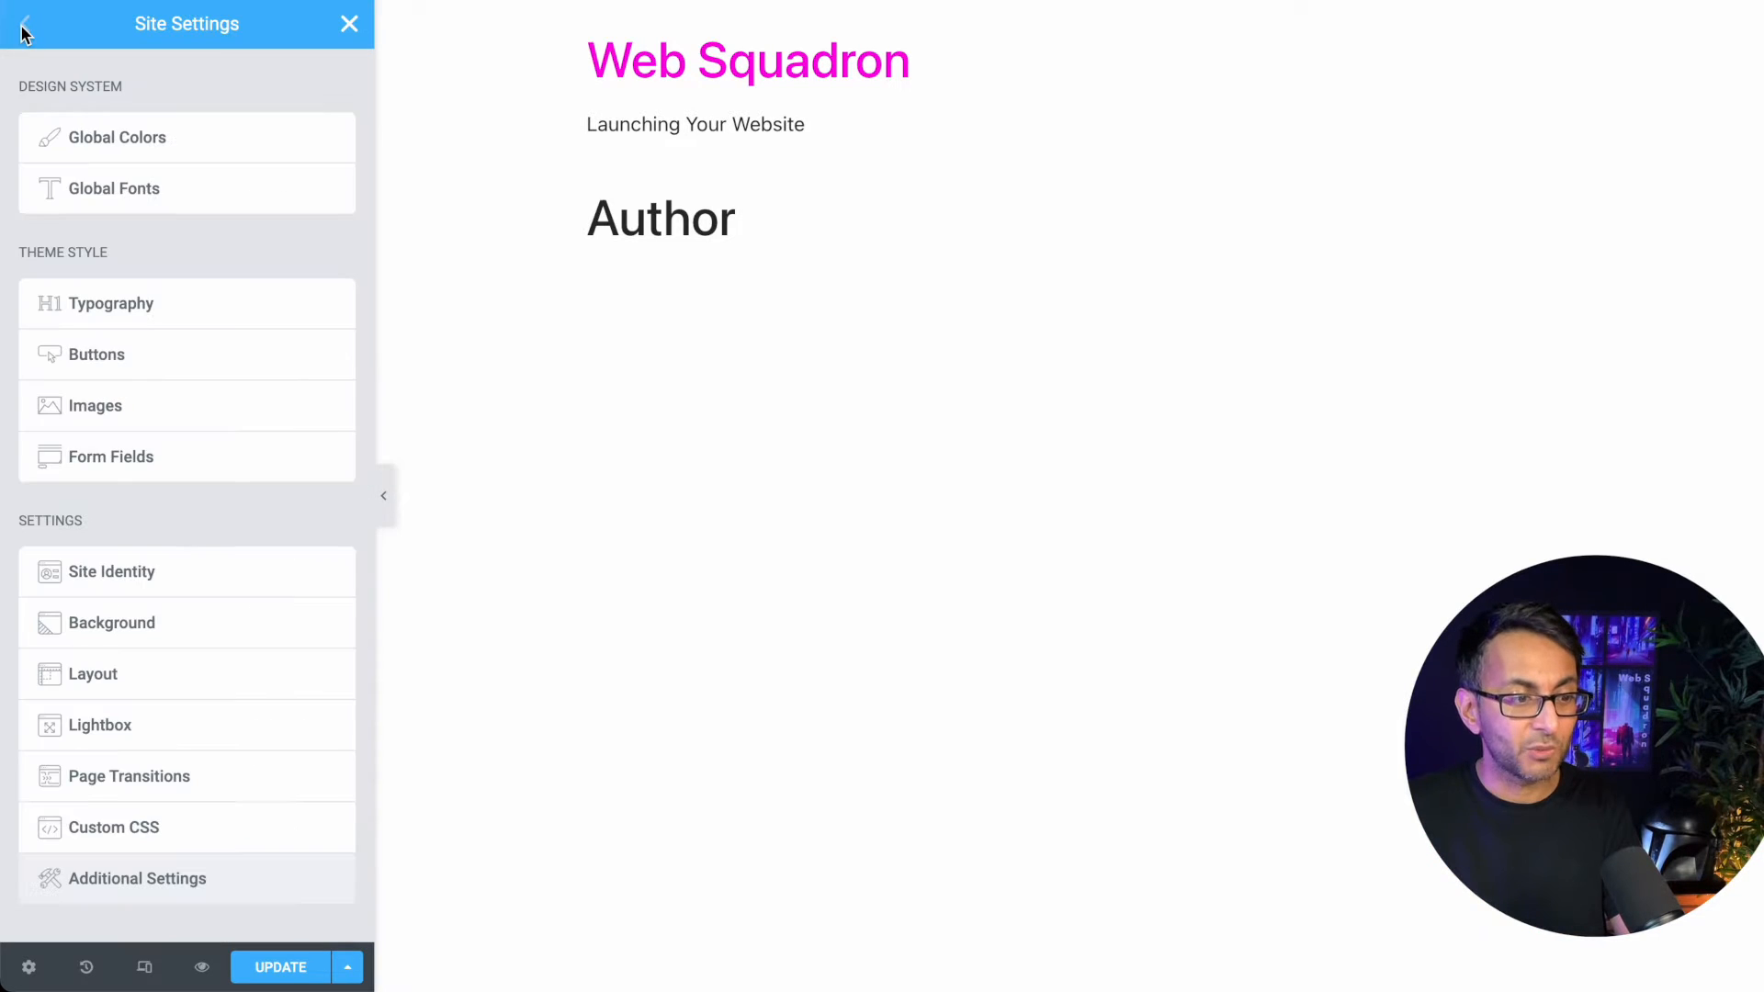
click(165, 196)
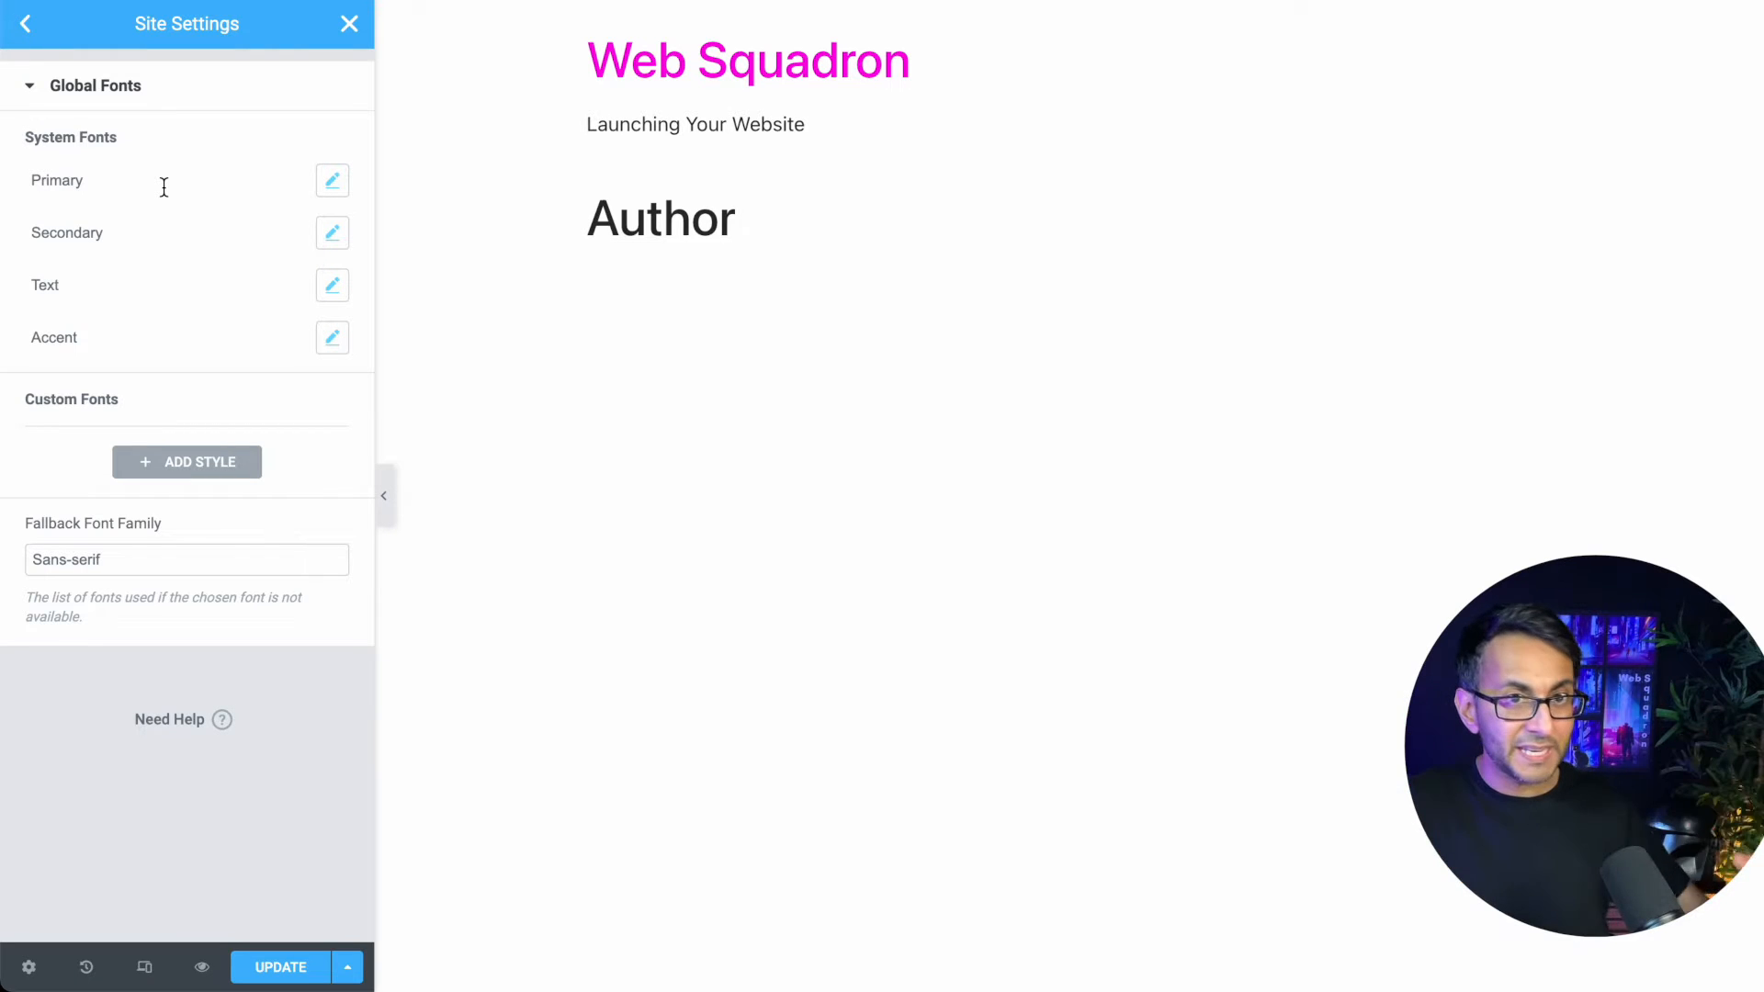
click(333, 184)
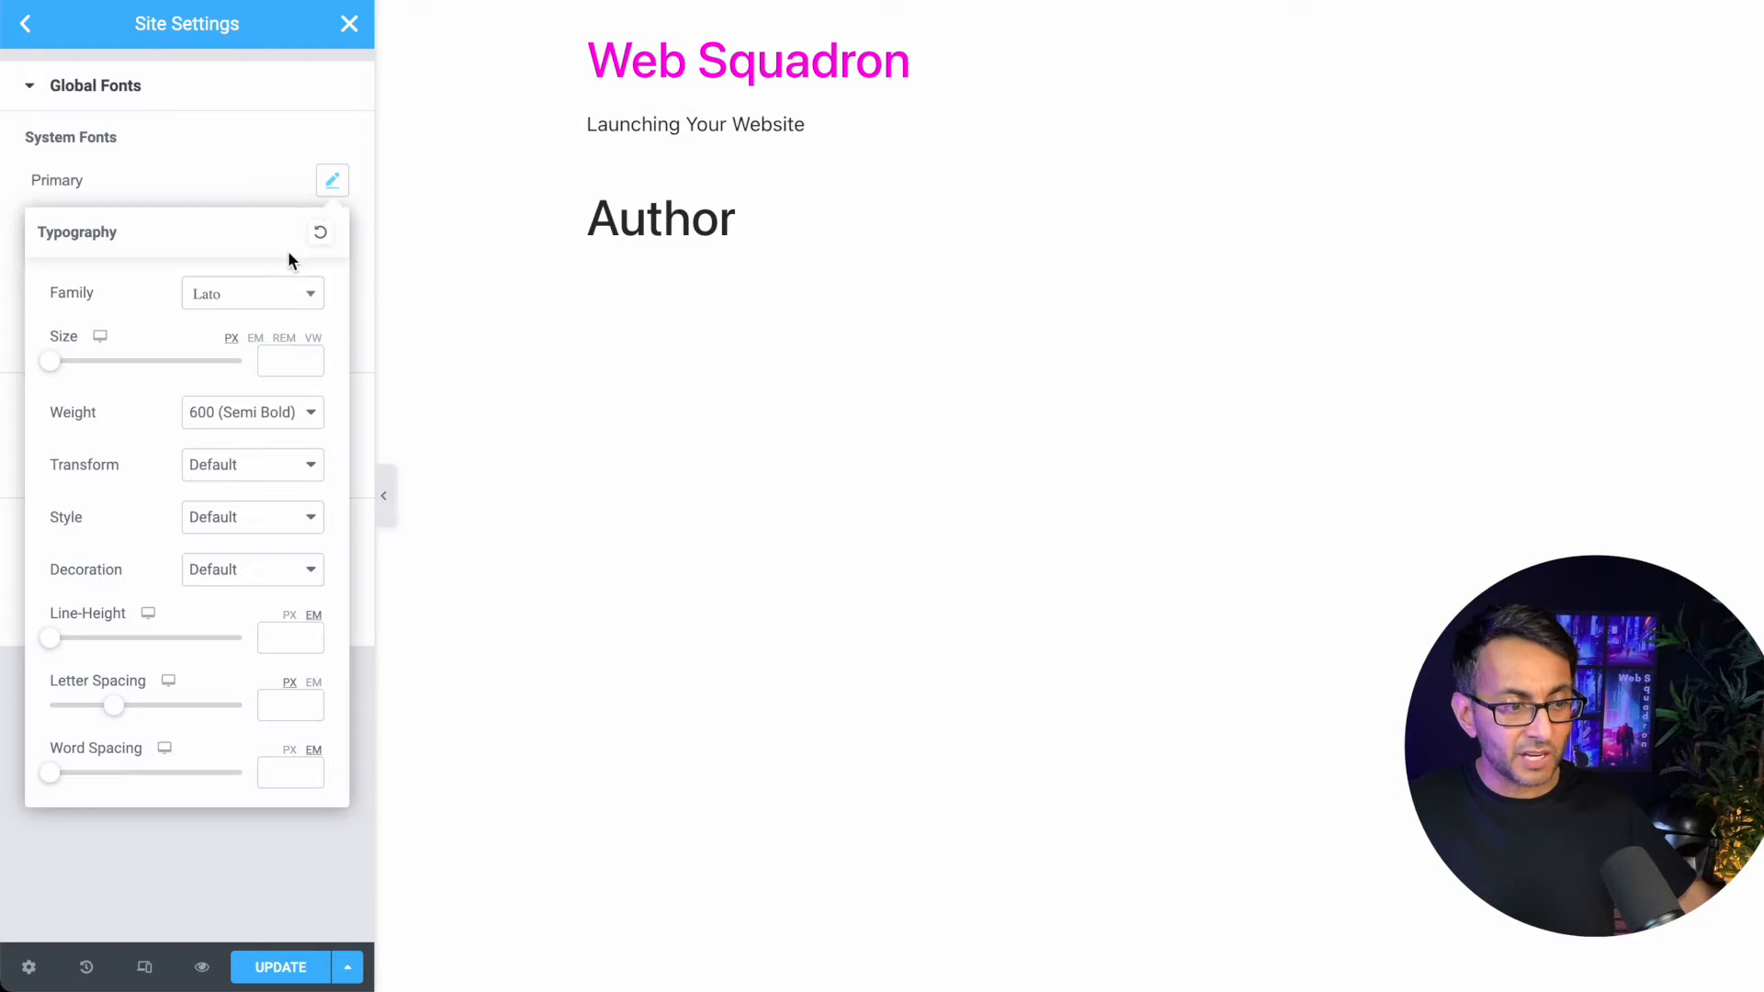
click(289, 302)
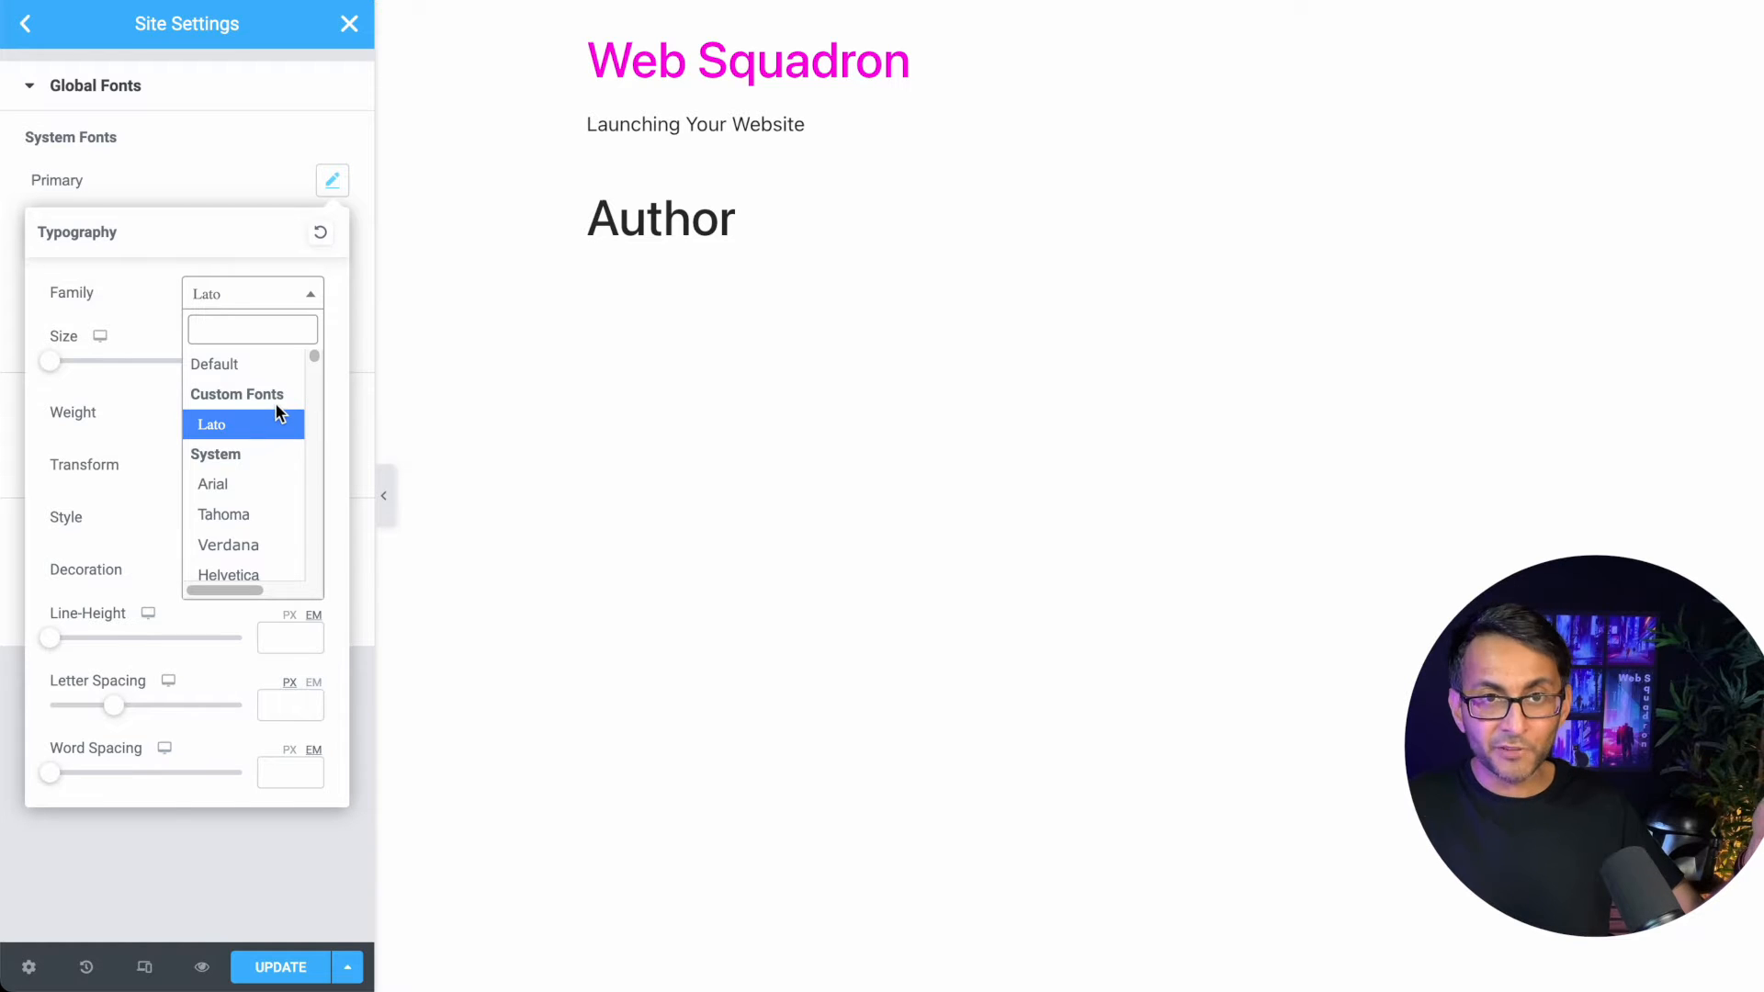
click(73, 63)
click(25, 24)
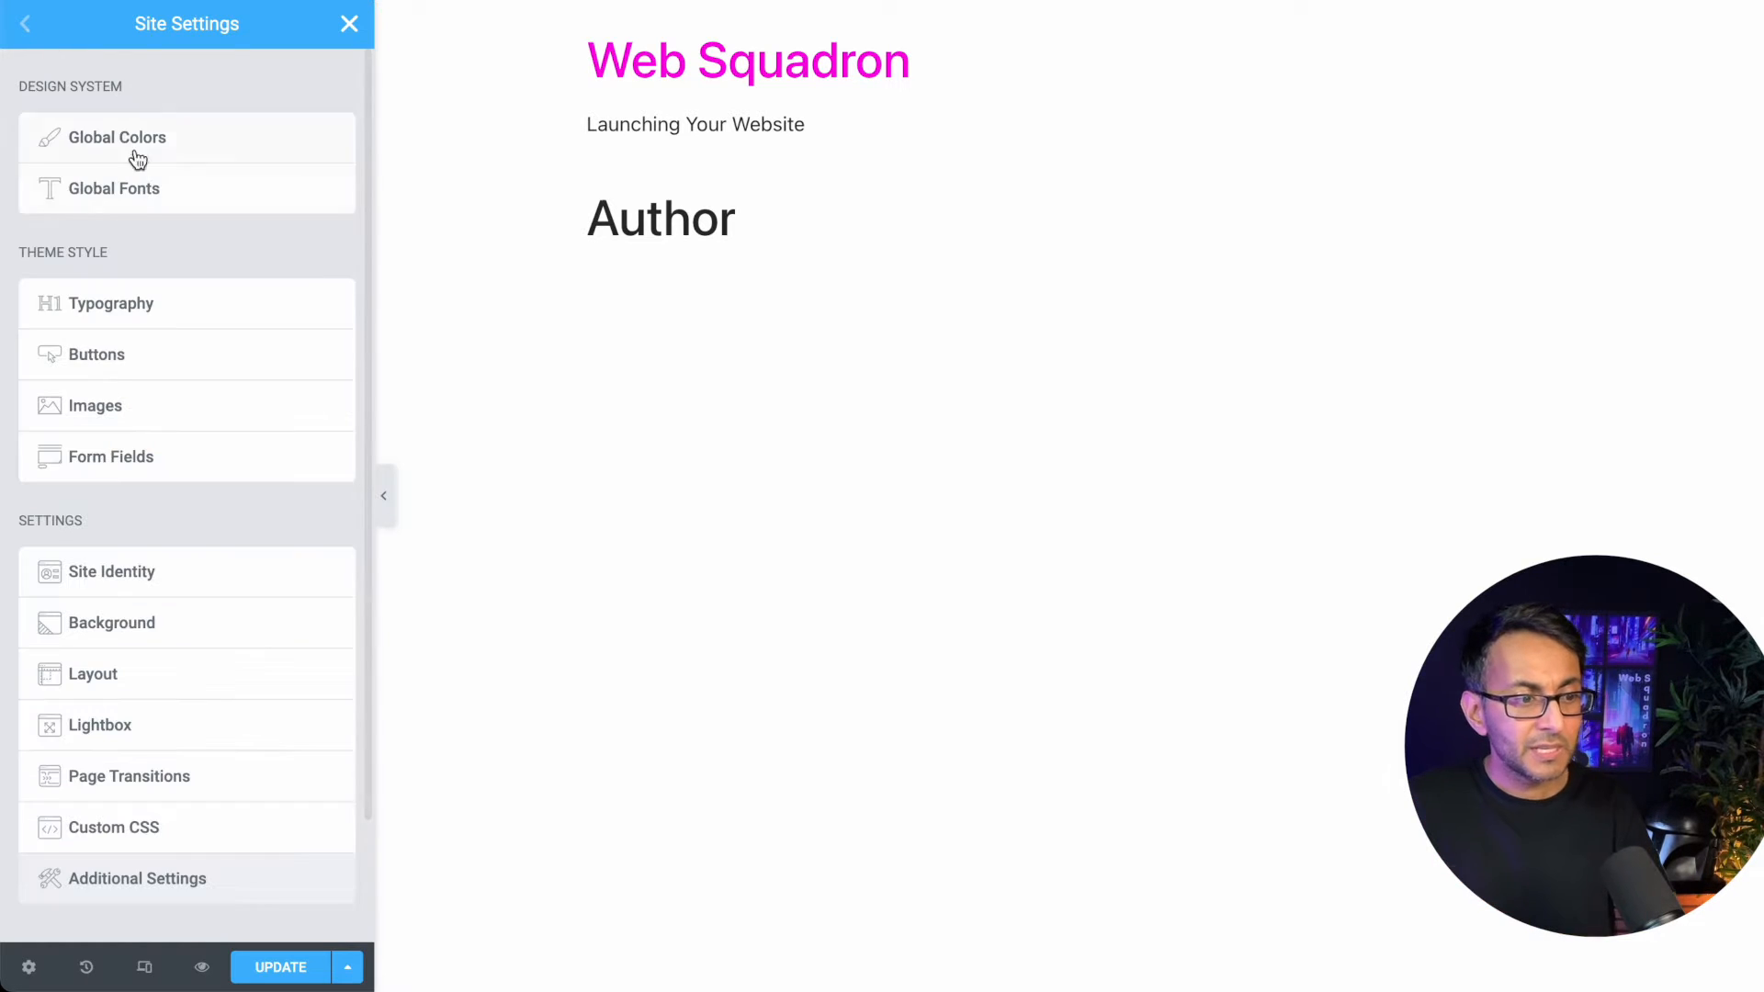
Step: Examine the theme style typography for body, links and headings, including the H1 typography options
click(174, 307)
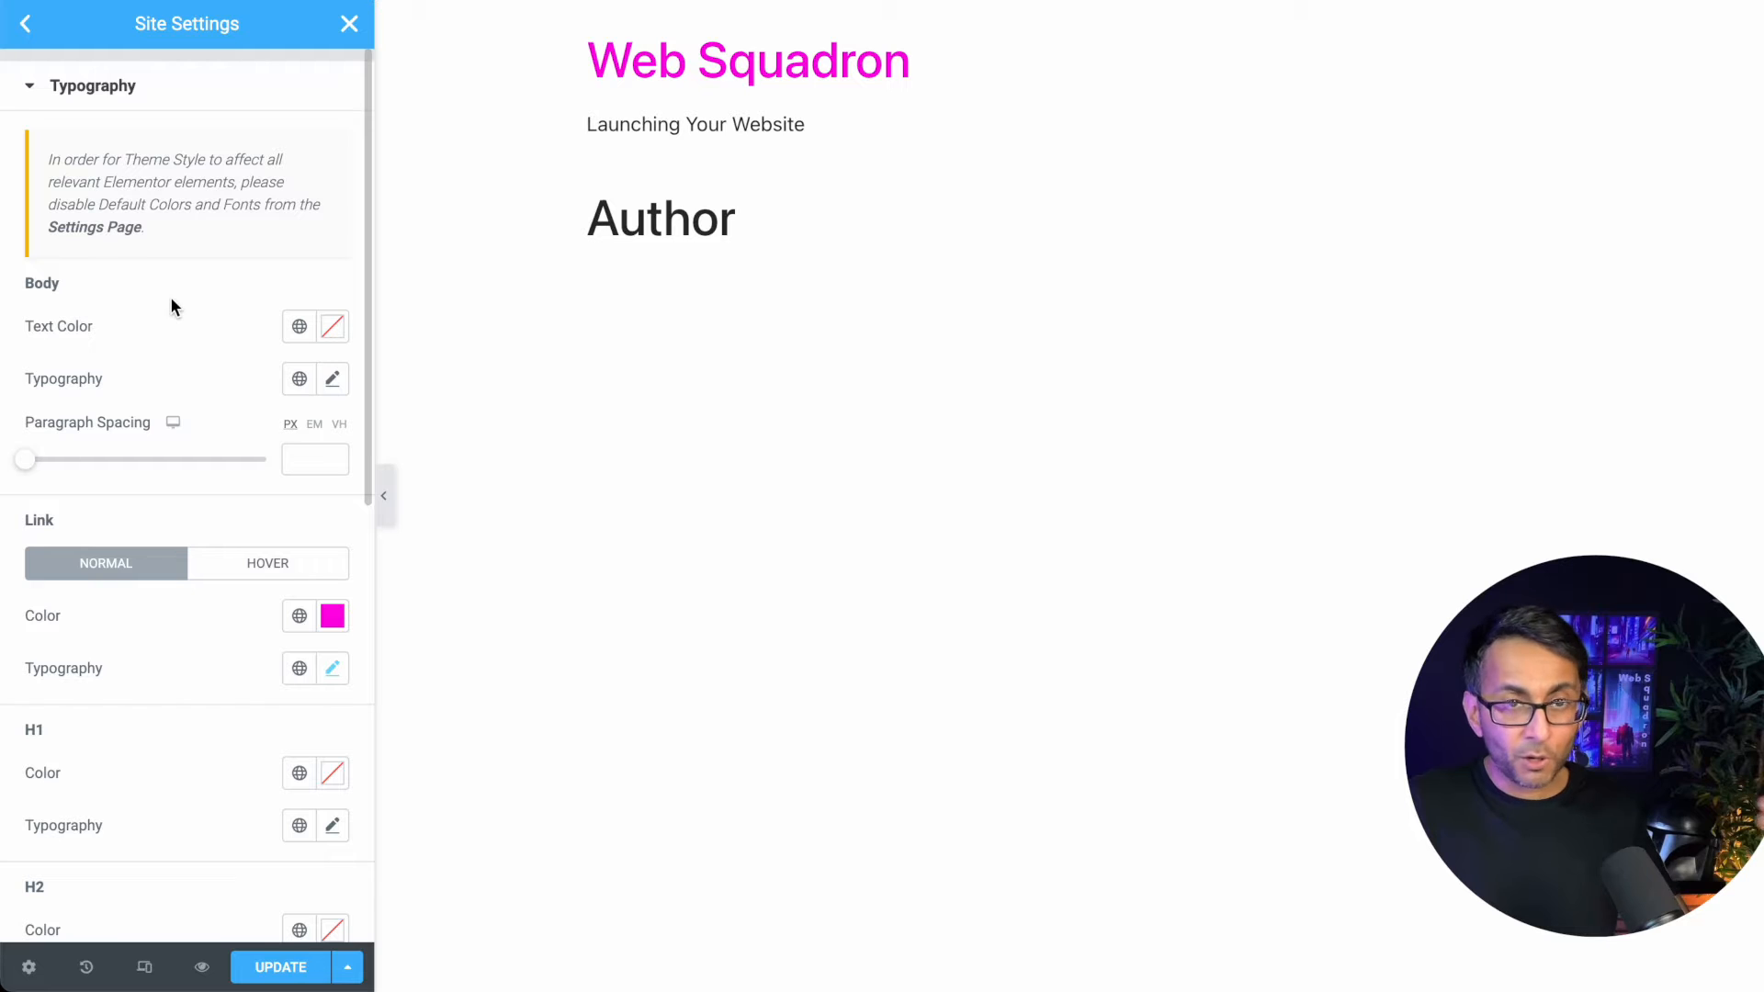
scroll(325, 571, down, 5)
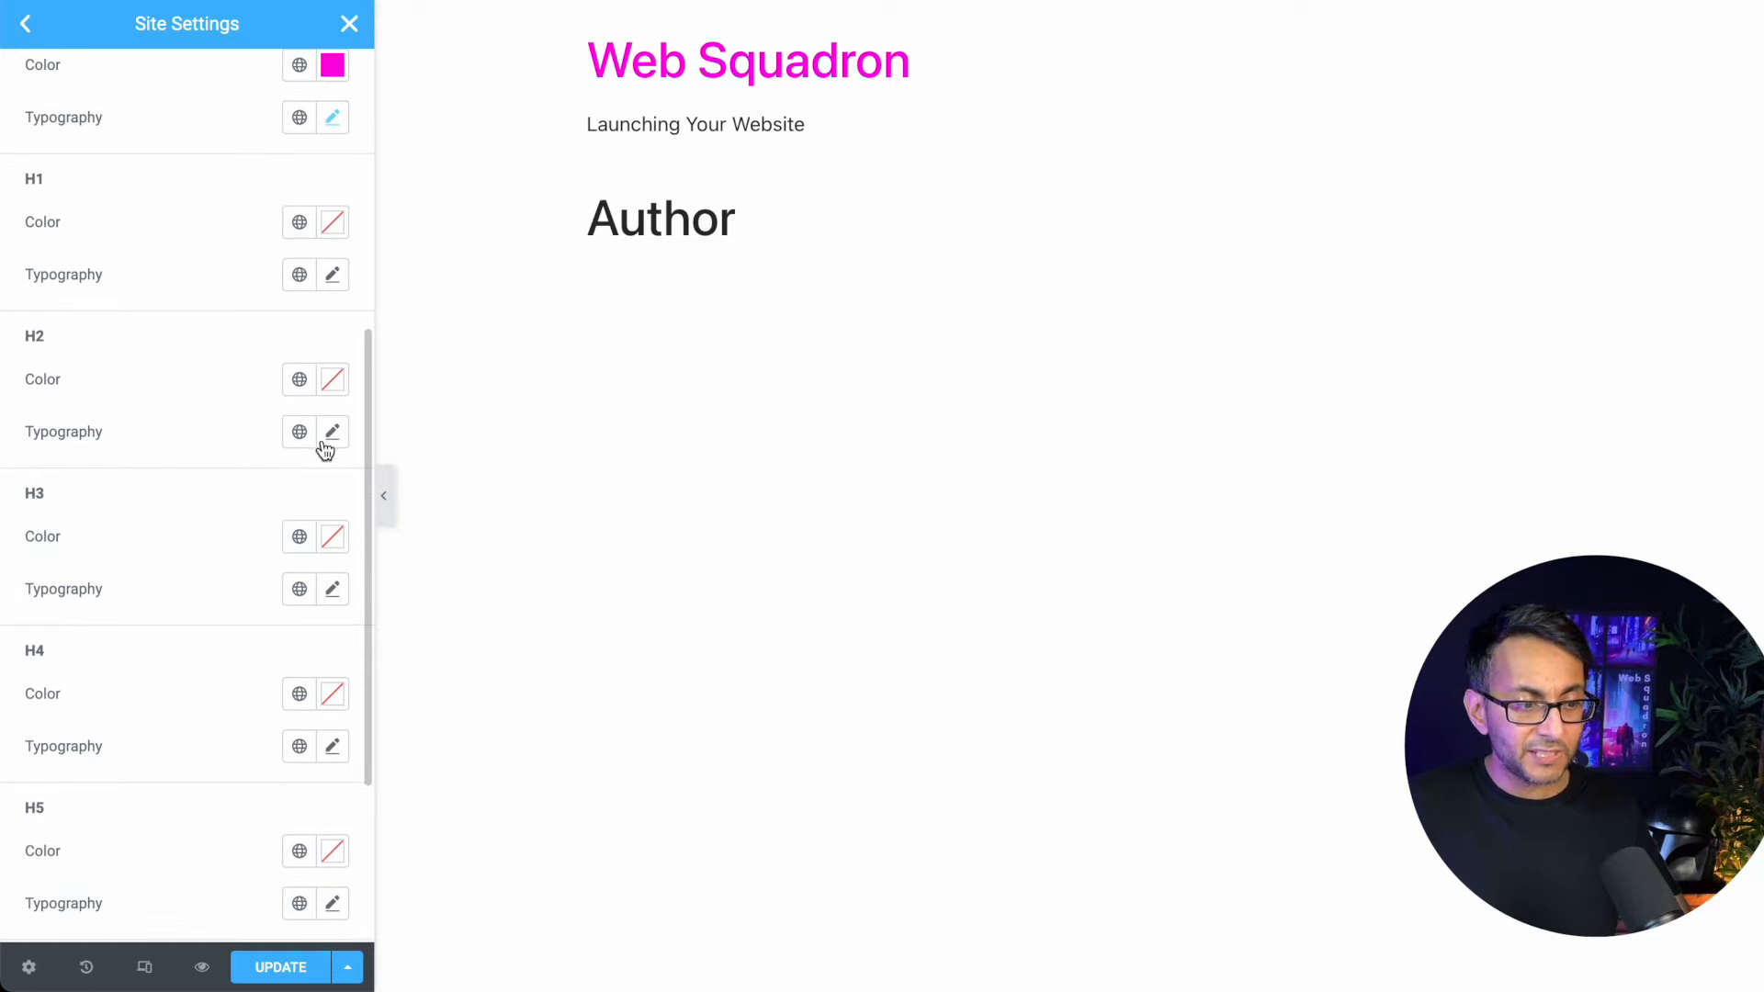
click(333, 277)
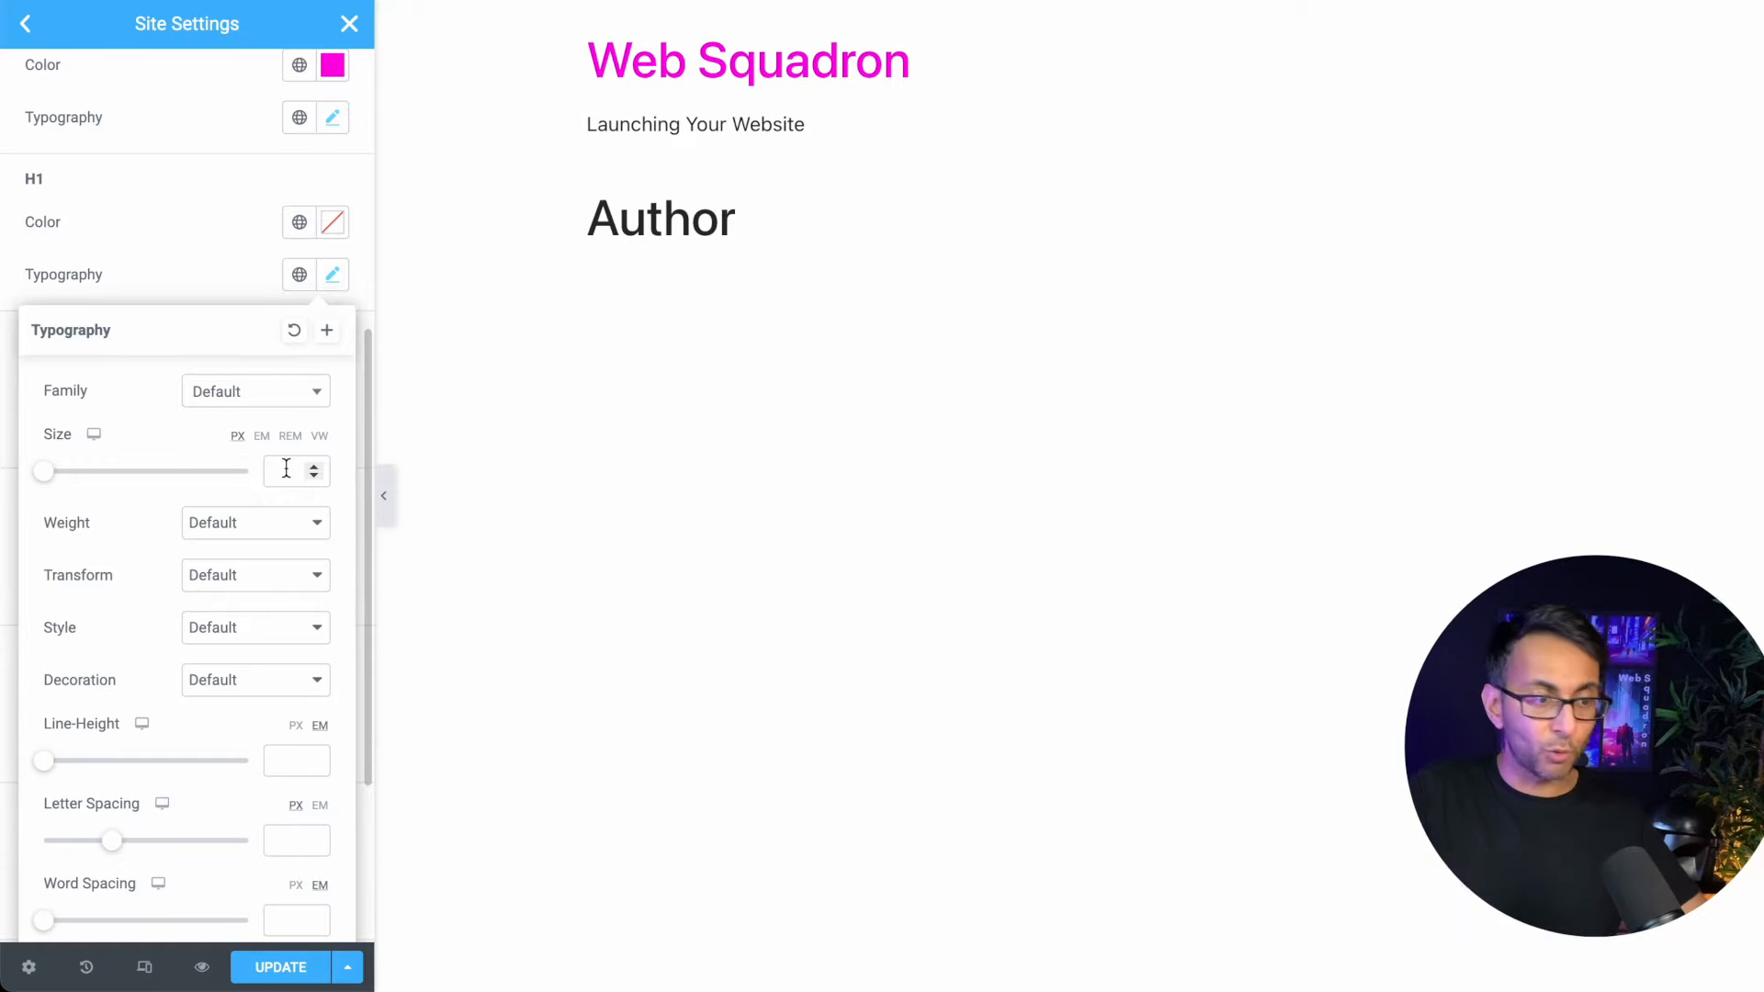
click(208, 278)
scroll(207, 277, up, 4)
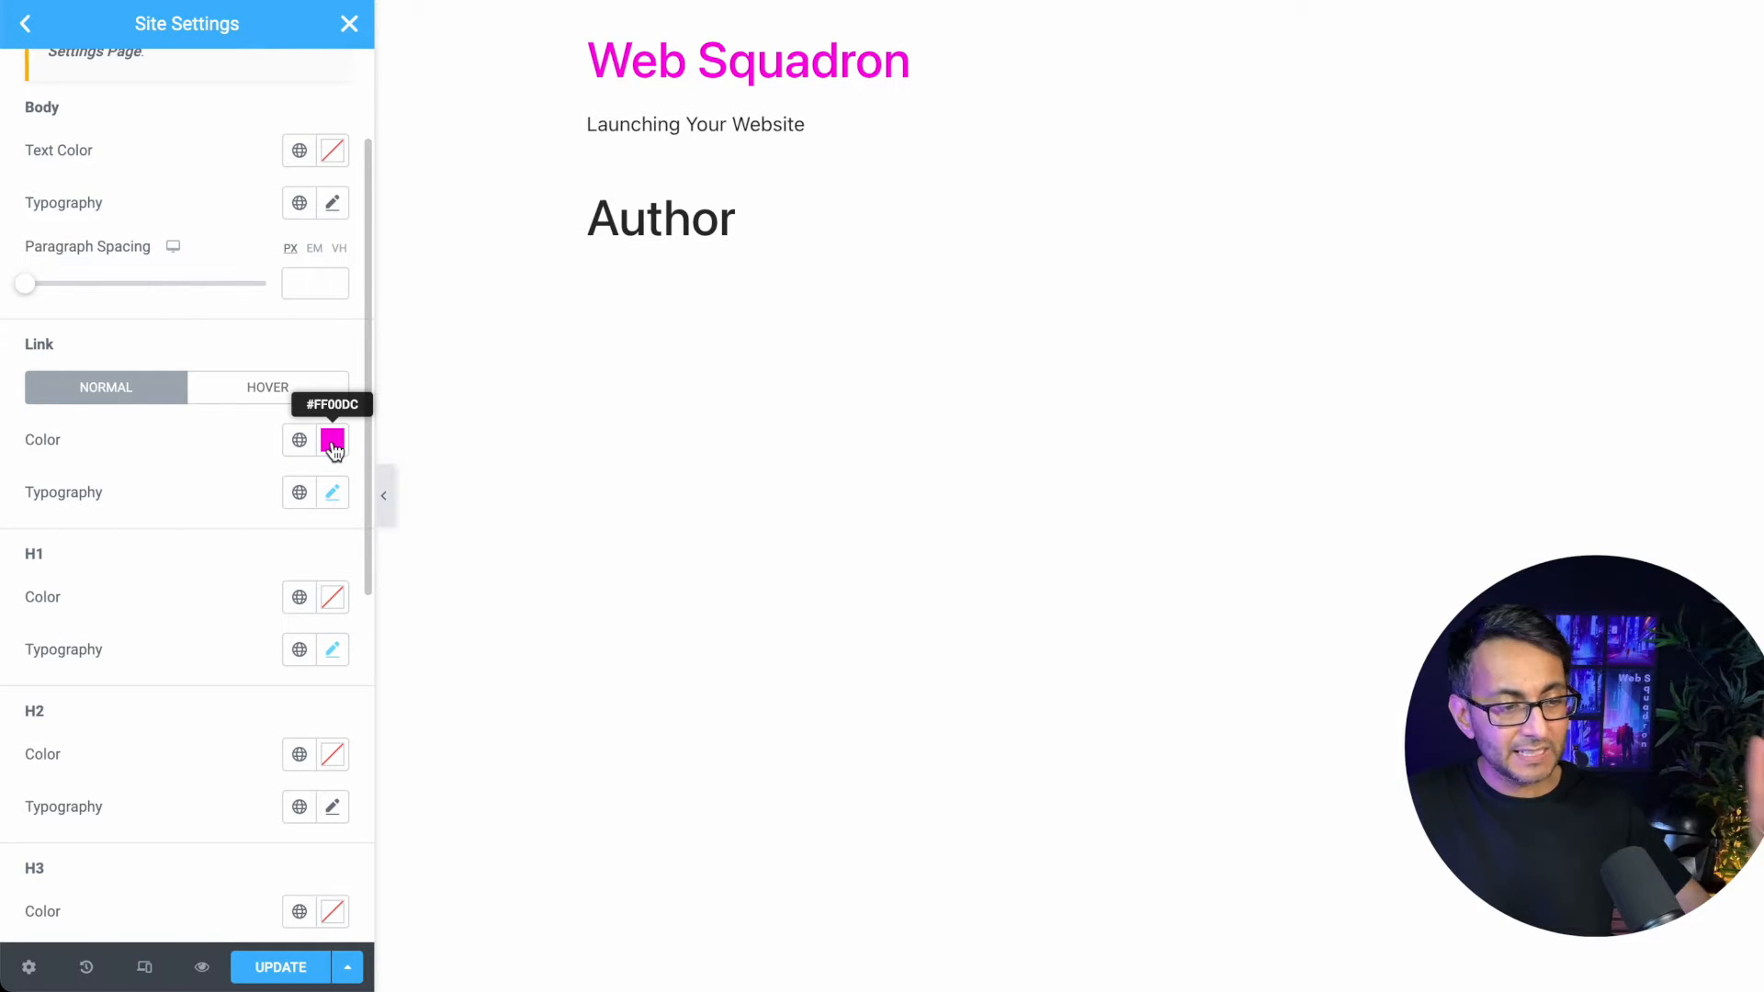
Step: Set the normal link color to the global Accent color and reset the link typography to default
click(298, 441)
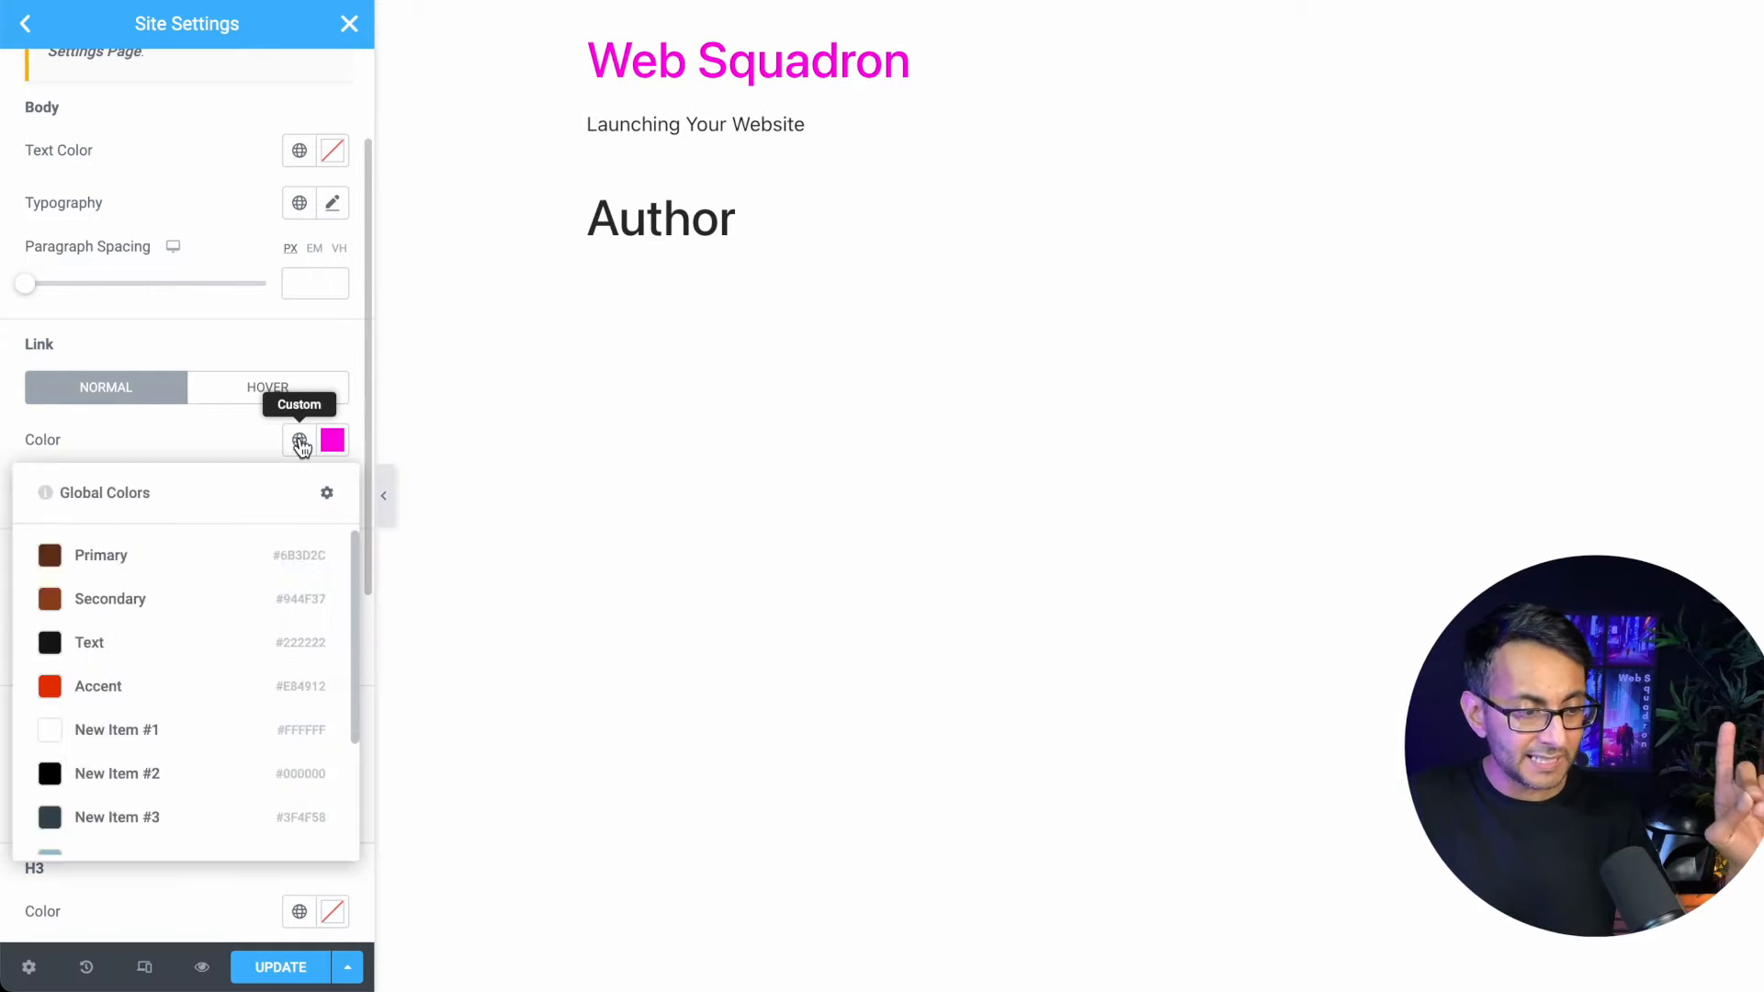
click(117, 680)
click(333, 492)
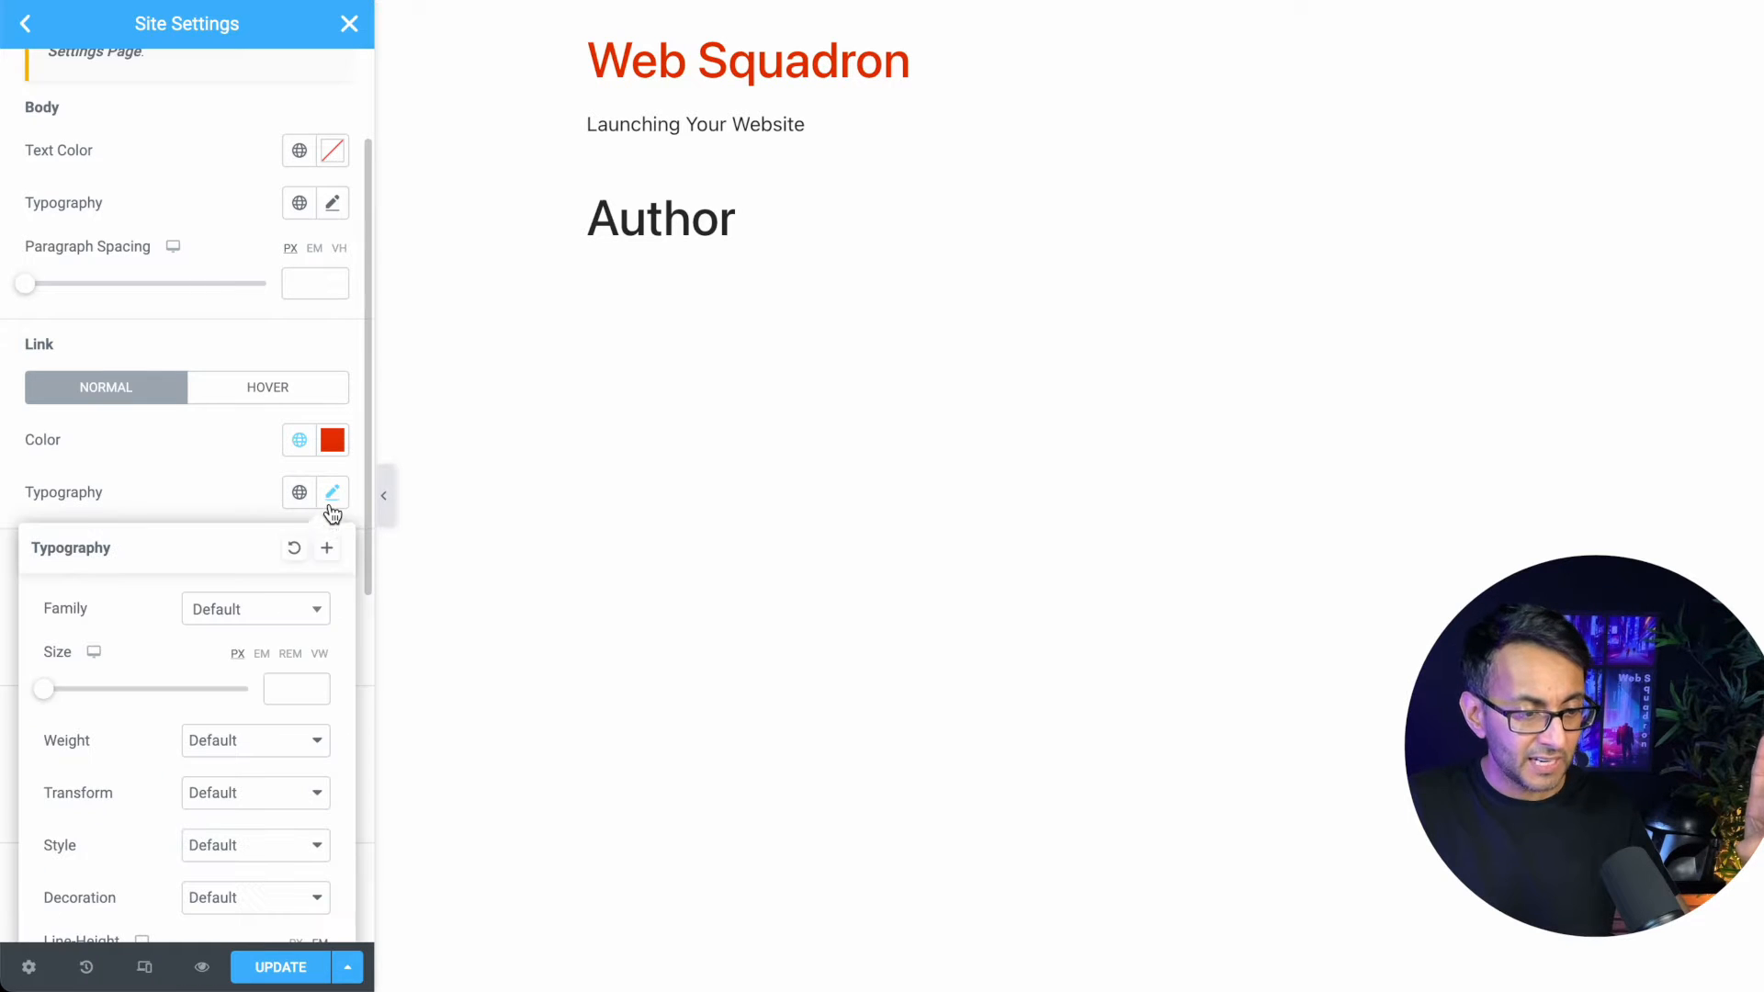
click(292, 548)
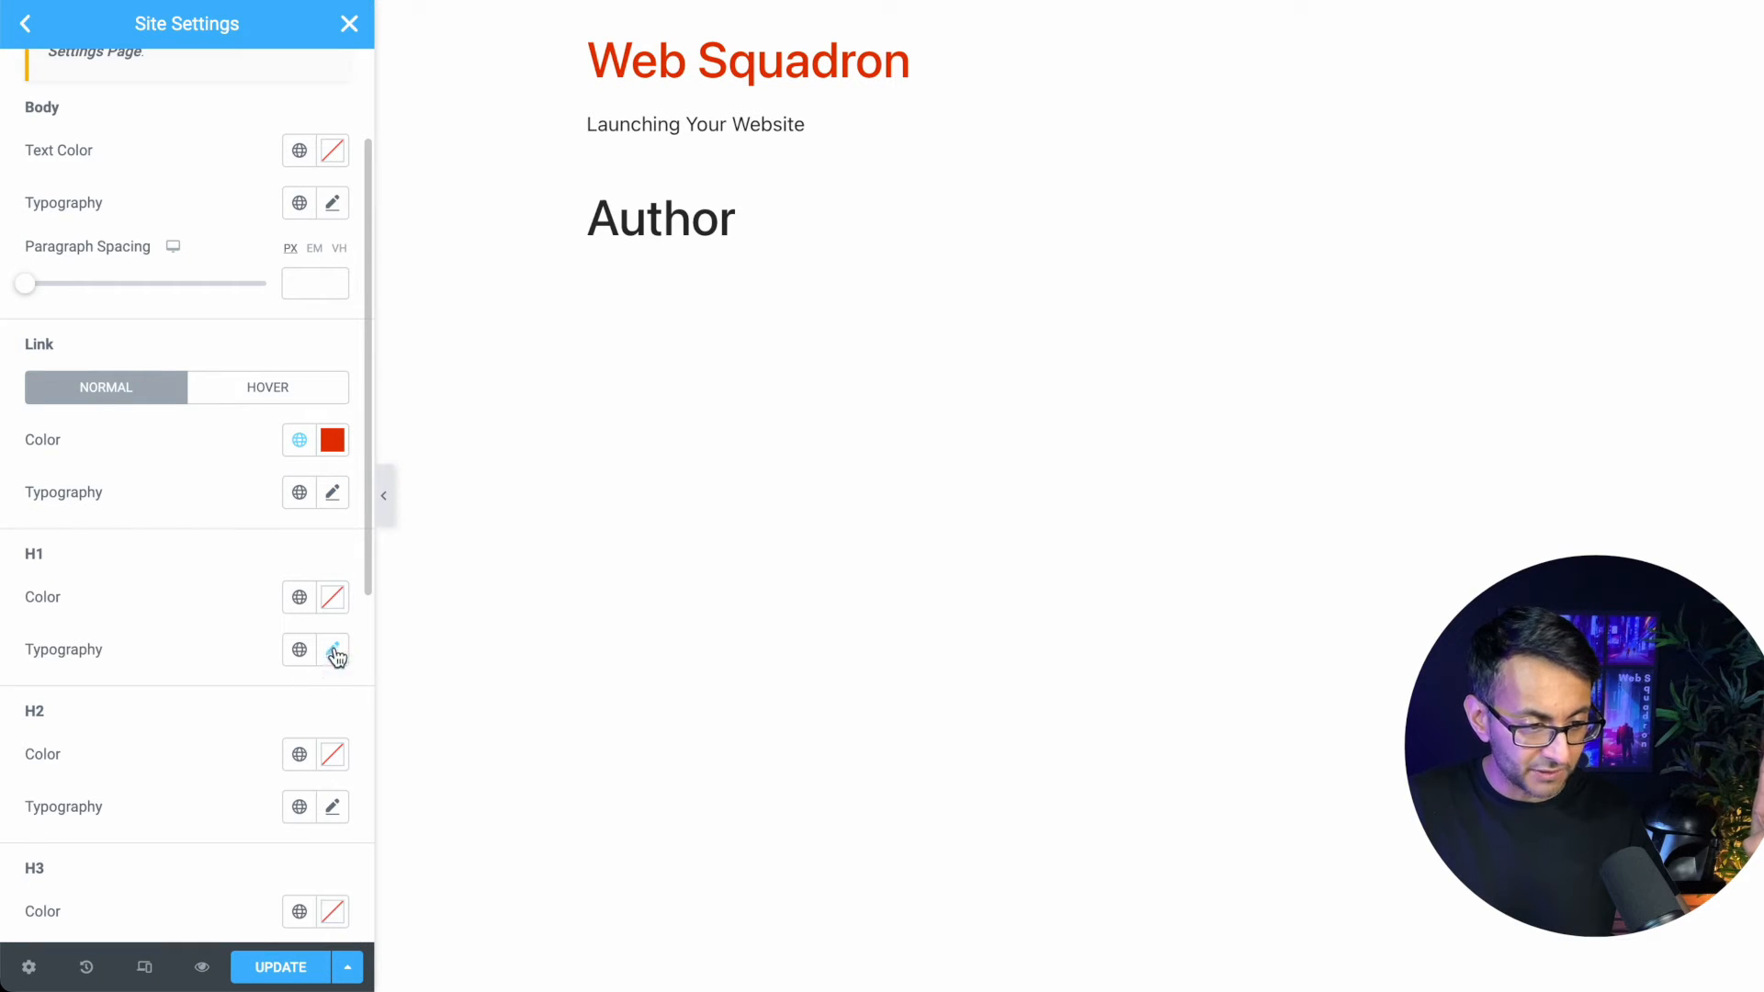
Step: Reset the H1 typography to default and save the updated site settings
click(333, 650)
click(291, 705)
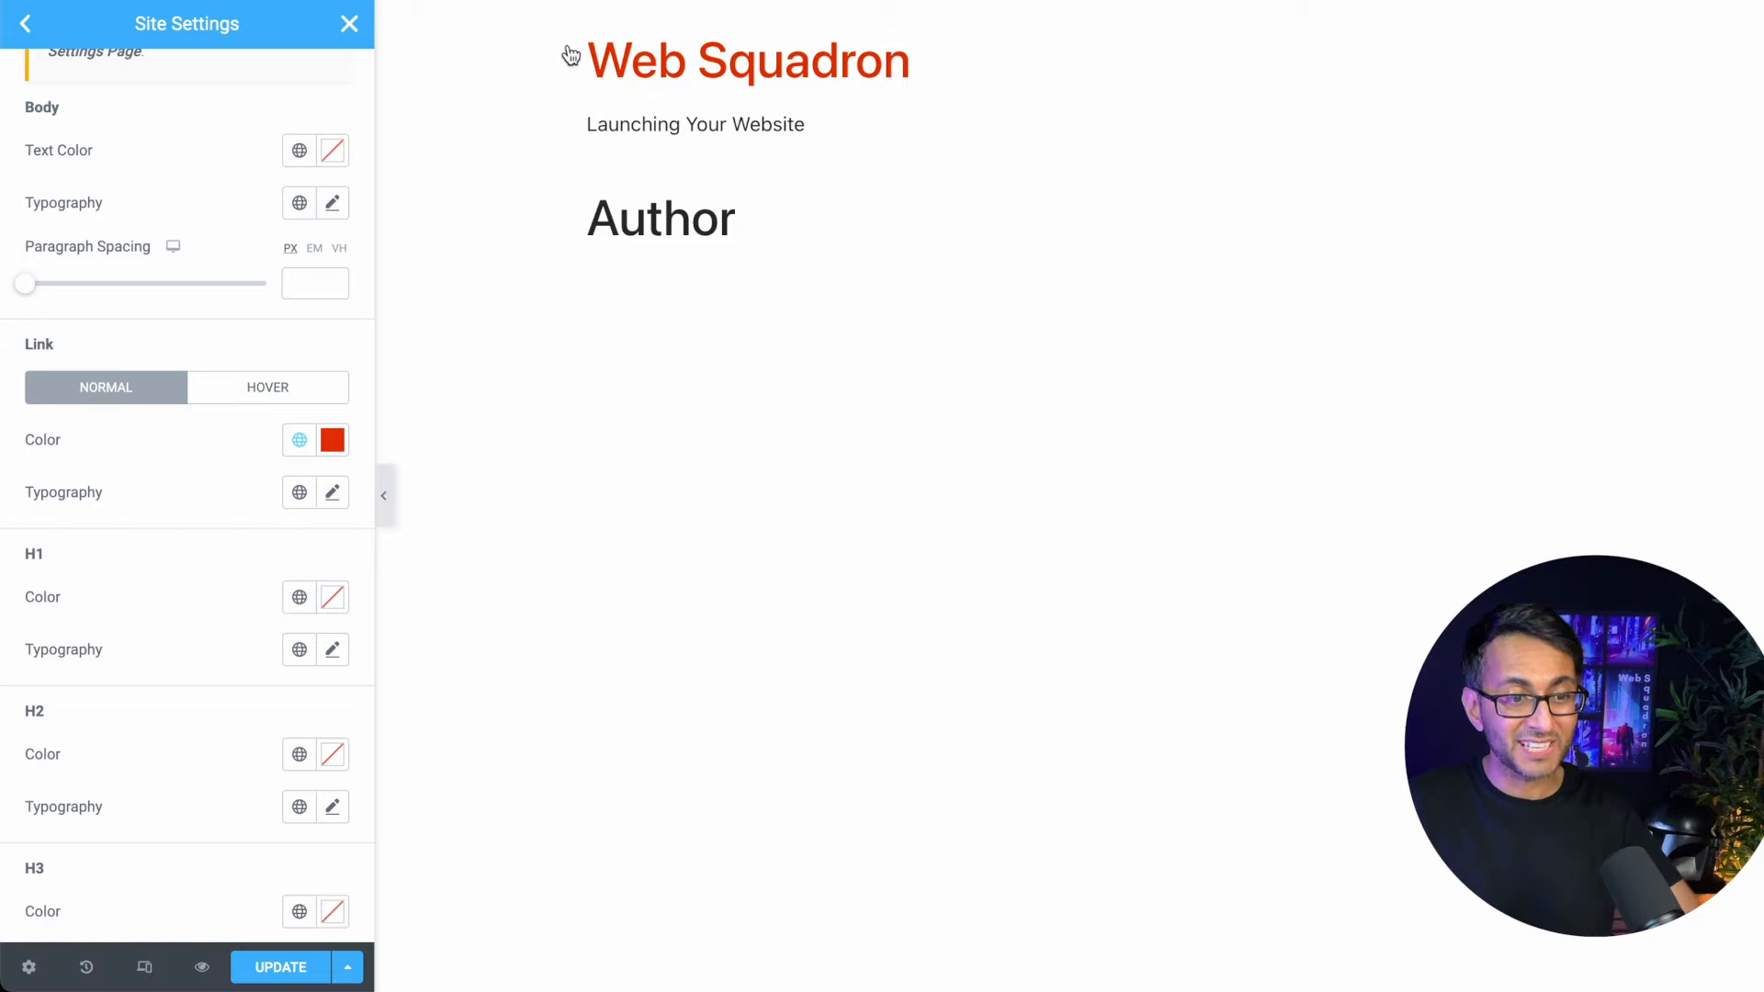
click(295, 966)
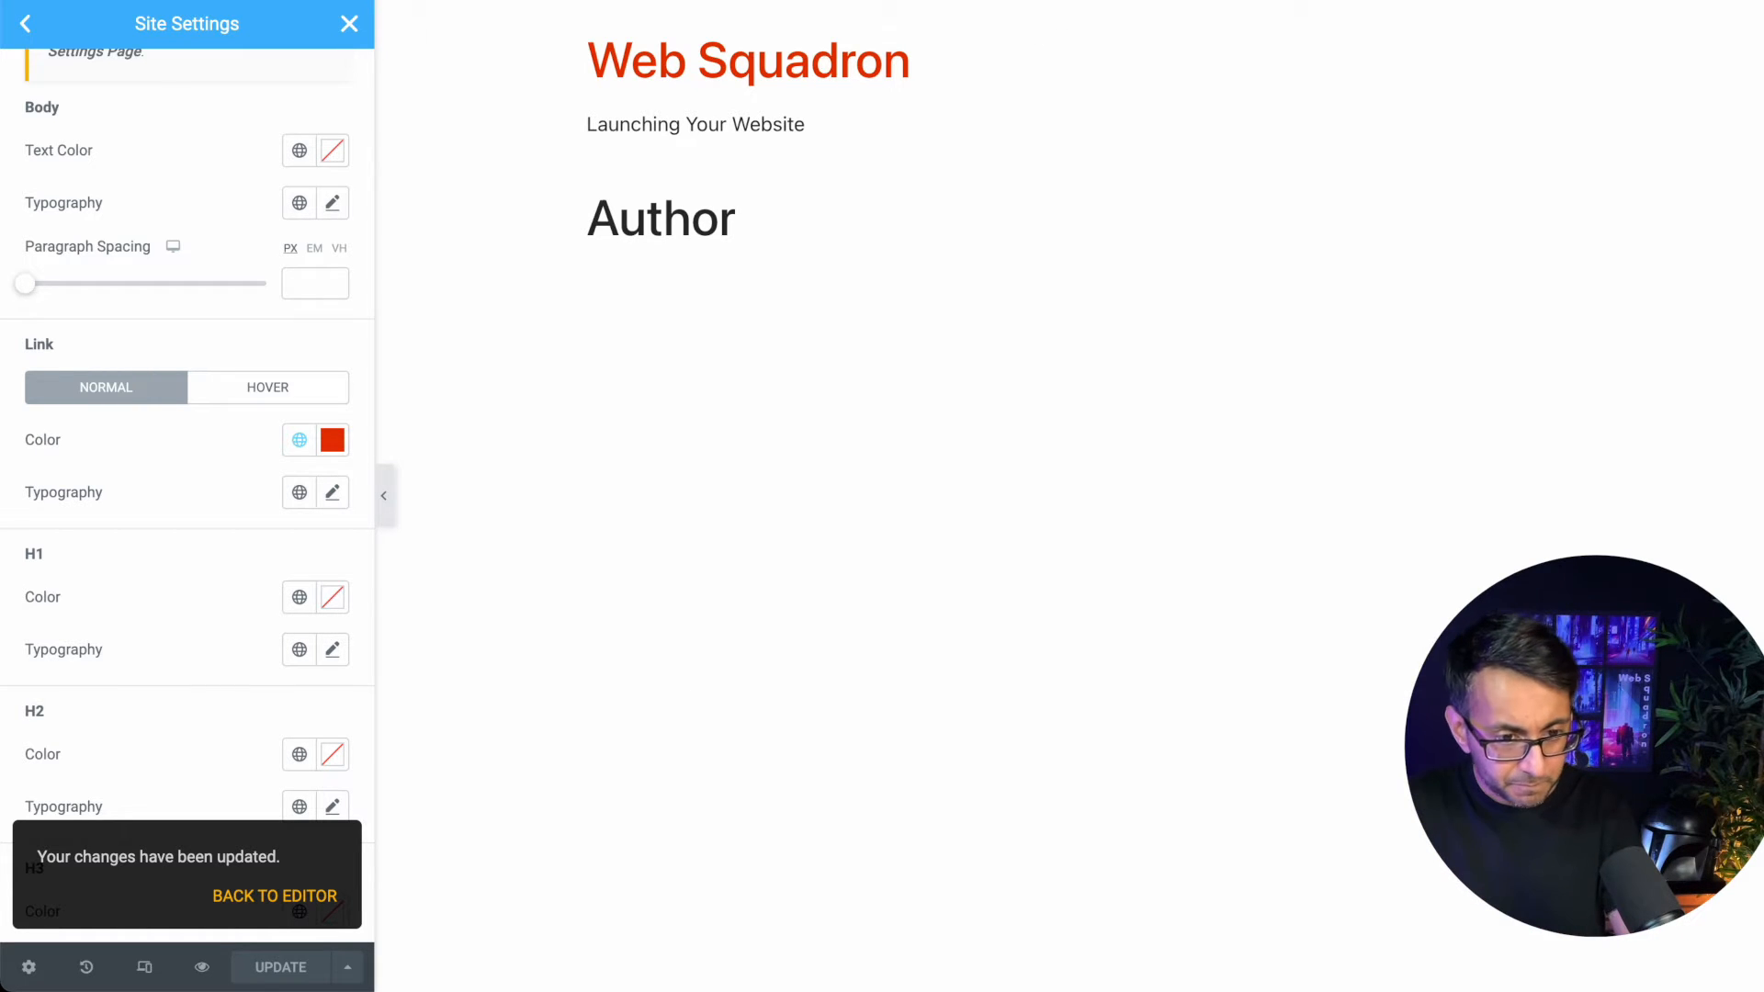
click(1107, 2)
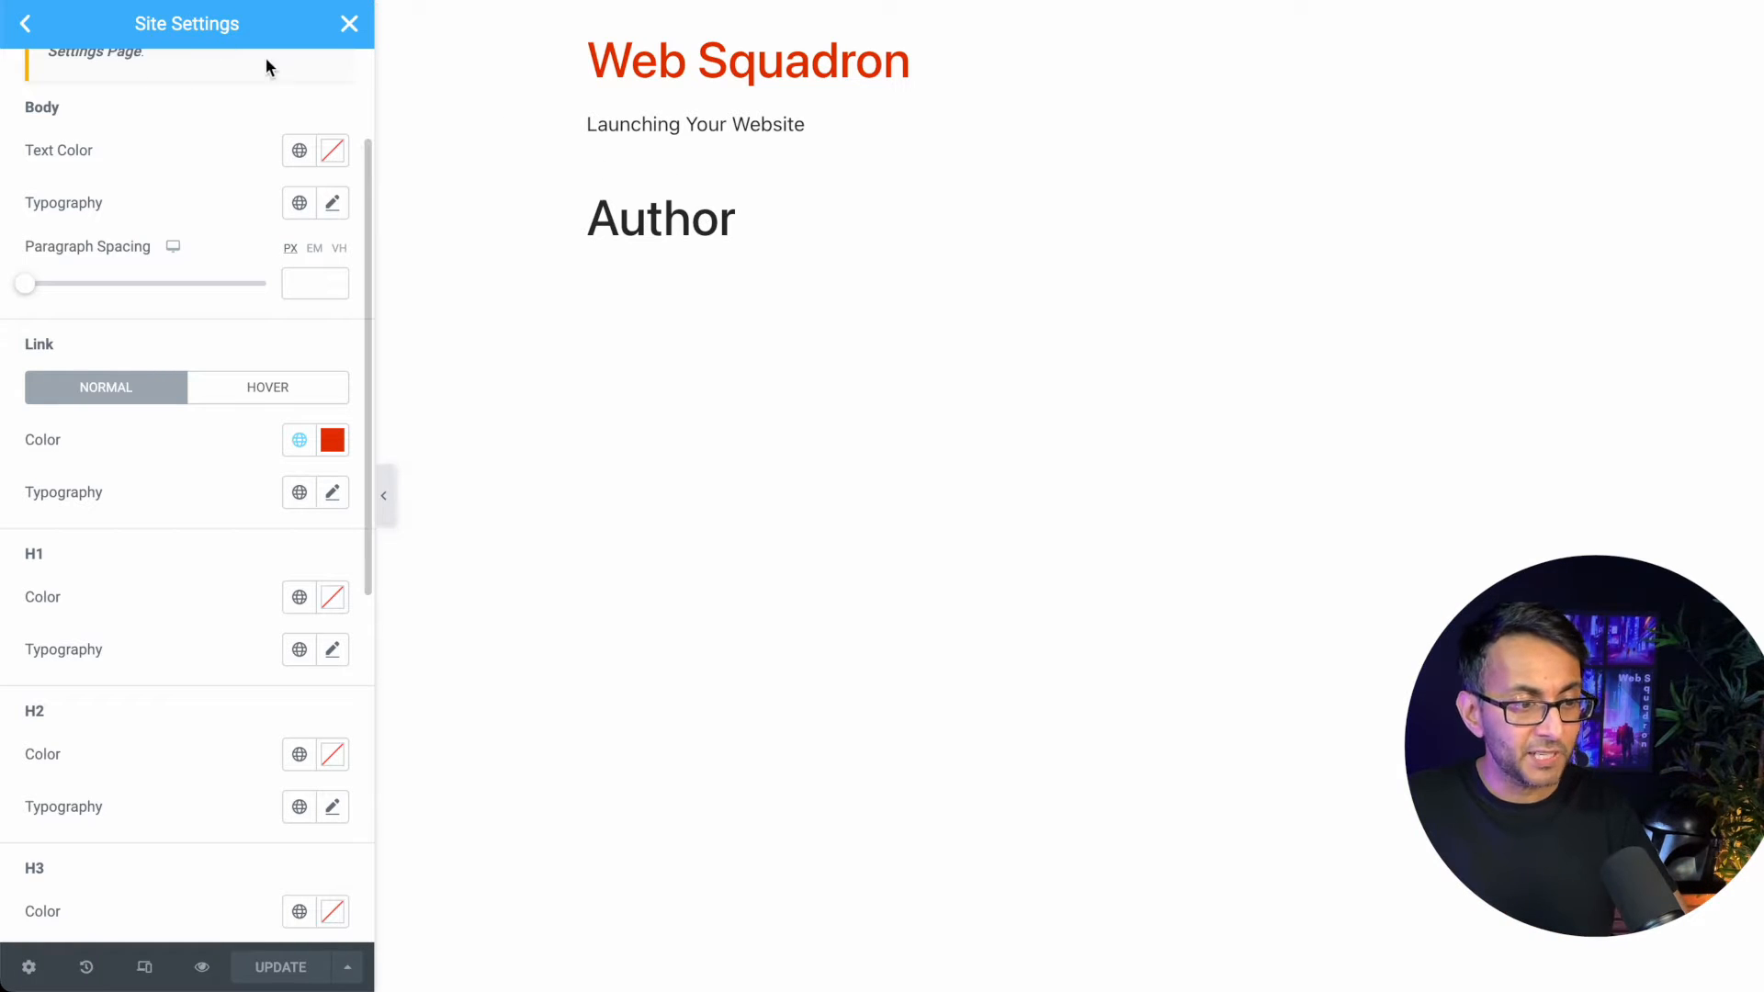
Step: Add the site-wide custom CSS rule html {font-size: 10px;} and save the site settings
click(23, 20)
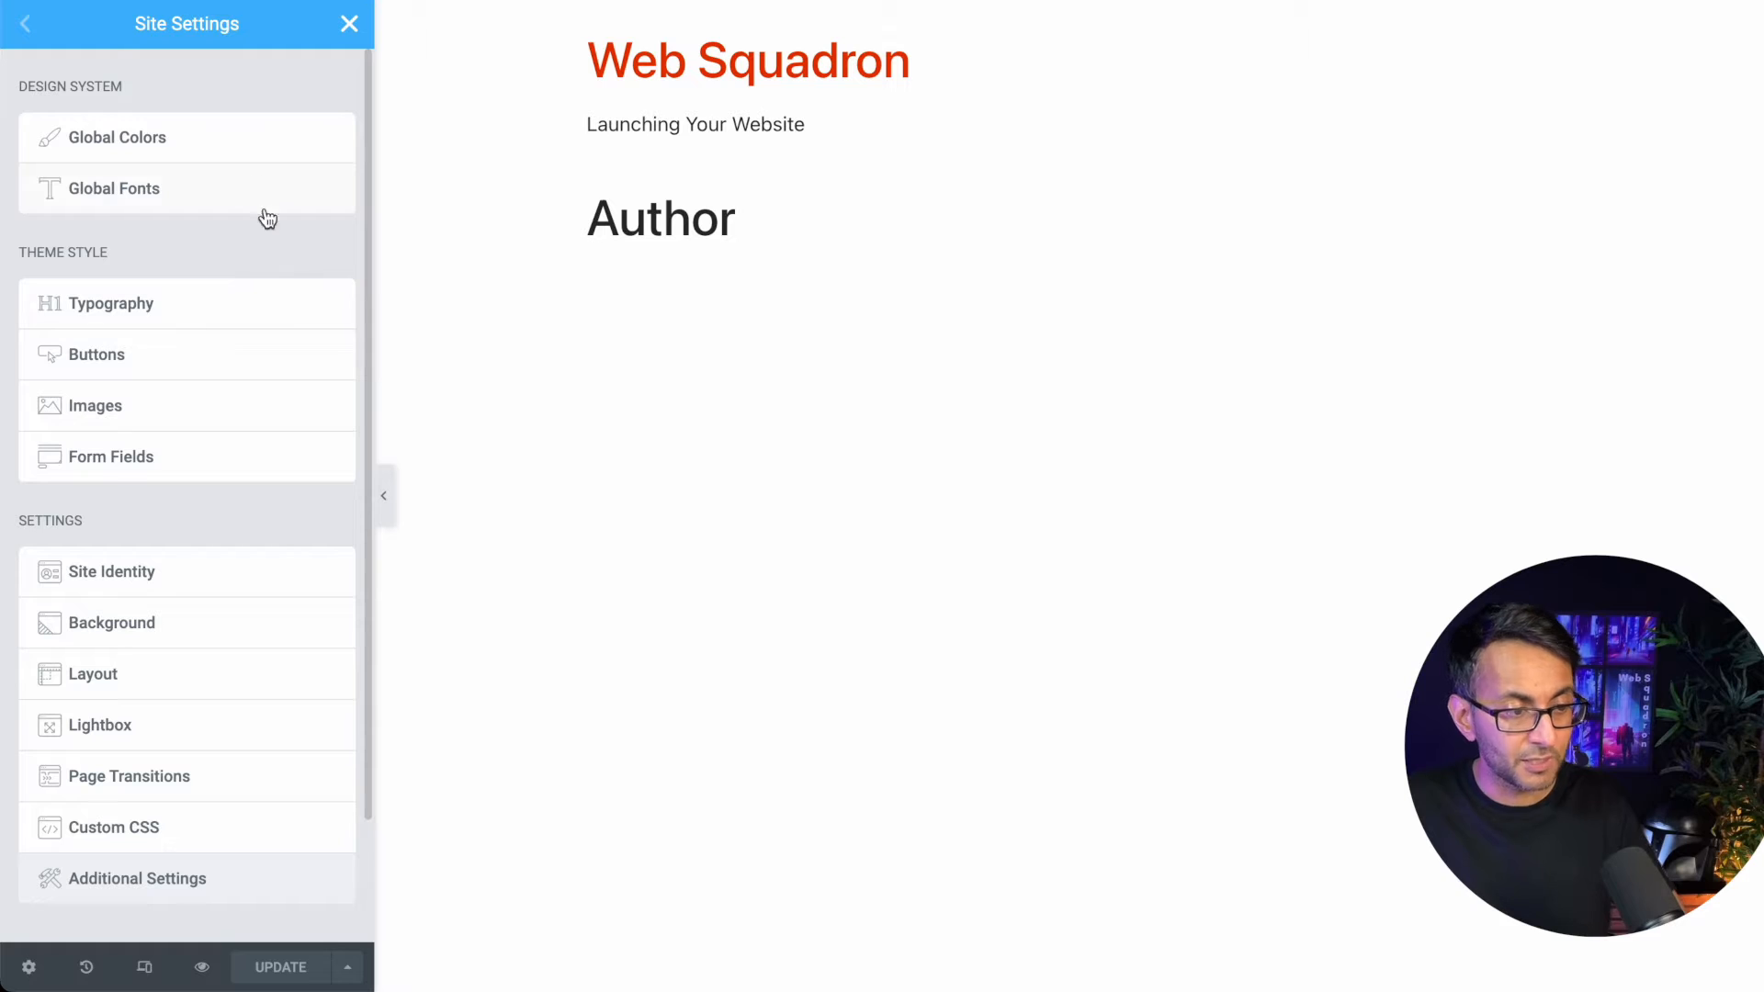
scroll(188, 496, down, 2)
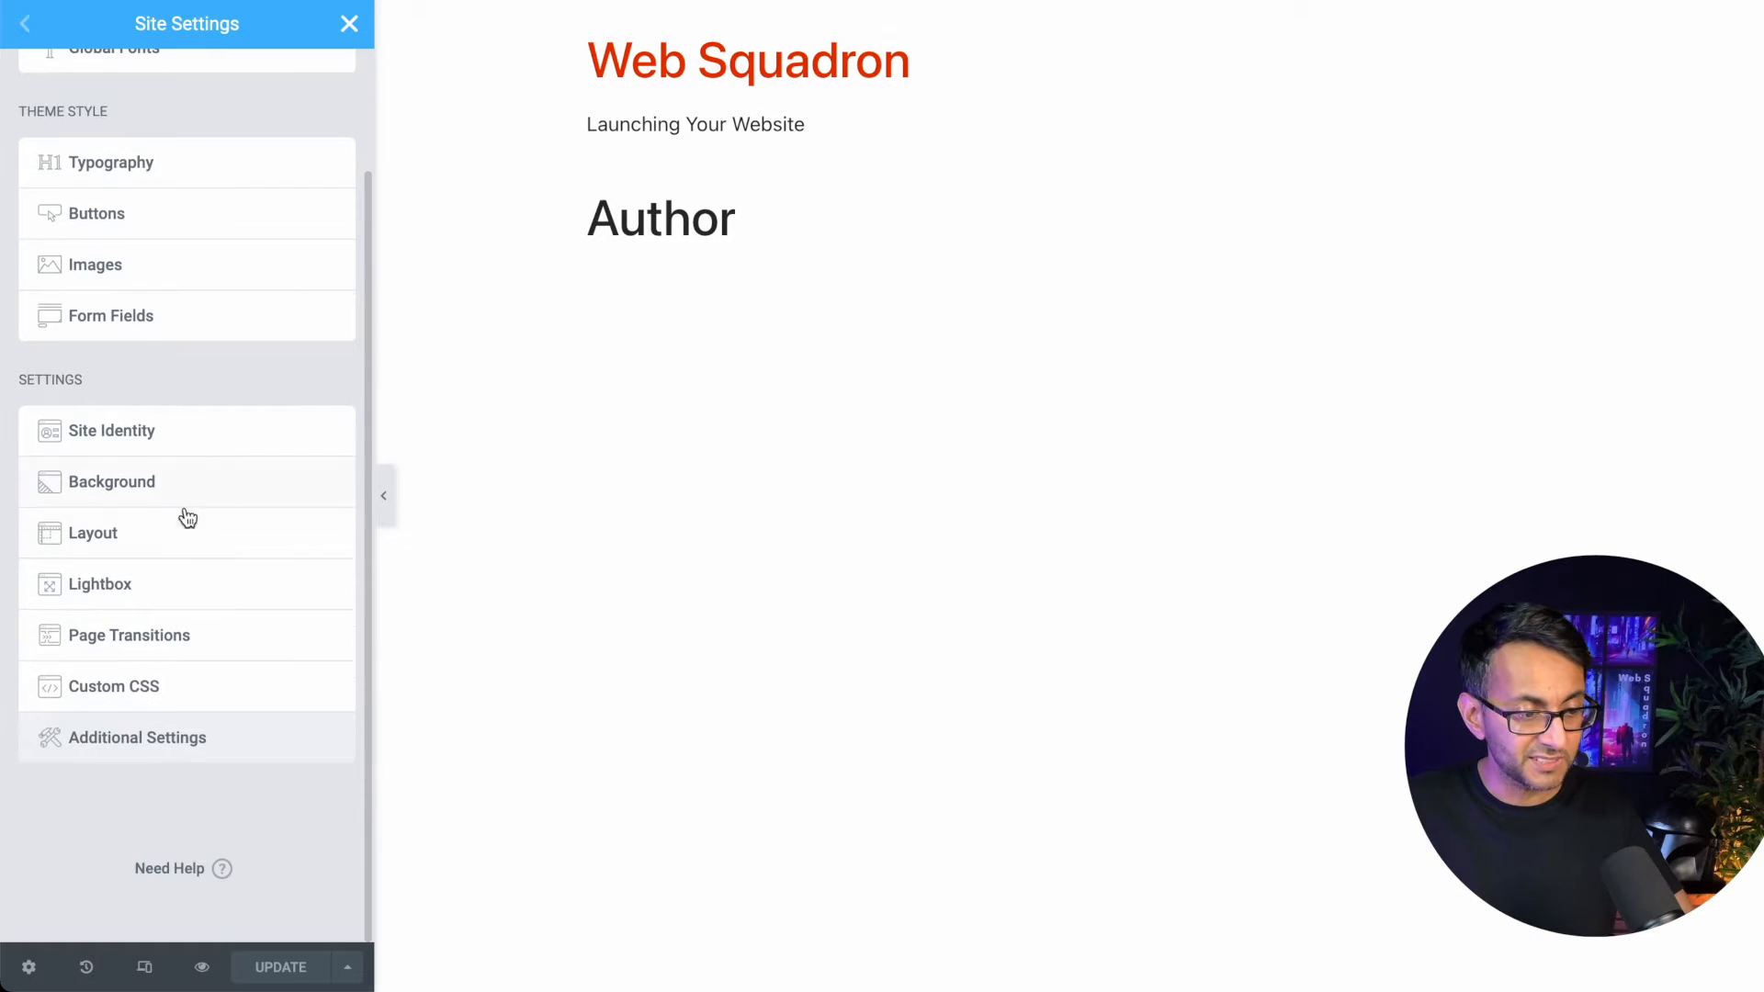
click(206, 689)
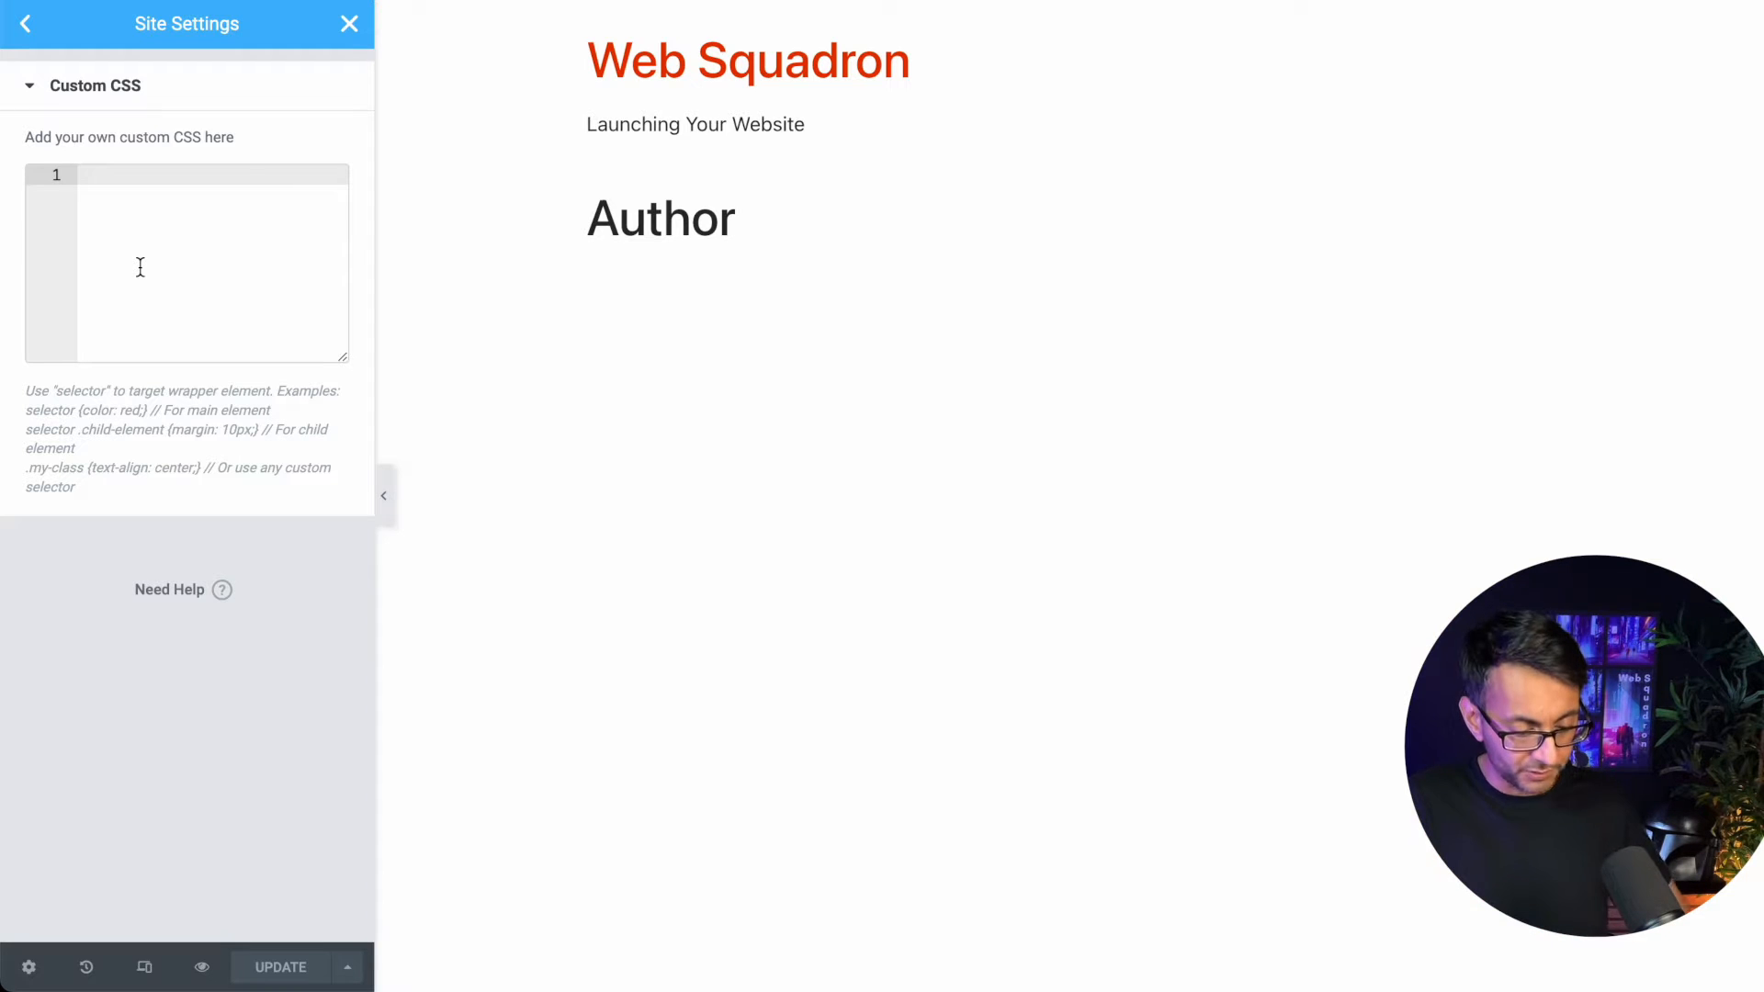
text(html)
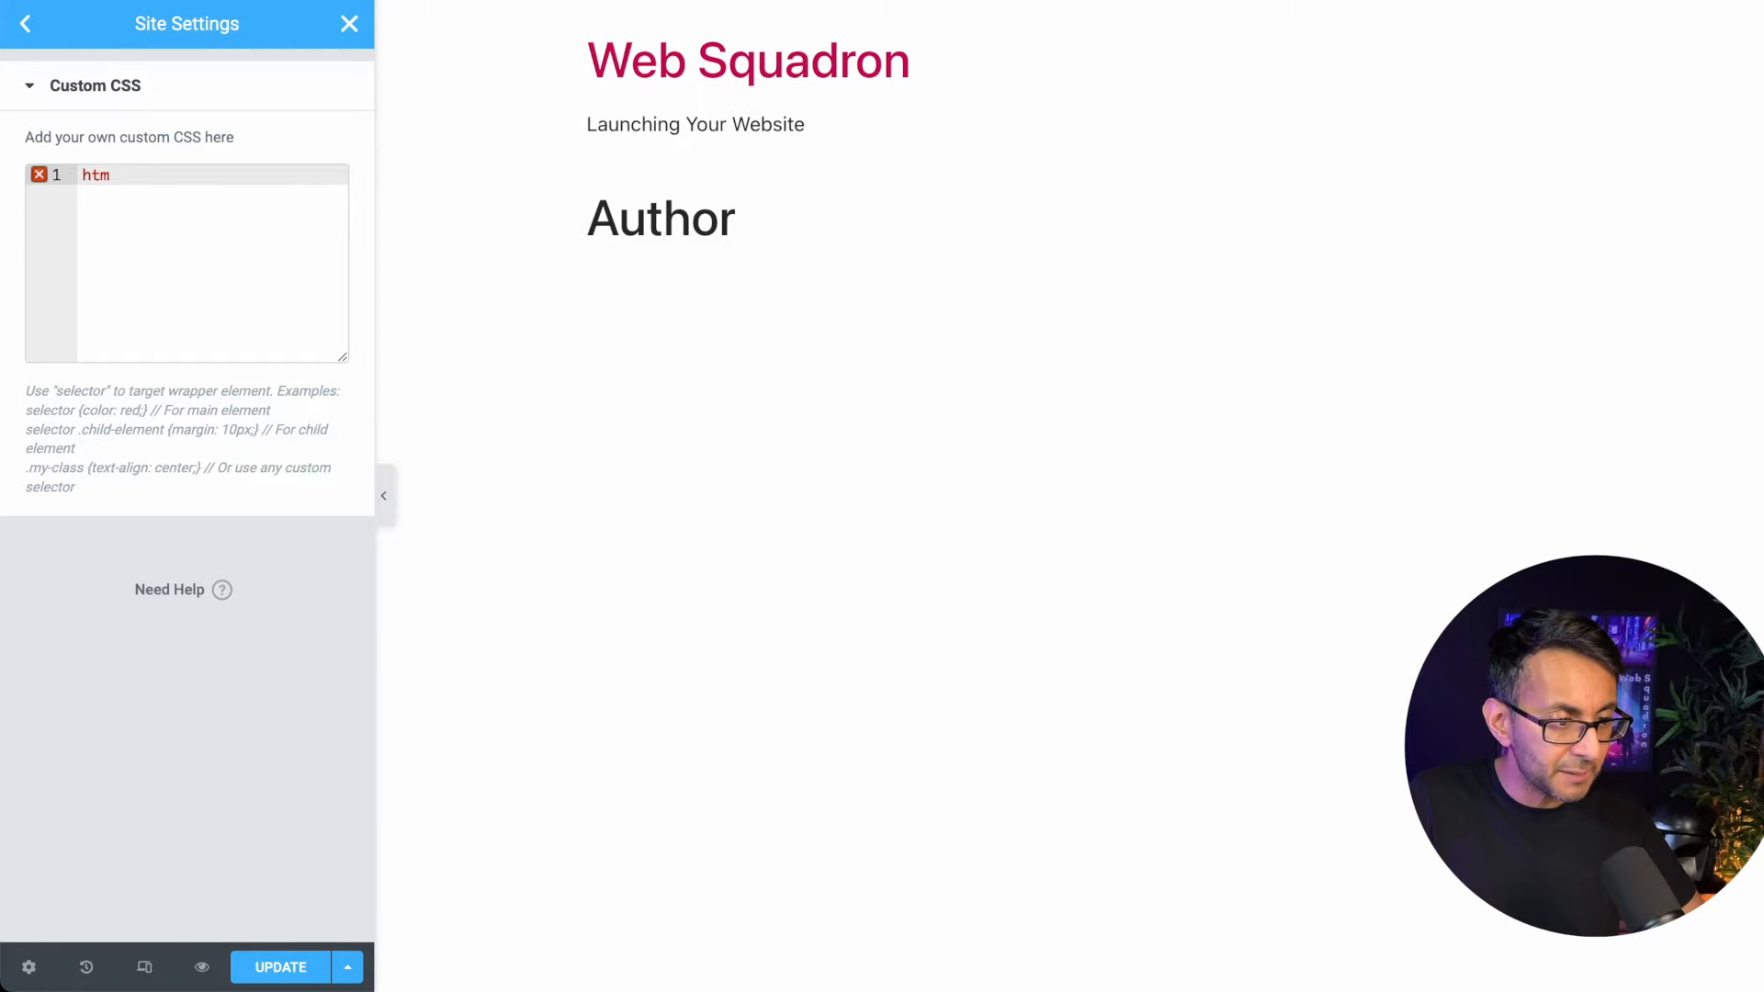
text({font-size)
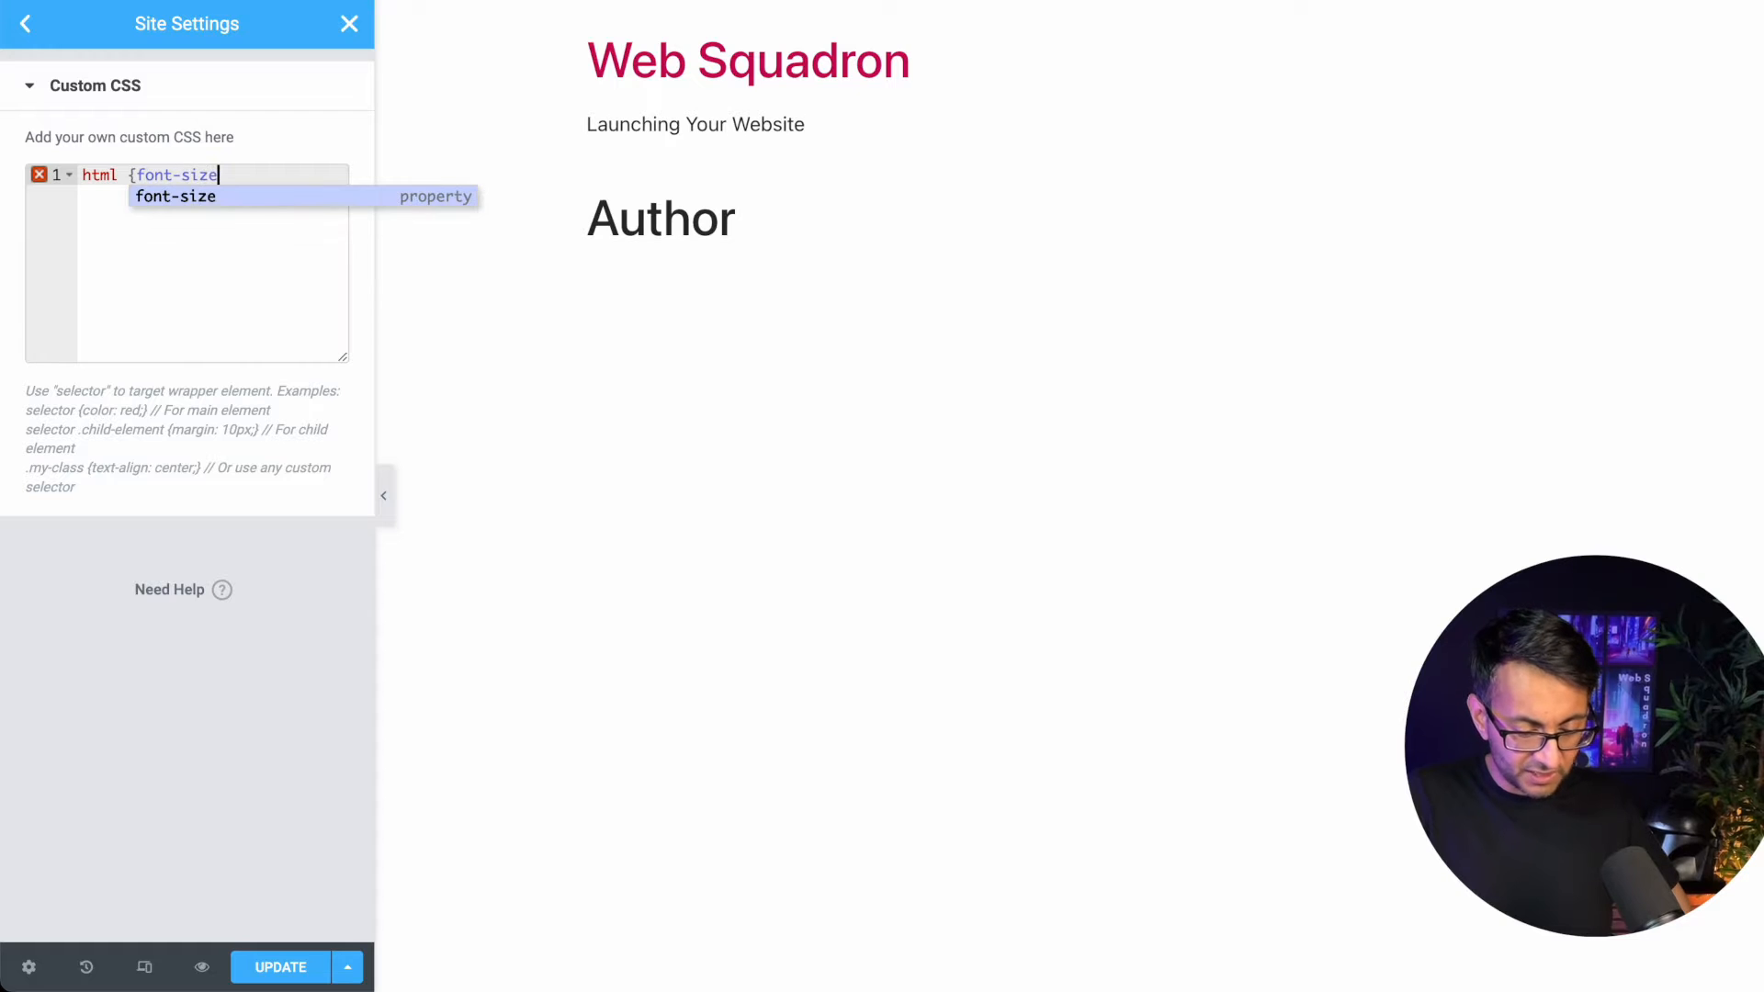
key(Return)
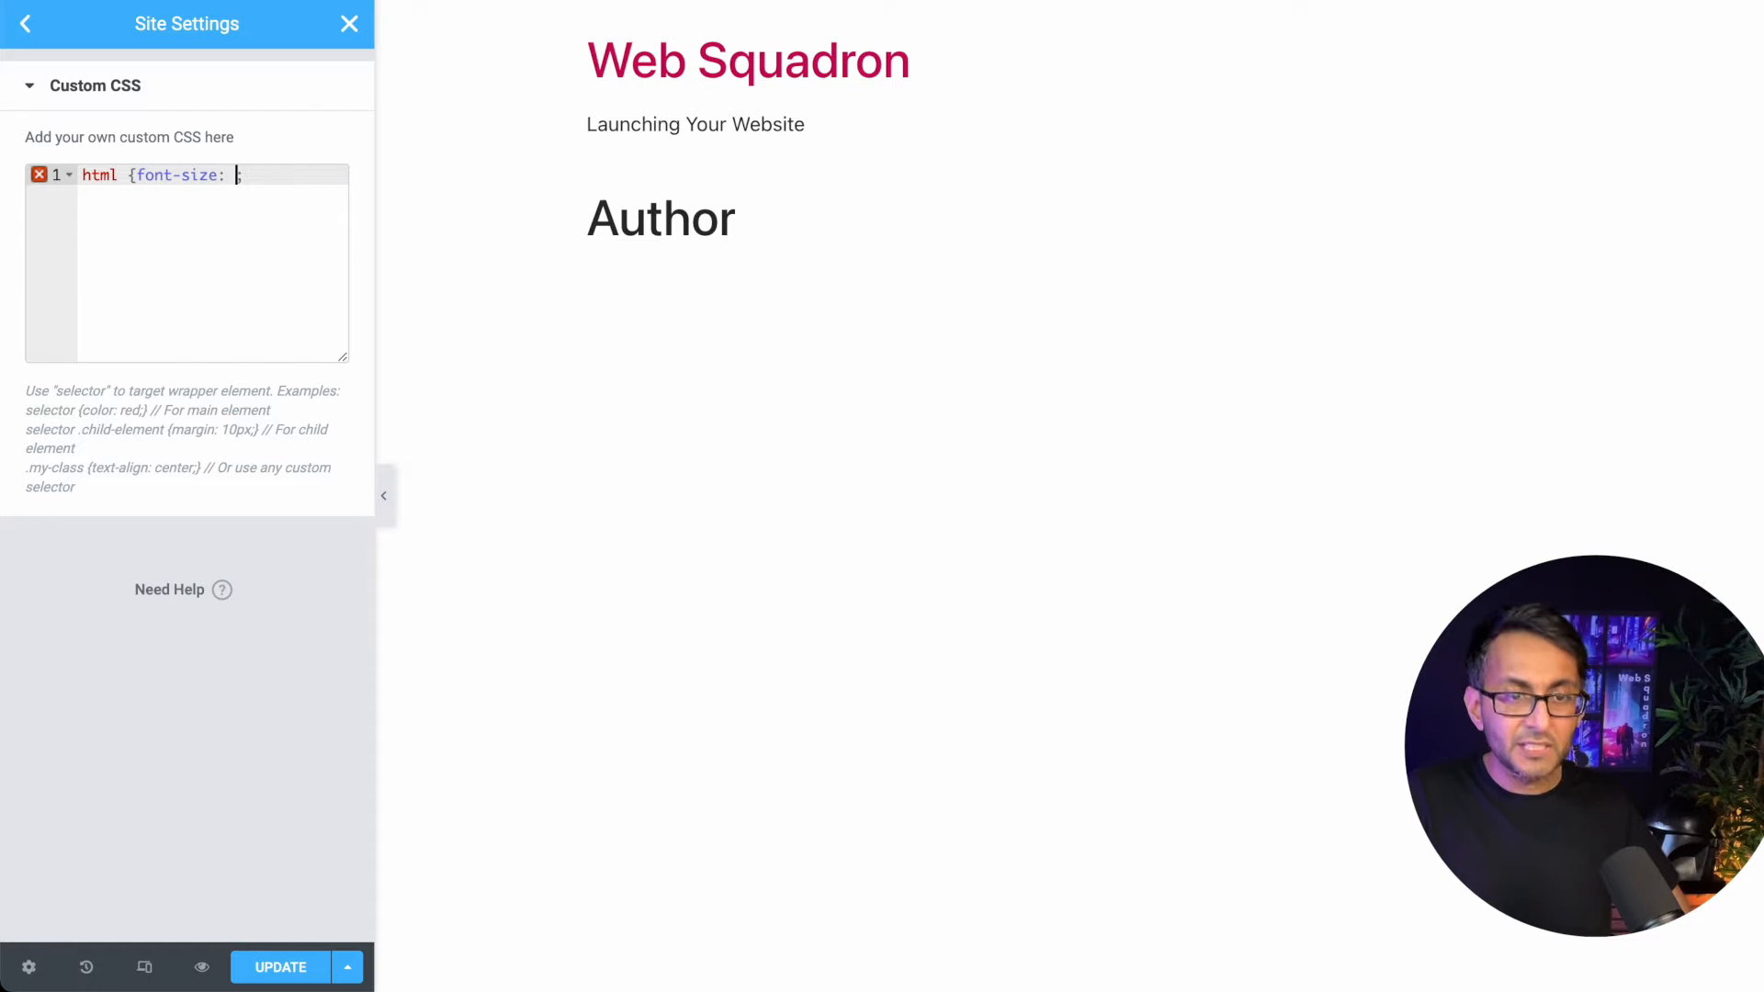
text(10px)
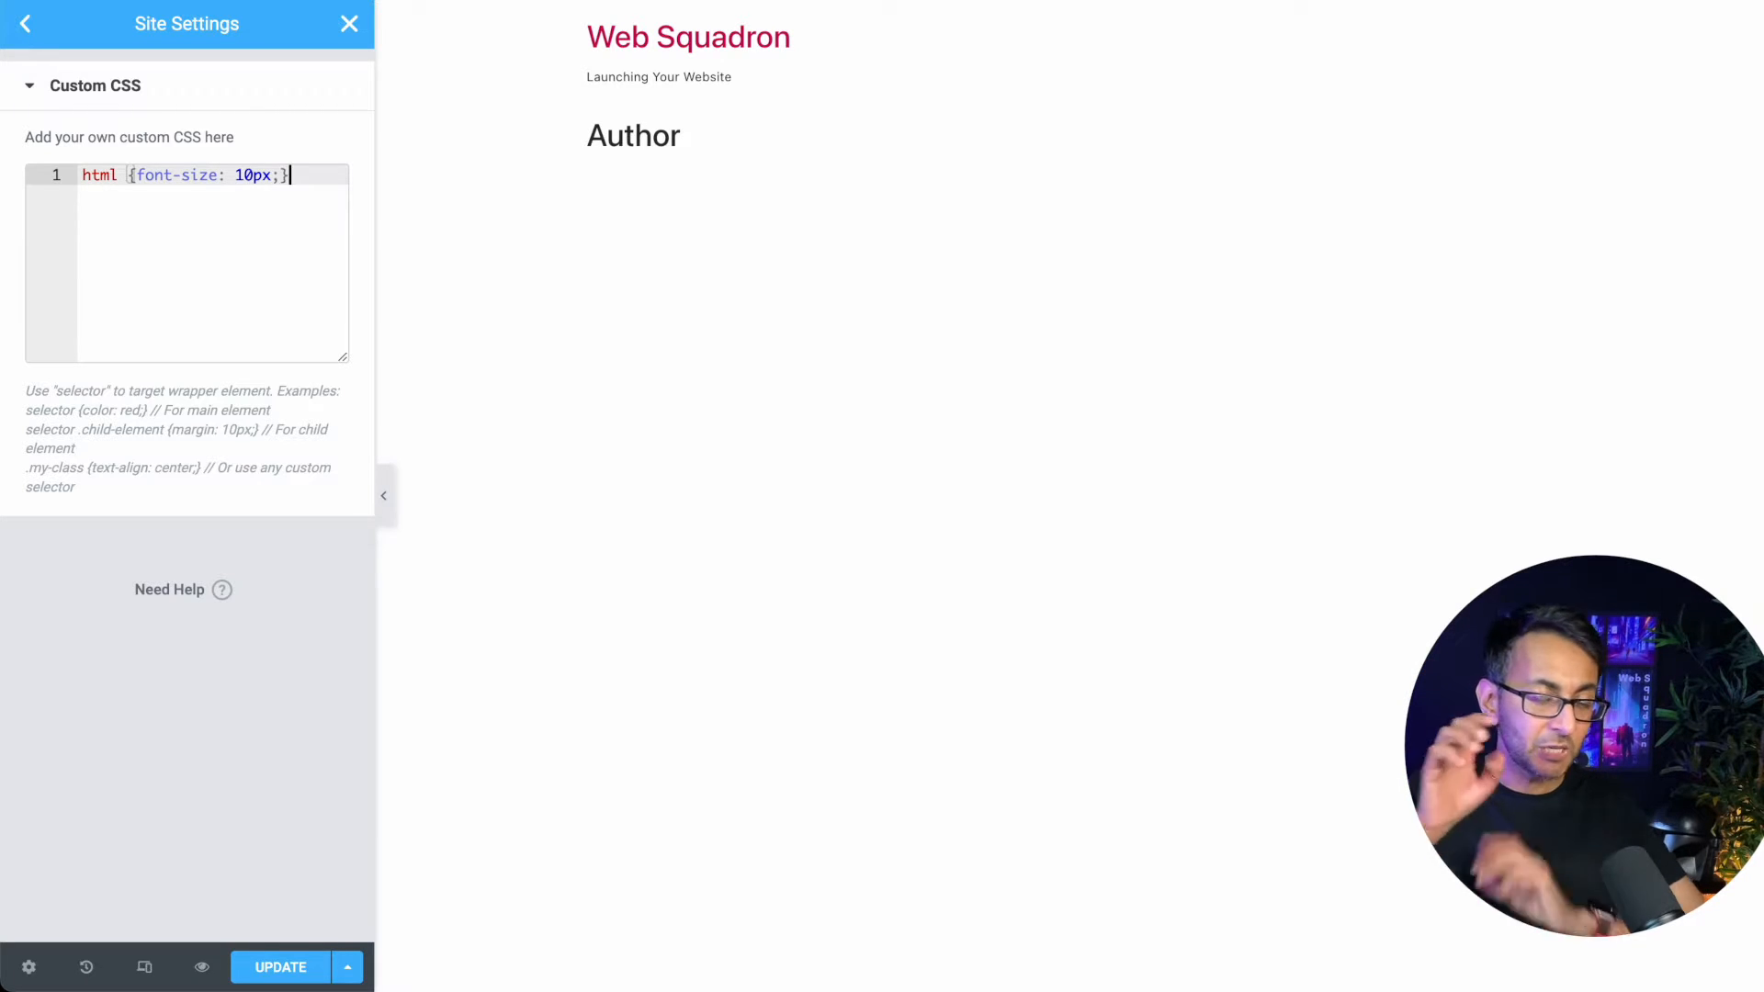
click(261, 972)
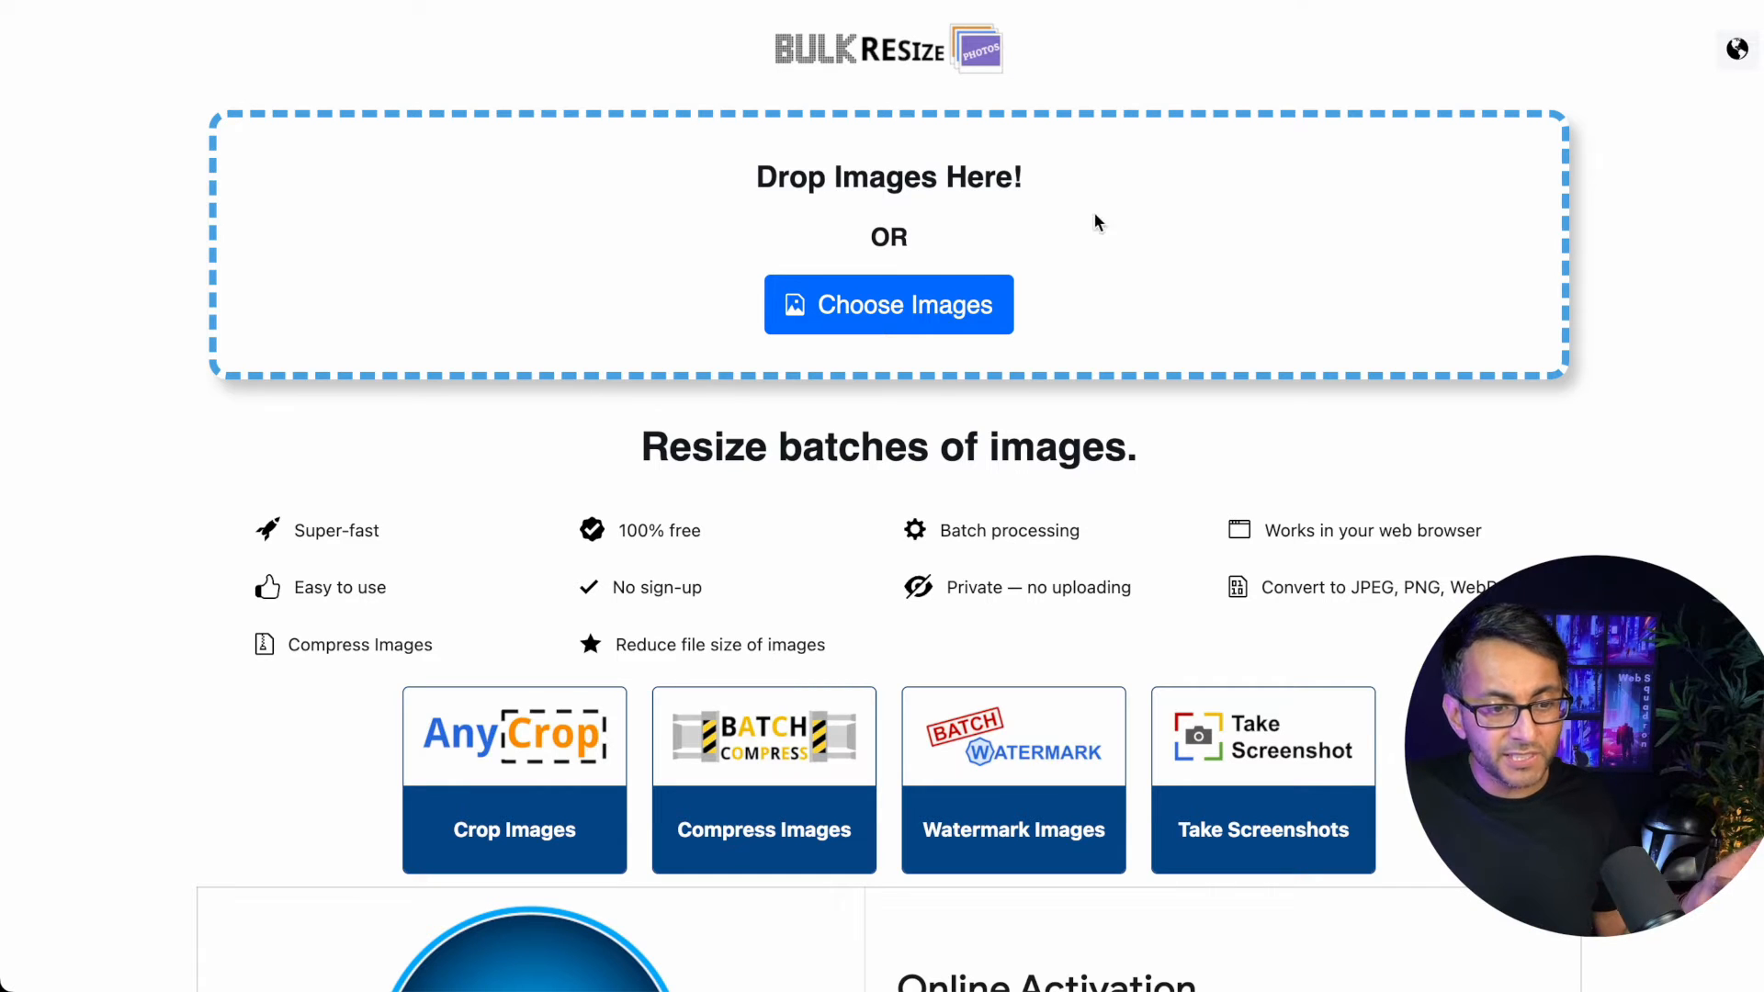
Step: On the Bulk Resize Photos website, start choosing images and browse to the Downloads folder
click(899, 313)
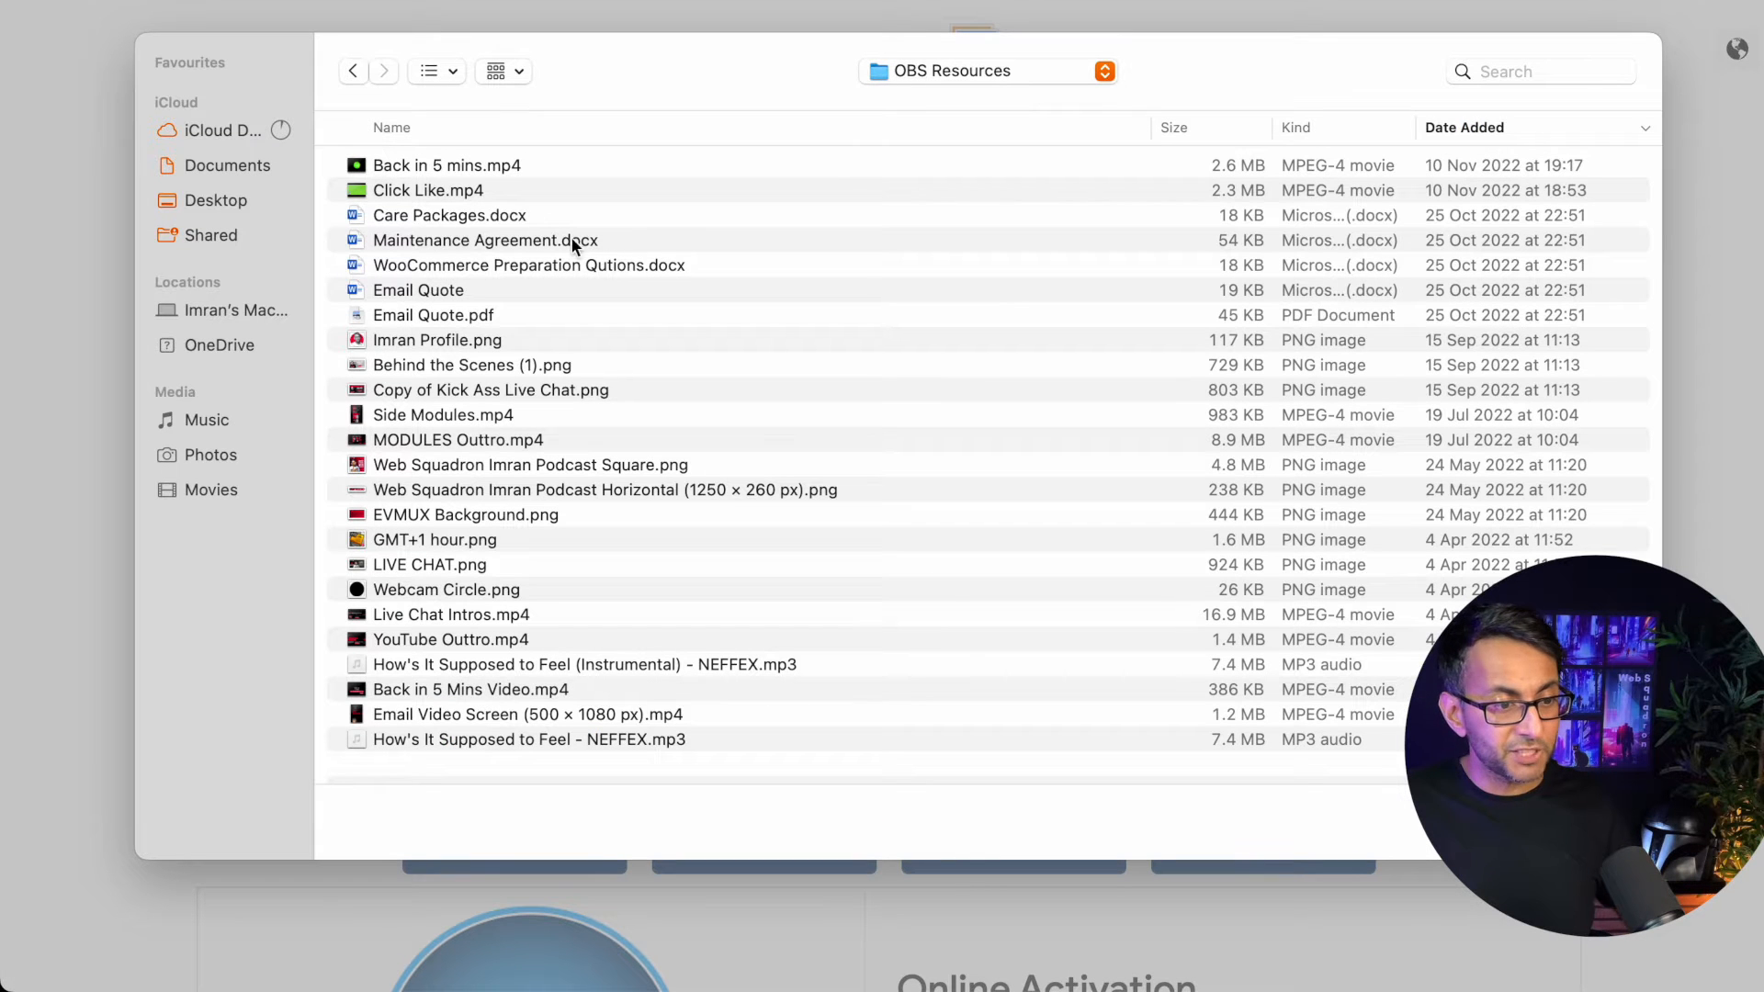
click(921, 66)
click(926, 99)
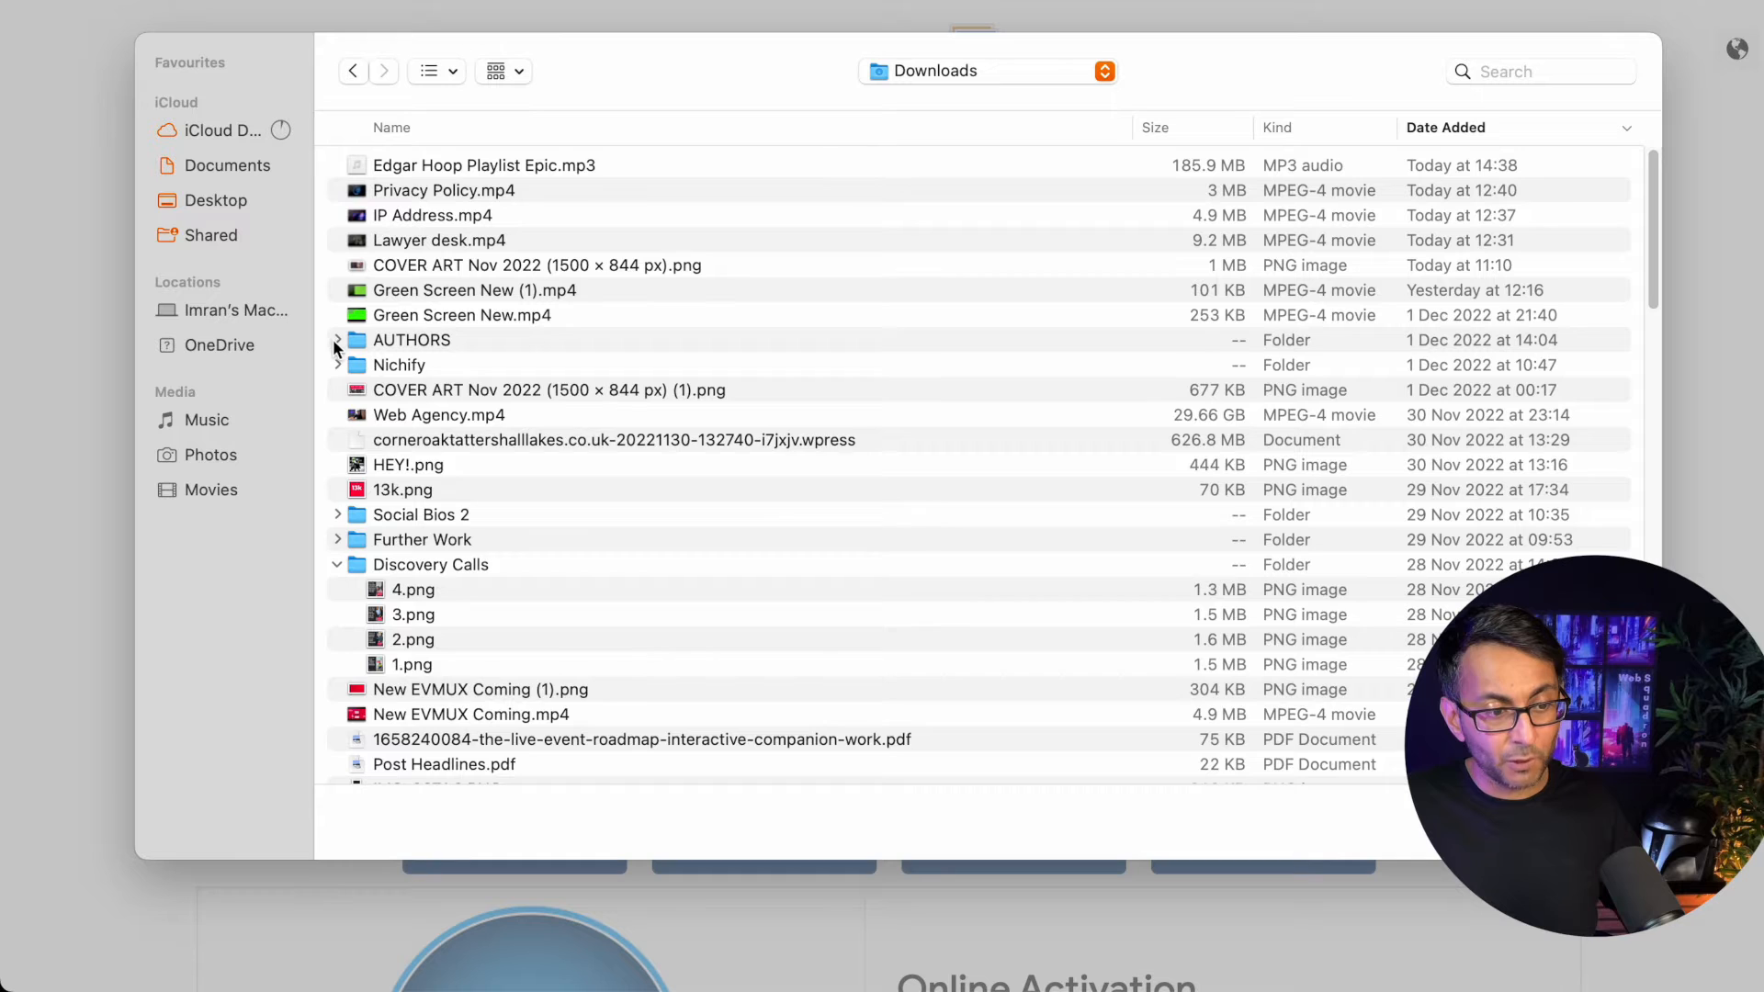
Step: Expand the AUTHORS folder and select all its images from Webbe Logo.png through 1.png
click(337, 342)
click(437, 371)
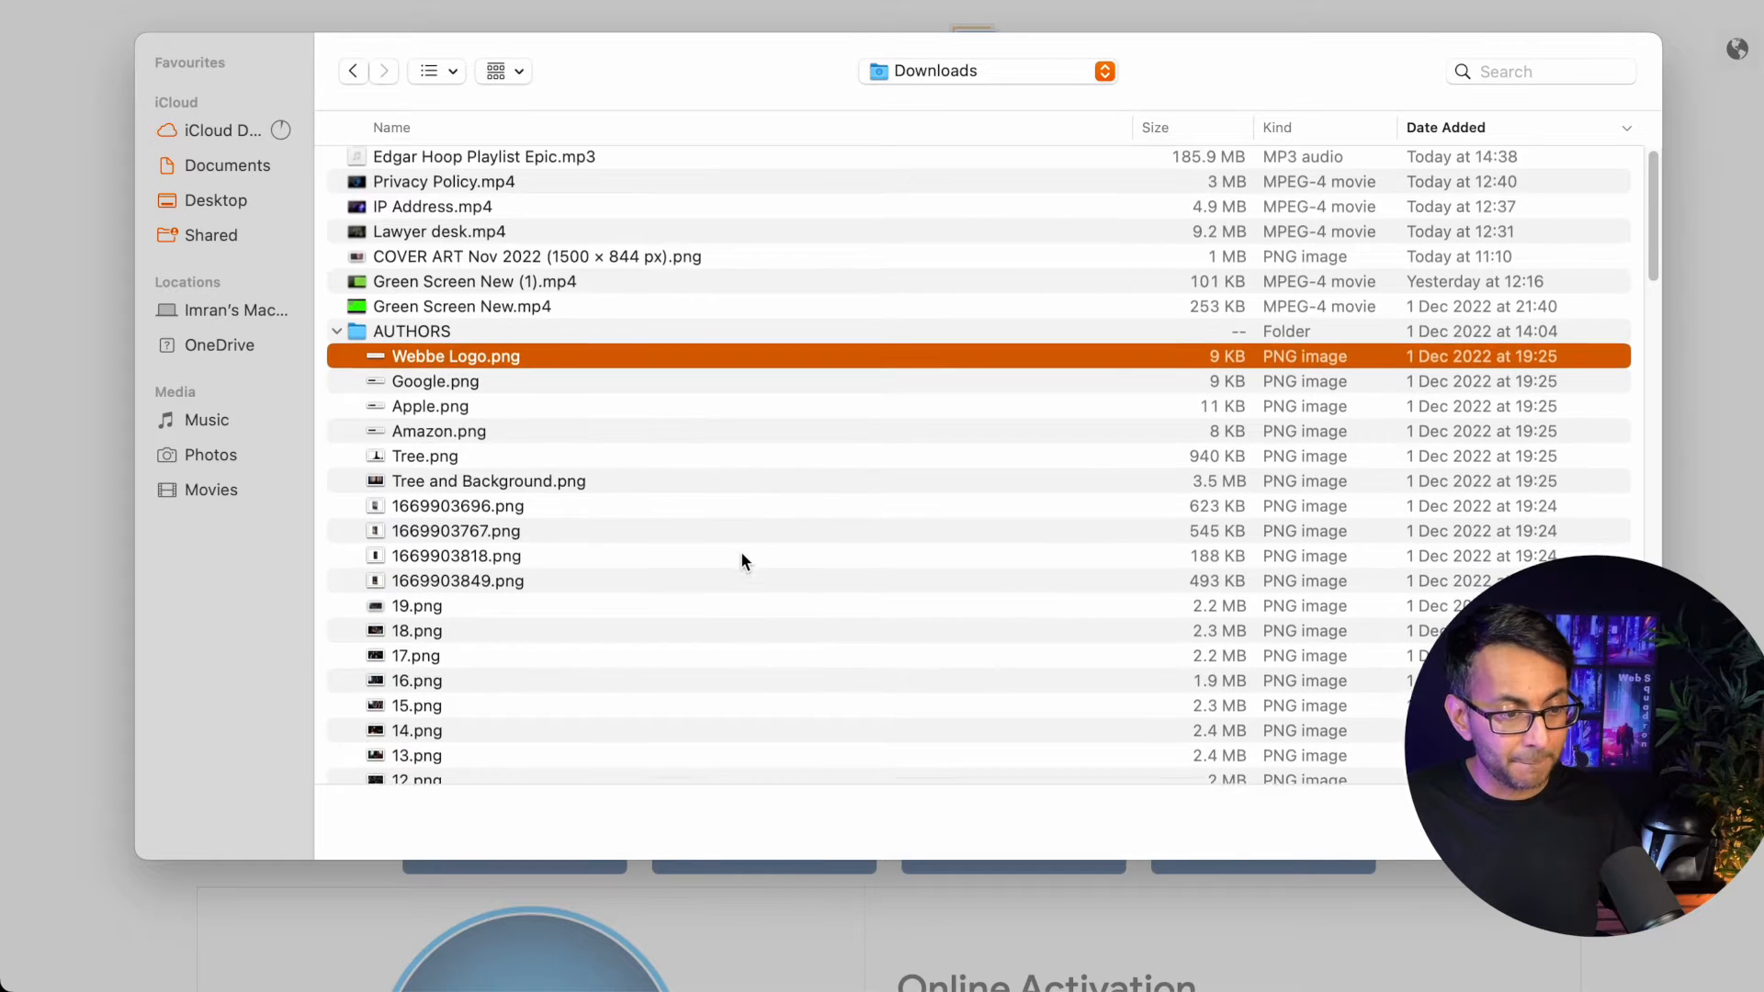
scroll(741, 551, down, 5)
scroll(663, 627, down, 3)
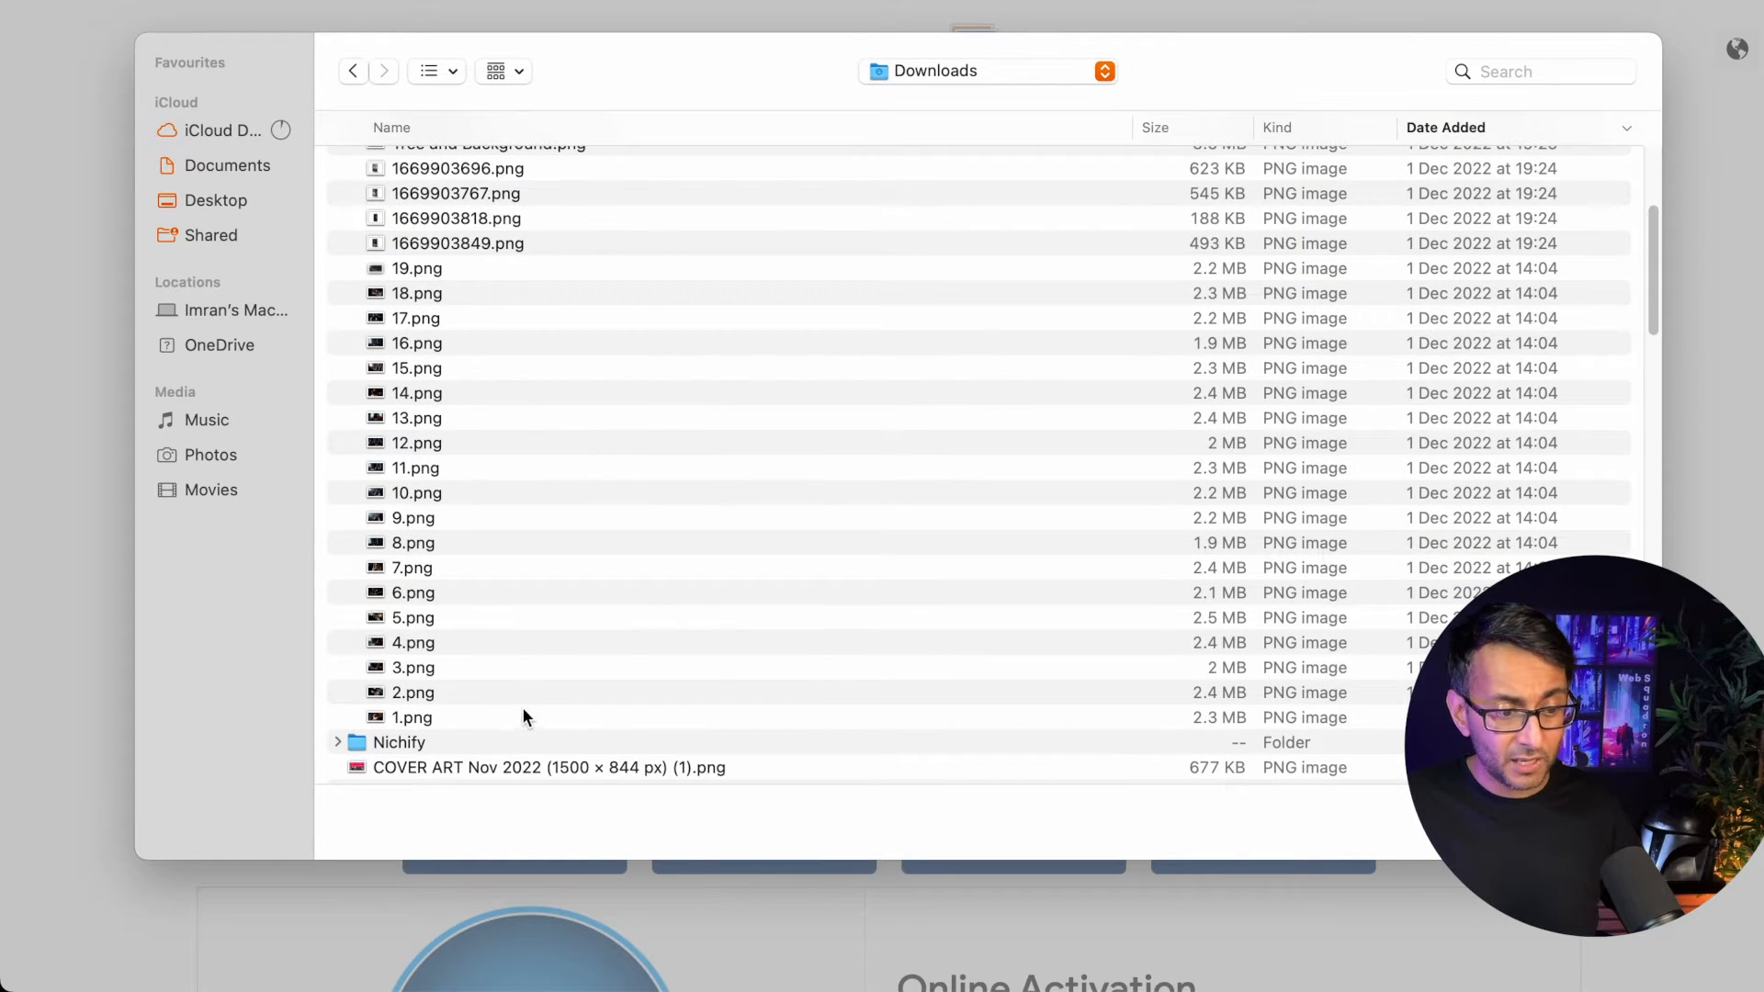
shift+click(523, 718)
scroll(746, 588, up, 4)
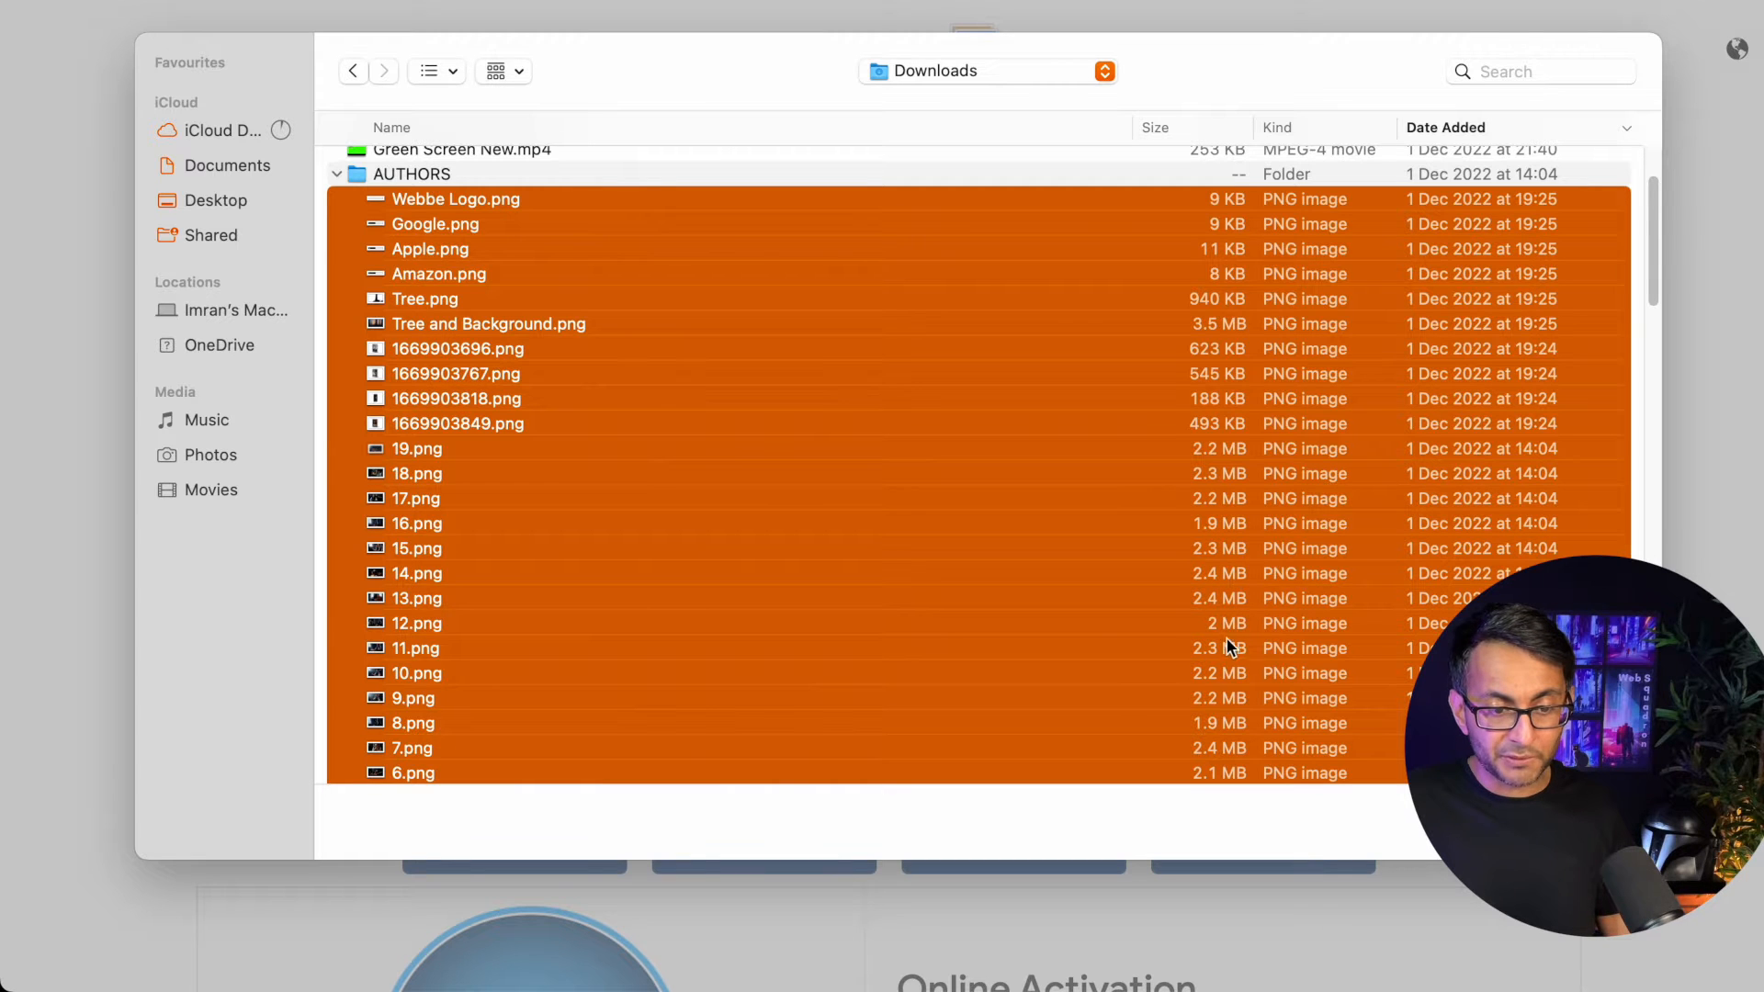
scroll(1194, 680, down, 3)
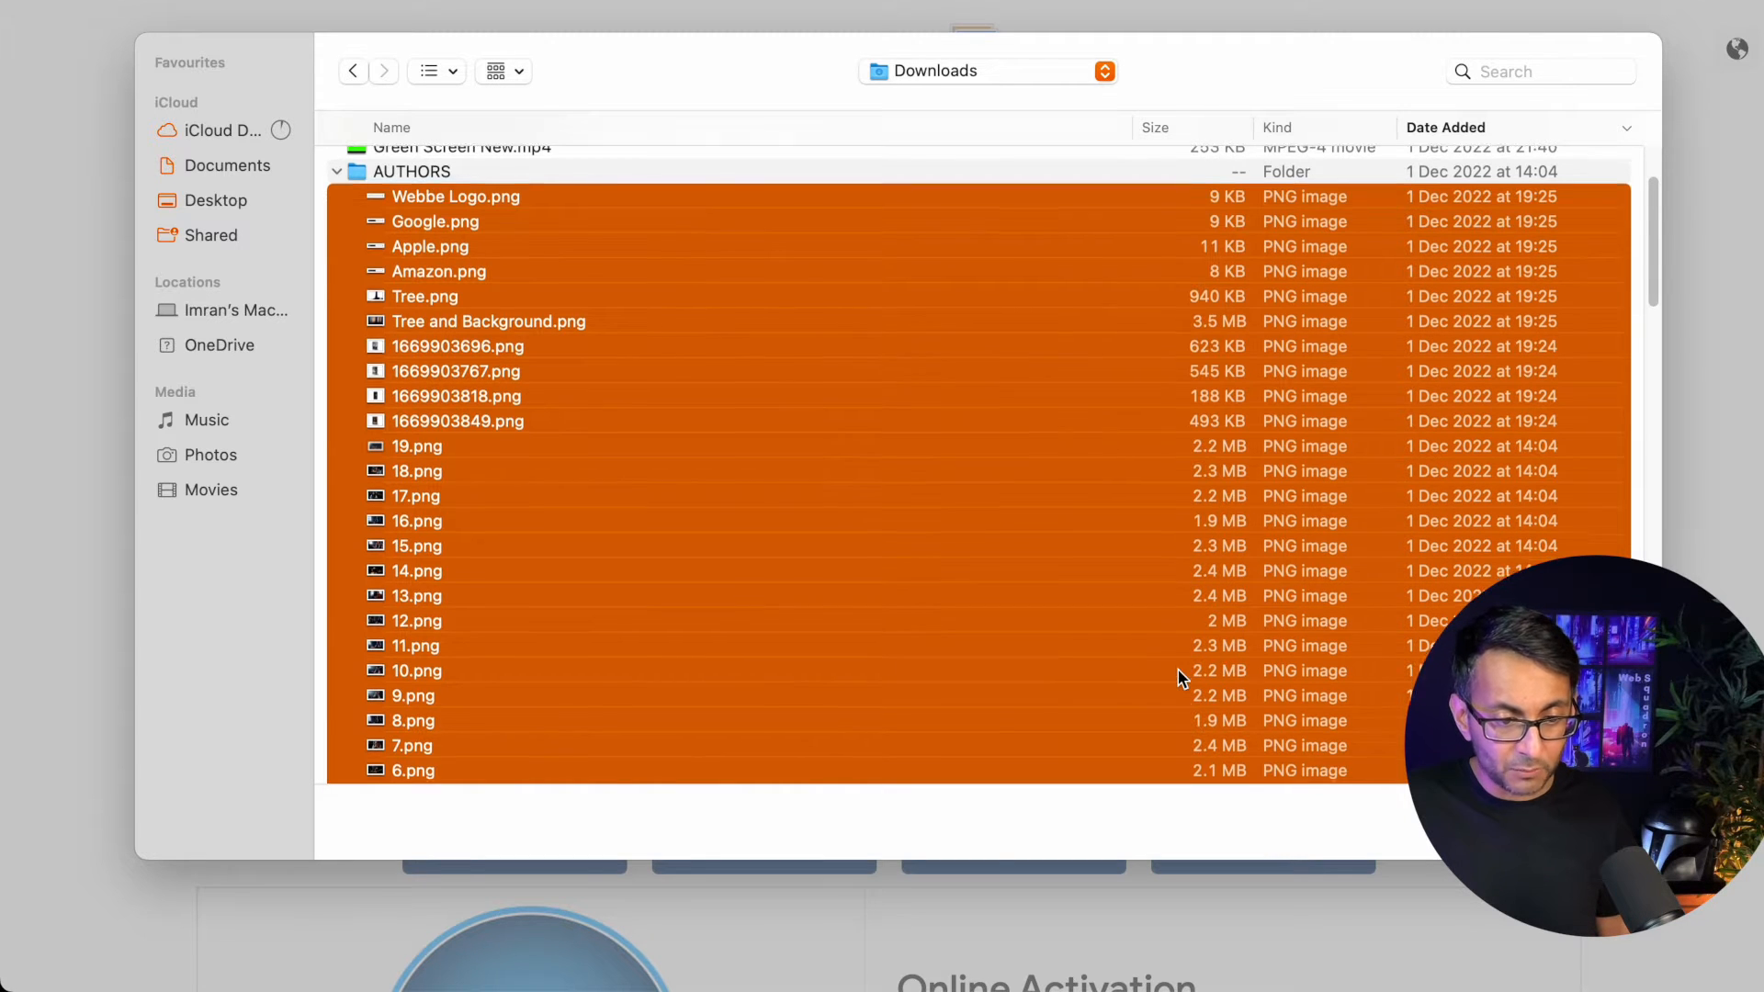
Step: Load the selected images, set the scale to 100% and the image format to WEBP, and start the conversion
click(1599, 822)
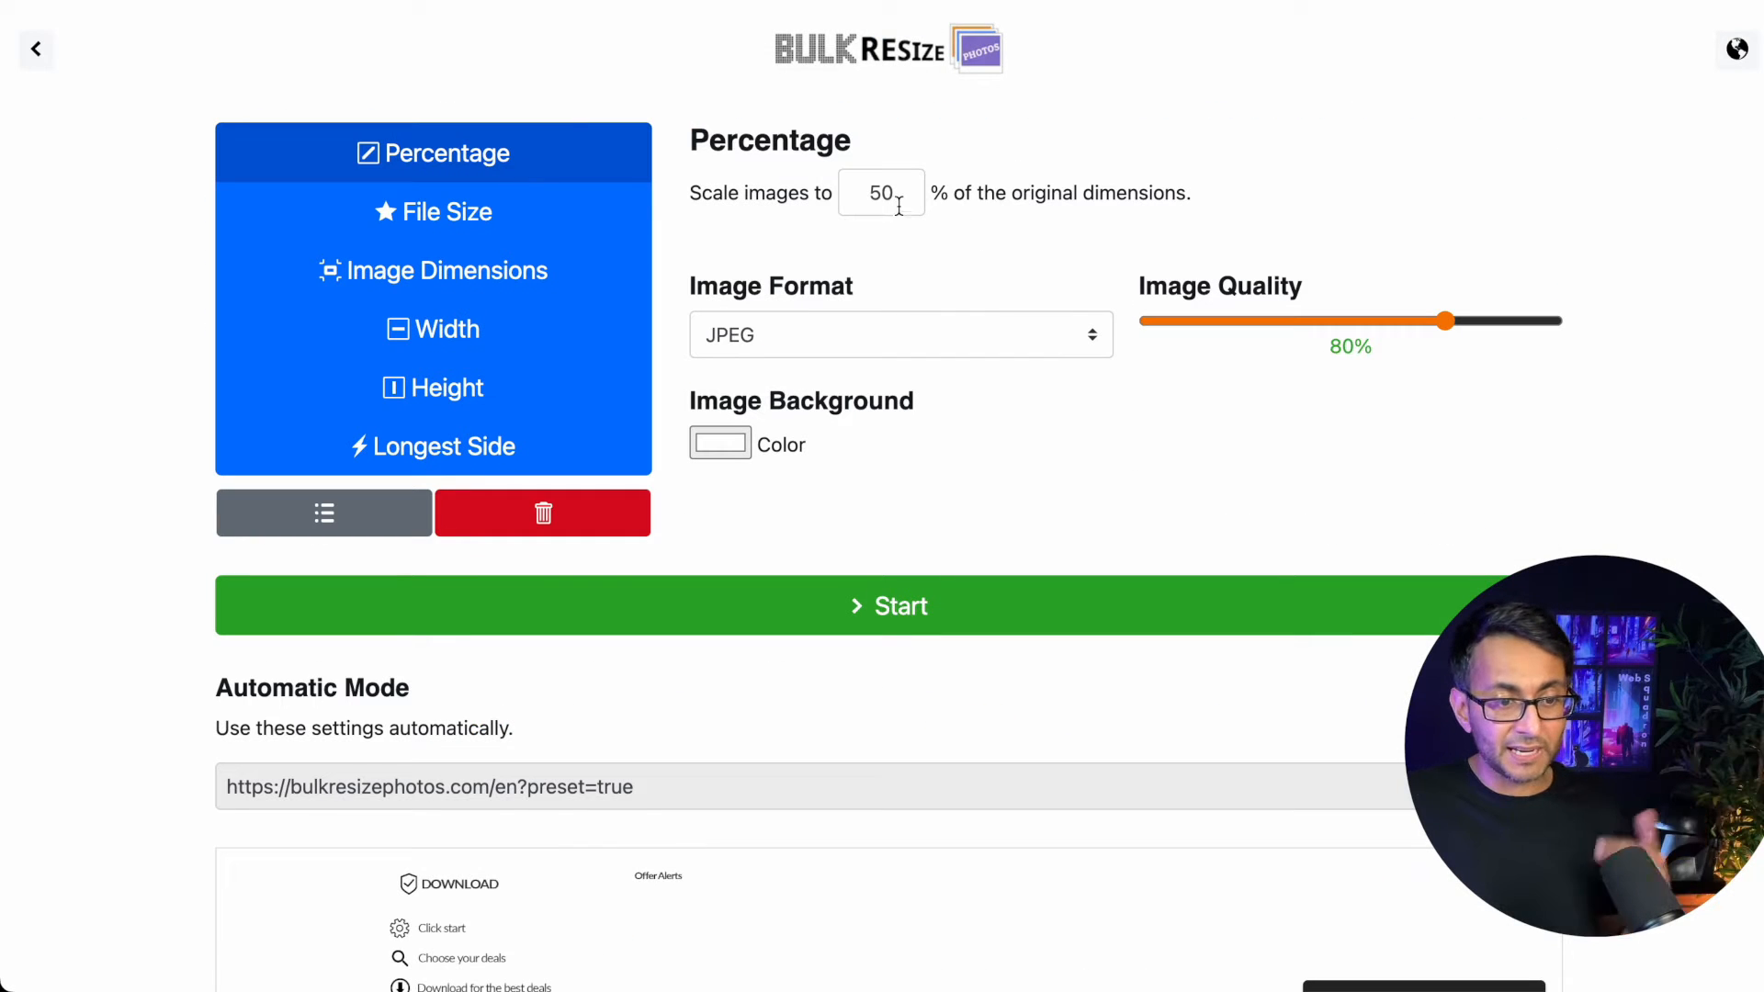
drag(896, 196, 863, 192)
text(100)
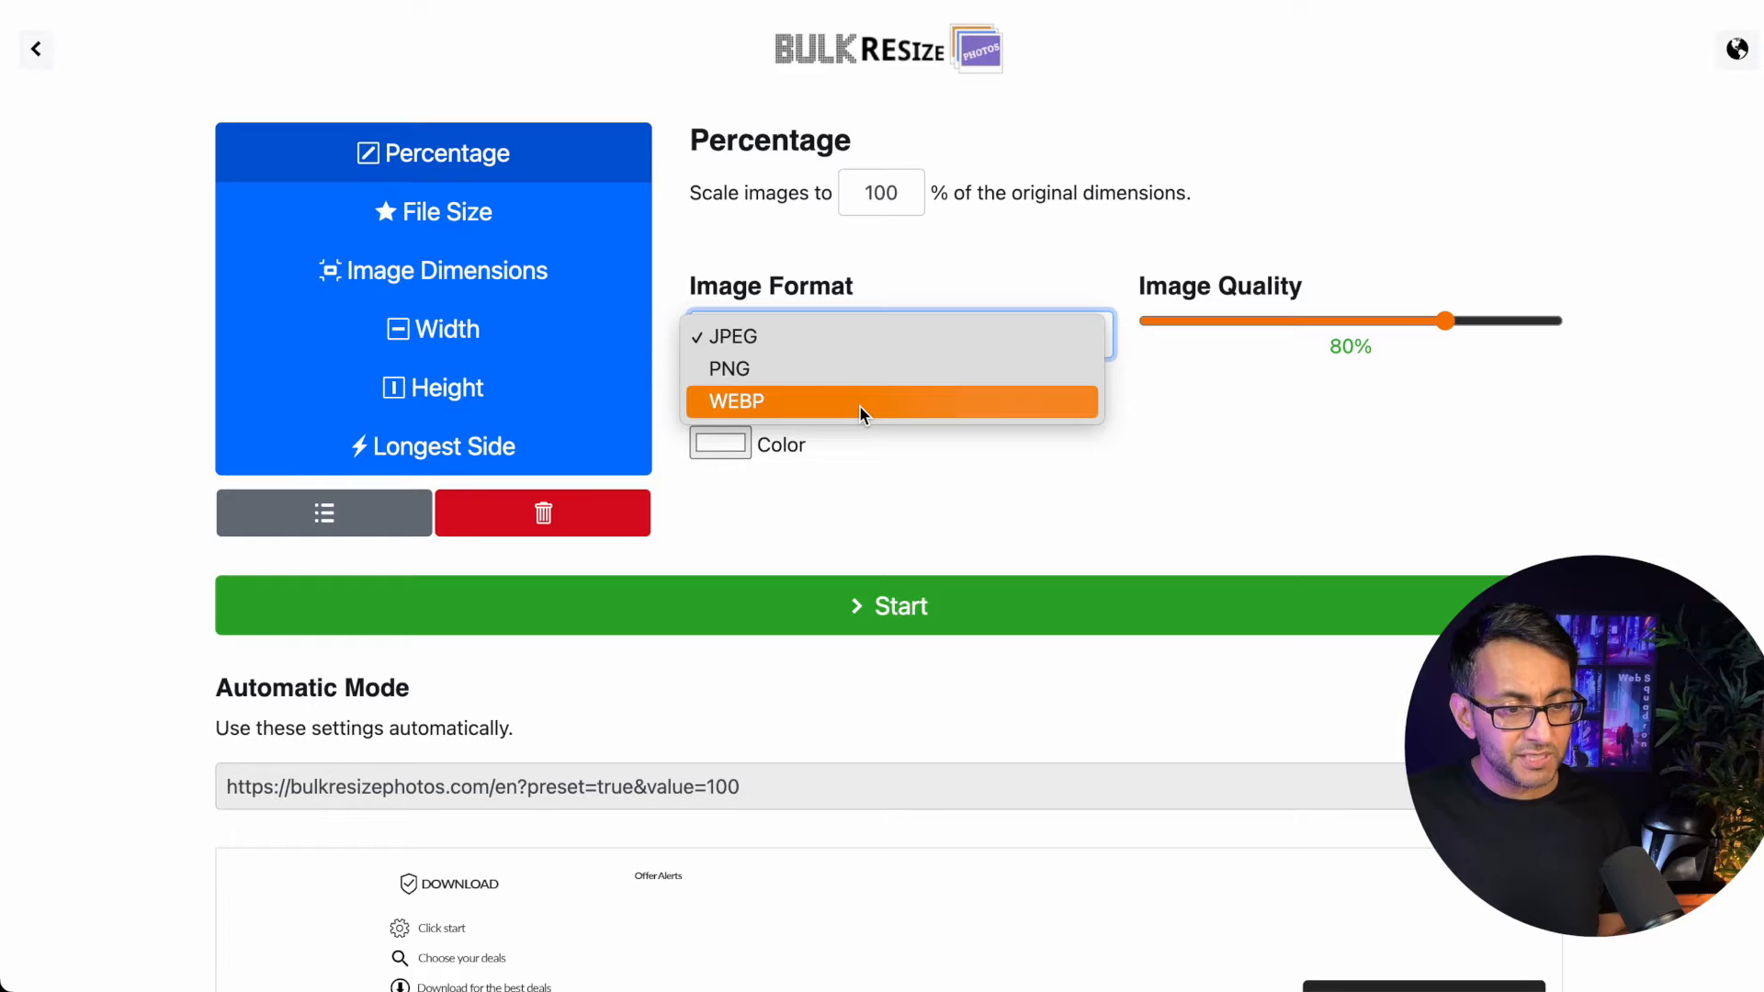
click(862, 404)
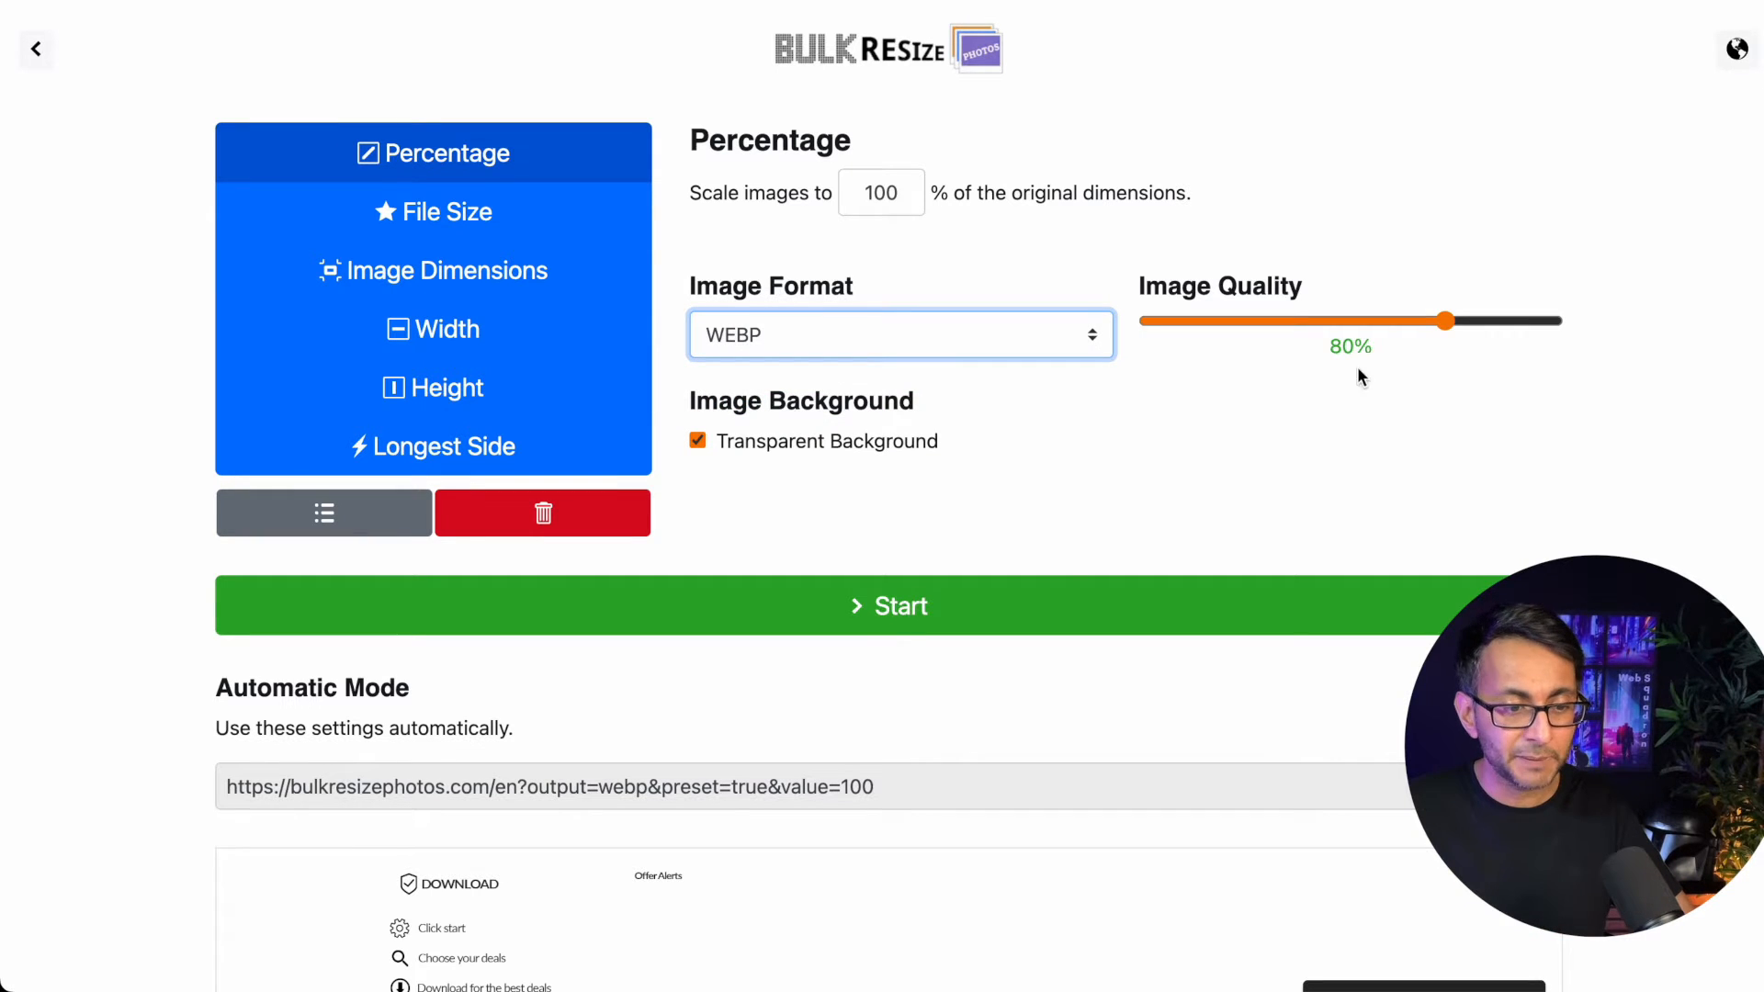
click(952, 613)
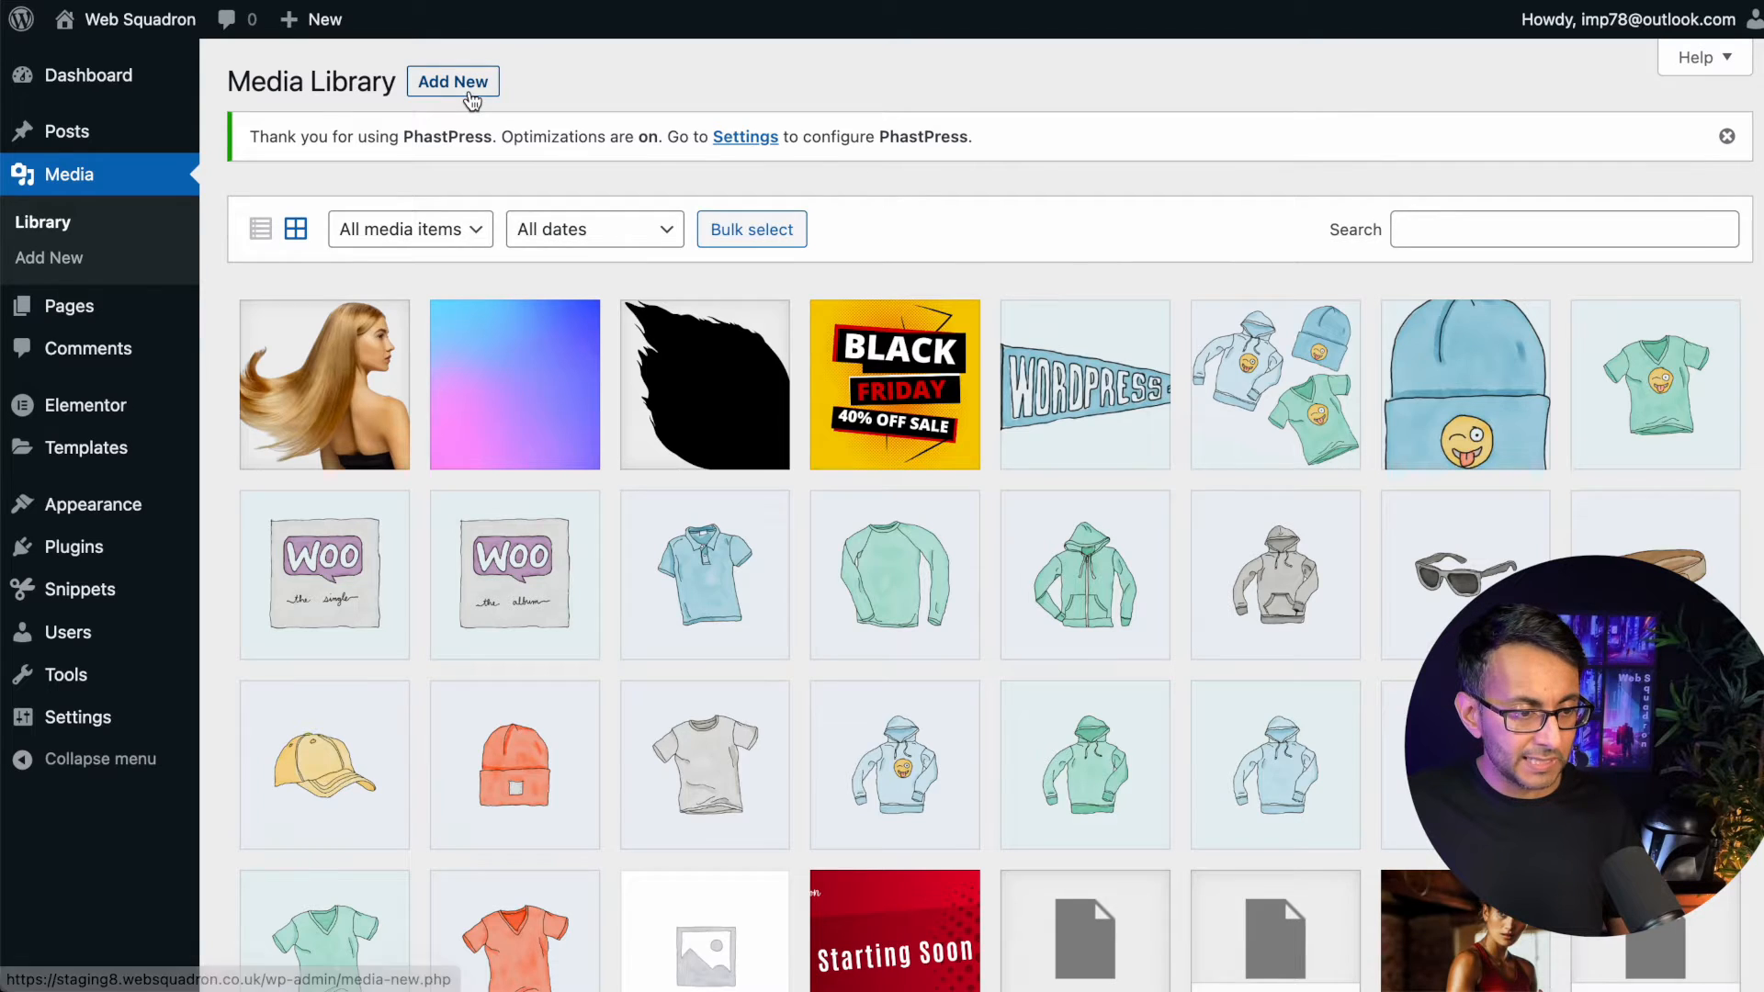
Step: In the WordPress Media Library, start adding new files and browse to the Downloads folder
click(453, 81)
click(991, 372)
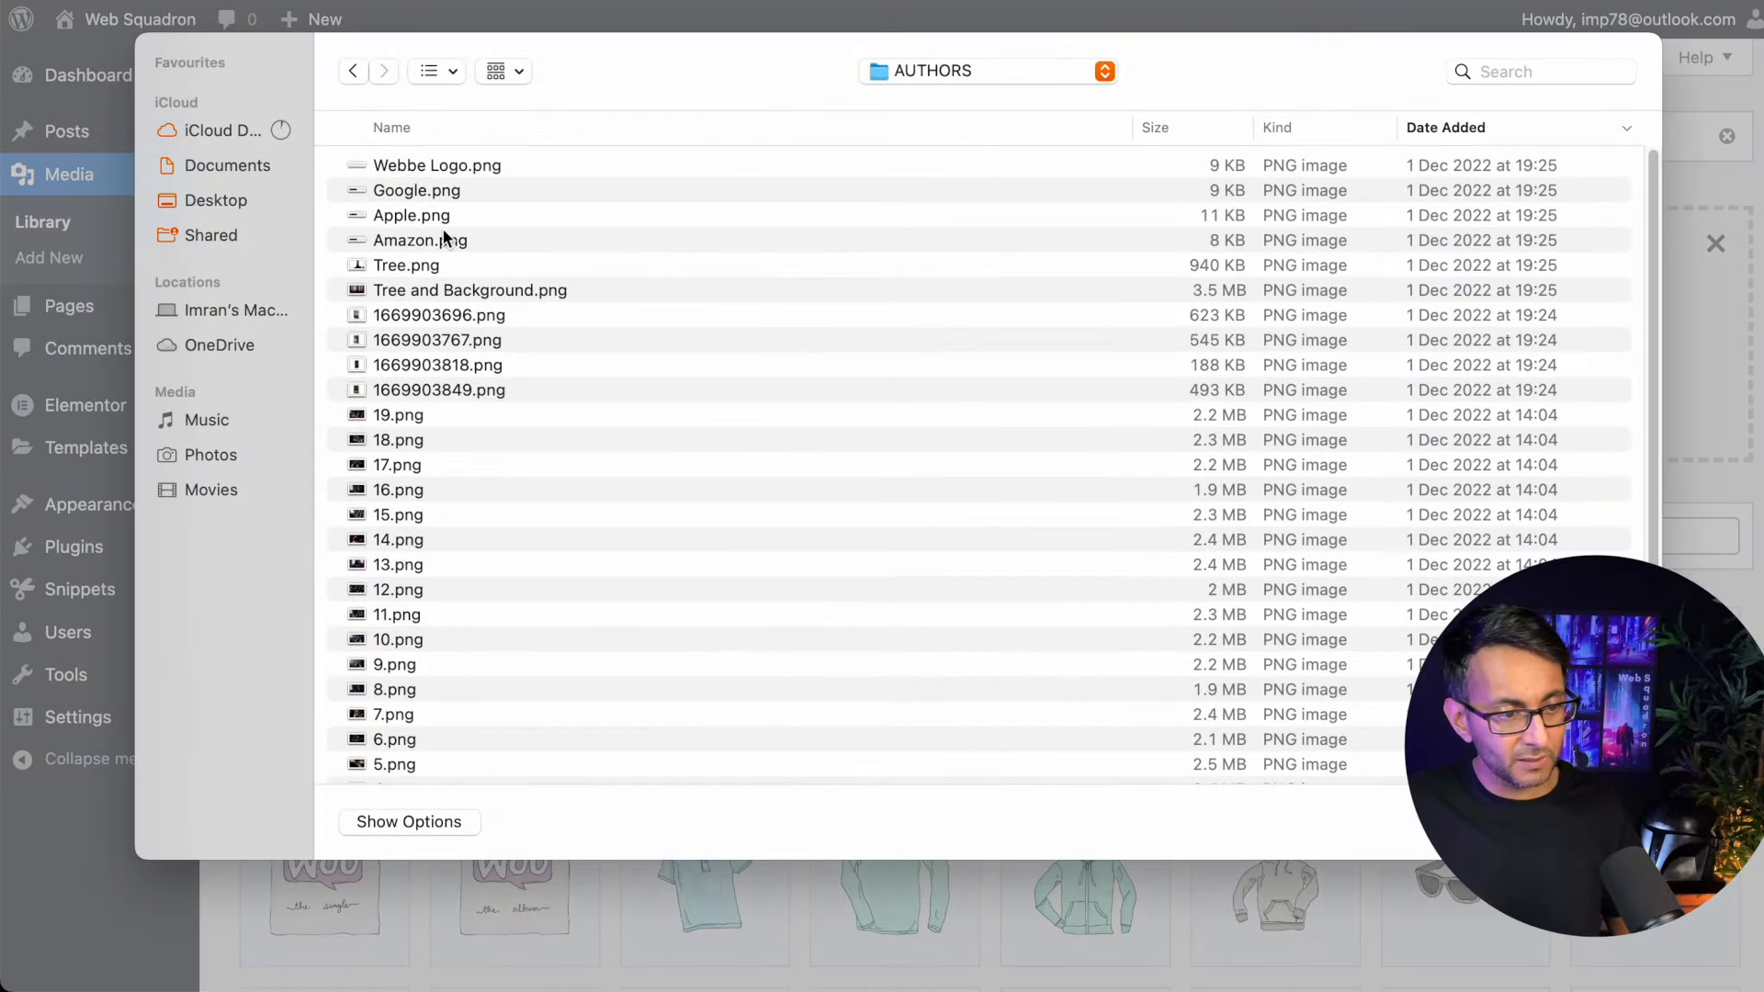
click(967, 74)
click(977, 106)
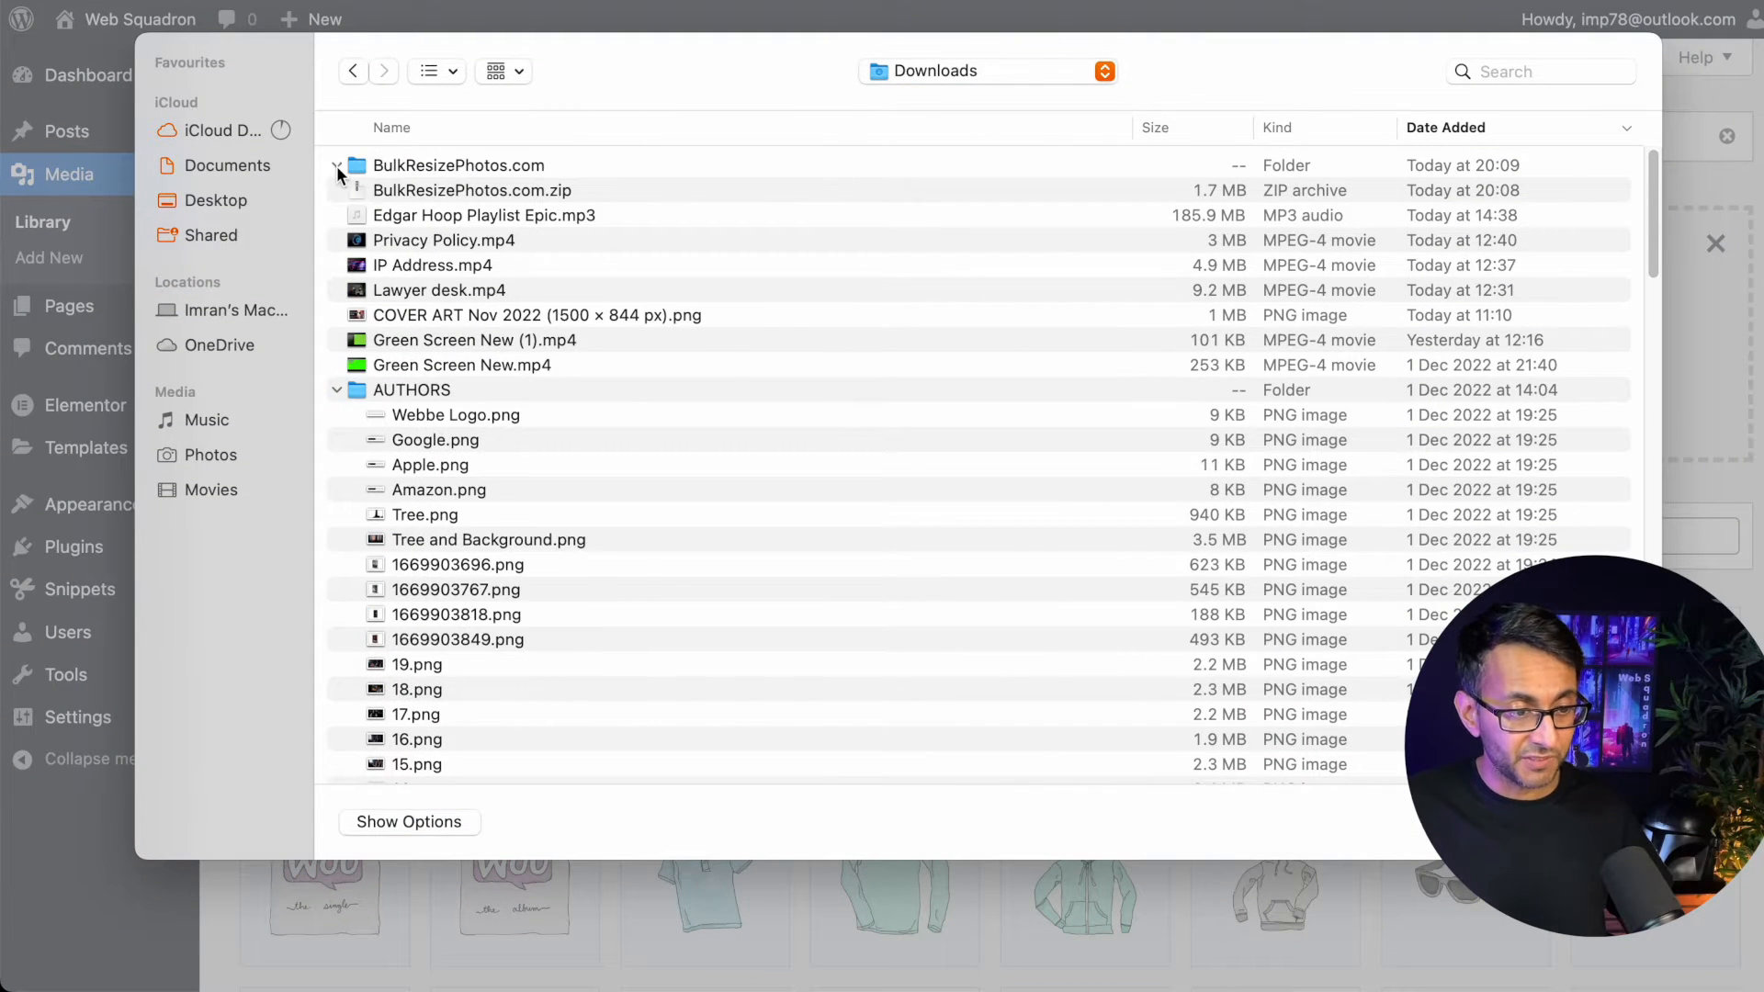
Step: Expand the BulkResizePhotos.com folder, select all its WebP images through Webbe Logo.webp, and upload them to the Media Library
click(337, 165)
click(455, 193)
scroll(674, 551, down, 5)
scroll(673, 555, up, 6)
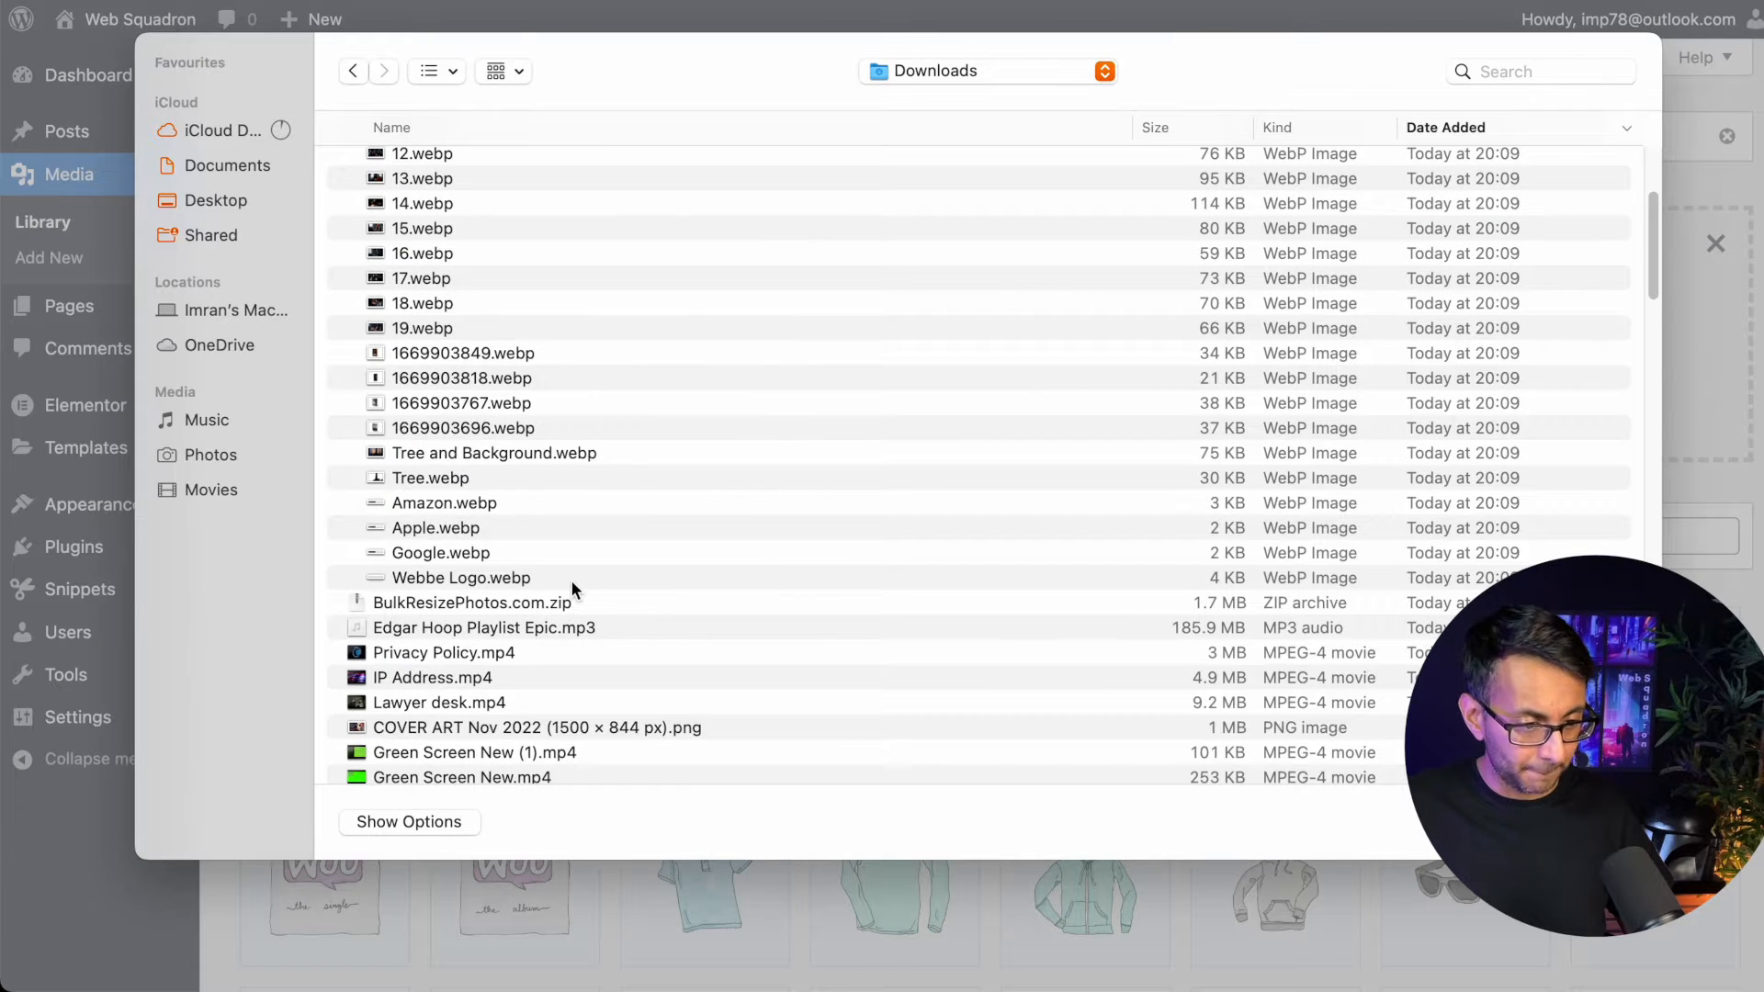
shift+click(570, 576)
key(Return)
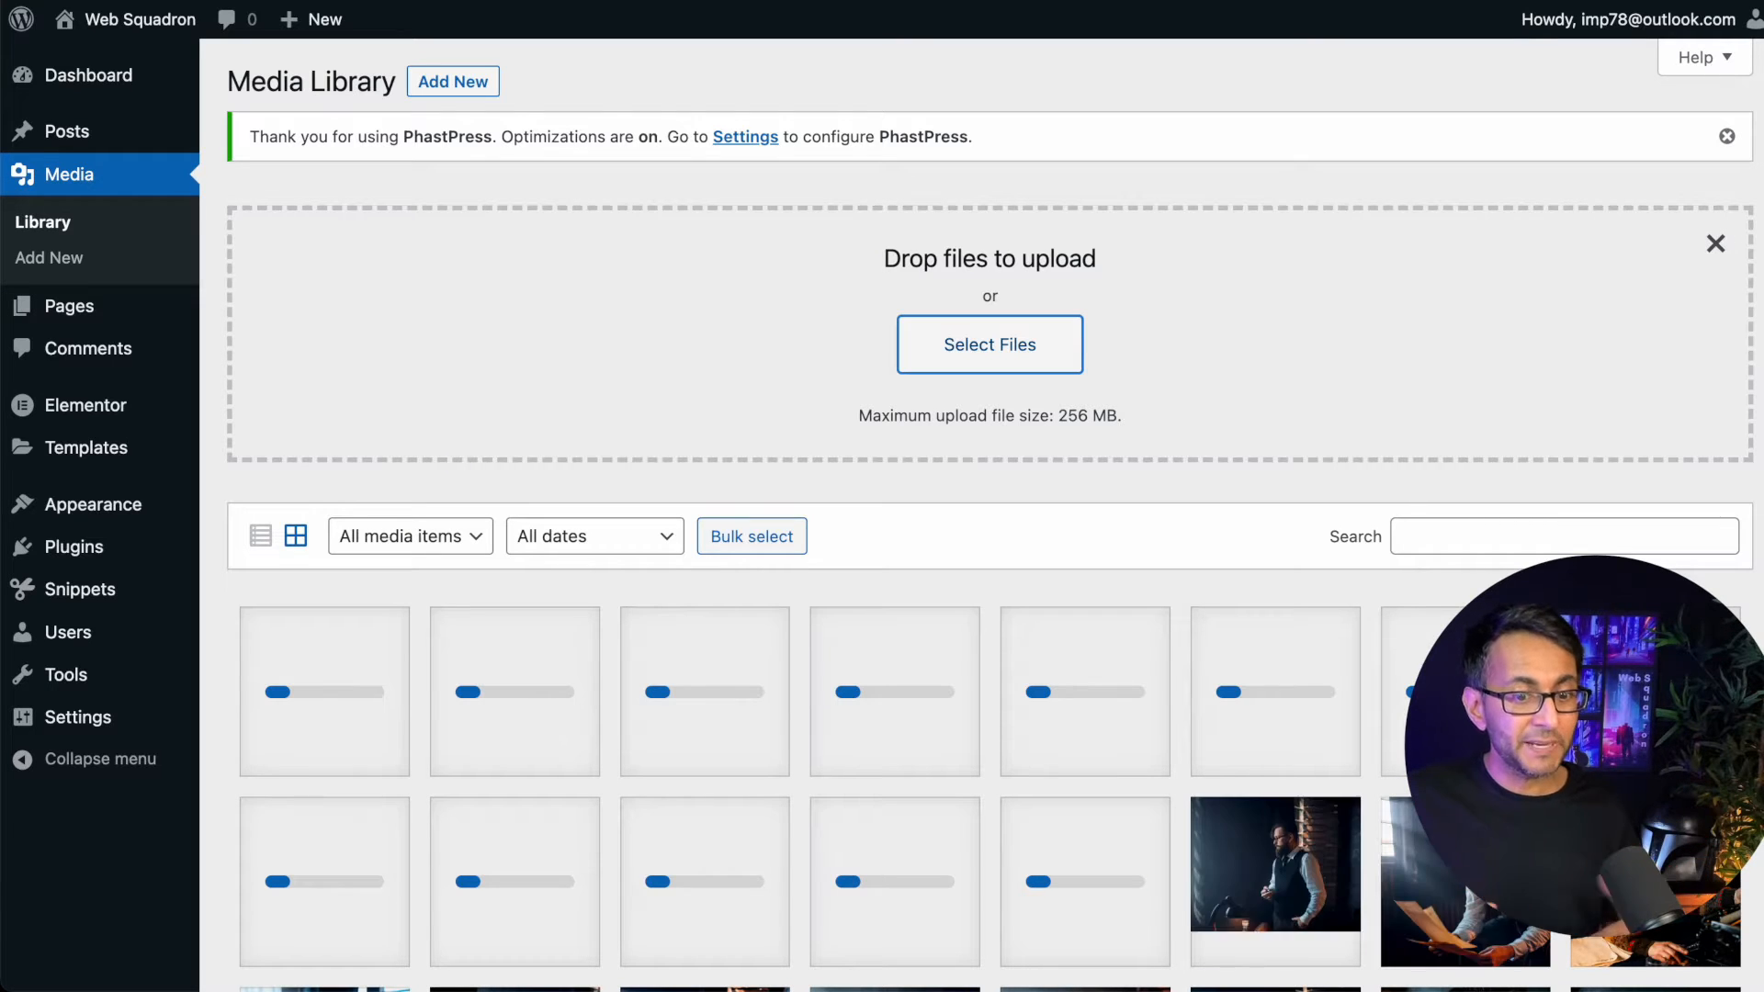
scroll(1042, 214, down, 5)
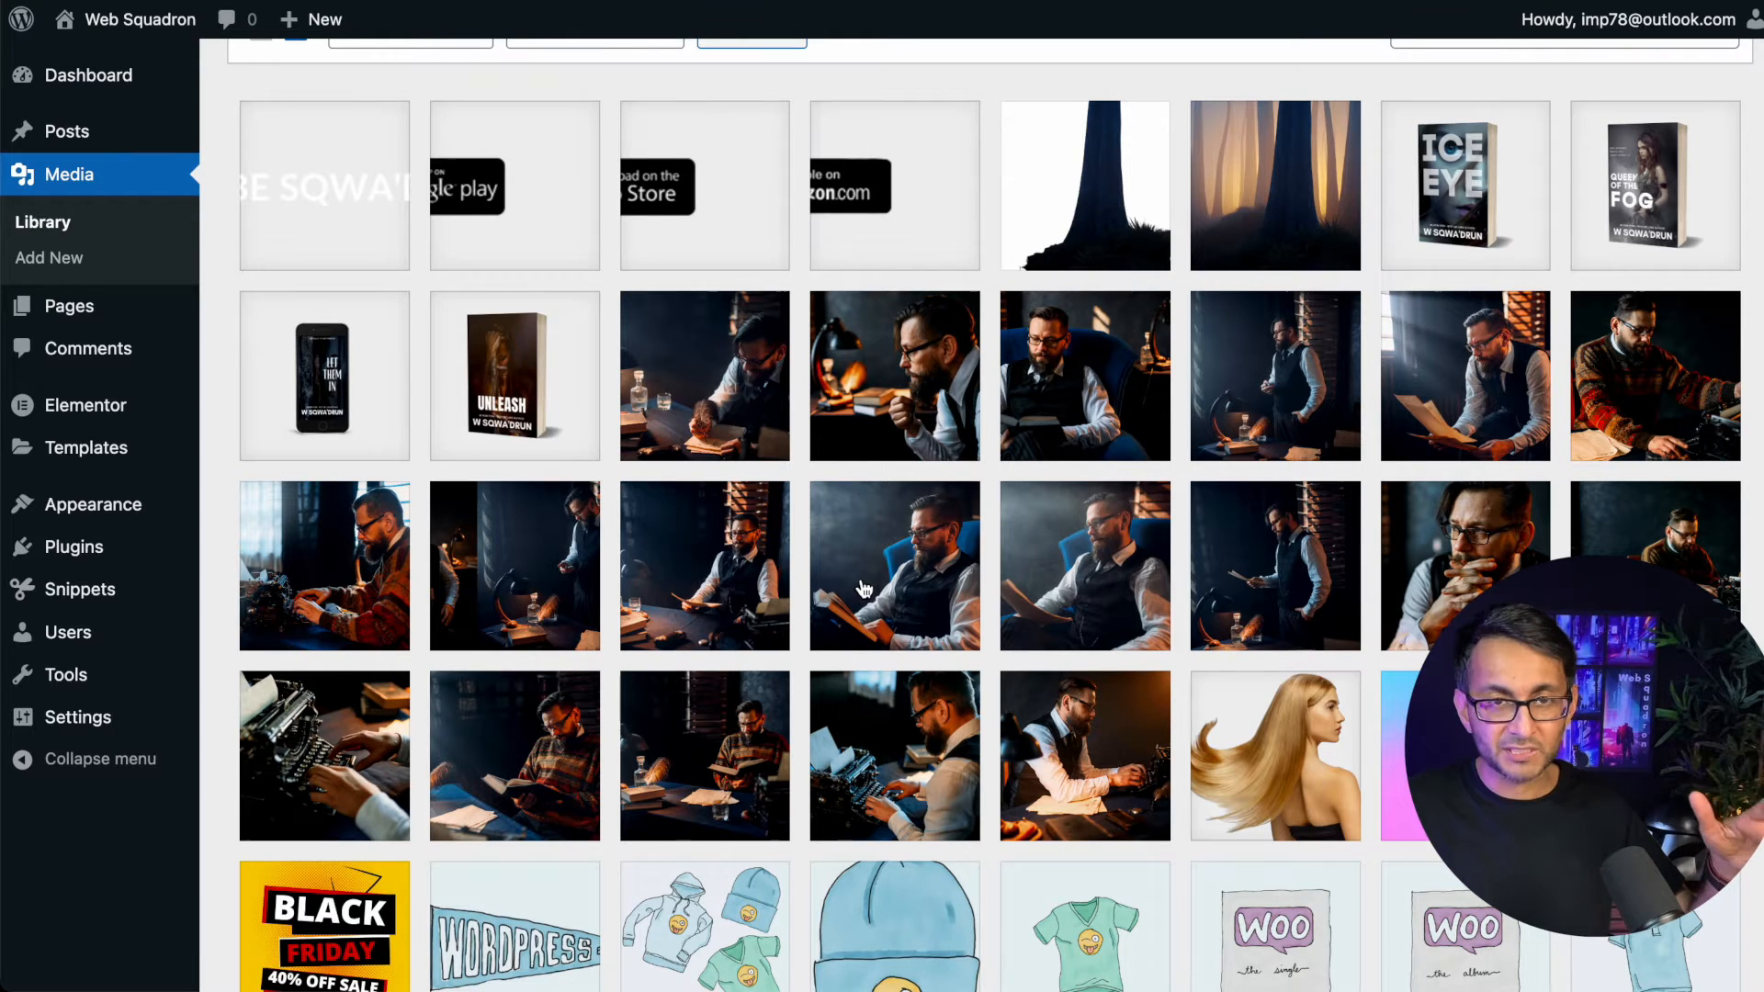
scroll(865, 586, up, 4)
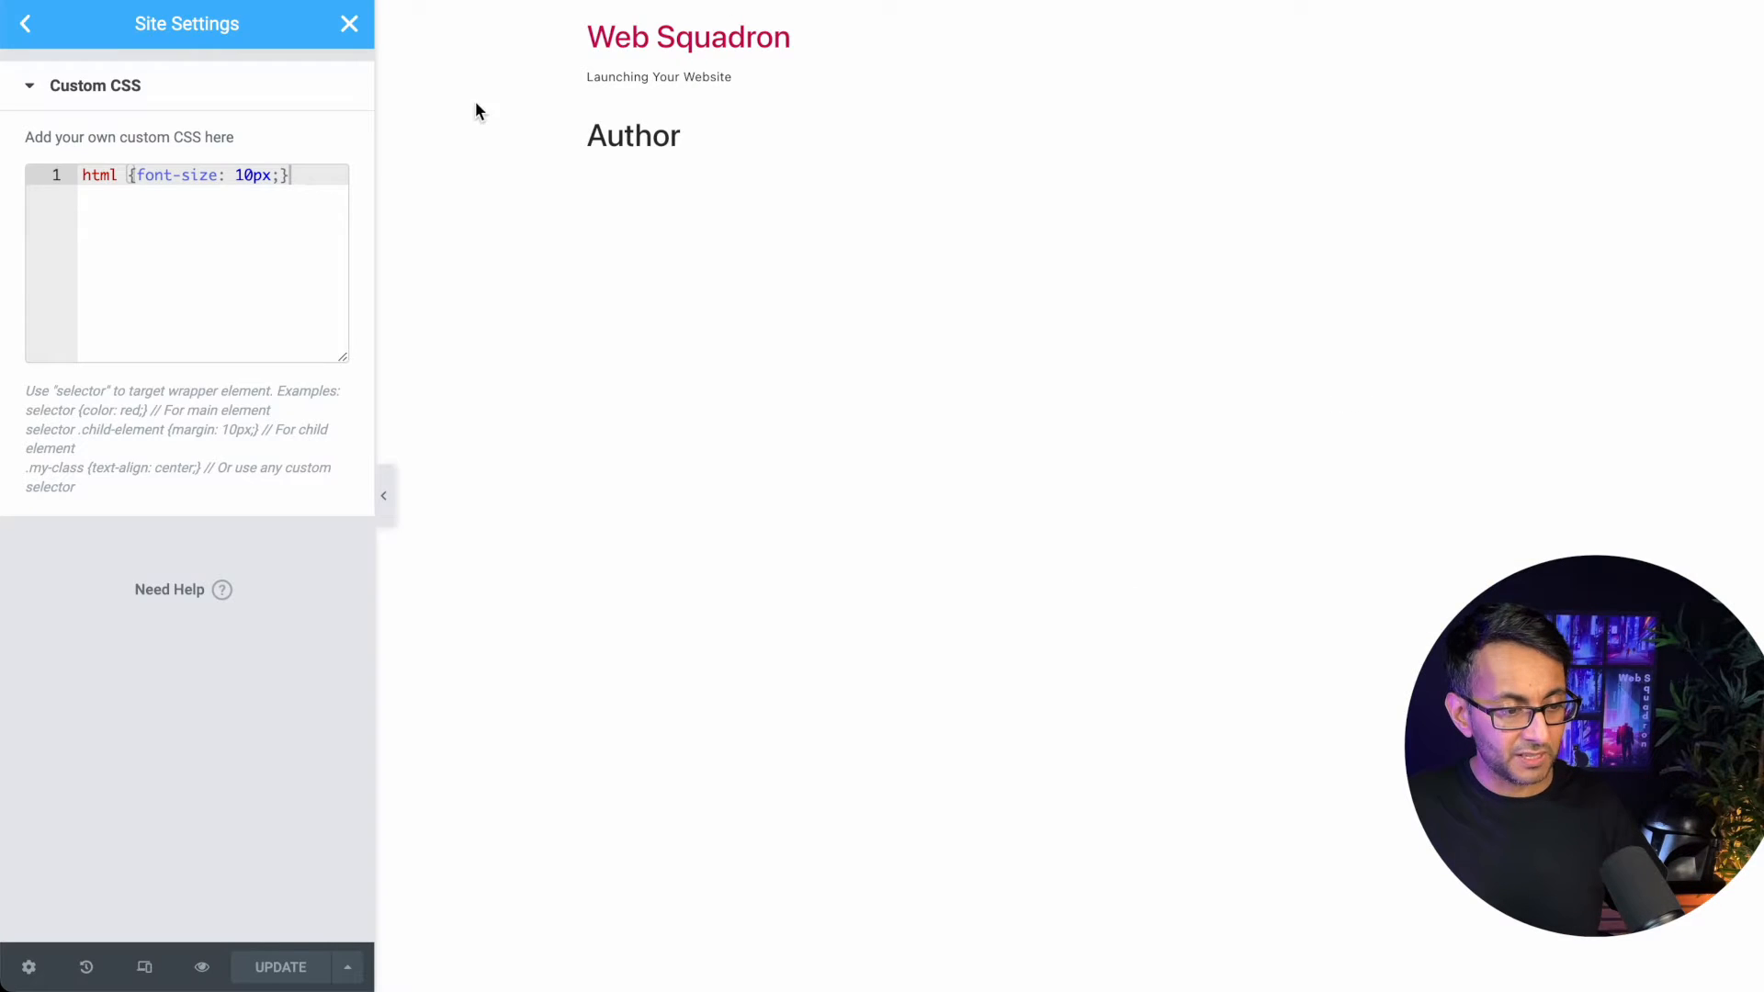
Step: Back in the Elementor editor, close the site settings and publish the Author page
click(349, 27)
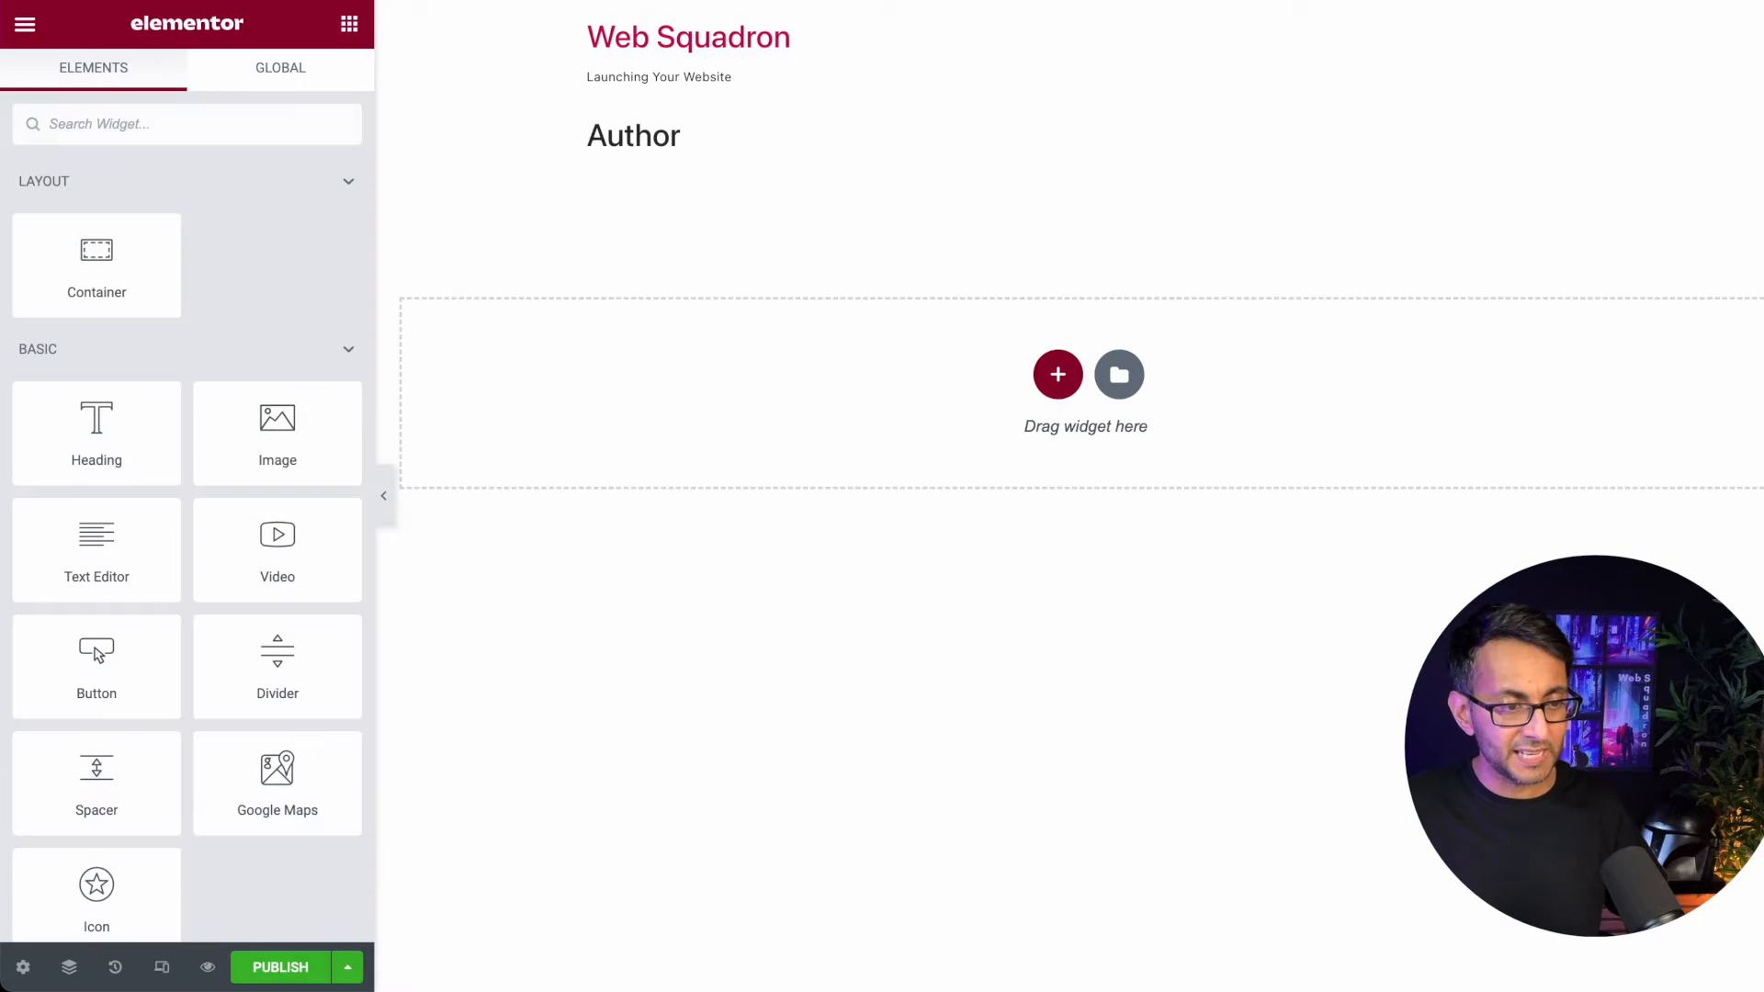
click(303, 976)
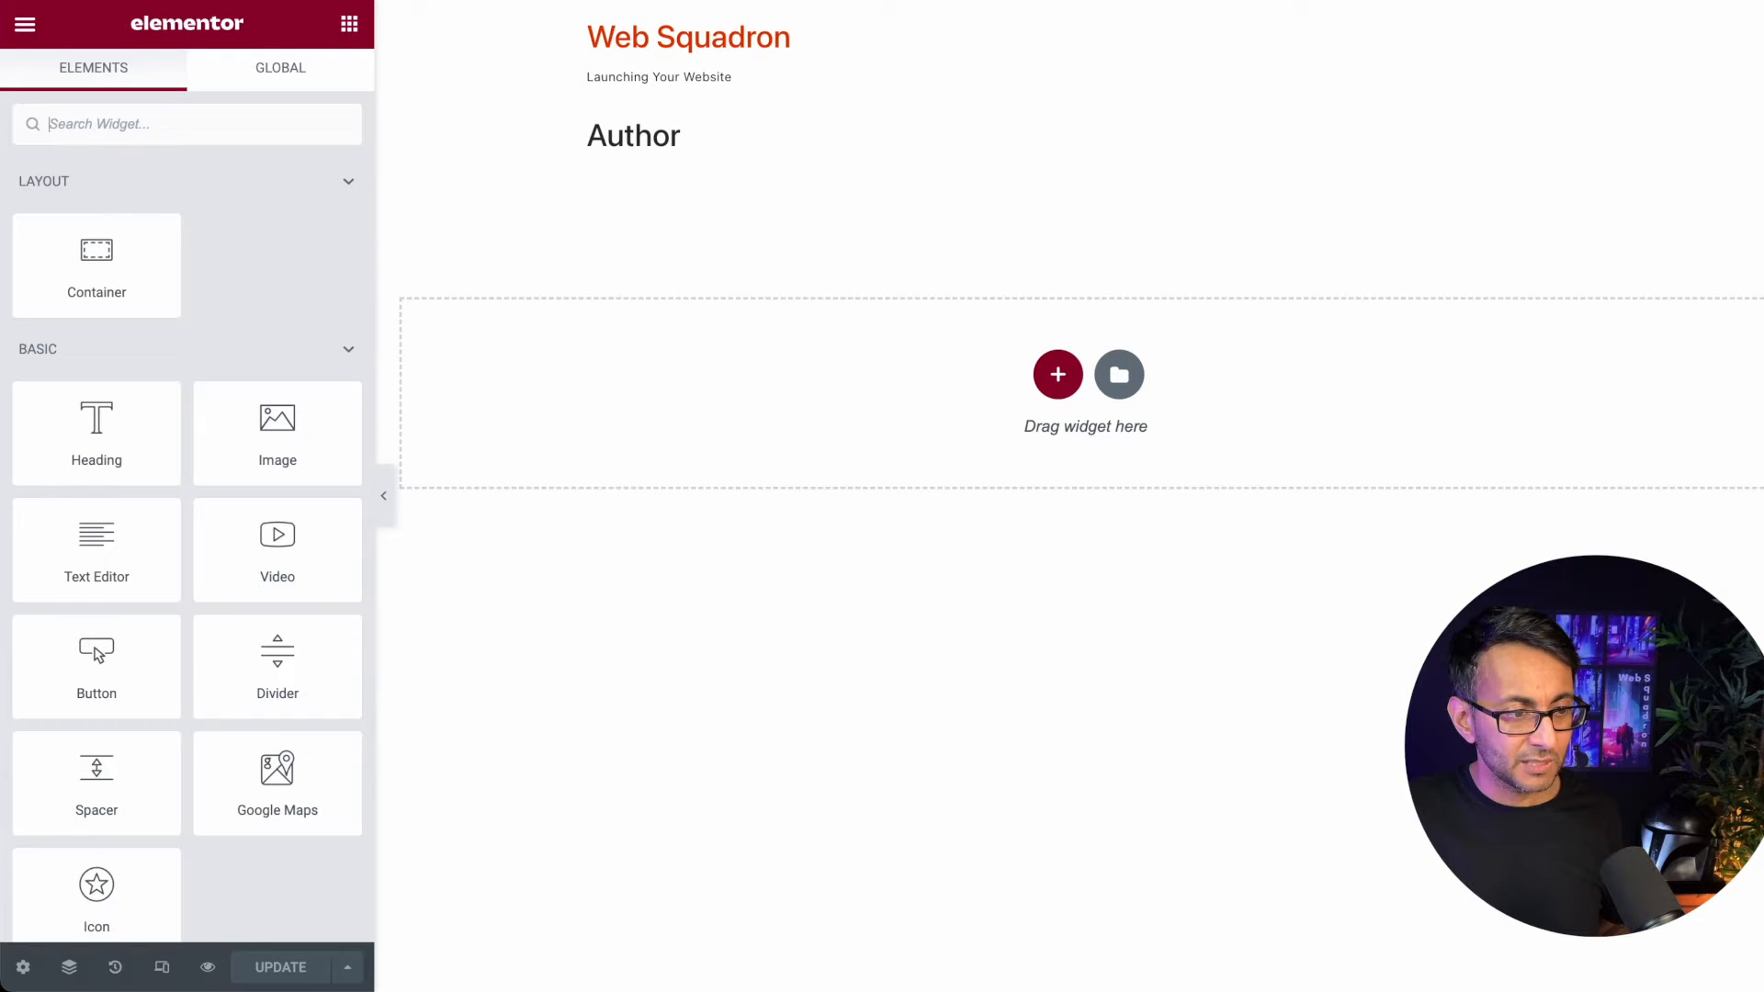
Step: In the page settings, hide the page title, set the page layout to Elementor Canvas, and update the page
click(23, 968)
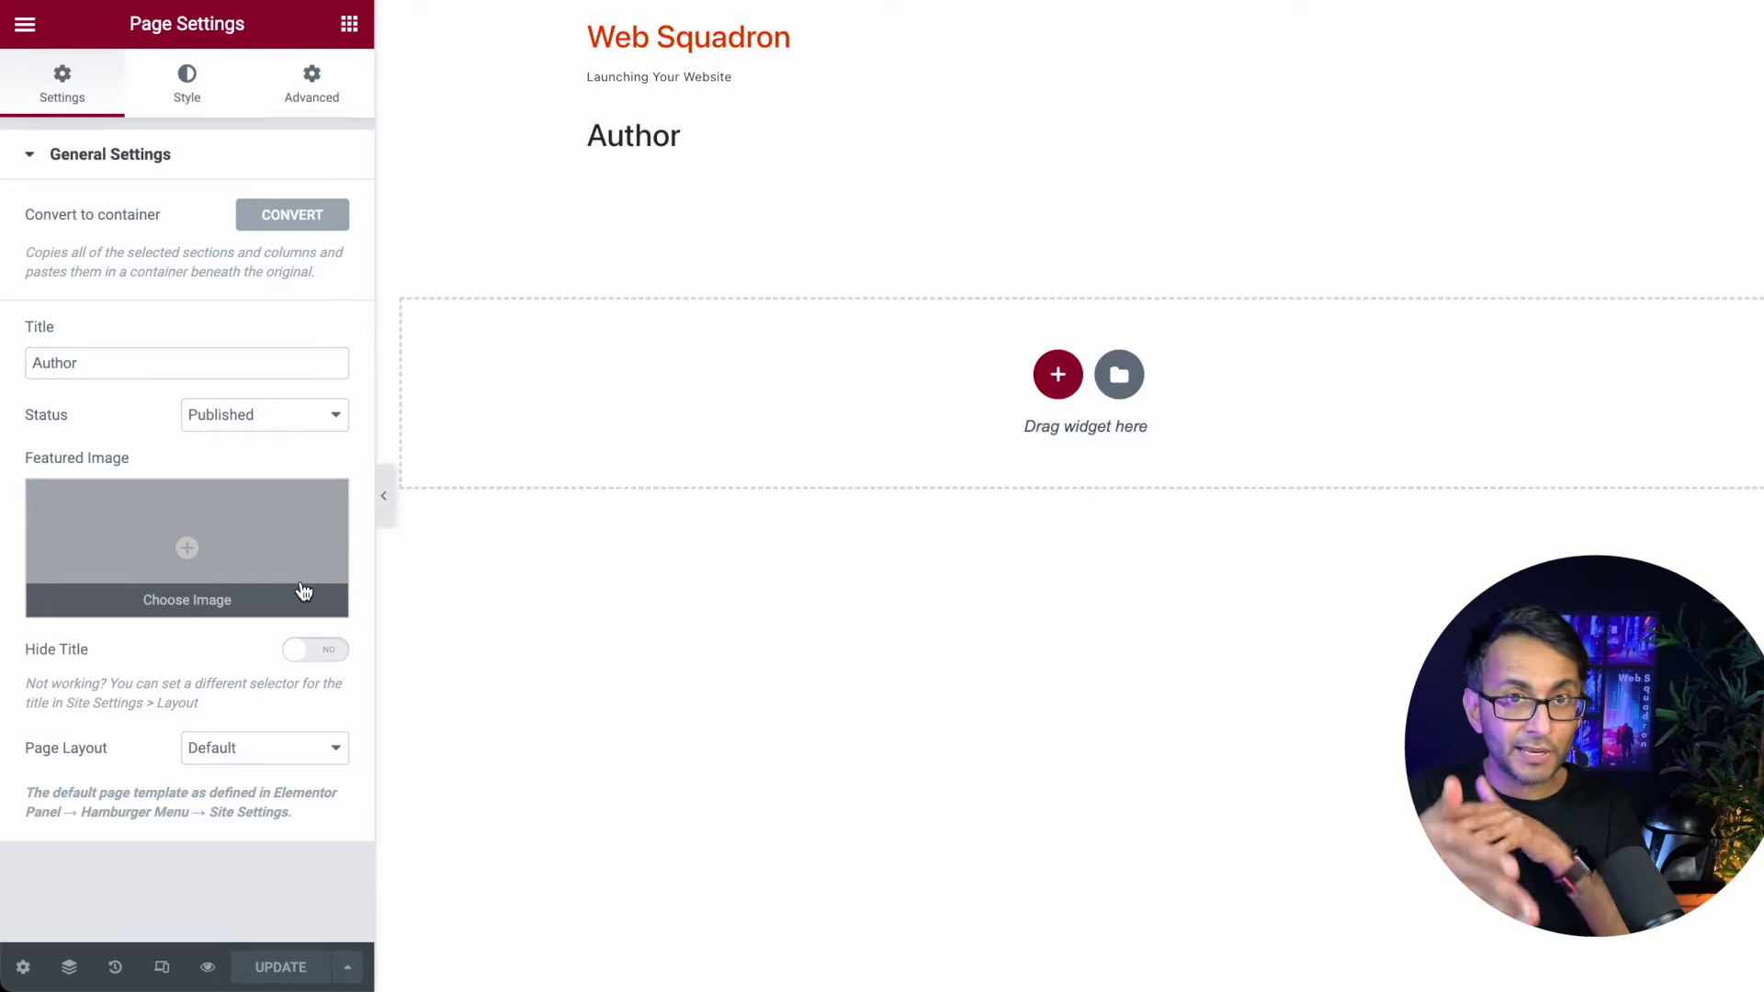
click(318, 655)
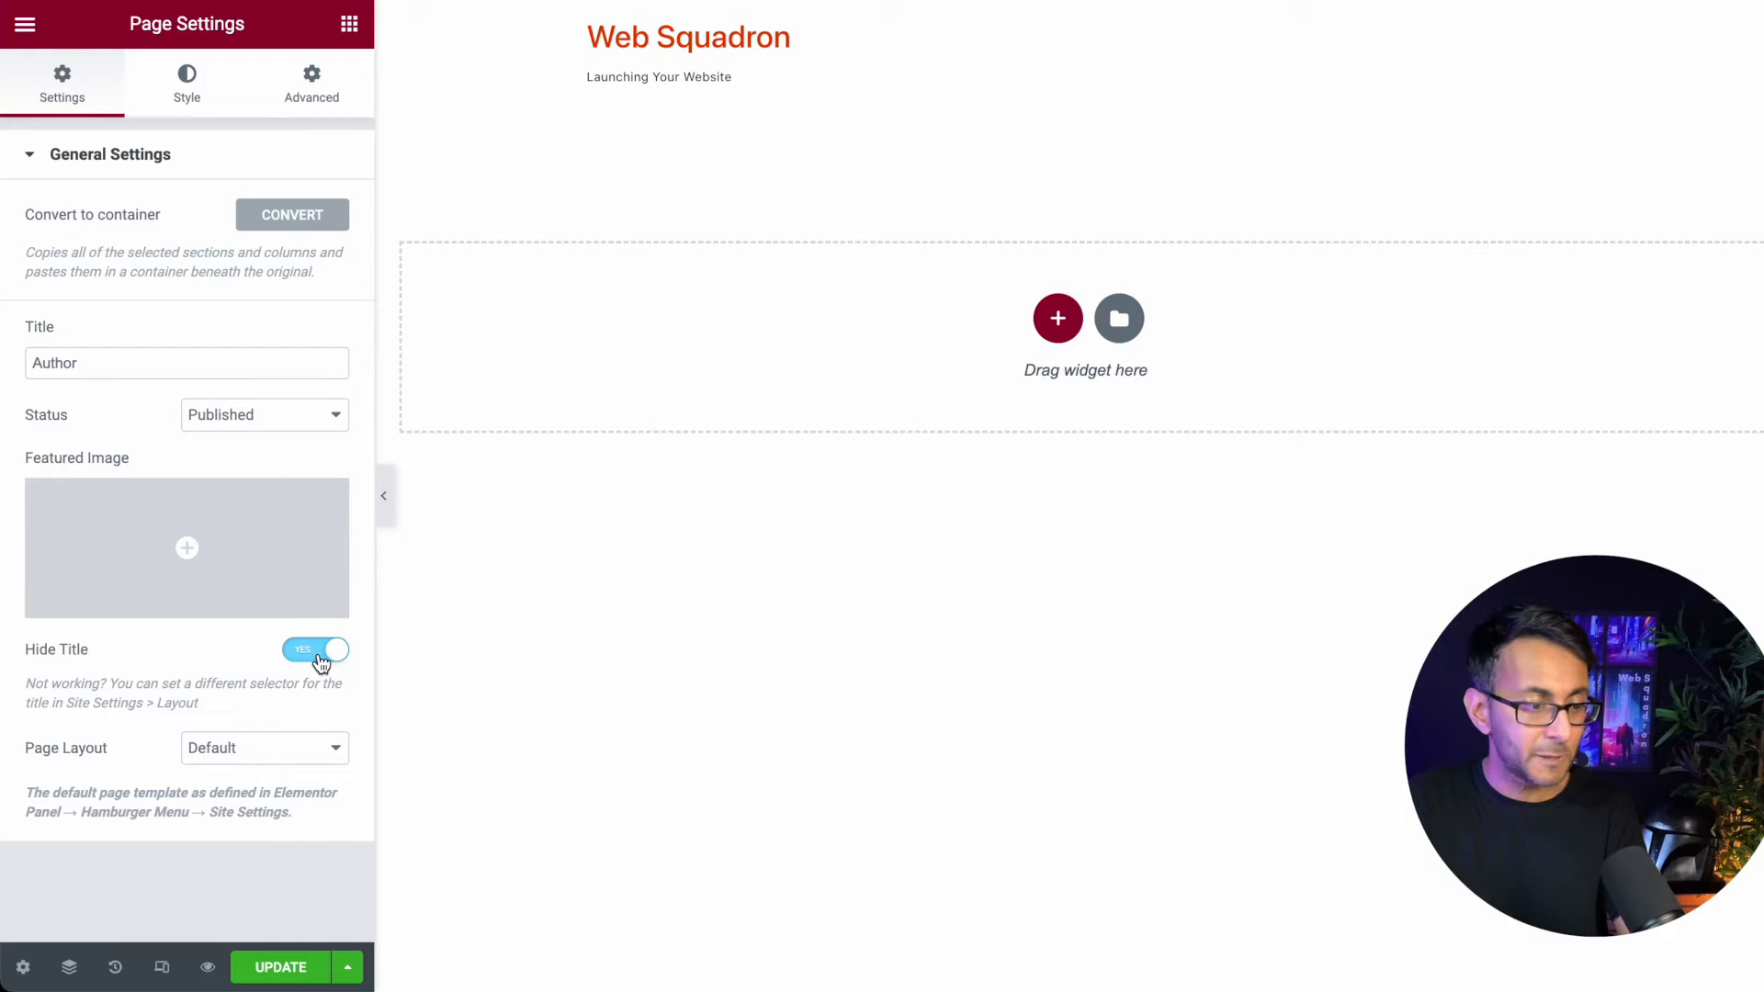
click(276, 771)
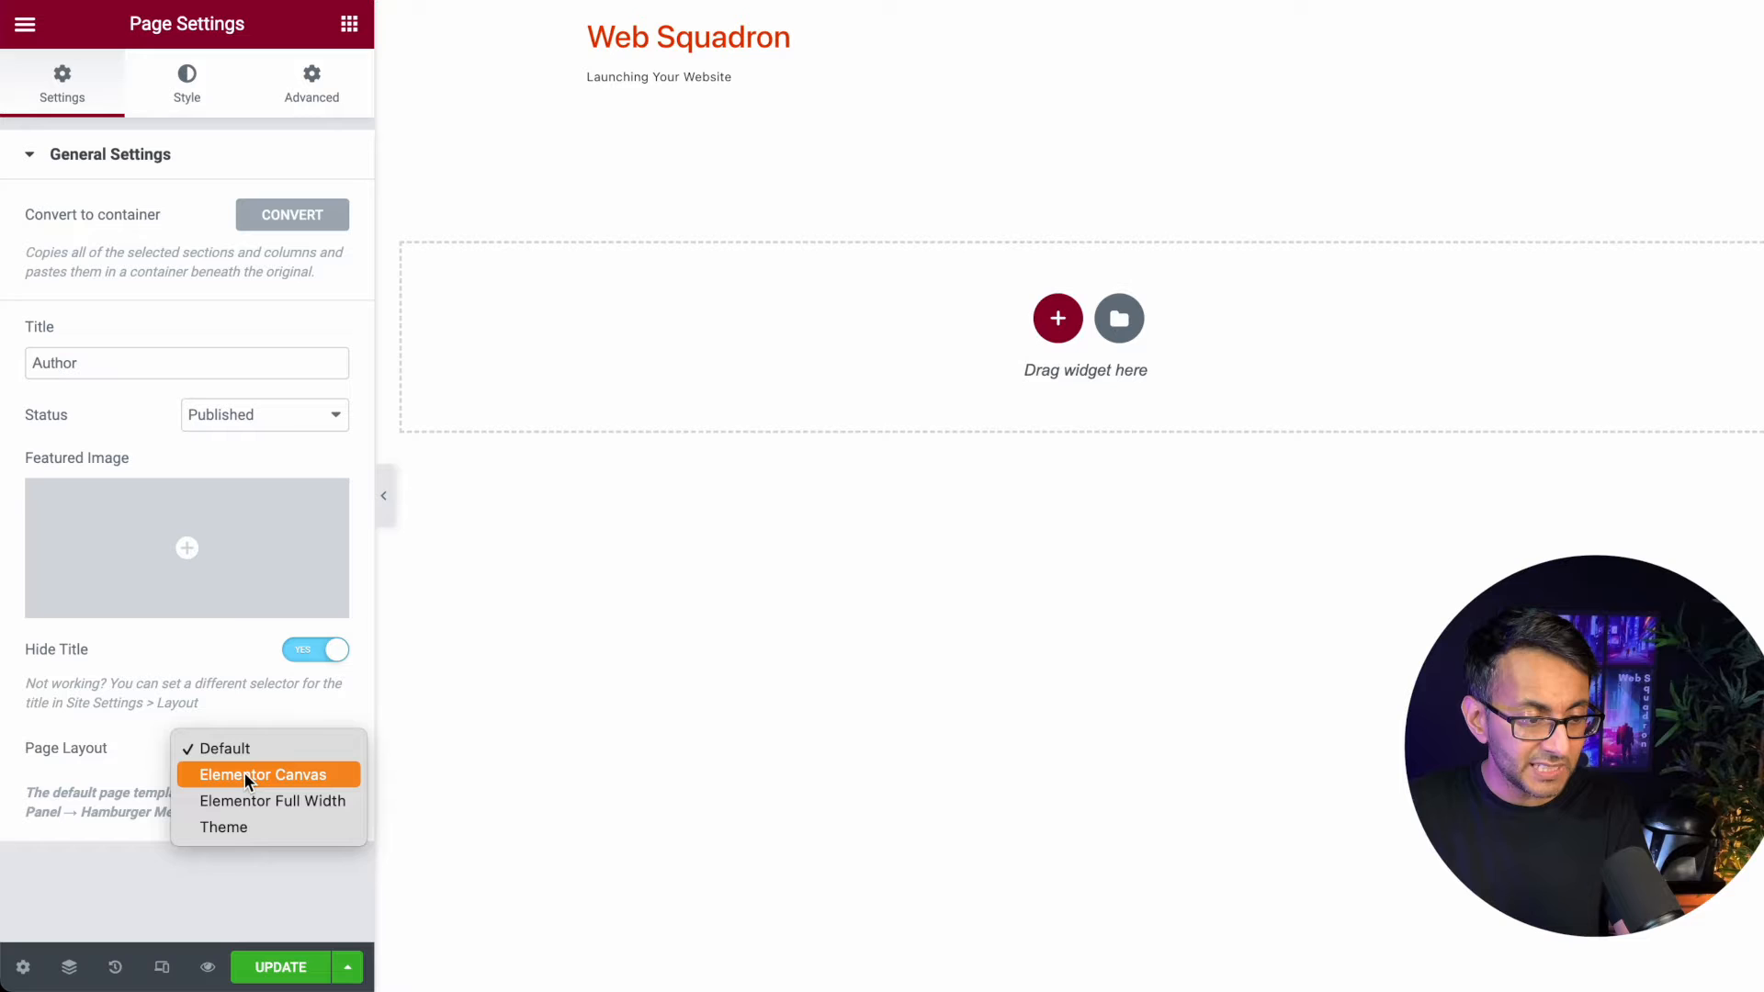
click(244, 774)
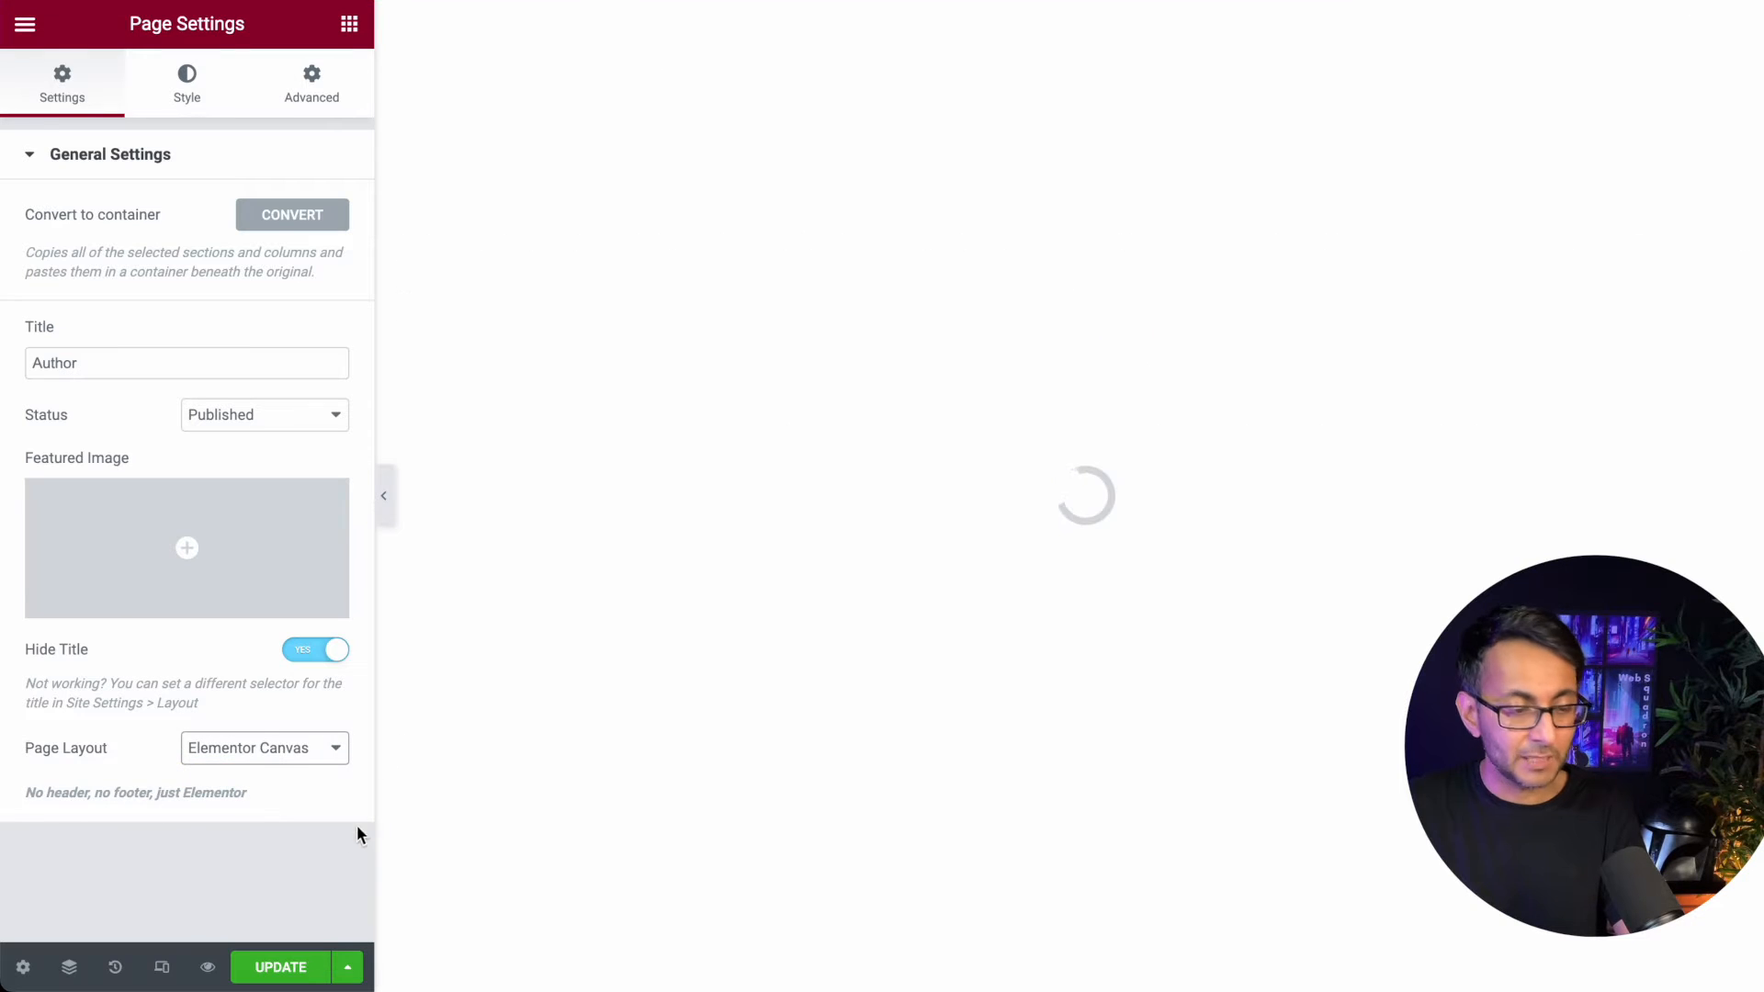
click(283, 968)
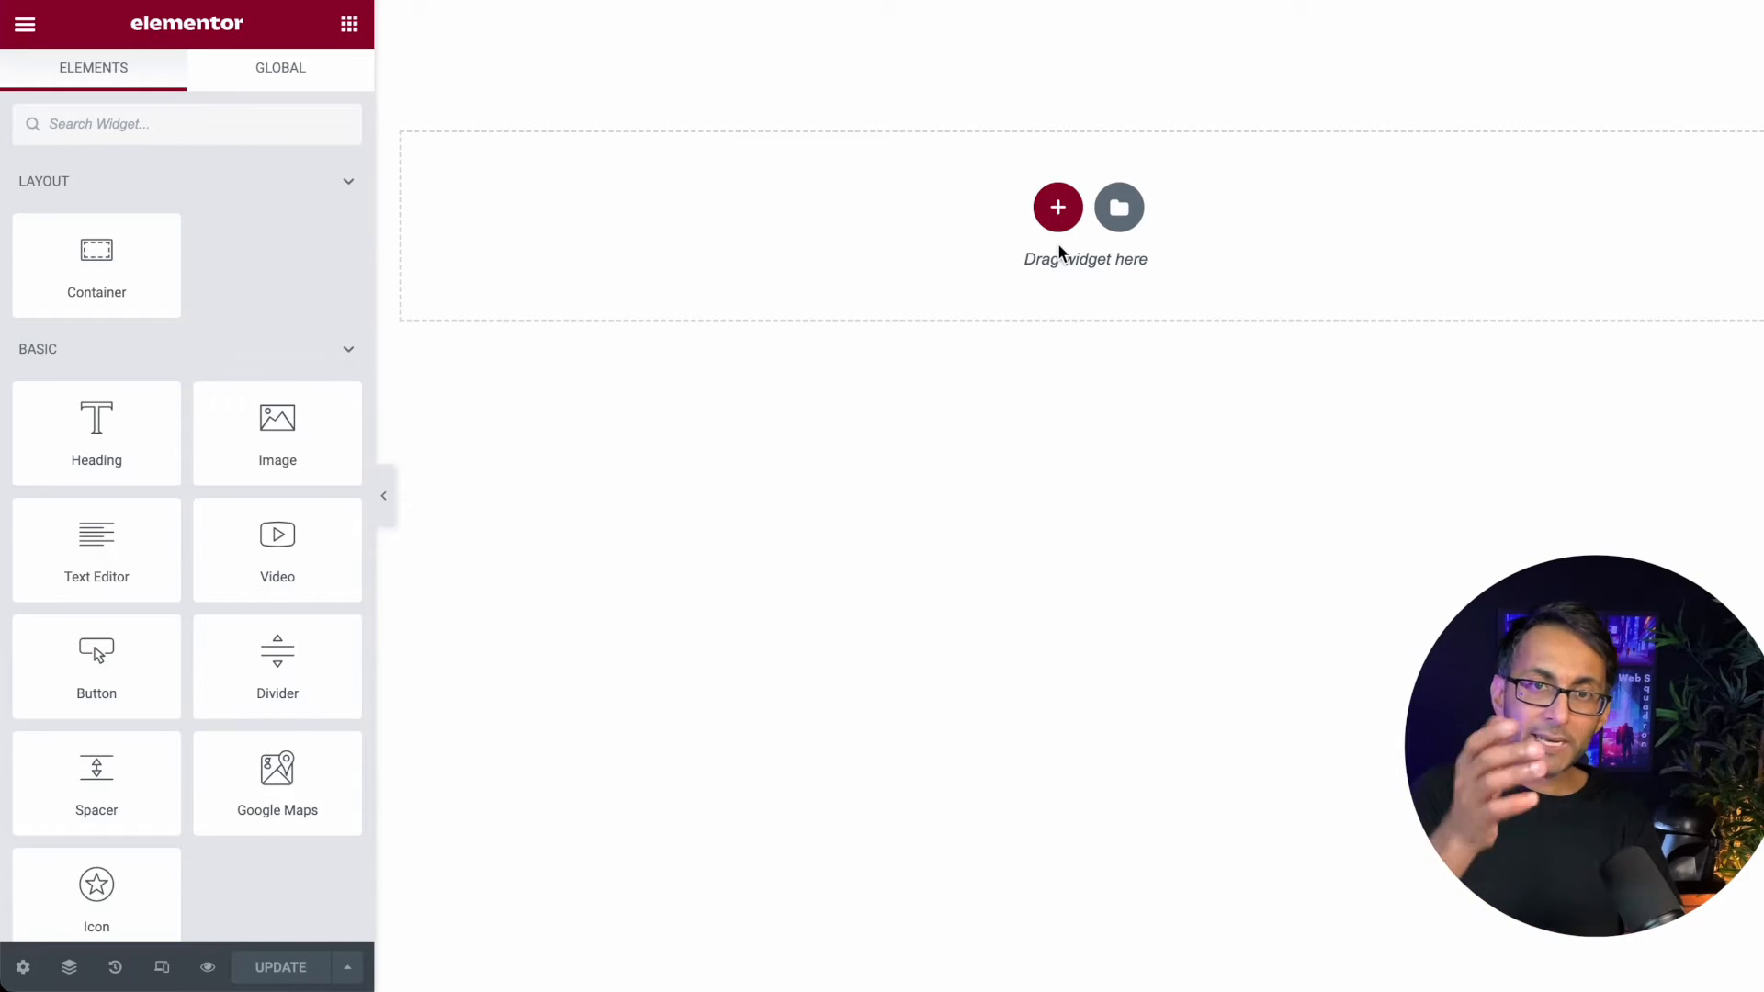
Step: Open the structure choices for a new container on the empty page
click(1059, 212)
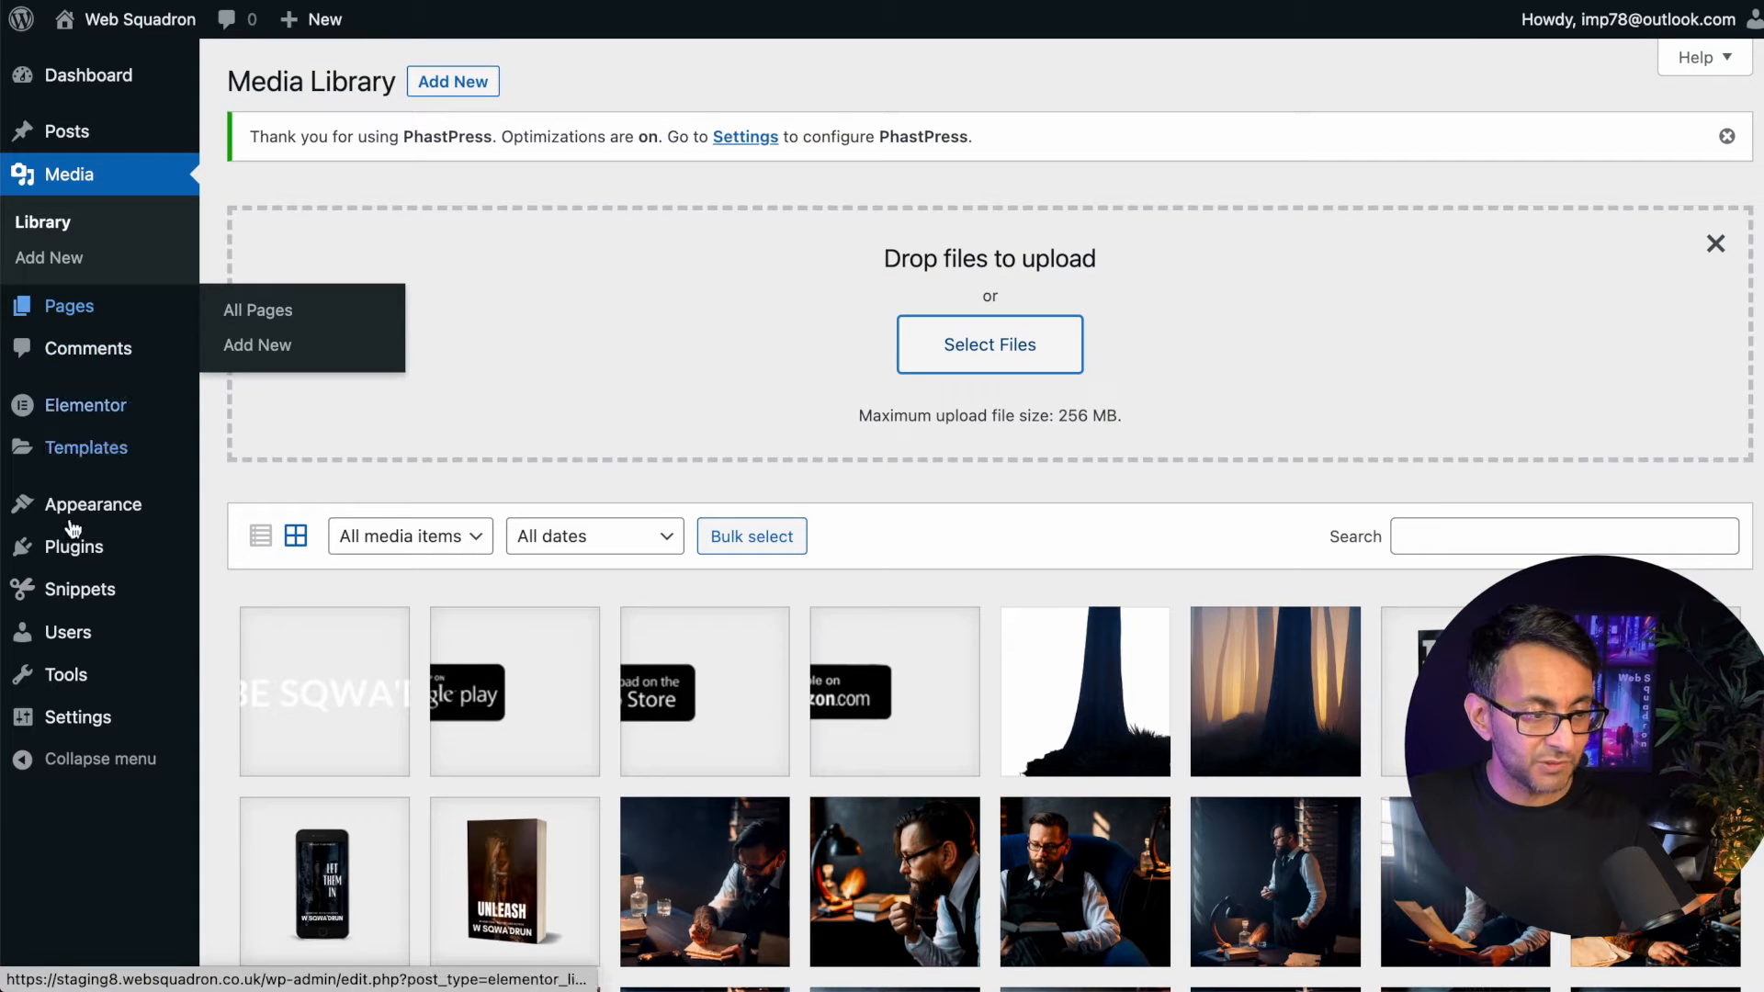
Step: In the WordPress dashboard, review Elementor's ongoing experiments, including Flexbox Container, and open the site's Menus page
mouse_move(78, 405)
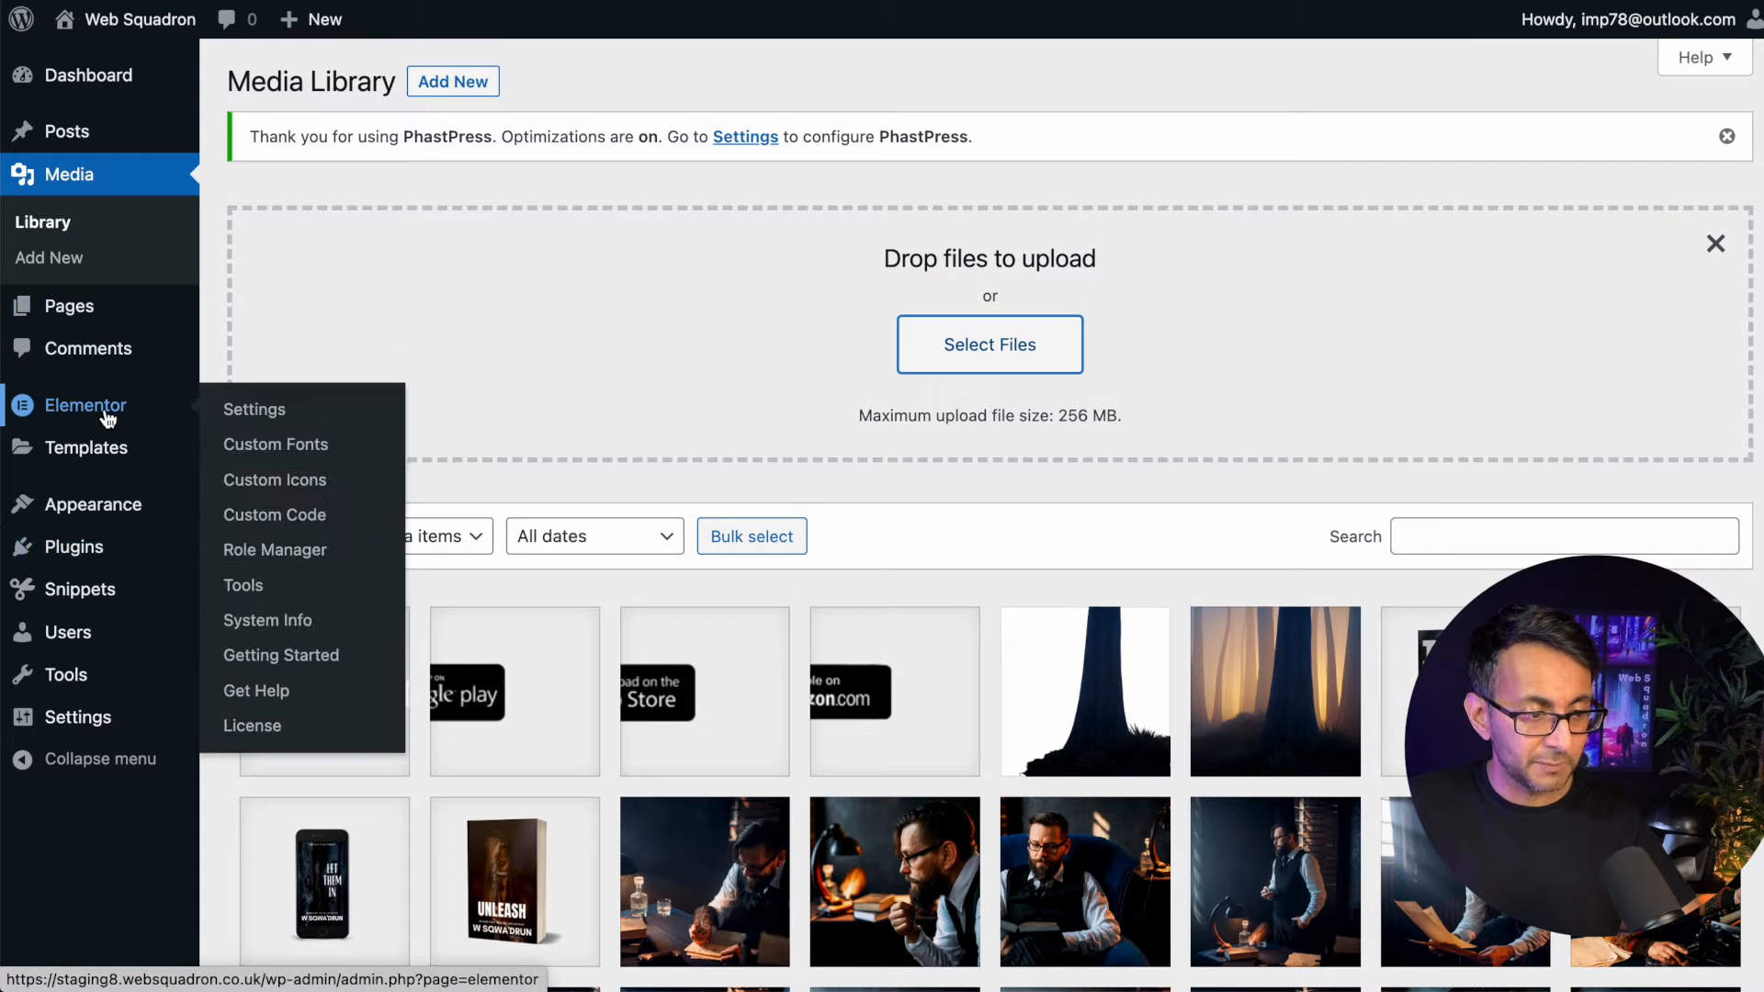
click(250, 413)
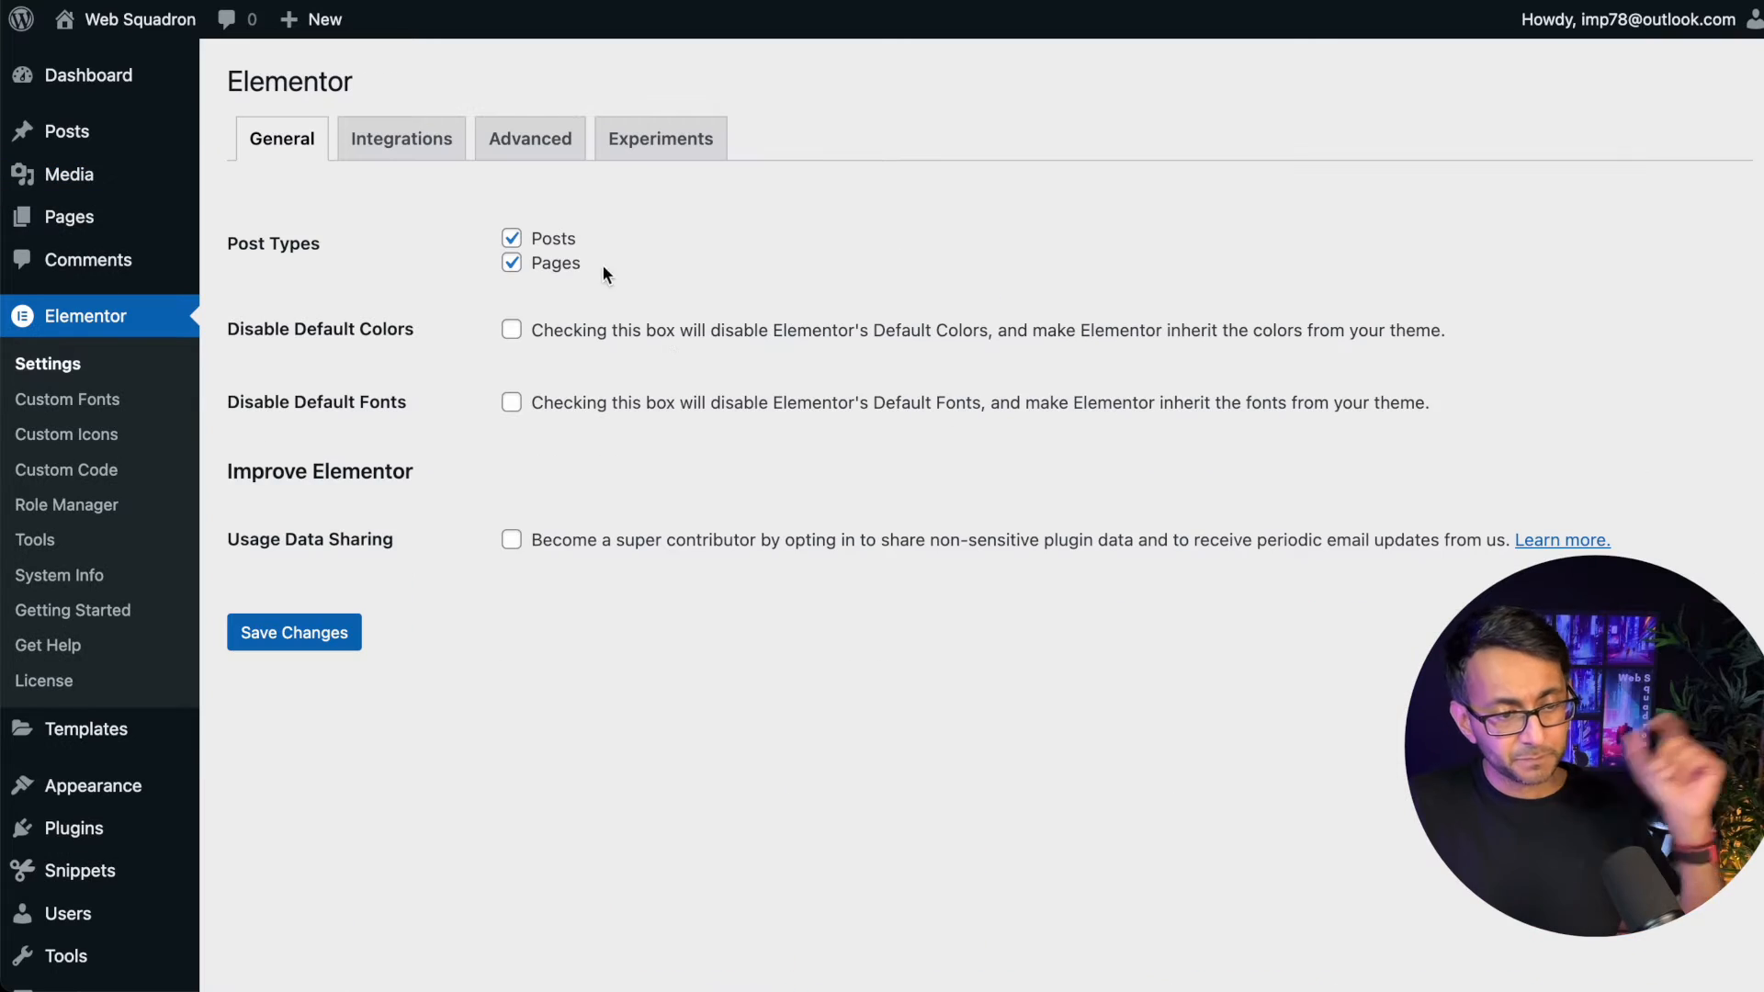
click(661, 139)
scroll(697, 581, down, 10)
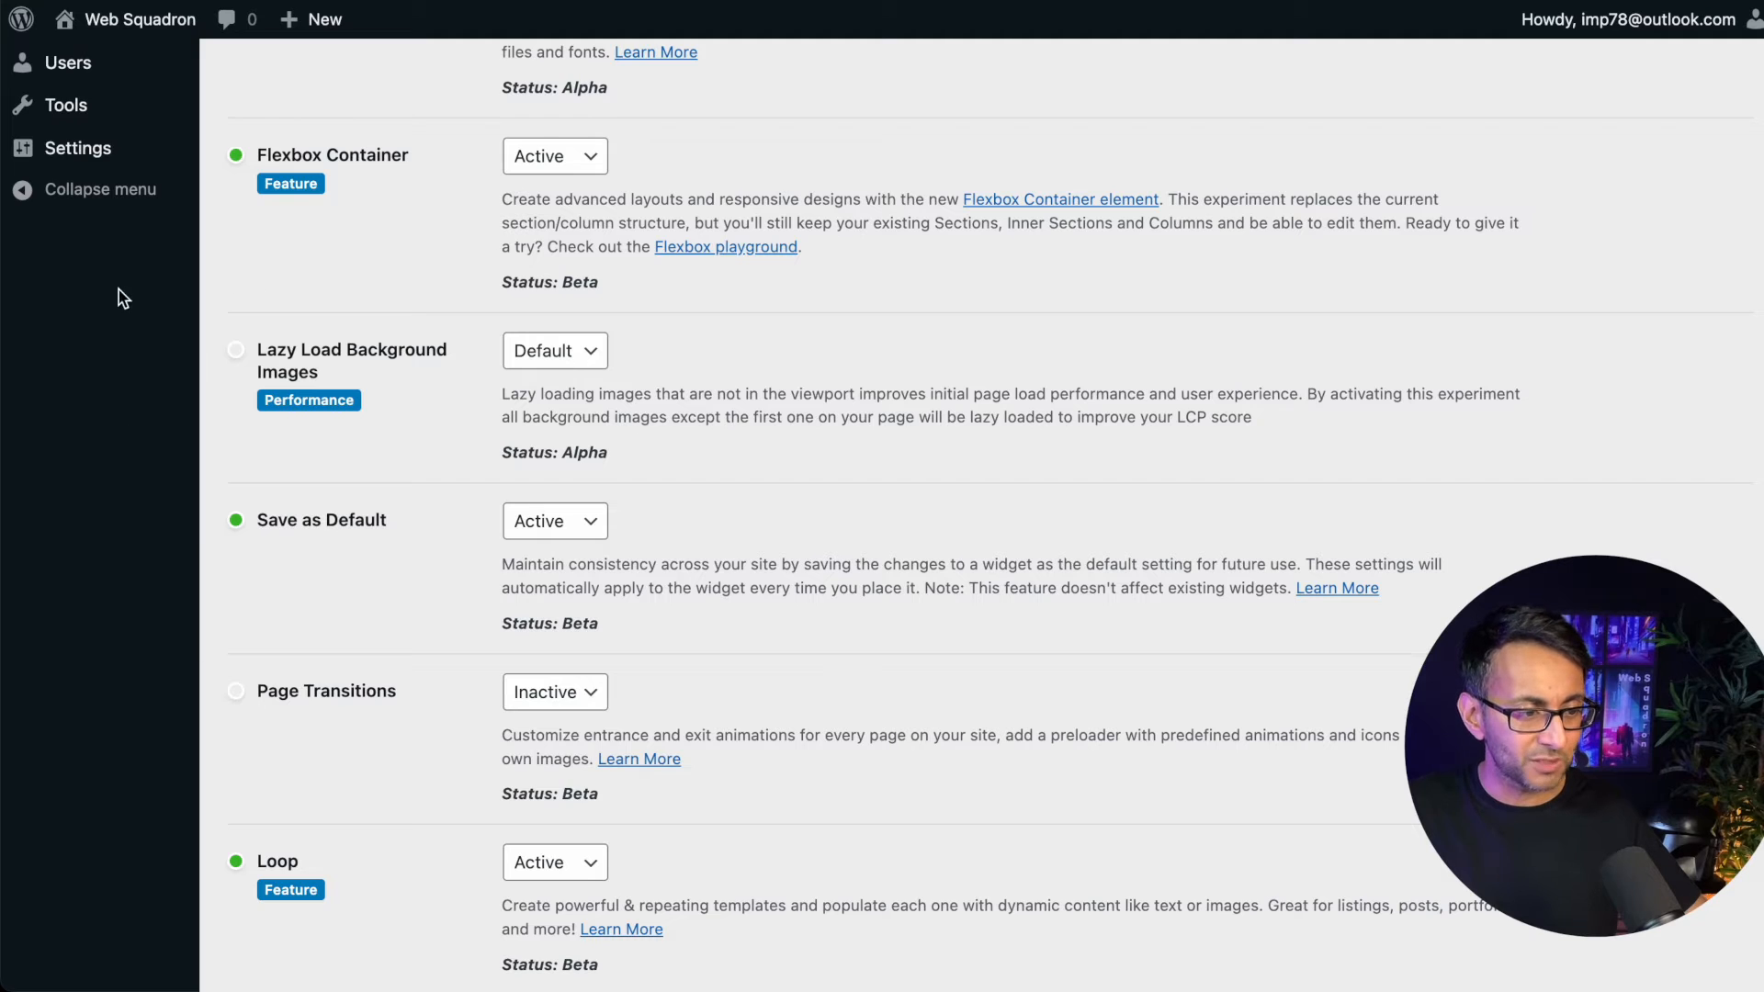
scroll(119, 289, up, 5)
mouse_move(82, 356)
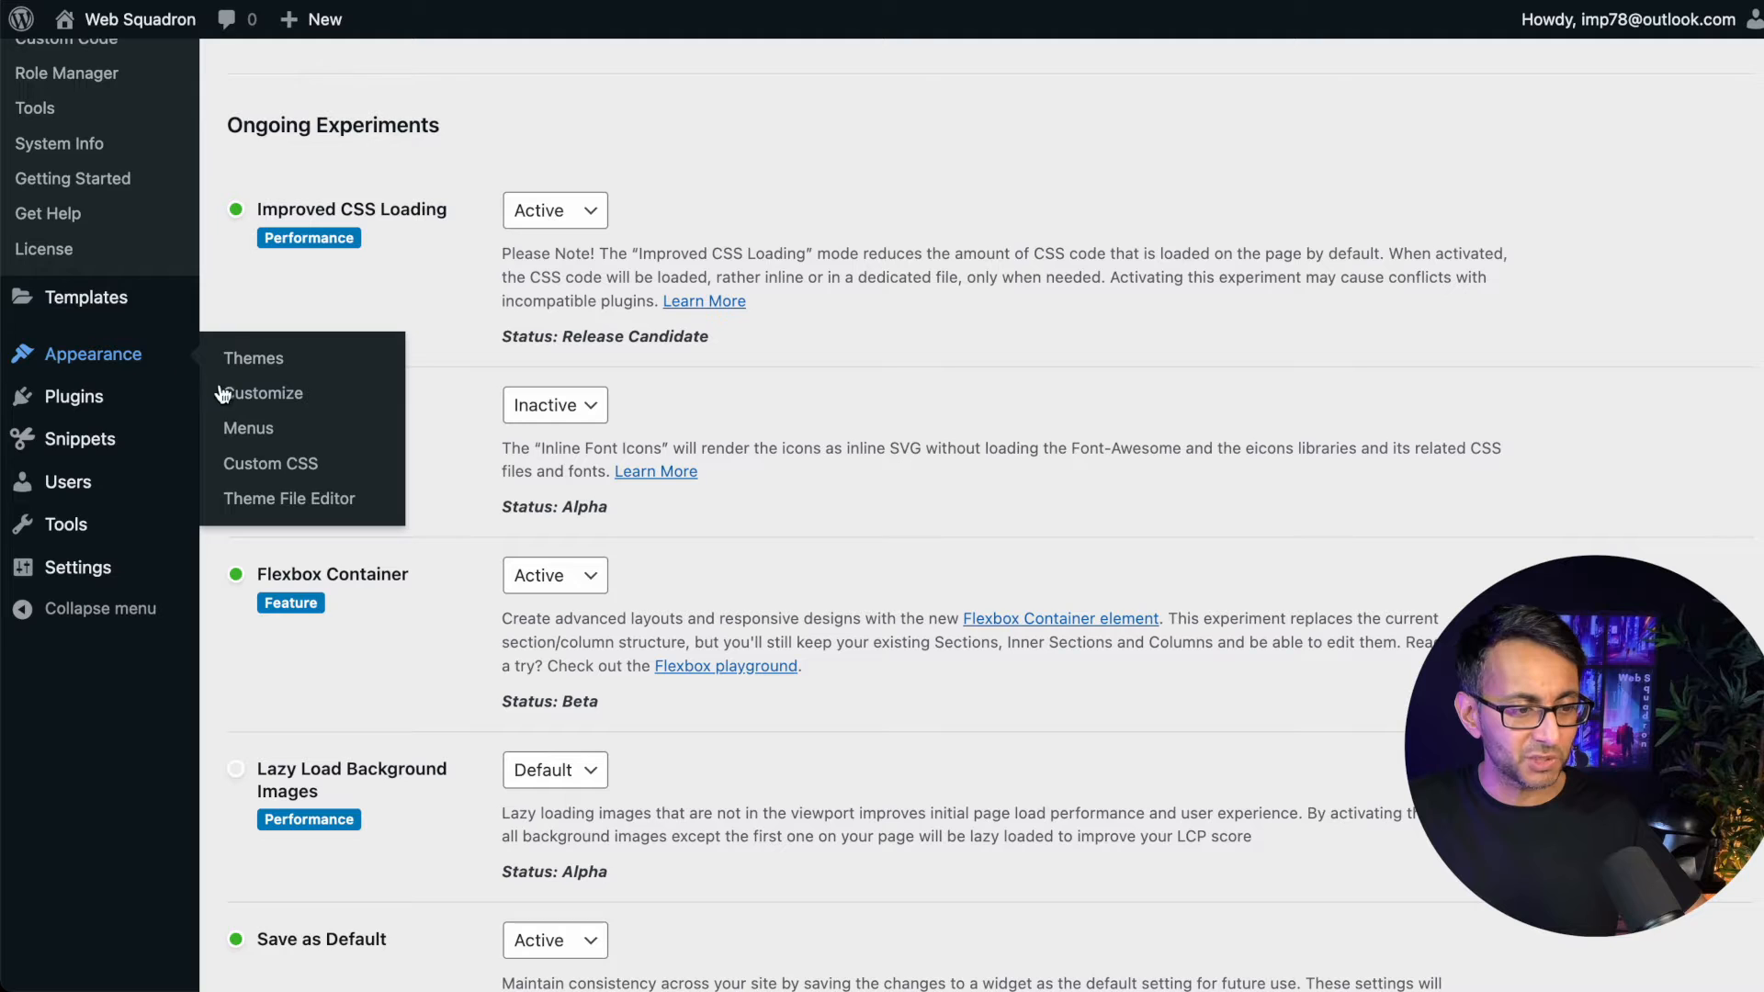
click(244, 431)
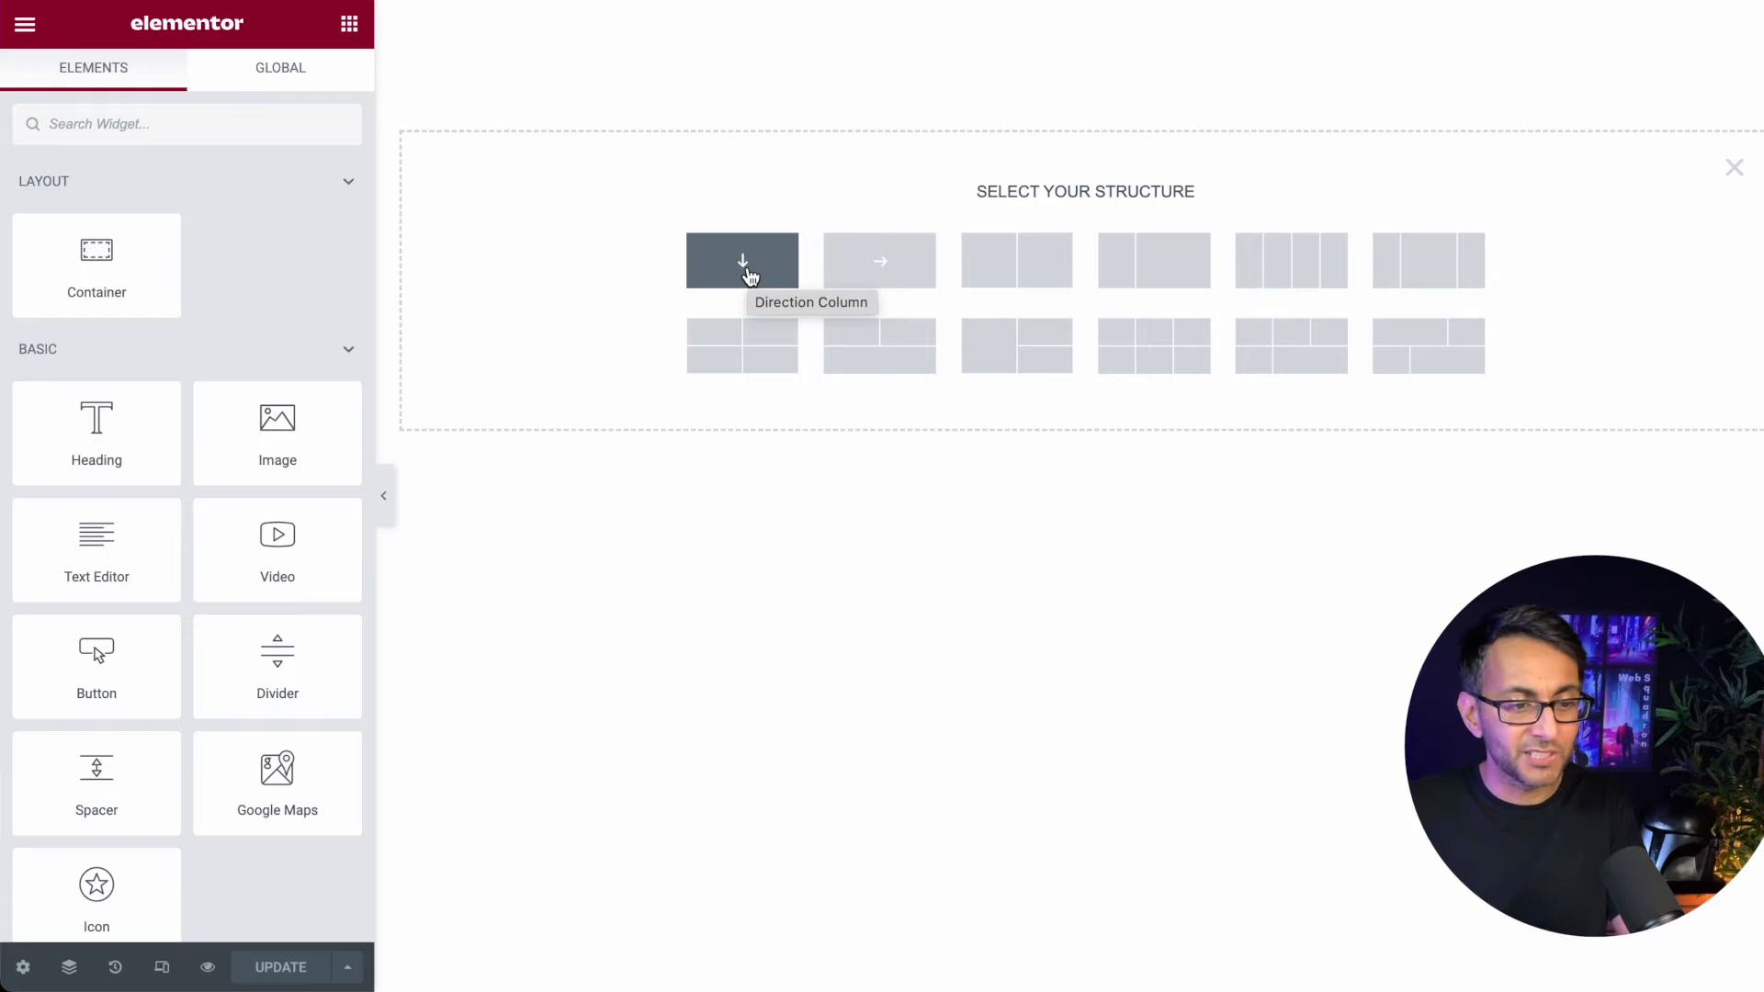
Step: In the Elementor editor, add a Direction Column container and set its content width to Full Width
click(747, 266)
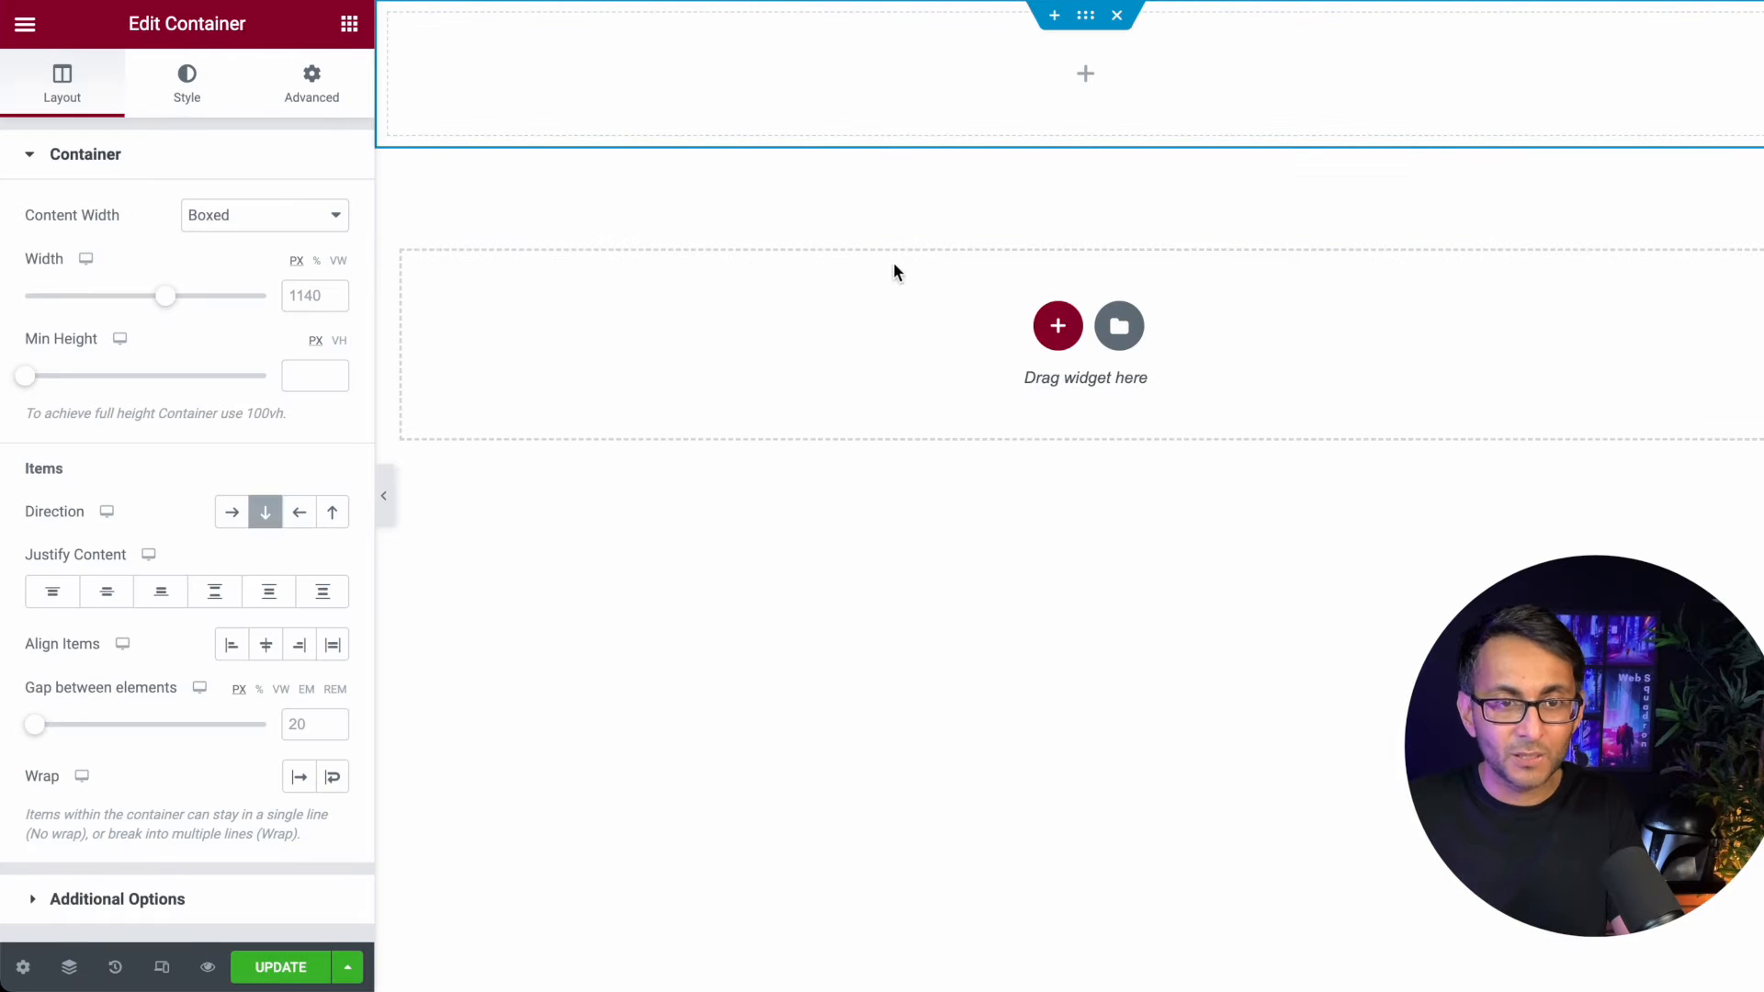
click(222, 213)
click(224, 233)
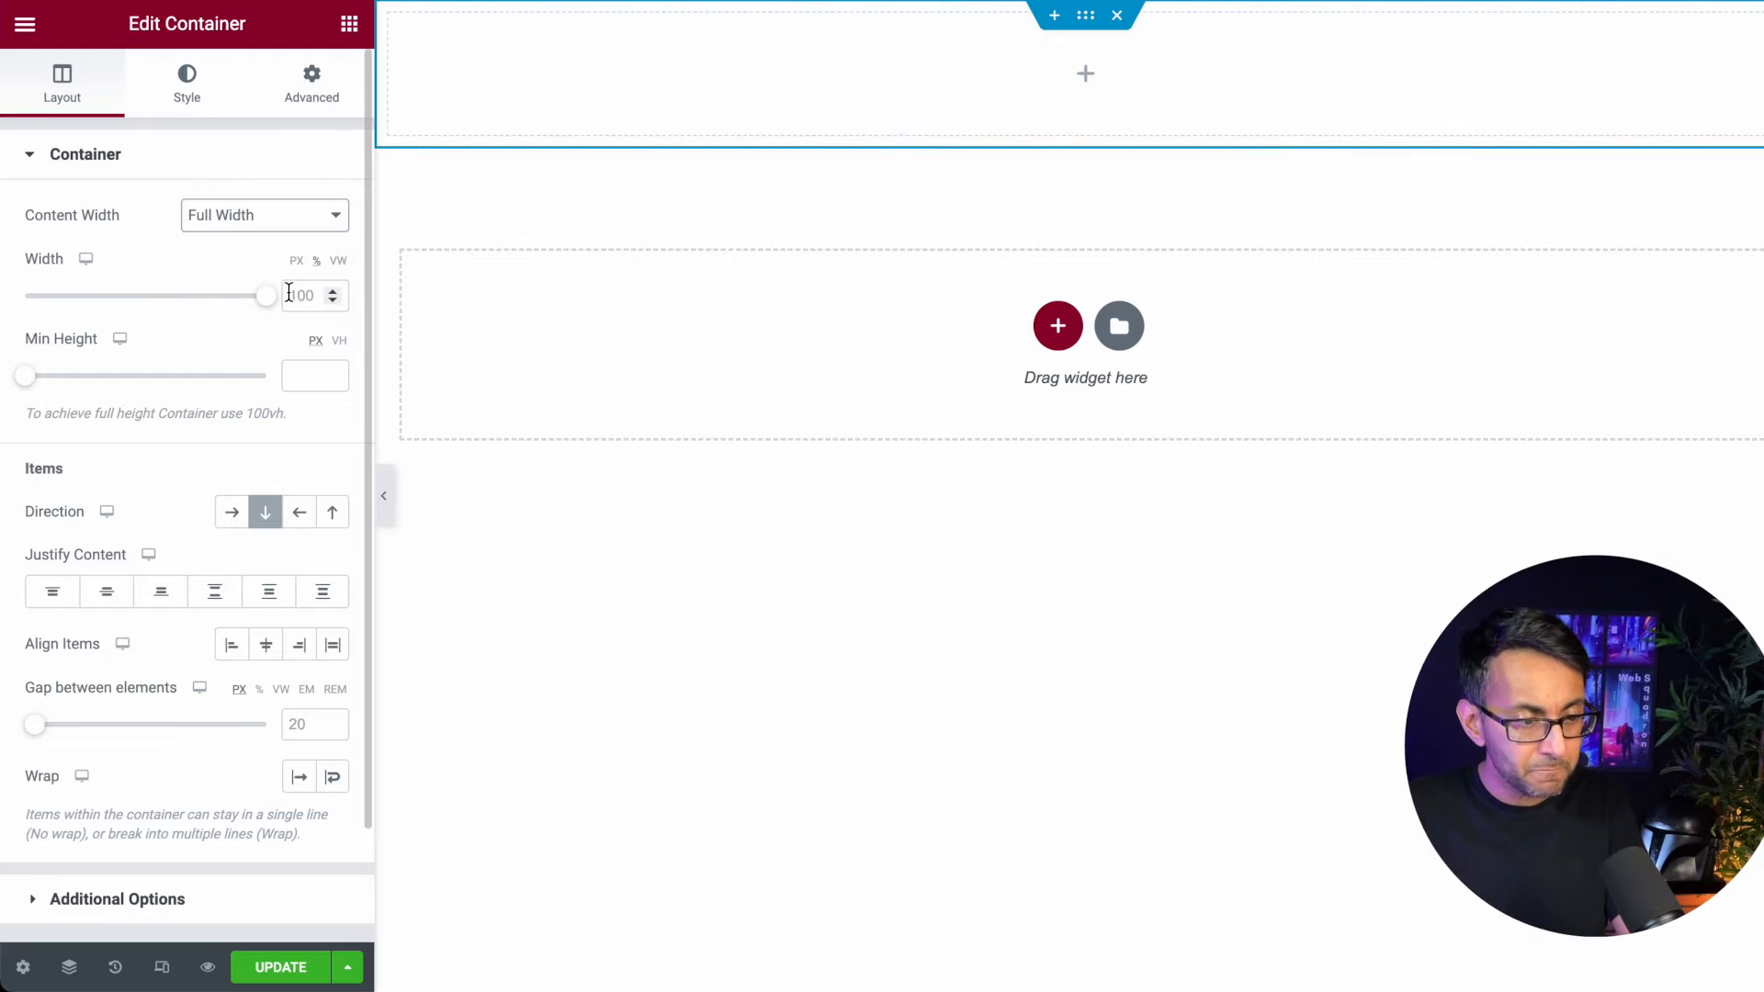
Step: Try the row and column directions for the container's items, and leave the direction set to horizontal row
click(232, 514)
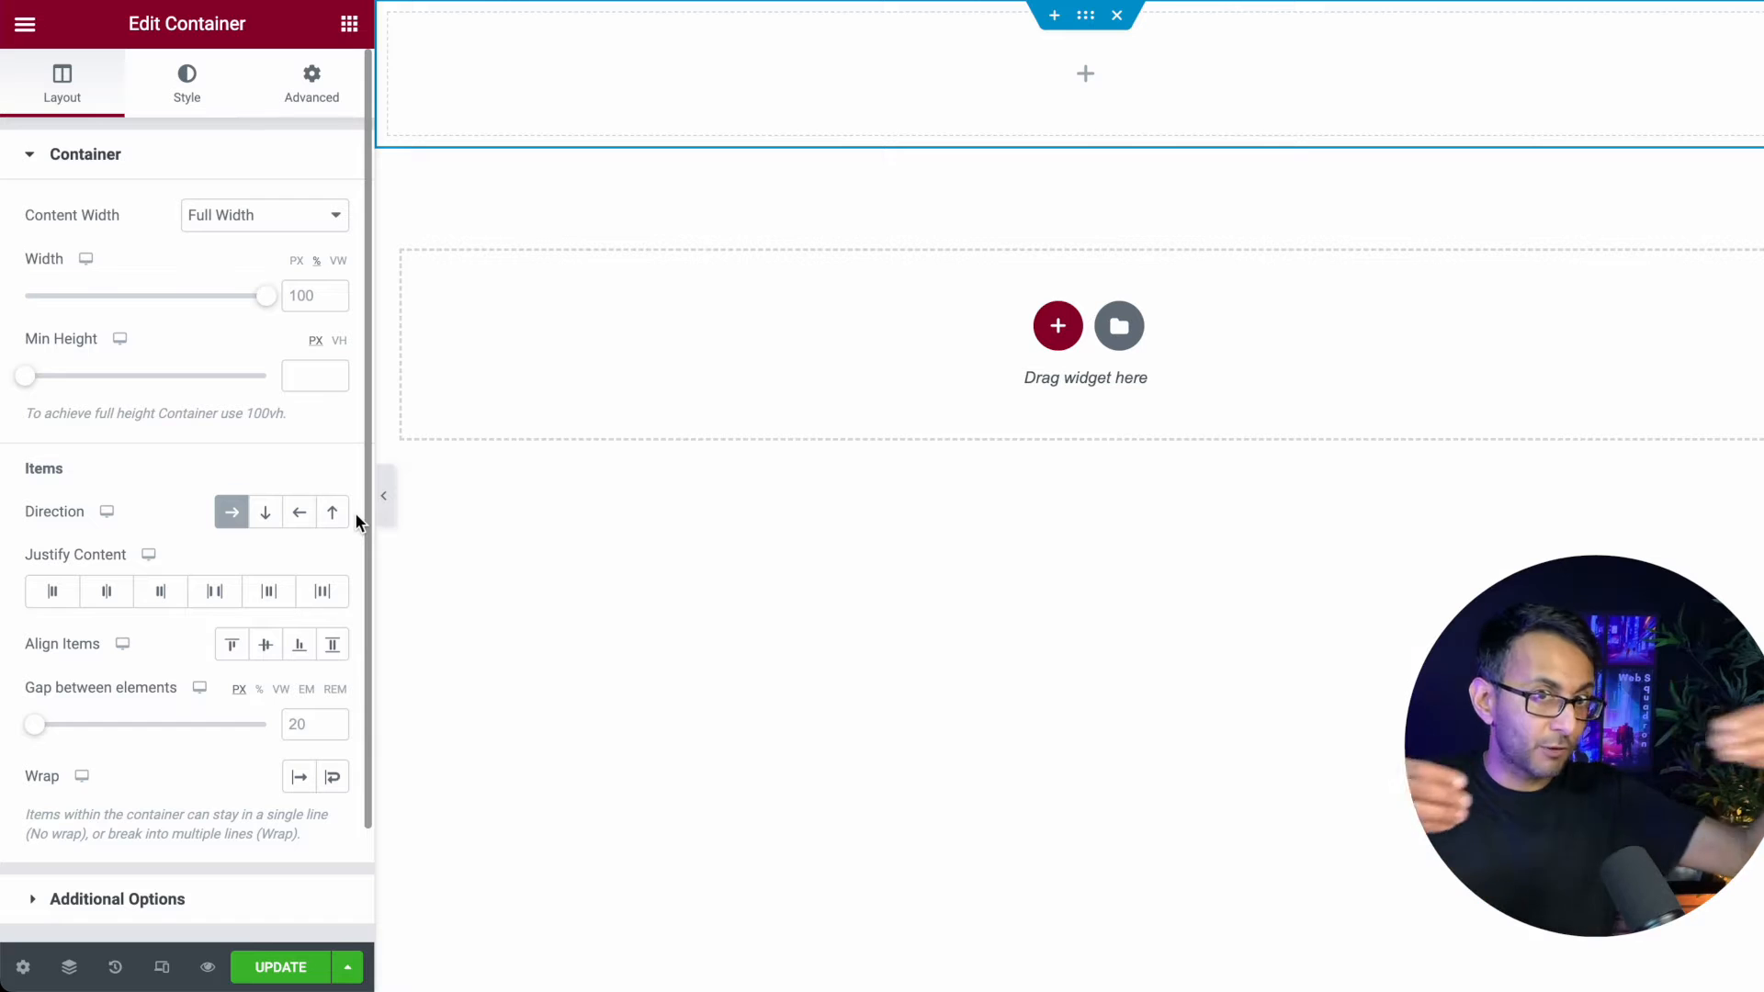
click(267, 520)
click(266, 520)
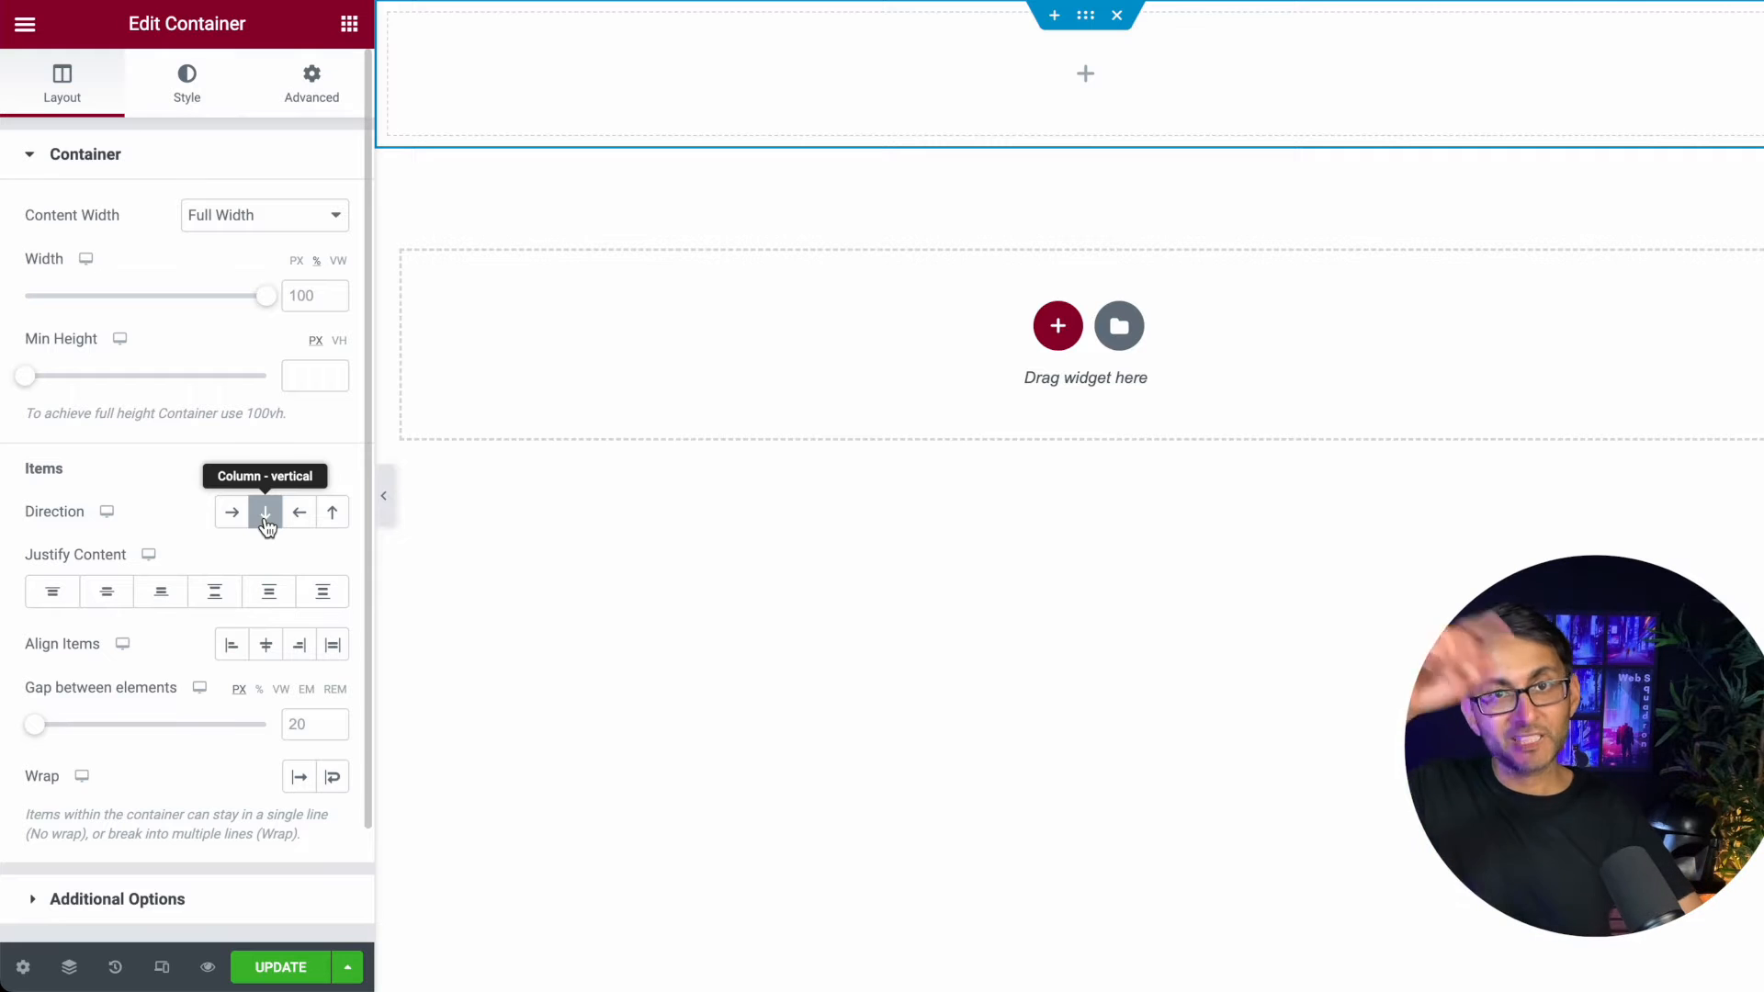
click(227, 521)
Step: Add an Image widget to the container and insert Webbe-Logo.webp from the Media Library
click(348, 25)
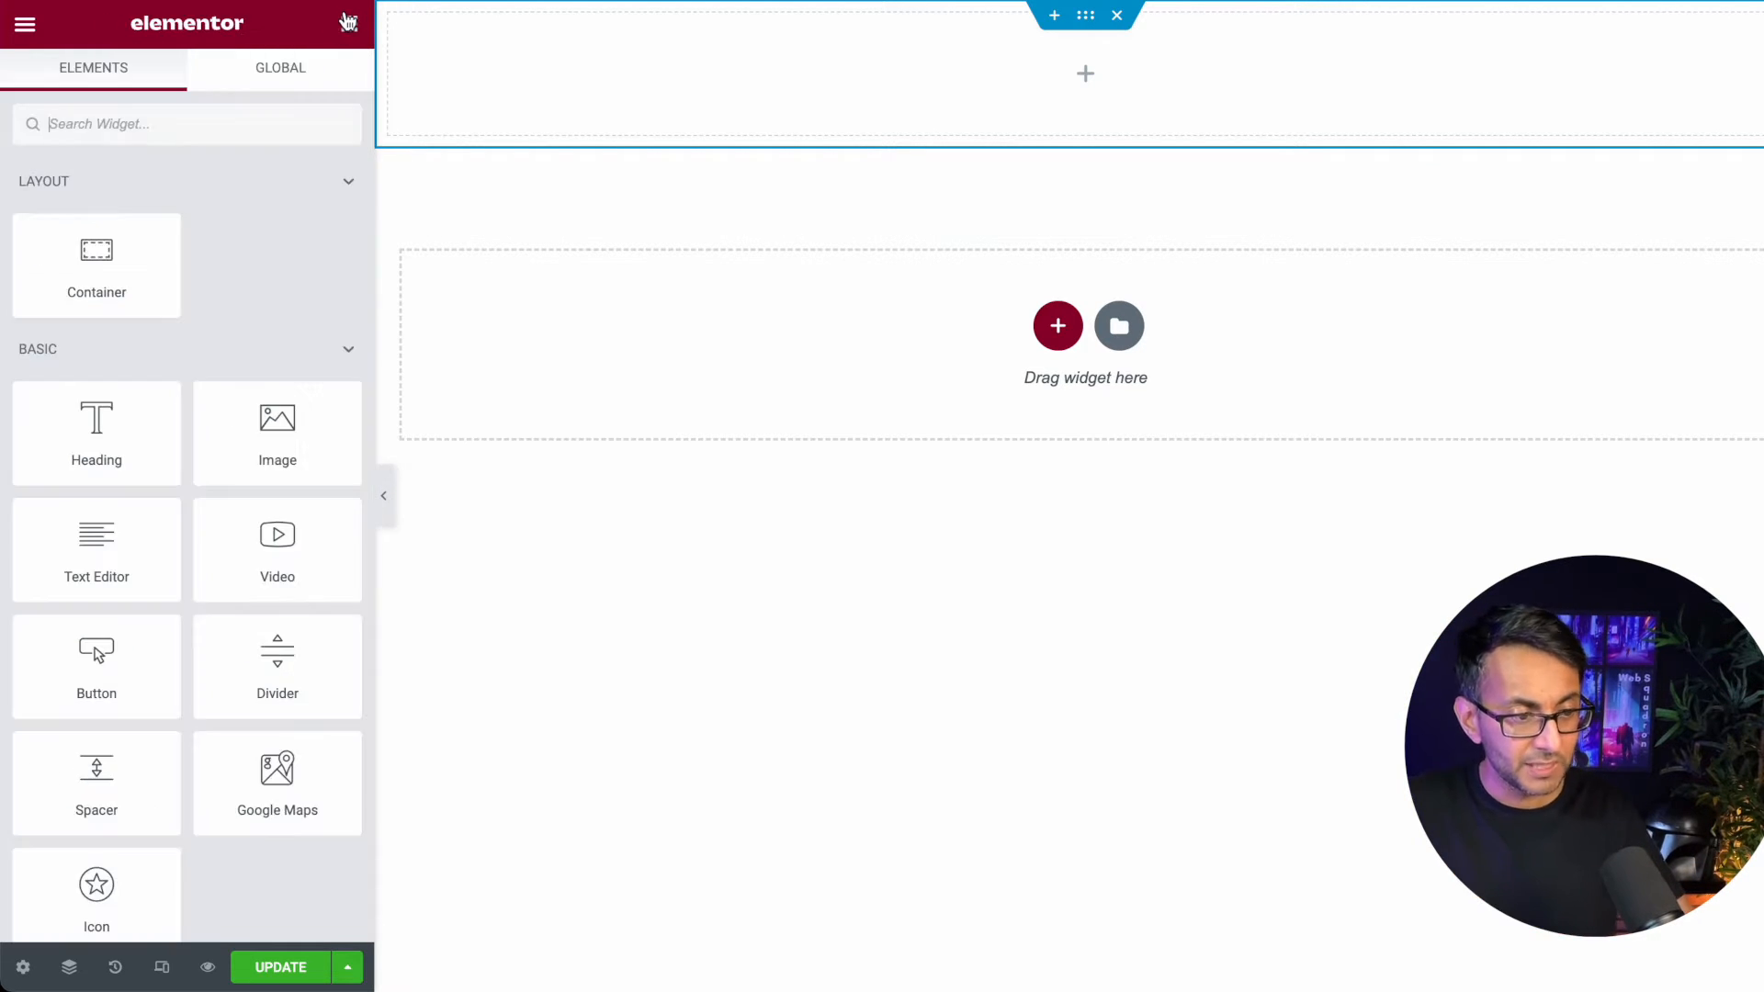
drag(248, 433, 664, 101)
click(199, 286)
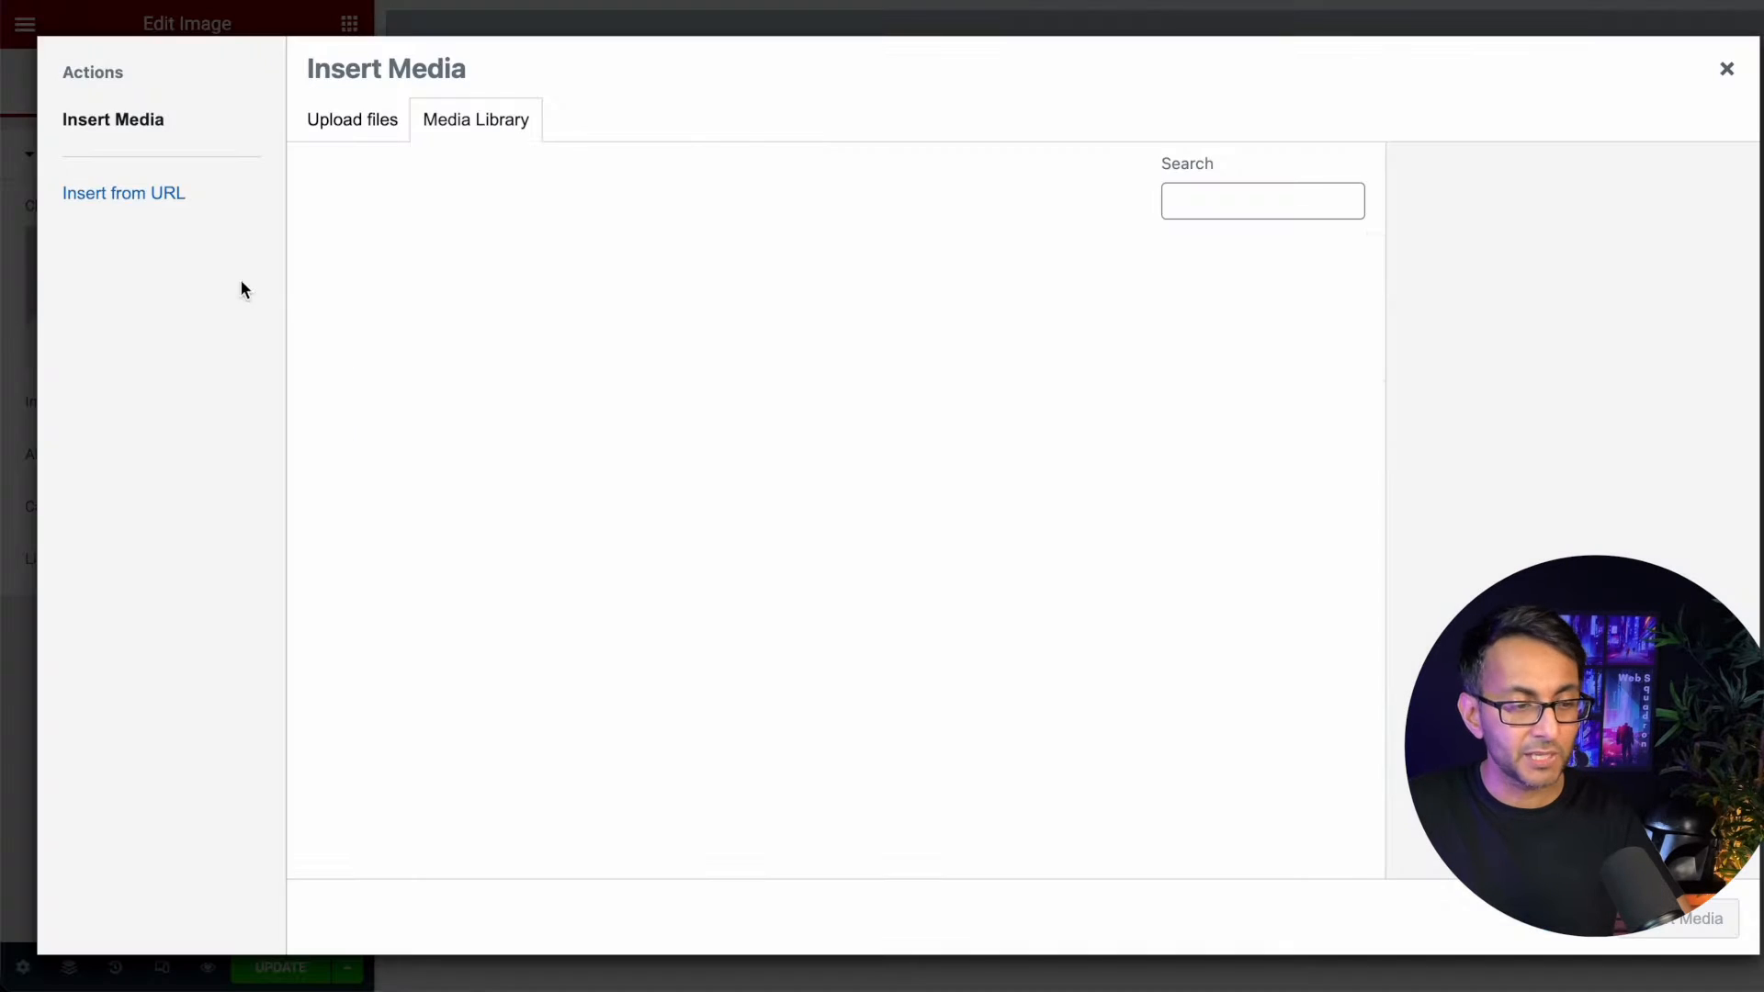
click(389, 346)
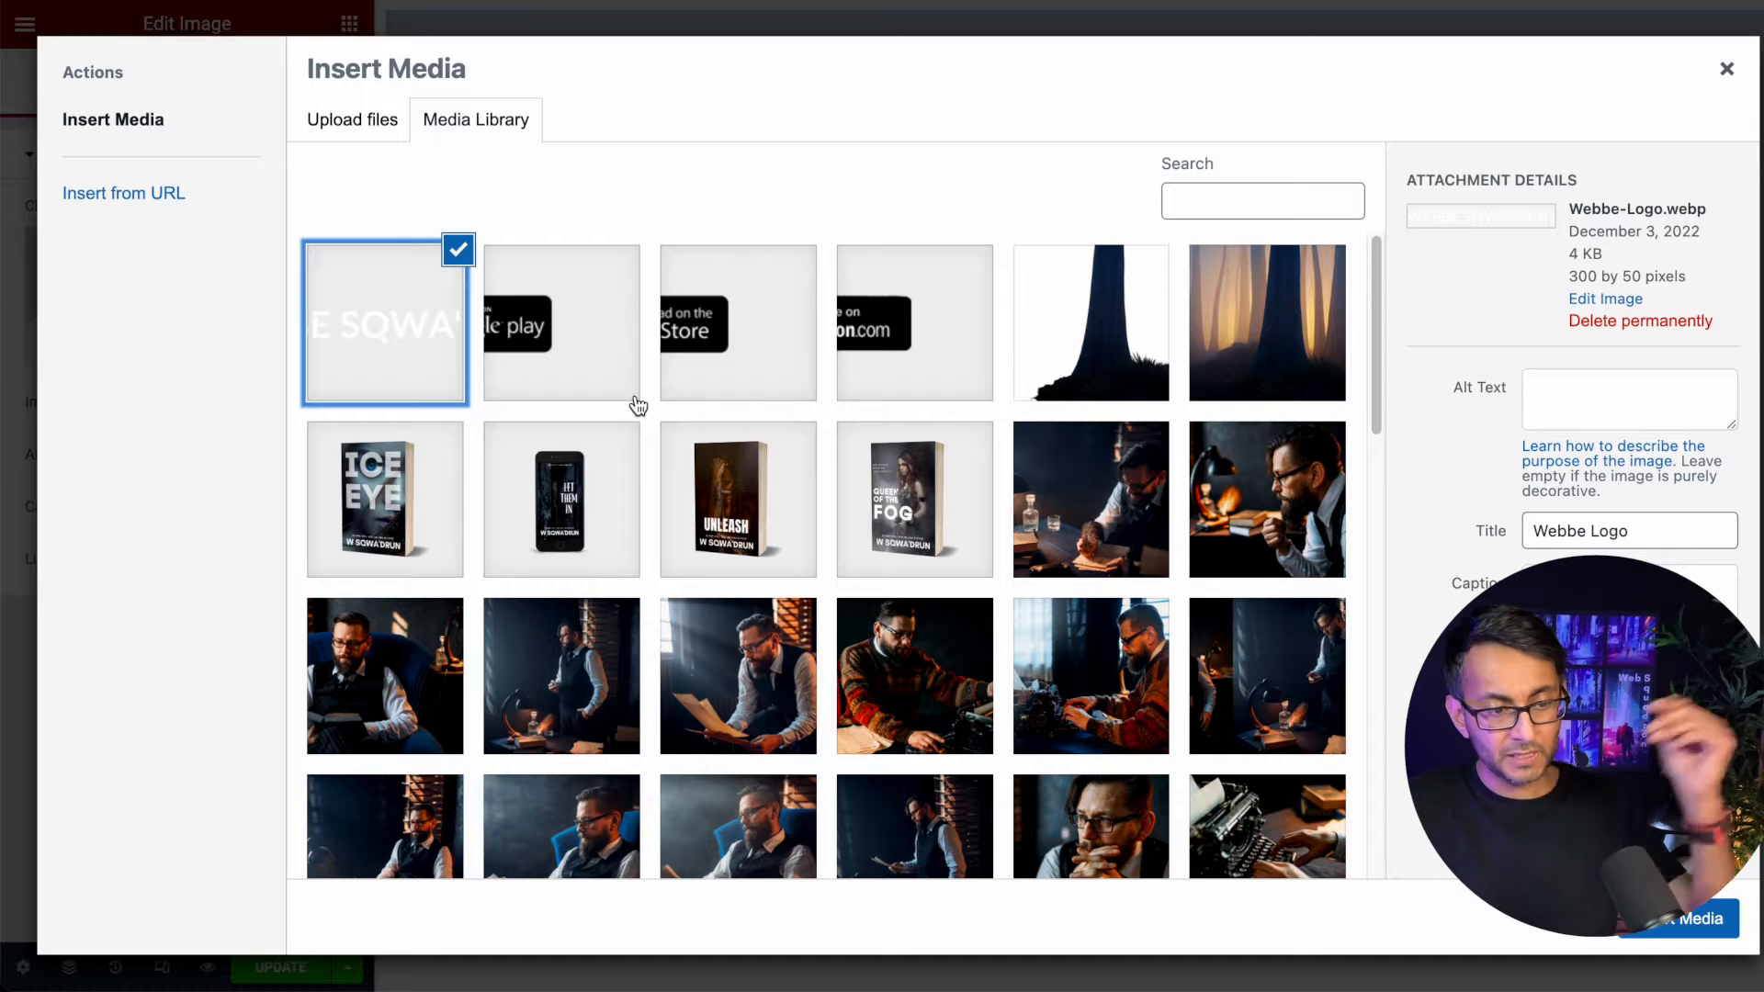
click(1659, 929)
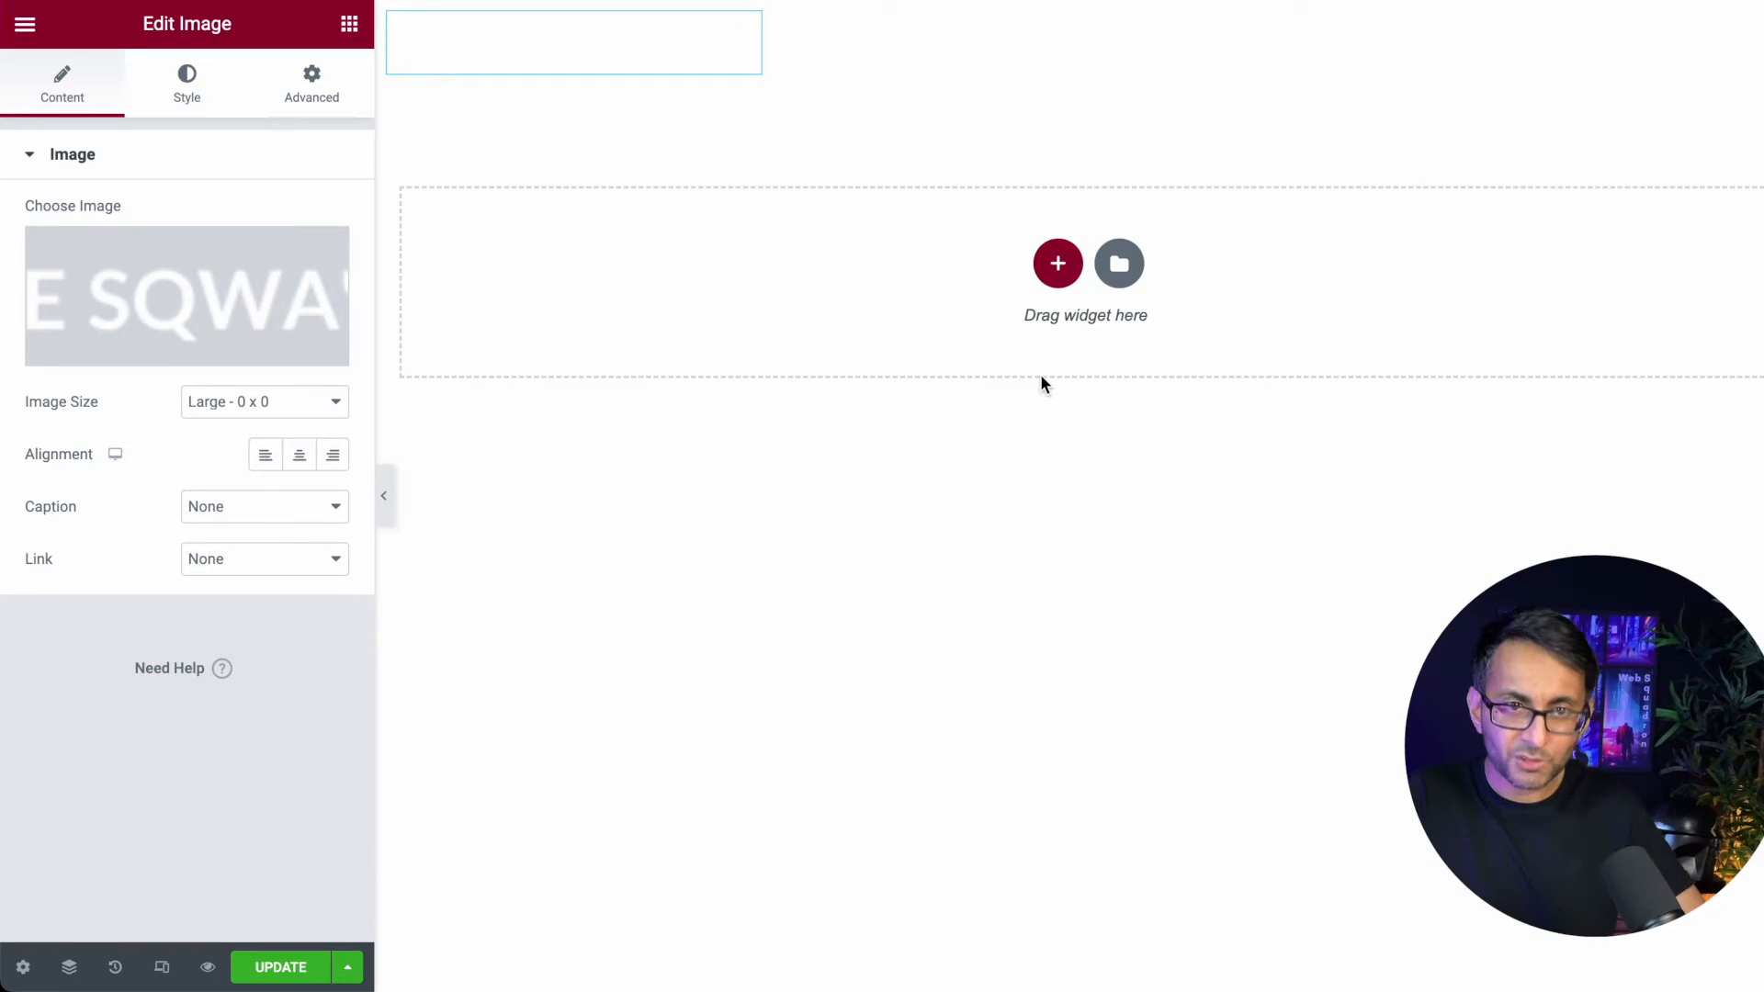
Step: Give the header container a Classic background using the global Text color, #222222
mouse_move(648, 59)
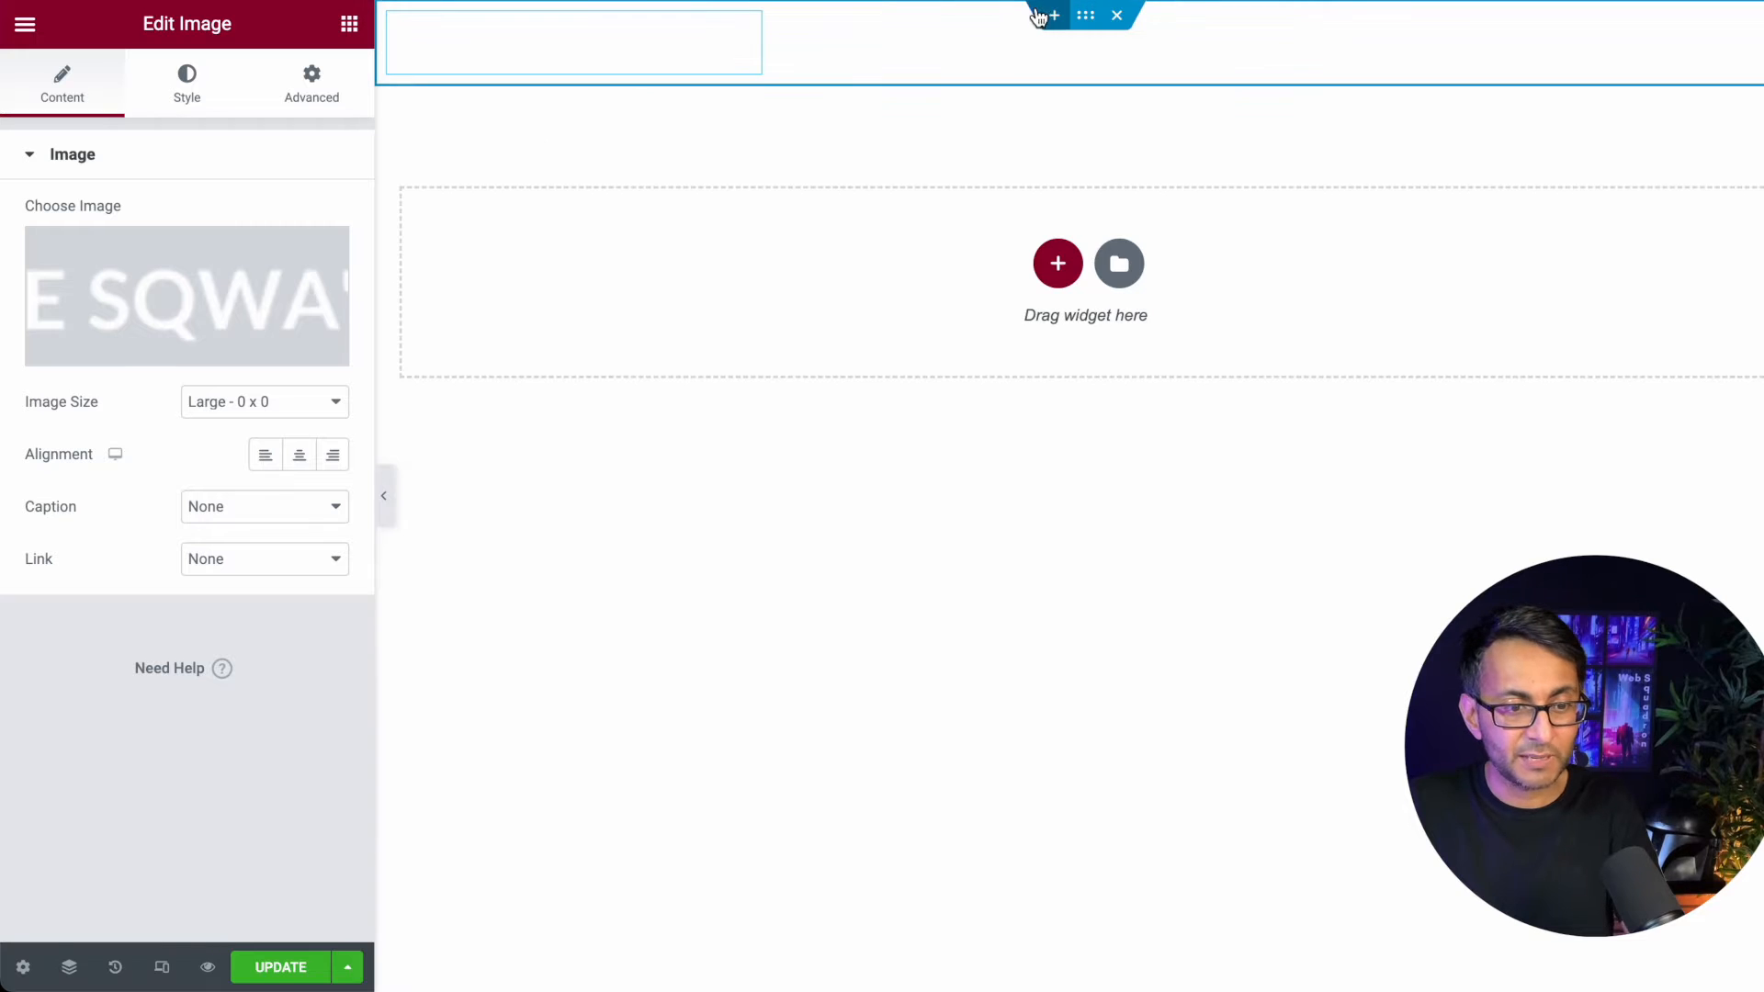
click(1082, 19)
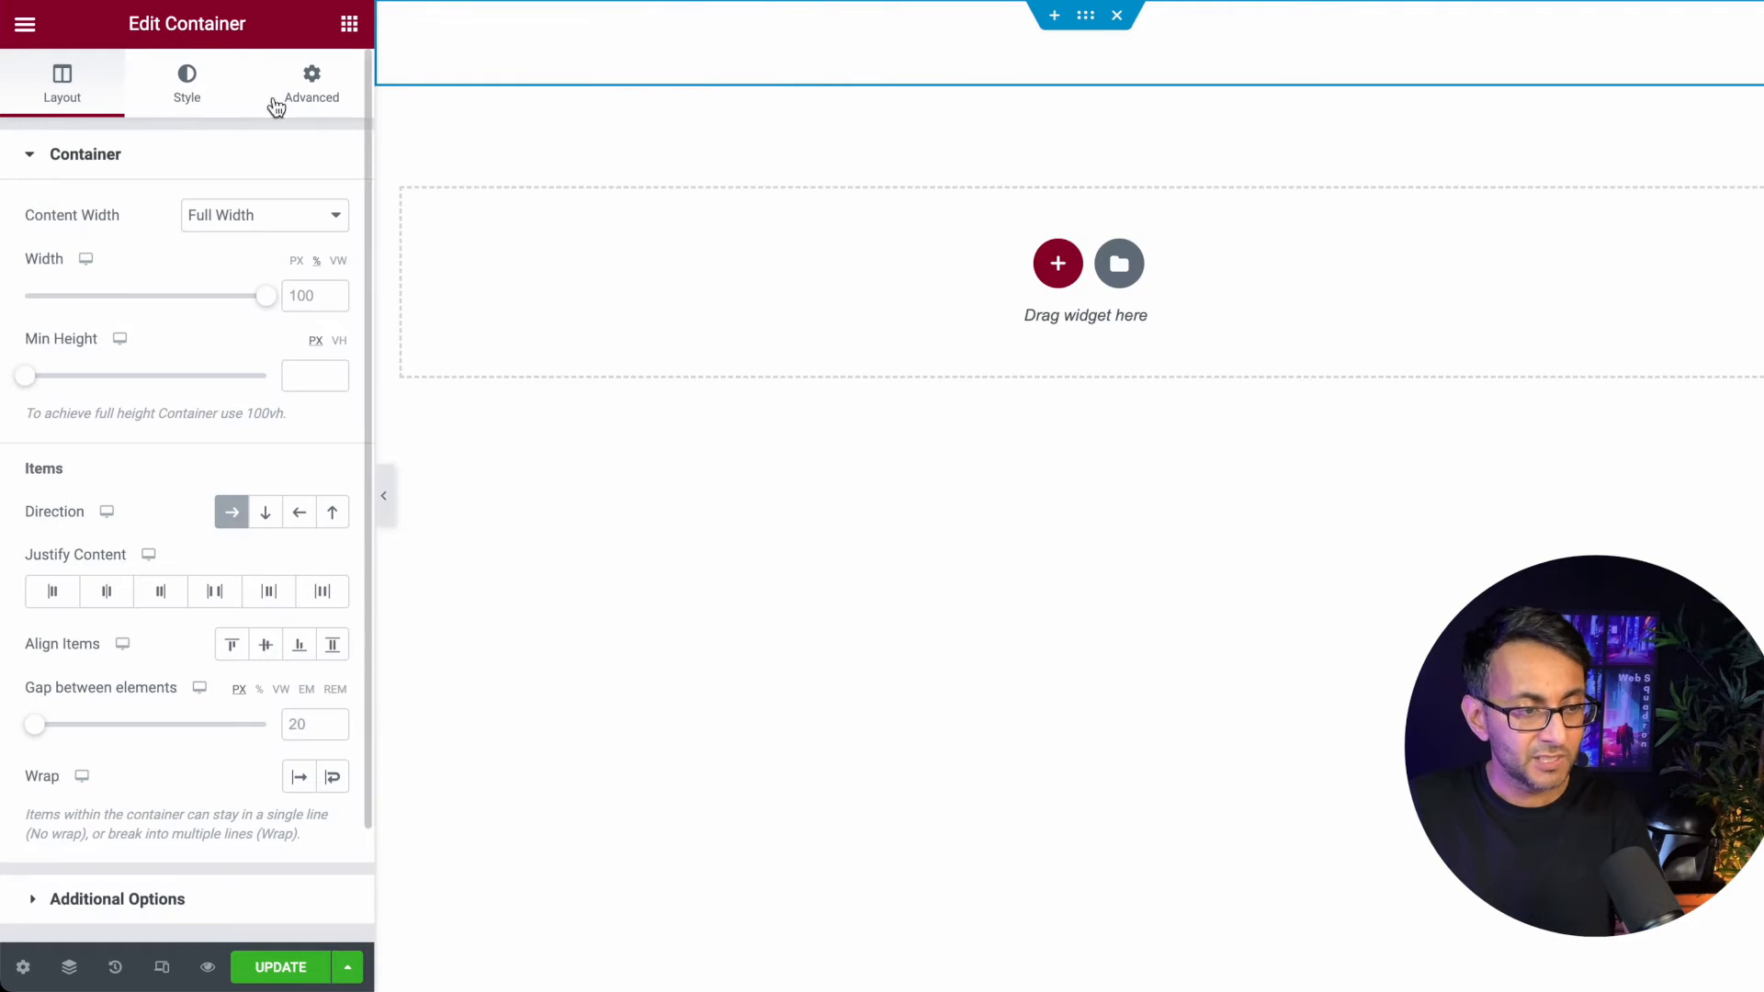
click(186, 84)
click(237, 269)
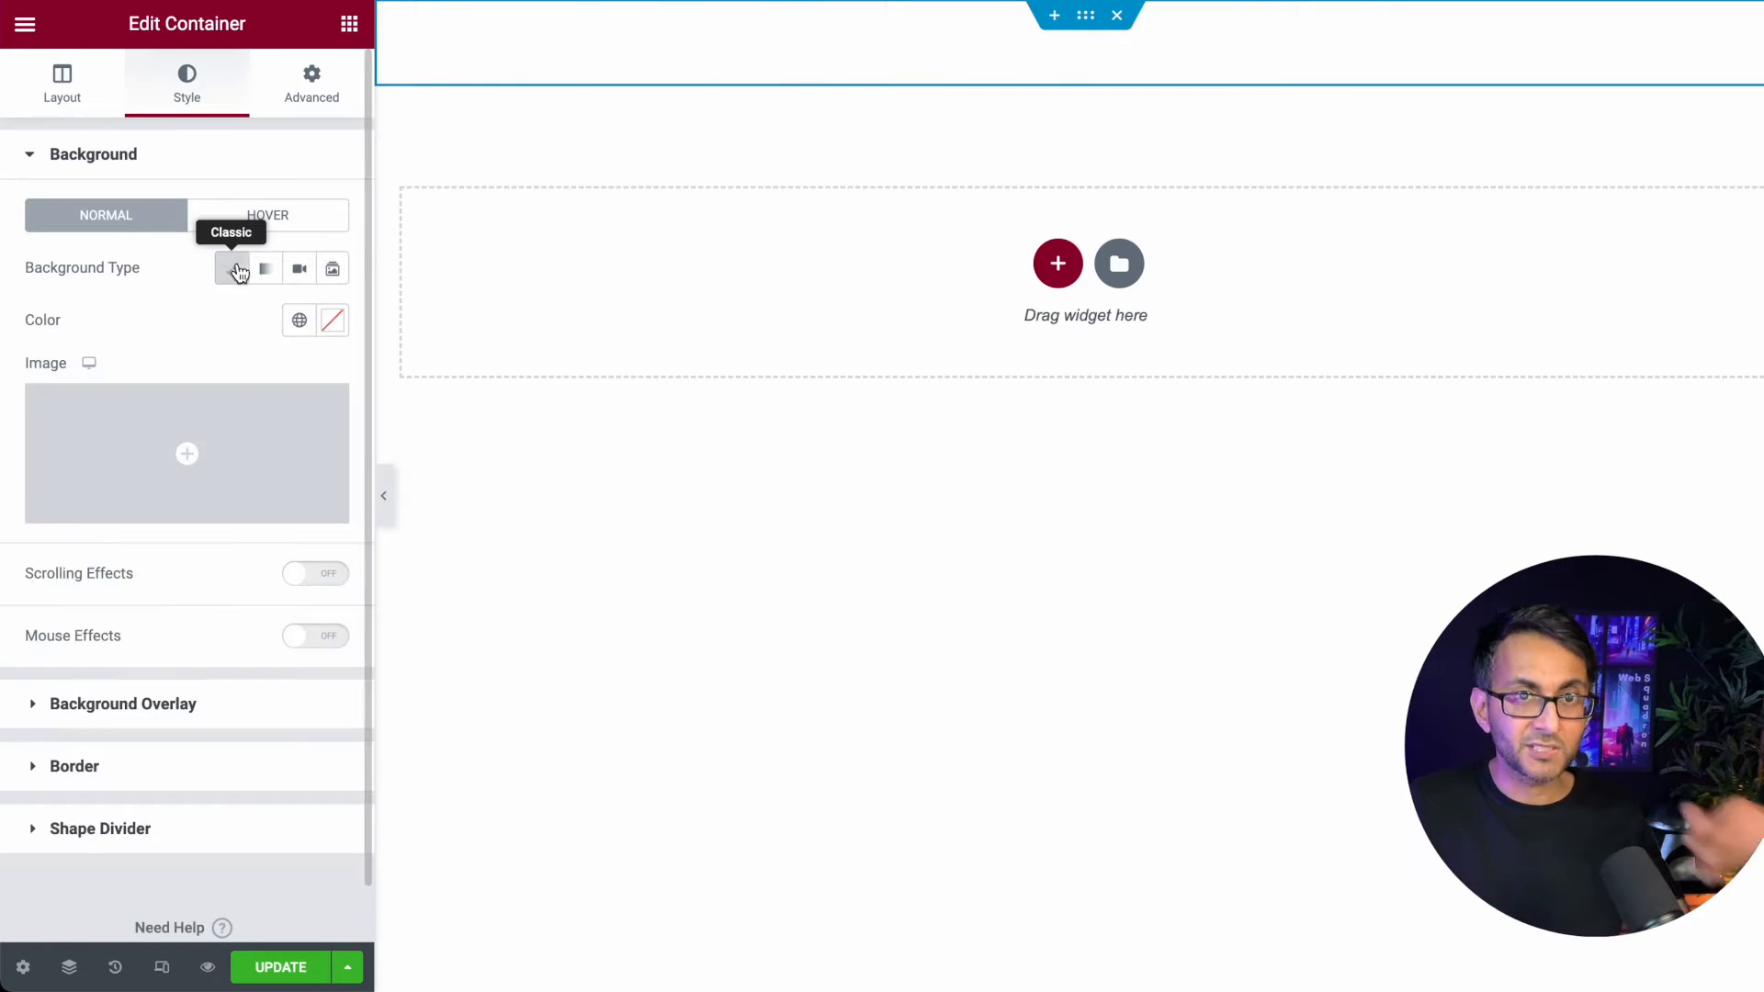
click(300, 320)
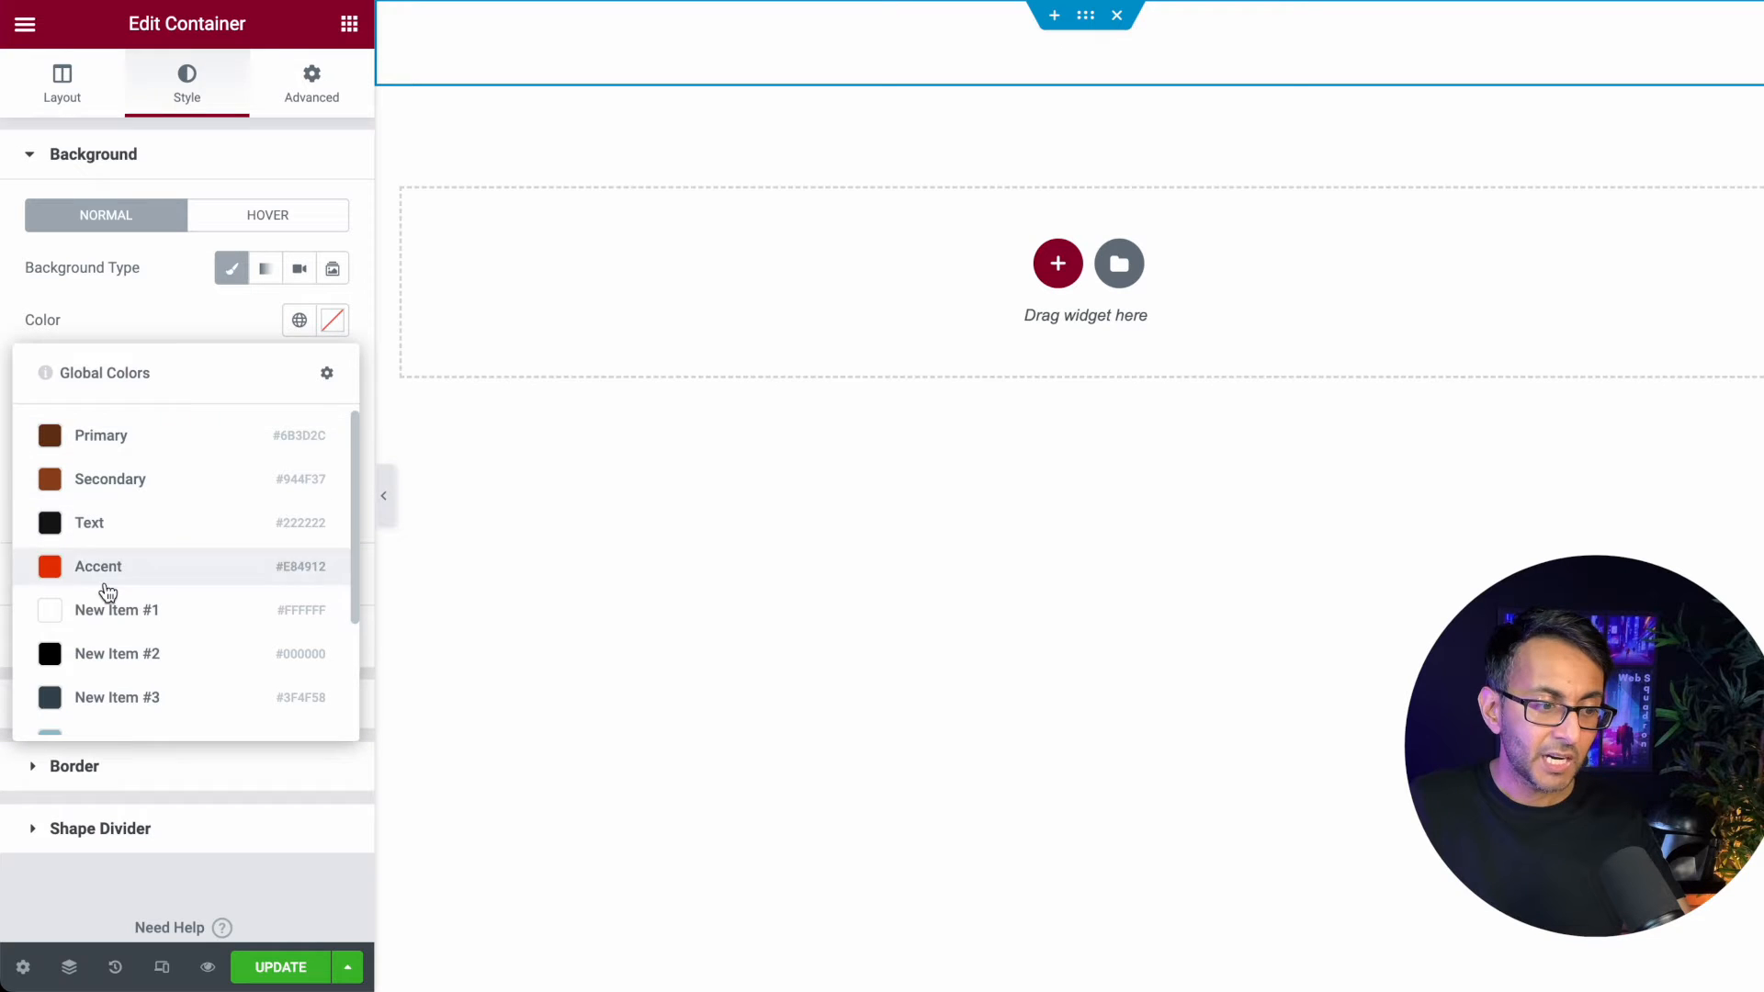
click(126, 524)
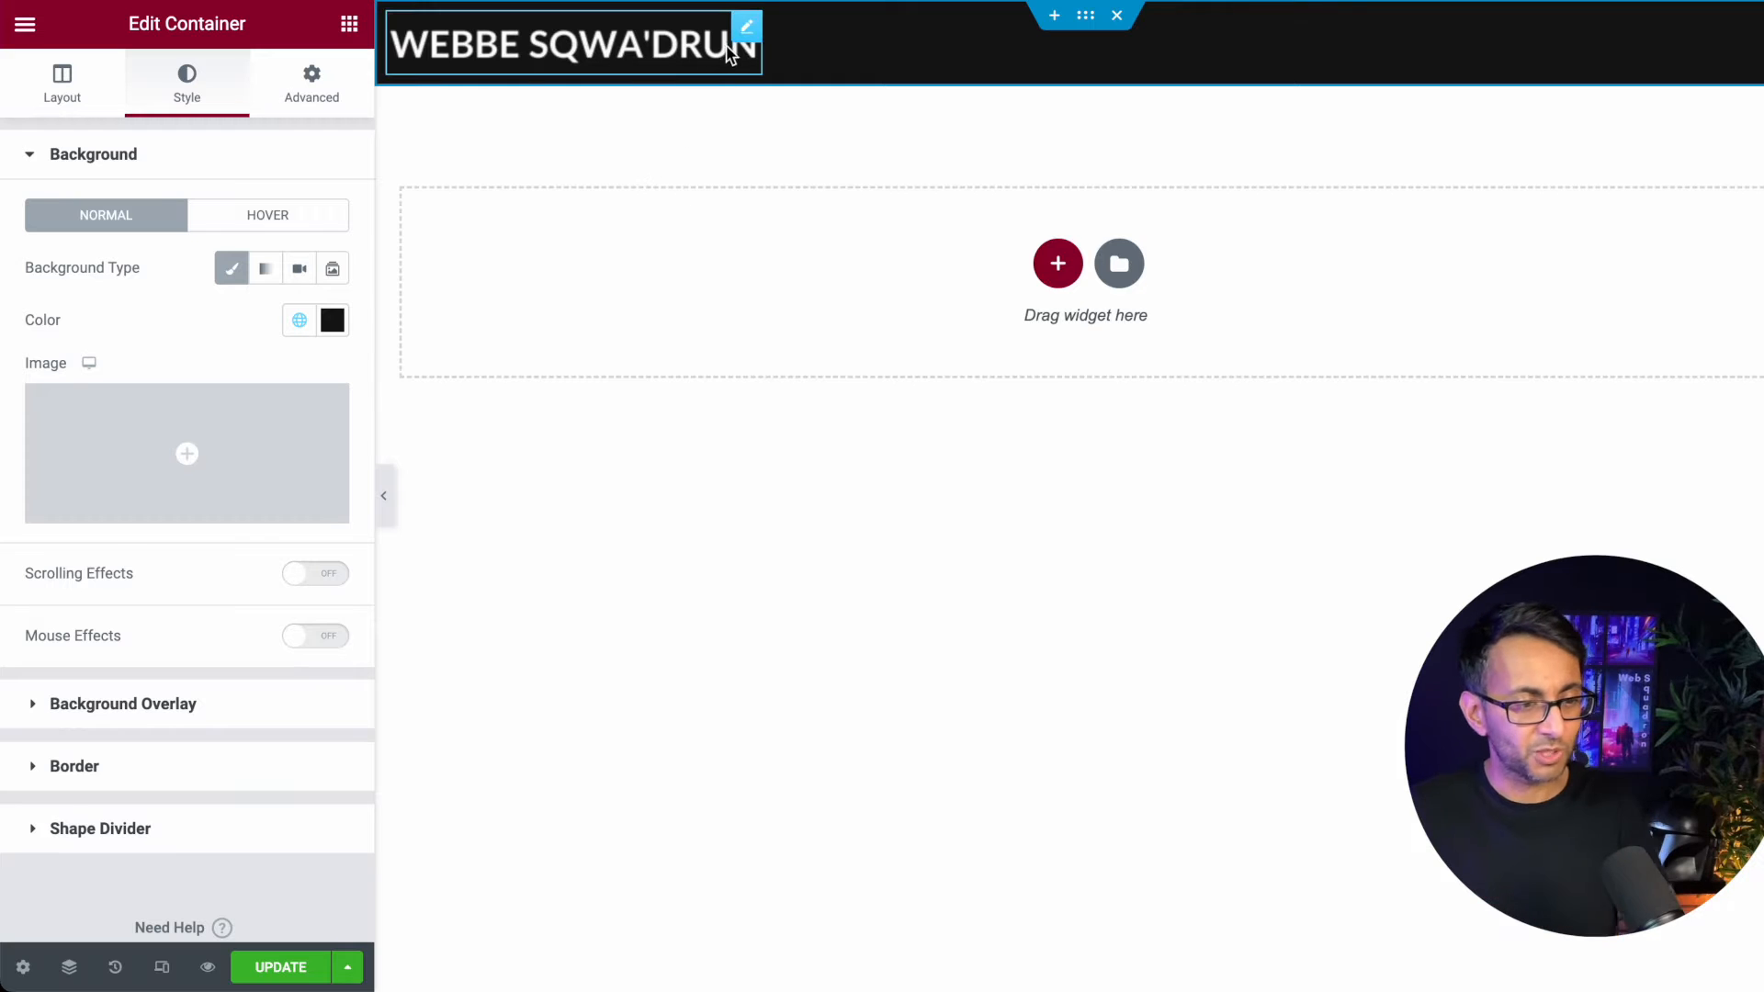
Step: Set the logo image's size to Full and align it left
click(735, 46)
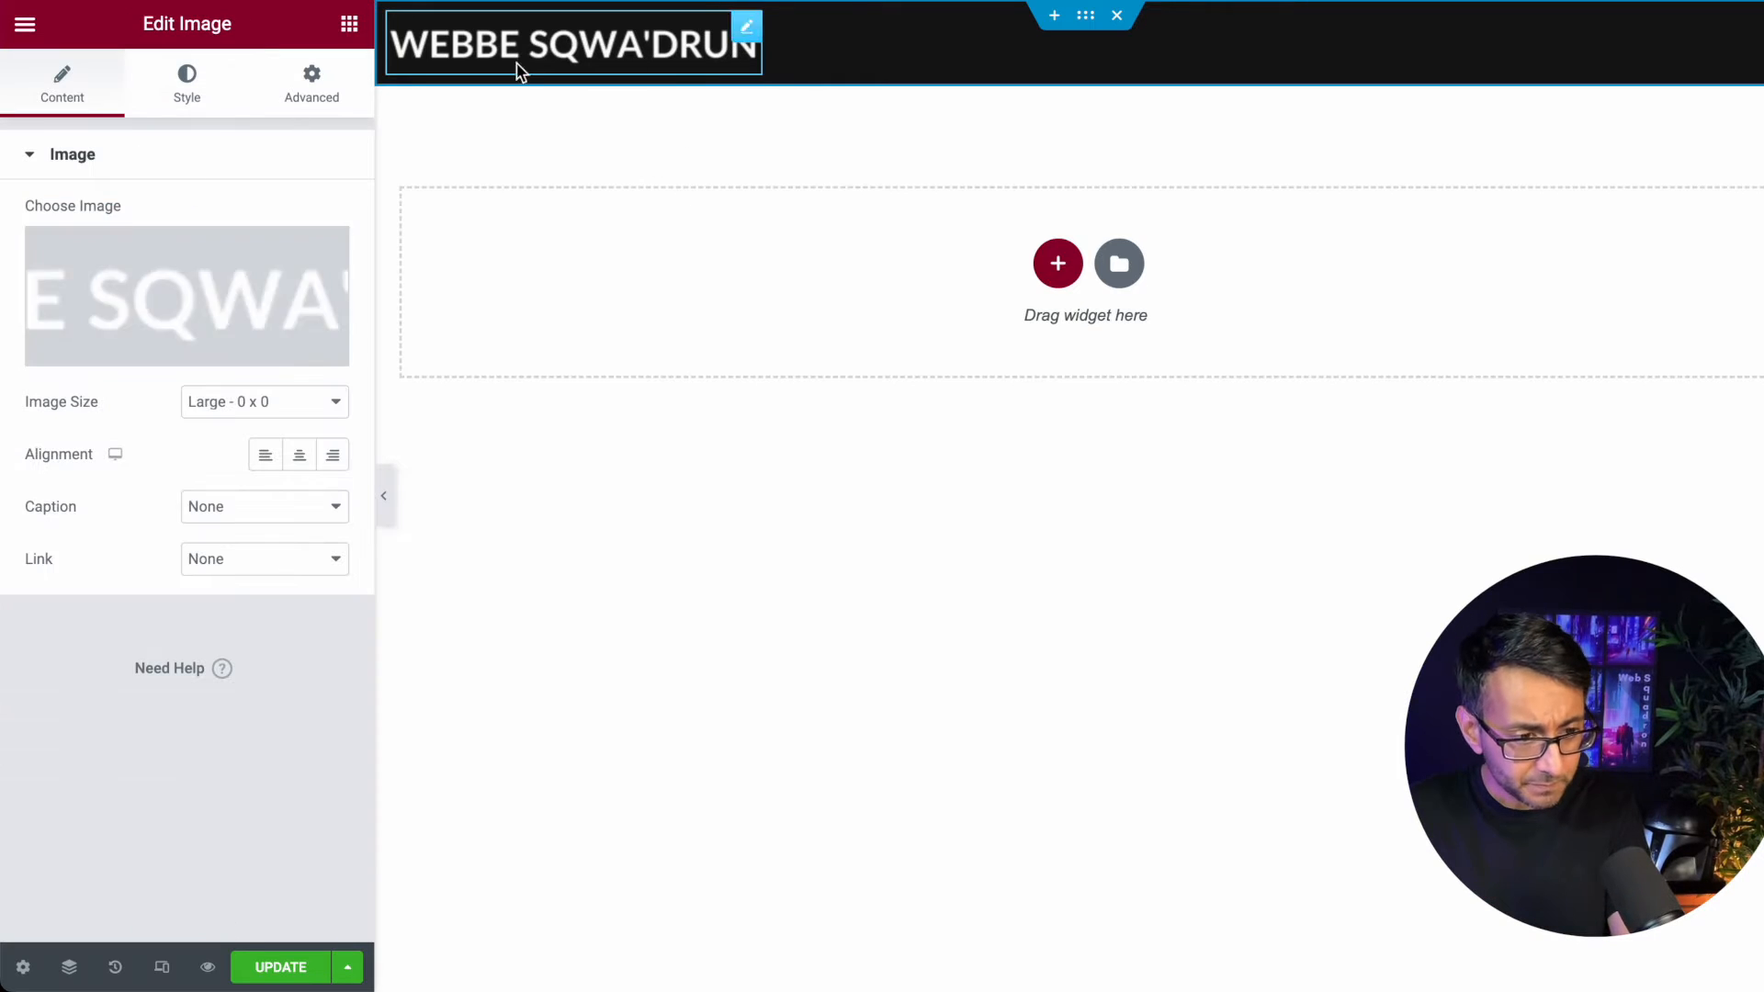
click(257, 407)
click(257, 482)
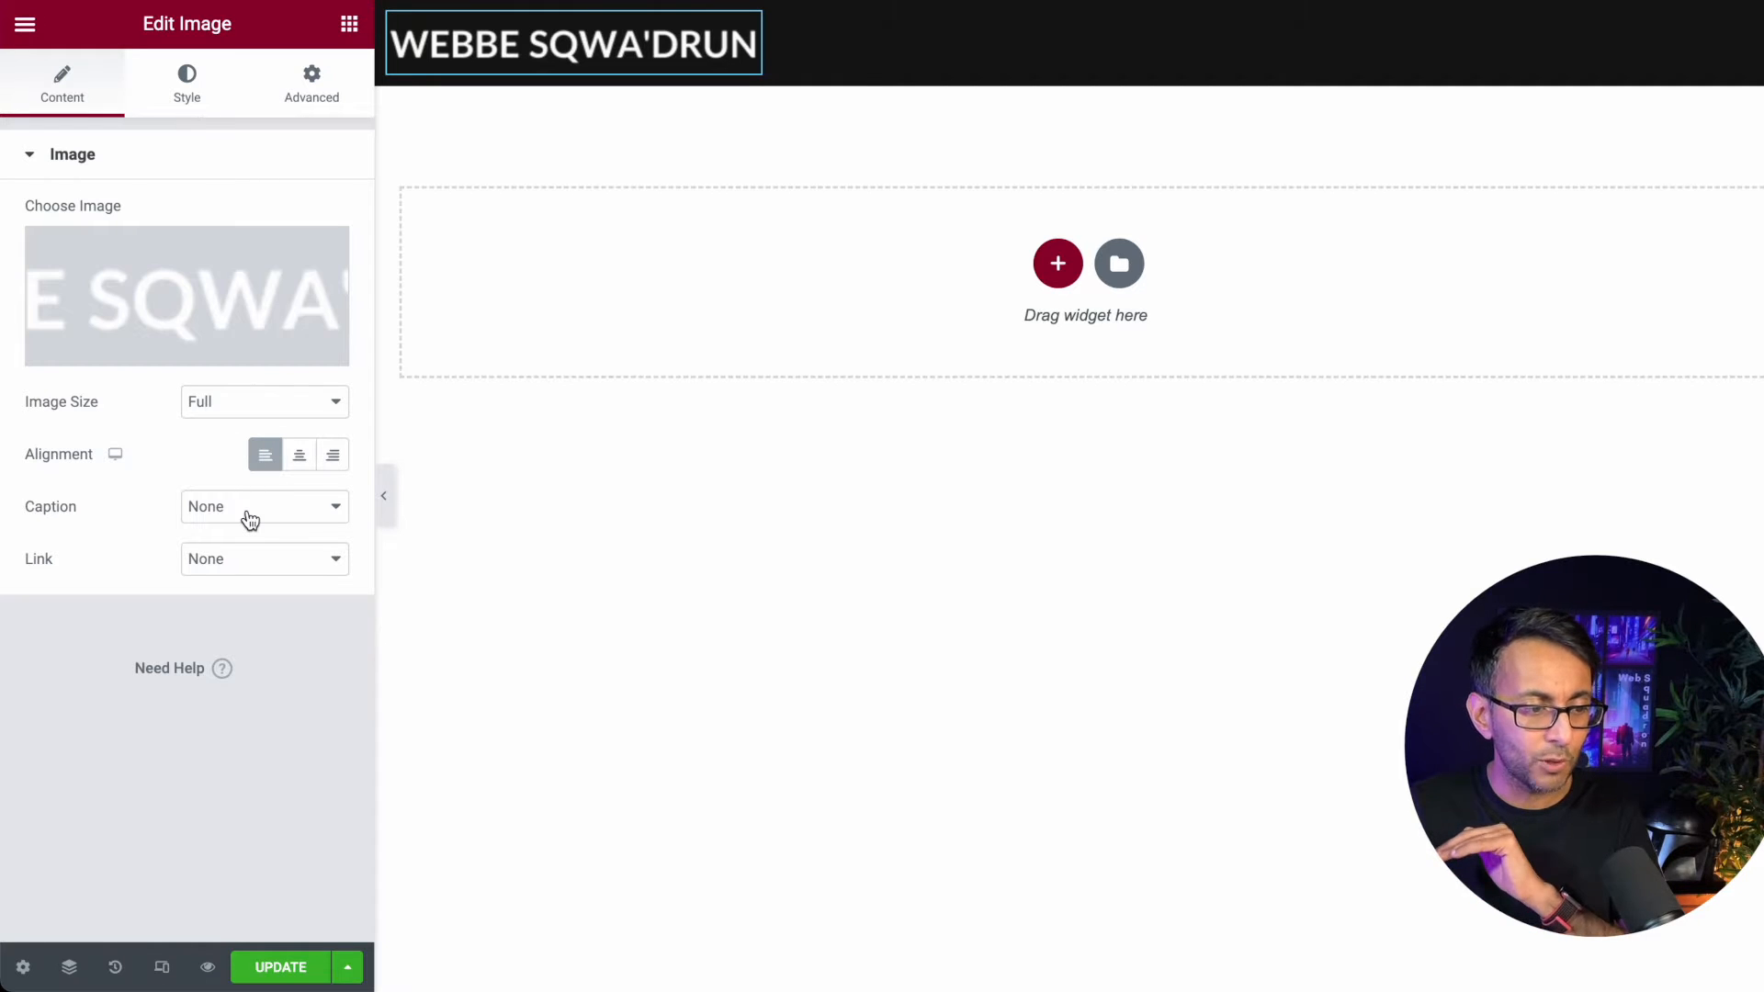
Step: Try the Custom URL link option on the logo image, and set the link back to None
click(270, 563)
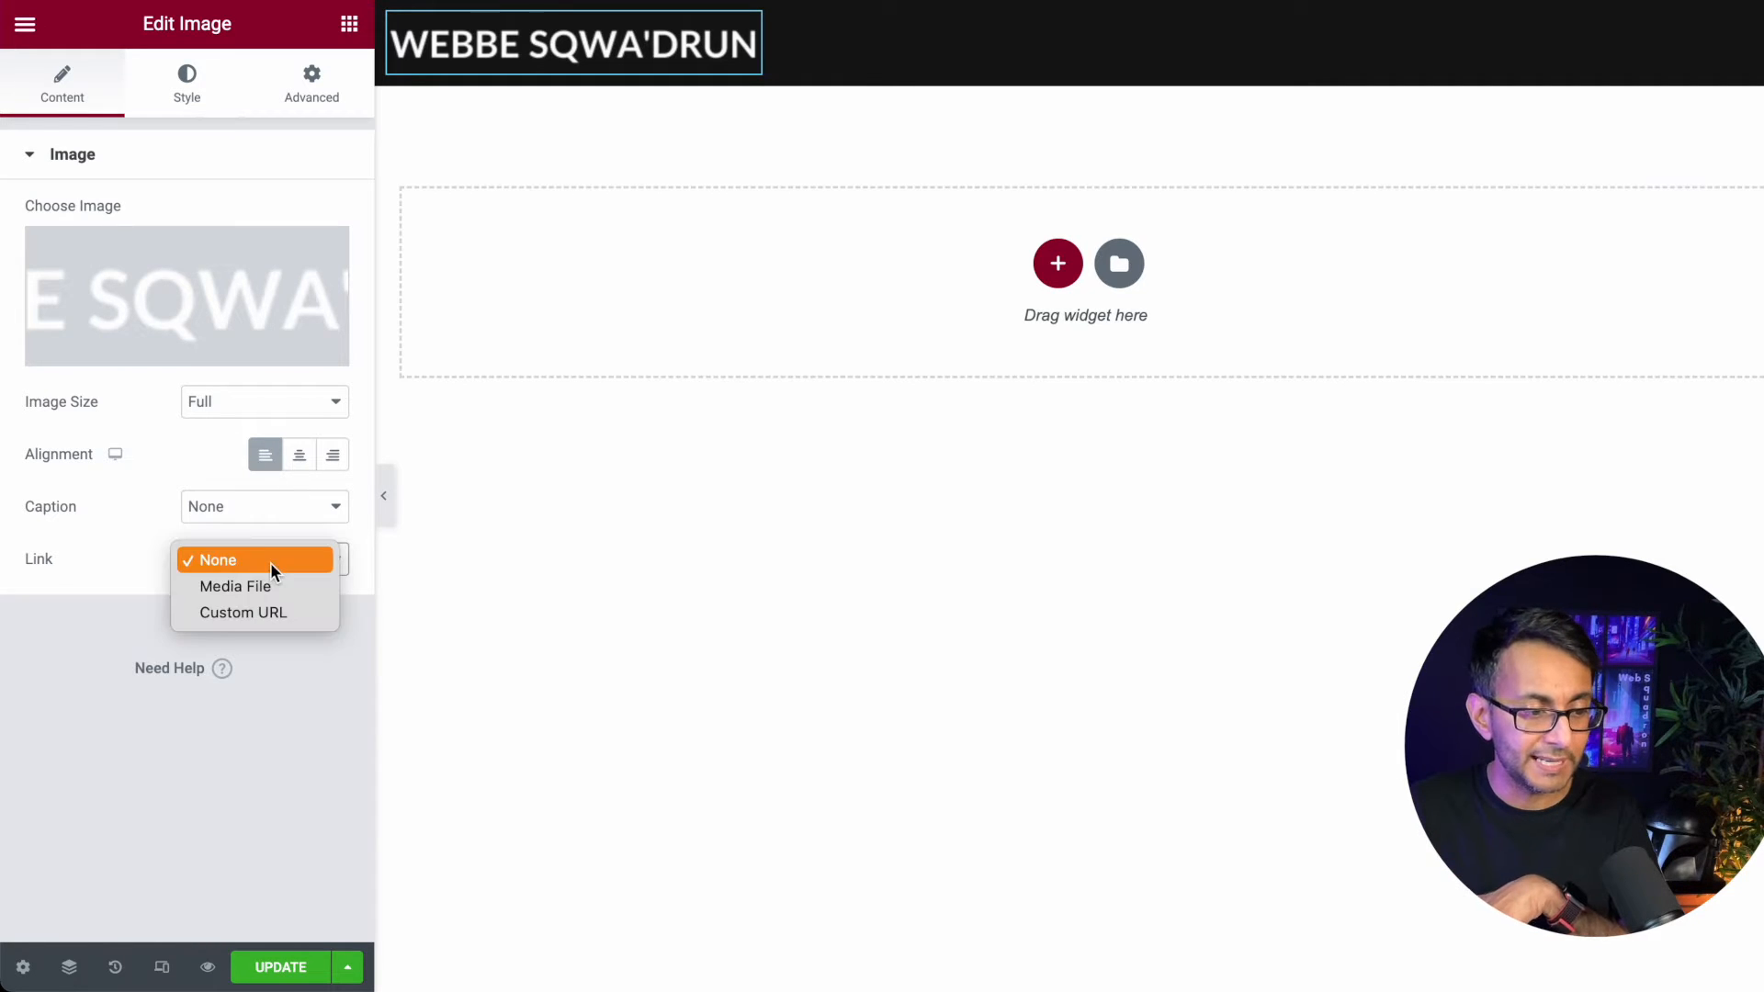
click(255, 614)
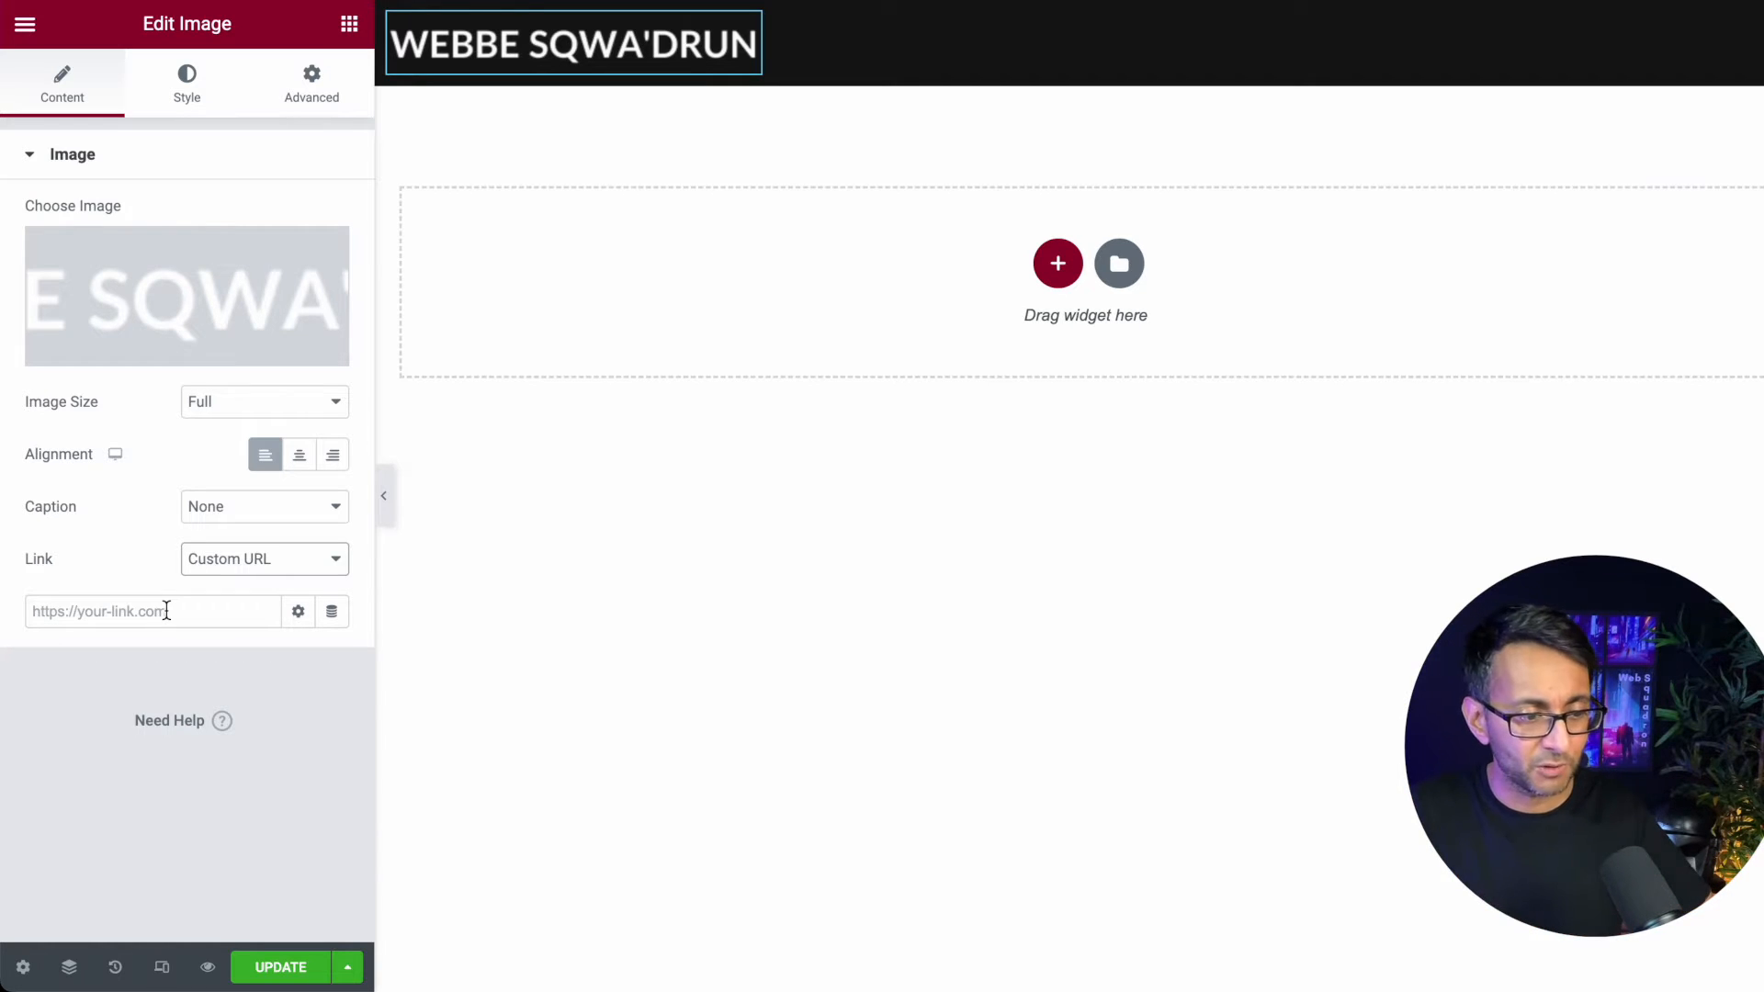
click(246, 567)
click(250, 515)
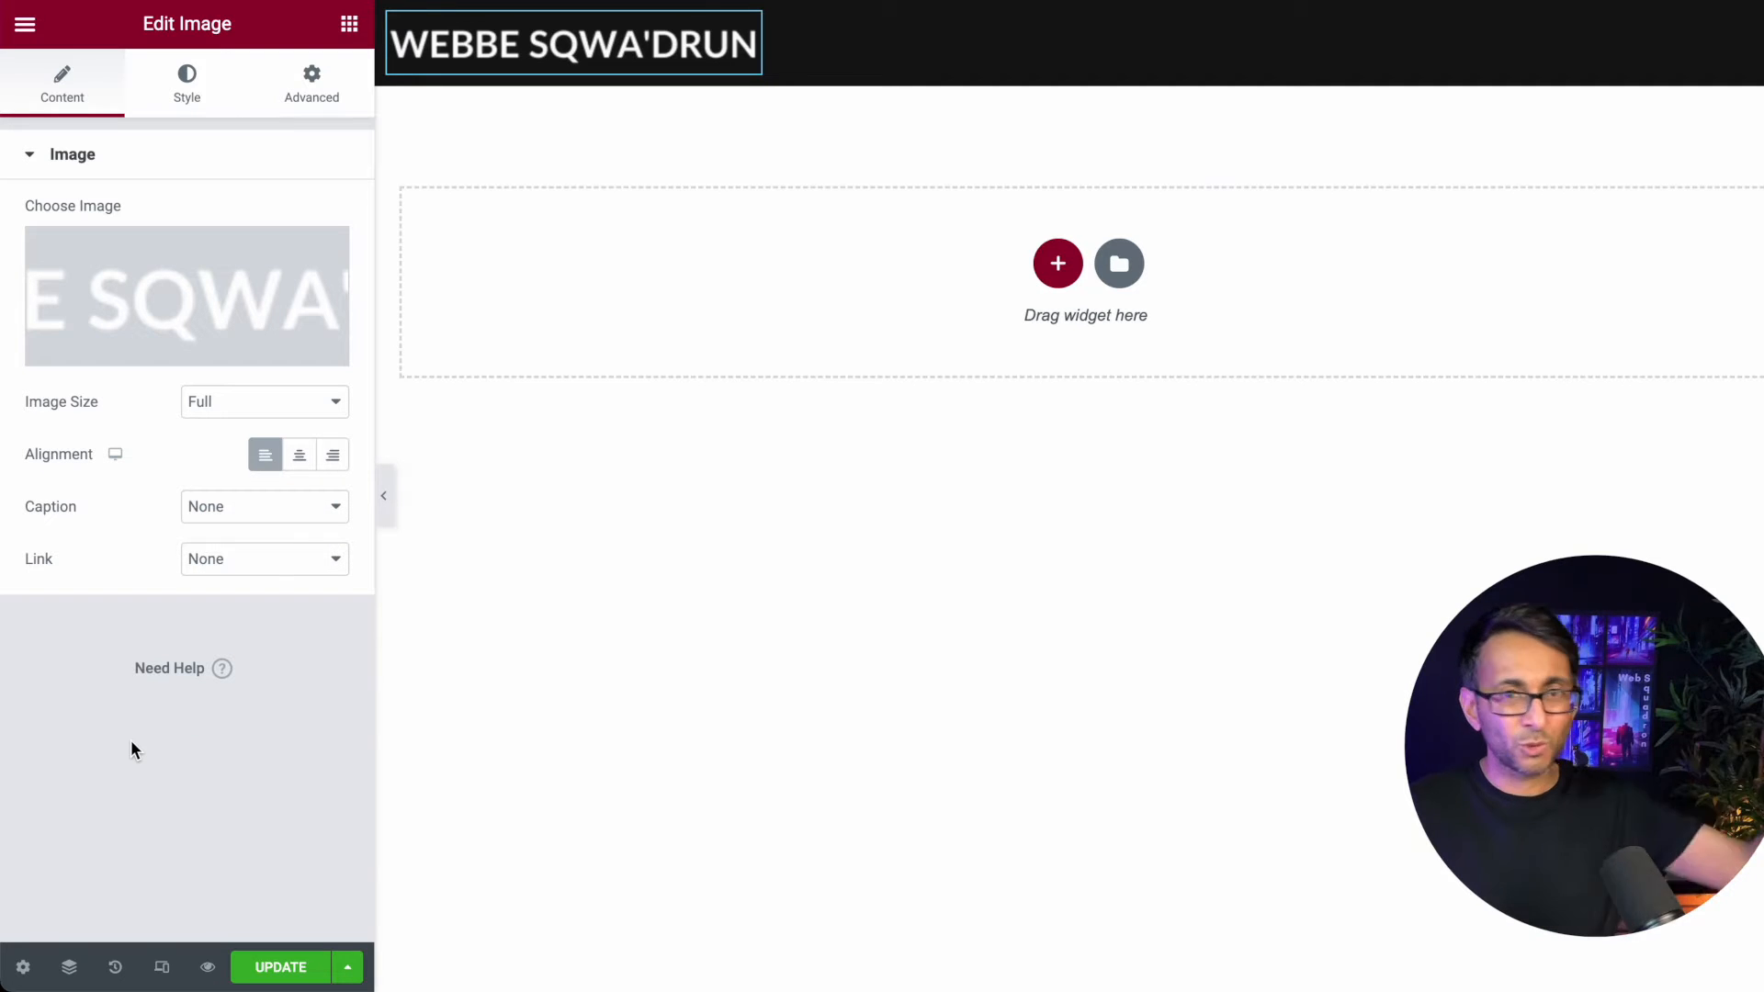
Step: Set the logo image's width to 250 px and its max width to 250
click(190, 101)
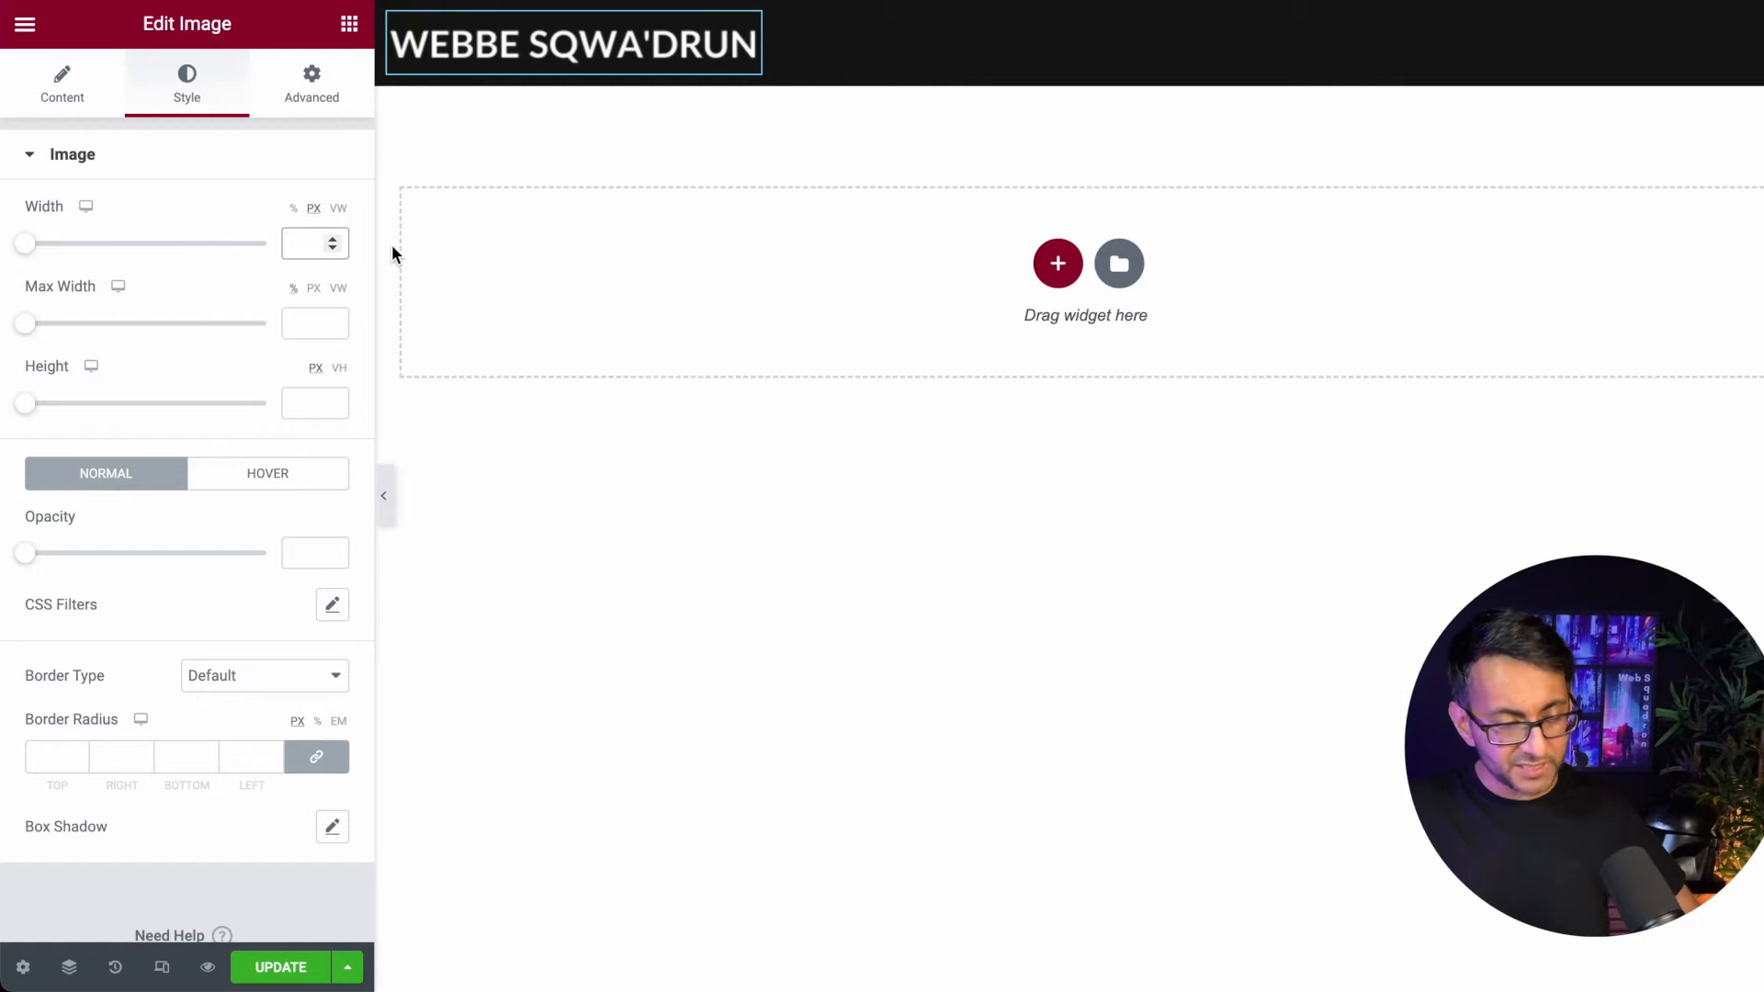
text(300)
key(BackSpace)
key(BackSpace)
key(BackSpace)
text(250)
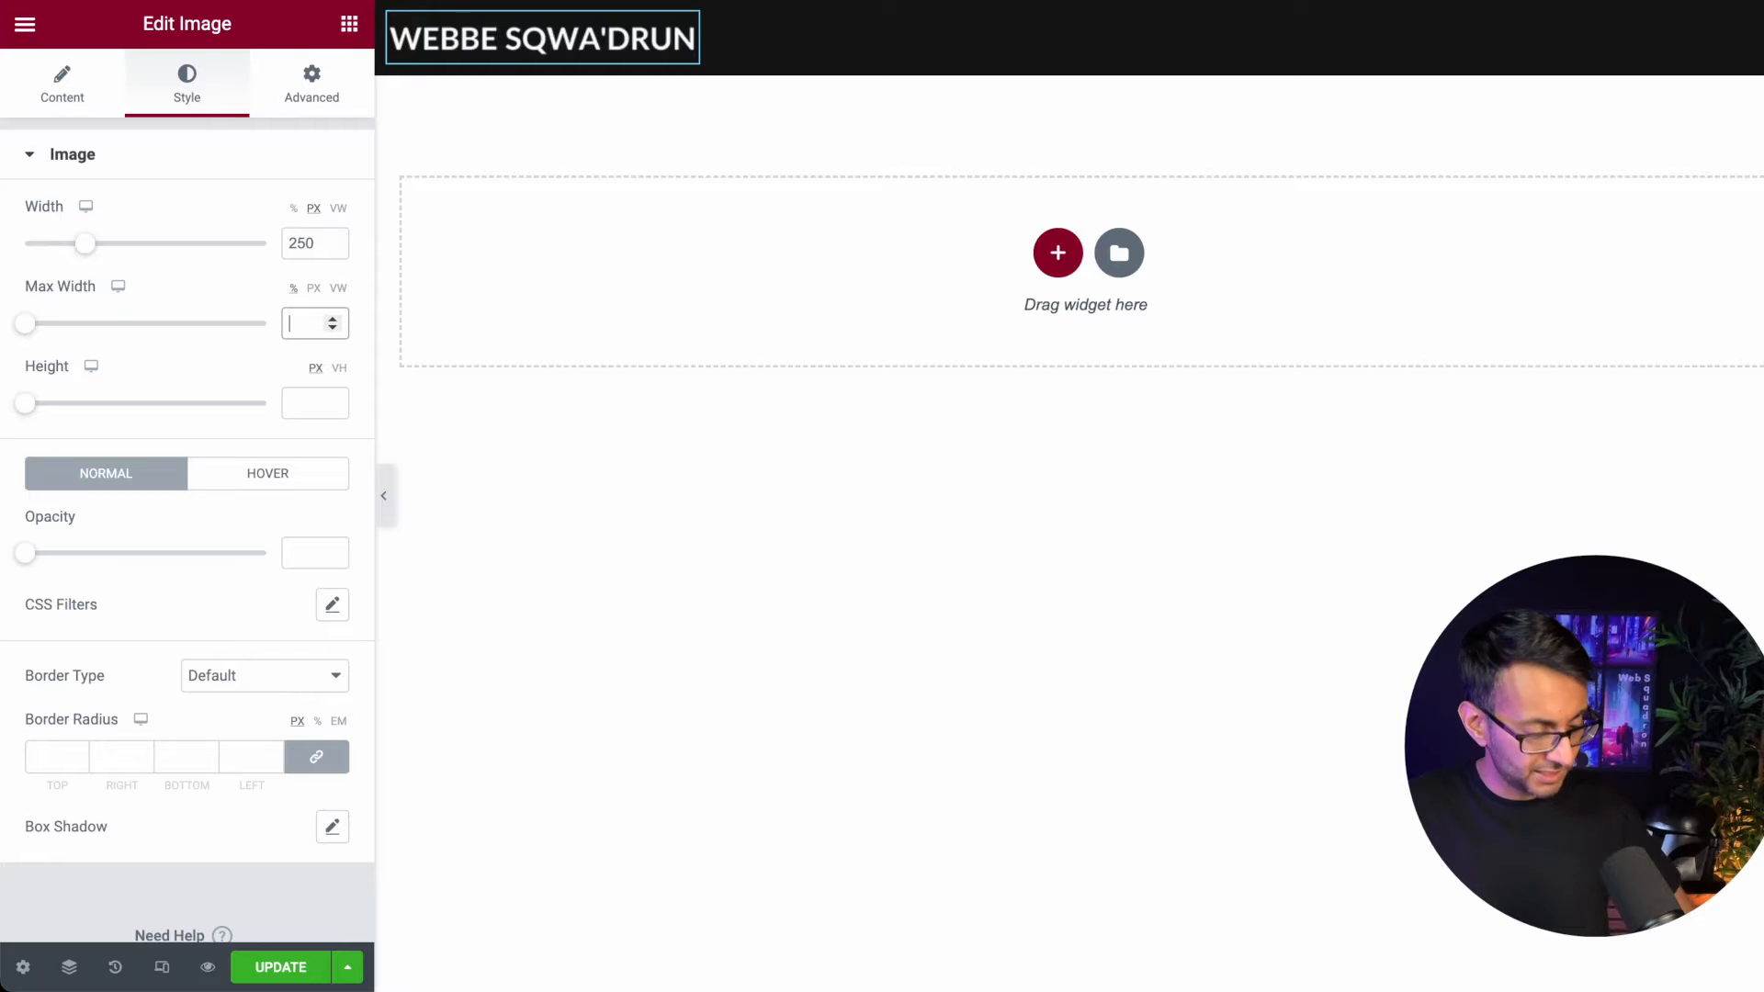
text(250)
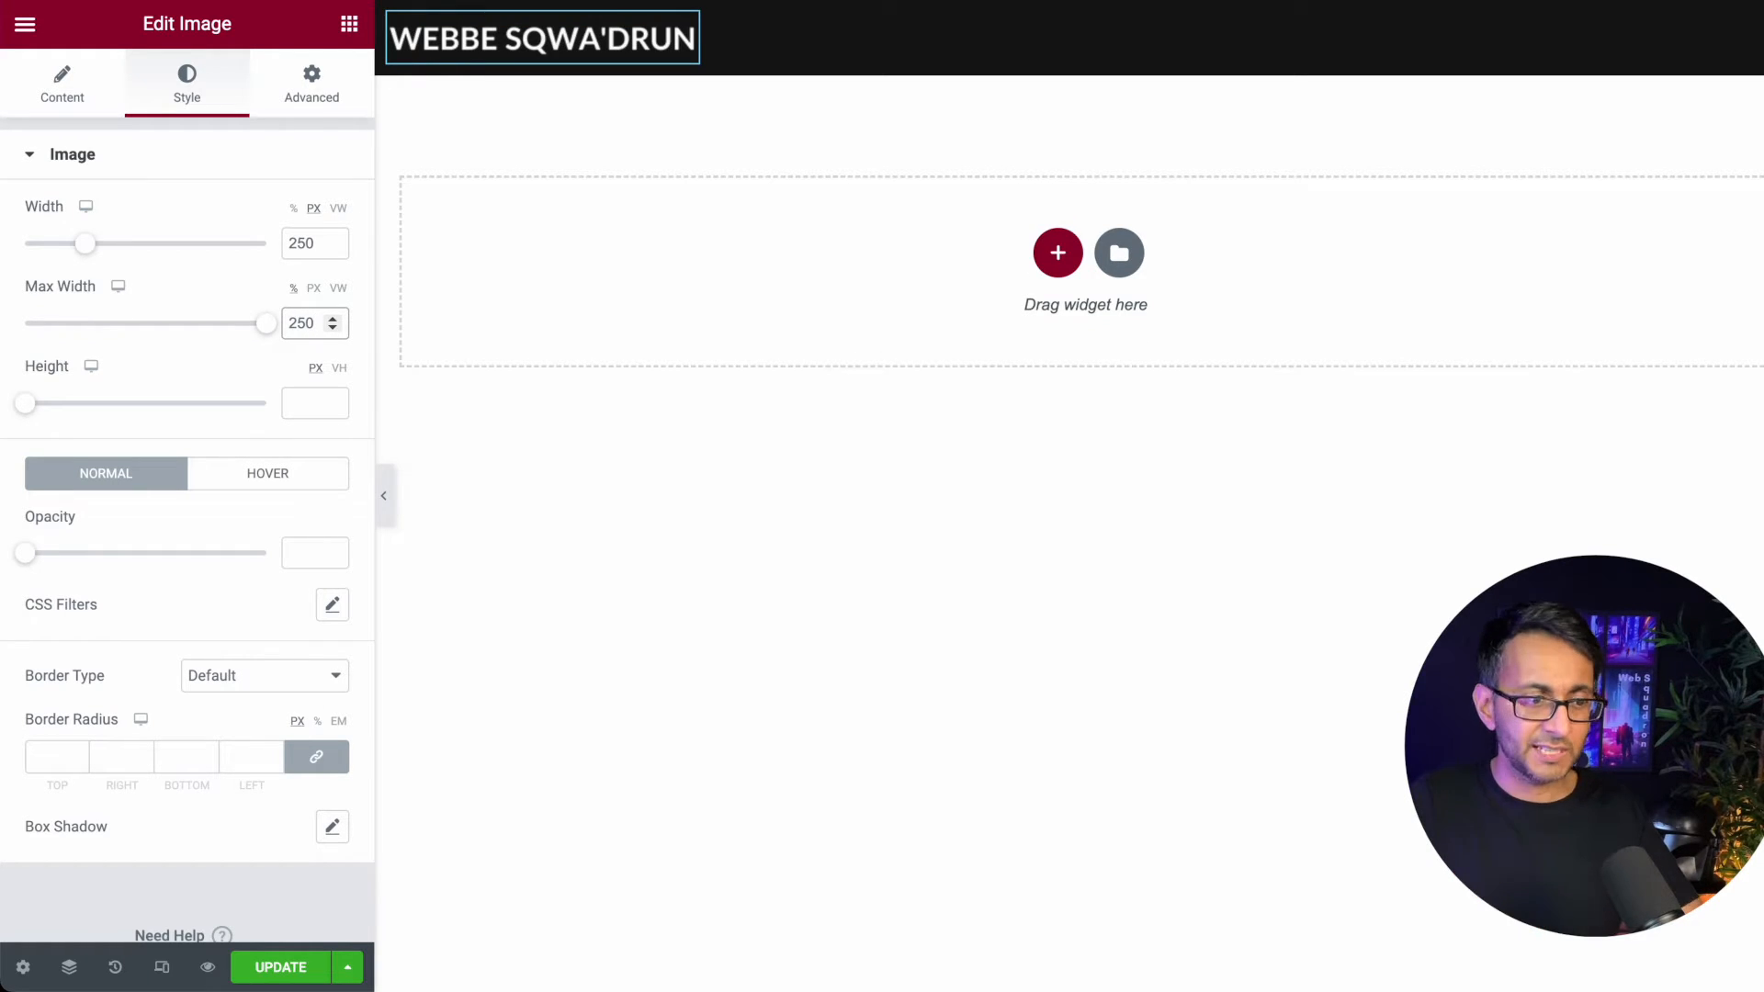
Step: Find the Social Icons widget and place it beside the logo in the header container
click(350, 25)
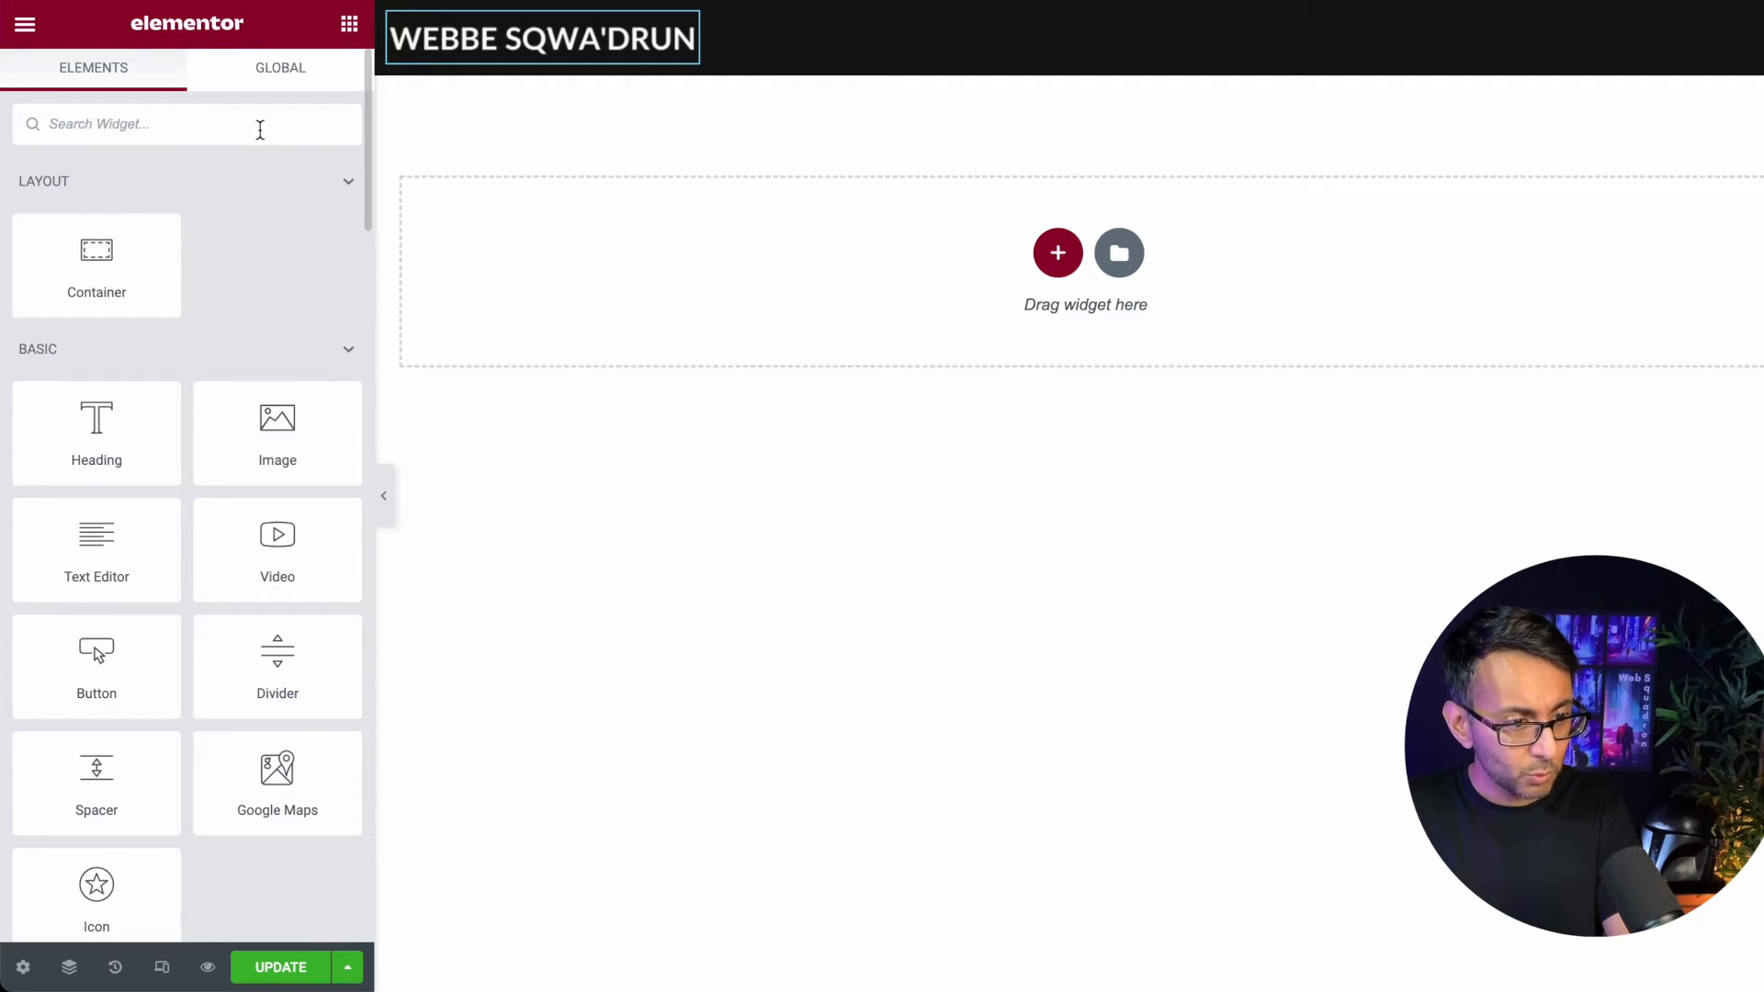
text(spc)
key(BackSpace)
key(BackSpace)
text(oc)
drag(102, 219, 772, 61)
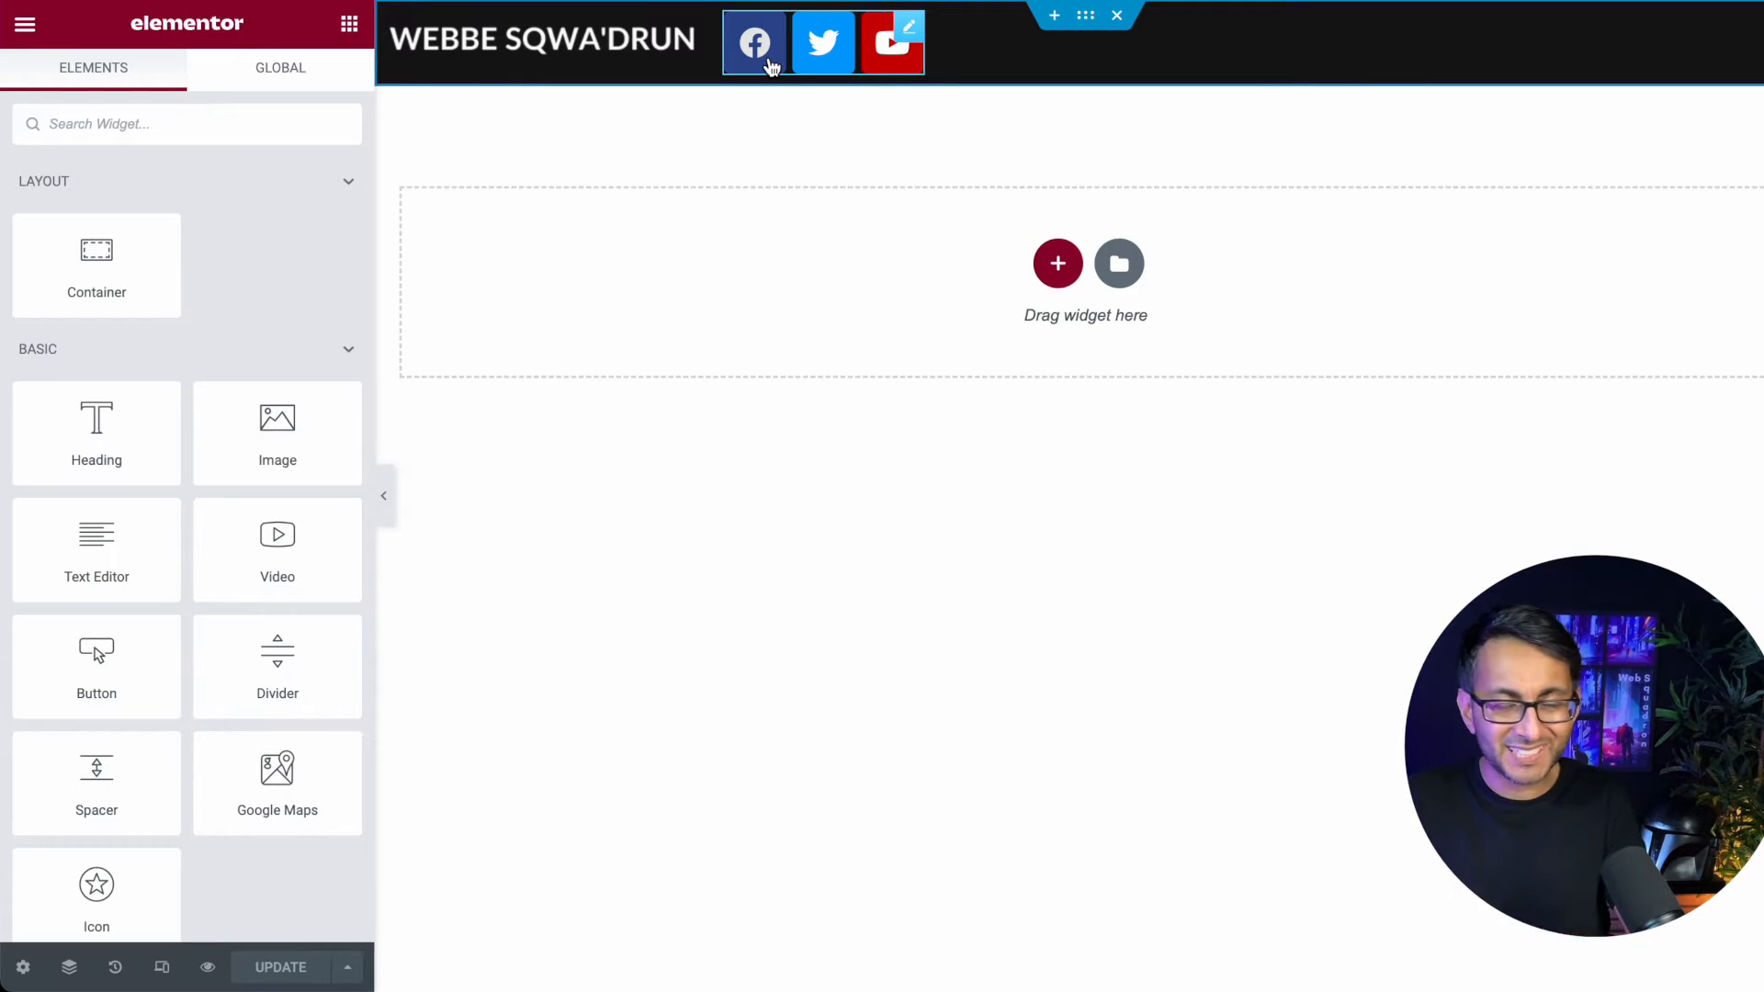
Step: Try the column direction on the header container with the social icons, and return it to horizontal row
click(1093, 22)
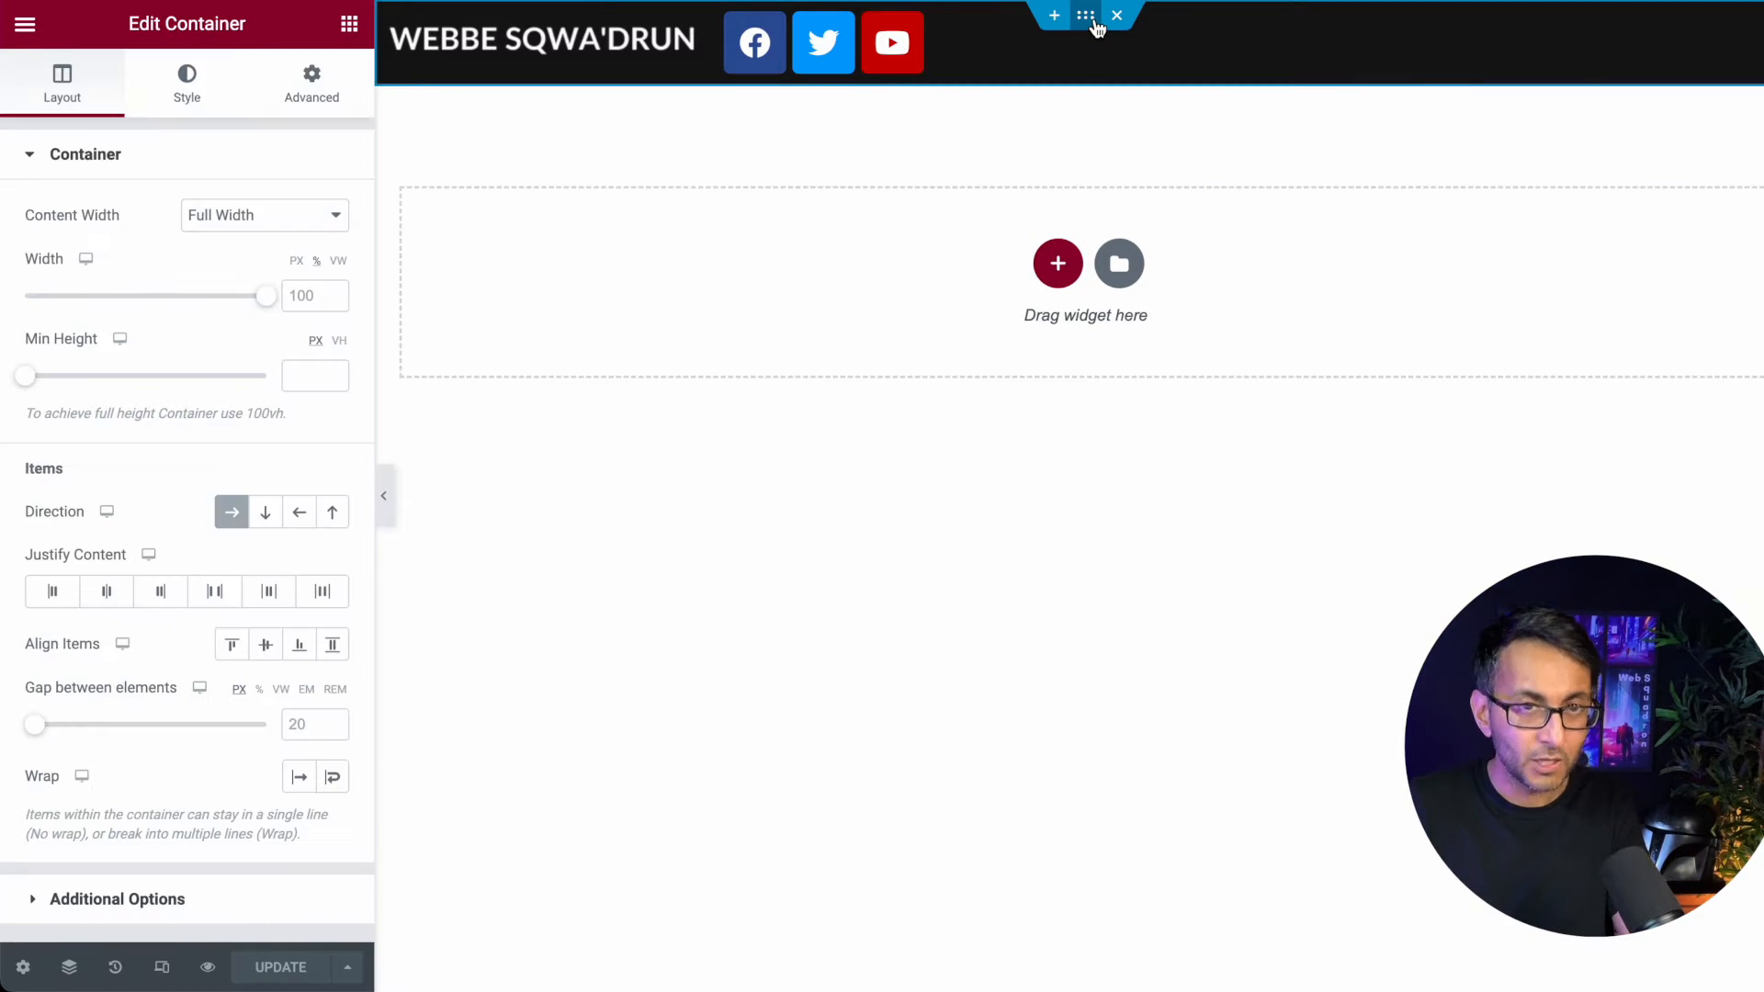
click(268, 524)
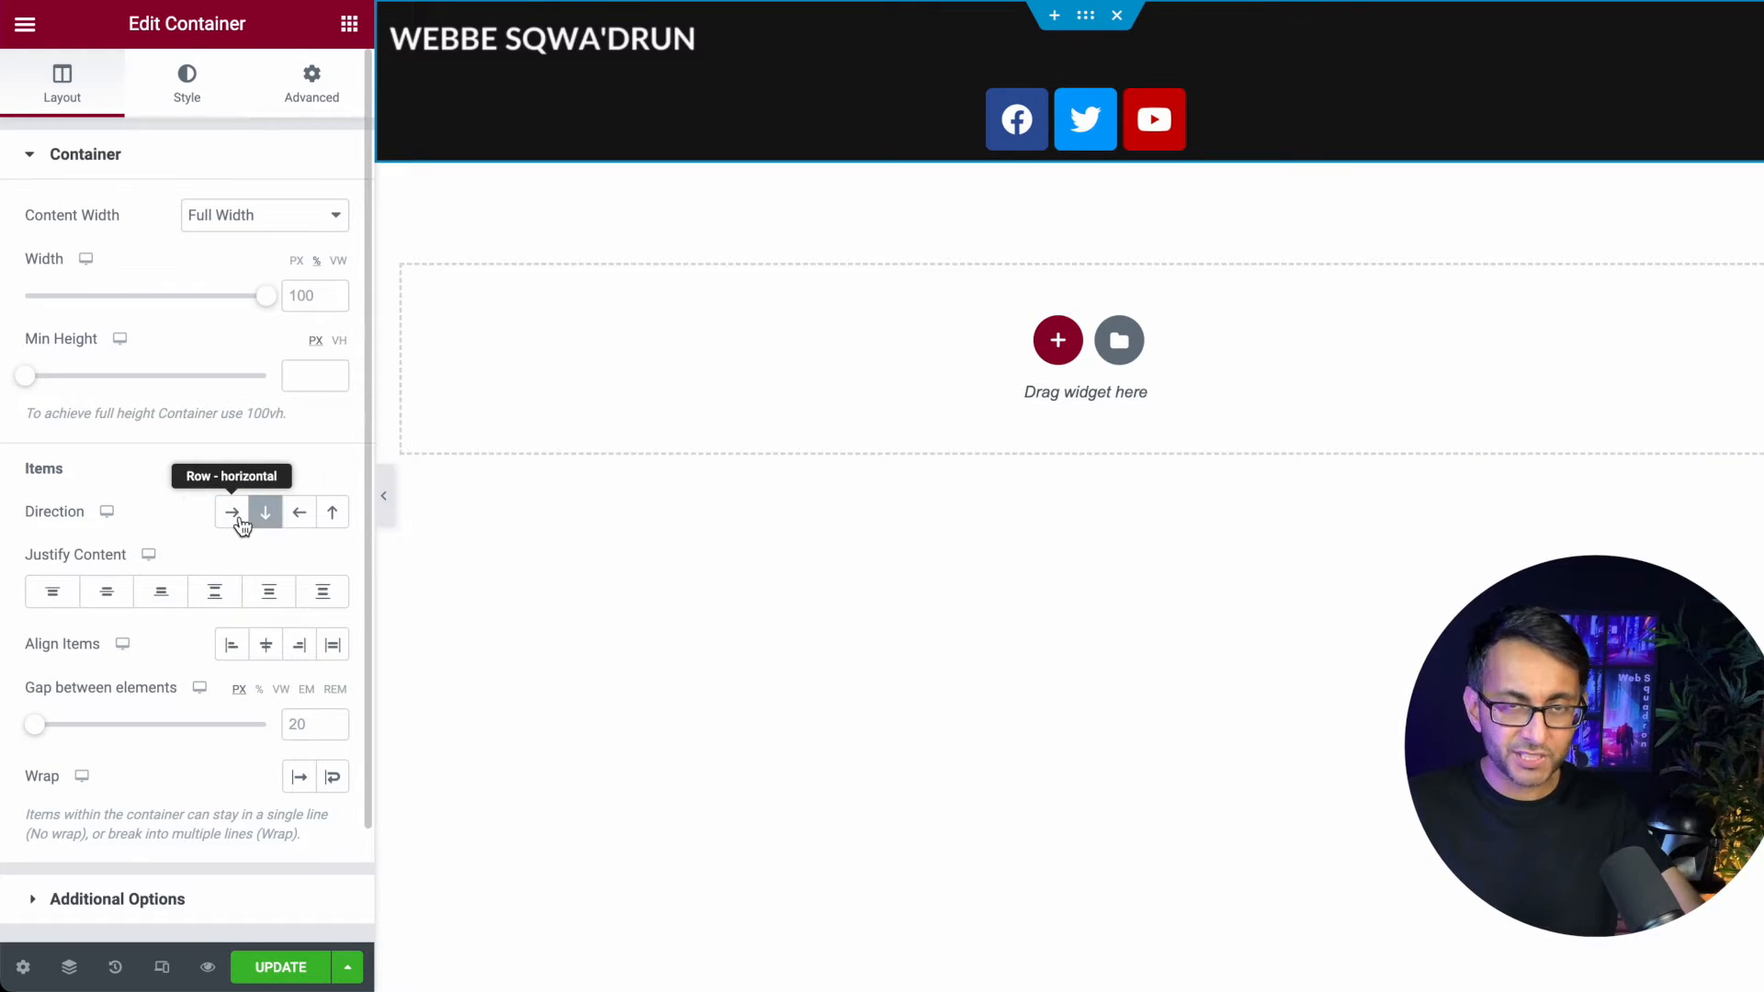
click(235, 520)
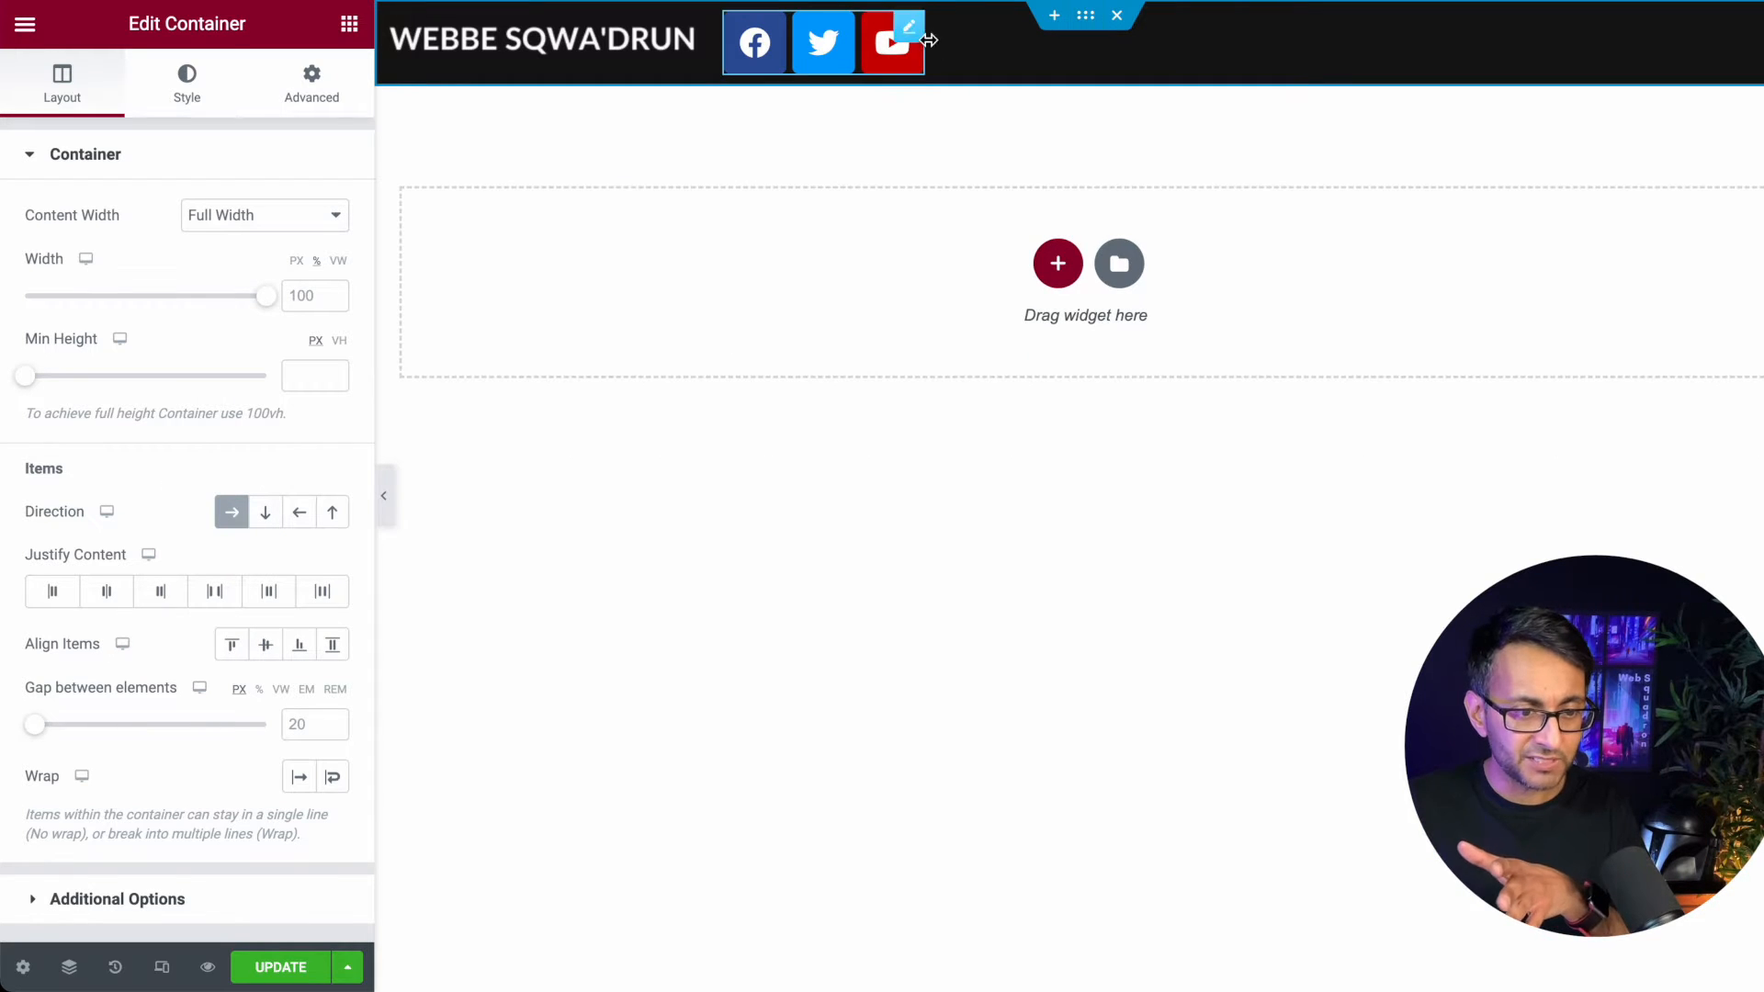
Step: Set the social icons' shape to Circle
click(911, 33)
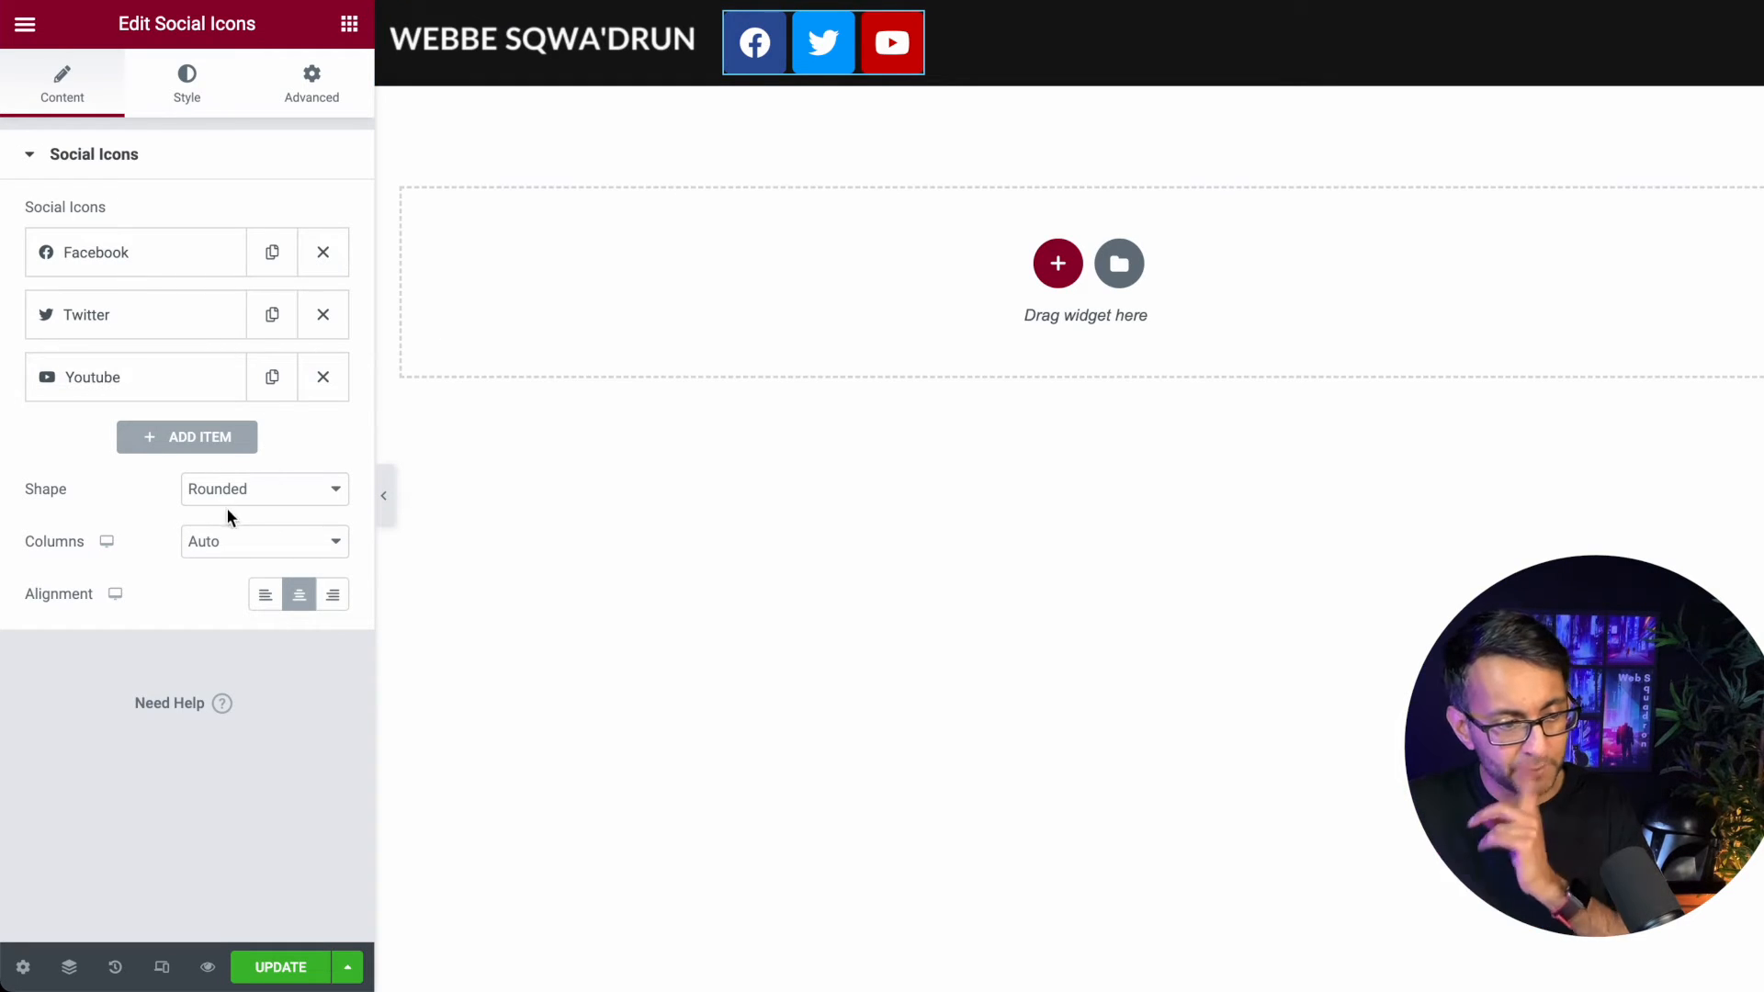
click(249, 497)
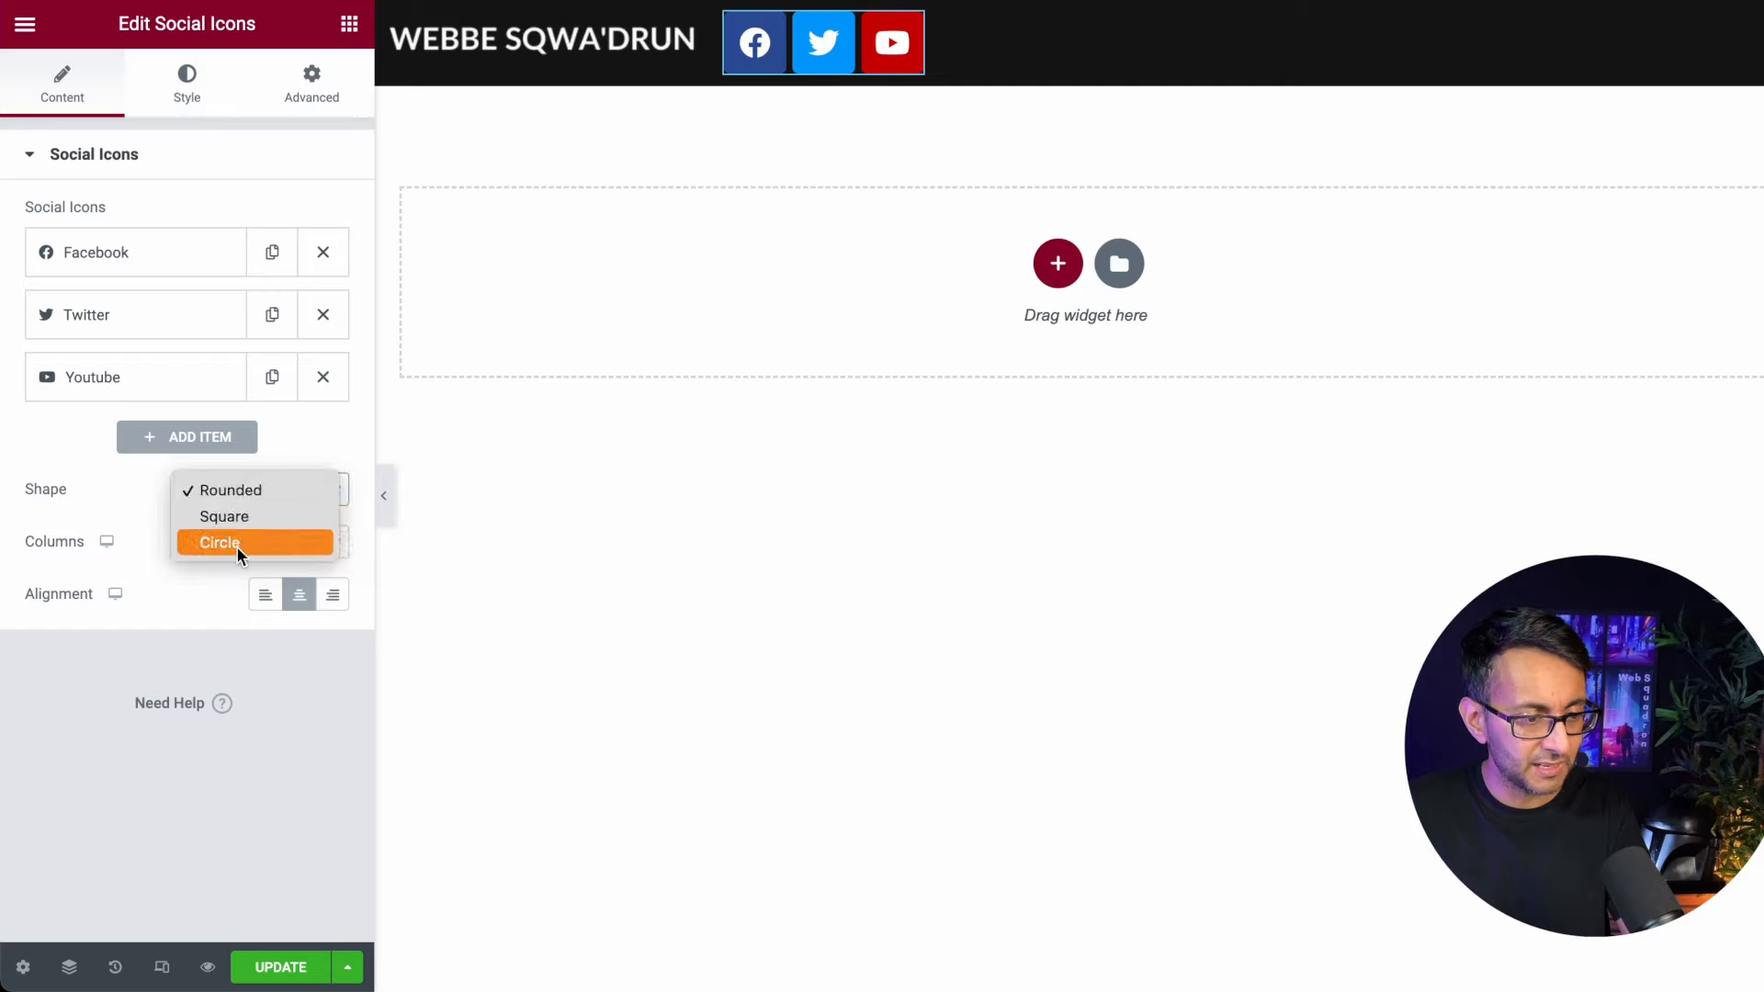
click(235, 544)
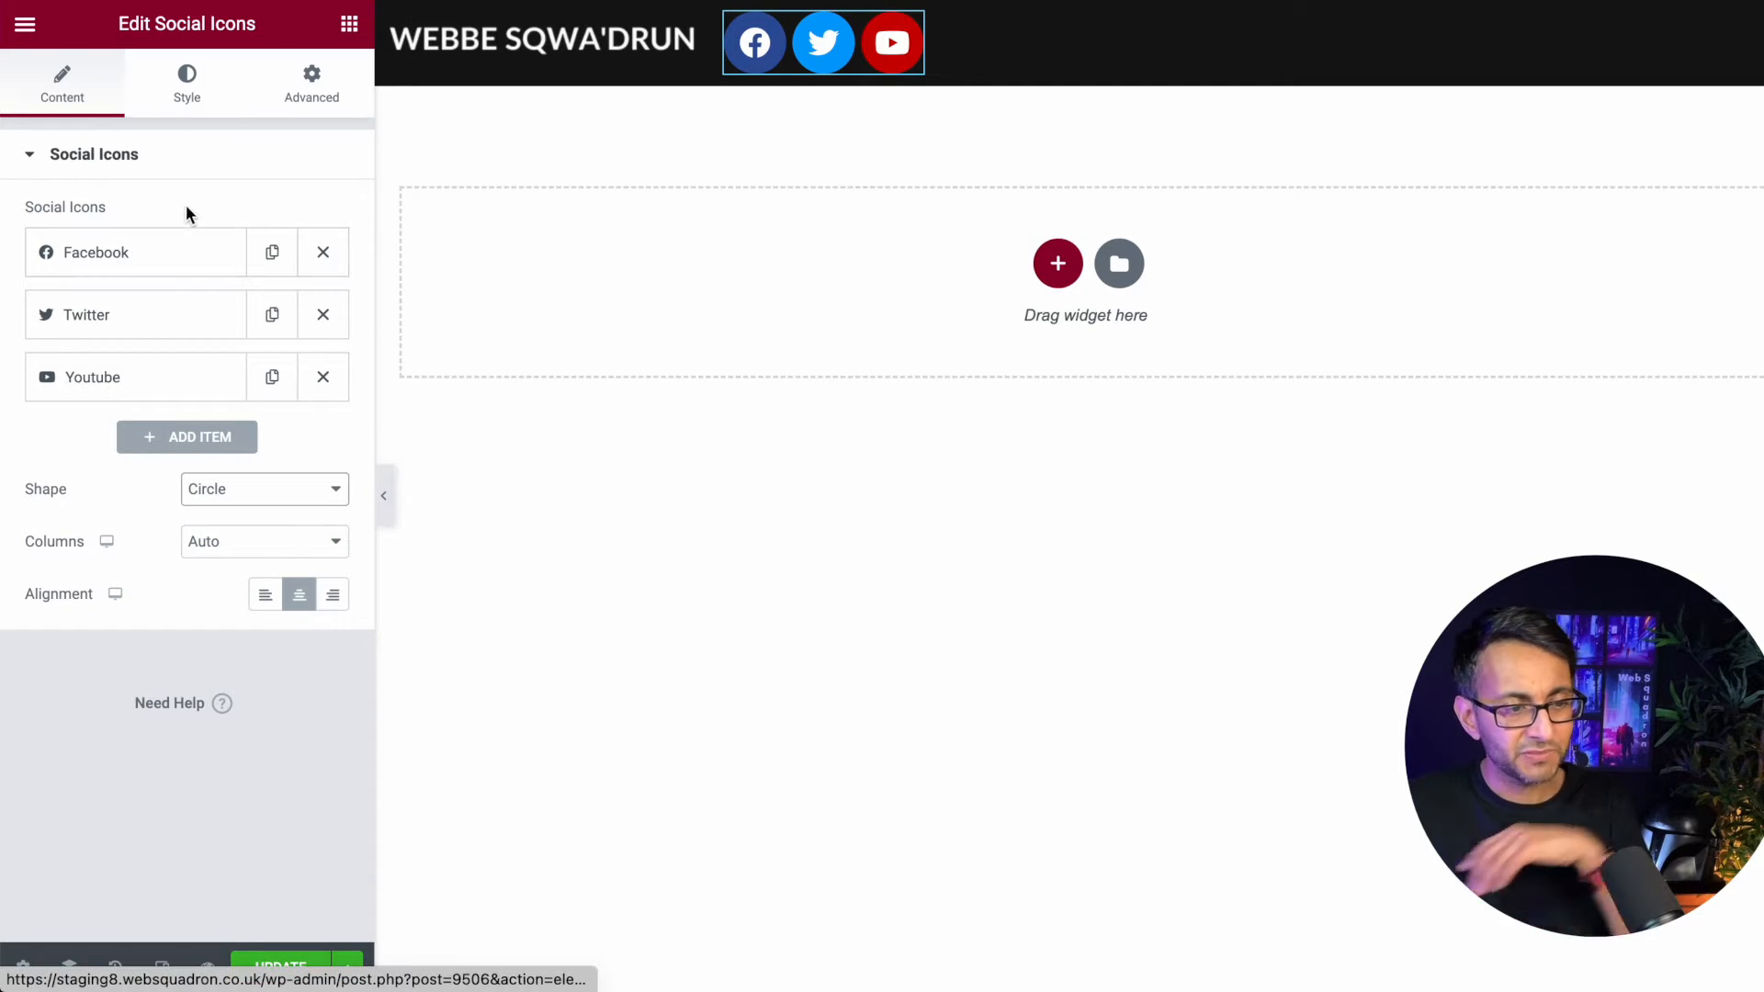
Step: Replace the Youtube item's icon with the Linkedin icon from the Icon Library, and review that item's link options
click(202, 382)
click(204, 472)
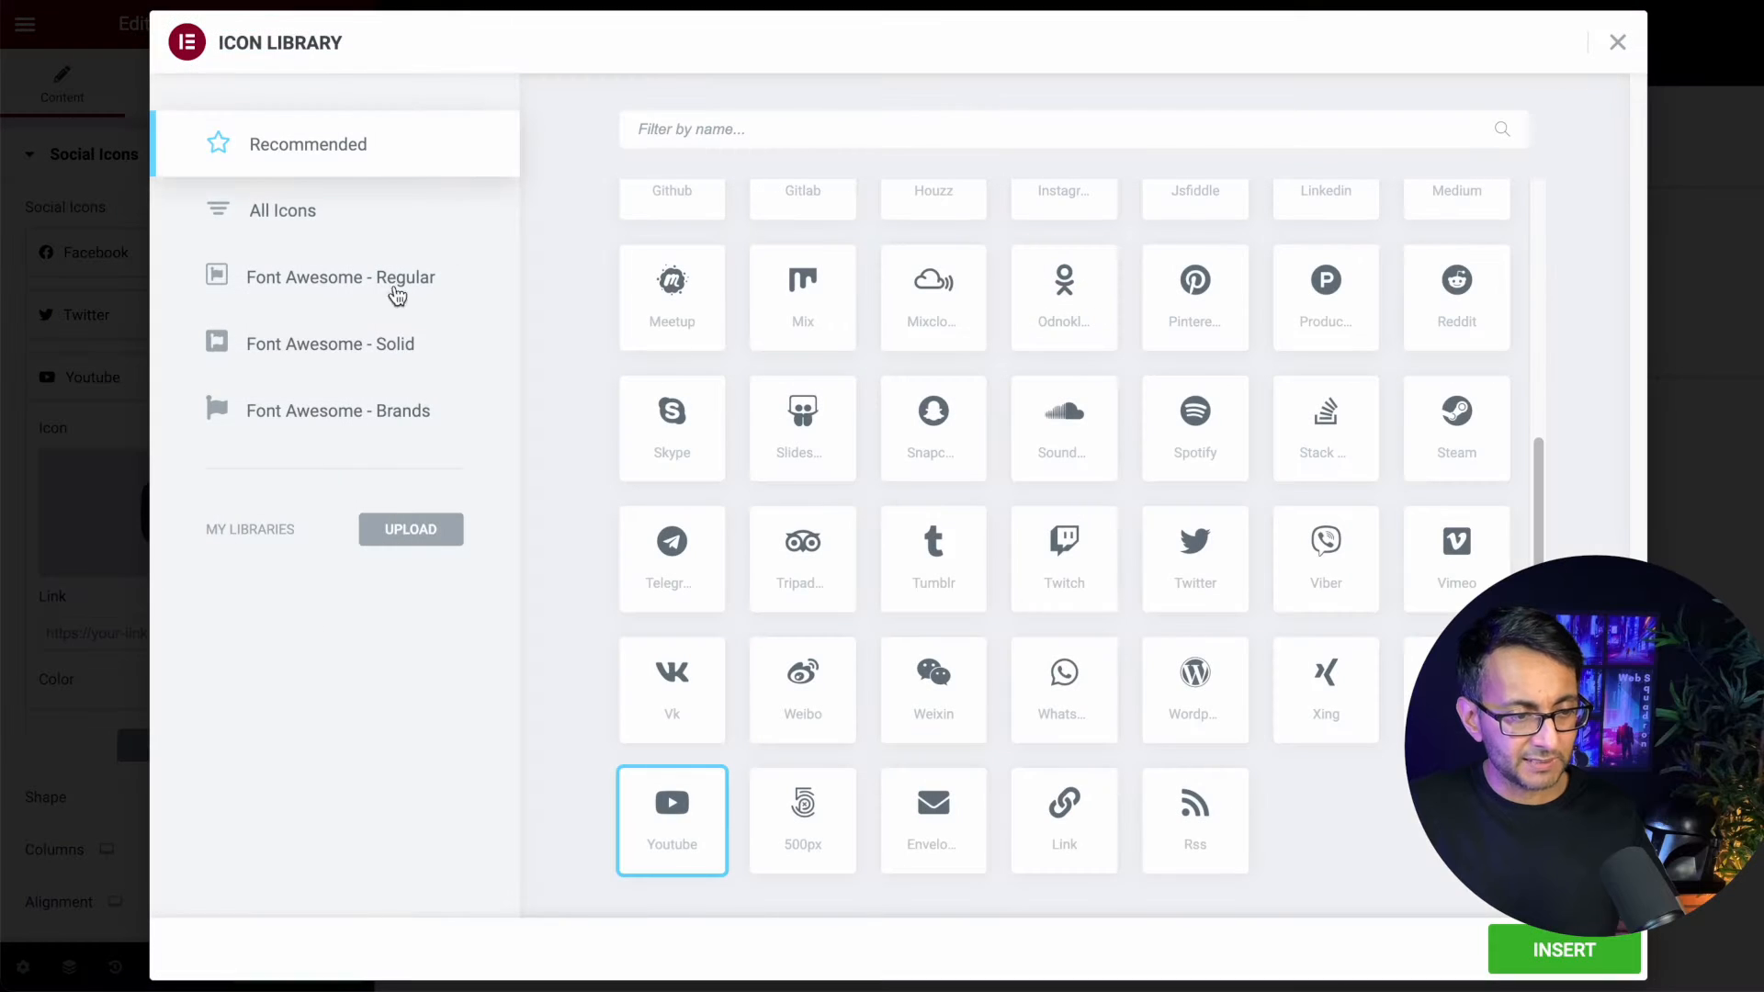
text(lunked)
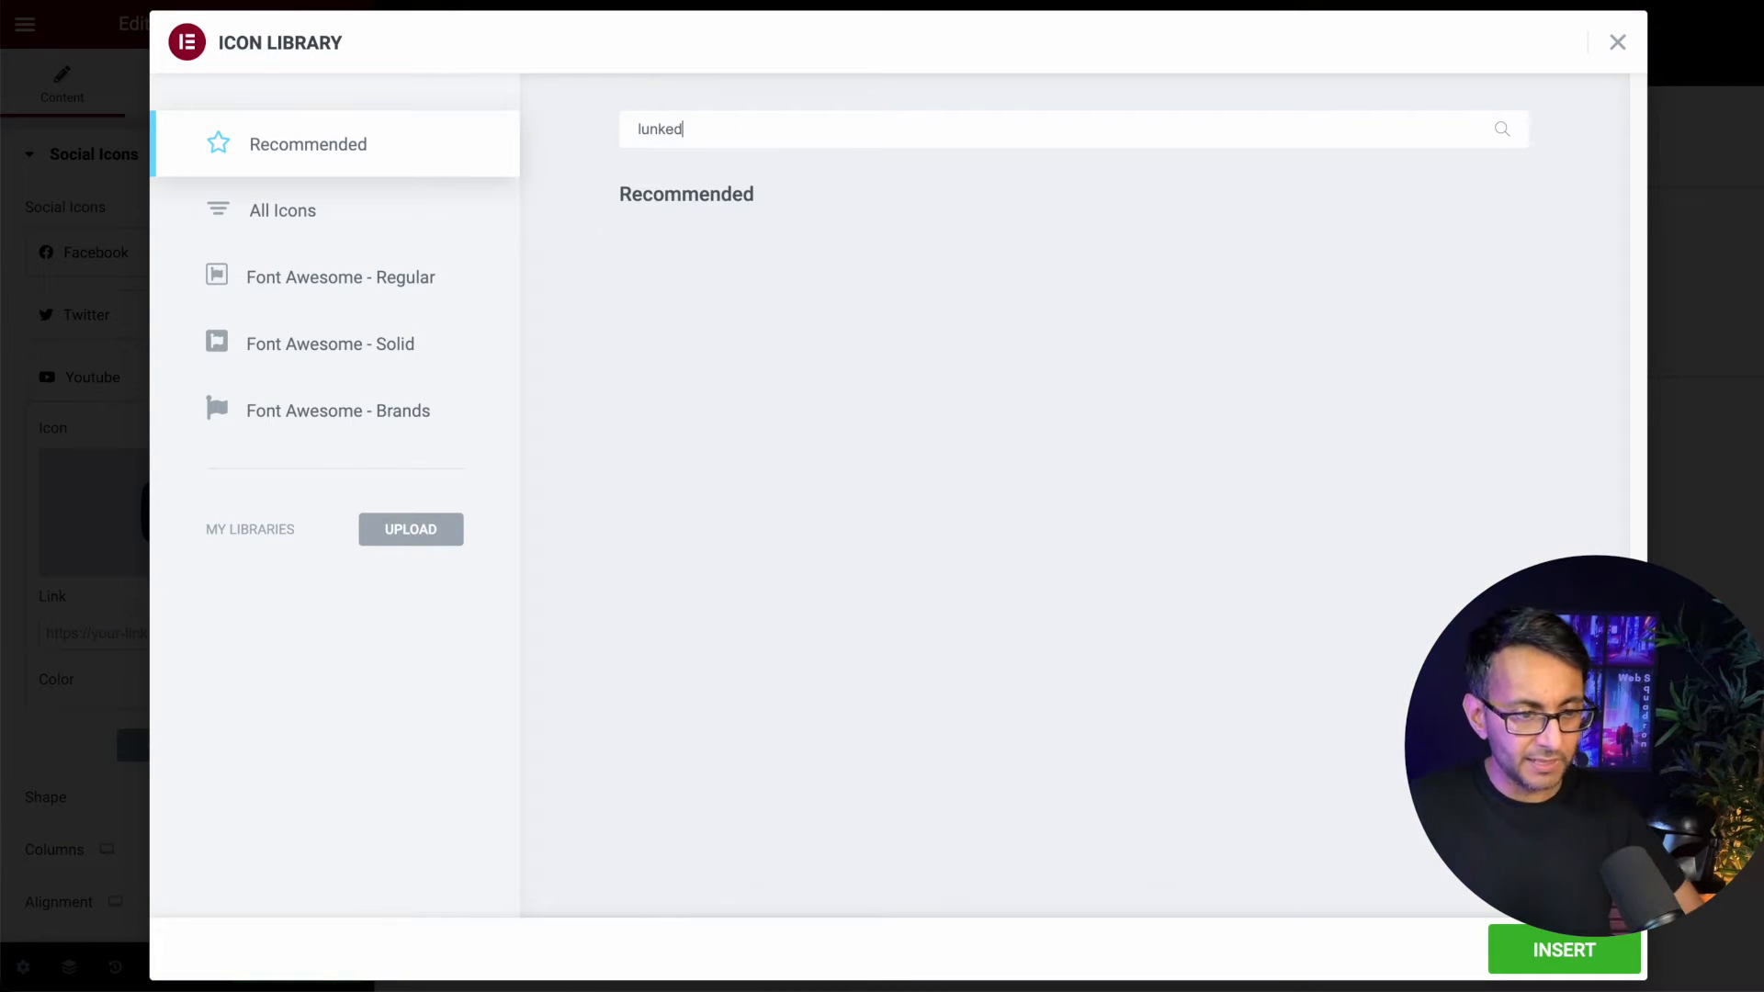
key(BackSpace)
text(inke)
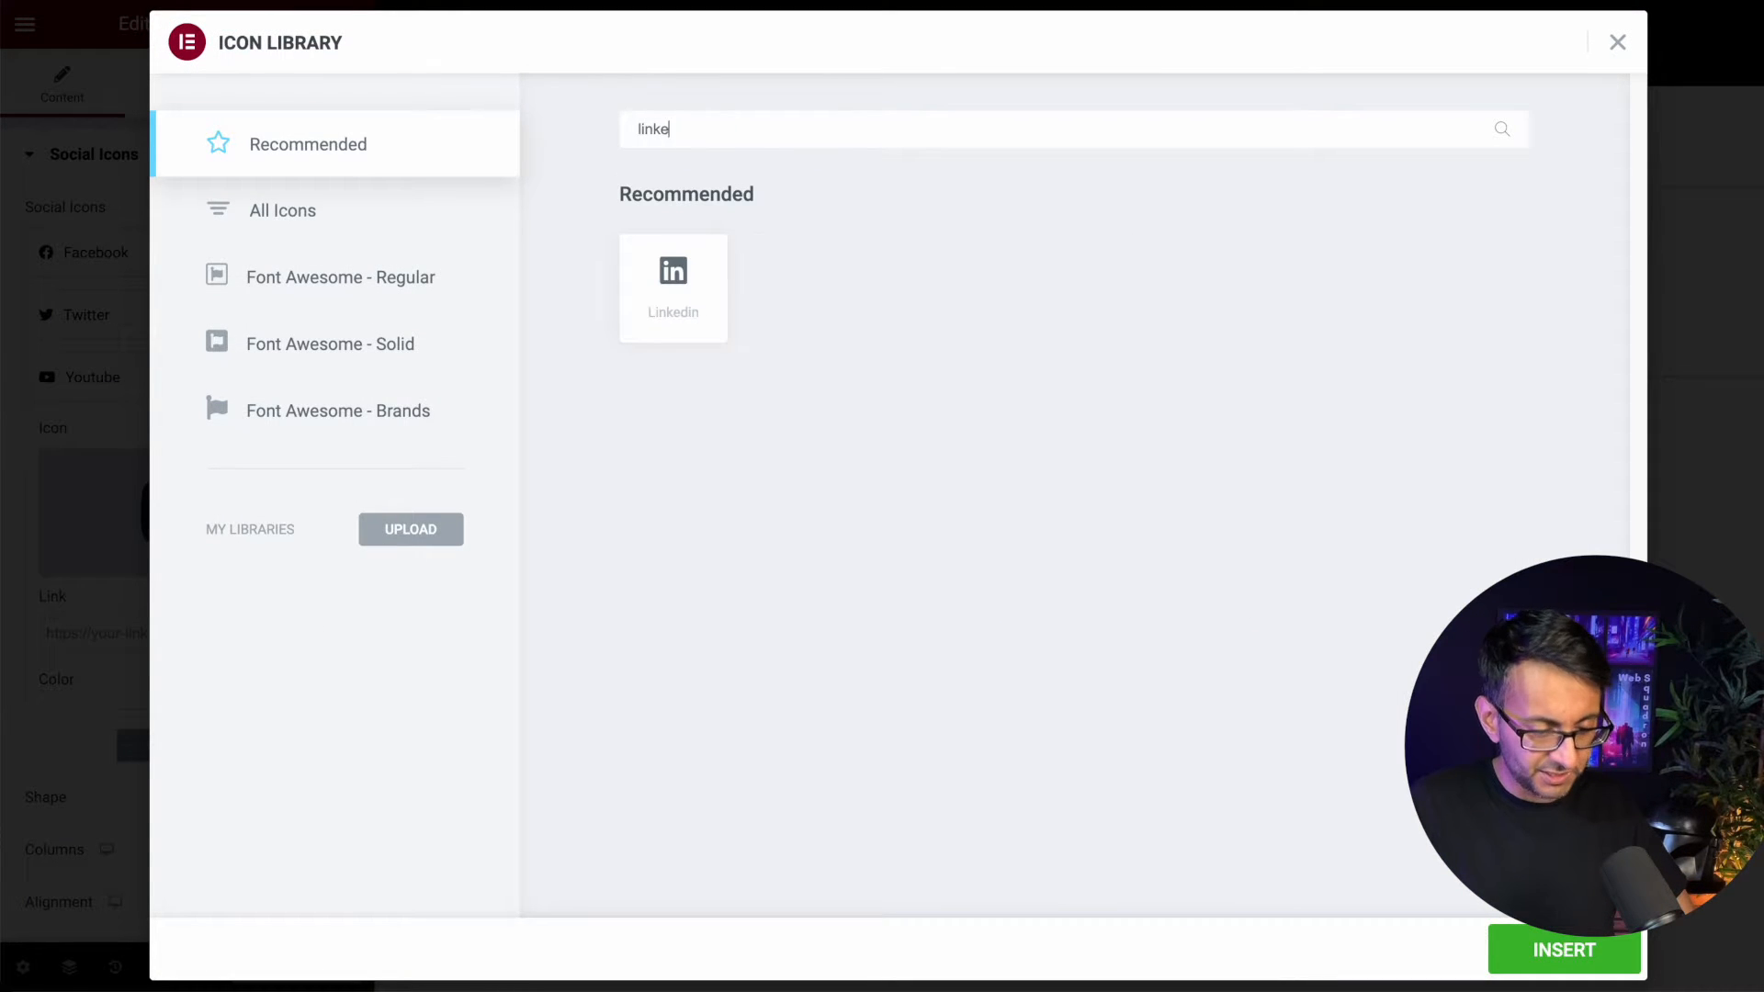
click(706, 288)
click(1564, 952)
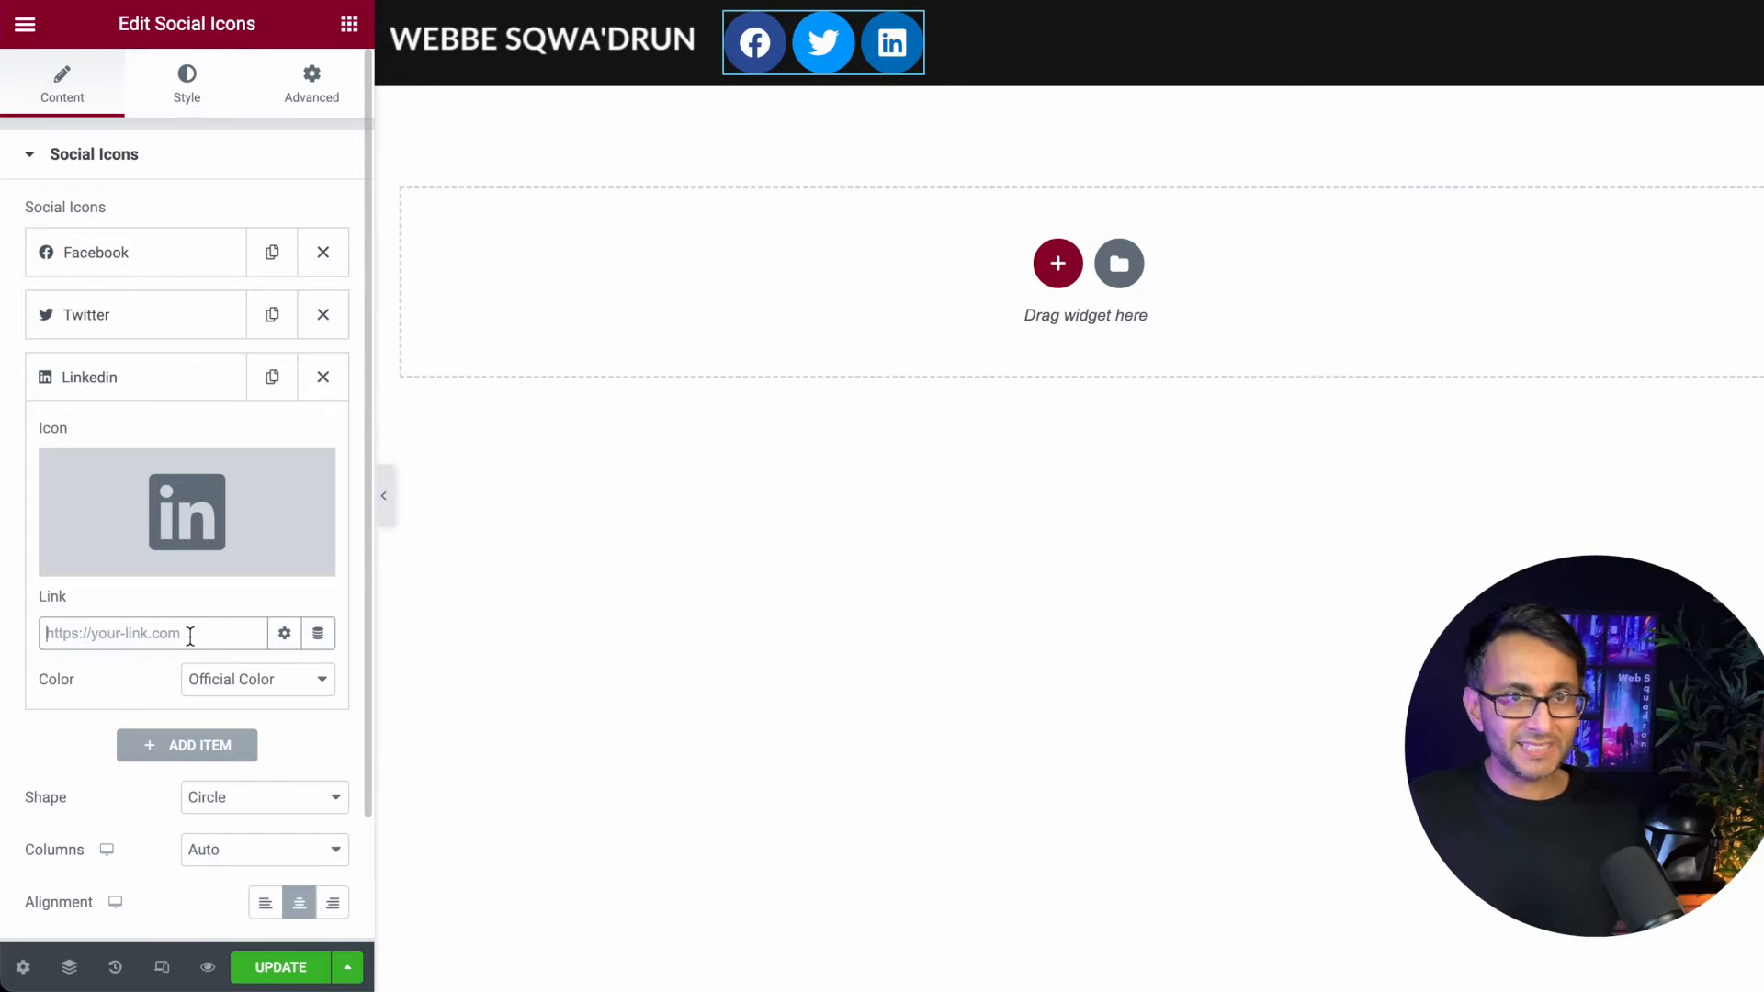
click(284, 634)
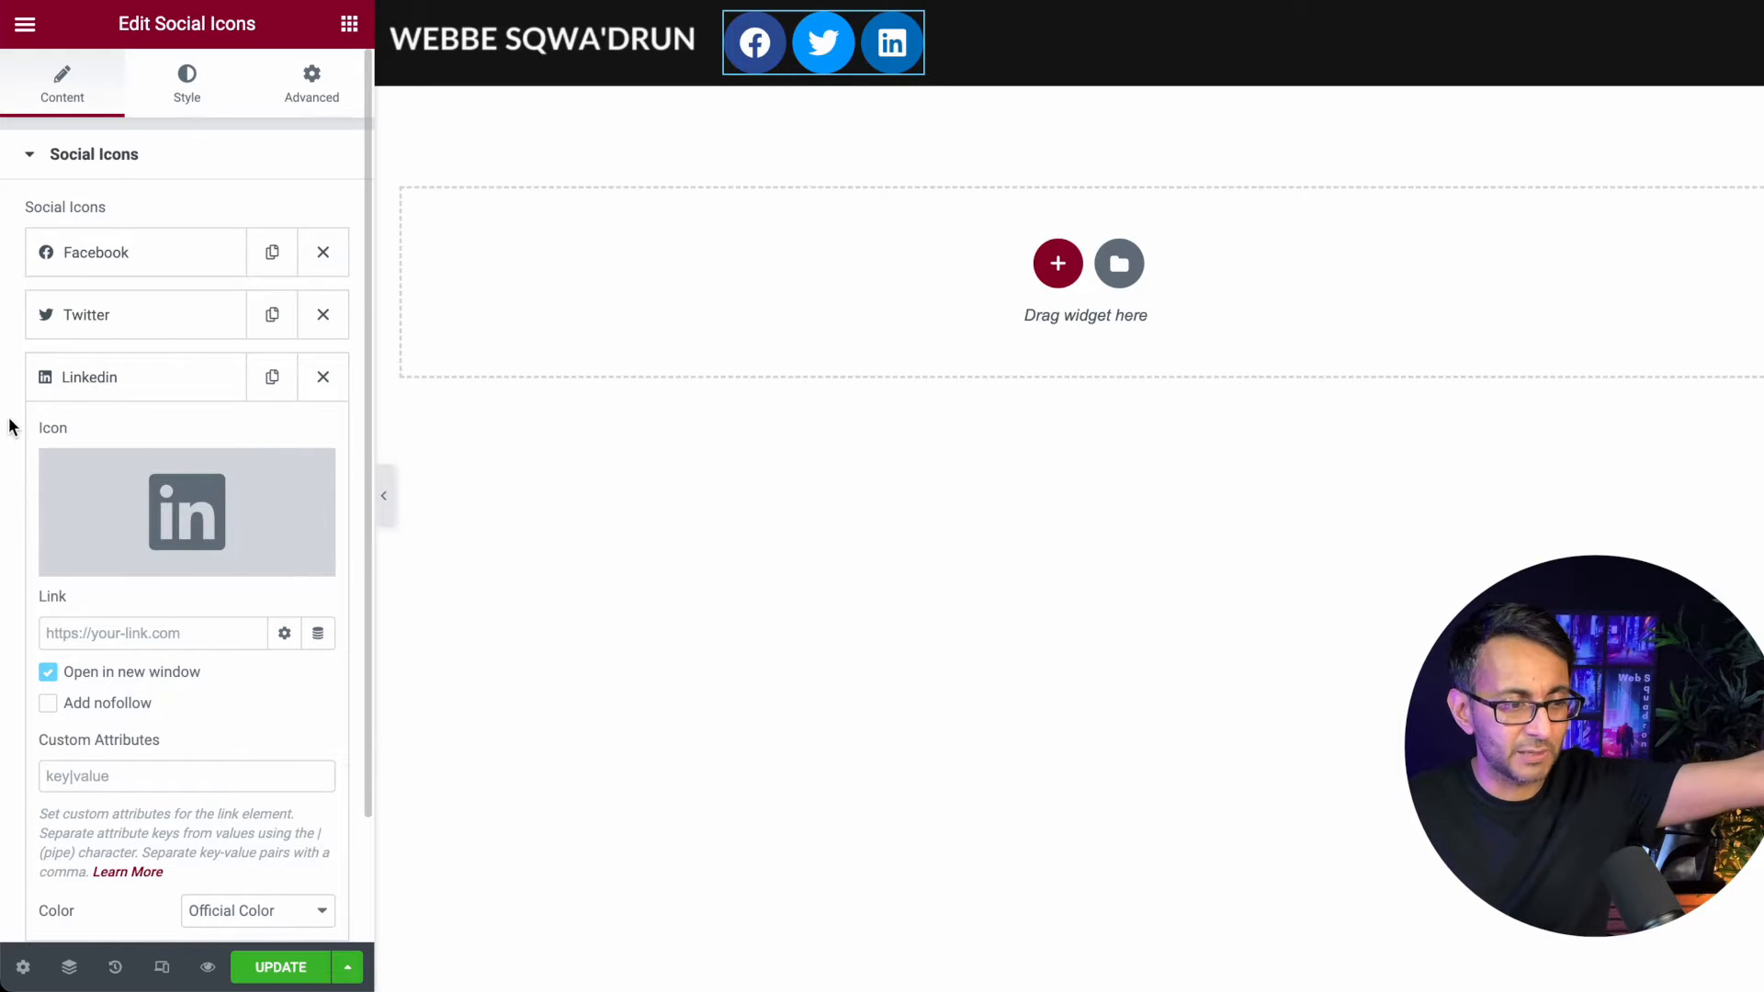
click(204, 374)
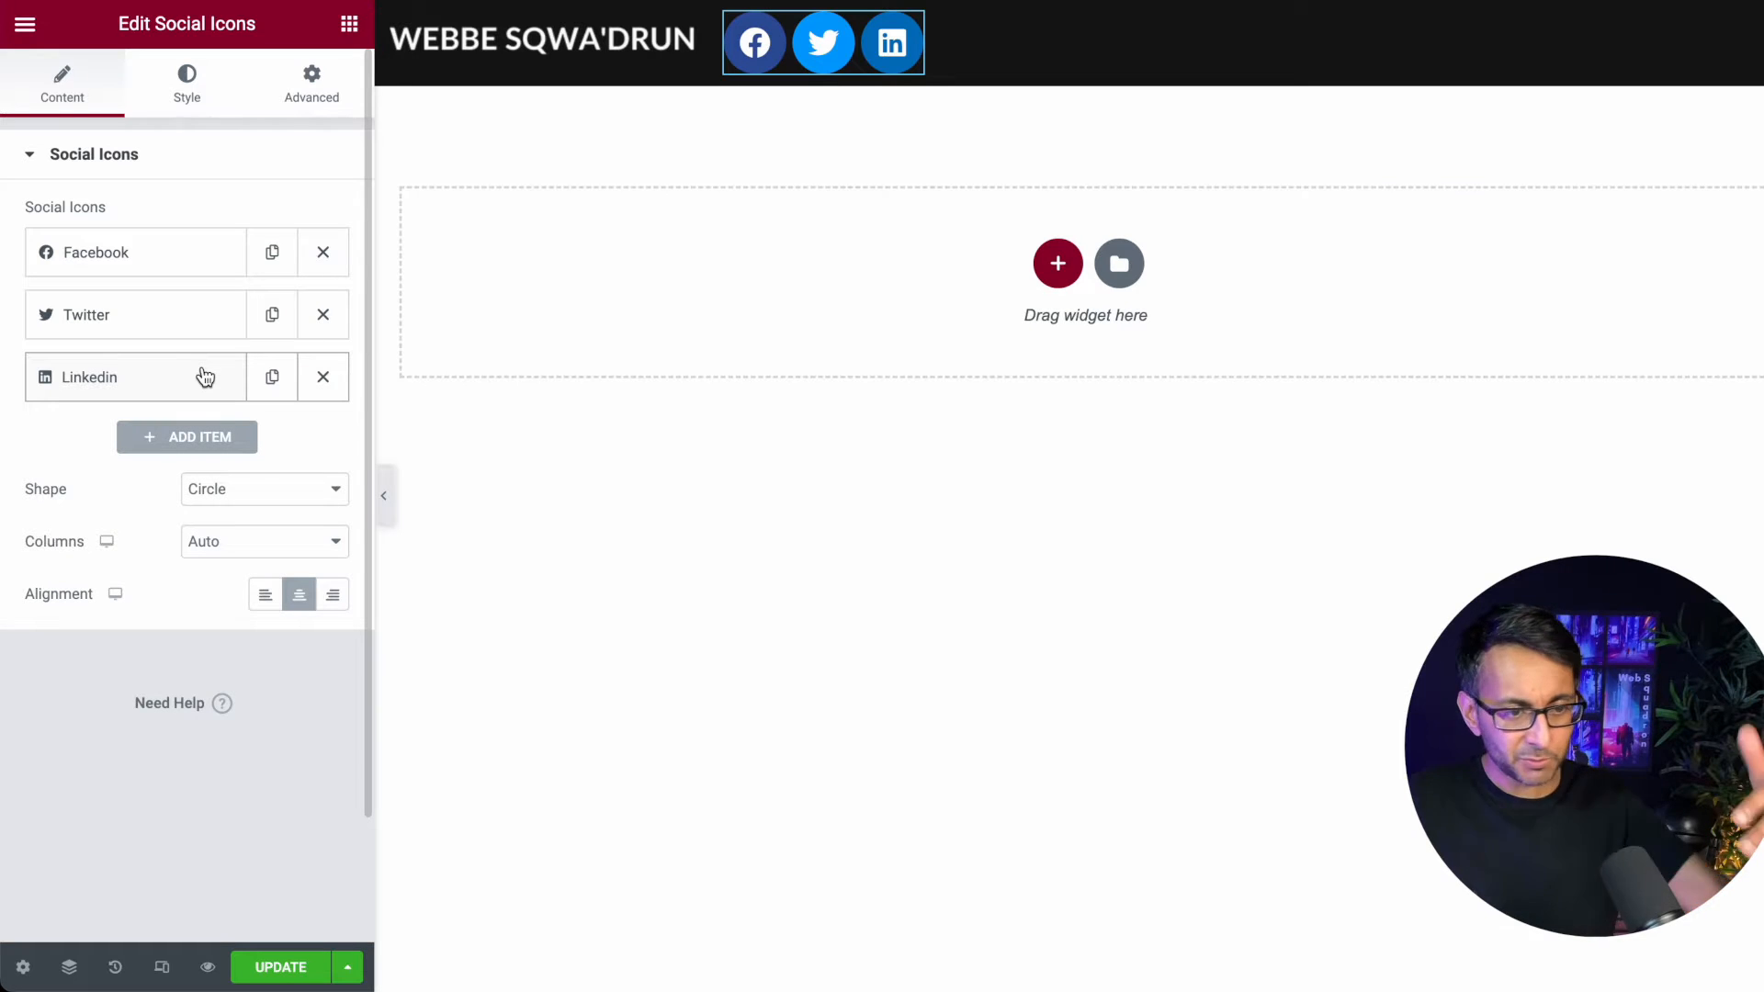
Step: Switch the social icons to Custom color and make their primary color fully transparent white, #FFFFFF00
click(187, 99)
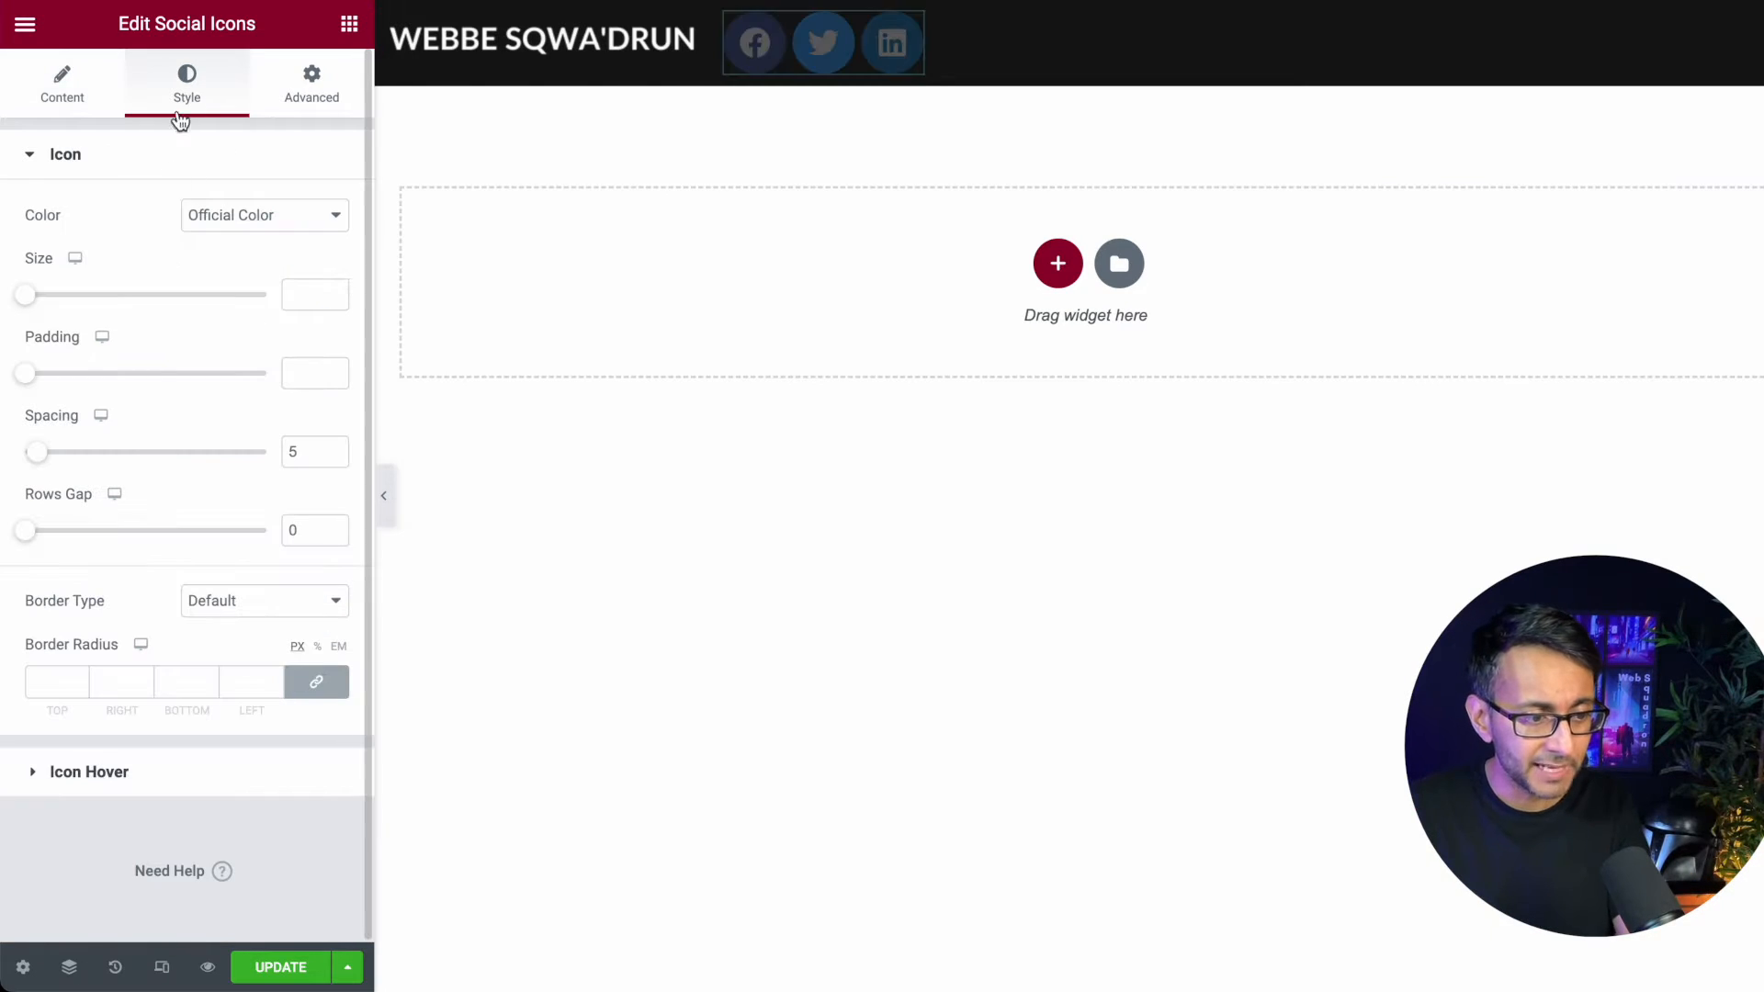
click(274, 221)
click(261, 239)
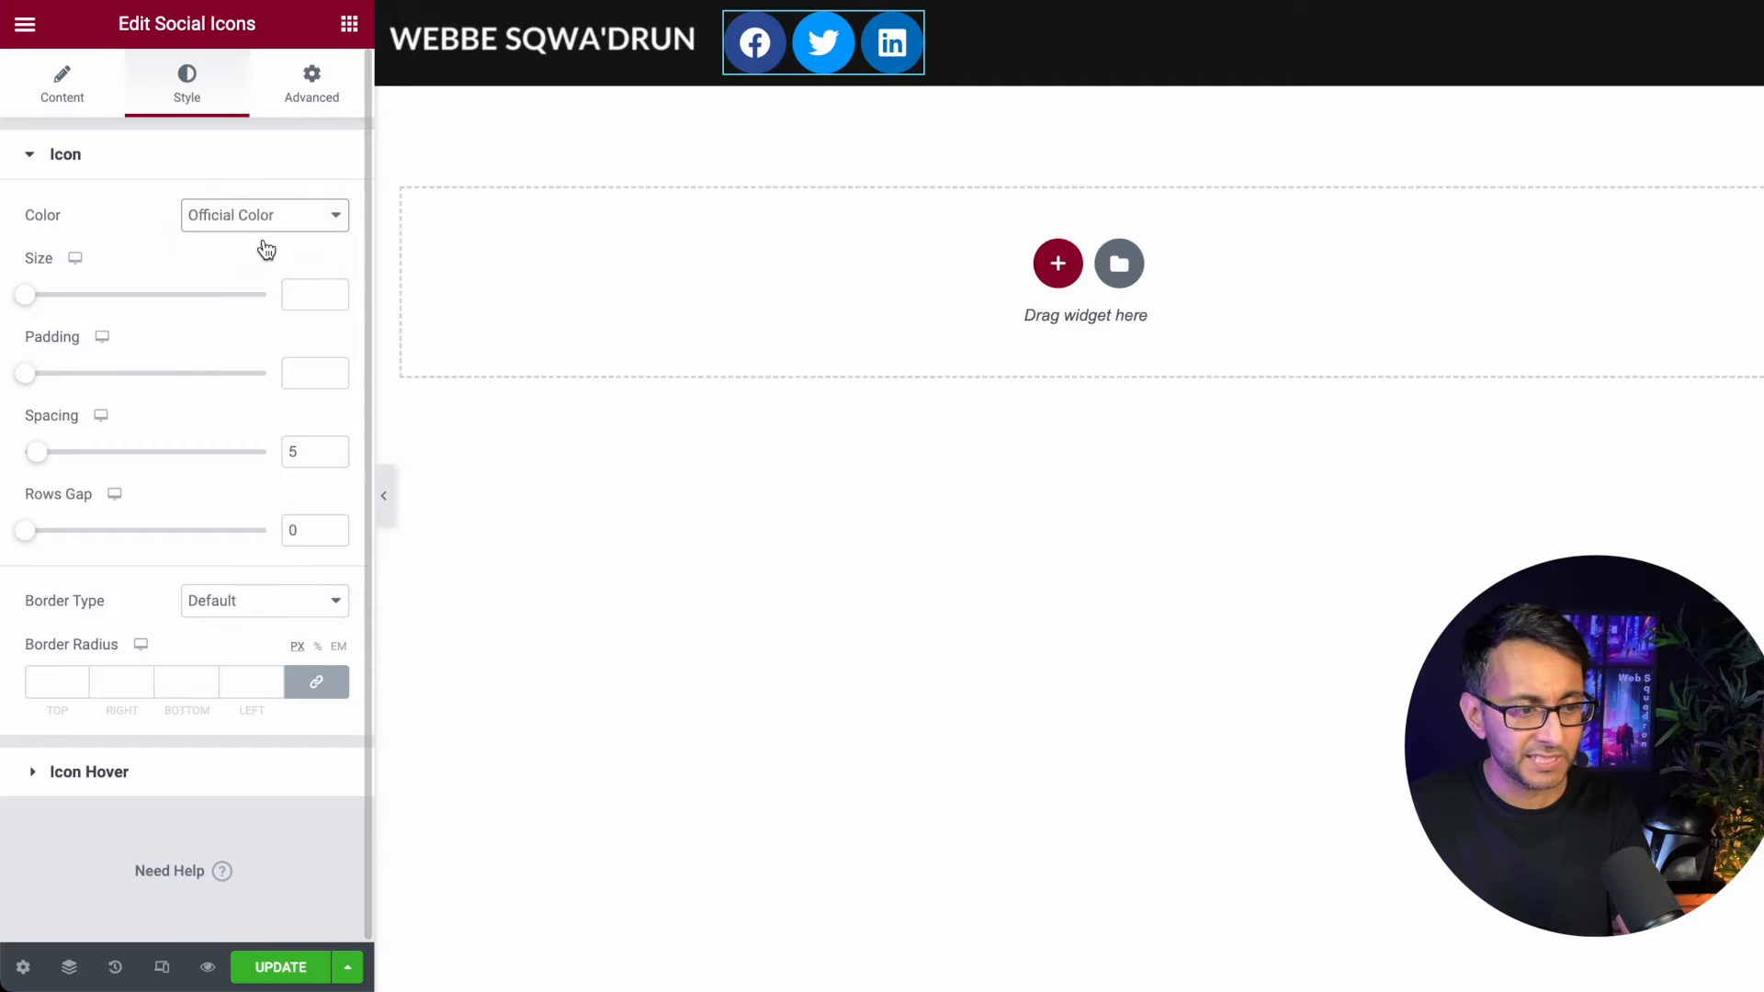
click(295, 268)
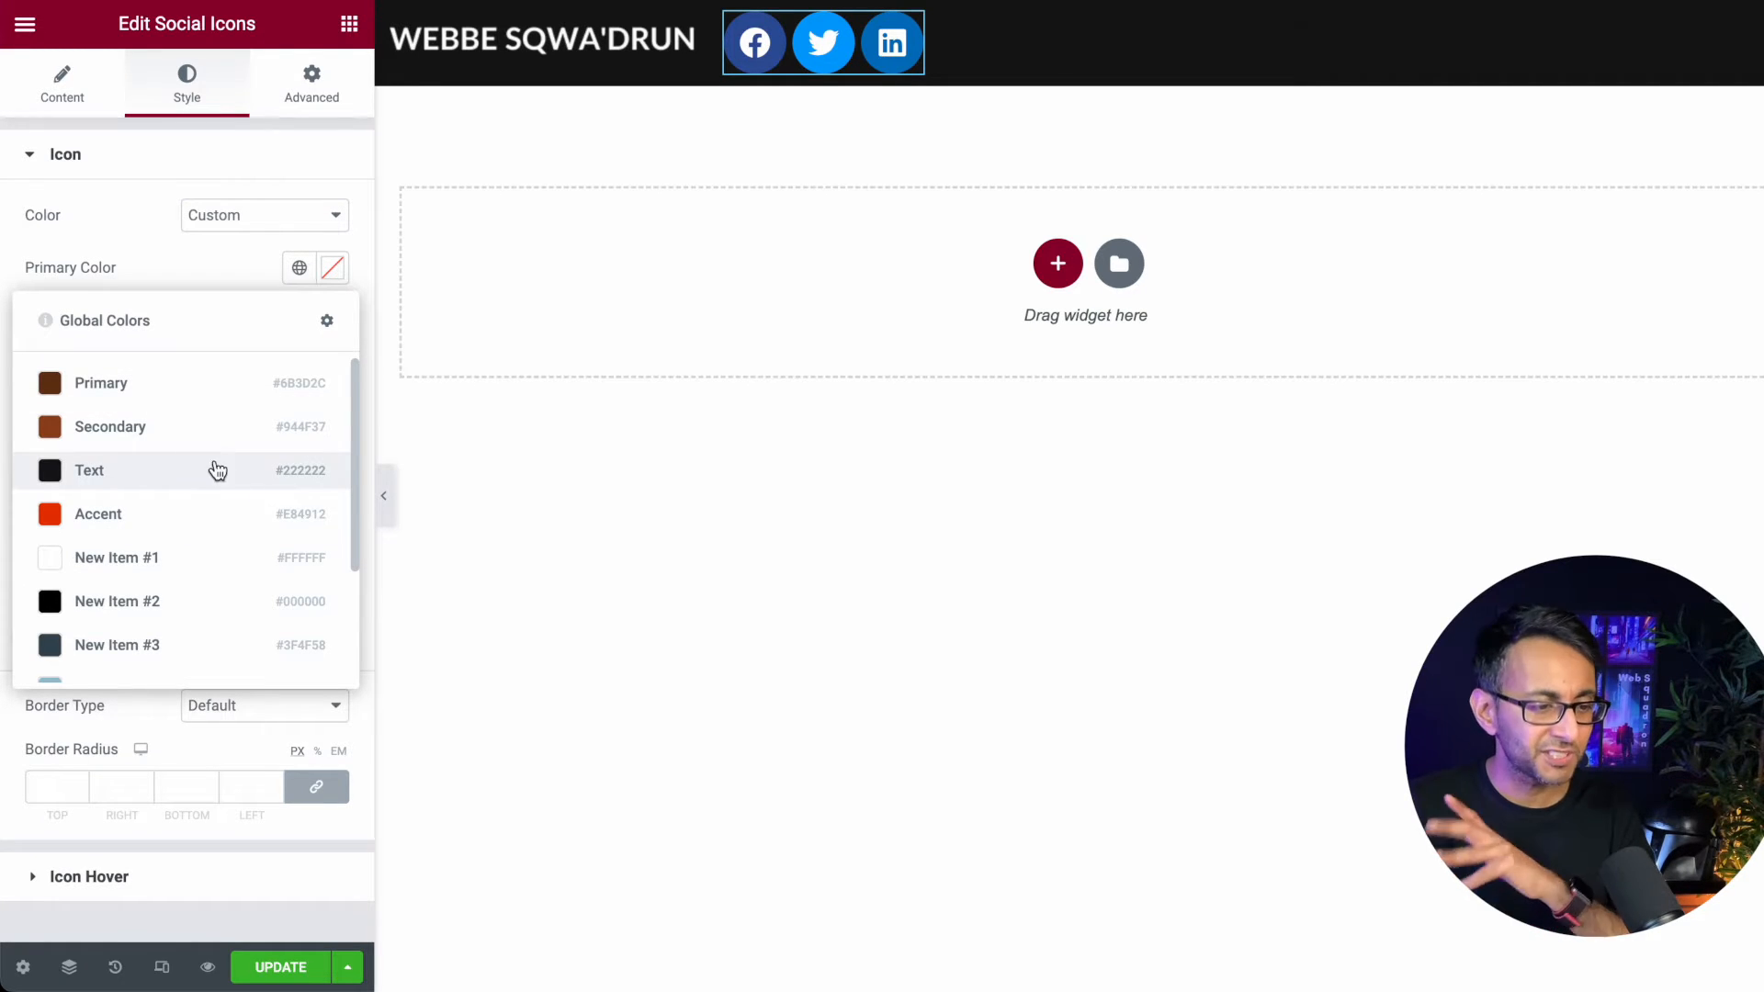
click(183, 557)
click(331, 270)
drag(327, 614, 0, 620)
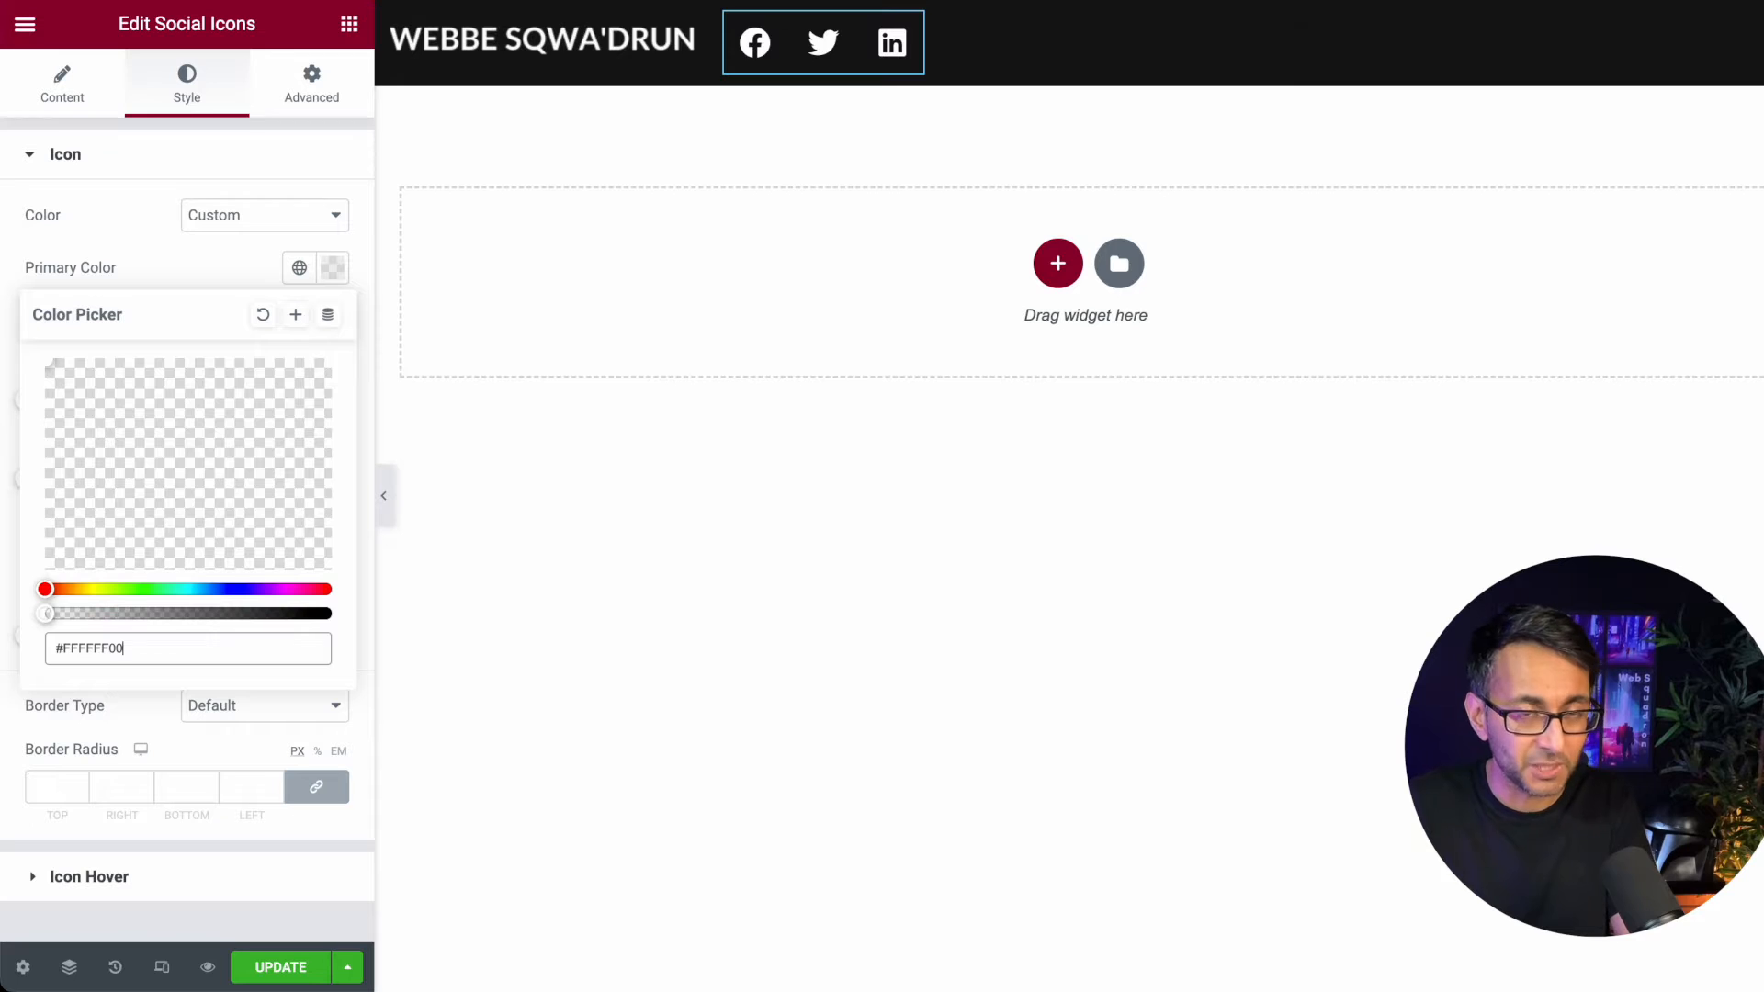
click(119, 170)
click(121, 171)
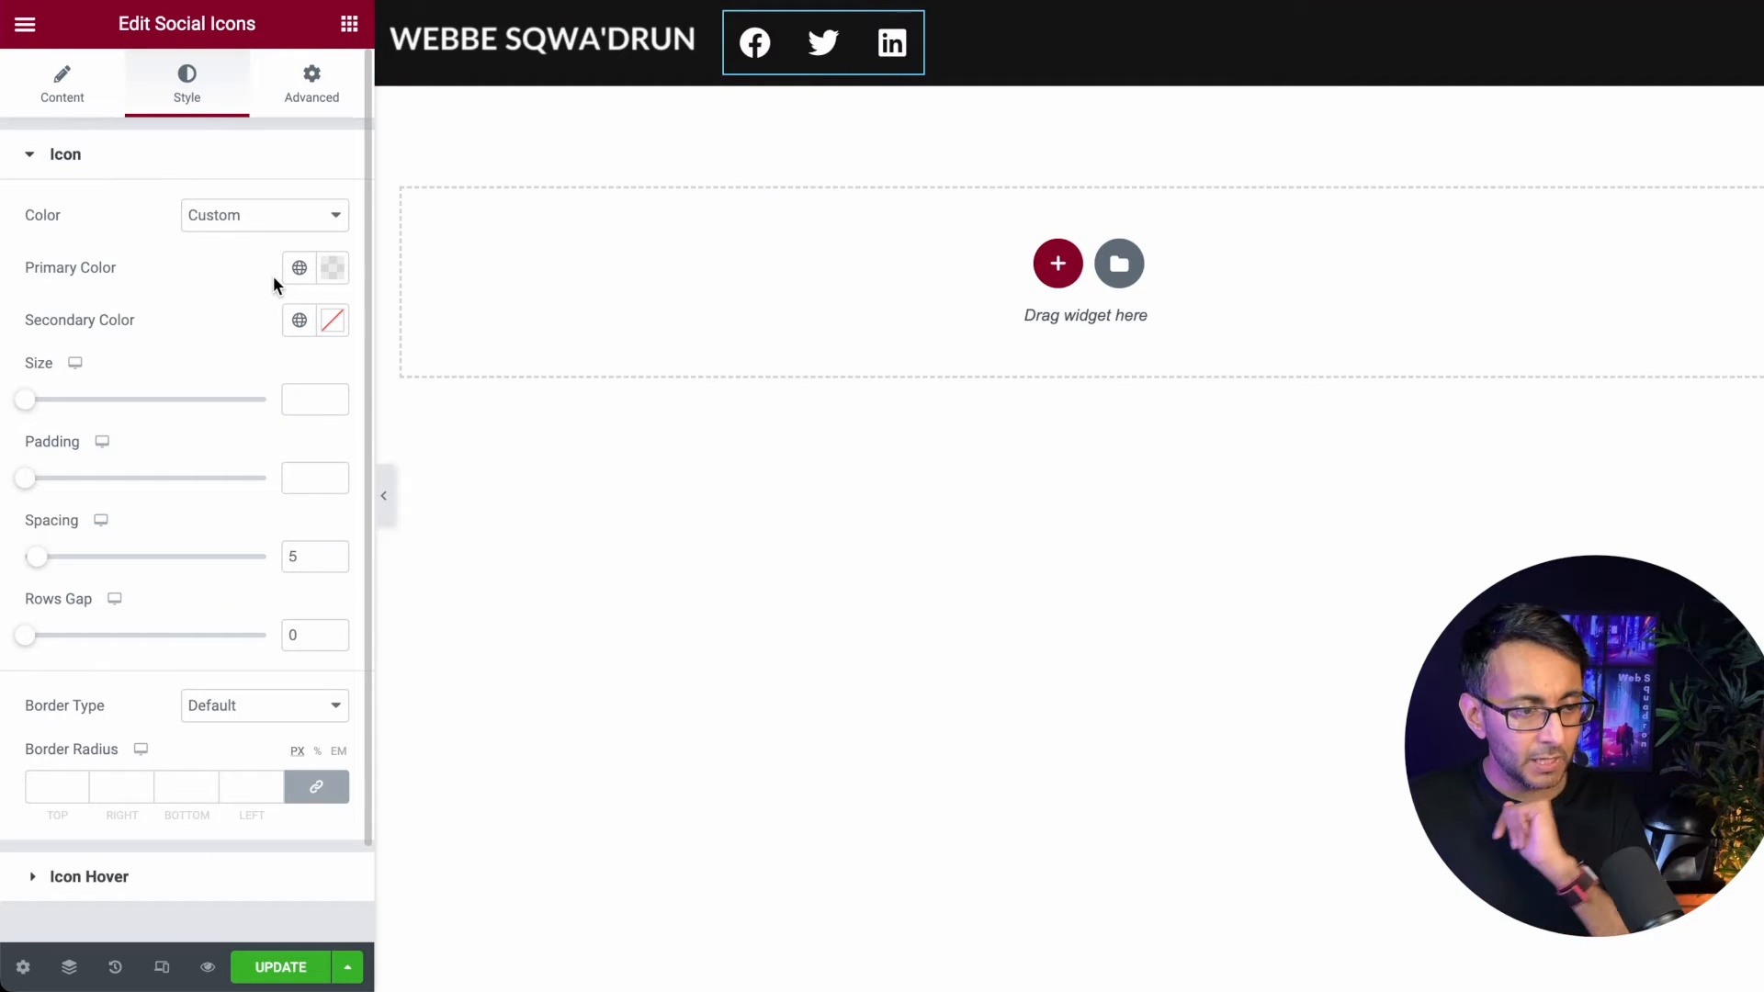
Step: Try the global Accent color as the social icons' secondary color, and settle on the orange-brown global color
click(296, 320)
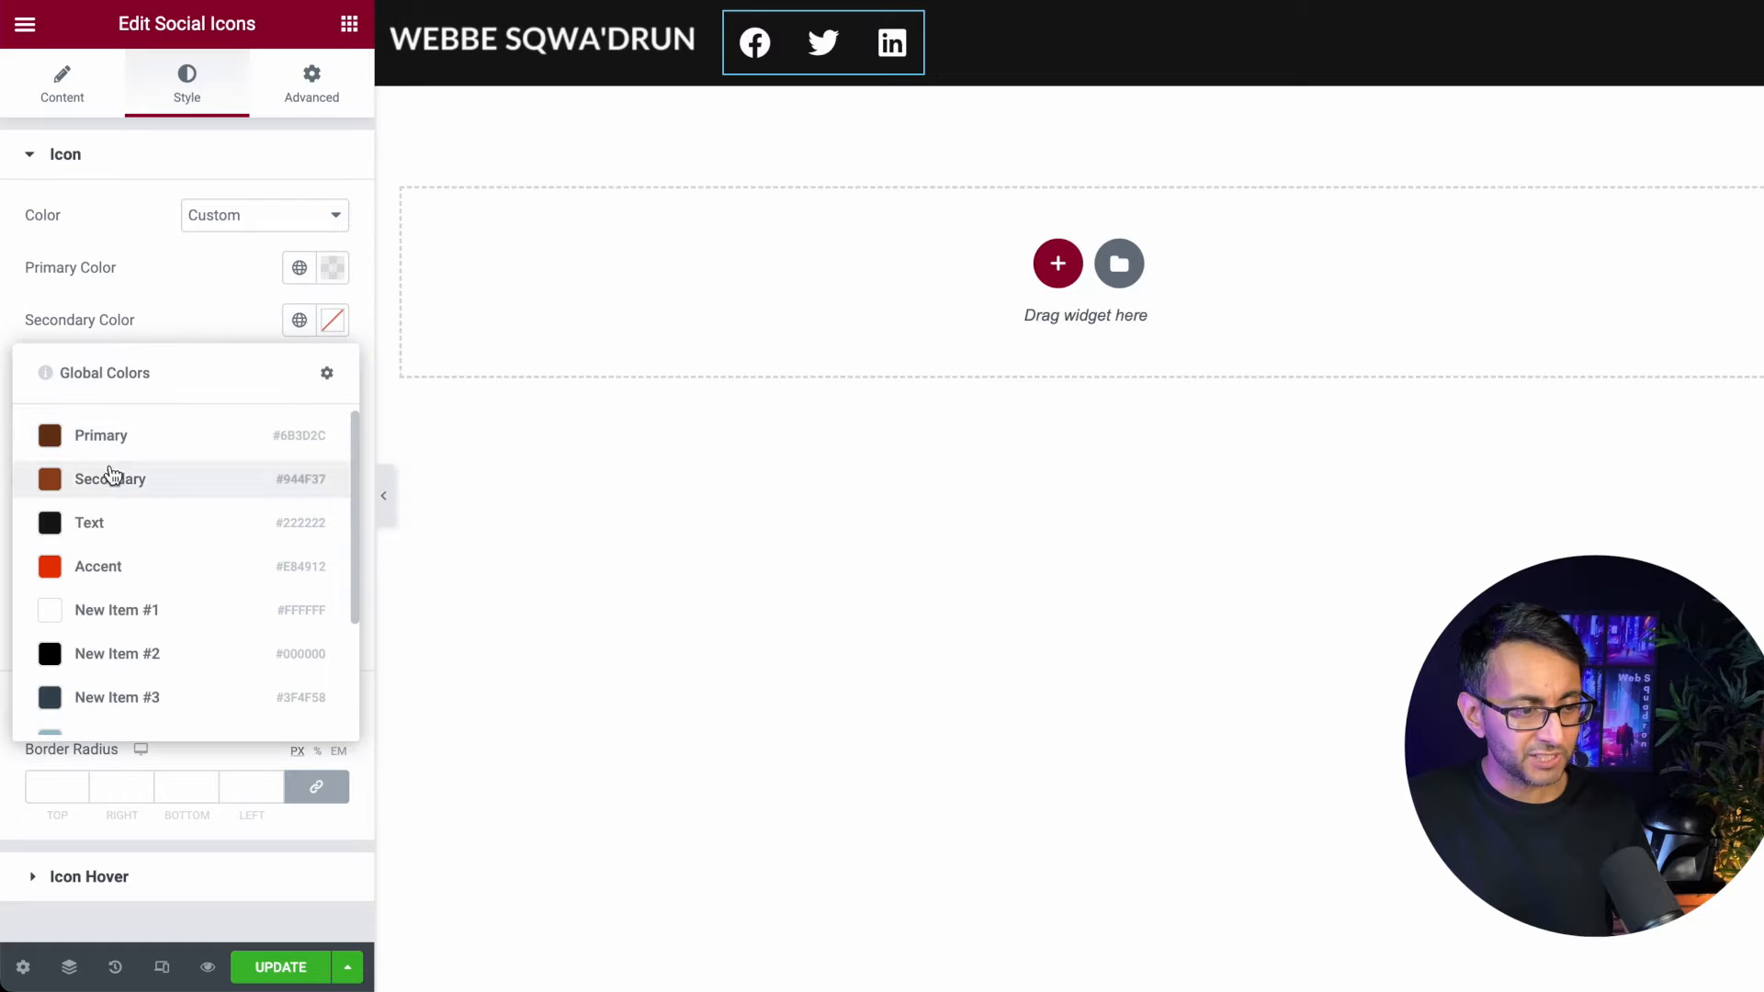
click(119, 564)
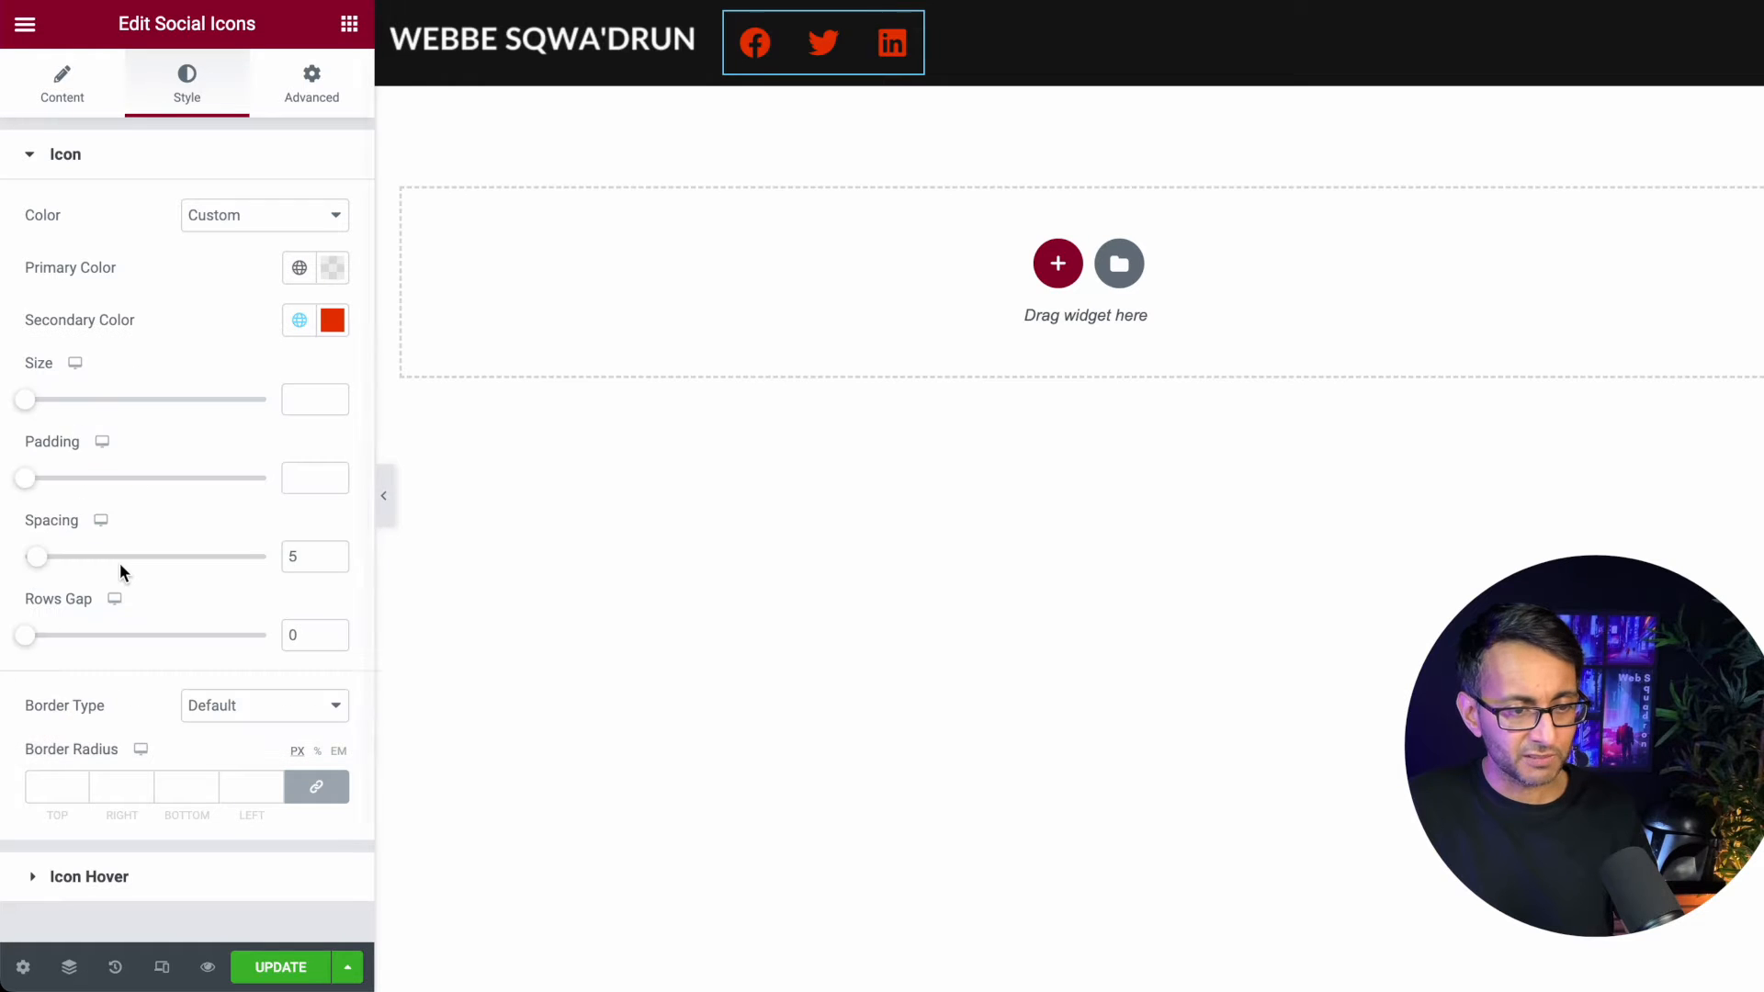
click(296, 322)
scroll(142, 582, down, 2)
click(155, 621)
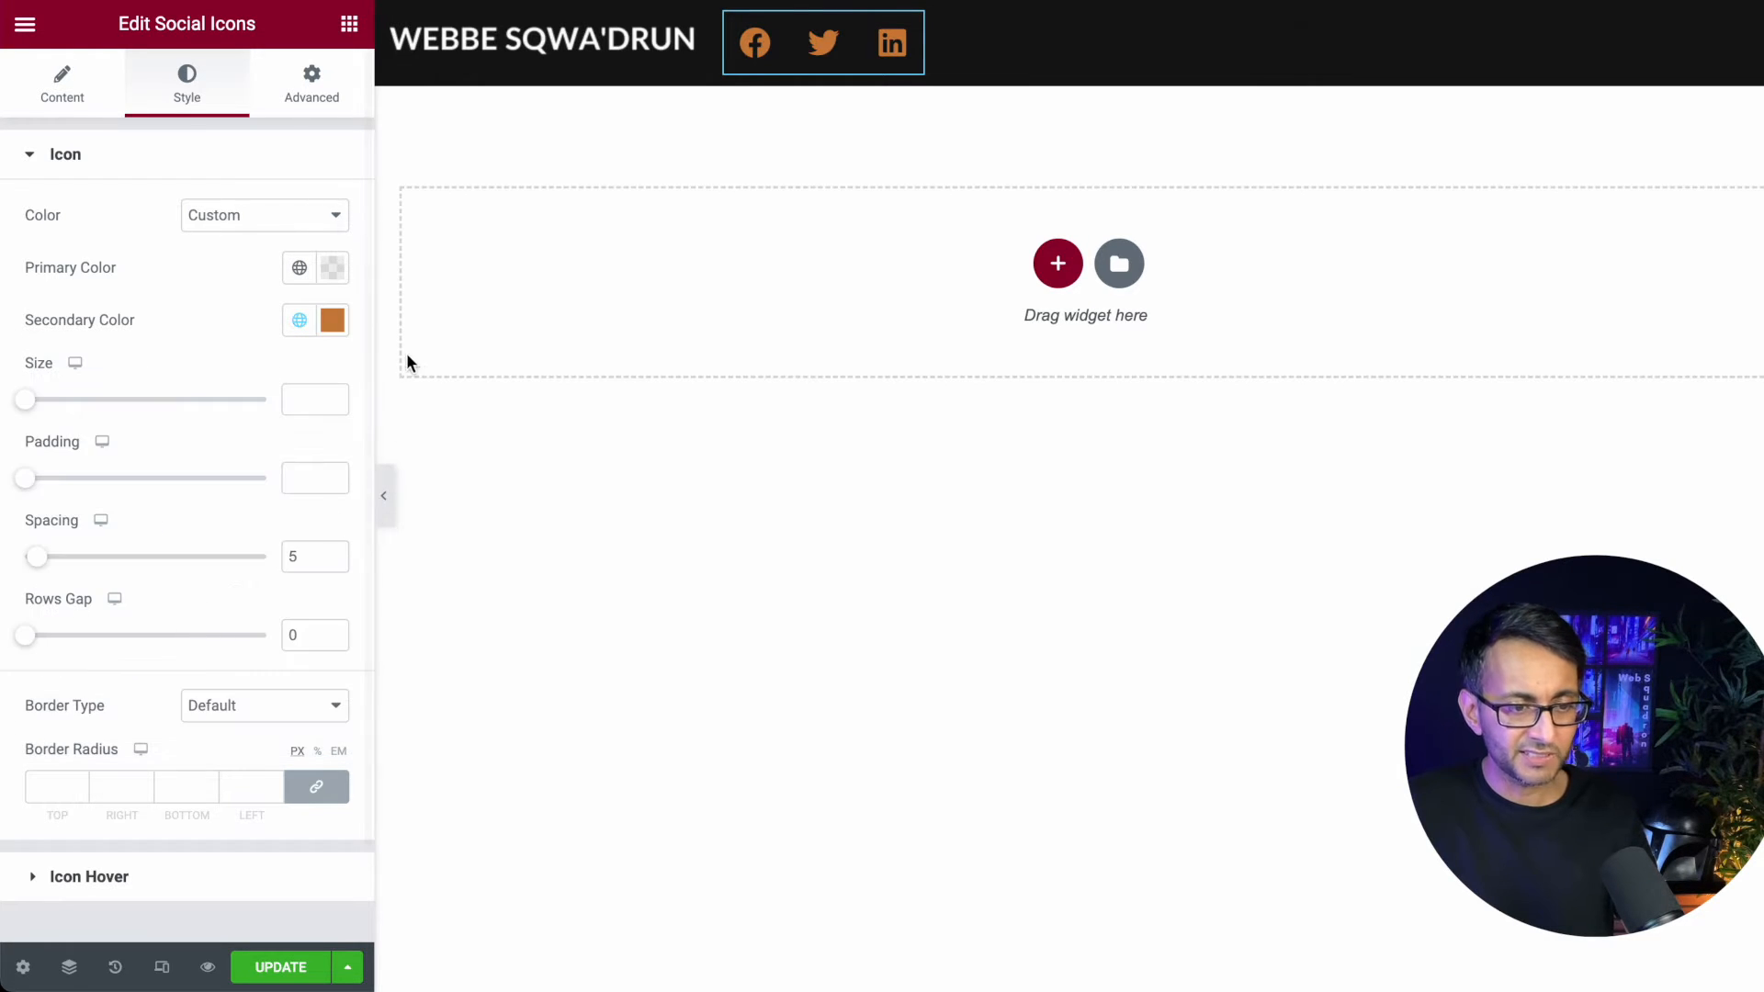
Step: Set the social icons' secondary color to the white global color New Item #1 (#FFFFFF) and their size to 20
click(300, 320)
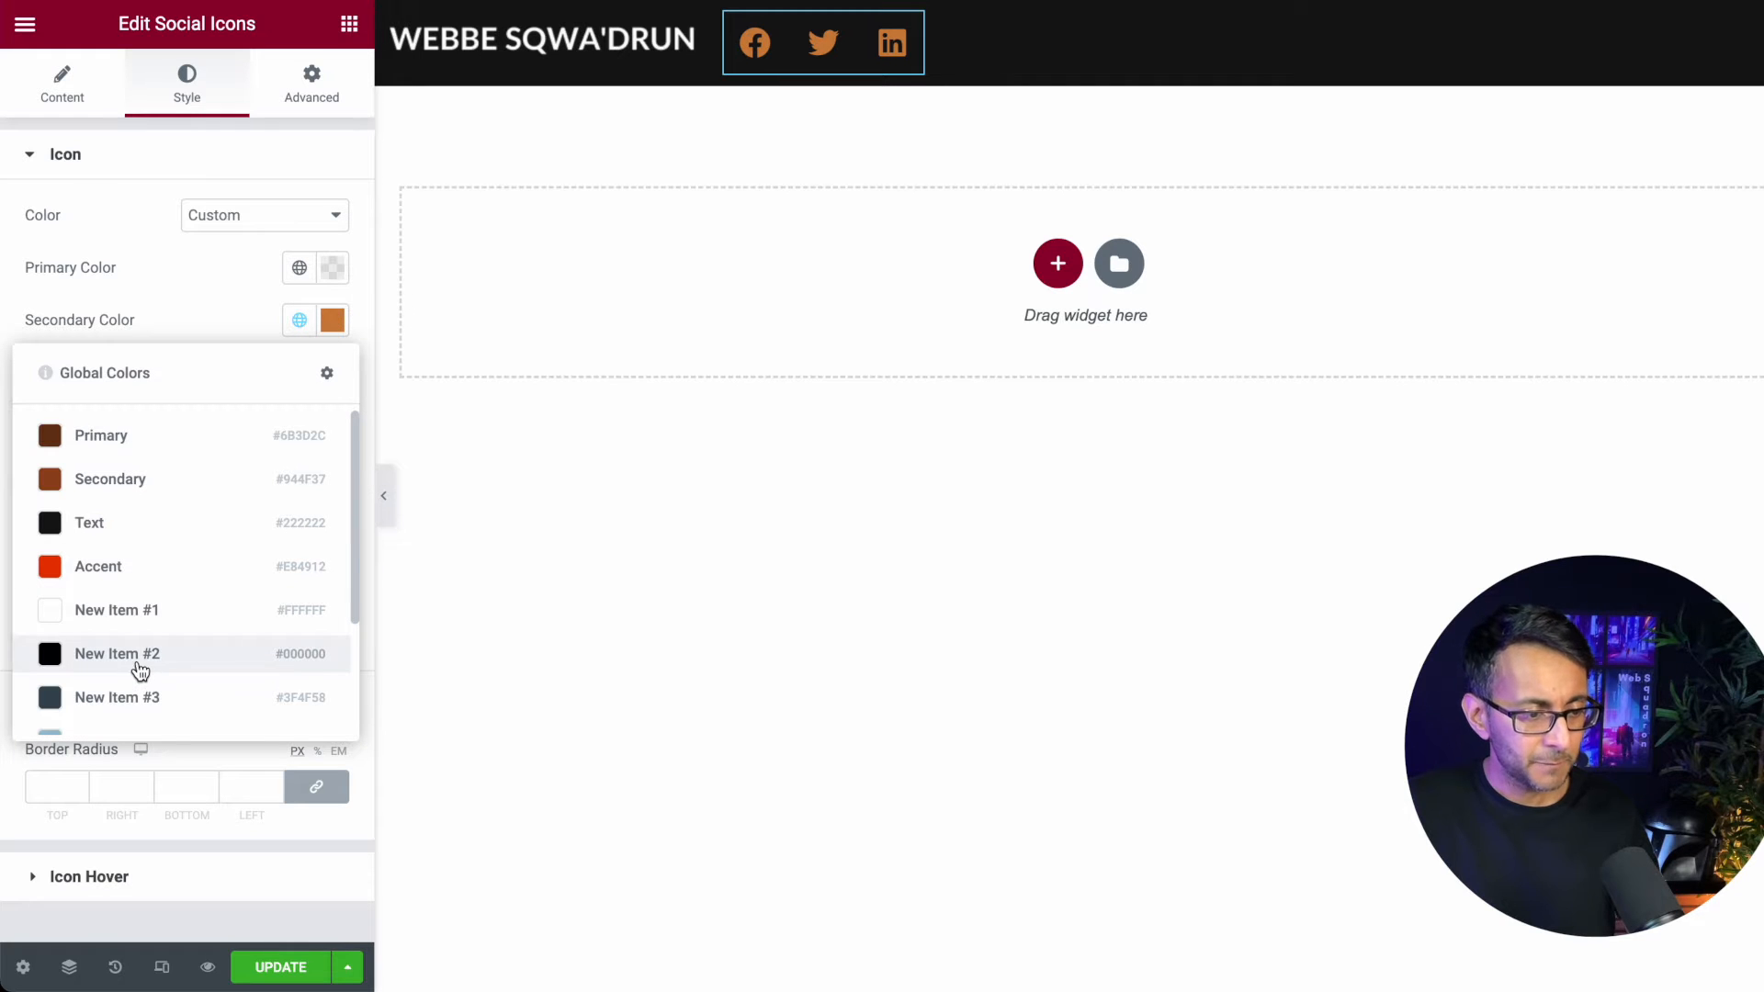
click(154, 614)
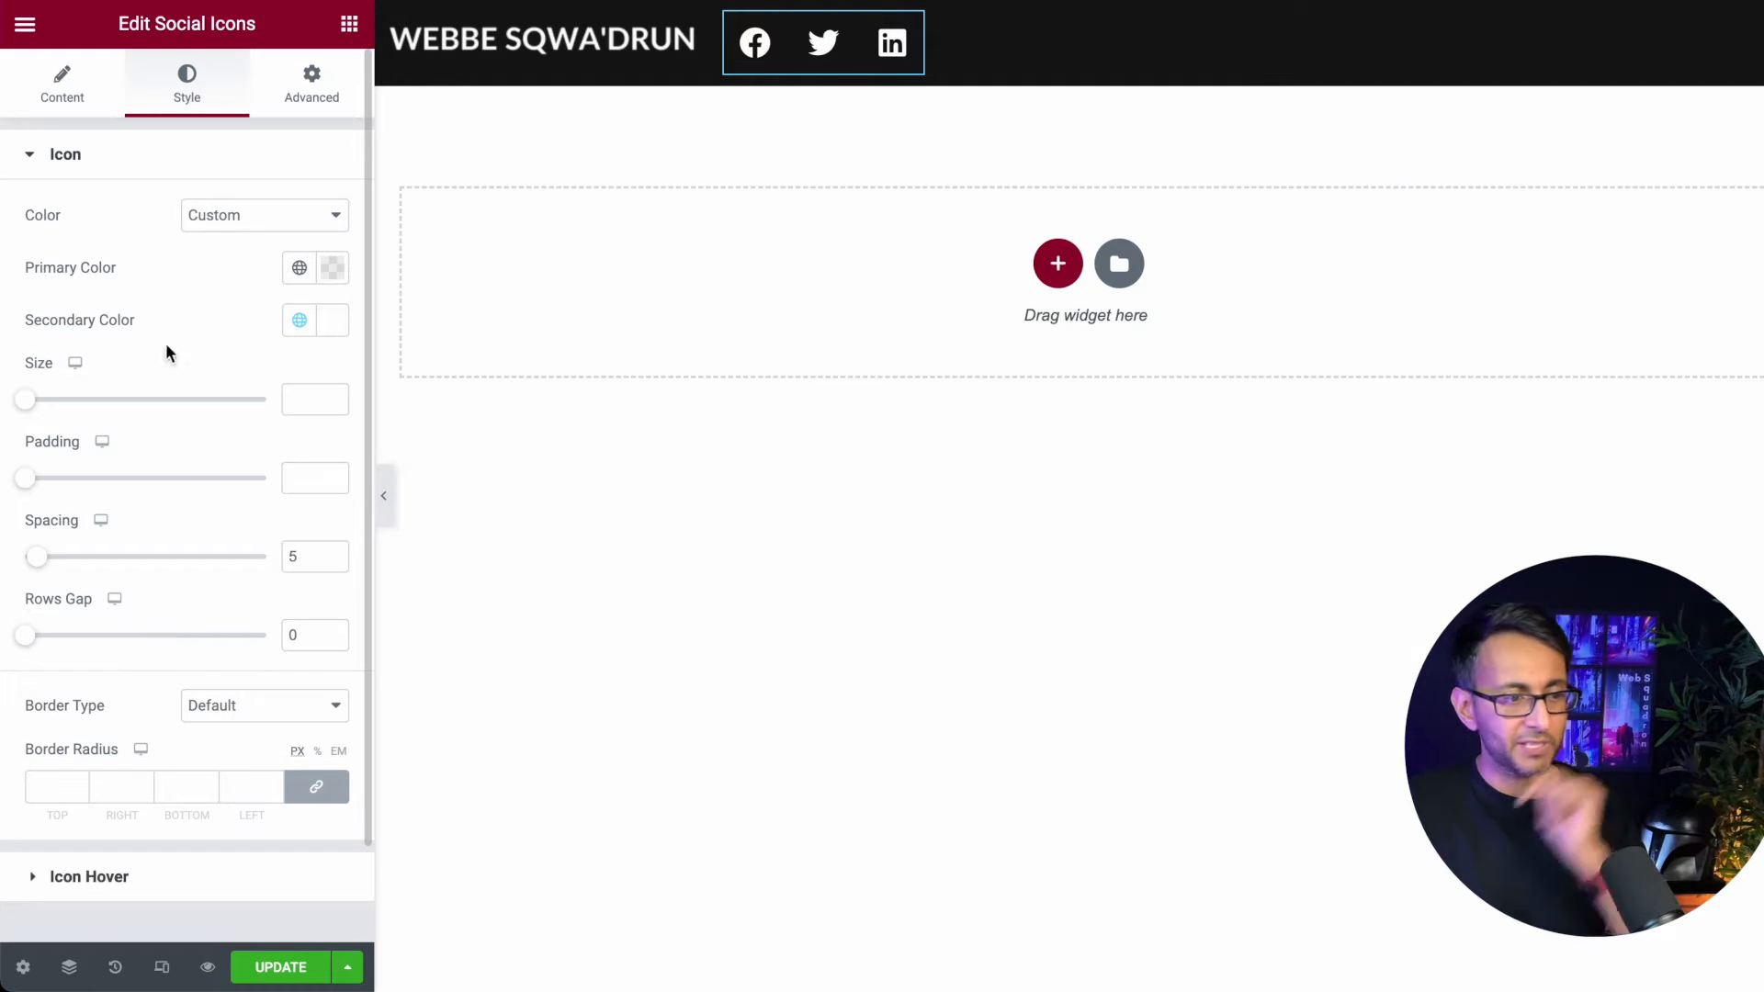
drag(30, 408, 40, 410)
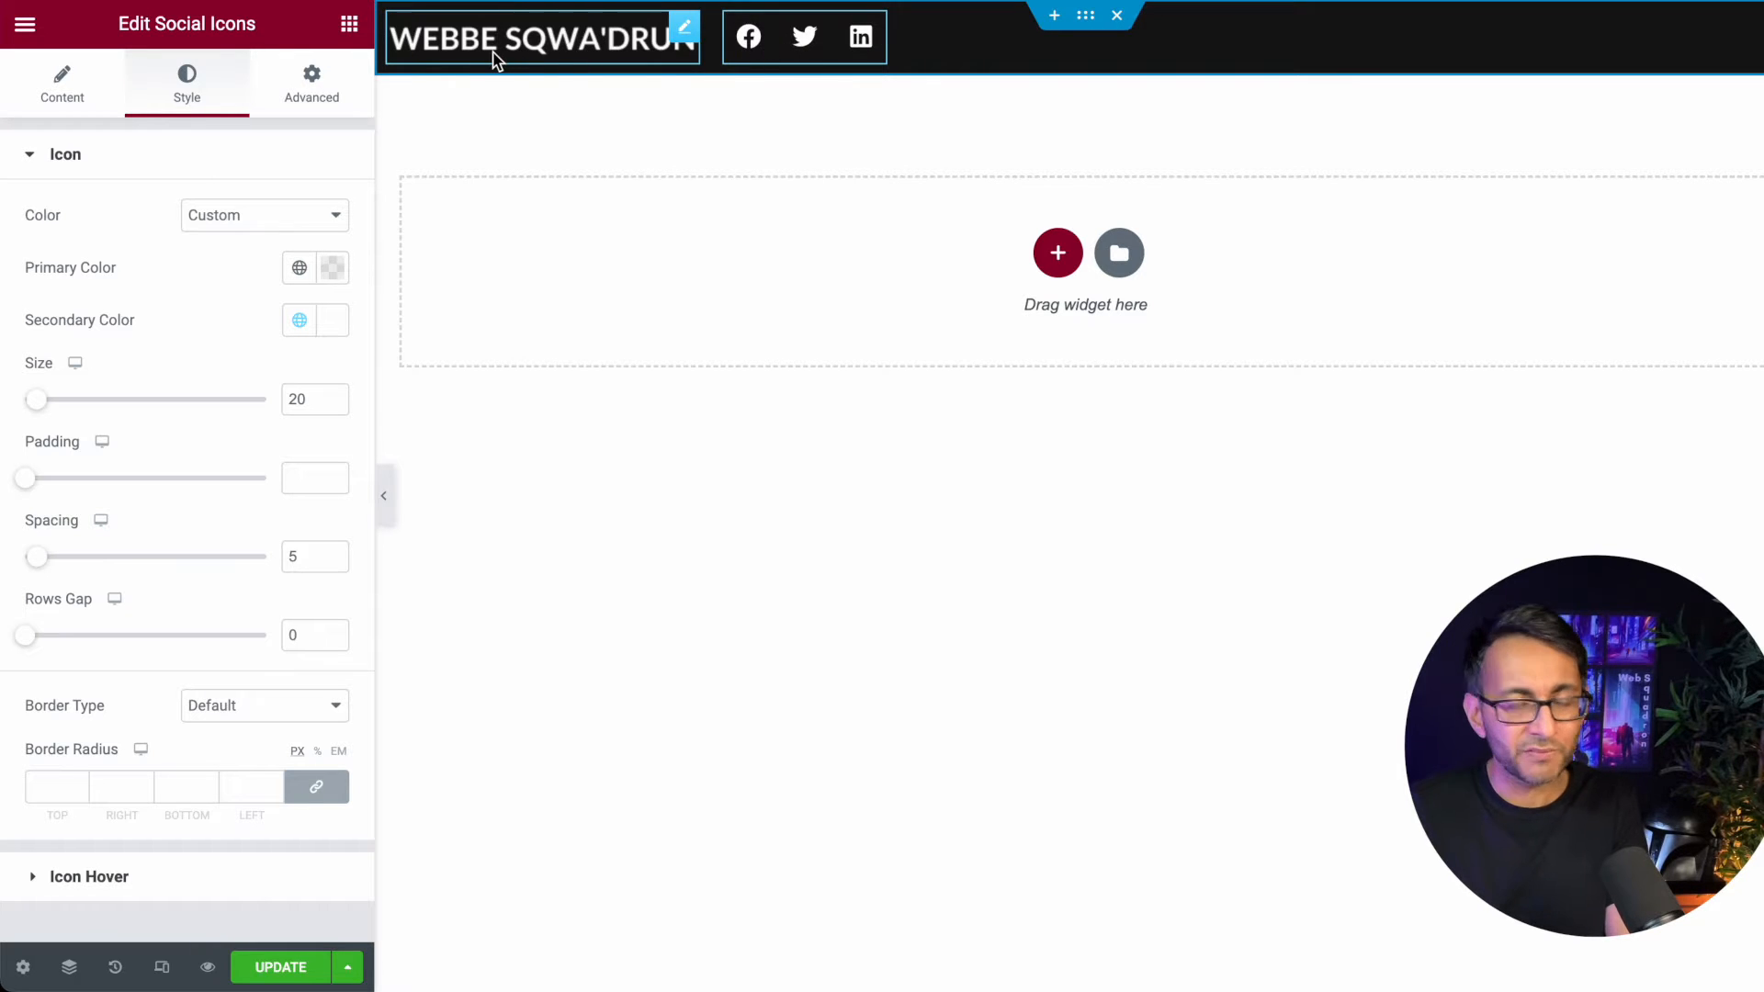
Step: Try the End and Start item alignments on the header container, and settle on Center
click(1077, 20)
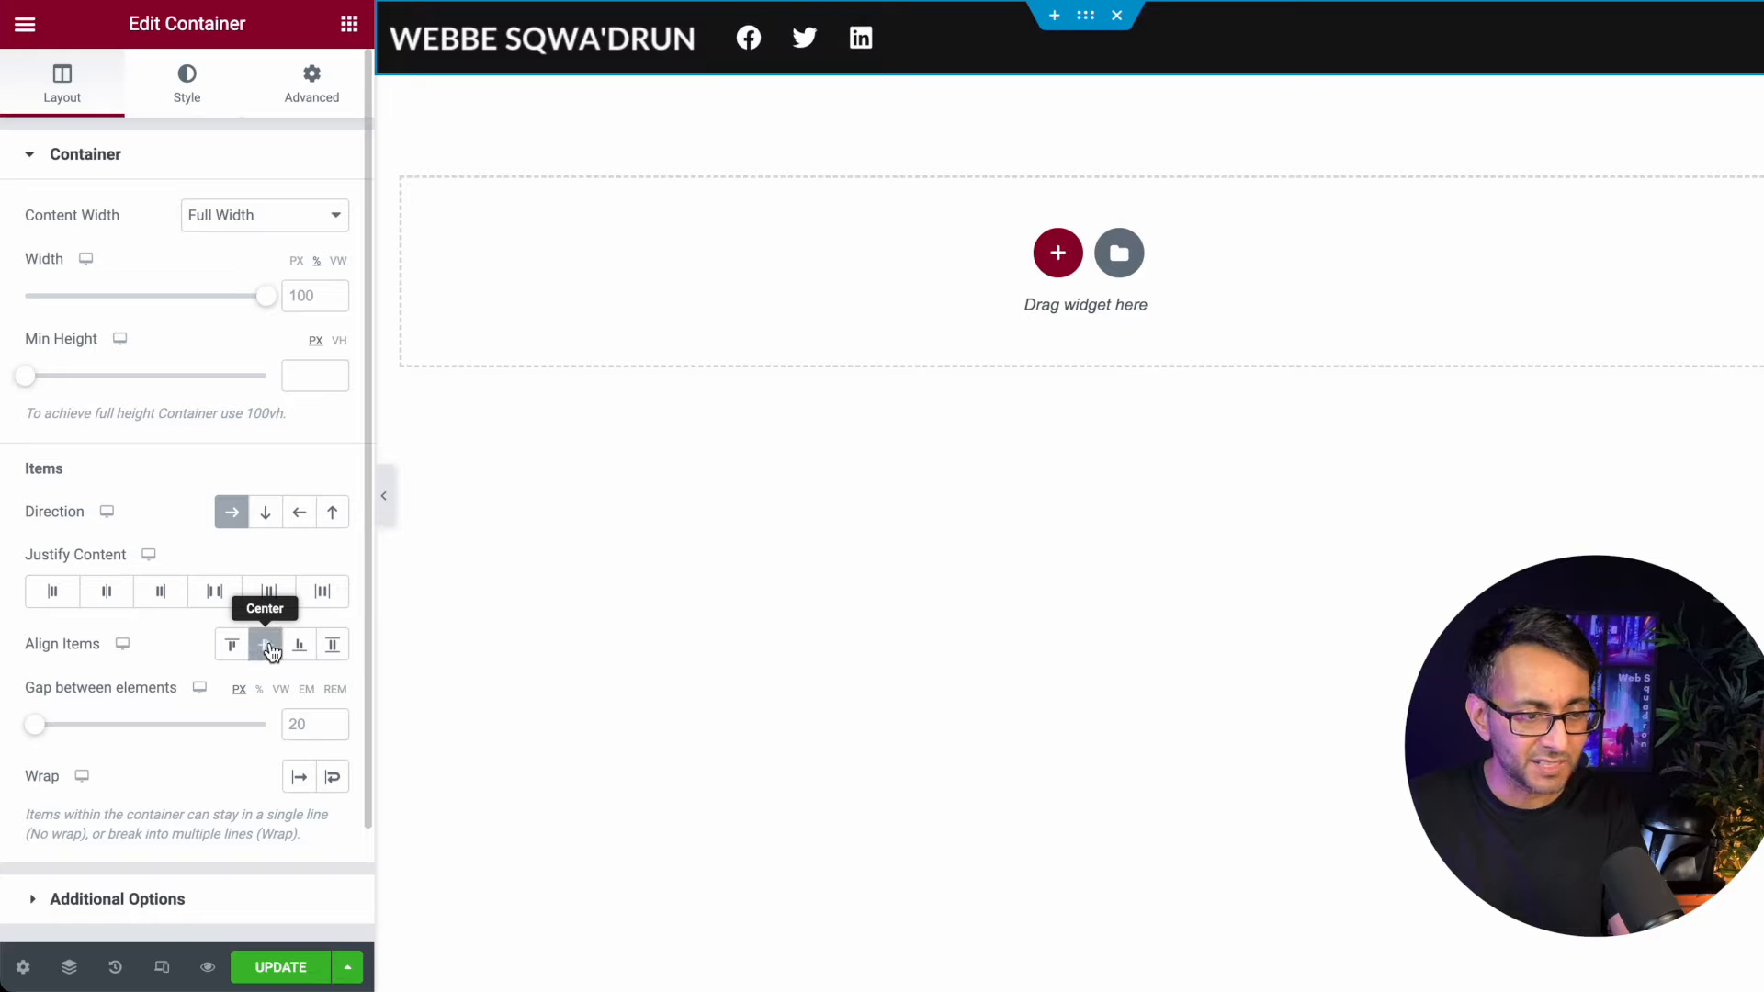
click(270, 650)
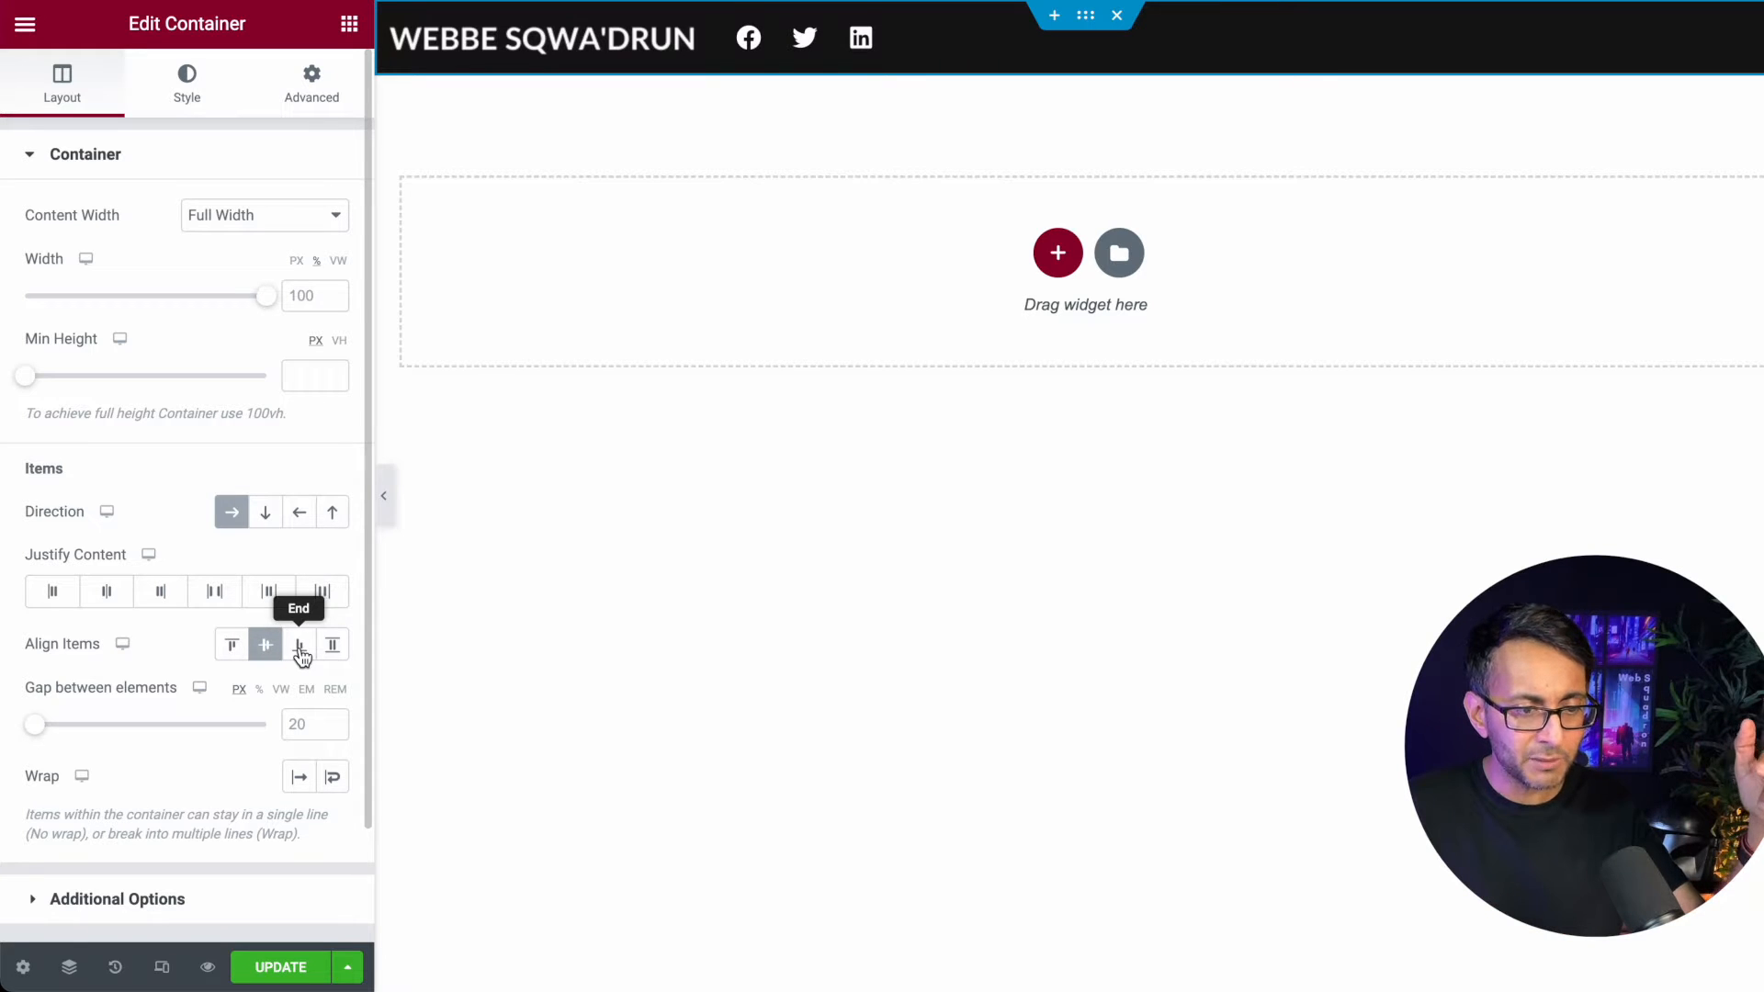
click(298, 651)
click(232, 649)
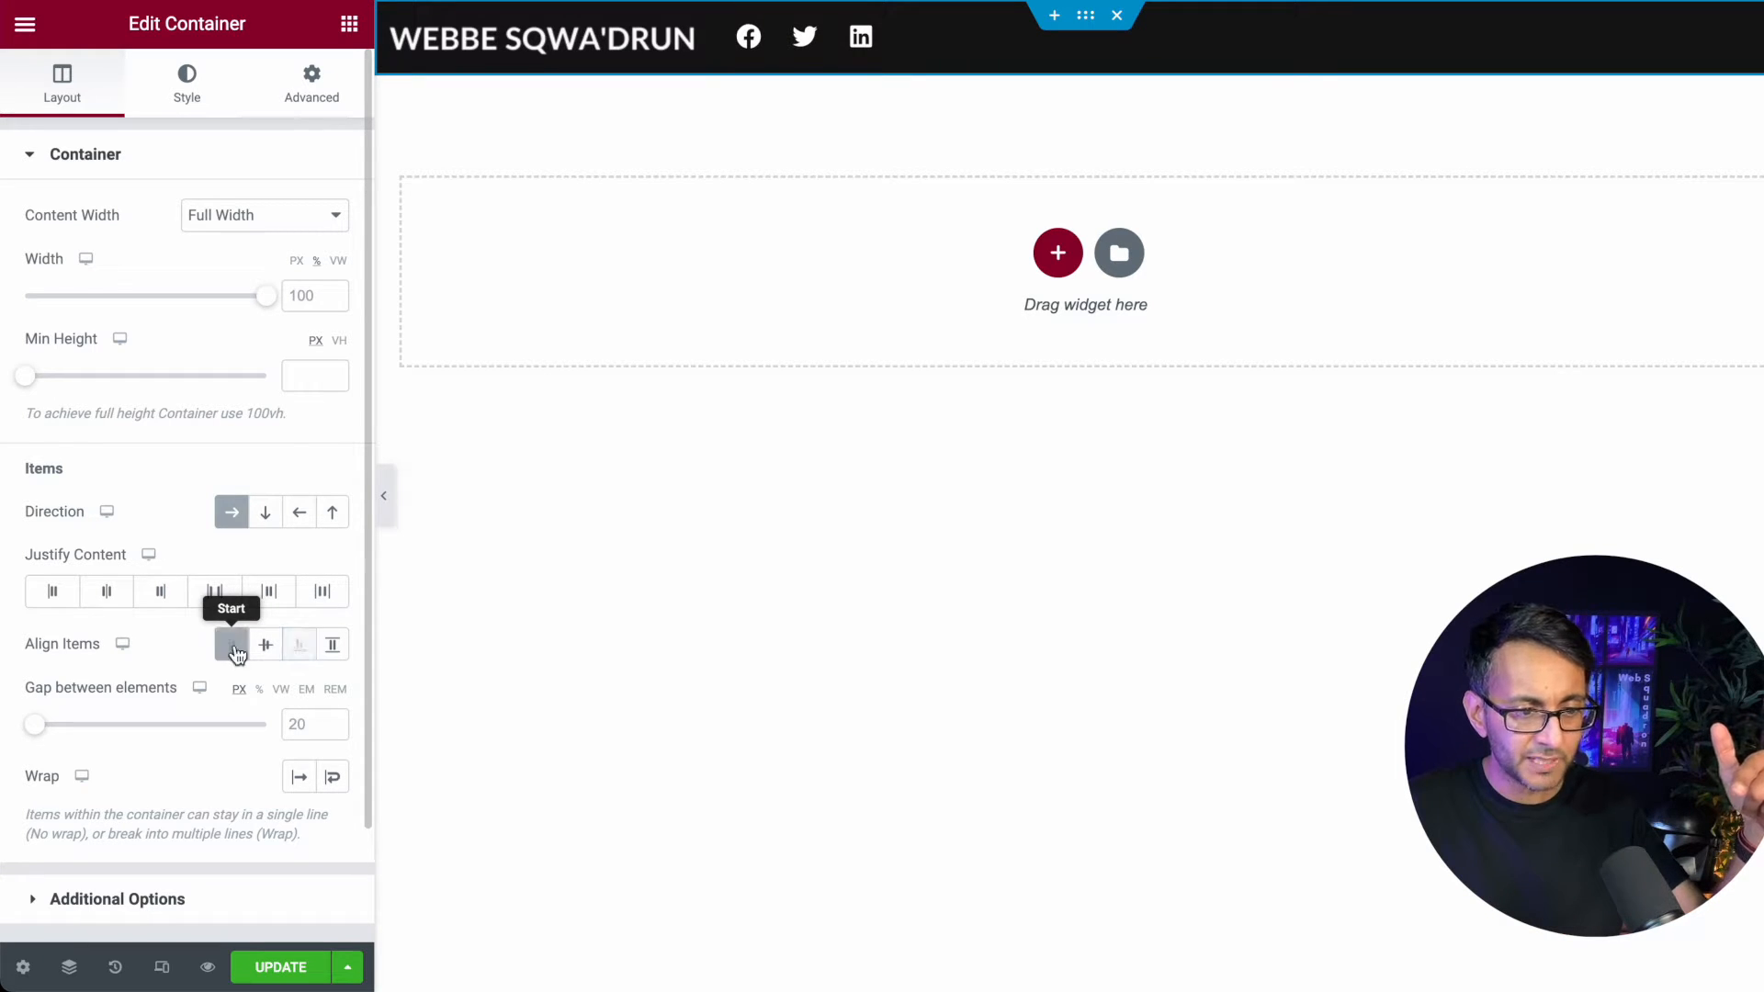
click(263, 650)
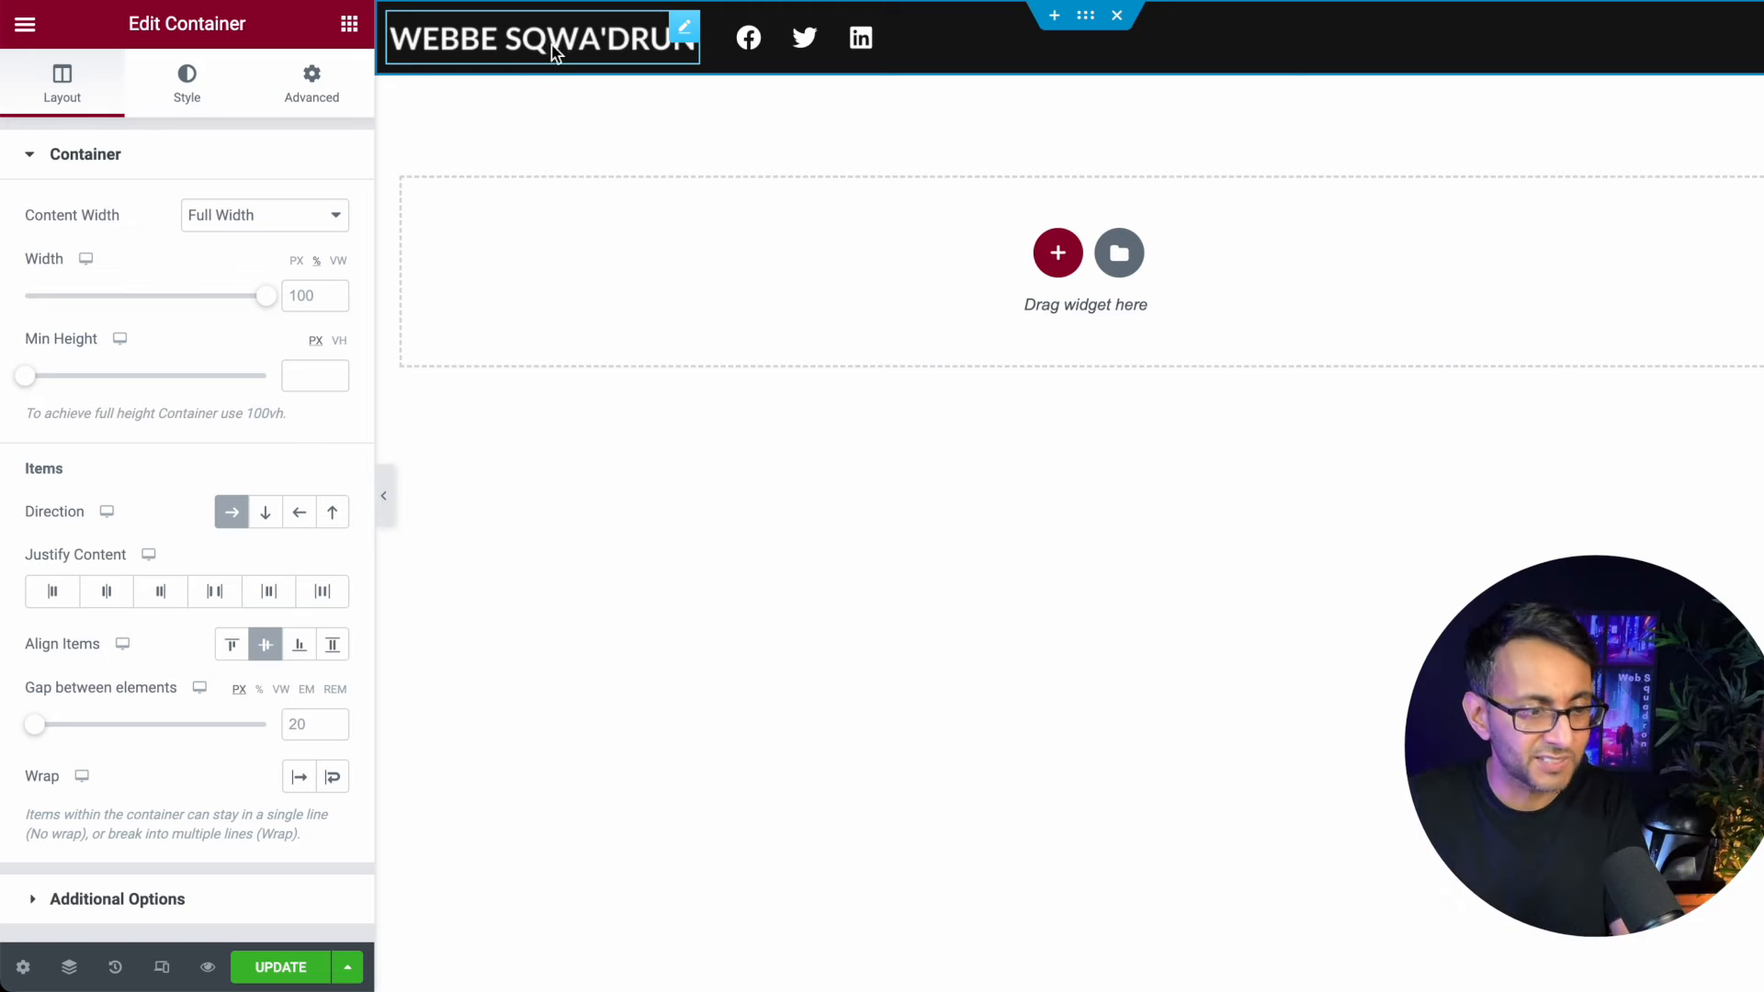
Step: Compare the header container's Justify Content options, settle on Space Between, and preview the header at full width
click(121, 599)
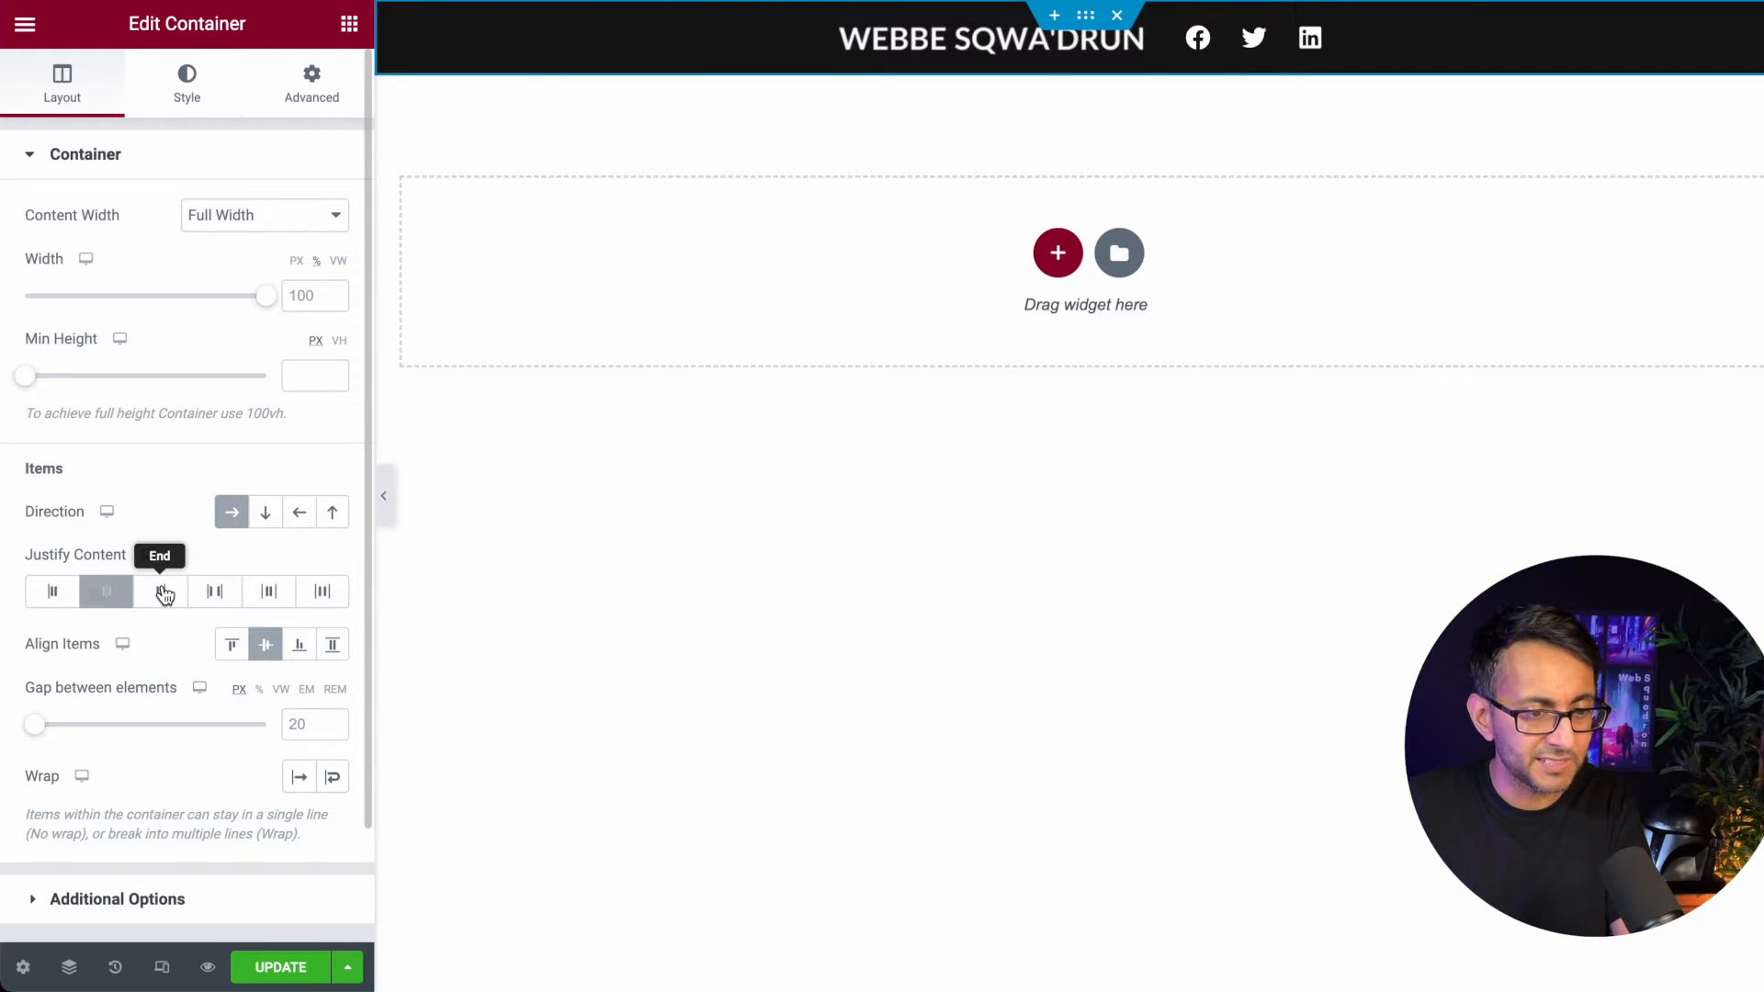
click(164, 594)
click(211, 596)
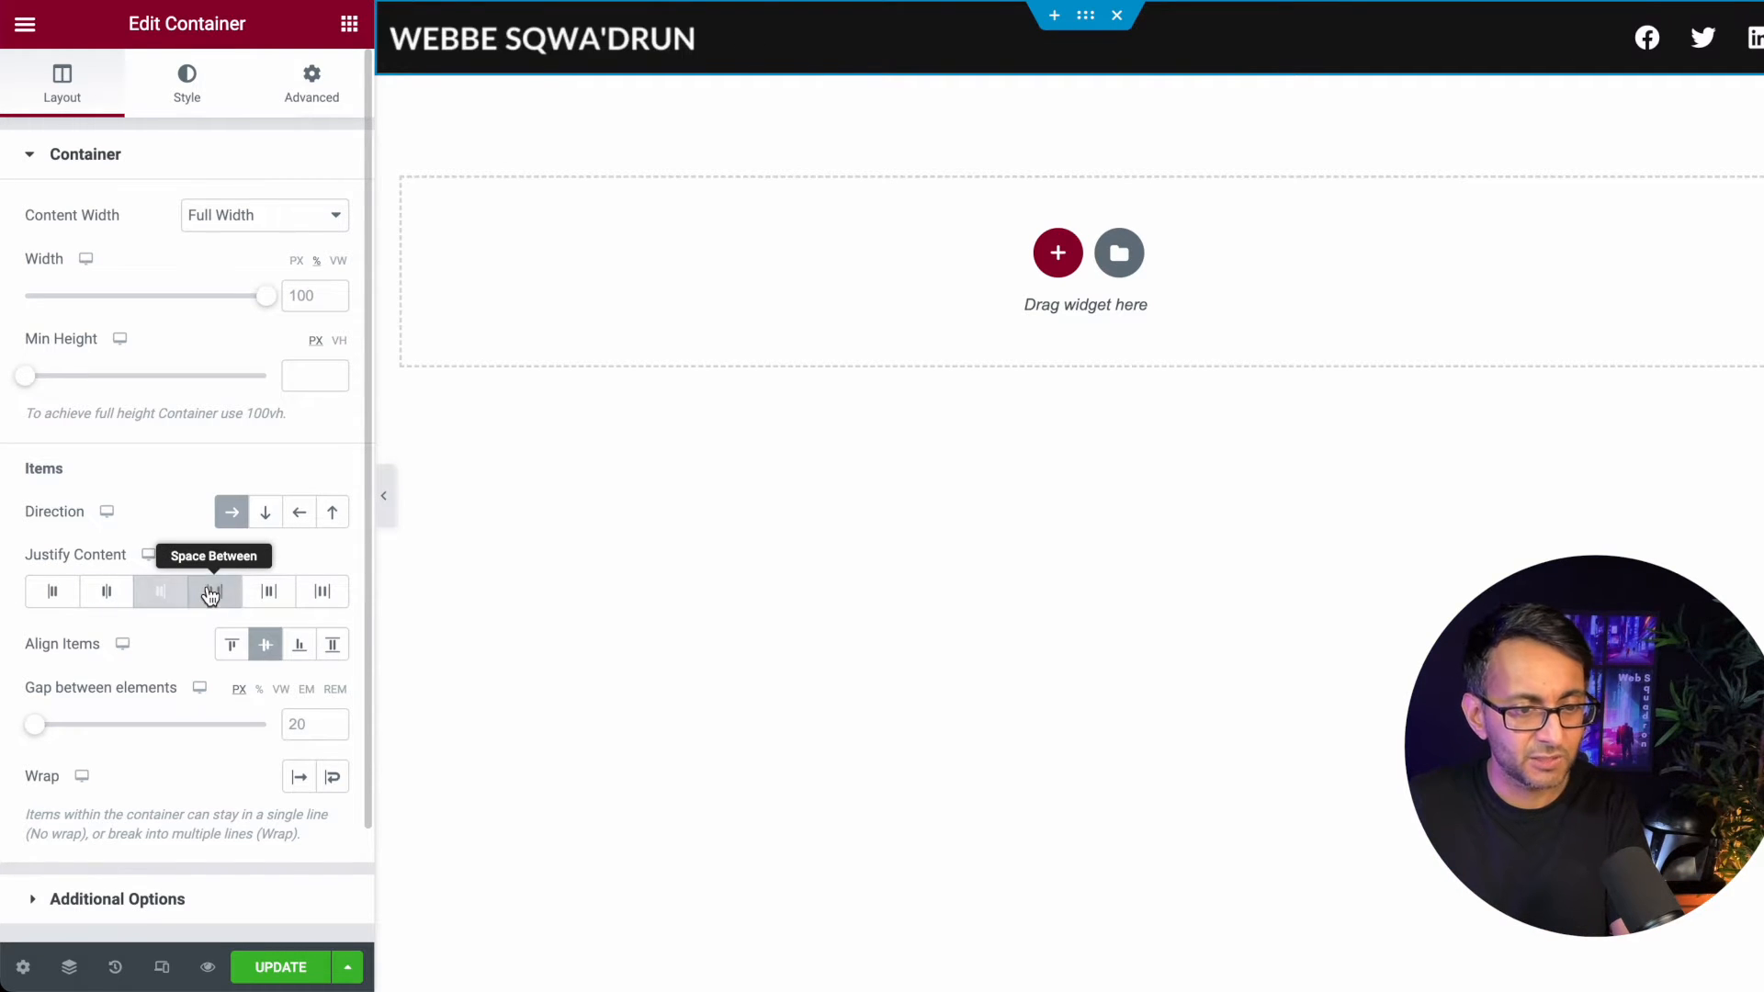
click(266, 595)
click(324, 596)
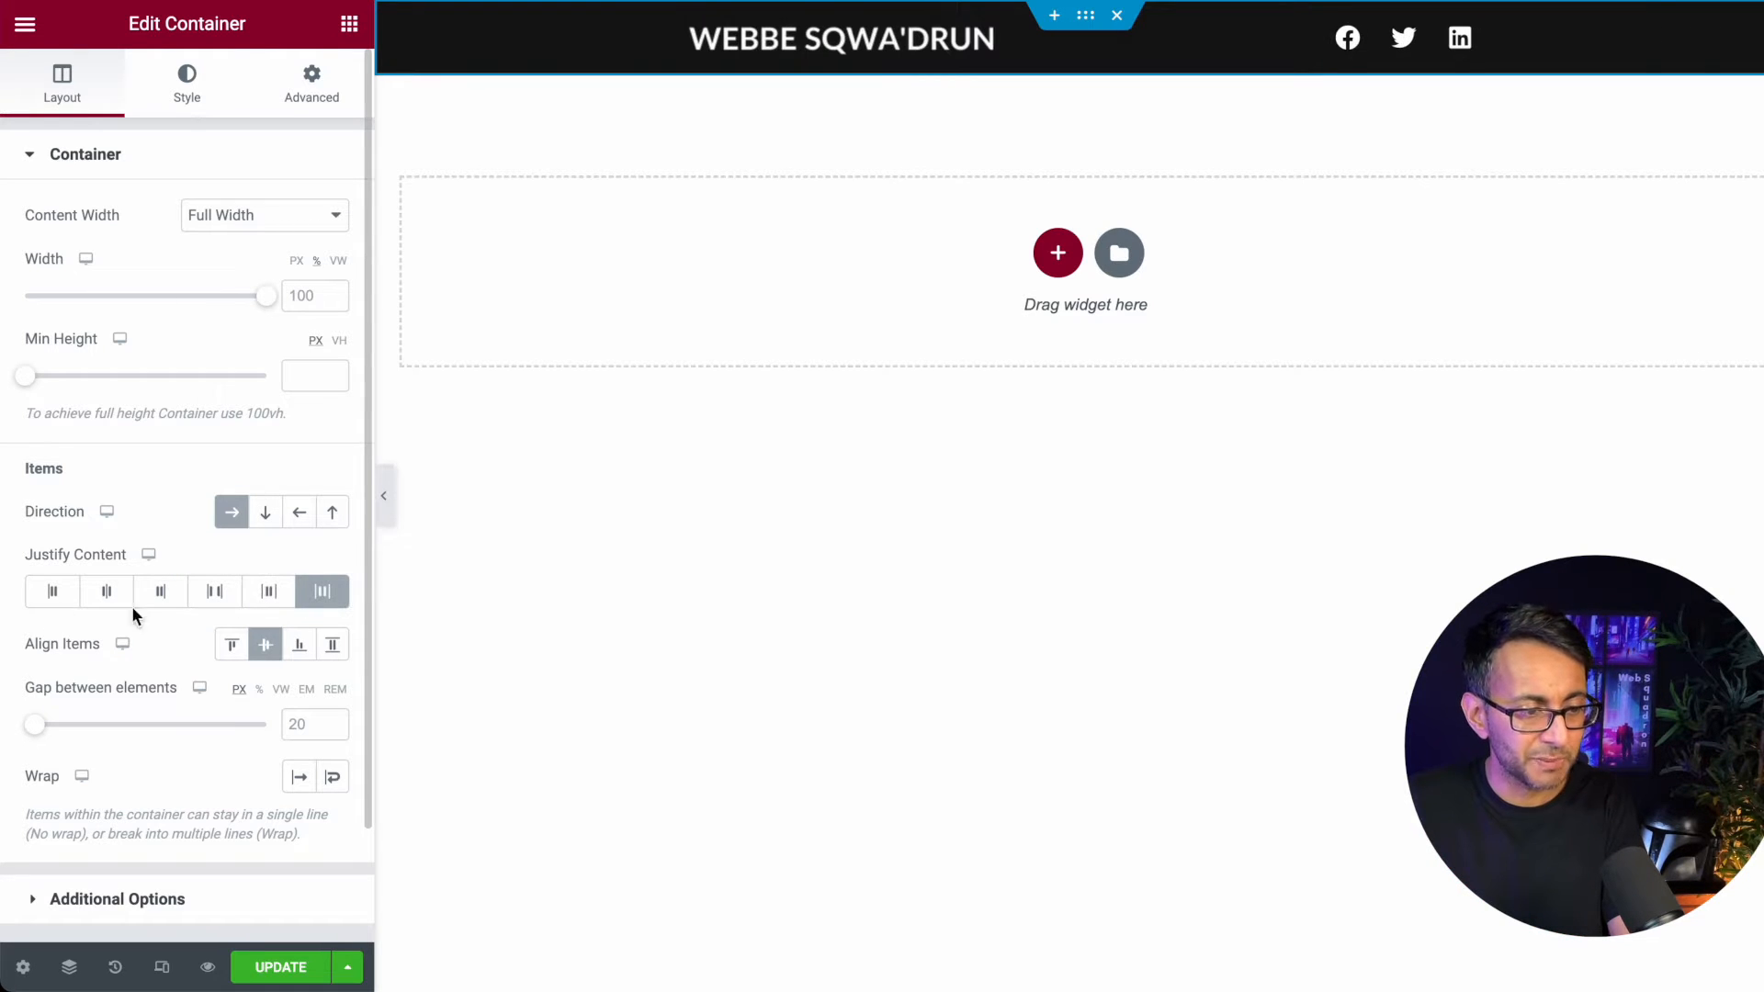
click(226, 595)
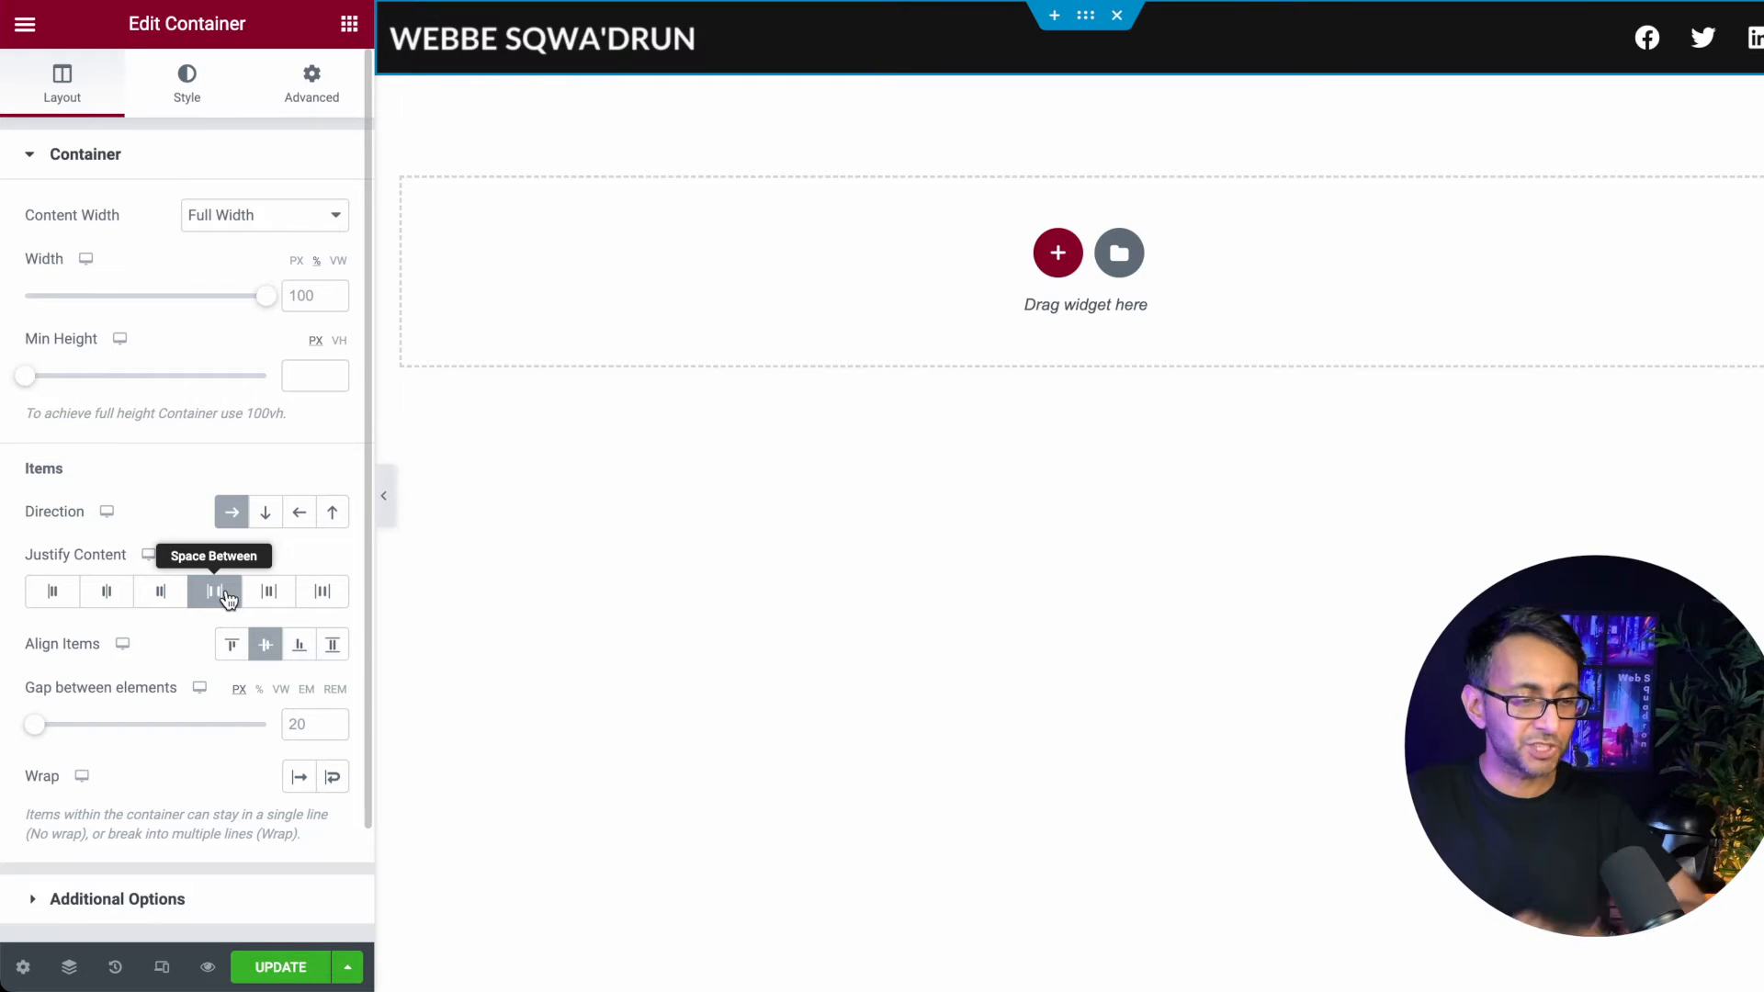
click(384, 497)
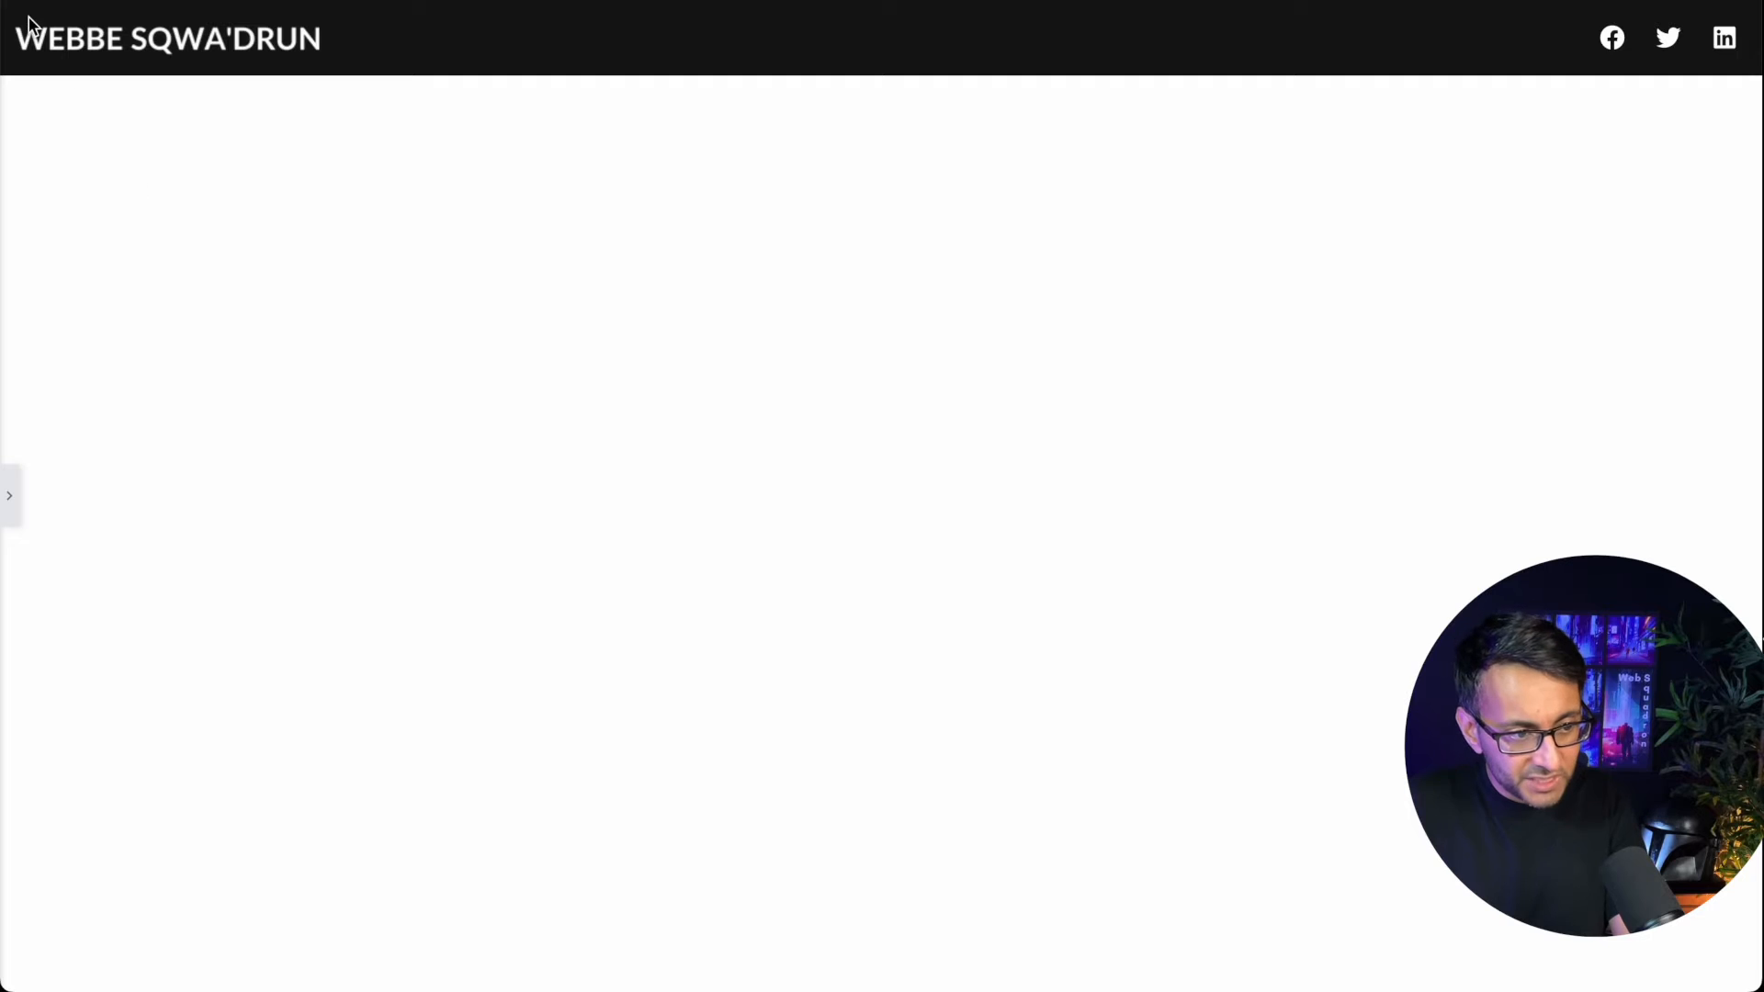
click(11, 501)
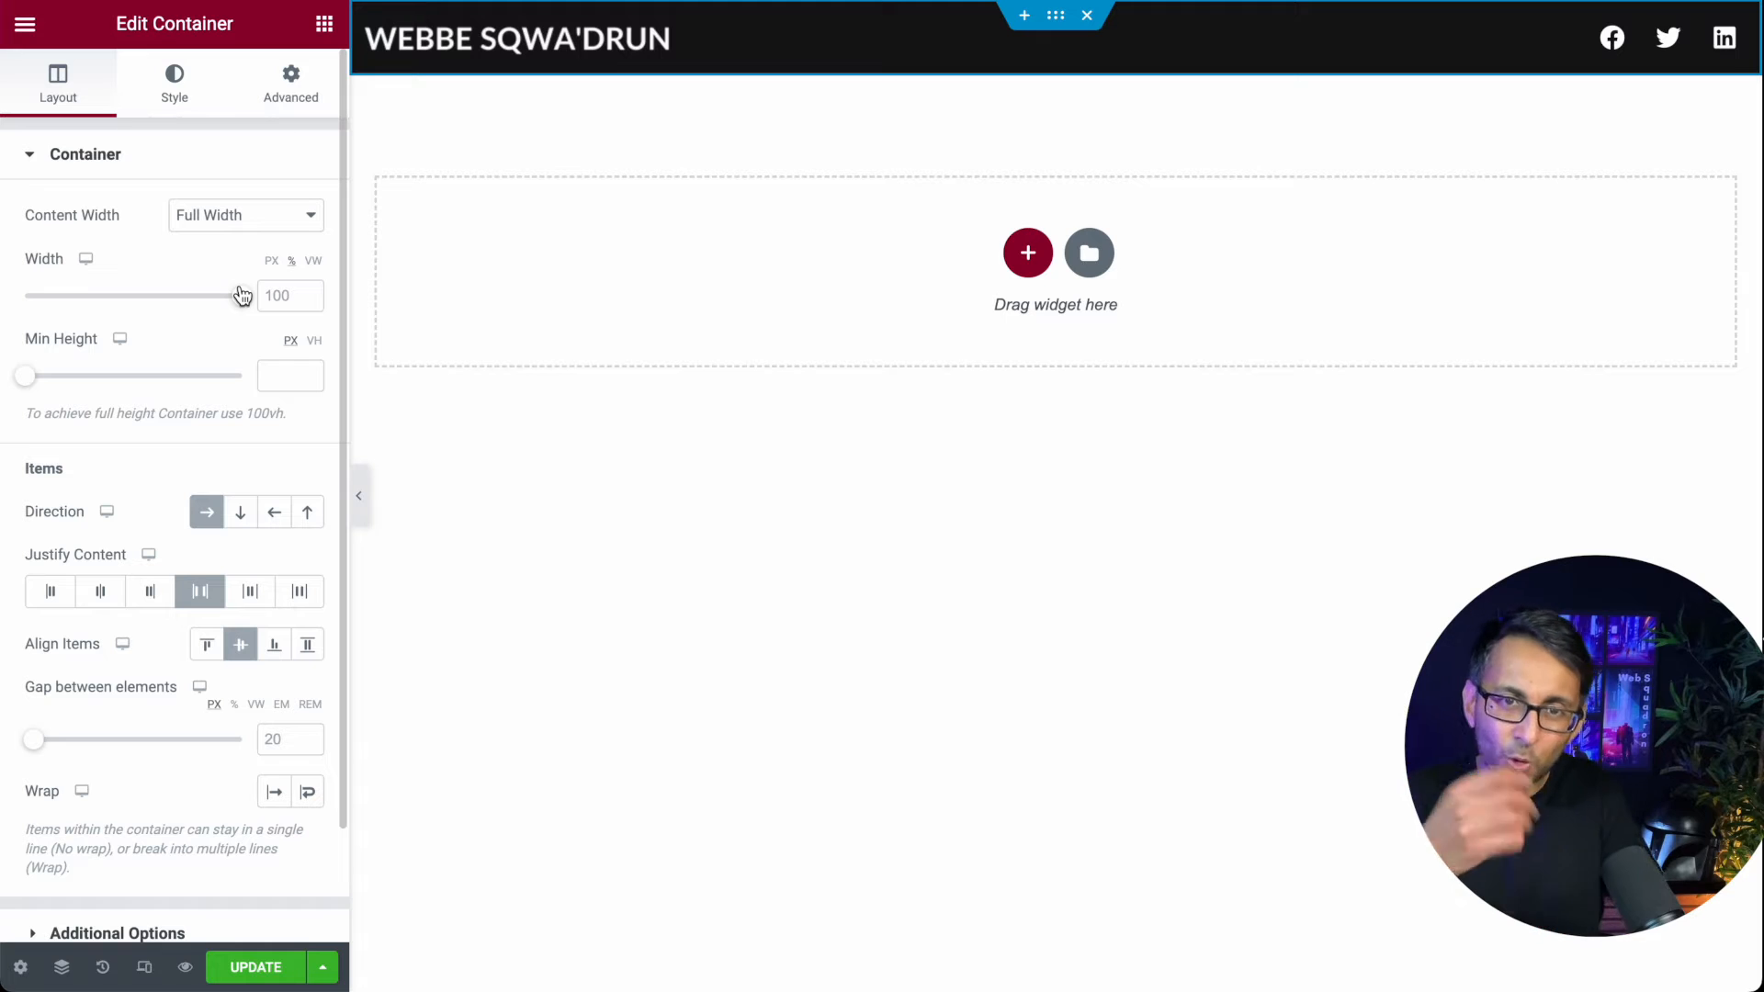
Step: Unlink the header container's margin and padding values, keeping margins at 0, and set the right and left padding to 20 px
click(310, 92)
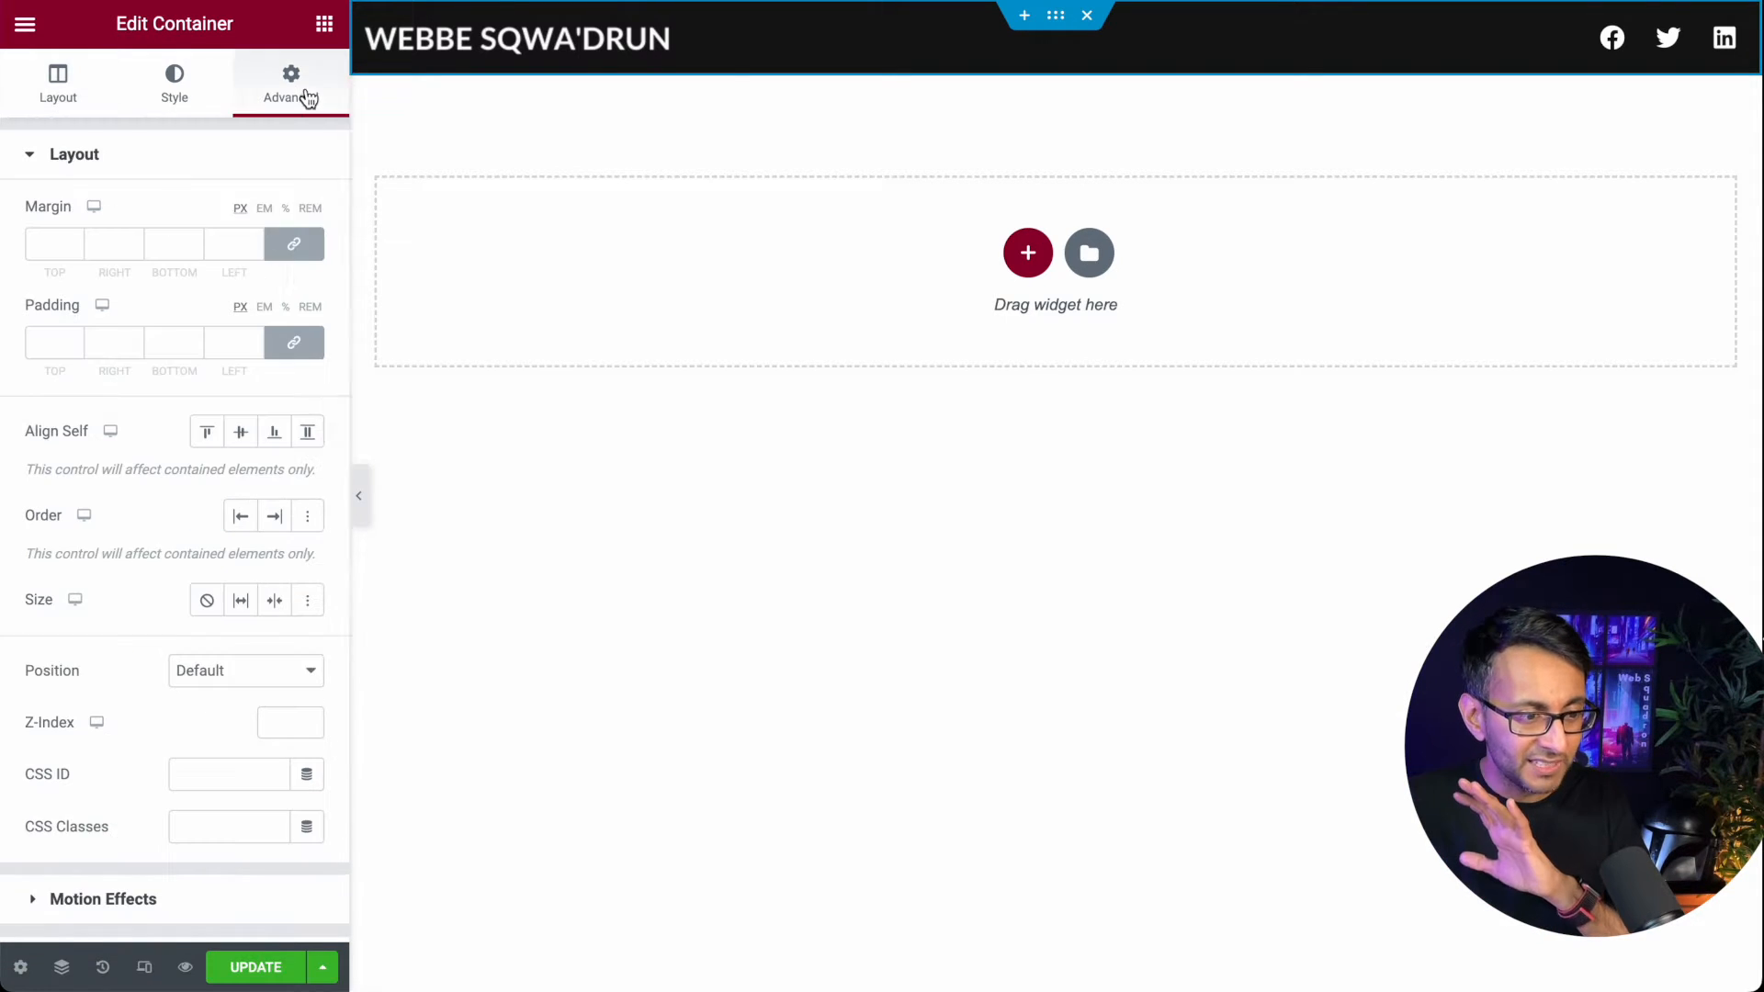
click(294, 244)
click(294, 345)
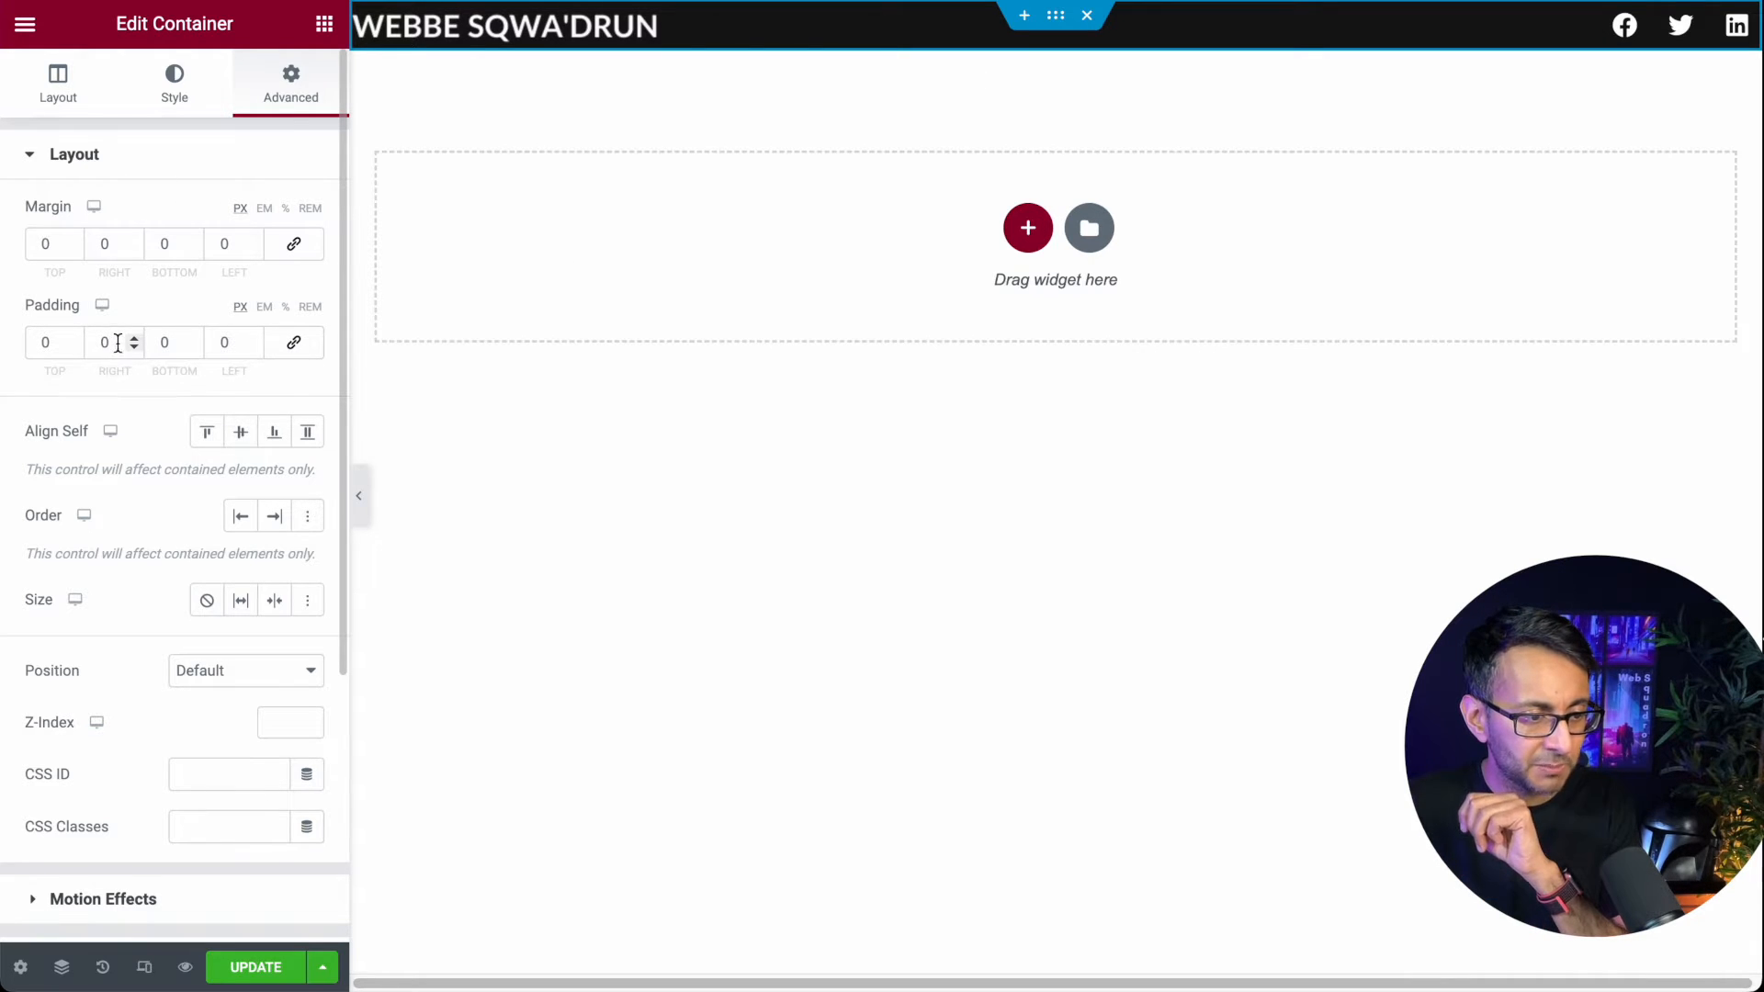
text(20)
key(Tab)
key(Tab)
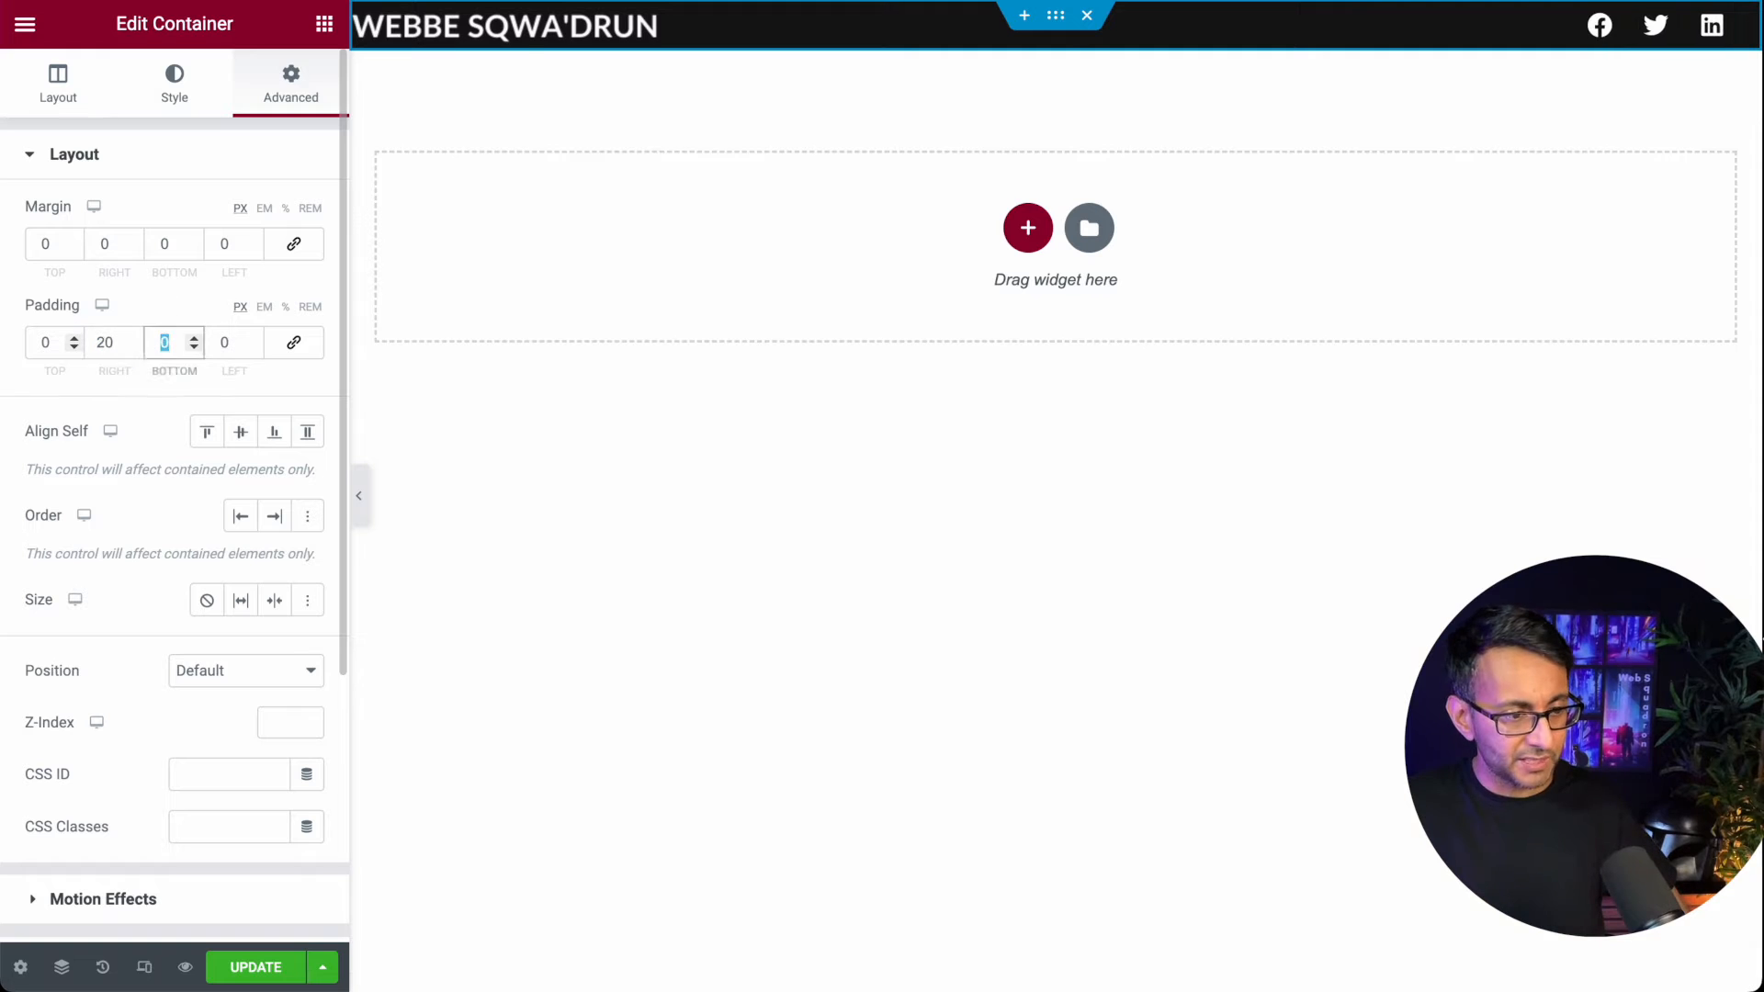
text(20)
Step: Set the header container's top and bottom padding to 5 px
double_click(60, 343)
text(5)
key(Tab)
key(Tab)
text(5)
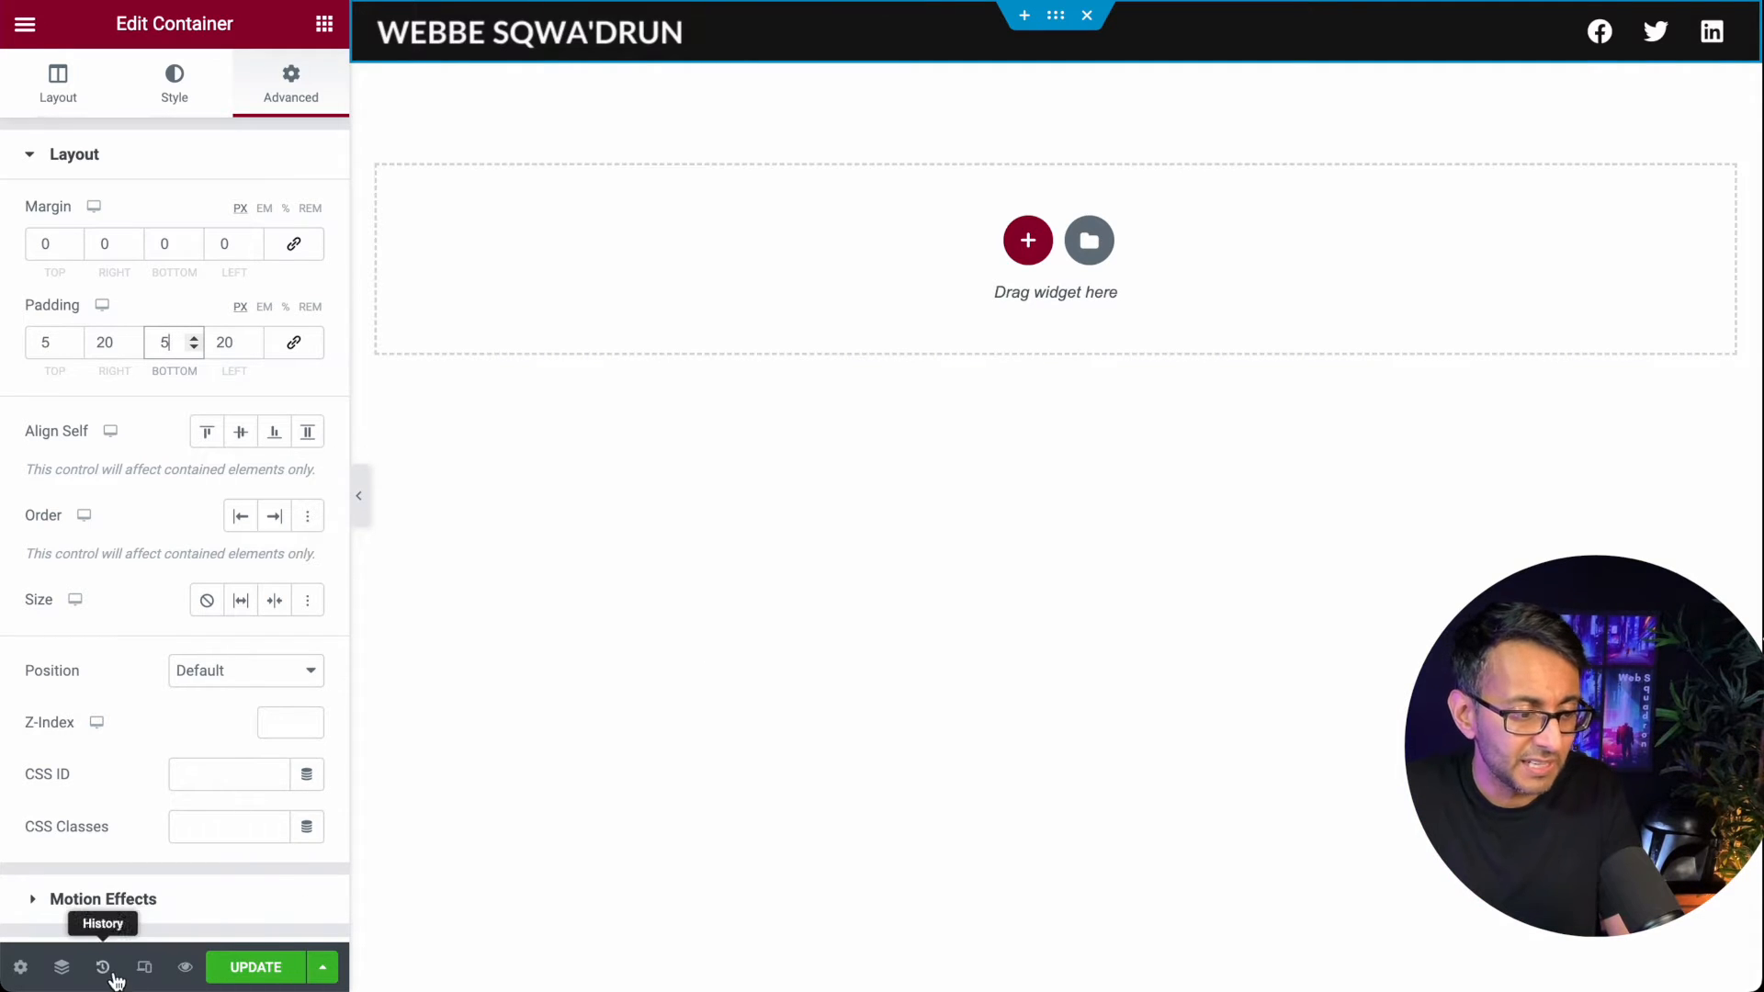
Step: Switch to the mobile preview in responsive mode and set its width to 378
click(144, 966)
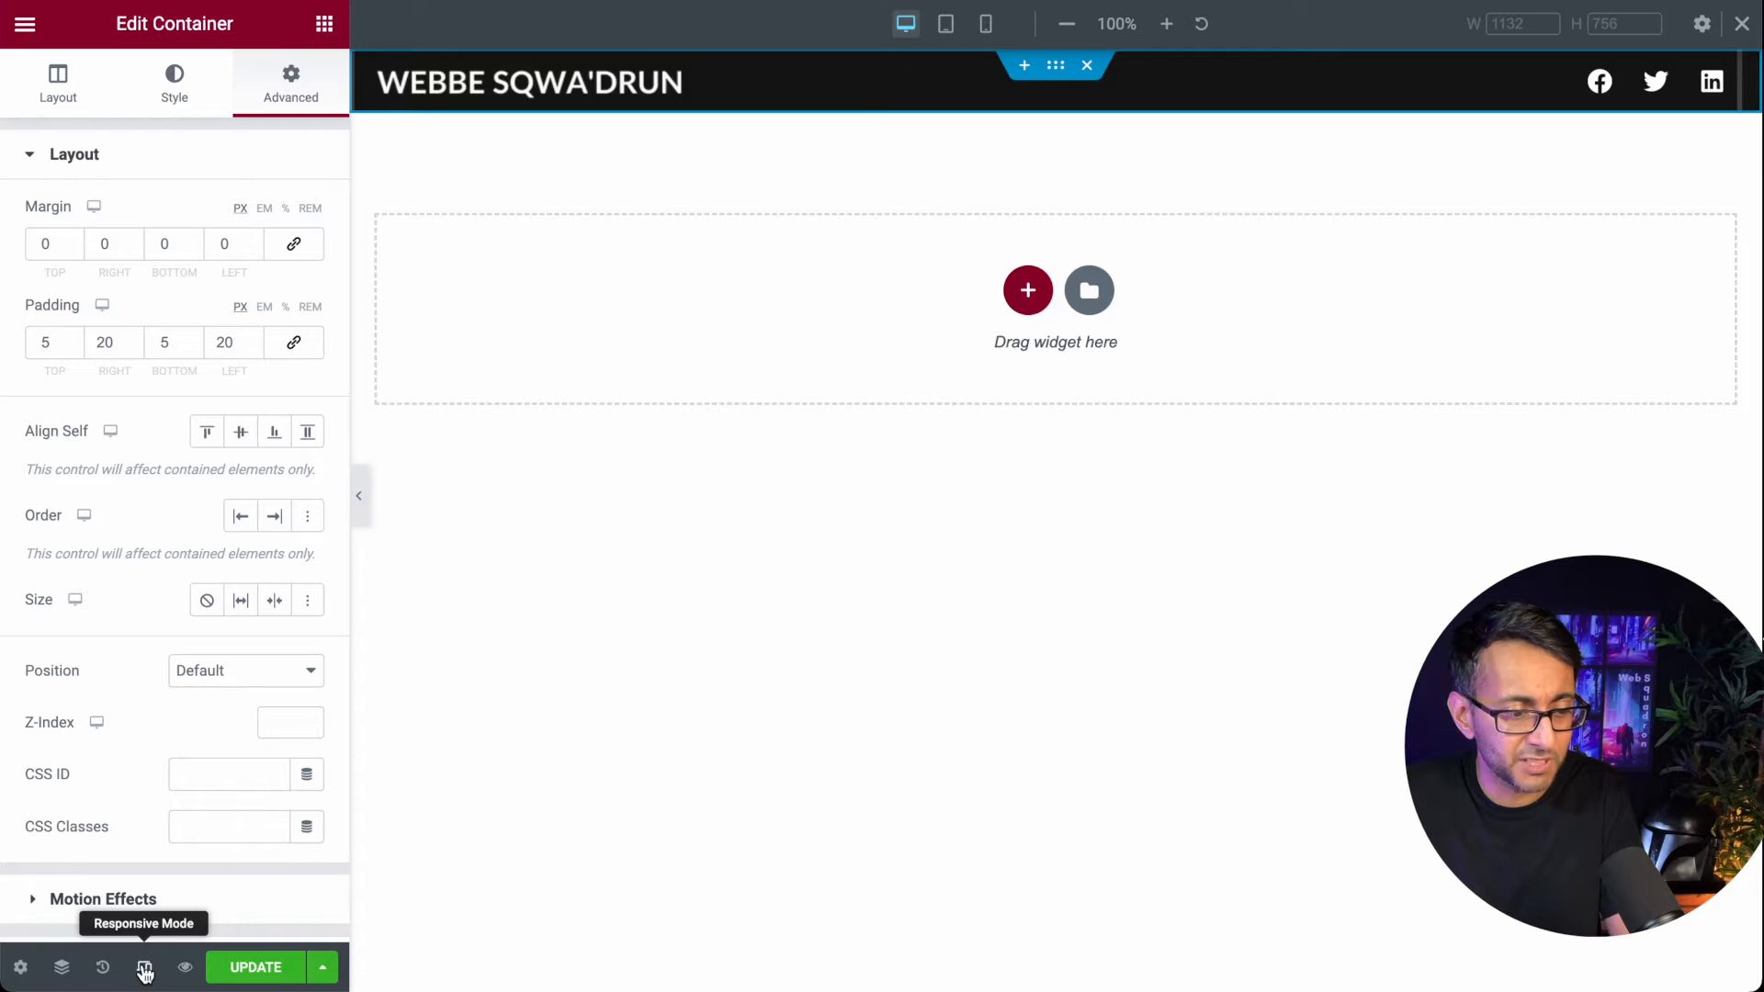
click(986, 26)
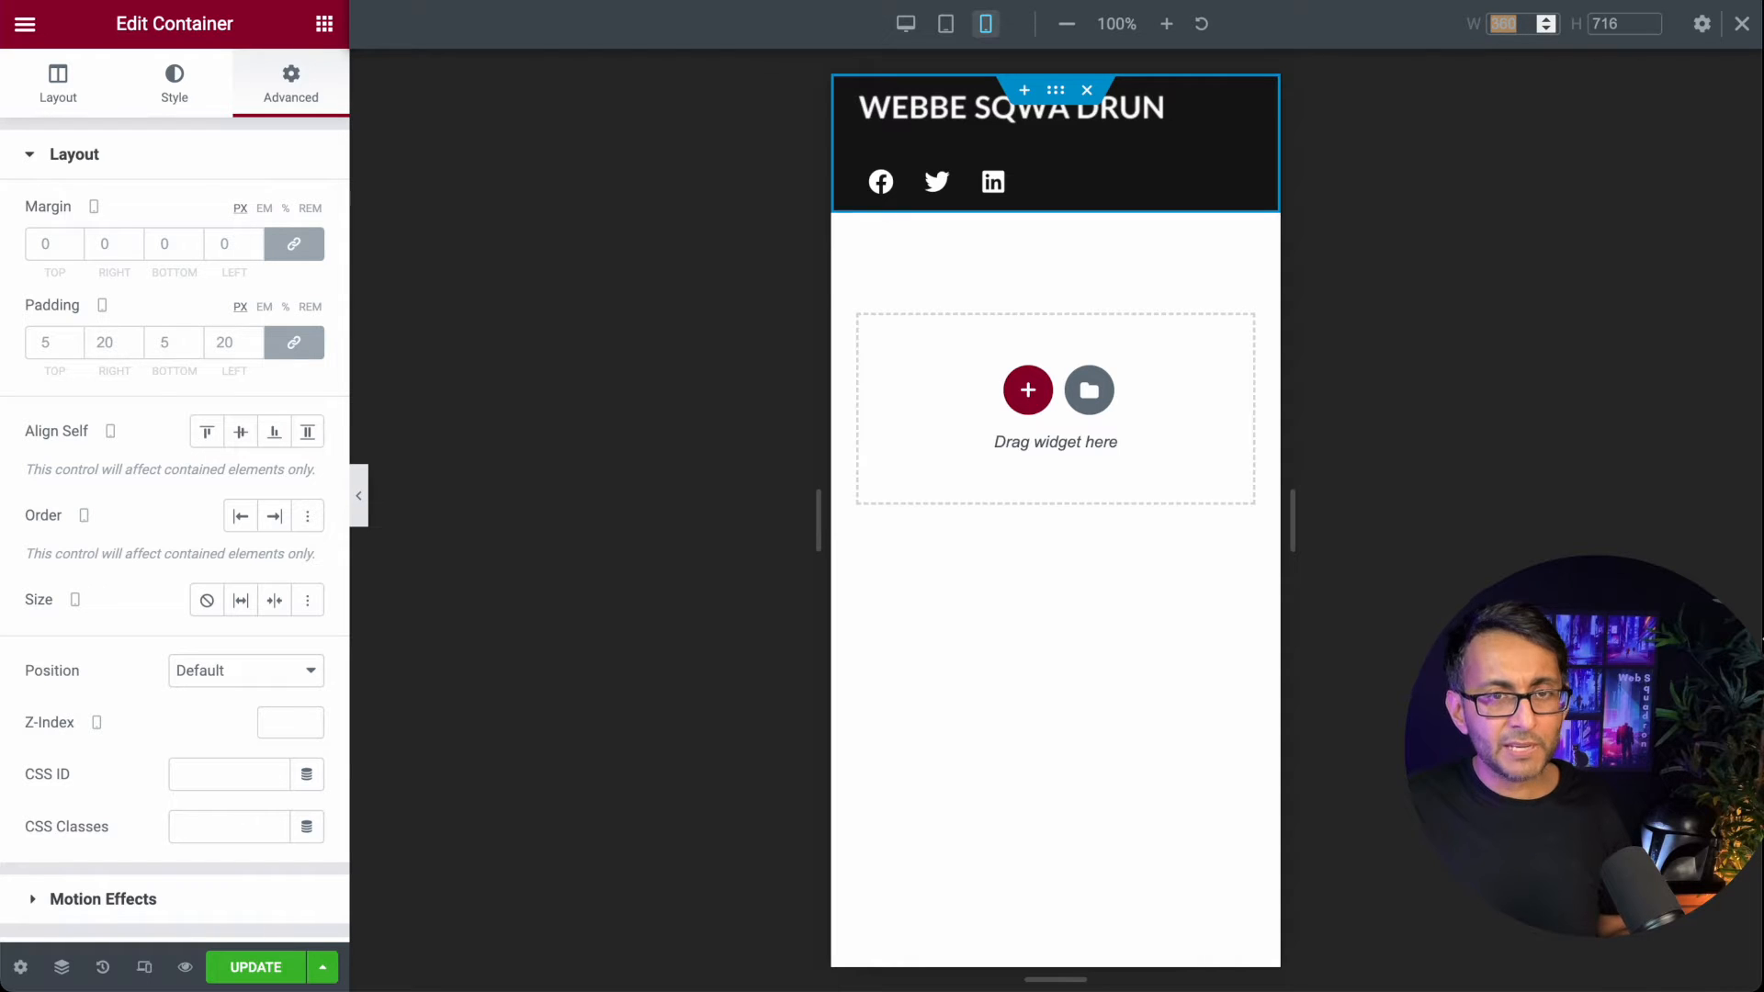
text(8)
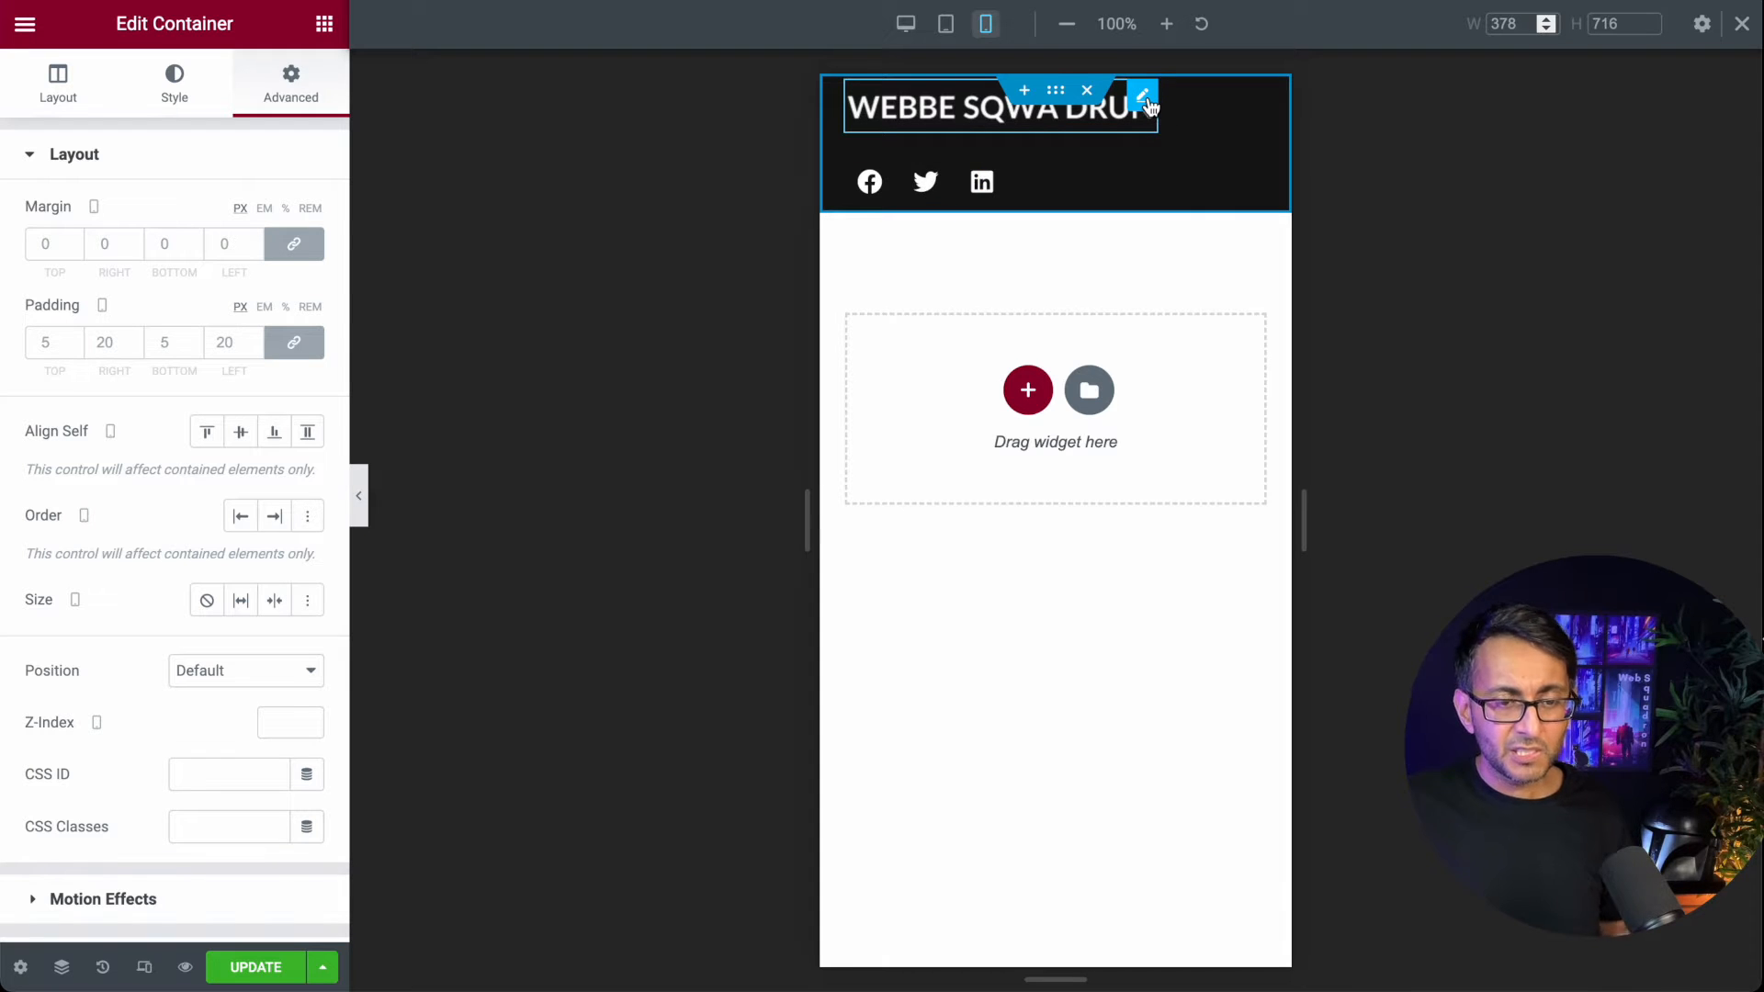
Step: Try a mobile width of 150 px for the logo image, and settle on 175 px
click(1146, 99)
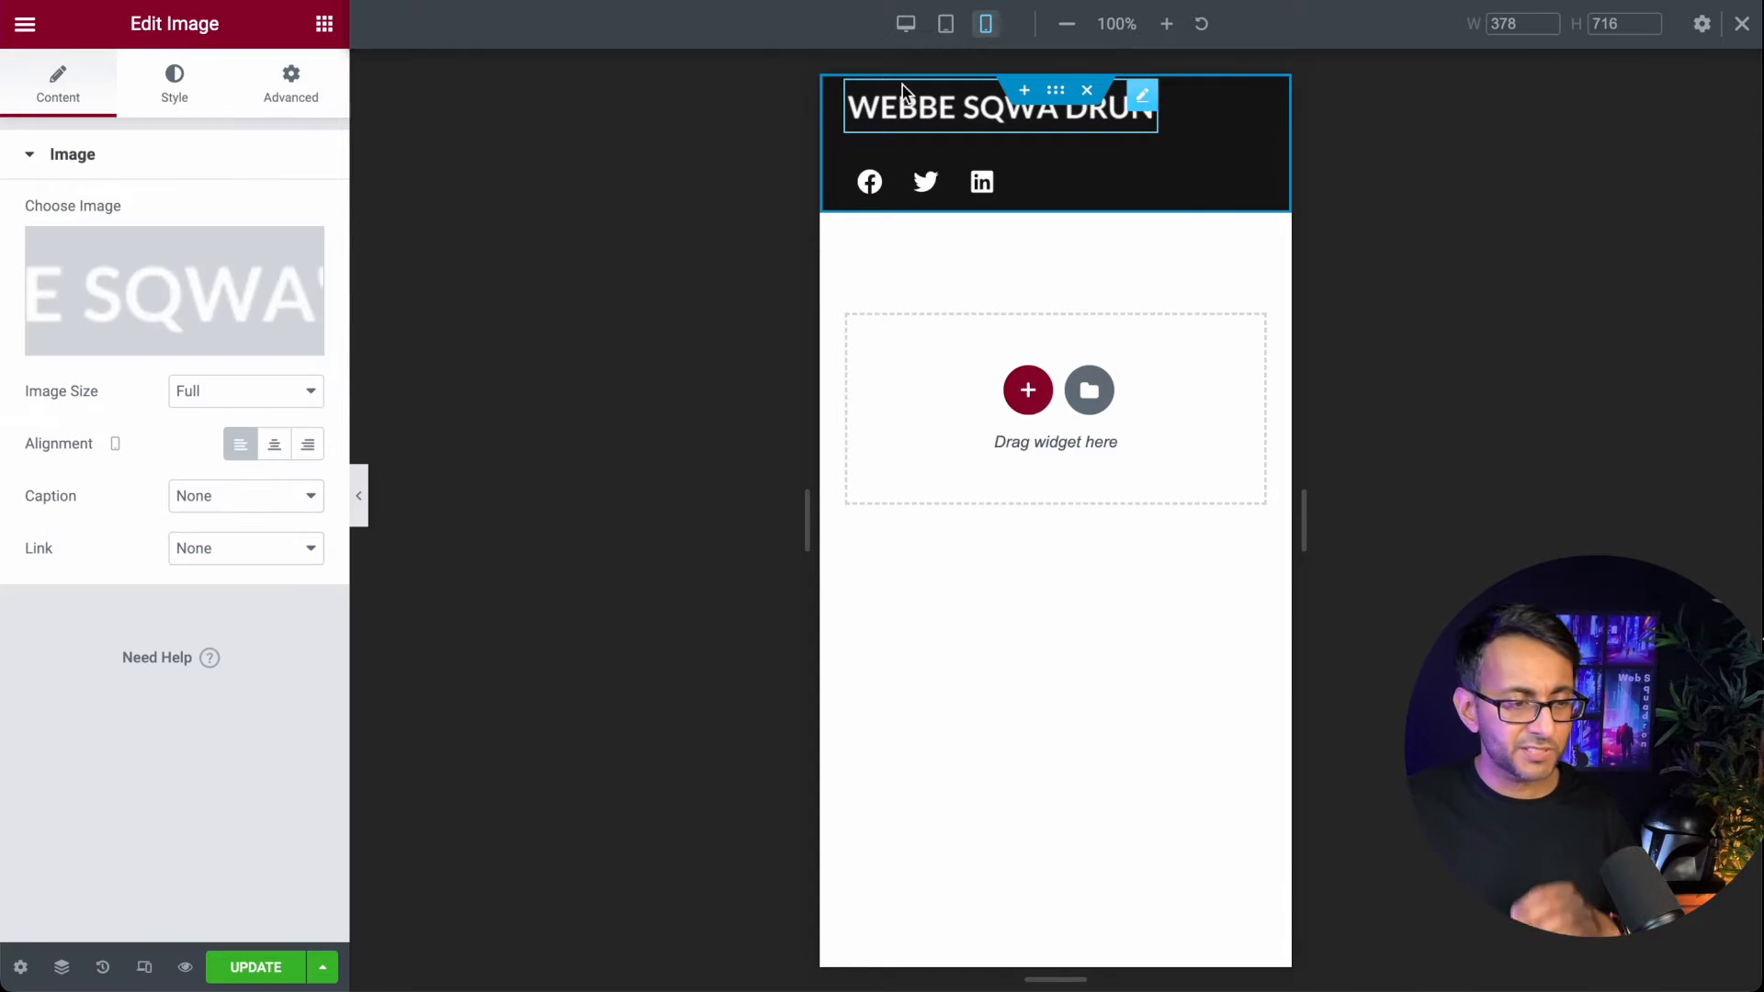
click(178, 91)
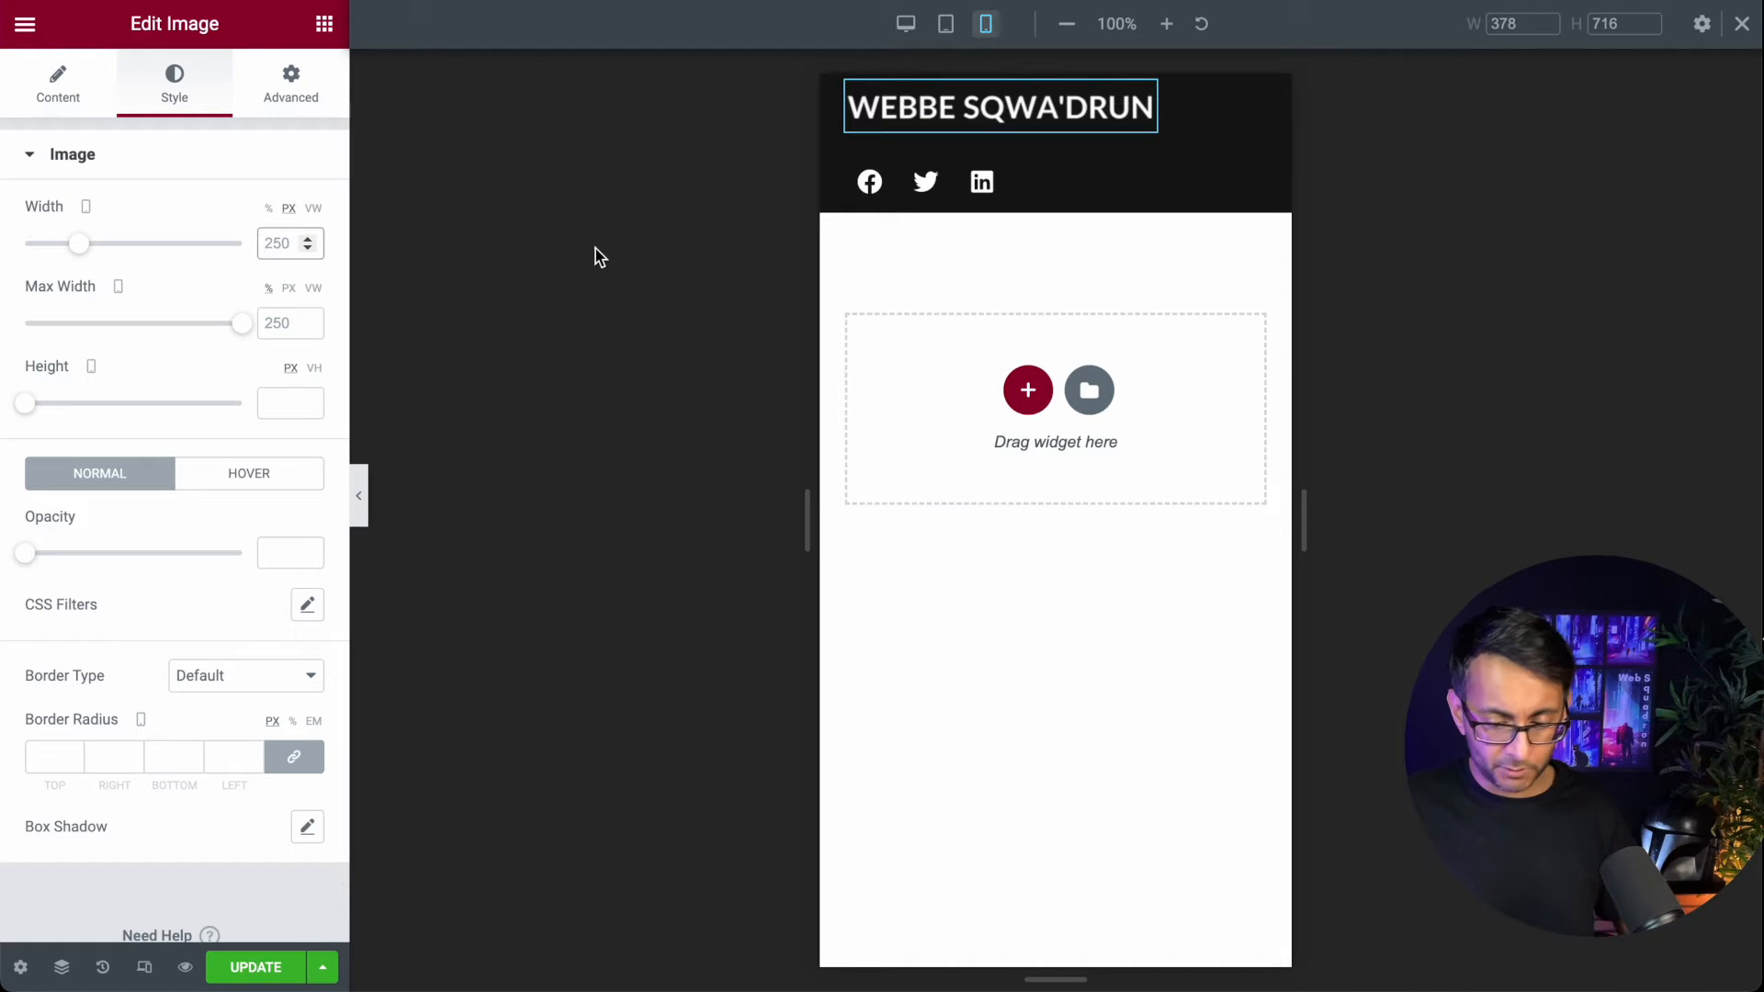
text(150)
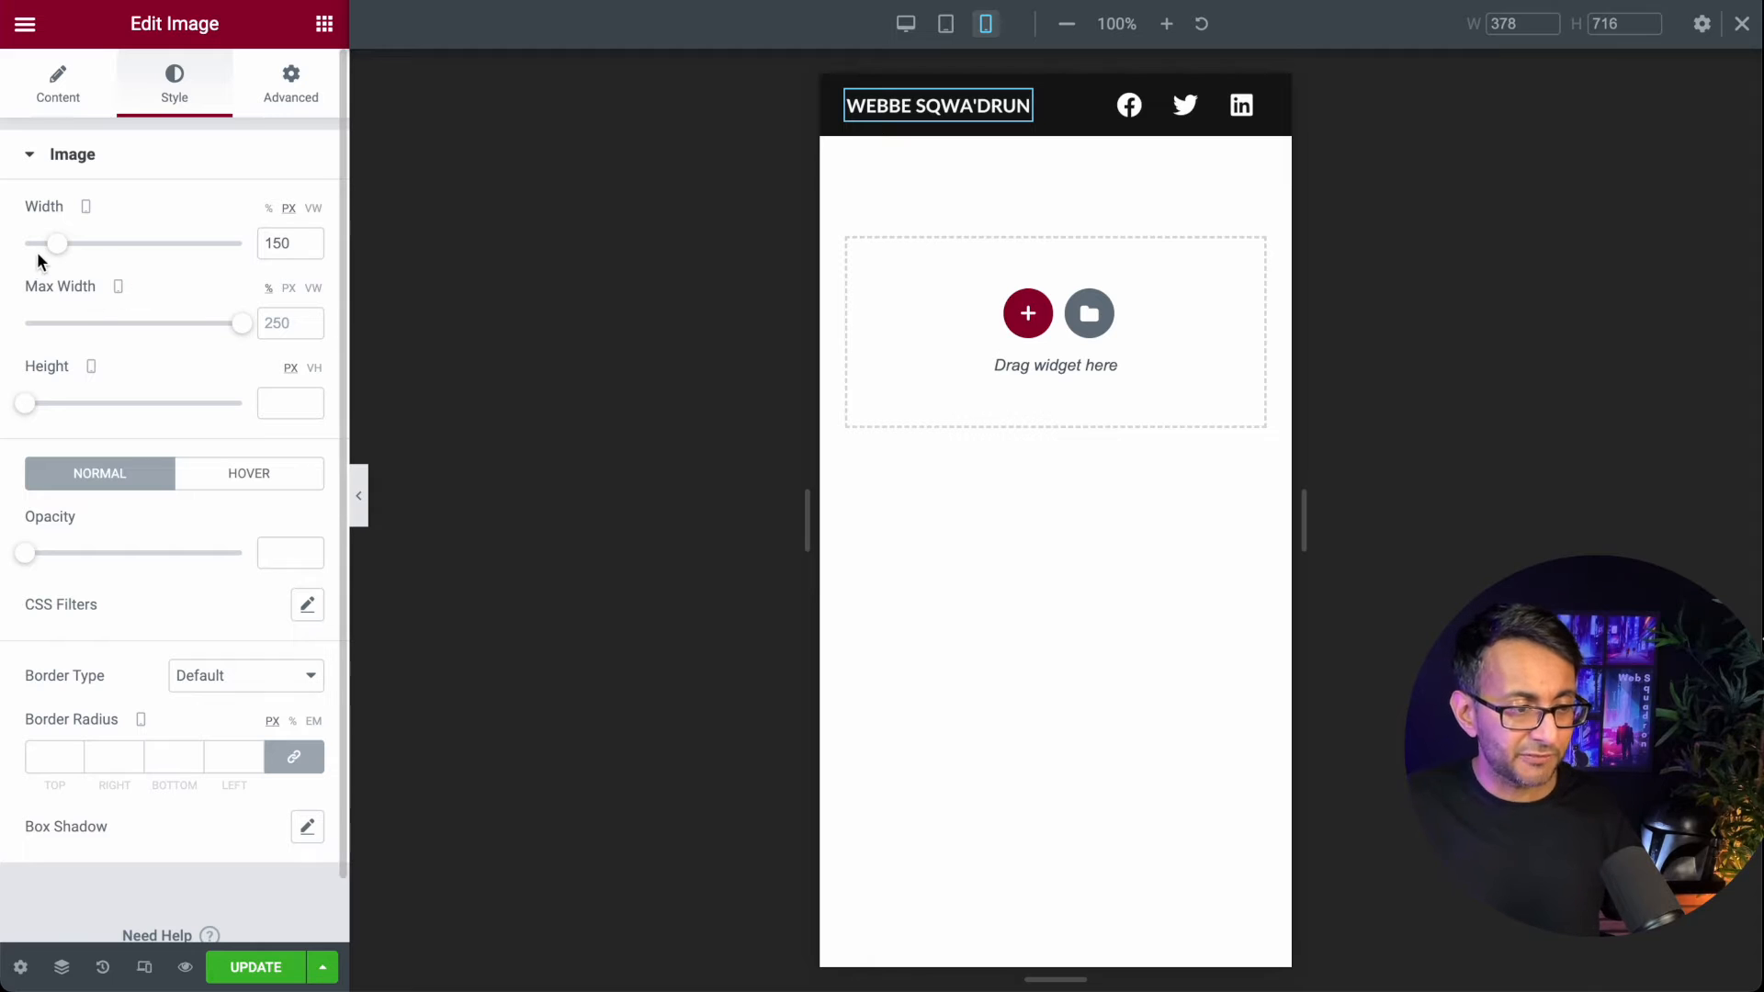
drag(60, 253, 66, 254)
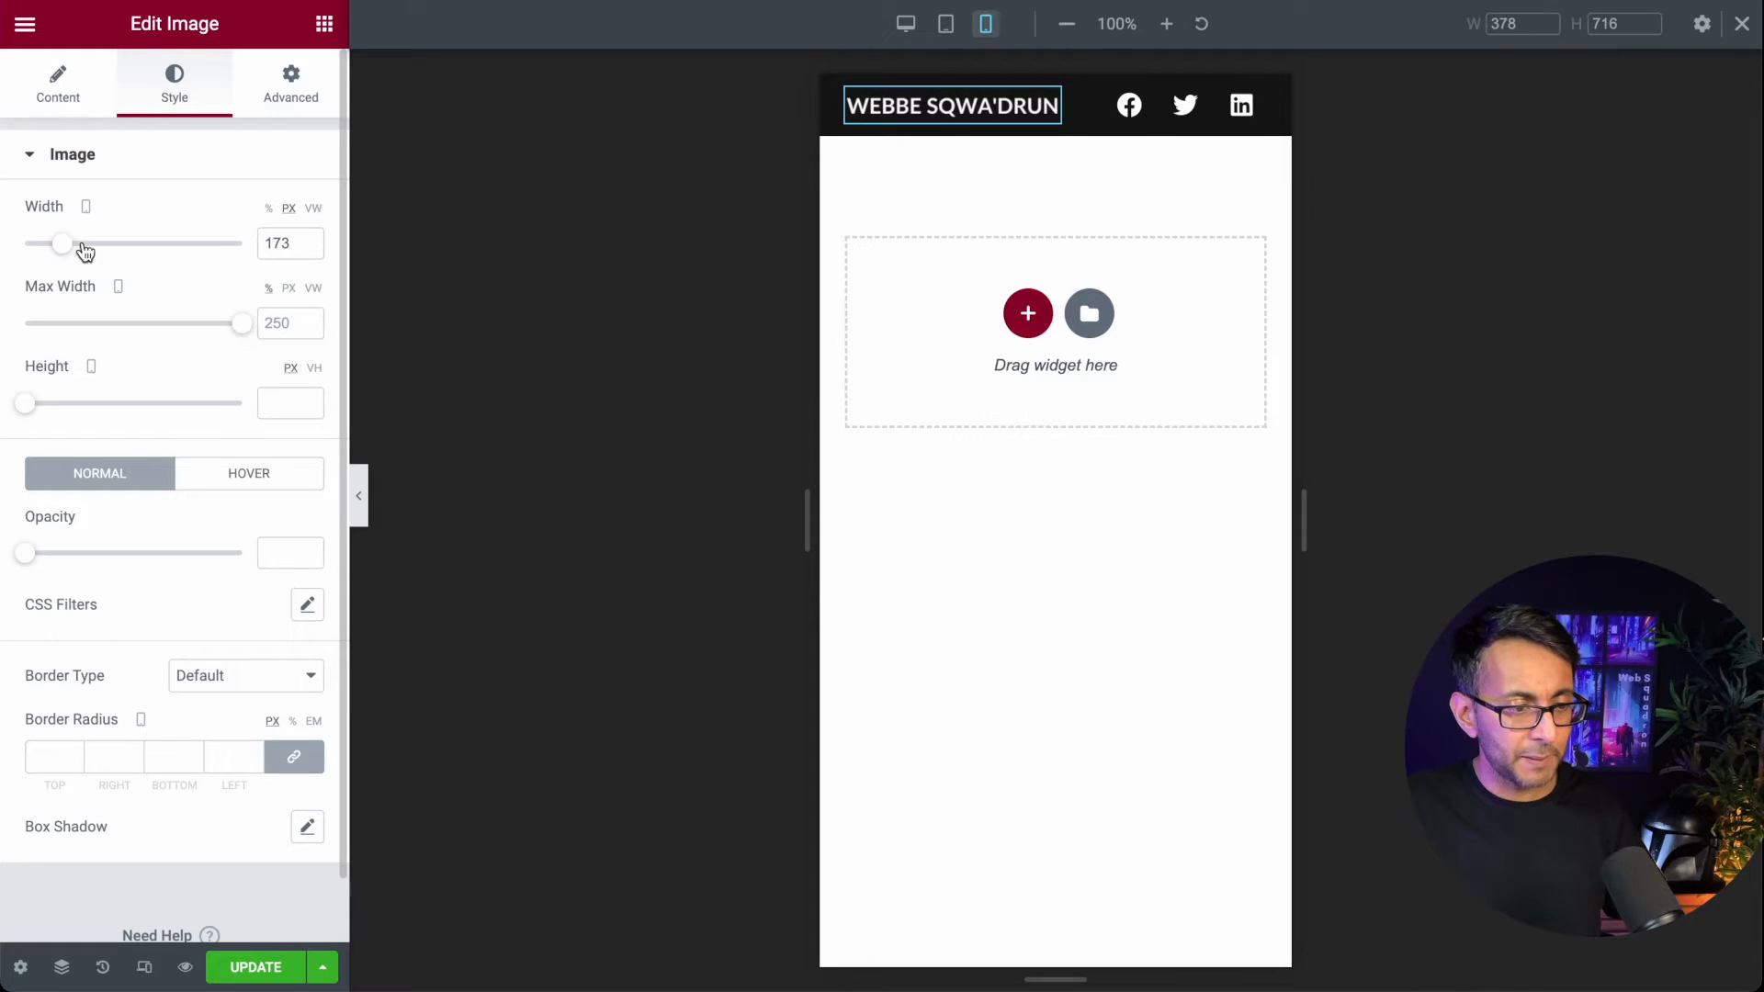
text(175)
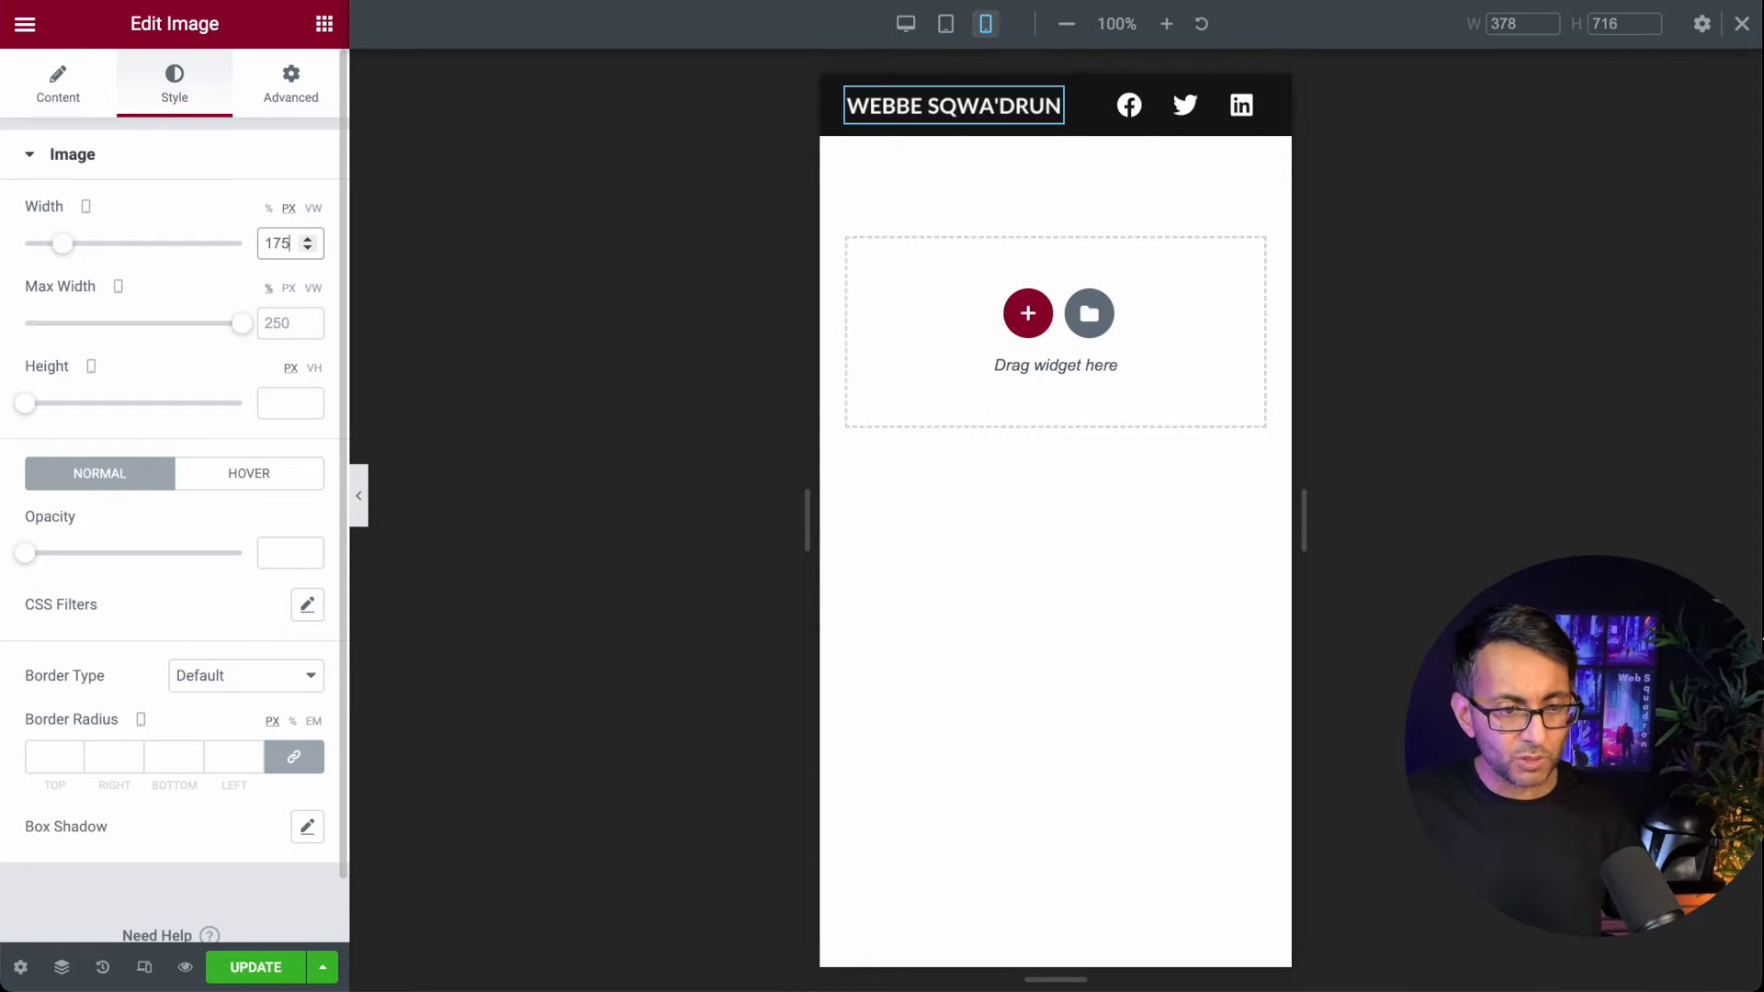
key(Delete)
key(Delete)
key(Delete)
text(100)
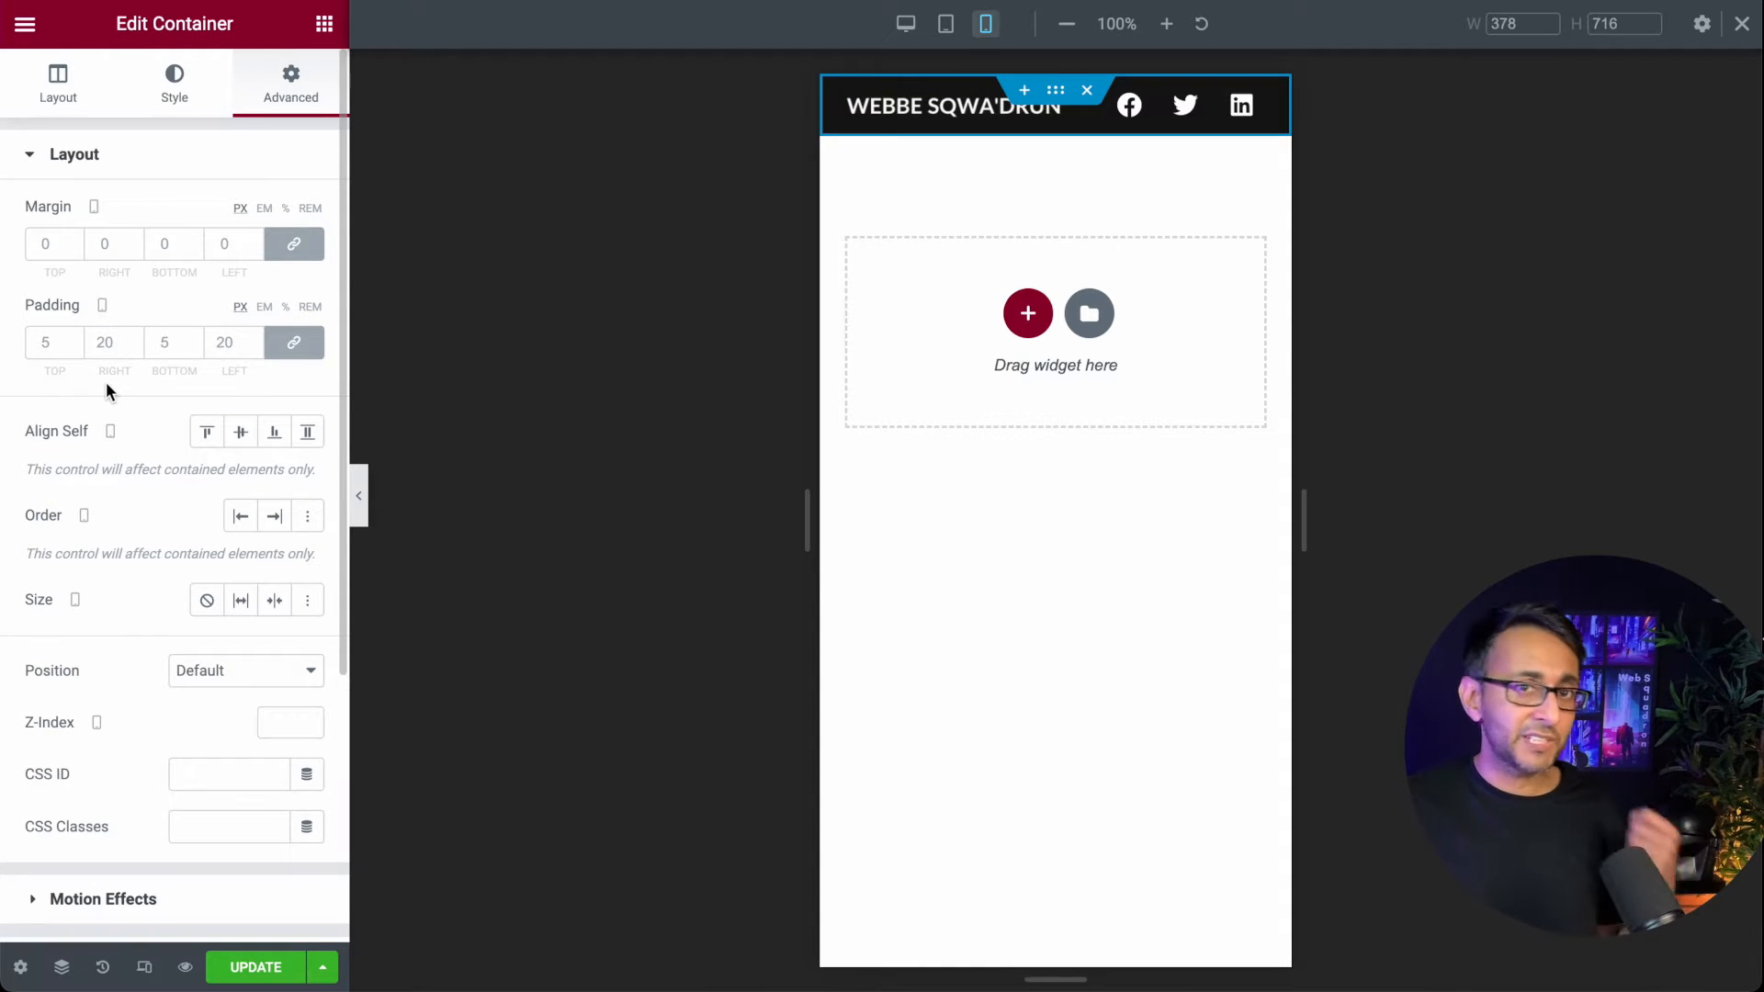
Step: Set the header container's mobile padding to 5 px top and bottom and 10 px right and left, and update the page
click(296, 345)
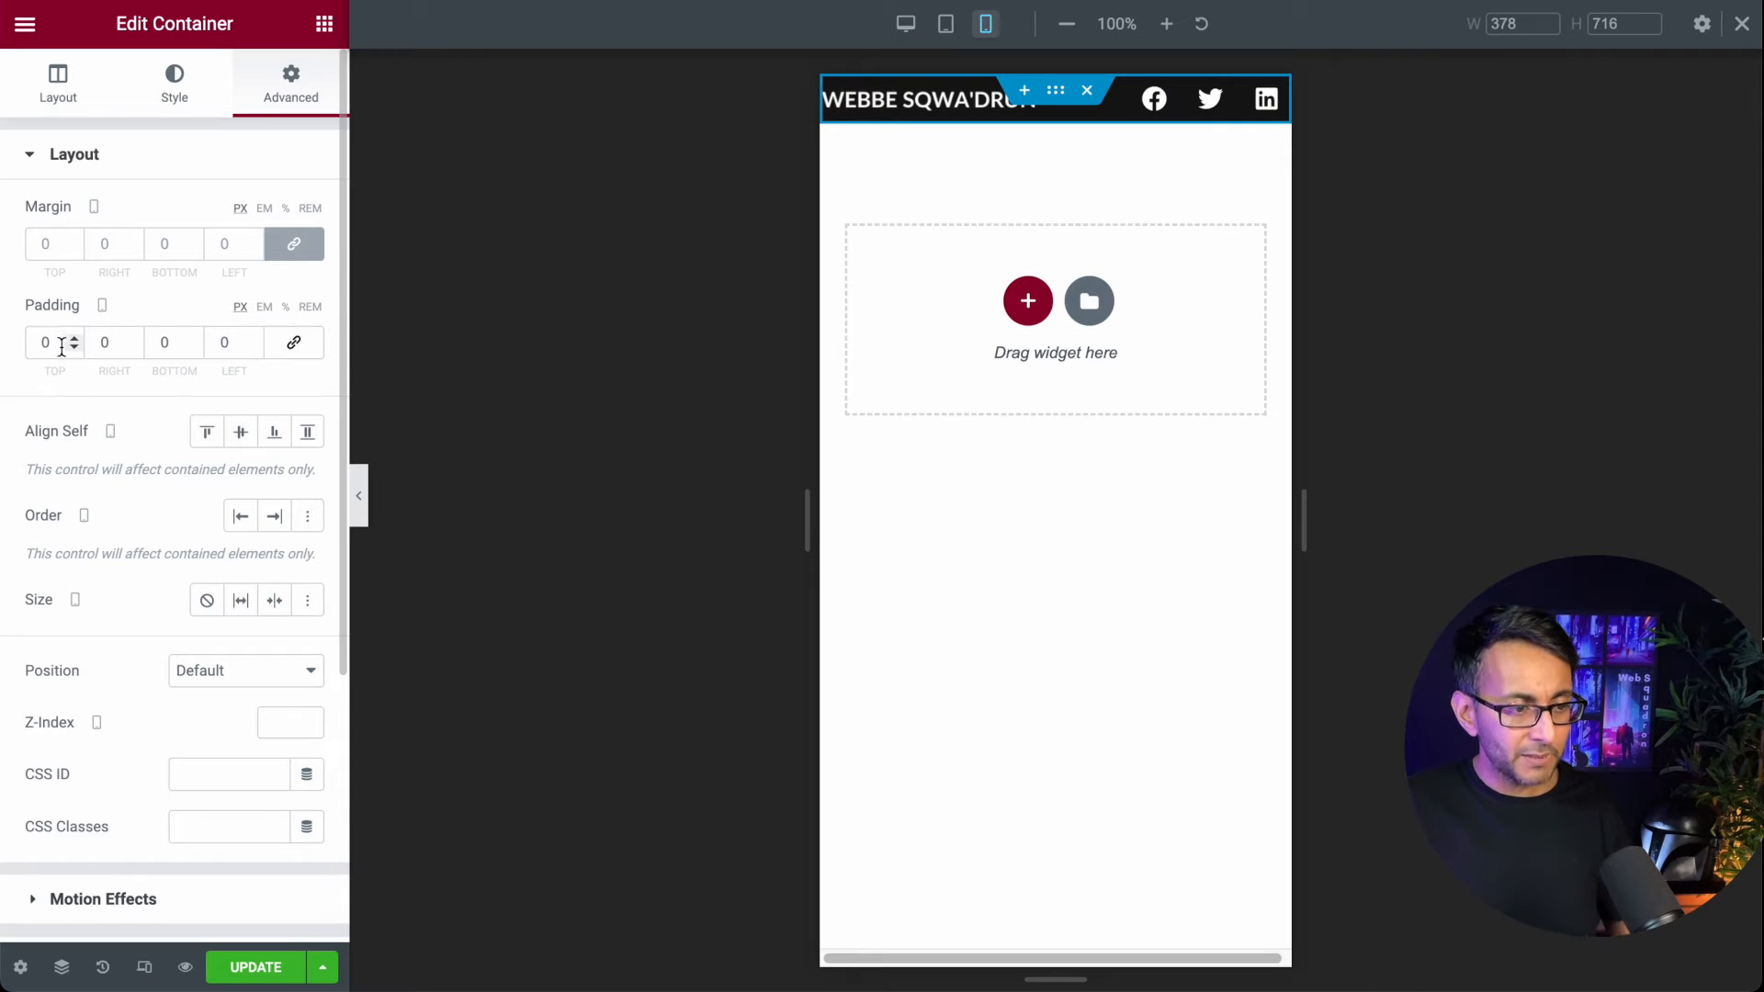
text(5)
key(Tab)
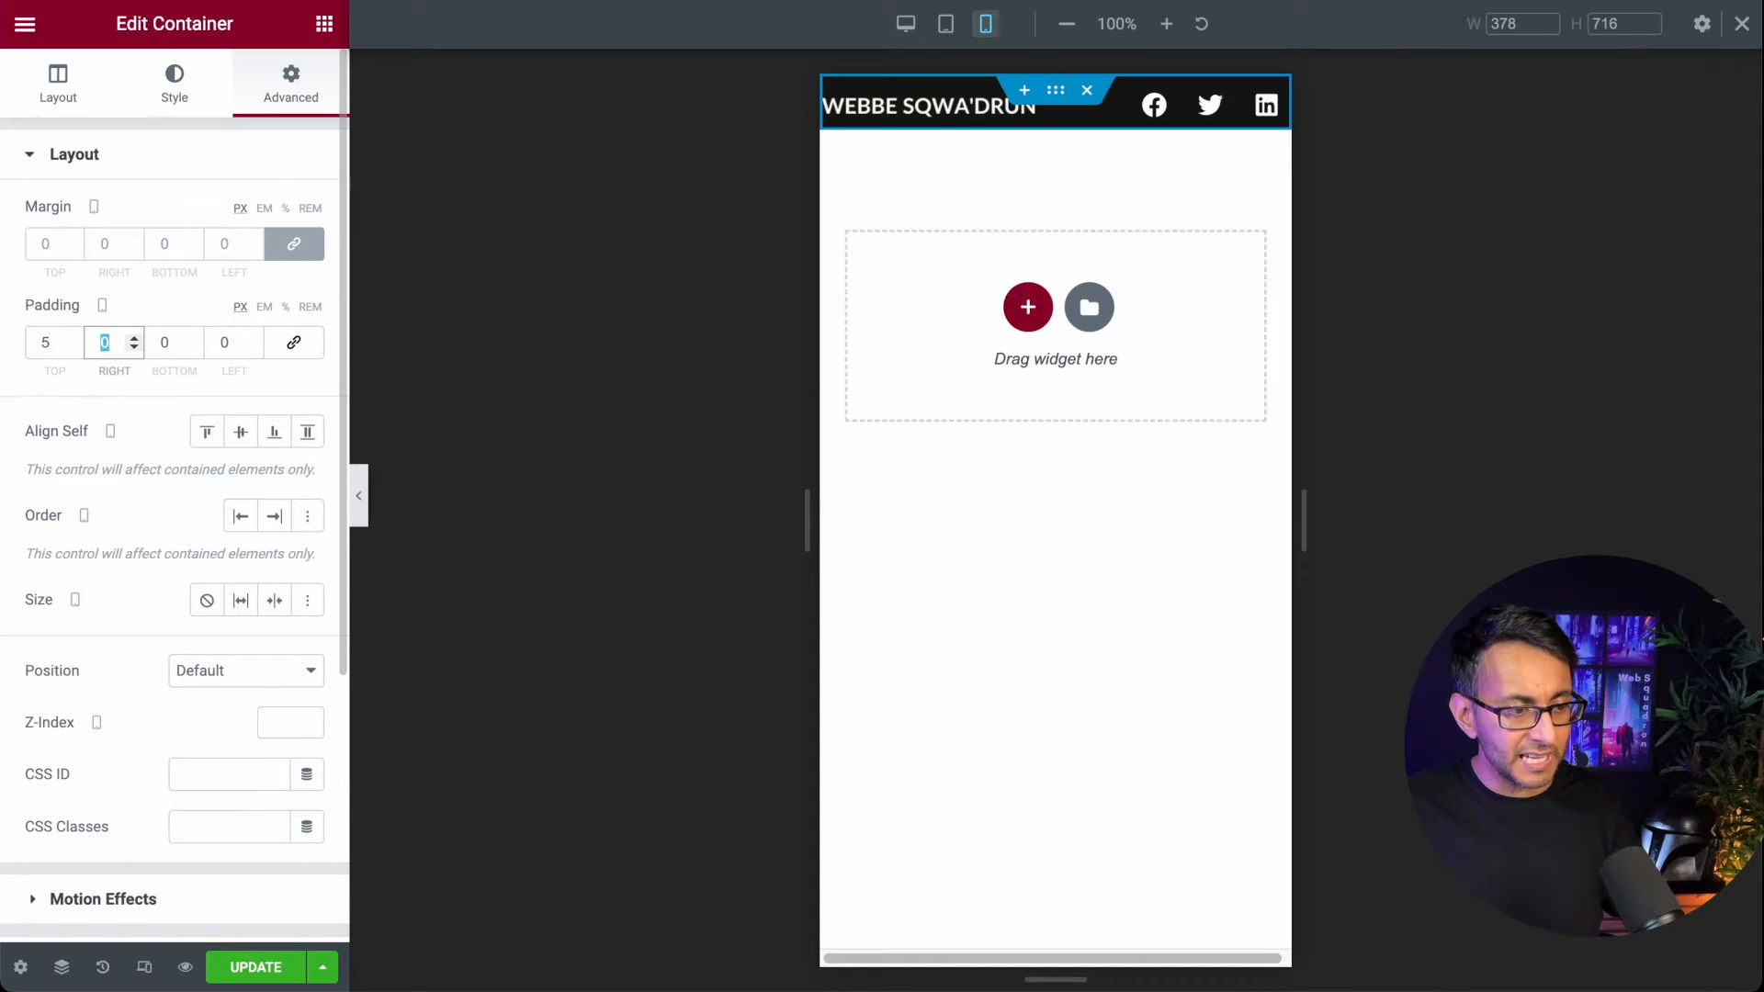
text(10)
key(Tab)
text(5)
key(Tab)
text(10)
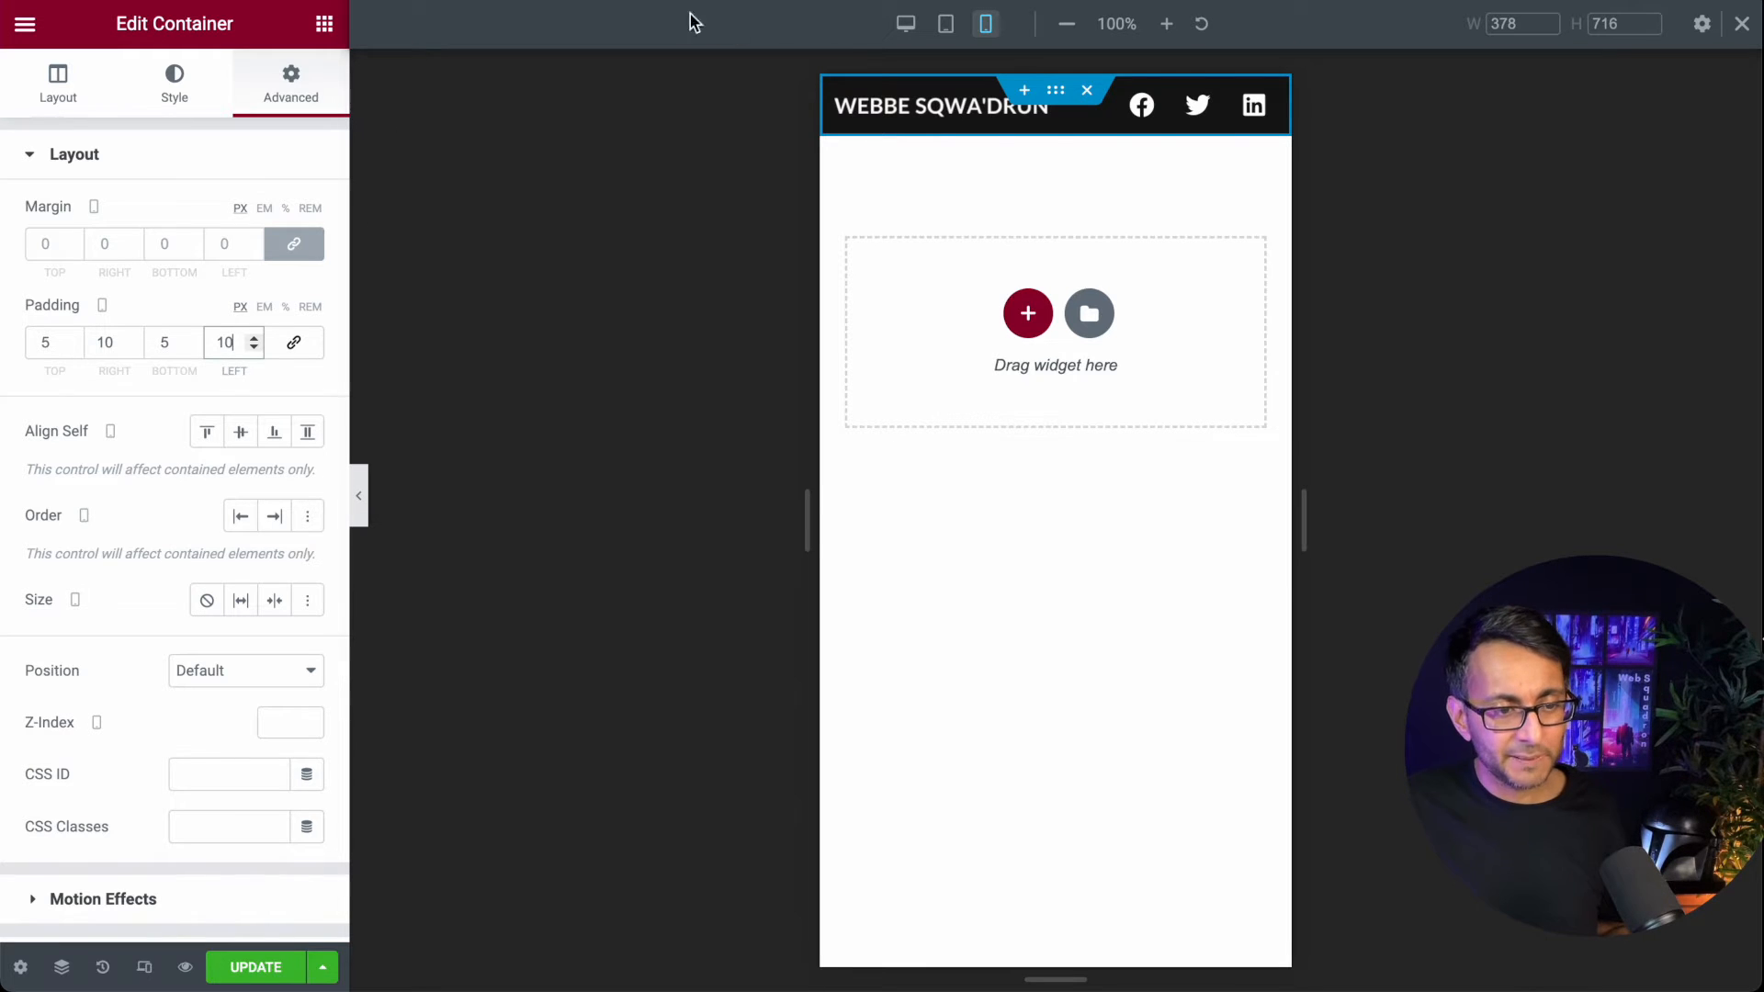
click(236, 978)
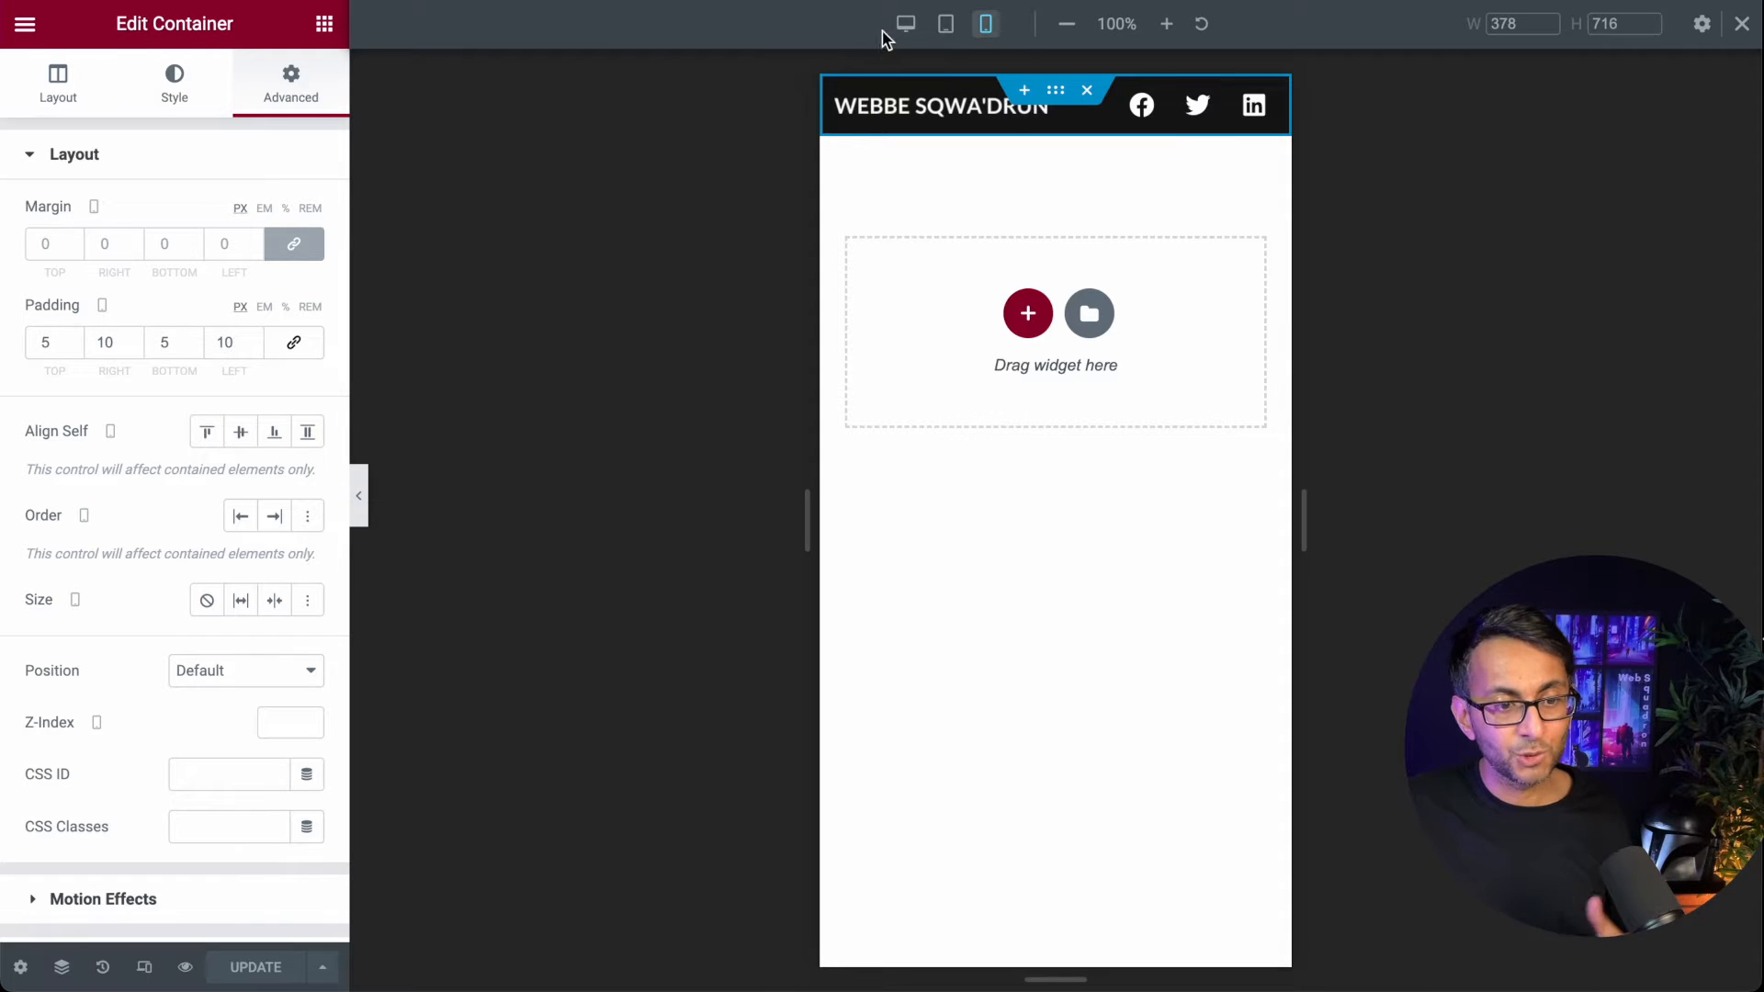
Step: Return to the desktop preview and add a new single-column container with vertical direction below the header
click(906, 25)
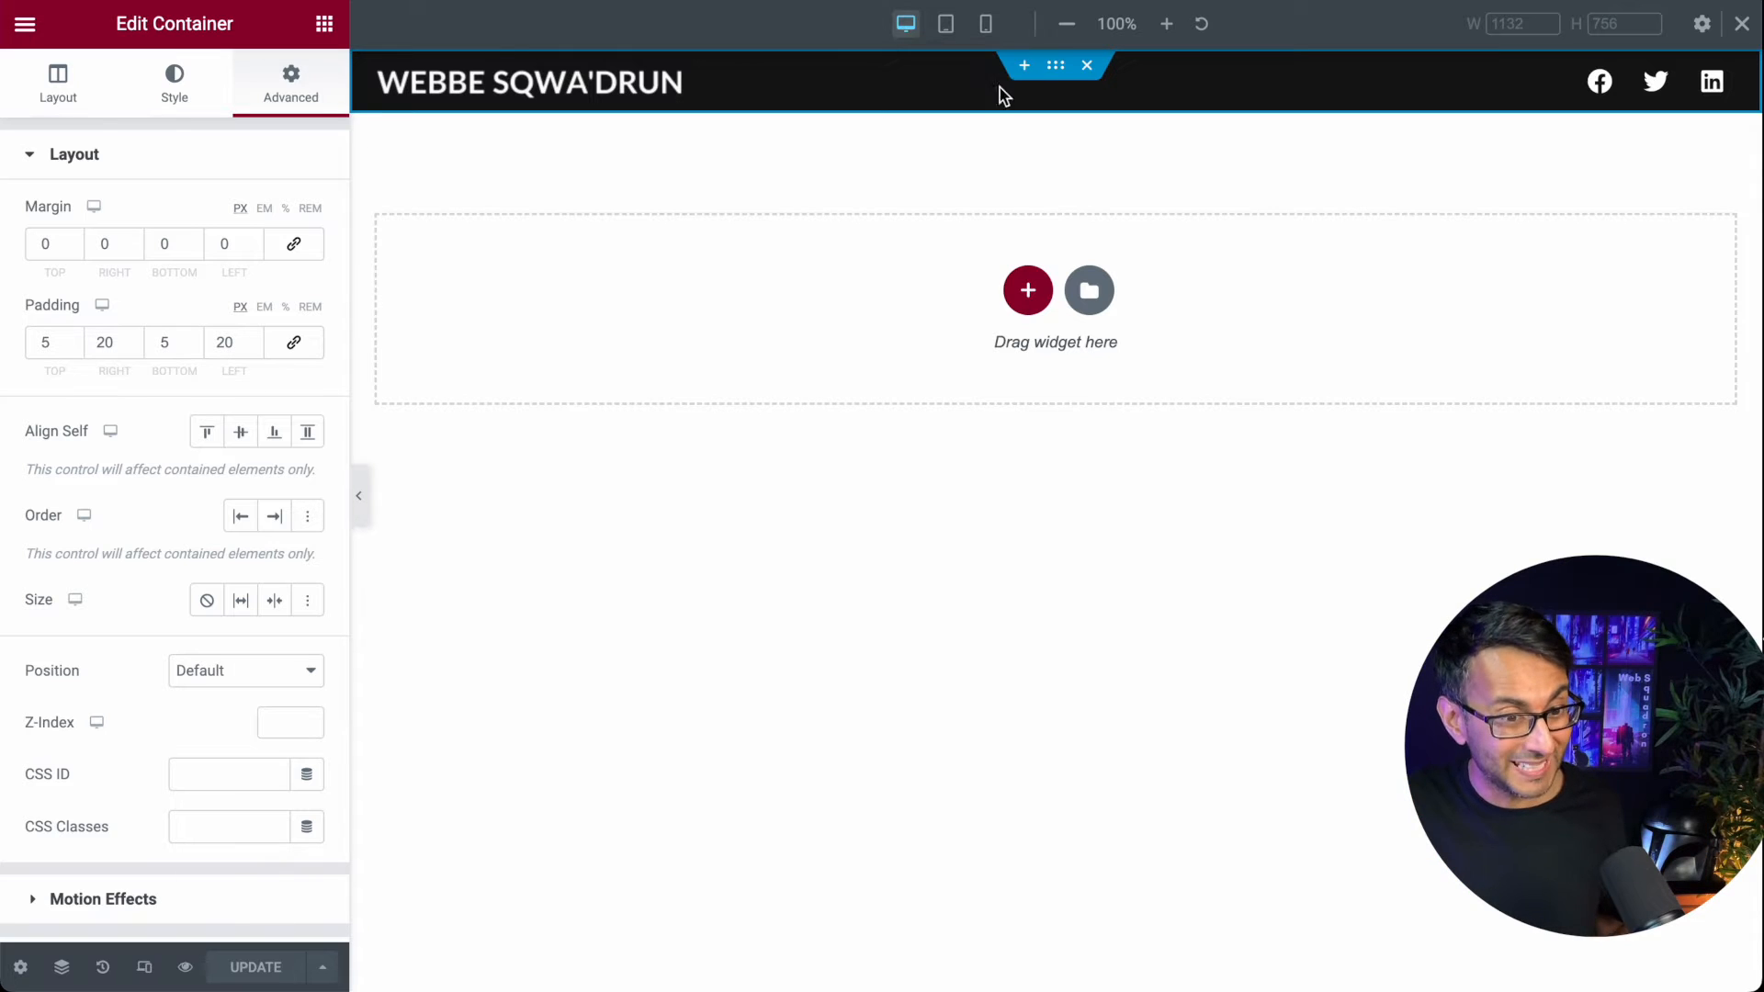
click(1028, 291)
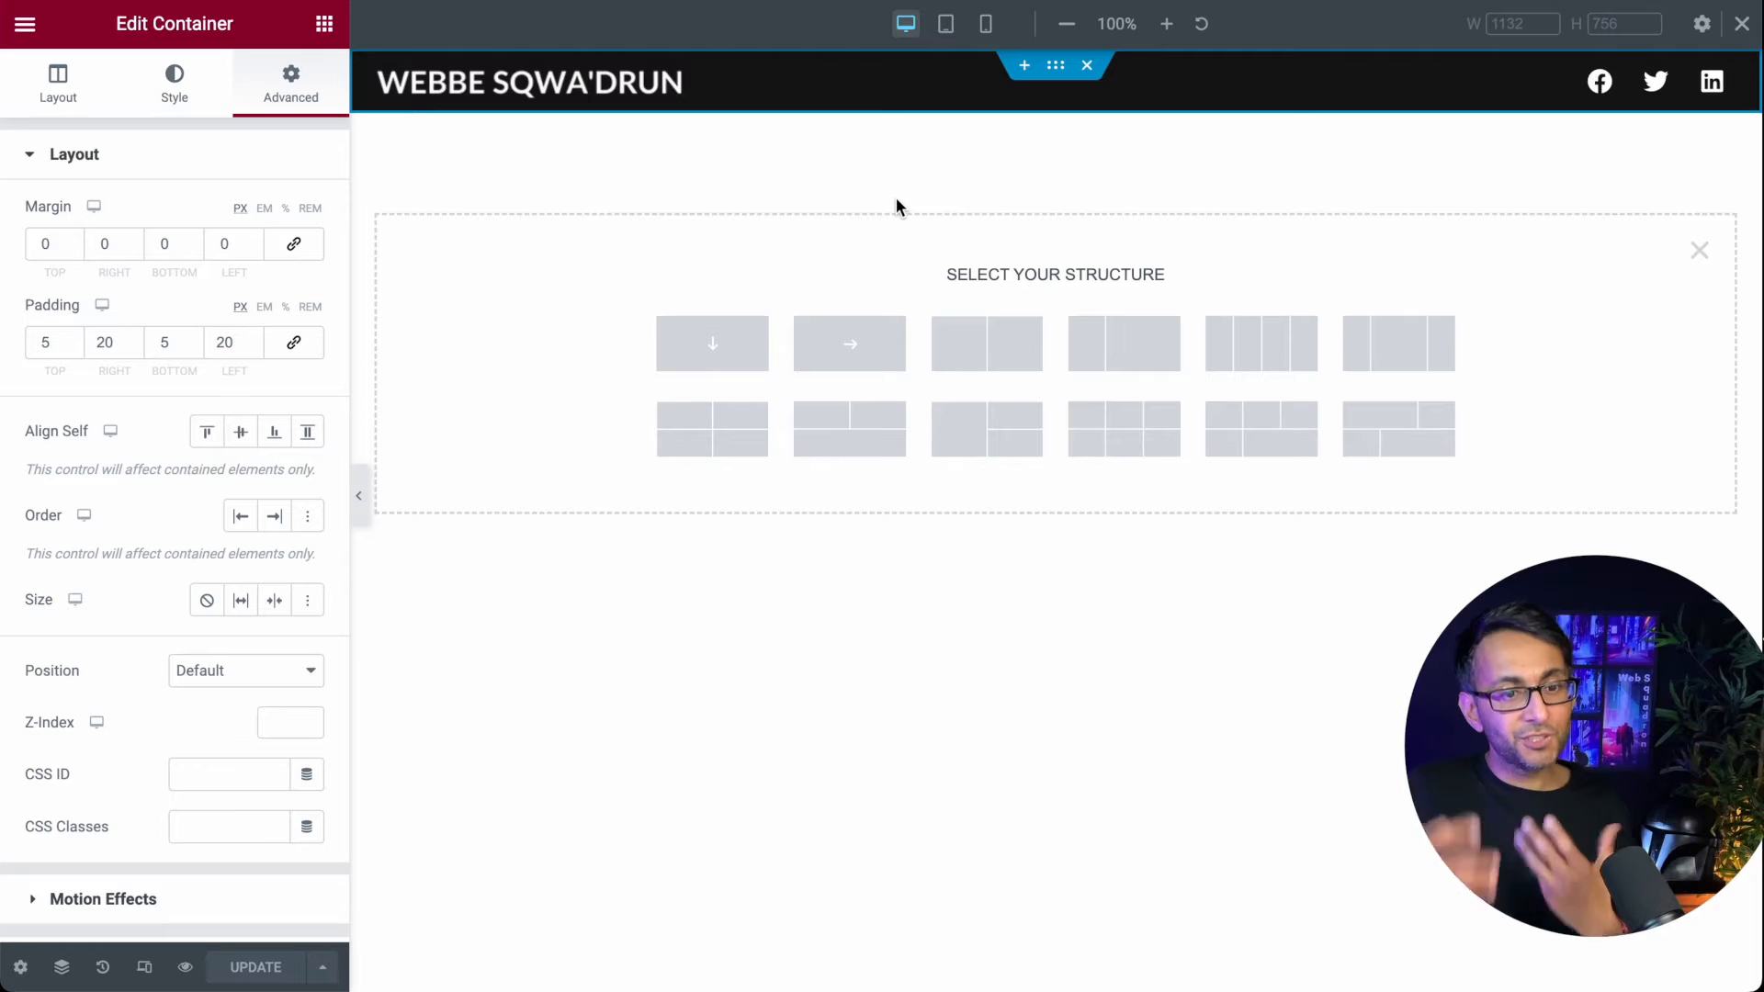
click(699, 359)
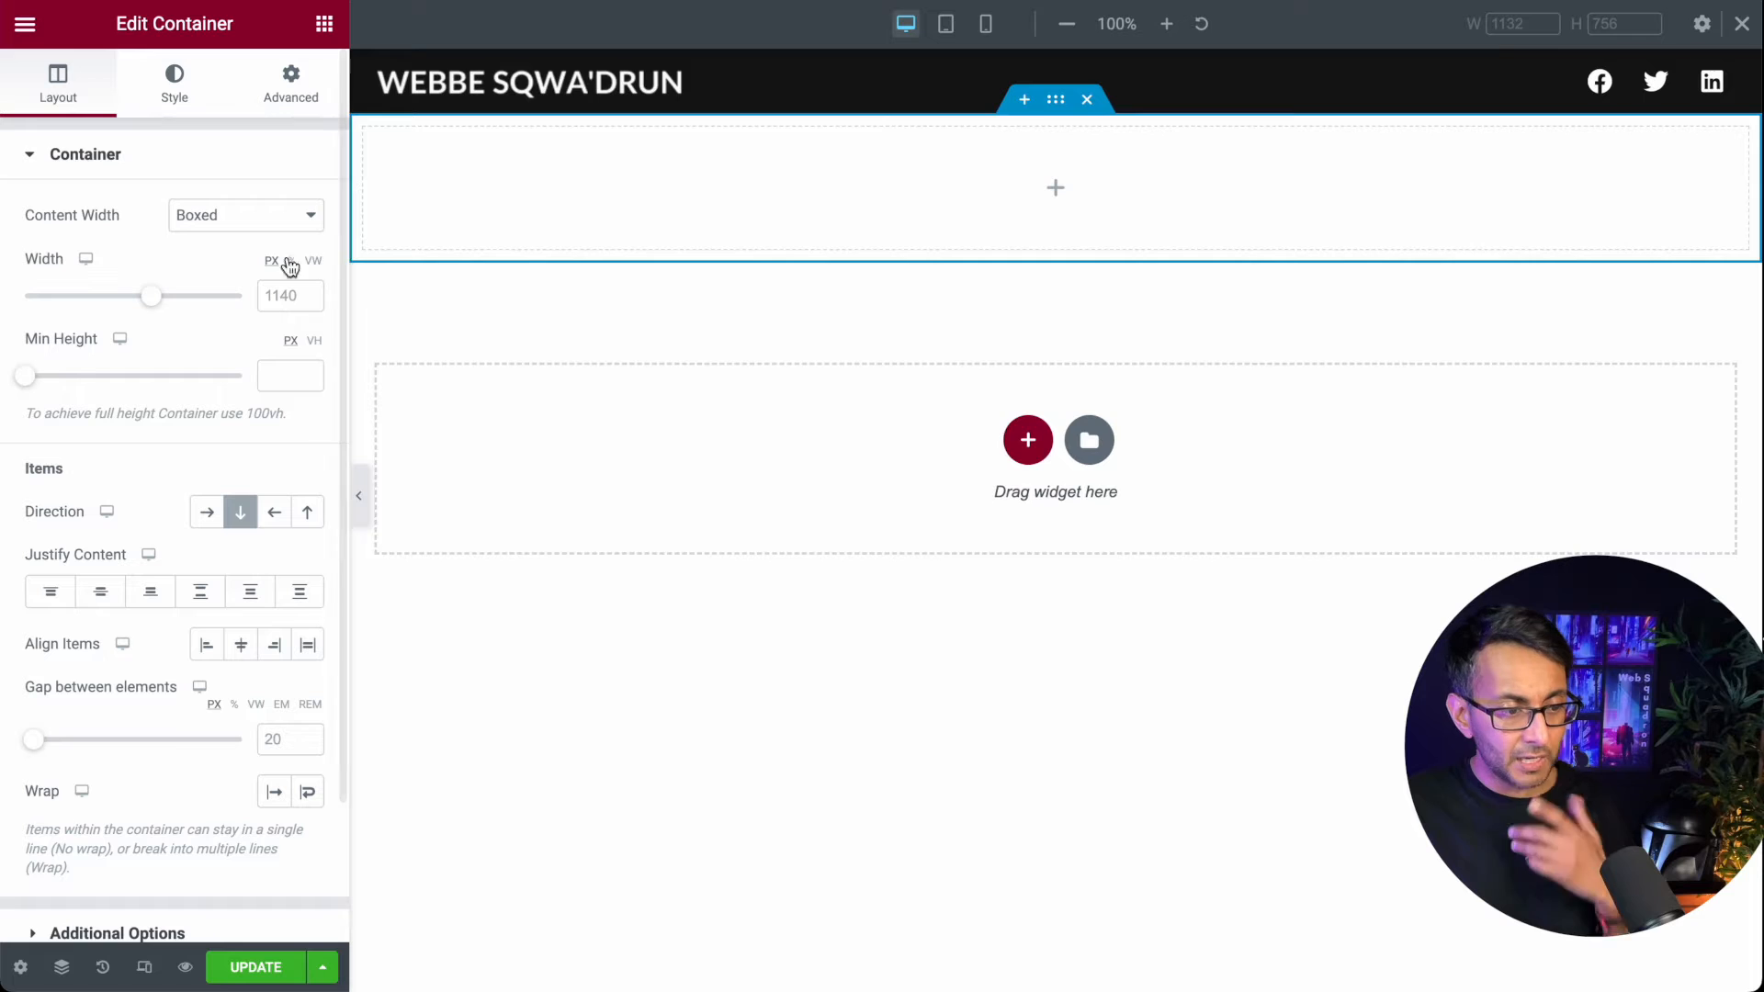
Step: Keep the new container's content width Boxed and set its width to 1000 px
click(244, 221)
click(244, 220)
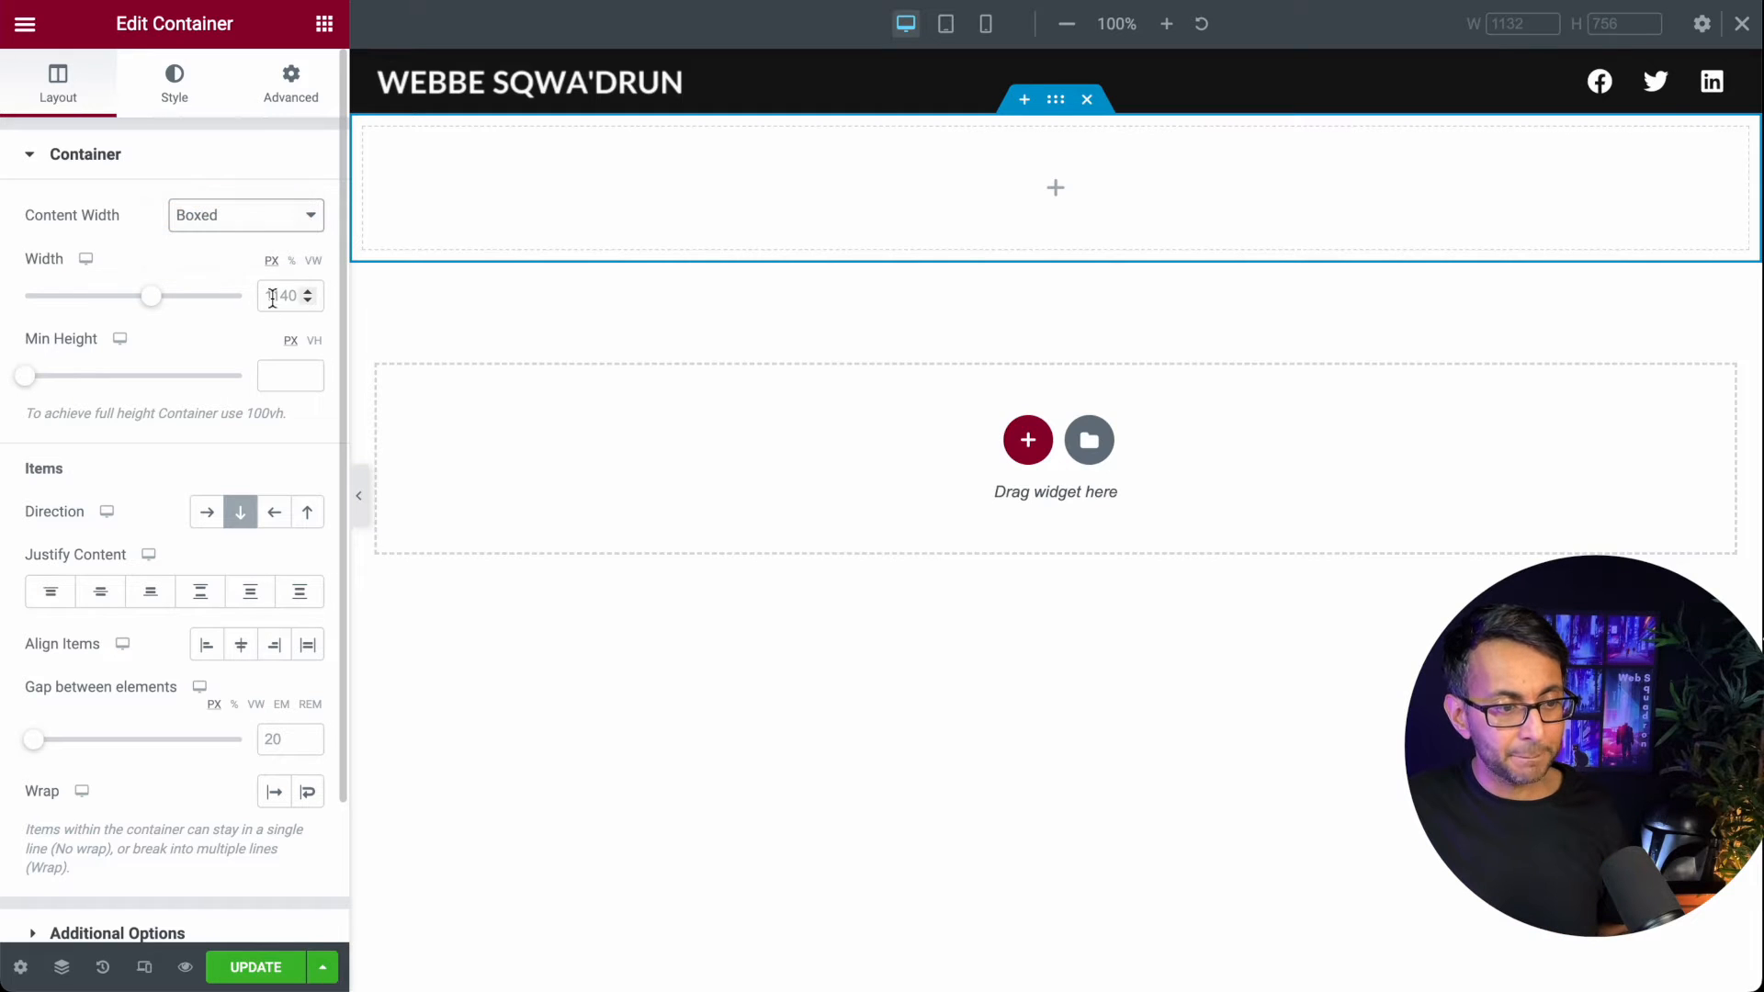
click(283, 295)
text(1000)
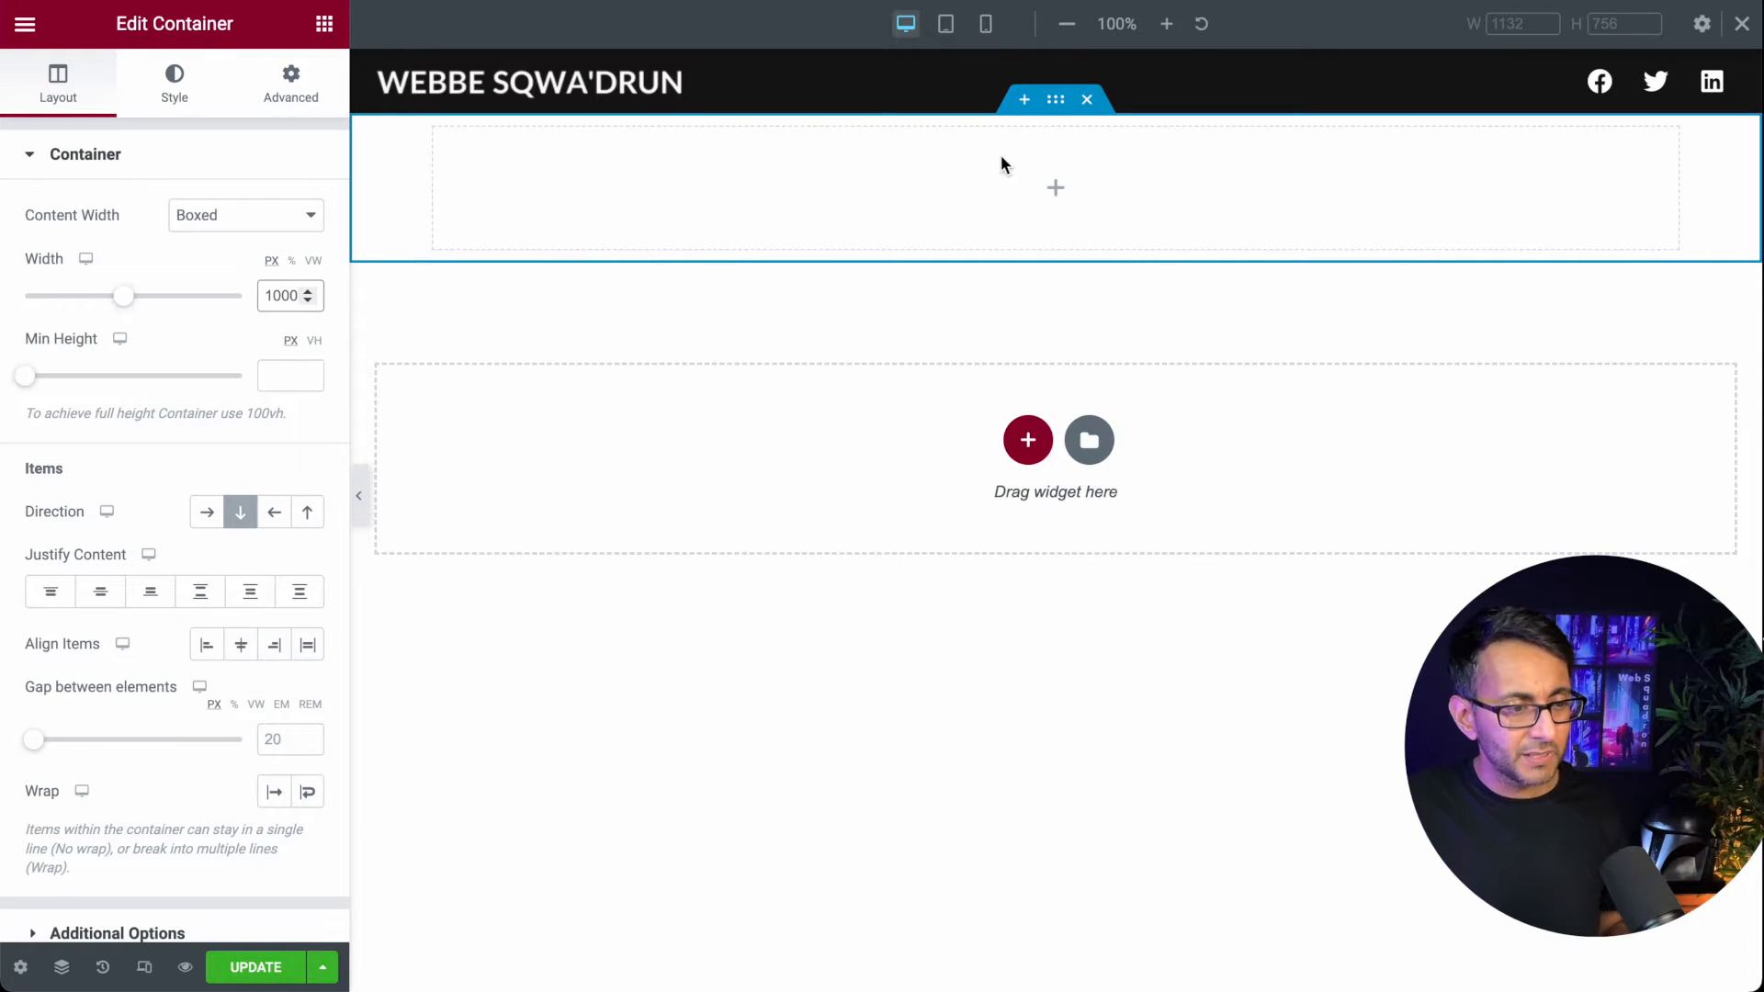
Step: Switch the new container's minimum height to VH, try 100 and 50, and settle on 60 VH
click(315, 343)
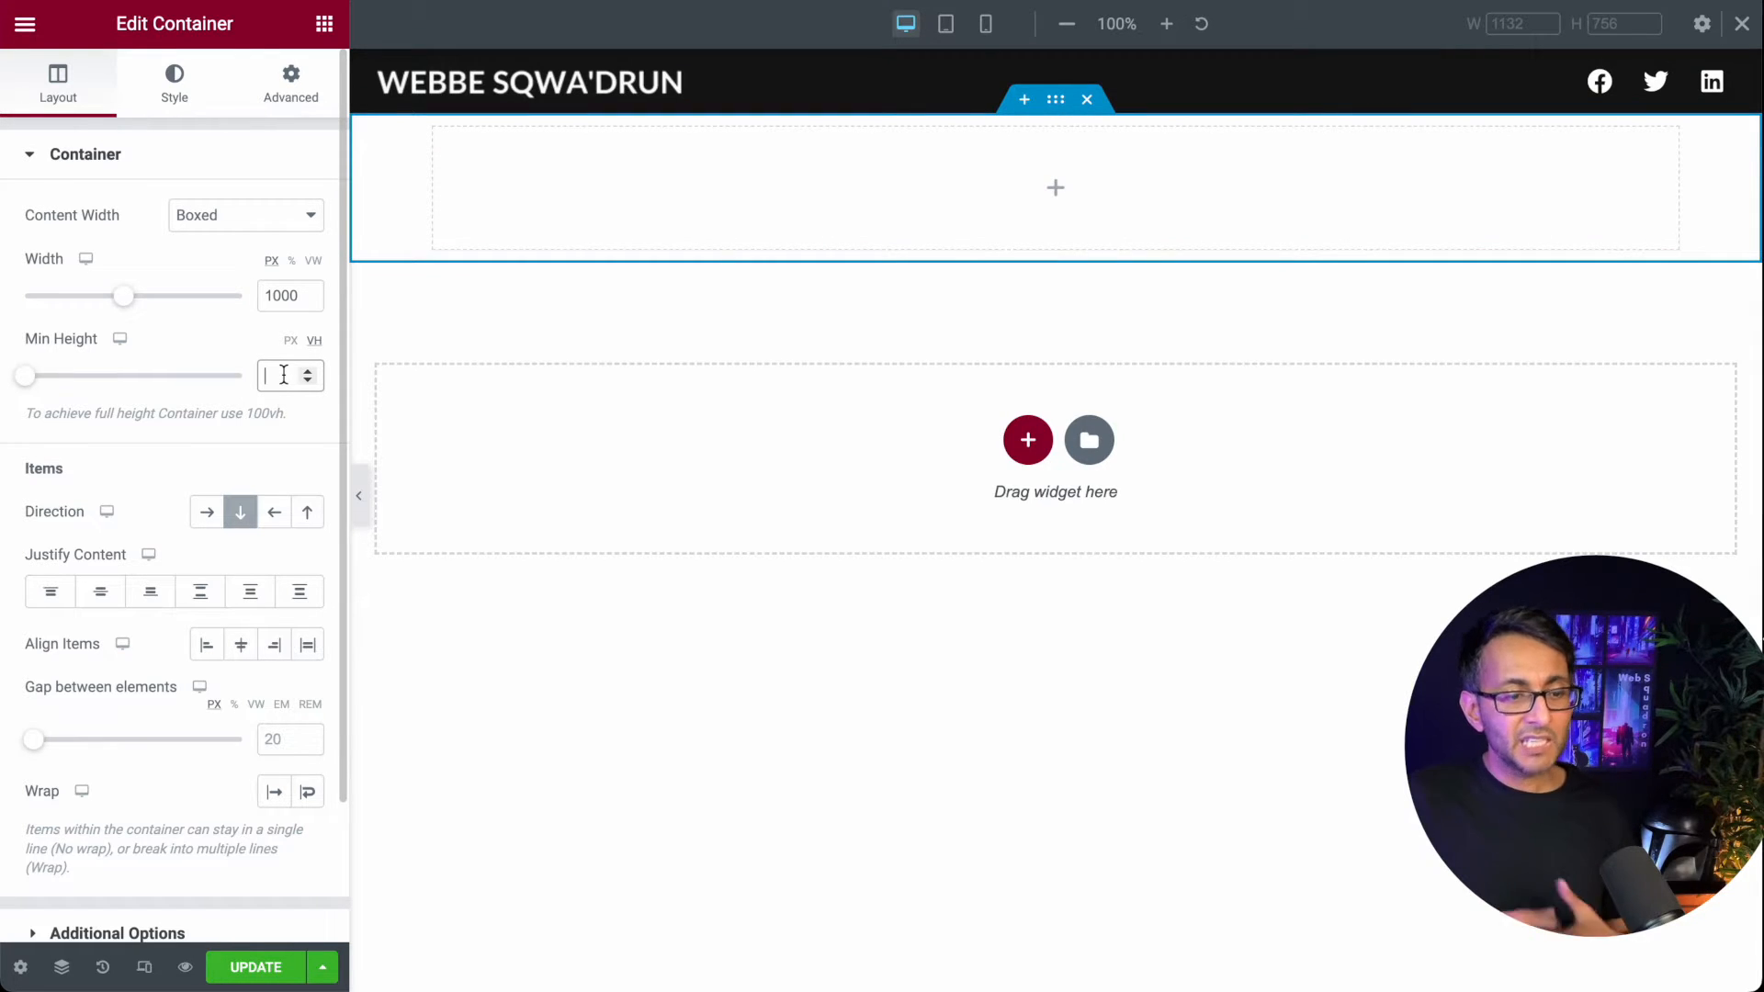
text(100)
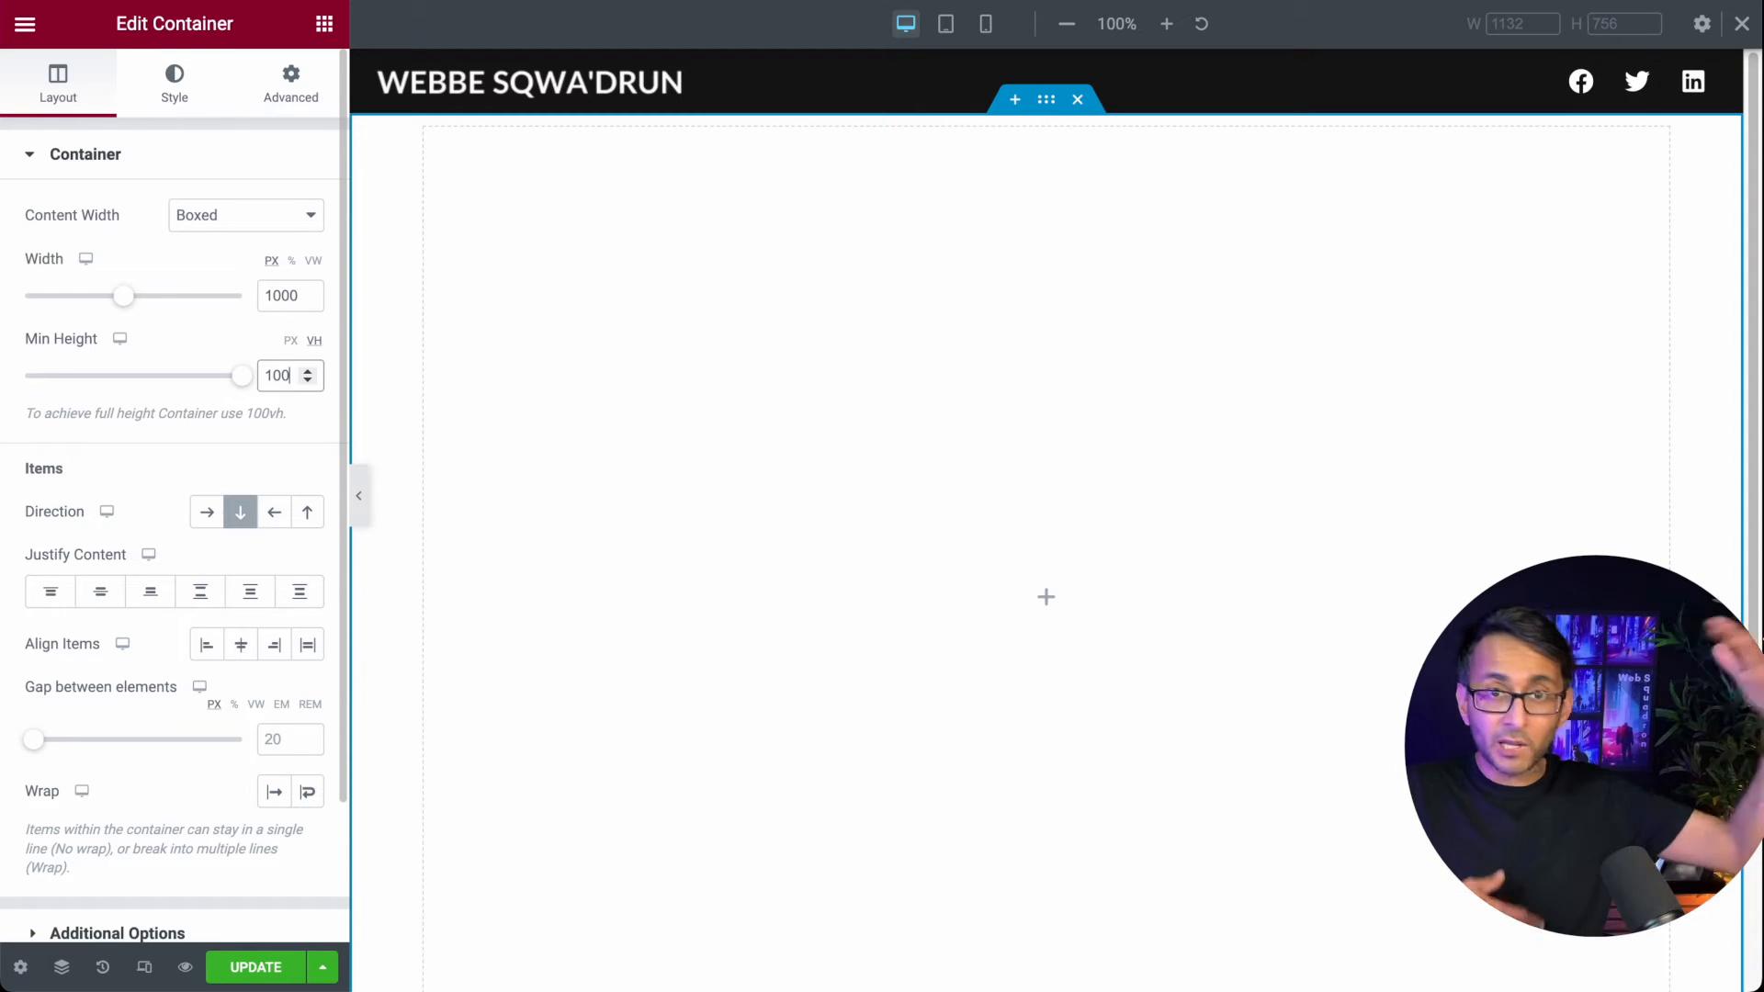
key(BackSpace)
key(BackSpace)
key(BackSpace)
text(50)
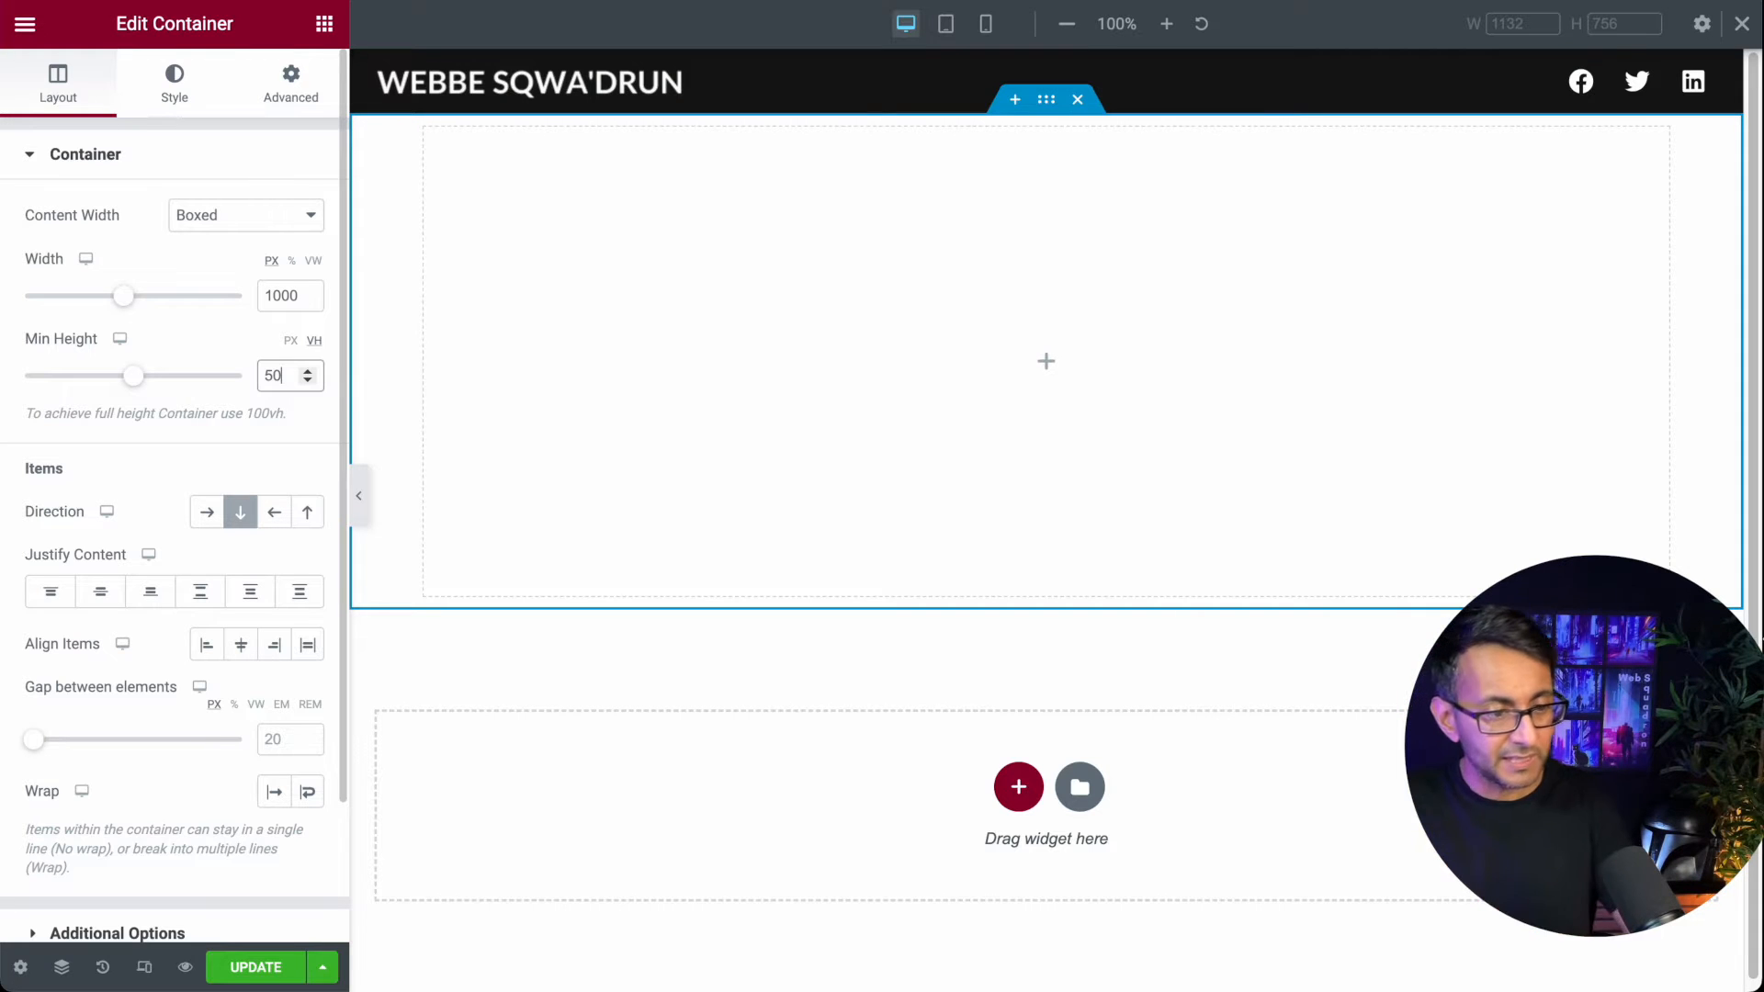
key(BackSpace)
key(BackSpace)
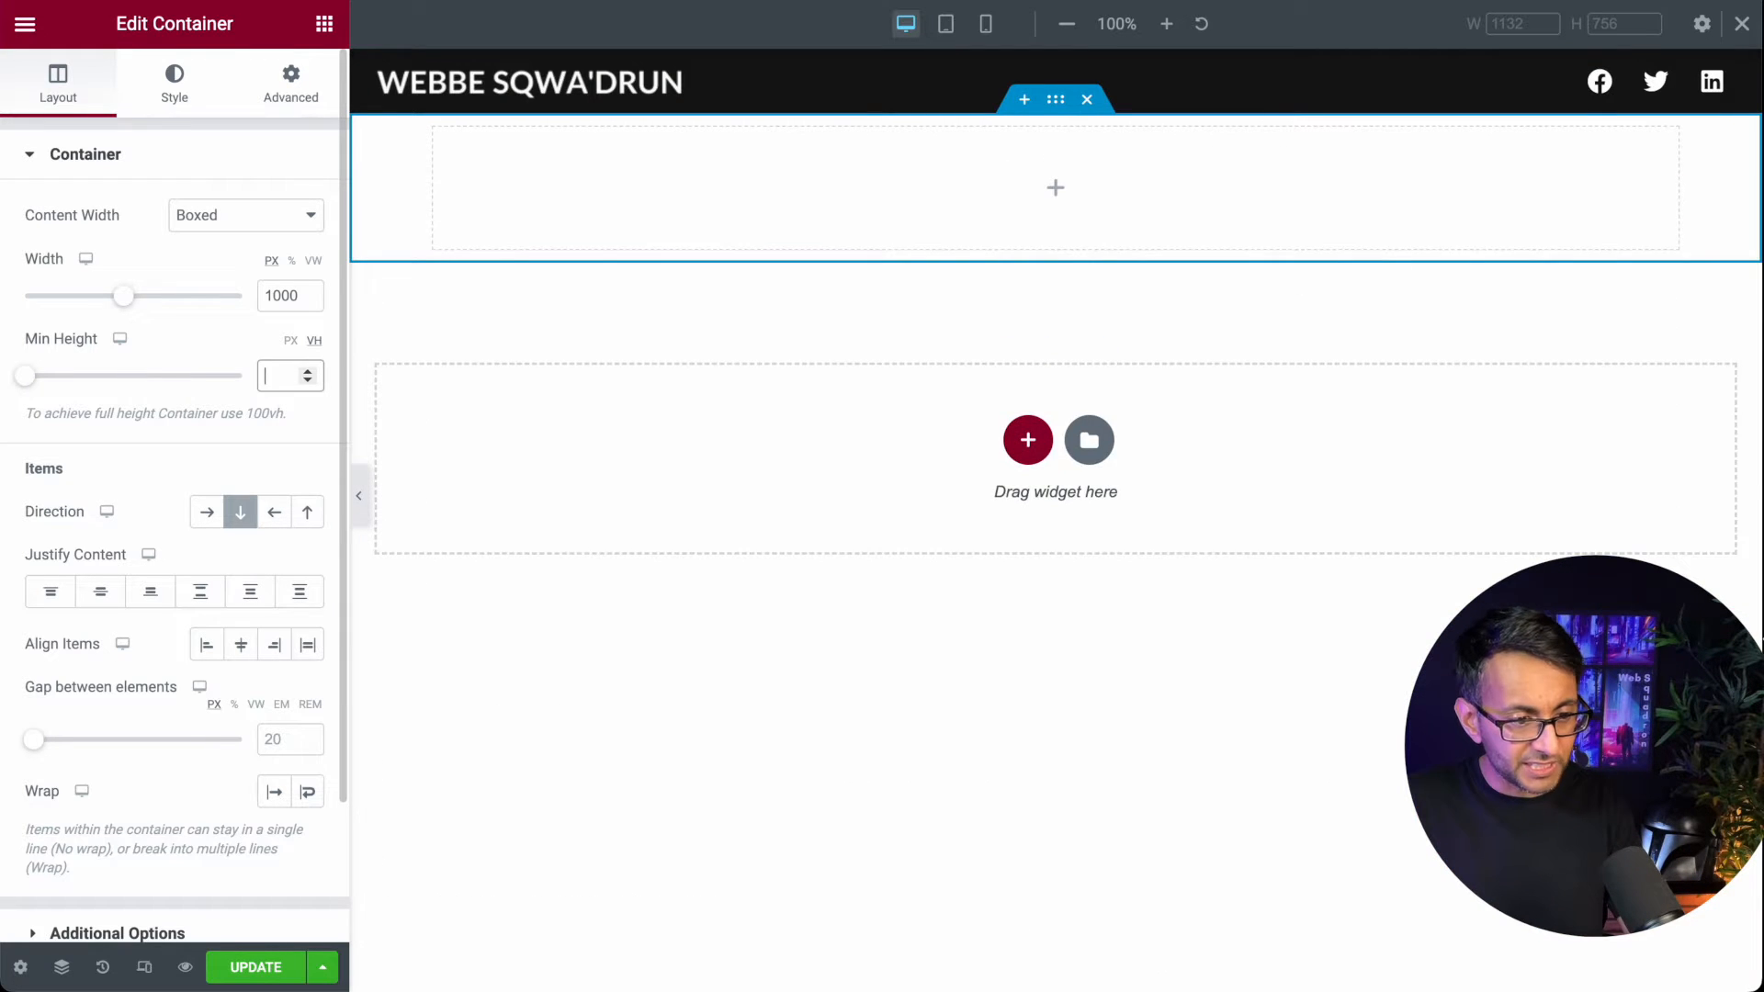
text(60)
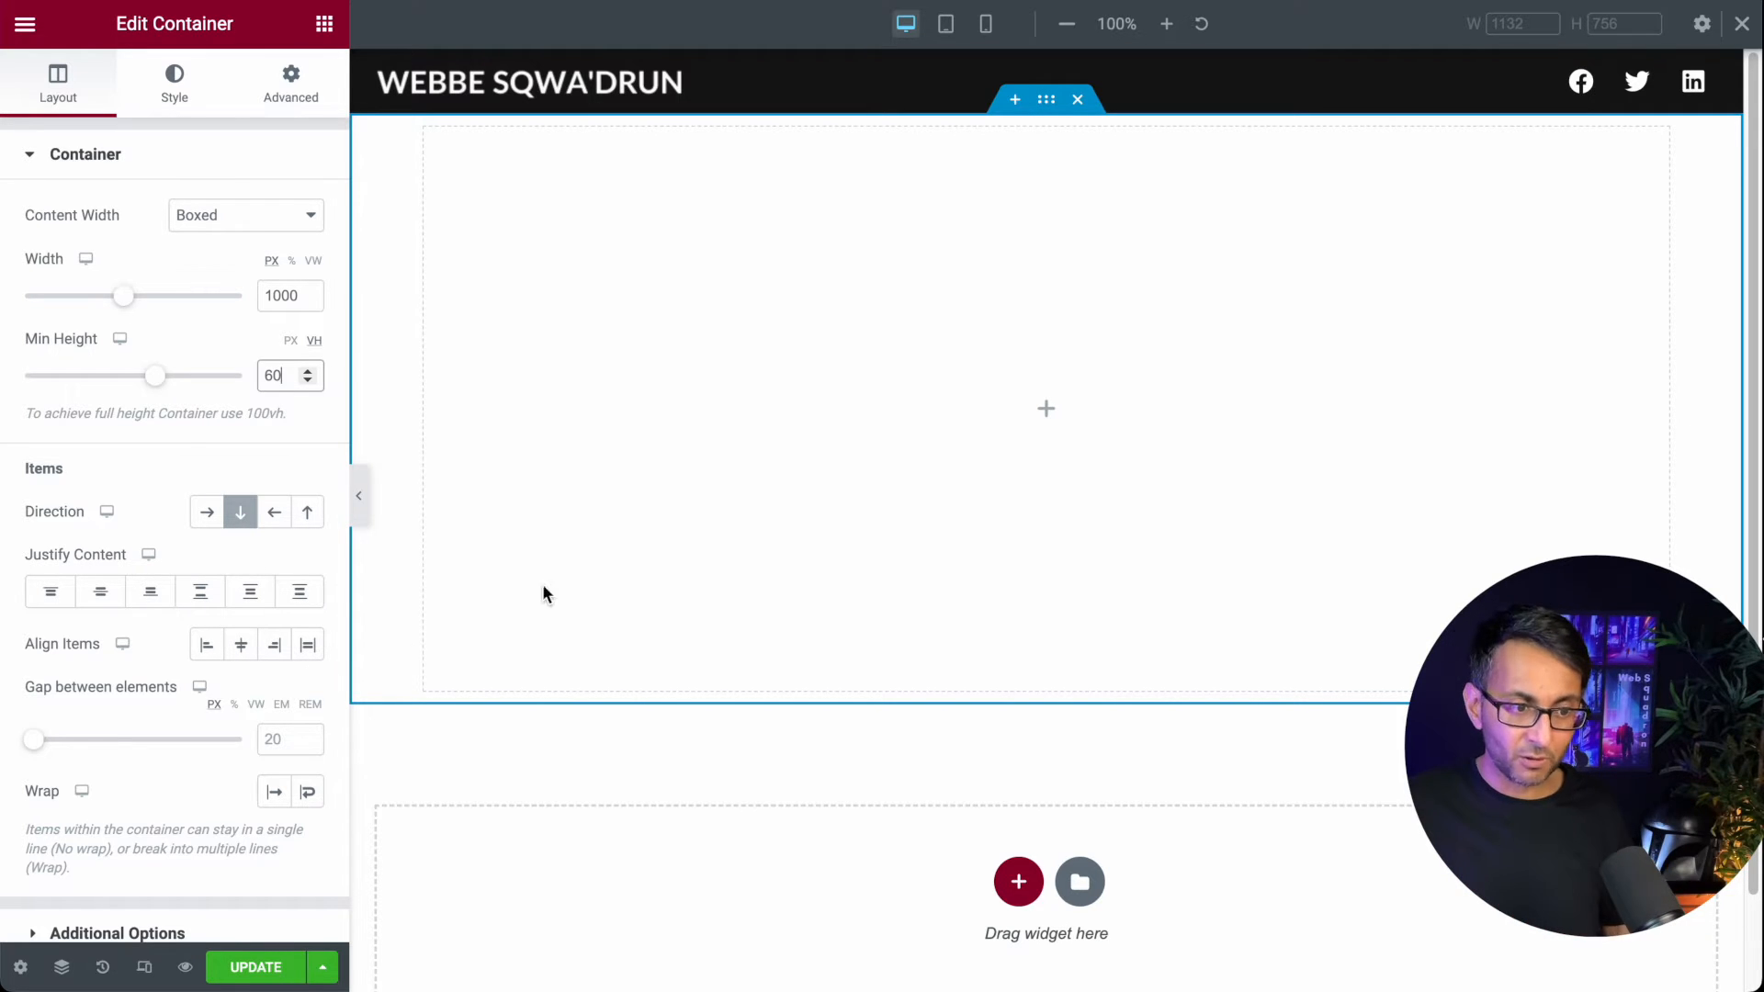
Step: Give the container a classic background using the image 10.webp from the media library
click(176, 98)
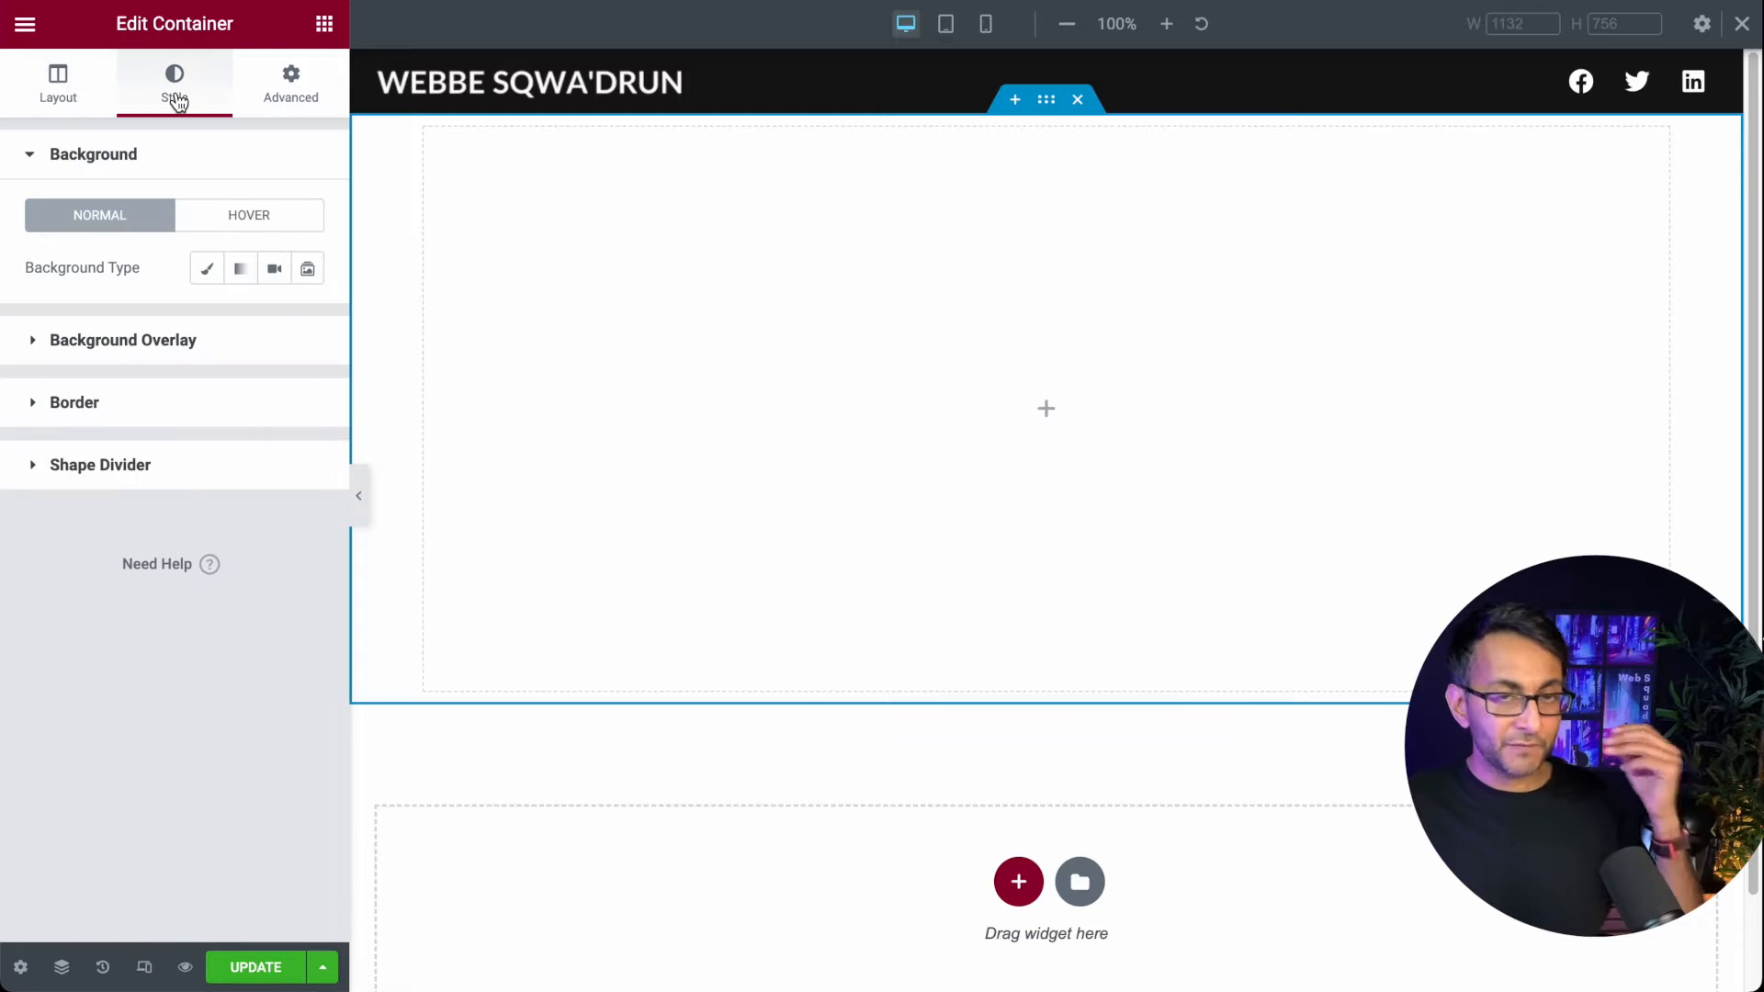
click(211, 274)
click(274, 320)
click(185, 316)
click(106, 451)
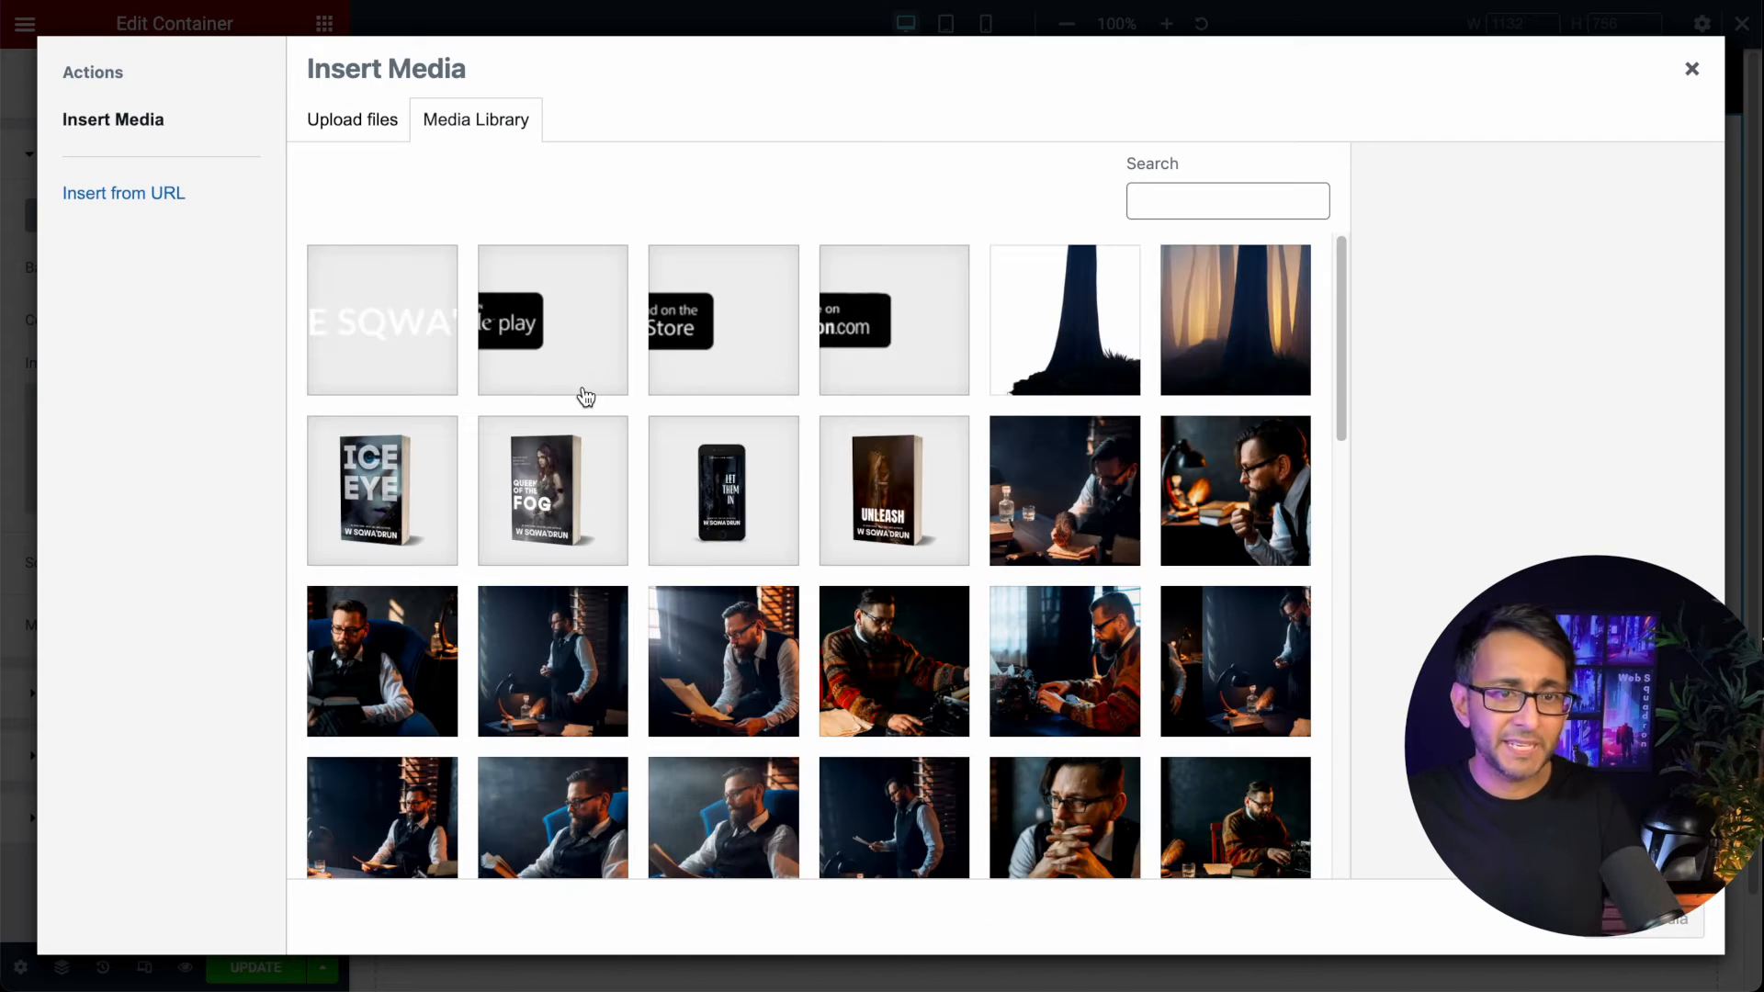
scroll(586, 397, down, 3)
click(574, 535)
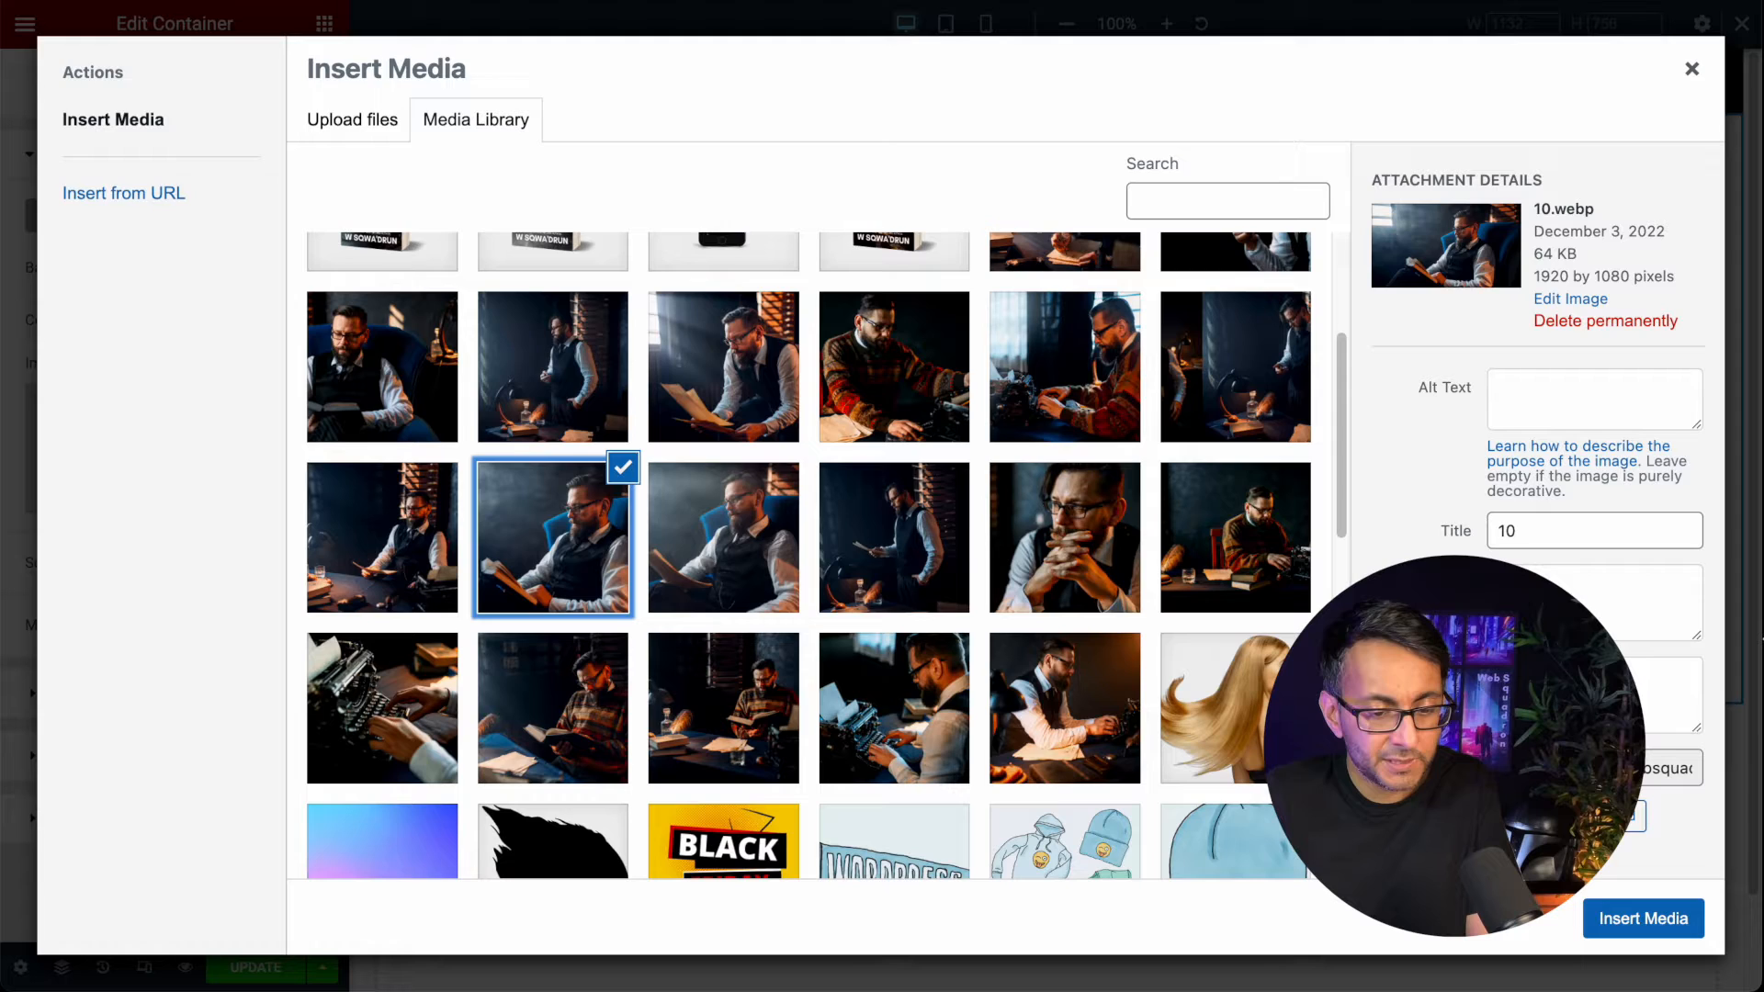
click(1612, 919)
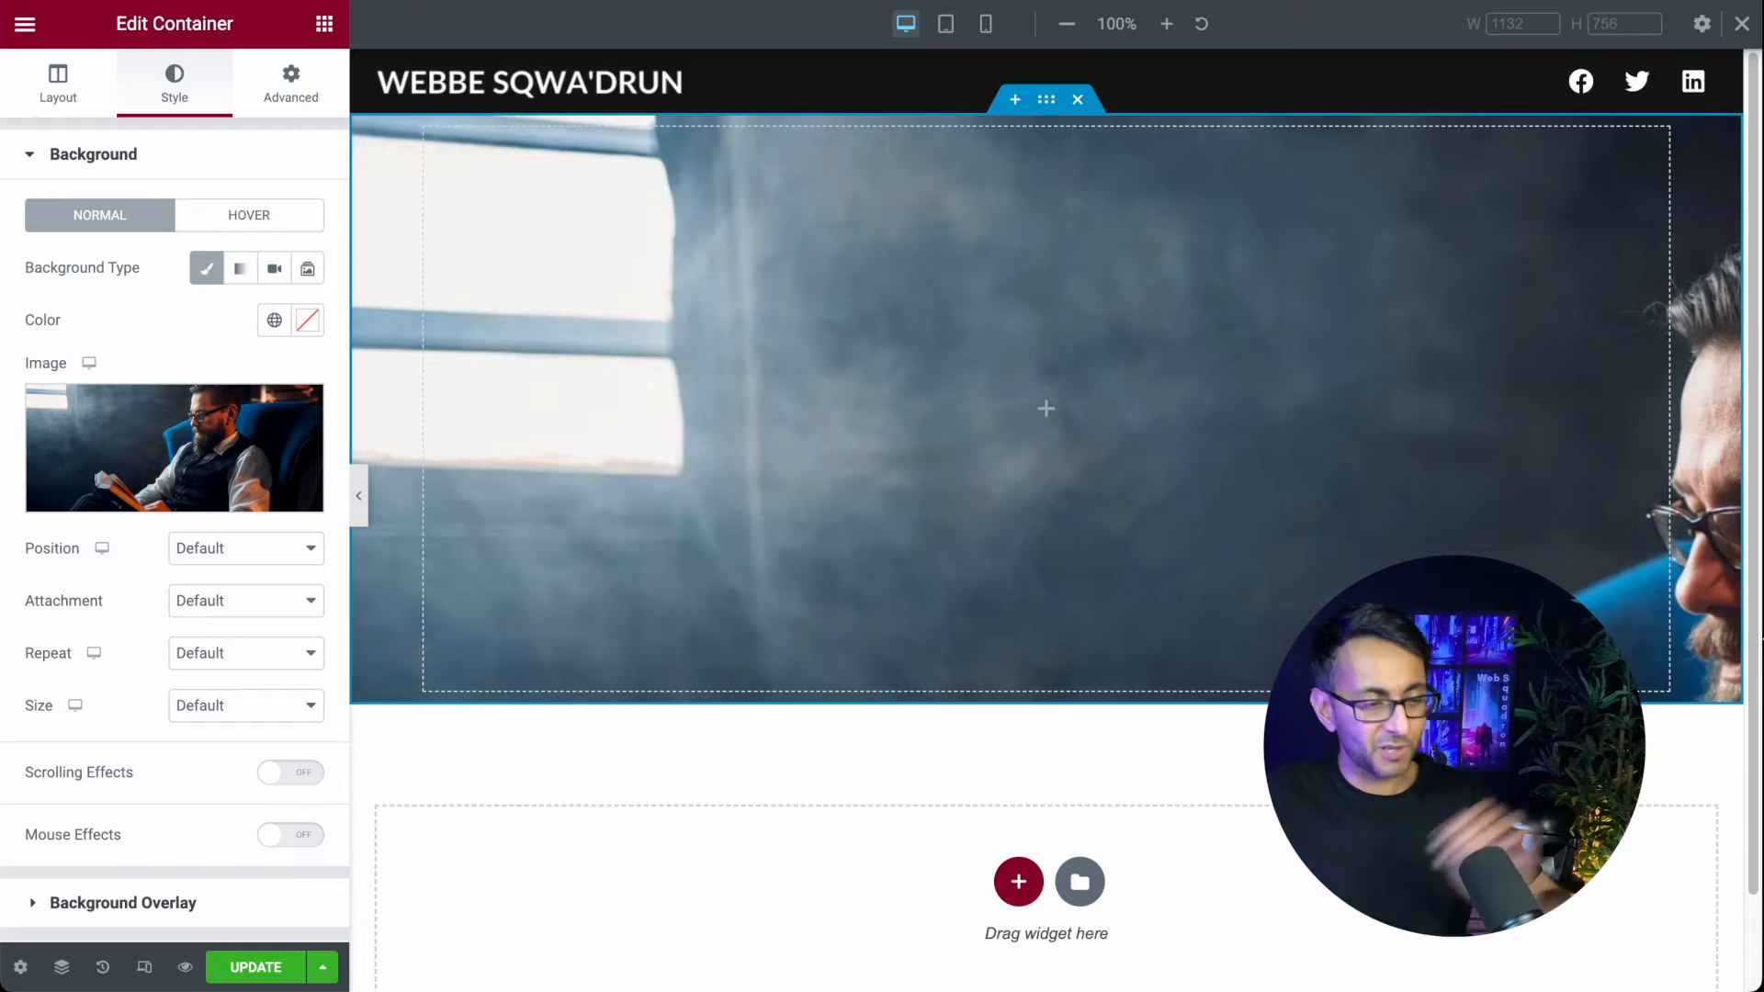
Step: Set the background image's position to Center Center and its attachment to Fixed, and check the scrolling effect
click(229, 548)
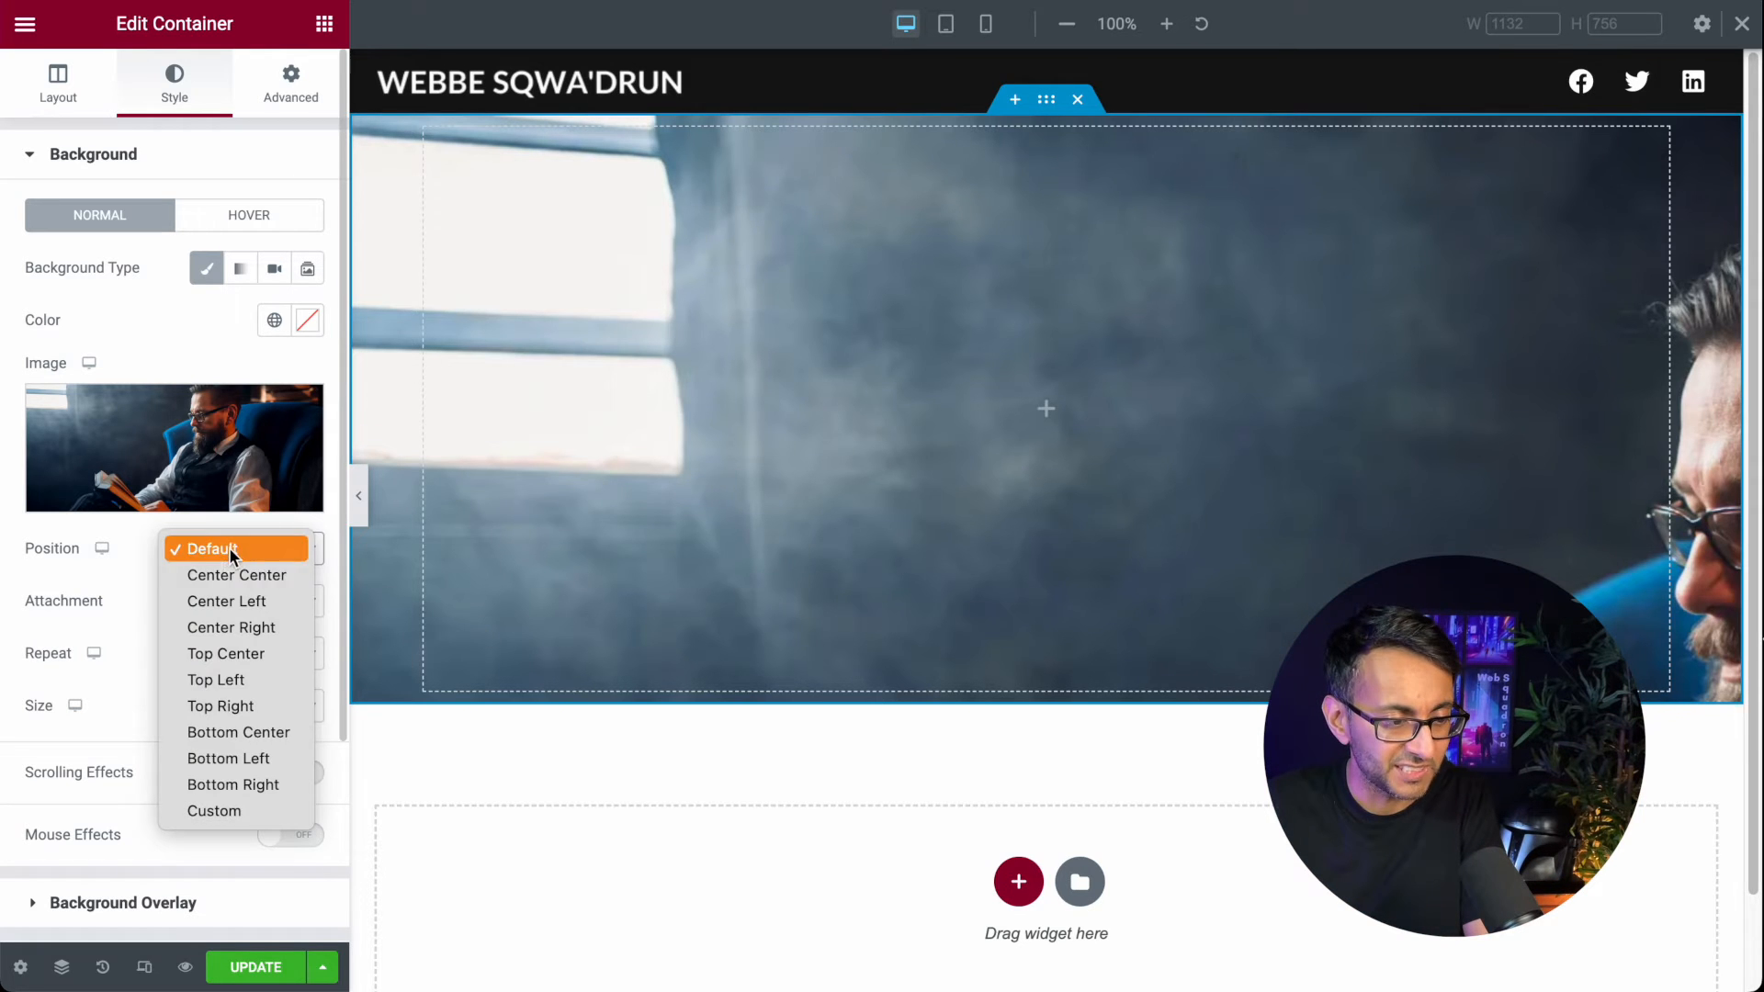
click(228, 571)
click(228, 599)
click(229, 600)
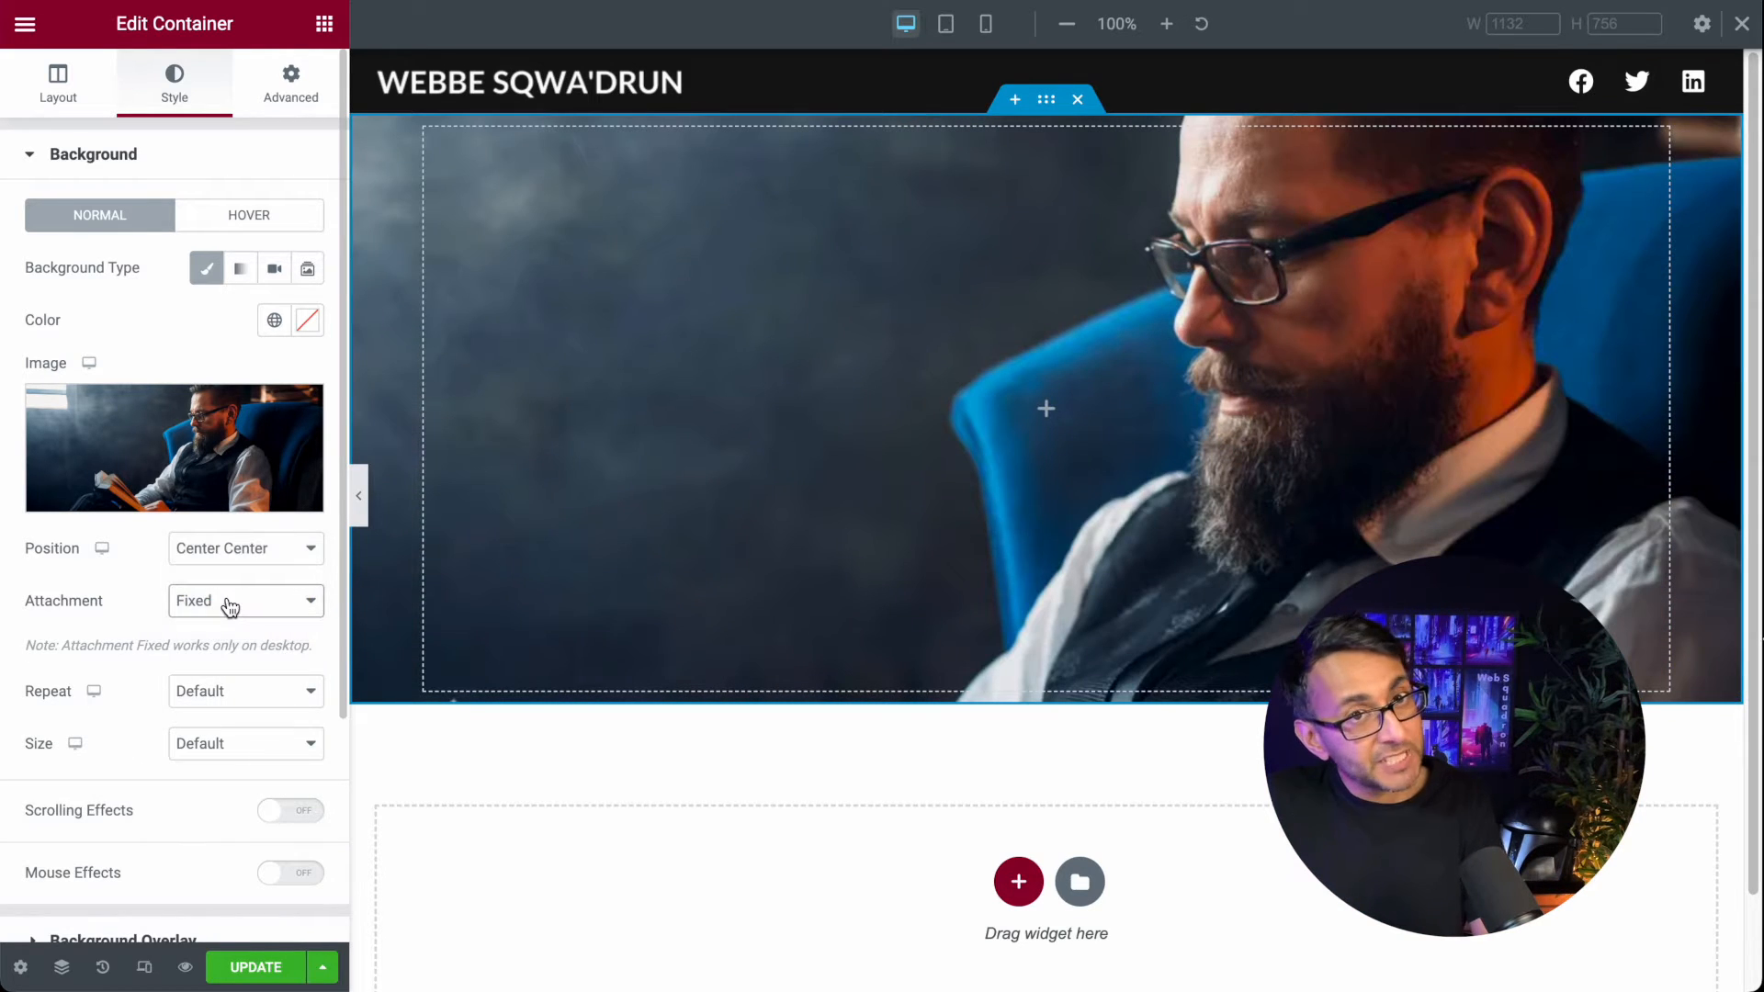
scroll(871, 565, down, 1)
scroll(871, 565, up, 1)
scroll(871, 564, down, 1)
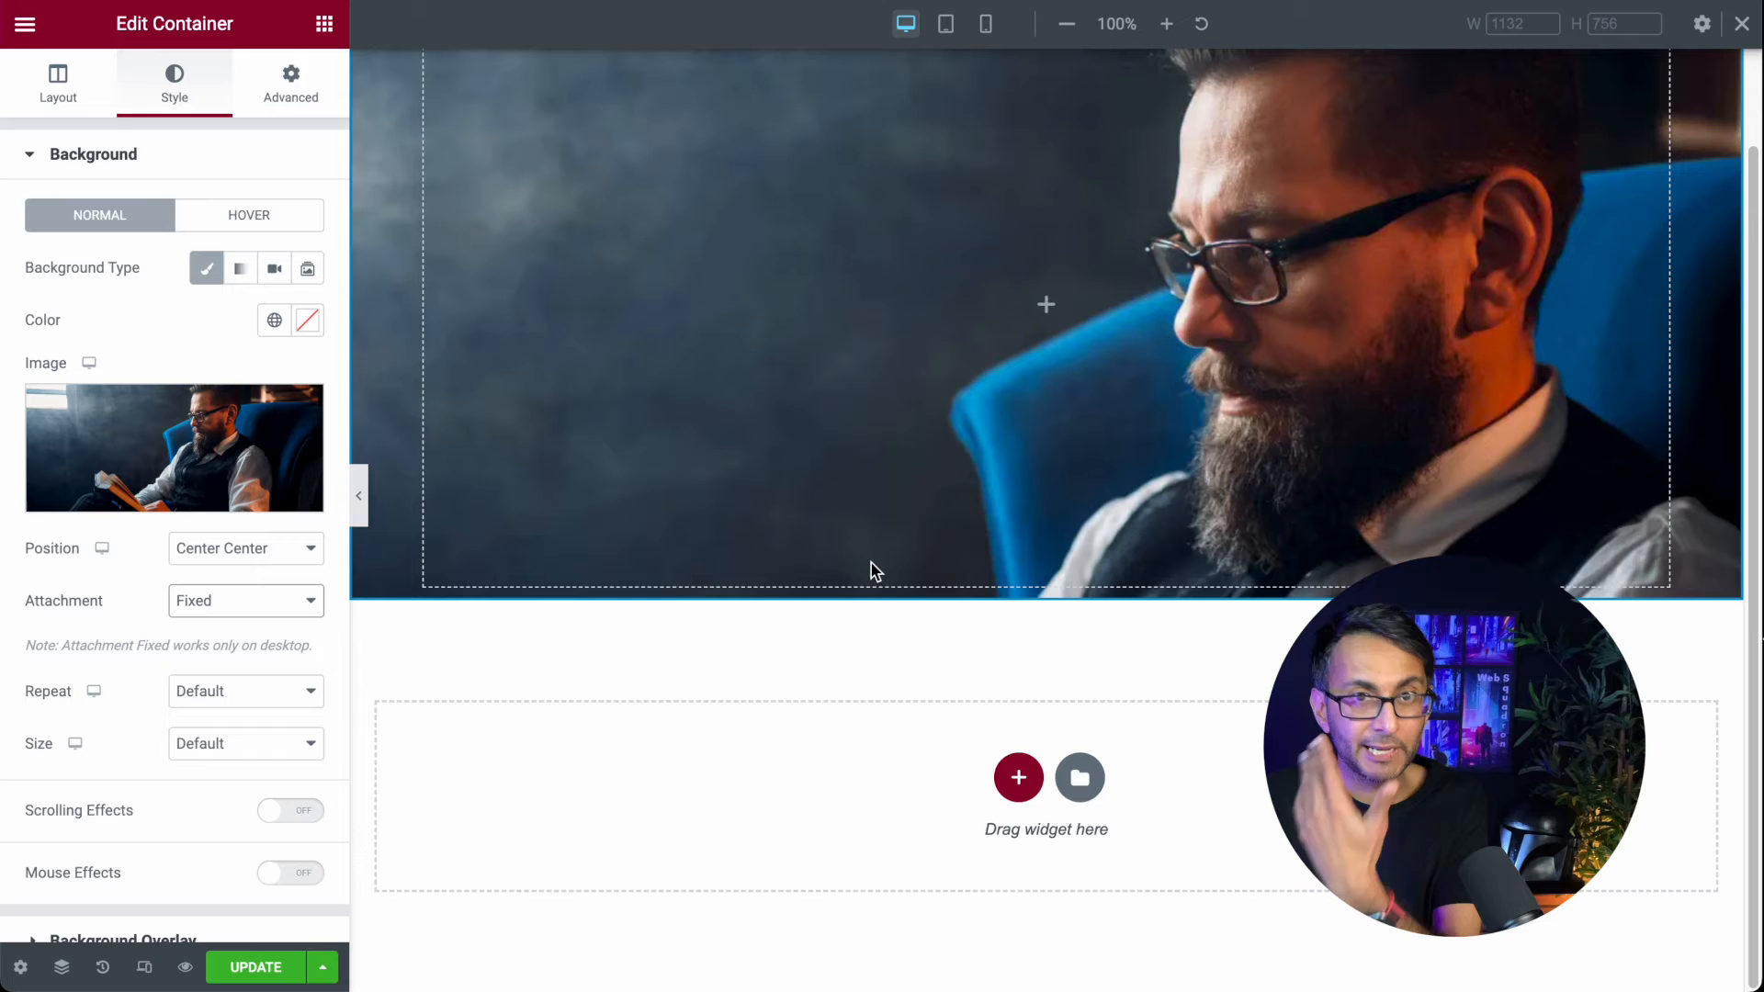
Step: Set the background image's repeat to No-repeat and its size to Cover
click(267, 697)
click(241, 713)
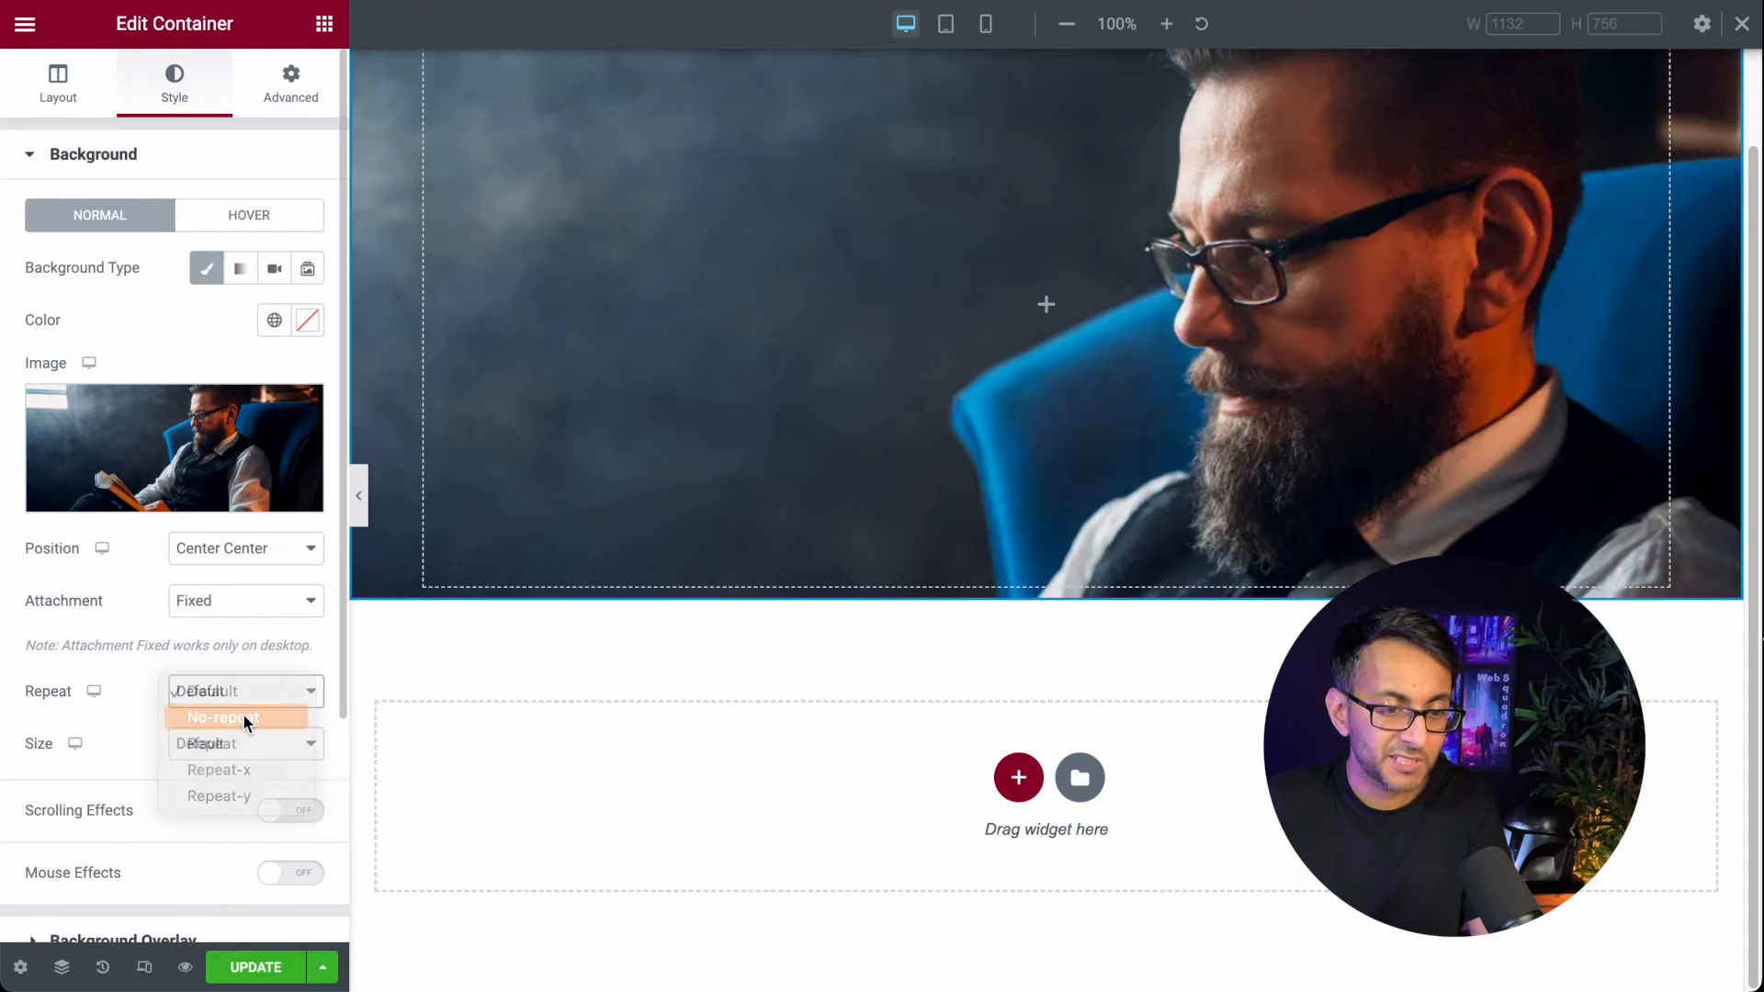
click(240, 743)
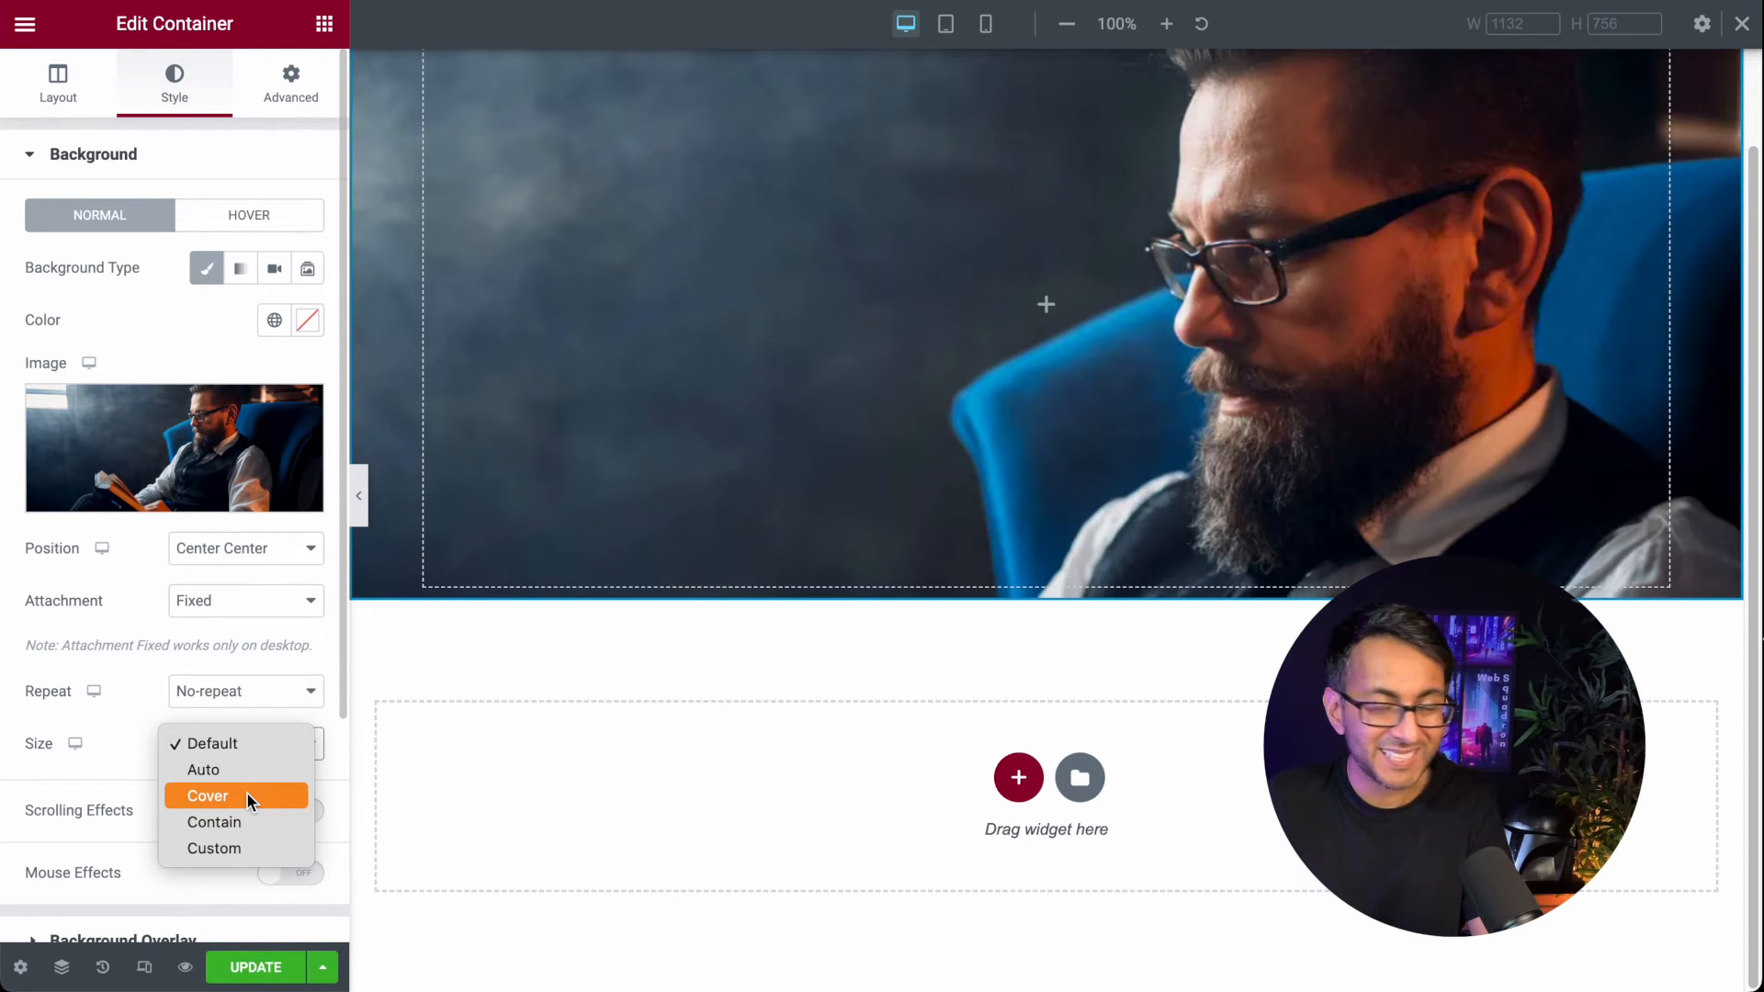
click(246, 792)
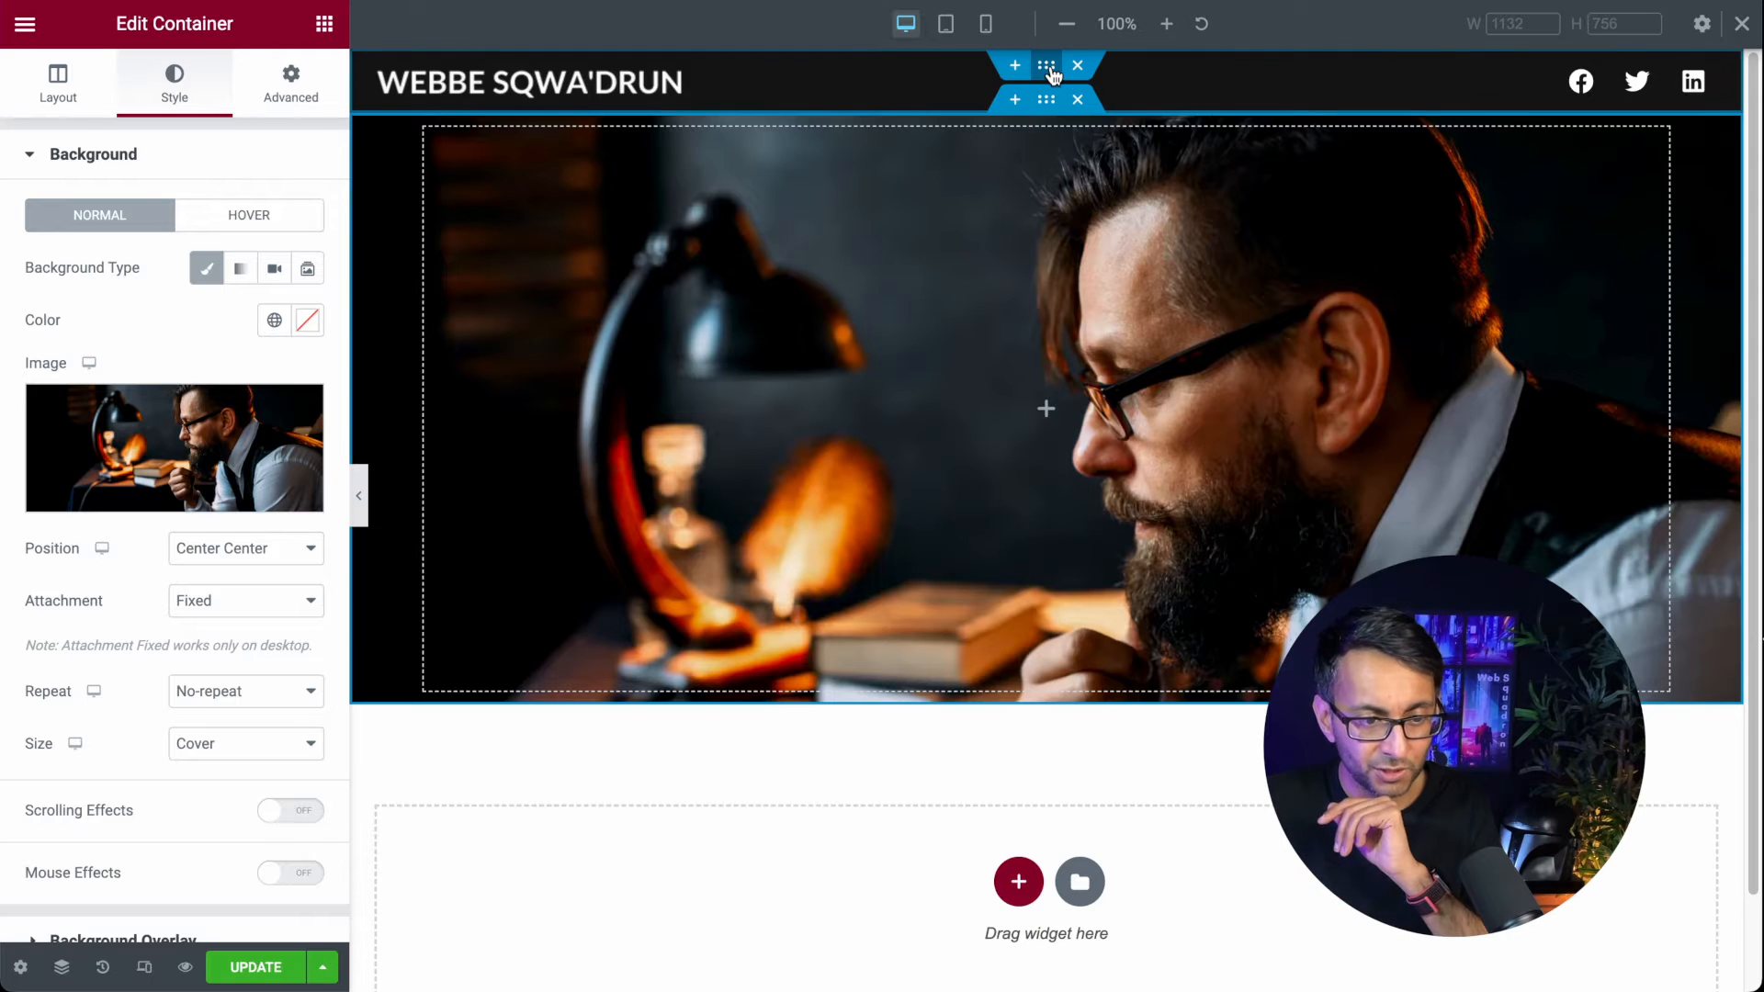
Step: Replace the header container's global background color with the fully transparent color #22222200
click(1050, 69)
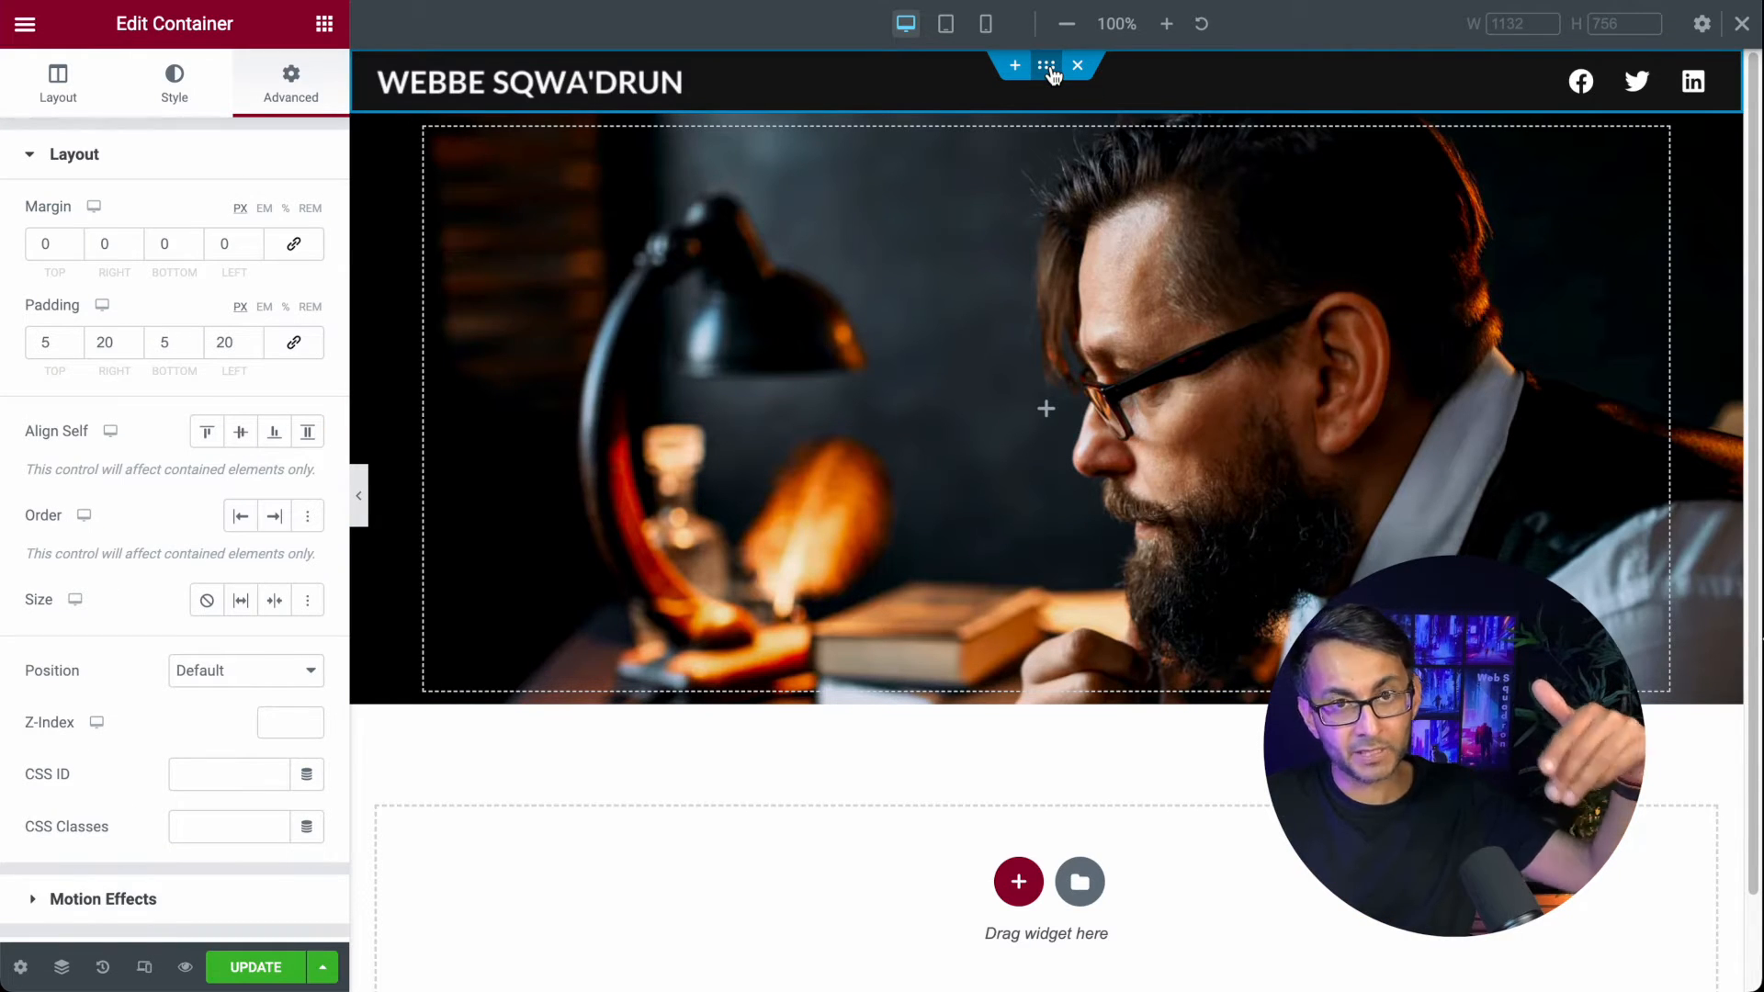
click(175, 83)
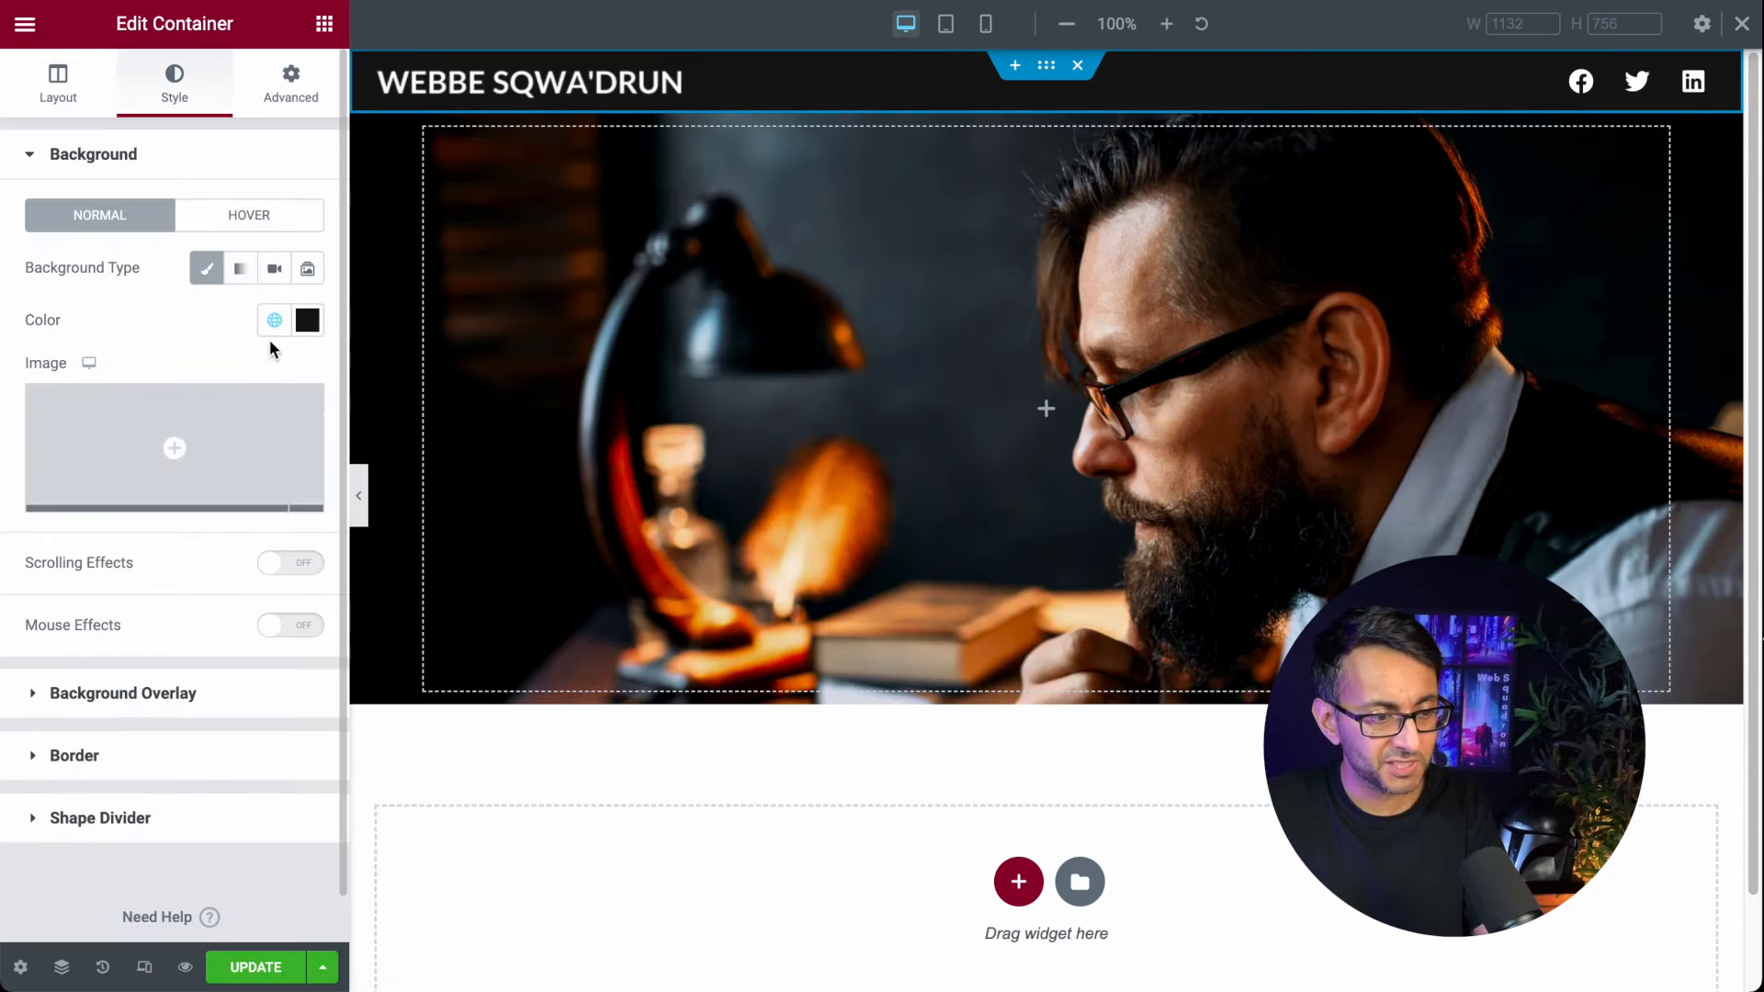
click(272, 322)
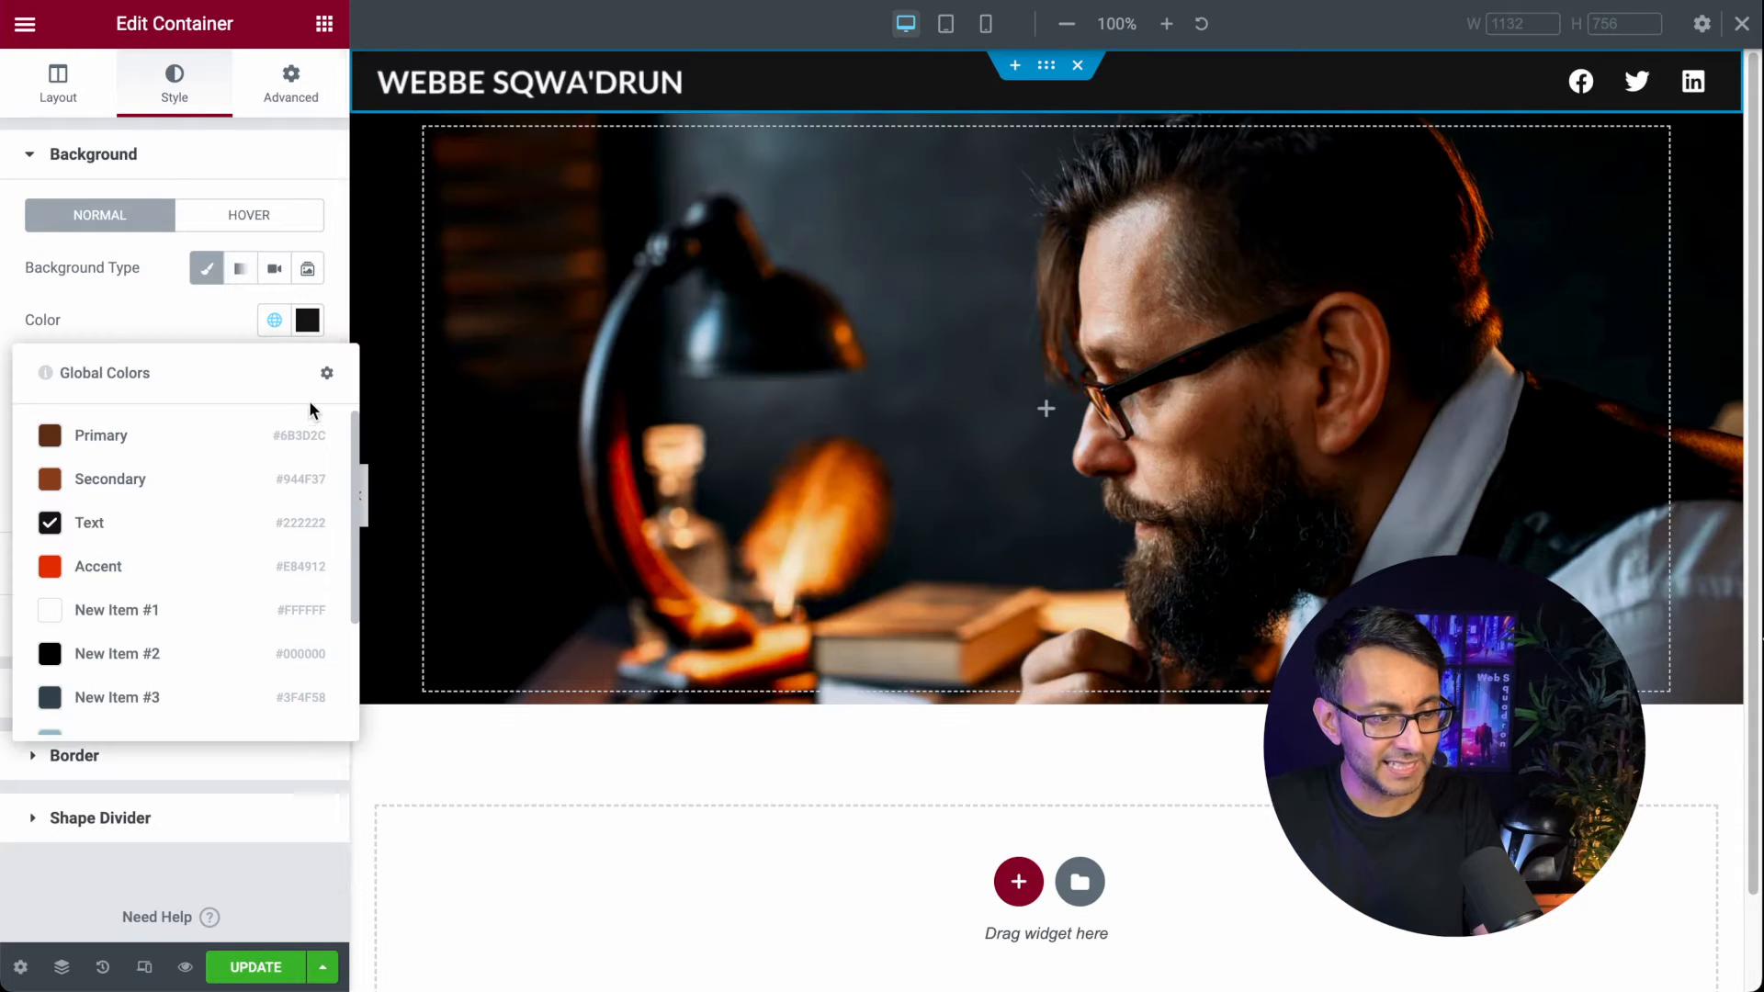
click(306, 319)
click(395, 368)
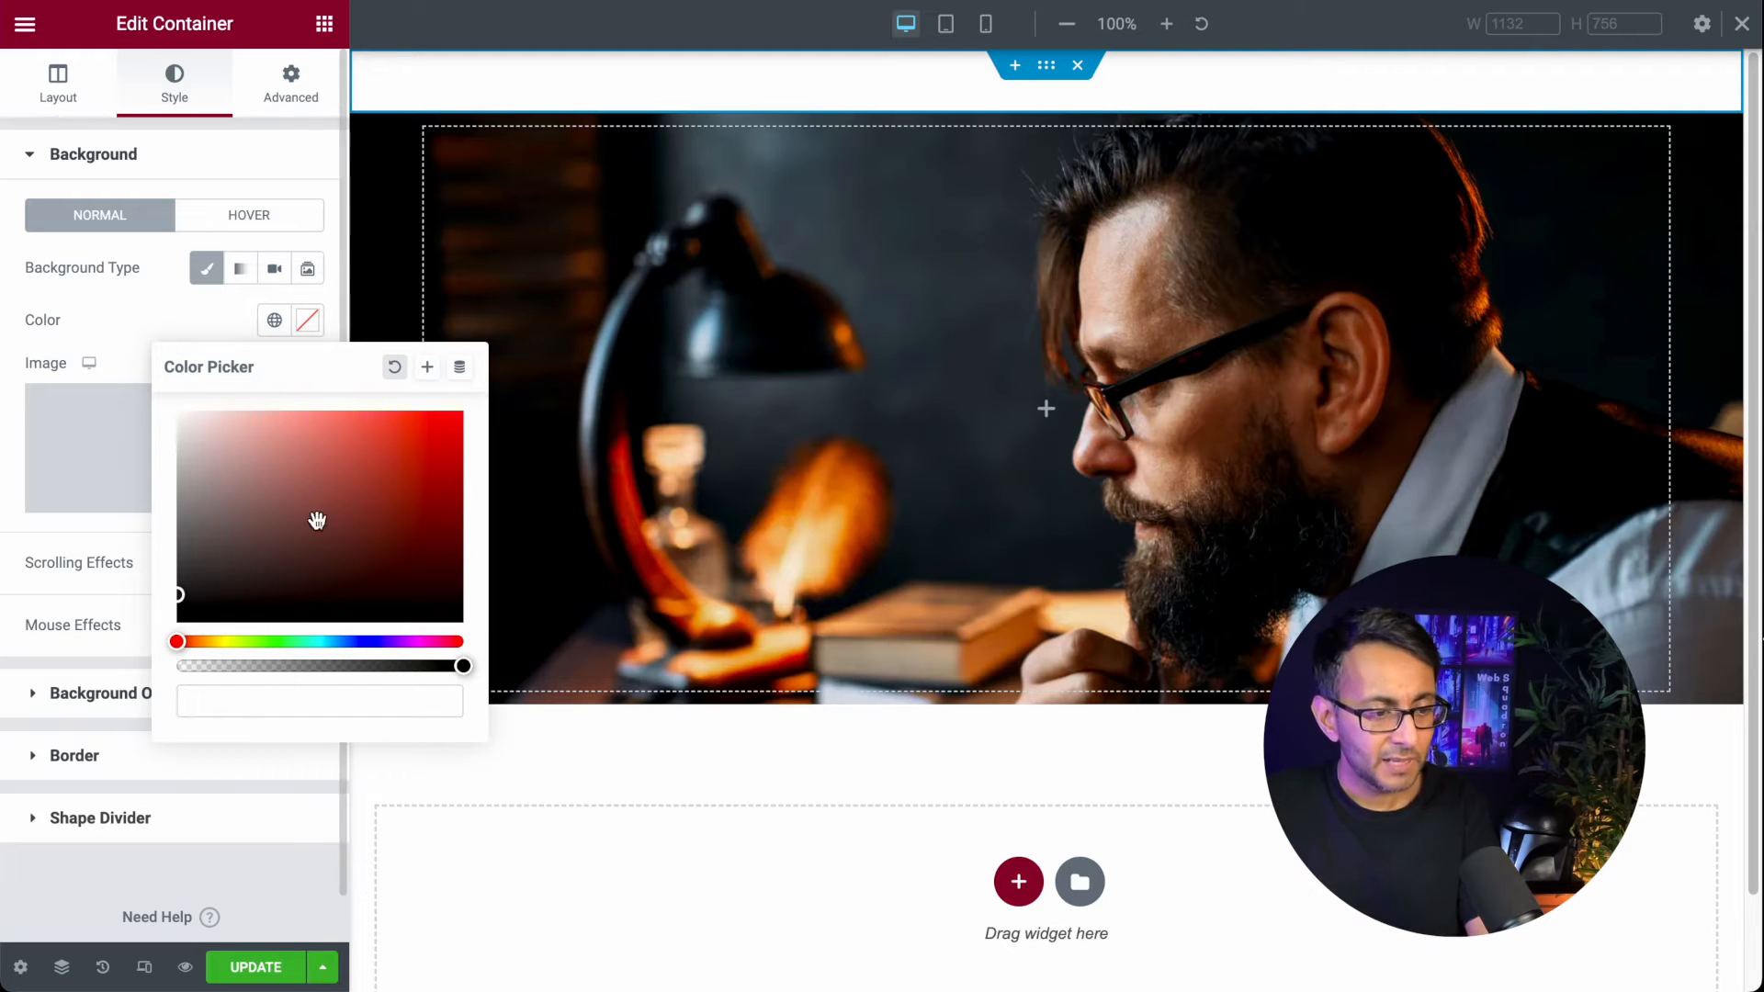
drag(463, 667, 179, 676)
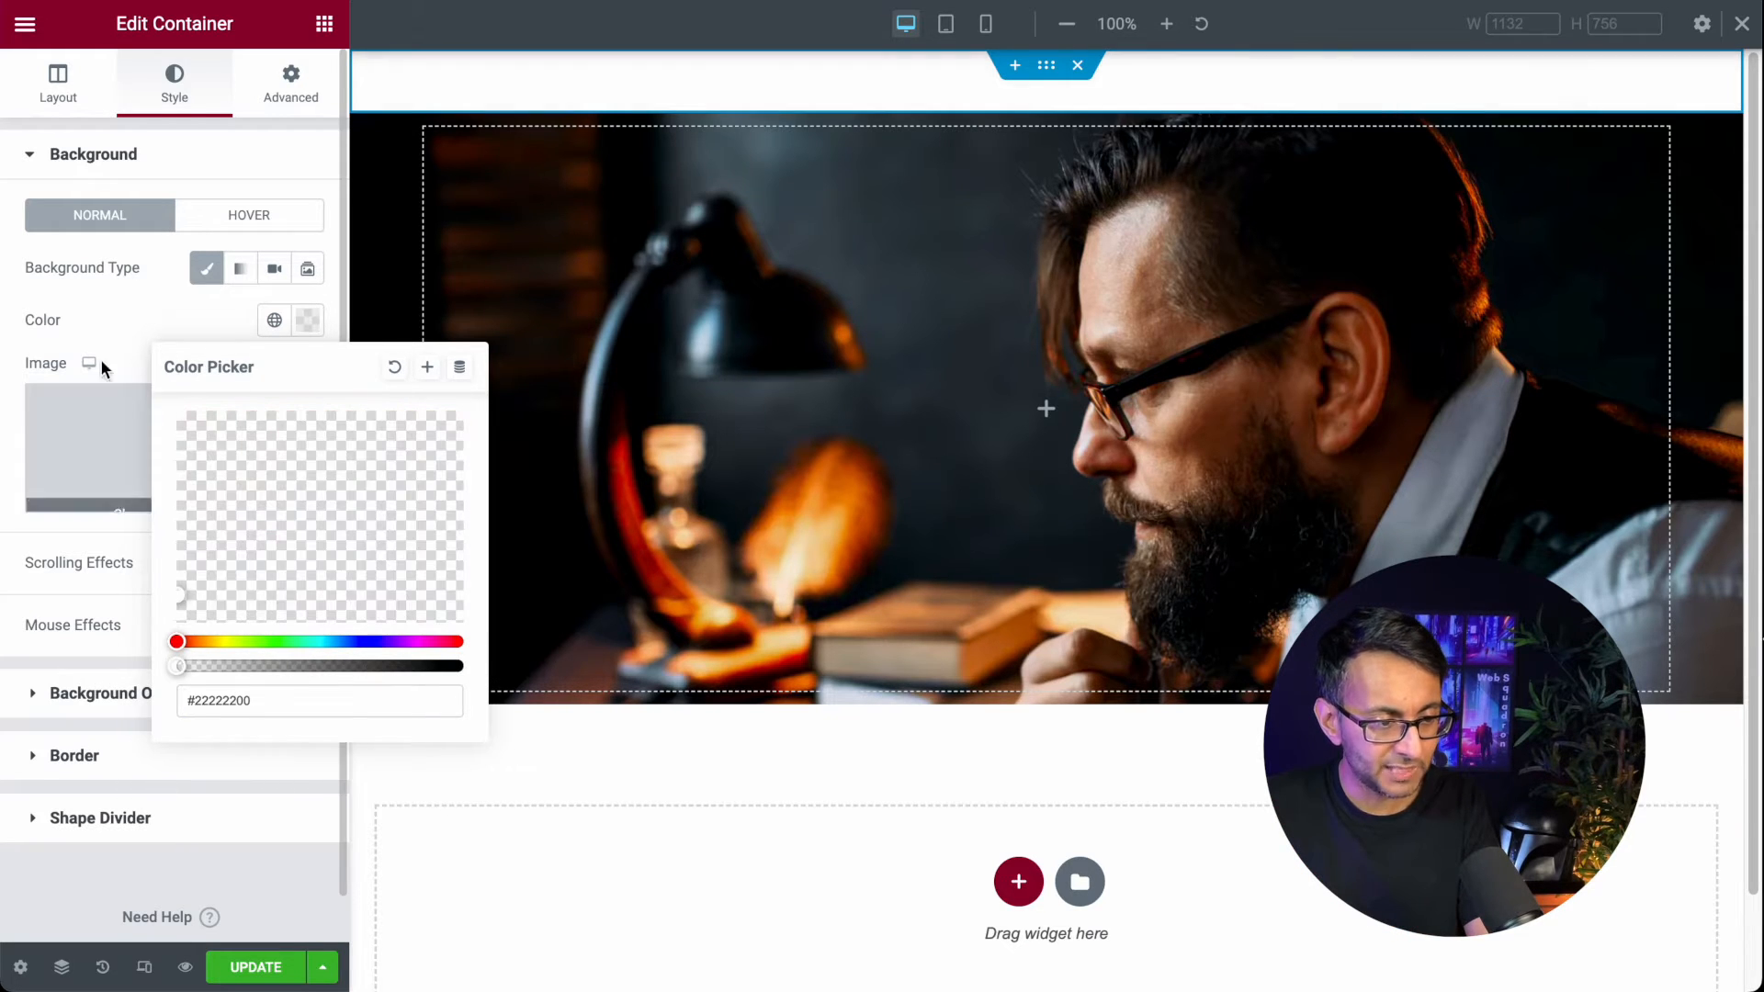
click(108, 328)
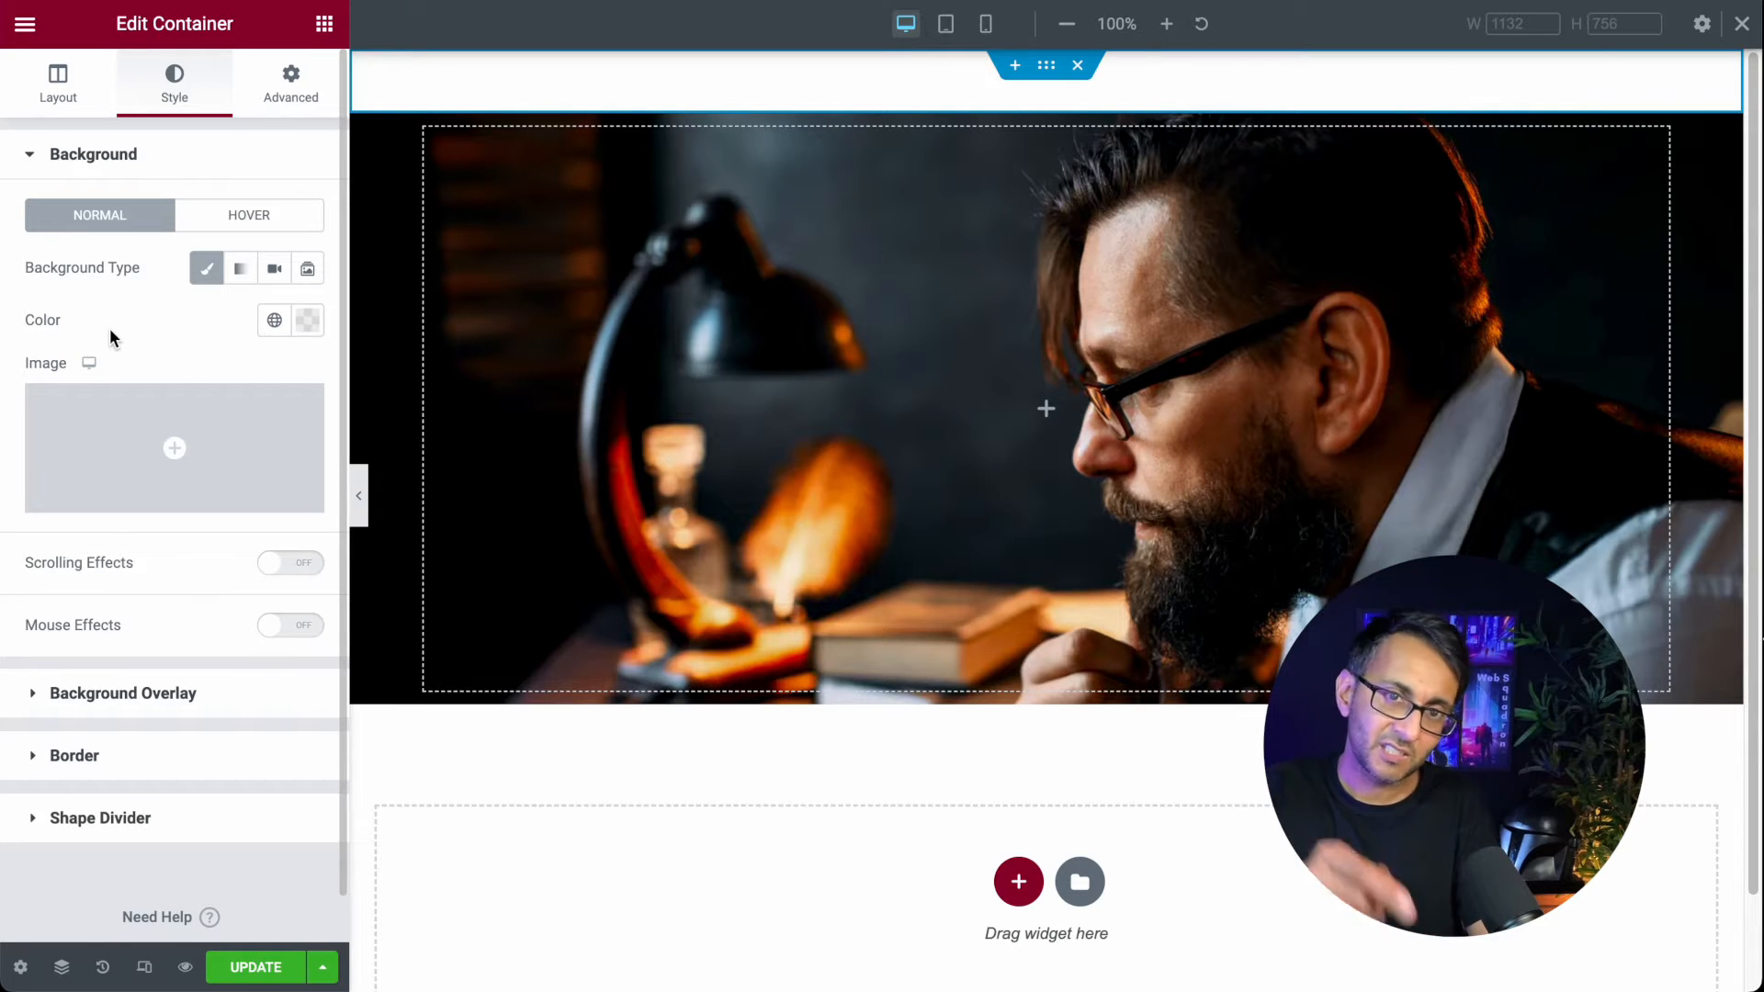
Step: Set the Z-index to 2 for the header container and to 1 for the container with the background image
mouse_move(511, 163)
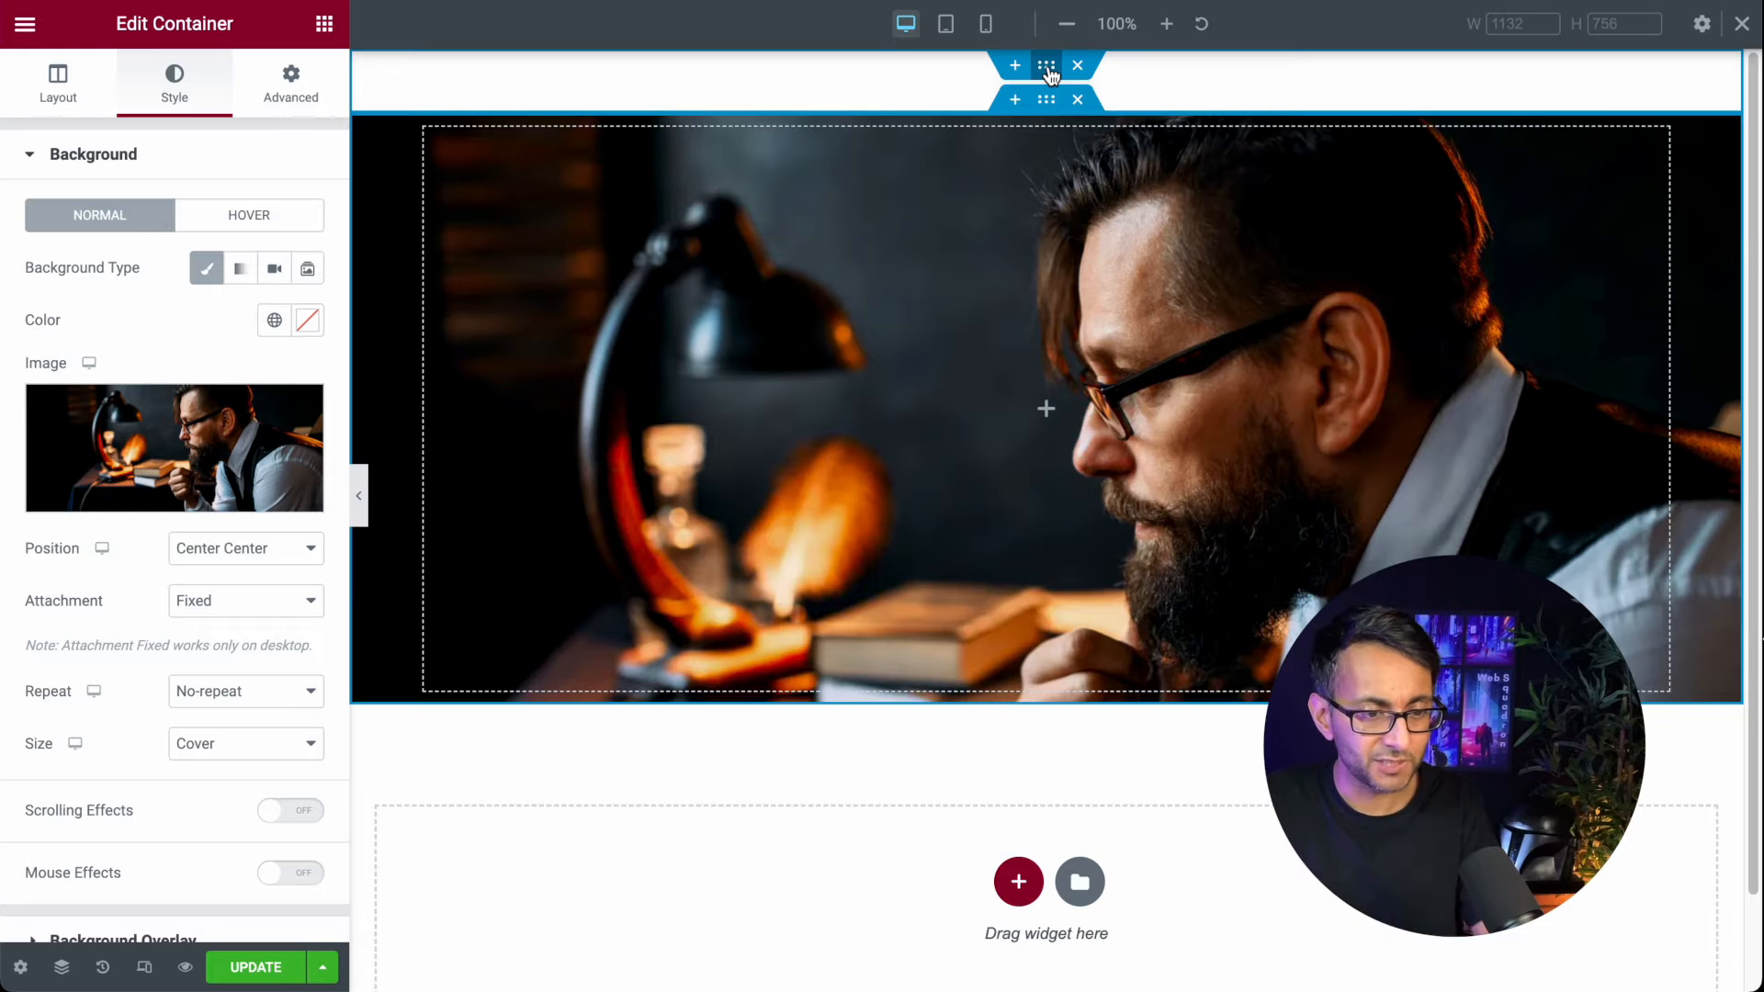
click(1048, 68)
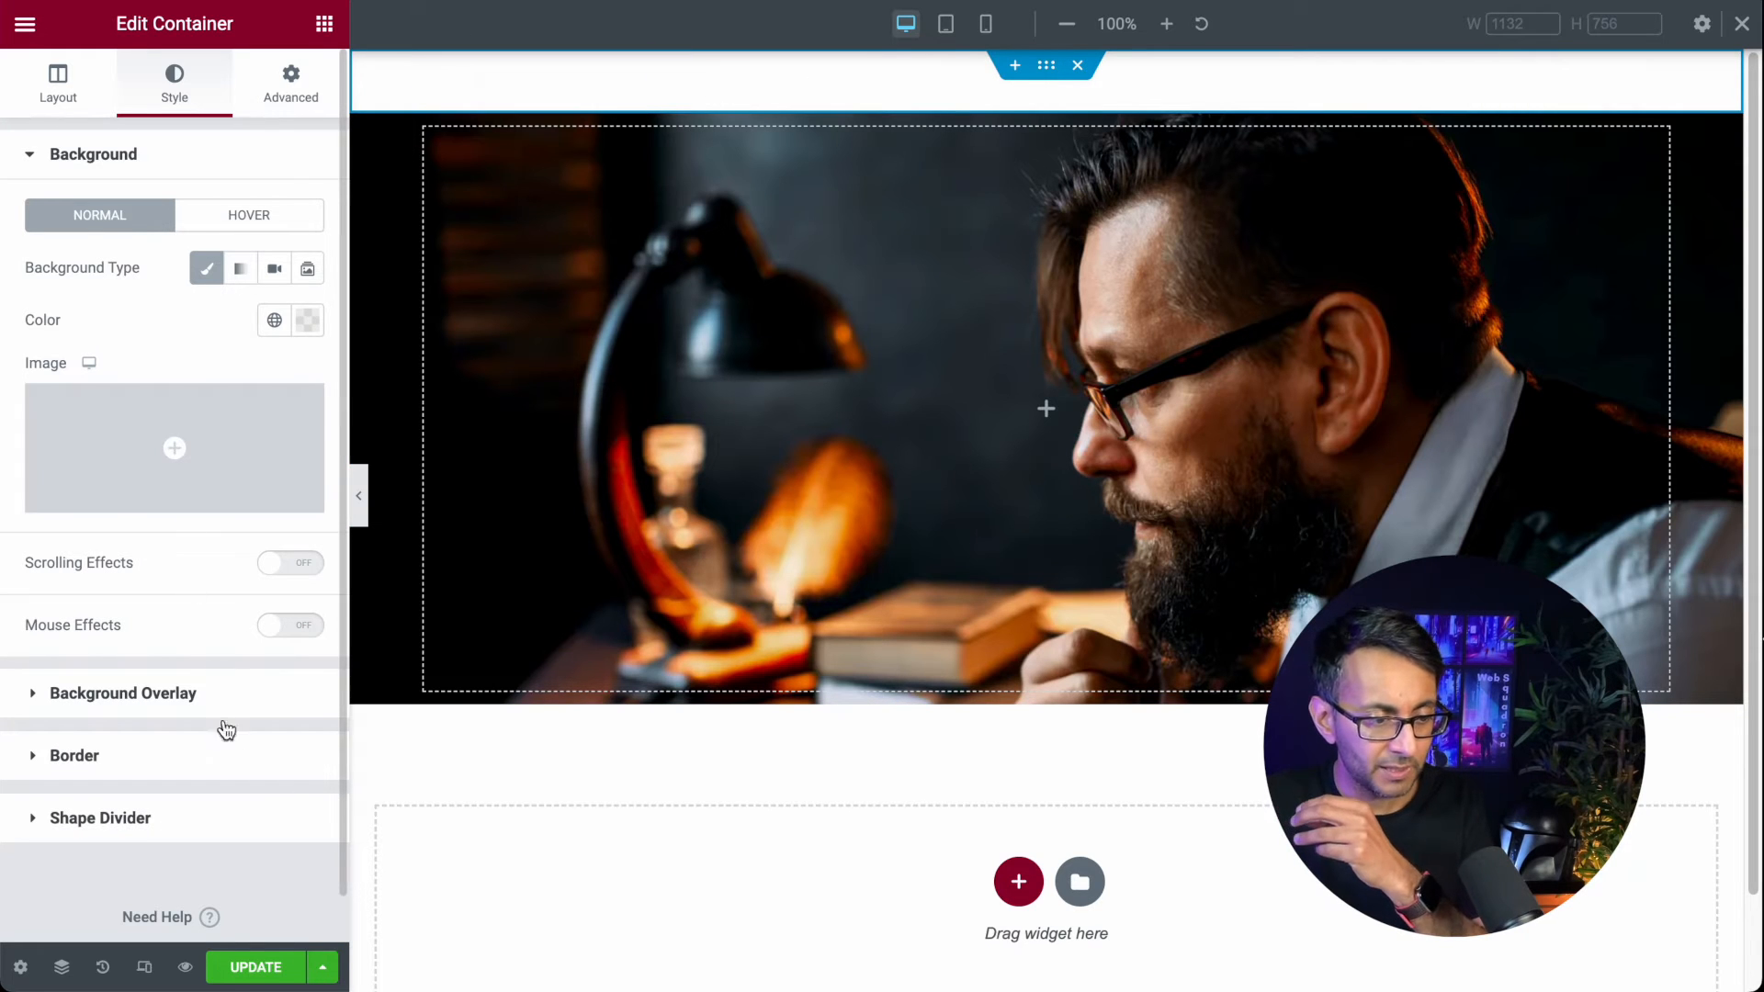
click(287, 101)
scroll(202, 582, down, 1)
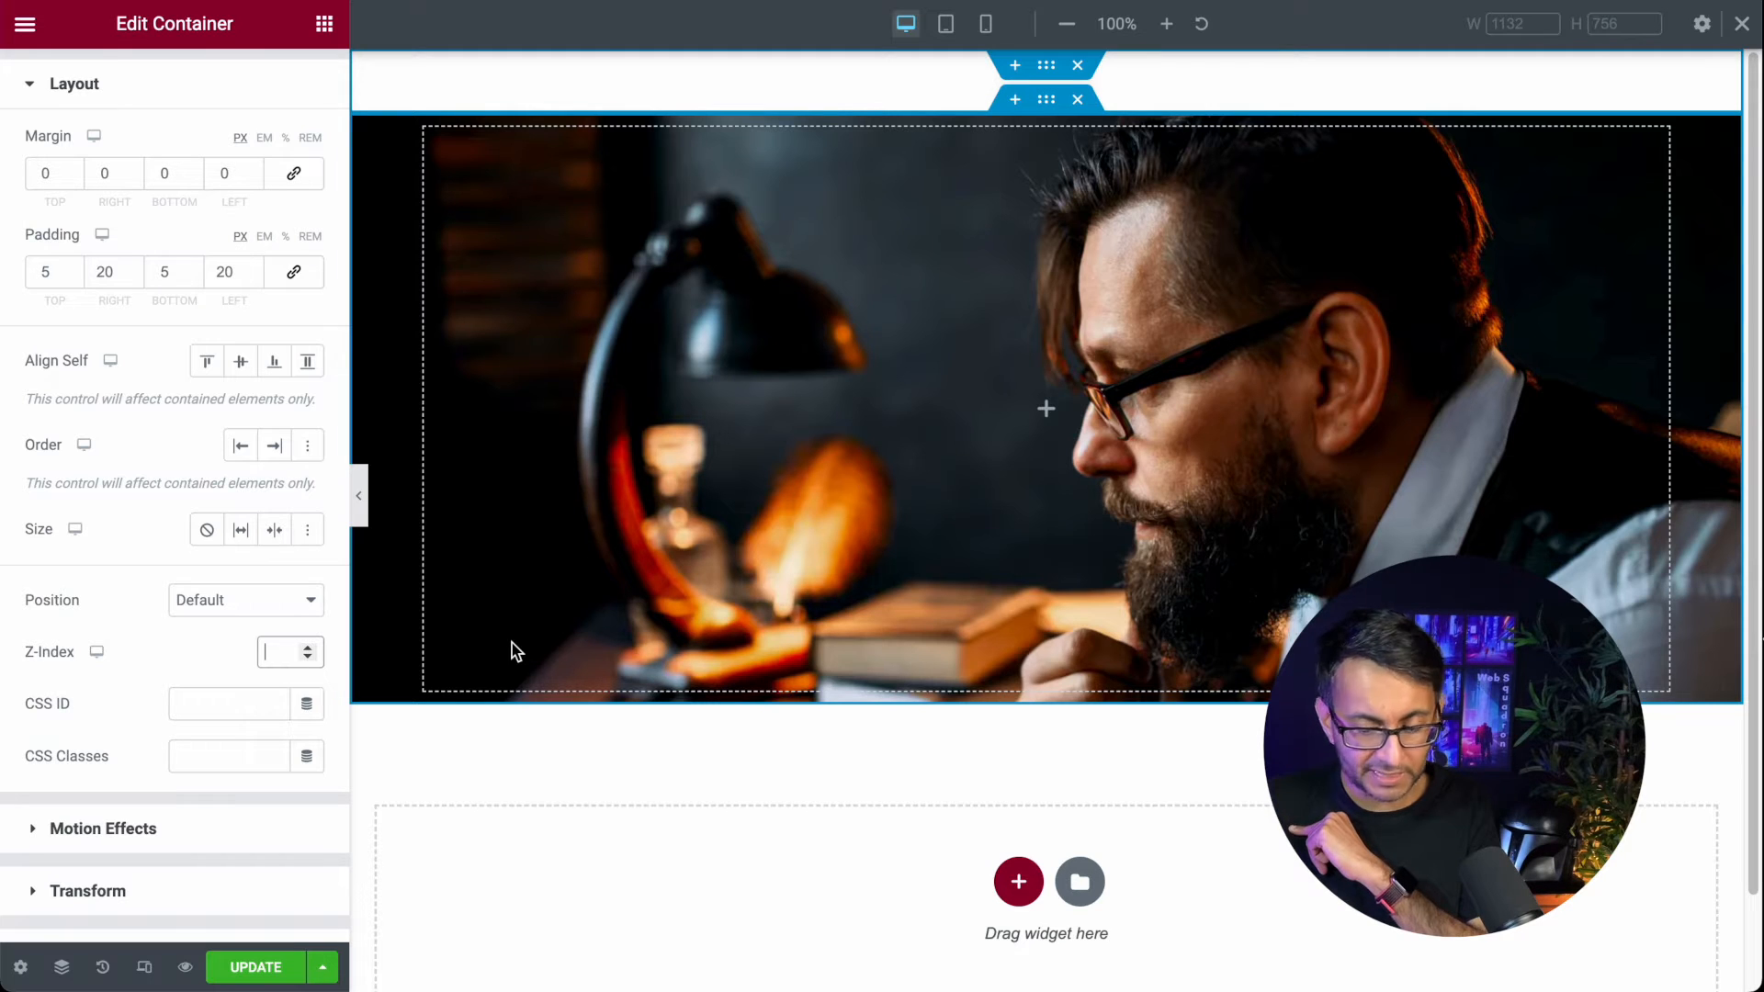
text(2)
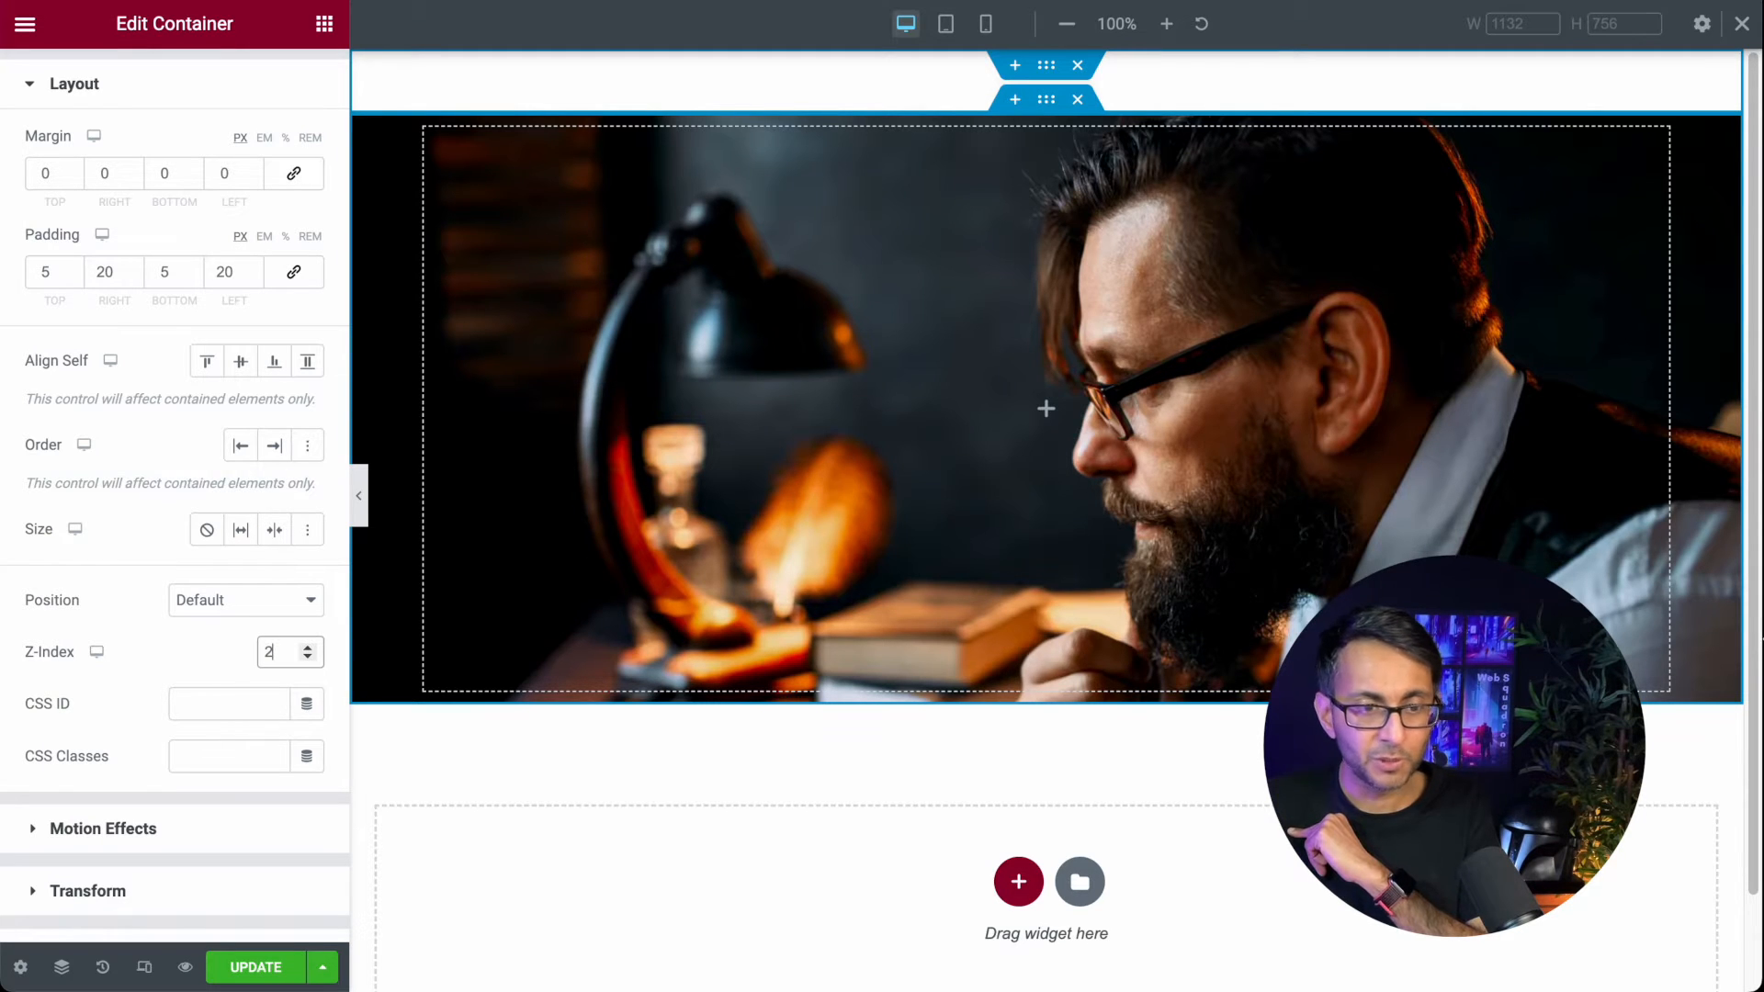
click(1046, 102)
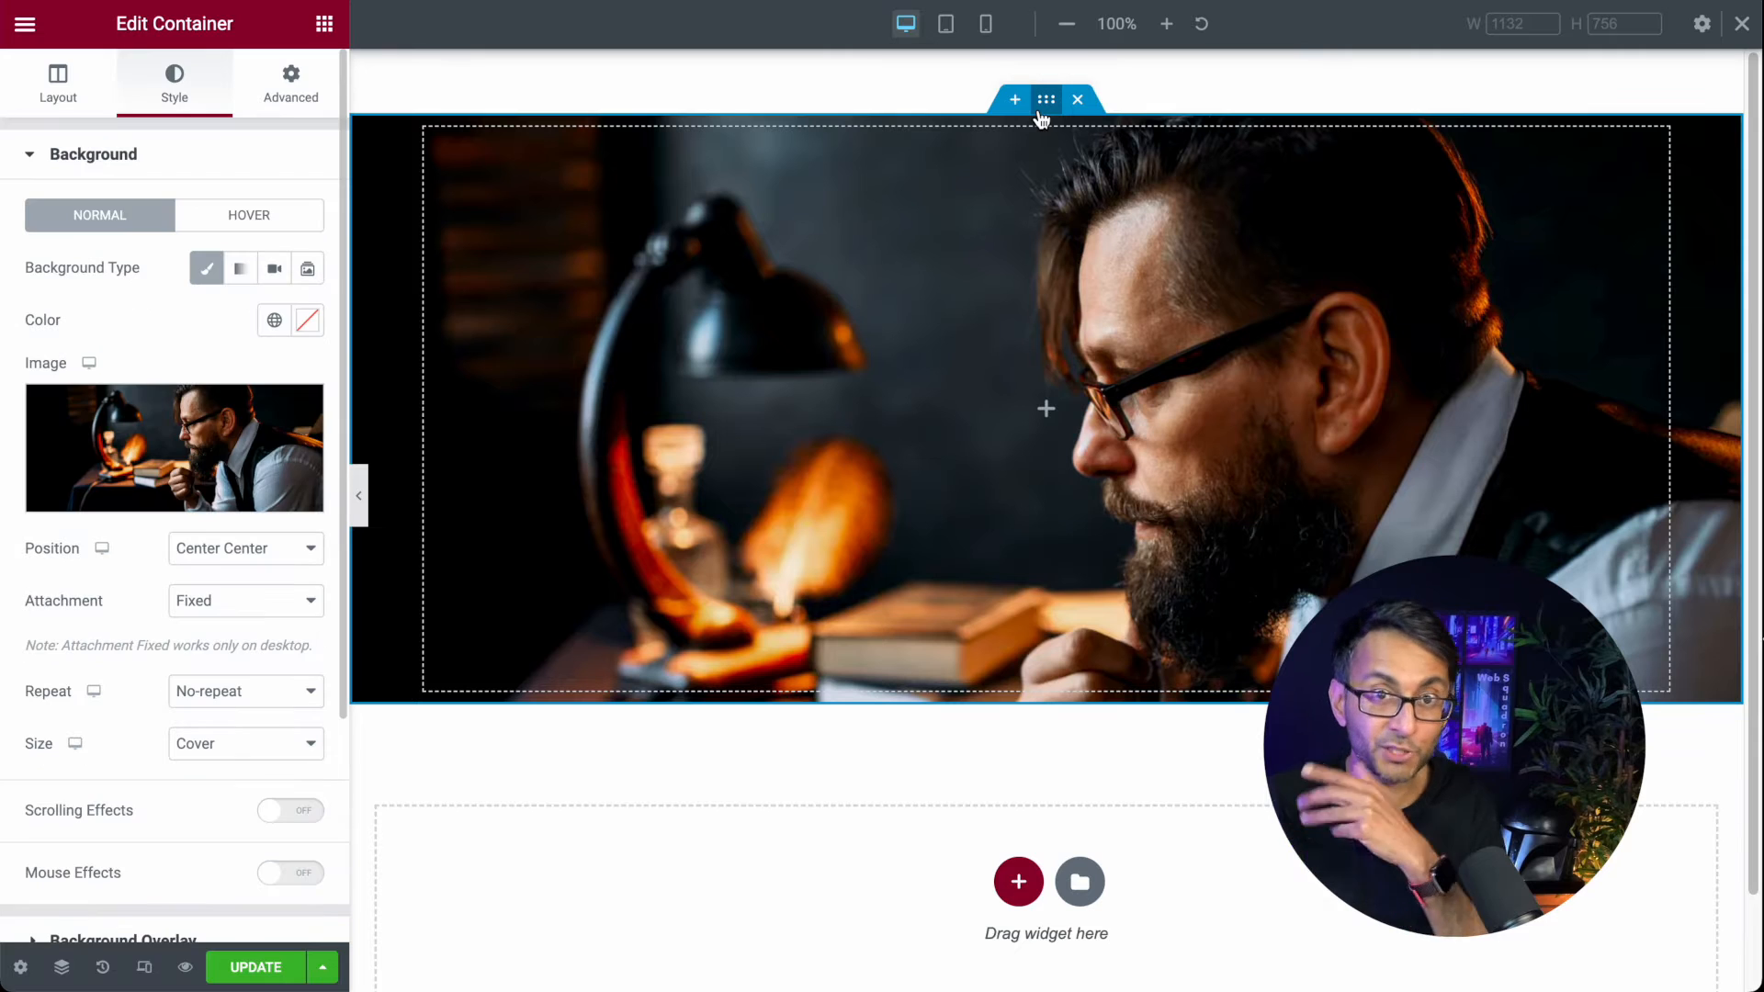
click(262, 105)
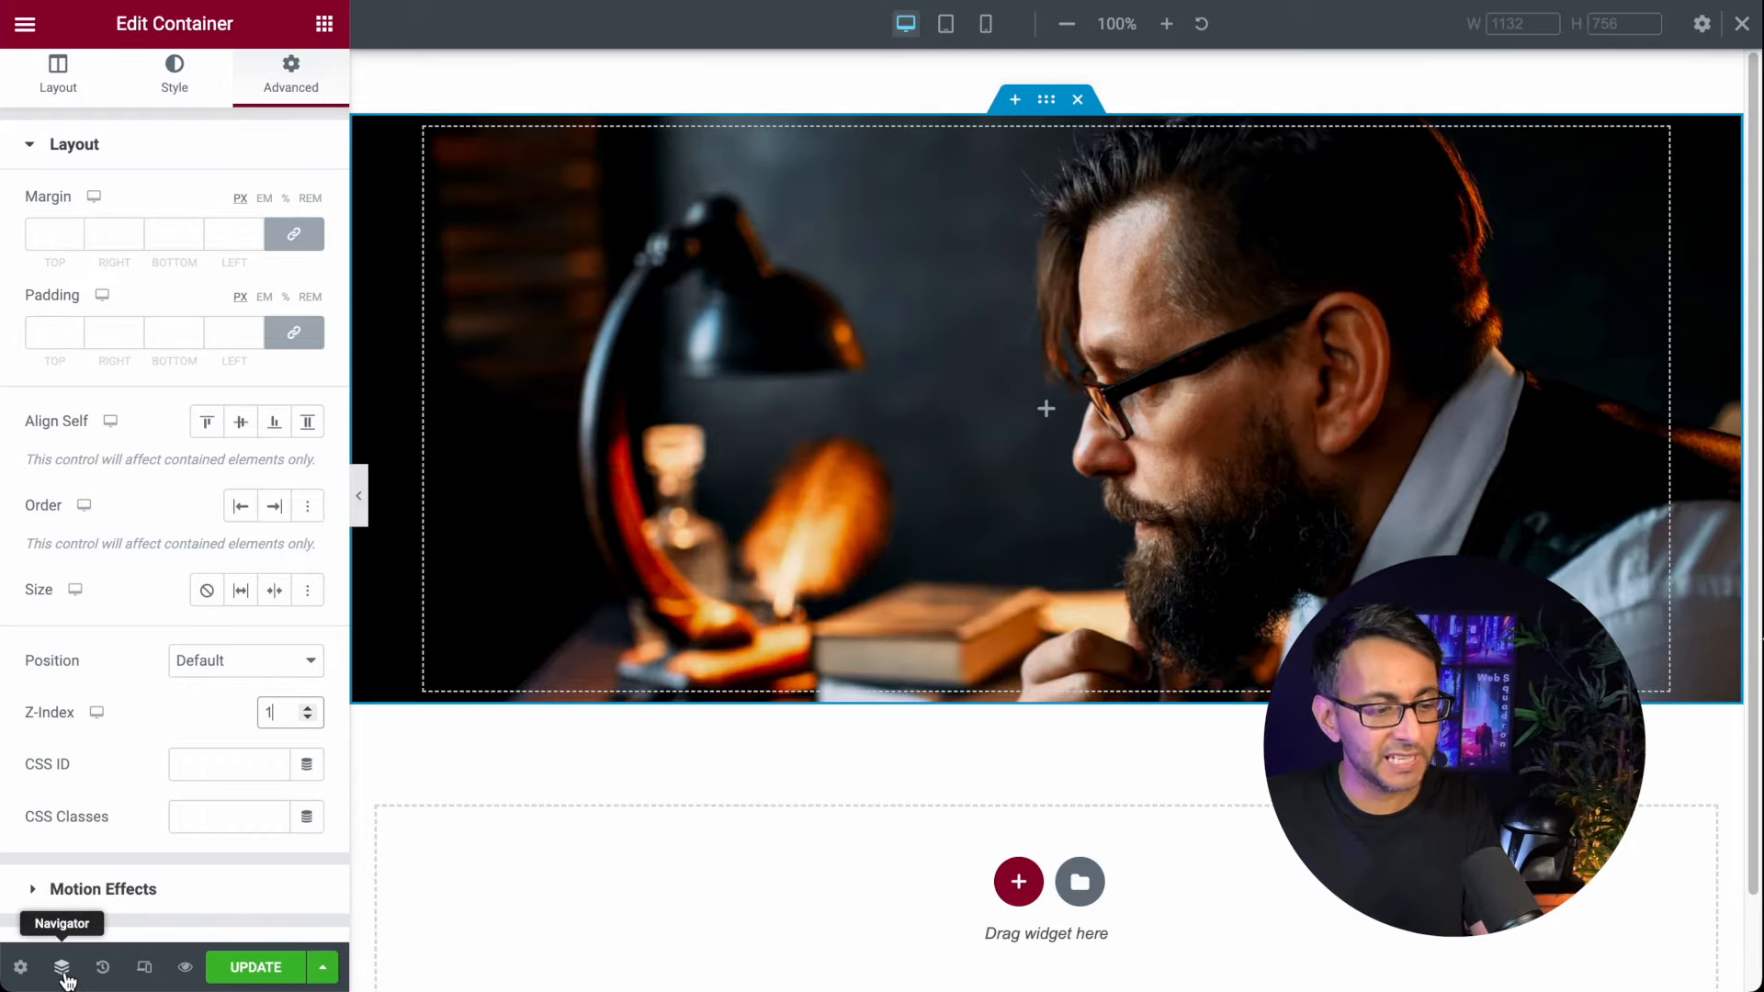
Step: In the Navigator, rename the first container Header Container and the second one Hero Container
click(61, 968)
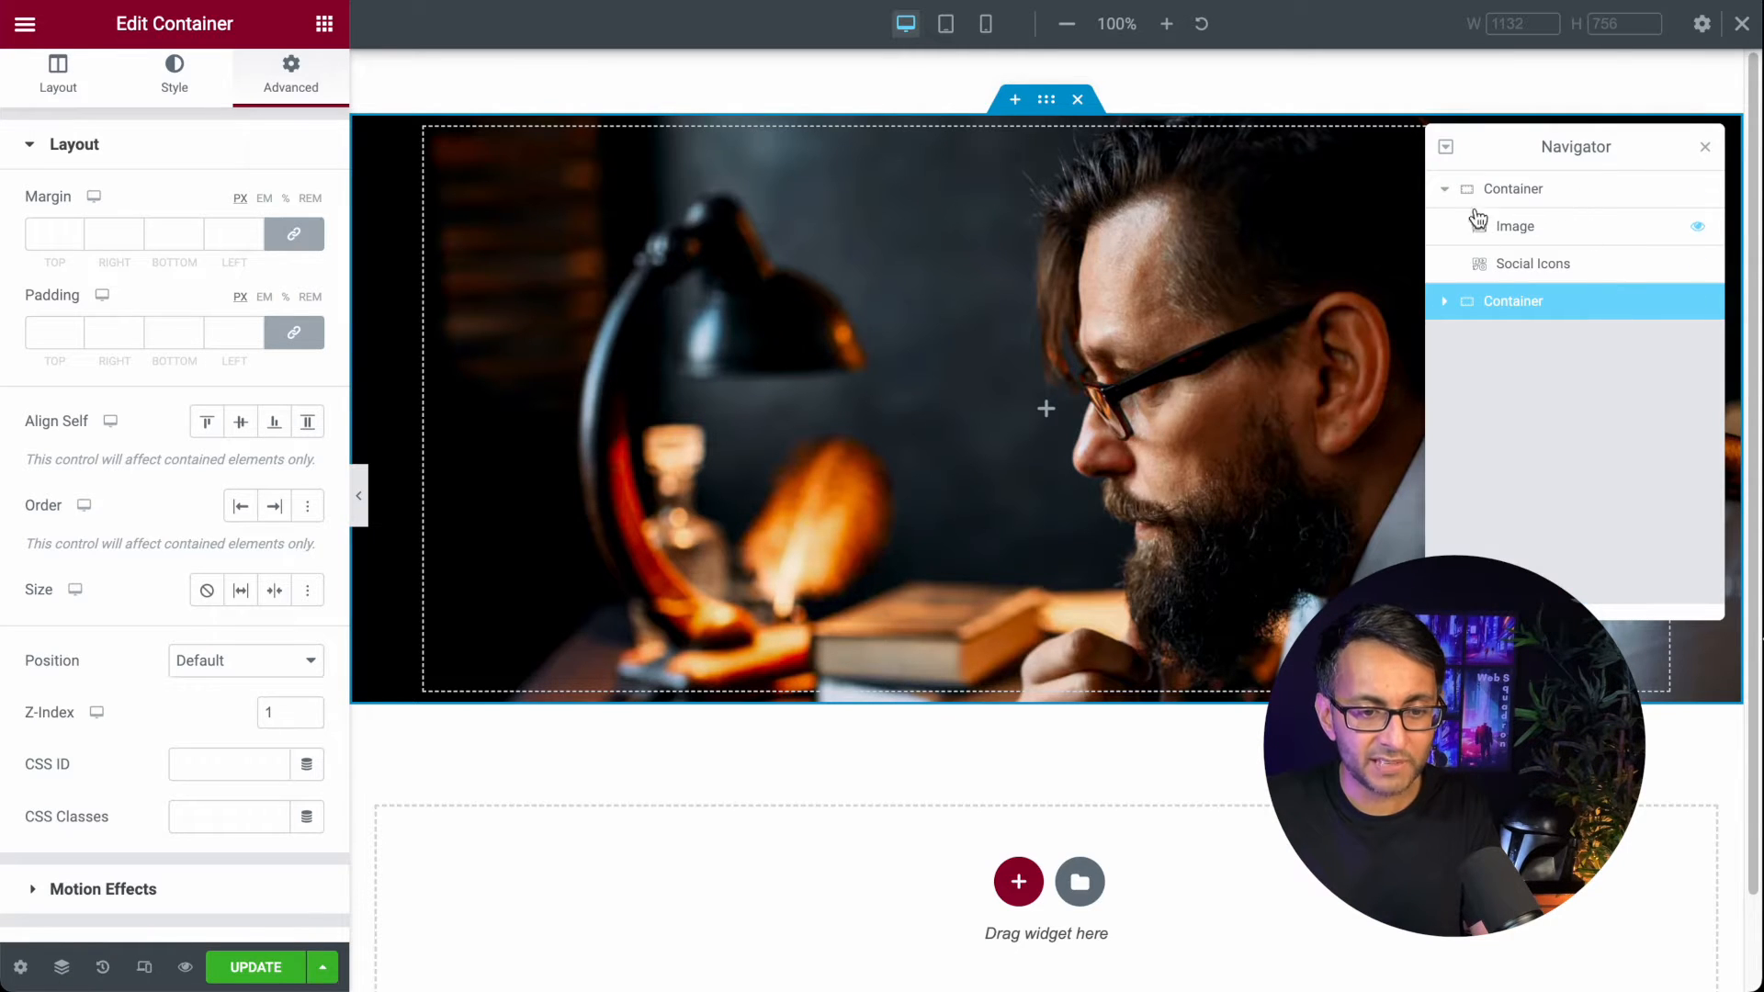
click(1448, 193)
double_click(1525, 193)
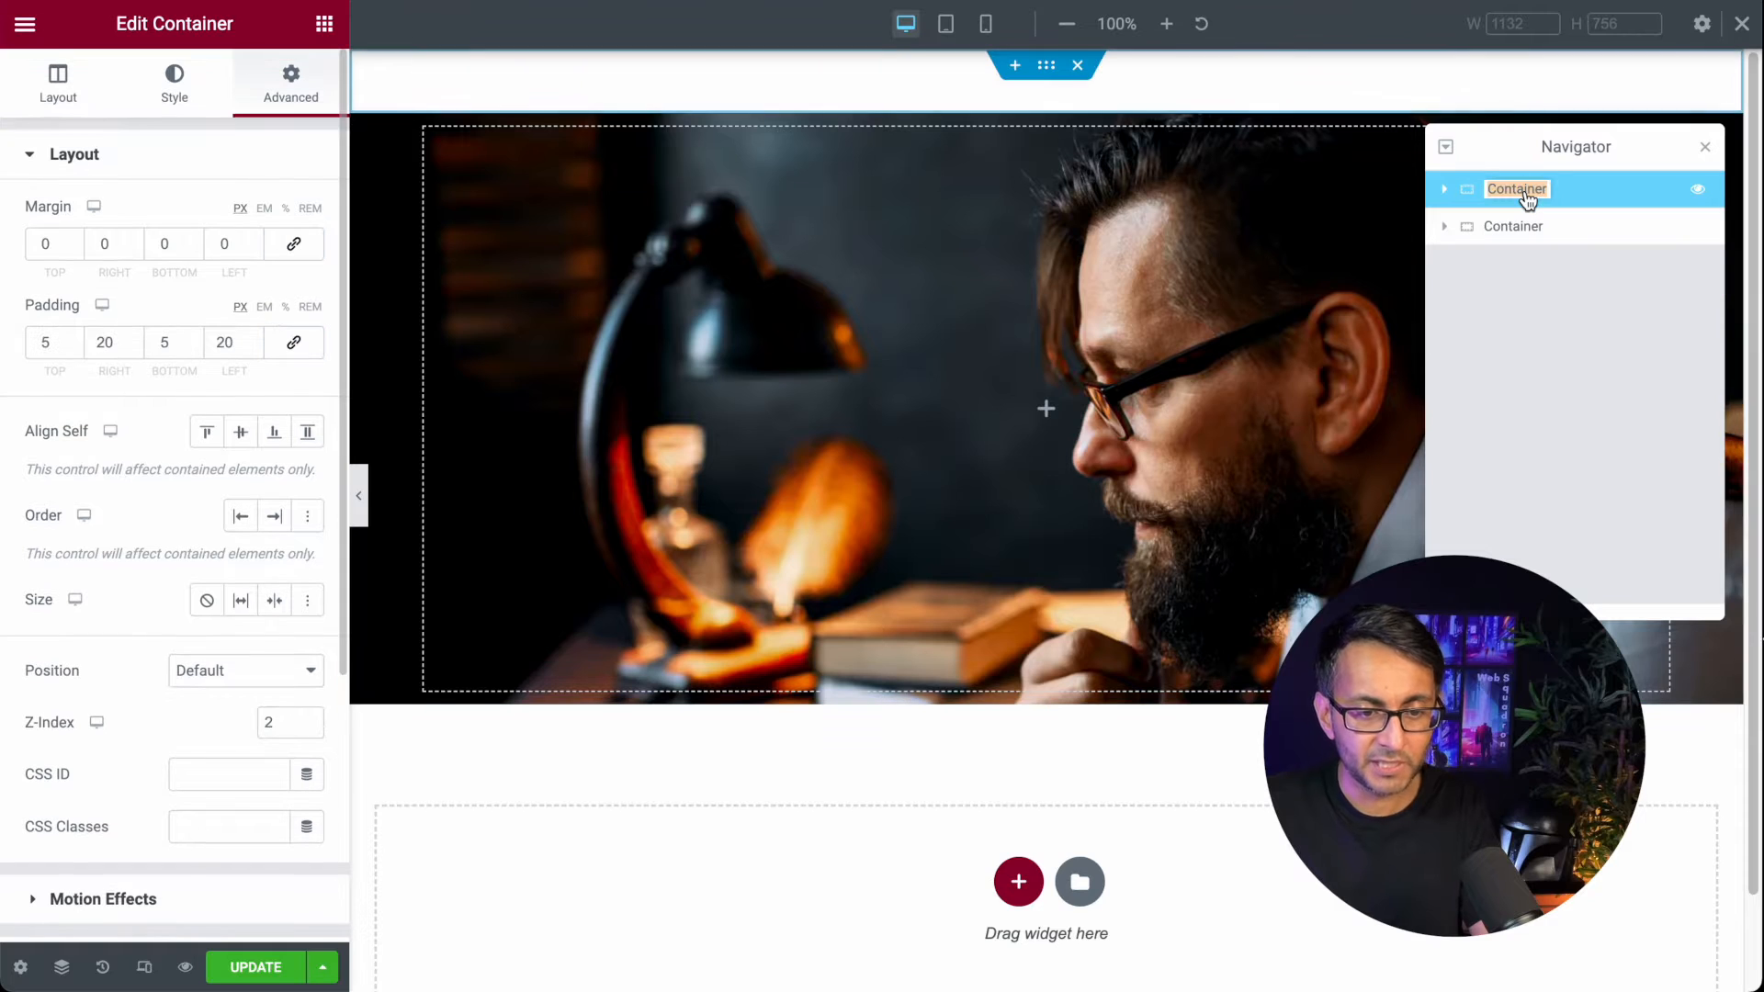
text(Header)
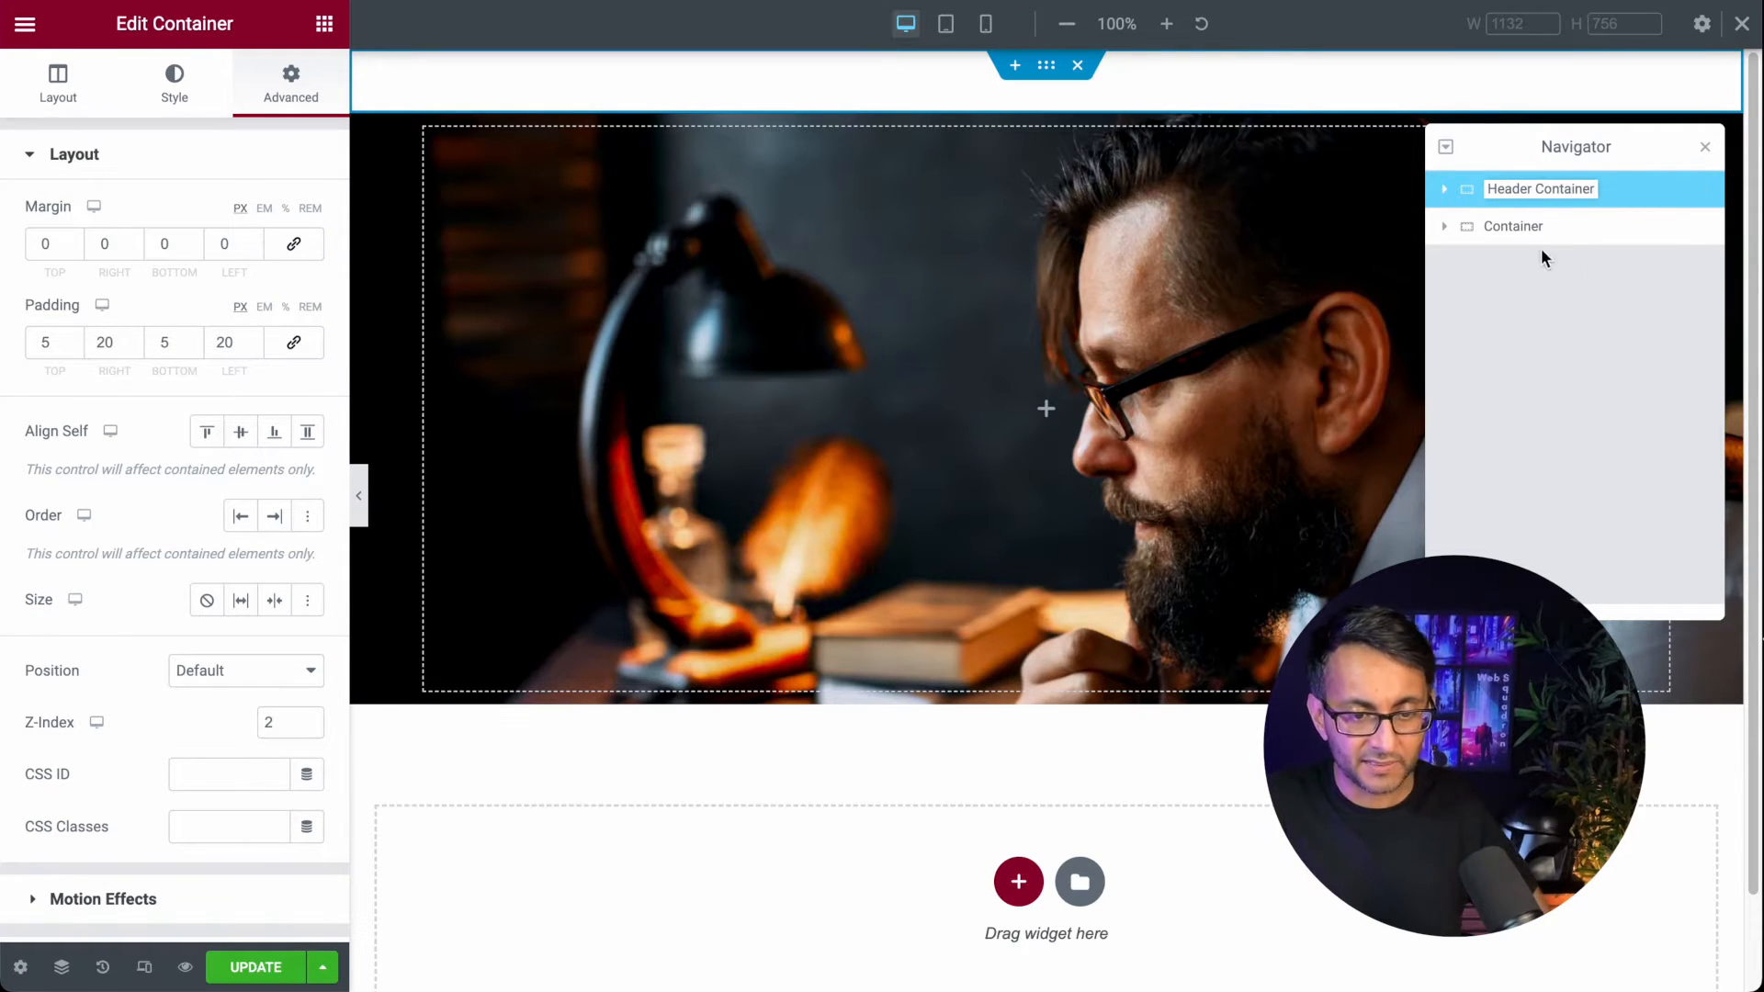
double_click(1523, 230)
text(Hero)
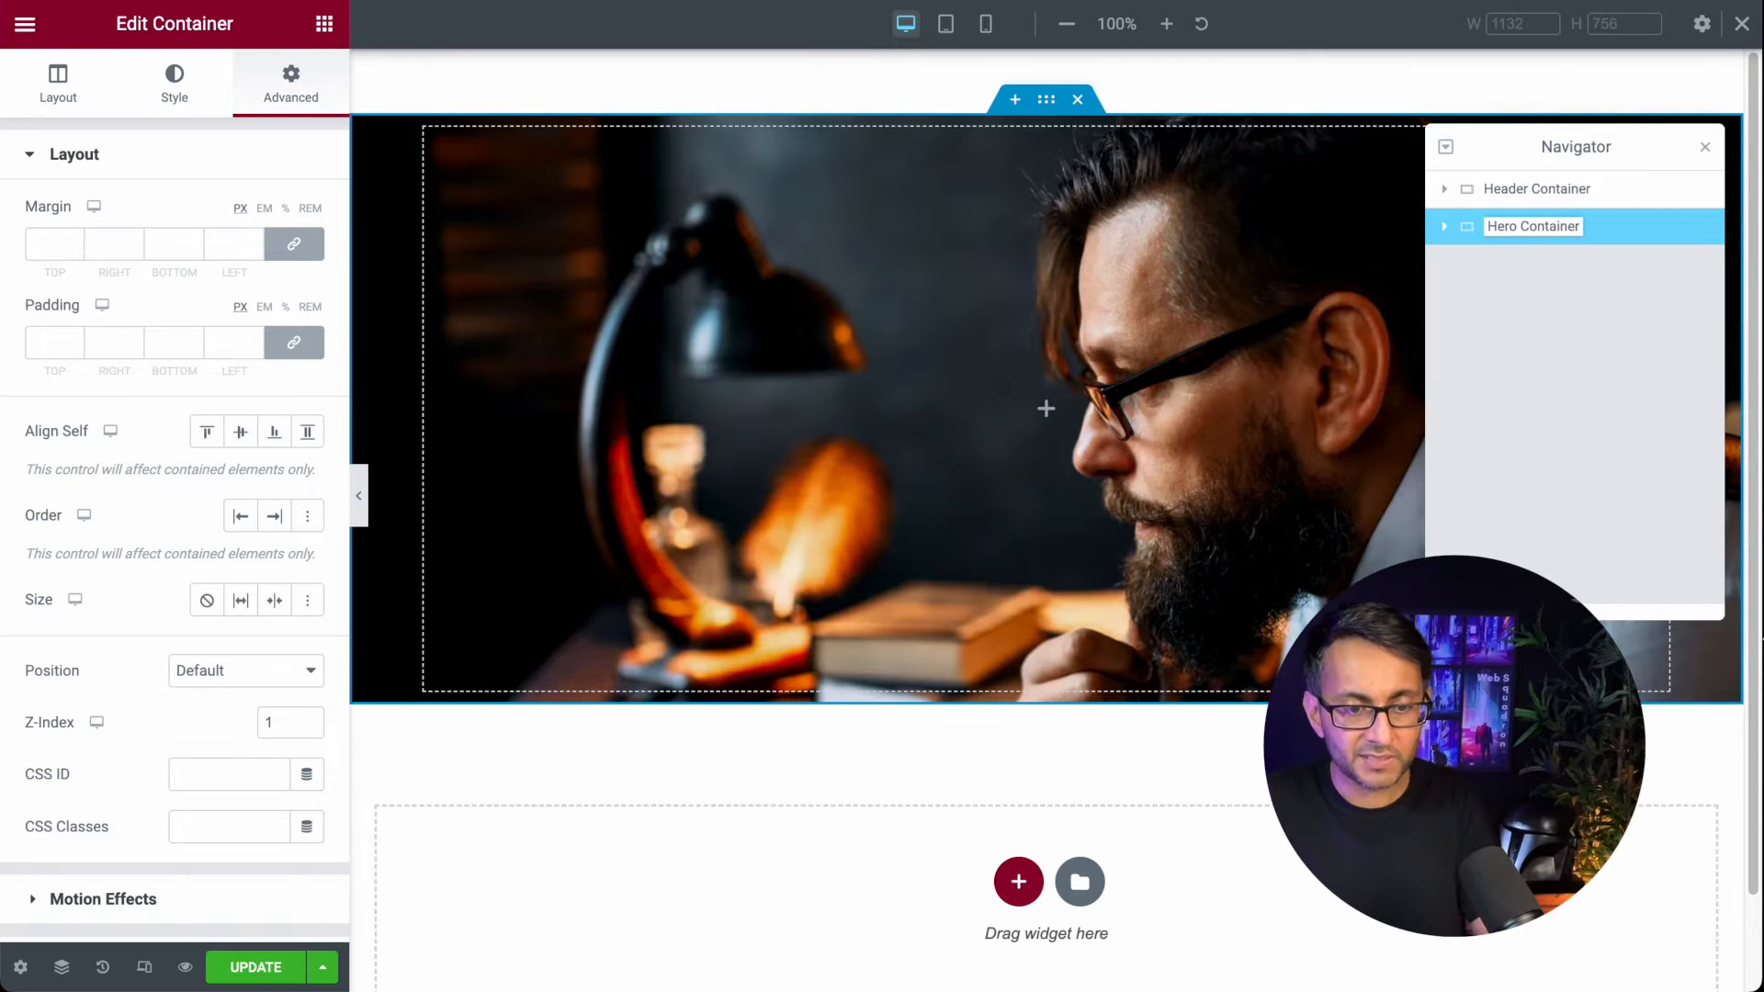
text( Container)
key(Return)
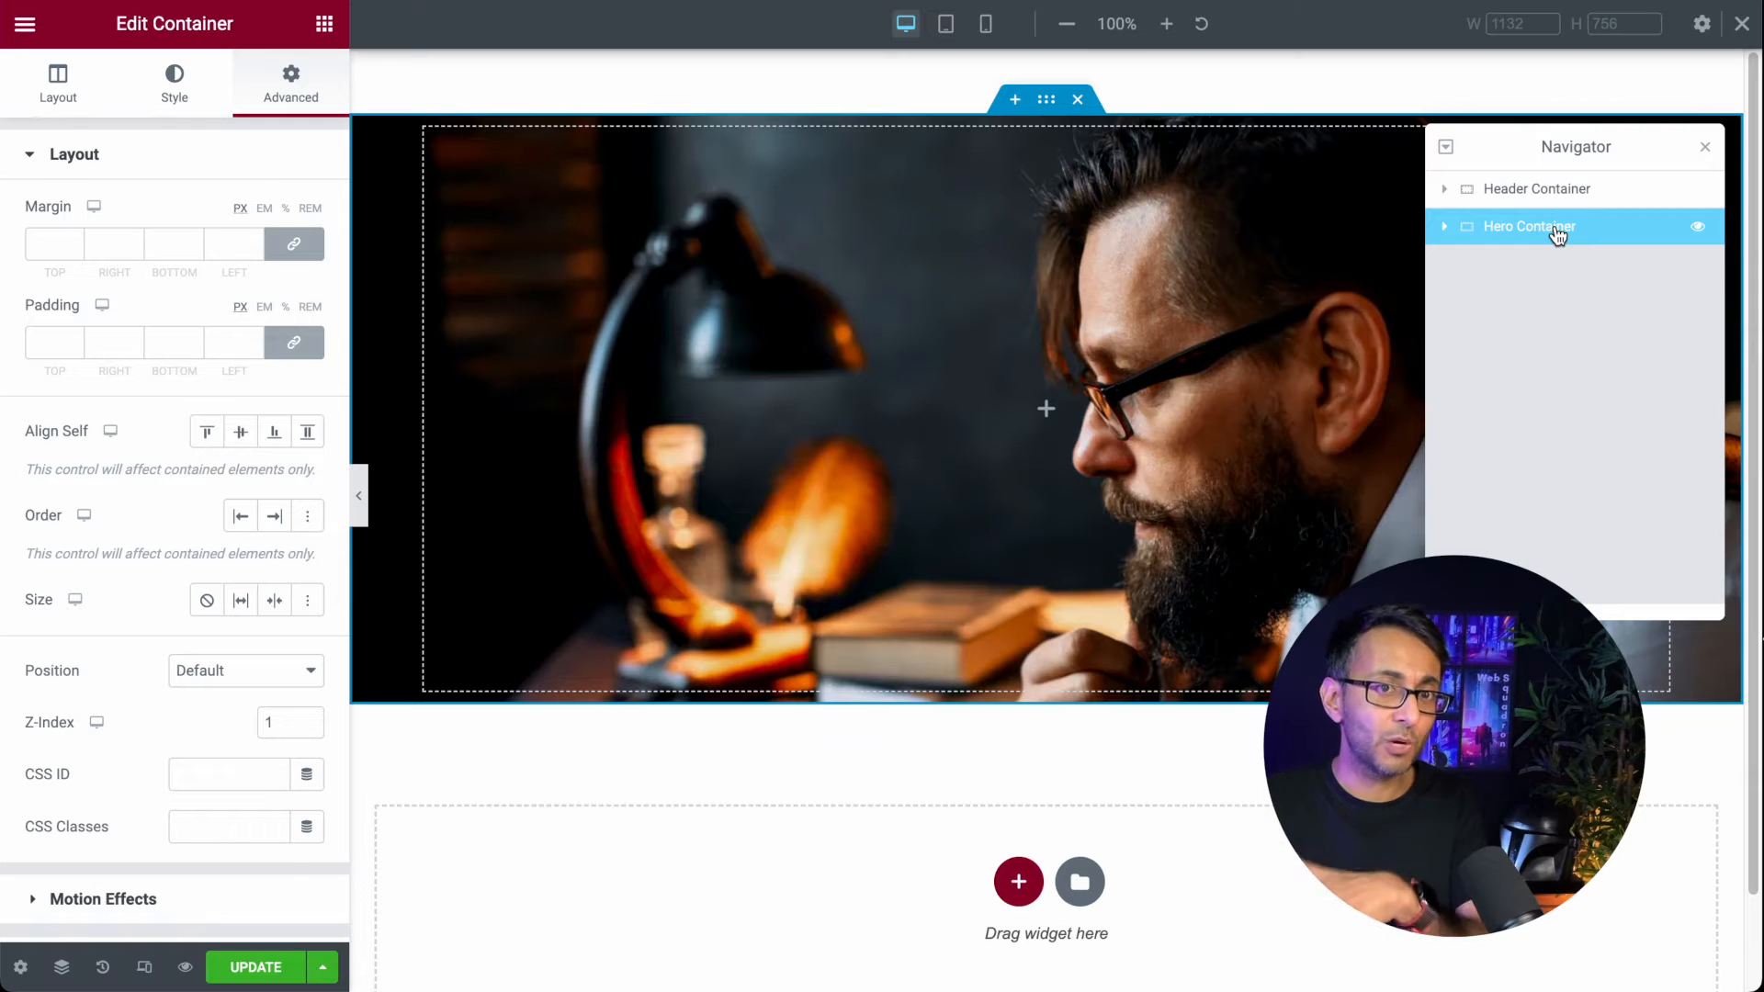
Step: Unlink the Hero Container's margin and padding values, with padding at 0 on all sides, and set its top margin to 100 px
click(293, 246)
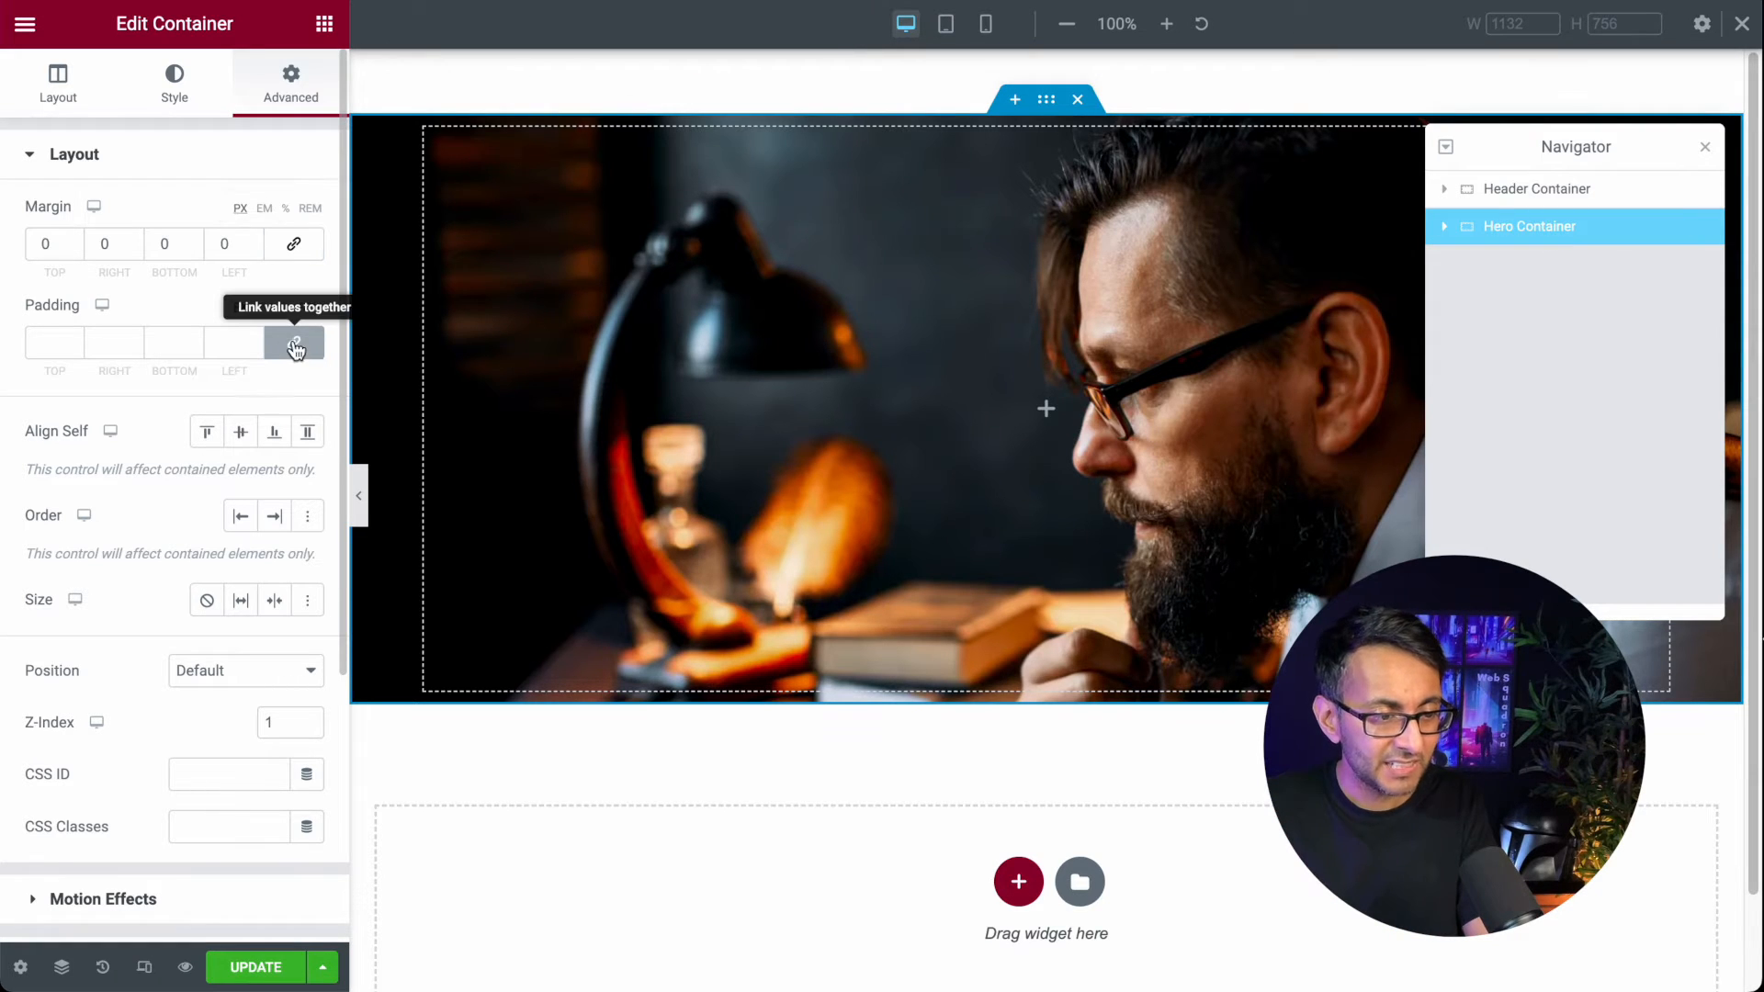
click(292, 343)
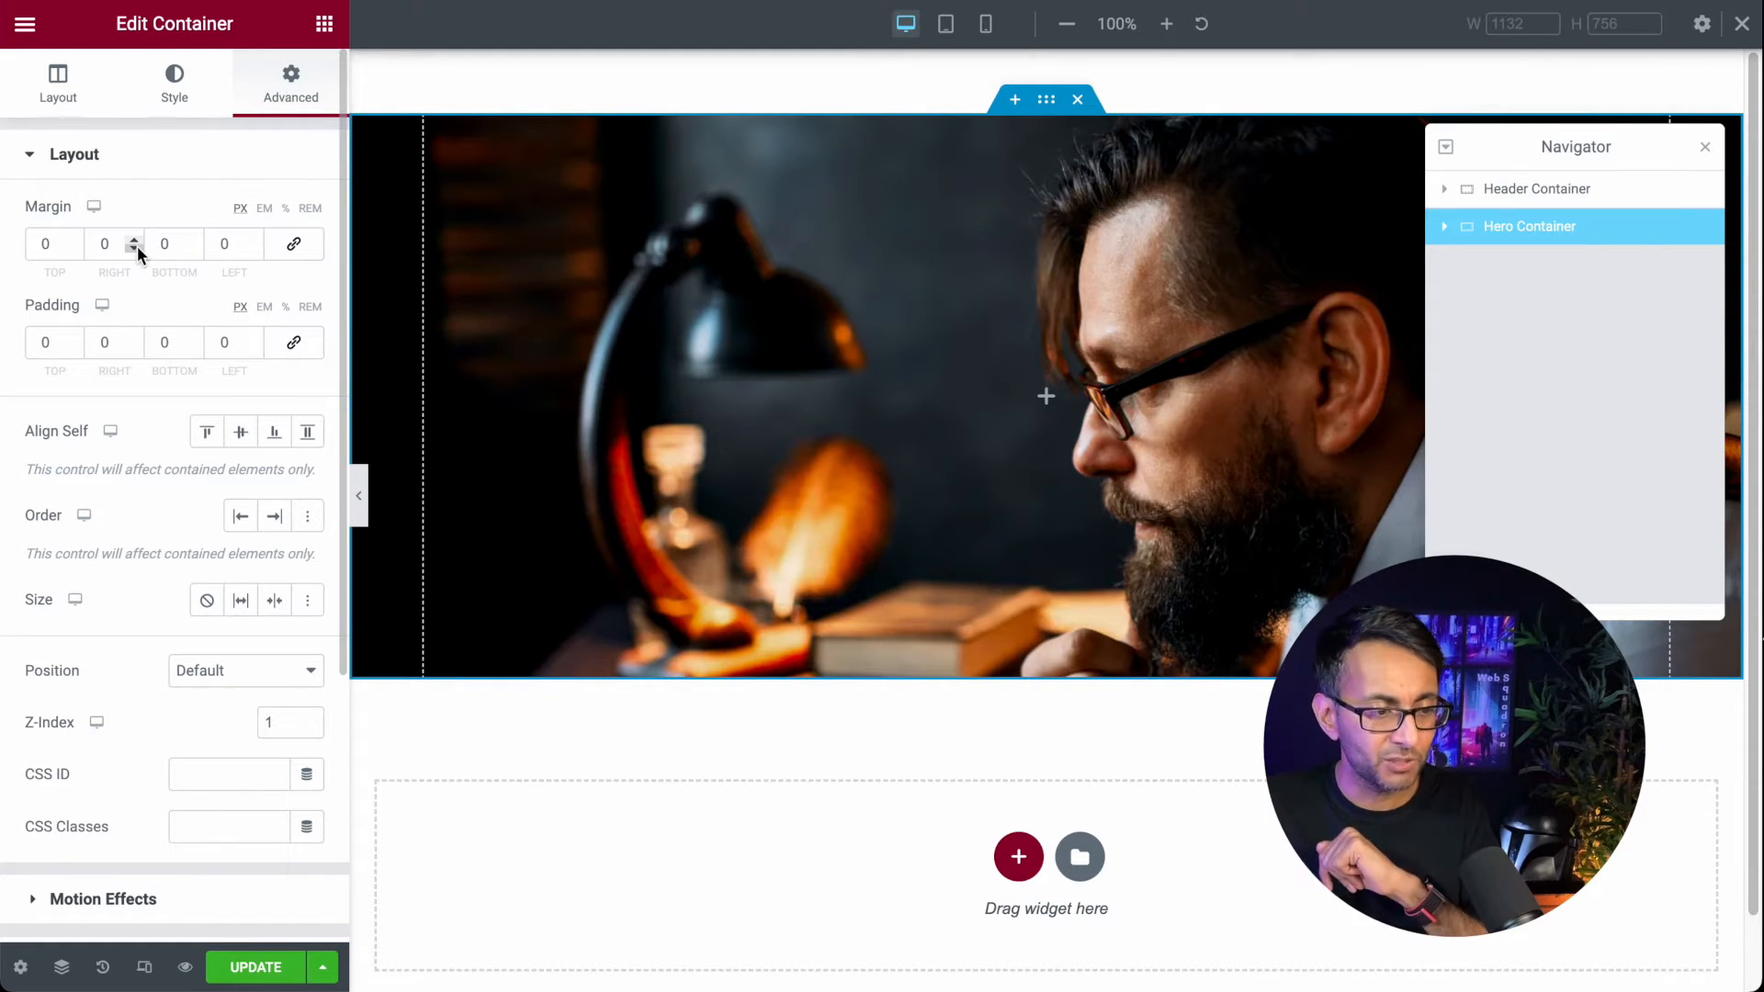
drag(74, 248, 4, 233)
text(100)
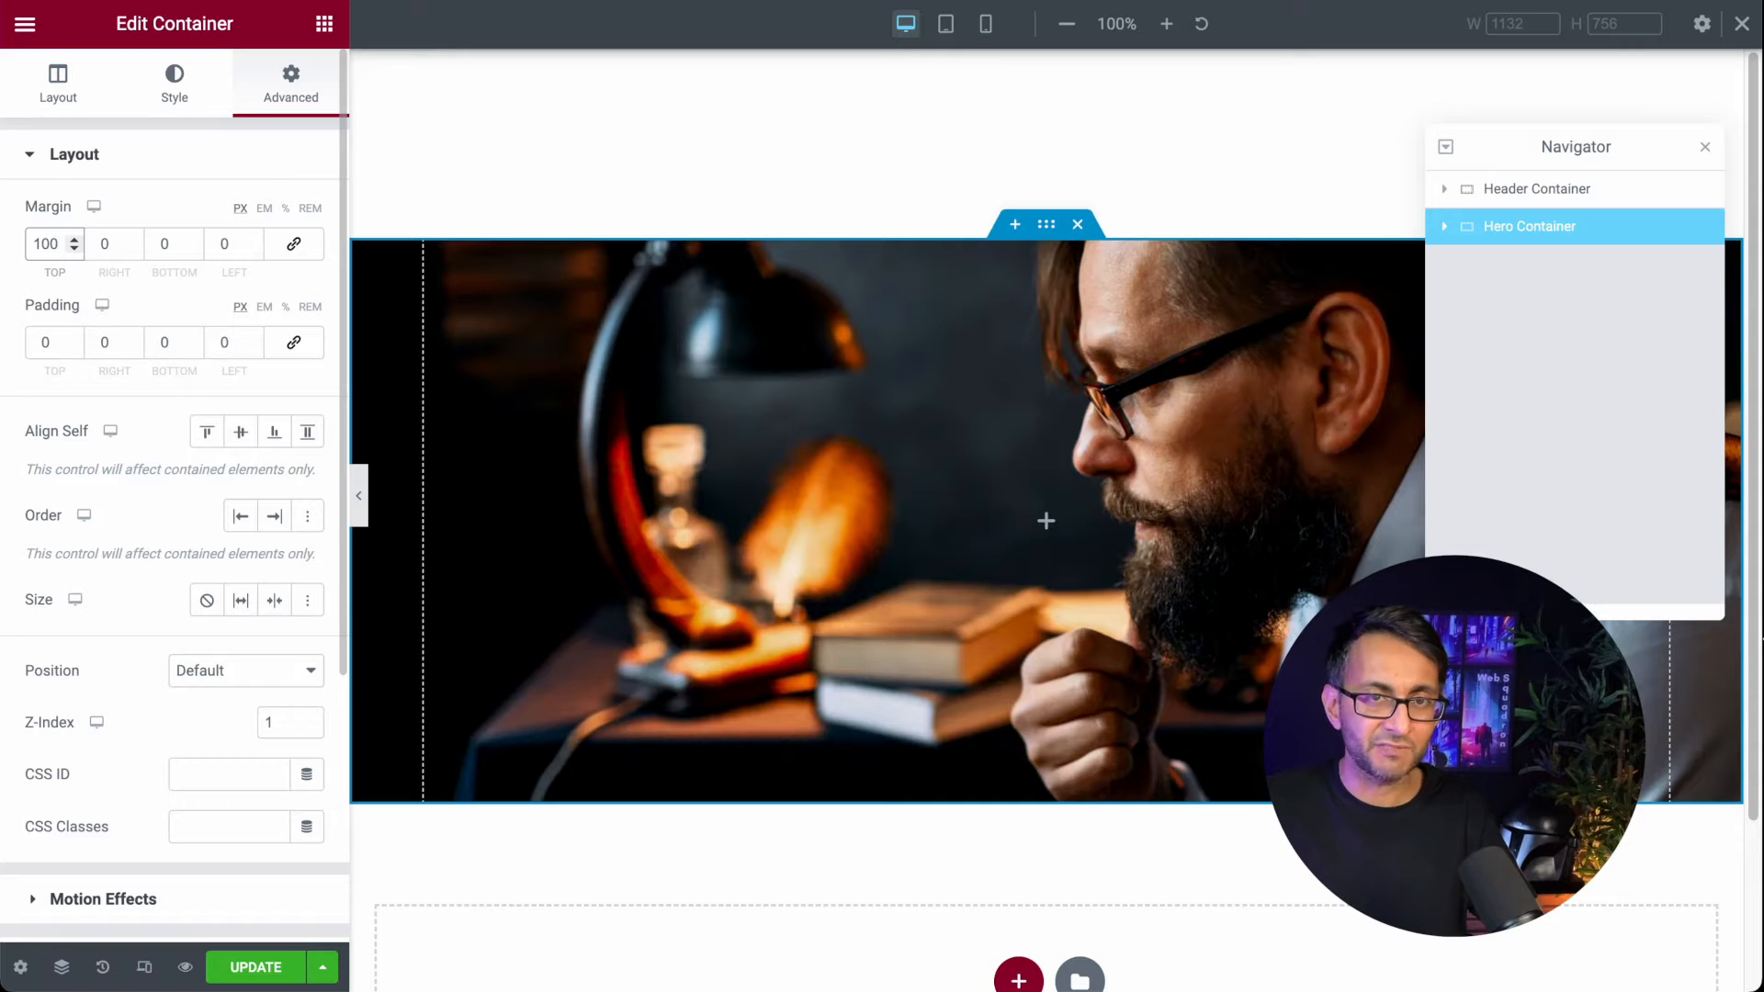
Step: Replace the Hero Container's top margin with -54 px so it sits beneath the transparent header
key(BackSpace)
key(BackSpace)
key(BackSpace)
text(0)
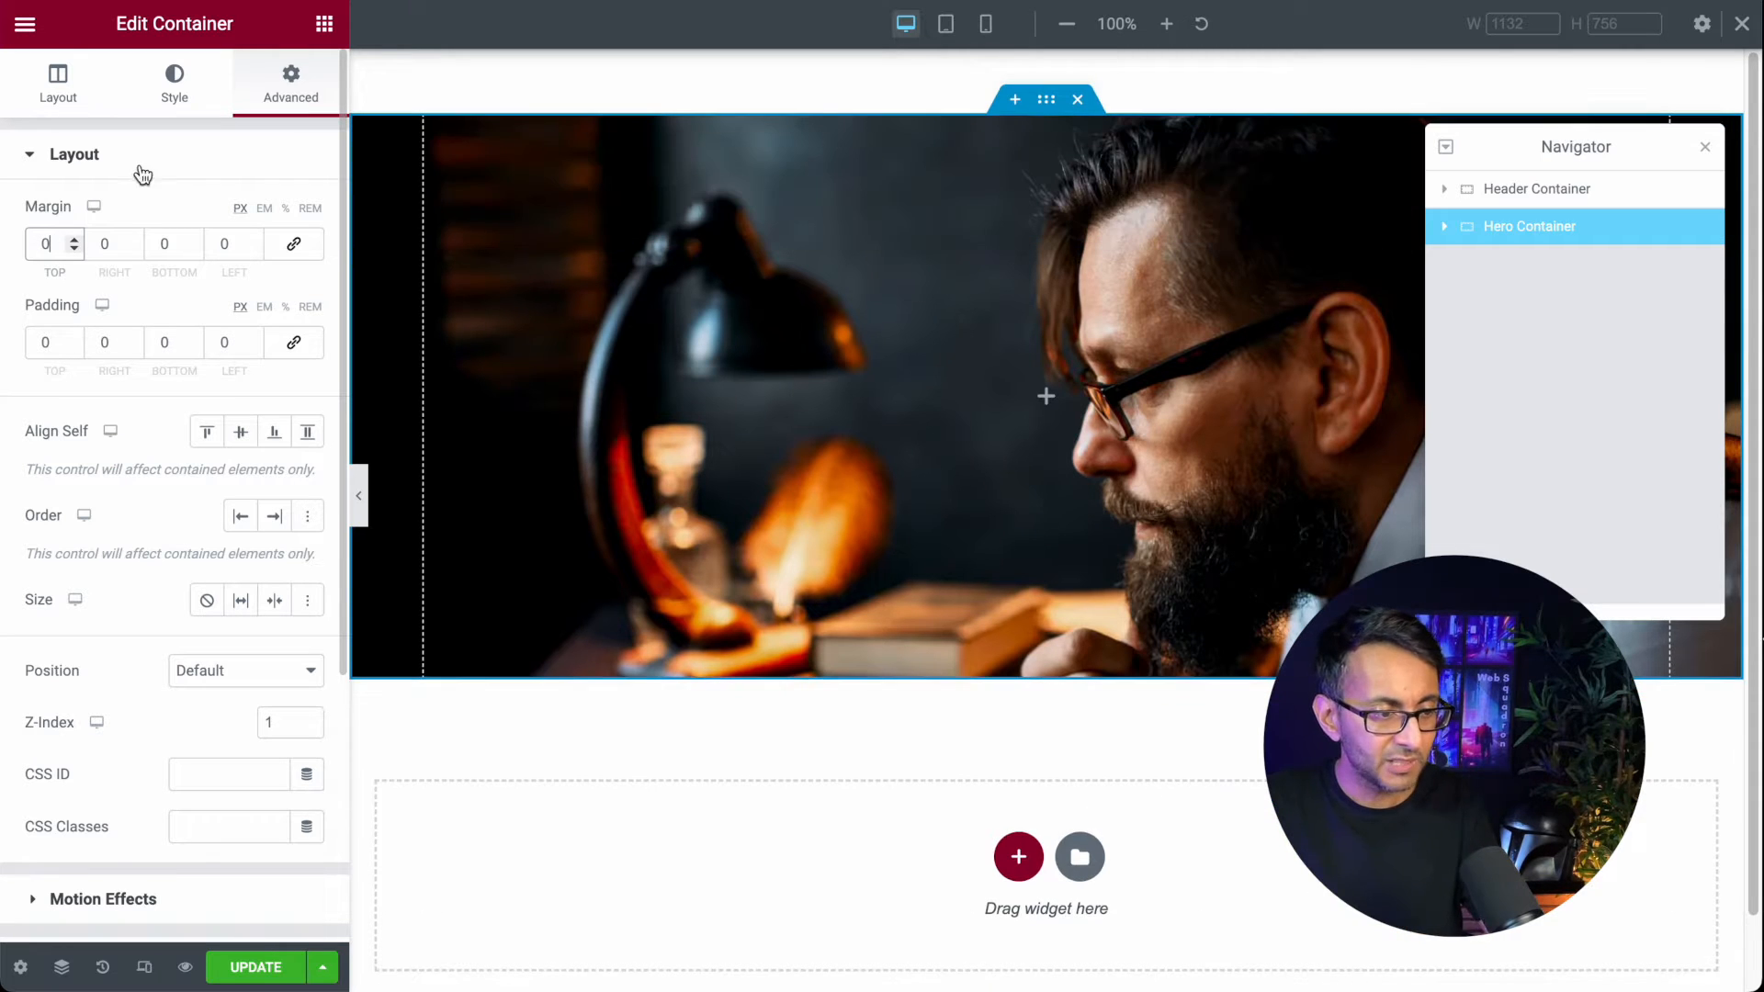
drag(76, 245, 75, 246)
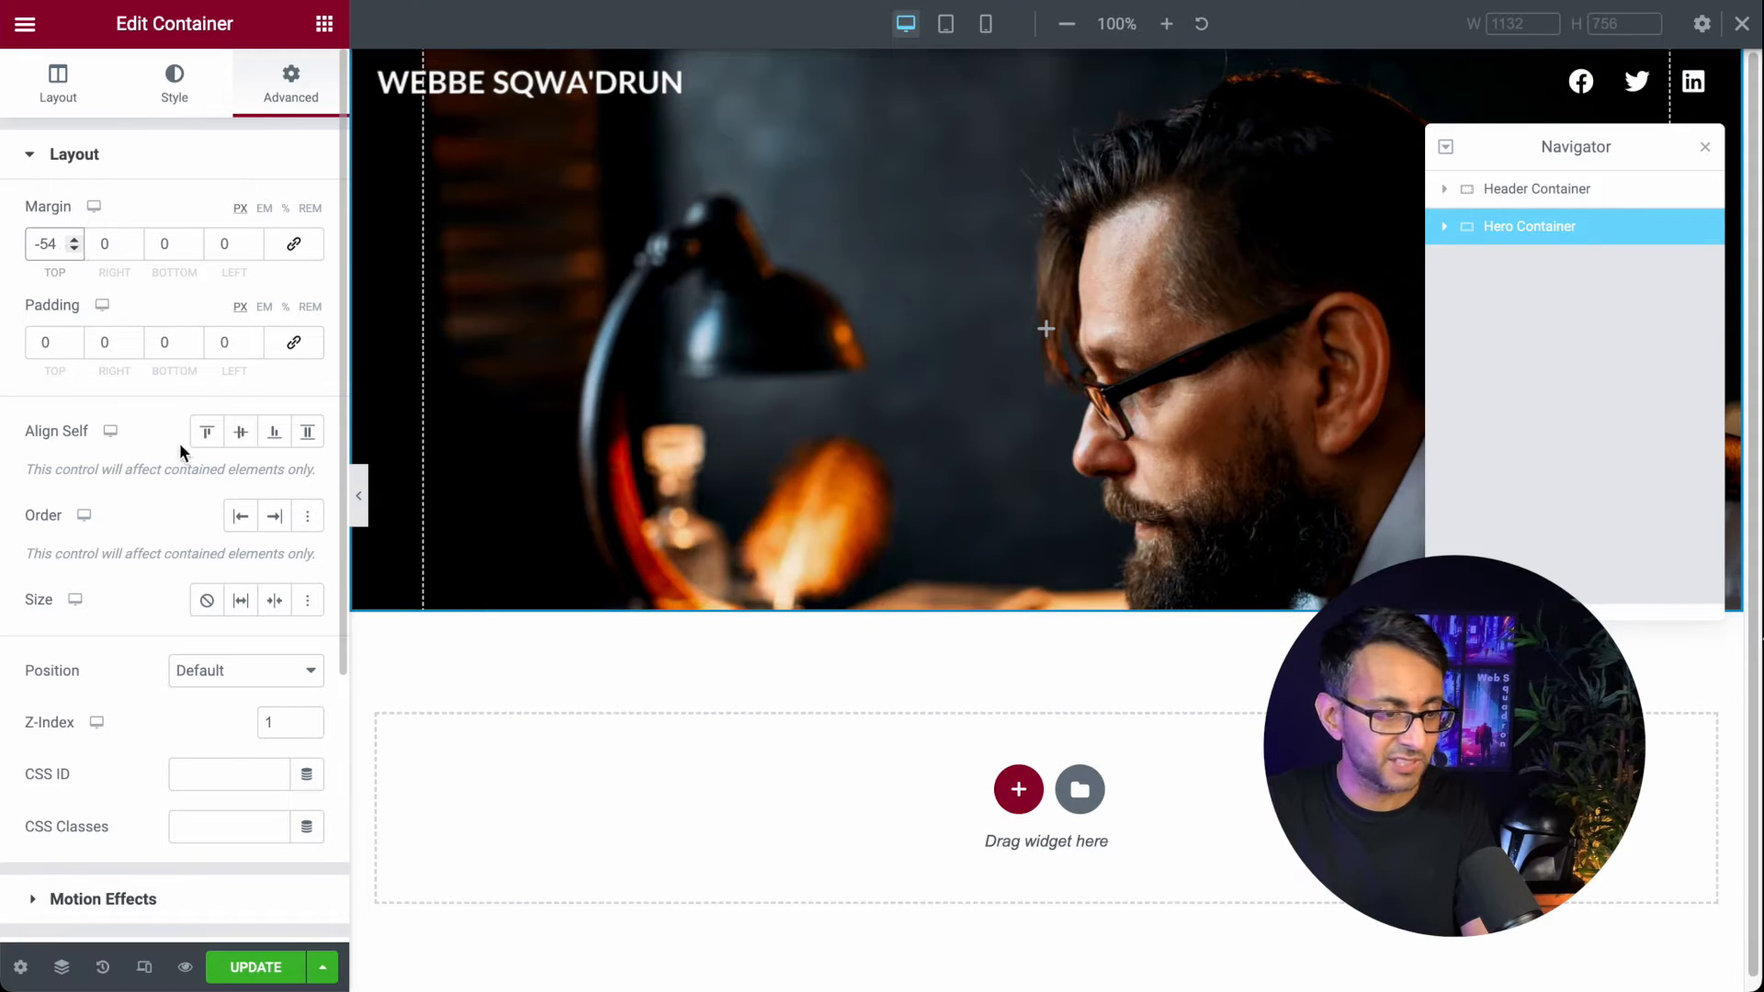
click(359, 496)
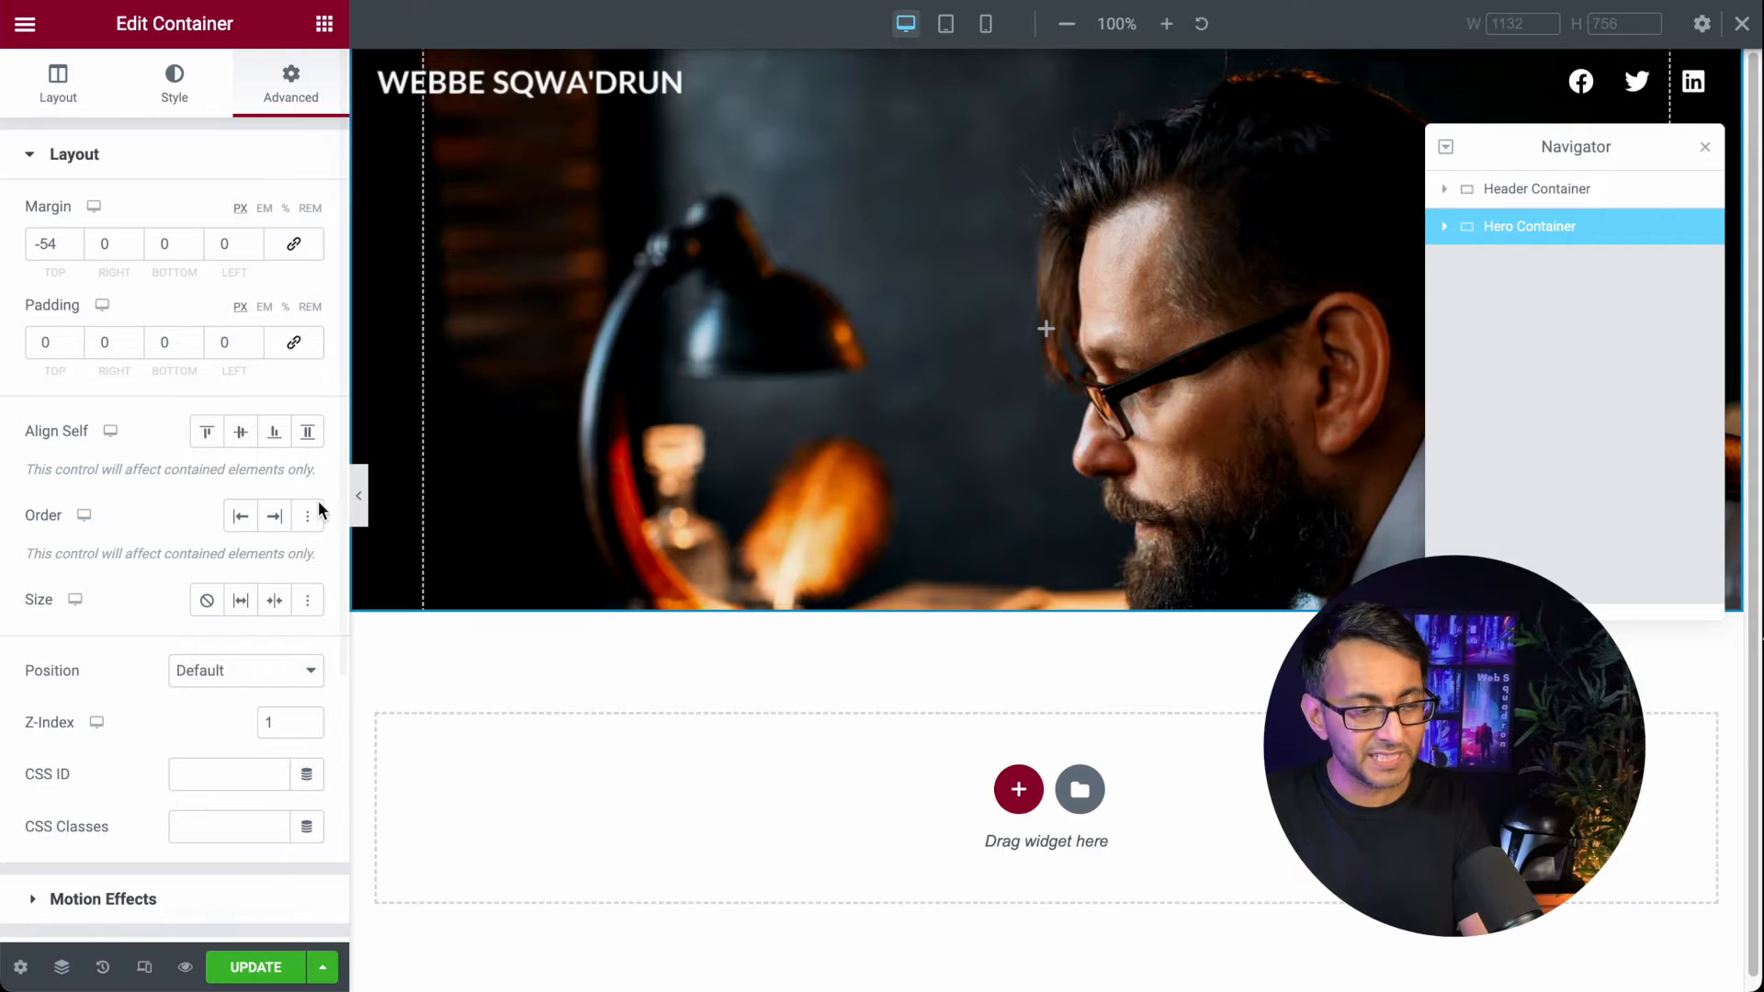
Step: Set the Hero Container's minimum height to 75 VH and preview the page at full width
click(61, 101)
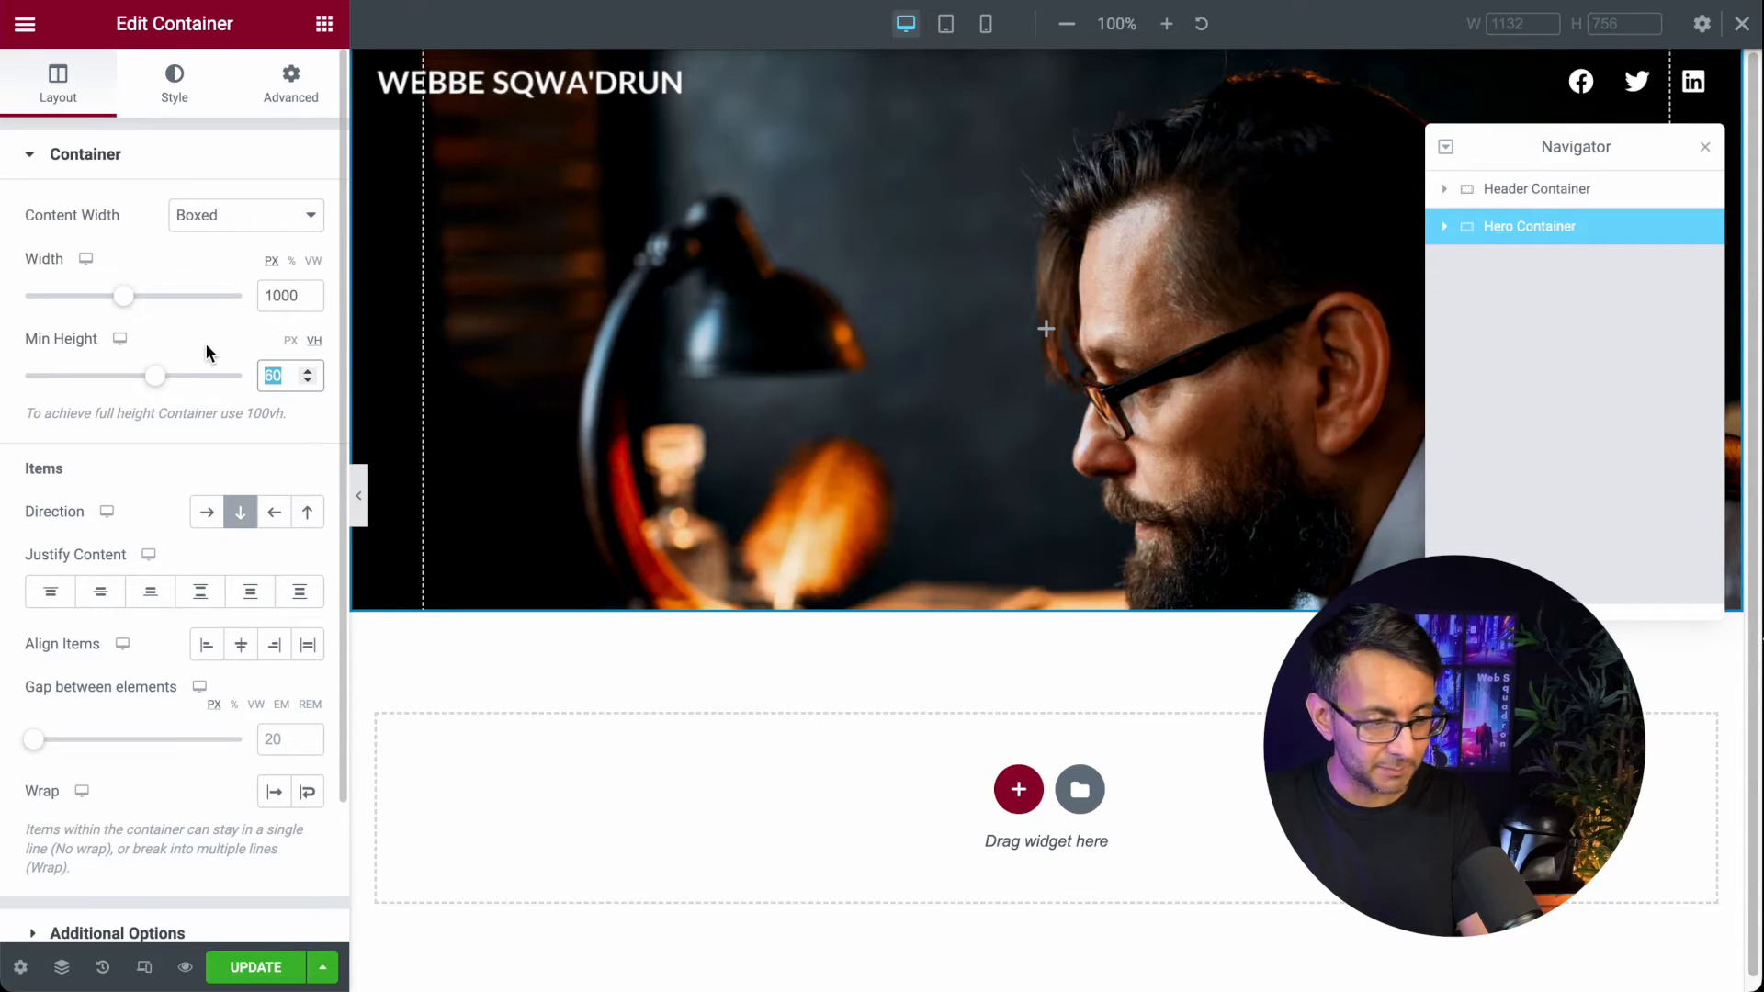
text(75)
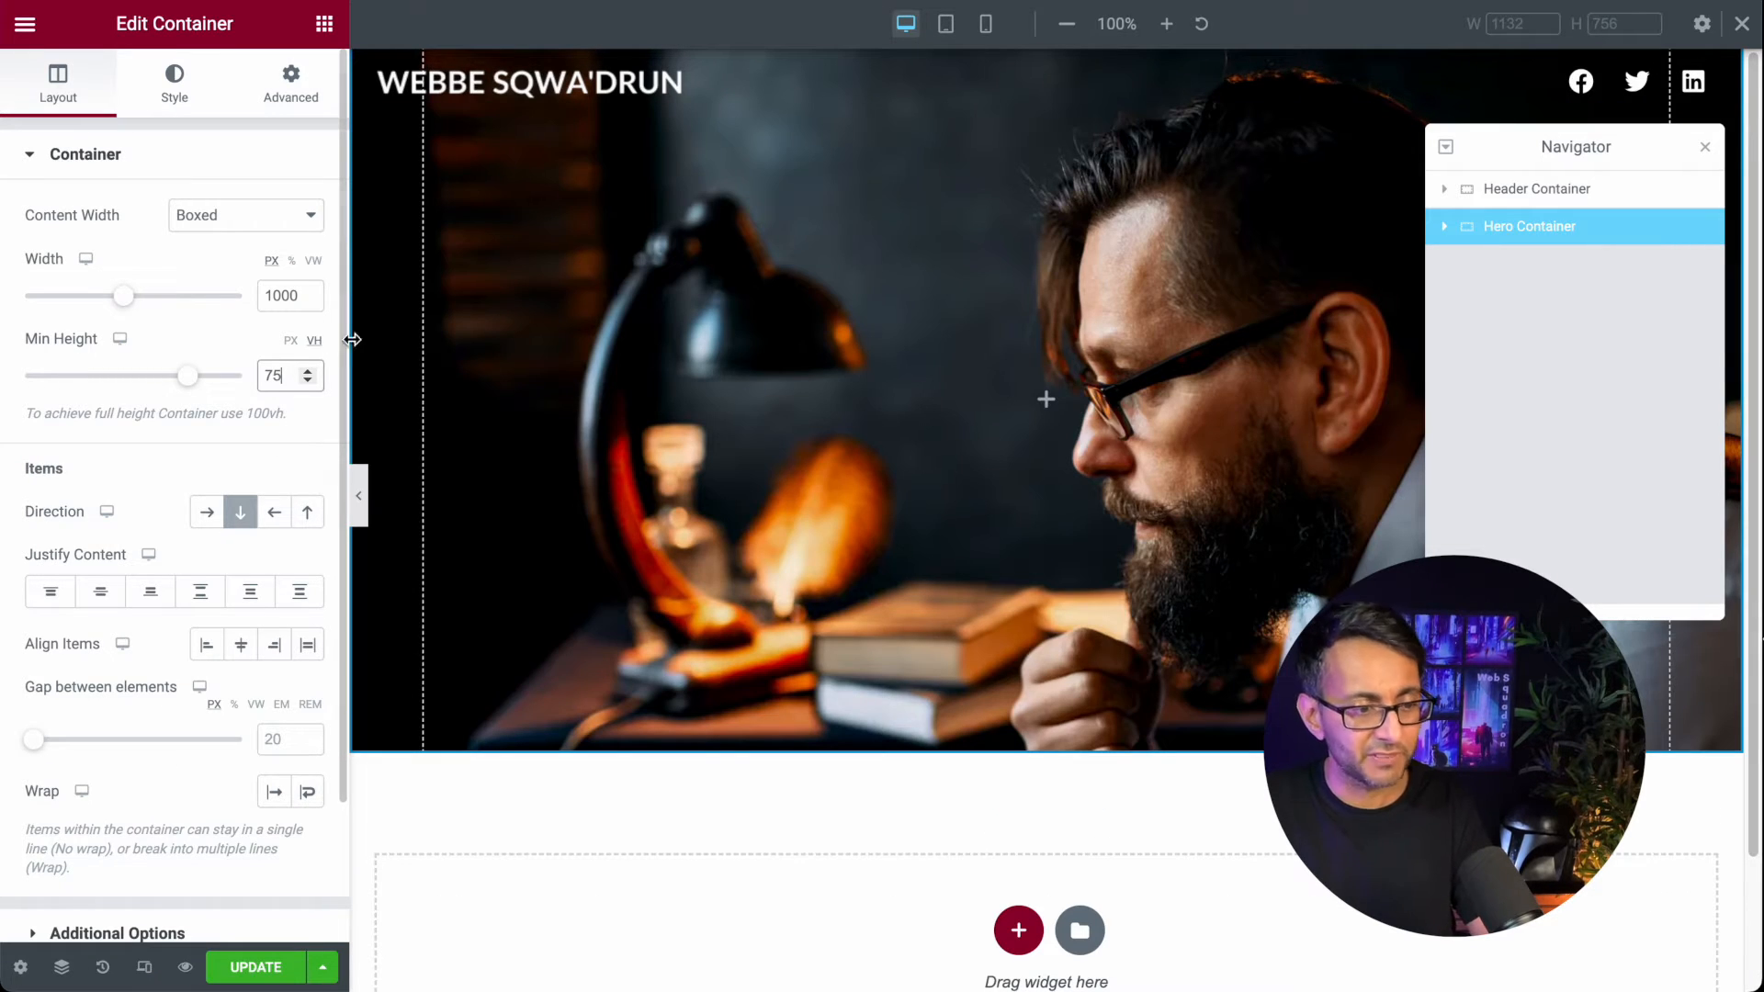
click(358, 496)
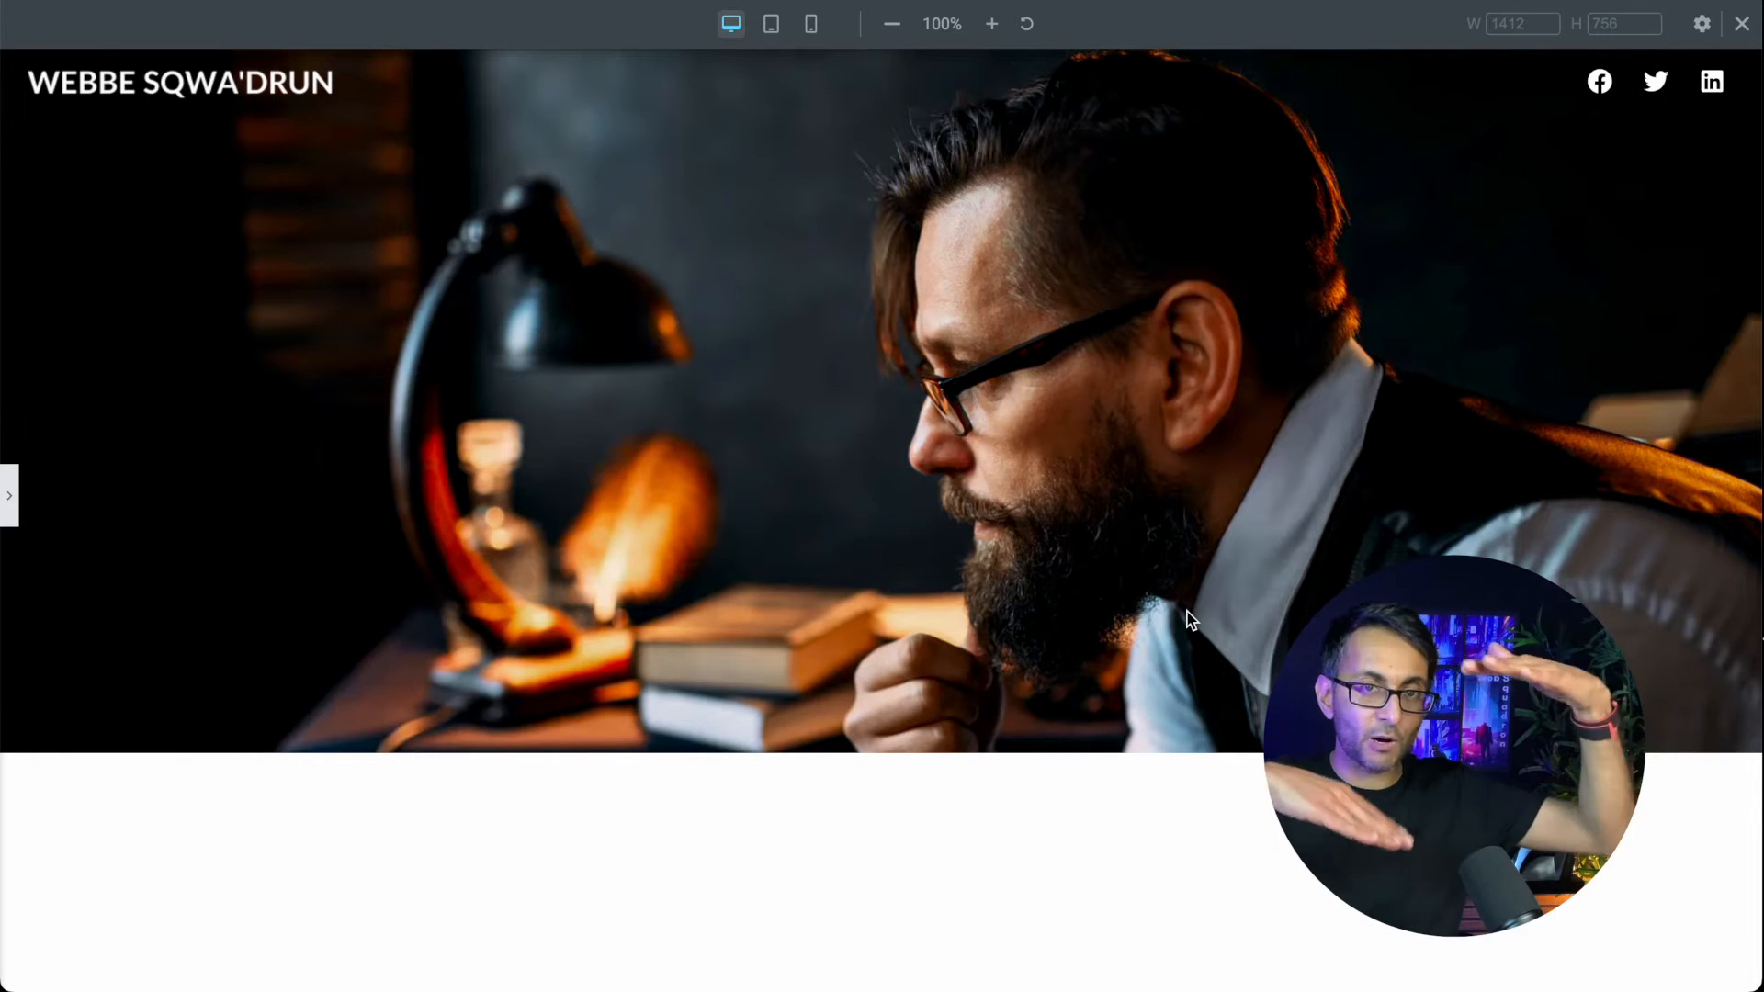
click(16, 513)
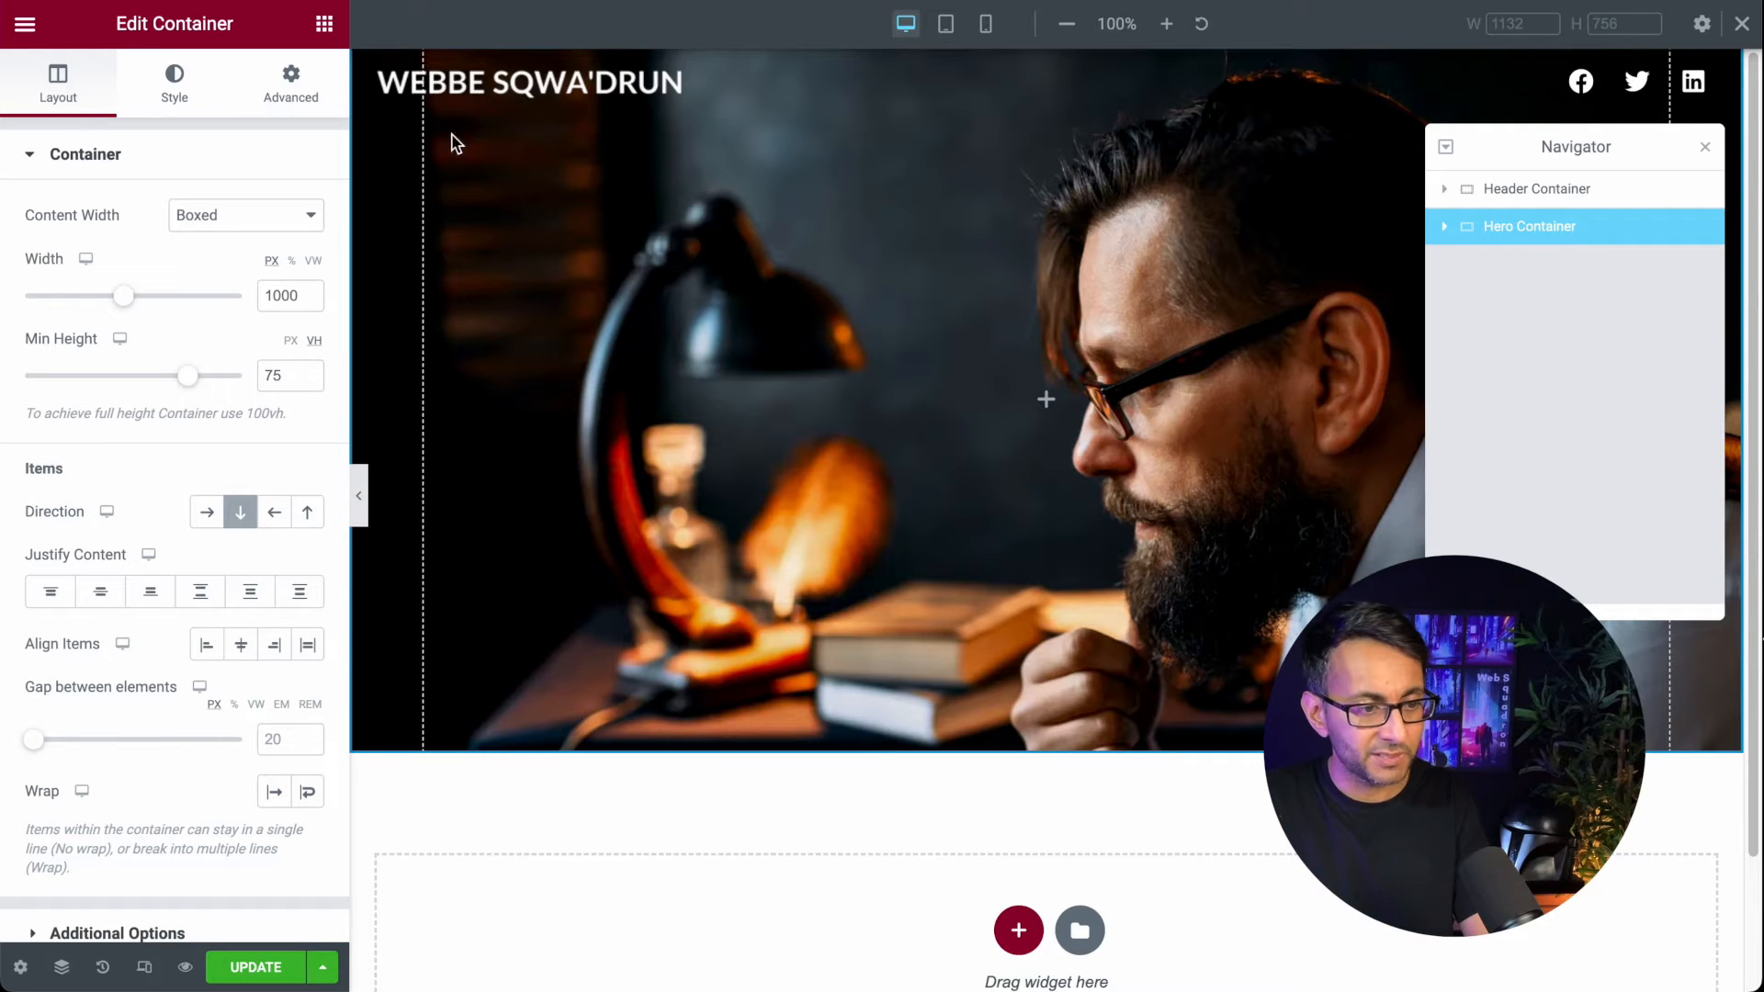
Step: Expand the Hero Container in the Navigator and add a Heading widget inside it
click(325, 26)
click(1449, 239)
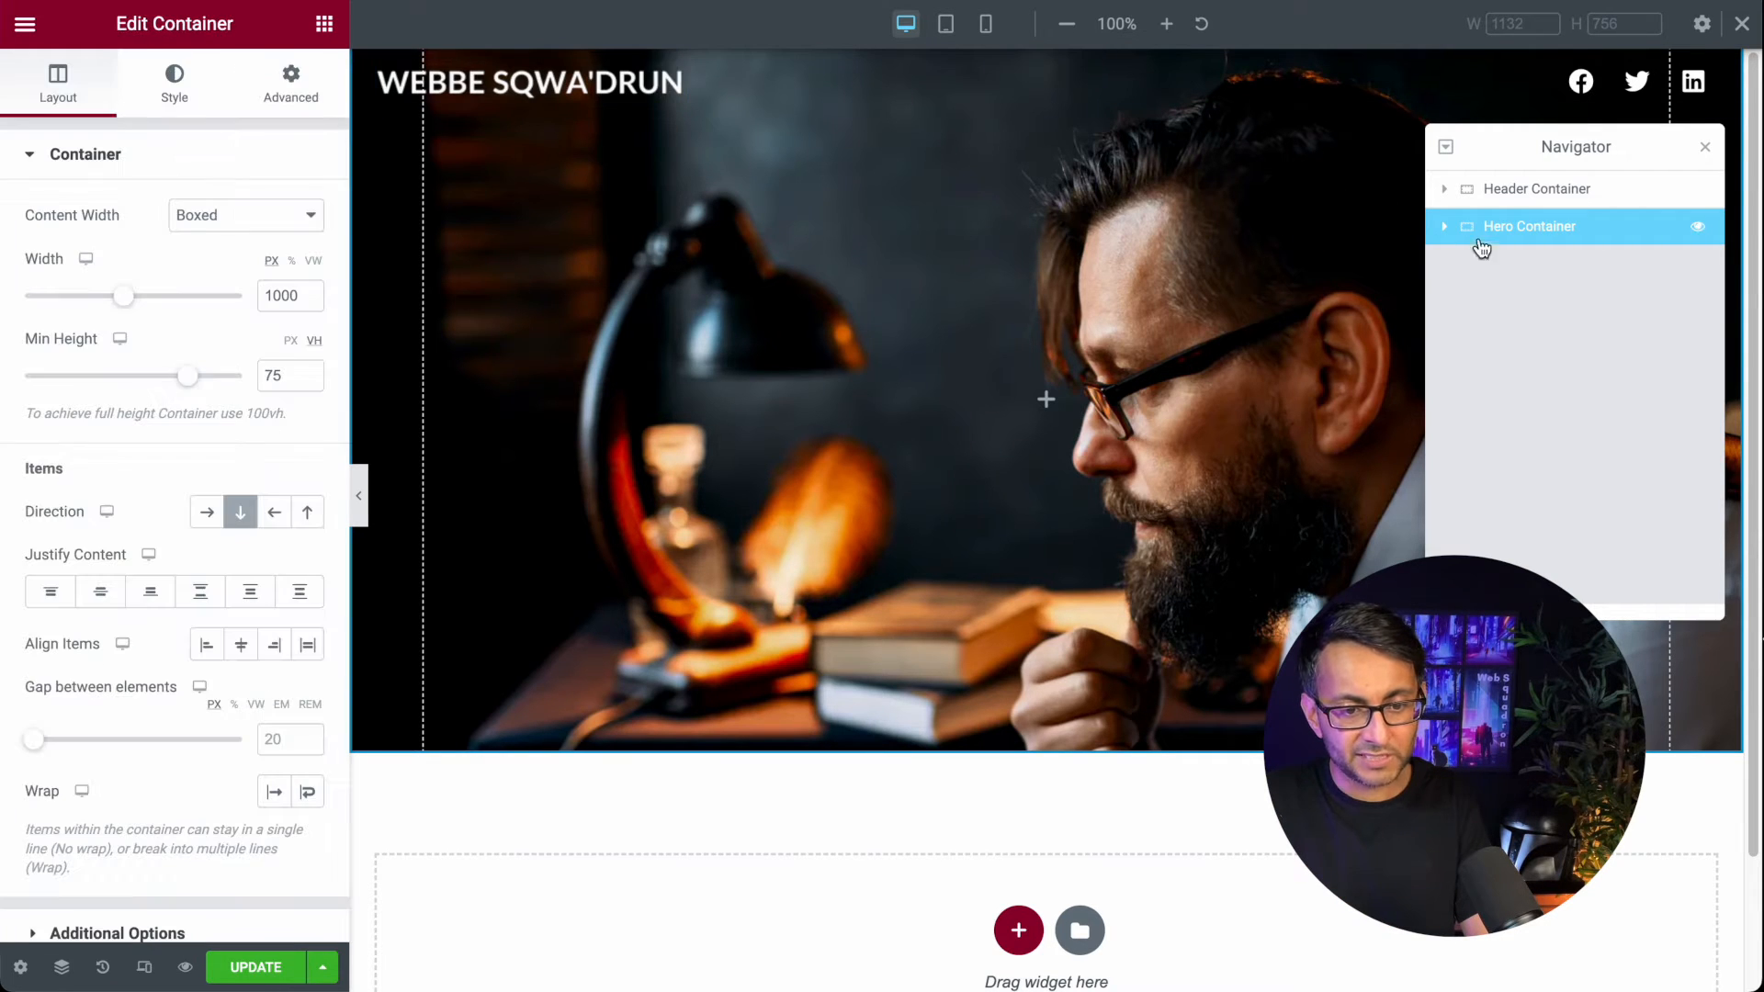
click(1455, 226)
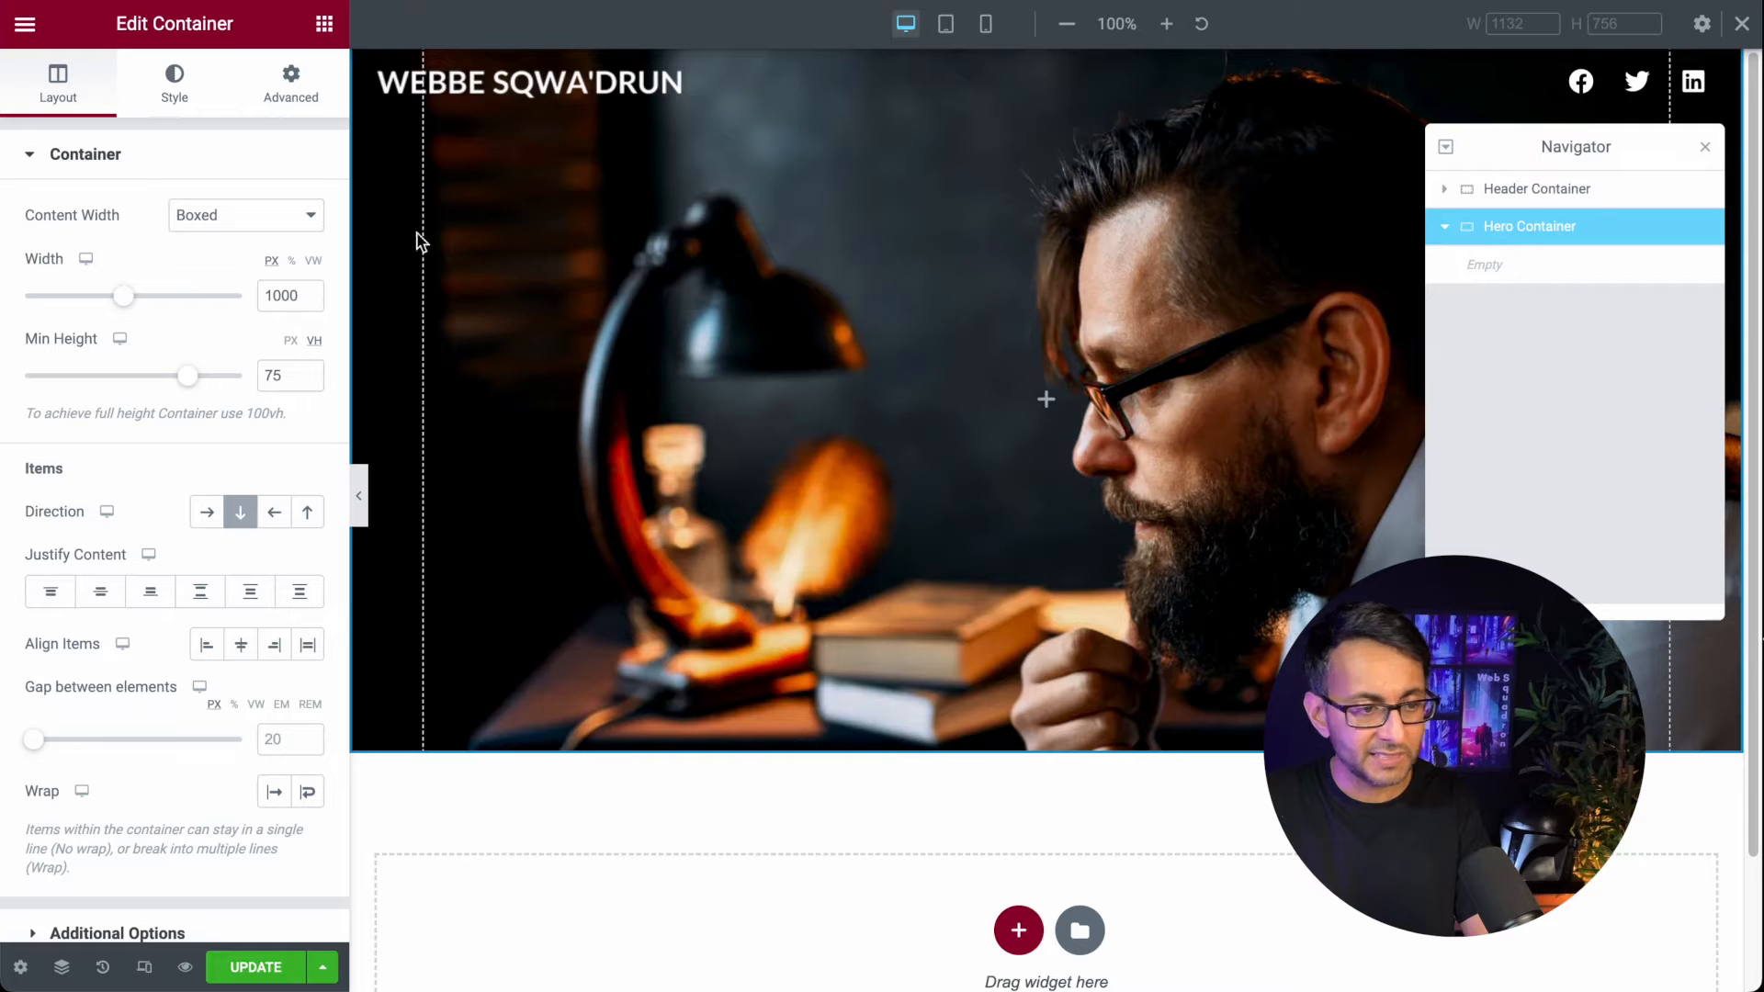
click(325, 26)
drag(90, 452, 819, 107)
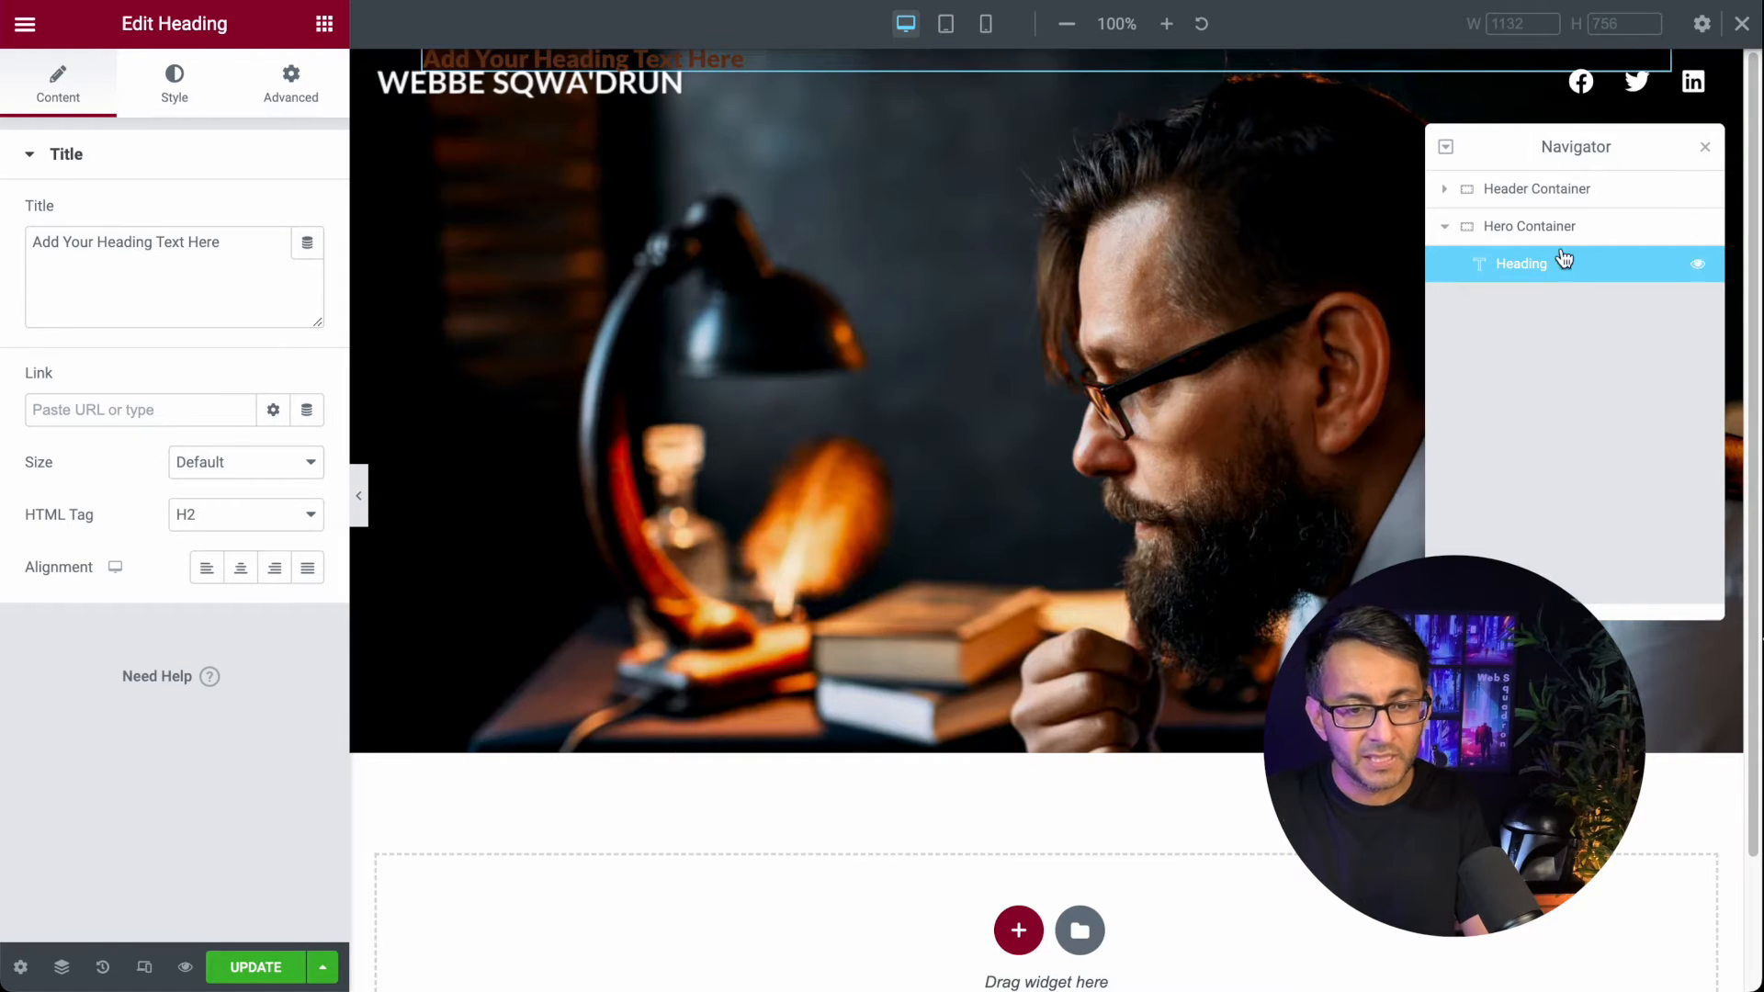
Step: Set the Hero Container's direction to Row - horizontal, align its items to Center, and compare the Justify Content options, finishing on Start
click(1569, 228)
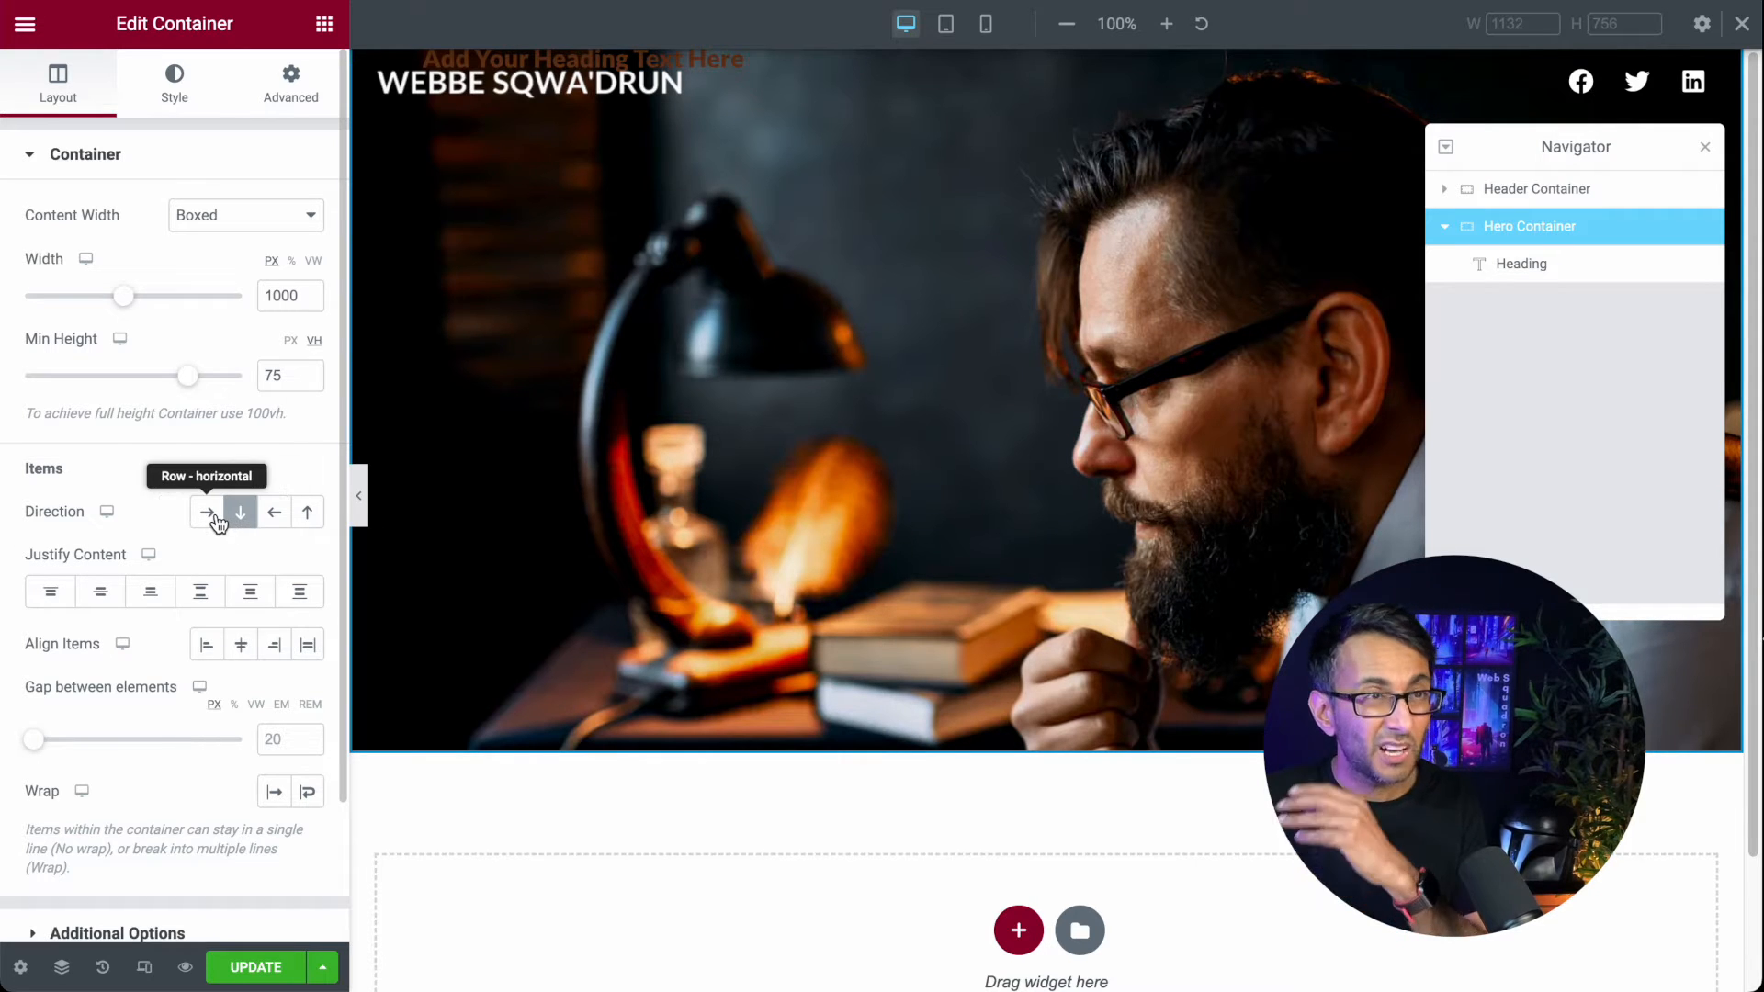
click(208, 514)
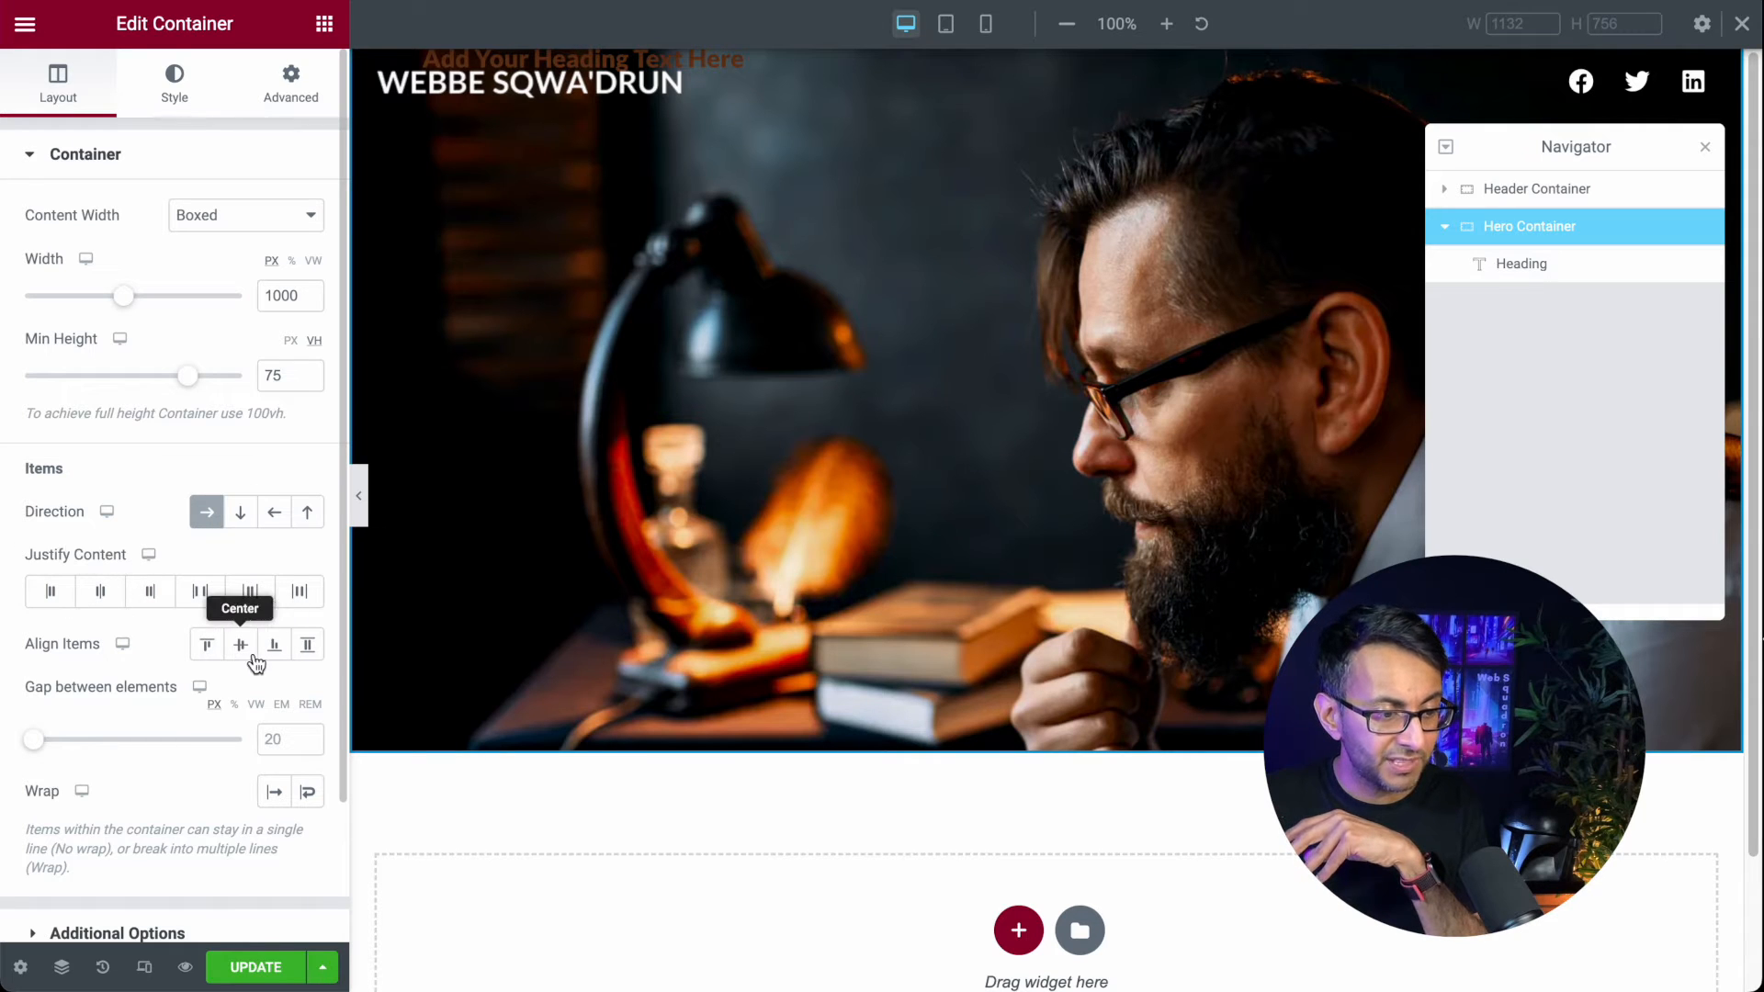
click(244, 648)
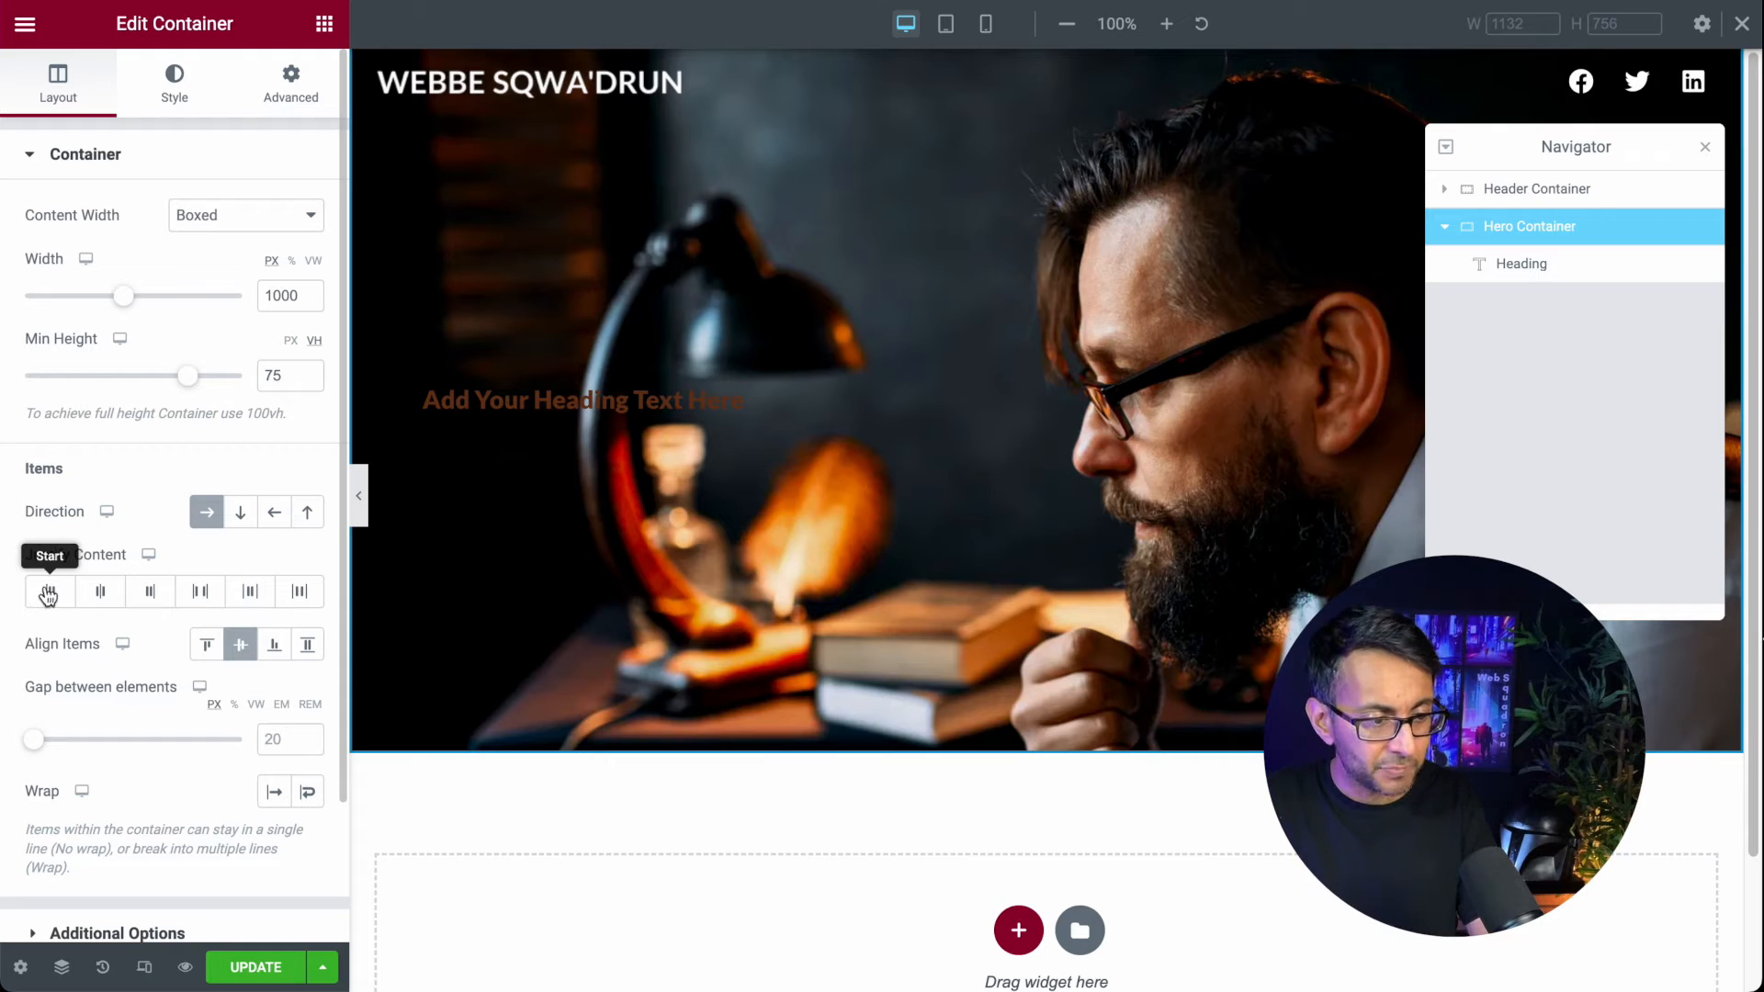
click(50, 591)
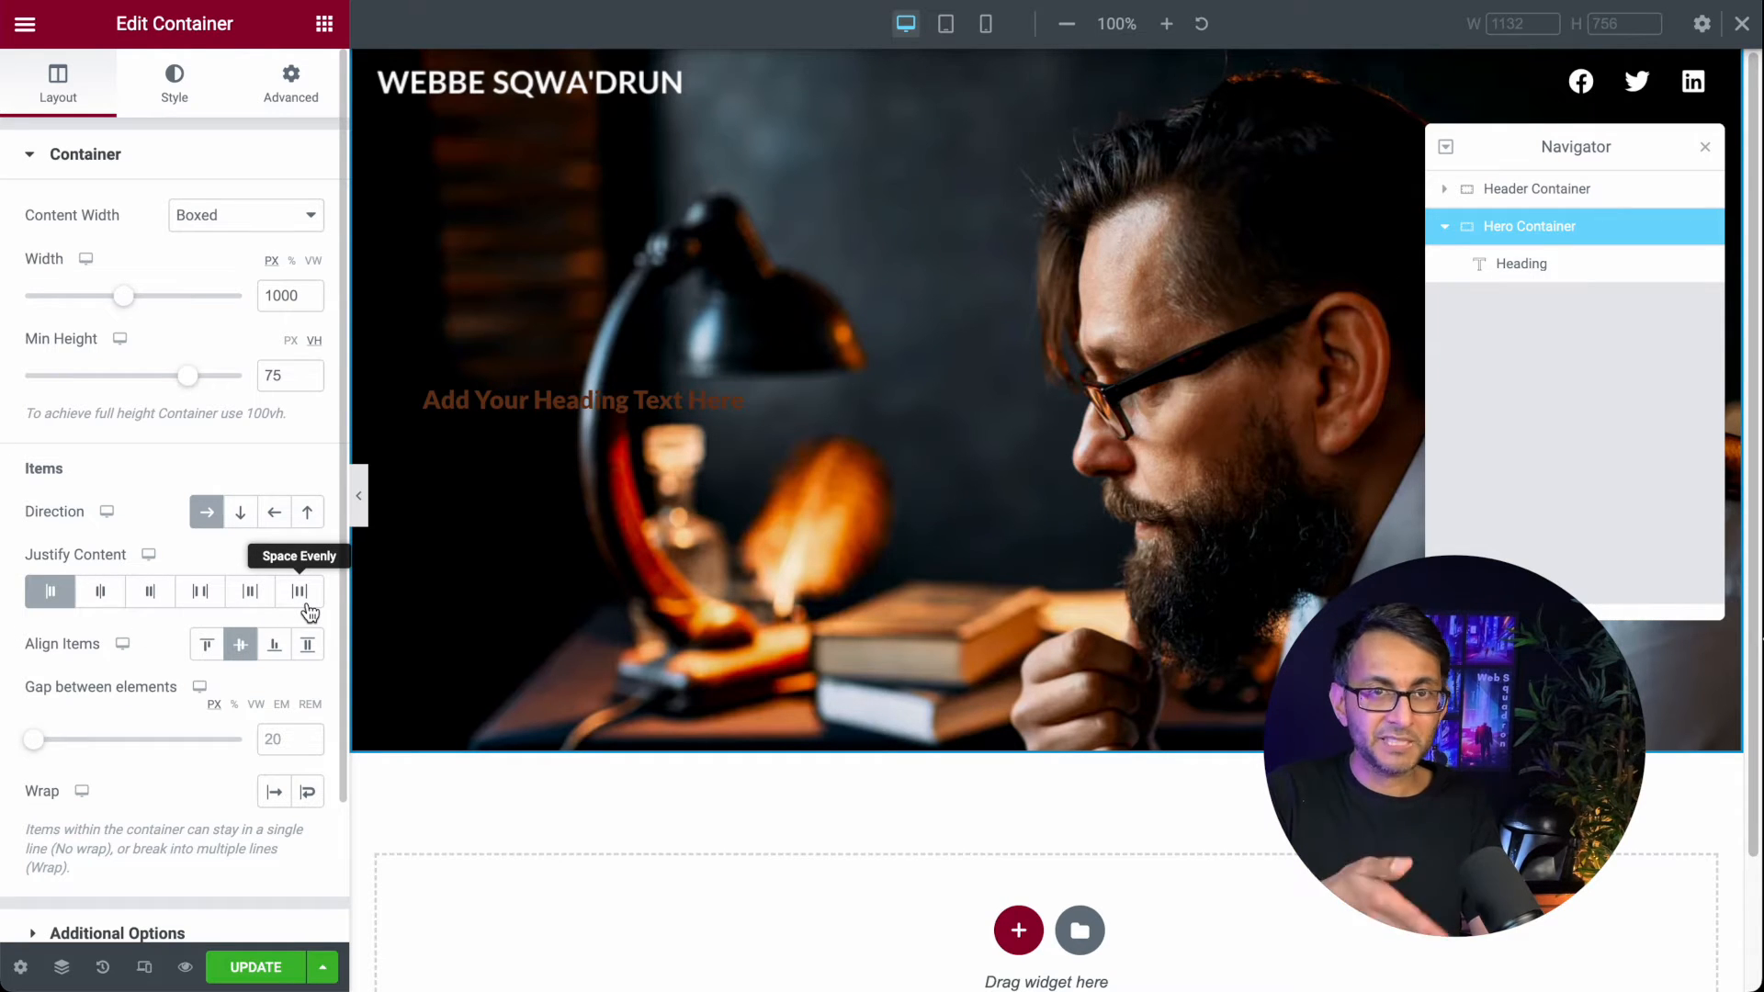
click(103, 592)
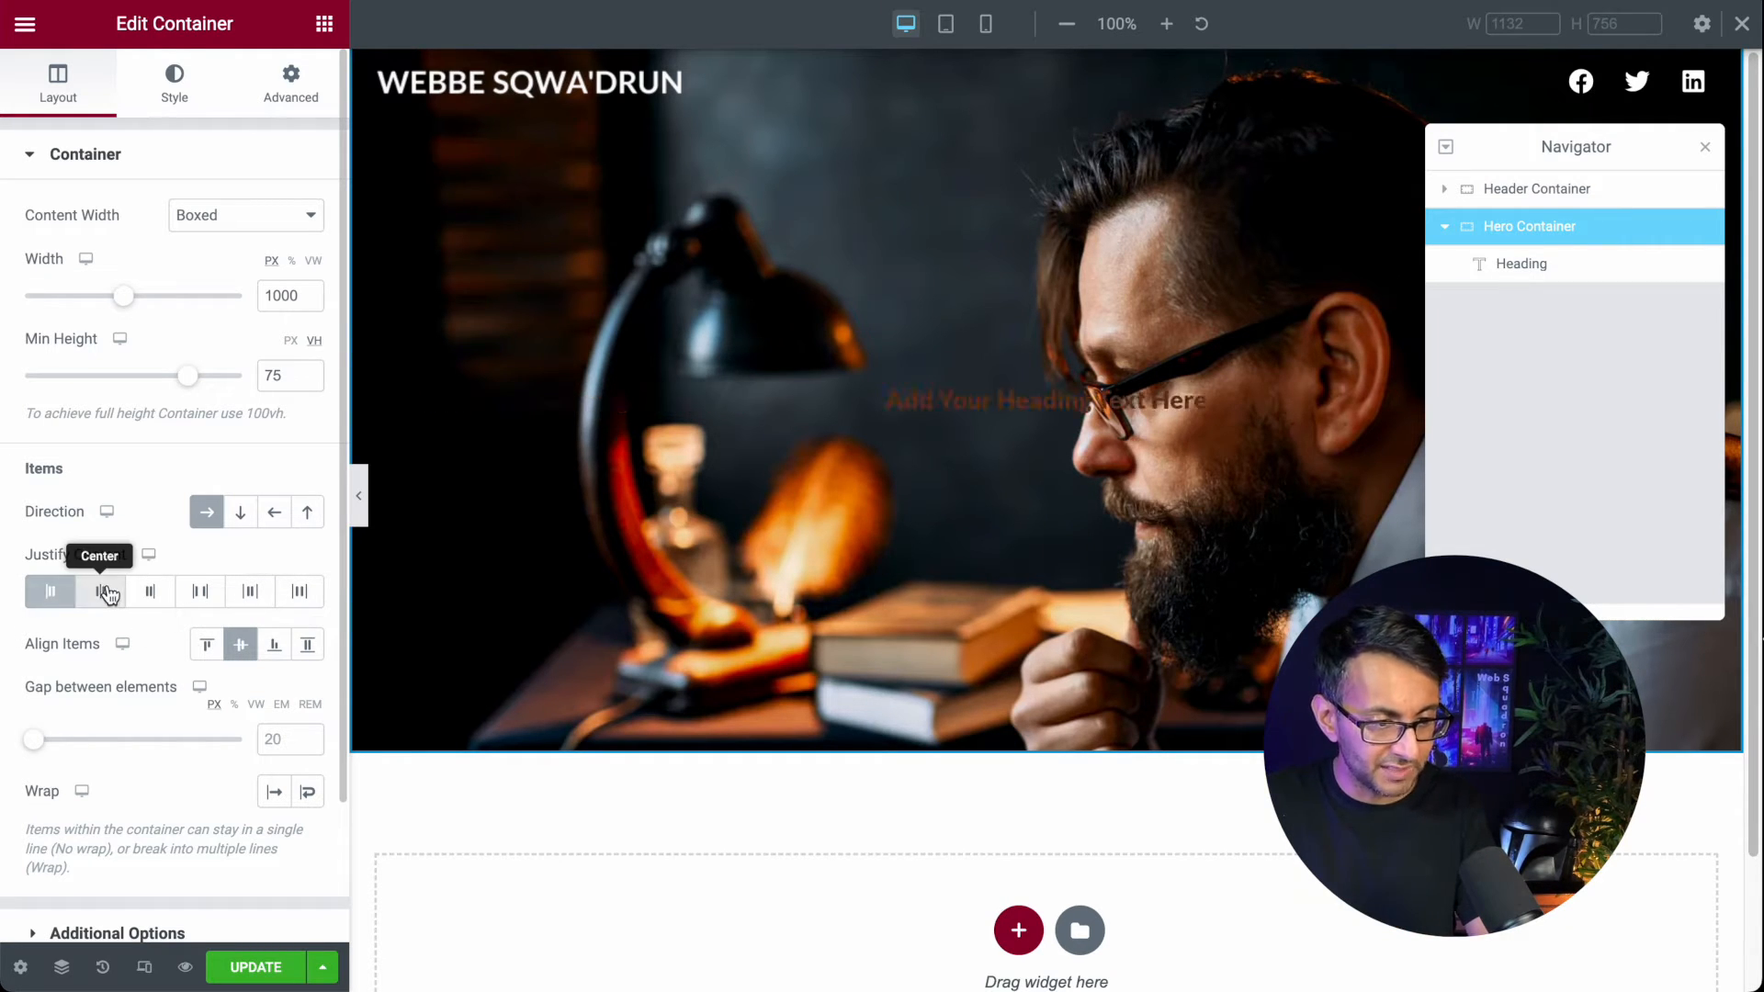
click(150, 593)
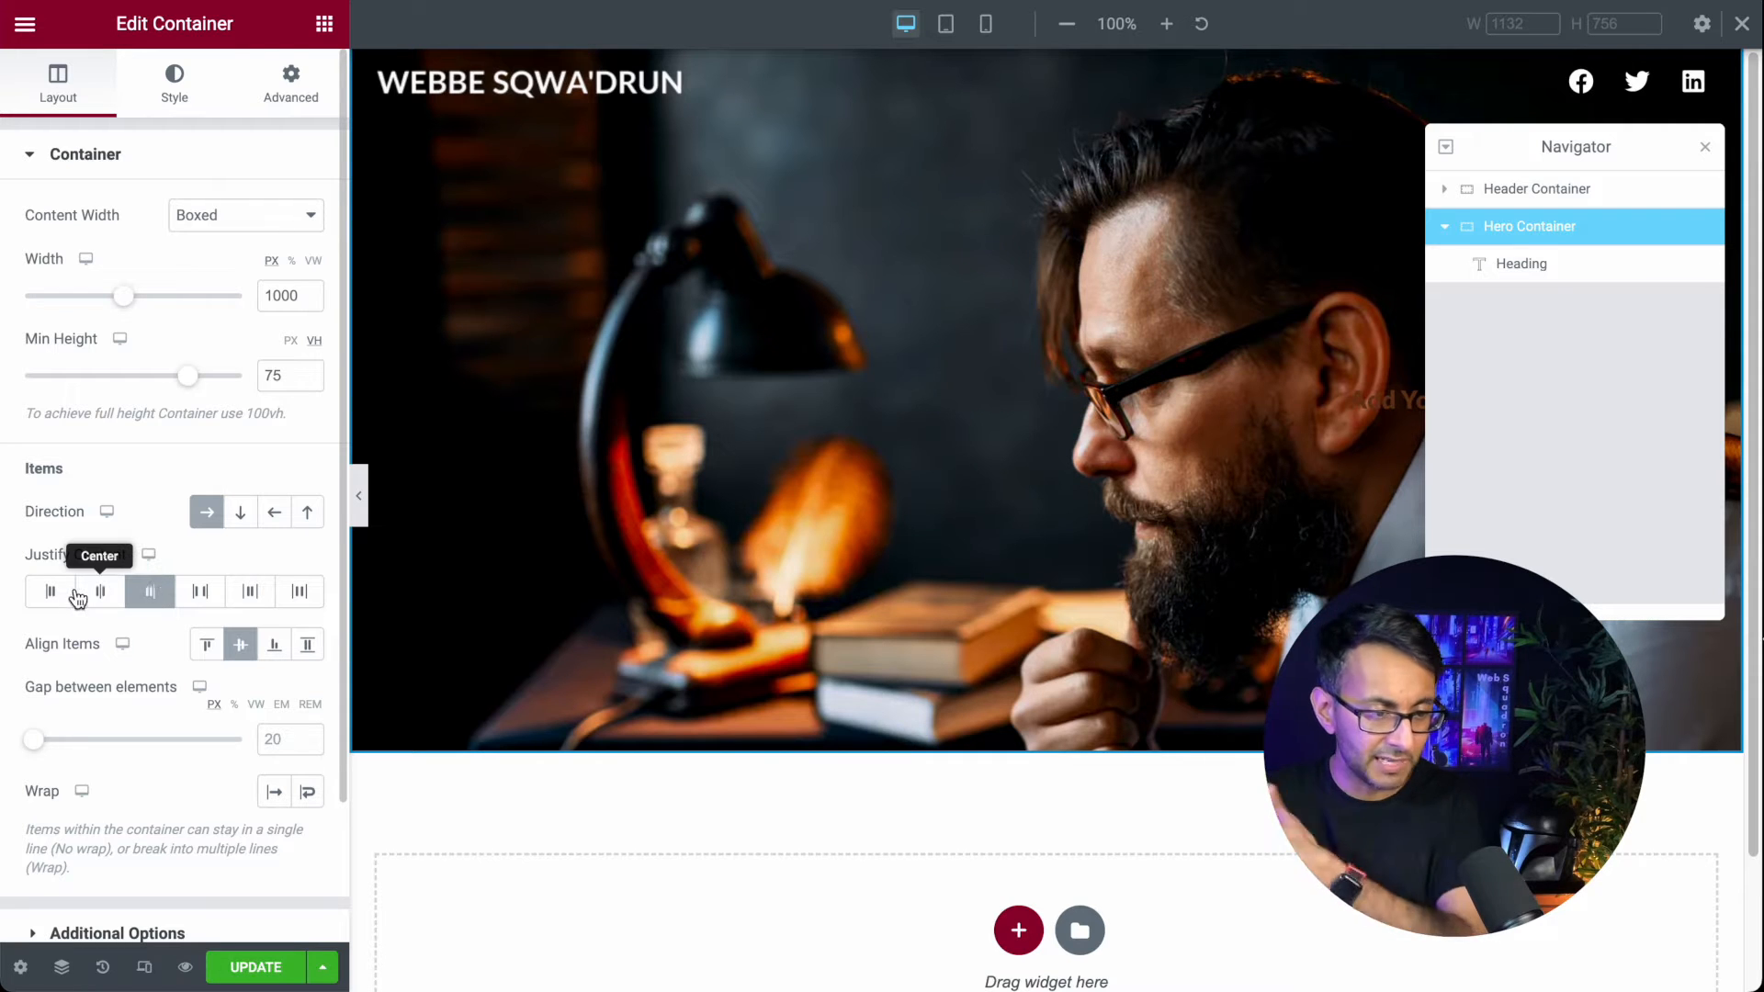
click(57, 593)
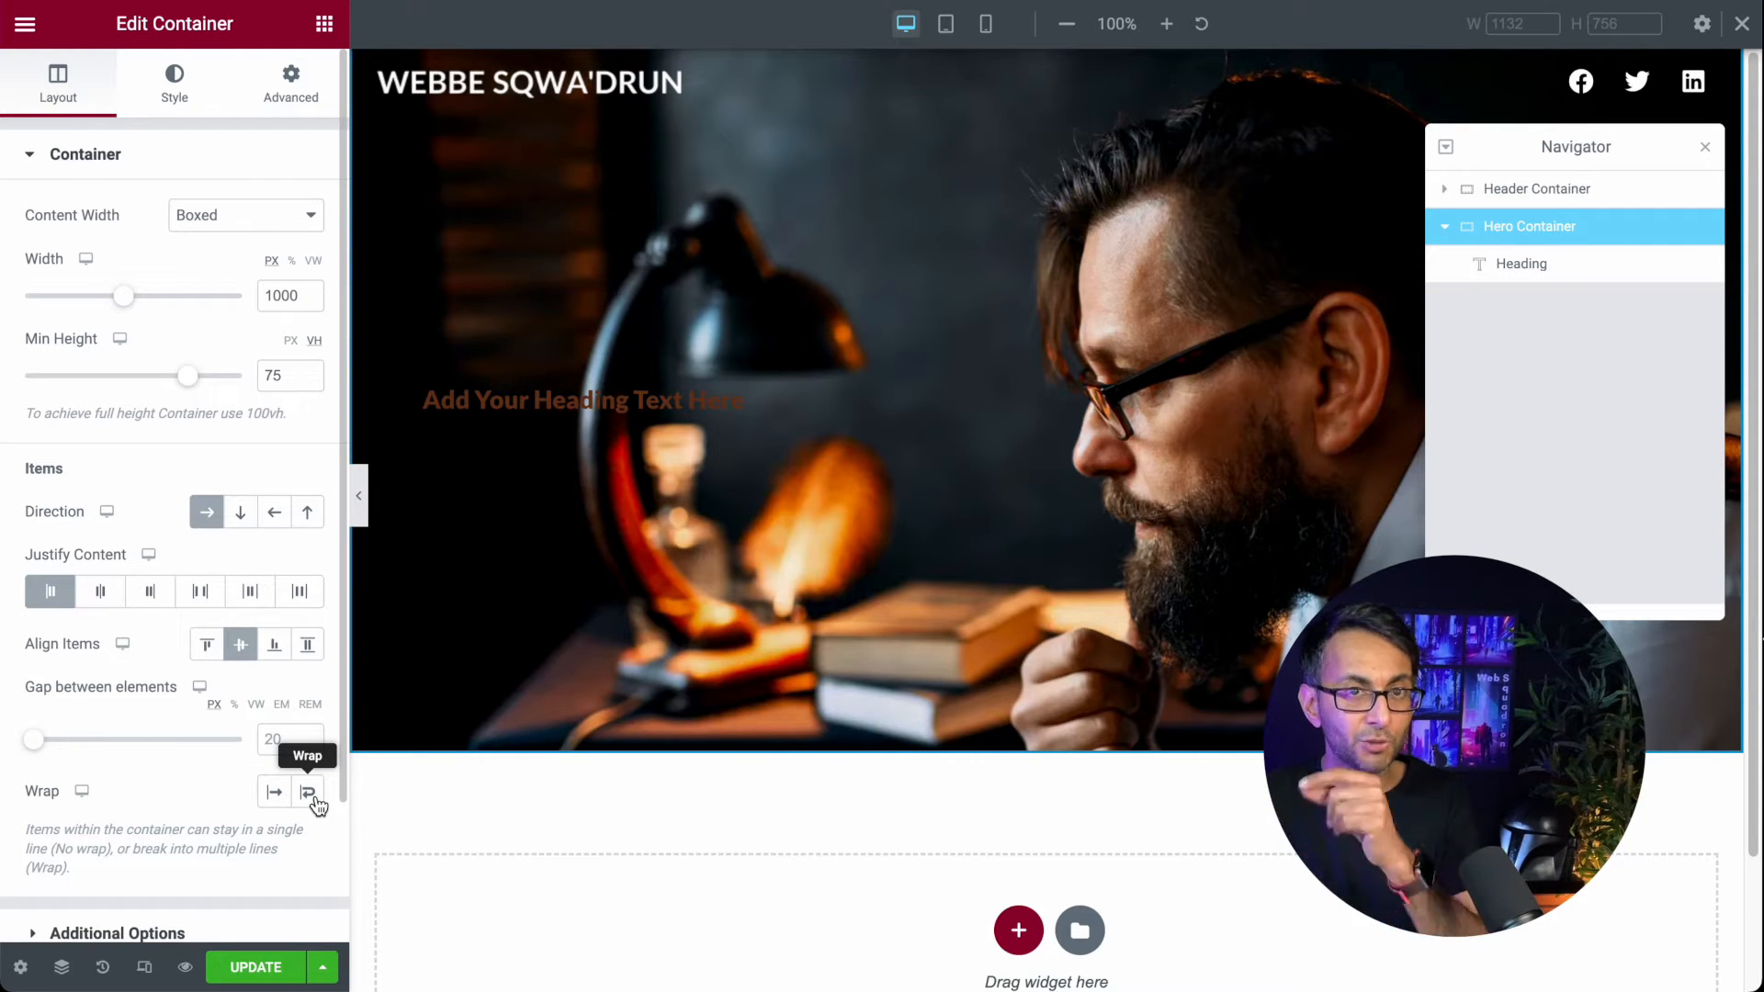
Step: Change the hero heading's title to "Four Times National Award winning Author" and its text color to the global white
click(604, 425)
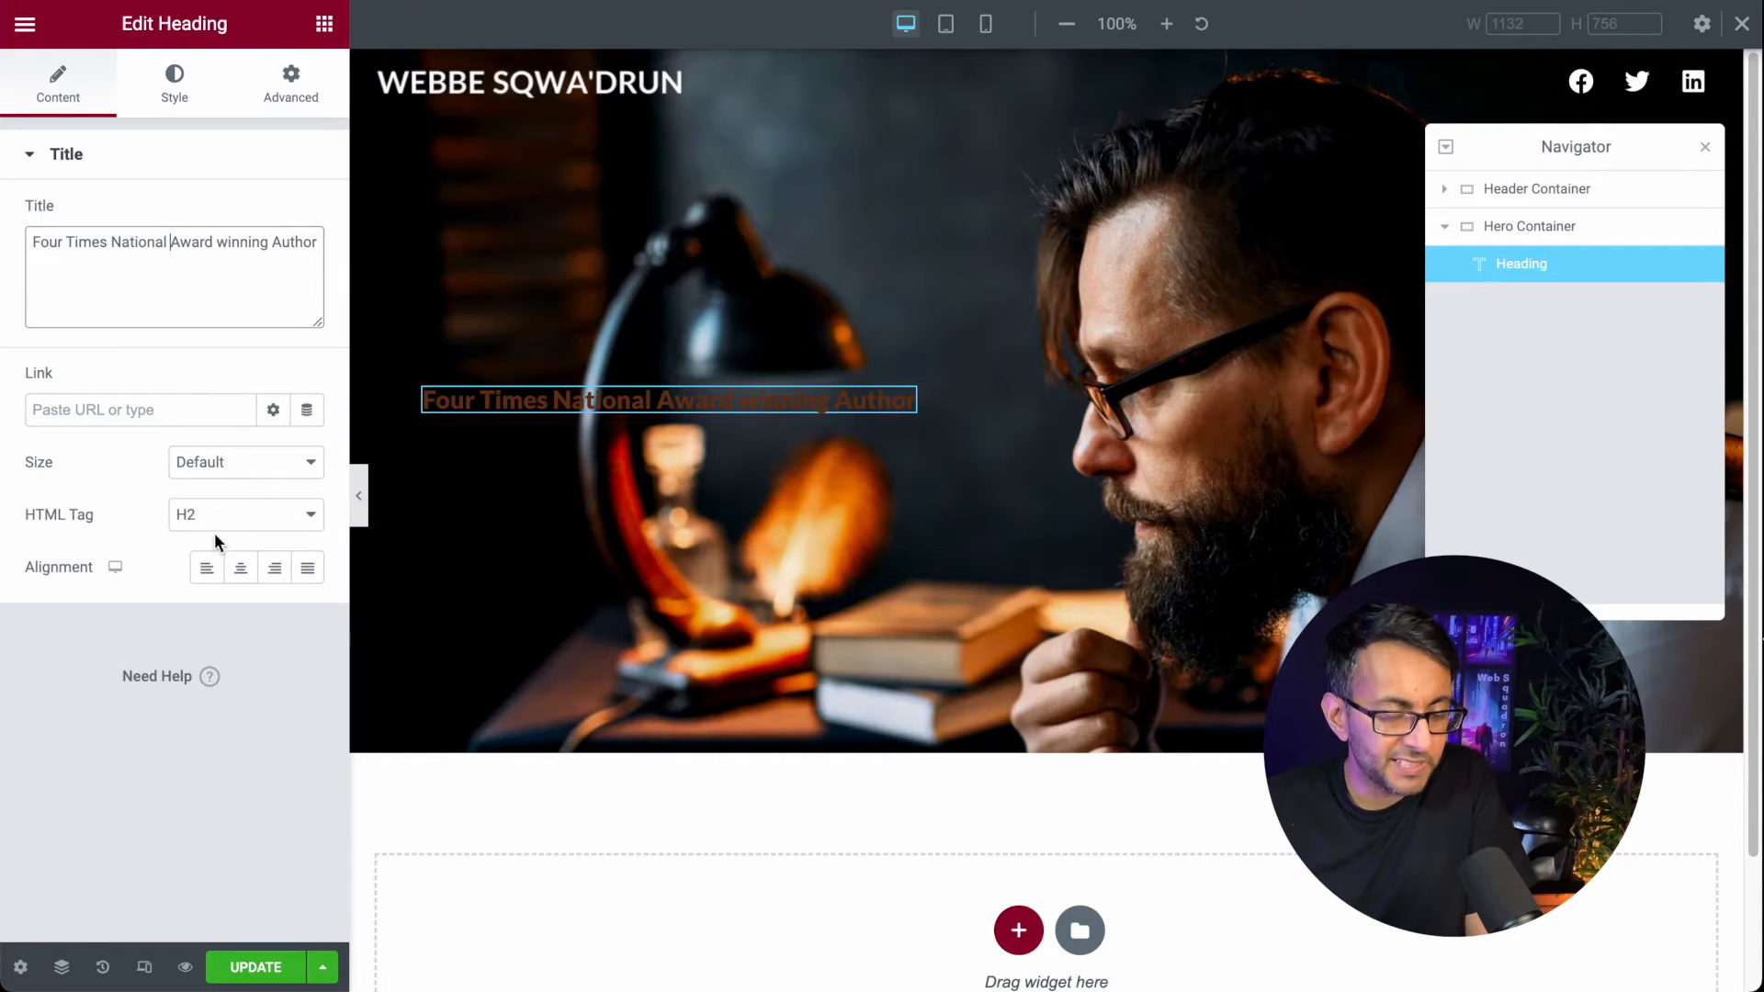
click(174, 82)
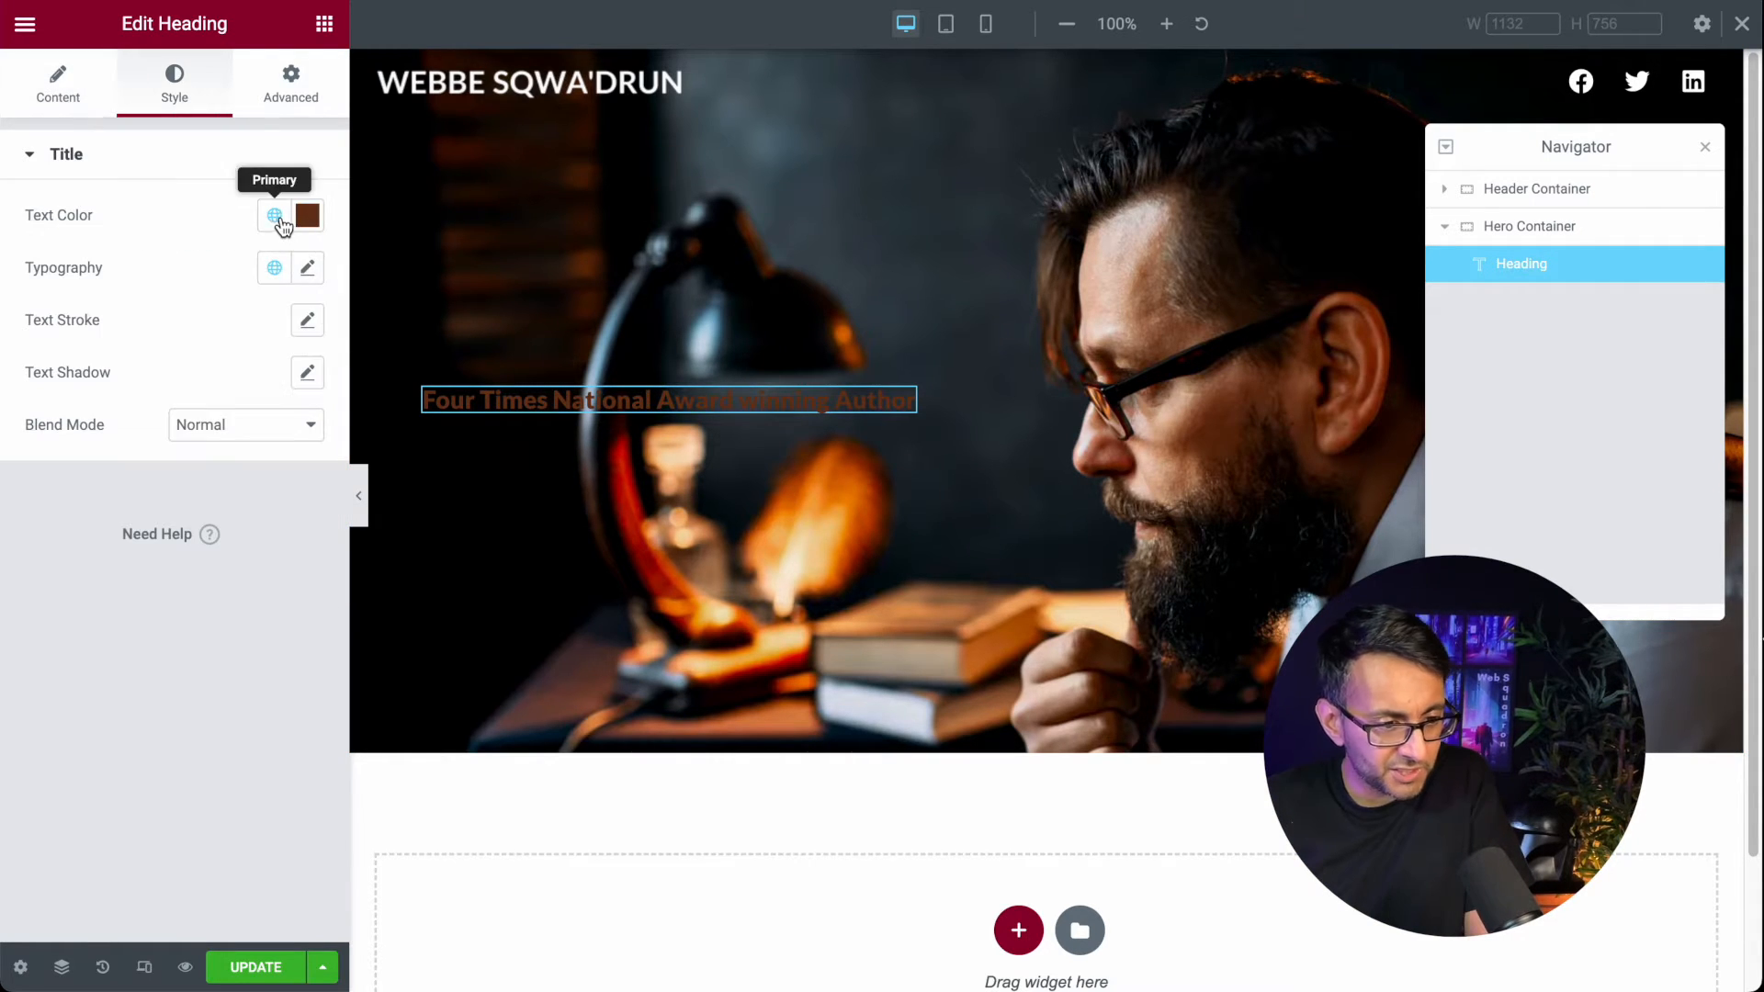
click(274, 215)
click(132, 511)
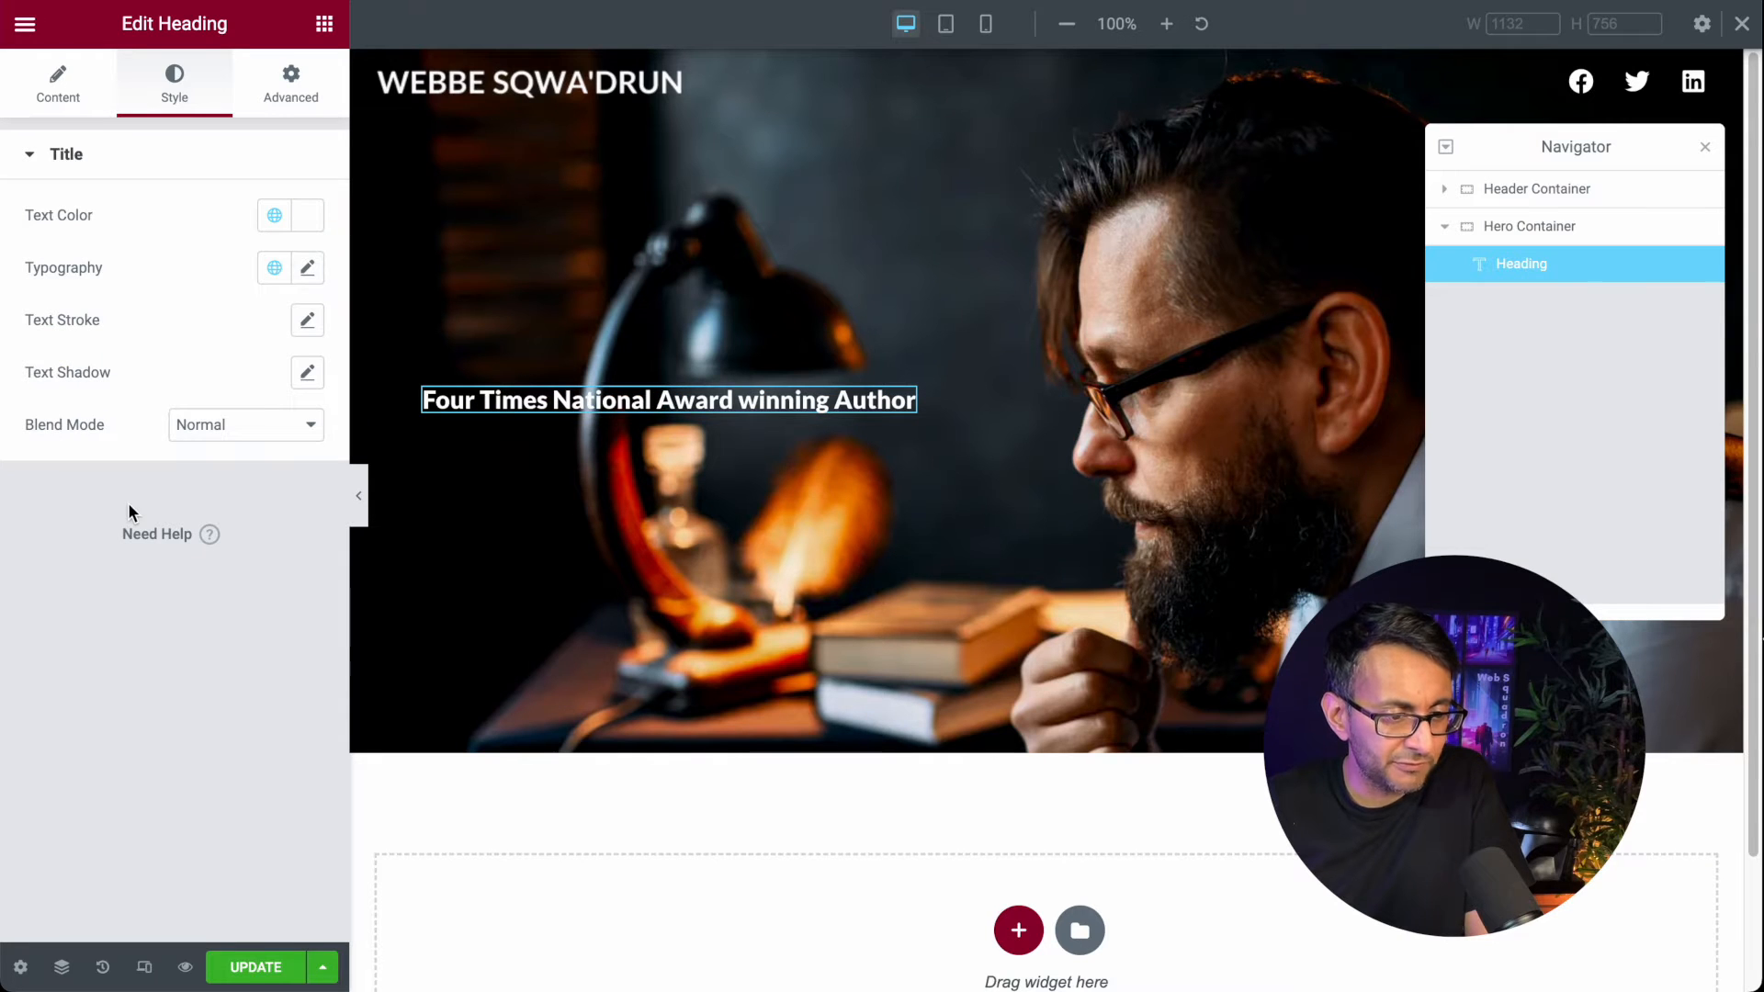
Step: Give the hero heading custom typography with the Lato family and REM as its size unit
click(309, 268)
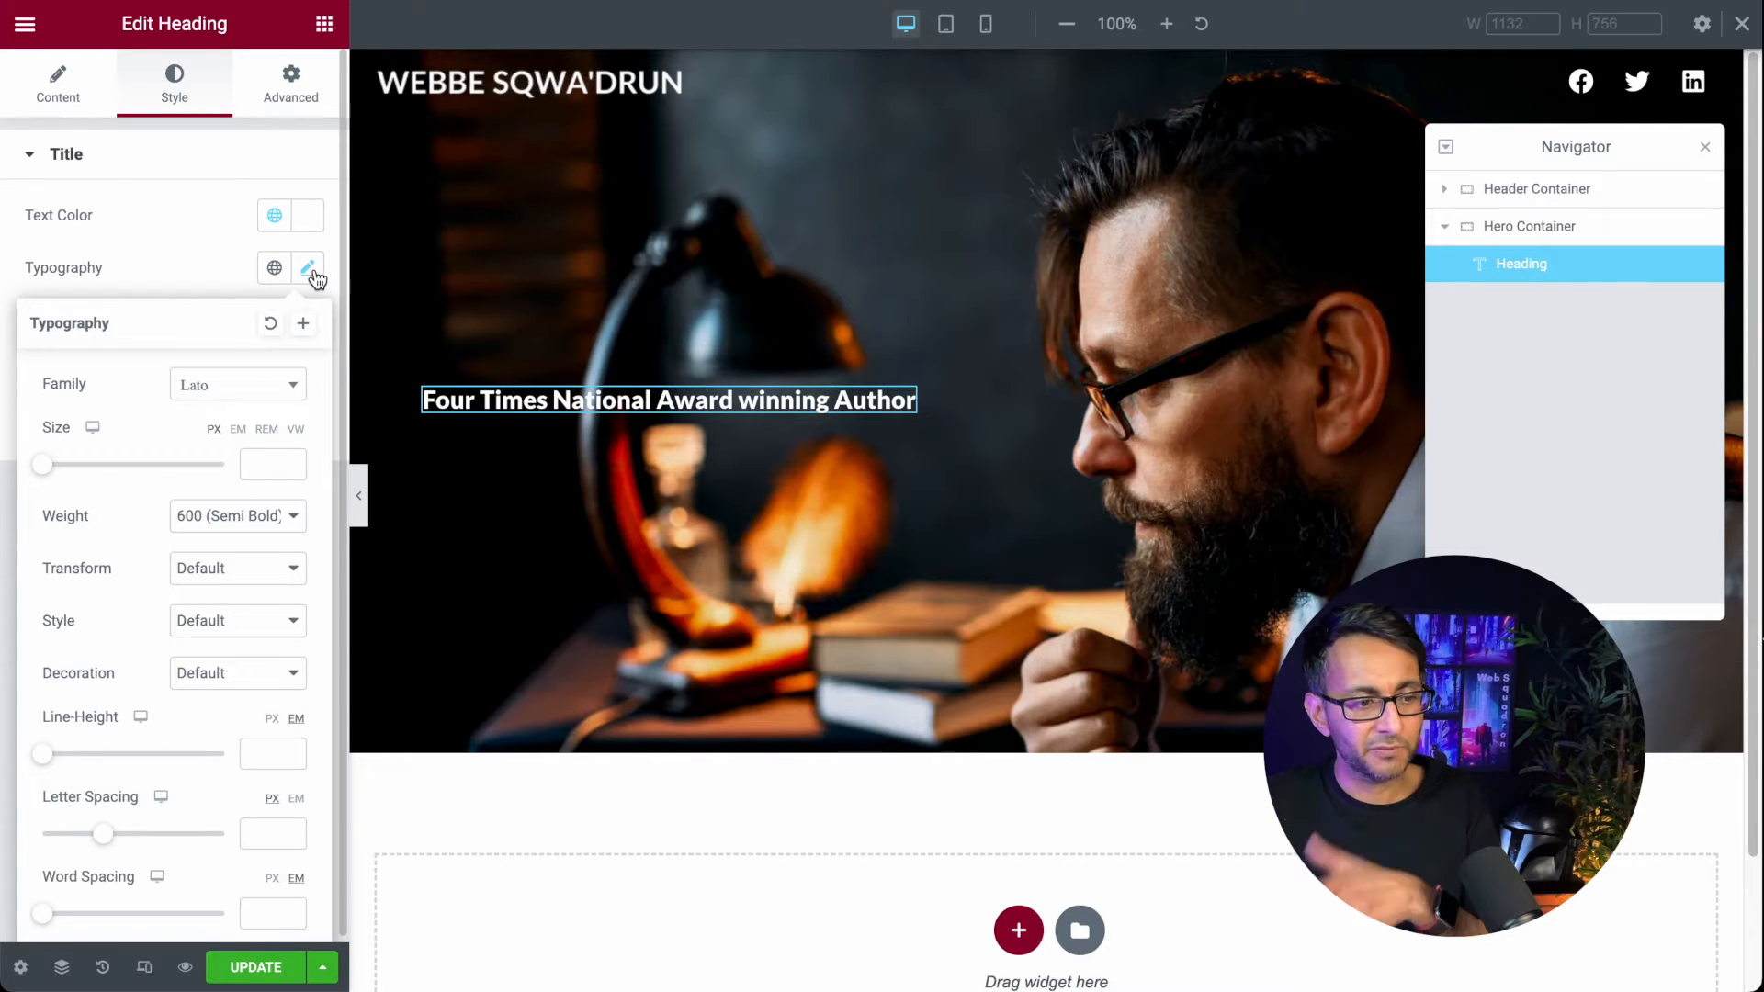
click(293, 386)
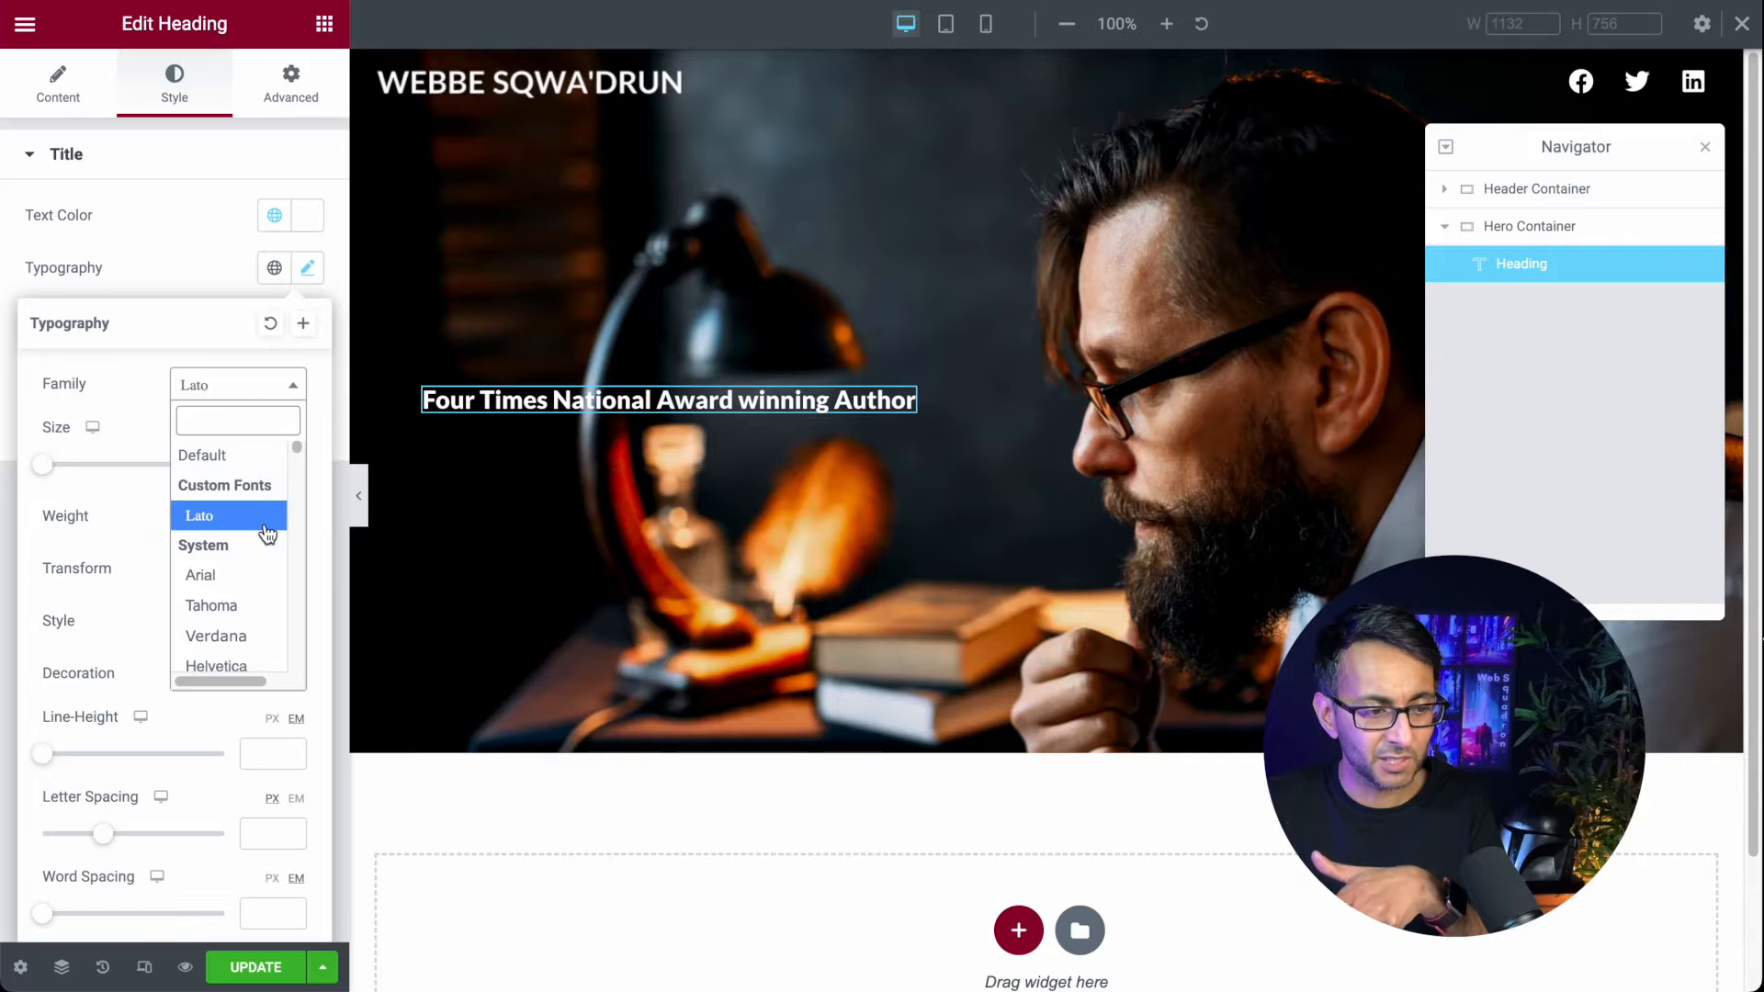
click(268, 517)
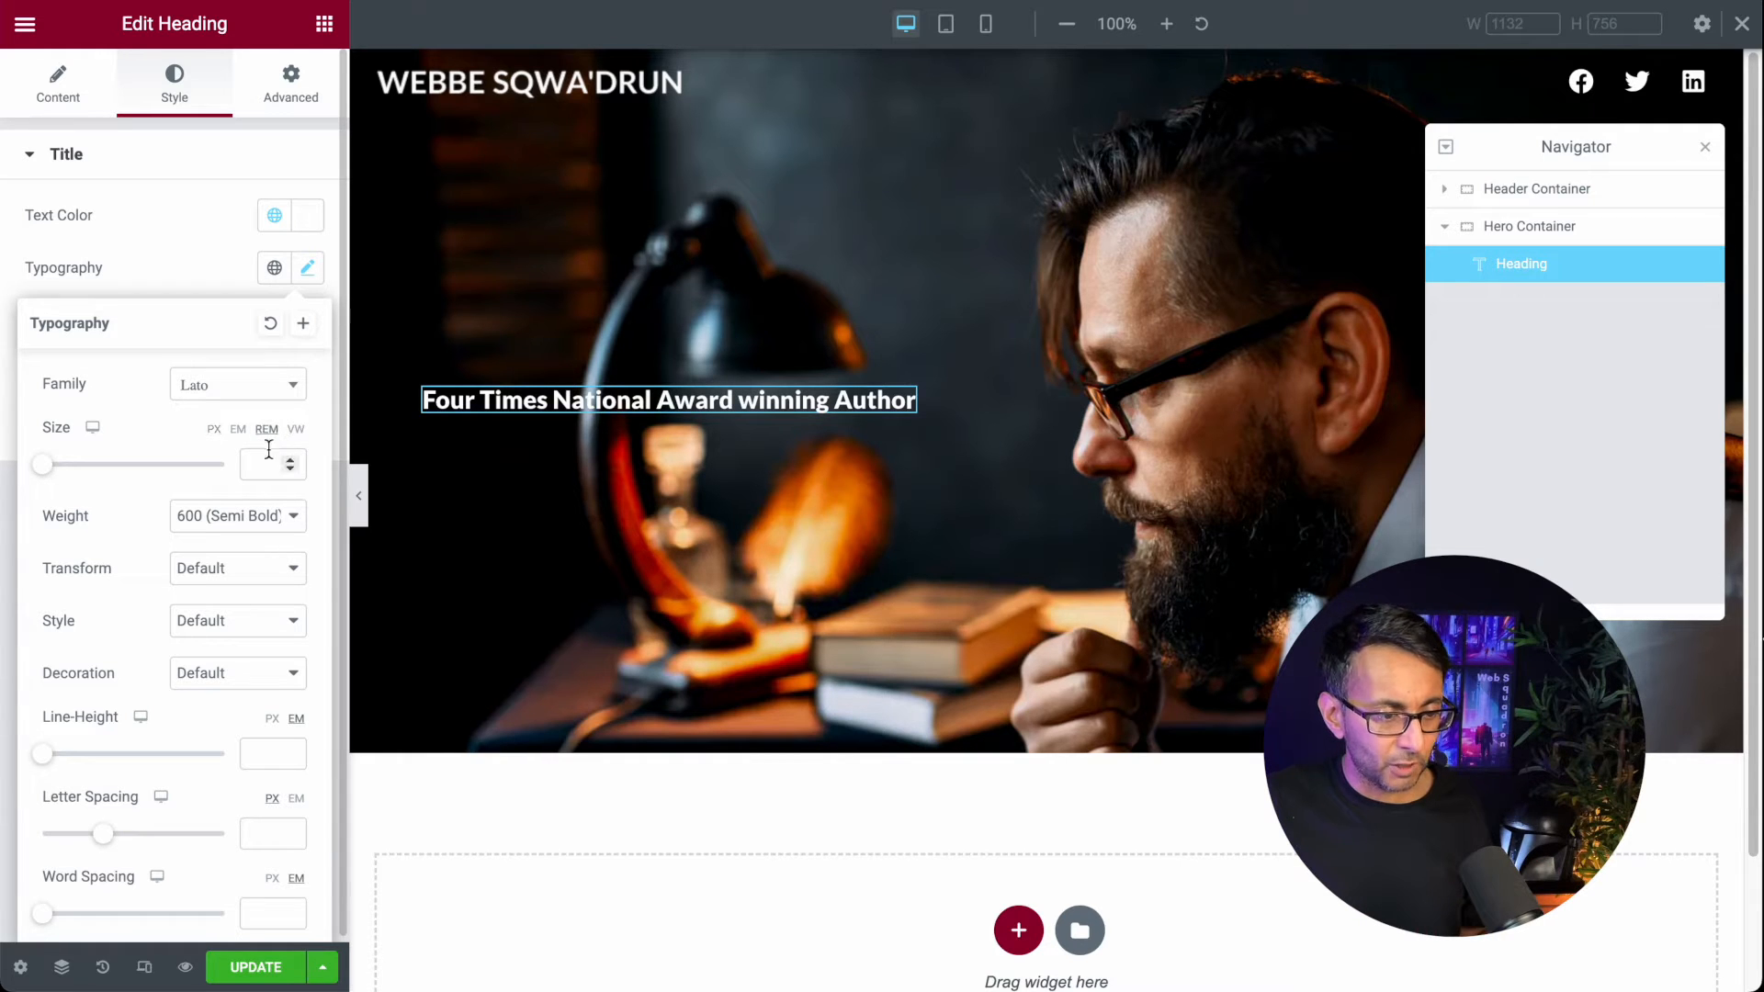
Step: Try font sizes of 1, 2 and 3 REM on the hero heading and clear the size value
click(270, 458)
text(1)
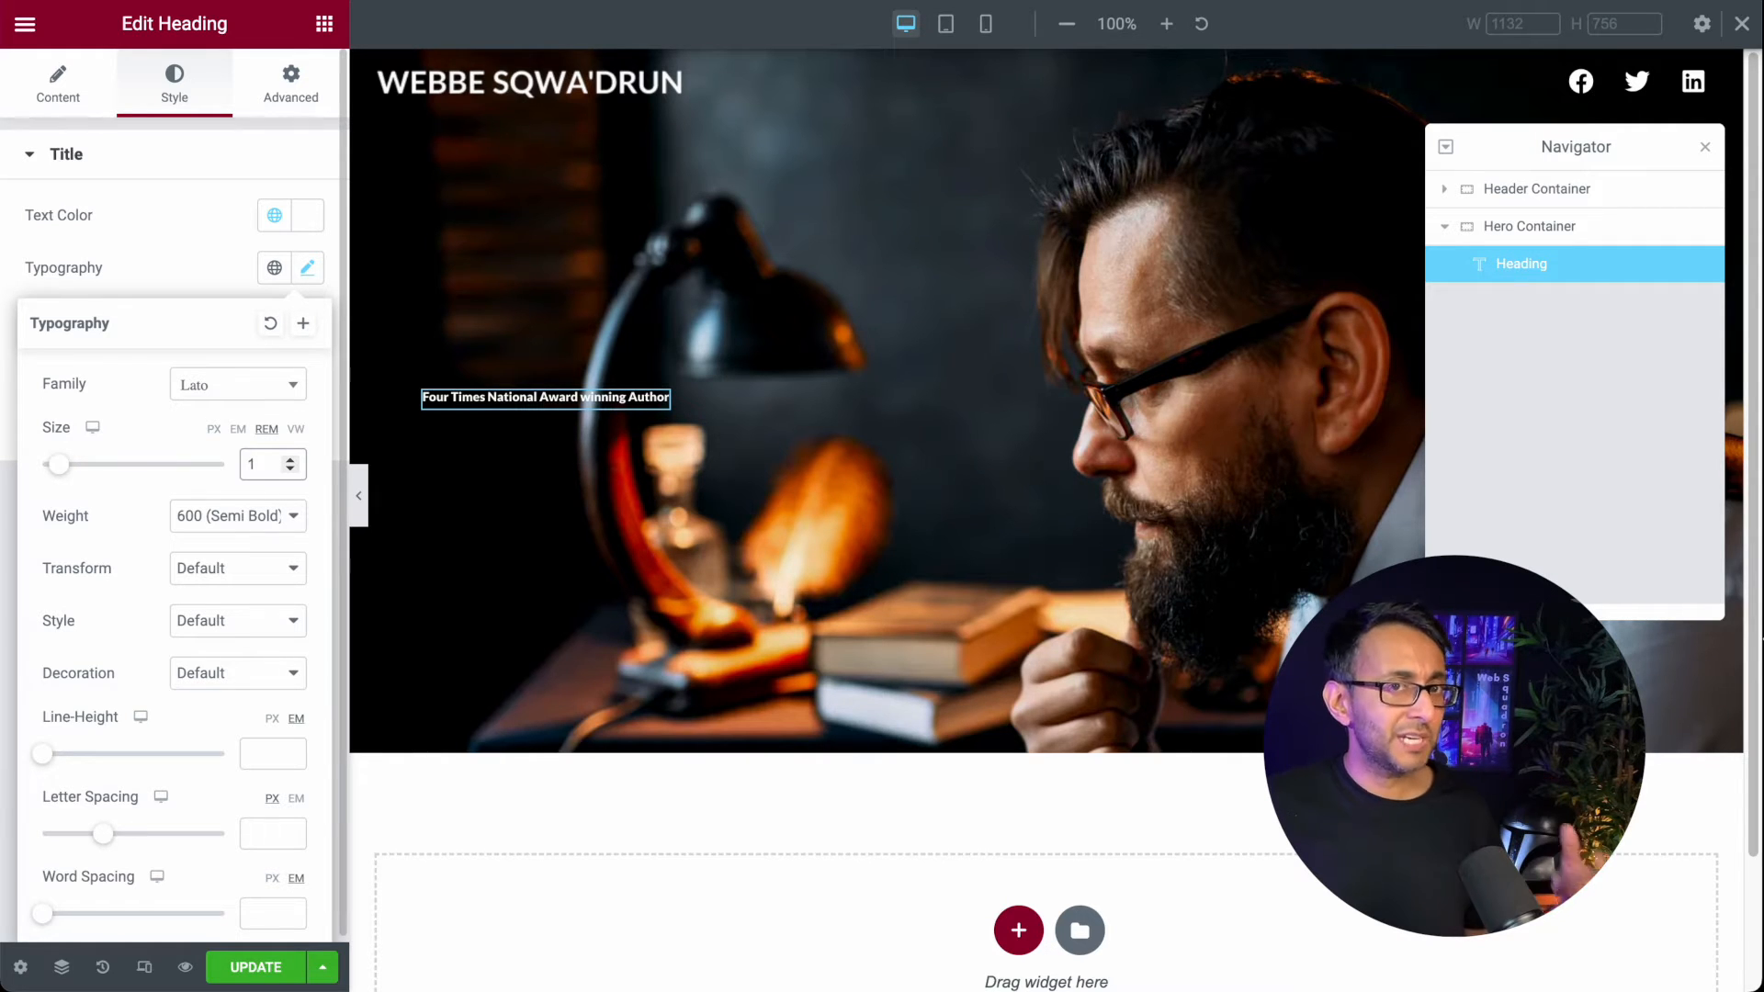
key(BackSpace)
text(2)
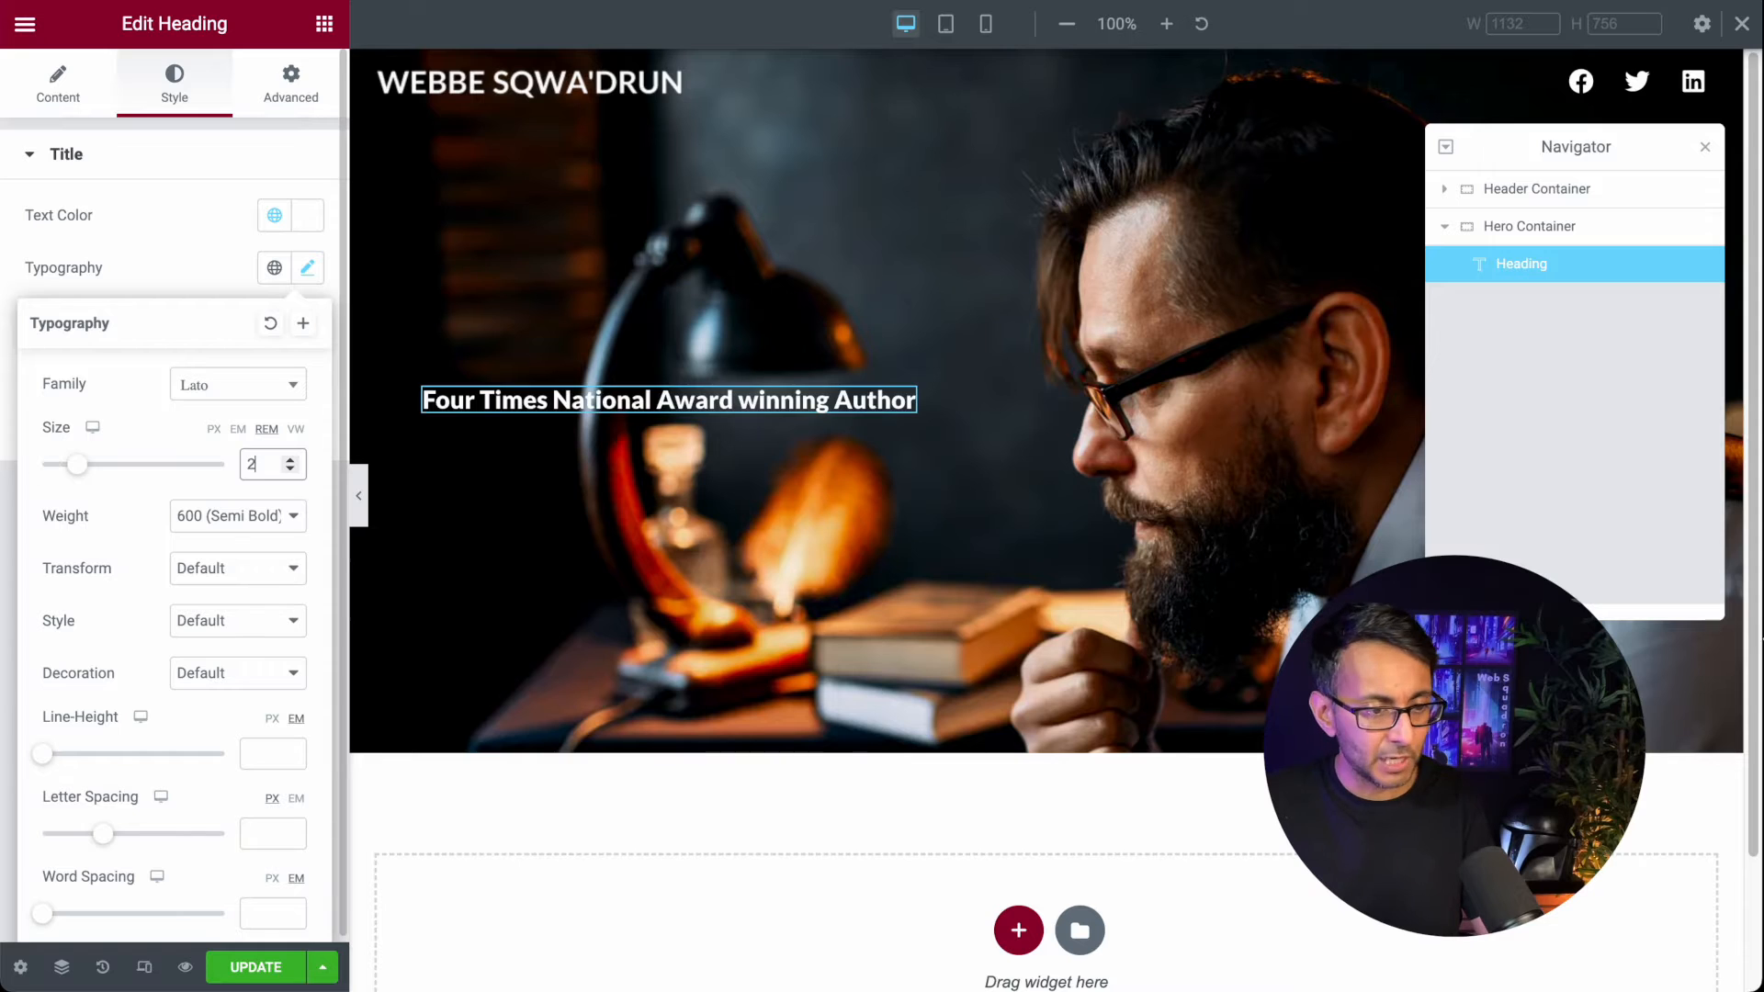
key(BackSpace)
text(3)
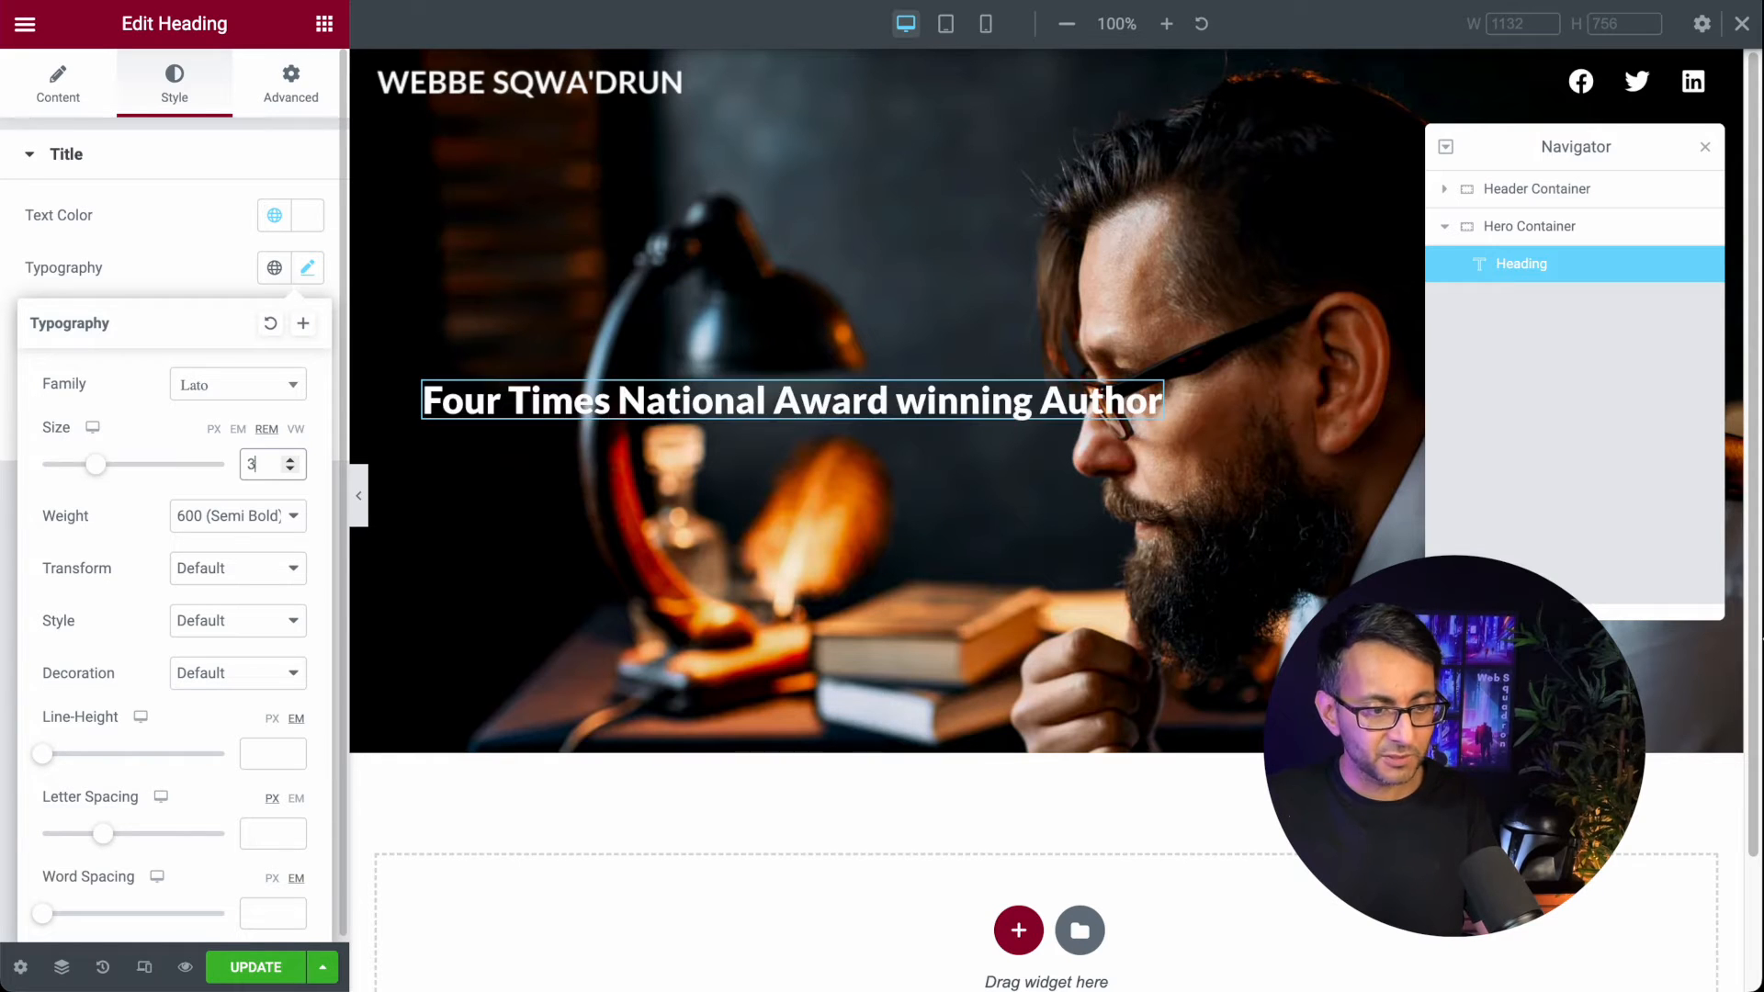
key(BackSpace)
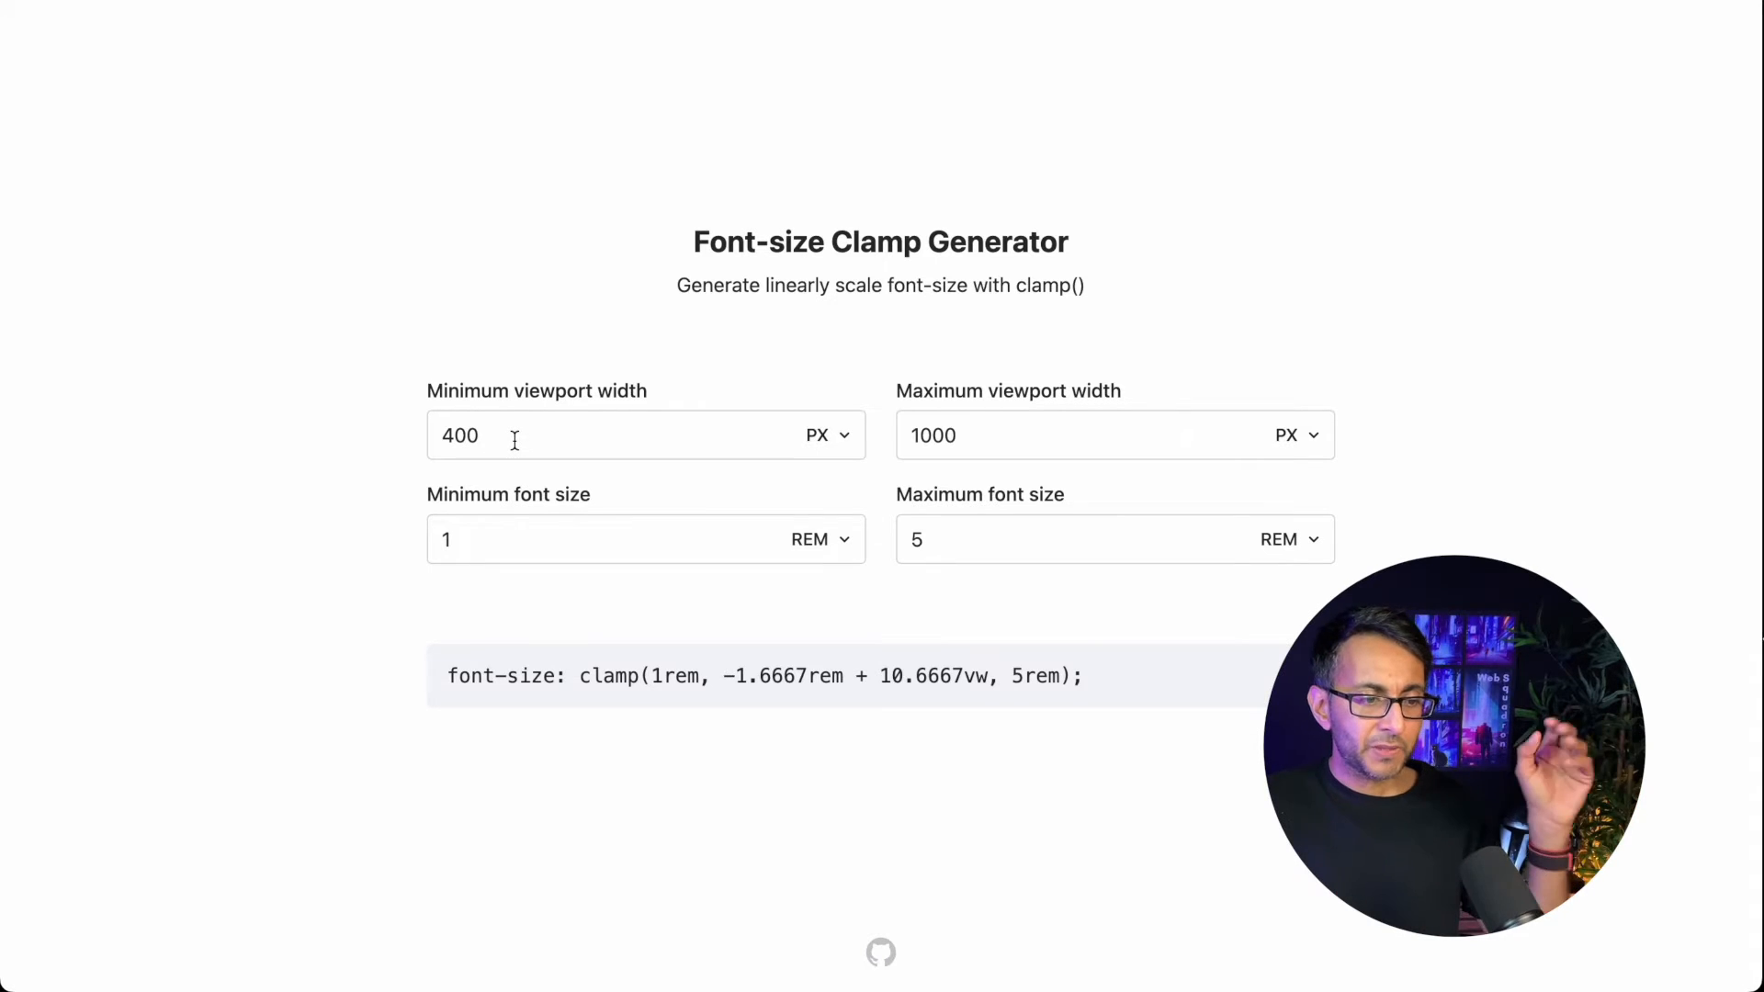
Step: In the Font-size Clamp Generator, set the minimum font size to 3 REM and copy the generated font-size clamp() declaration
drag(493, 539, 450, 546)
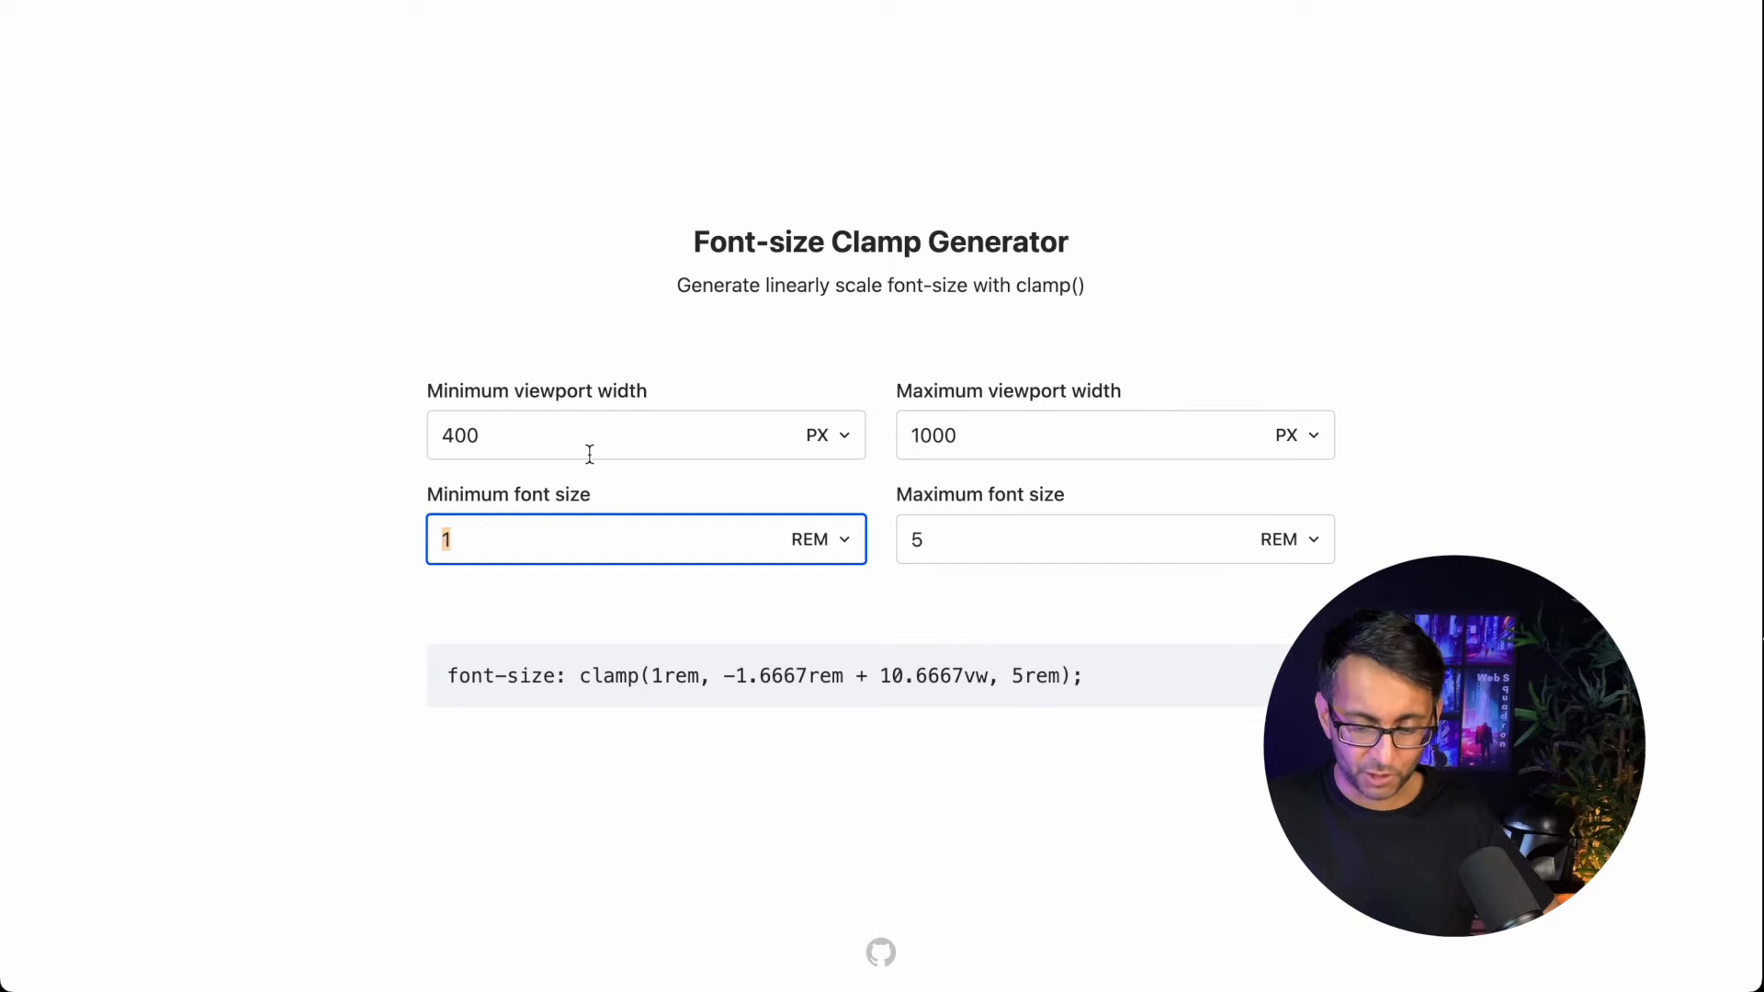
text(3)
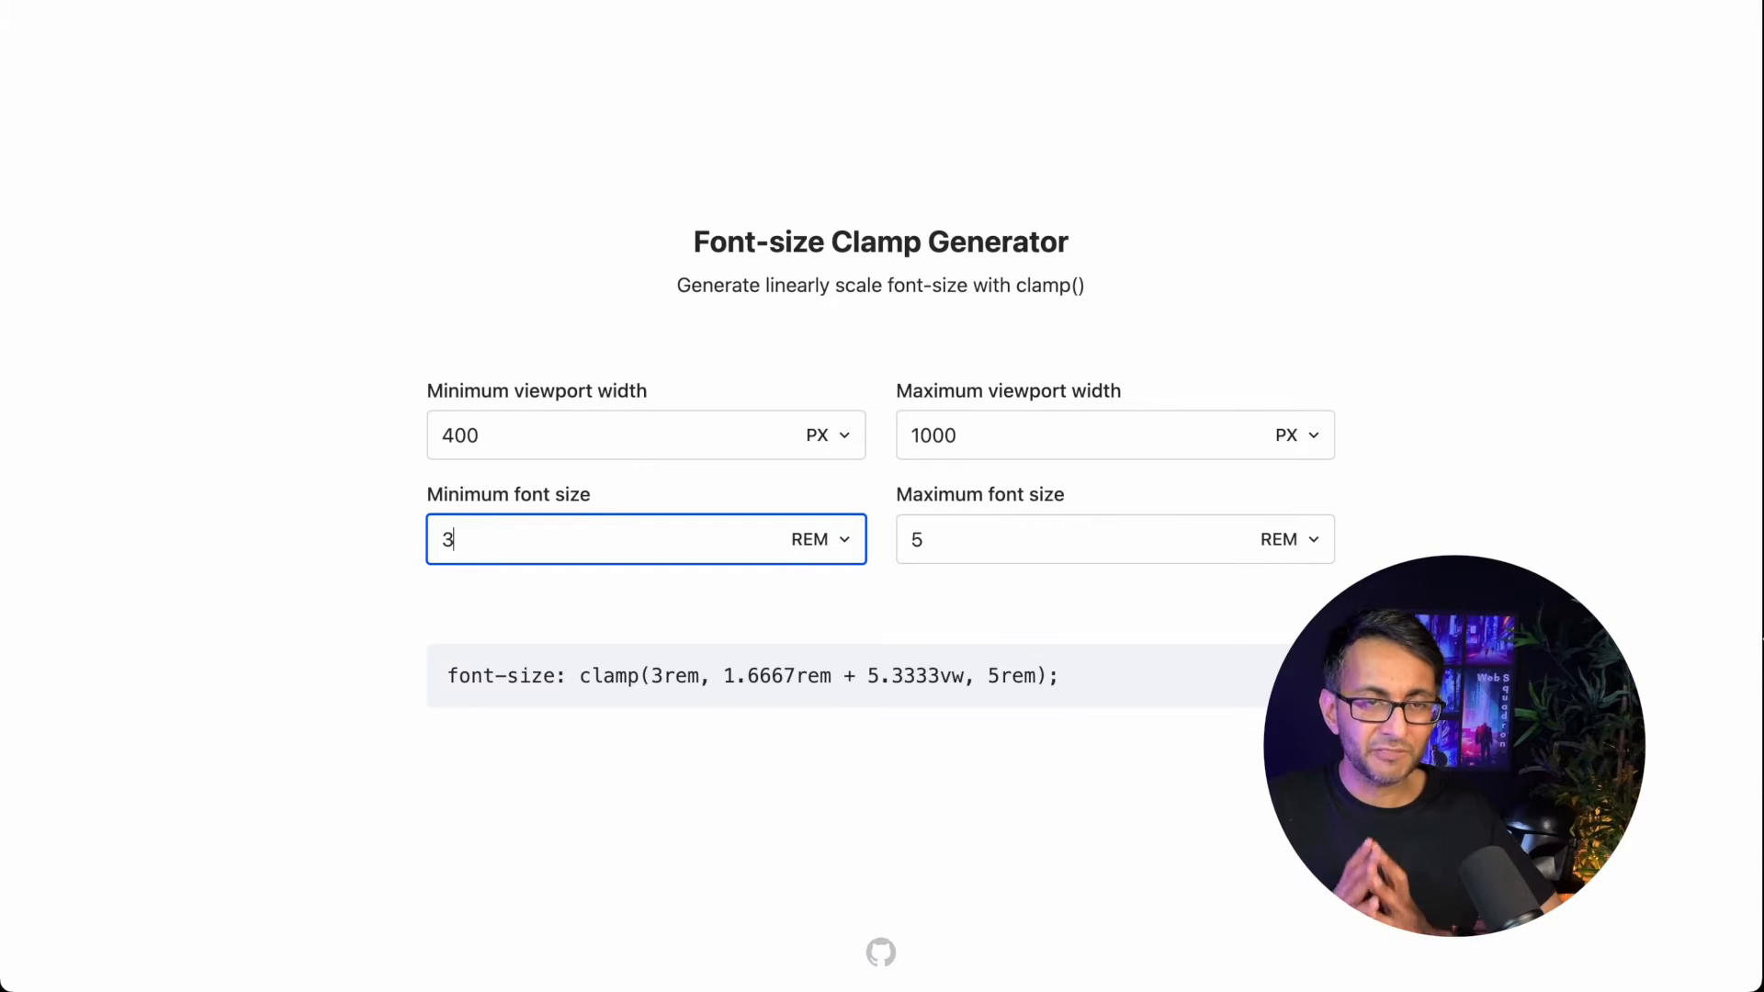
click(844, 550)
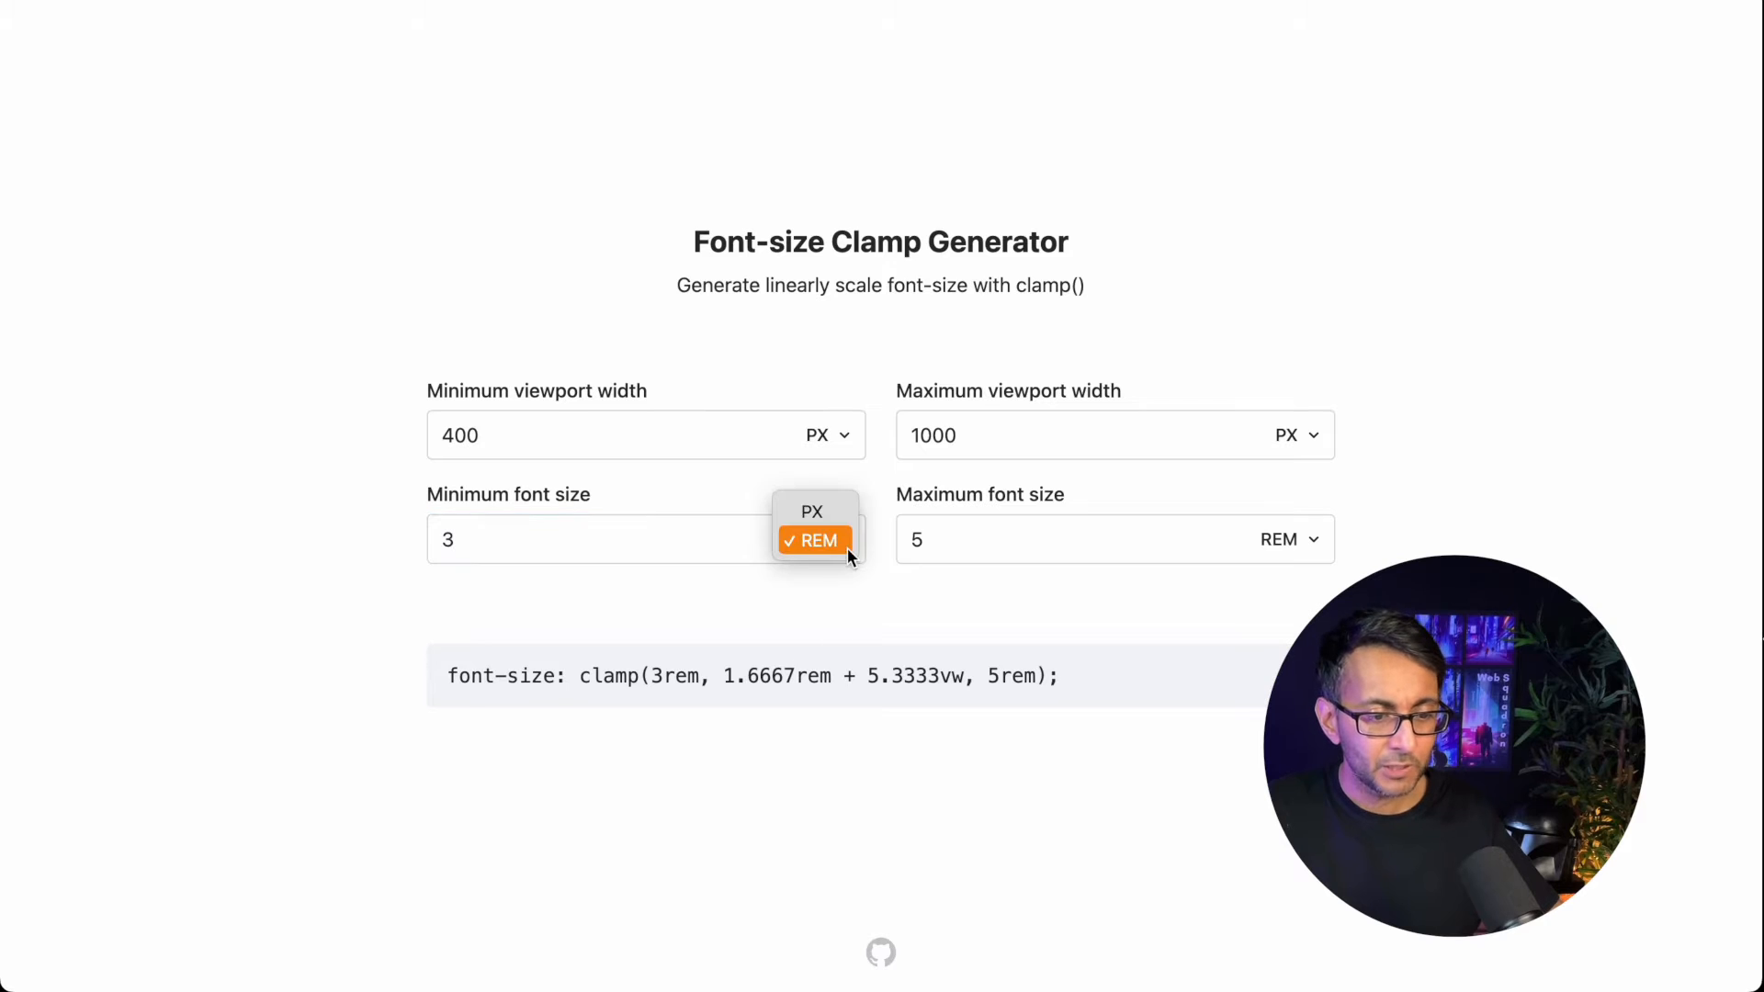
click(782, 566)
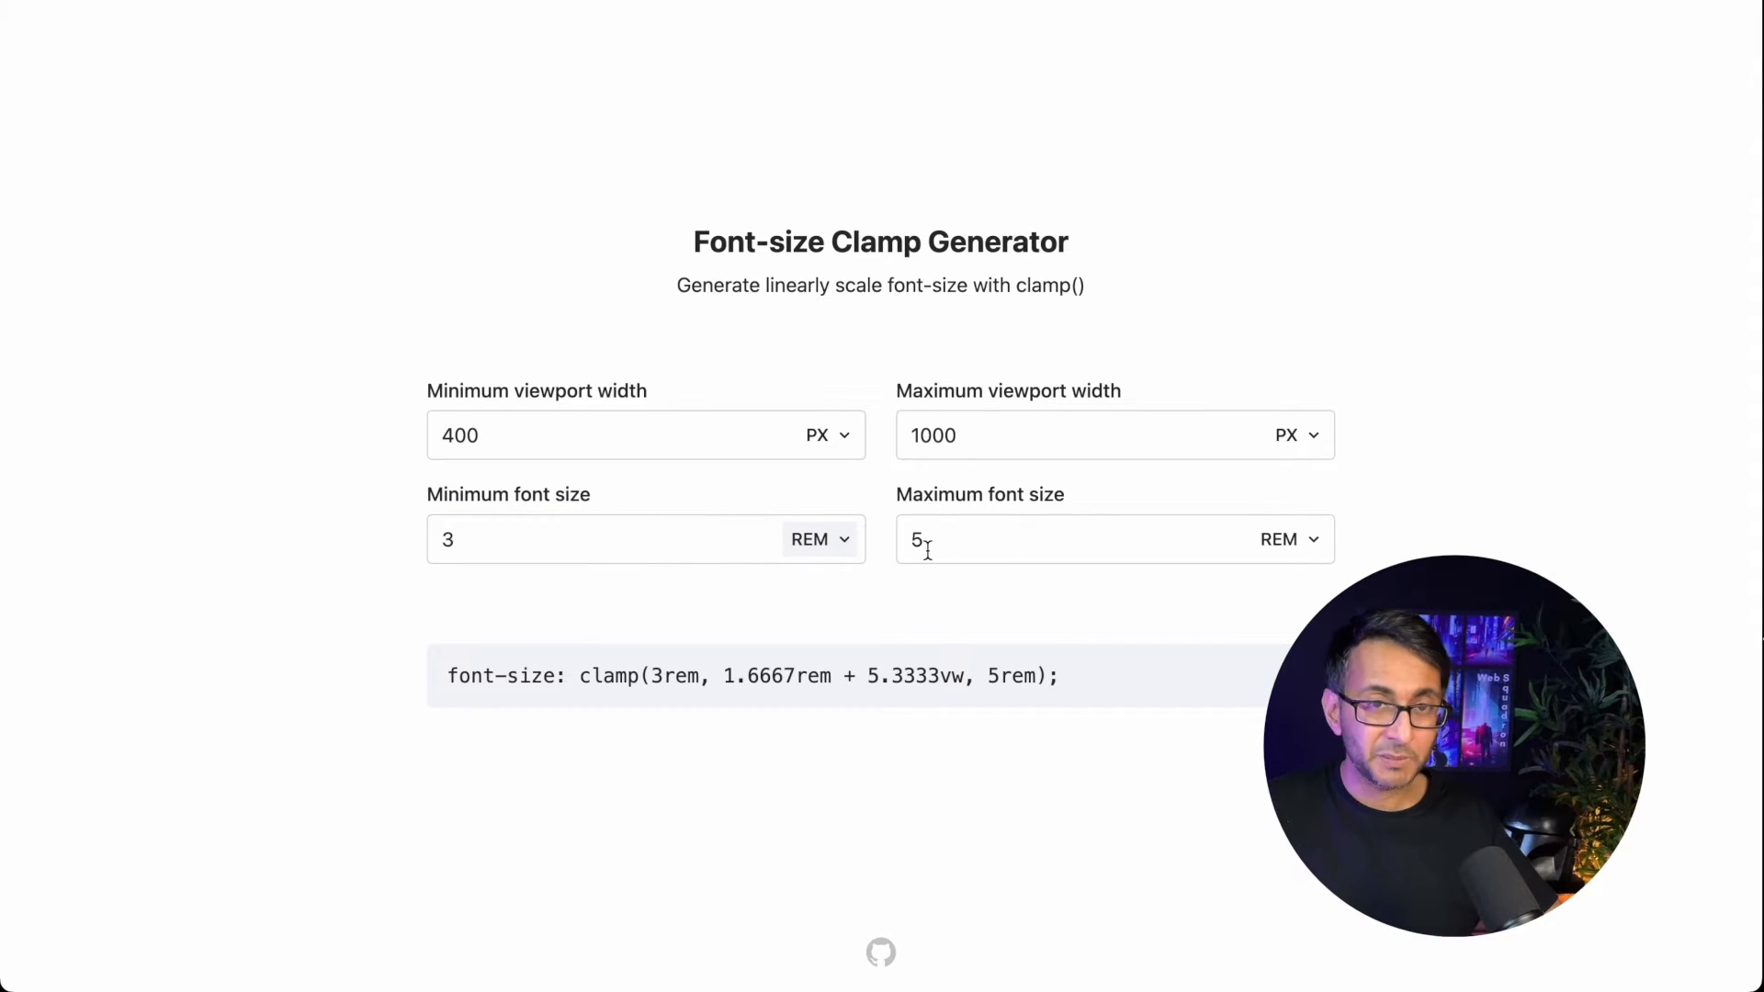
drag(991, 435, 904, 426)
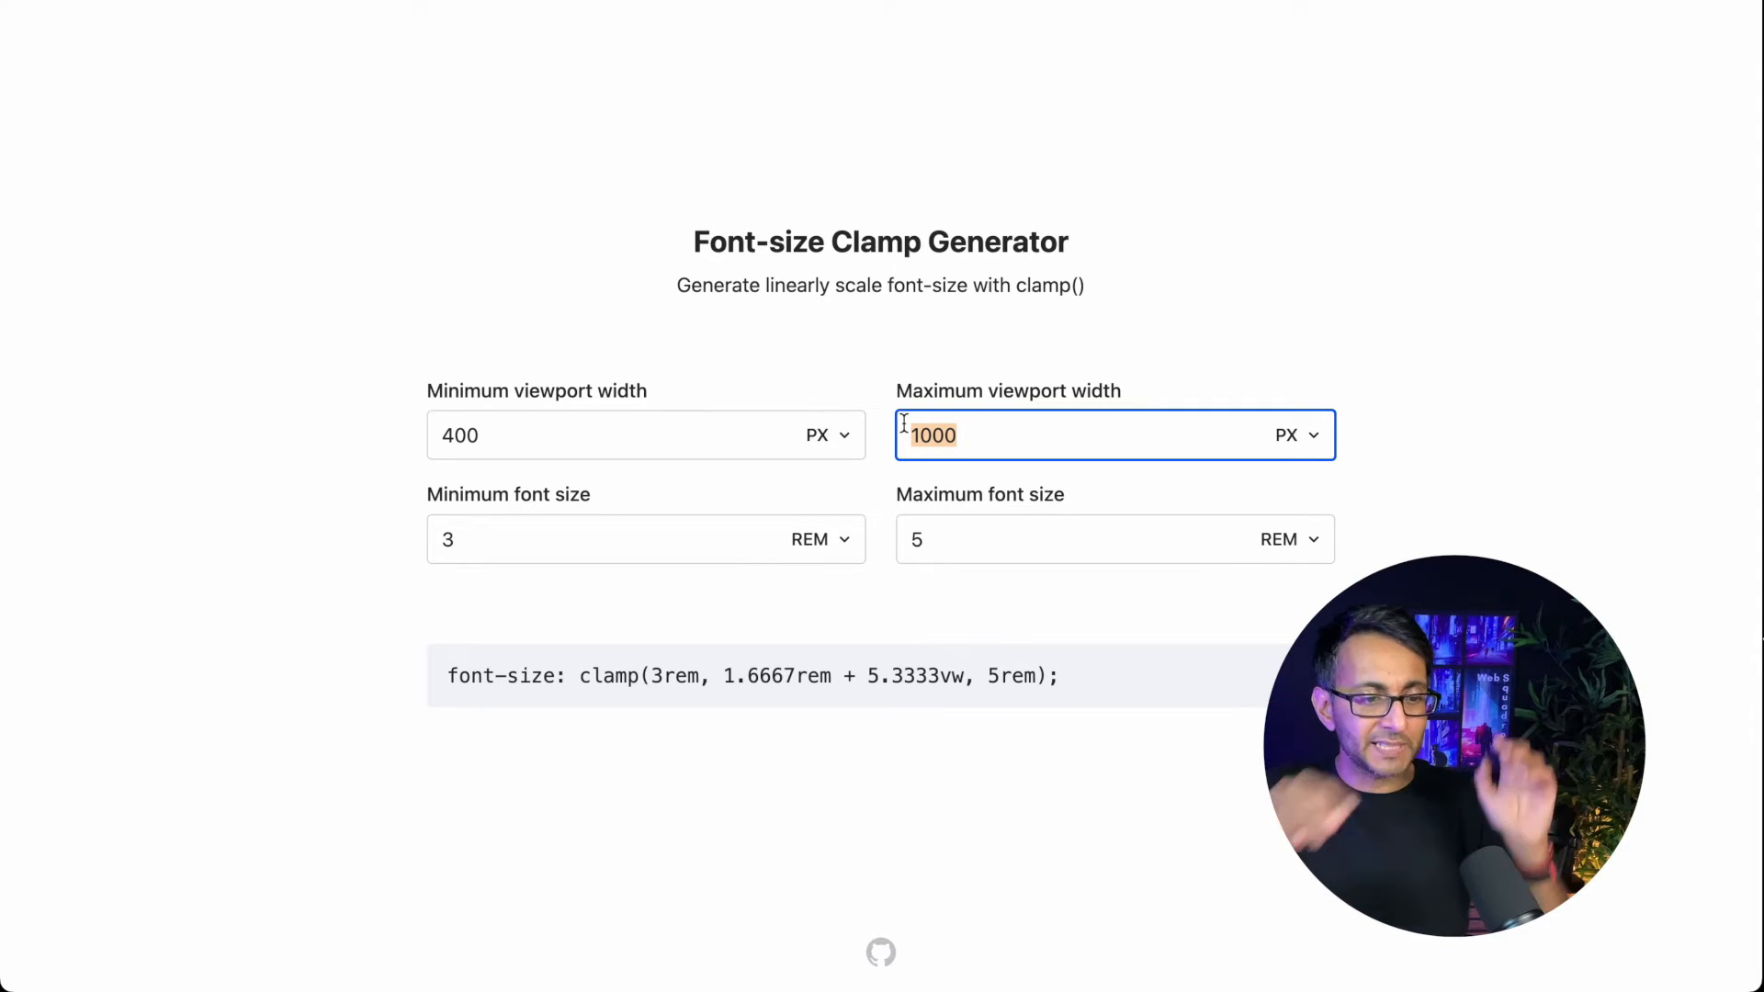
click(1106, 680)
drag(1119, 671, 413, 673)
key(ctrl+c)
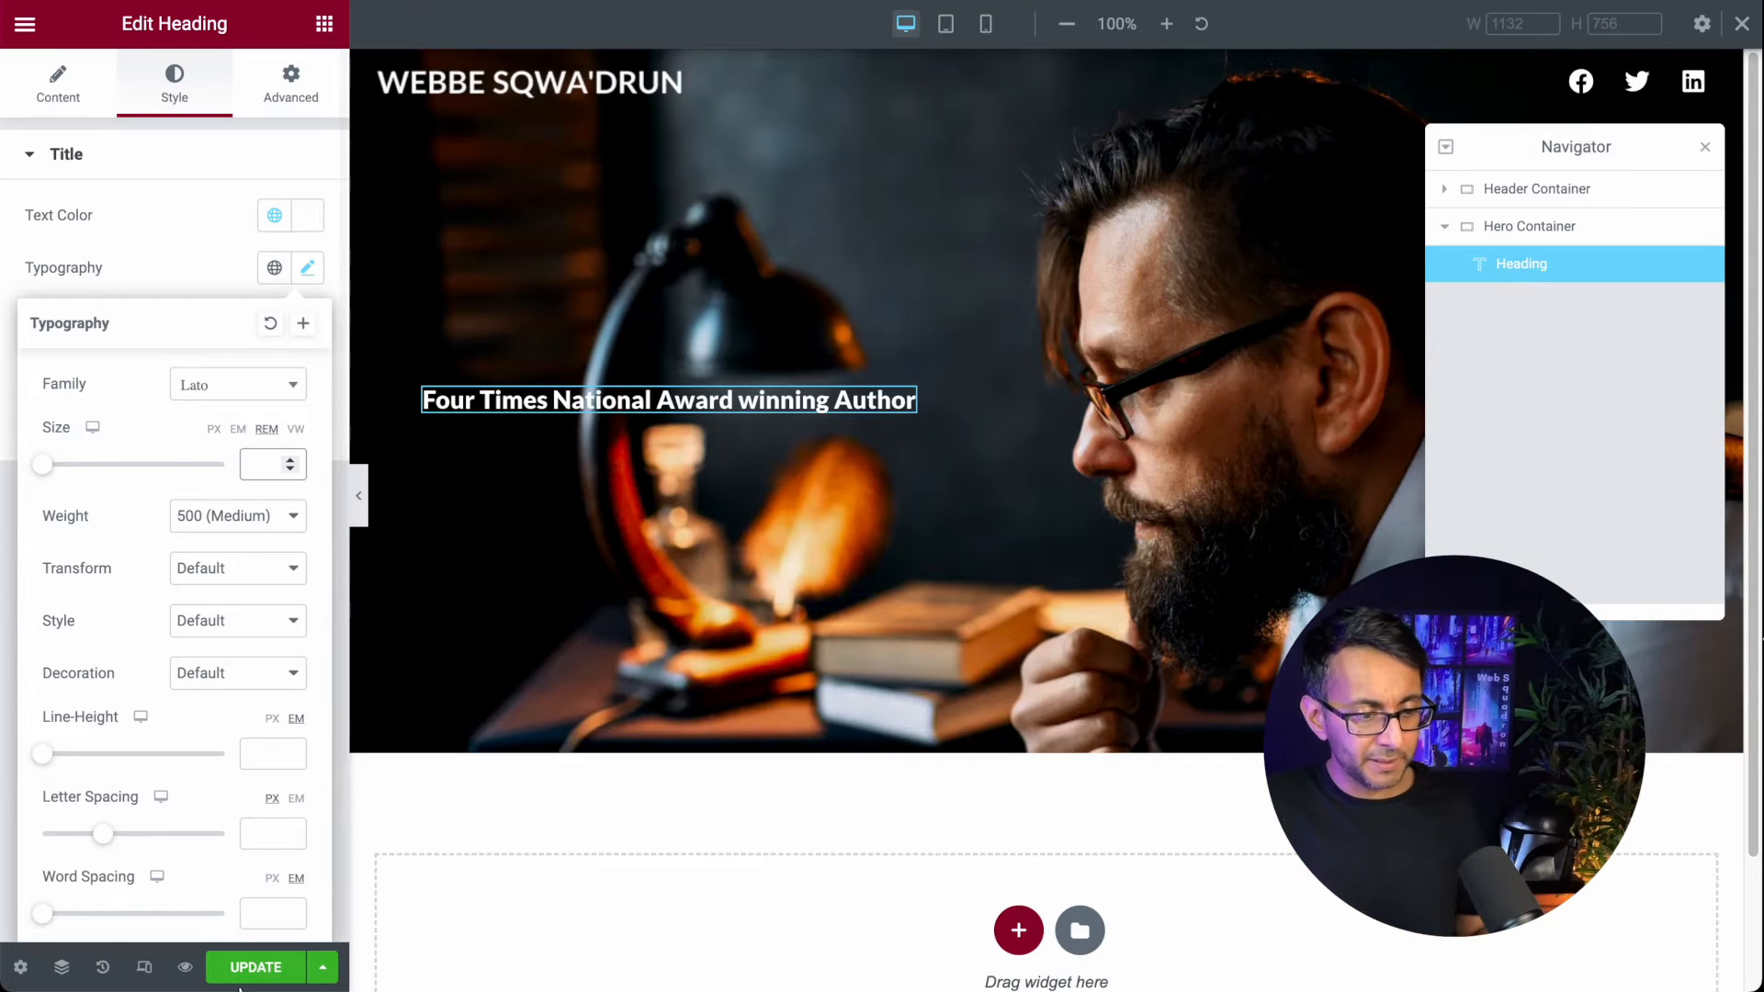
Step: Save the page with the hero heading changes and open the site-wide custom CSS for editing
click(250, 974)
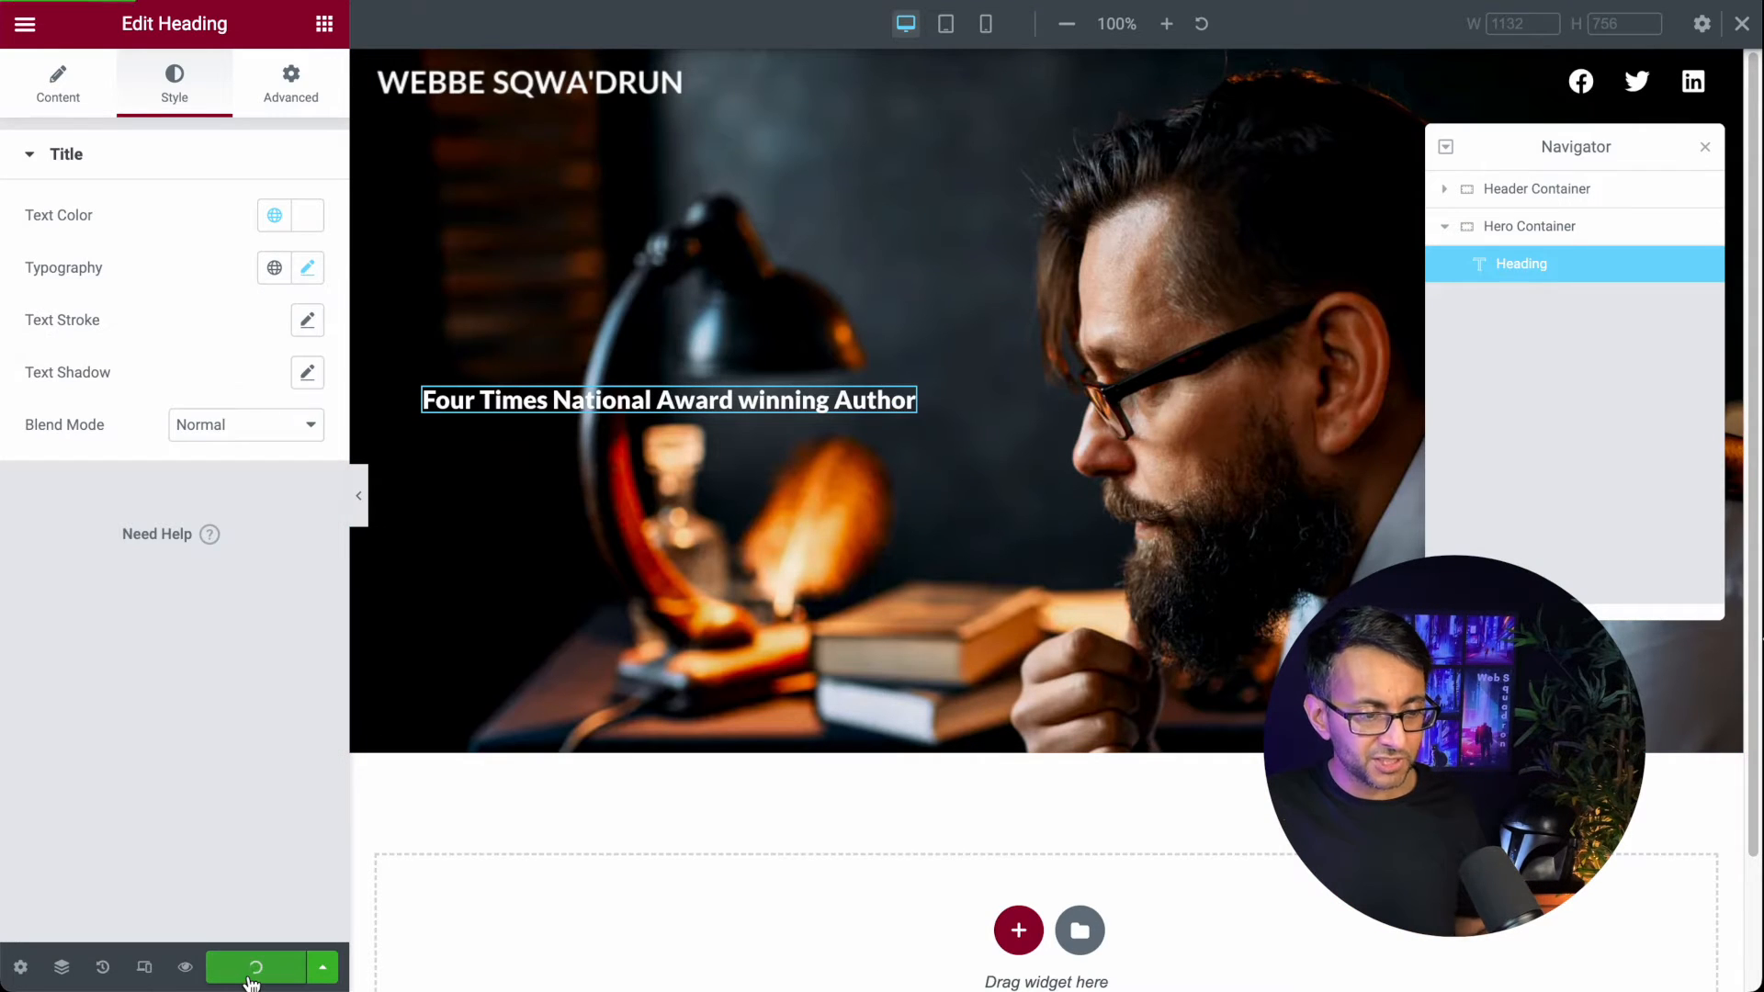
click(24, 31)
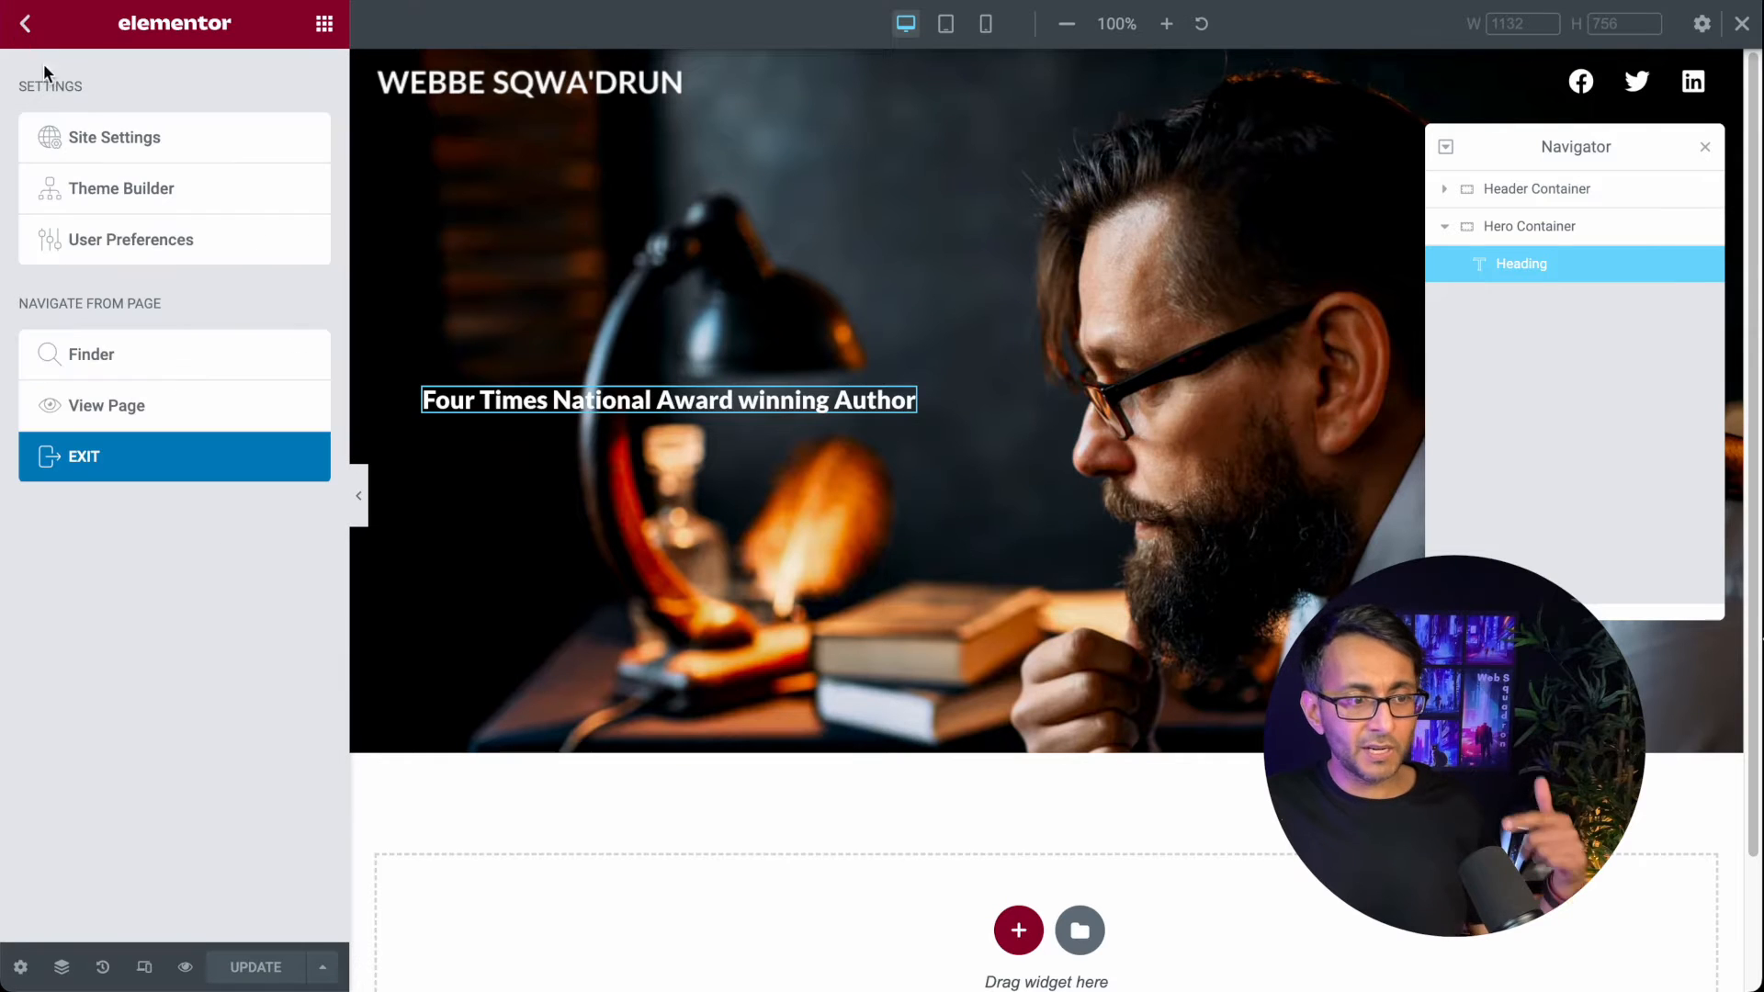
click(118, 147)
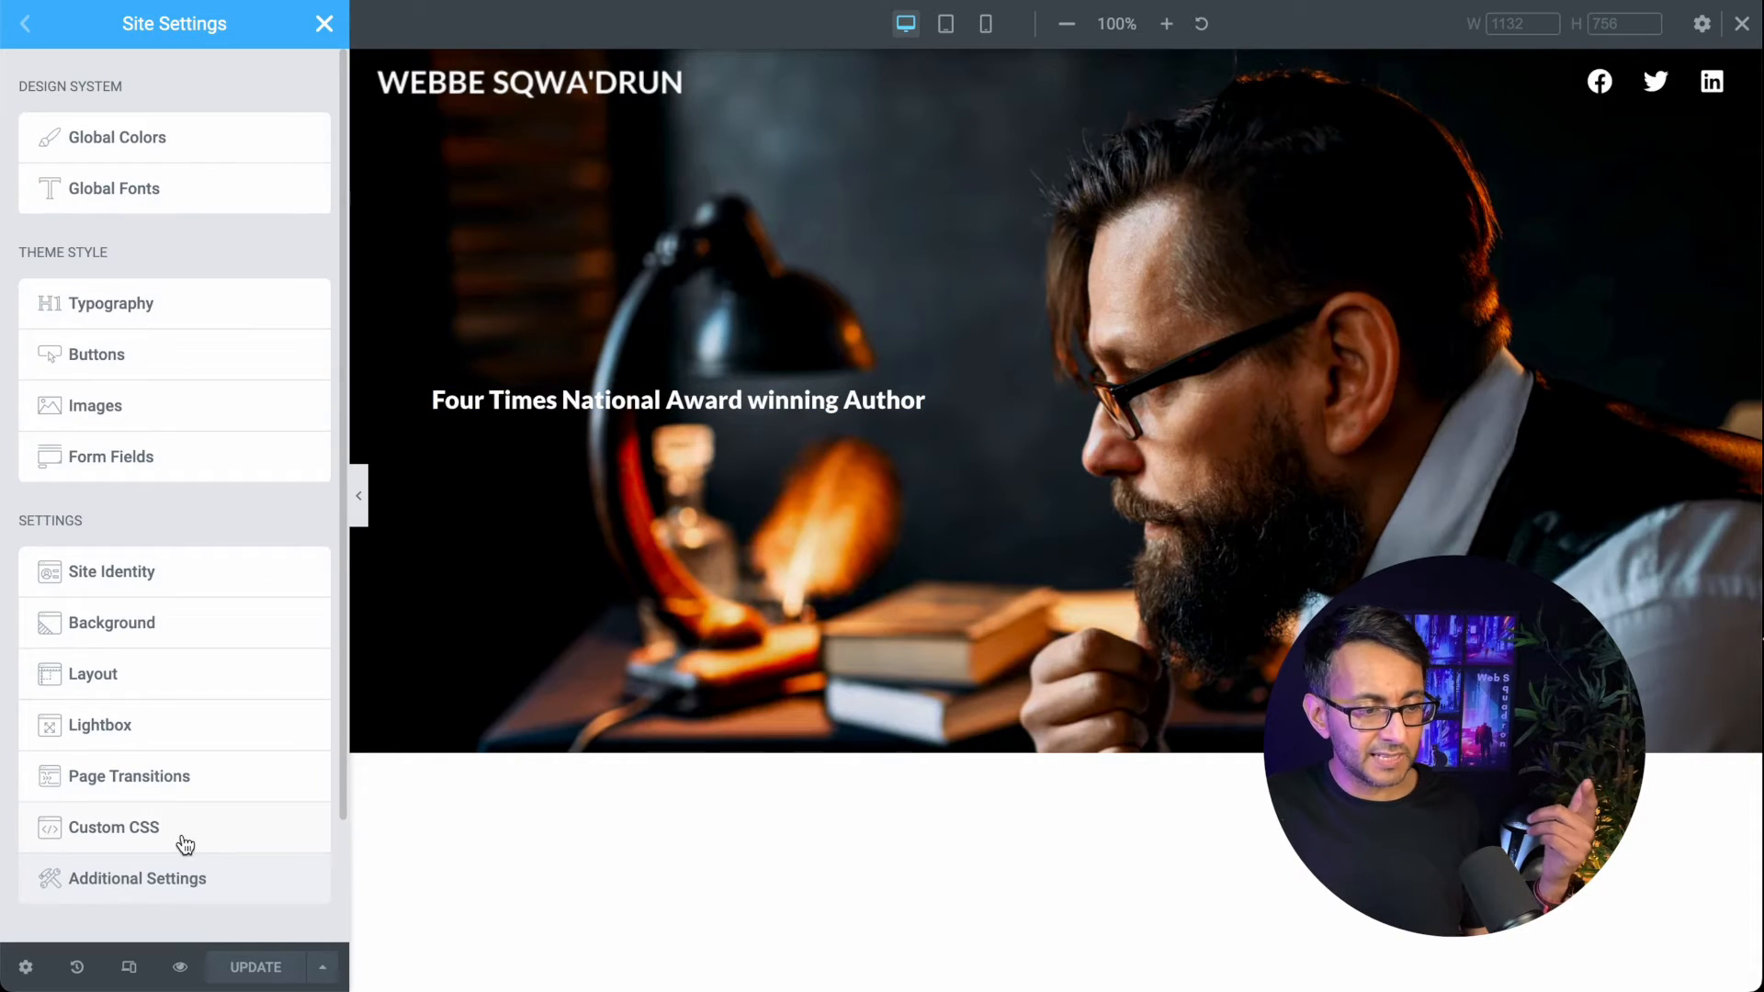
click(181, 838)
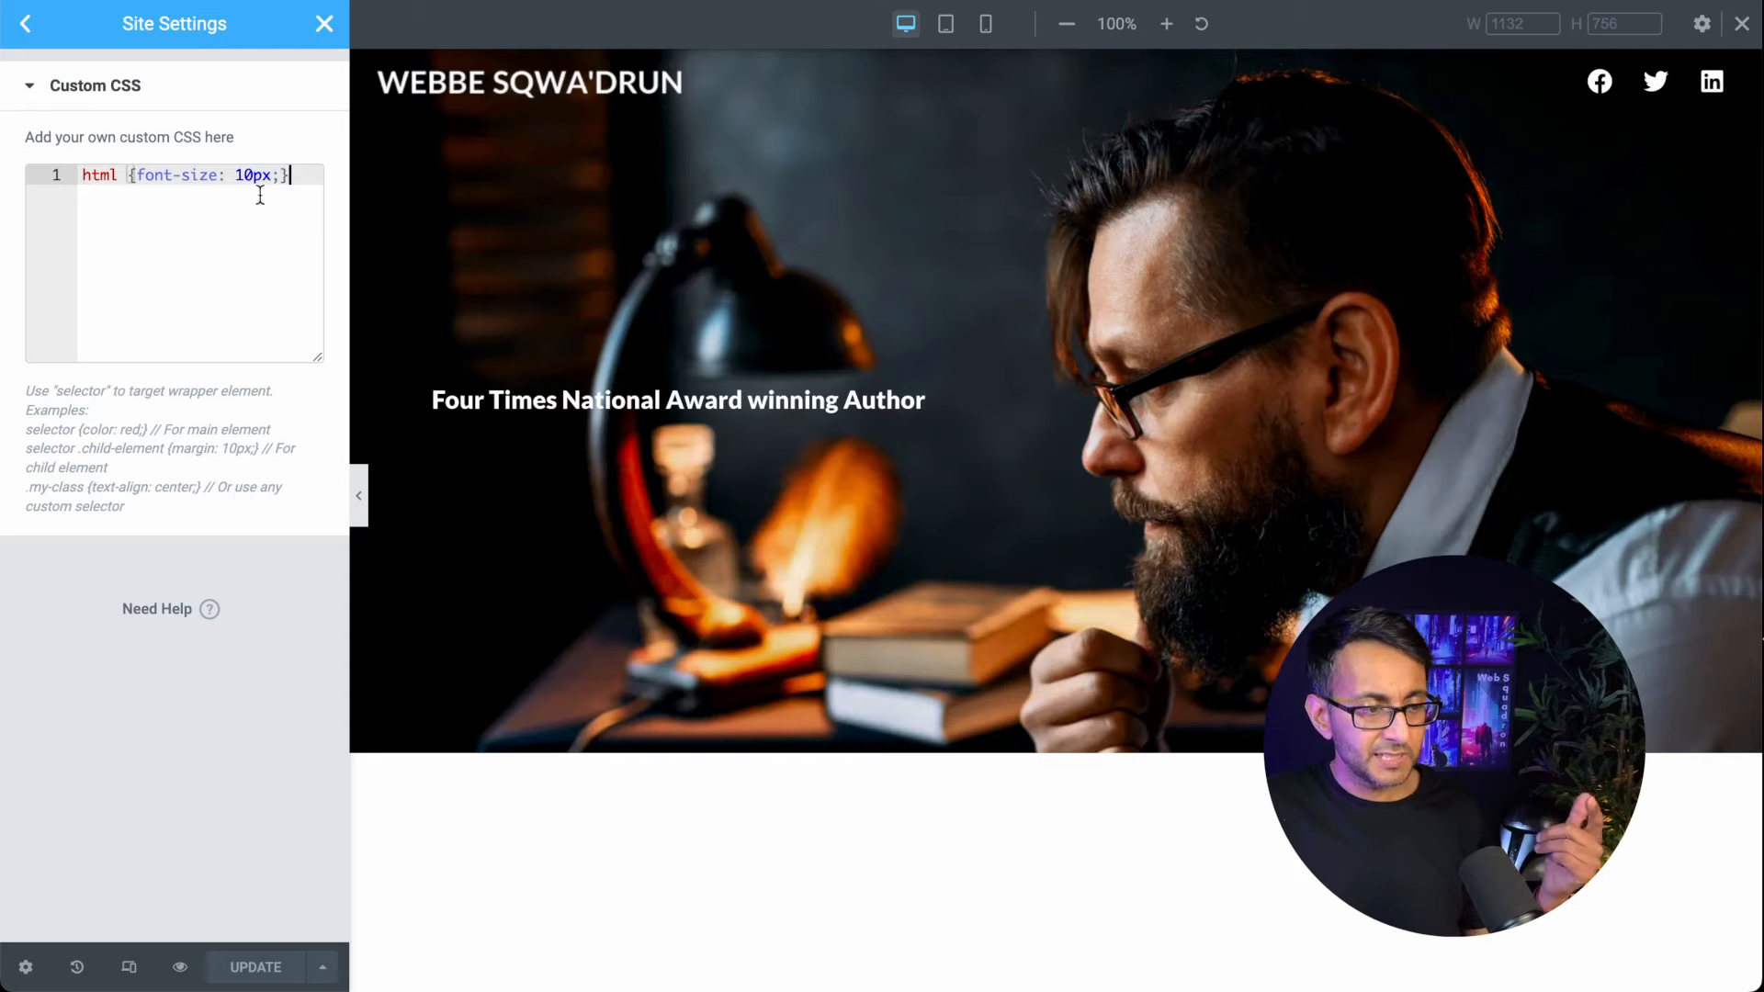
Step: Try a 16px font size in the html rule of the site's custom CSS and restore it to 10px
click(302, 176)
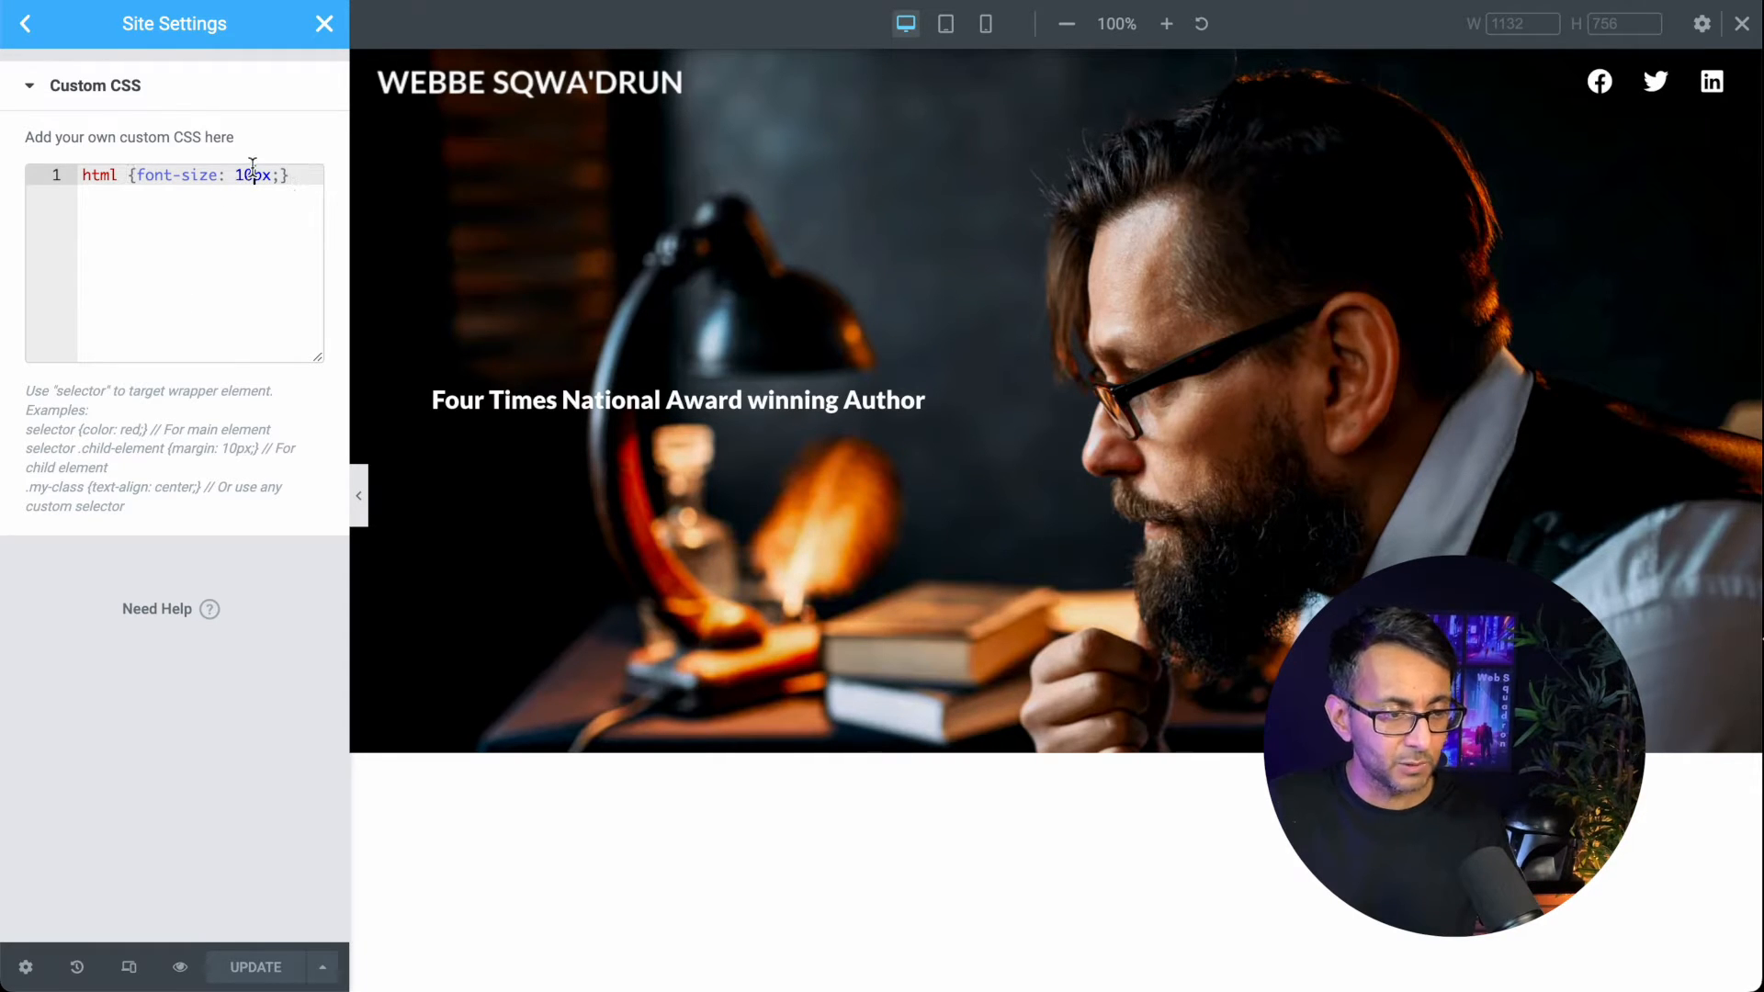
key(BackSpace)
text(6)
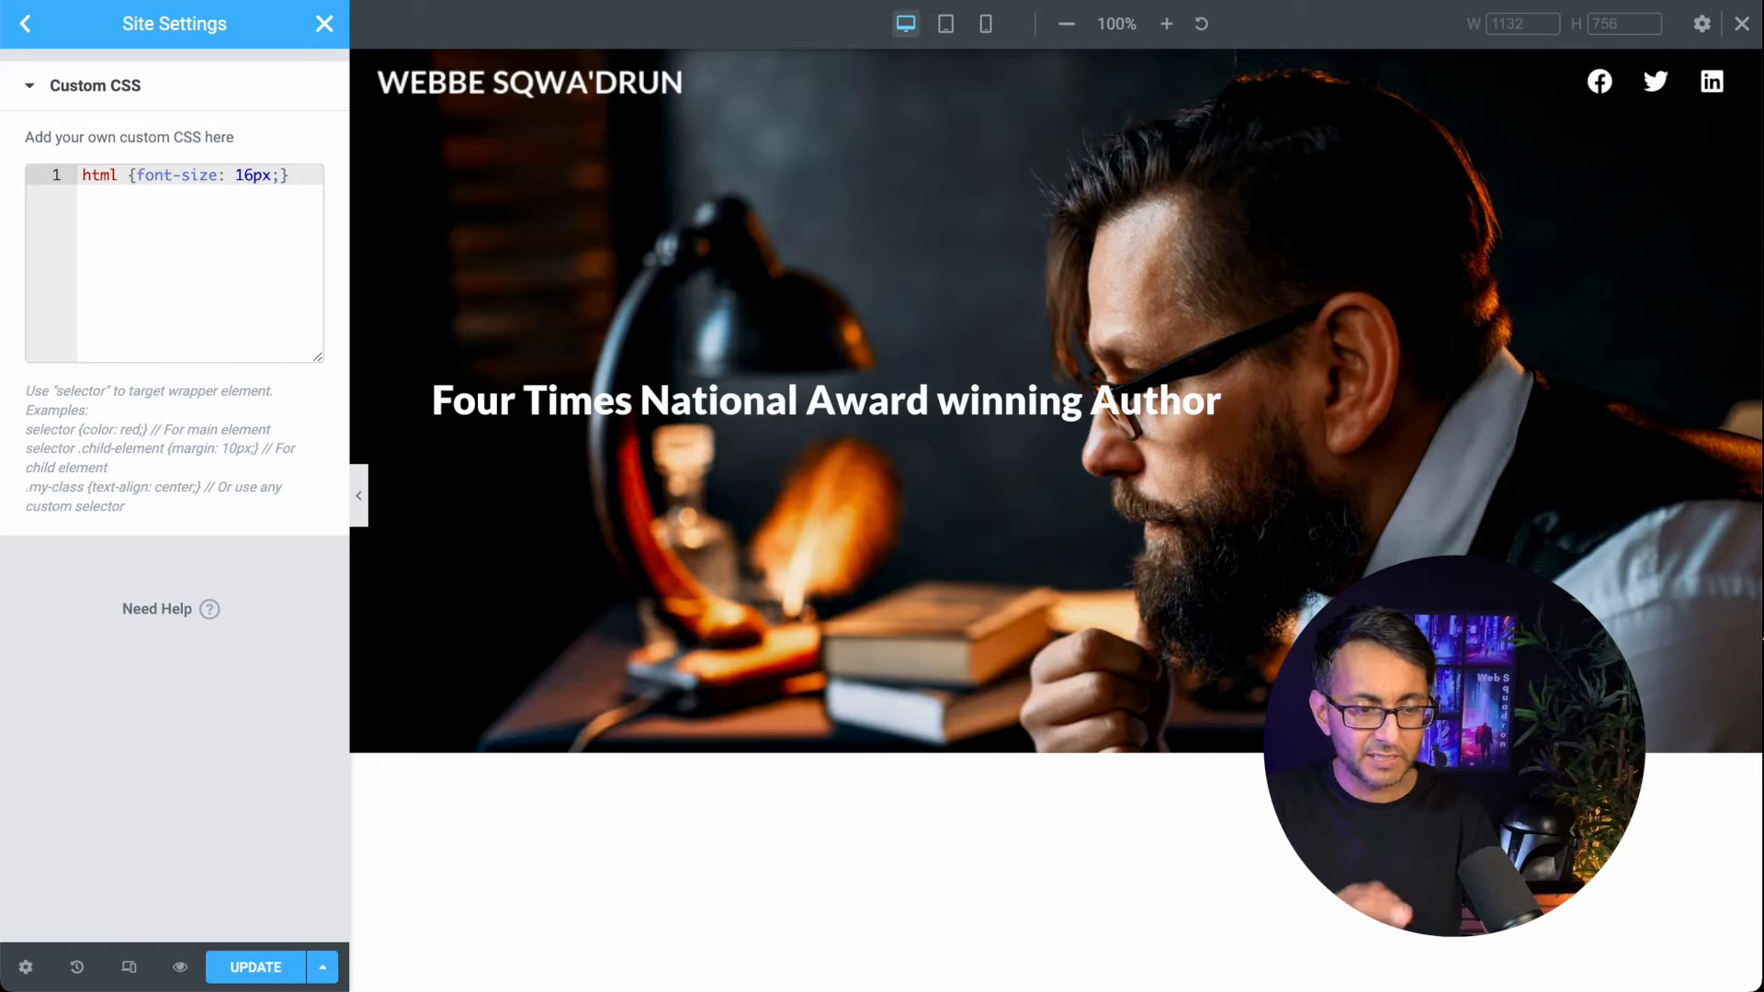
key(BackSpace)
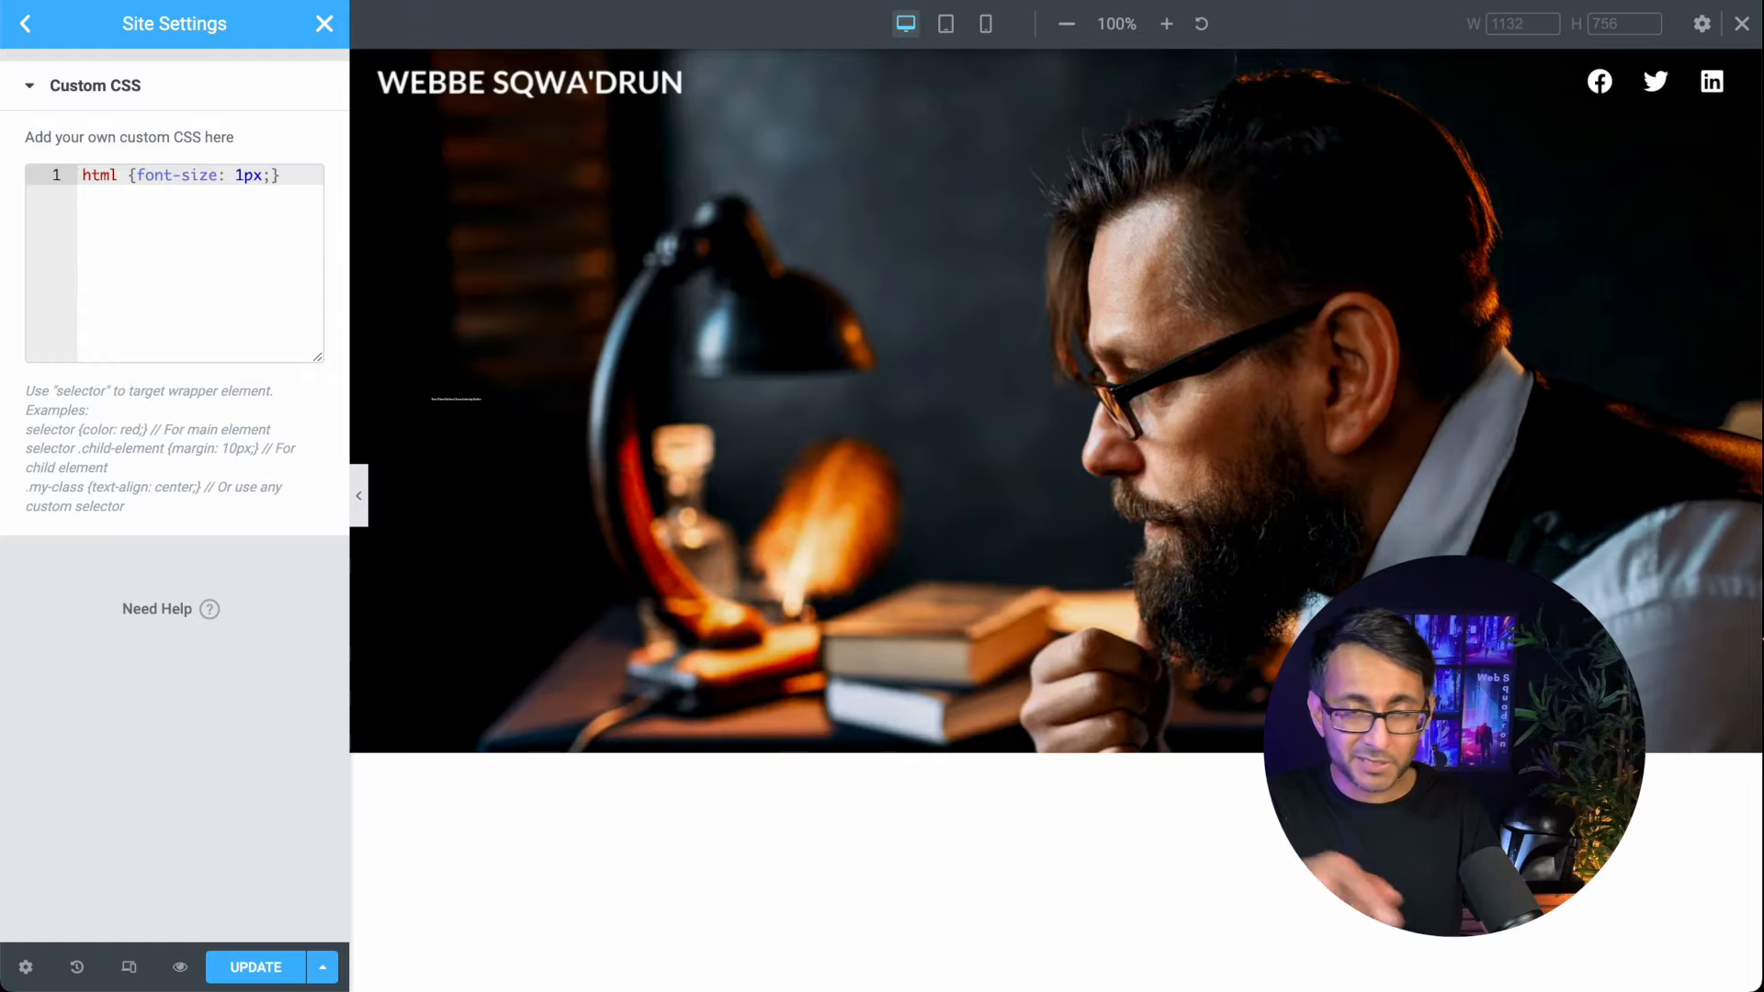
text(0)
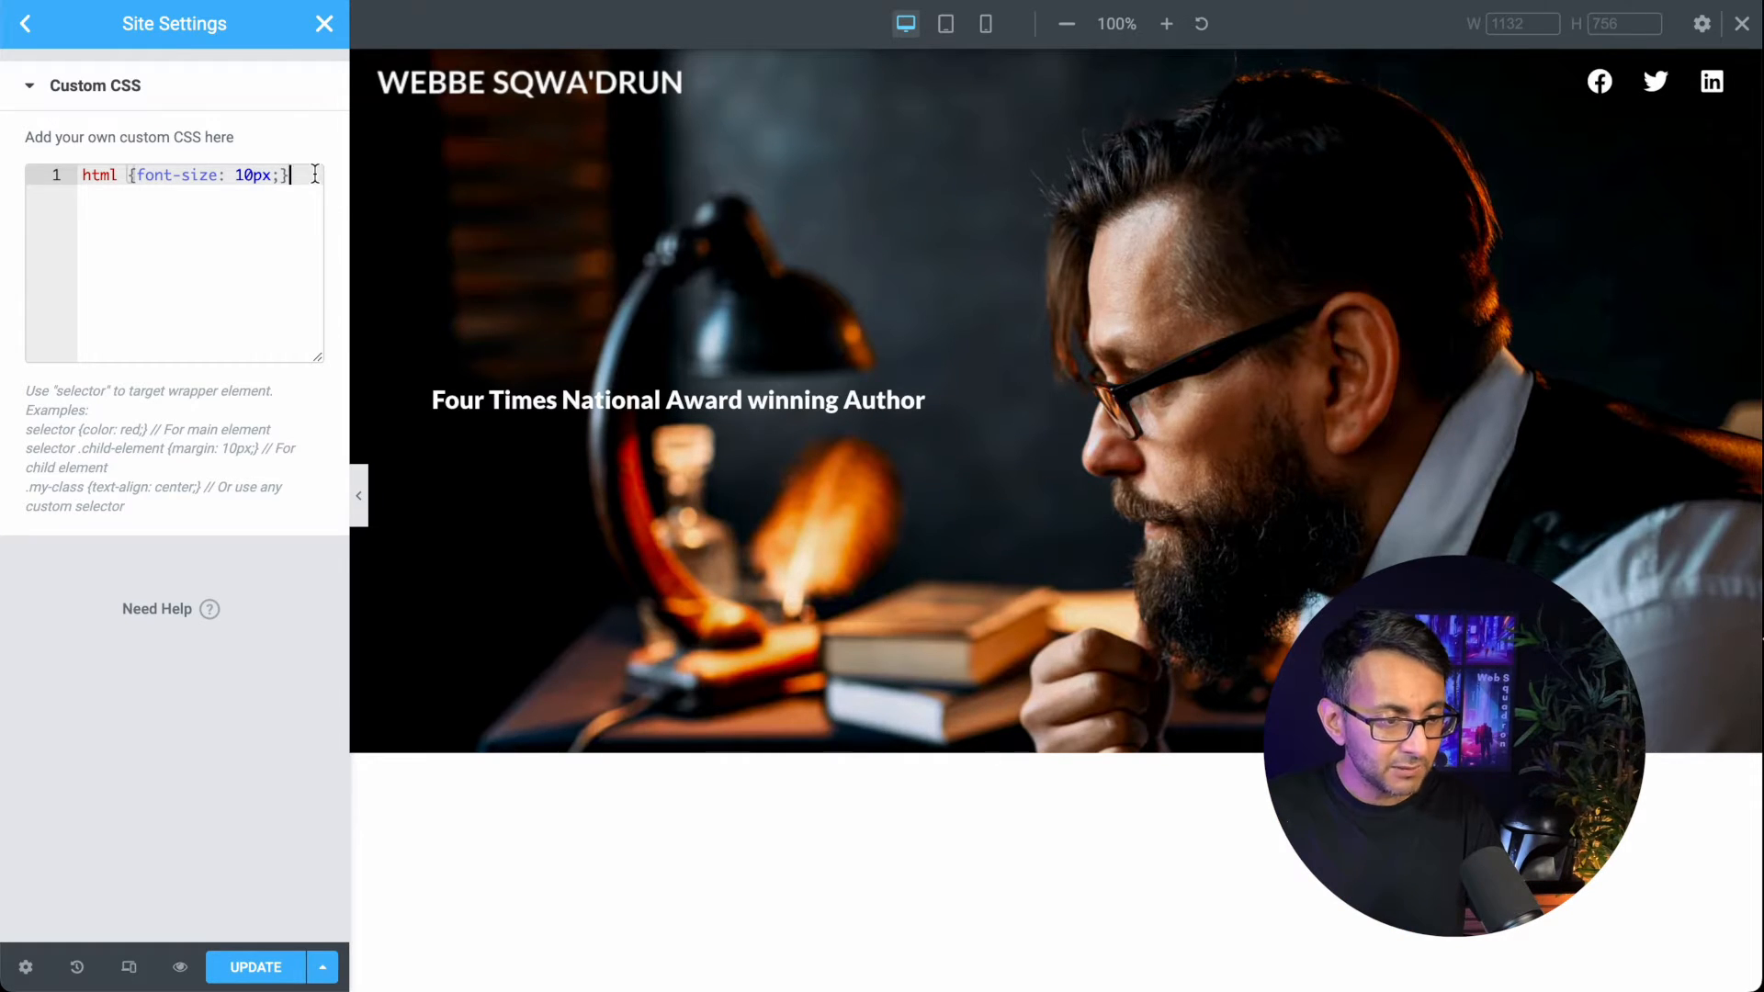
Step: Add the rule h1 {font-size: clamp(3rem, 1.6667rem + 5.3333vw, 5rem);} below the html rule, save it and close the site settings
key(Return)
key(Return)
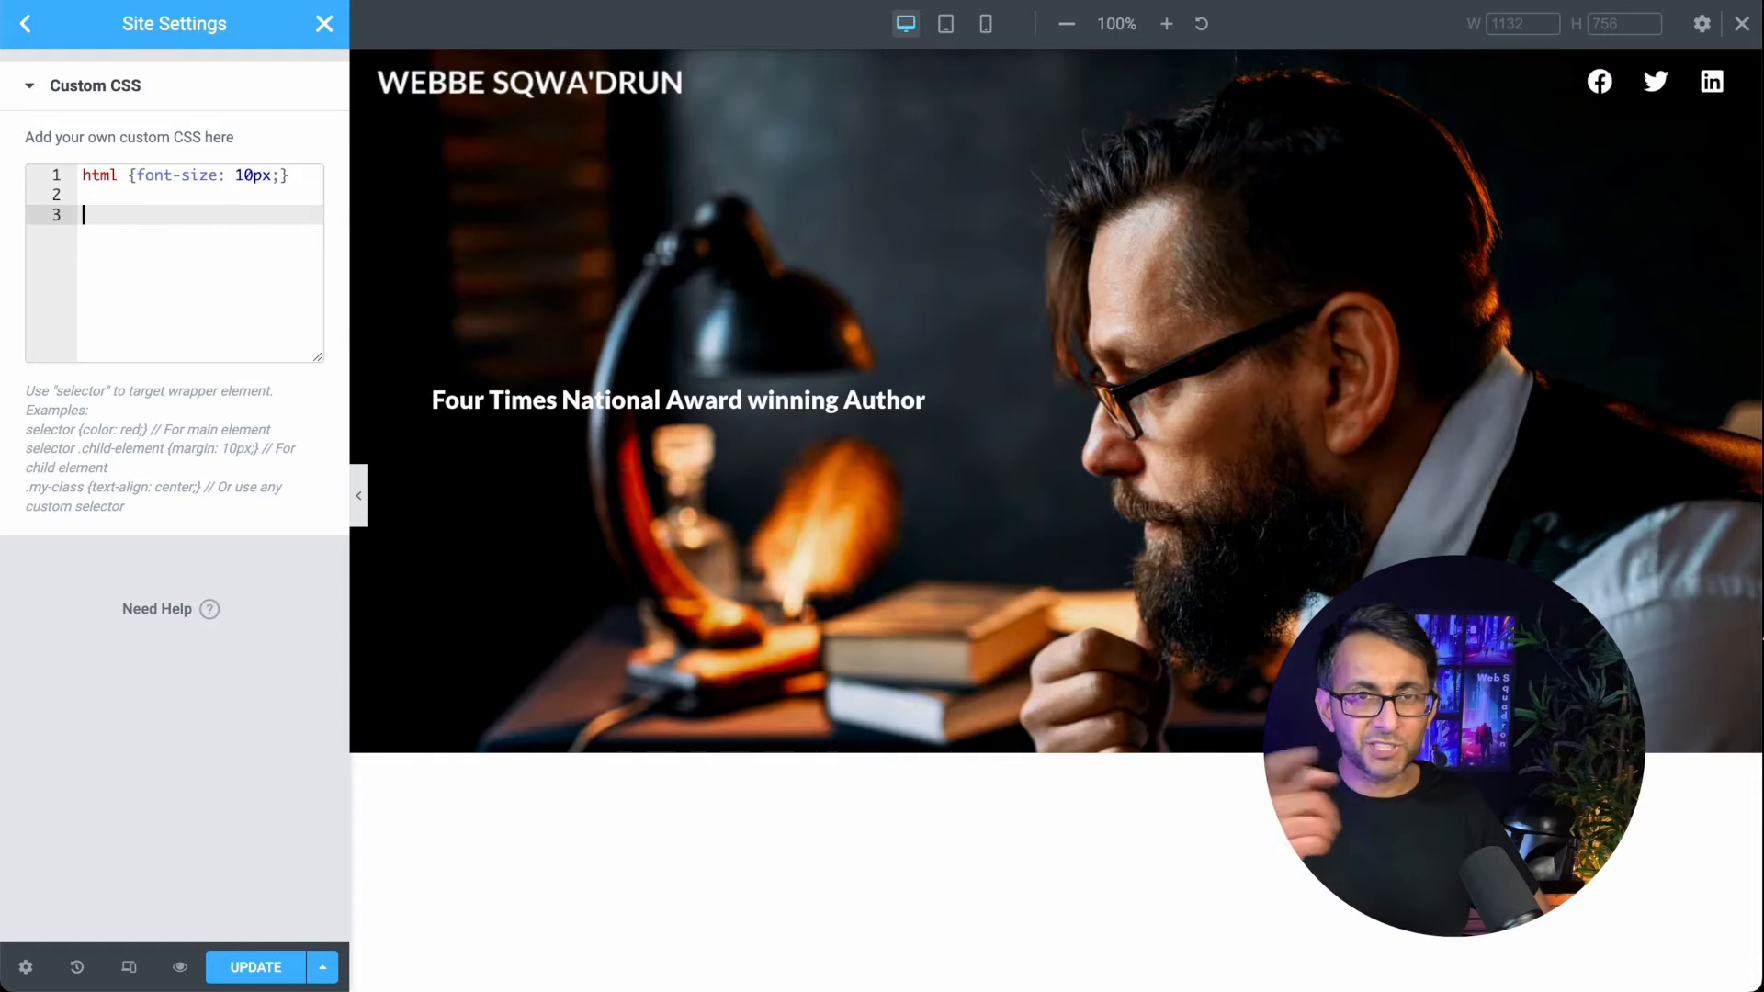
text(h1)
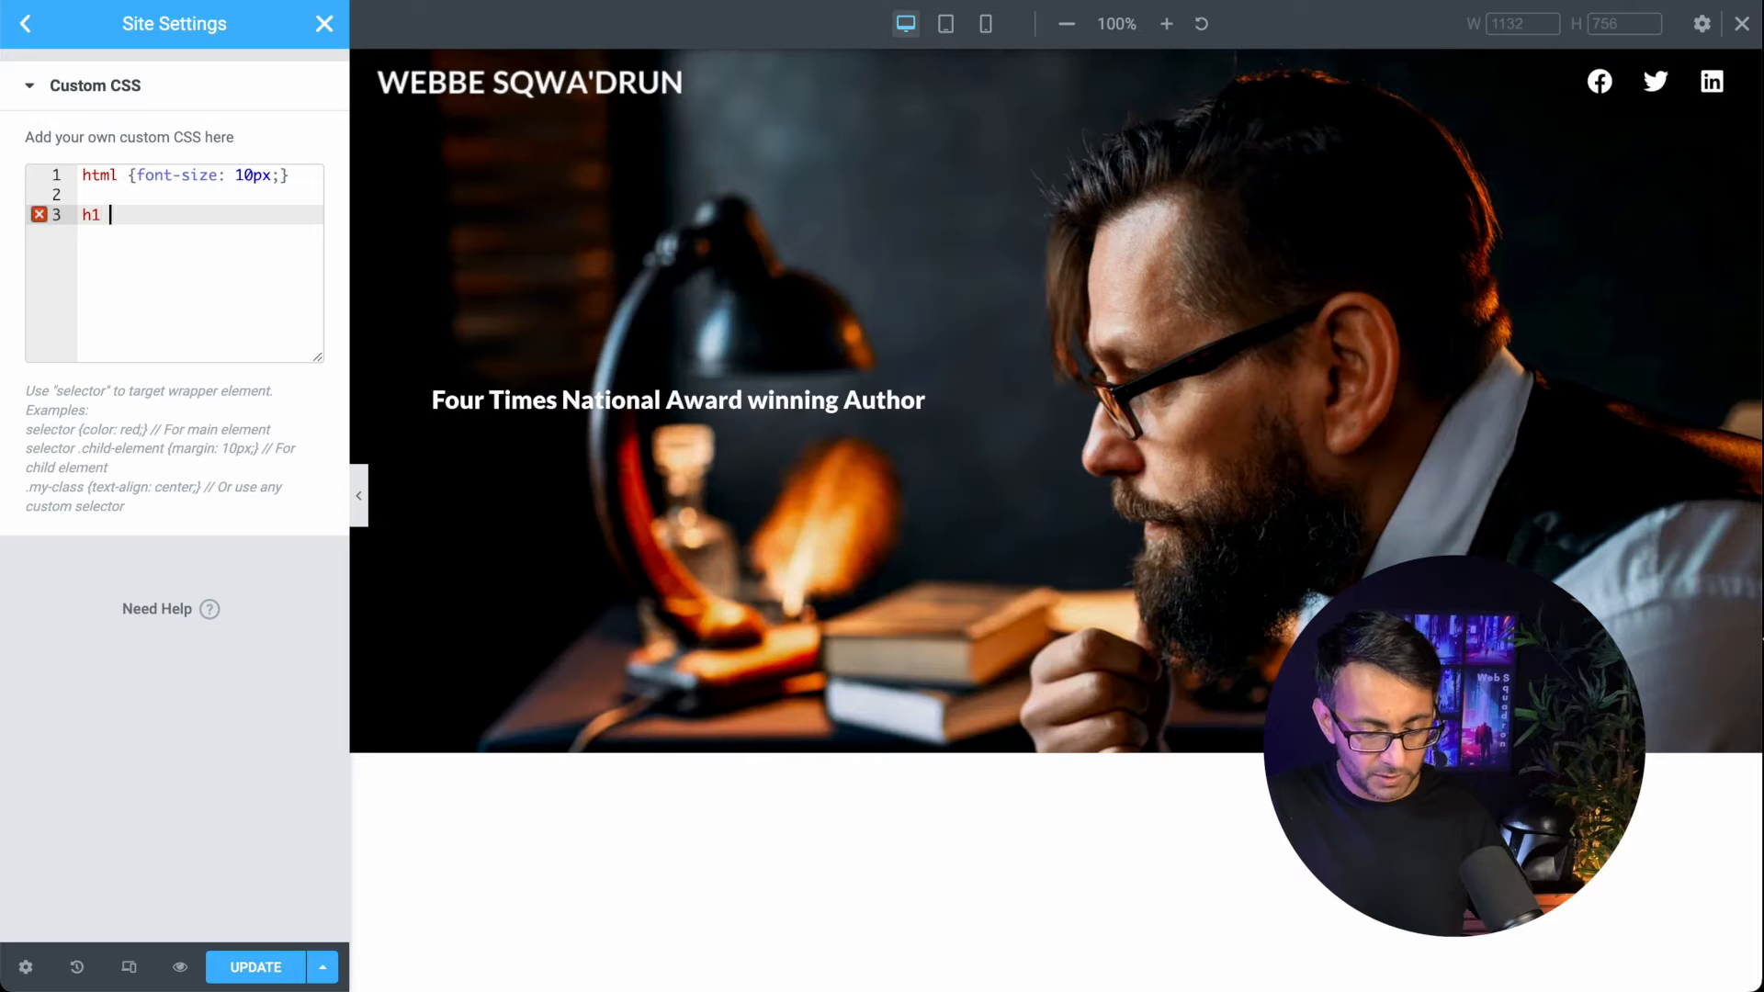
text( {)
key(ctrl+v)
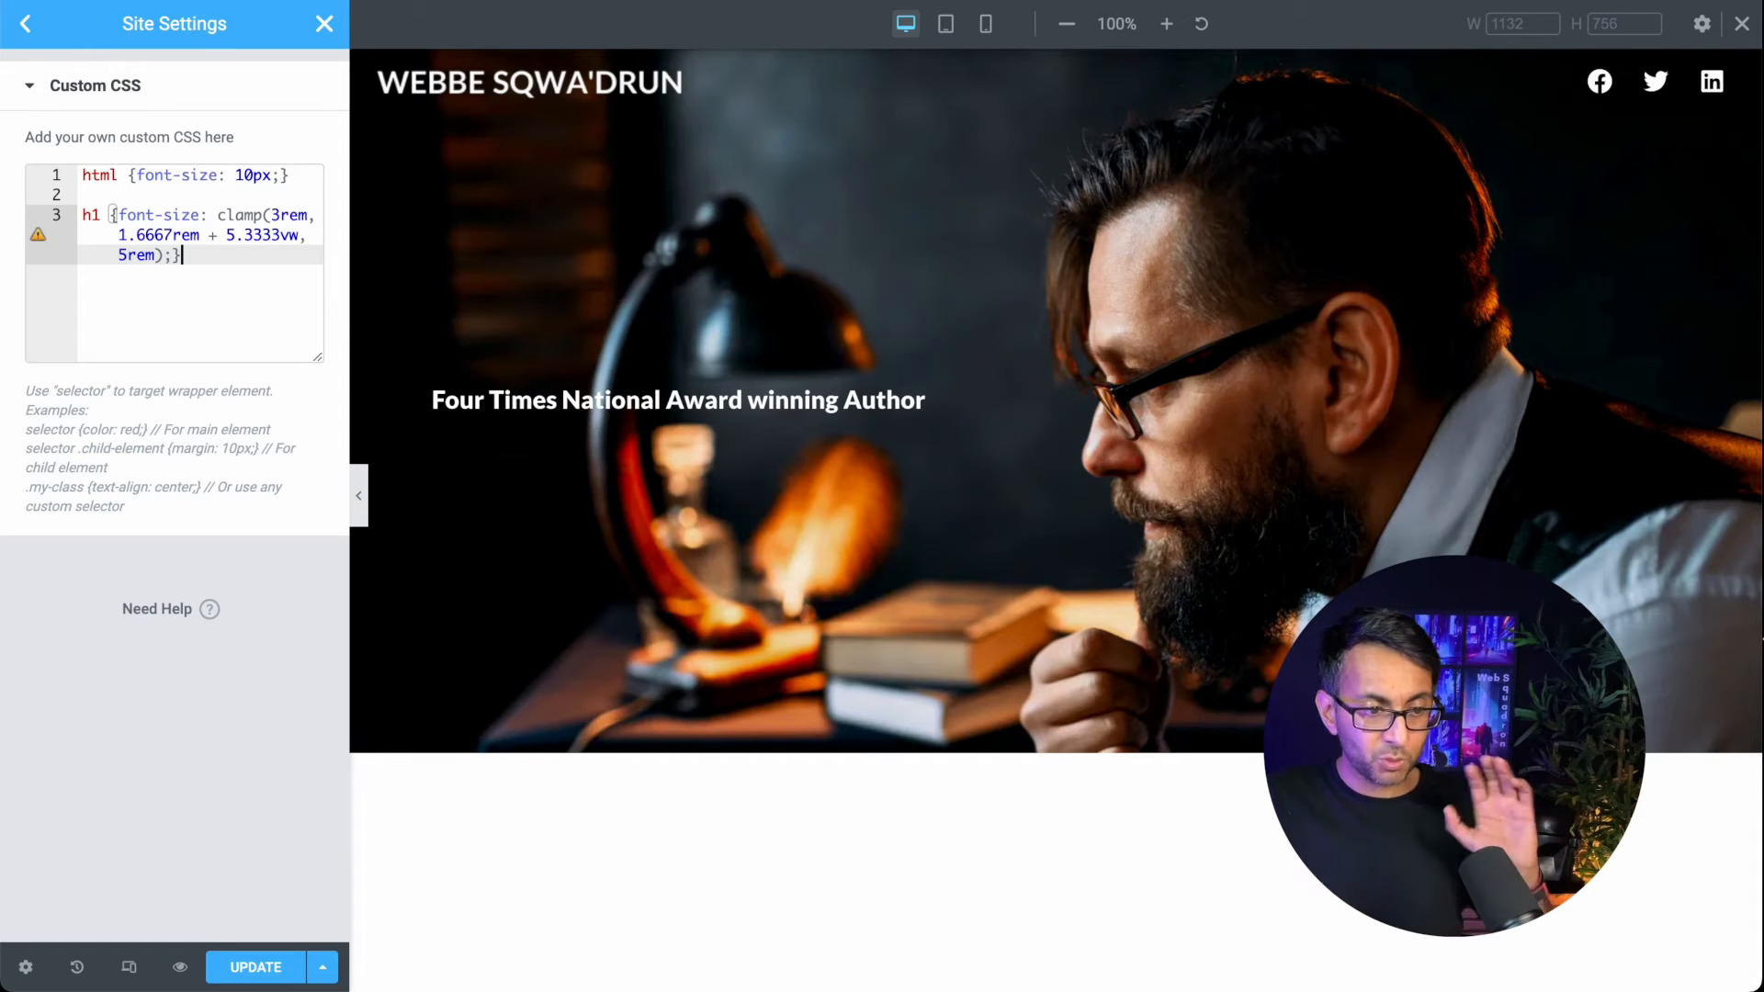
click(260, 980)
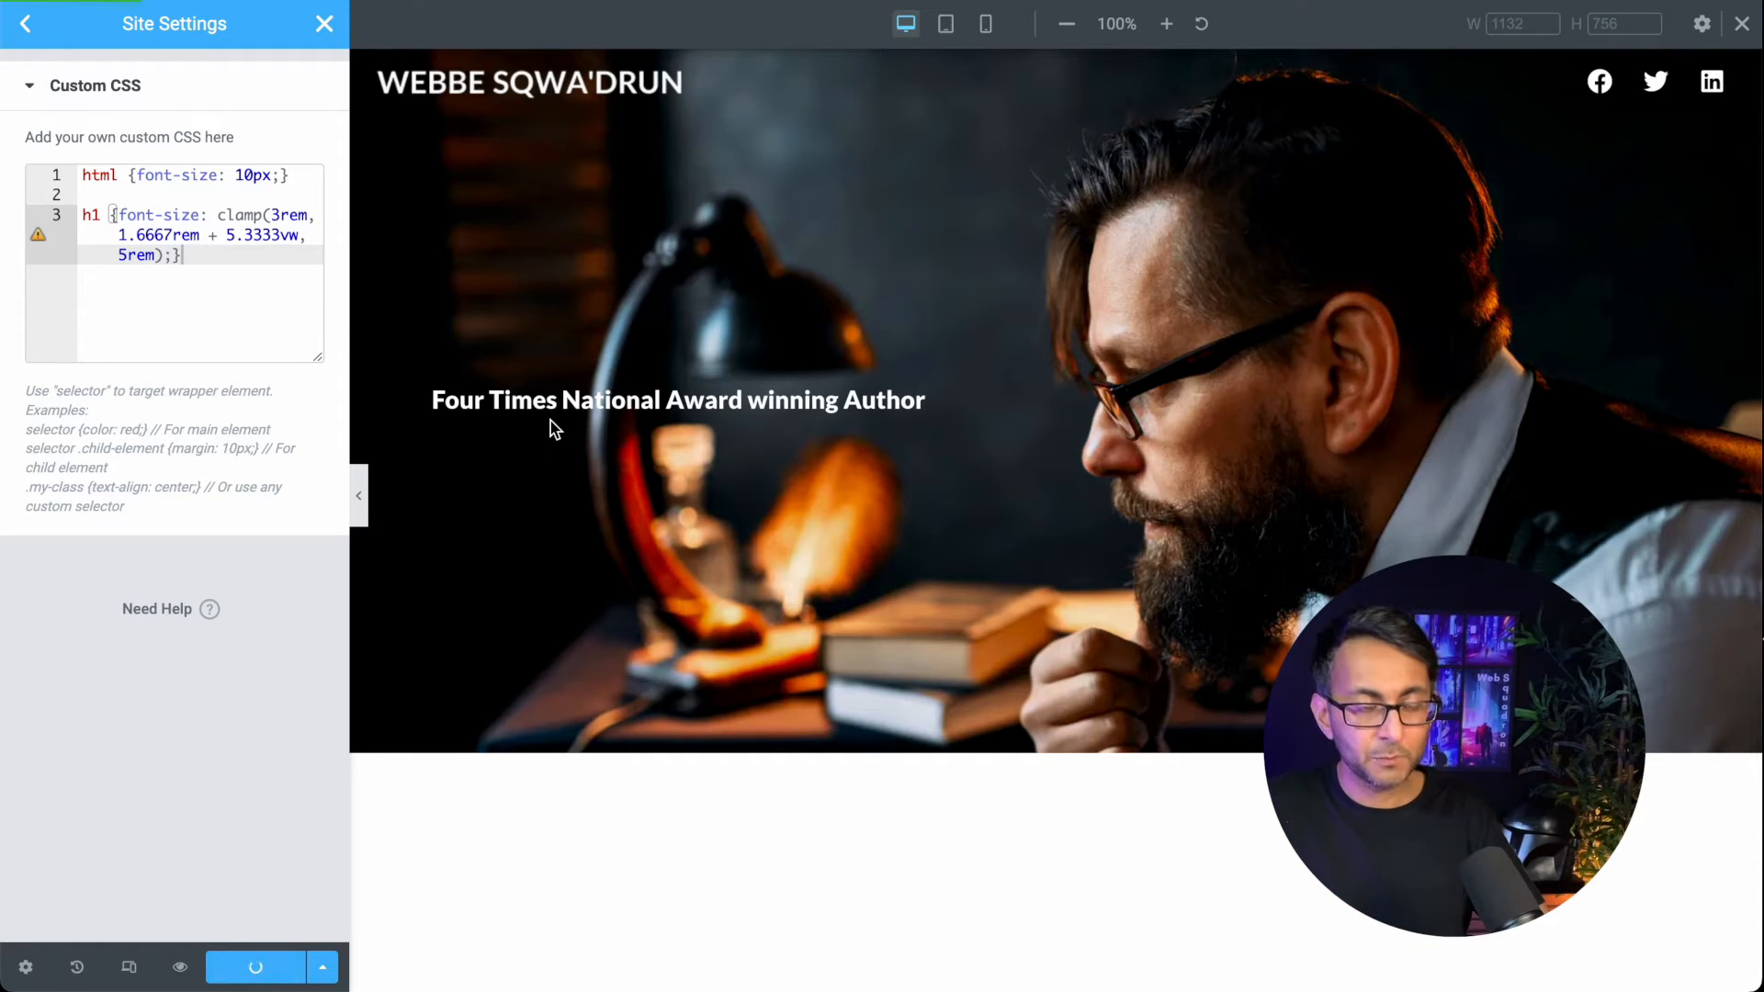
click(322, 25)
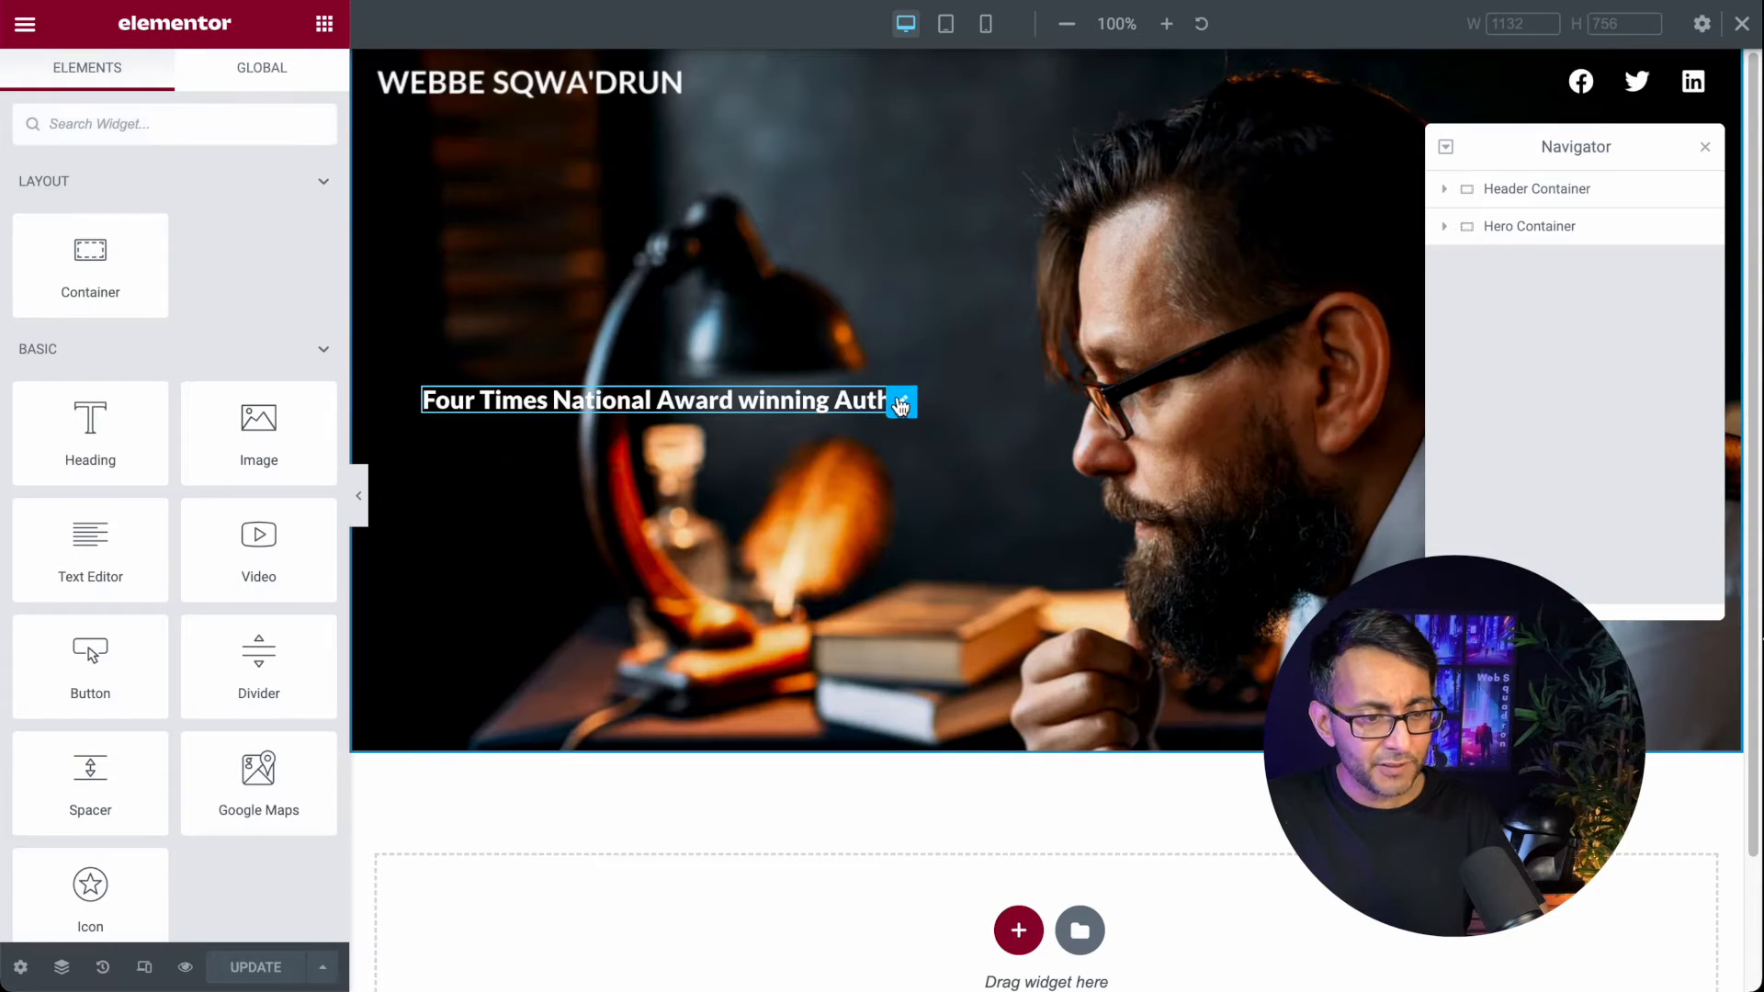
Step: Set the hero heading's HTML tag to H1 and check its fluid scaling by resizing the page preview
click(902, 401)
click(63, 97)
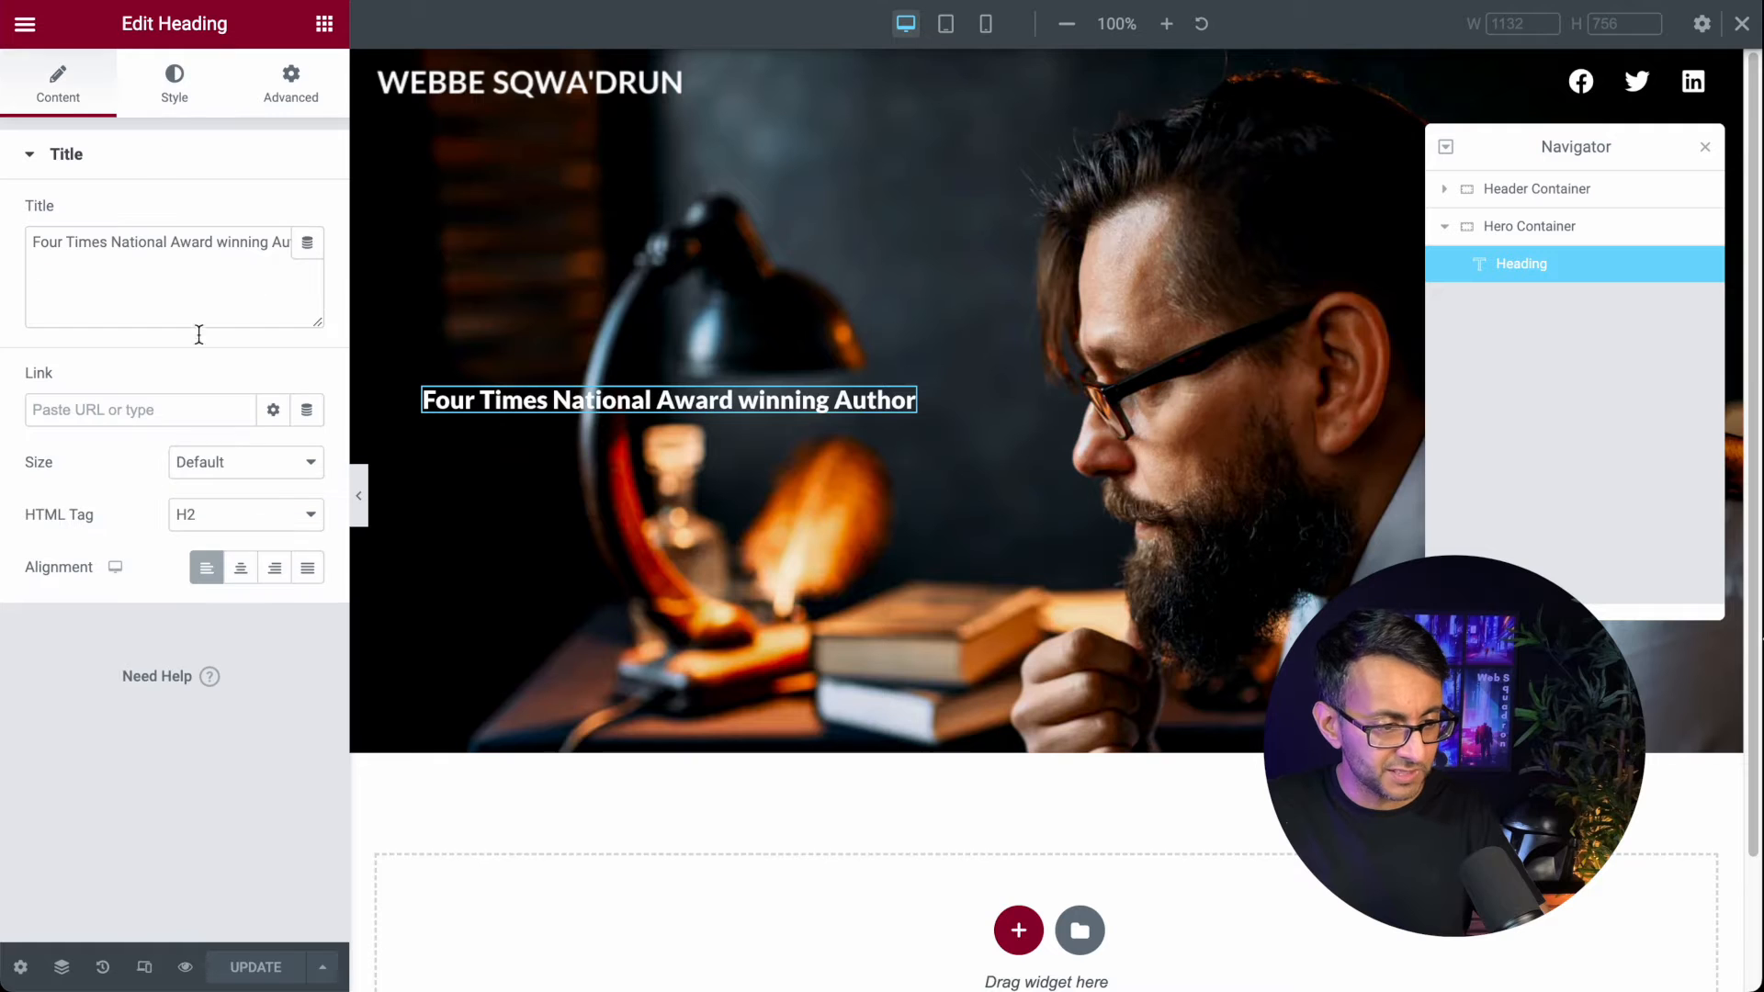
click(295, 524)
click(252, 487)
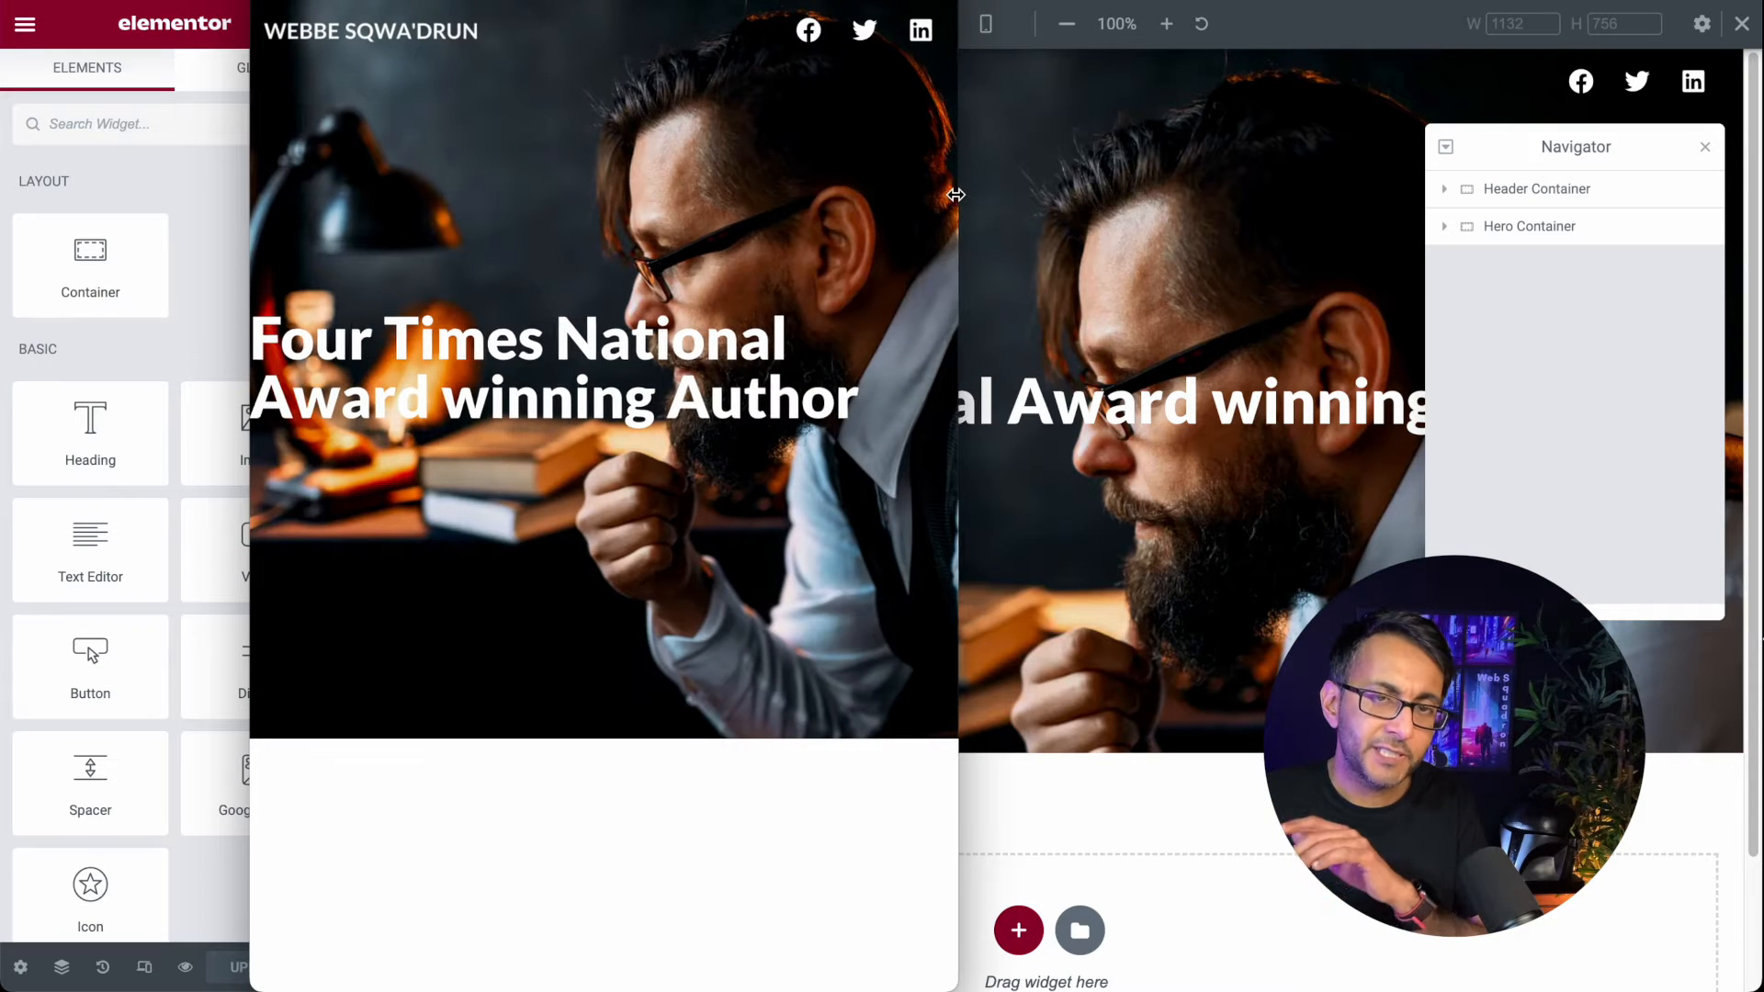
mouse_move(956, 194)
mouse_down()
mouse_move(939, 195)
mouse_move(971, 204)
mouse_up()
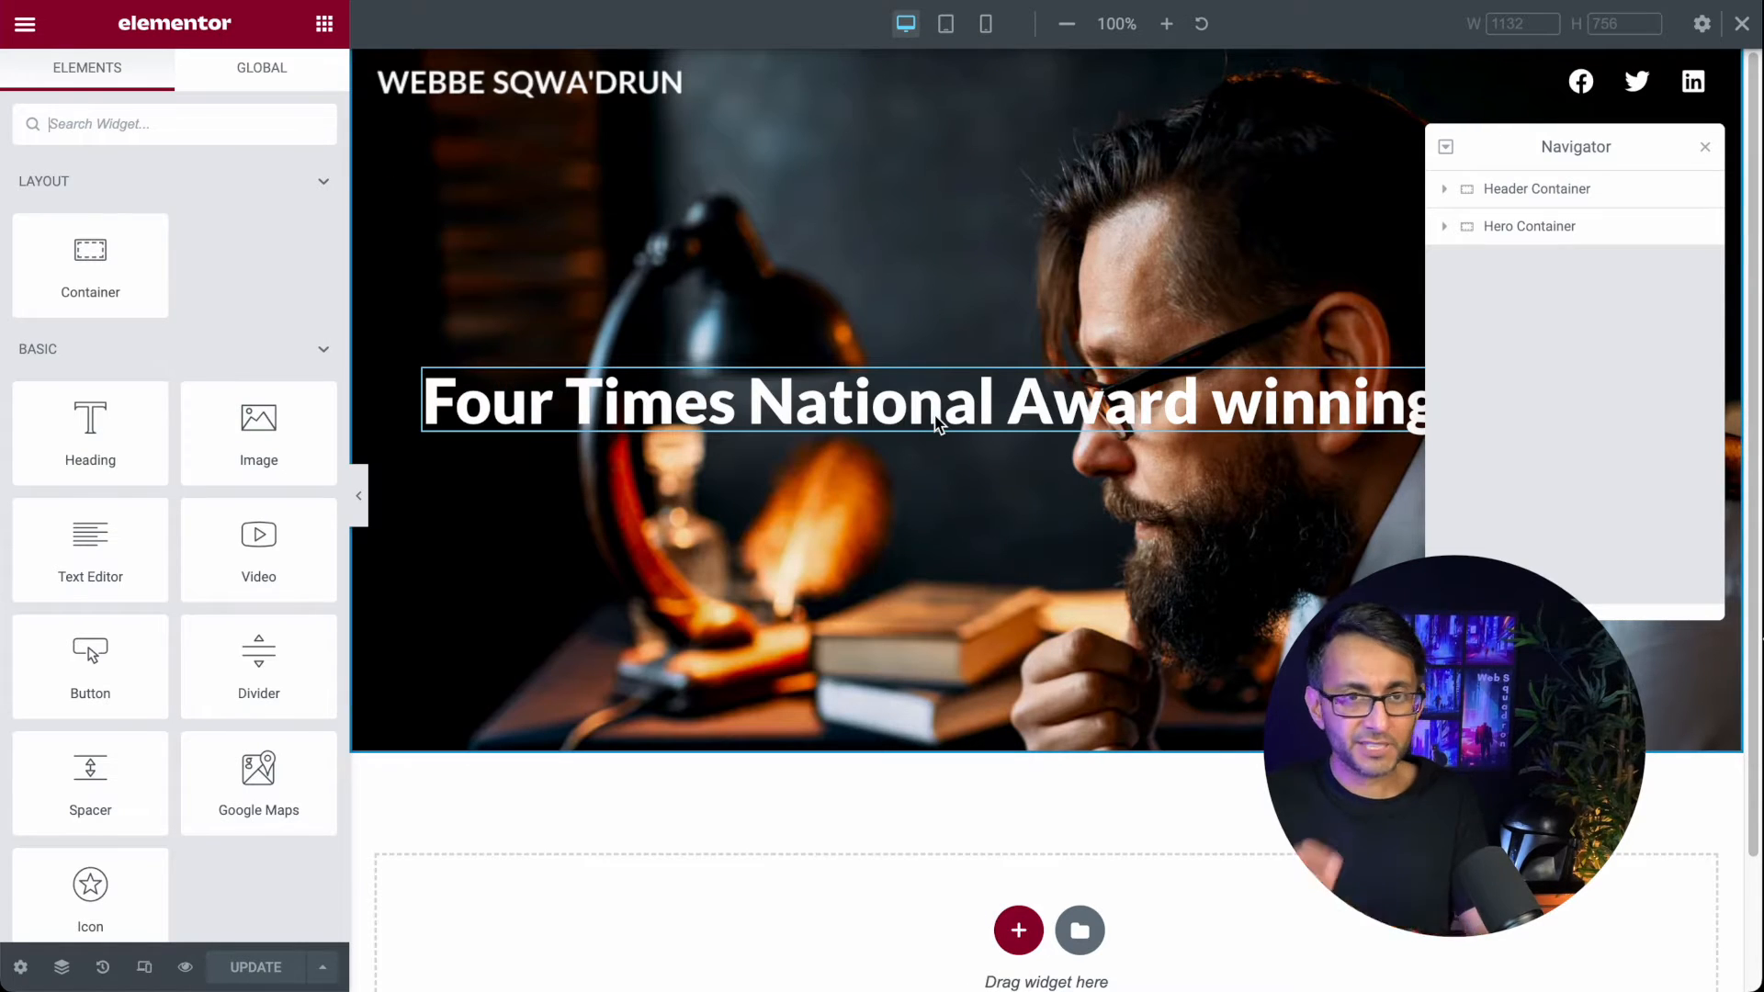
Step: Duplicate the hero heading as an H2 titled "Writer of Fantasy novels, capturing new audiences globally with a new novel each year."
click(1444, 228)
right_click(1520, 266)
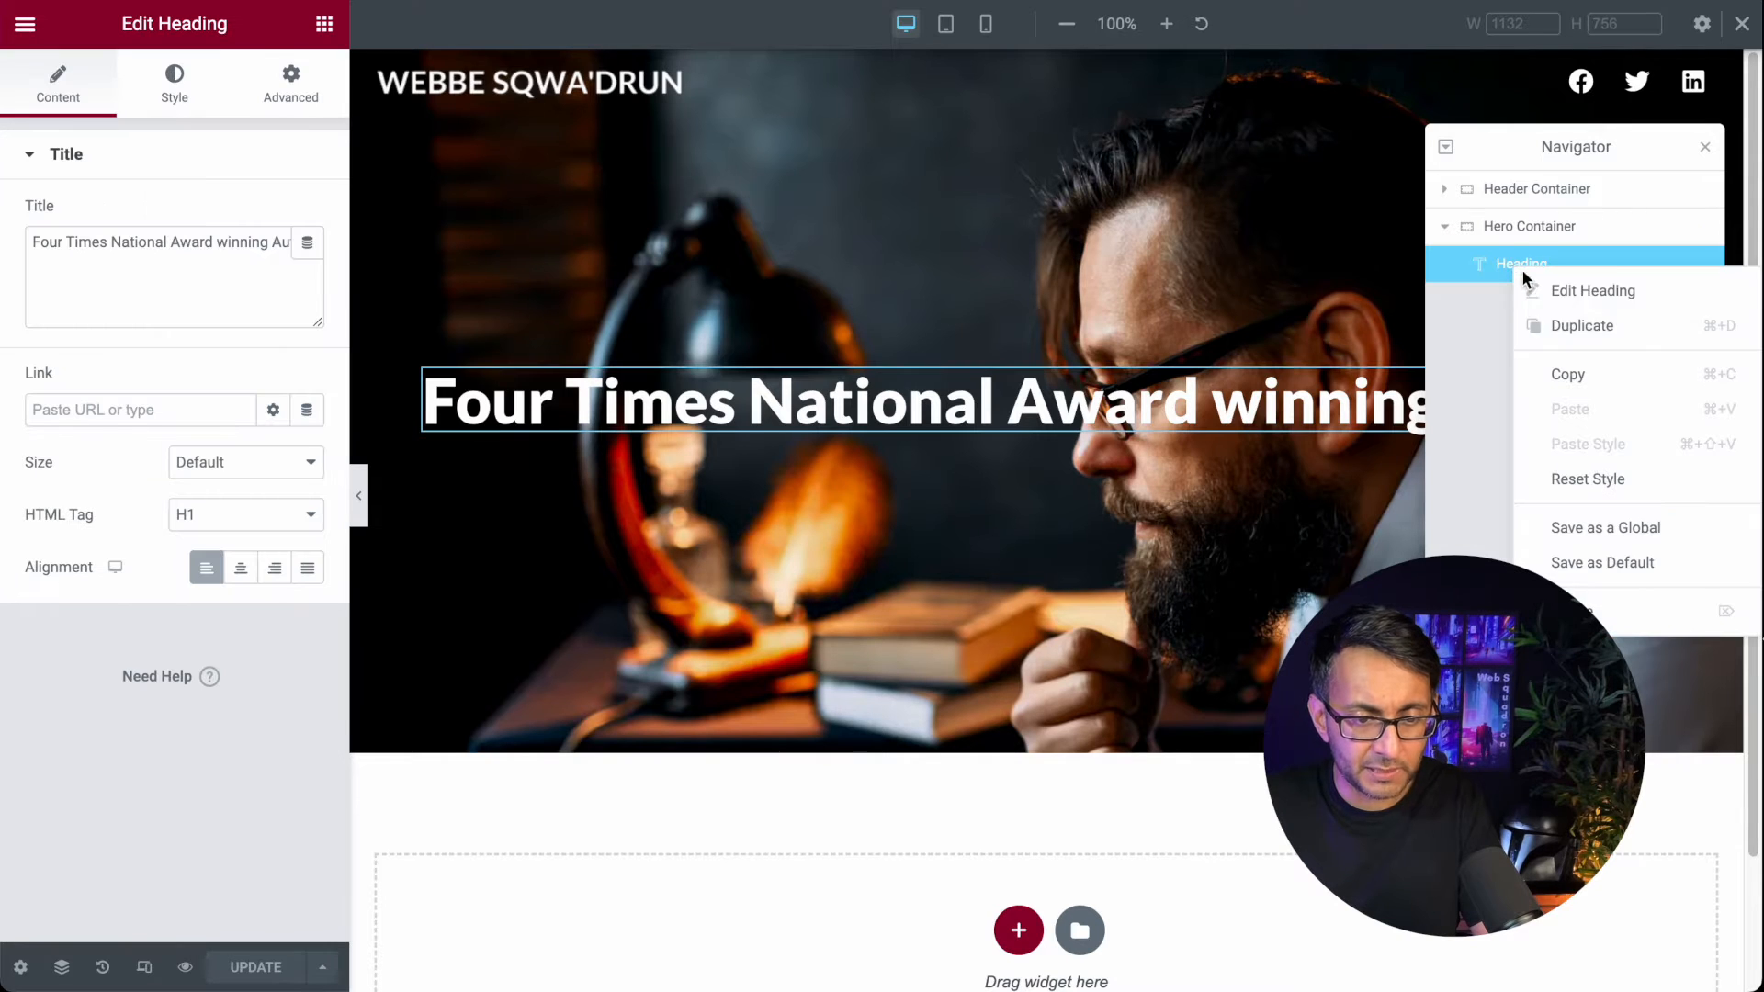
click(1585, 333)
click(261, 525)
click(221, 542)
click(210, 310)
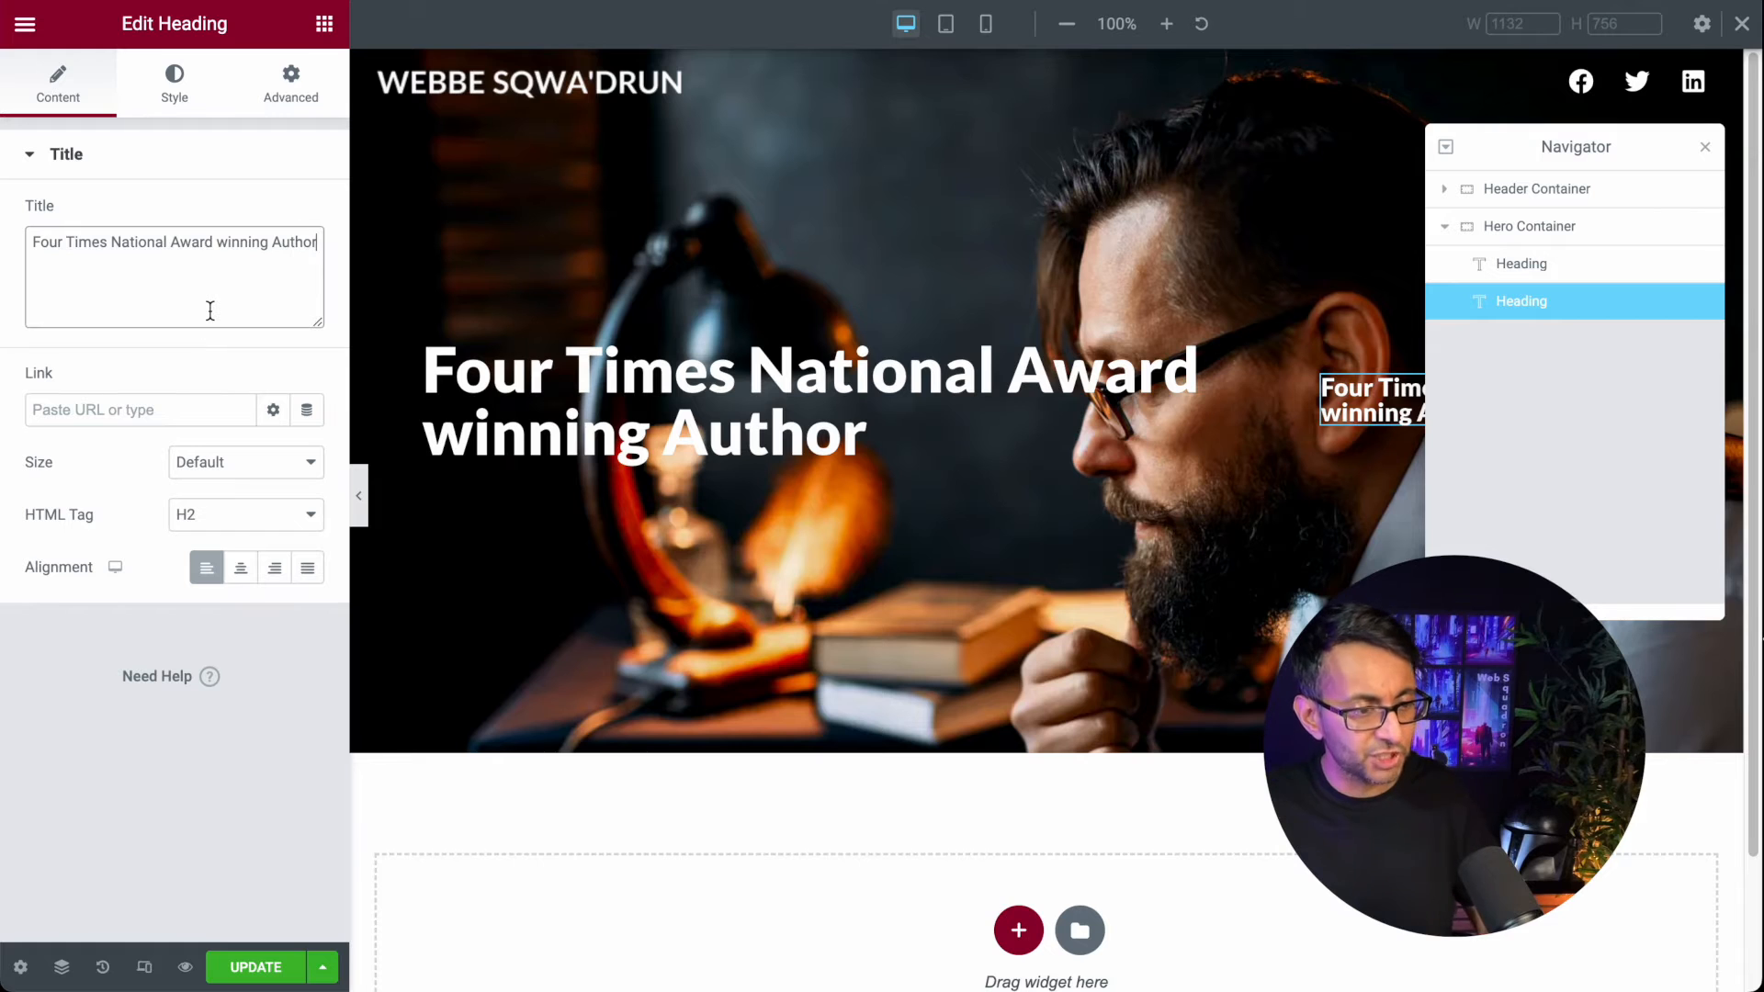
key(ctrl+a)
text(Writer of Fantasy novels, capturing new audiences globally with a new novel each year.)
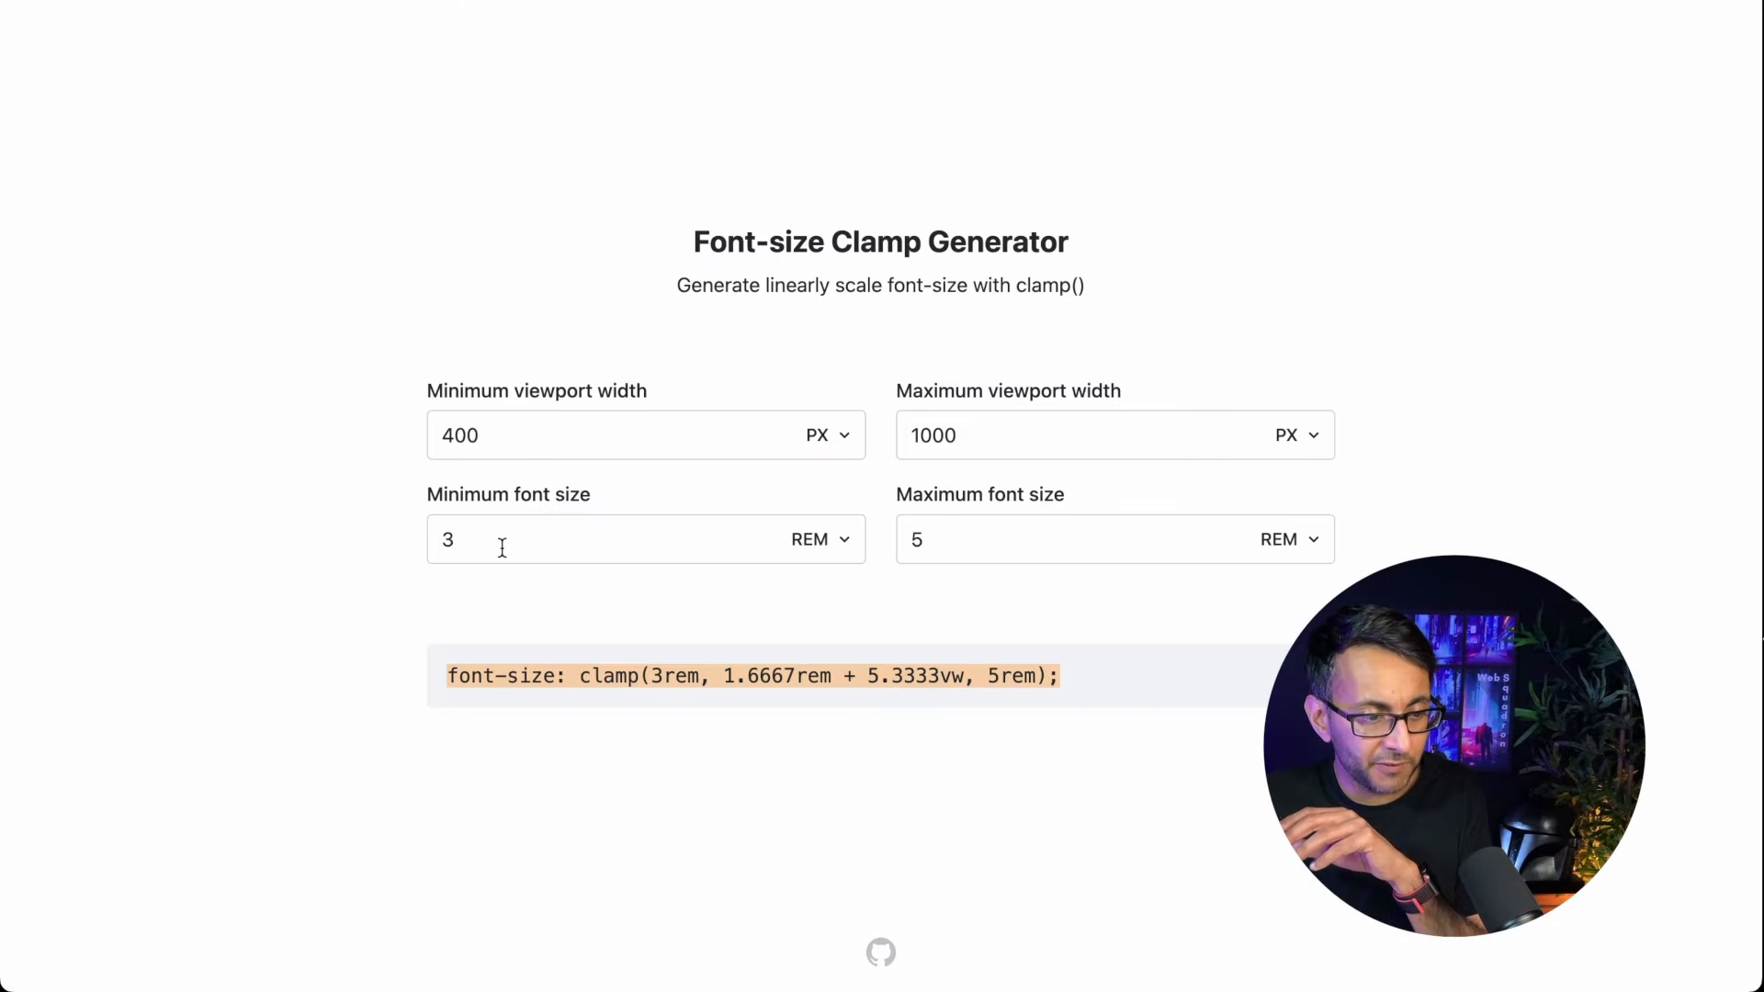
Step: In the Font-size Clamp Generator, set the font size range to 2–4 REM and copy the generated declaration
drag(503, 547, 404, 538)
text(2)
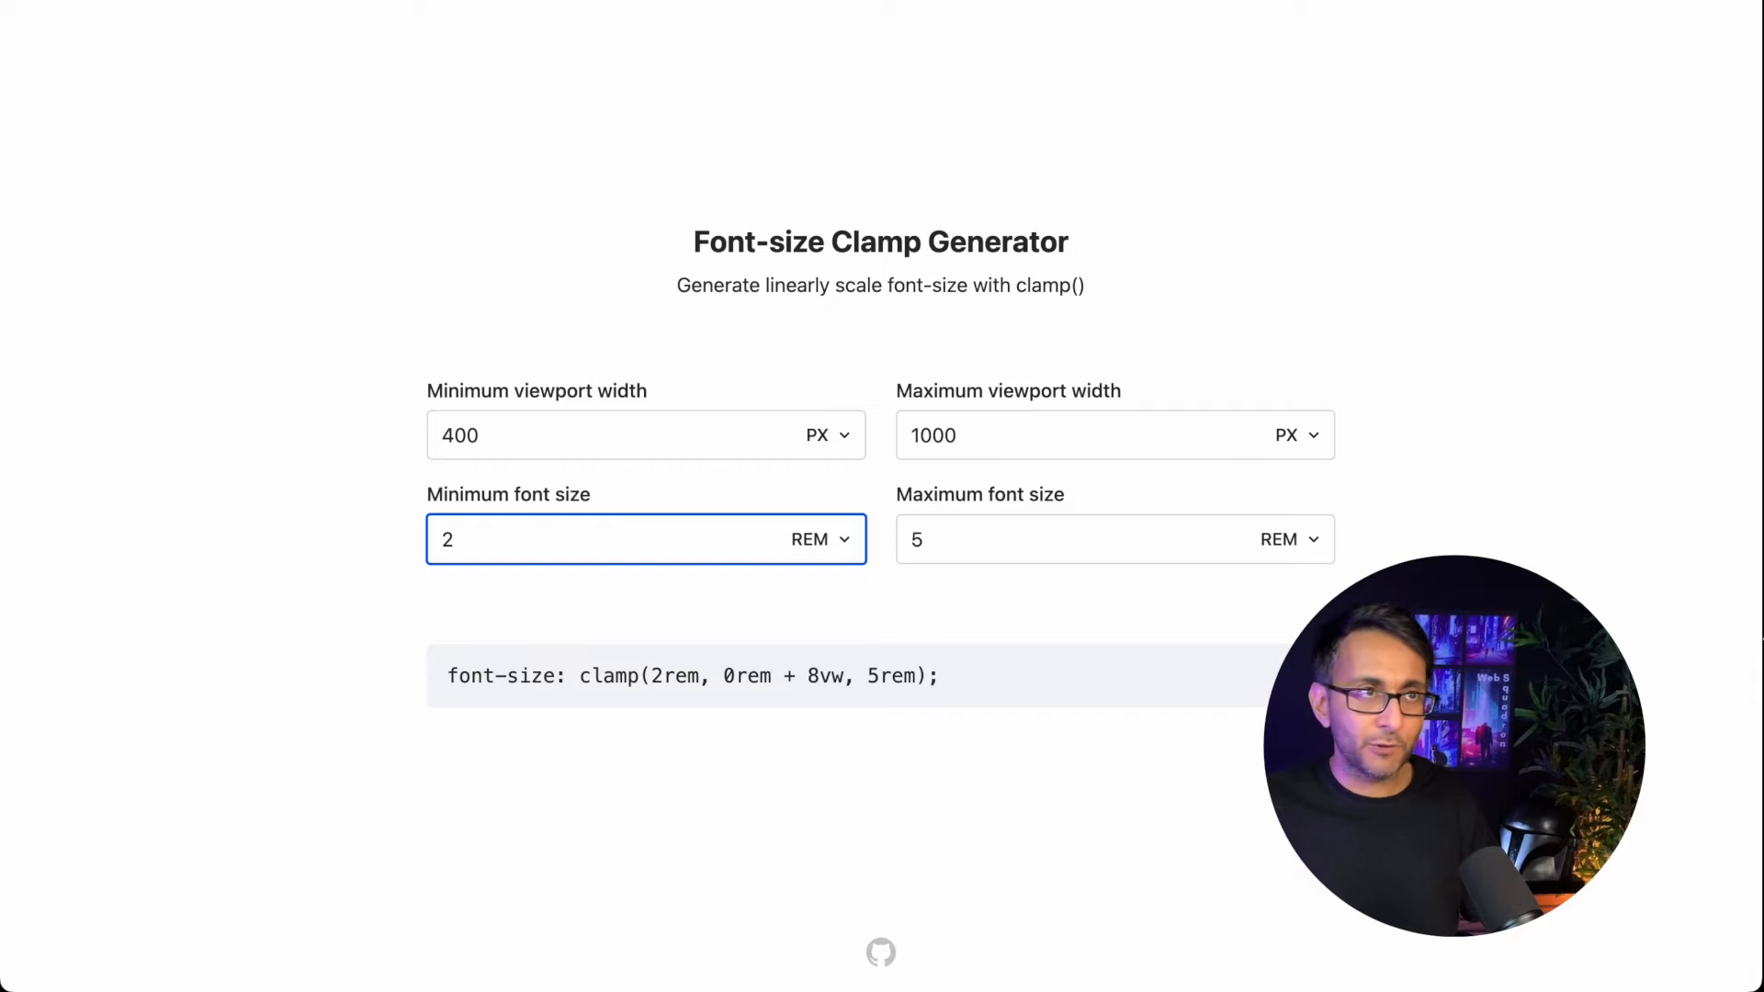
key(Tab)
key(Tab)
text(4)
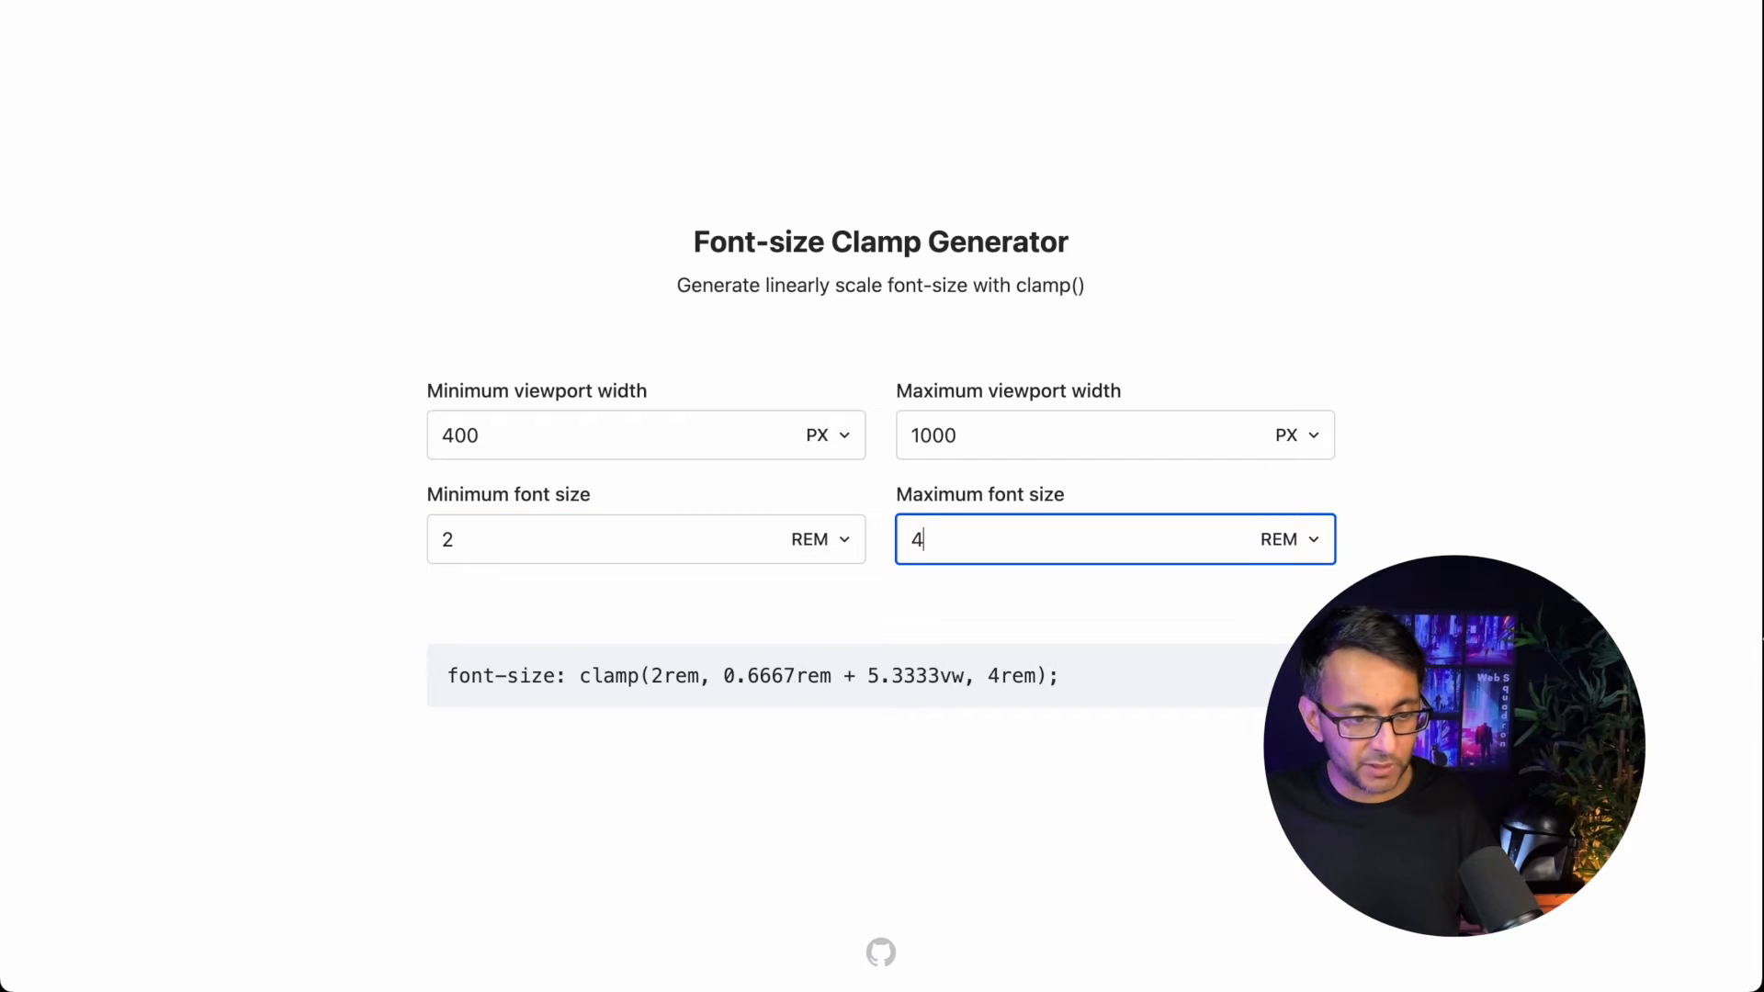
drag(1121, 680, 315, 677)
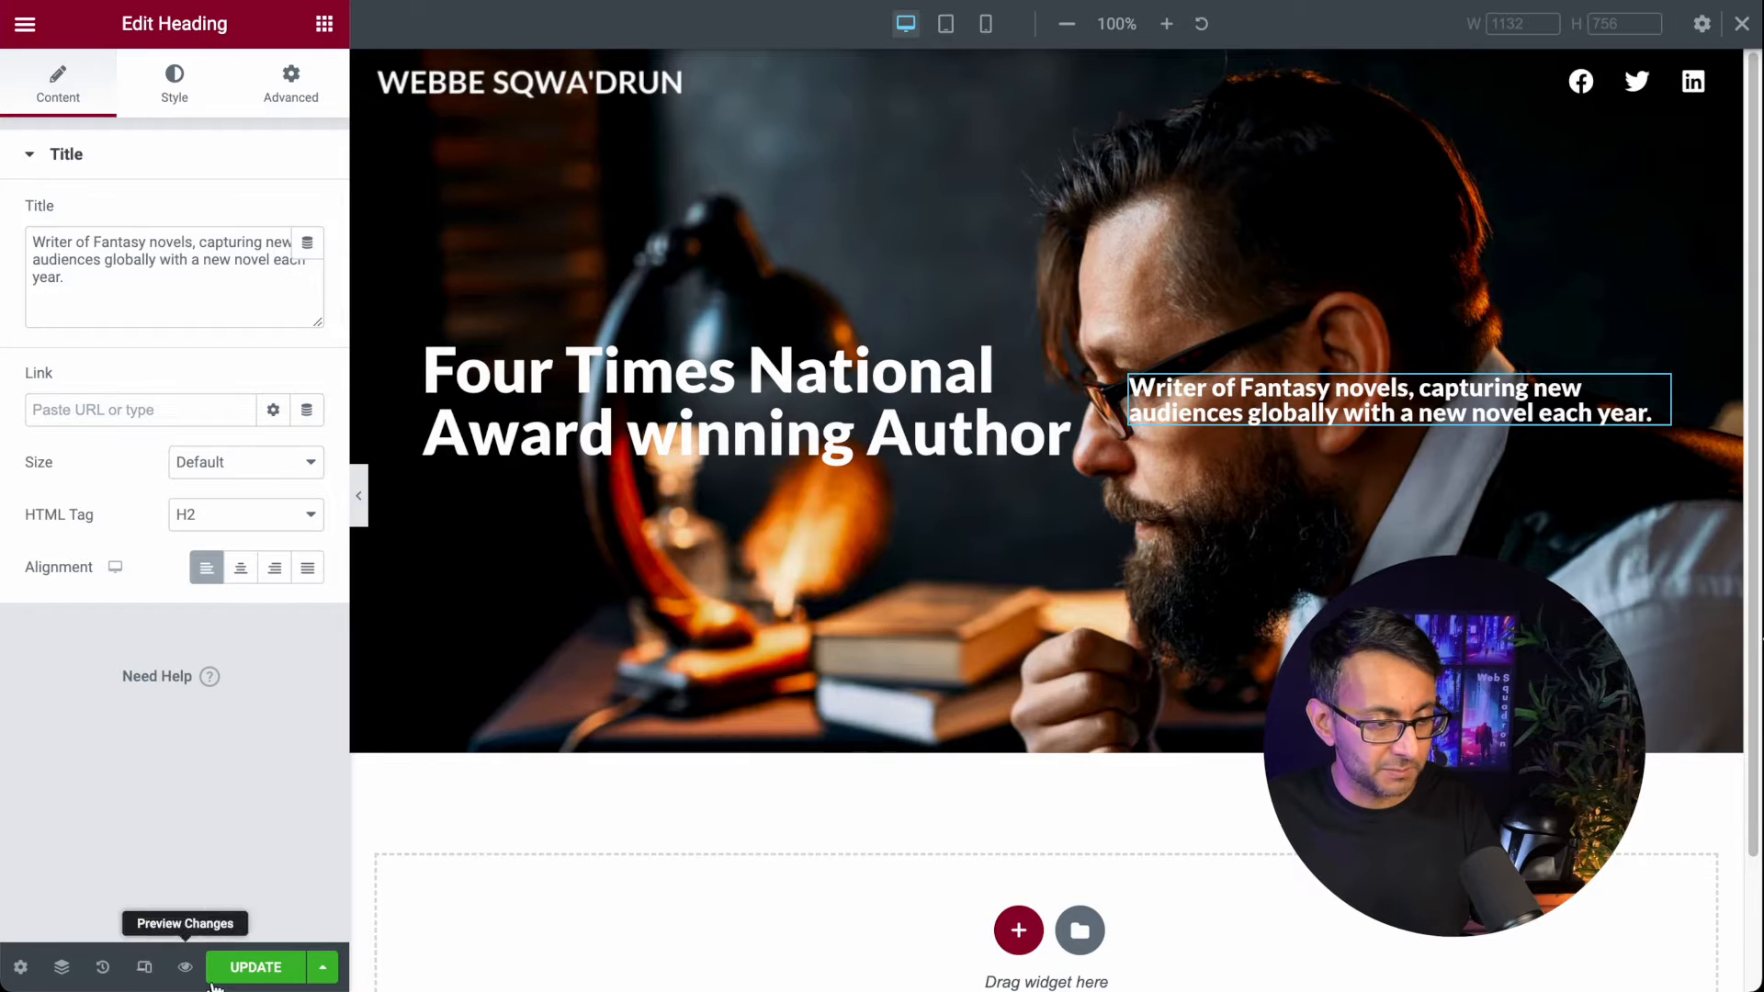
Step: Save the page and add h2{font-size: clamp(2rem, 0.6667rem + 5.3333vw, 4rem);} below the h1 rule in the site's custom CSS
click(248, 966)
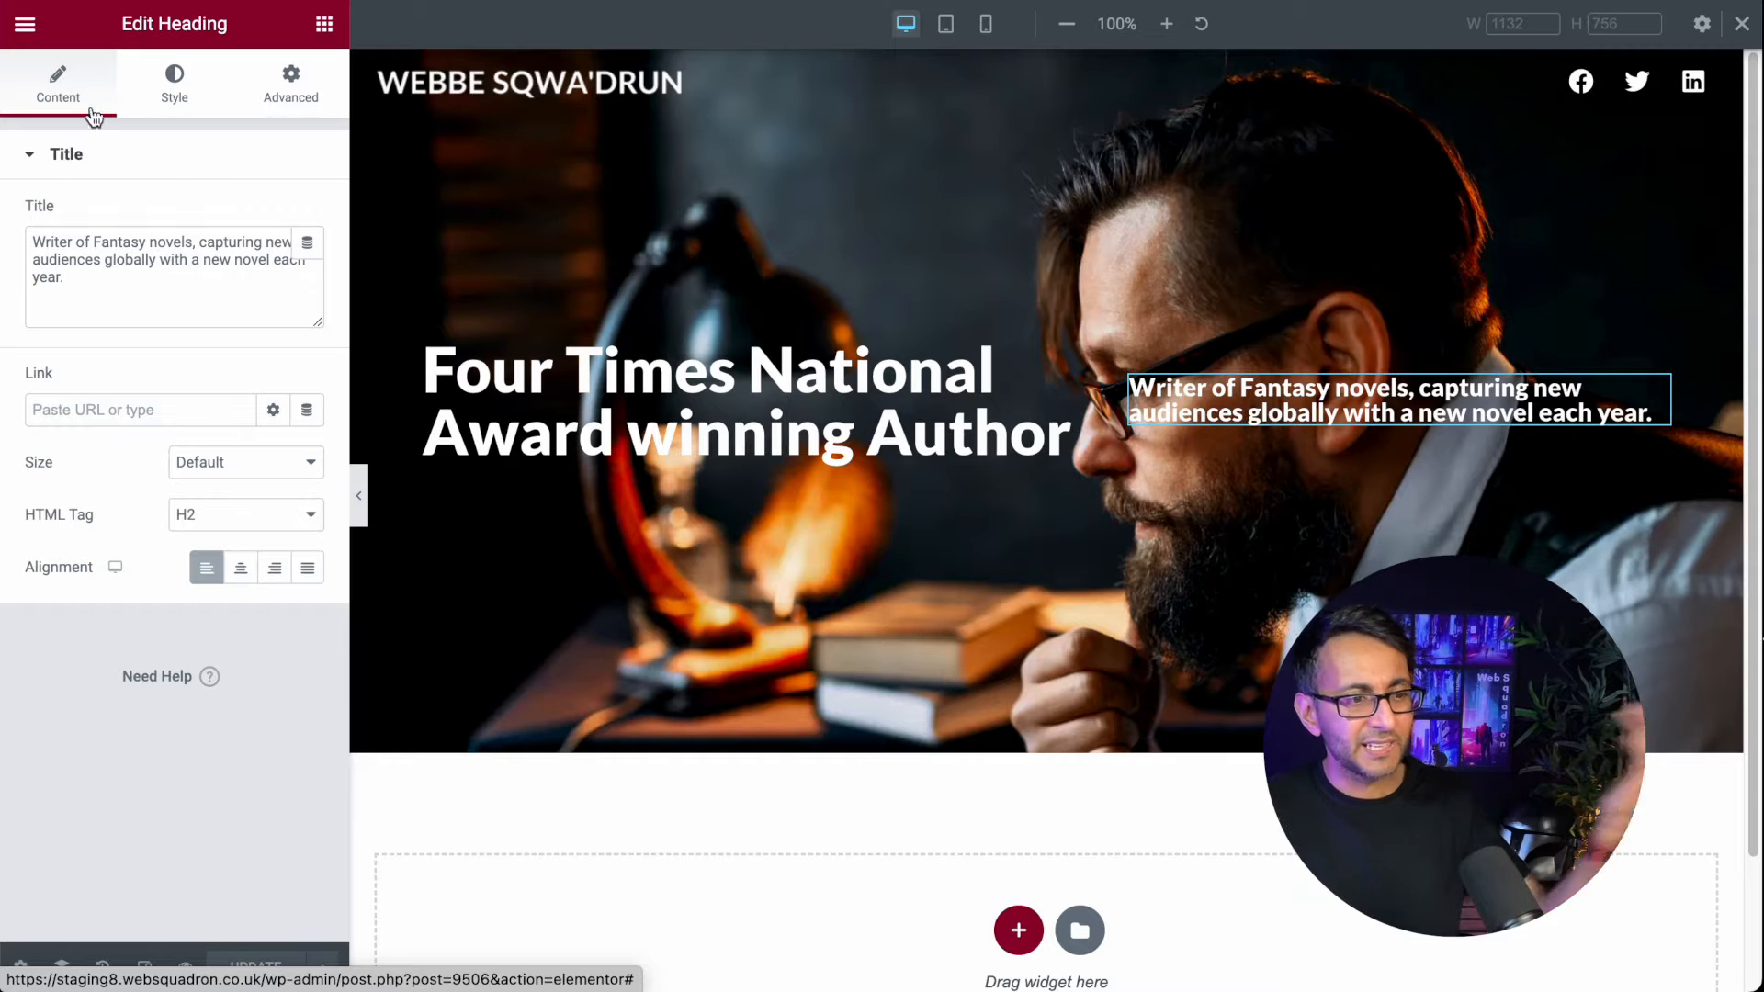
click(28, 34)
click(140, 138)
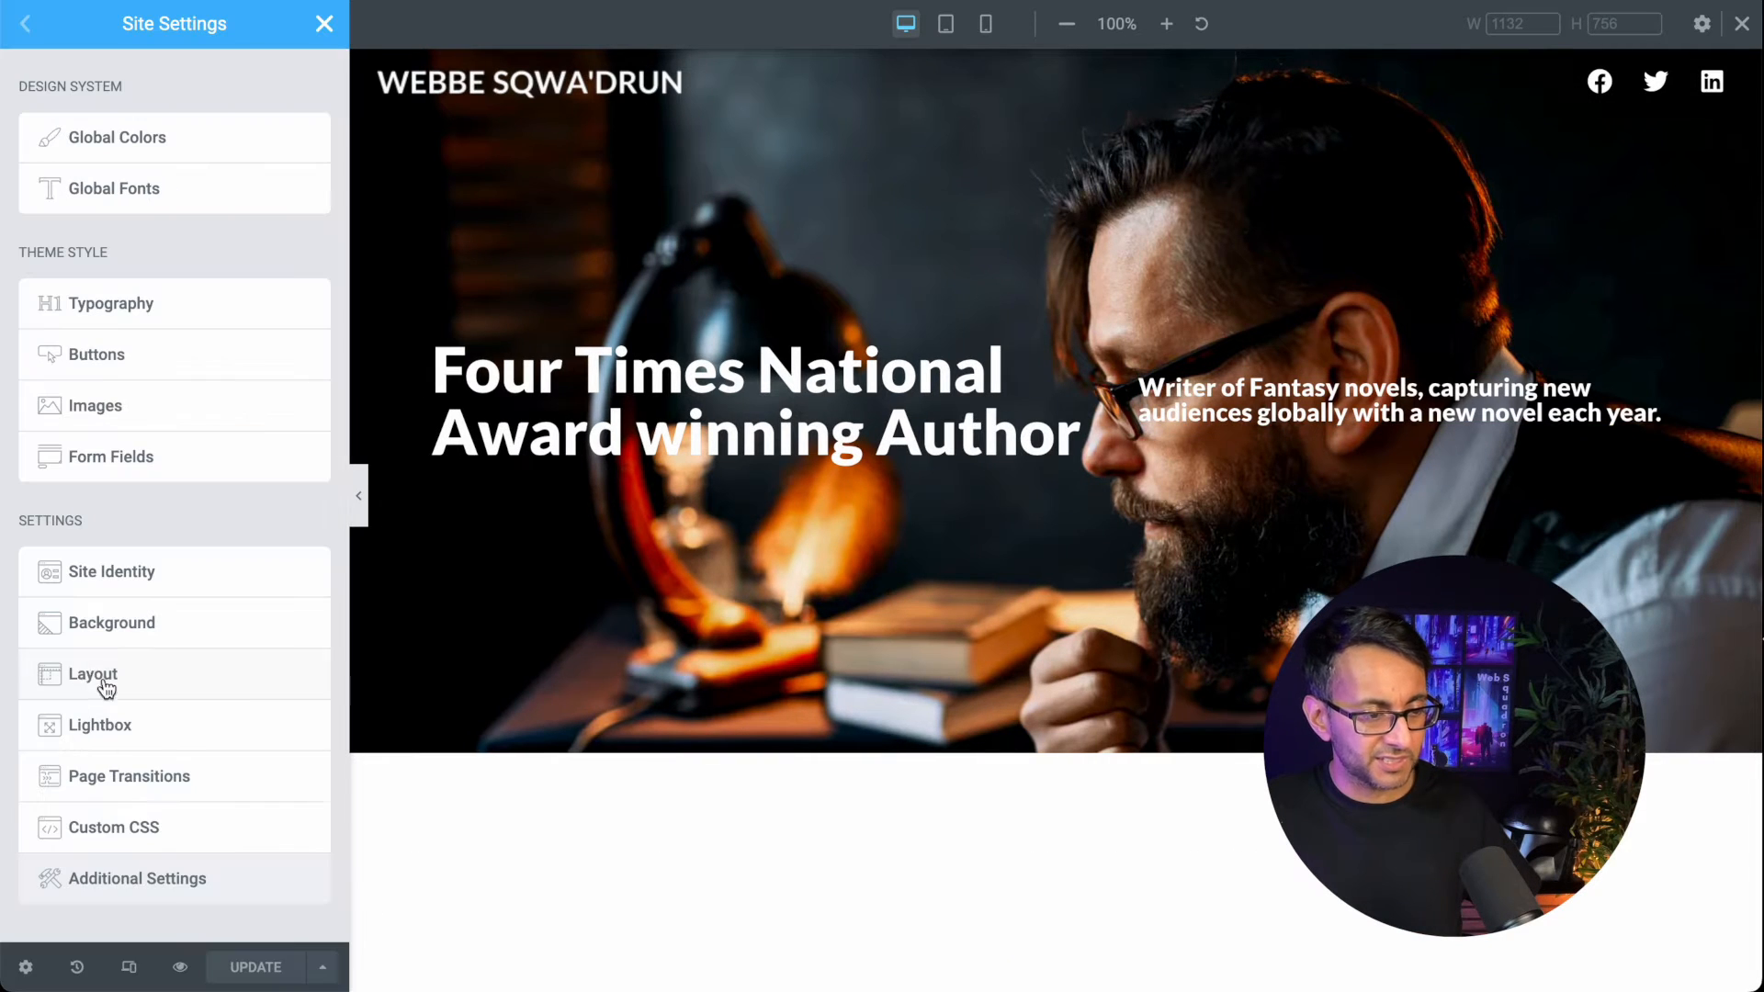
click(158, 830)
click(201, 257)
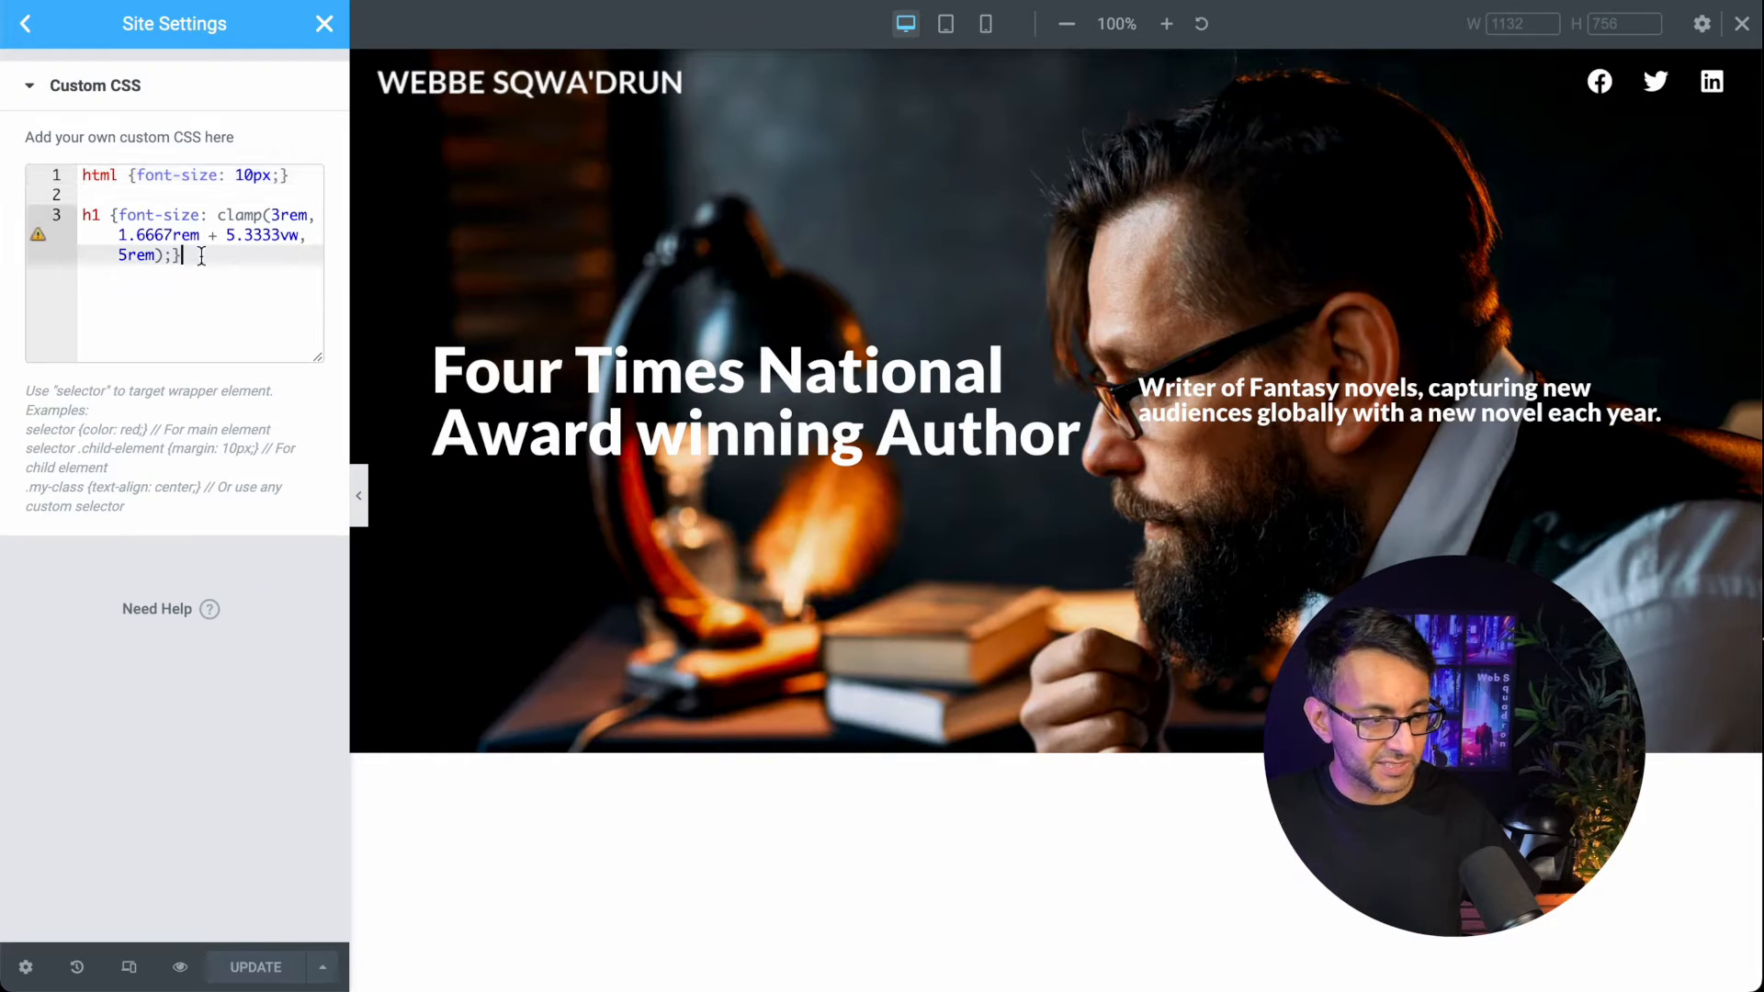
key(Return)
key(Return)
text(h2)
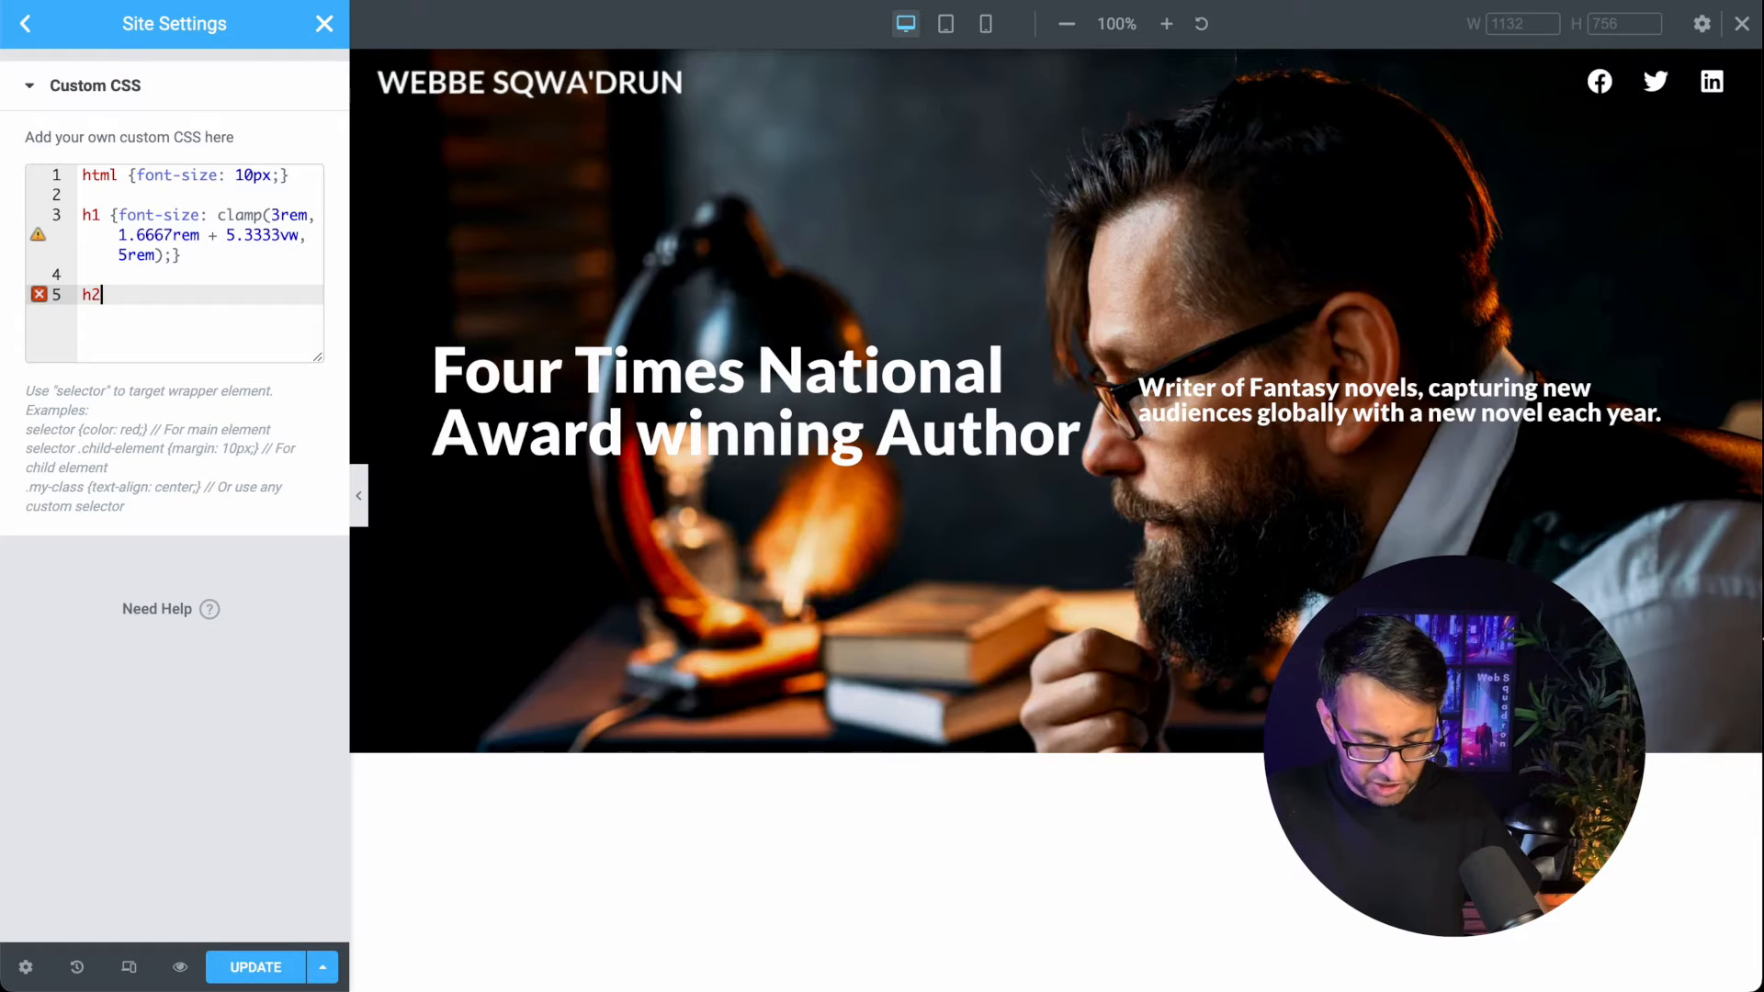
text({)
text(font-size: clamp(2rem, 0.6667rem + 5.3333vw, 4rem);})
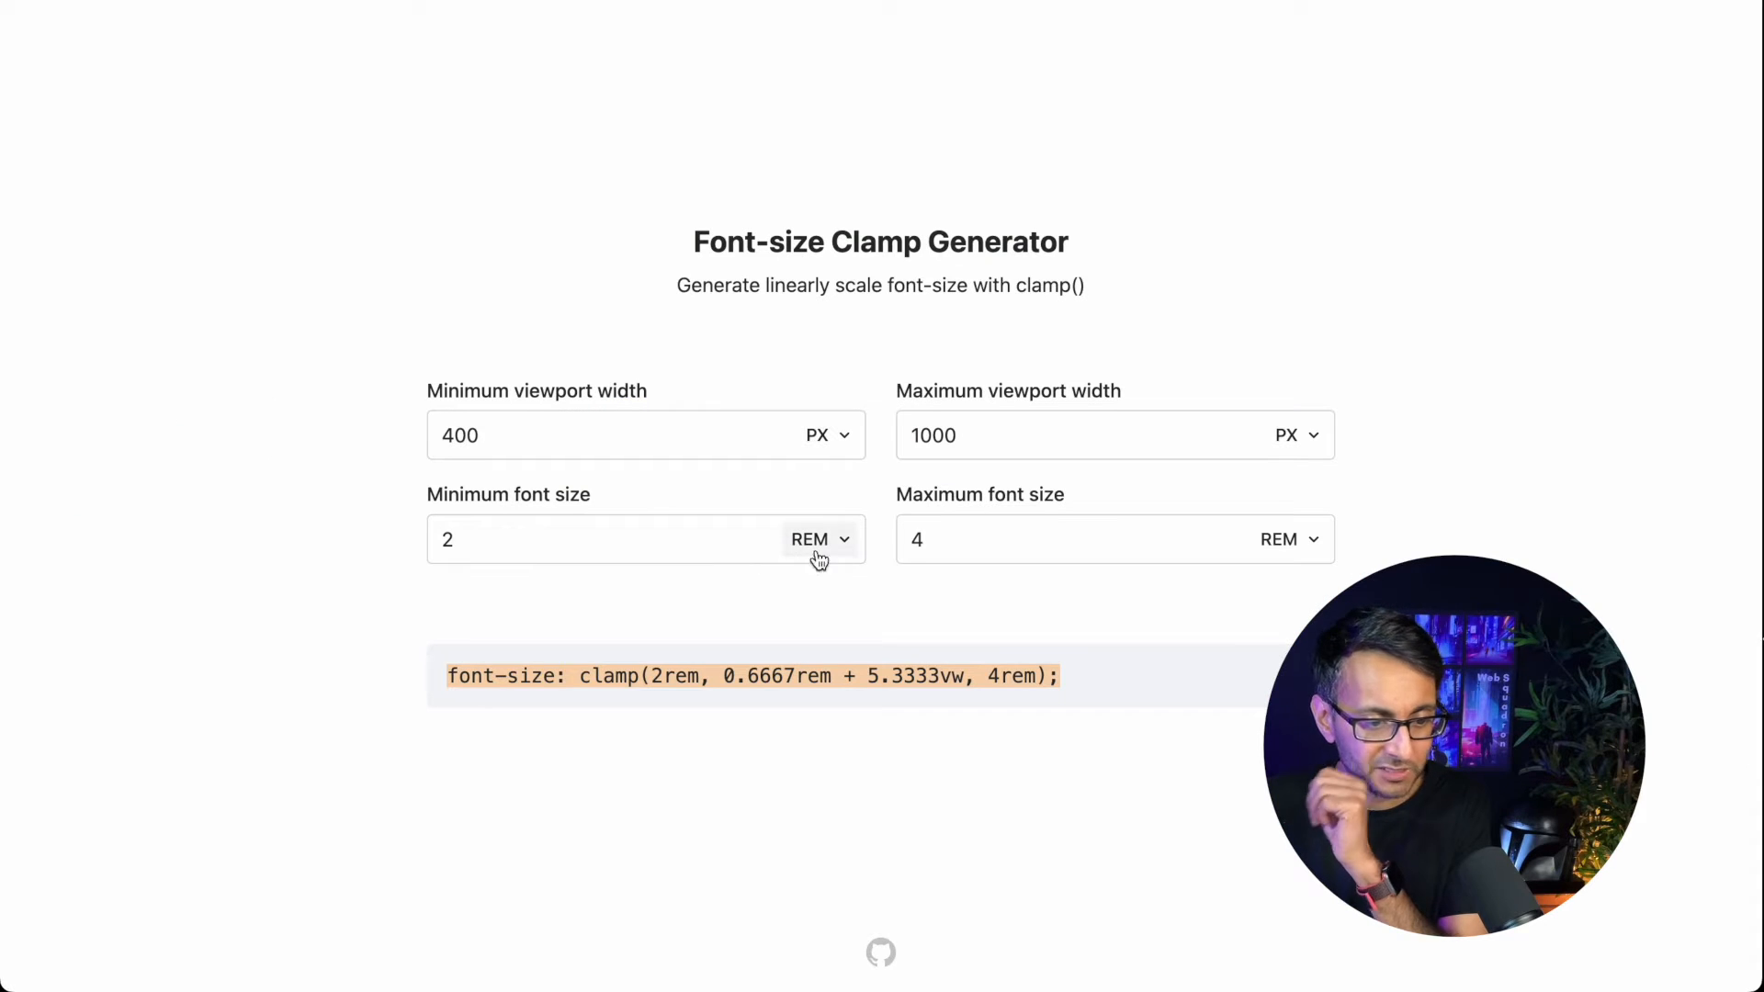
Step: In the Font-size Clamp Generator, set the maximum font size to 3.5 REM and the minimum to 1.8 REM, and copy the declaration
click(942, 539)
key(BackSpace)
text(3.5)
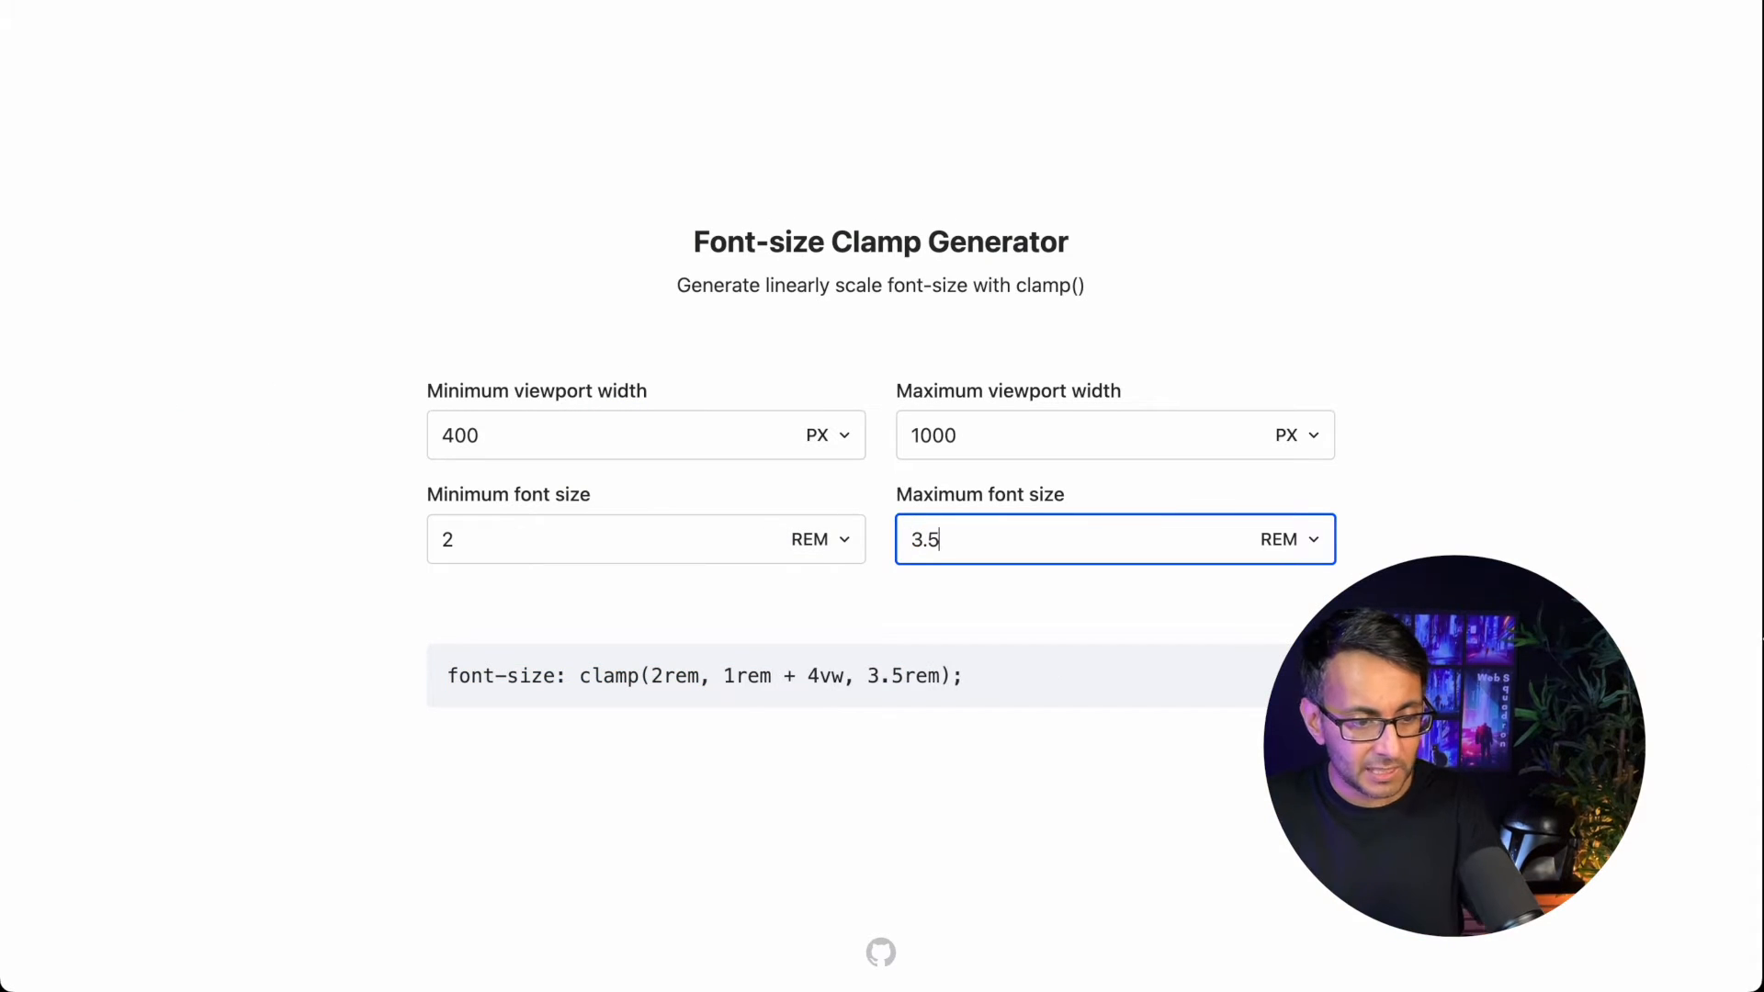
drag(536, 549, 350, 547)
text(1.8)
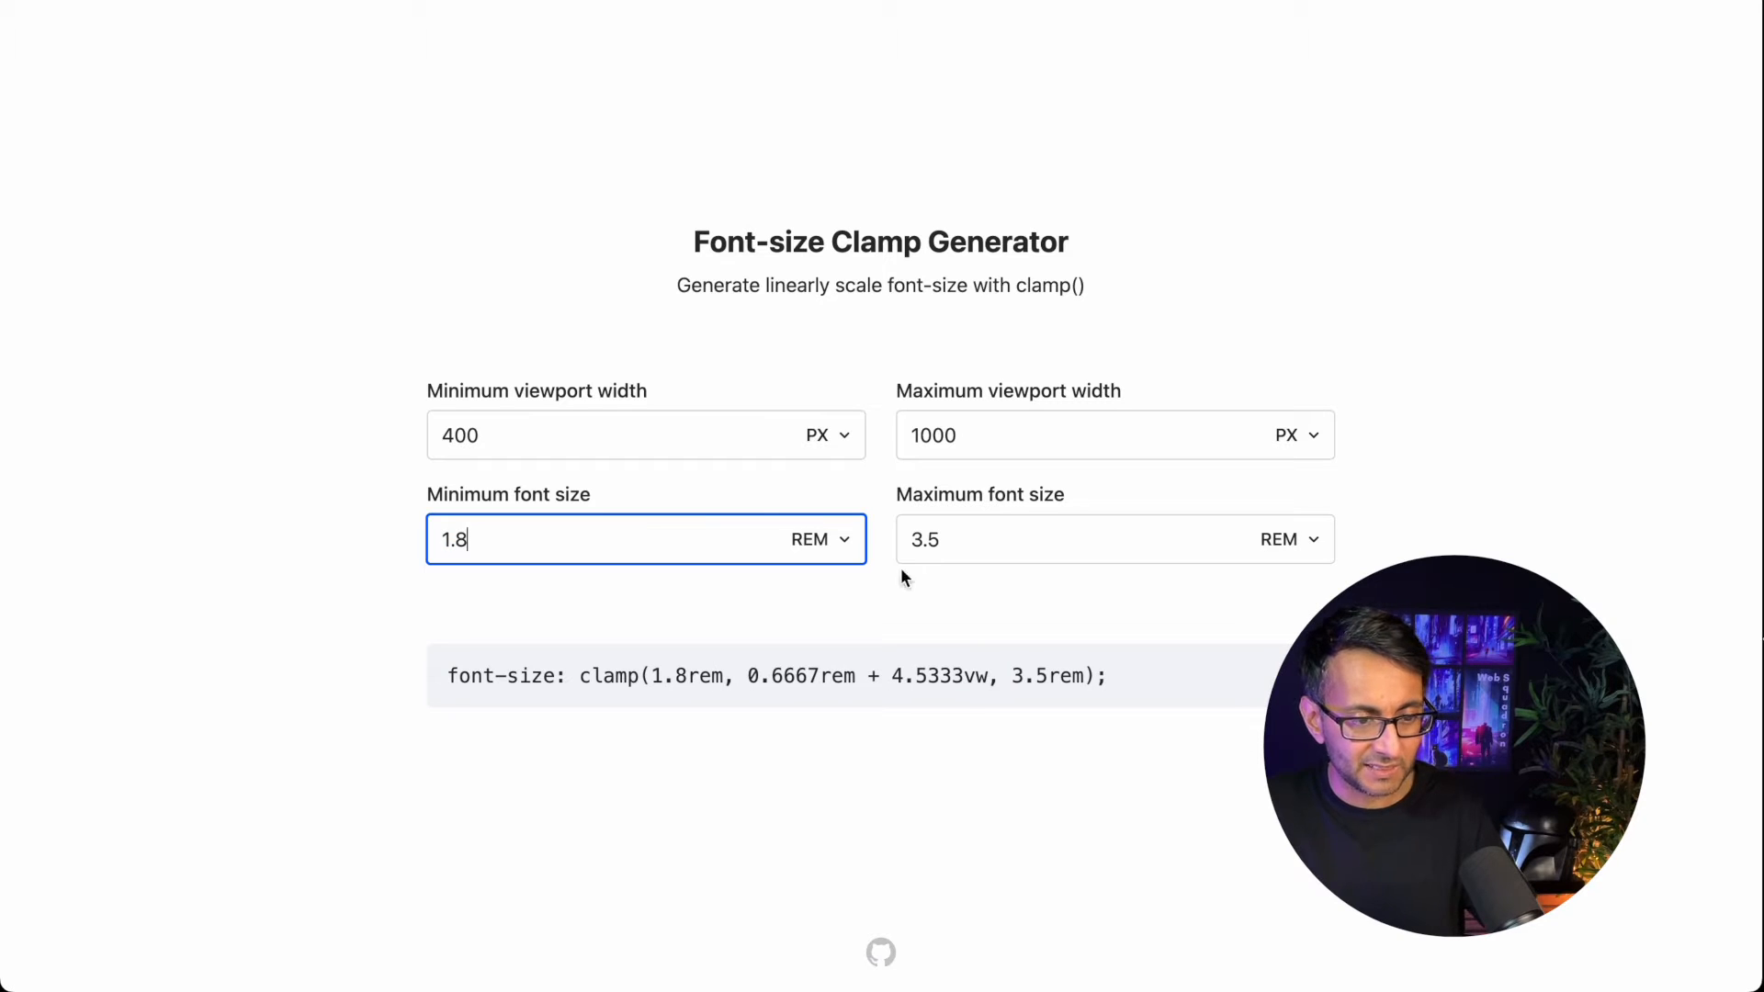
click(1273, 680)
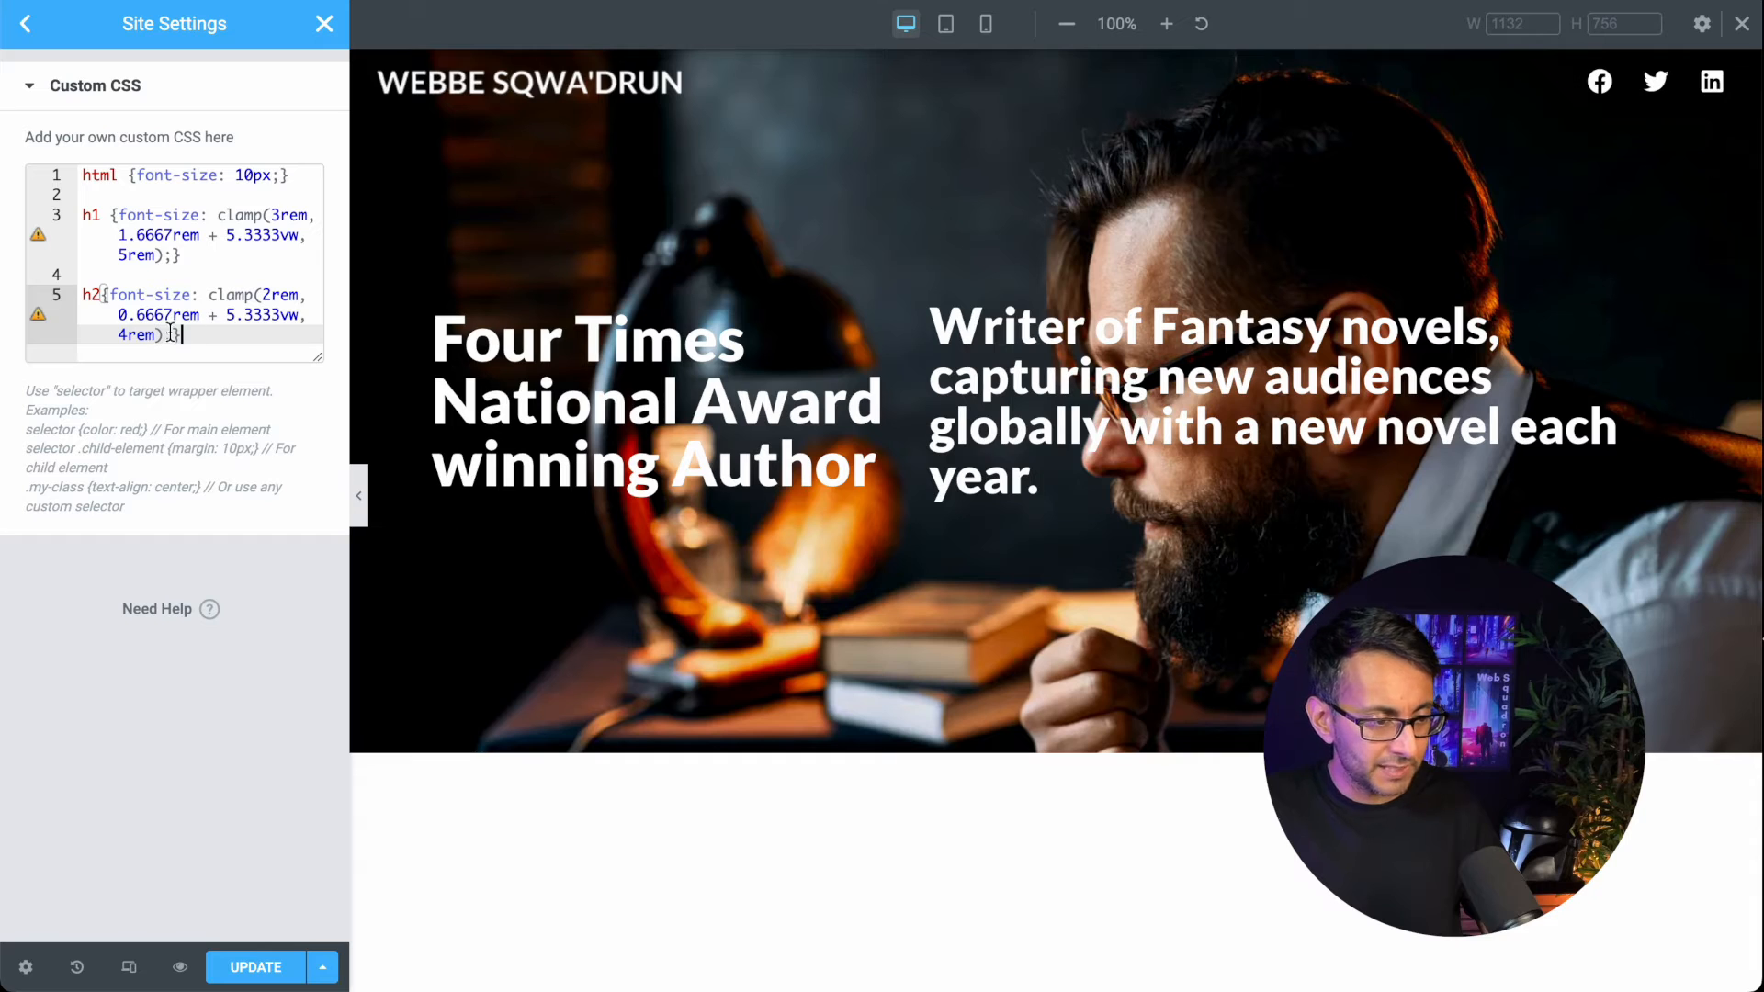
Step: Replace the h2 rule's declaration with font-size: clamp(1.8rem, 0.6667rem + 4.5333vw, 3.5rem);, save the custom CSS and close the site settings
drag(178, 334, 125, 292)
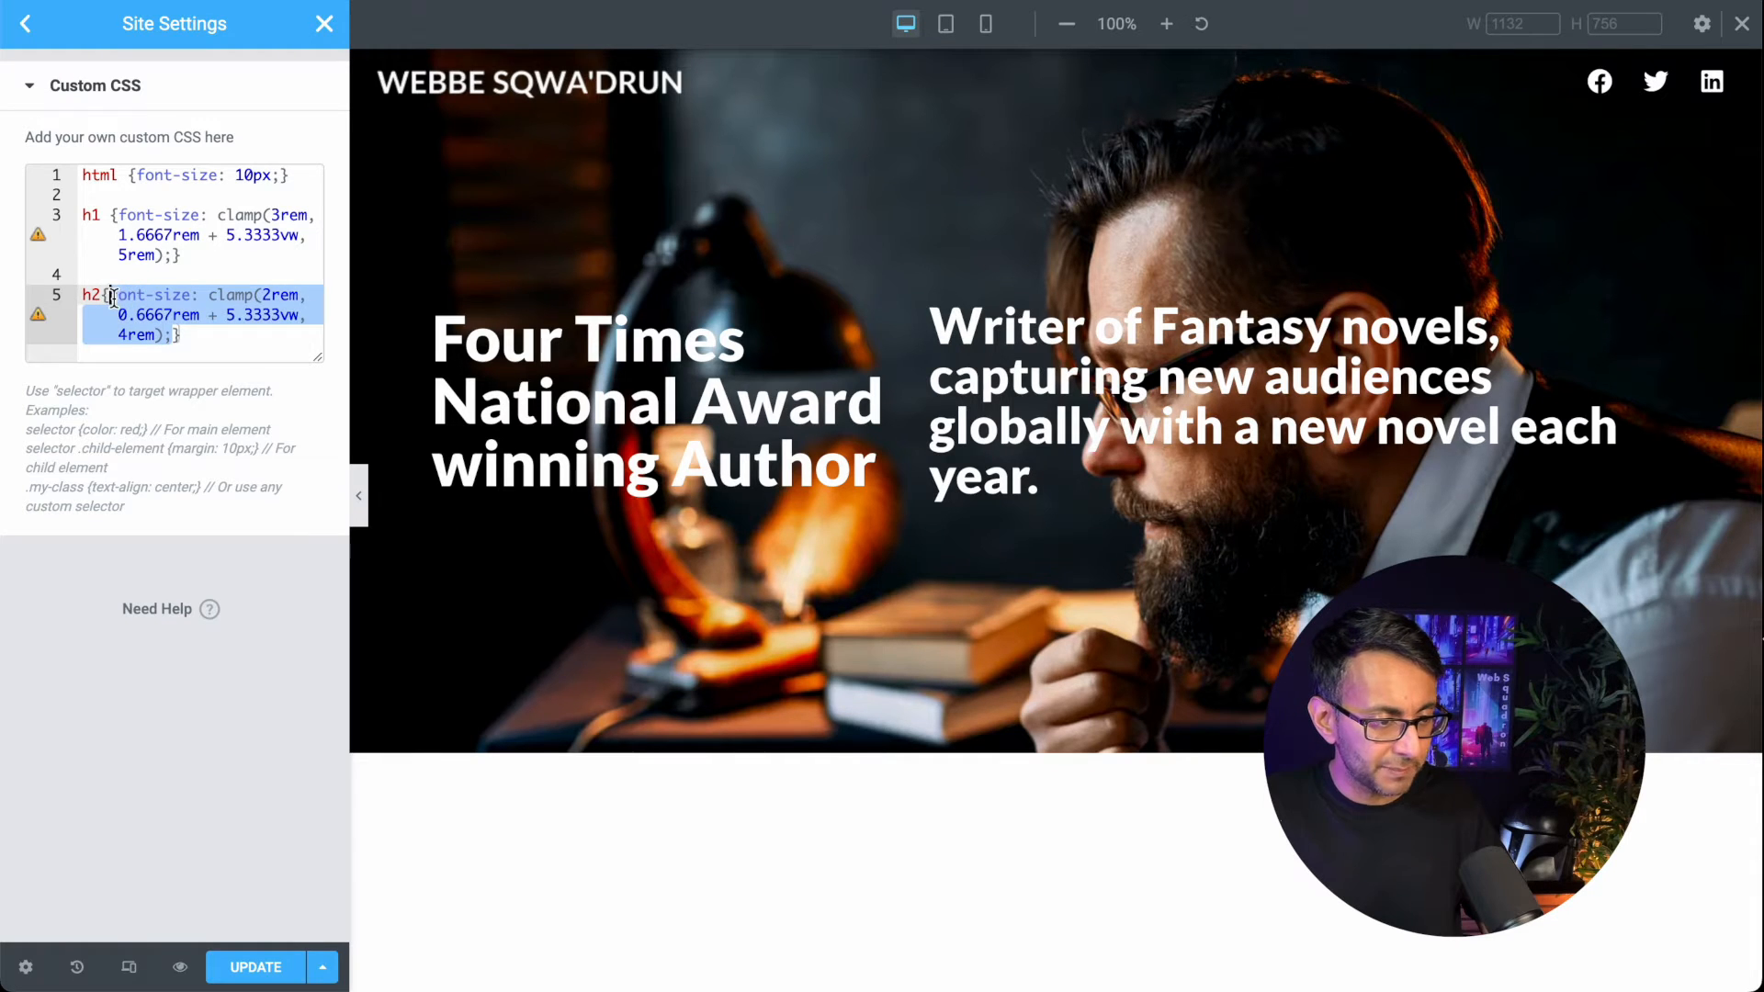
key(ctrl+v)
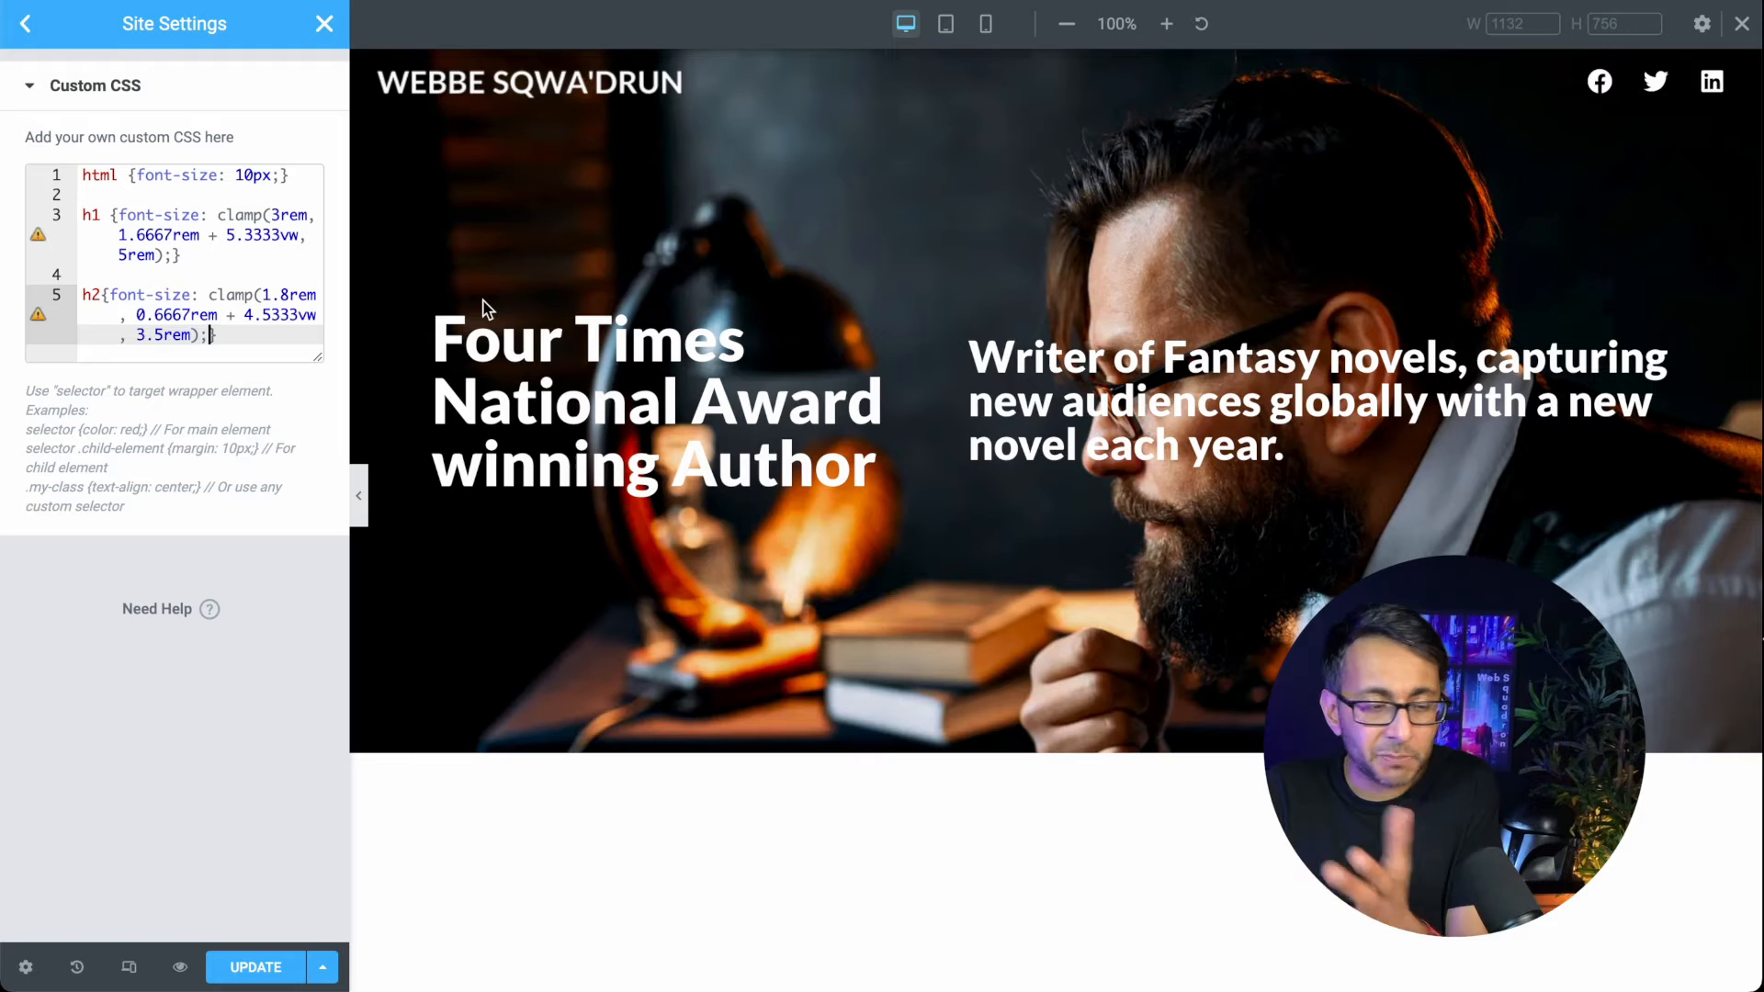
click(237, 960)
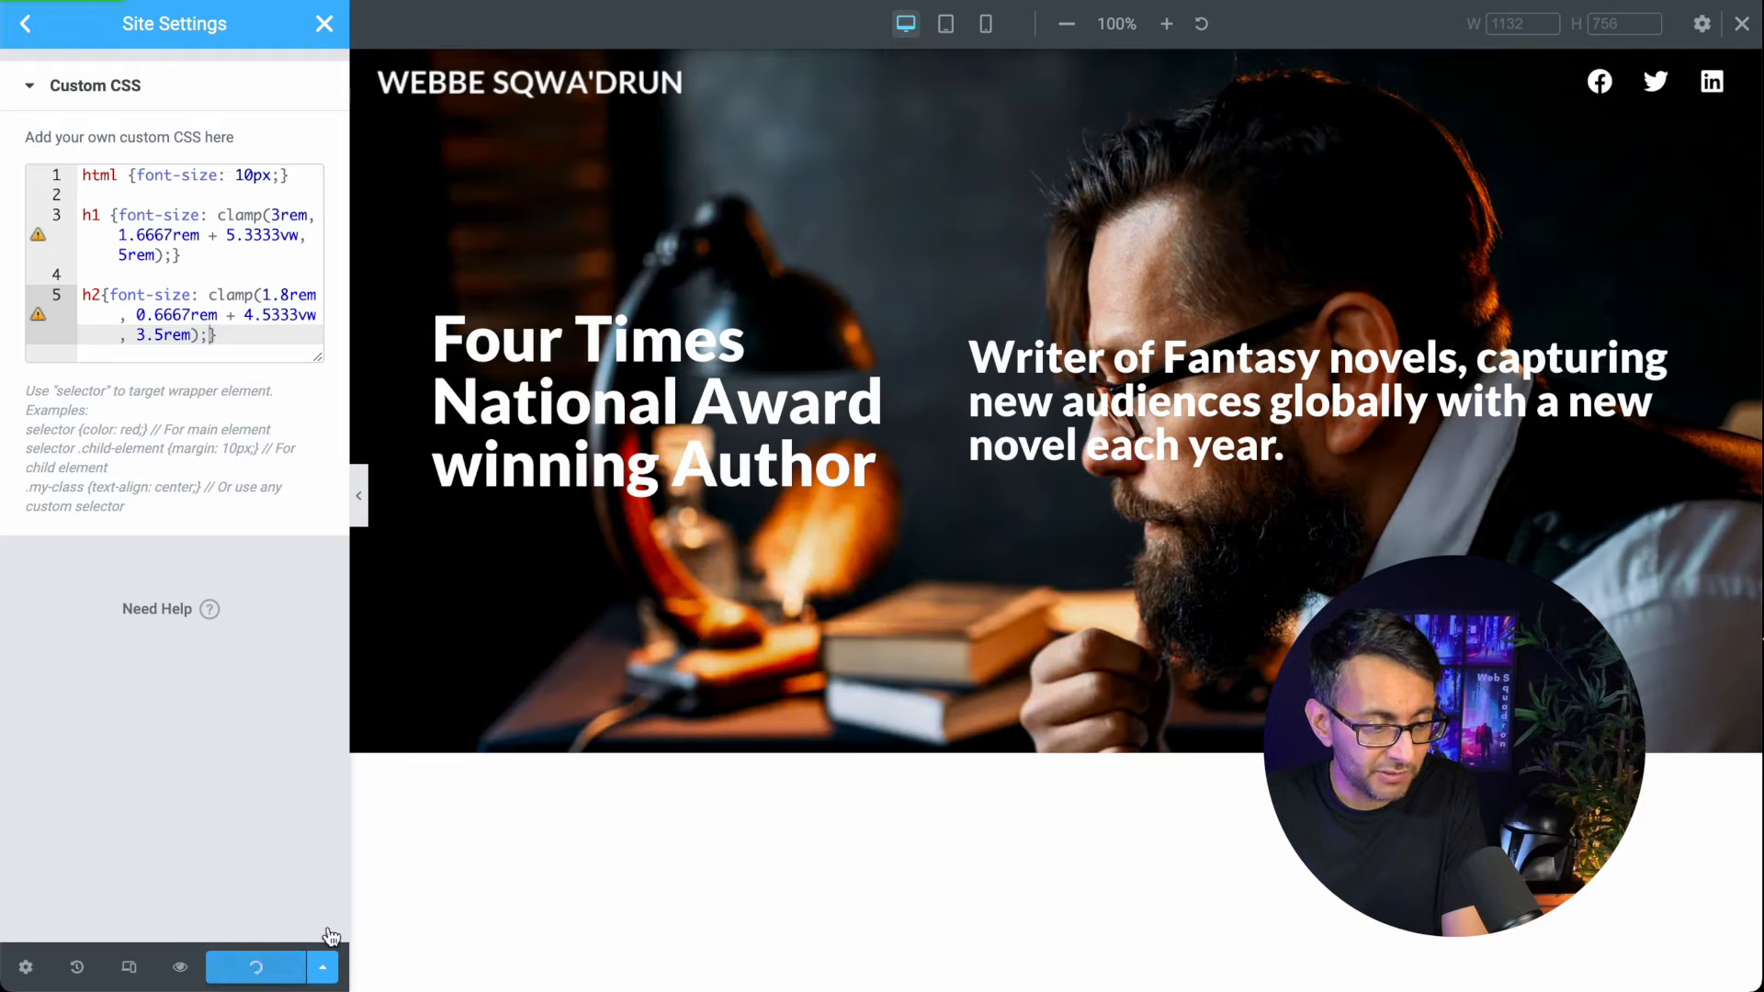
click(325, 23)
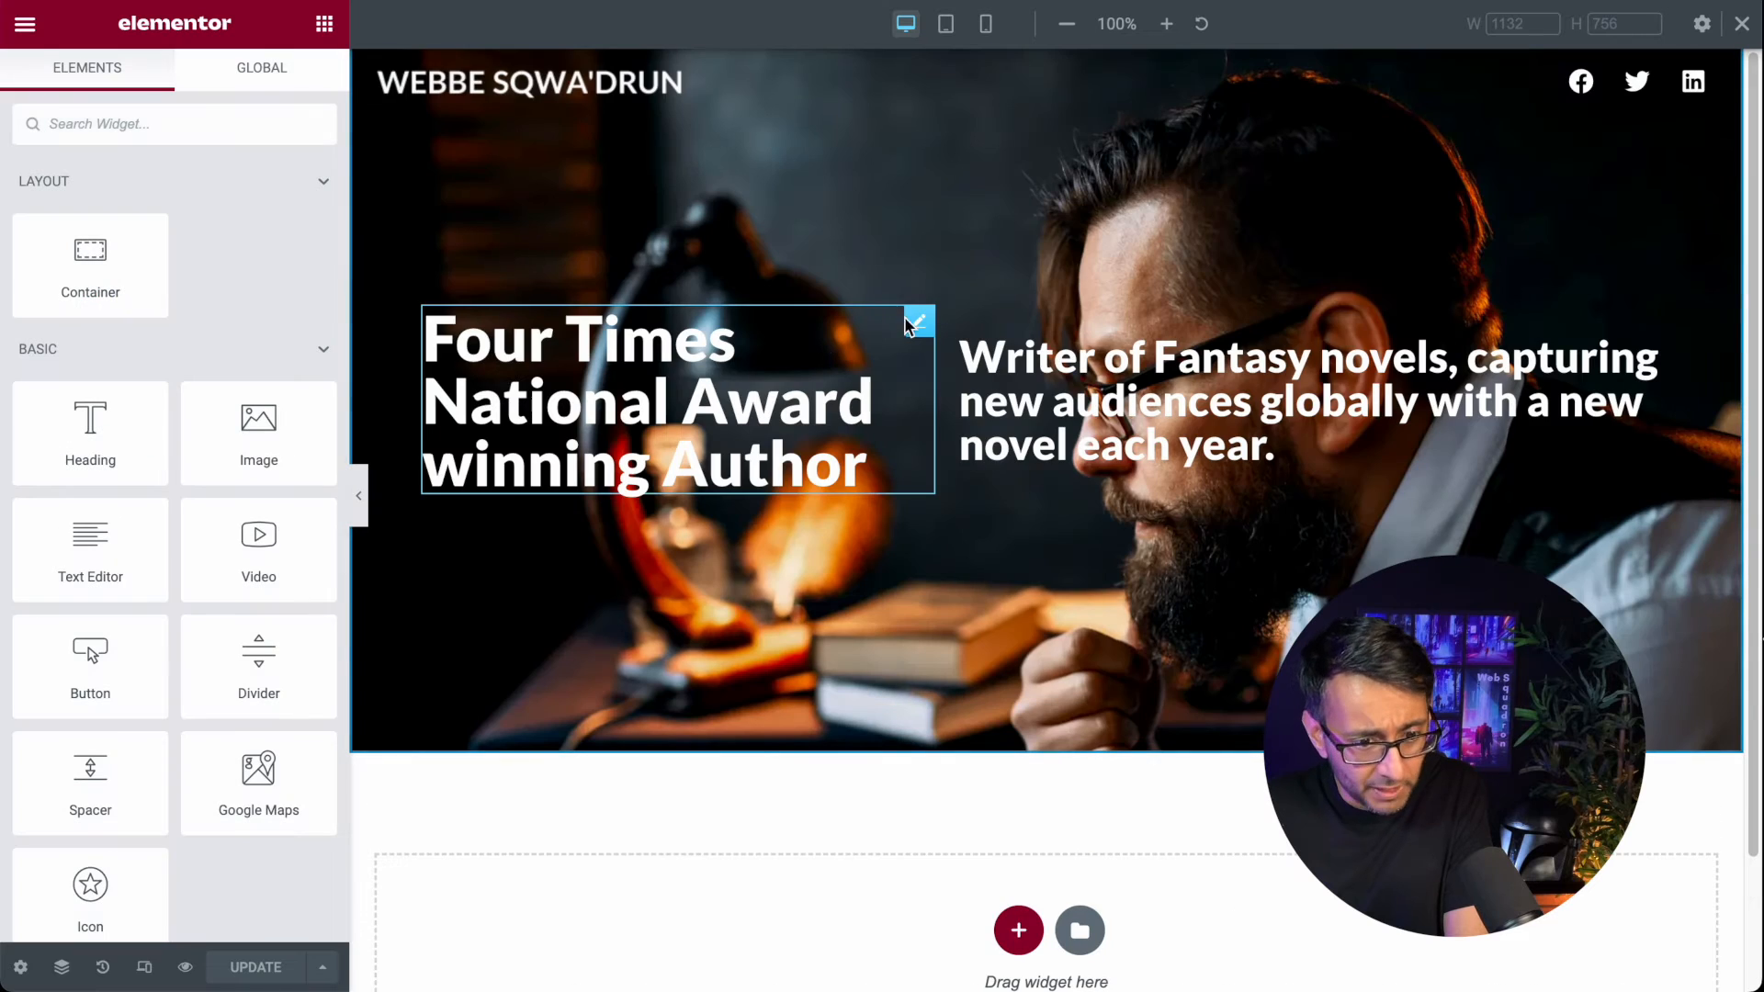
Step: Set the text transform of the hero's "Four Times National Award winning Author" heading to Uppercase
click(910, 323)
click(174, 88)
click(307, 267)
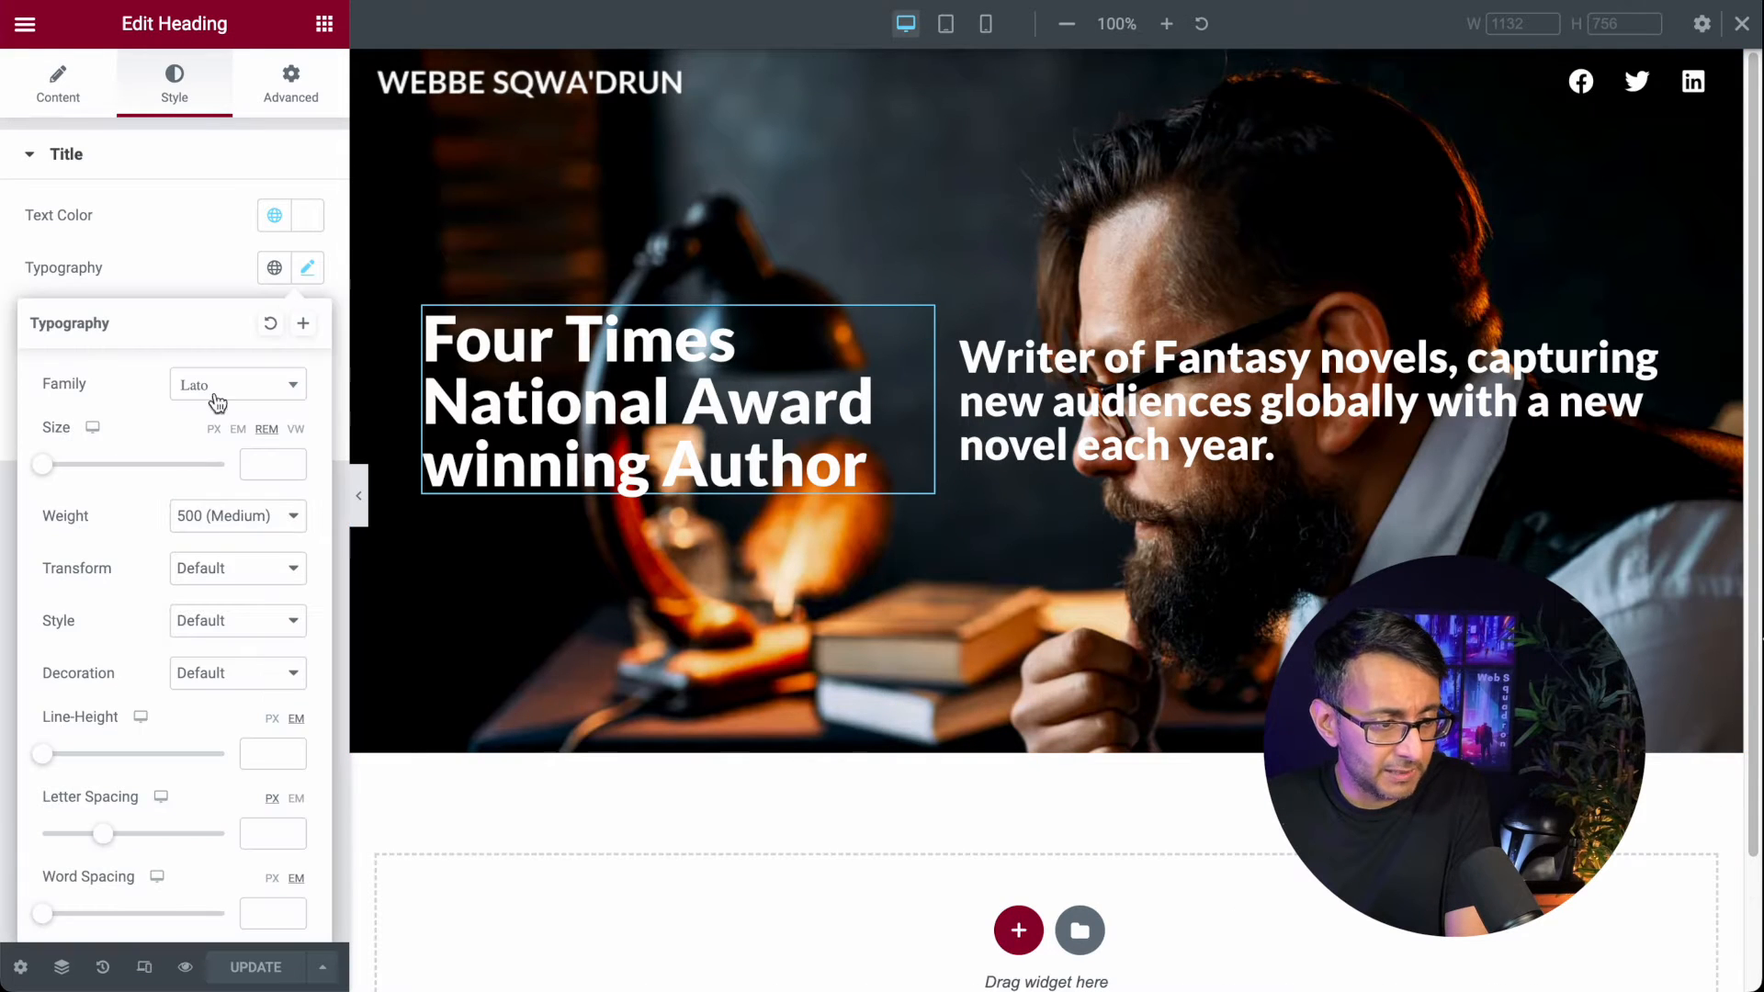
click(231, 576)
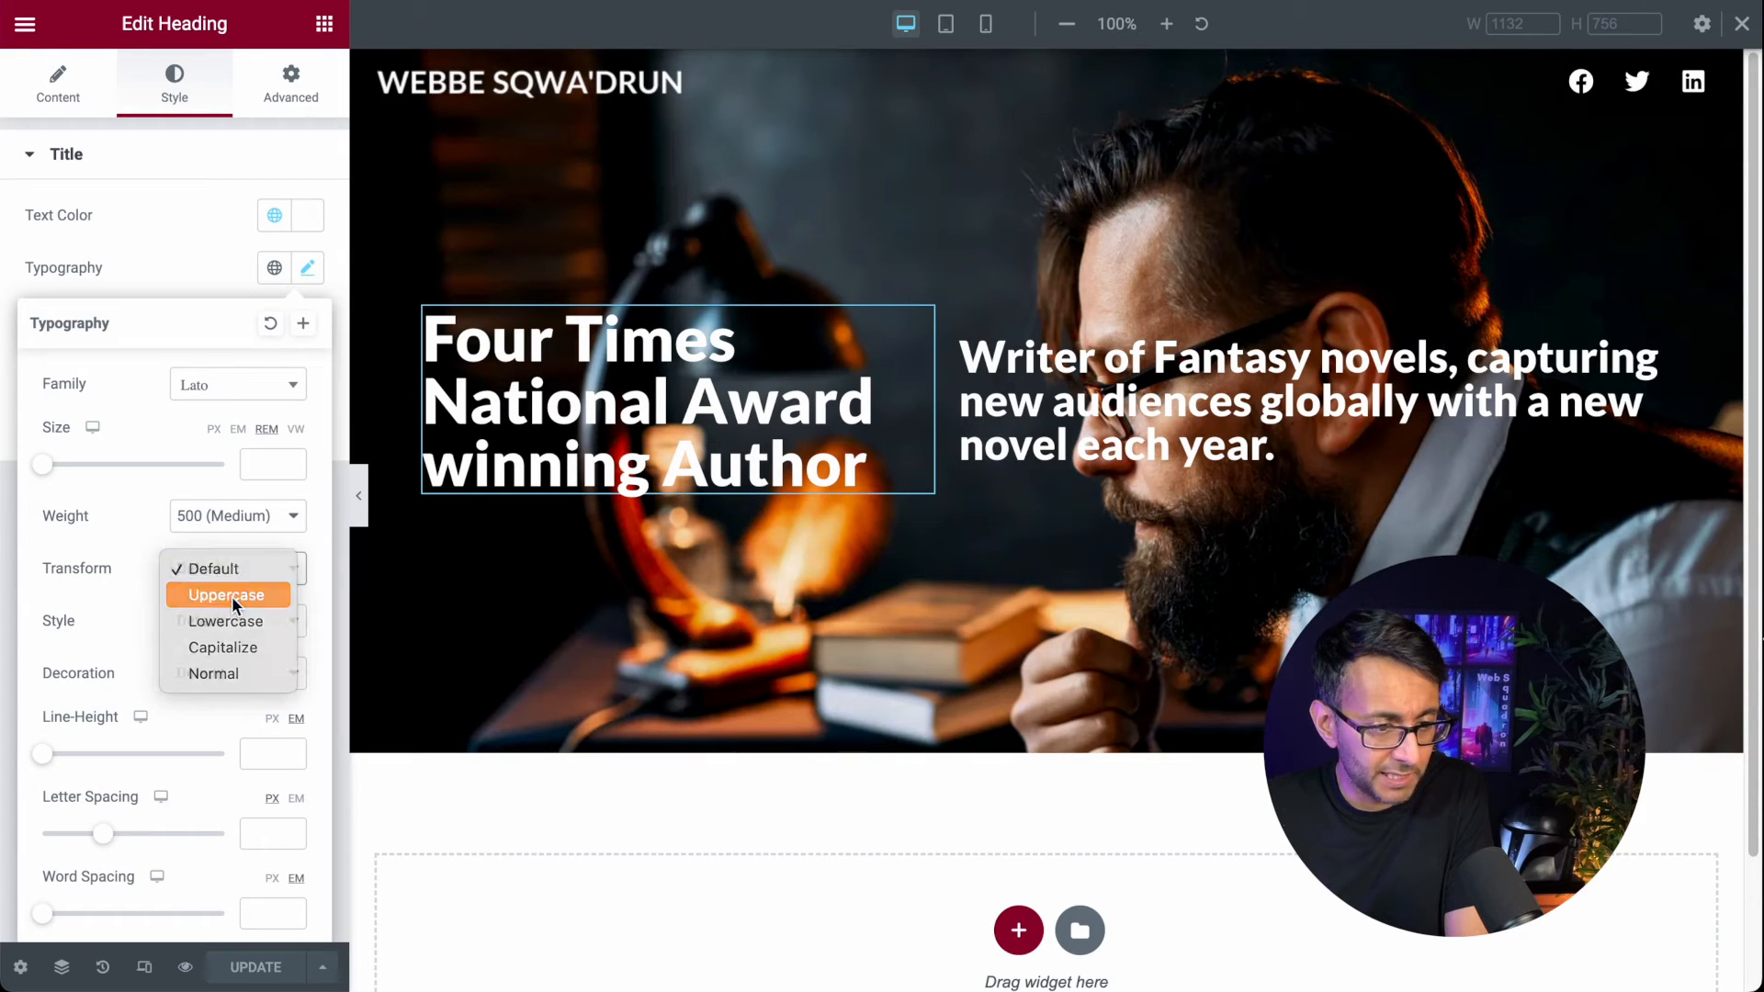
click(232, 597)
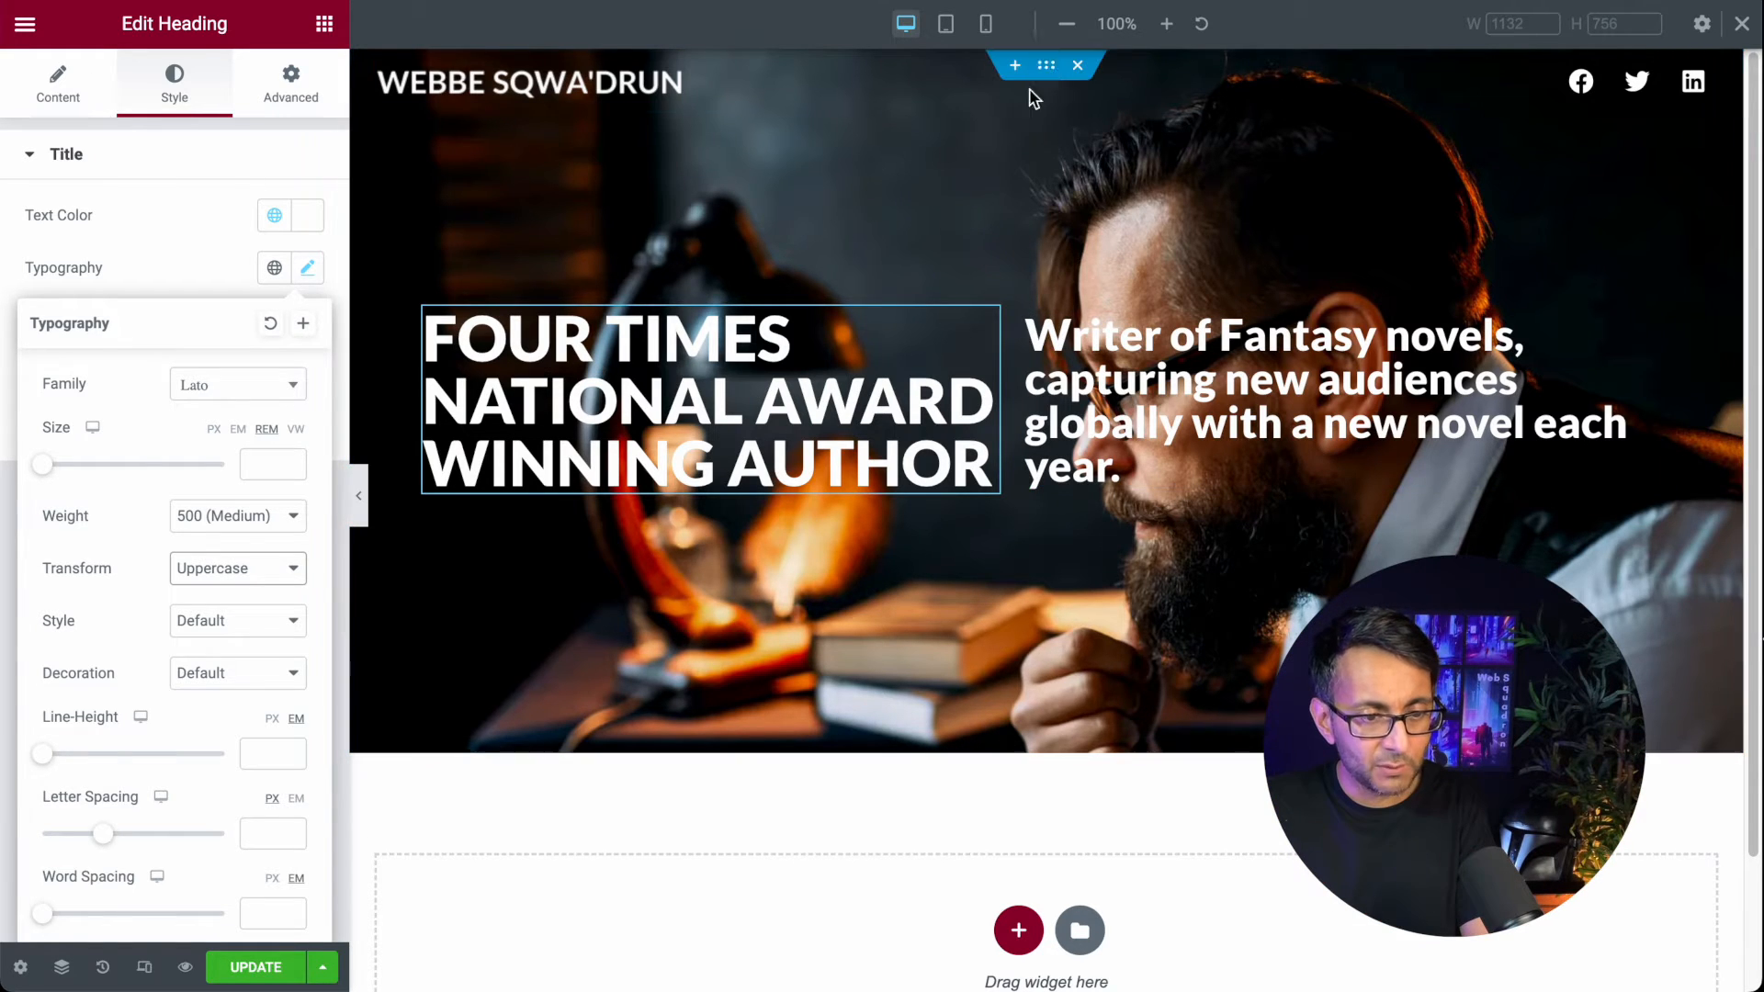
Step: Open the Navigator, select the Hero Container and set its items to wrap
click(1046, 66)
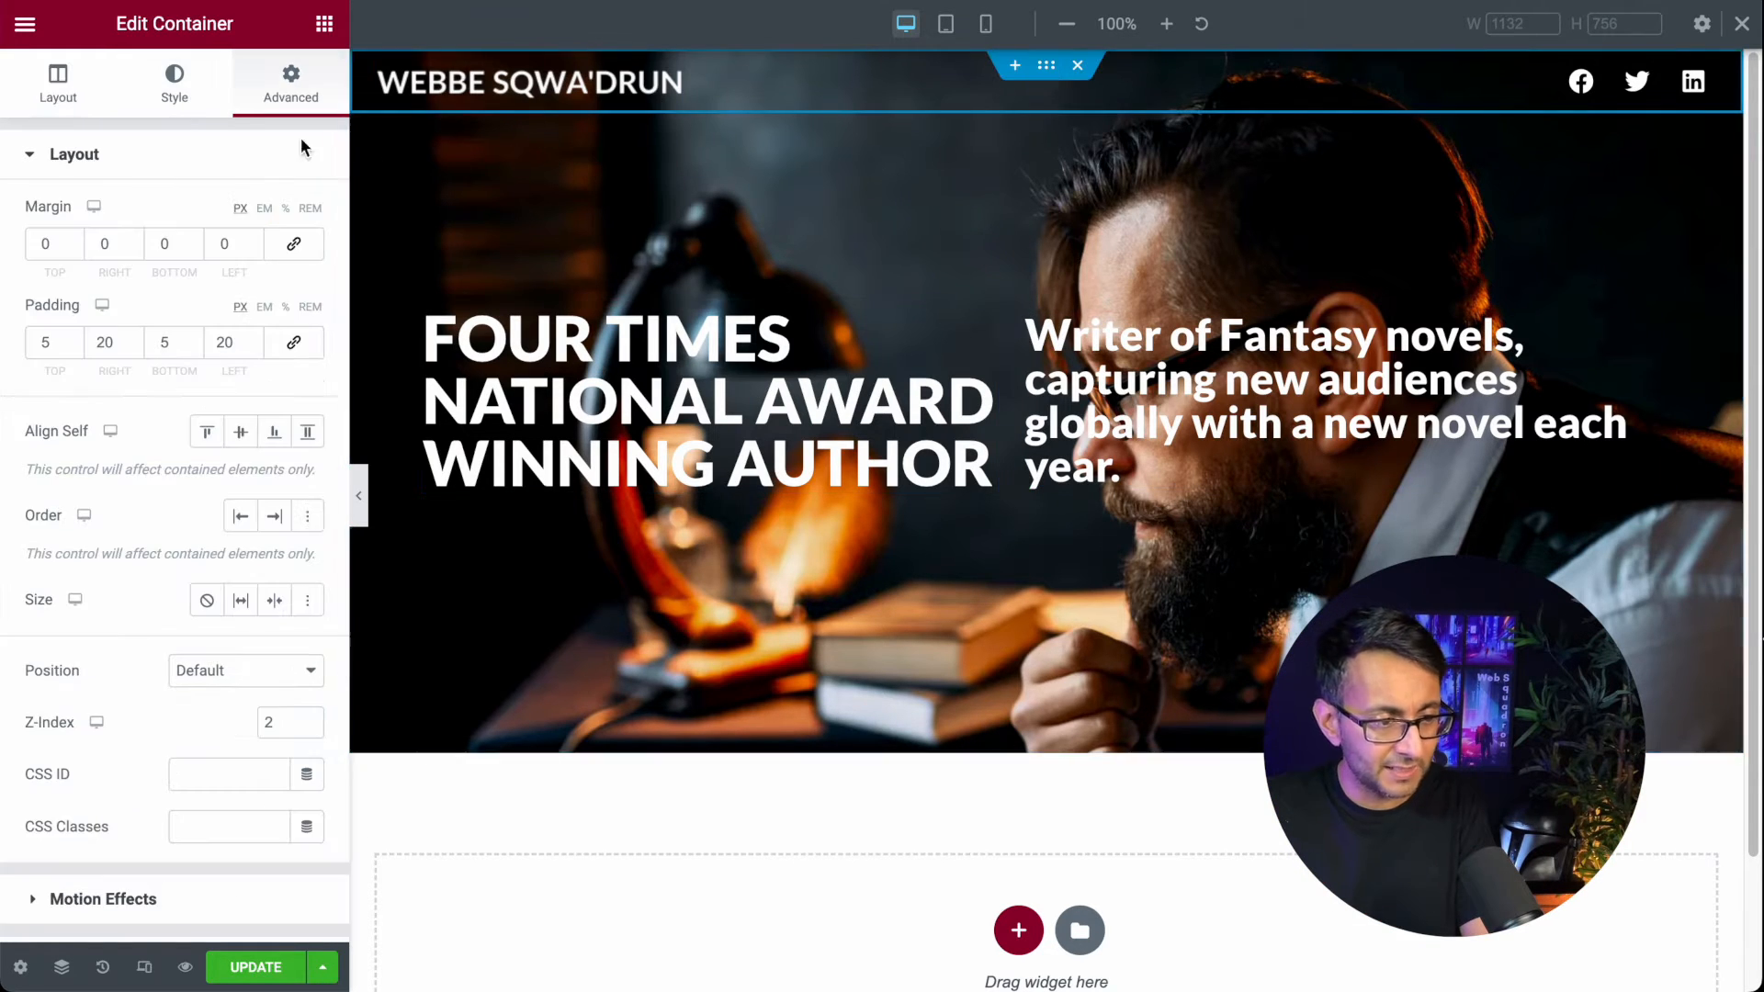
click(50, 88)
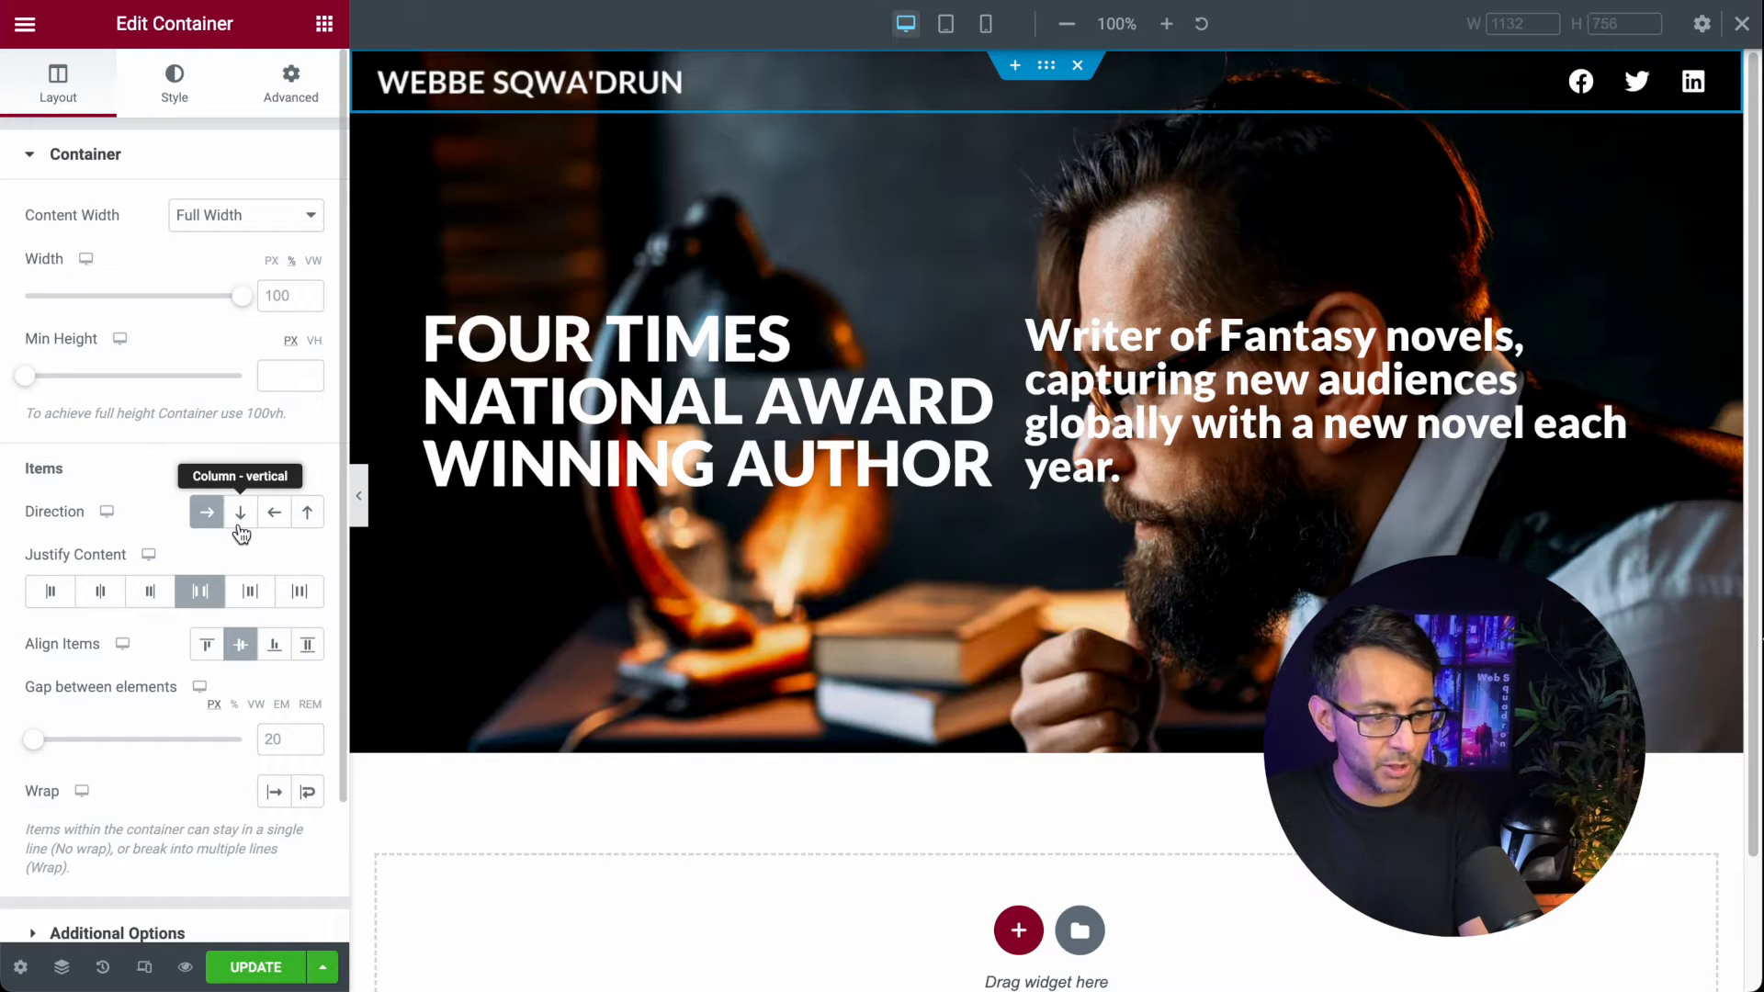
click(62, 968)
click(1594, 235)
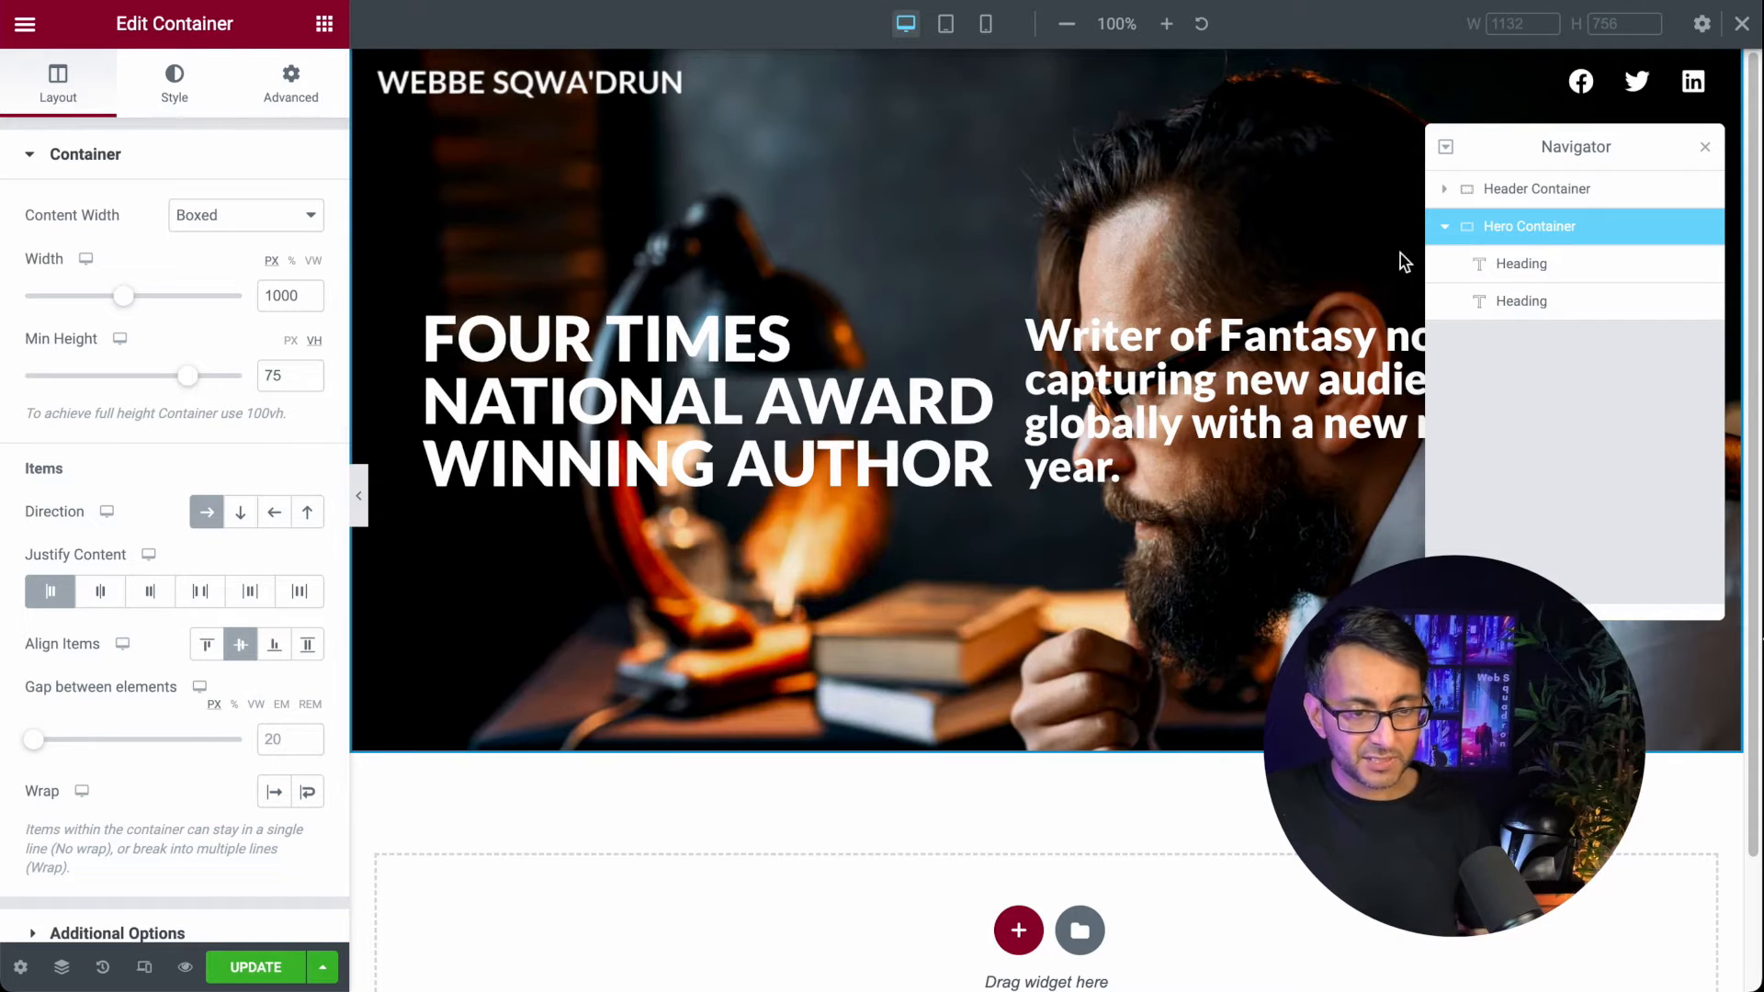
drag(1605, 148, 1608, 99)
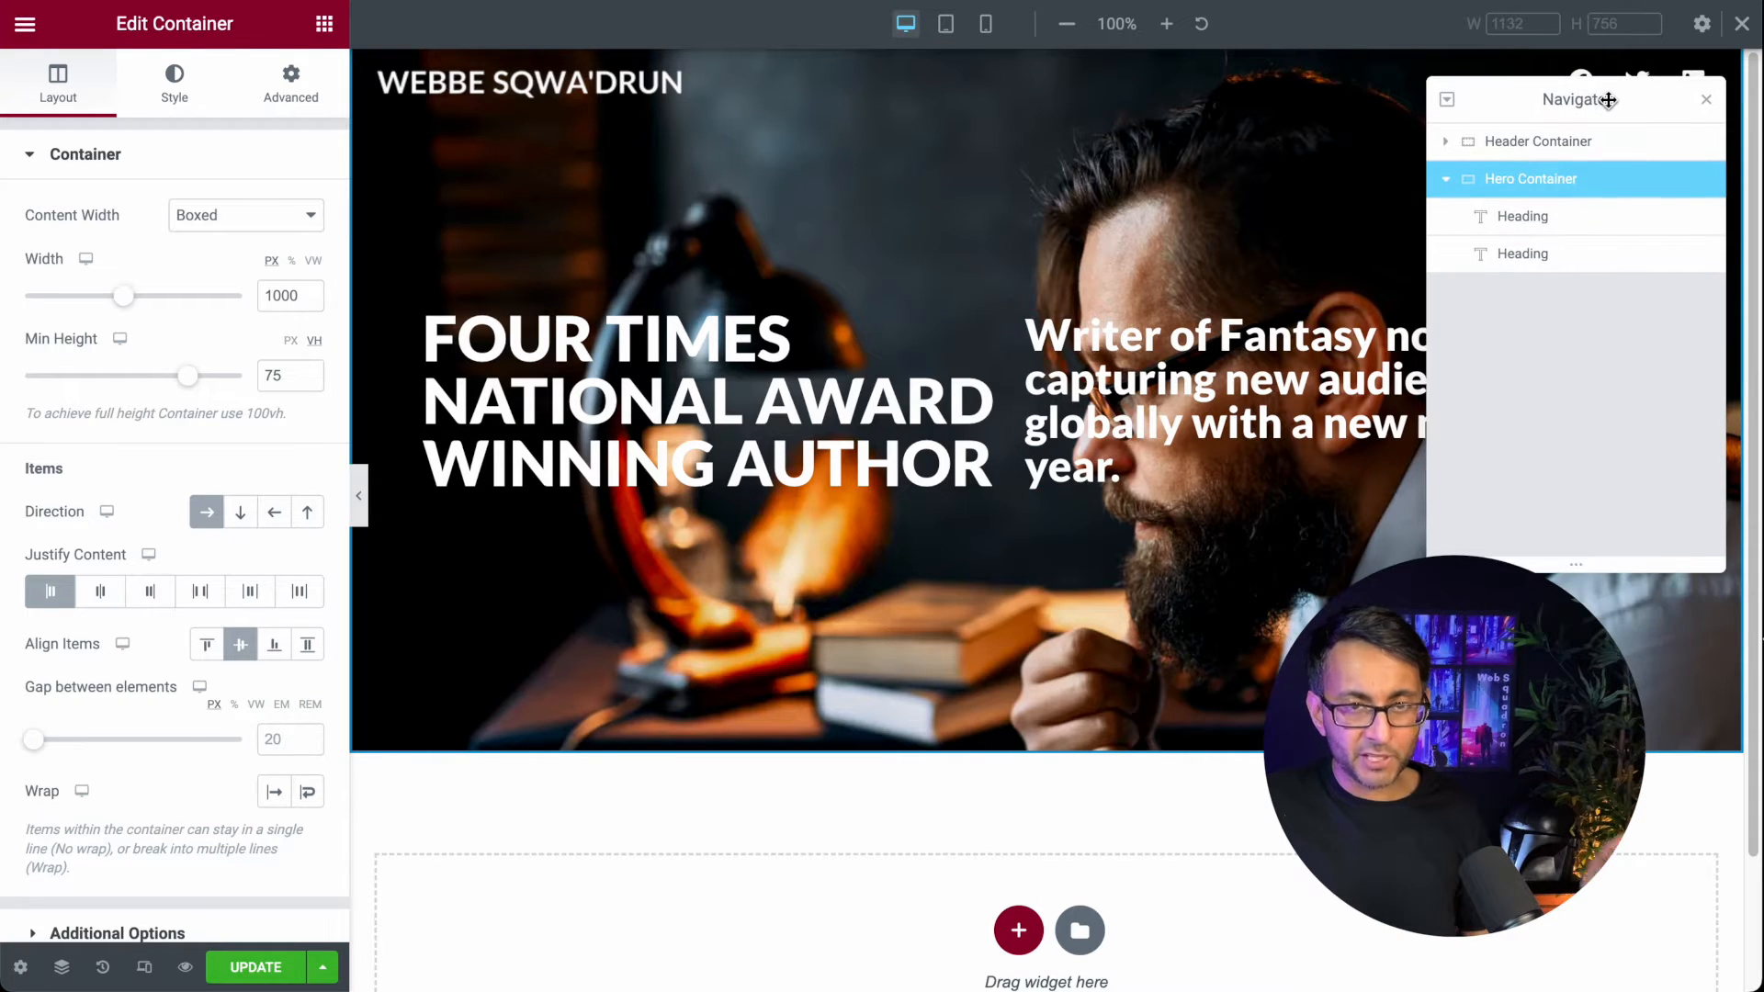
click(308, 796)
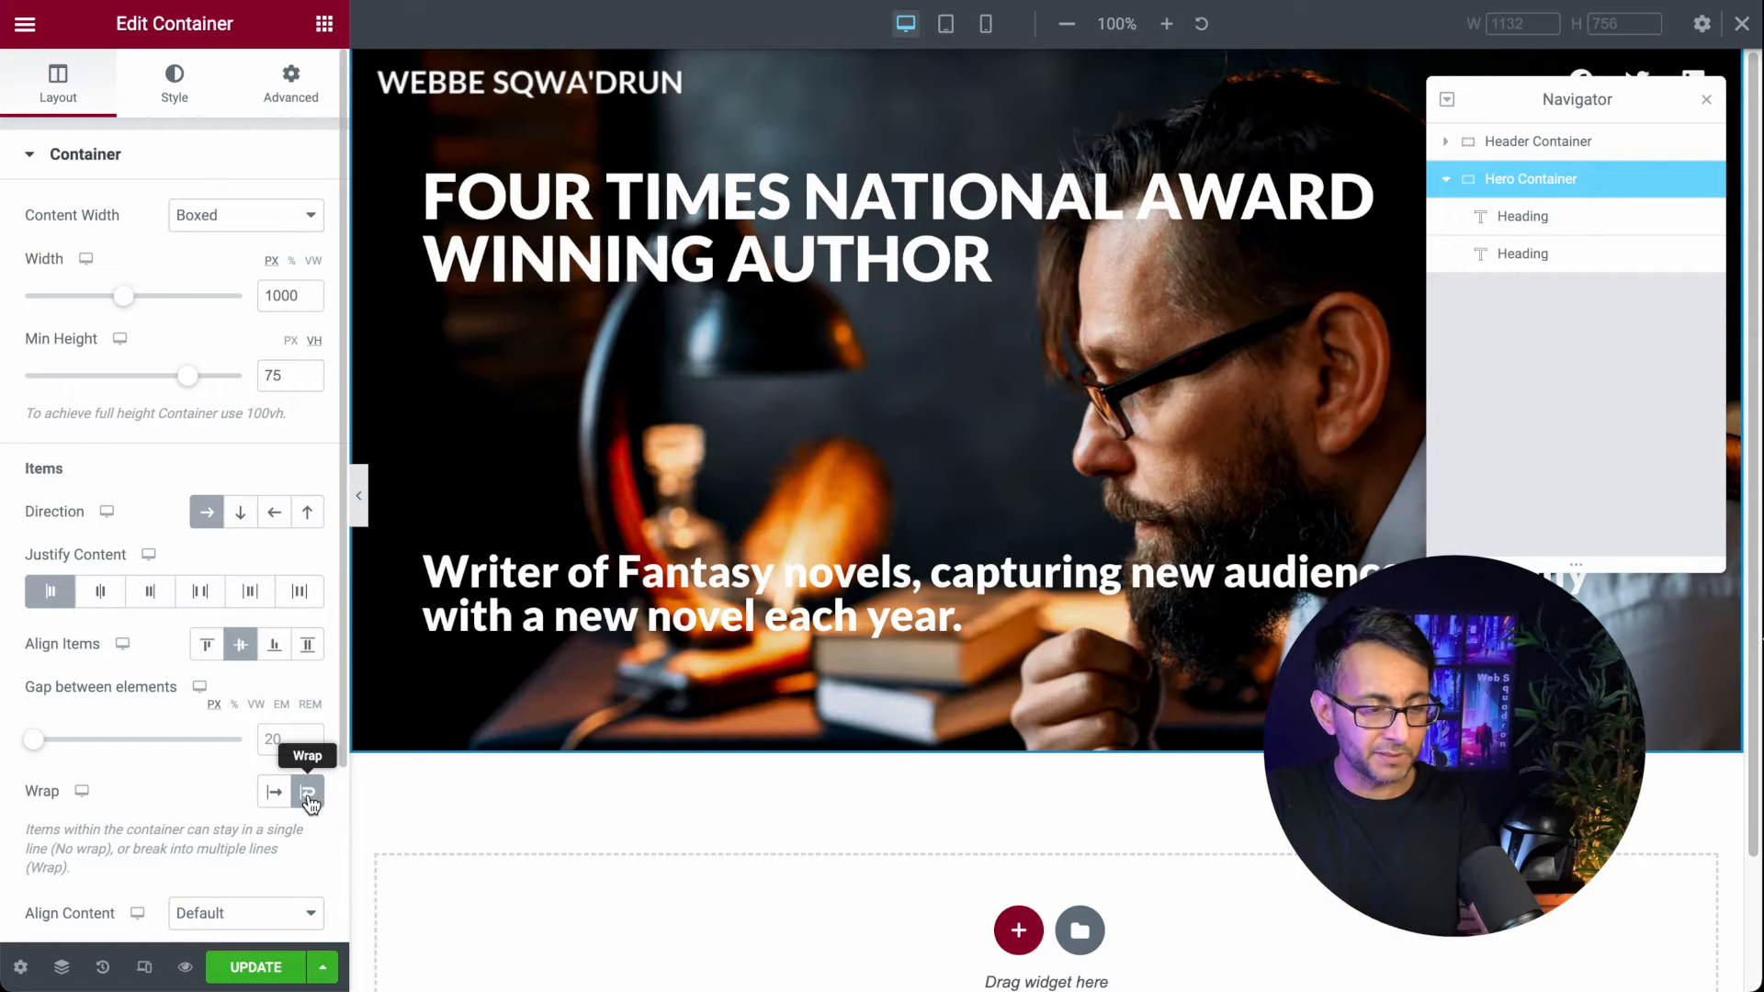
click(281, 738)
text(0)
key(BackSpace)
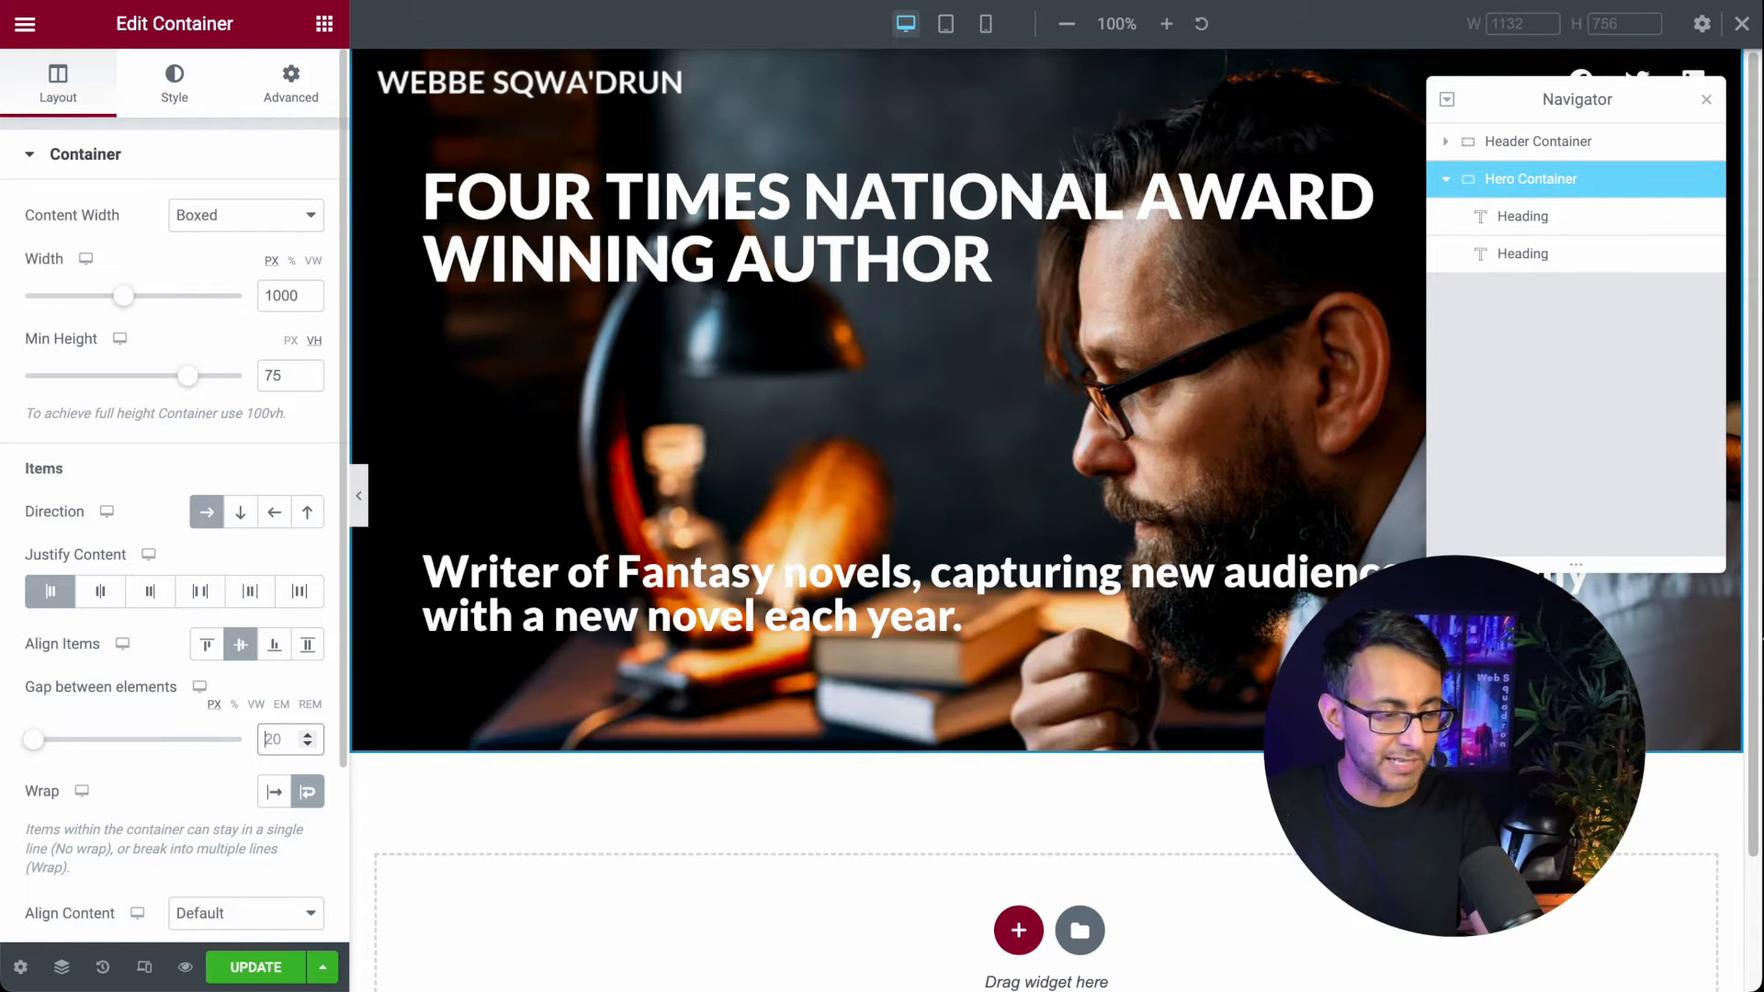
Step: Try Center as the Hero Container's Align Content and settle on Flex Start
scroll(193, 726, down, 1)
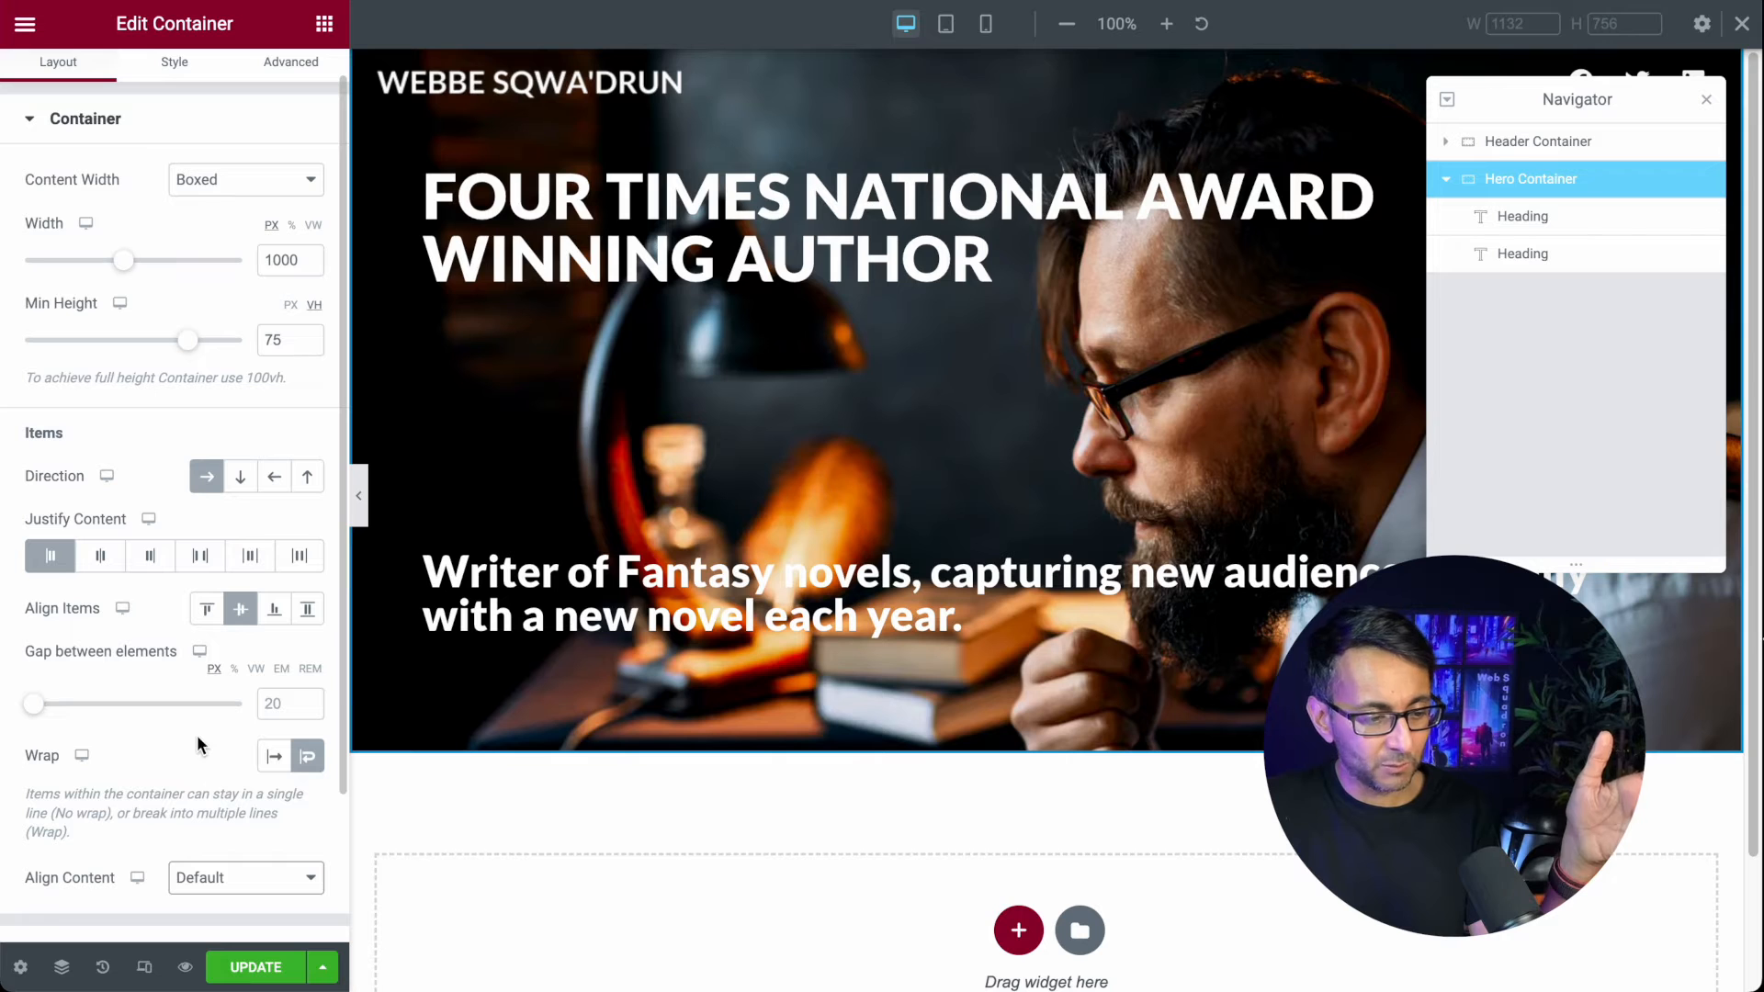
click(272, 882)
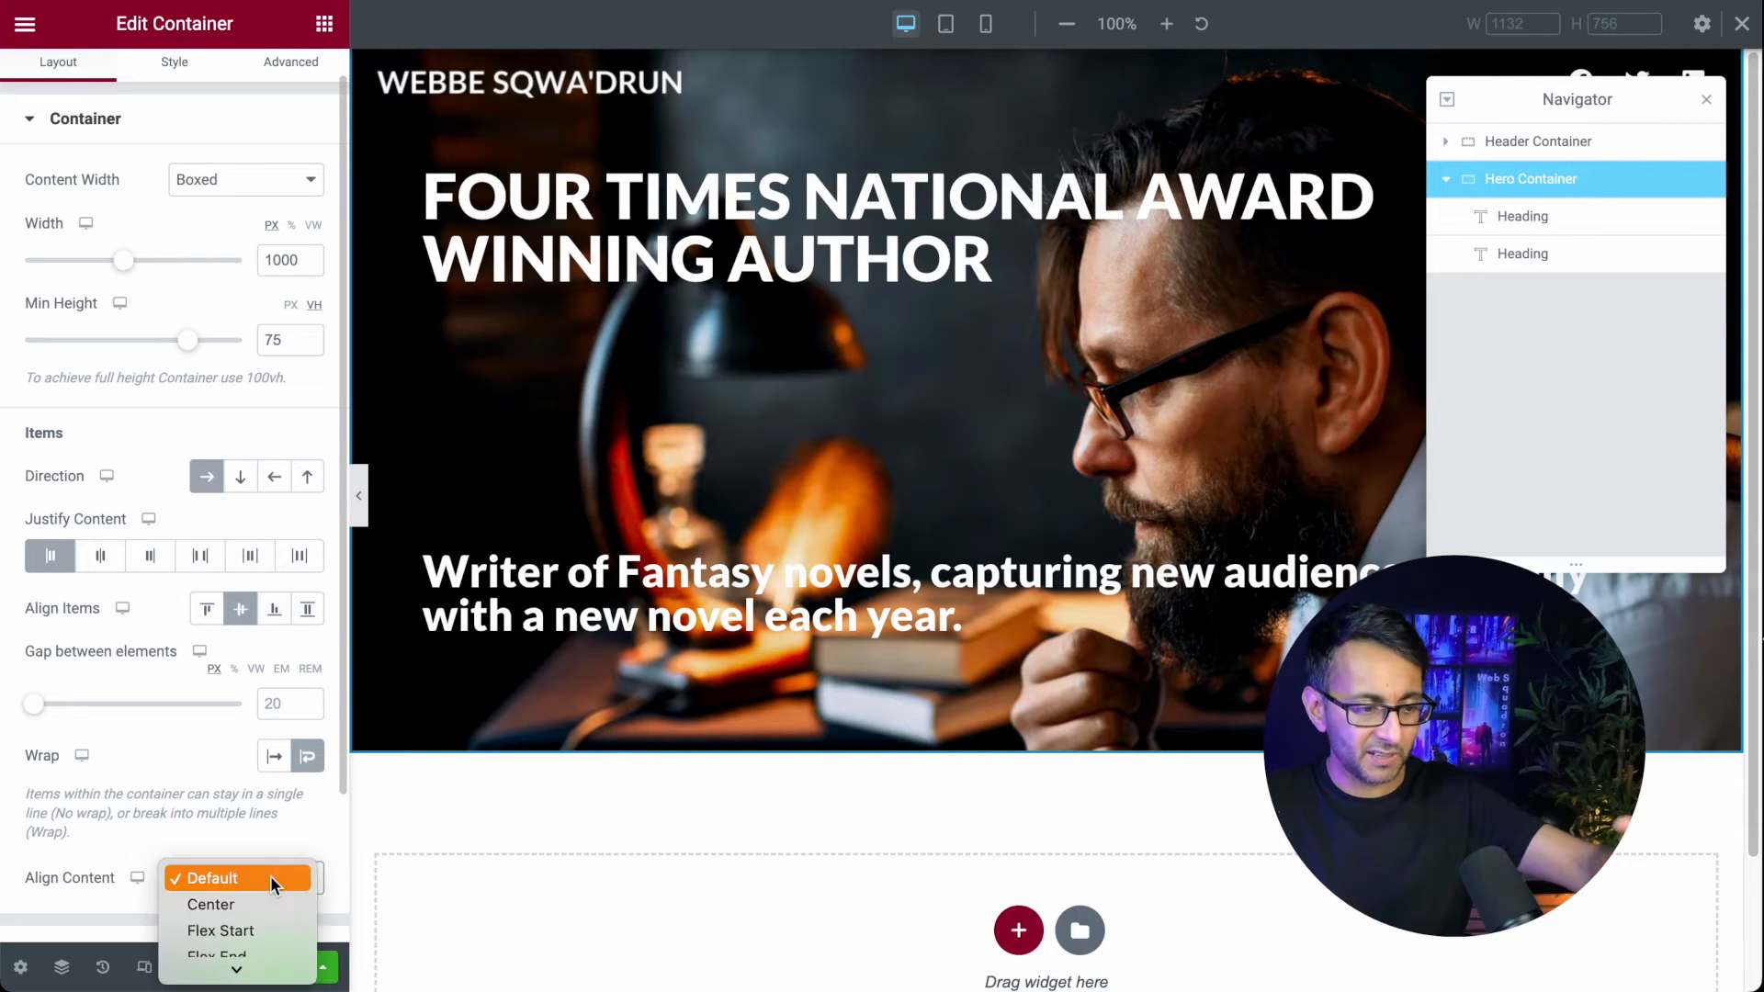
click(237, 910)
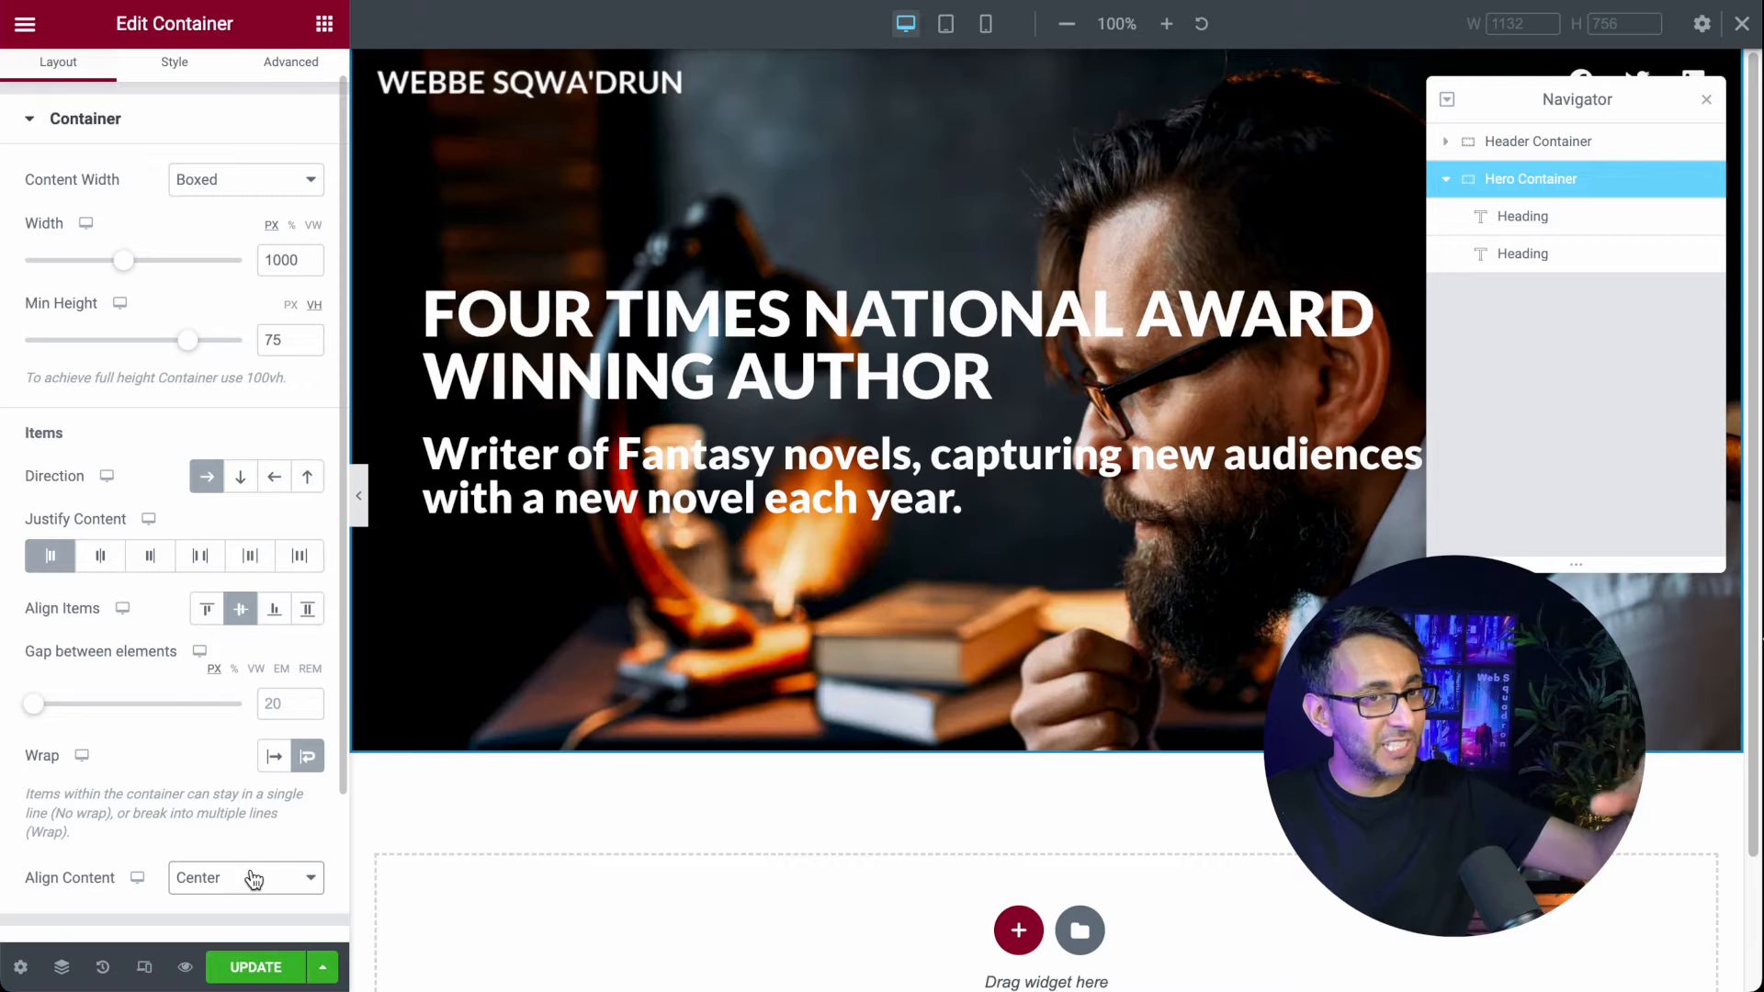
click(252, 879)
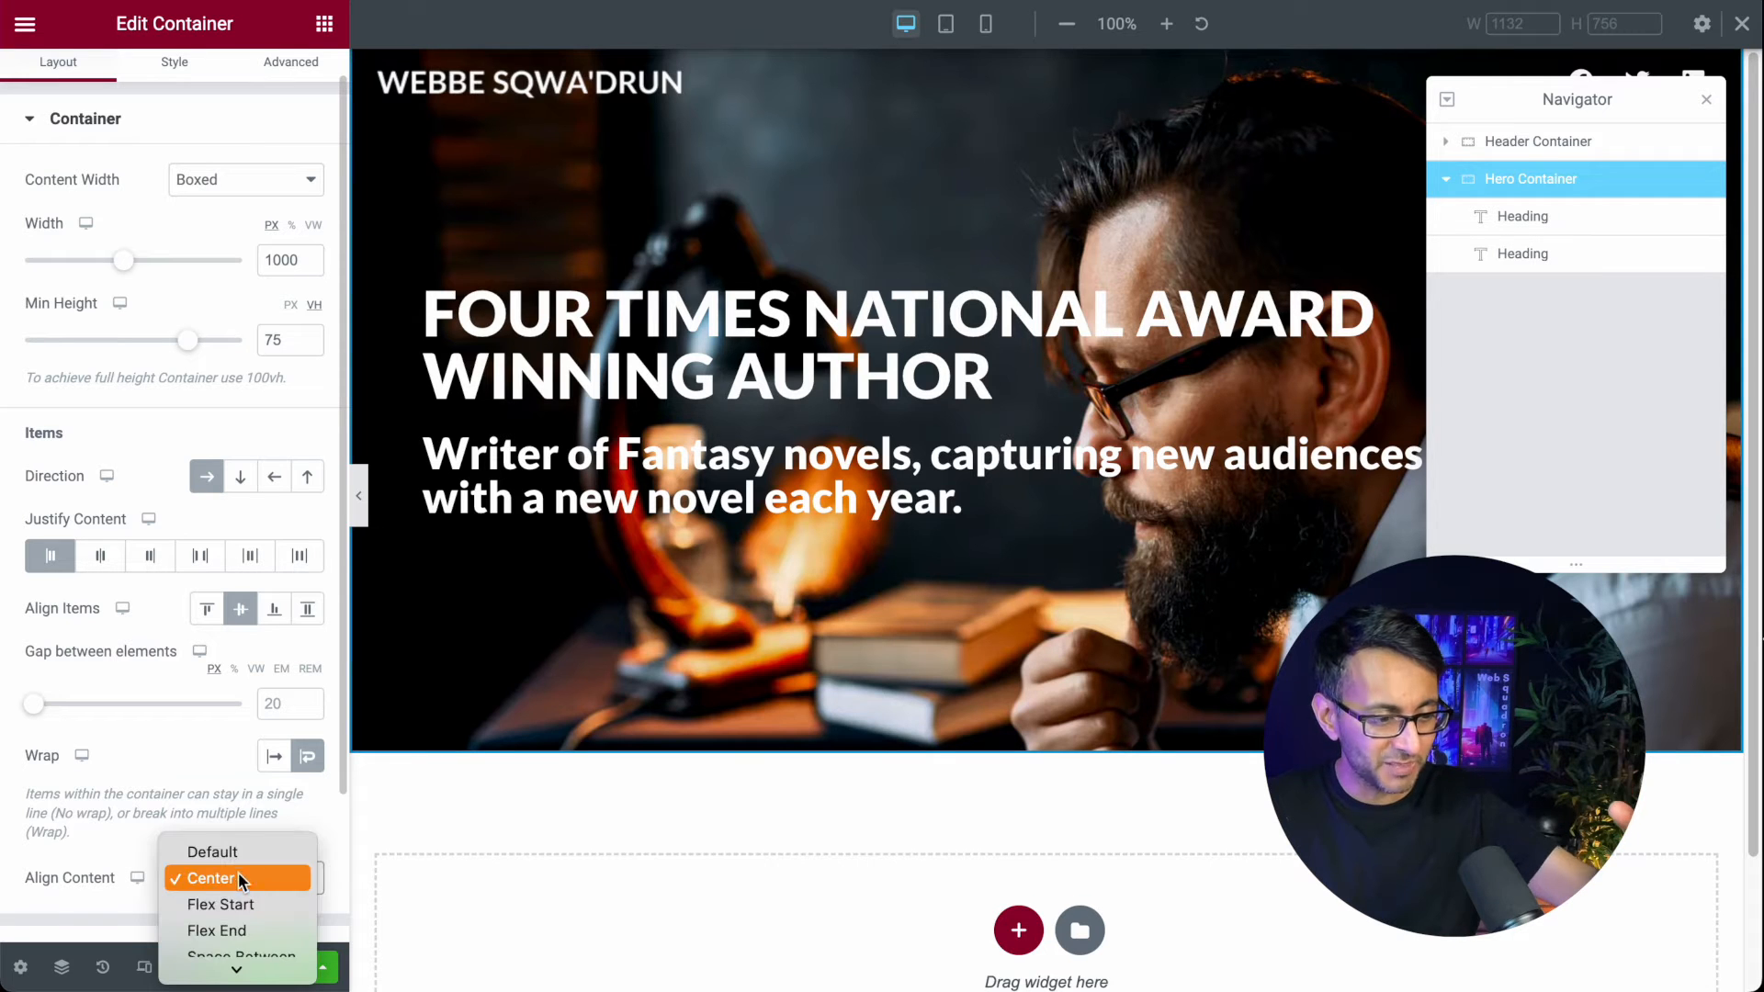
click(240, 896)
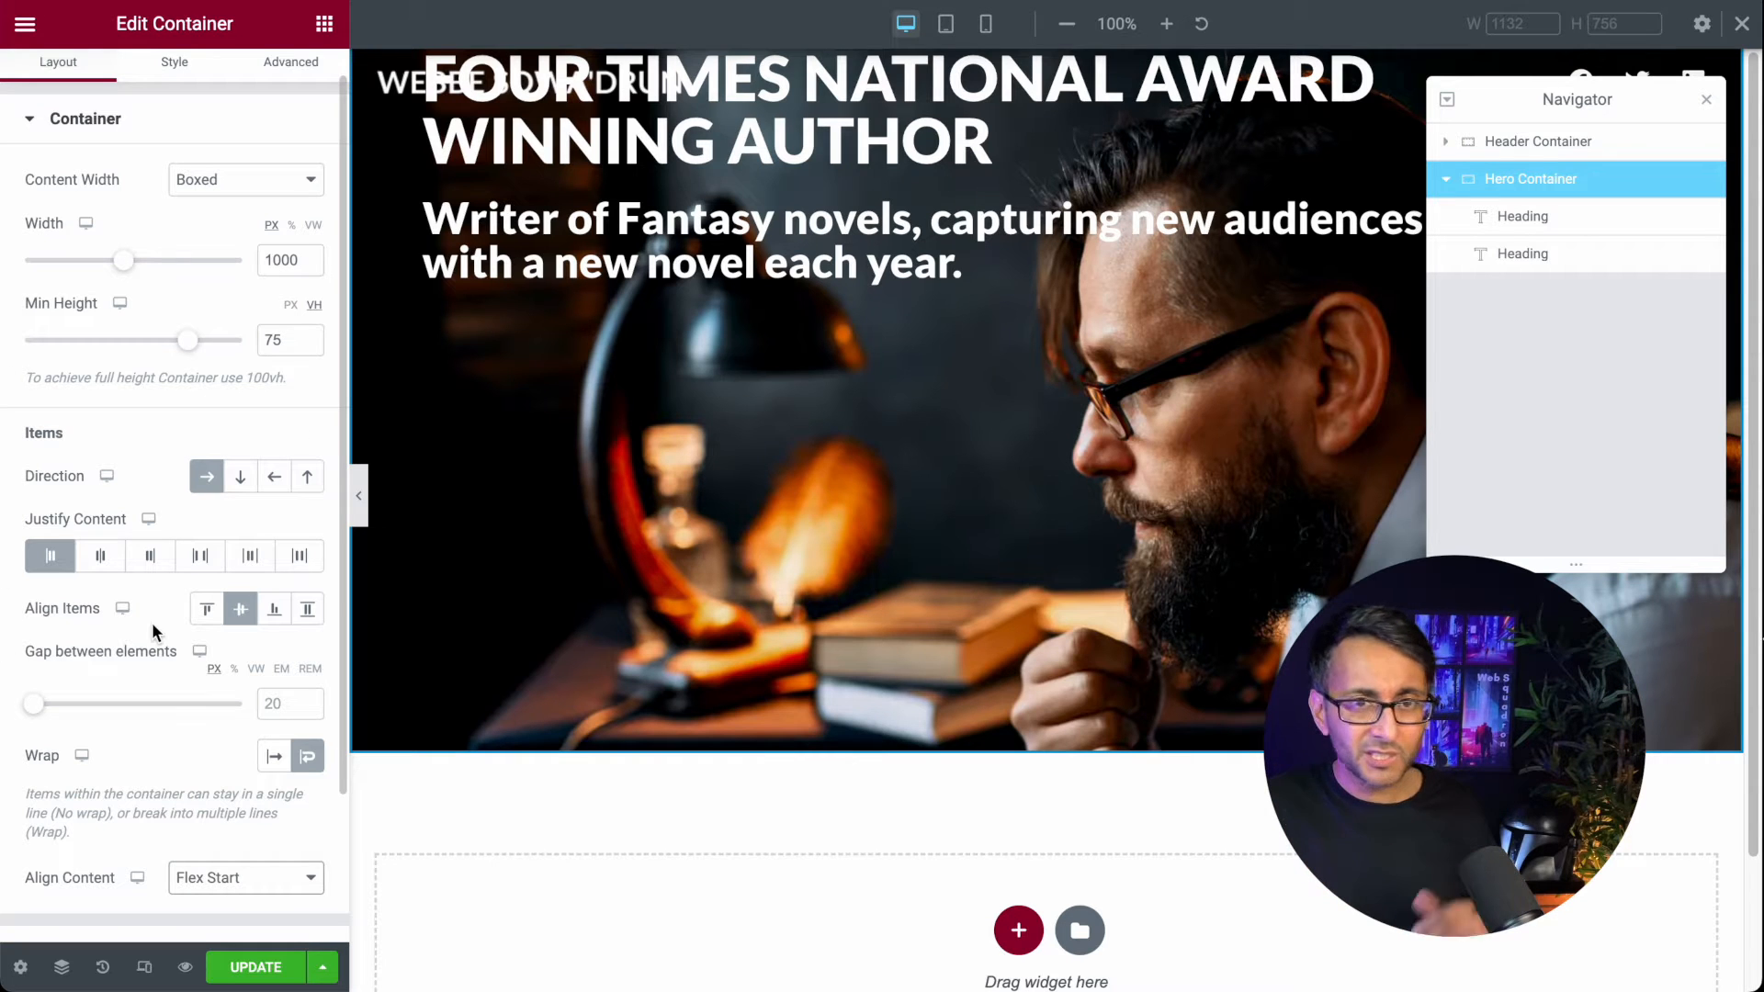
Step: Set the Hero Container's top padding to 100 px
scroll(184, 382, up, 1)
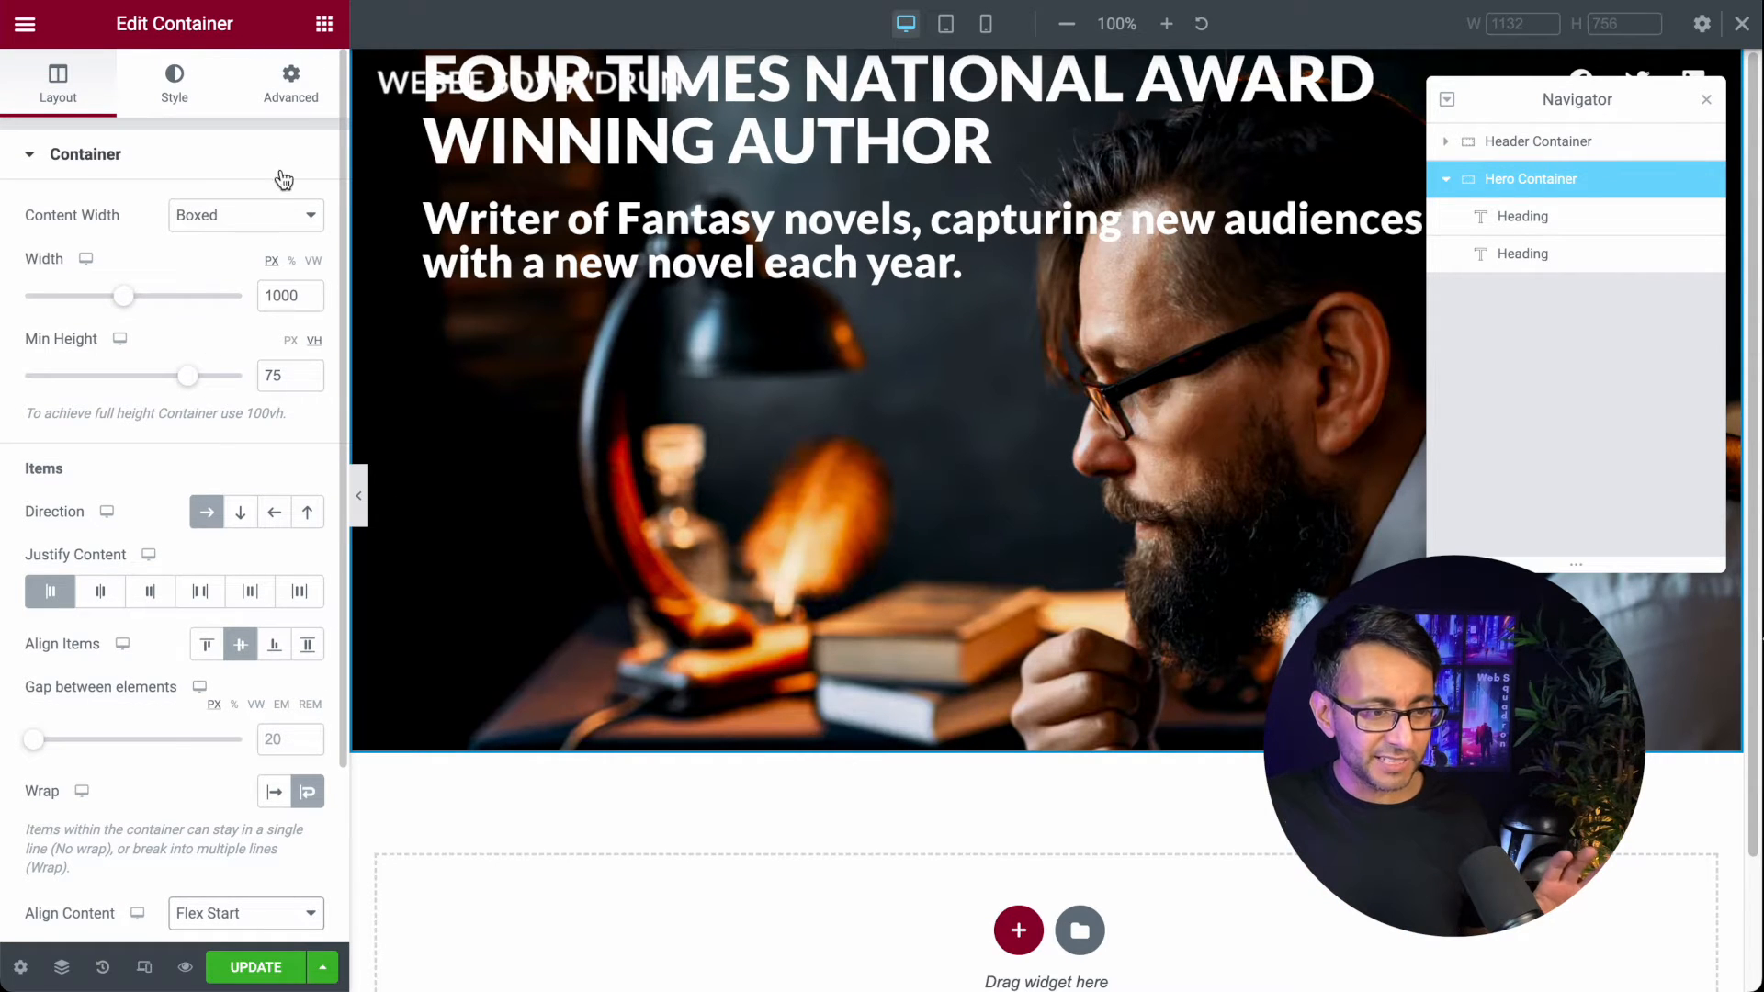
click(293, 103)
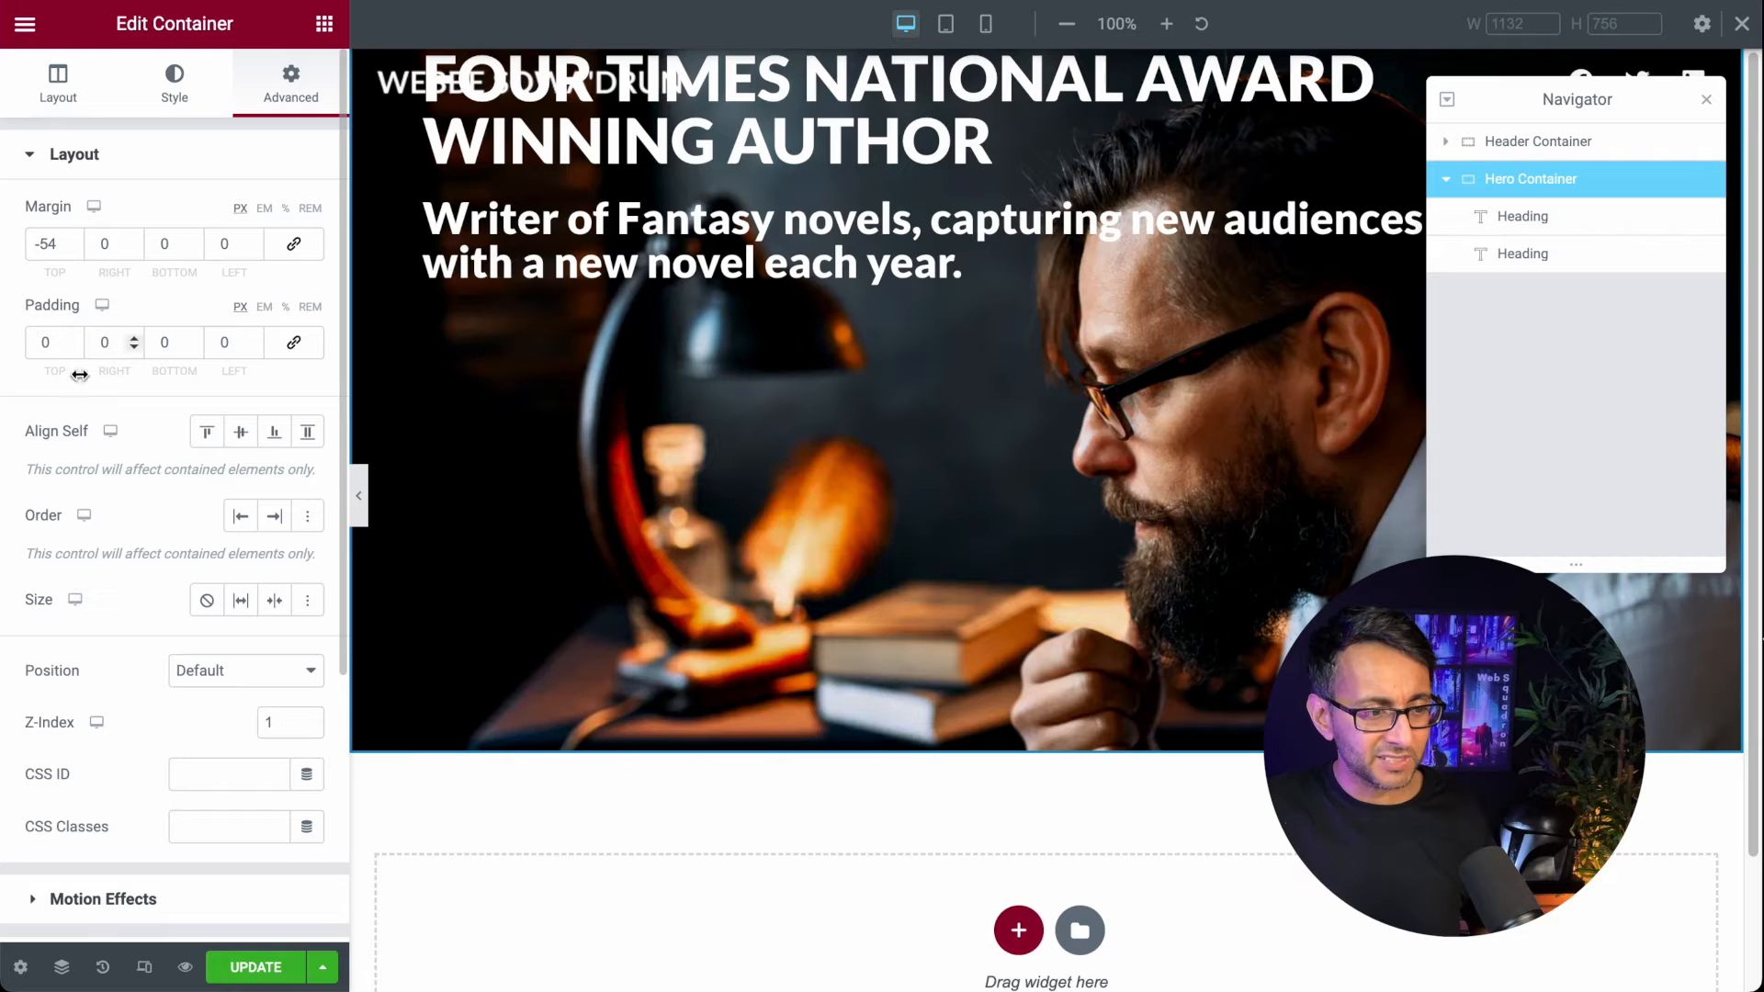
drag(53, 345, 5, 338)
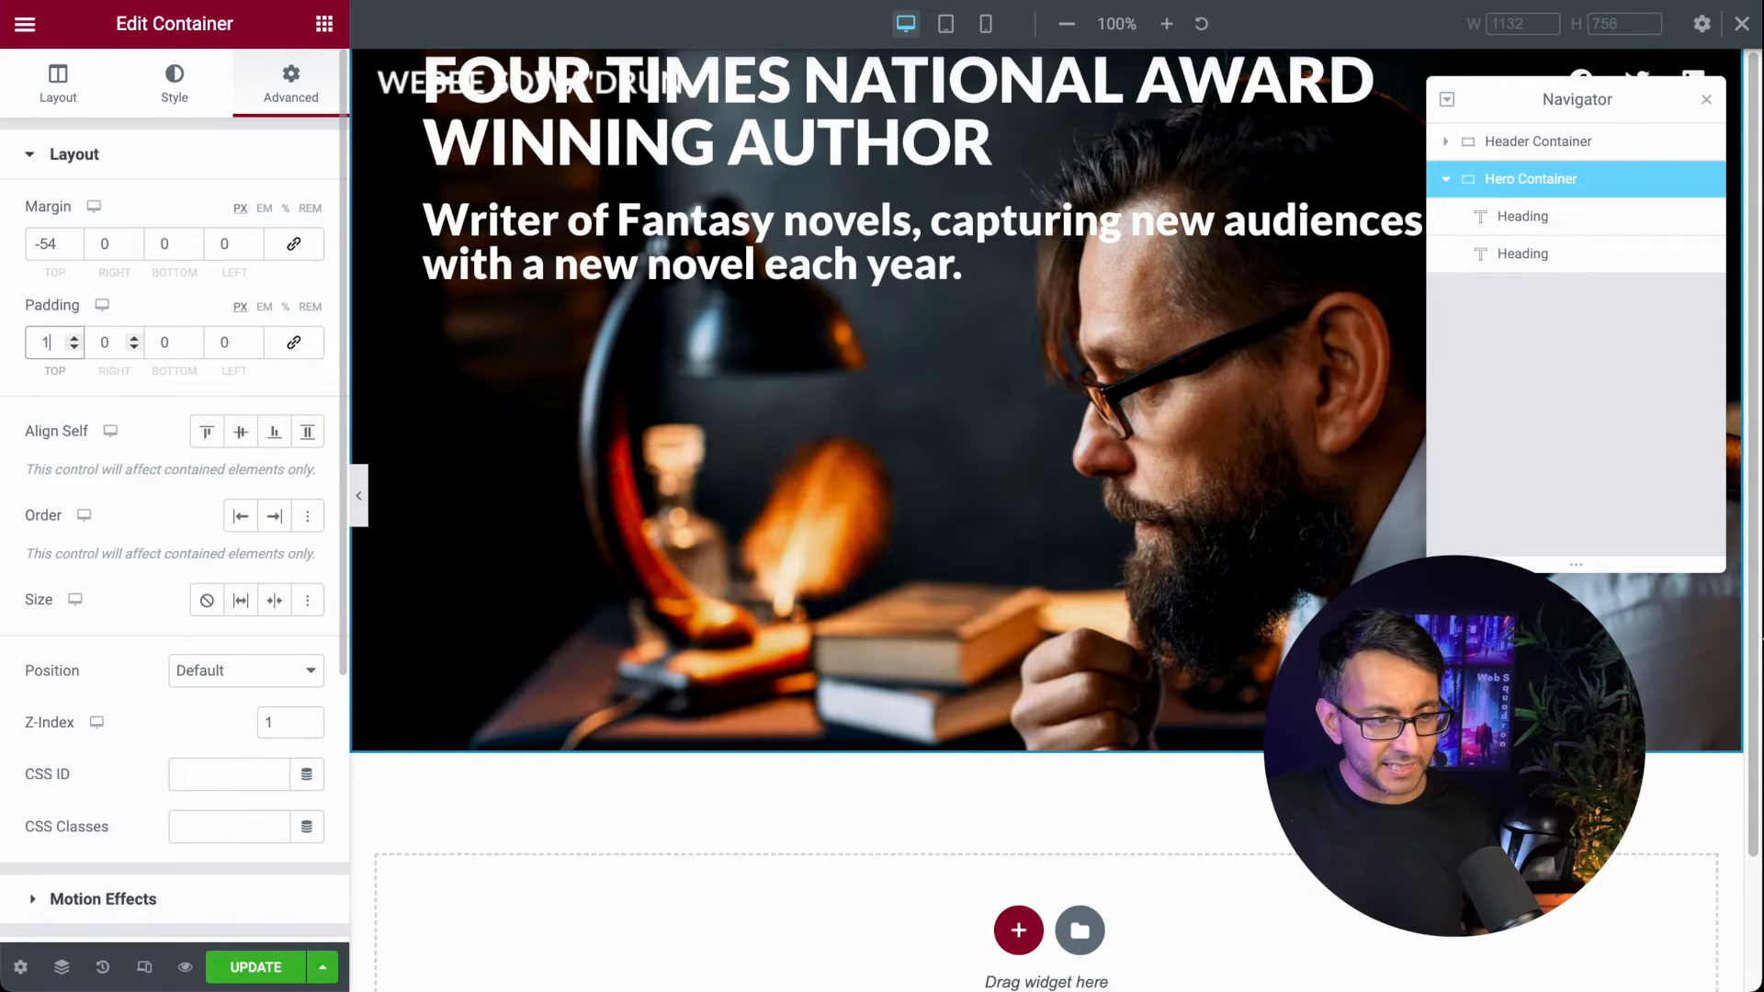
text(100)
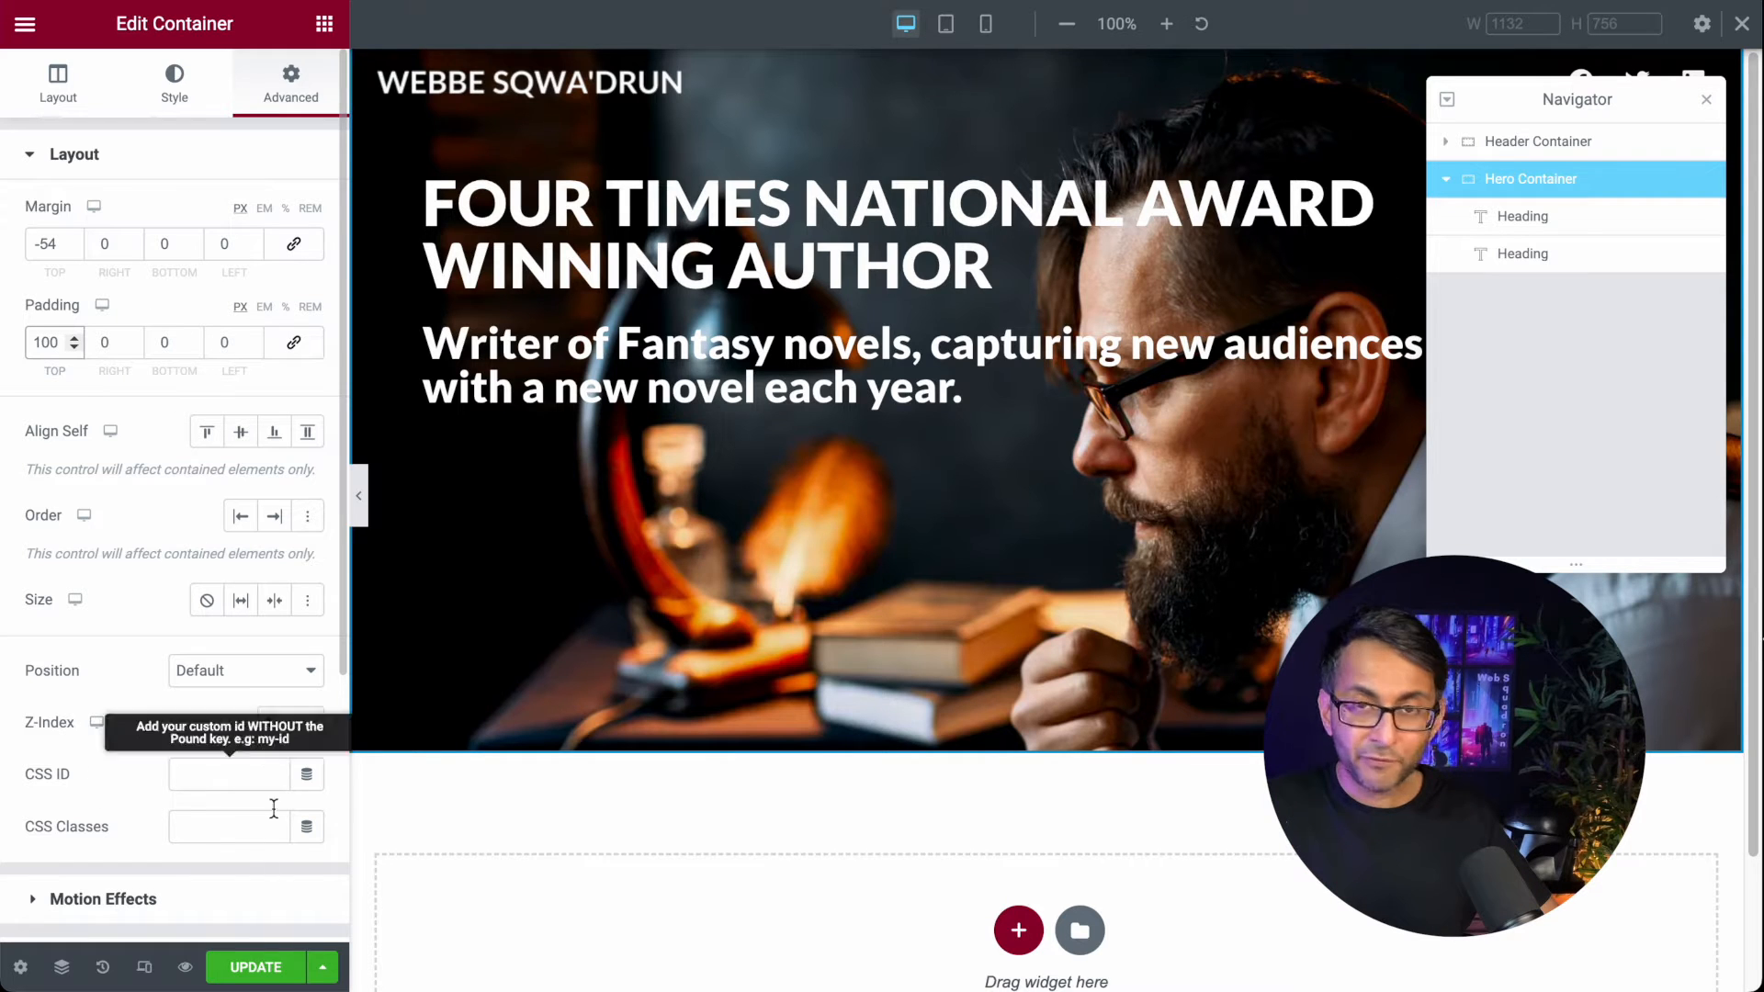
Step: In the mobile view, unlink the Hero Container's padding and set it to 100 px top, 20 px right and 20 px left
click(989, 29)
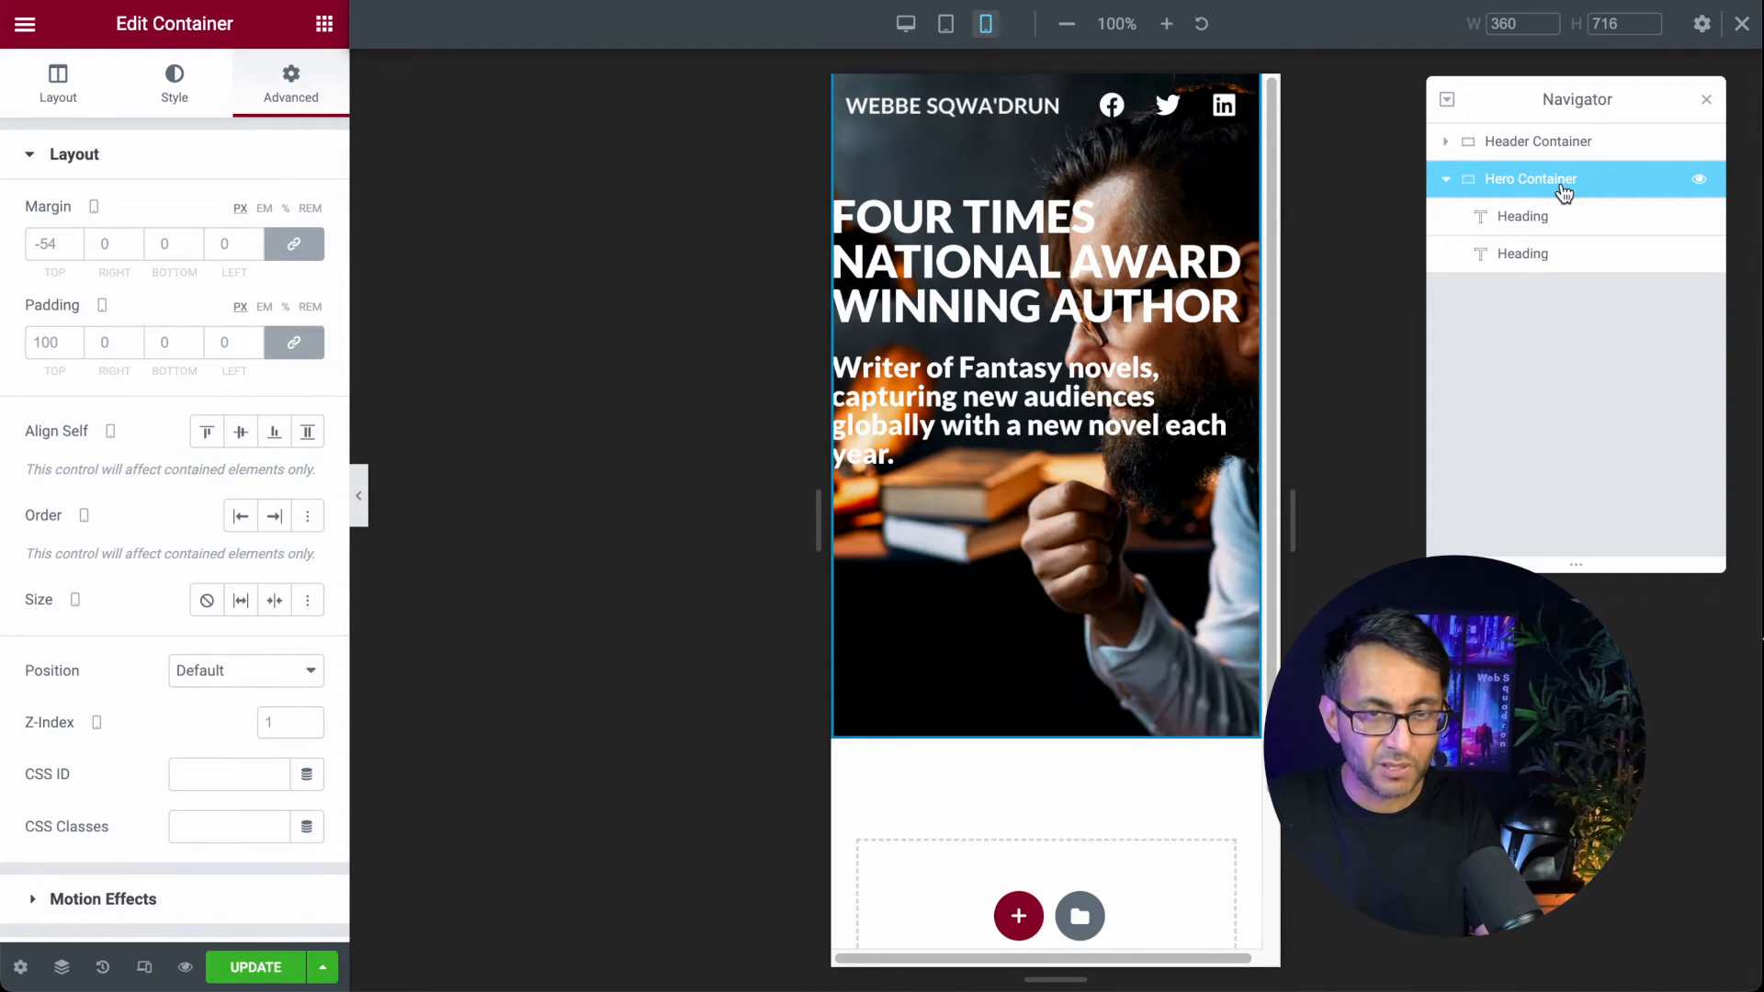
click(294, 343)
drag(51, 344, 5, 348)
text(100)
key(Tab)
text(20)
key(Tab)
key(Tab)
text(20)
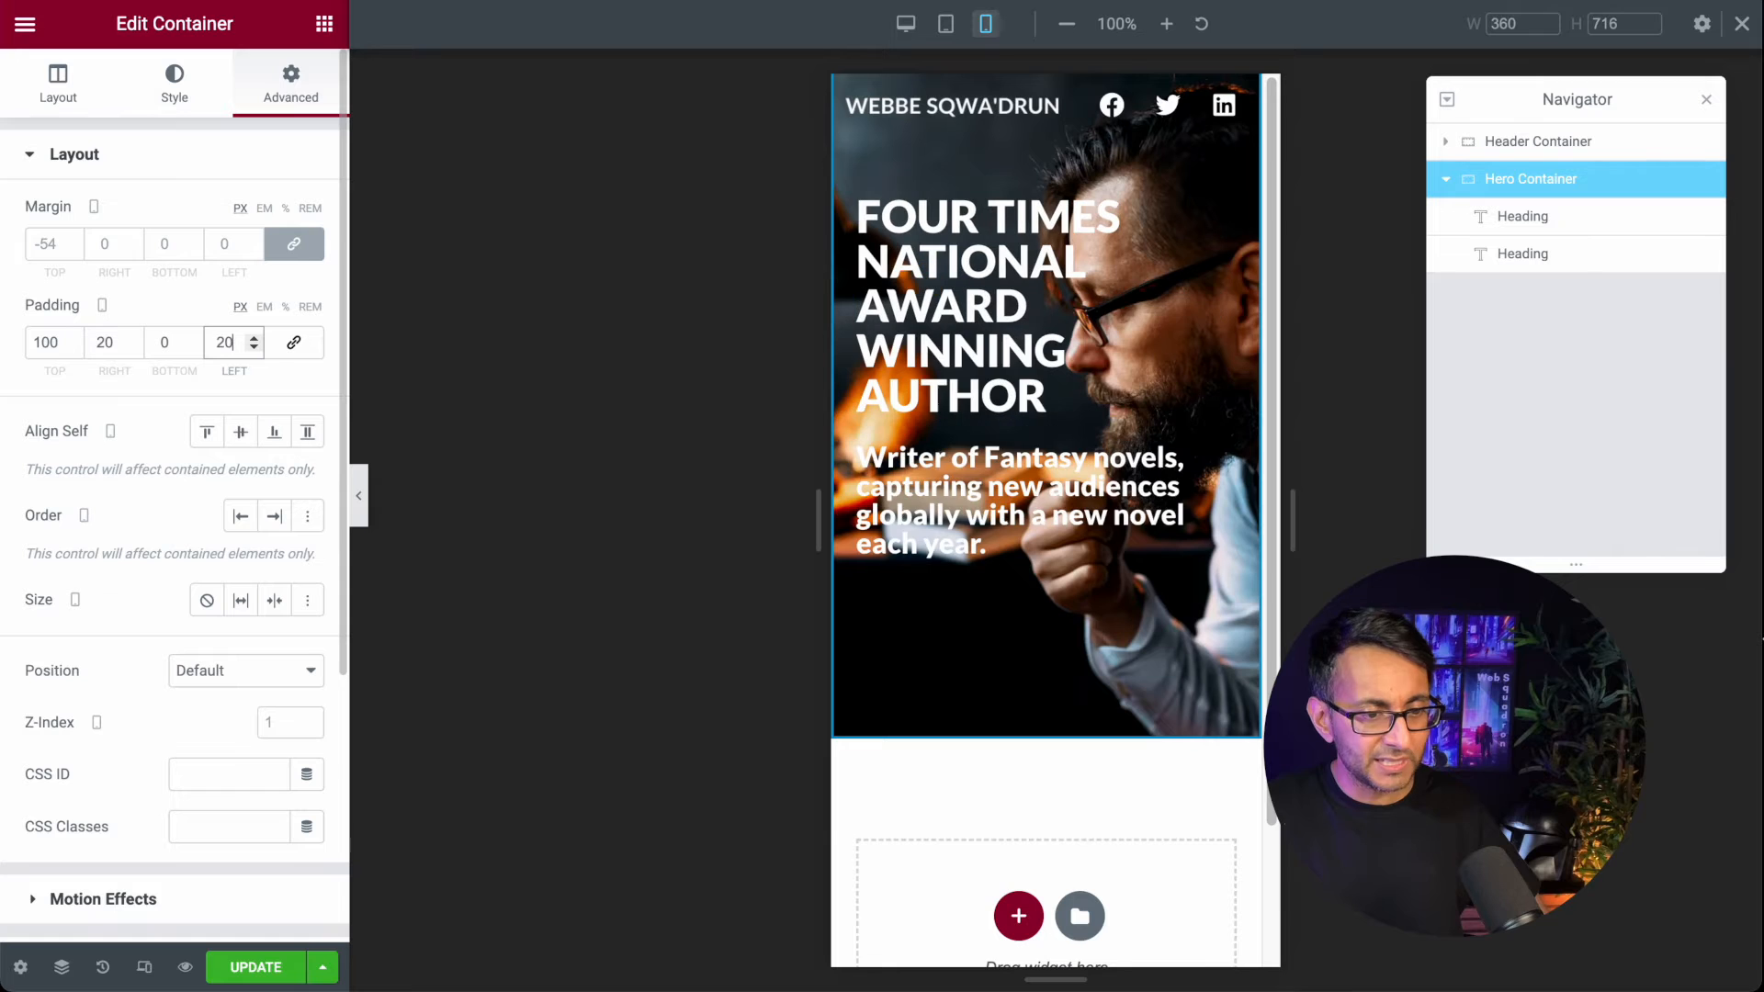
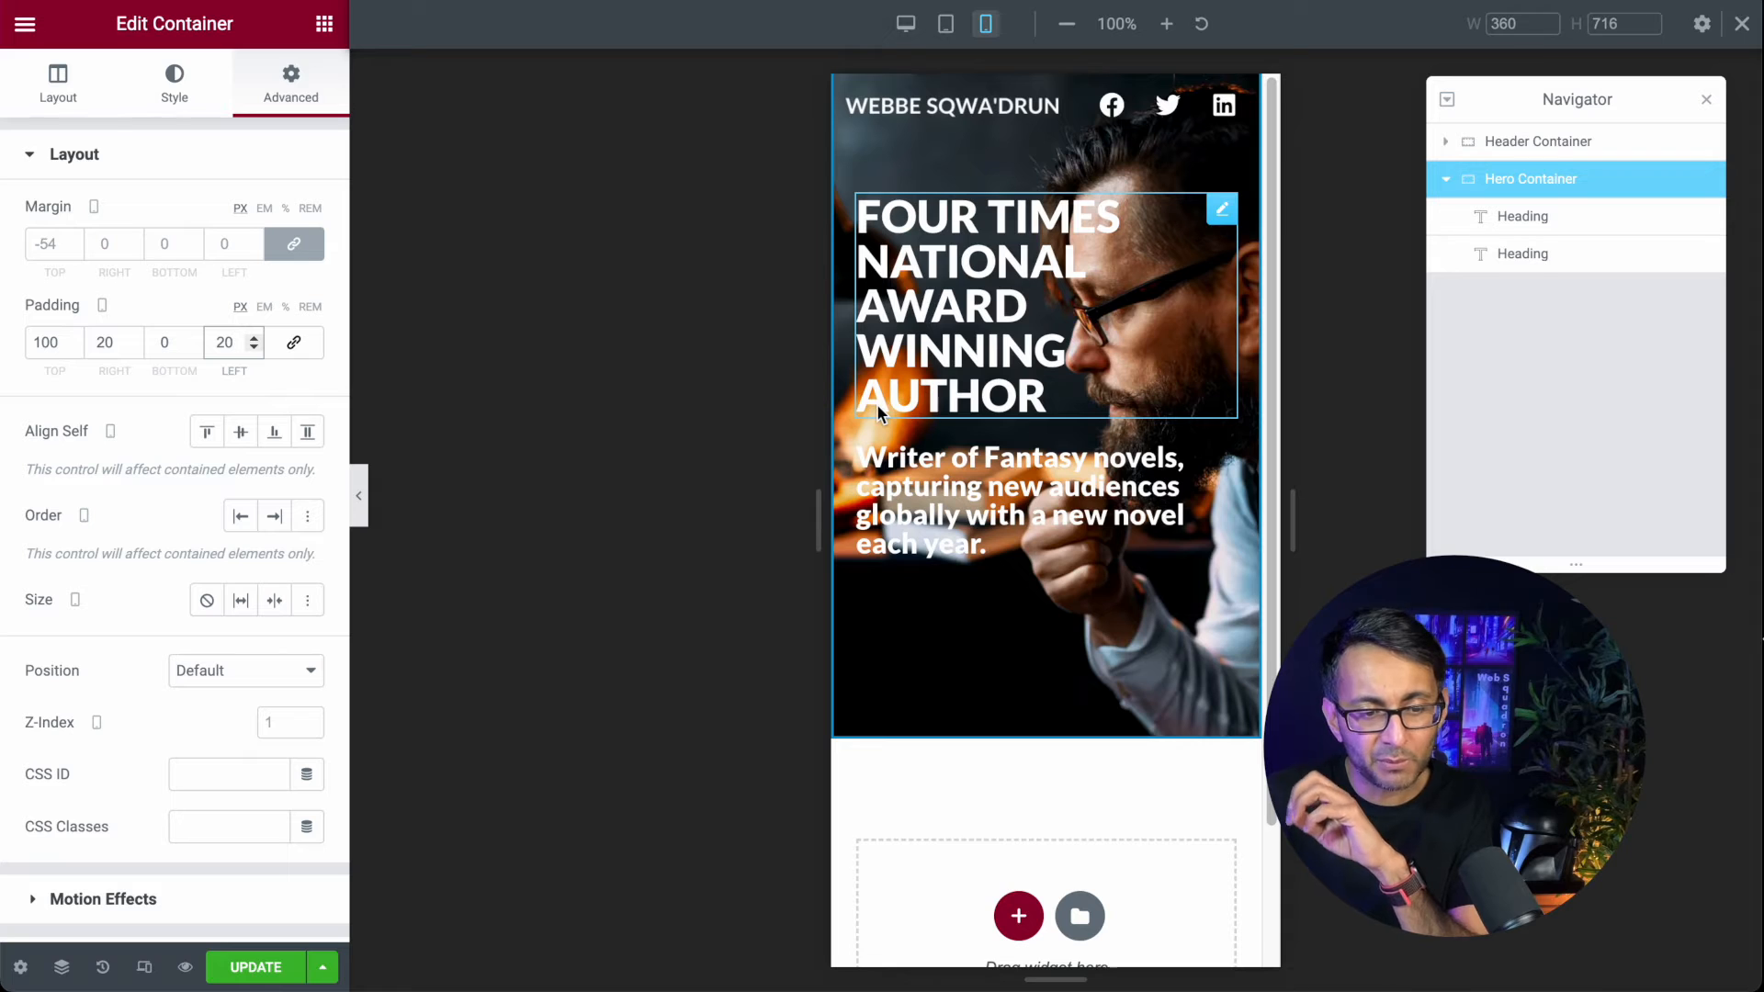
Step: Set the mobile preview width to 378 and give the uppercase hero heading a 50 px right margin
drag(1520, 26, 1450, 26)
text(378)
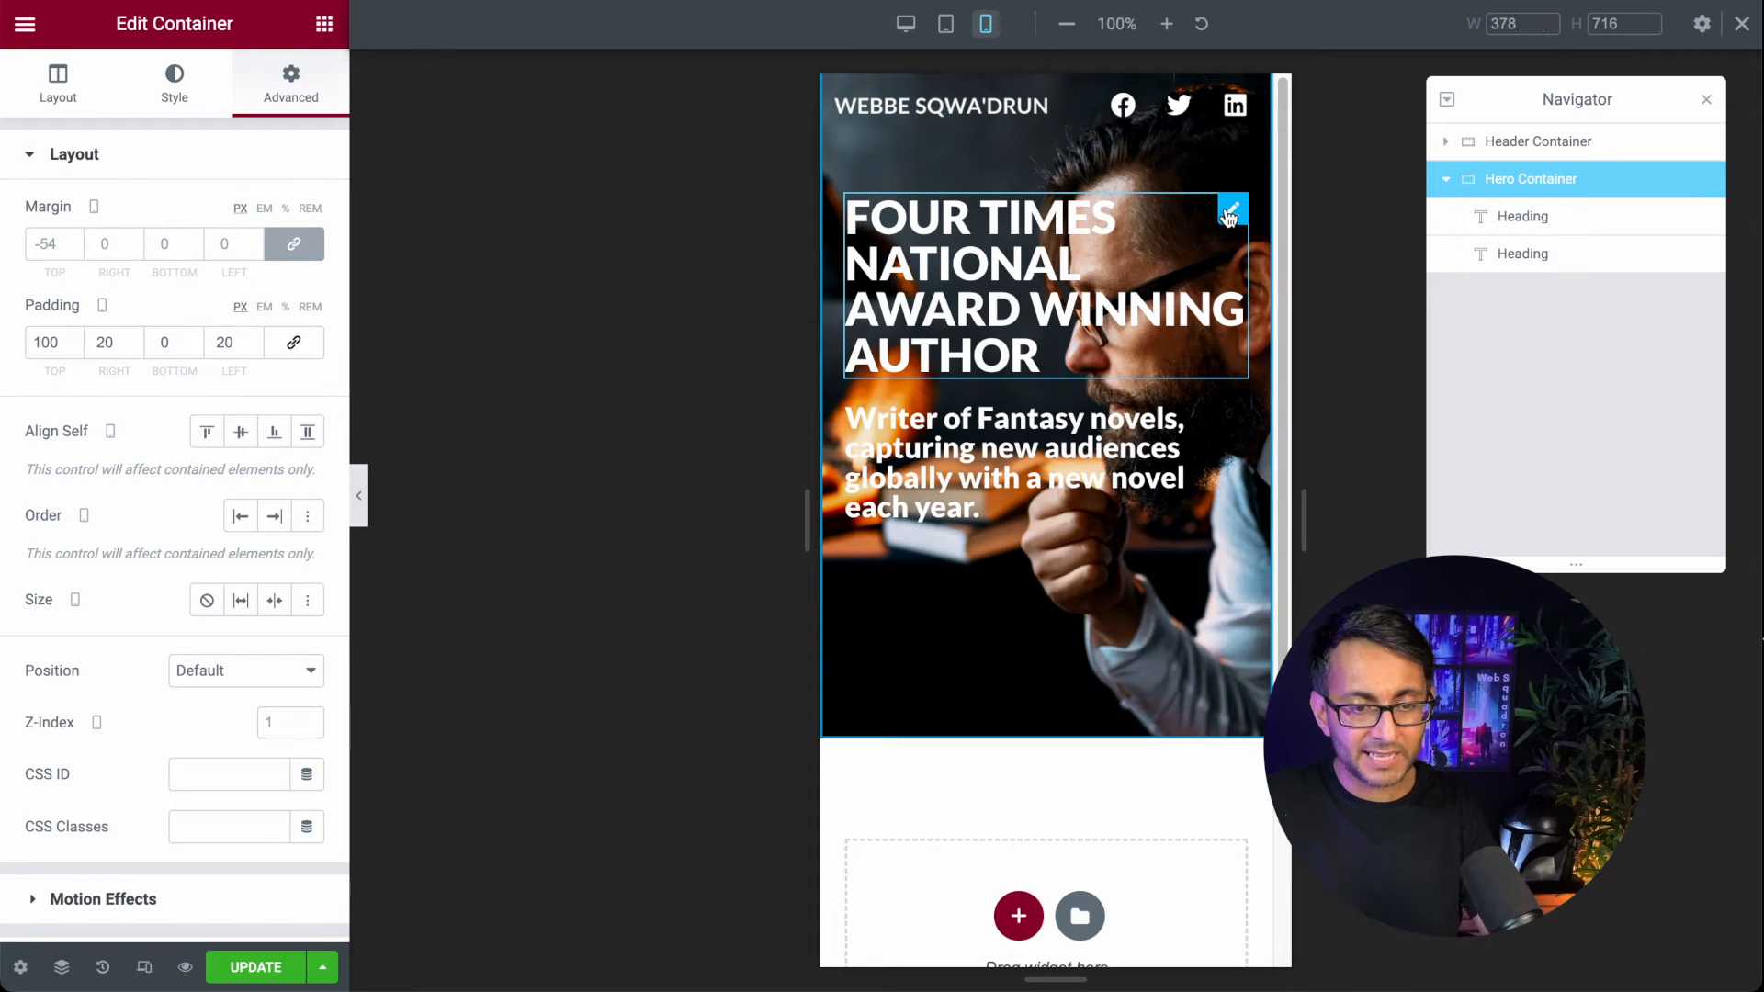
click(1231, 212)
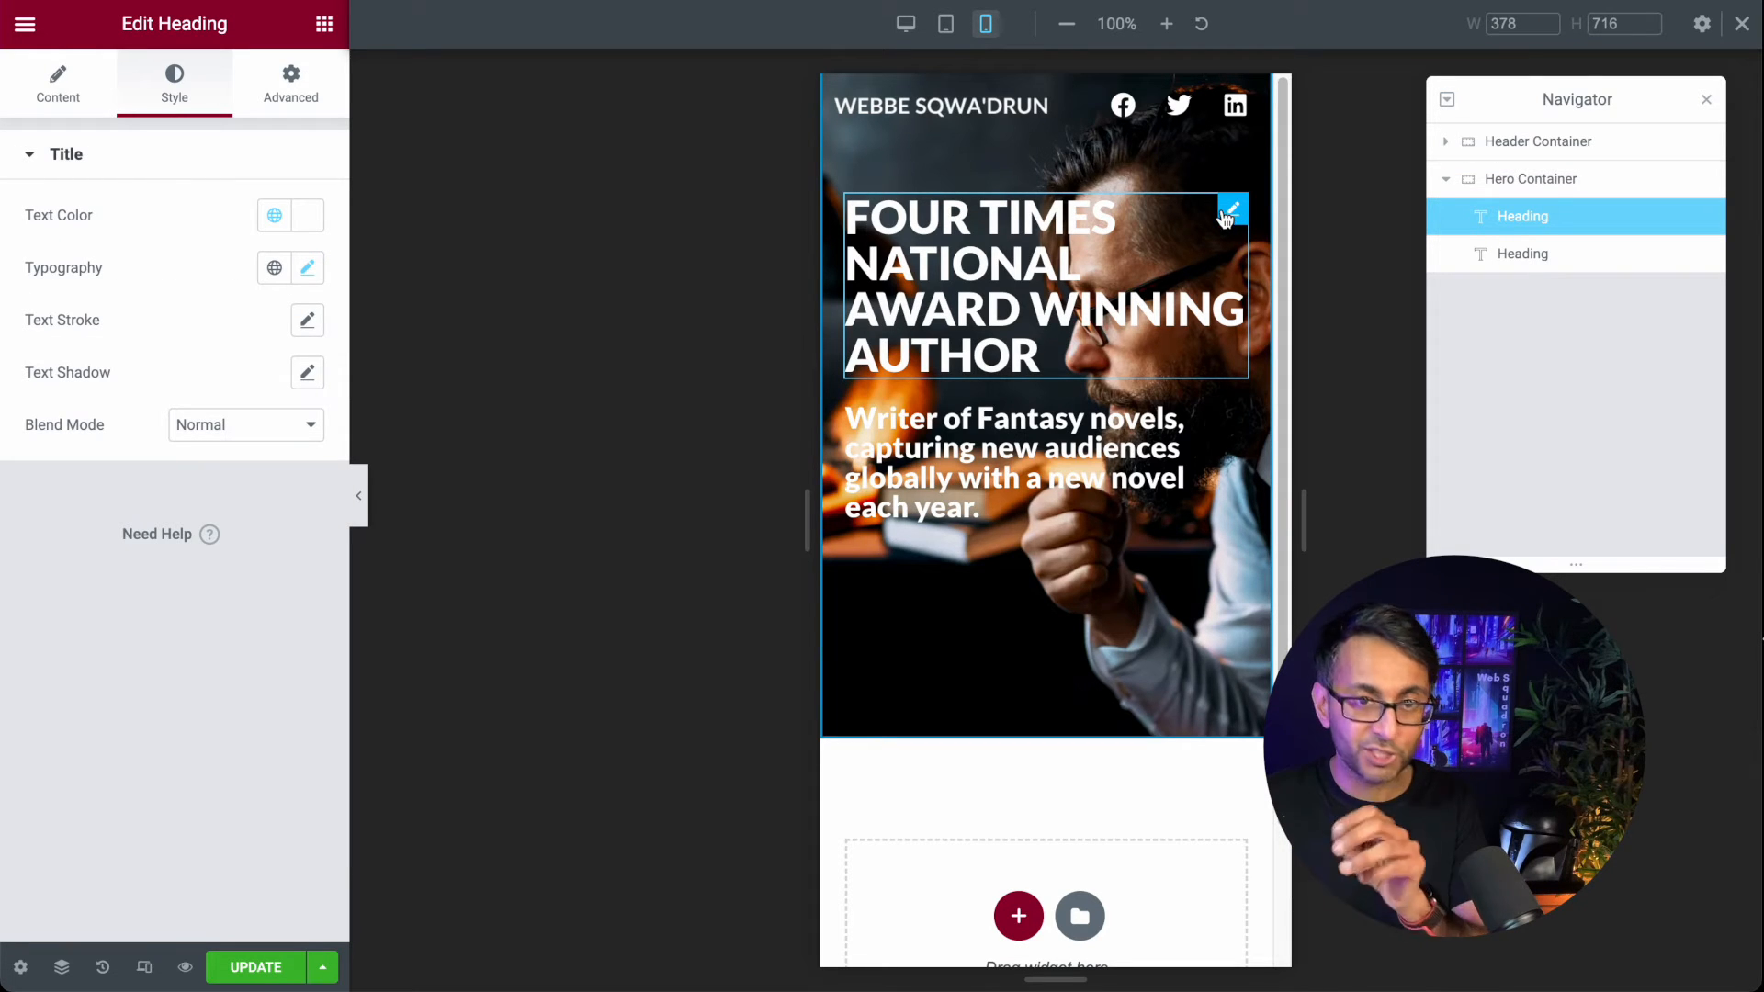
click(291, 101)
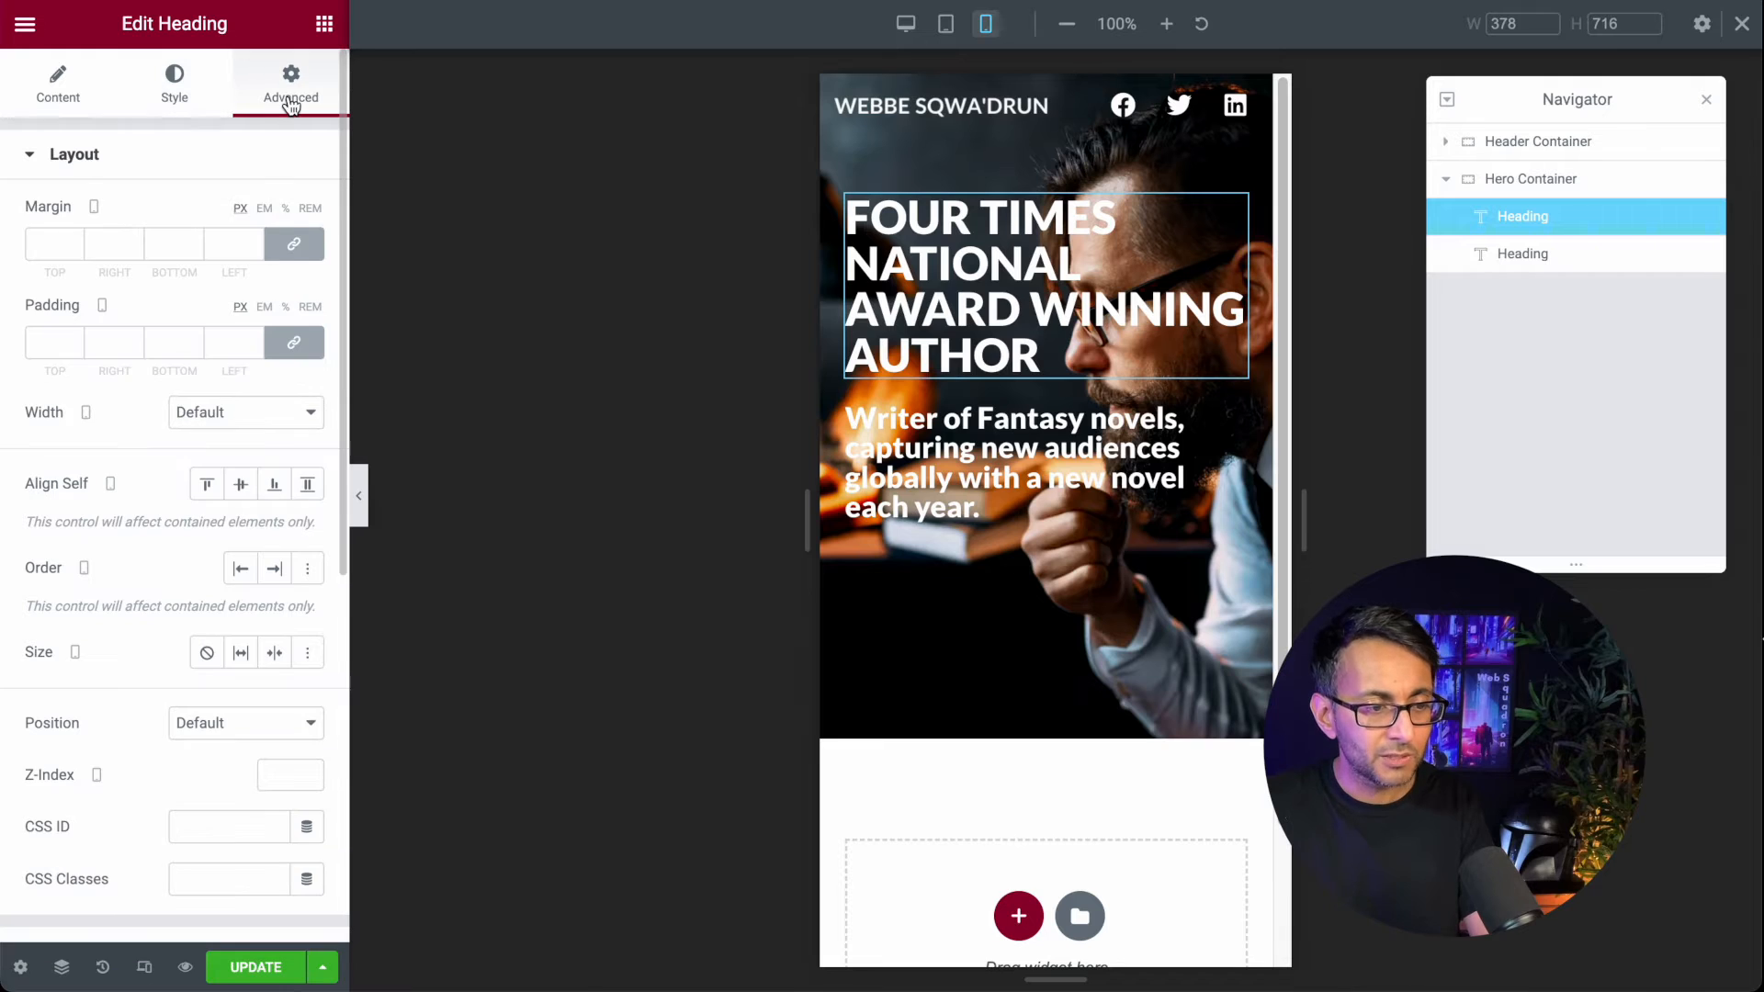
double_click(116, 245)
text(50)
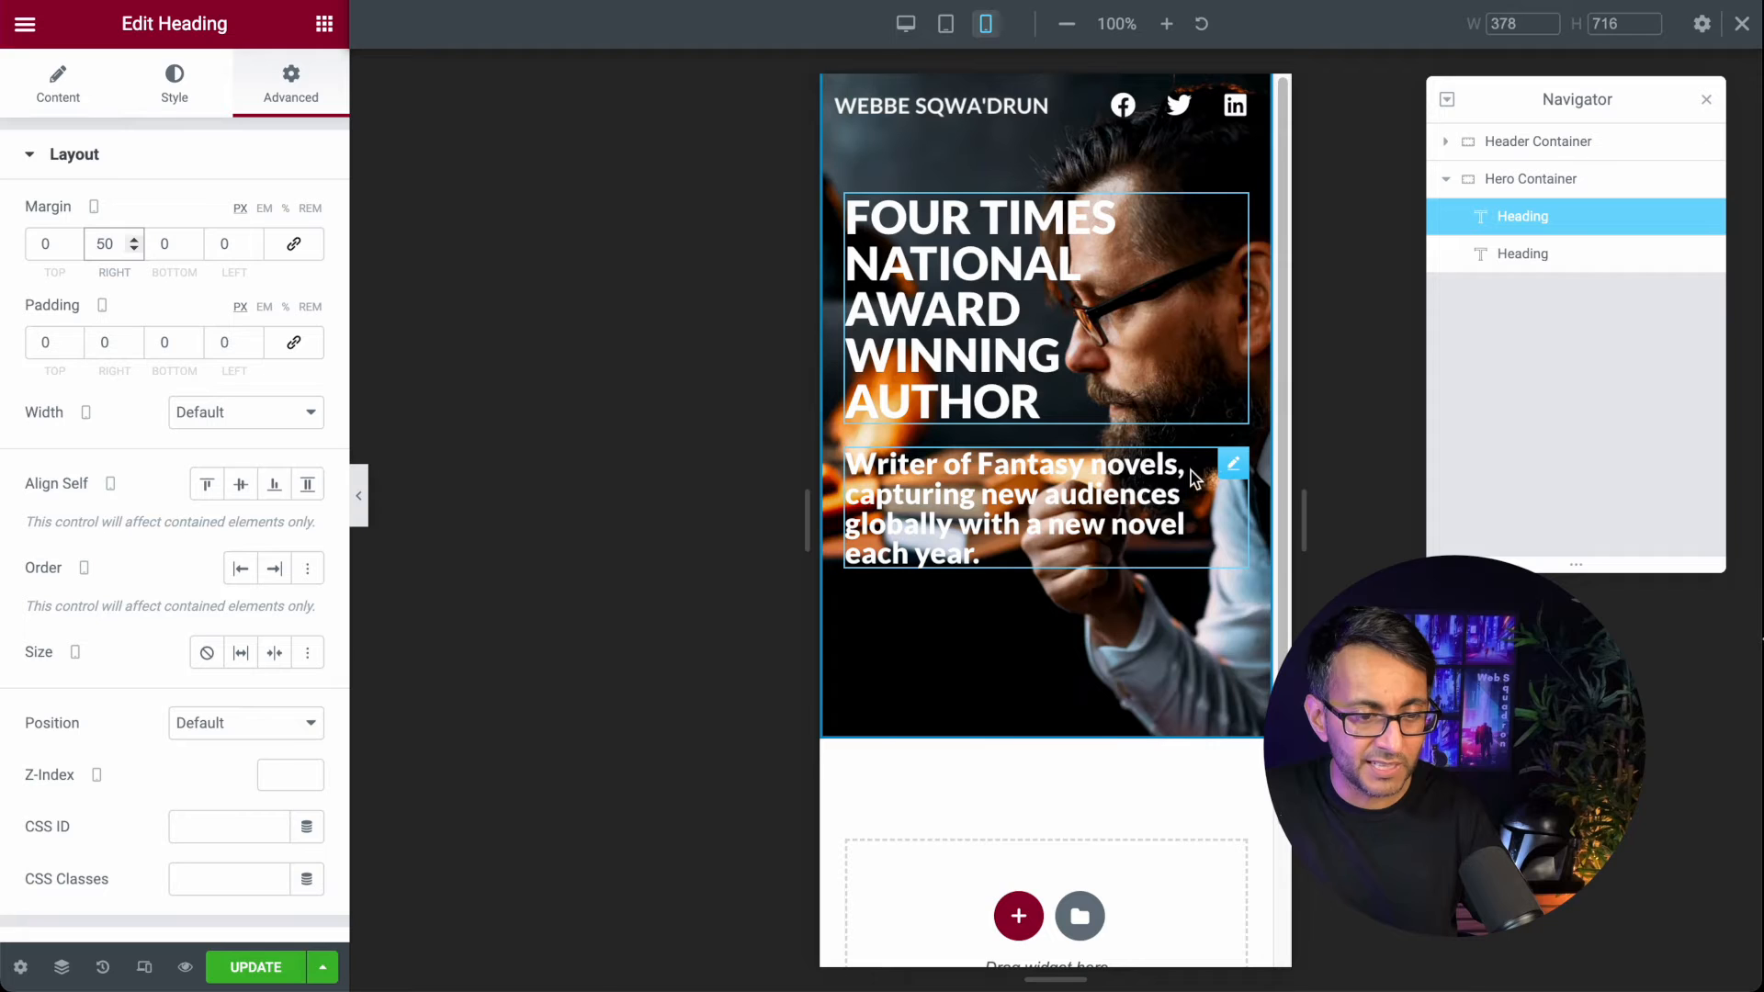
Step: Give the "Writer of Fantasy novels" heading a classic background in the black global color New Item #2
click(1236, 470)
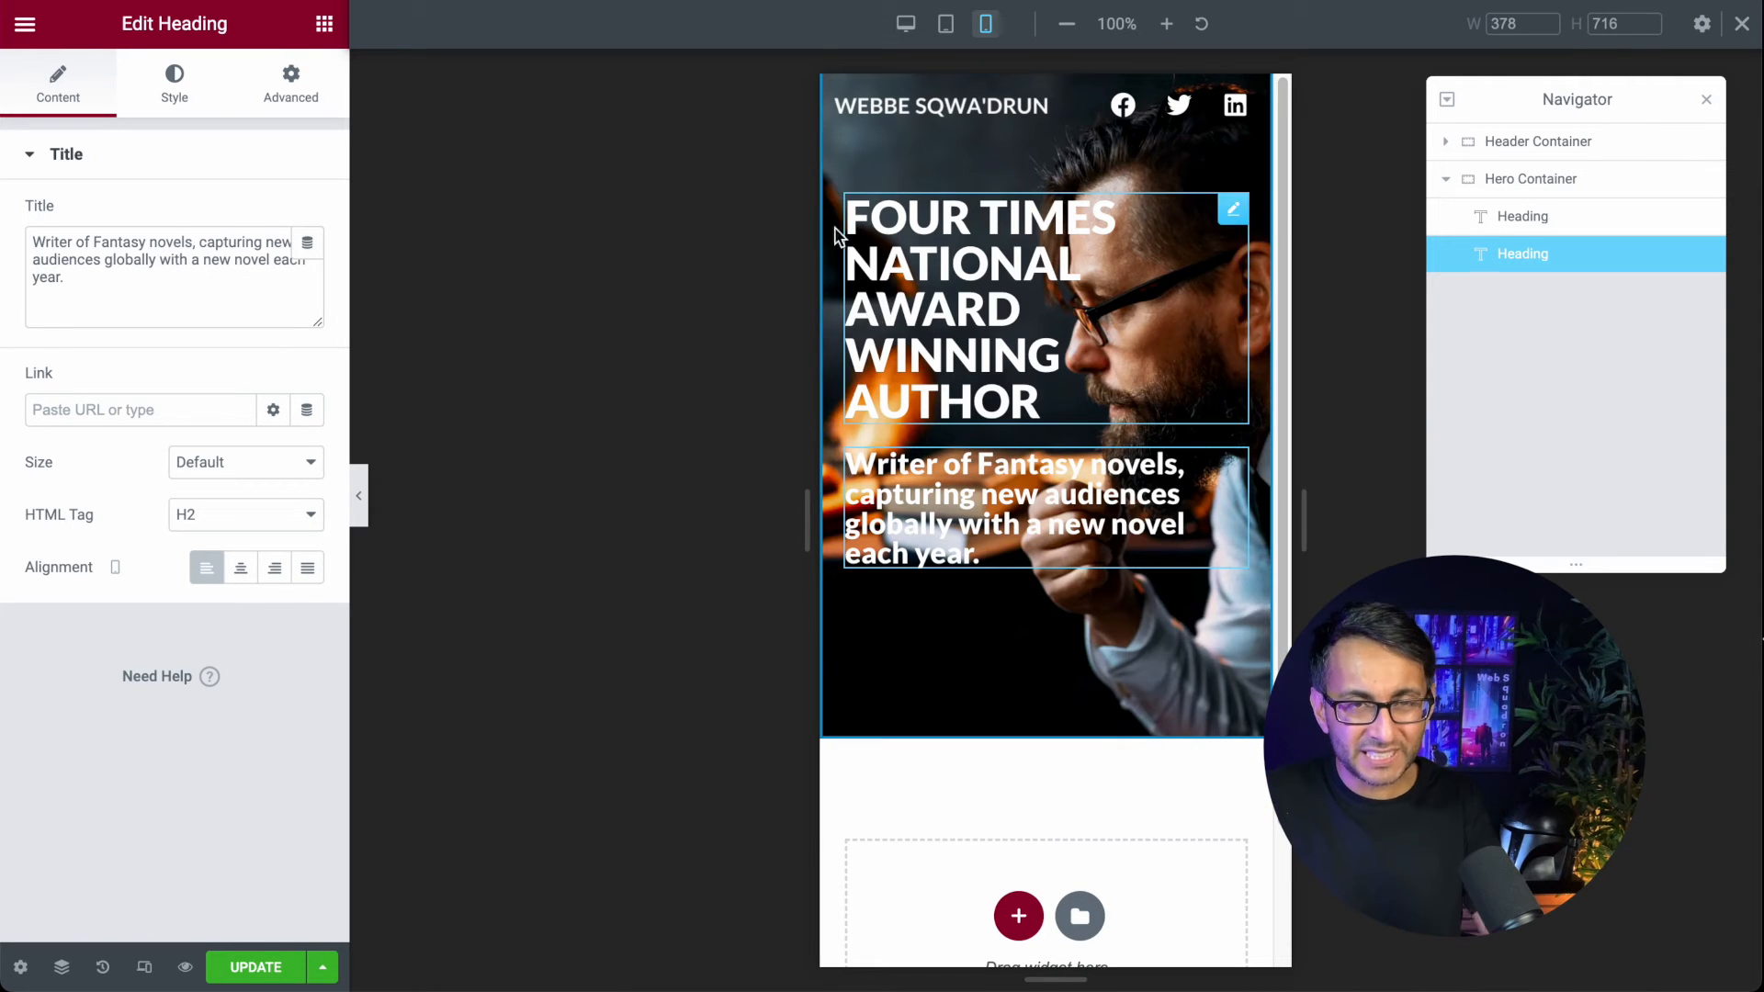
click(291, 87)
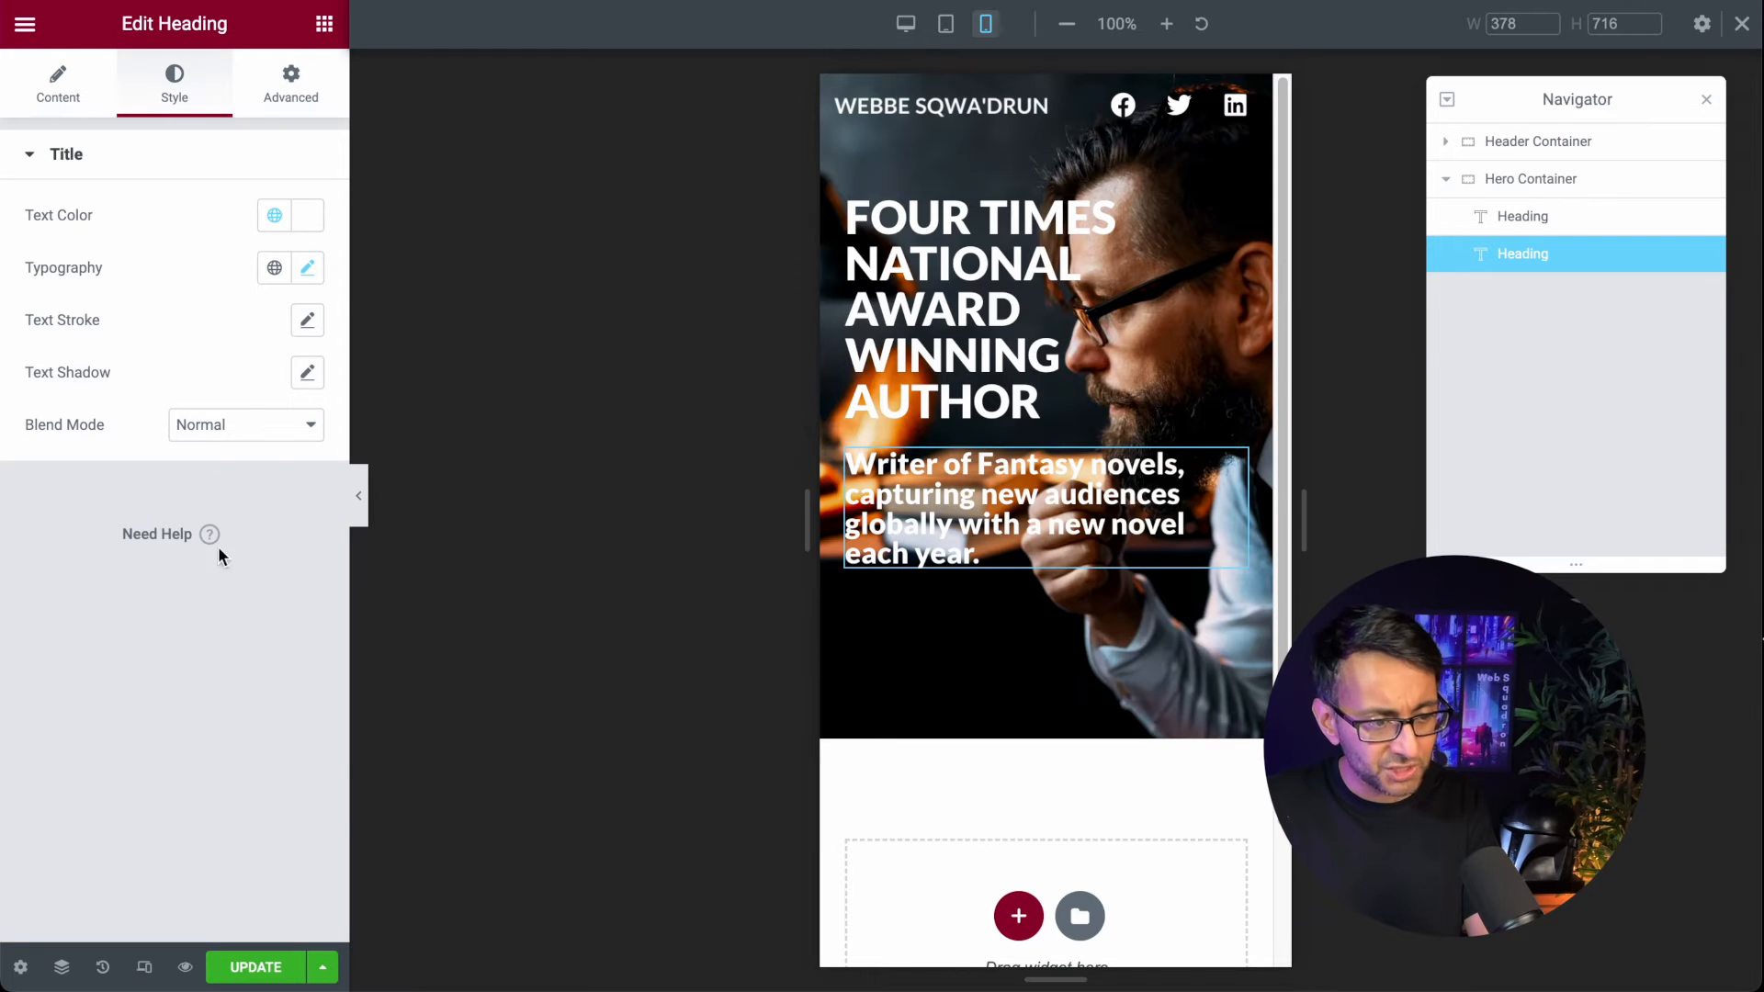
click(292, 92)
scroll(239, 552, down, 6)
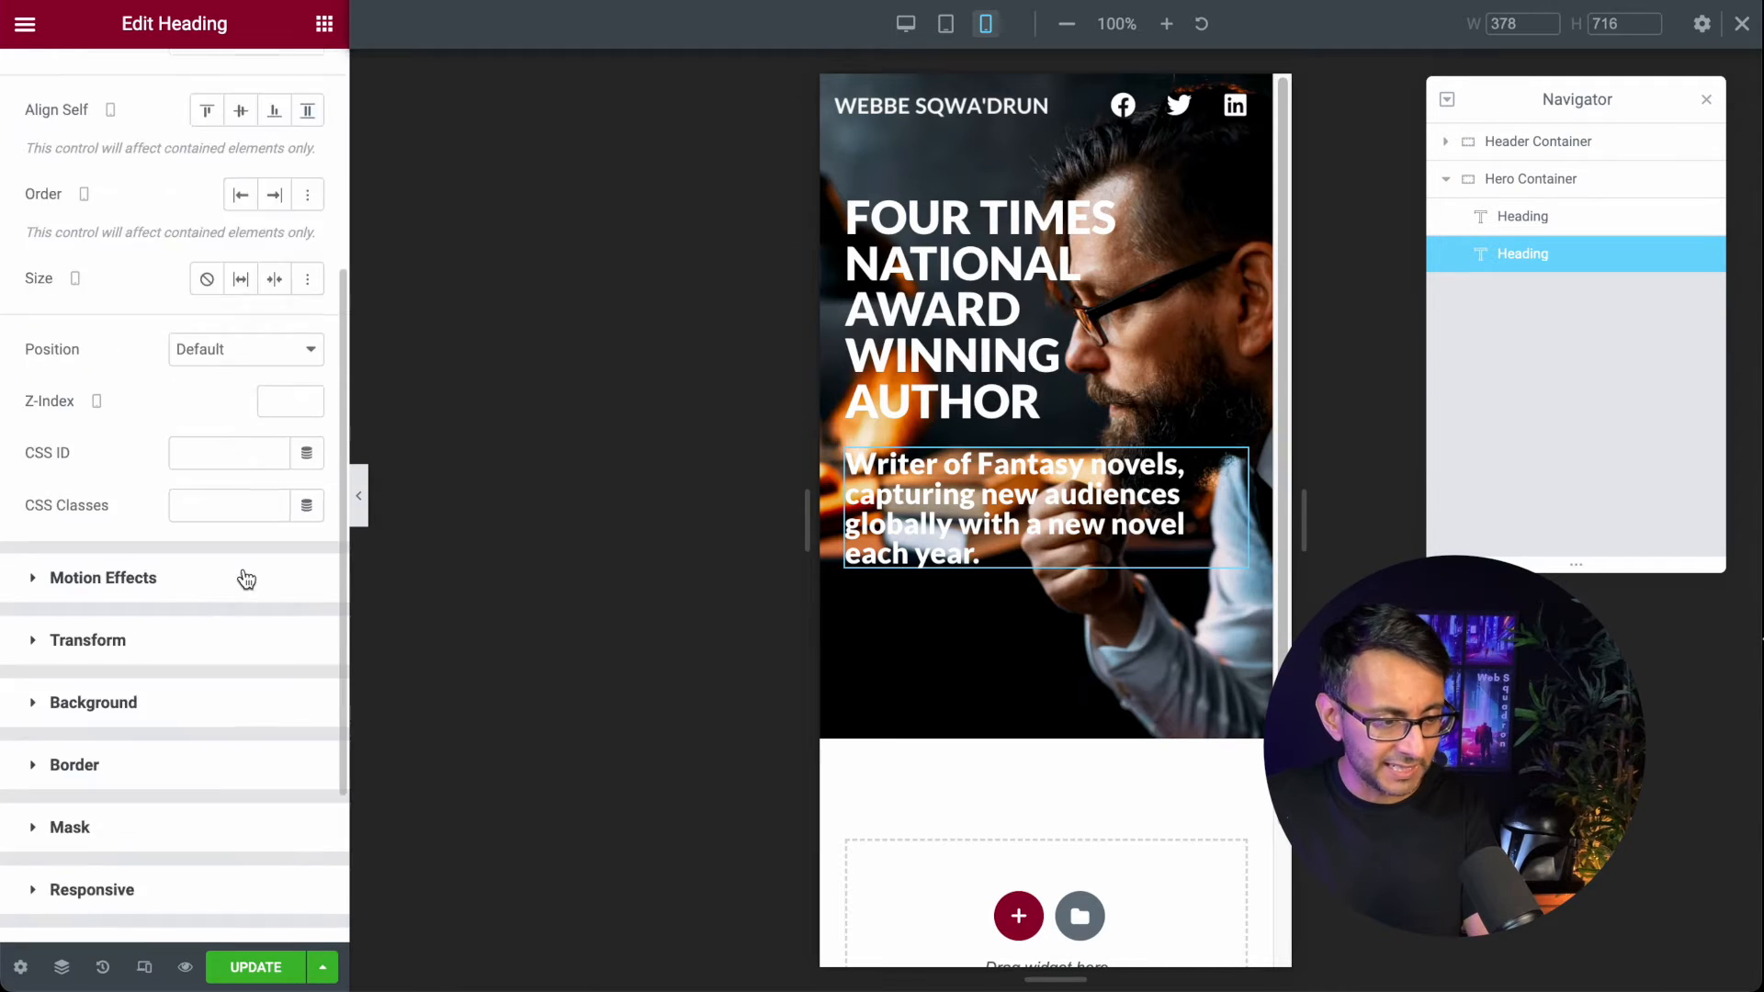
click(194, 459)
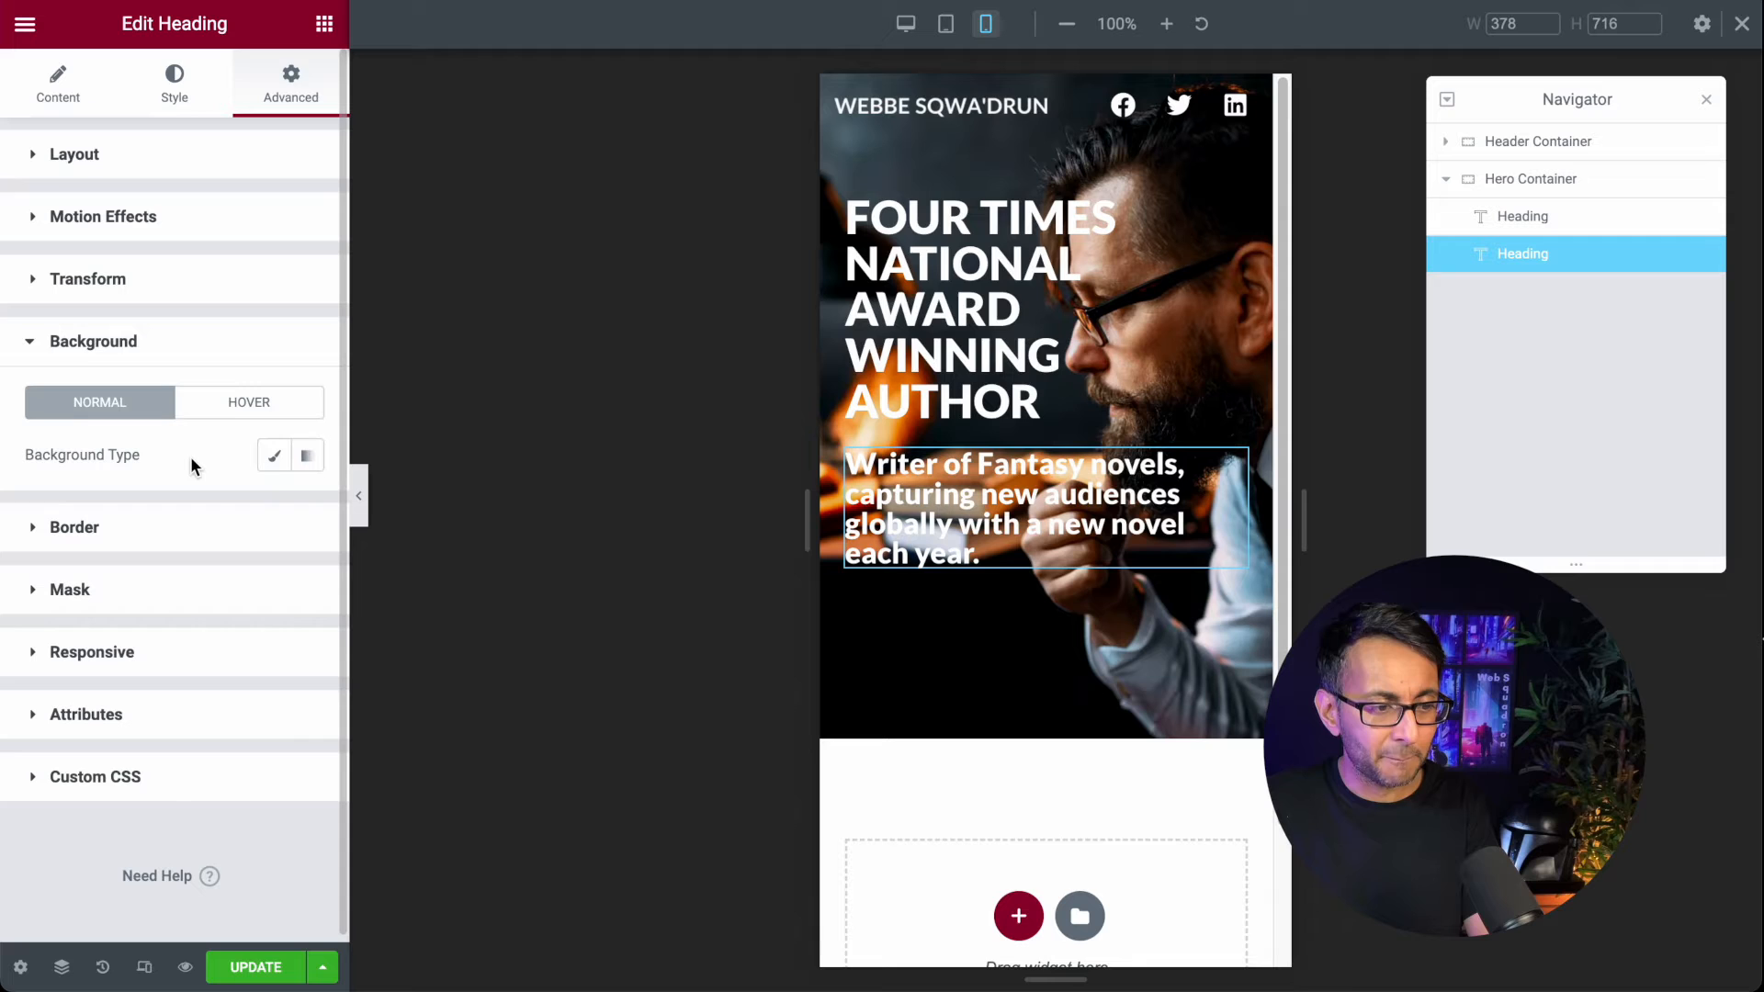
click(274, 455)
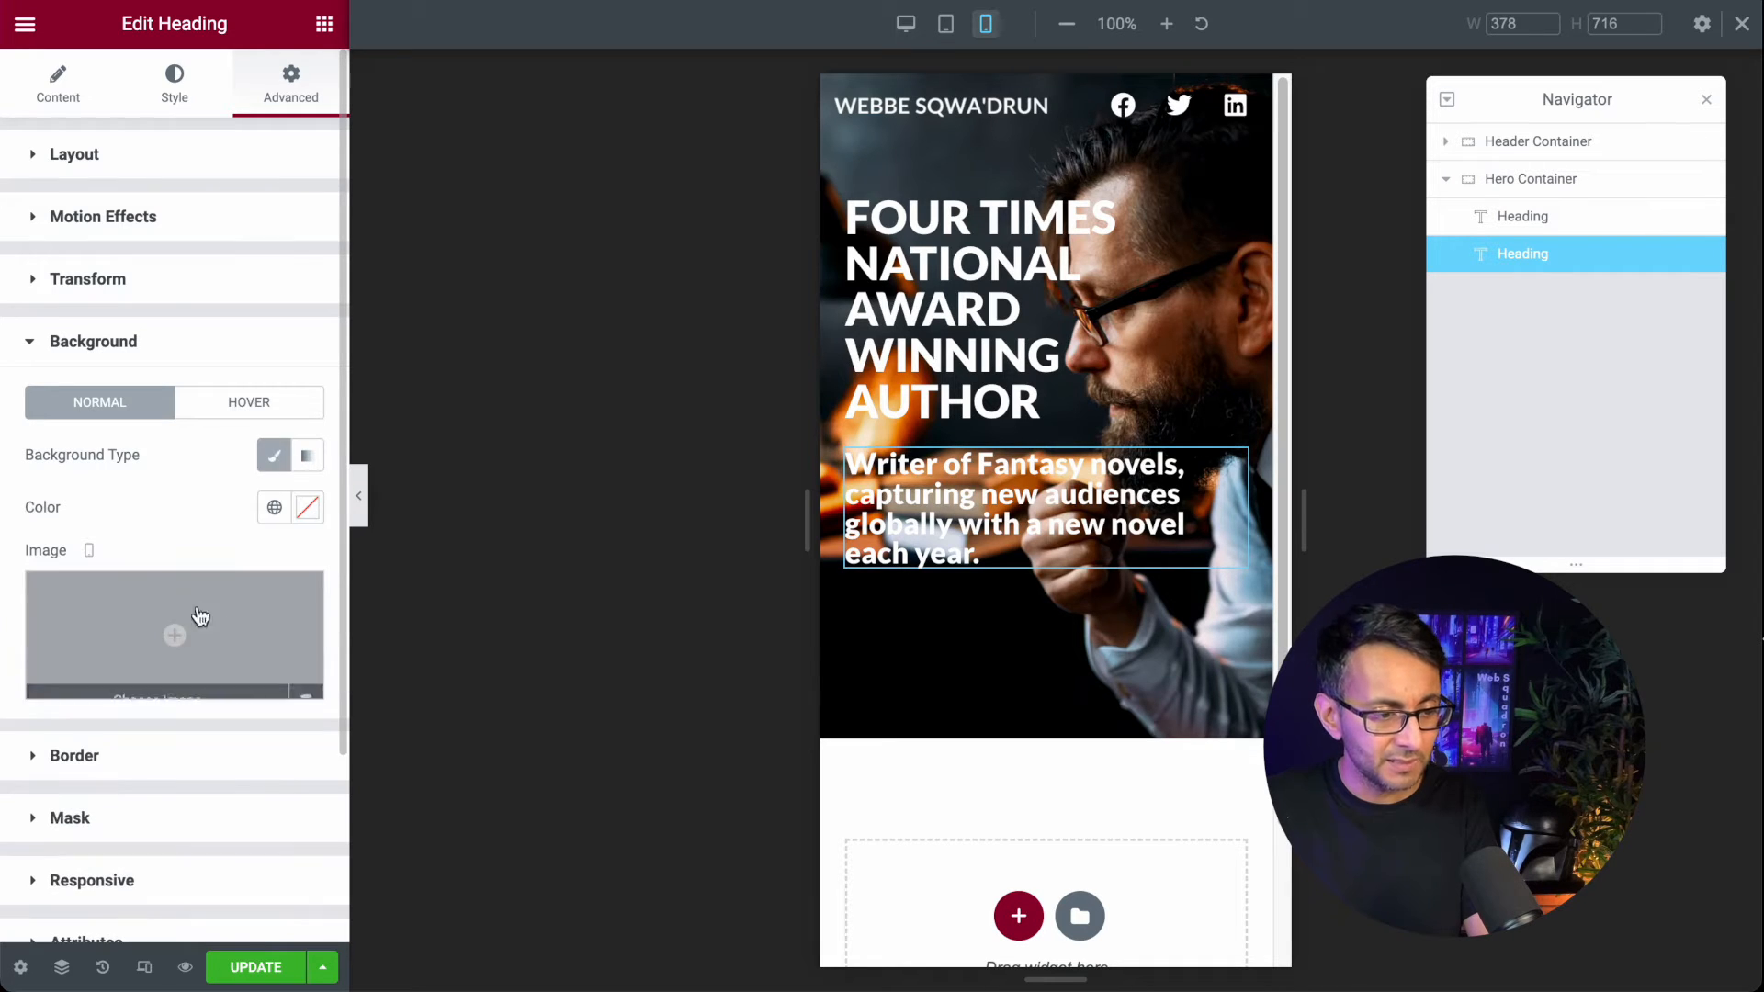
click(274, 507)
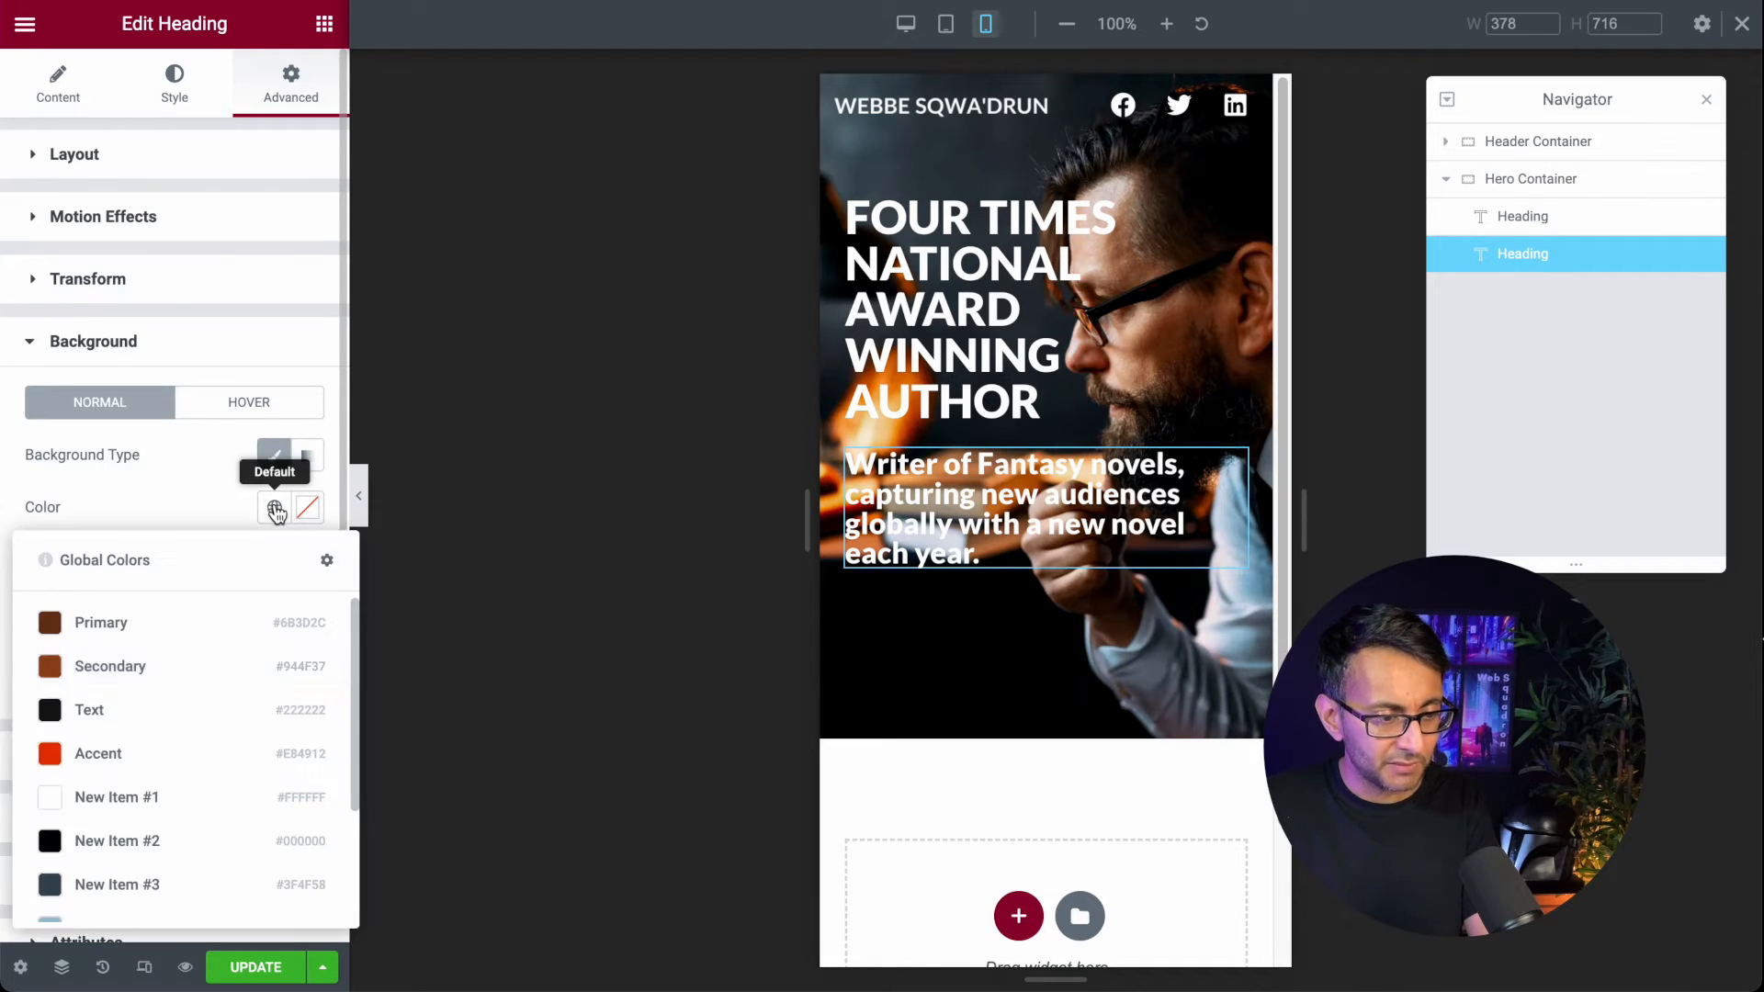
click(154, 842)
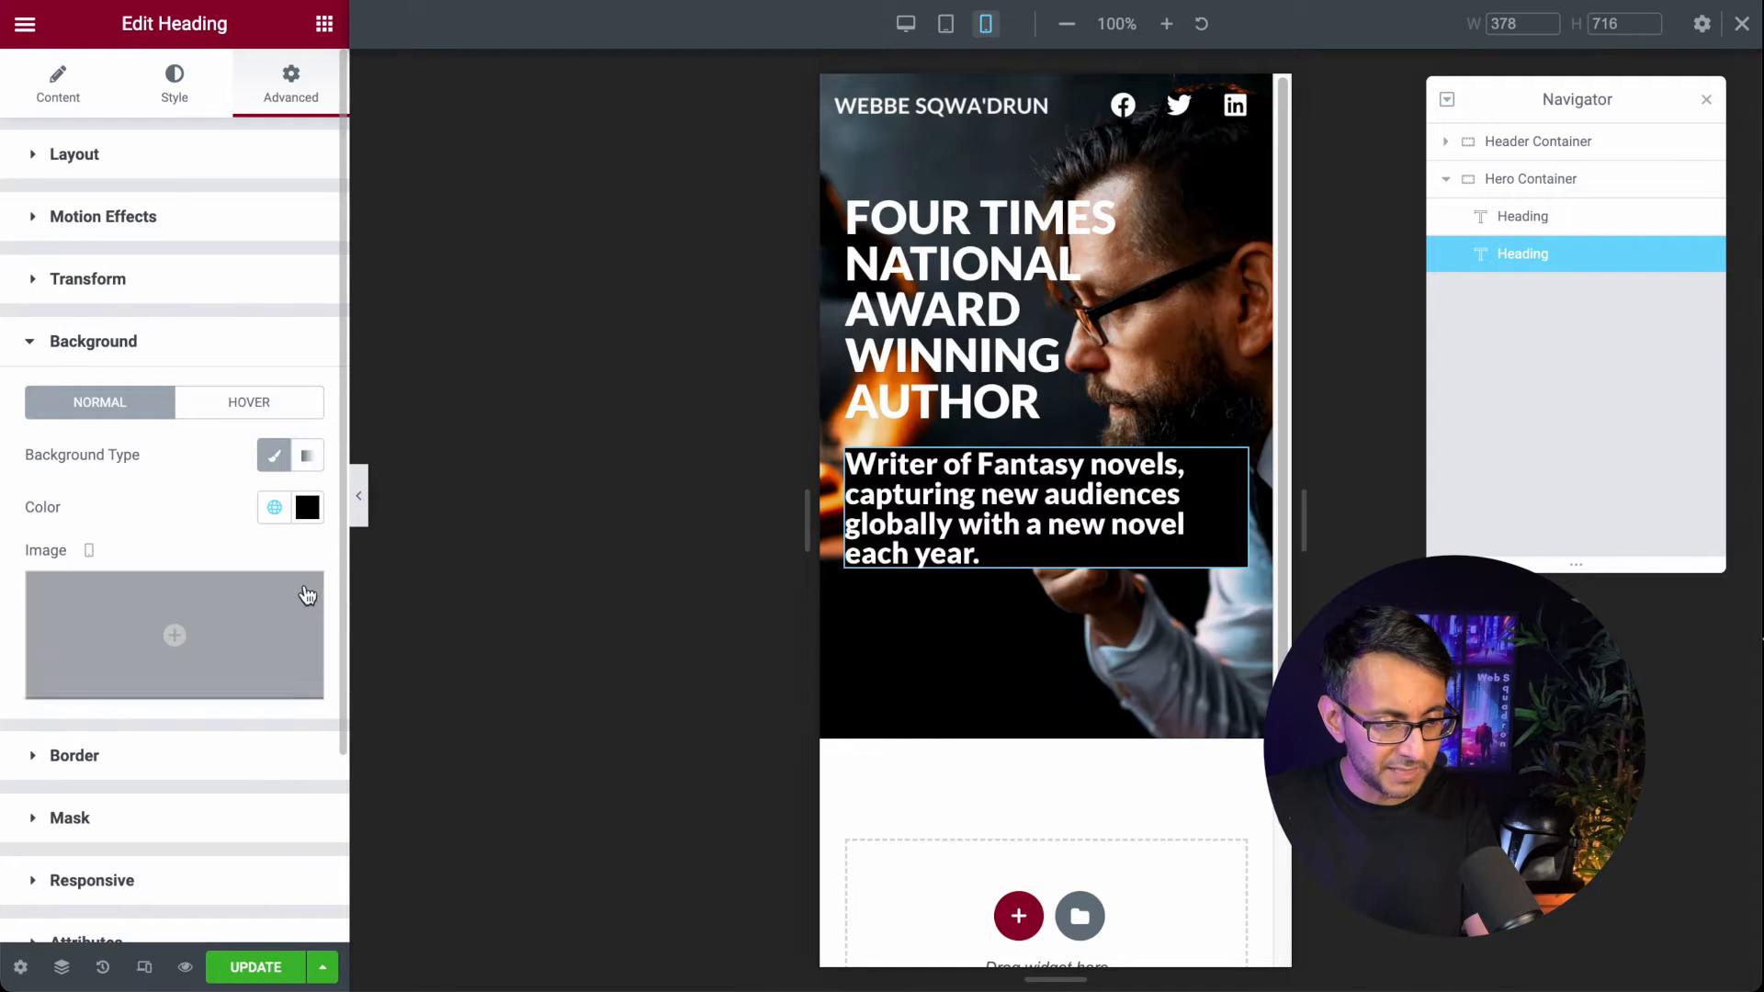
Step: Reduce the opacity of the second heading's background color to #00000047 and hide the editing panel to preview the mobile hero
click(307, 508)
drag(464, 856, 275, 870)
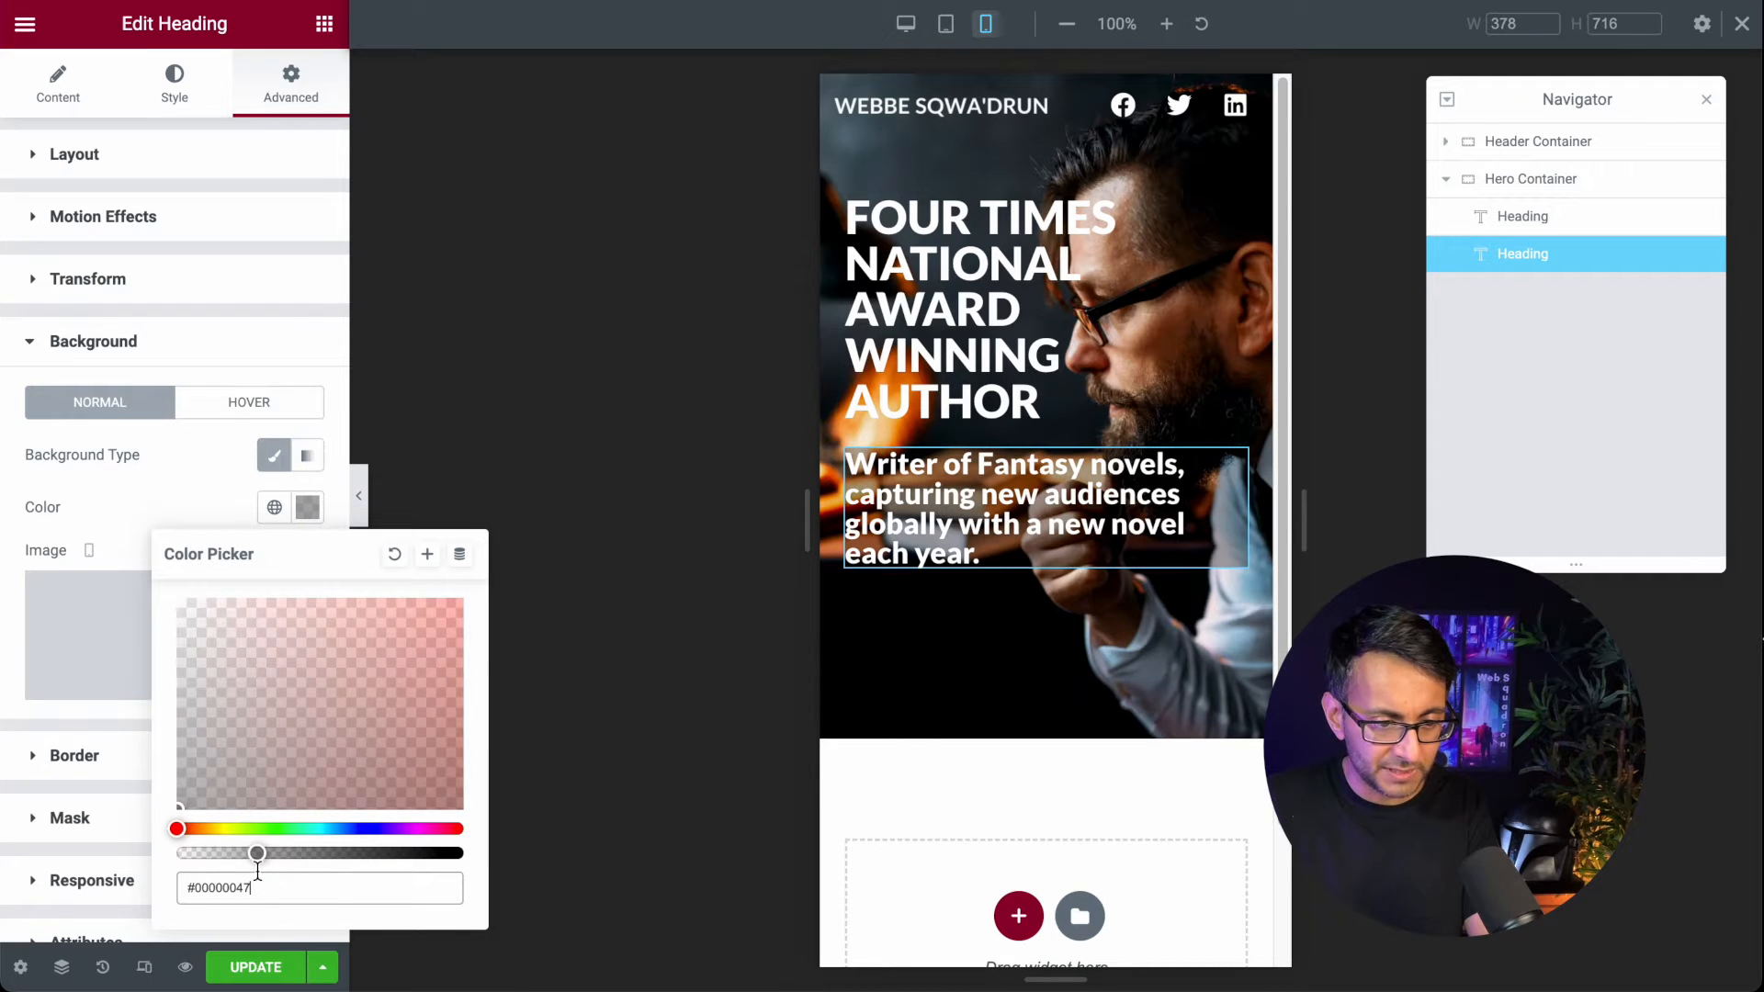
click(240, 354)
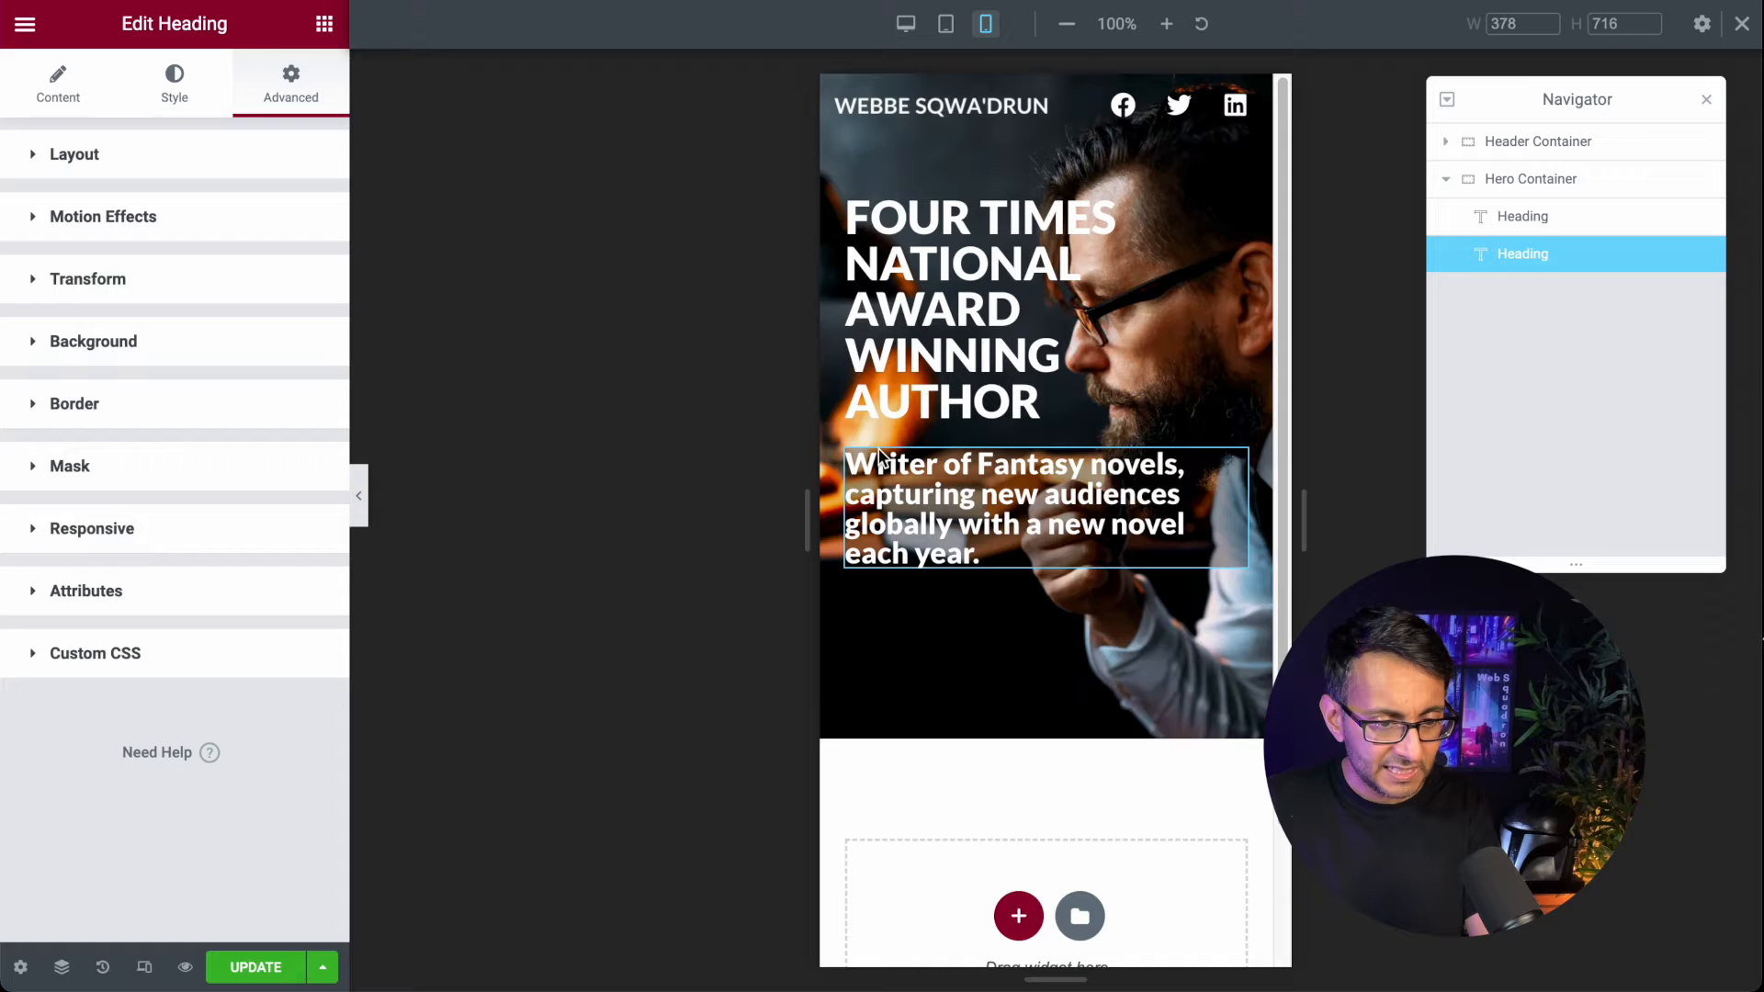
click(361, 510)
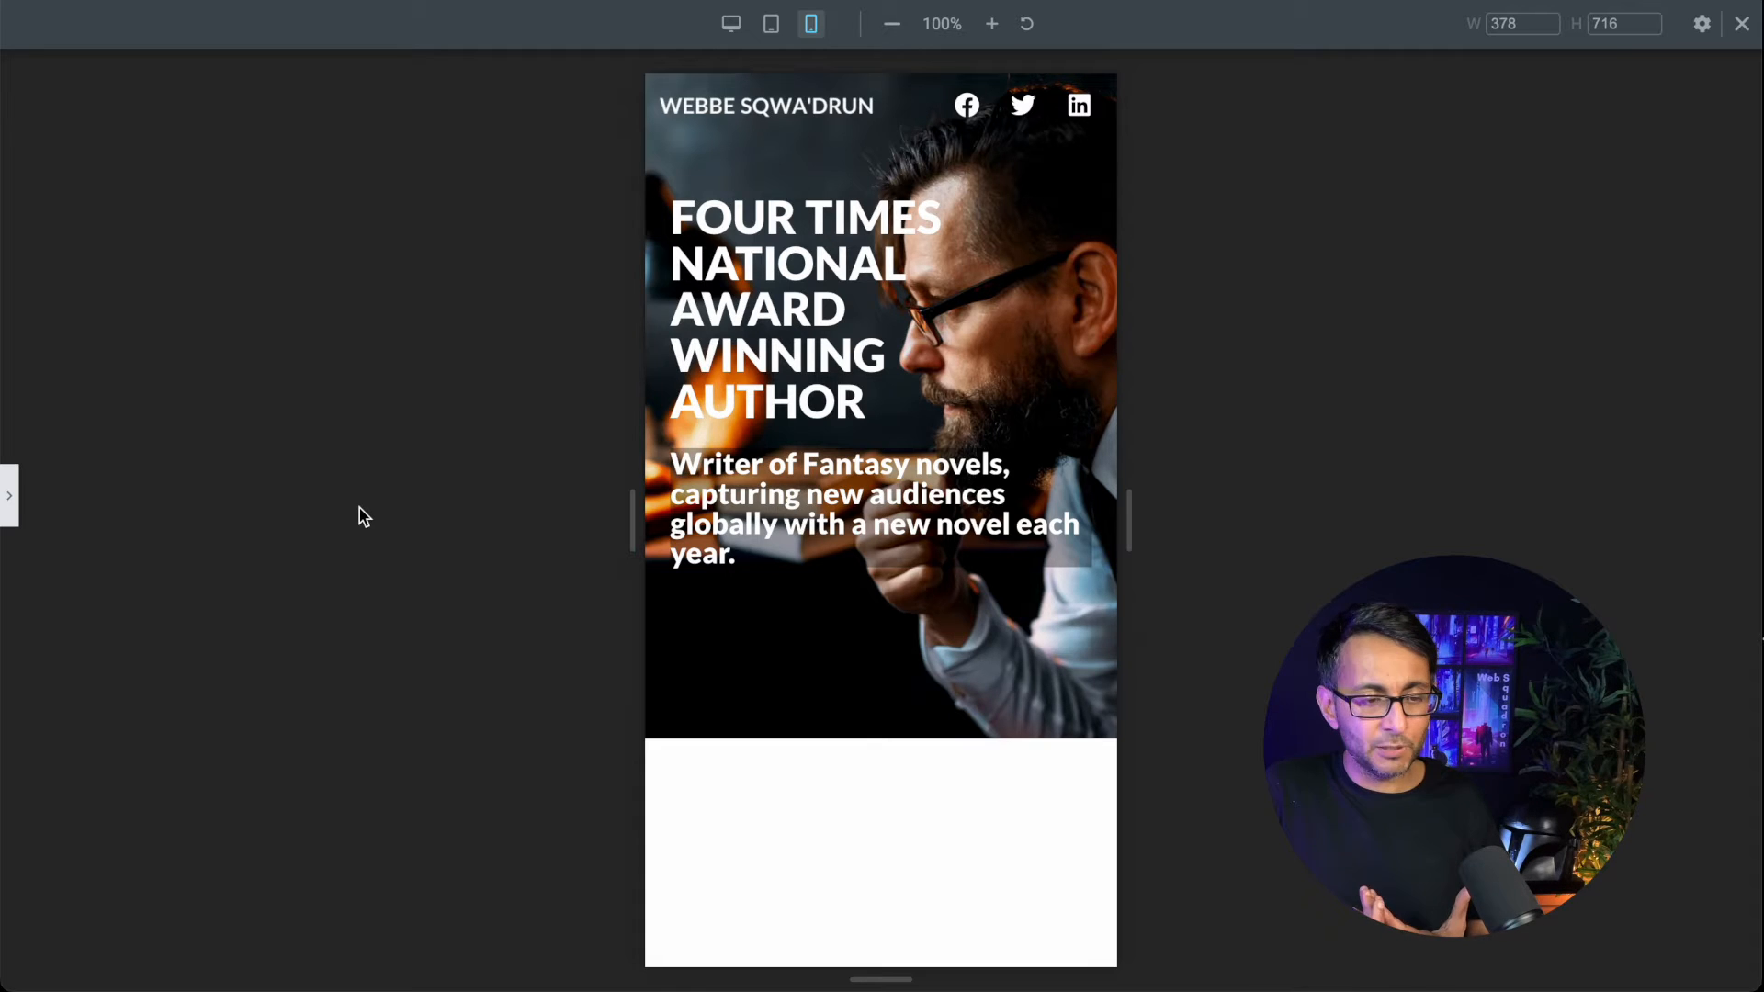
Step: For the "Writer of Fantasy novels" heading in mobile view, unlink margin and padding and set the padding to 50 px top and bottom
click(11, 510)
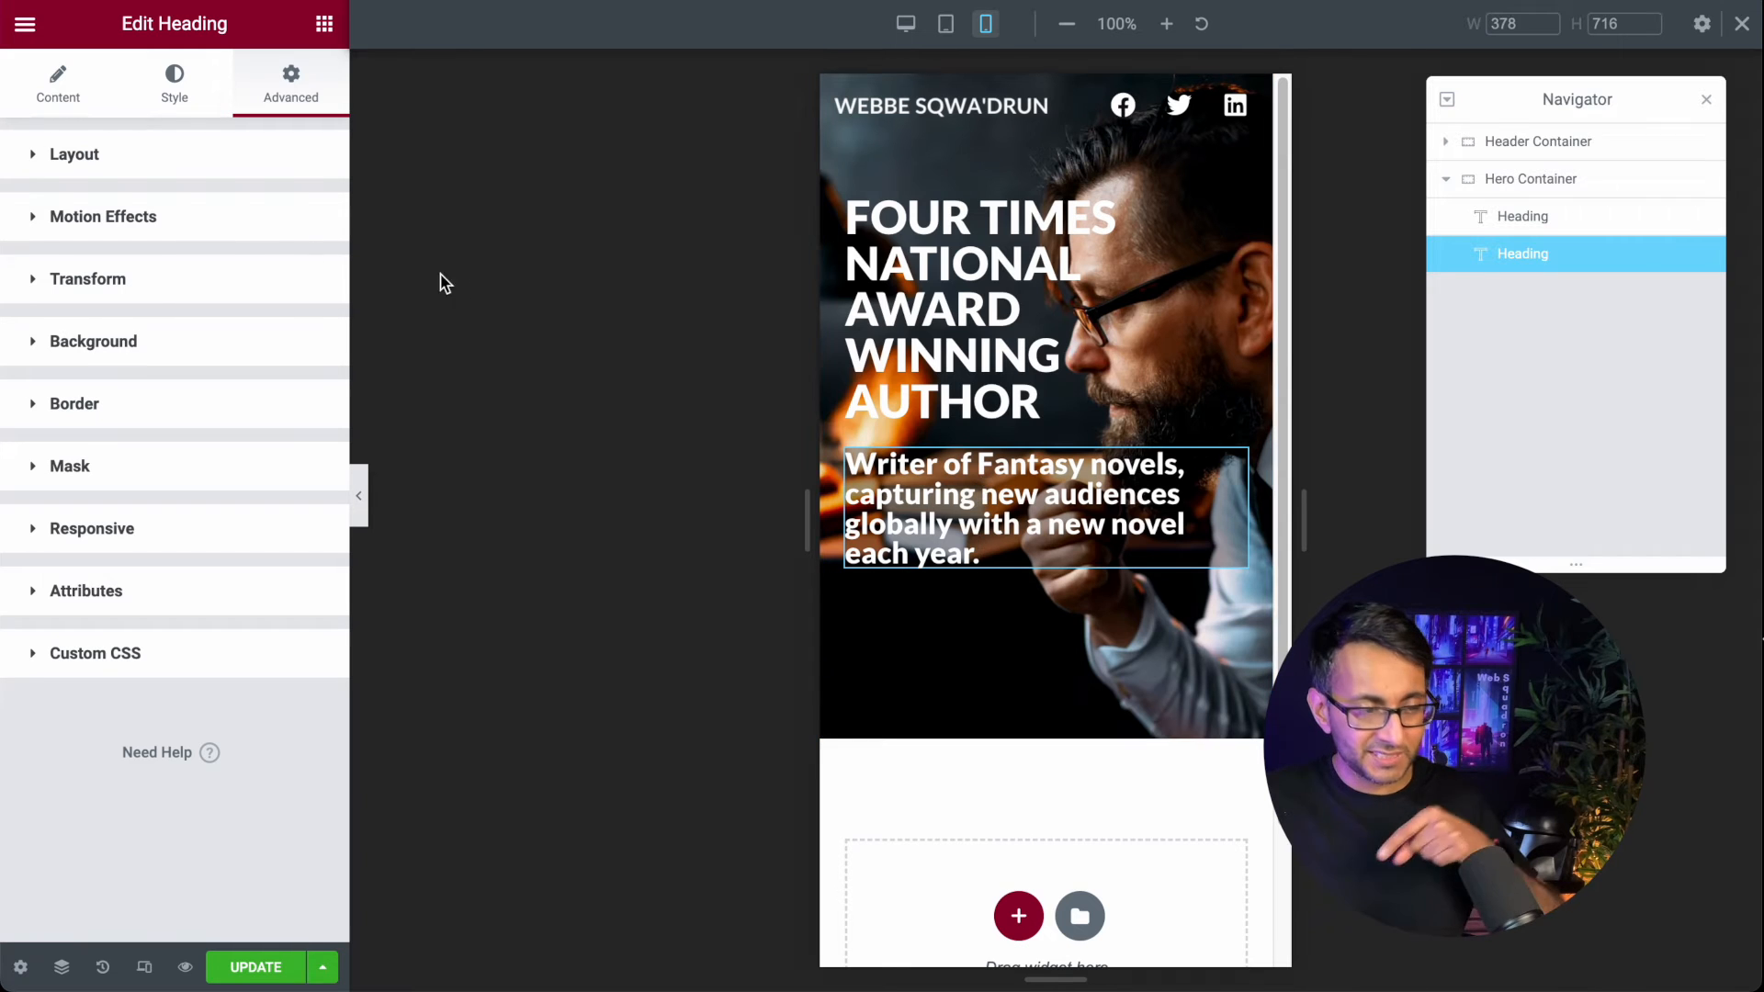
click(157, 156)
click(294, 243)
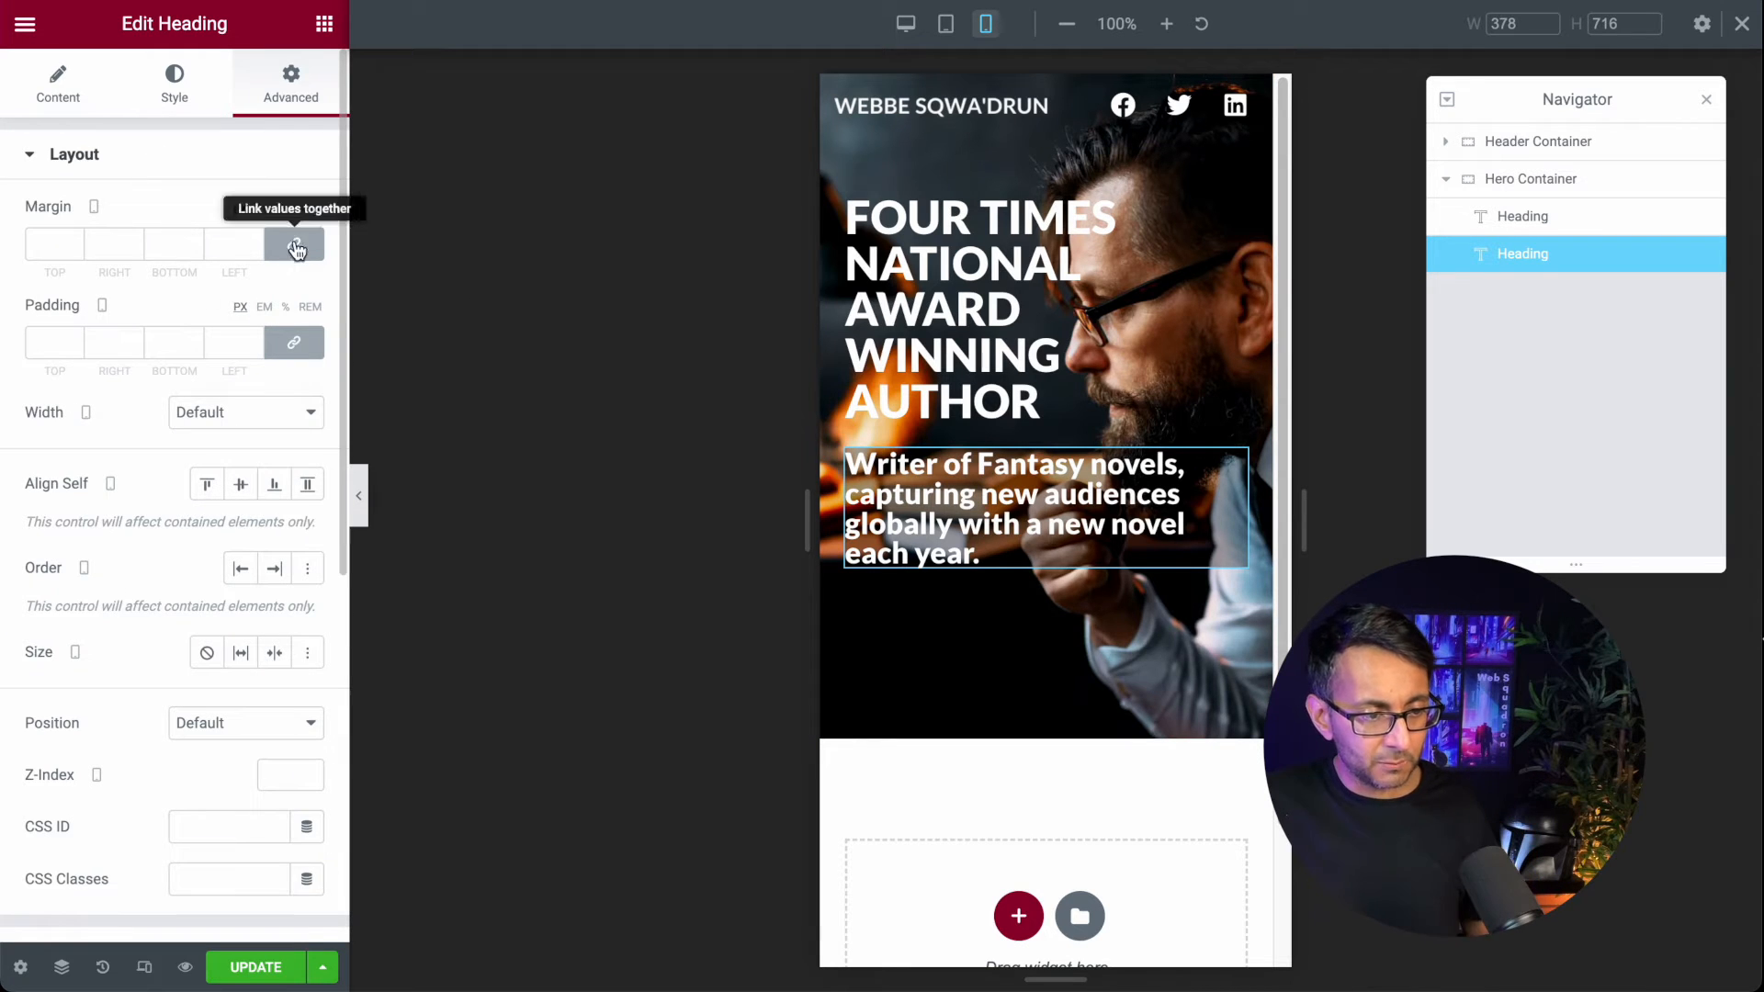
click(294, 342)
text(50)
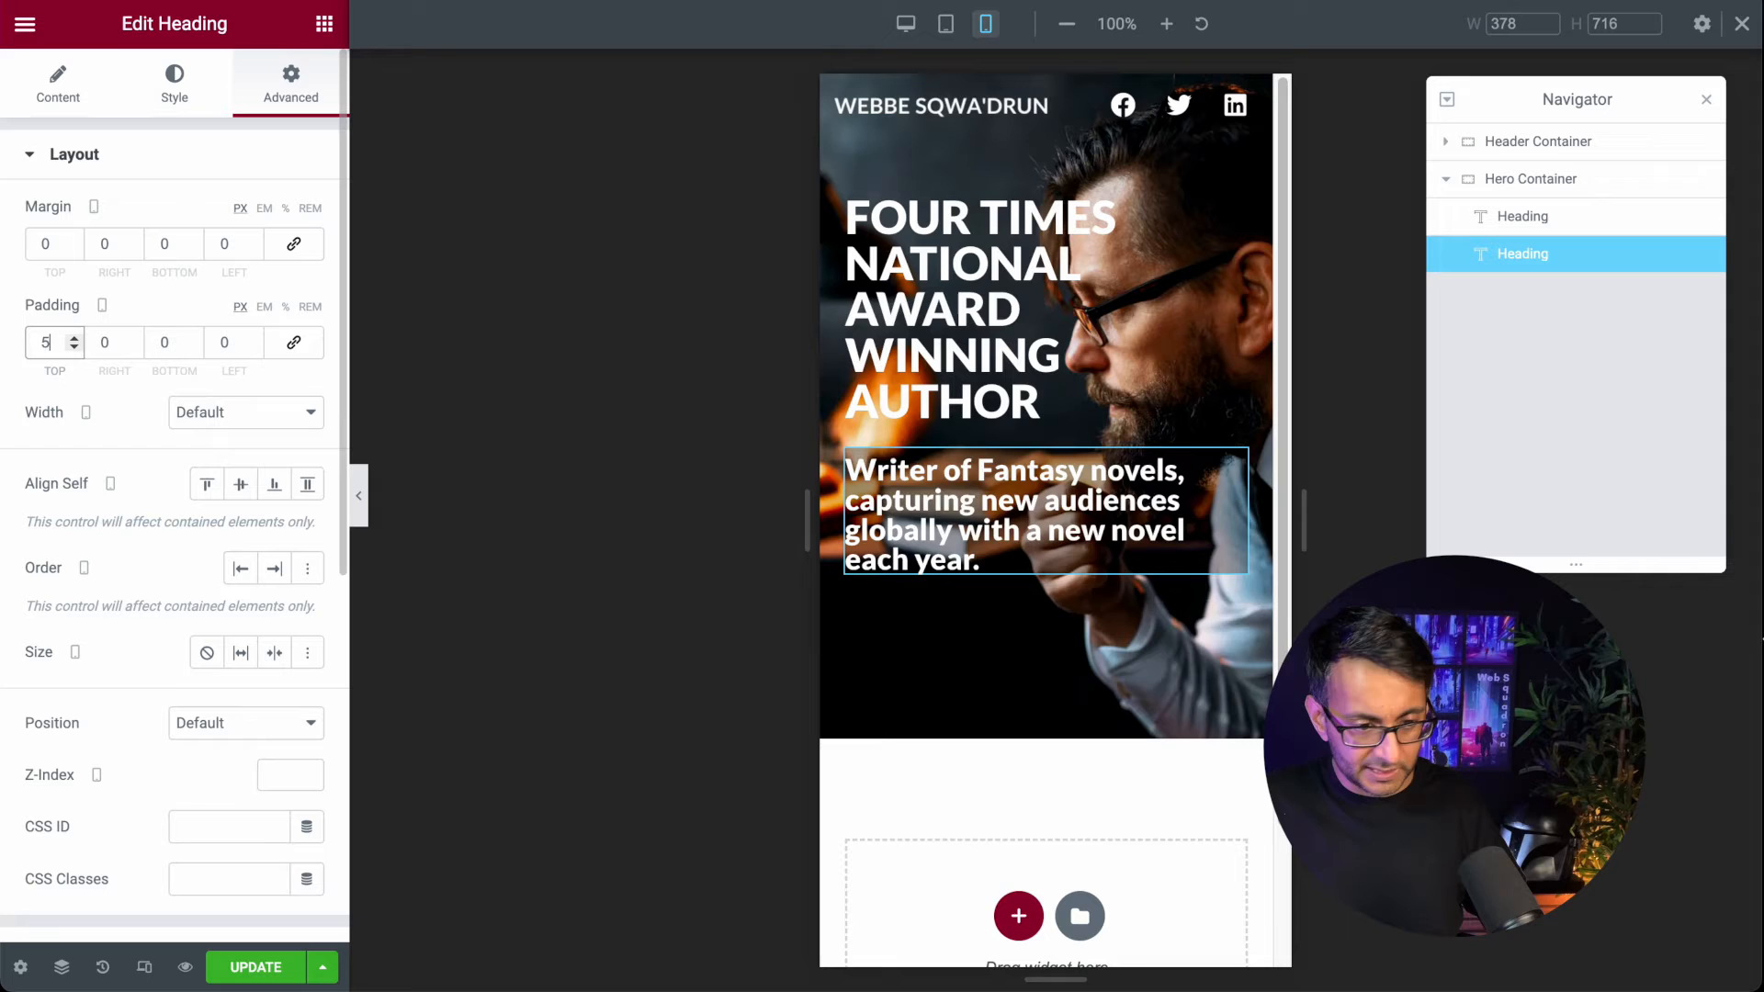
key(Tab)
key(Tab)
text(50)
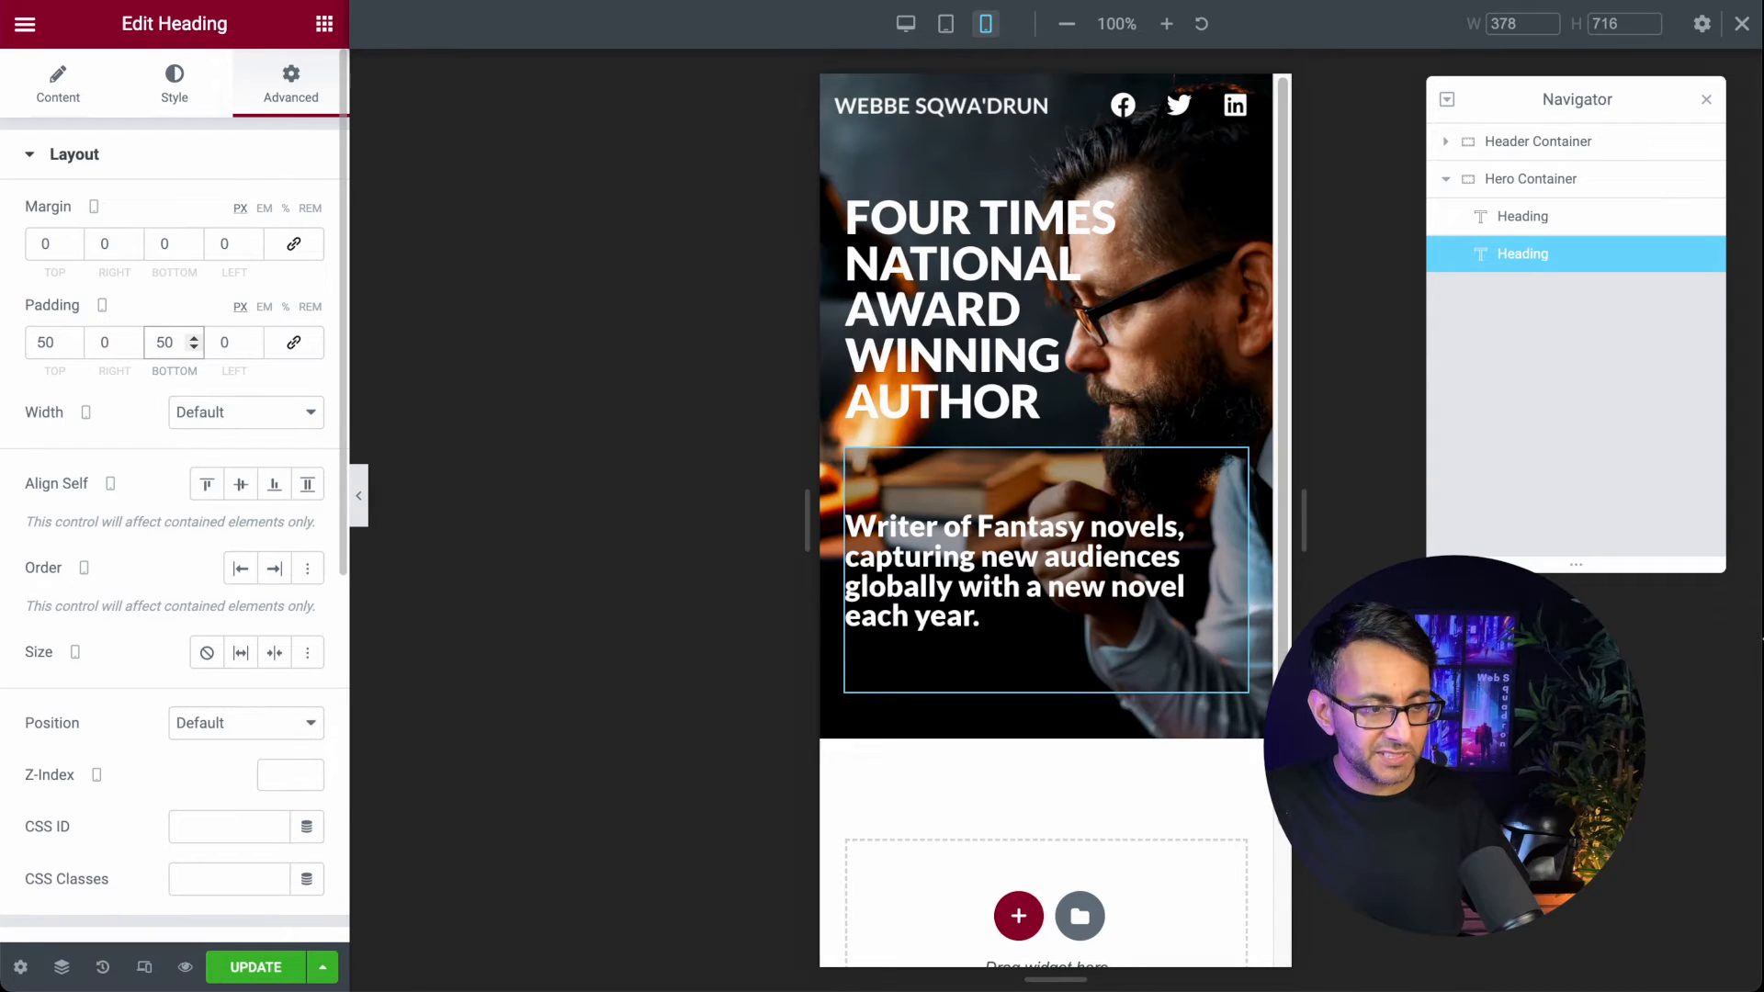
Step: Reduce the second heading's mobile padding to 5 px at the top and bottom
key(BackSpace)
key(BackSpace)
text(05)
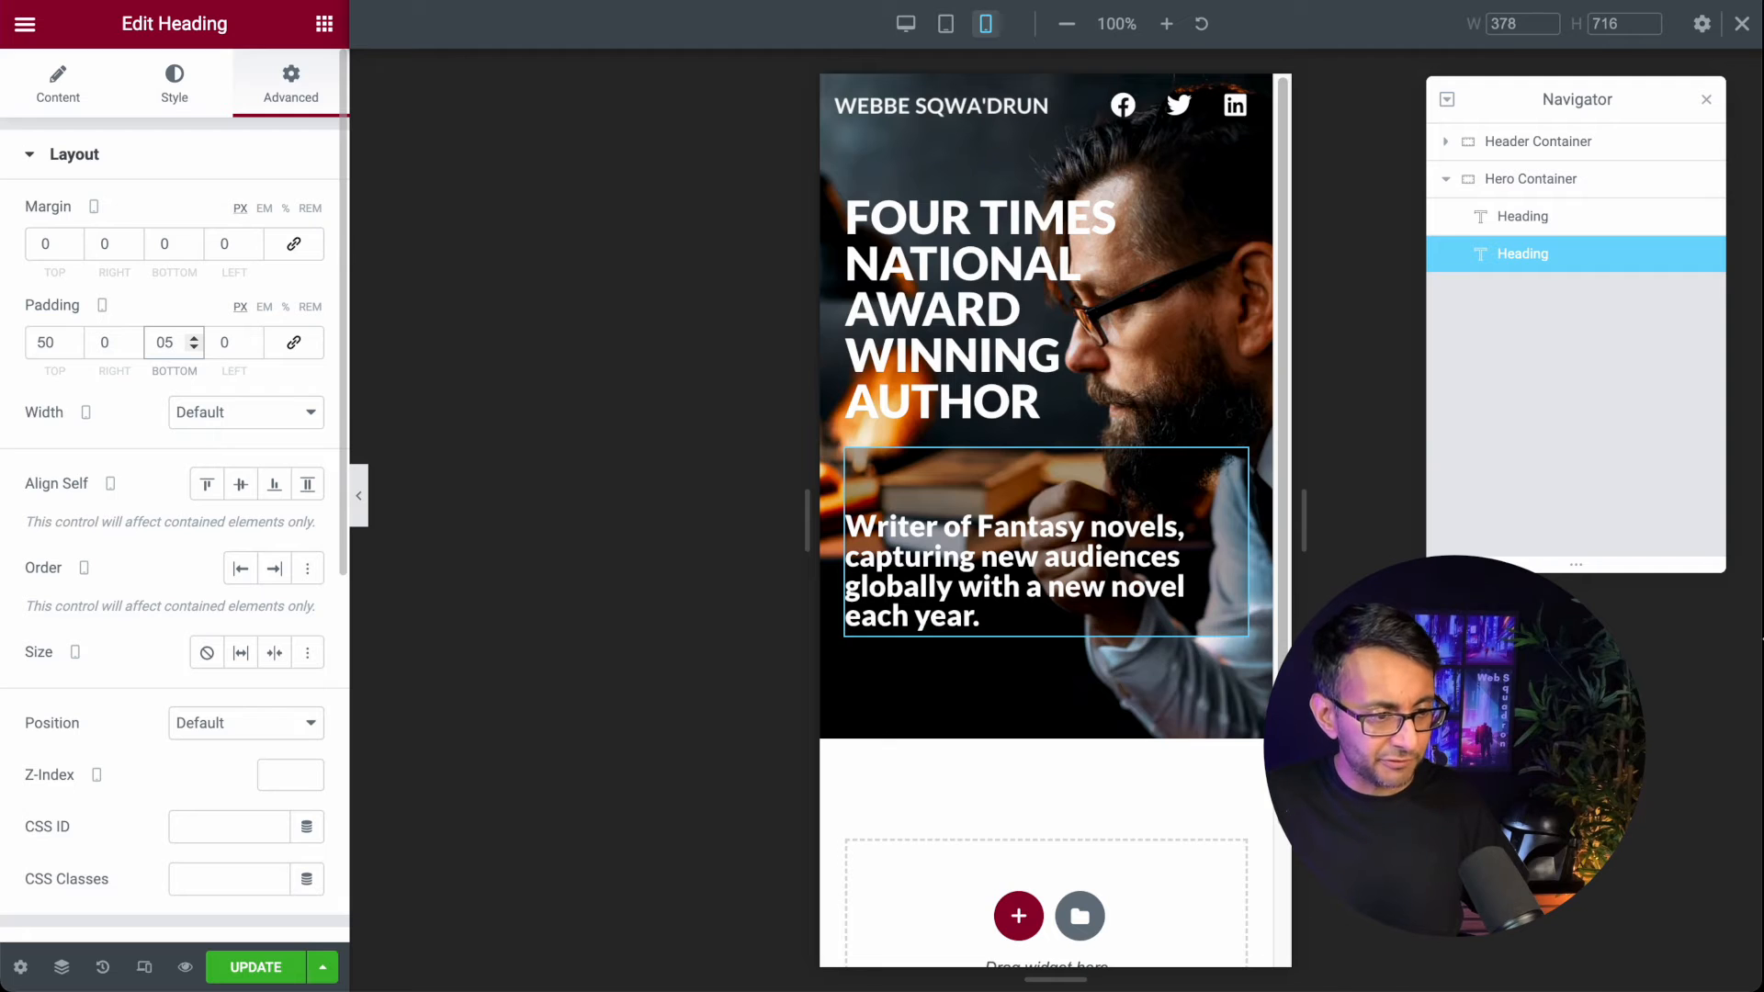
double_click(45, 347)
text(5)
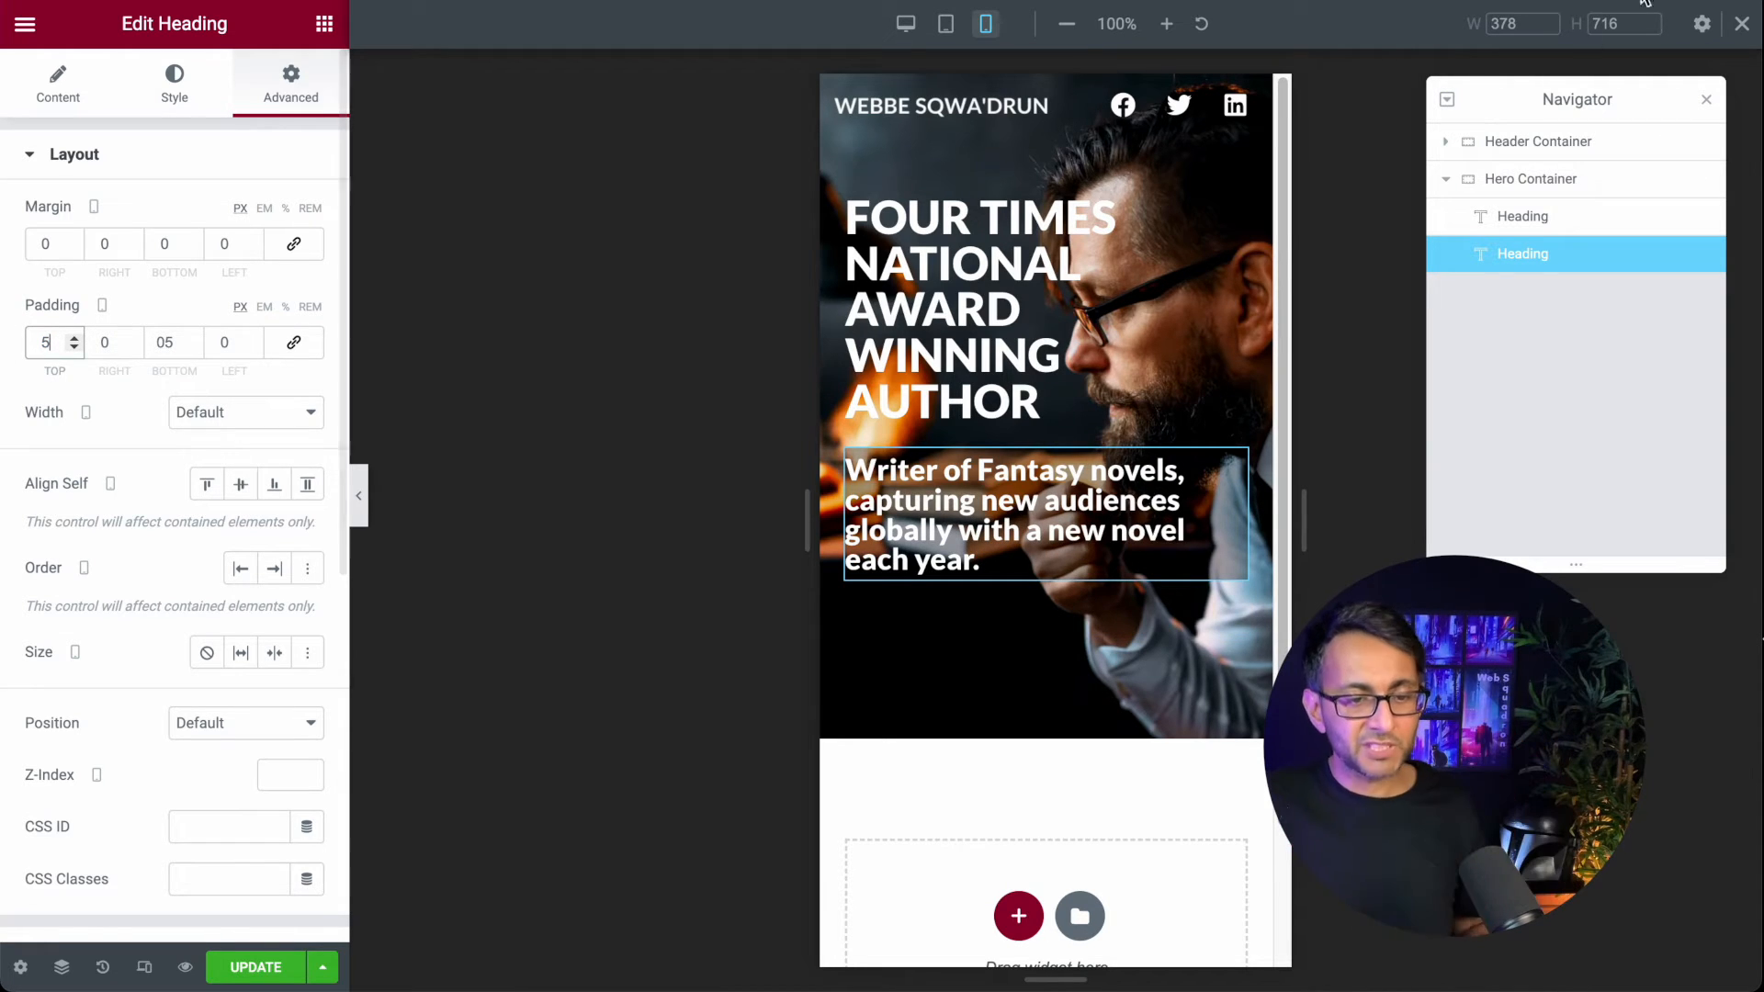
Step: Switch to the desktop view, move the Navigator clear of the header's social icons, and preview the hero without the editing panel
click(905, 23)
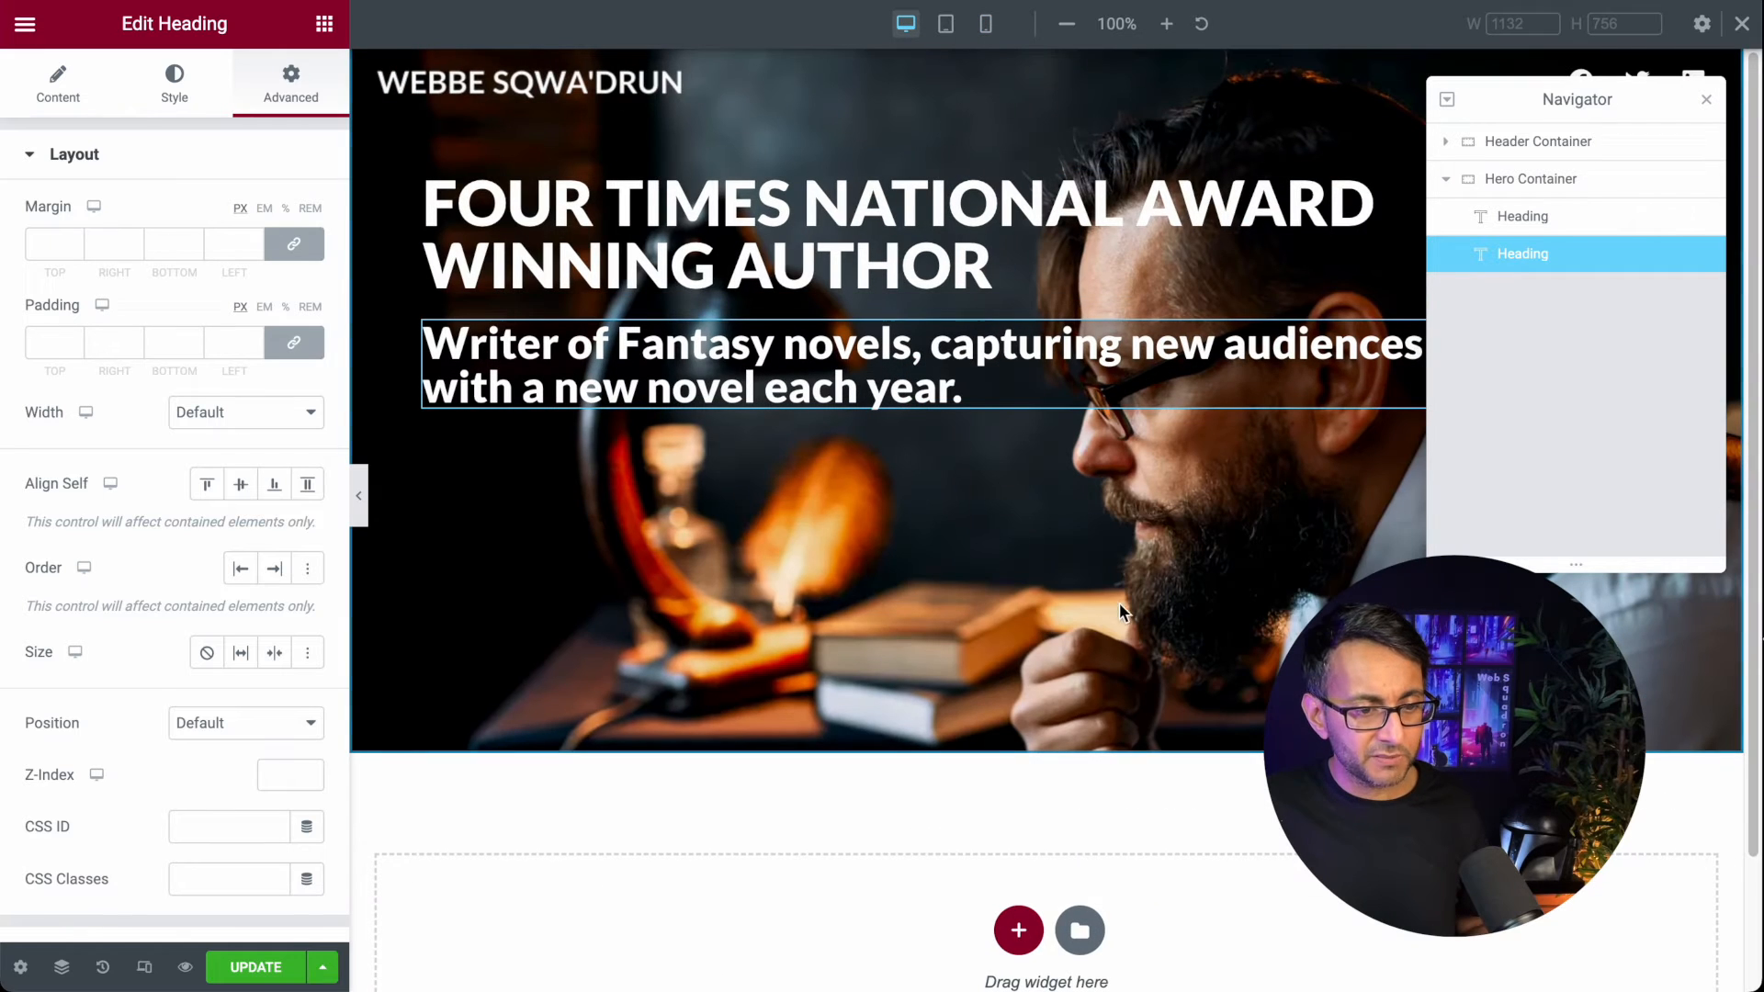
drag(1624, 94, 1606, 530)
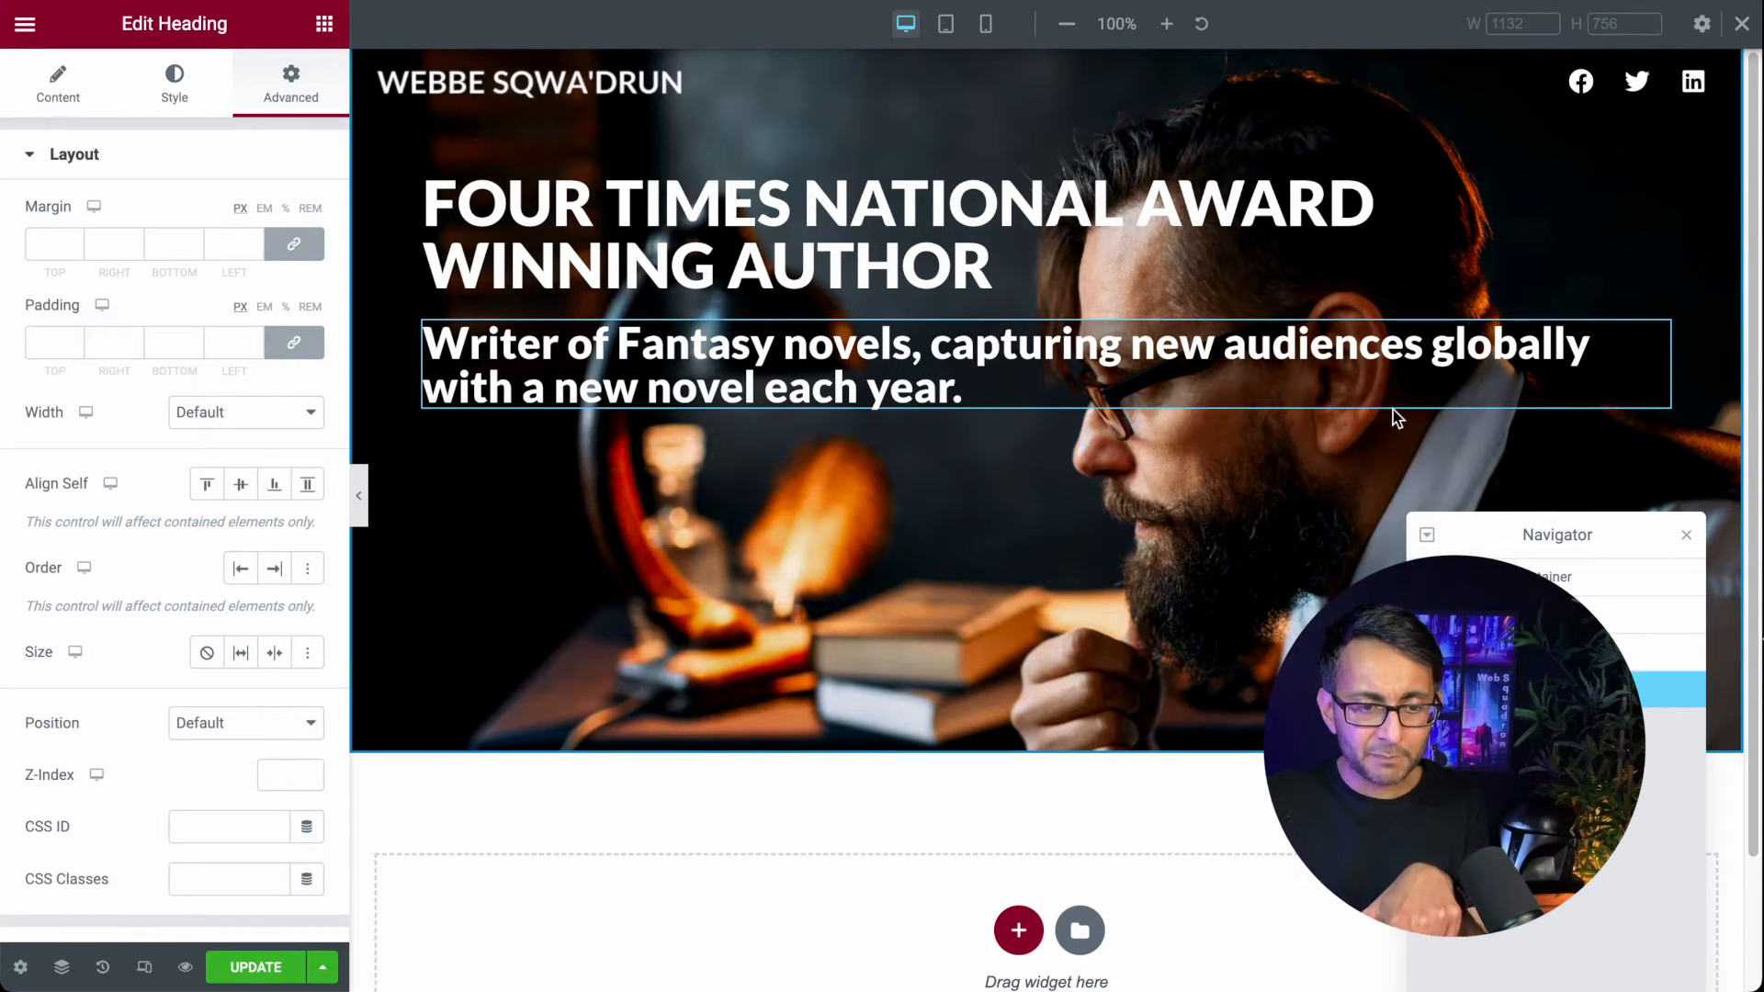
click(359, 496)
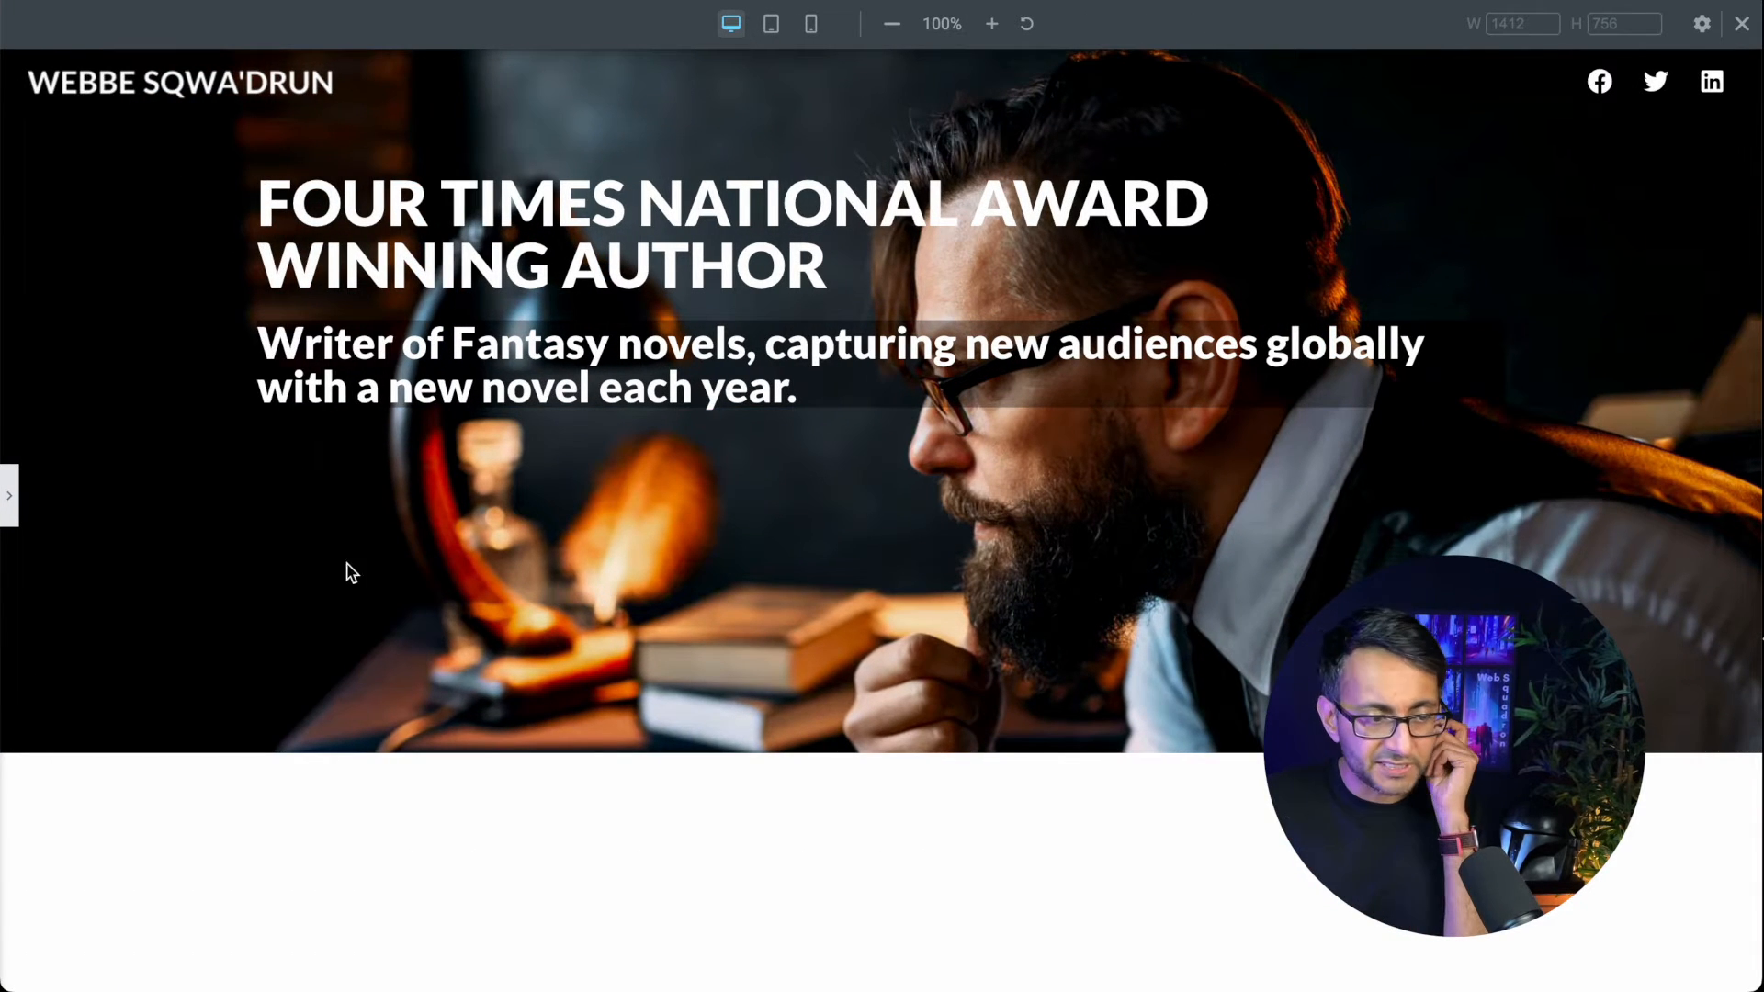
click(8, 515)
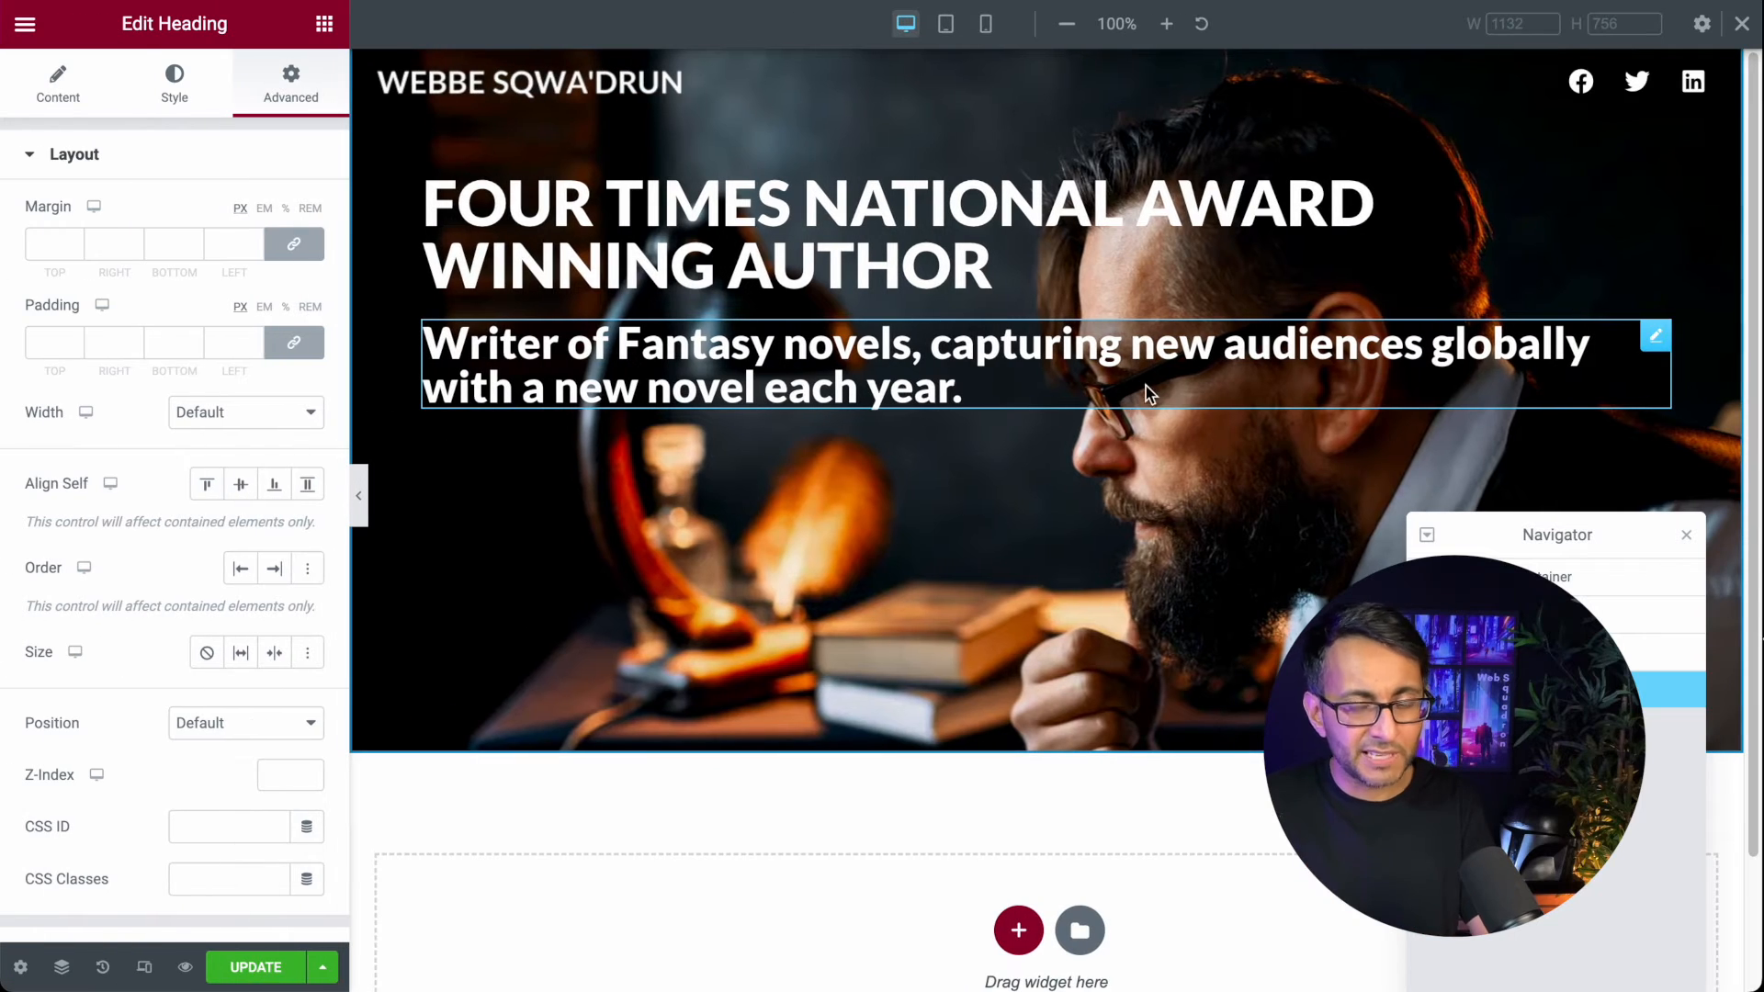
Step: Link the second heading's desktop padding values and set them to 5 px on all sides
scroll(232, 305, down, 3)
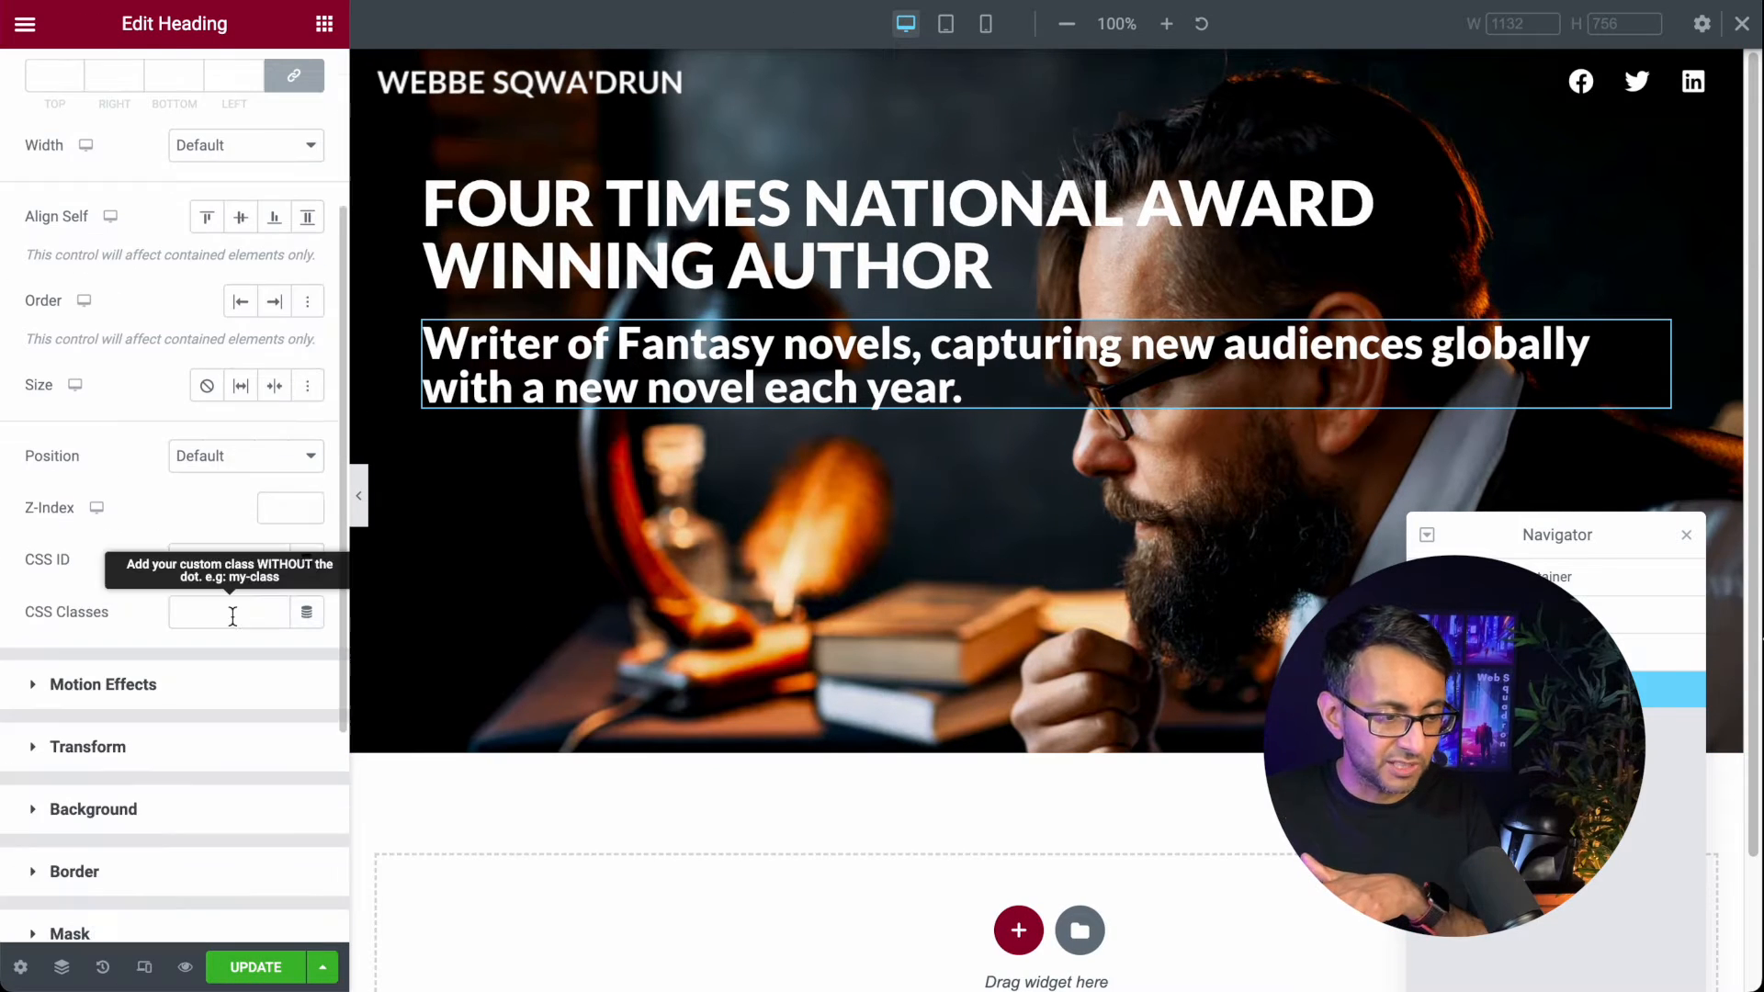
click(217, 805)
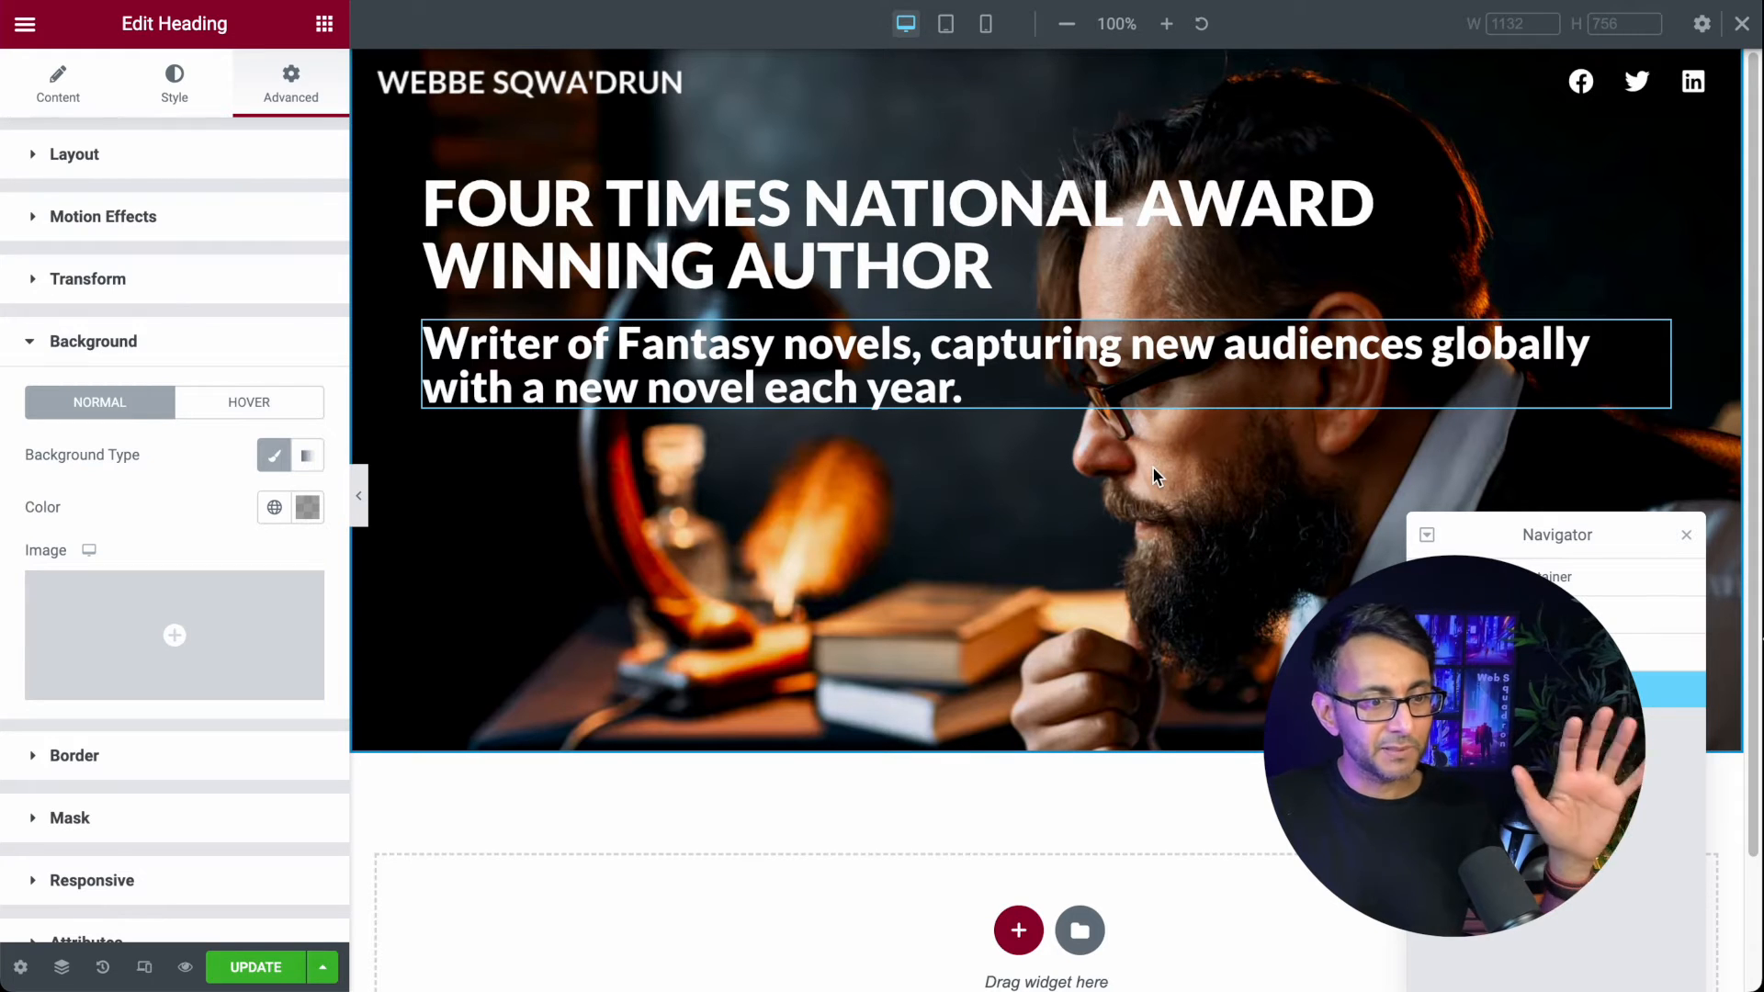
click(227, 168)
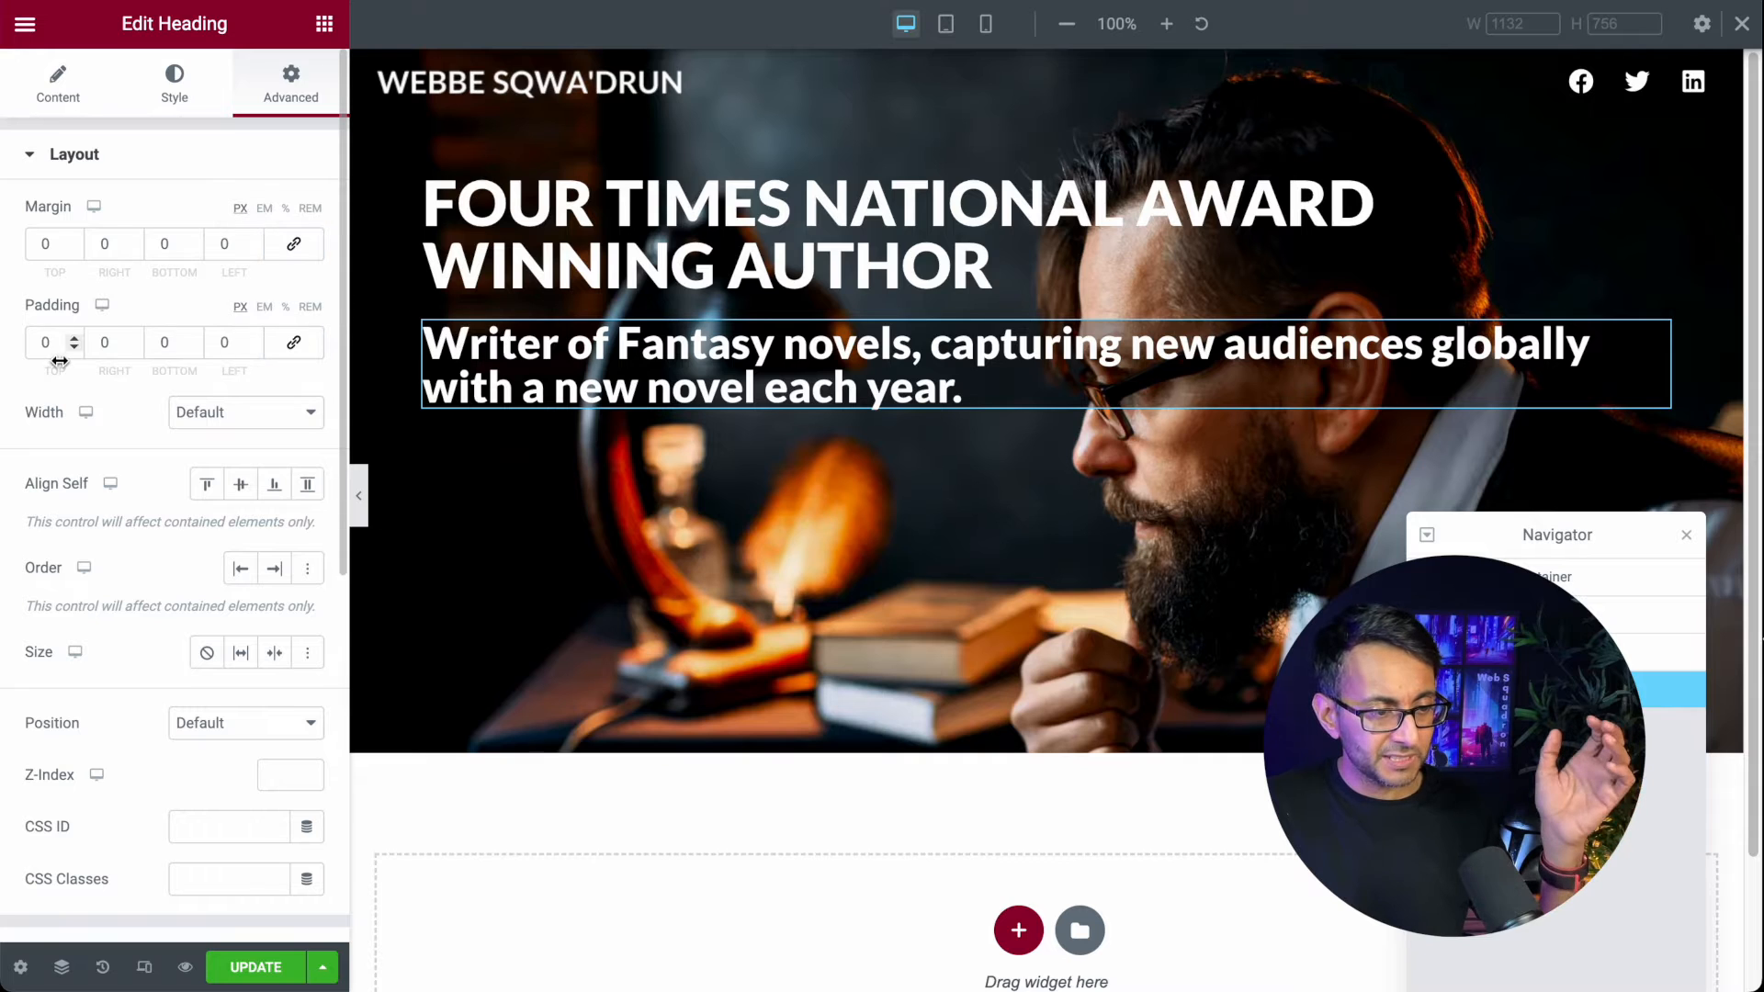
click(290, 343)
click(73, 349)
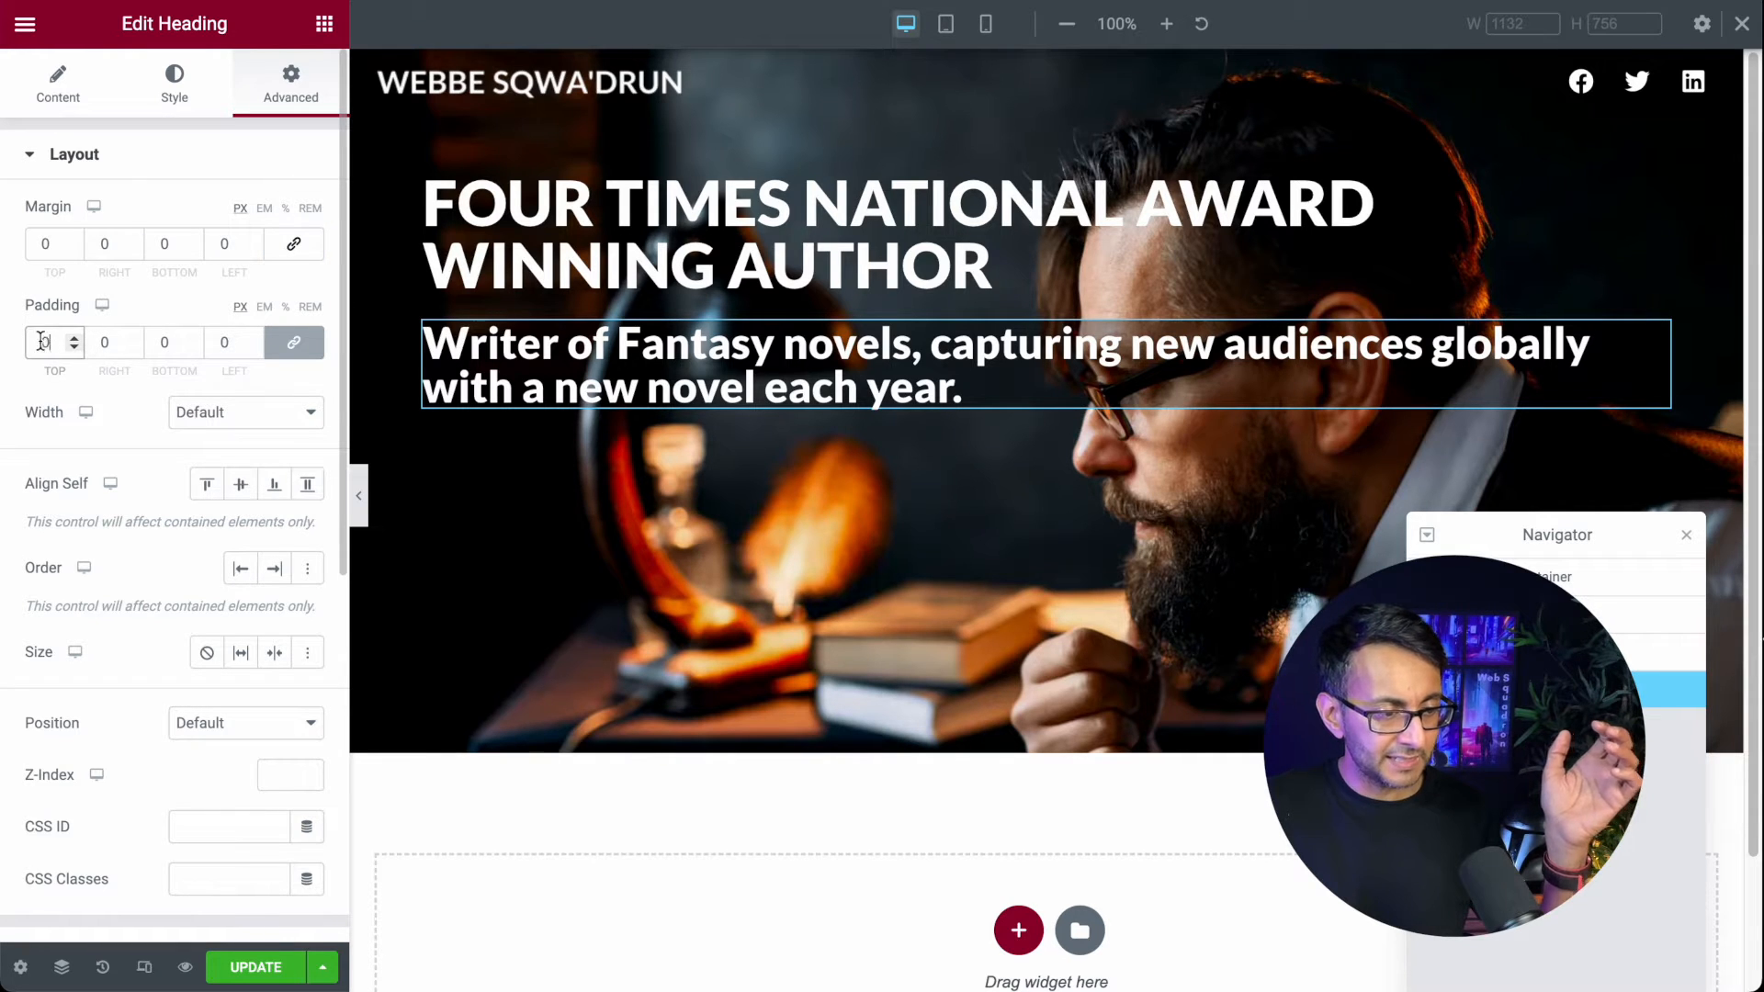
text(5)
key(Tab)
key(Tab)
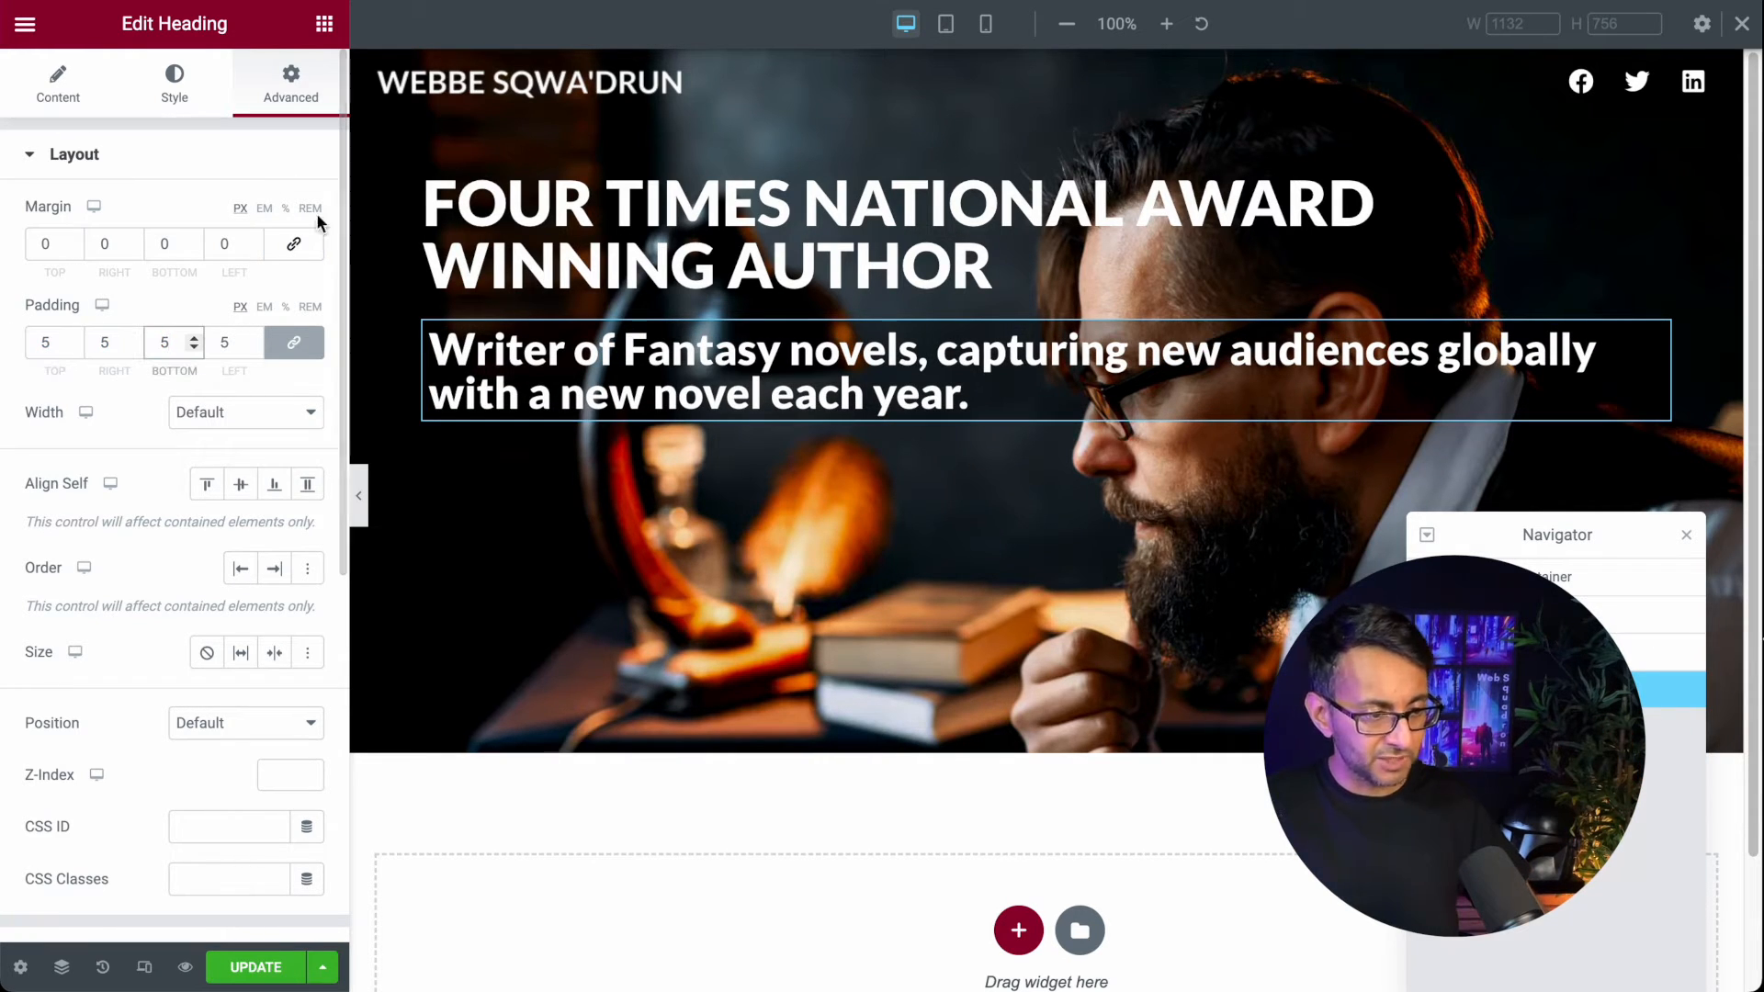
Step: Unlink the second heading's desktop padding and set its right and left values to 0
click(294, 342)
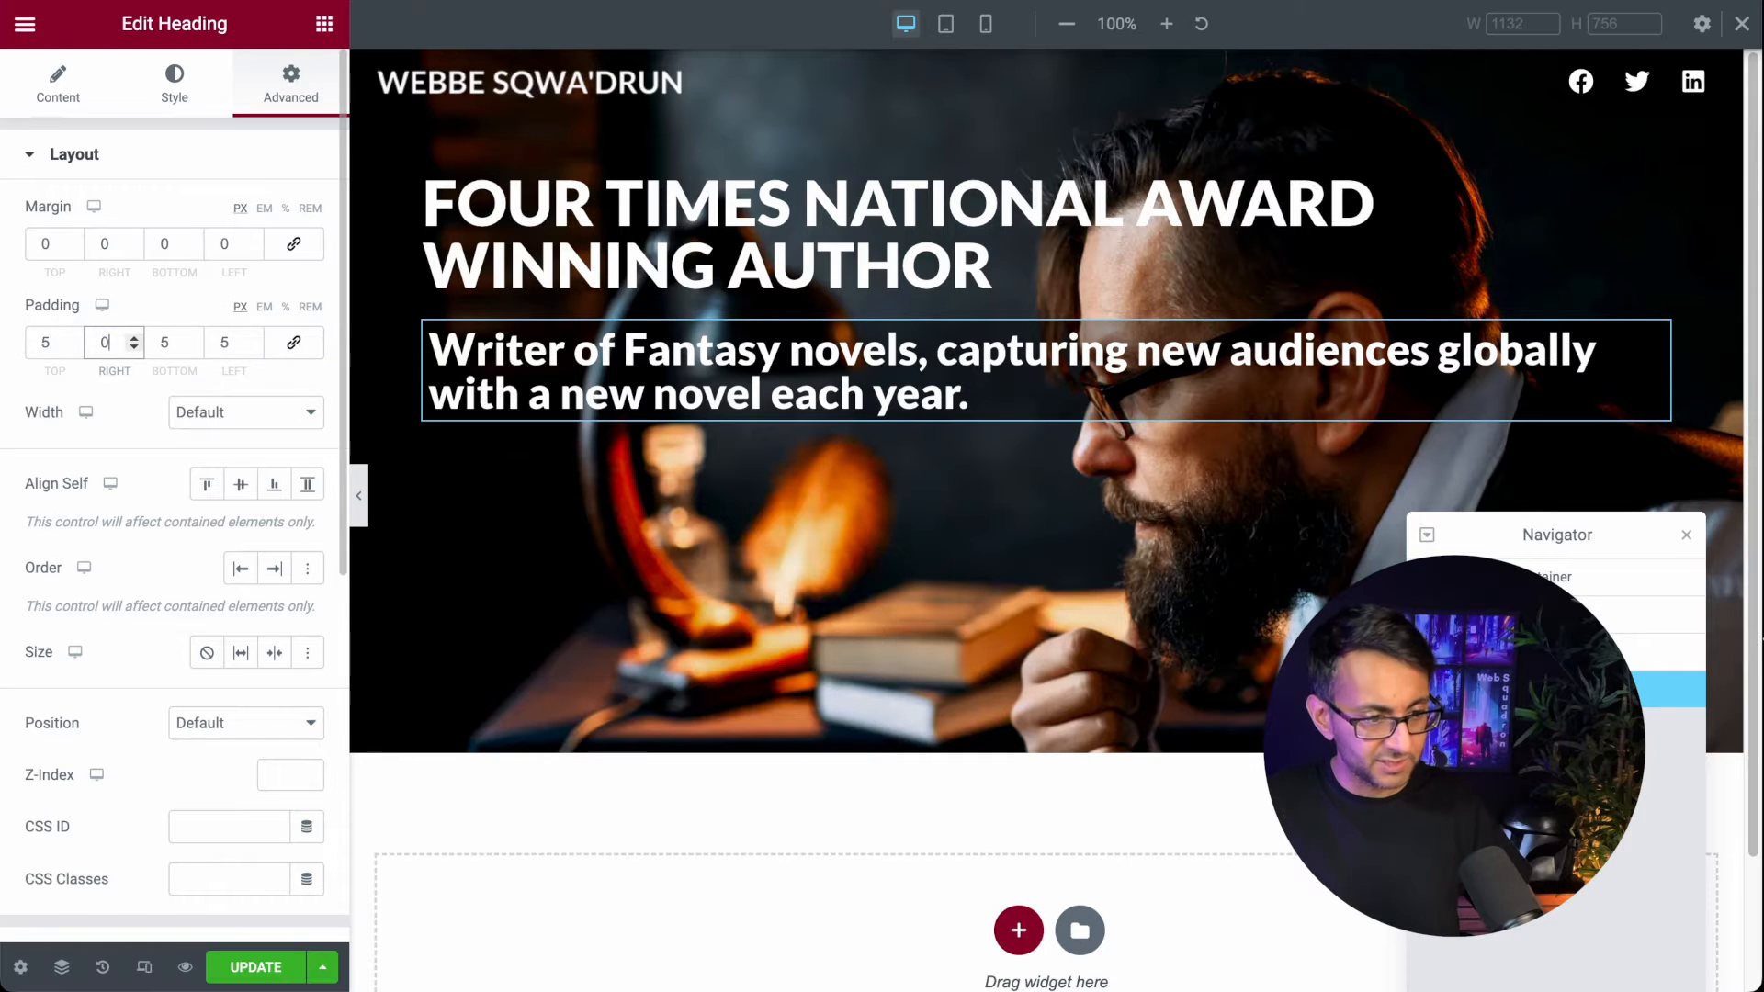
key(Tab)
key(Tab)
text(0)
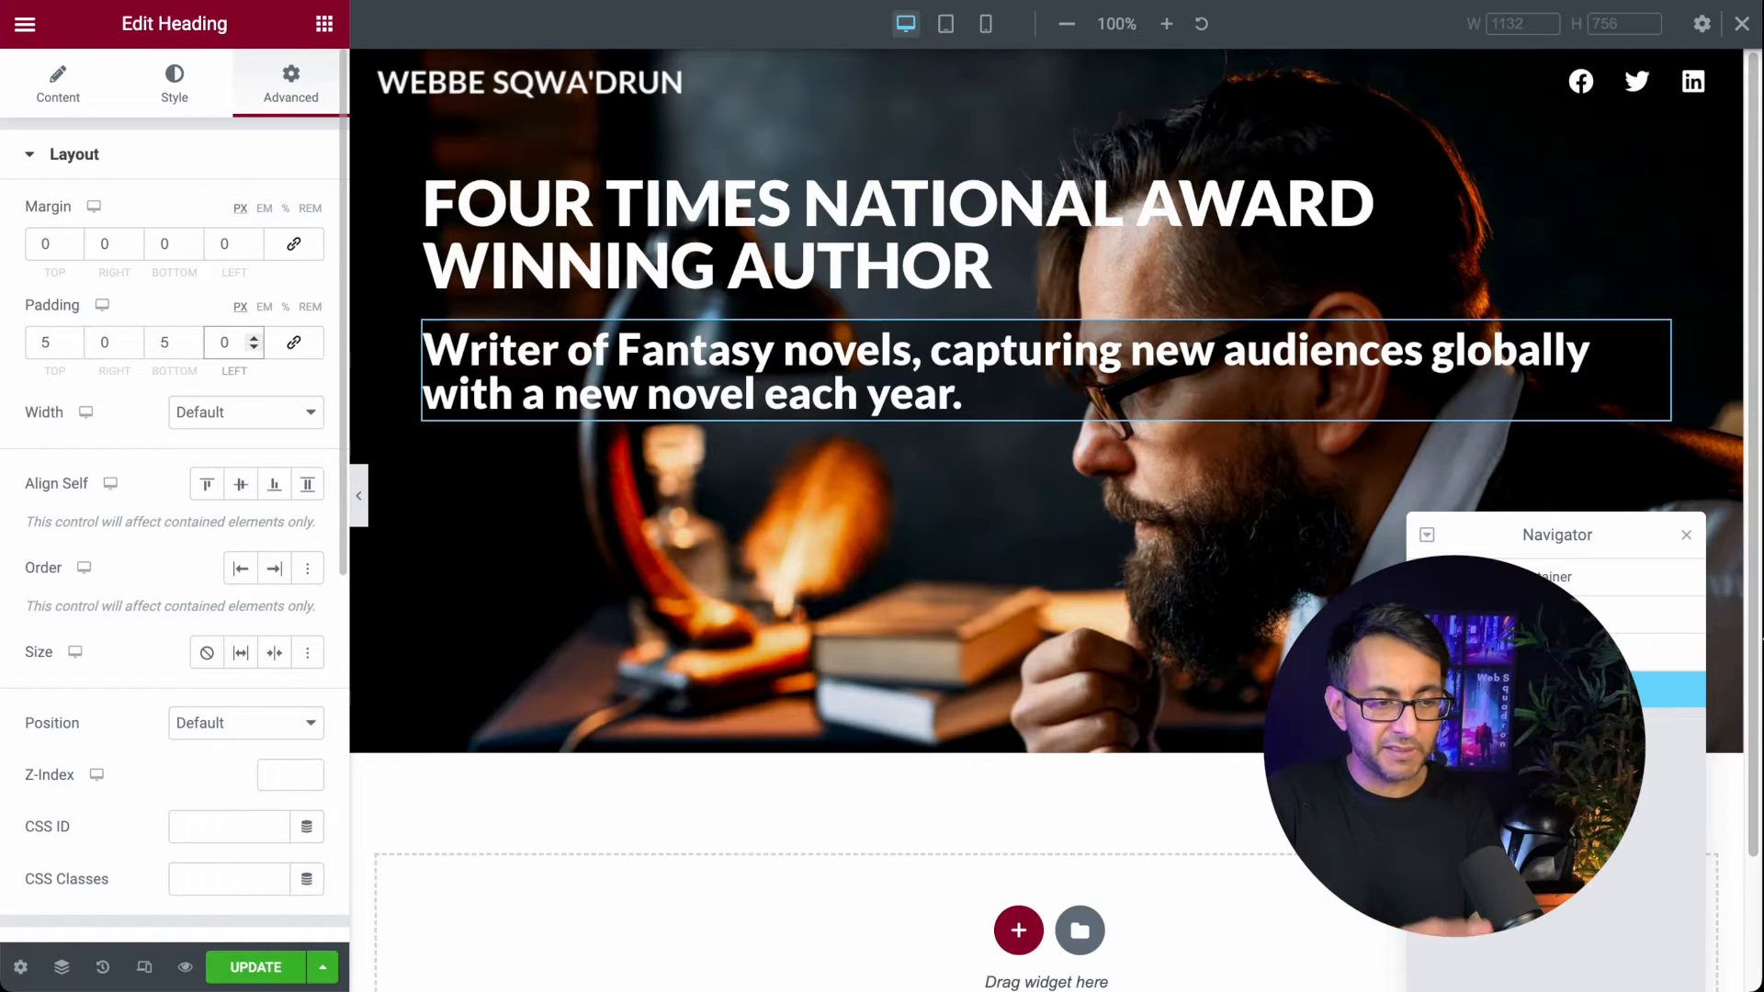
Step: Give the second heading a custom desktop width of 47%
click(101, 107)
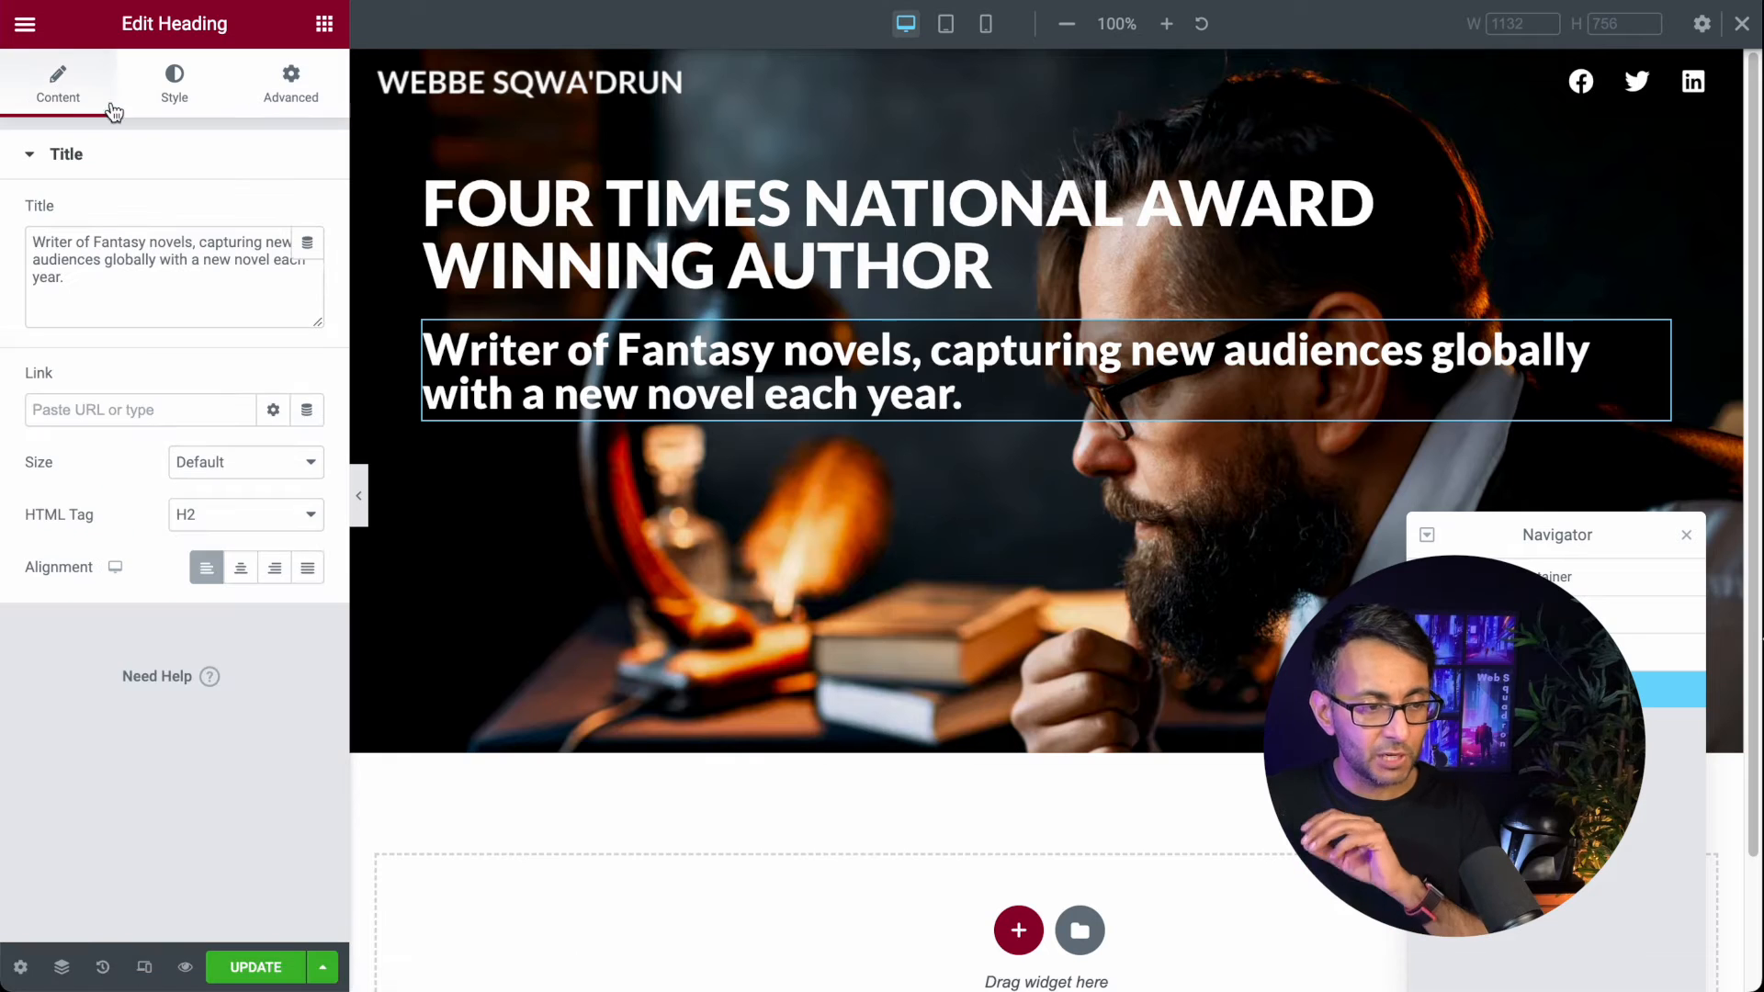
click(291, 108)
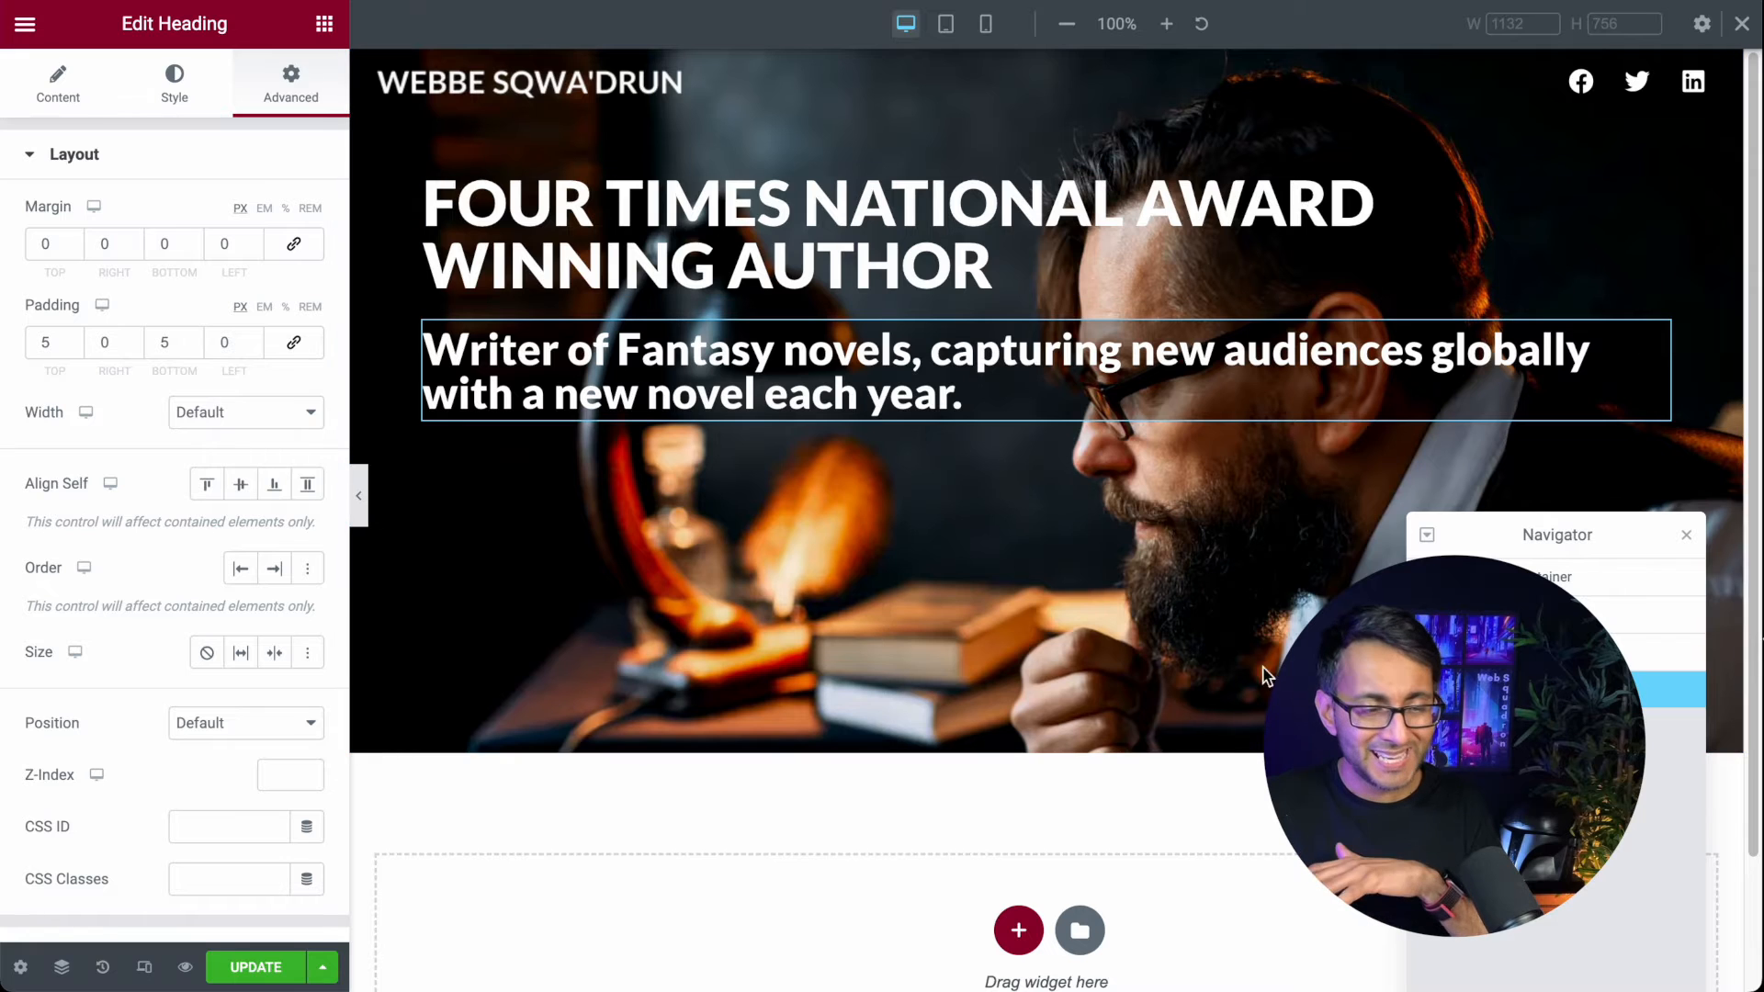
click(261, 413)
click(246, 492)
drag(28, 501, 129, 499)
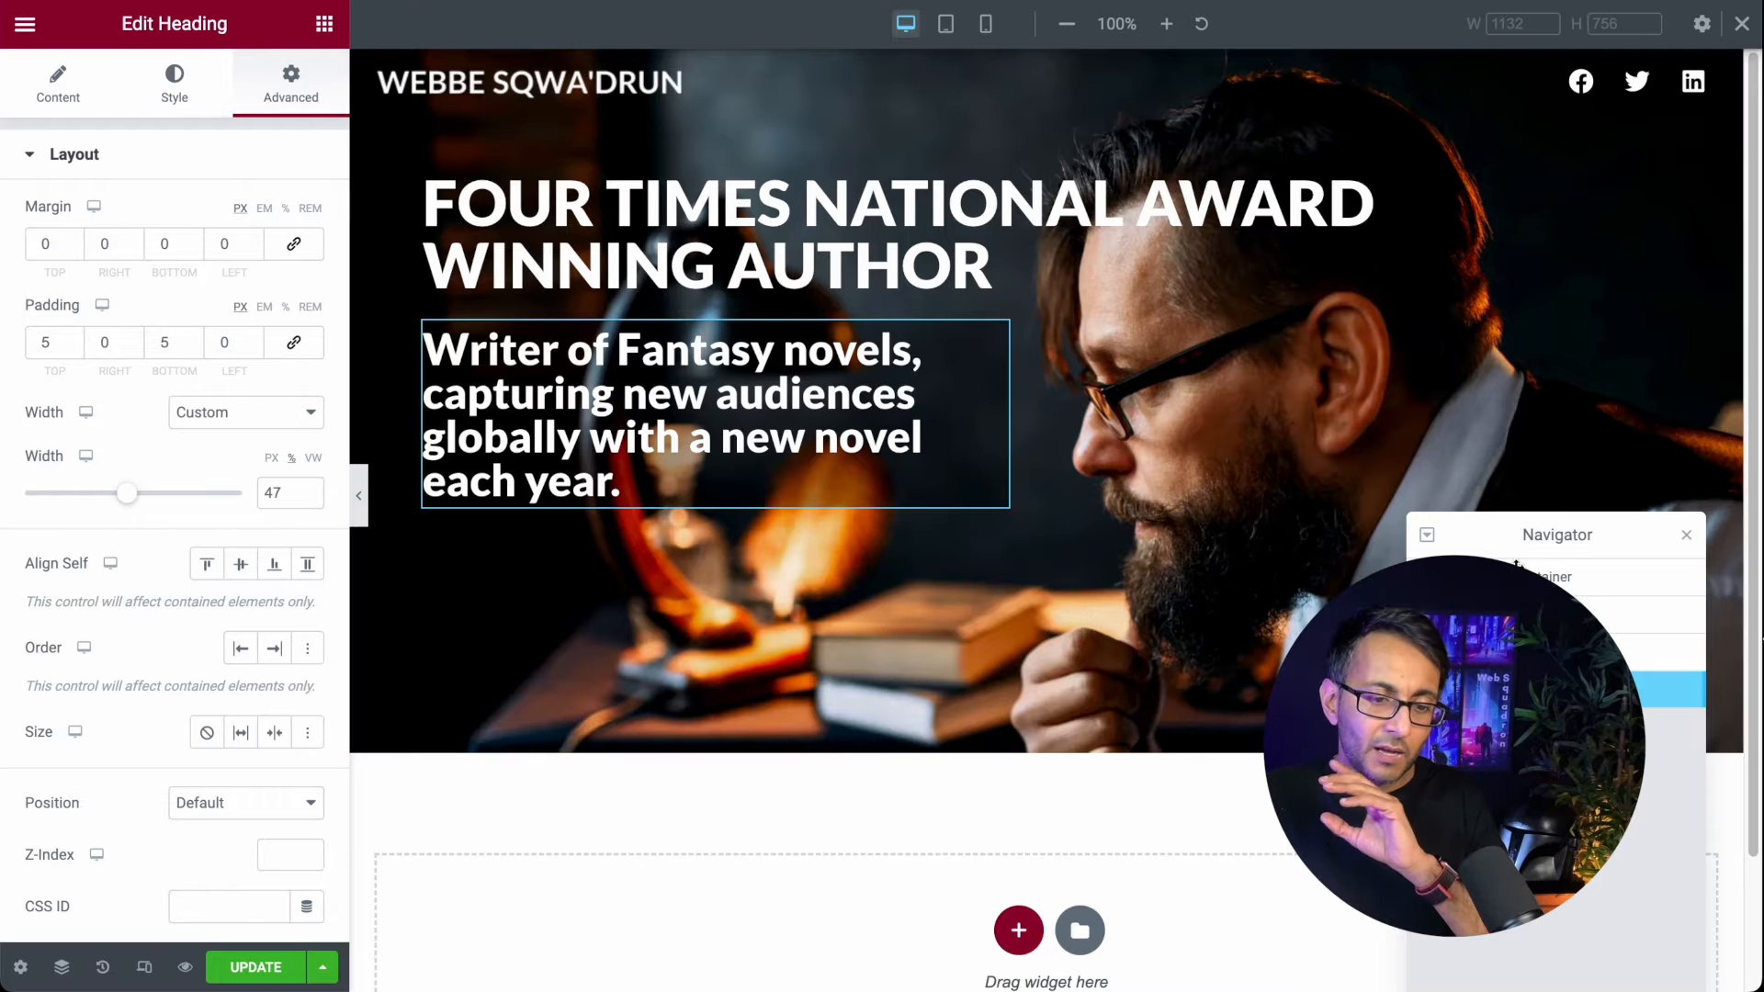
Step: Give the uppercase "Four times national award winning author" heading a custom desktop width of 57%
click(1617, 651)
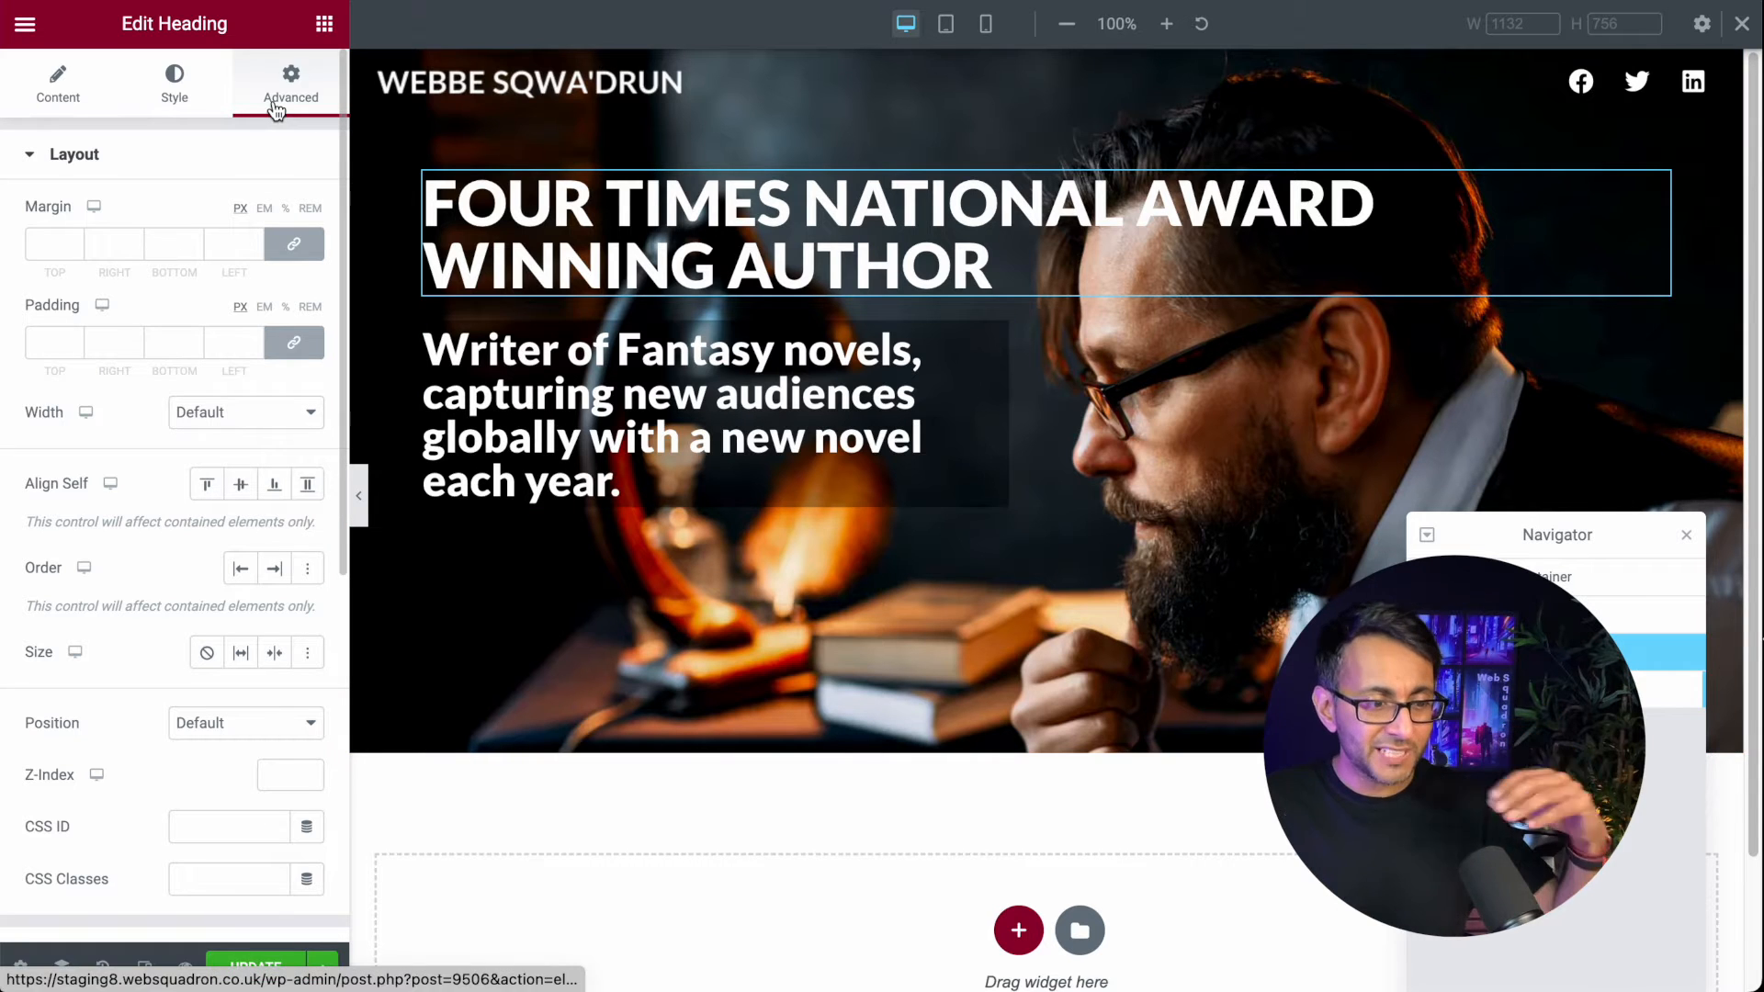
click(246, 412)
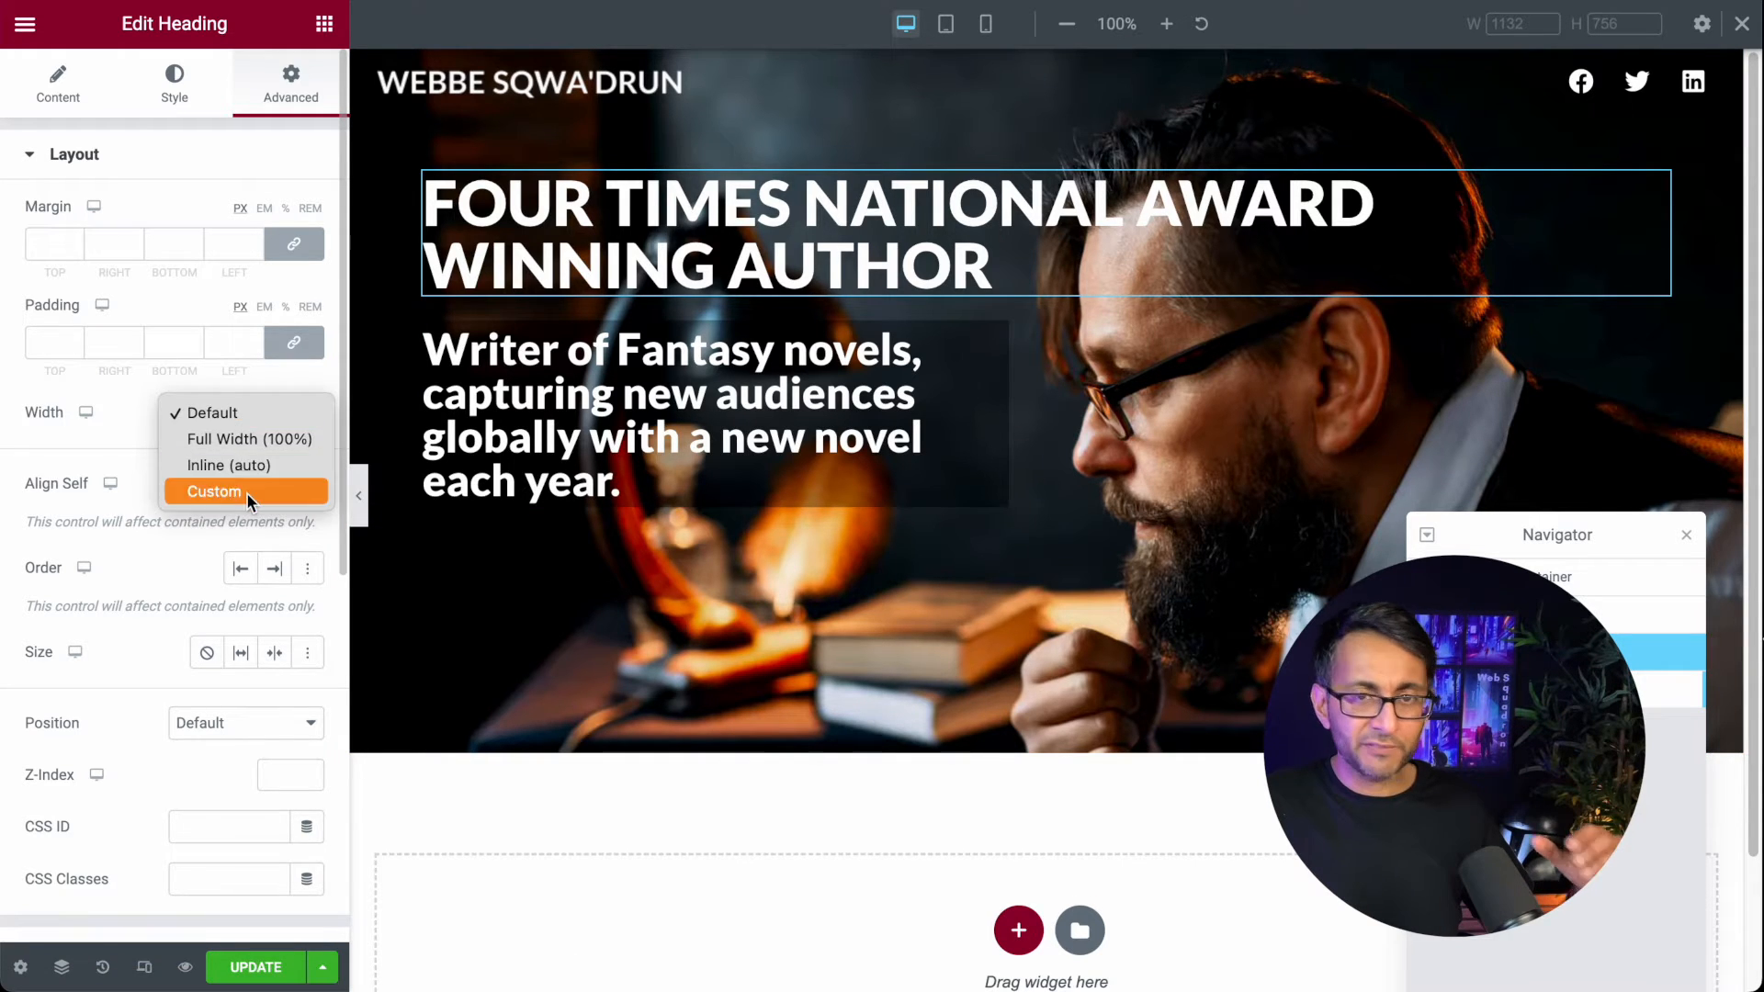
click(246, 487)
drag(23, 496, 150, 499)
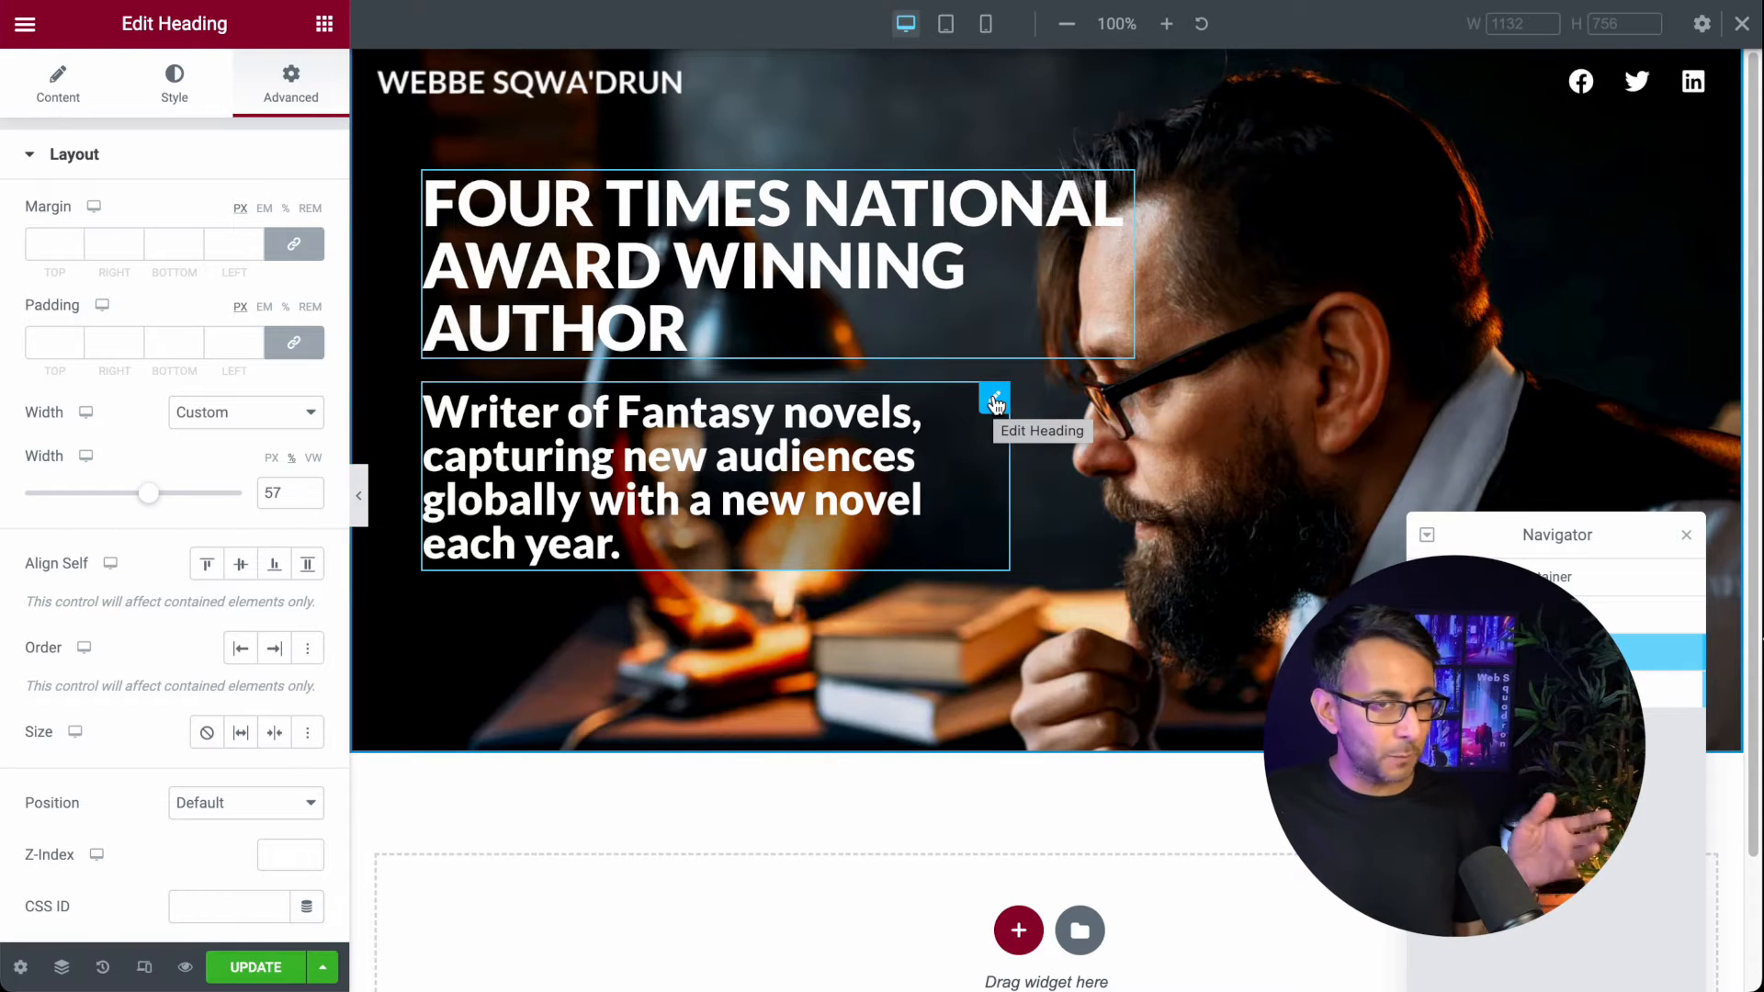
Step: Try font weight 300 (Light) on the second heading, set it to 400 (Normal), and preview the hero without the editing panel
click(995, 403)
click(184, 92)
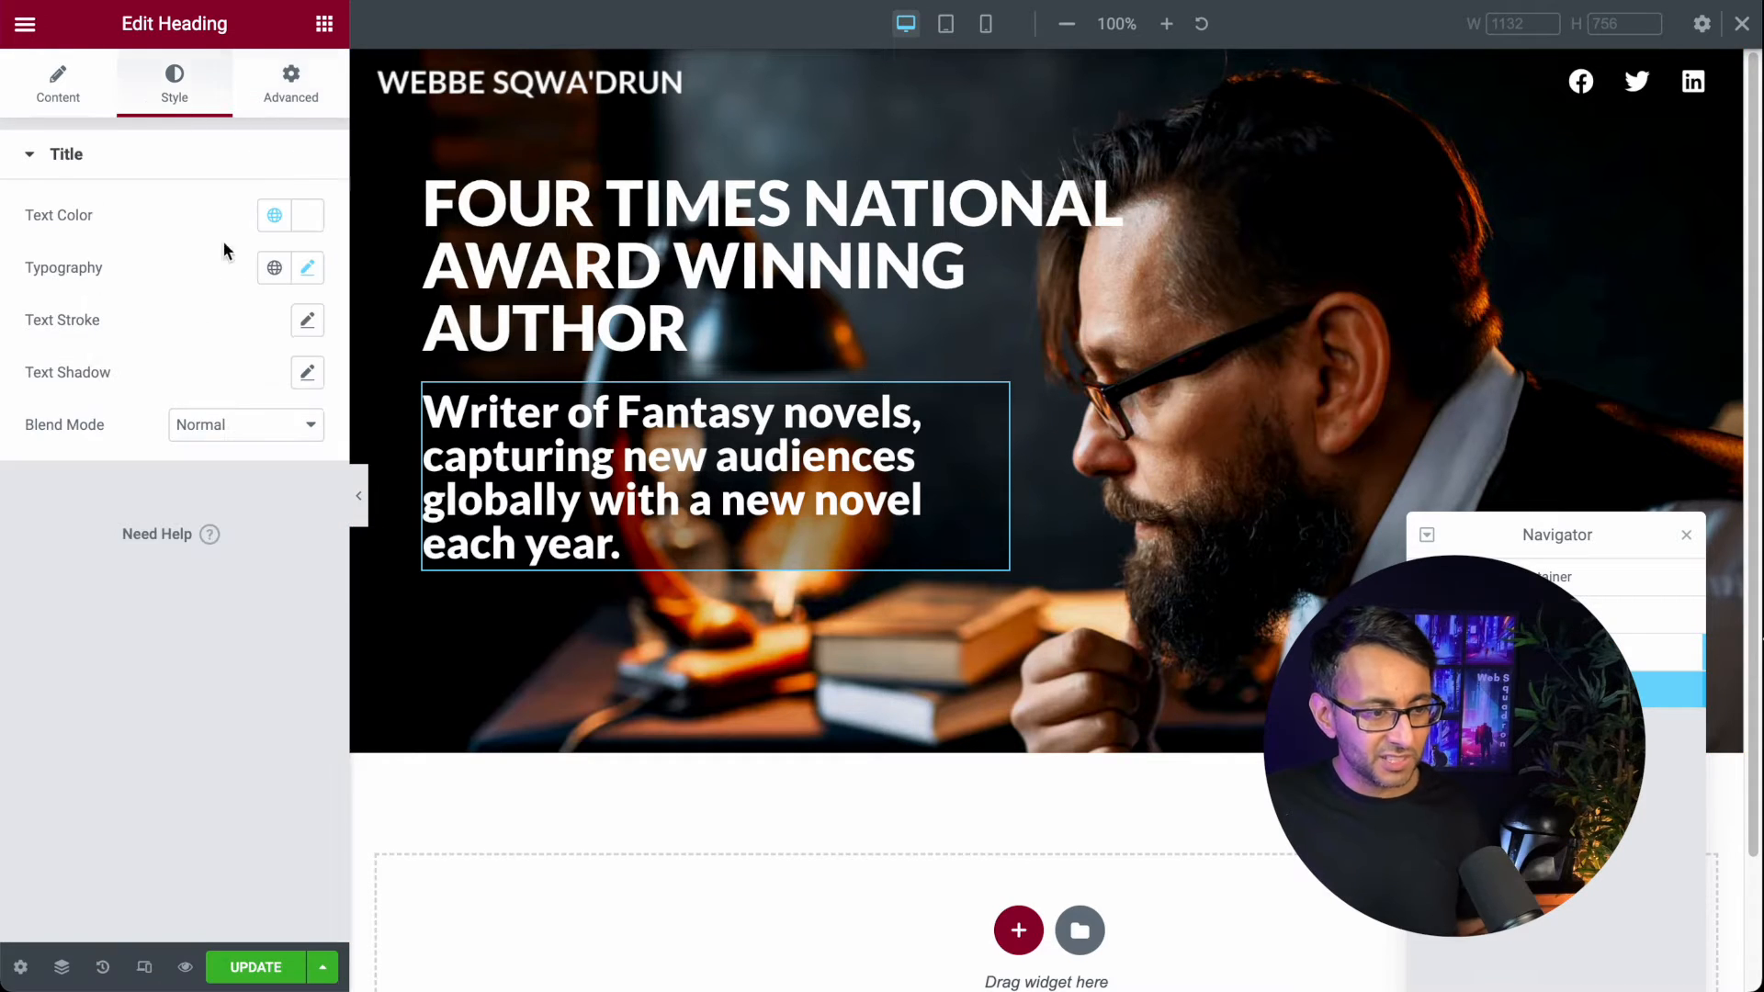
click(308, 270)
click(250, 522)
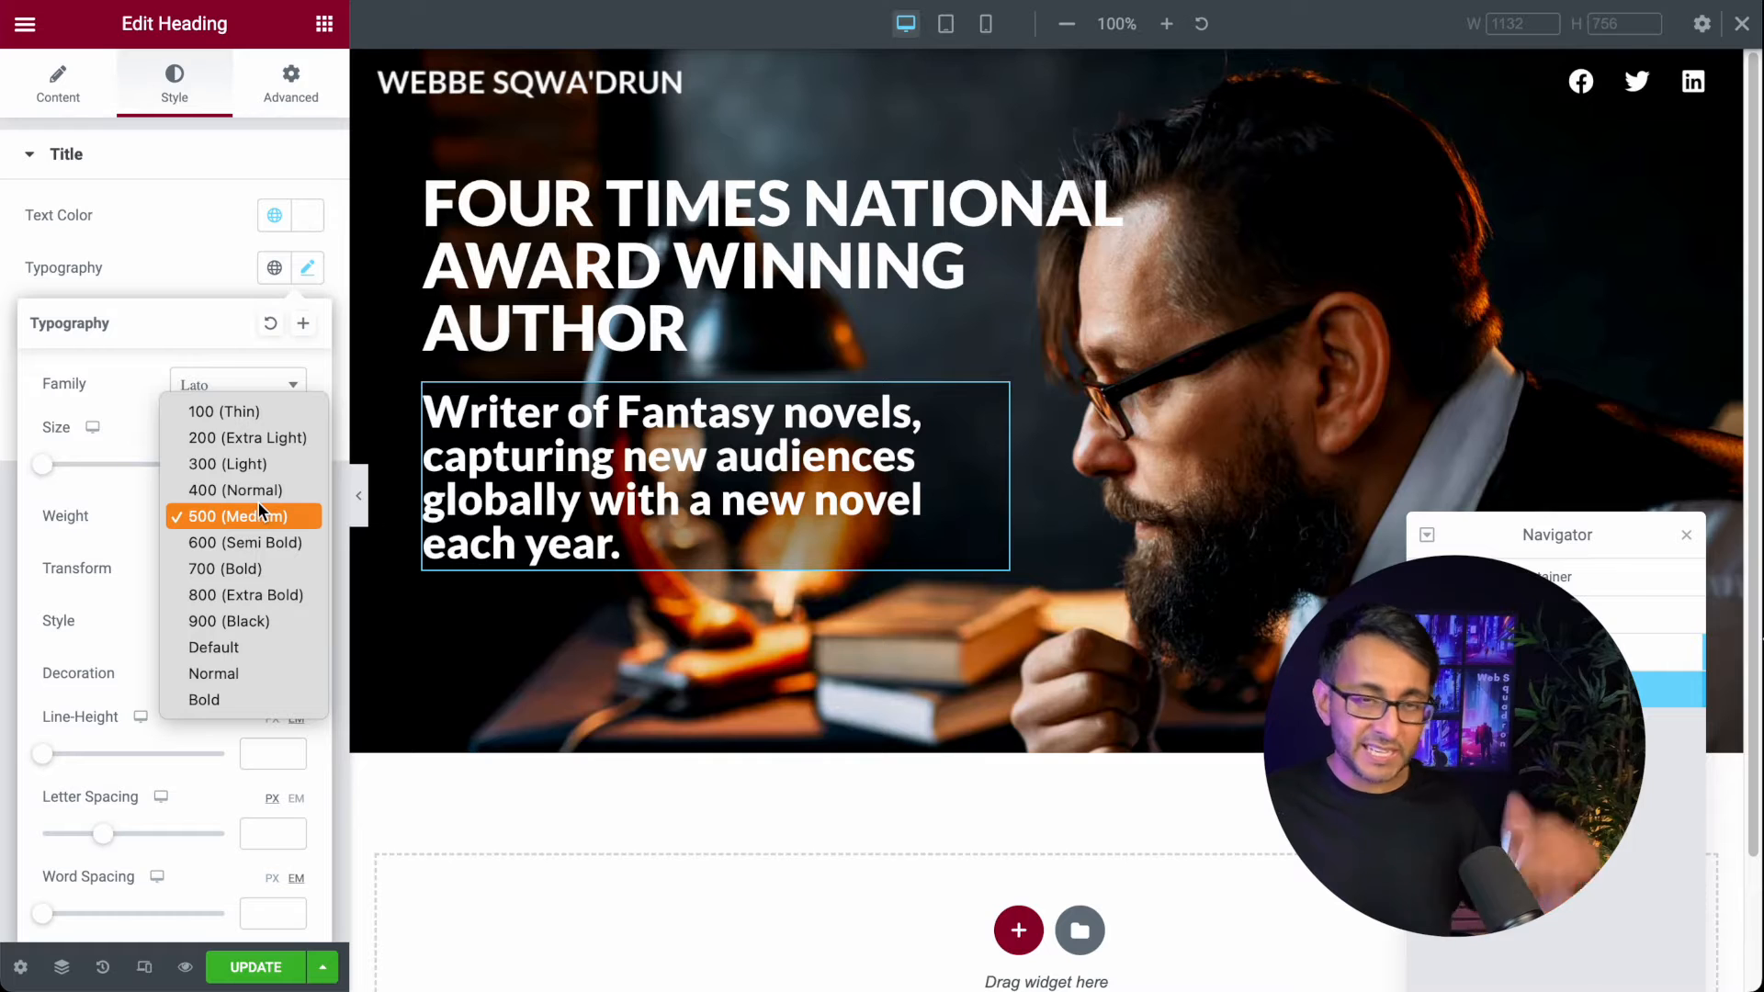
click(263, 487)
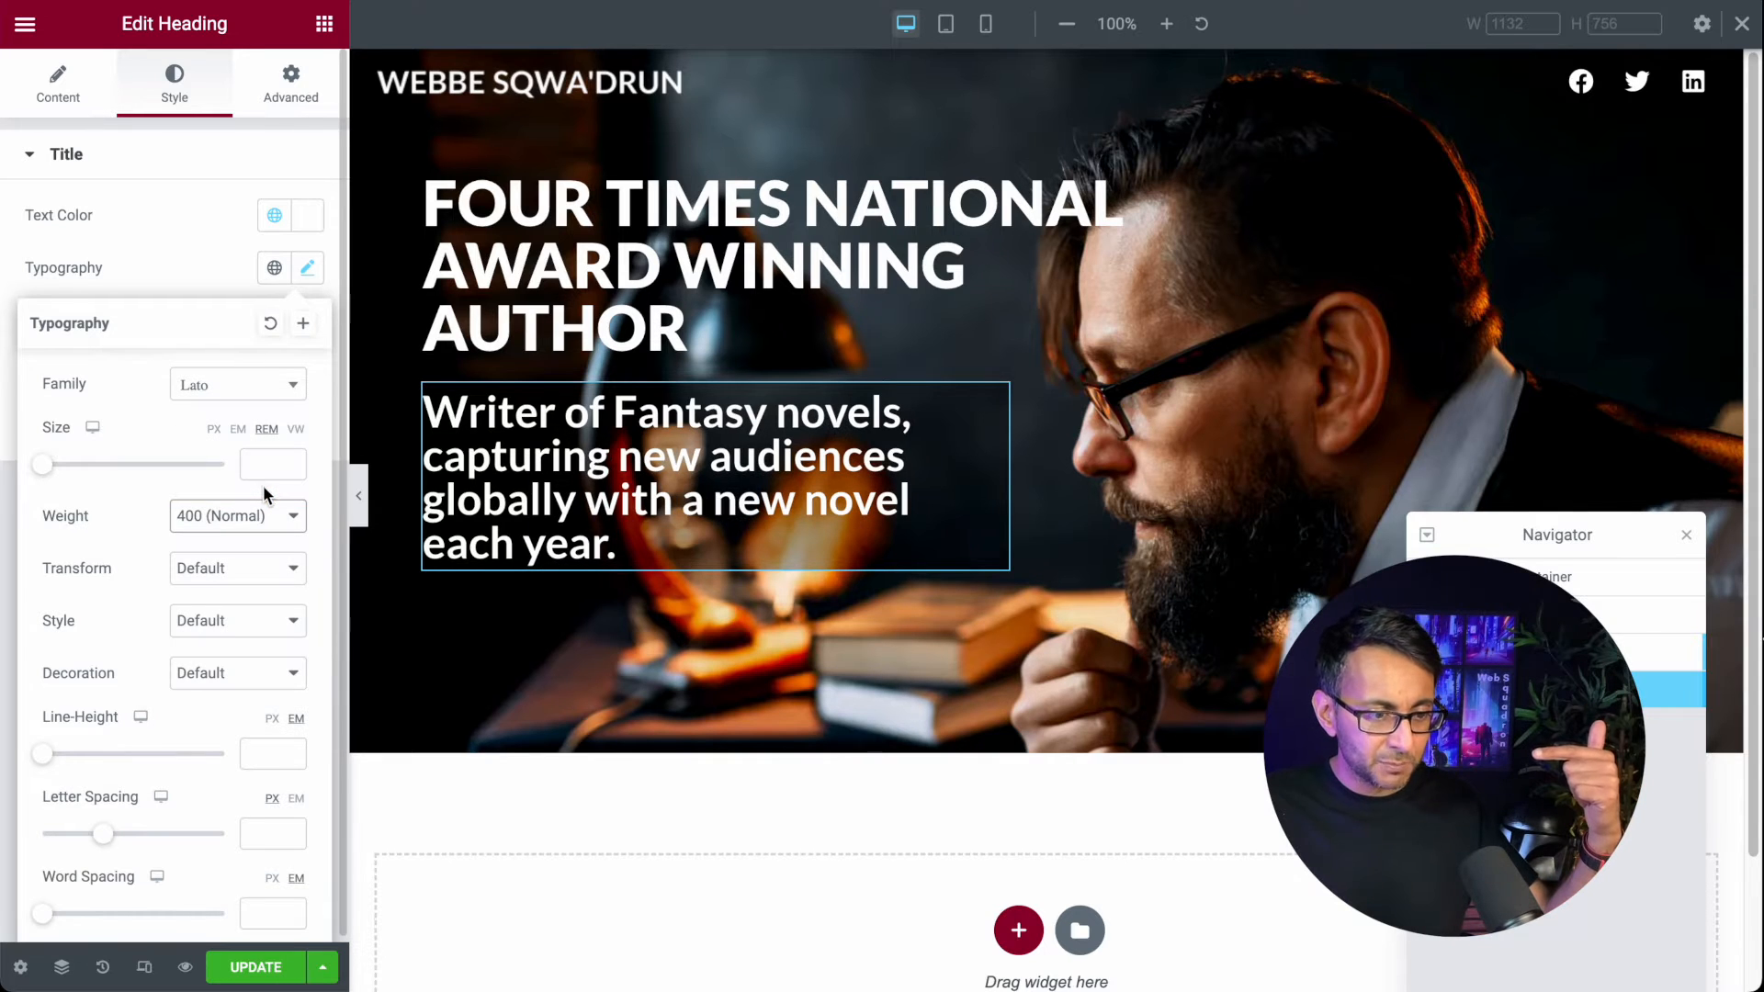
click(264, 514)
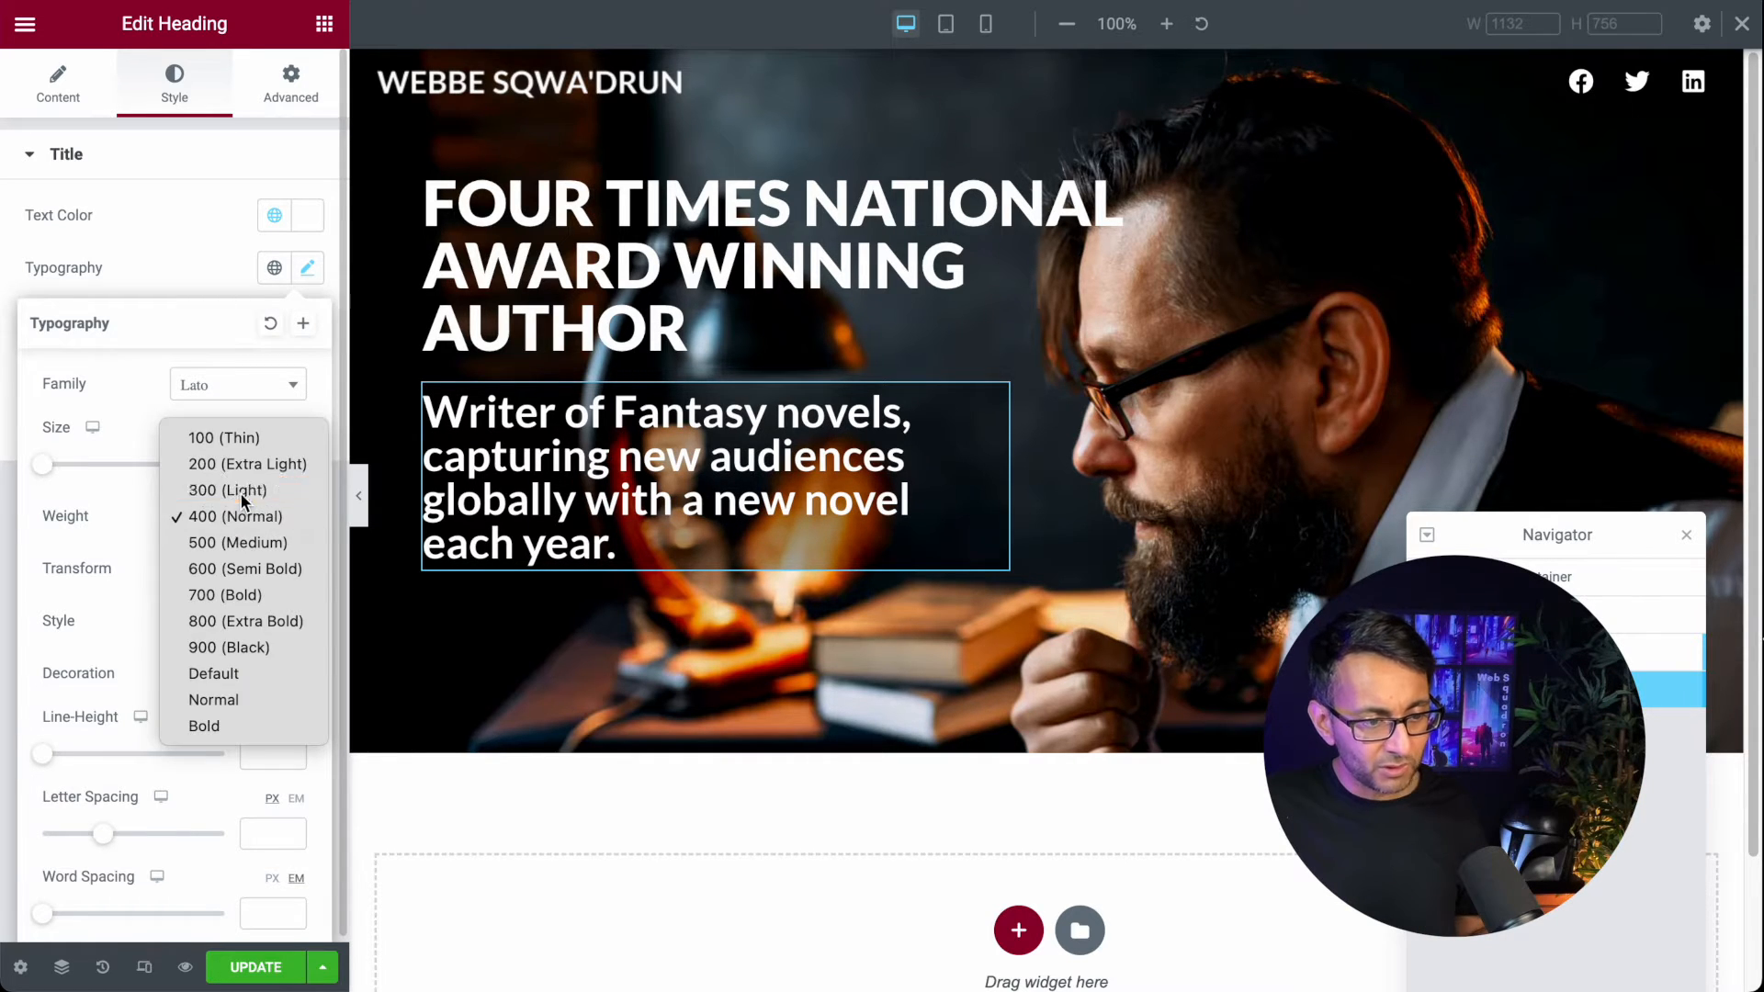
click(241, 493)
click(250, 528)
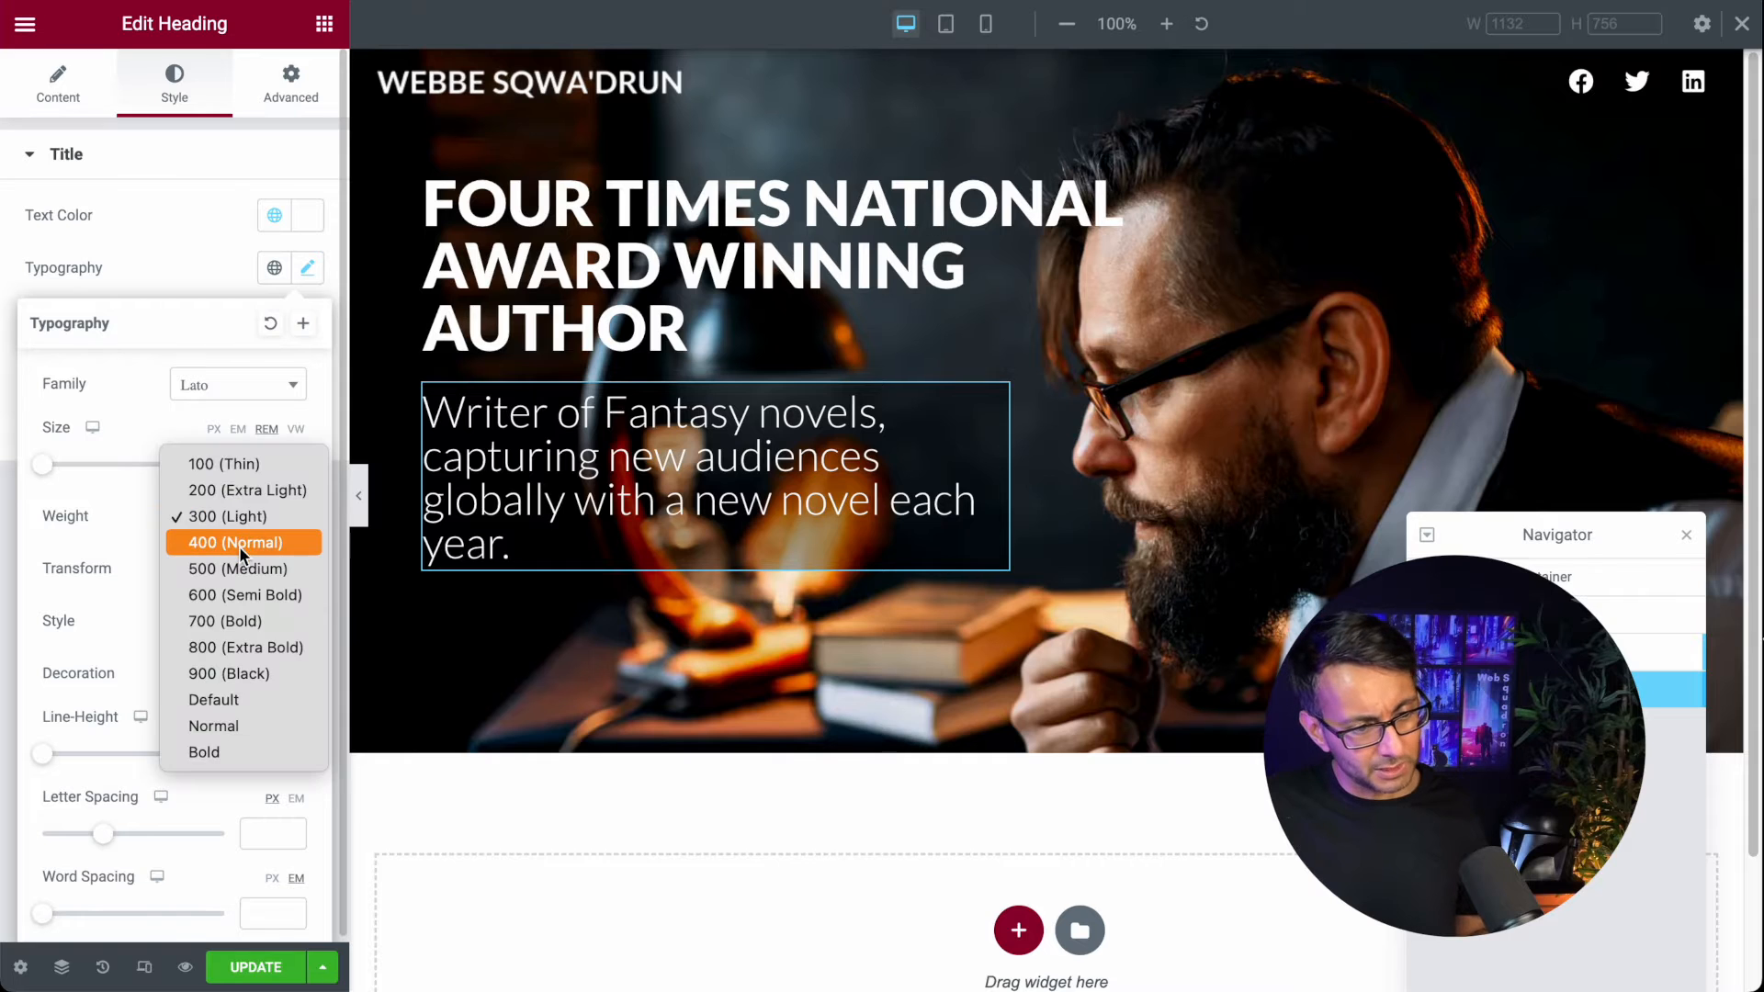
click(239, 543)
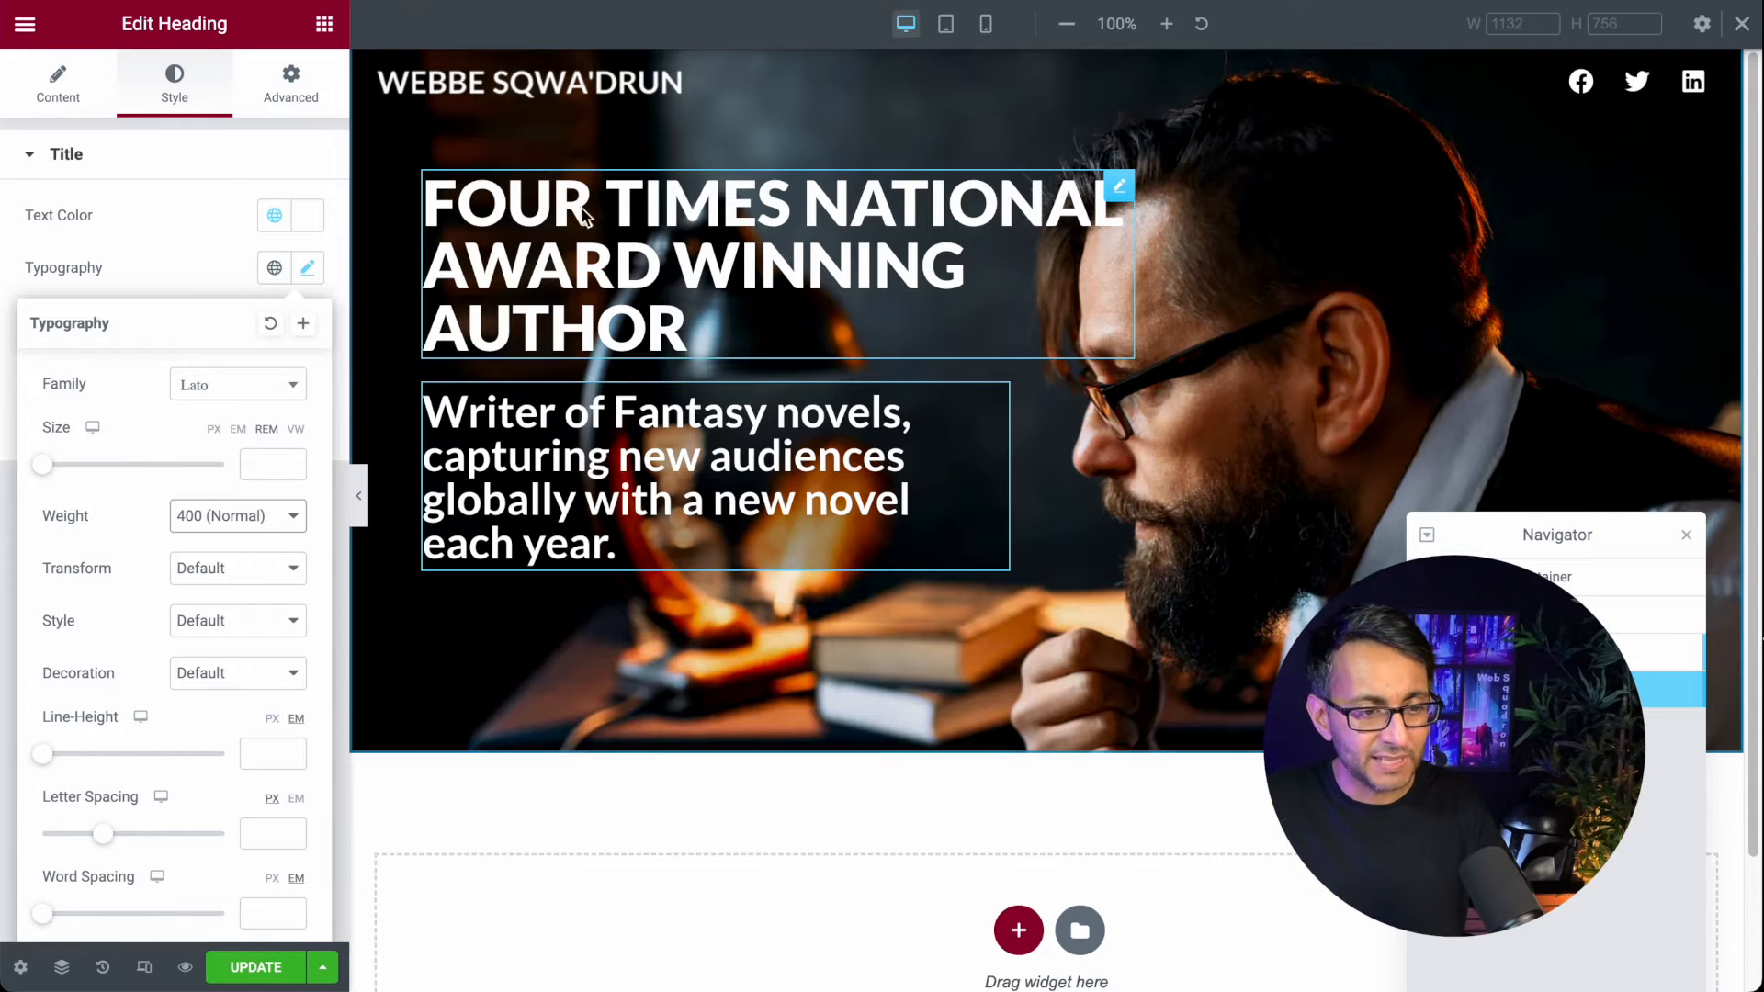
click(359, 511)
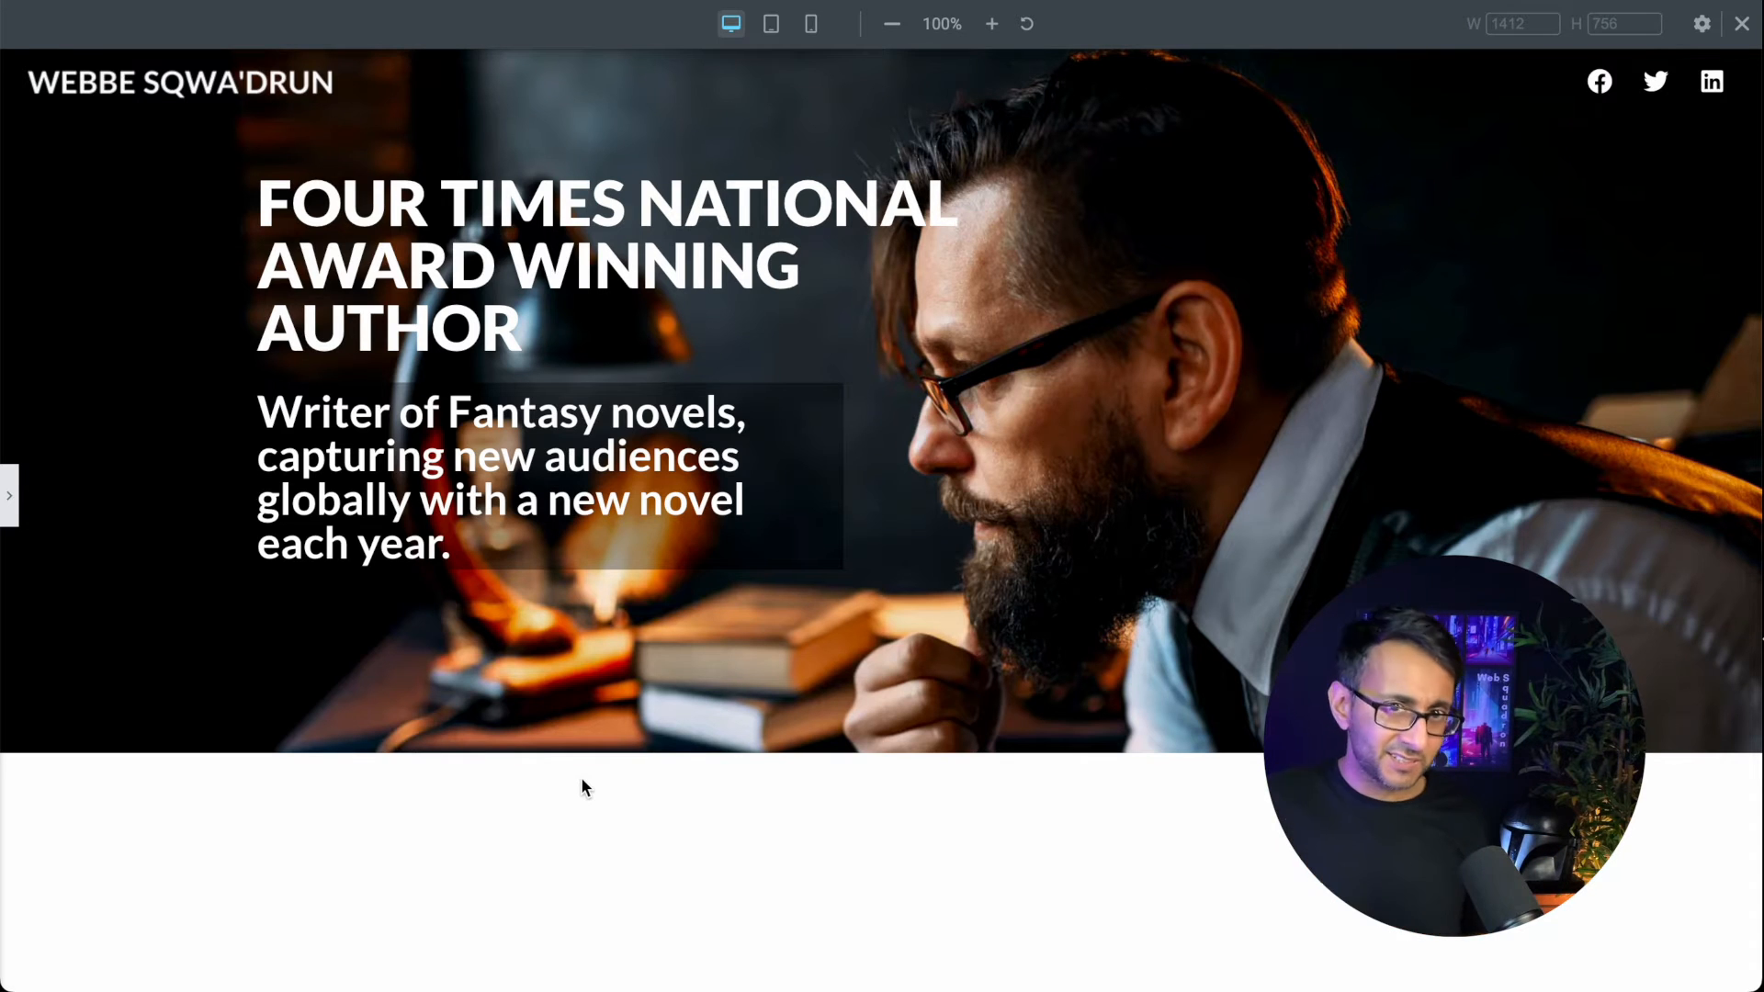
click(16, 521)
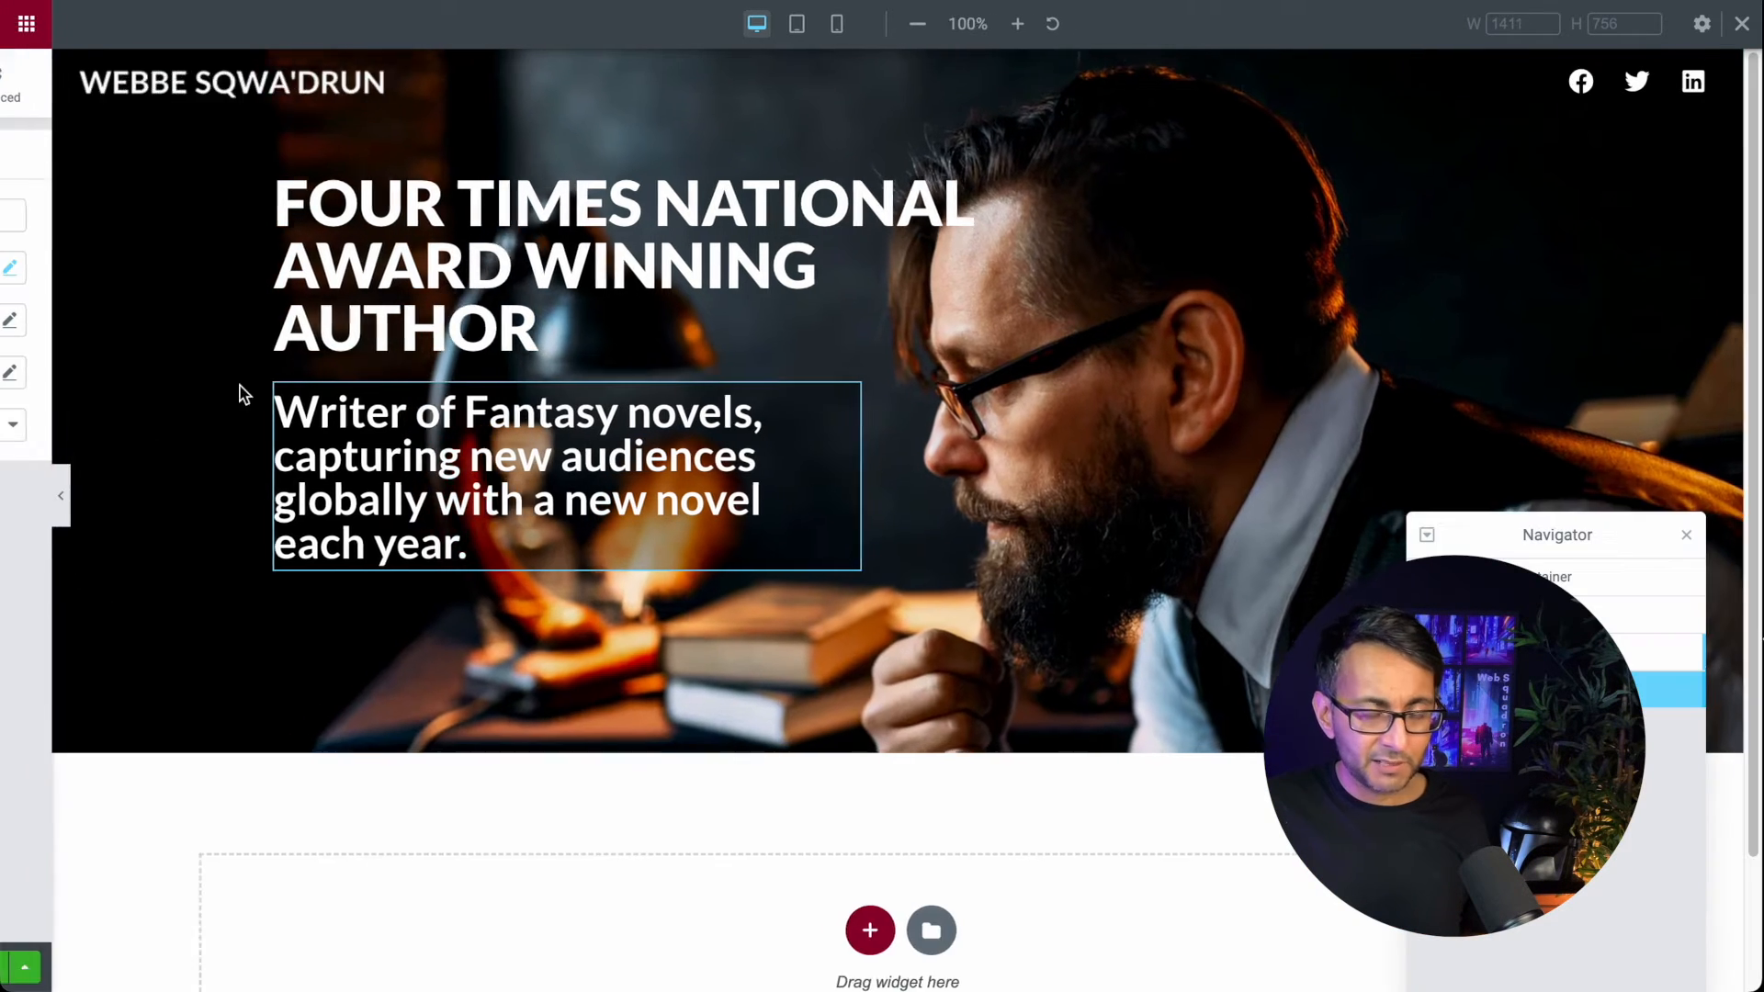
click(1516, 615)
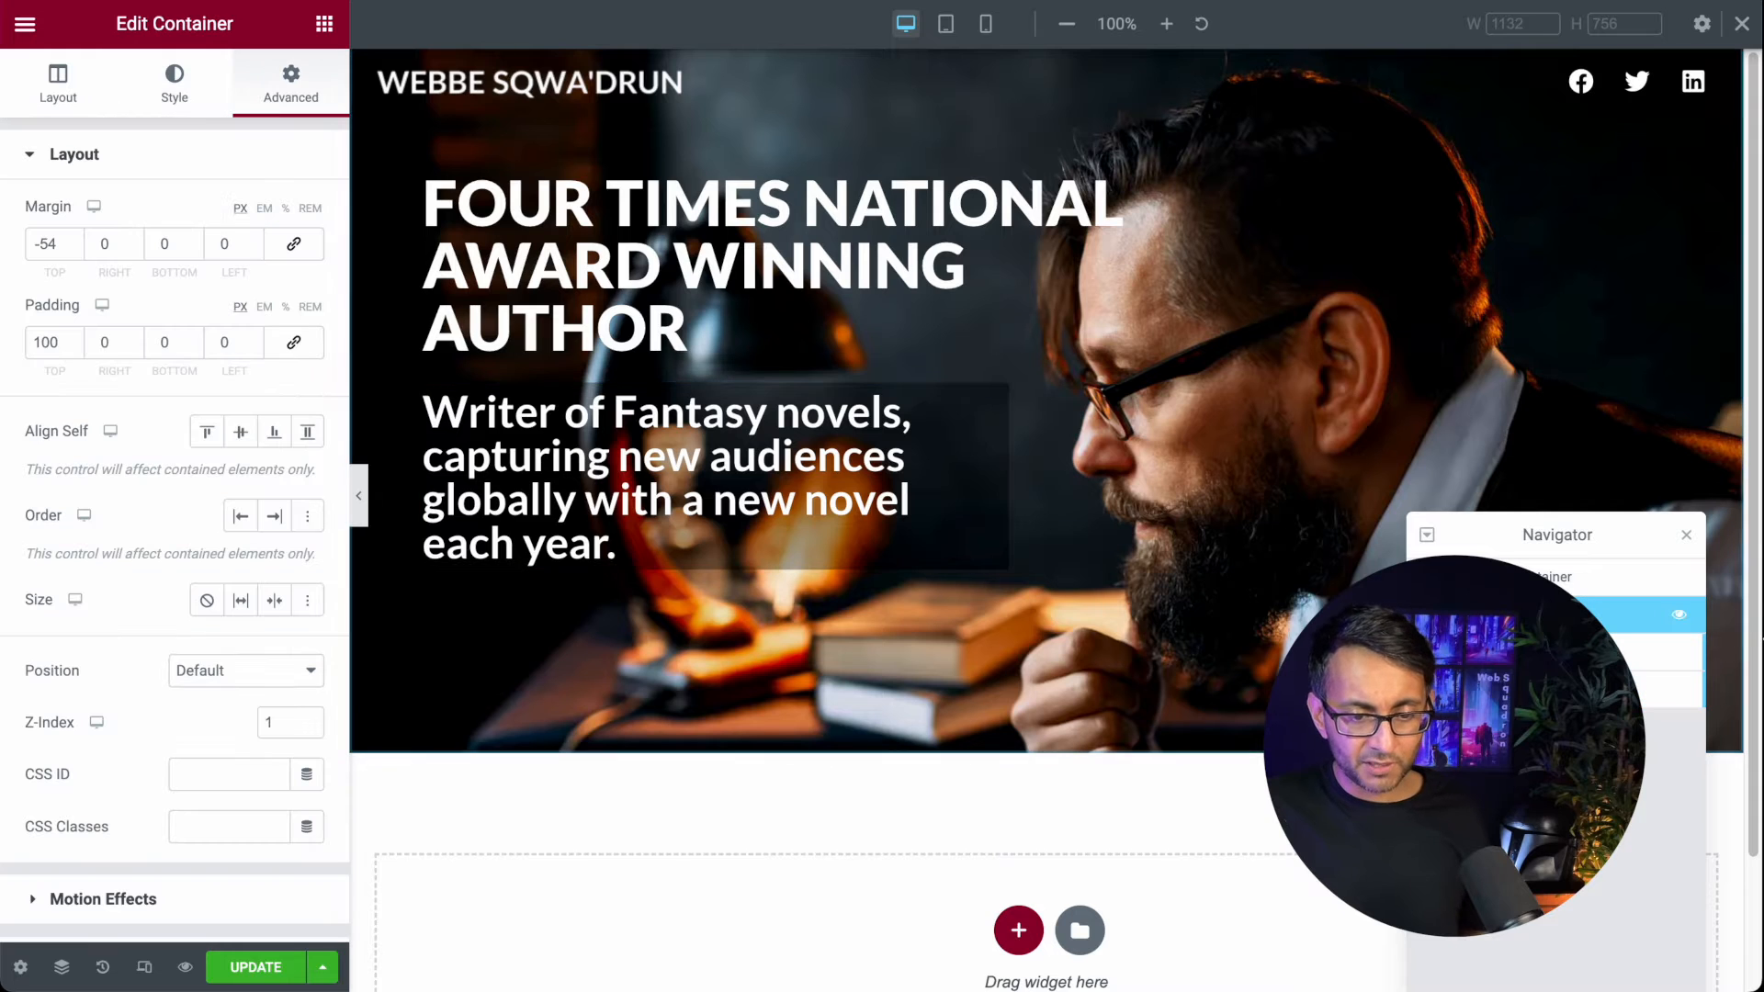
click(158, 93)
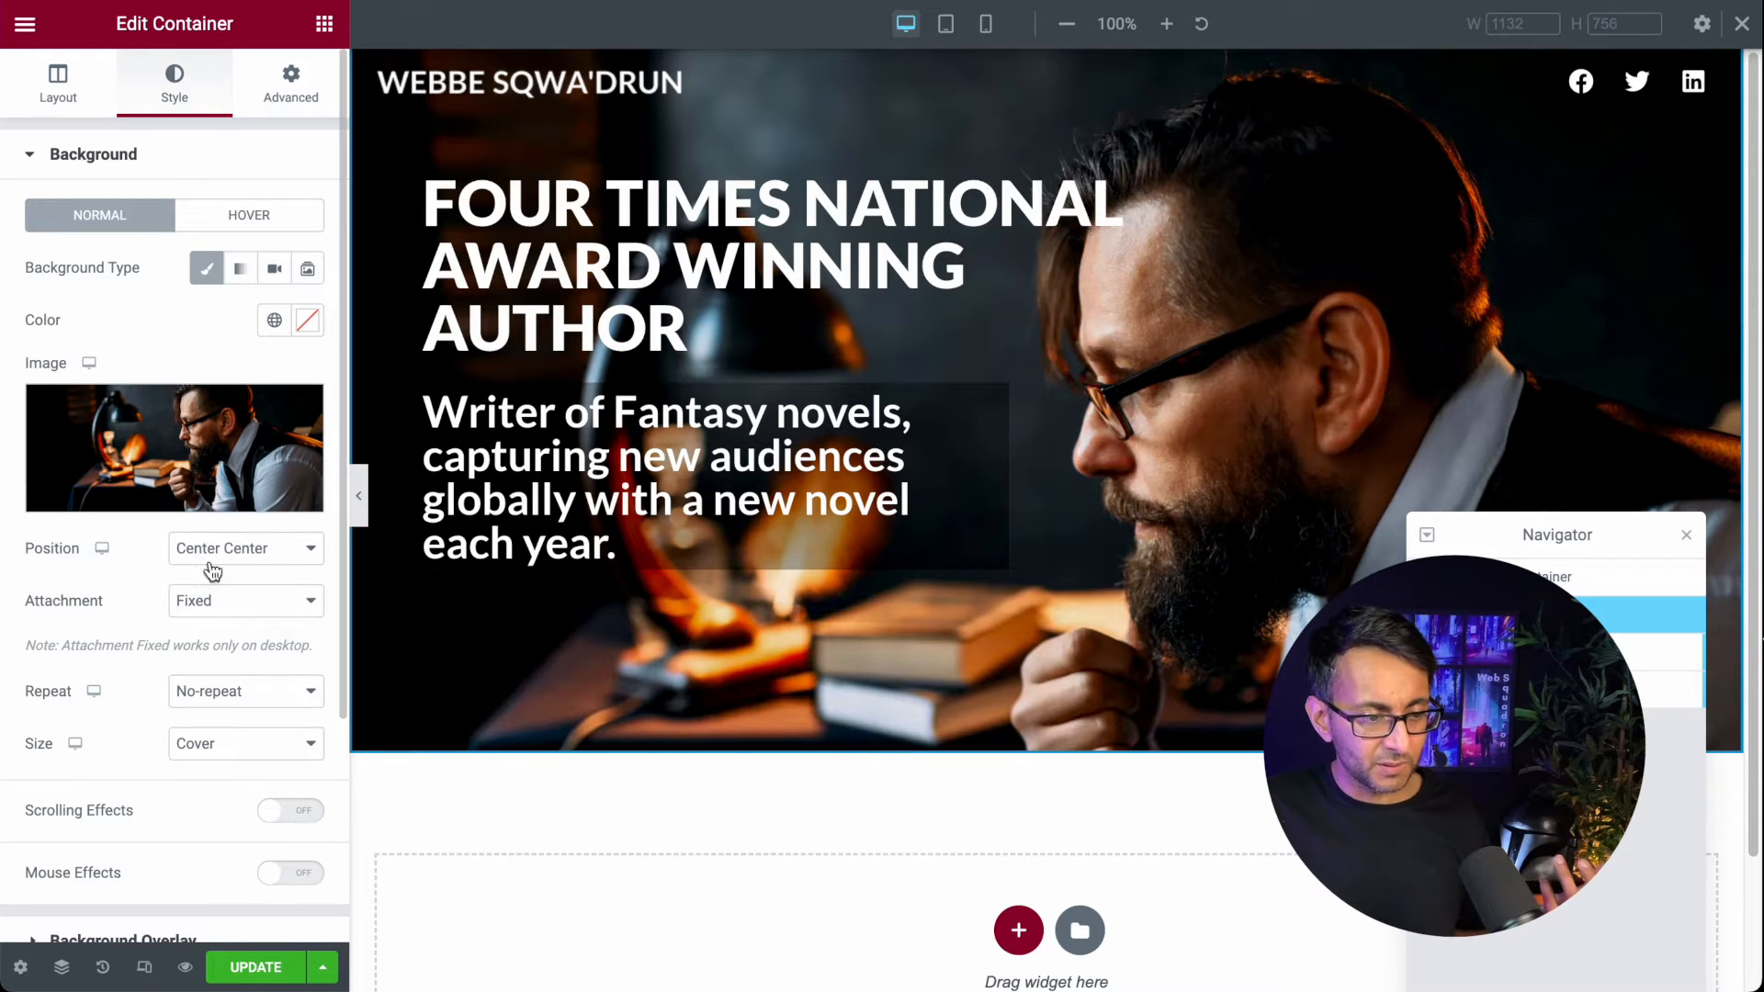
click(244, 550)
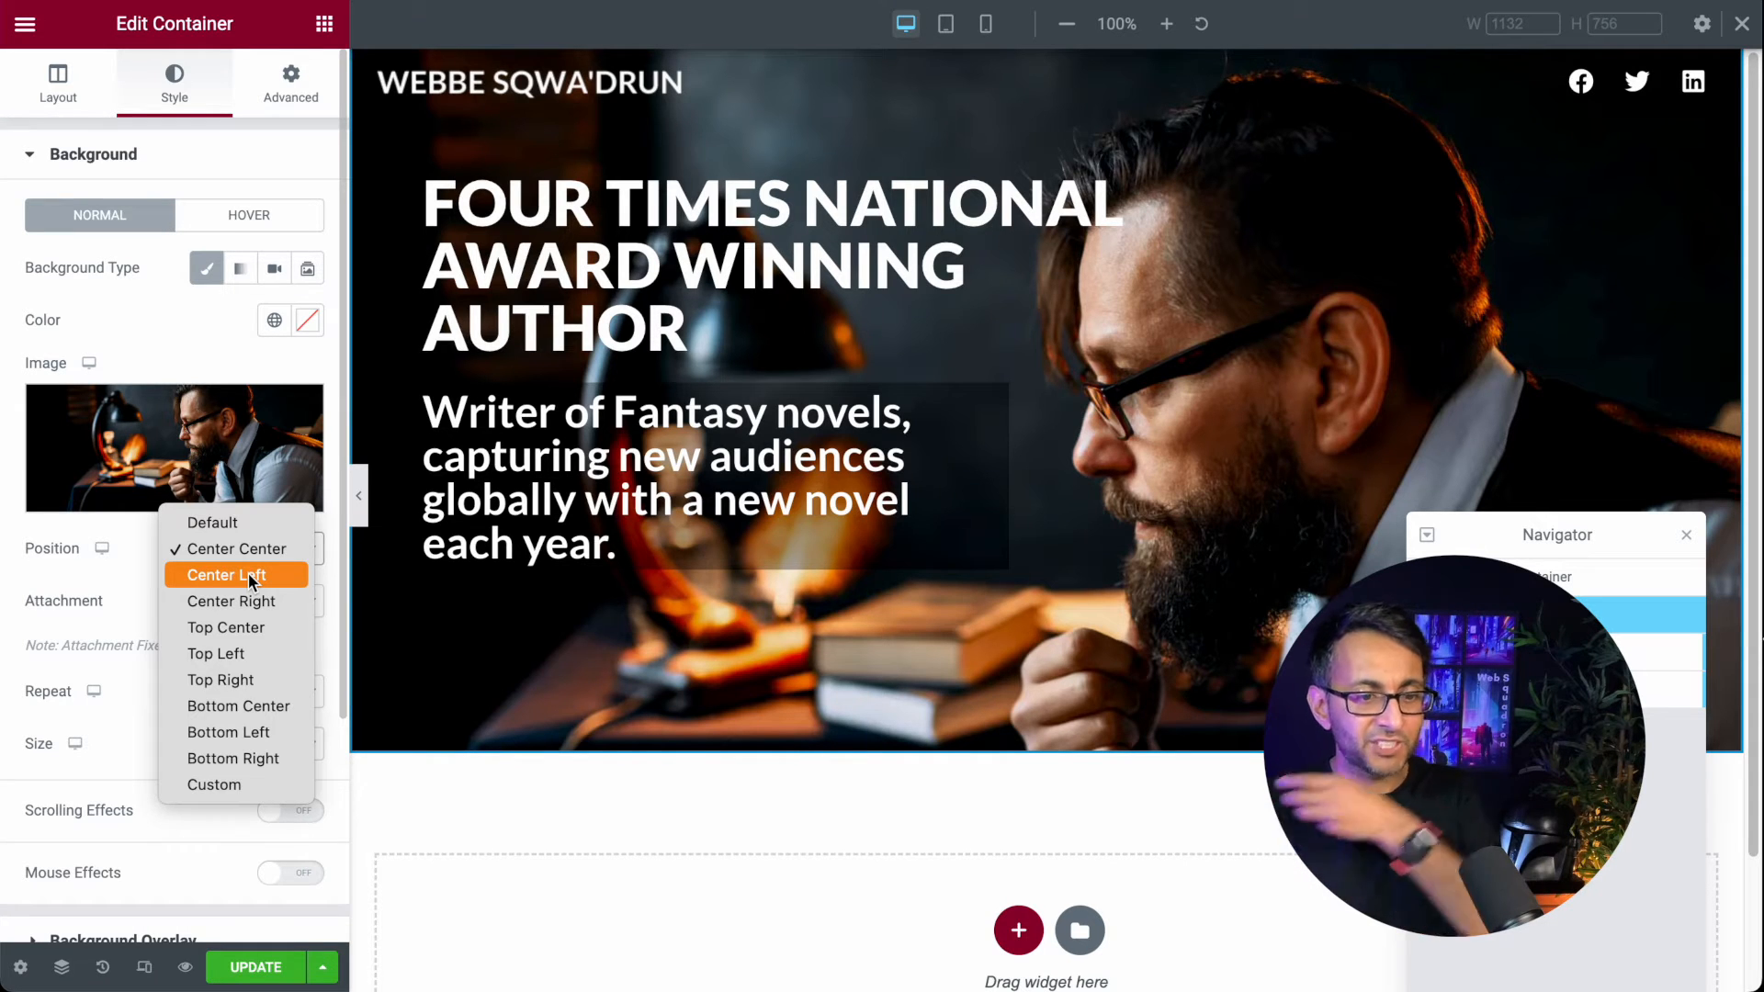
click(249, 575)
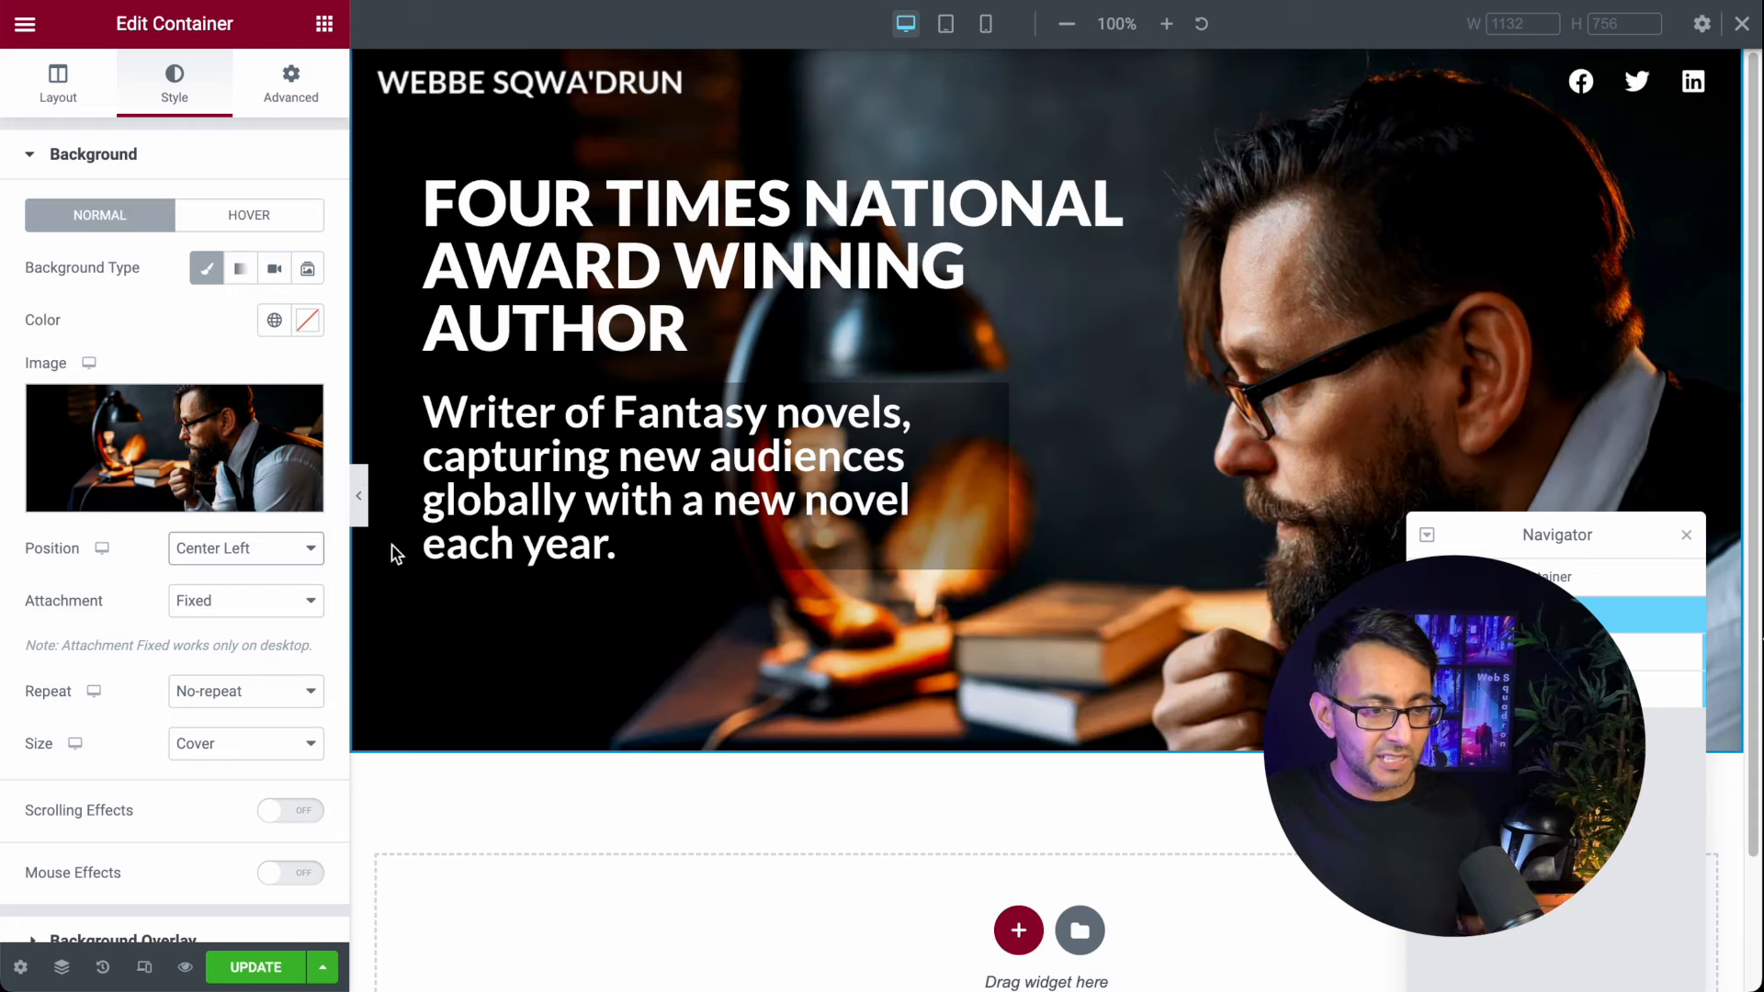
Step: Preview the hero without the editing panel, restore the panel, and close the Navigator
click(359, 497)
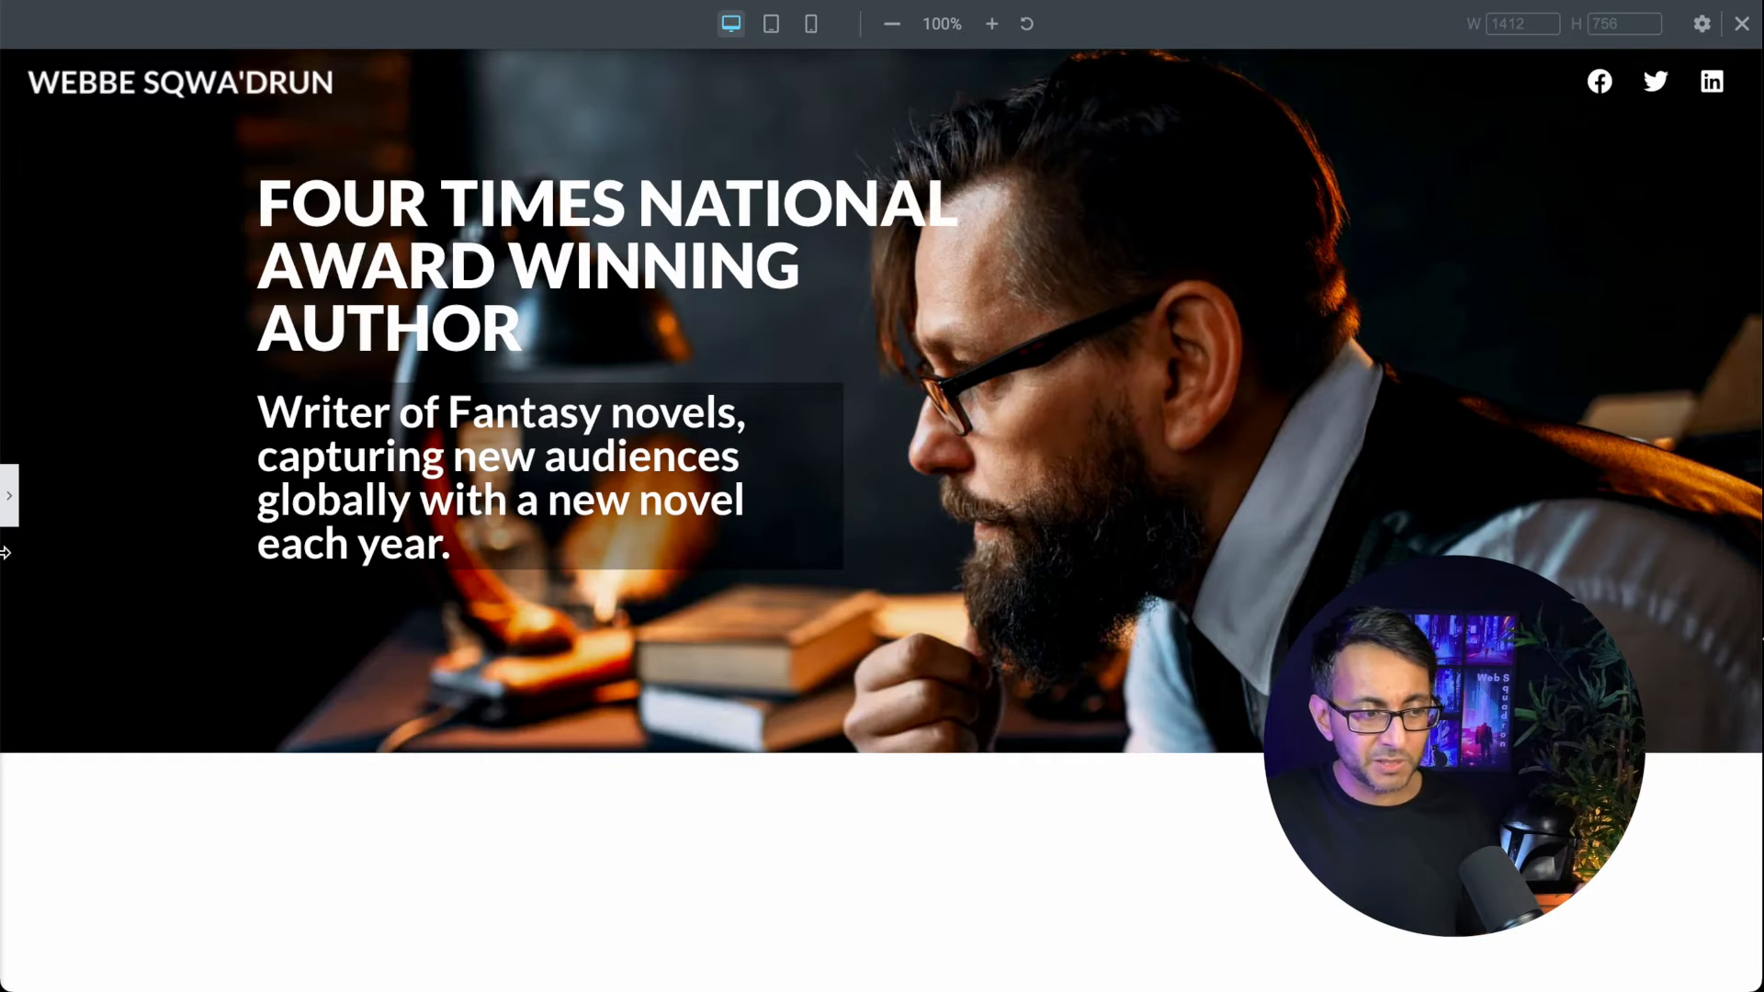
click(9, 497)
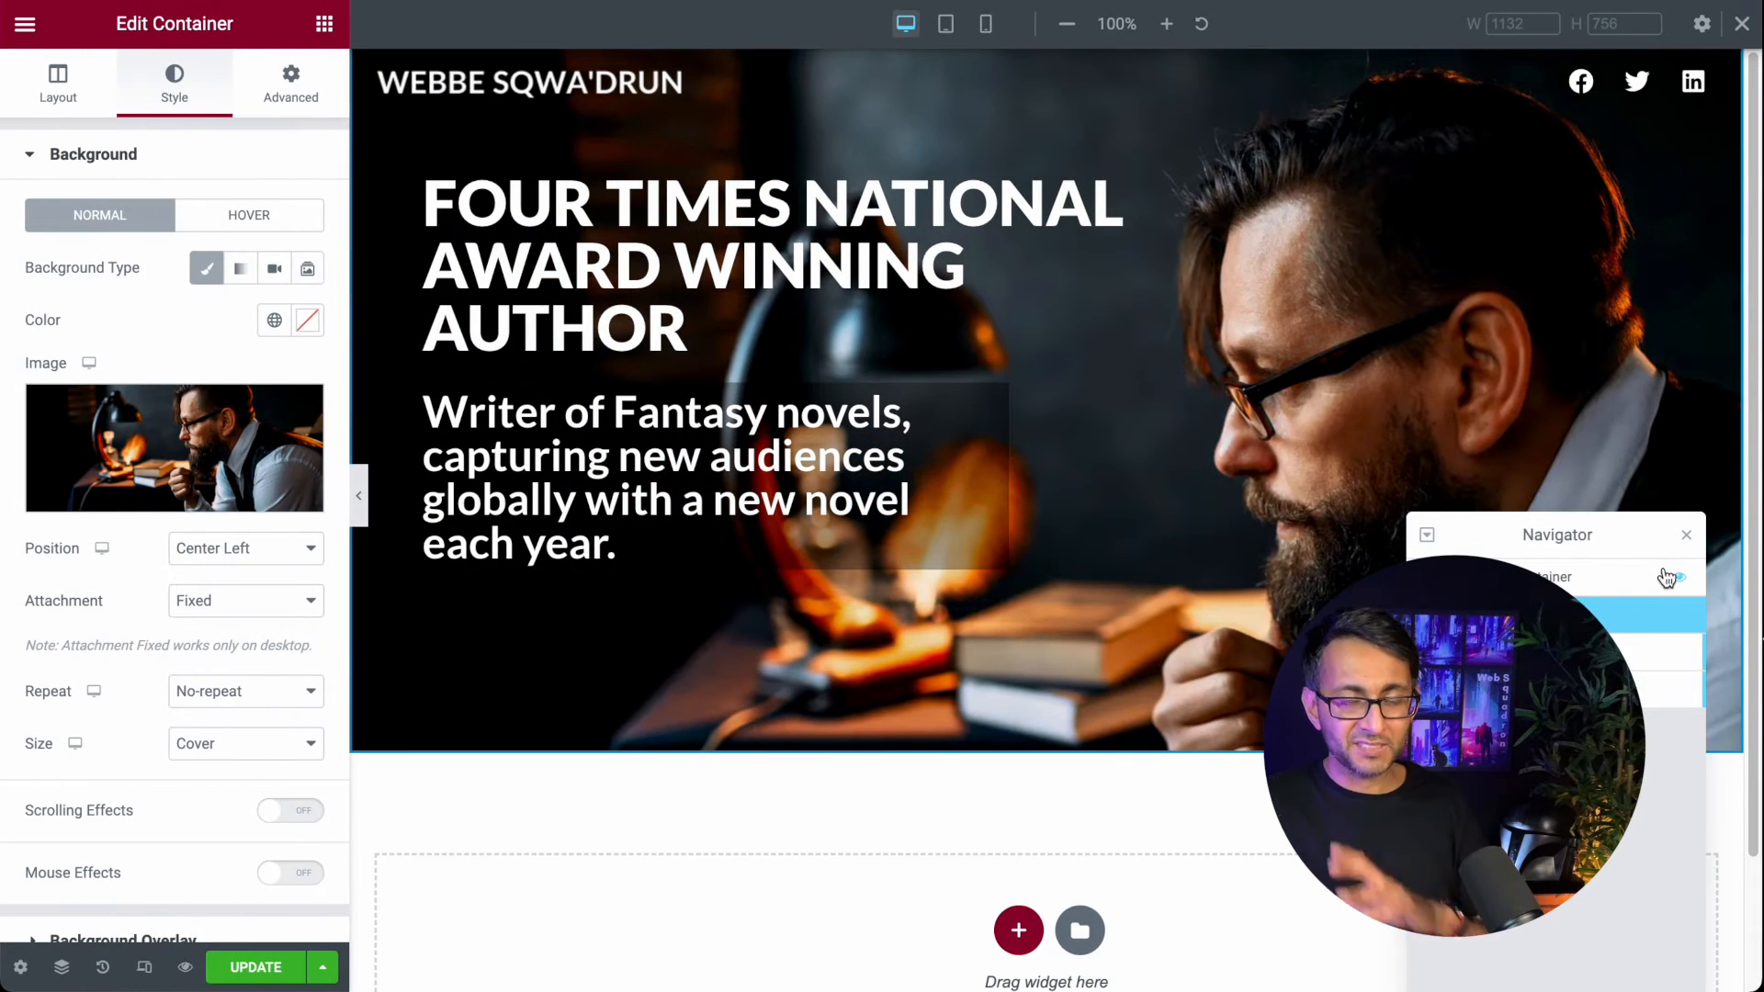
click(1686, 535)
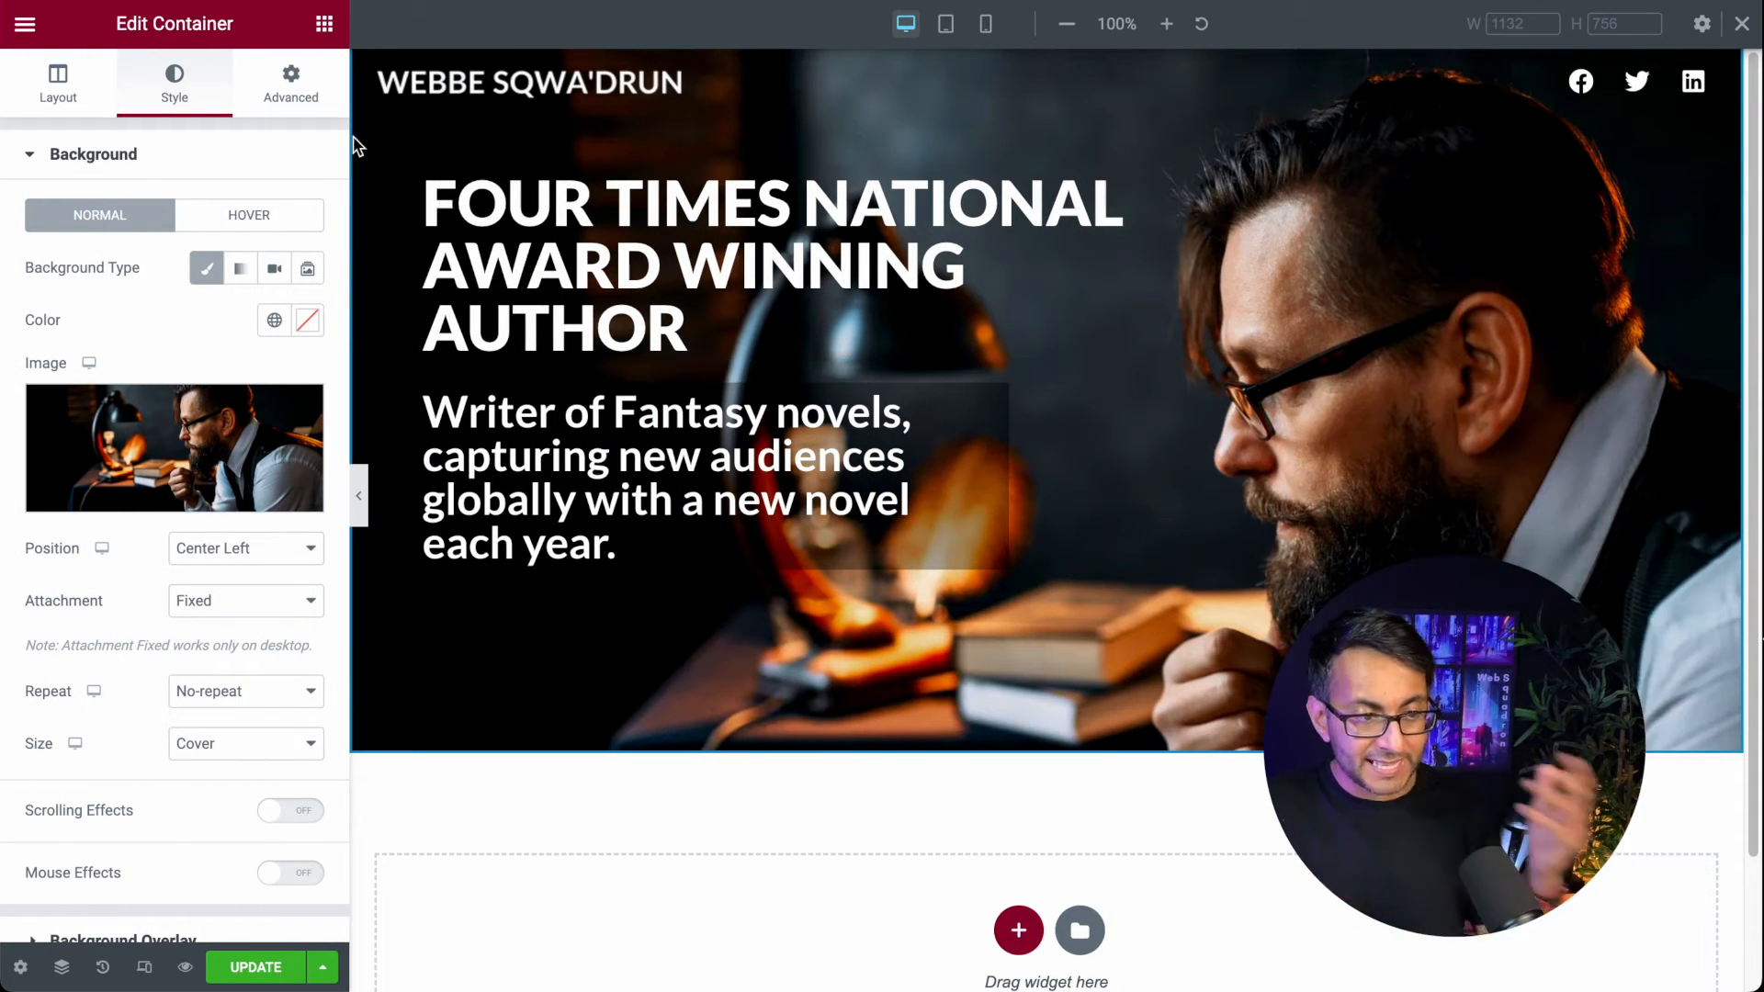
Step: Add a Button widget to the hero after the "Writer of Fantasy novels" heading and open it for editing
click(324, 24)
drag(122, 661, 979, 525)
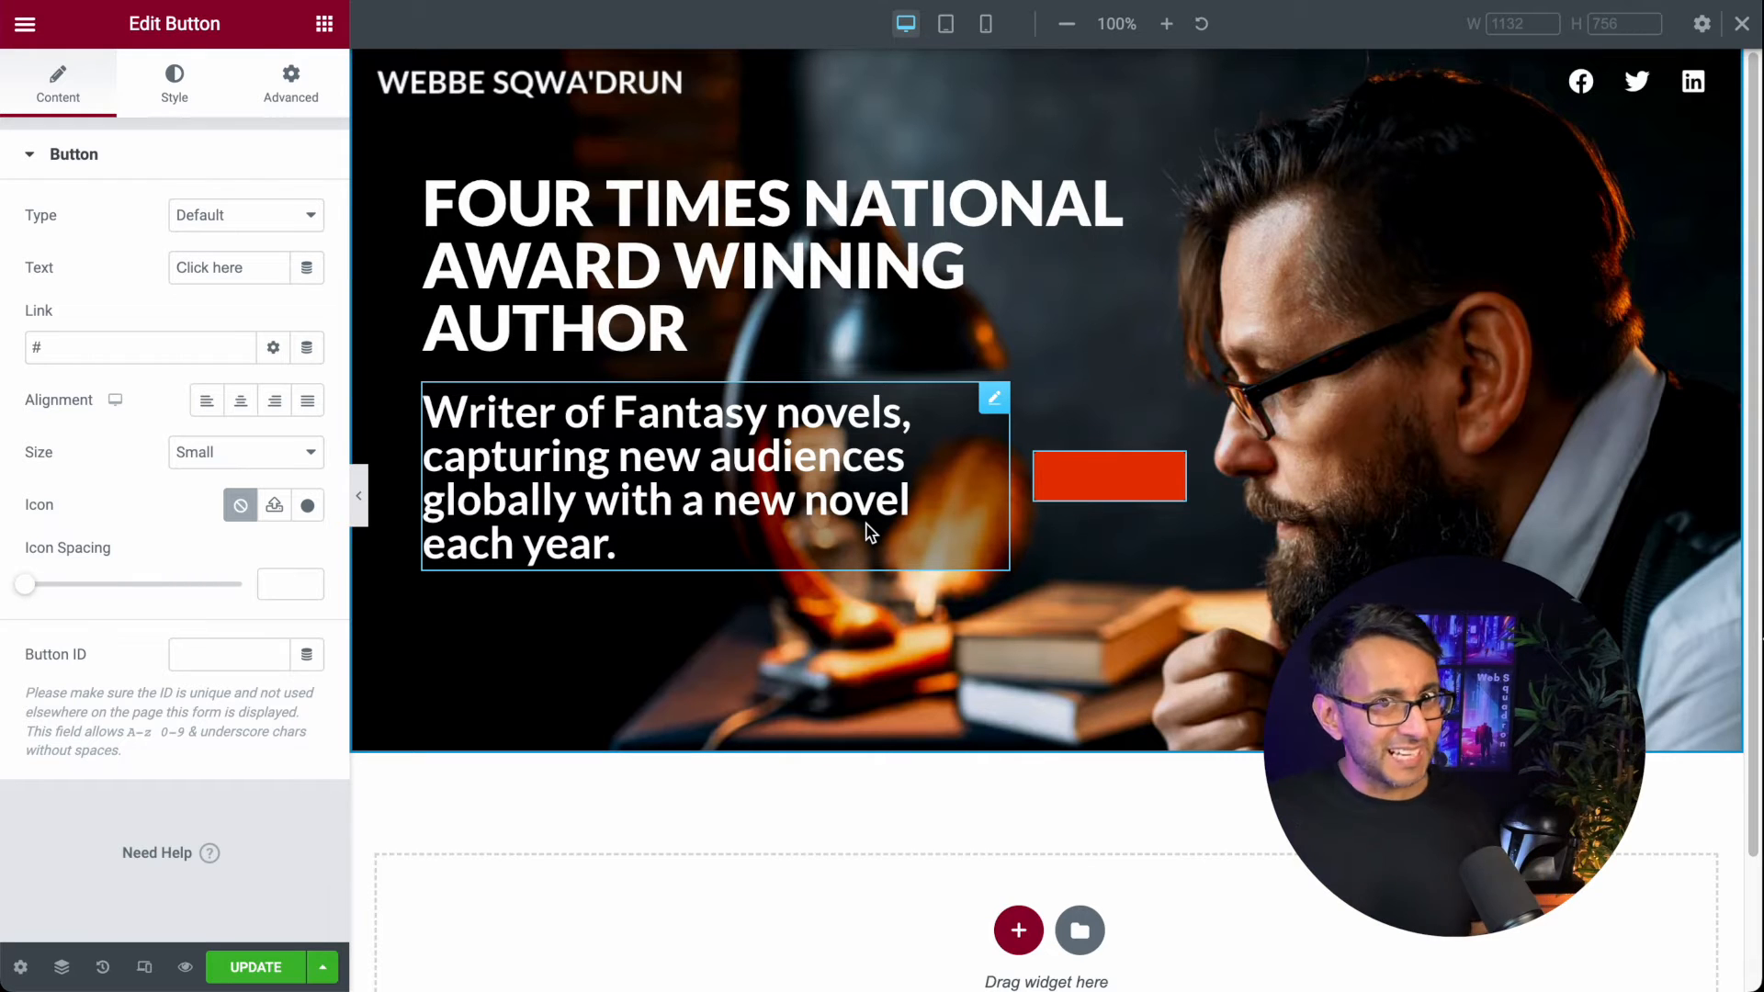
click(984, 411)
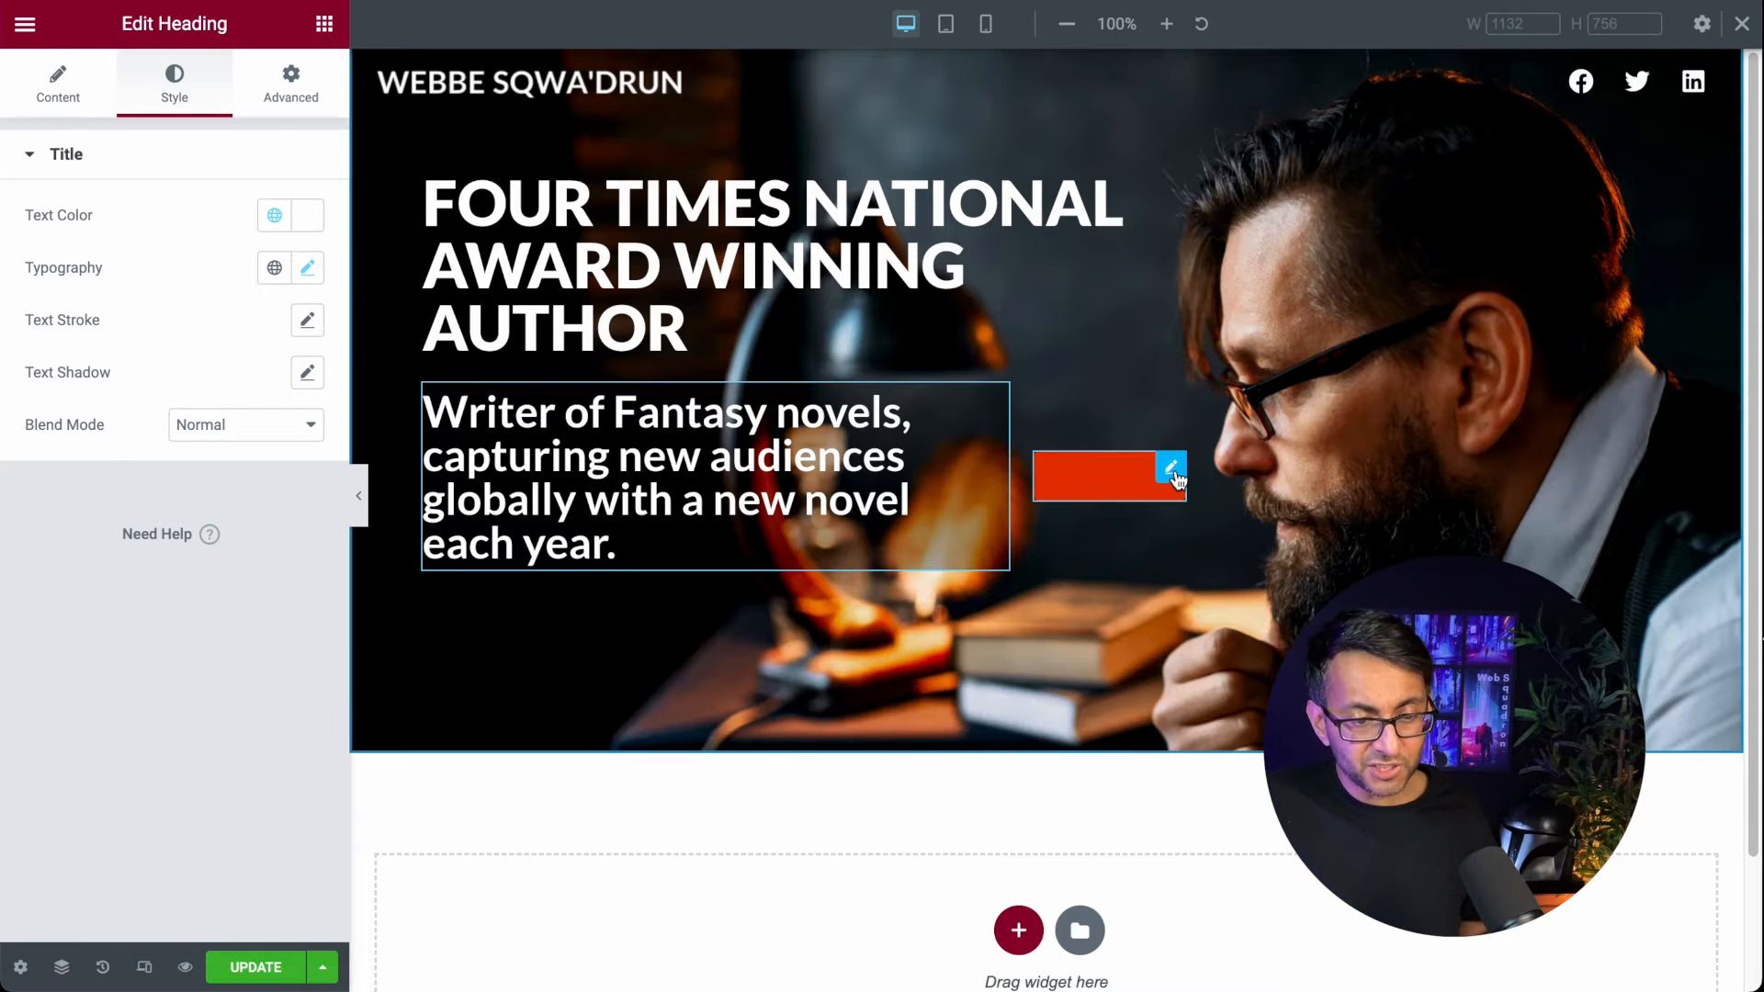
click(1173, 468)
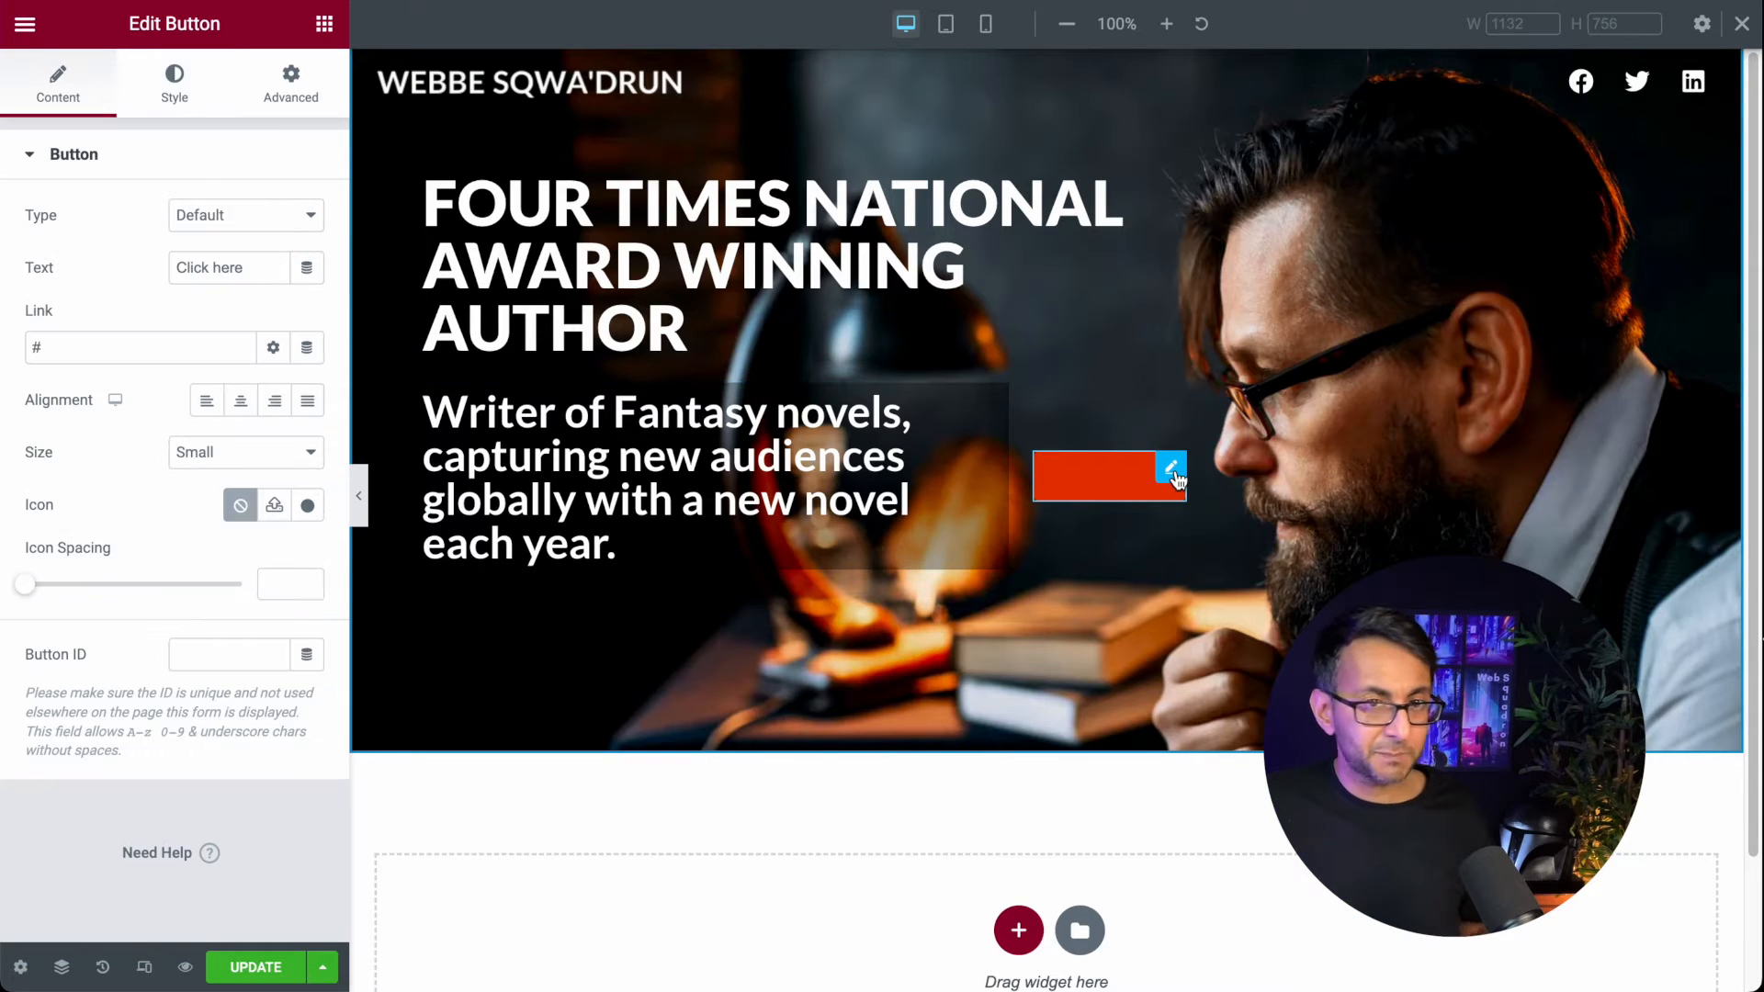
Step: Set the button's text color to the white global color New Item #1 and its text to "See his latest books"
click(178, 103)
click(280, 372)
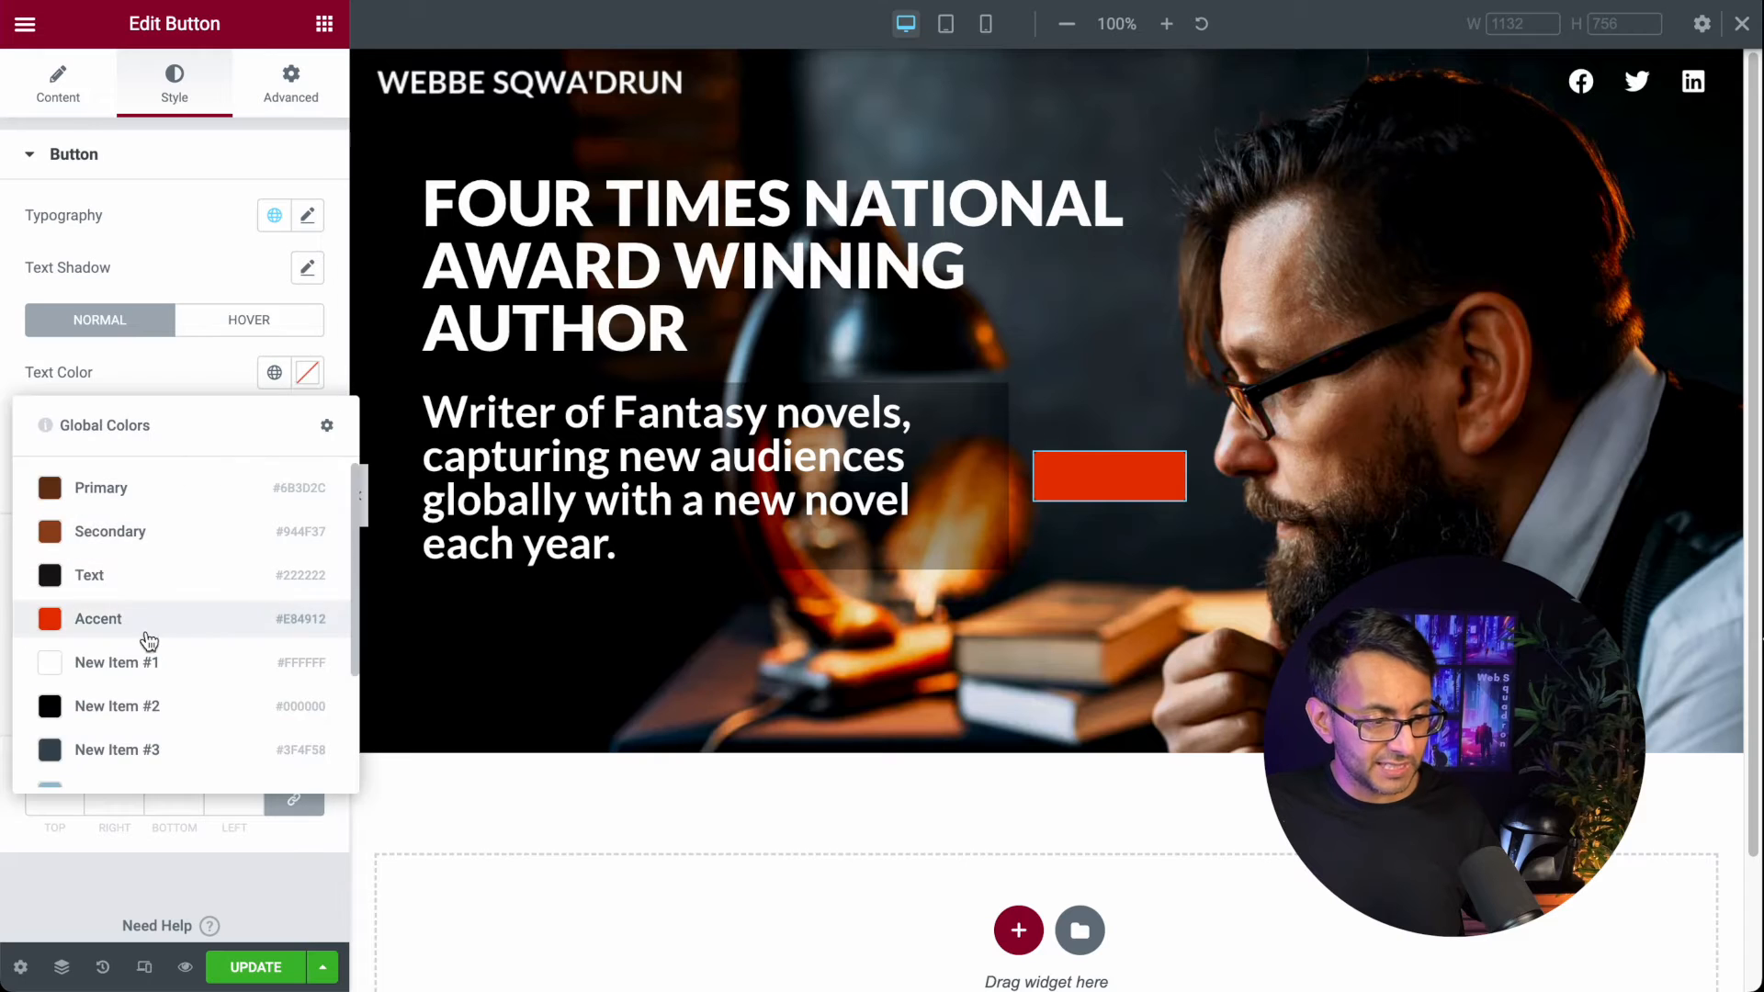
click(150, 662)
text(latest books)
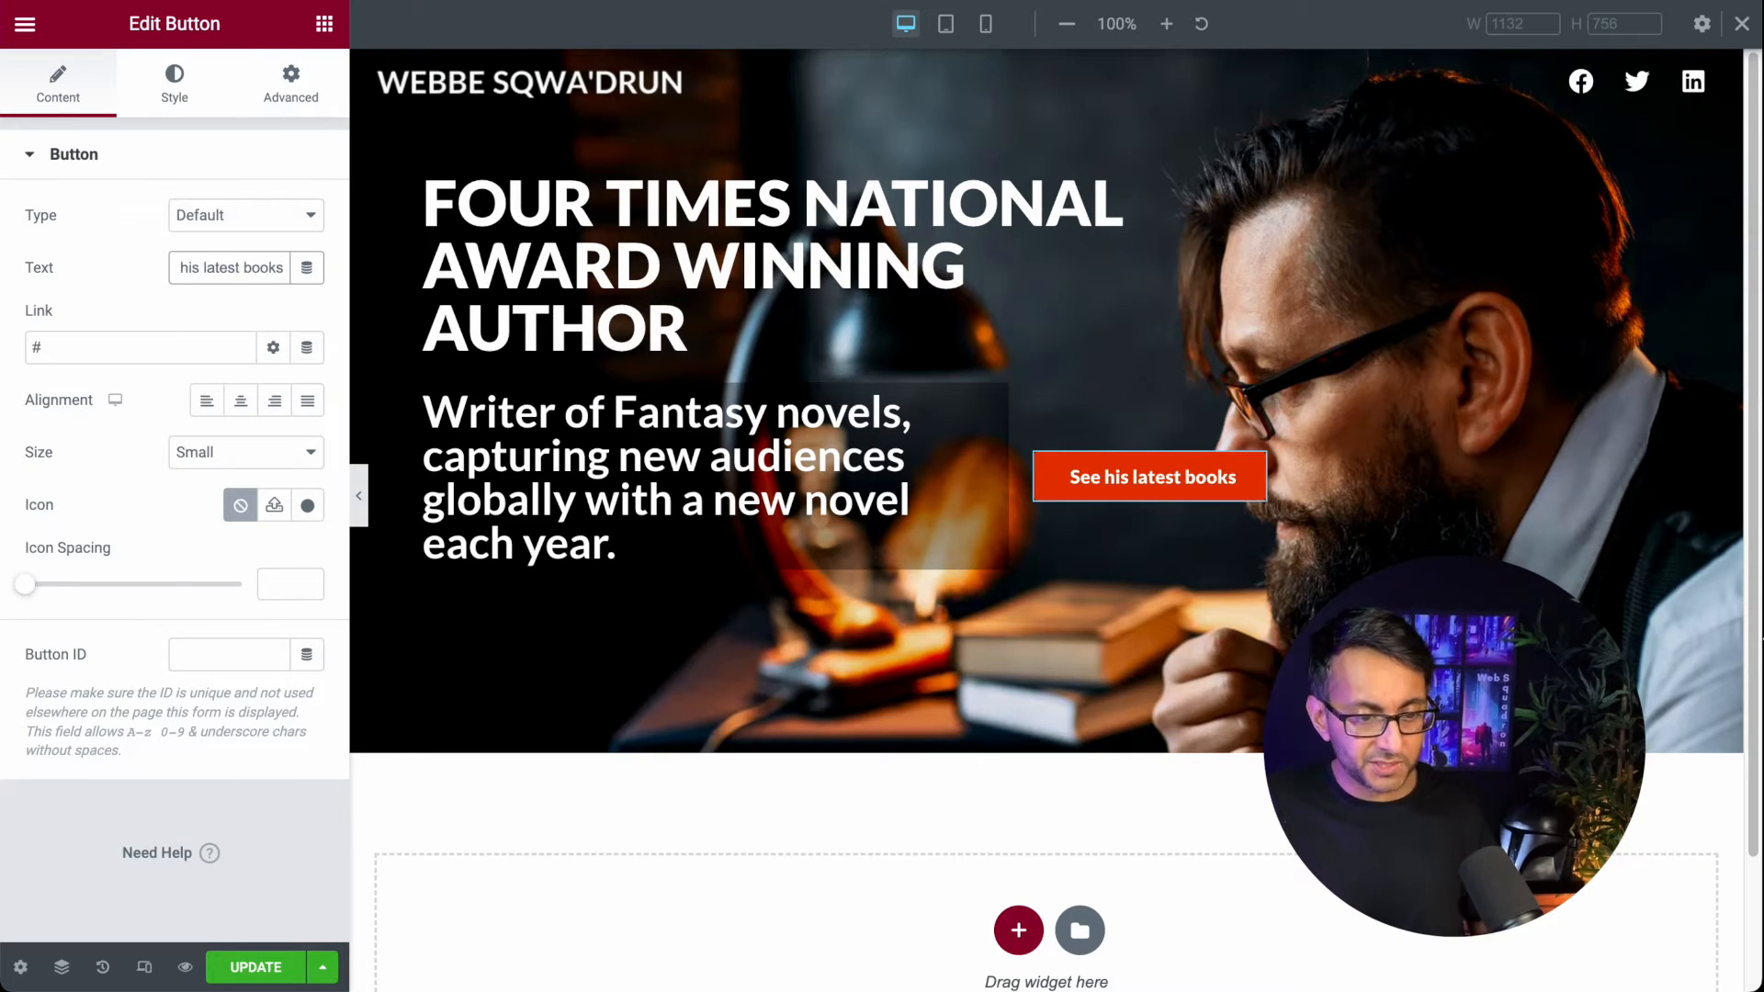
Step: Switch the button's font size unit to REM and set the size to 1.6
click(174, 85)
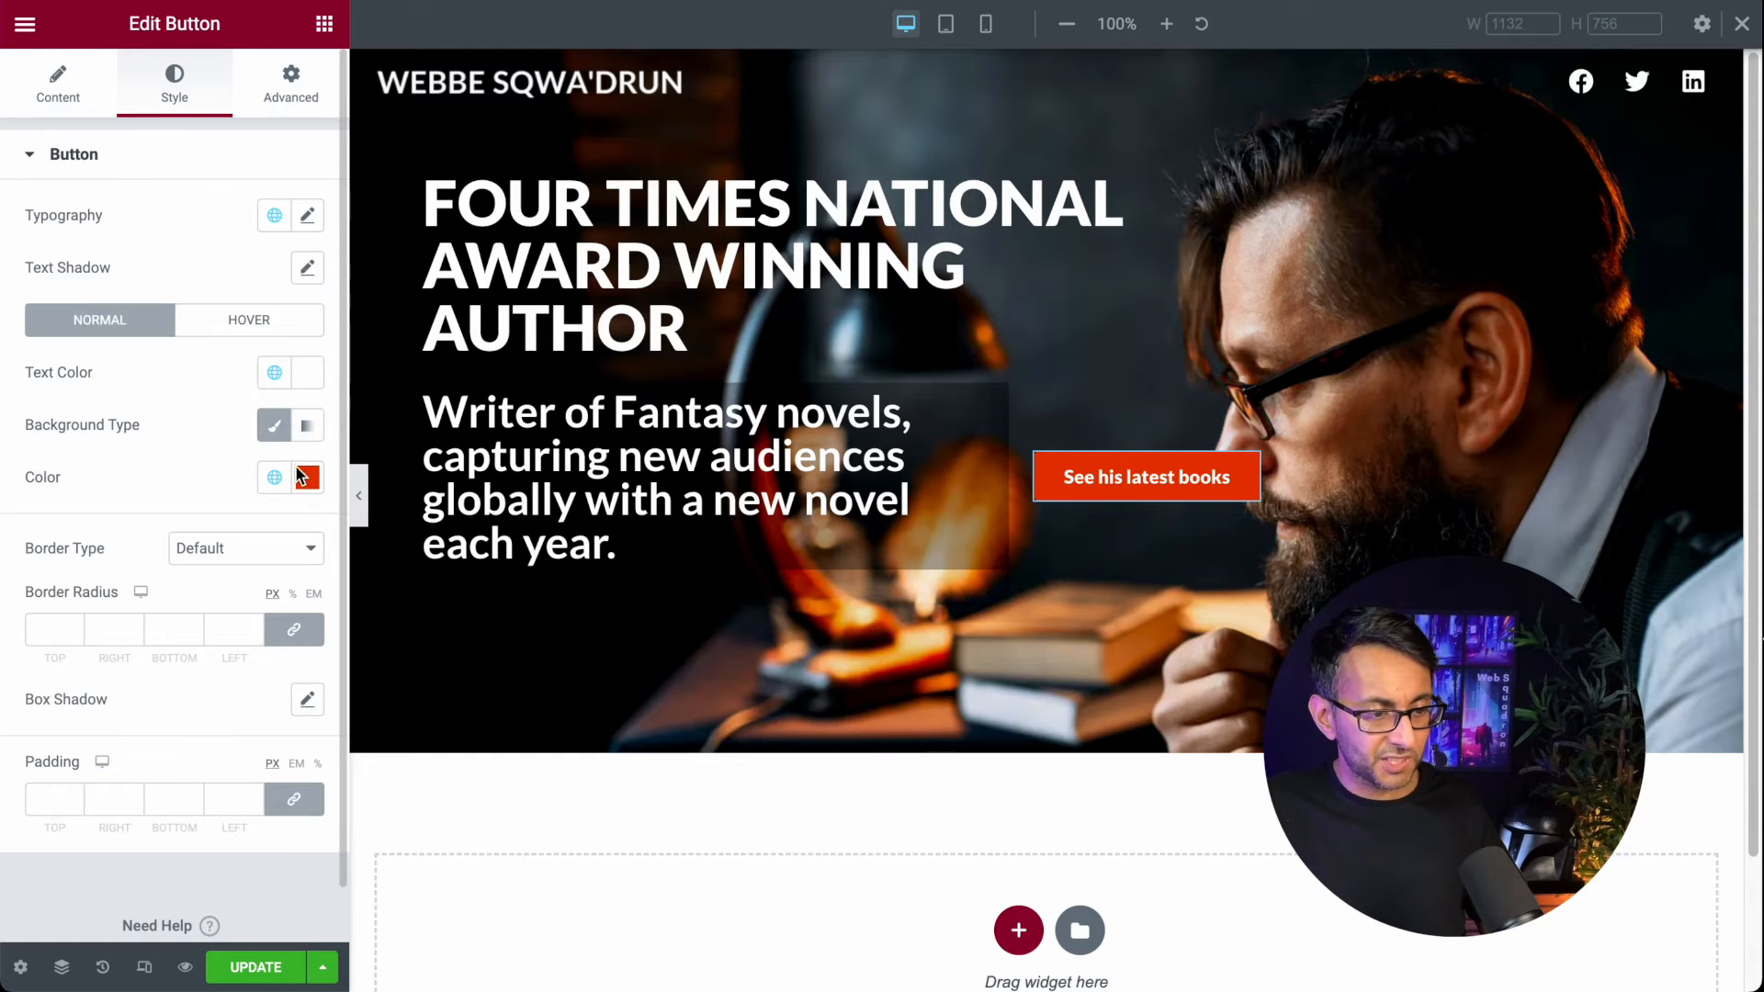
click(309, 225)
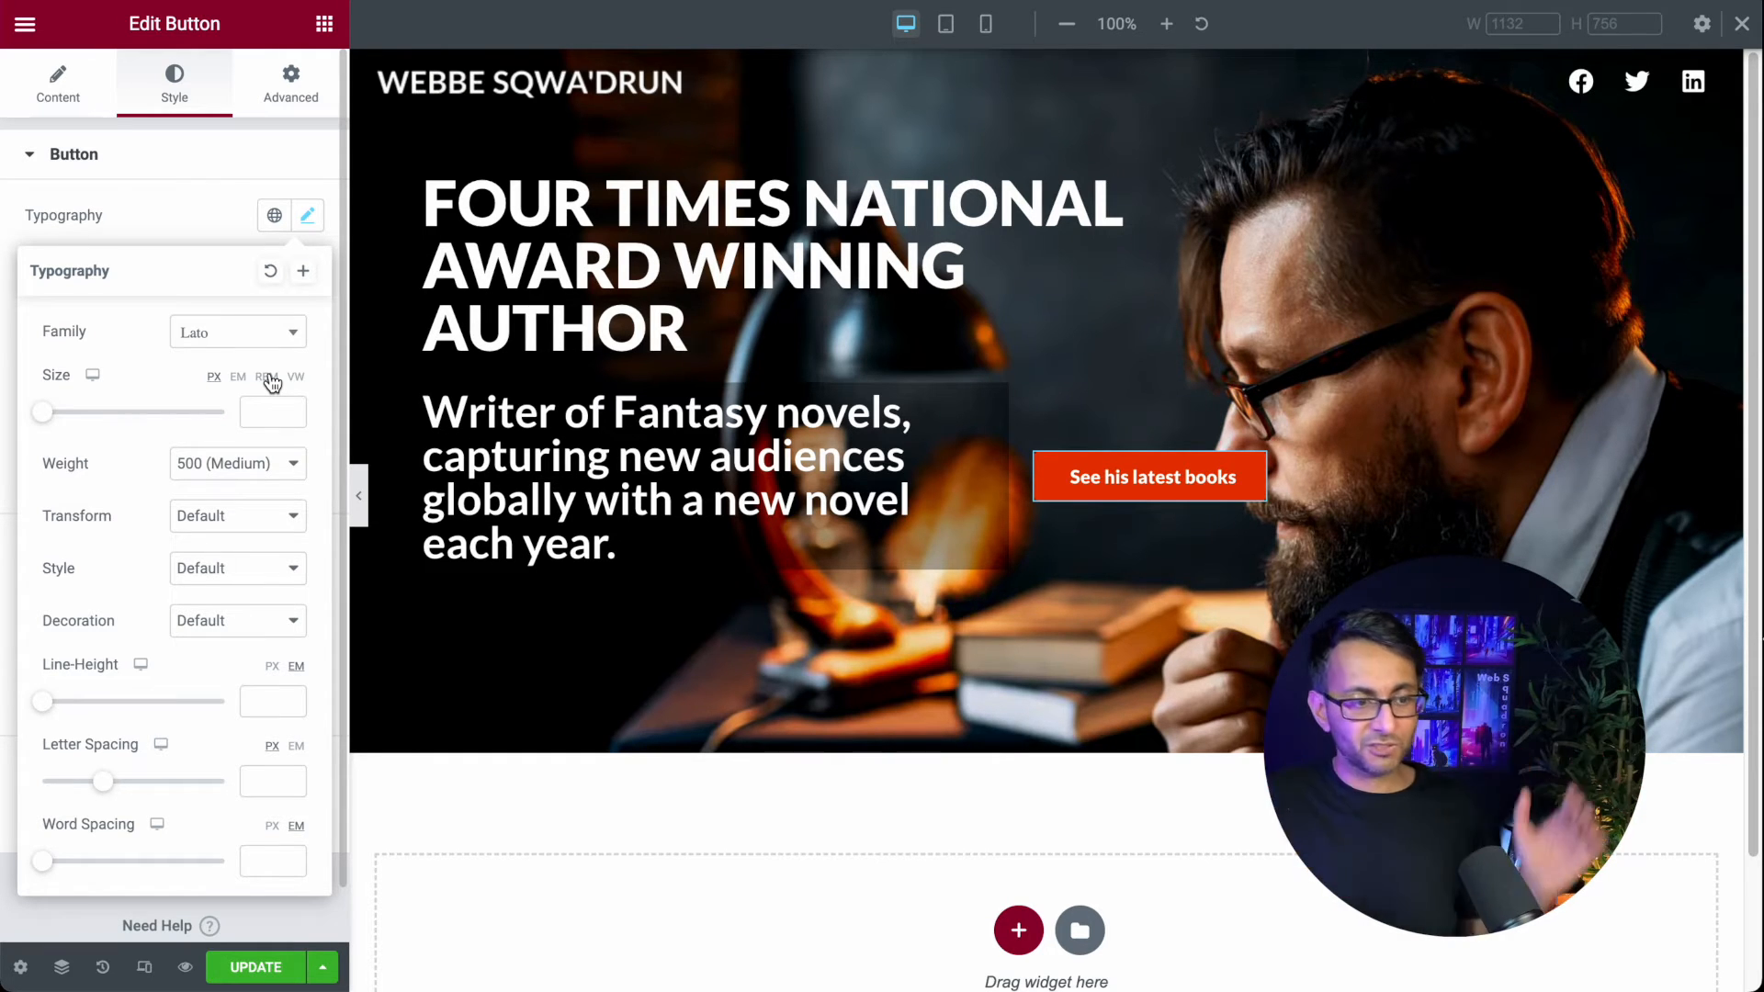
click(254, 407)
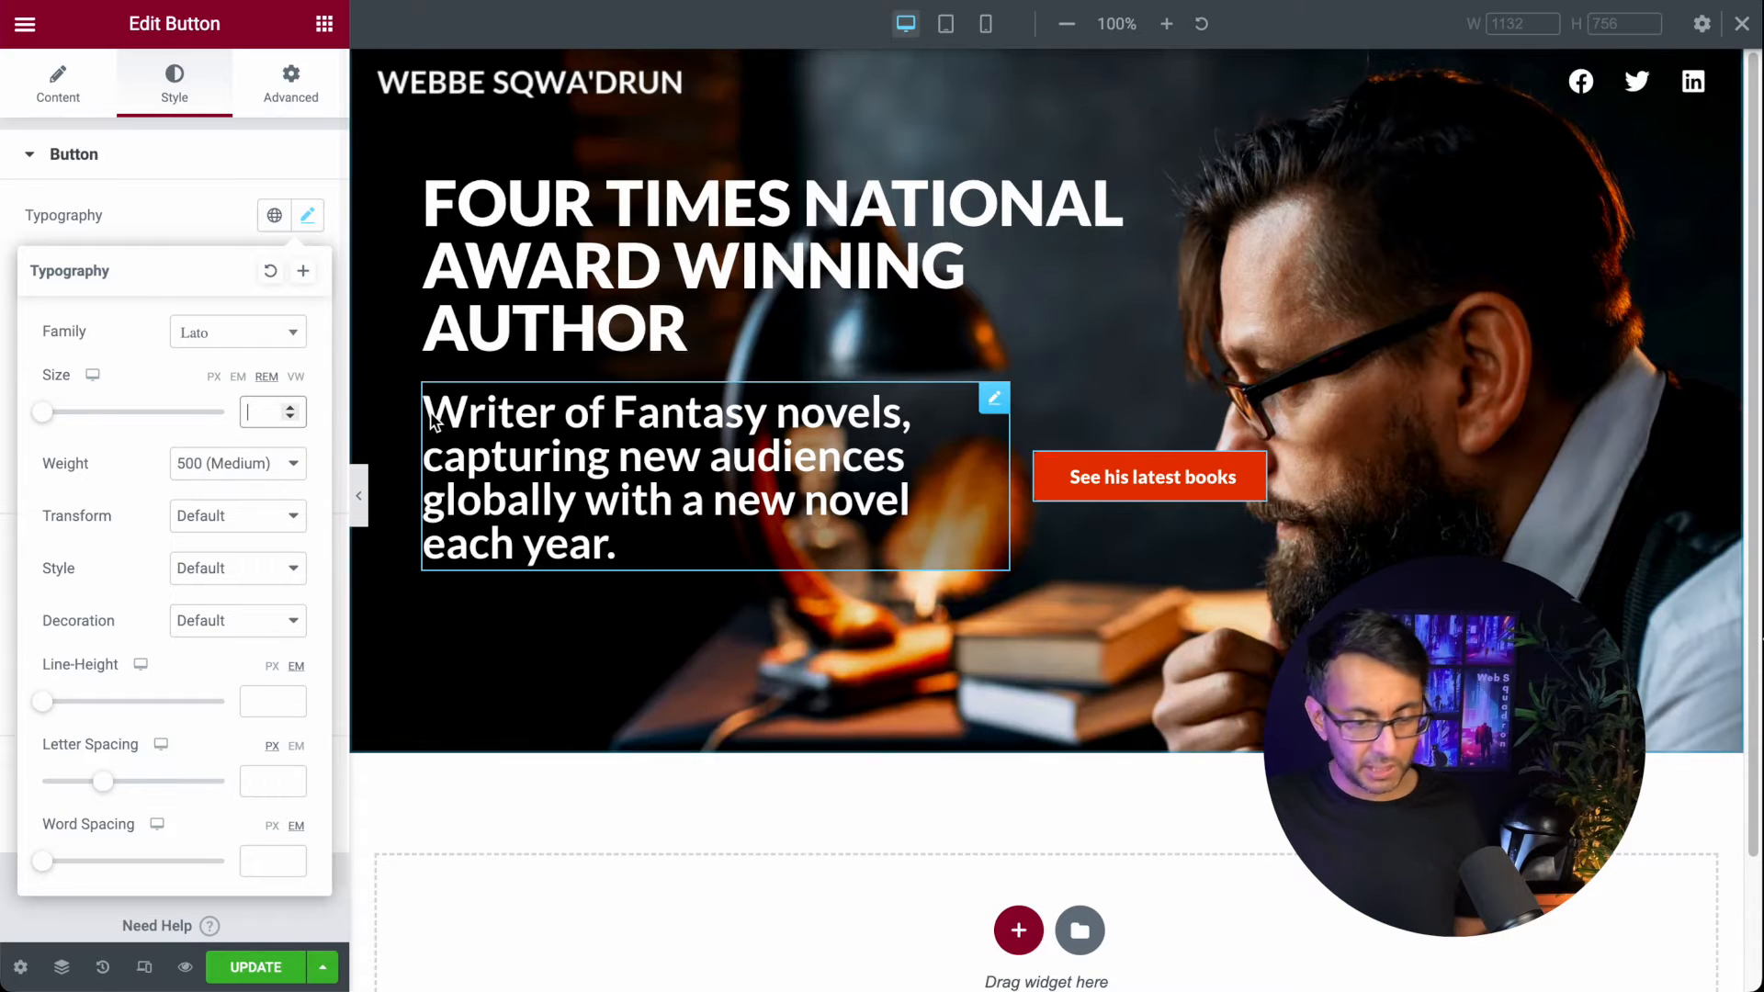
text(1.4)
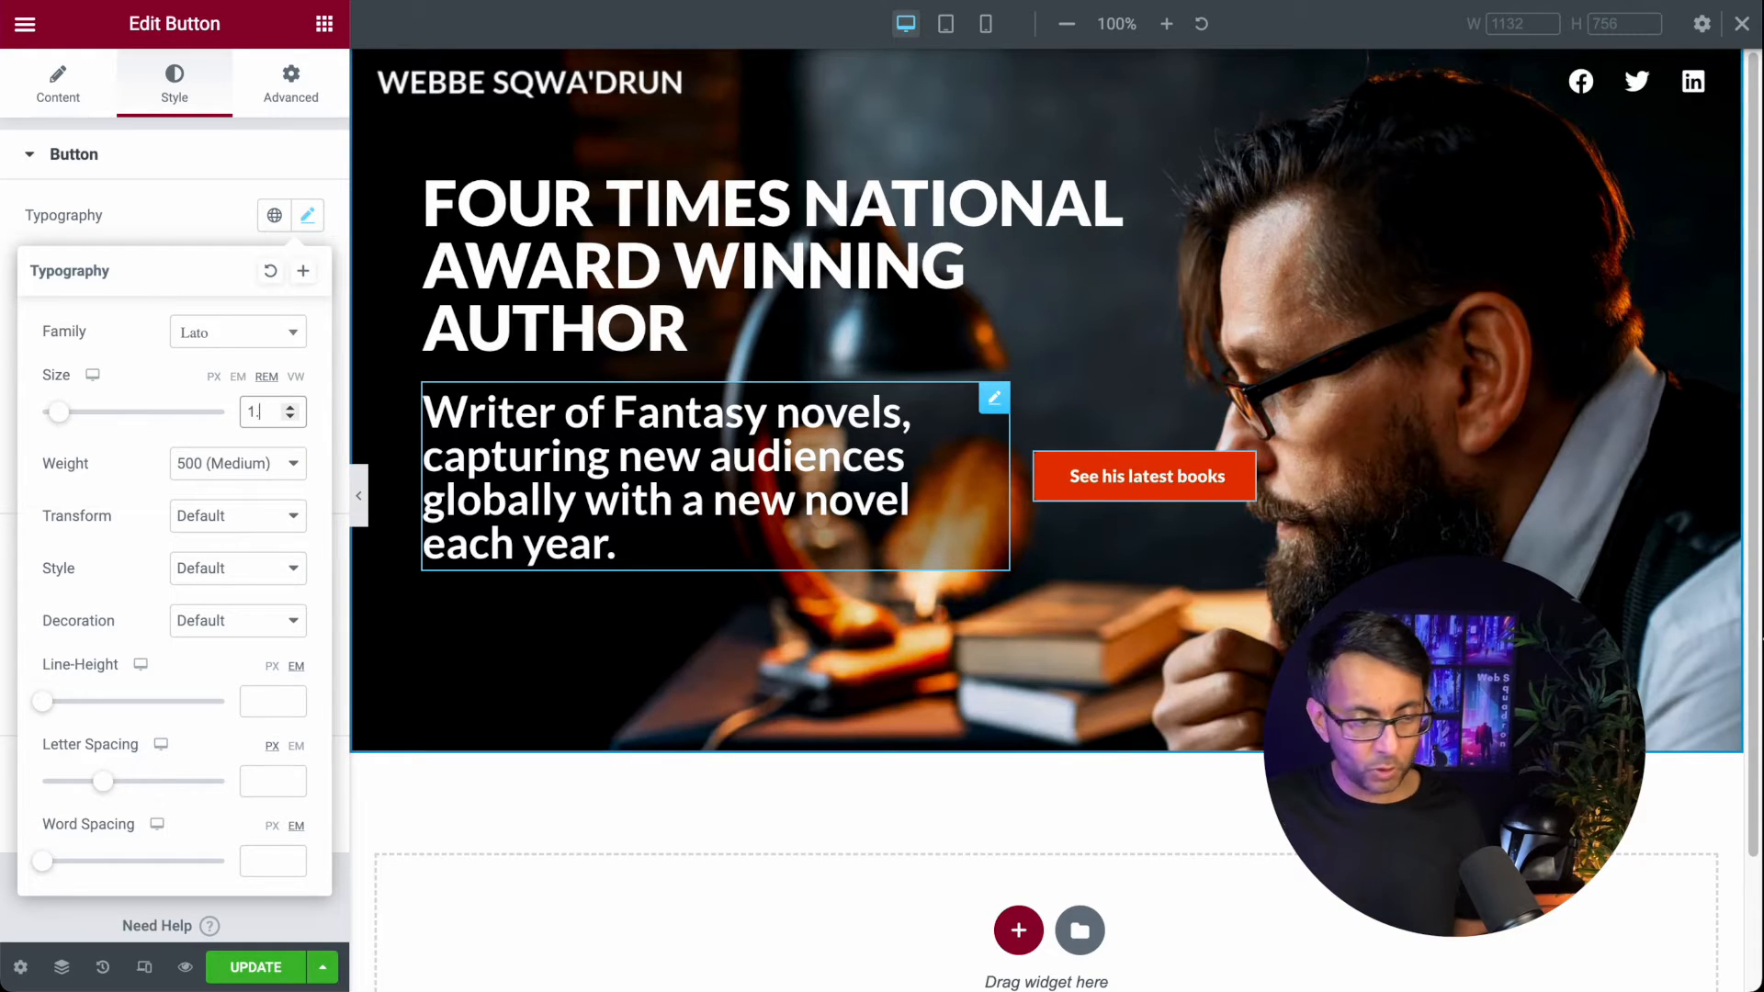
key(BackSpace)
key(BackSpace)
text(.6)
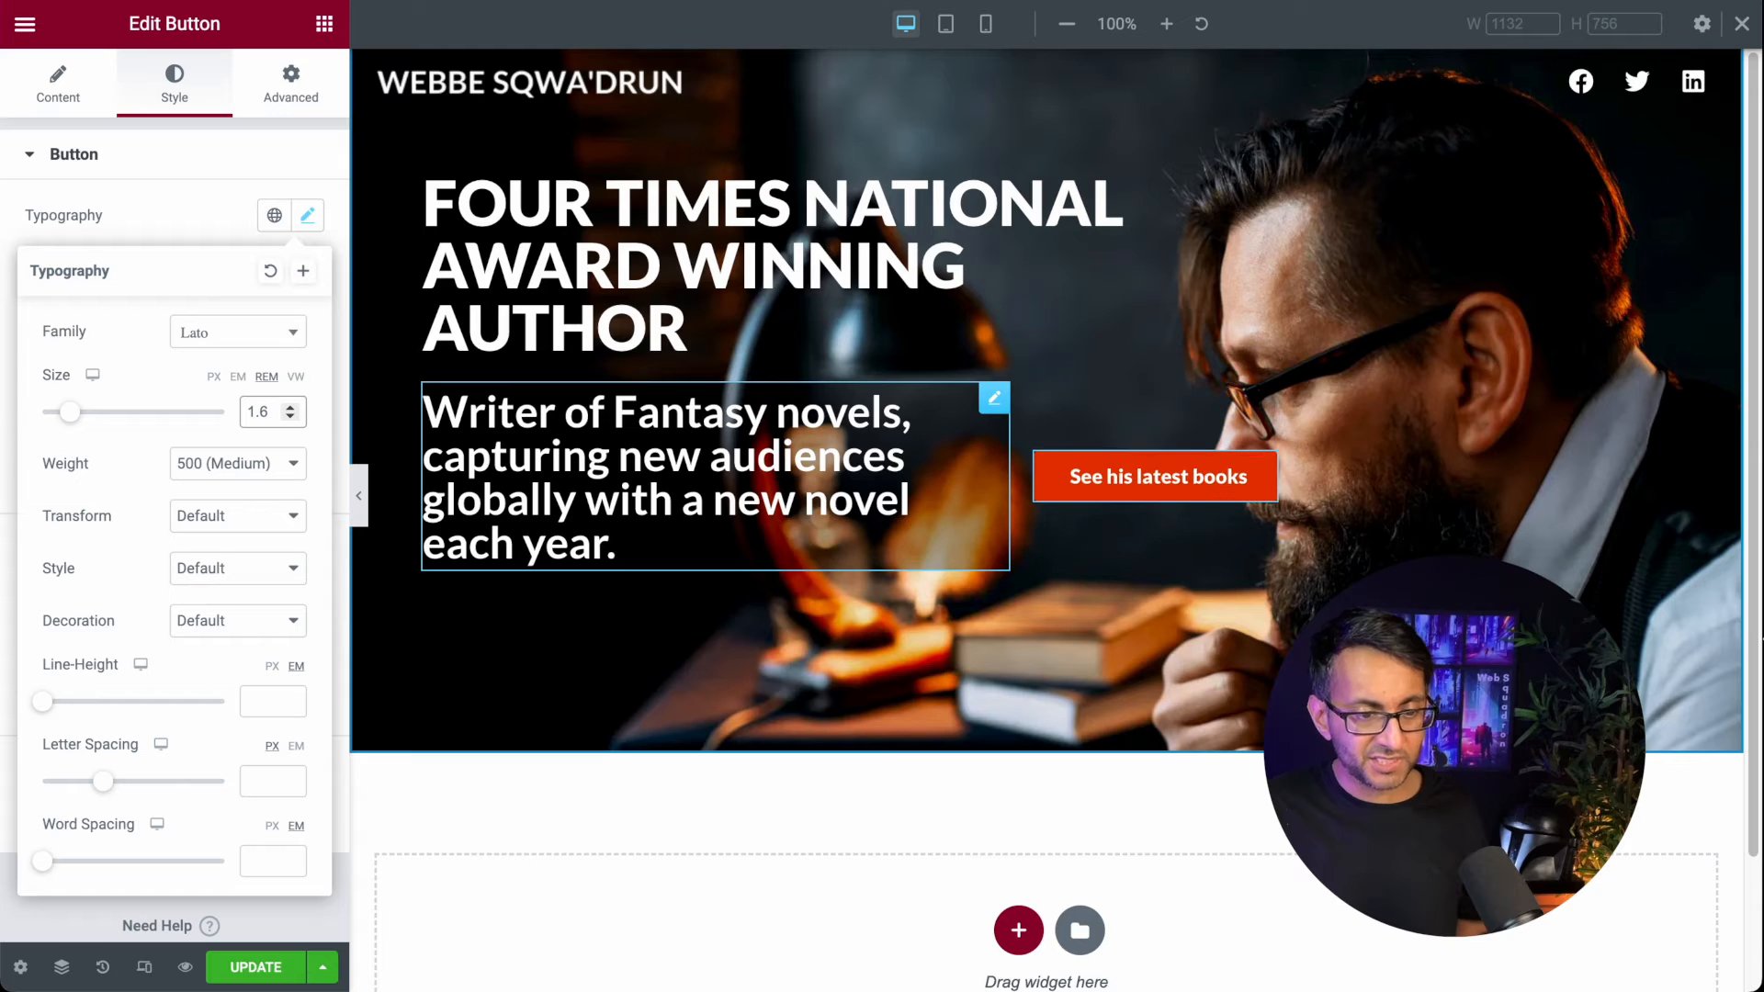
Step: Make the button text uppercase with 1.3 px letter spacing and a font size of 1.7 rem
click(212, 517)
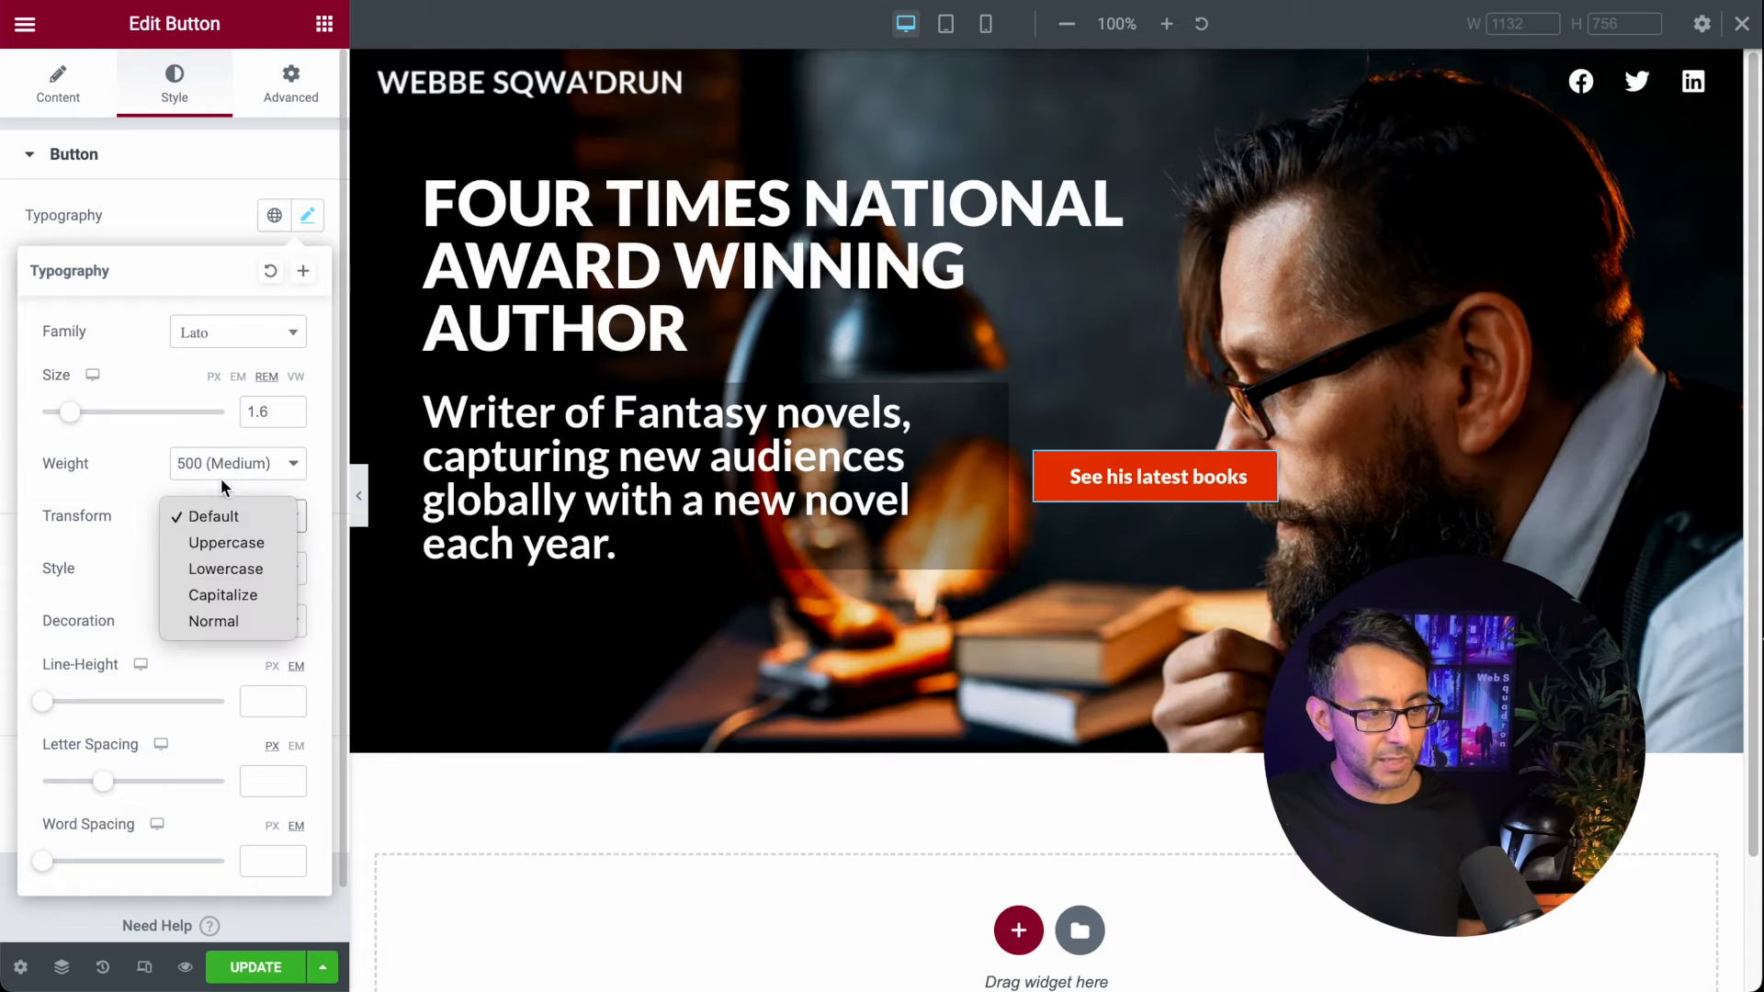
click(229, 544)
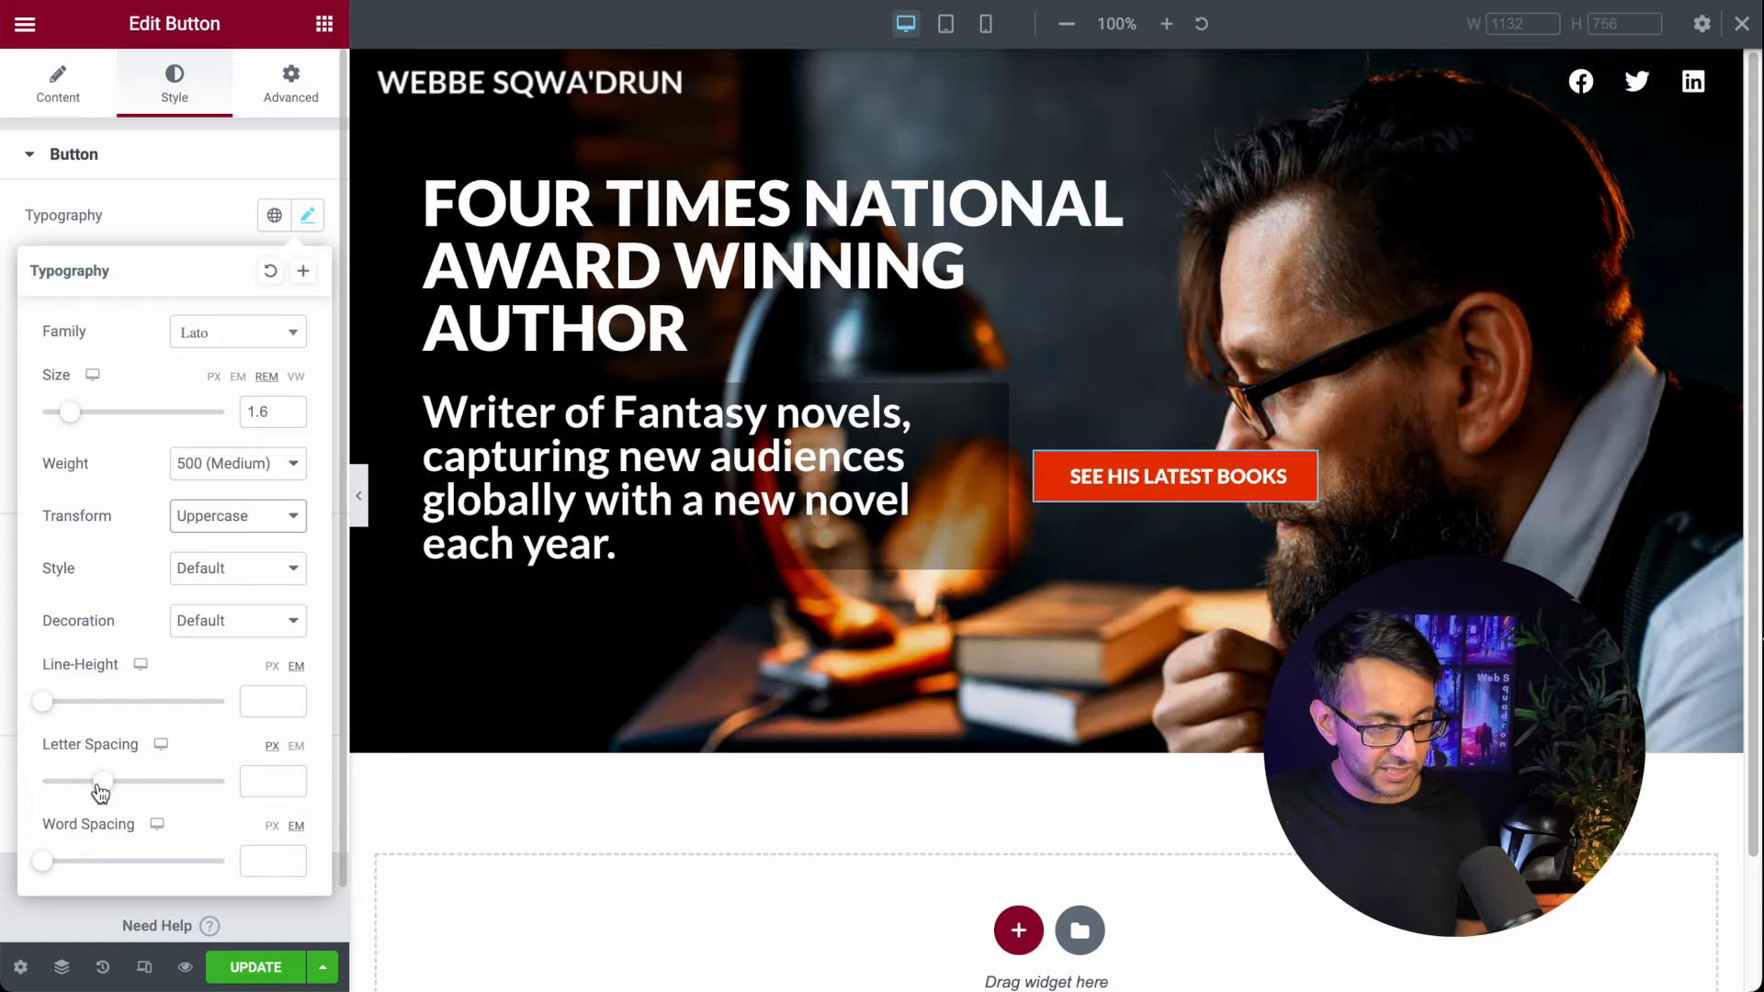
drag(106, 790, 121, 792)
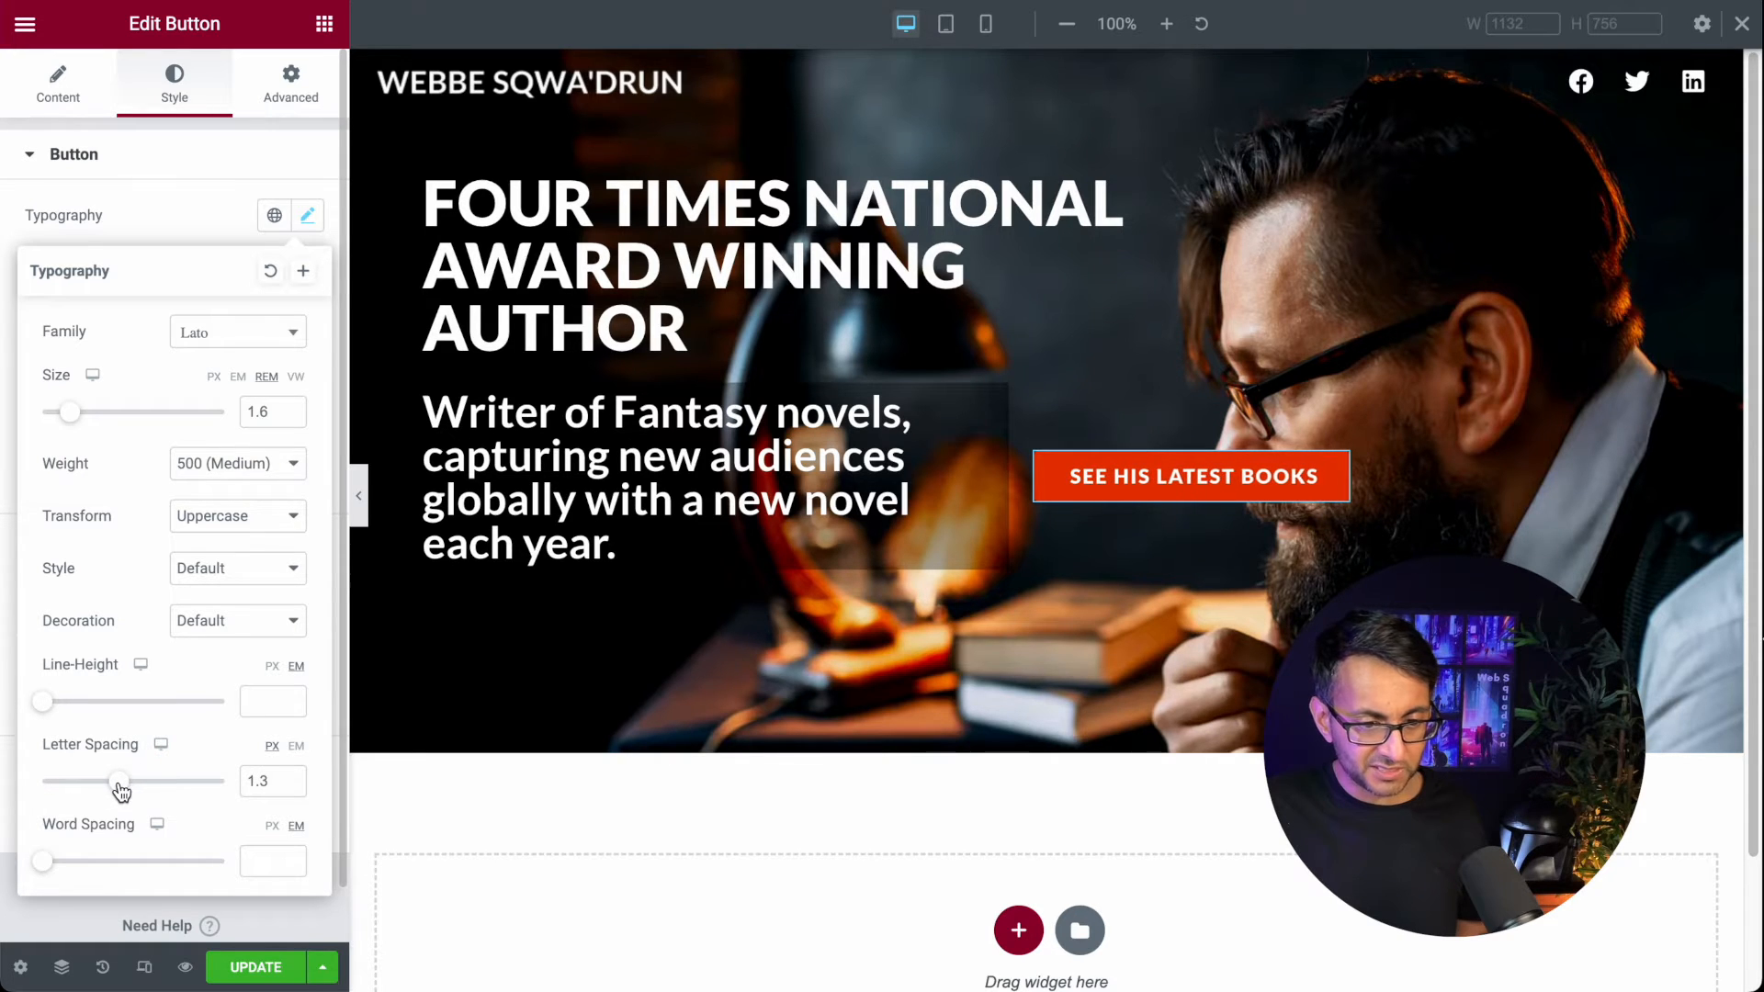
click(291, 407)
click(295, 408)
click(292, 415)
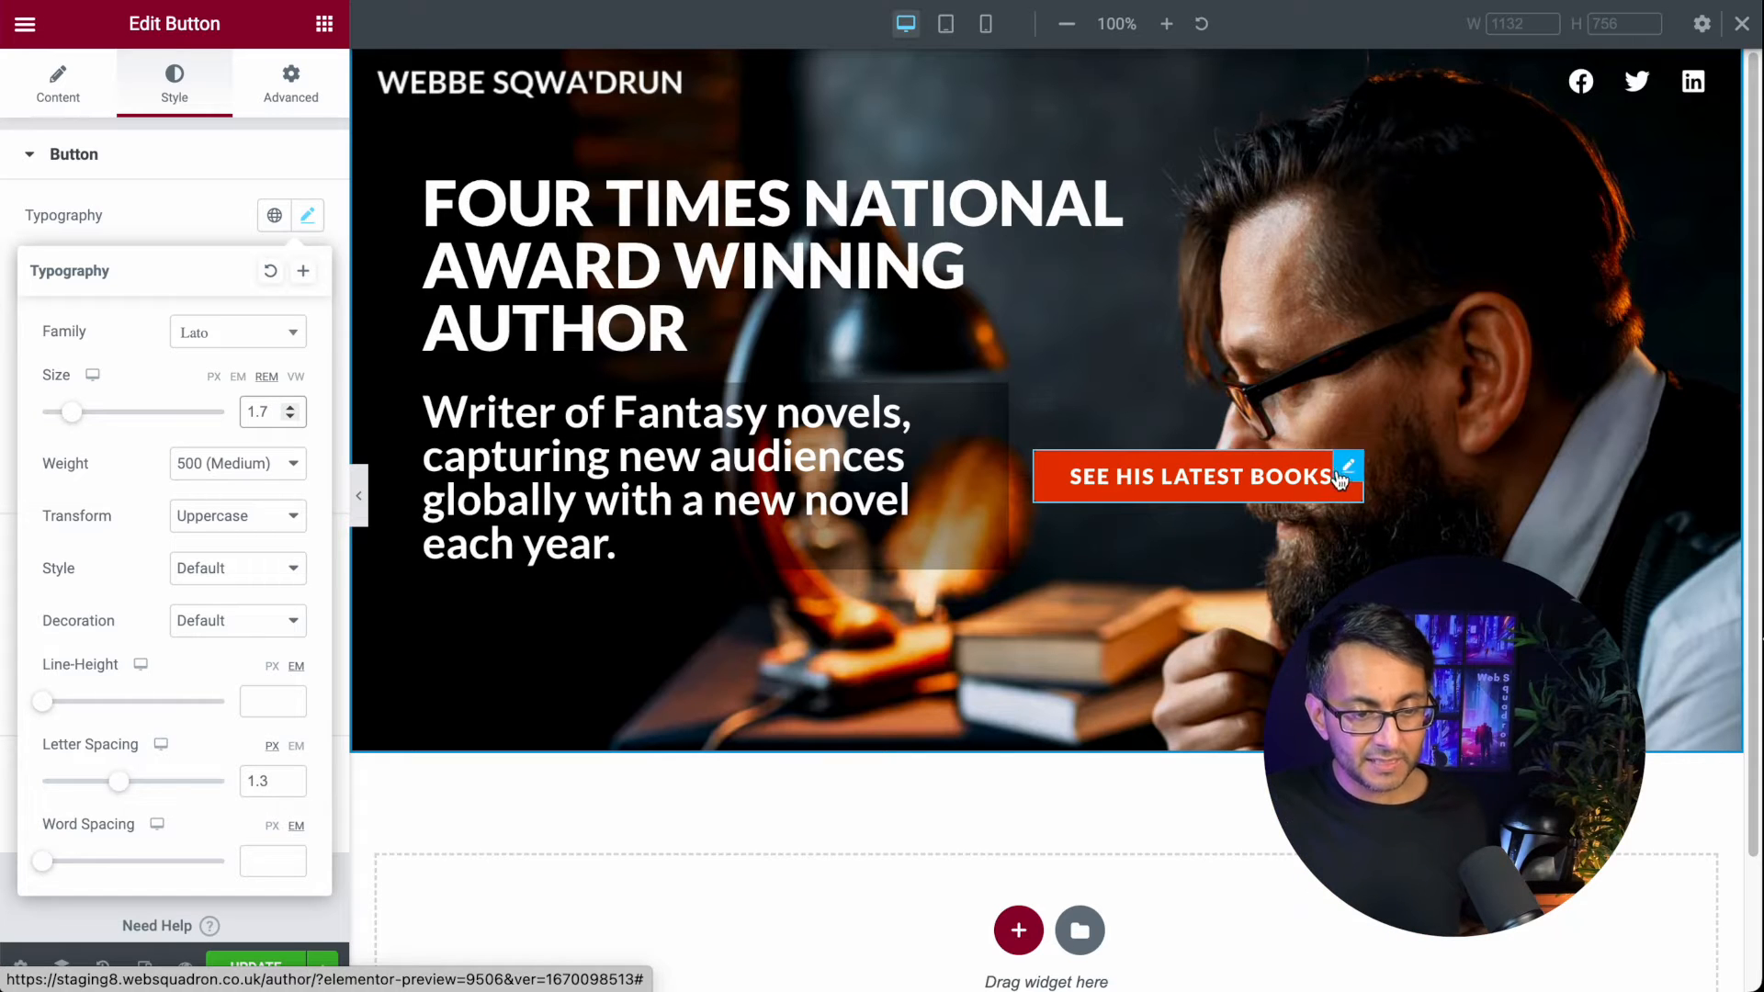
Step: Set the second heading's custom desktop width to 100%
click(960, 402)
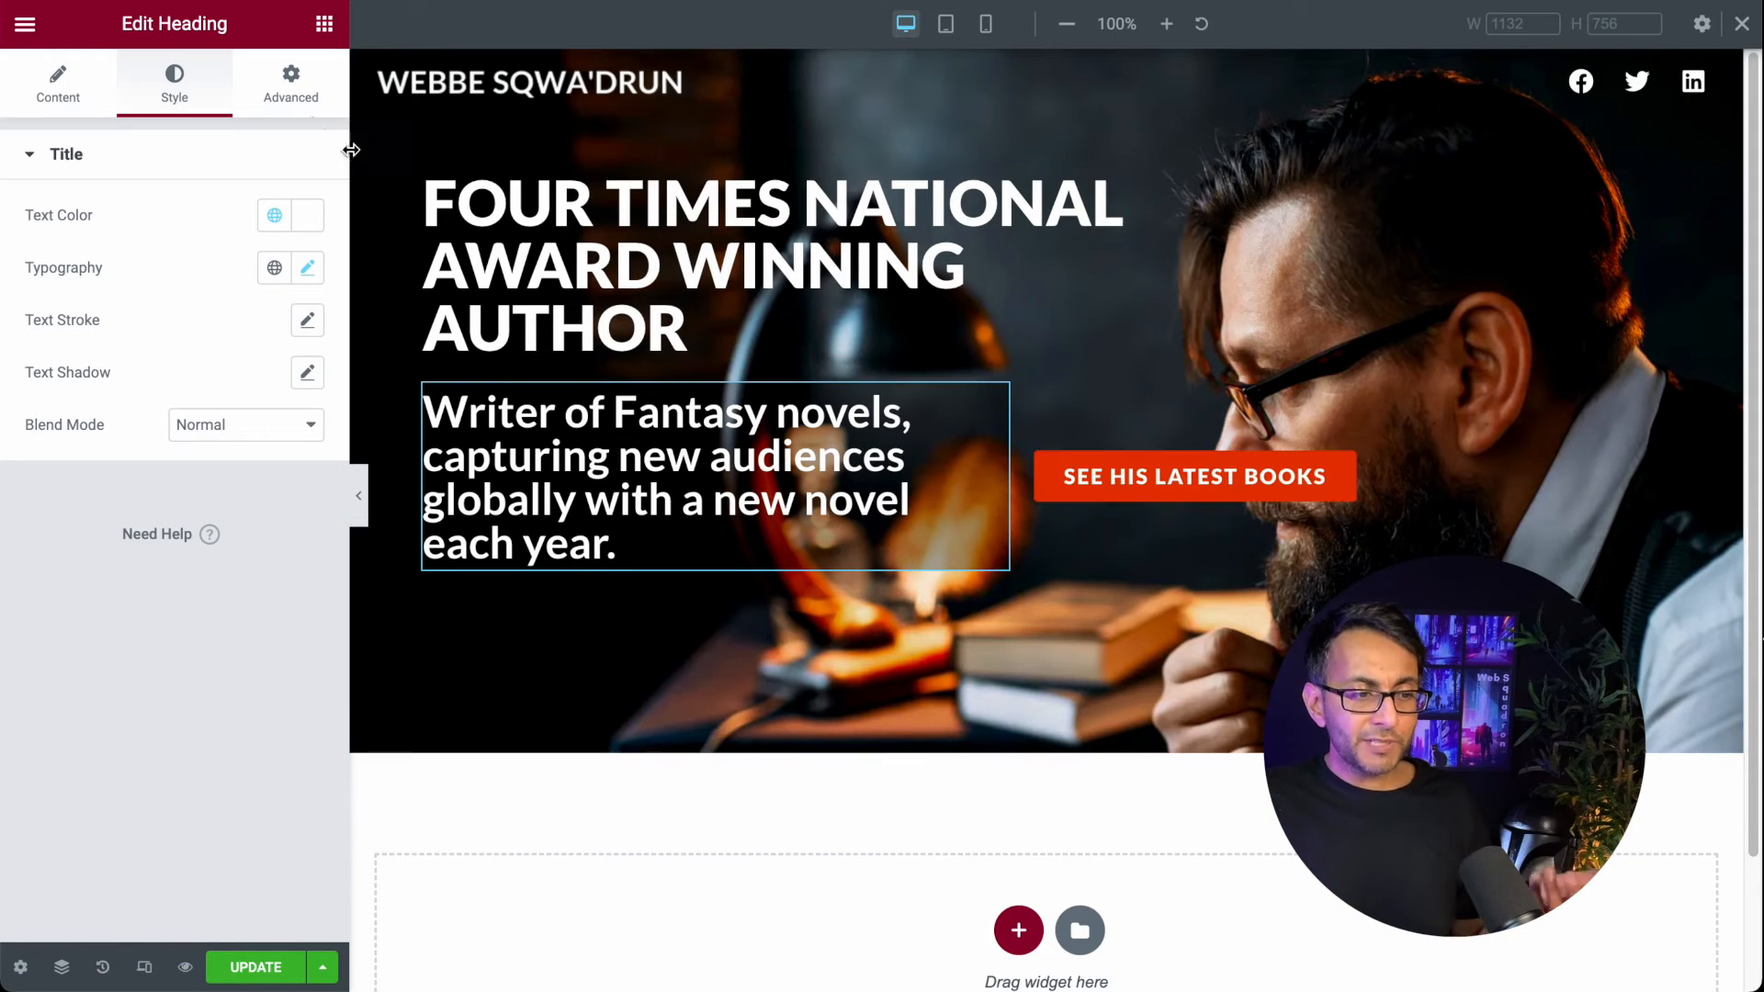
click(309, 101)
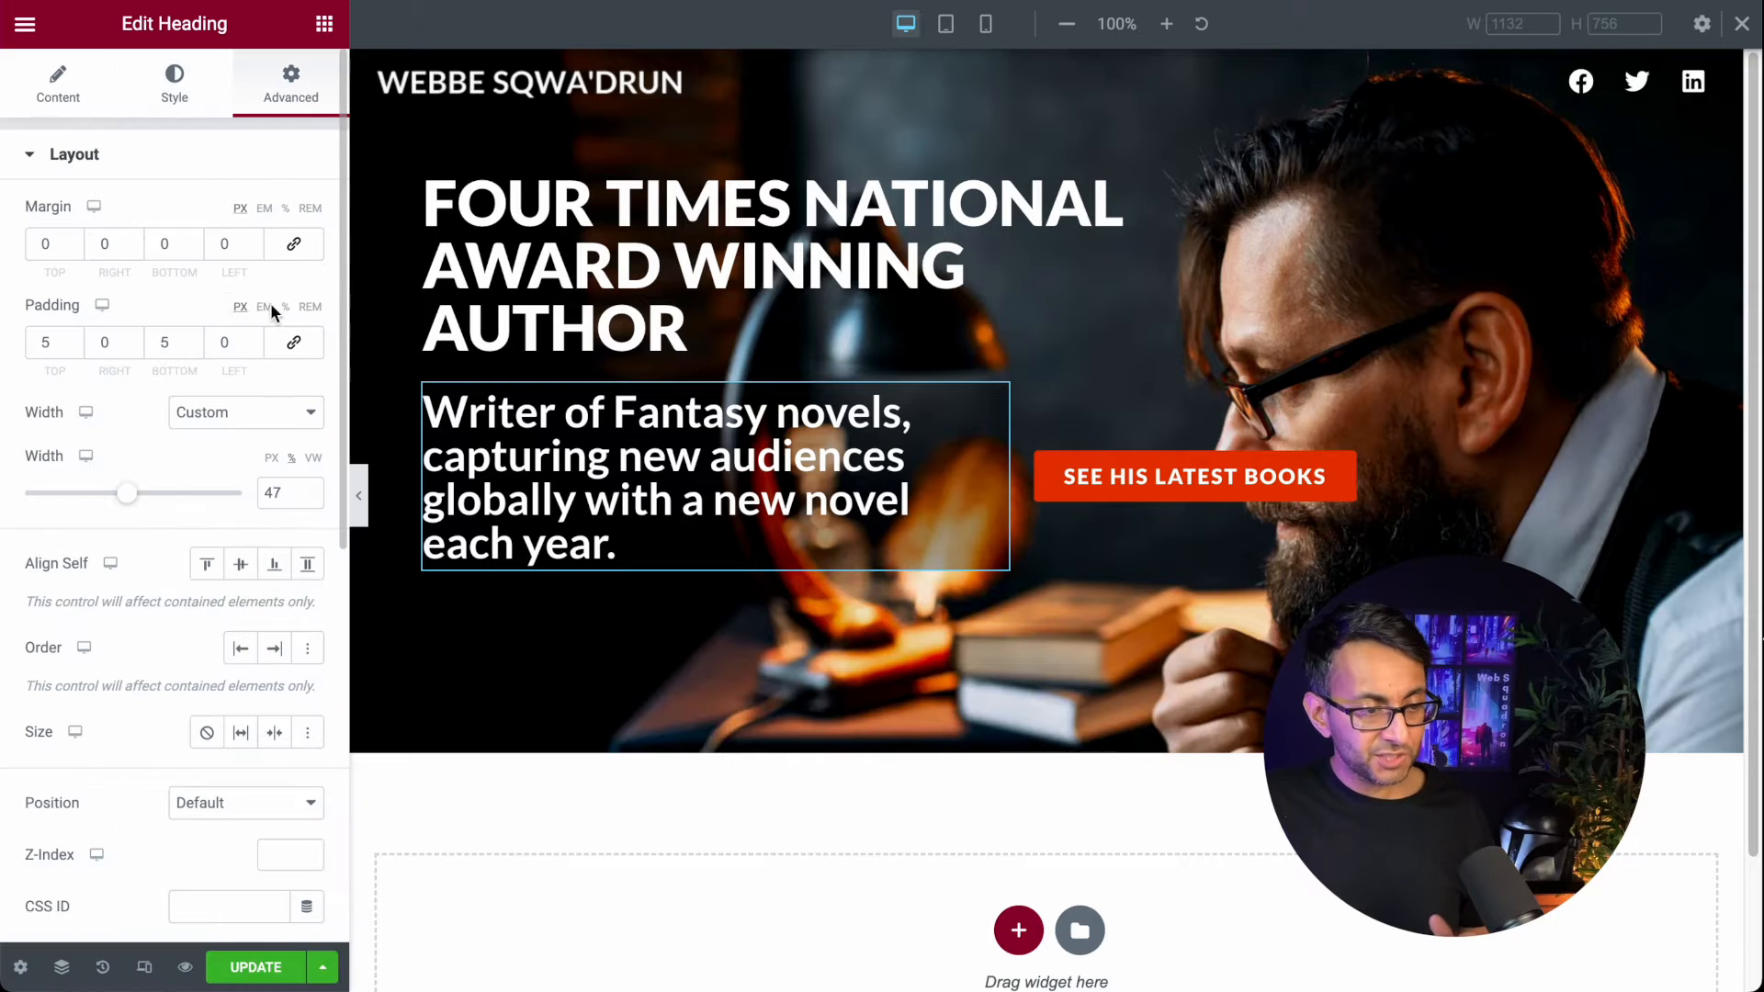
drag(135, 494, 247, 501)
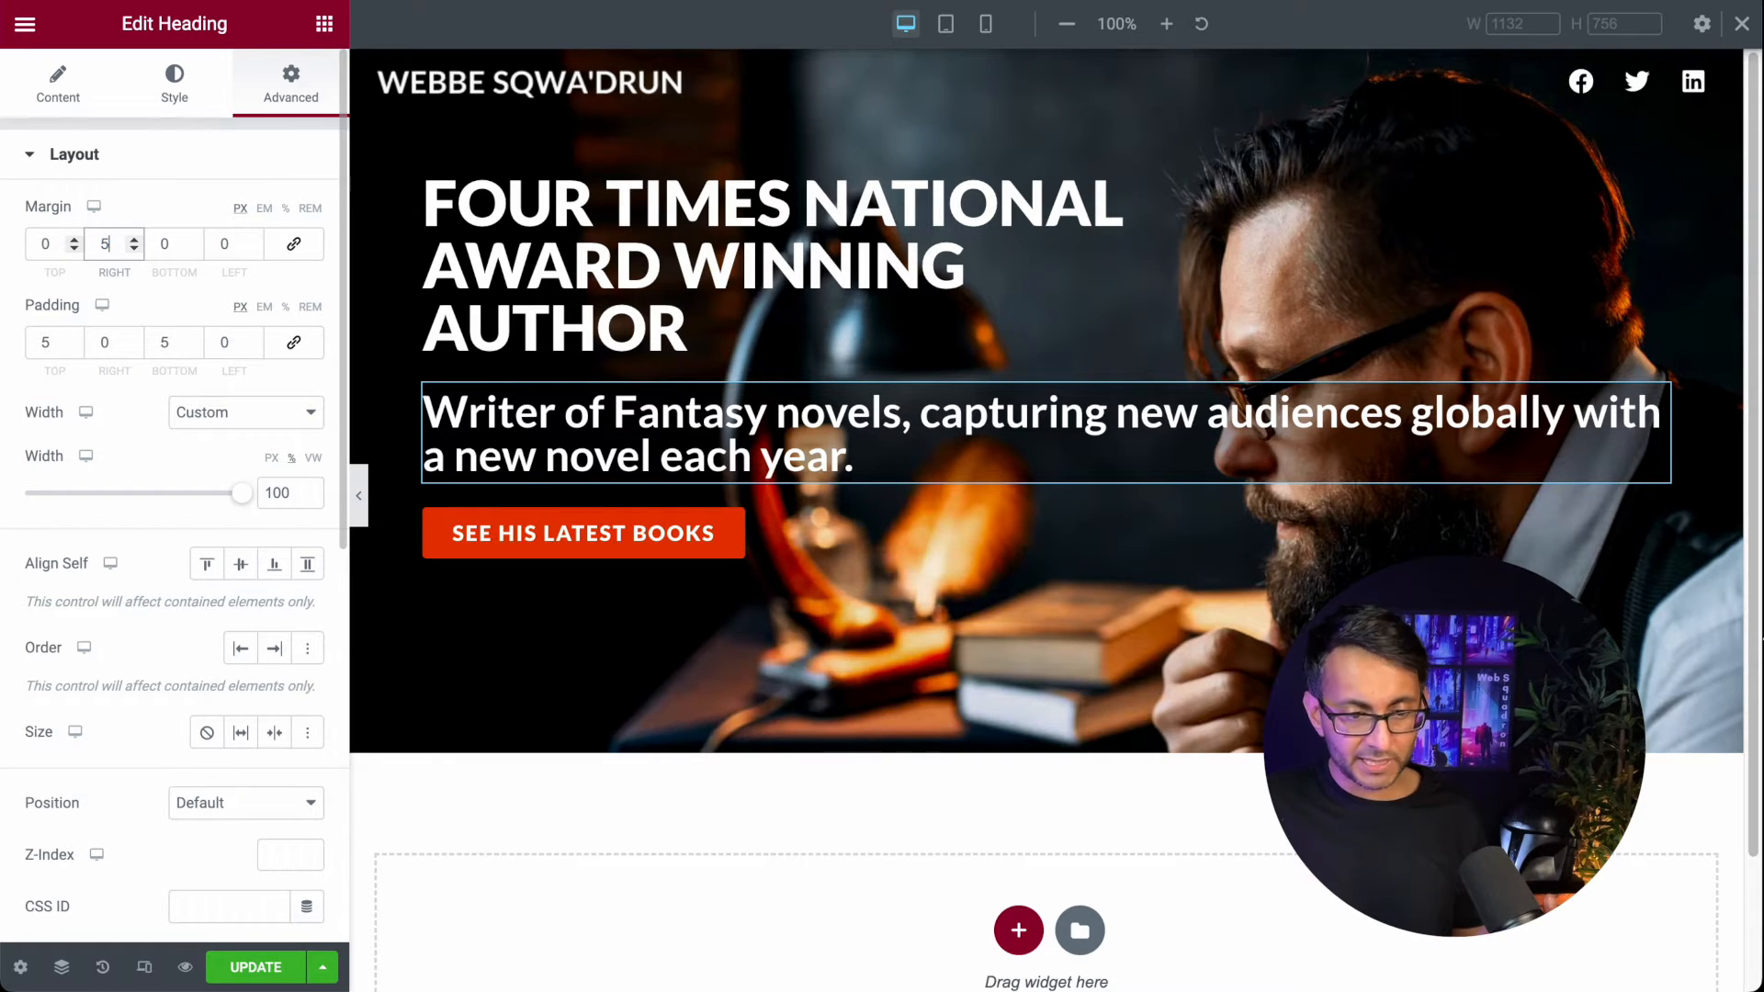
Step: Set the second heading's right margin to 40%, briefly trying 0% and 10%
text(040)
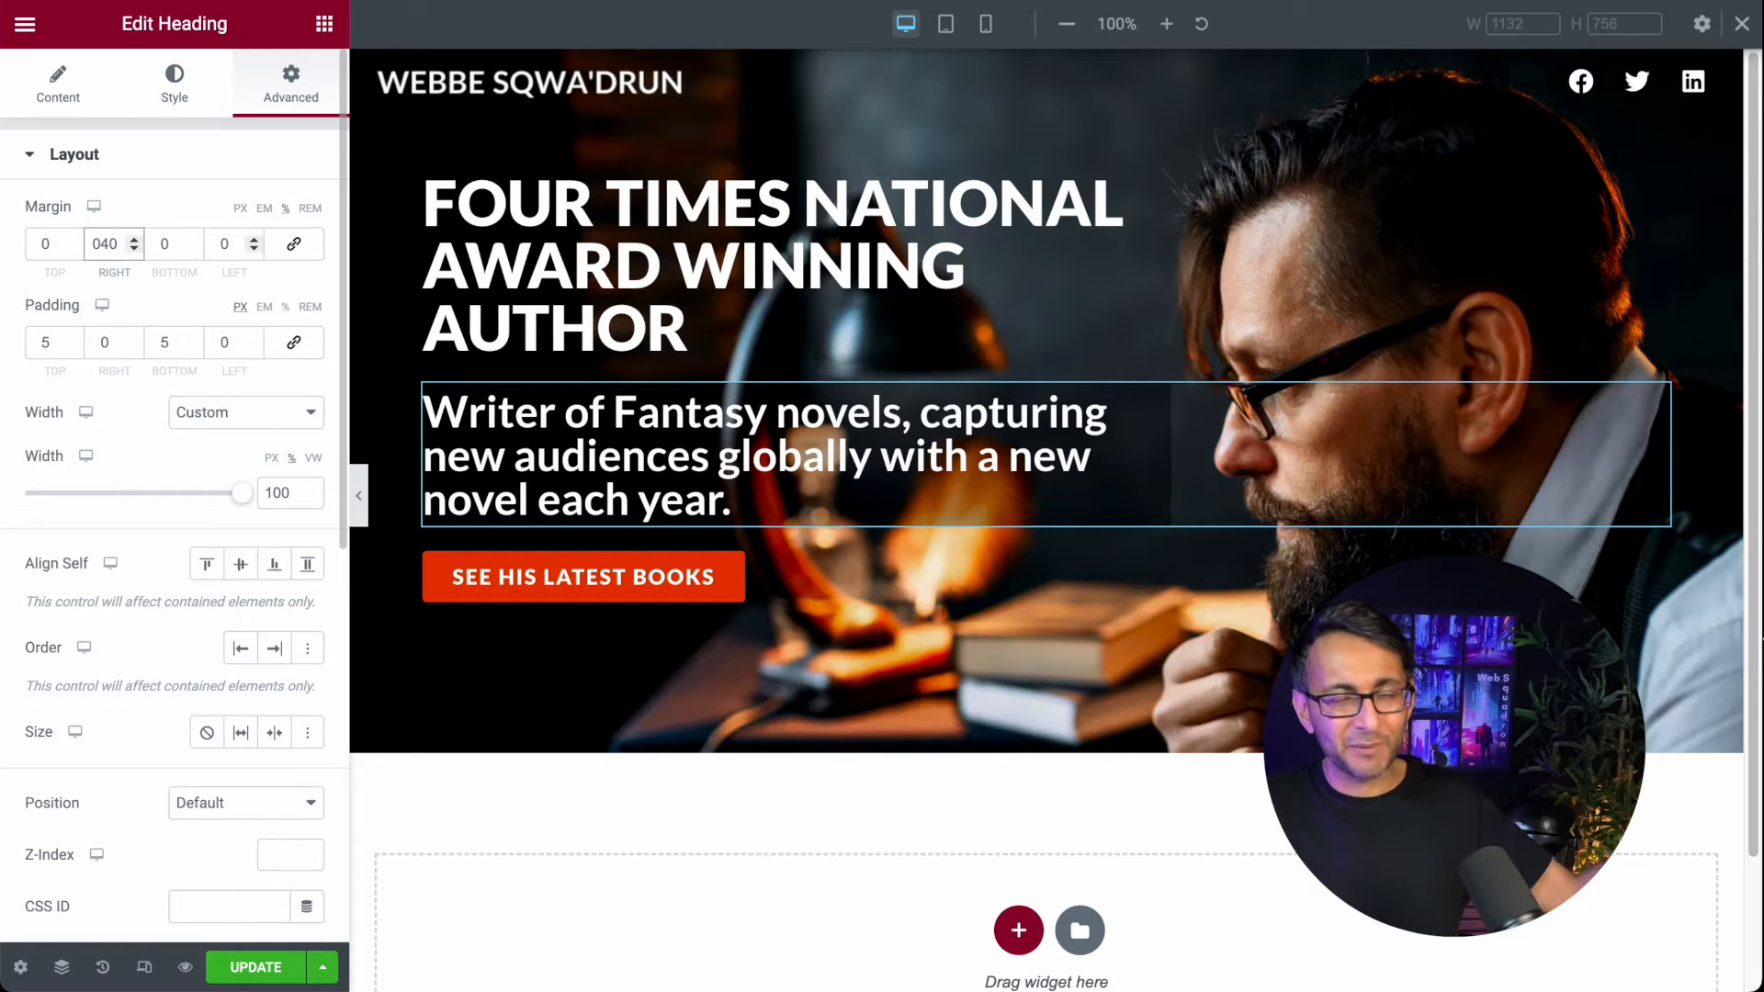
key(BackSpace)
key(BackSpace)
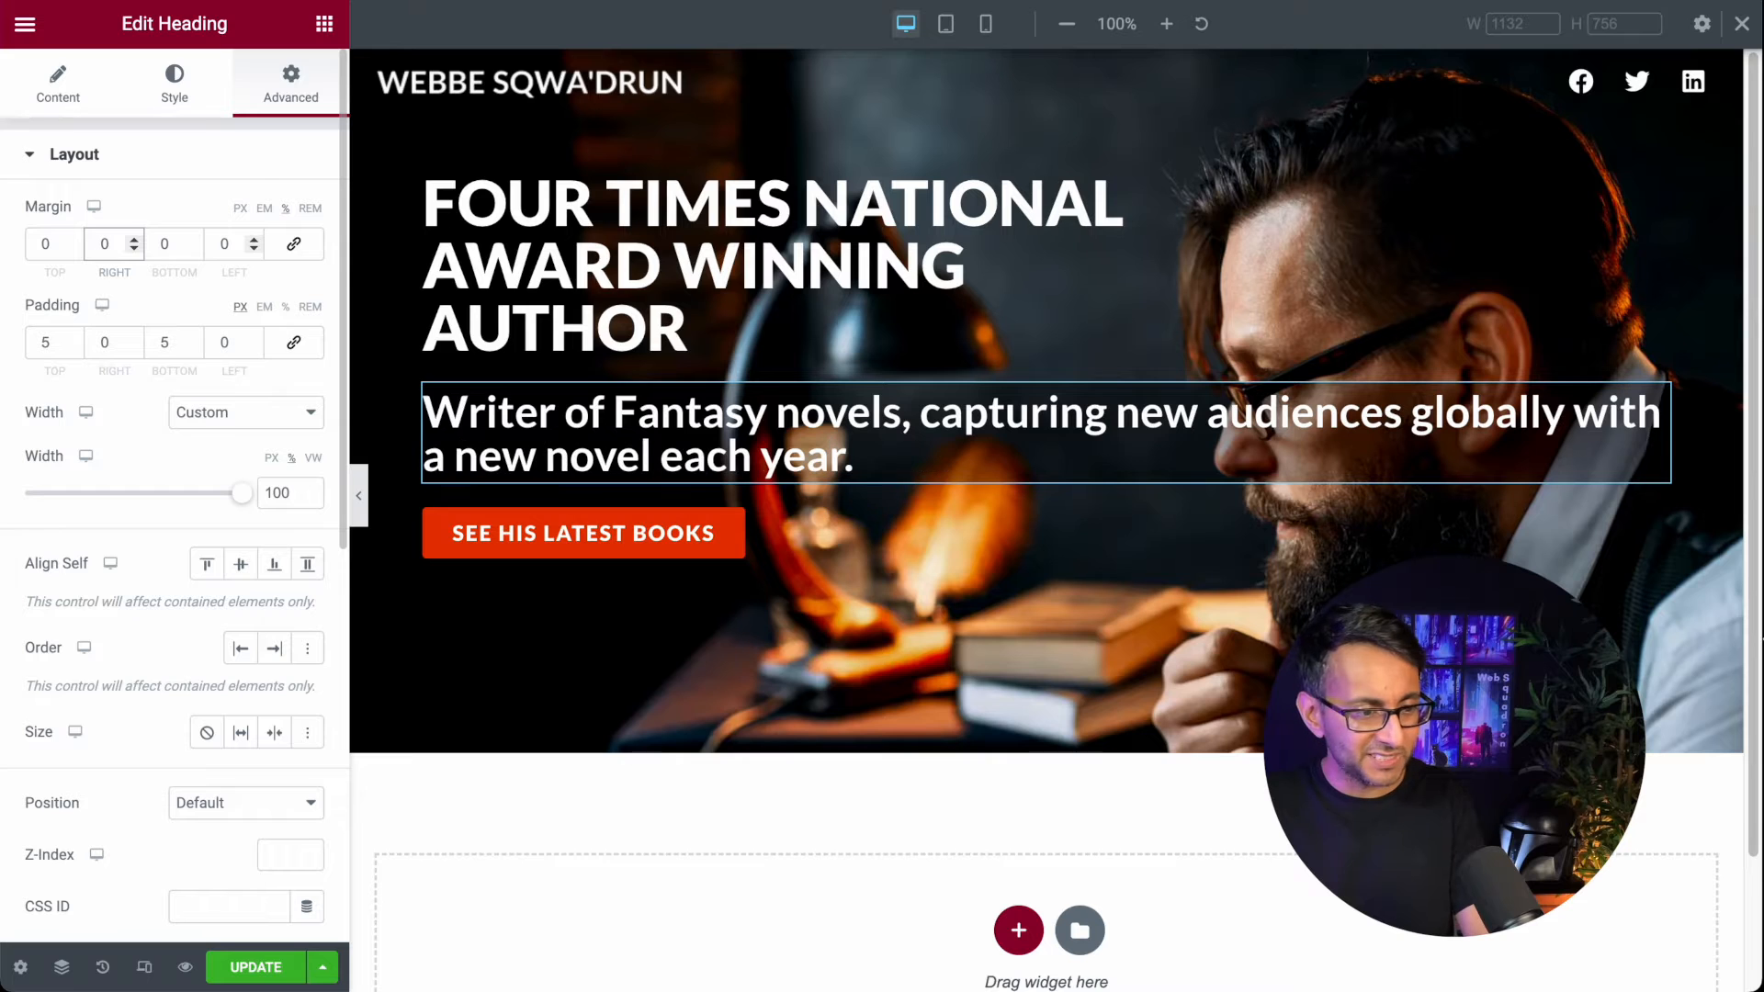
text(10)
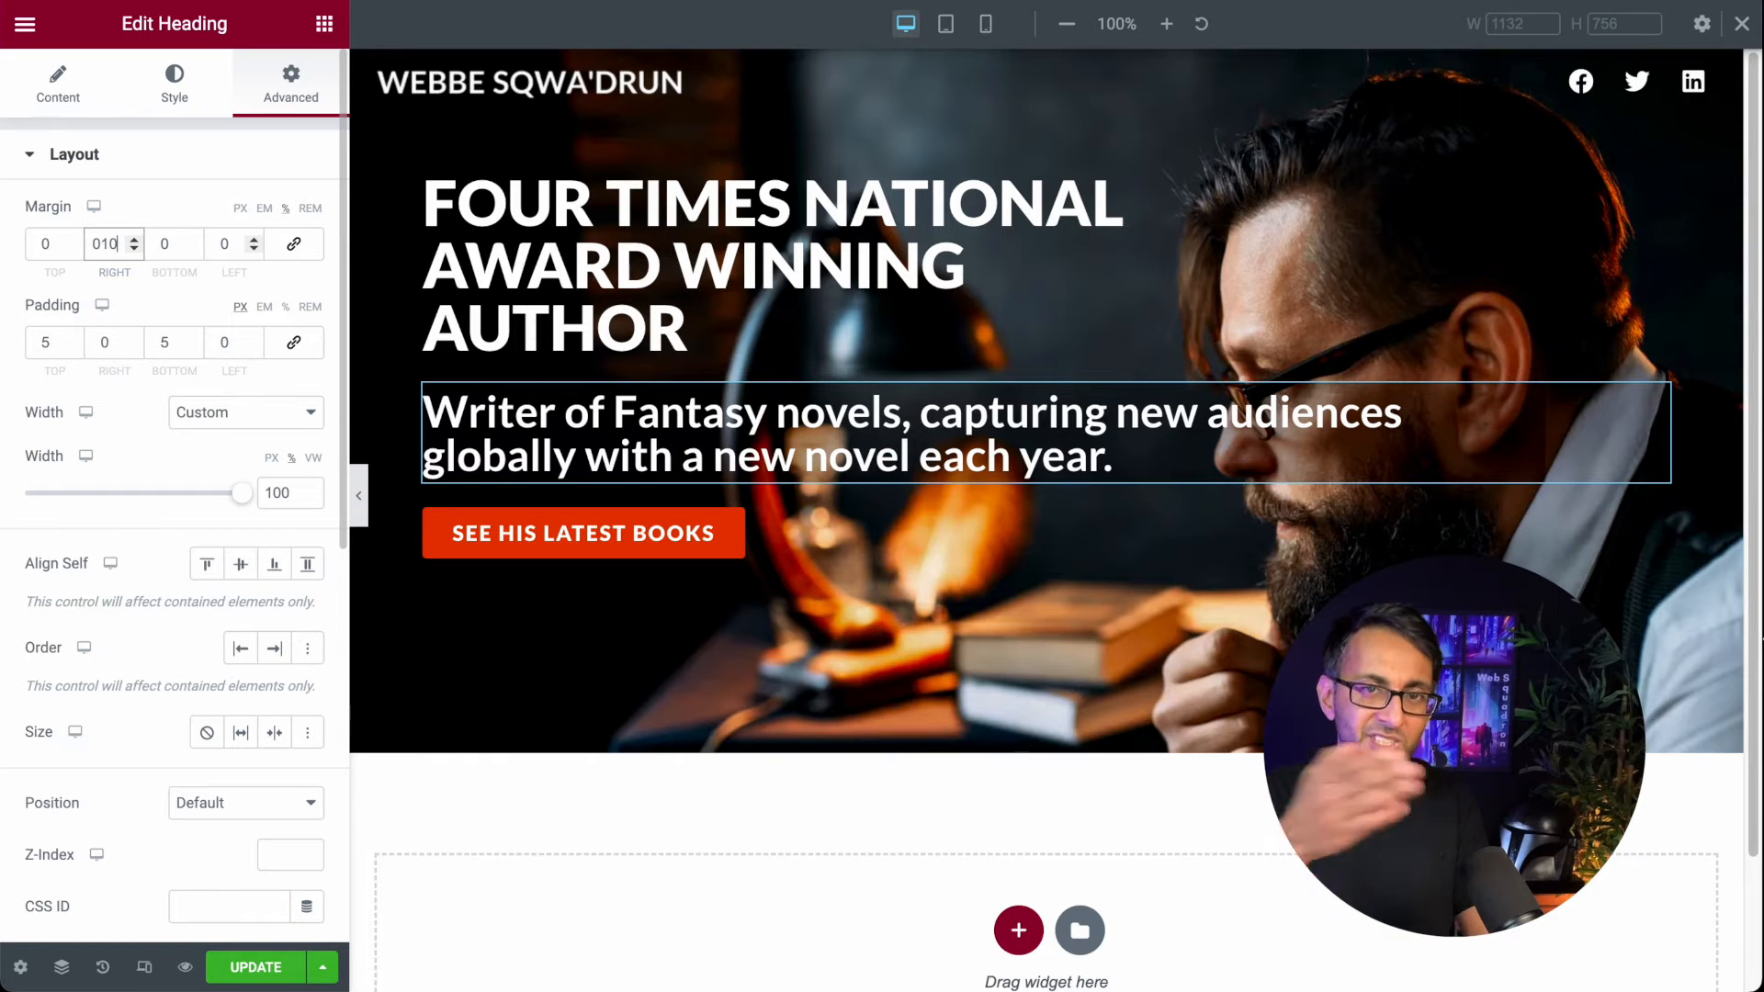
key(BackSpace)
key(BackSpace)
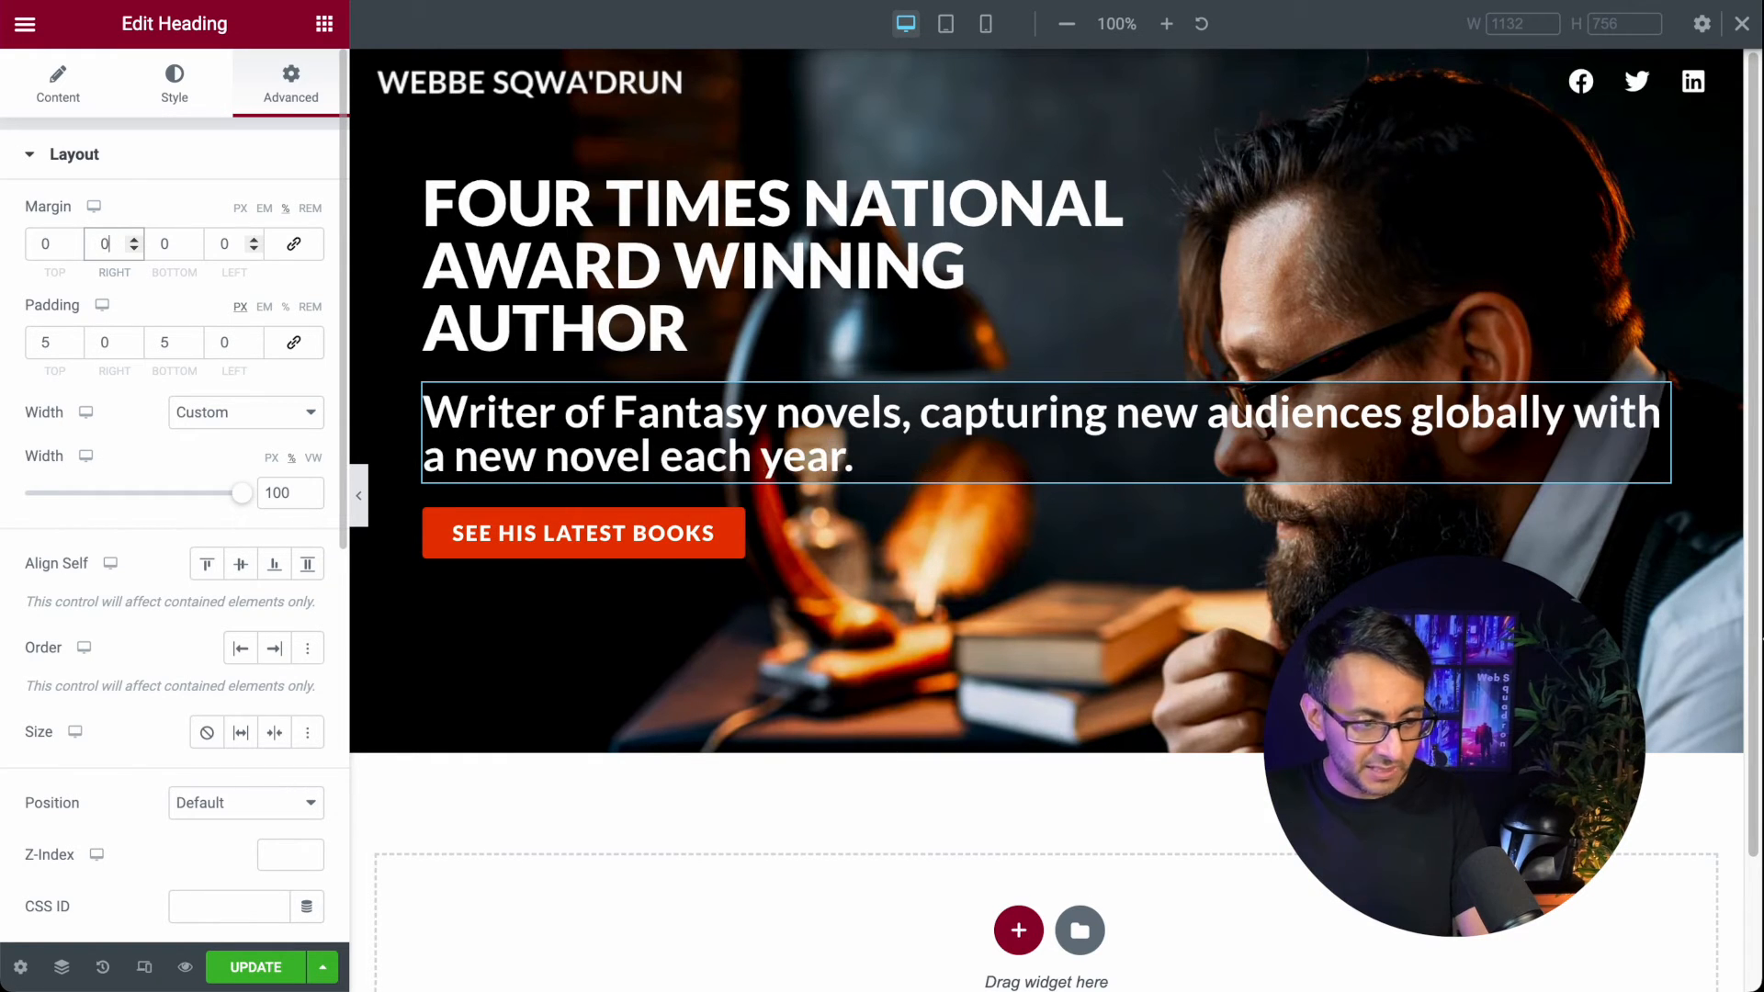
text(40)
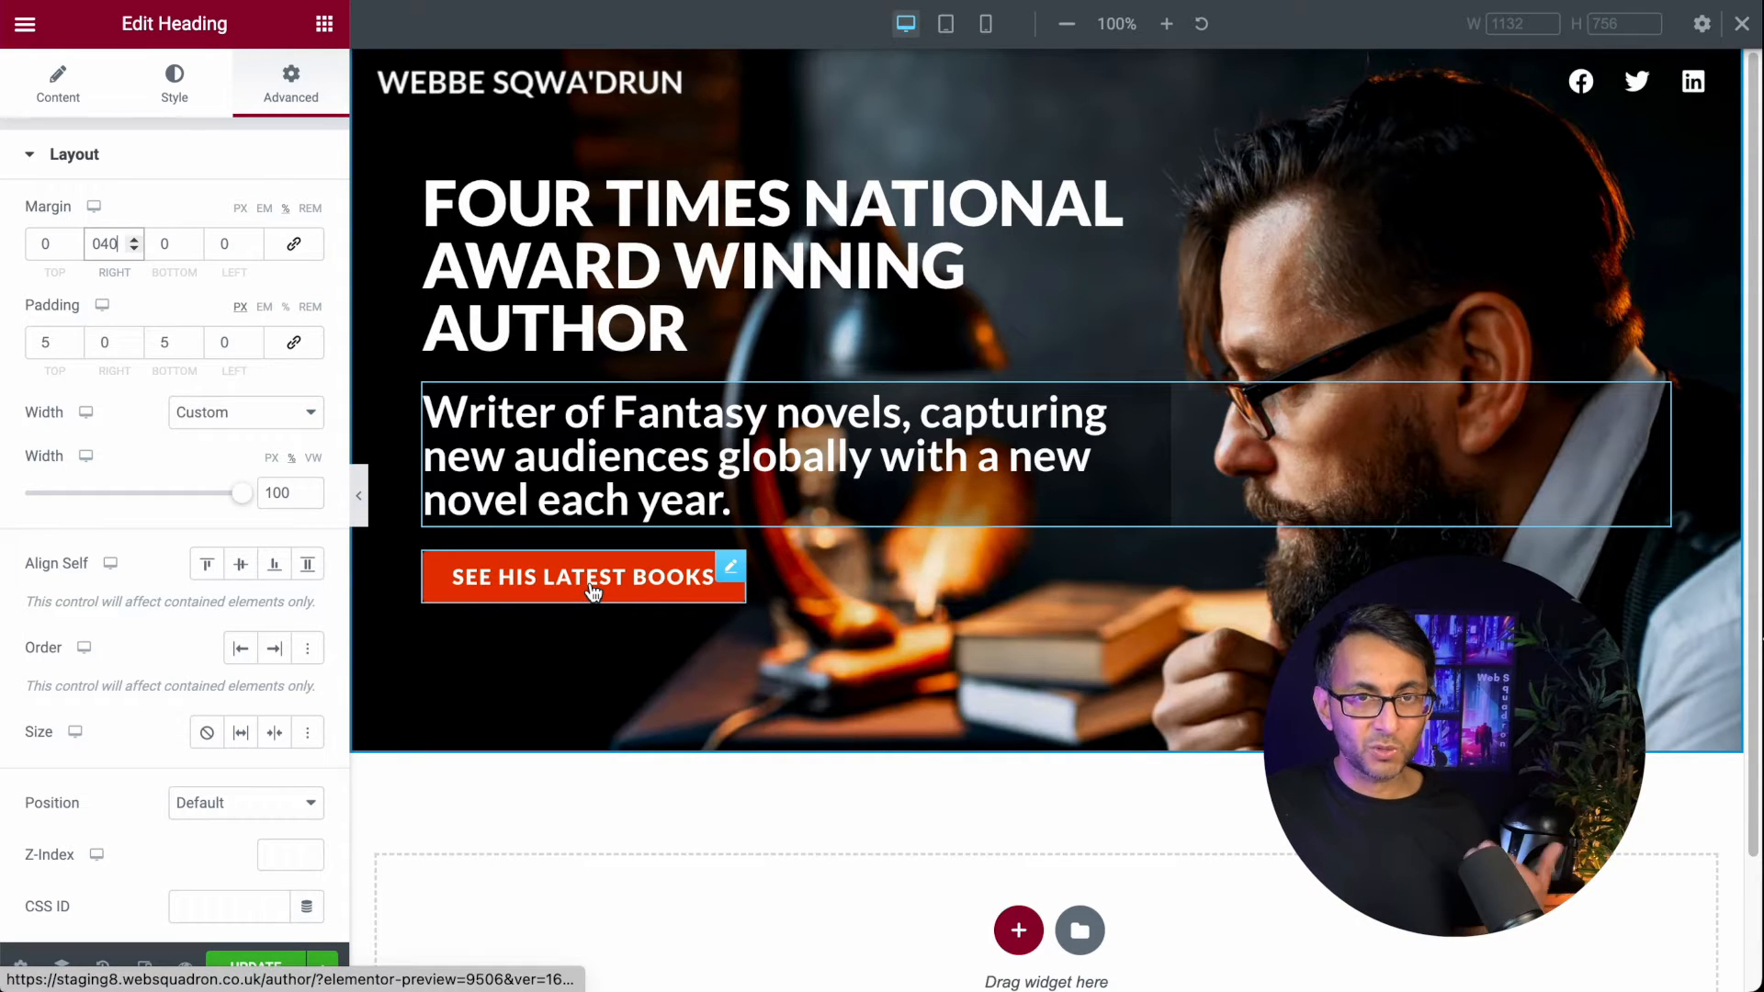
Step: Duplicate the "See his latest books" button
right_click(731, 573)
click(784, 613)
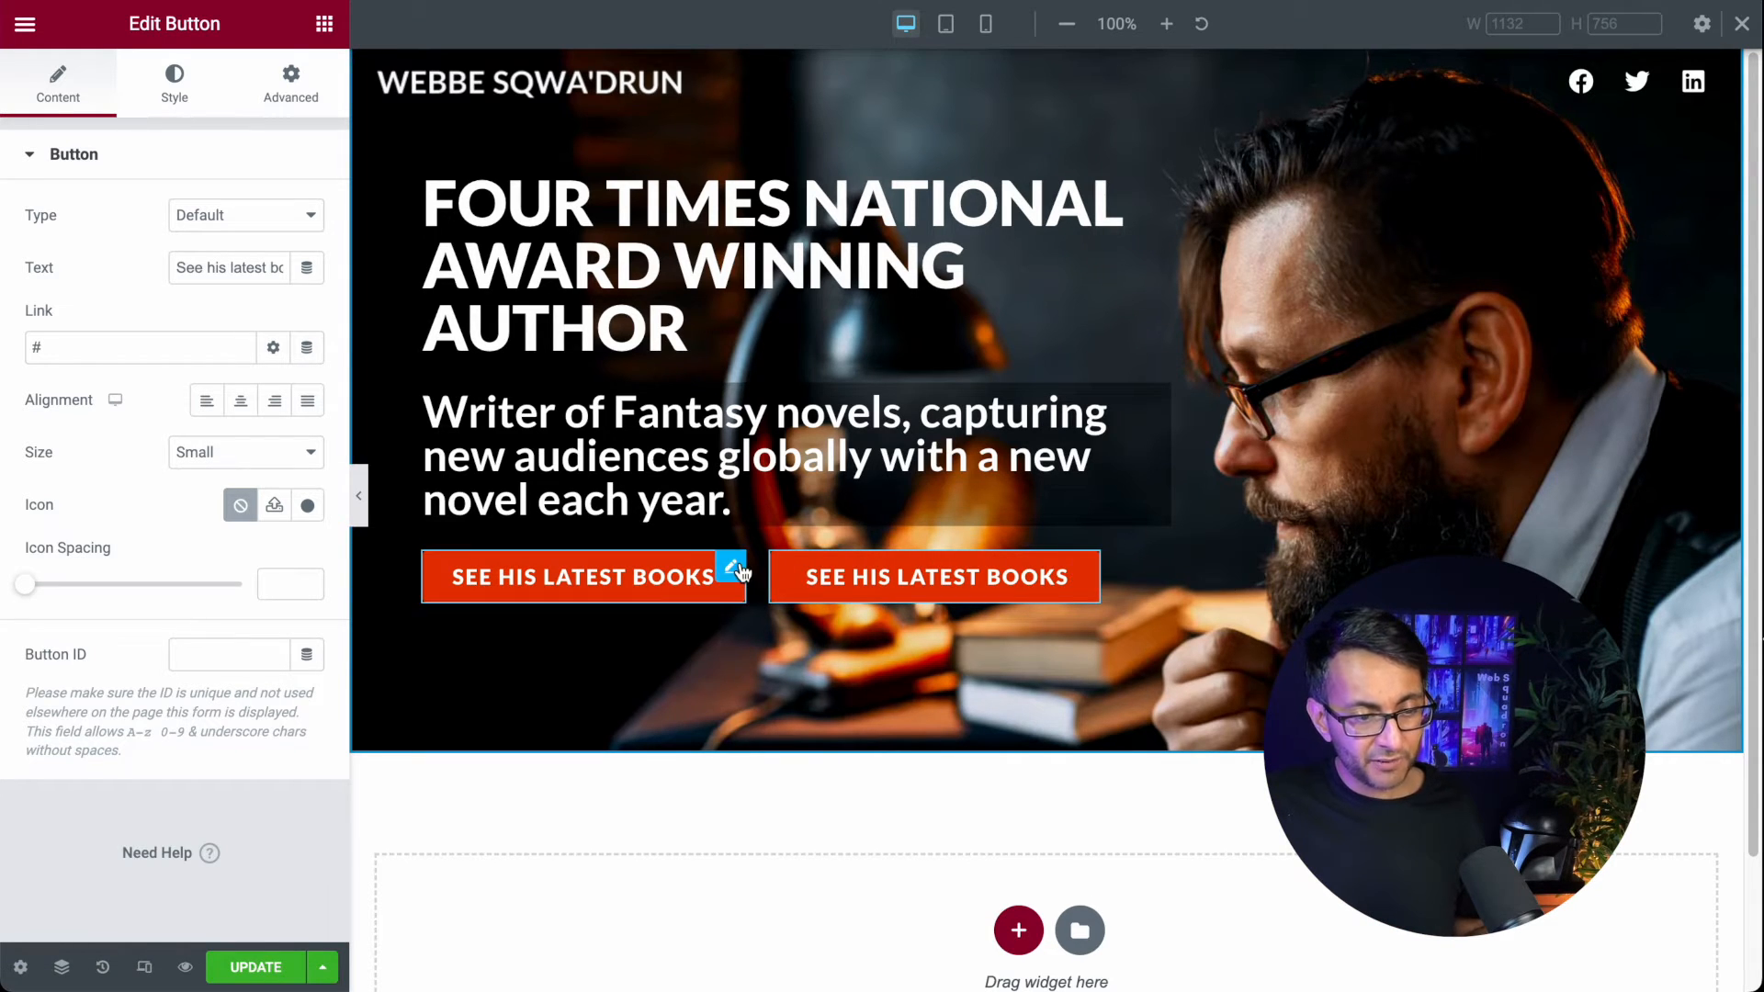
Step: Try custom widths of 49% and 52% on the first button and return it to the default width
click(735, 570)
click(303, 87)
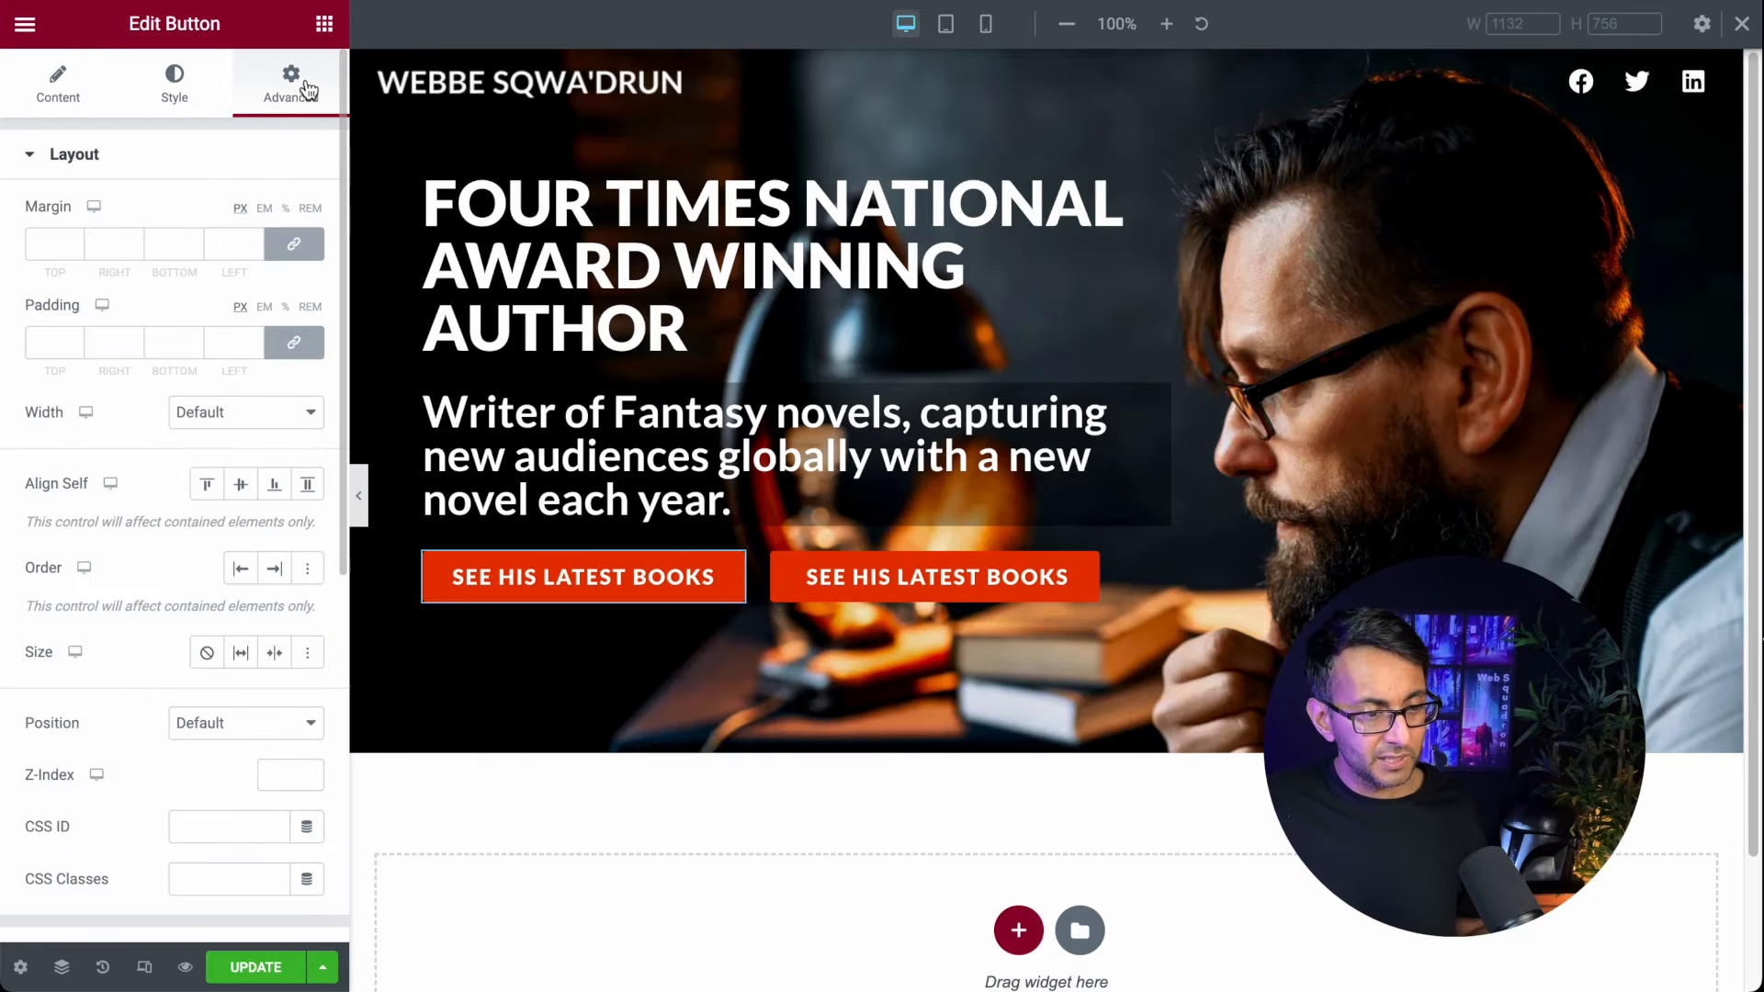
click(280, 427)
click(250, 485)
drag(41, 490, 137, 499)
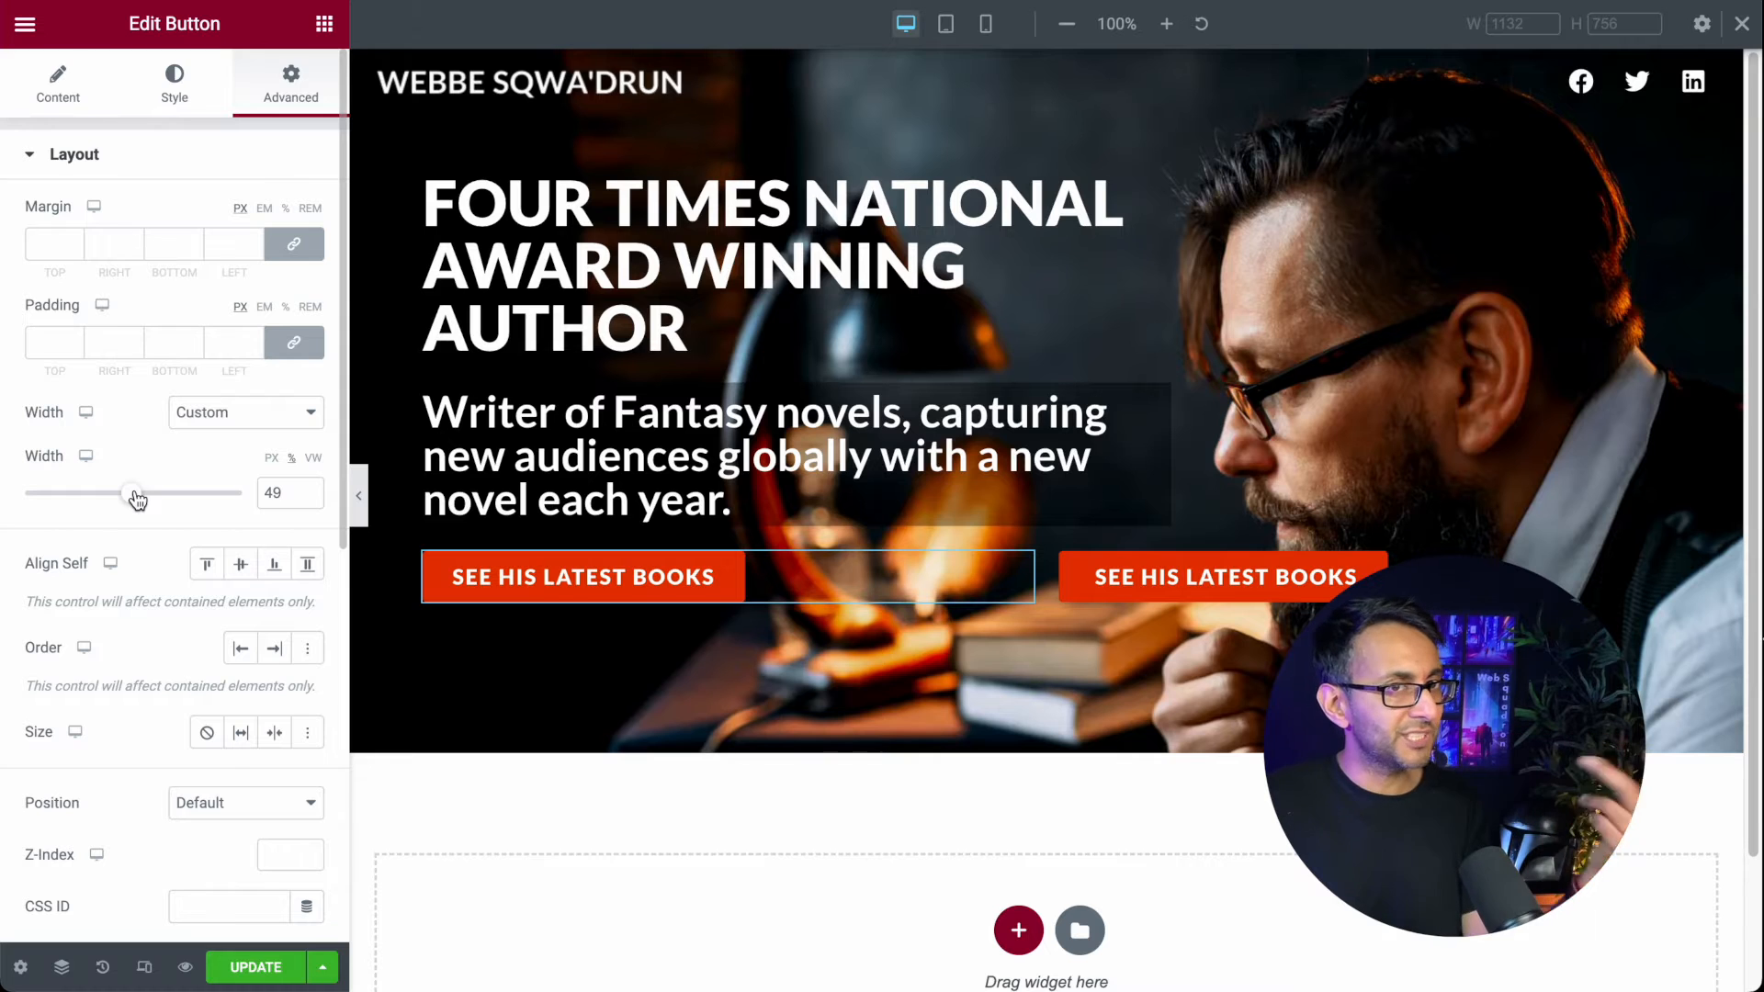
drag(136, 498, 138, 501)
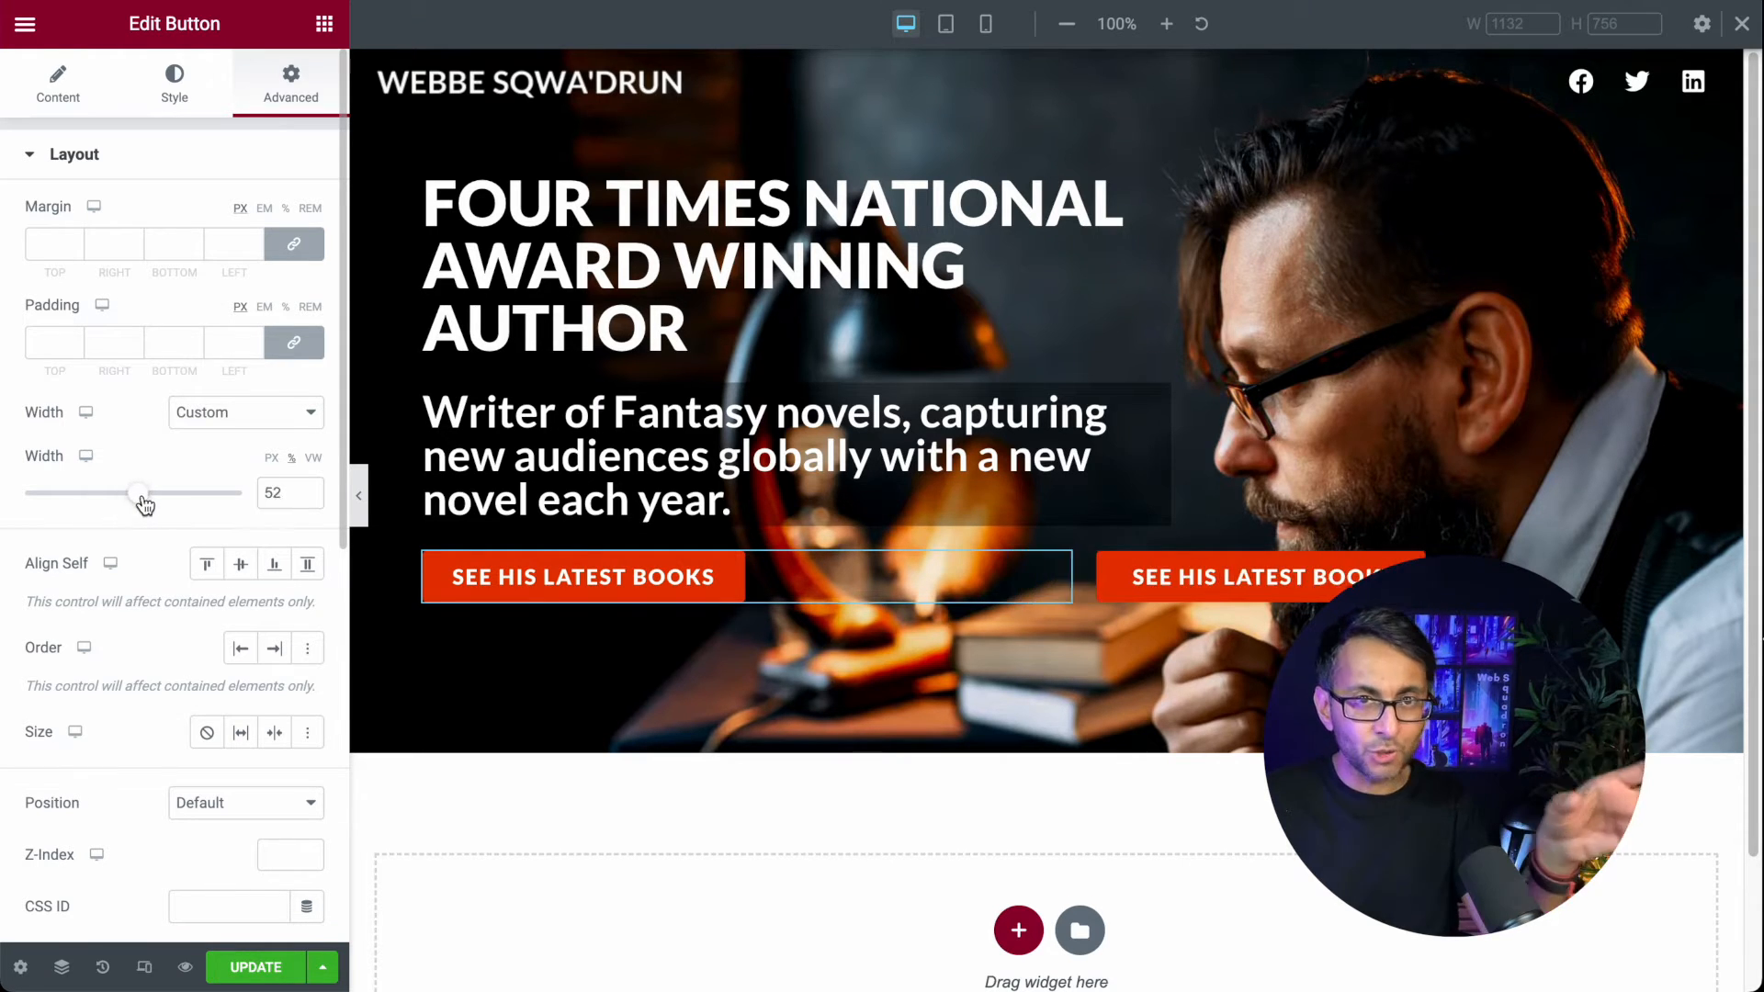
click(264, 425)
click(248, 335)
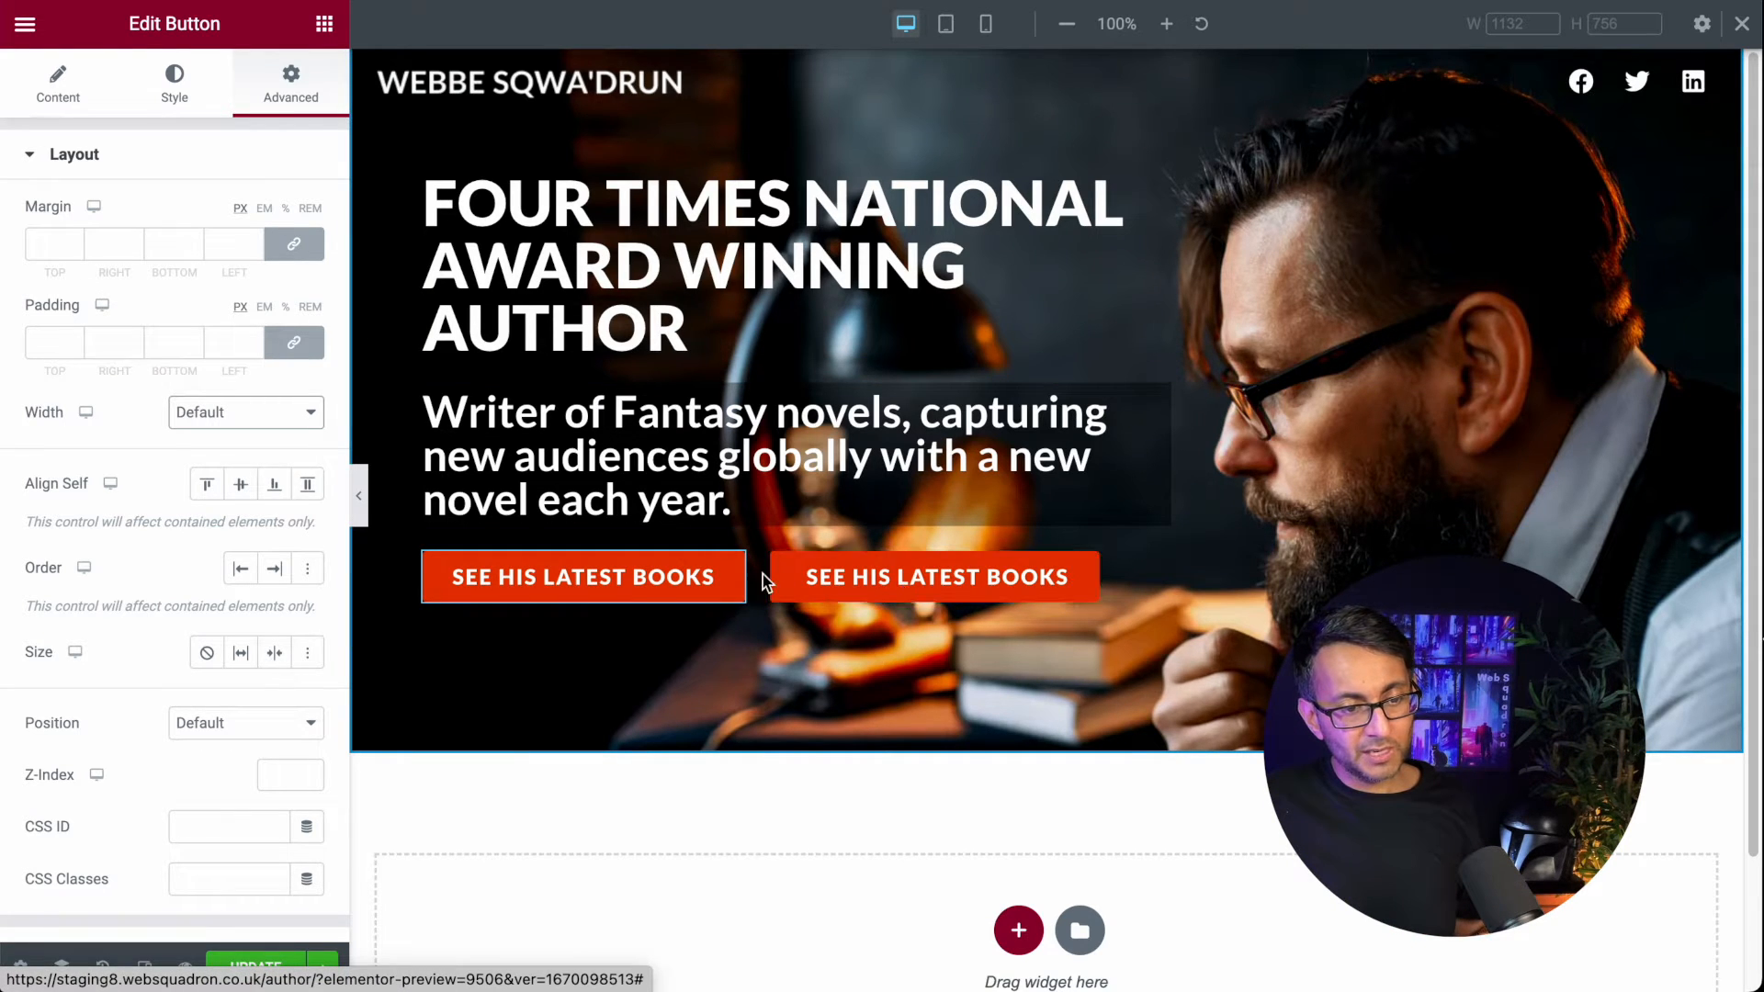
Step: Give the second button a light blue background color and change its text to "Ask him a question"
click(1090, 567)
click(174, 92)
click(58, 82)
triple_click(230, 268)
text(Ask him a )
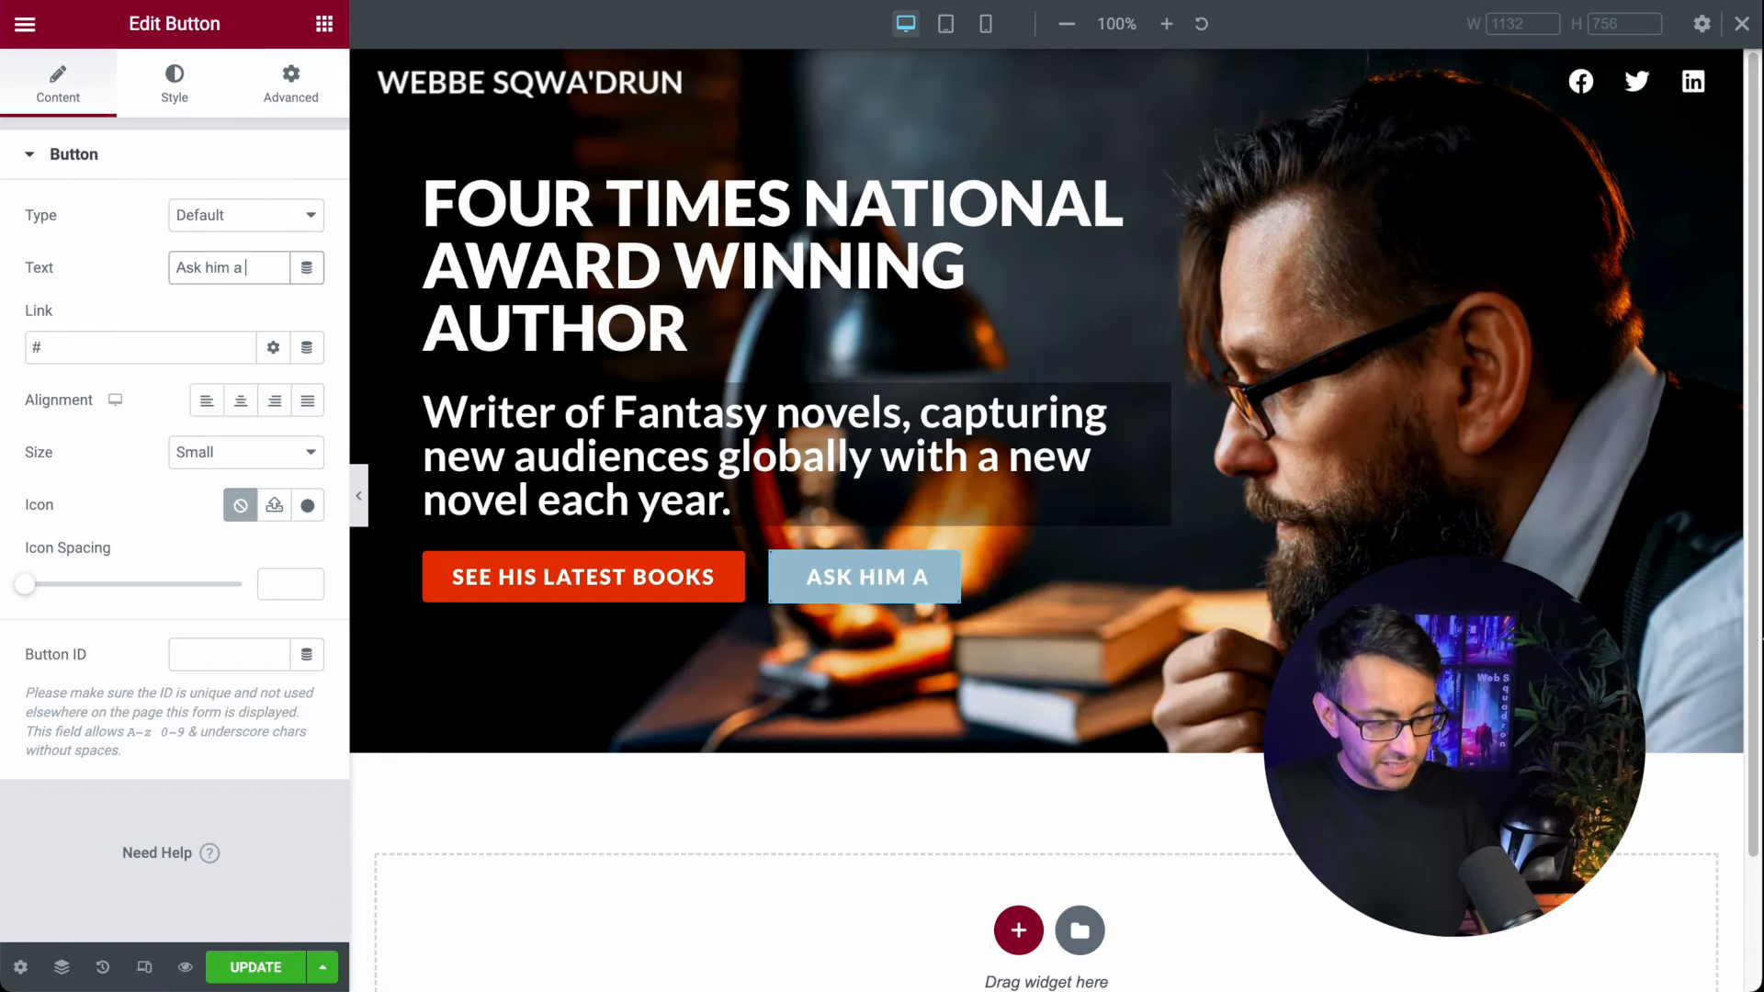
text(question)
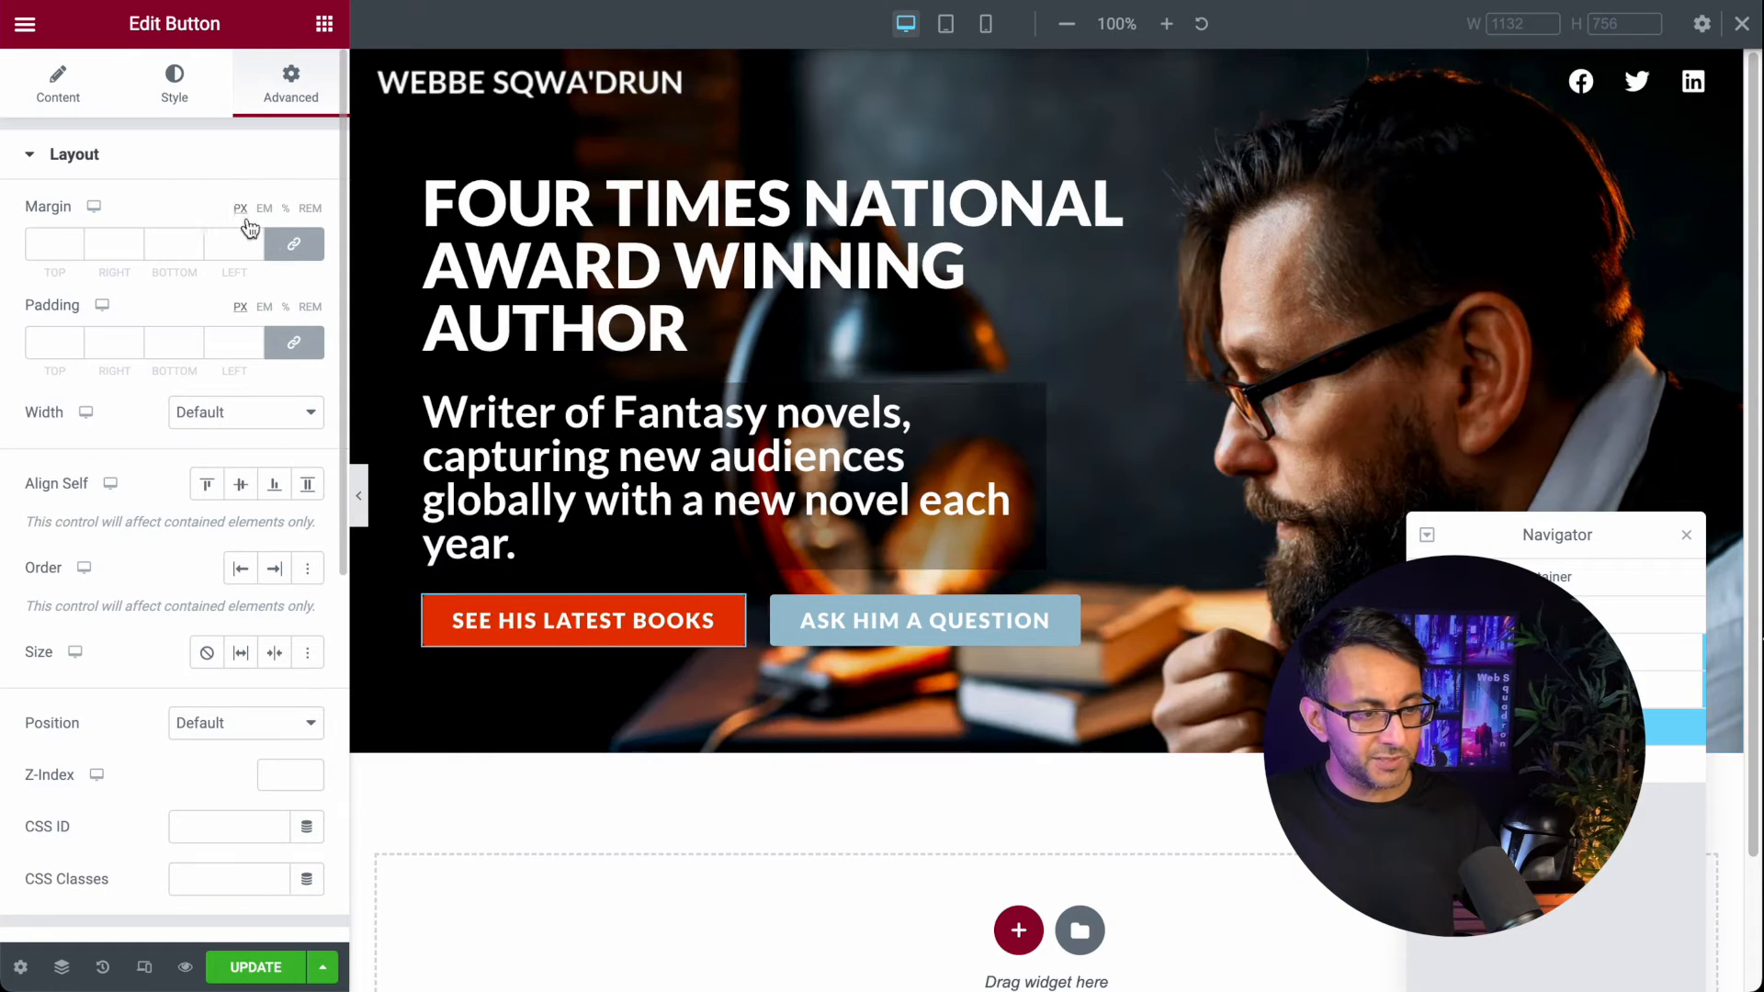
Step: Unlink the first button's margin and padding values and set its top margin to 20 px
click(295, 243)
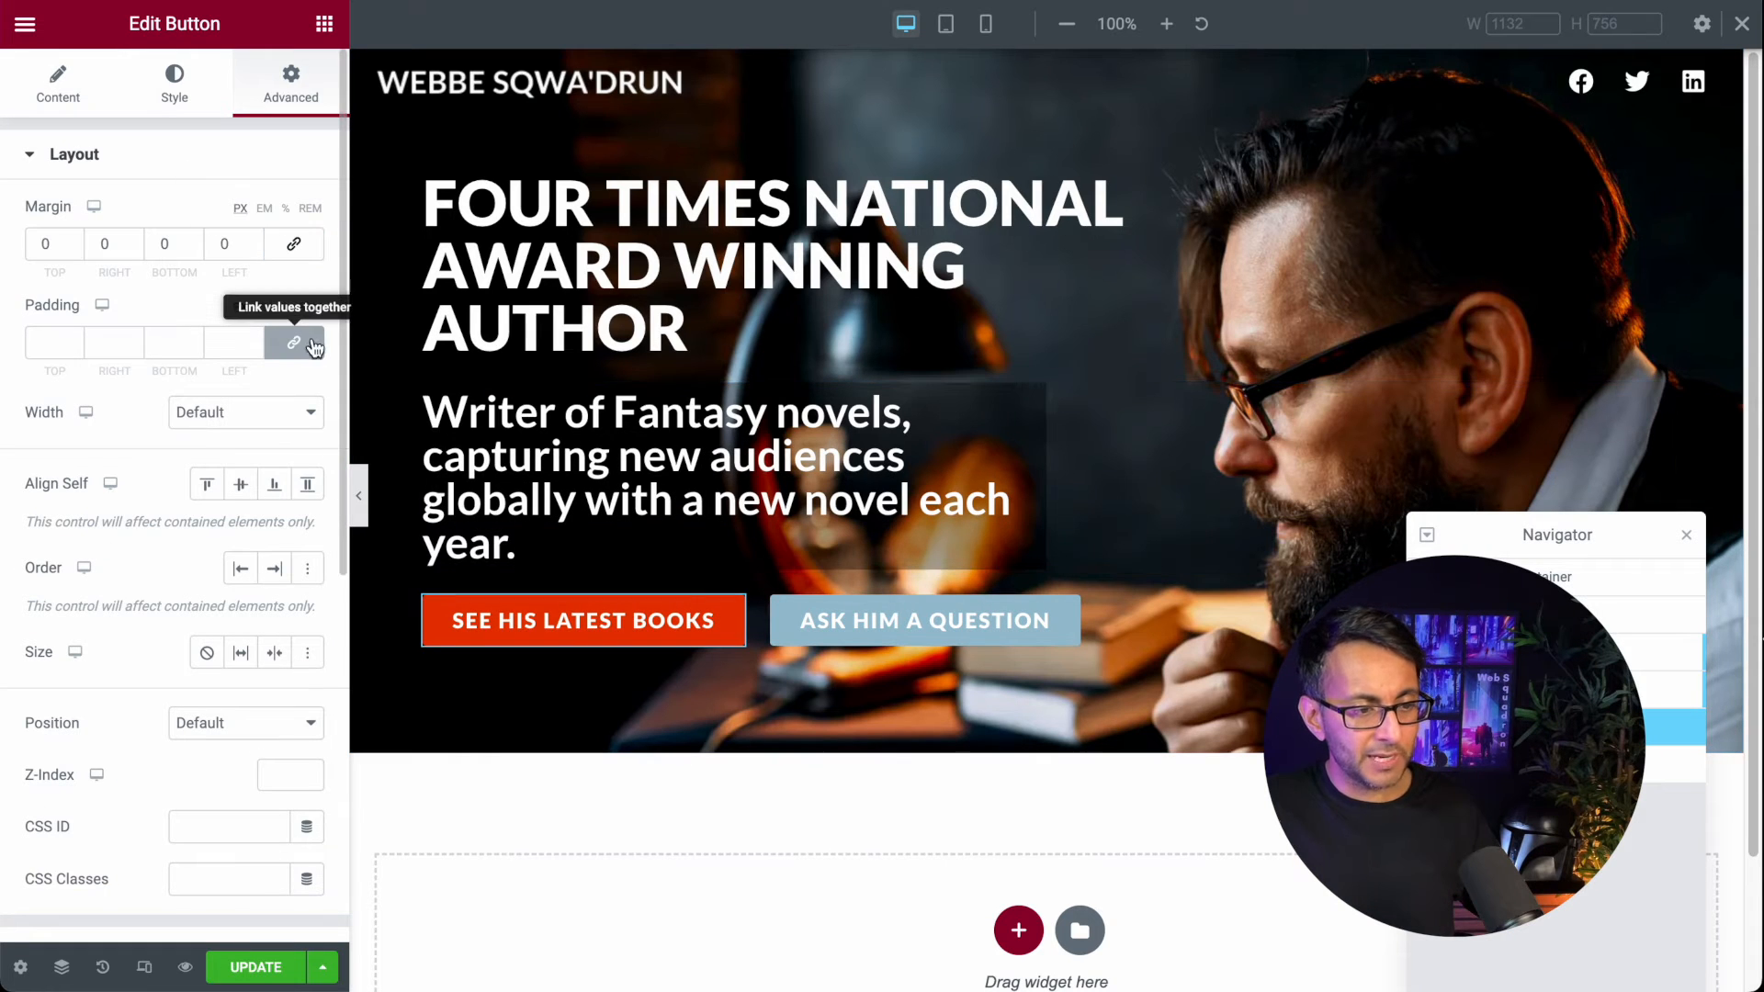
click(294, 340)
text(20)
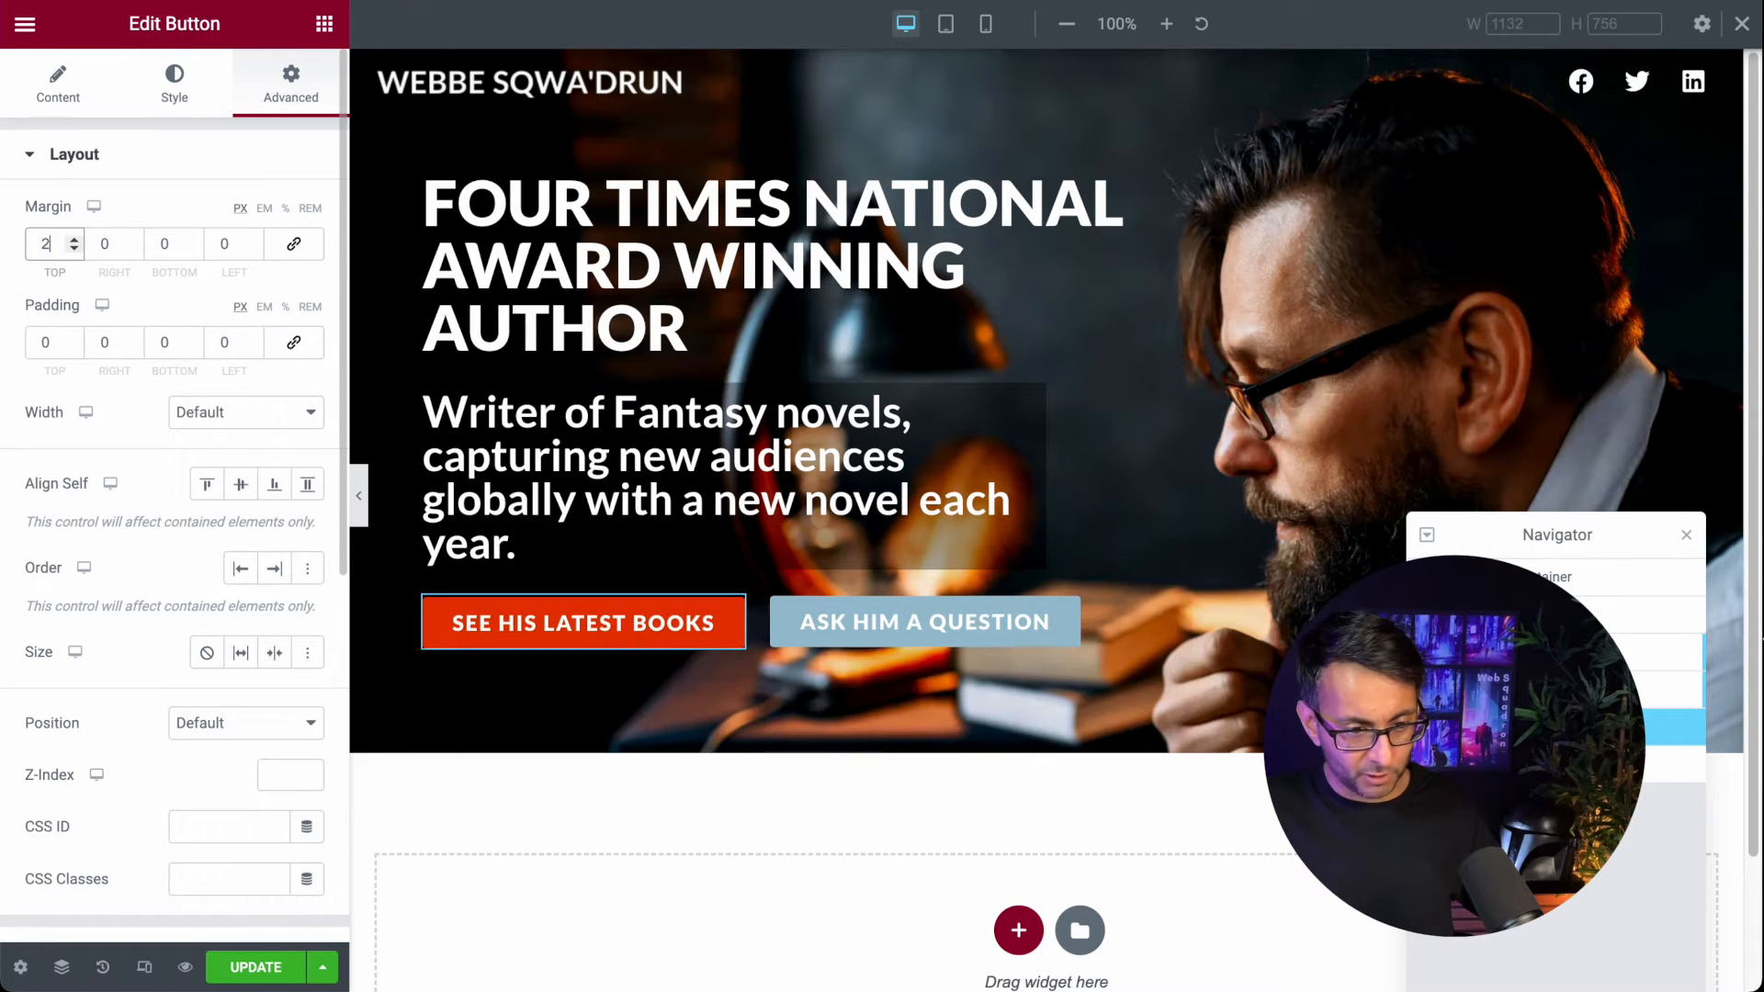
text(0)
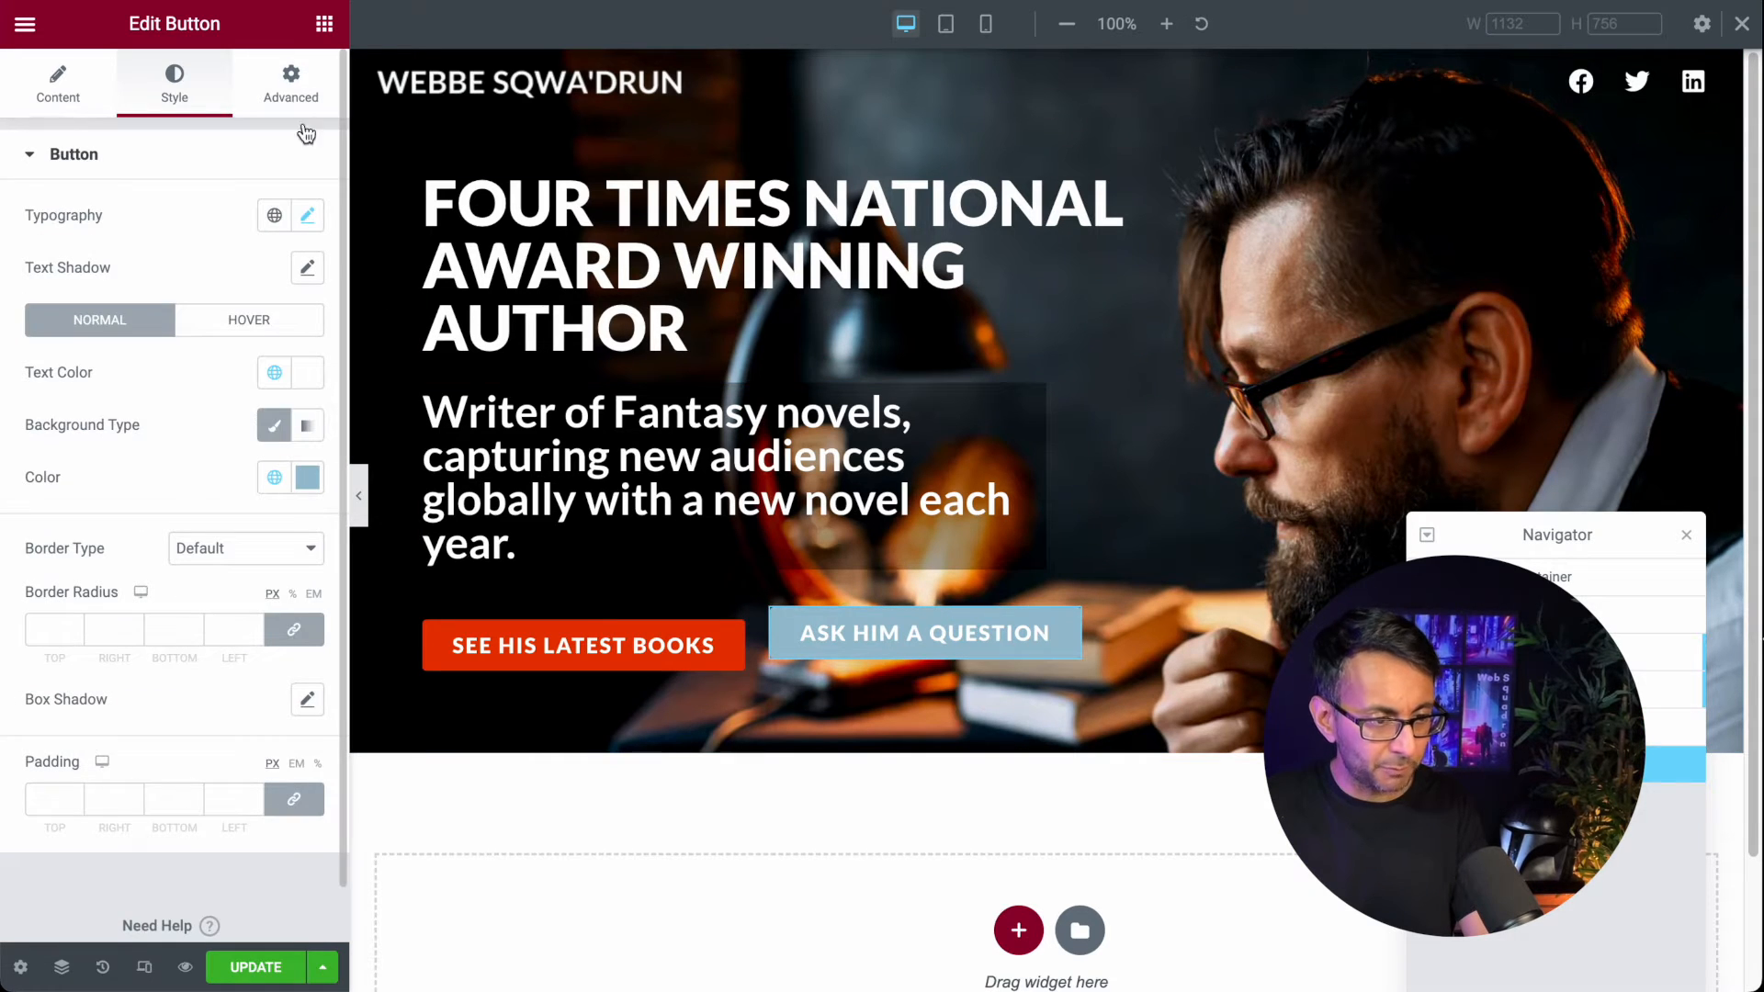
Step: Unlink the margin values of the "Ask him a question" button and set its top margin to 20 px
click(296, 96)
click(294, 244)
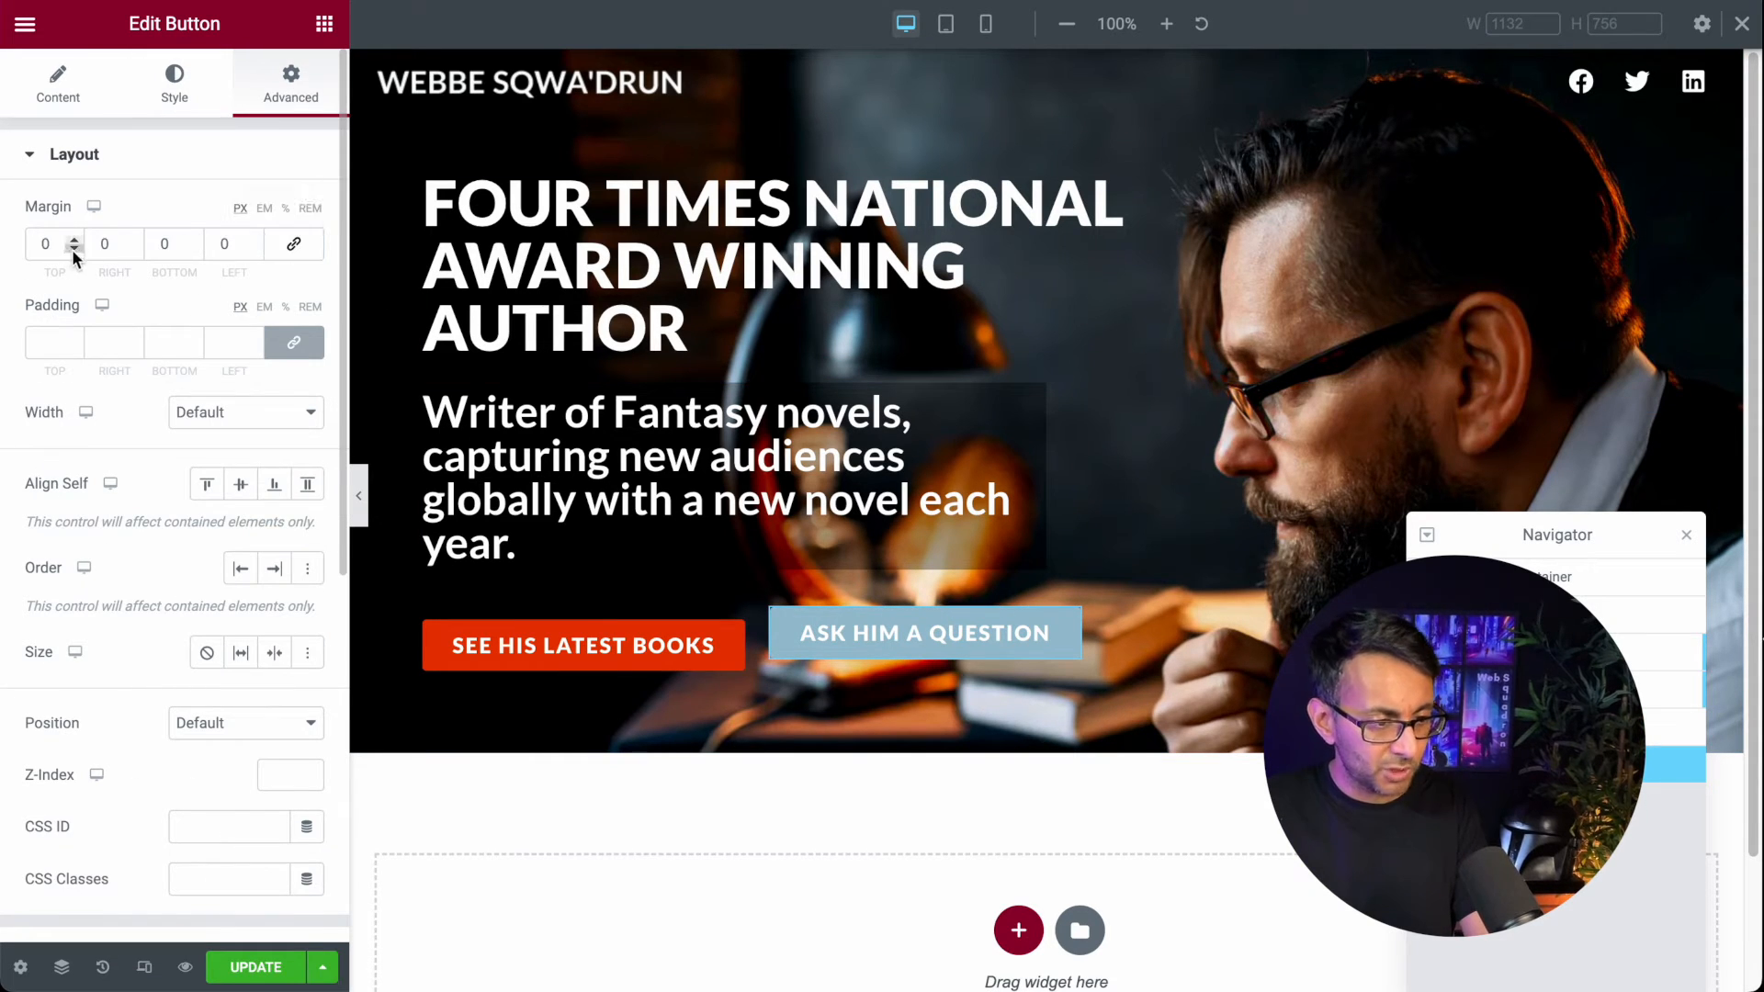
text(20)
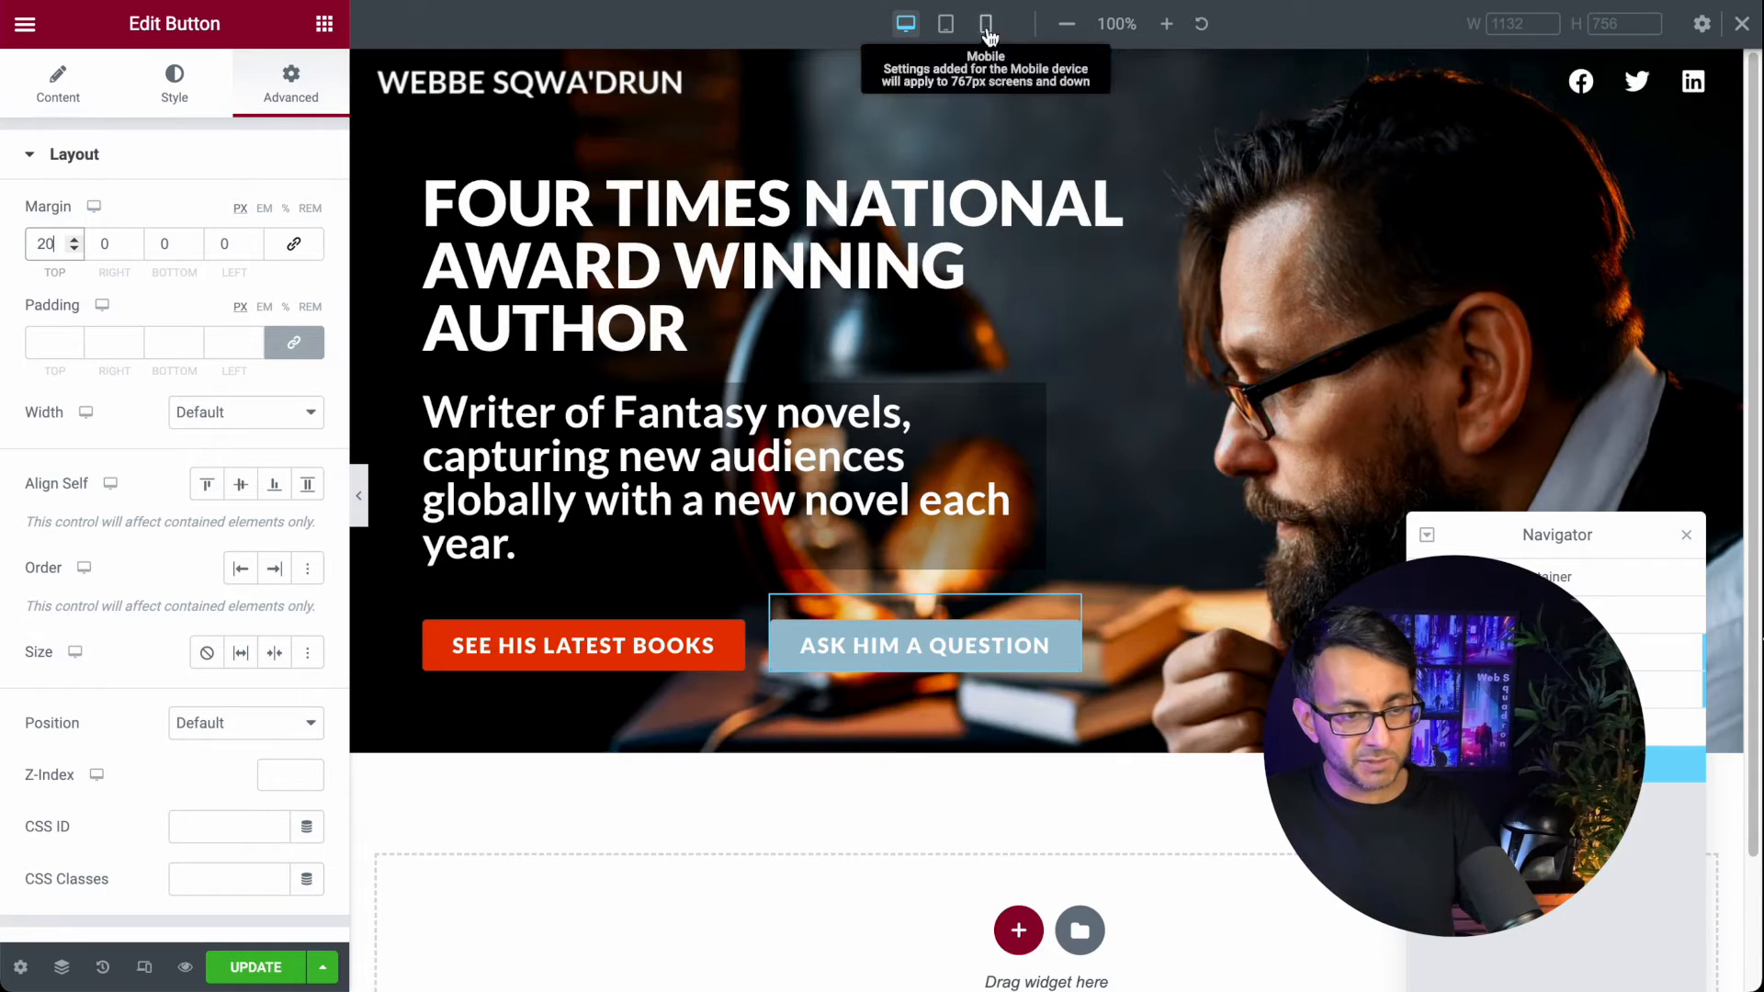
Step: Switch to the mobile preview and open the Hero Container's background settings
click(989, 20)
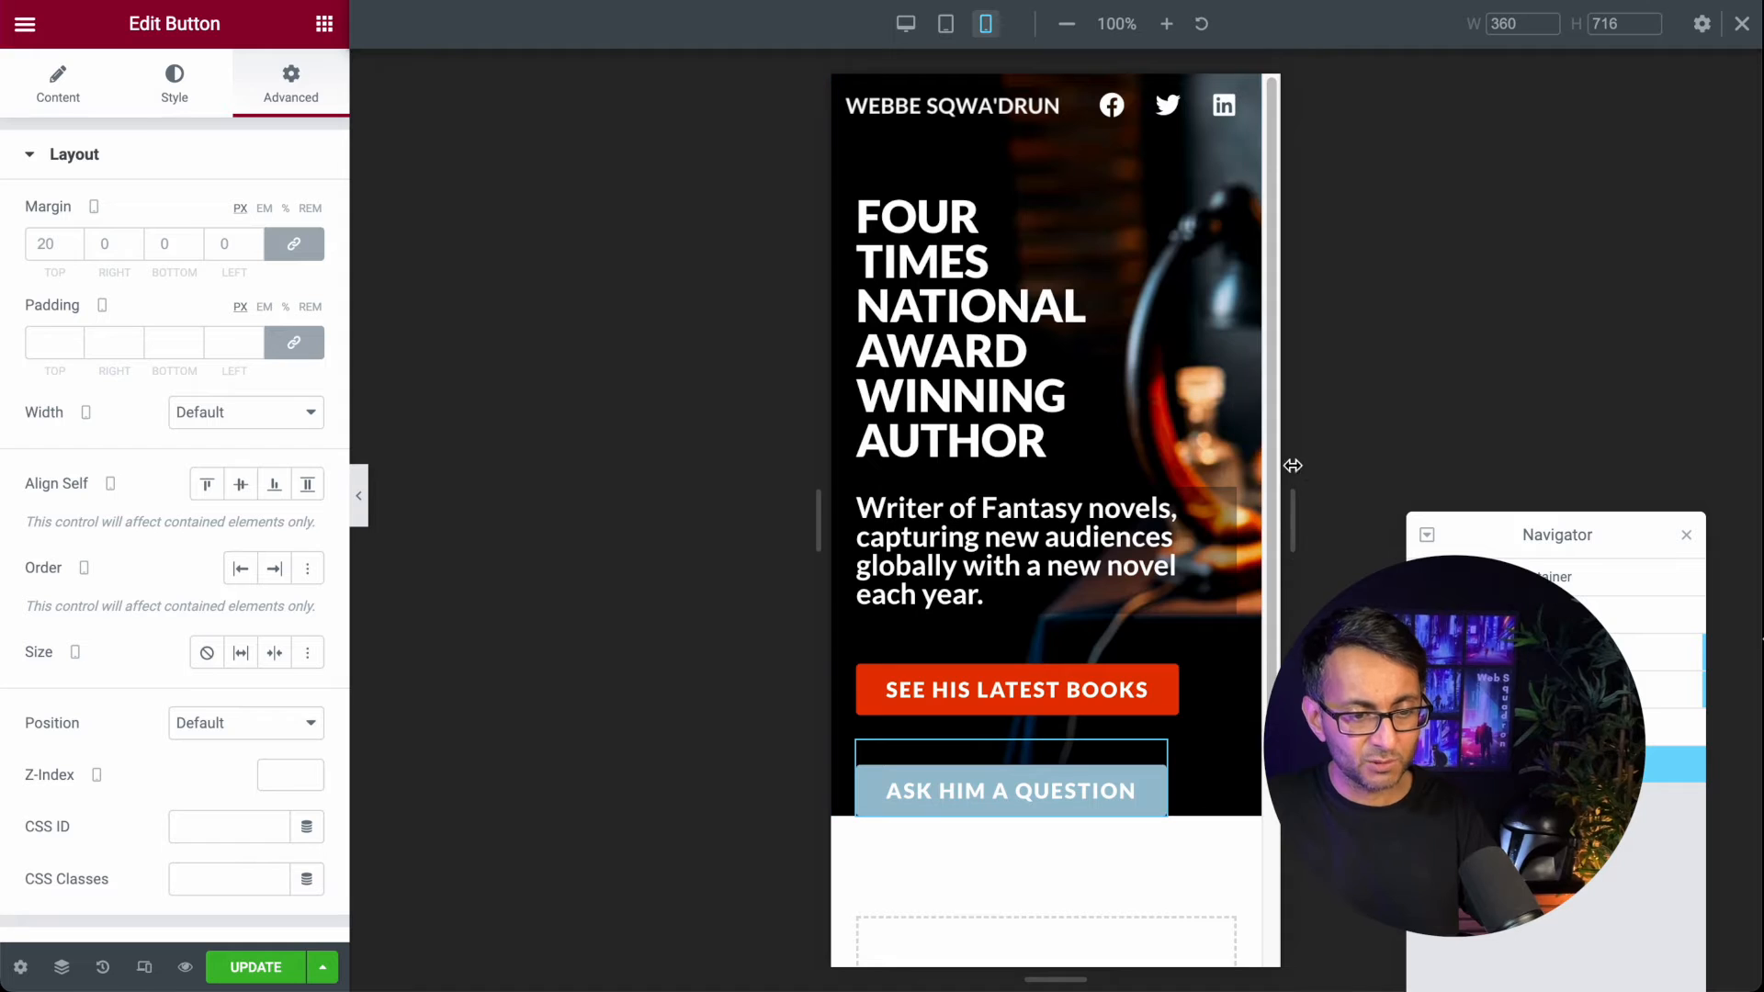
click(1525, 615)
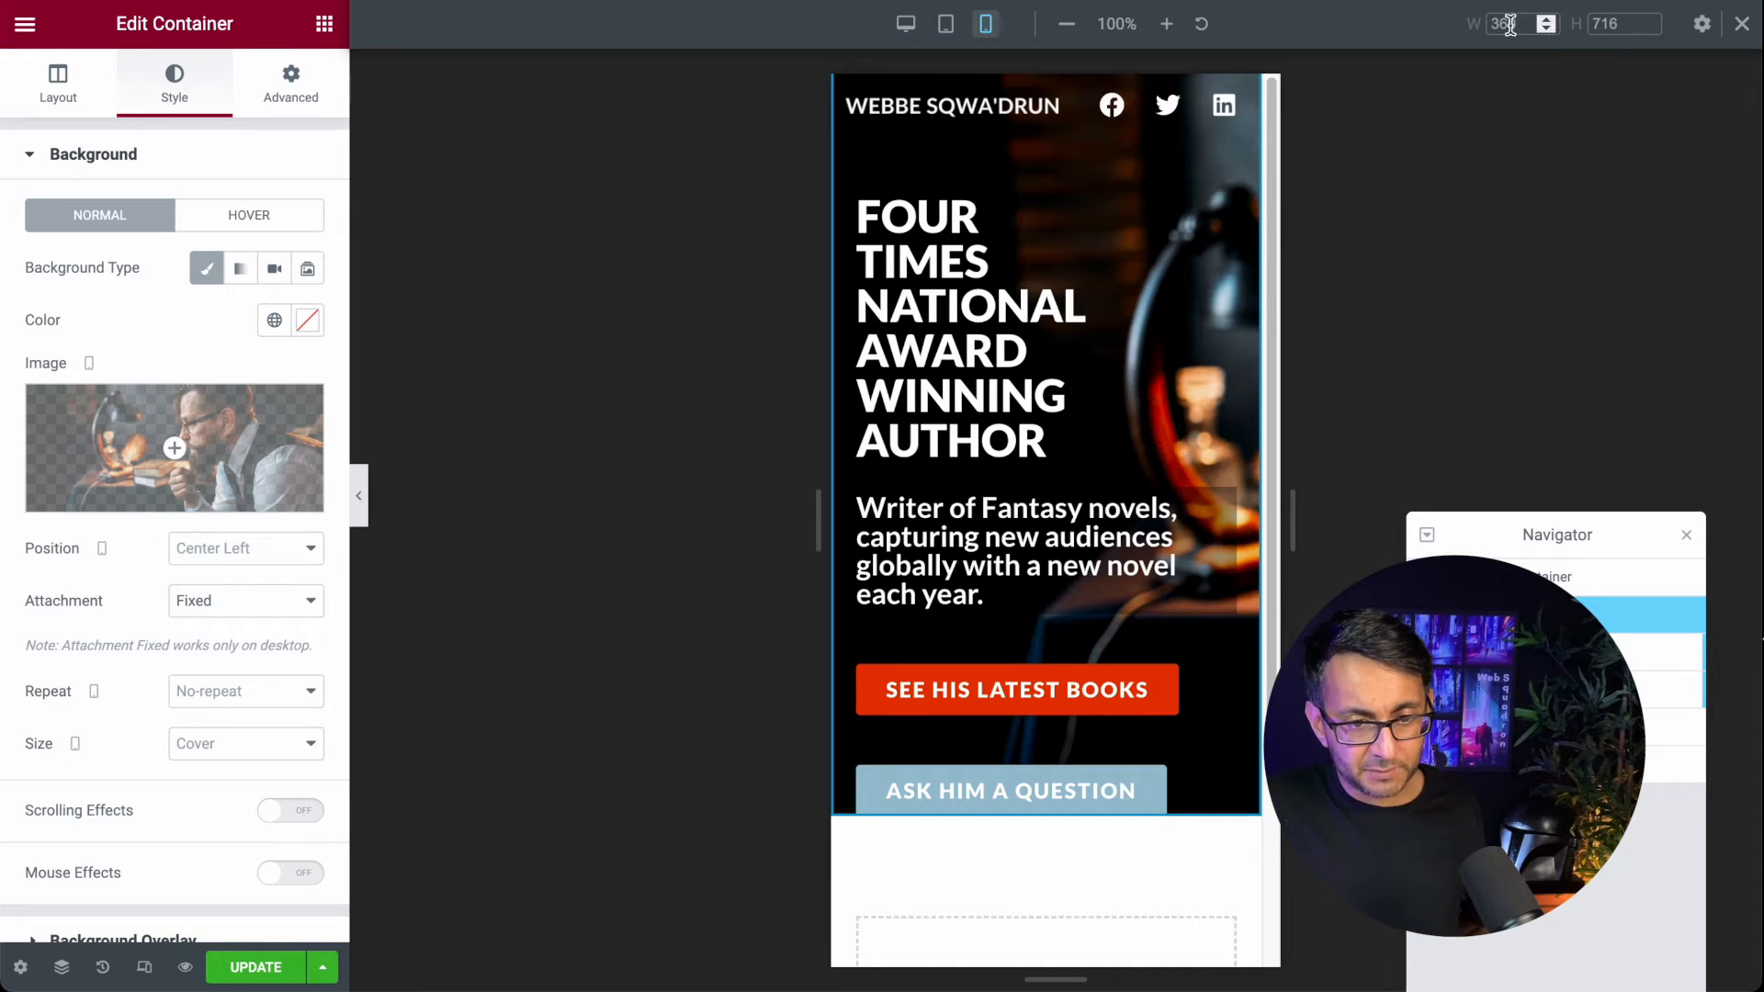
Step: Set the mobile preview width to 378 and reset the margins and padding of both hero buttons to 0
text(378)
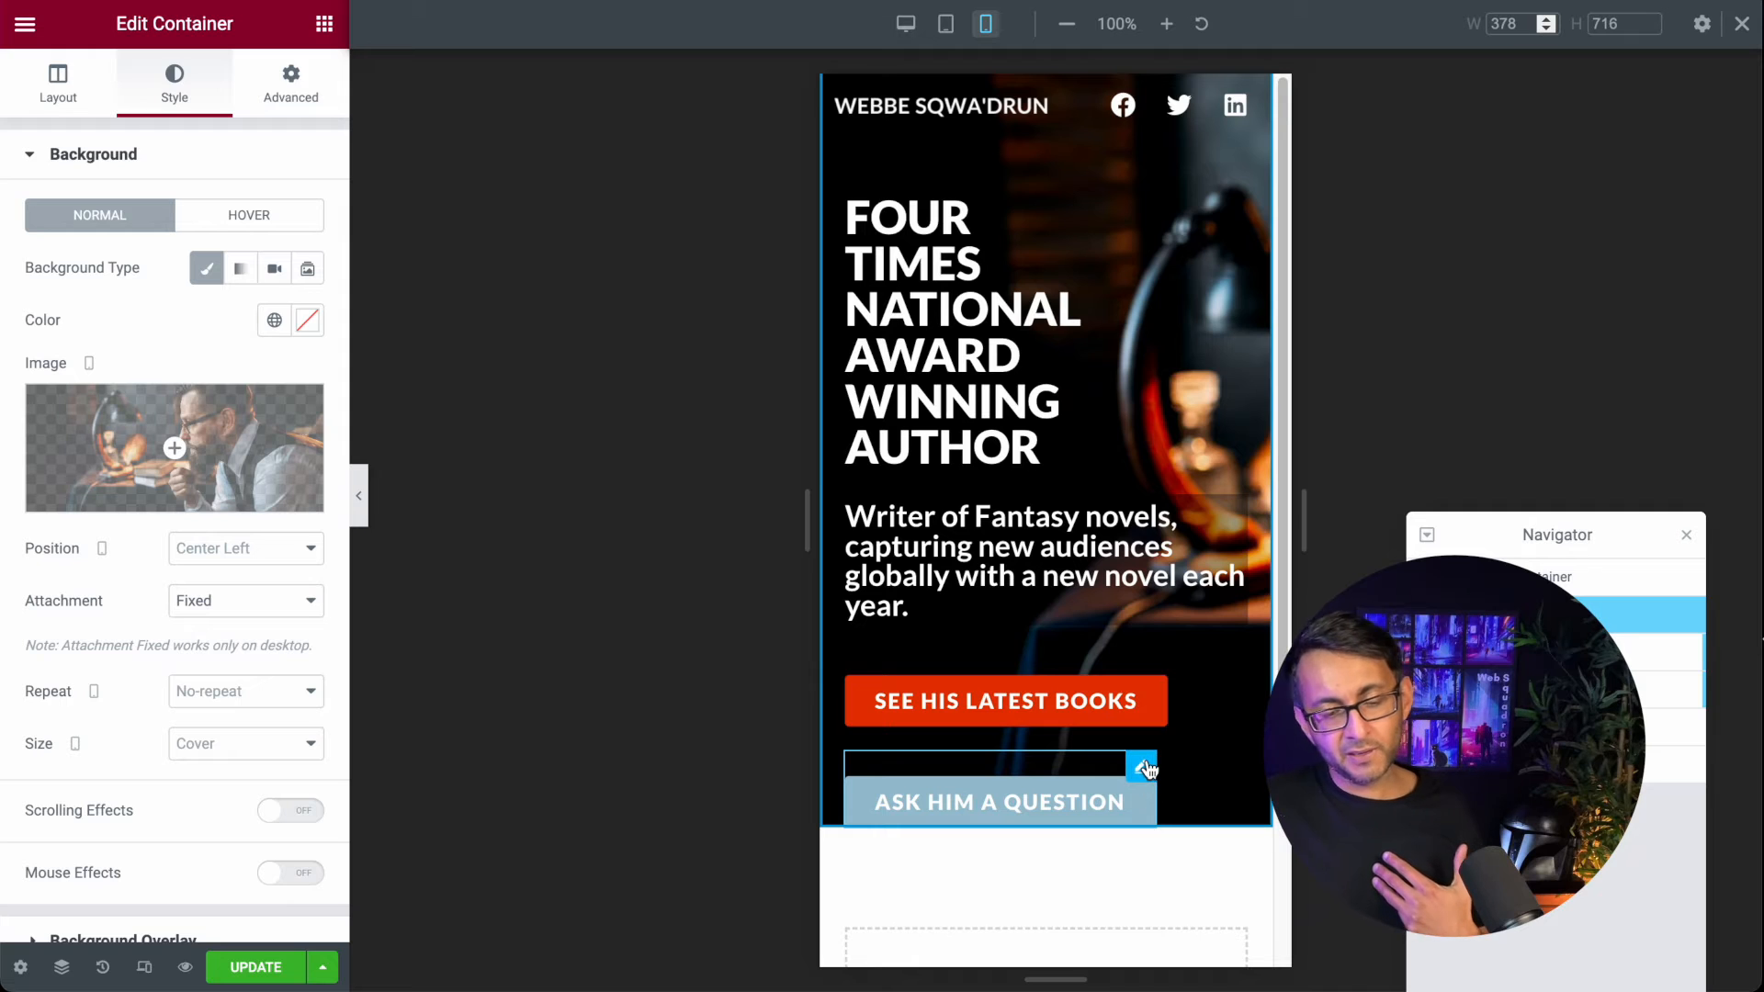
click(1143, 765)
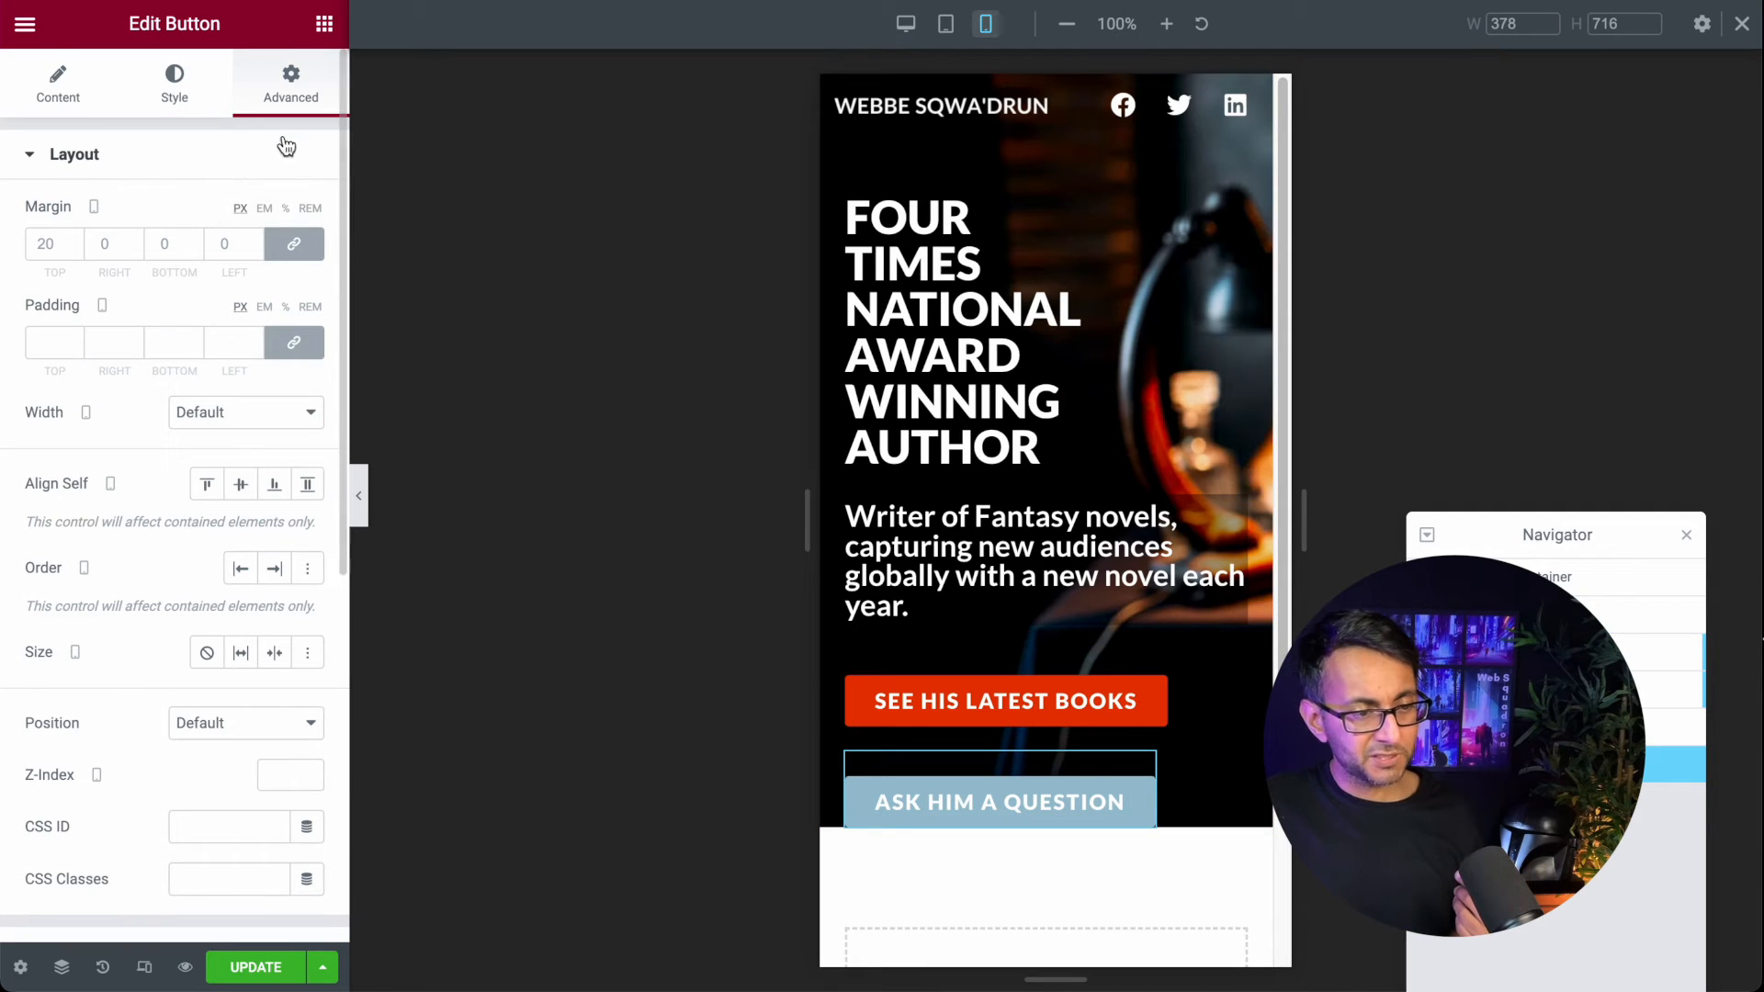
click(294, 246)
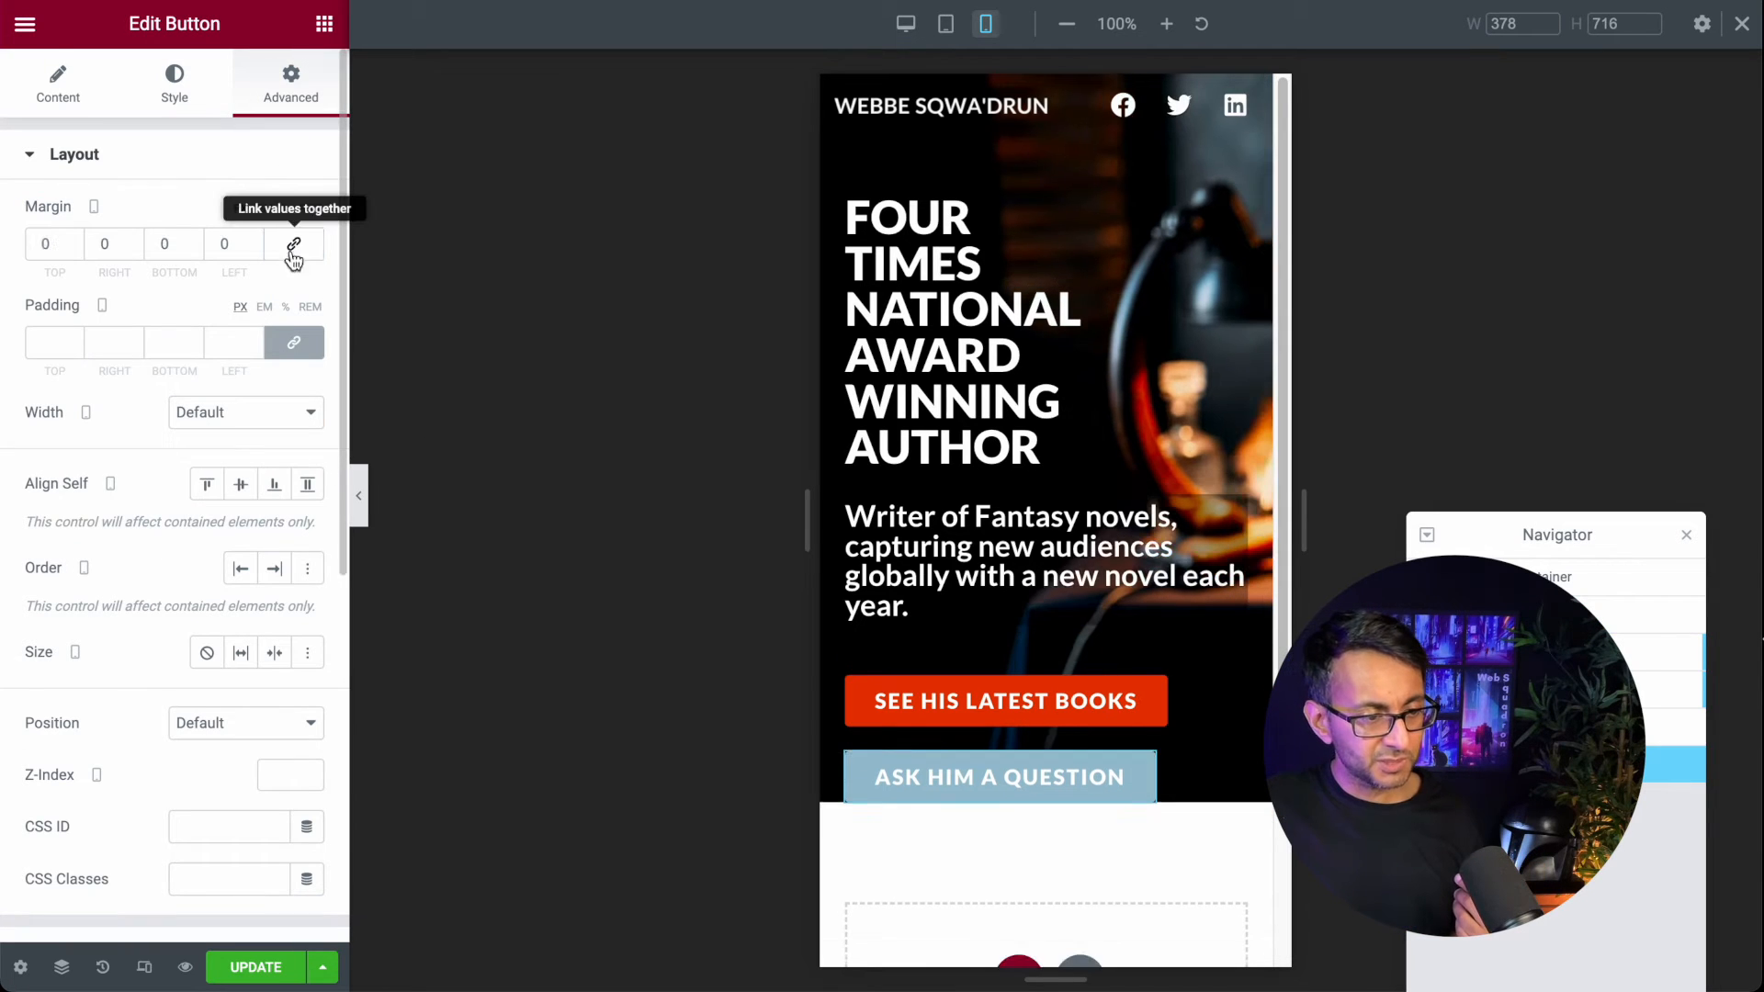
click(304, 345)
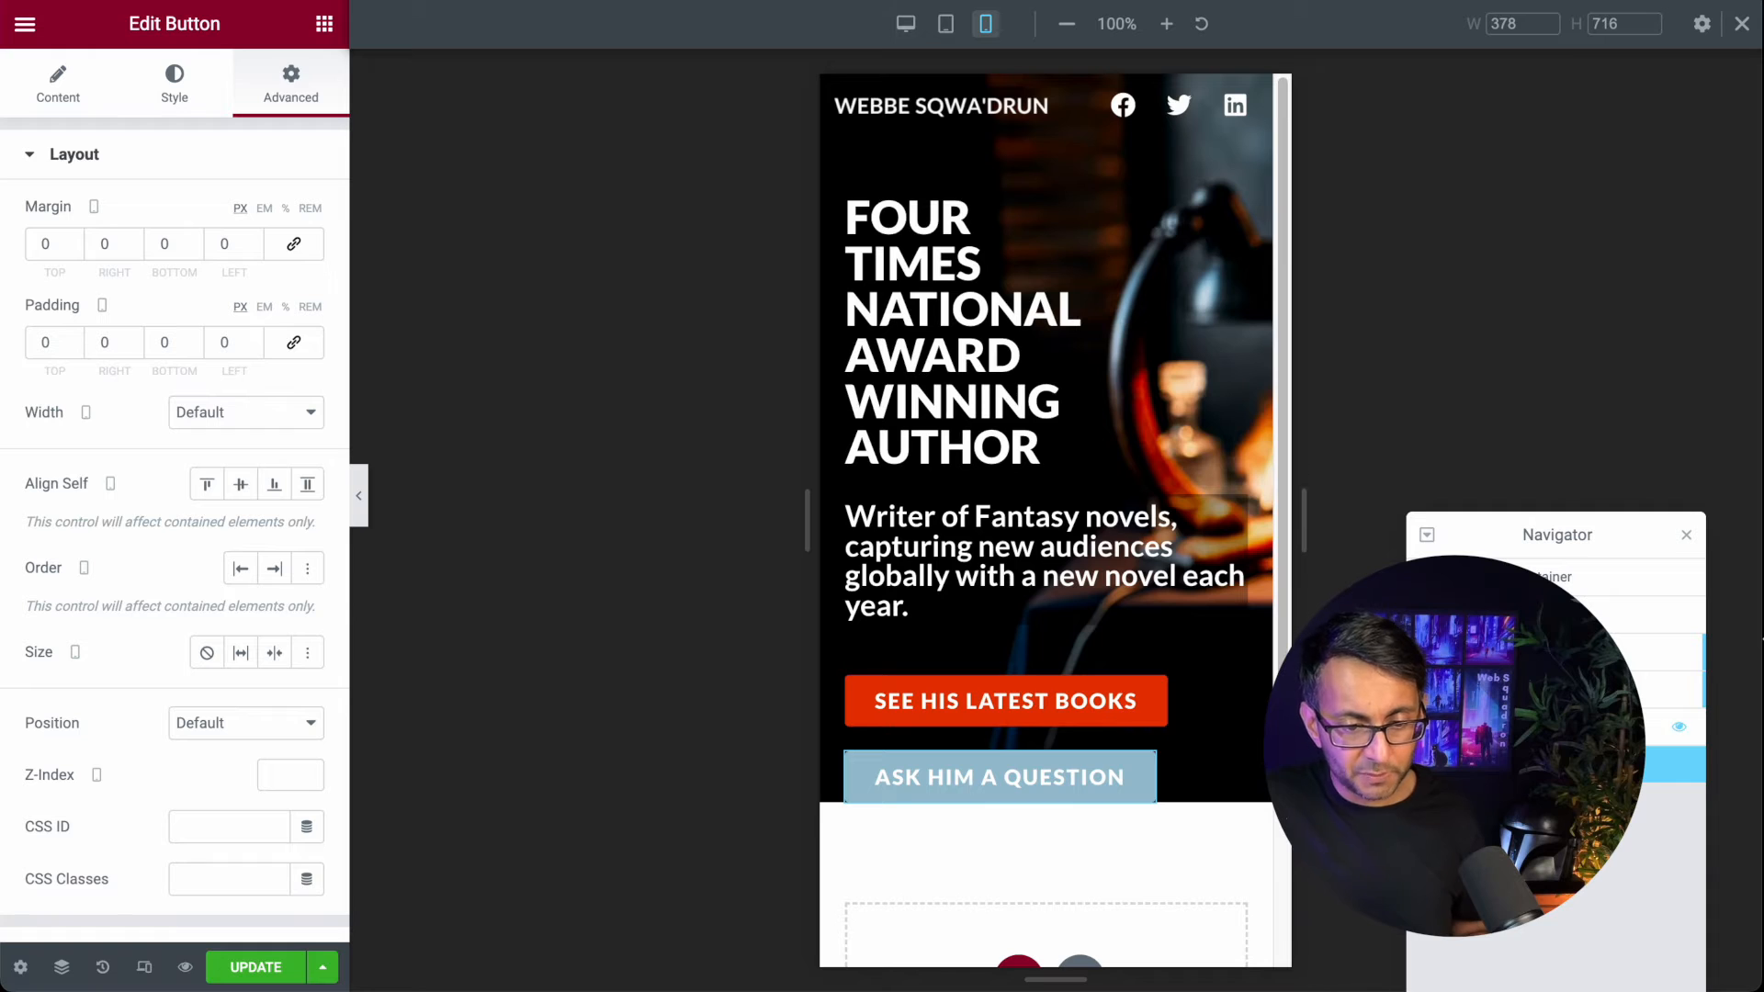
click(1563, 727)
click(301, 253)
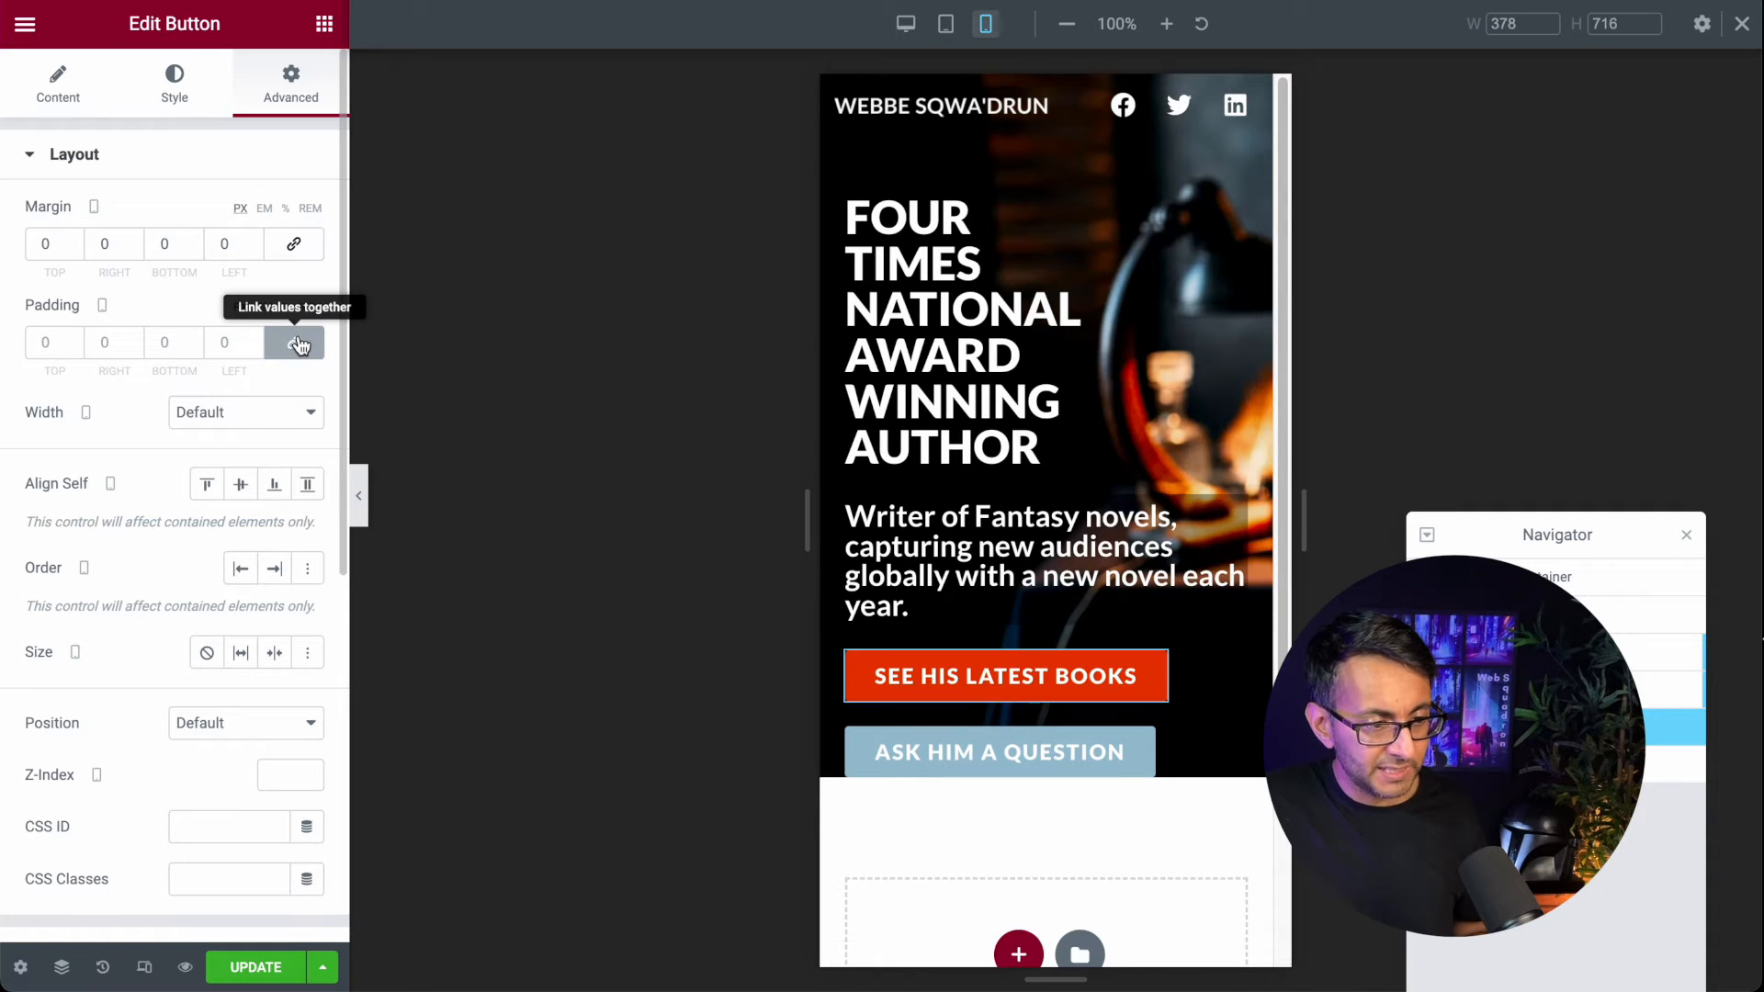
click(300, 347)
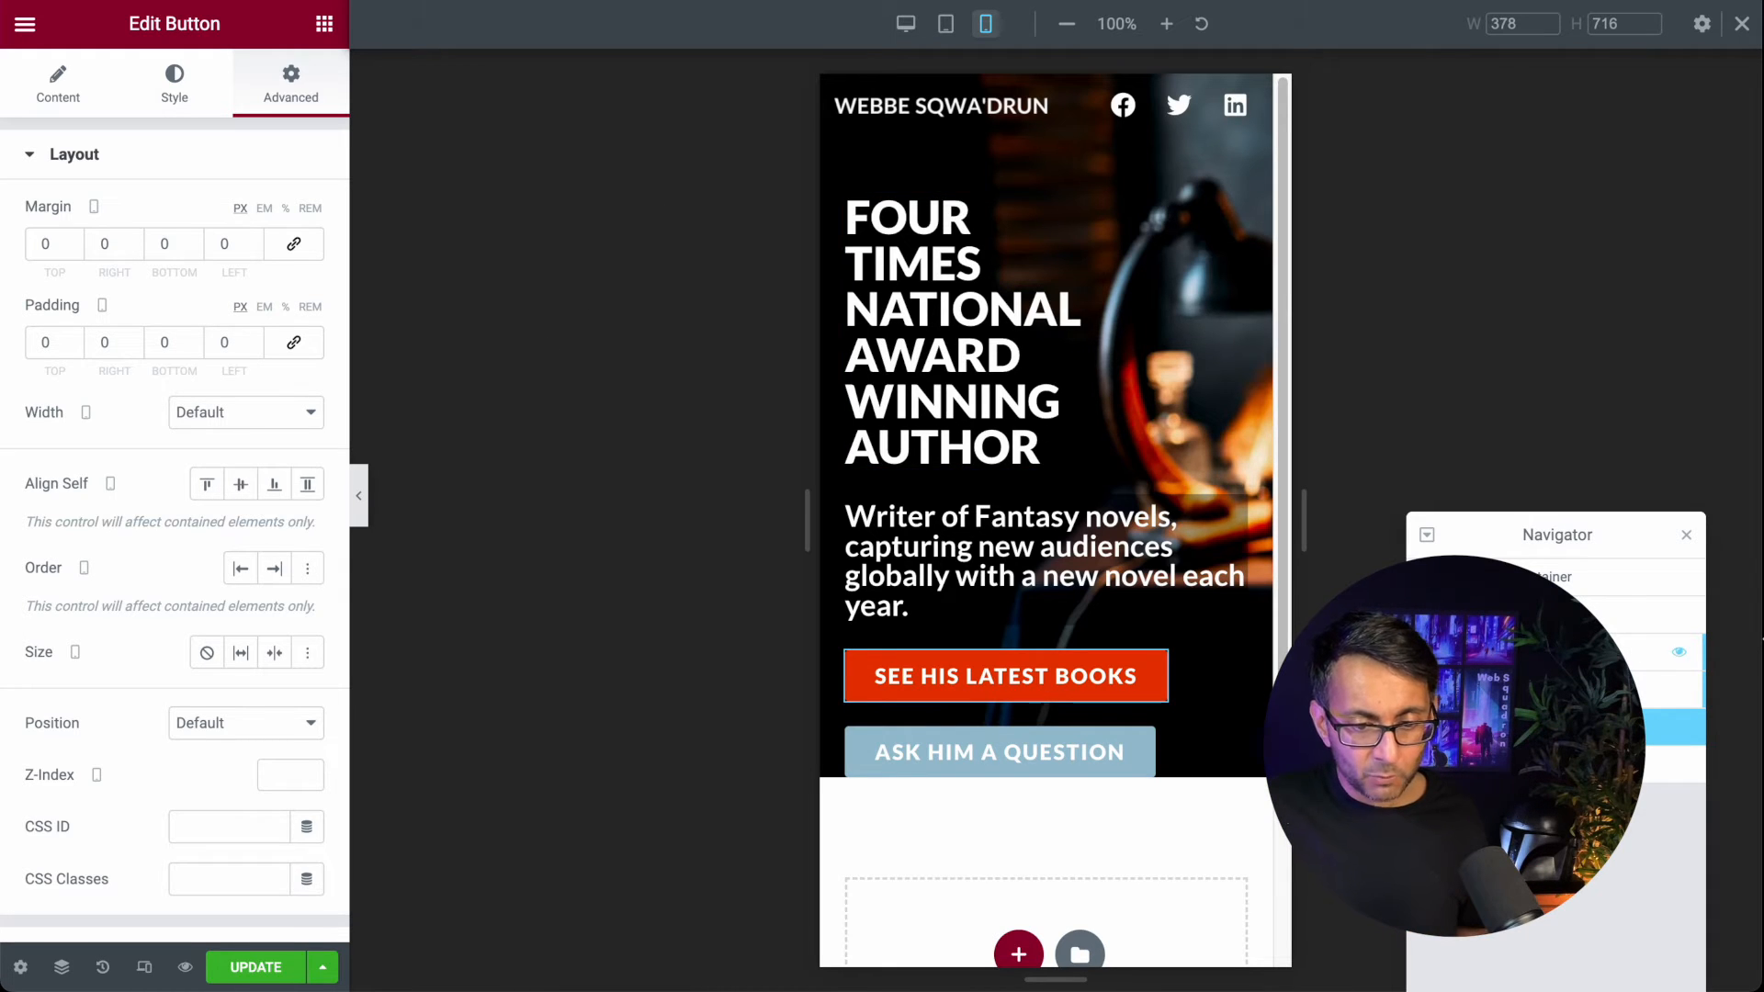
Step: Set the Hero Container's mobile bottom padding to 50 px and update the page
click(1599, 614)
click(276, 87)
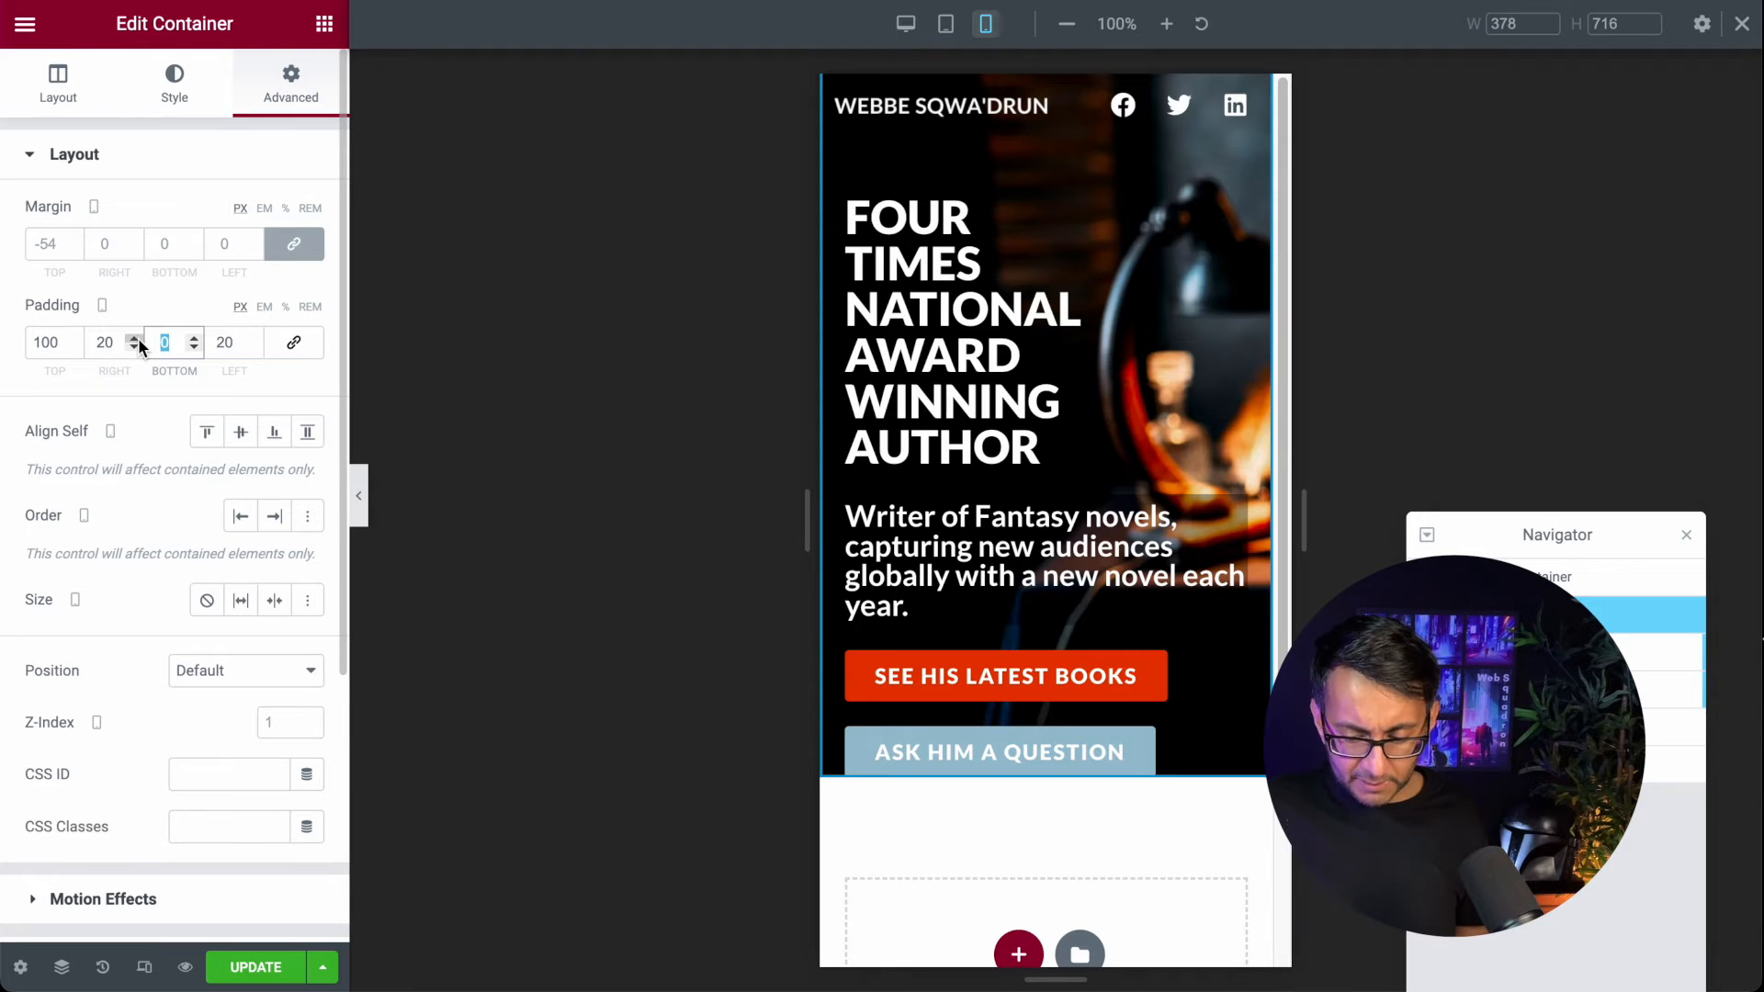
text(40)
key(BackSpace)
key(BackSpace)
text(50)
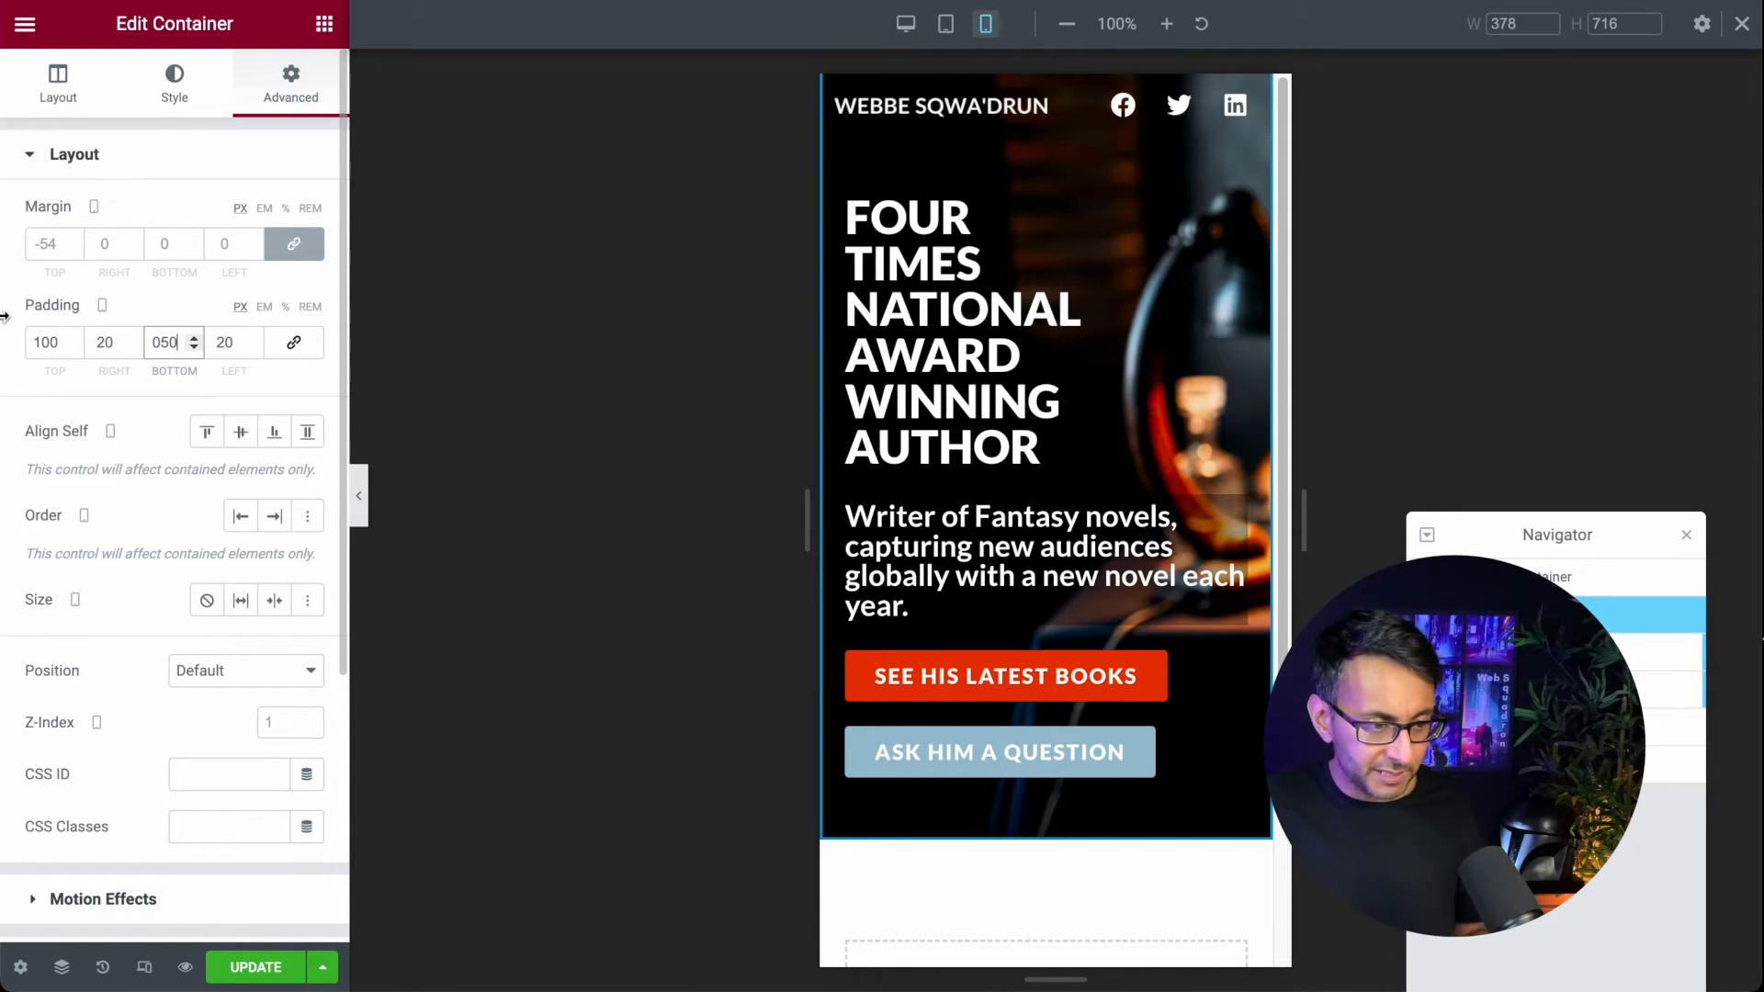
click(173, 79)
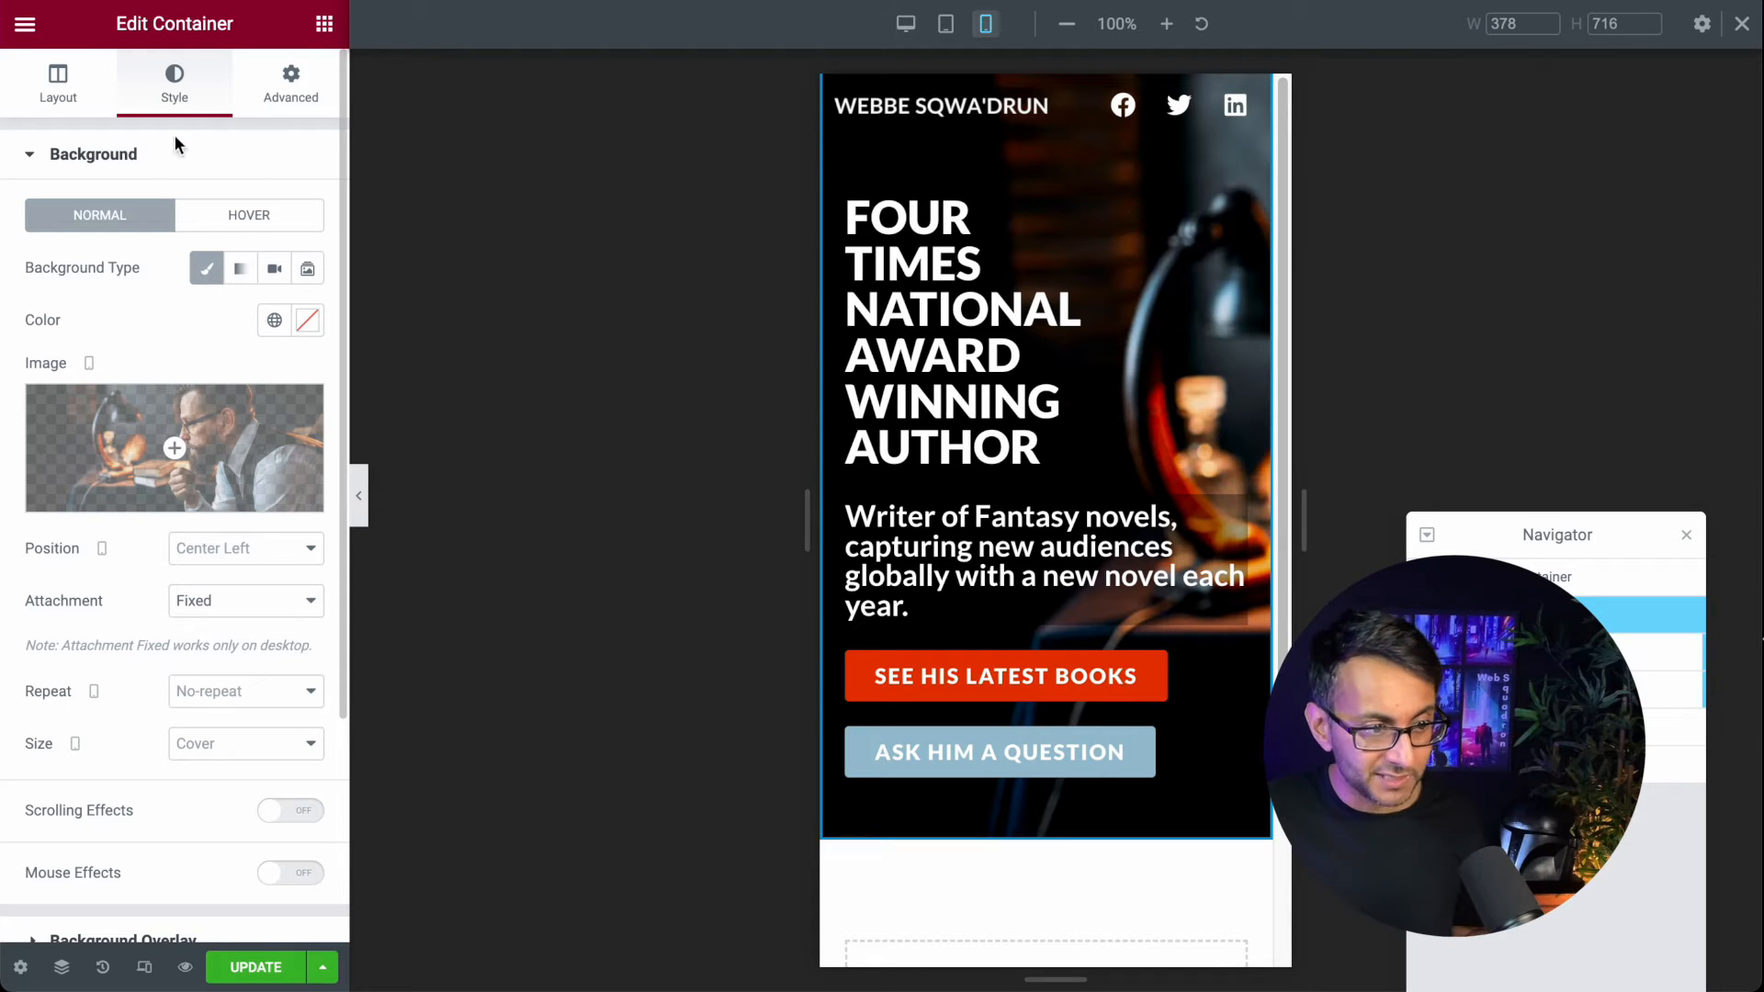
click(256, 967)
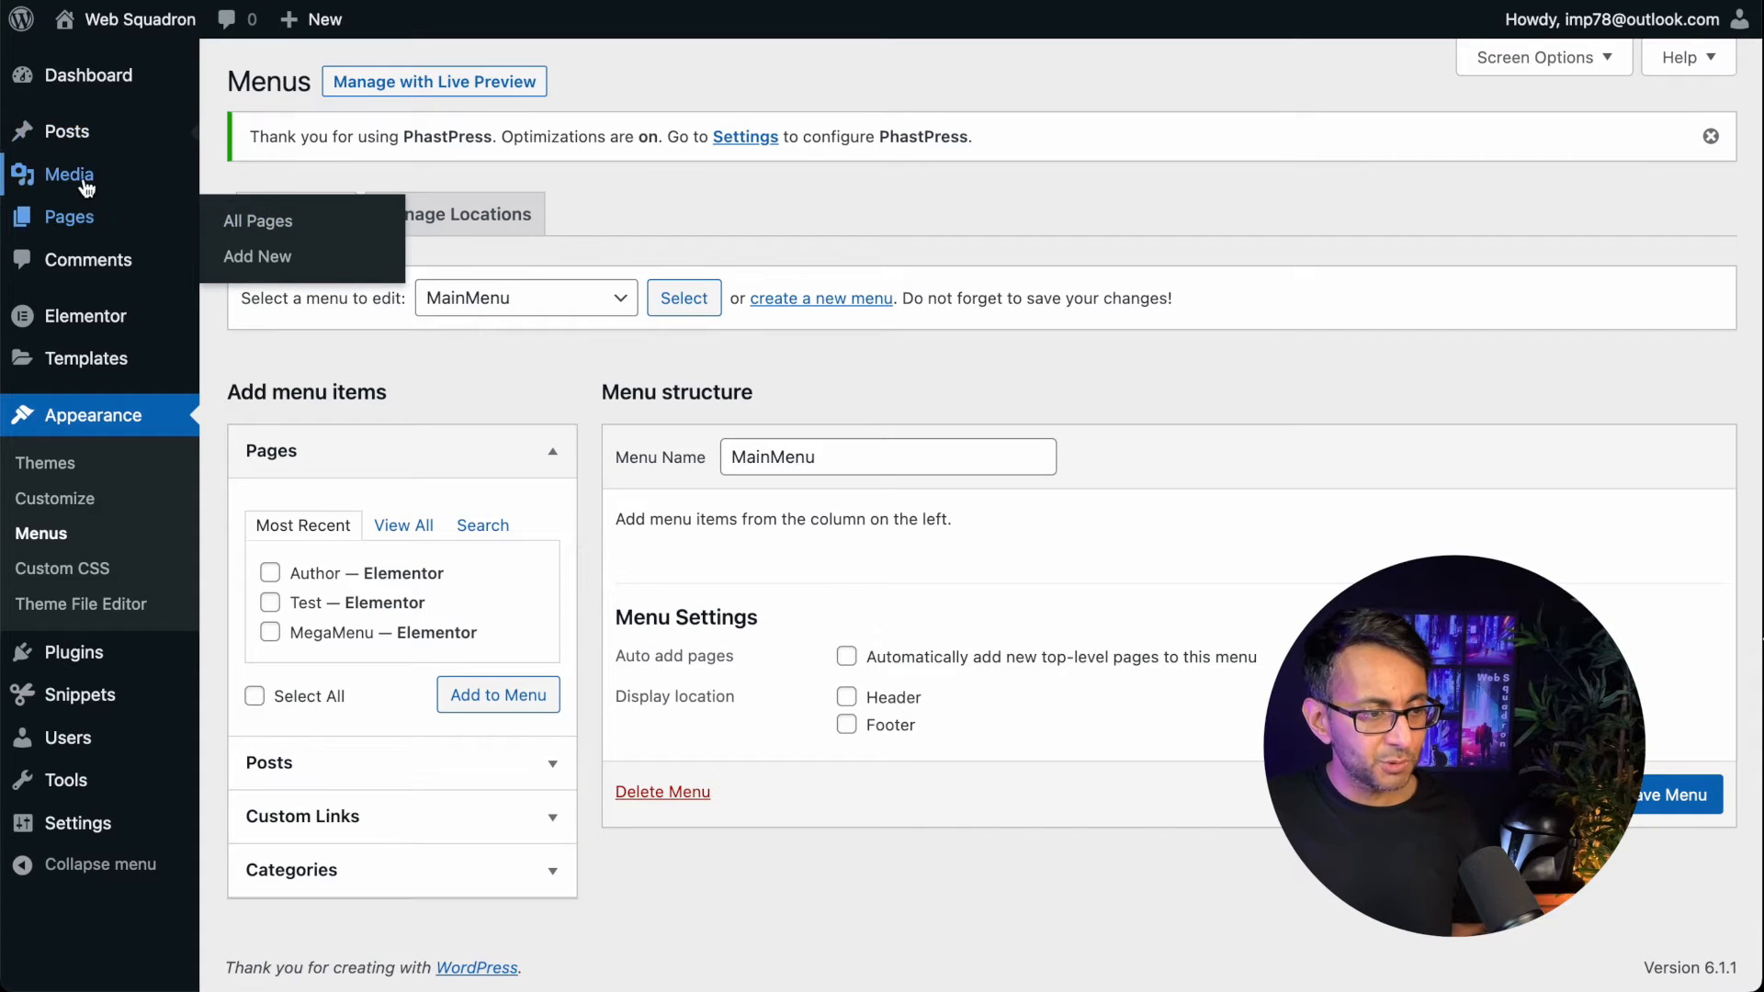
Step: Check the attachment details of the hero background photo 18.webp in the WordPress Media Library
click(244, 175)
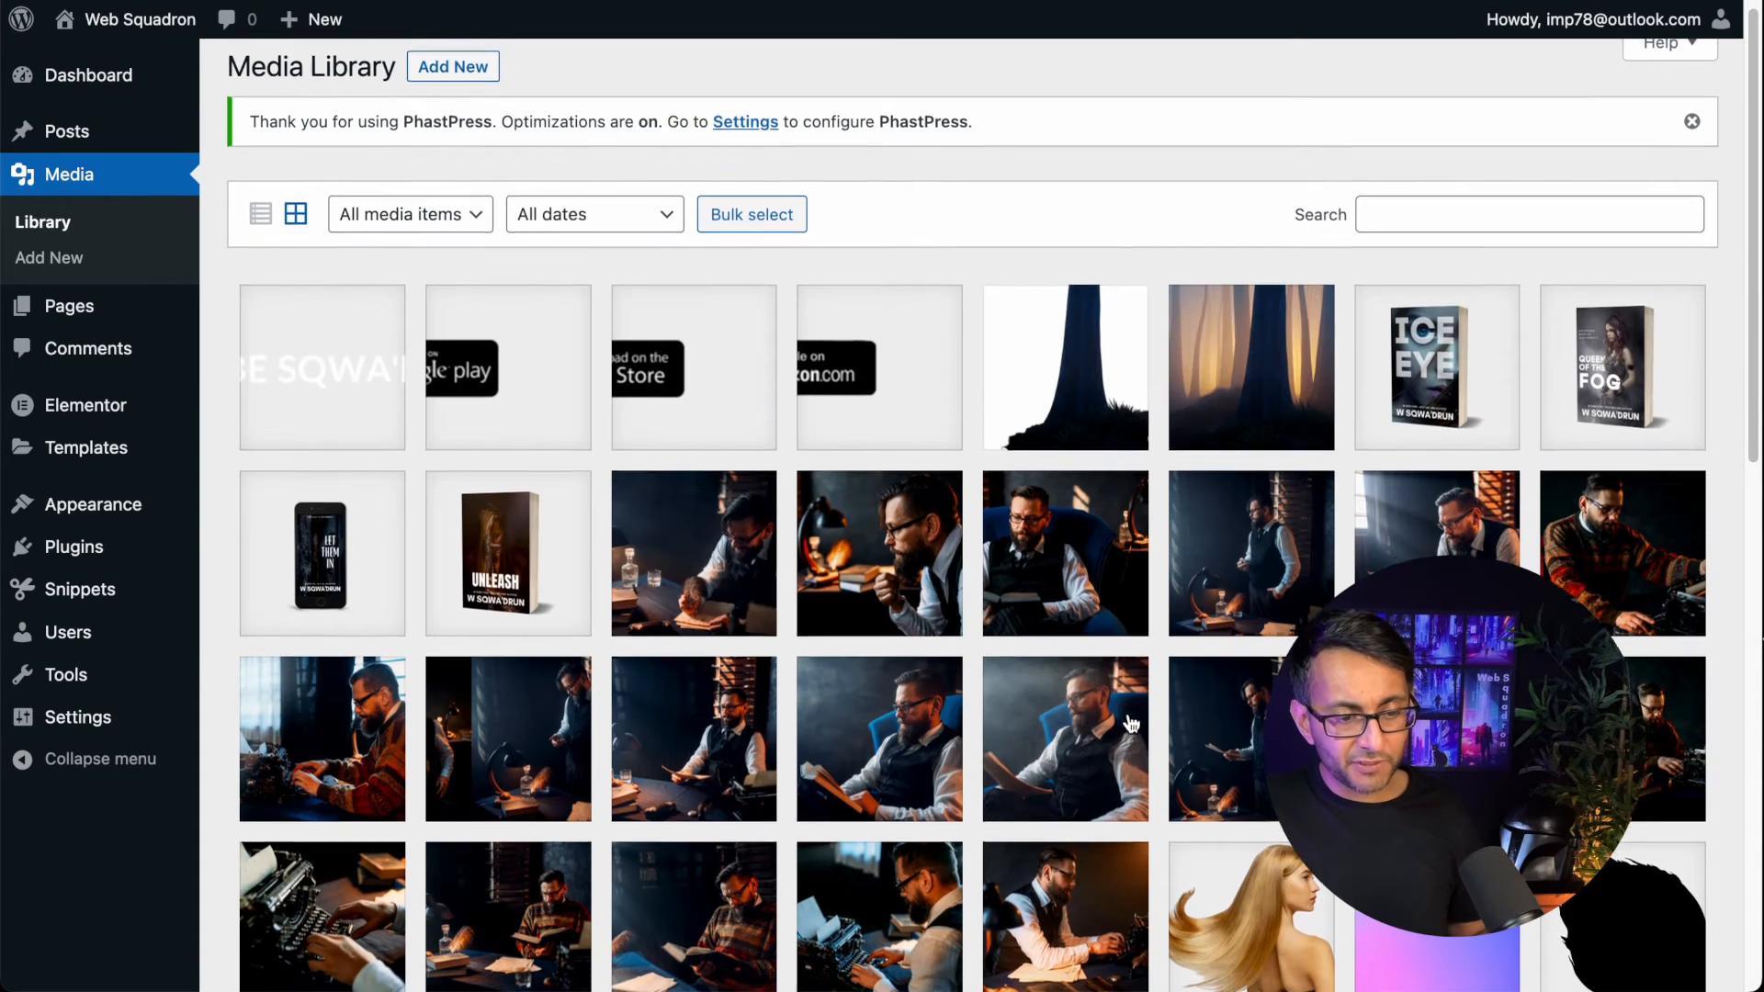
scroll(1130, 725, down, 2)
click(886, 496)
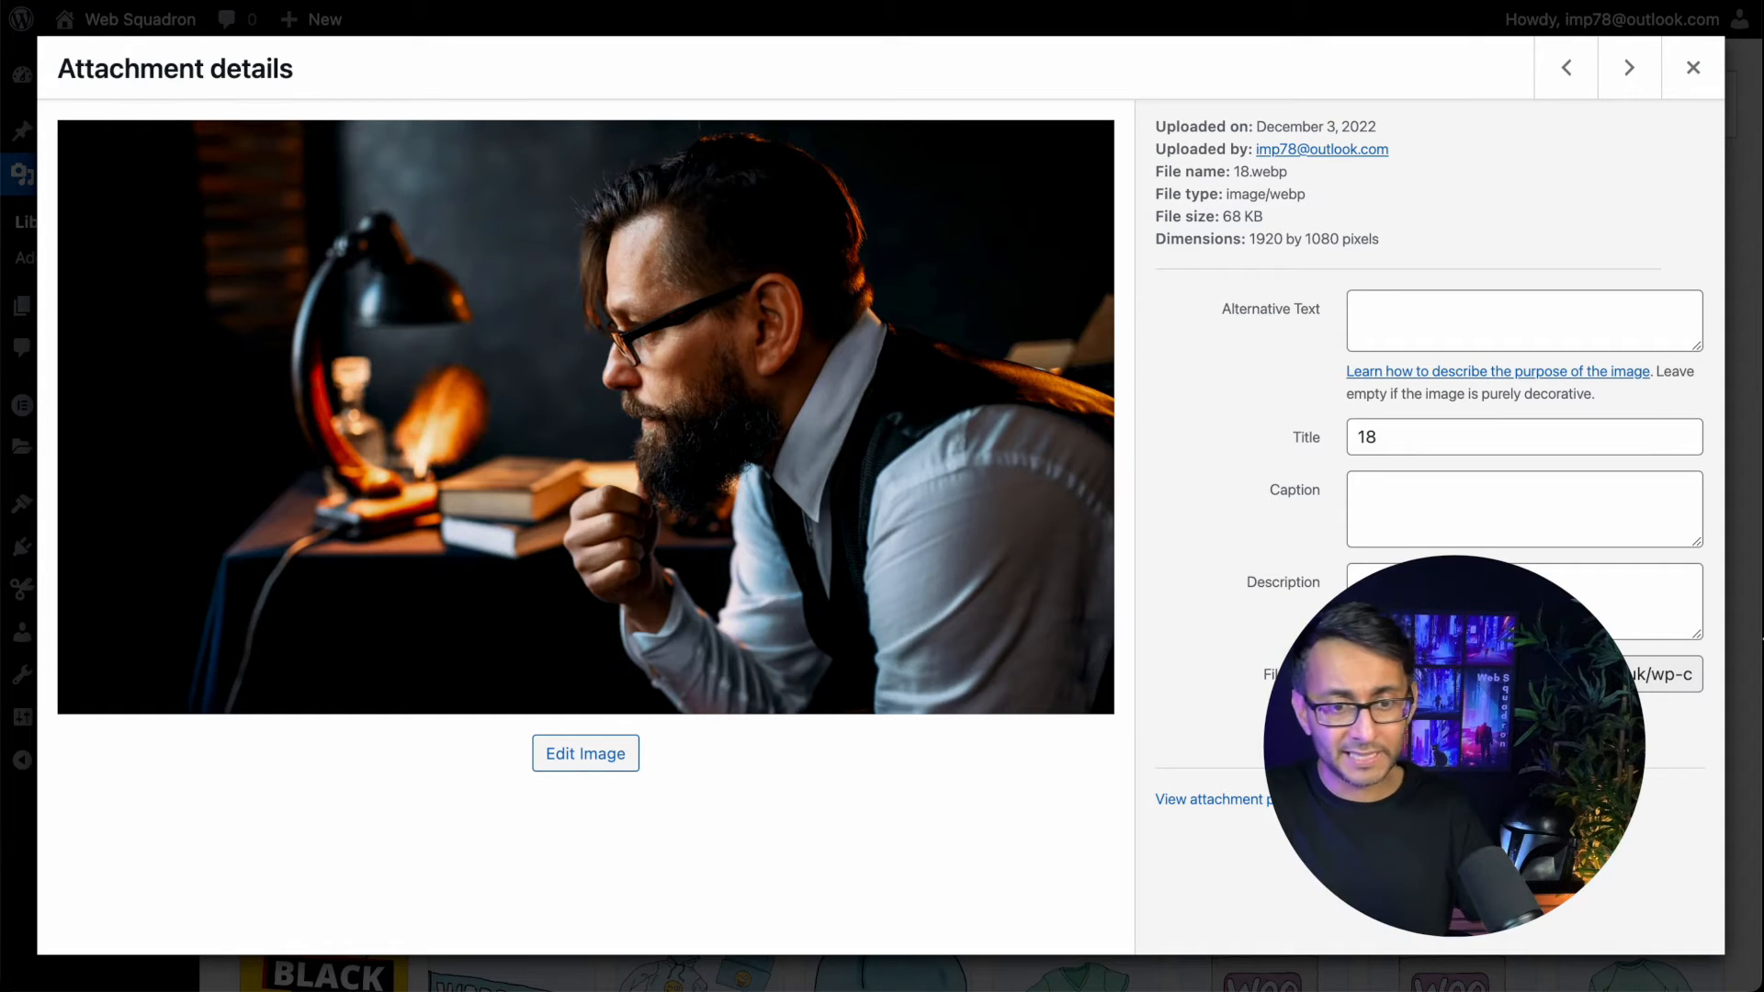
click(1694, 67)
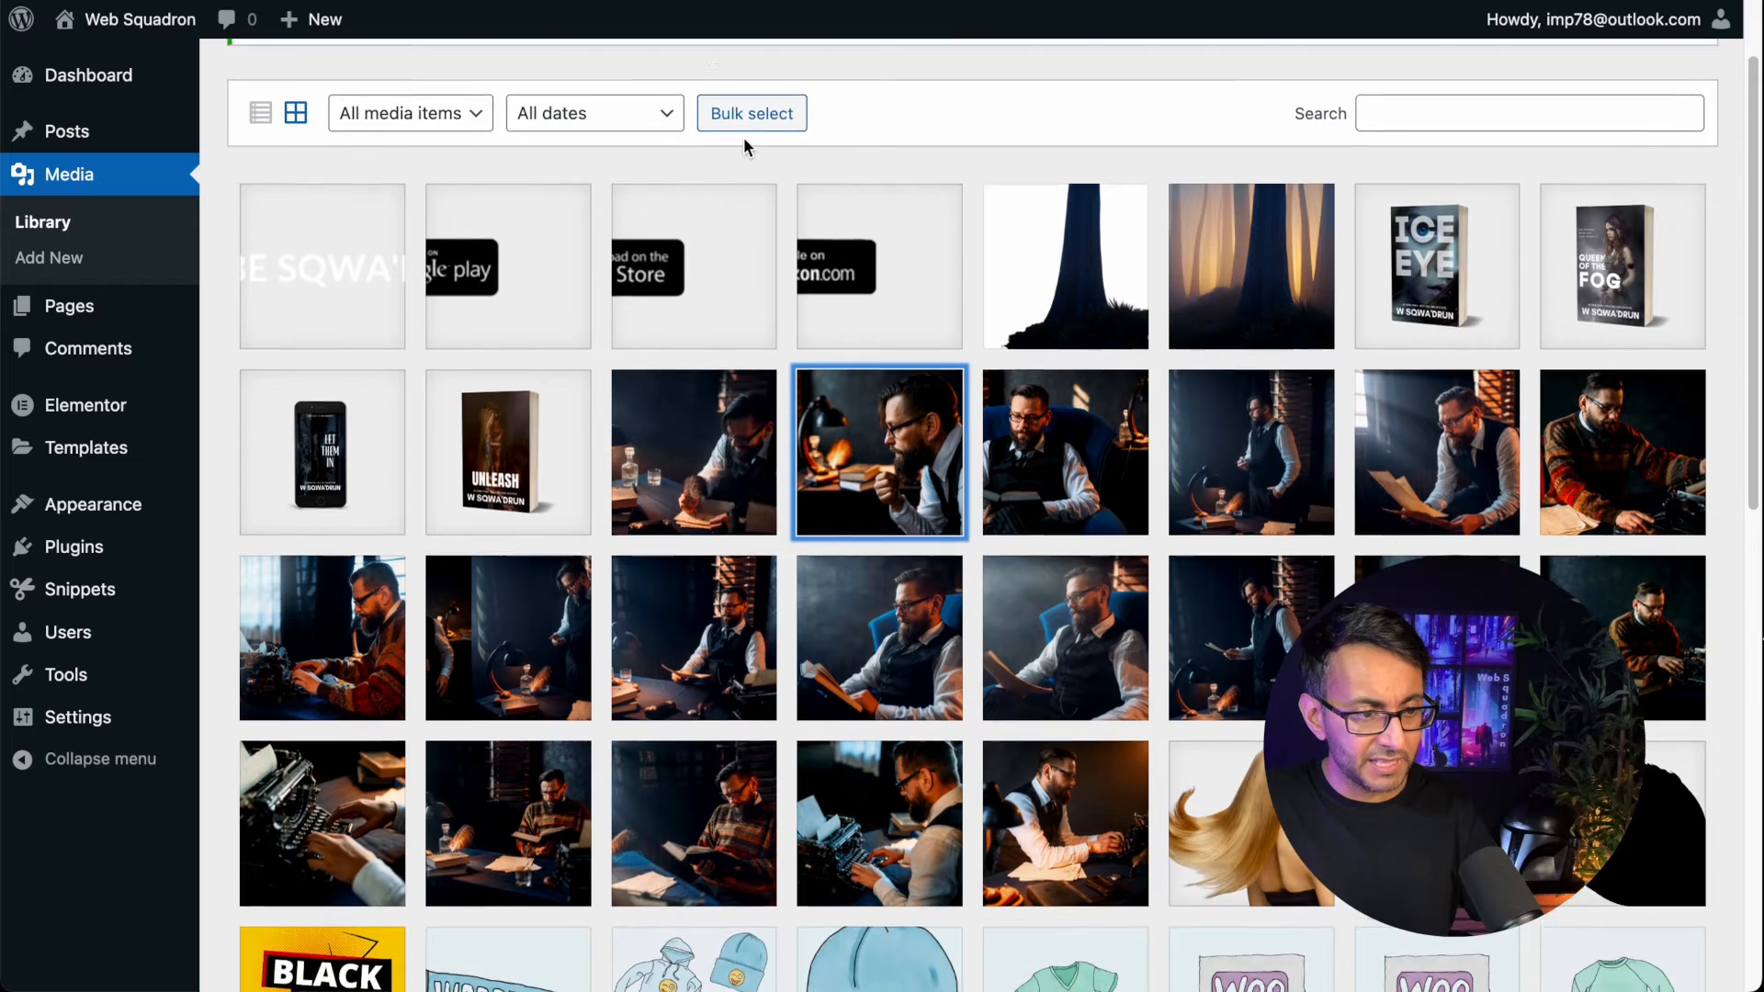
Step: Upload another copy of 18.webp from the BulkResizePhotos.com folder to the Media Library
scroll(513, 125, up, 2)
click(445, 96)
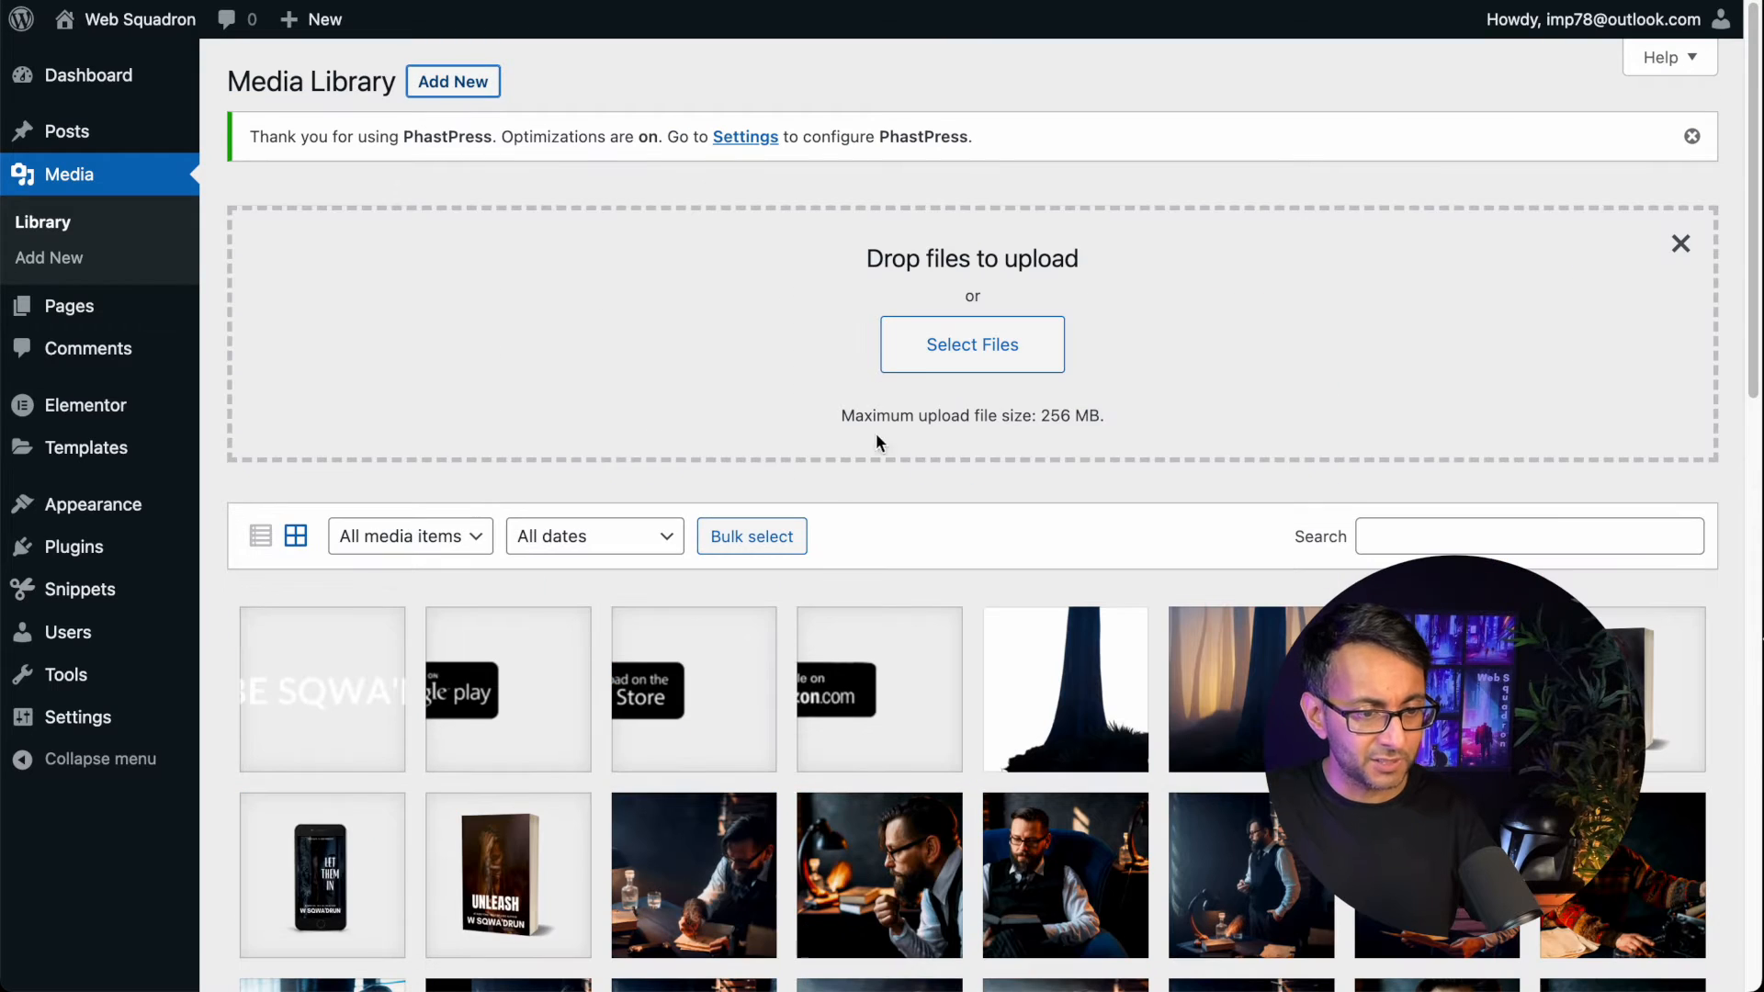
click(938, 345)
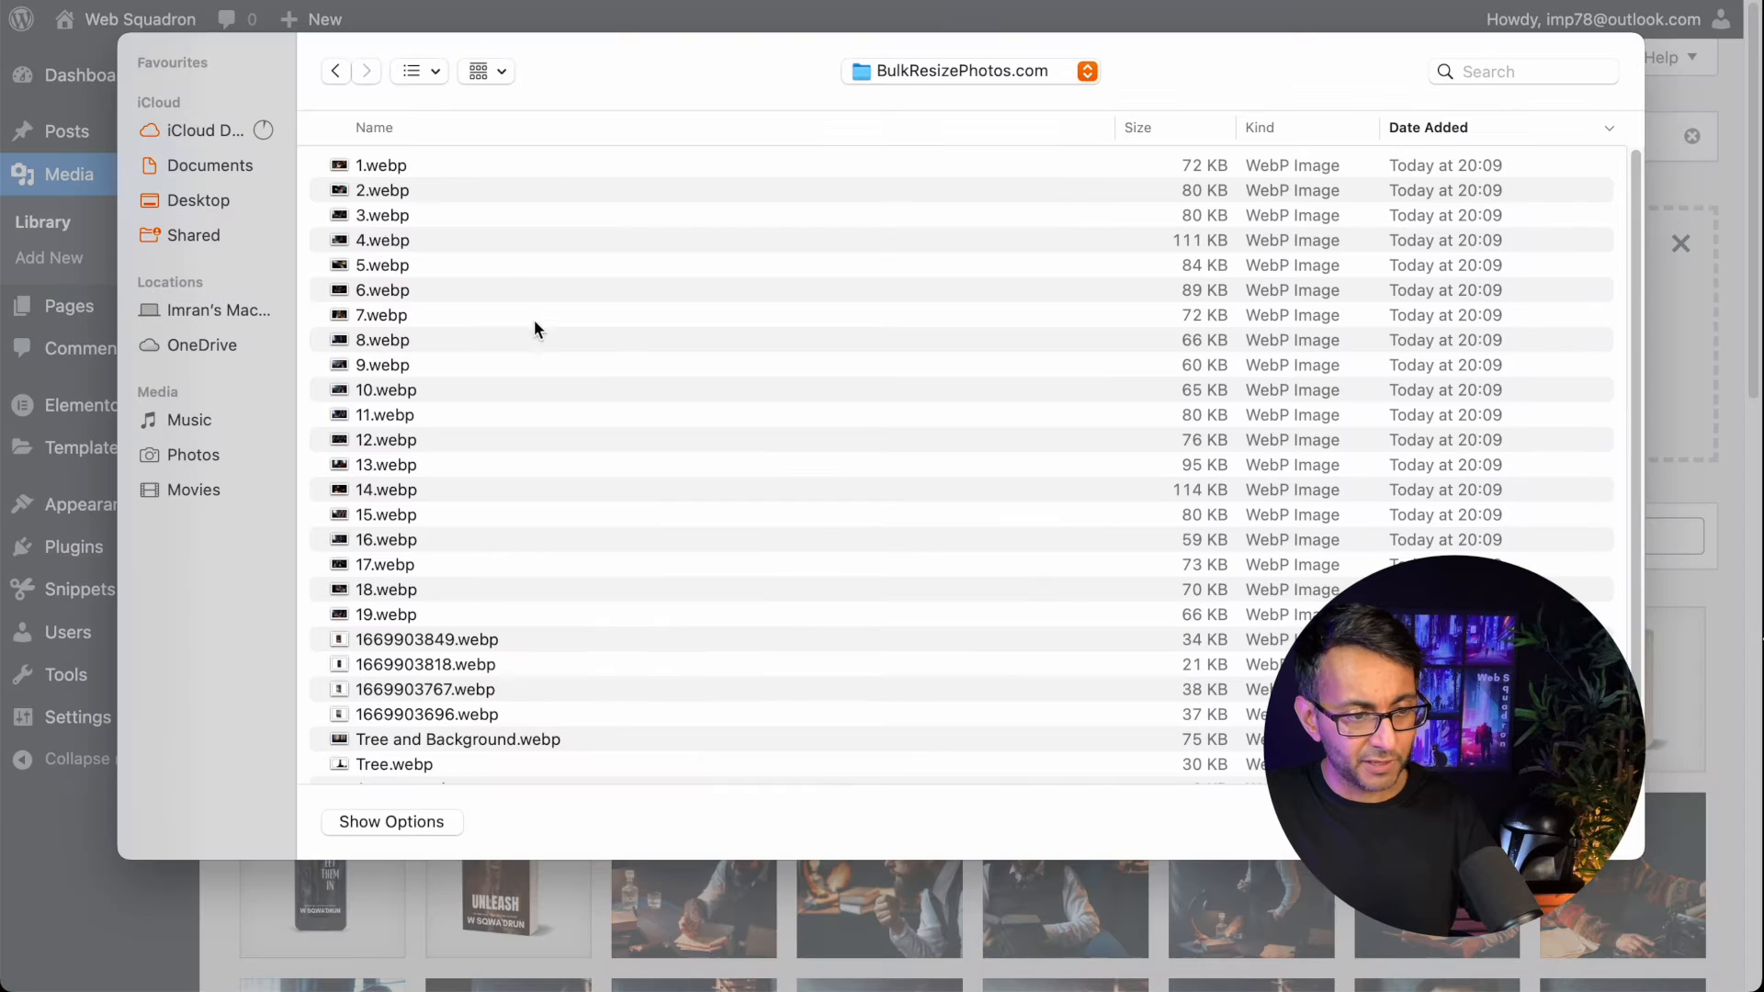
click(414, 586)
click(1578, 822)
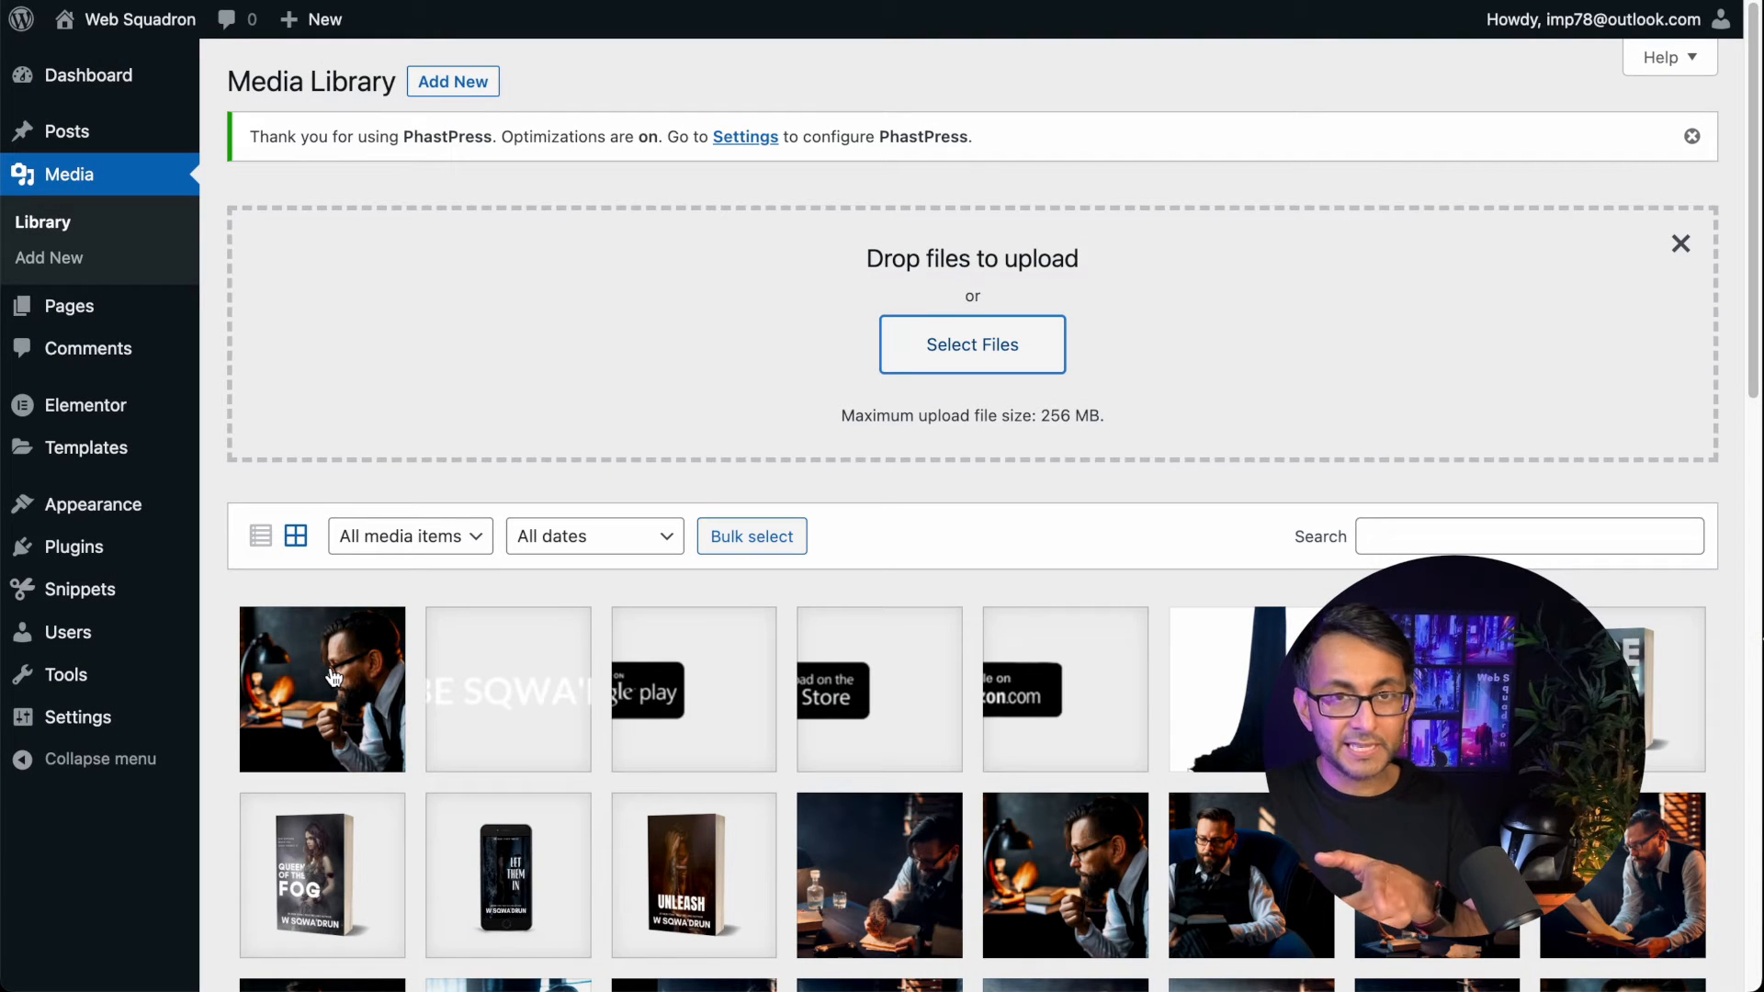
Step: Scale the newly uploaded copy of the author photo to 1244 × 700 pixels and close its details
click(333, 678)
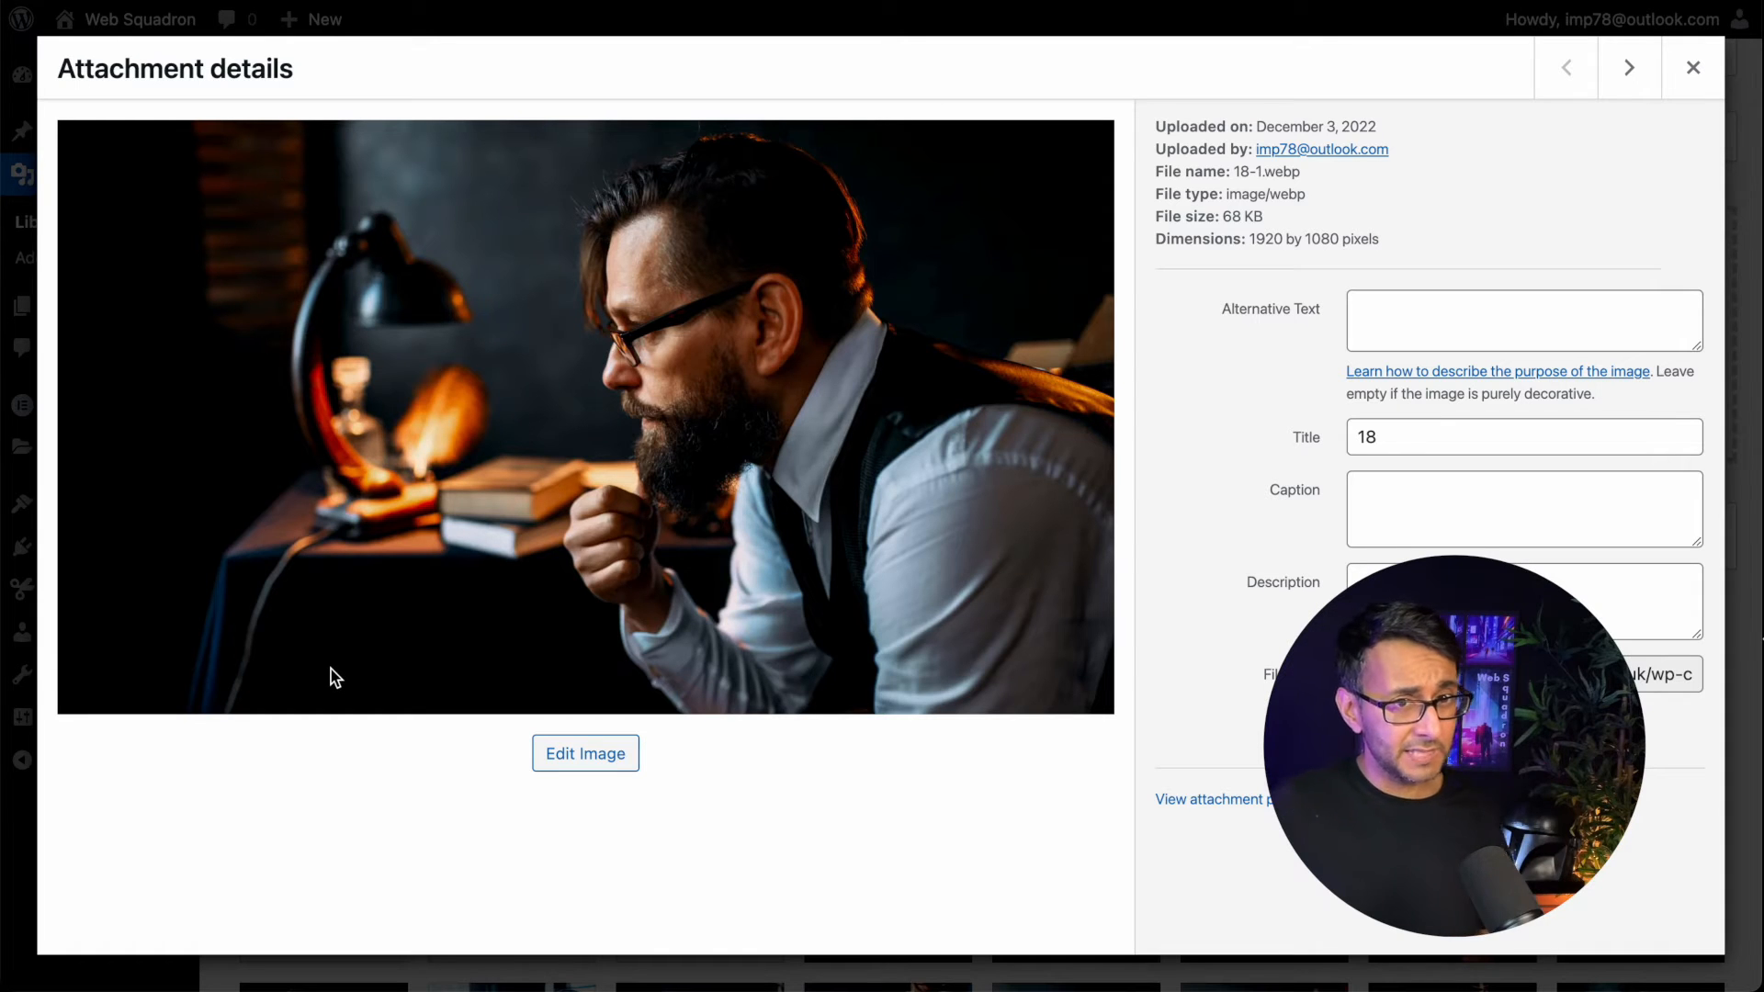
click(623, 763)
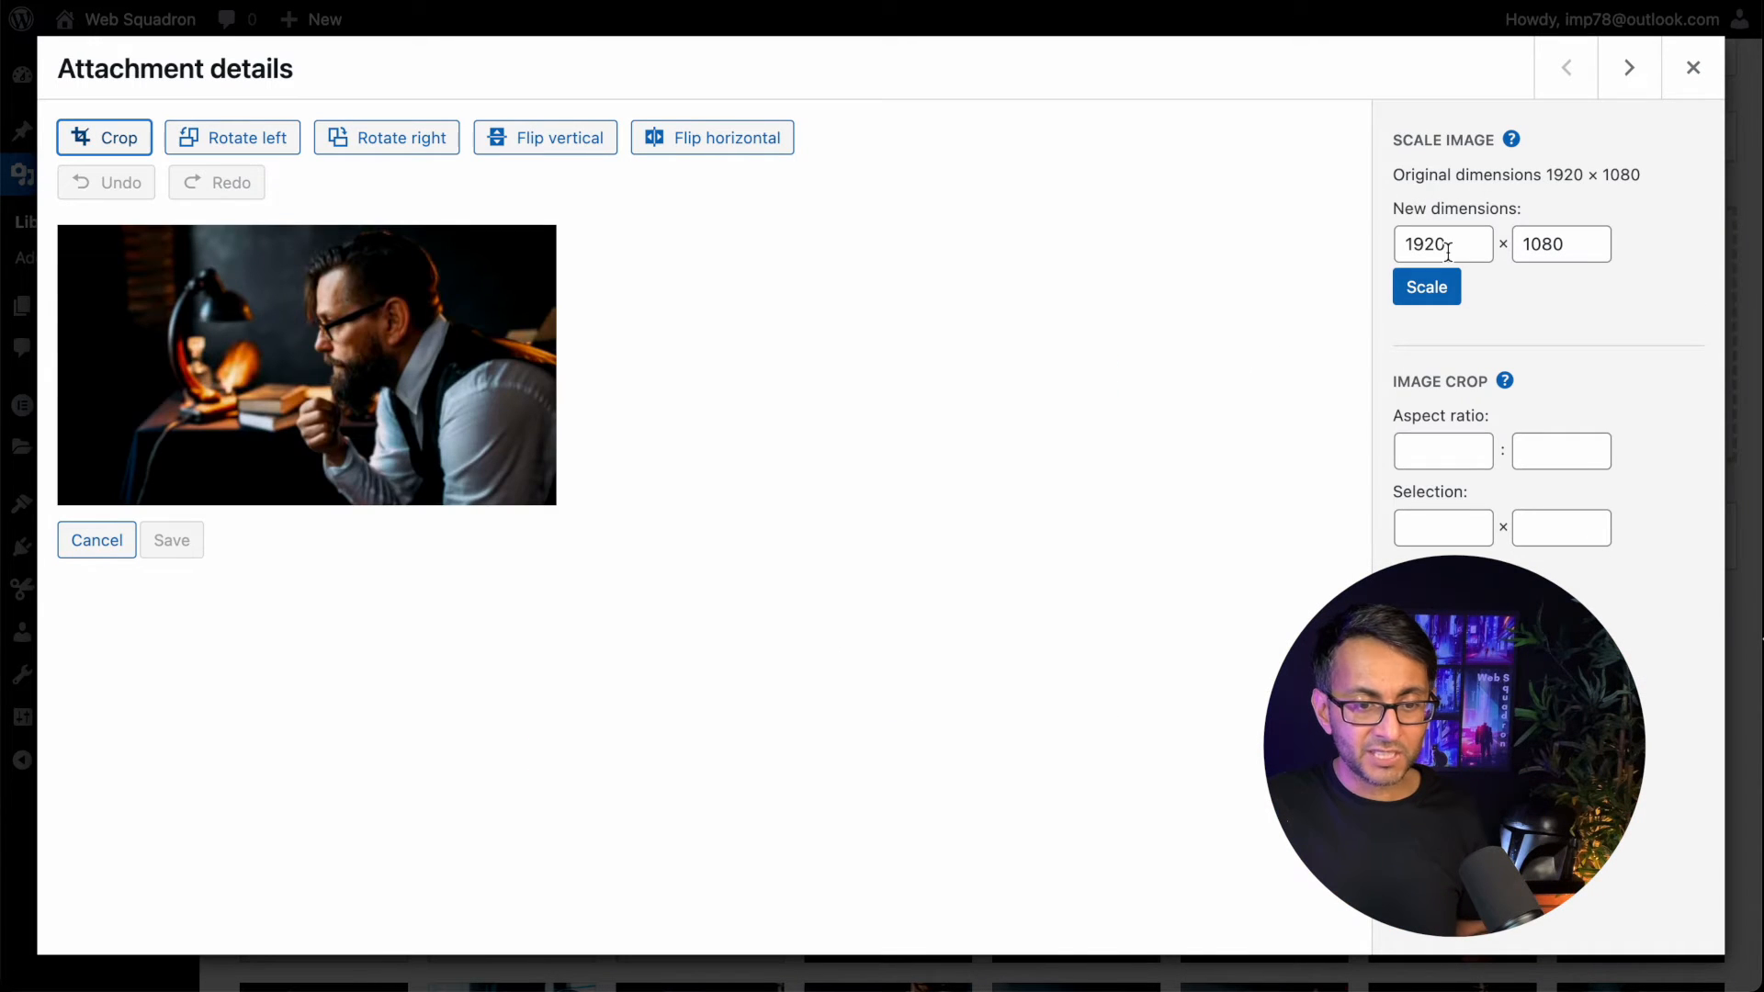
drag(1573, 247, 1512, 241)
text(70)
click(1439, 286)
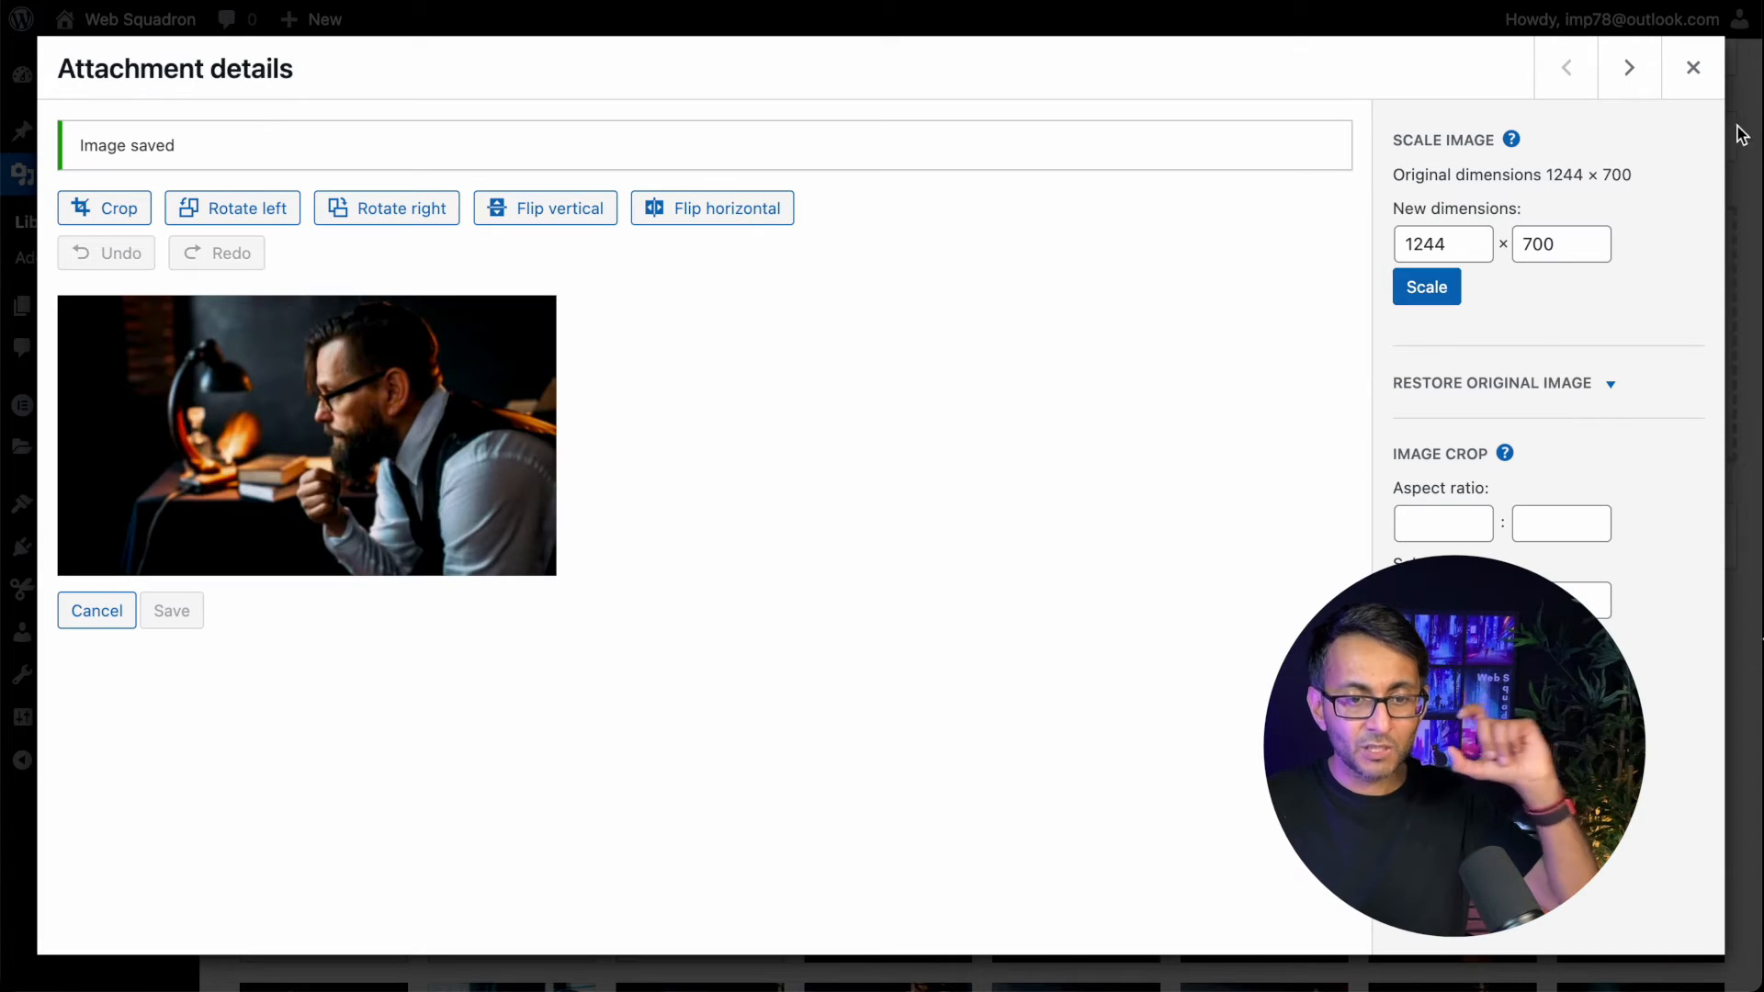
click(1694, 67)
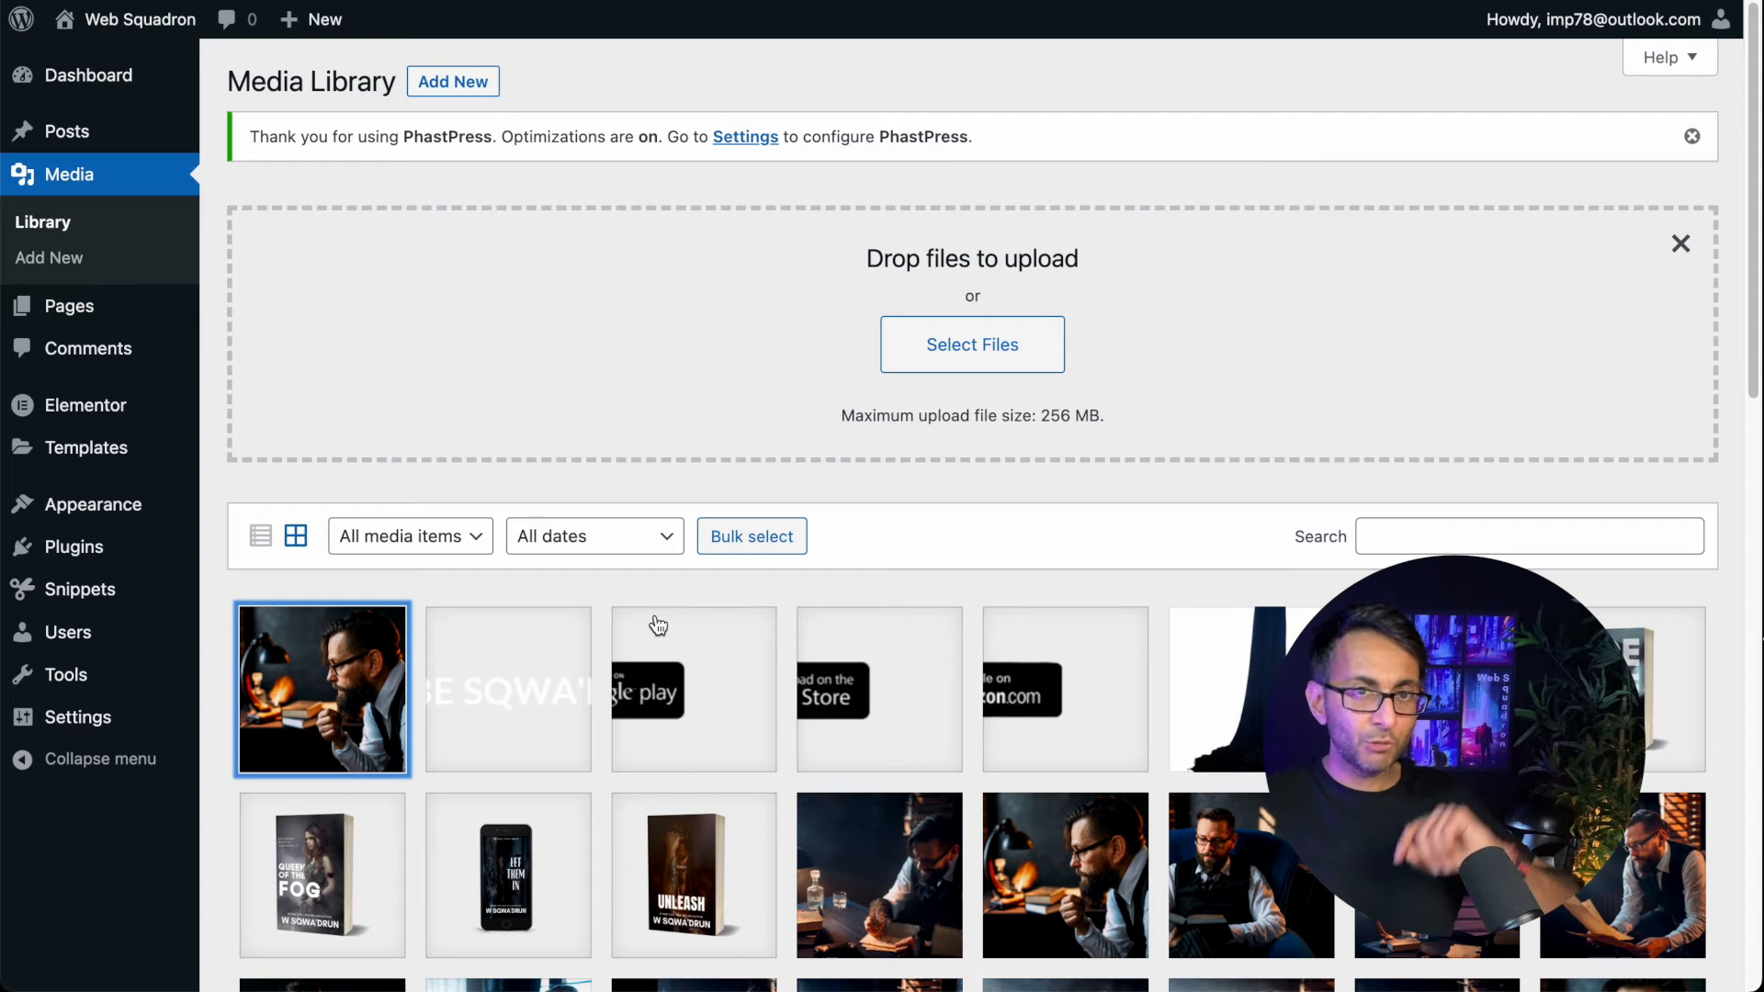
Step: Crop the scaled author photo to a 500 × 700 selection containing the lamp and the man's face, and save the image
click(328, 708)
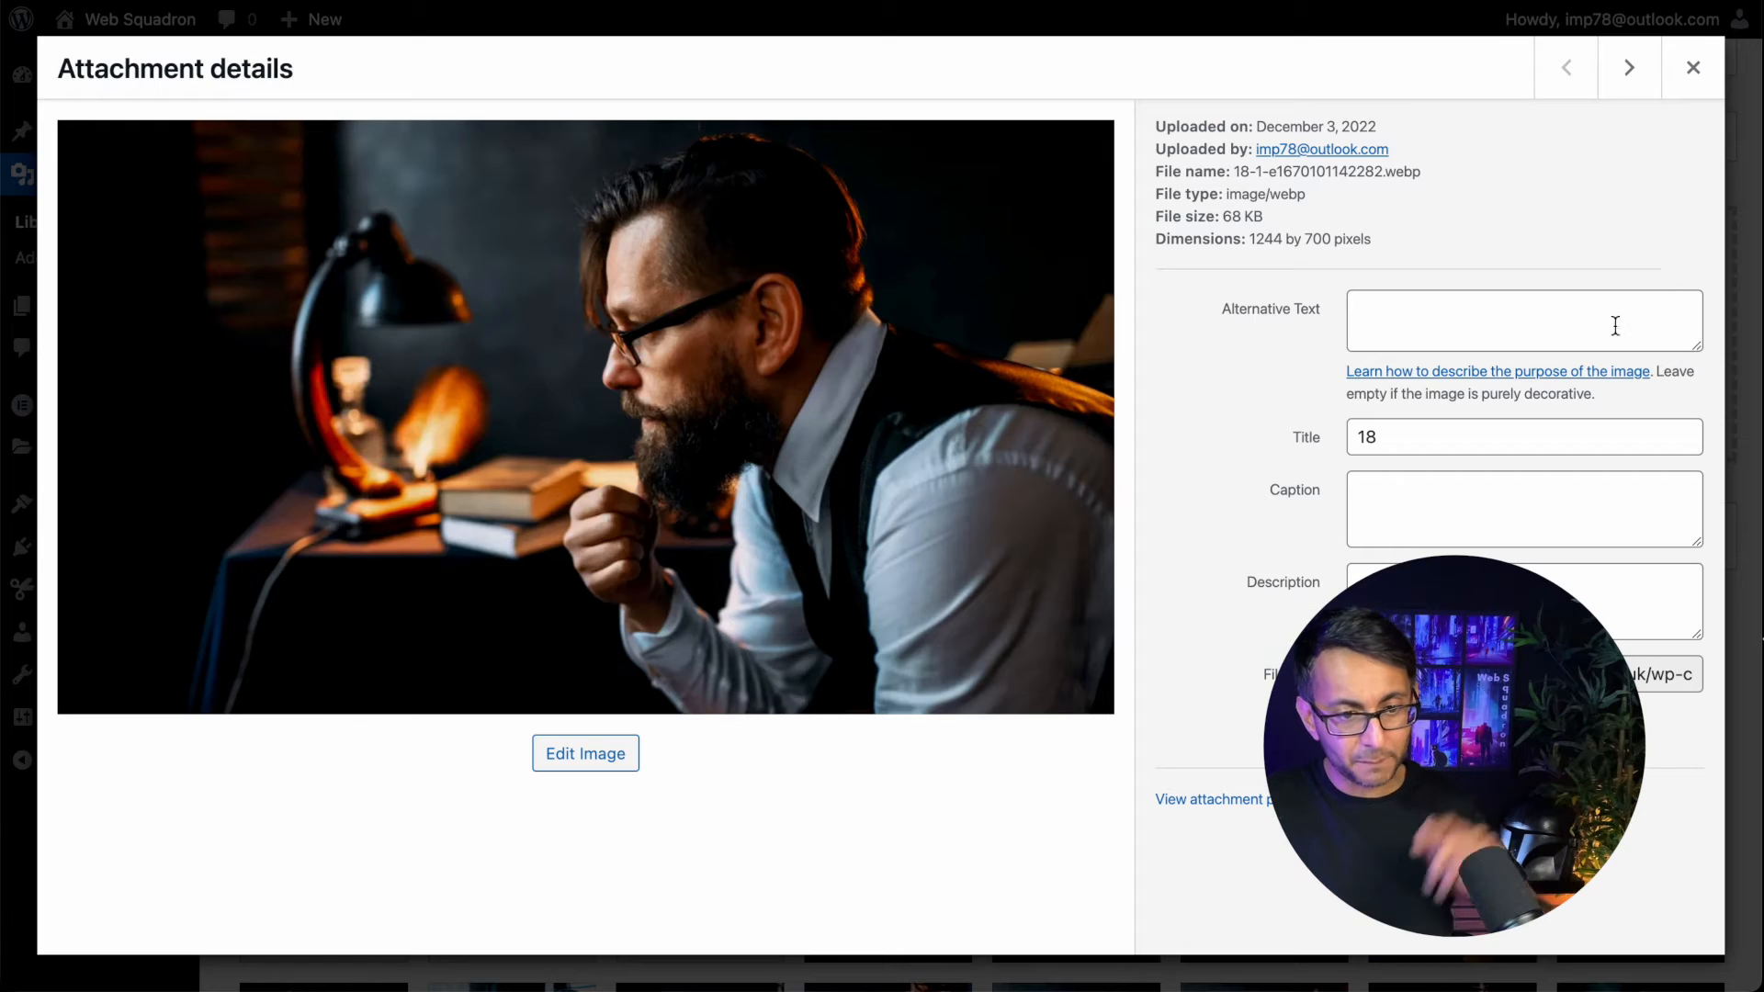
click(586, 753)
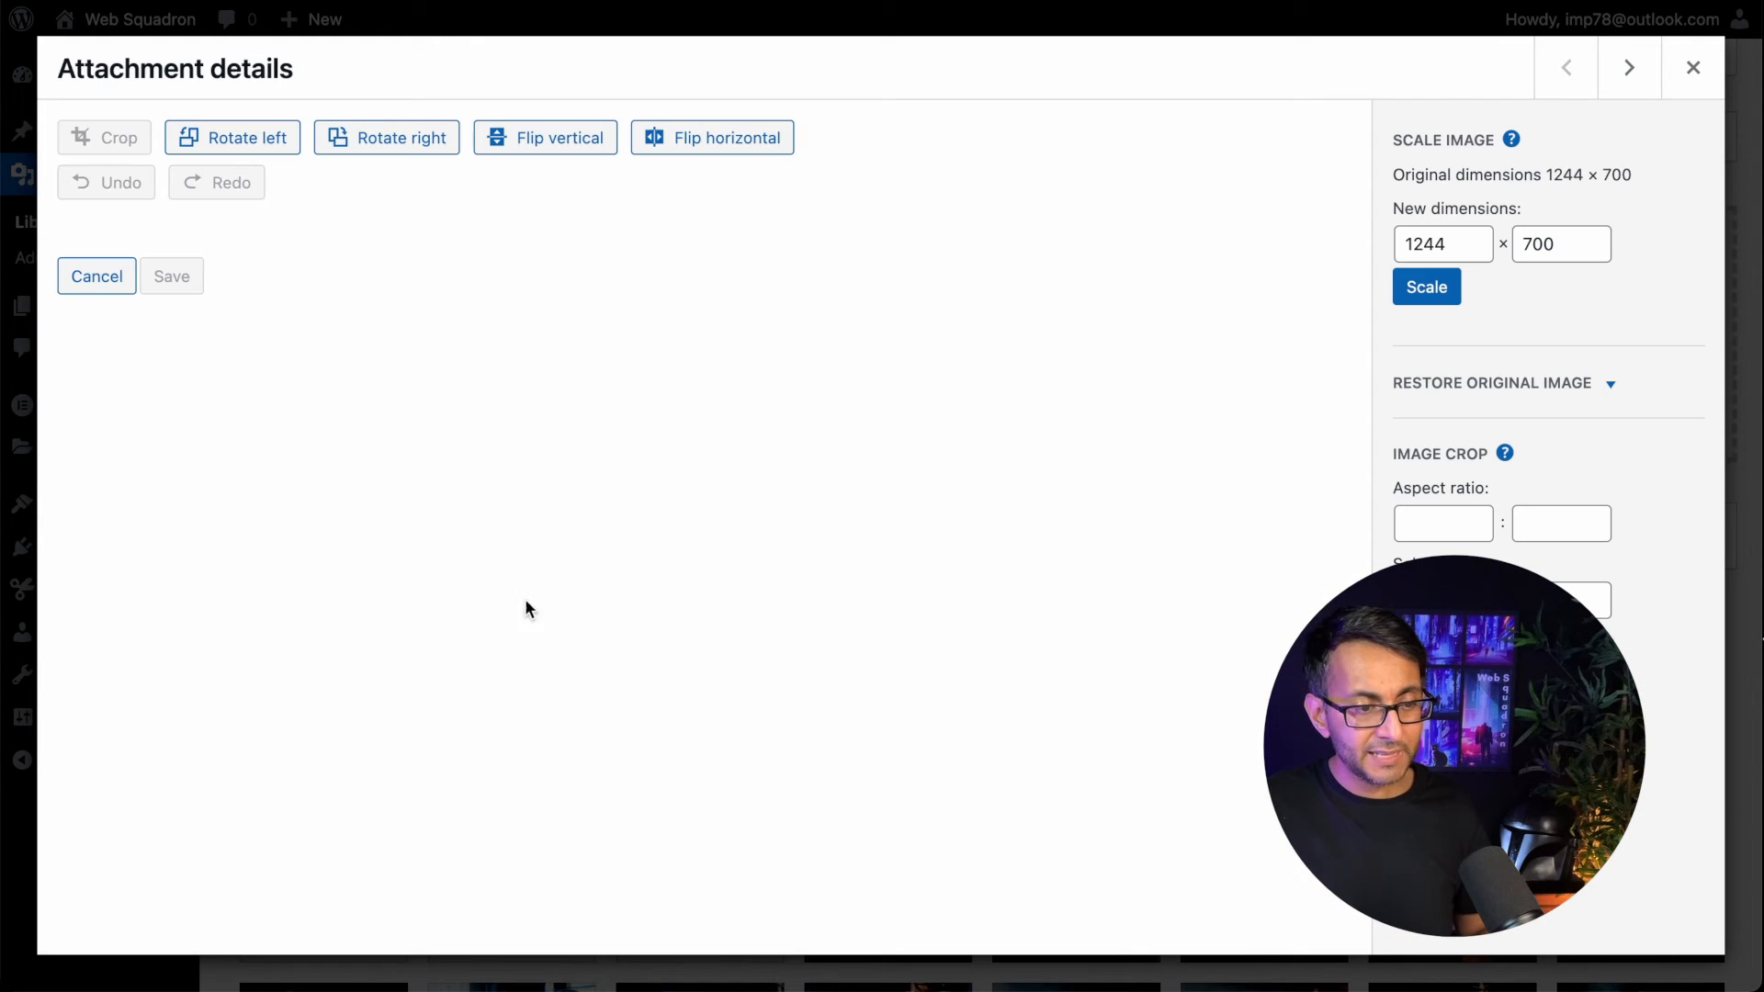
click(120, 145)
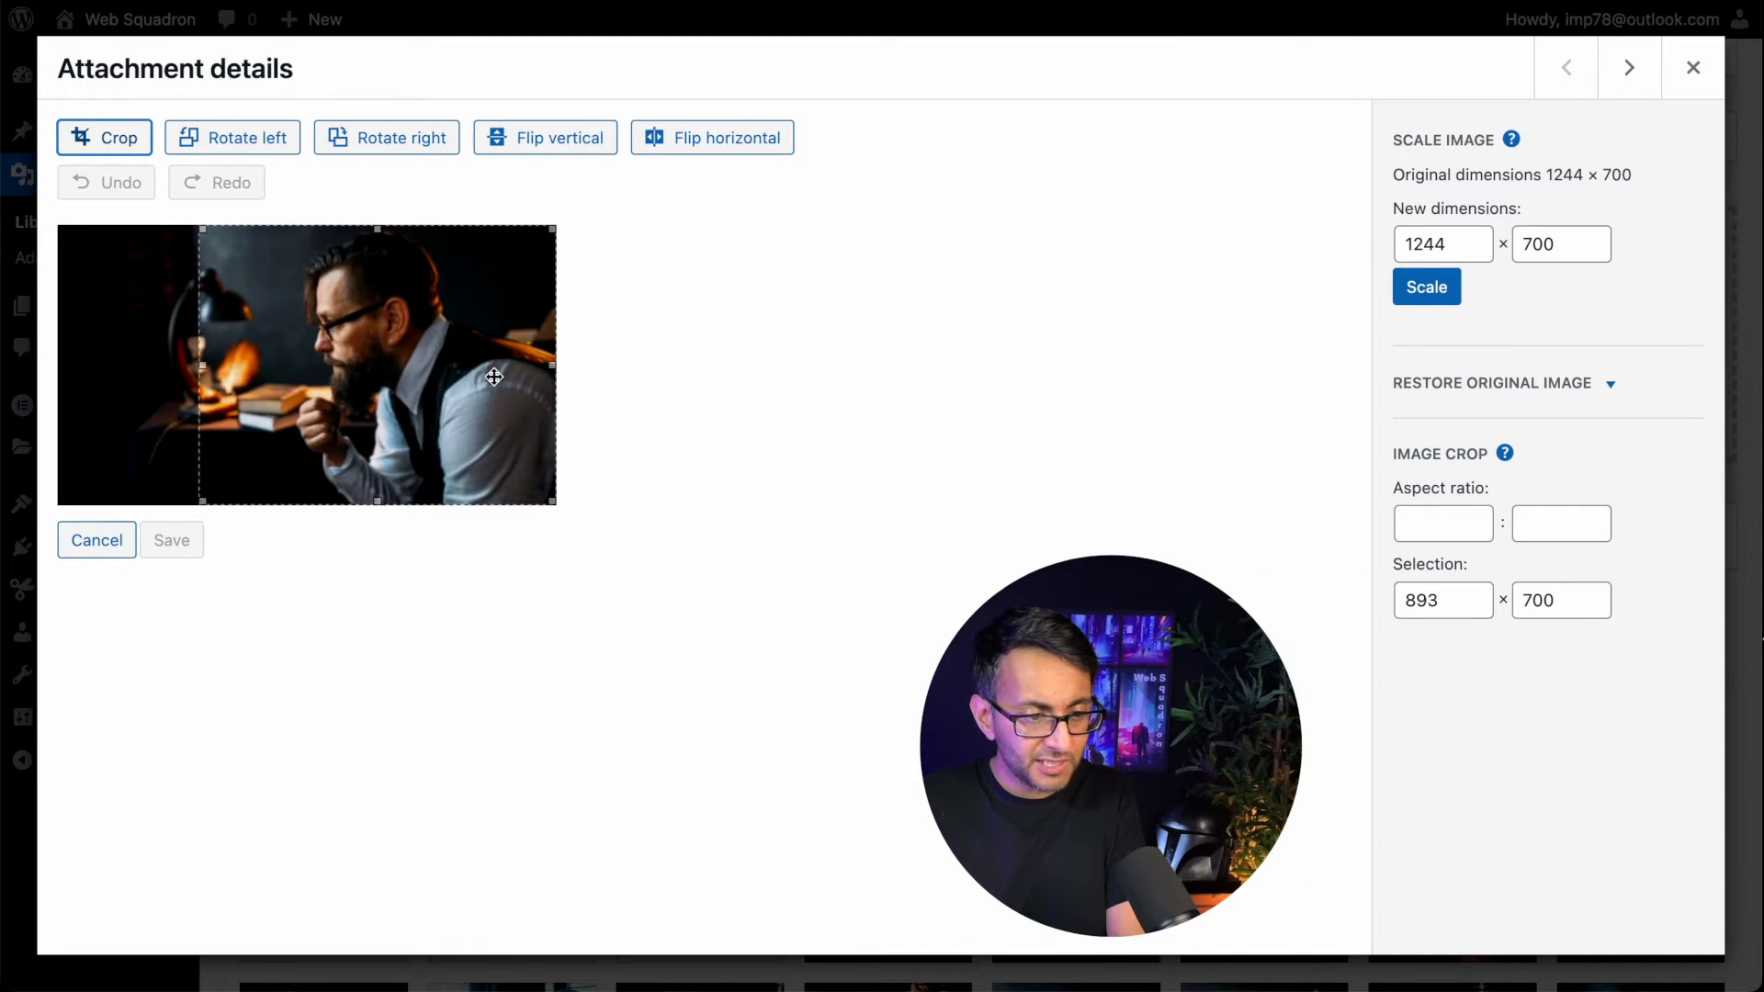
drag(551, 370, 452, 370)
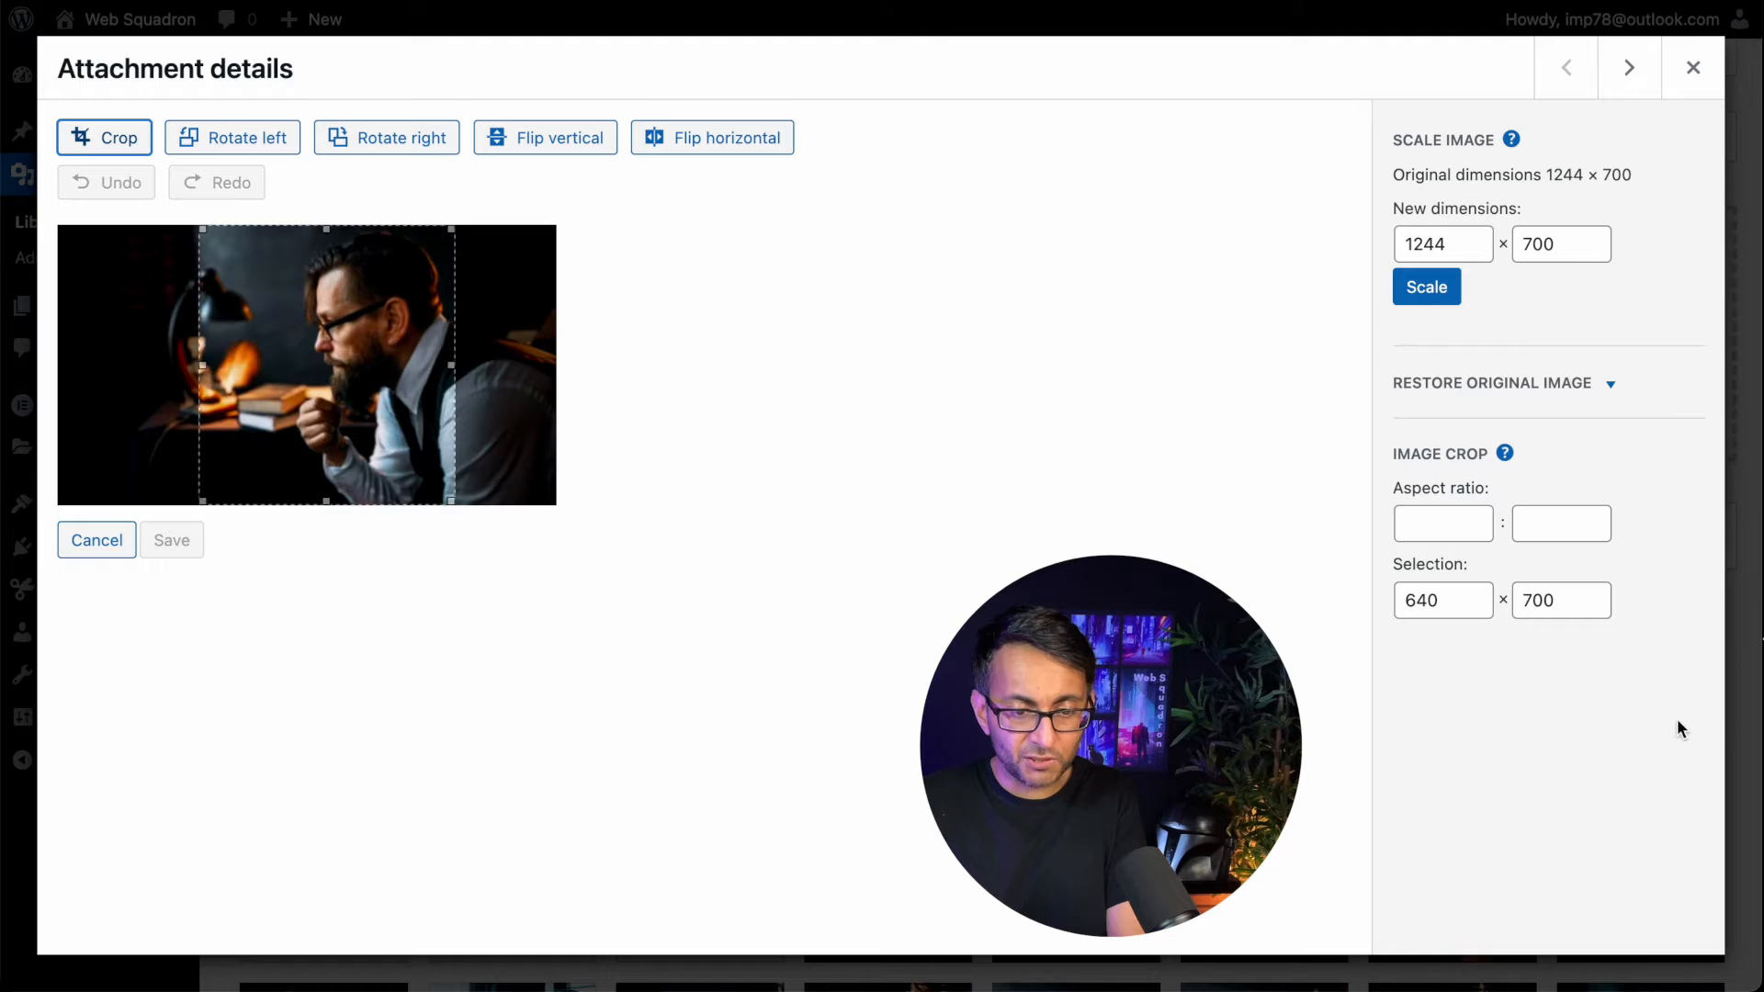
double_click(1442, 600)
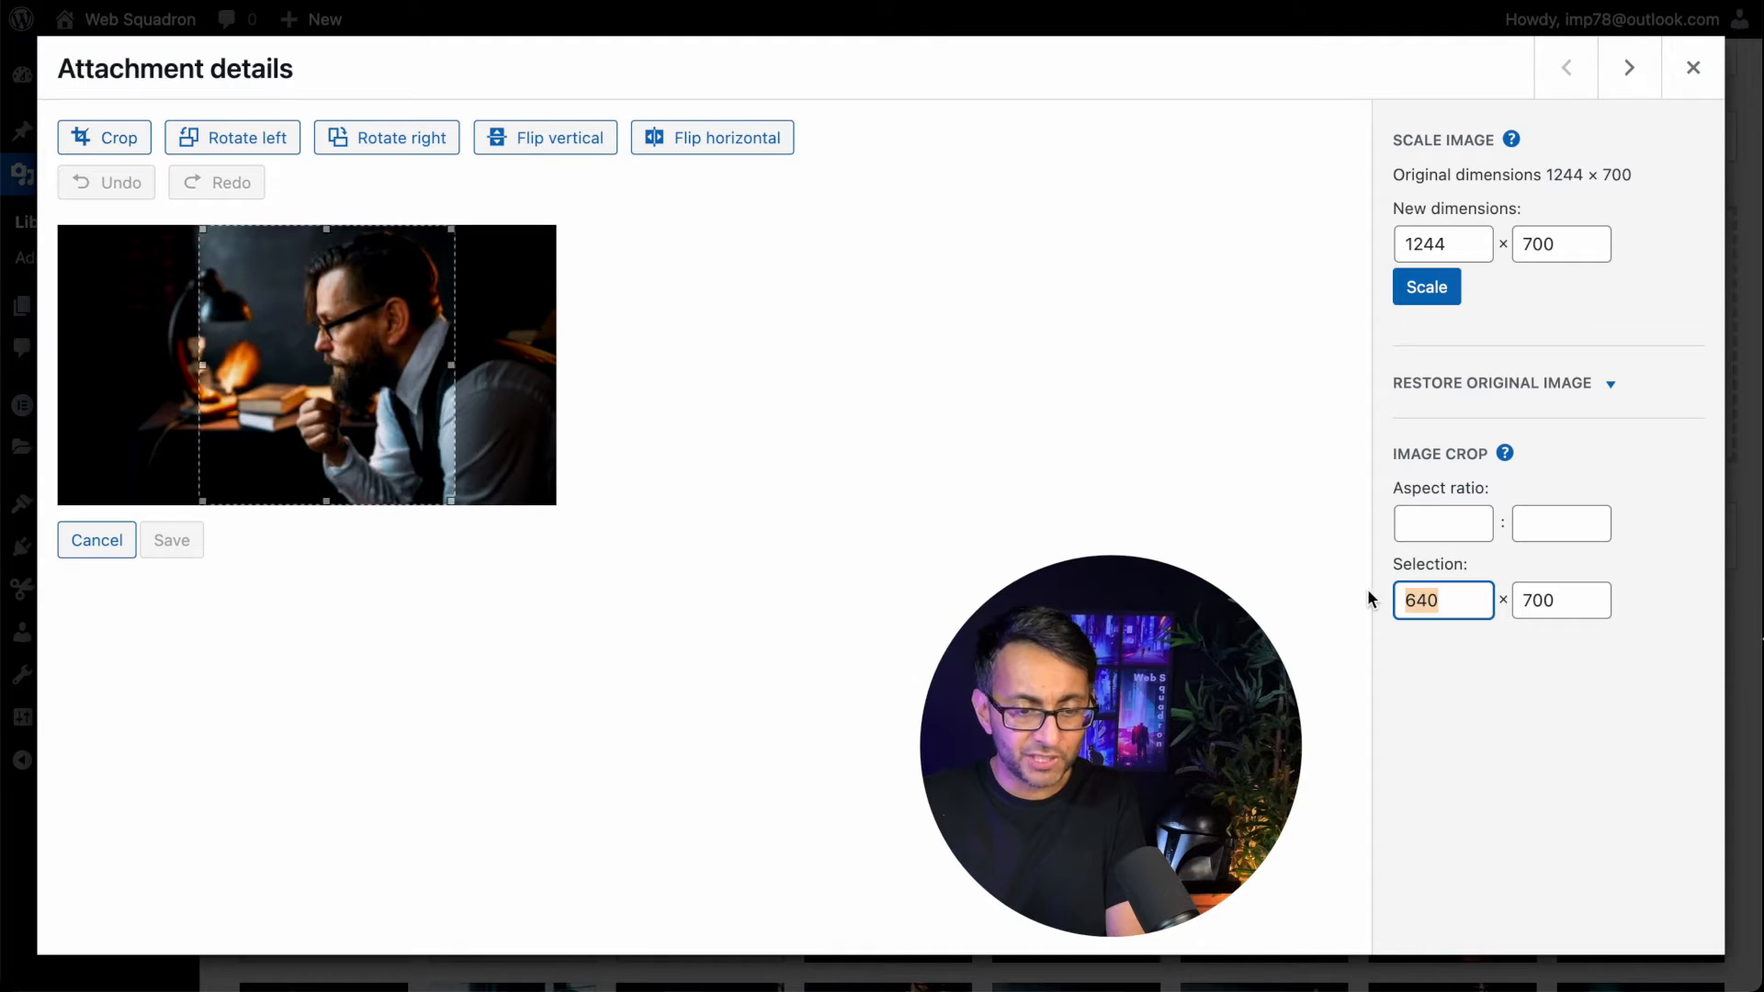
text(500)
drag(272, 405, 263, 339)
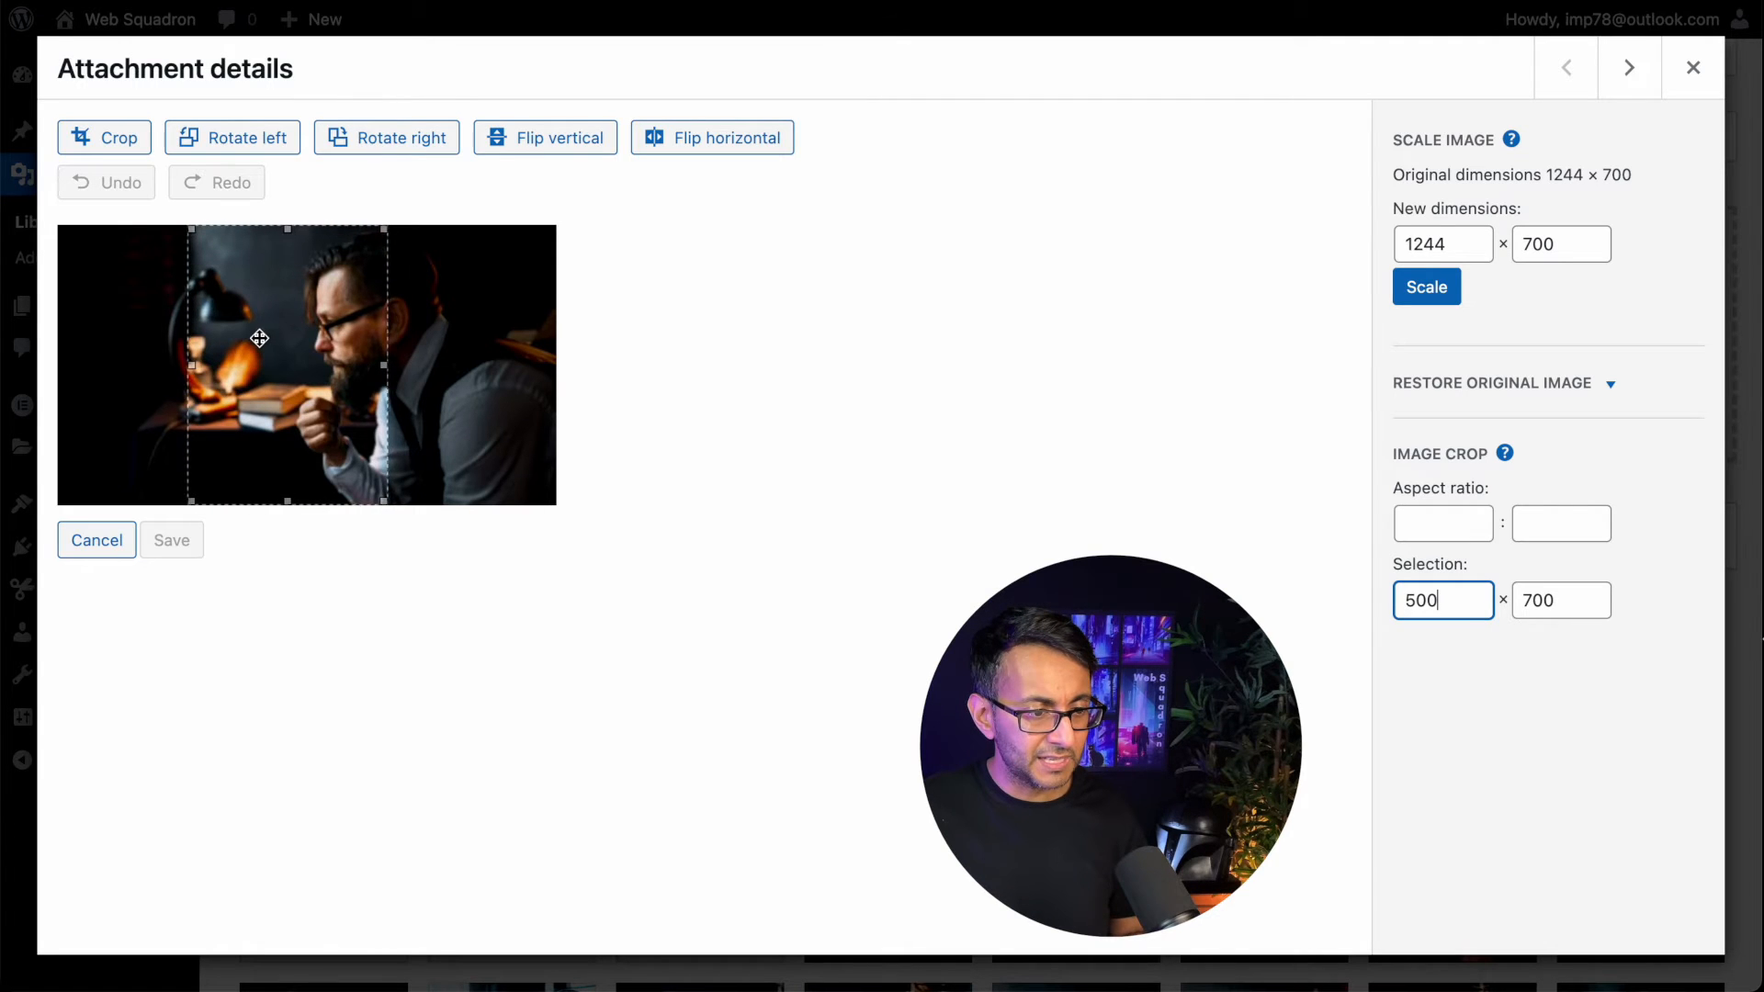
click(102, 142)
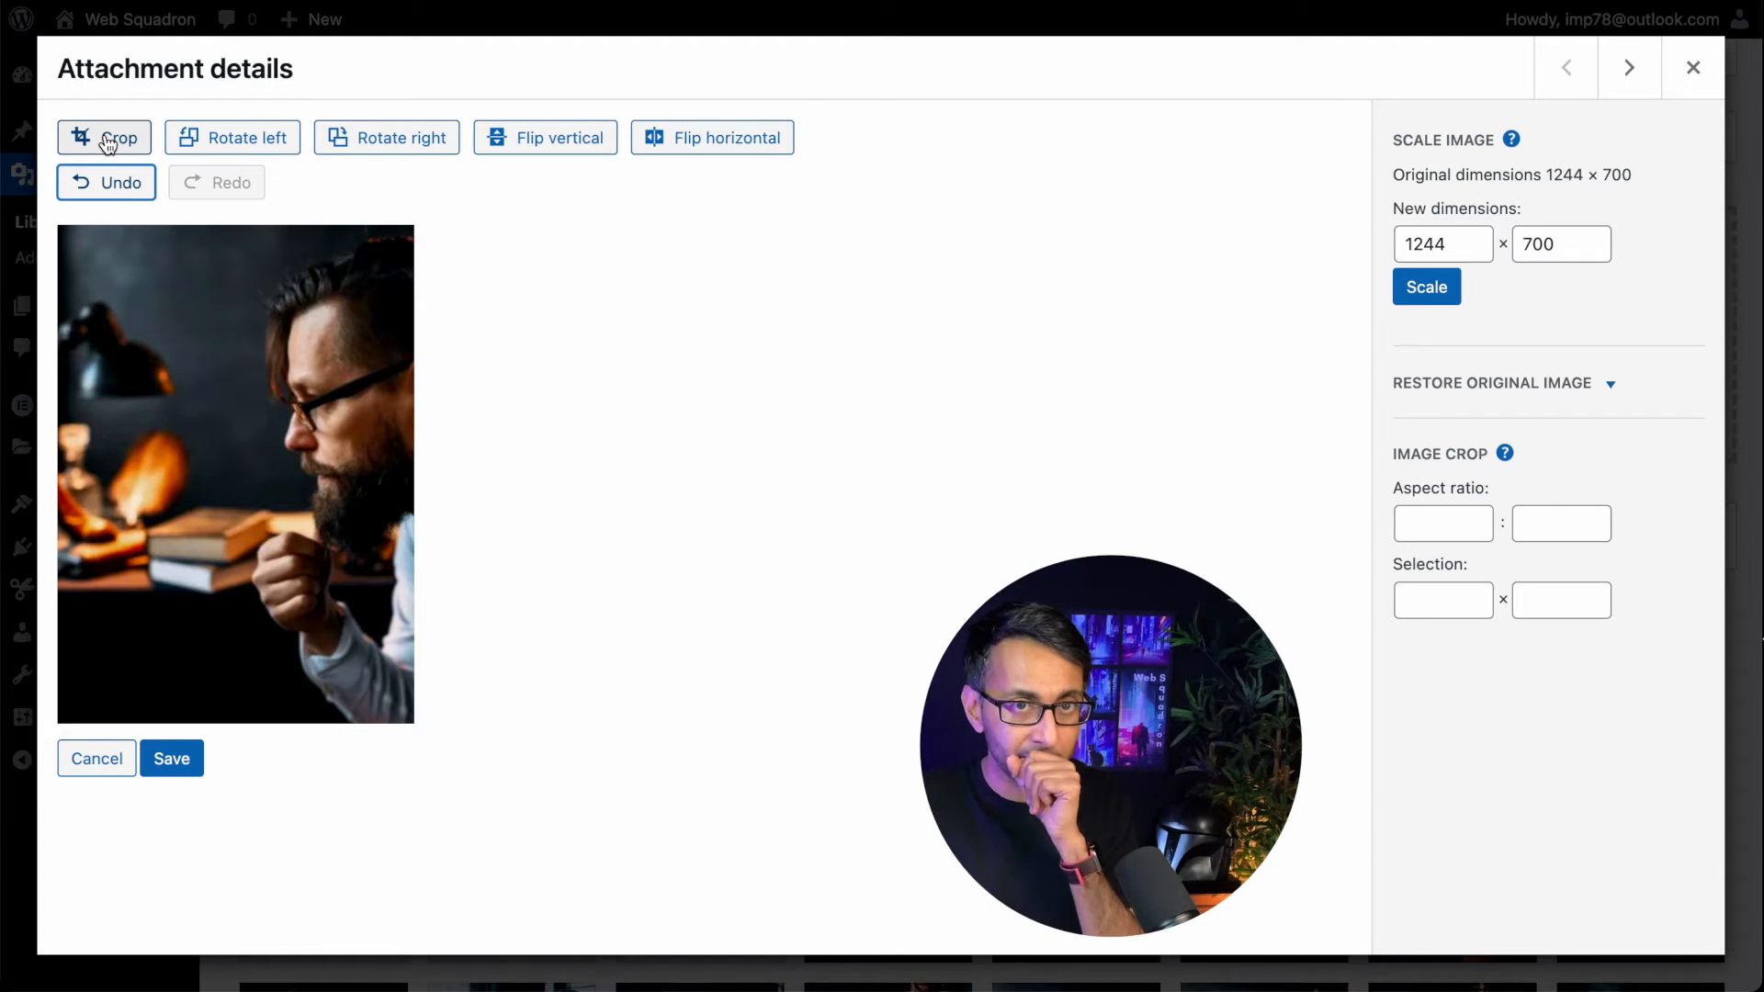
click(180, 759)
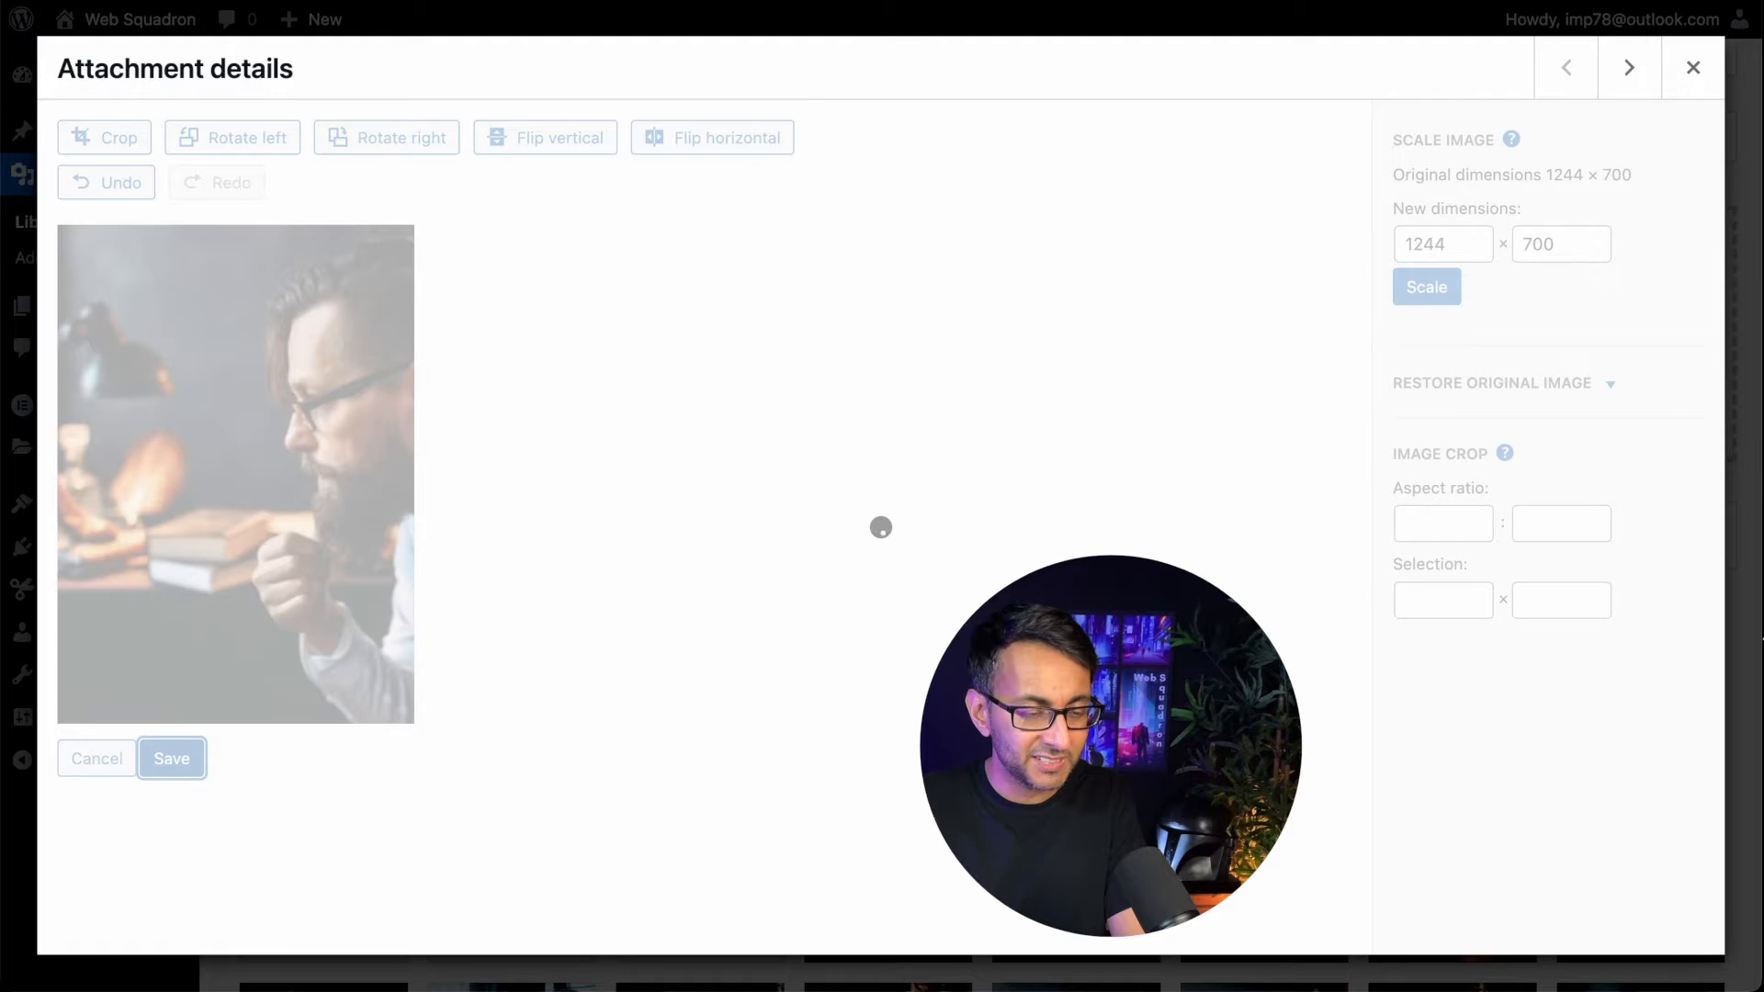
click(1691, 69)
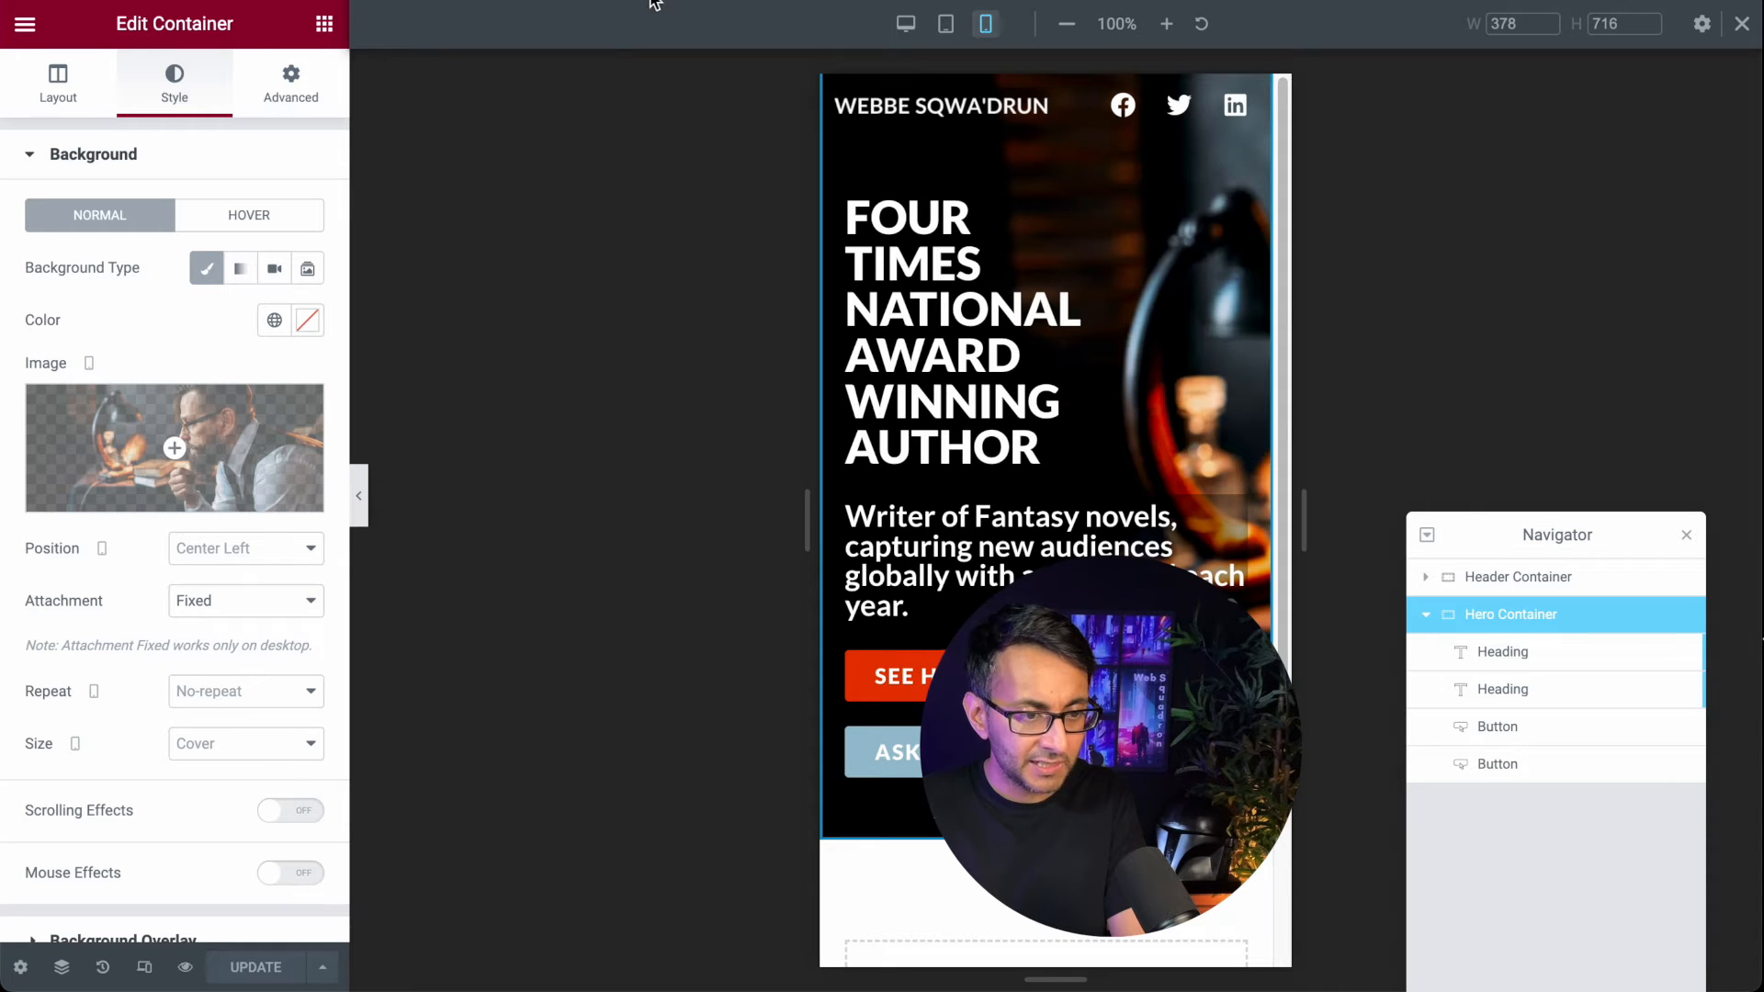
Step: Return to the Elementor editor, reload it and switch to the mobile preview
key(super+r)
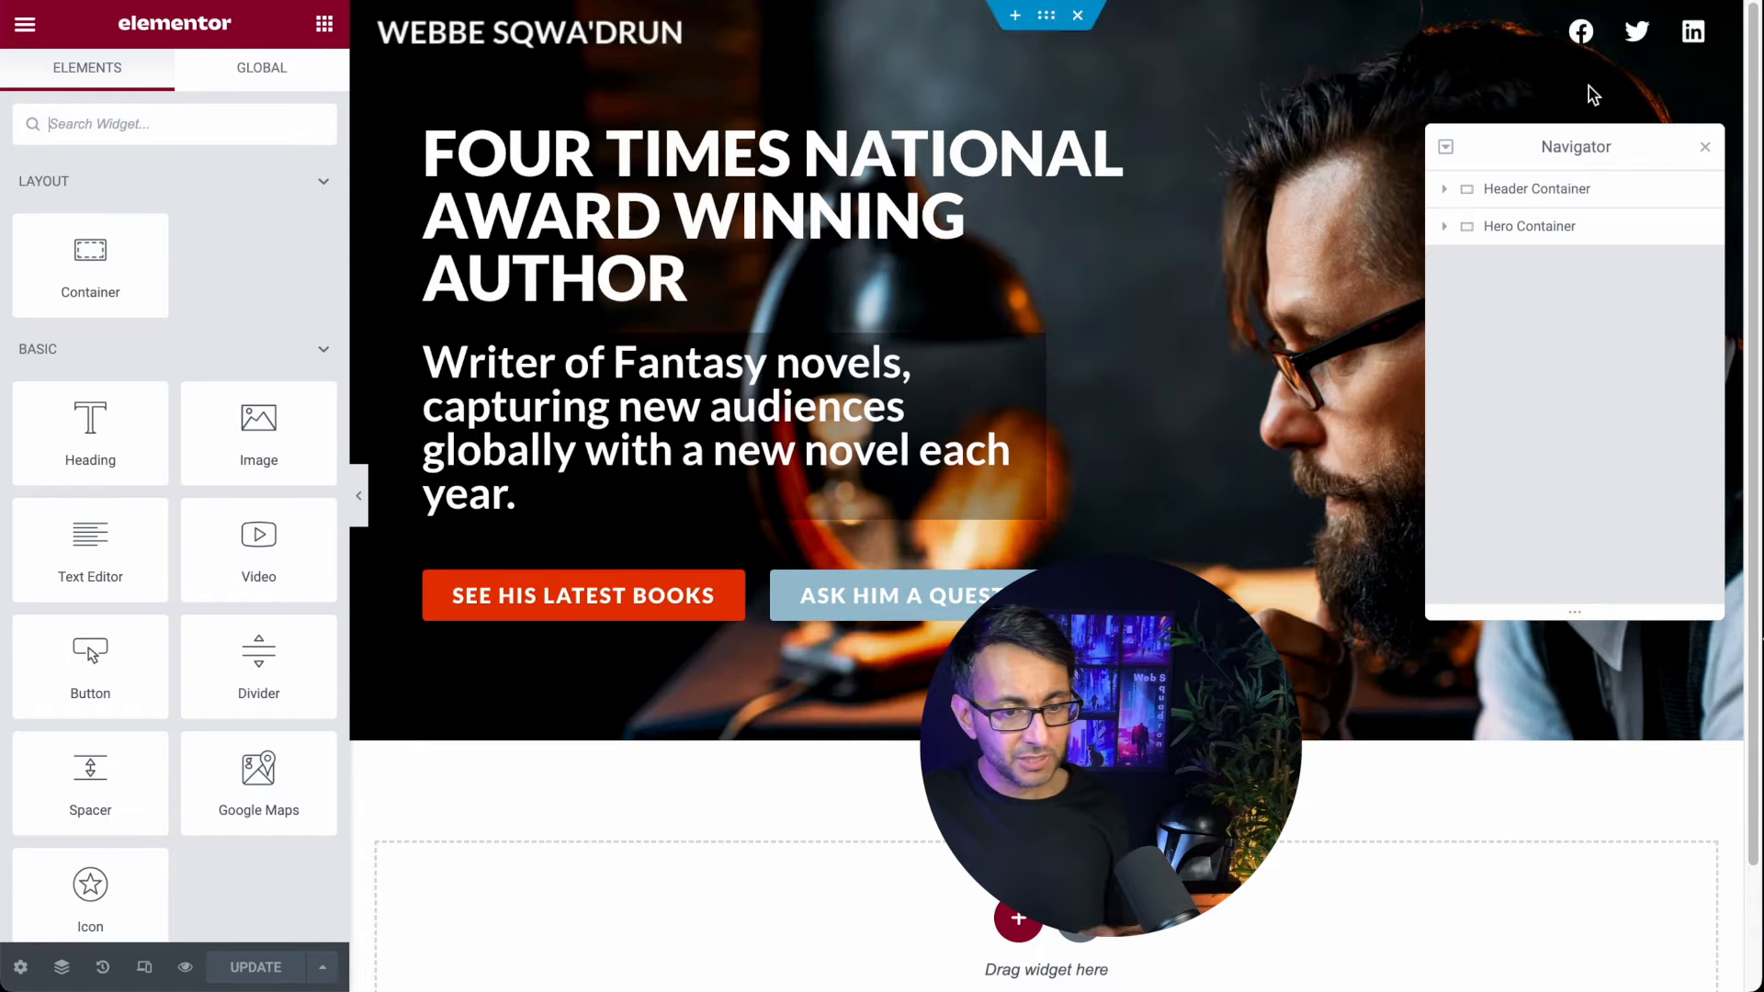
click(144, 968)
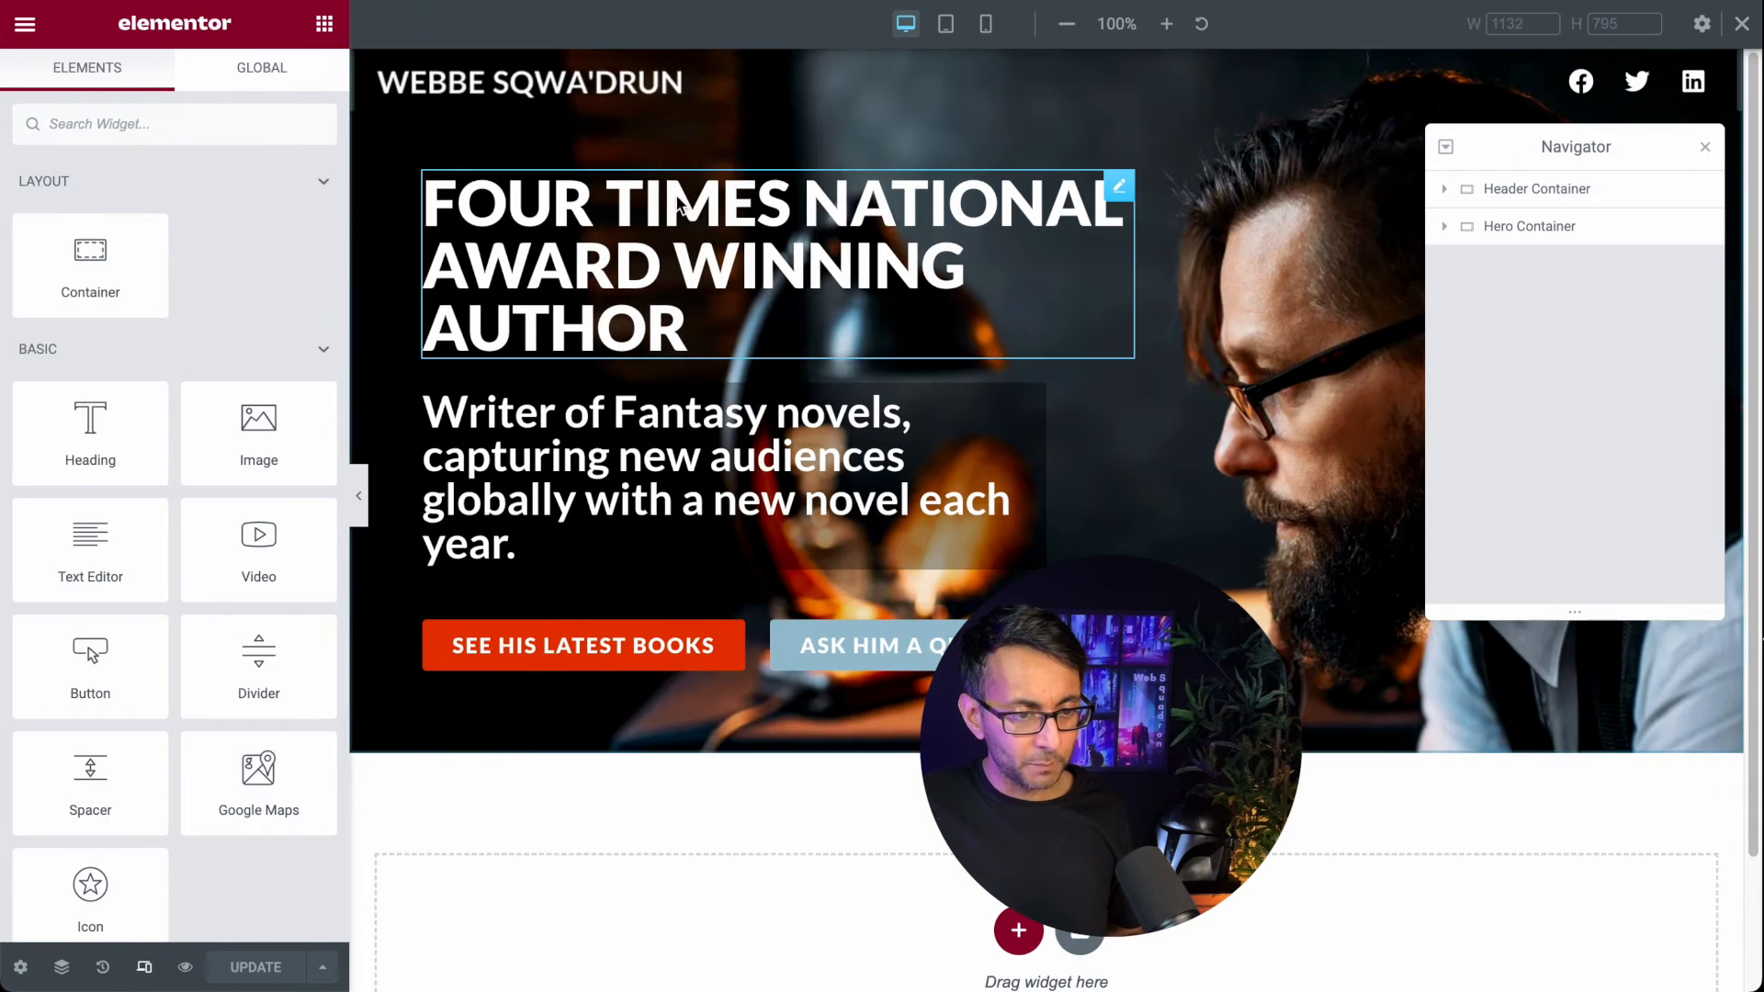
click(984, 27)
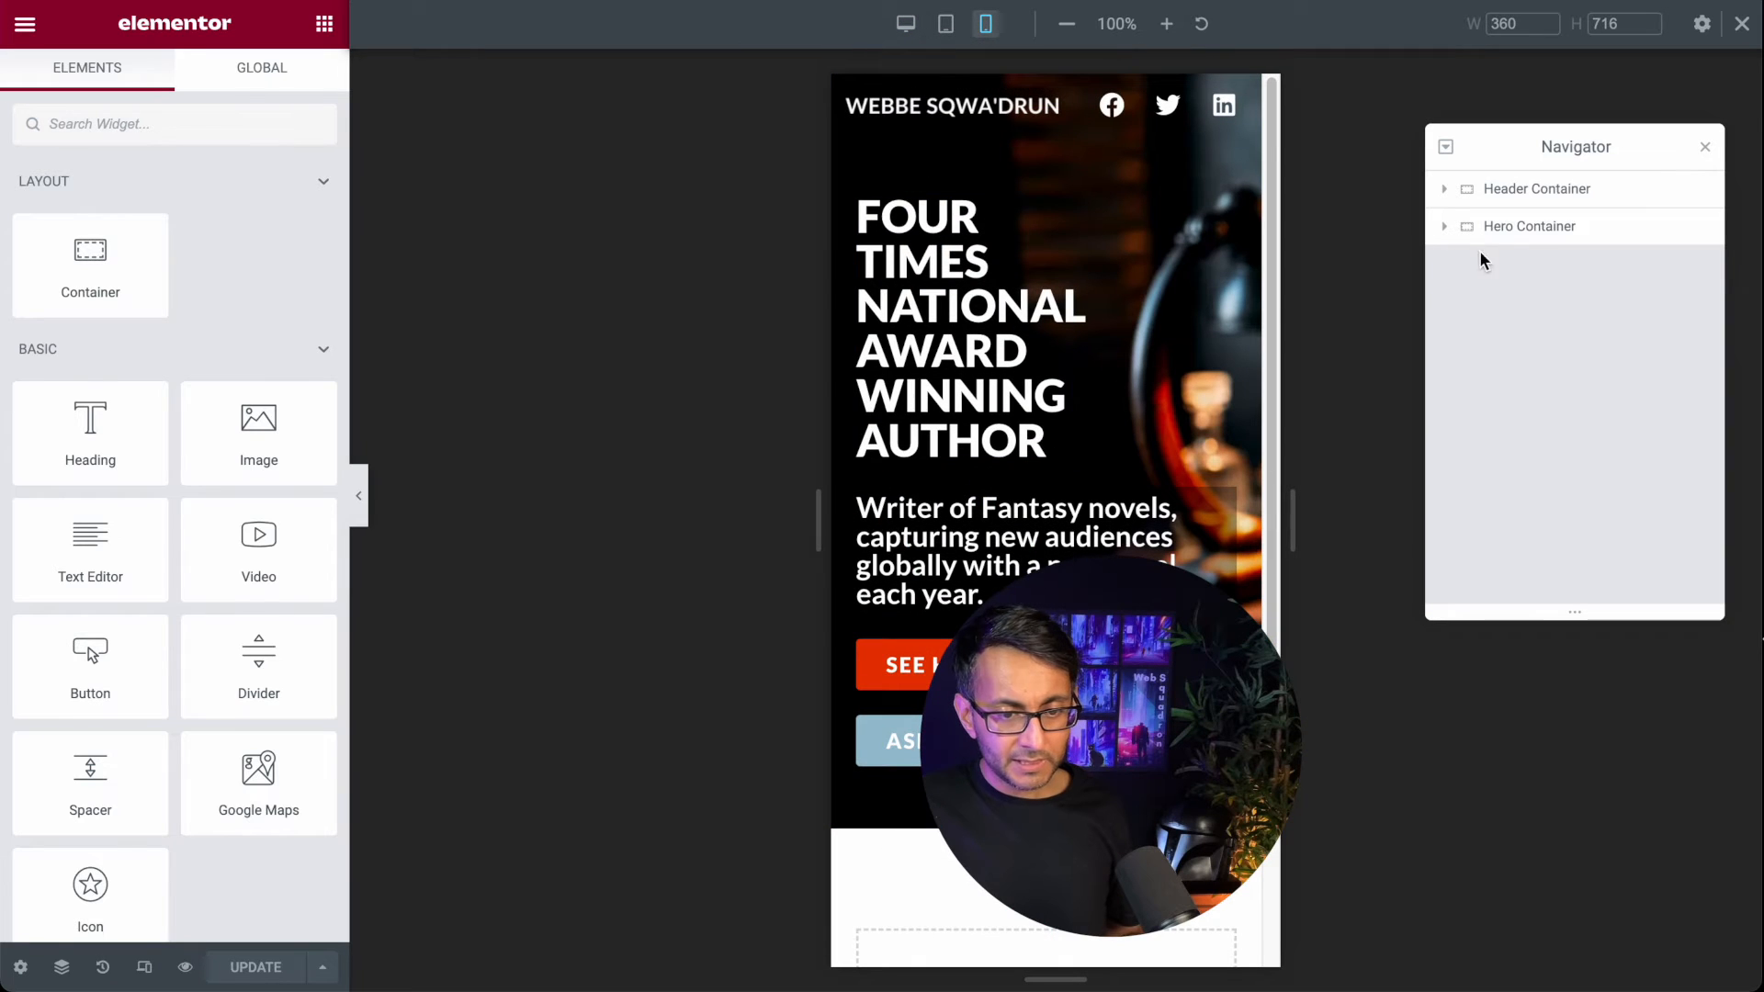
Step: Set the Hero Container's mobile background image to the cropped 500-pixel-wide author photo and its position to Center Center
click(1507, 227)
click(175, 99)
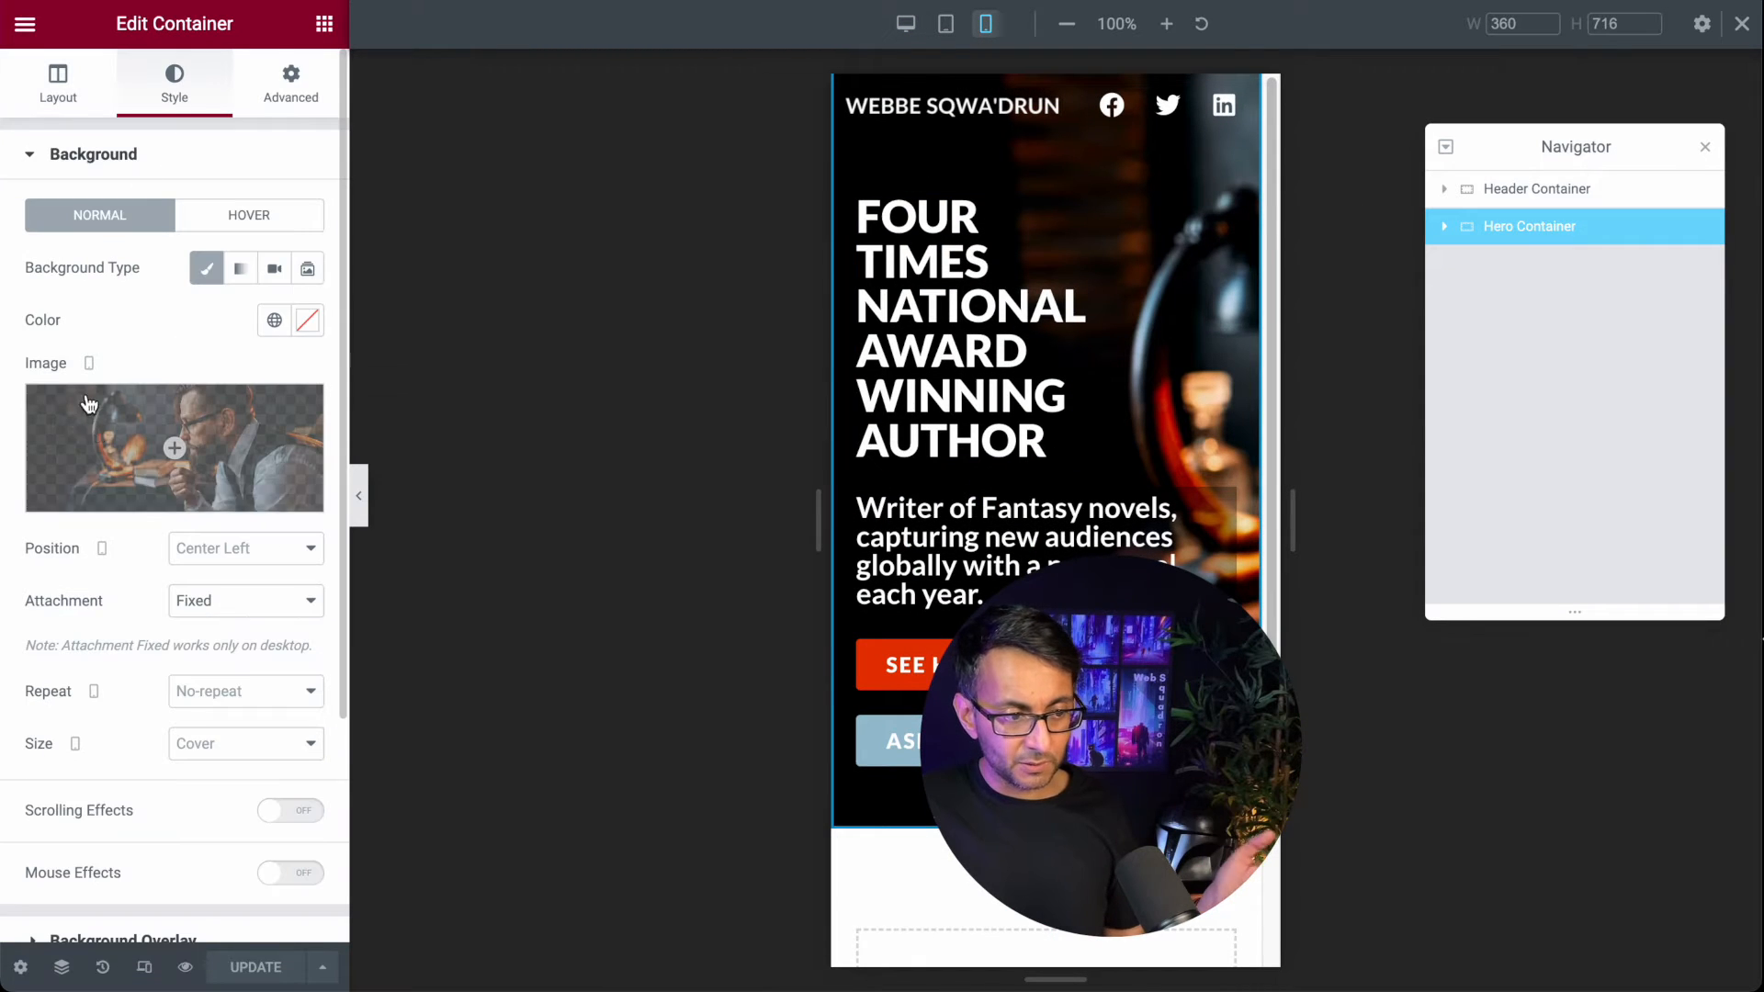
click(97, 430)
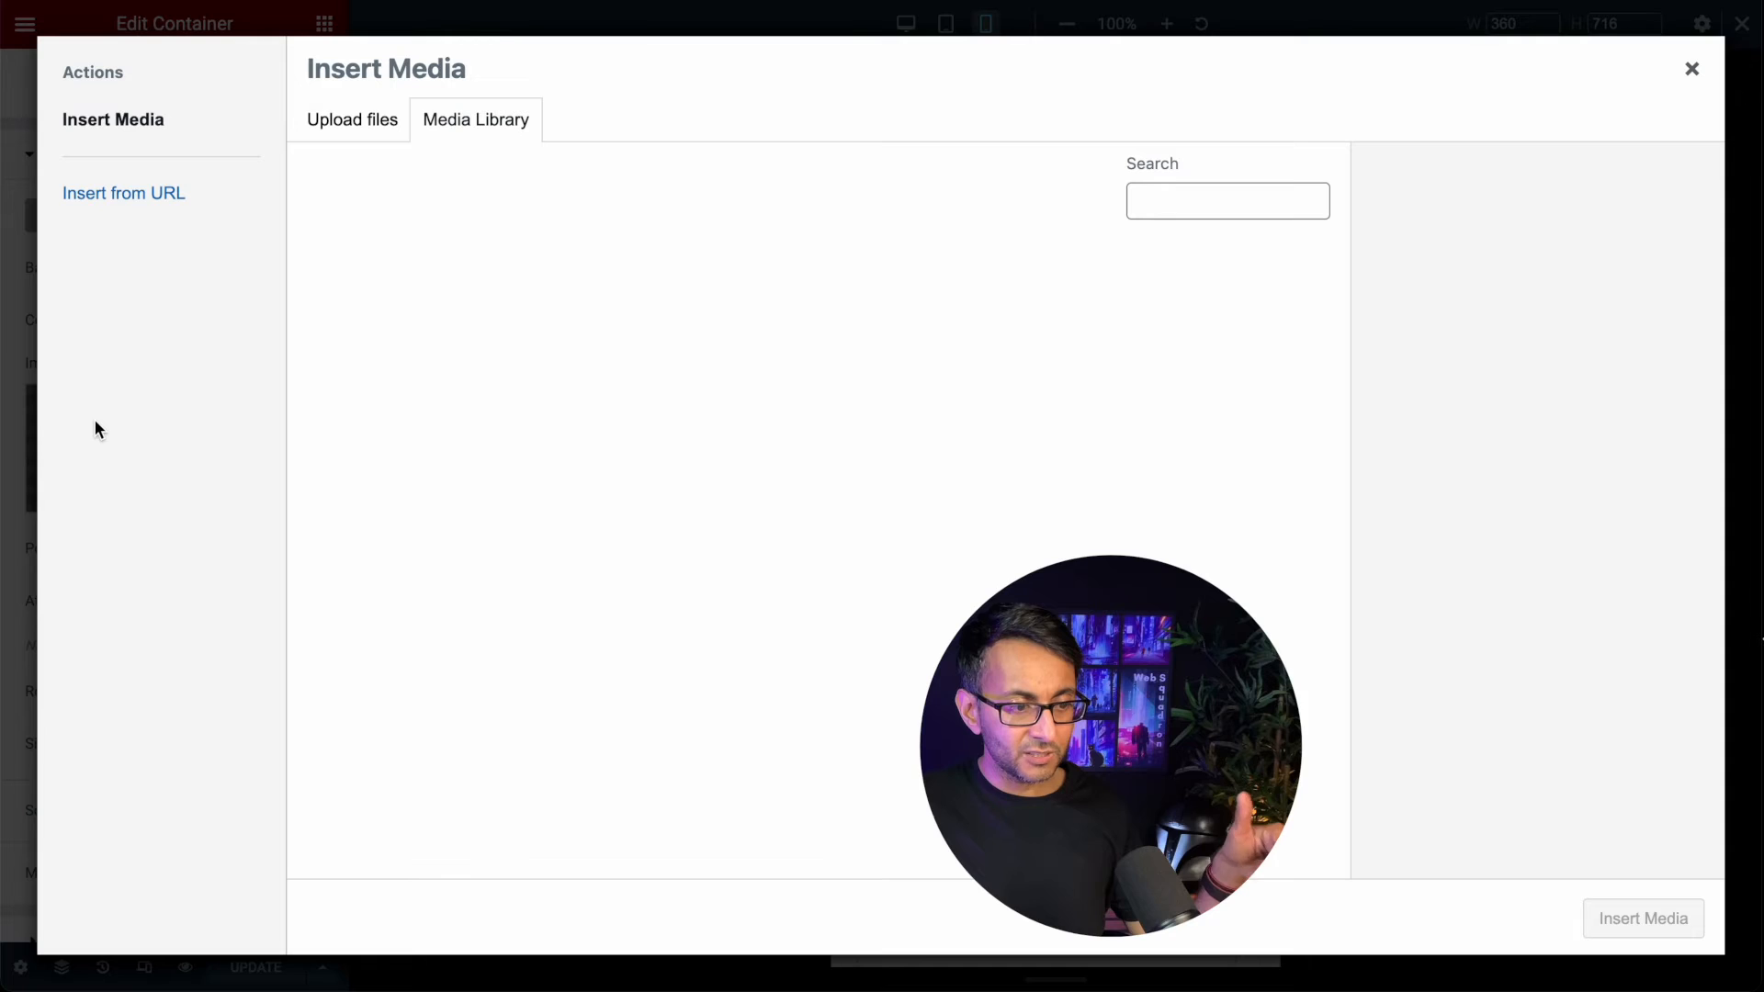
click(418, 329)
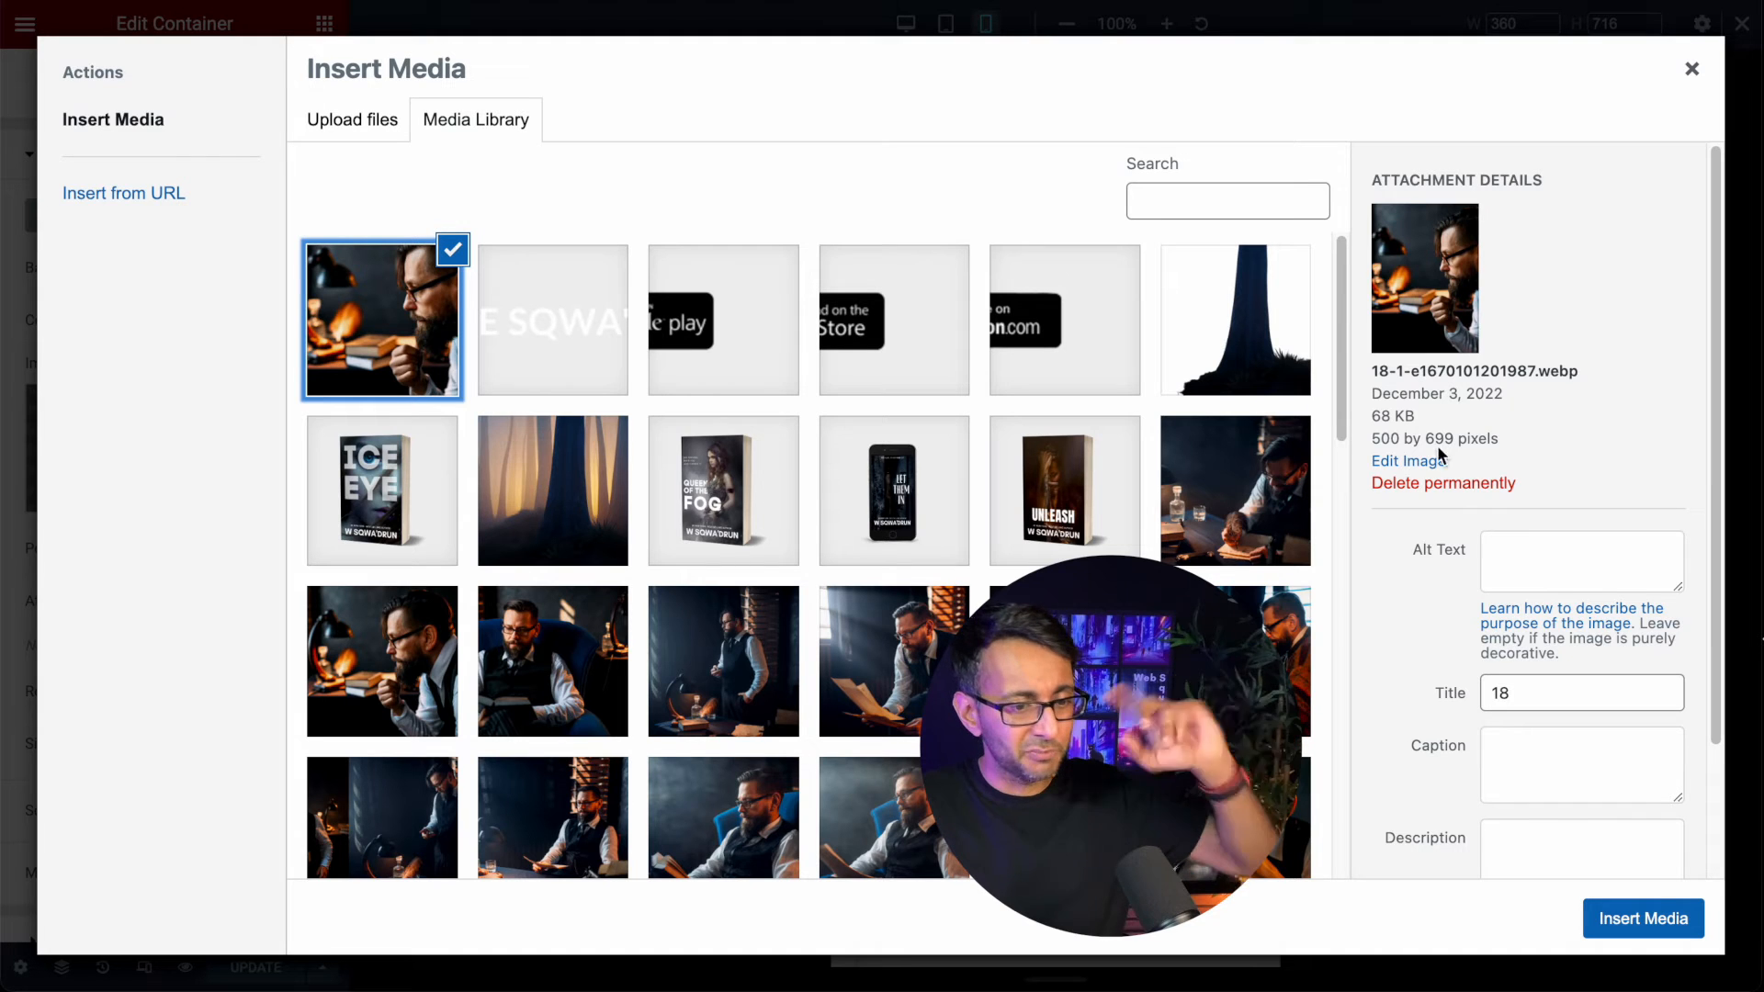
click(1622, 919)
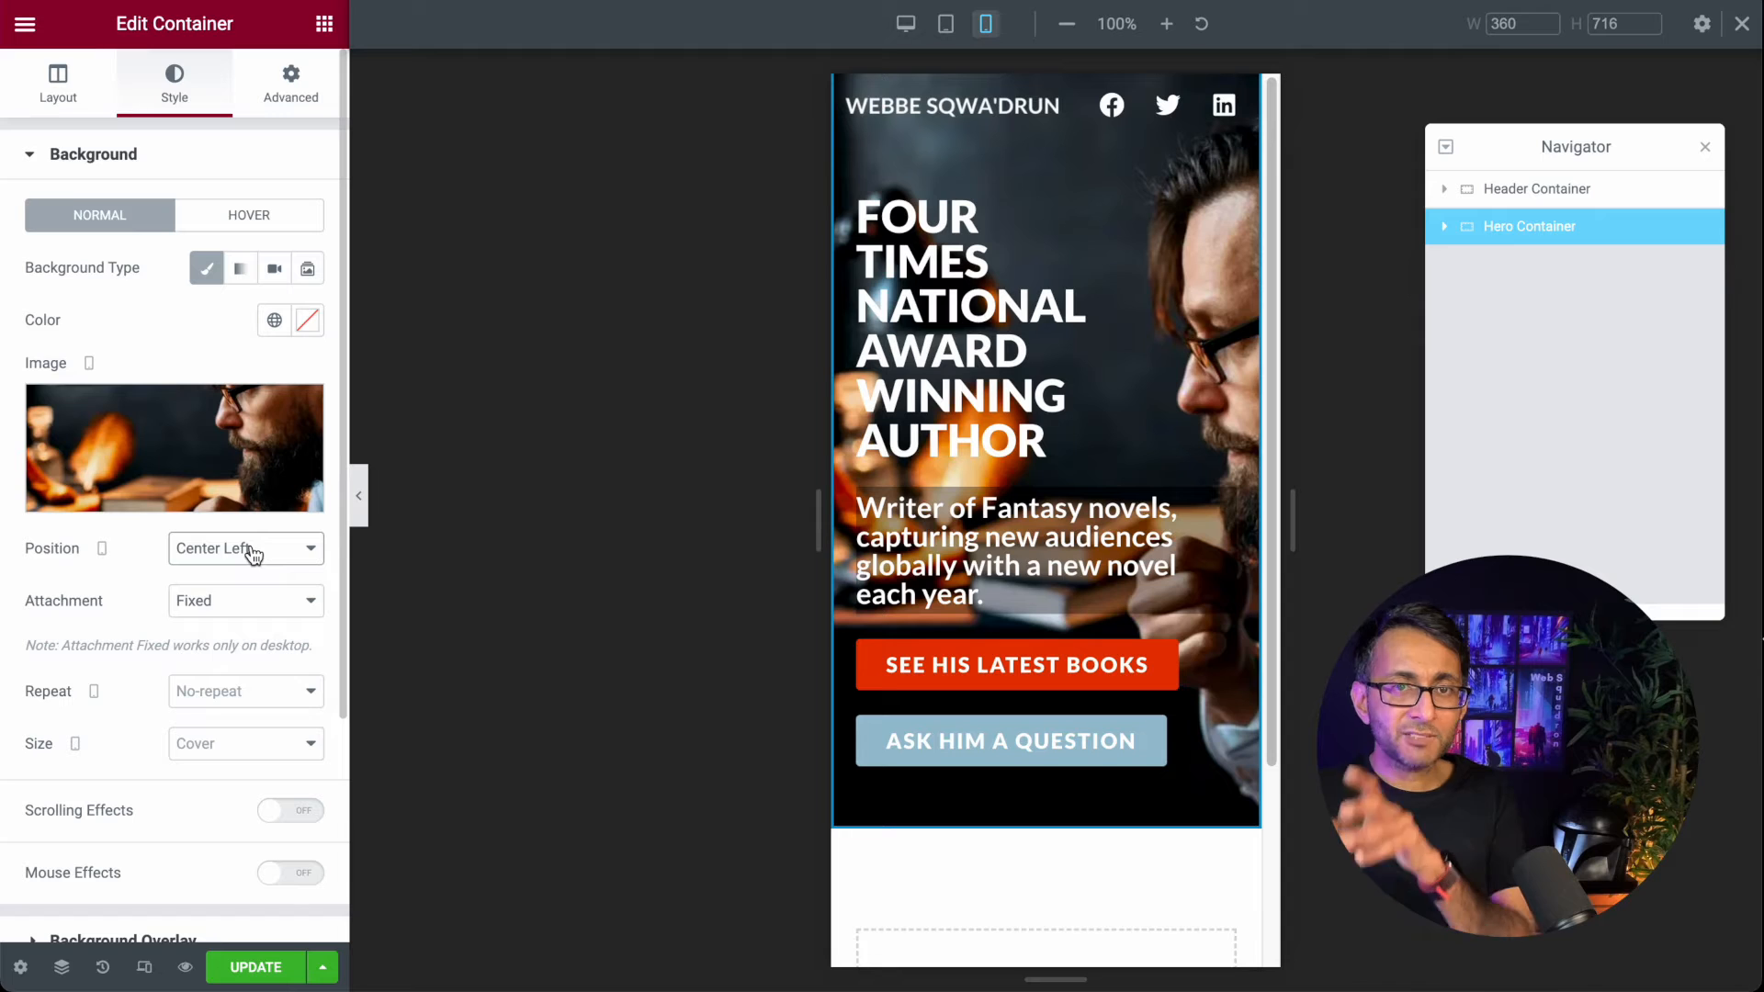
click(246, 549)
click(254, 528)
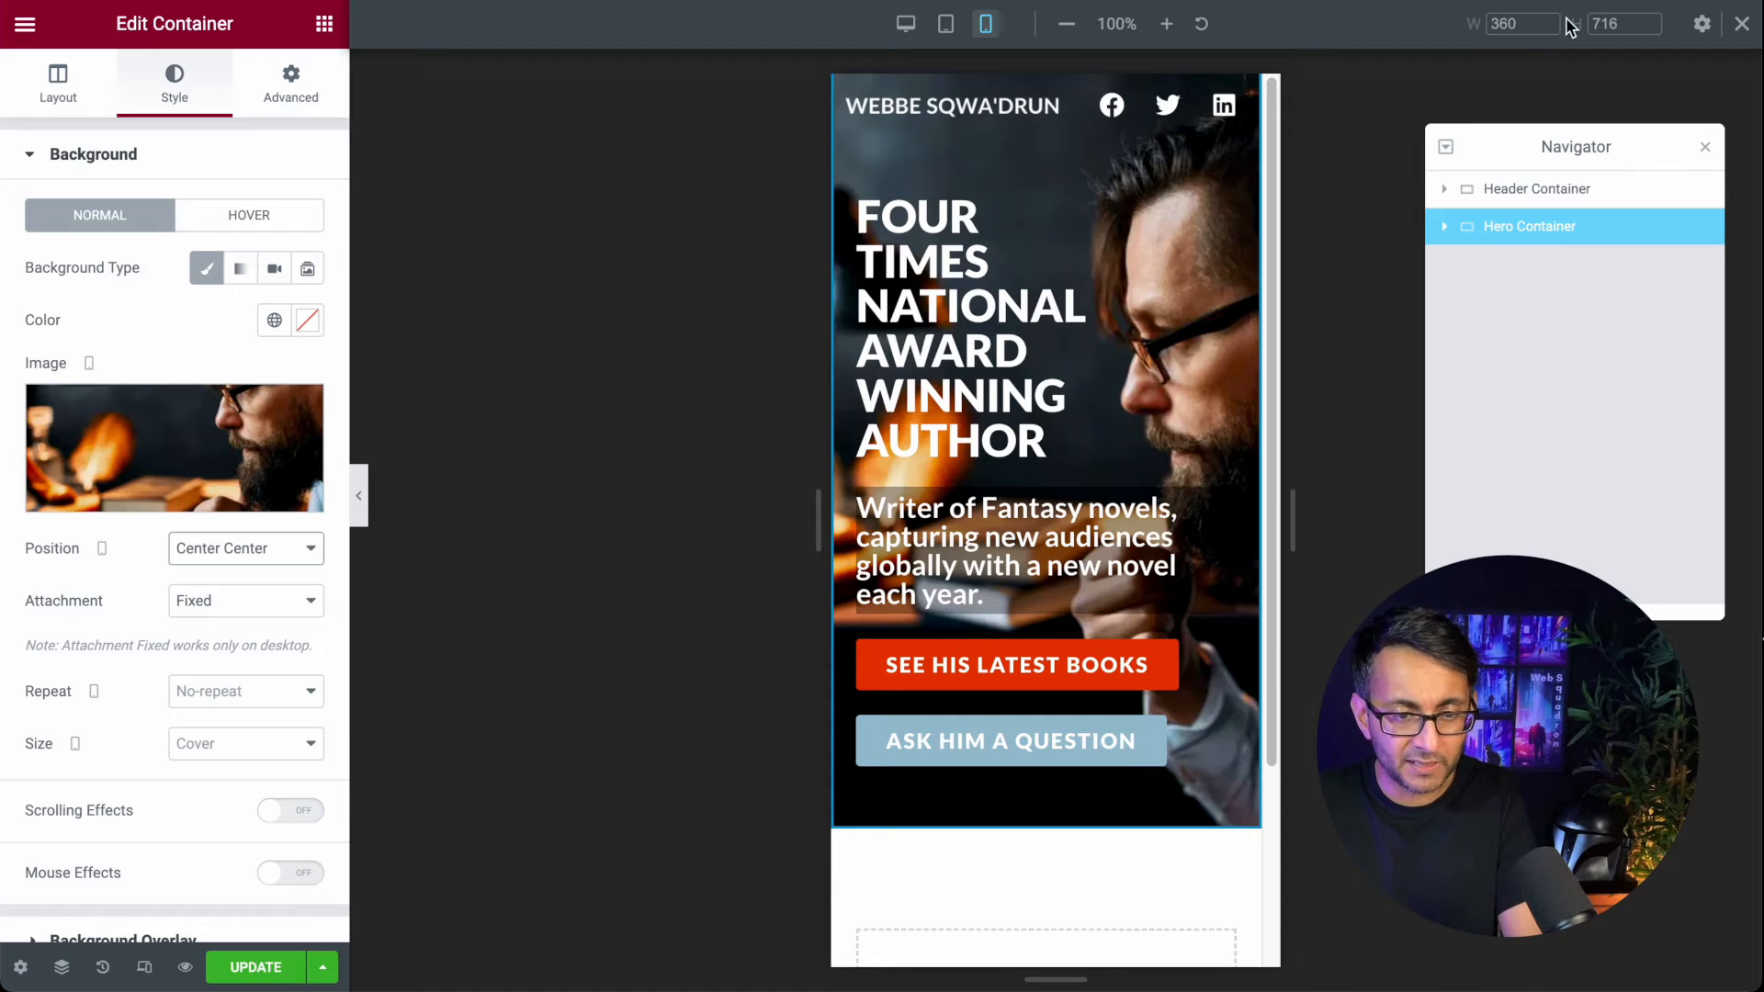
Step: Preview the hero section at a 378 px mobile width and compare the desktop and mobile layouts, finishing in desktop view
drag(1536, 25, 1461, 20)
text(378)
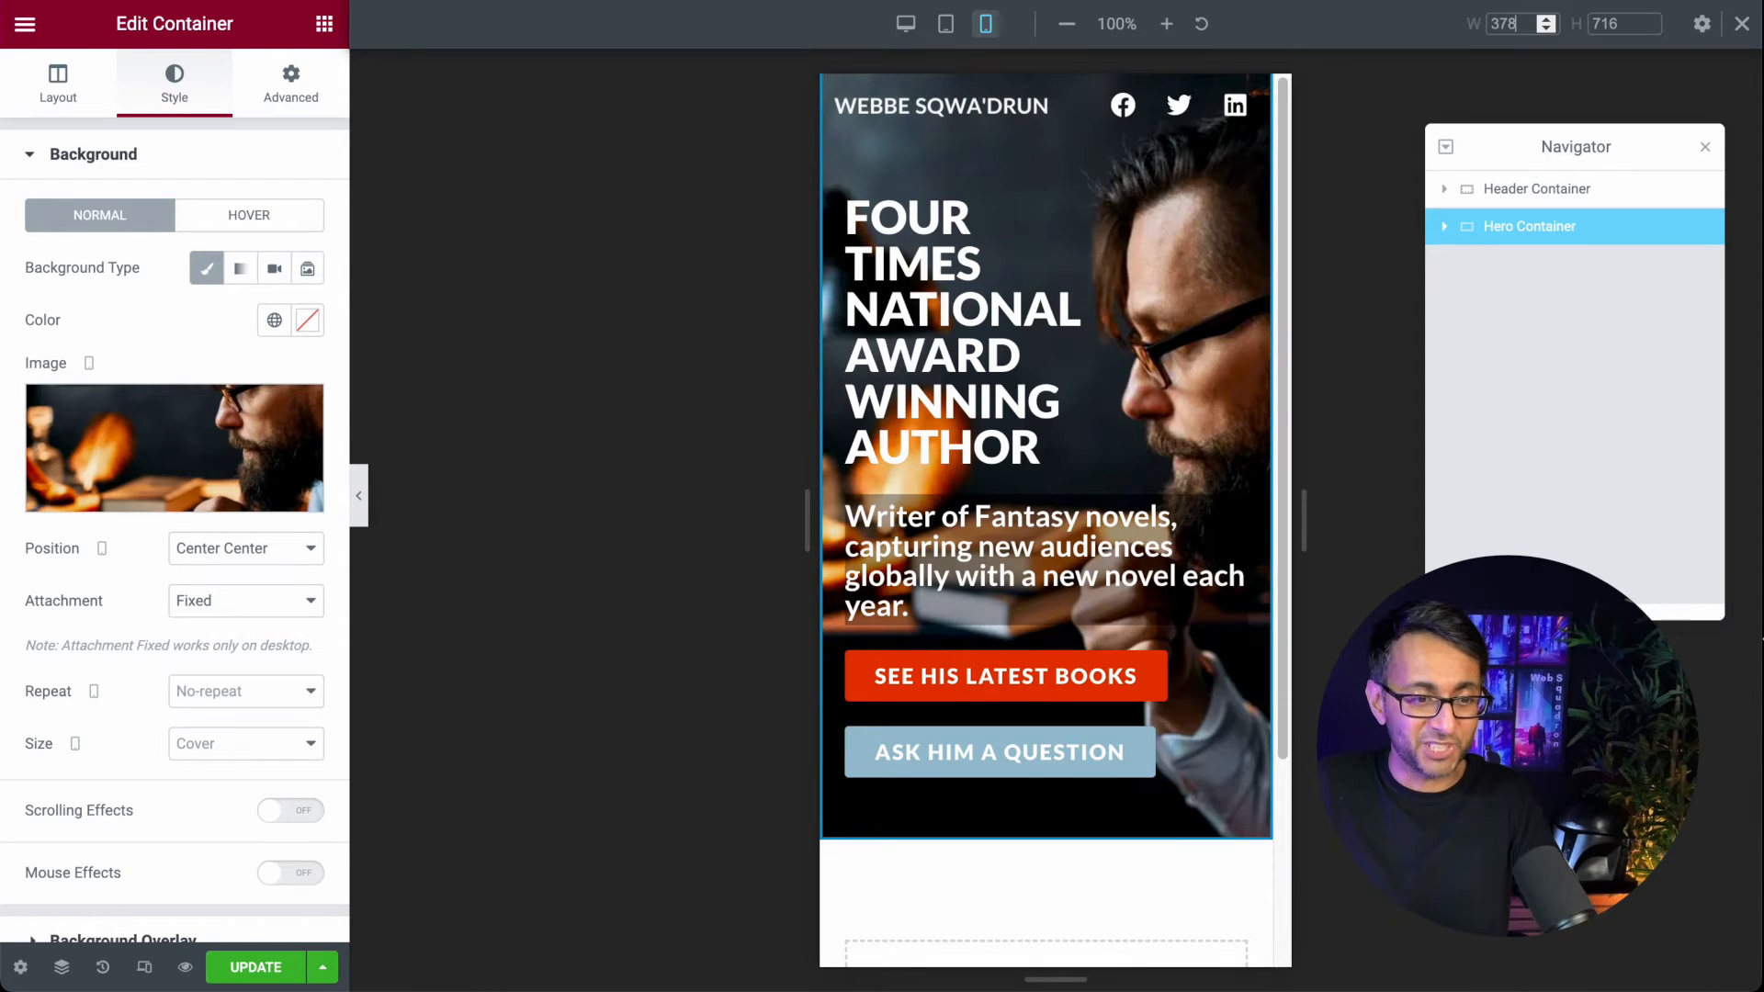
click(905, 24)
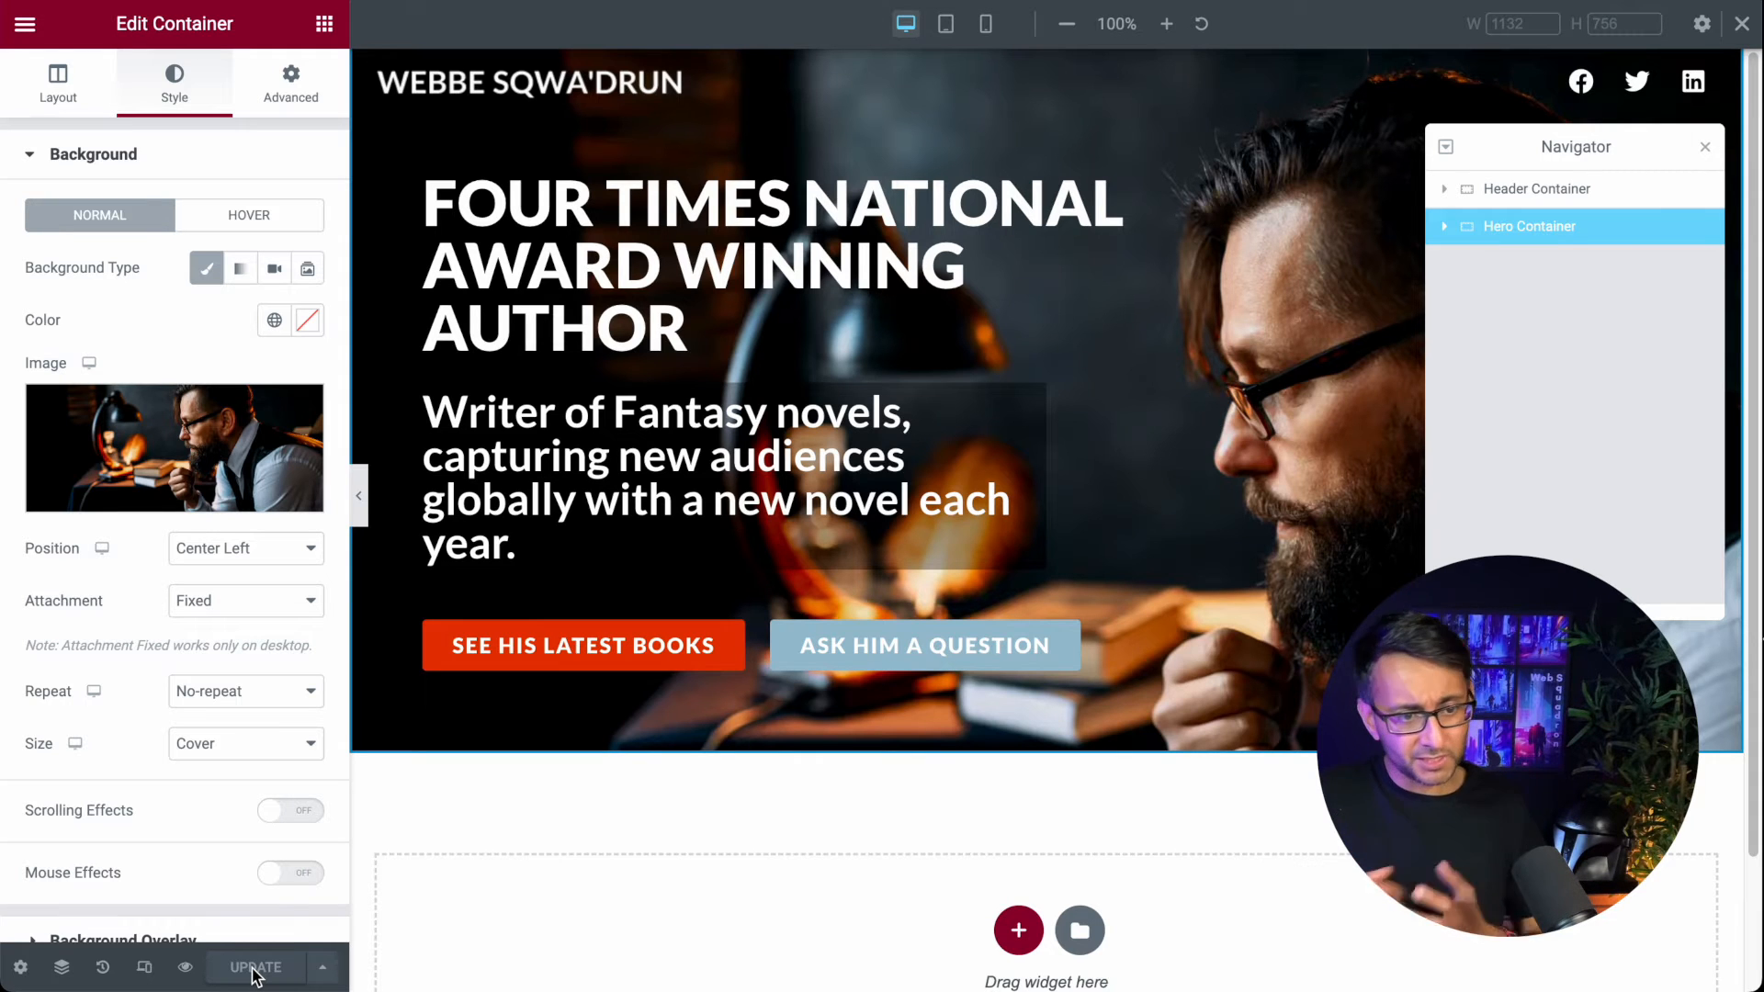
click(986, 24)
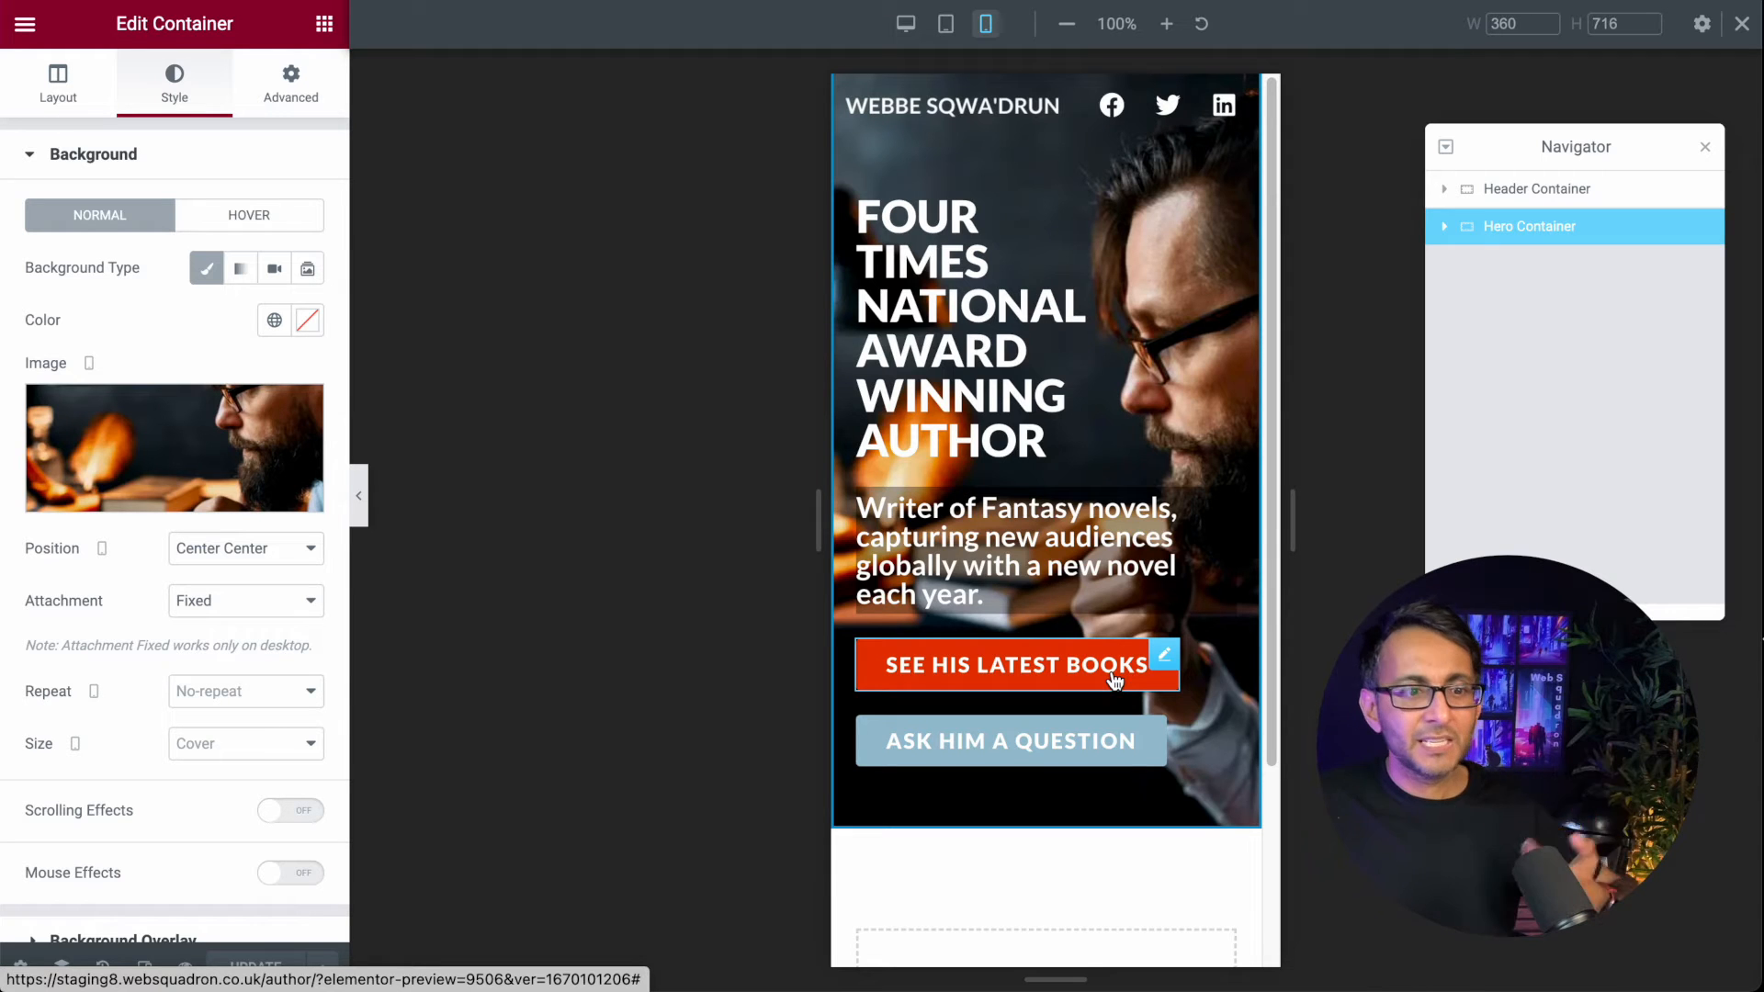
click(904, 24)
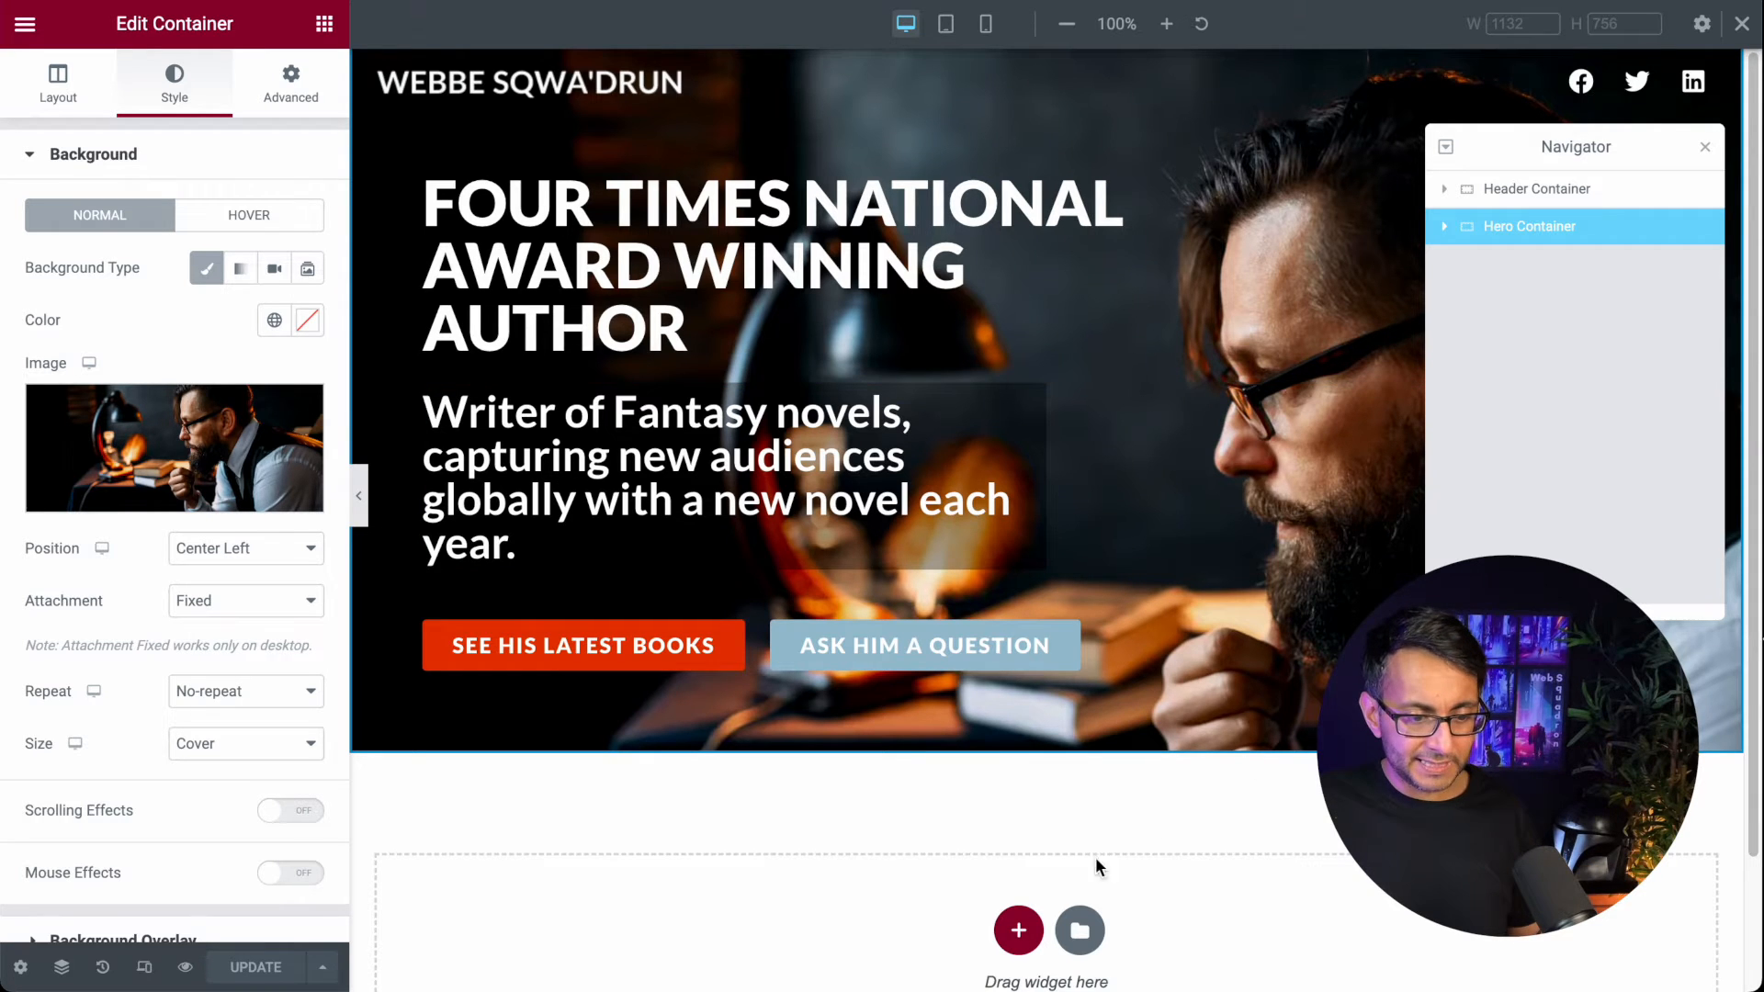
Step: Add a new container with two equal columns below the hero section
click(1020, 930)
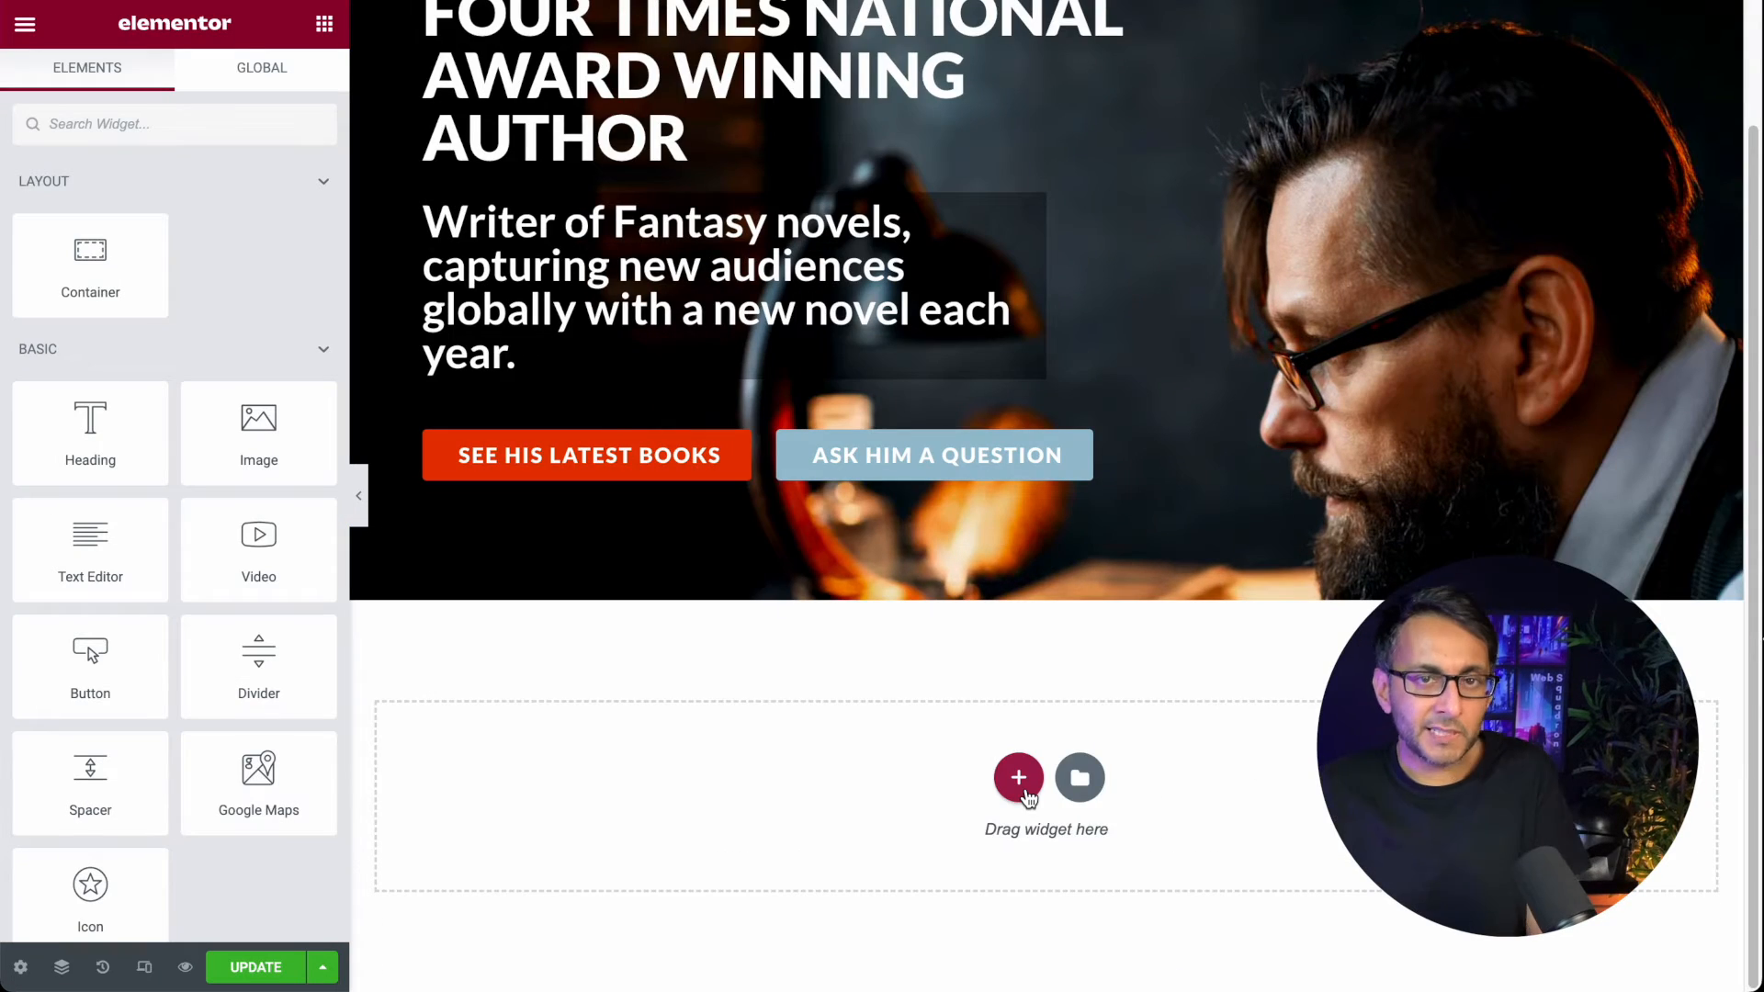
click(1016, 771)
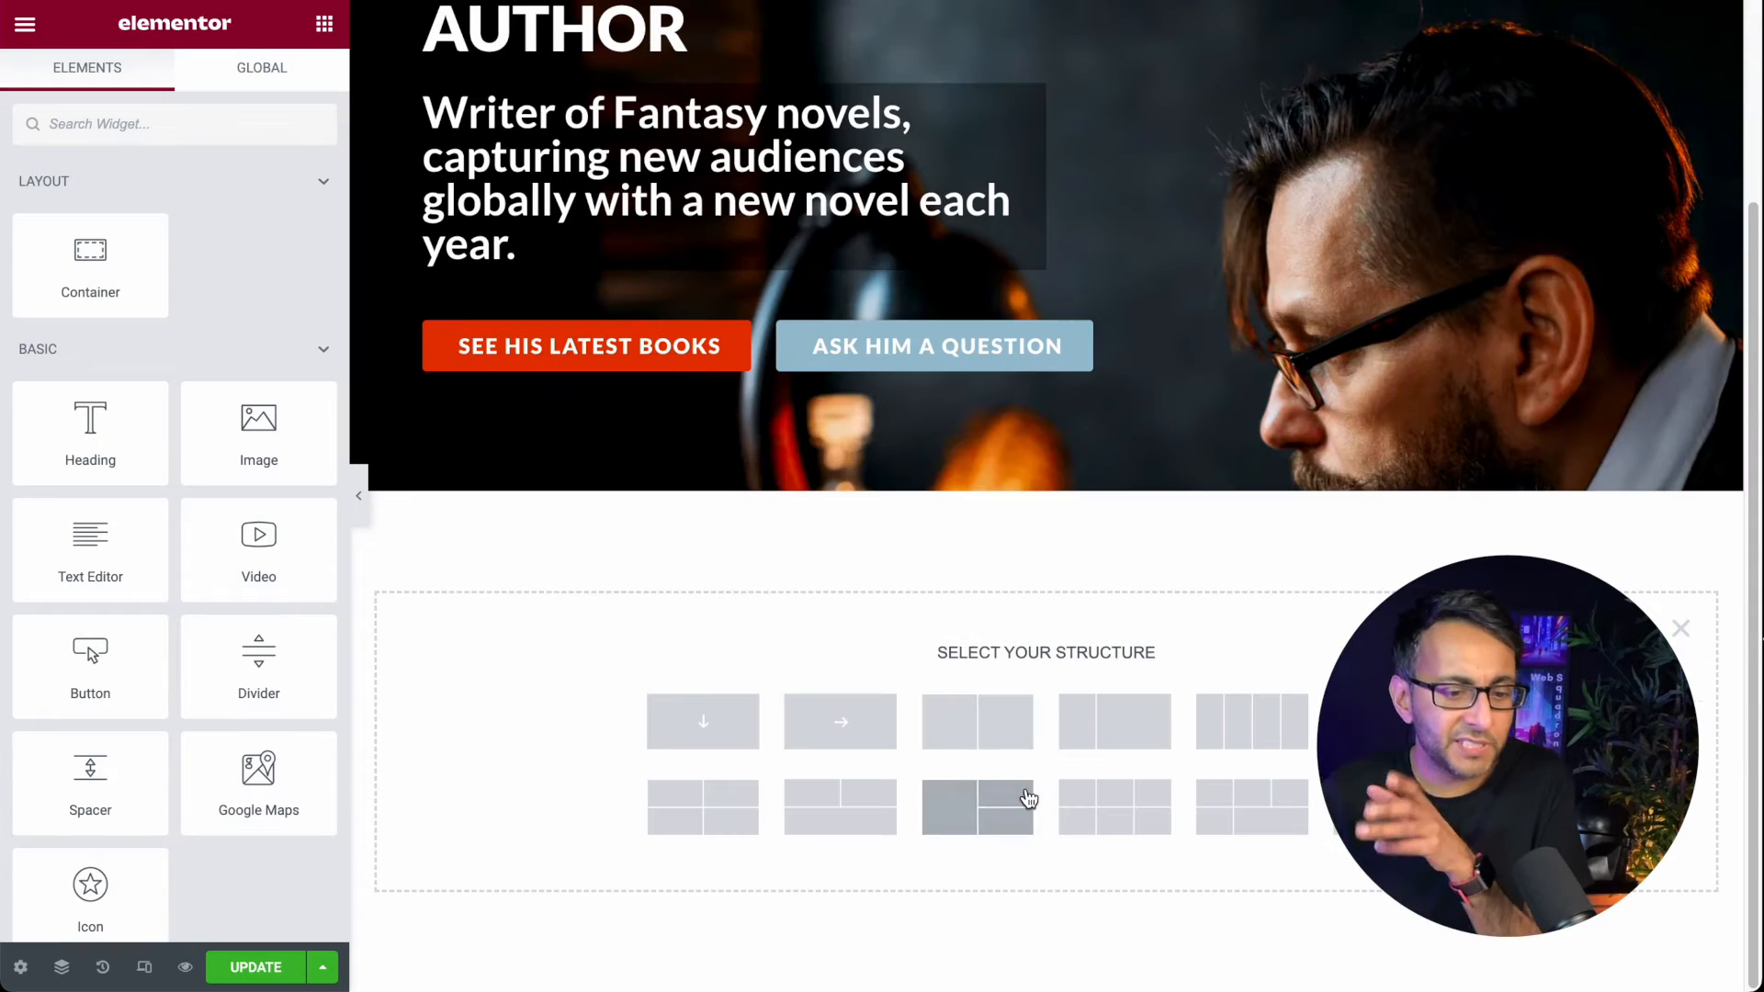
click(1015, 730)
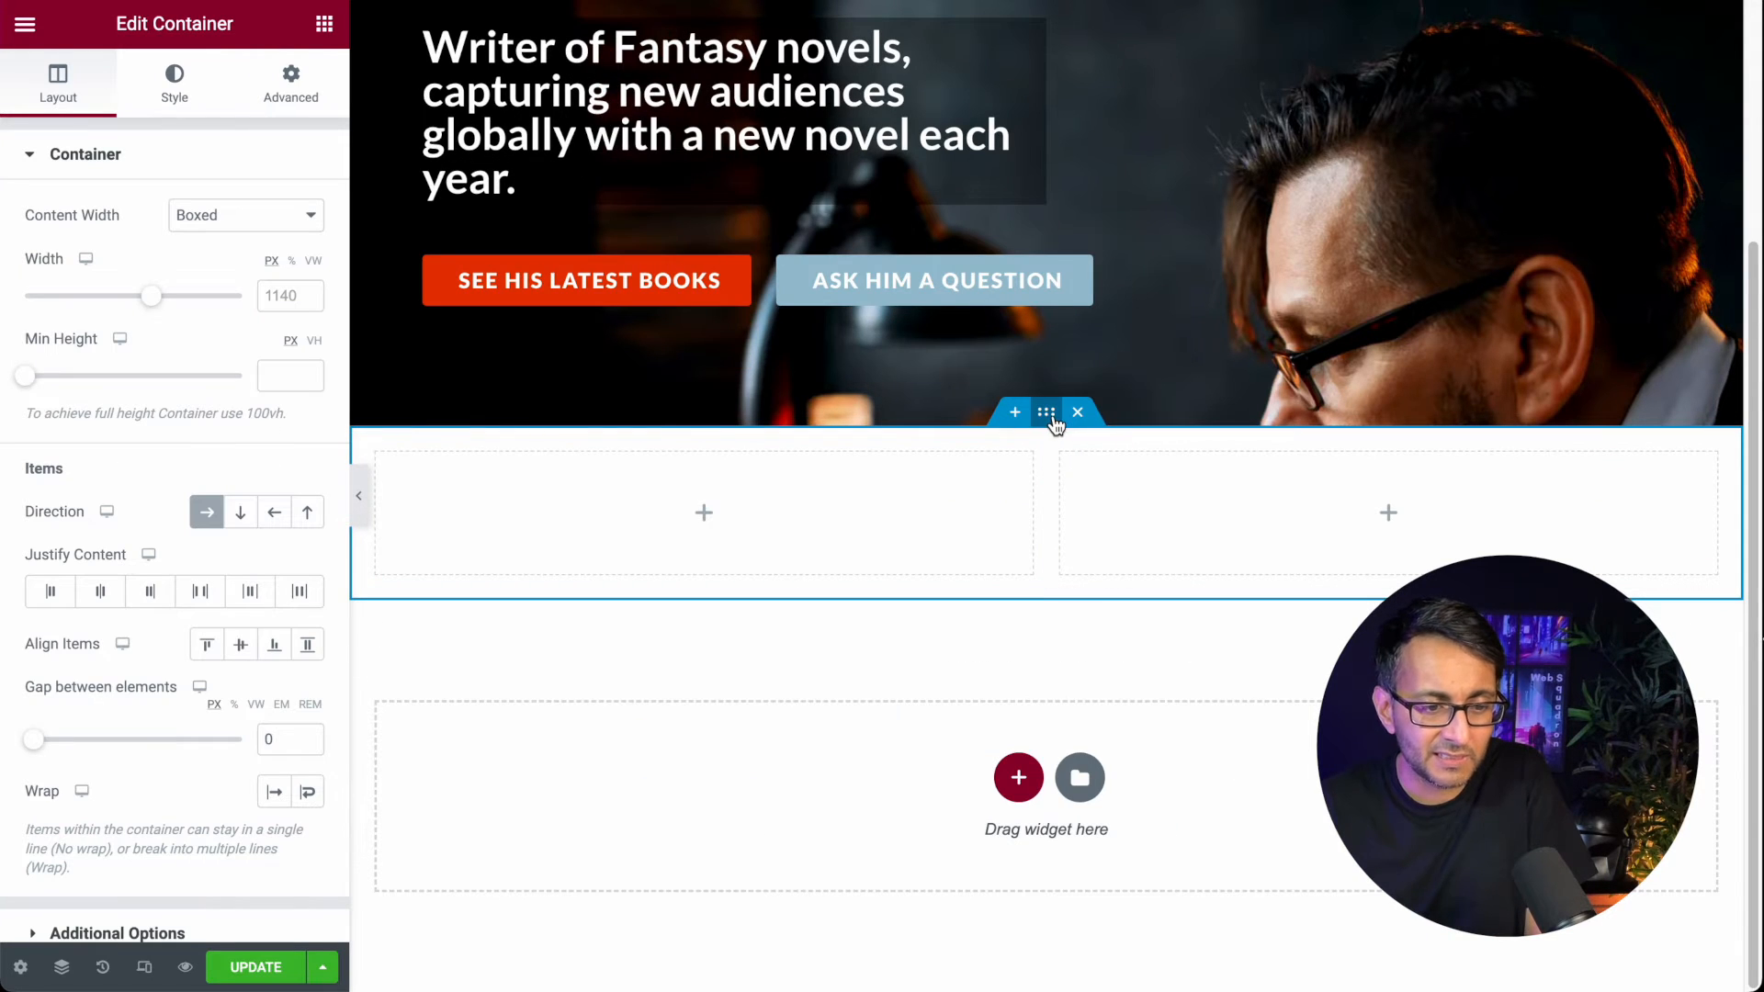
Step: Give the new two-column container the dark slate global background color New Item #3 and a boxed width of 1000 px
click(187, 100)
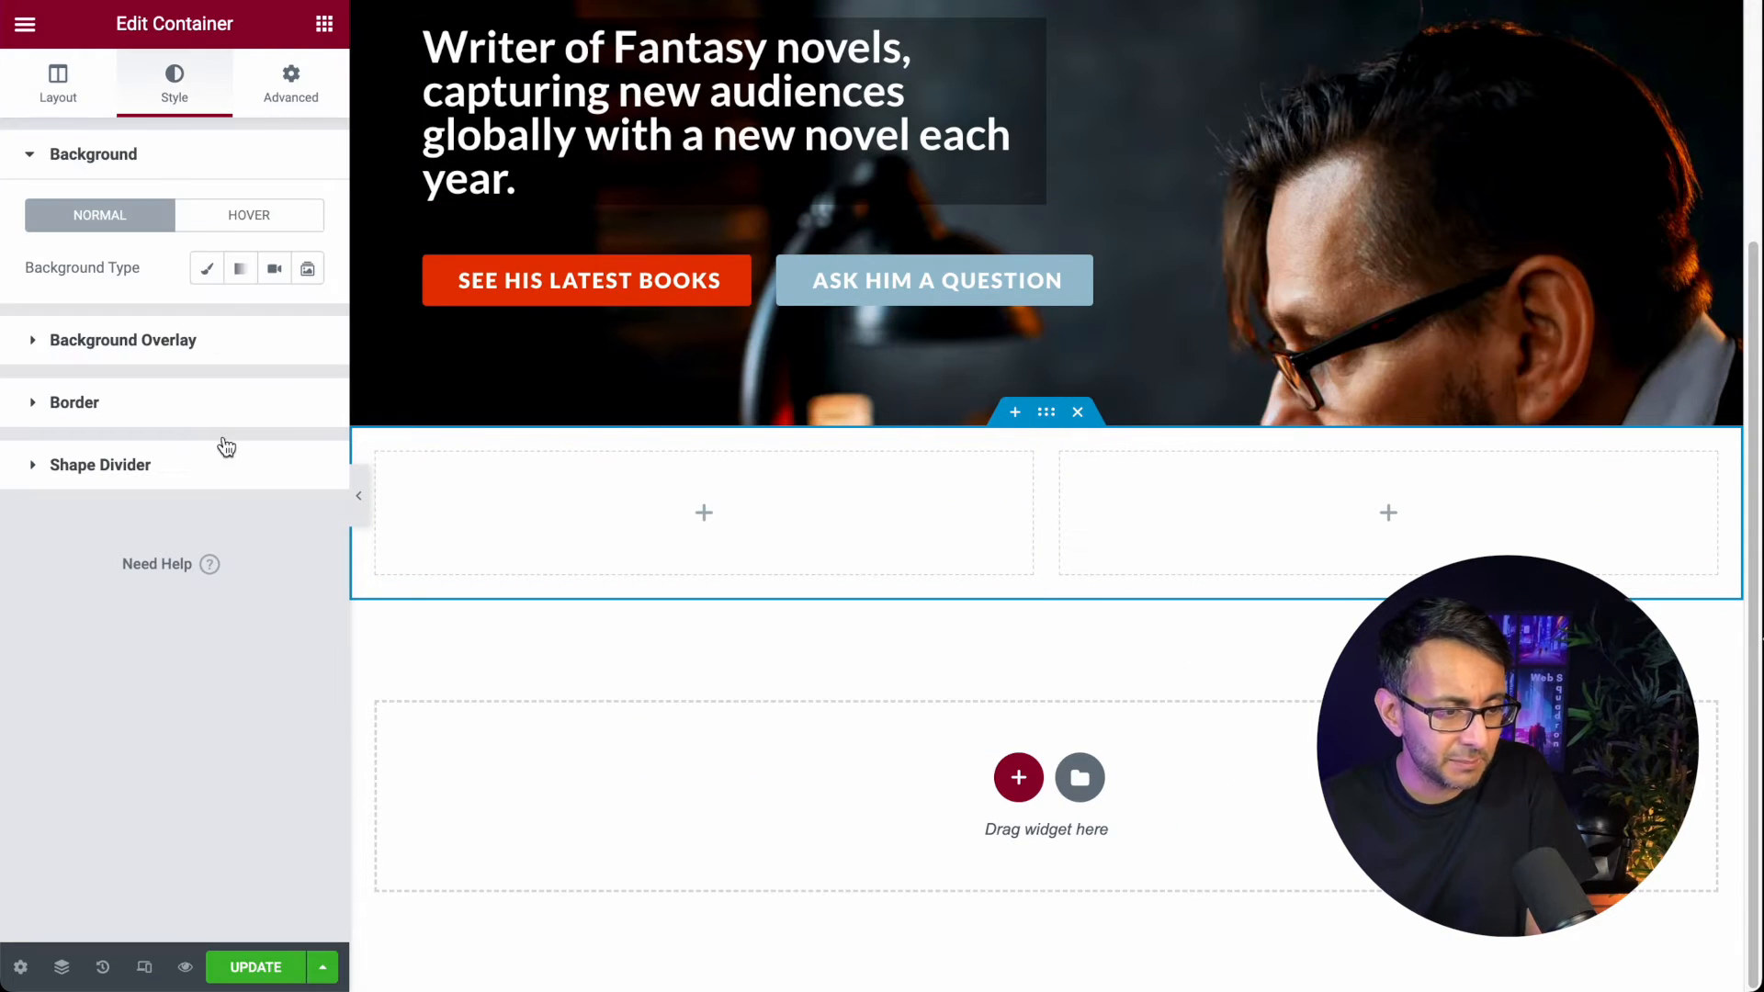
click(206, 267)
click(273, 320)
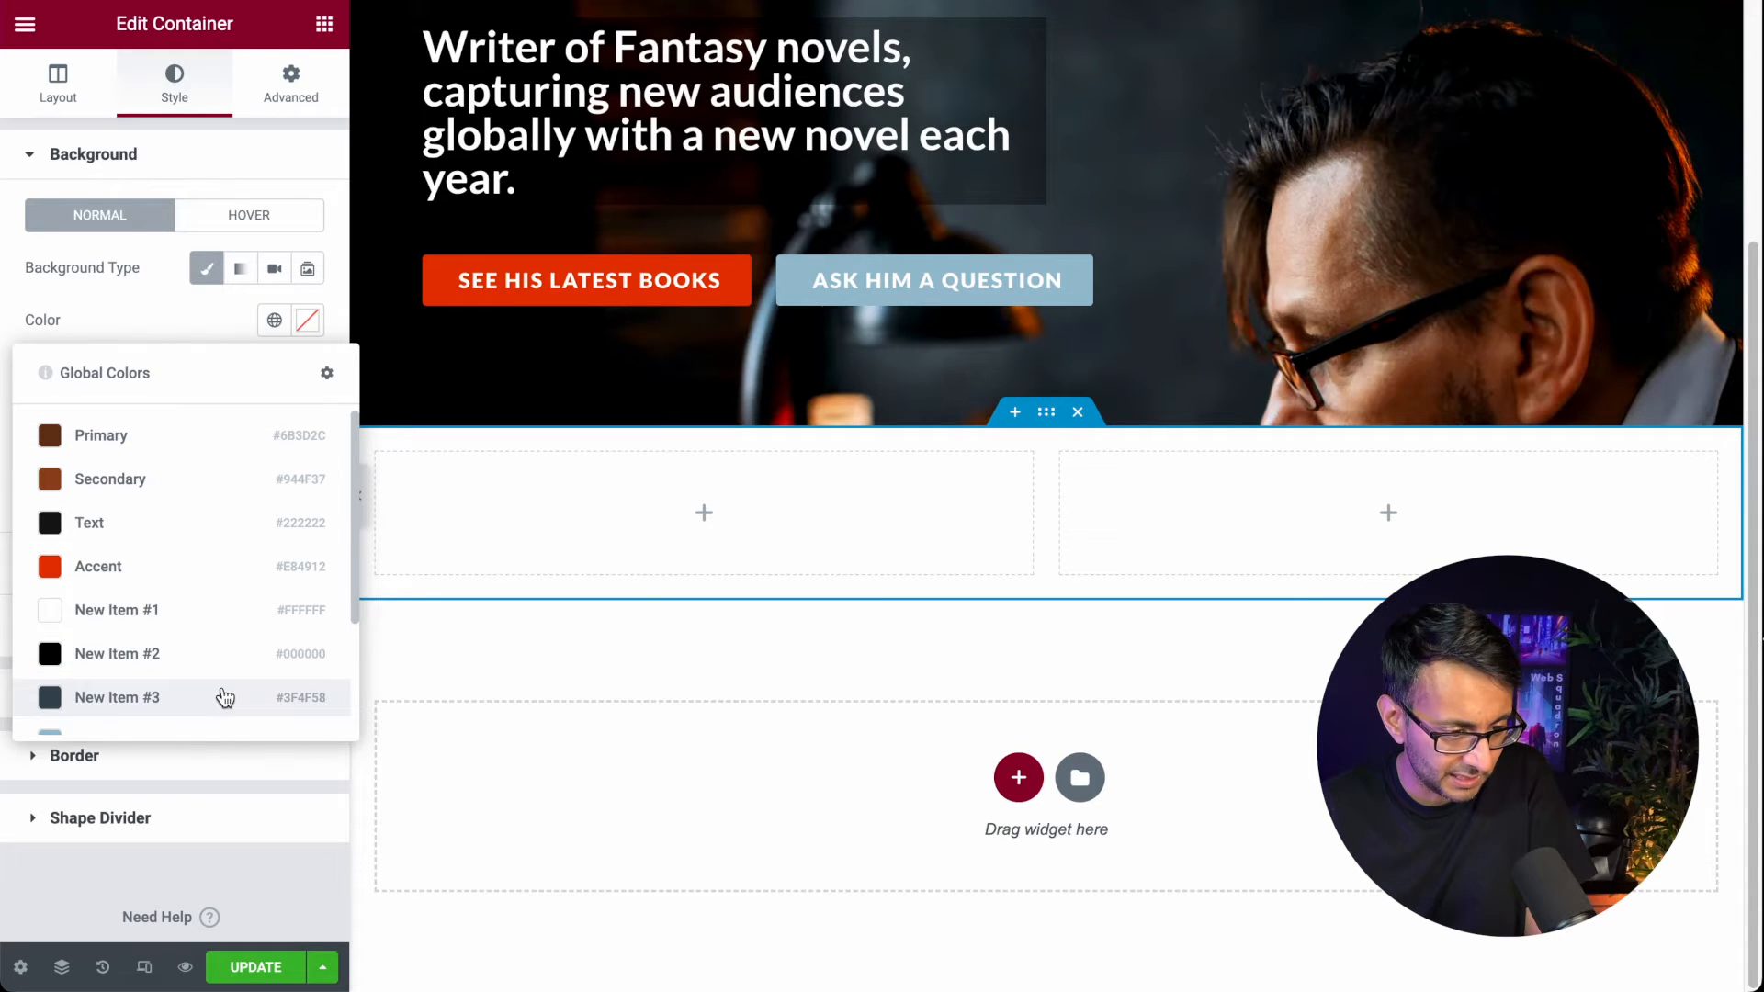
scroll(220, 691, down, 1)
click(220, 691)
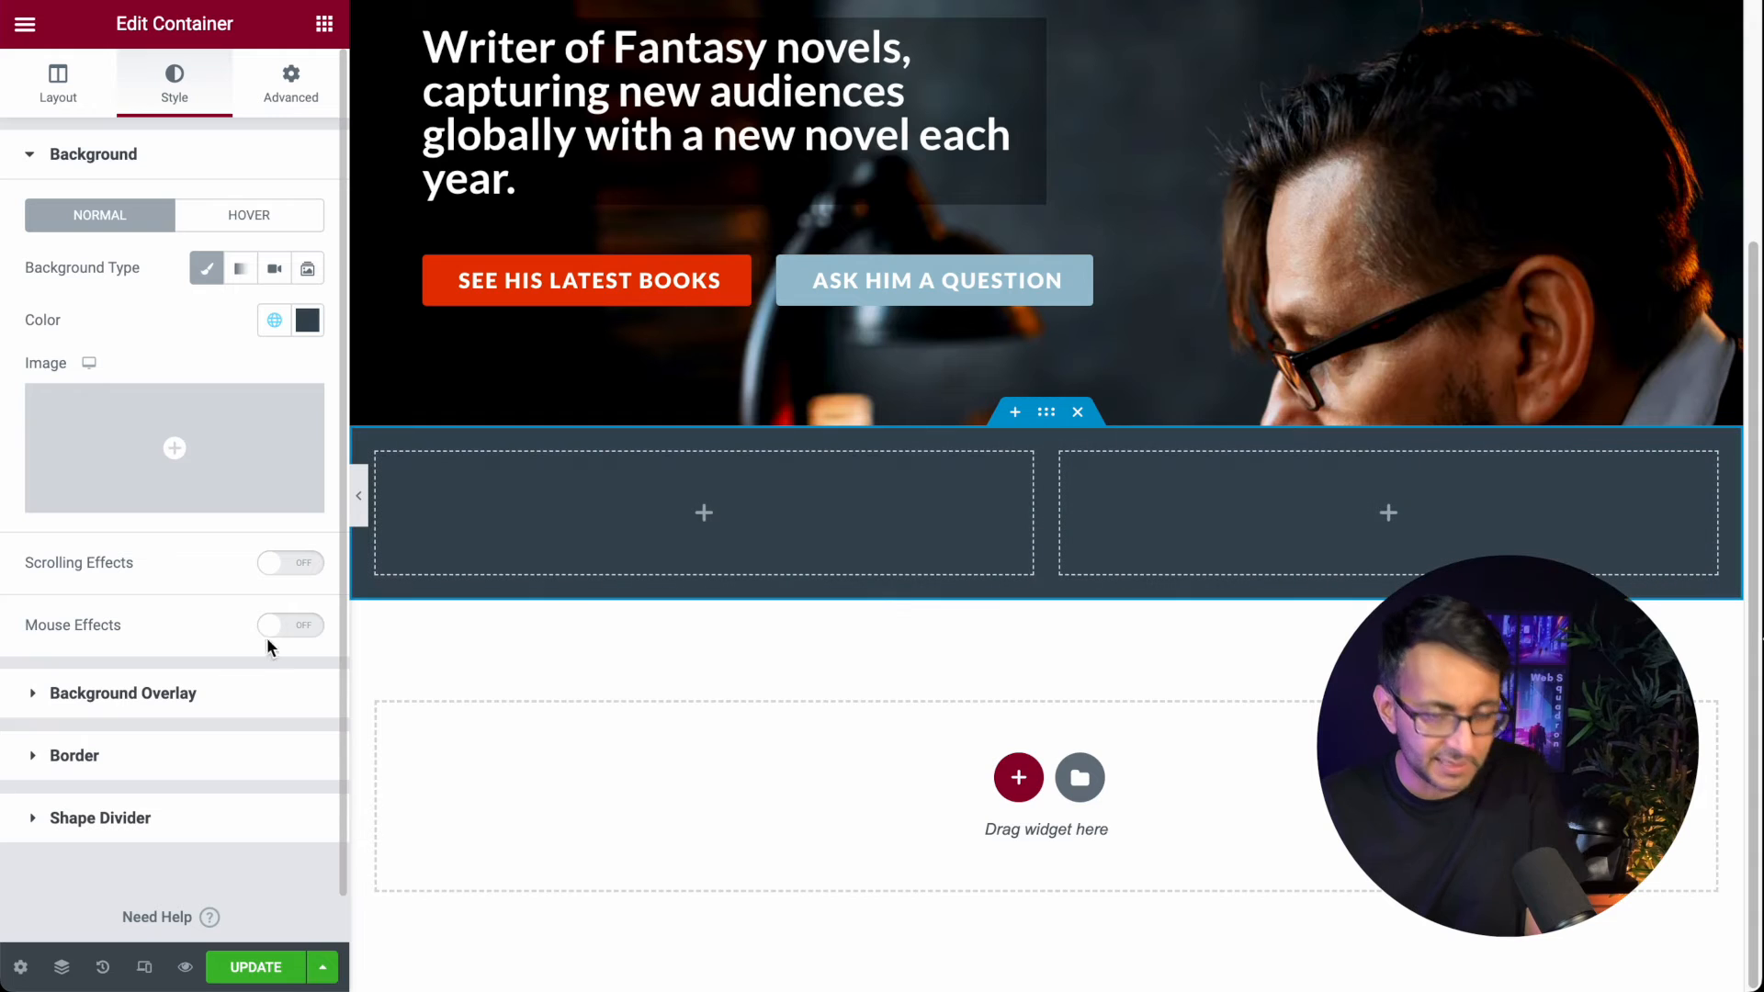
click(57, 106)
click(284, 299)
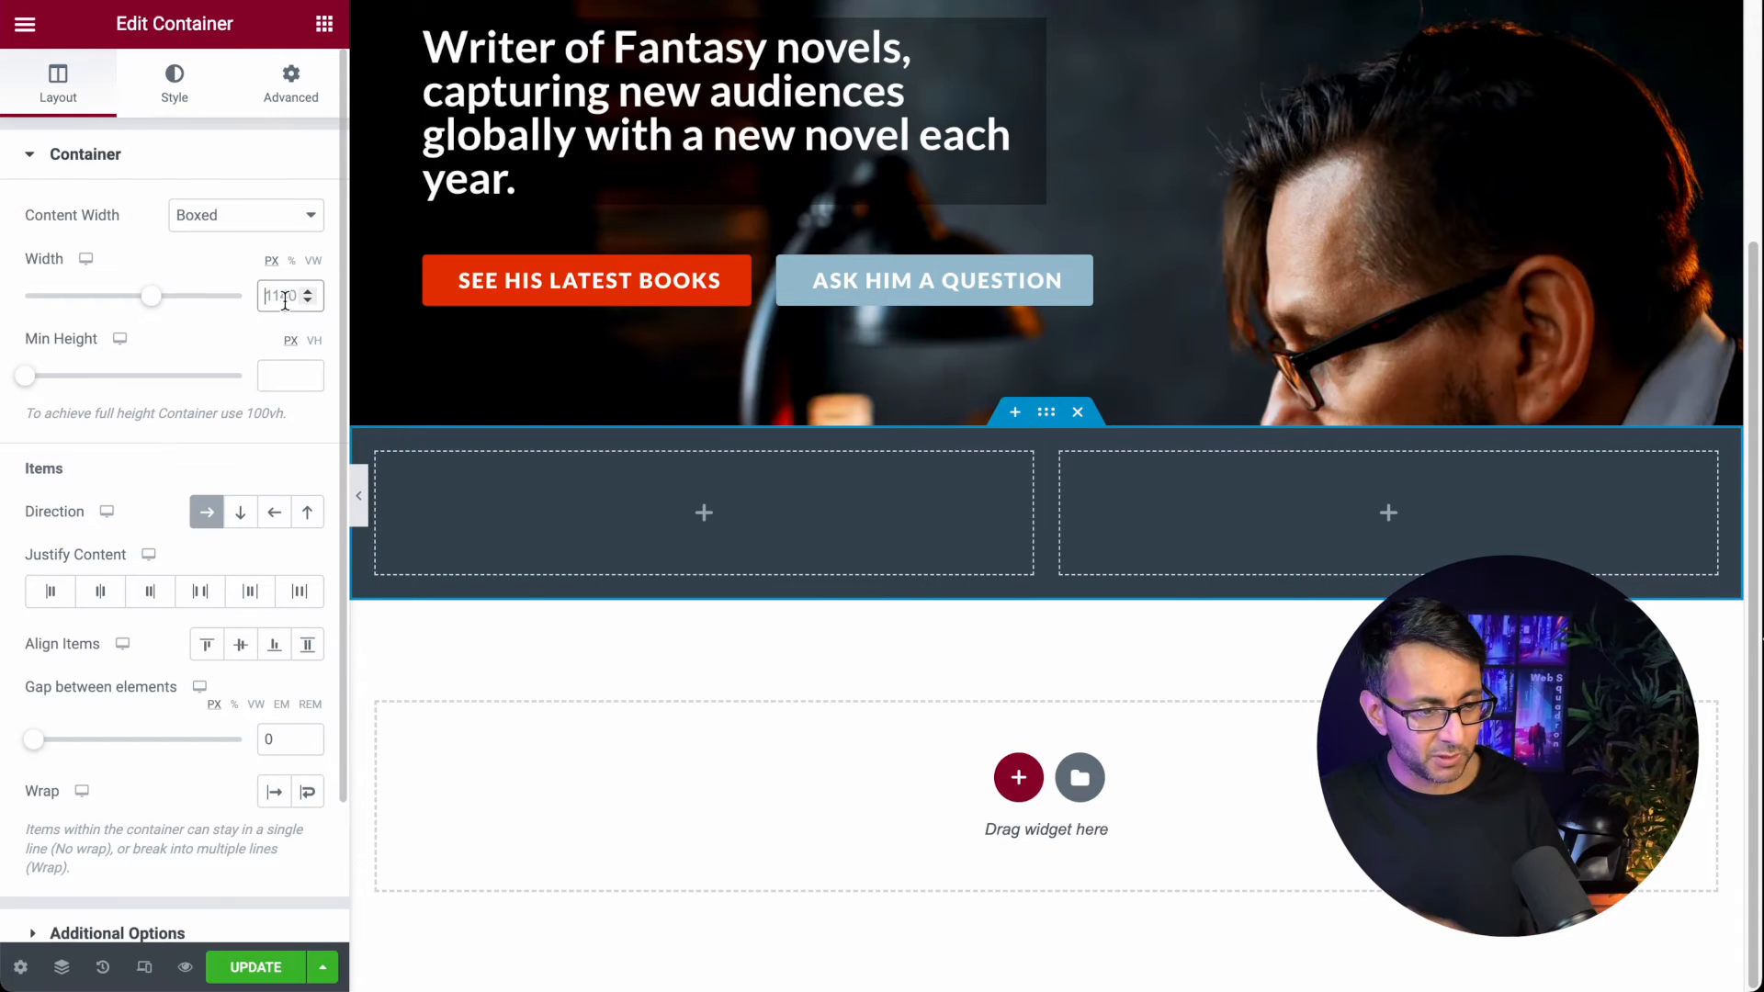
text(1000)
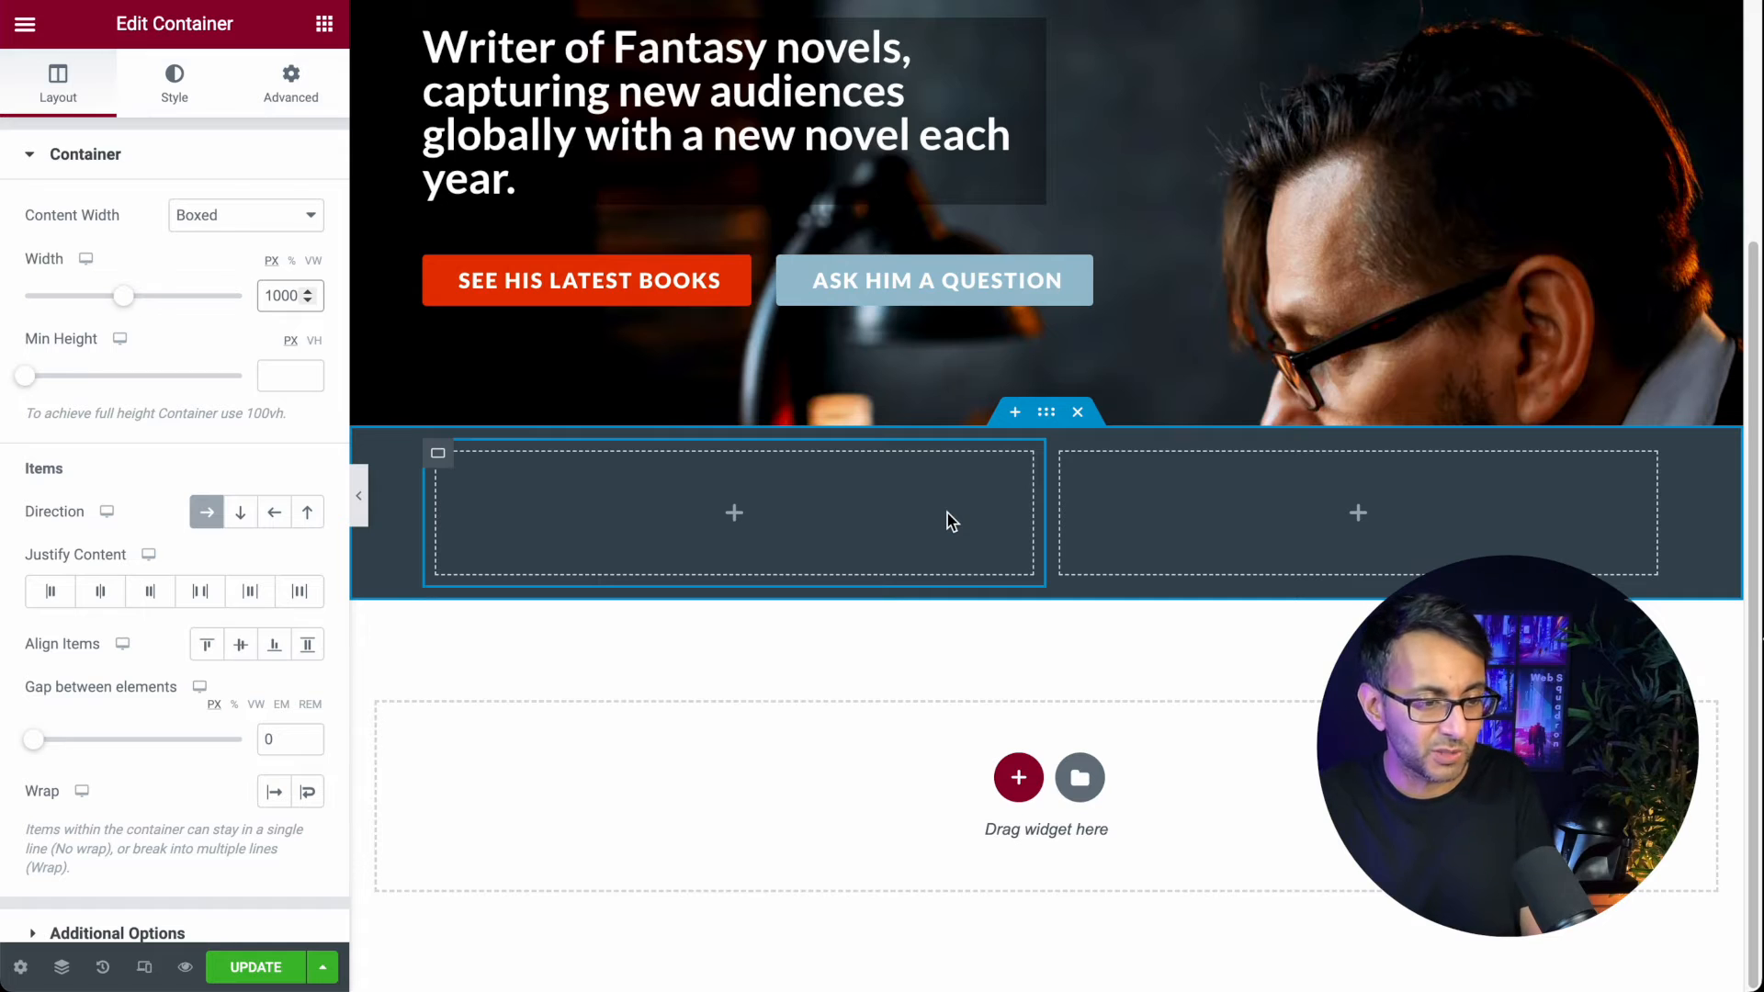
Step: Place a Text Editor widget in the first column and replace its text with the four-paragraph blurb beginning "The Queen of the Fog is the New Novel"
click(326, 27)
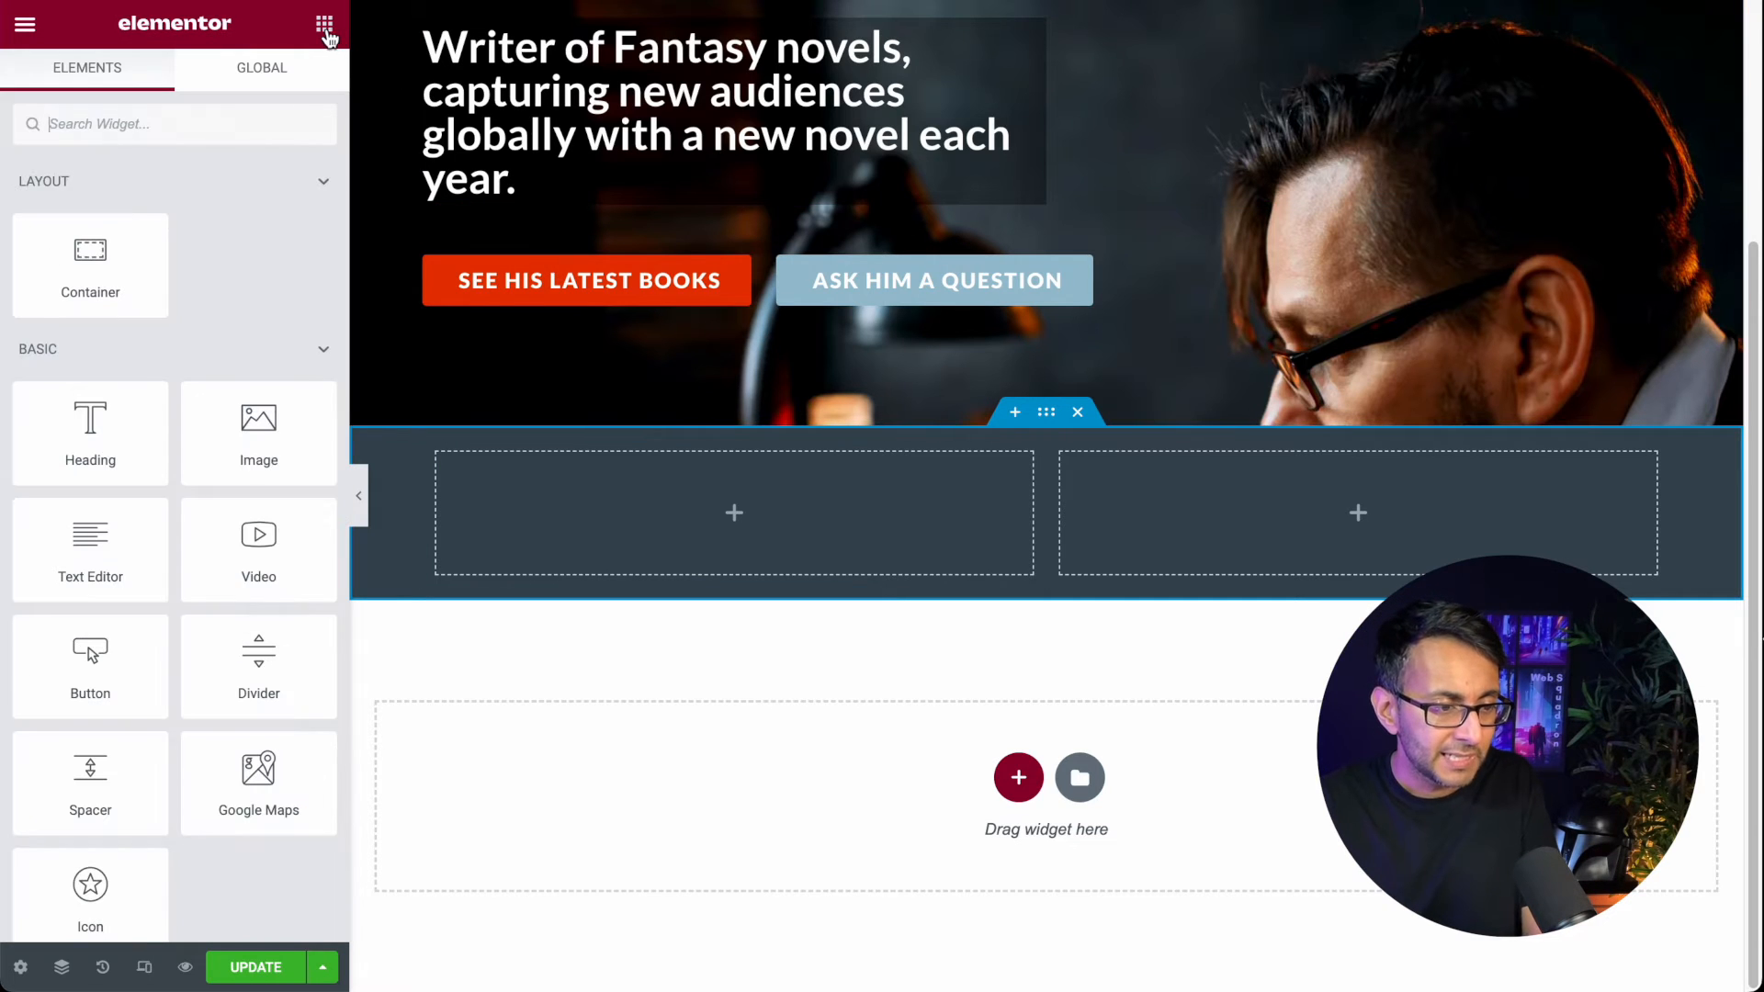
drag(90, 547, 736, 542)
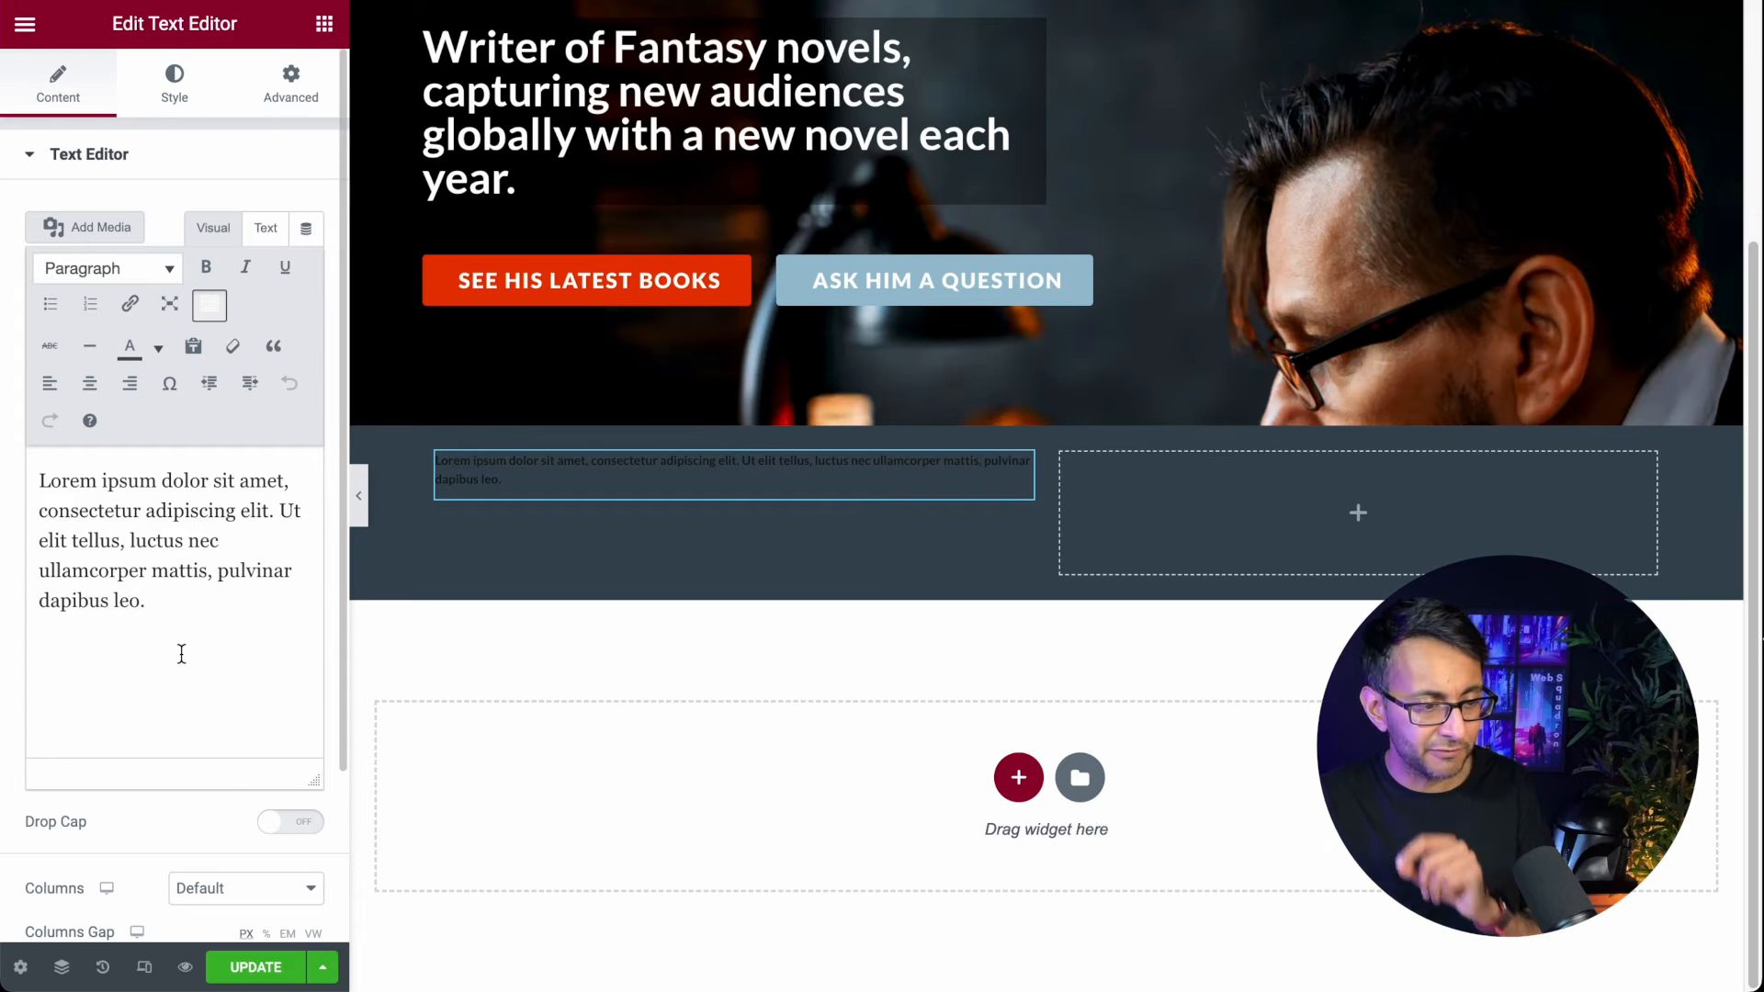
drag(181, 658, 2, 480)
text(The Queen of the Fog is the New Novel by Webbe Sqwa'drun that takes us back to the darkest period of the Legend of the Unleashed.  Long before the Dawn of the Tramplers and the Scourge of Sacrifices.  Enter the beginning of the tribes across the land and why they separated to become the most feared pf people ever known.  Time to learn about Render Dom, the Queen of the Fog.)
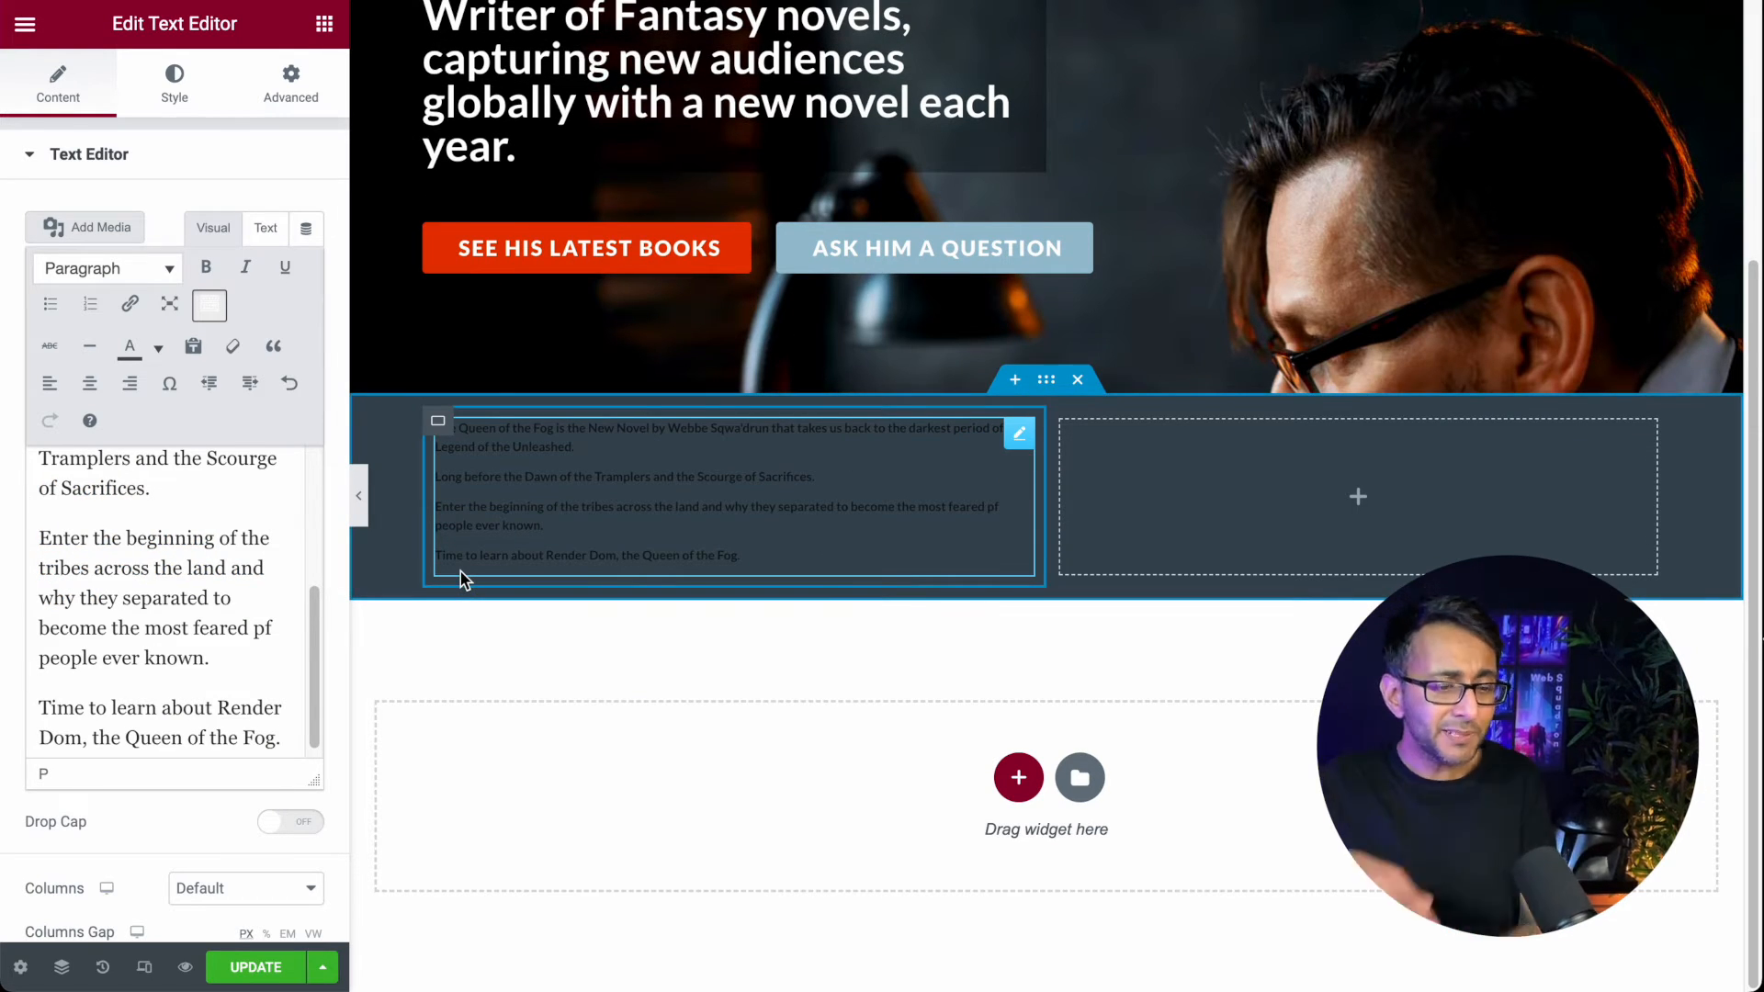
Step: Color the blurb text with the white global color, switch its typography to custom settings, and update the page
click(188, 92)
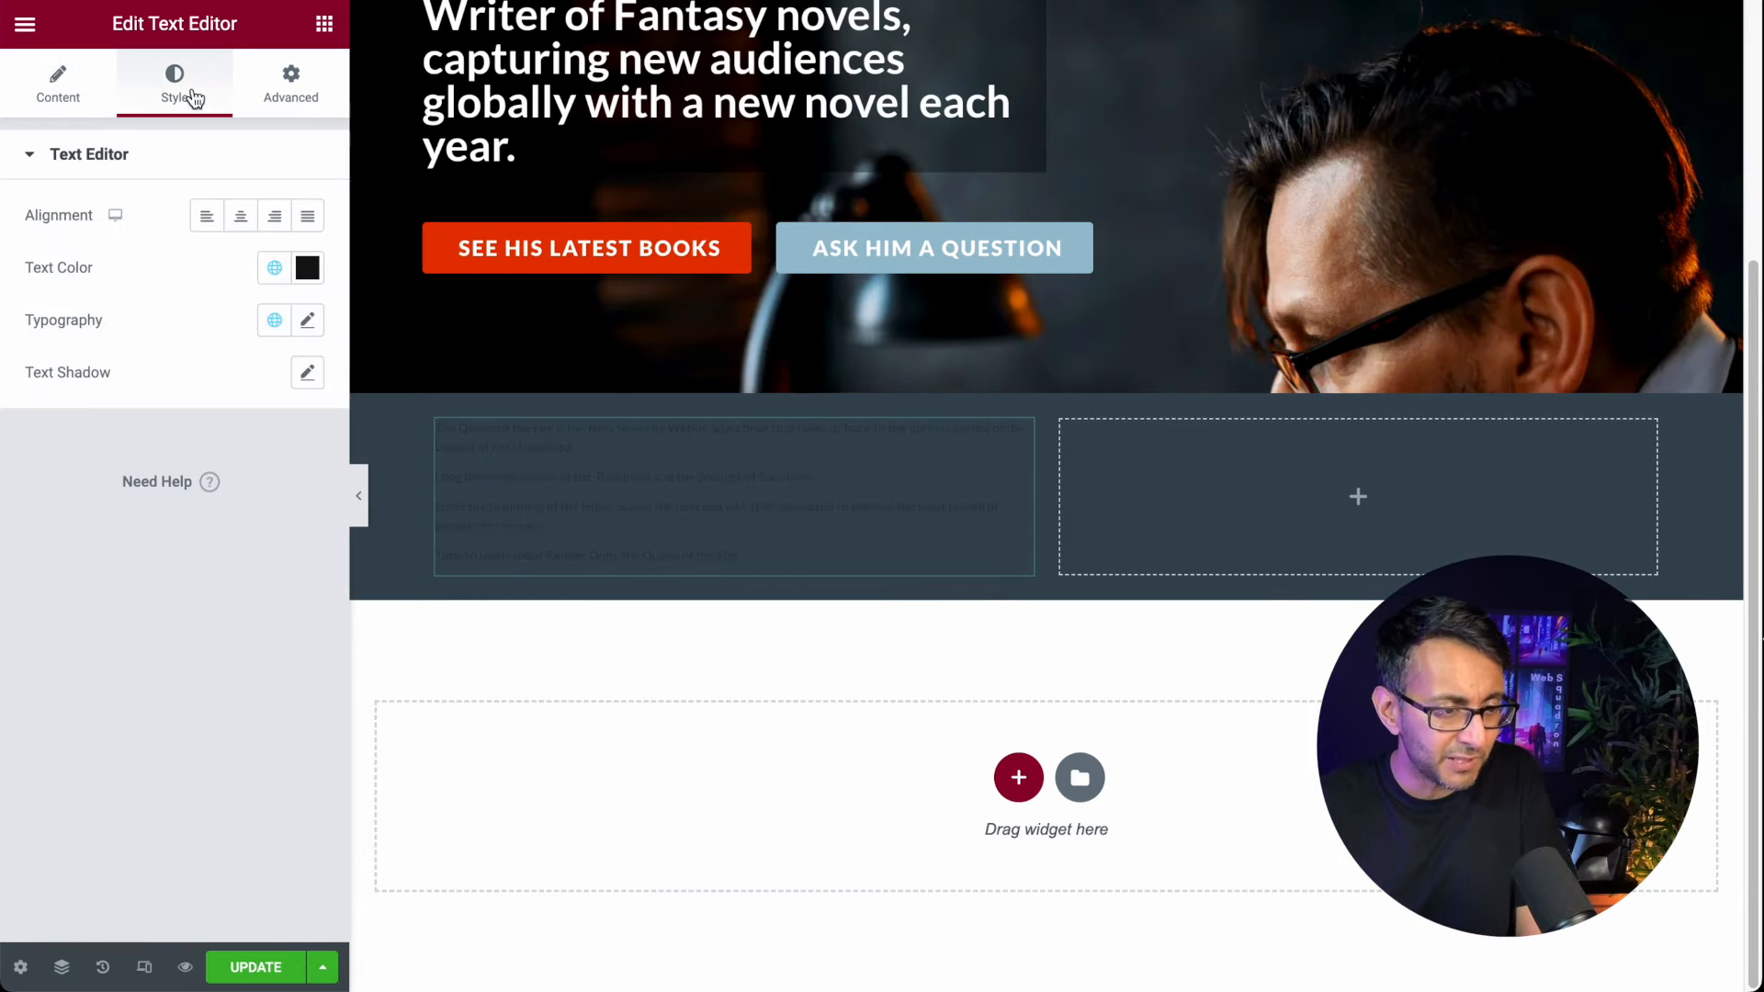
click(274, 268)
click(138, 559)
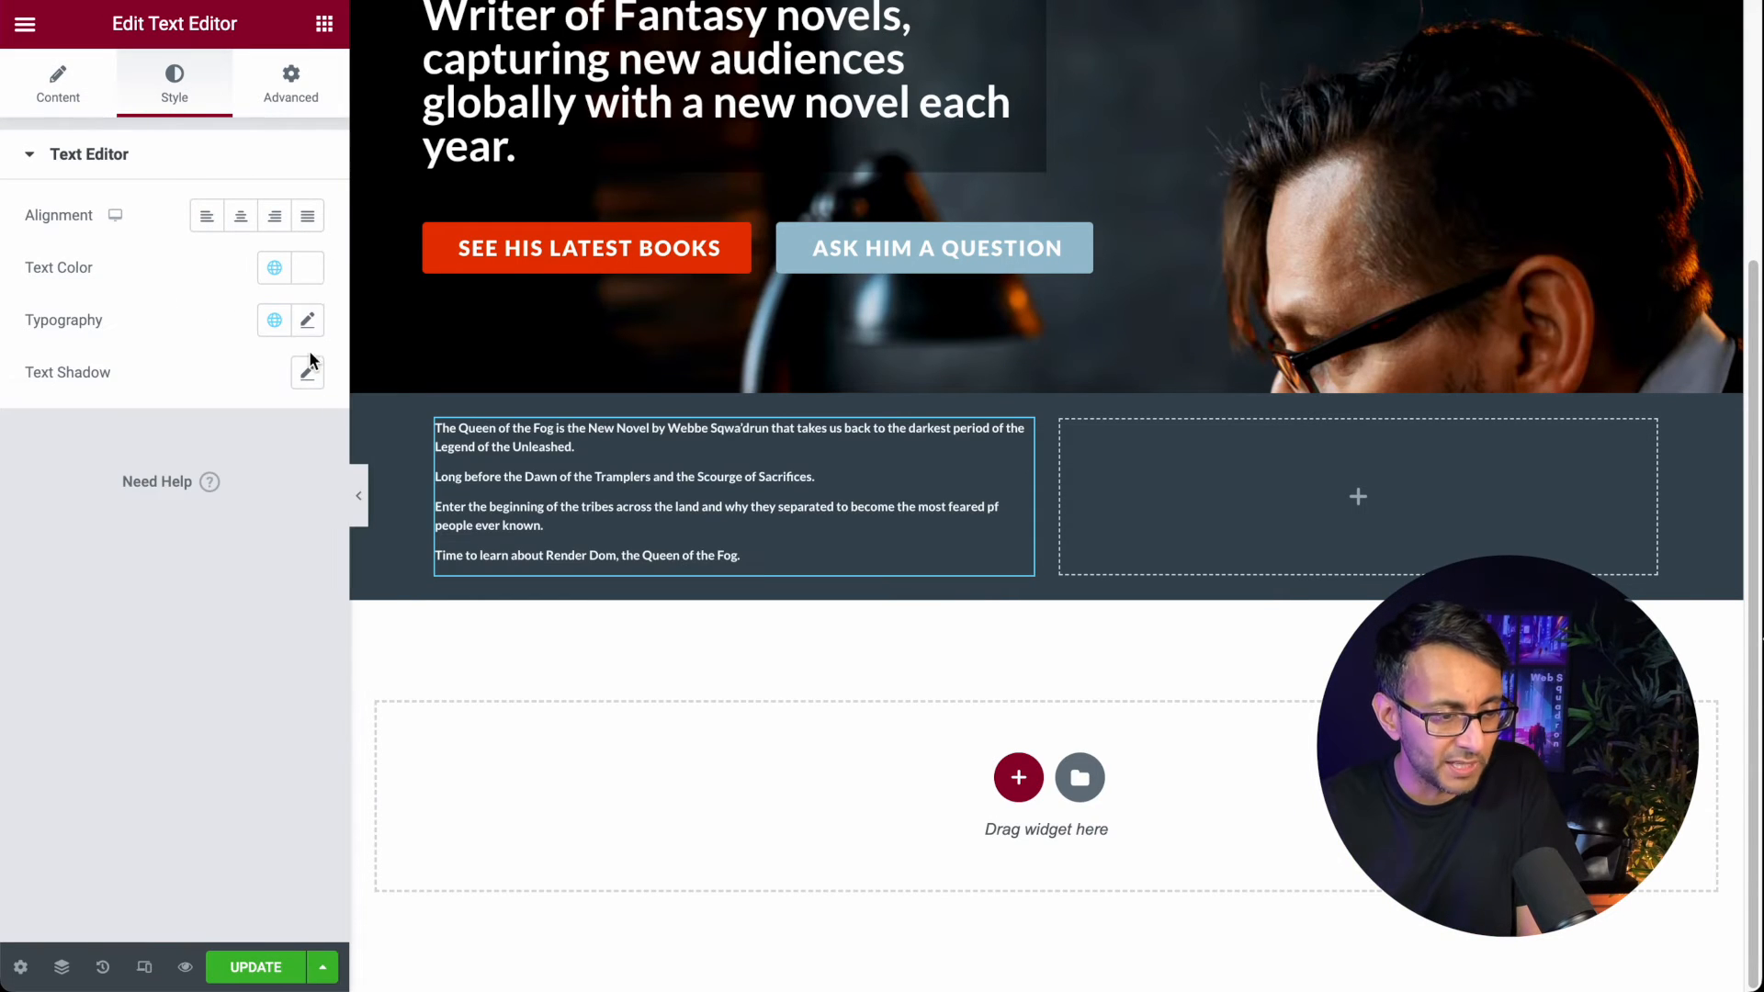
click(308, 322)
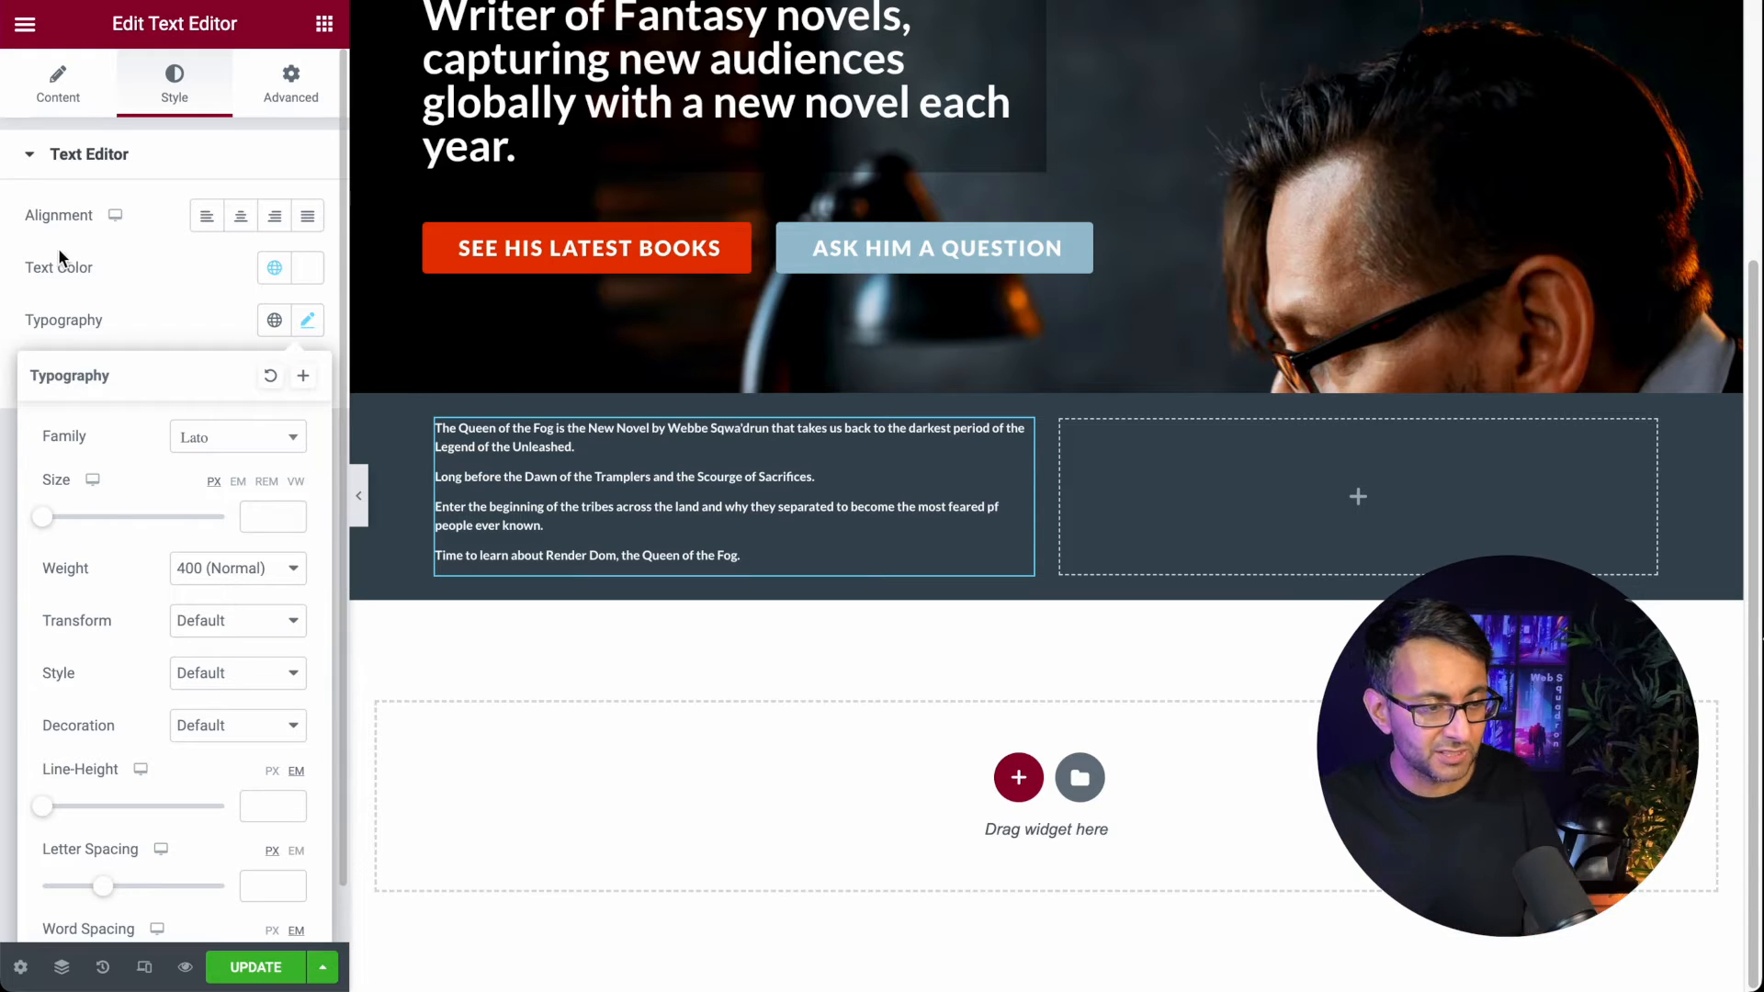
click(17, 241)
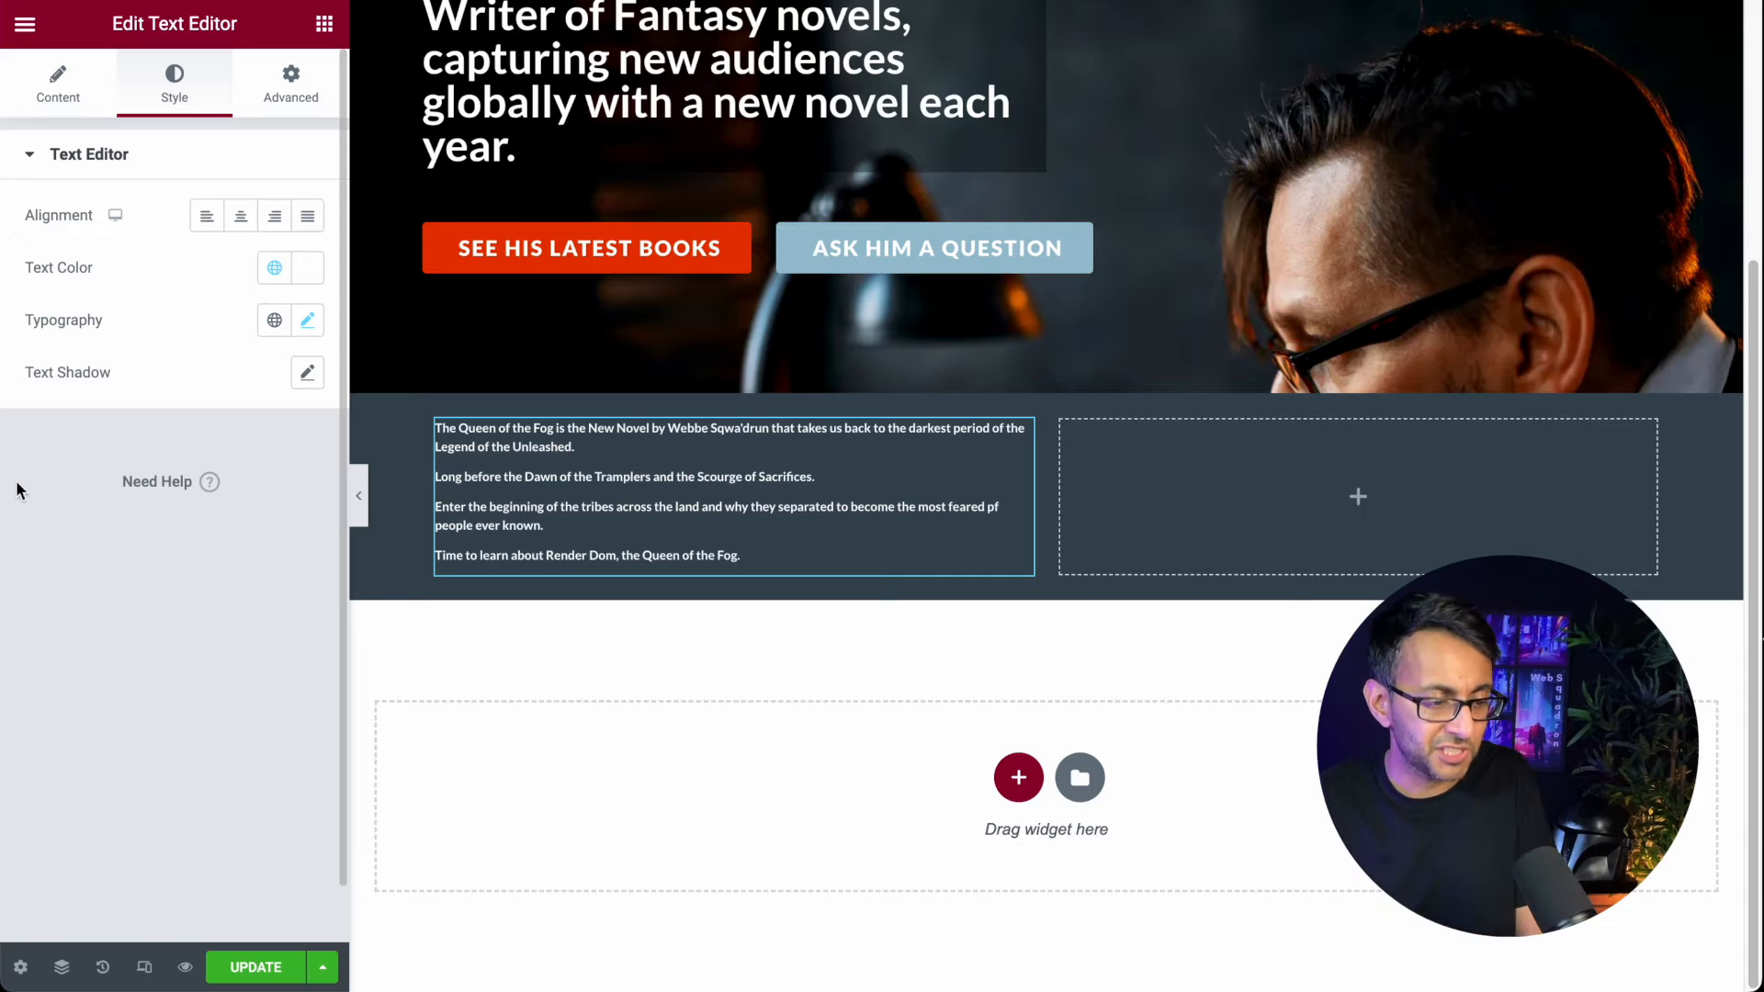
click(250, 966)
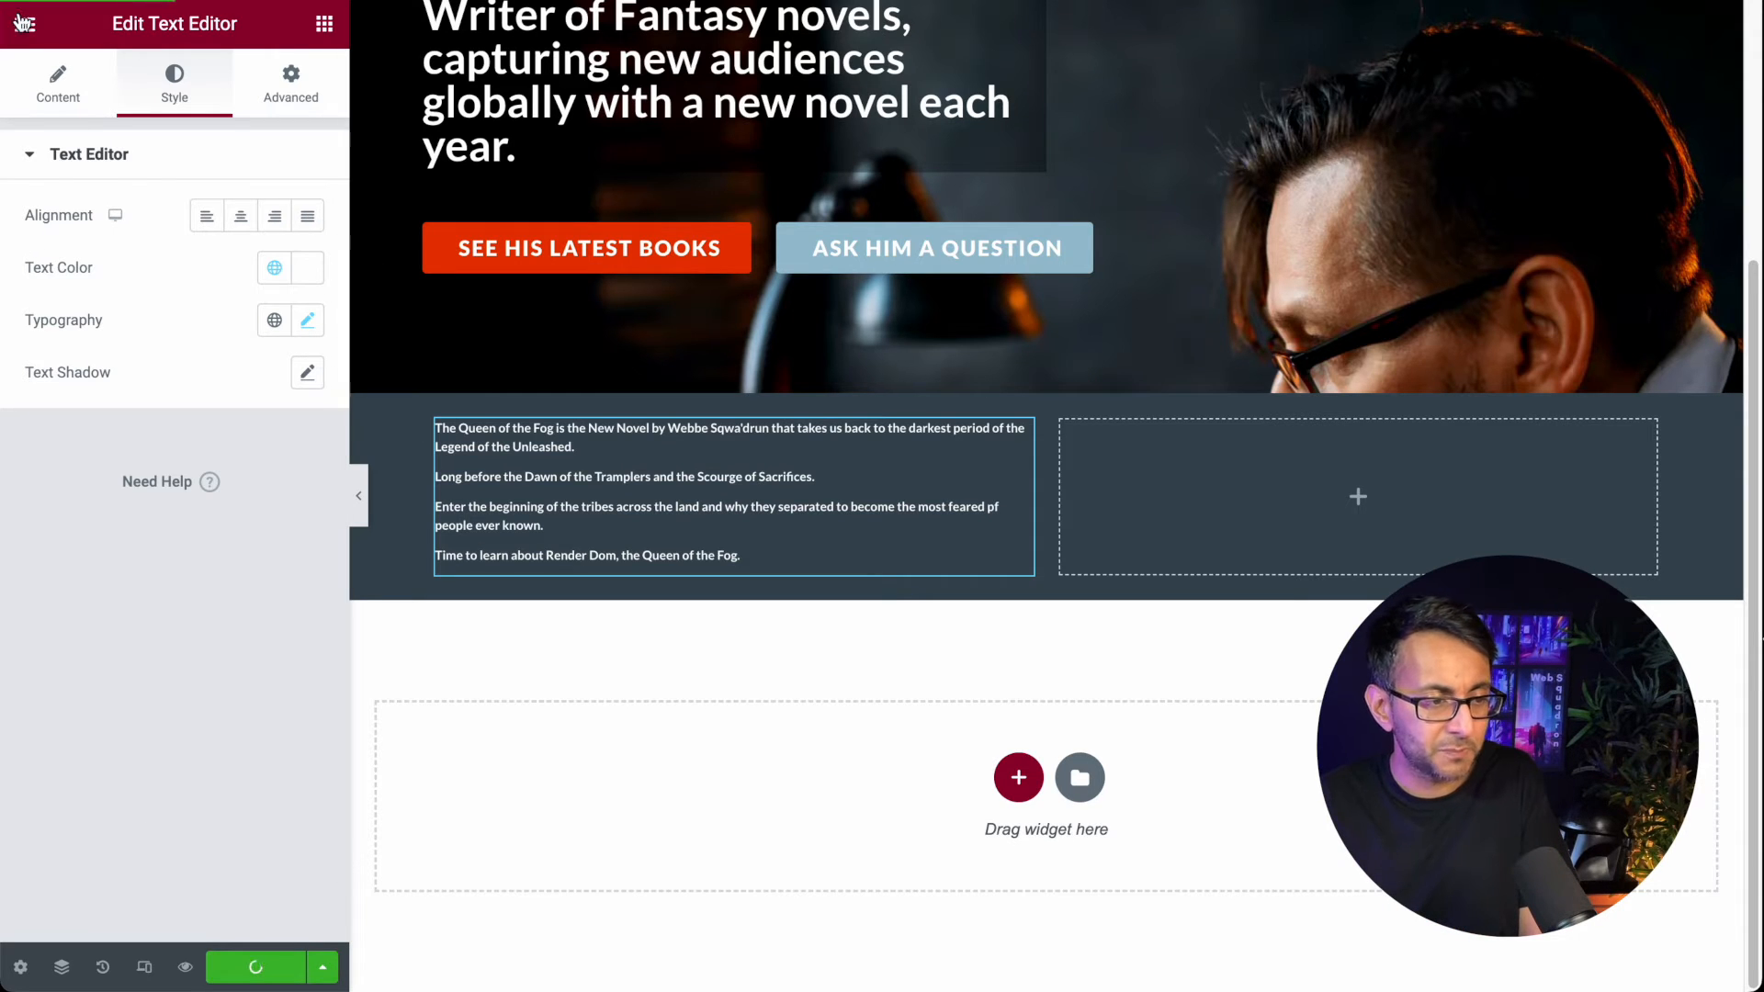
Step: Add a p rule to the site-wide custom CSS with font-size: clamp(1.45rem, 1.3167rem + 0.5333vw, 1.65rem);
click(25, 25)
click(88, 132)
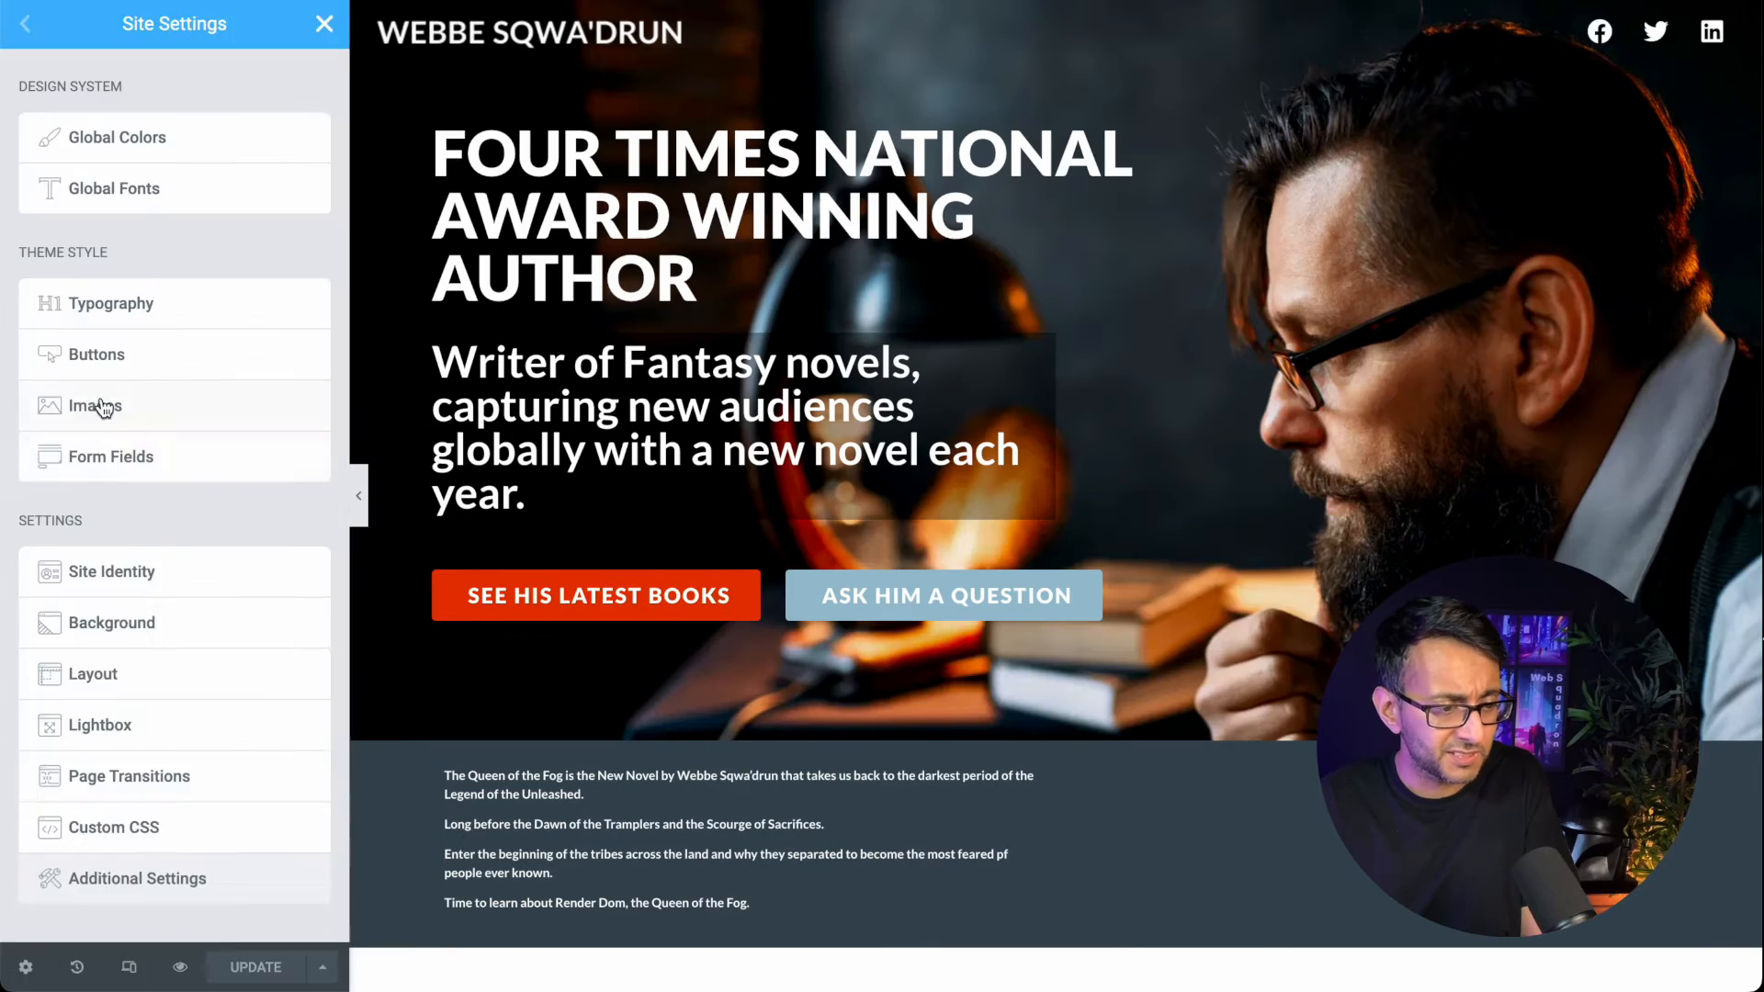
click(207, 820)
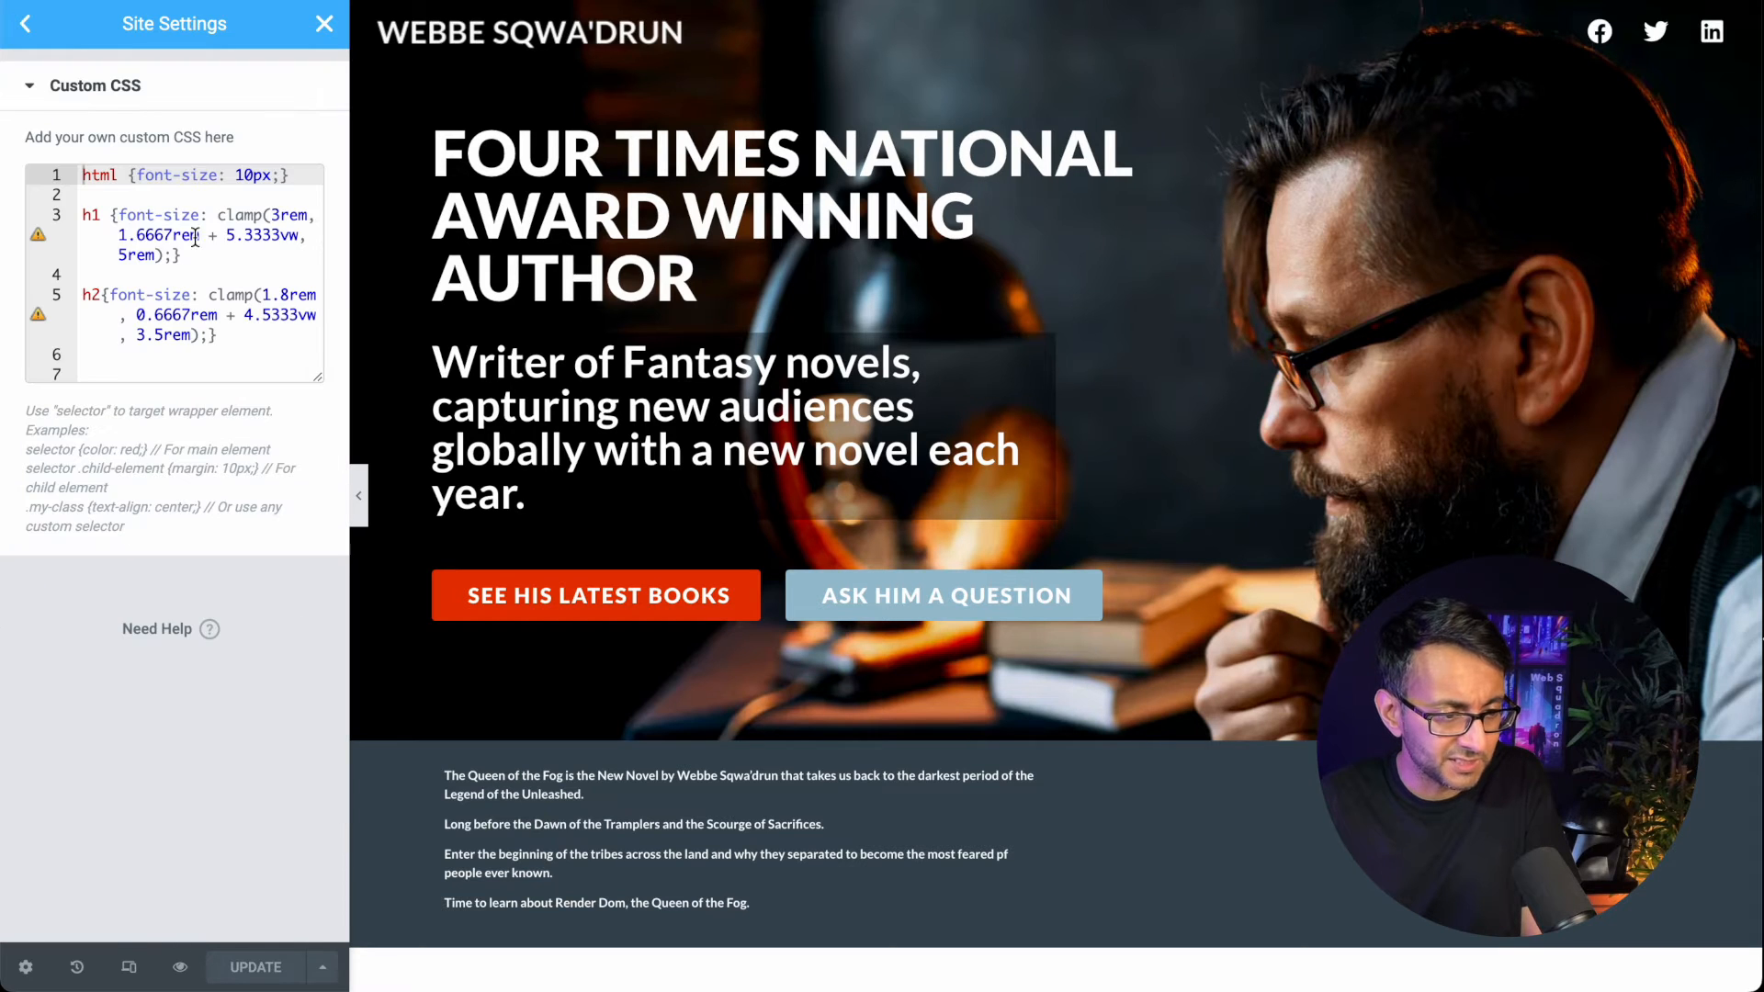
drag(315, 380, 317, 754)
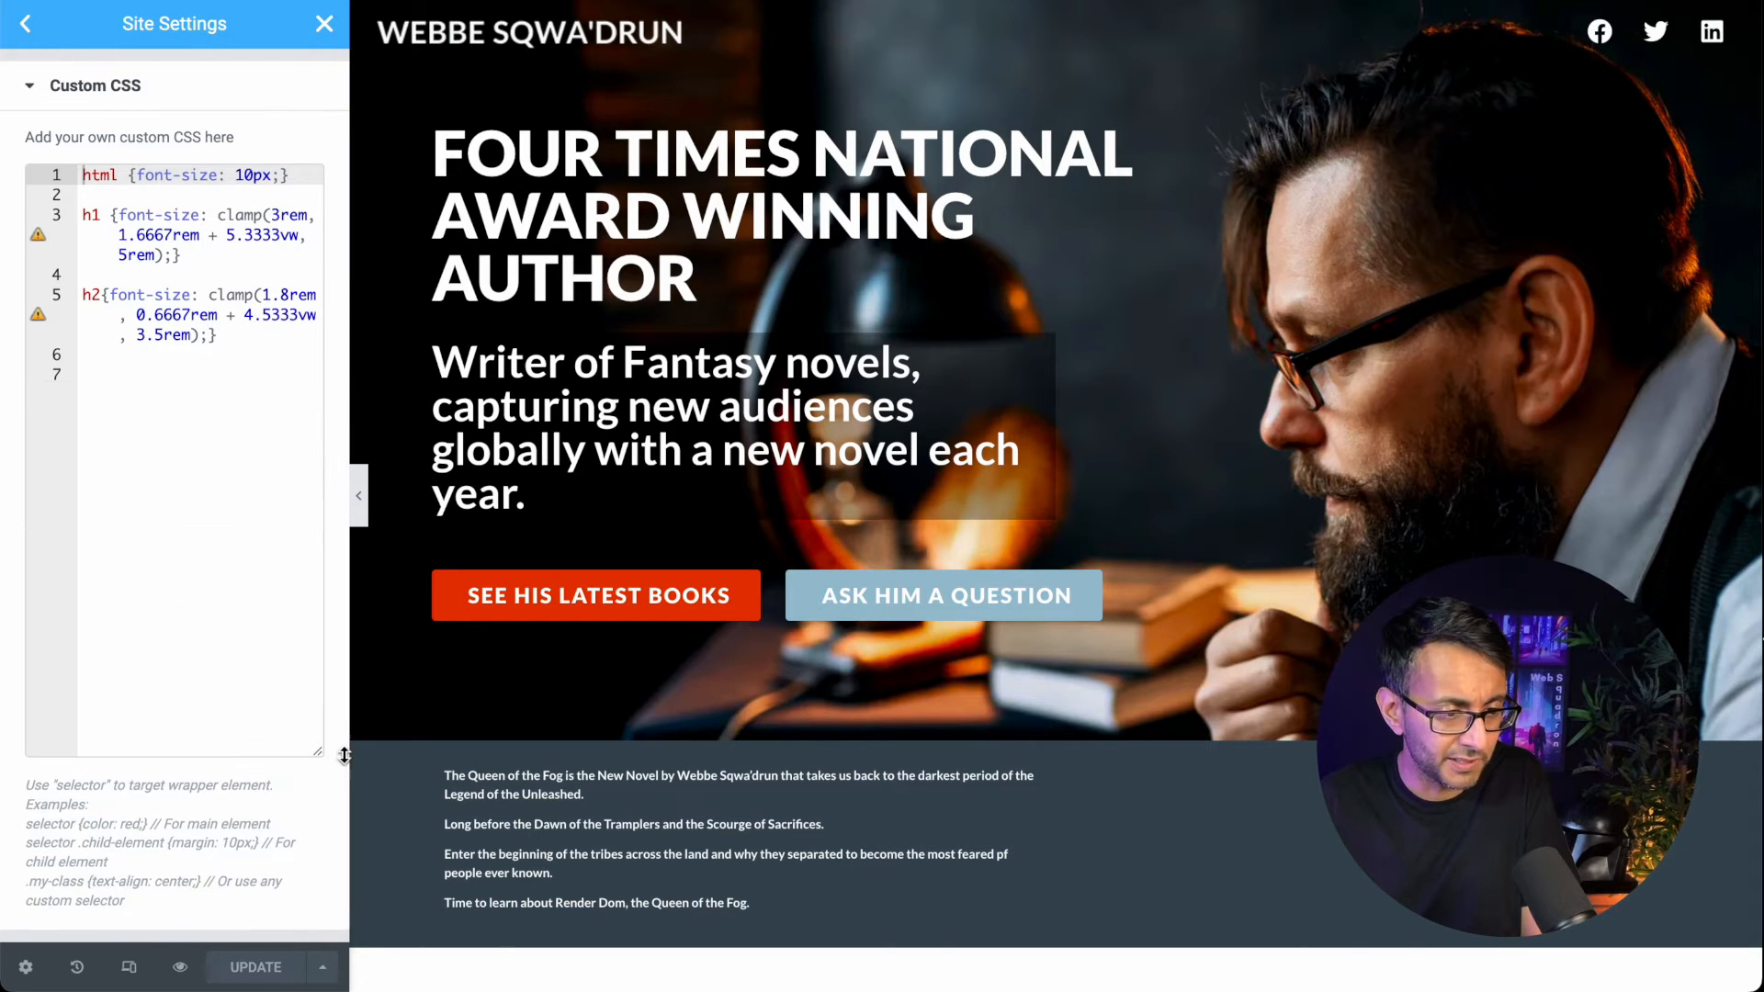
click(217, 441)
text(p)
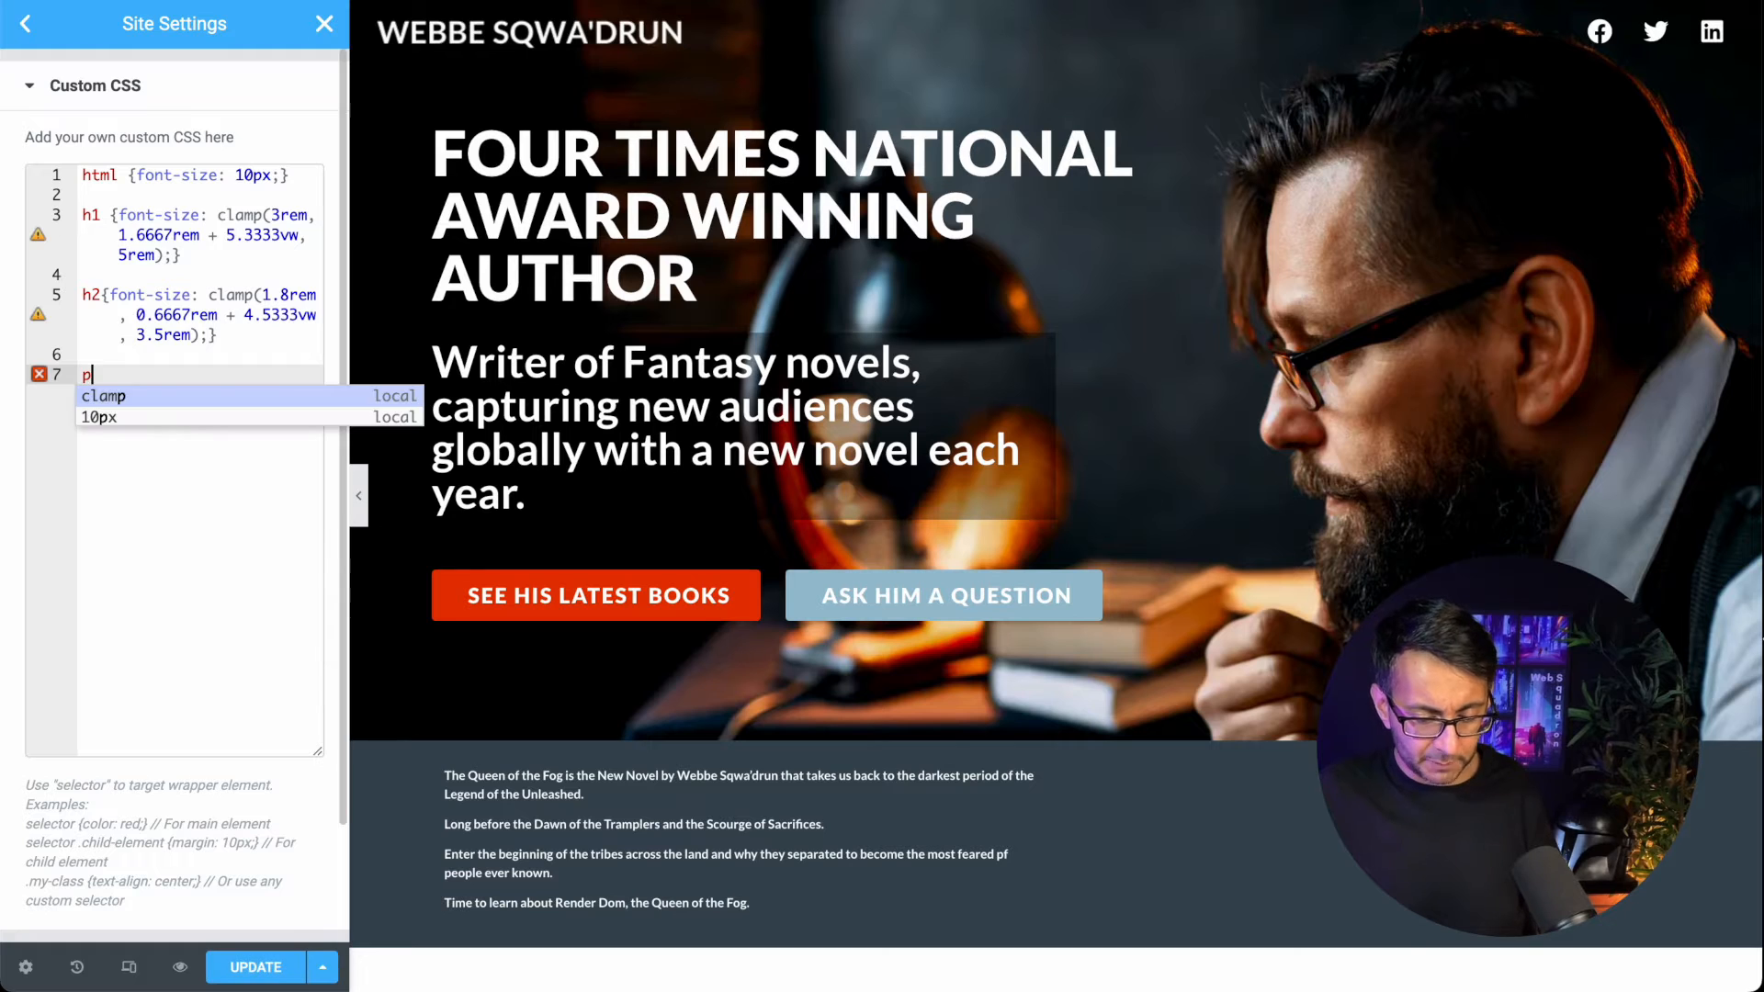
text({)
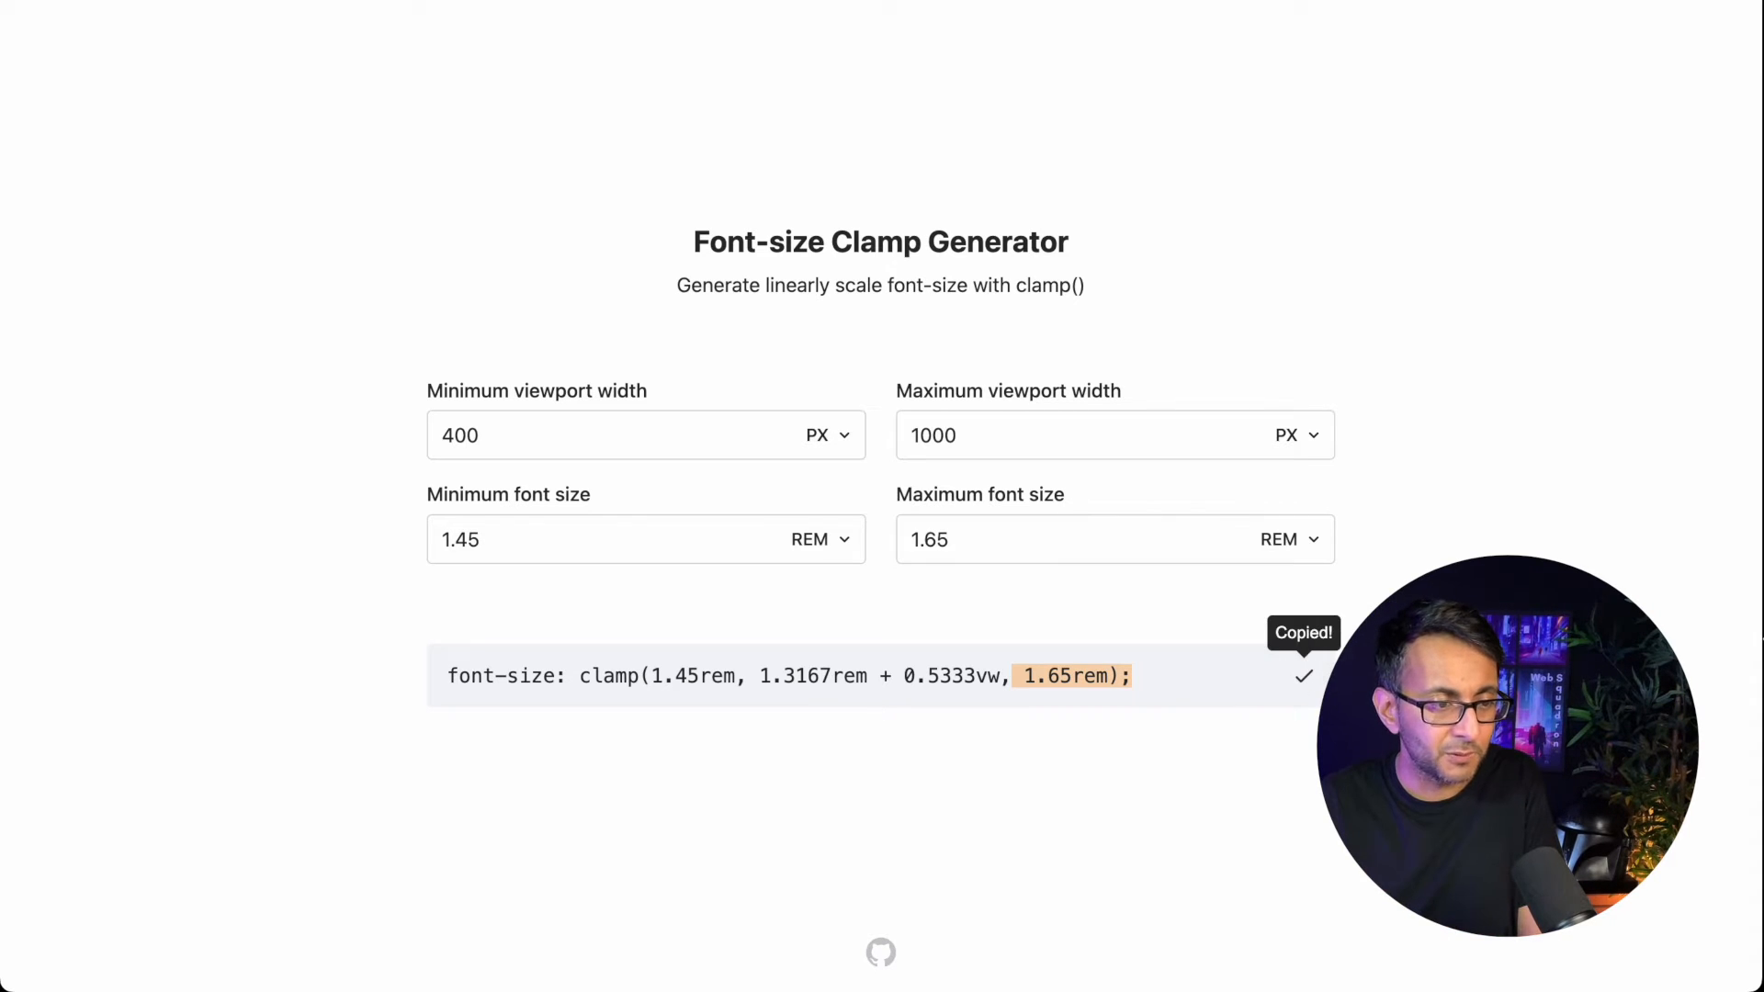
key(ctrl+Tab)
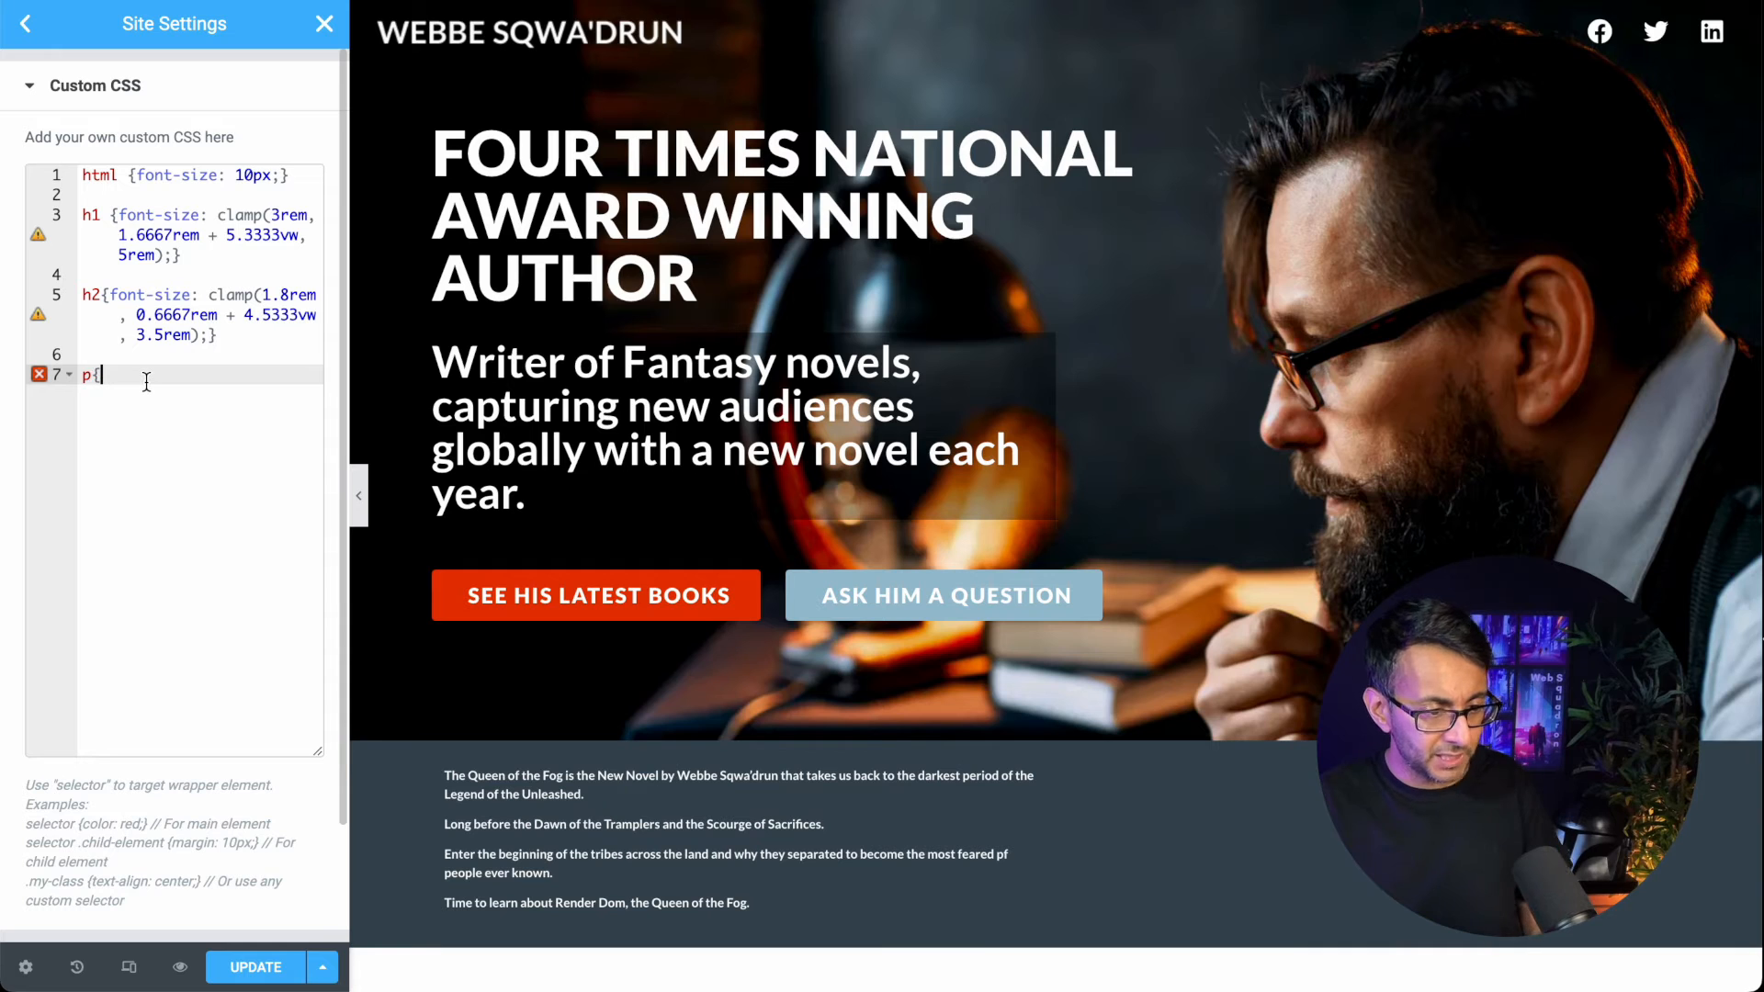
text(font-size: clamp(1.45rem, 1.3167rem + 0.5333vw, 1.65rem);)
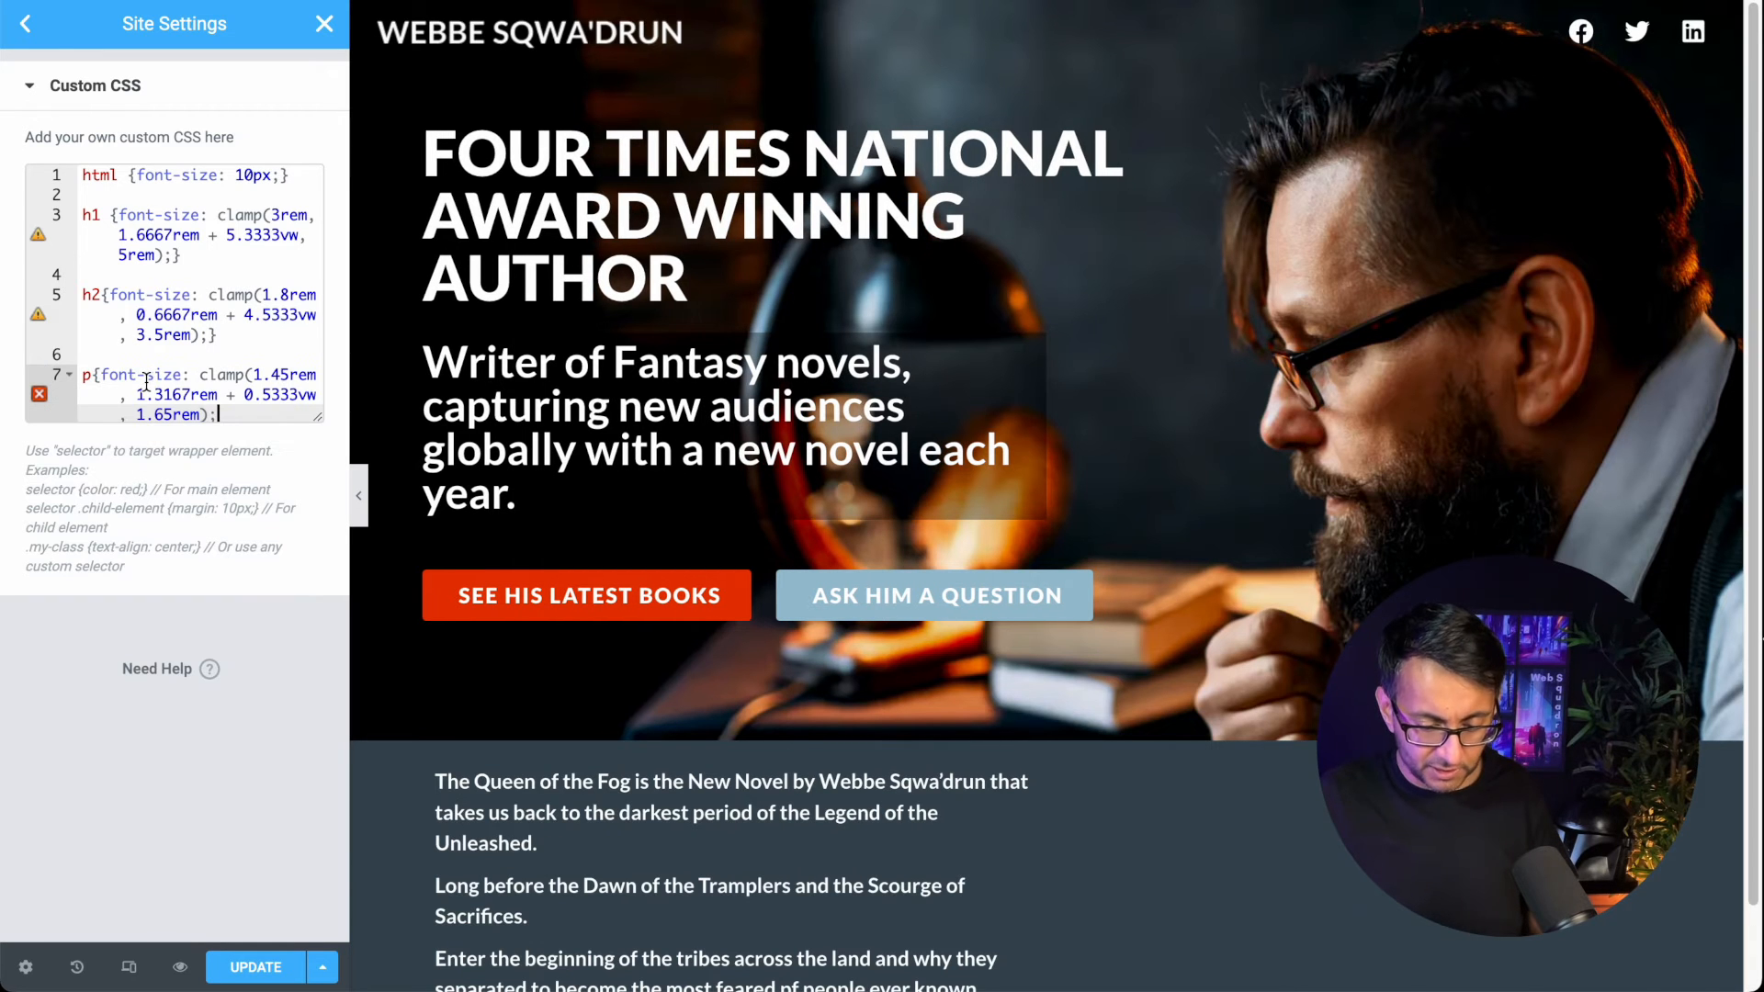
text(})
Step: Save the site settings, check the blurb text in the mobile preview, and close the settings
scroll(631, 526, down, 1)
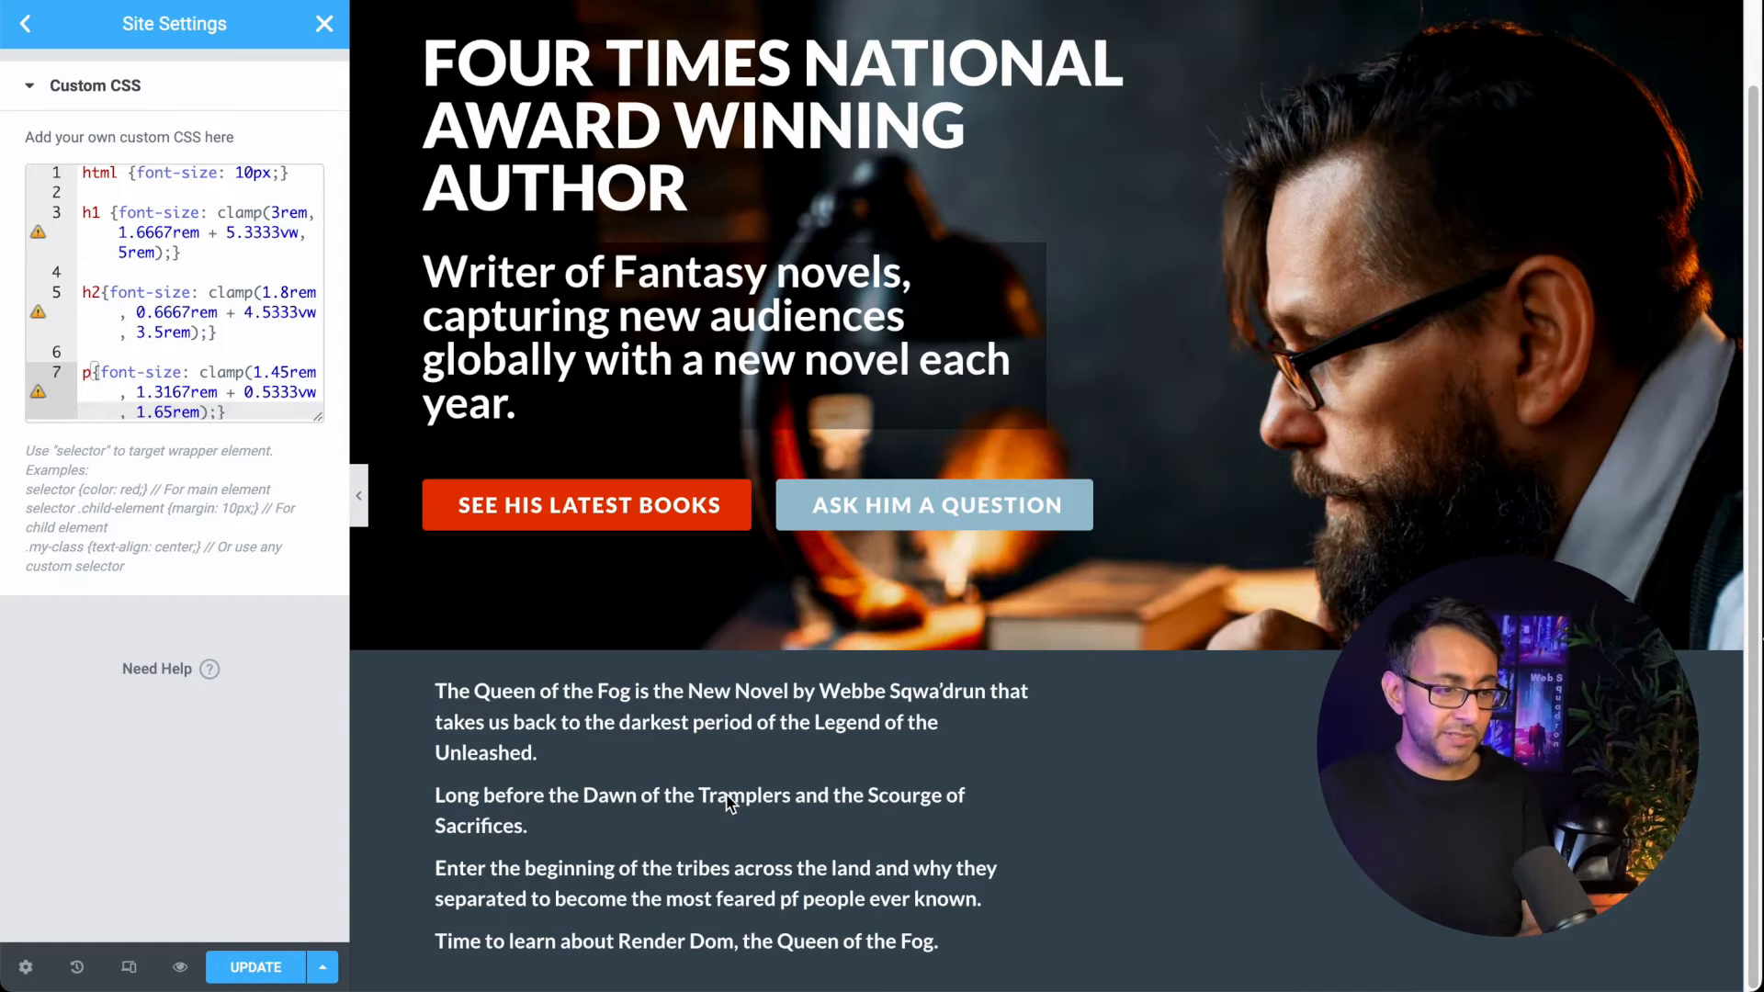
click(244, 967)
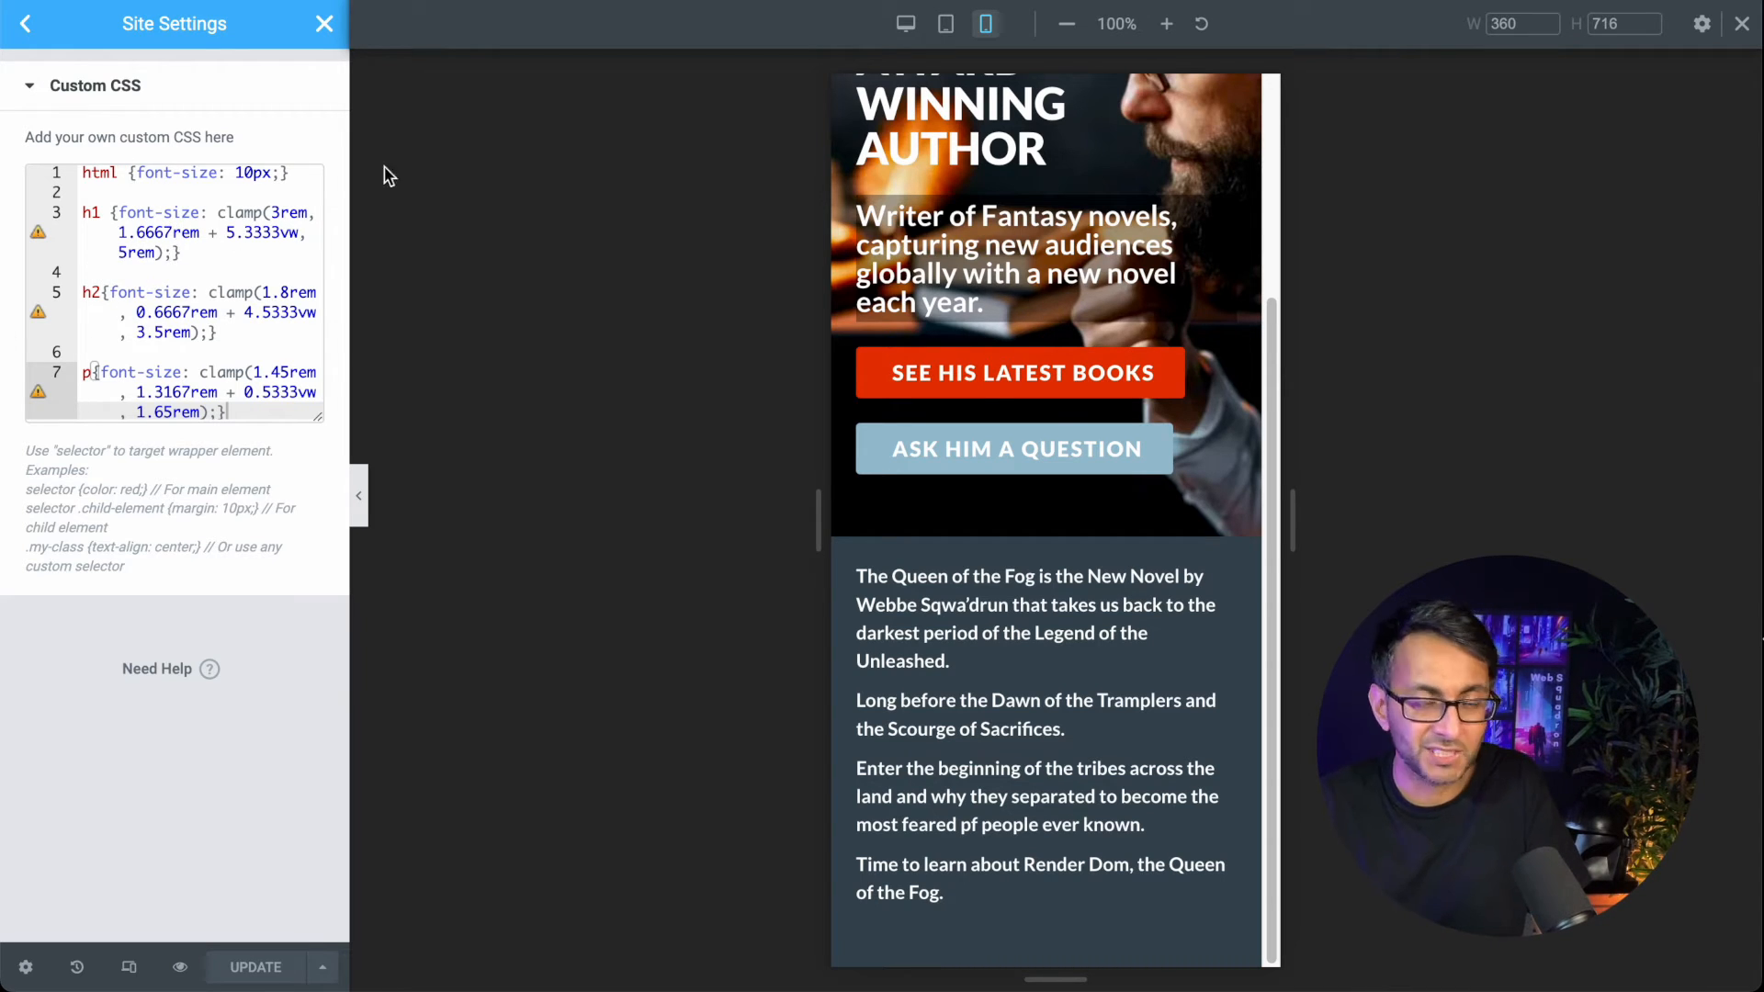
click(324, 24)
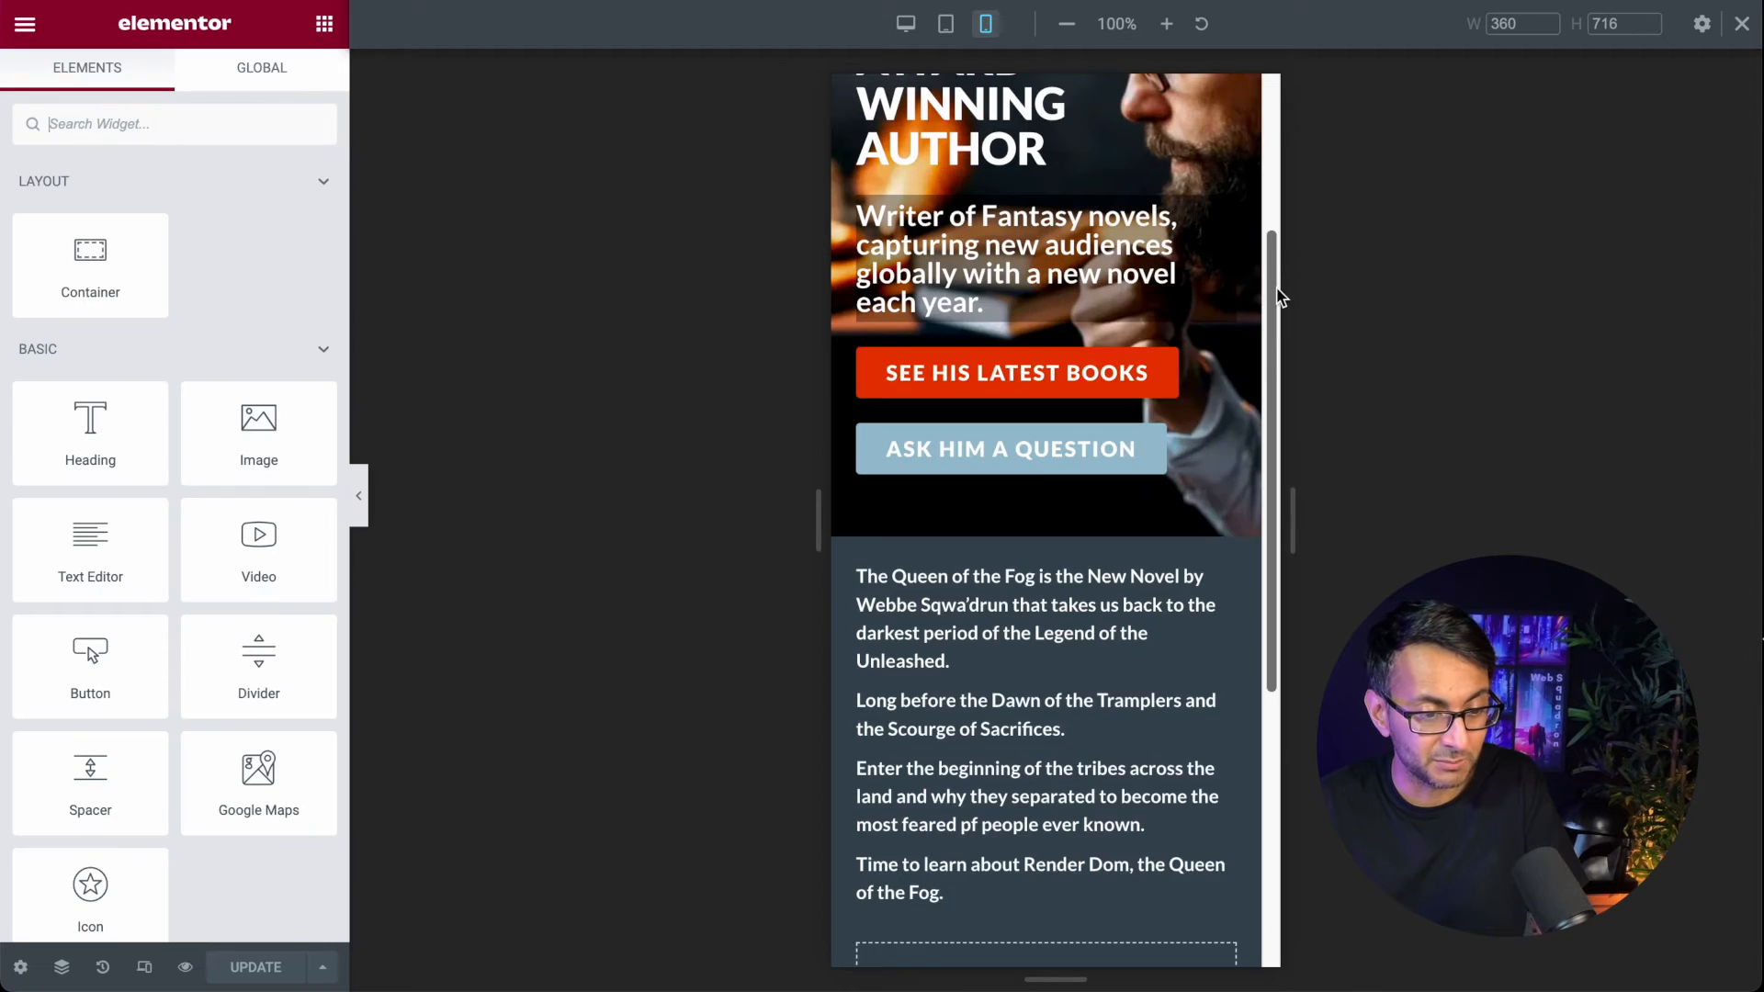
Step: Switch to the desktop preview and add a Heading widget above the blurb with the title "Now released"
scroll(1276, 292, up, 3)
click(899, 34)
scroll(977, 736, down, 3)
scroll(834, 390, up, 1)
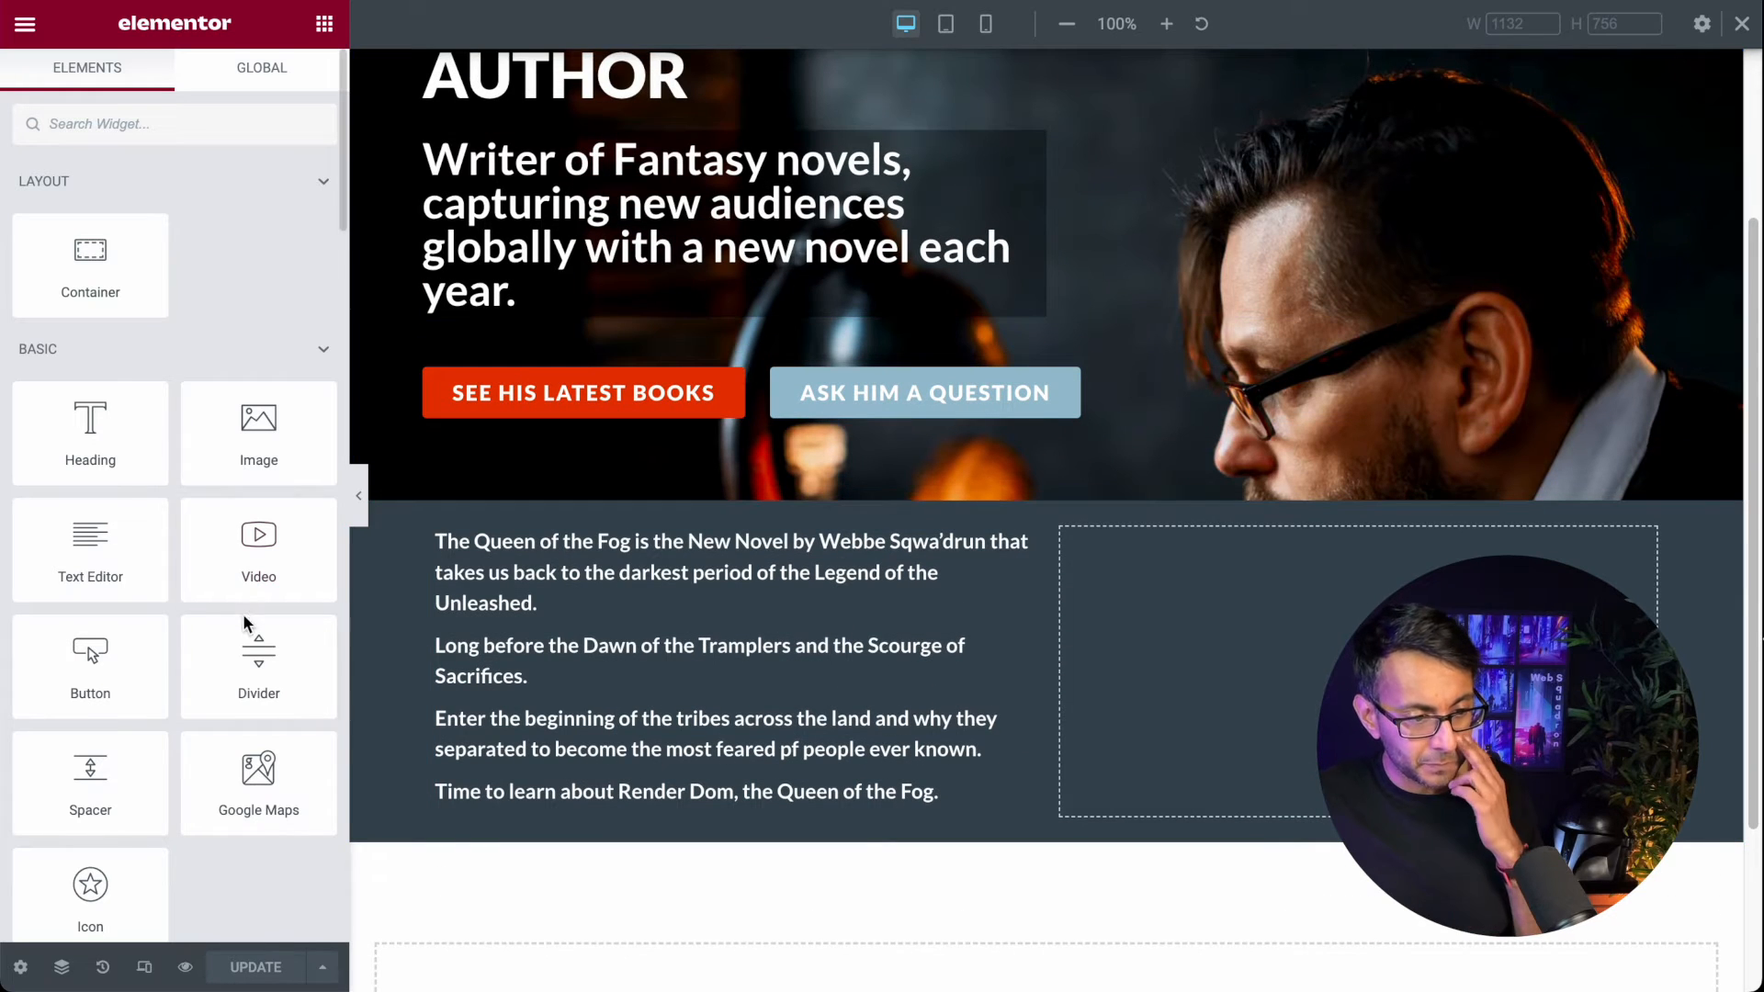
drag(101, 427, 643, 538)
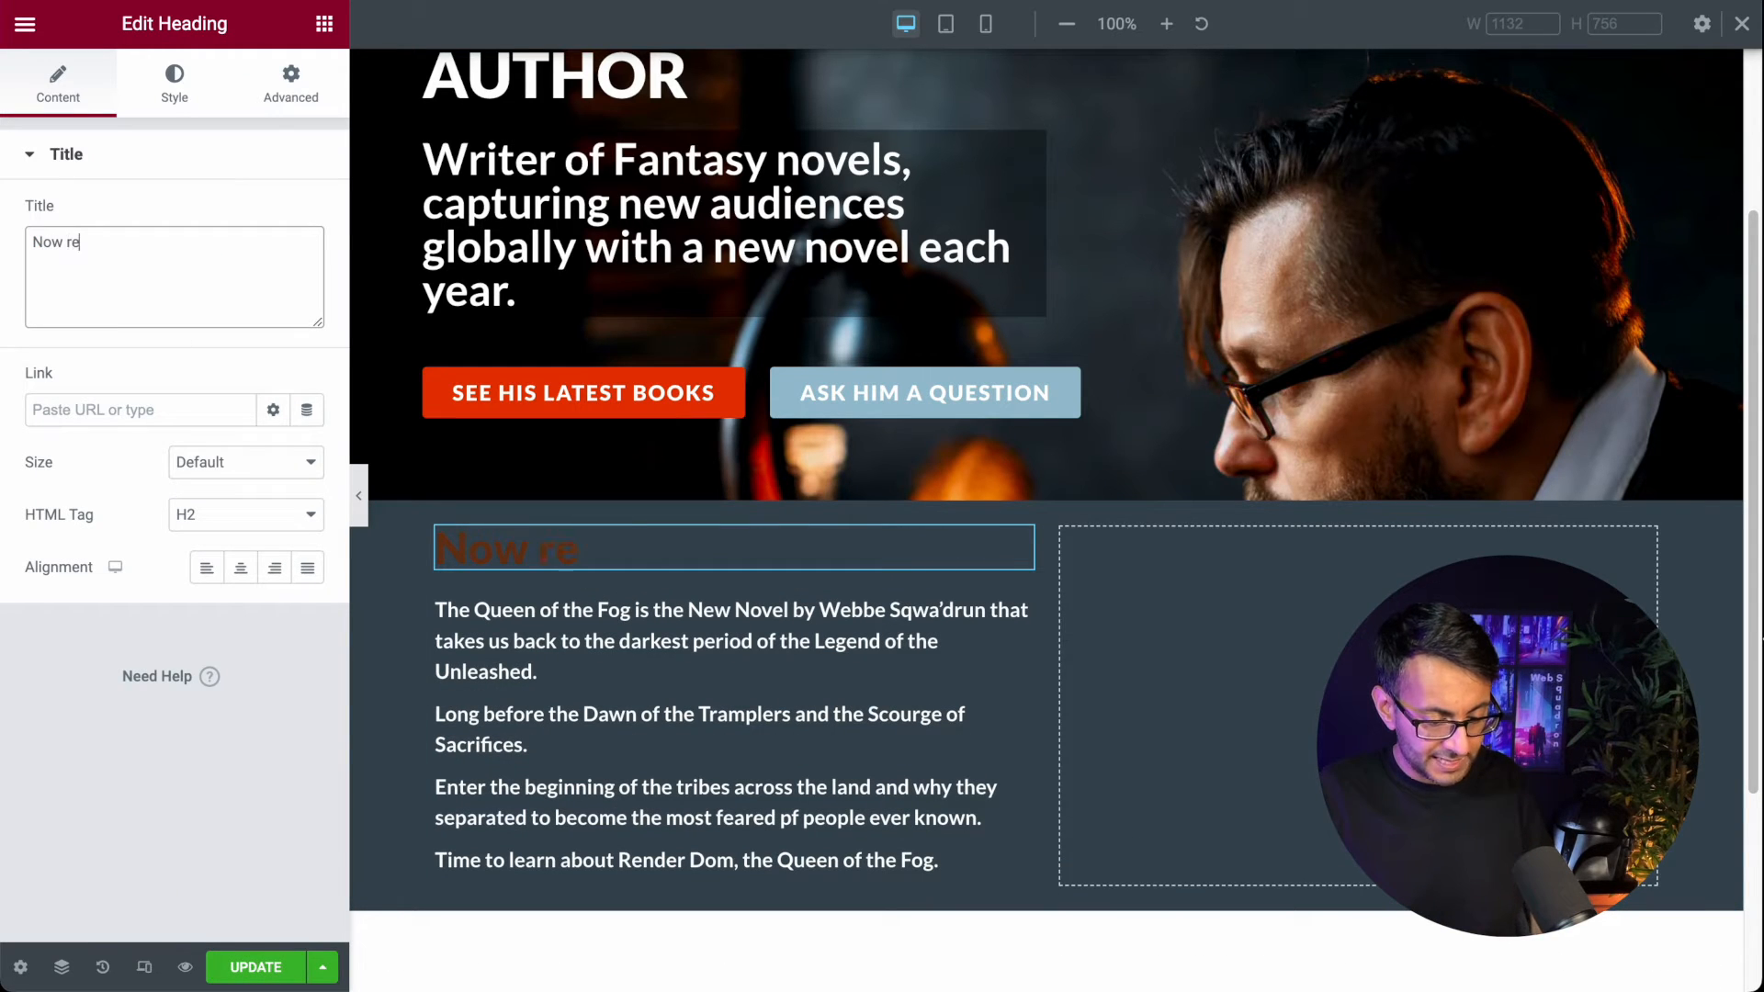
Step: Try the H1 tag on the "Now released" heading and return it to H2
click(233, 522)
click(234, 488)
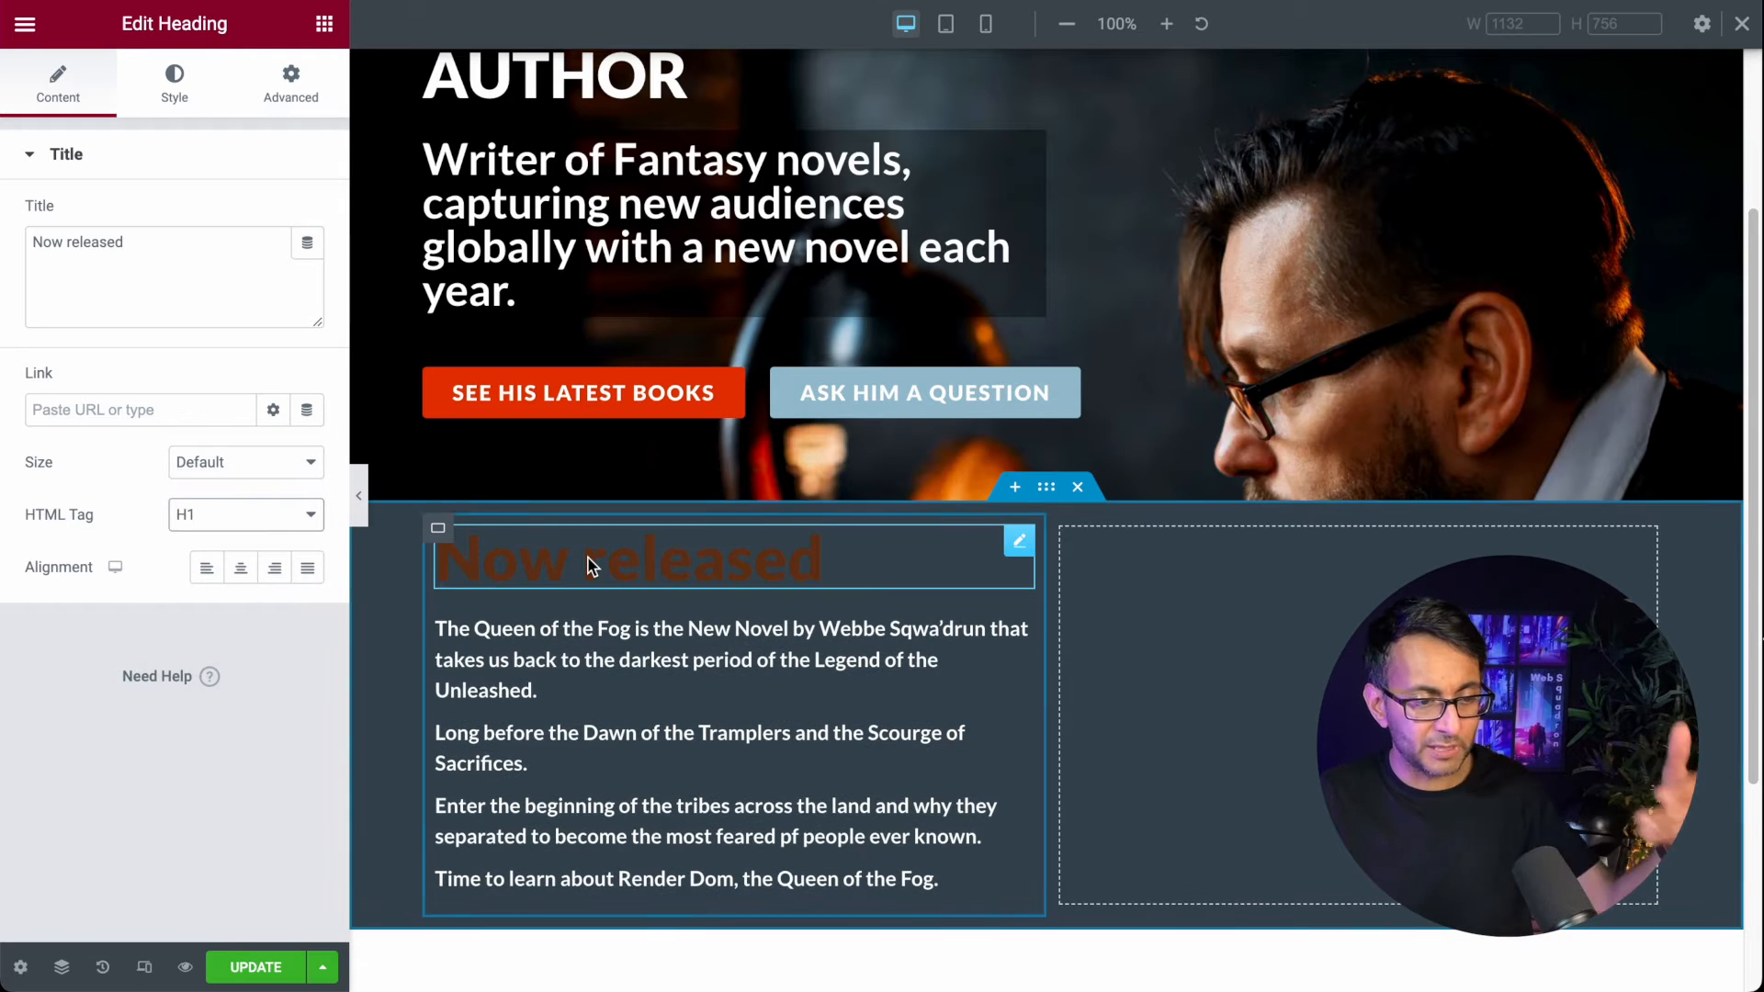
click(224, 511)
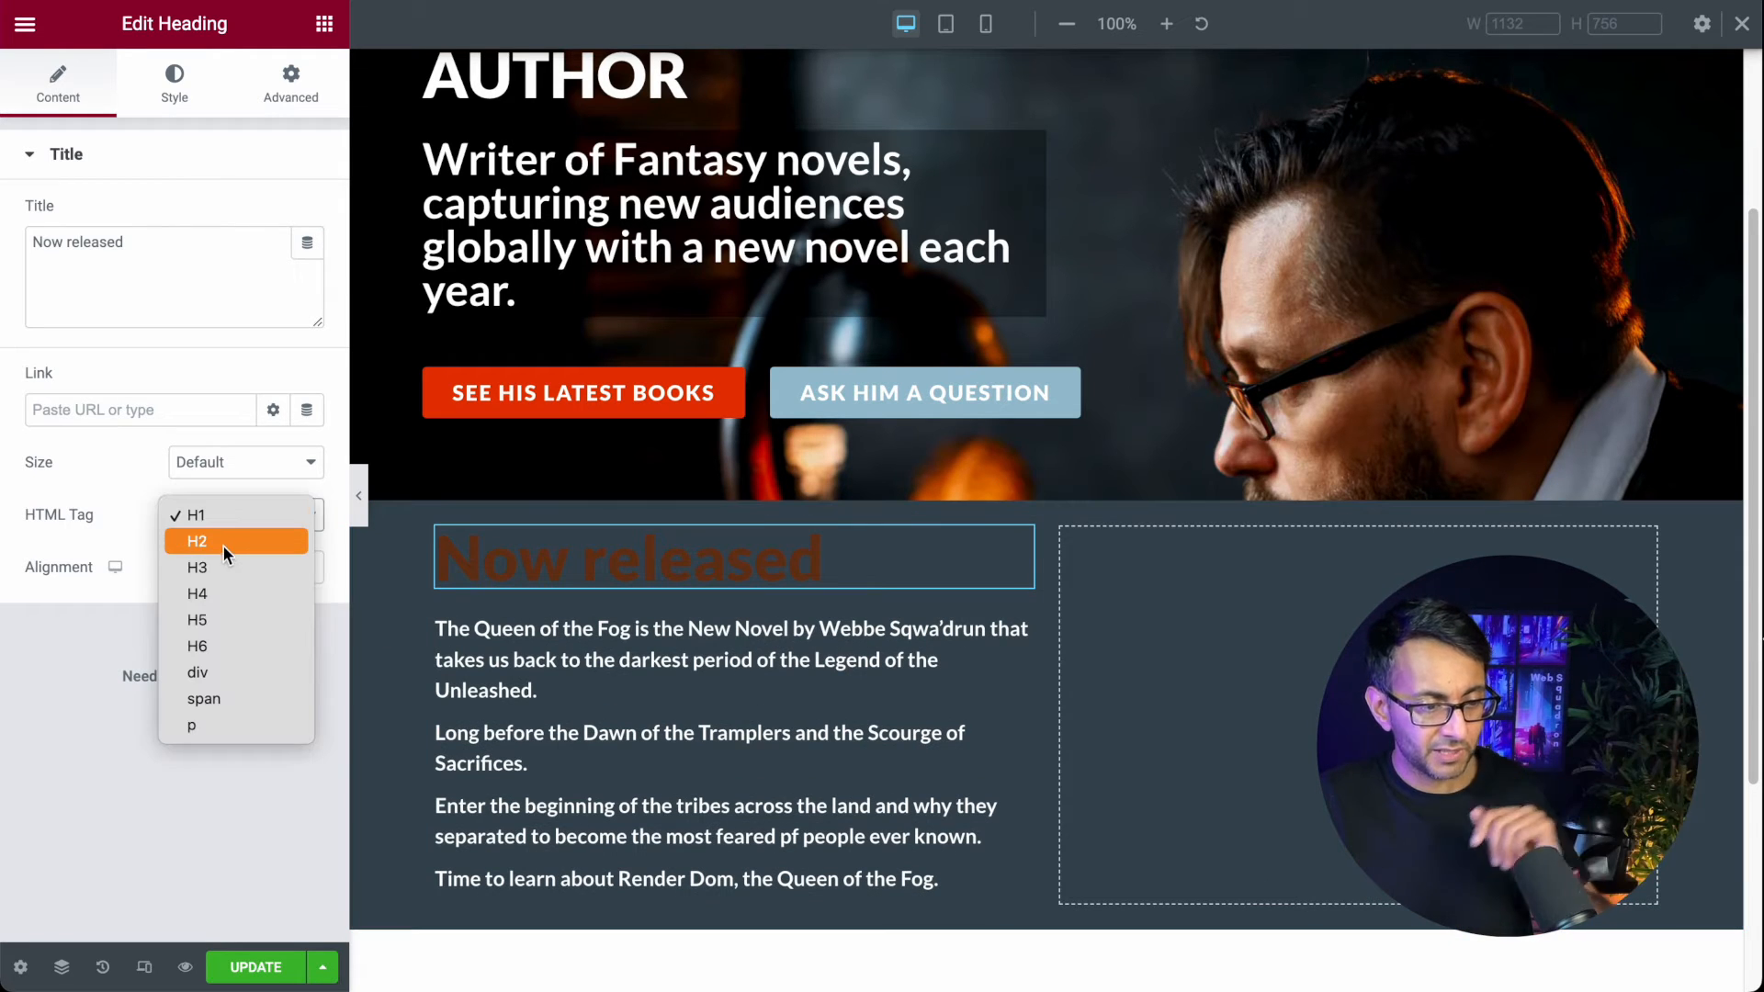
click(223, 543)
Step: Color the heading with the white global color and set its typography weight to 500 (Medium)
click(175, 82)
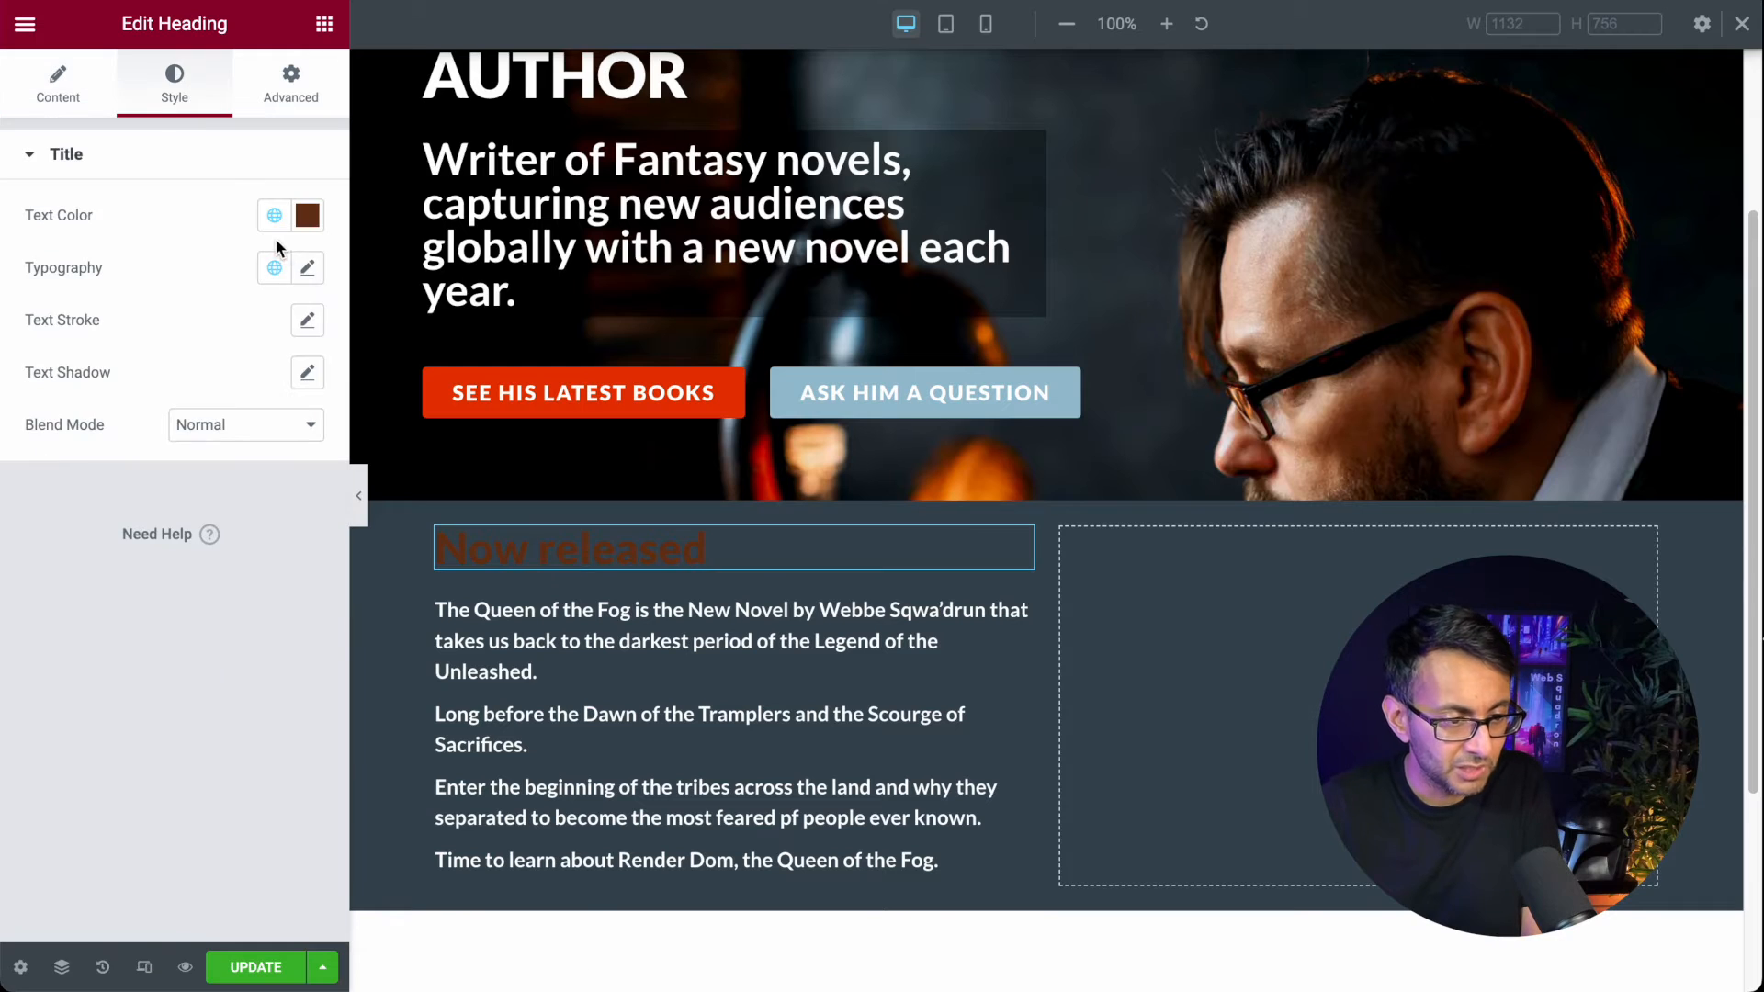
click(274, 215)
click(145, 503)
click(308, 267)
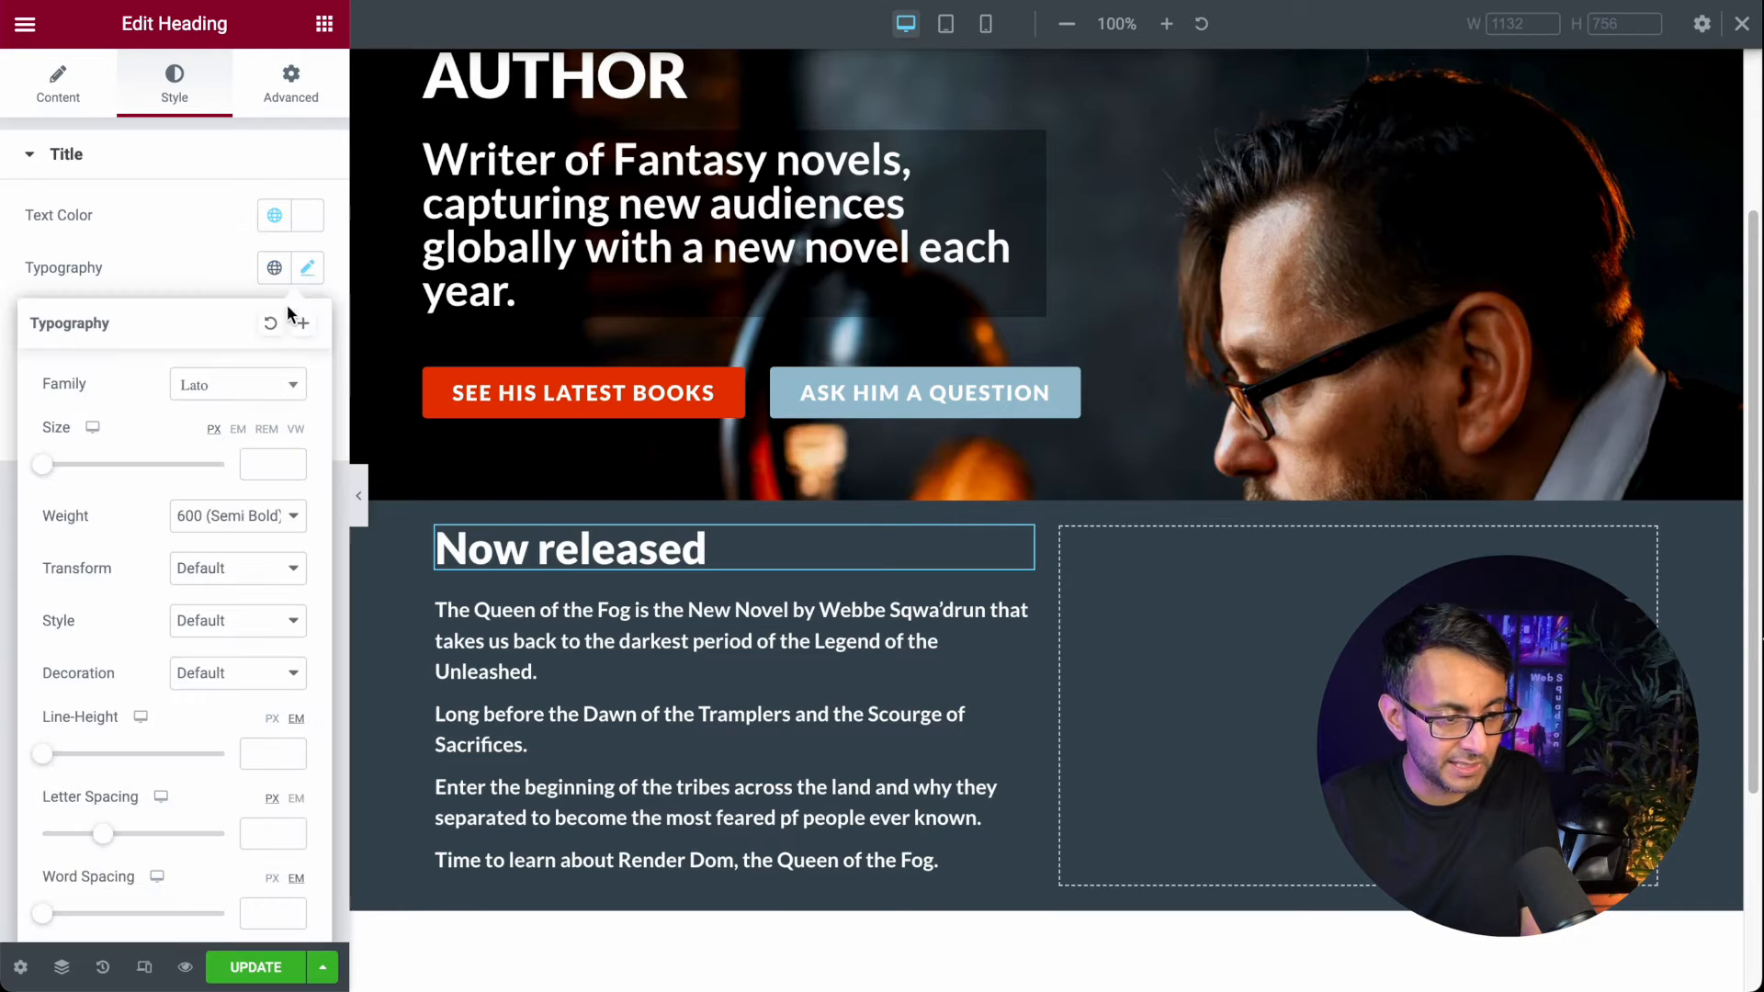
click(221, 517)
click(233, 497)
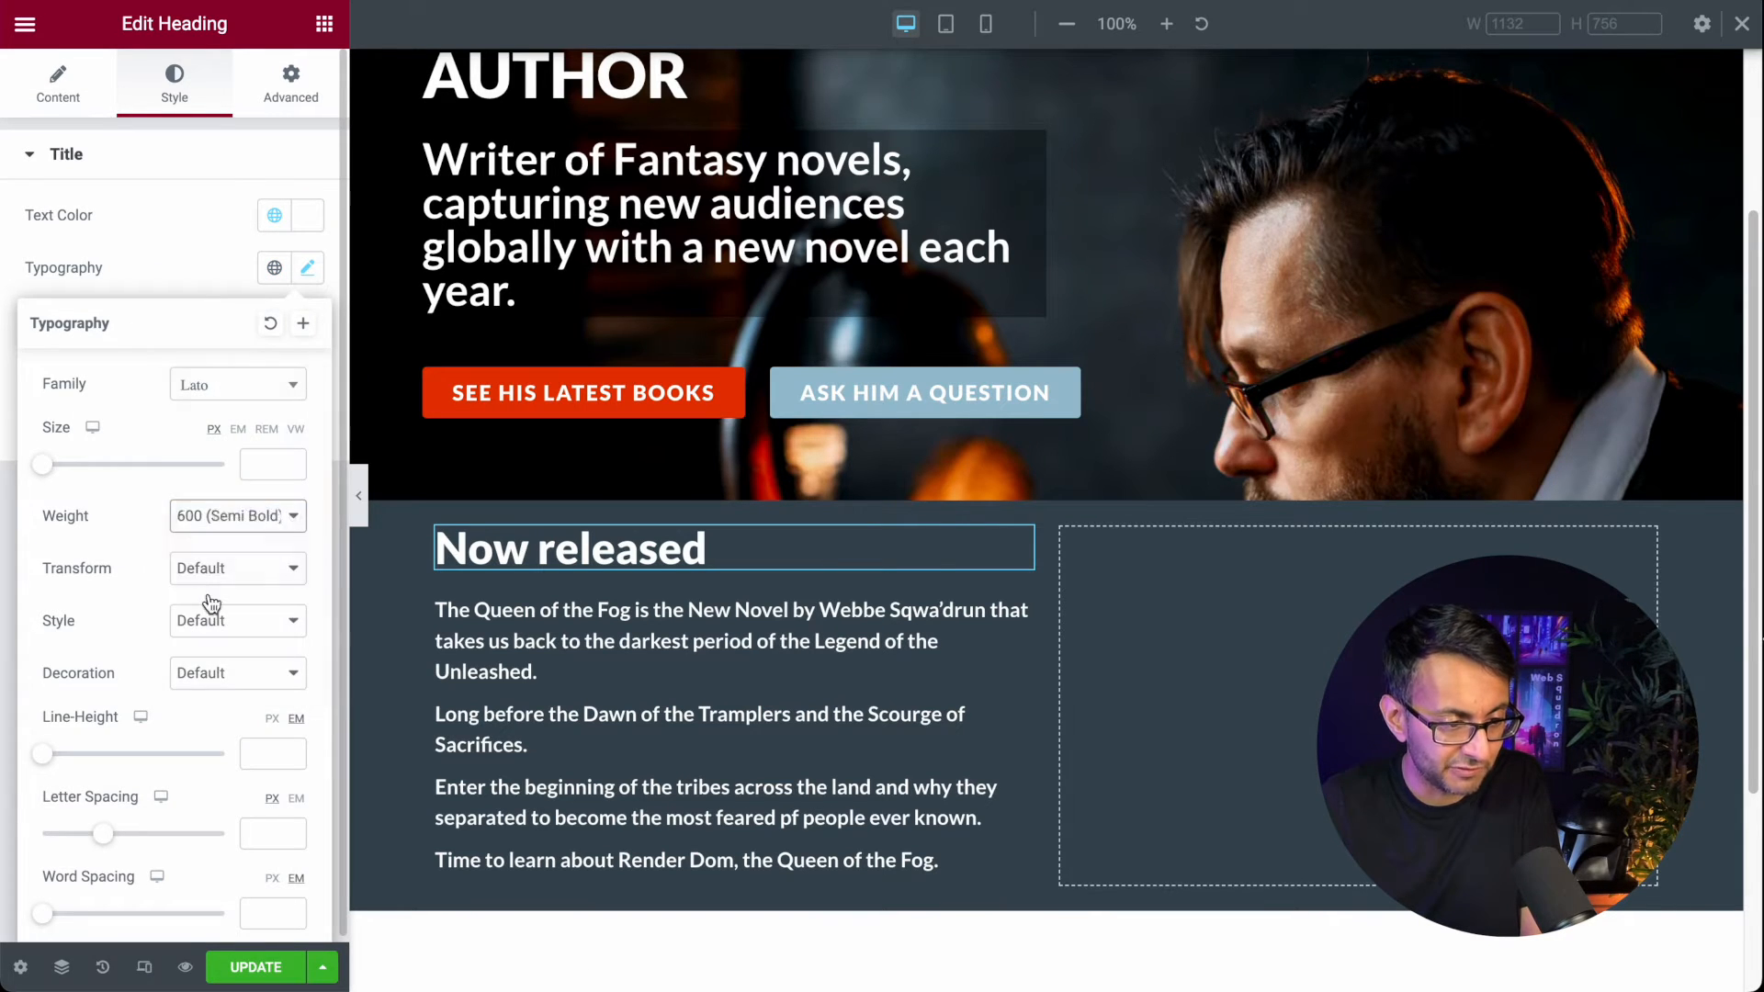
Step: Try the Uppercase text transform on the heading and restore it to Default
click(227, 575)
click(220, 598)
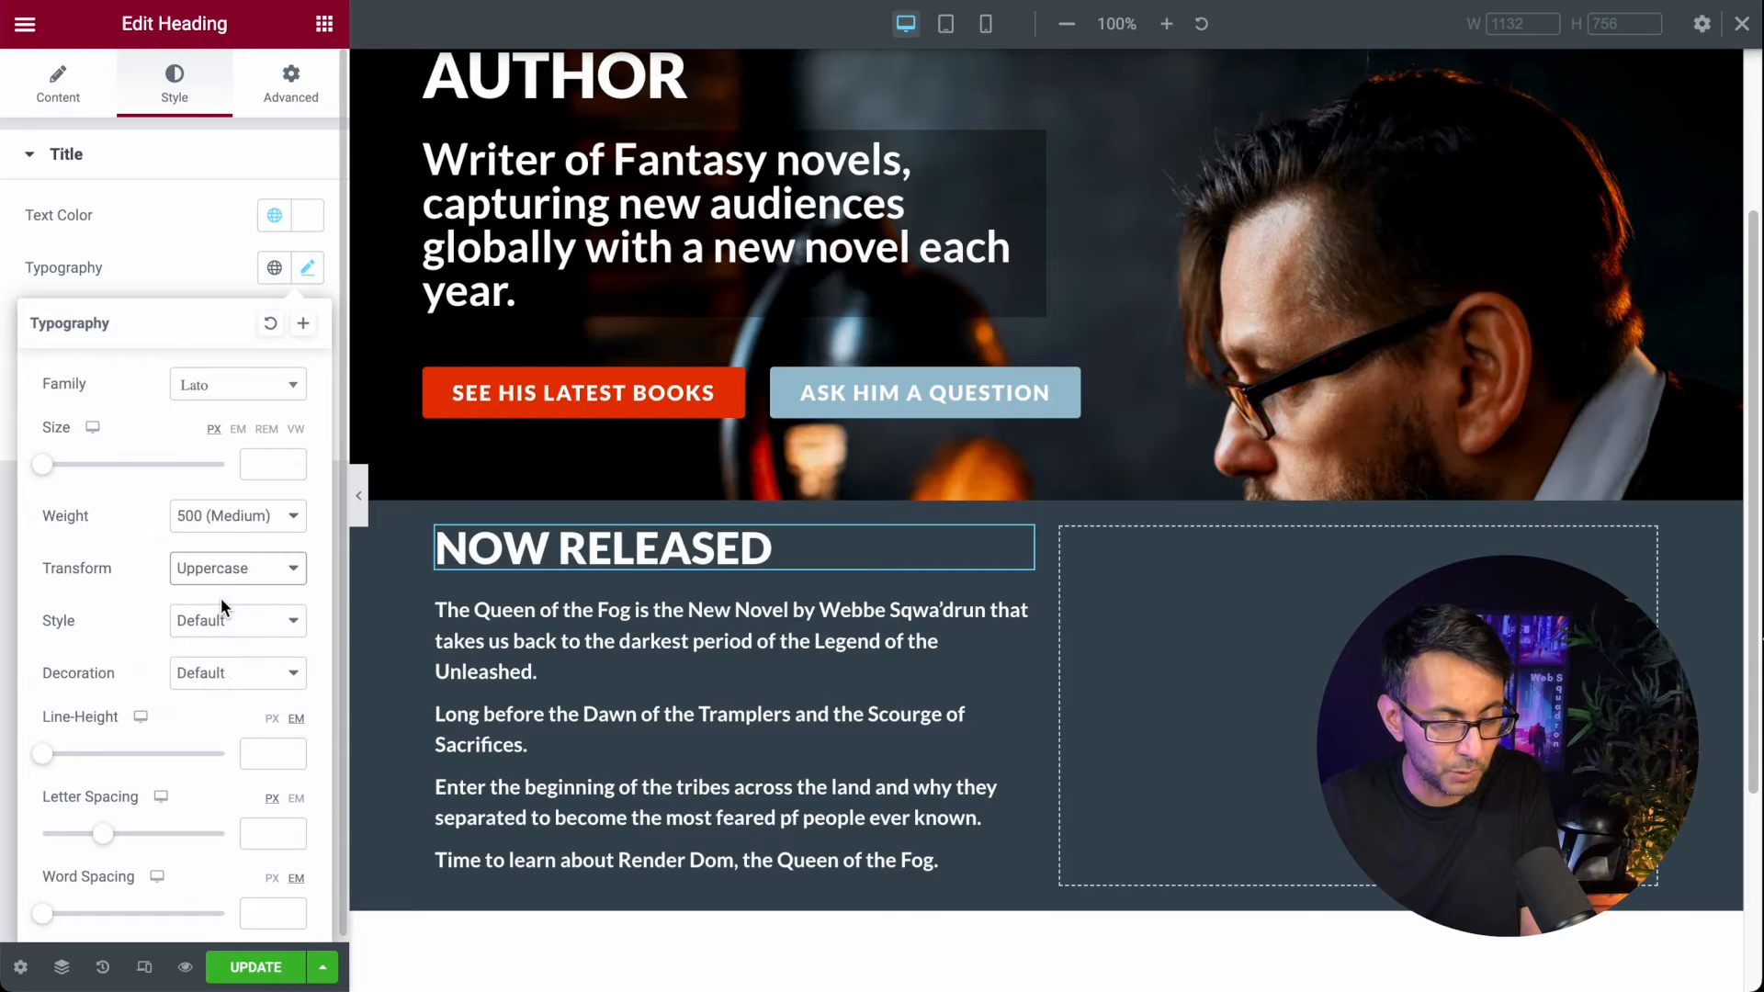
click(248, 569)
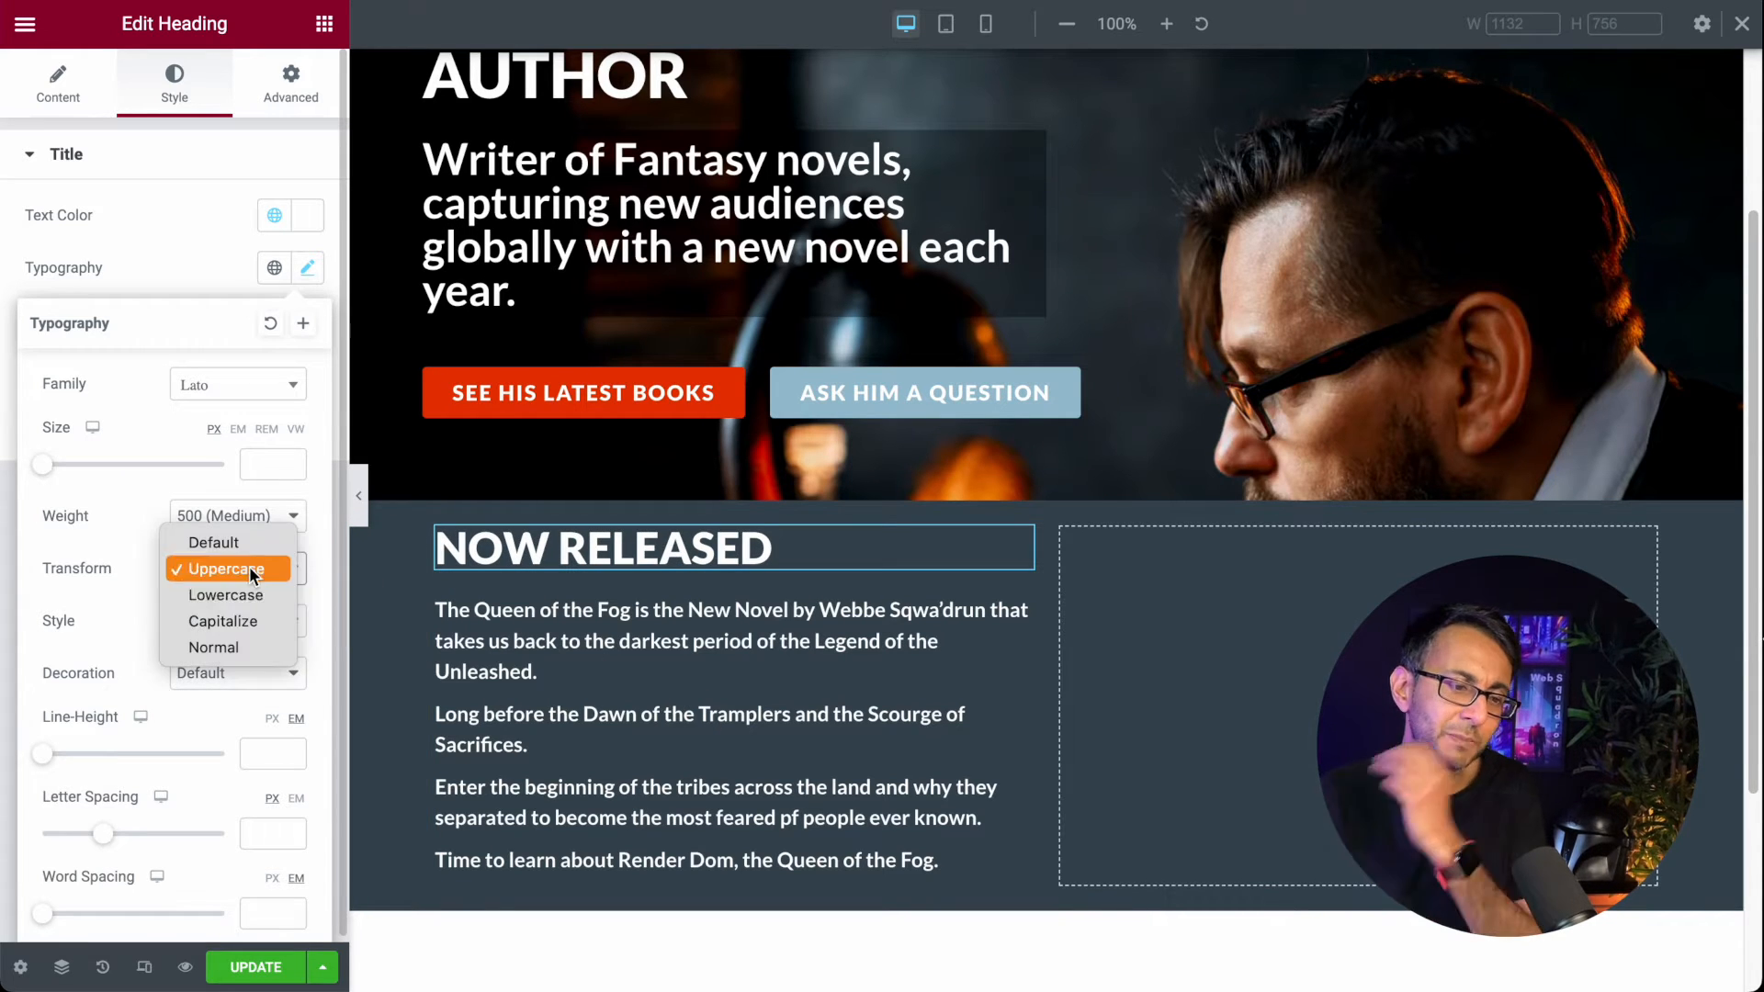
click(250, 544)
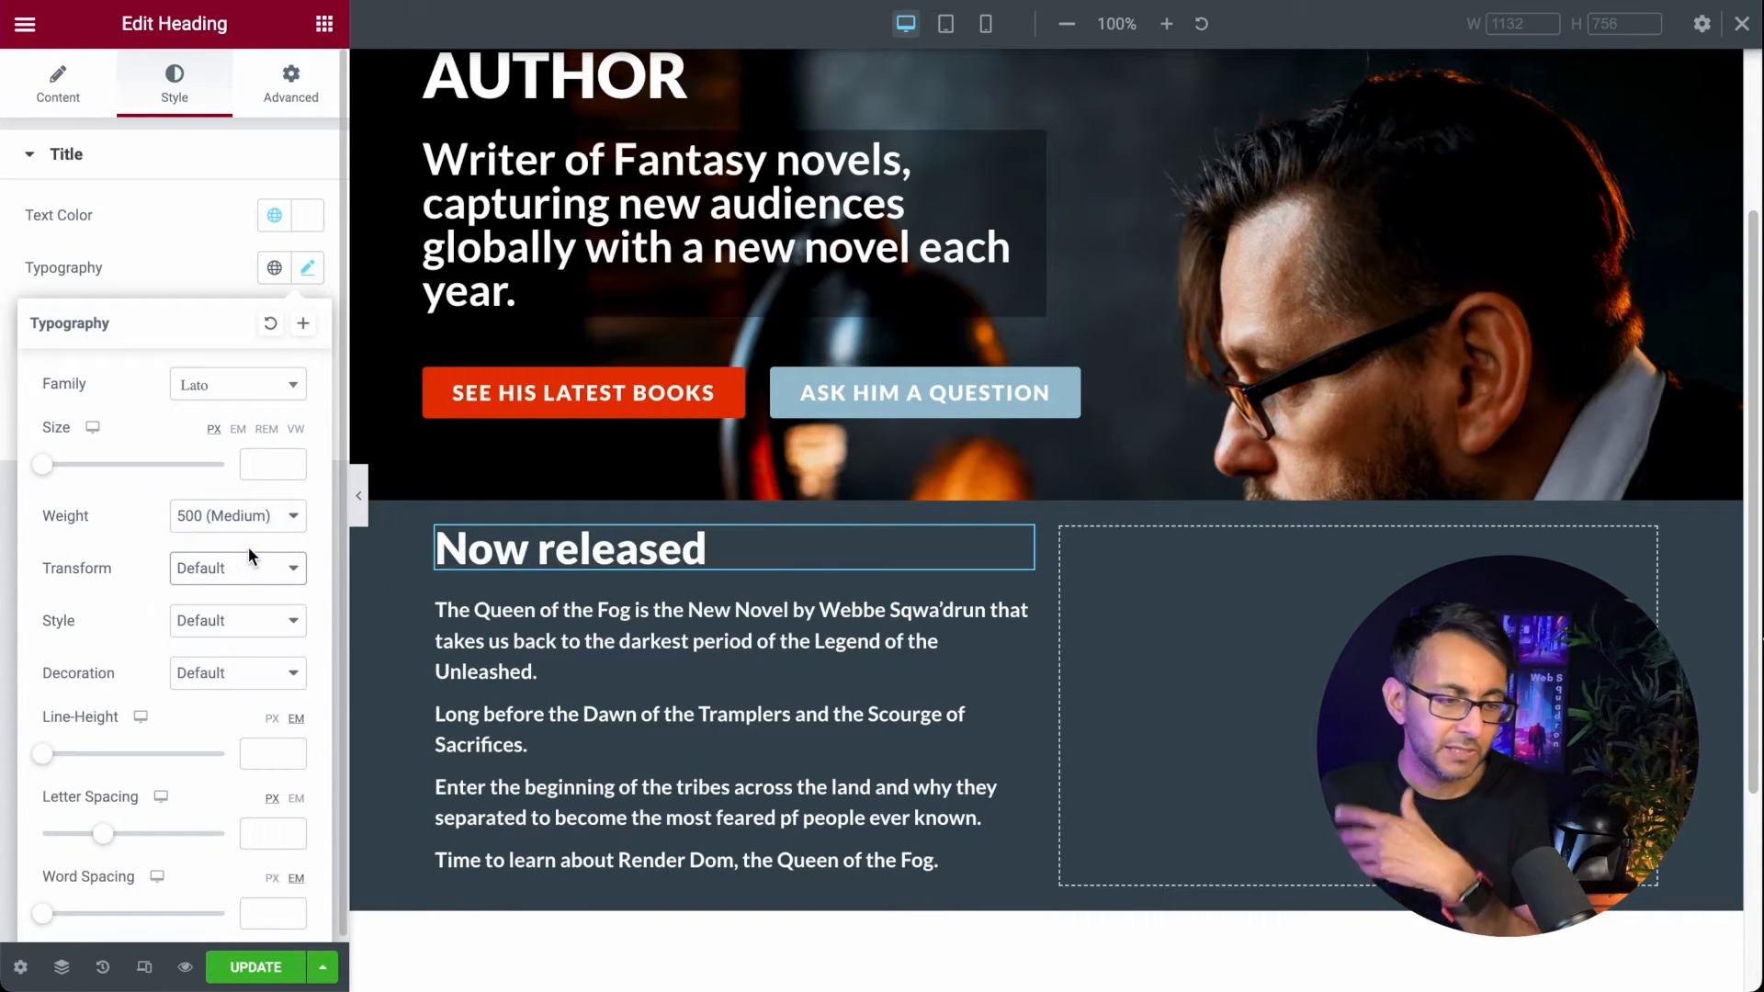
Step: Change the heading's title to "Now Released" with a capital R
click(57, 90)
click(71, 244)
key(BackSpace)
text(Released)
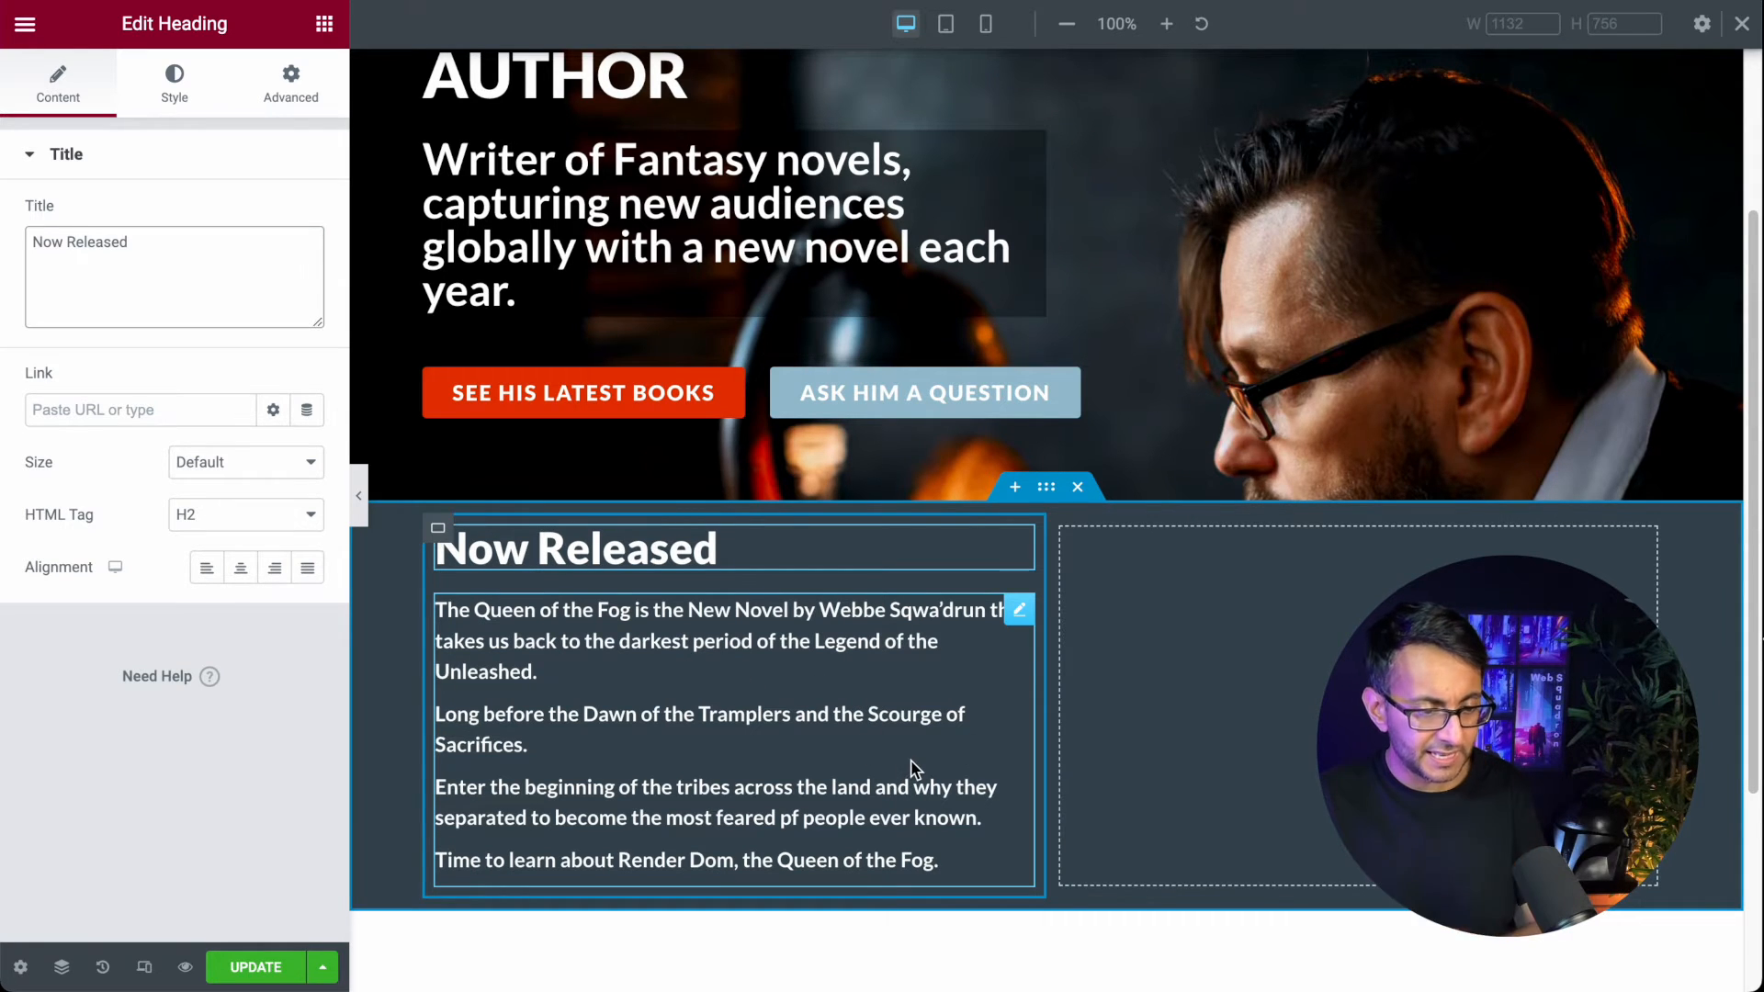
Step: Remove the opening word "The" from the blurb and italicize the book title "Queen of the Fog" in its first sentence
click(493, 625)
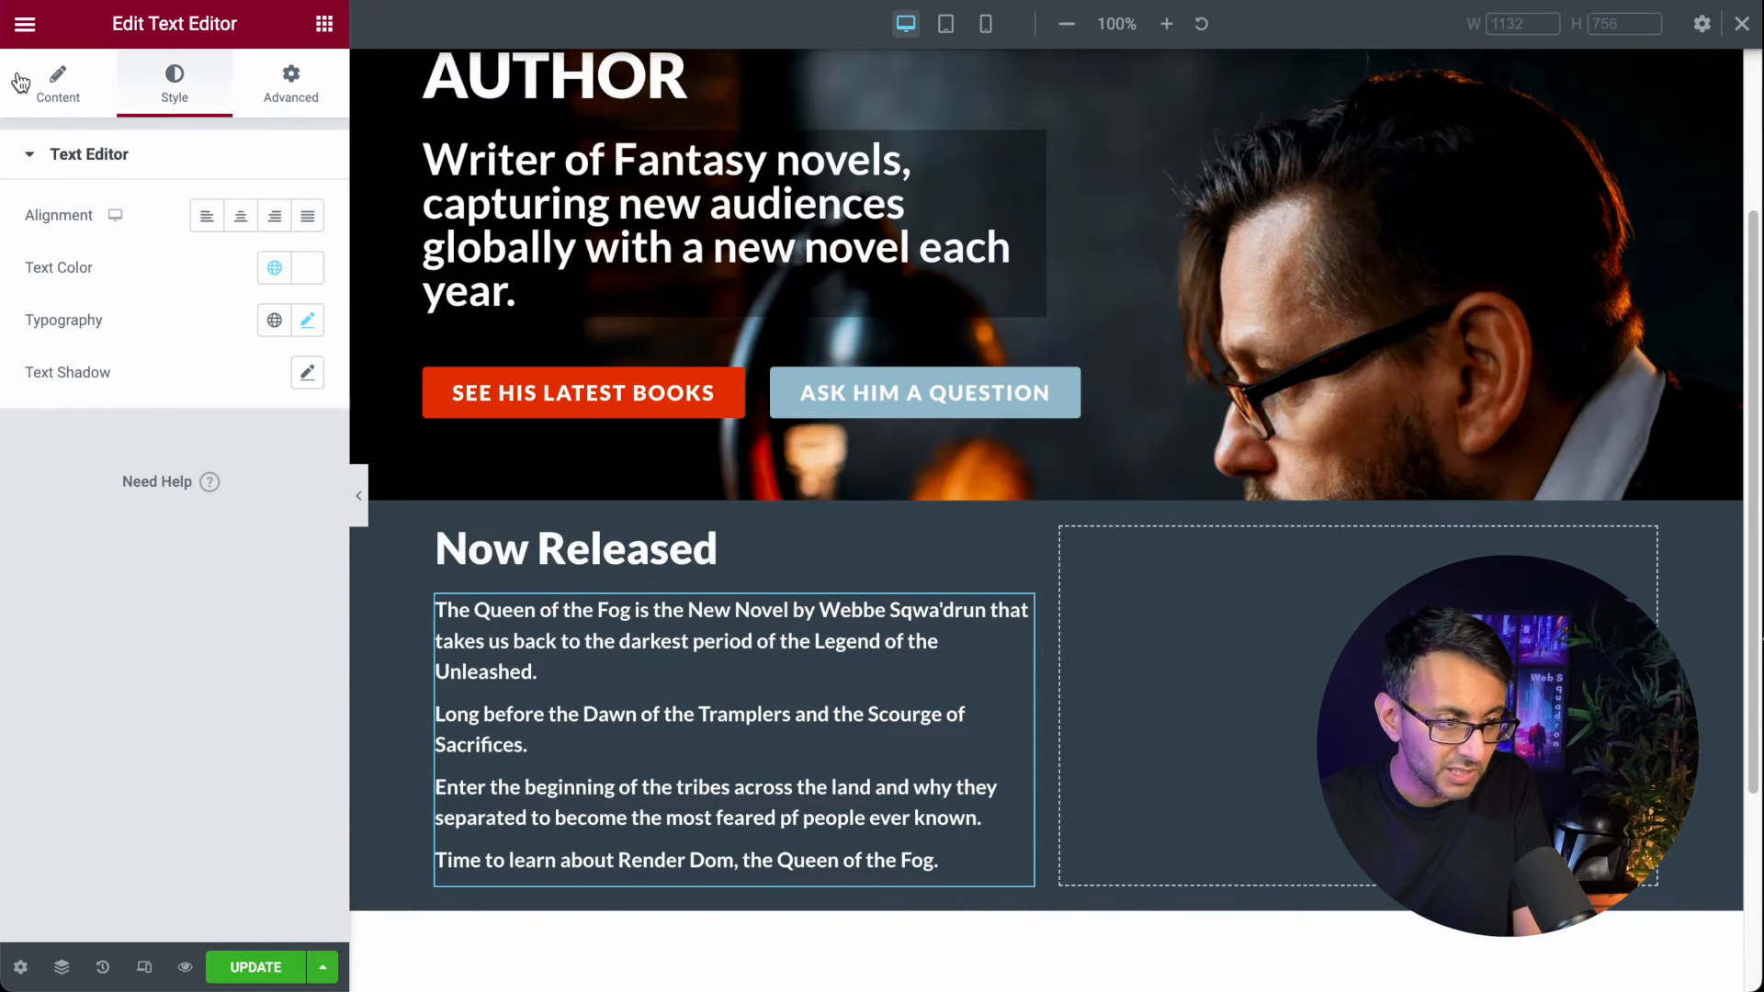
click(20, 84)
key(BackSpace)
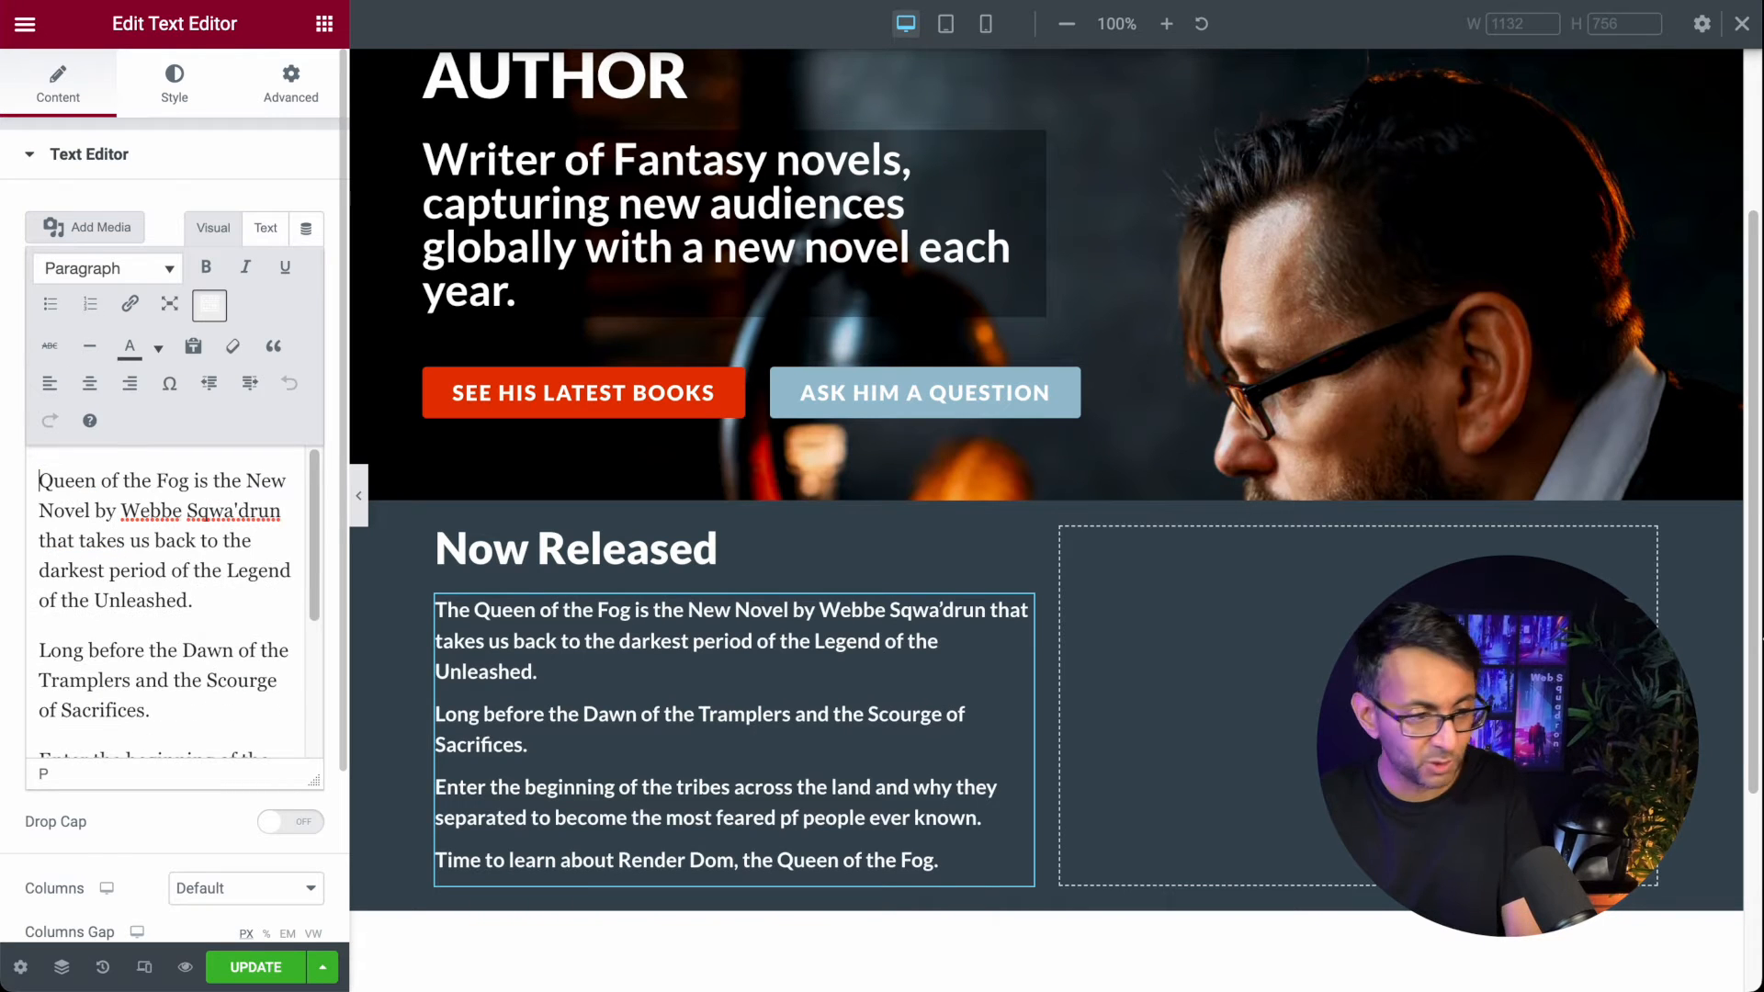
text(')
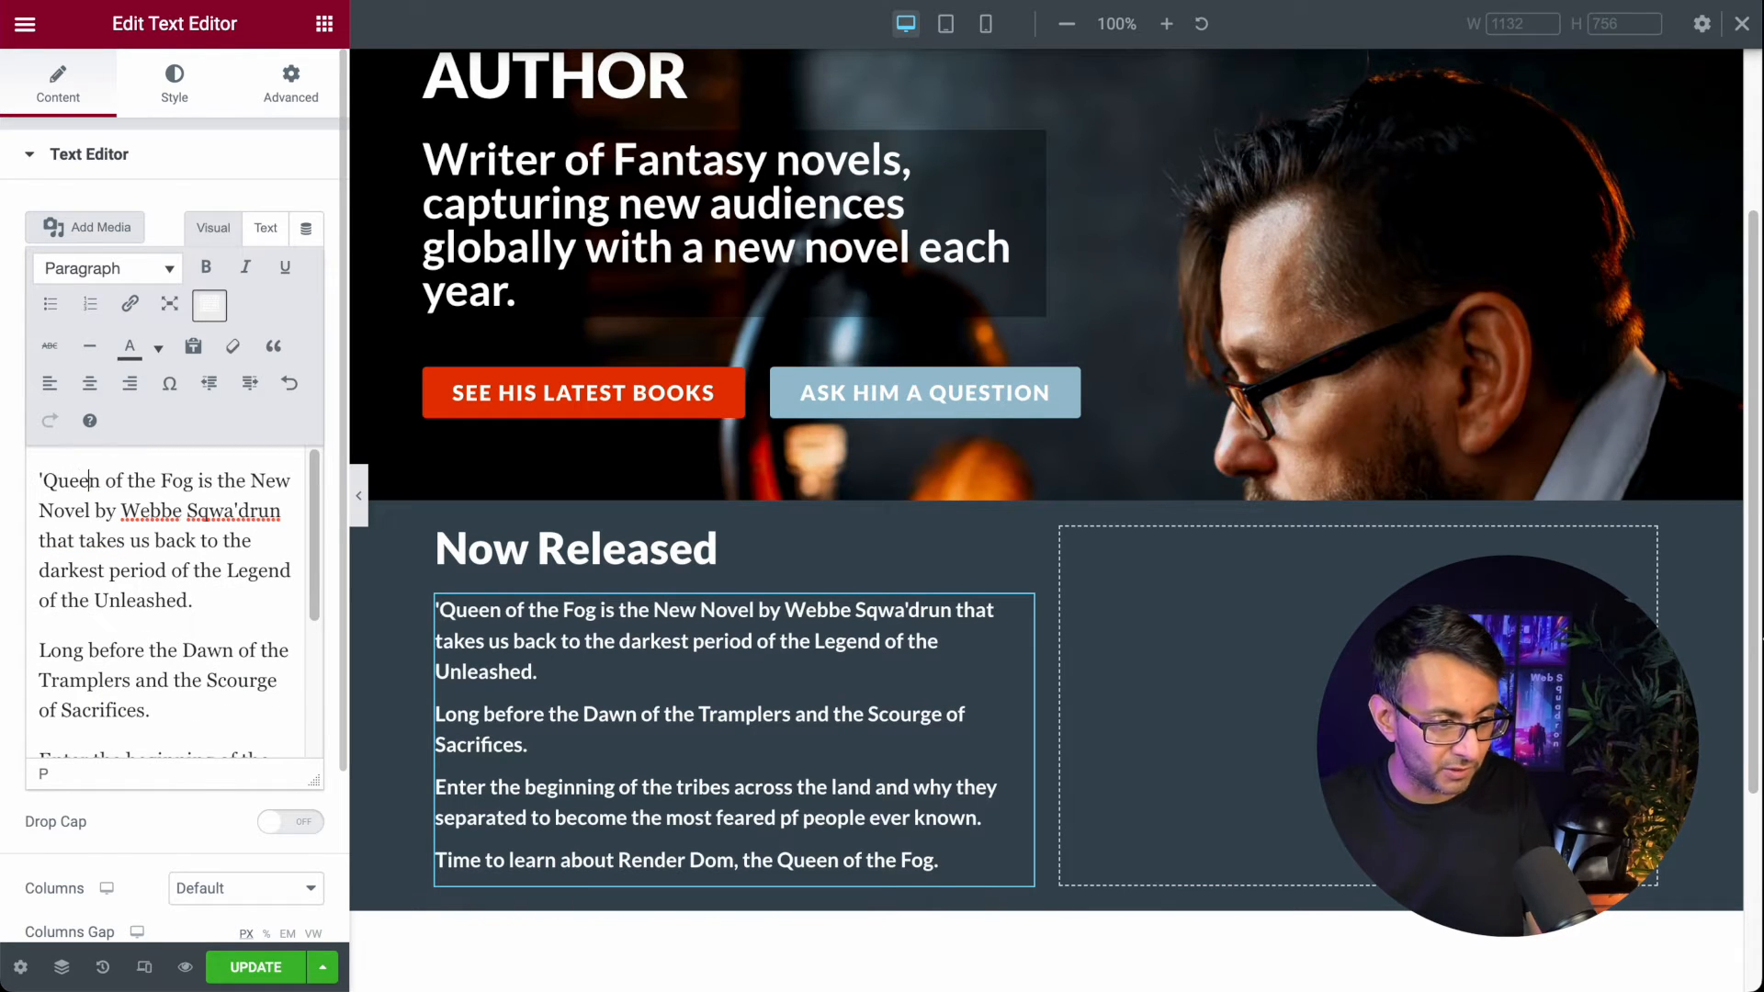
key(BackSpace)
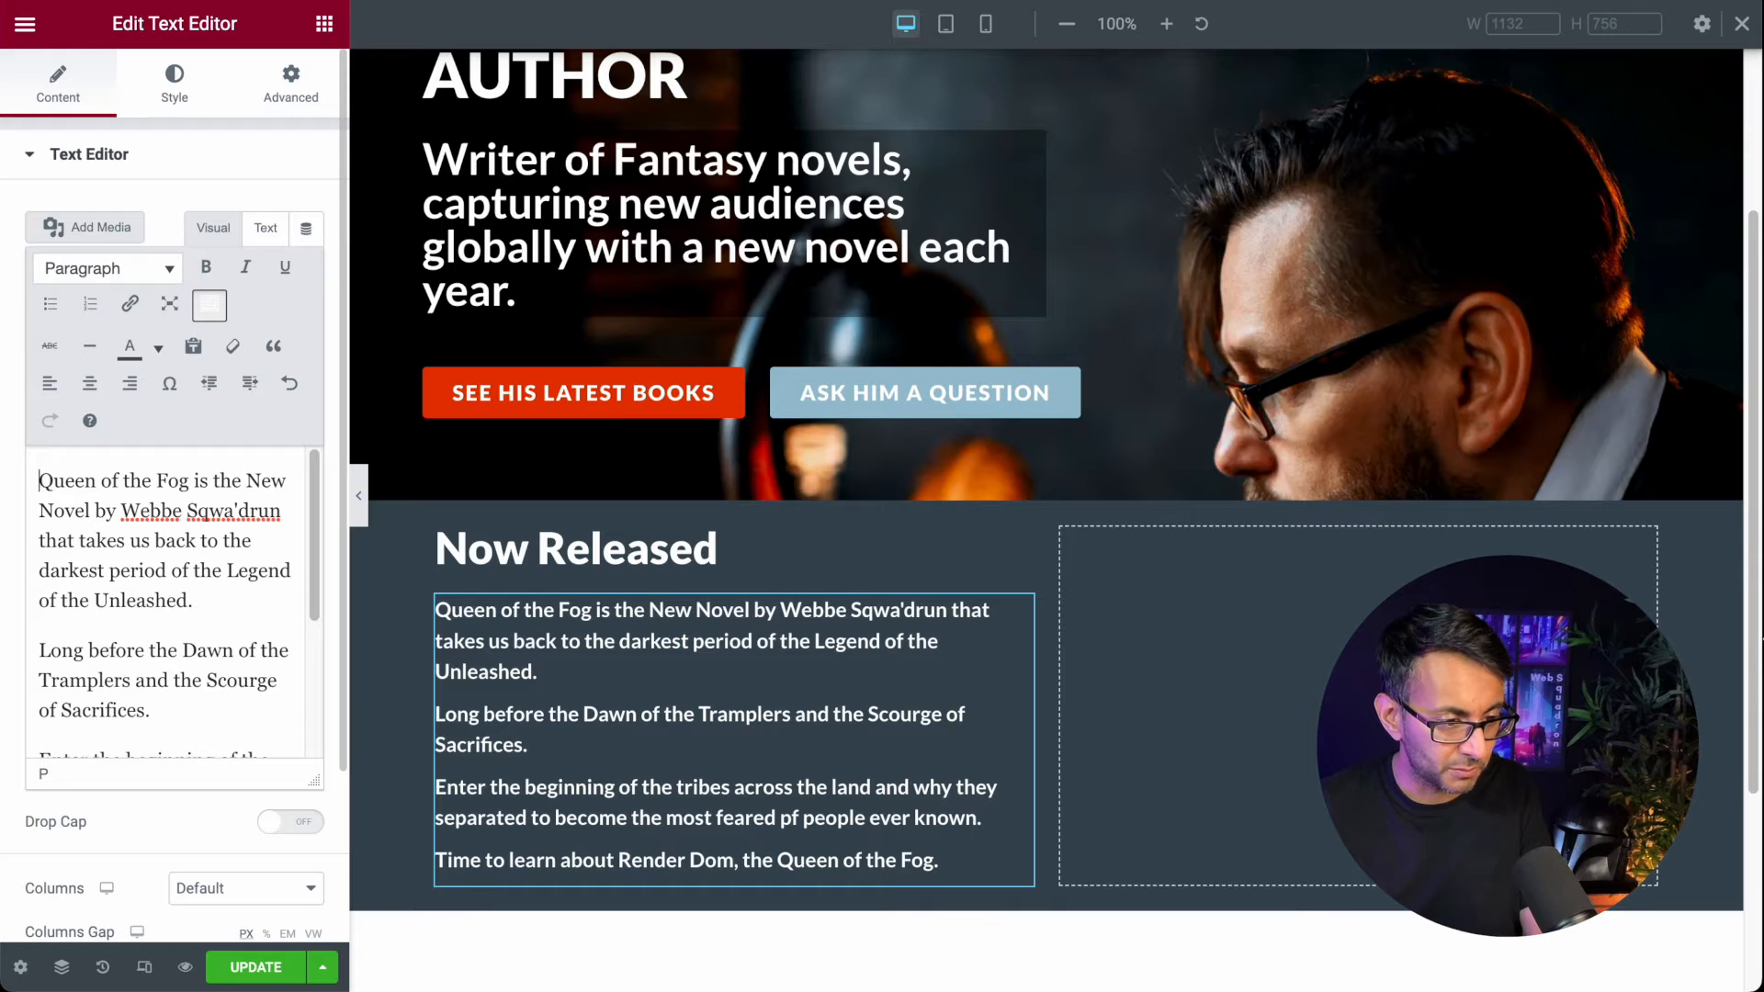
drag(194, 478, 84, 440)
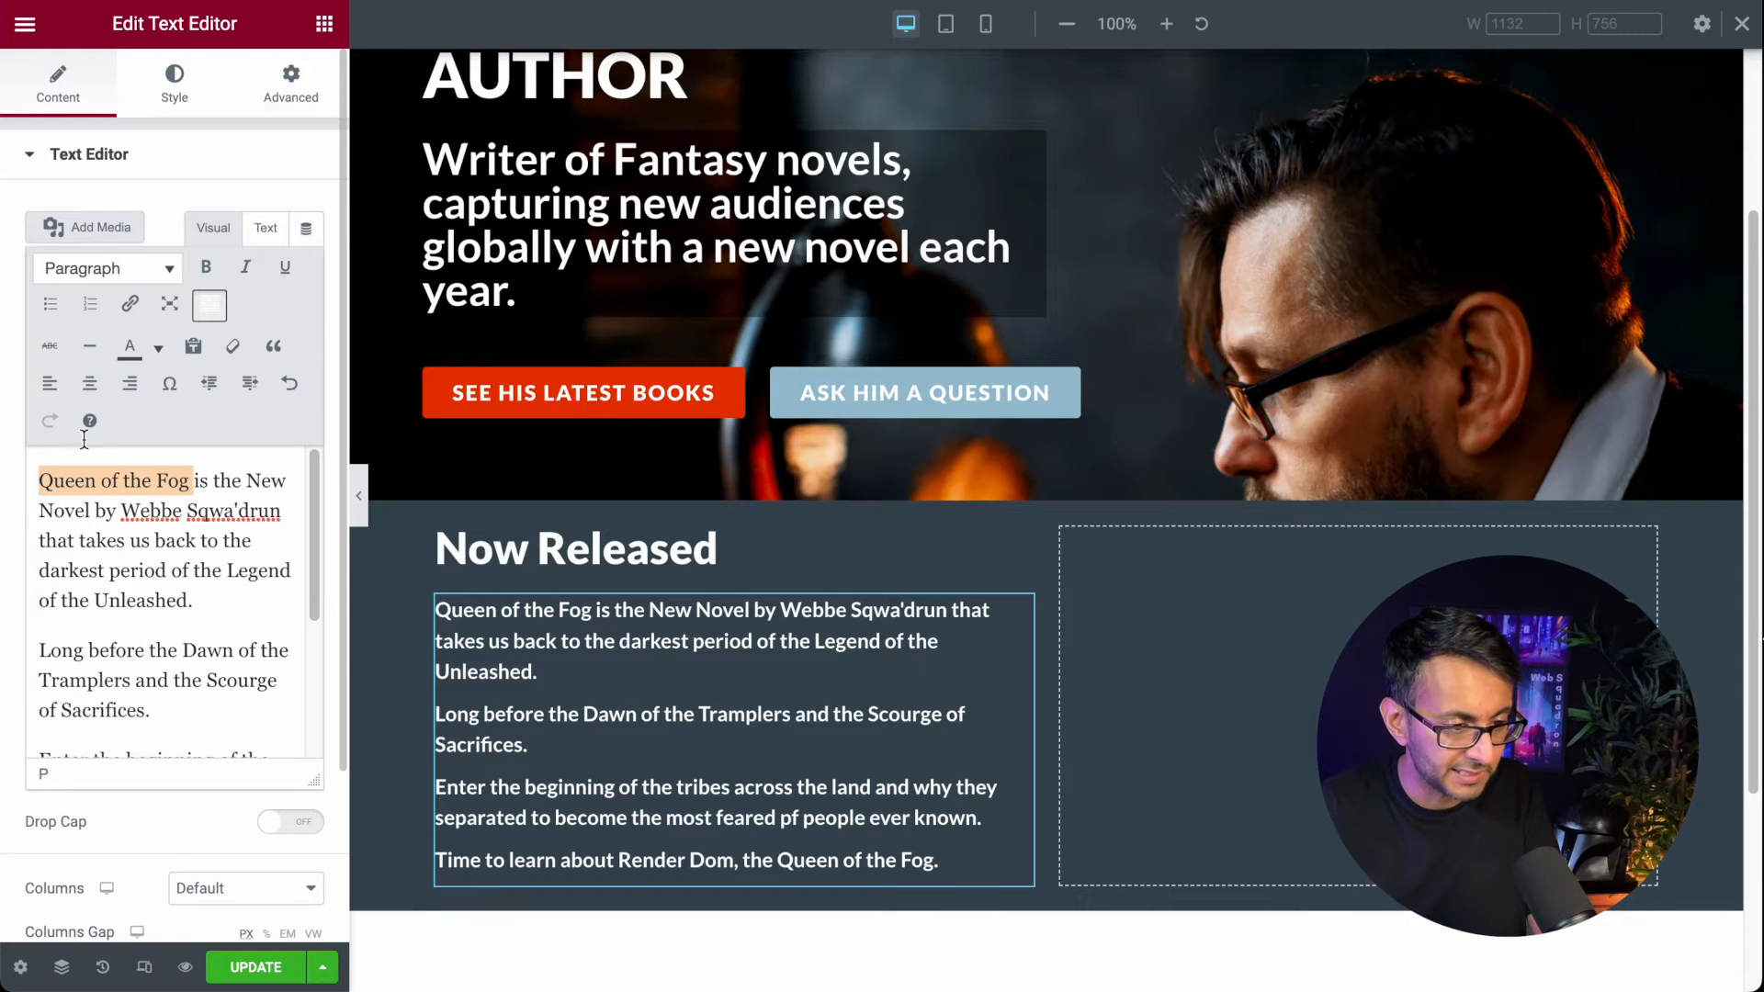
click(247, 274)
click(243, 592)
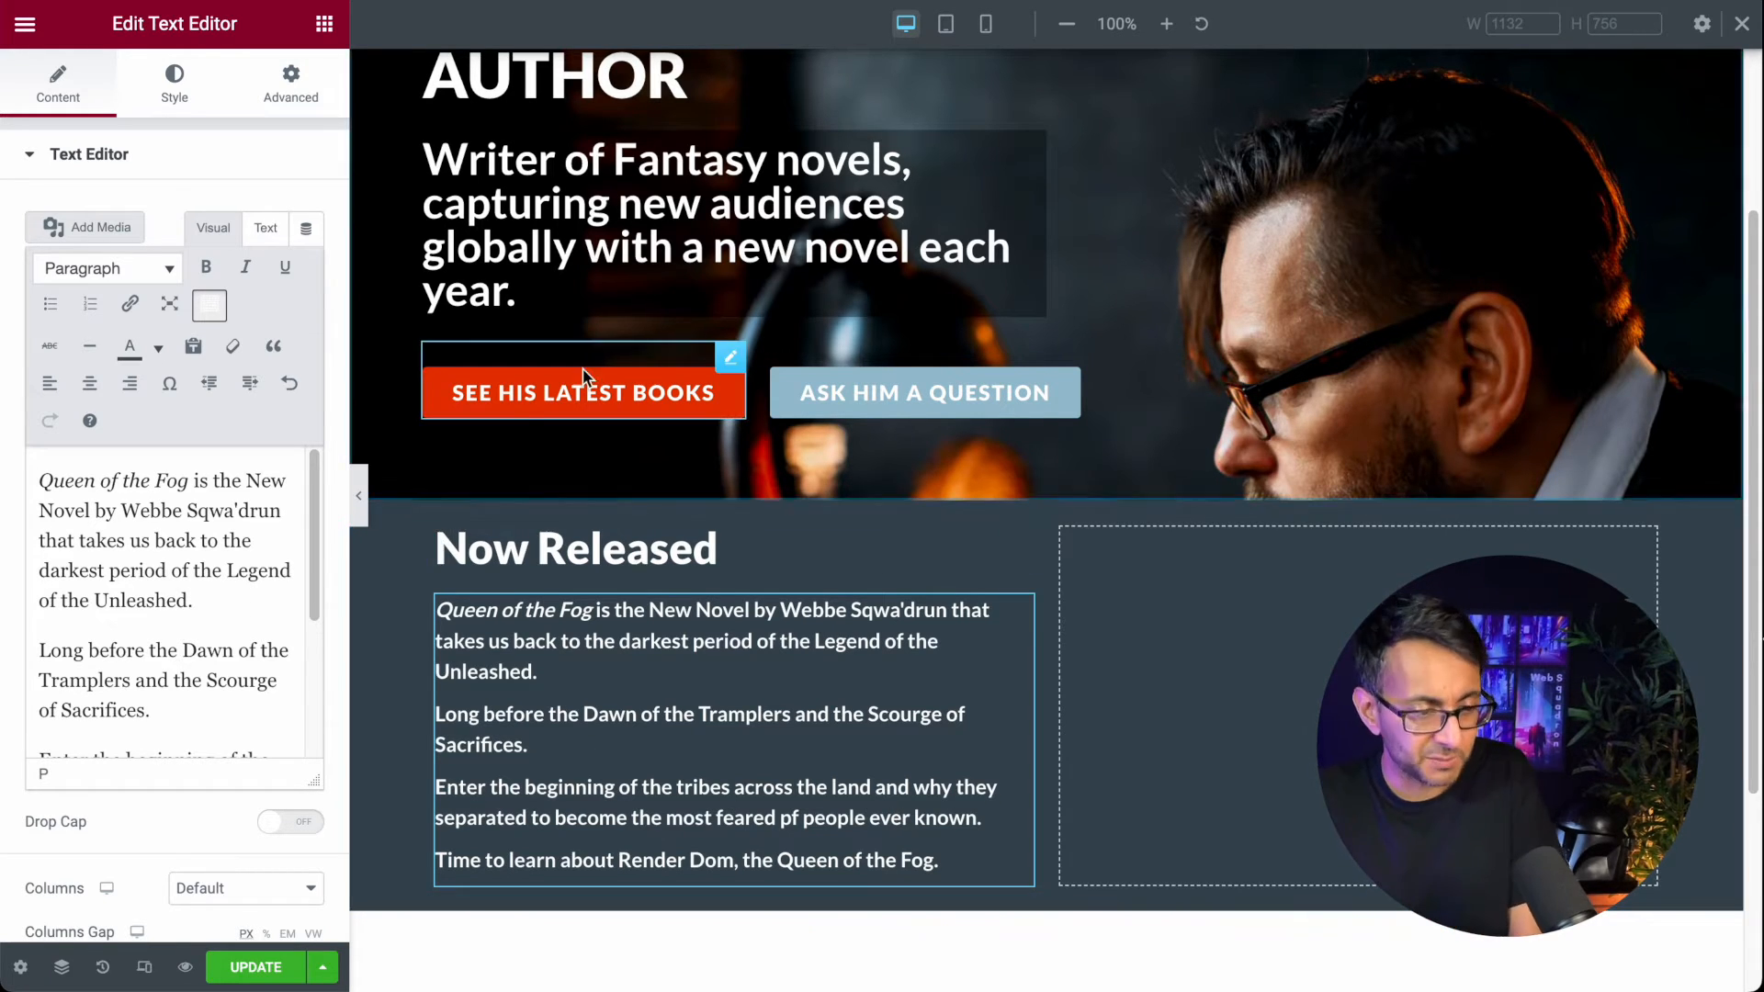
Step: Unlink the novel section container's padding values and set its top and bottom padding to 100 px
click(1045, 490)
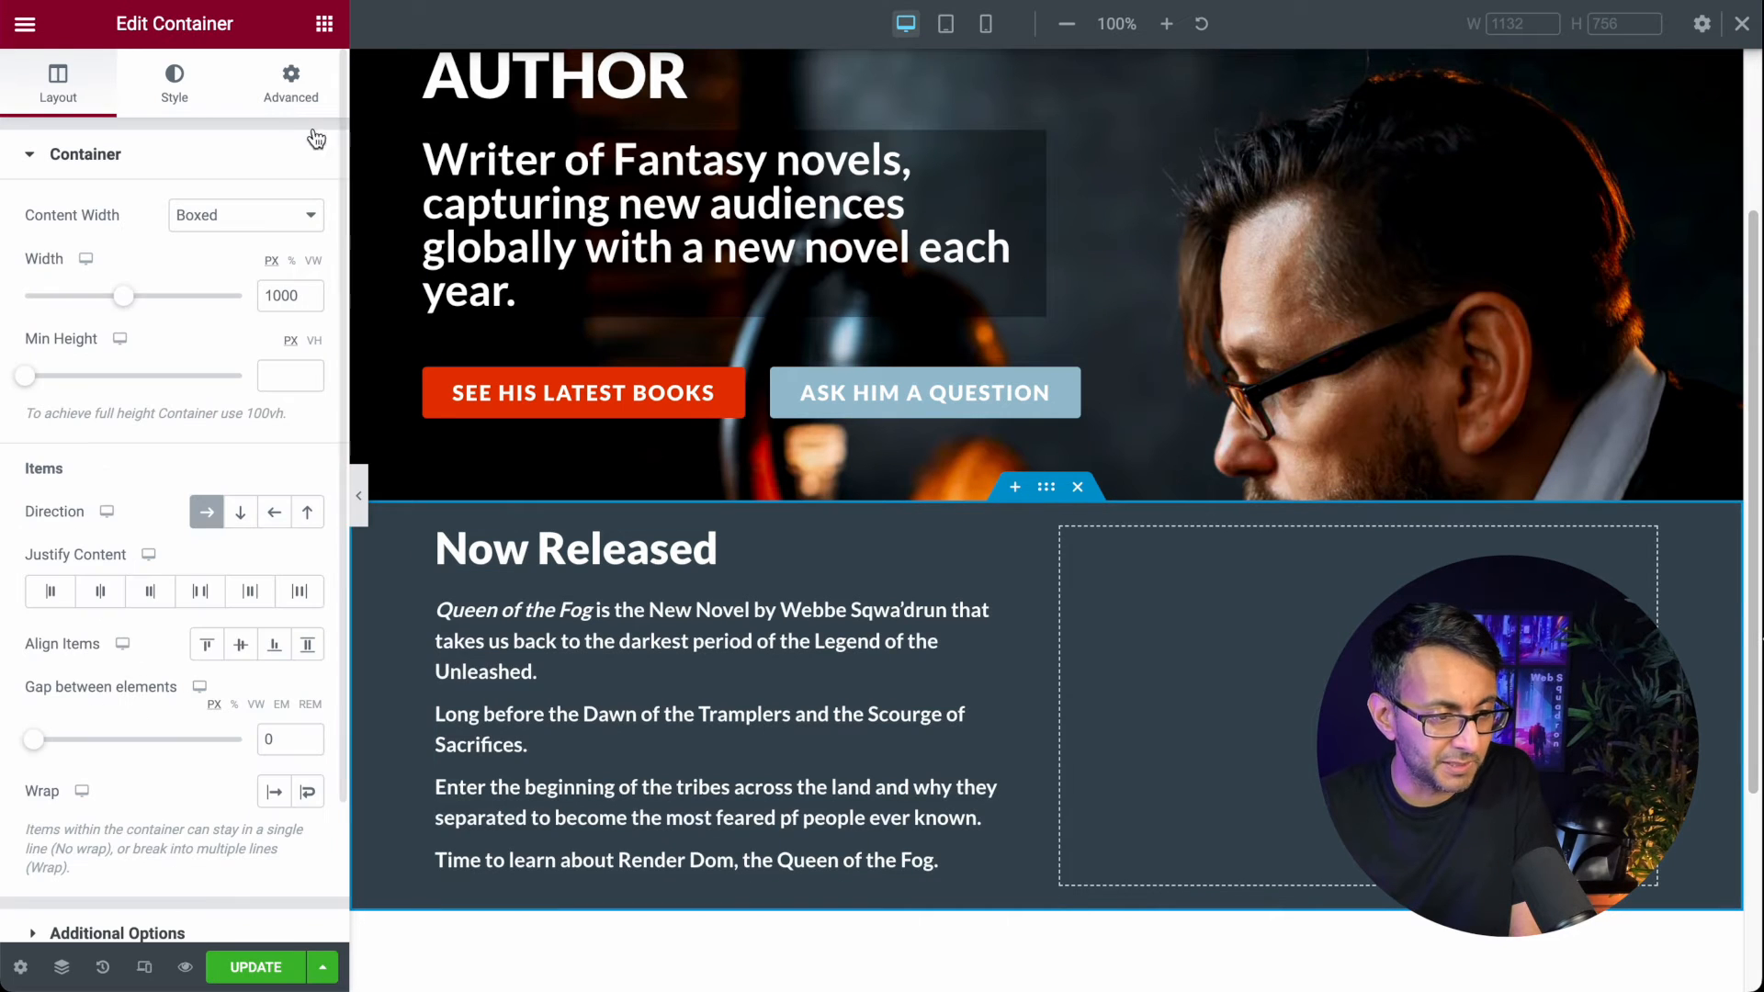
click(292, 92)
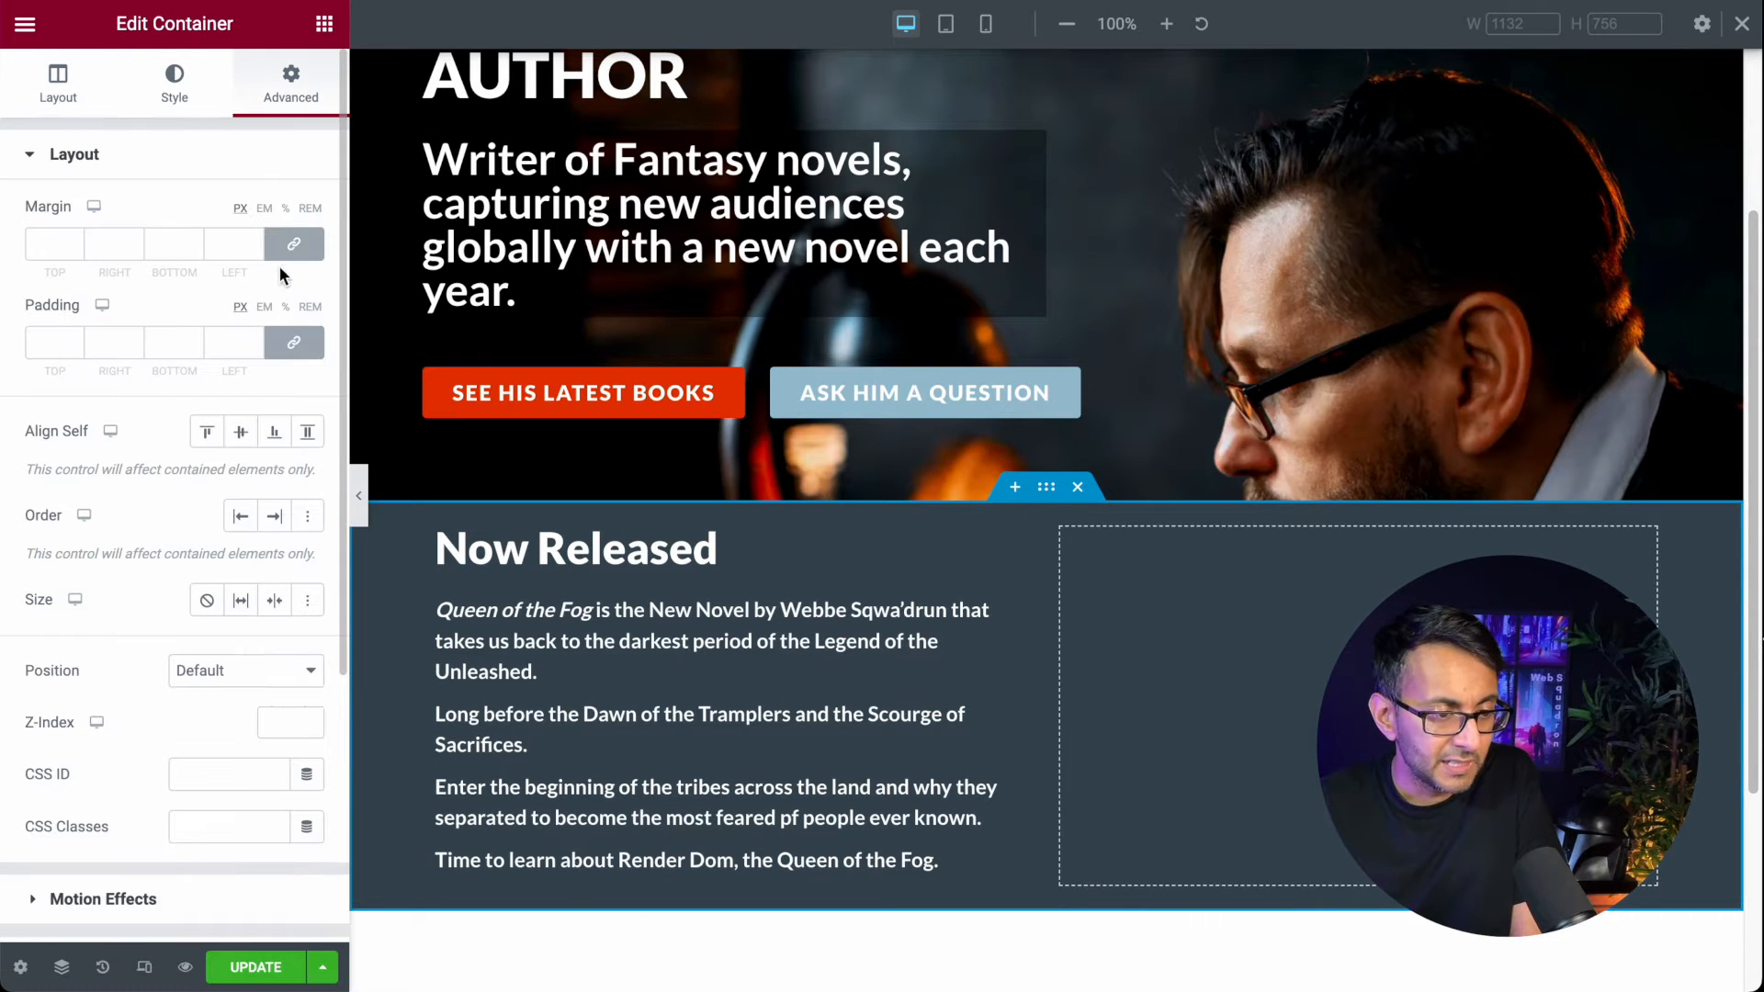
click(293, 348)
drag(64, 343, 3, 338)
text(100)
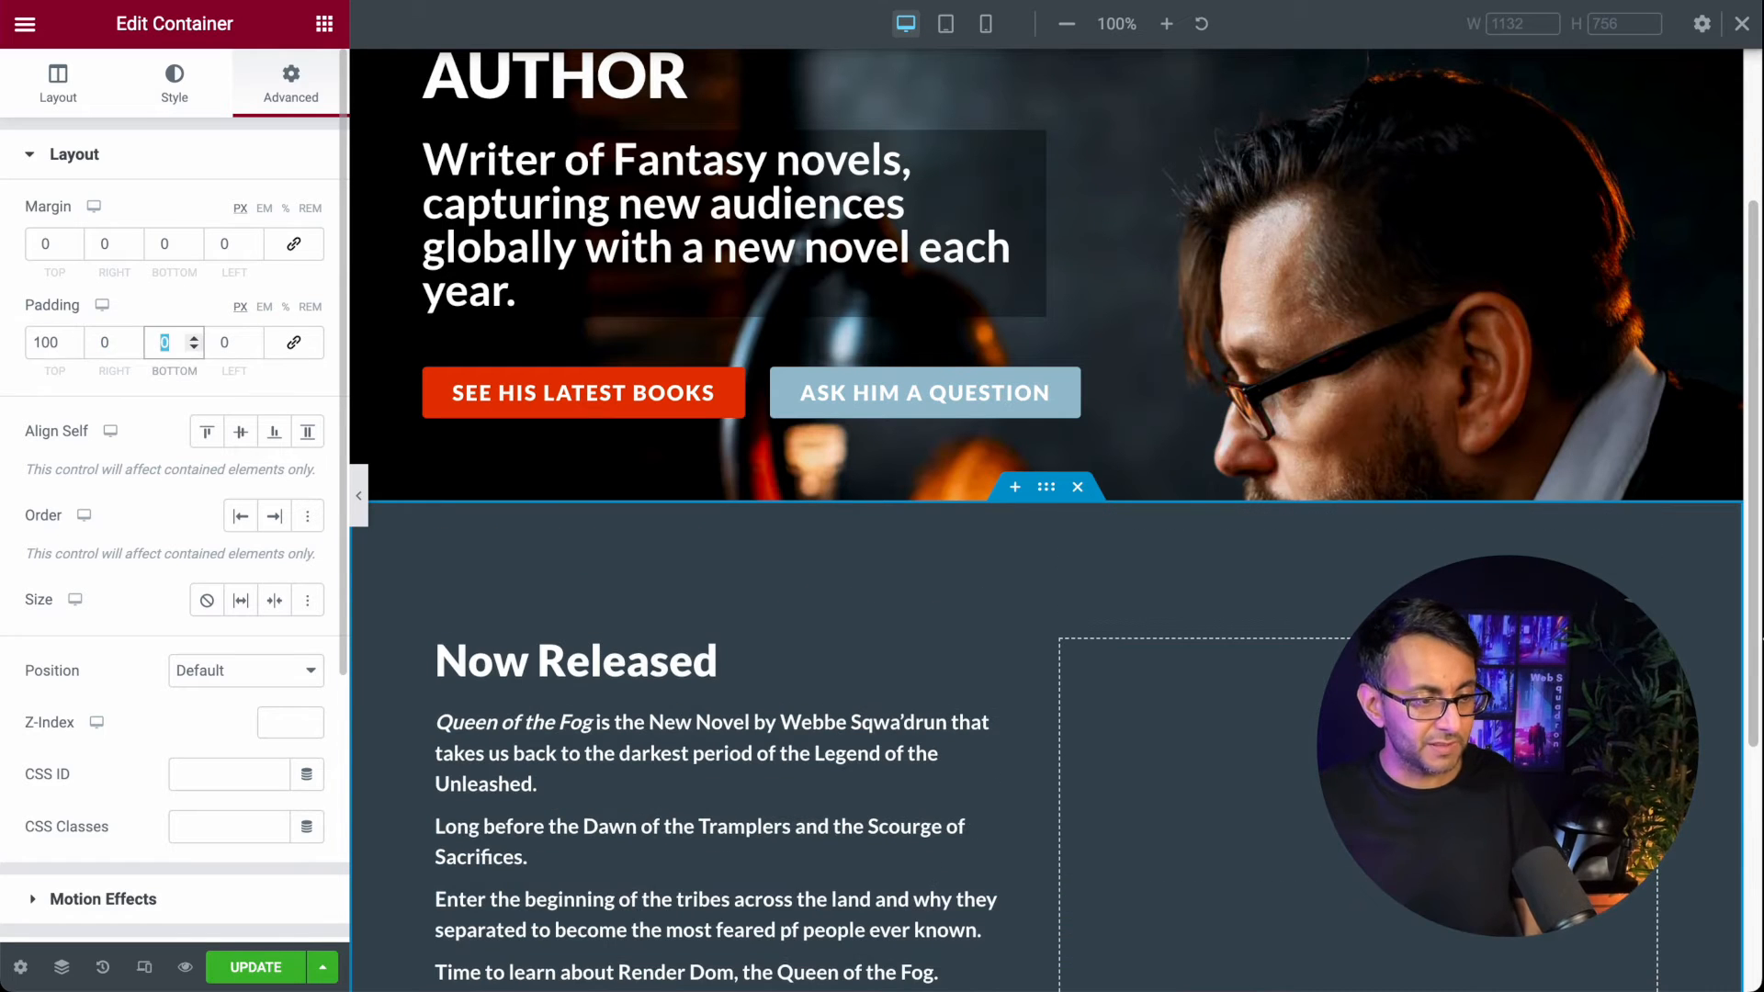
scroll(773, 616, down, 4)
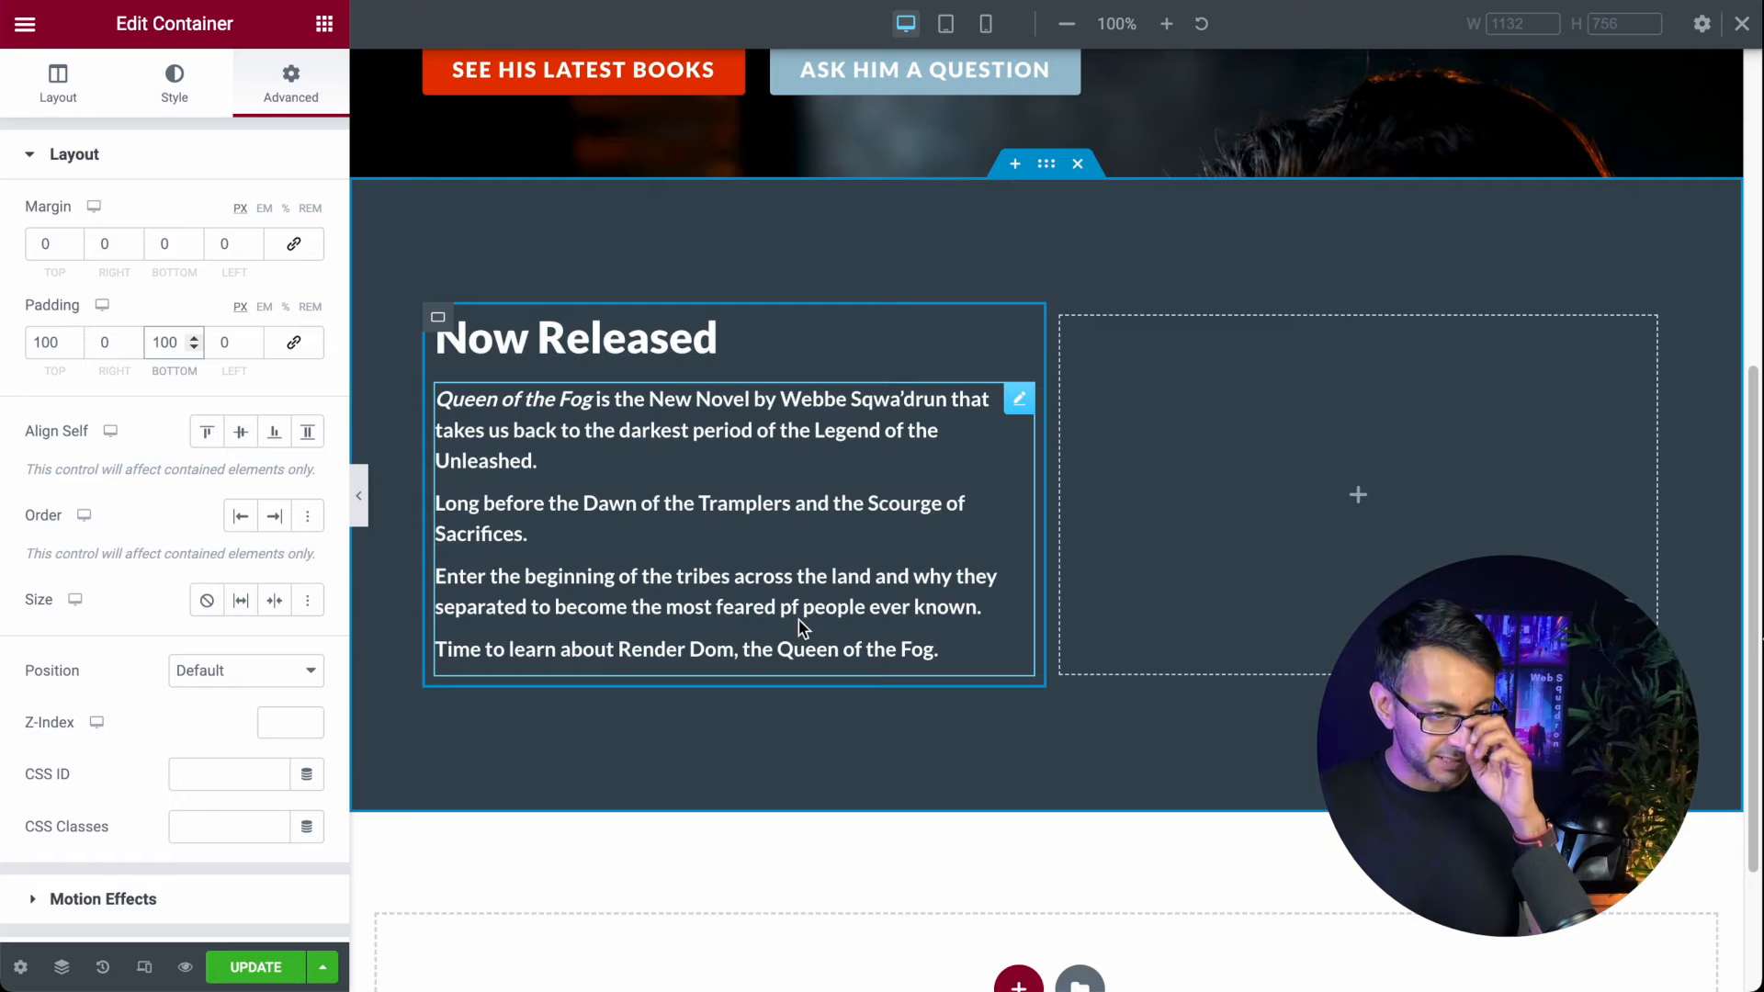
Step: Place an Image widget in the empty second column and open the media library for its picture
click(1063, 320)
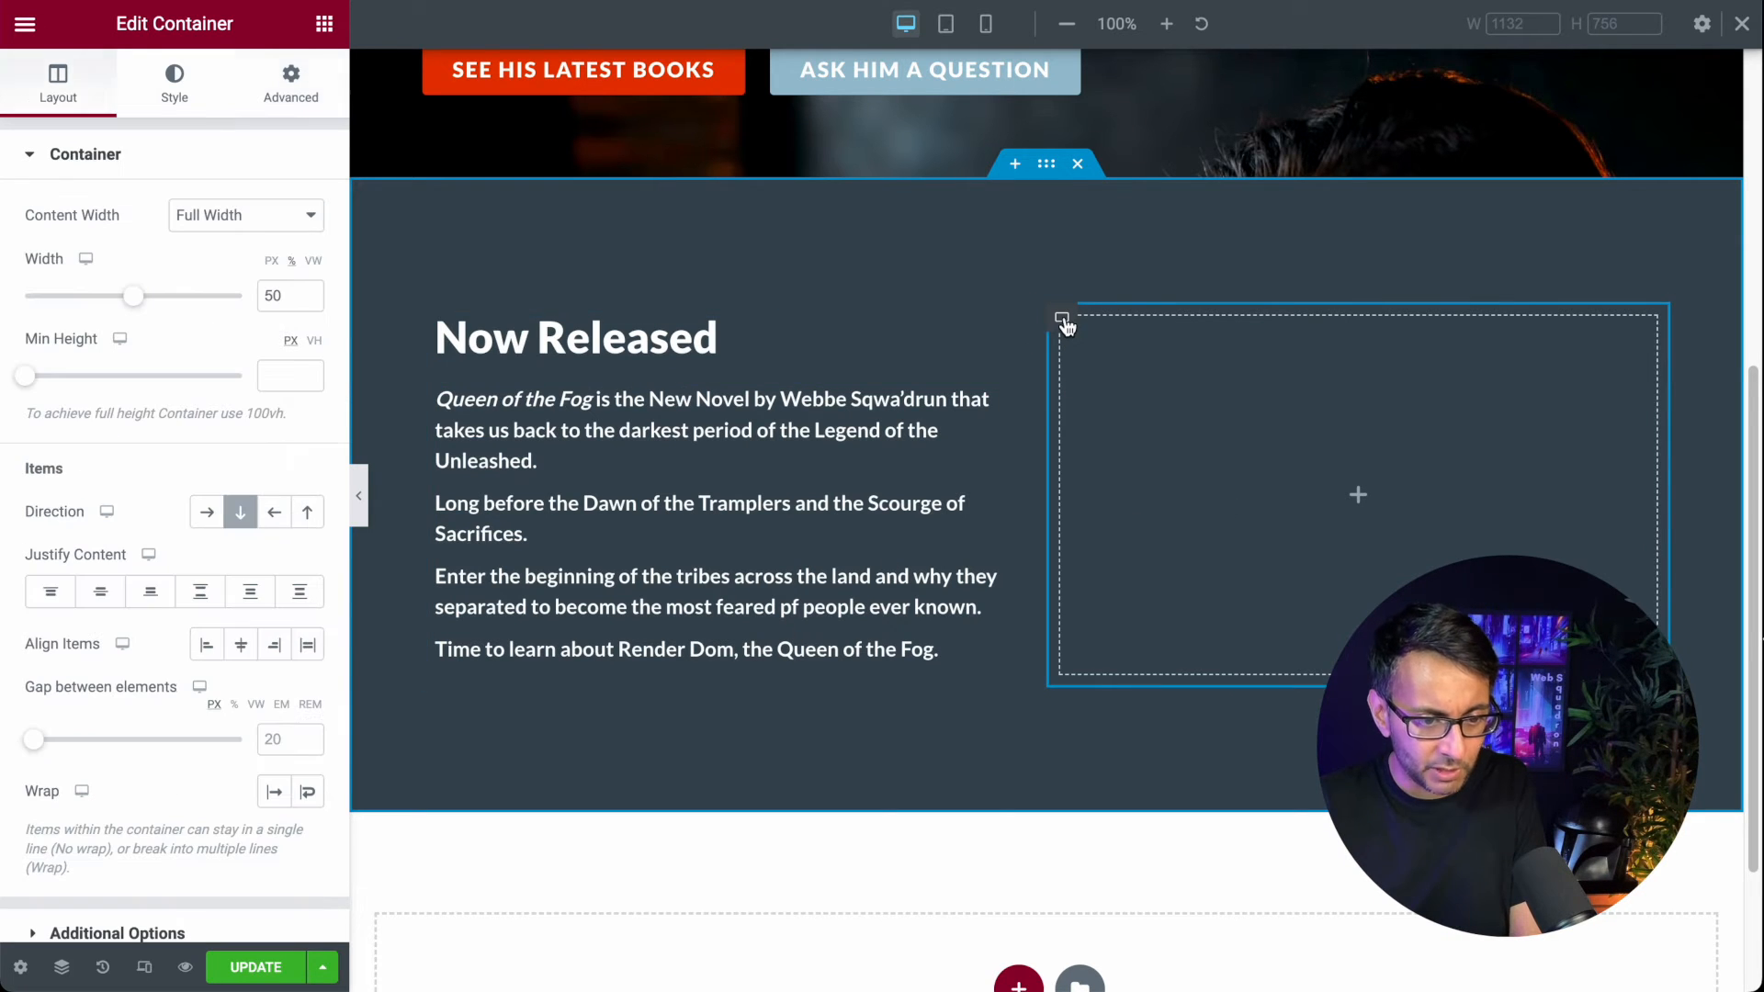
click(325, 23)
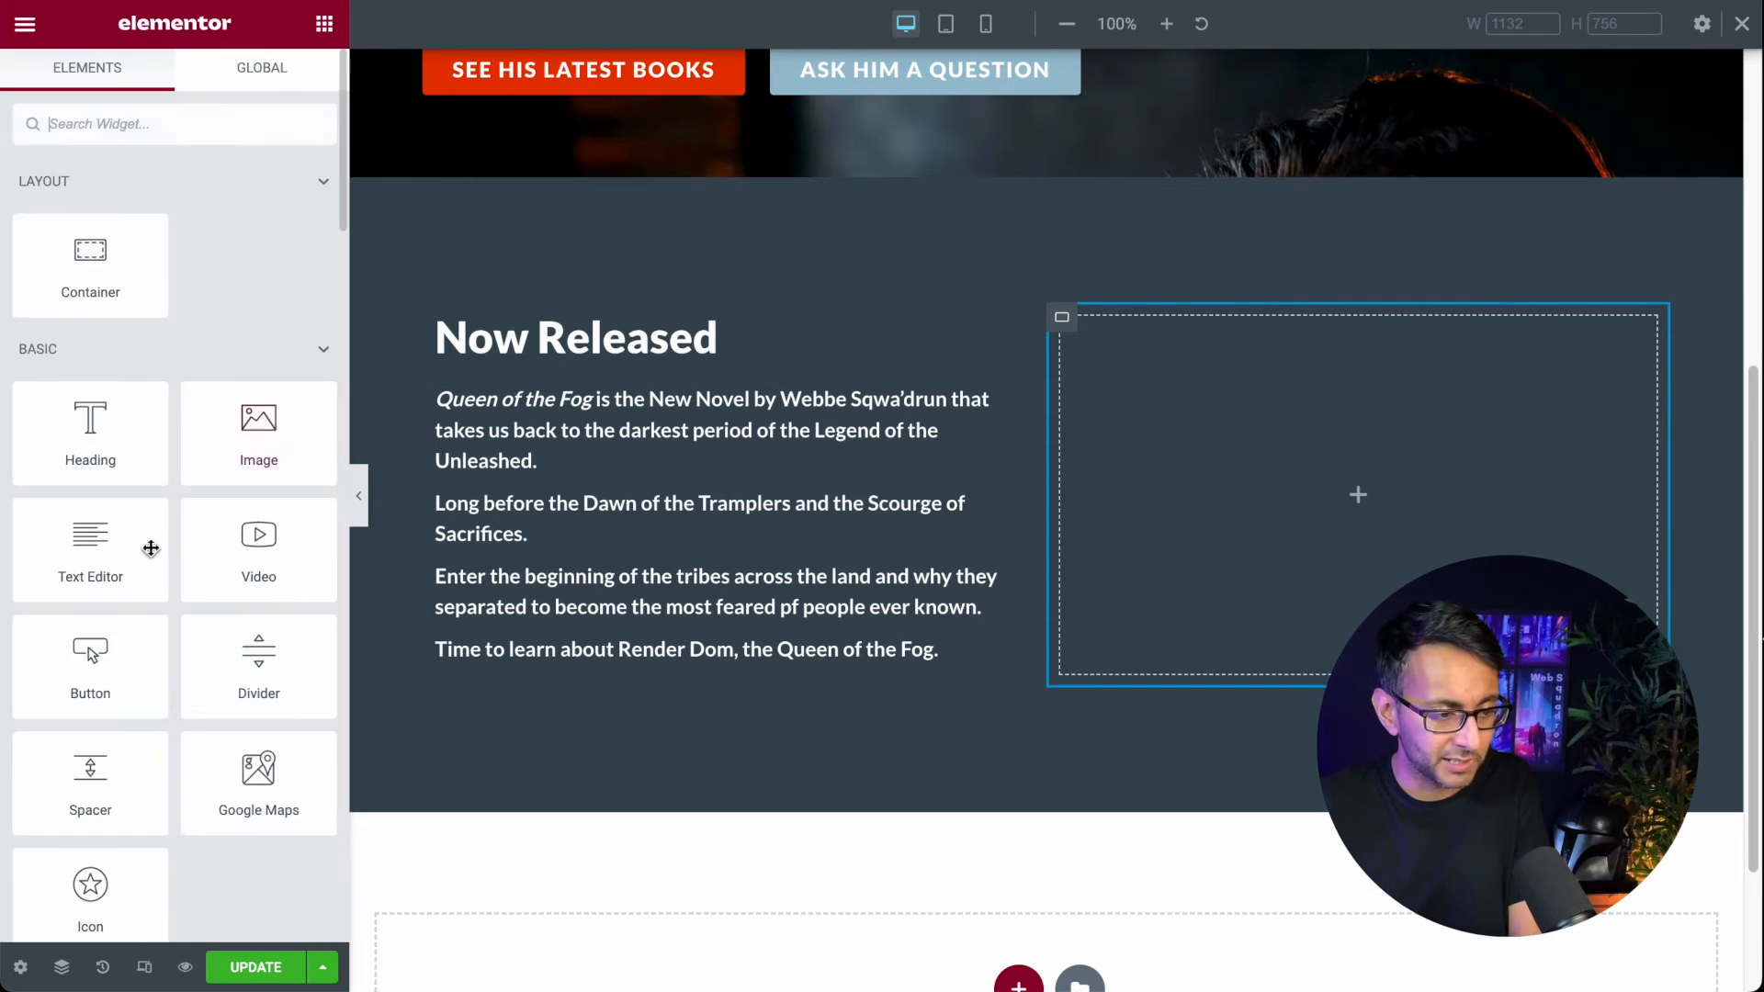
drag(257, 418, 1341, 478)
click(169, 289)
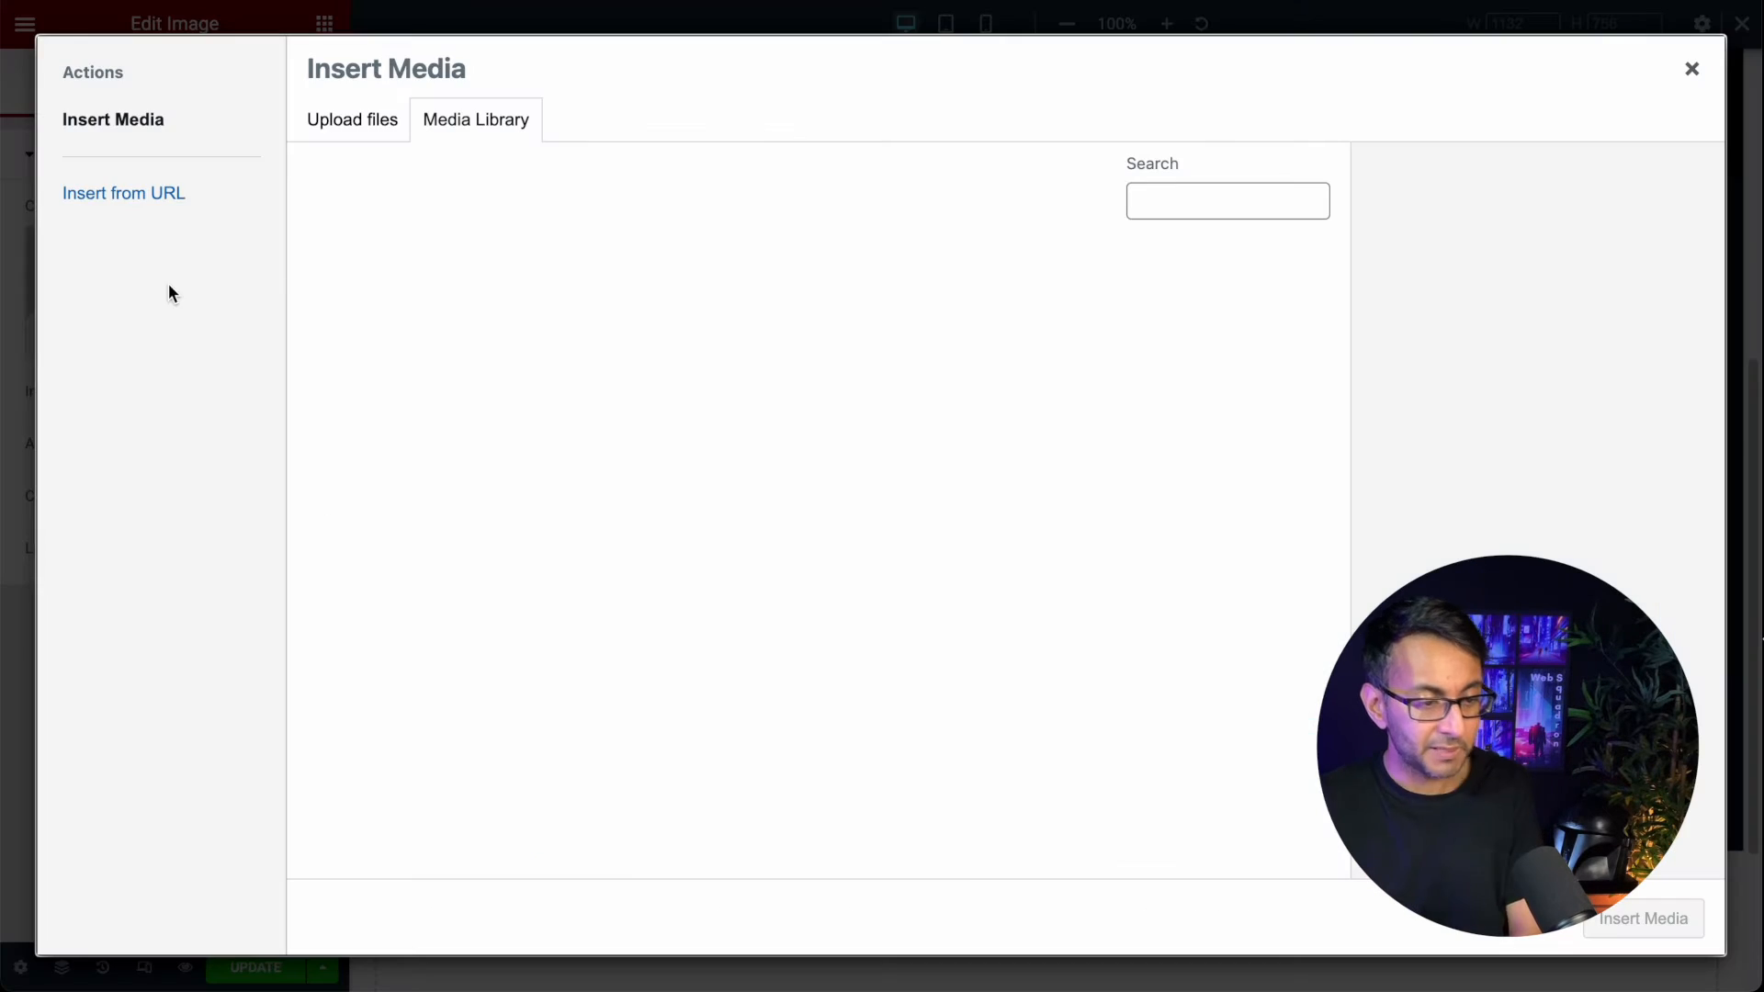
Step: Try cropping the Ice Eye book image in the media library's image editor by moving its left crop edge inward
click(725, 493)
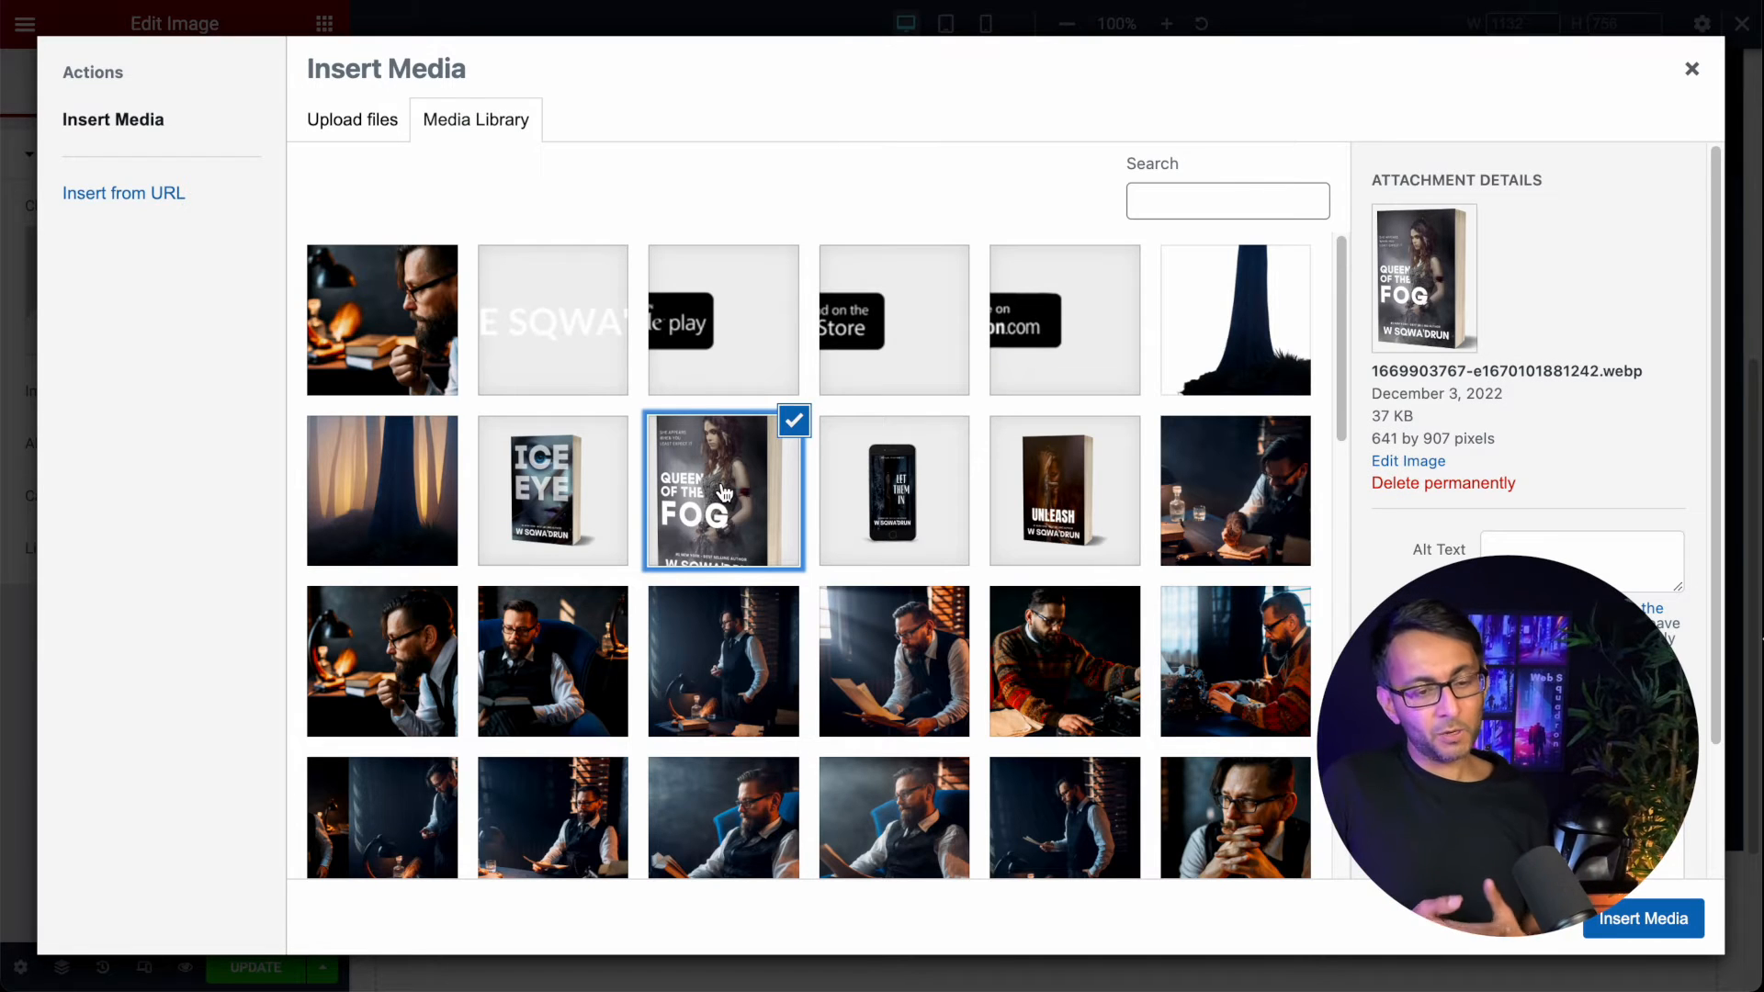
click(559, 503)
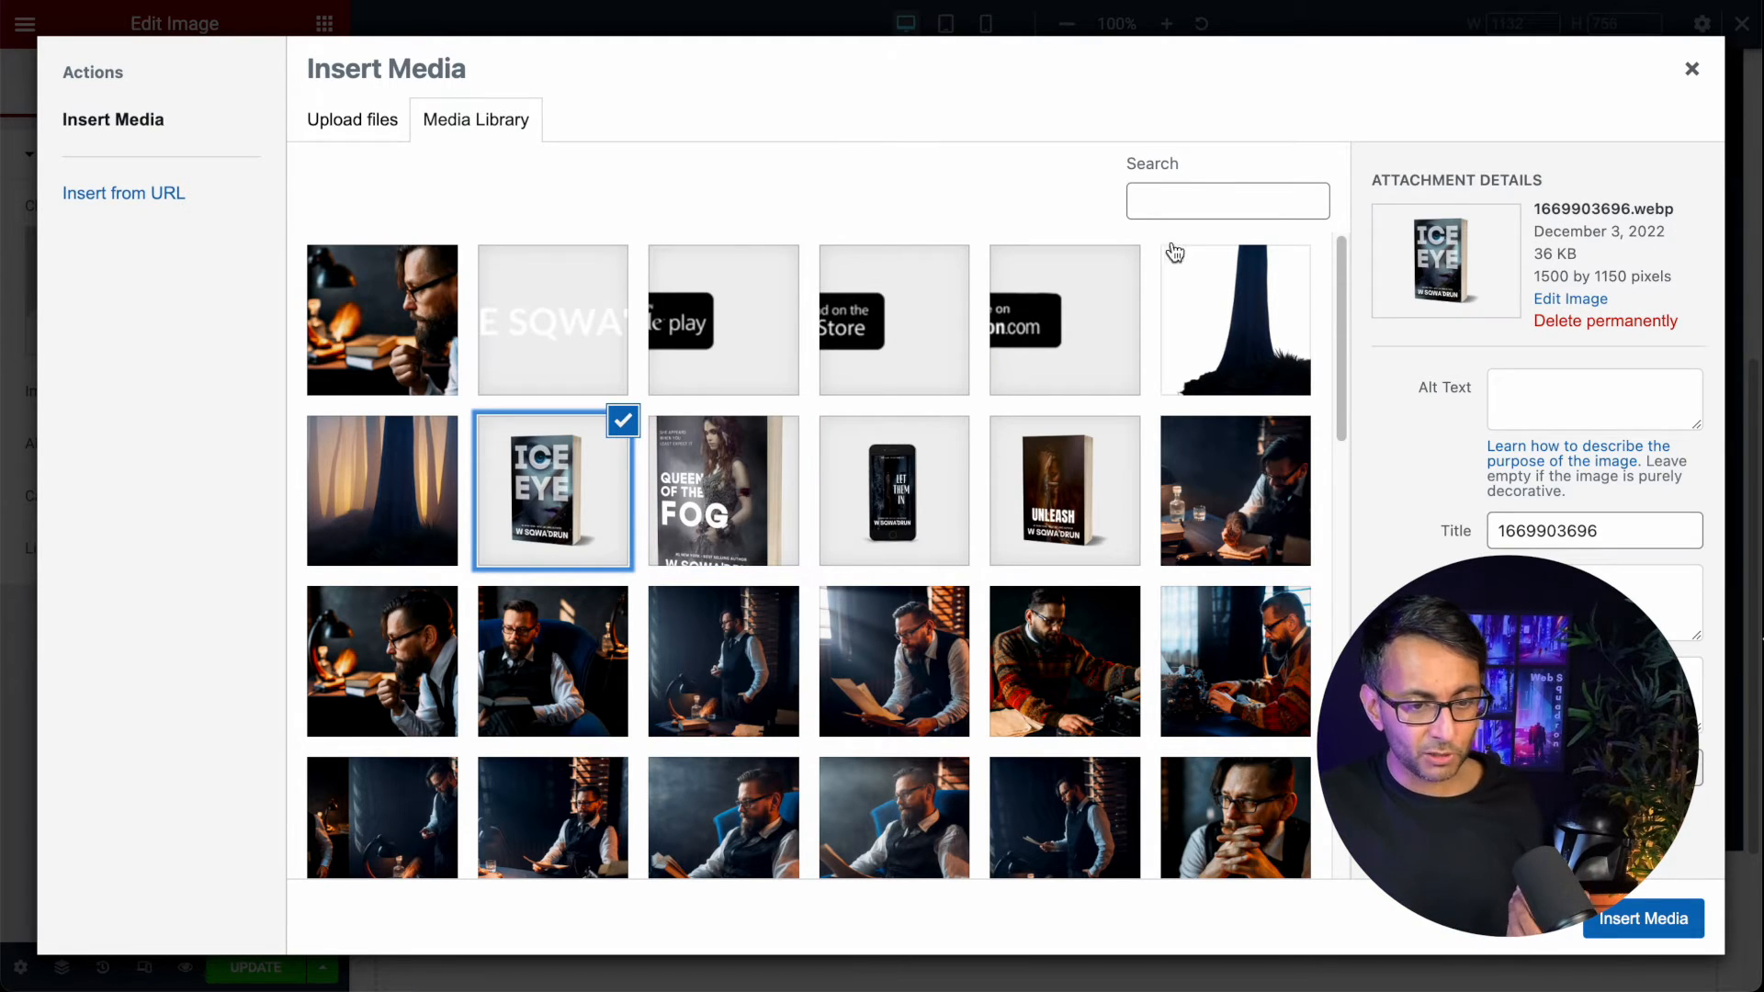
click(1568, 299)
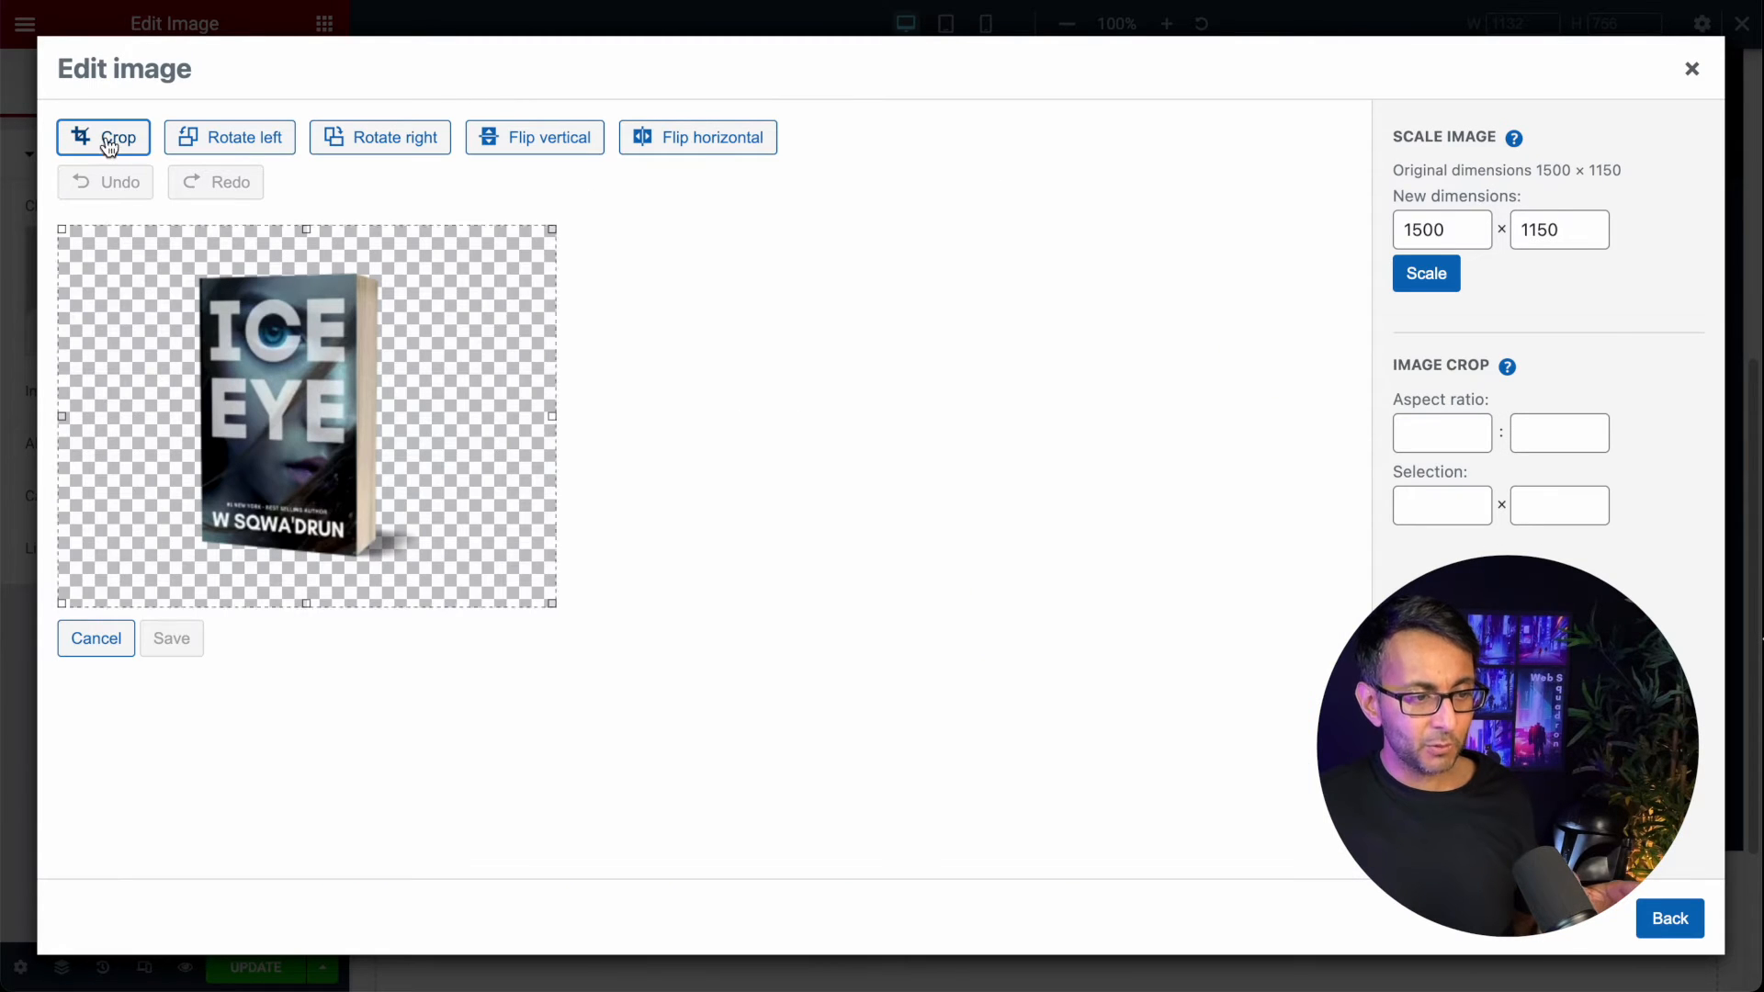
drag(64, 421, 183, 423)
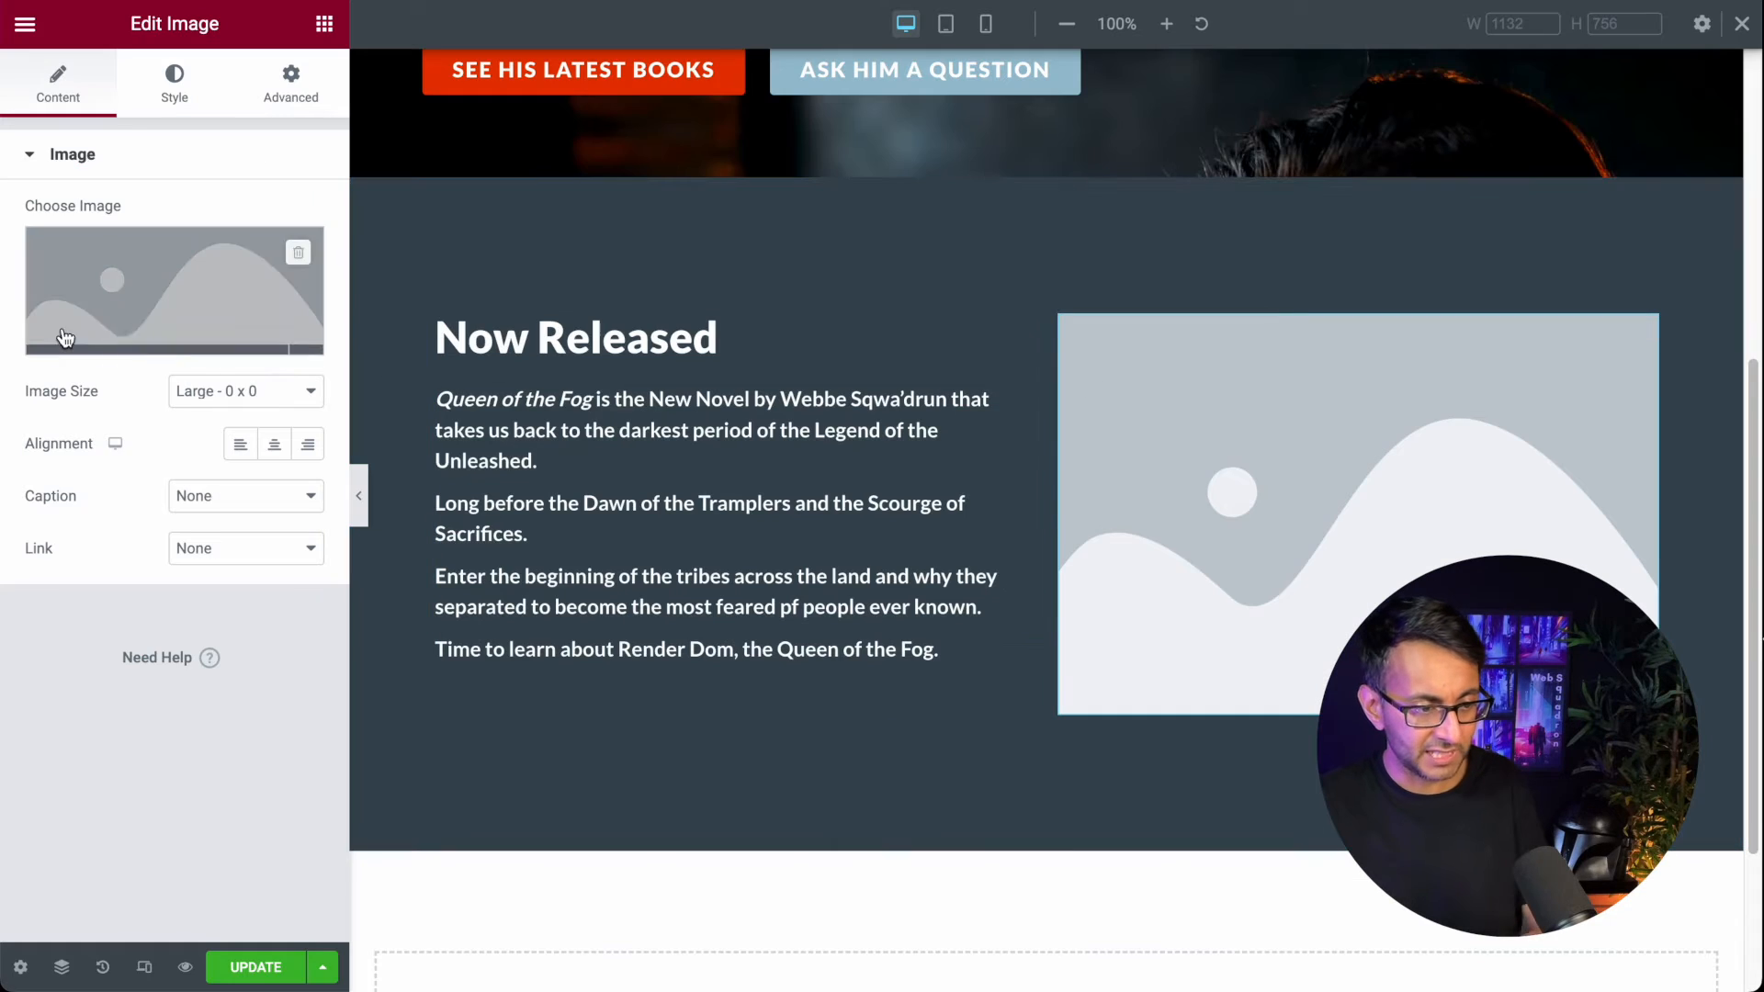
Step: Select the Queen of the Fog book cover in the media library, view it in the image editor, and insert it into the widget
click(175, 294)
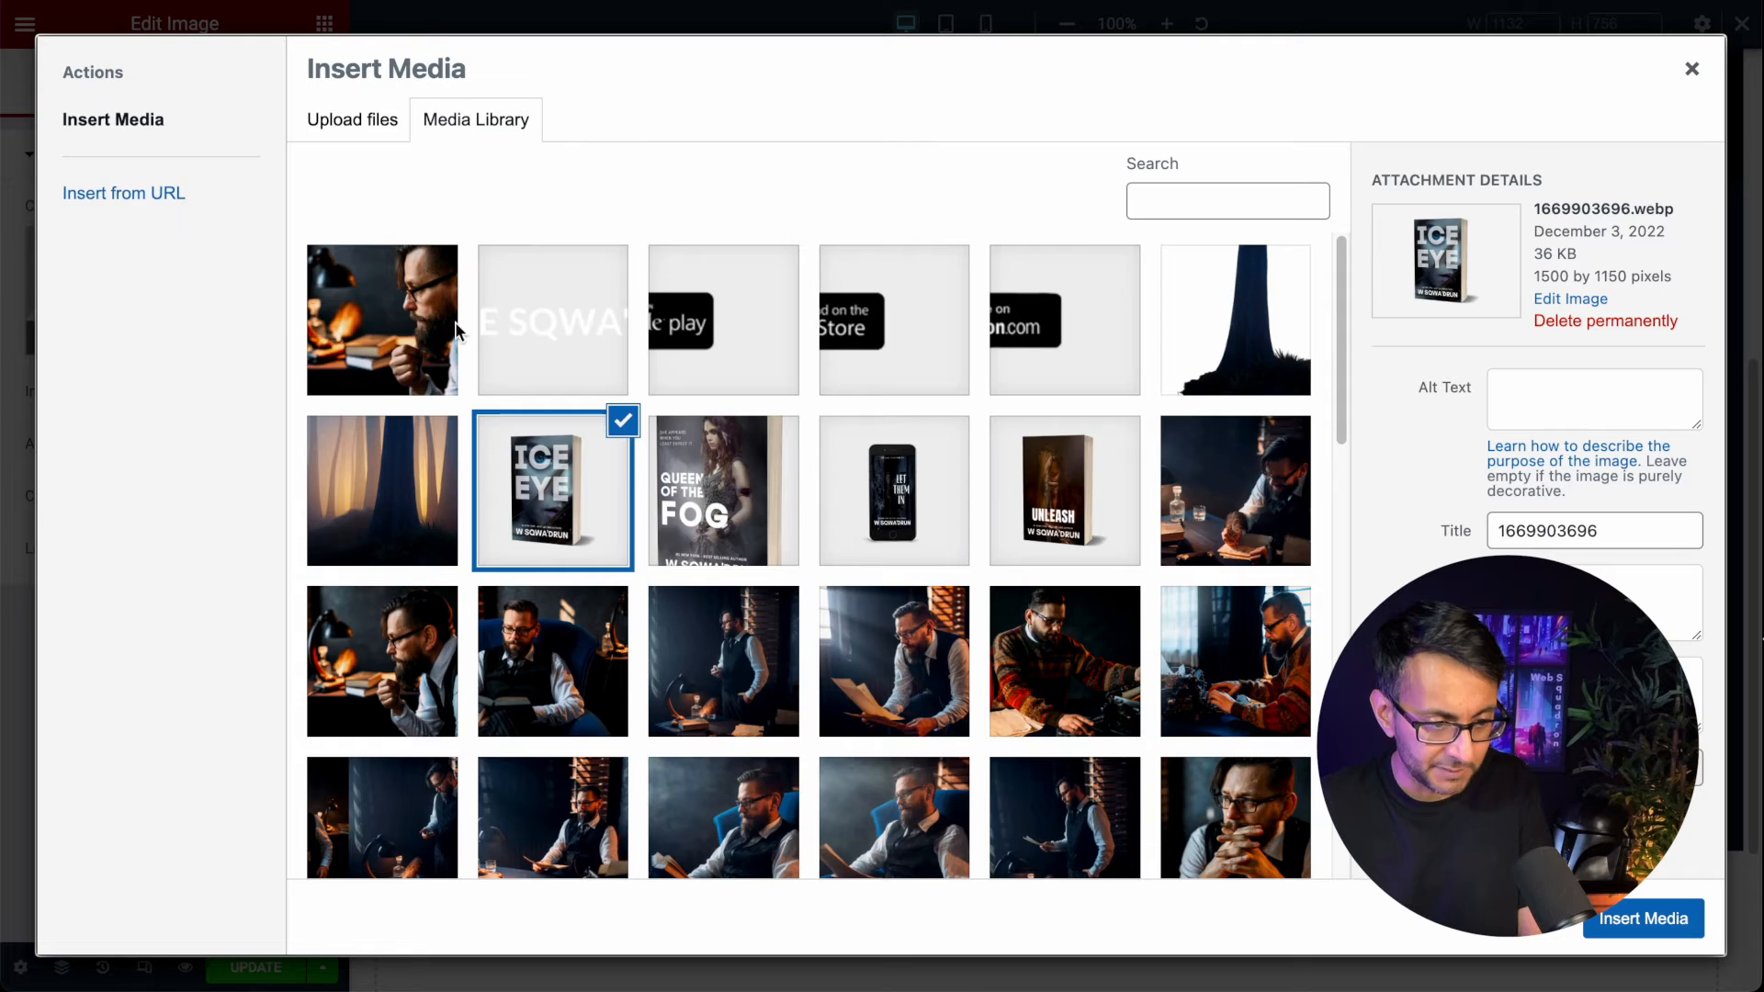
click(998, 573)
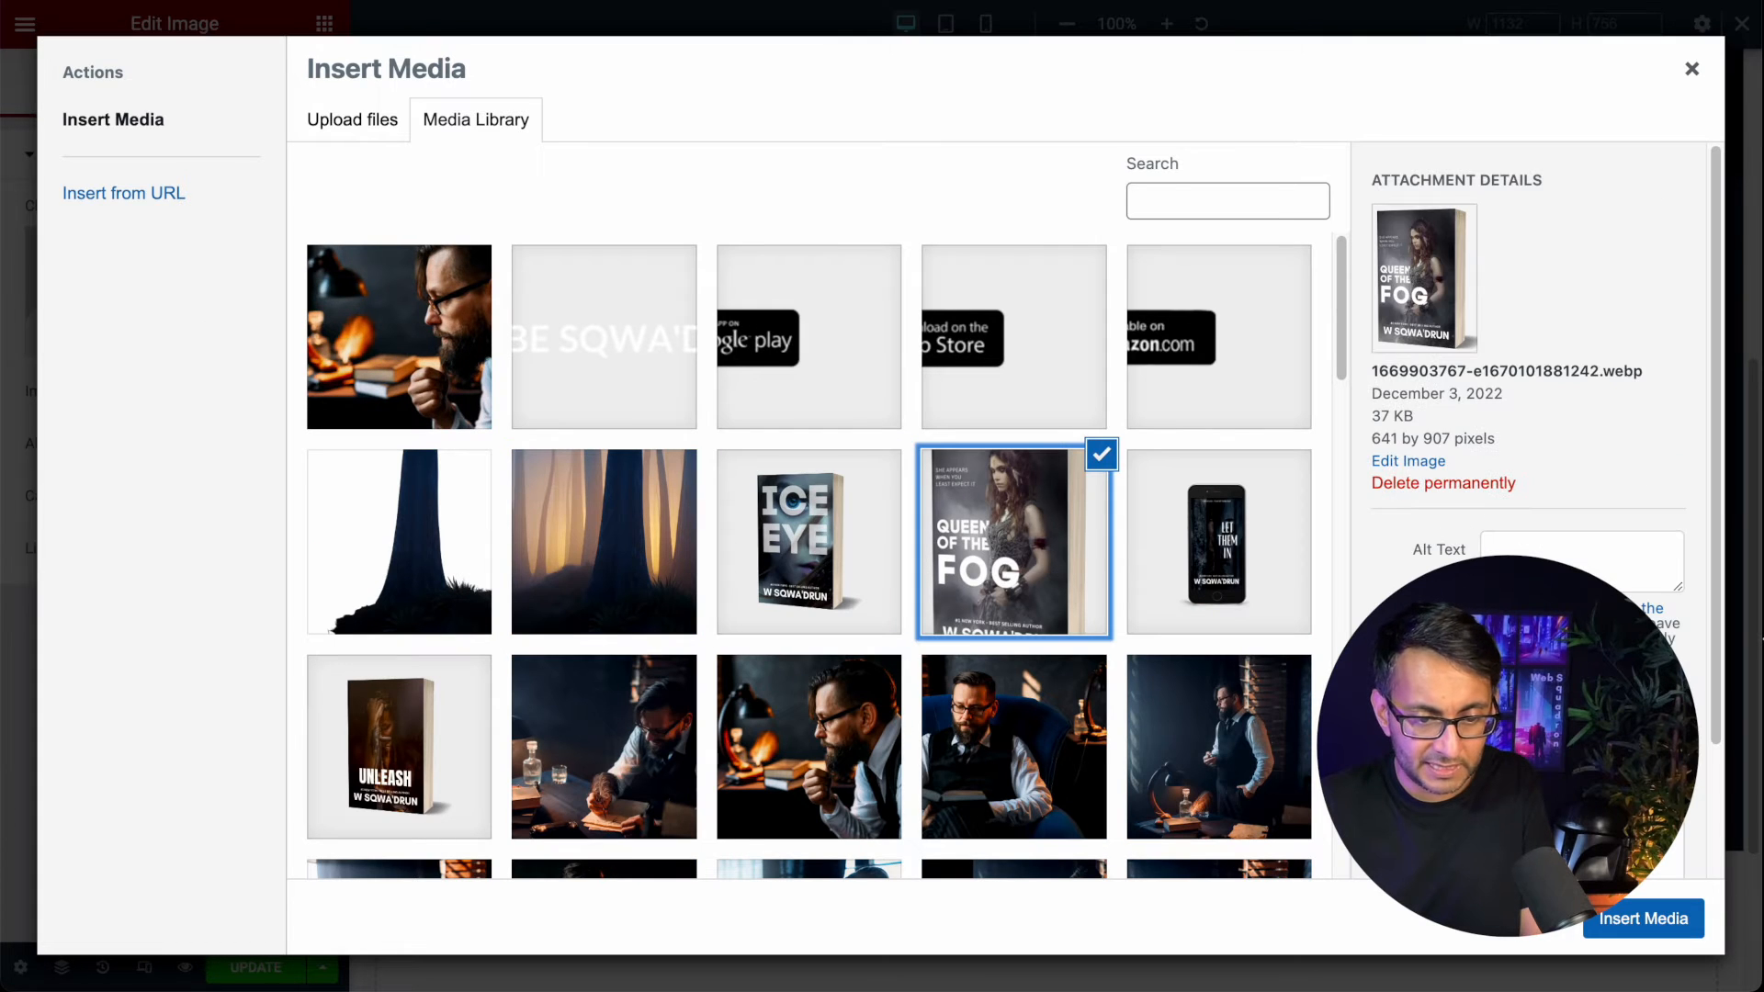
click(1415, 462)
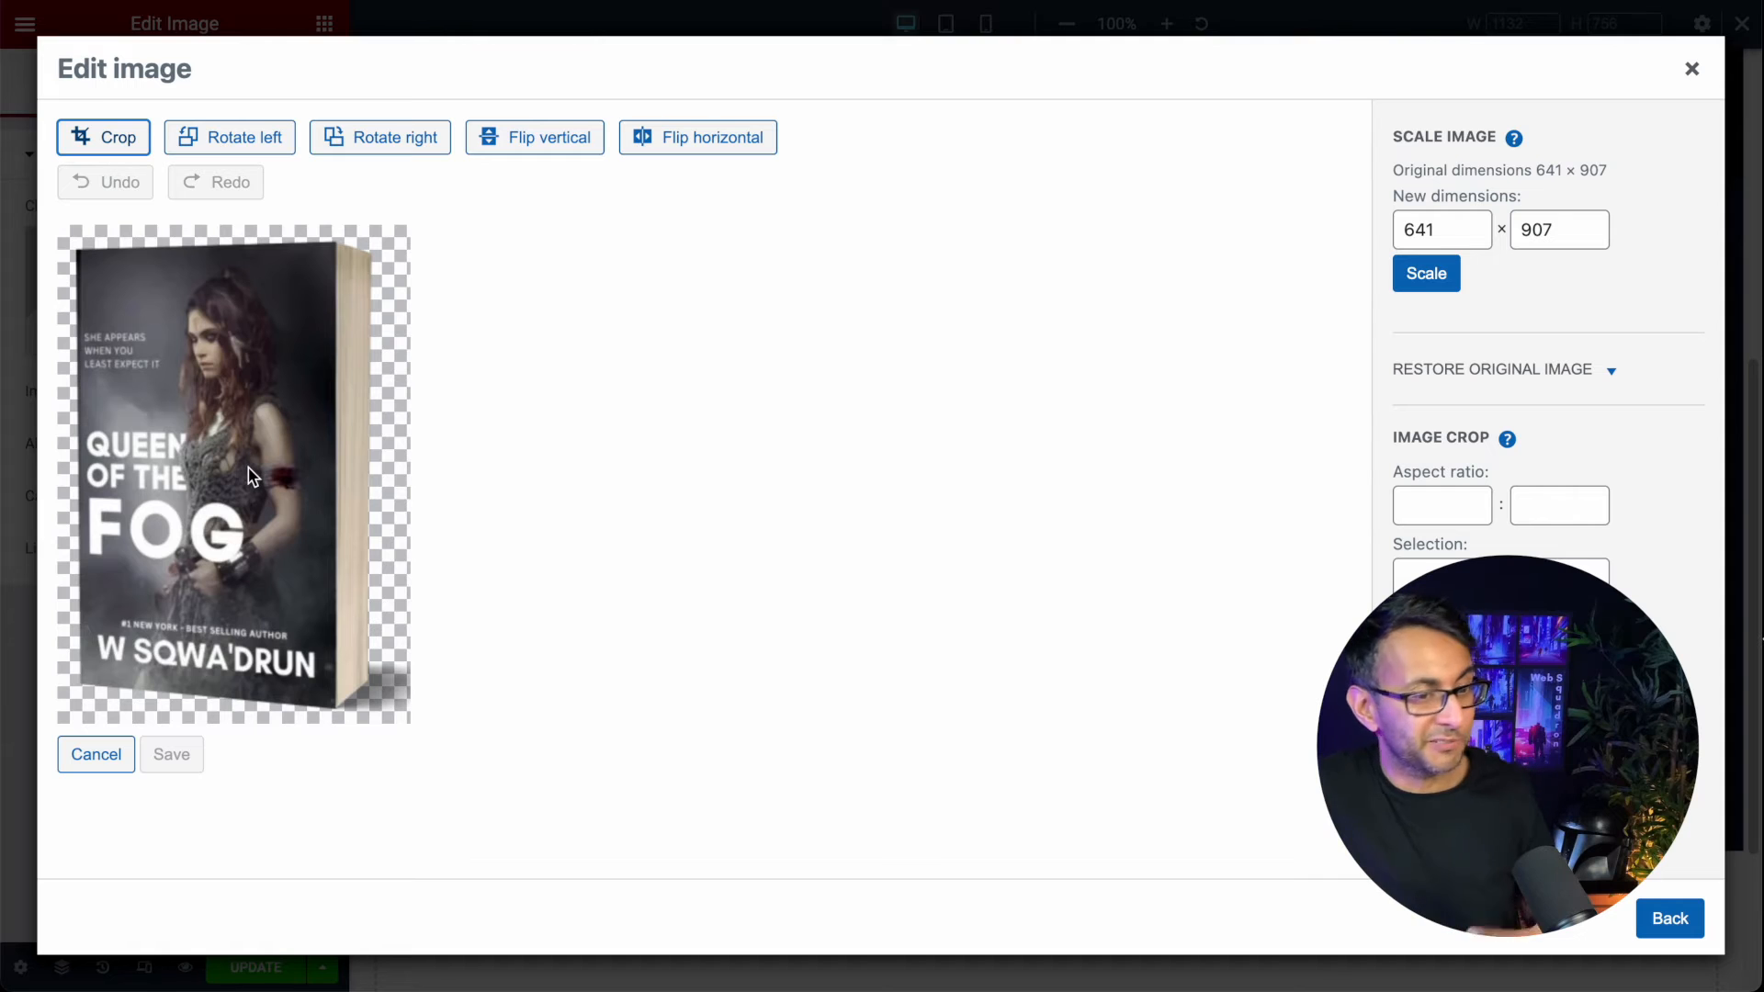
click(1668, 919)
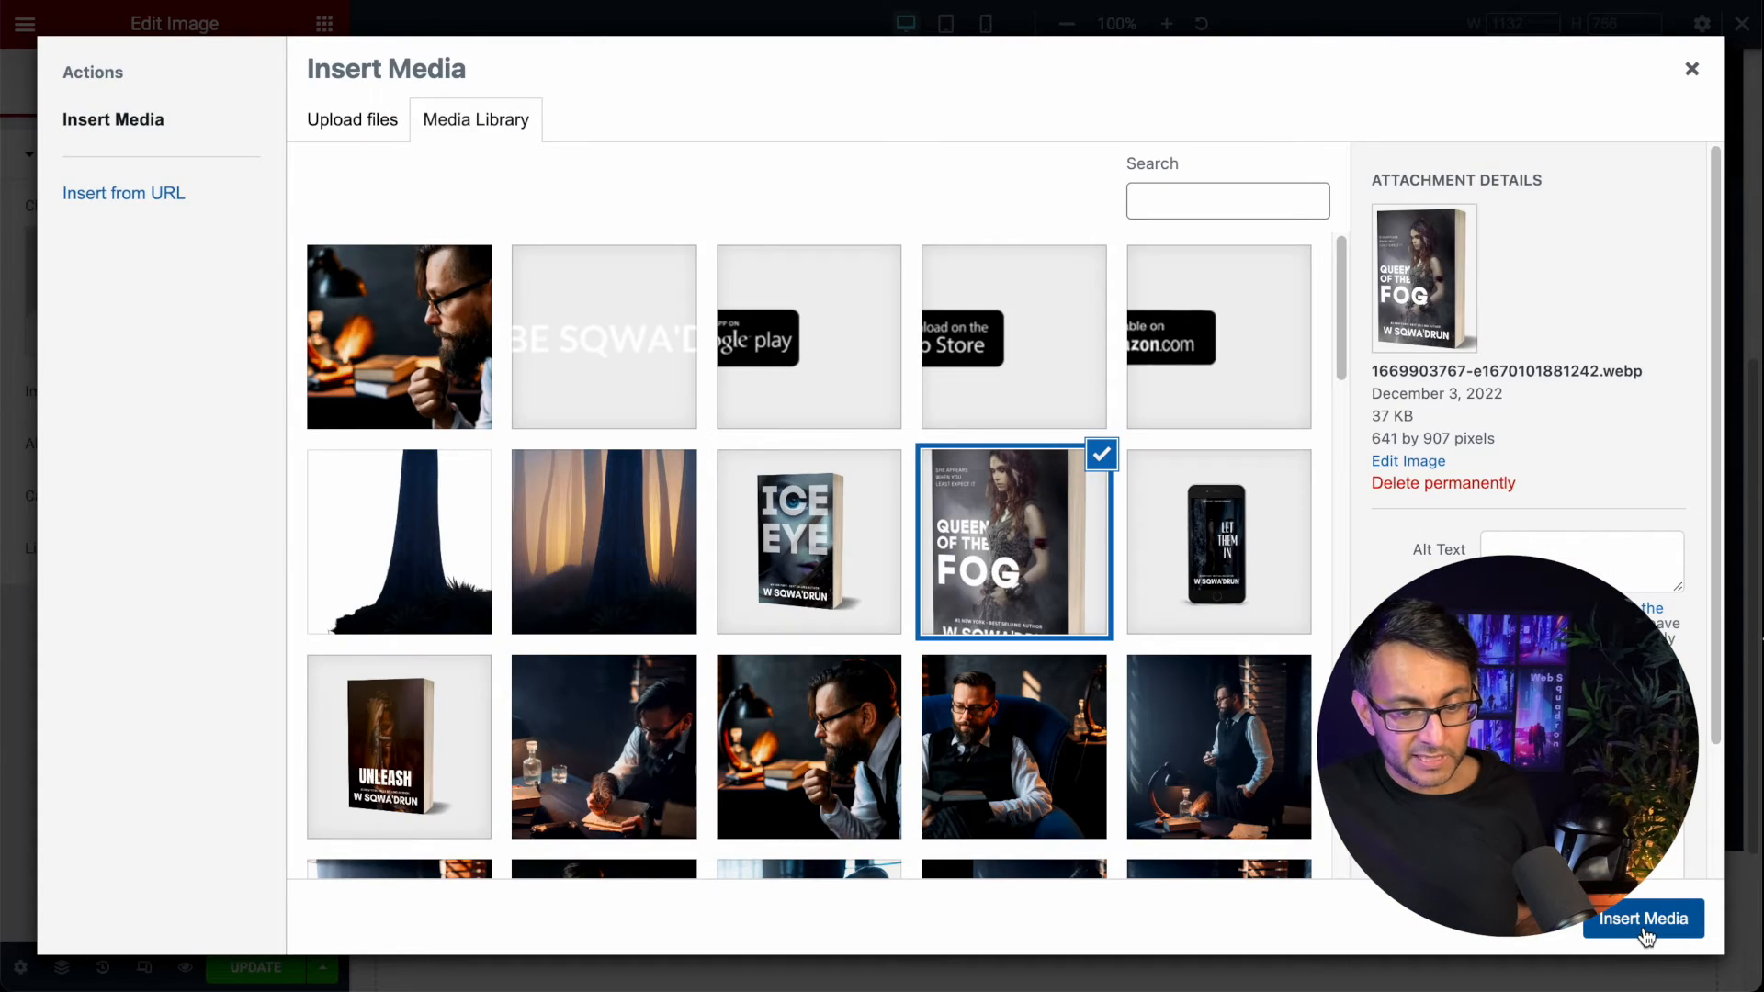
click(1645, 923)
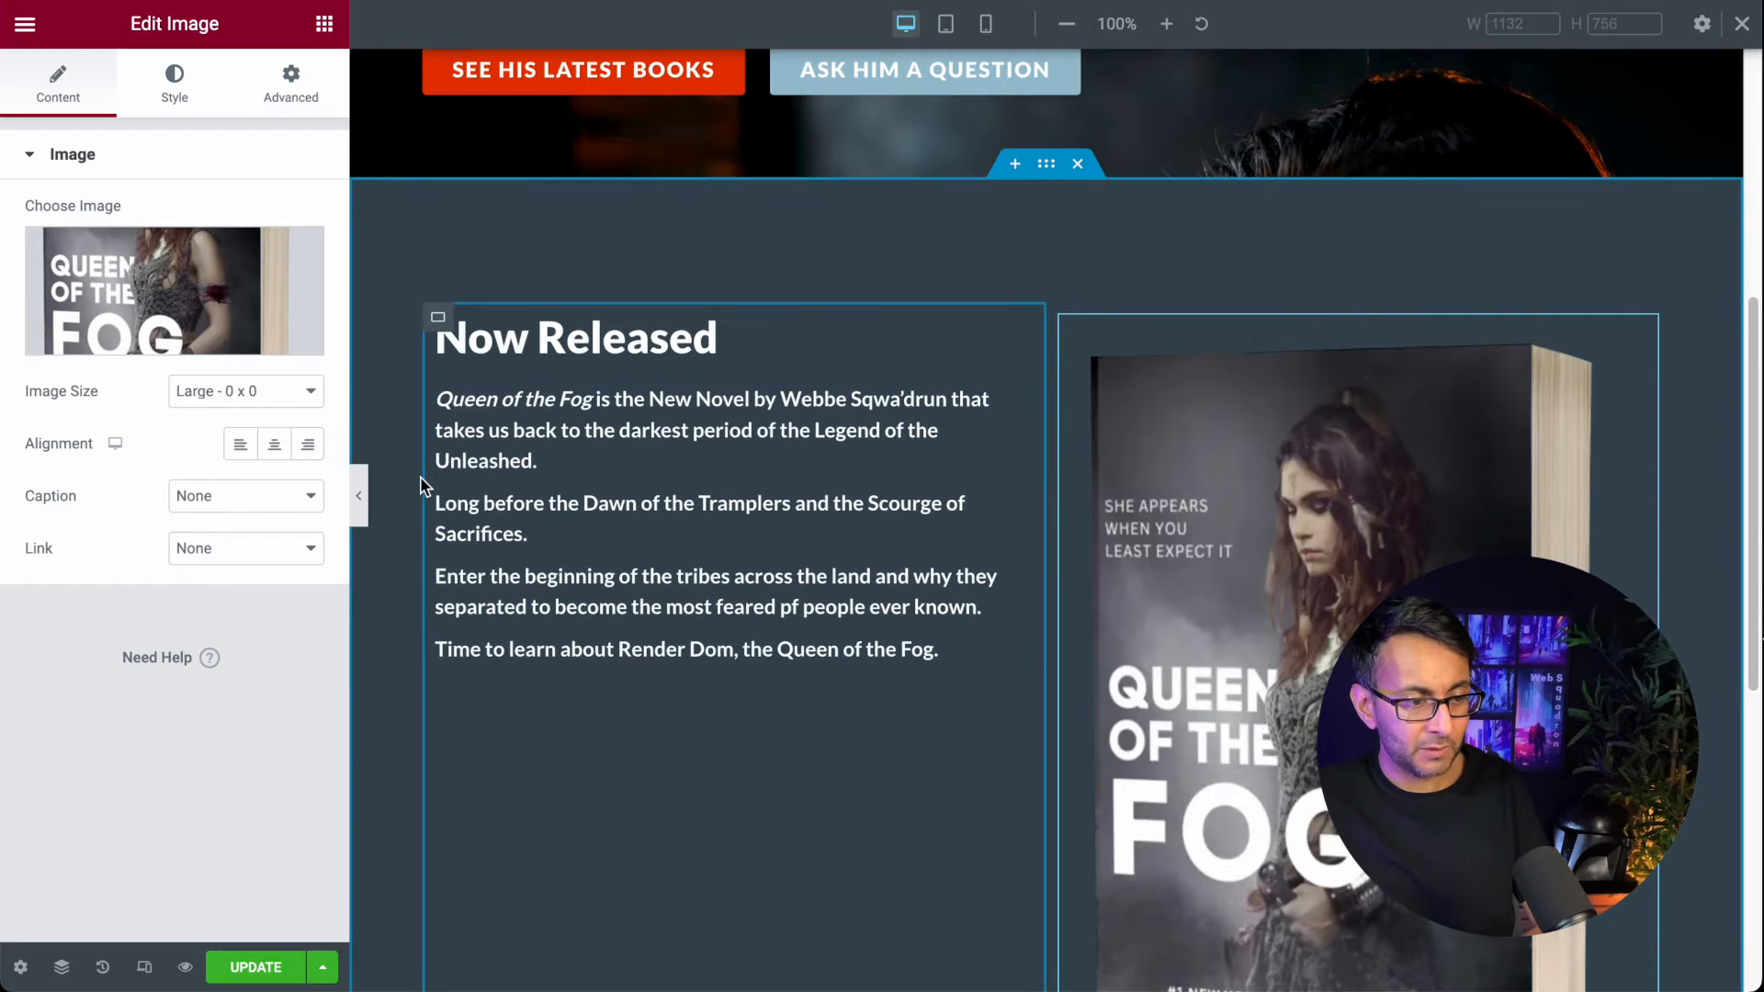
Step: Set the book cover image to Full size, aligned right, with a width and max width of 300 px
click(263, 392)
click(232, 468)
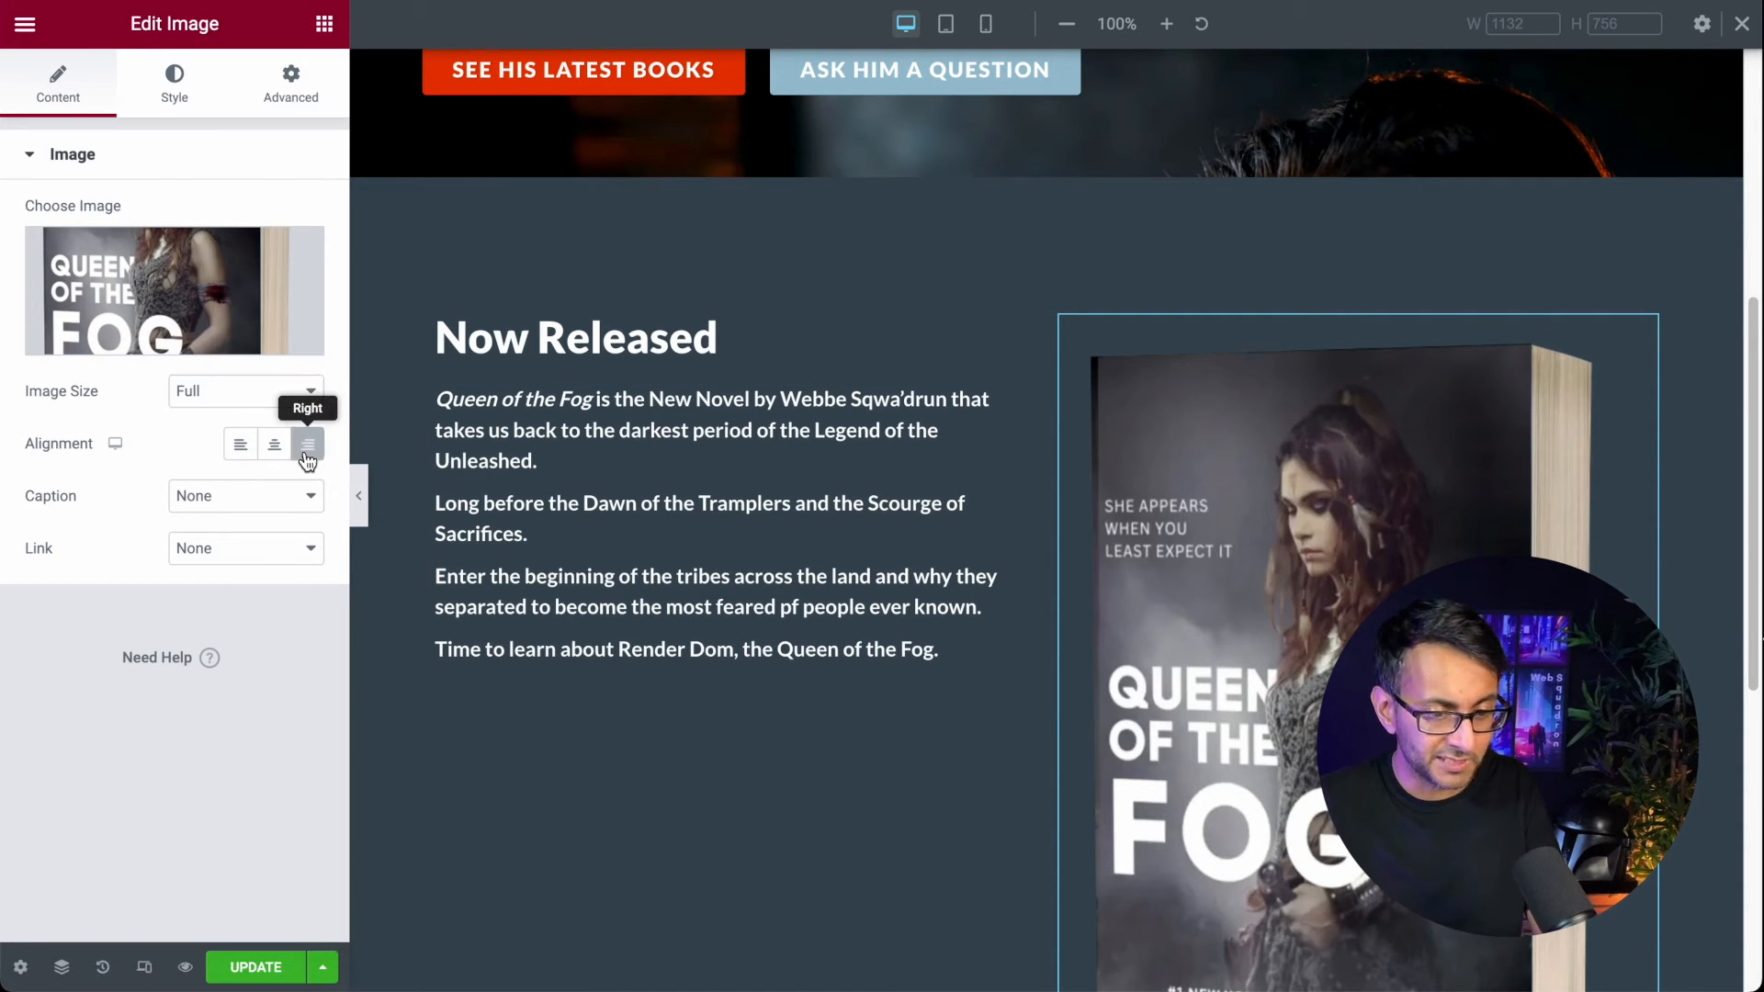
click(174, 81)
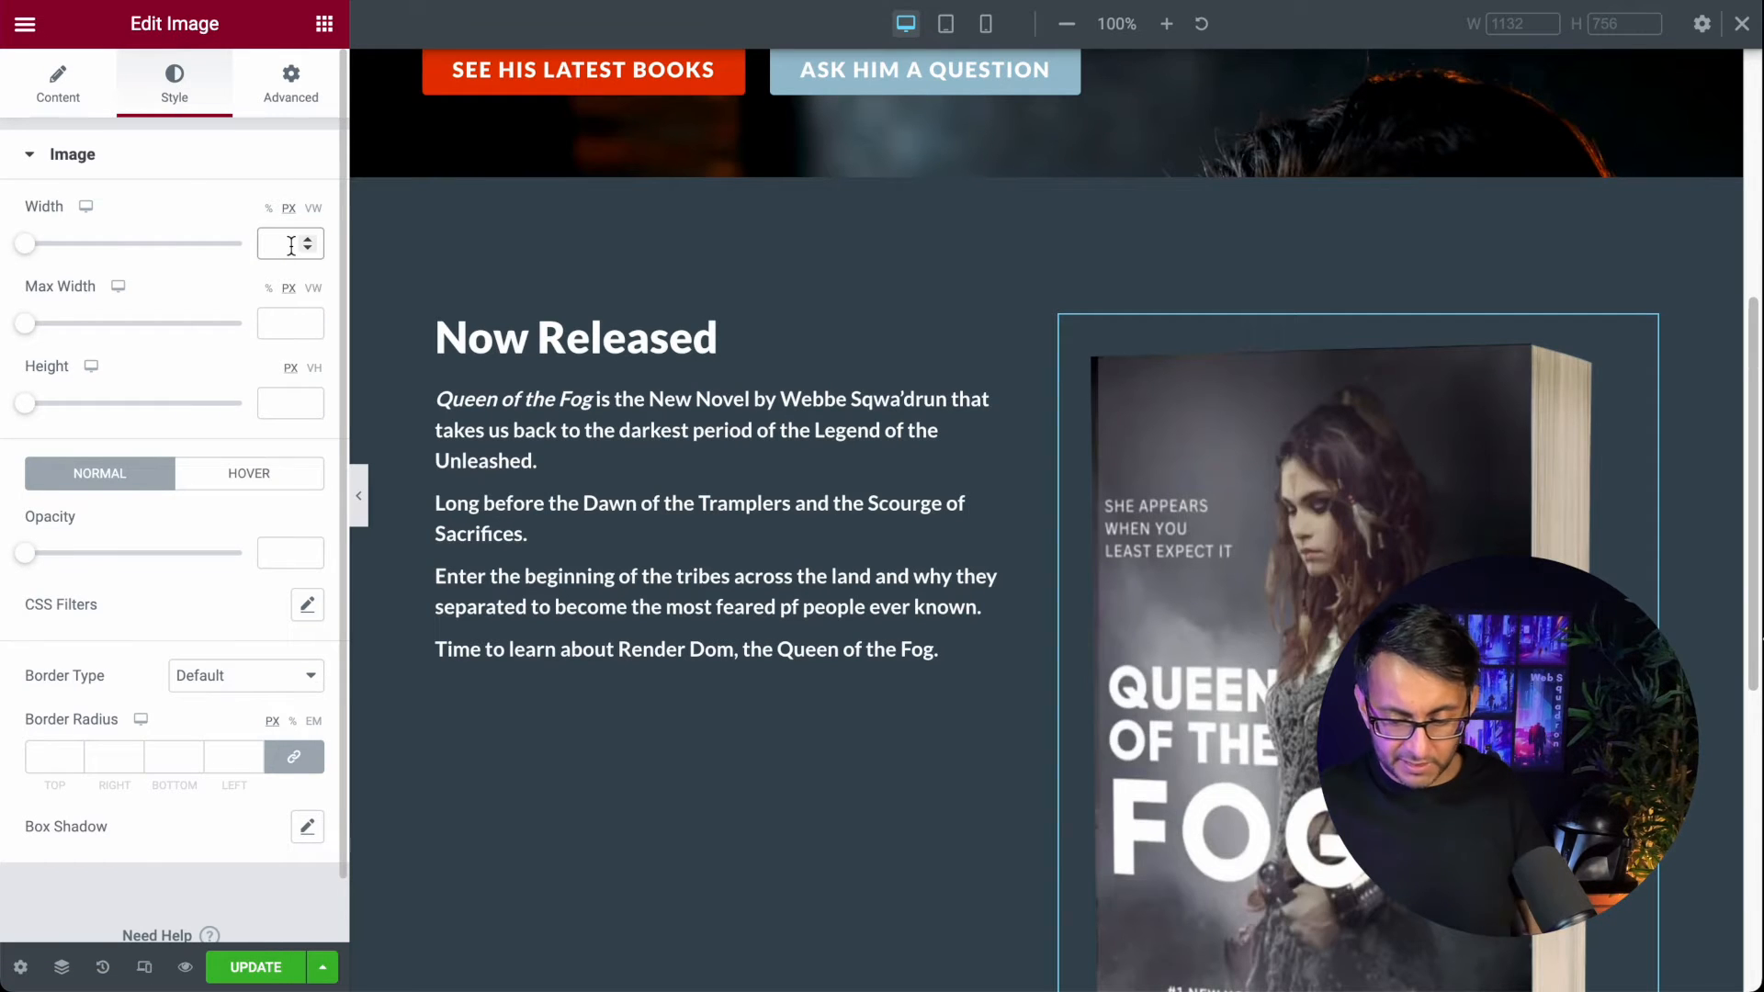
click(291, 244)
text(300300)
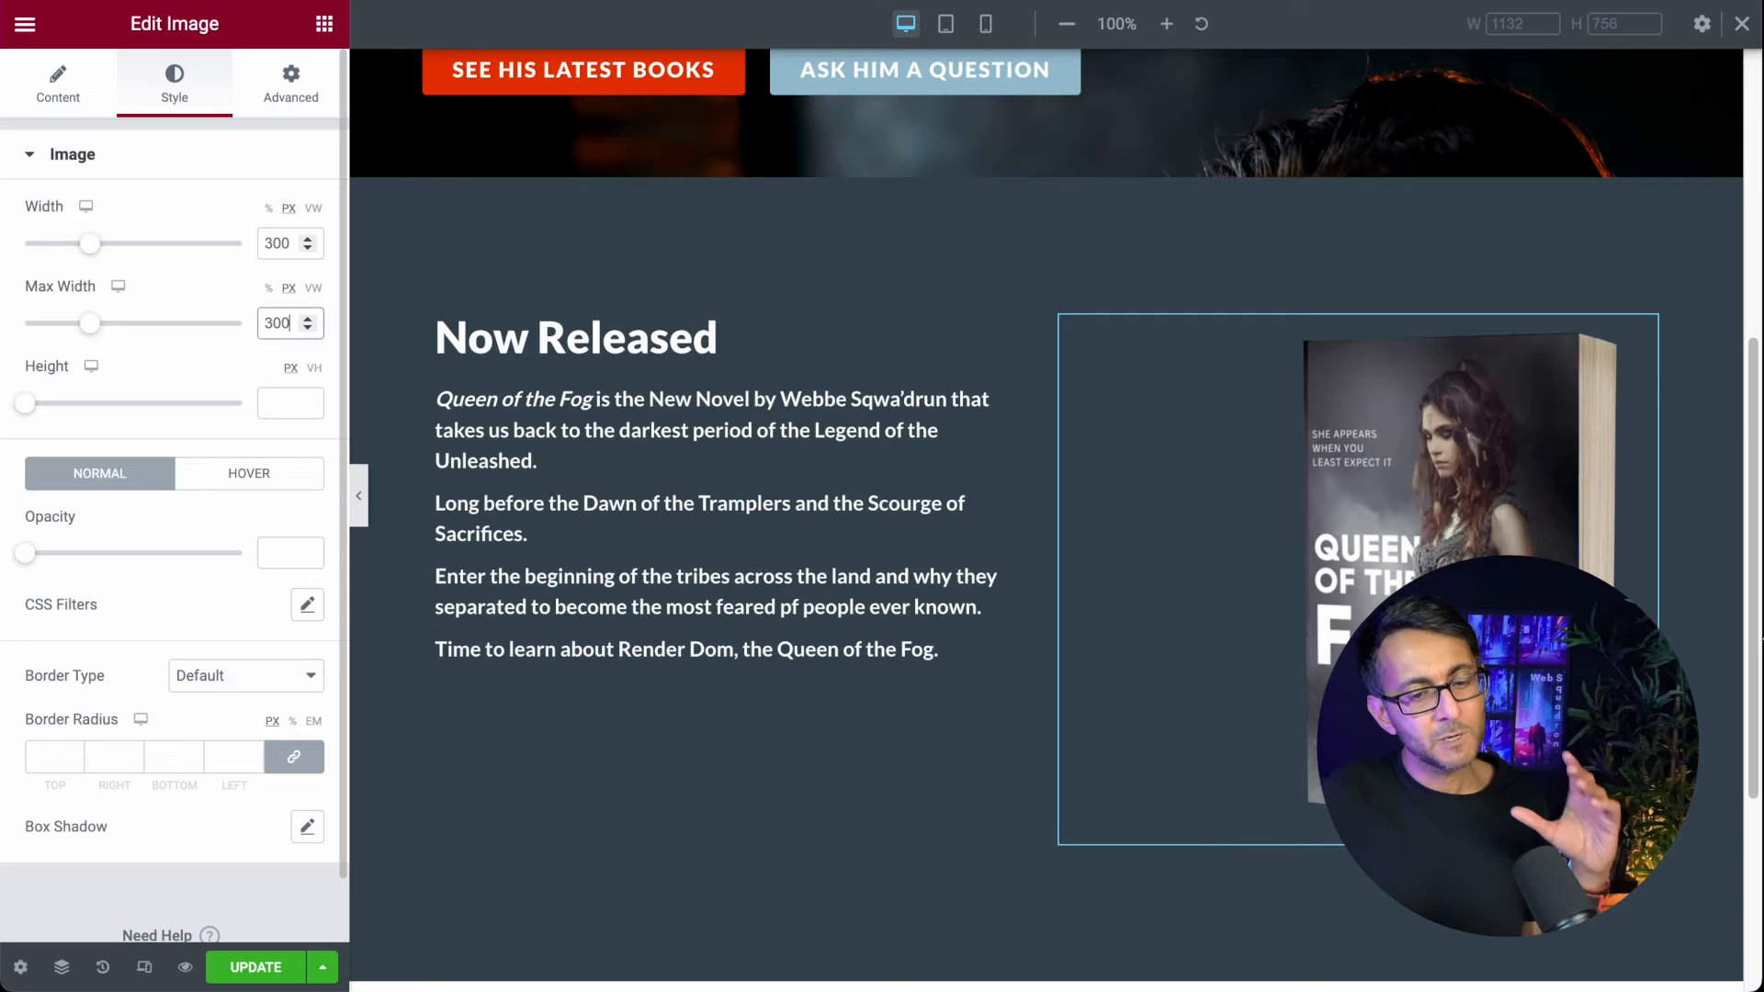
Step: Reduce the book cover image's max width and width to 250 px each
key(BackSpace)
key(BackSpace)
key(BackSpace)
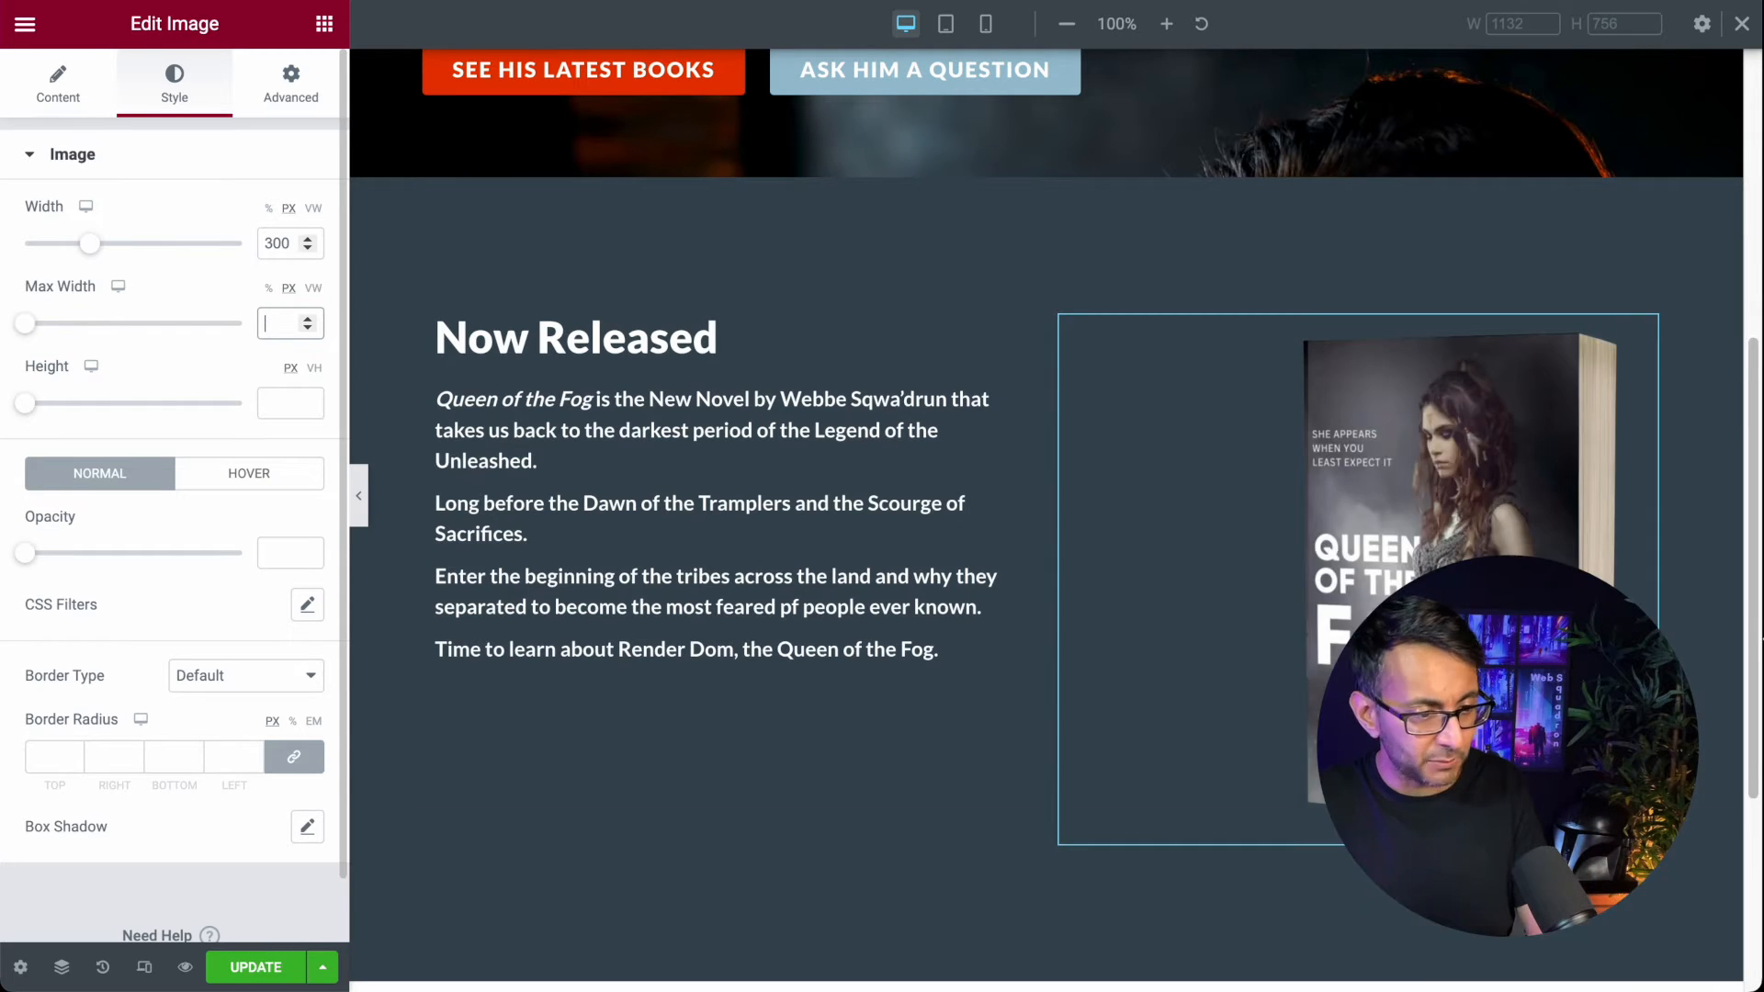
text(250)
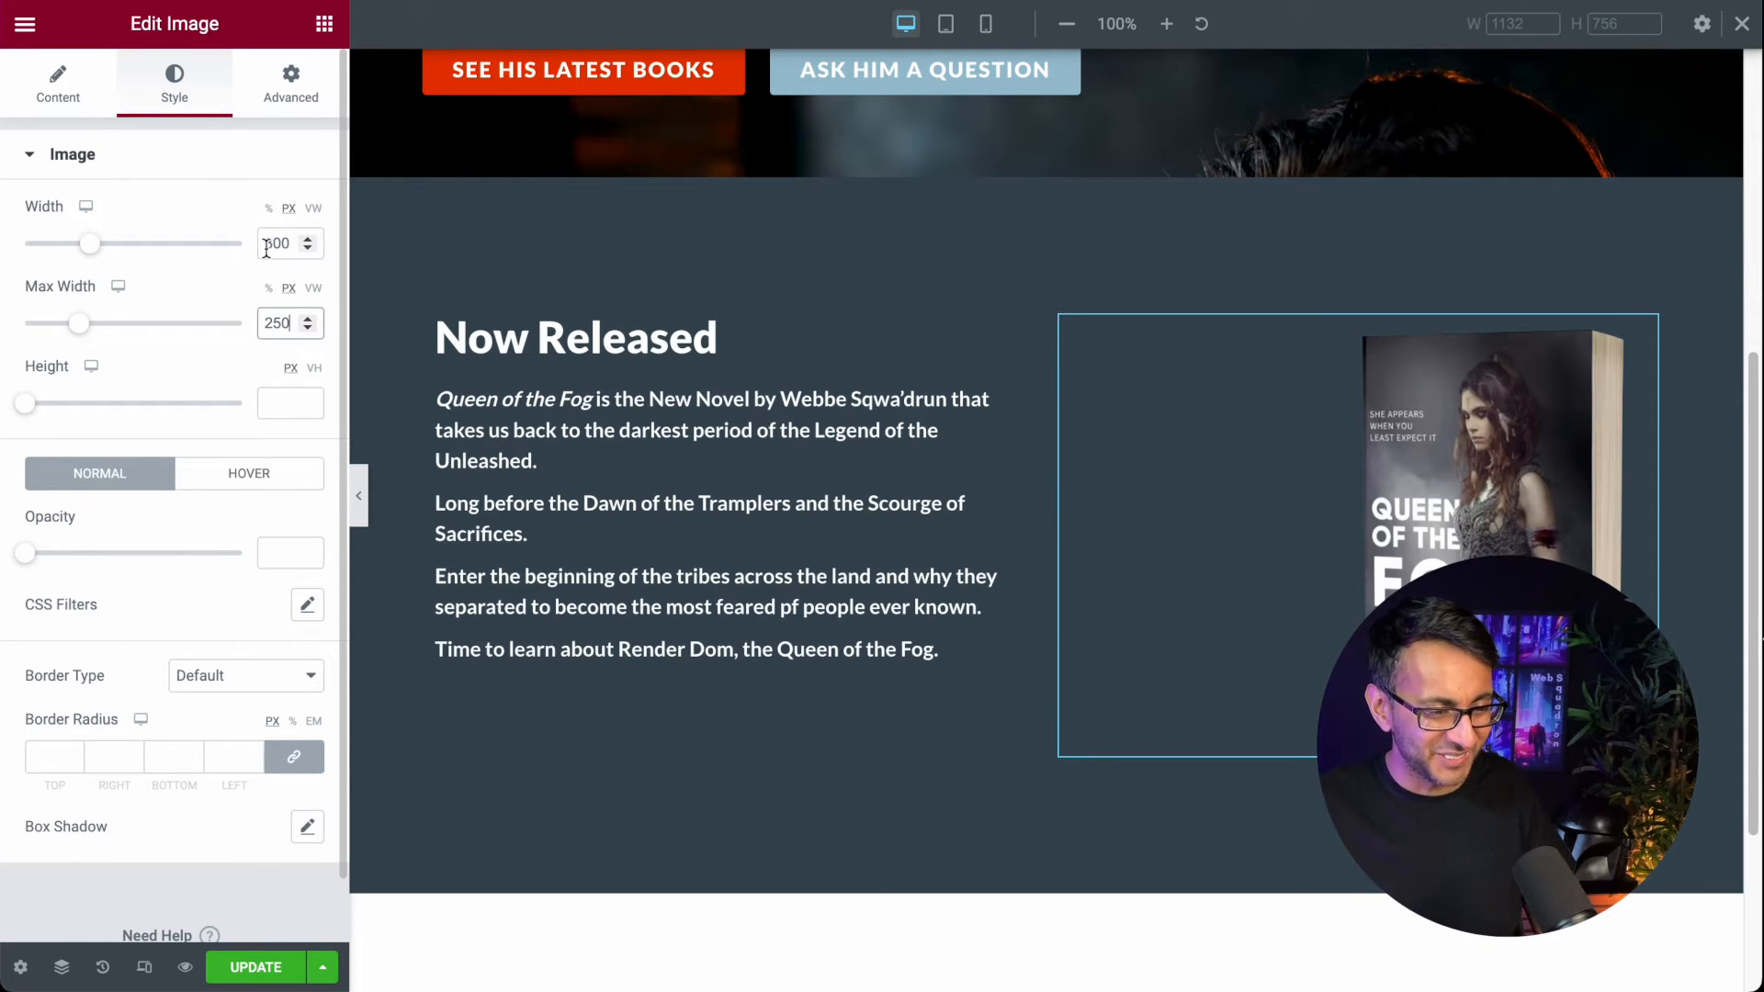
text(250)
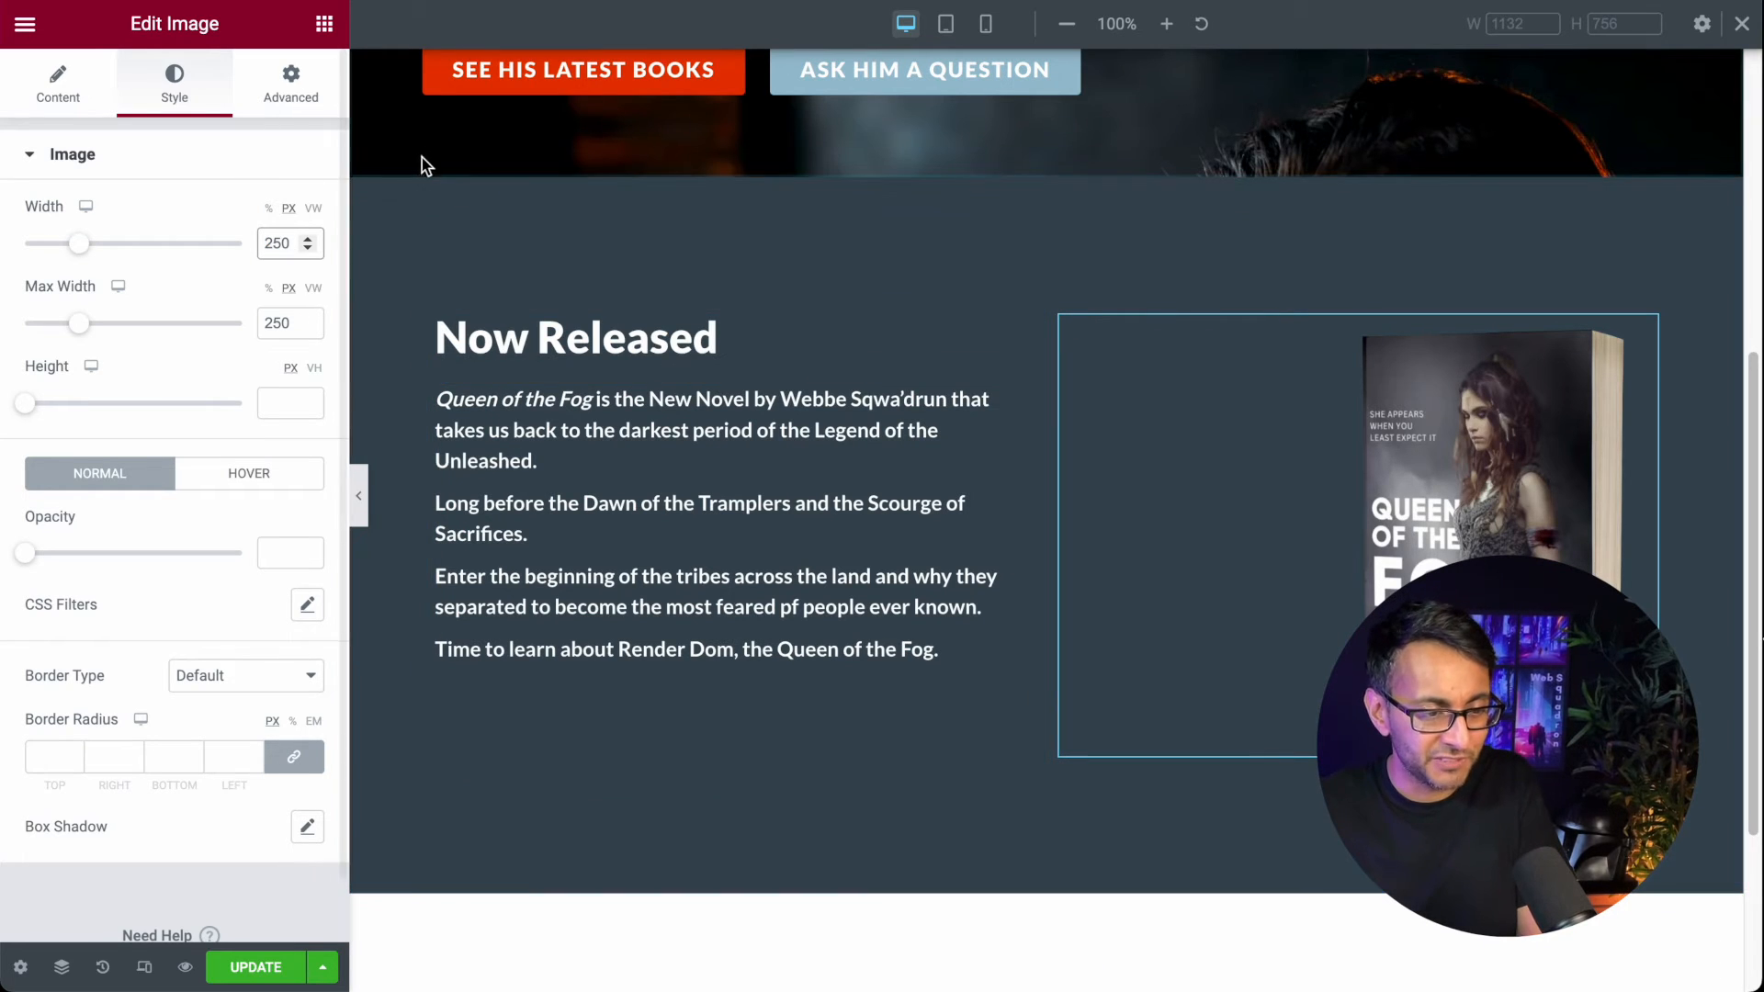
Step: Unlink the book cover image's margin values and set its top margin to -170 px
click(290, 93)
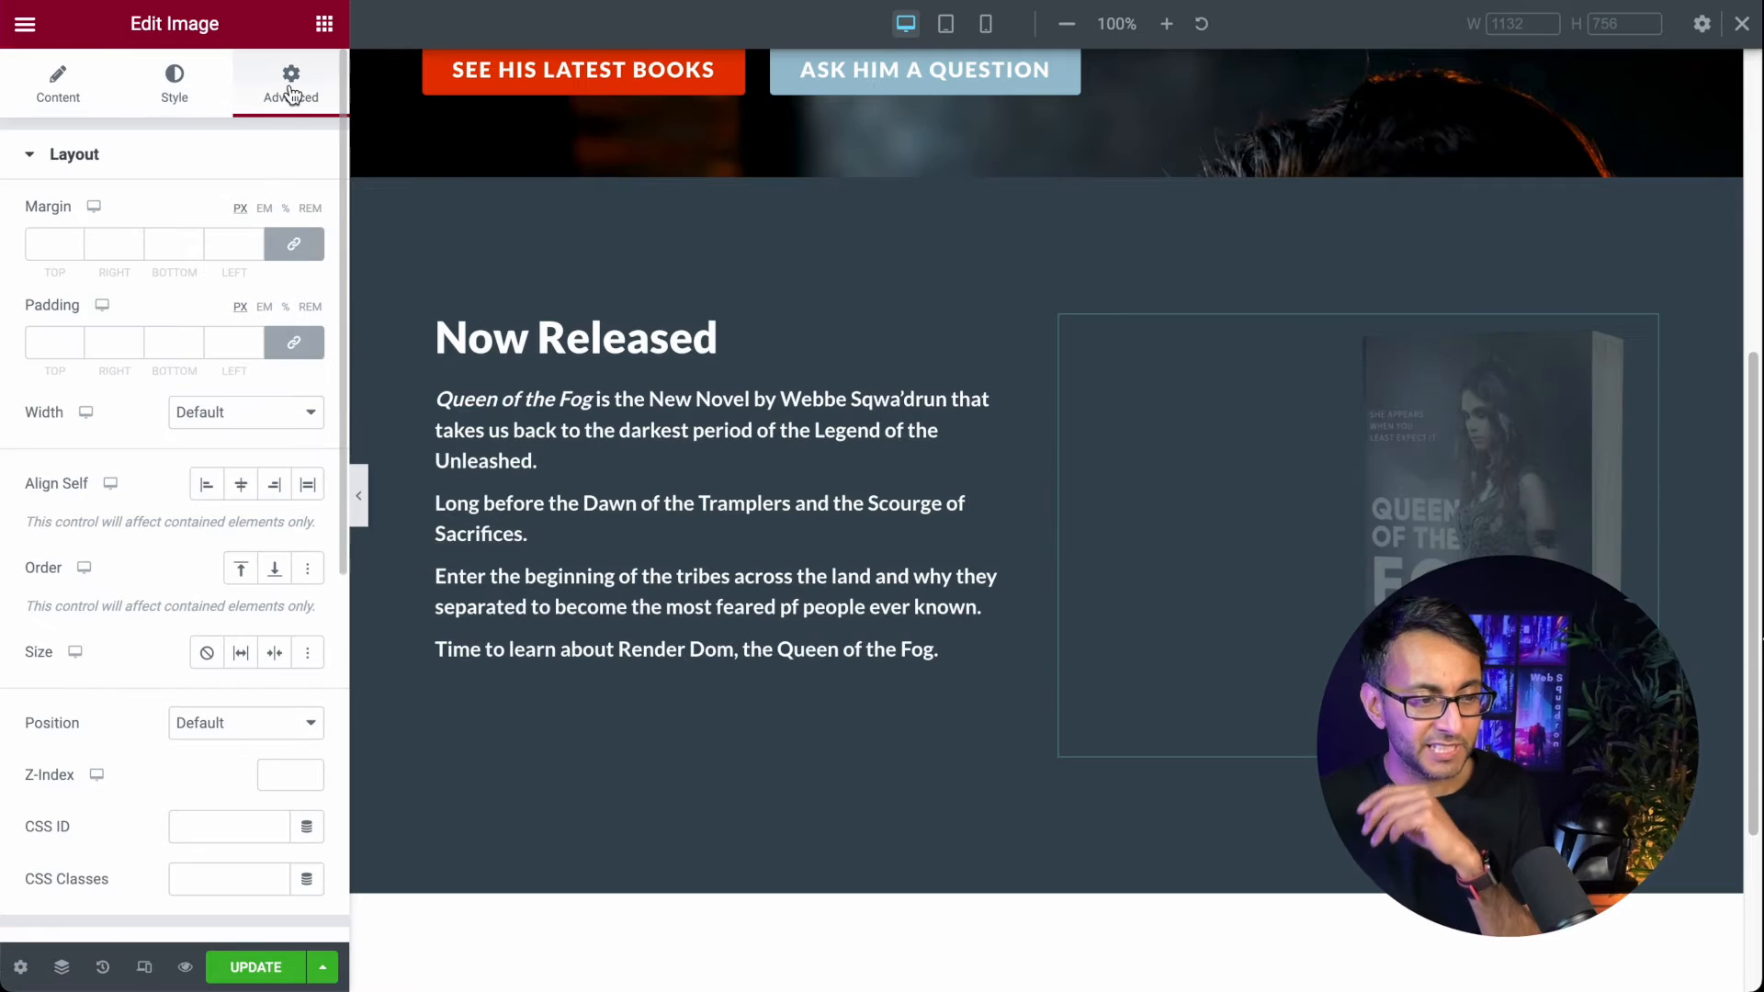
click(75, 247)
click(75, 247)
drag(76, 246, 75, 247)
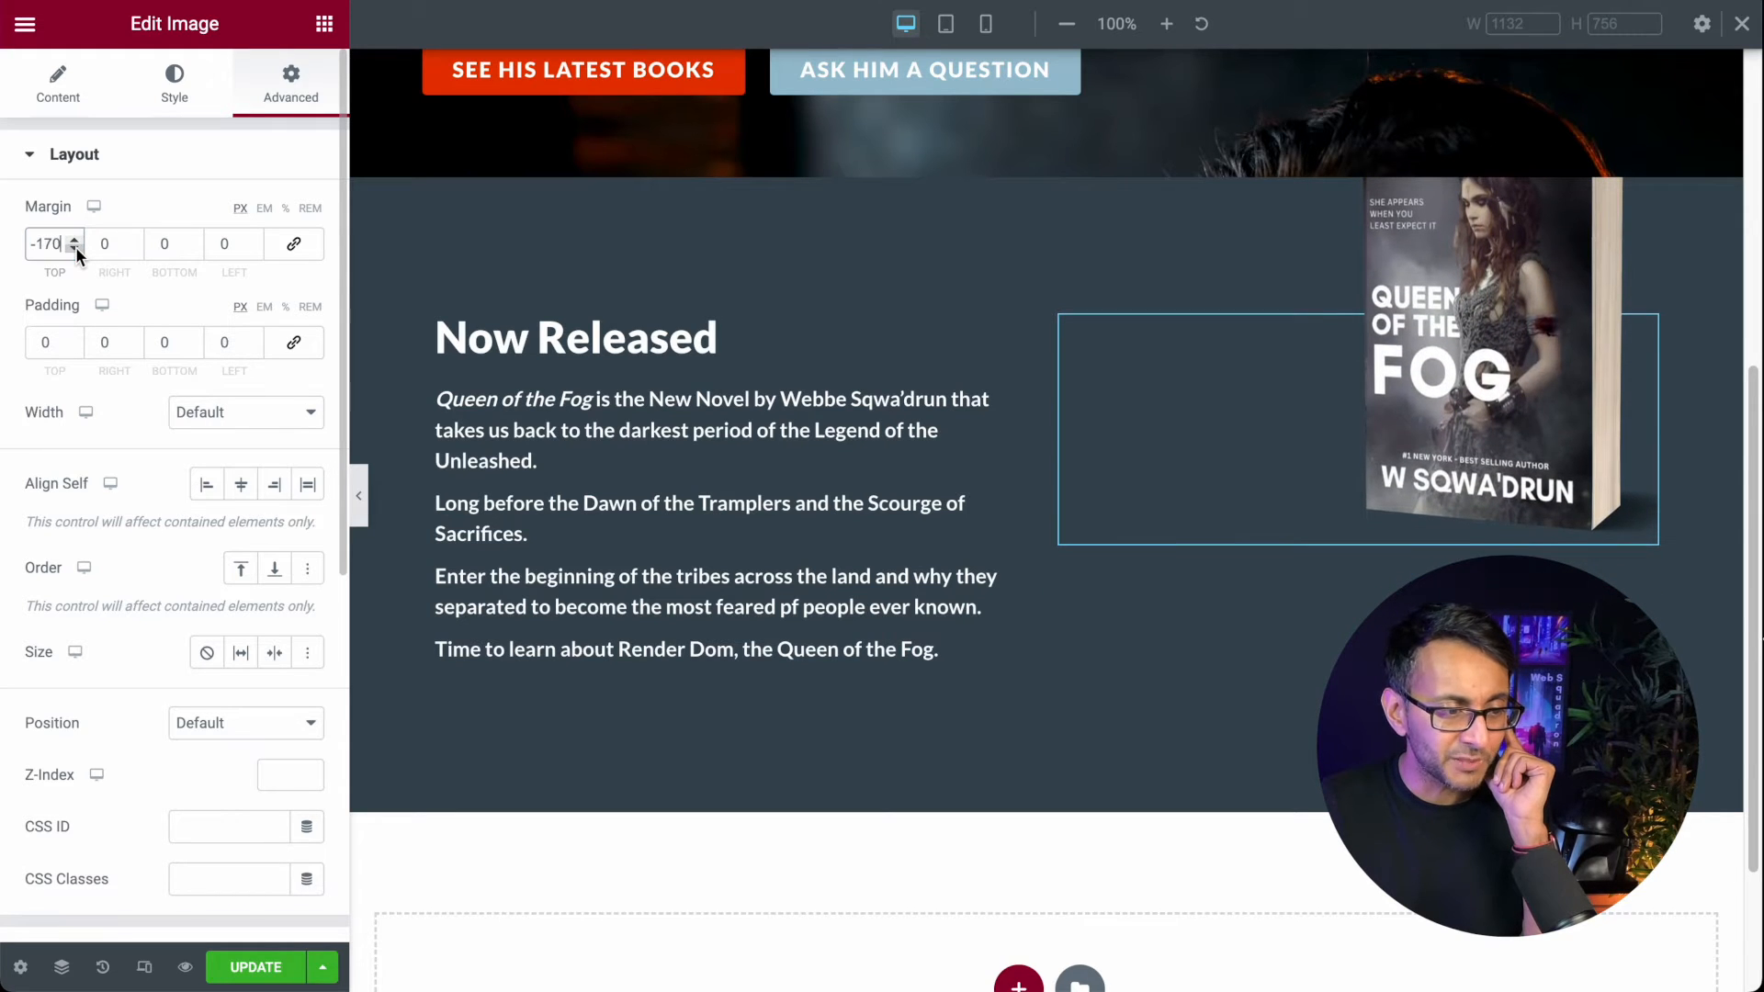
Step: Set the novel section container's Z-index to 3 so the book cover overlaps the hero section above
scroll(1062, 443, up, 2)
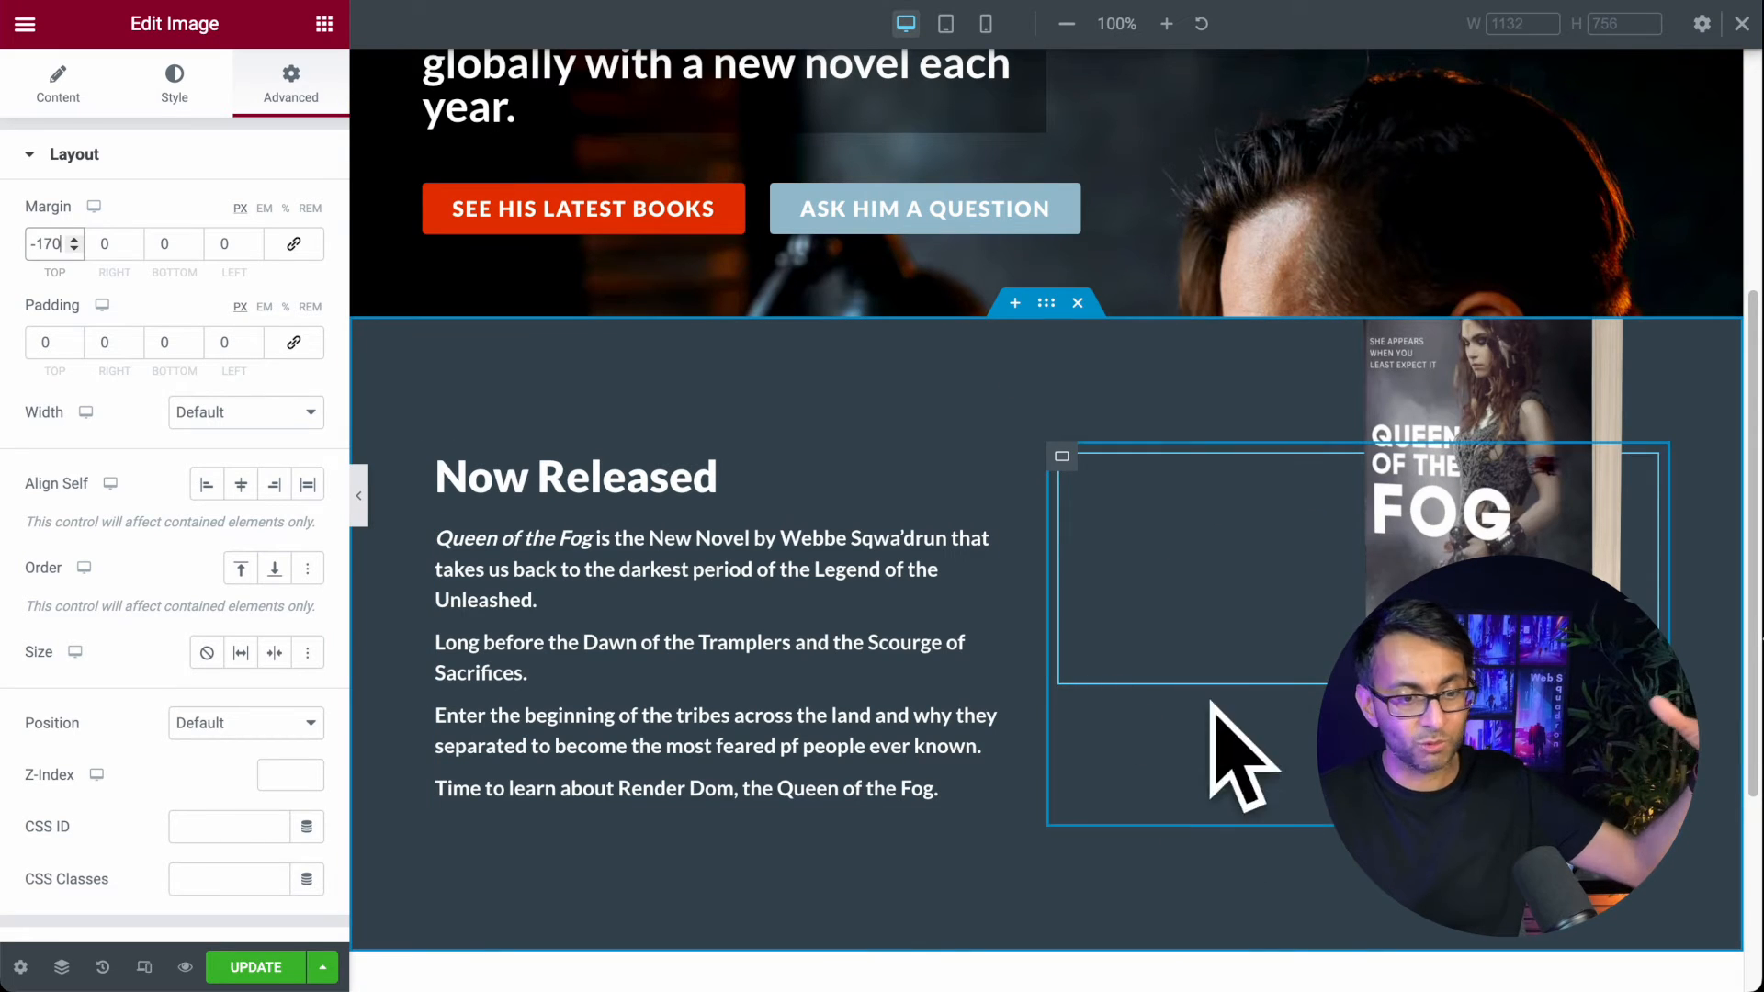
click(1053, 313)
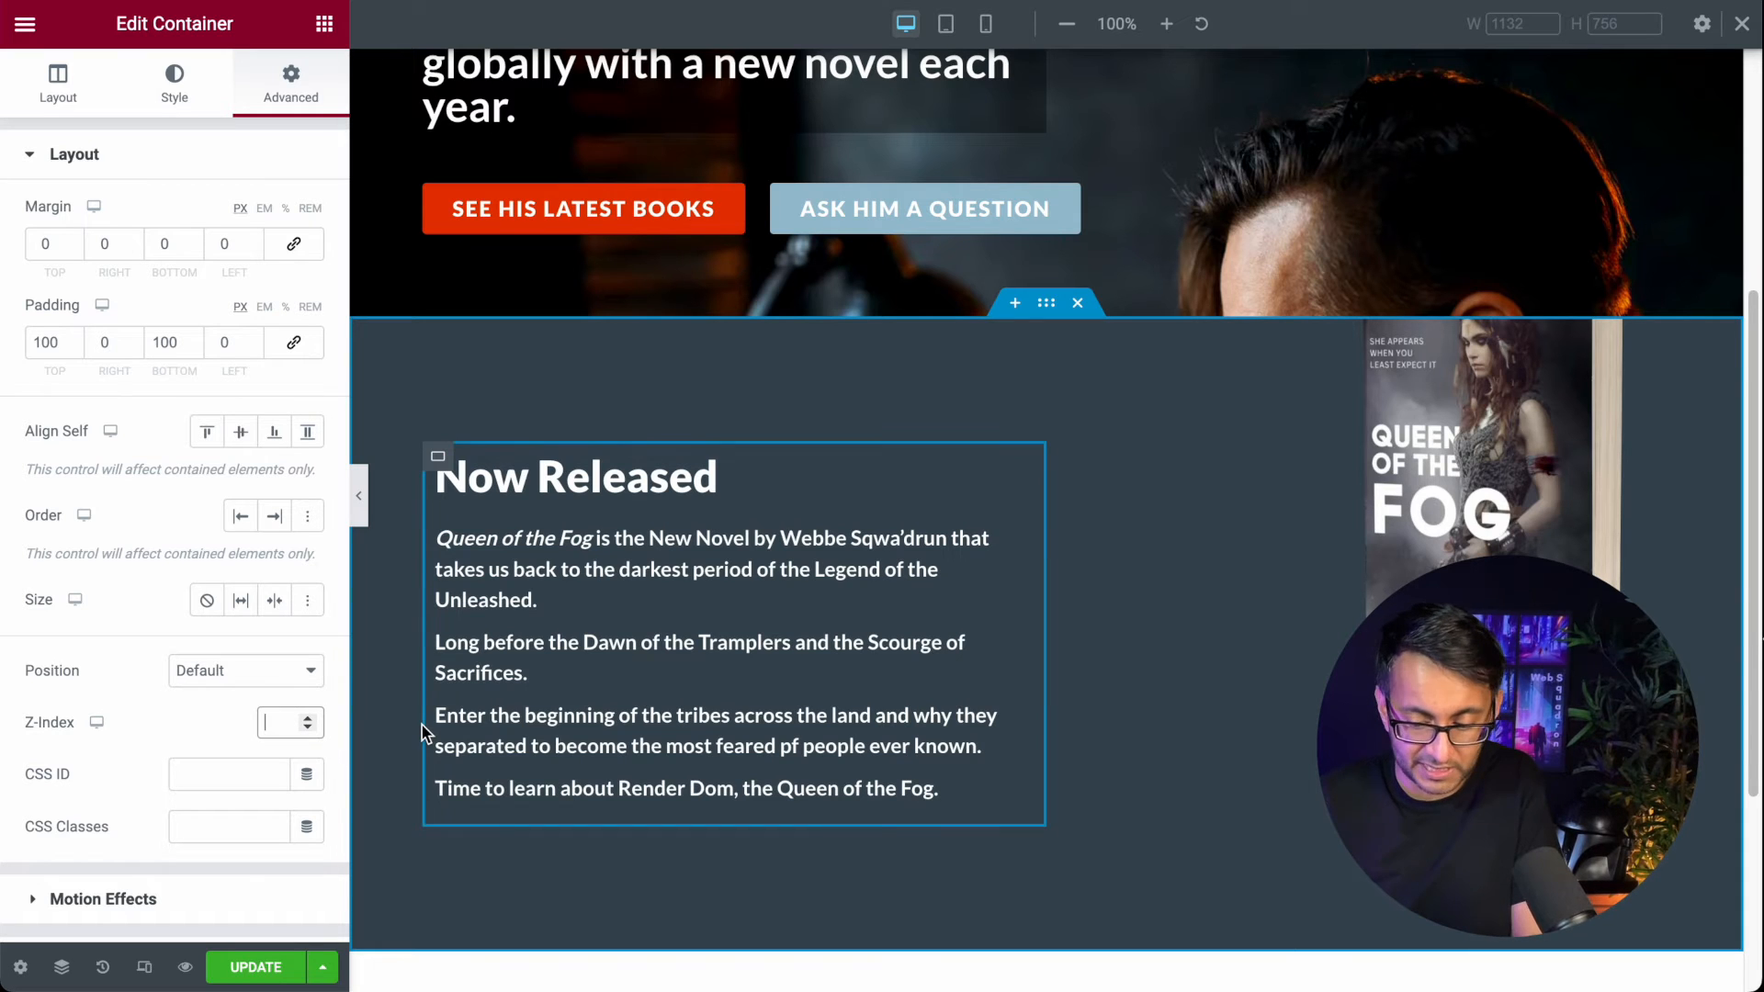
text(3)
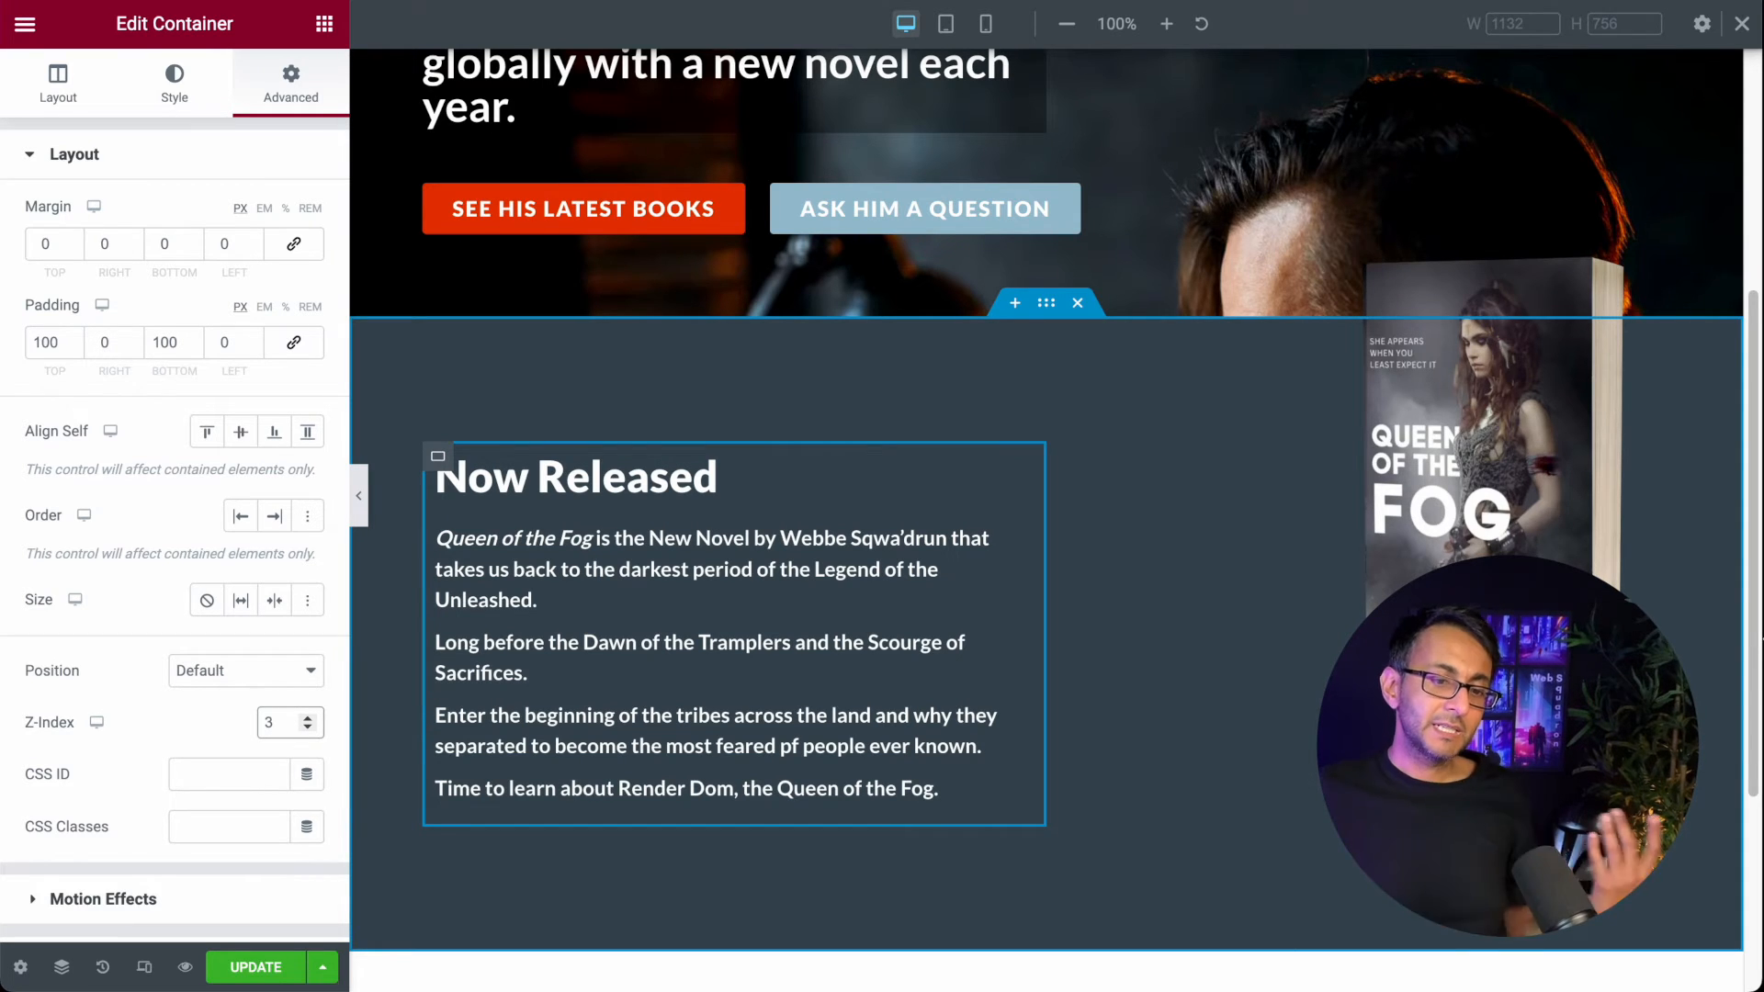
scroll(944, 775, up, 4)
scroll(945, 776, down, 6)
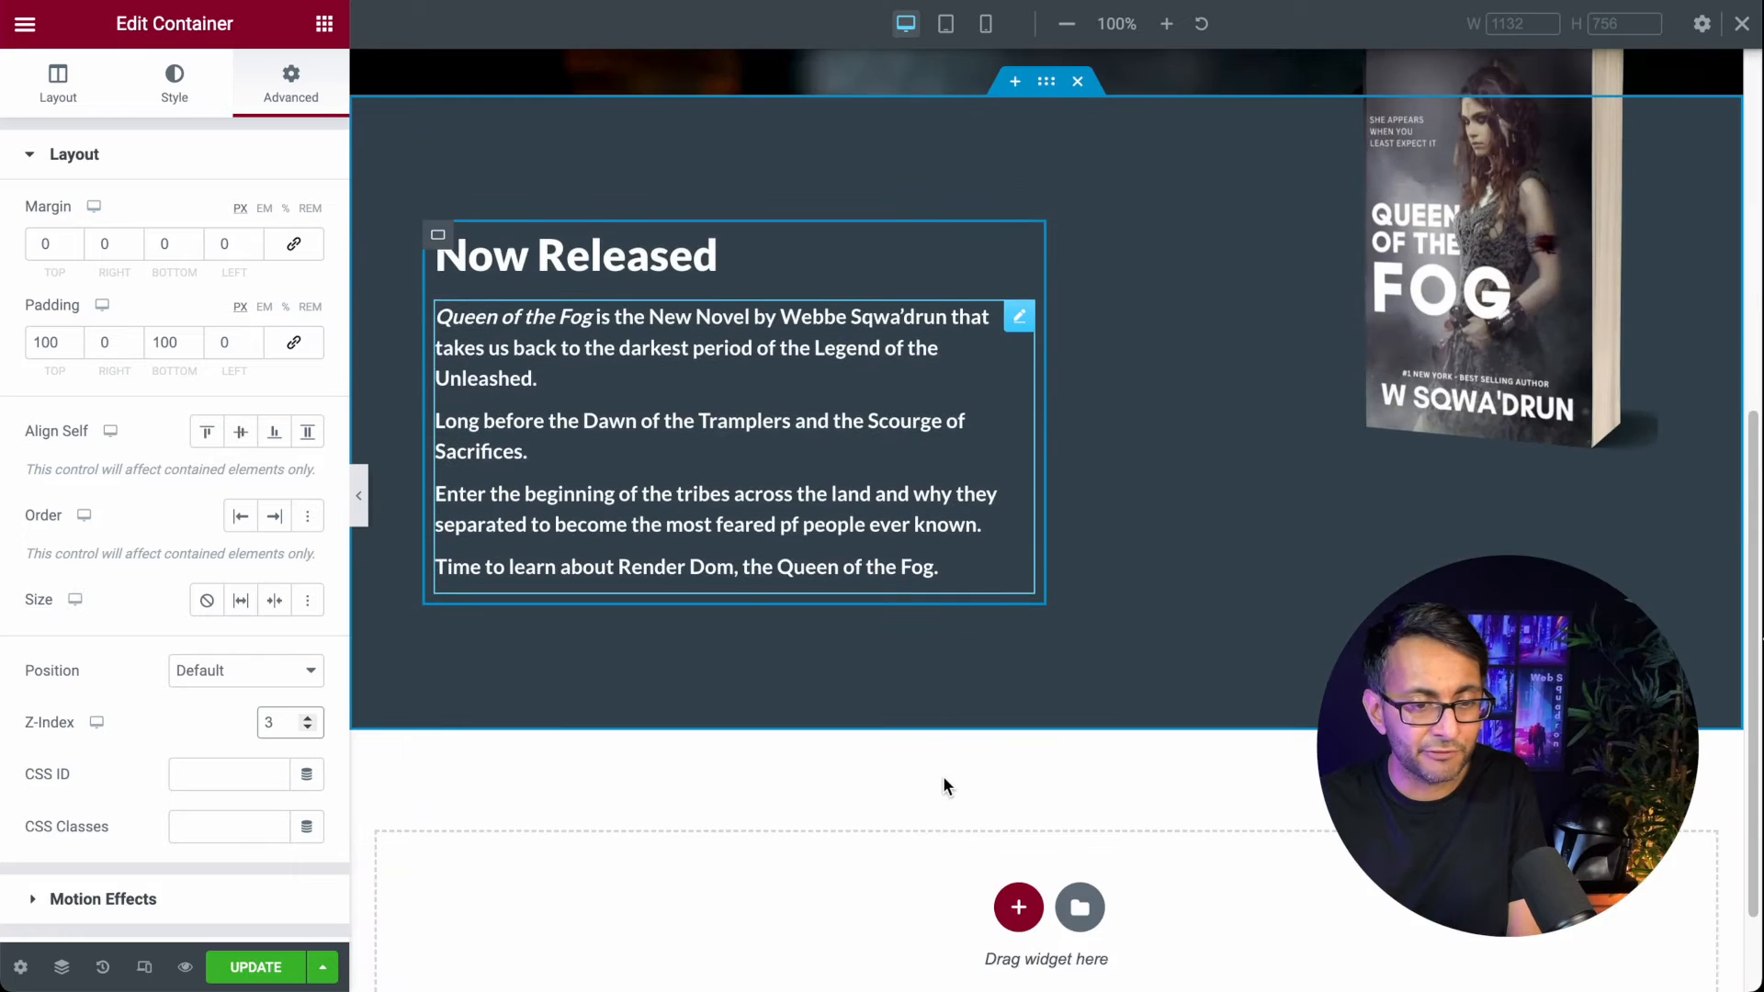
scroll(944, 784, up, 4)
scroll(947, 786, up, 2)
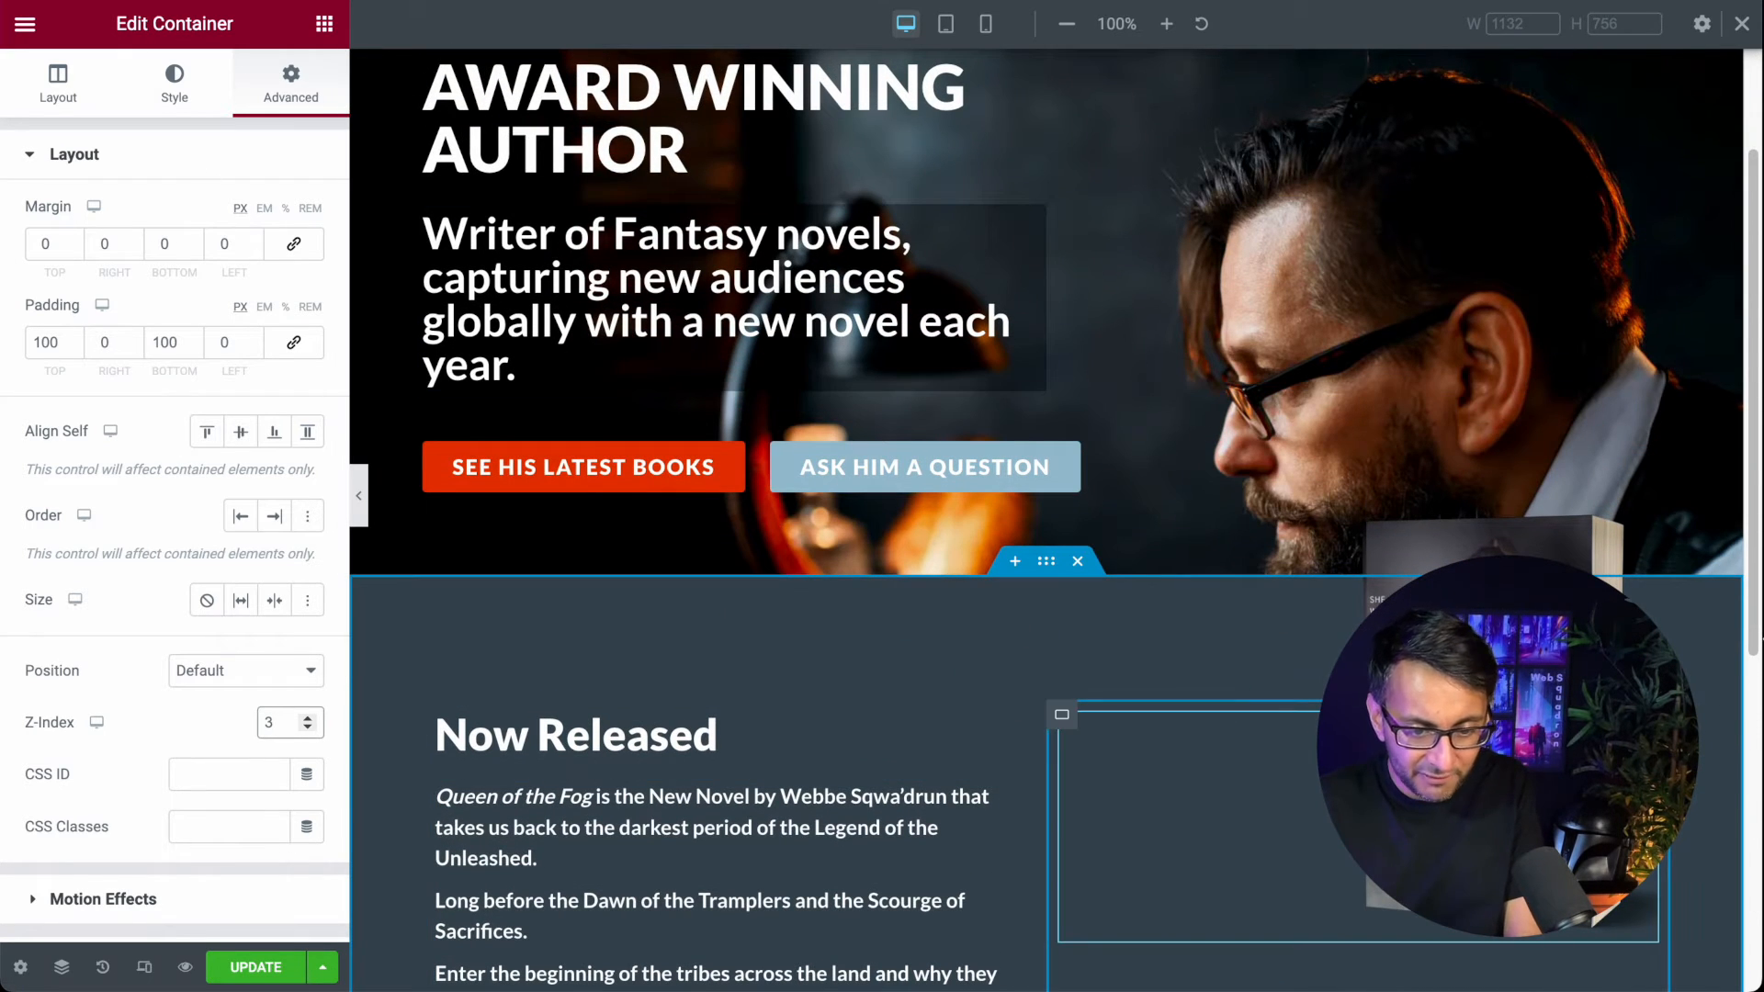
Step: Set the book cover image's top margin to -200 px
click(1493, 772)
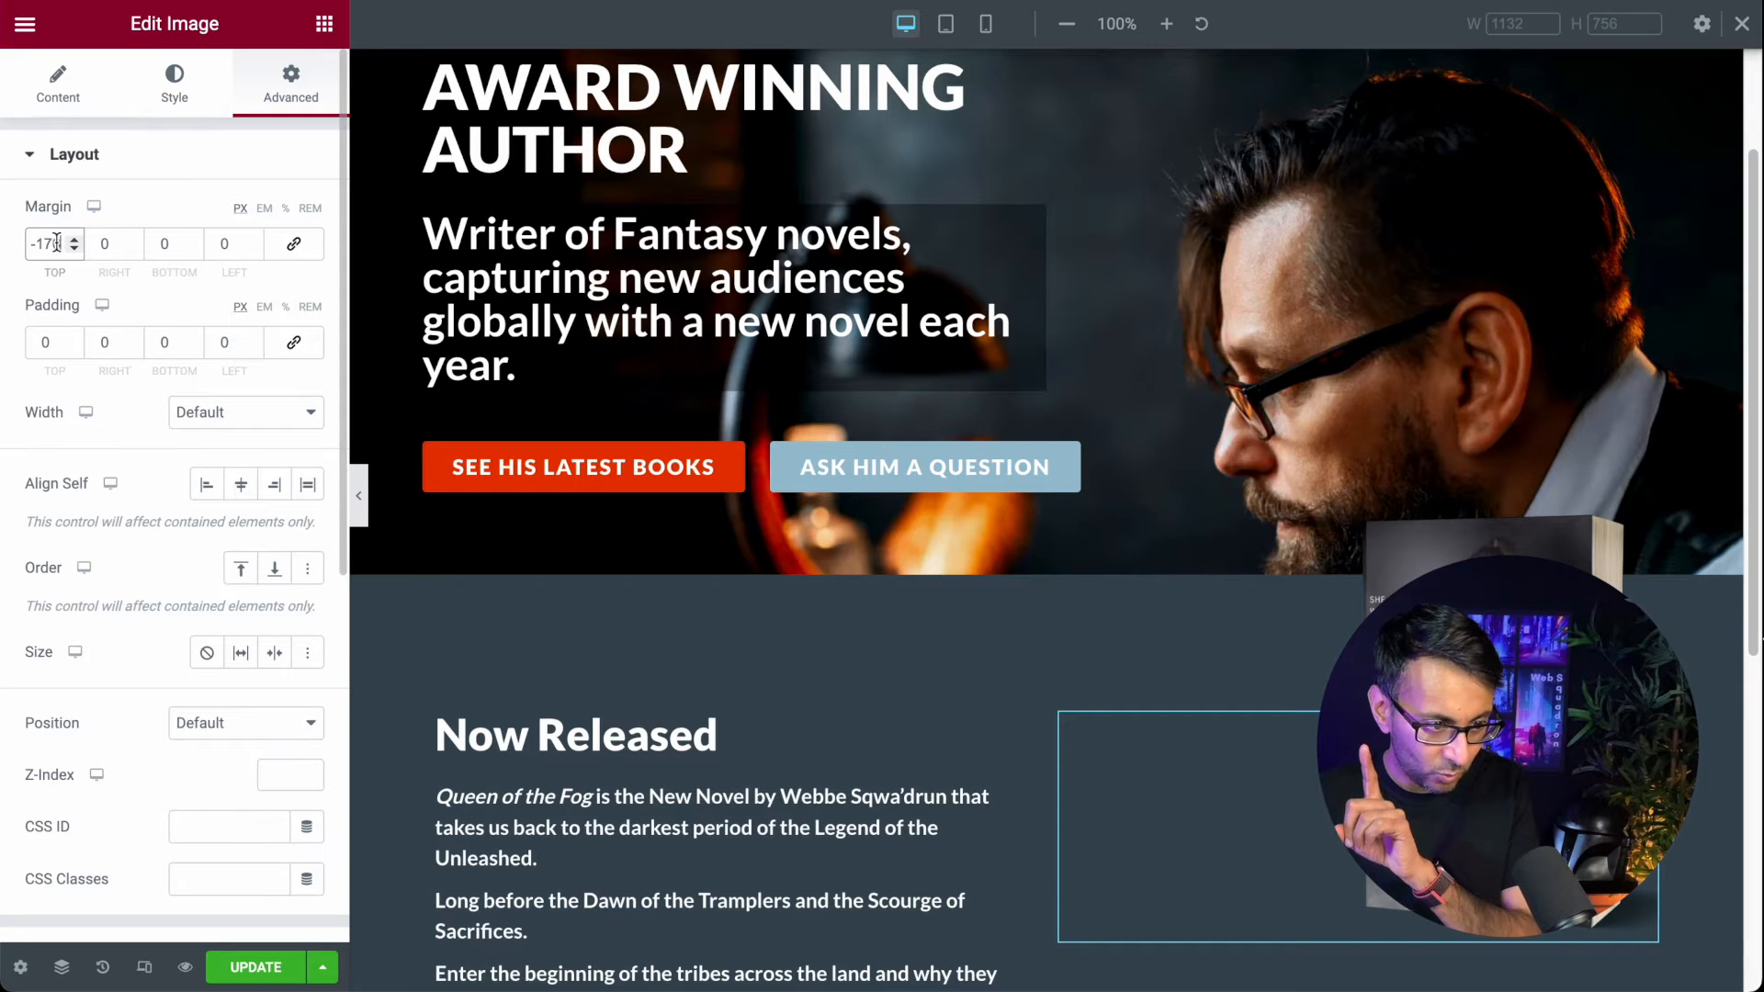
key(BackSpace)
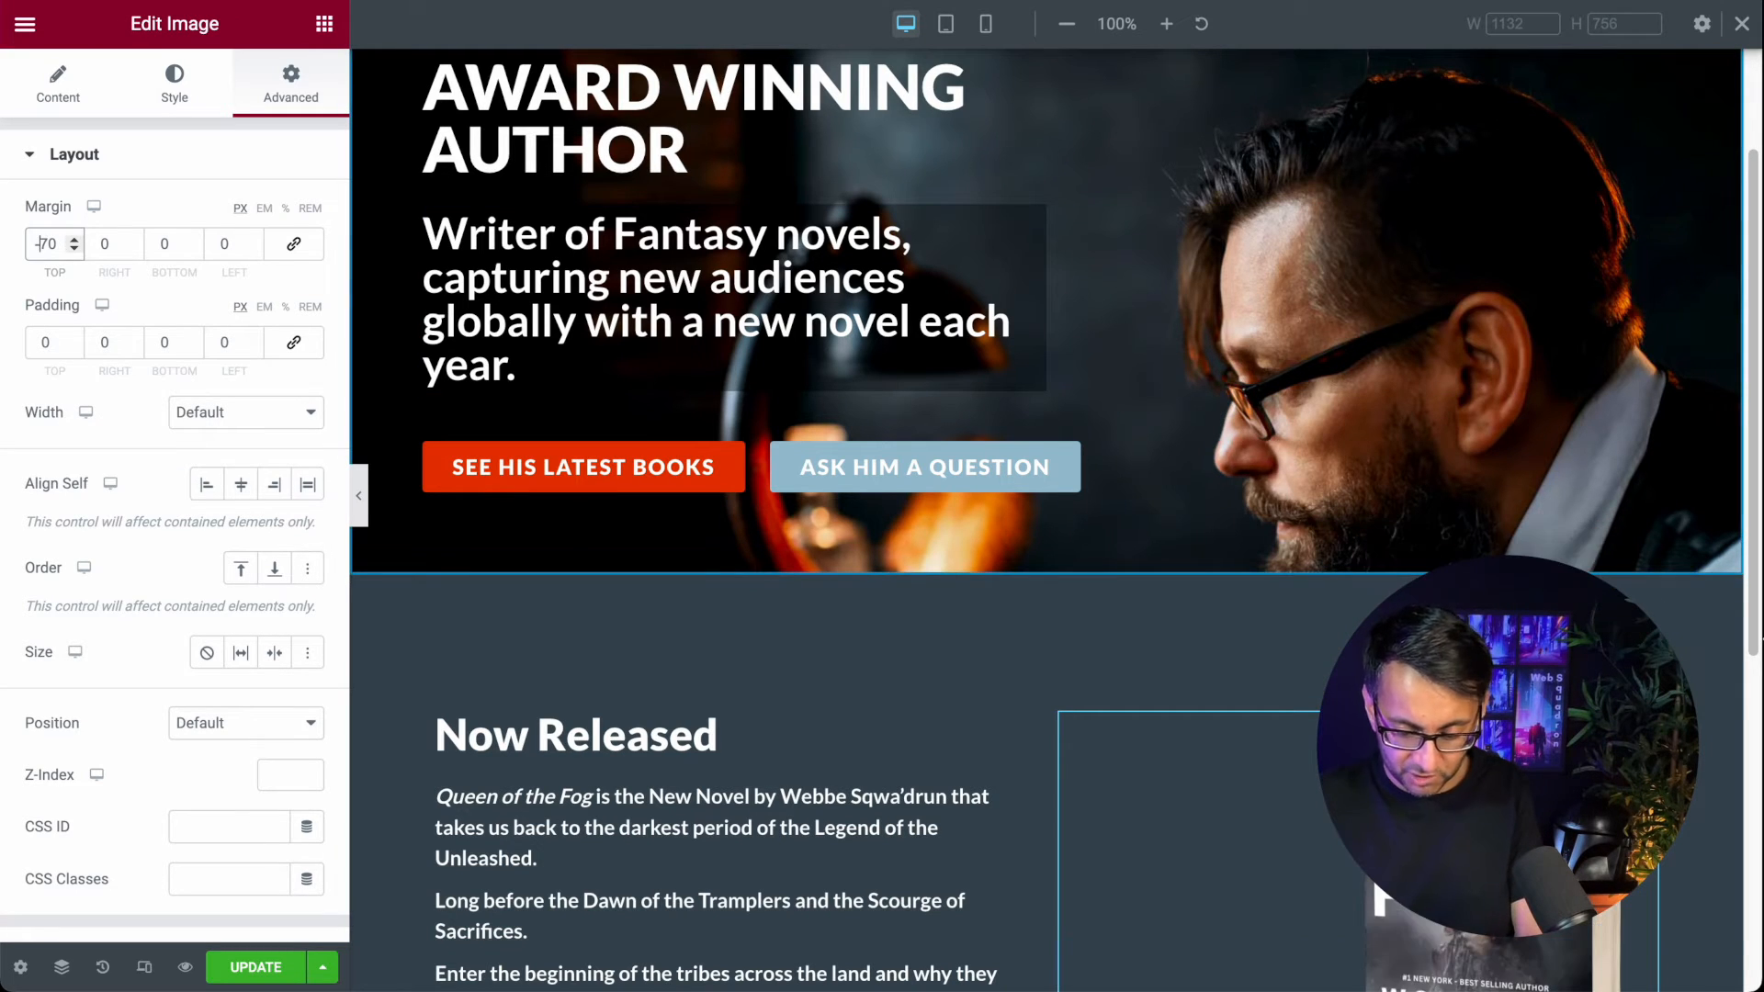
text(200)
key(Delete)
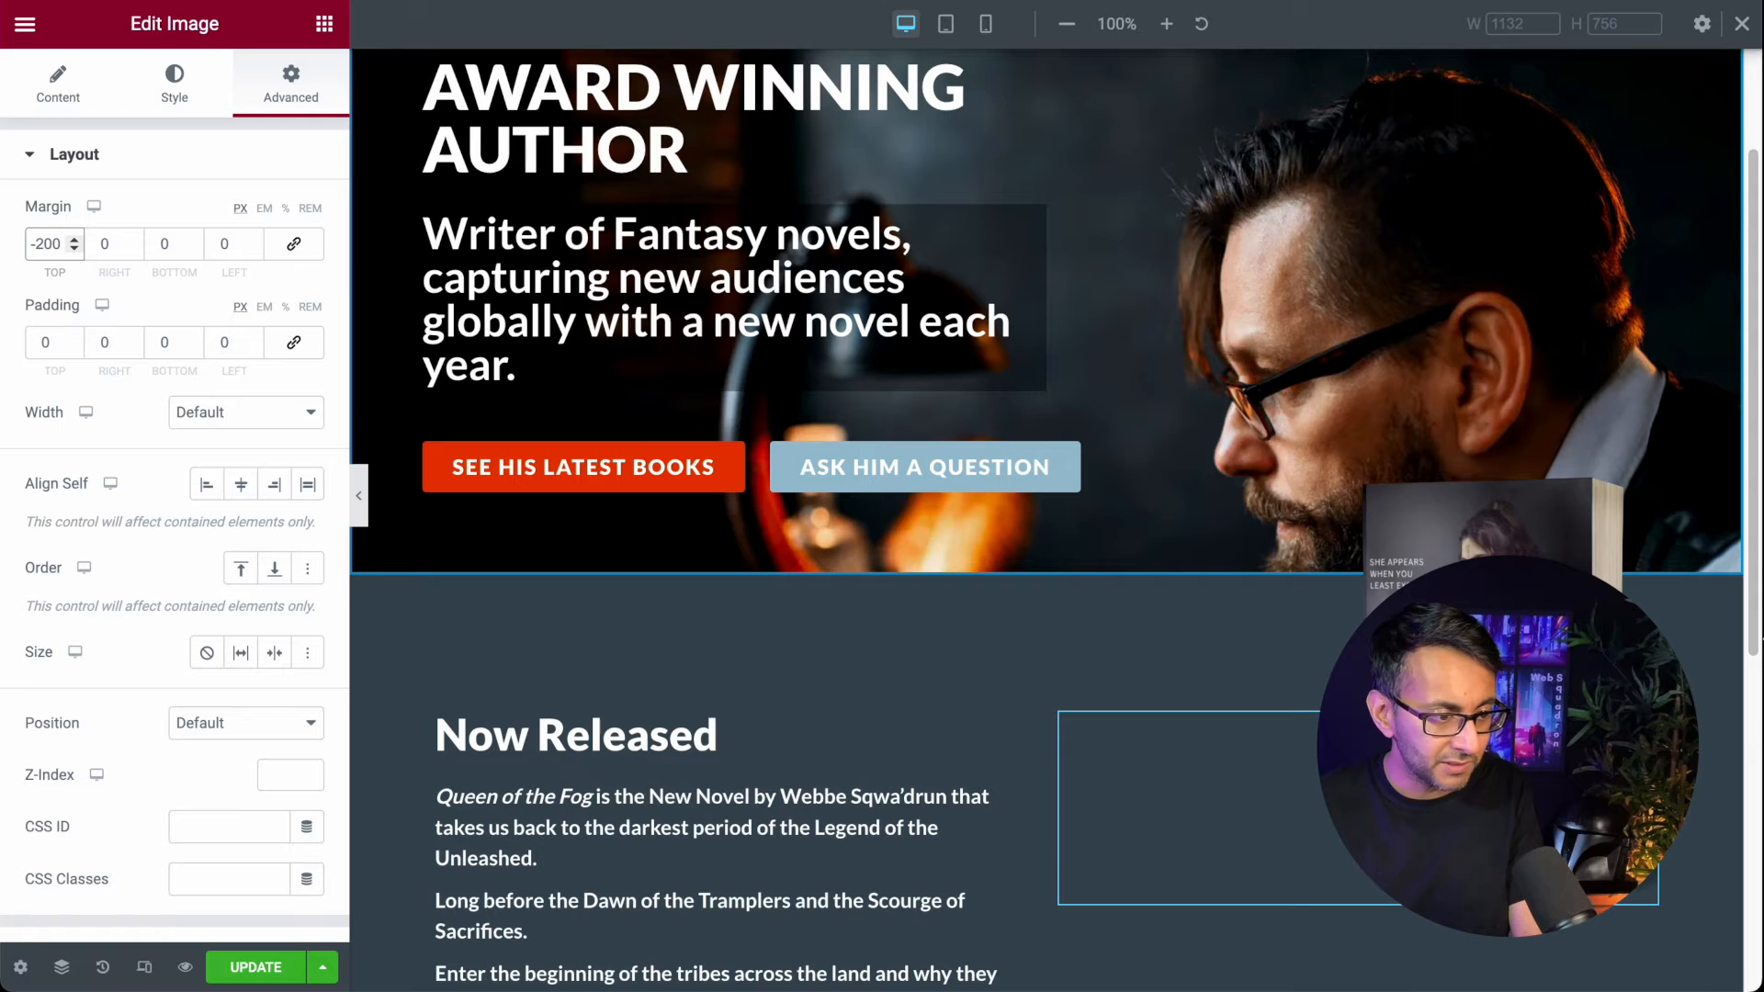
scroll(1274, 689, up, 2)
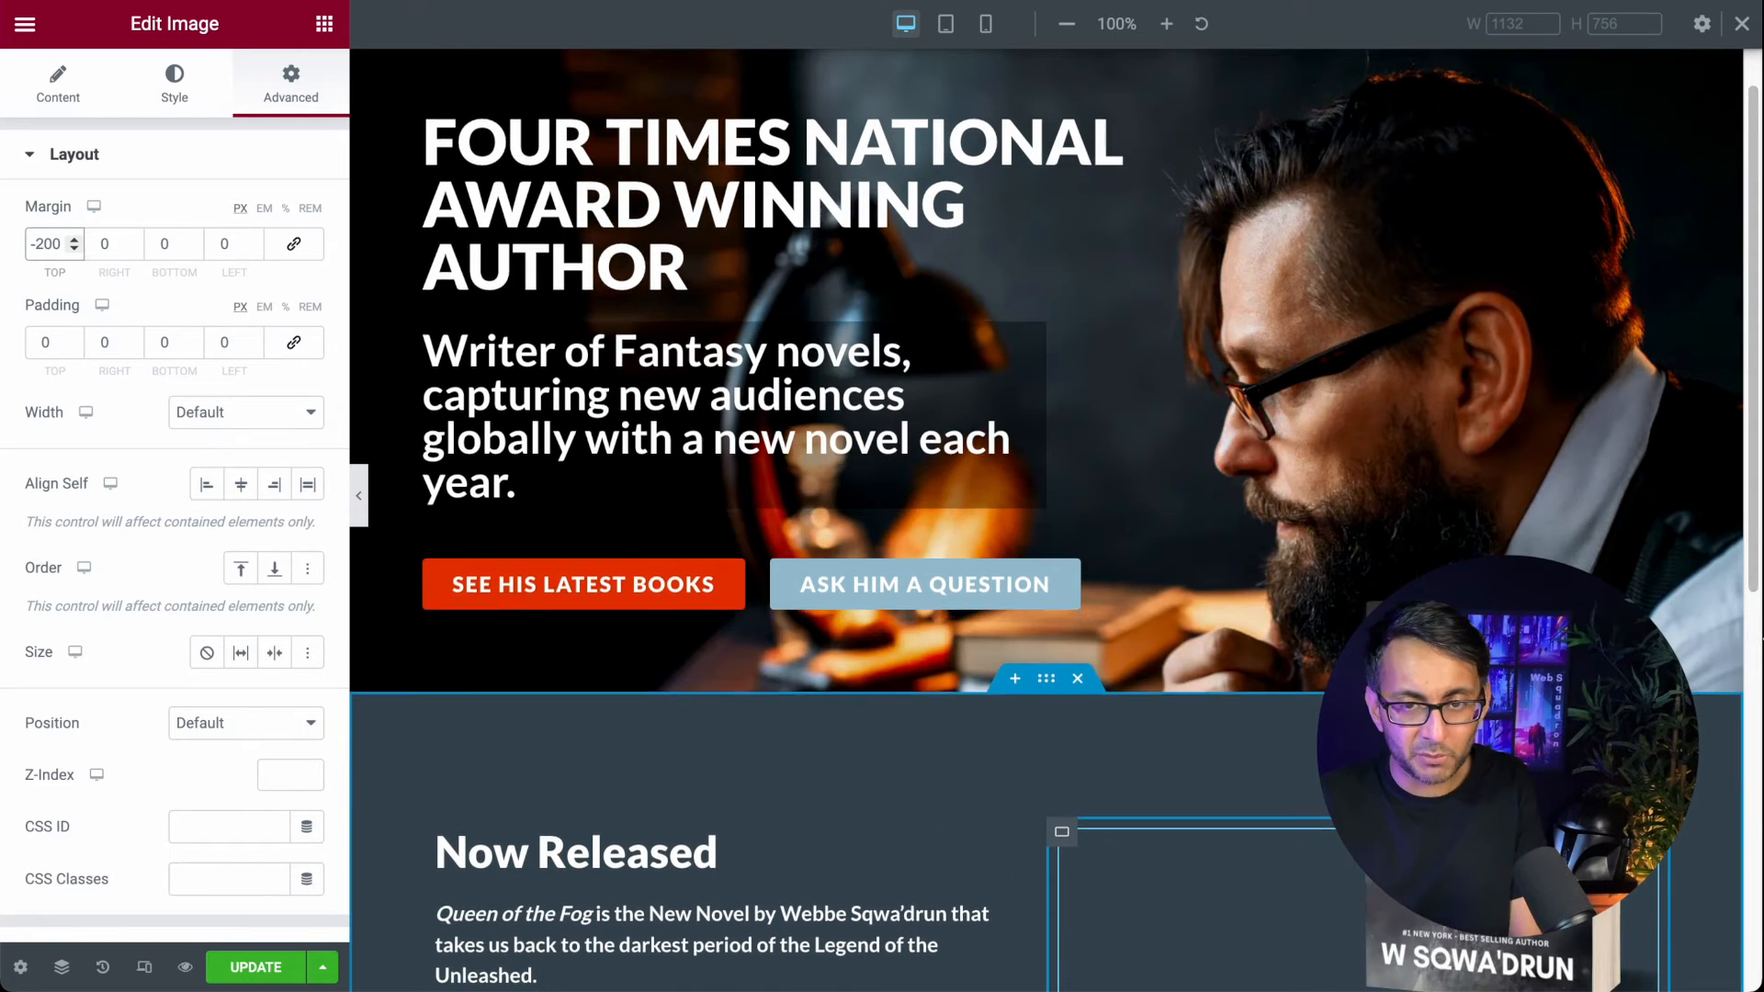
scroll(1227, 712, down, 4)
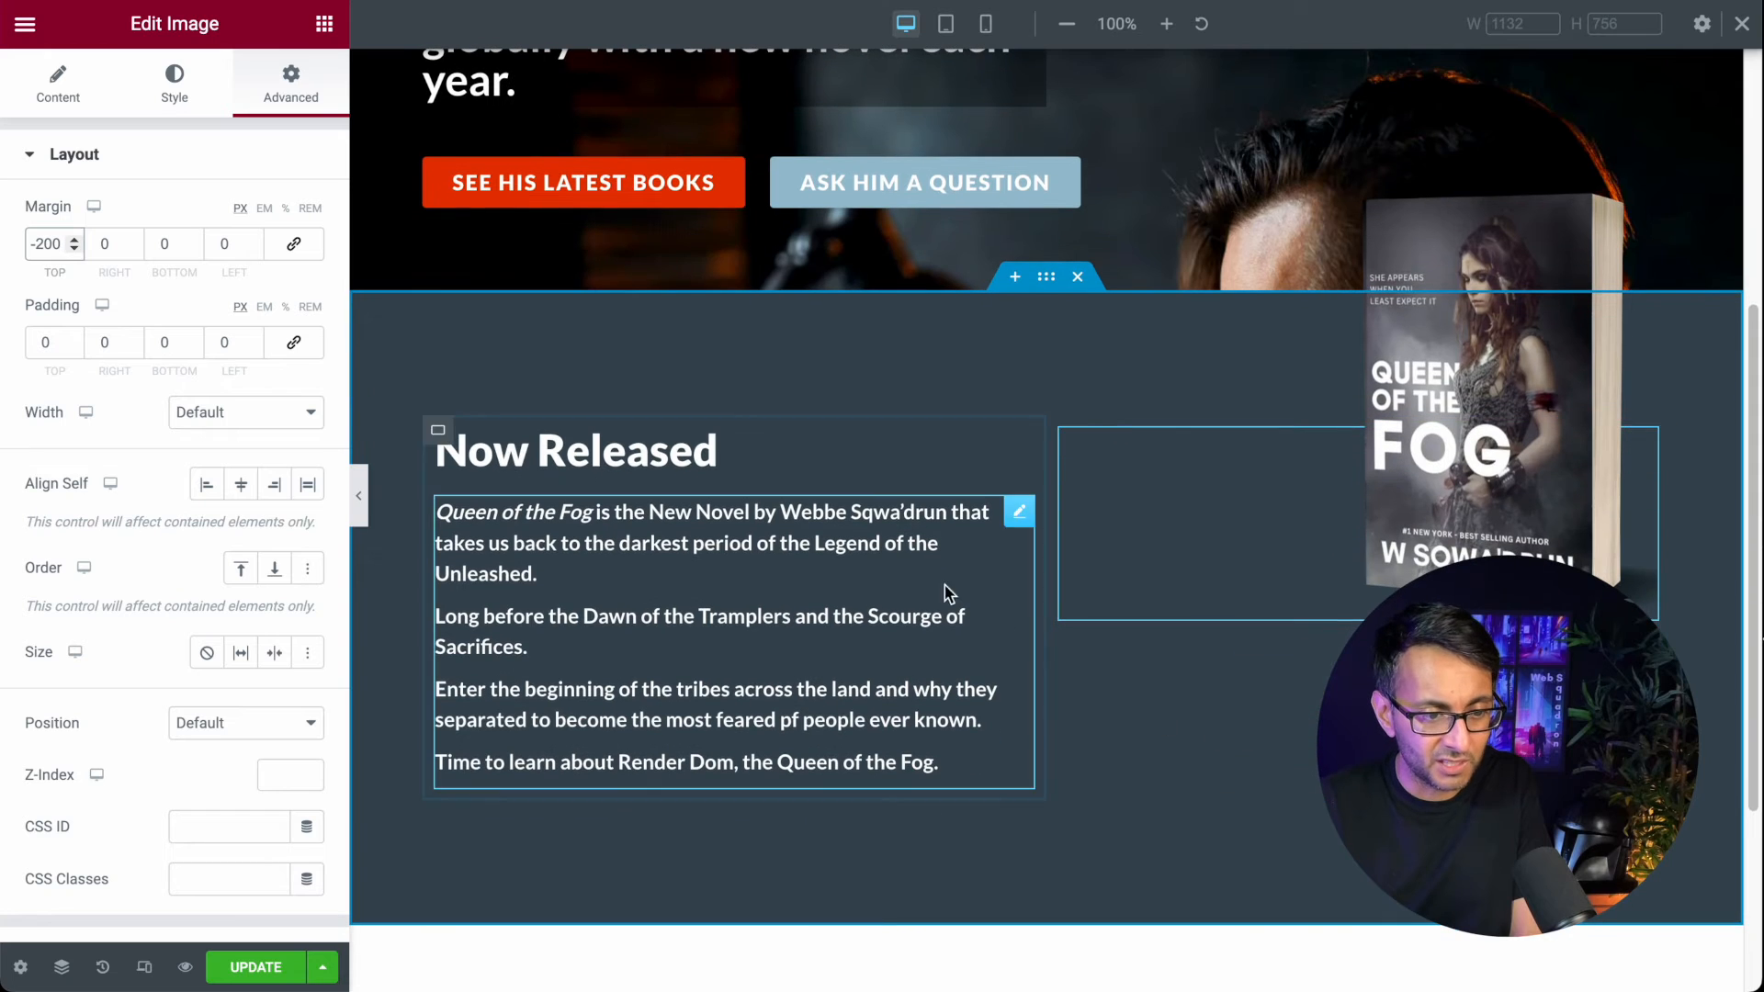
Step: Place a second Image widget below the book cover and check the store badge images in the media library
click(1296, 528)
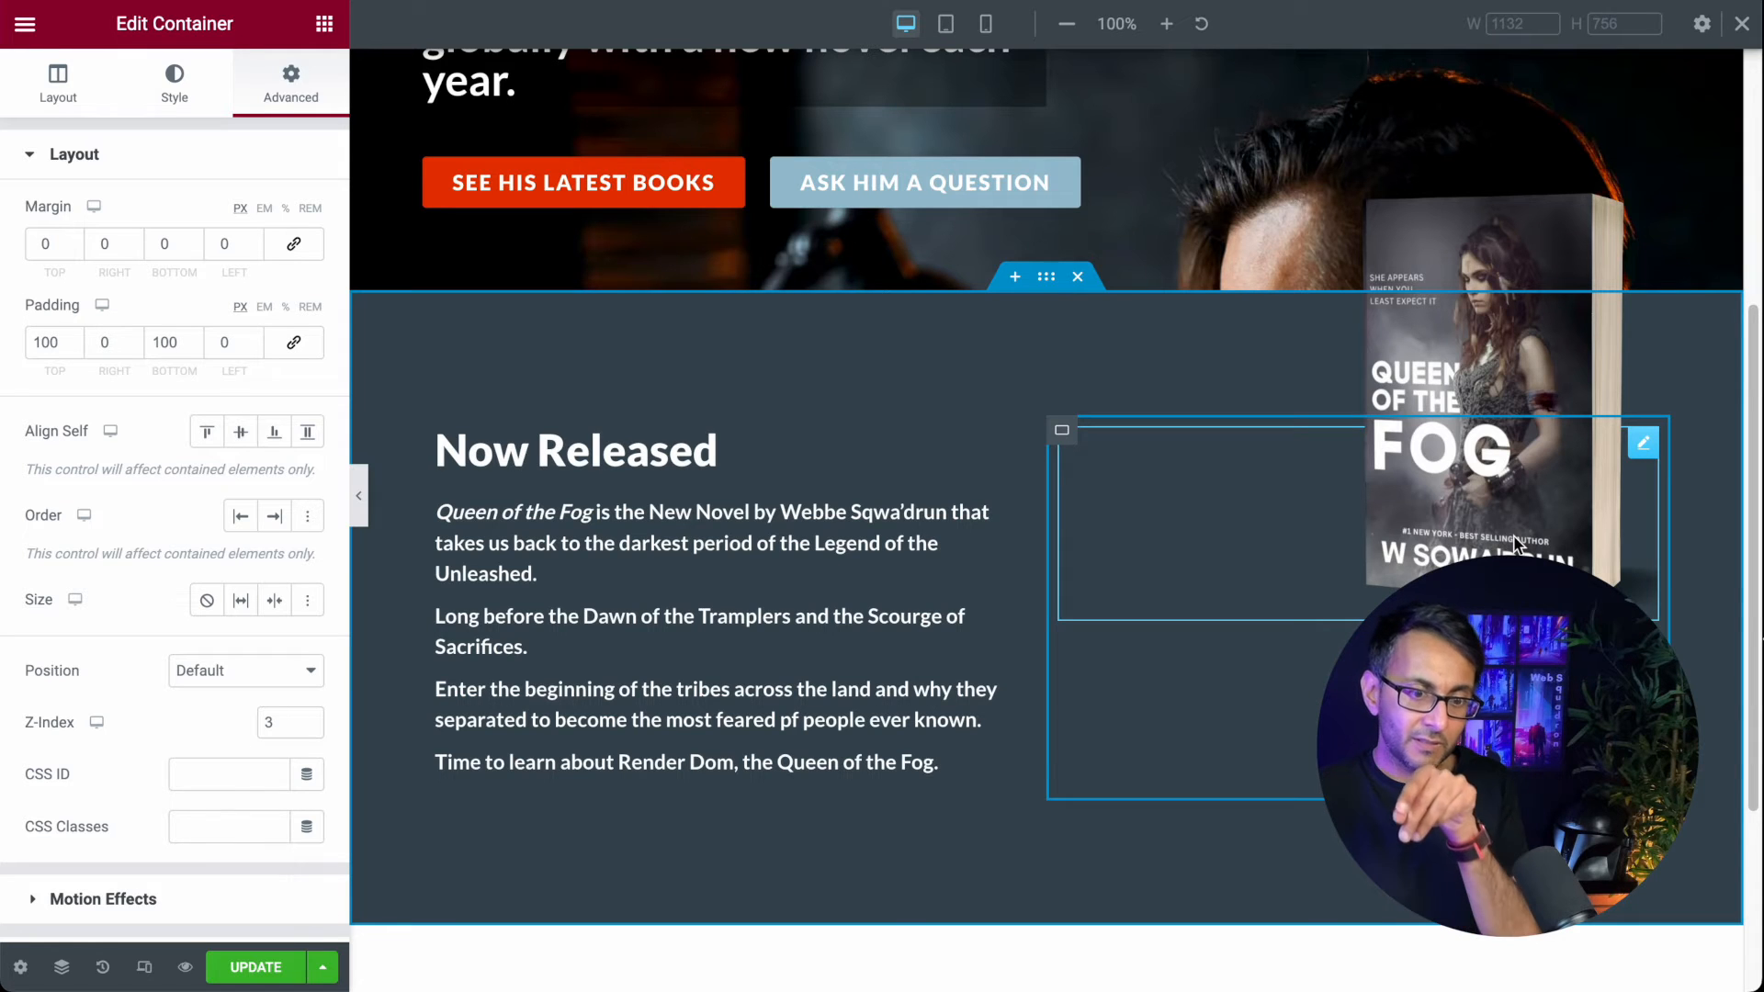
click(321, 42)
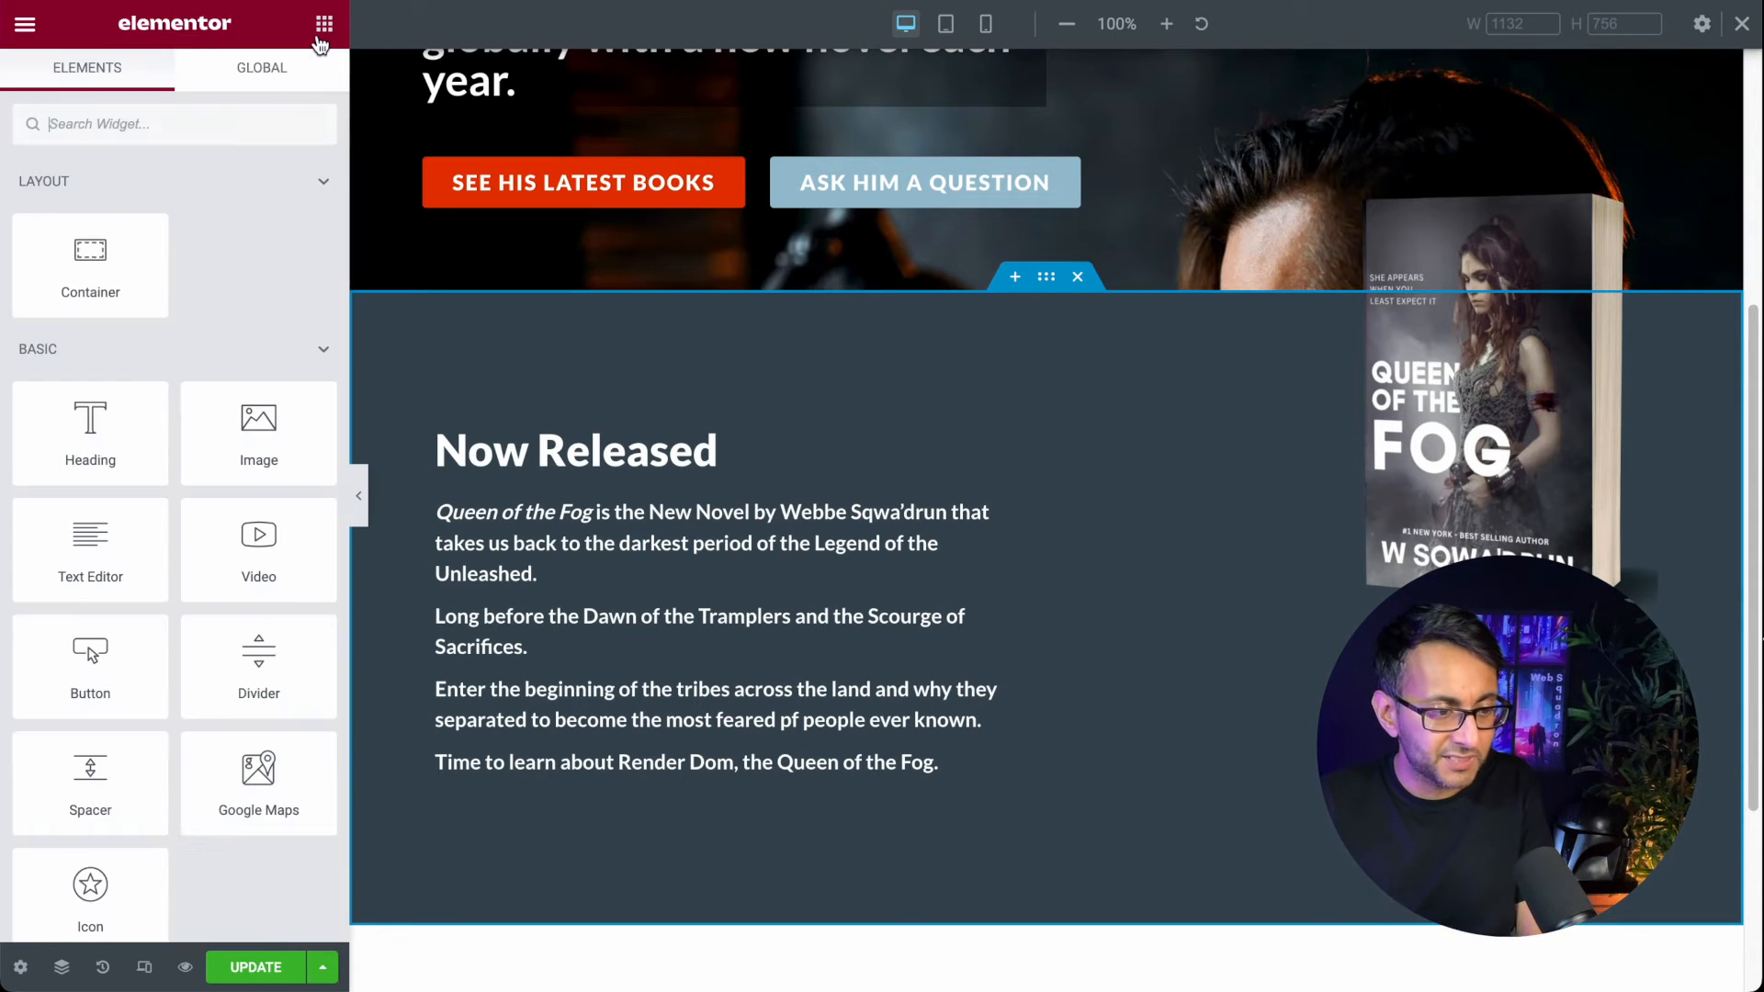
drag(245, 476, 1299, 579)
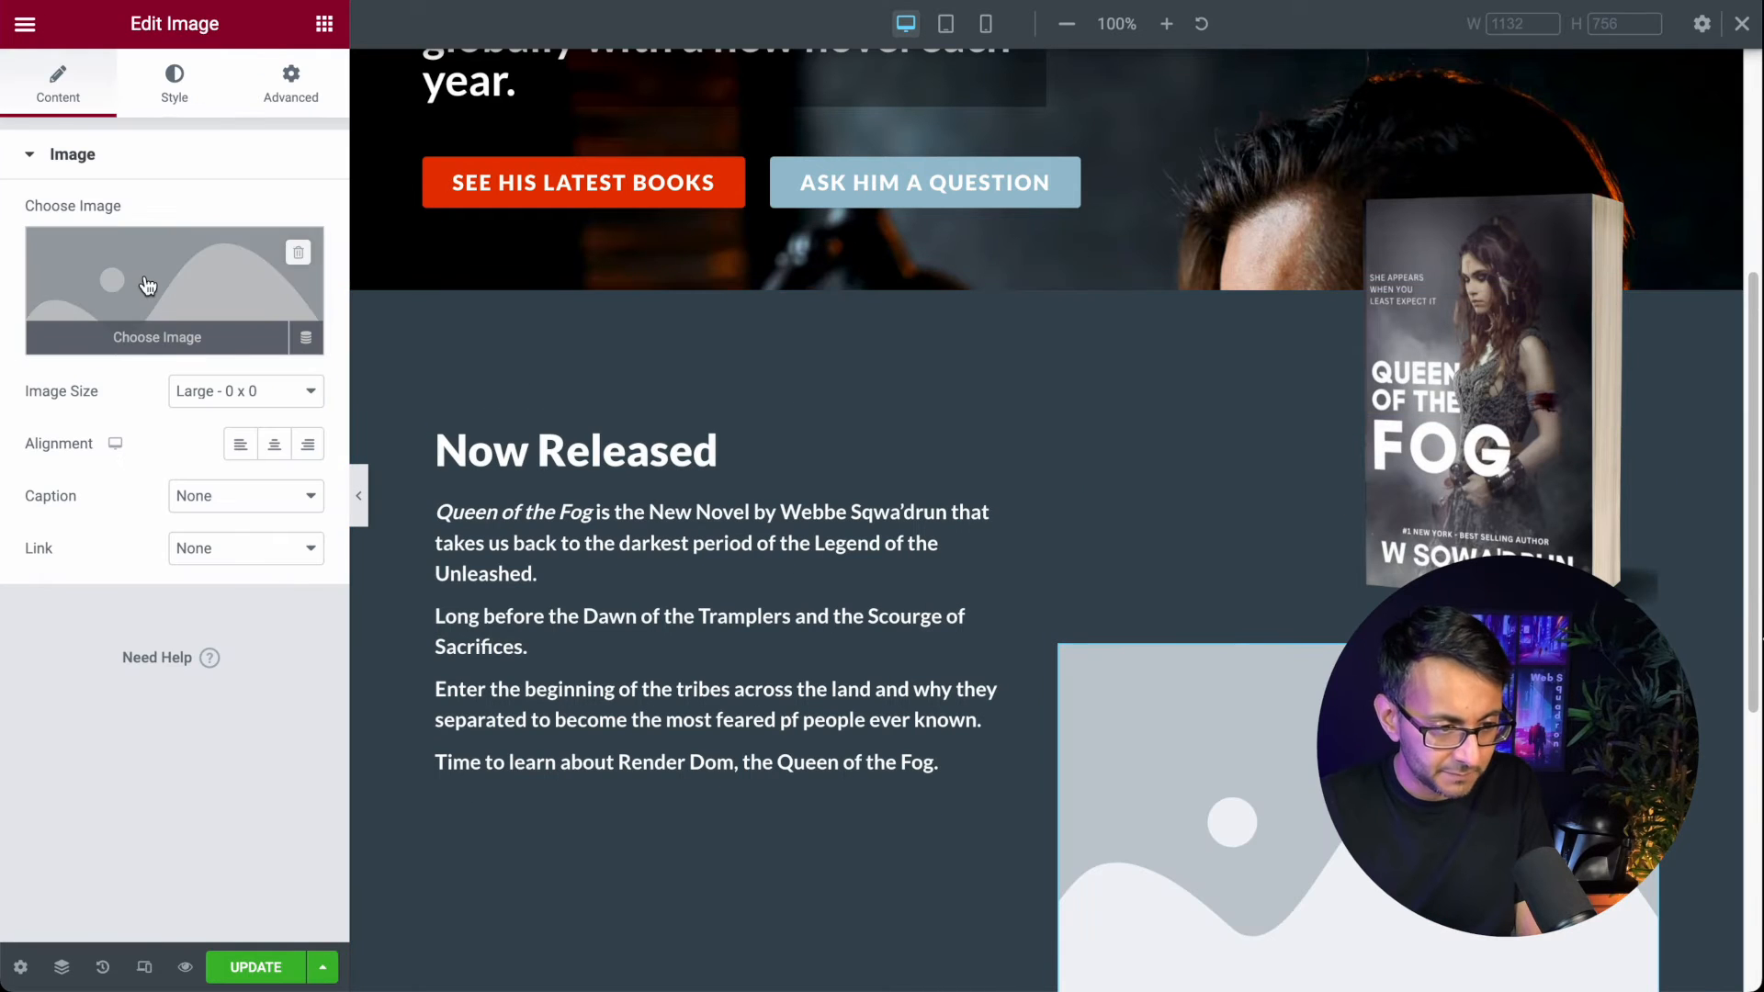
click(147, 277)
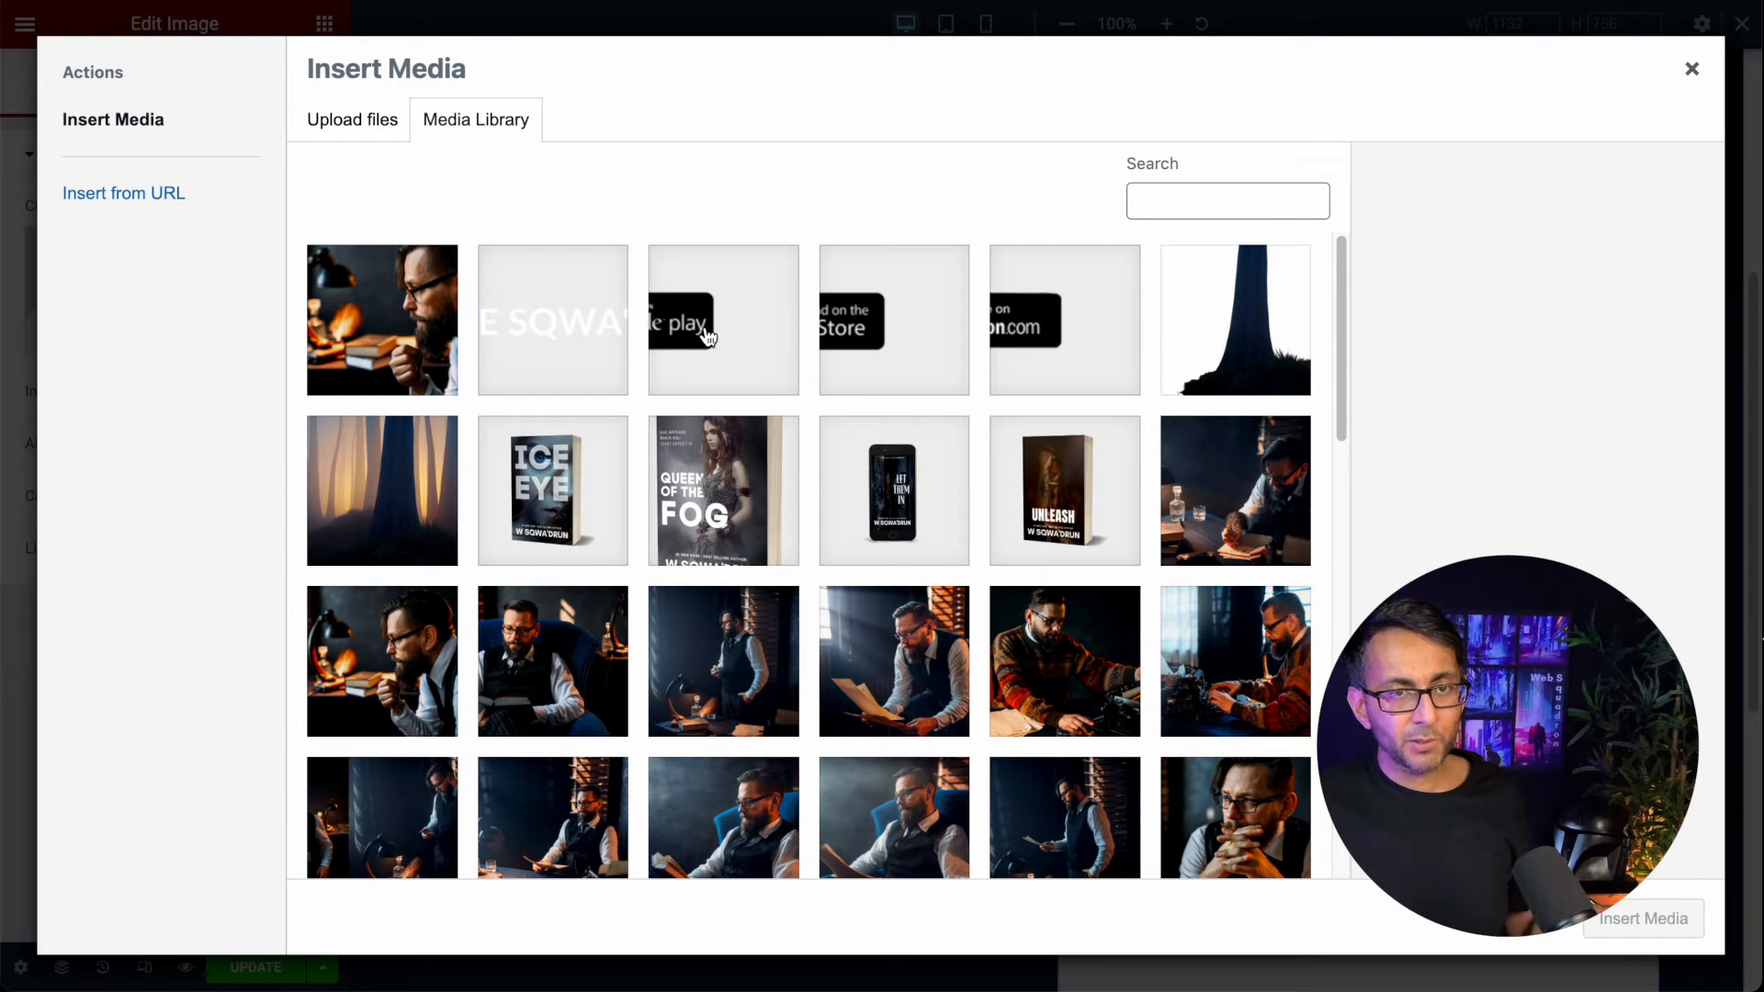
click(1695, 72)
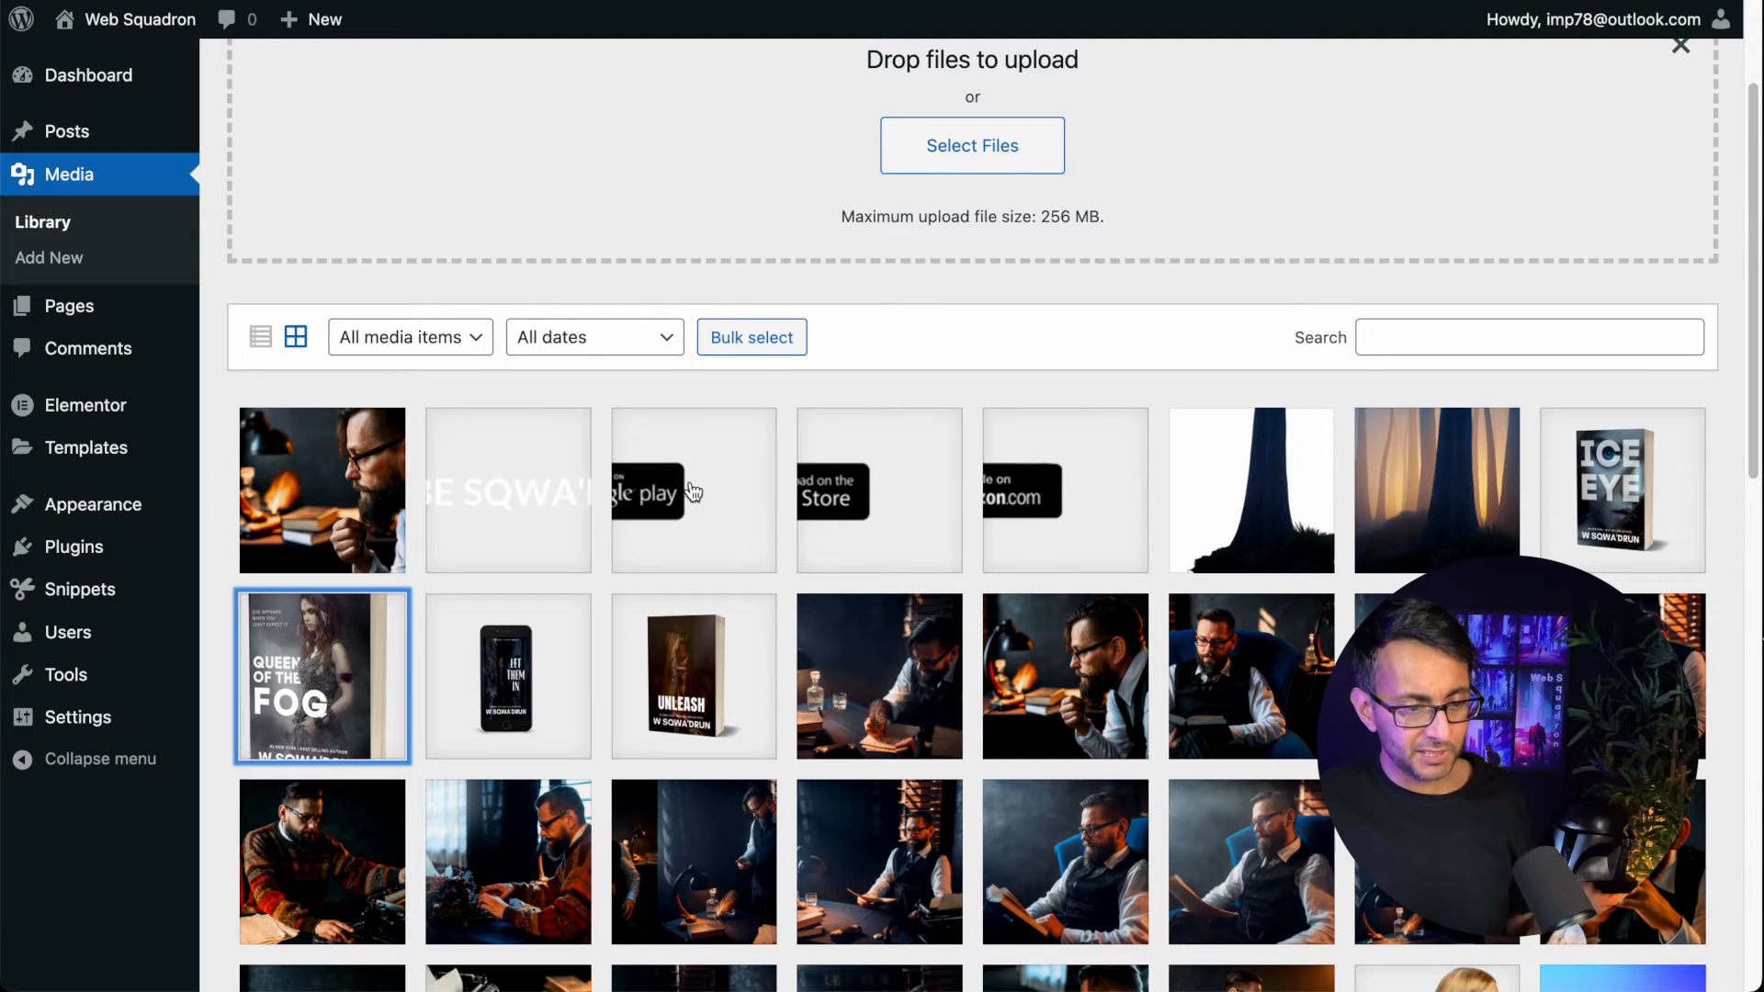
click(684, 483)
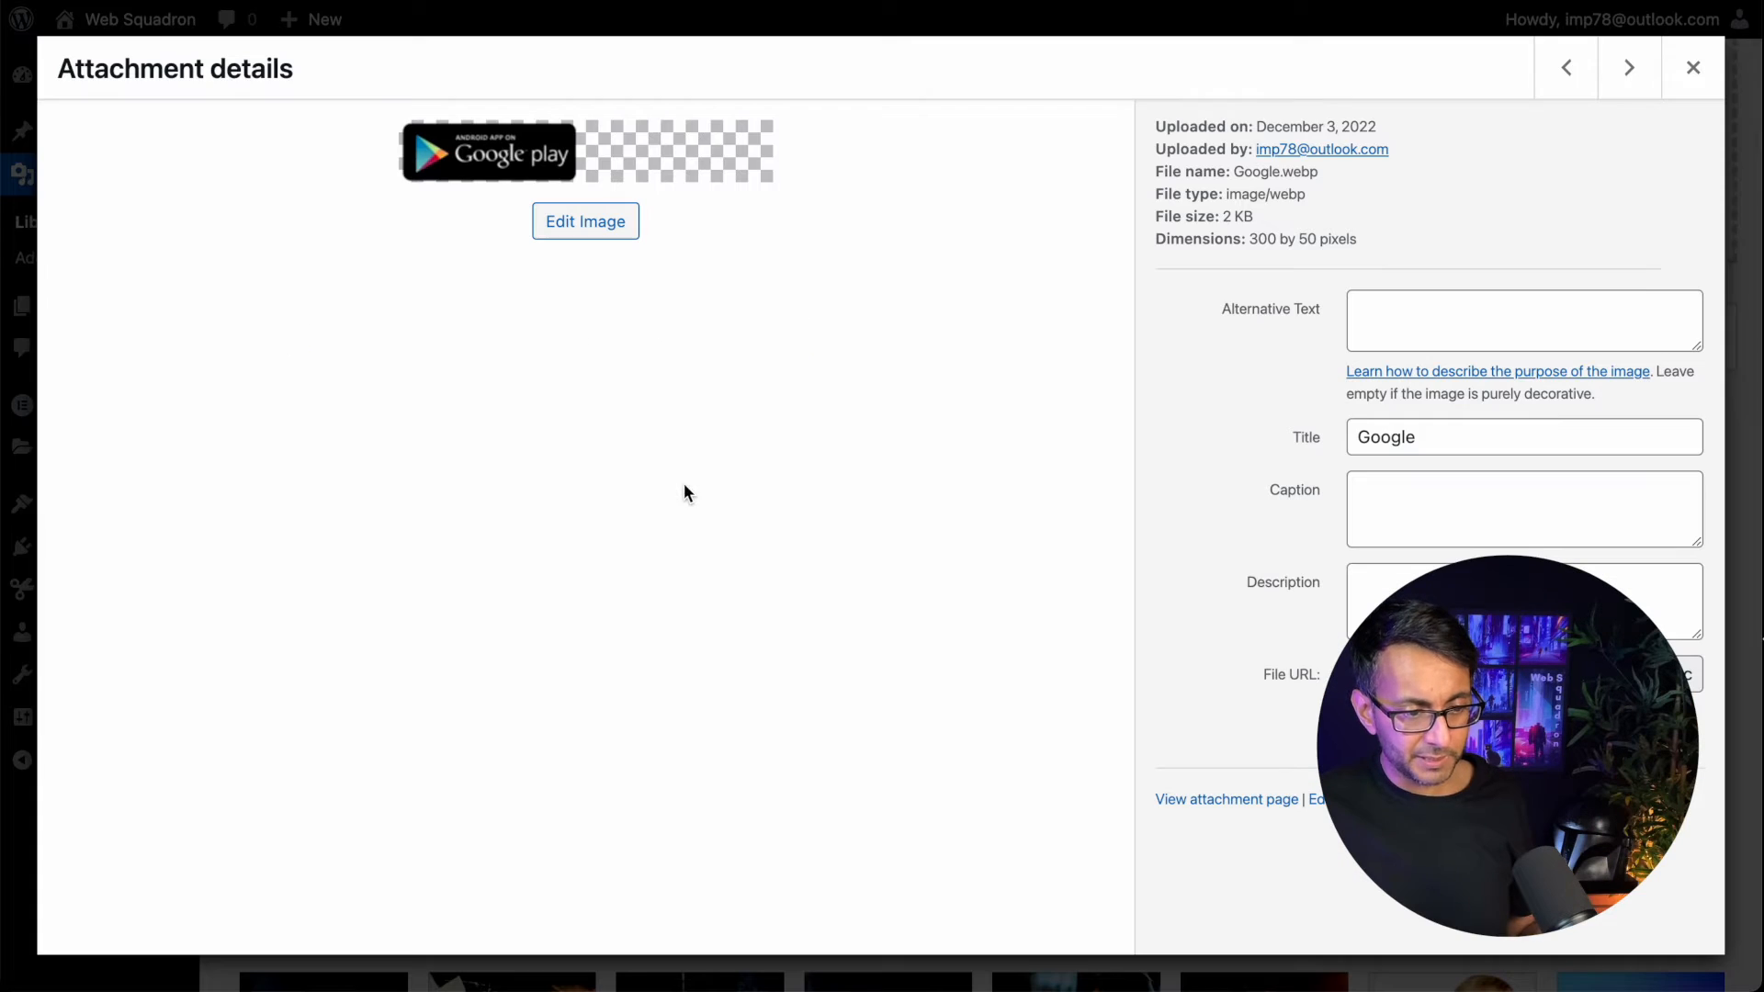
click(589, 220)
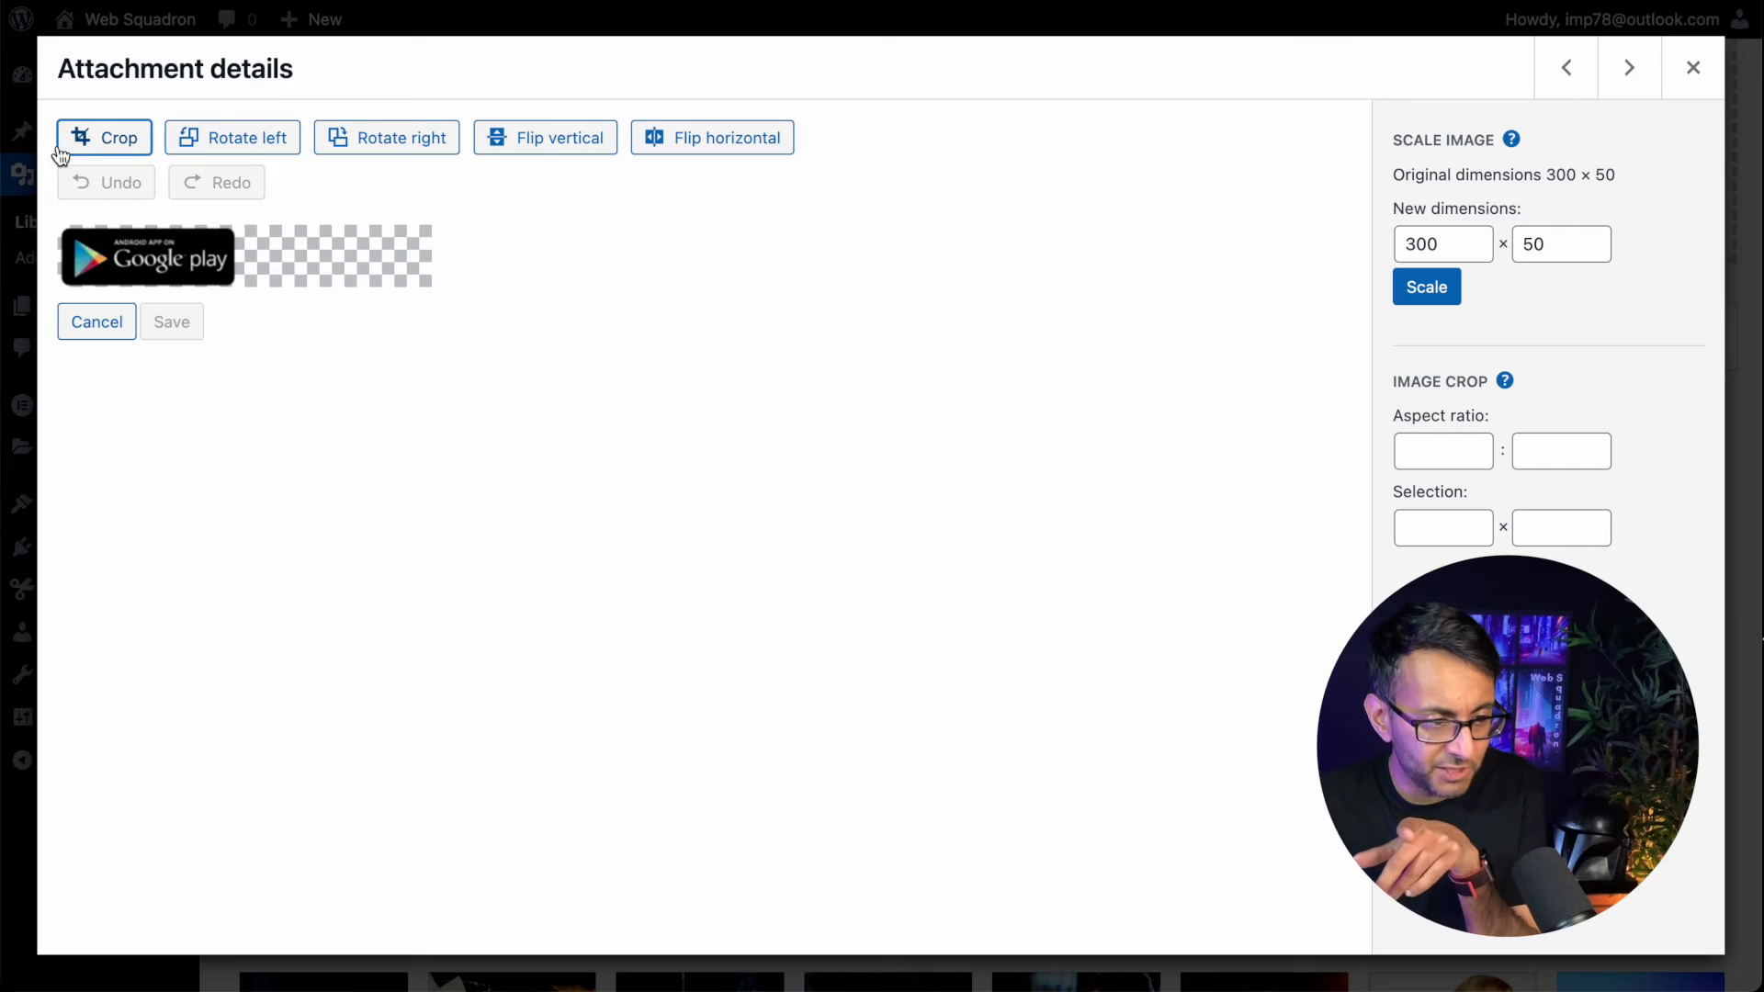
drag(428, 261, 235, 258)
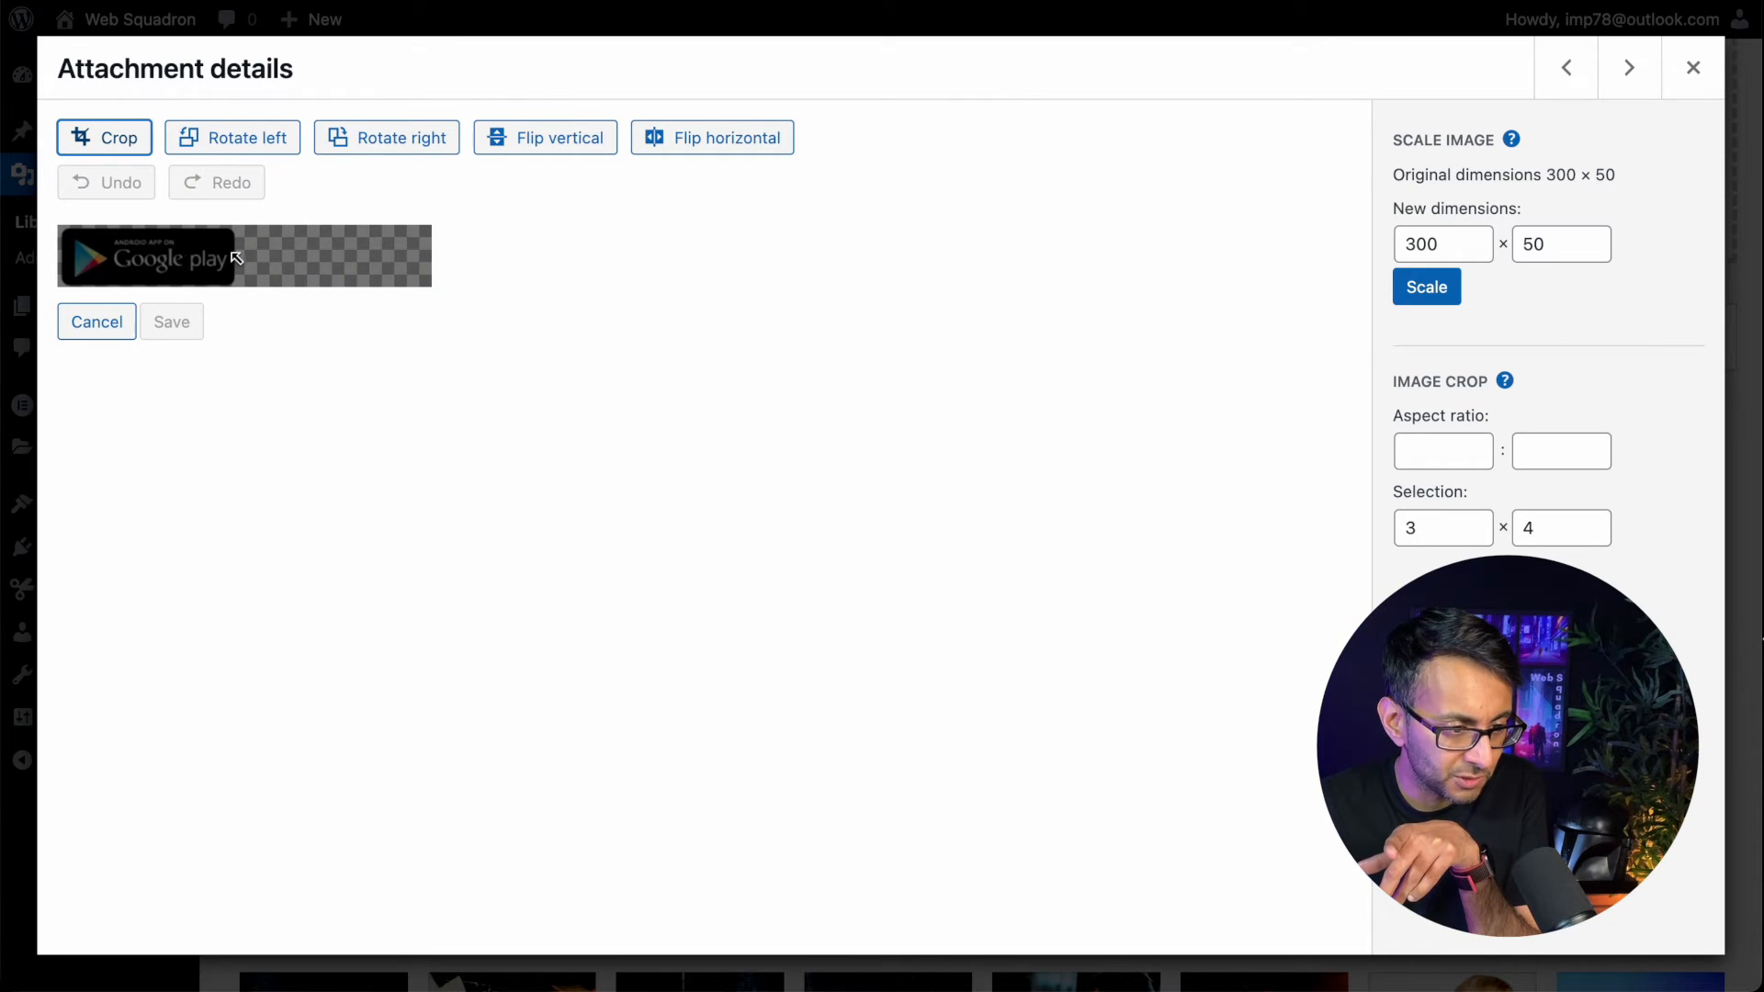
key(Escape)
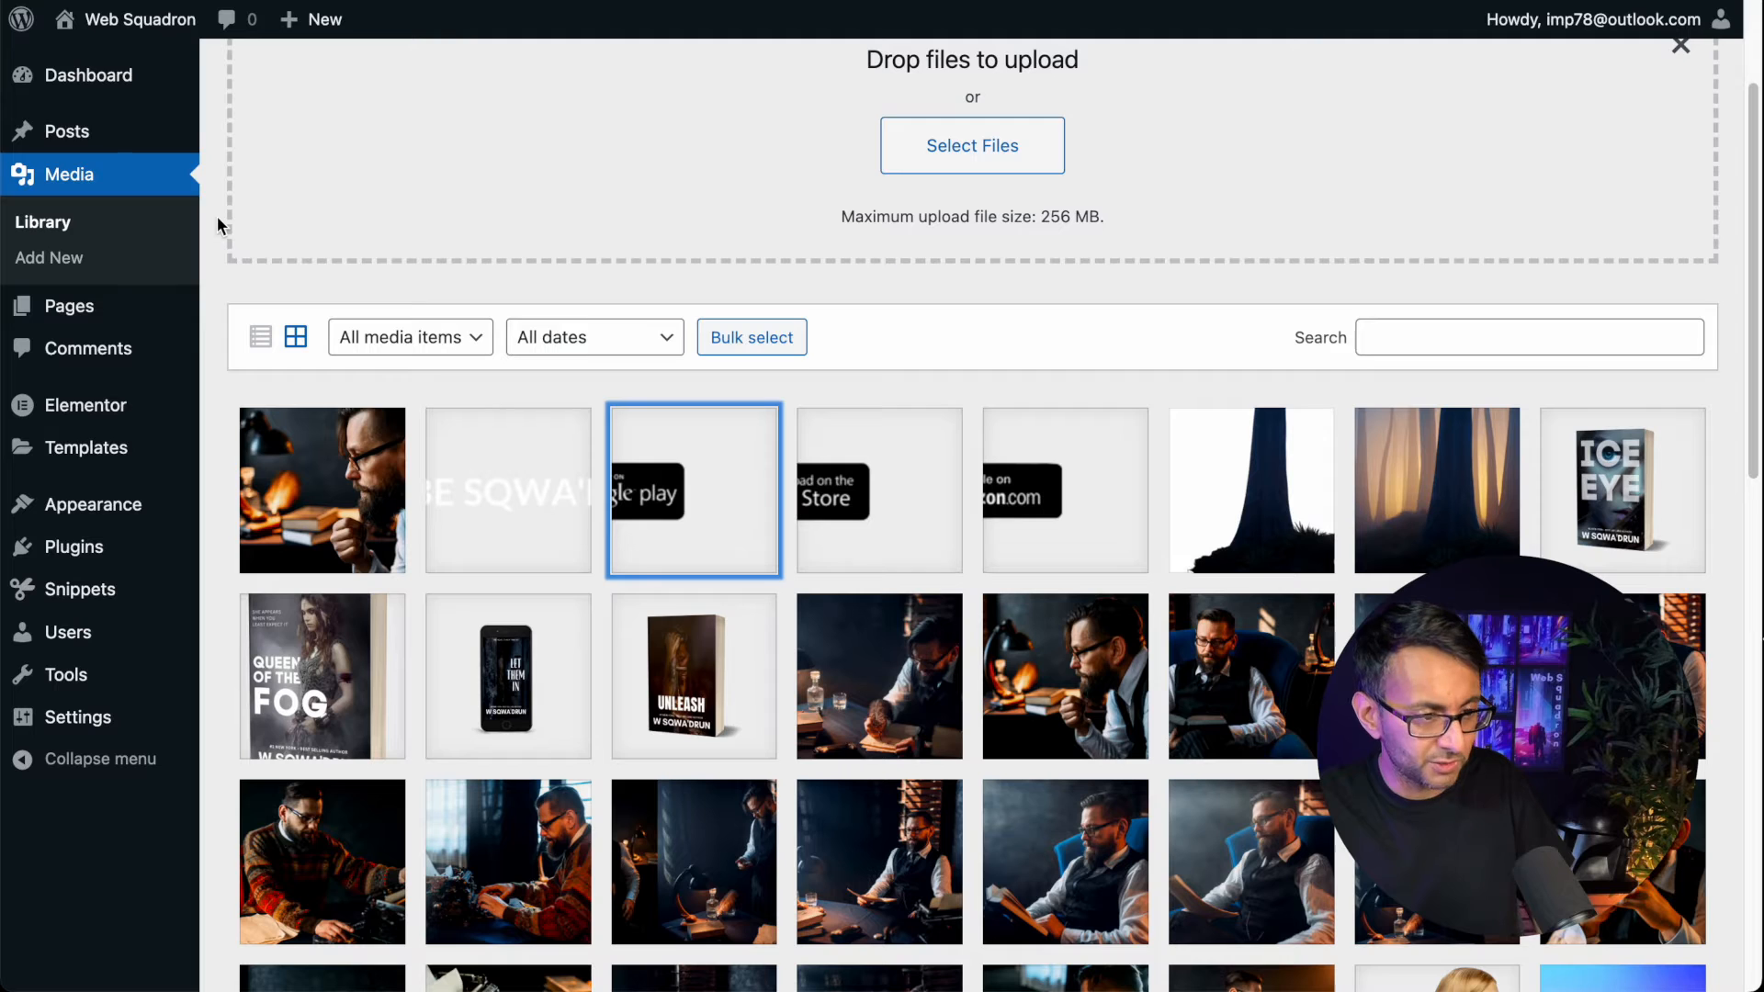
Step: Crop the empty area beside the Google Play badge in the WordPress media library to 148 × 50 px and save it
click(719, 461)
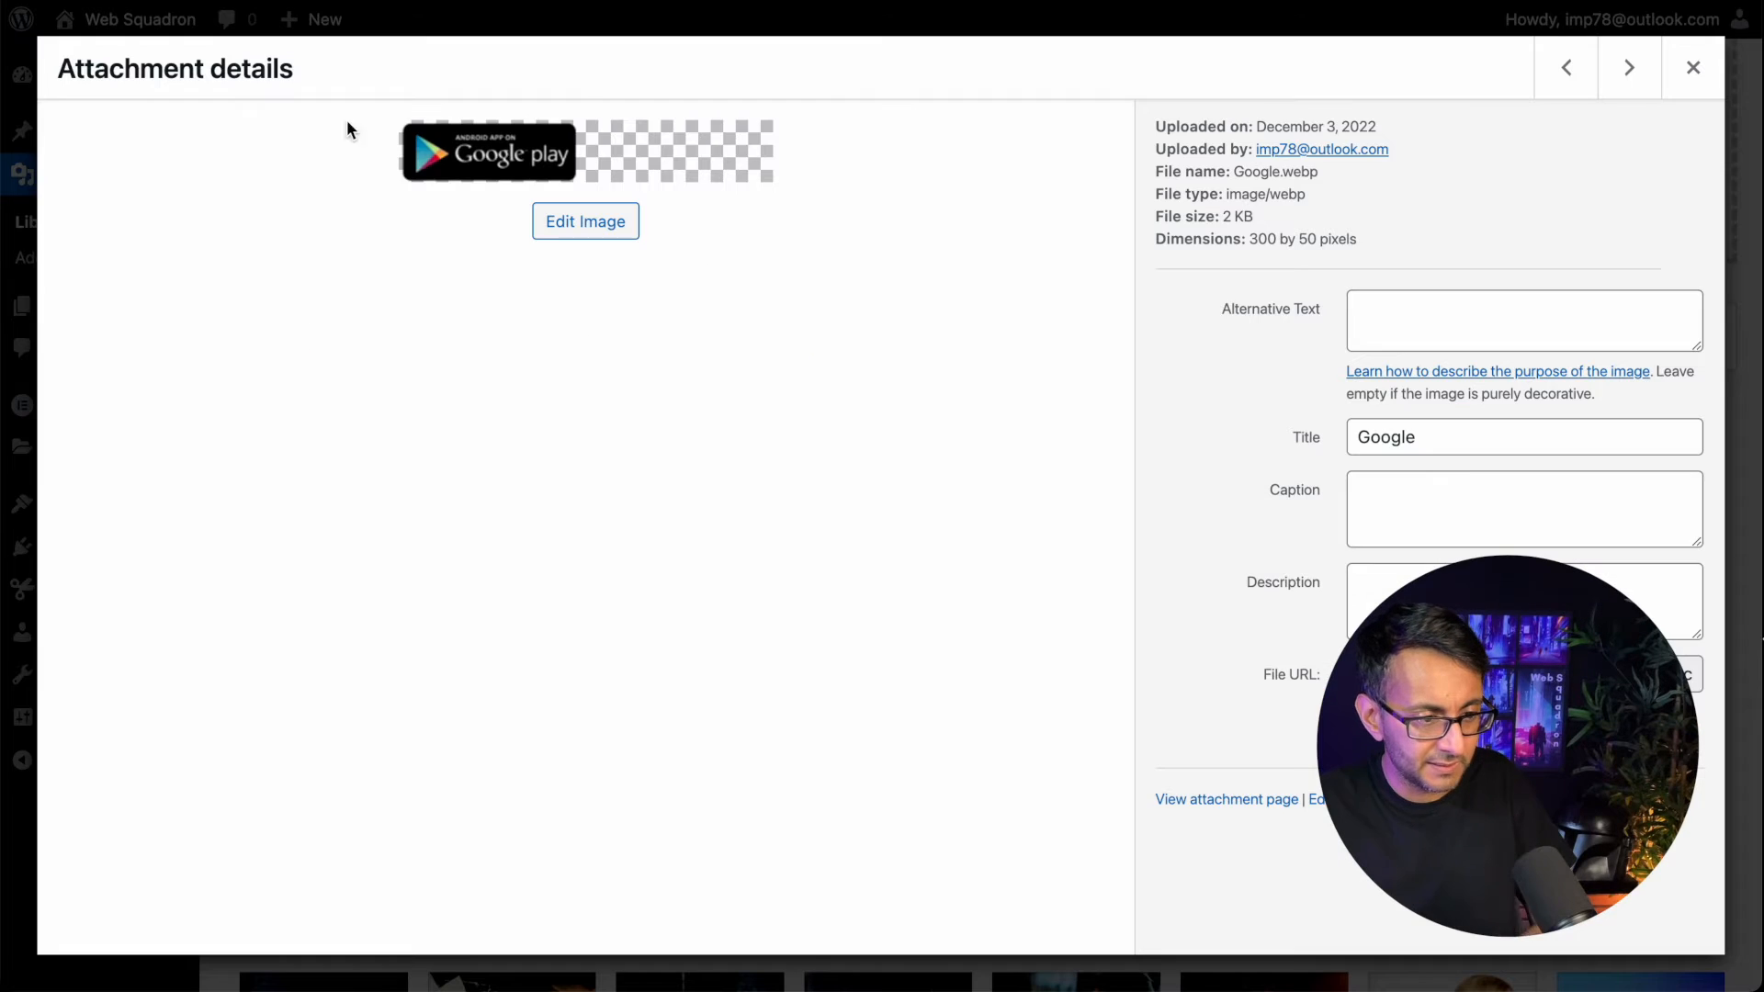
click(628, 228)
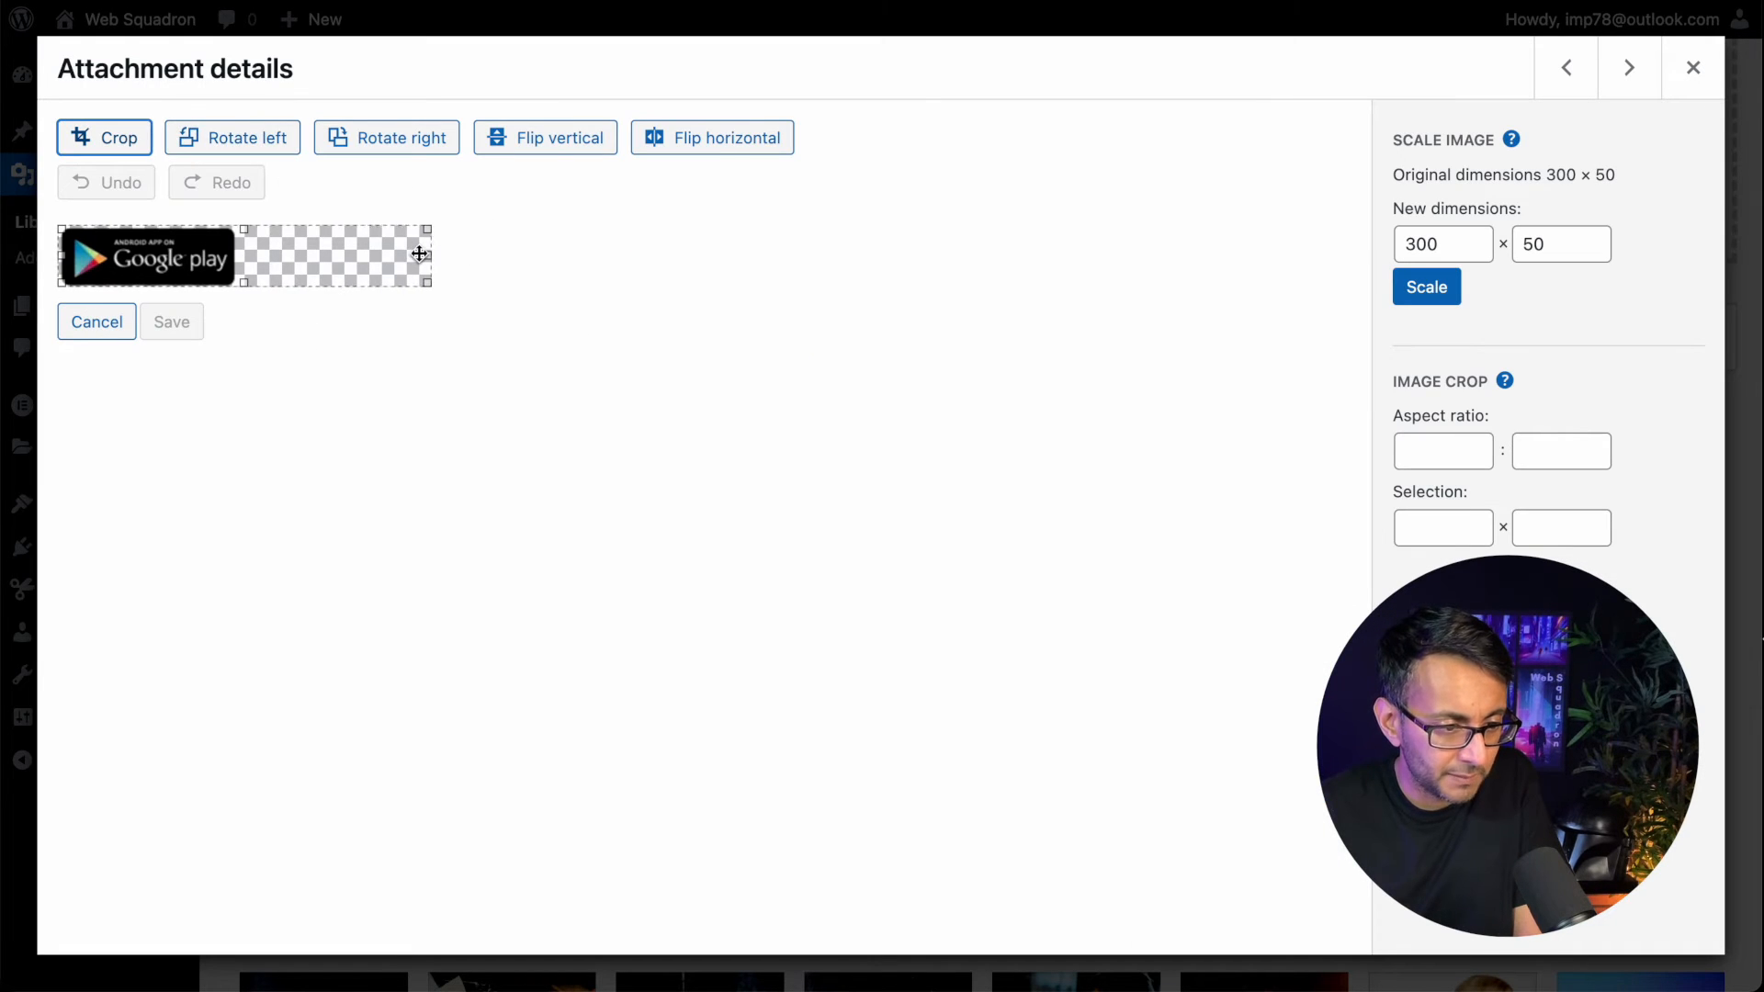
drag(428, 255, 266, 247)
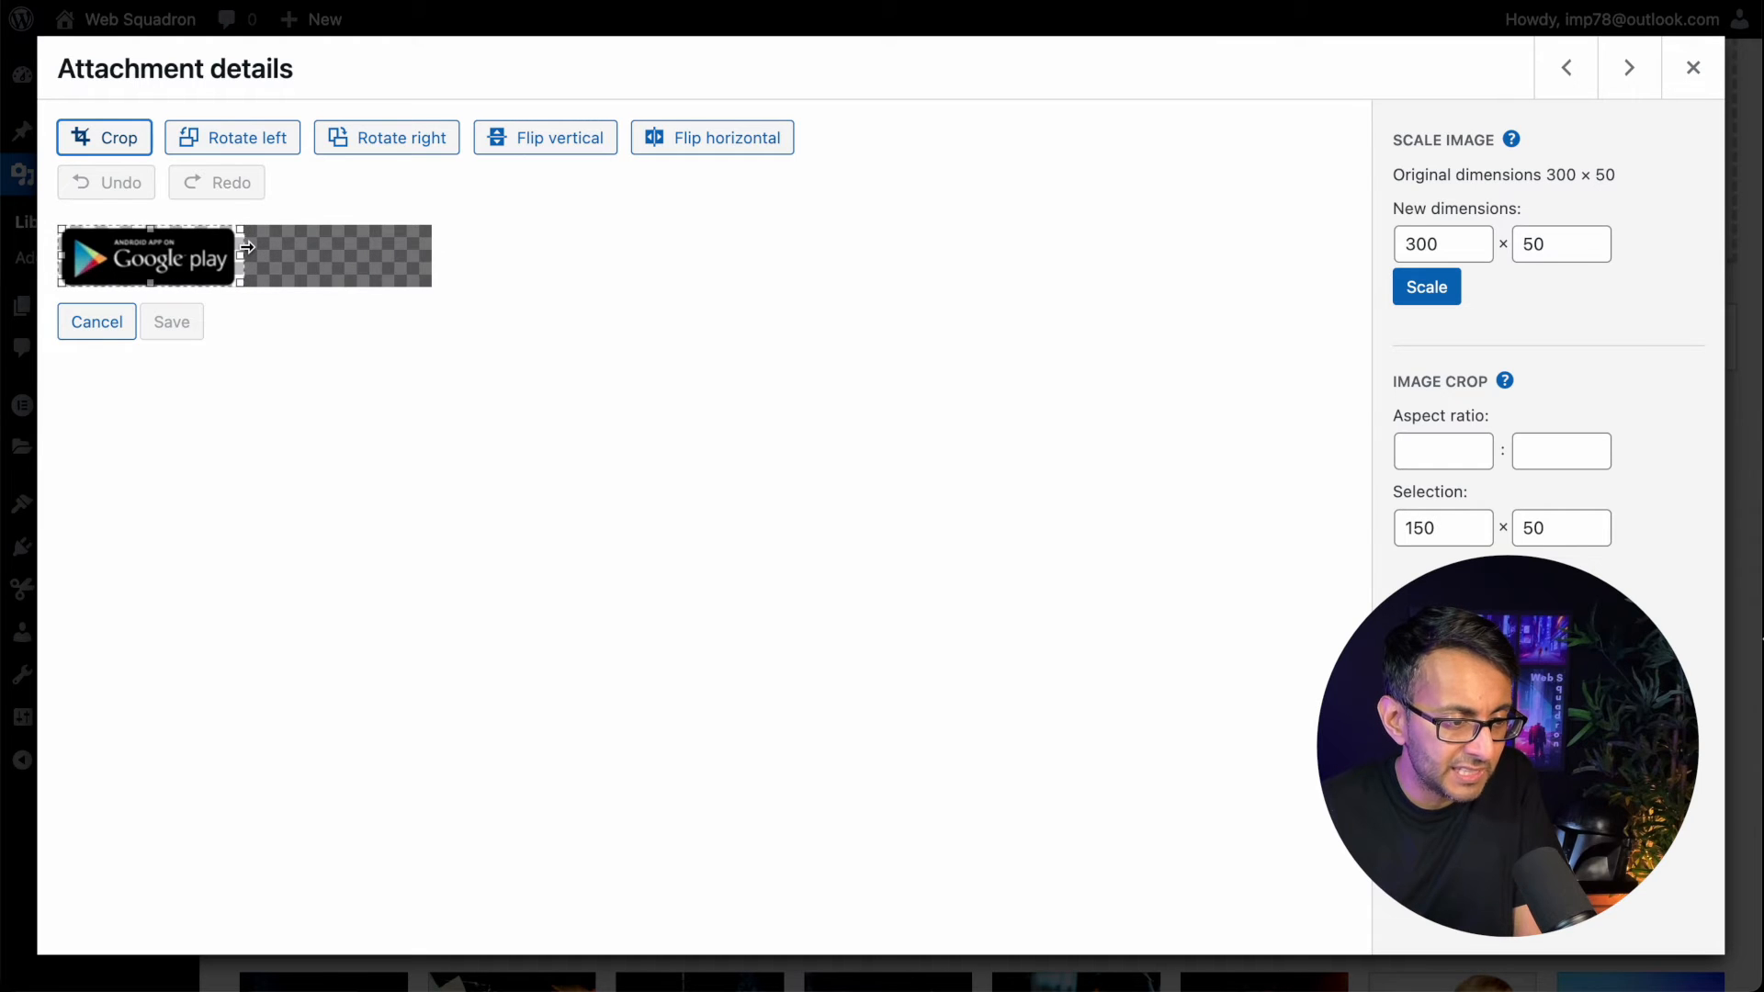
drag(246, 247, 245, 248)
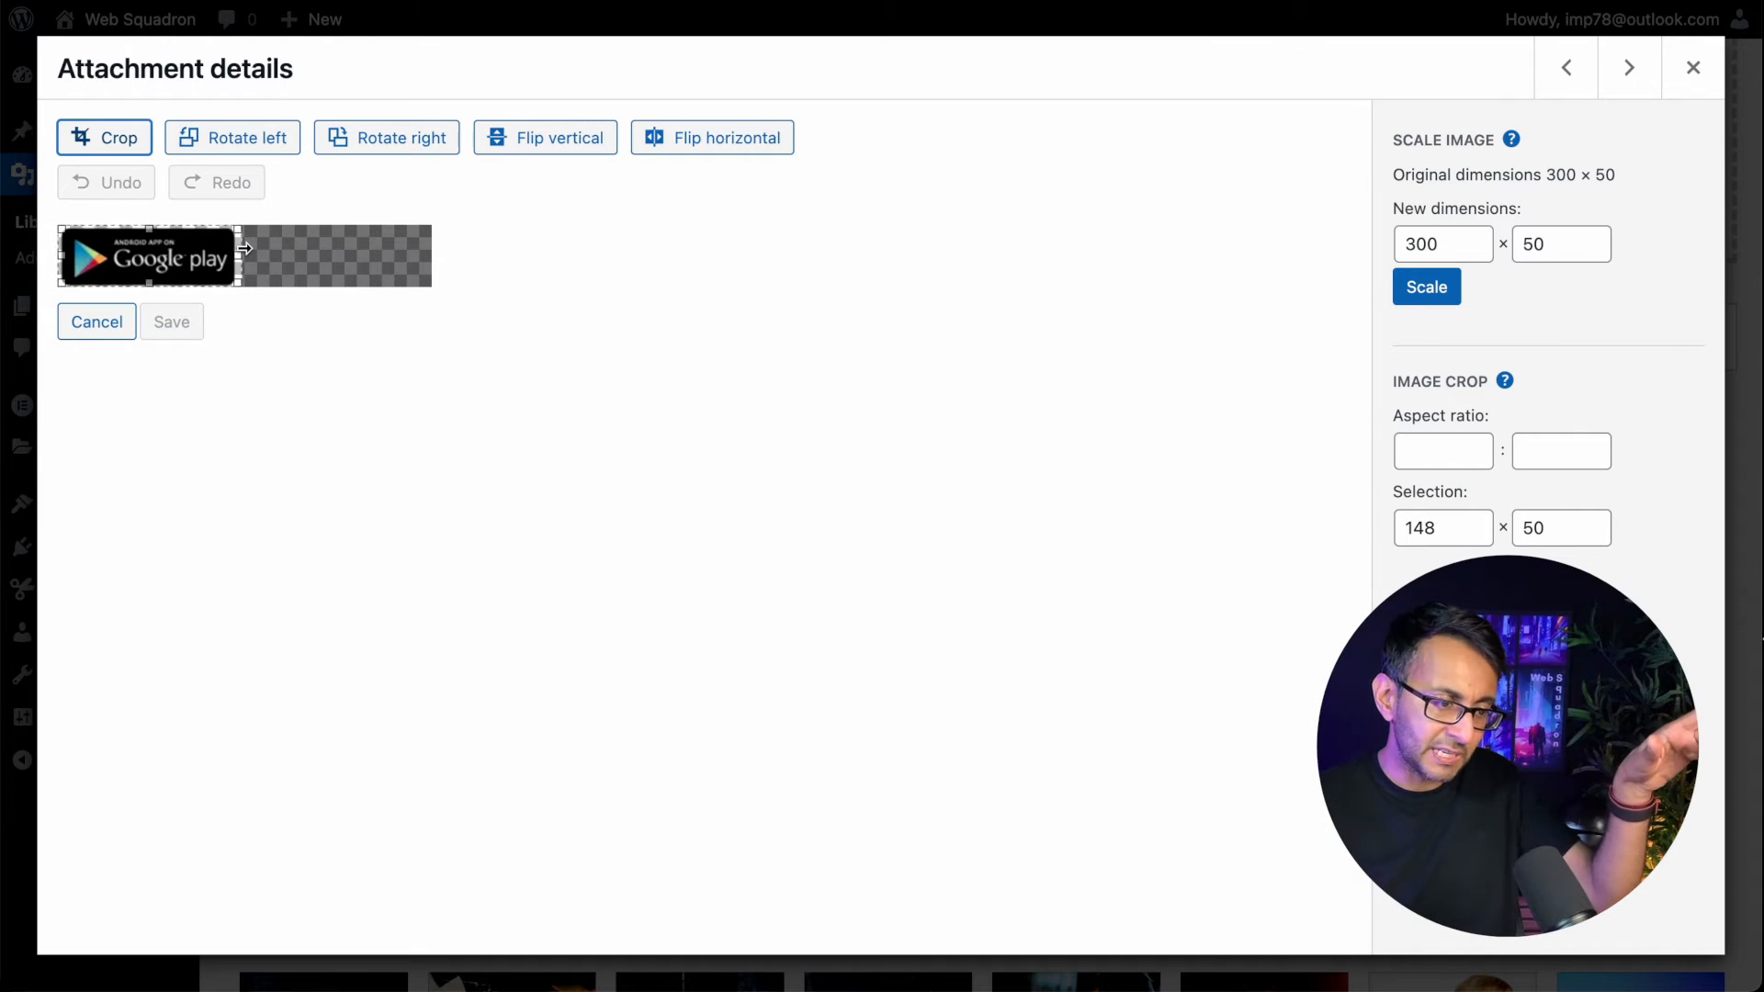
click(114, 142)
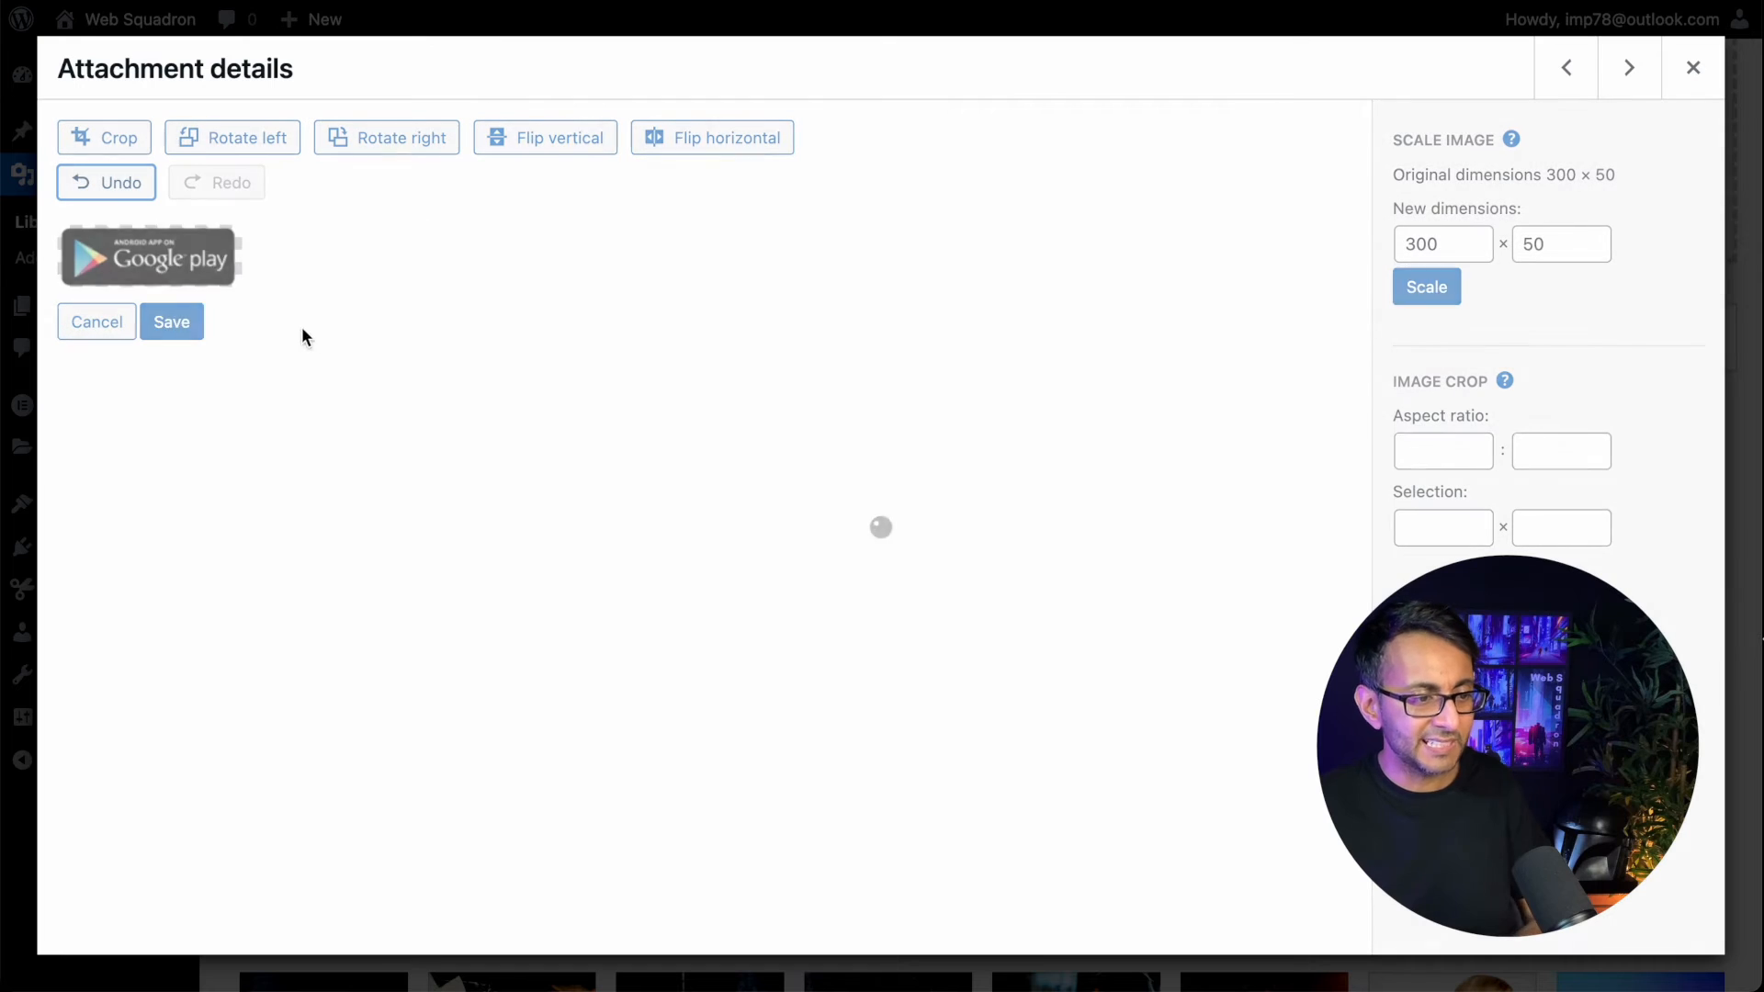
click(184, 327)
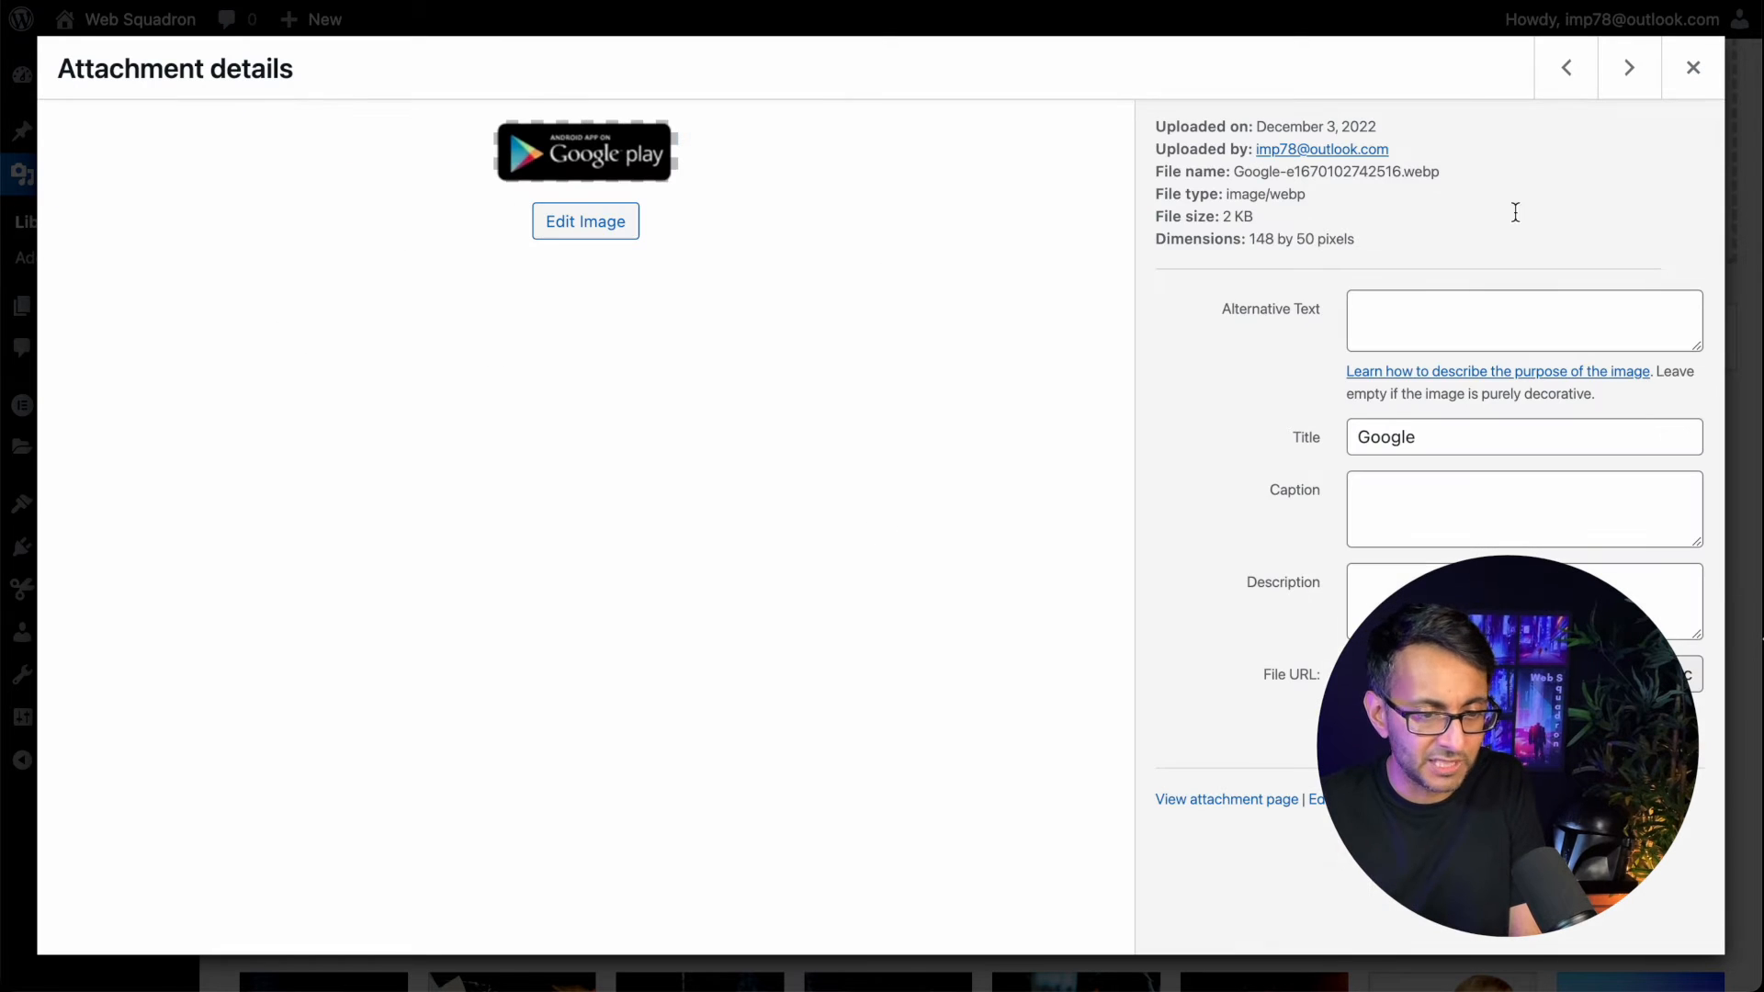
Step: Crop the empty area beside the App Store badge to 148 × 50 px and save the image
click(1640, 73)
click(554, 230)
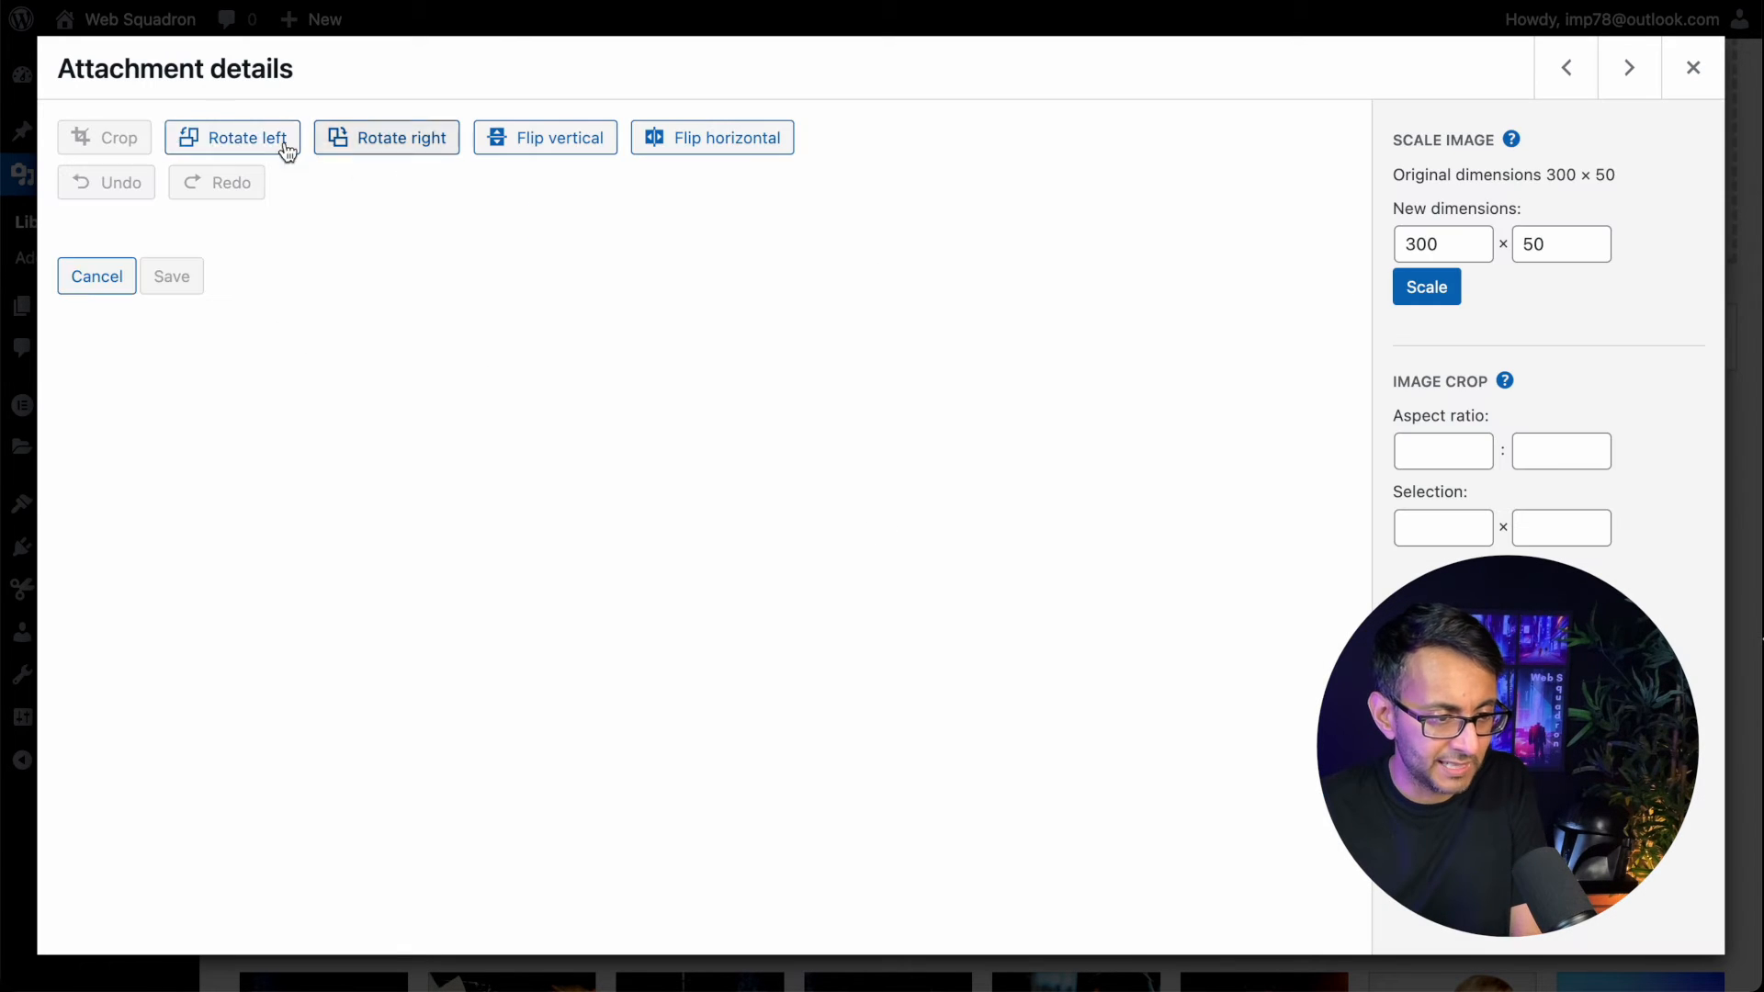
drag(429, 255, 255, 259)
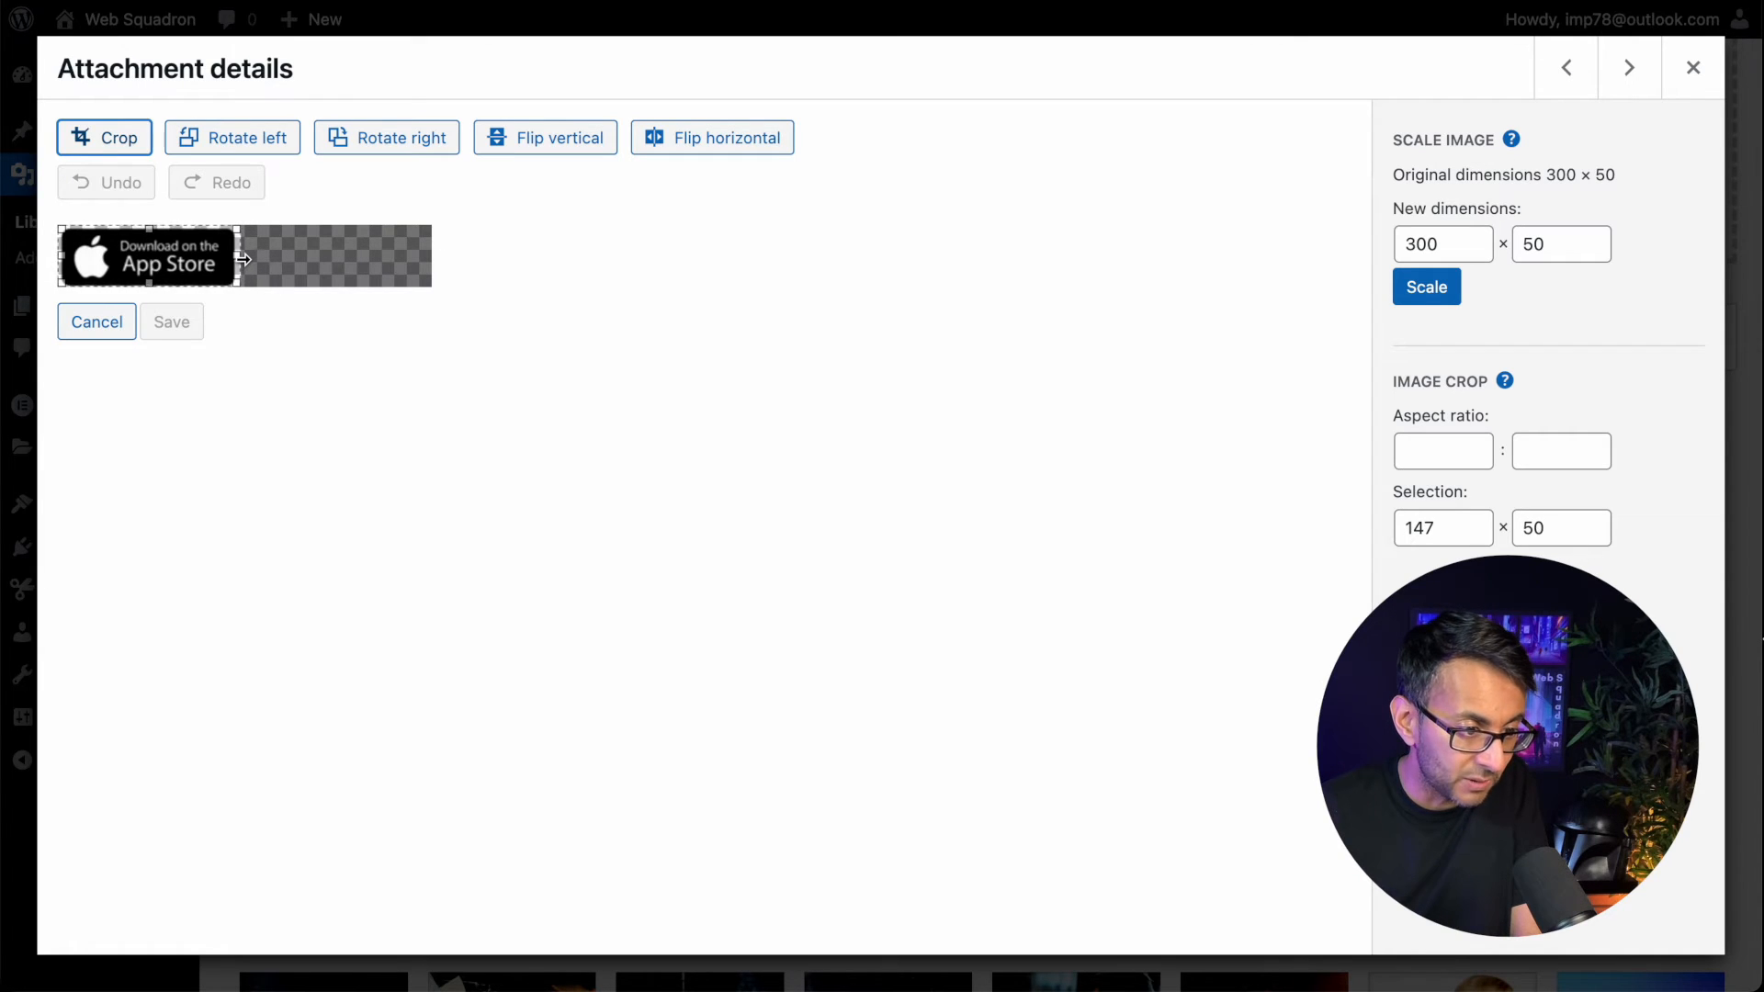
click(114, 150)
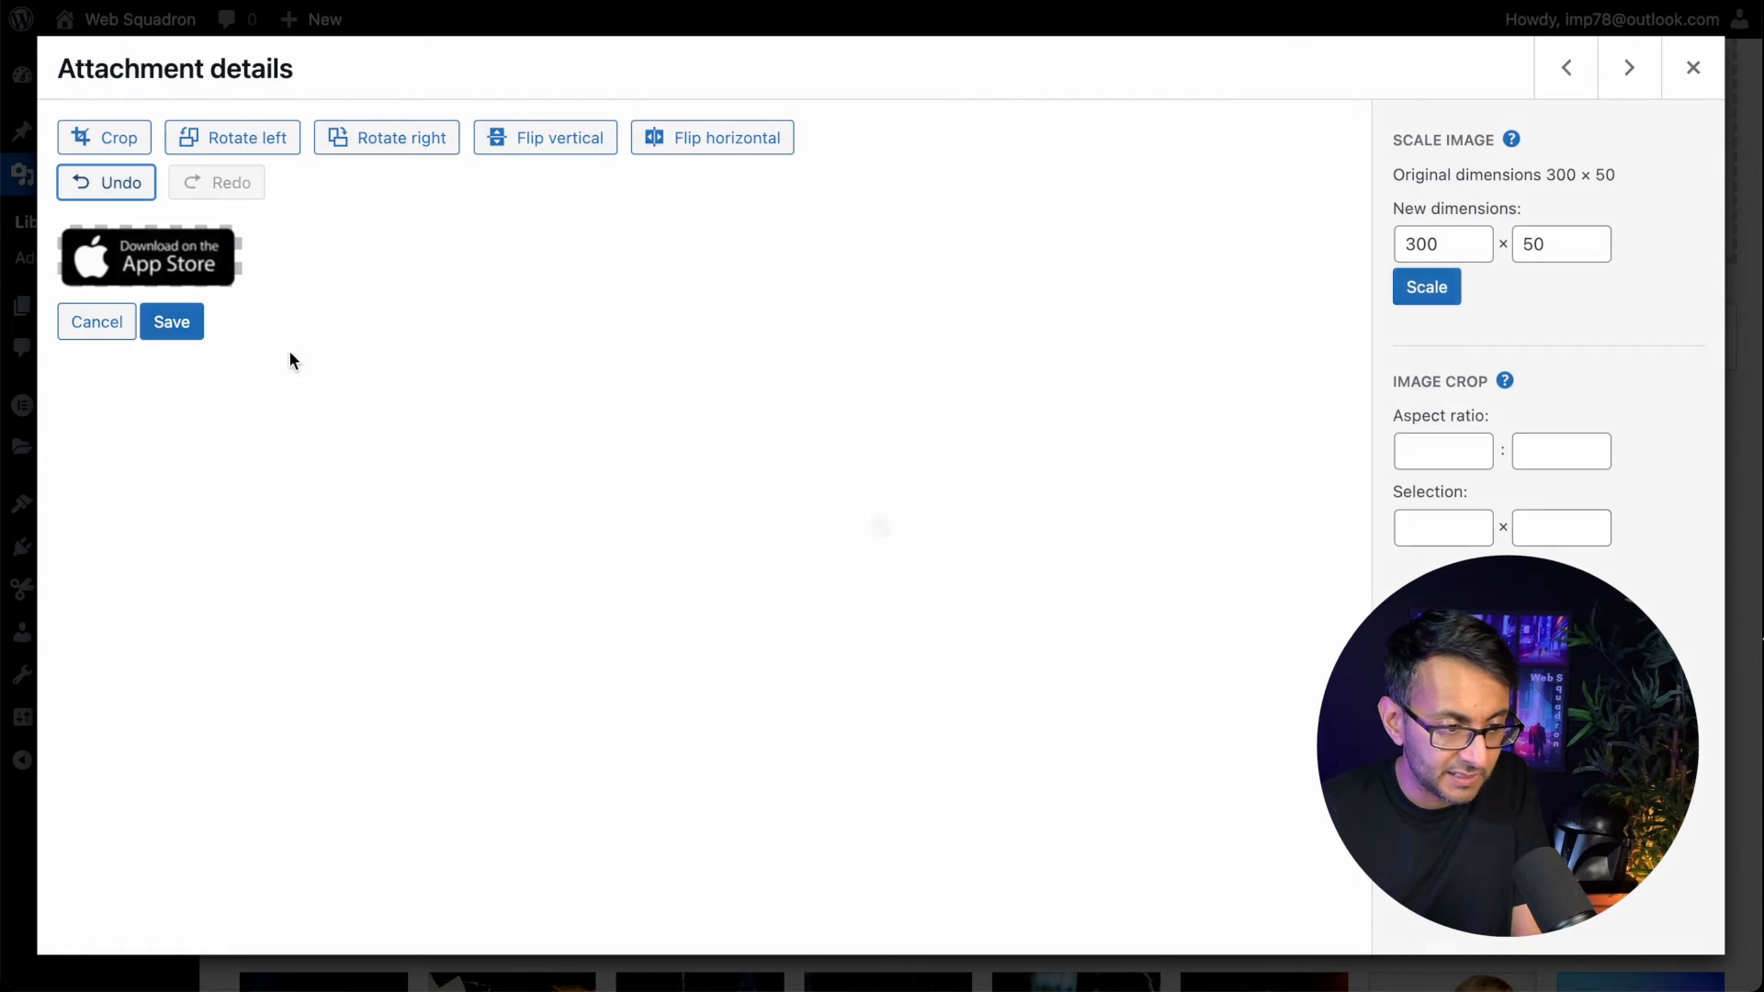
click(190, 336)
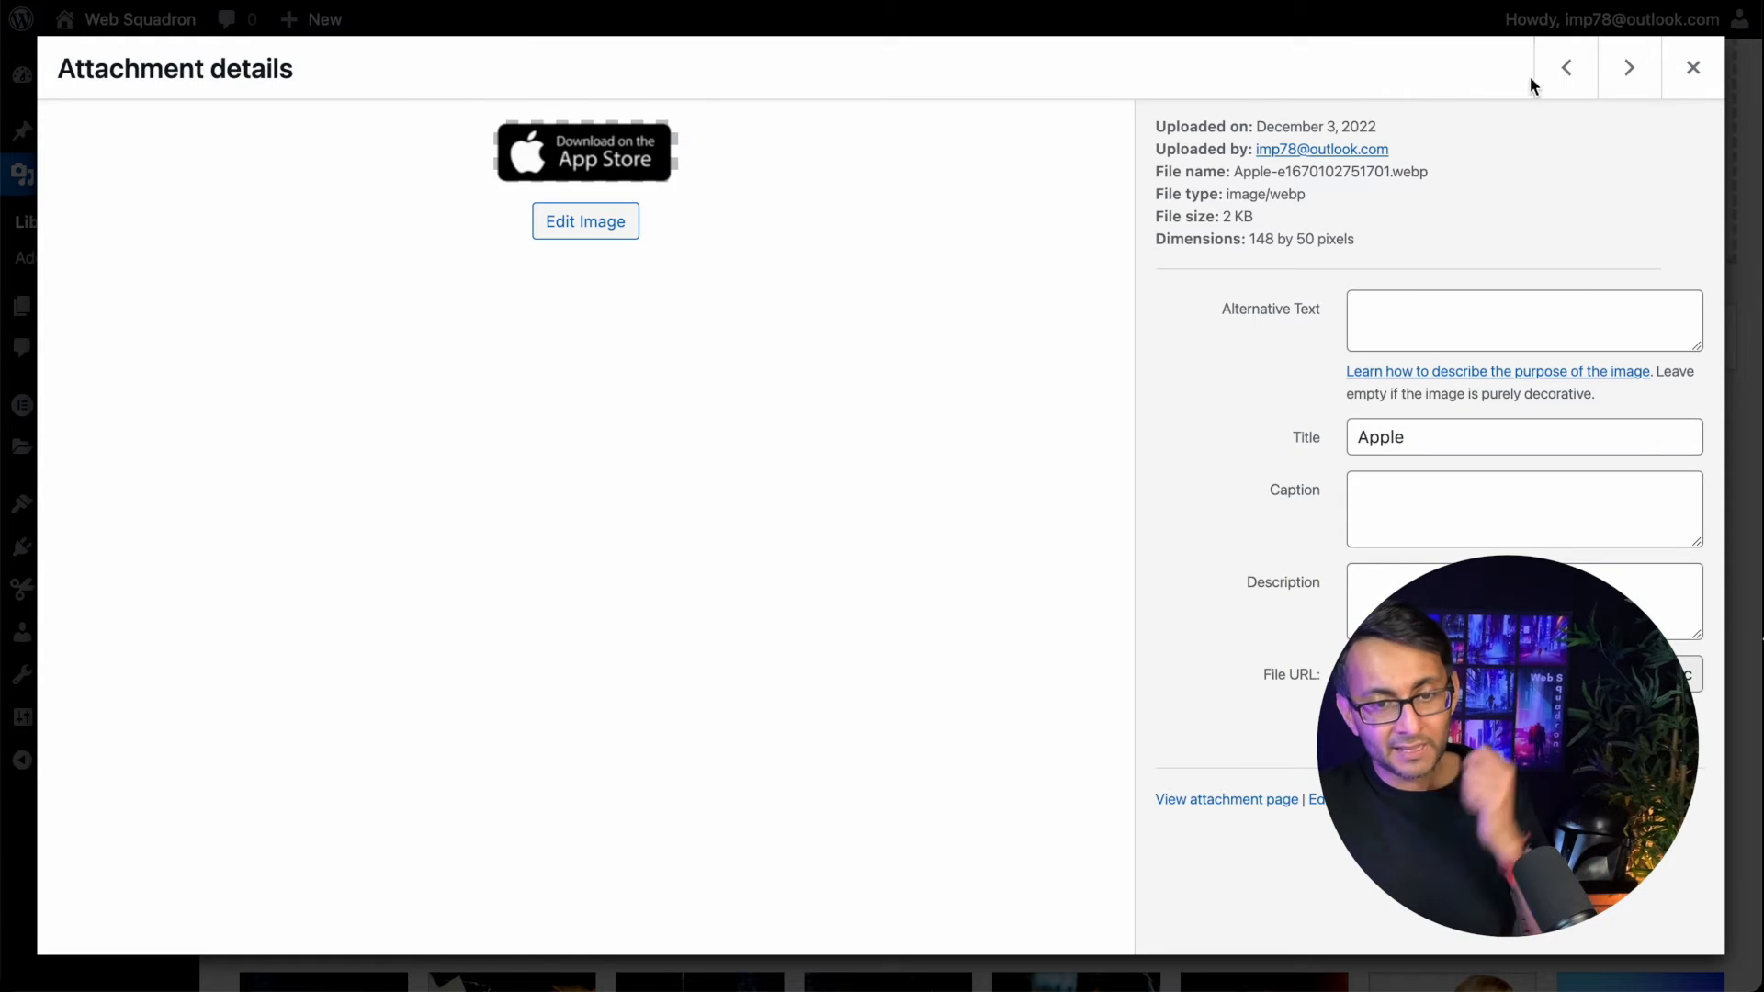
Step: Crop the empty area beside the Amazon badge to 150 × 50 px, save it and close the attachment details
click(1627, 68)
click(609, 239)
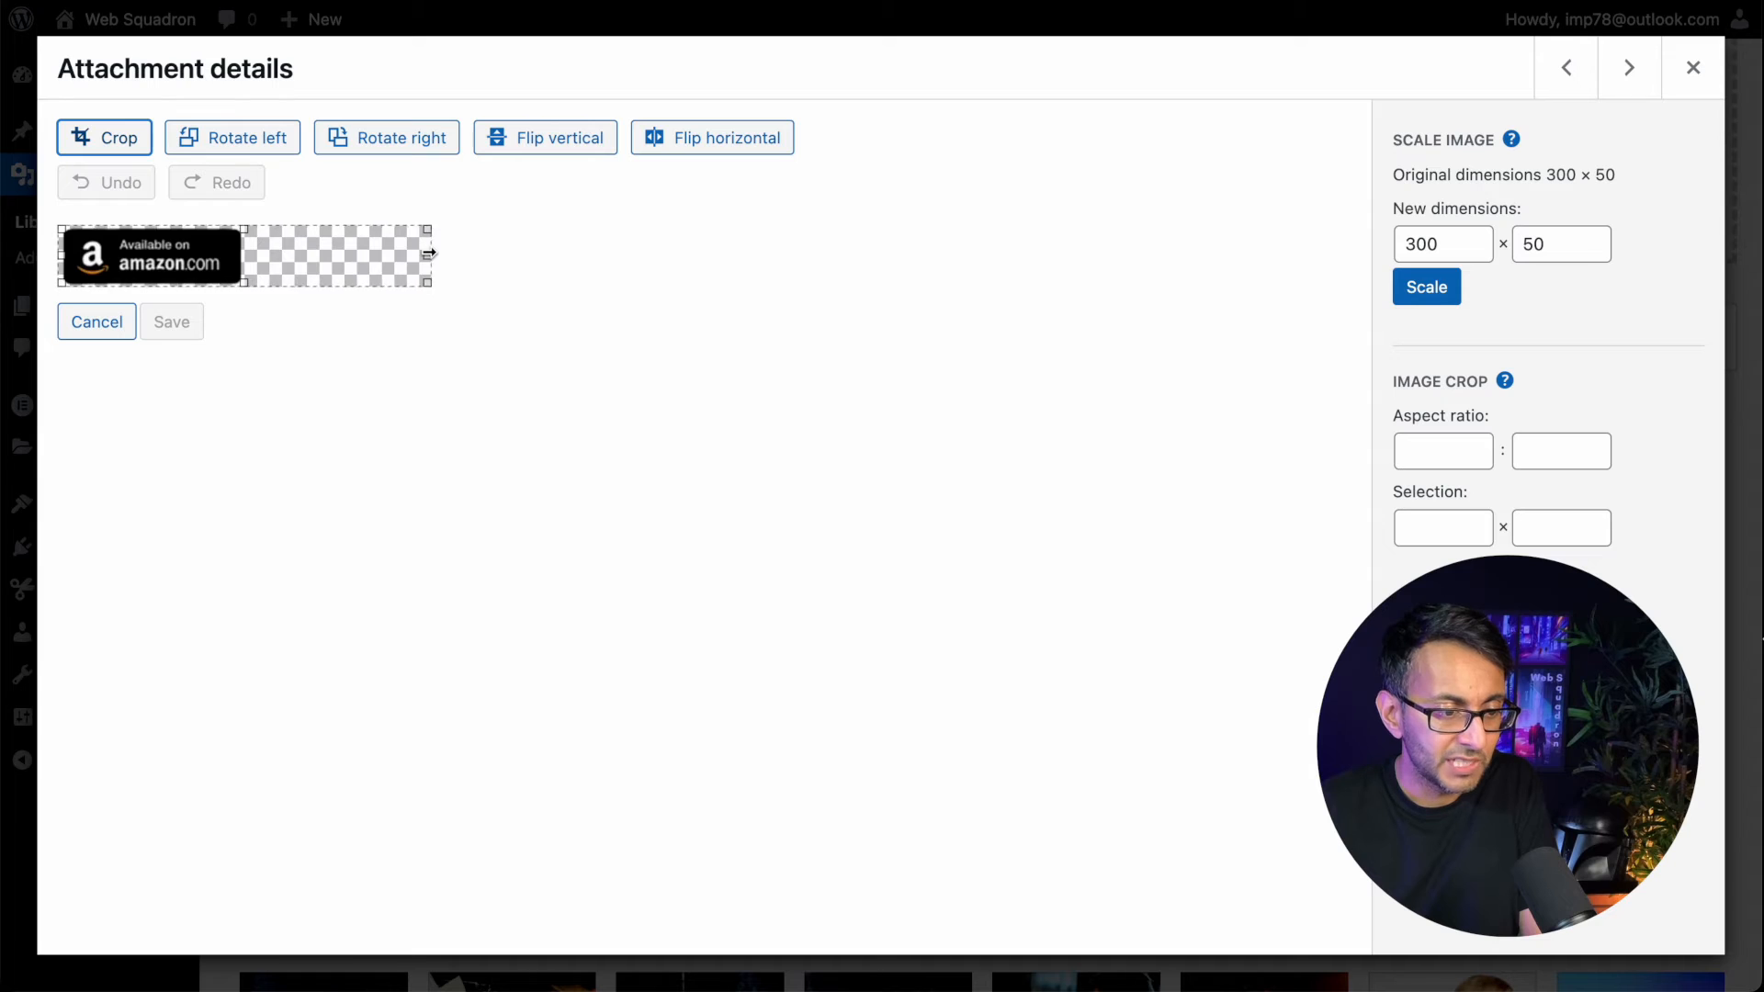
drag(429, 253, 256, 251)
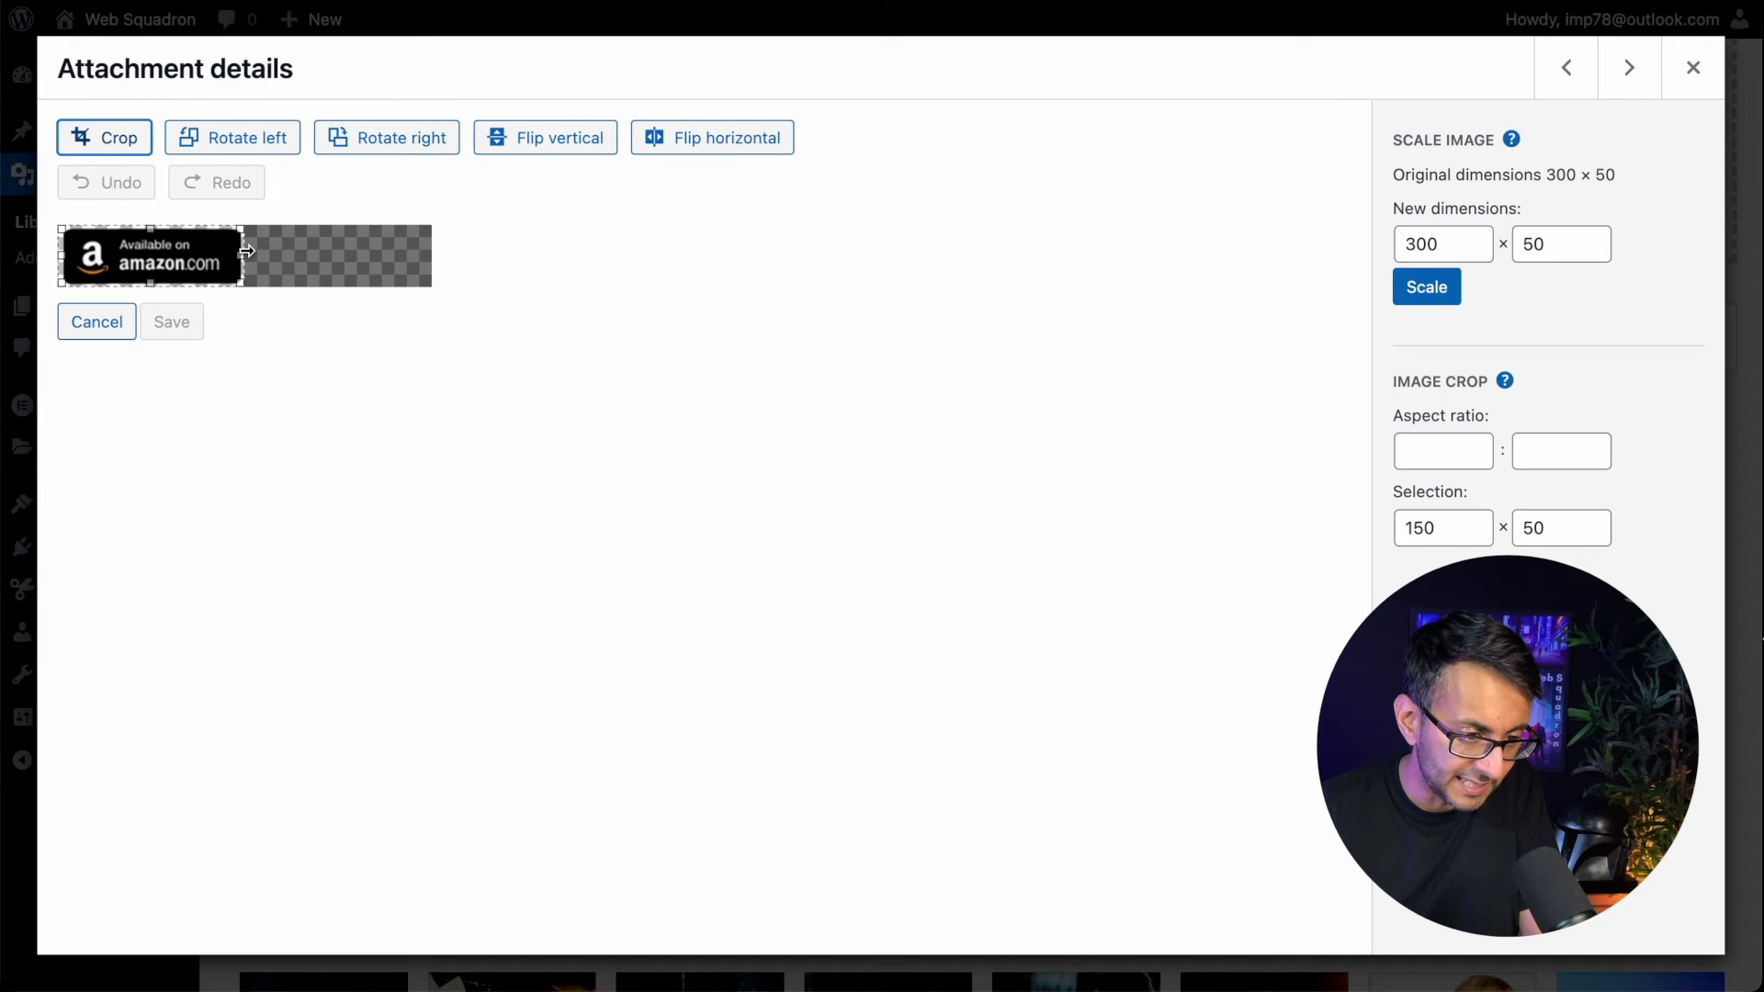
click(81, 140)
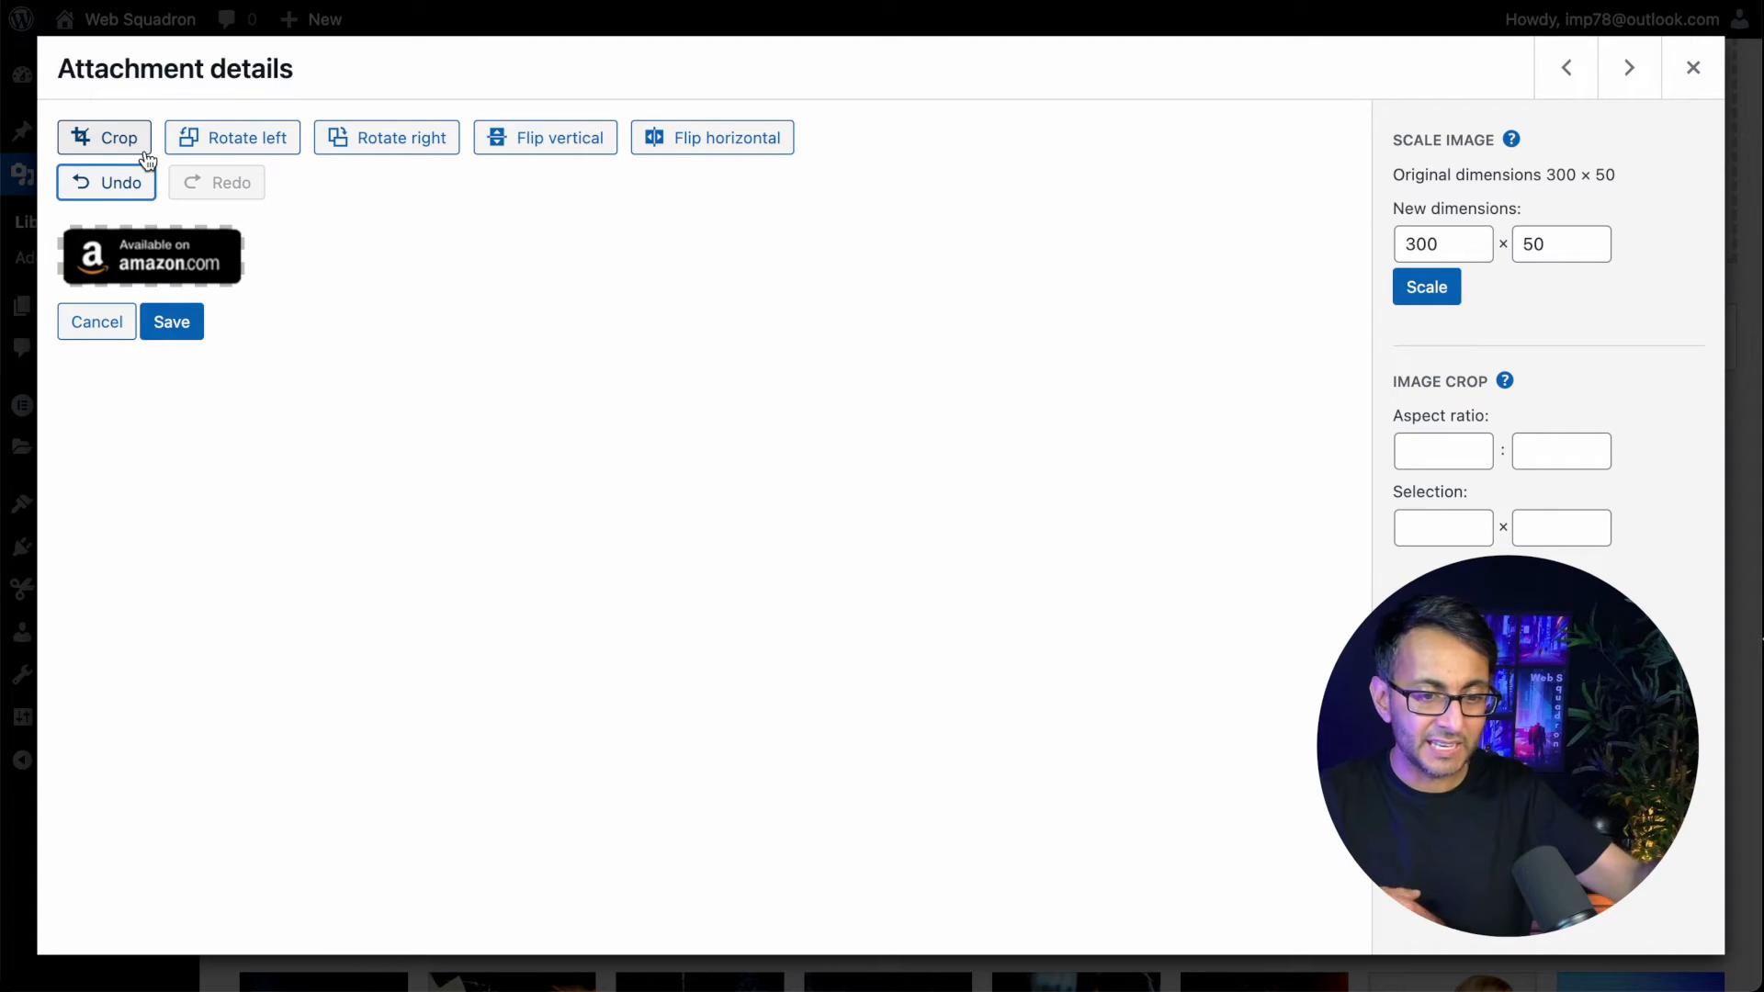
click(161, 323)
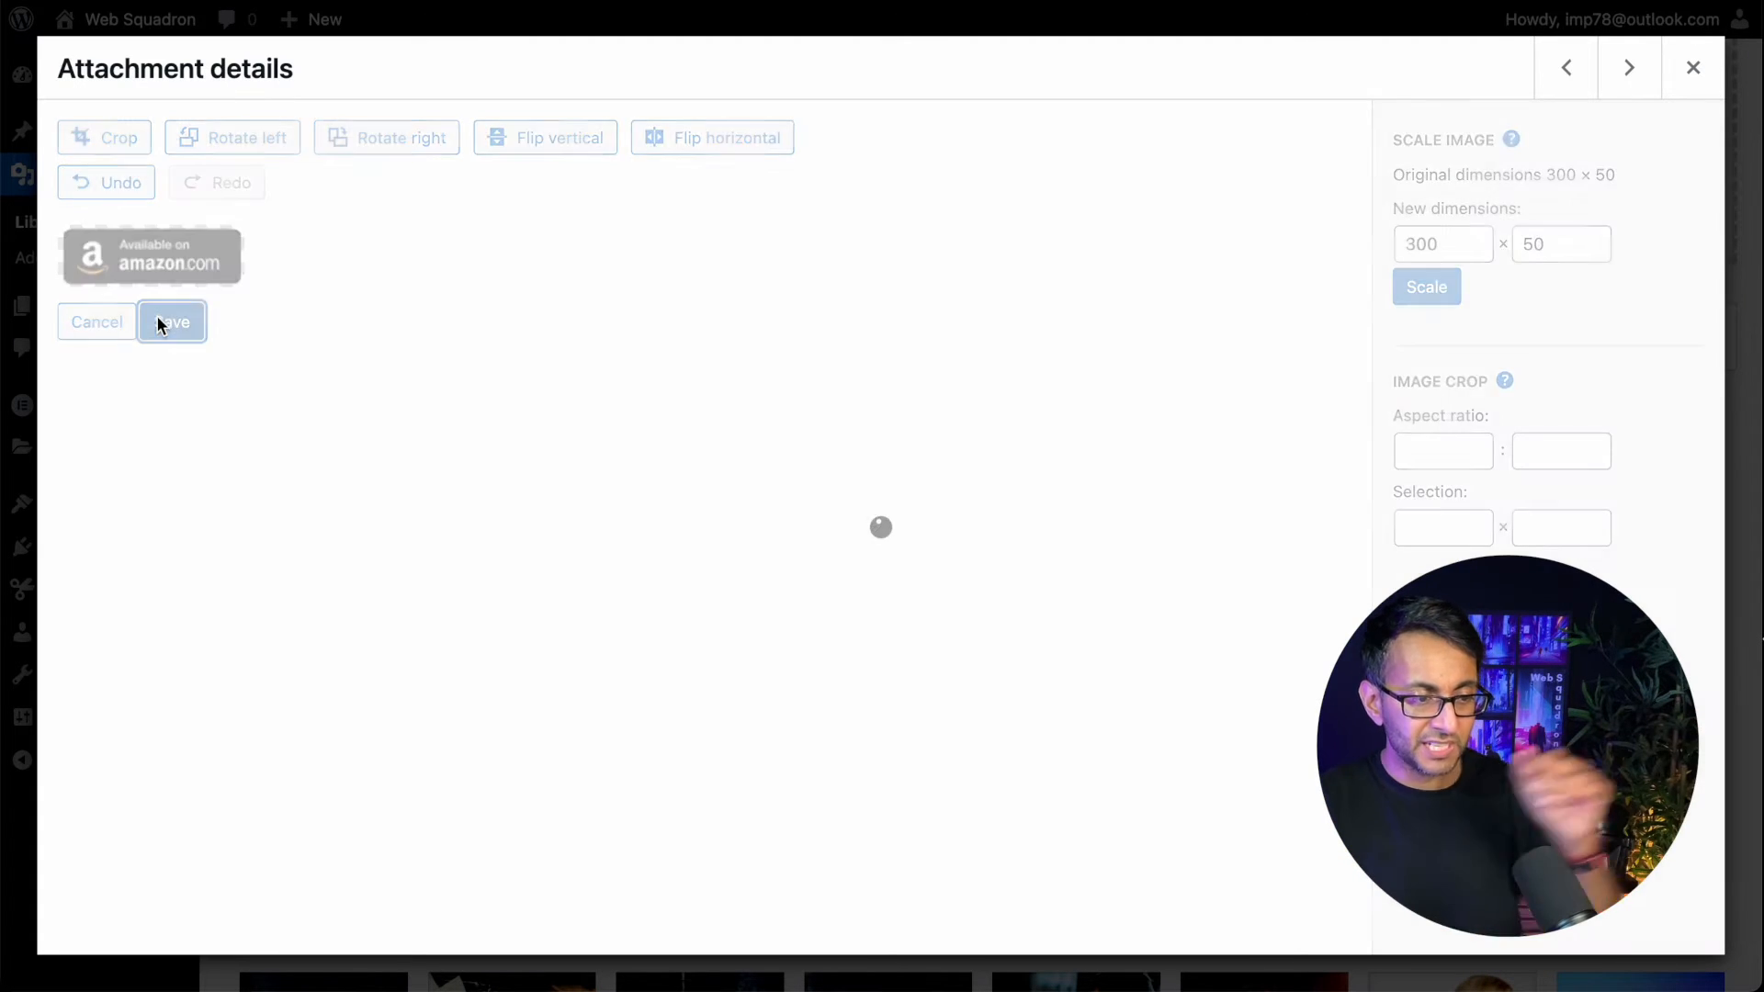
click(1693, 67)
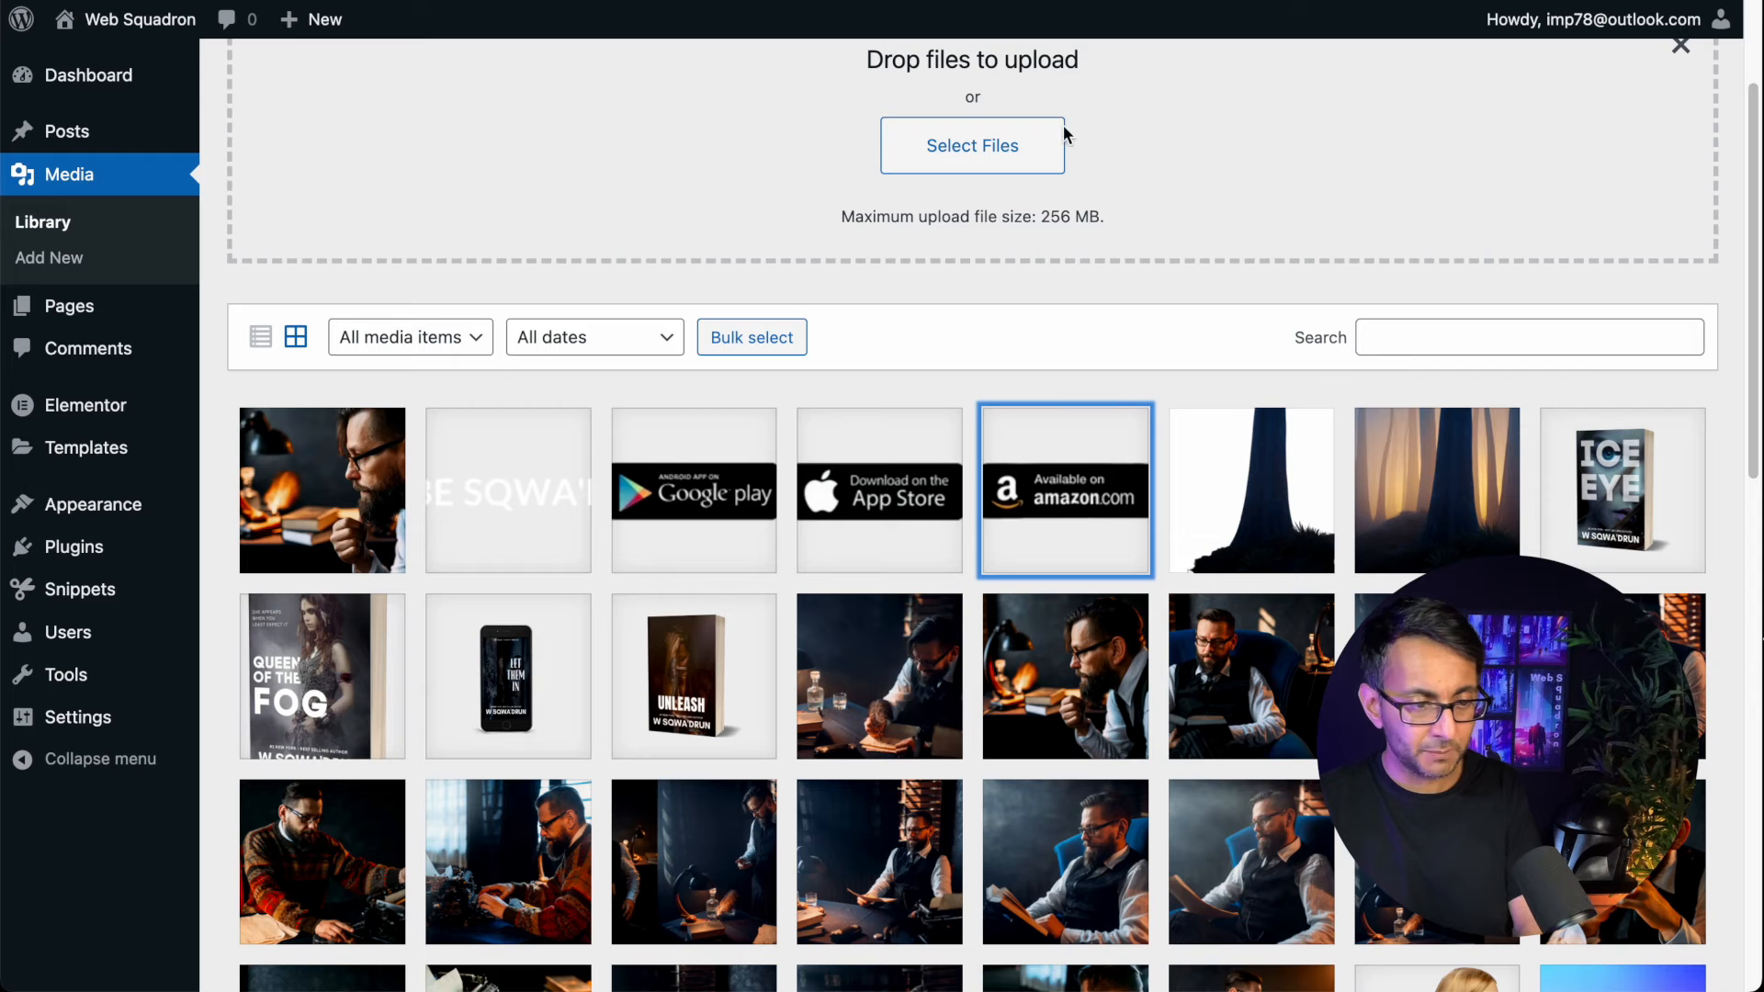
Step: Check the Google Play badge's restore option in the image editor and the Amazon badge's dimensions in its attachment details
click(742, 492)
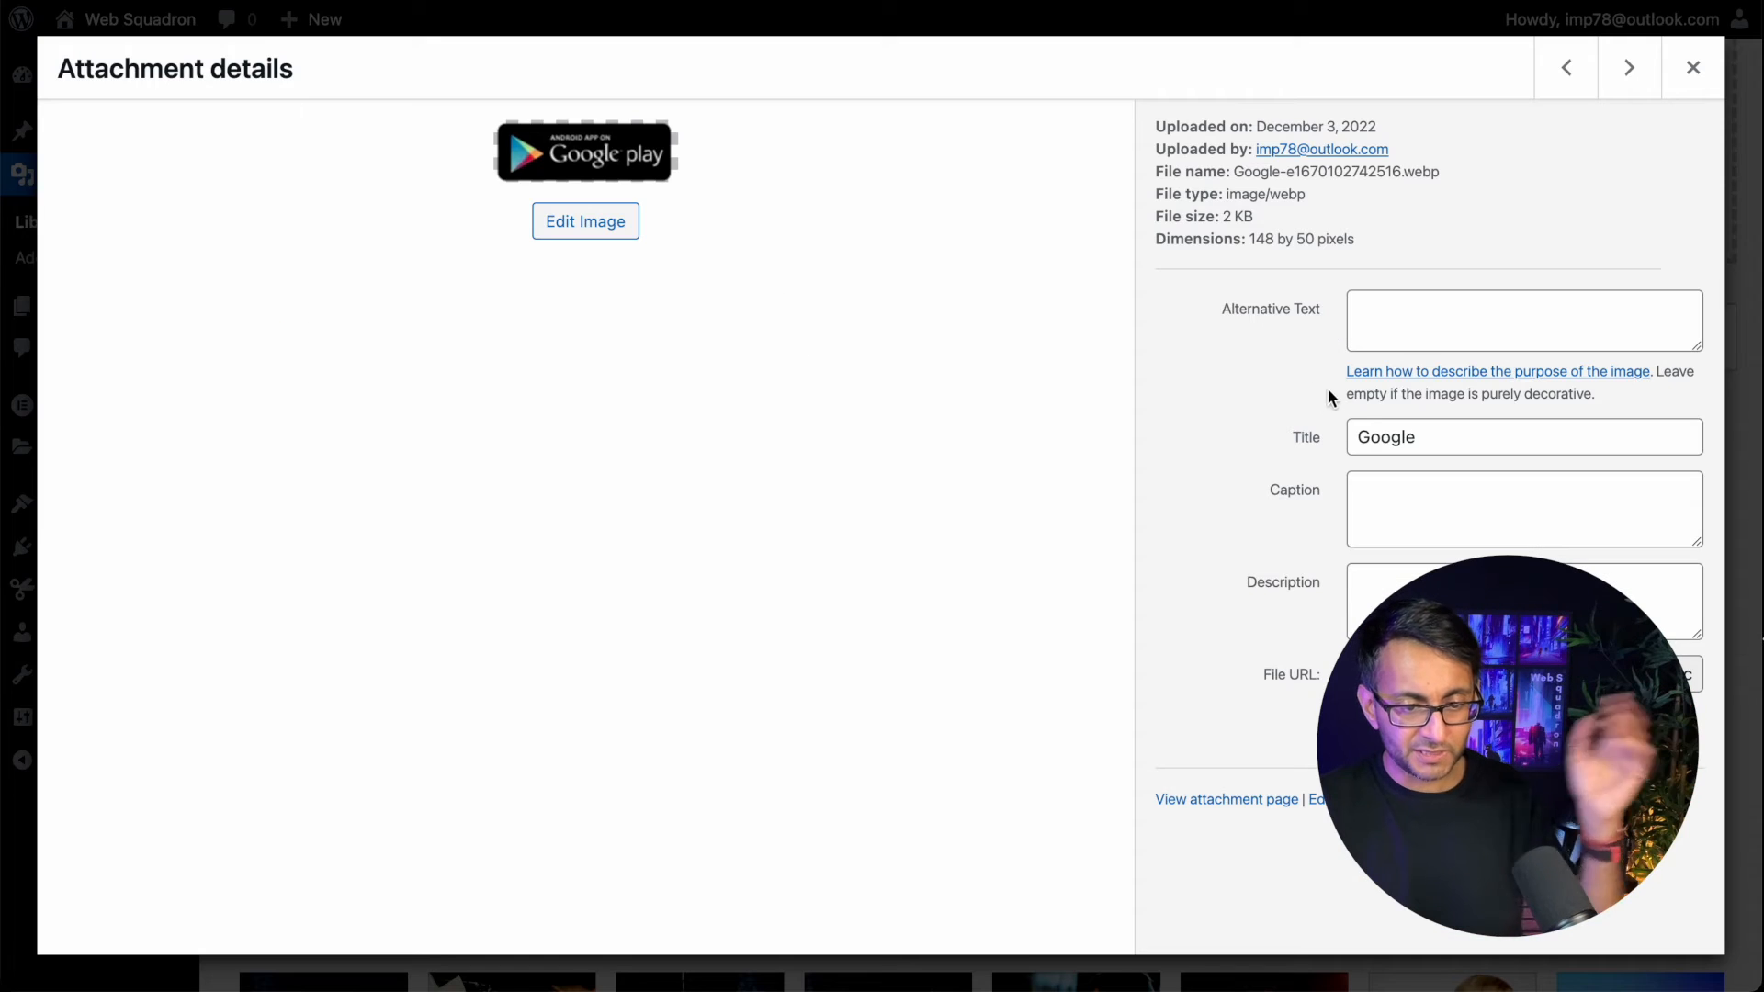
click(588, 223)
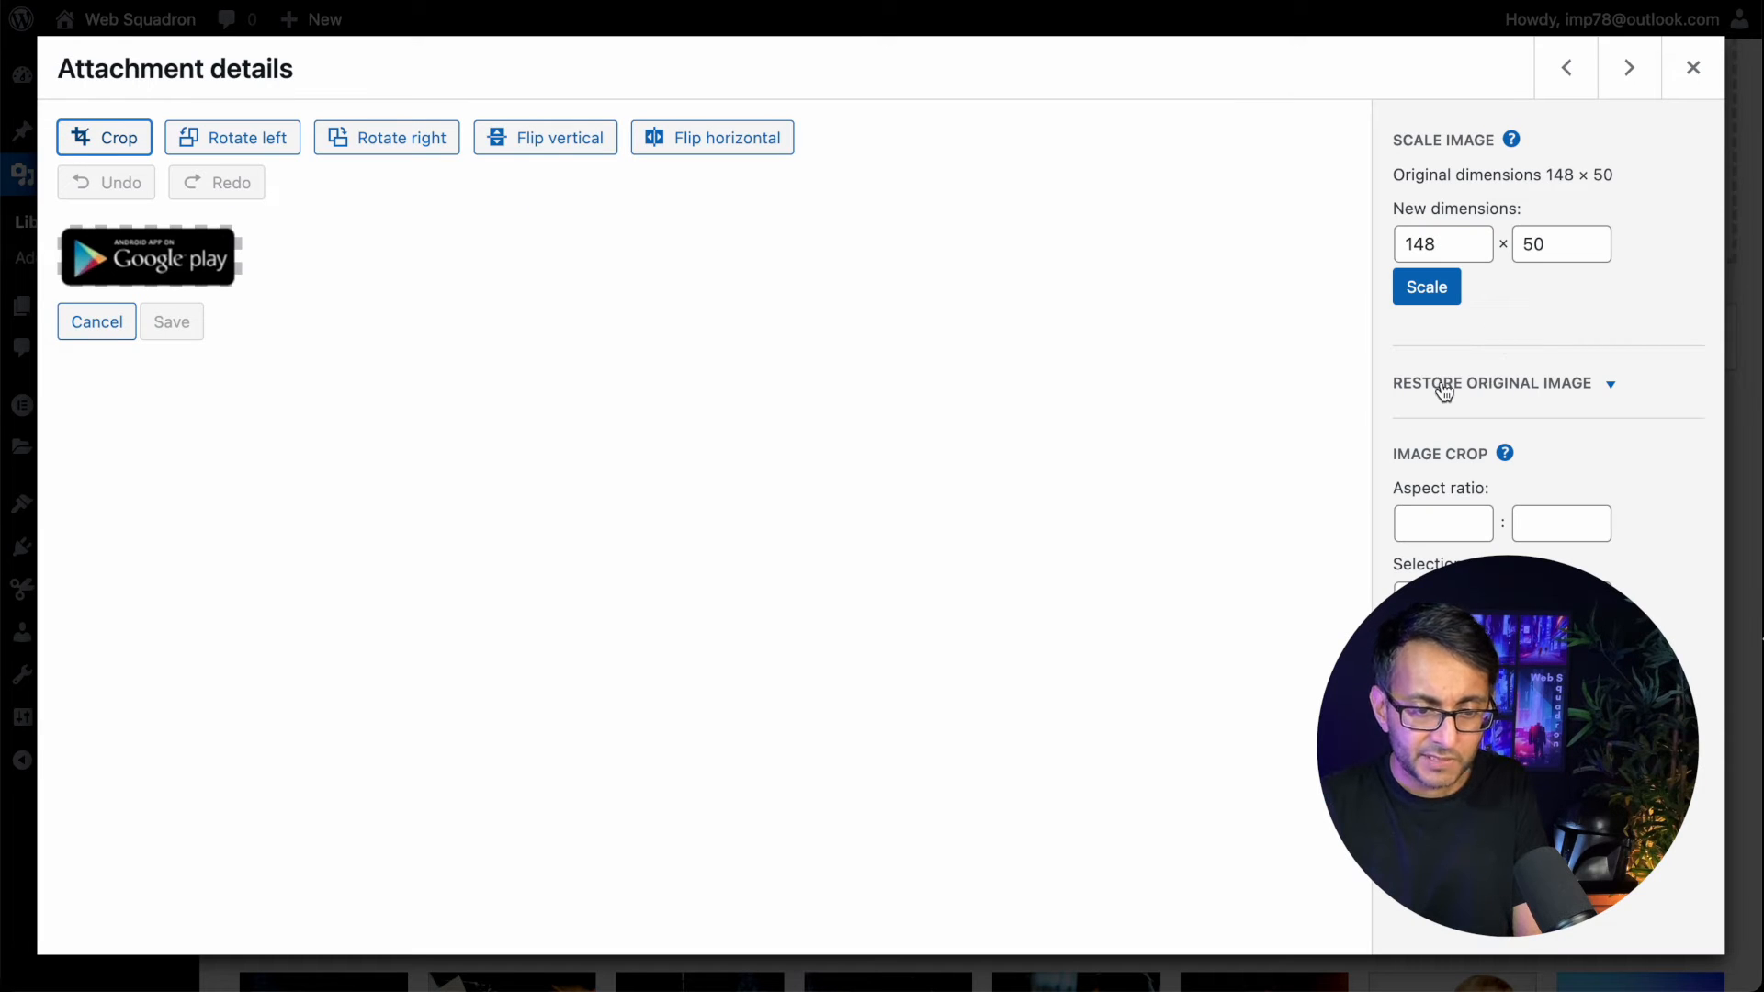
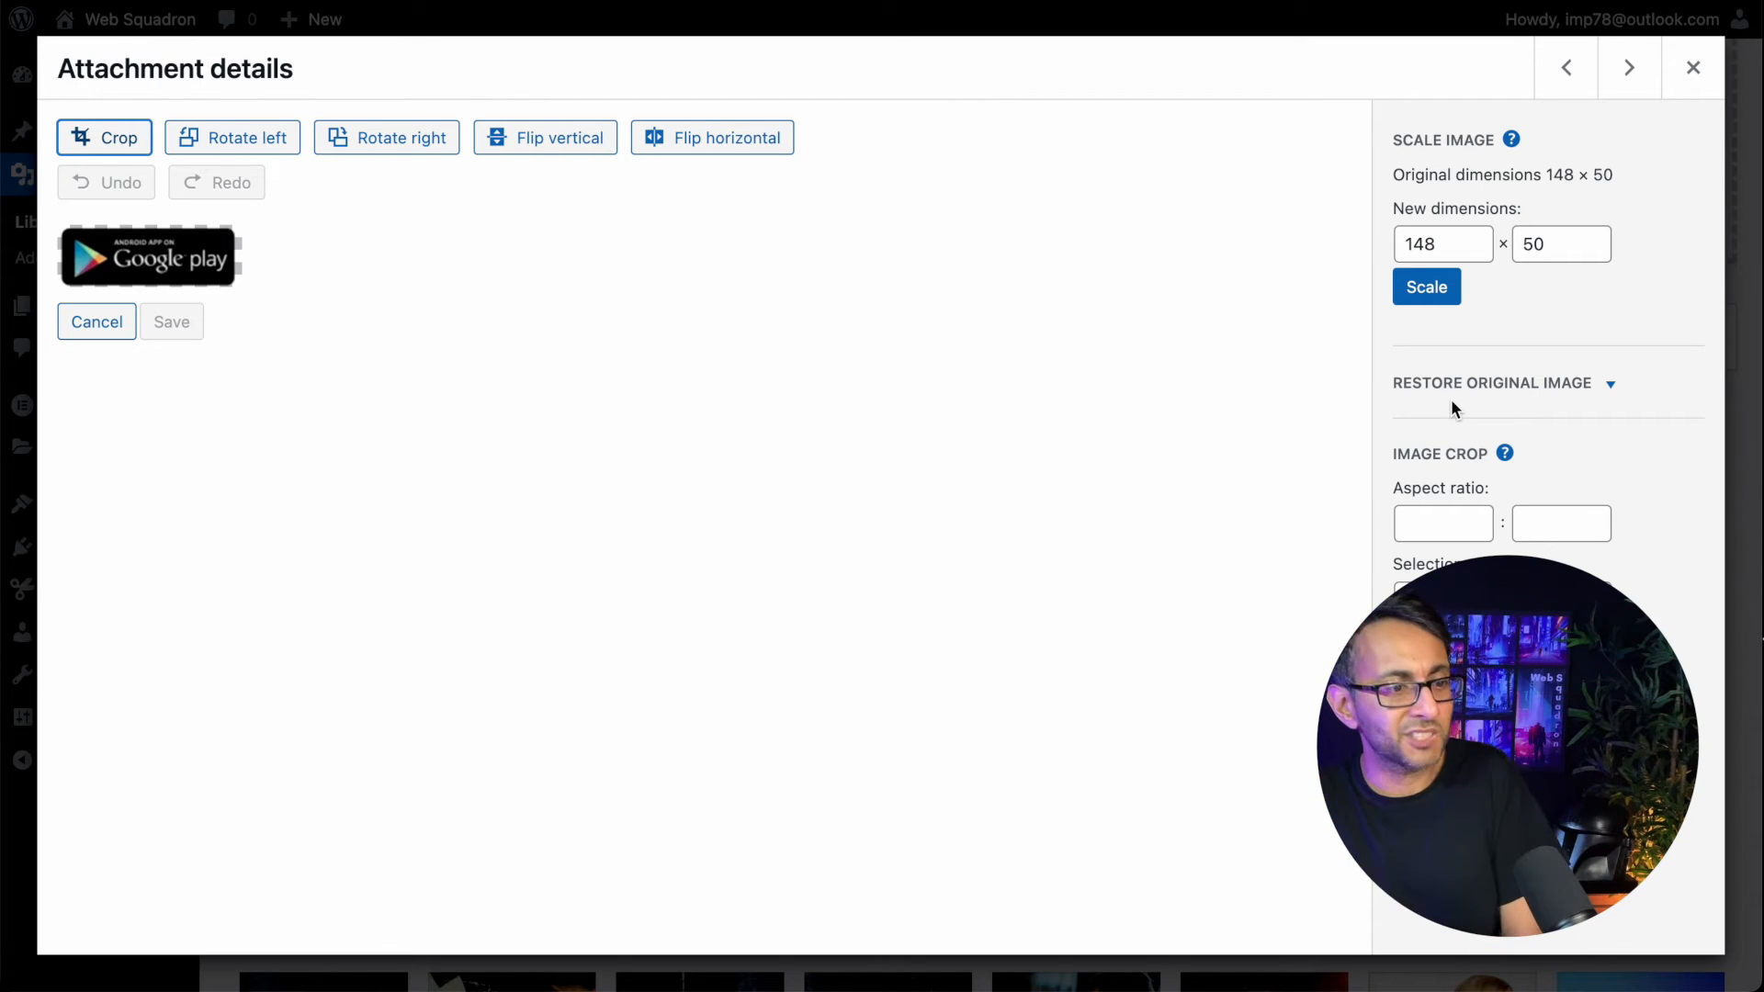
click(1693, 69)
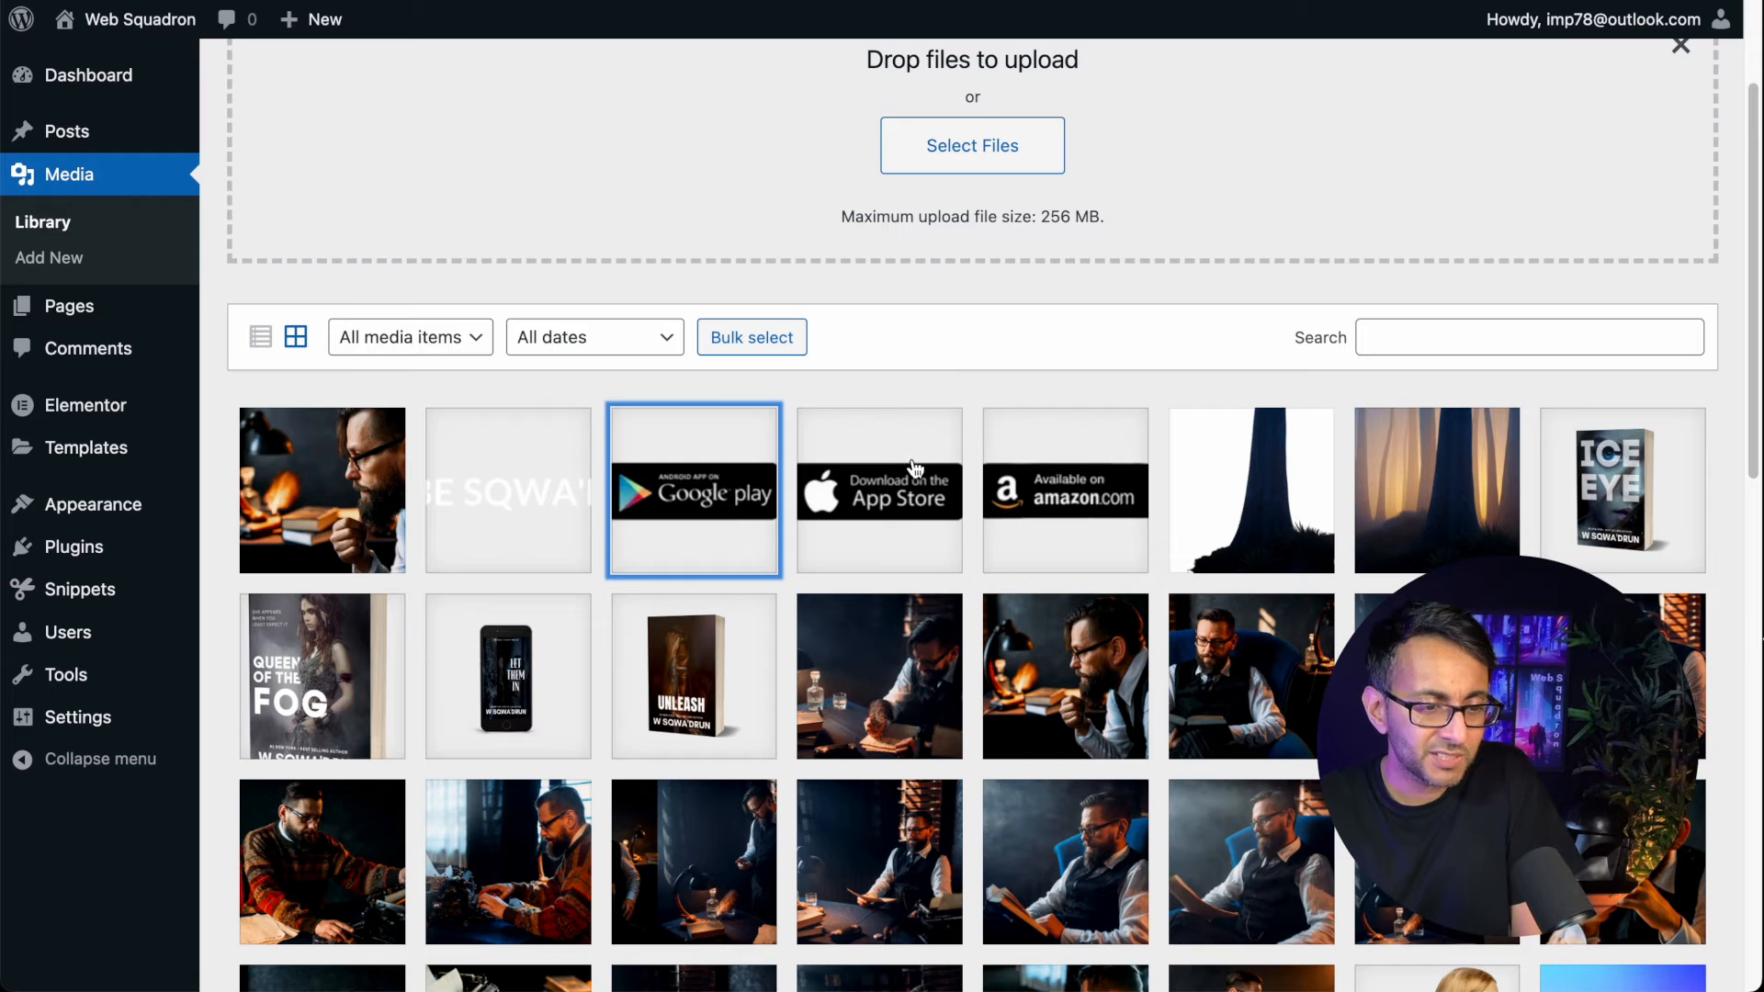
click(1060, 503)
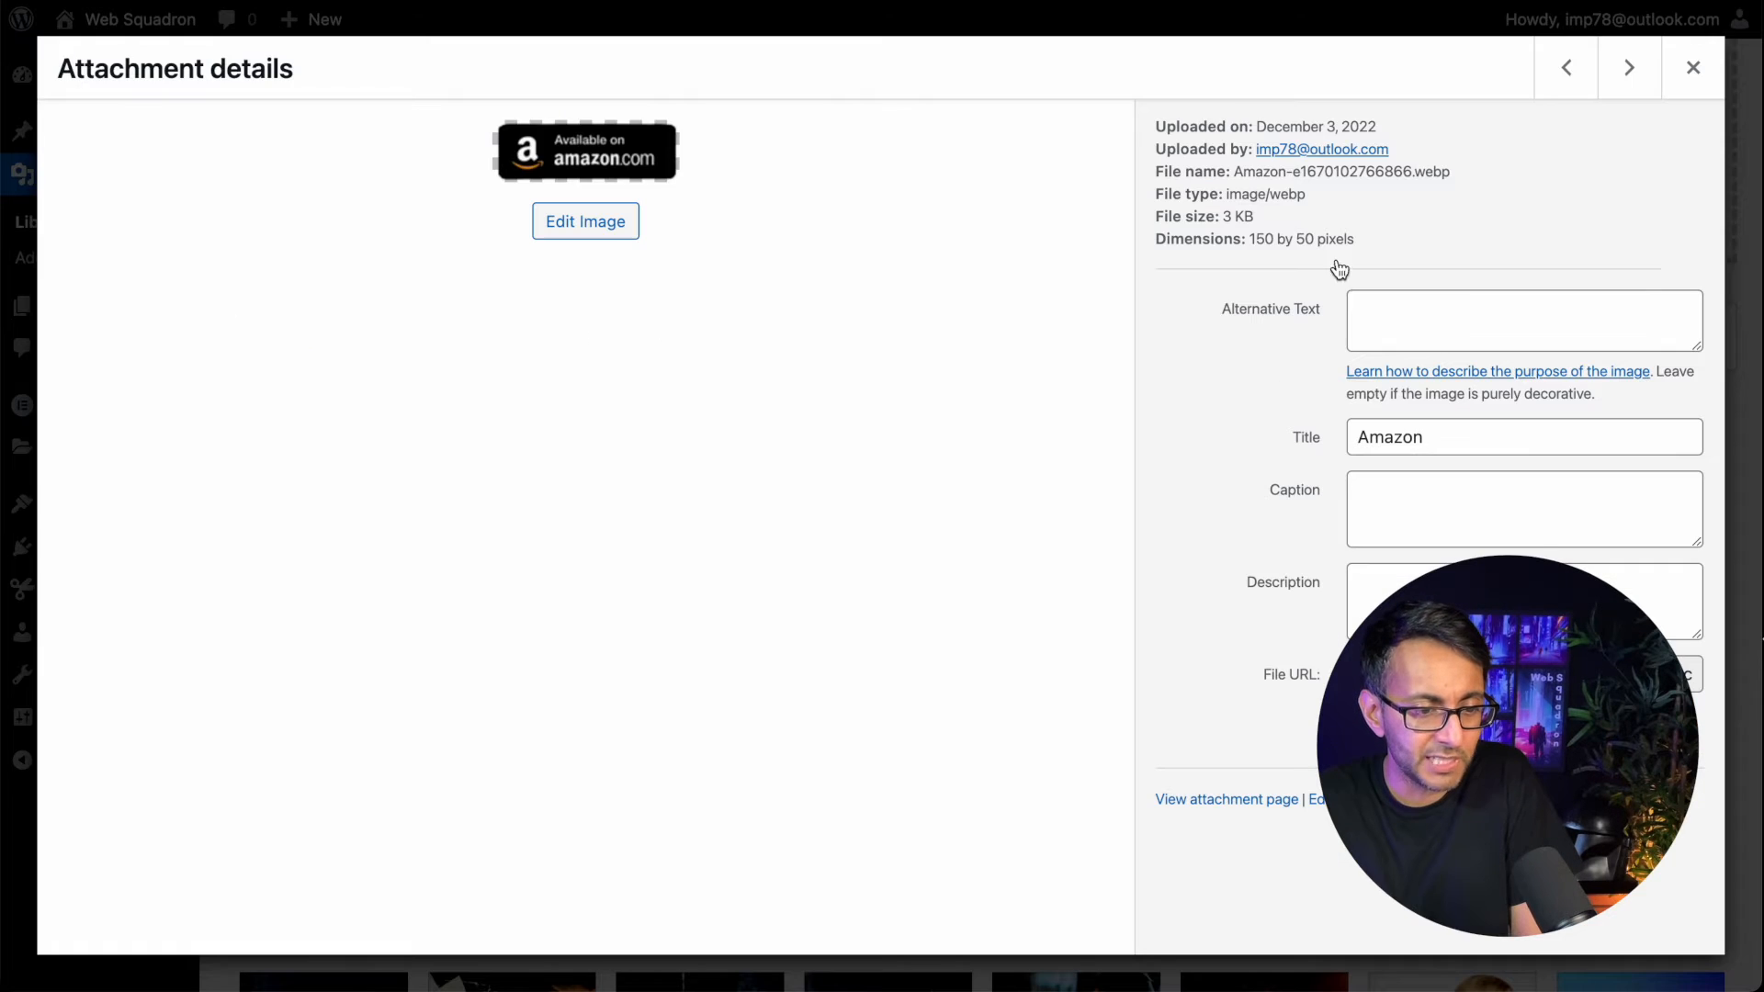
click(1689, 69)
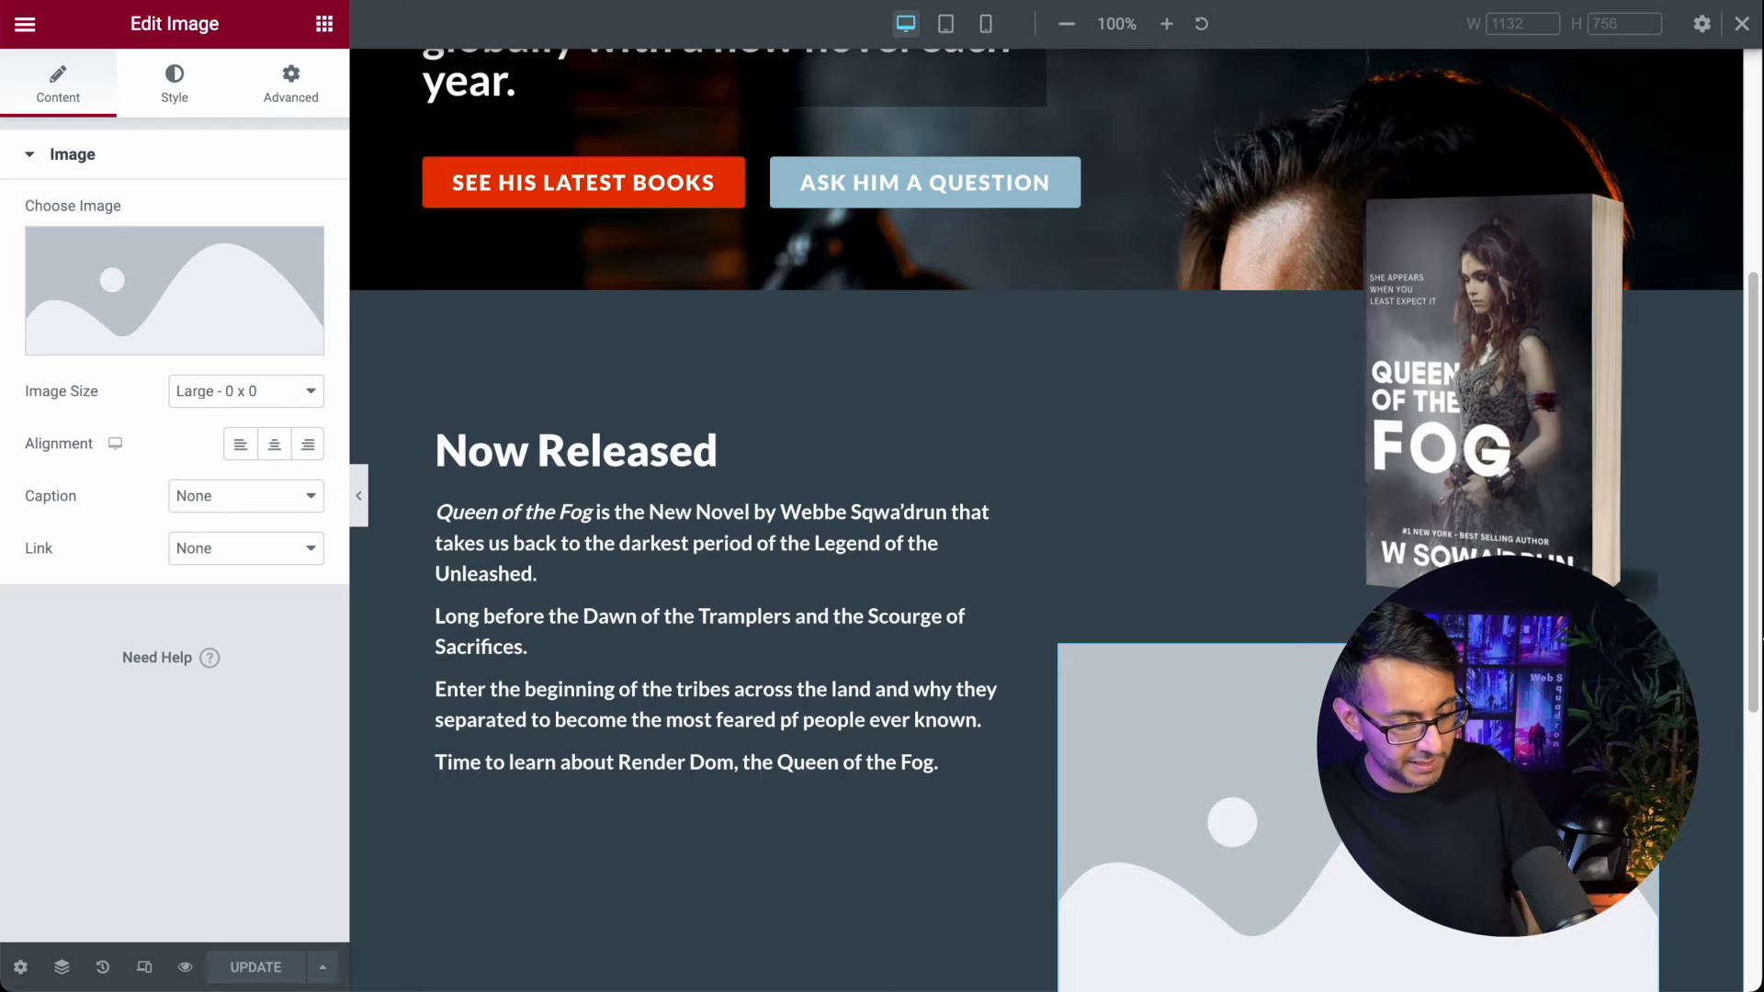
Step: Reload the page in the Elementor editor and insert the cropped Amazon badge into the Image widget below the book cover
key(super+r)
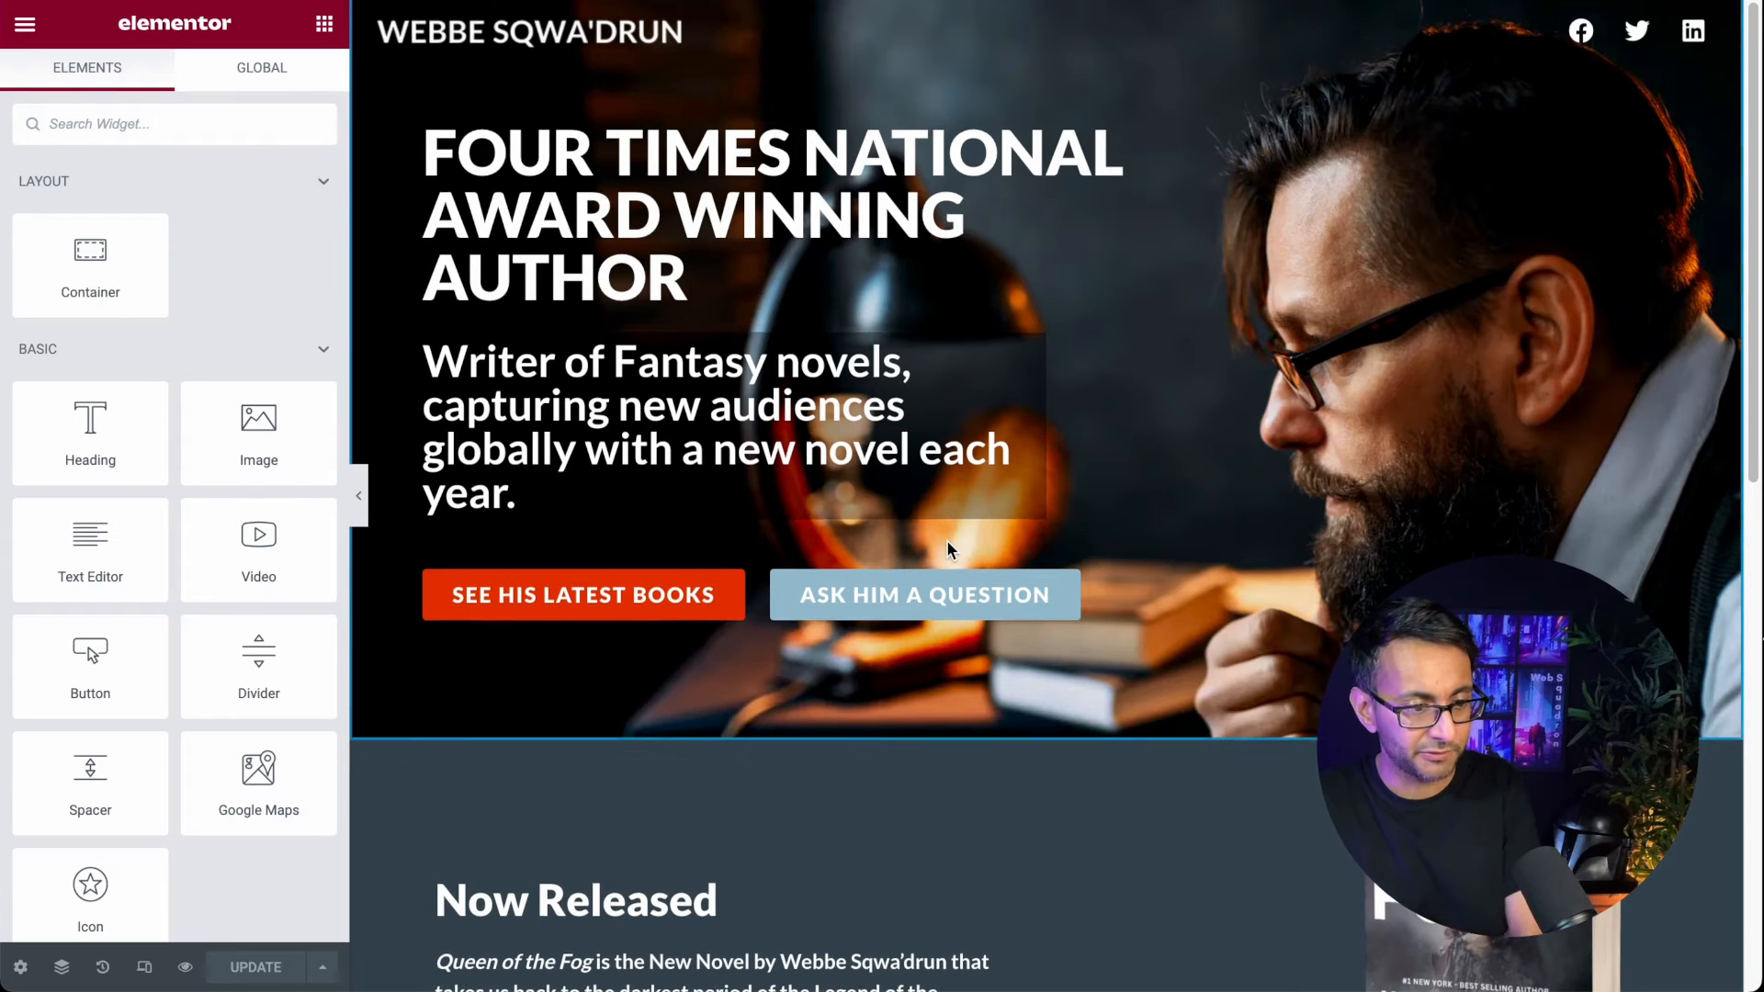
scroll(1149, 701, down, 1)
scroll(1149, 701, down, 5)
click(1149, 643)
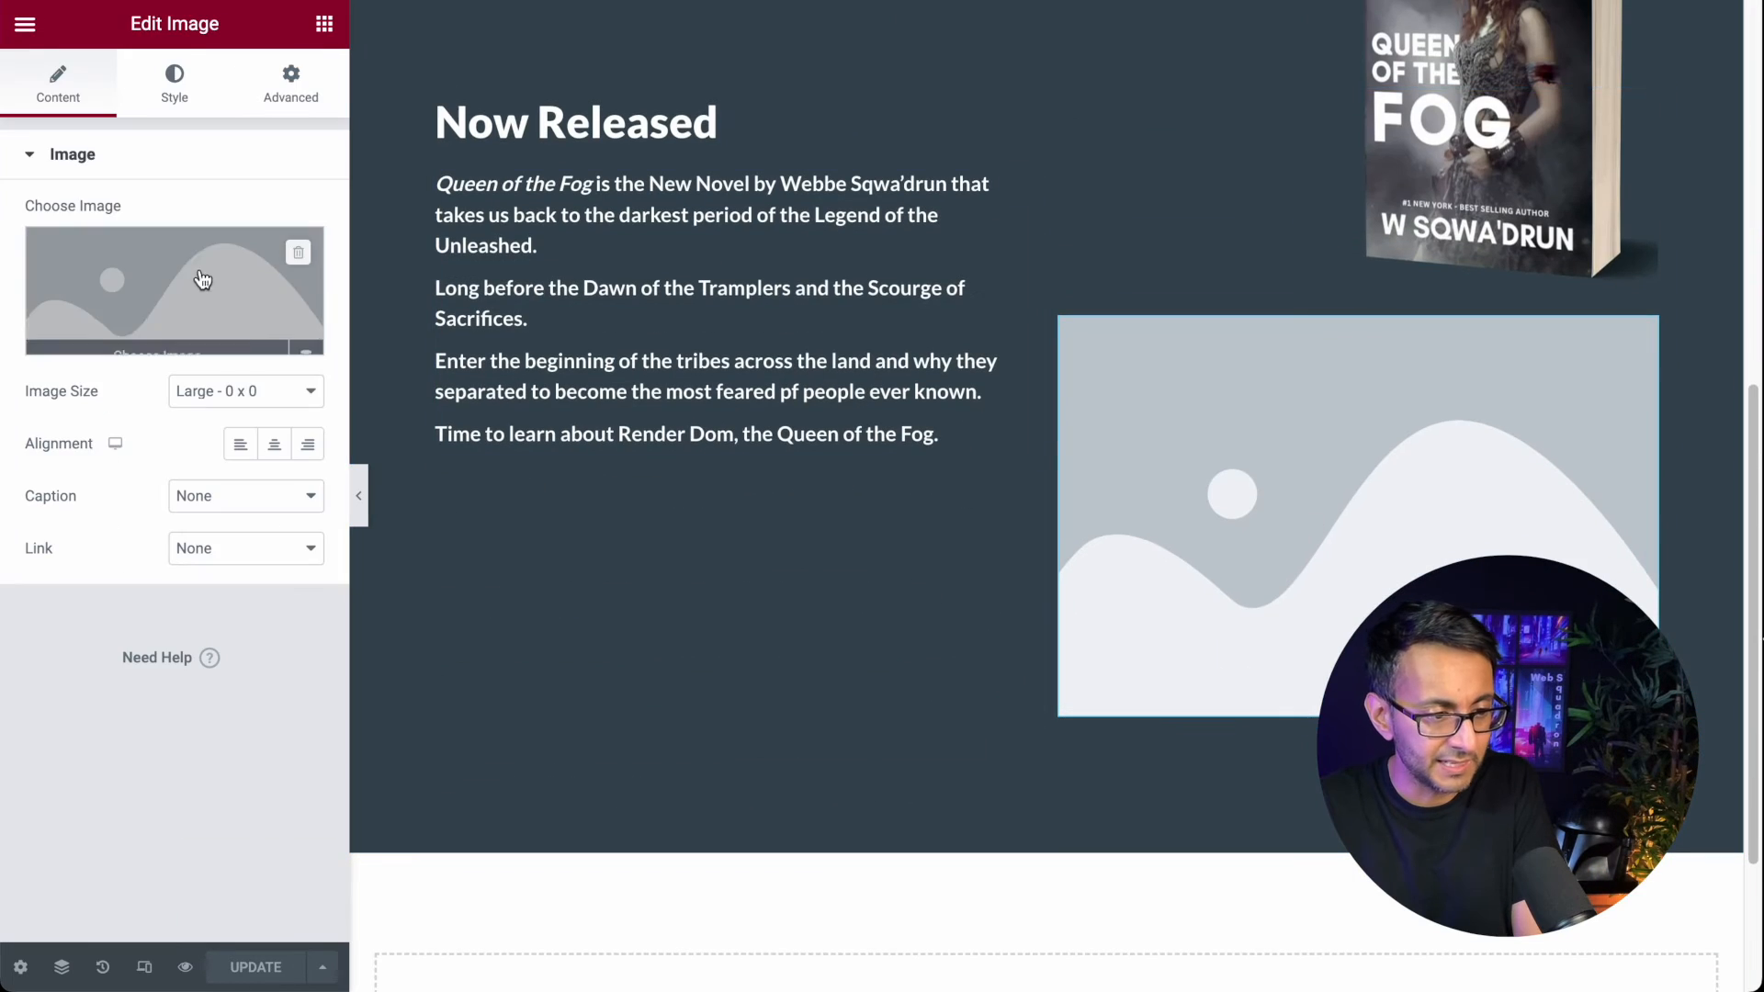
click(228, 269)
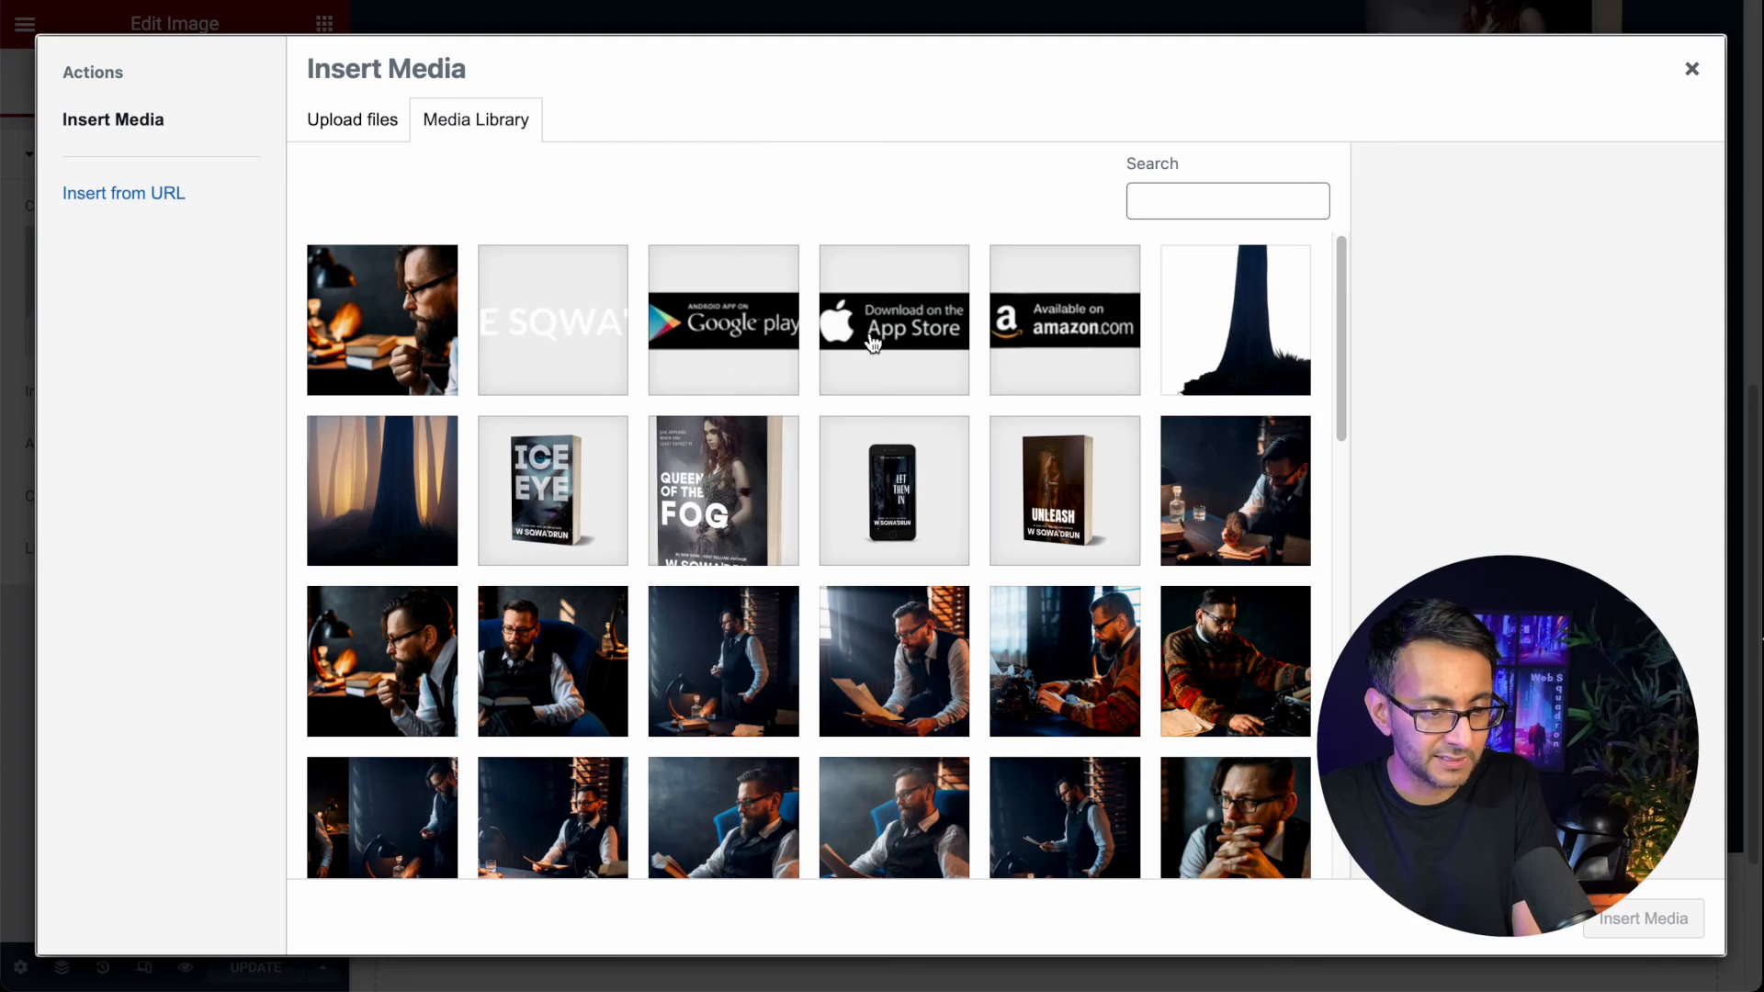
click(997, 326)
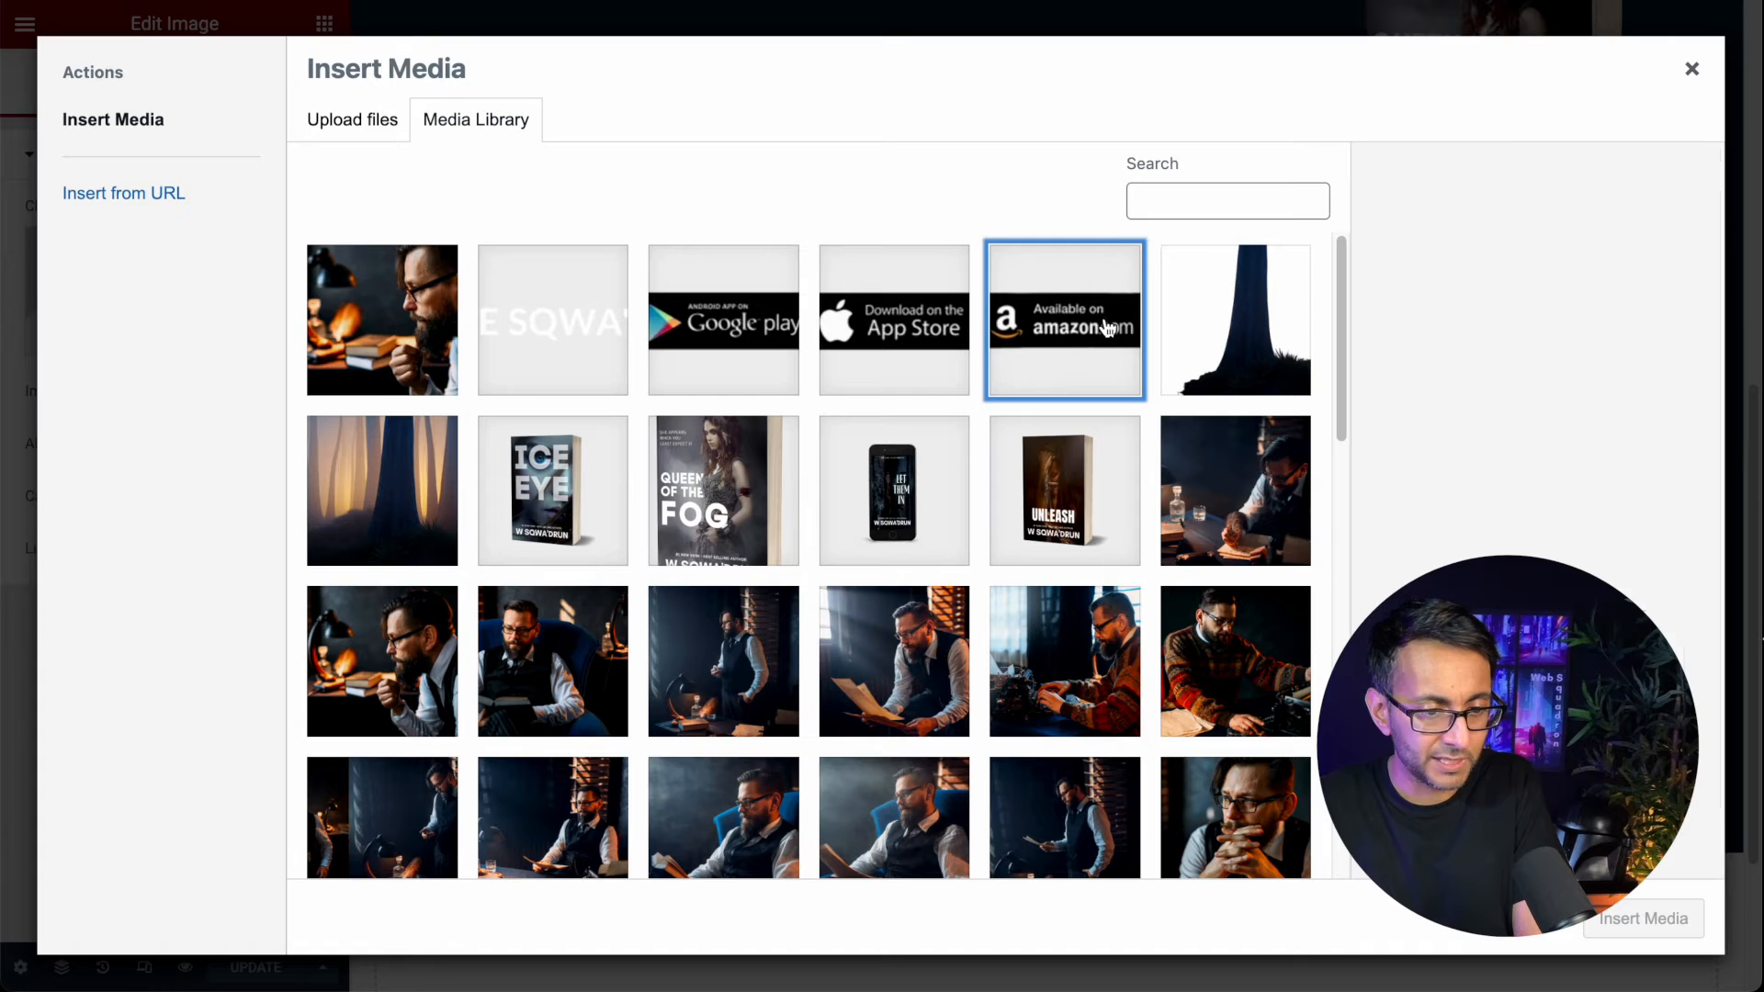
click(1645, 919)
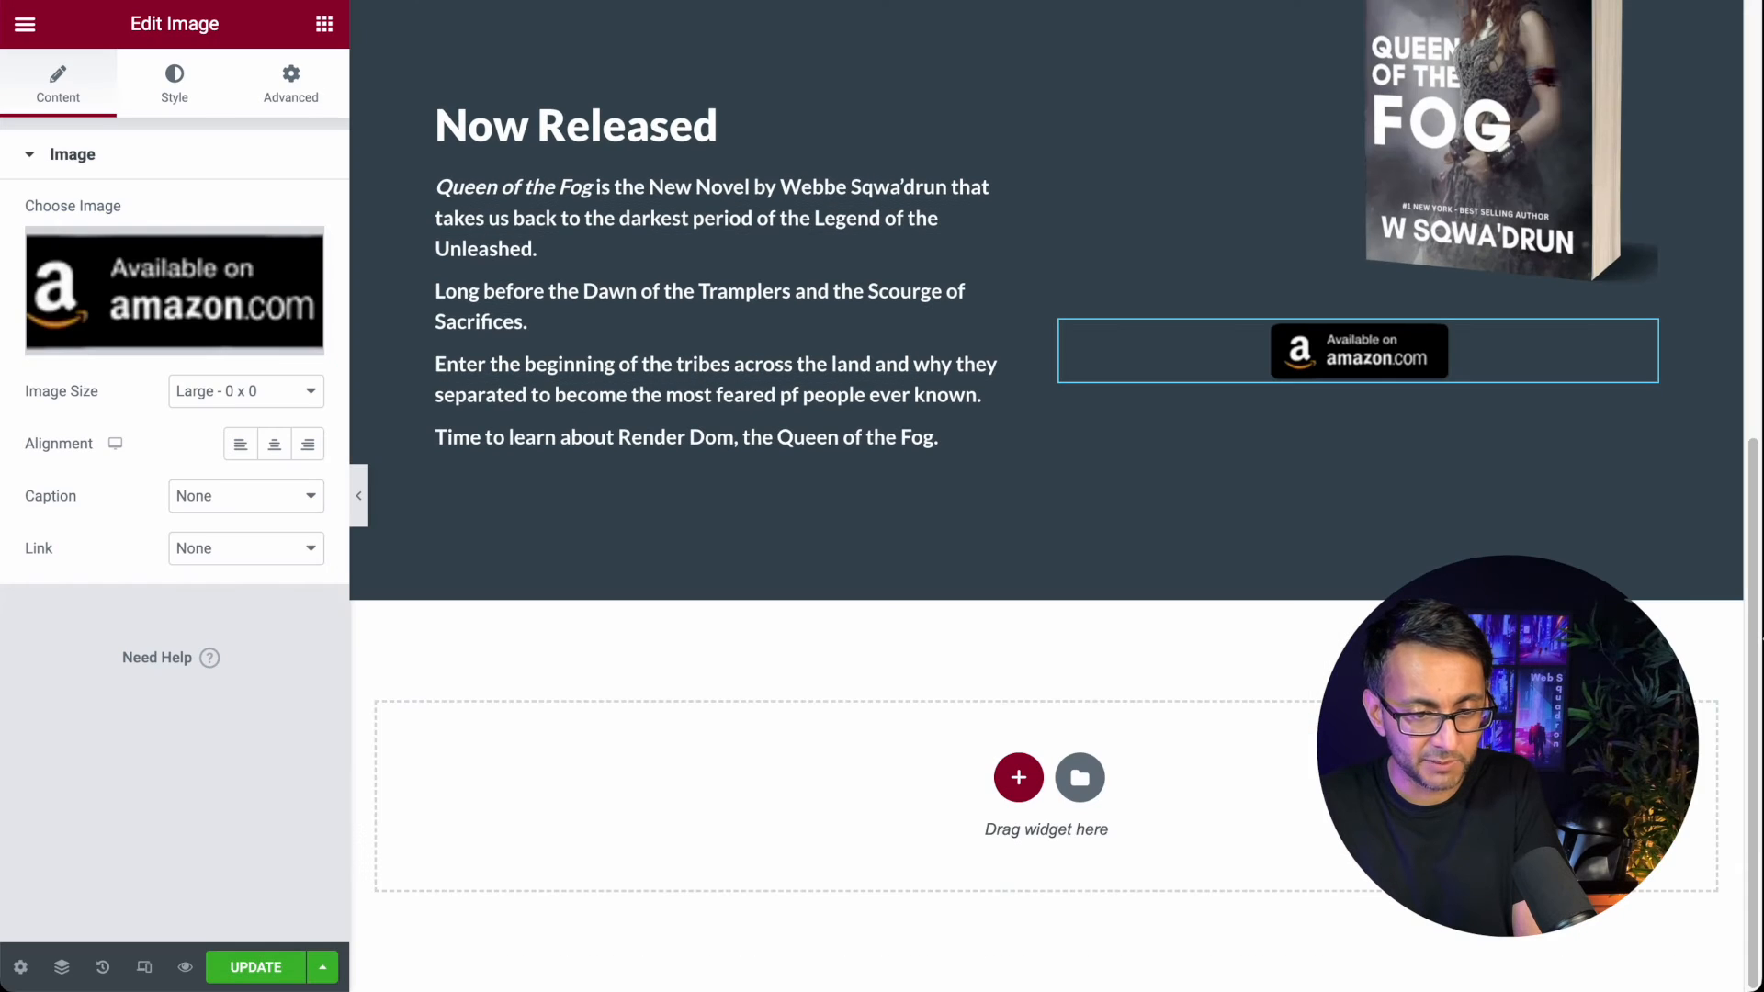
Step: Set the container holding the book cover and badge to row direction, content justified to end, wrapping enabled and items aligned to start
right_click(1399, 361)
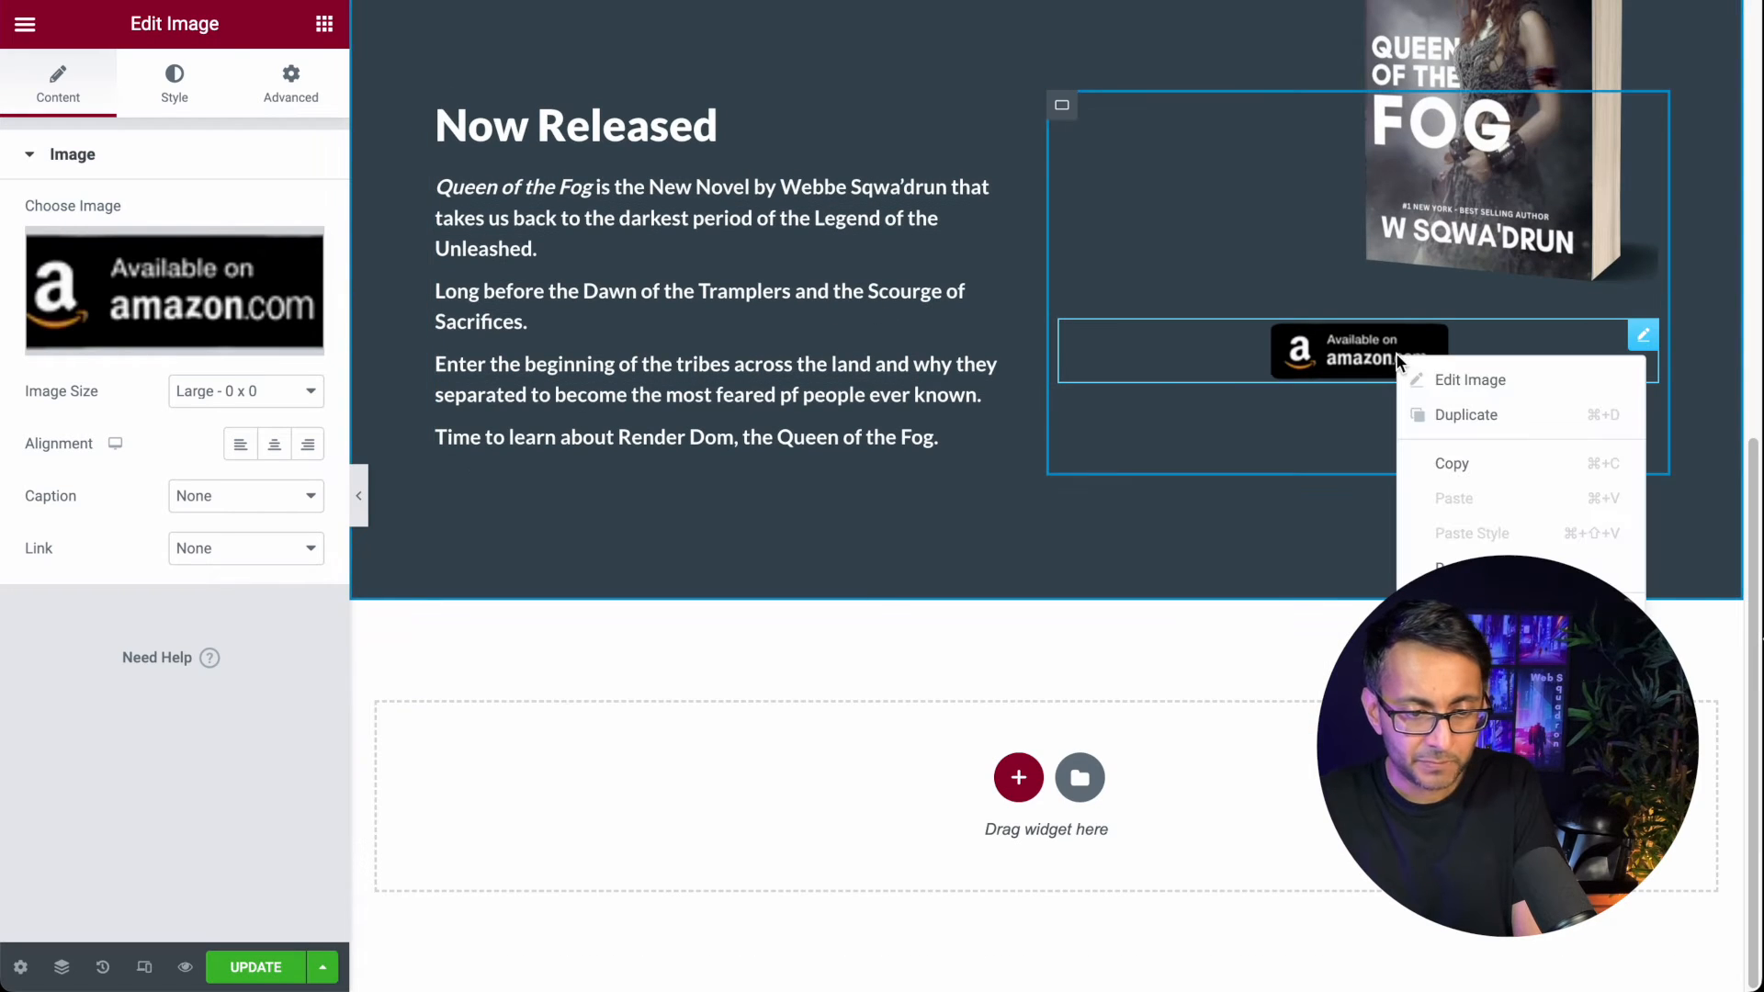
click(1274, 458)
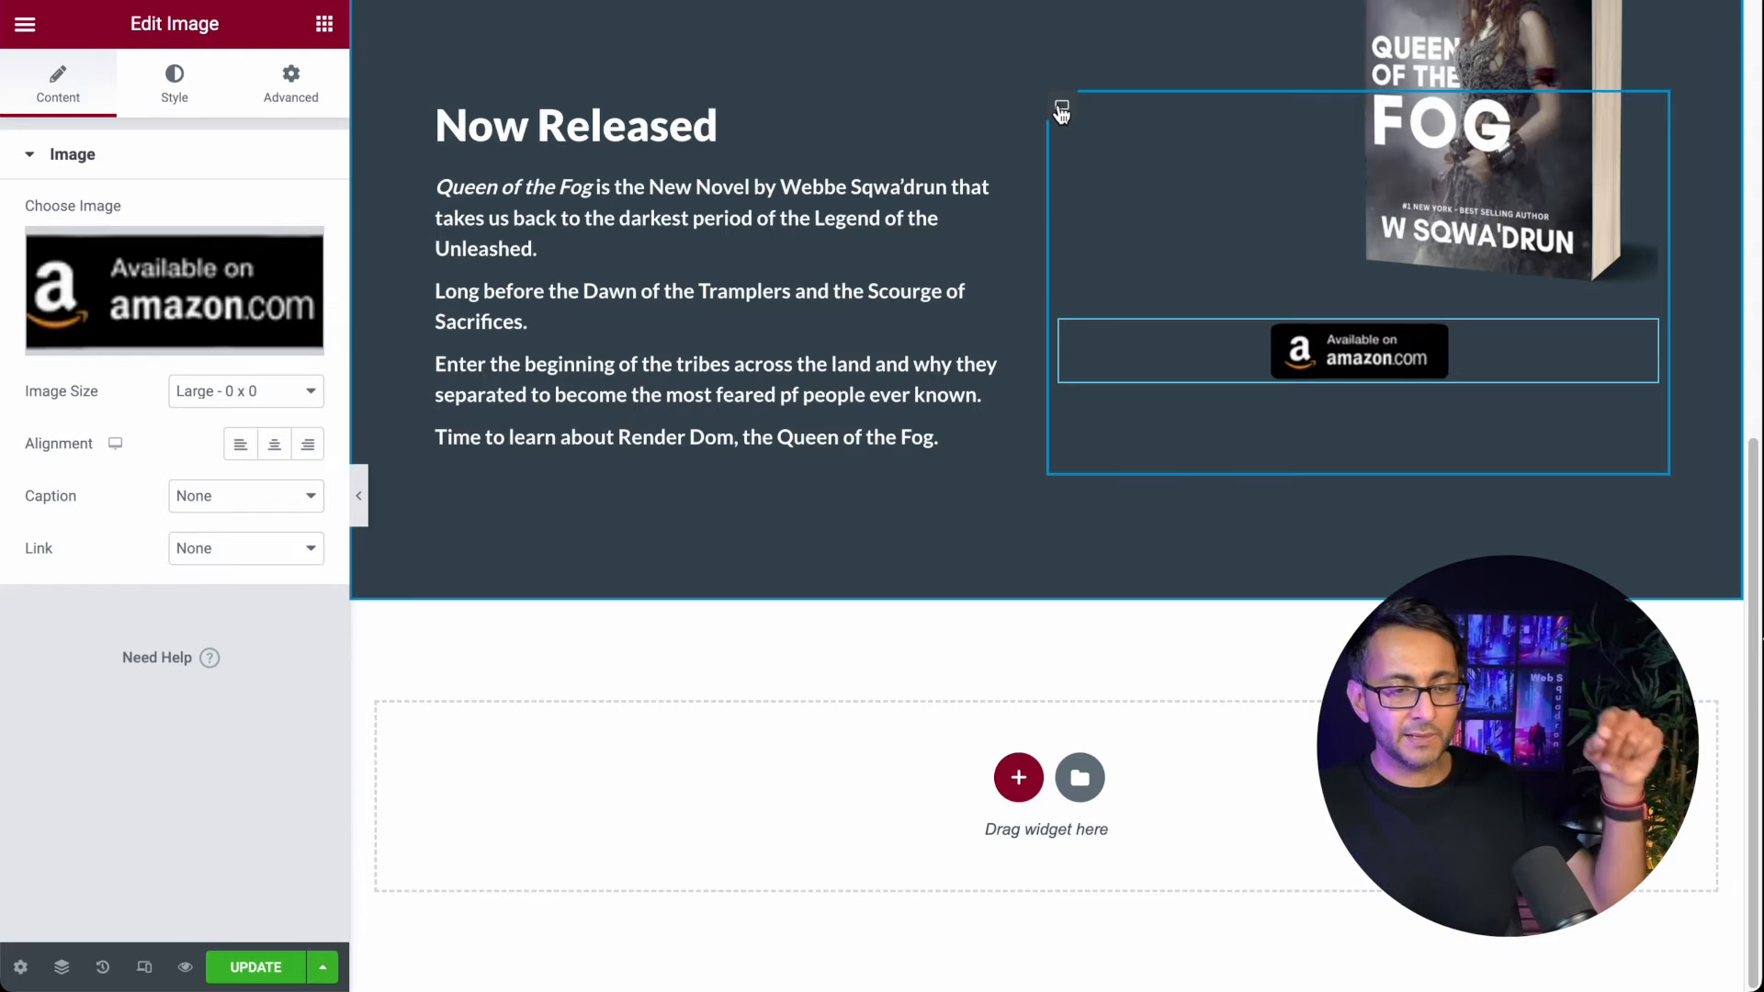
click(1062, 109)
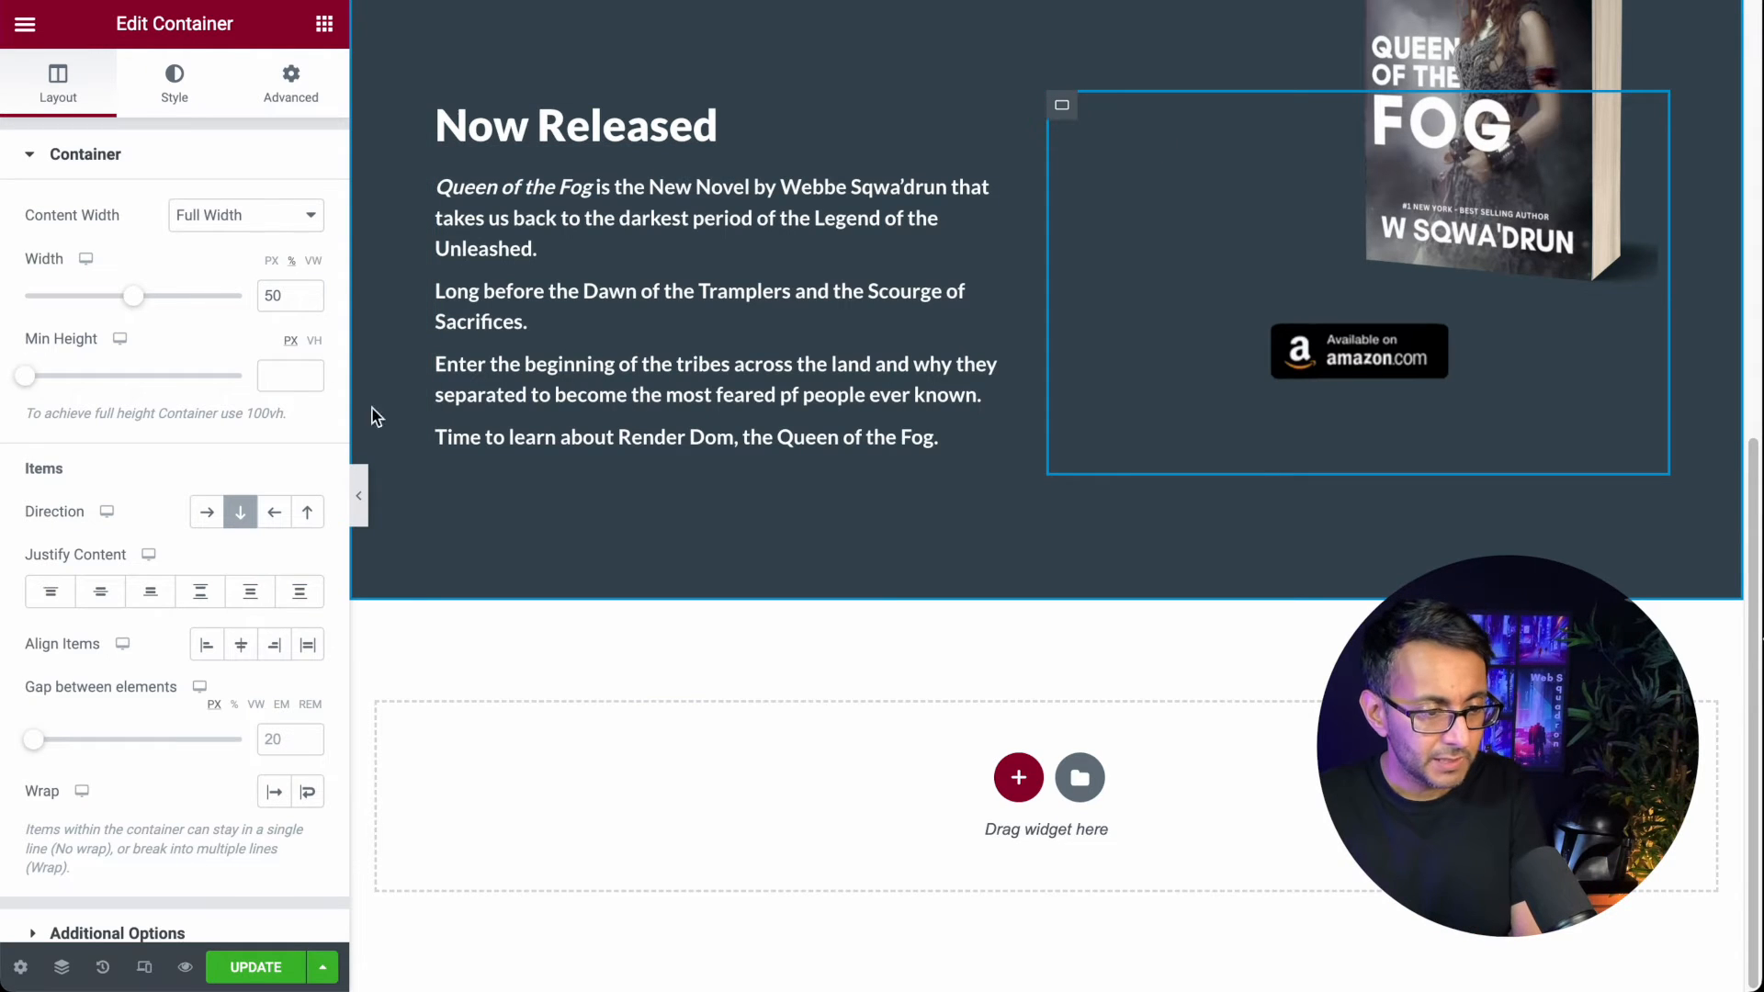
click(210, 517)
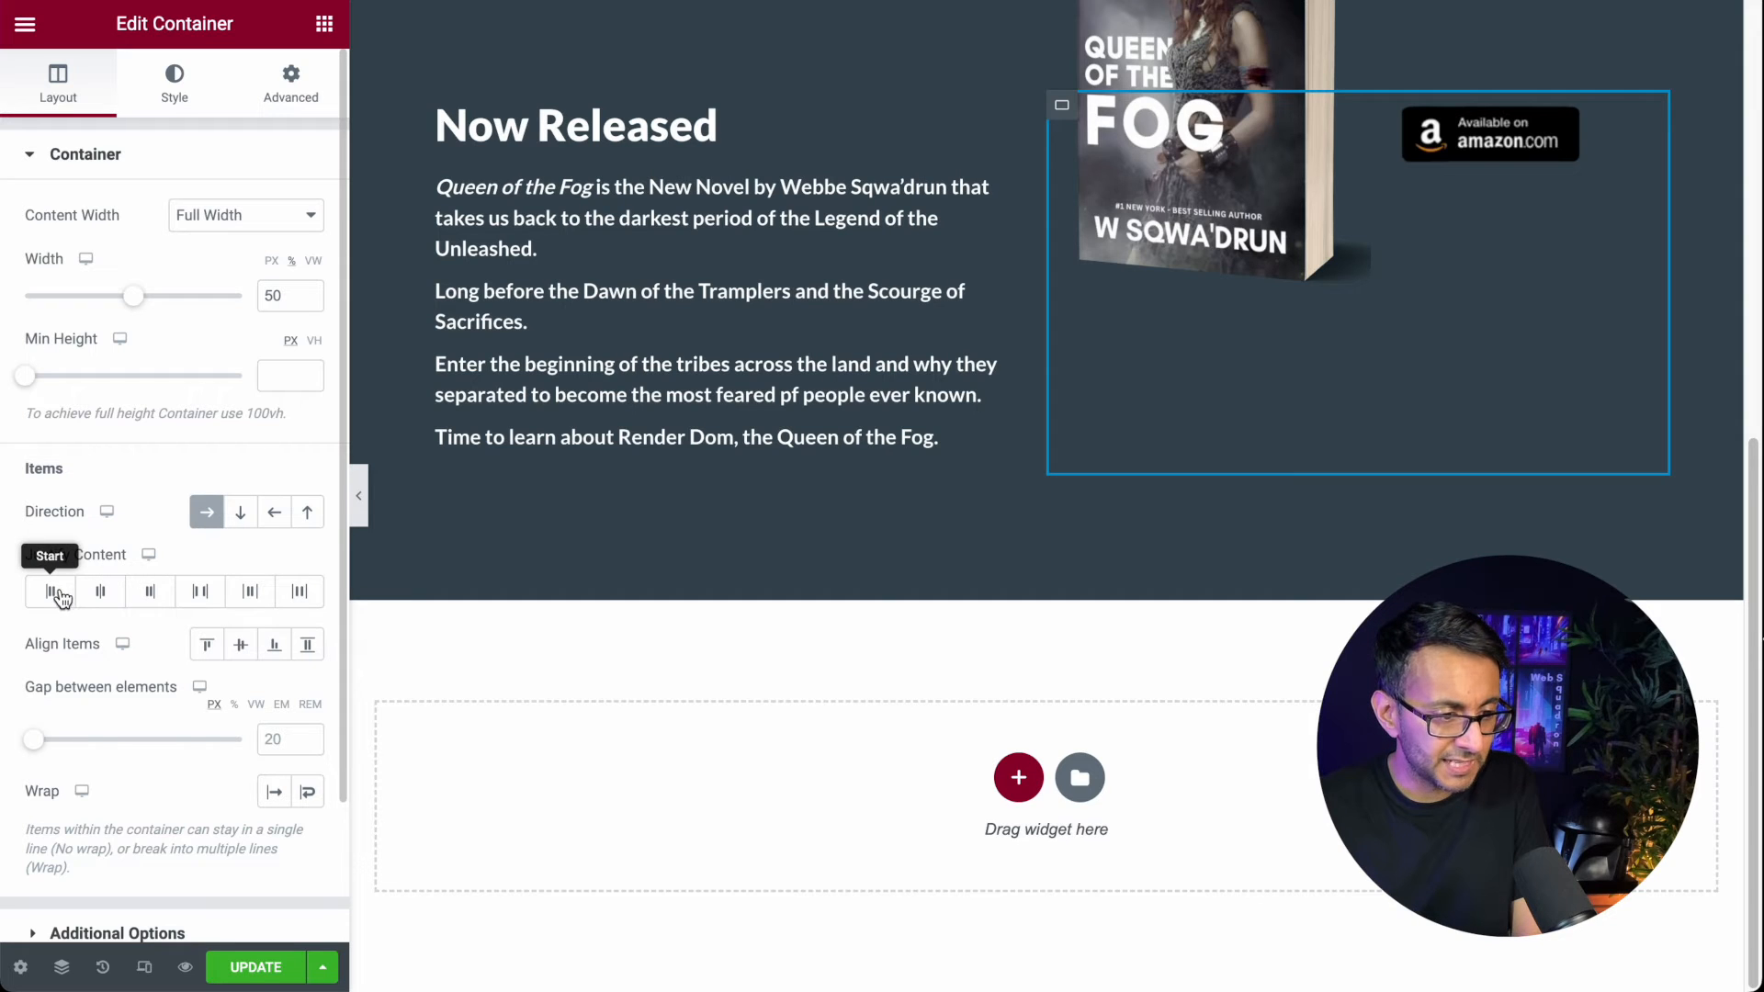
click(153, 593)
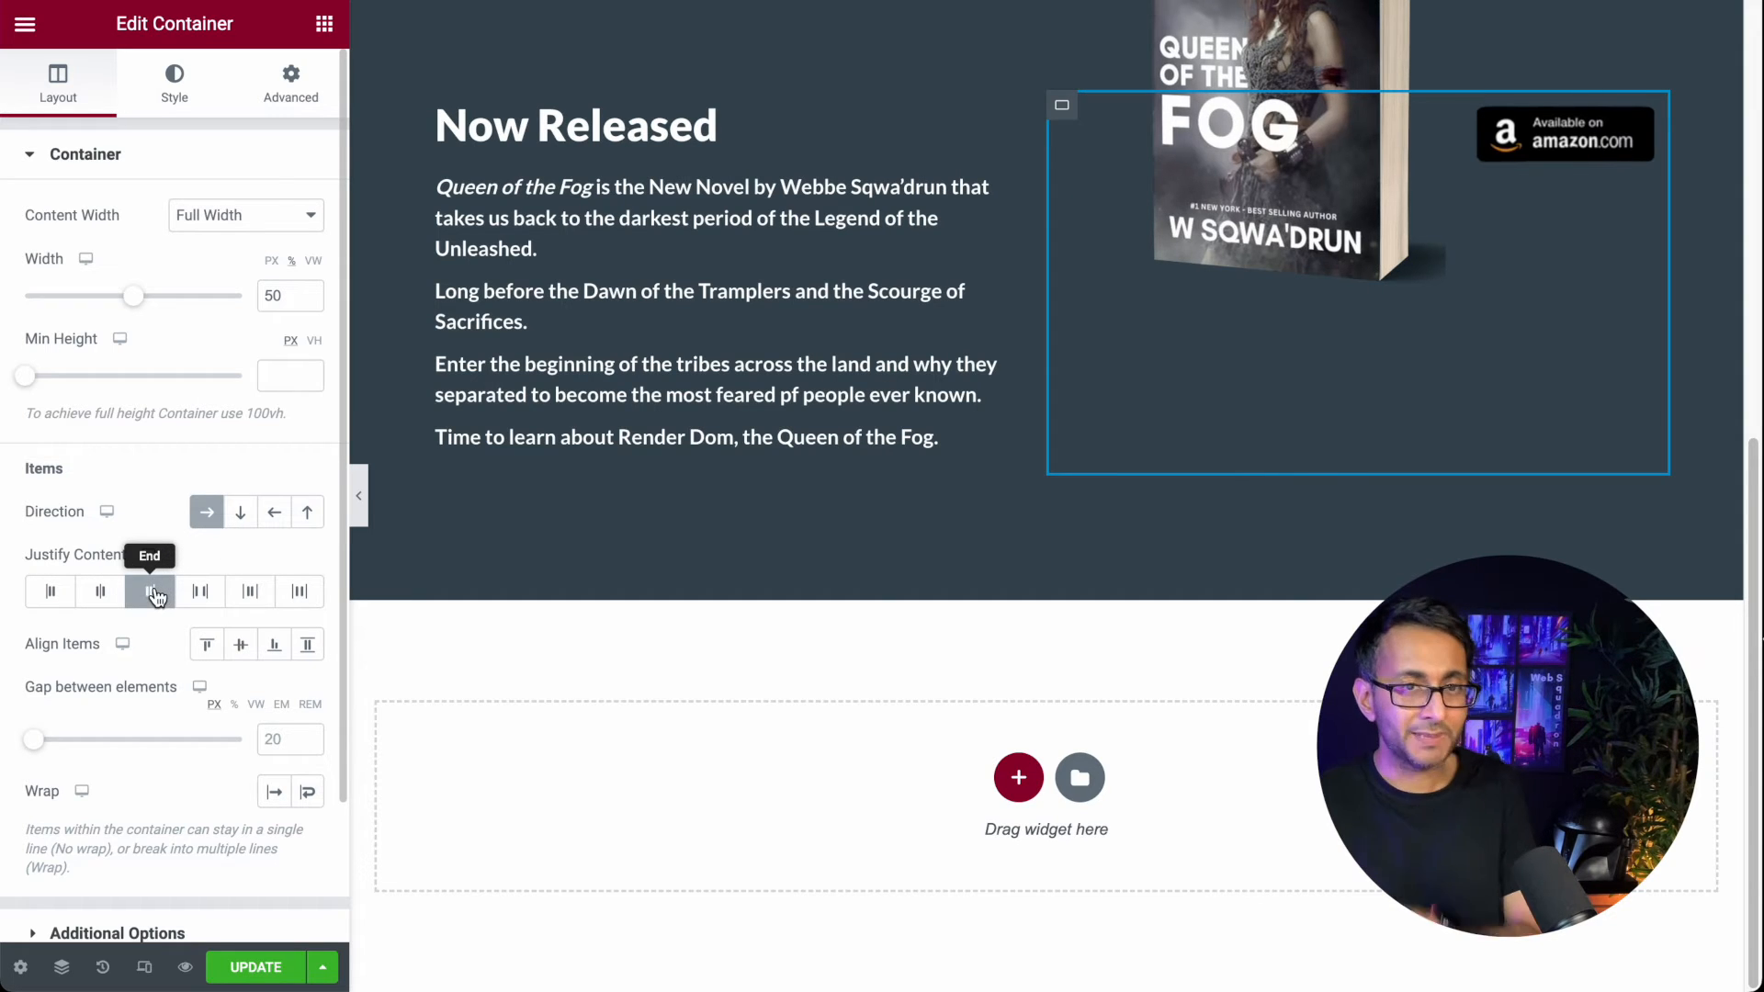
click(311, 797)
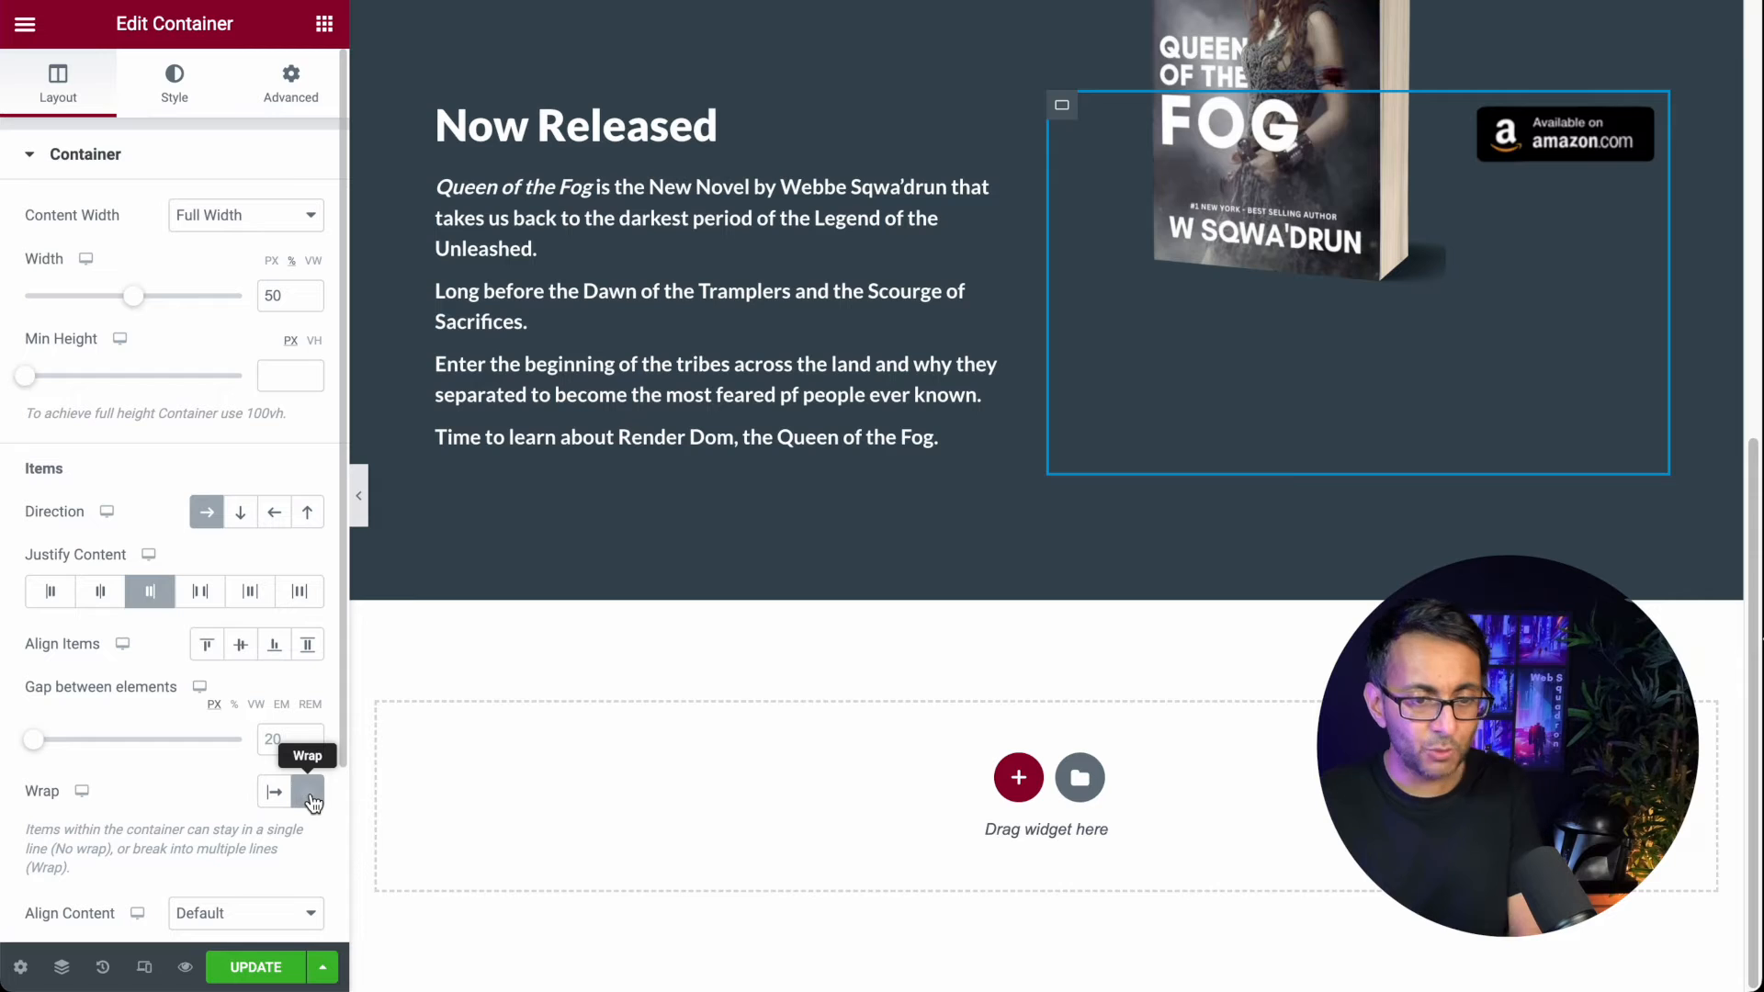
scroll(270, 919, down, 1)
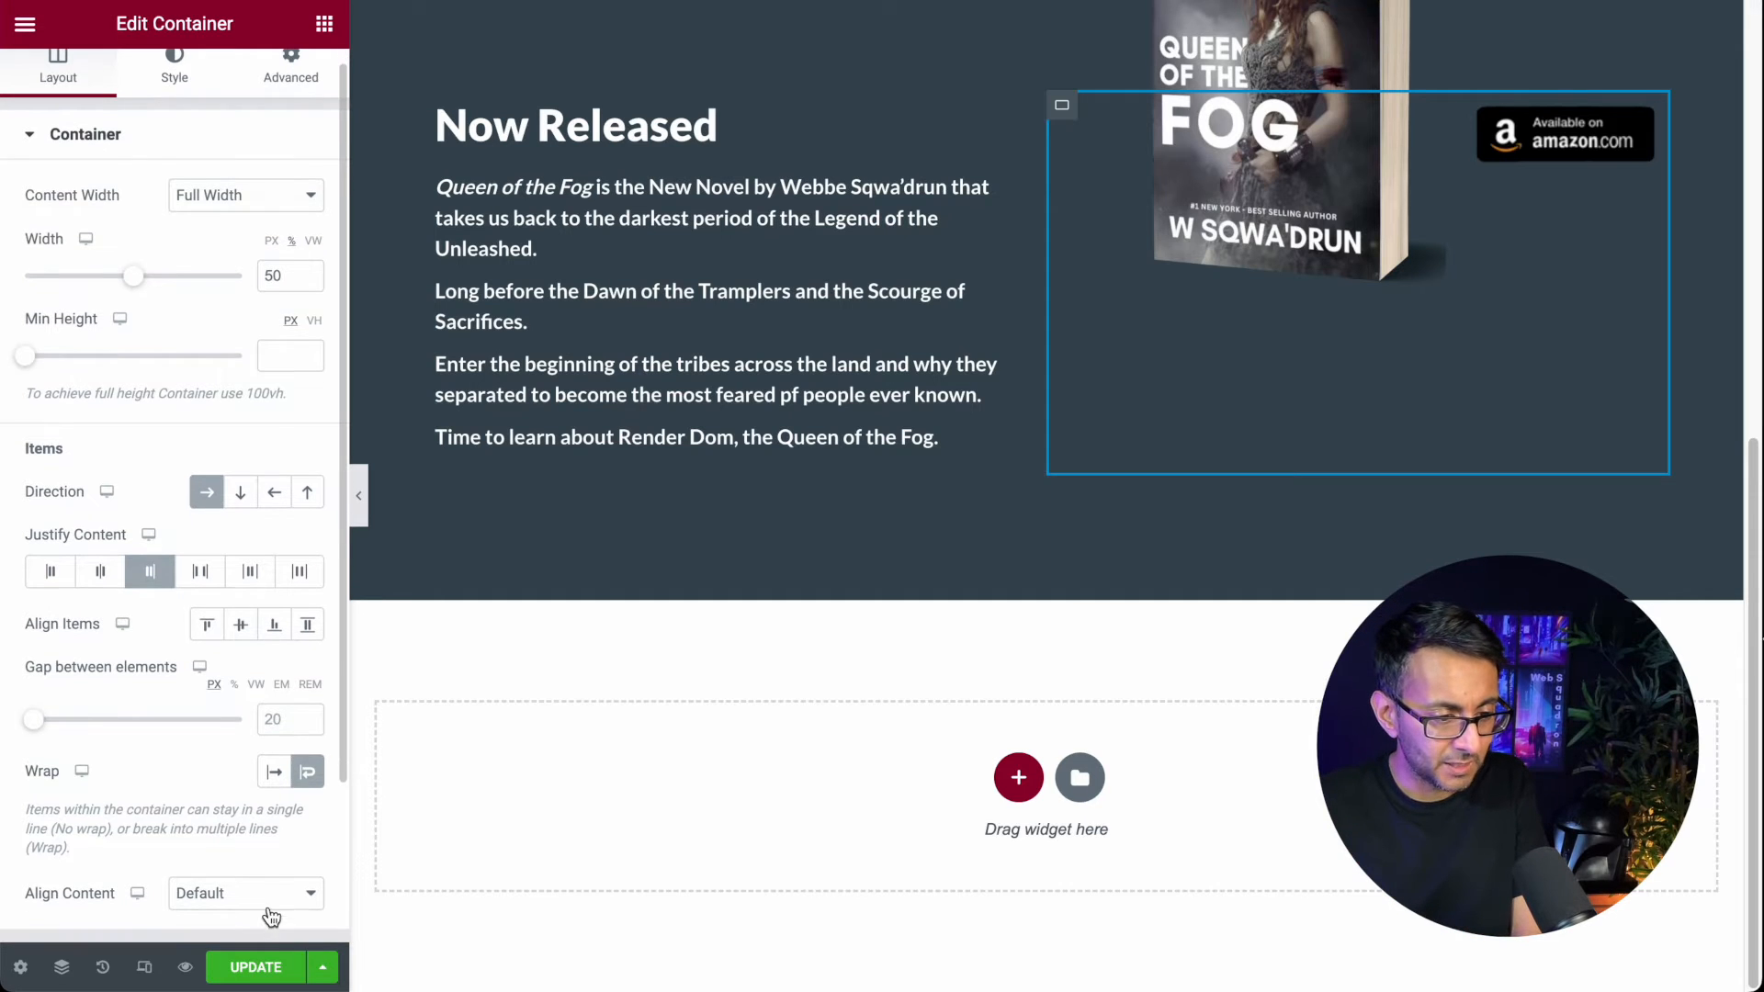
click(241, 628)
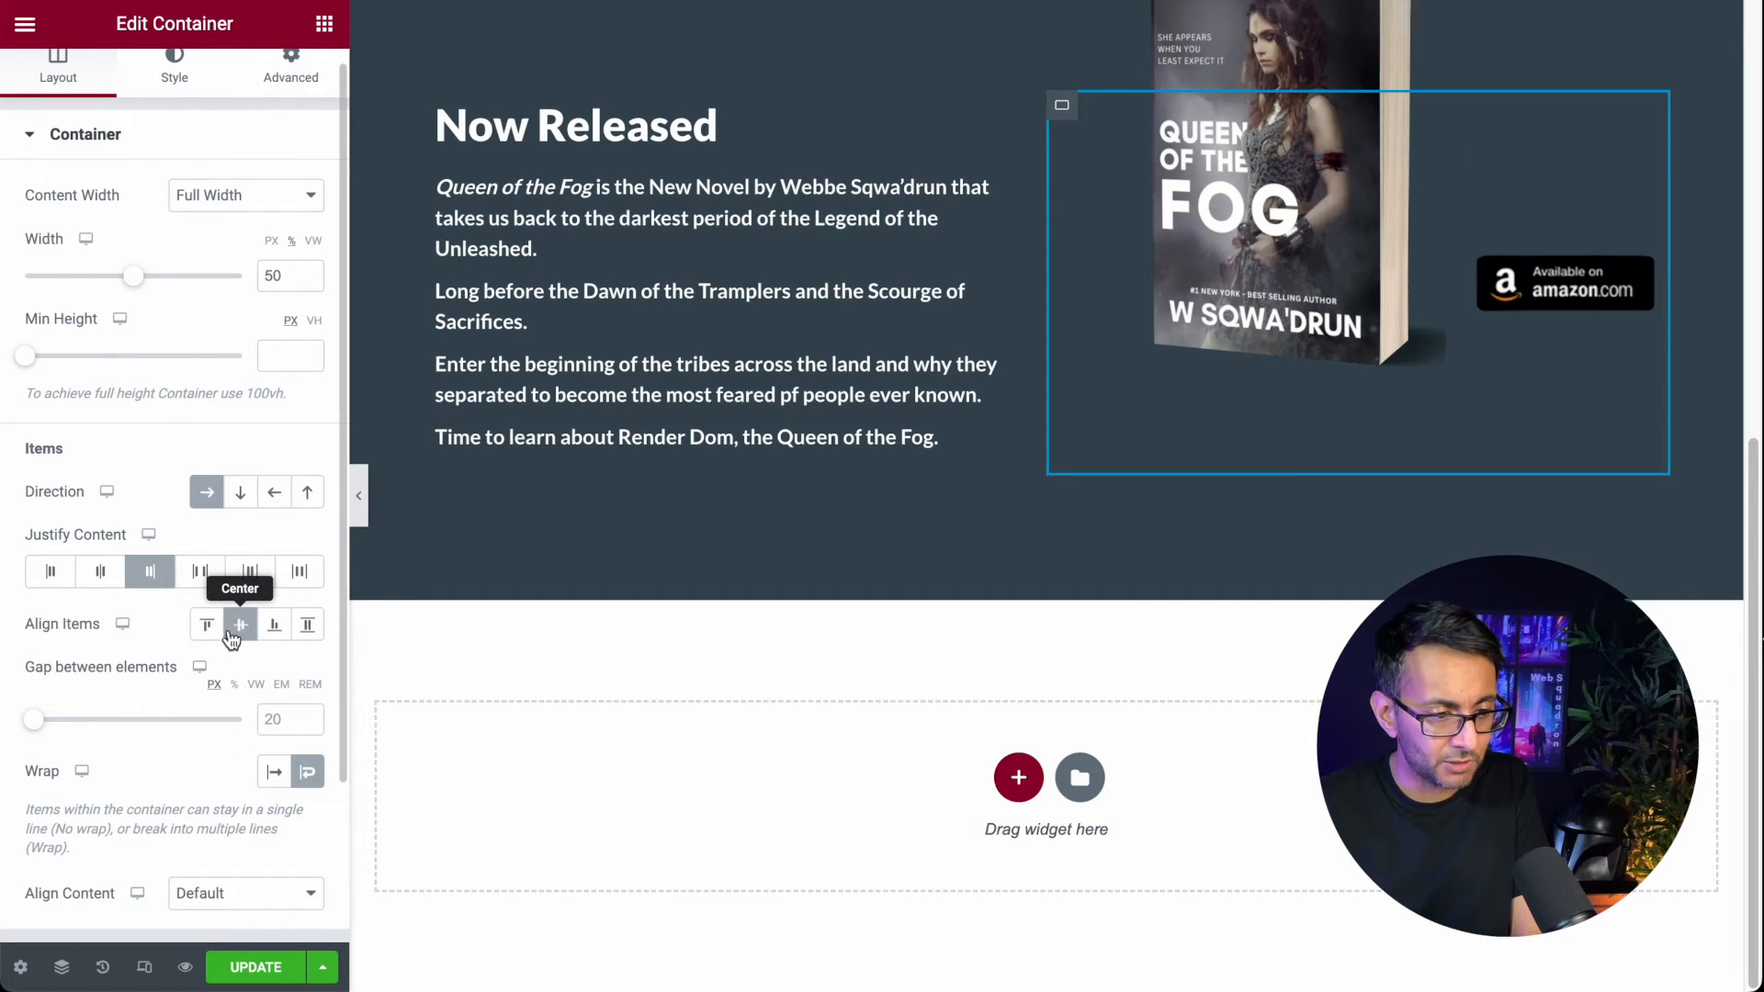
click(210, 627)
Step: Set the book cover image's width to full width so the badge wraps onto the row below
scroll(675, 773, up, 4)
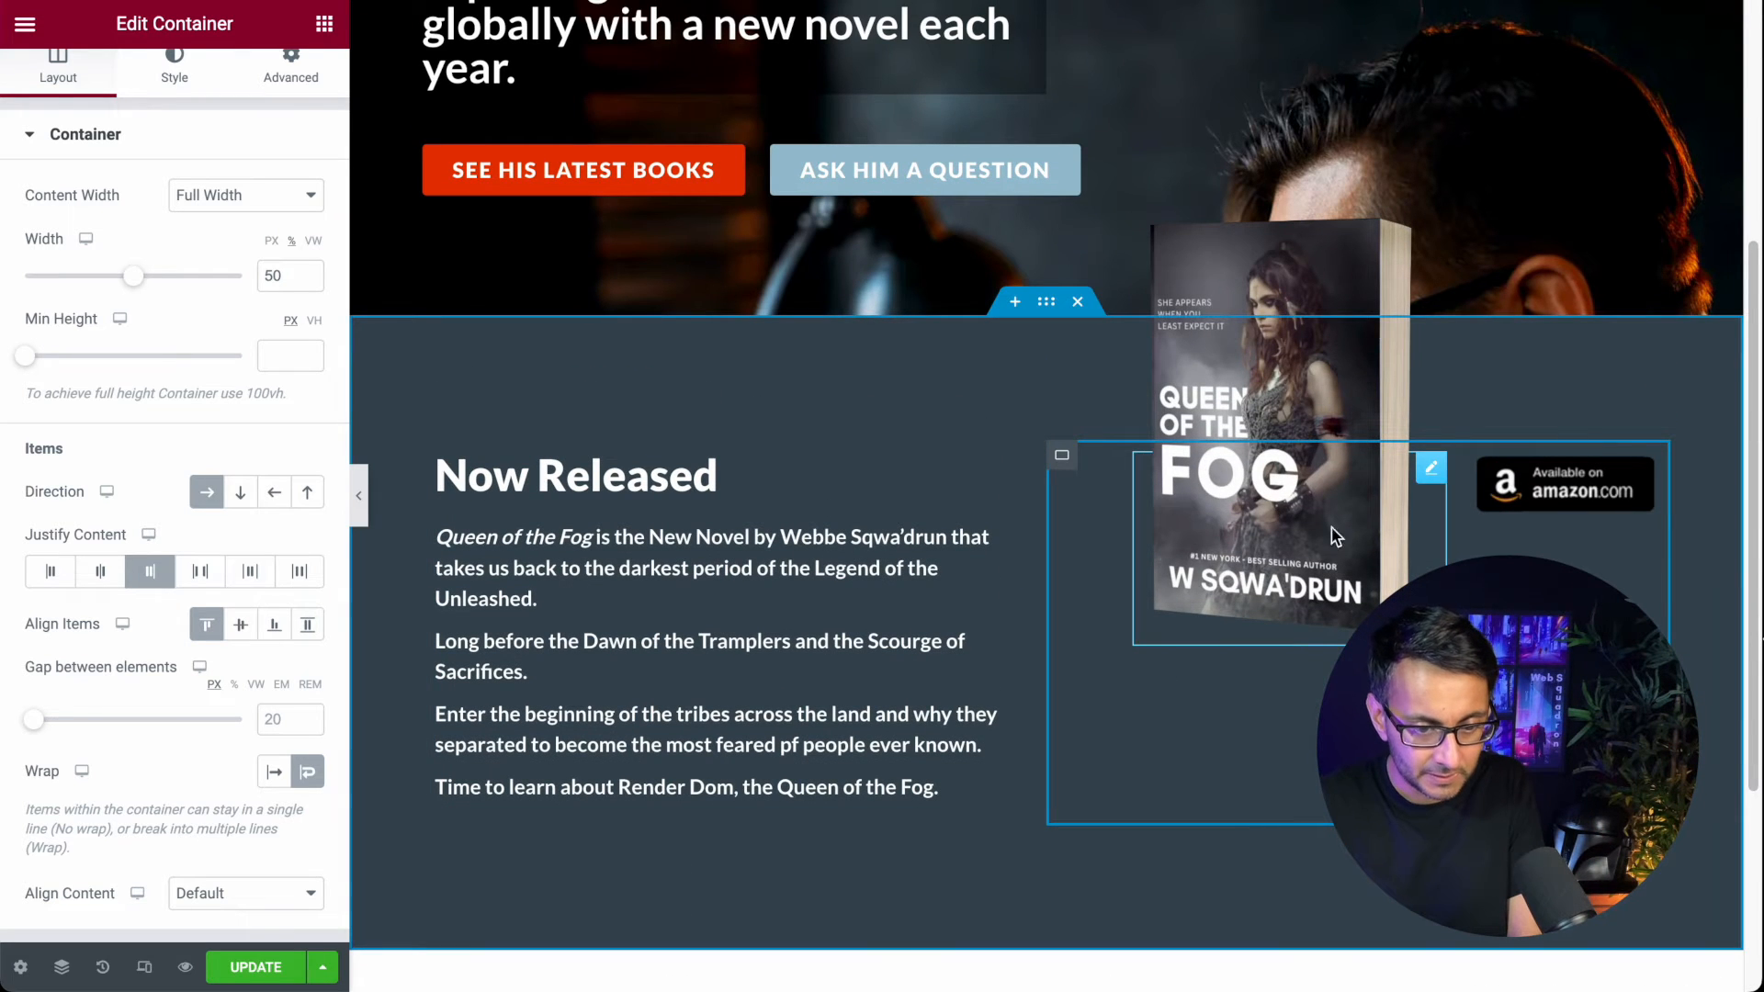
click(1432, 471)
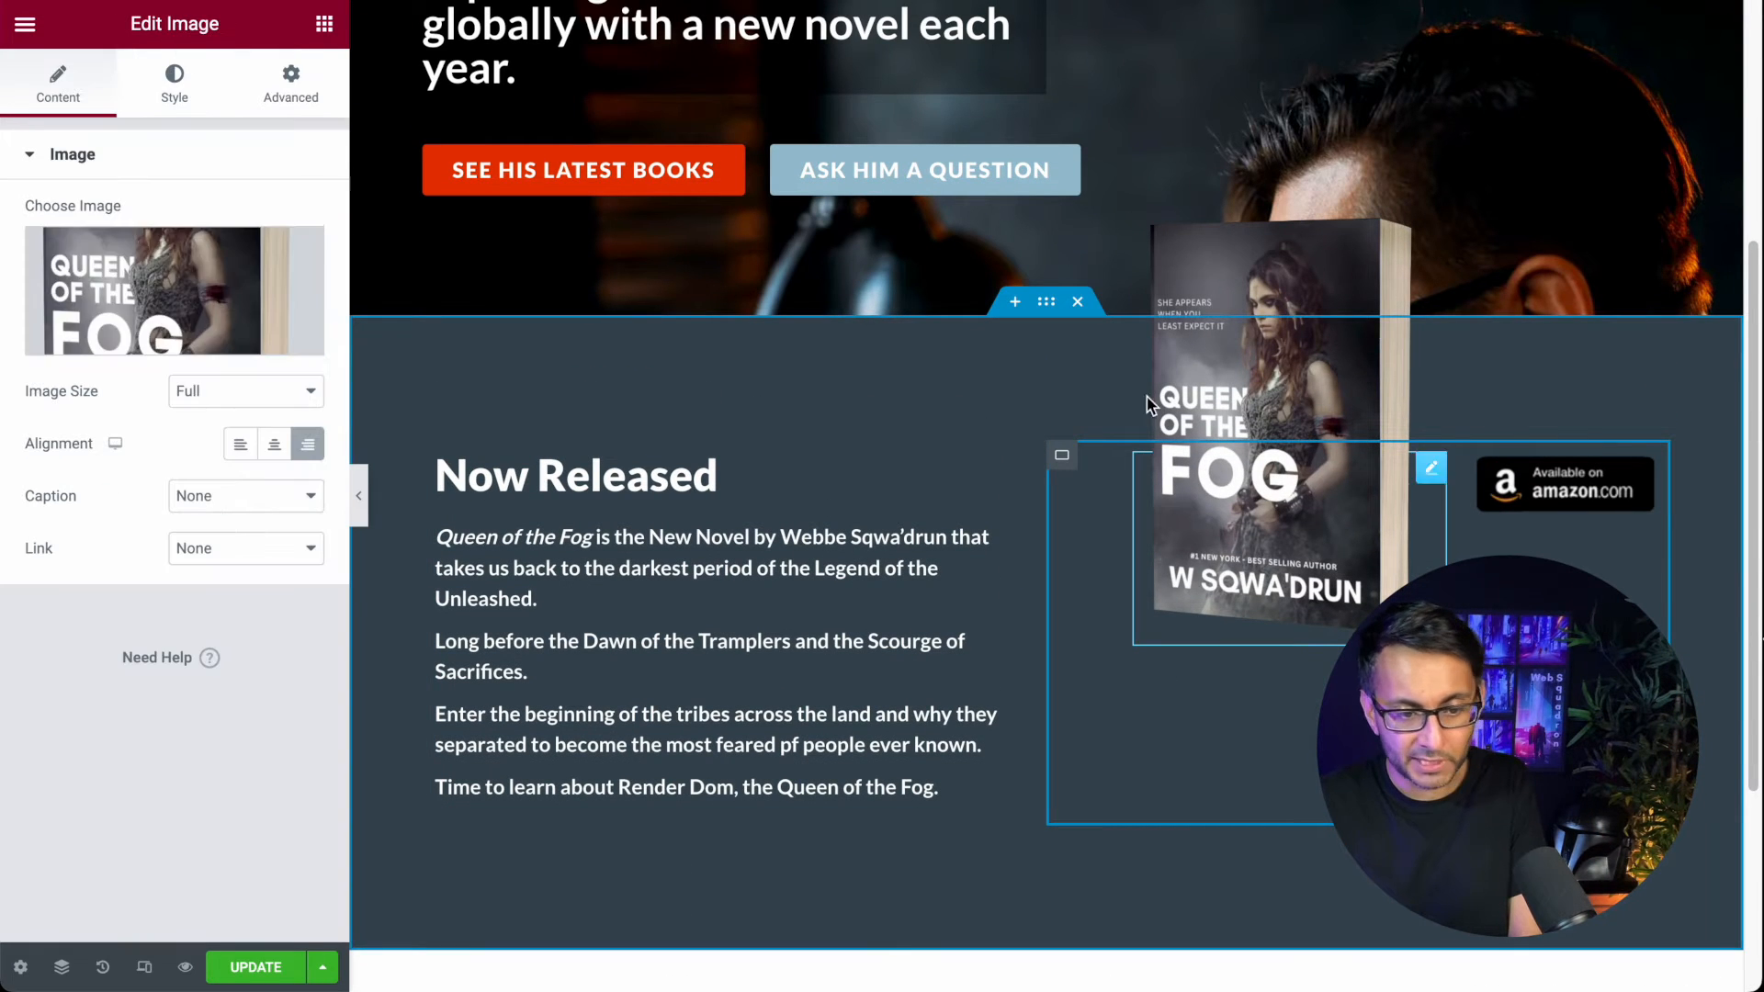
click(287, 90)
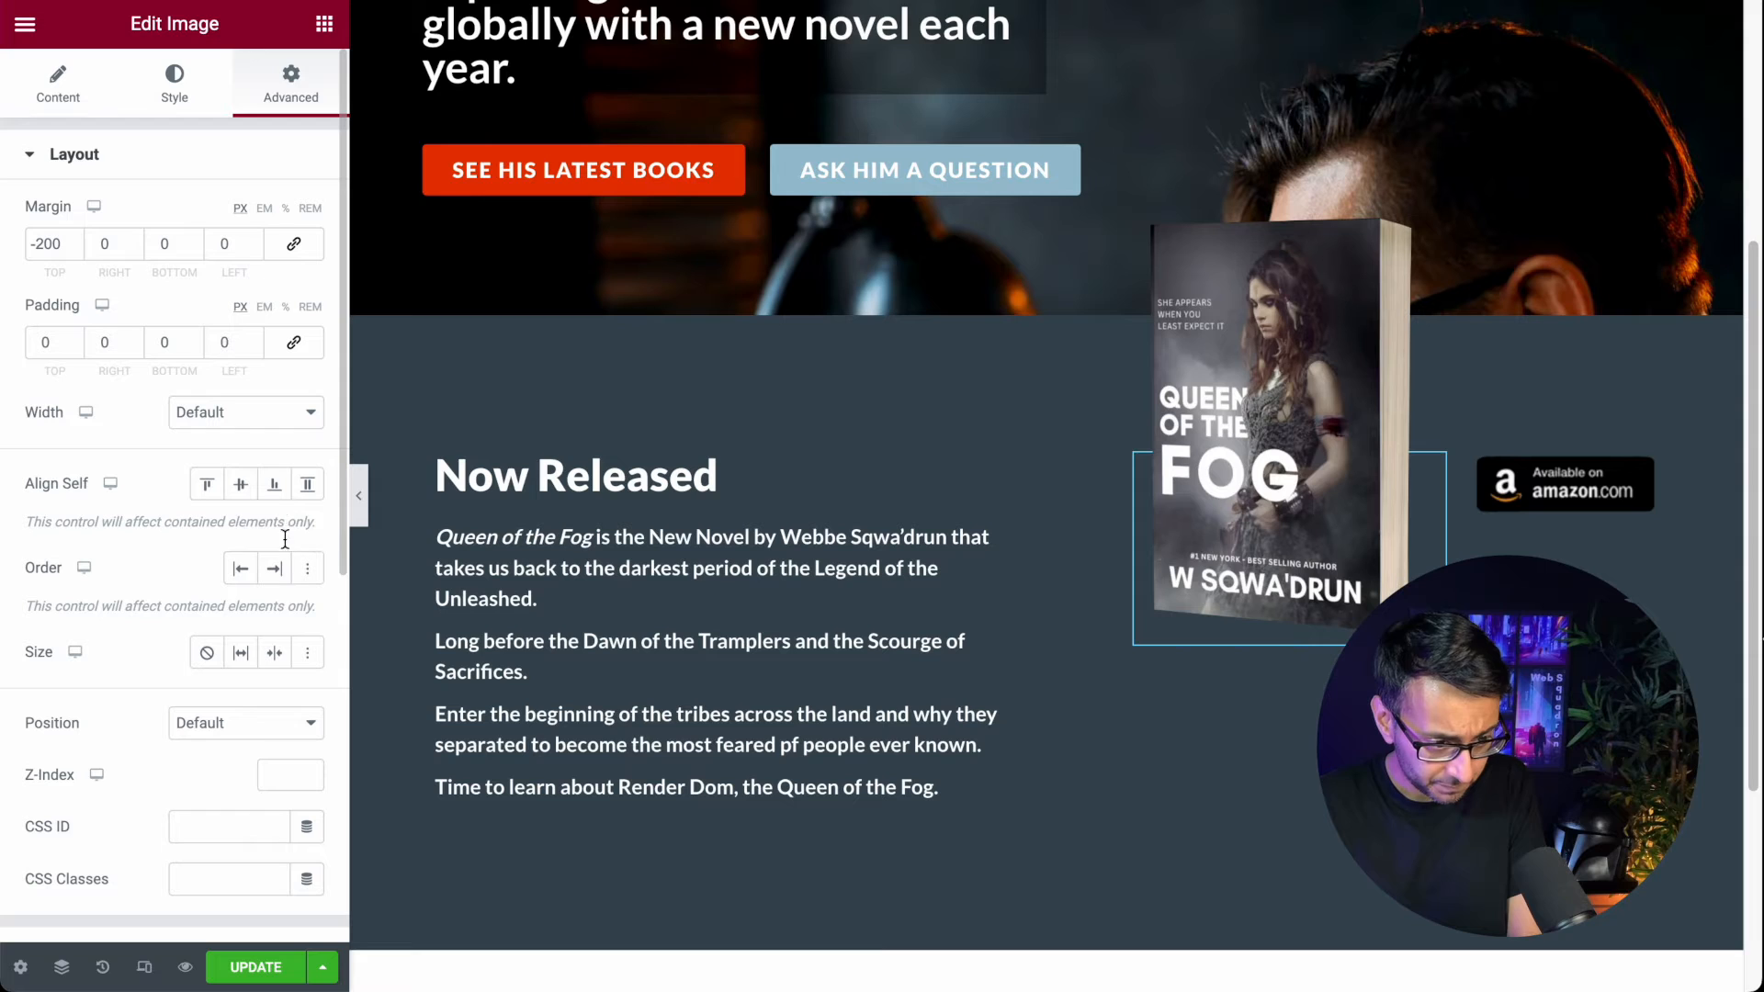
click(263, 413)
click(263, 439)
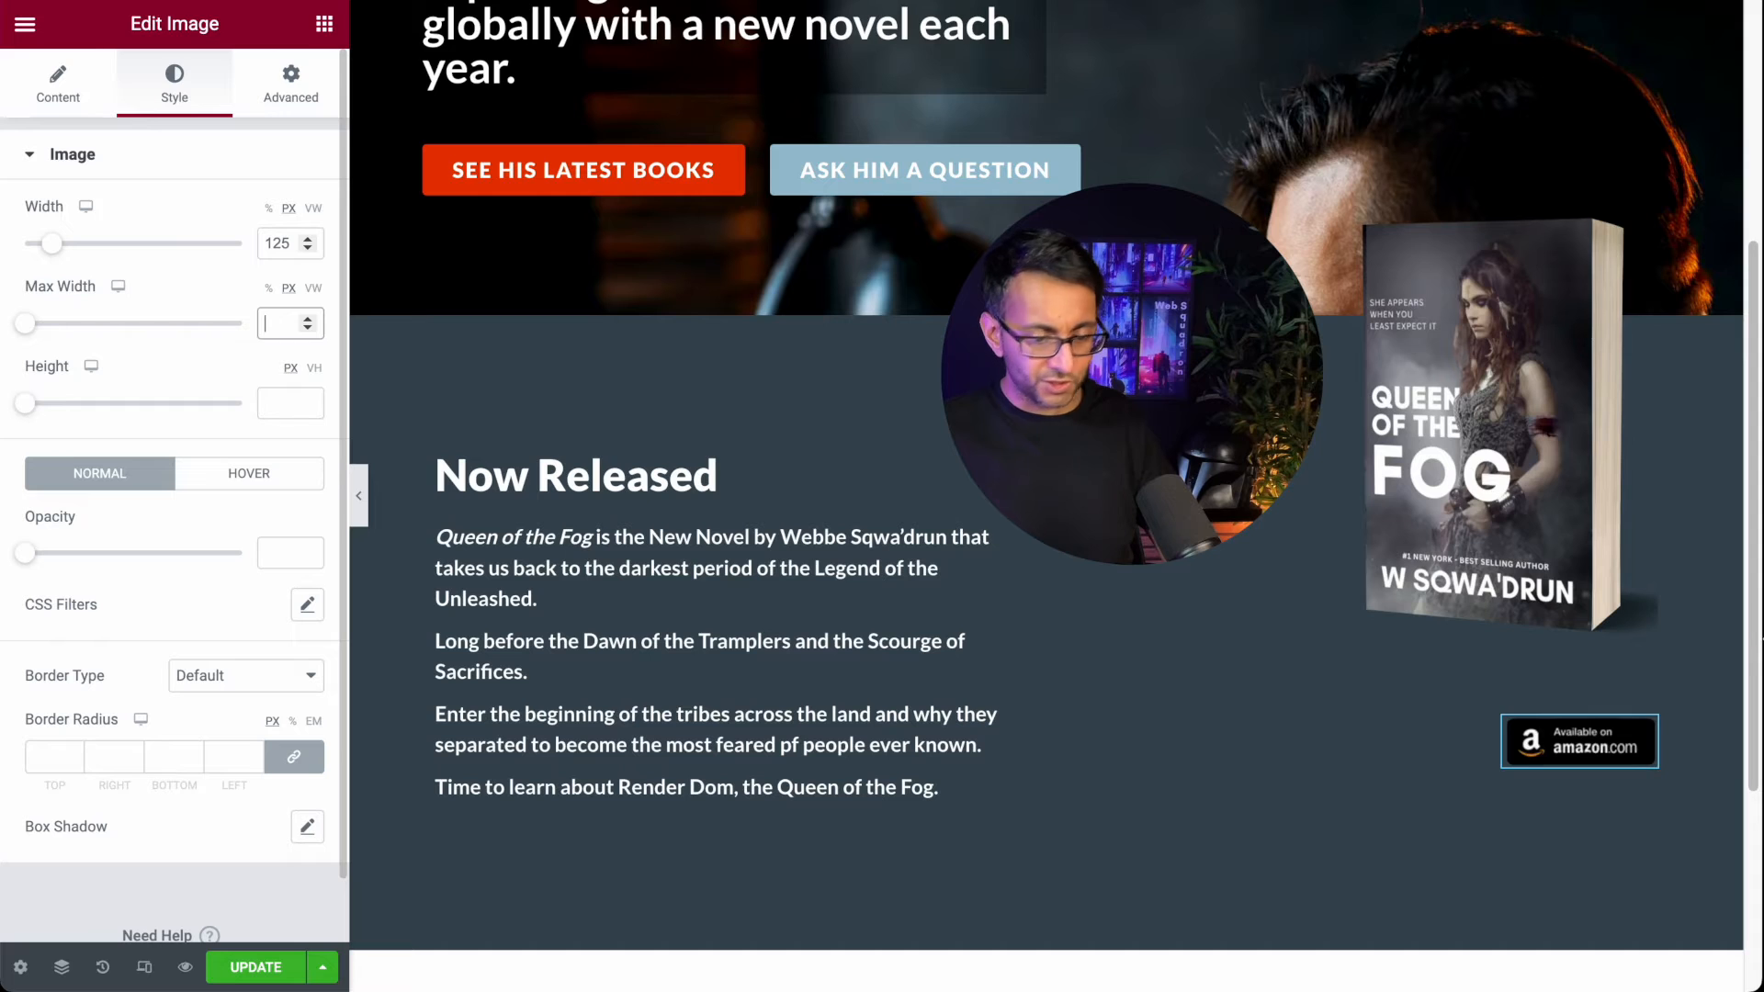
Step: Set the Amazon badge's maximum width to 125 px and duplicate the badge twice
text(125)
right_click(1595, 732)
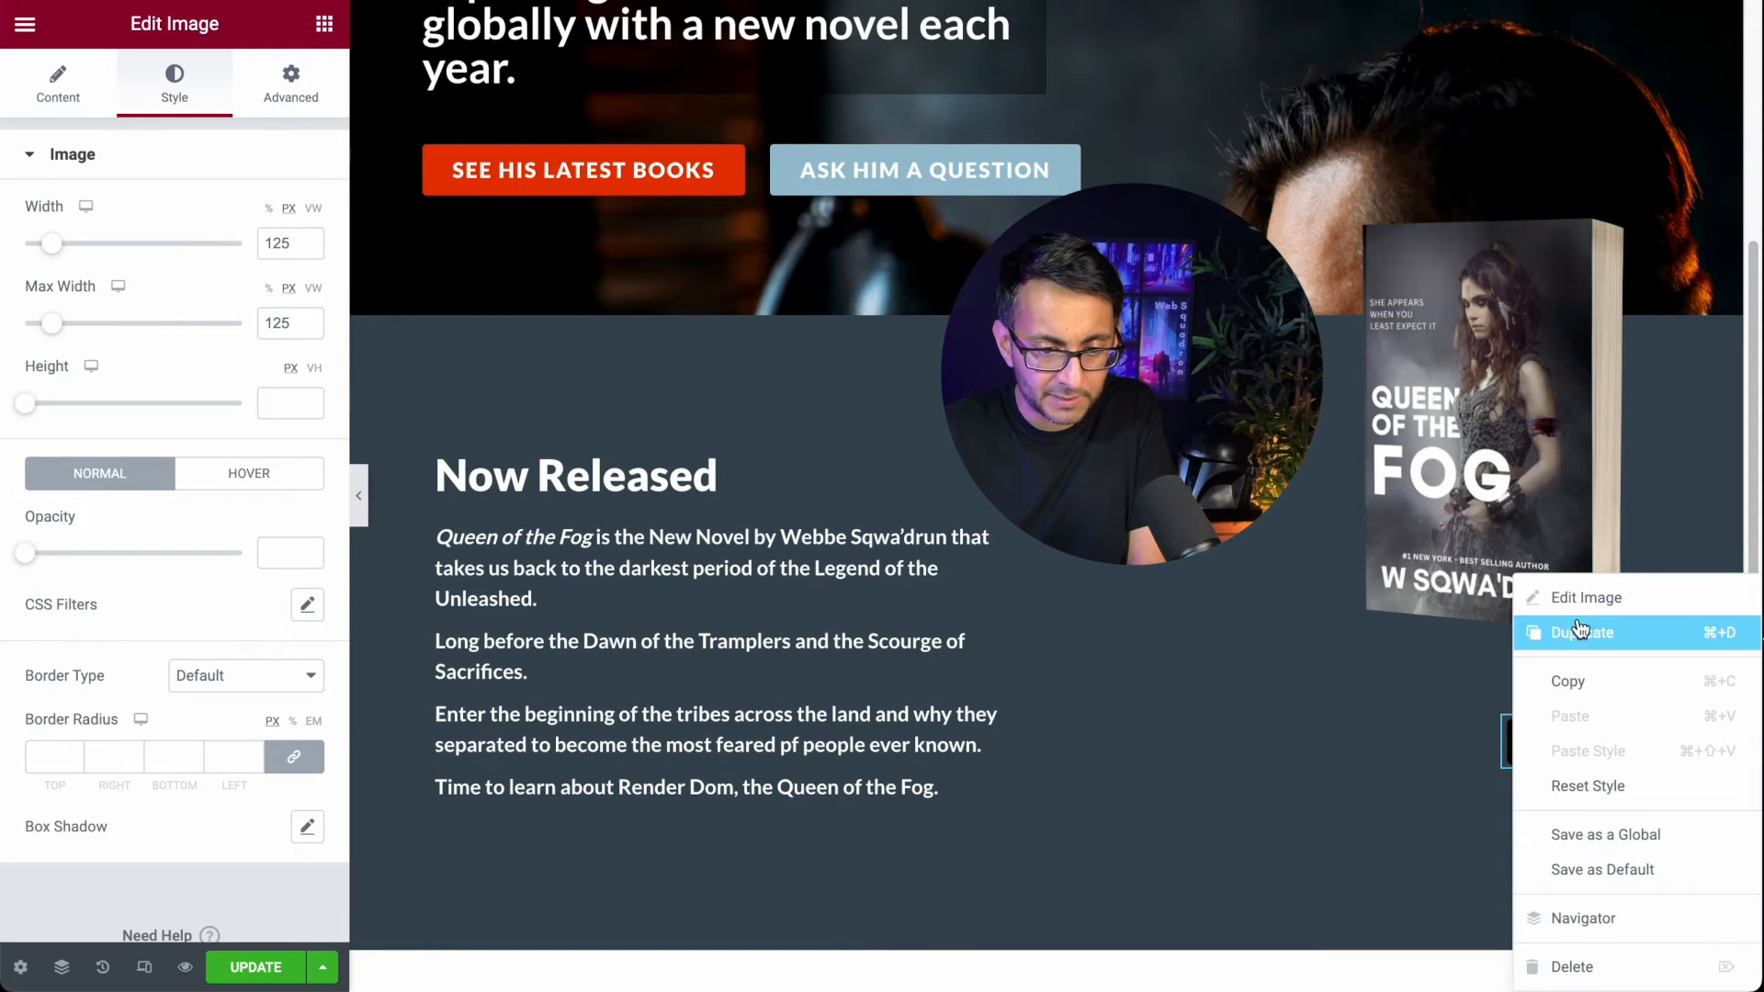
click(1583, 632)
right_click(1551, 728)
click(1603, 636)
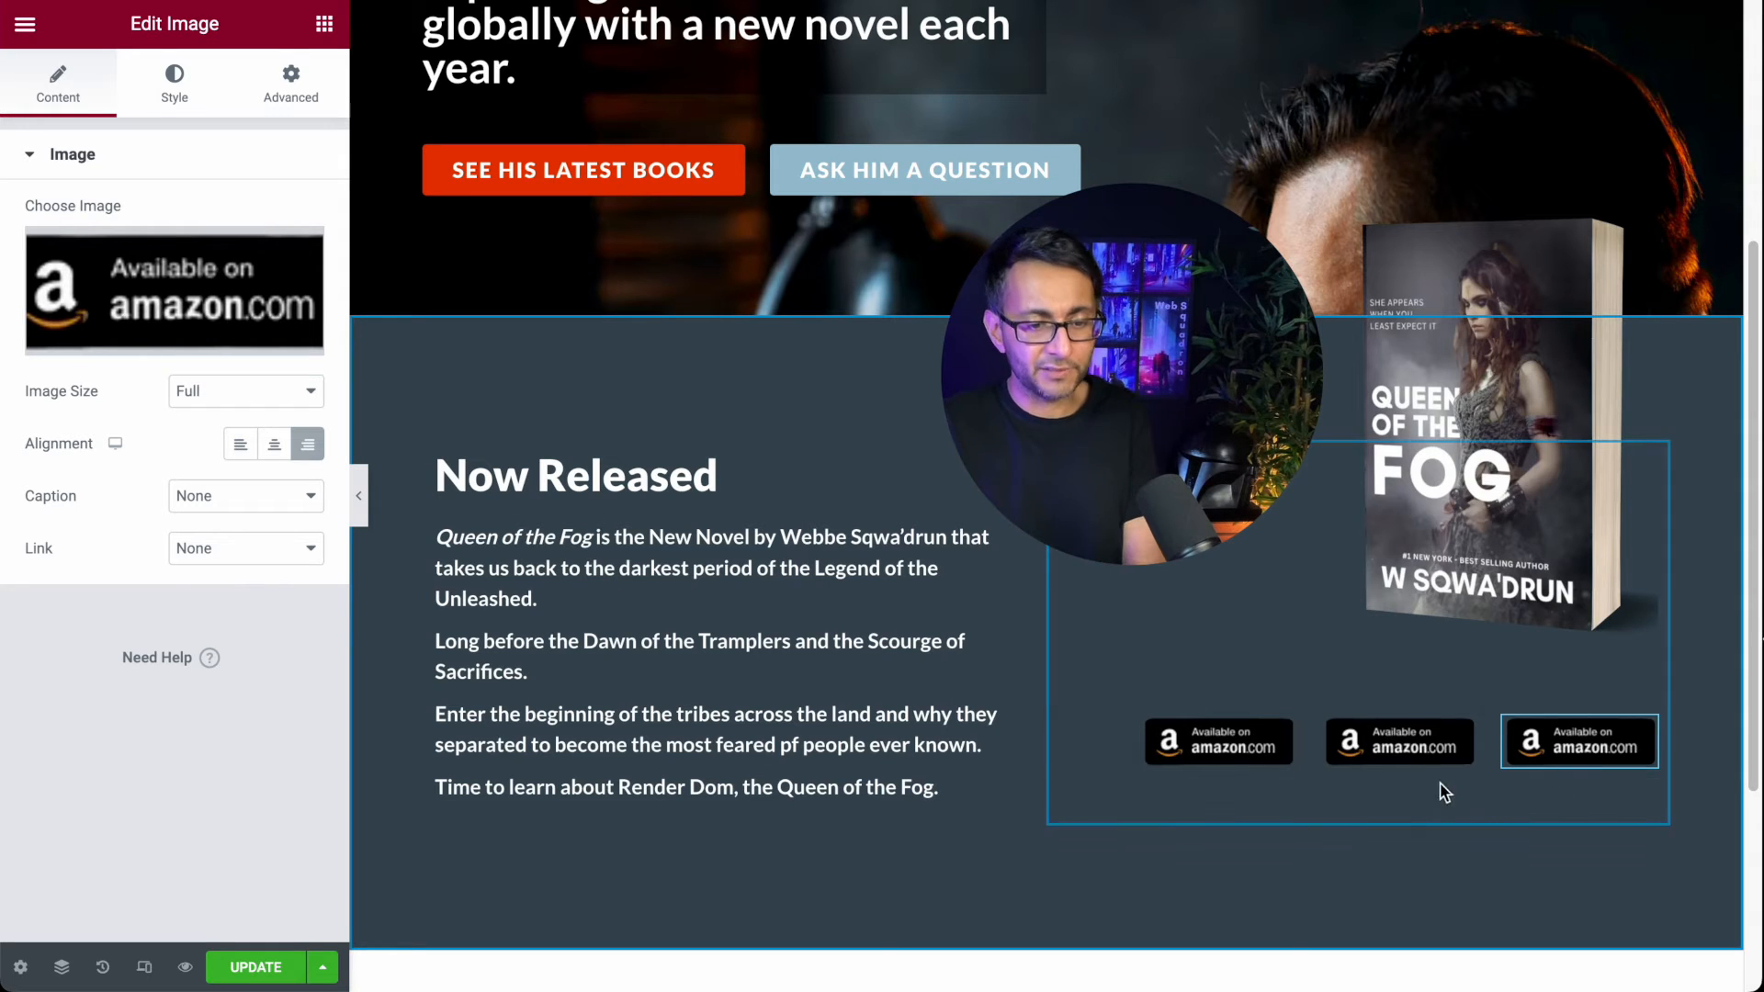
Step: Replace the middle duplicated badge with the App Store image and the last one with the Google Play image
click(1424, 749)
click(103, 274)
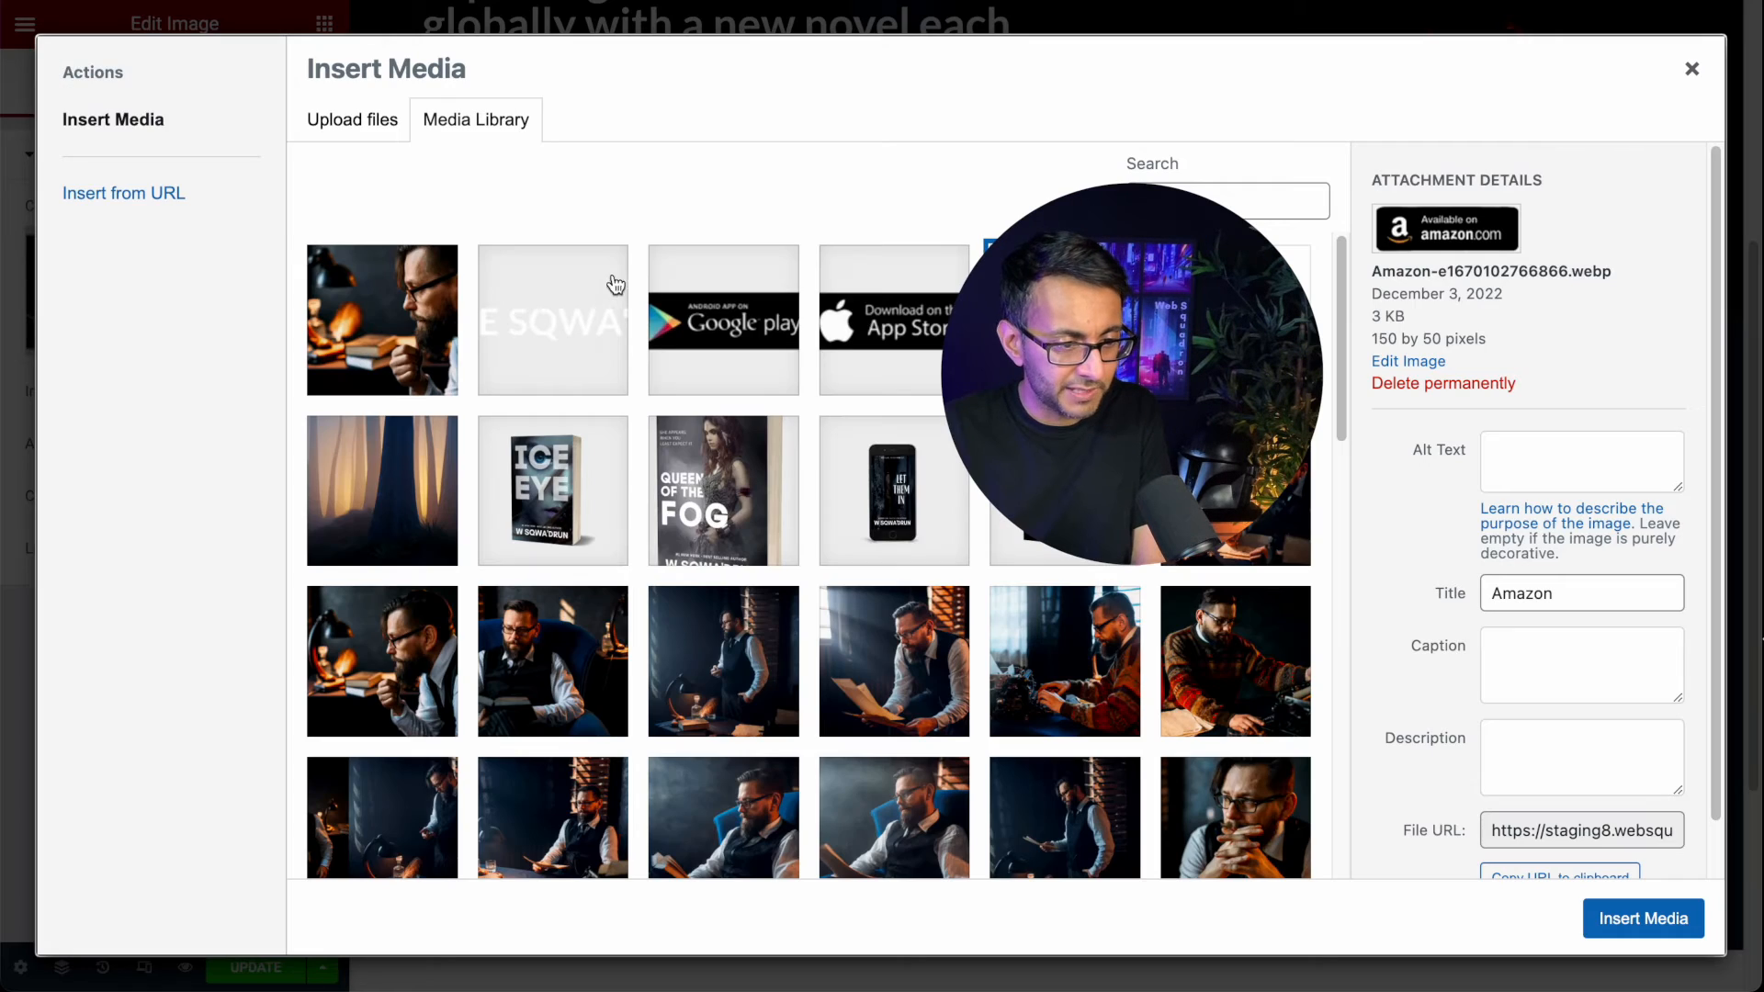
click(893, 357)
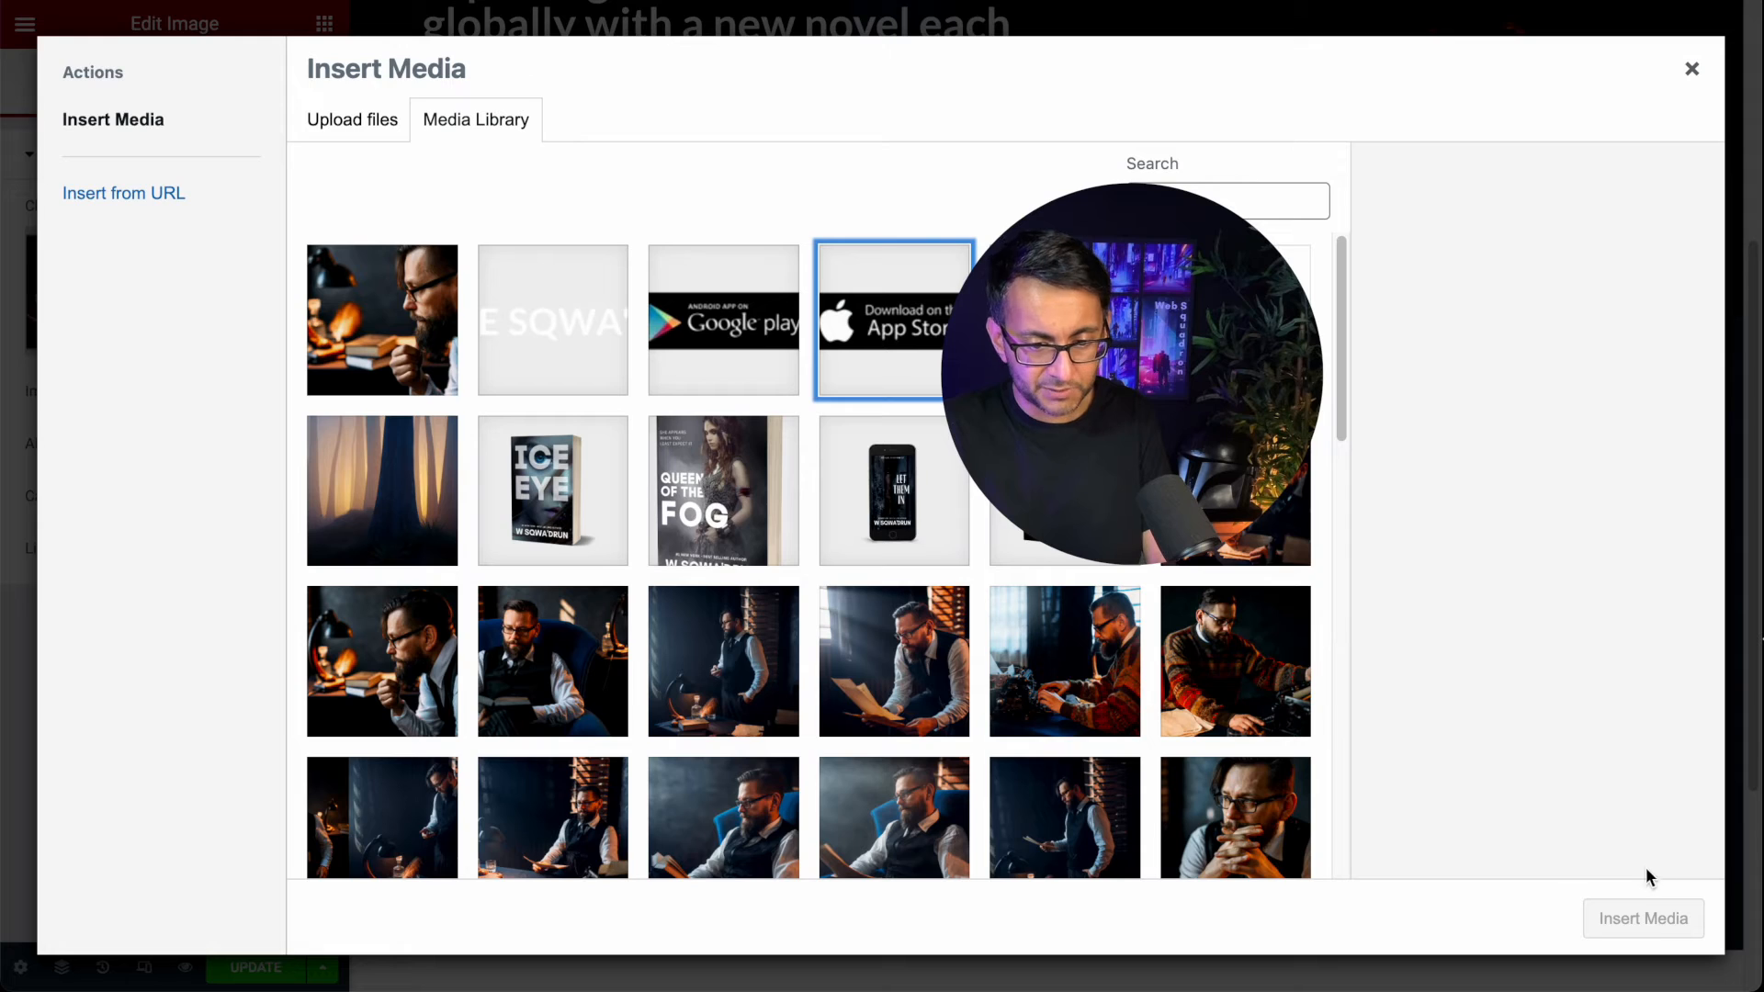
click(1644, 916)
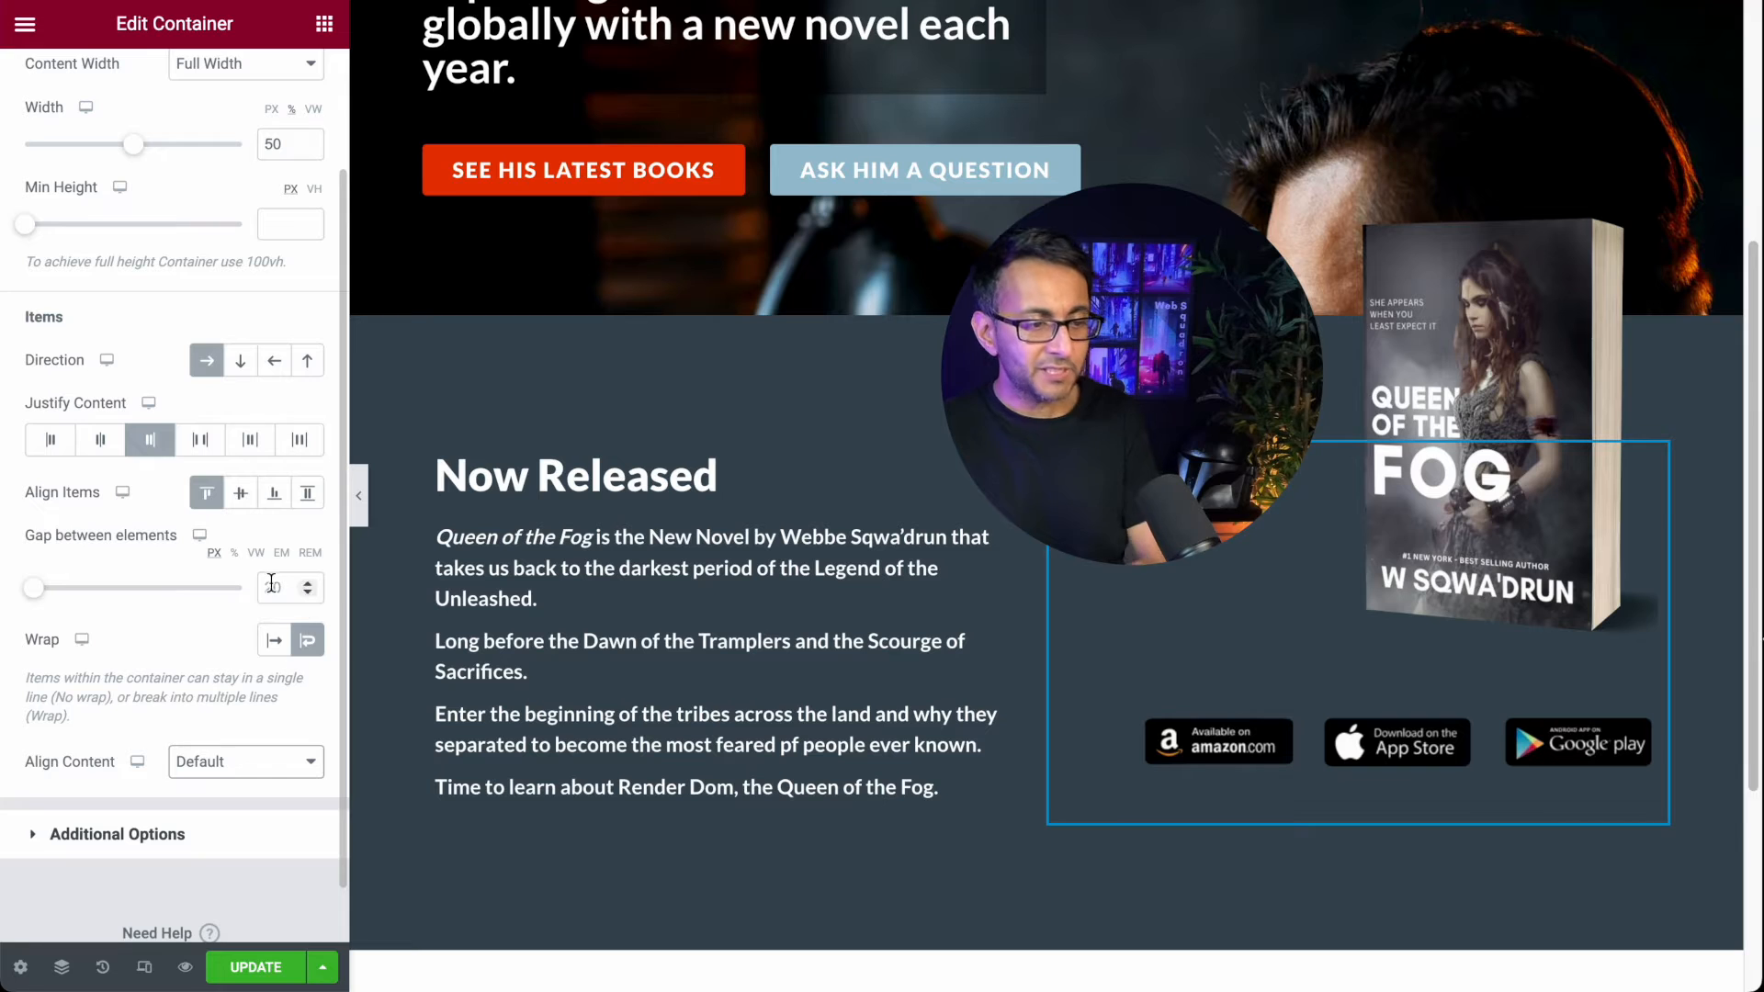
Step: Set the content alignment of the container holding the cover and badges to Flex Start
click(237, 770)
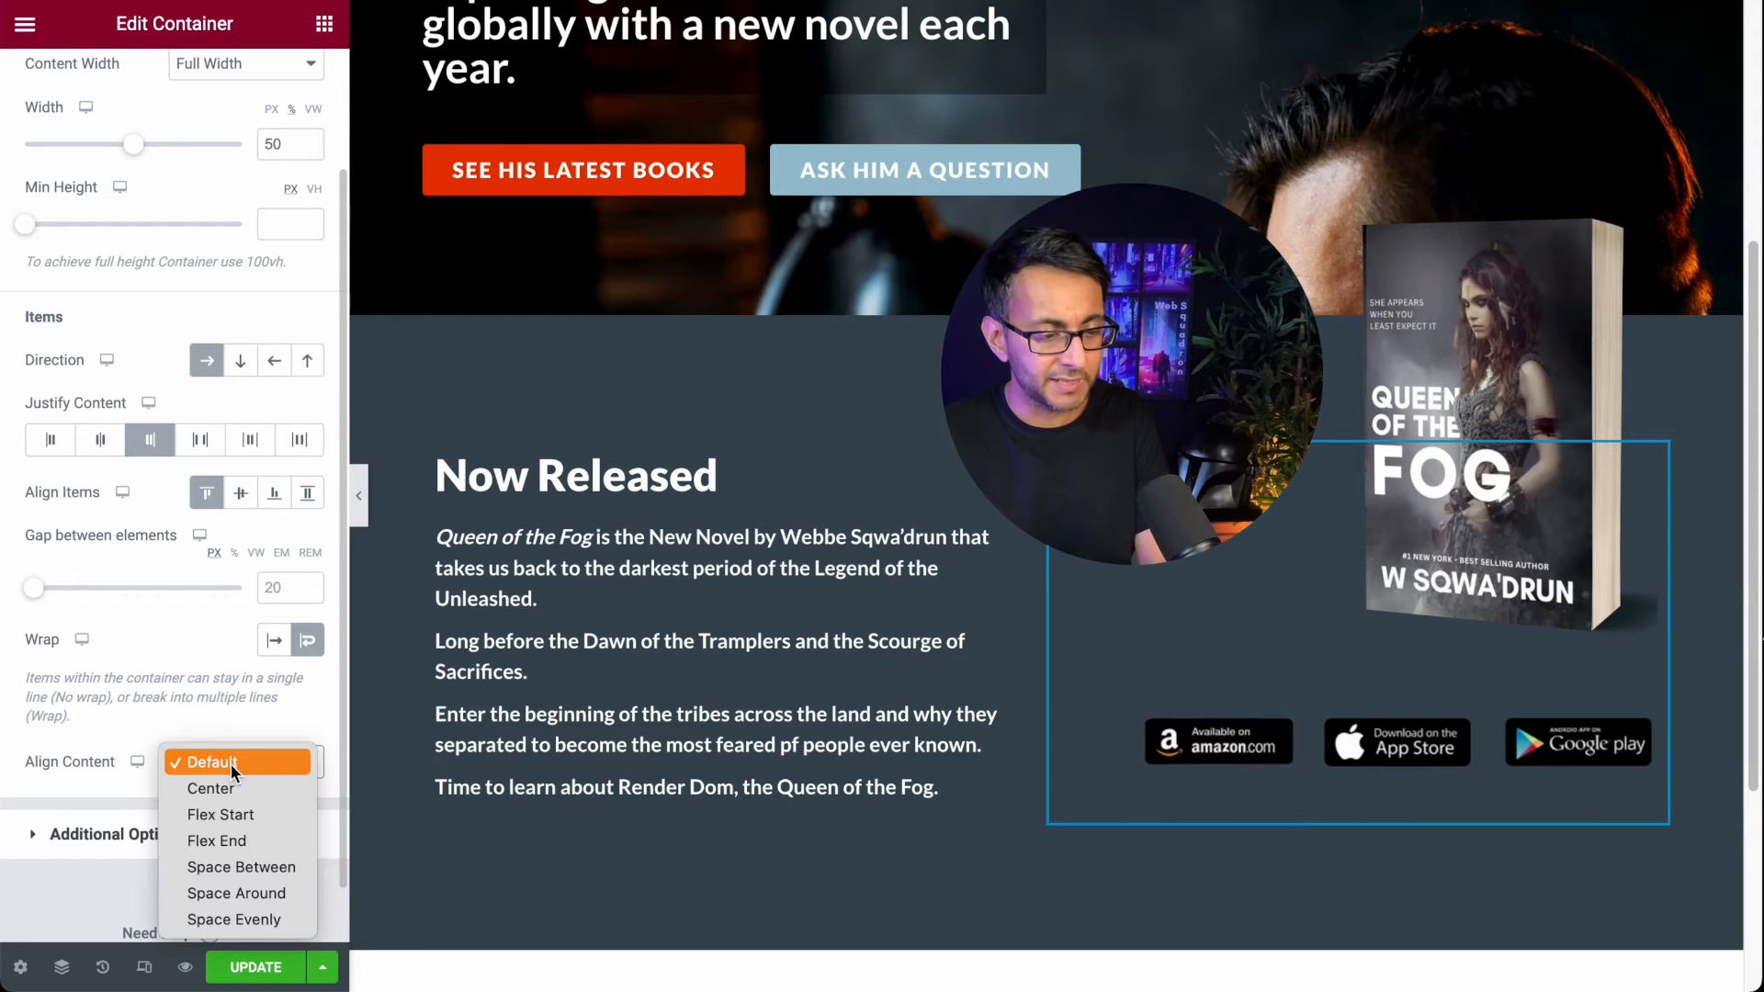
click(253, 814)
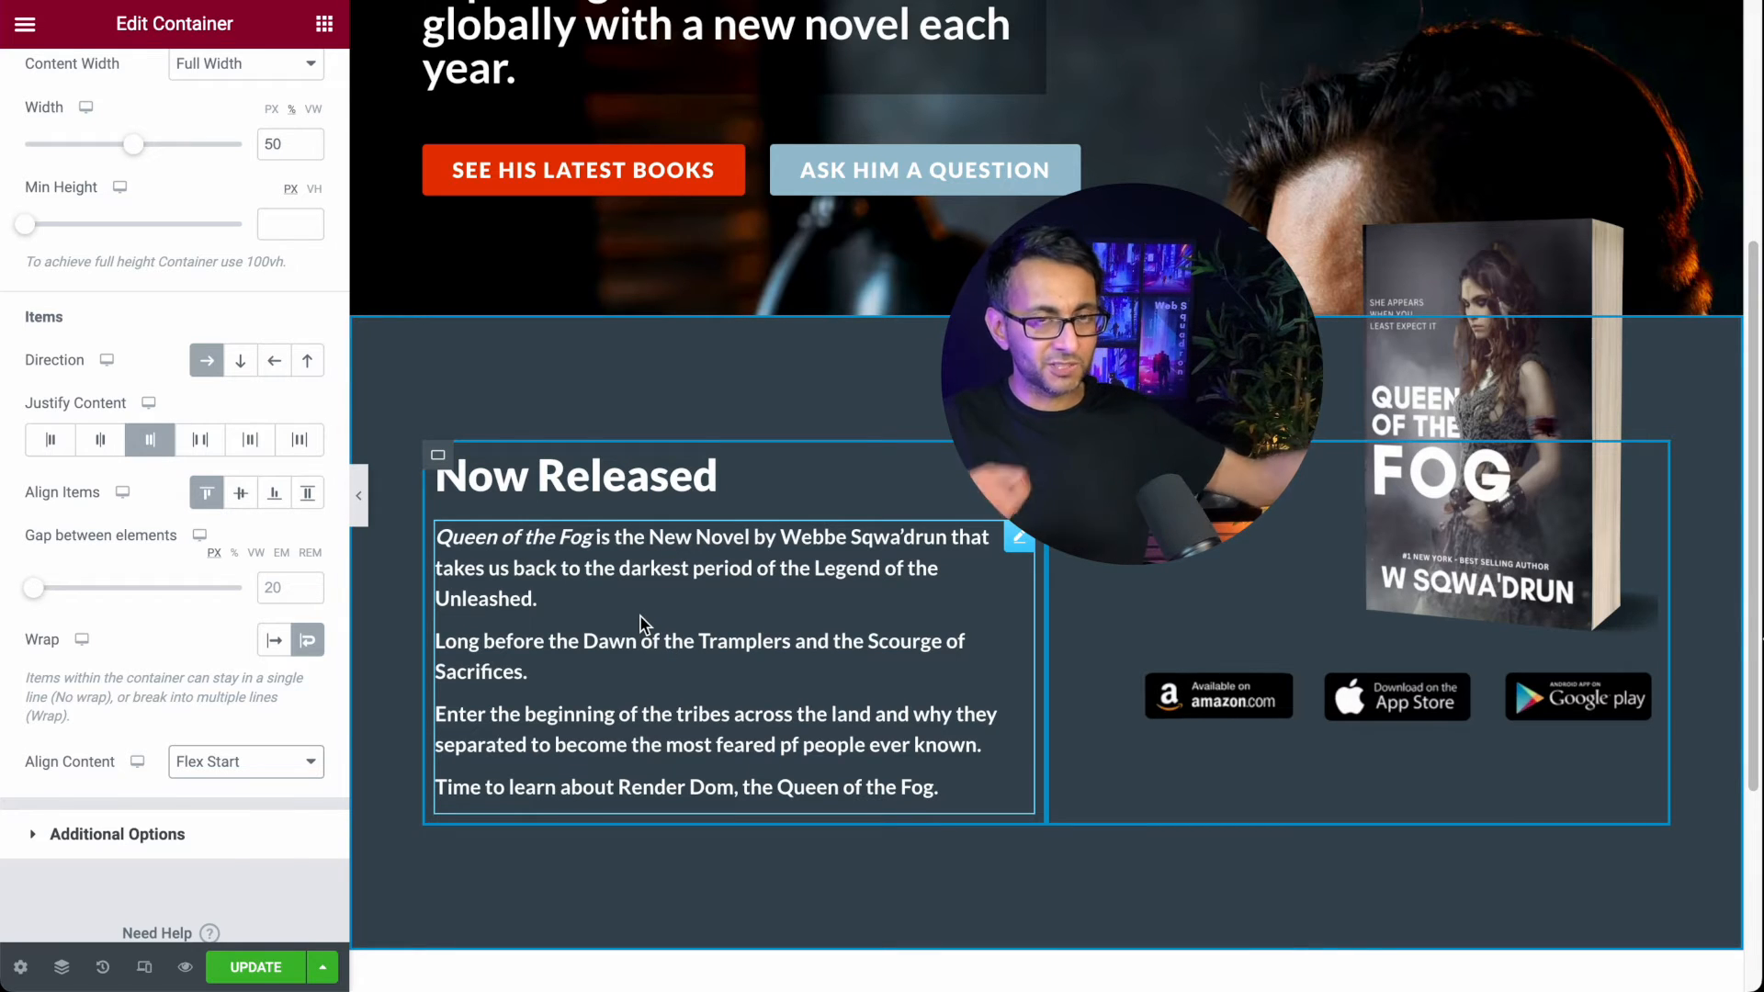
scroll(1392, 675, up, 3)
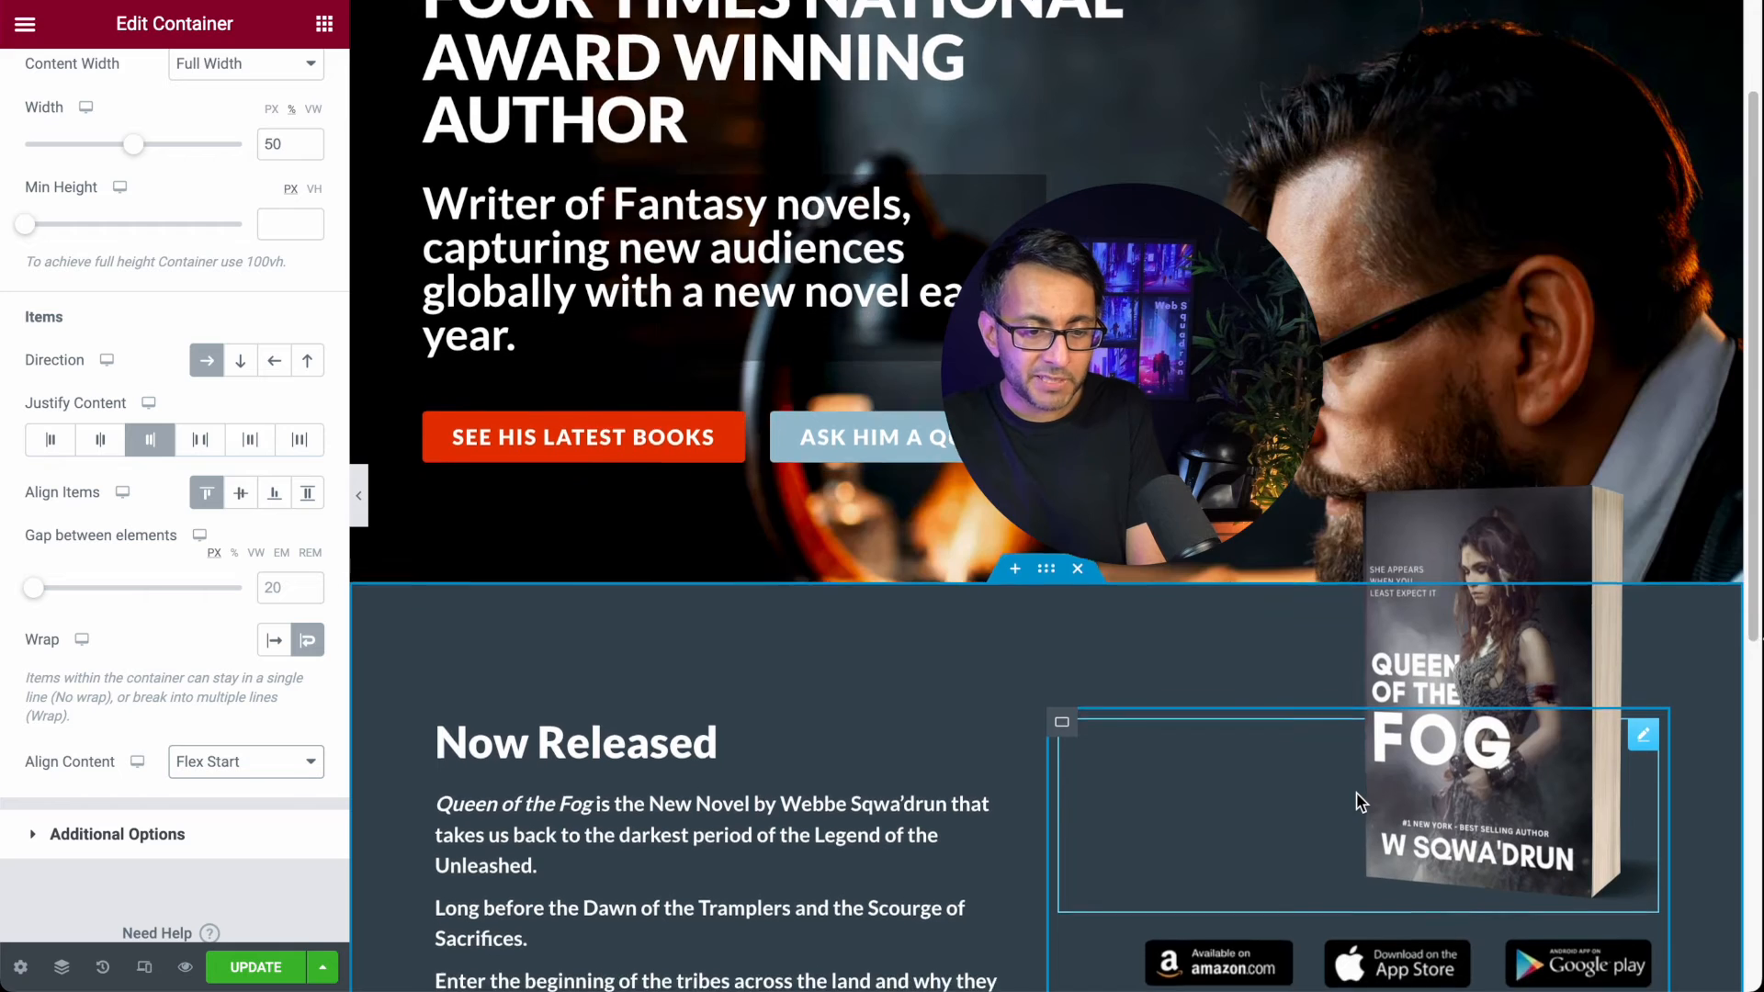
scroll(1359, 803, down, 2)
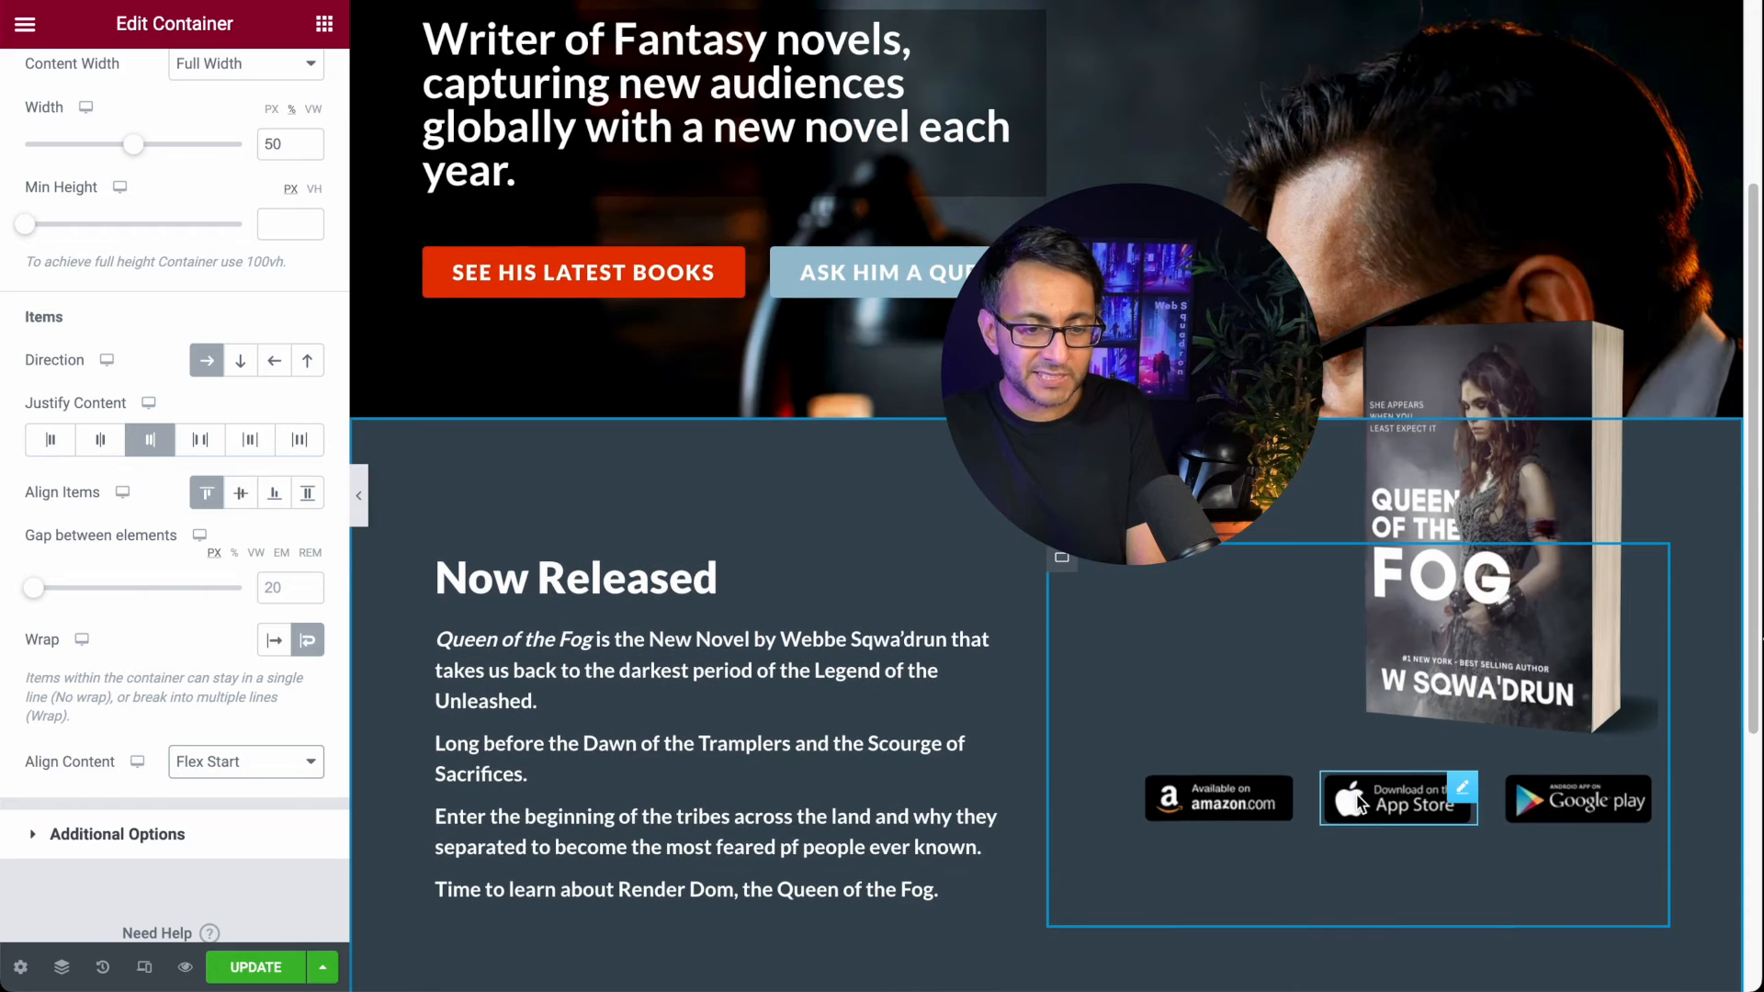
Step: Give the Amazon badge a custom URL link that opens in a new window, leaving the address empty, and update the page
click(1280, 802)
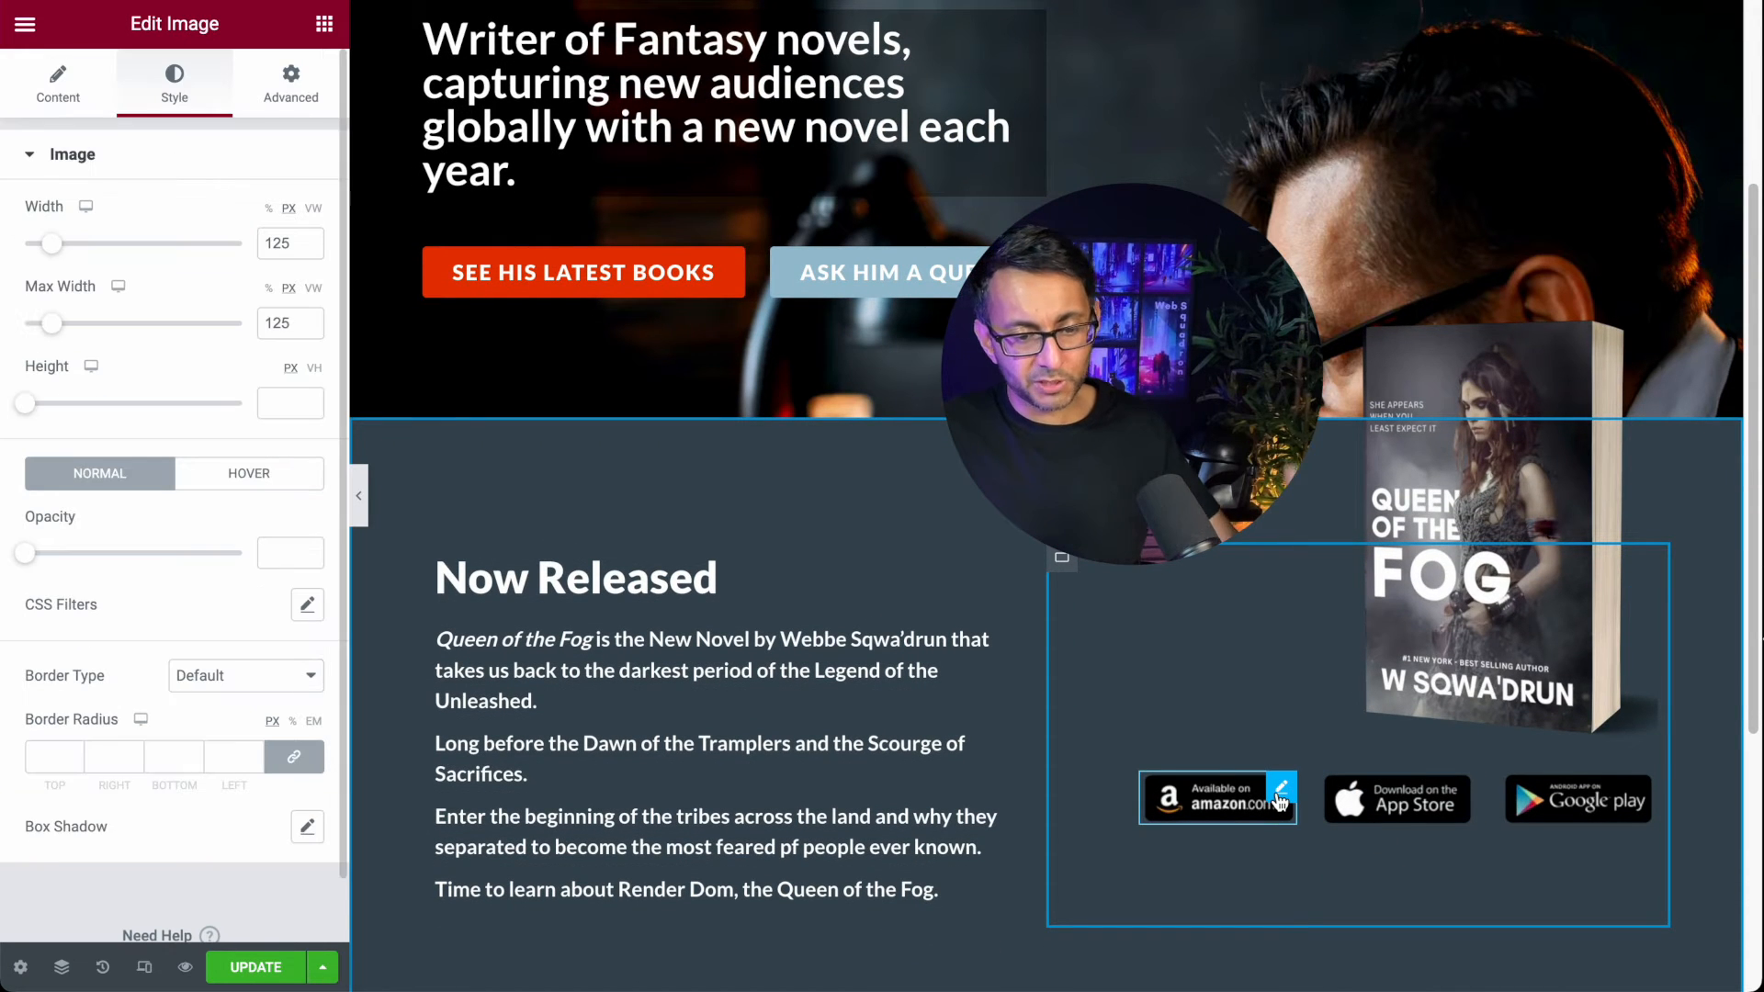
click(35, 92)
click(250, 549)
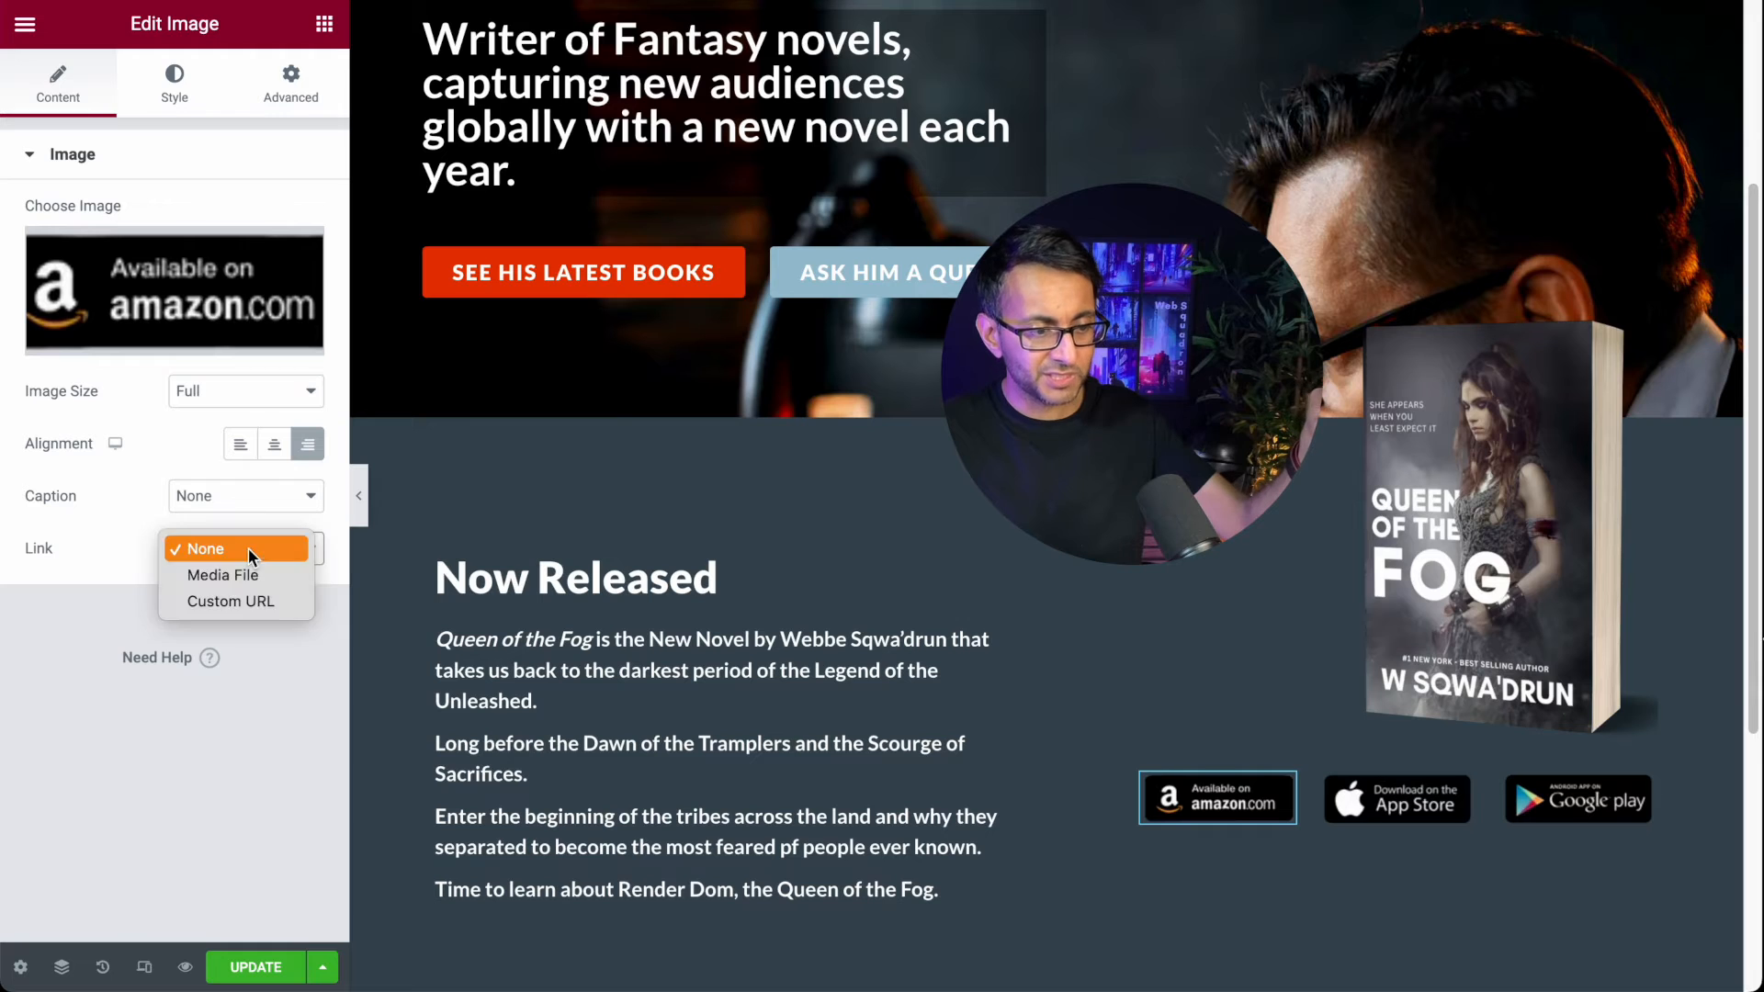
click(239, 594)
click(160, 608)
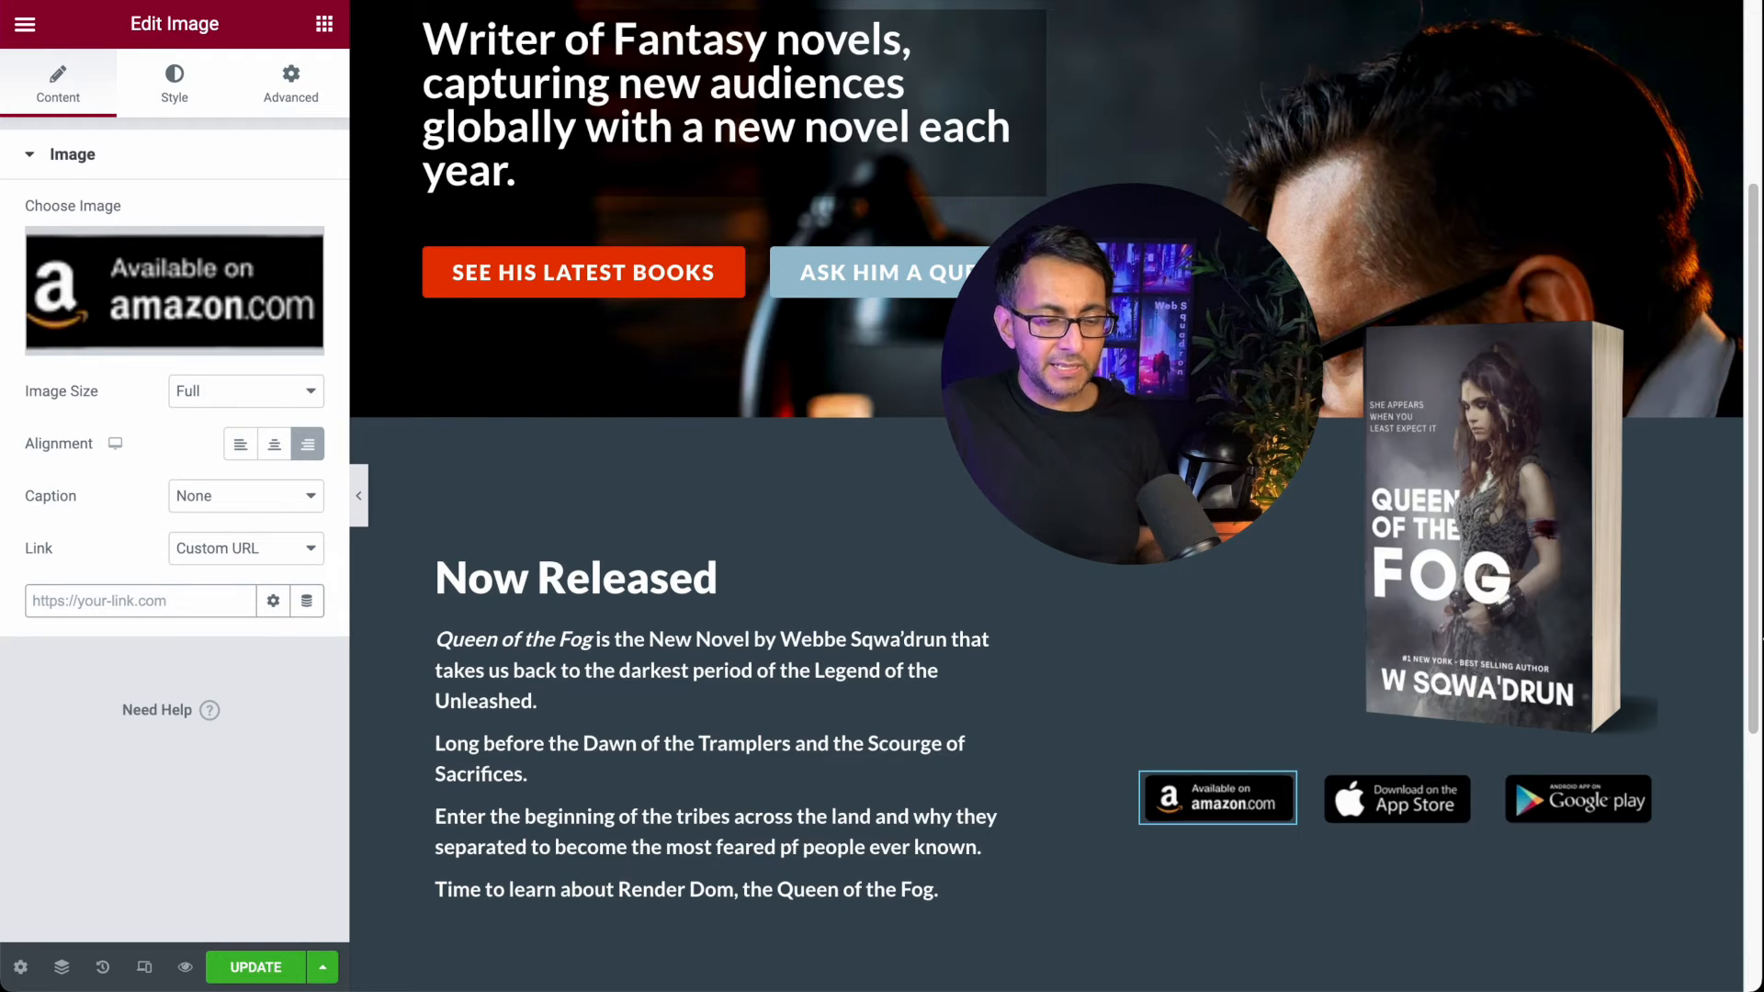
click(273, 601)
click(95, 642)
click(248, 971)
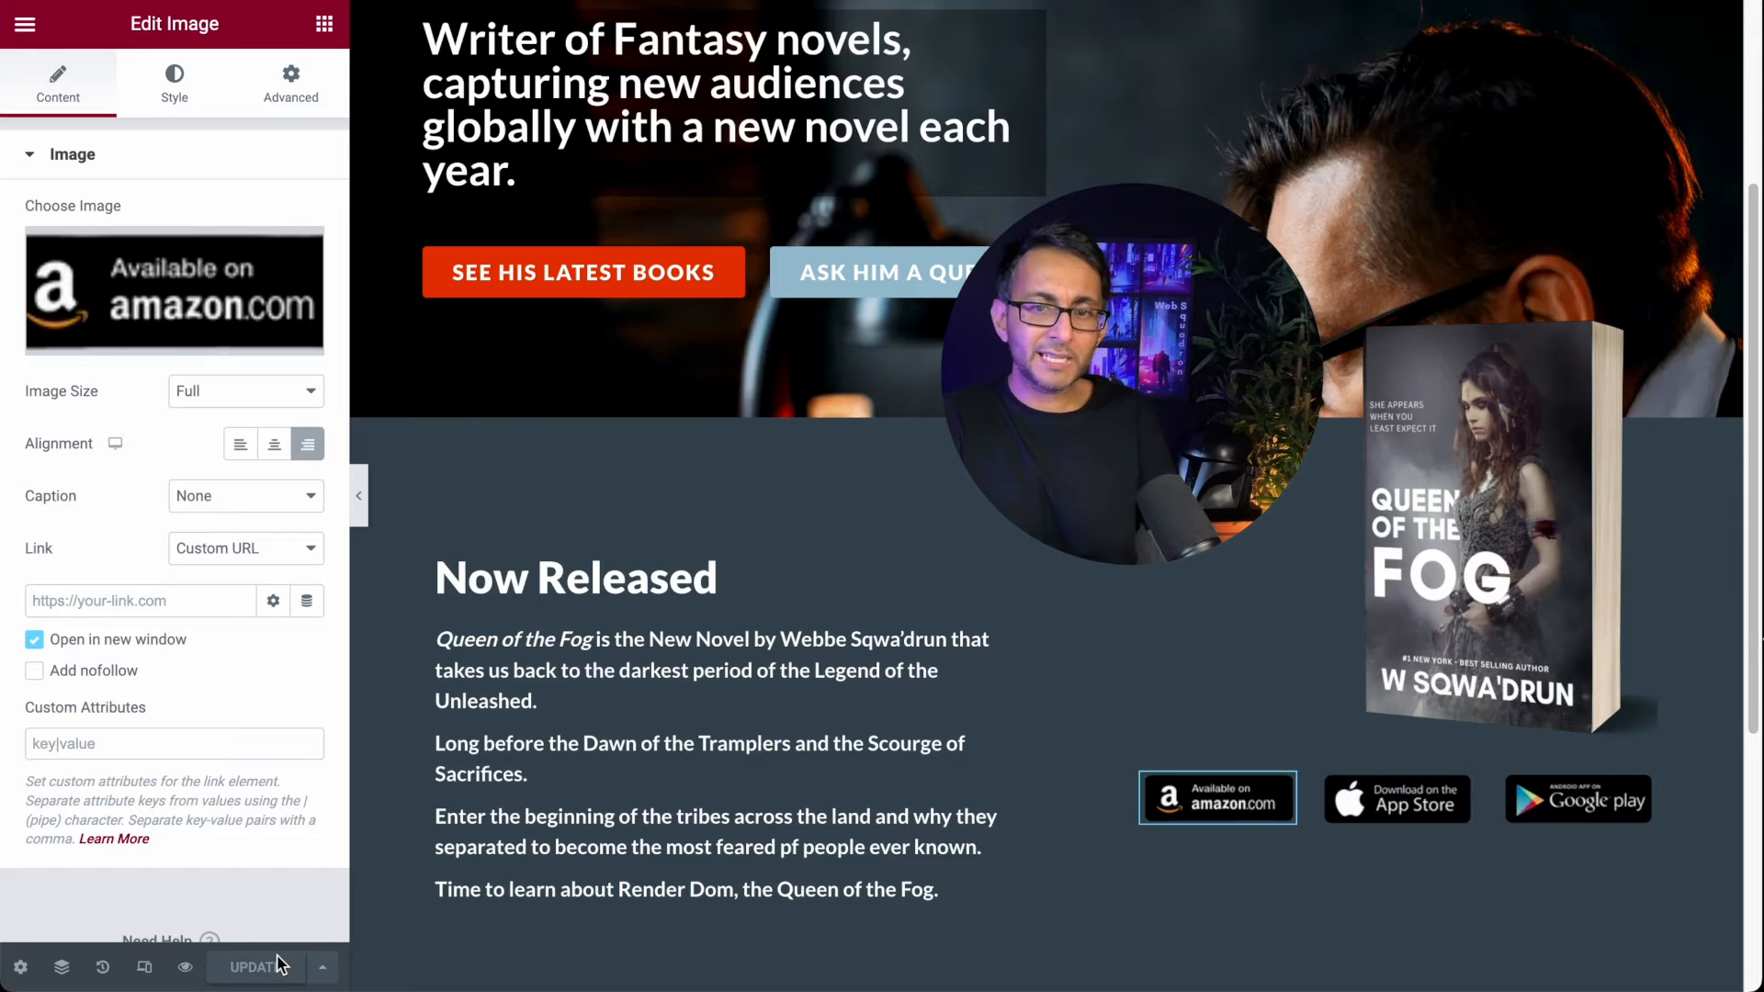
Step: Try center alignment on the Queen of the Fog cover image and restore its right alignment
click(1470, 625)
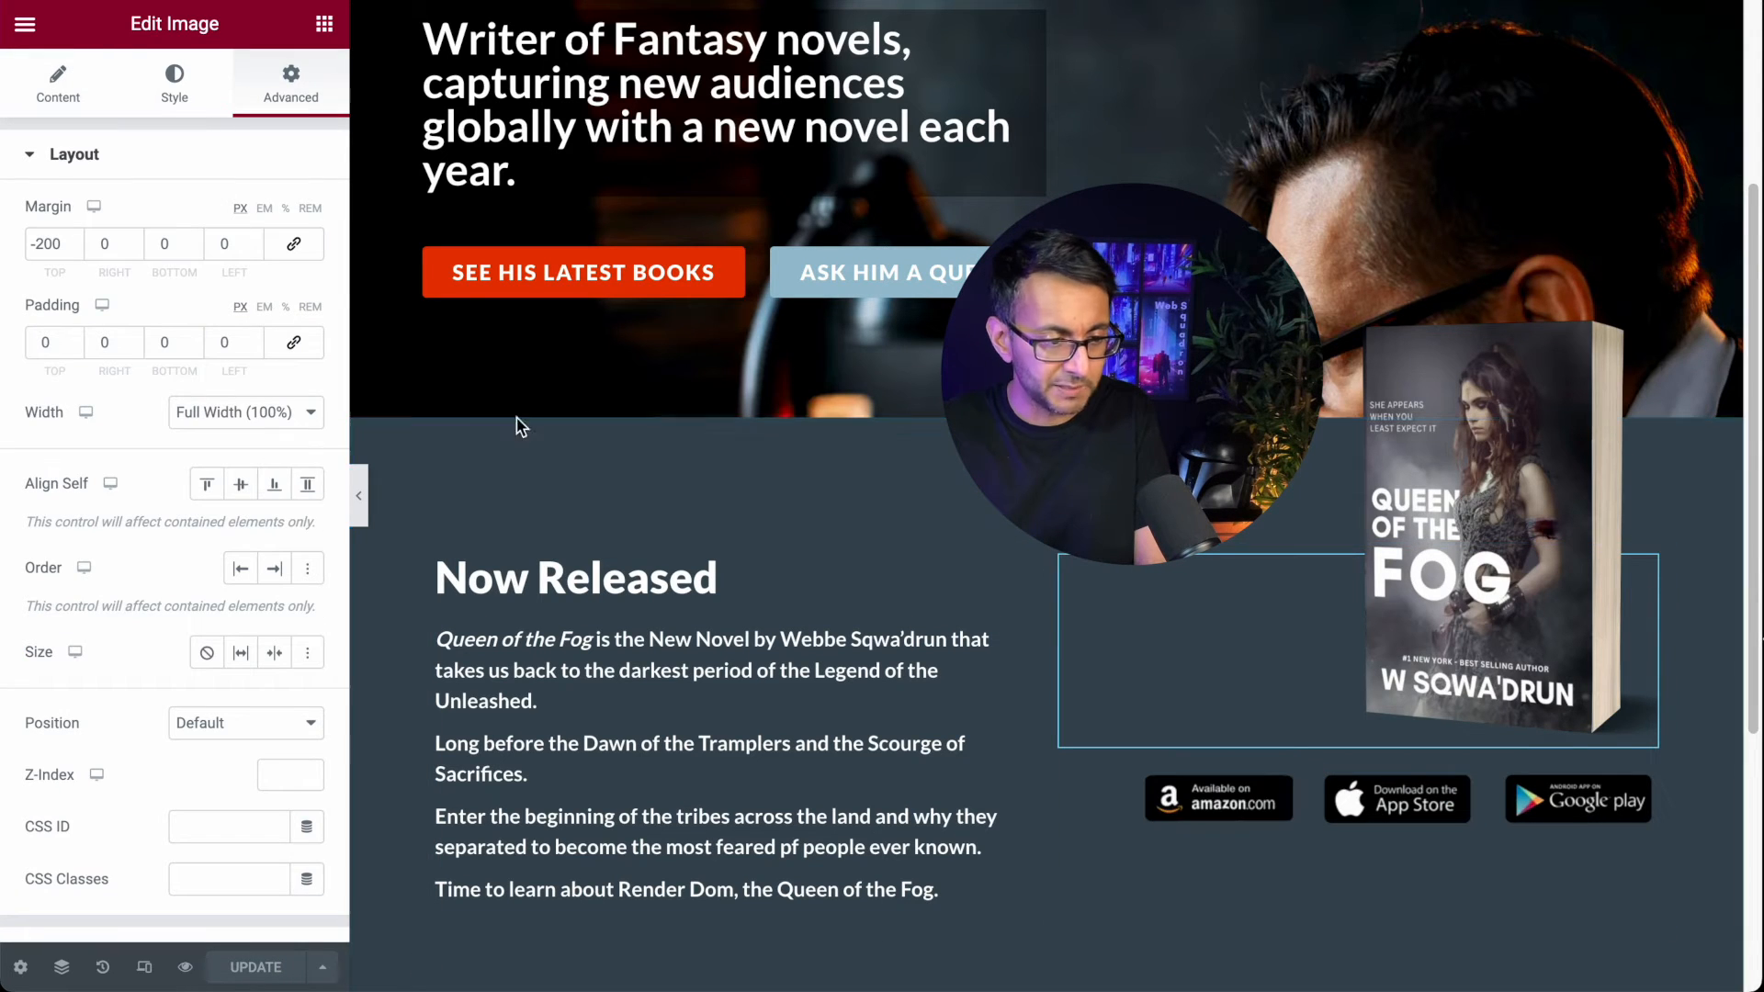
click(58, 92)
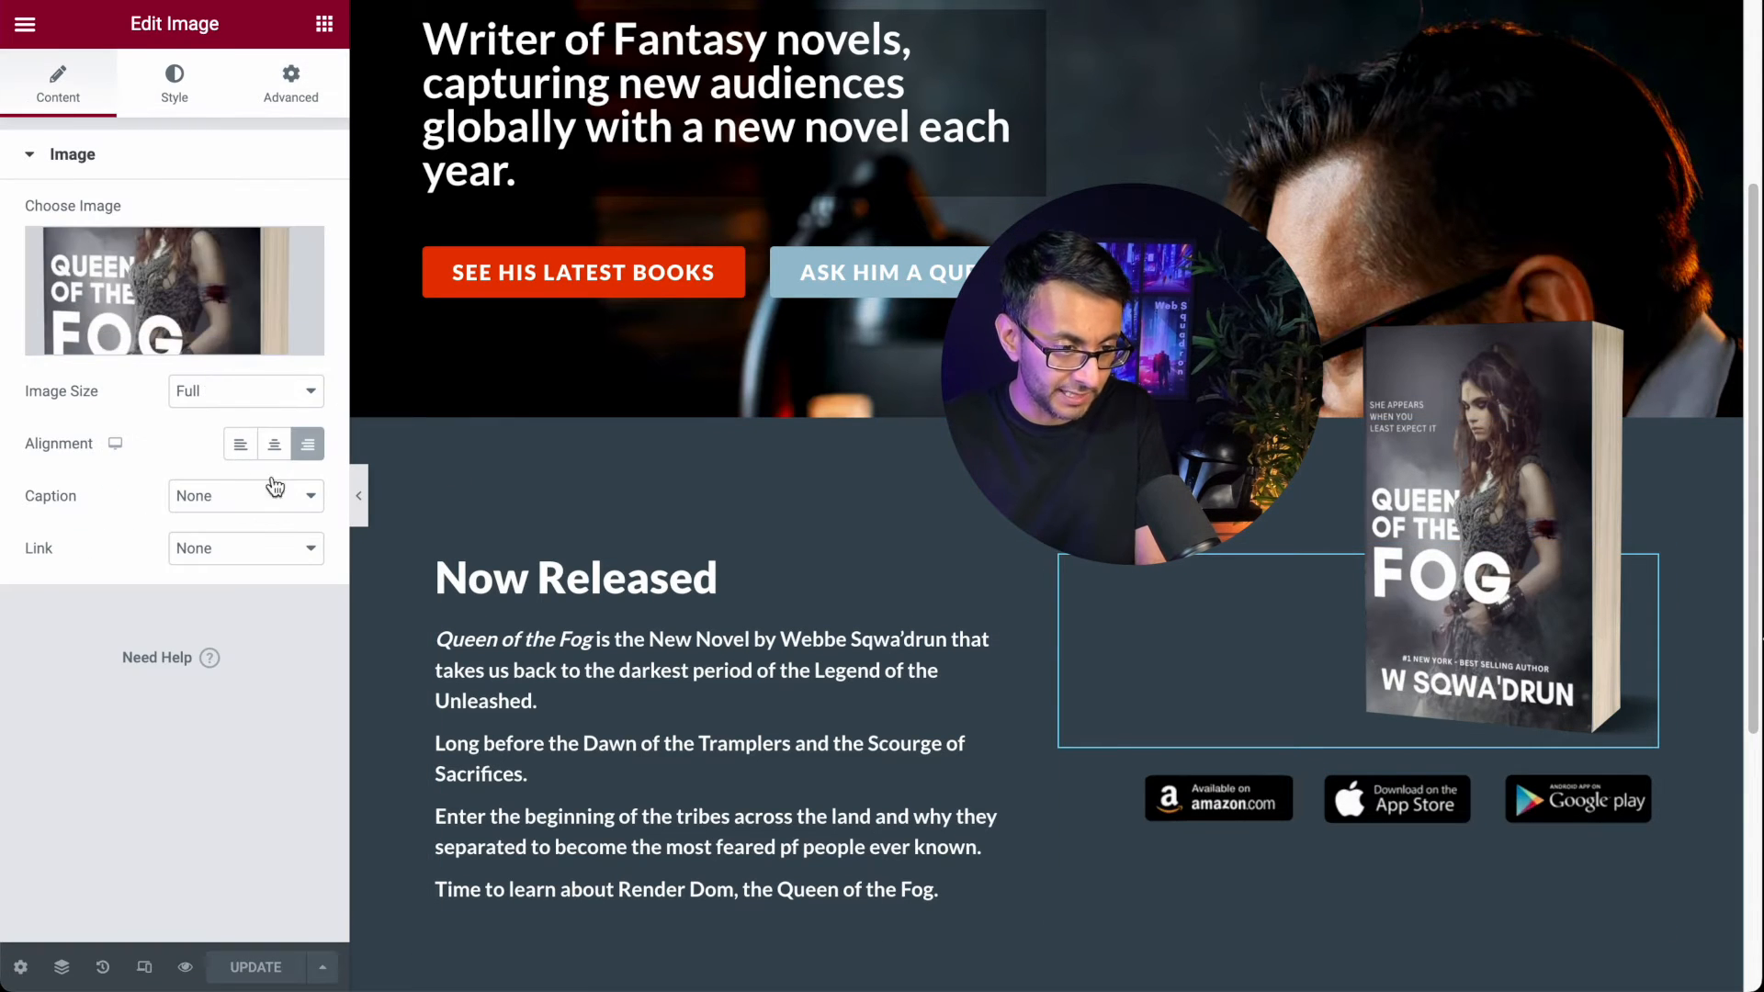
click(274, 446)
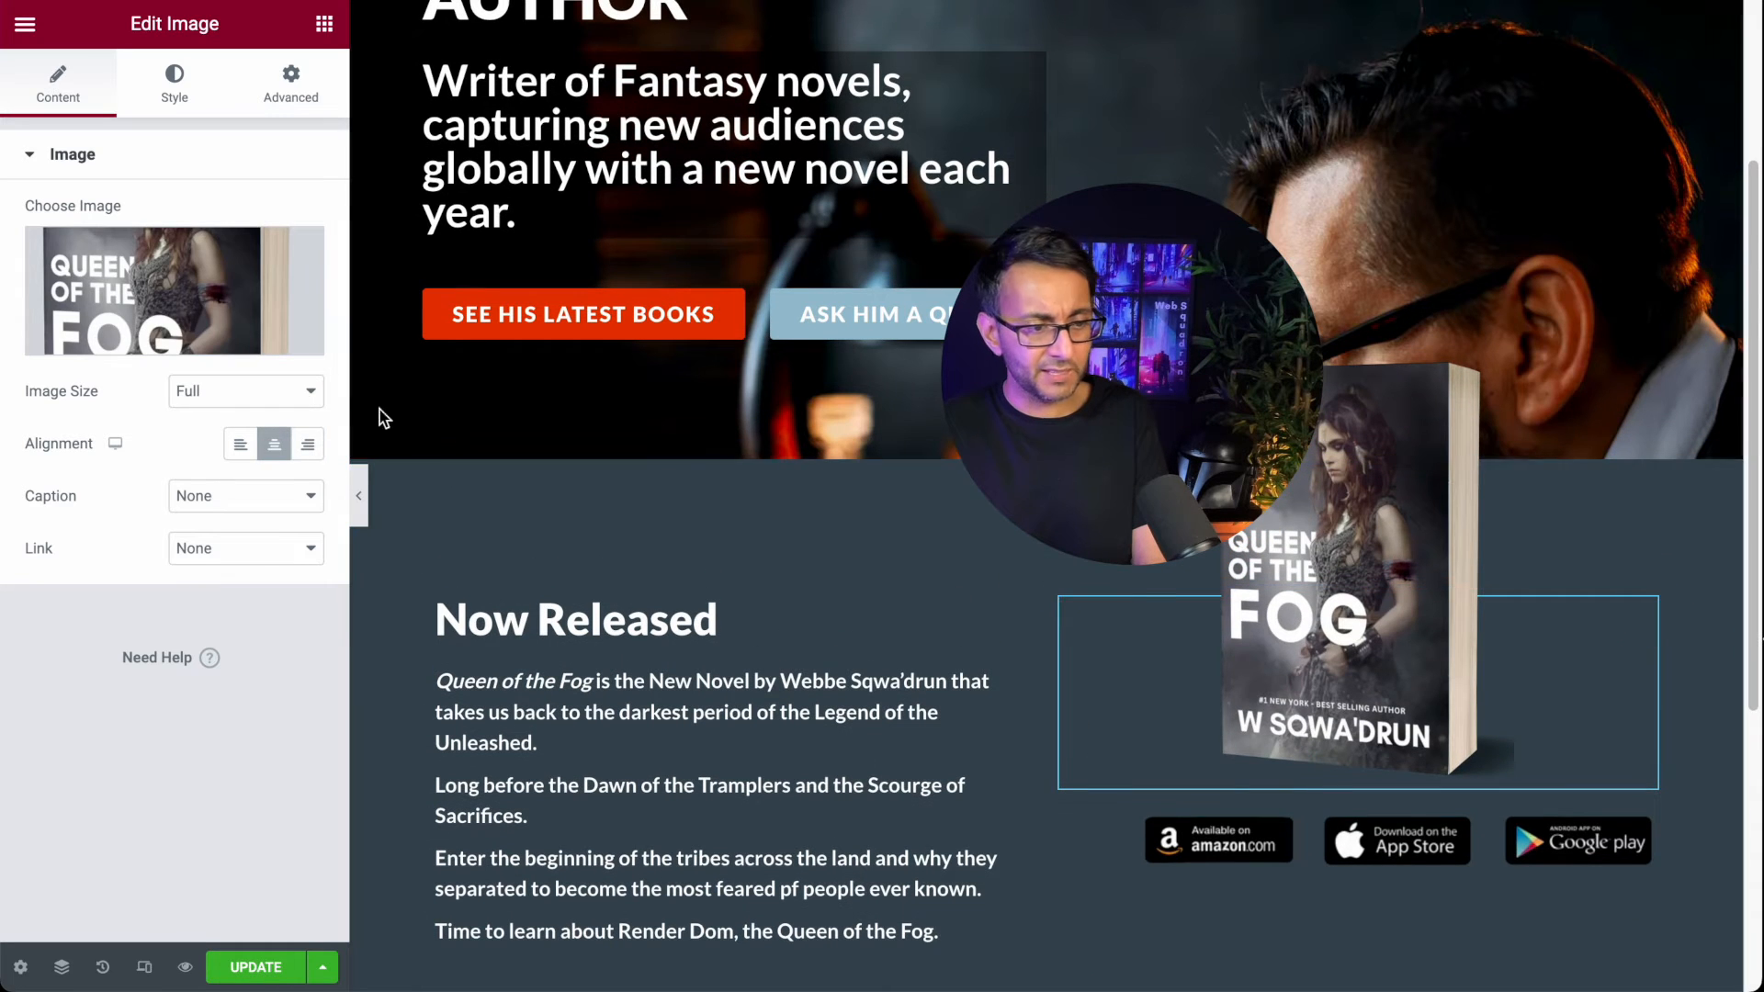
click(308, 446)
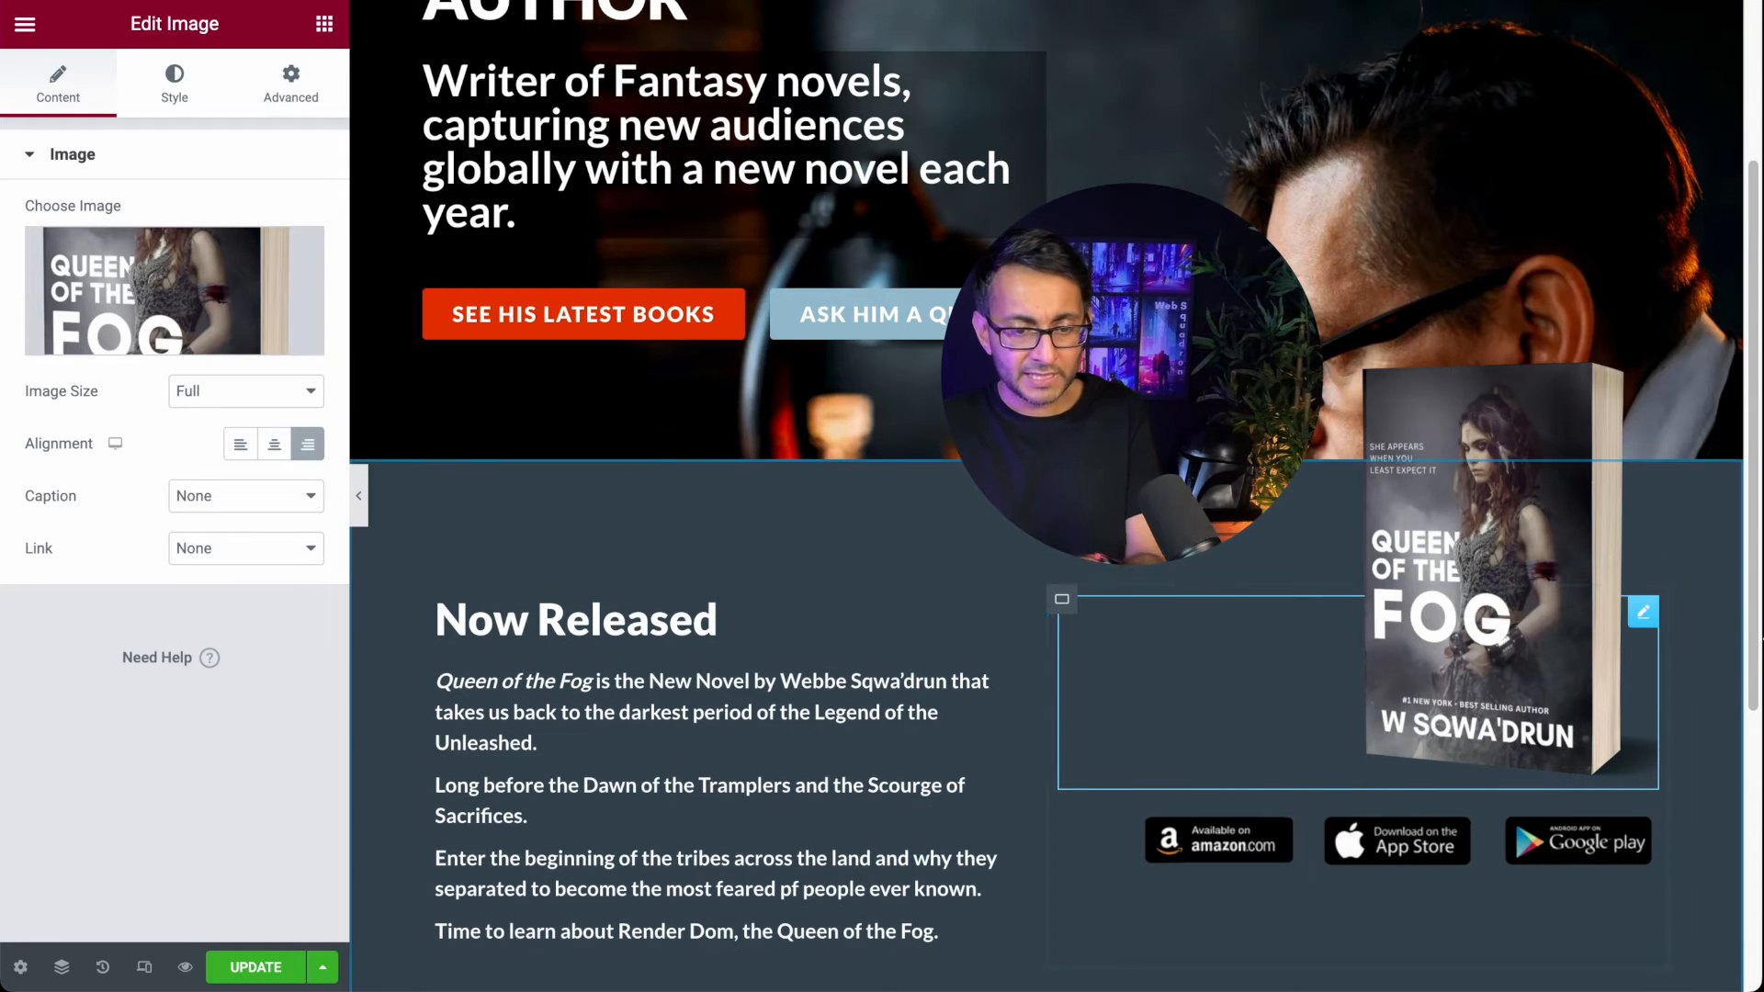
Step: Set the book cover image's right margin to 50 px and check the layout with the editing panel temporarily collapsed
click(290, 87)
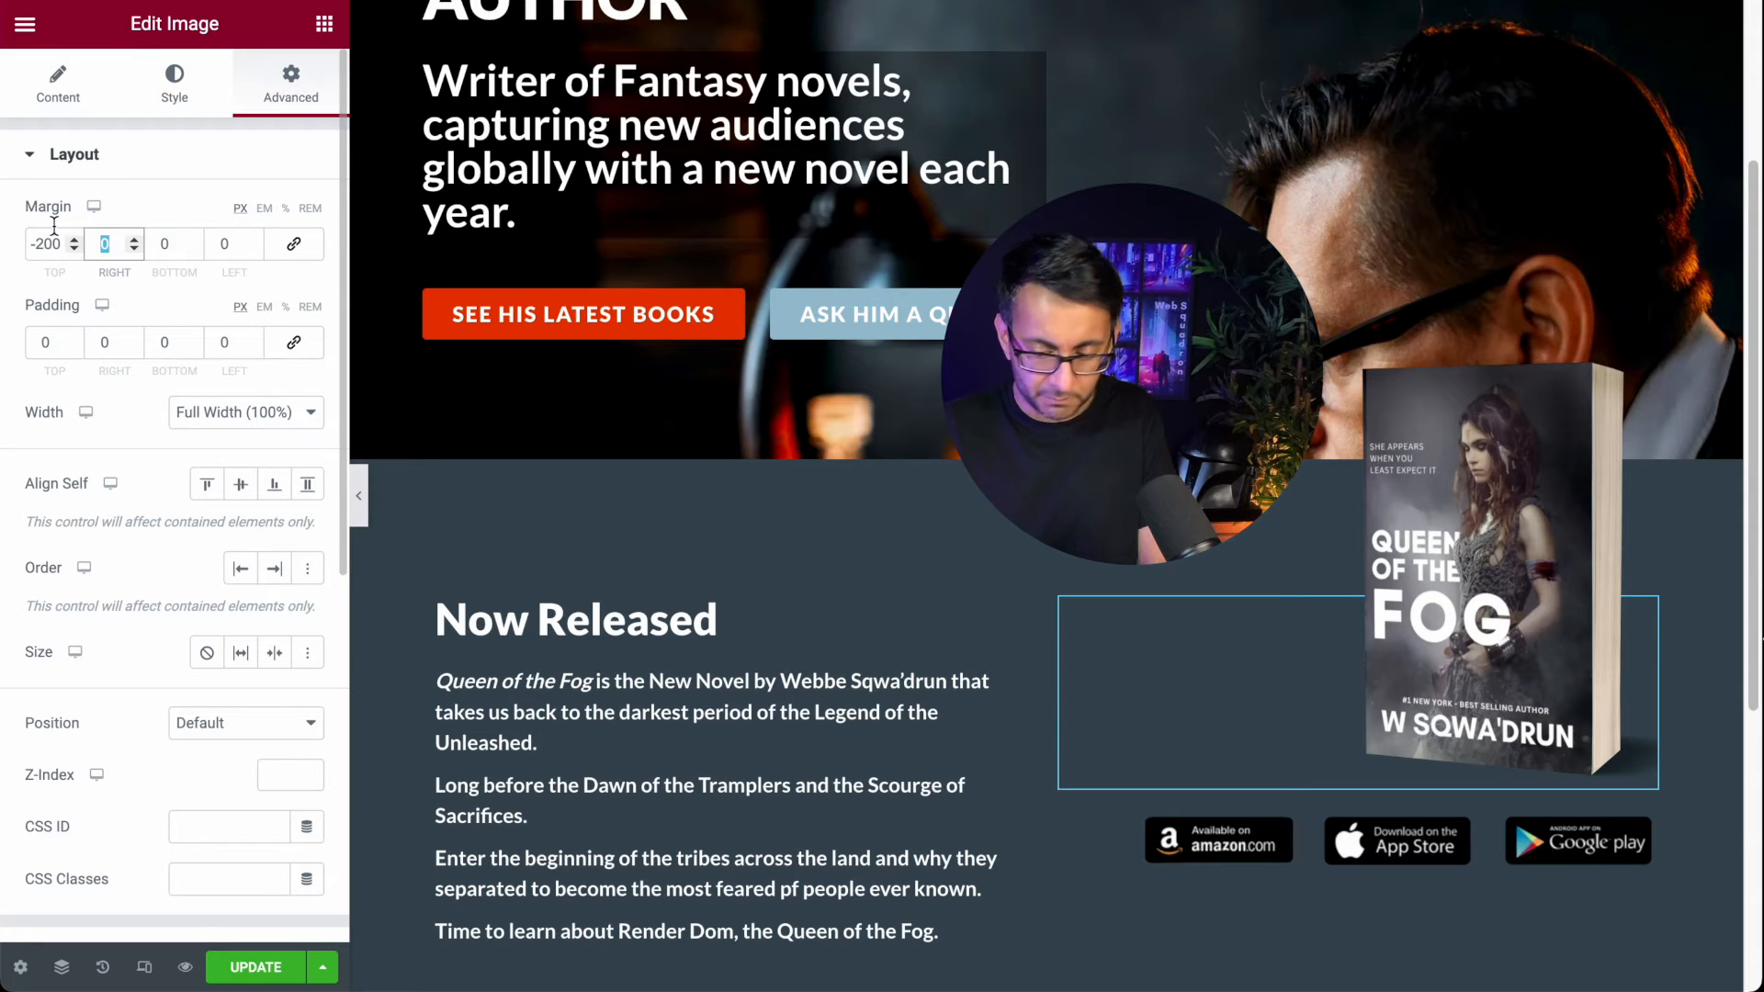
text(50)
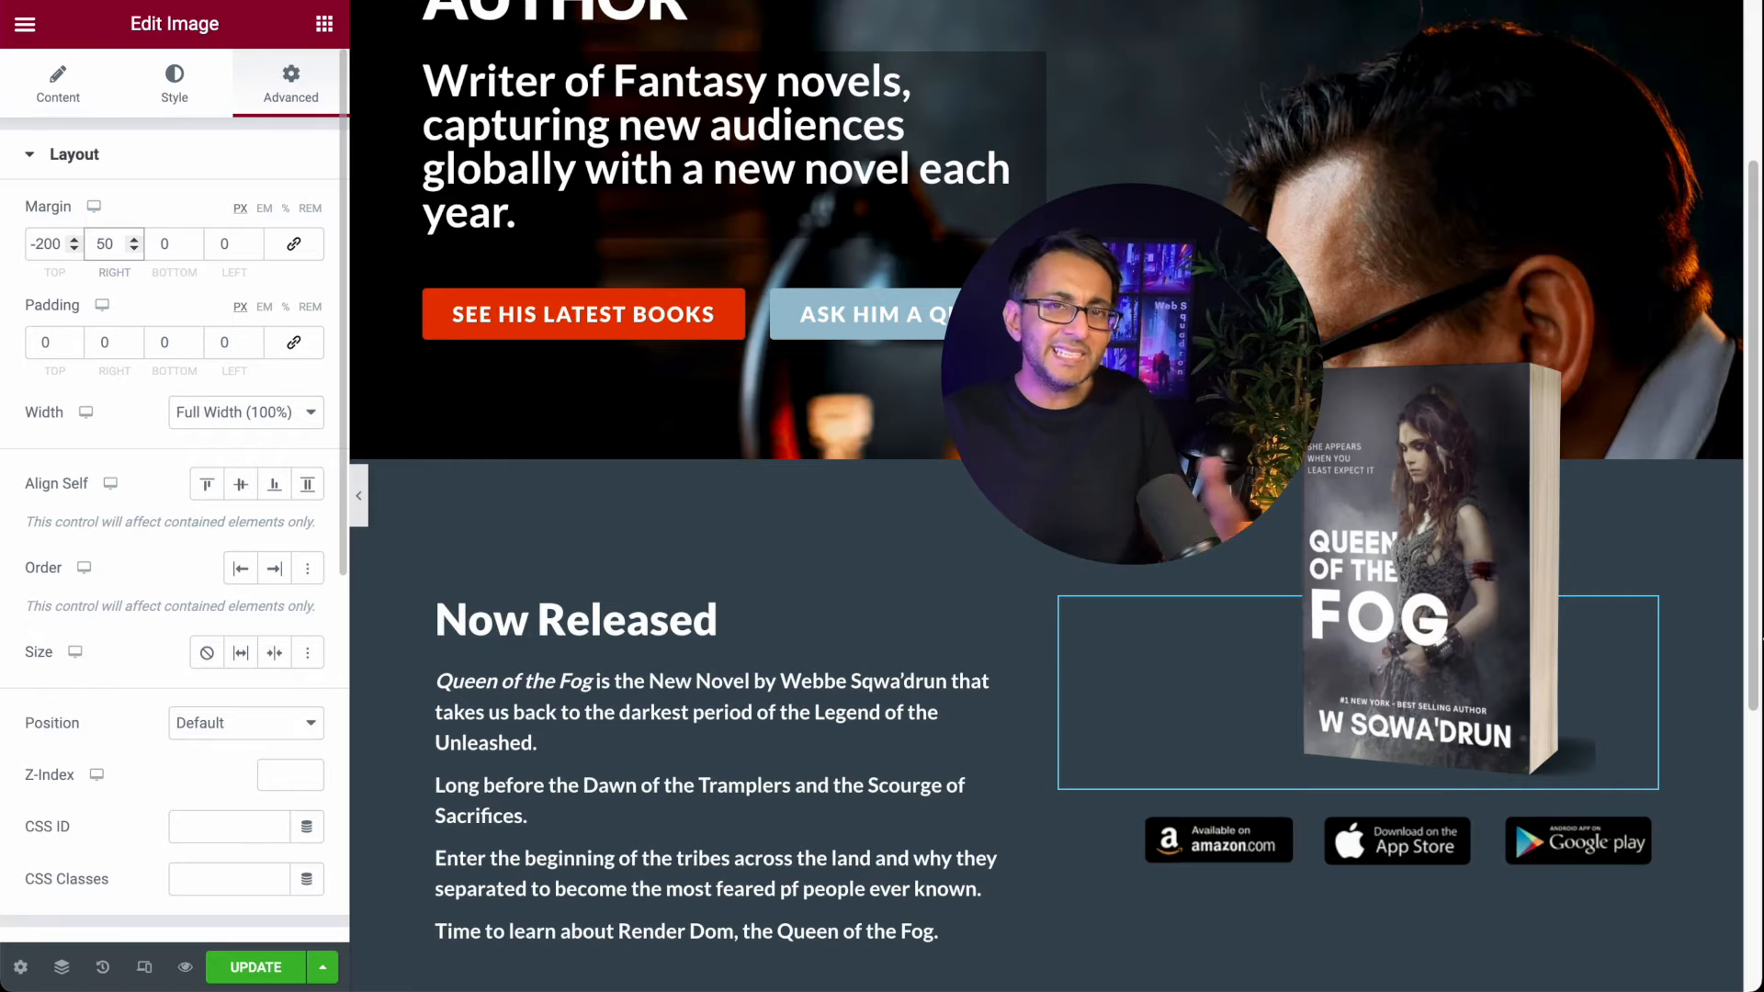
click(360, 501)
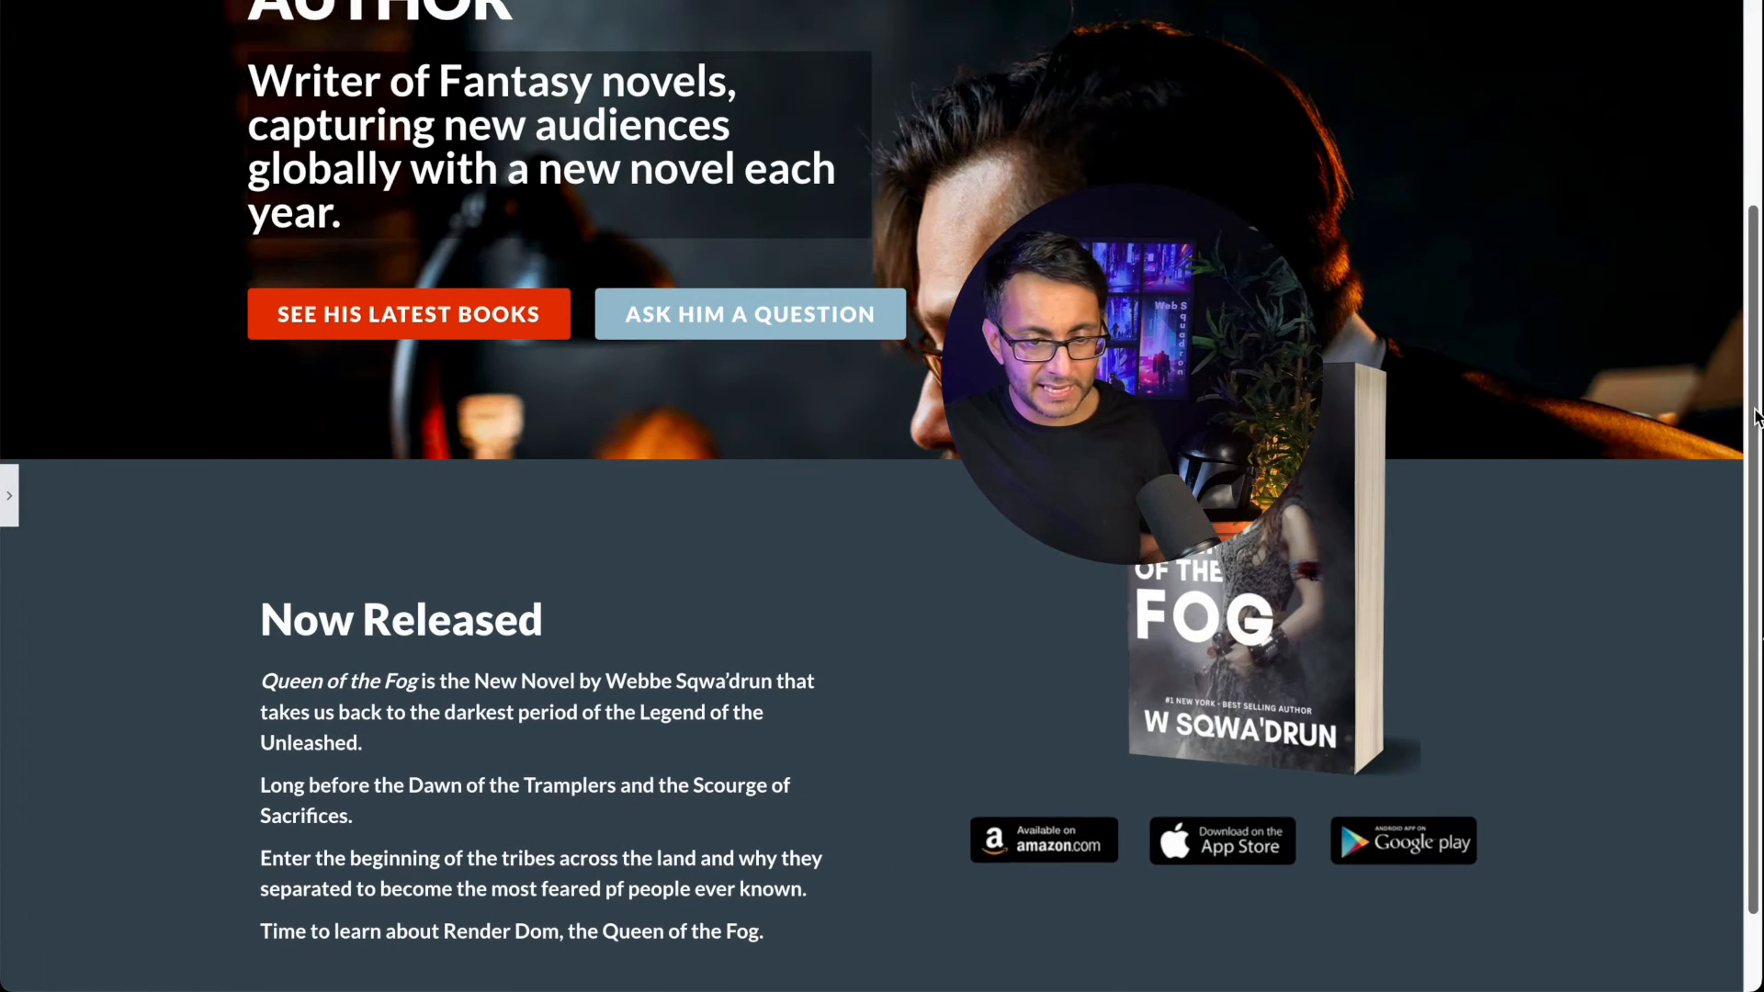
drag(1751, 420, 1755, 191)
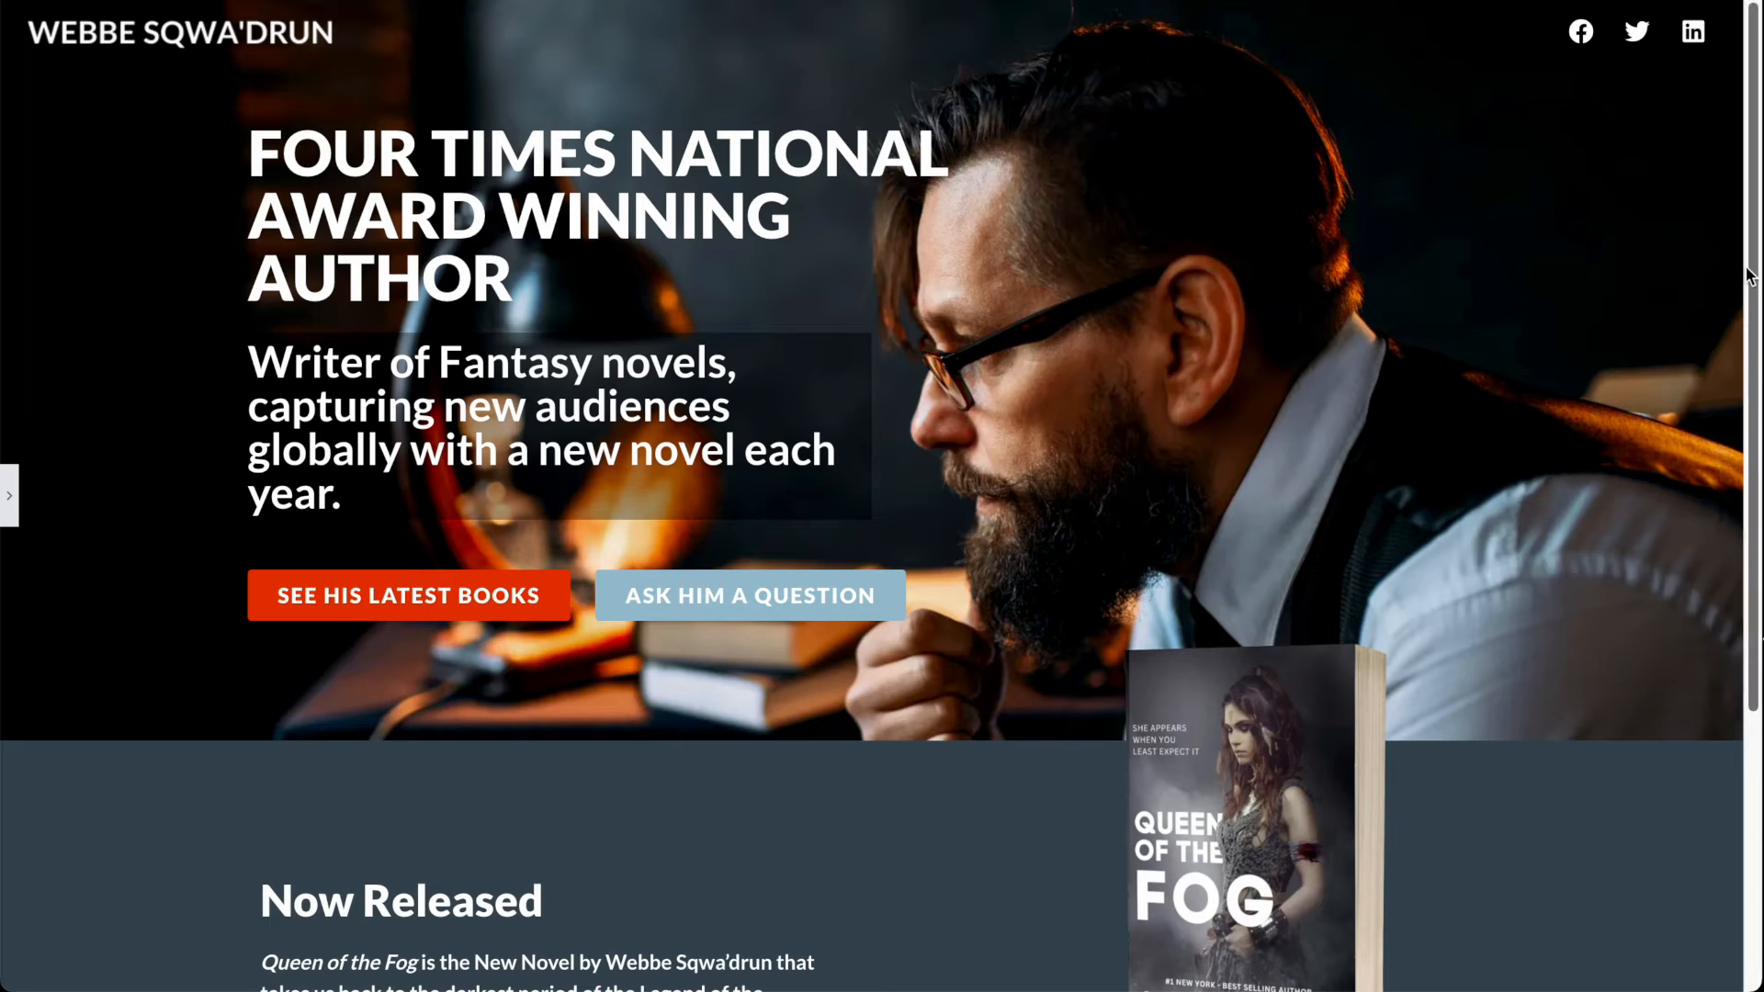
drag(1755, 253, 1761, 330)
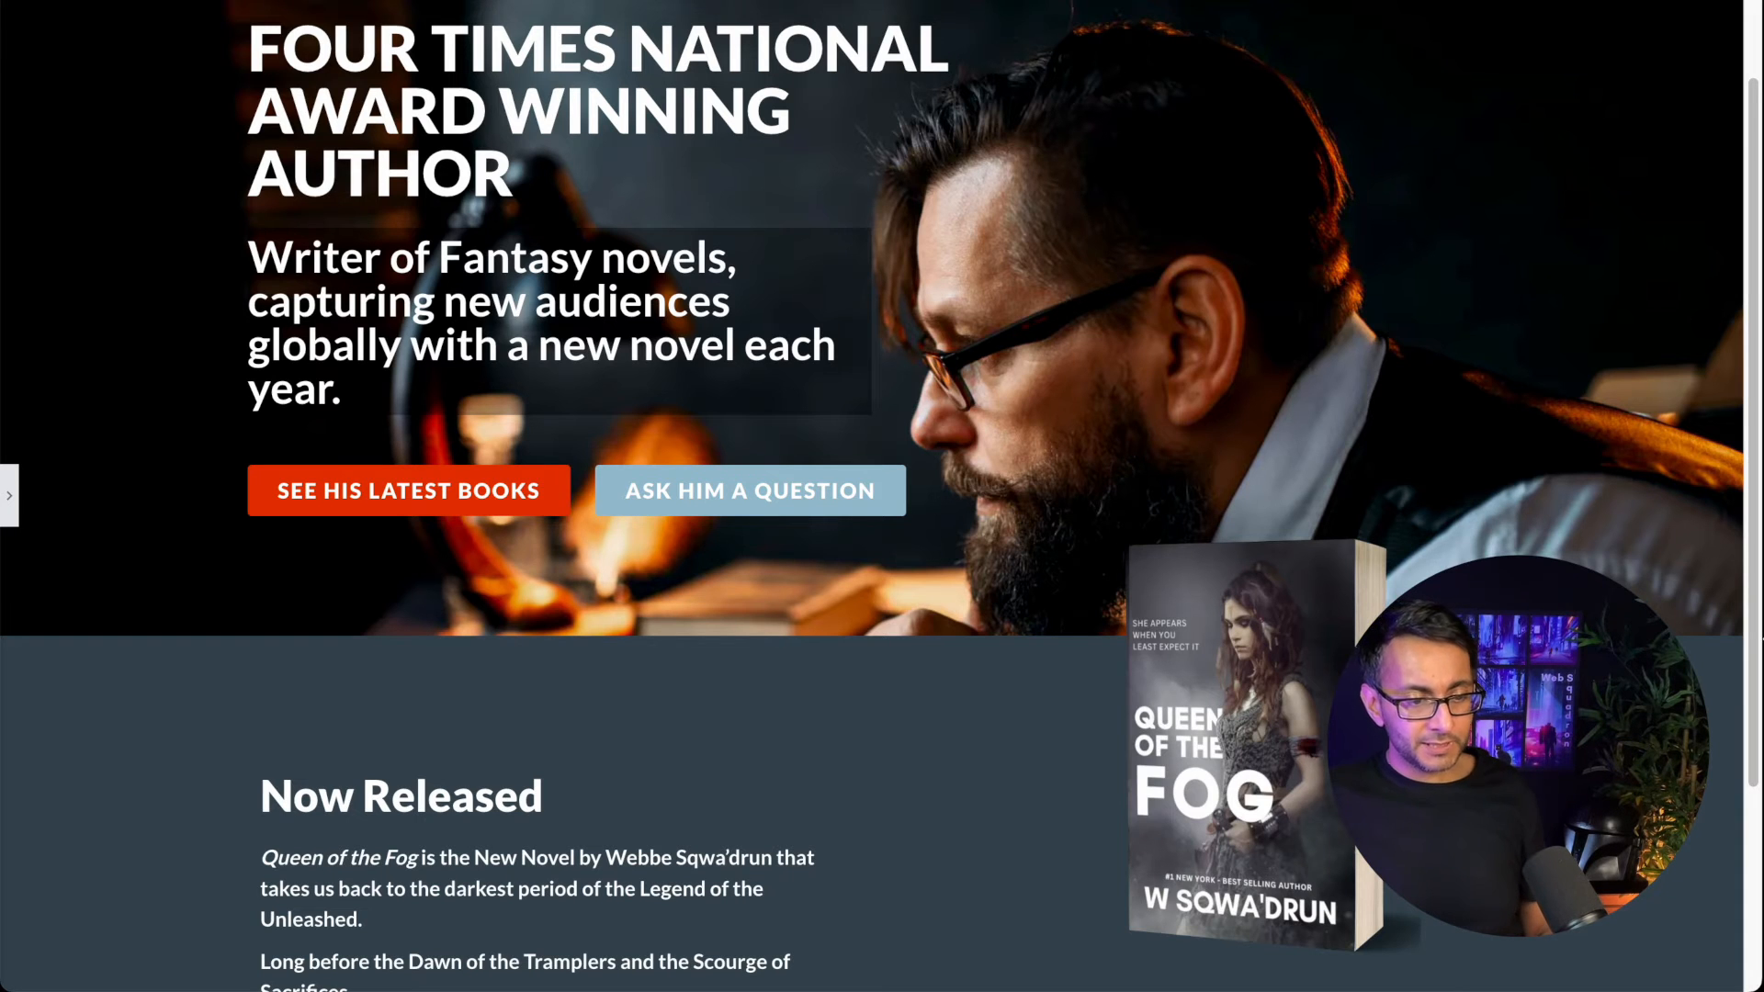
scroll(592, 785, down, 3)
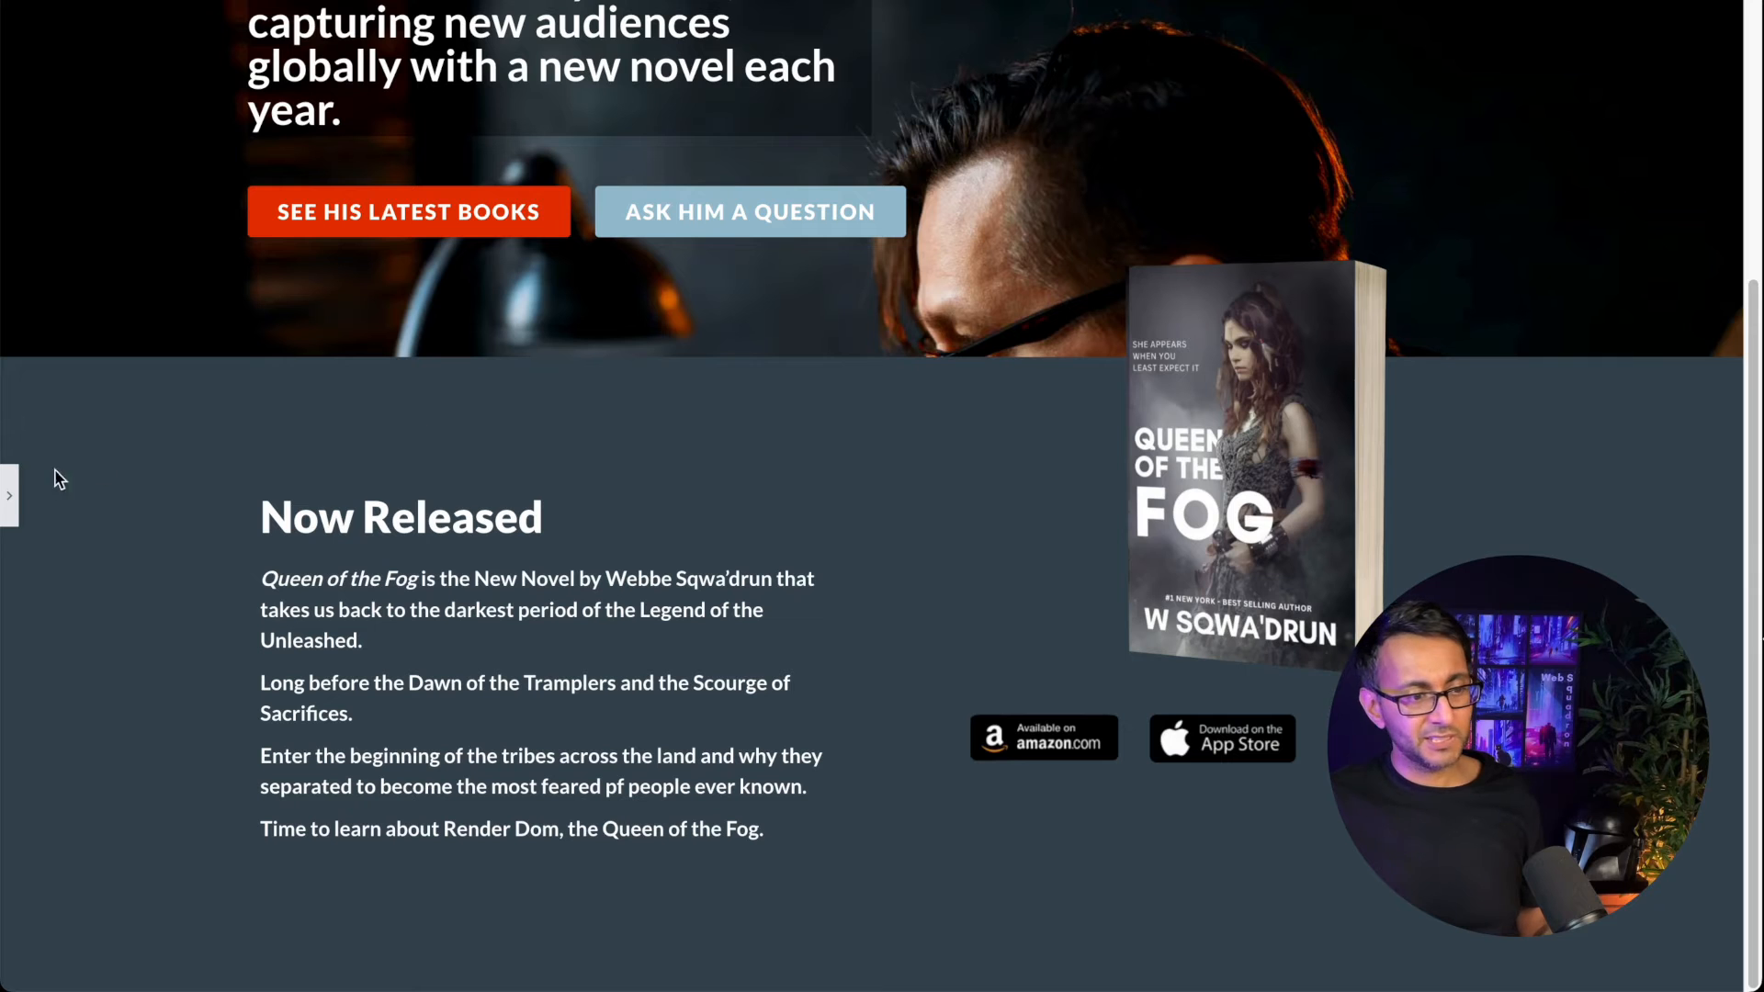
click(11, 504)
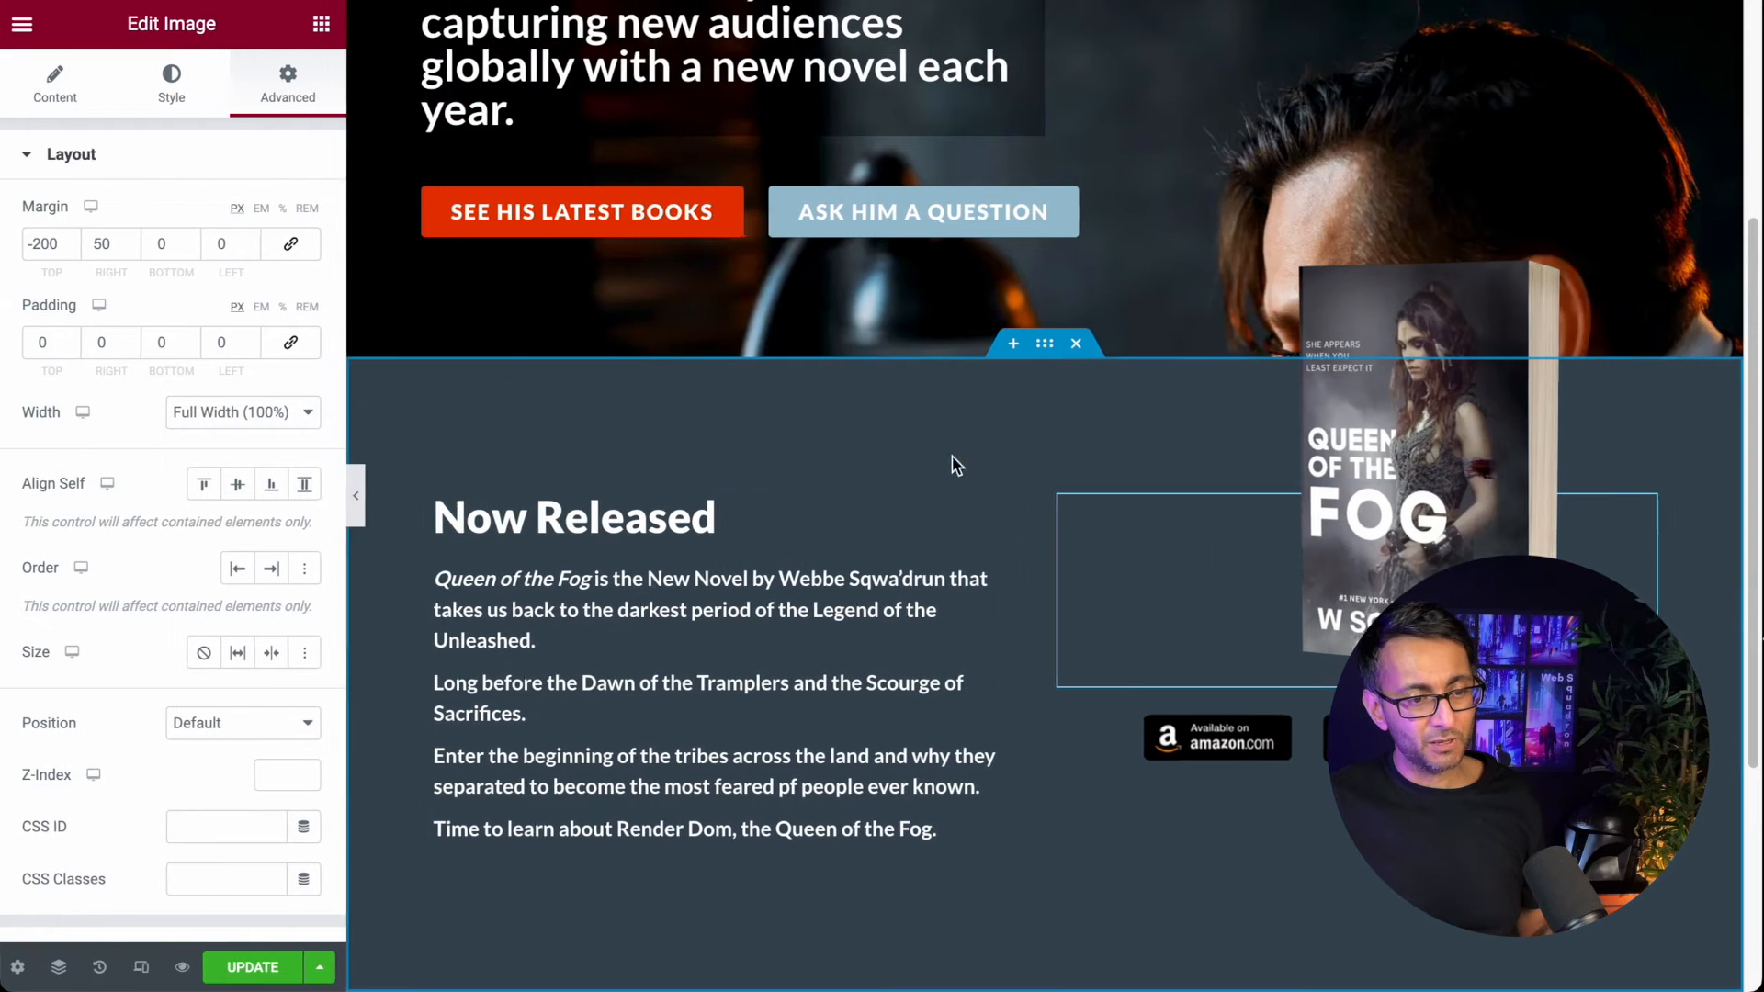
Step: Set the top and bottom padding of the Now Released section's outer container to 70 px each
click(1046, 343)
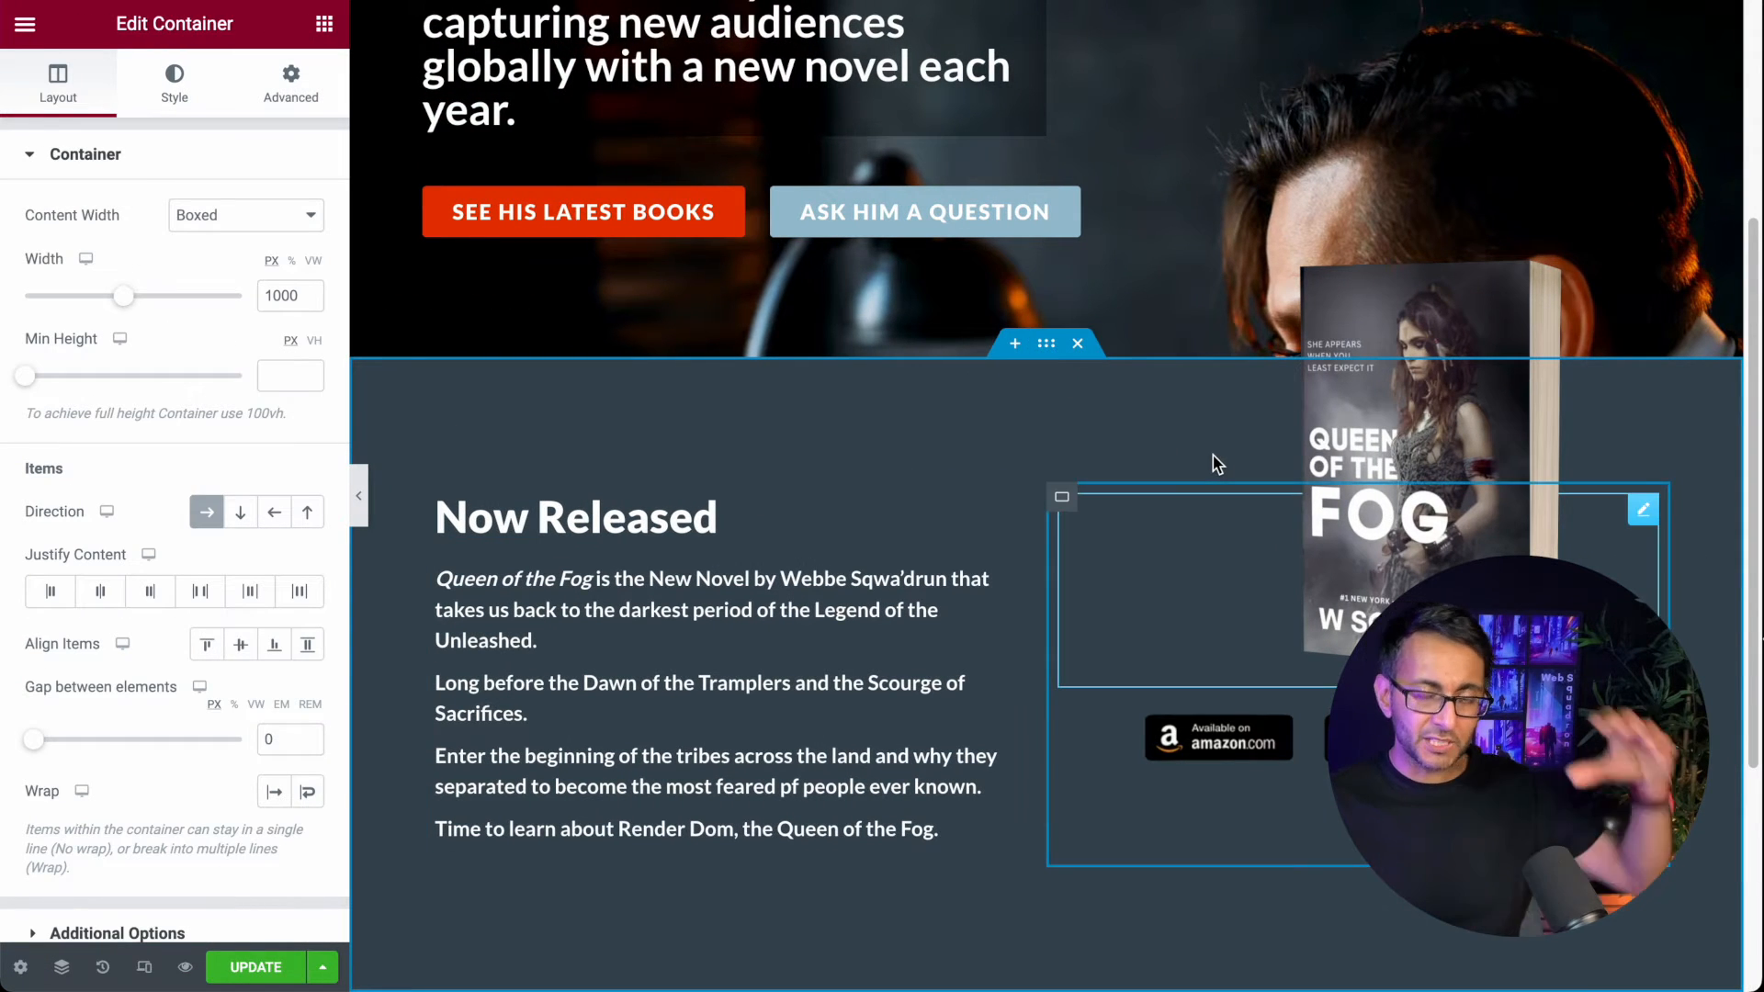
click(277, 84)
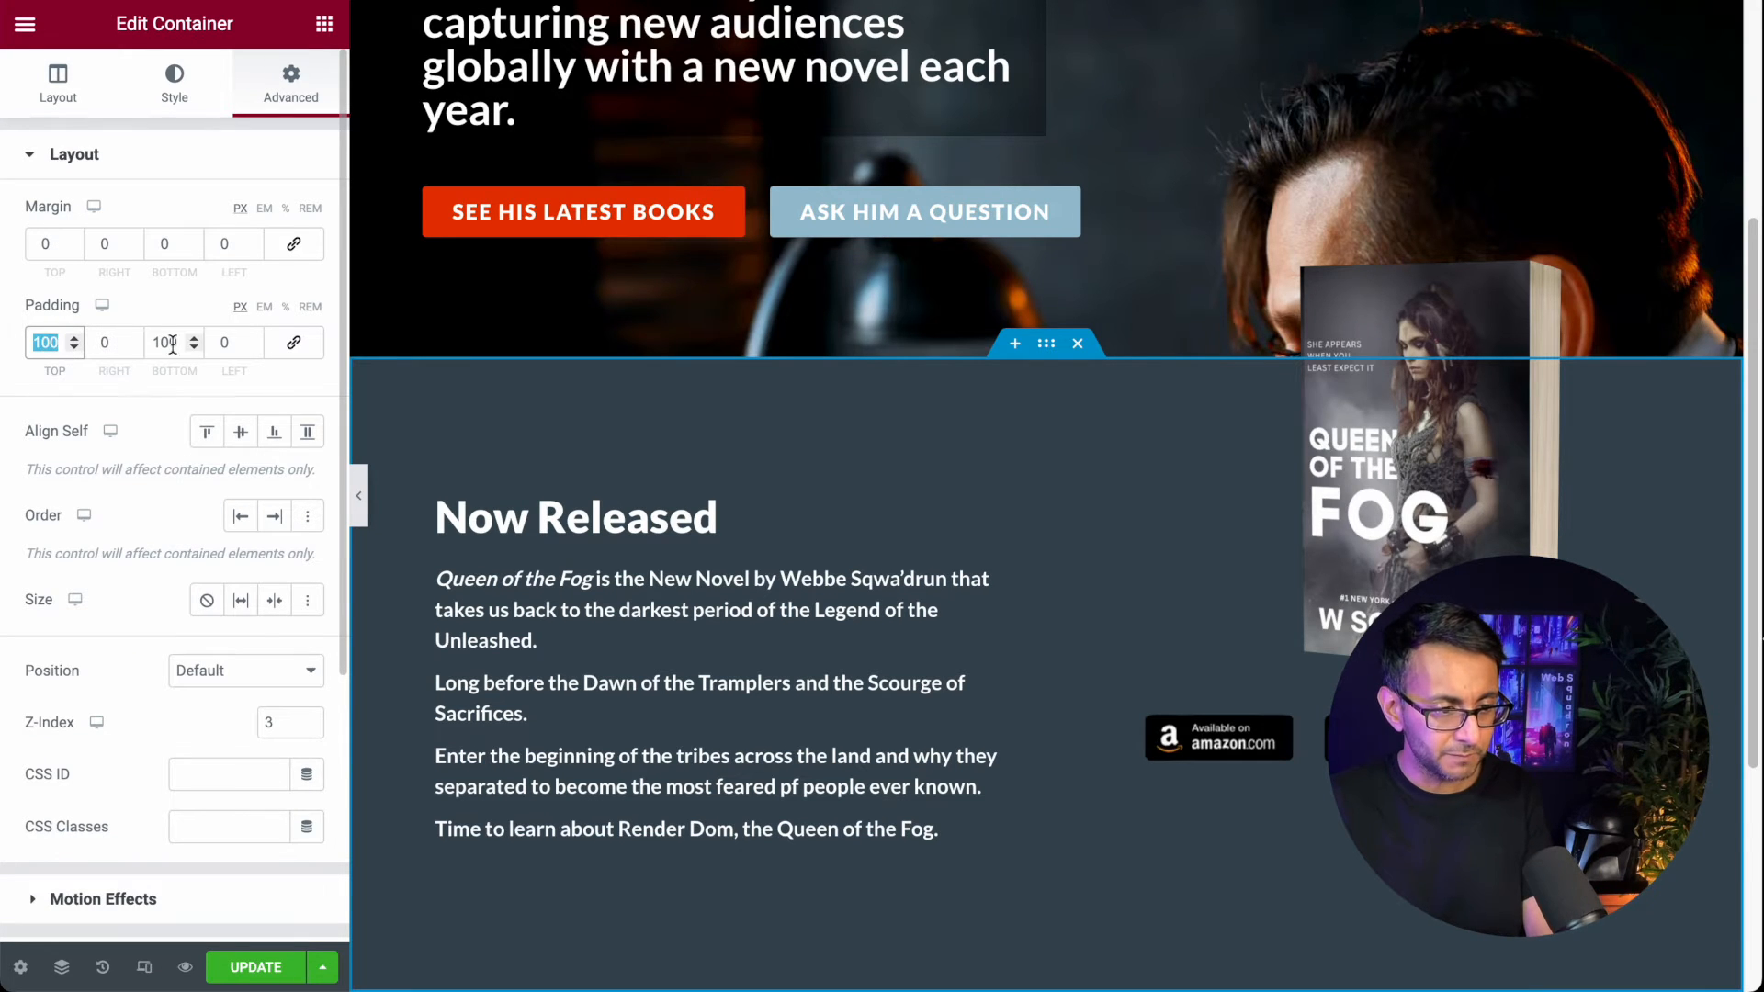
text(0)
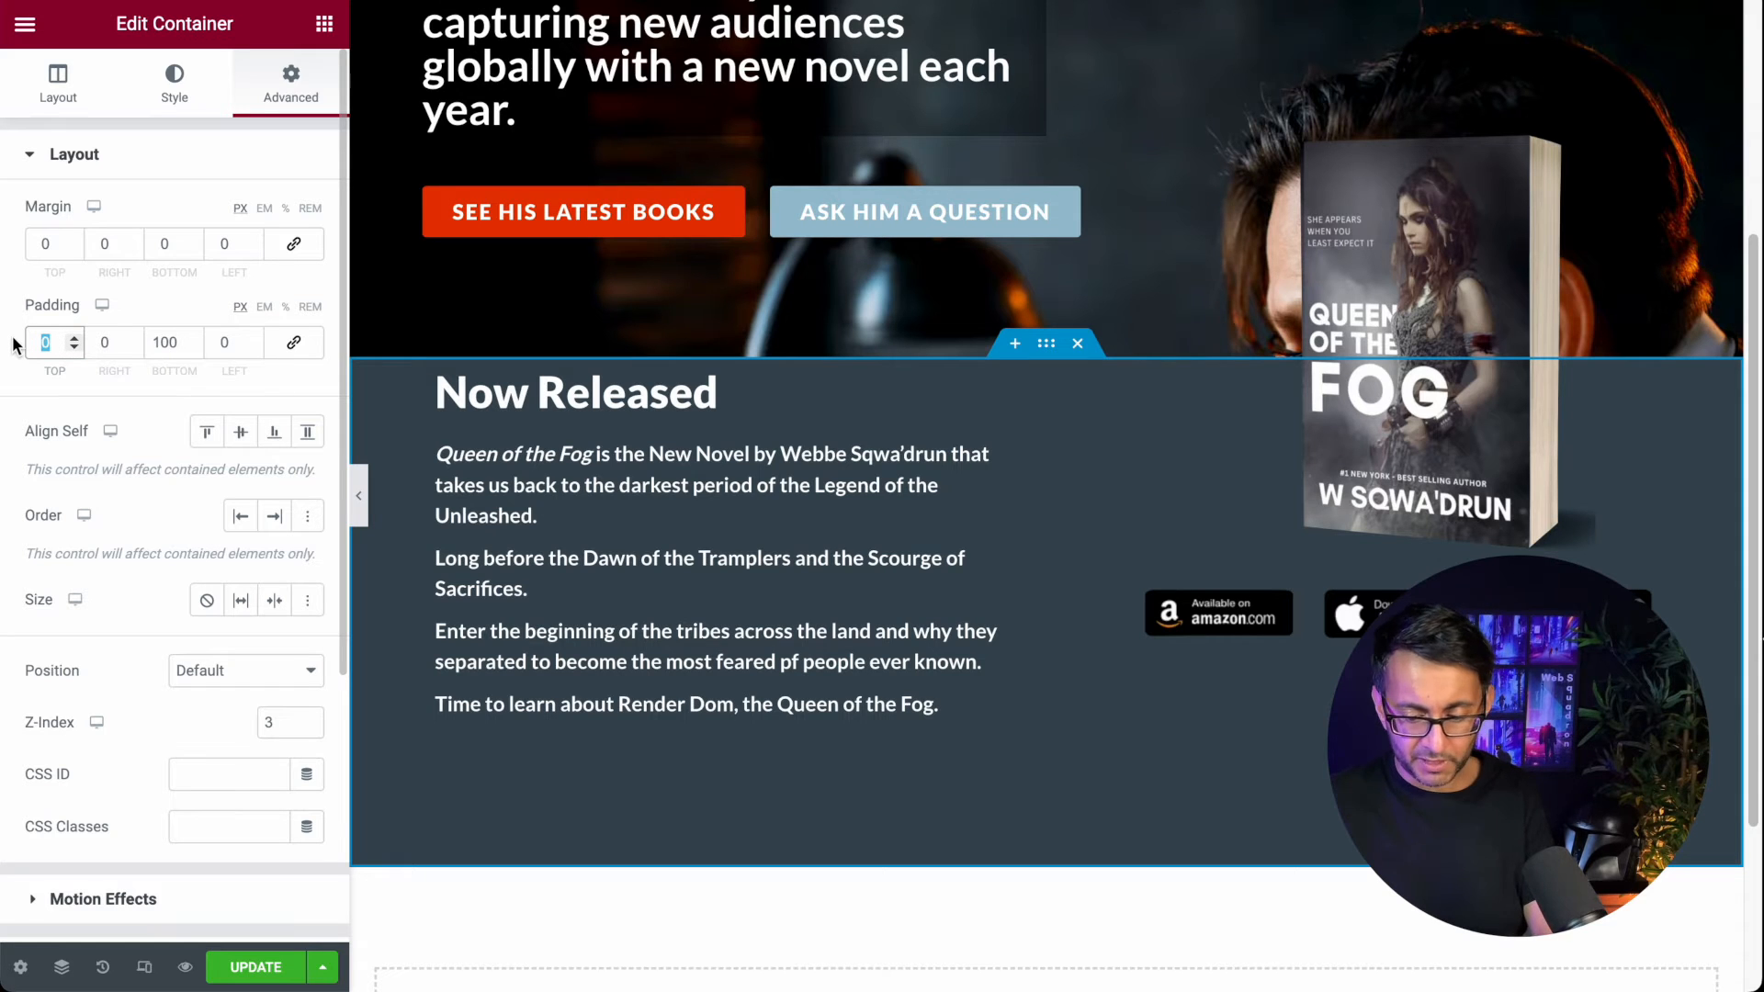
text(60)
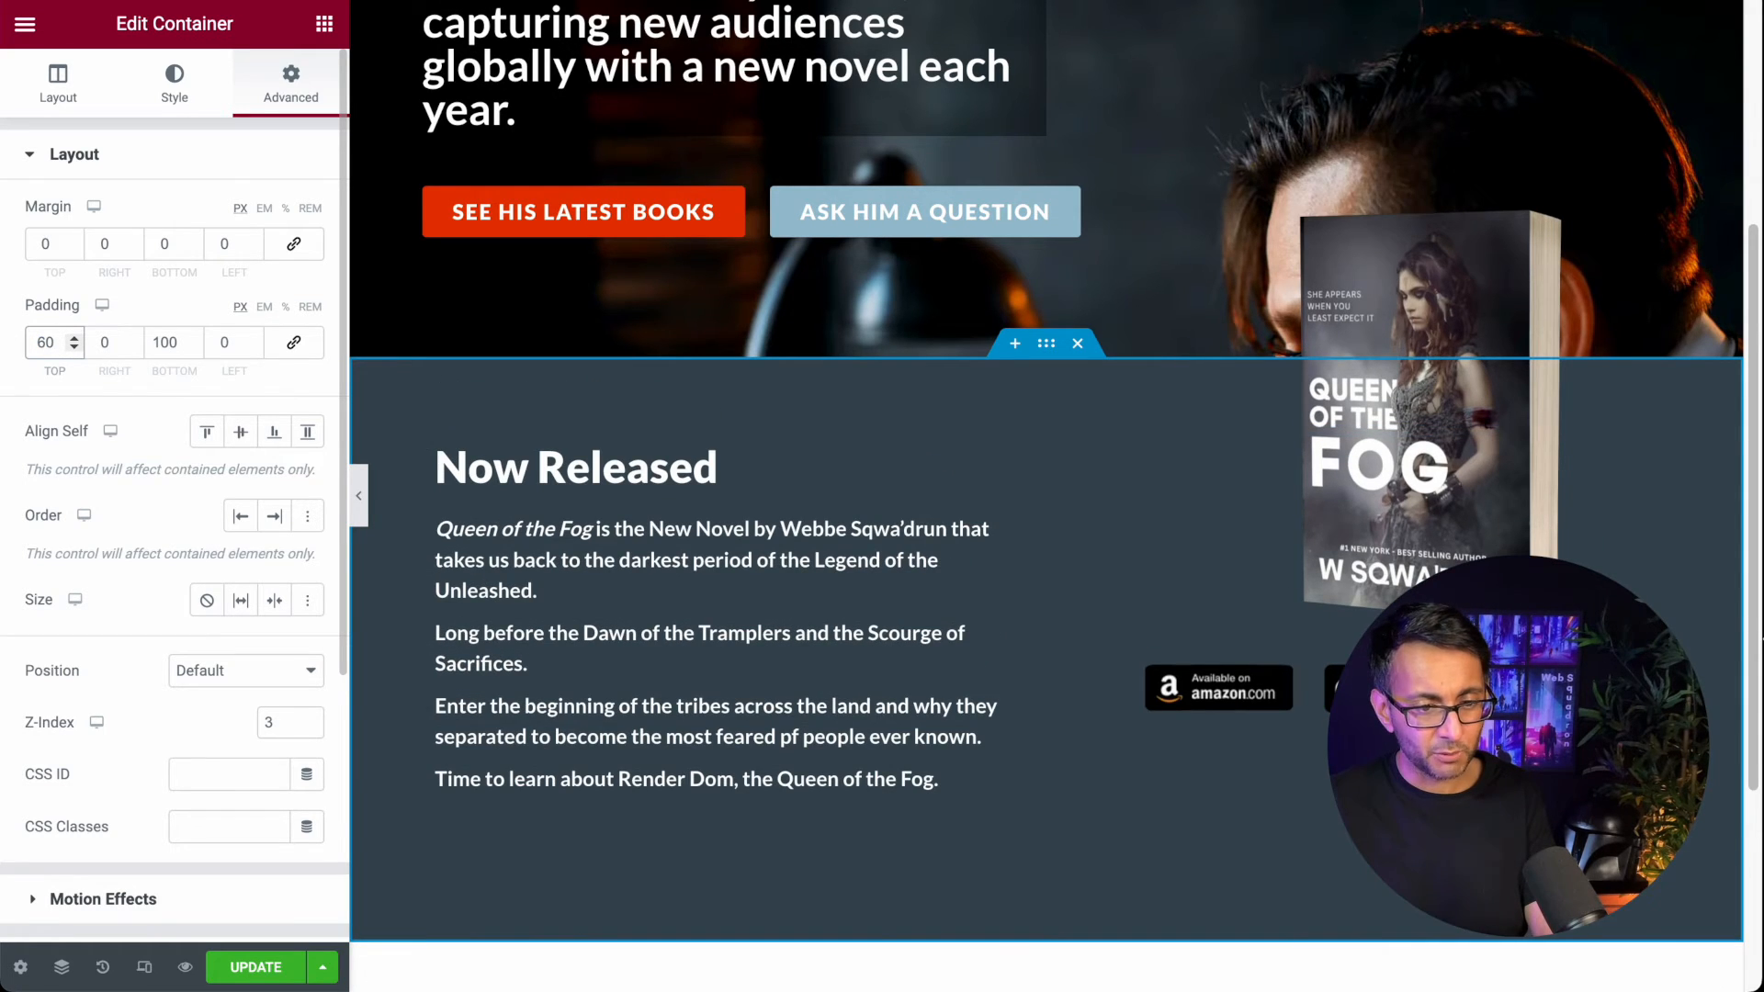
key(BackSpace)
key(BackSpace)
text(80)
key(BackSpace)
key(BackSpace)
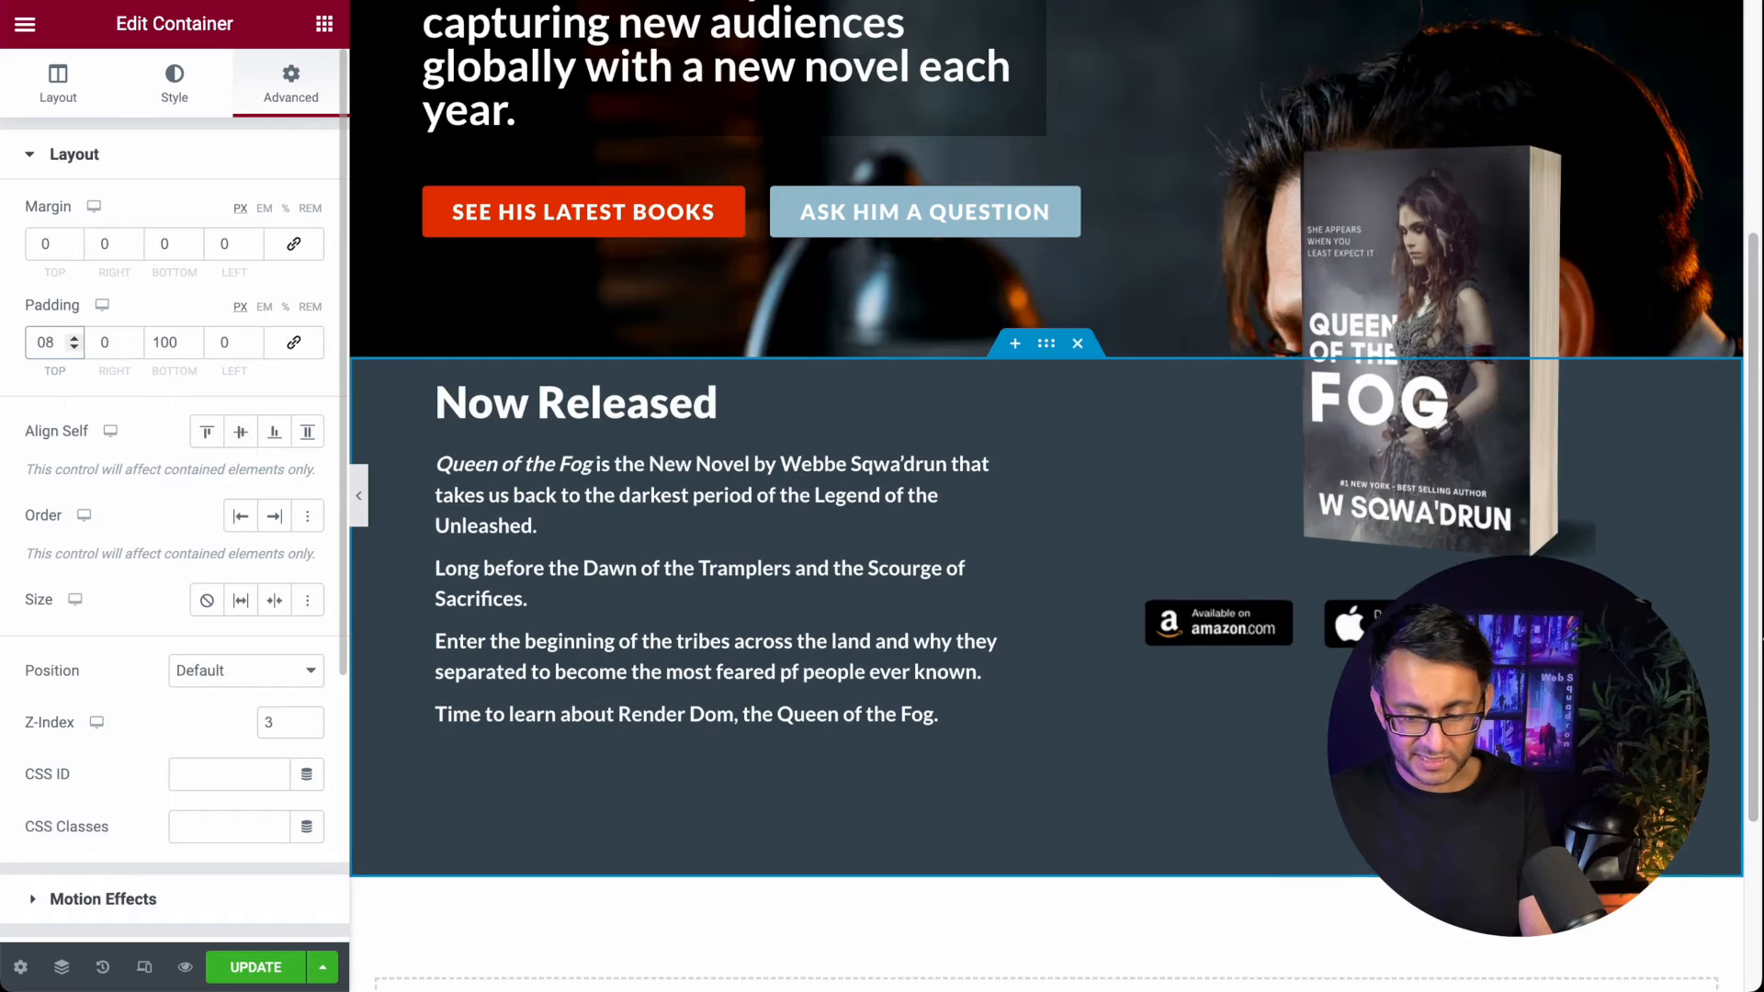
text(70)
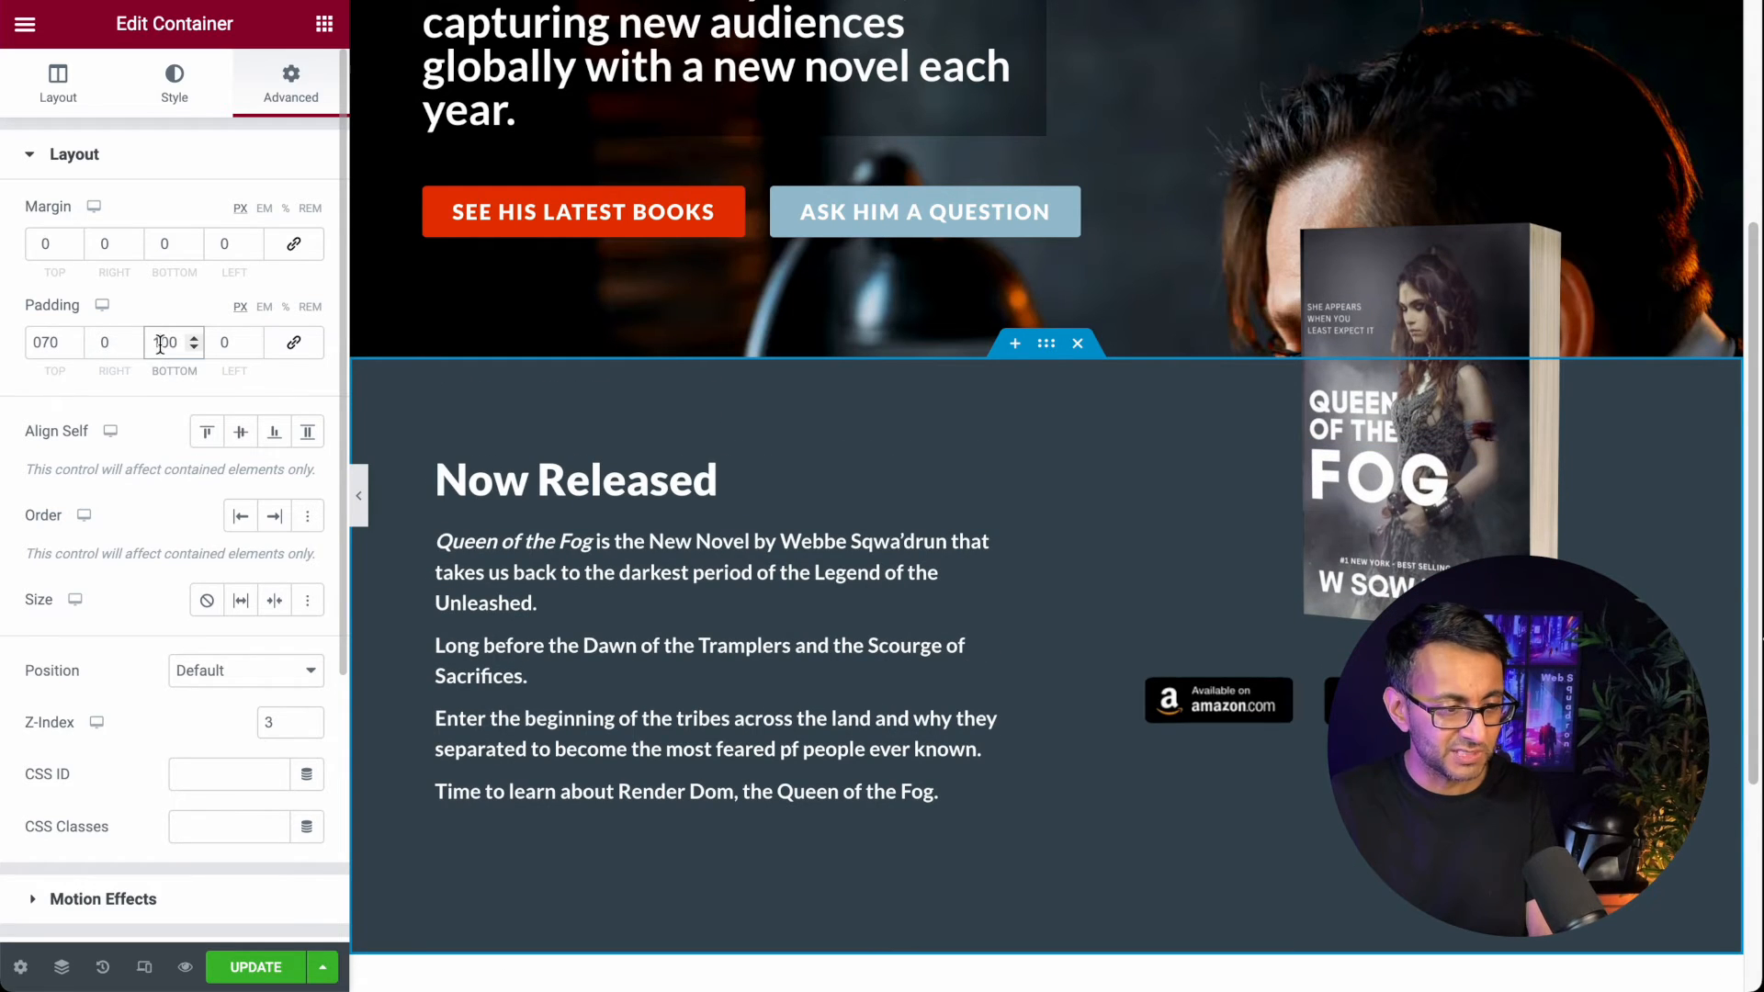
text(70)
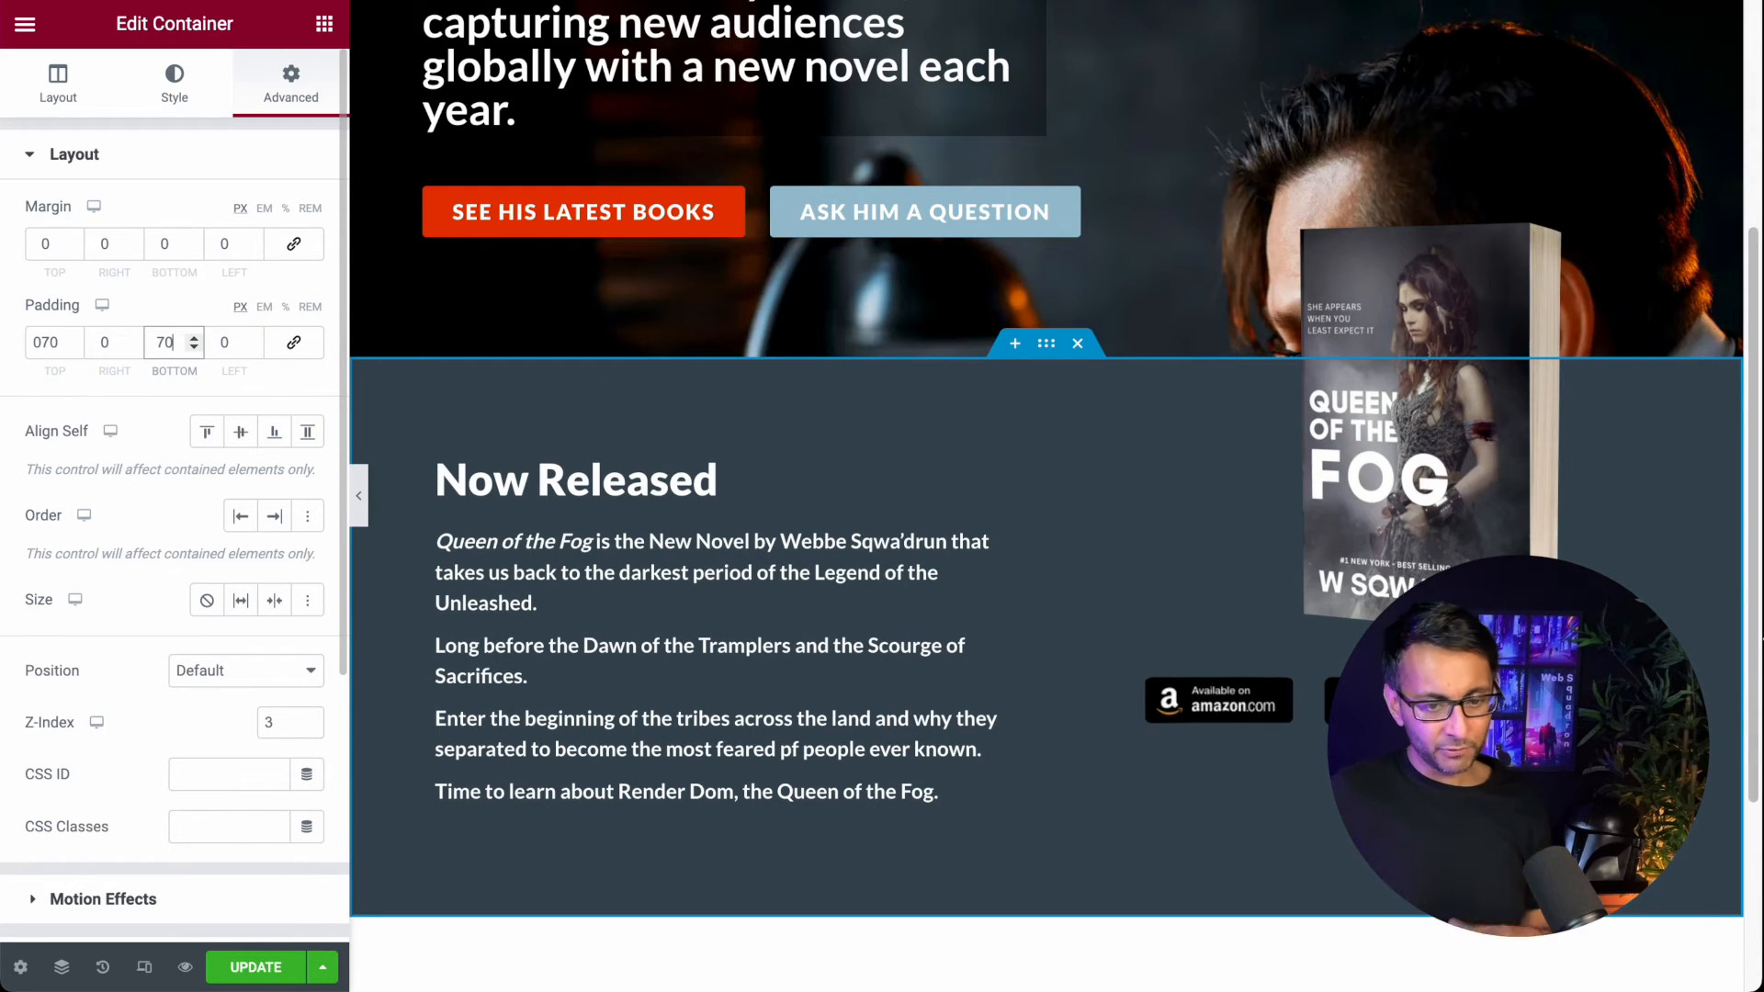
Step: Review the hero and Now Released sections to check the new spacing and the book cover's overlap
scroll(883, 382, up, 4)
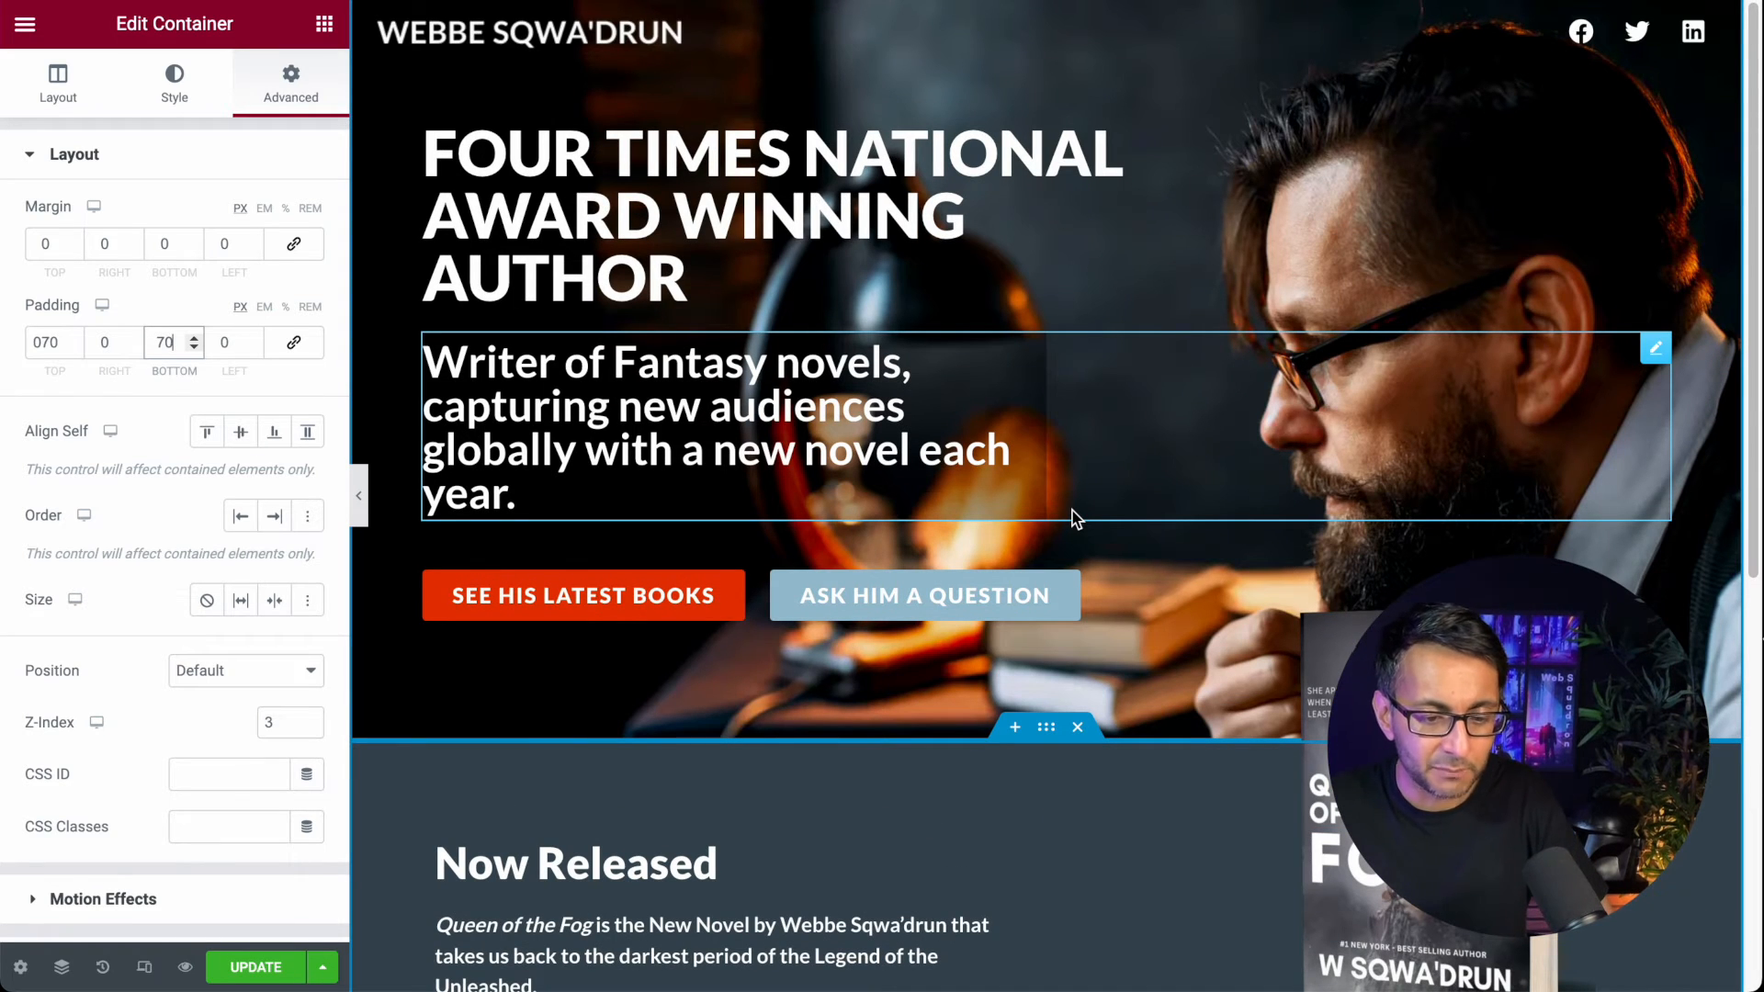
scroll(1135, 520, down, 4)
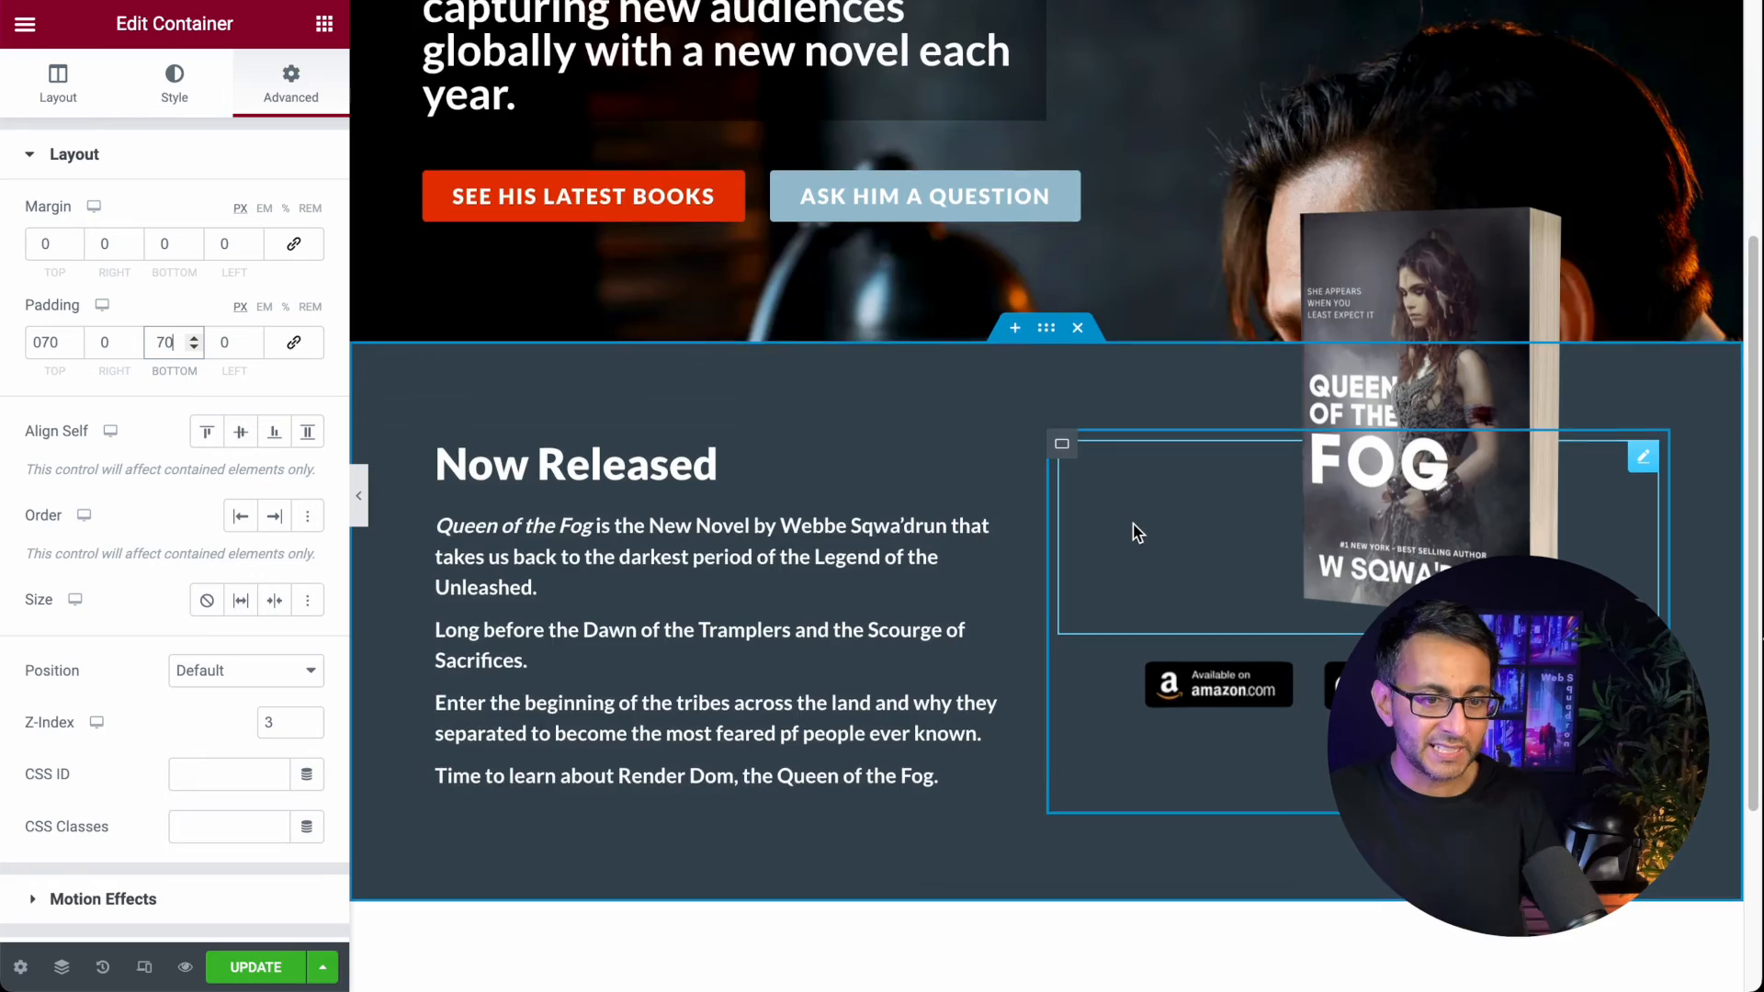
scroll(1137, 533, up, 3)
scroll(1137, 533, down, 2)
scroll(1137, 533, up, 3)
scroll(1137, 533, down, 7)
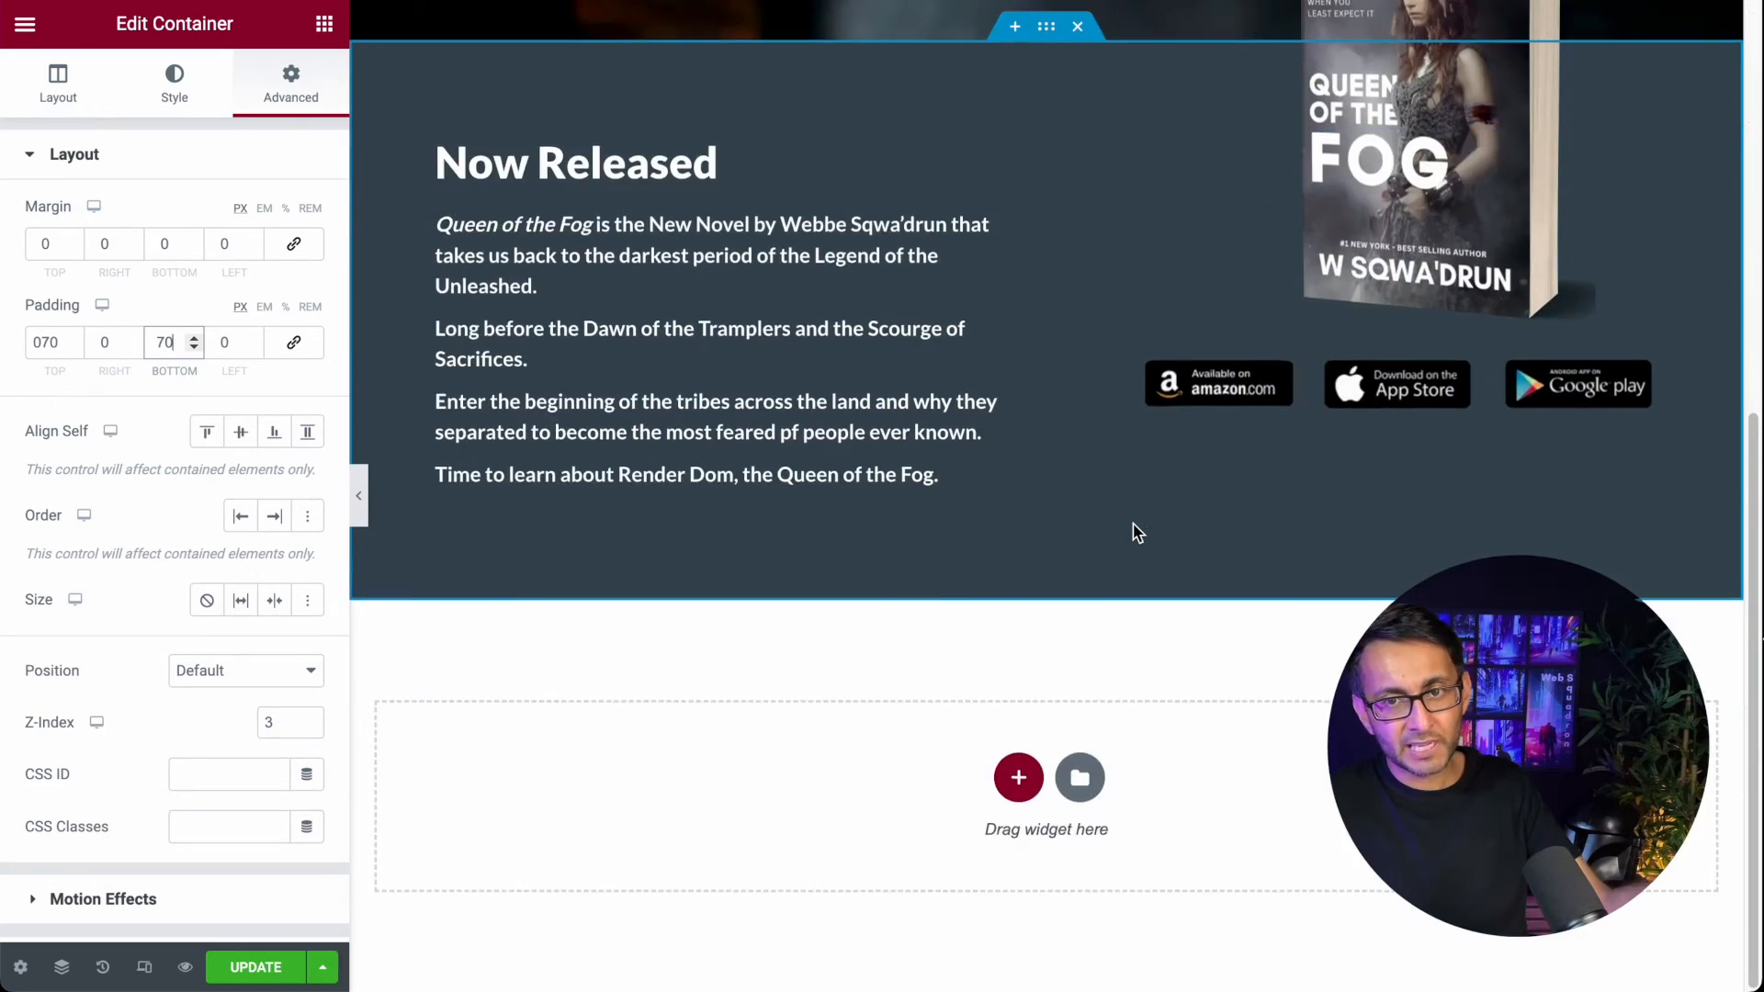
scroll(1137, 533, up, 3)
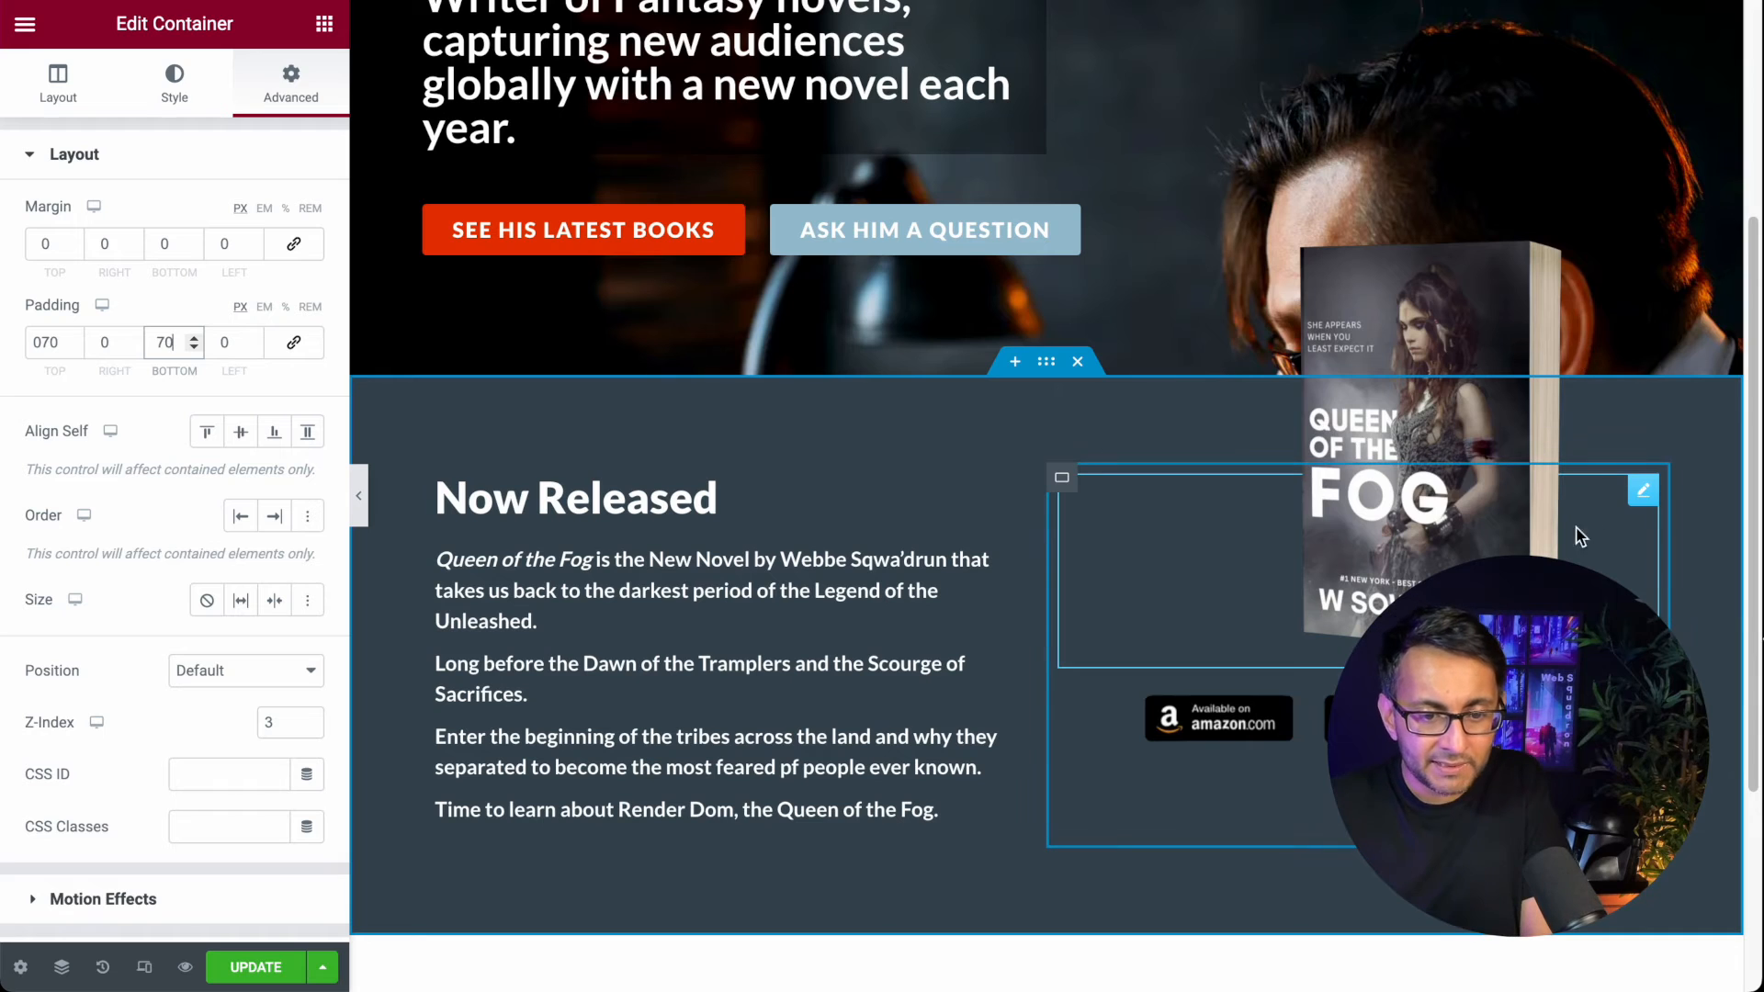
Step: Apply the Fade In Up entrance animation to the Queen of the Fog book cover image
click(1642, 493)
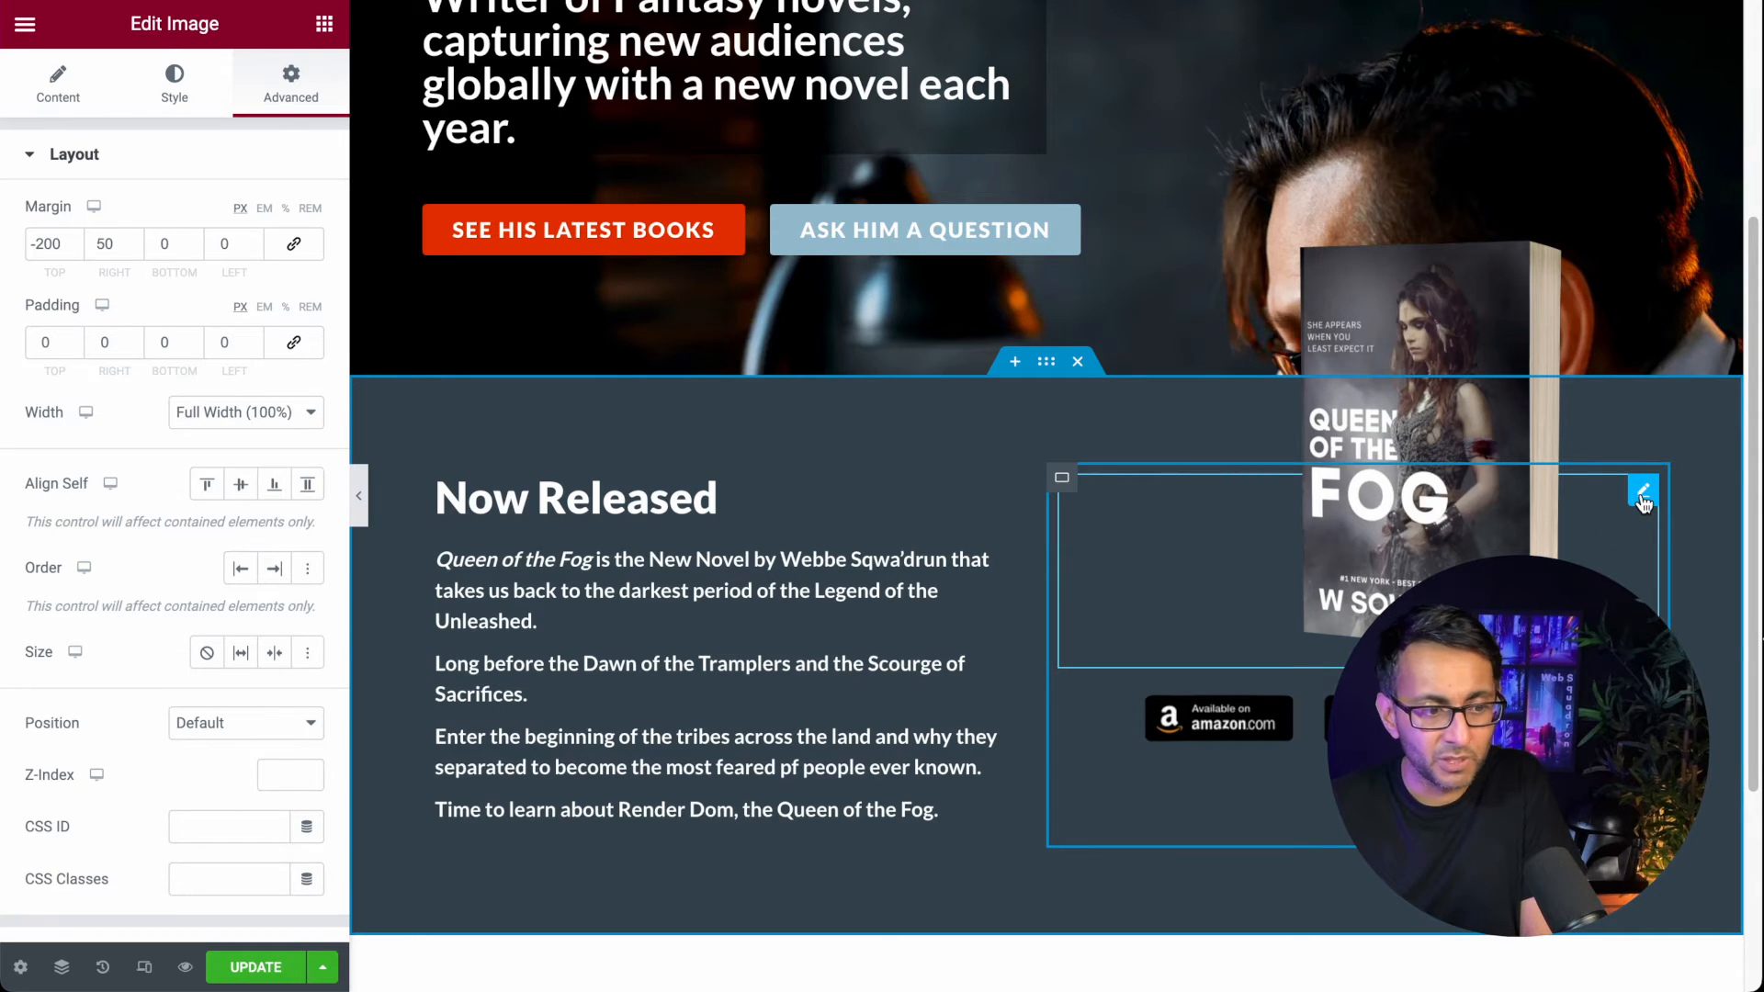
scroll(185, 469, down, 6)
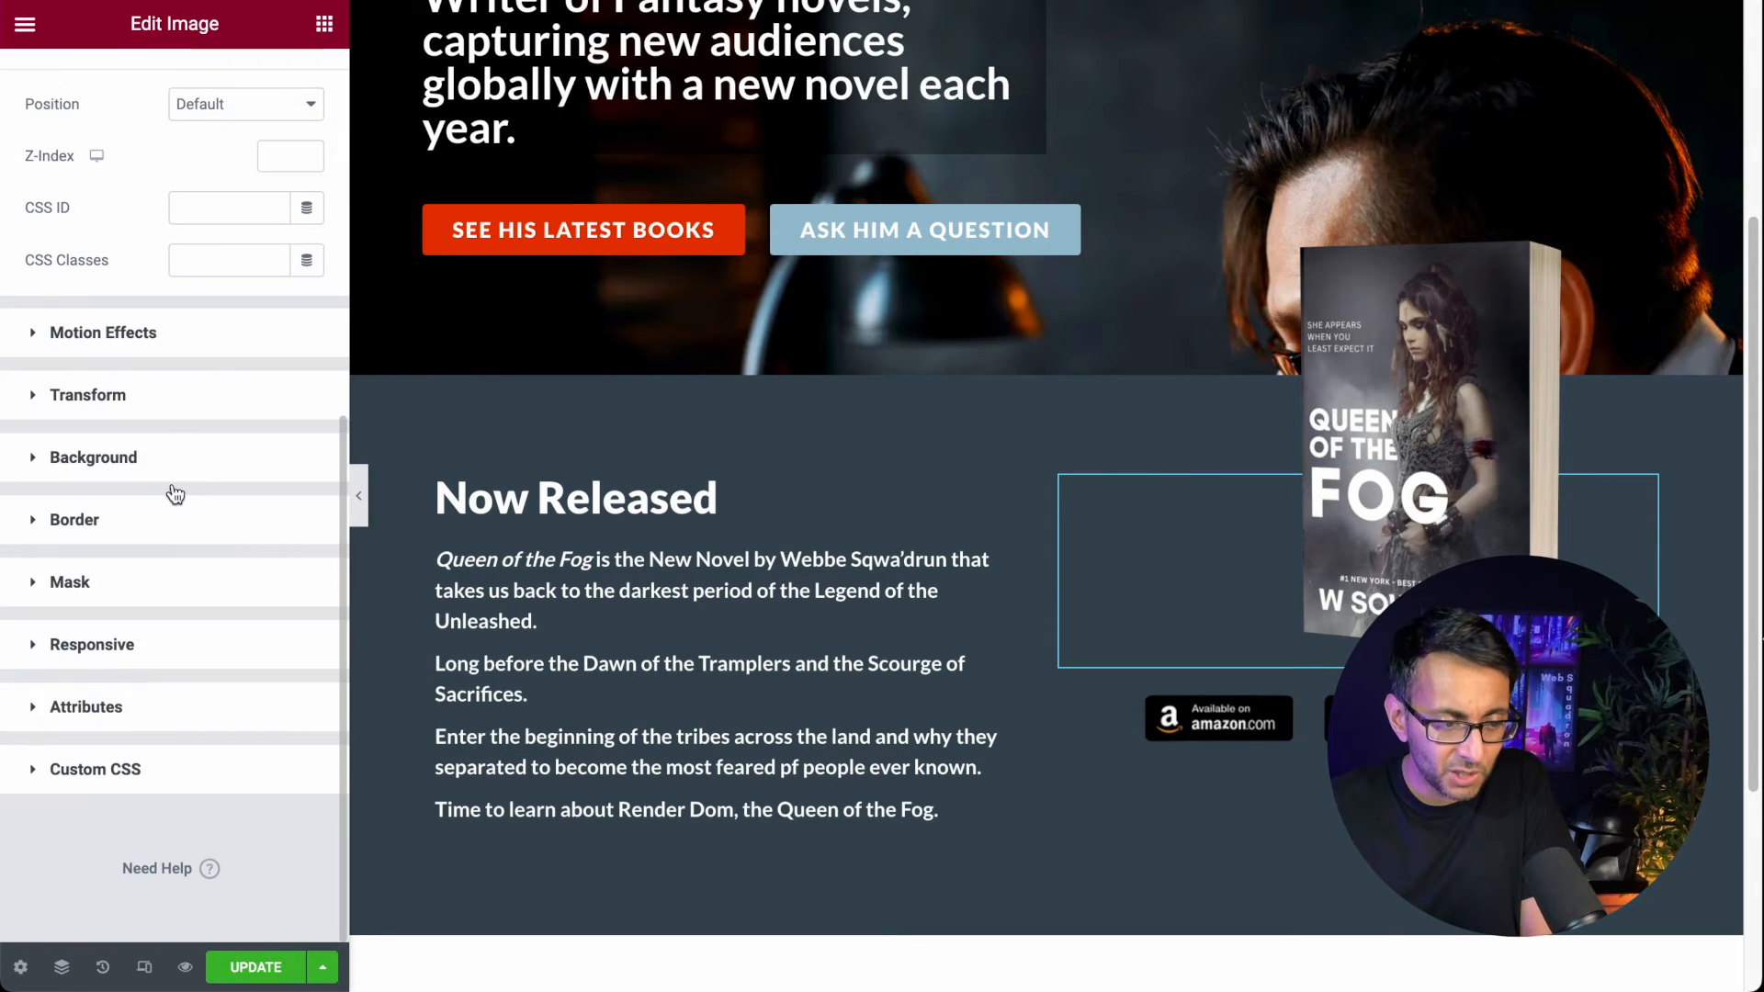
click(188, 343)
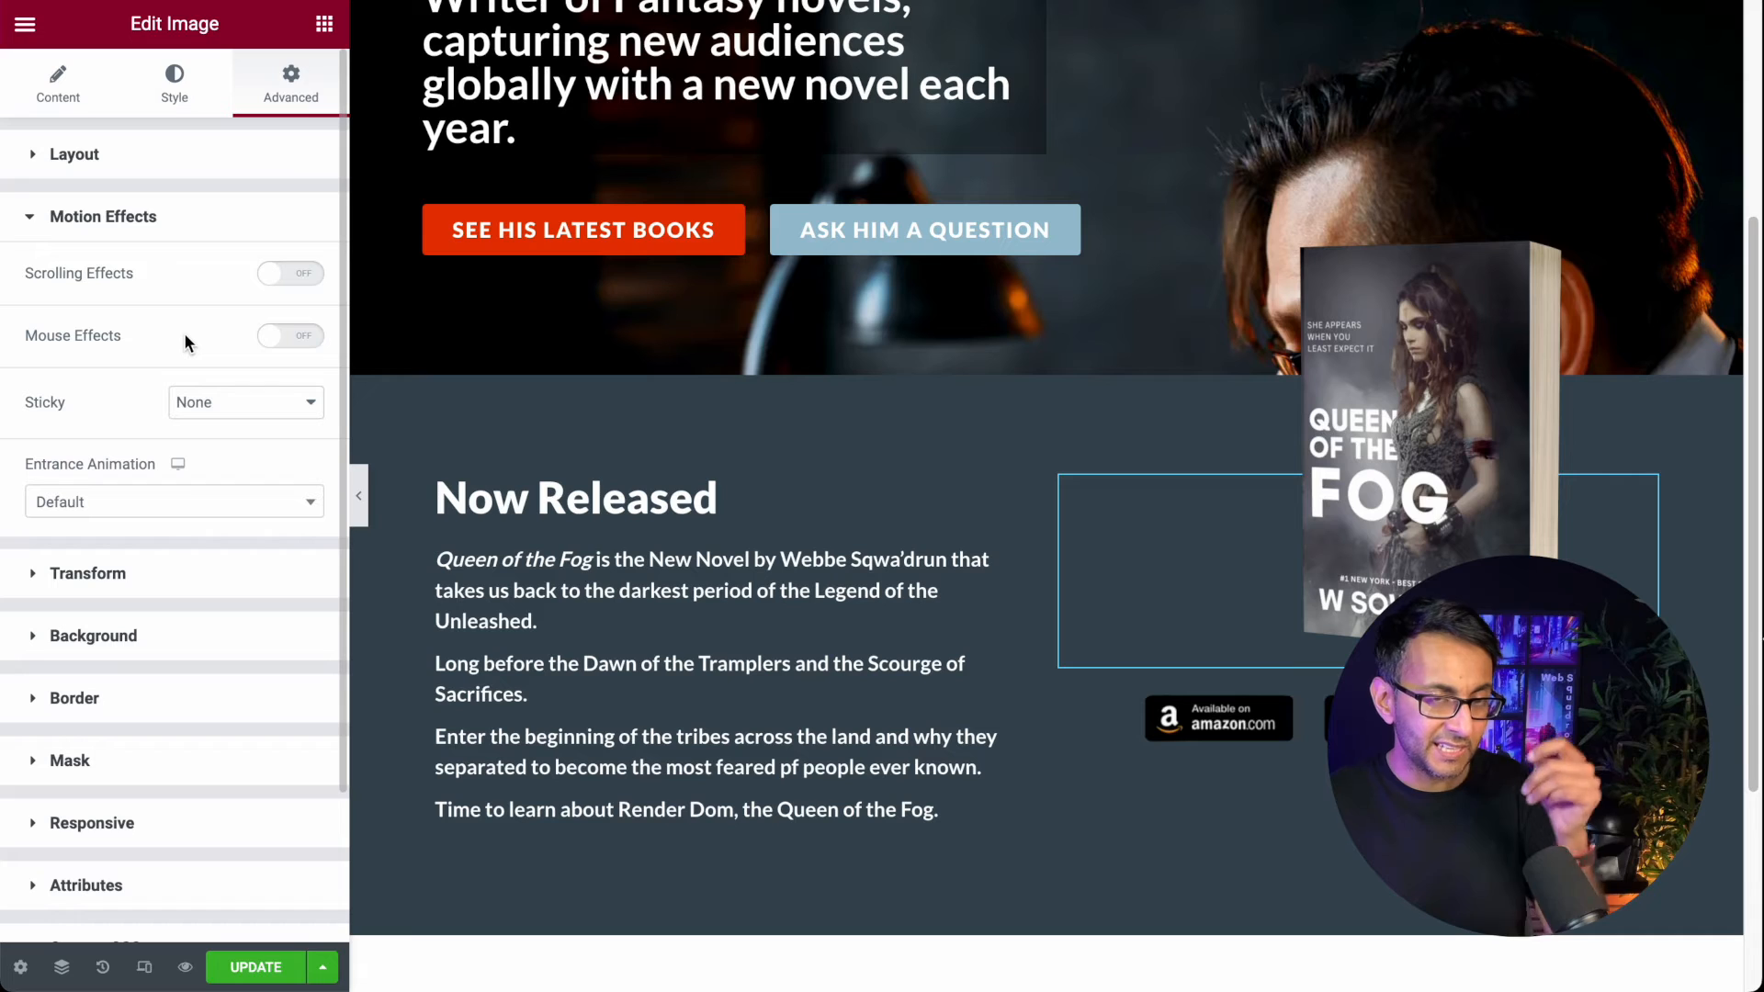
click(154, 502)
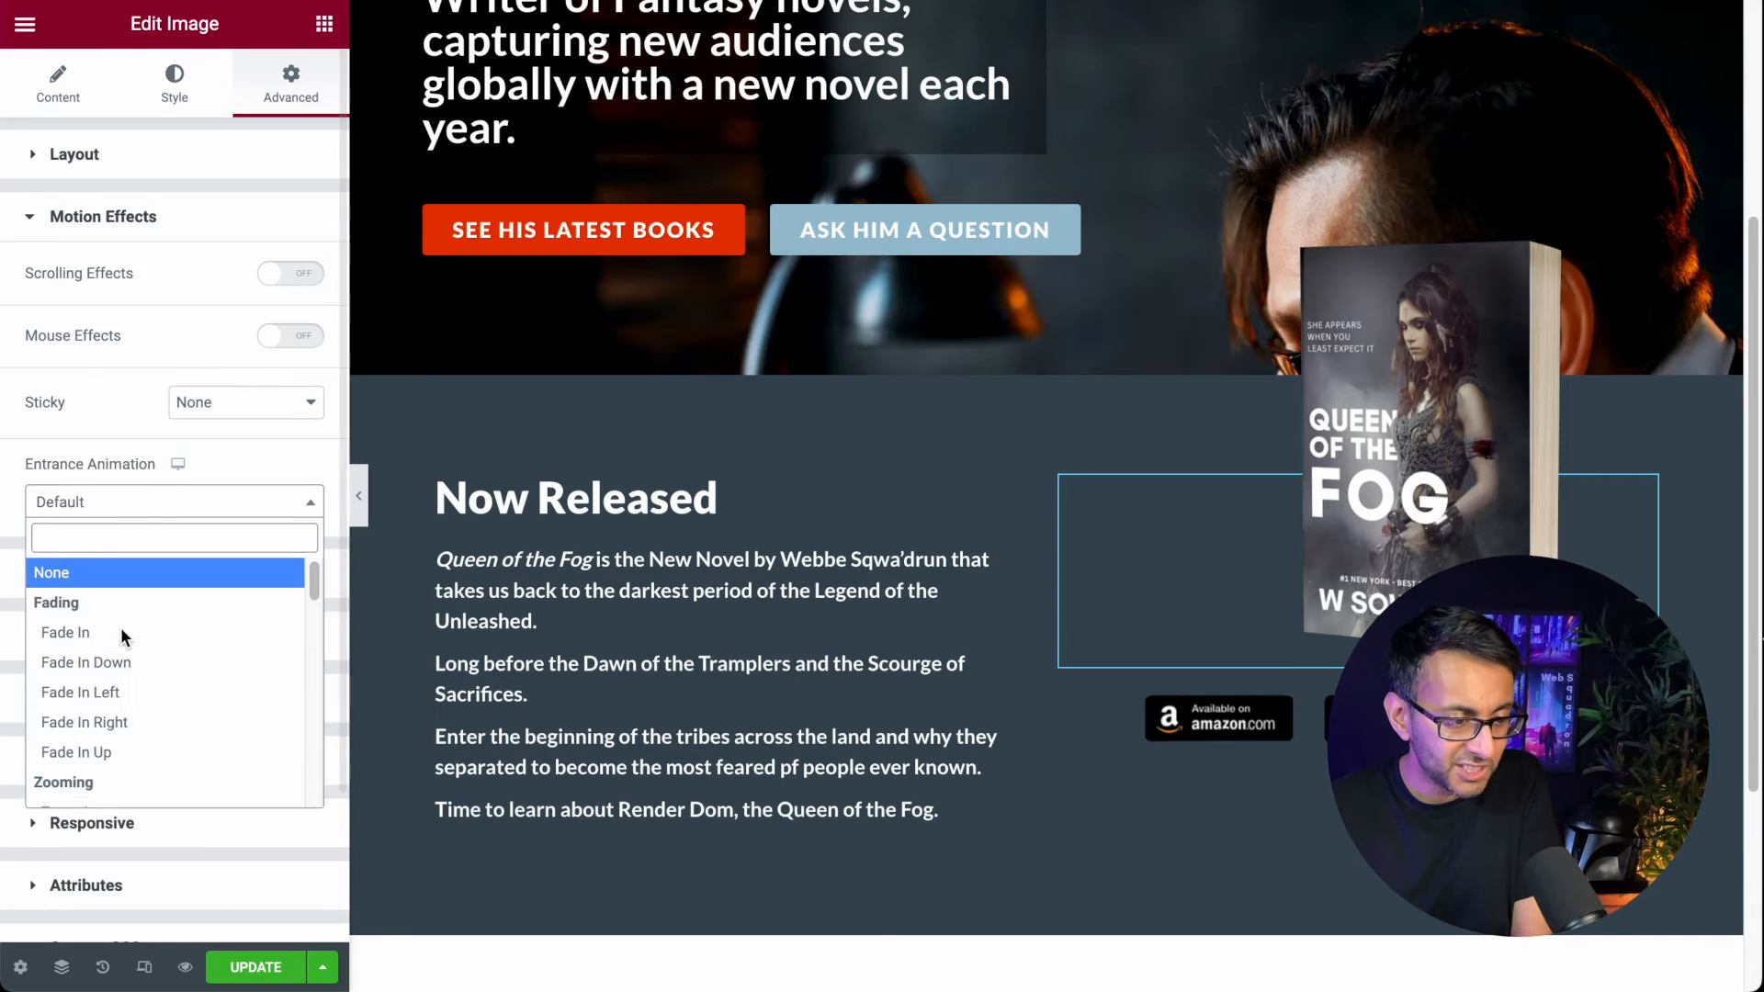
click(172, 753)
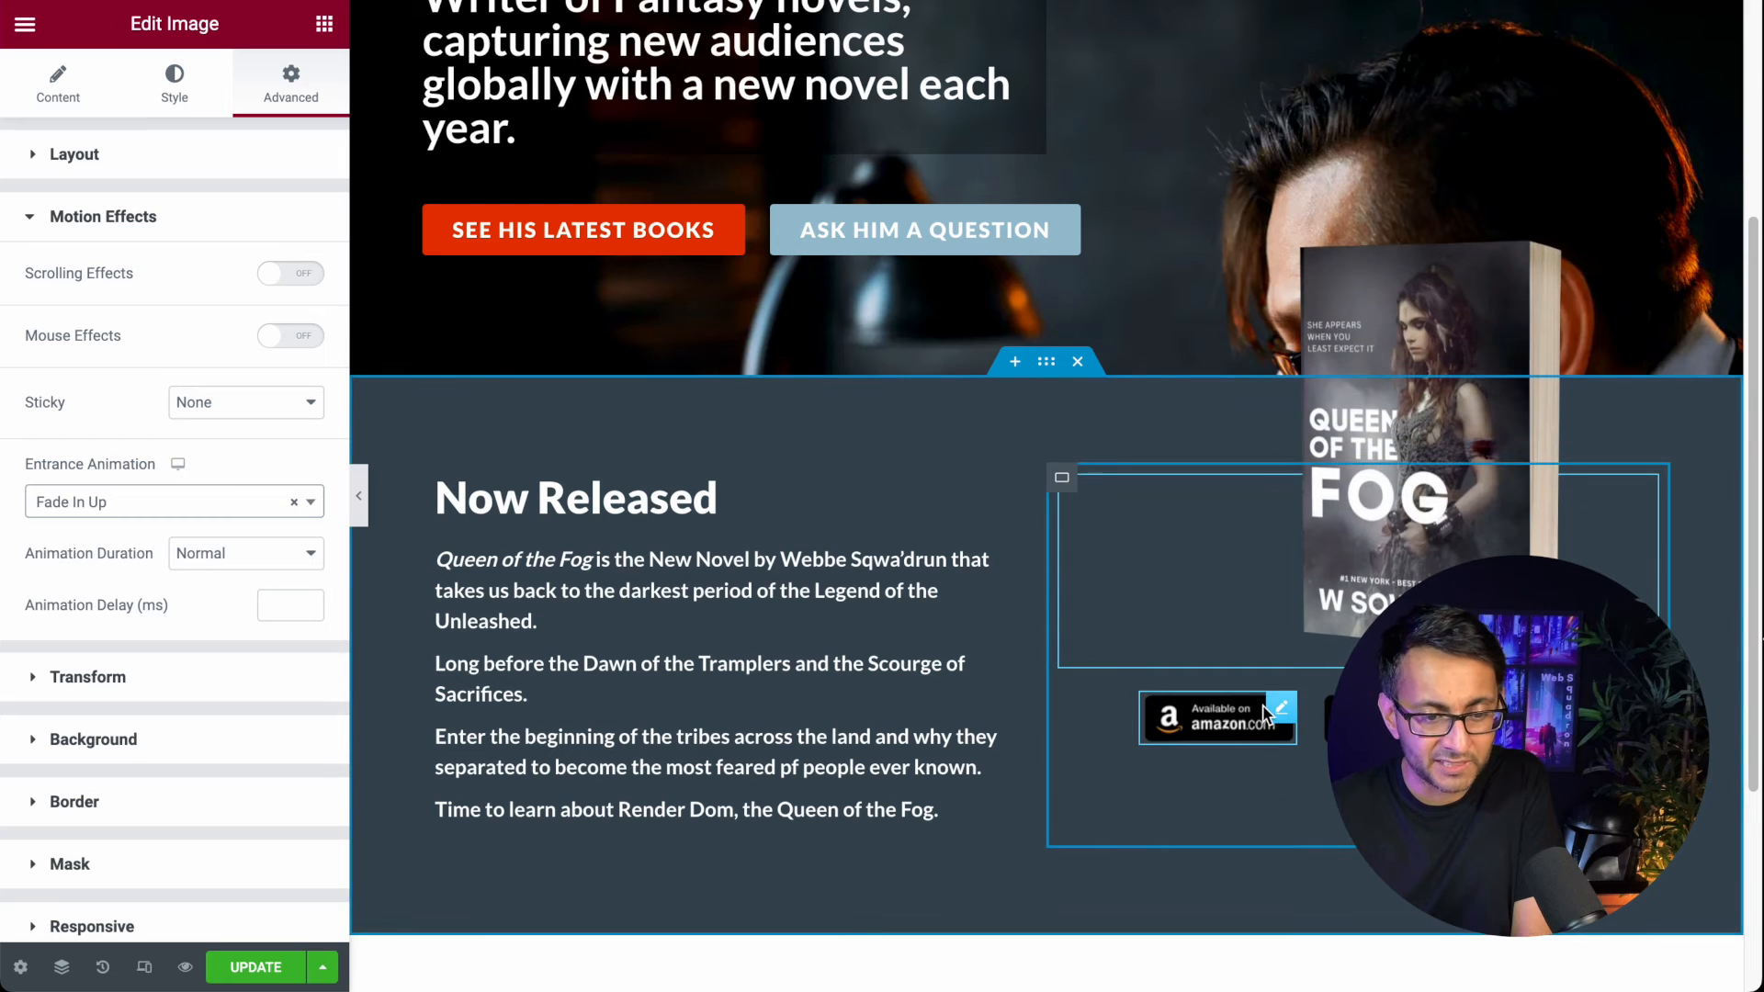
Step: Apply the Fade In Up entrance animation to the Amazon store badge
click(1286, 734)
click(286, 78)
scroll(217, 748, down, 5)
click(103, 504)
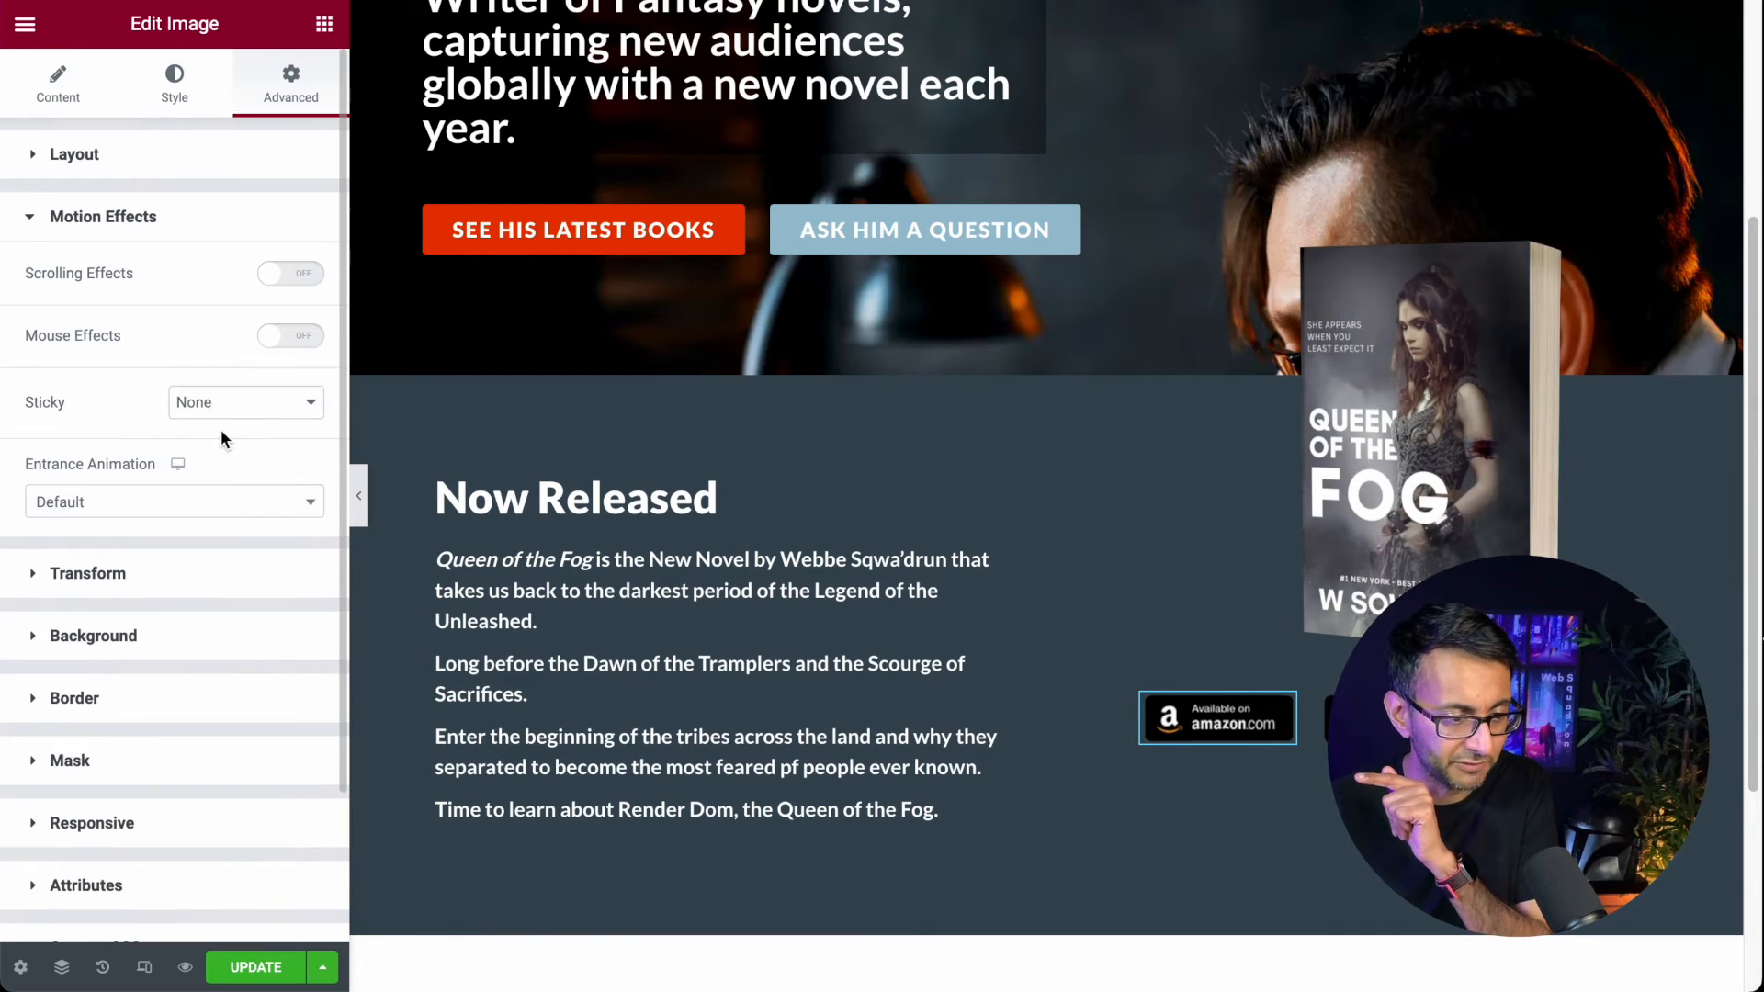
click(185, 517)
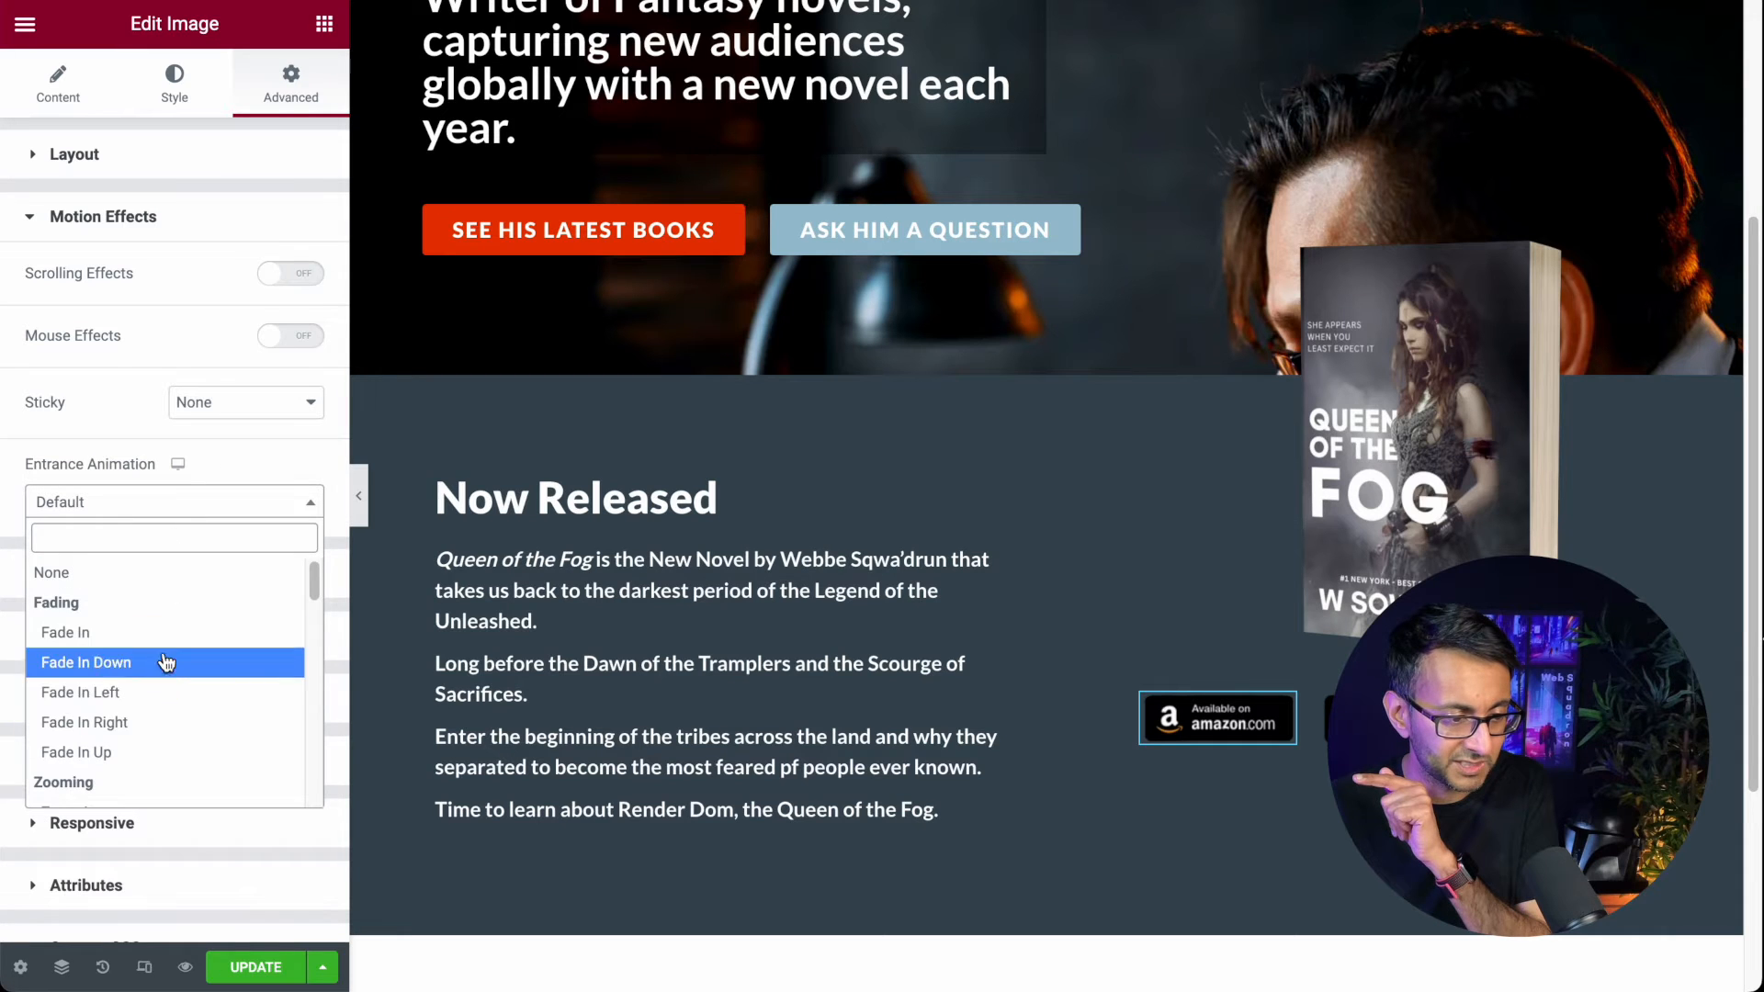
click(174, 747)
Step: Copy the Amazon badge's style onto the App Store and Google Play badges and open the Google Play badge's settings
right_click(1209, 733)
click(1291, 683)
right_click(1393, 721)
click(1474, 748)
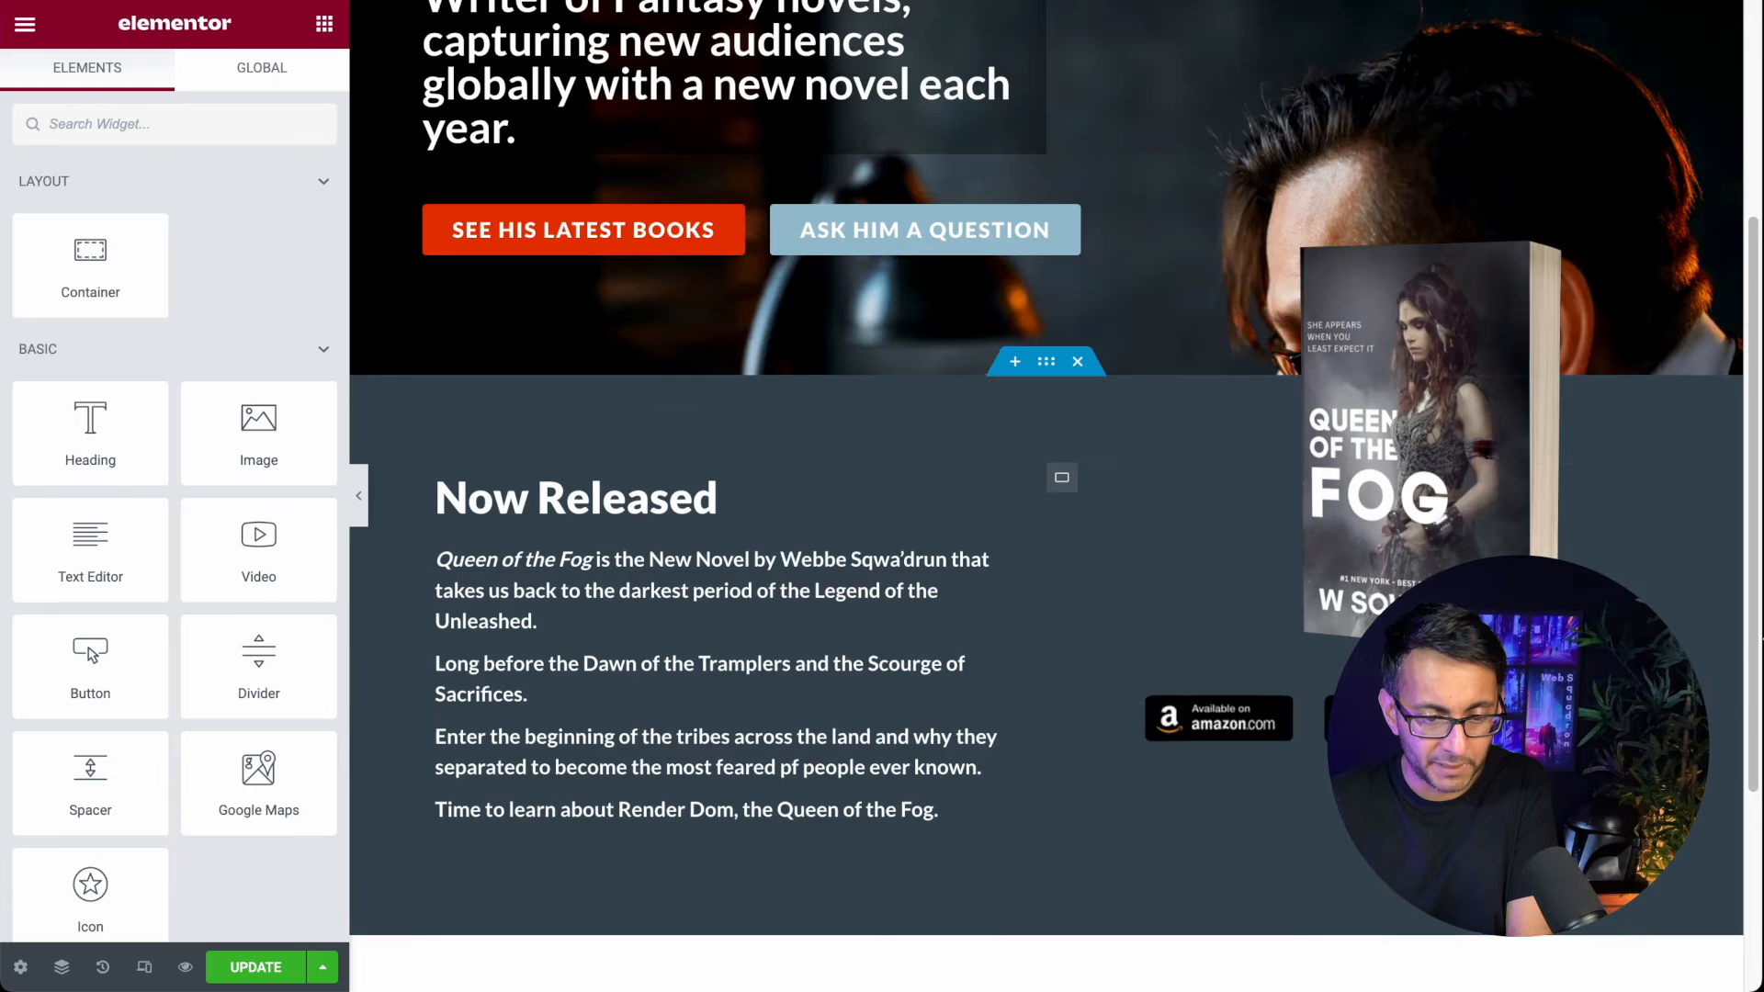
right_click(1569, 722)
click(1632, 748)
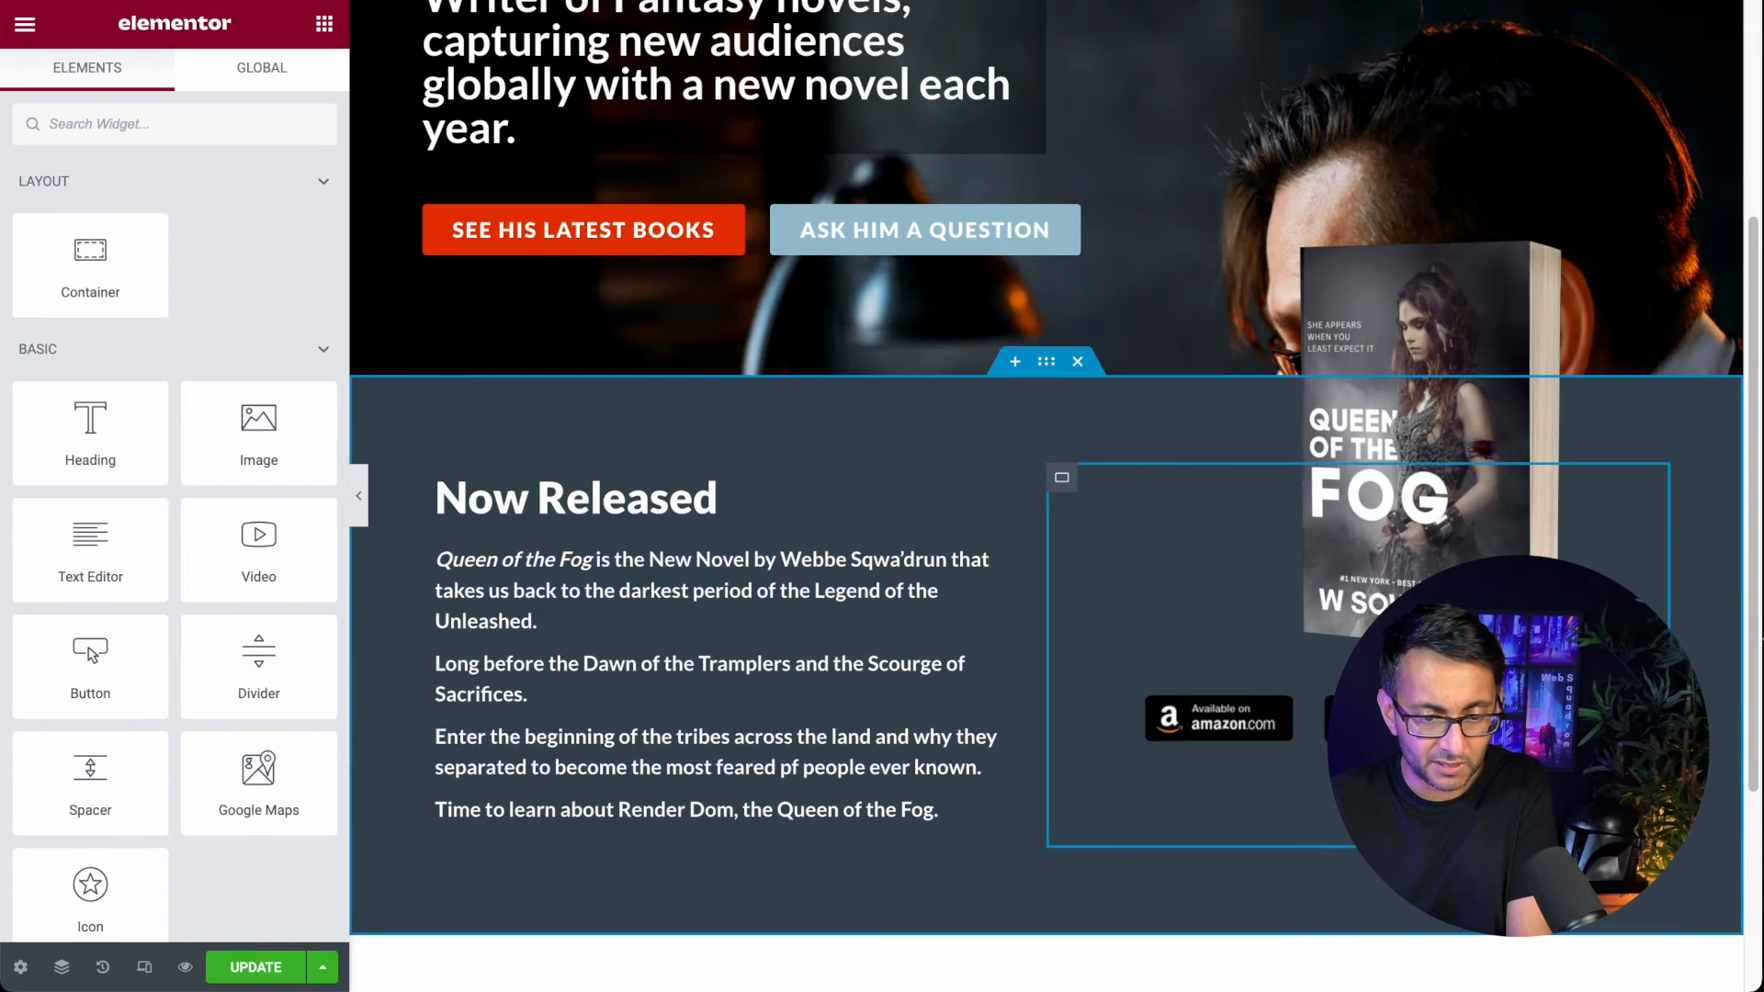
click(1573, 722)
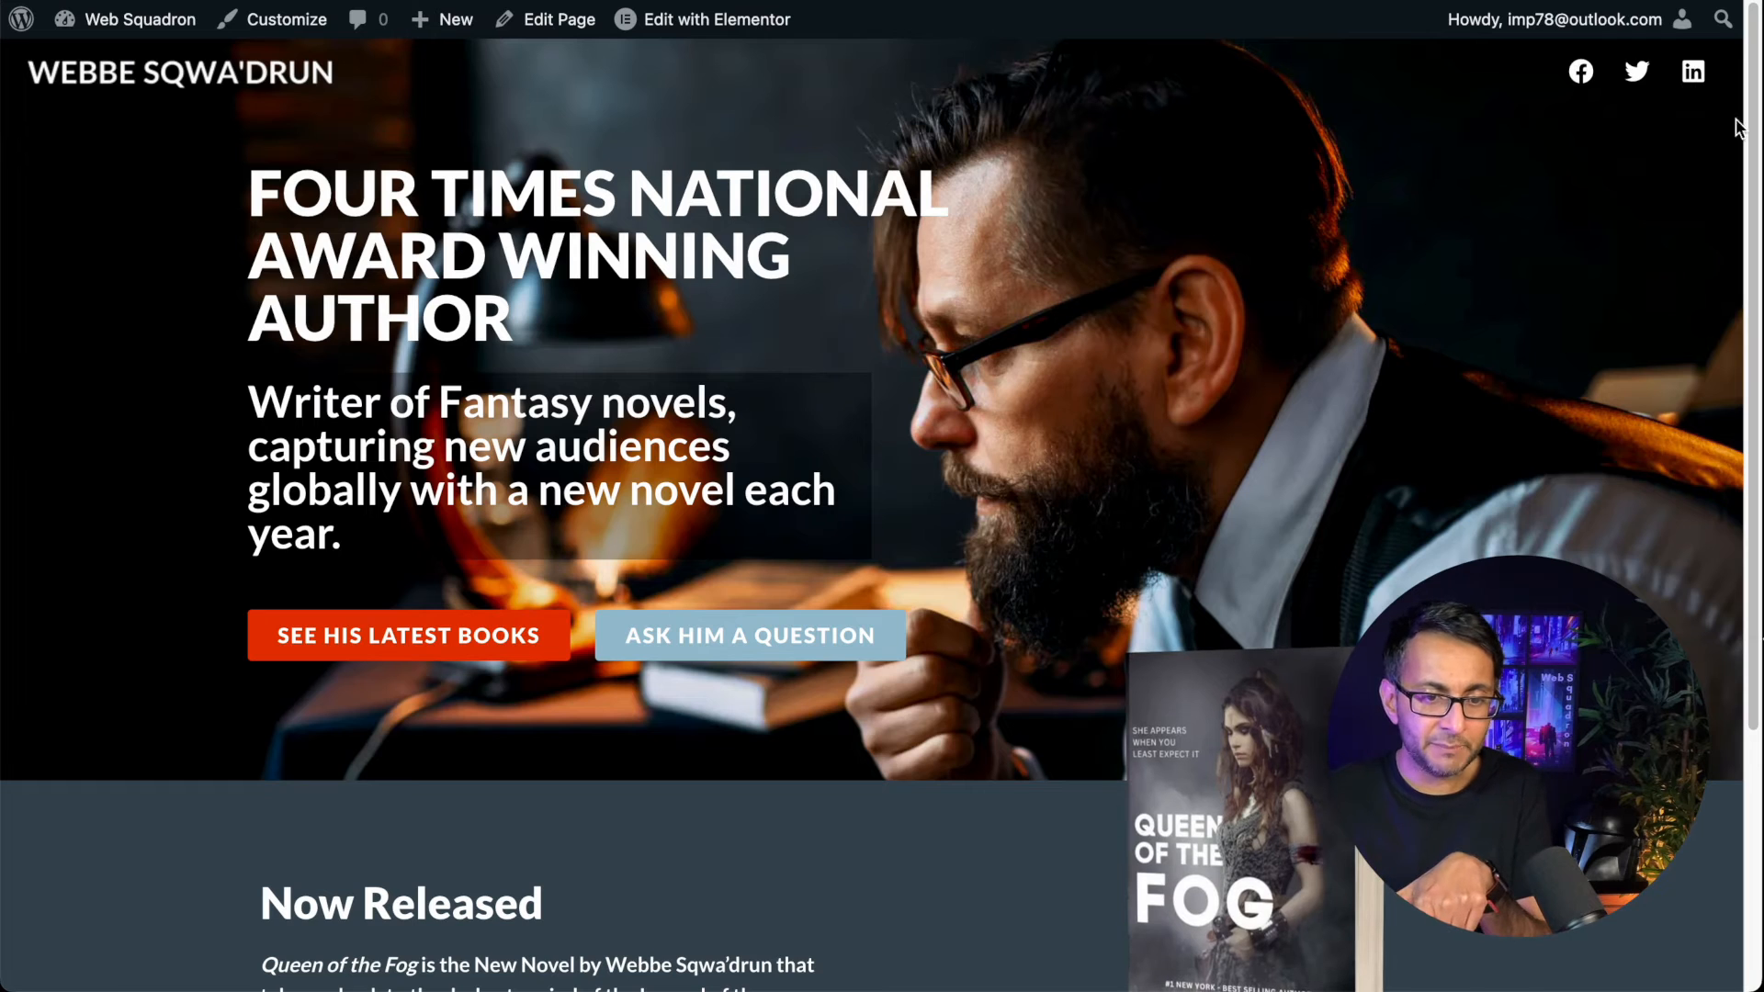
Step: Review the live page's hero and Now Released sections to check the book cover's overlap and the entrance animations
scroll(1746, 229, down, 5)
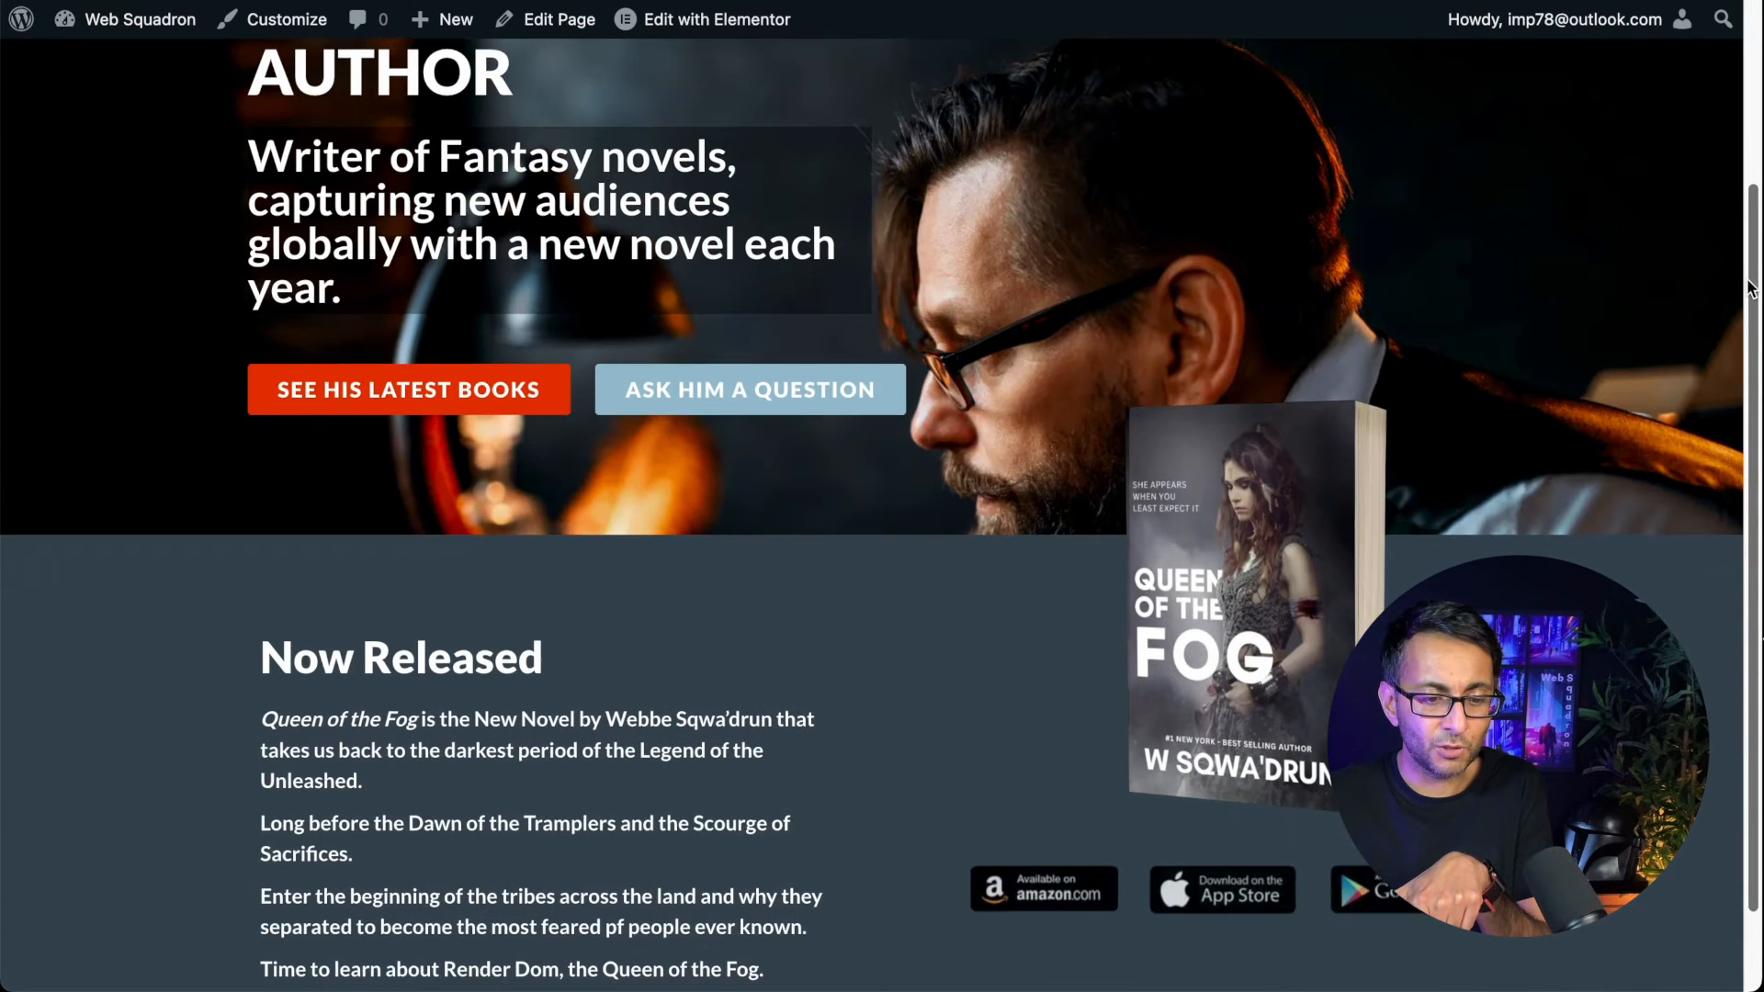
drag(1750, 289, 1751, 313)
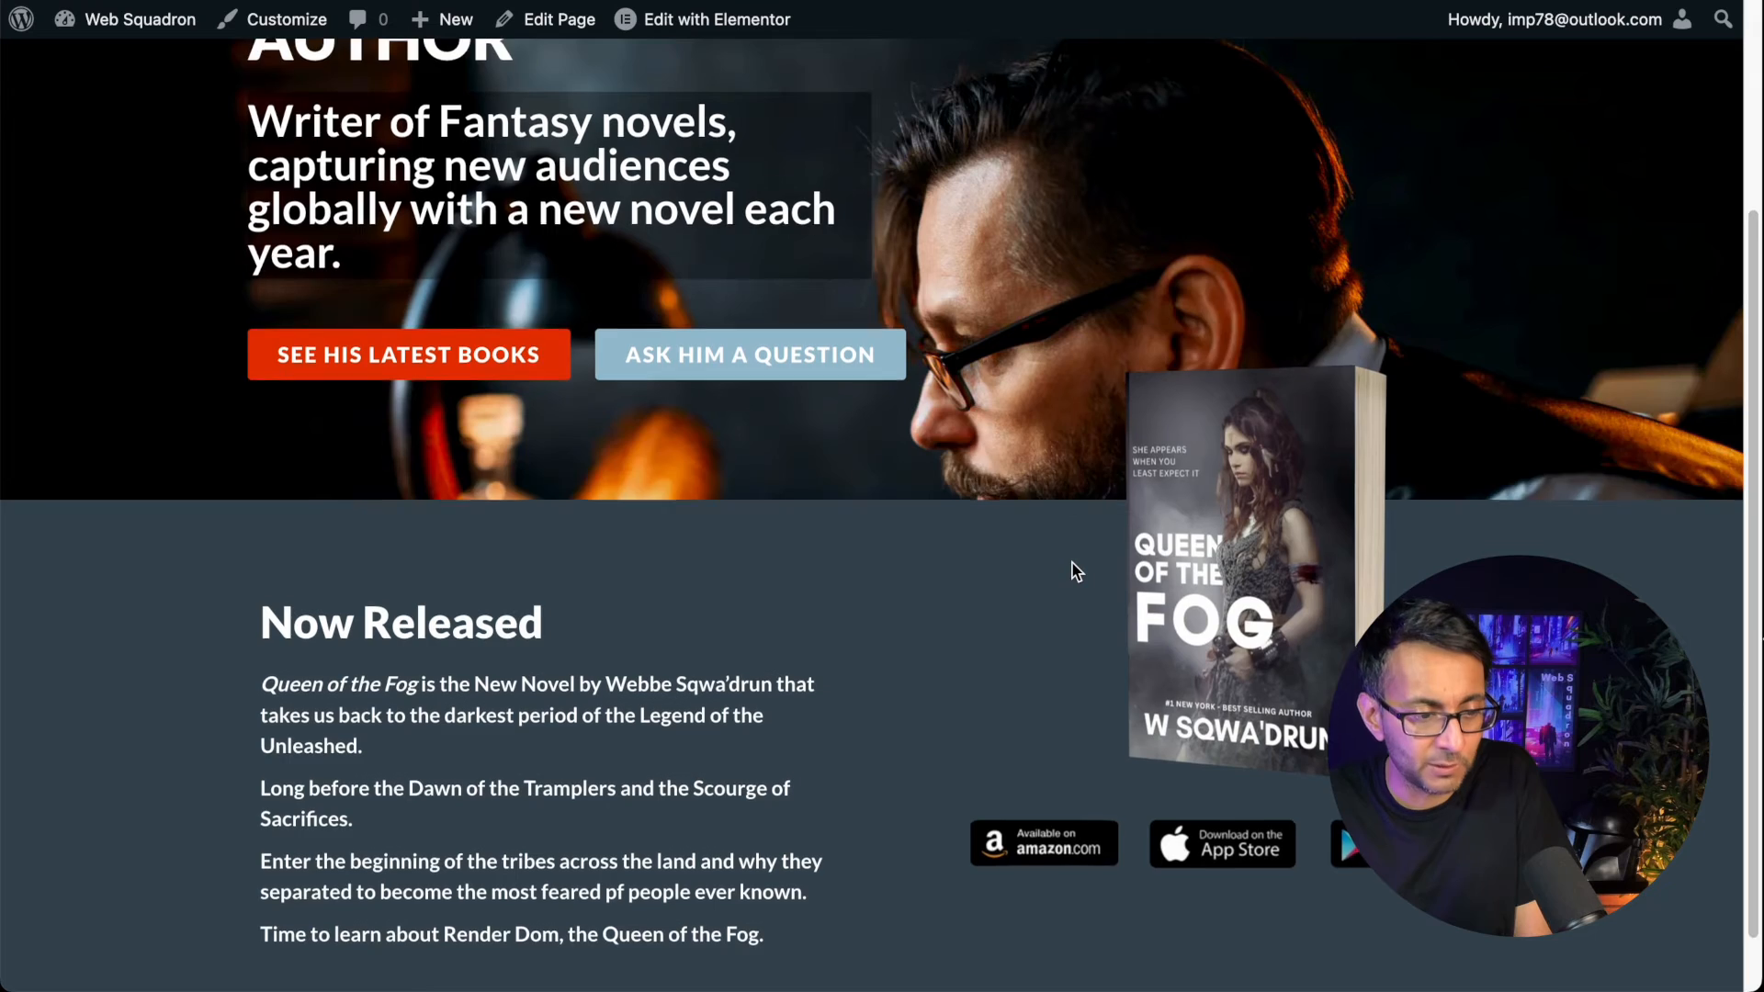
scroll(1079, 574, down, 1)
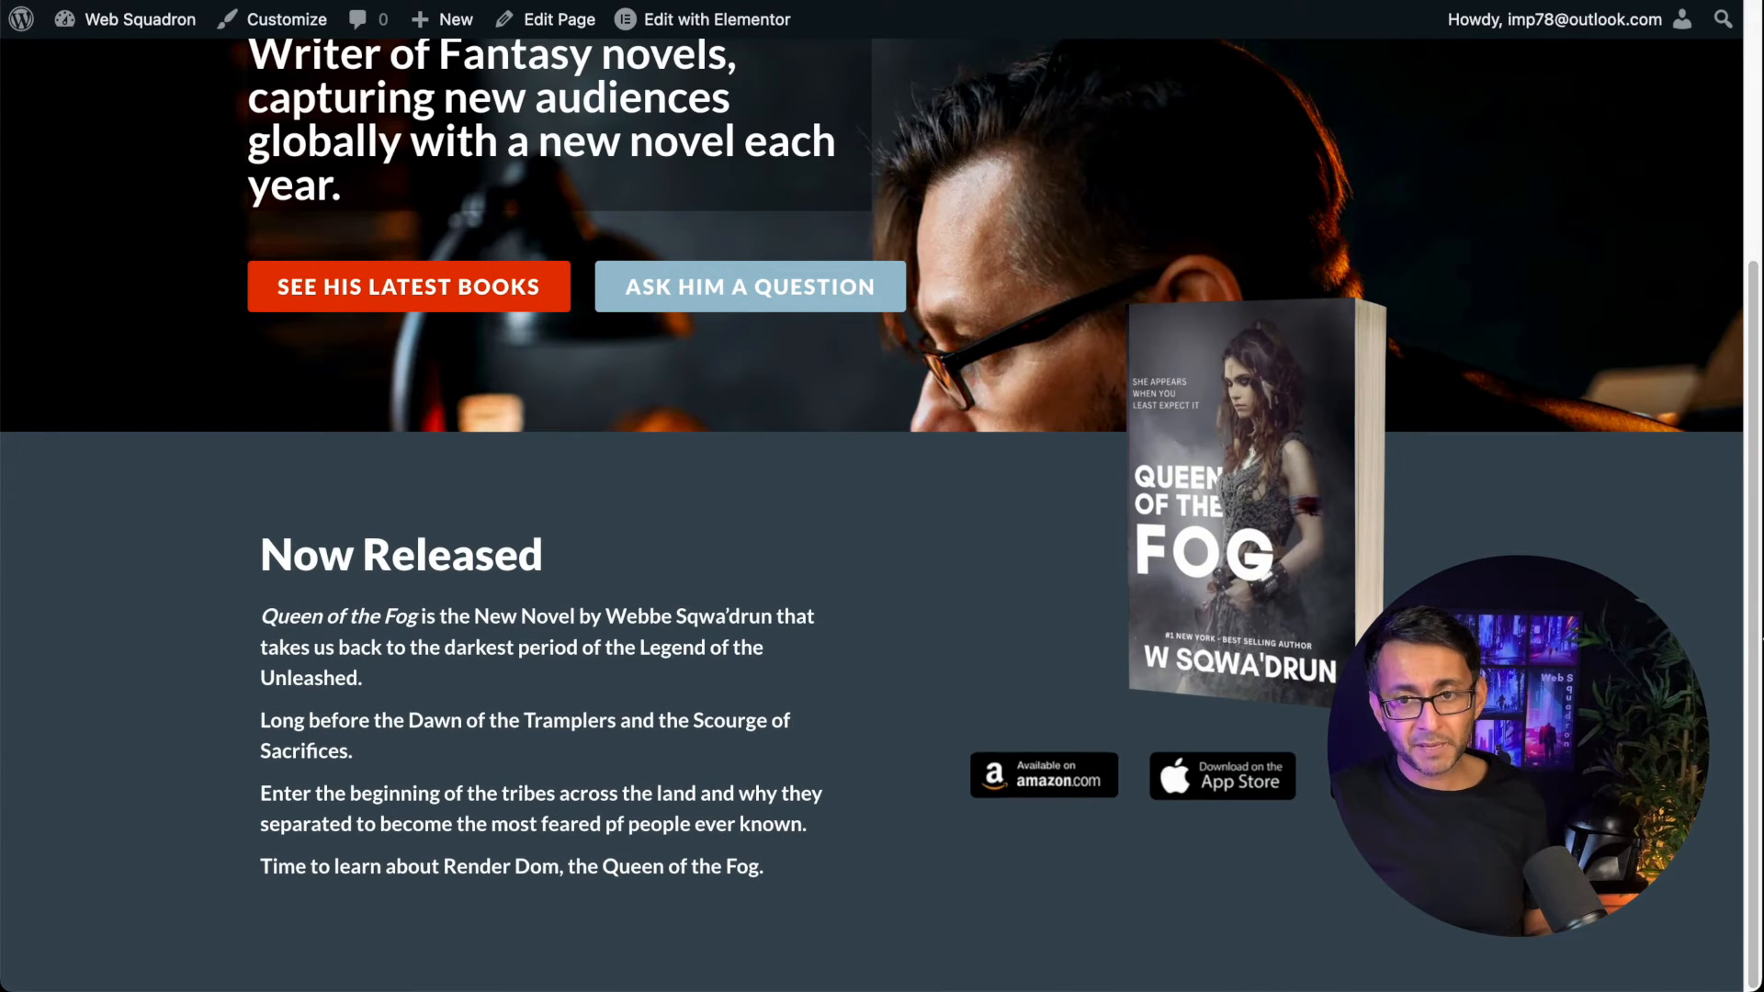
scroll(1050, 803, up, 5)
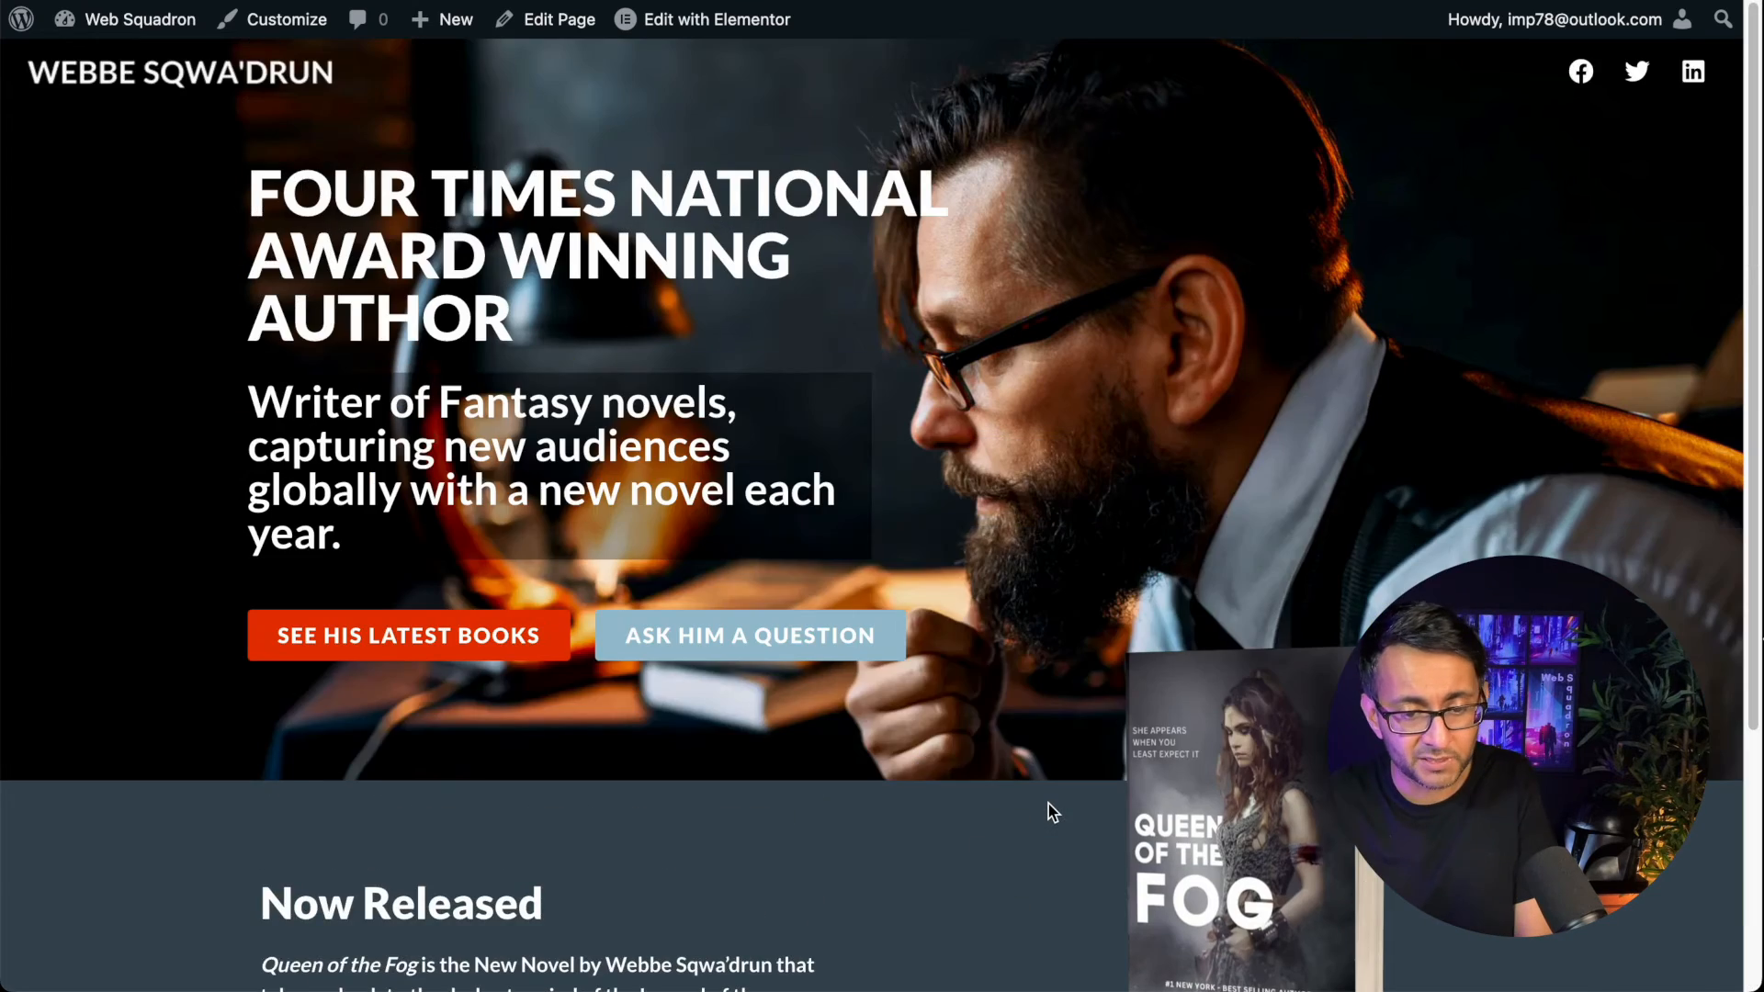
scroll(1049, 803, down, 3)
scroll(1049, 803, up, 2)
scroll(1091, 132, down, 1)
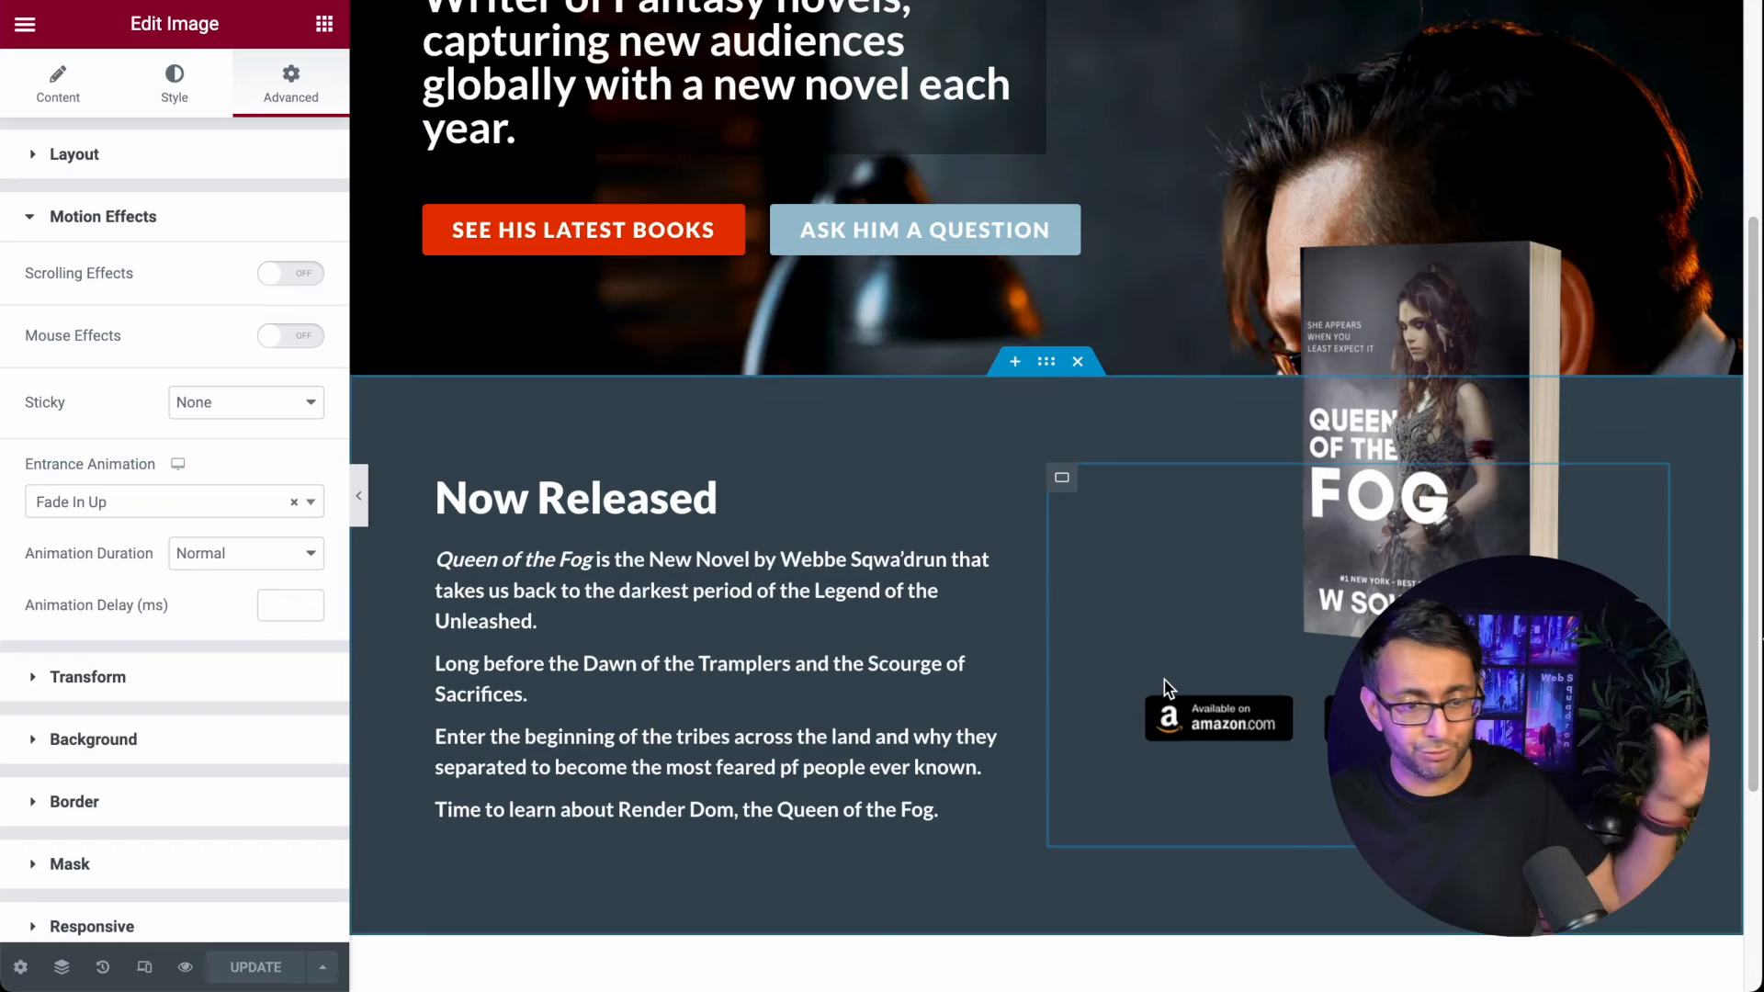
Step: Switch the editor to the mobile preview and examine the Now Released section's layout
scroll(1162, 675, down, 3)
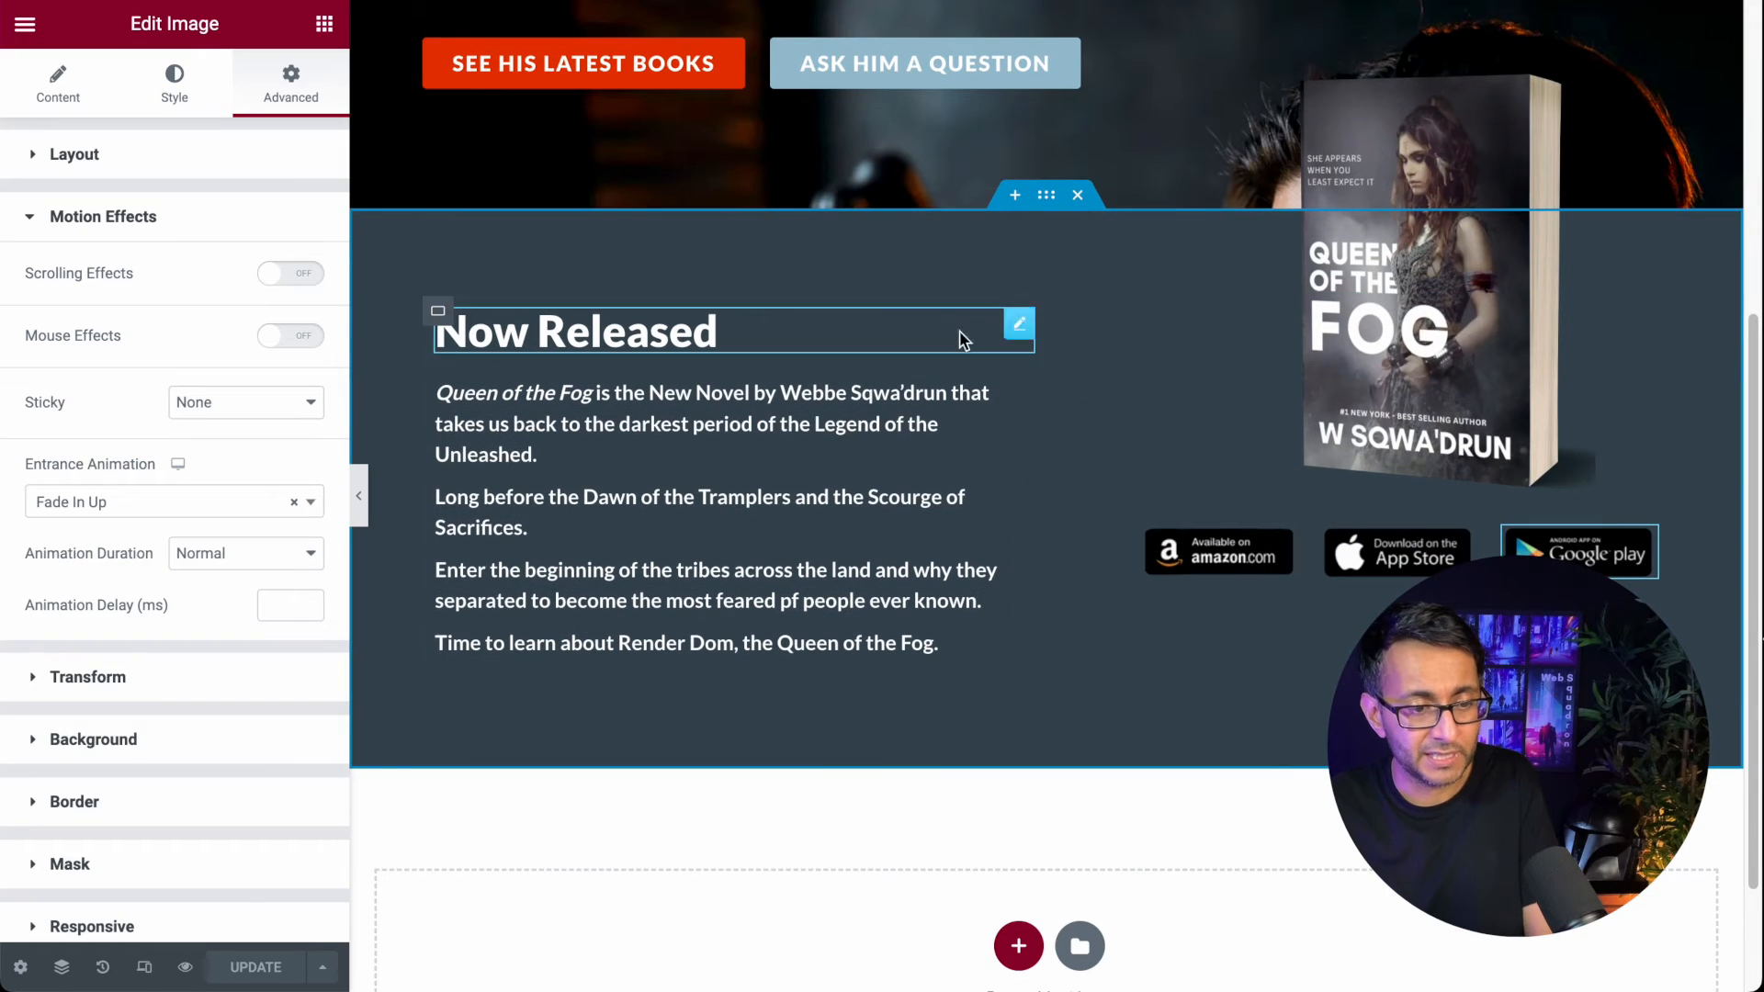
click(144, 968)
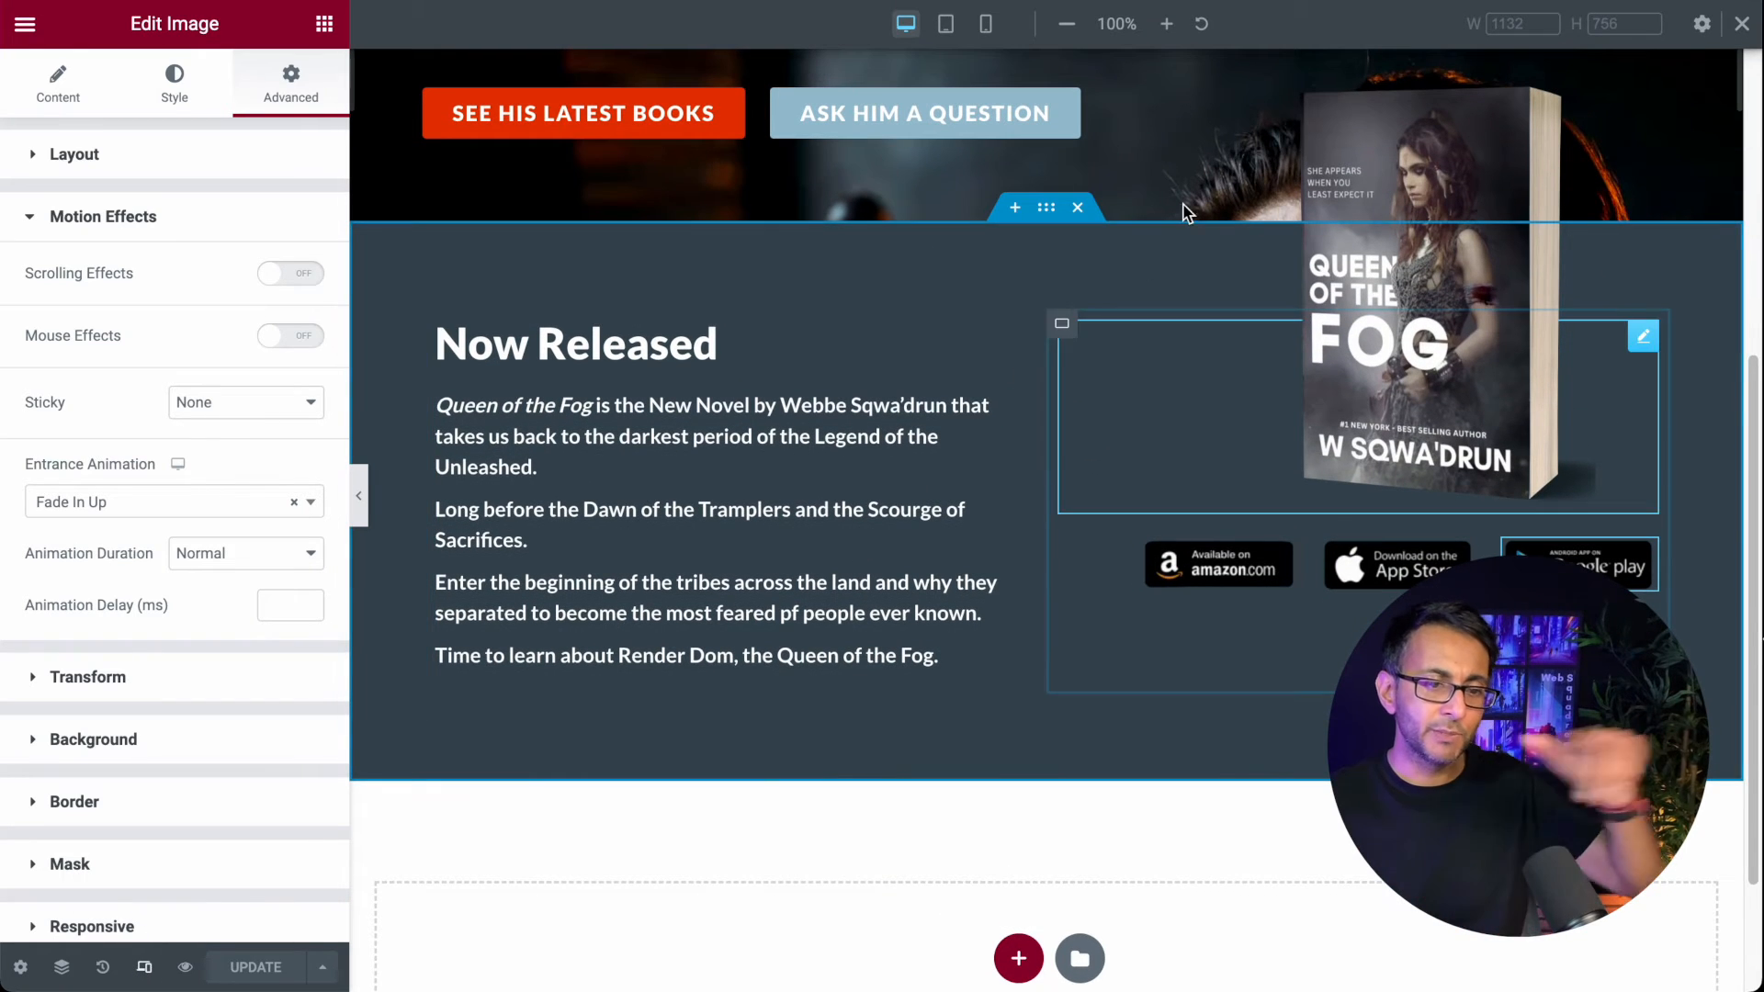
click(986, 24)
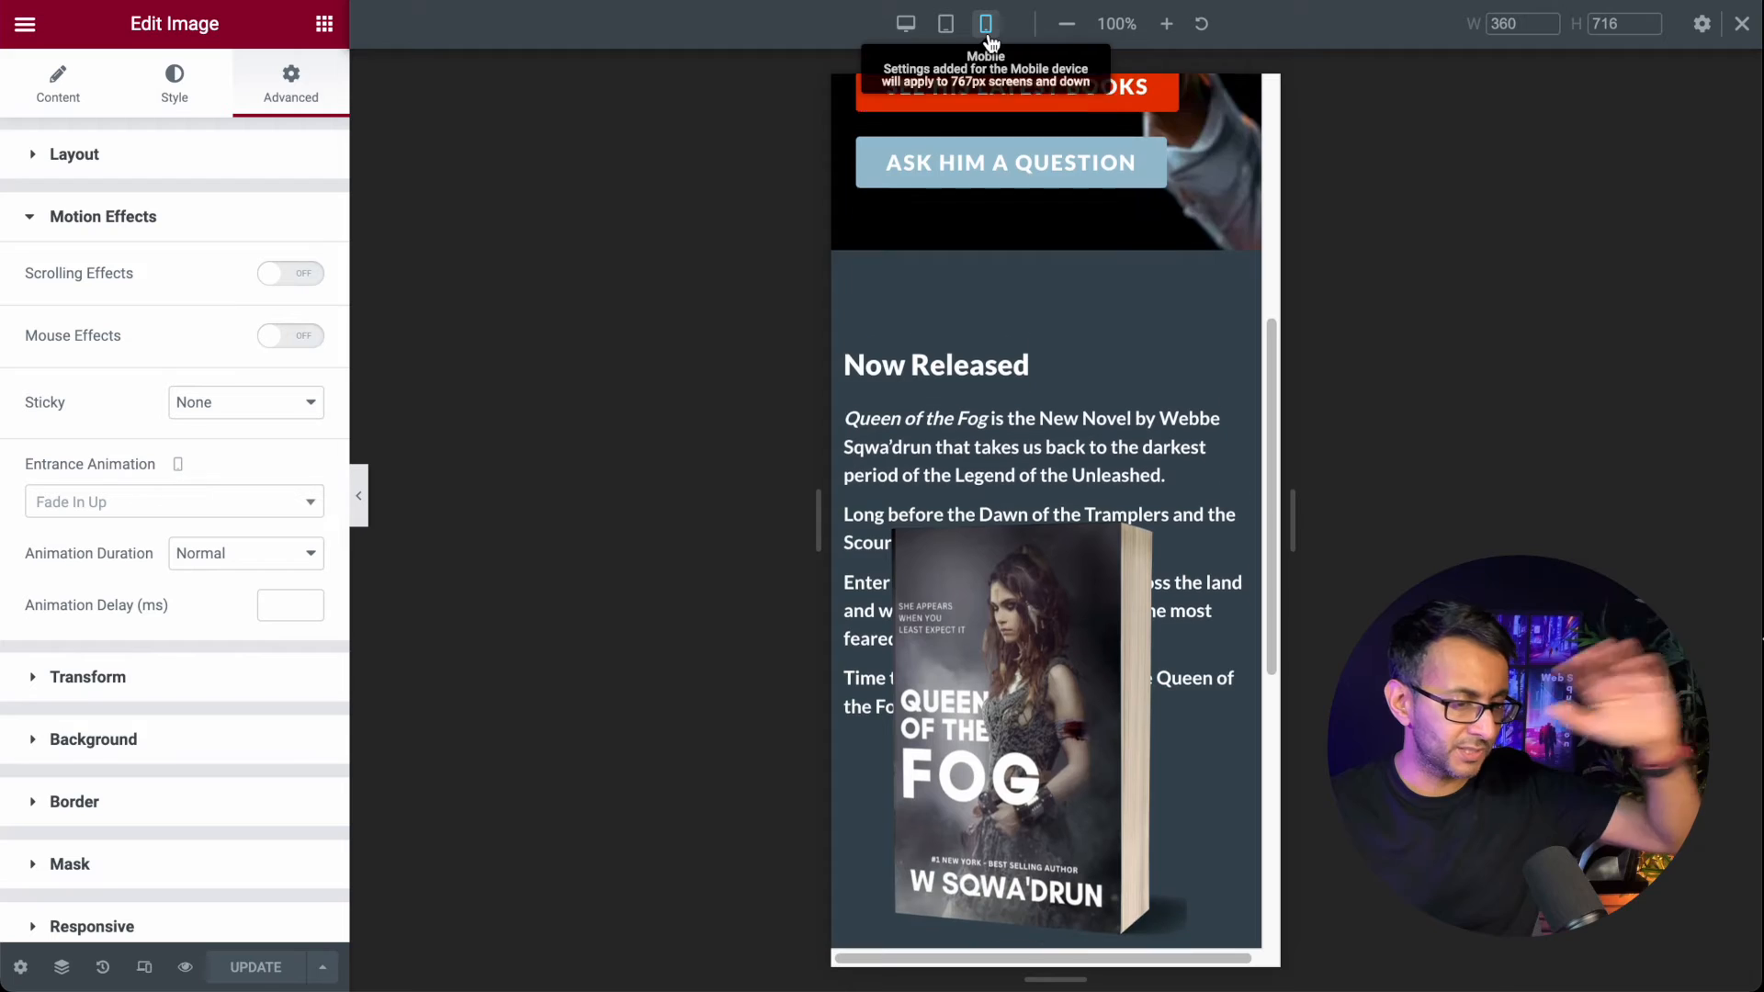
scroll(1143, 427, down, 5)
scroll(1188, 455, up, 5)
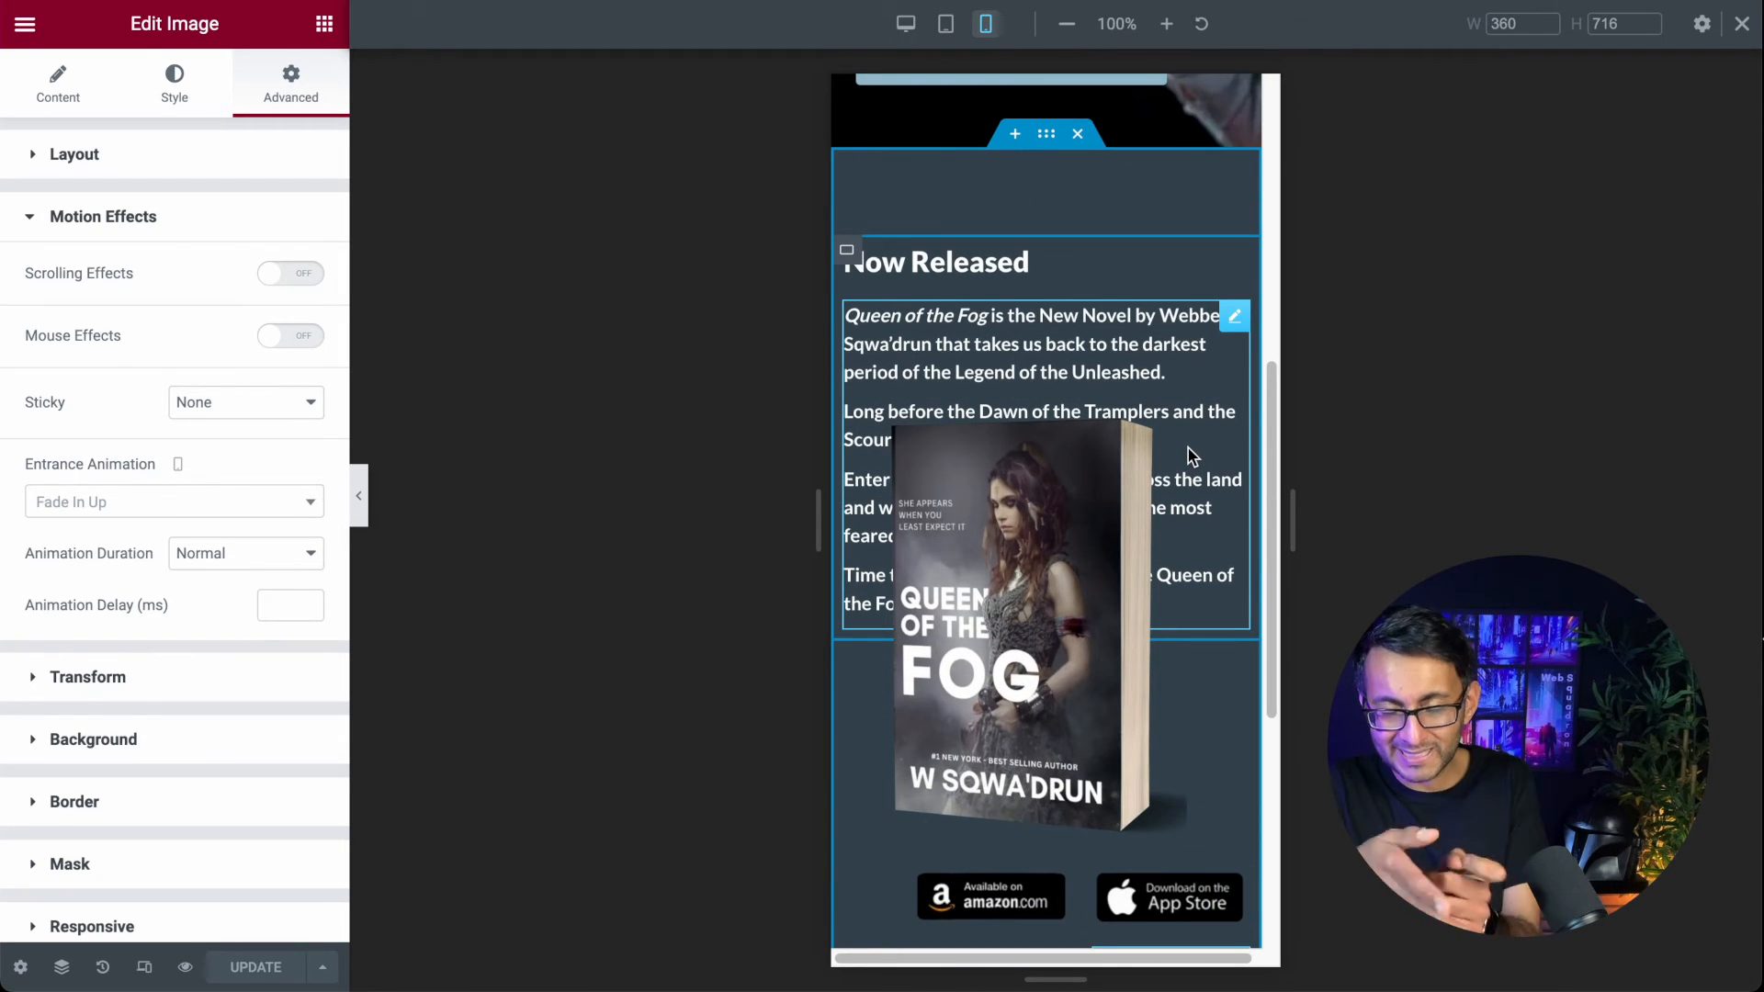
Step: Set the Now Released container's mobile padding to 60 px top and bottom and 20 px left and right
click(1046, 135)
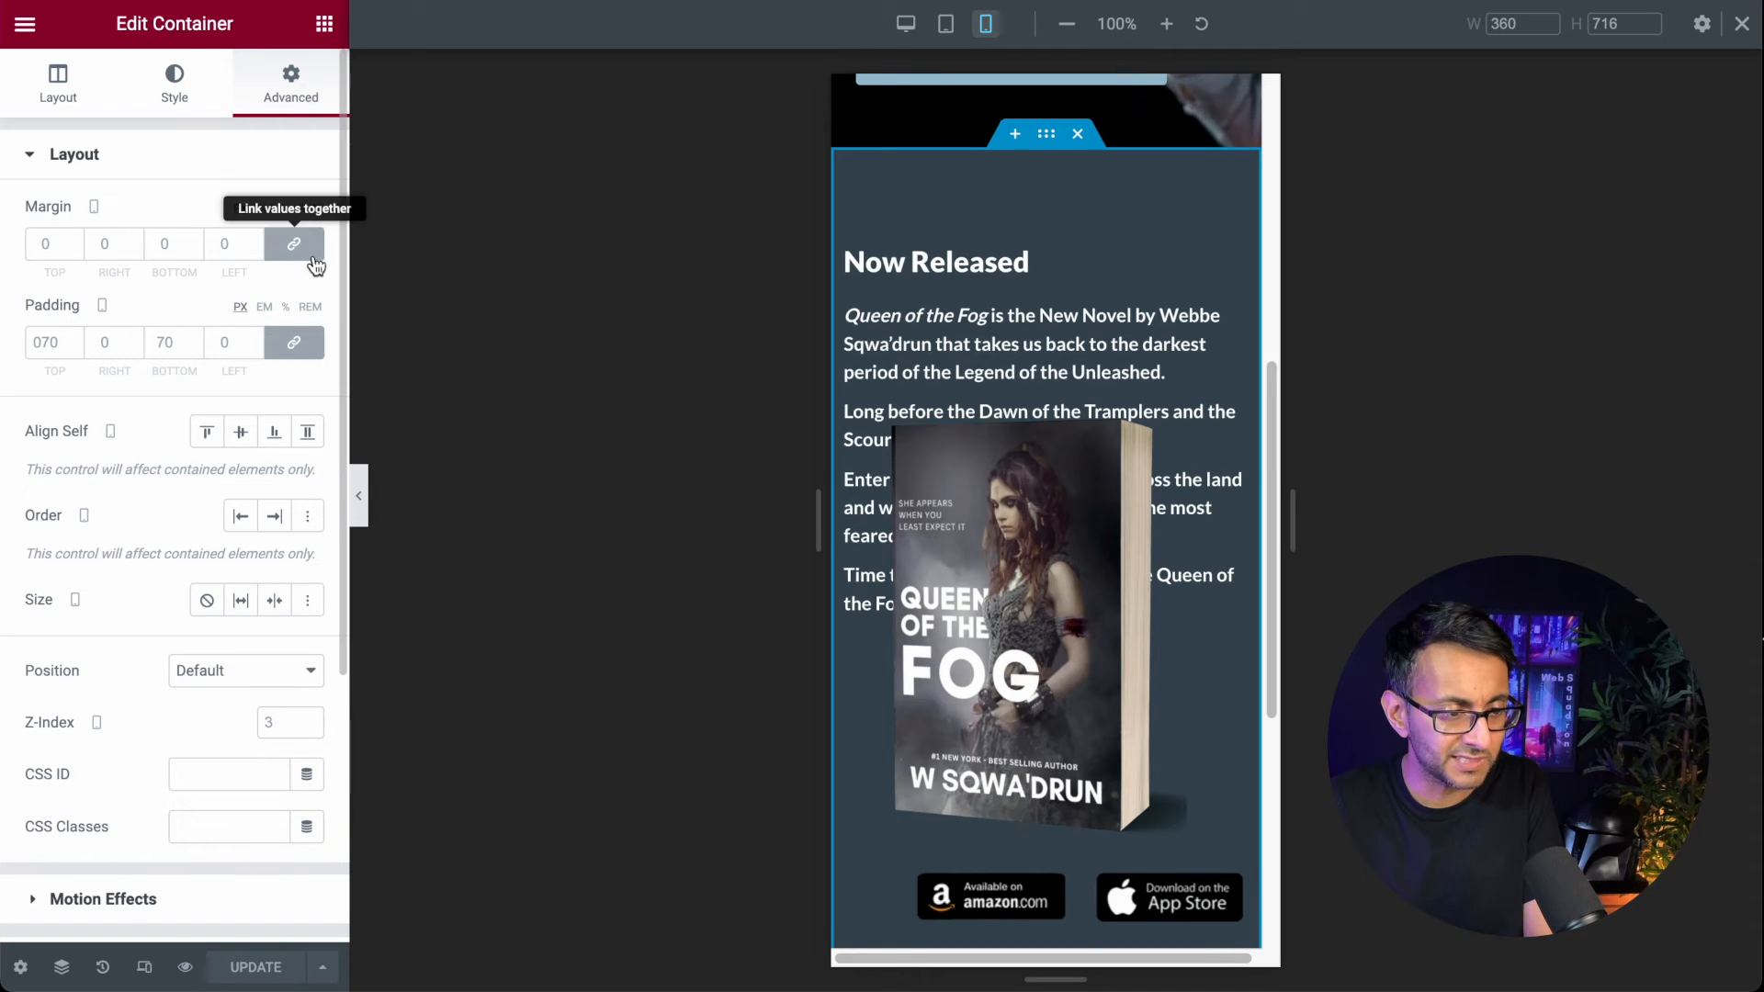
click(303, 355)
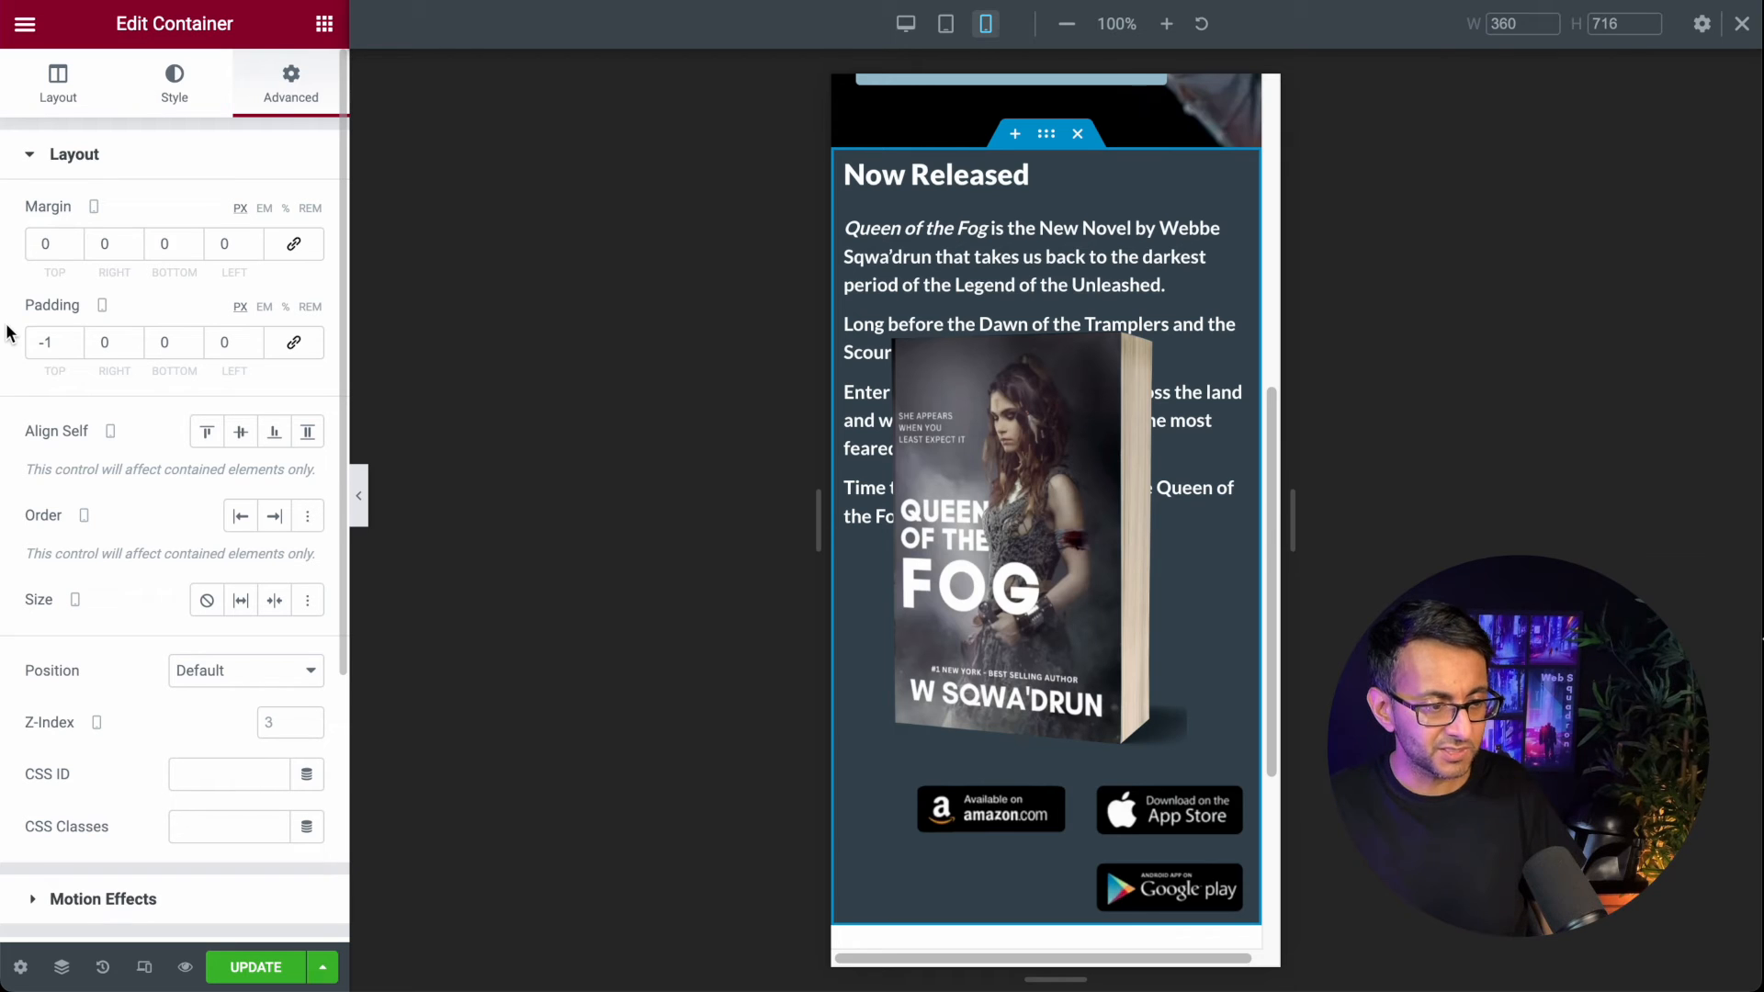
text(60)
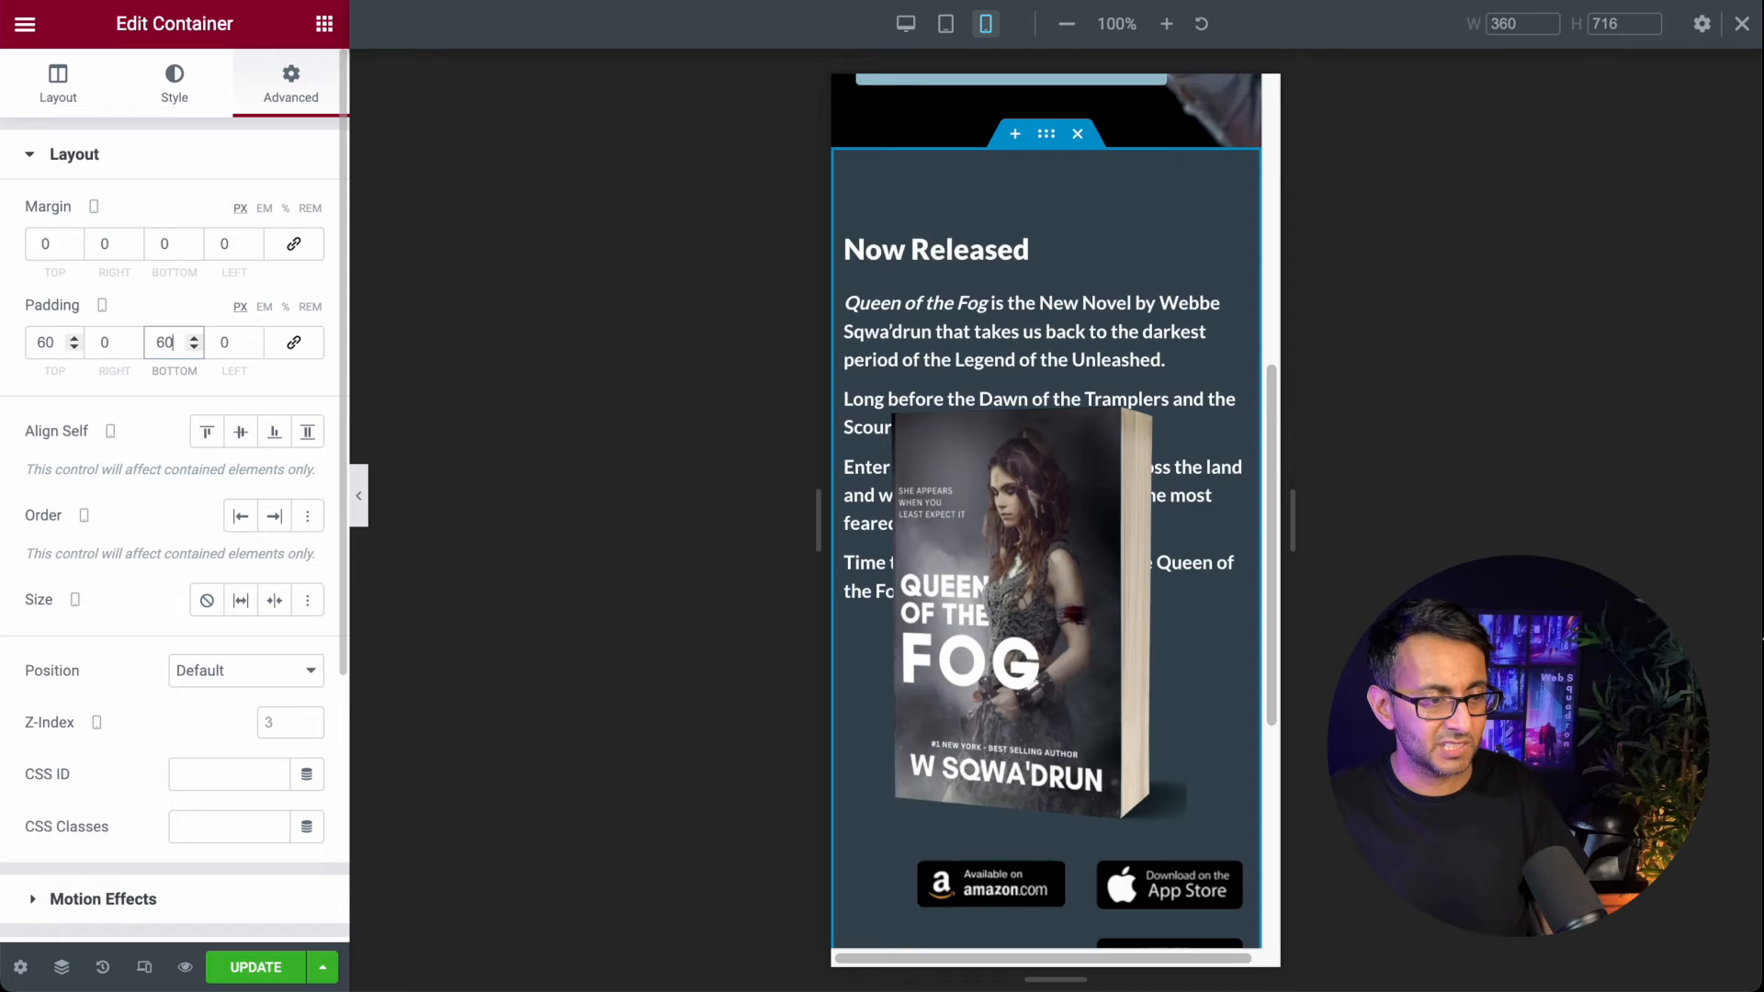
text(20)
key(Tab)
key(Tab)
text(20)
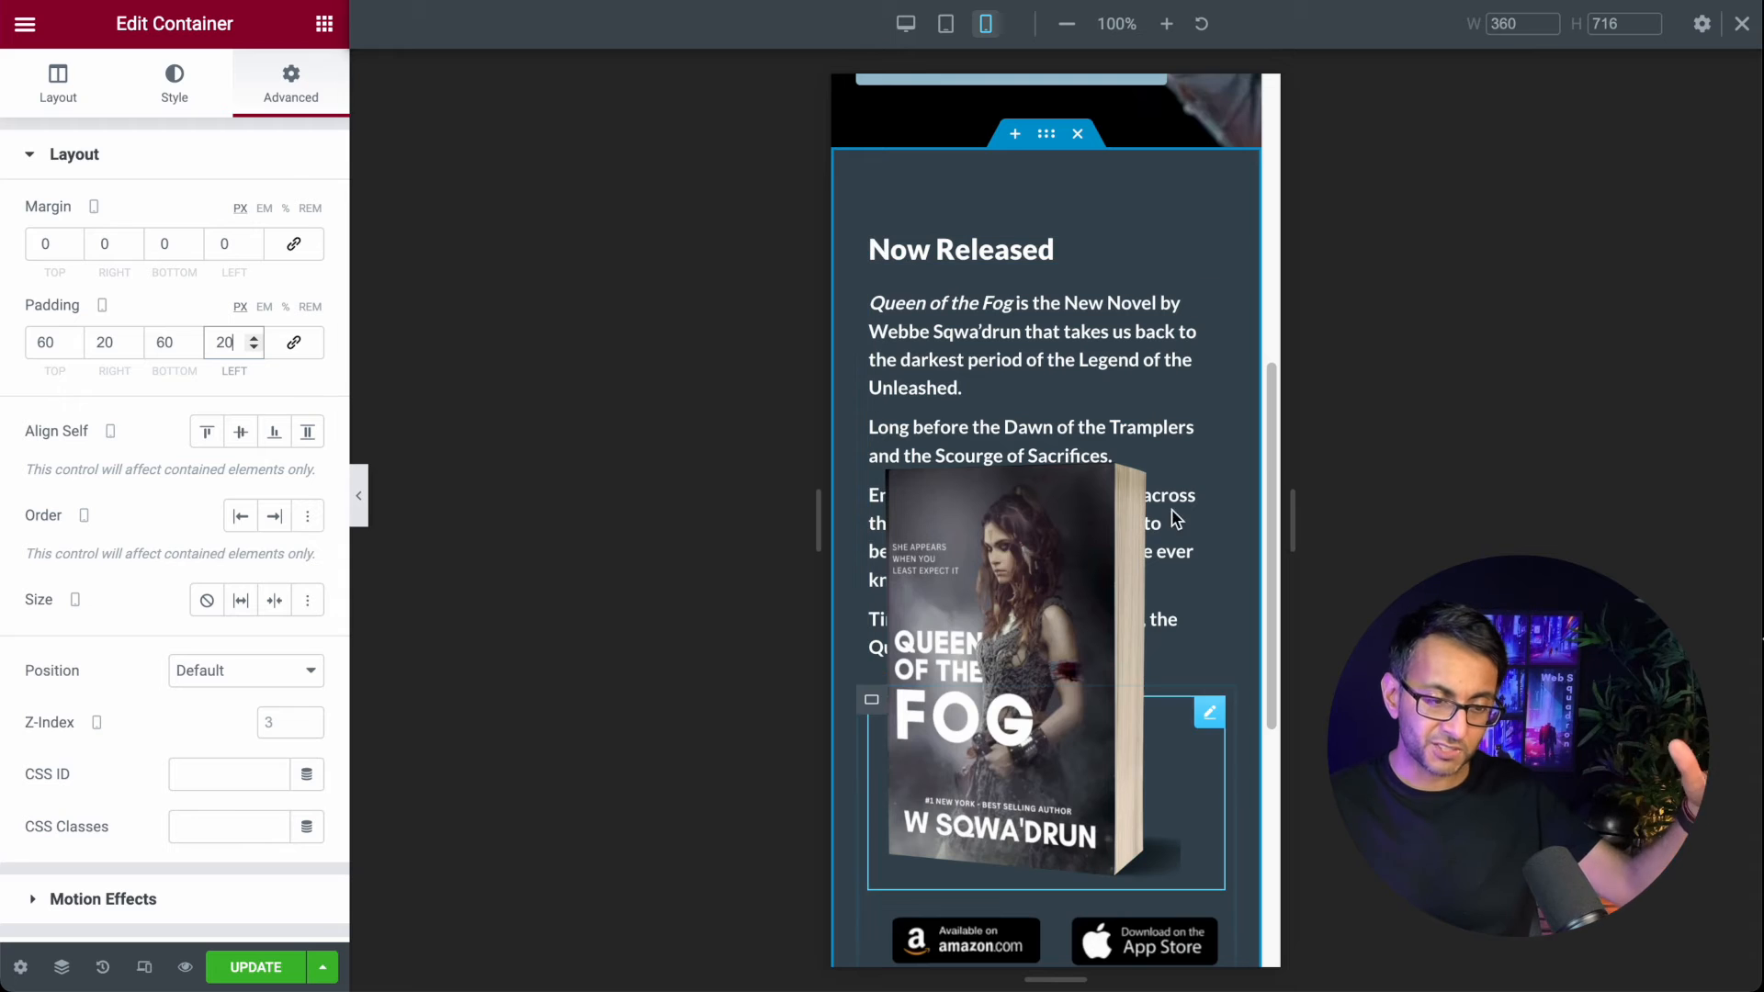
Step: Reset the book cover image's mobile margins to 0 px and compare the desktop and mobile layouts
click(1207, 715)
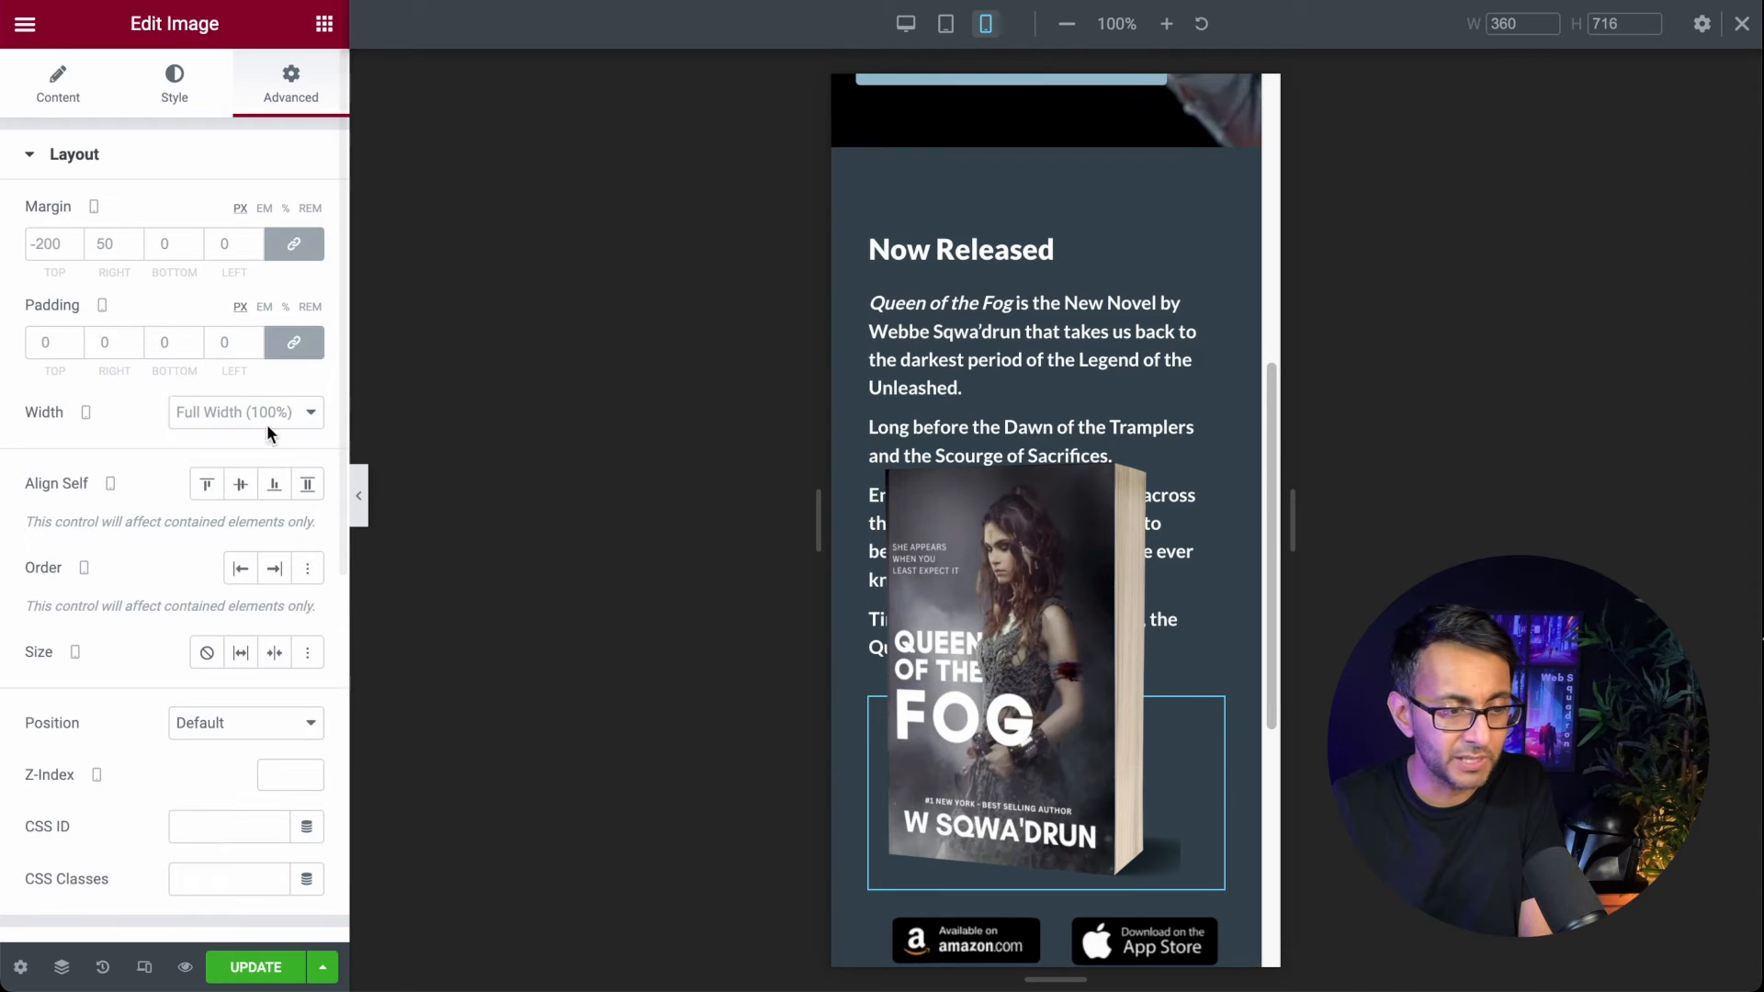
click(287, 246)
scroll(1094, 276, down, 1)
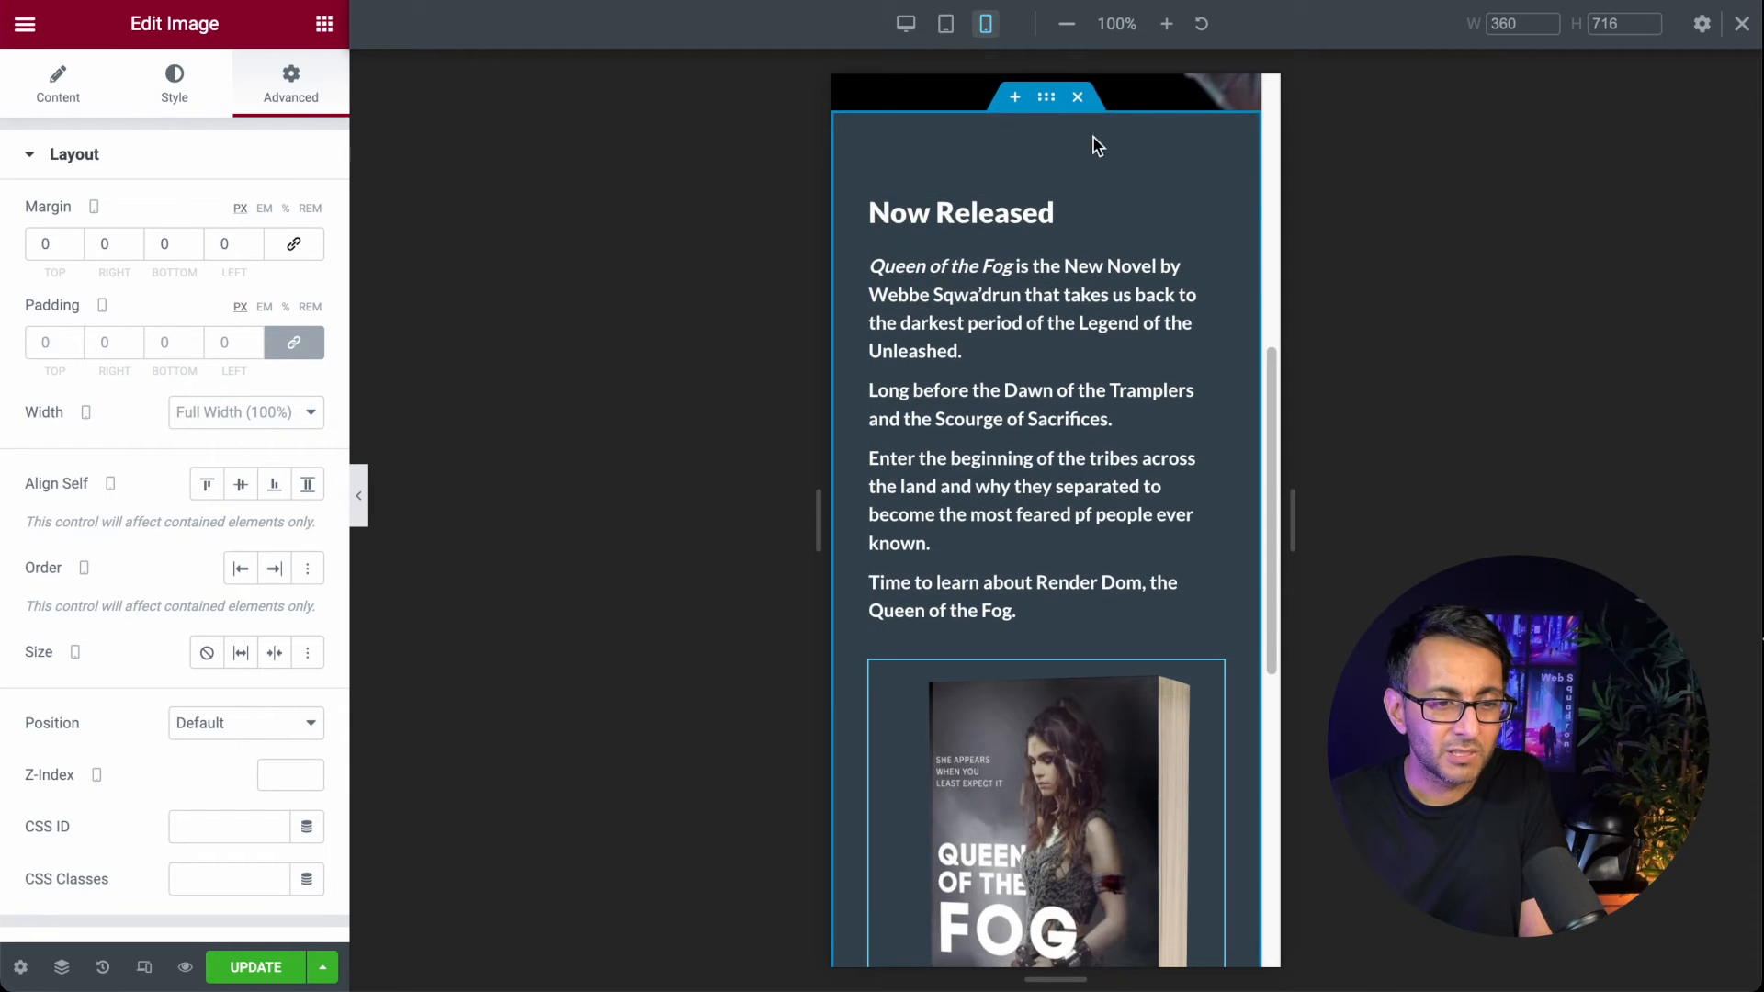
click(906, 23)
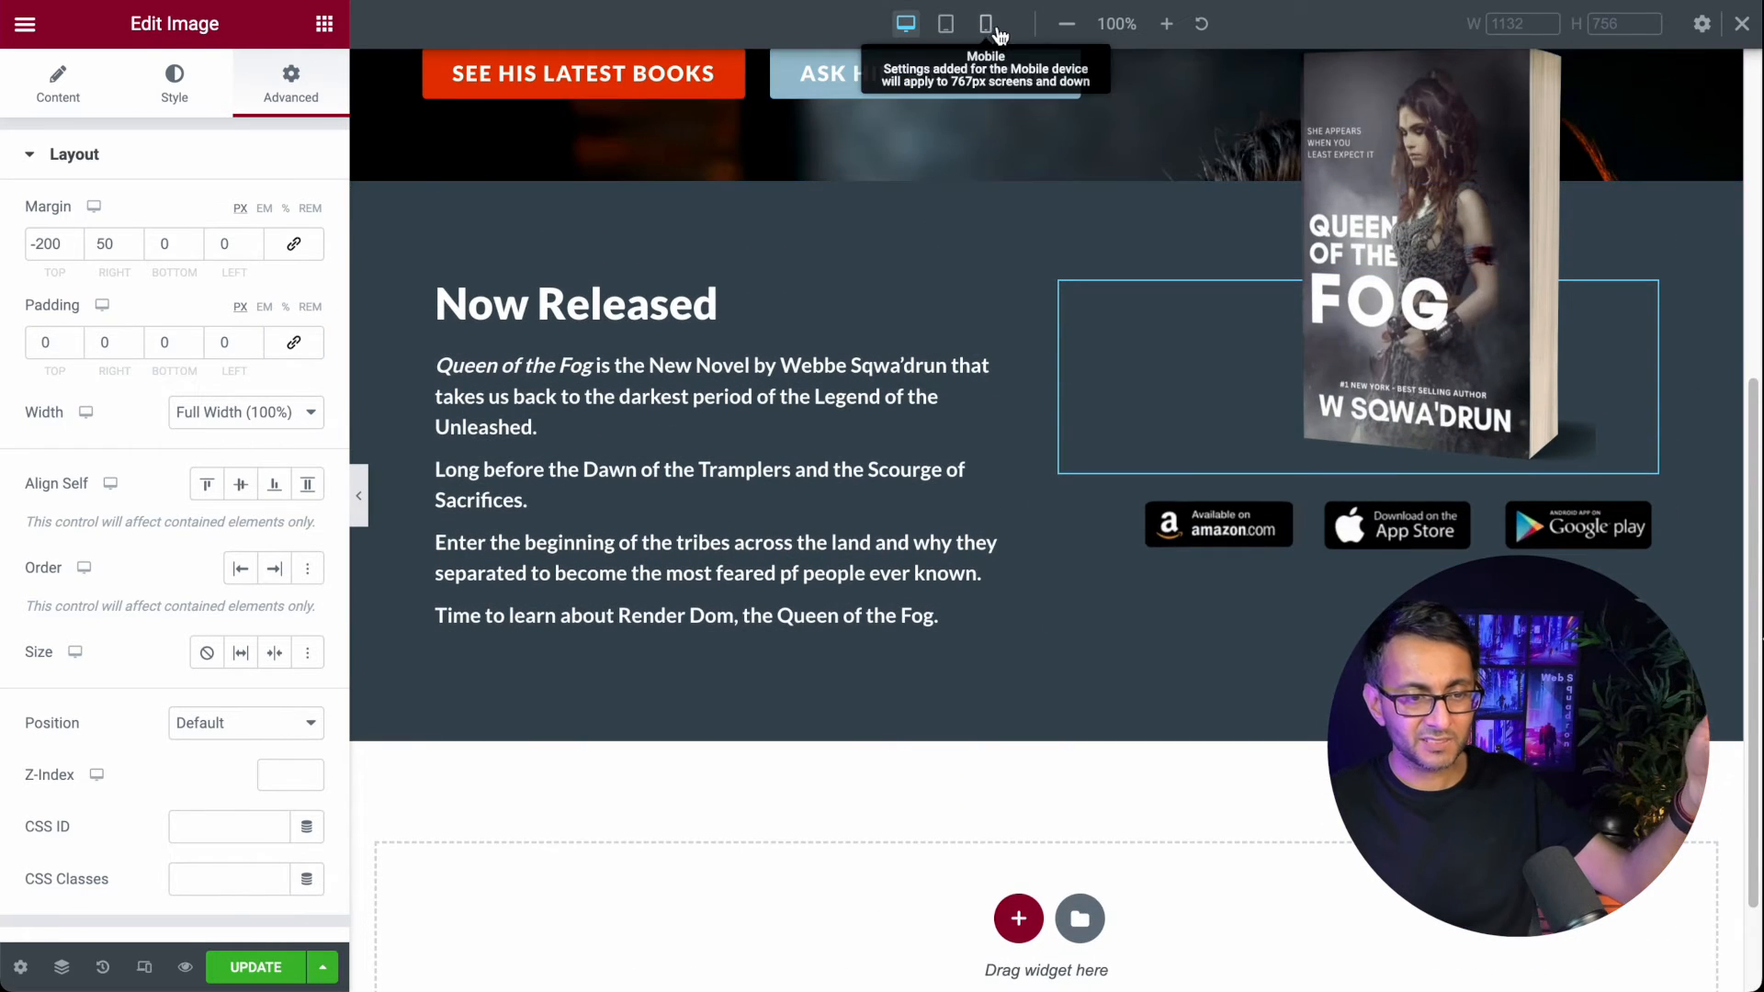
click(986, 23)
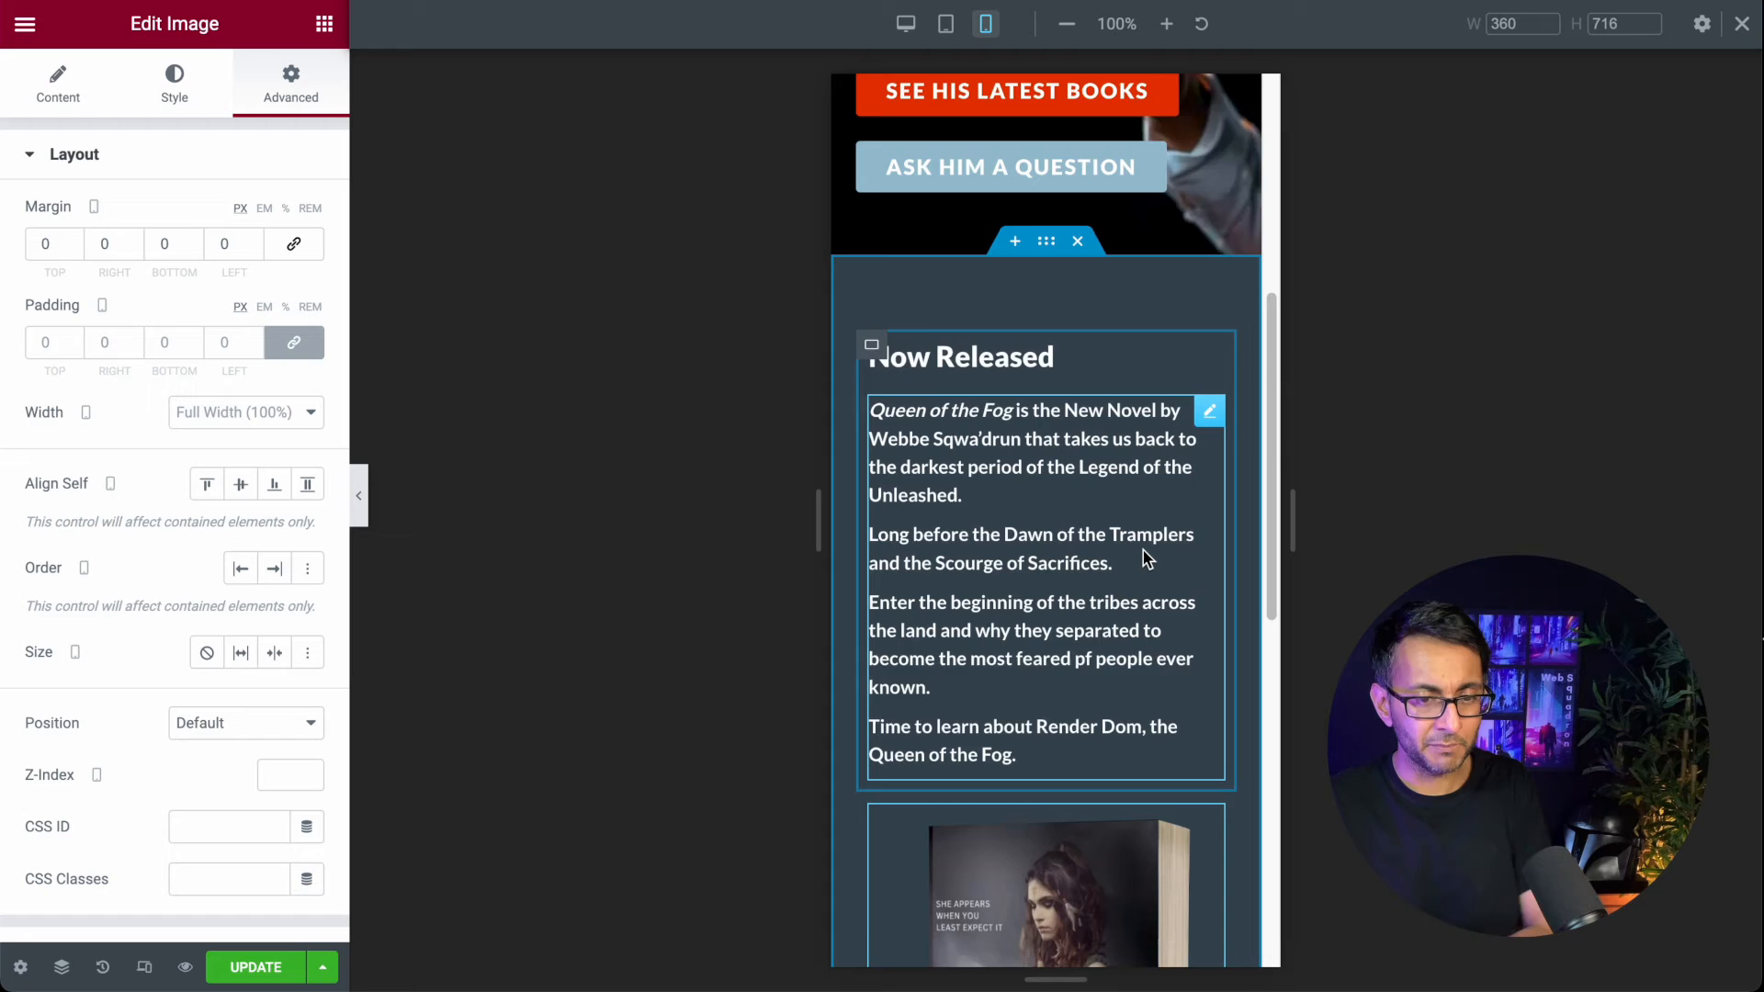
Step: Set the mobile preview width to 378 px and check the book cover and store badges
scroll(1143, 550, down, 4)
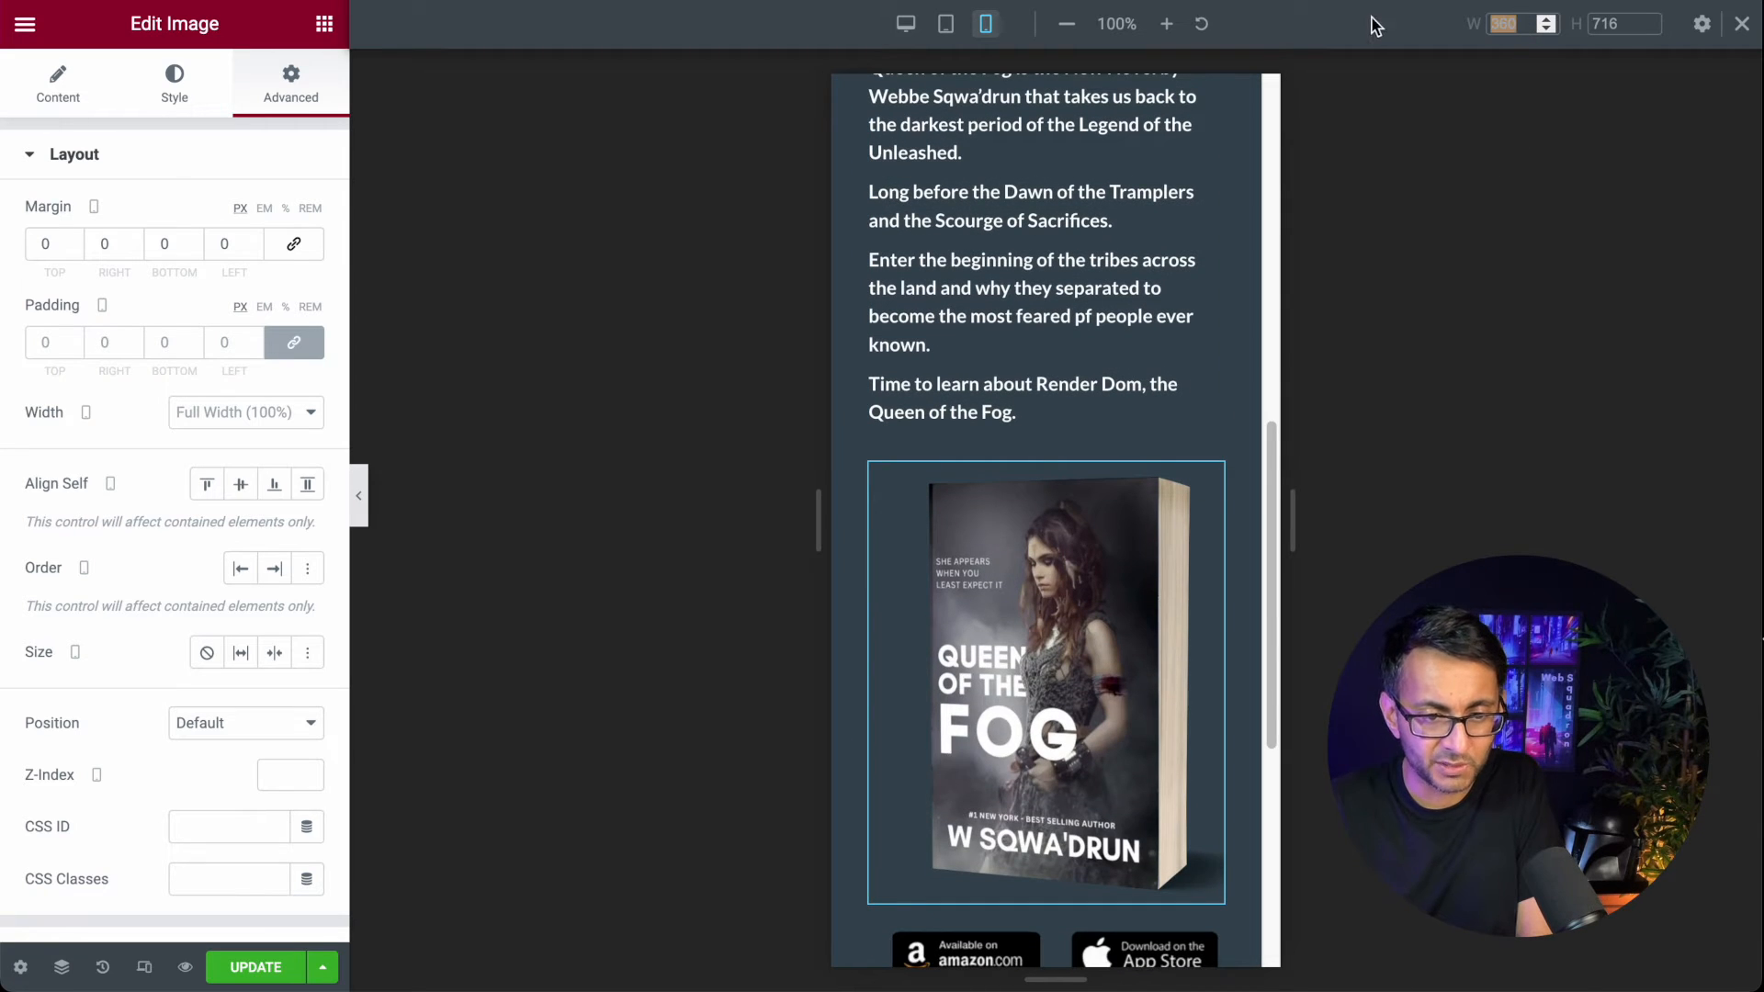
text(378)
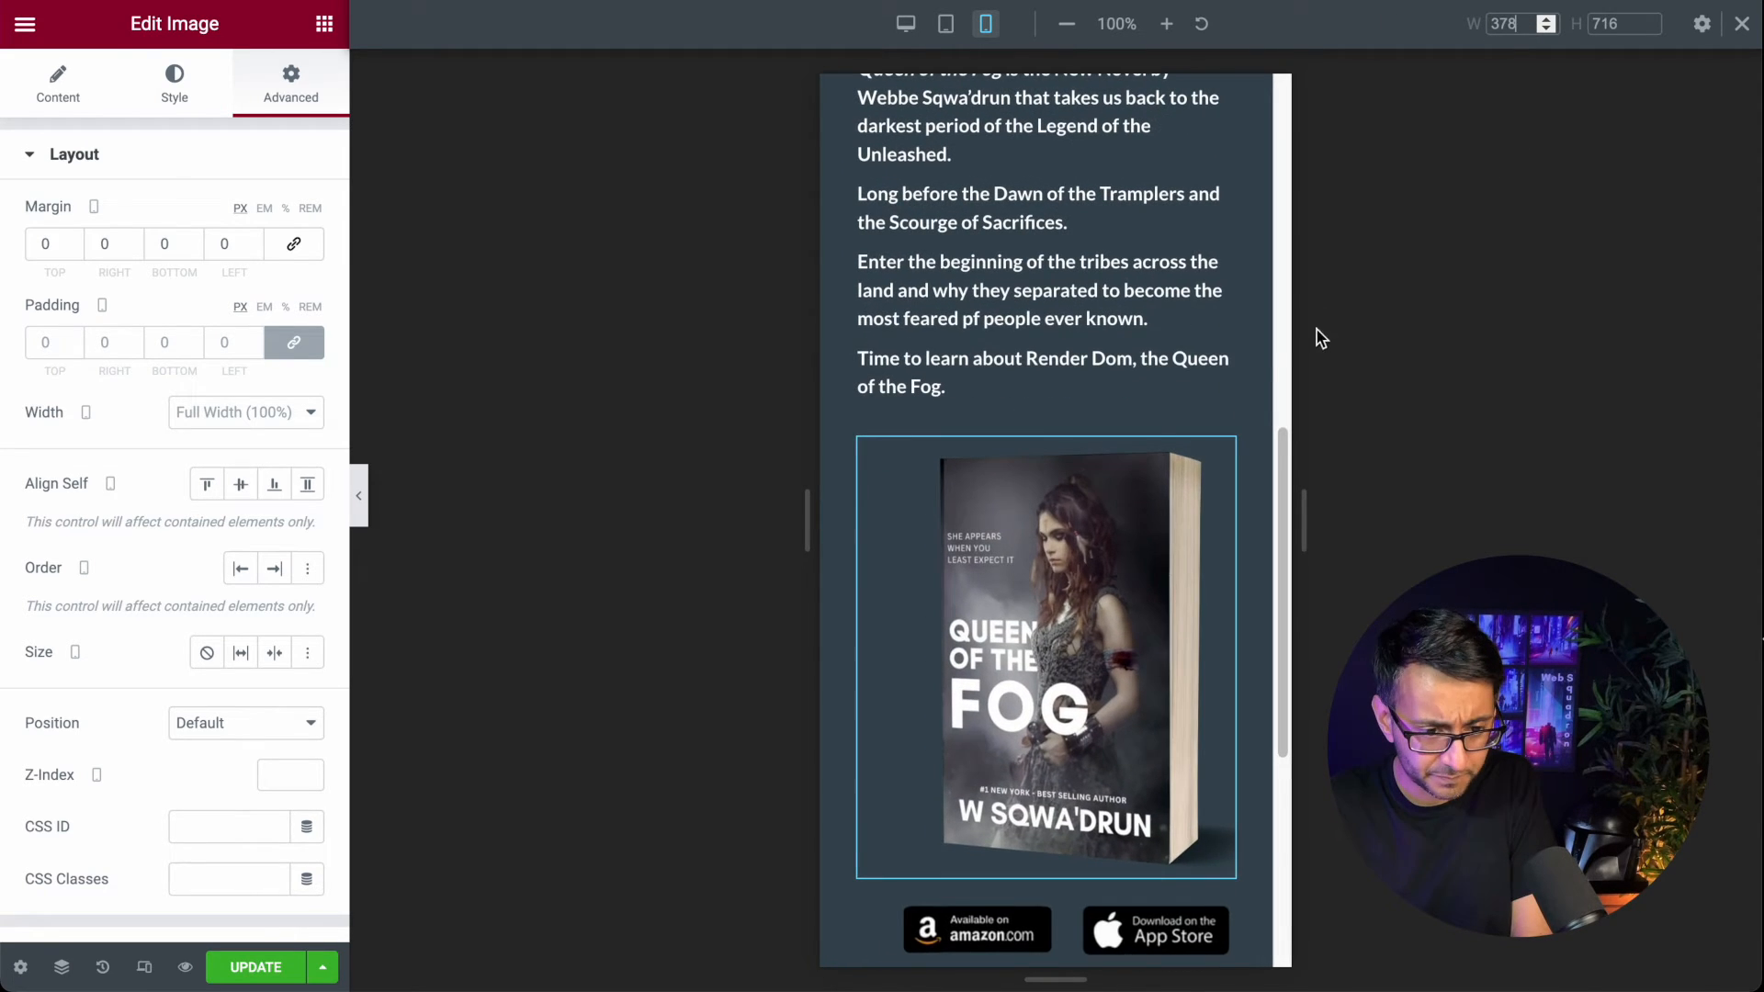
scroll(1197, 465, up, 2)
scroll(1185, 505, down, 2)
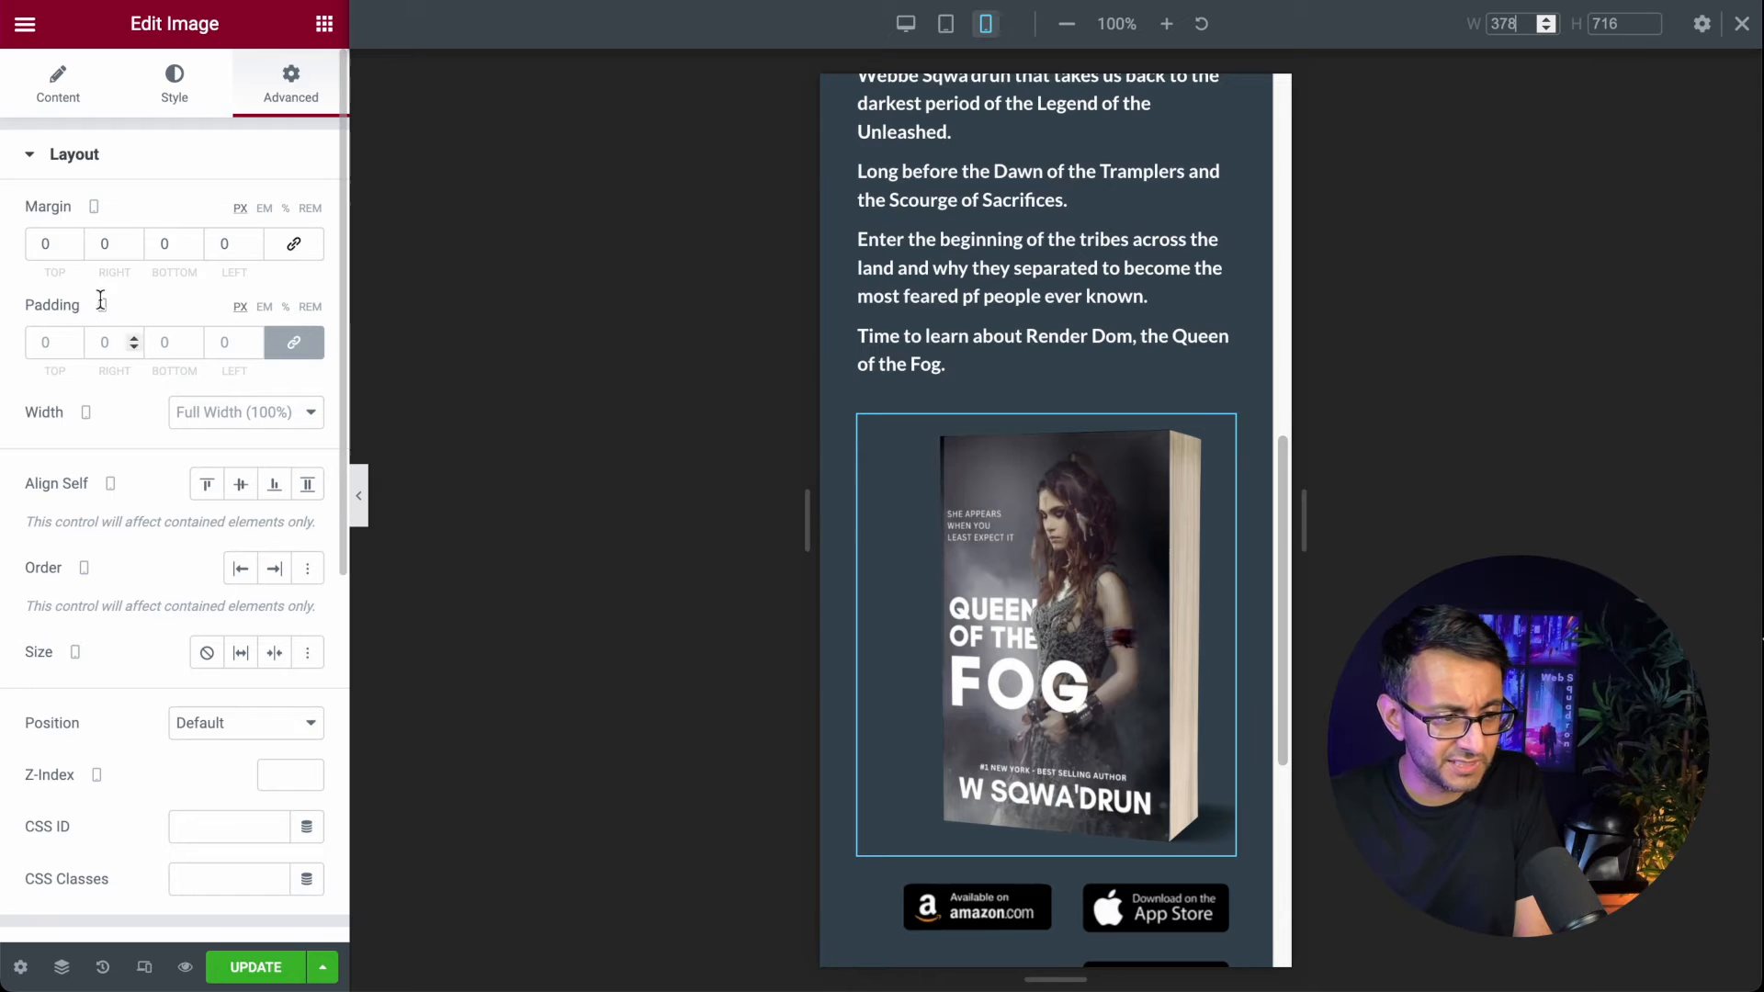
Step: Center-align the book cover image for mobile and set its mobile padding to 0 px on all sides
click(39, 103)
click(273, 447)
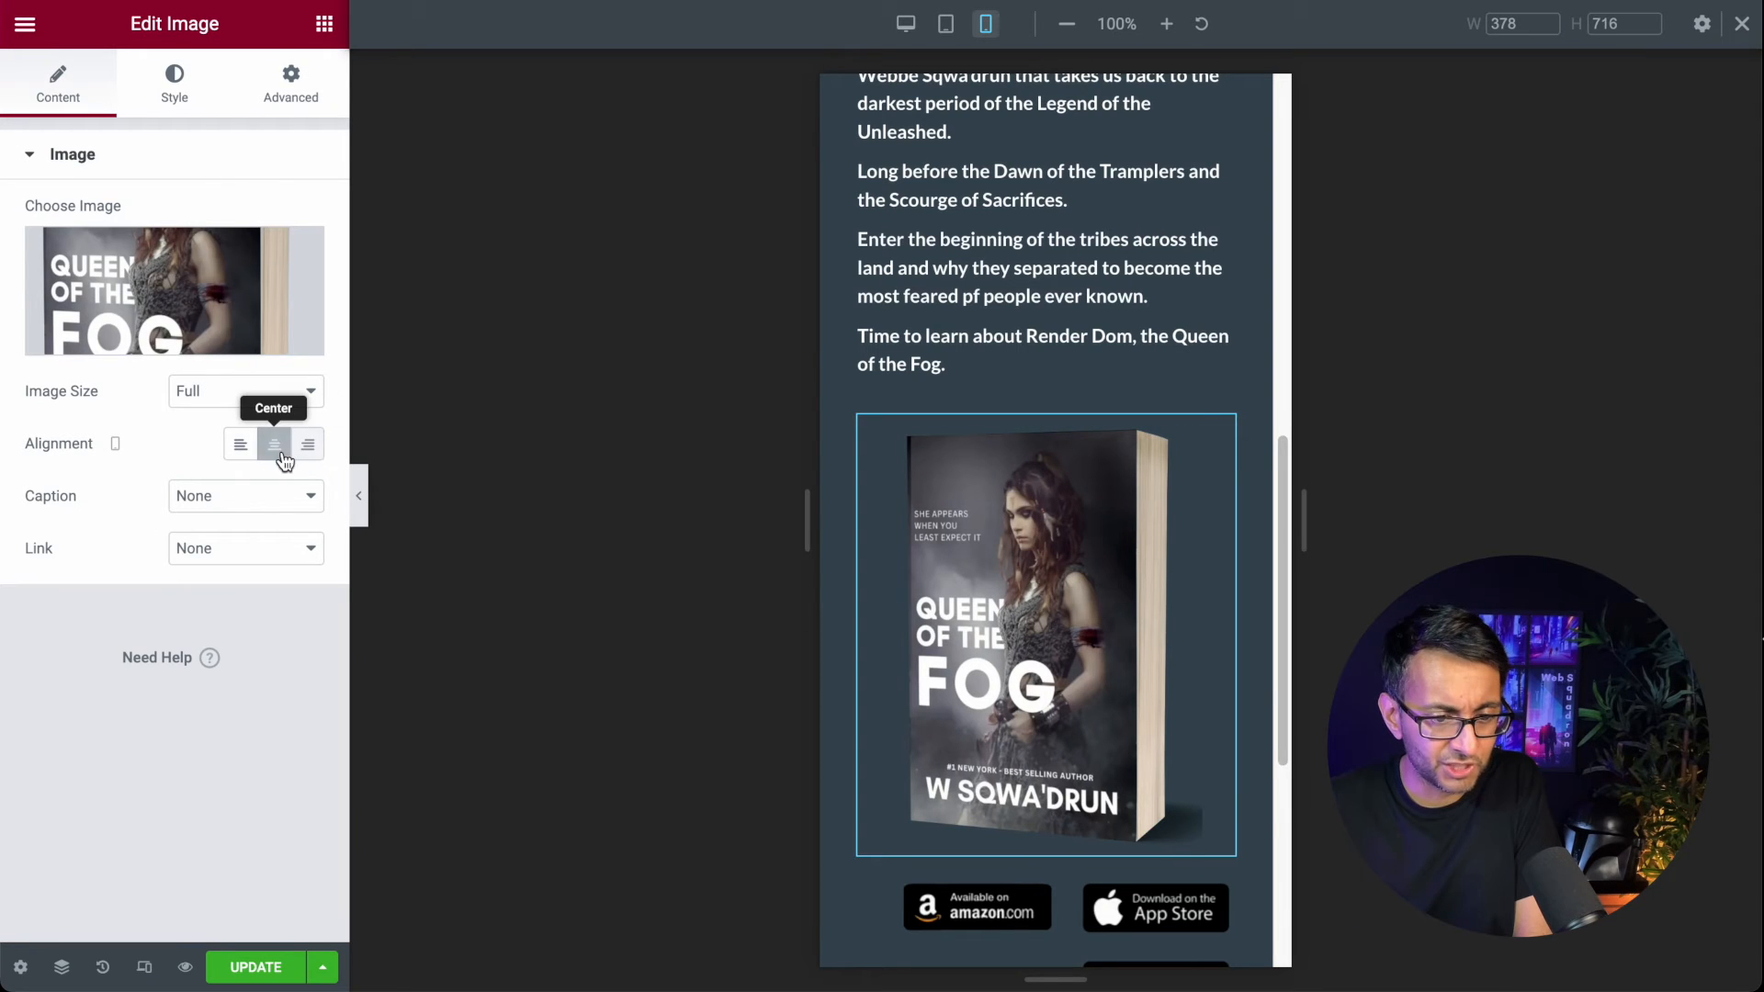
click(293, 96)
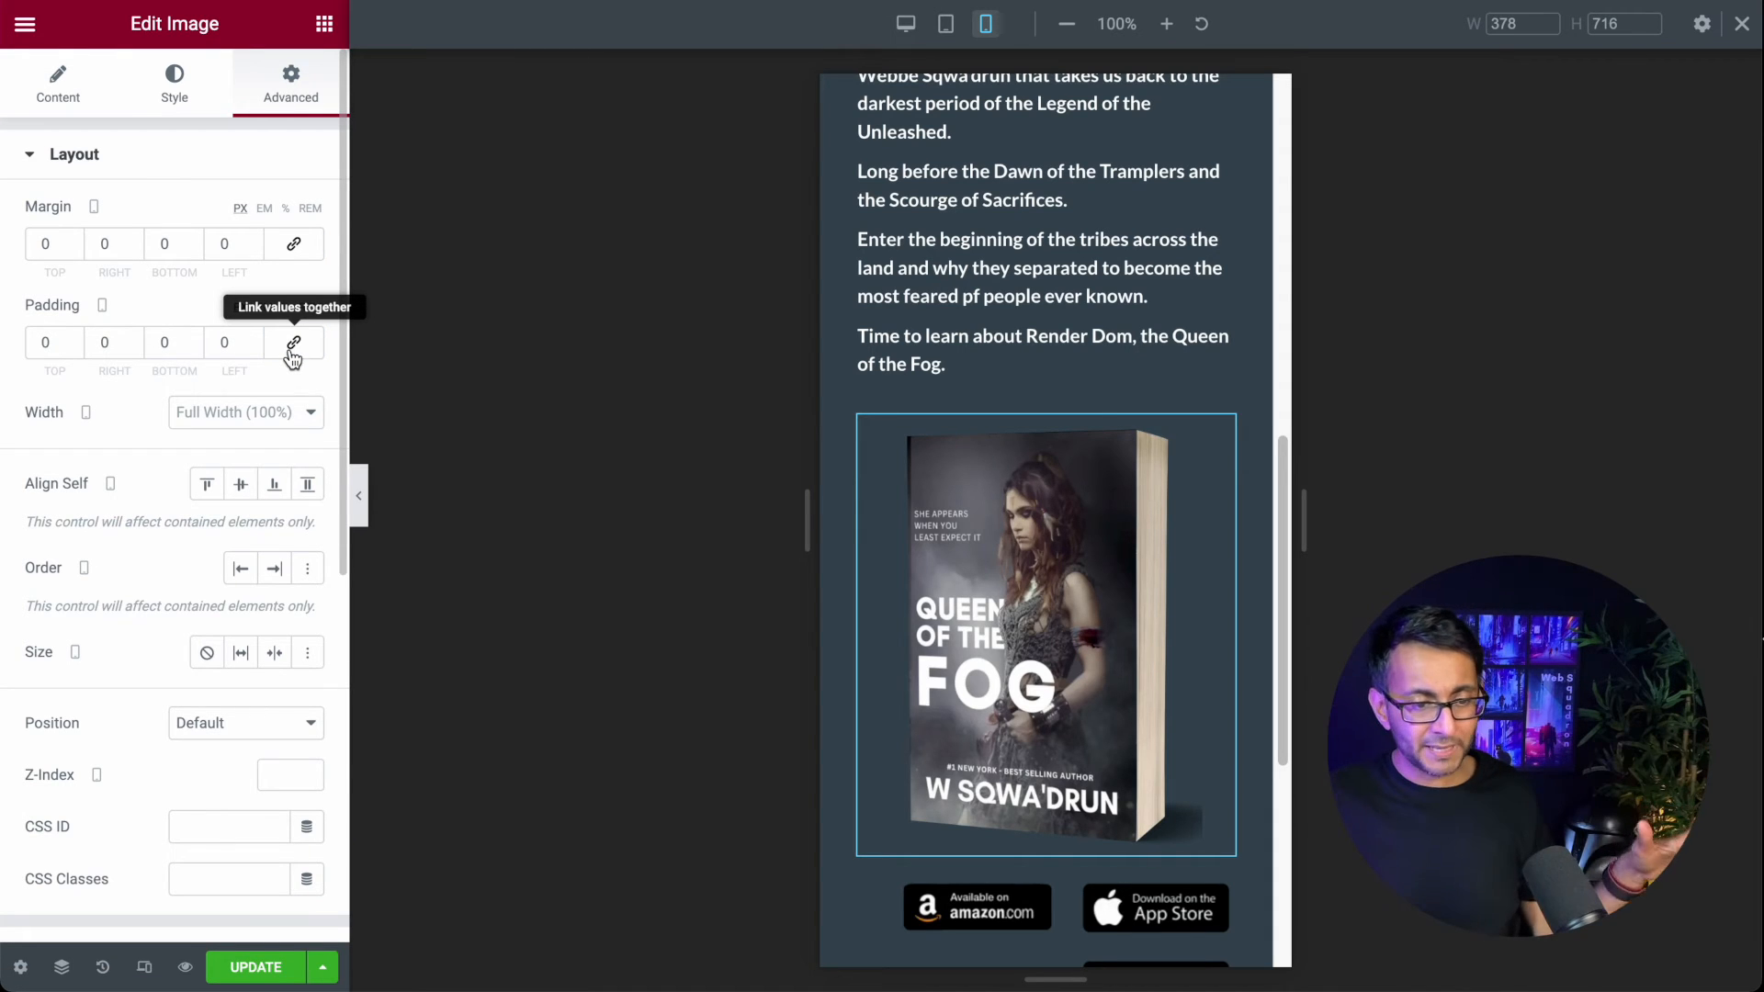
Step: Center-align the Amazon store badge for mobile
scroll(1069, 724, down, 4)
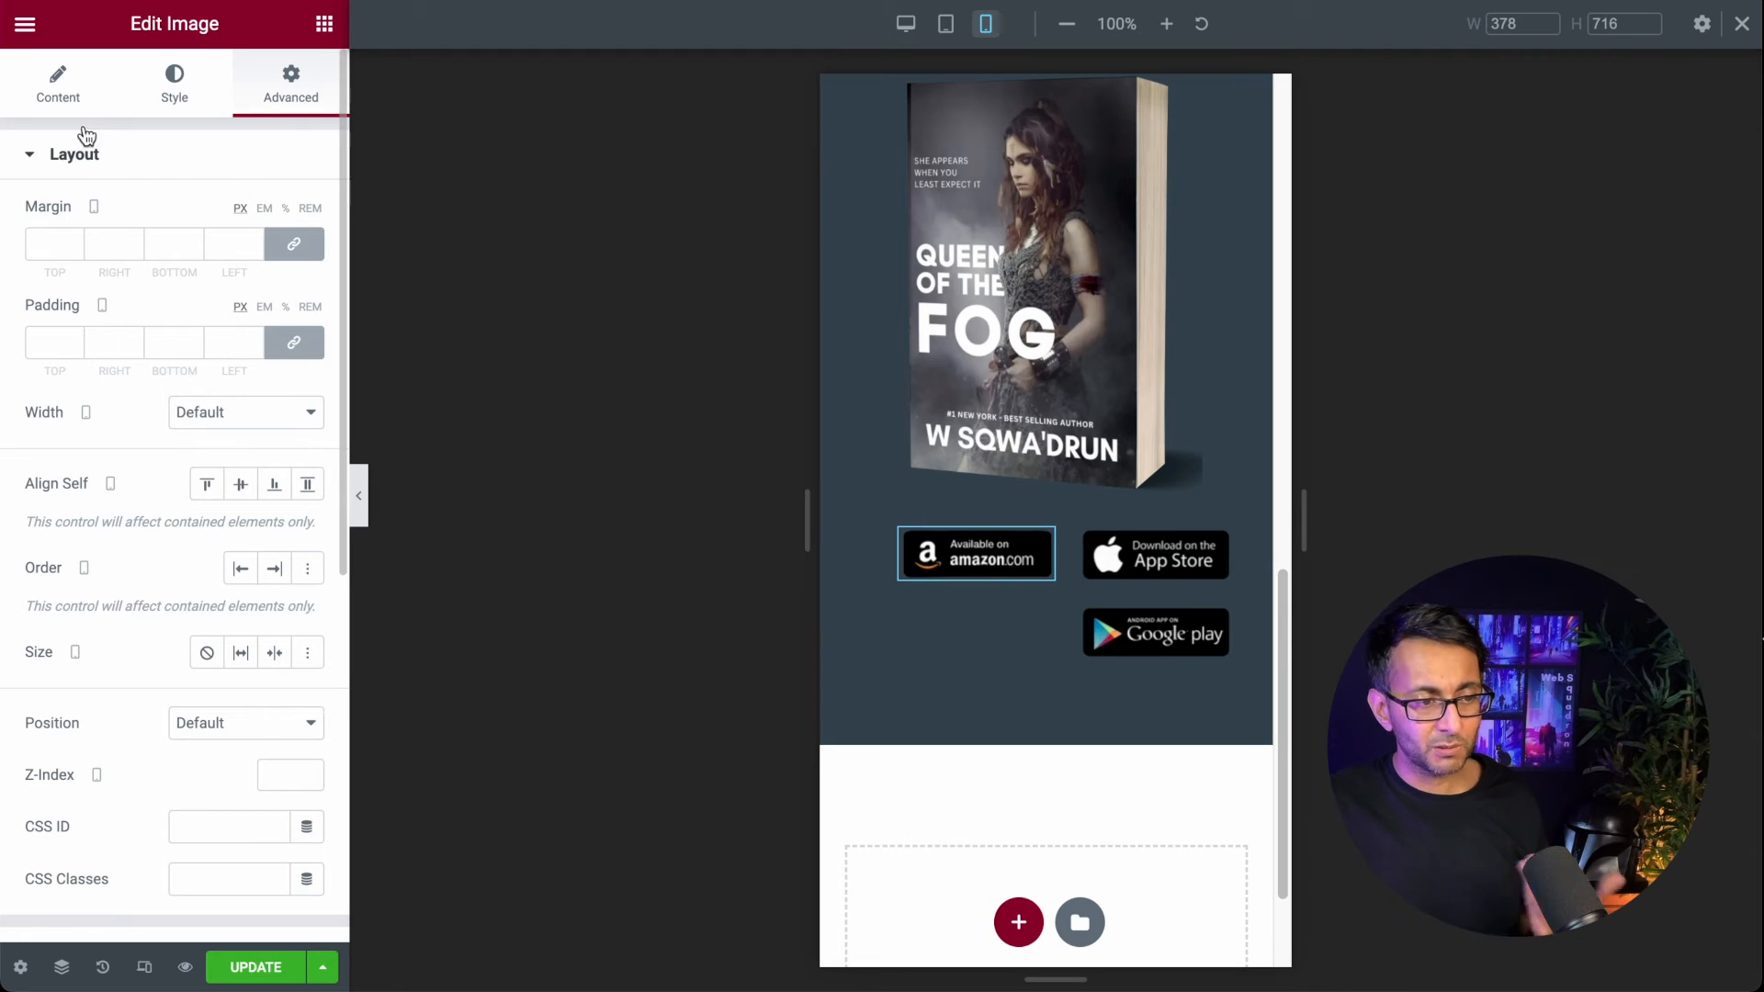
click(78, 98)
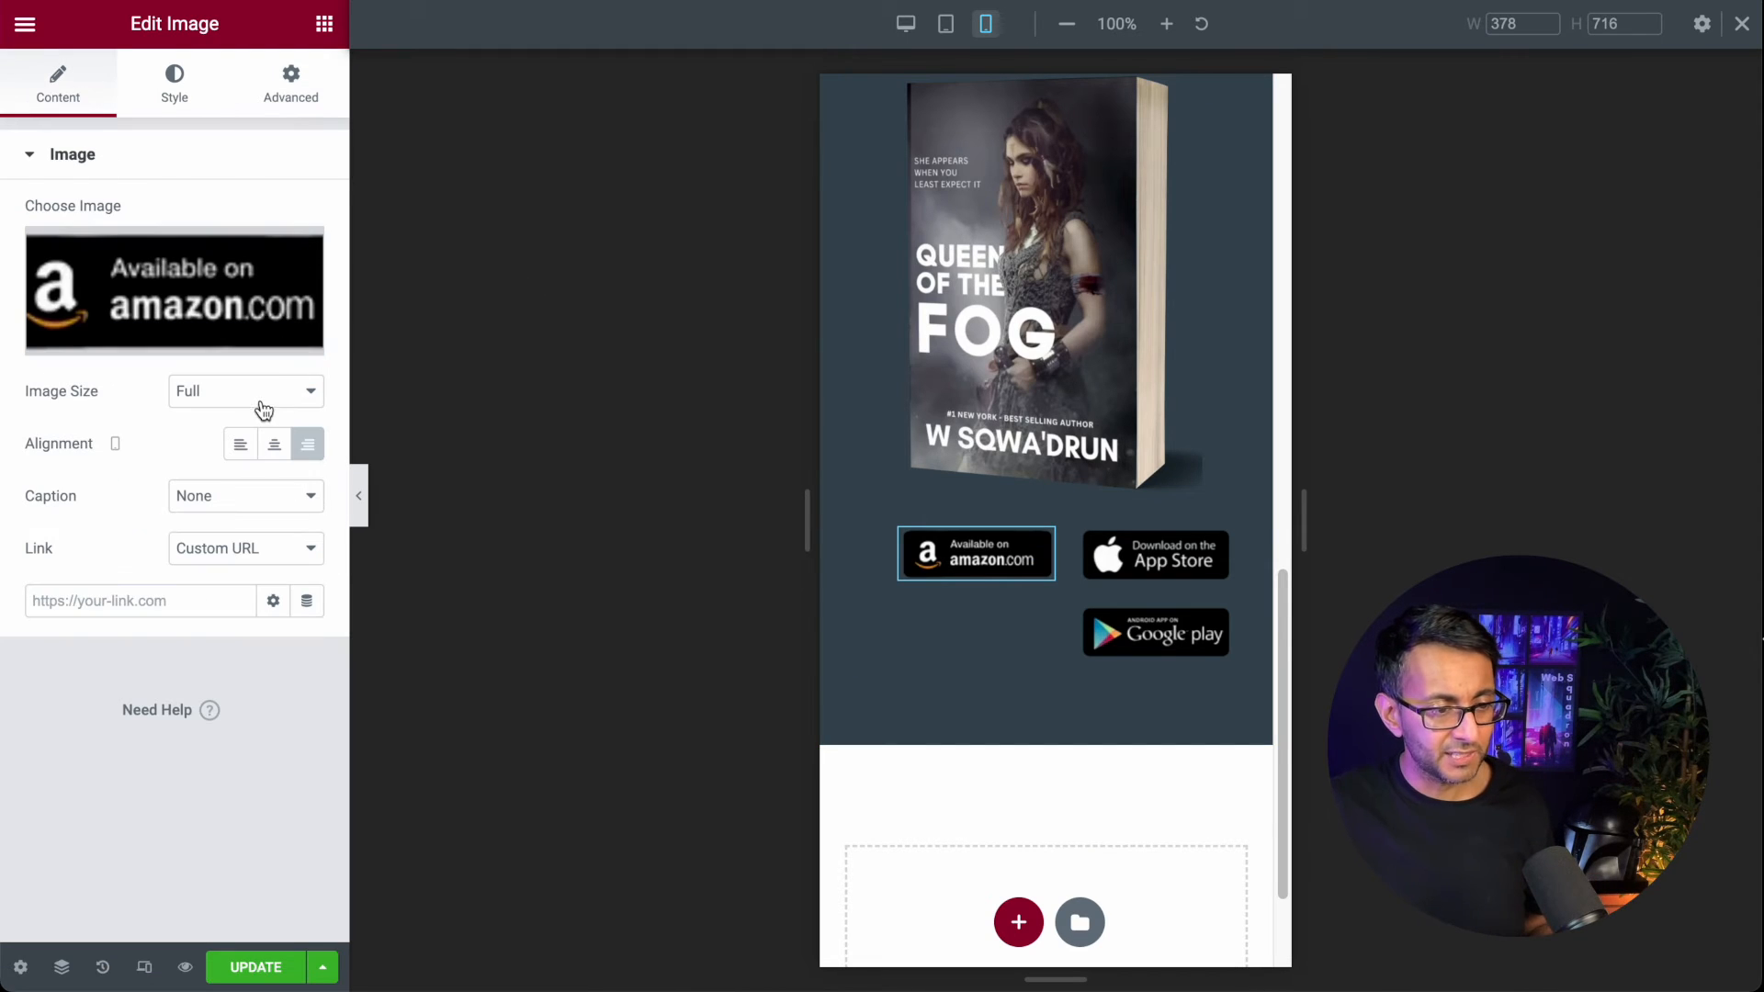
click(274, 447)
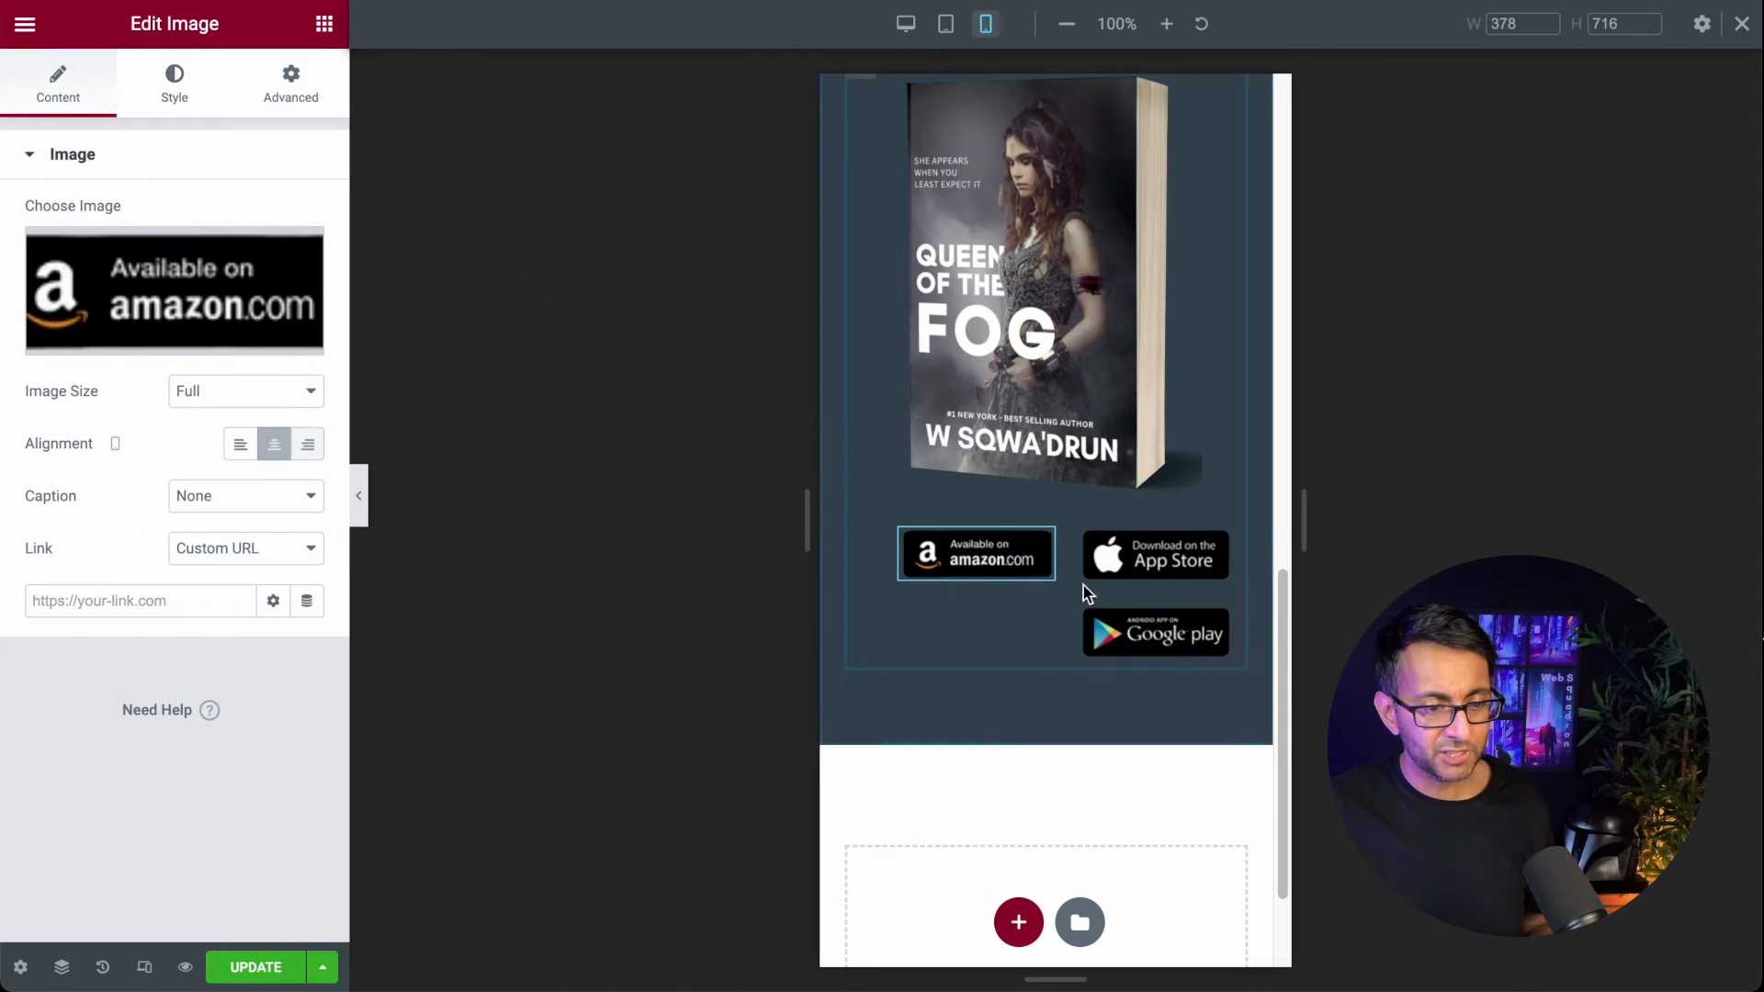
Step: Try 250 px for the Amazon badge's mobile width and max width, and settle on 200 px for both
click(194, 94)
click(290, 242)
text(250)
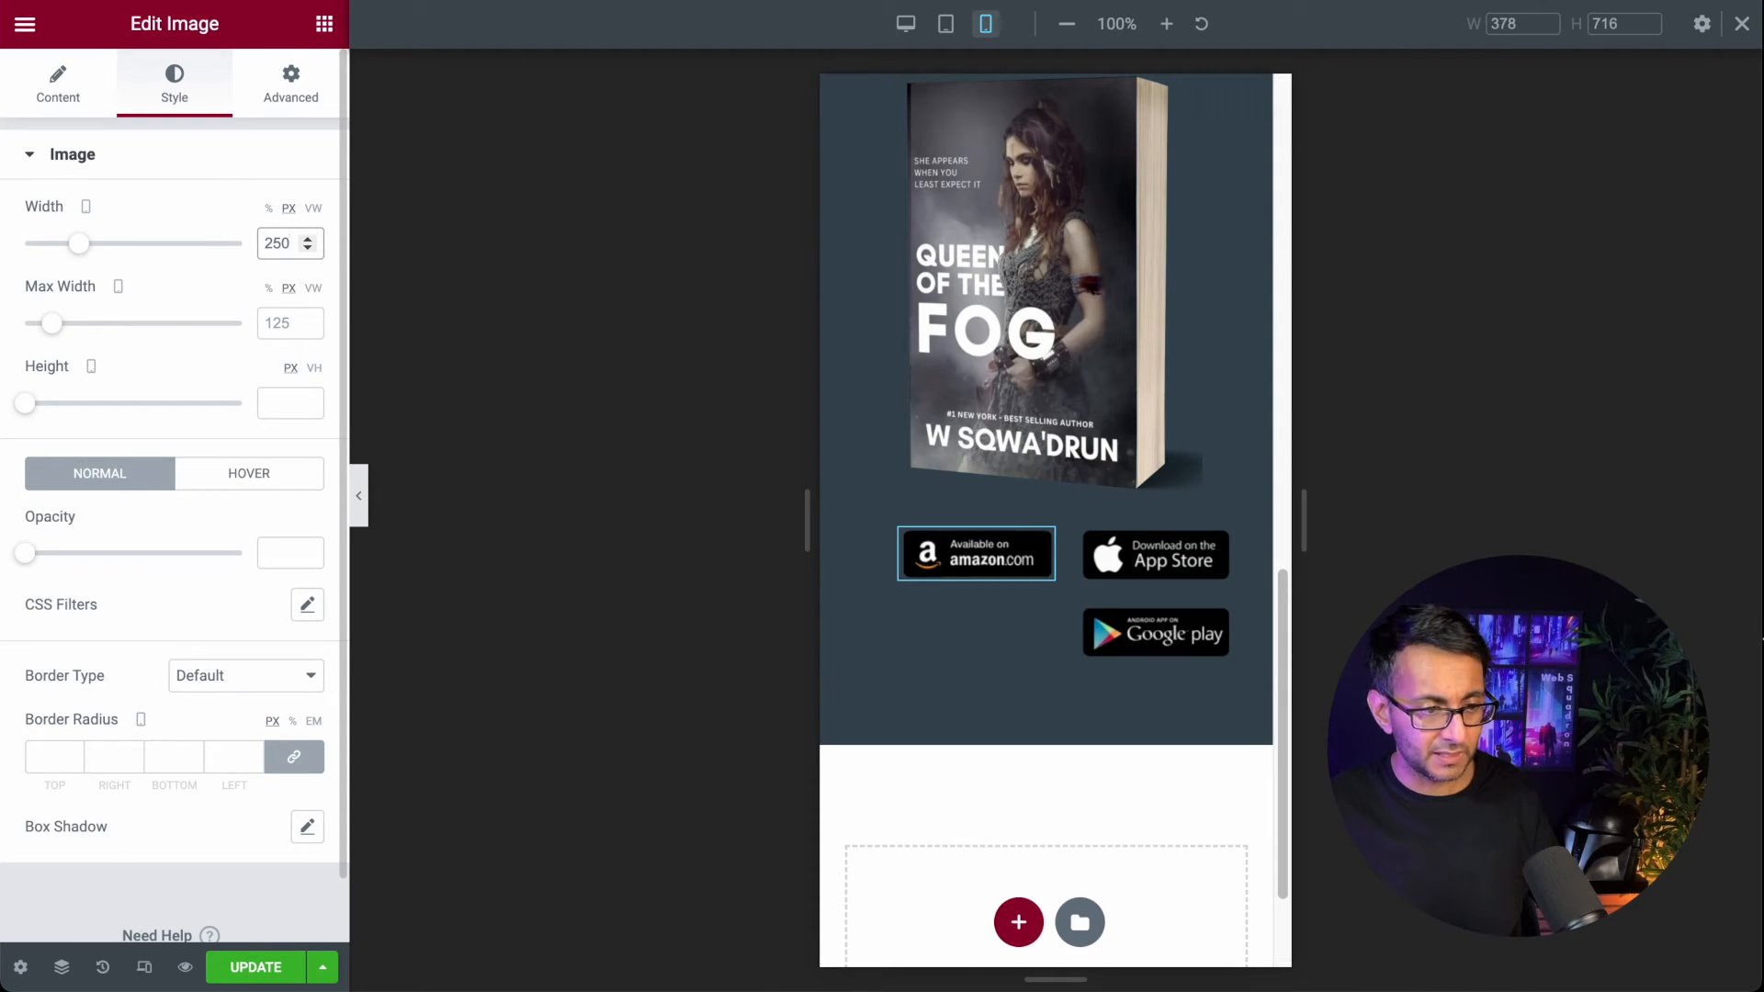
text(250)
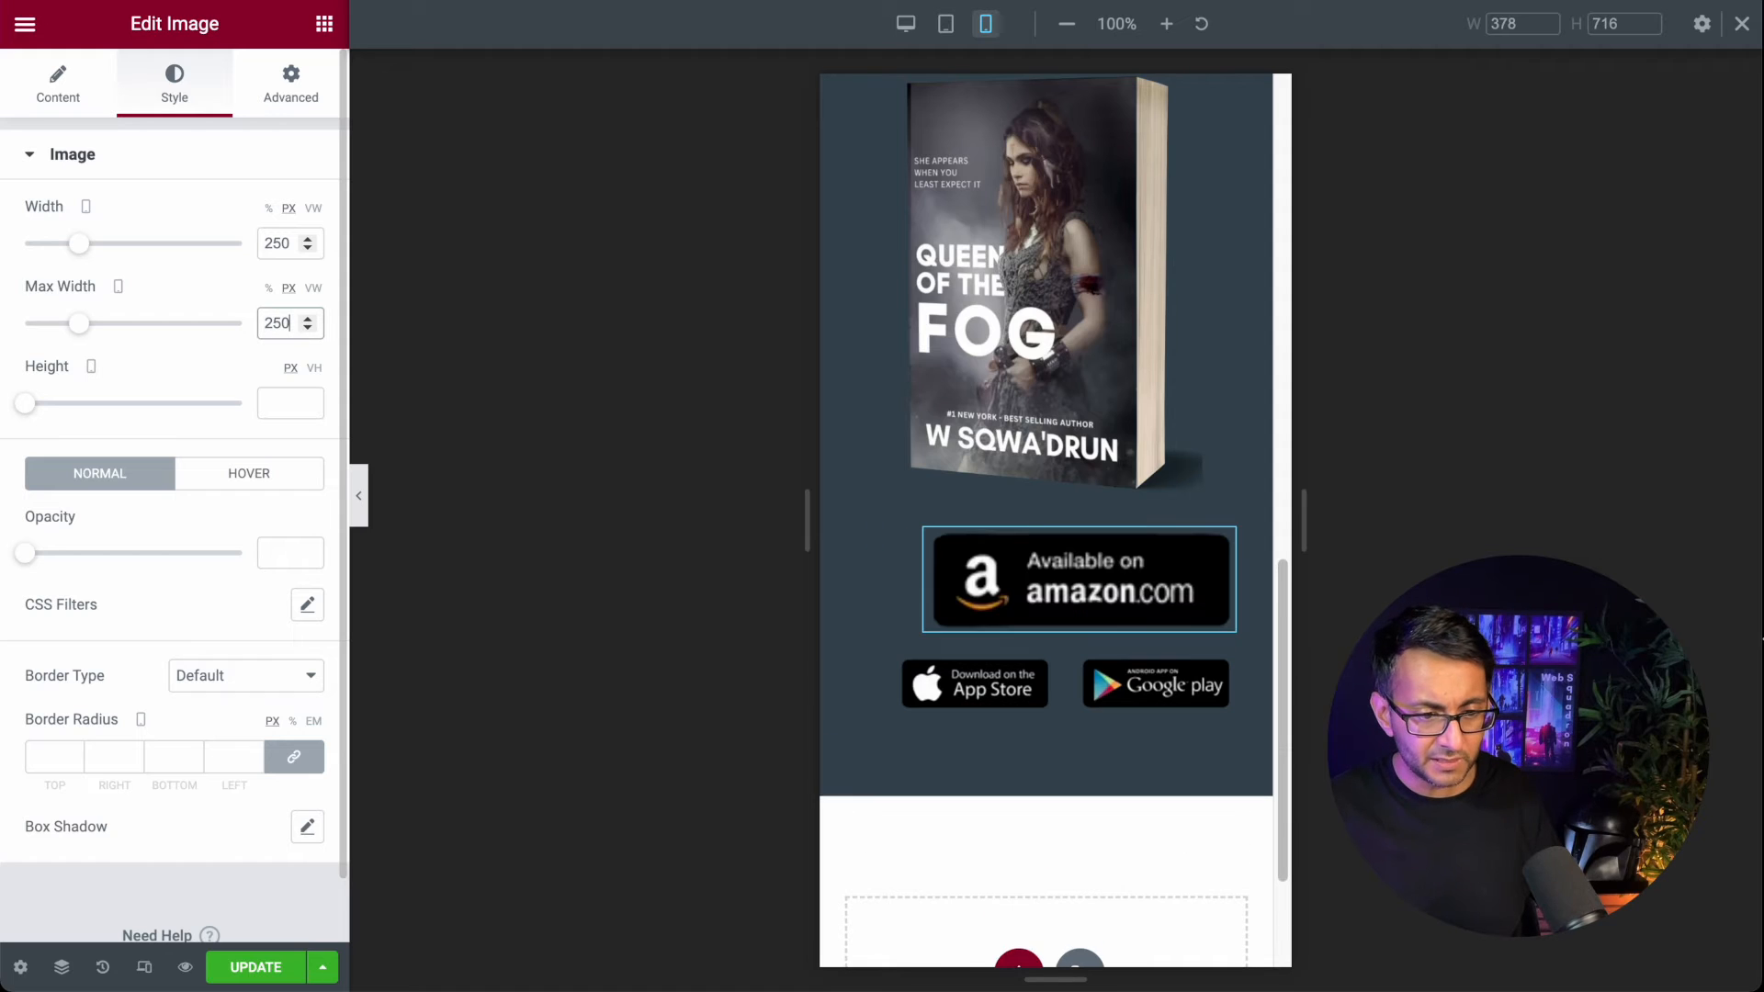
text(200)
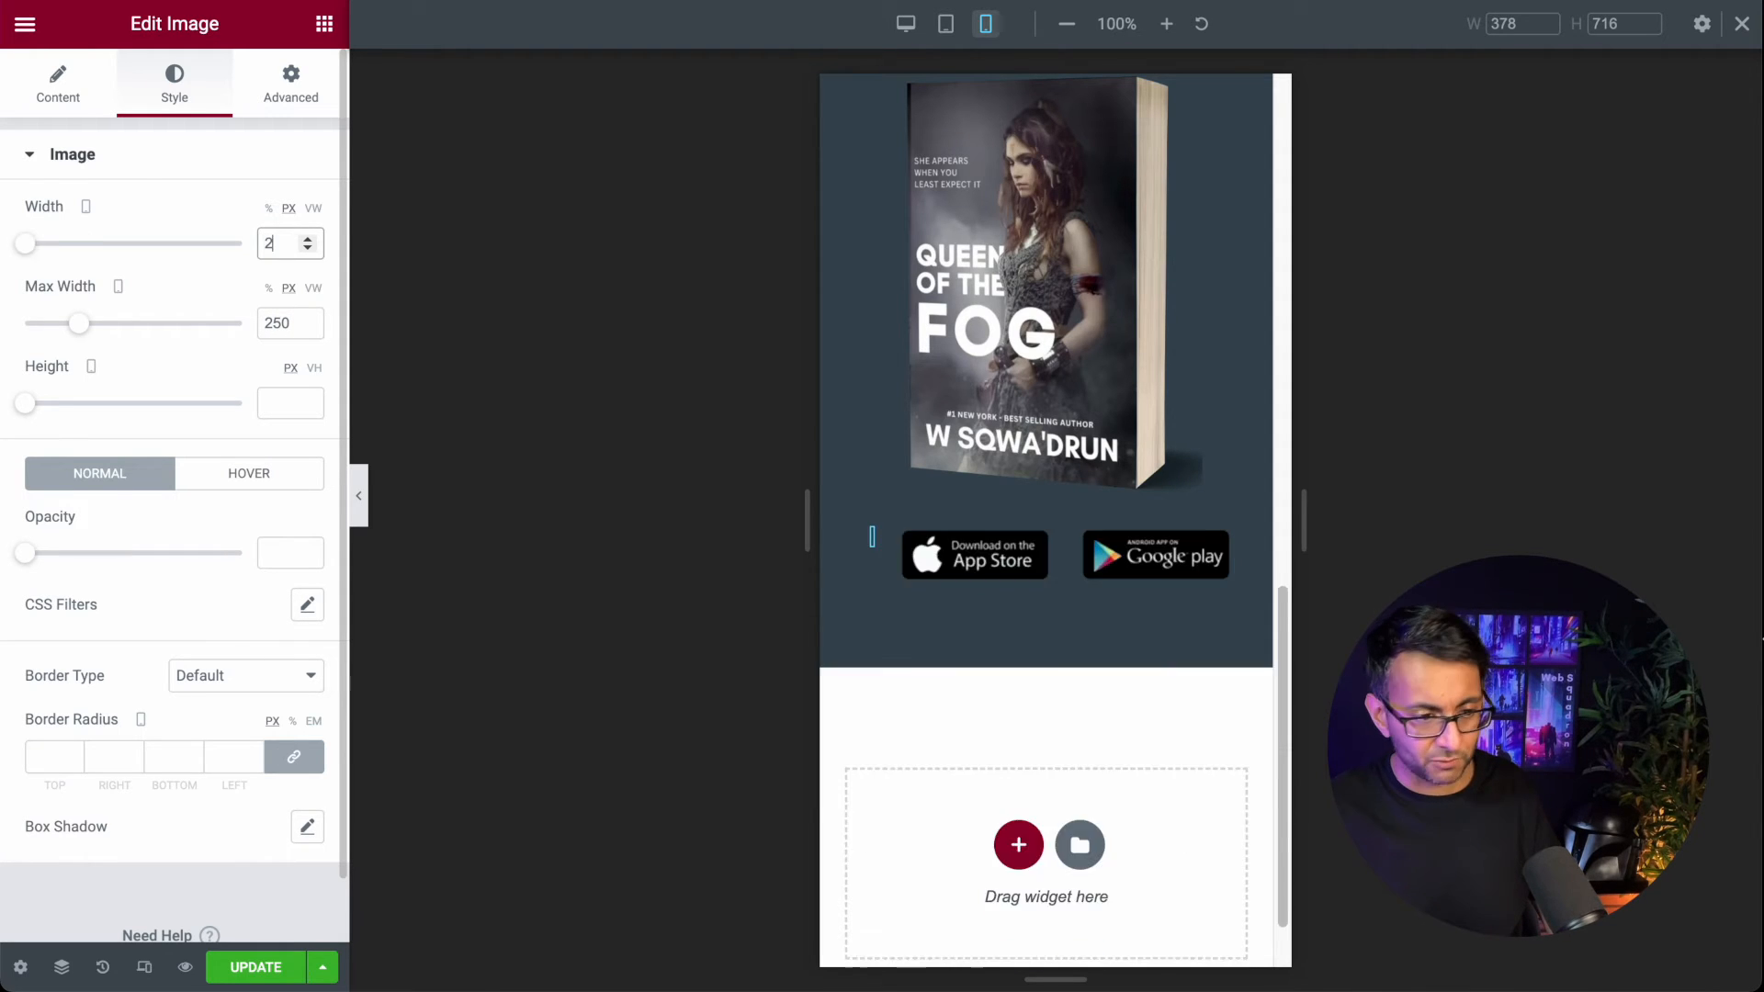
text(200)
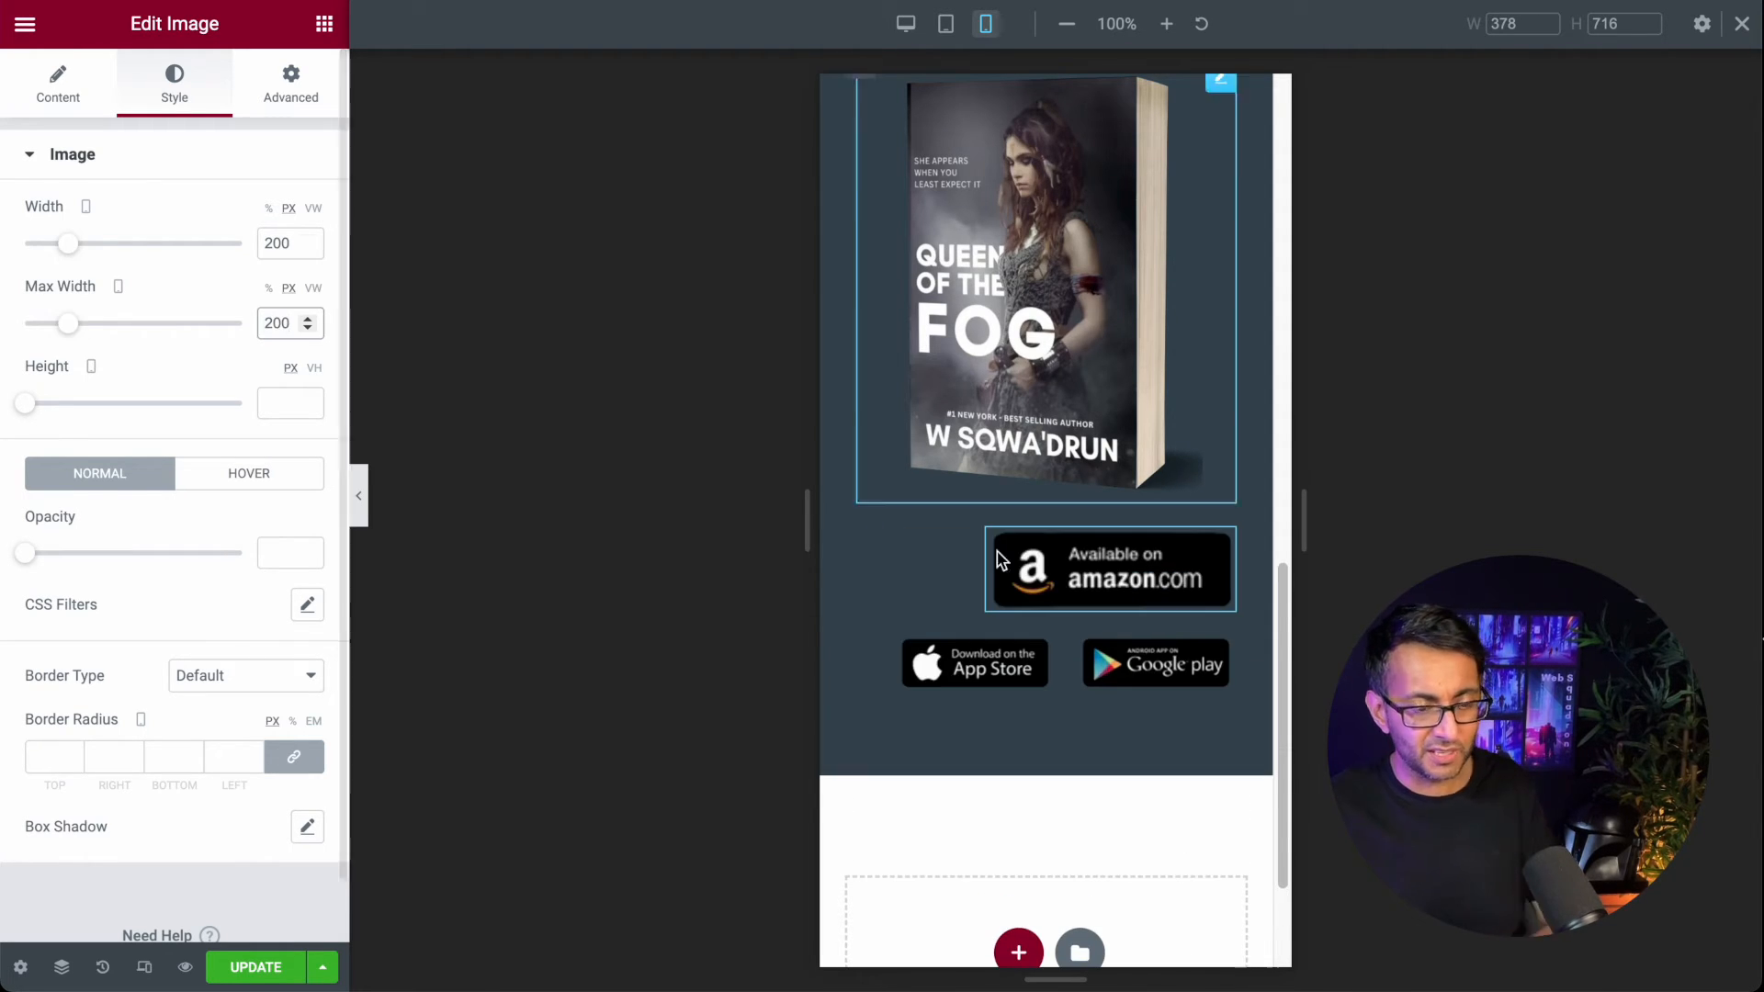
Step: Copy the Amazon badge's style and paste it onto the App Store and Google Play badges
right_click(1121, 578)
click(1188, 681)
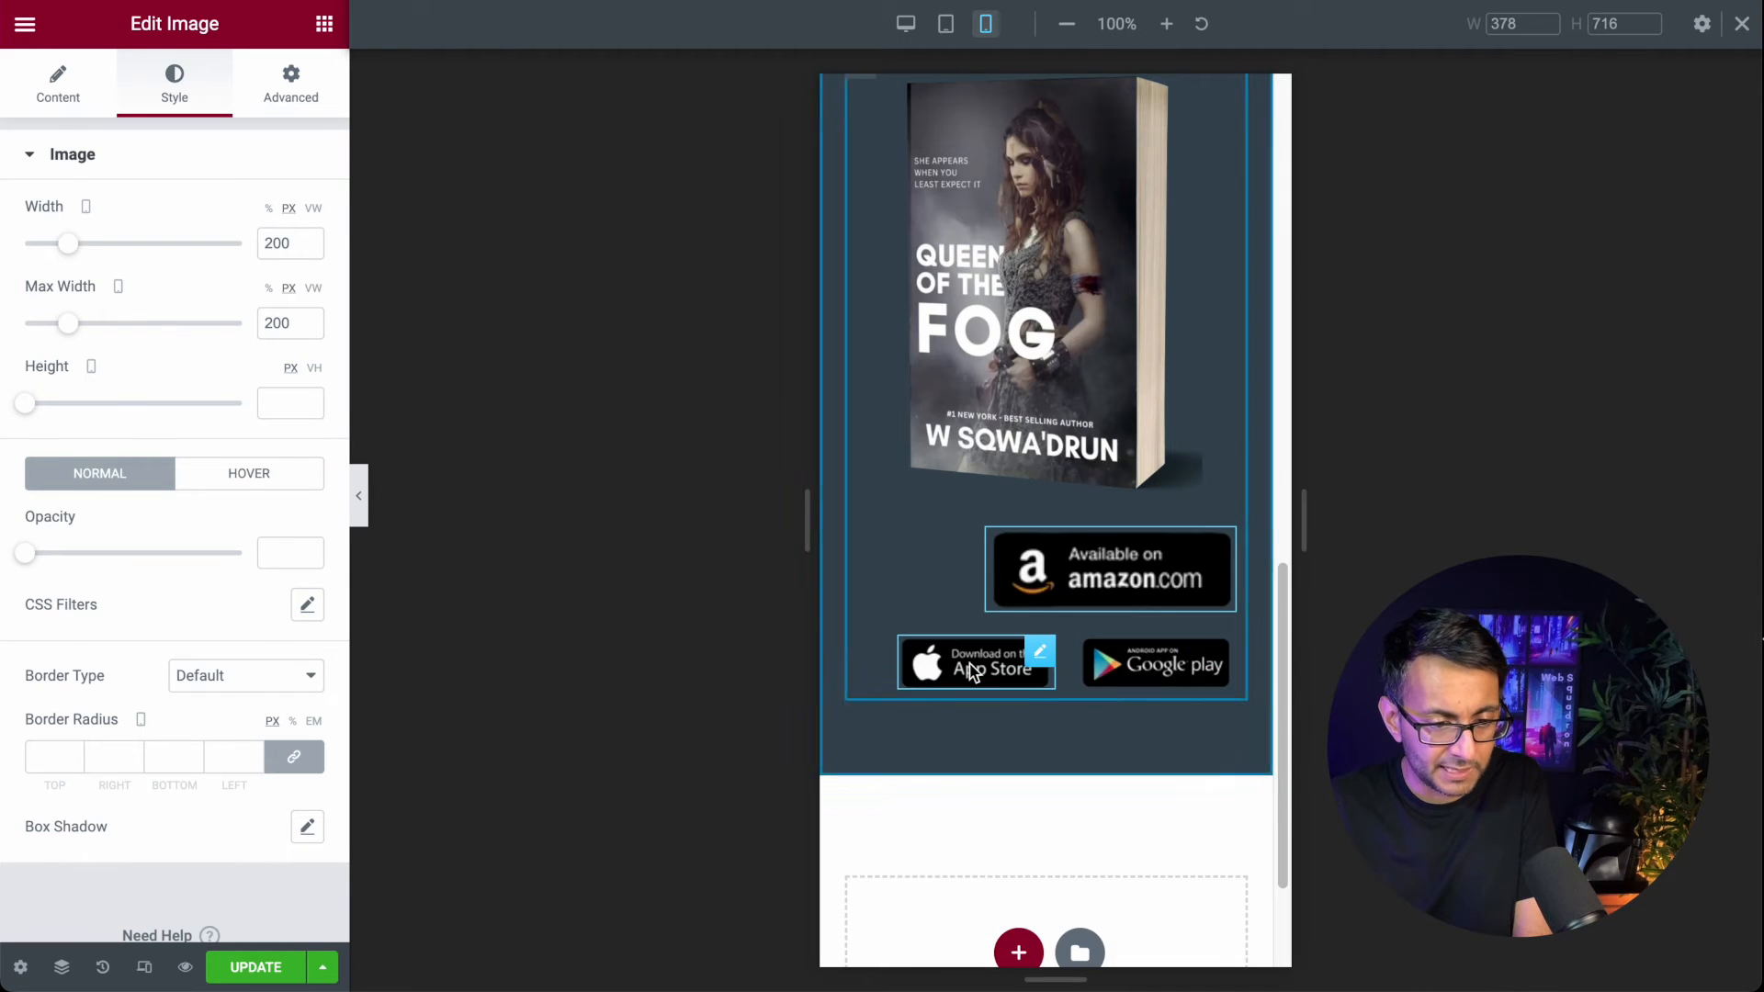
right_click(976, 662)
click(1034, 749)
right_click(1130, 779)
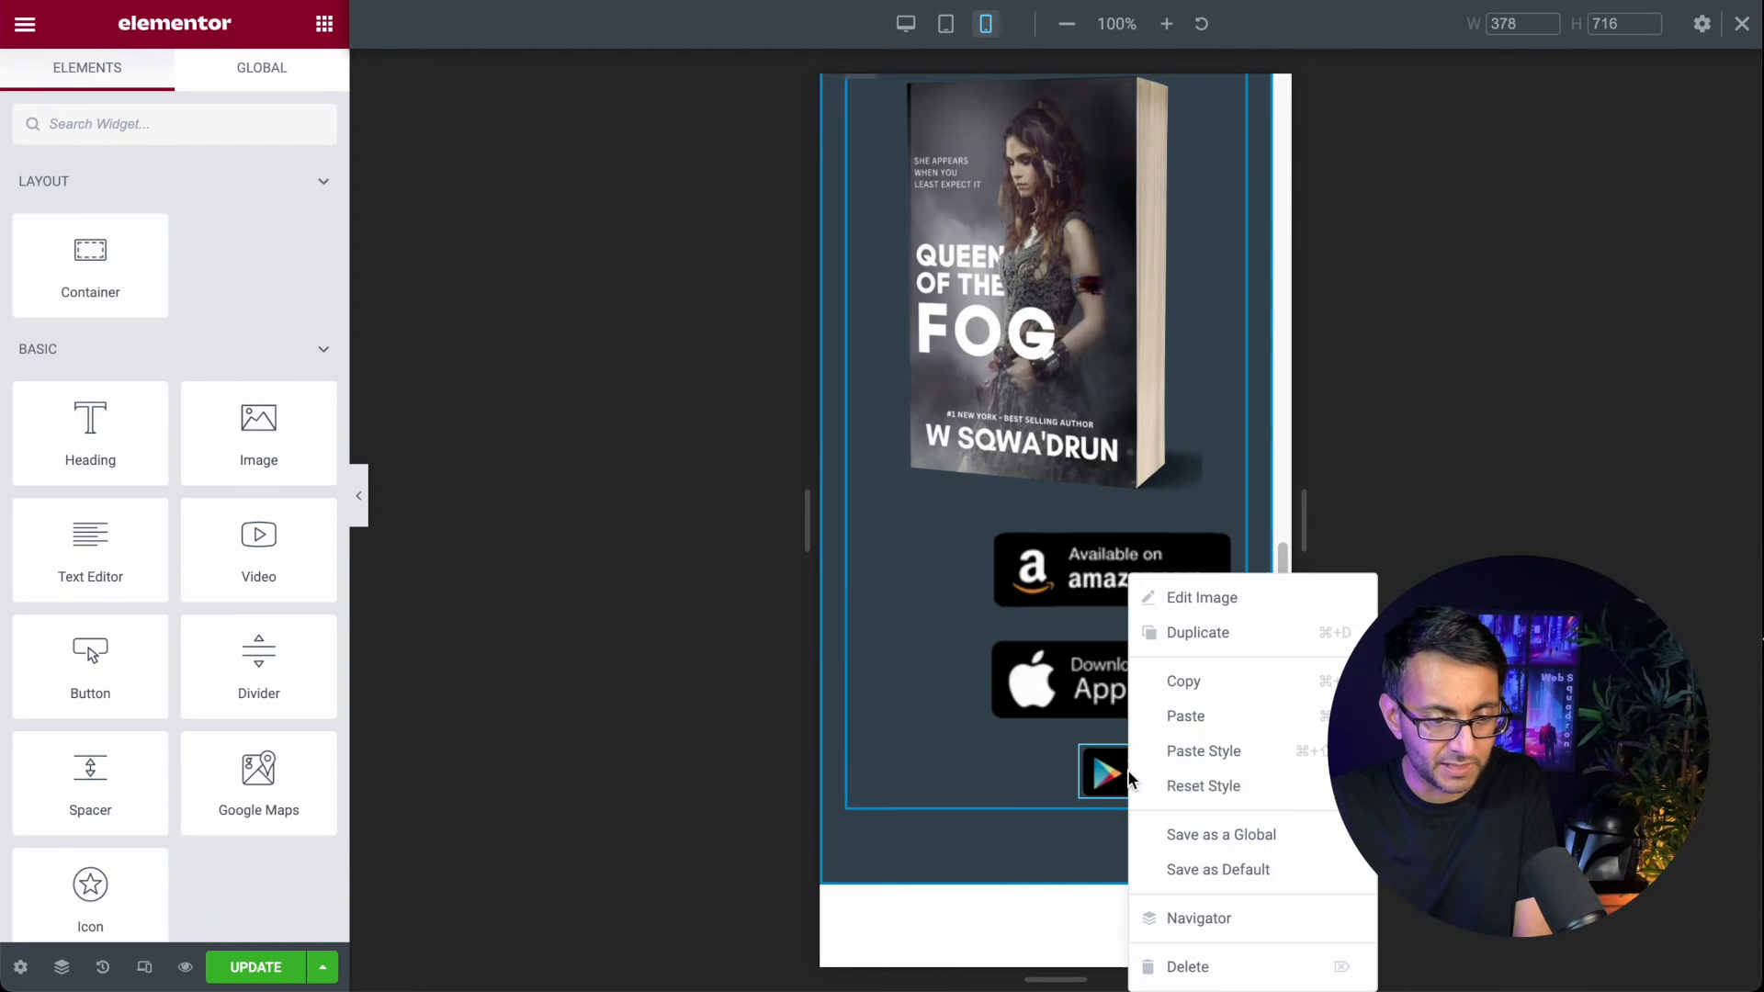
click(1195, 750)
Step: Center the items of the container holding the book cover and store badges by setting its mobile Justify Content to center
scroll(1089, 579, up, 2)
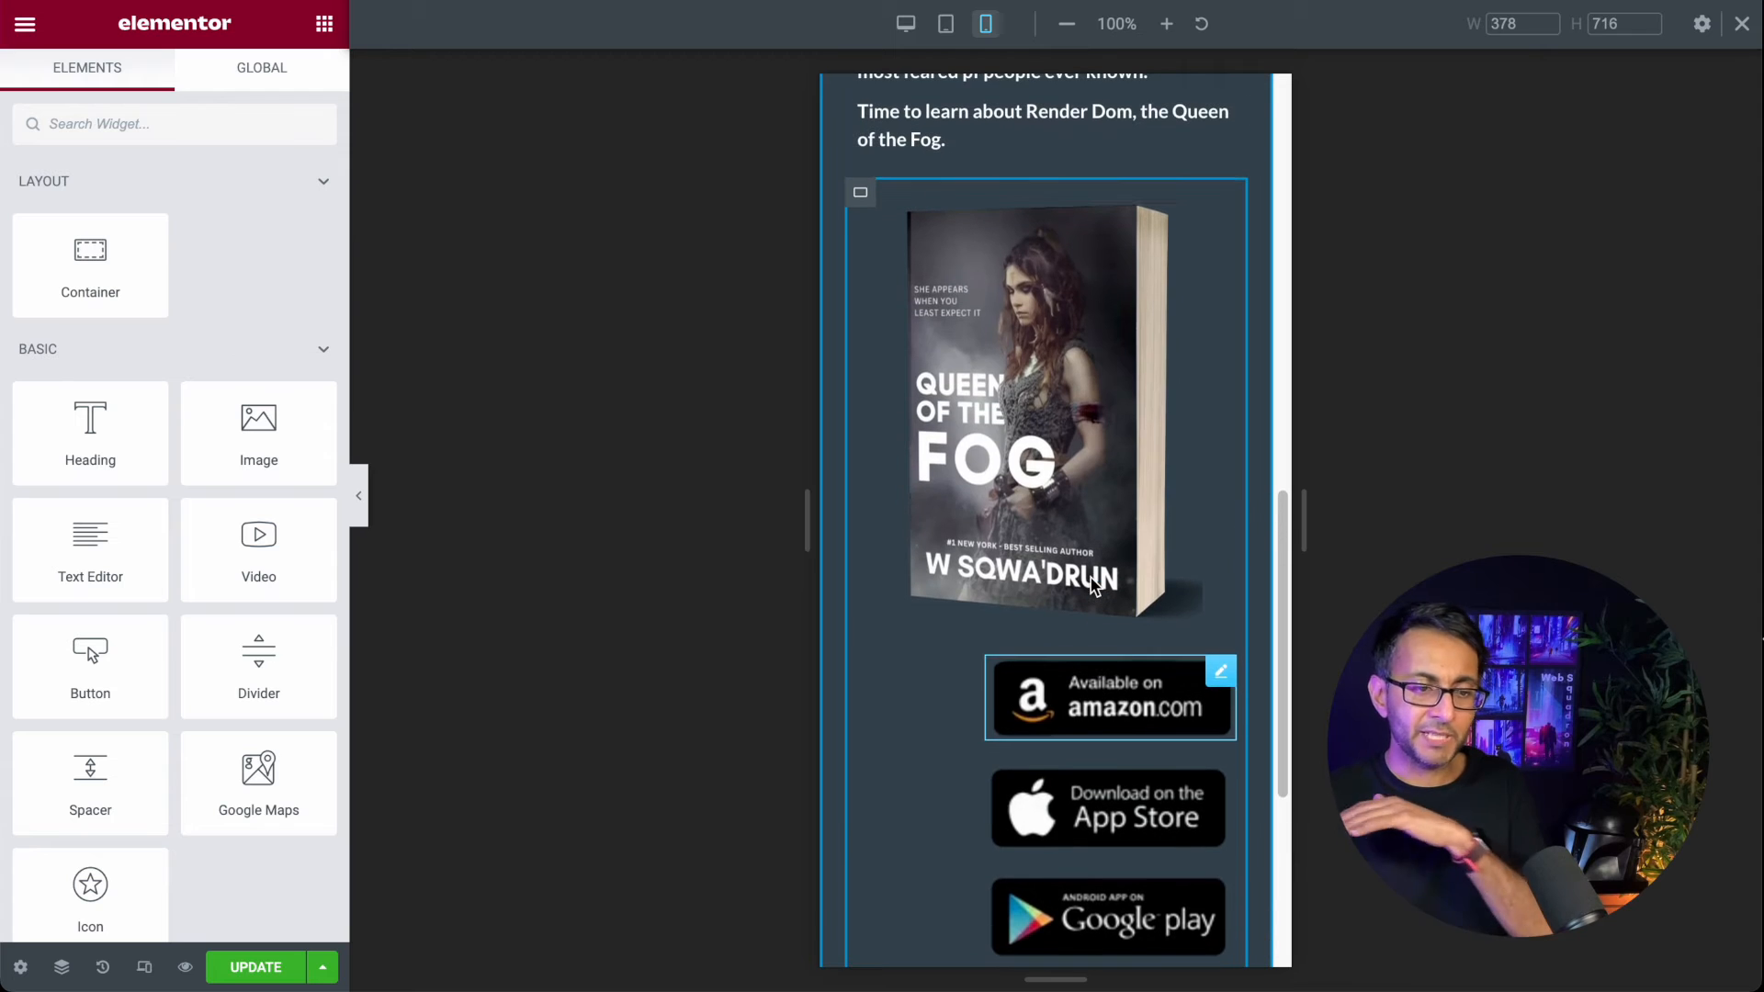
scroll(1109, 625, down, 1)
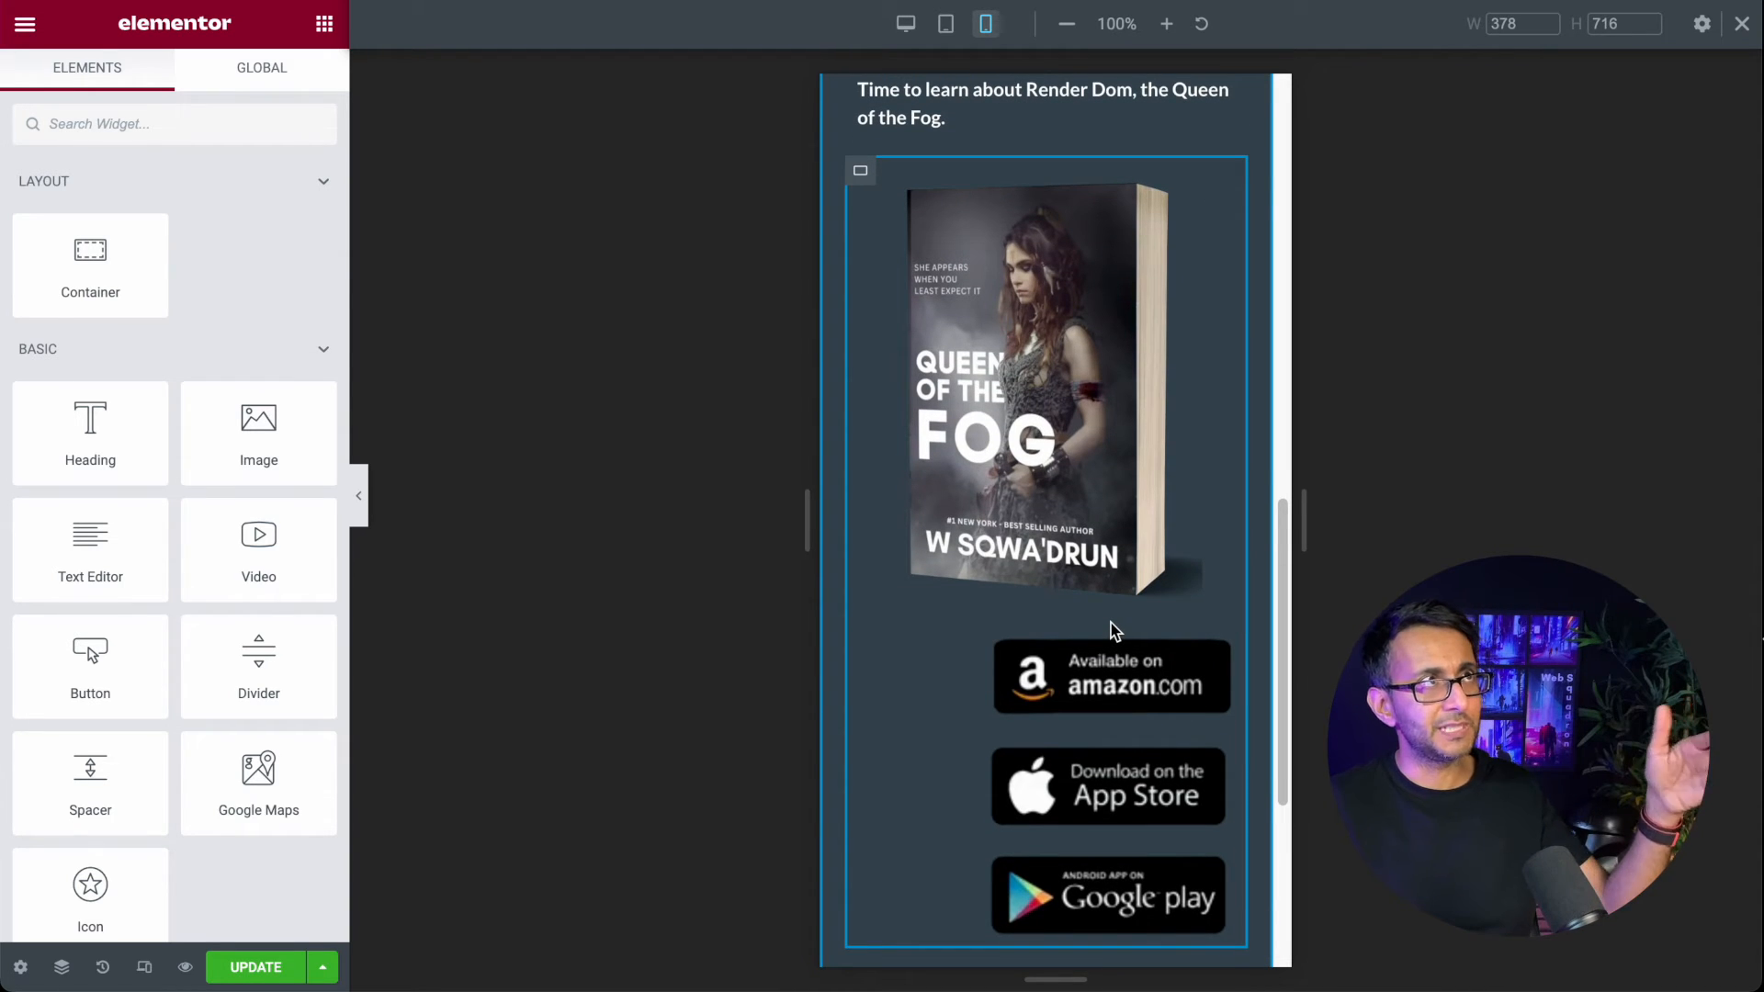
click(861, 173)
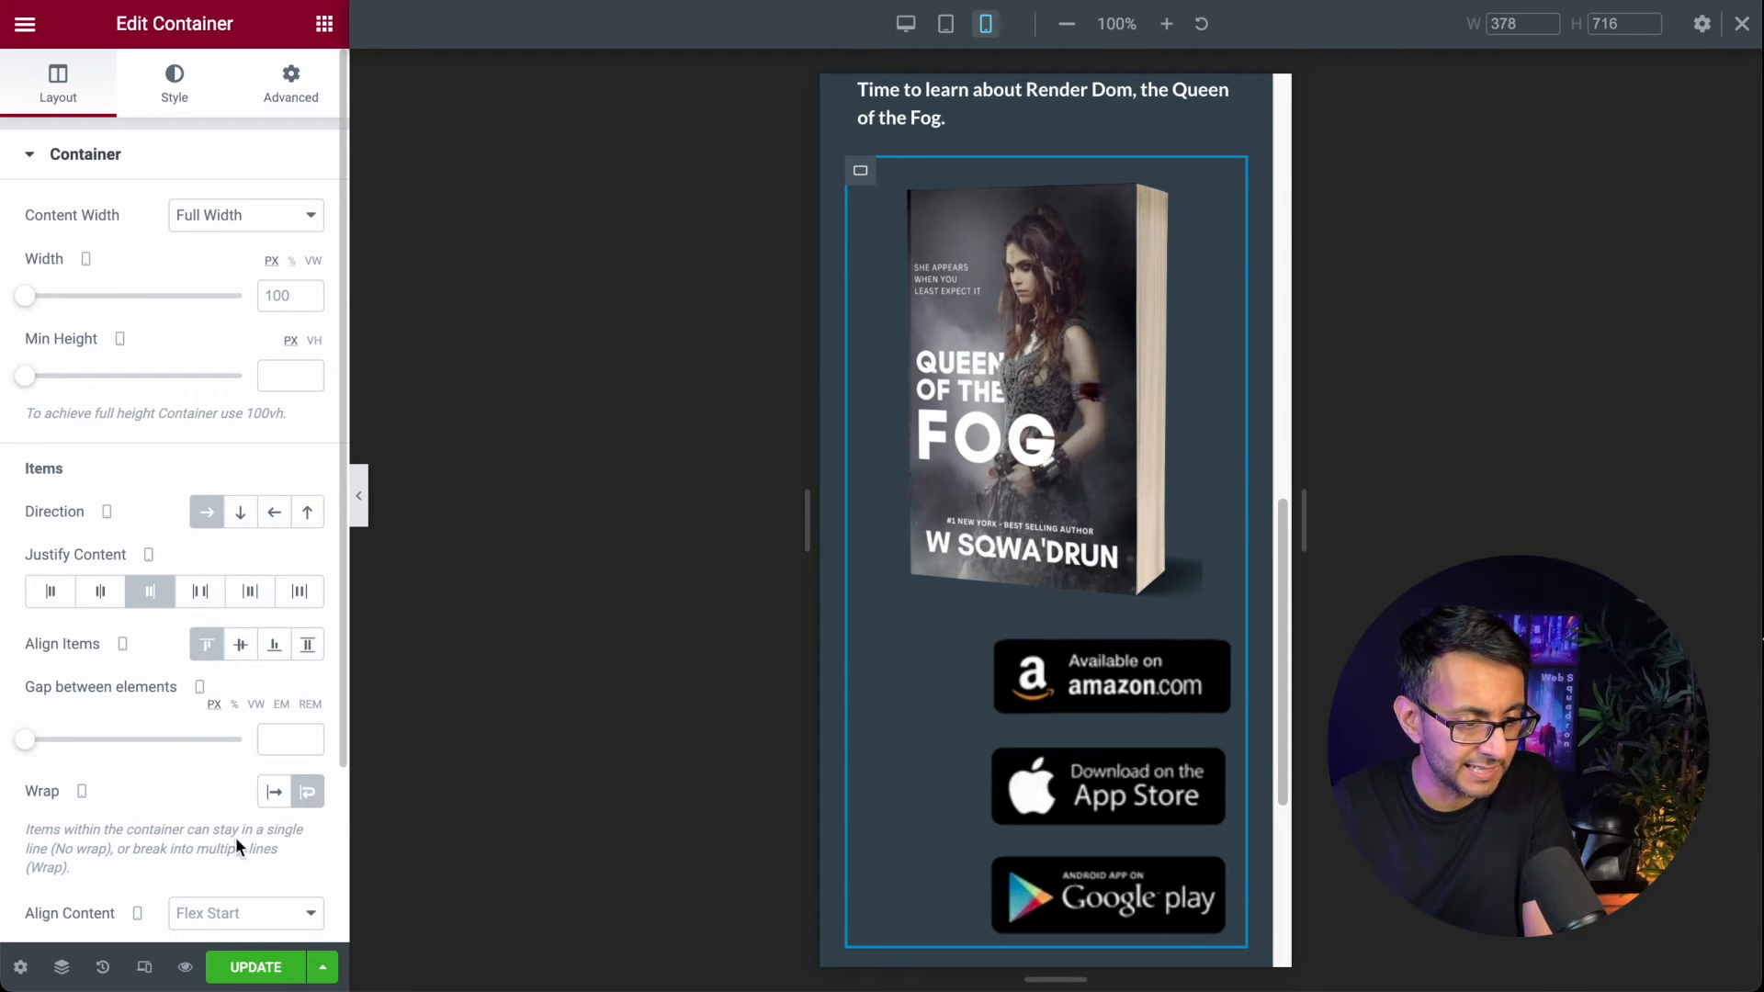
scroll(184, 735, down, 1)
click(101, 508)
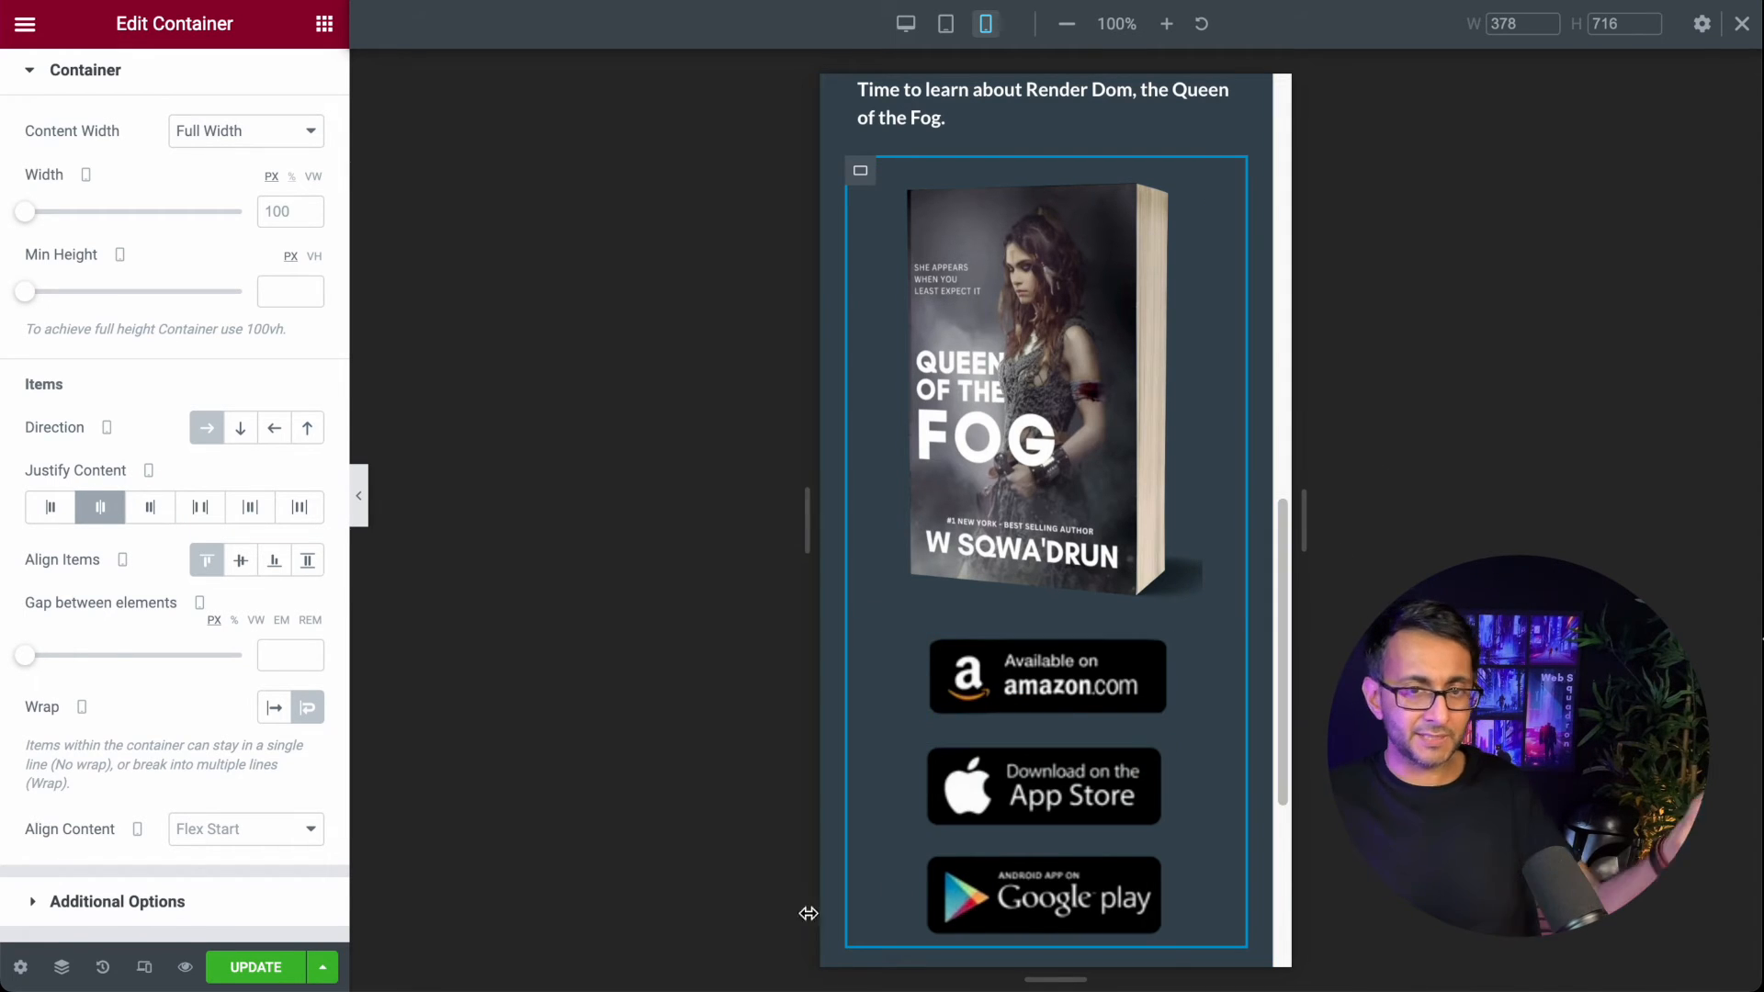
Step: Compare the novel section's layout between the desktop and mobile views
scroll(974, 123, up, 1)
click(906, 24)
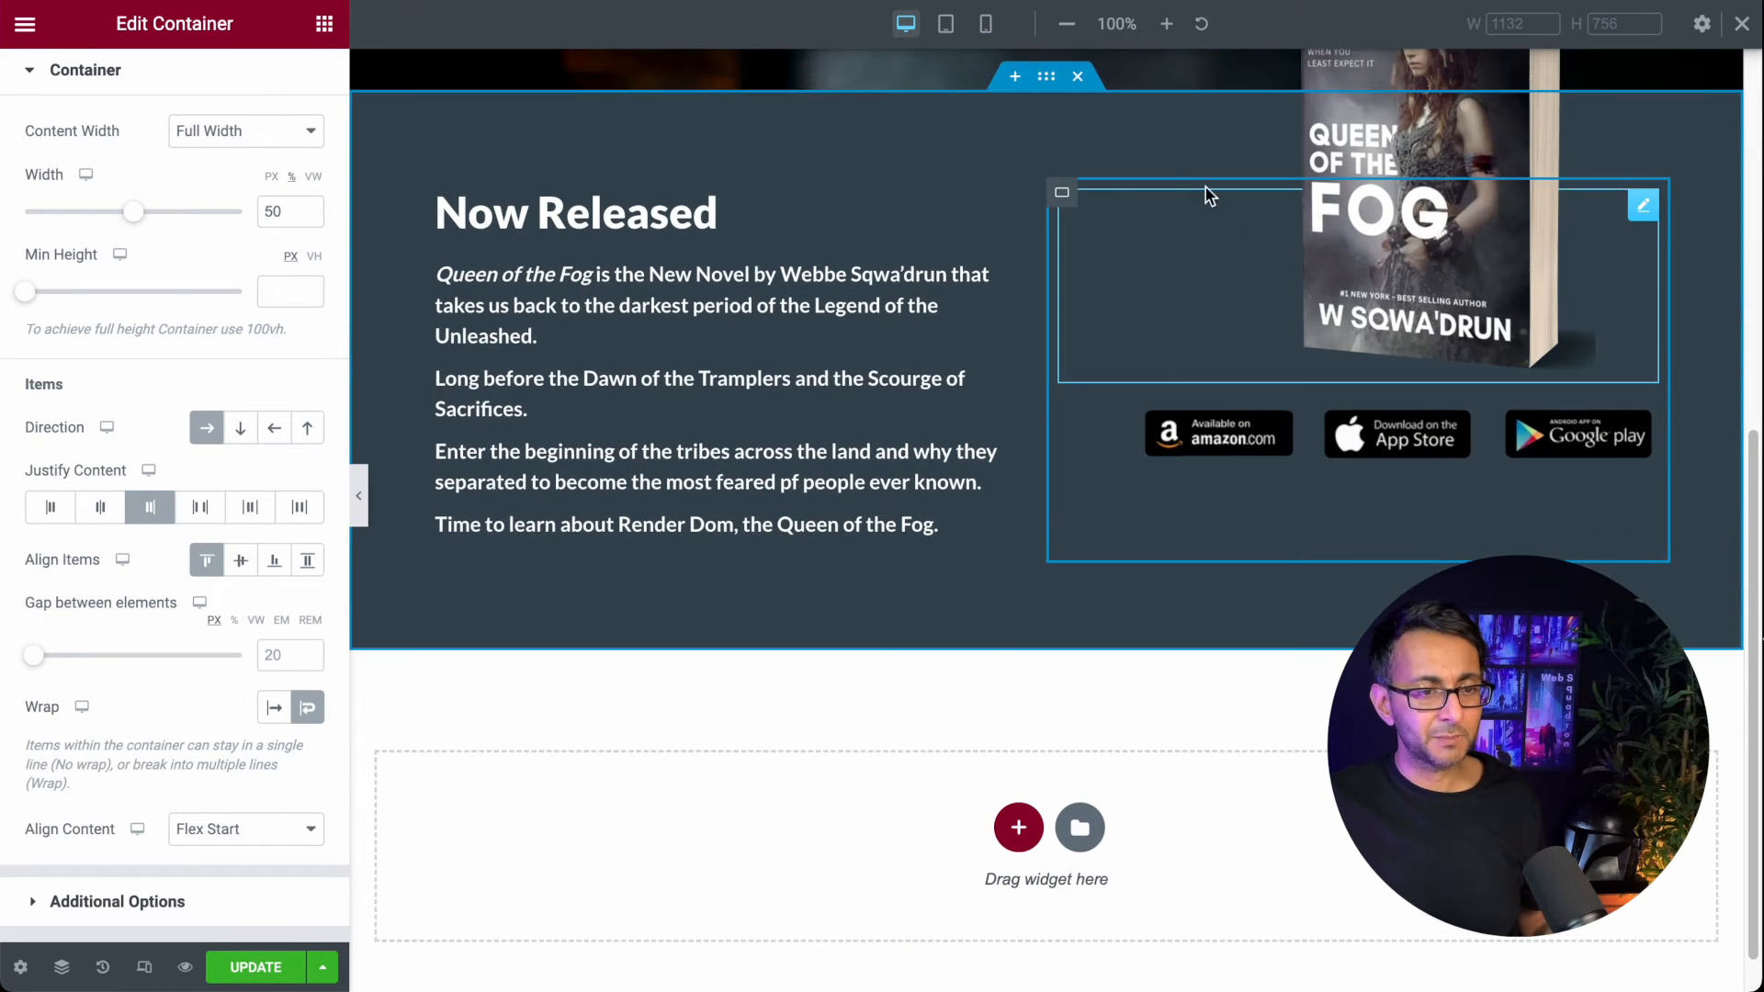
click(986, 24)
scroll(1144, 538, down, 10)
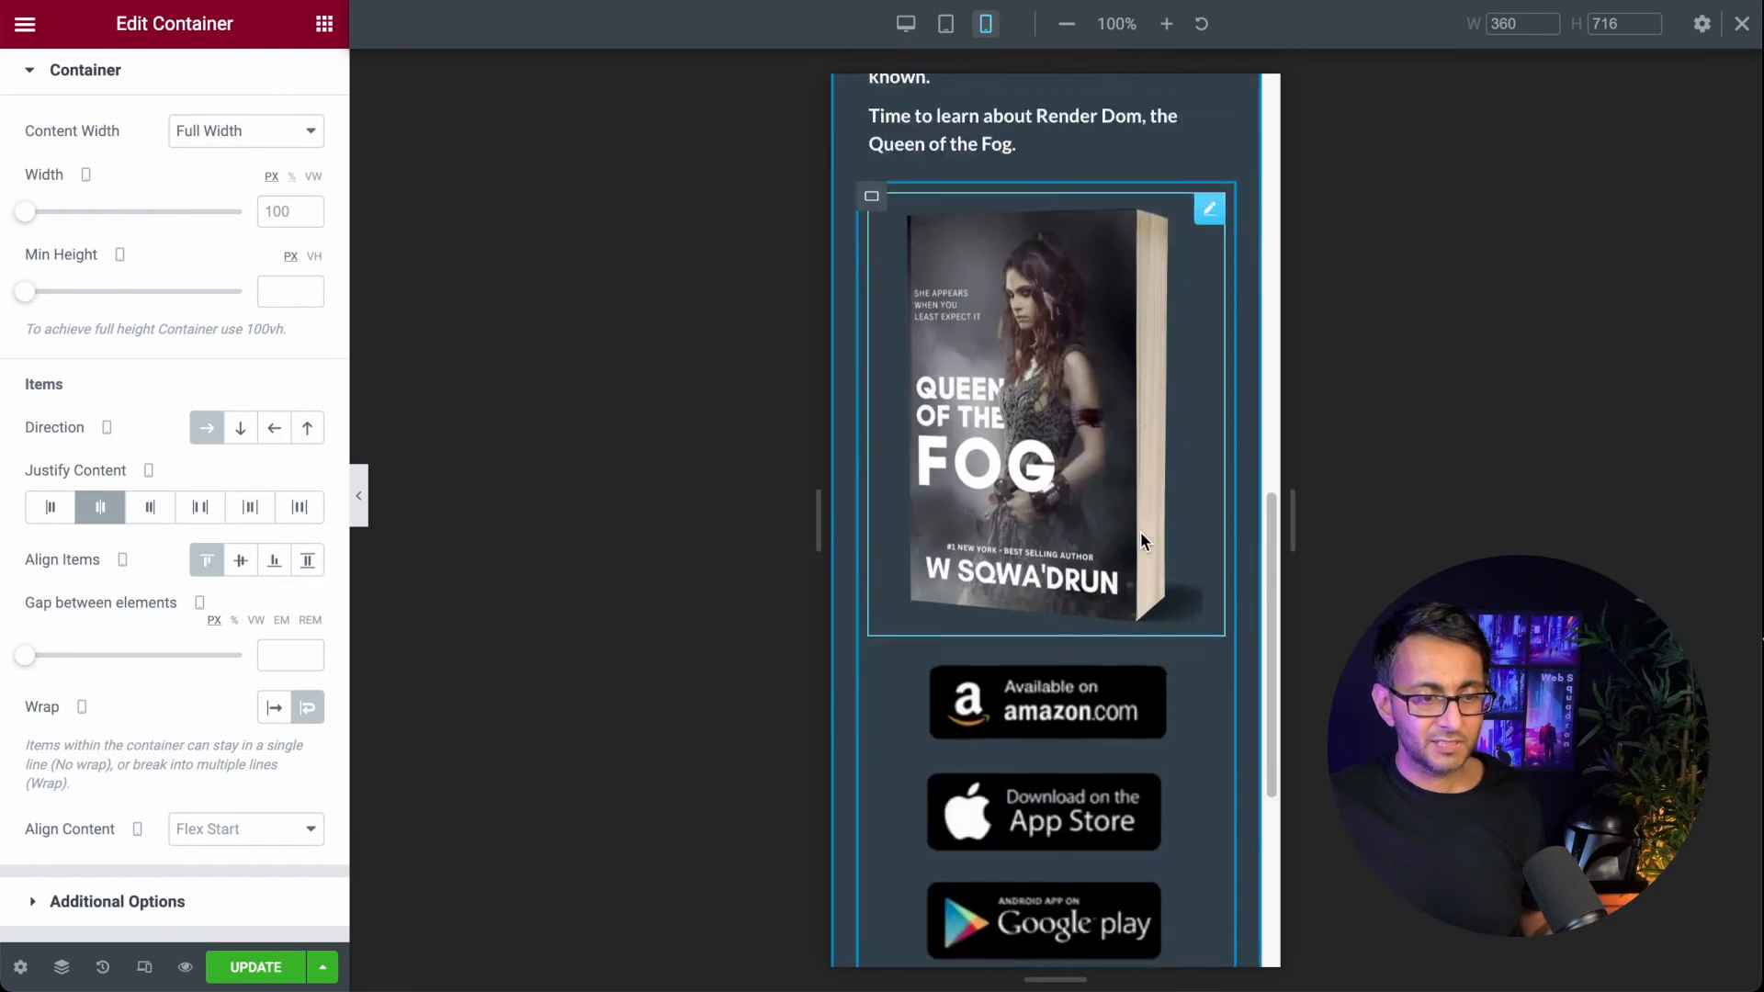
scroll(1140, 531, up, 15)
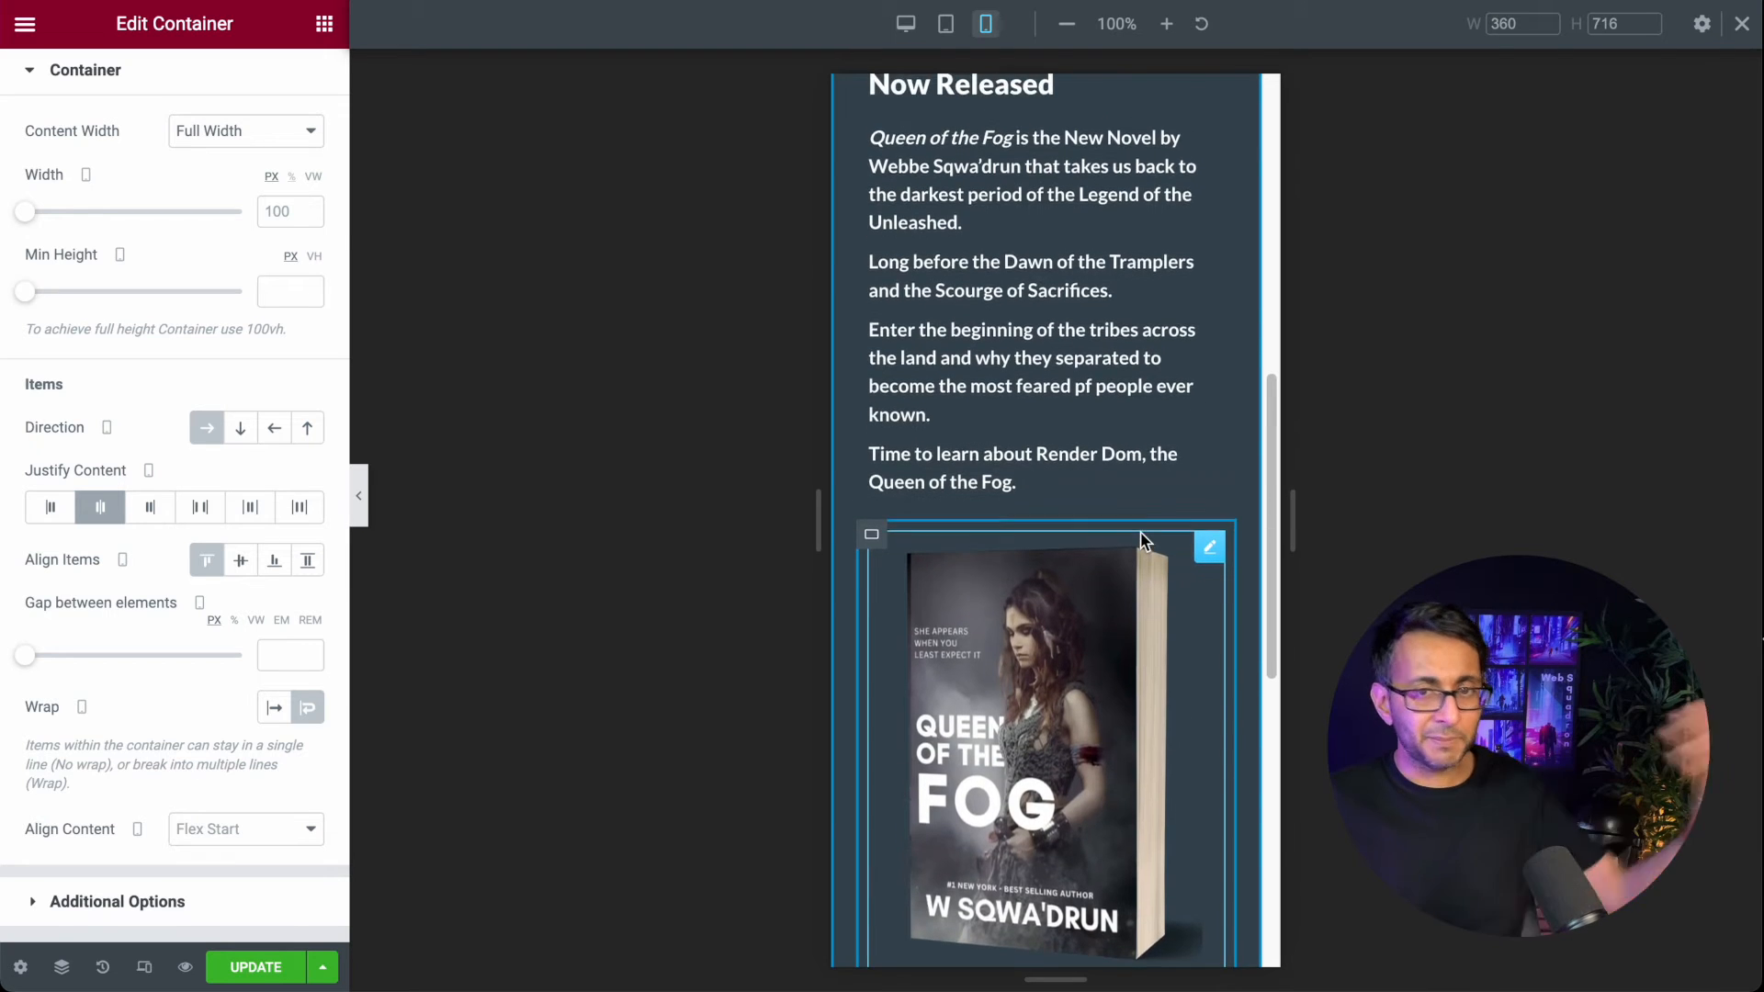
click(906, 24)
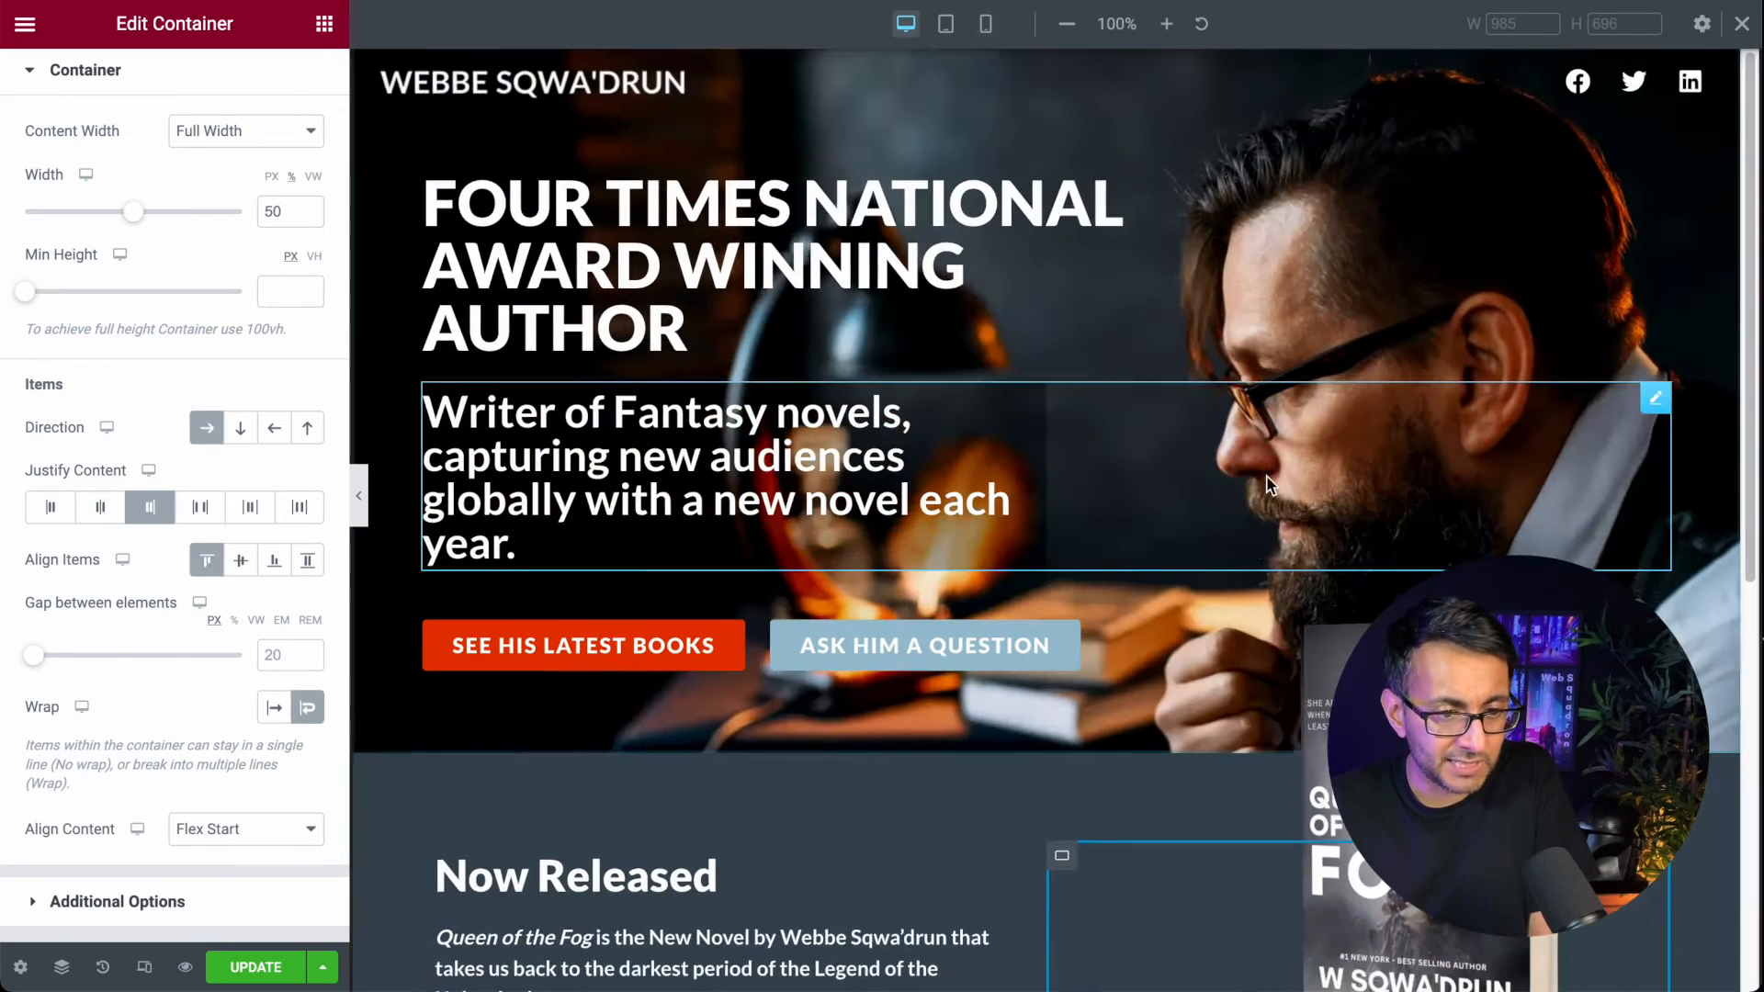
Step: Duplicate the whole Now Released section container in the desktop view
scroll(1213, 763, down, 8)
scroll(1195, 753, up, 1)
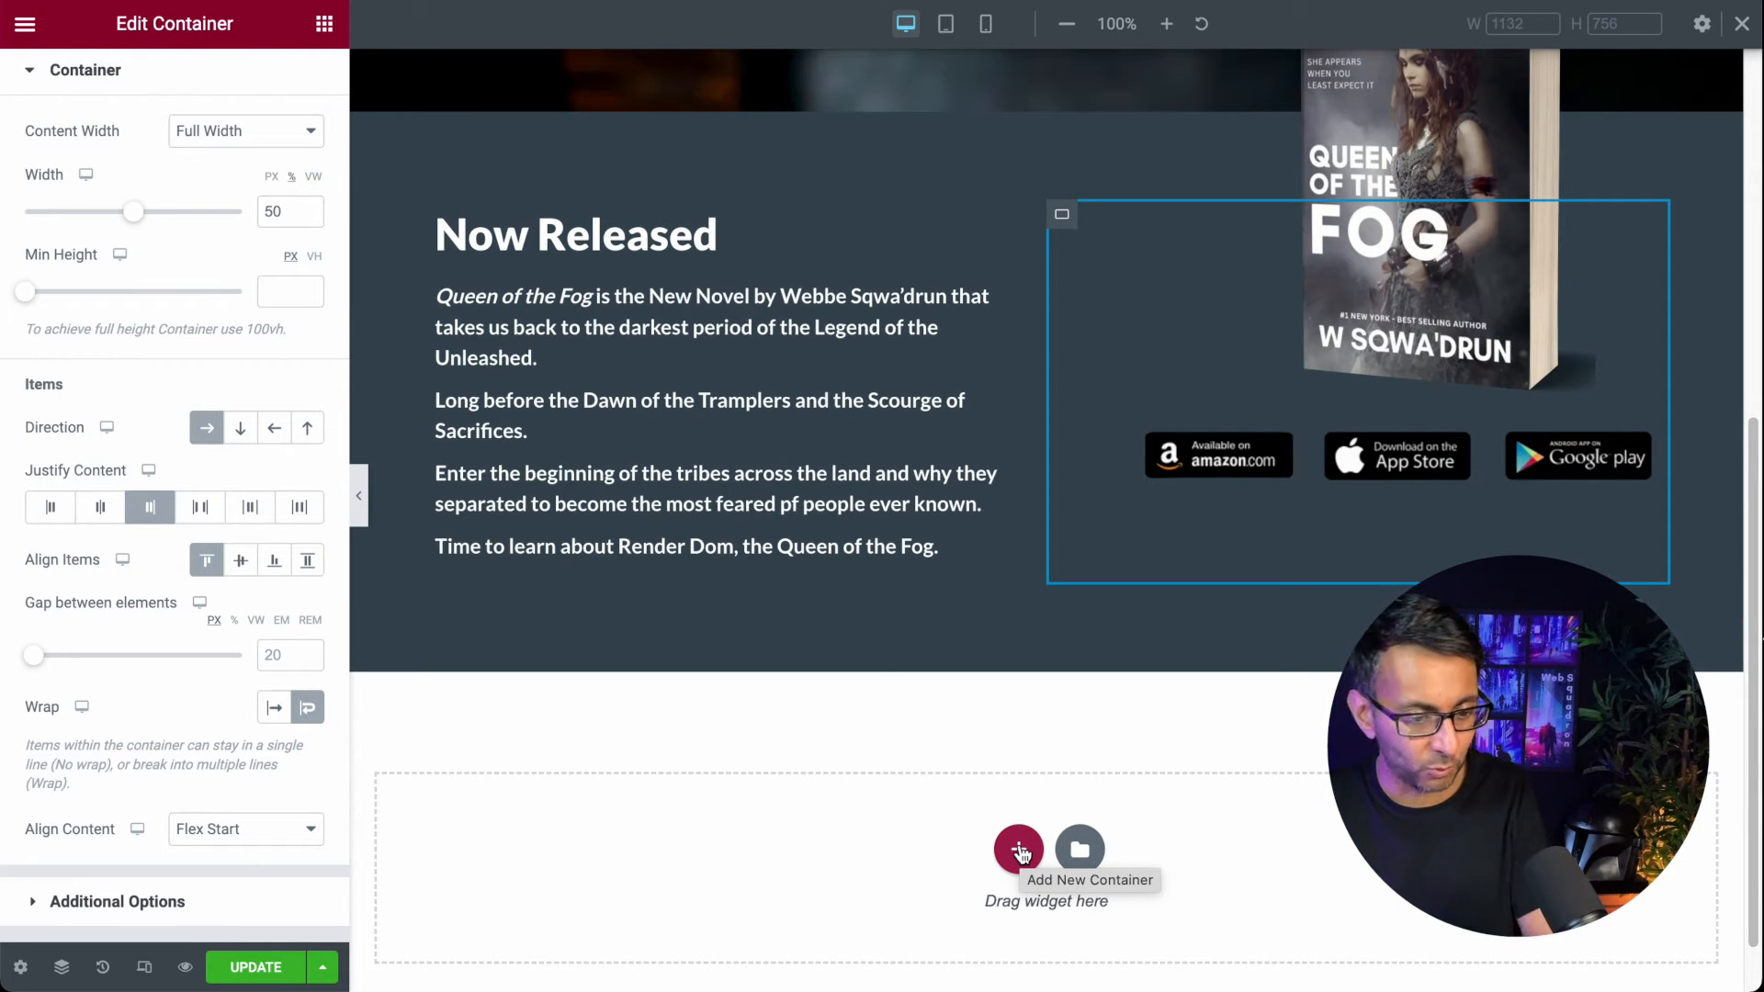
scroll(919, 906, down, 1)
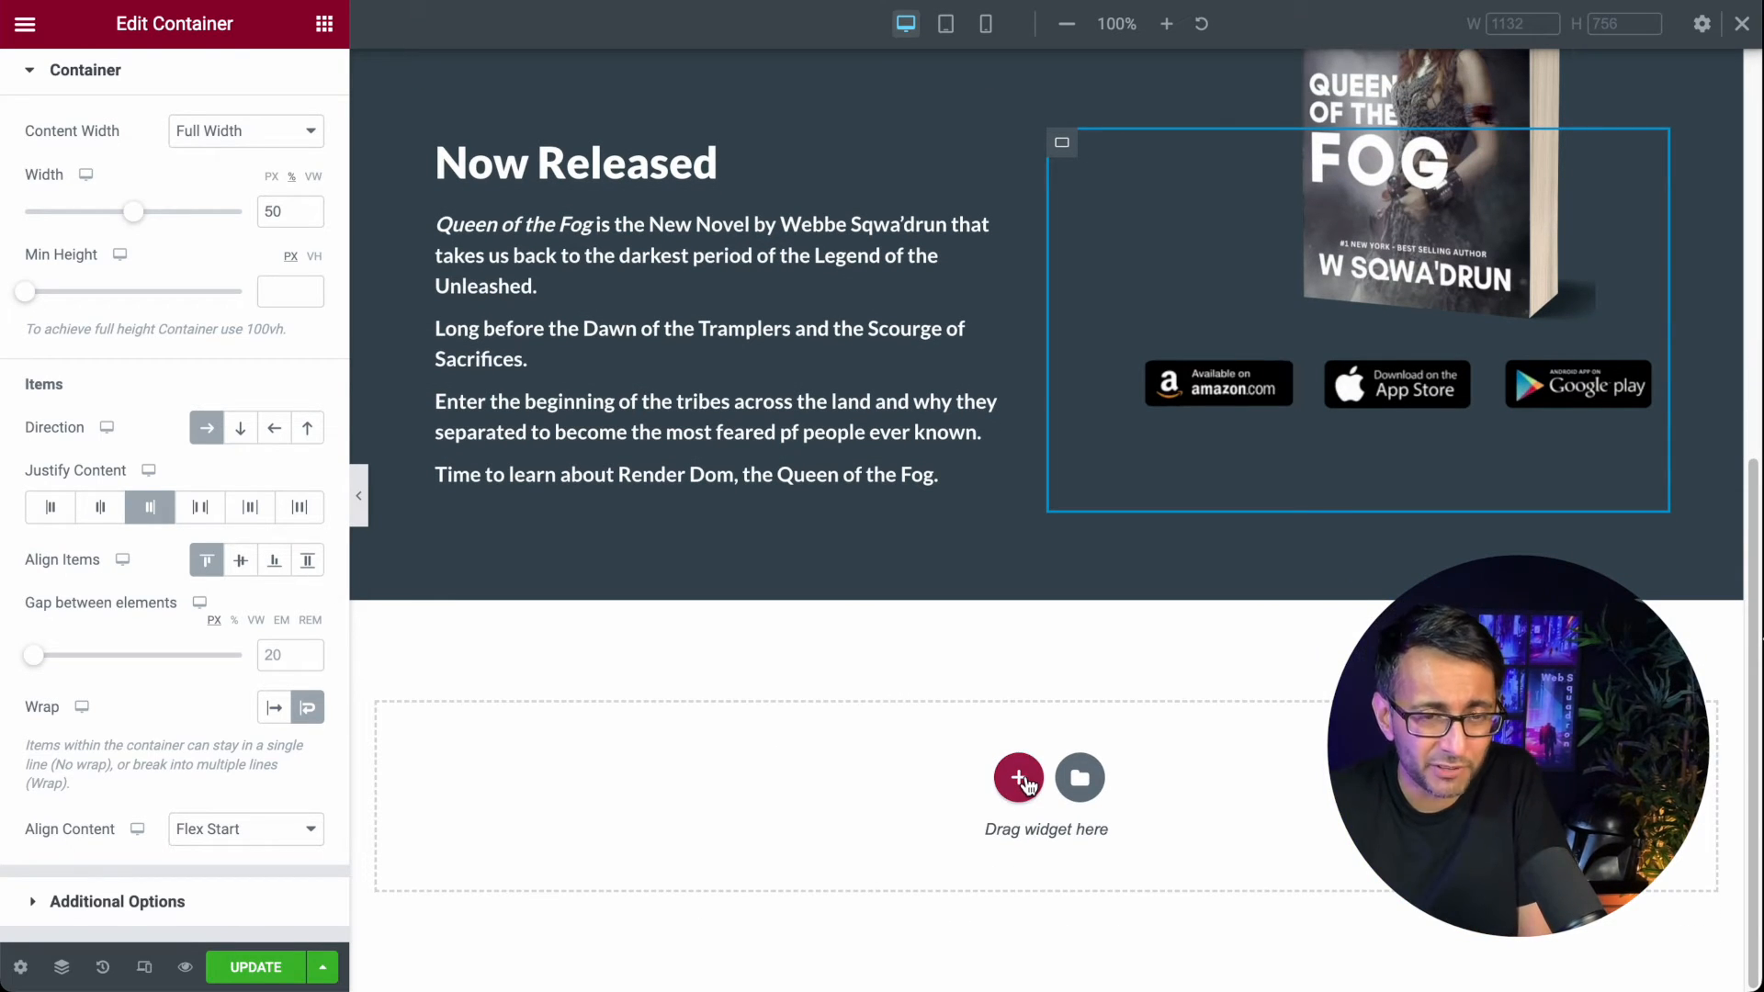
scroll(1066, 340, up, 3)
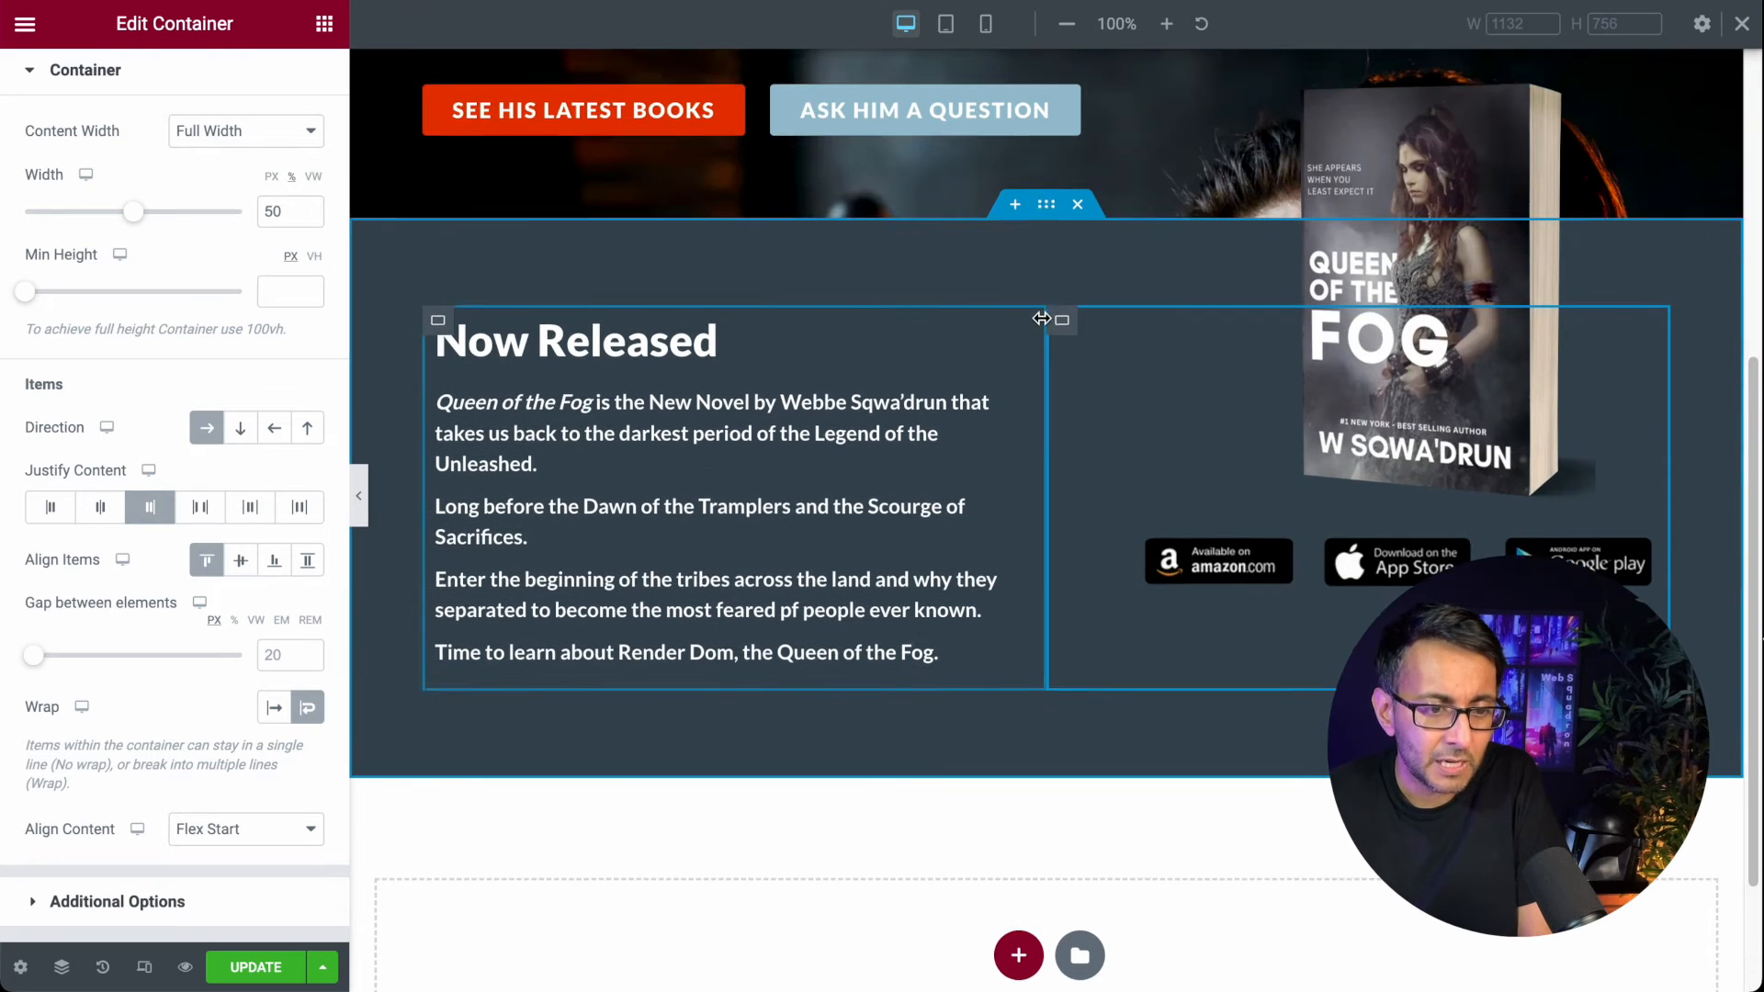
right_click(1045, 219)
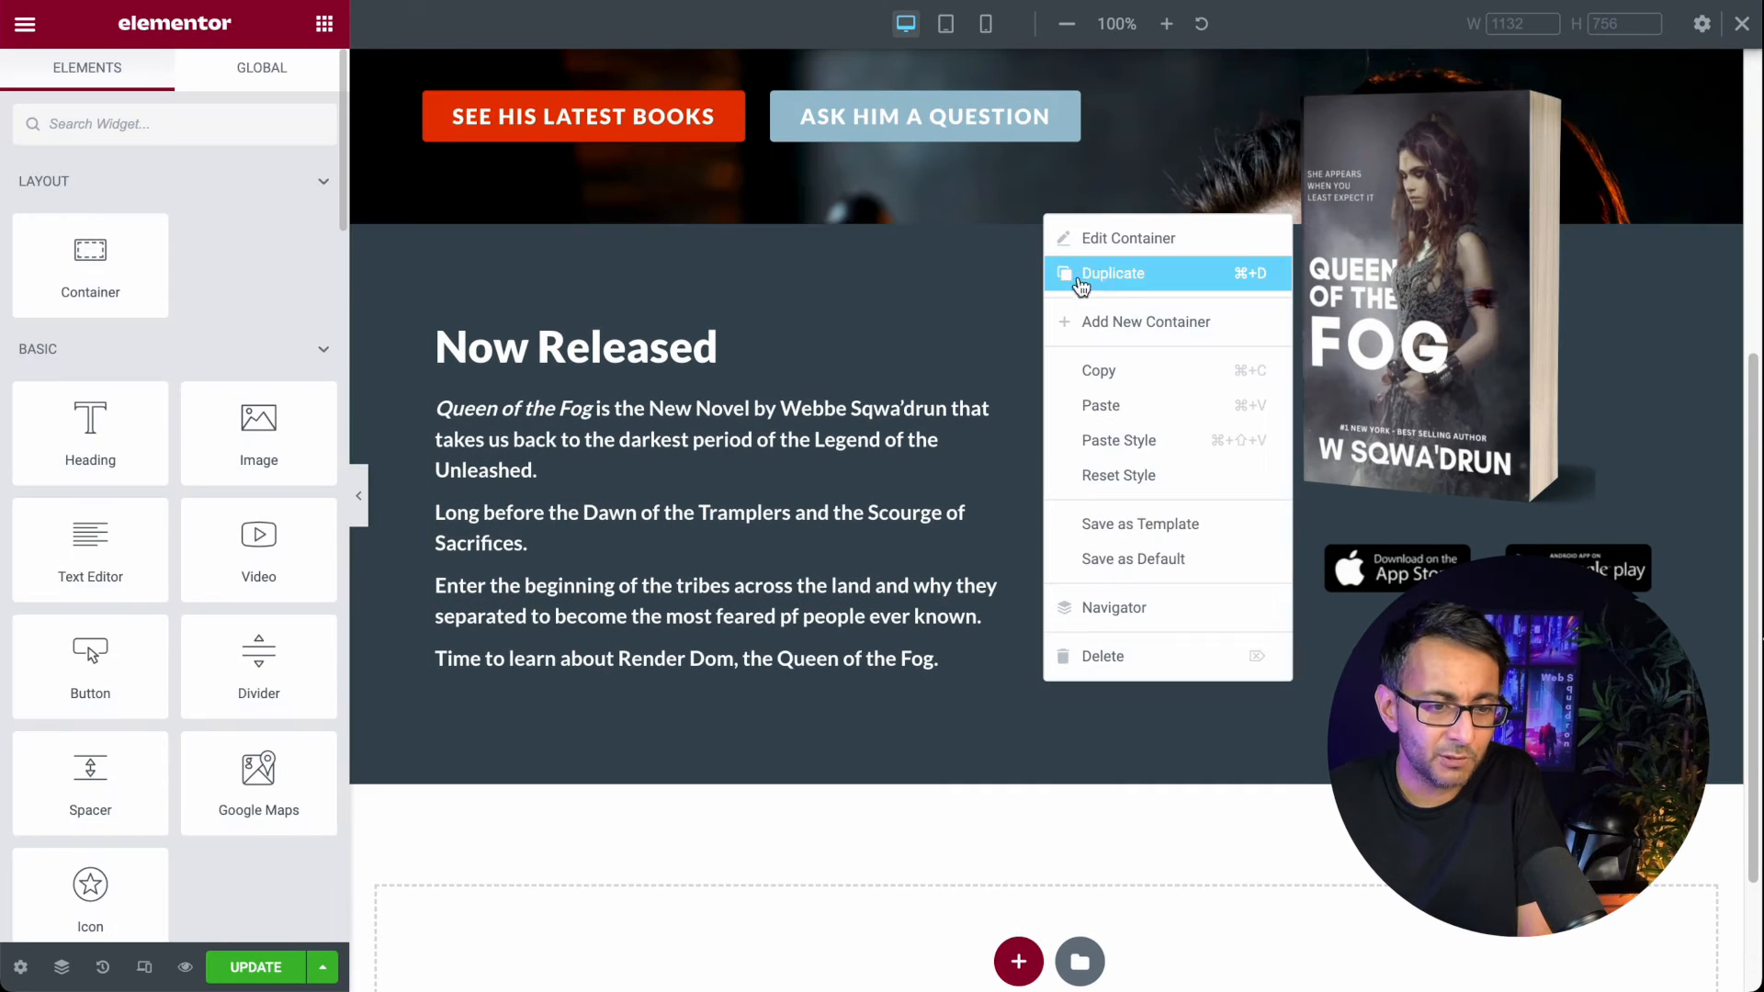
scroll(1276, 801, down, 4)
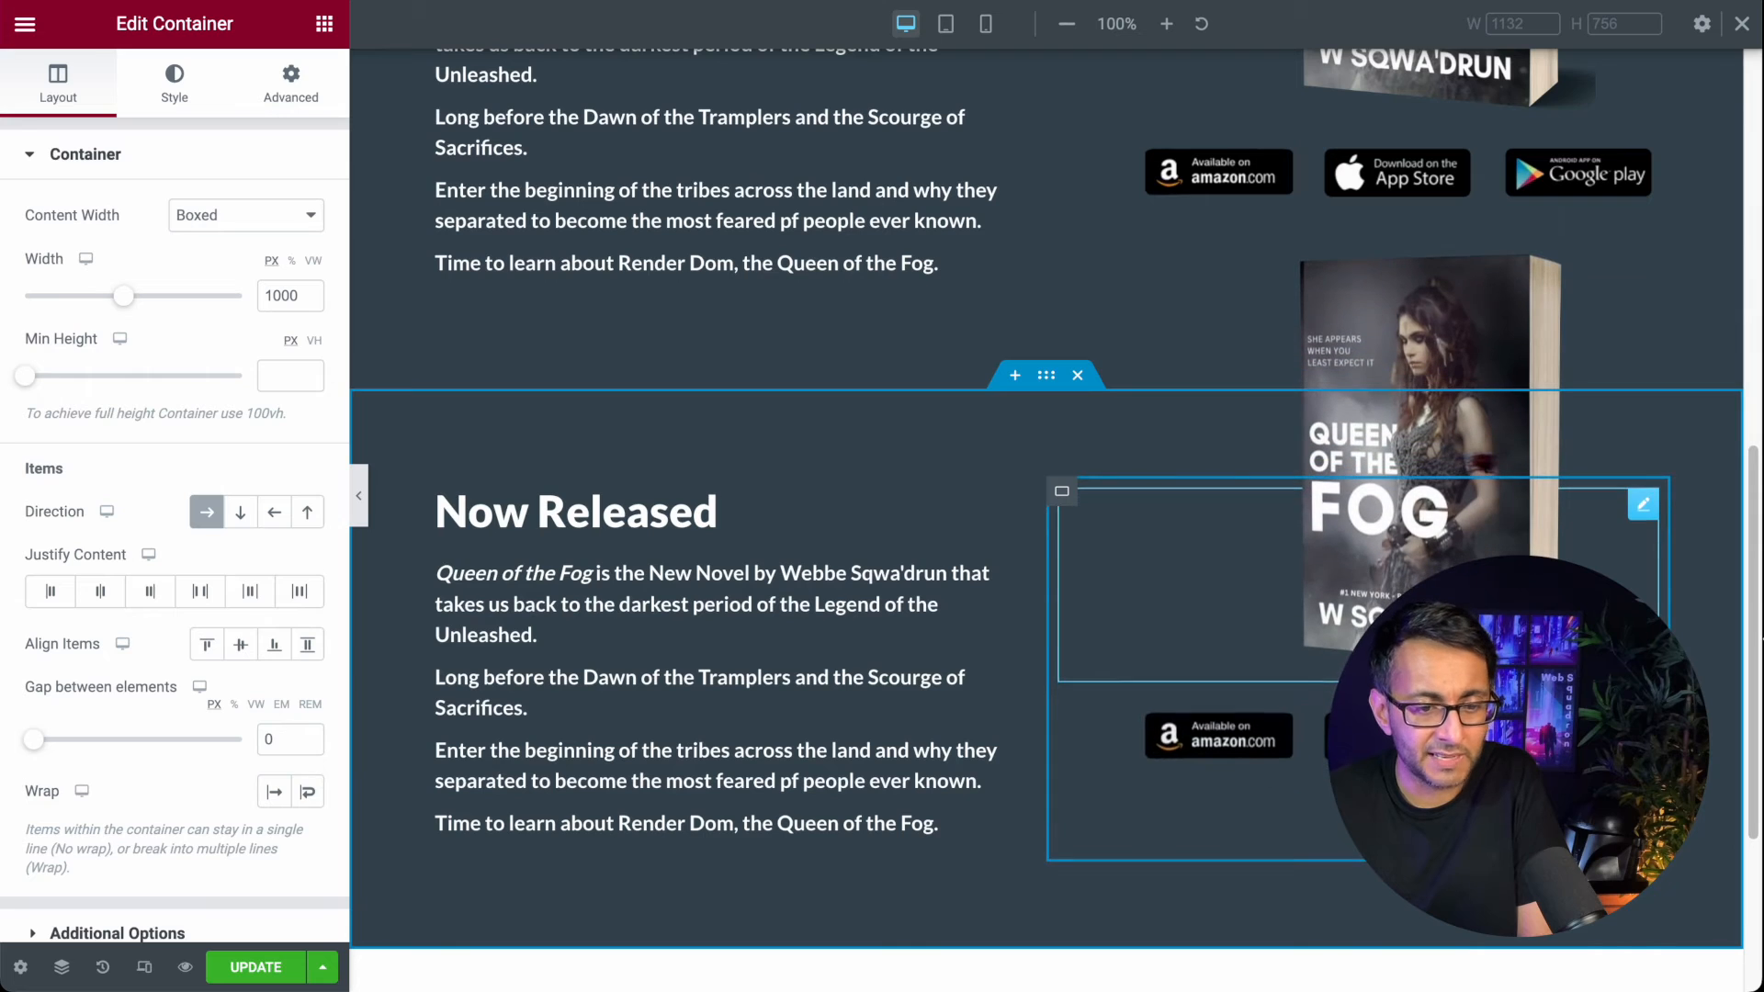
Step: Delete the book cover and the Amazon, App Store and Google Play badges from the duplicated section
right_click(1478, 648)
click(1568, 974)
right_click(1259, 530)
click(1379, 933)
right_click(1364, 527)
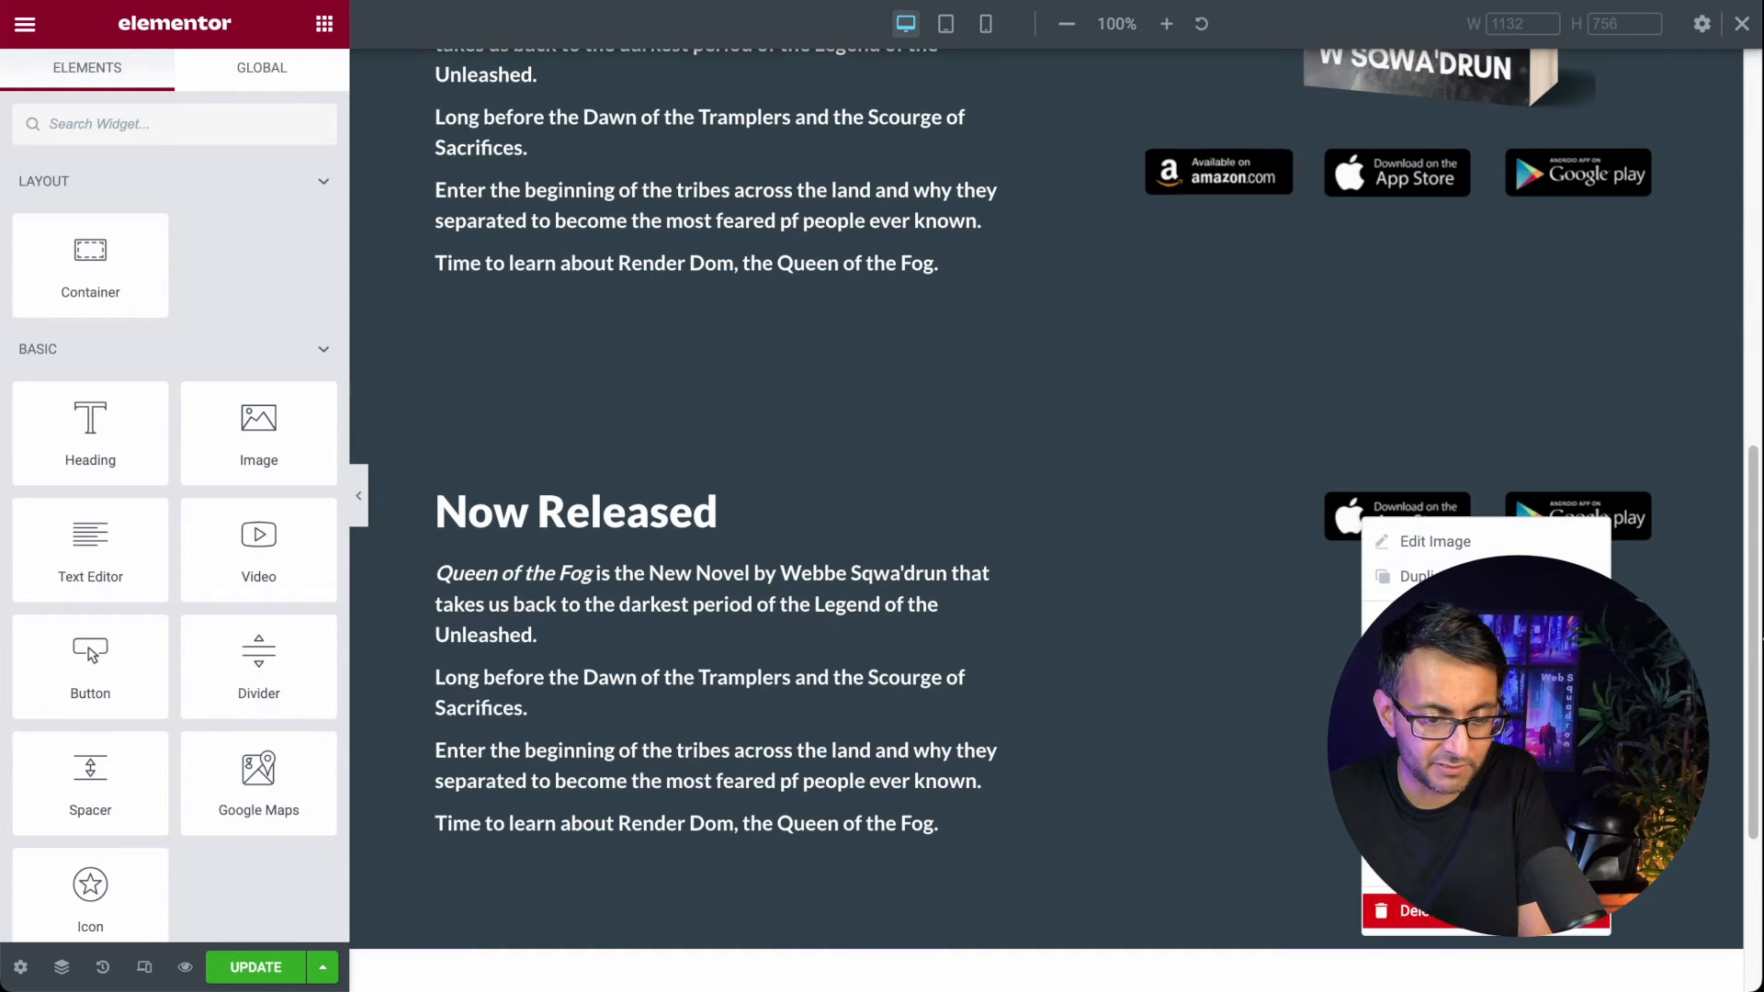
click(1406, 911)
right_click(1063, 495)
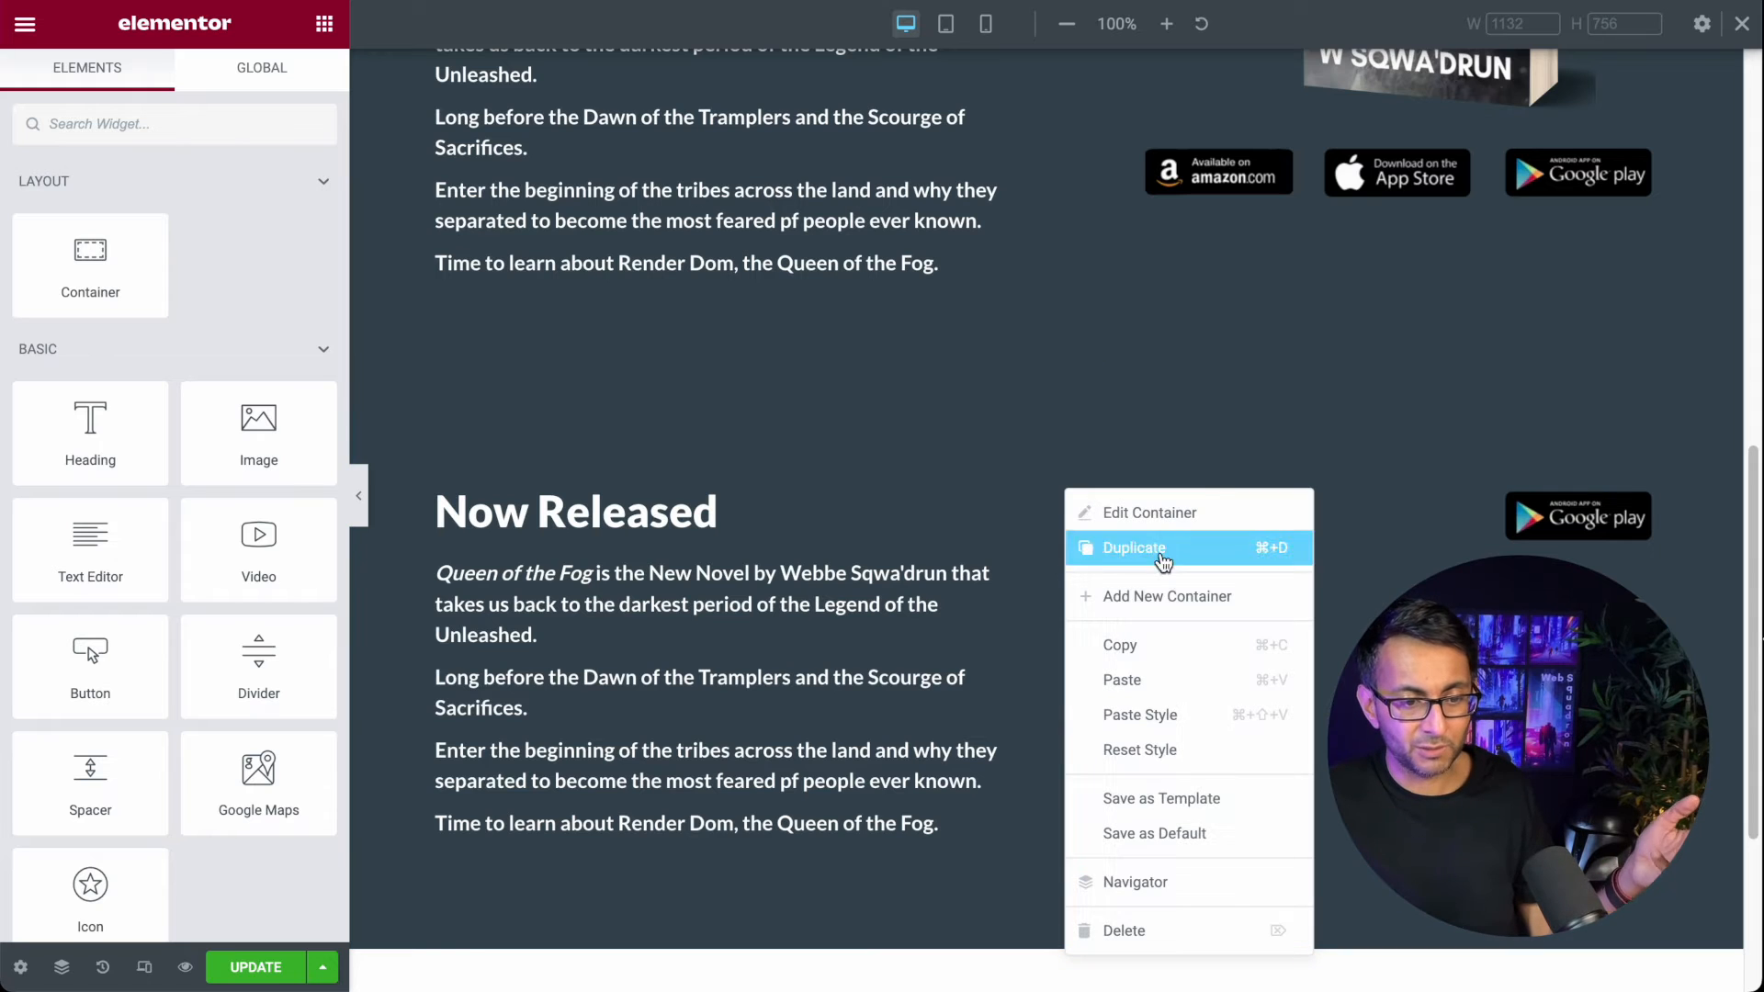
right_click(1517, 515)
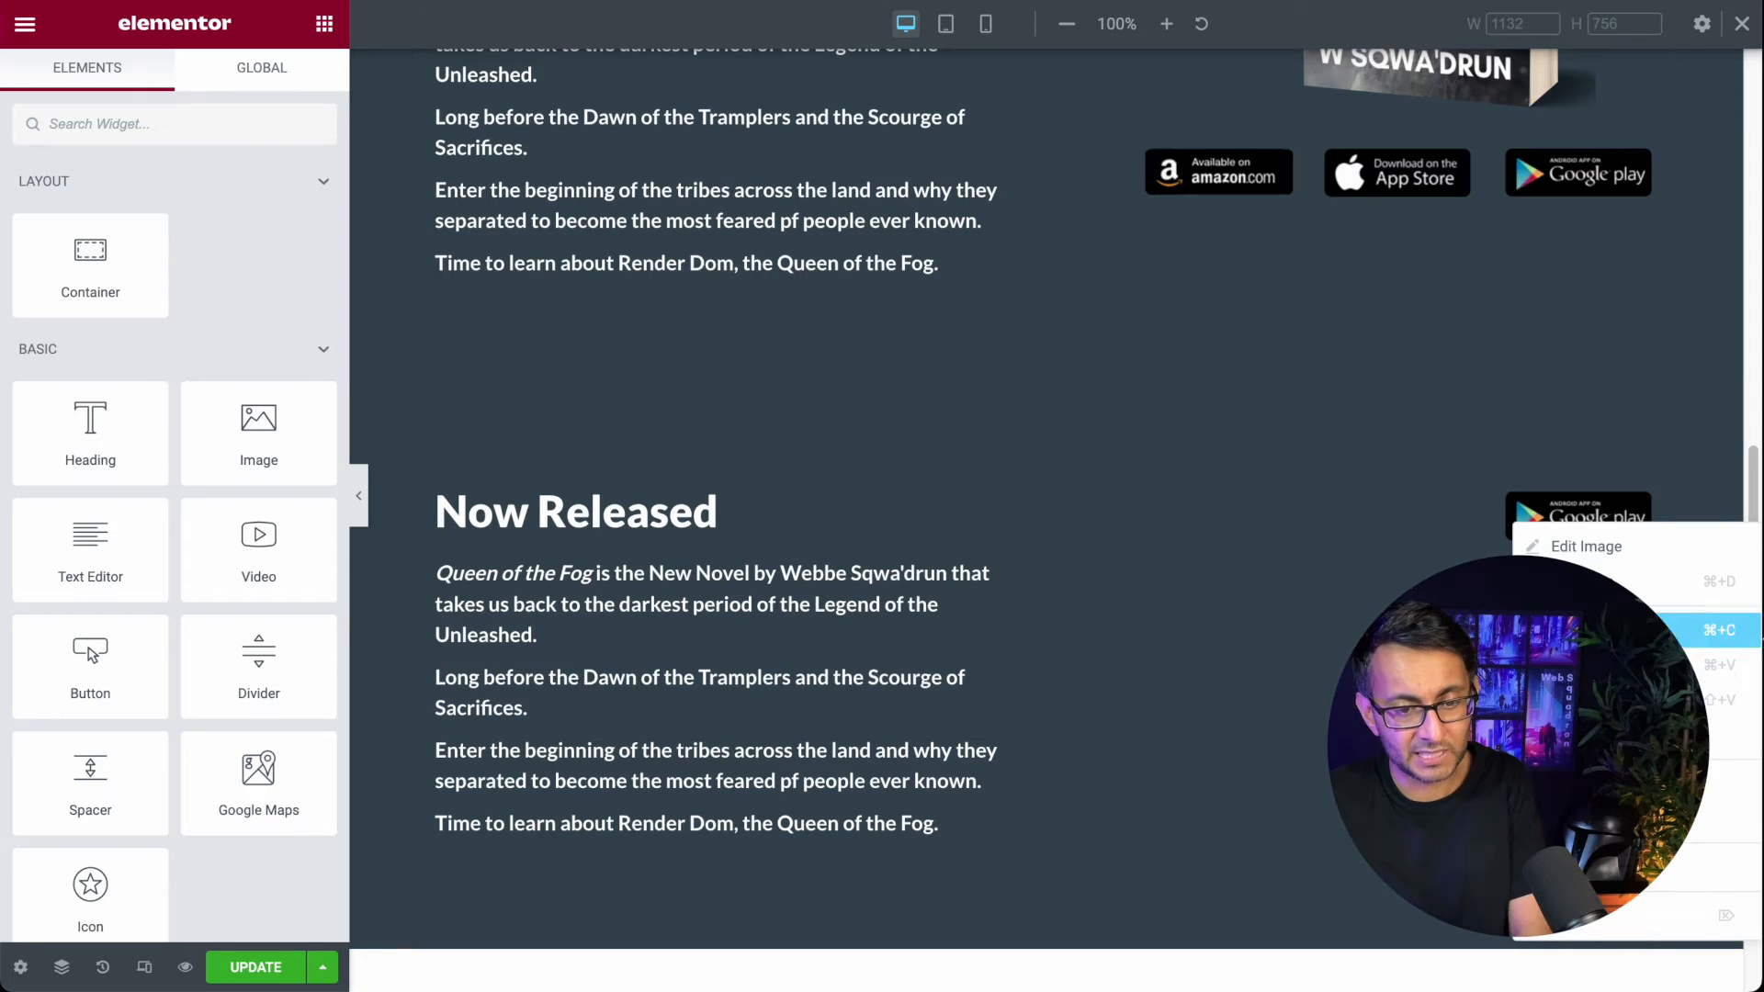
click(1612, 936)
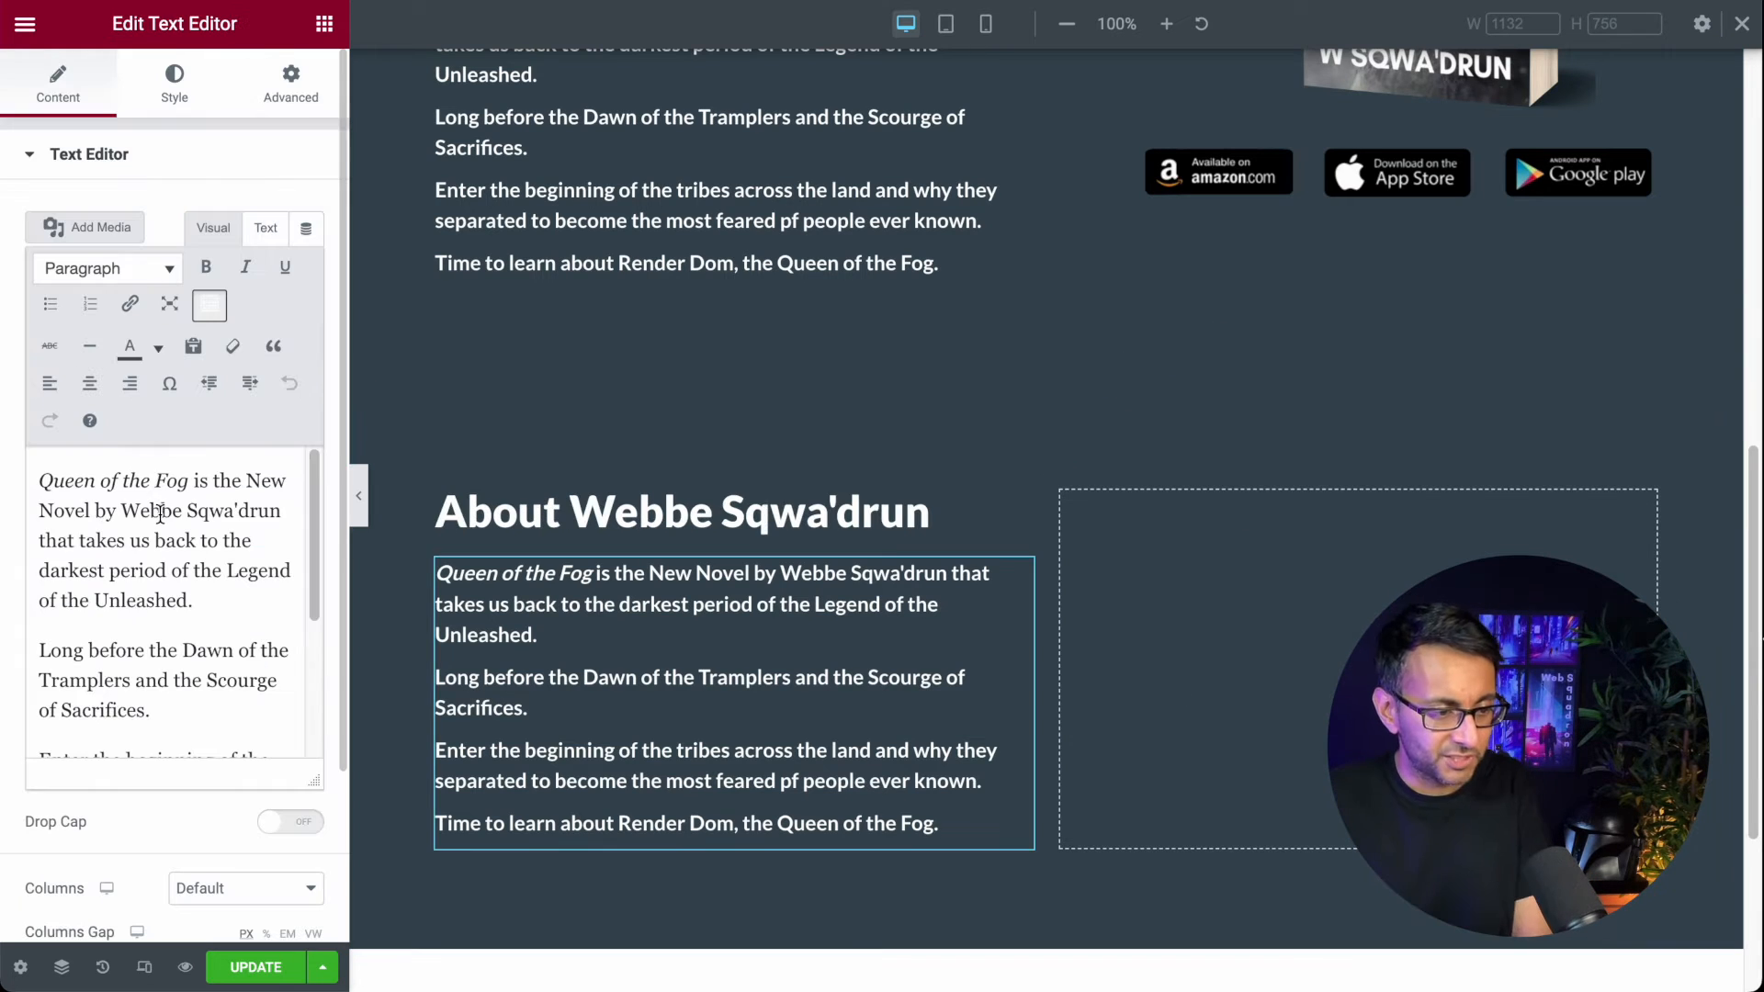
Step: Replace the duplicated section's body text with the author biography beginning "He has won many awards for his work"
key(ctrl+a)
key(BackSpace)
text(He has won many awards for his work, including the World Fantasy Award and the Locus Award. Some of his most famous works include the Chronicles of Builders series and the The Queen of Fog Series, that has been picked up for a New TV Series on Netflix. He is also known for his work on the novelisations of the popular video games the Brick Layers and the Elementorists. He is a master of creating new and interesting worlds for his readers to explore. He currently resides in England with his wife and family. He is an experienced writer taught at the School of Creative Writing, and regularly lectures around the world. His first book, The Way of the Div, was released in 2016.)
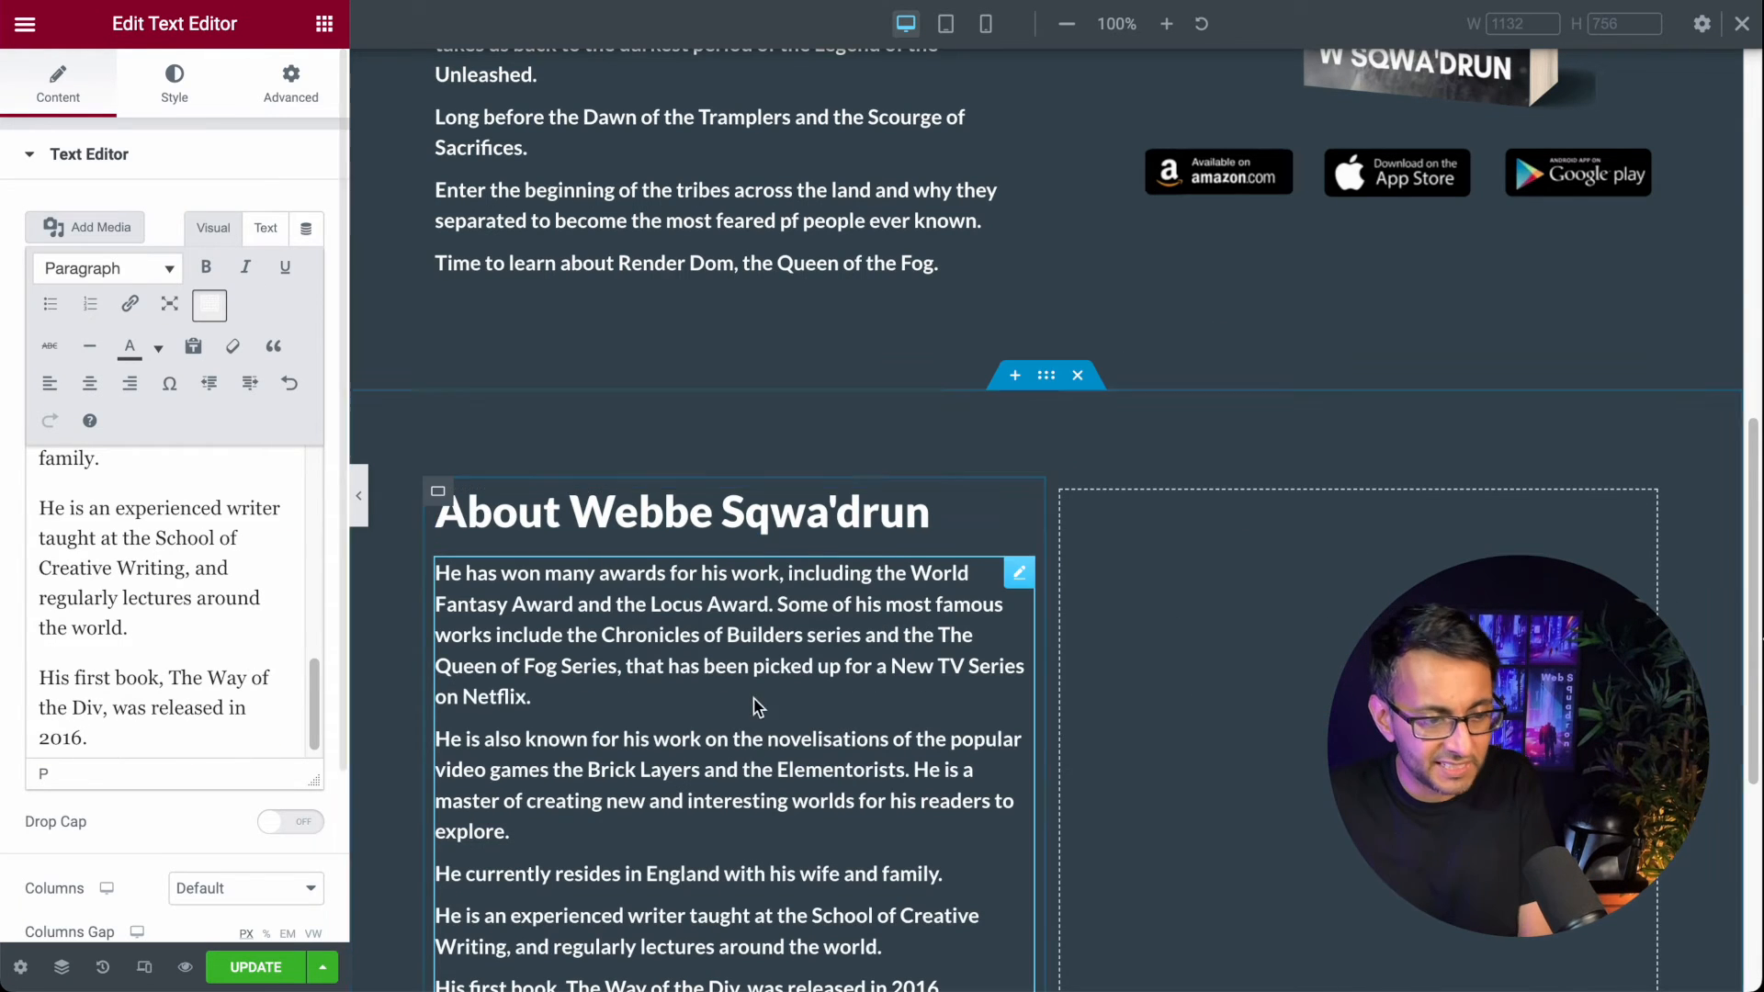
scroll(735, 688, down, 4)
scroll(753, 718, up, 2)
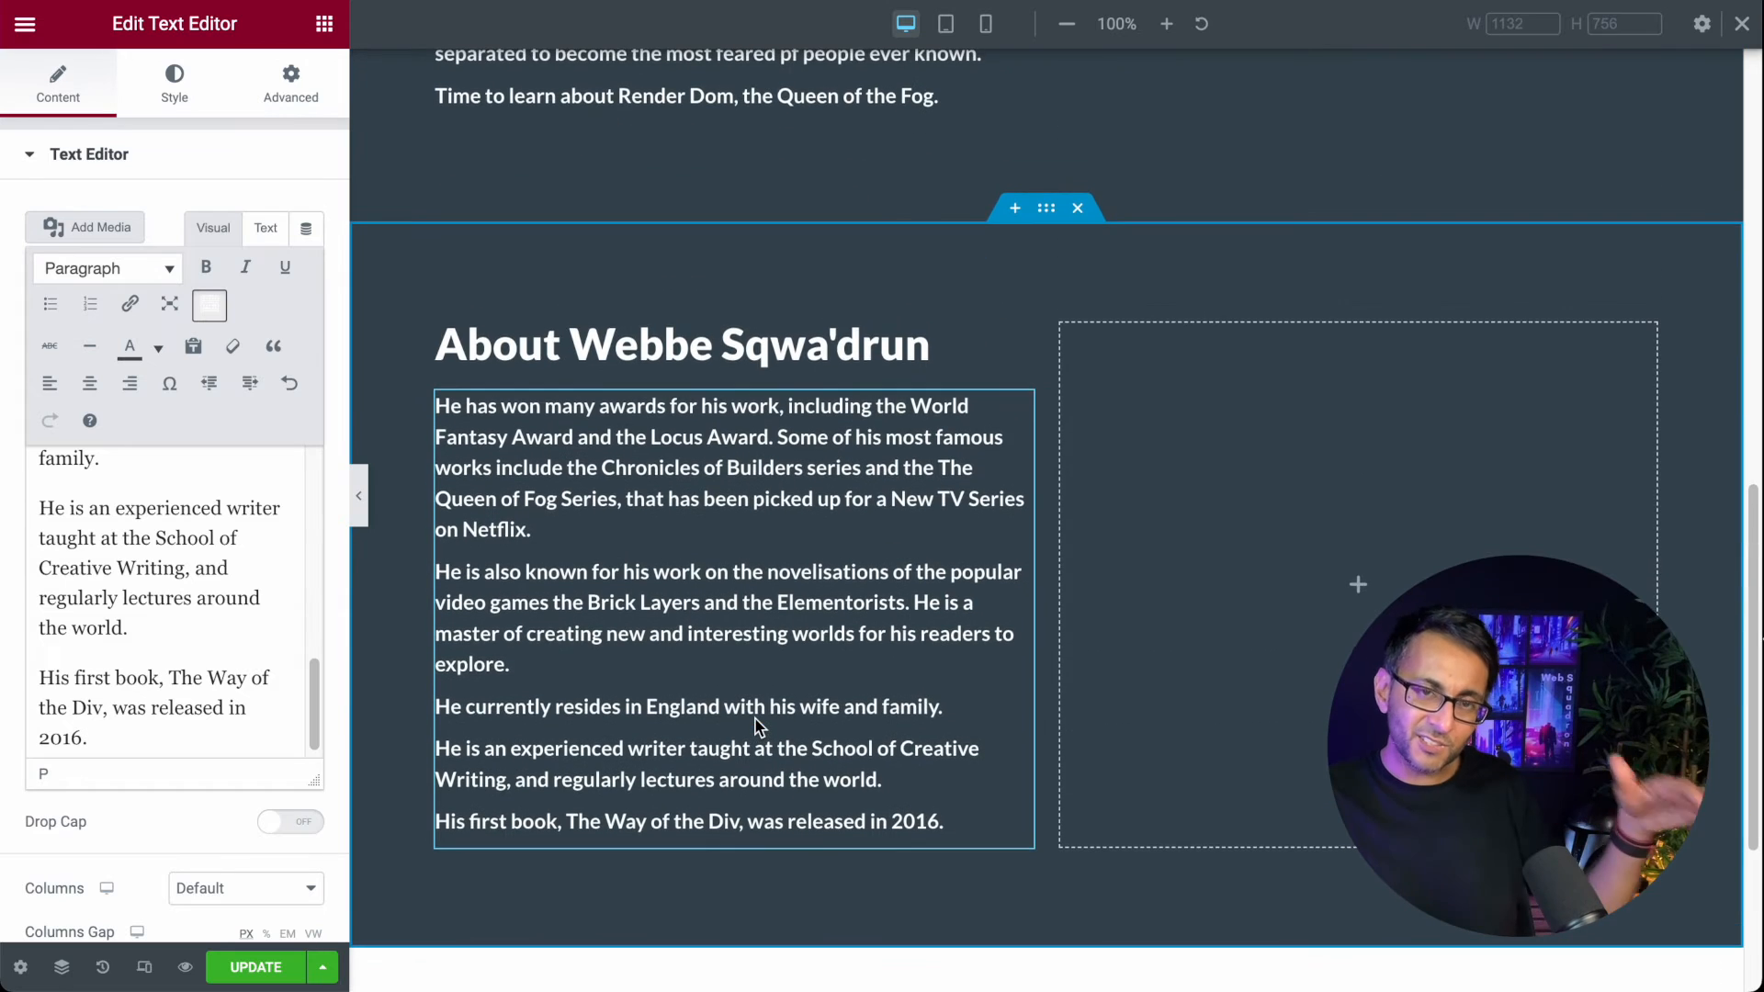
Step: Set the About section container's background to the global Accent color
scroll(755, 726, up, 6)
scroll(796, 795, down, 5)
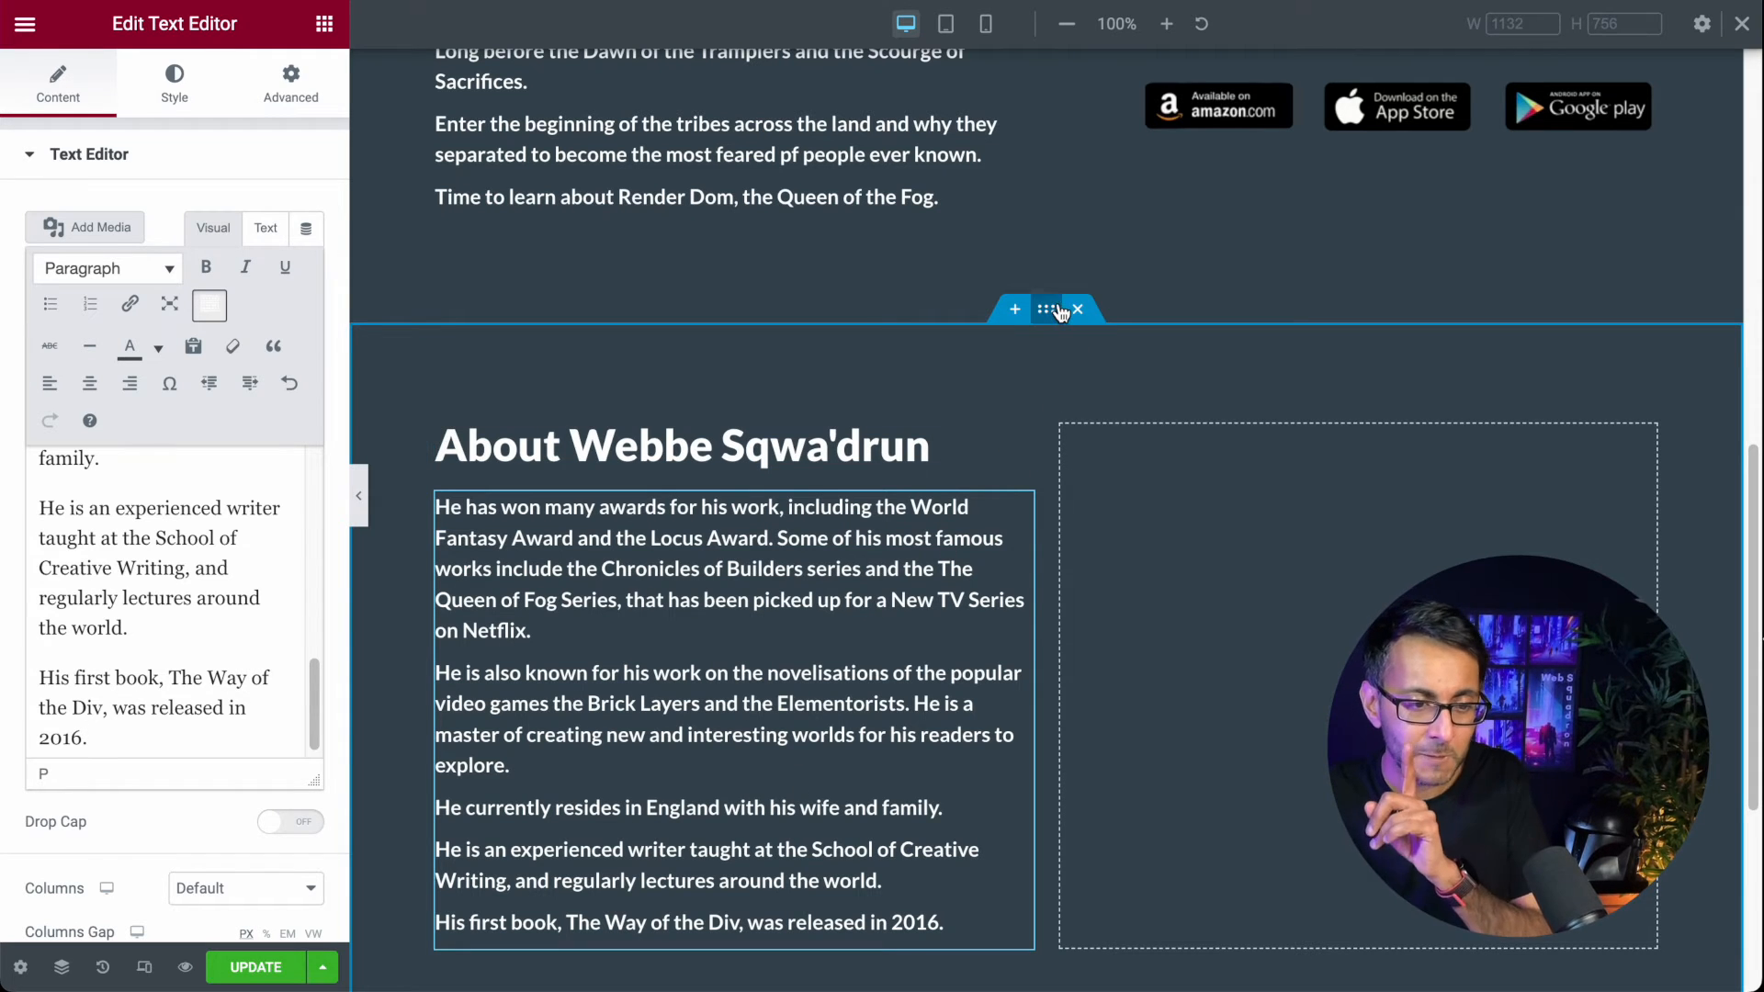
scroll(762, 526, up, 6)
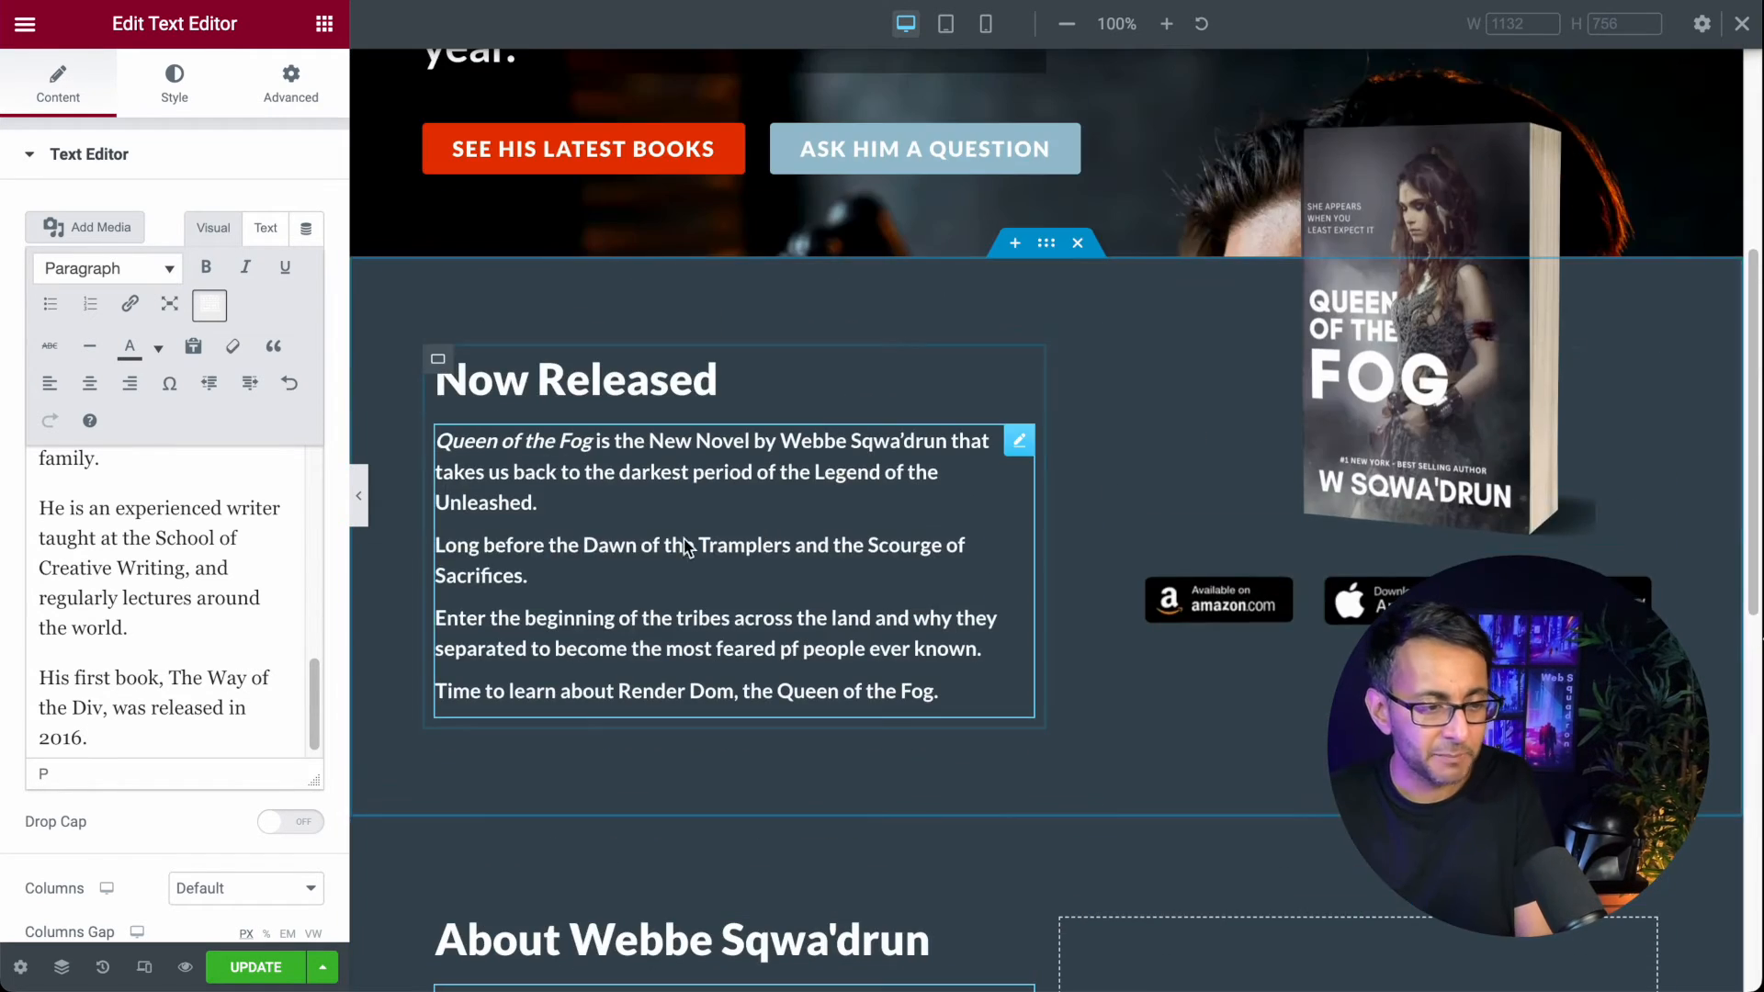
click(325, 23)
scroll(720, 465, down, 7)
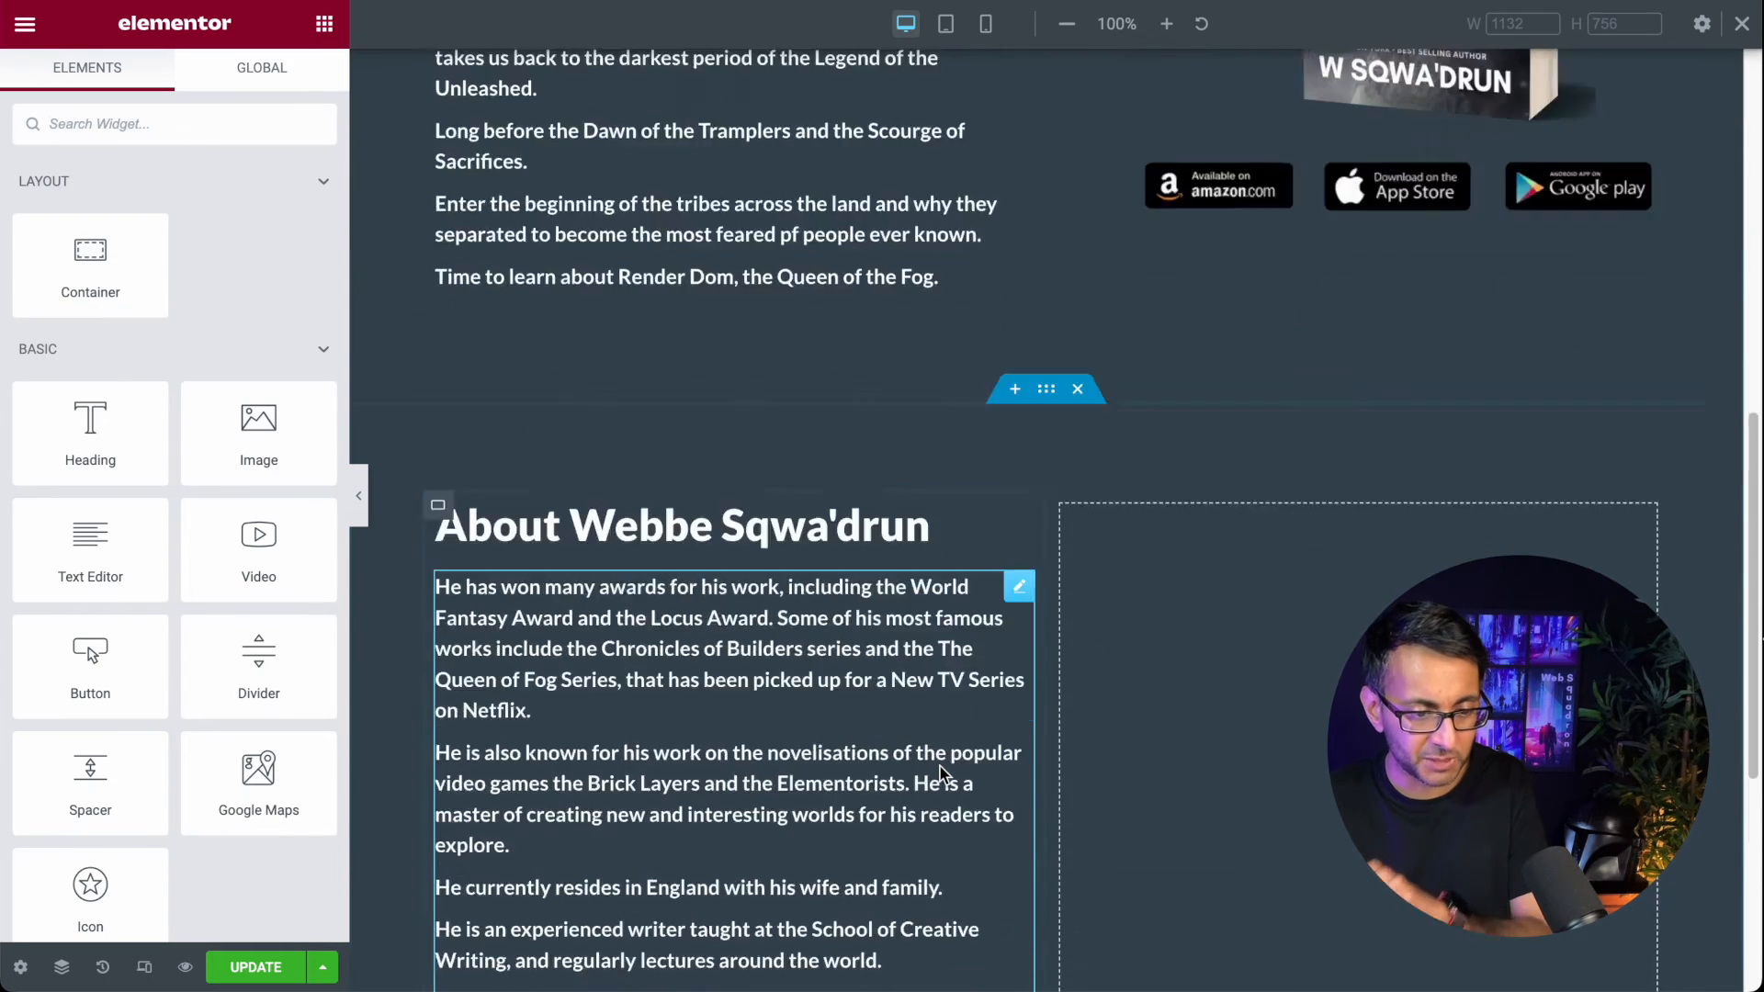
click(1045, 237)
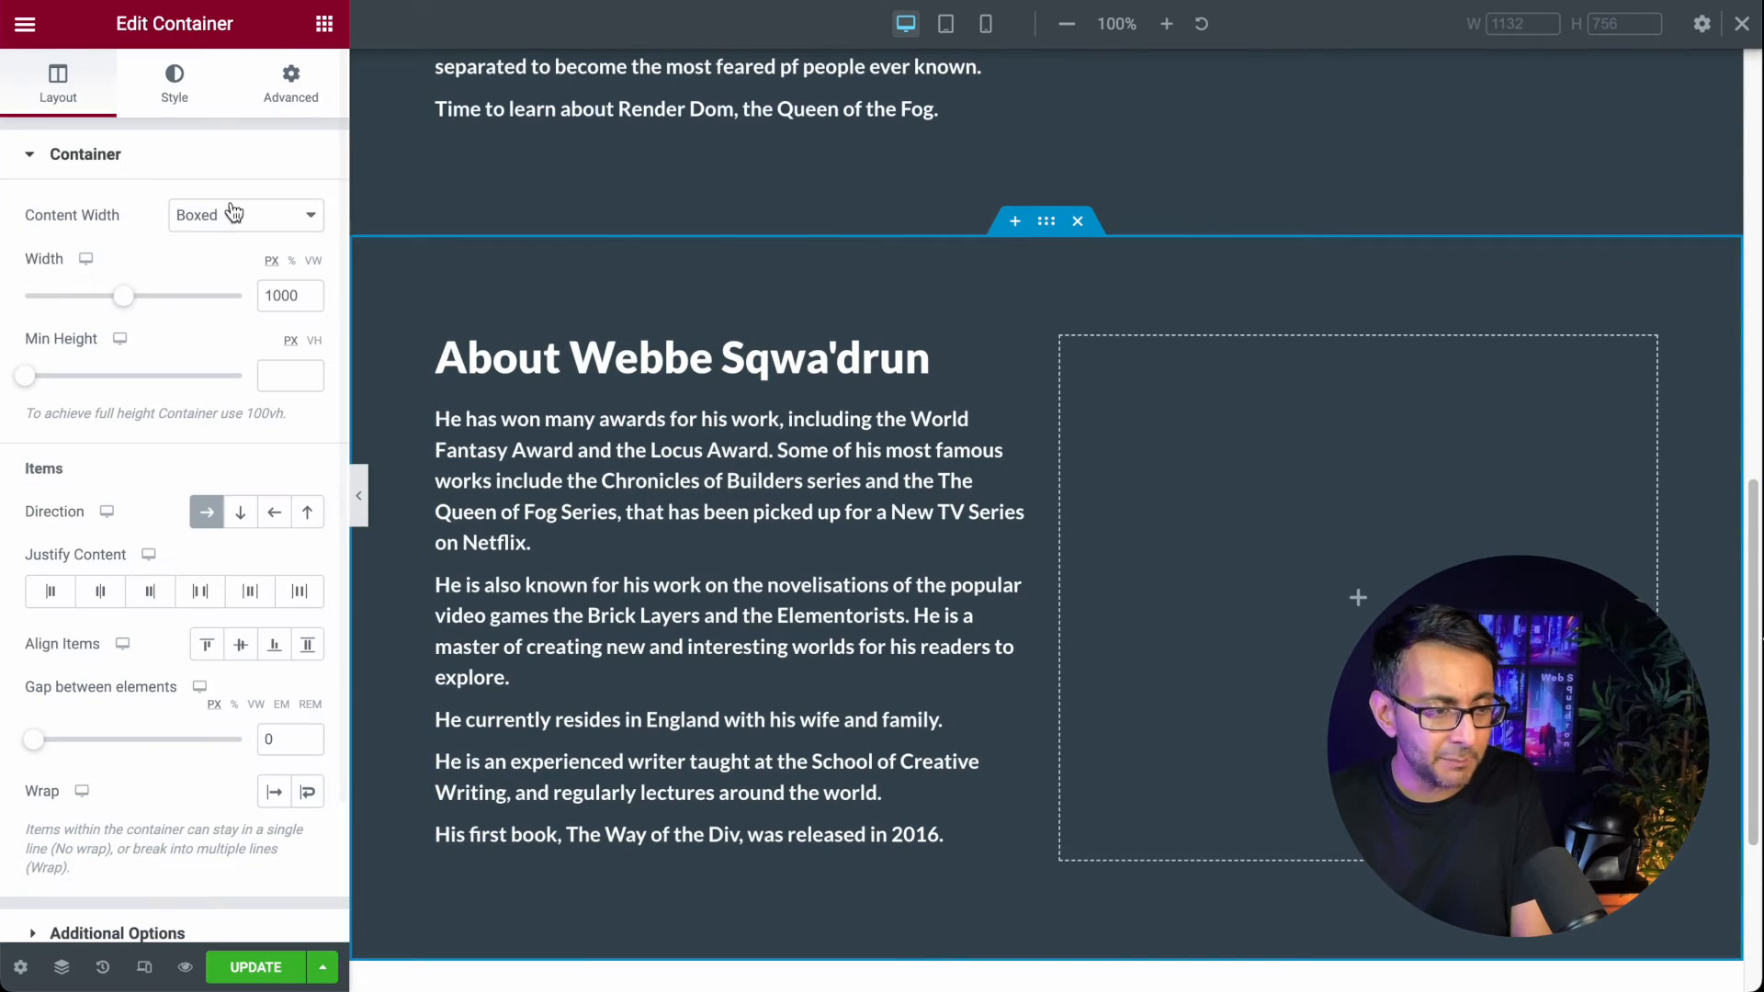
click(167, 106)
click(274, 320)
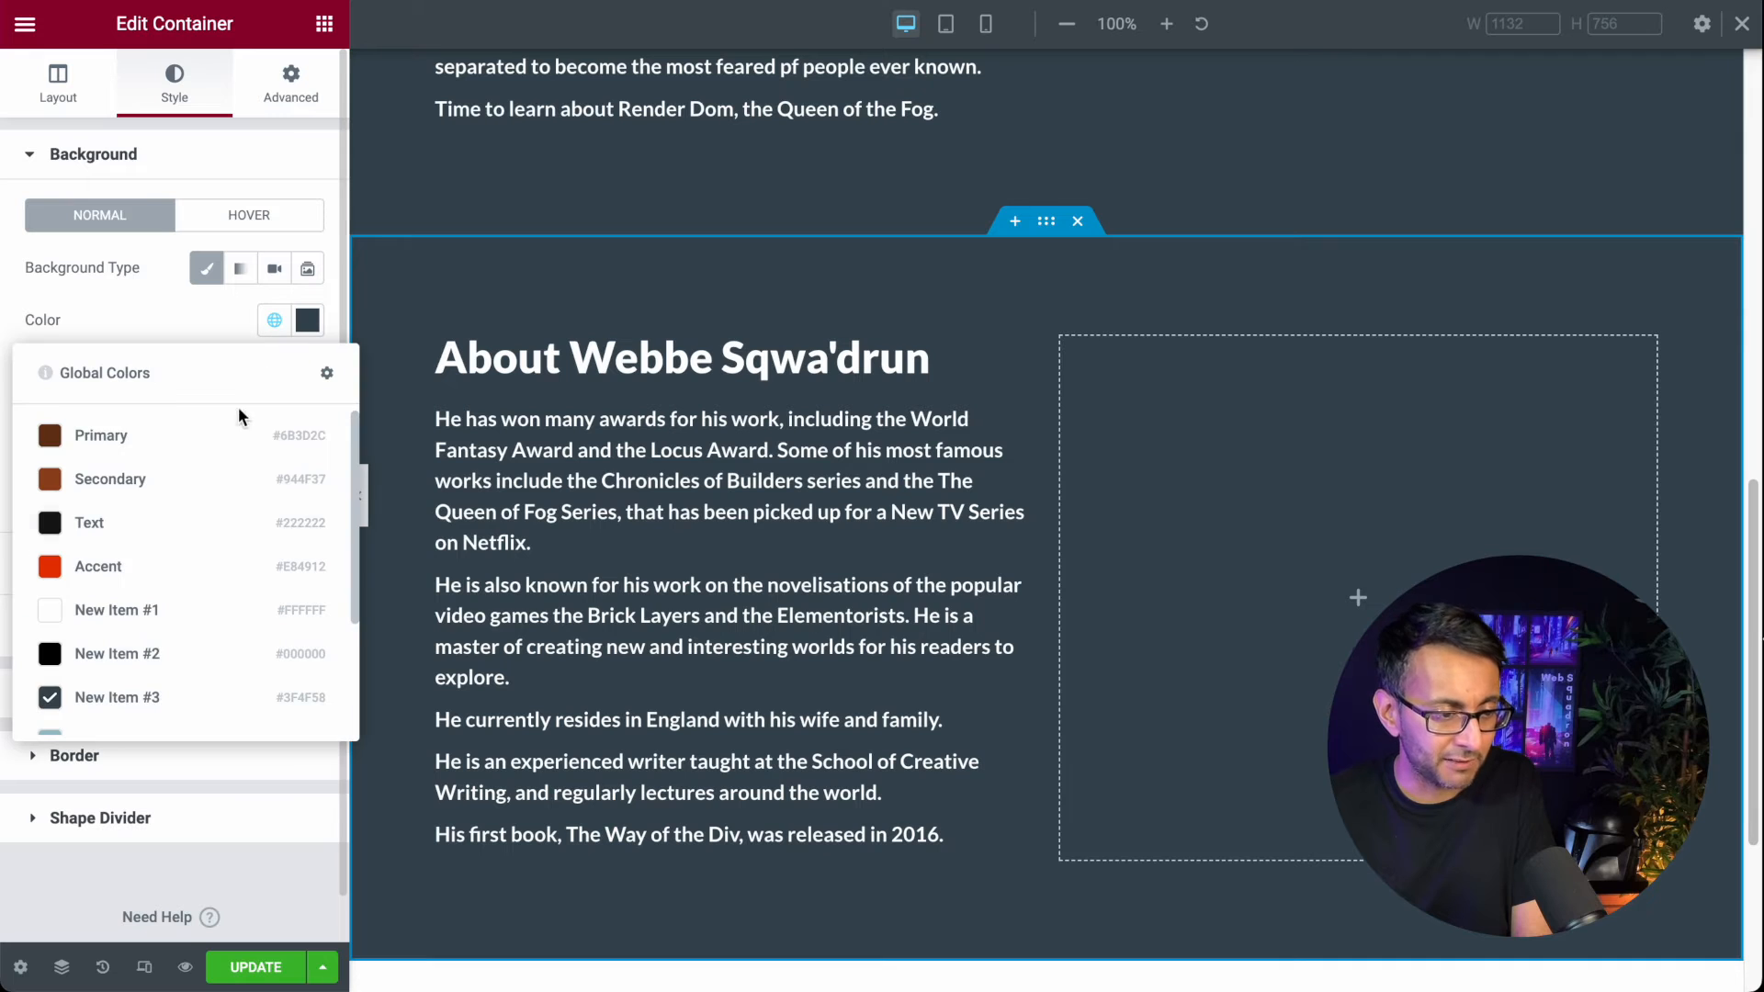
click(193, 430)
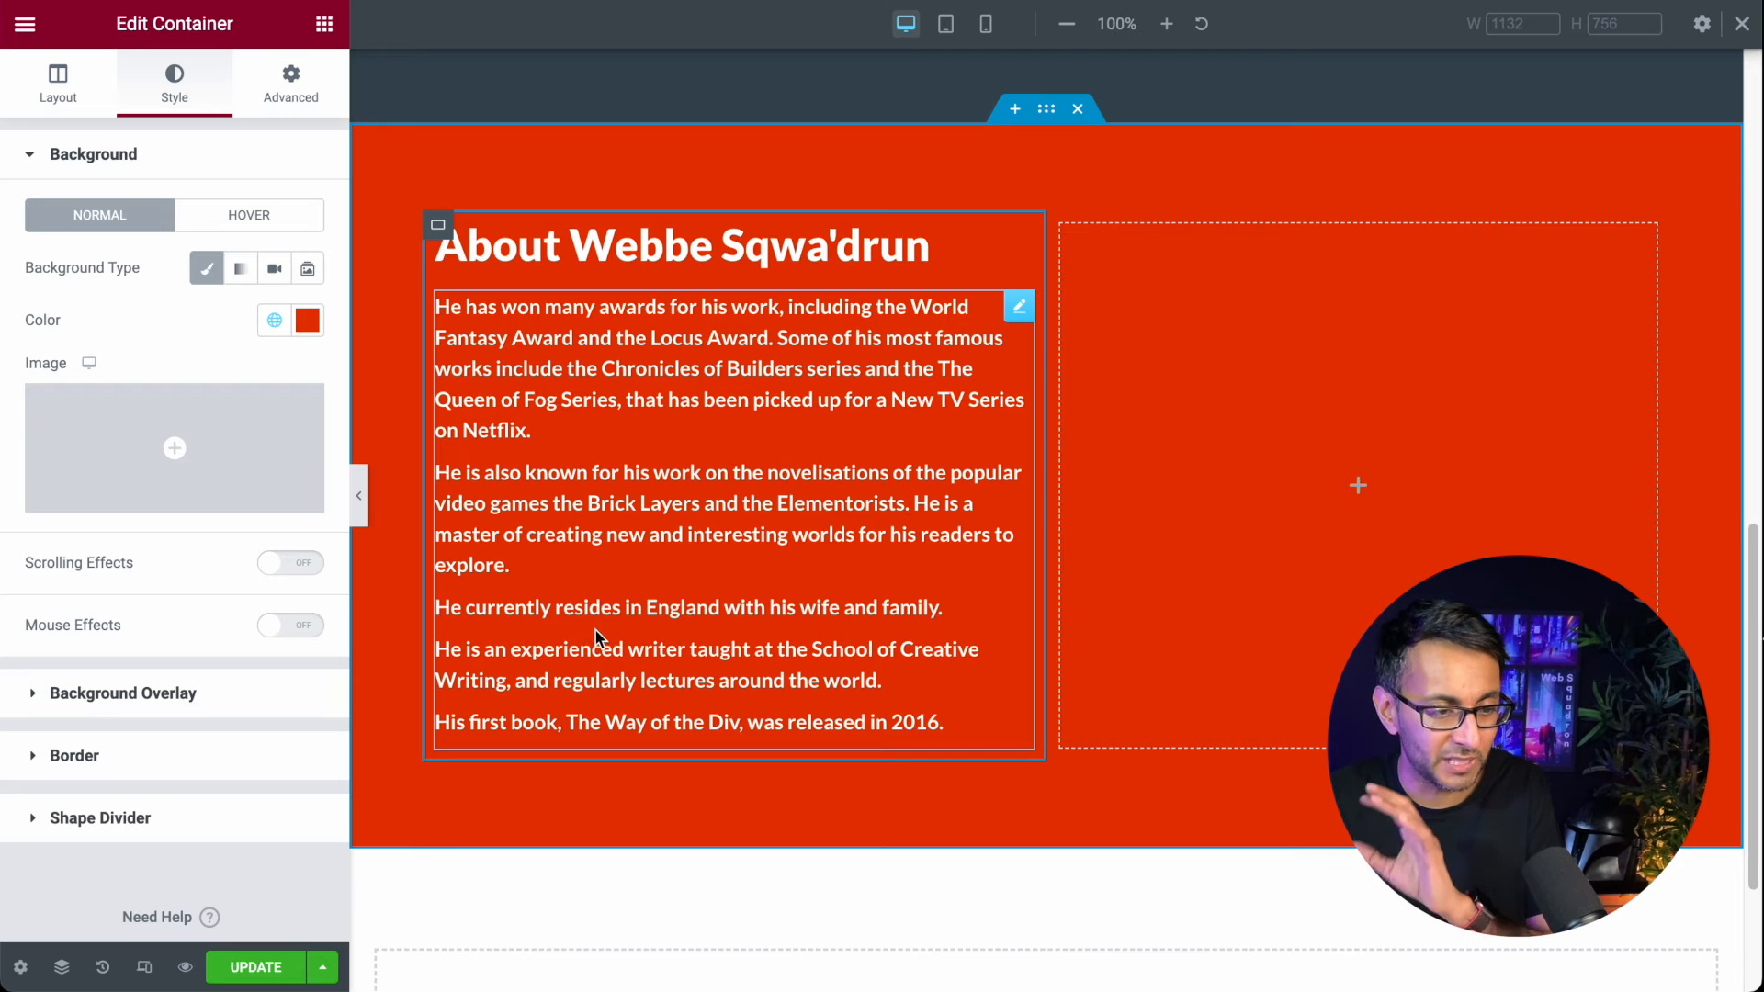
Step: Add an image widget to the empty column beside the biography and choose the photo of the author writing at a desk
click(324, 25)
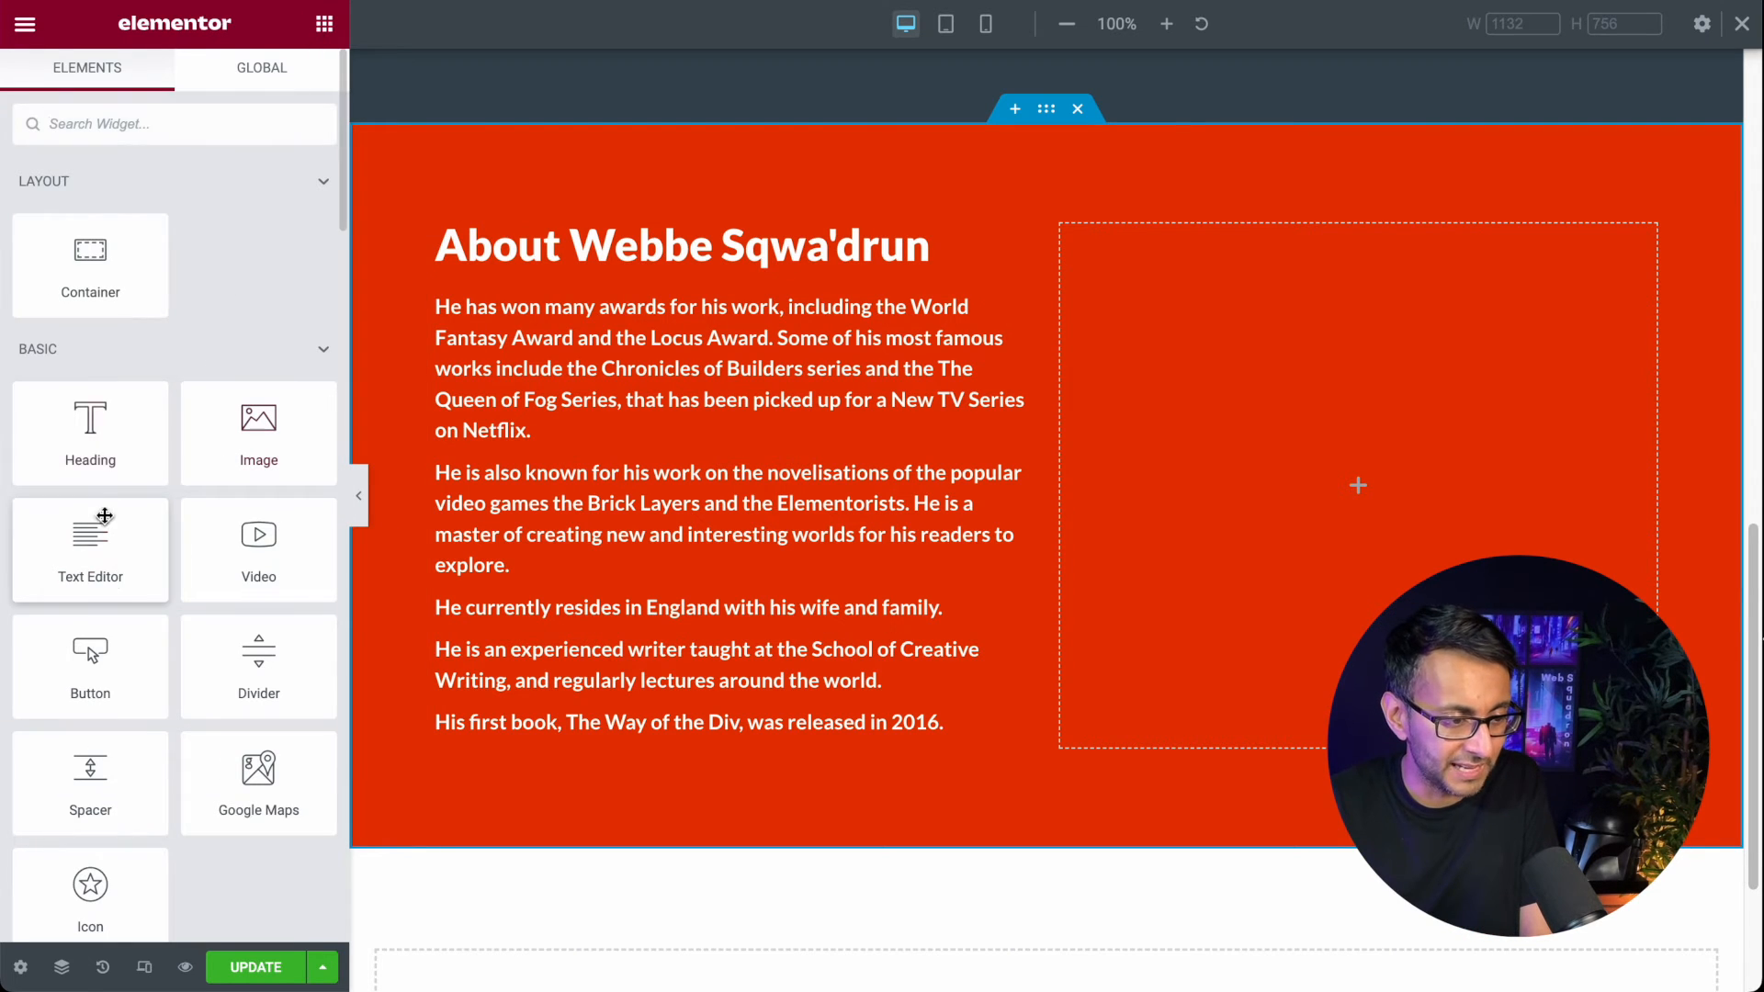
drag(250, 445, 1431, 501)
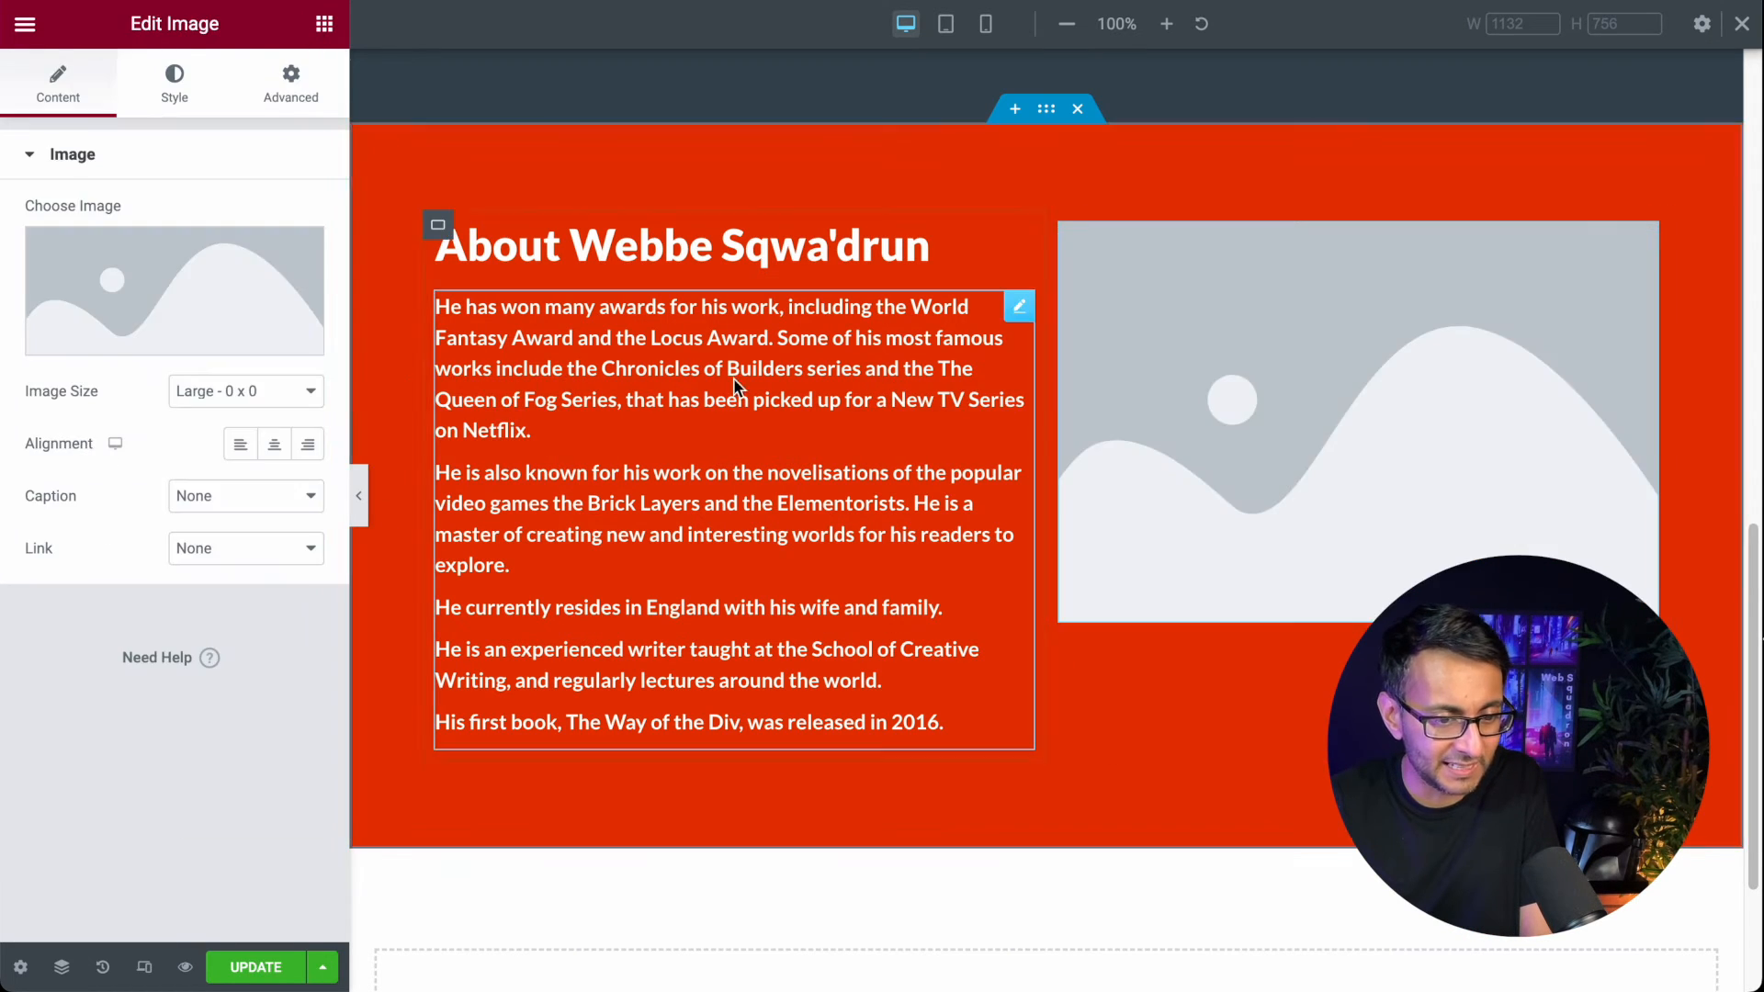
click(178, 281)
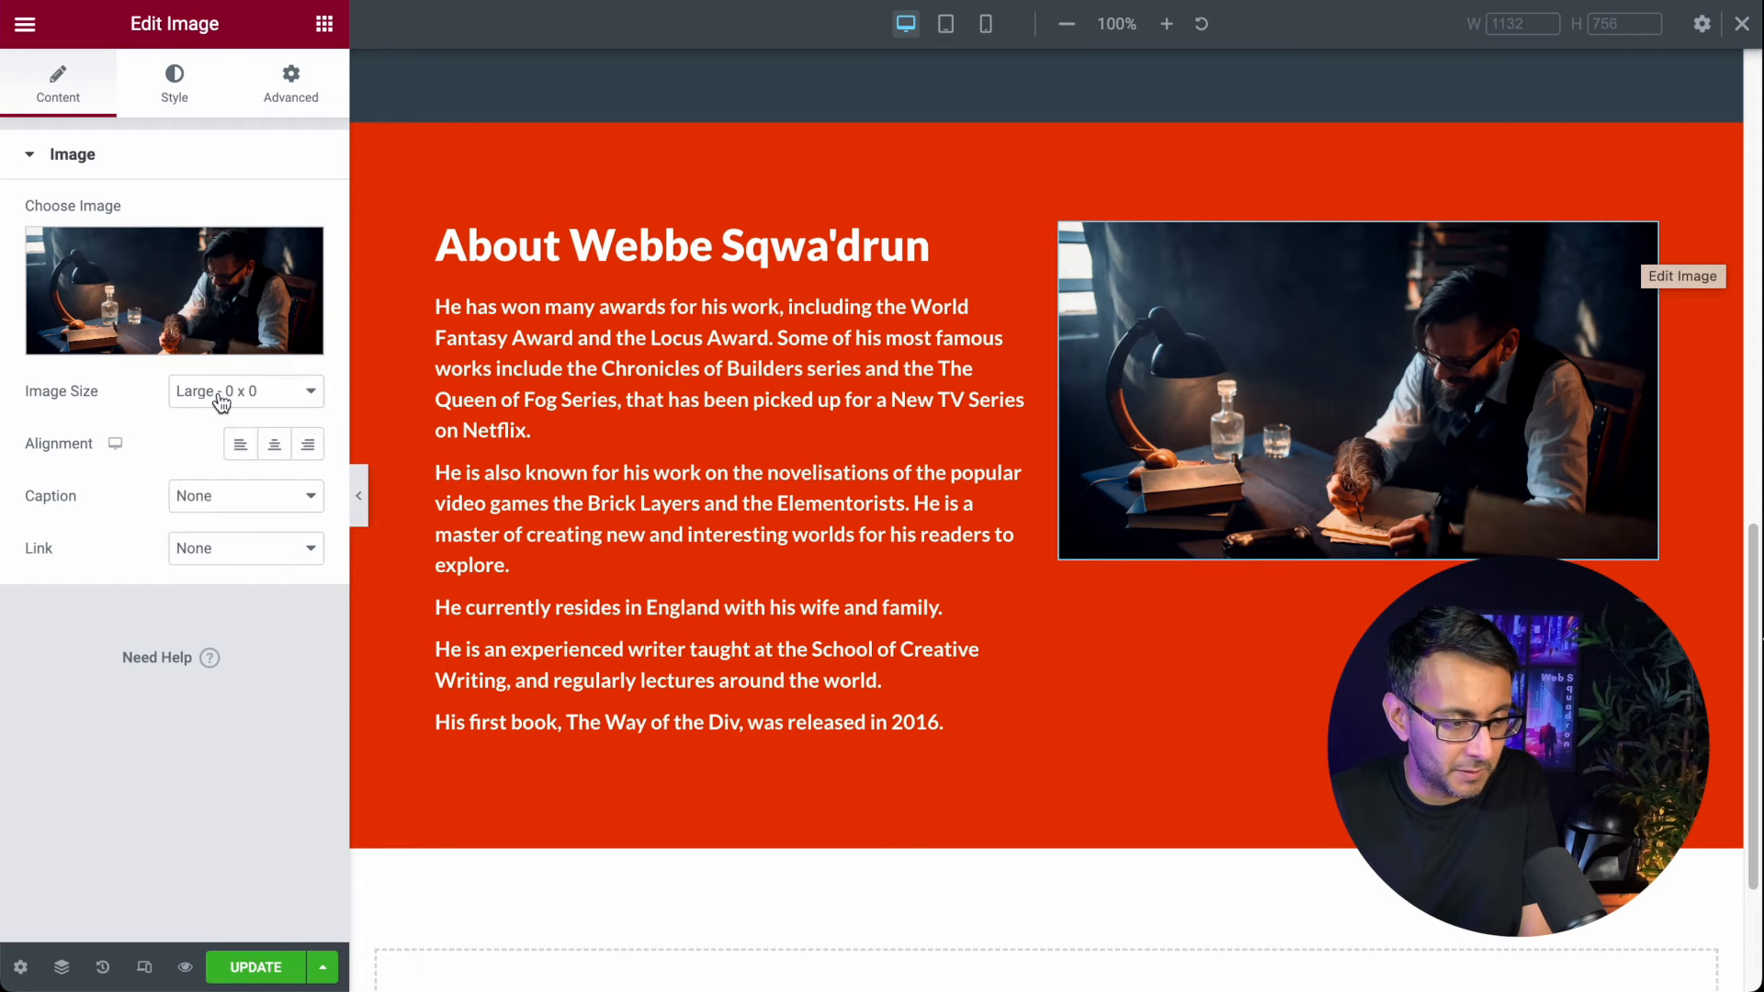
Step: Set the writing-desk photo to Full size with a width of 100 and a maximum width of 1000
click(230, 392)
click(228, 472)
click(169, 92)
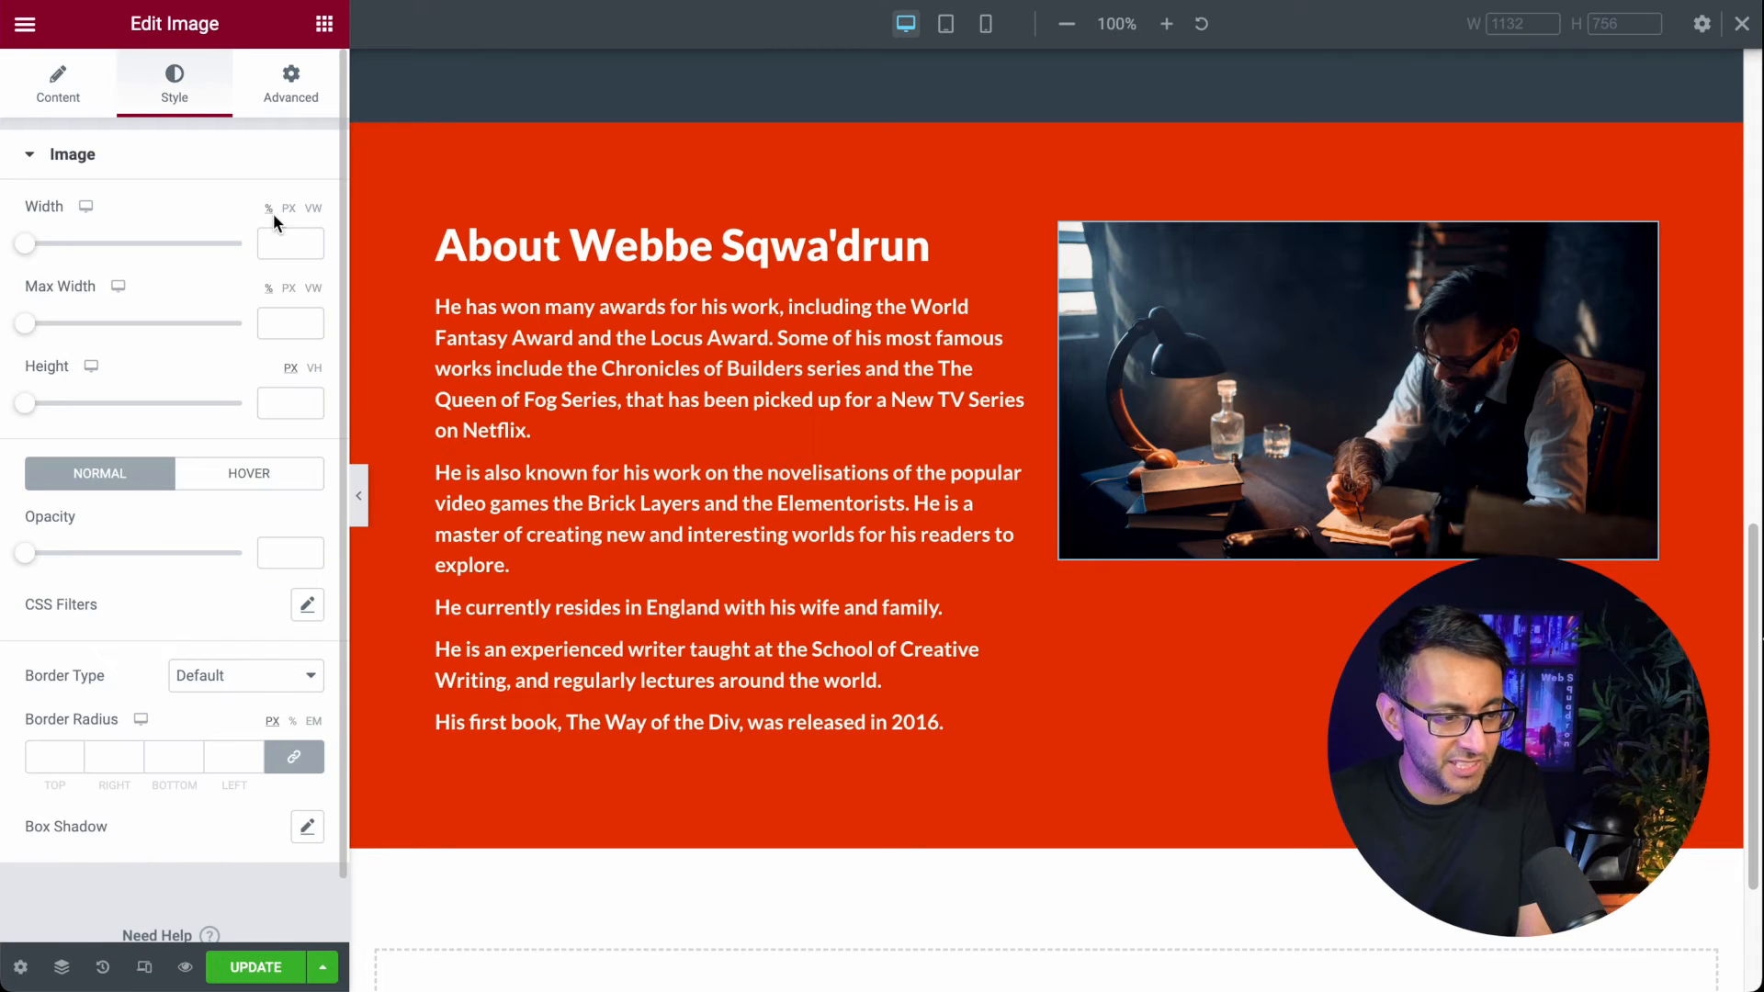
text(100)
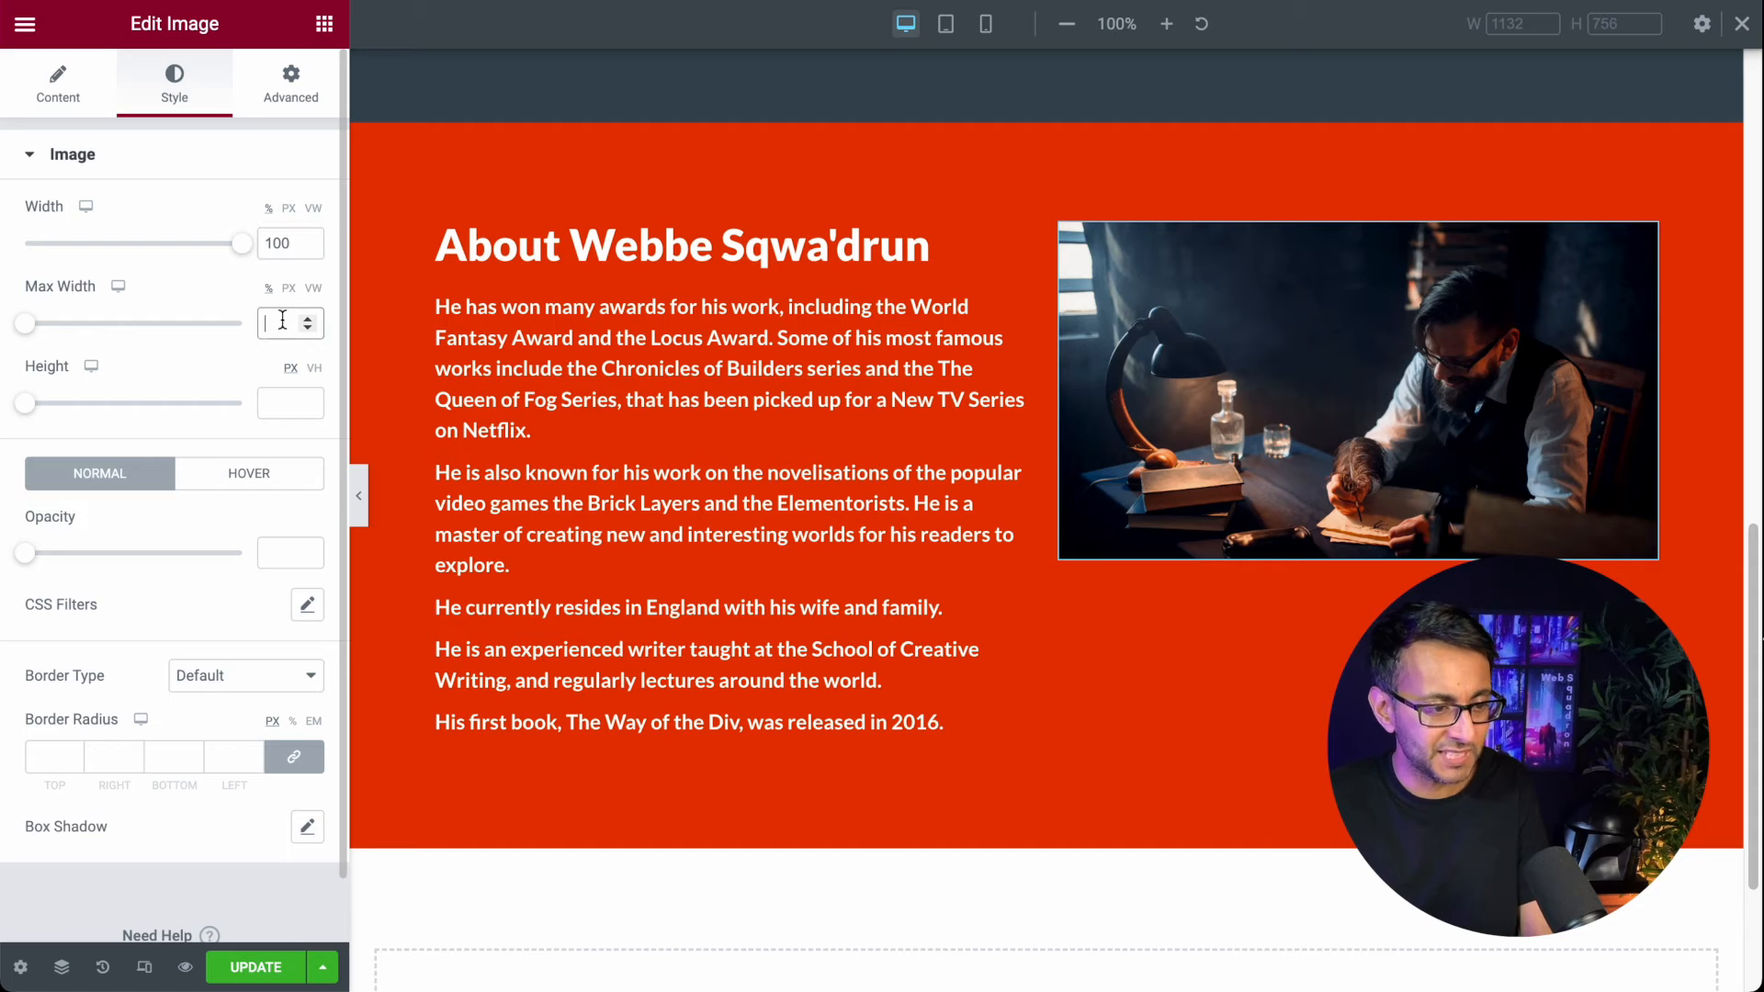
click(272, 319)
text(1000)
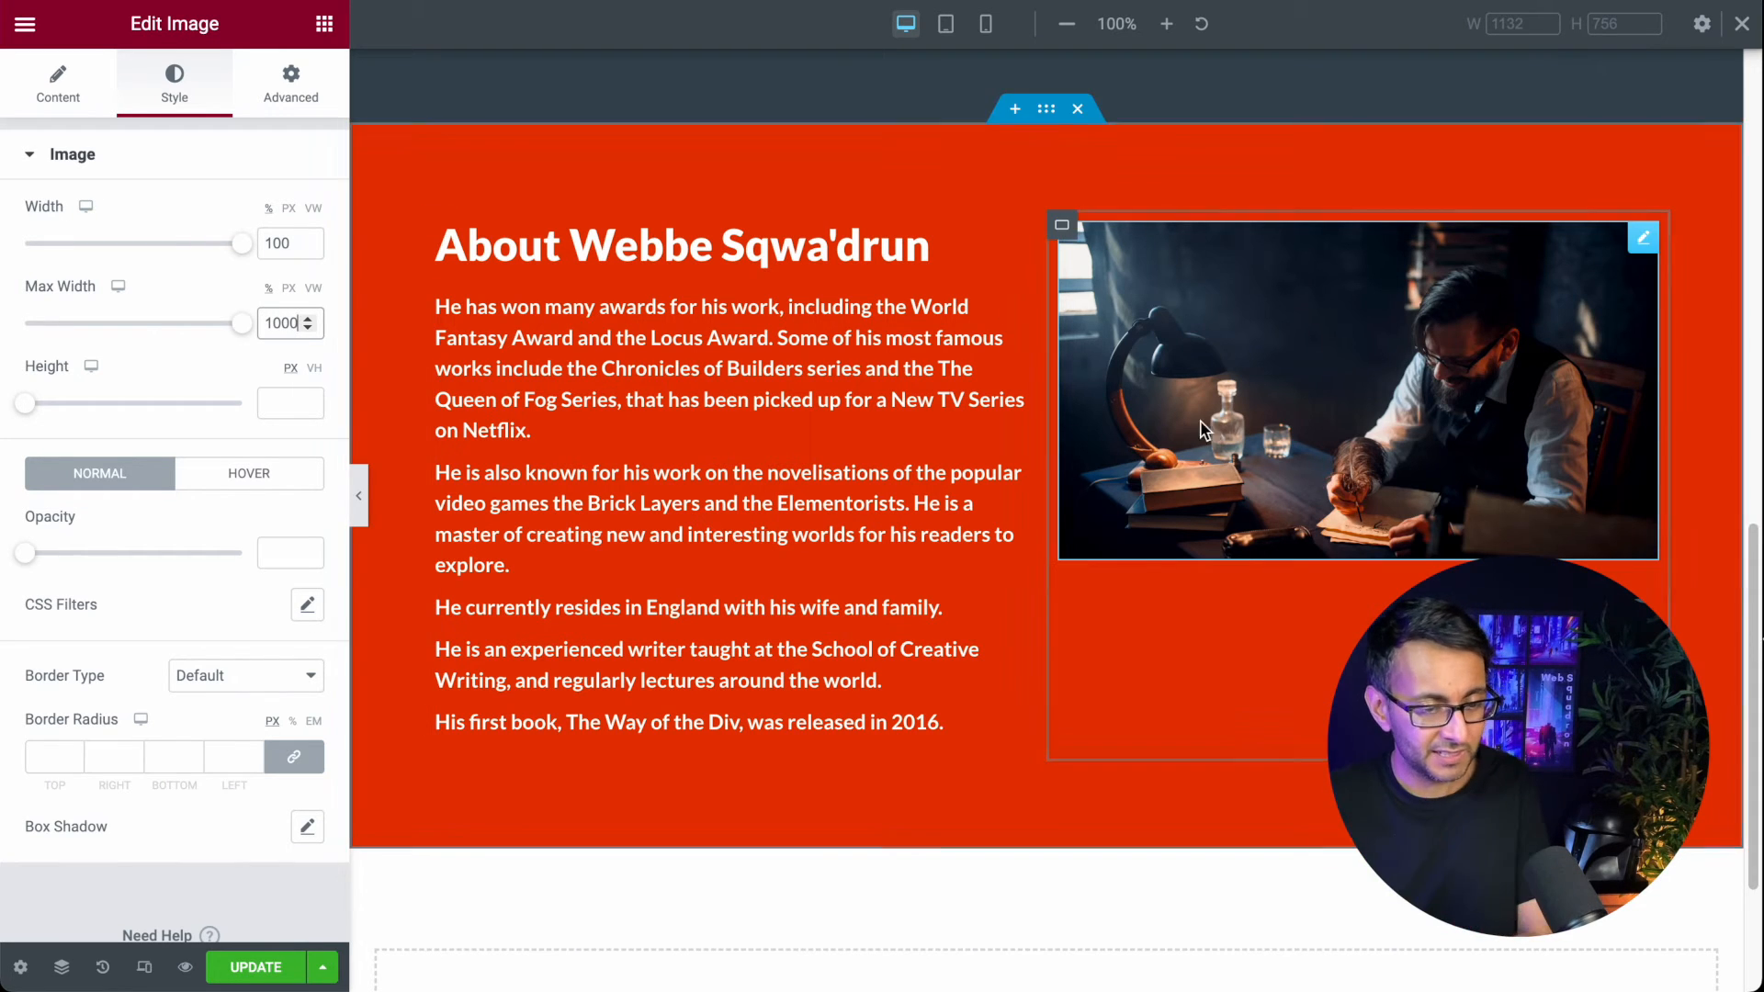
right_click(1247, 477)
click(1314, 533)
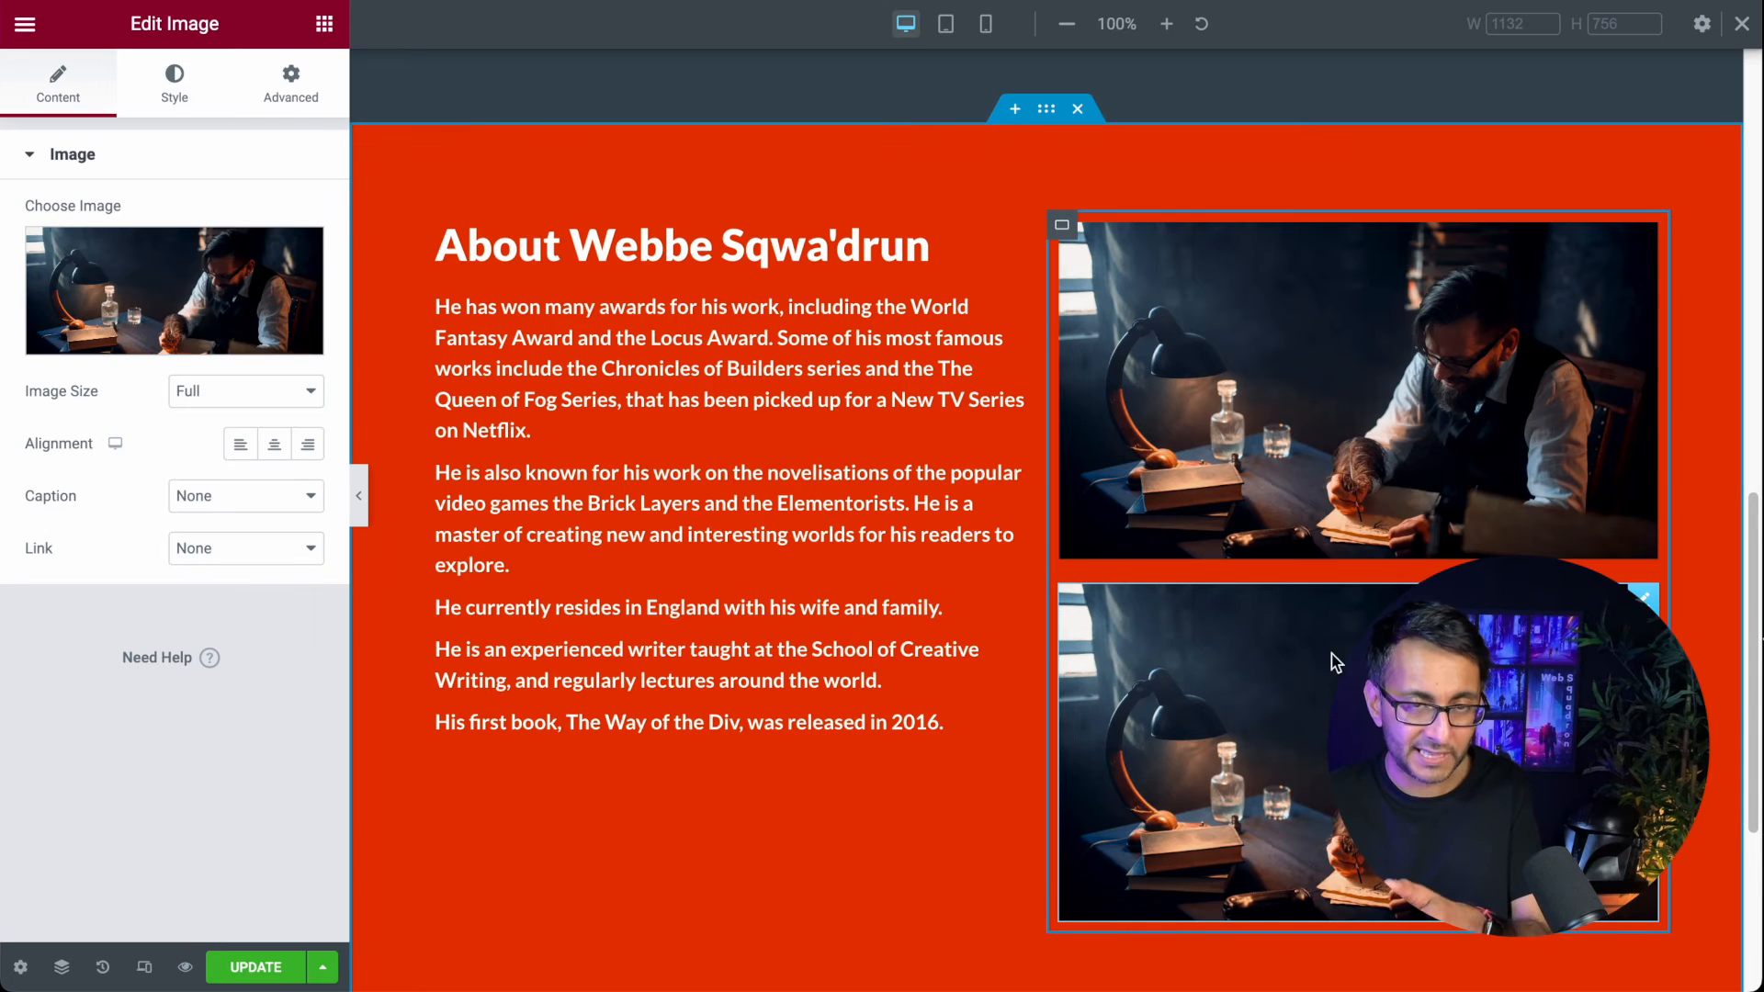
right_click(1217, 781)
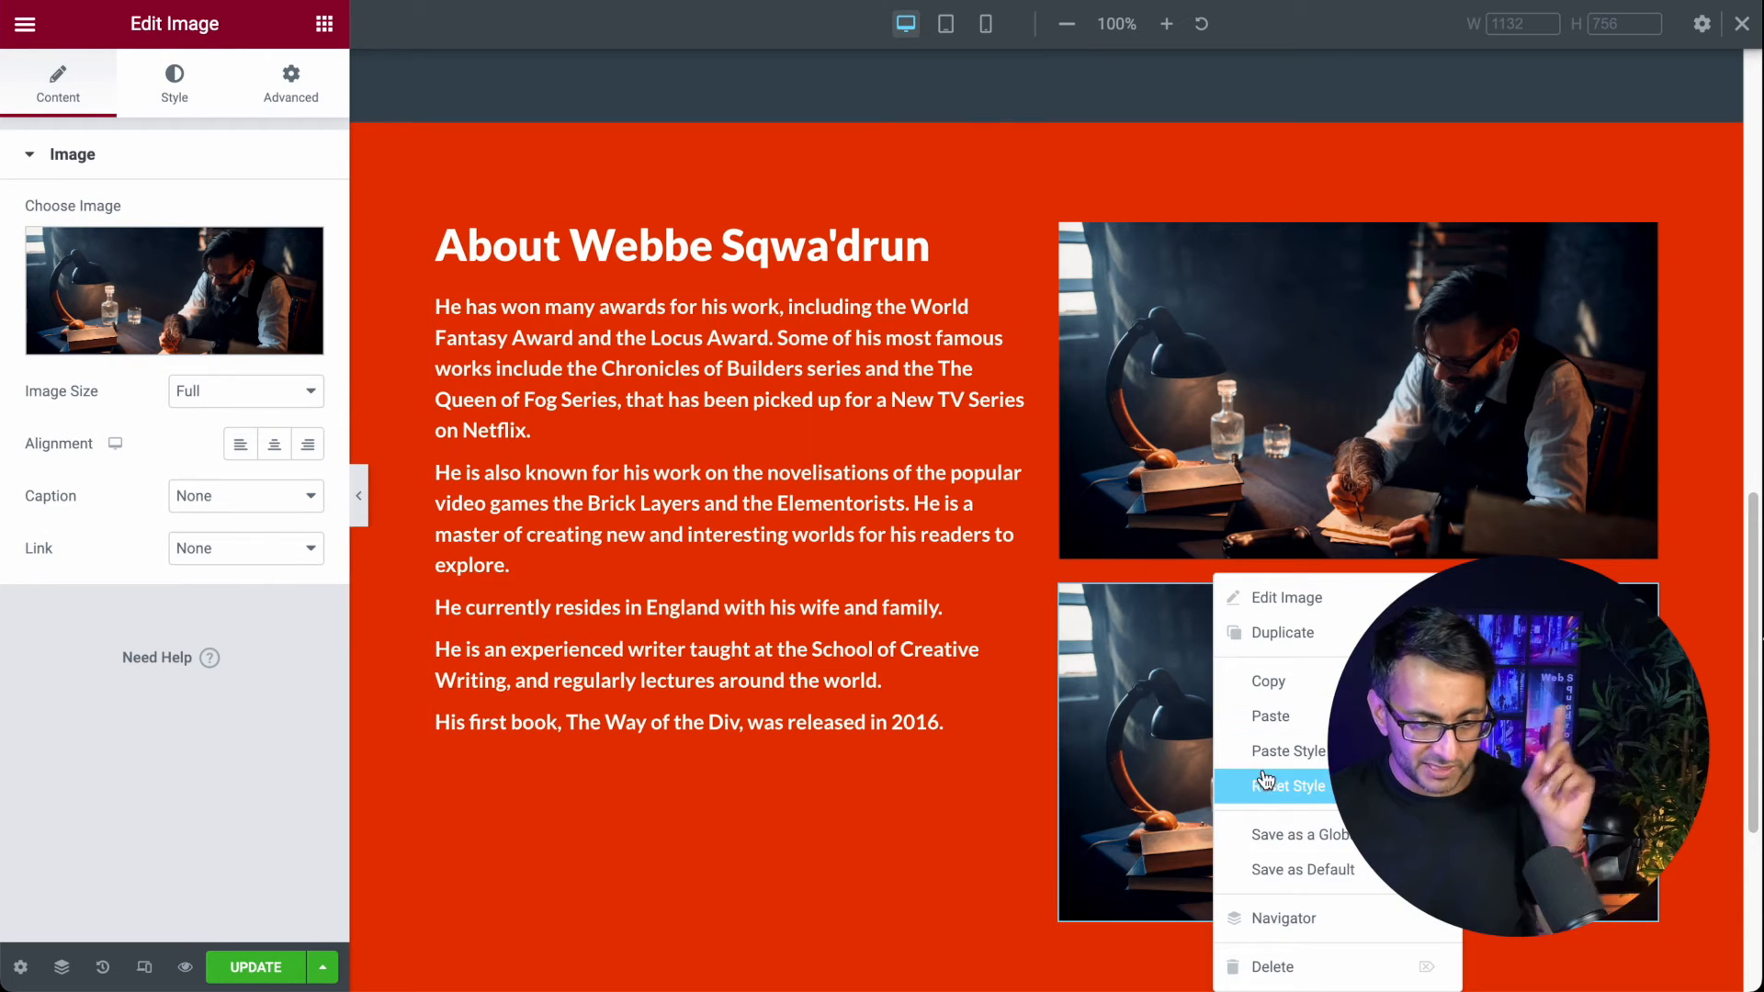
click(1291, 960)
Step: Cut the biography's last three paragraphs, from "He currently resides in England" onward, out of the text block
click(912, 377)
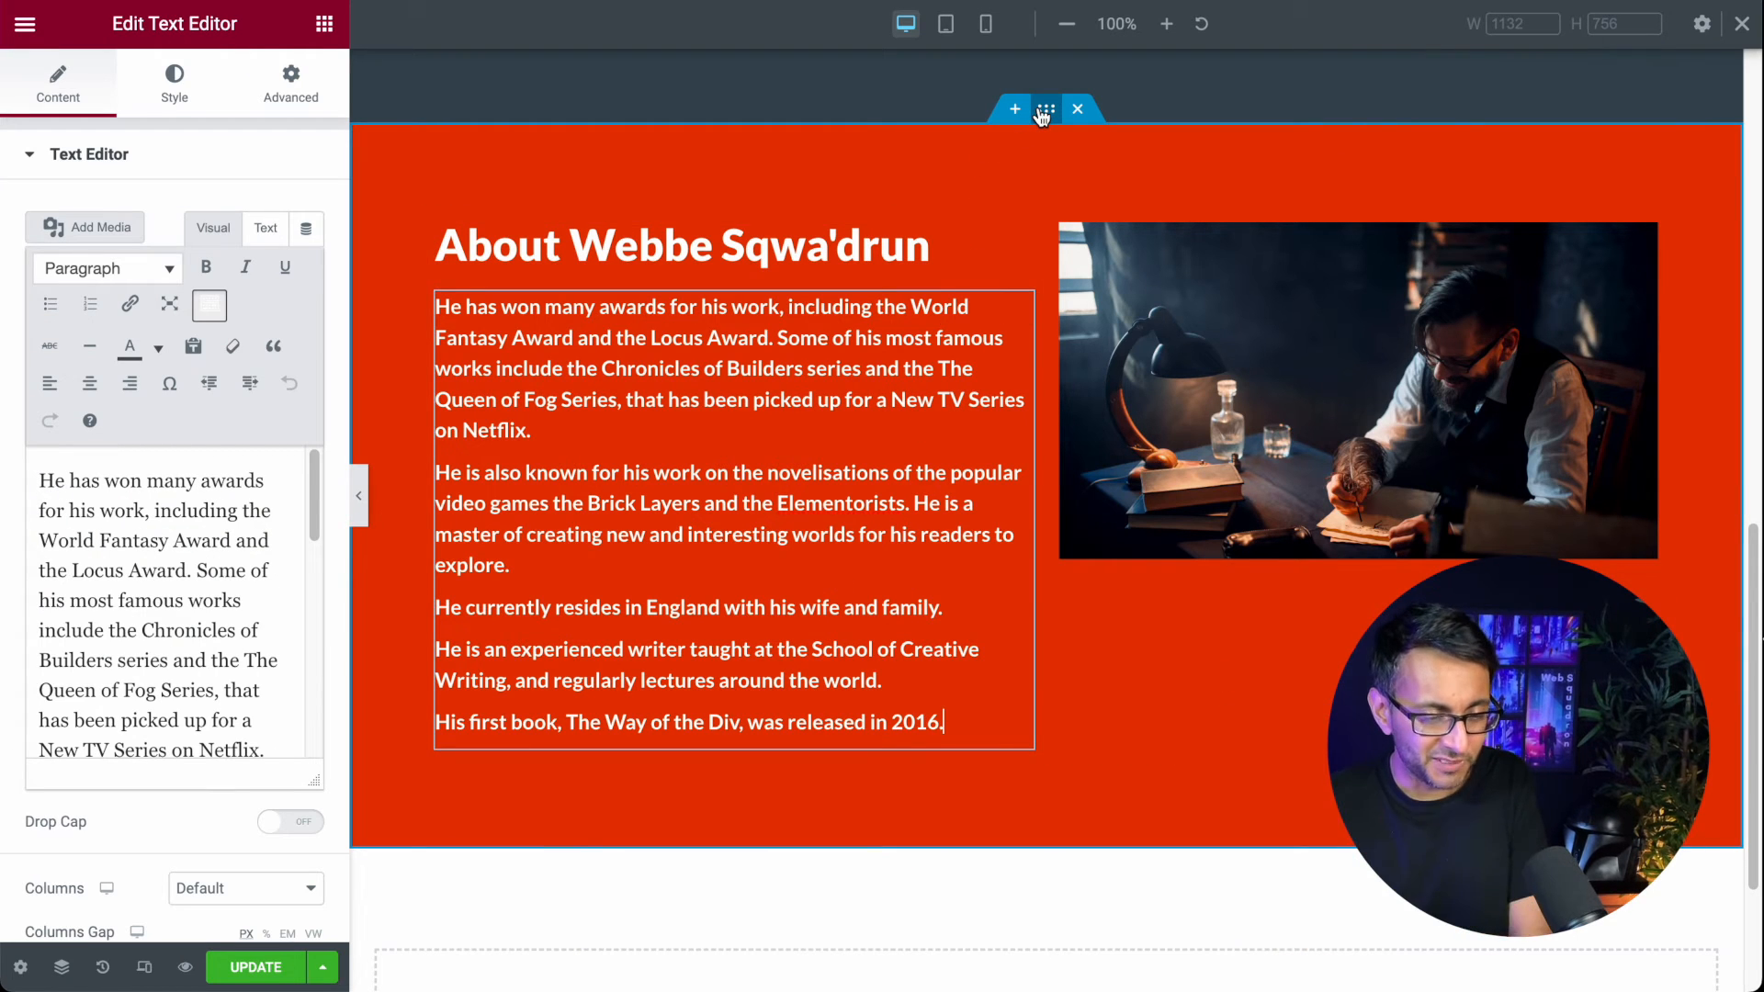
drag(963, 721, 774, 695)
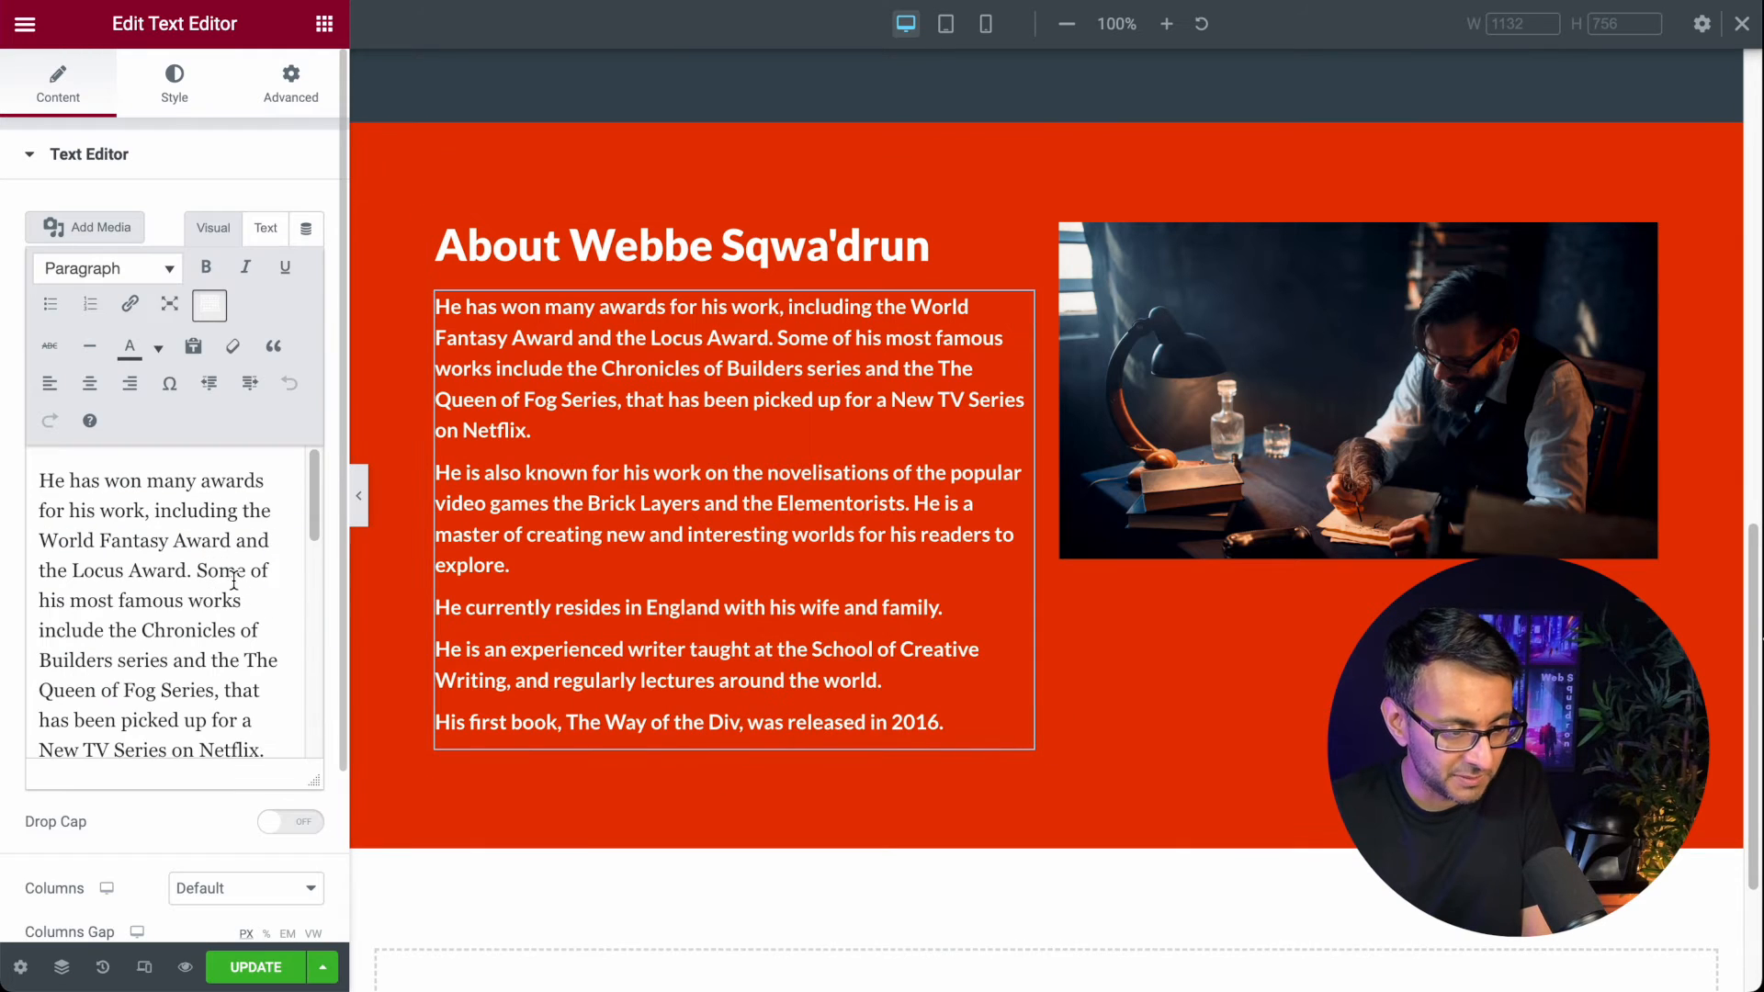
scroll(233, 583, down, 6)
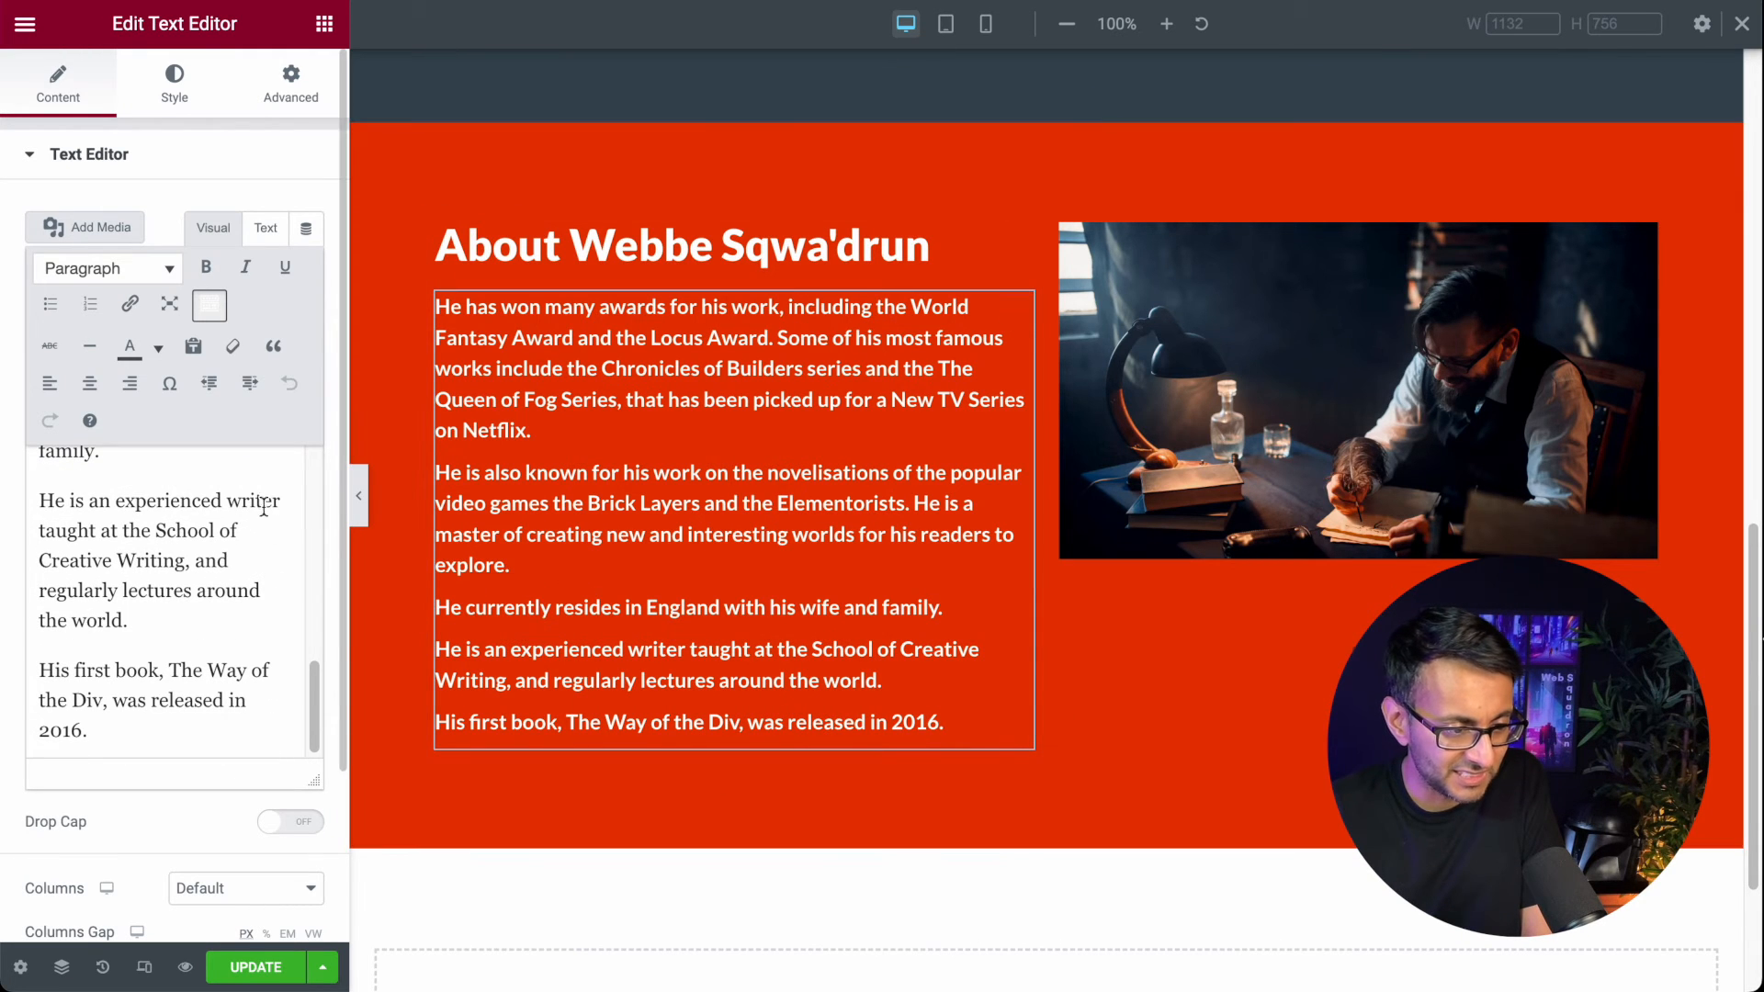
mouse_move(316, 698)
mouse_down()
mouse_move(318, 680)
mouse_move(321, 732)
mouse_up()
scroll(166, 648, up, 2)
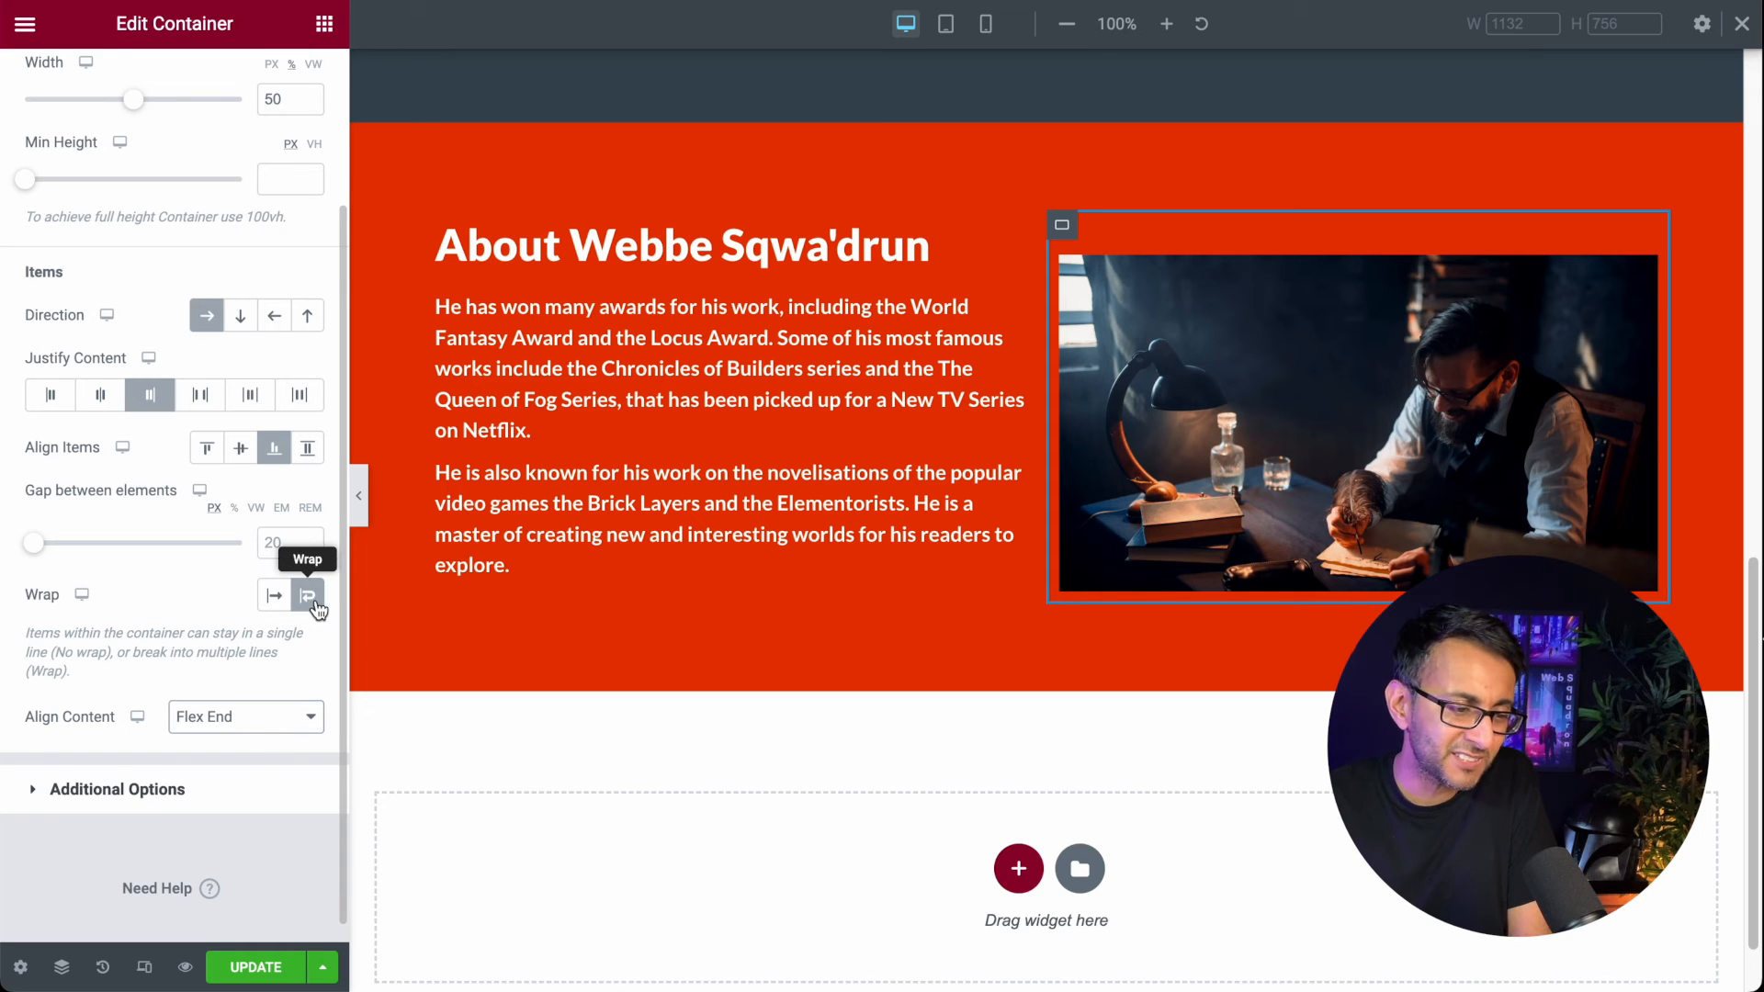
Step: Turn off wrapping in the photo's container and align its items to the end
click(316, 605)
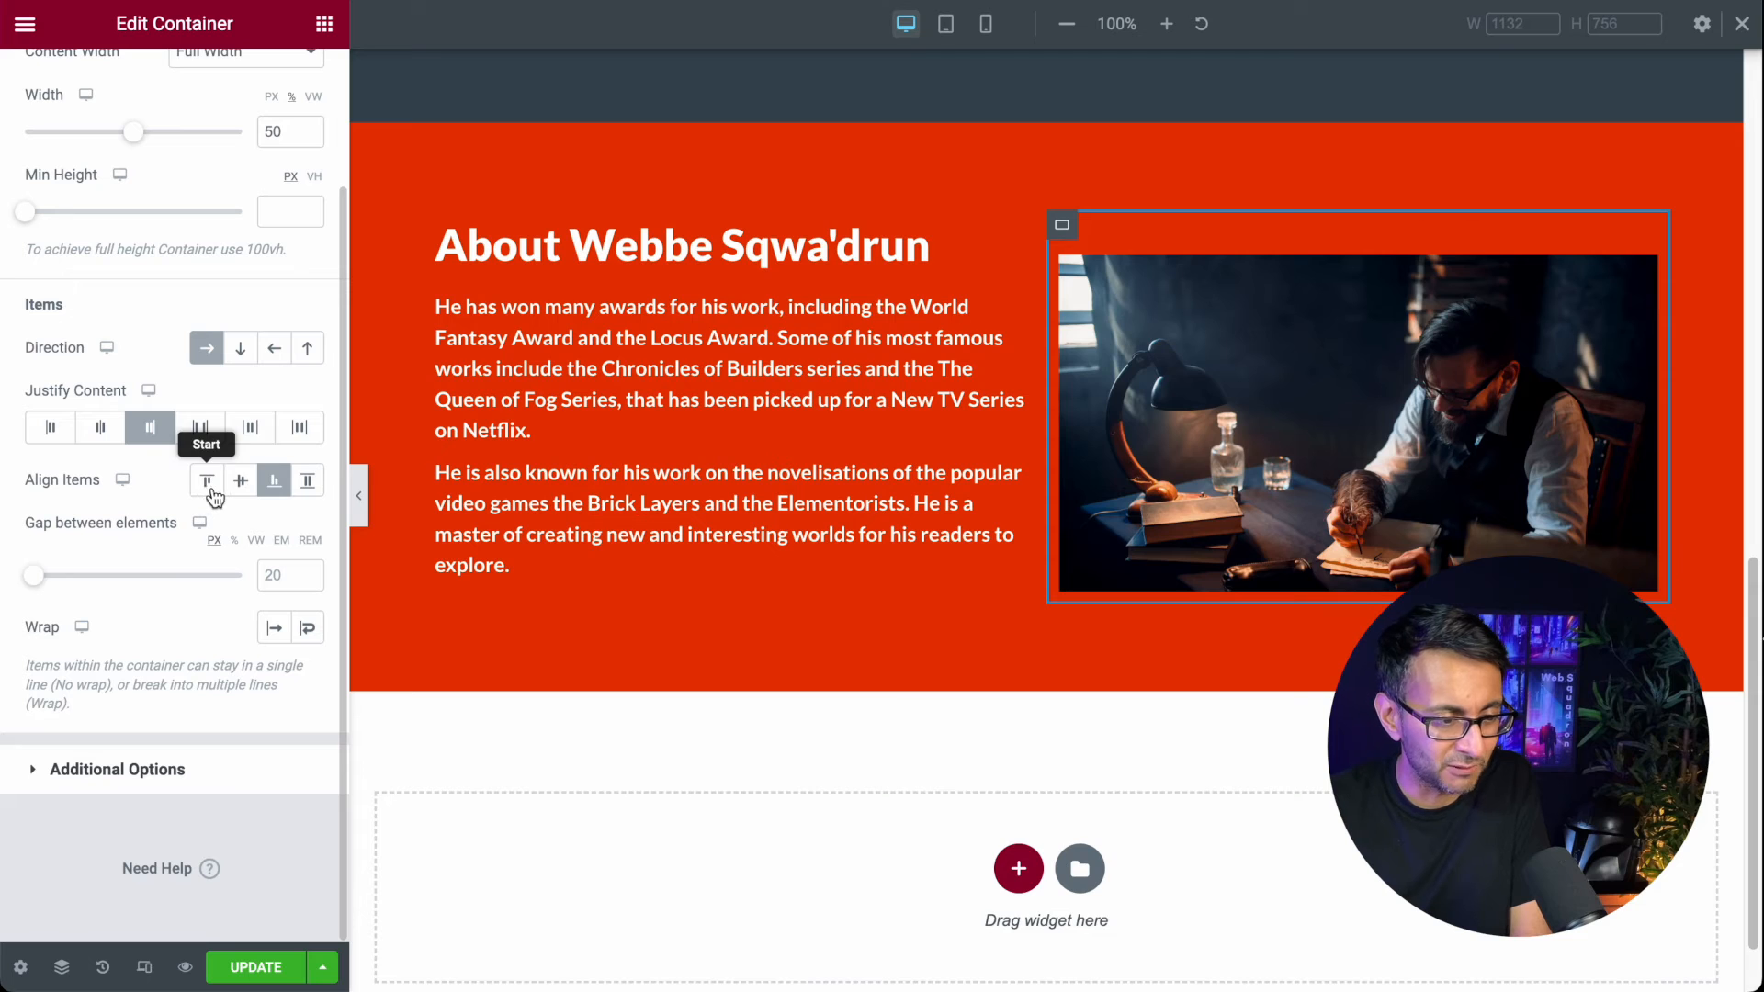
click(213, 493)
click(244, 488)
click(276, 488)
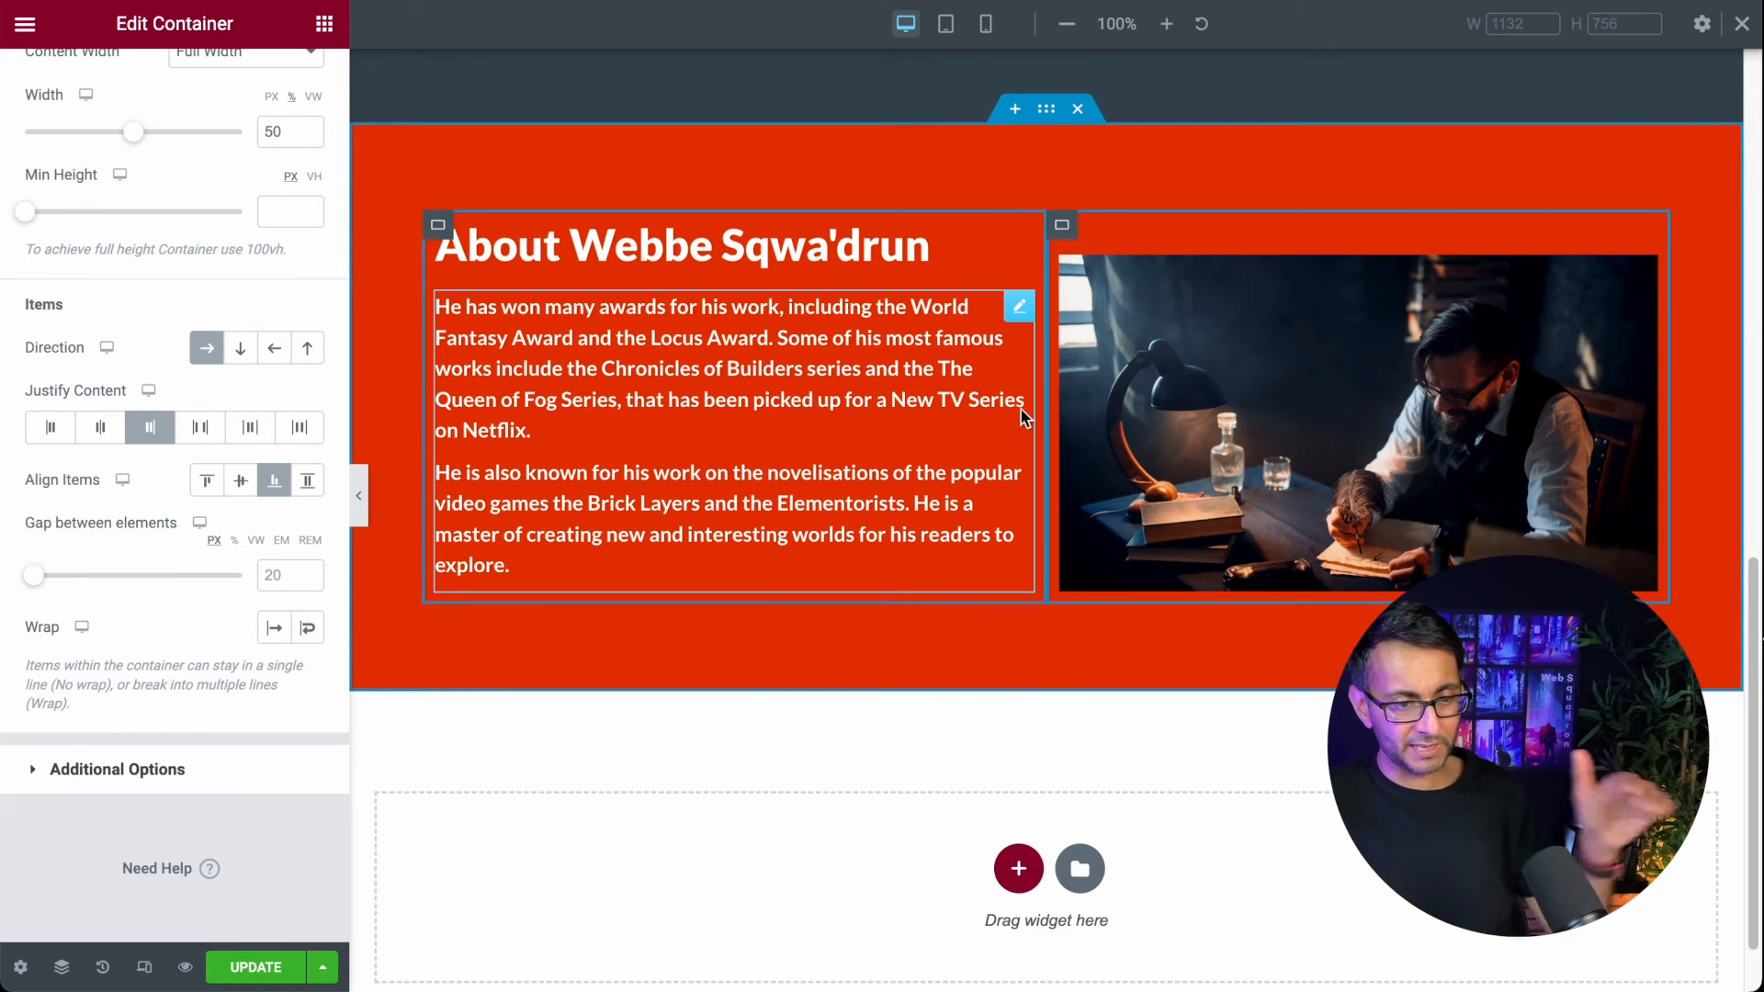
Step: Reduce the About section container's bottom padding to 35 px for desktop
click(174, 83)
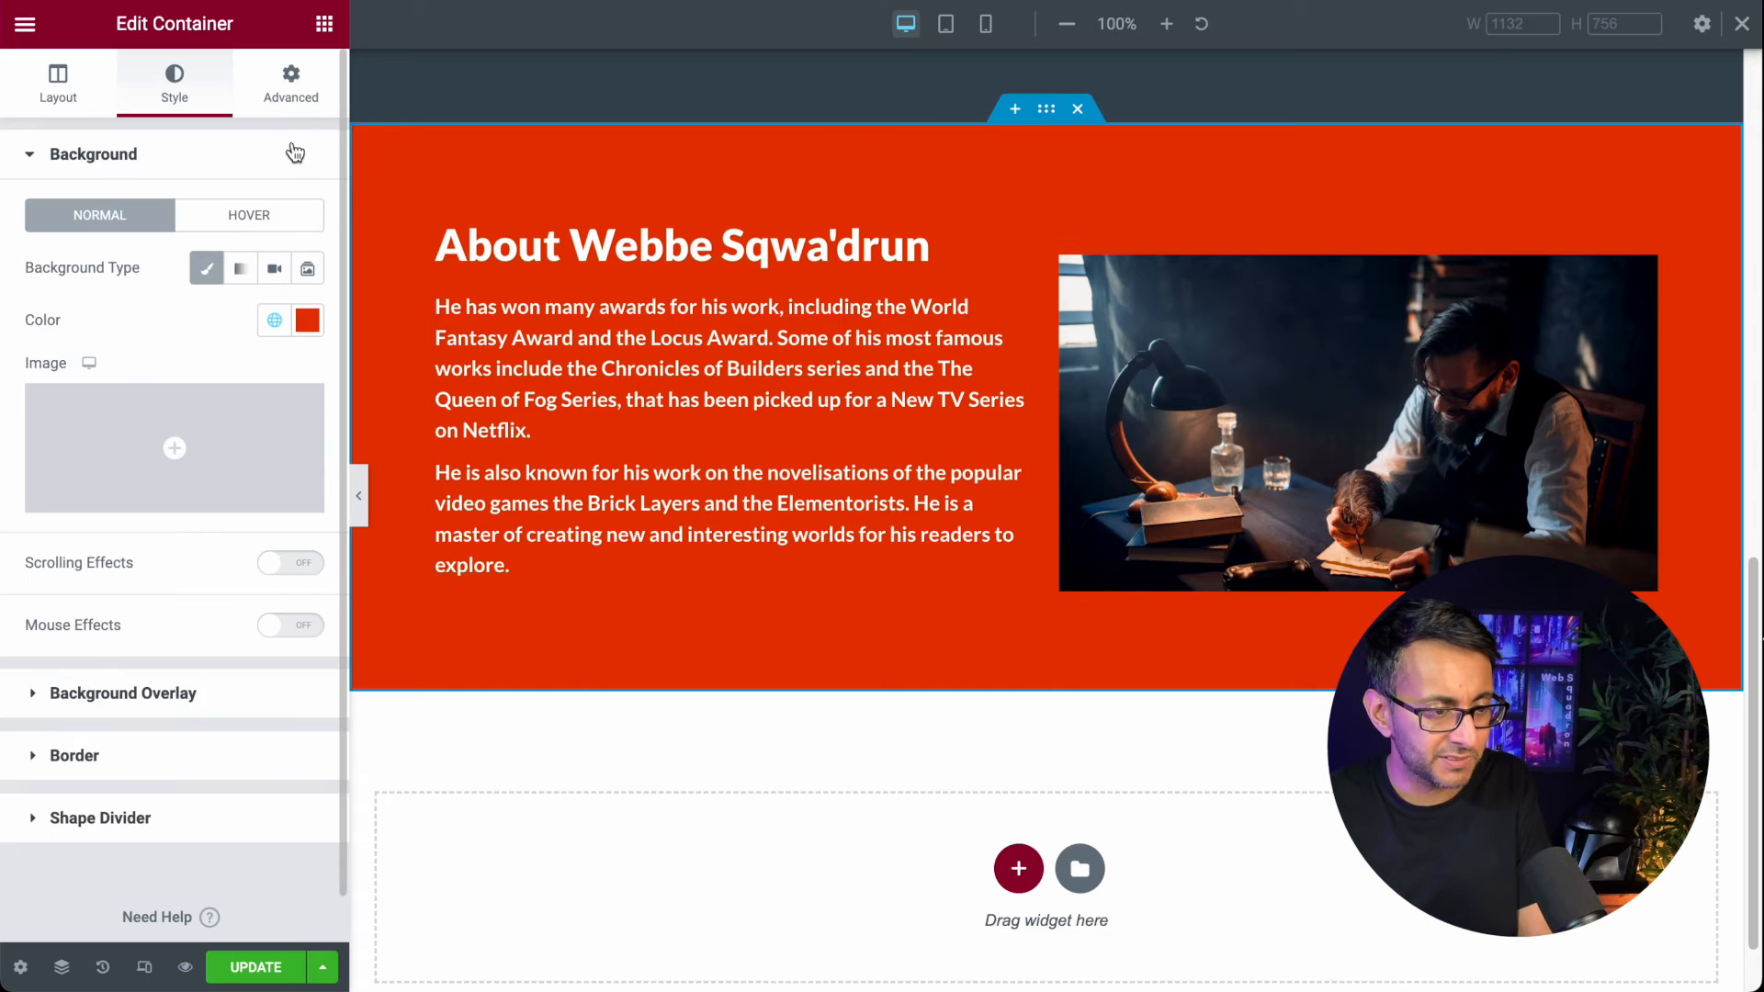
click(290, 83)
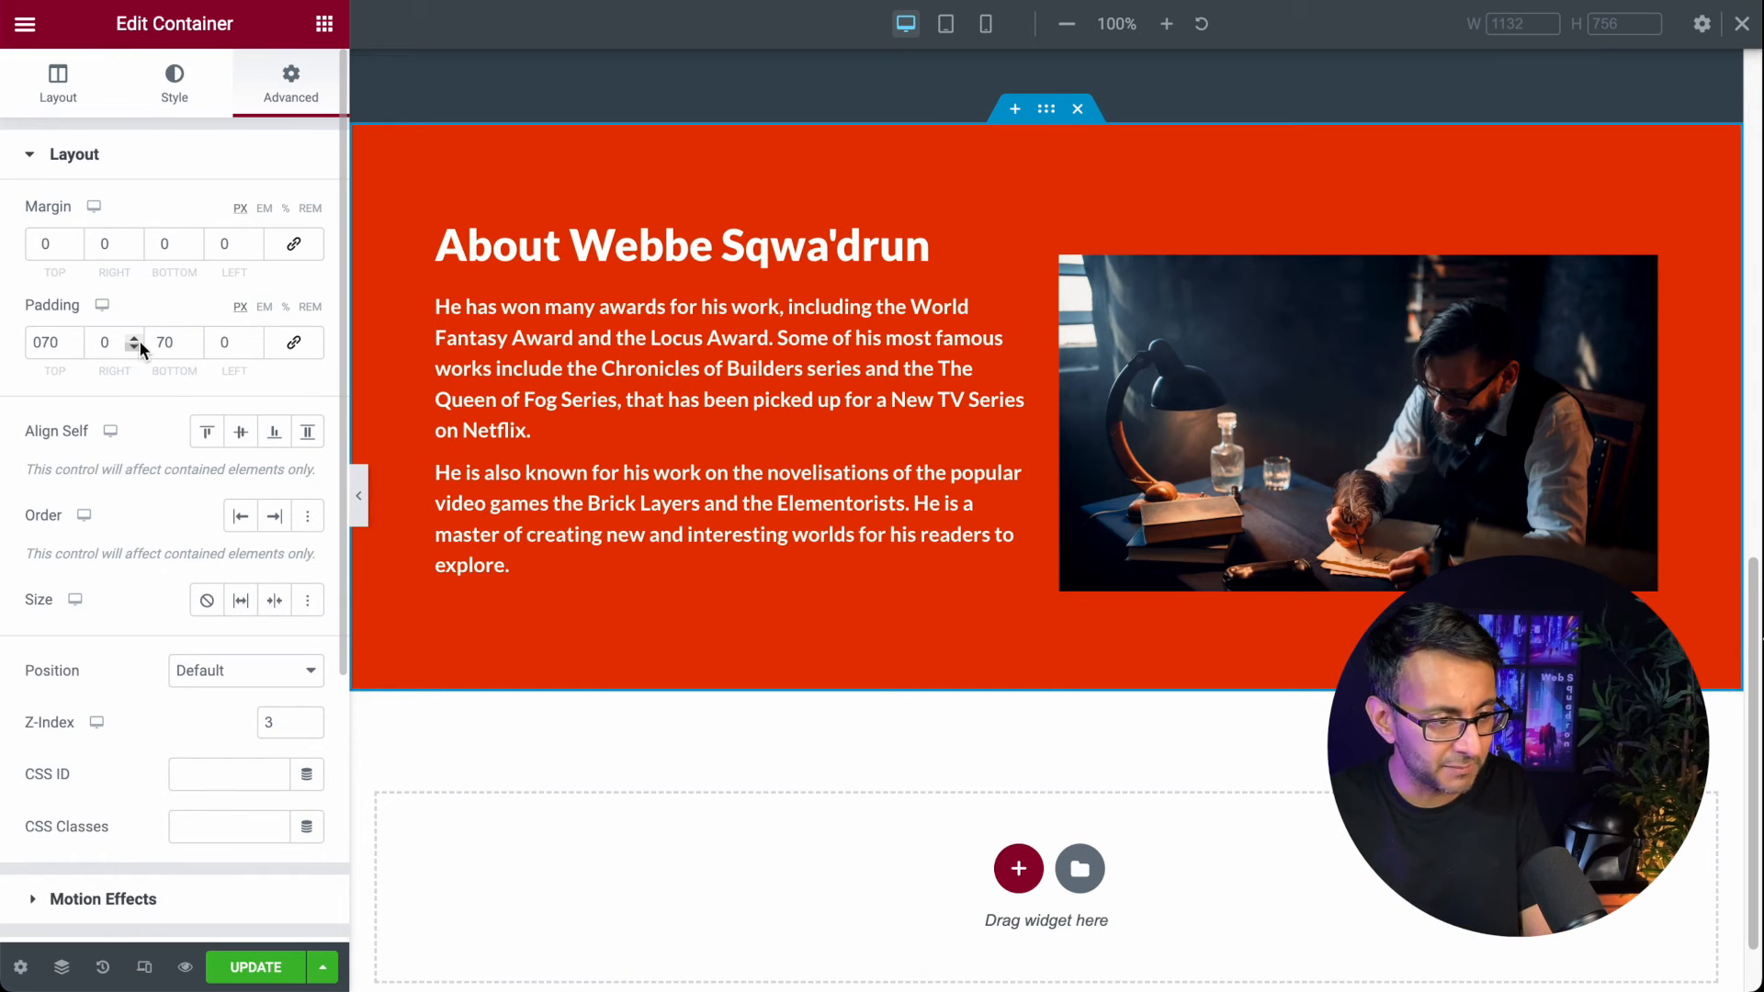
text(35)
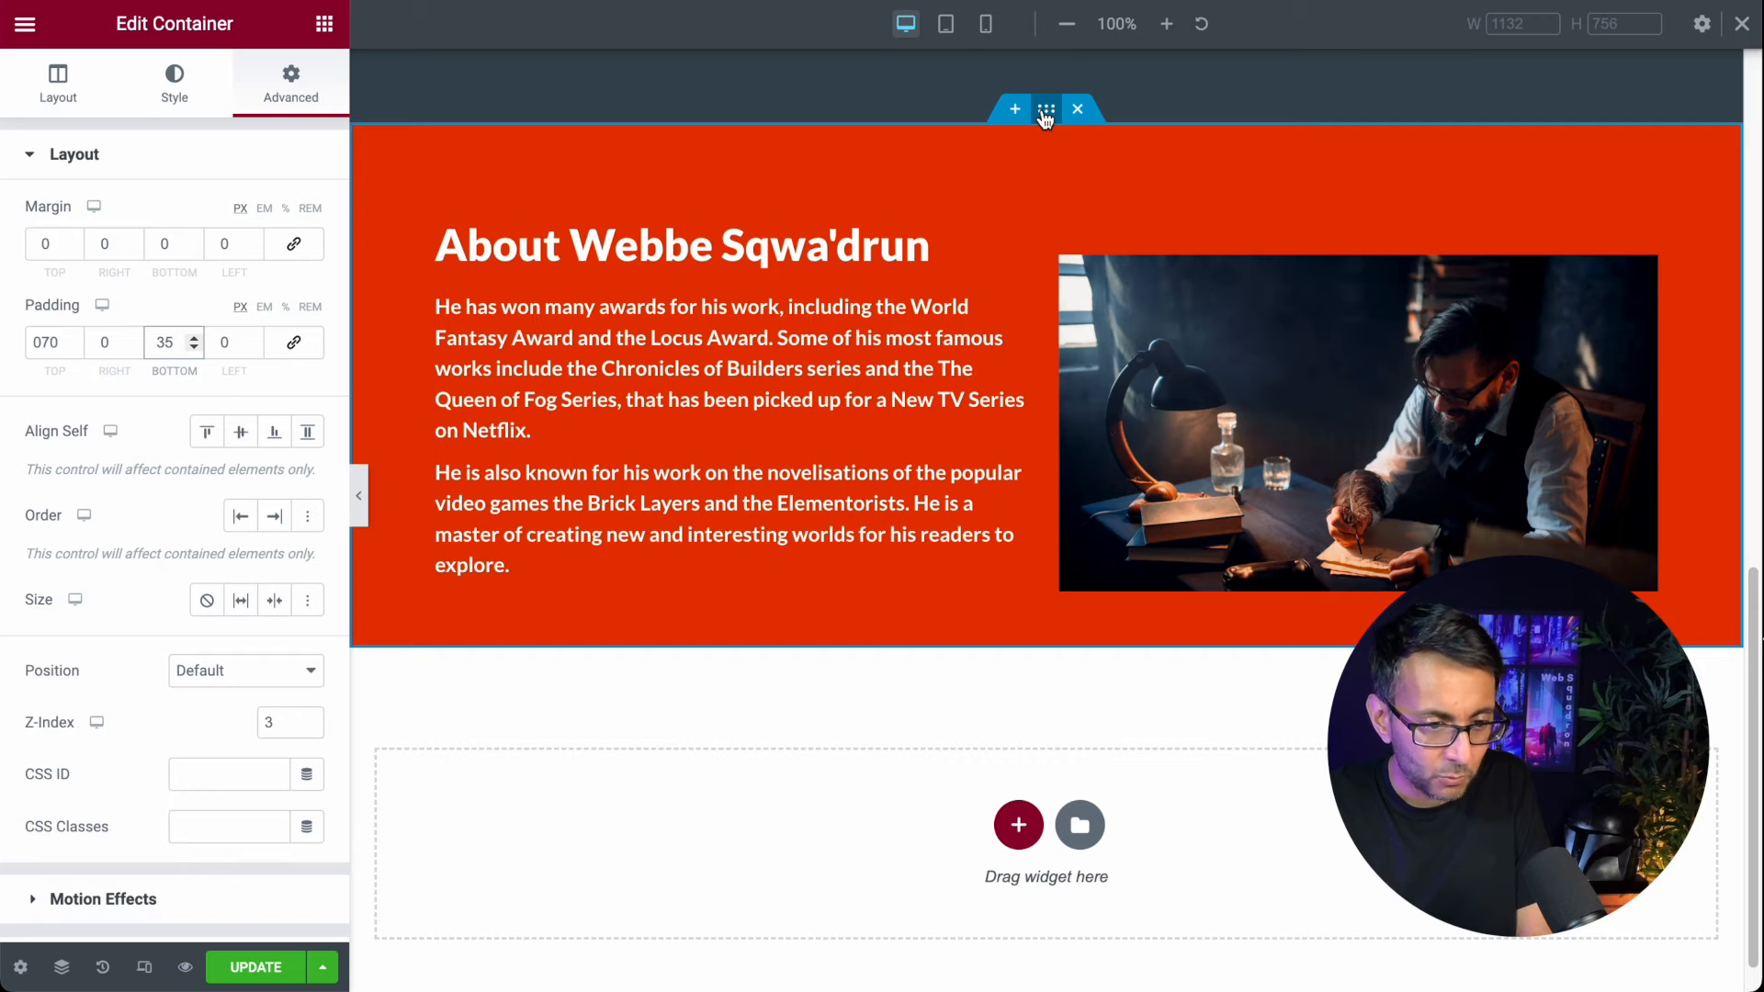
Step: In the mobile view, set the About section container's bottom padding to 20 px
click(986, 23)
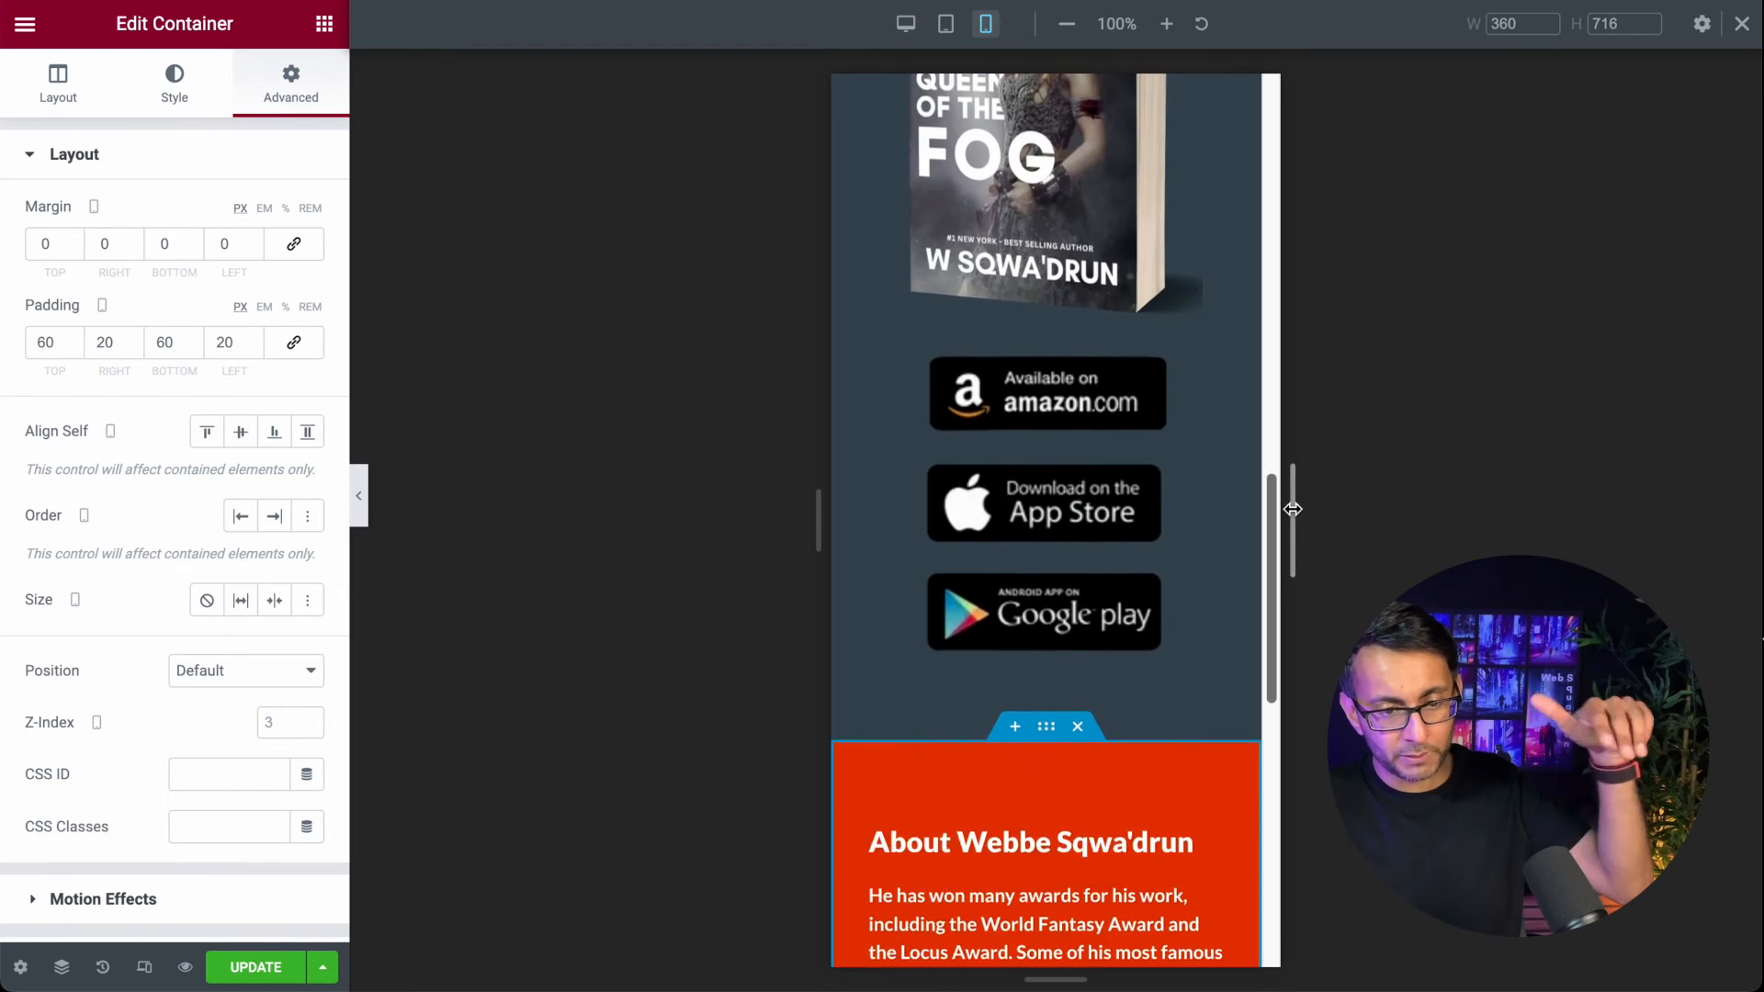
scroll(1265, 582, down, 5)
drag(1266, 608, 1270, 660)
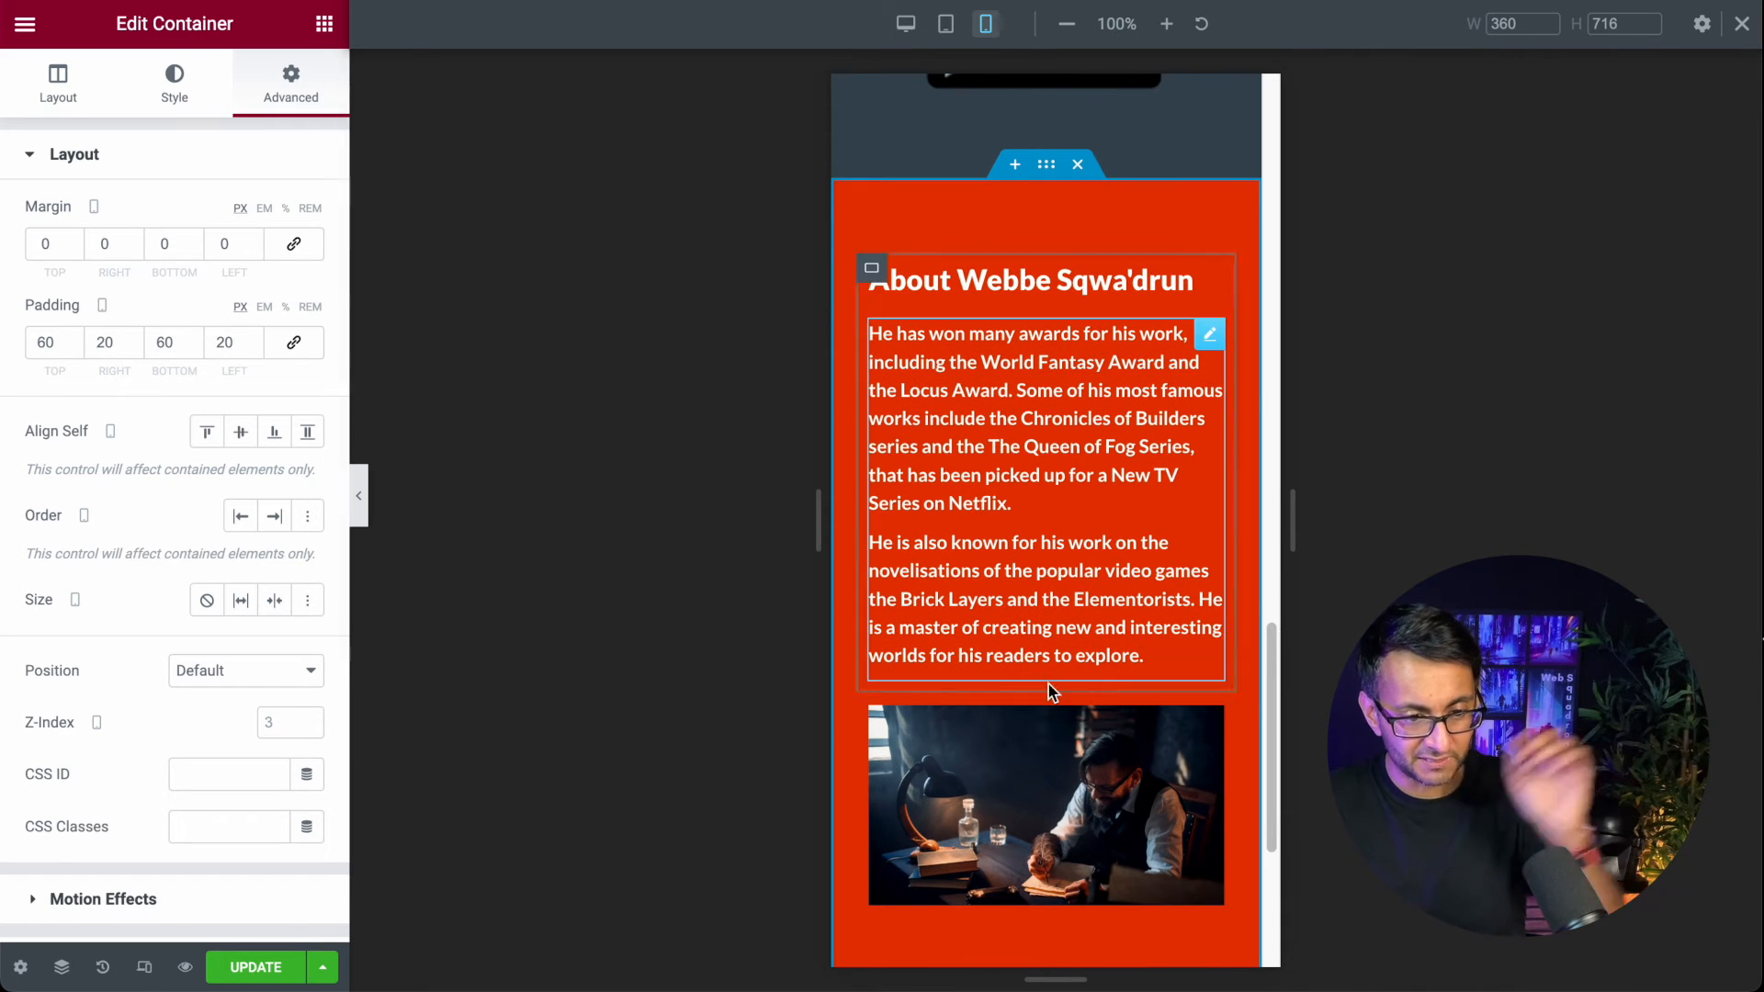
scroll(1056, 707, down, 3)
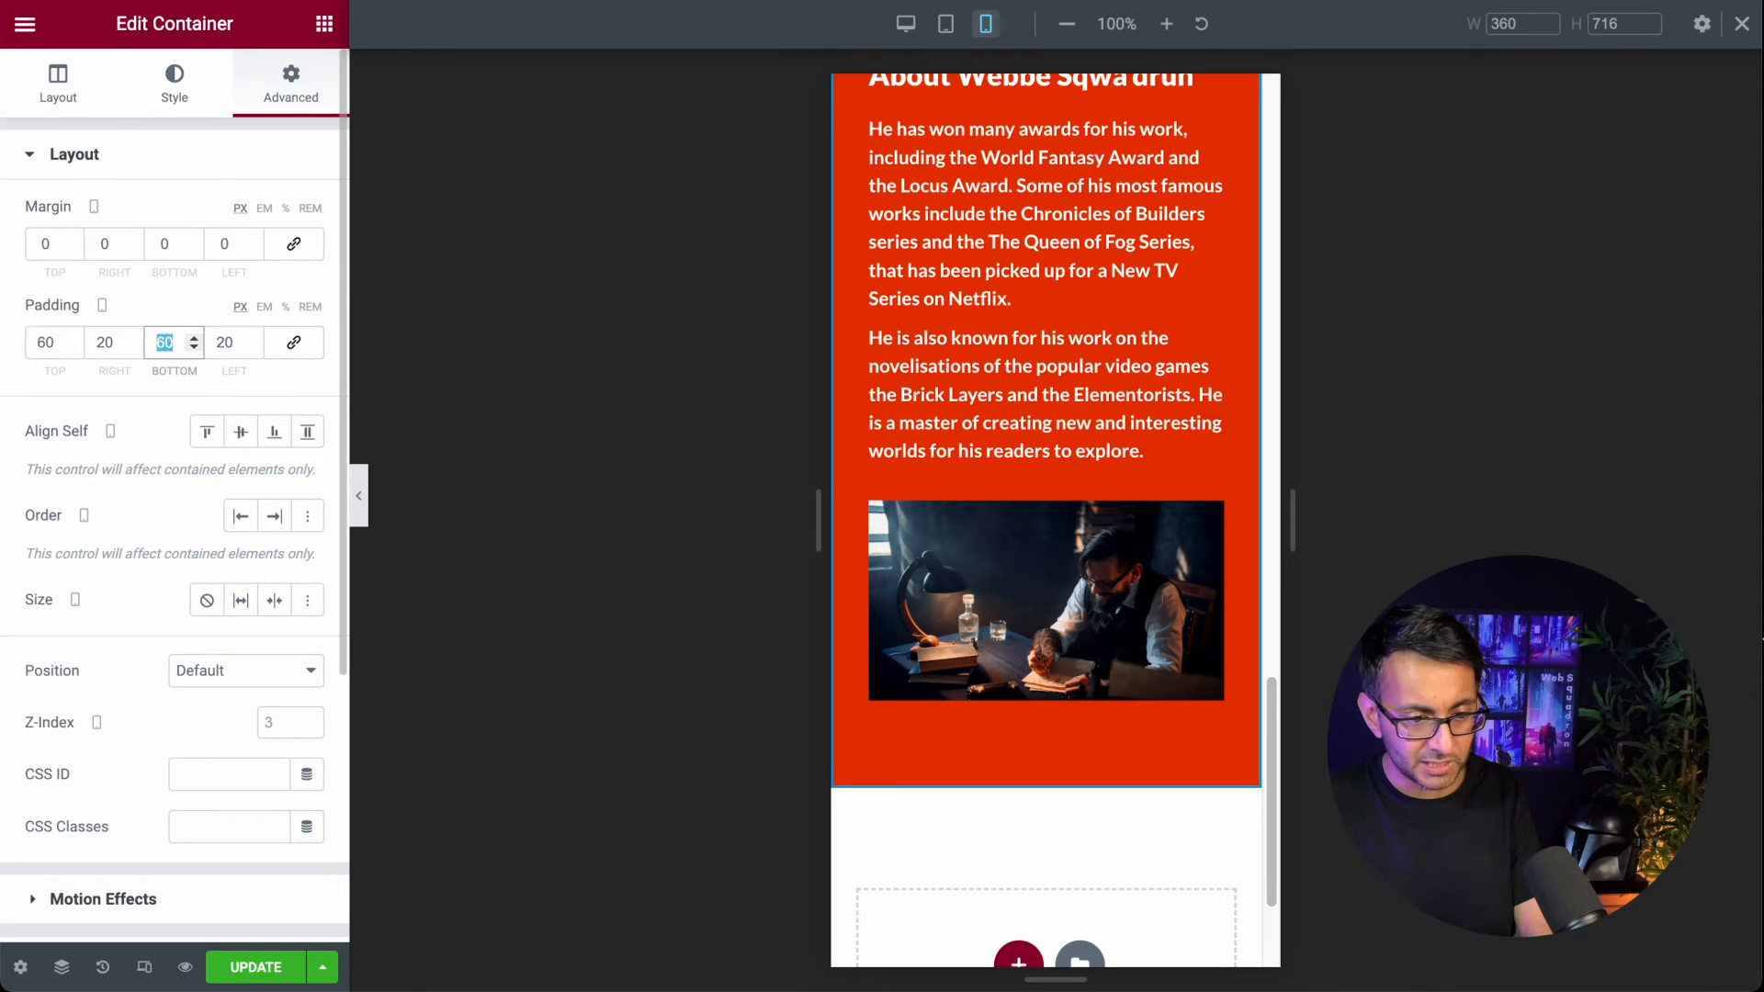
text(20)
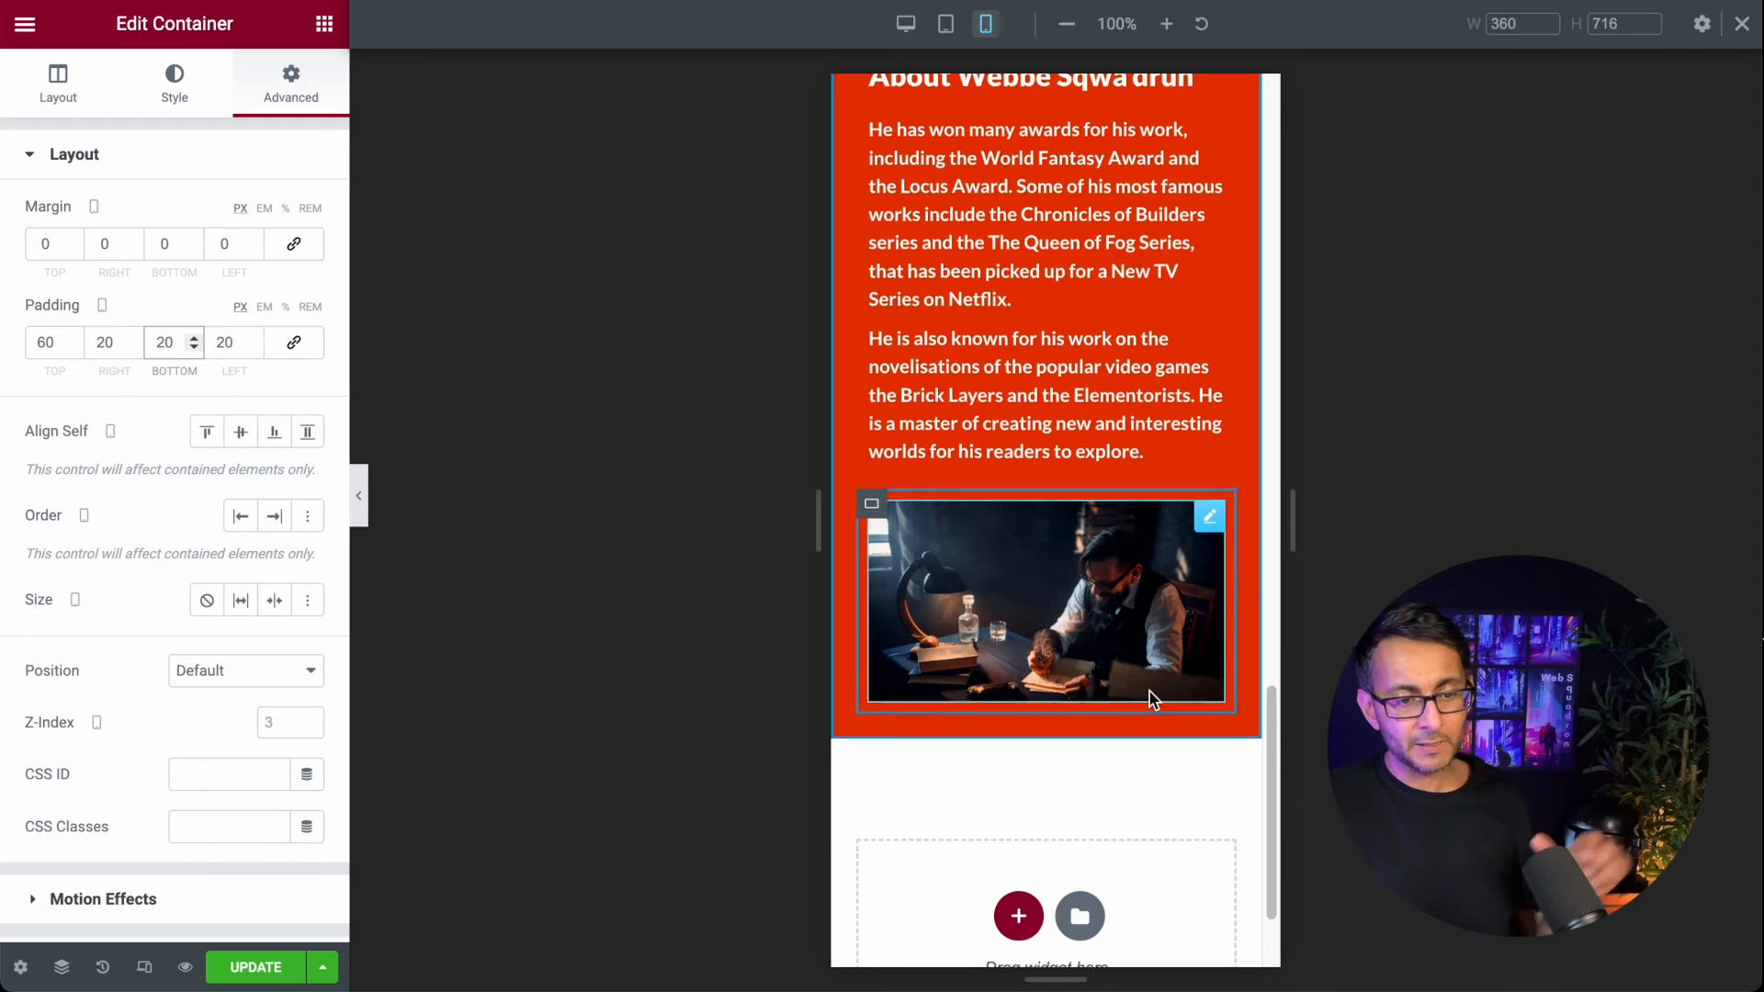
scroll(1154, 699, up, 1)
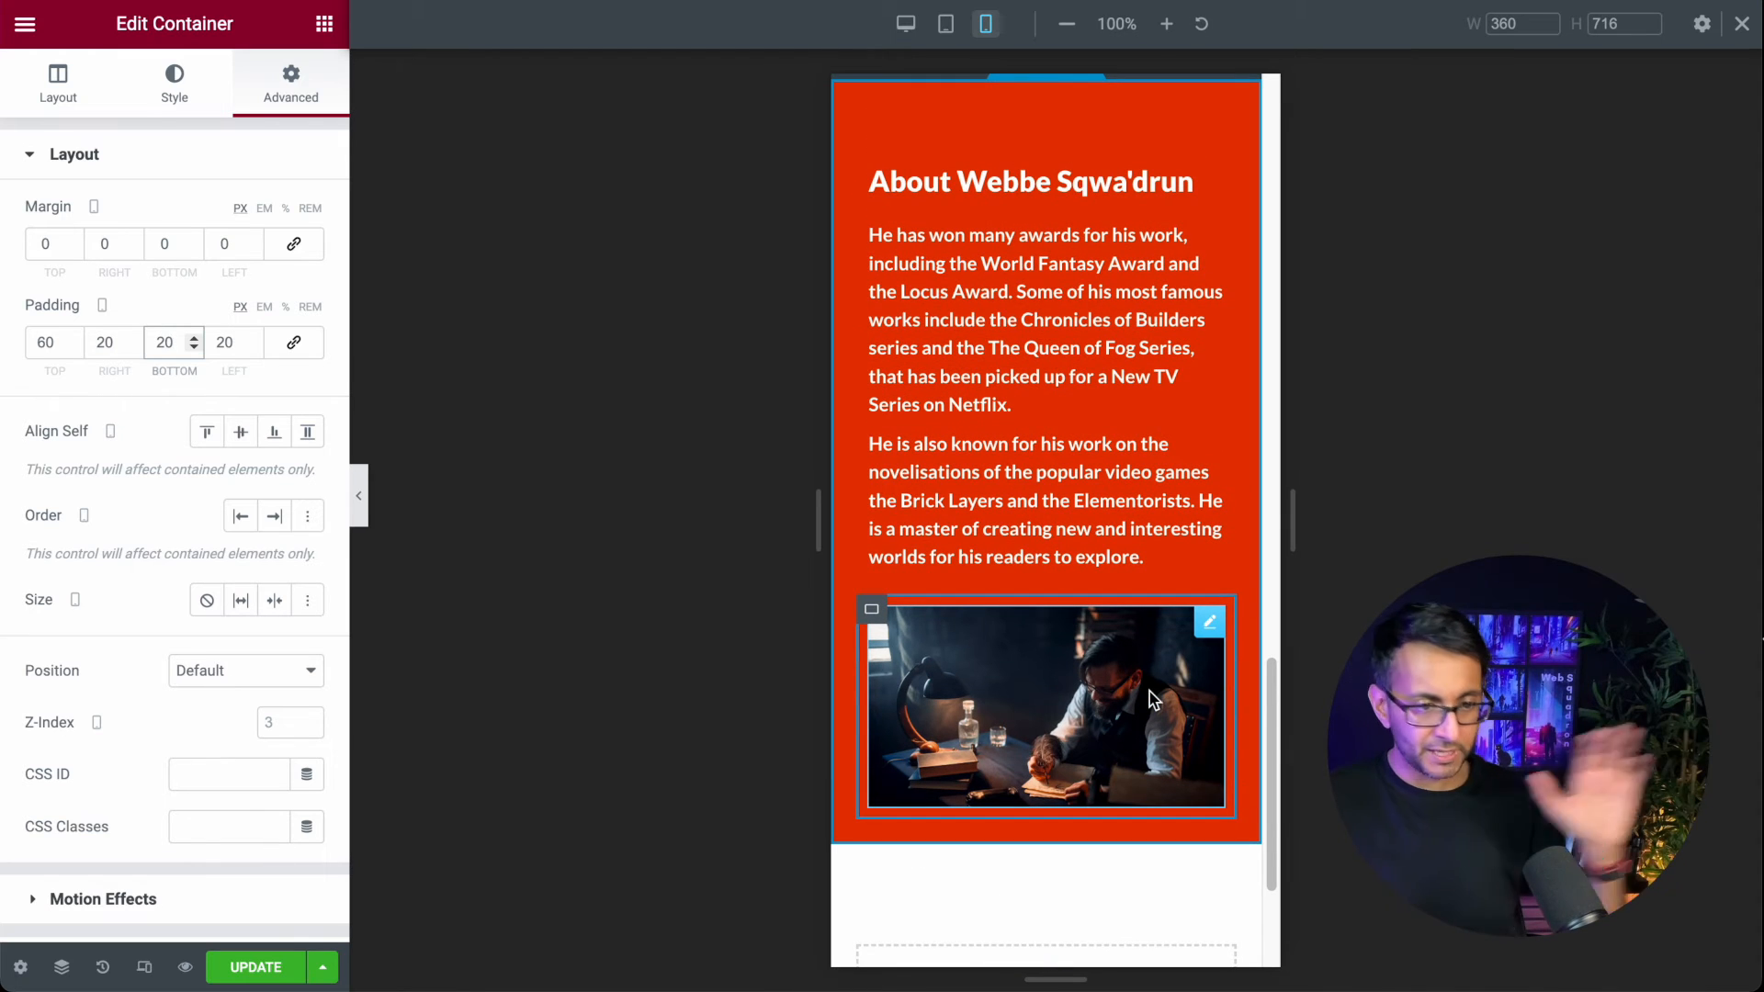
Step: Back in the desktop view, duplicate the About section and move the copy's photo column ahead of its text column
click(906, 25)
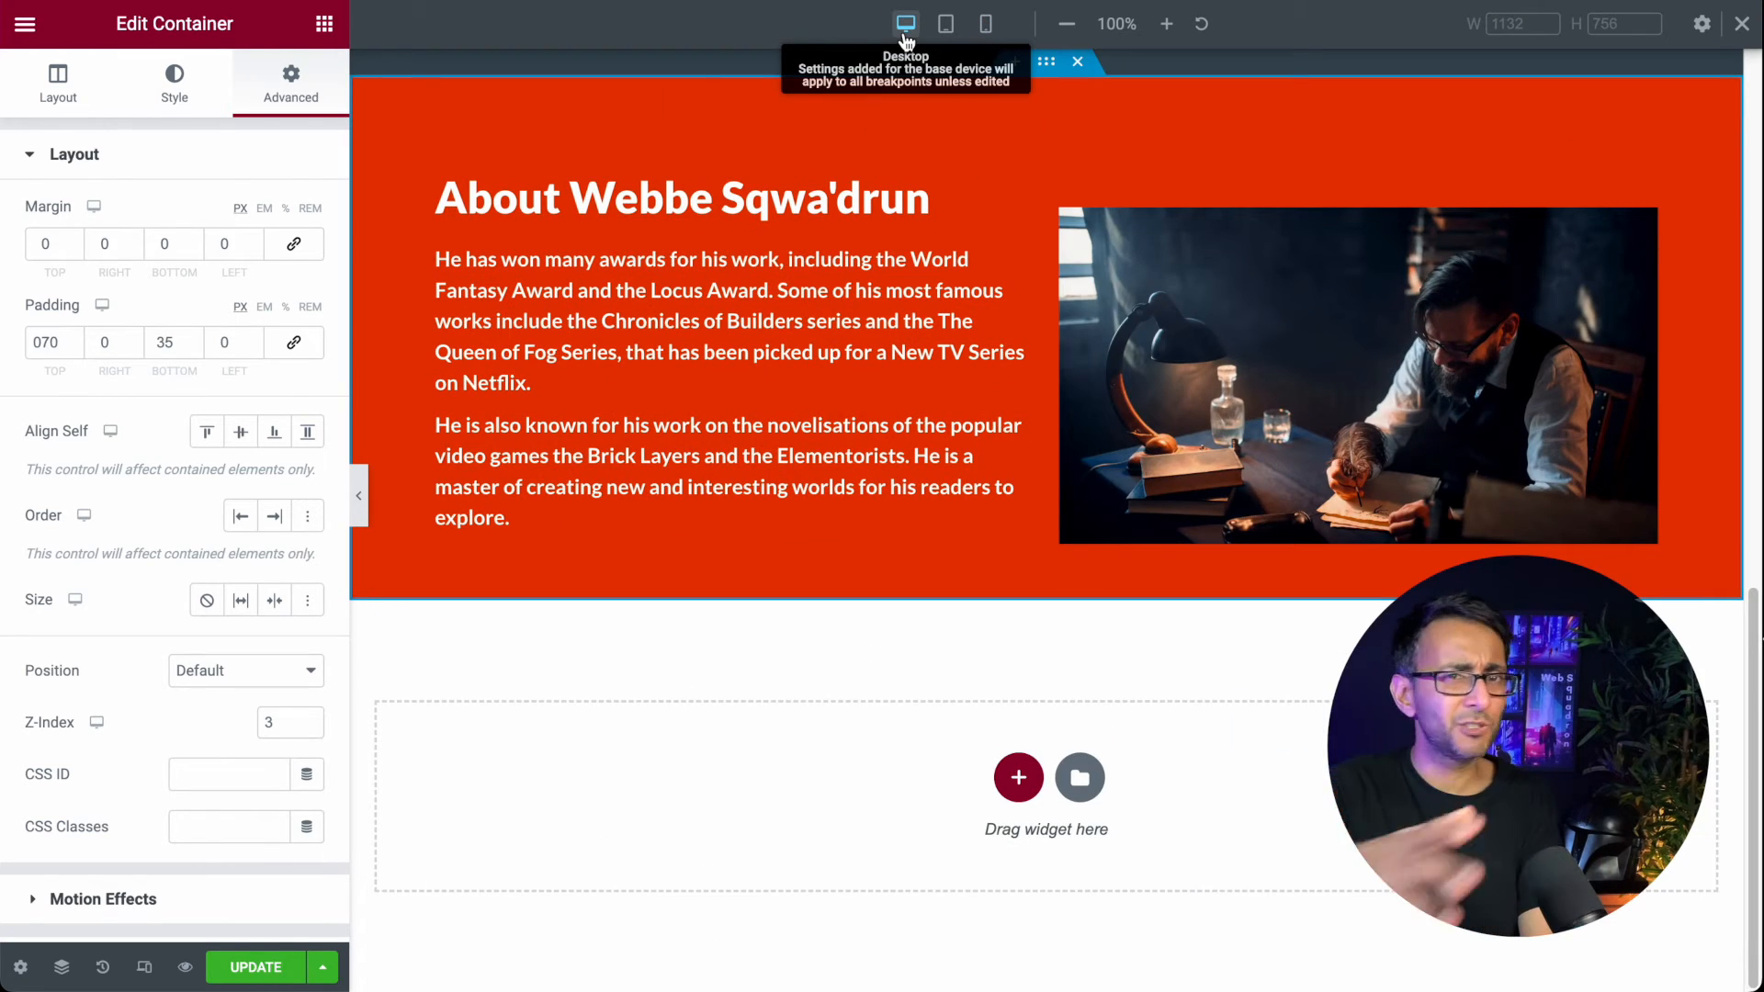
right_click(1050, 64)
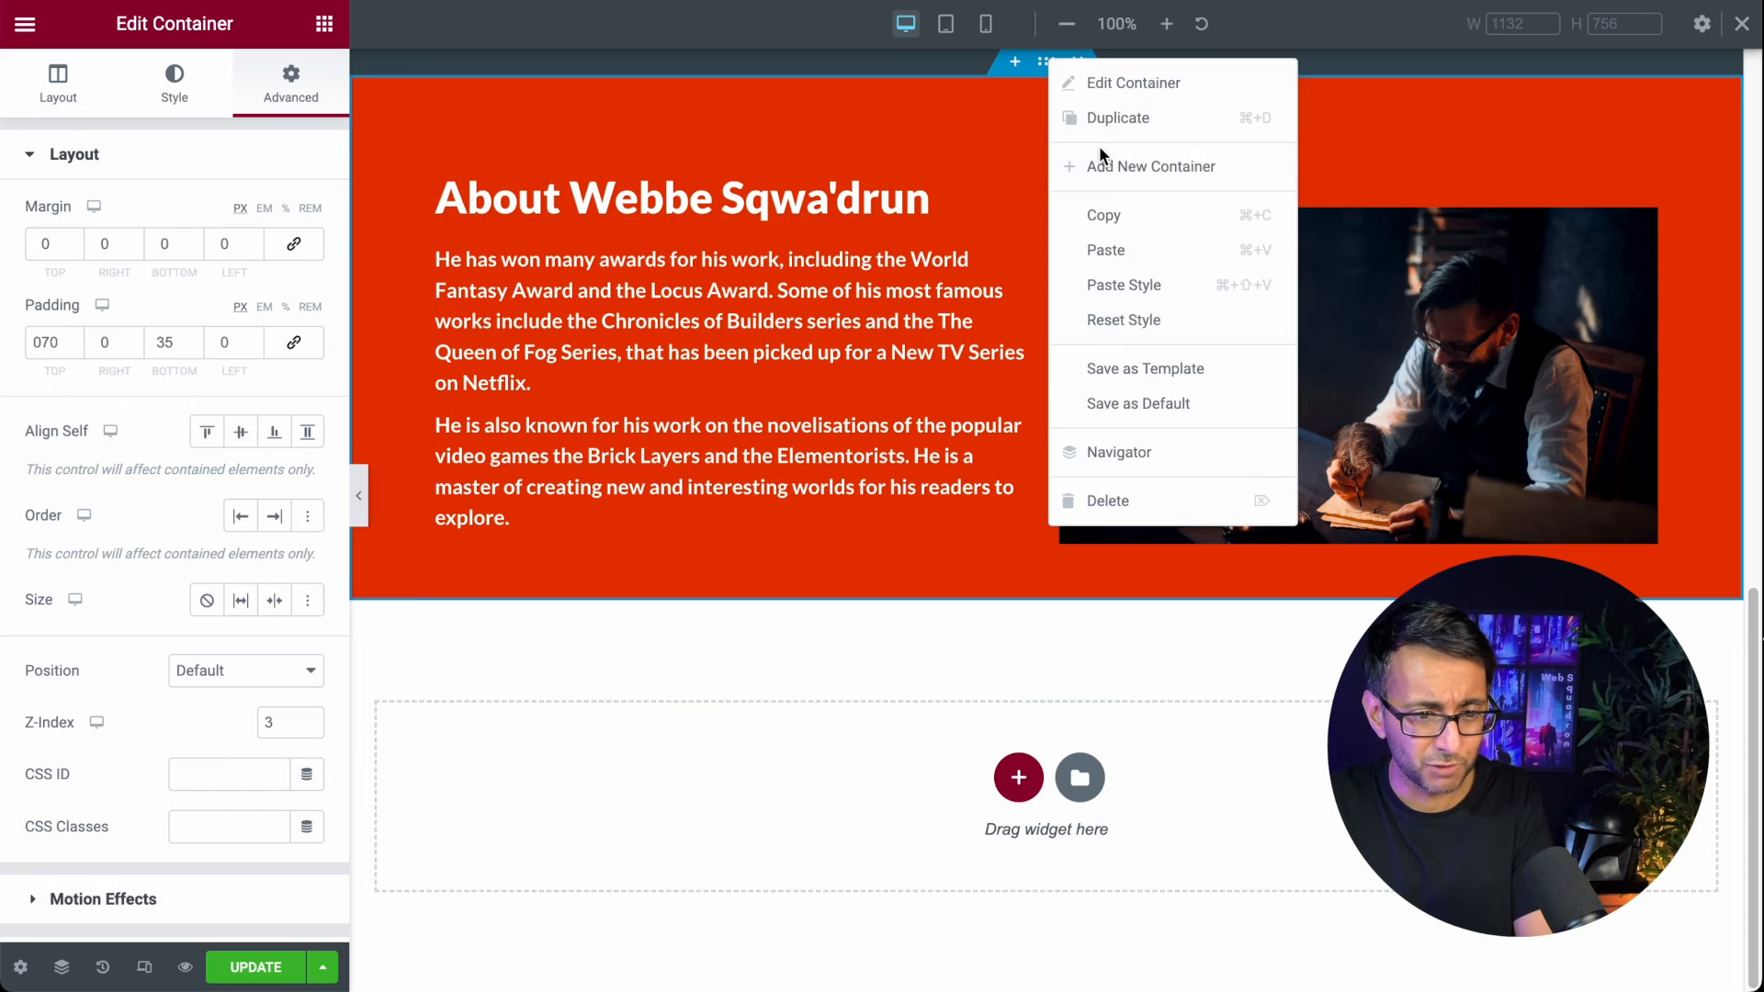
click(1147, 134)
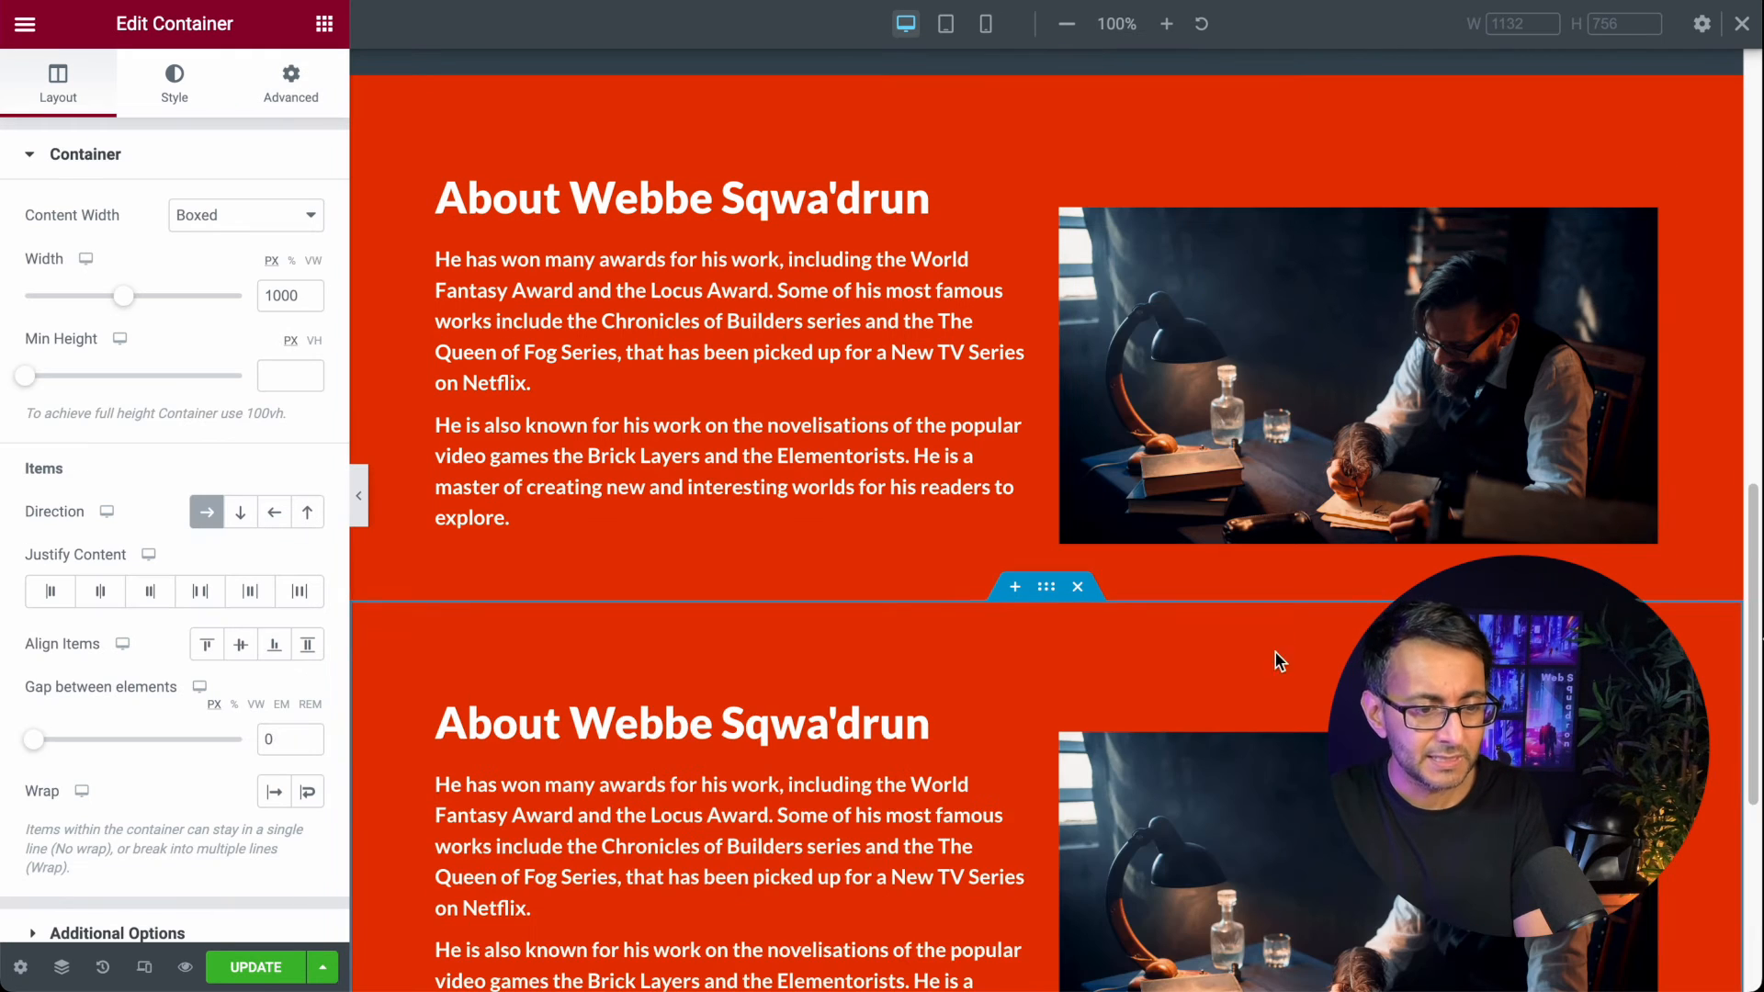
scroll(1090, 707, down, 2)
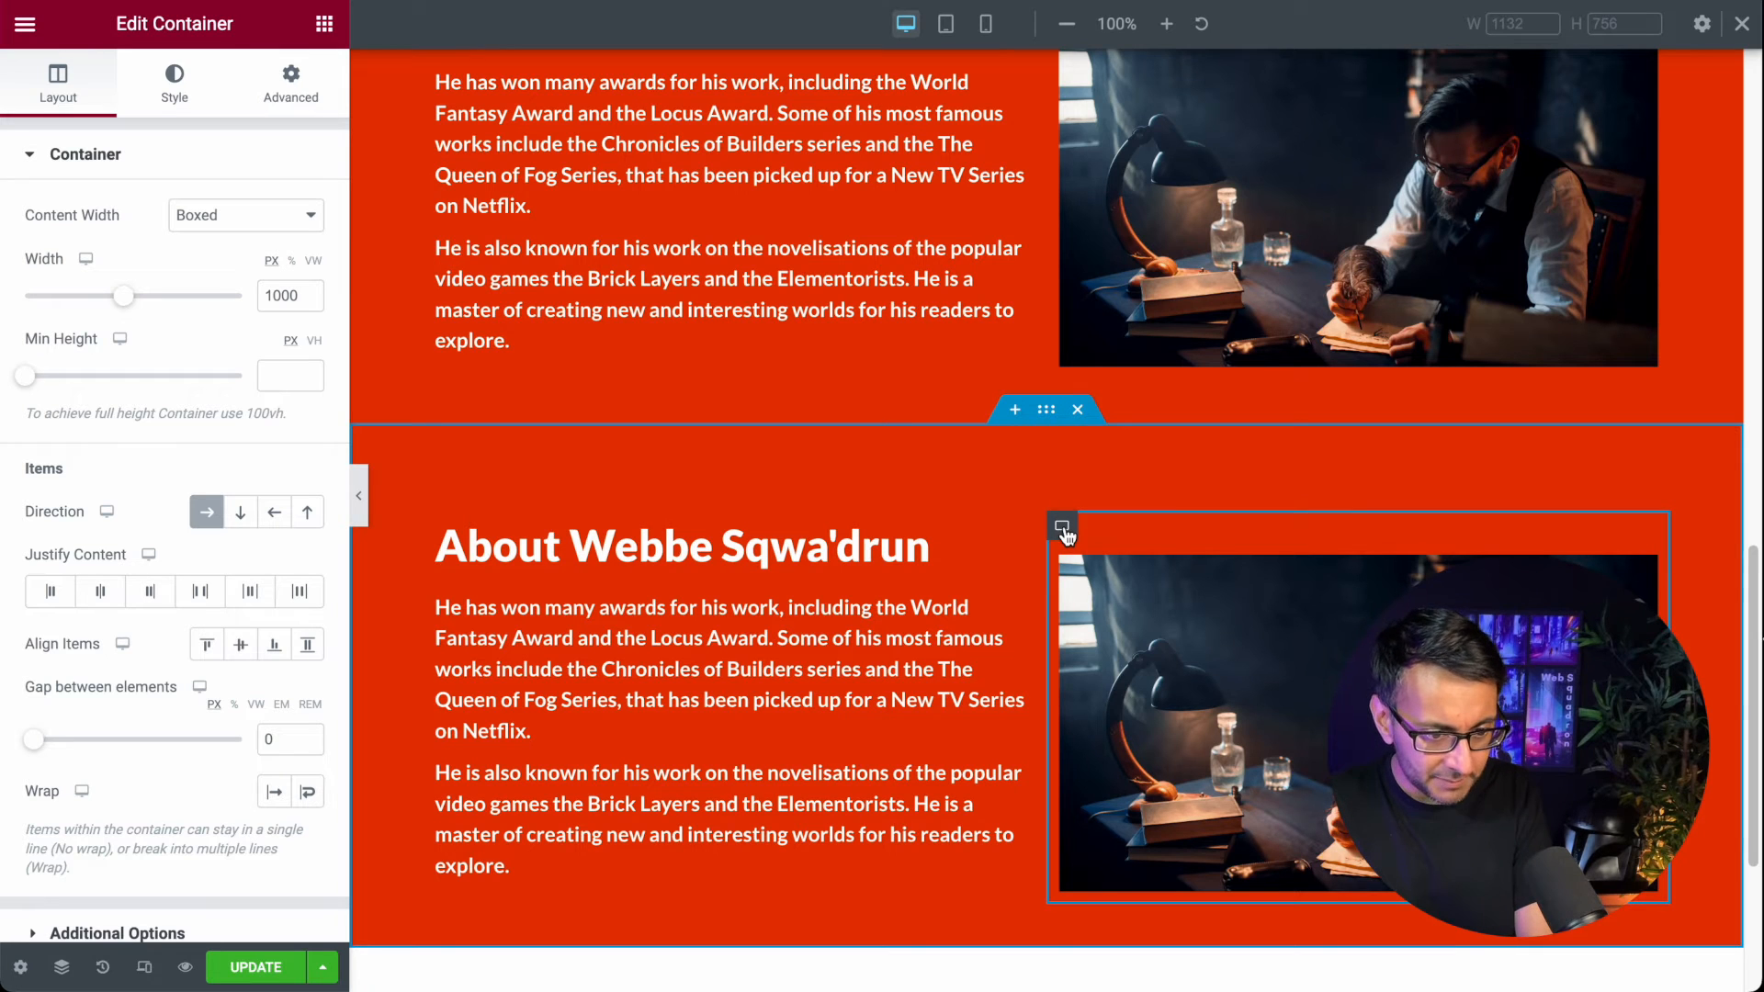
drag(1065, 535, 430, 535)
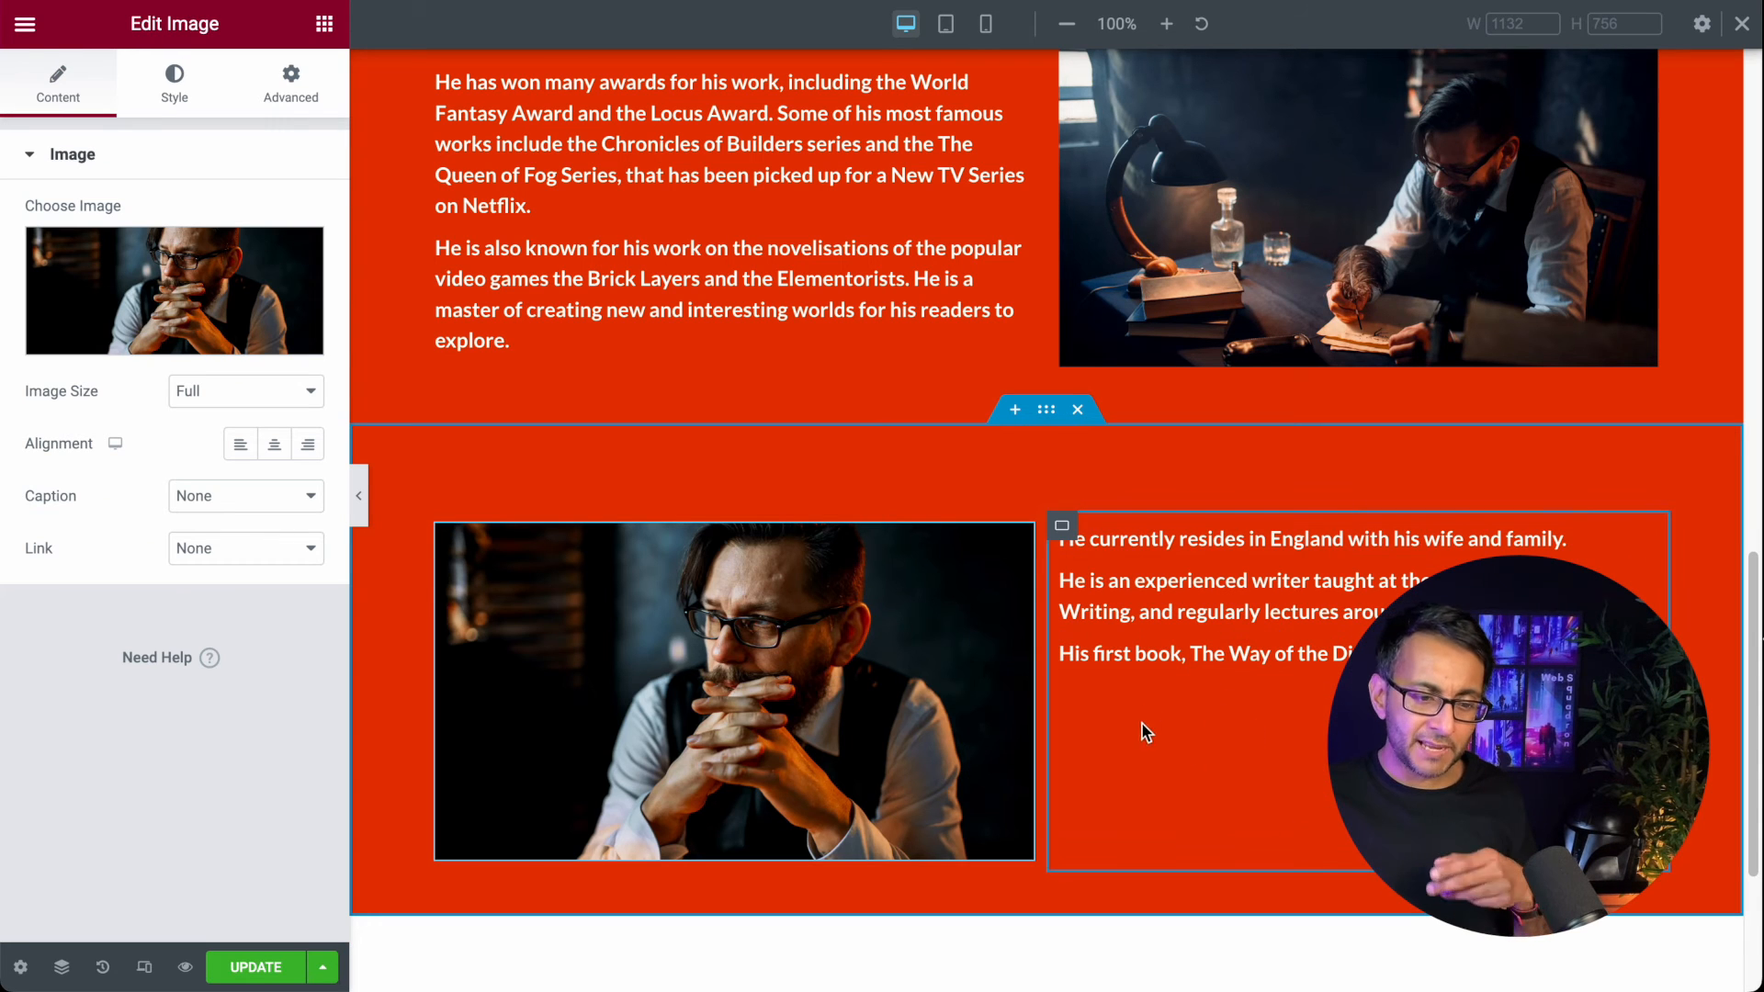
Step: Copy the author portrait below the duplicated section's text and switch the copies to the typewriter close-up and the wide desk photo
scroll(1210, 782, down, 2)
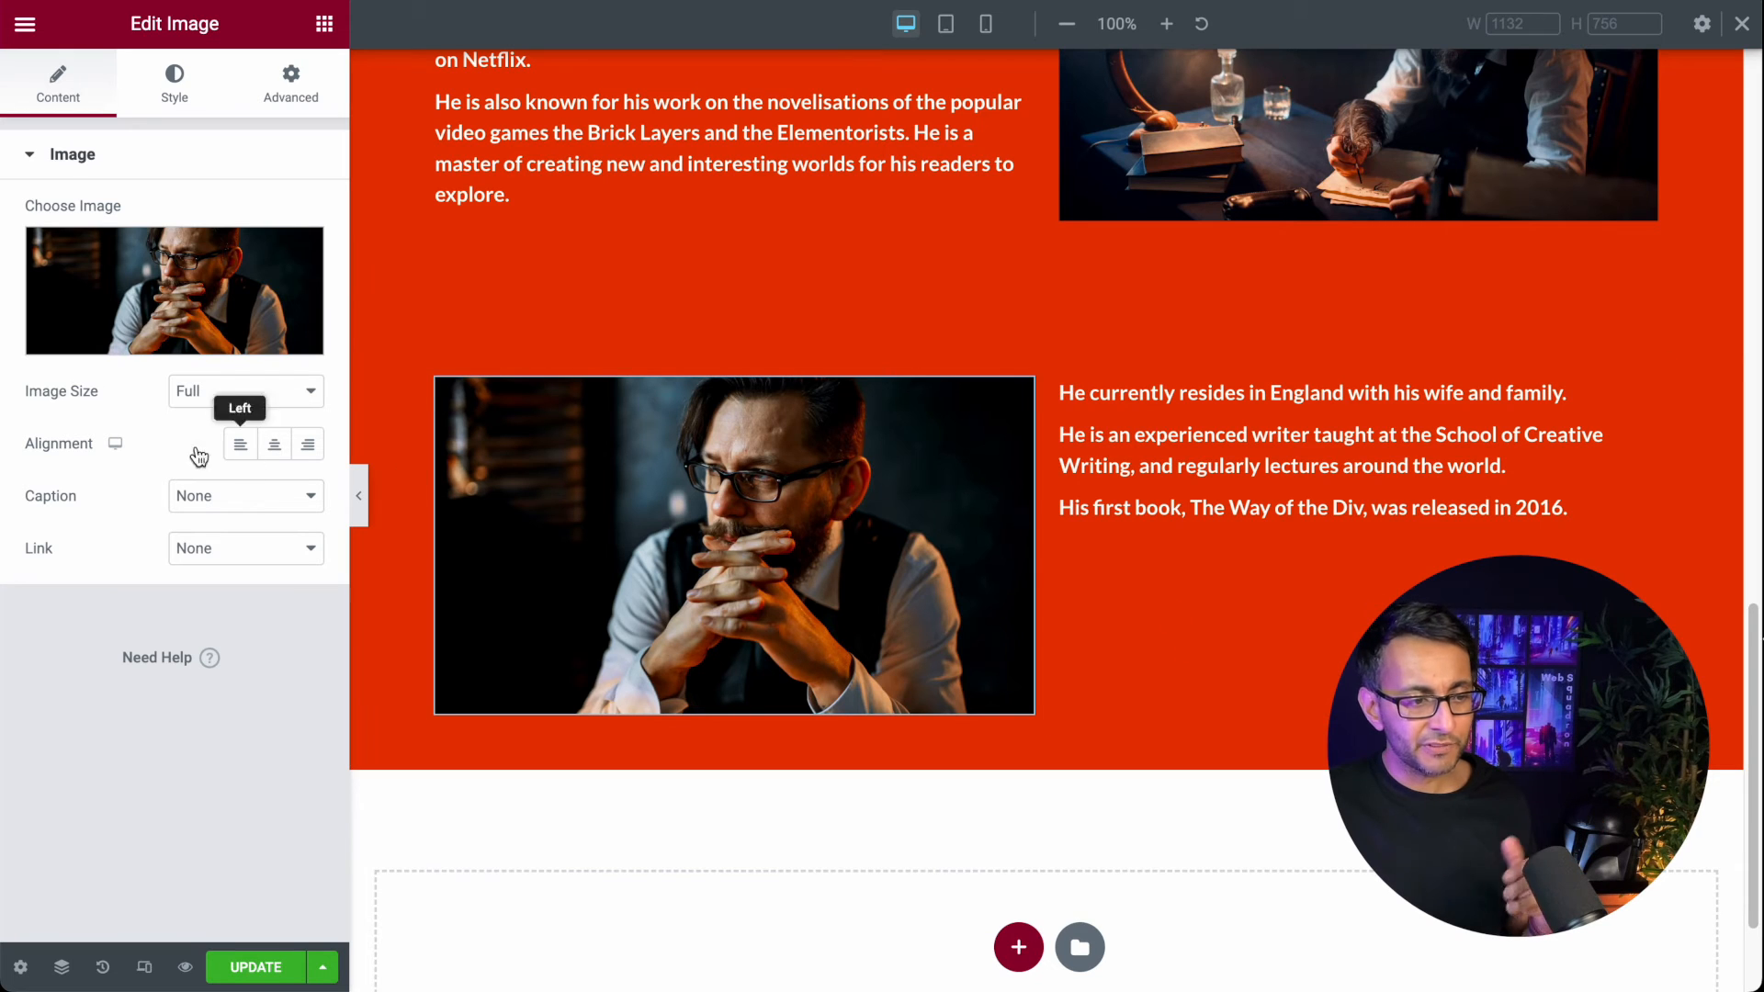
right_click(738, 559)
click(831, 666)
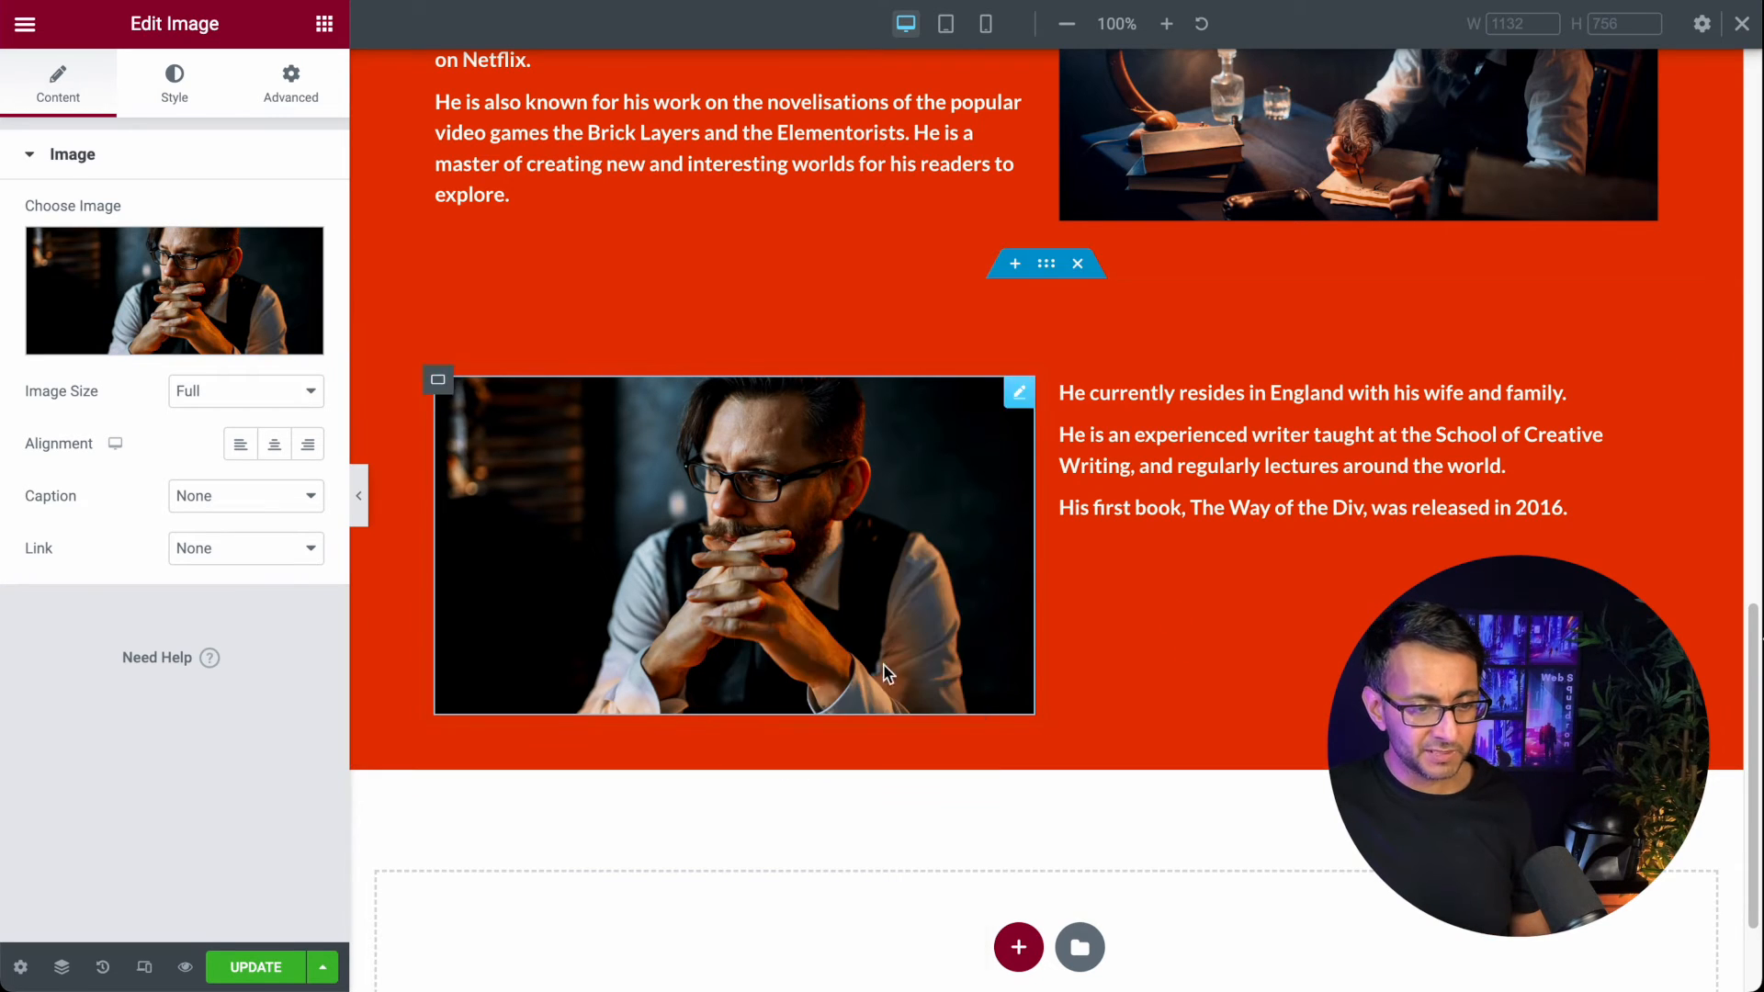
right_click(1166, 560)
click(1272, 721)
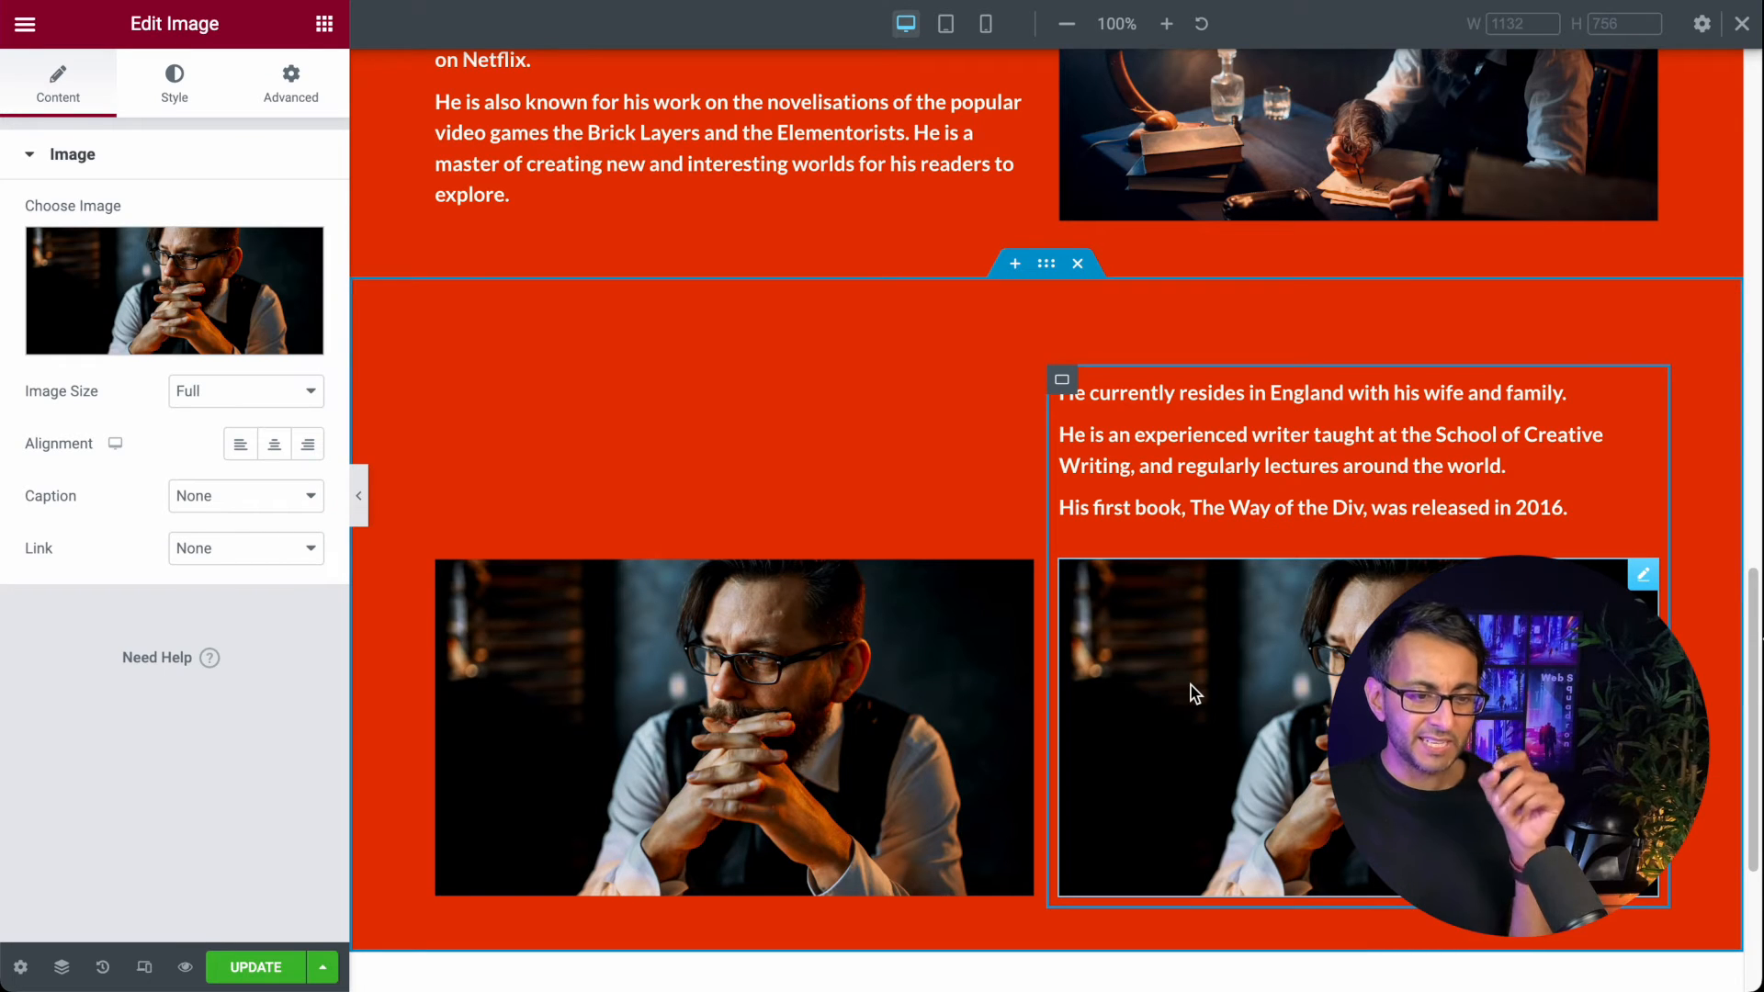
click(178, 250)
scroll(768, 656, down, 2)
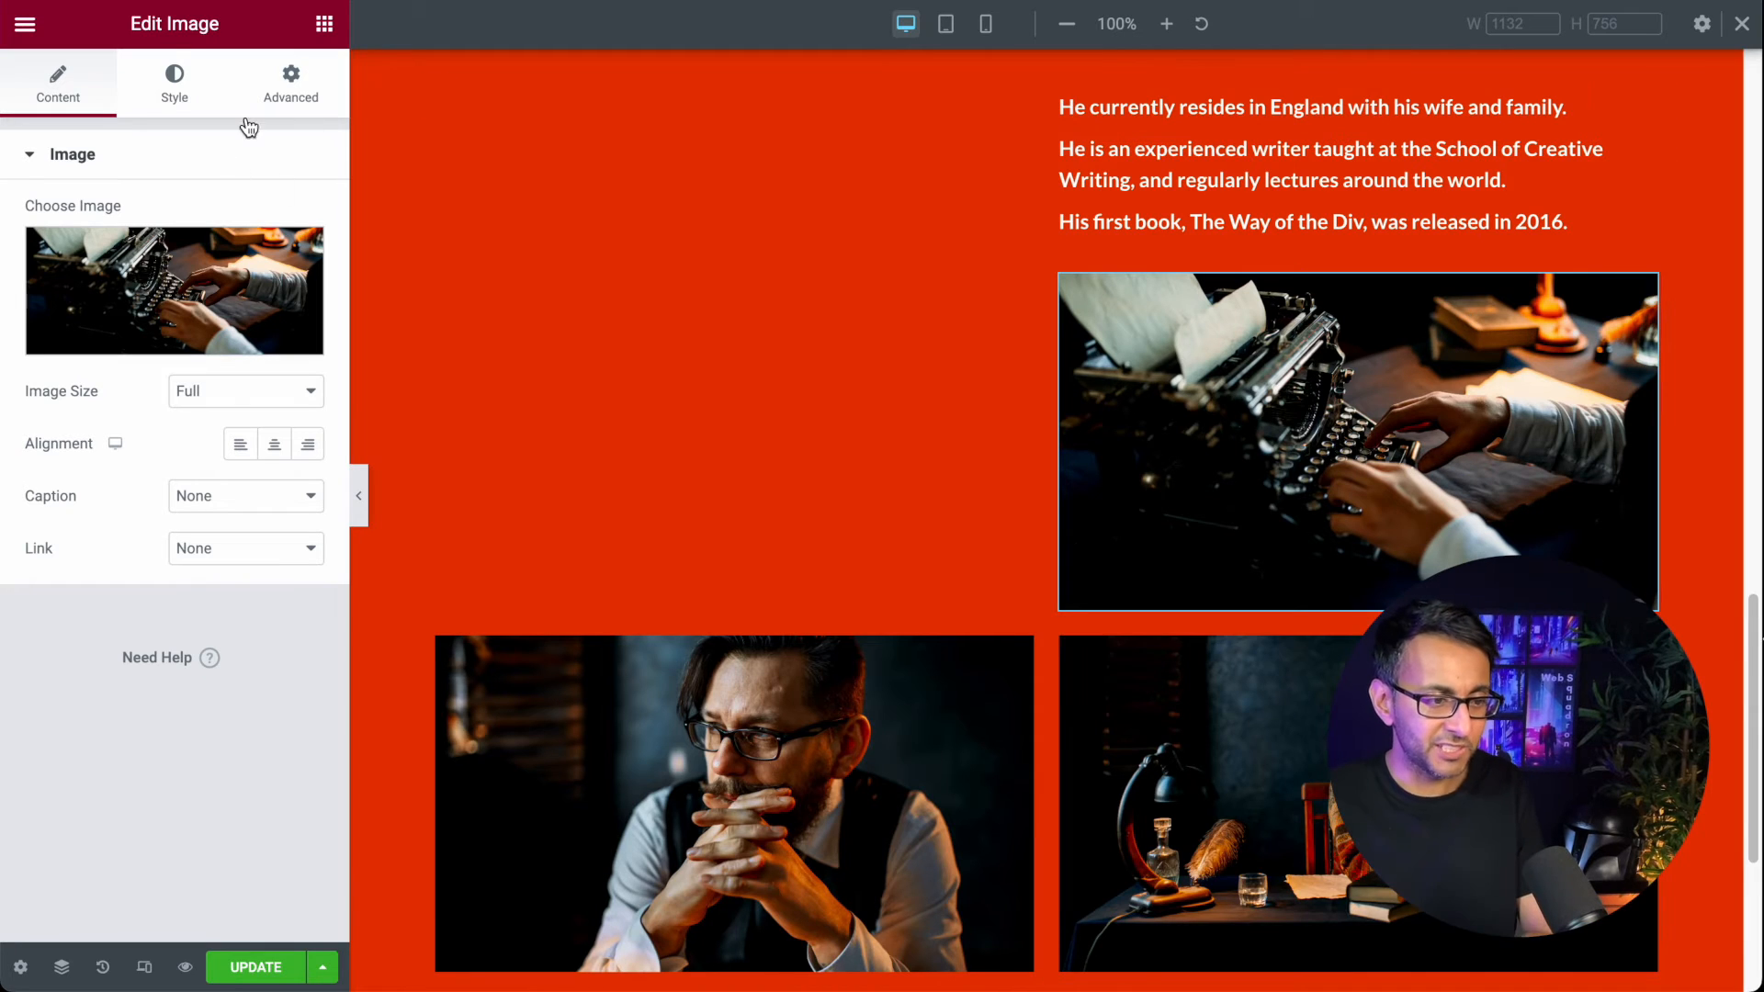
Step: Set the typewriter close-up's width and maximum width to 48%
click(184, 100)
click(294, 211)
drag(285, 244, 209, 236)
key(BackSpace)
Step: Copy the typewriter close-up's style and paste it onto the wide desk photo below it
right_click(1304, 345)
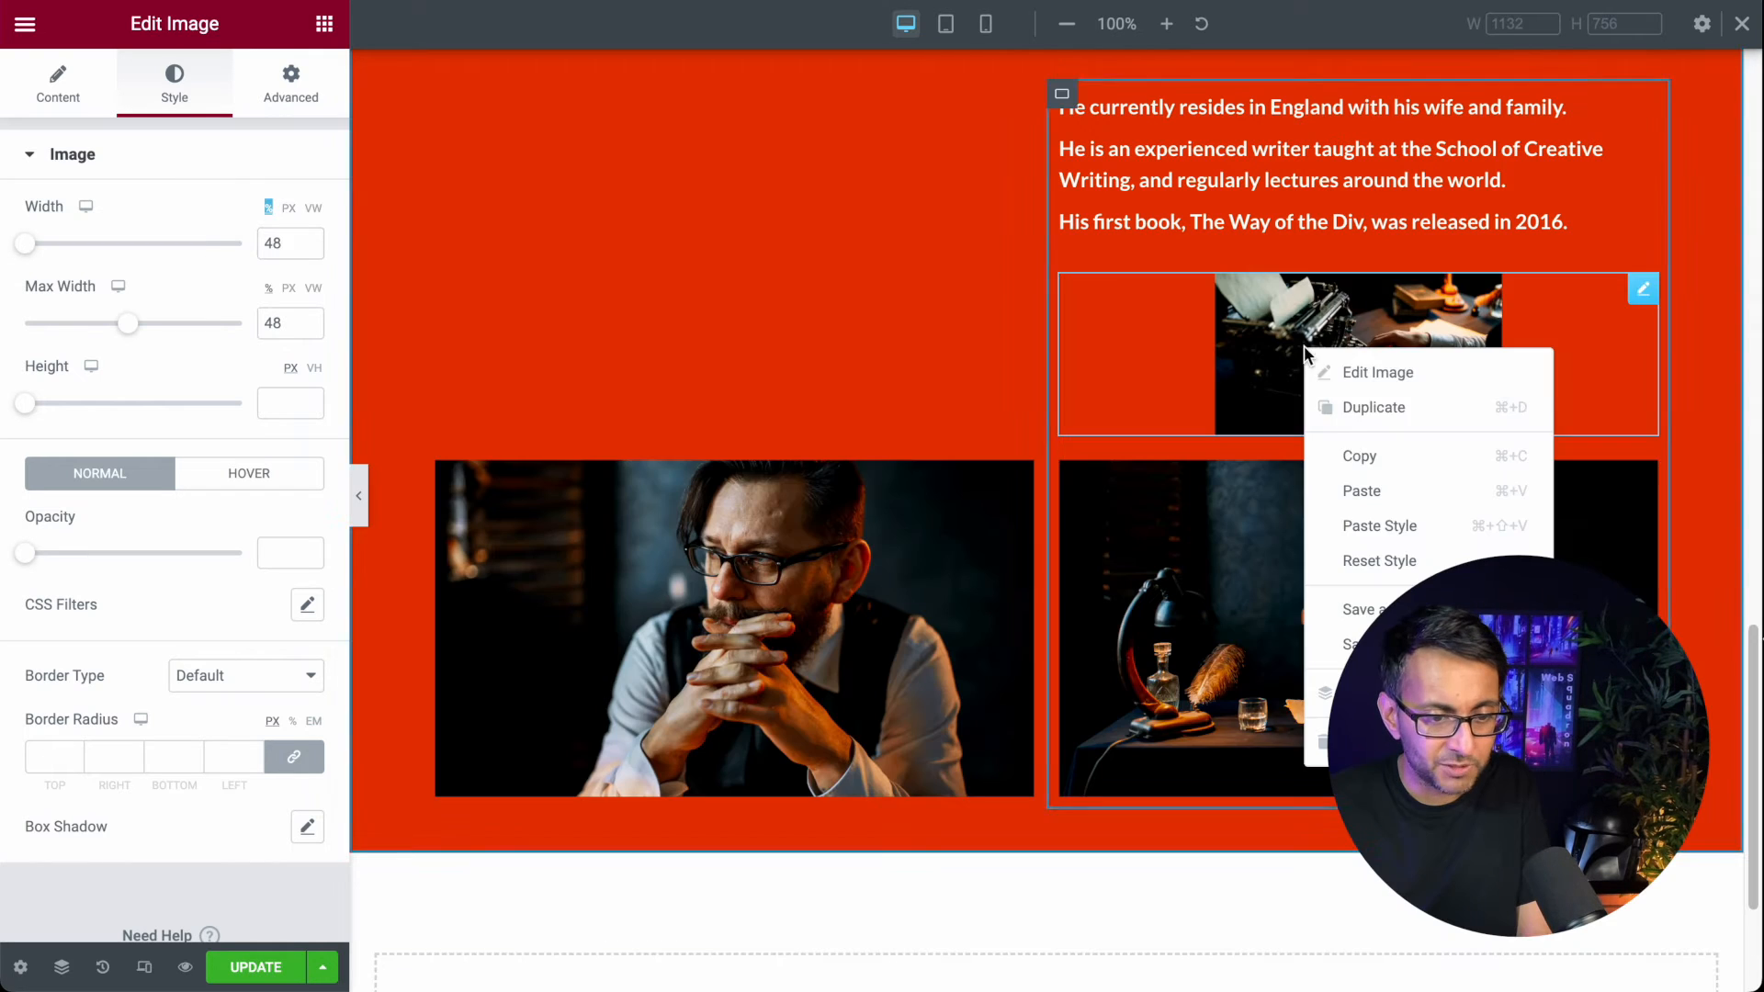
click(1359, 457)
right_click(1247, 588)
click(1306, 751)
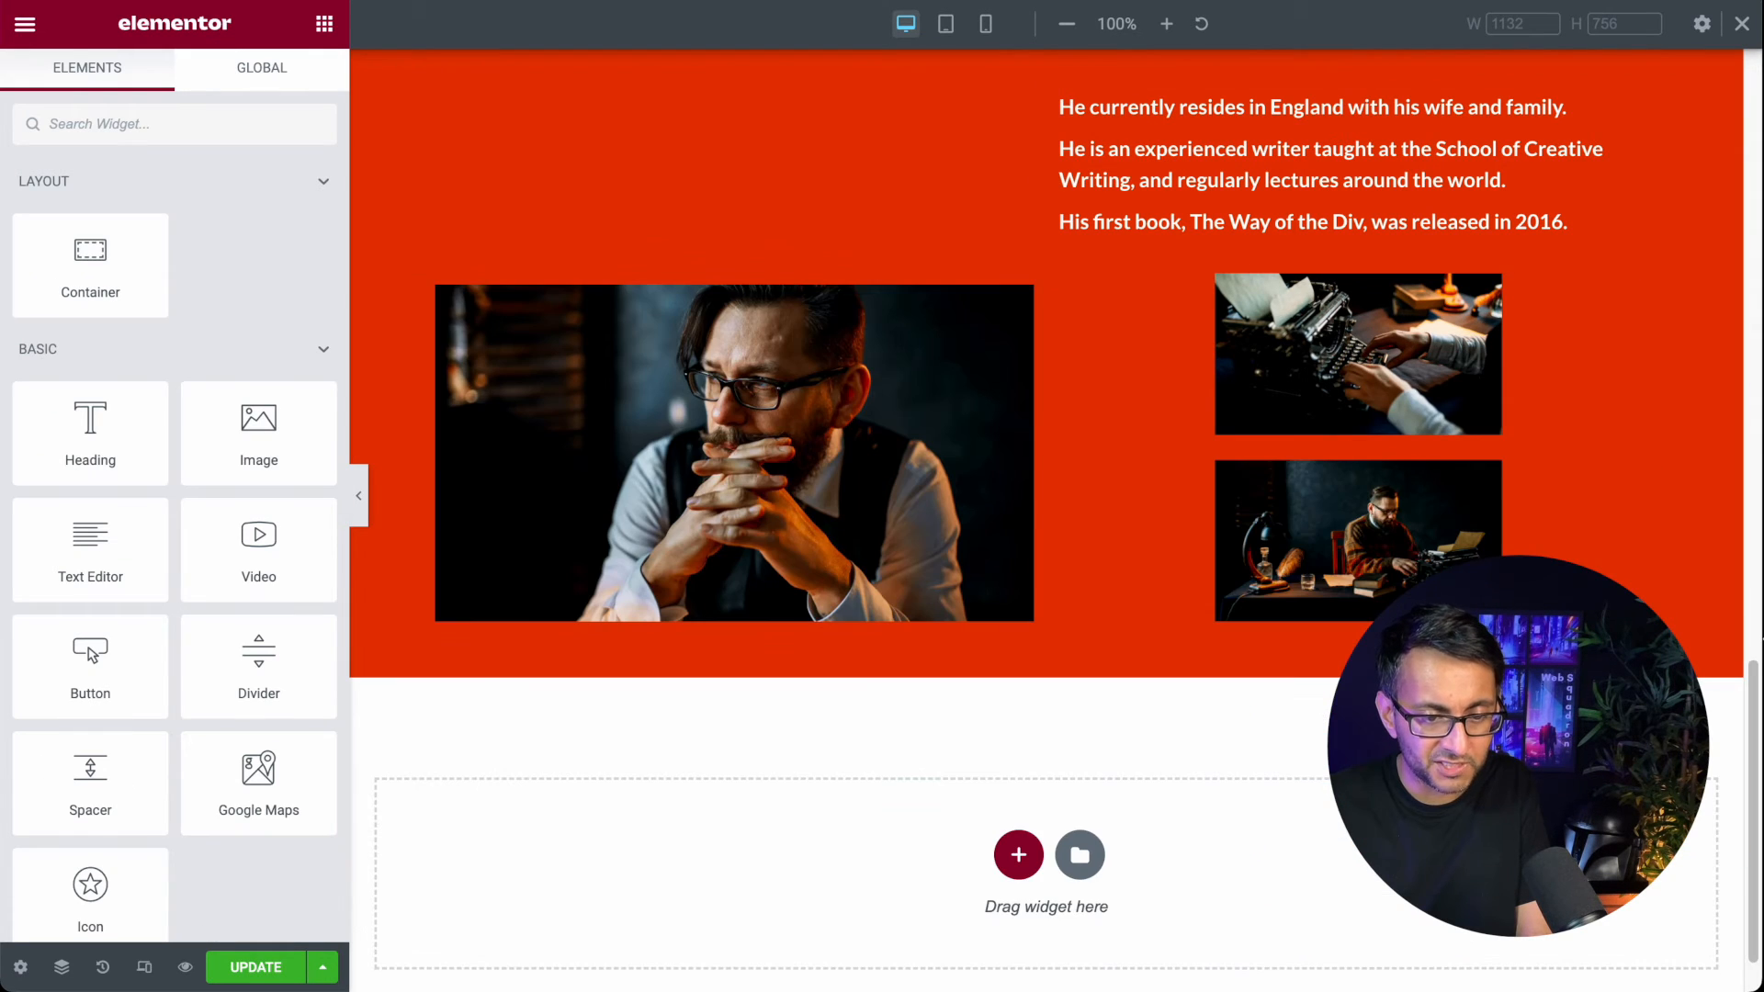
Step: Set the container holding the text and two small photos to a horizontal row direction with wrapping on
scroll(1399, 505, up, 1)
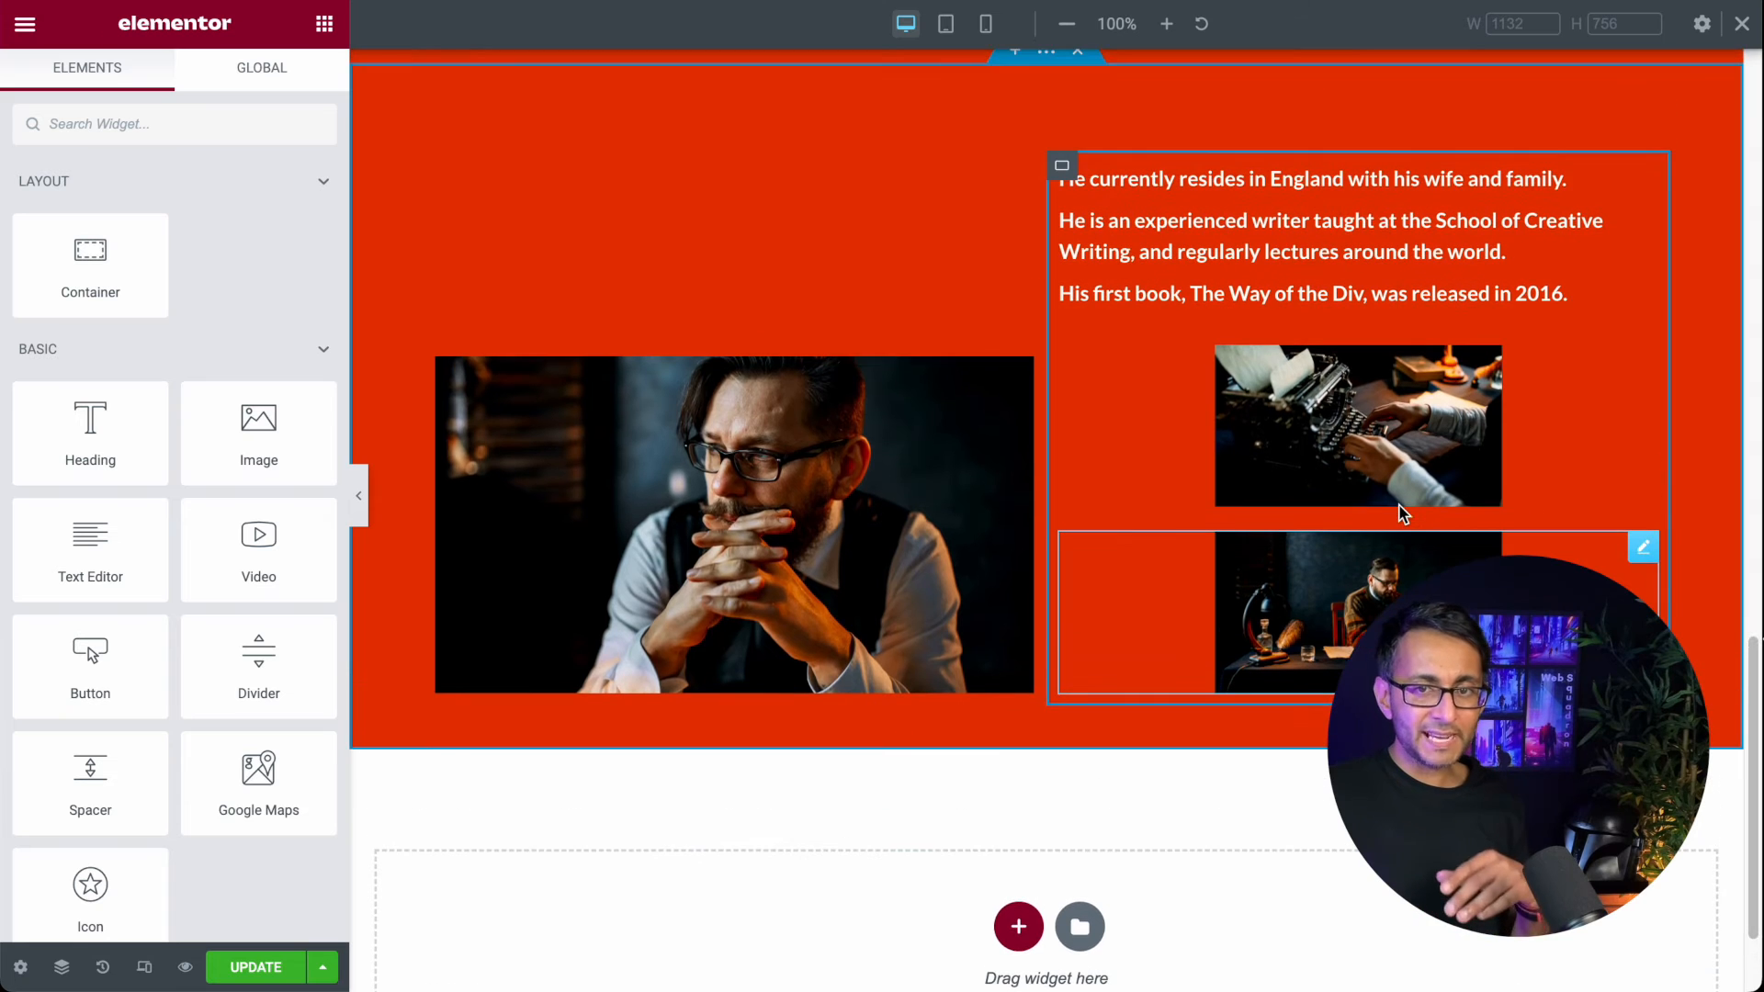
scroll(1400, 500, down, 1)
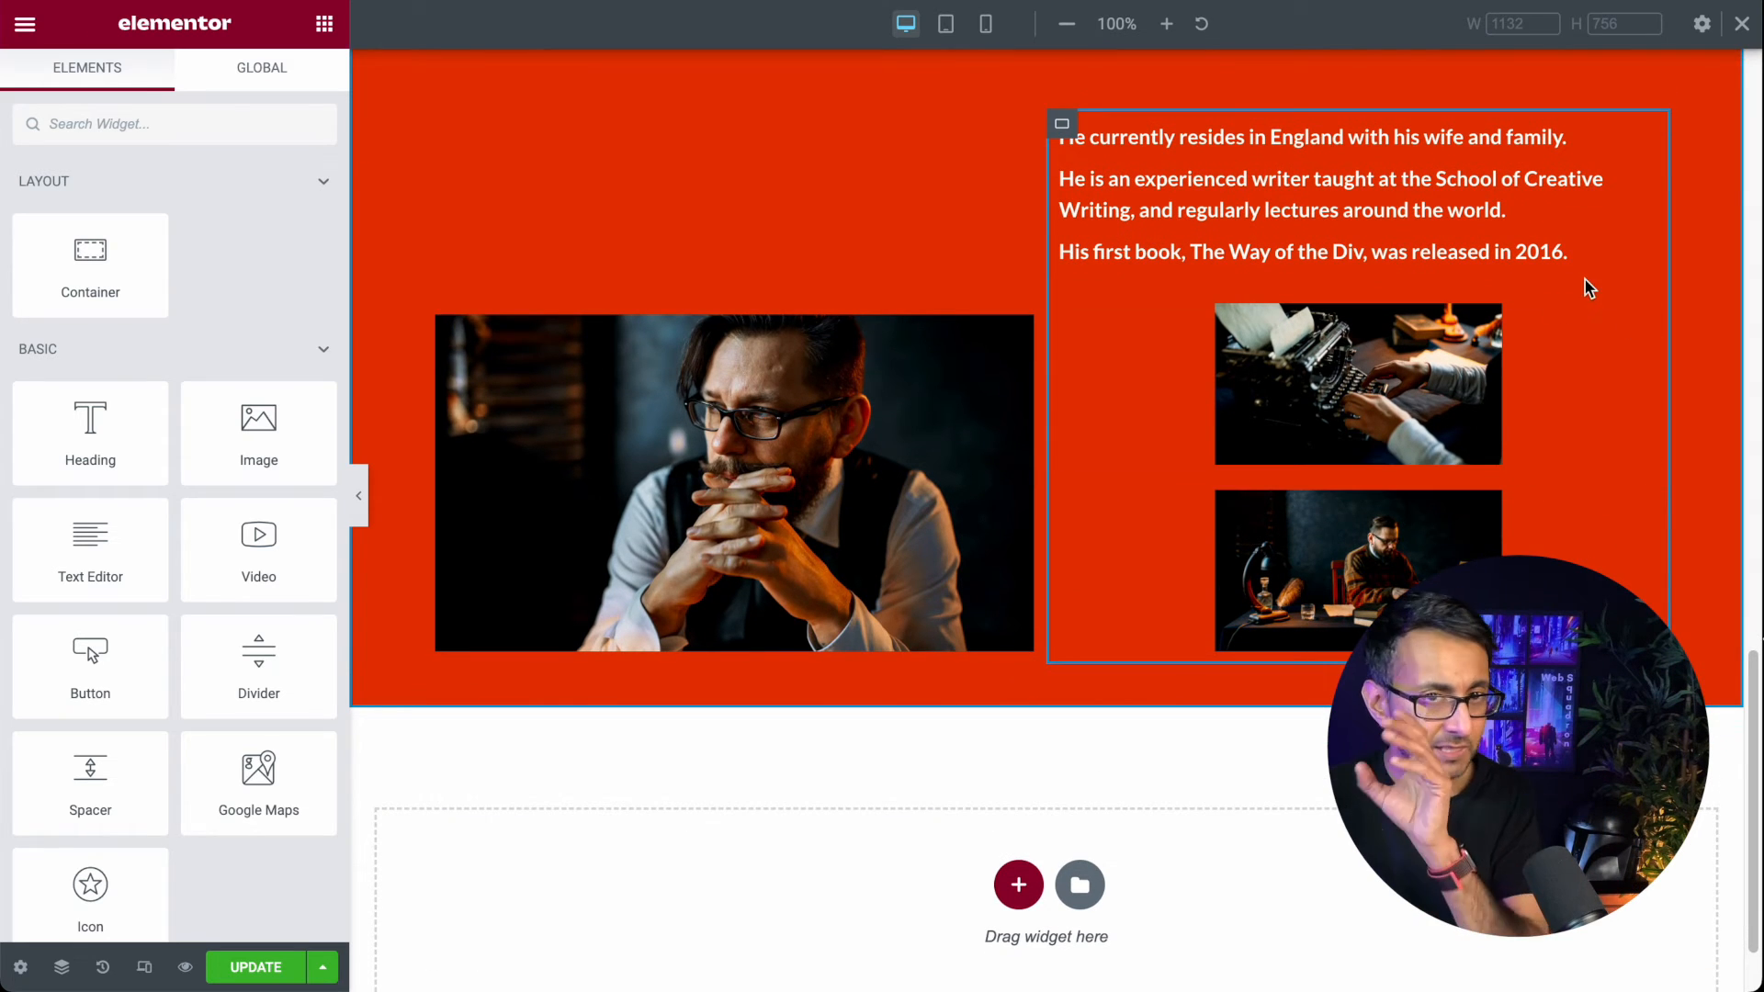
click(1062, 123)
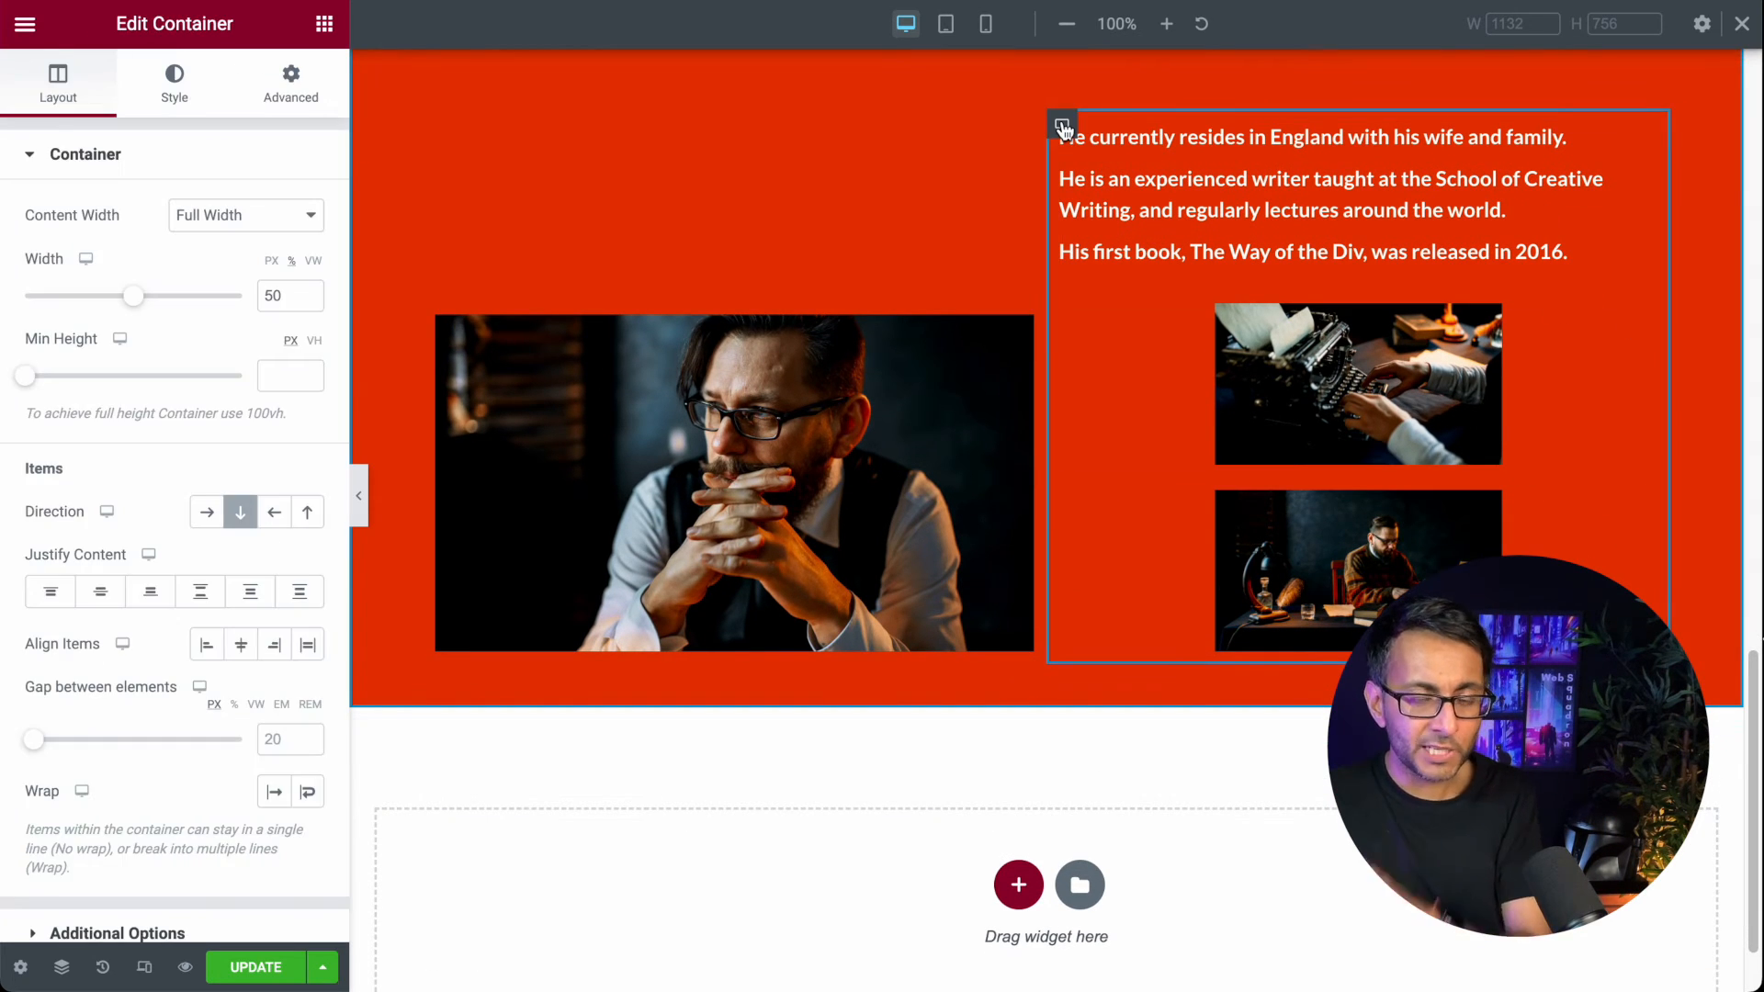
click(220, 520)
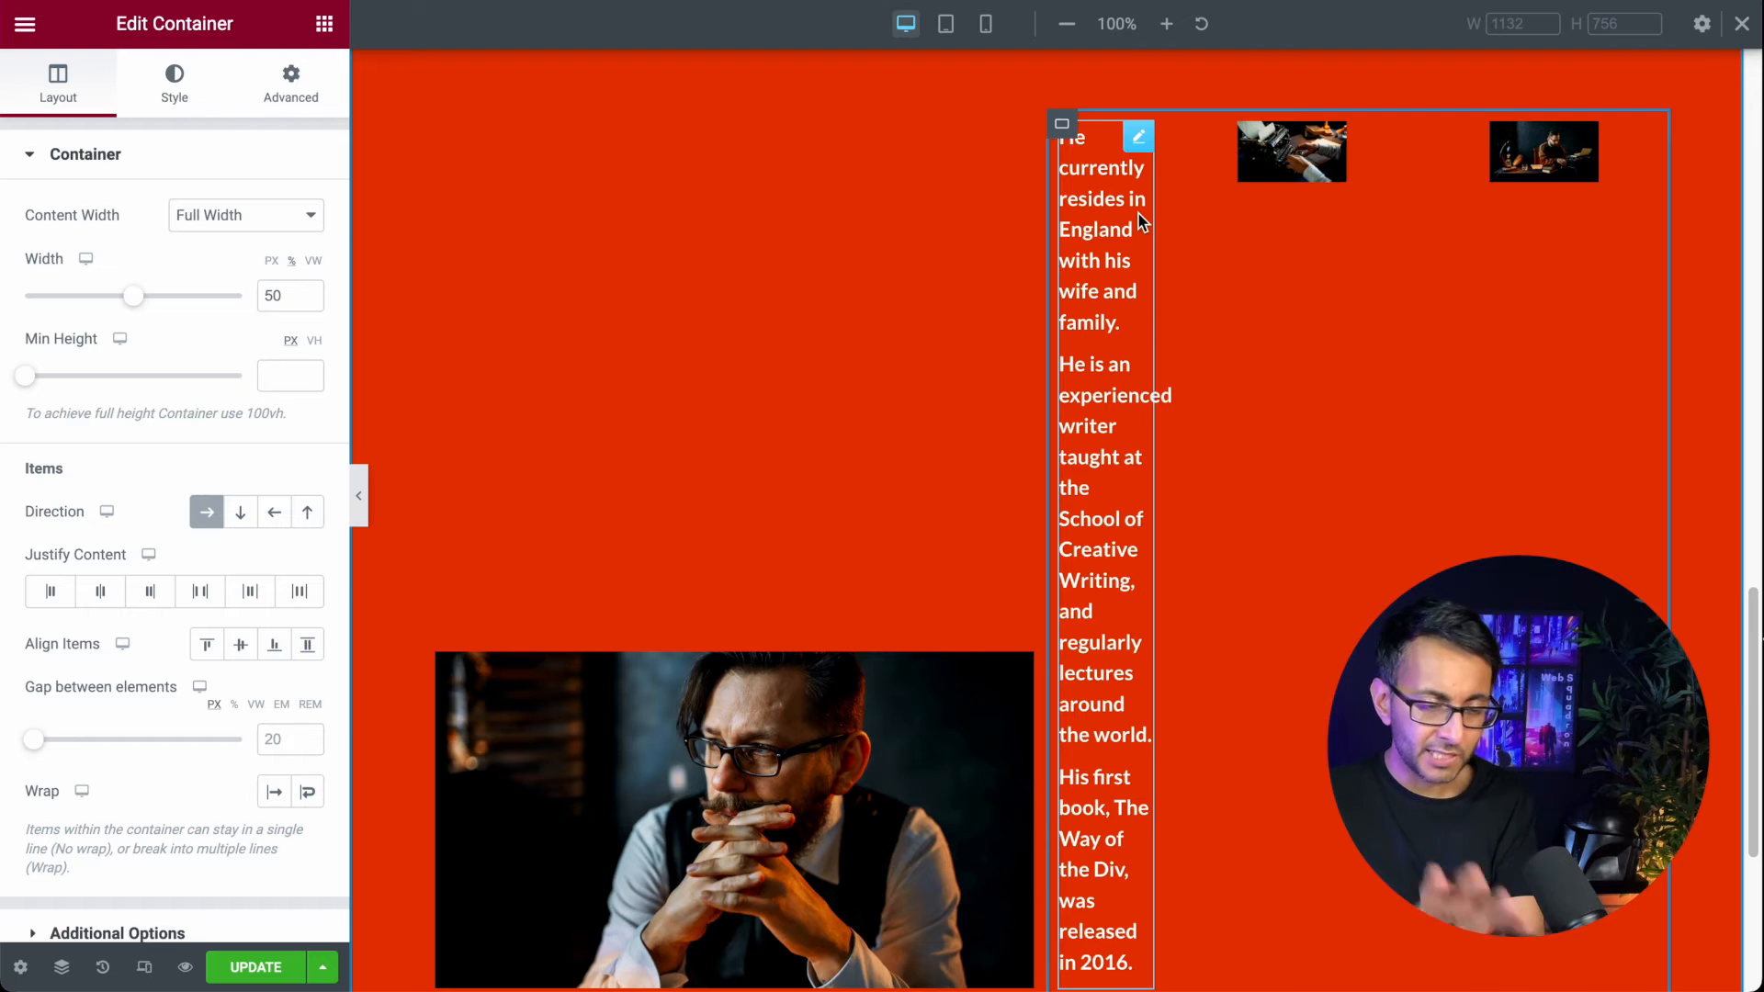
click(315, 794)
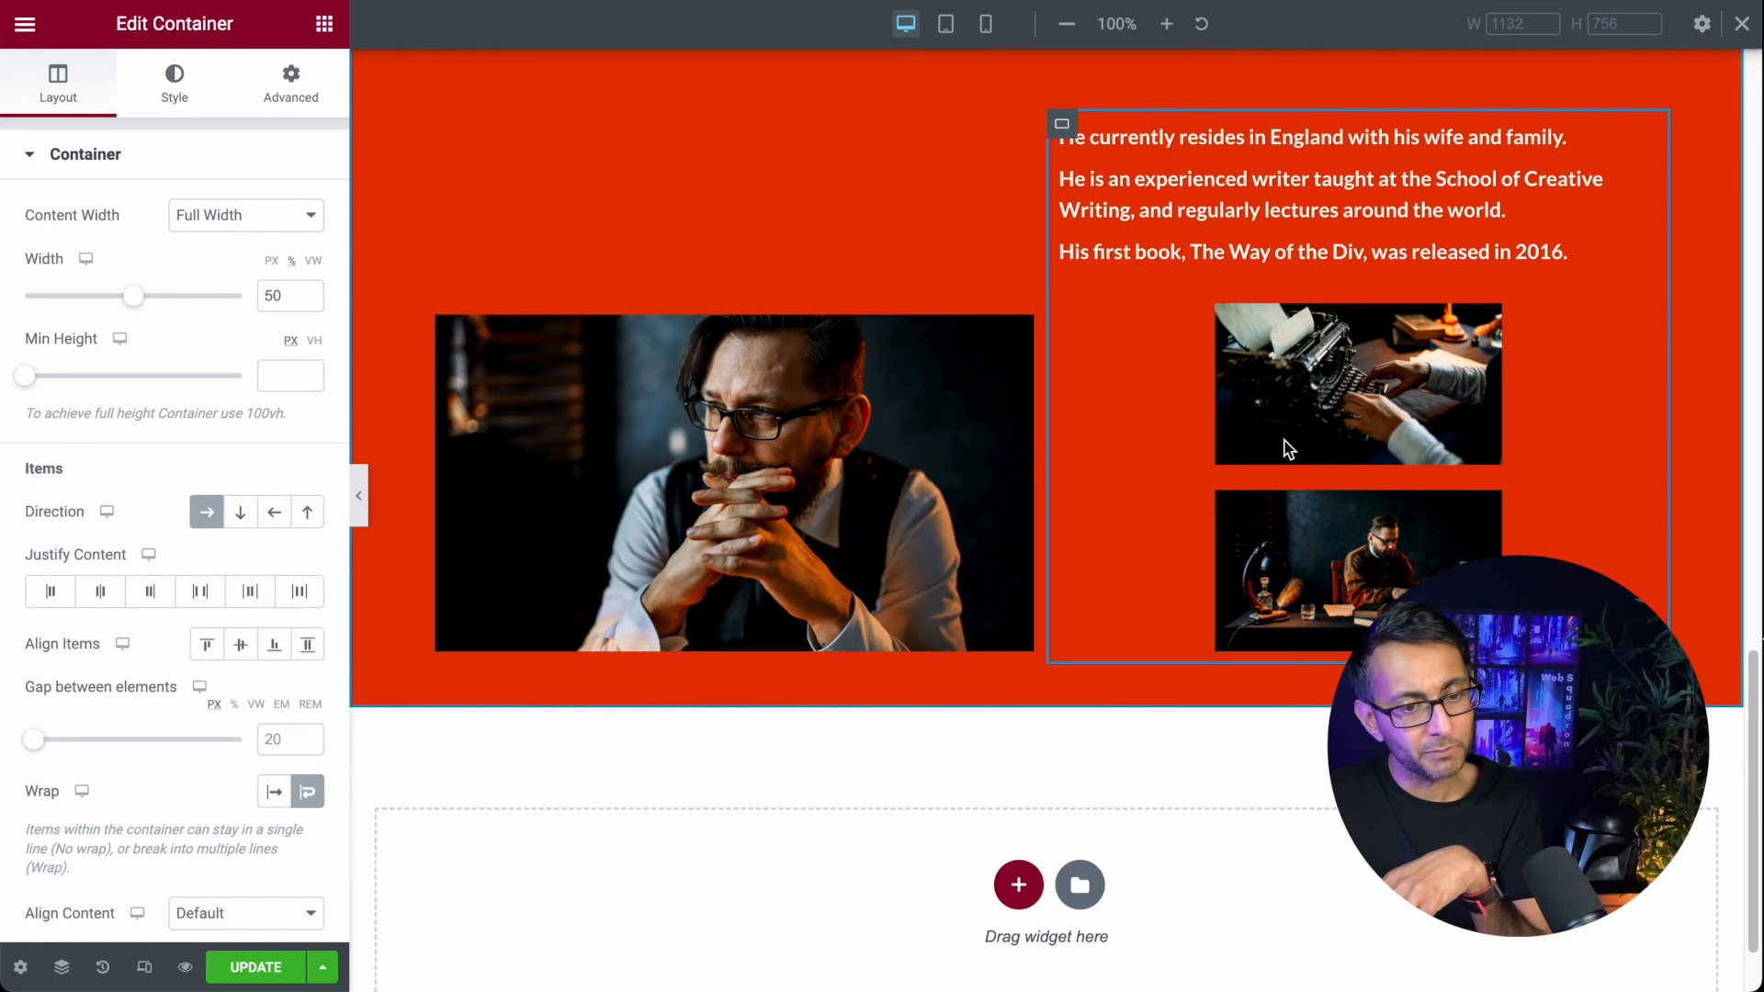
Step: Give the typewriter close-up a custom layout width of 48% and paste its style onto the wide desk photo below
click(1642, 320)
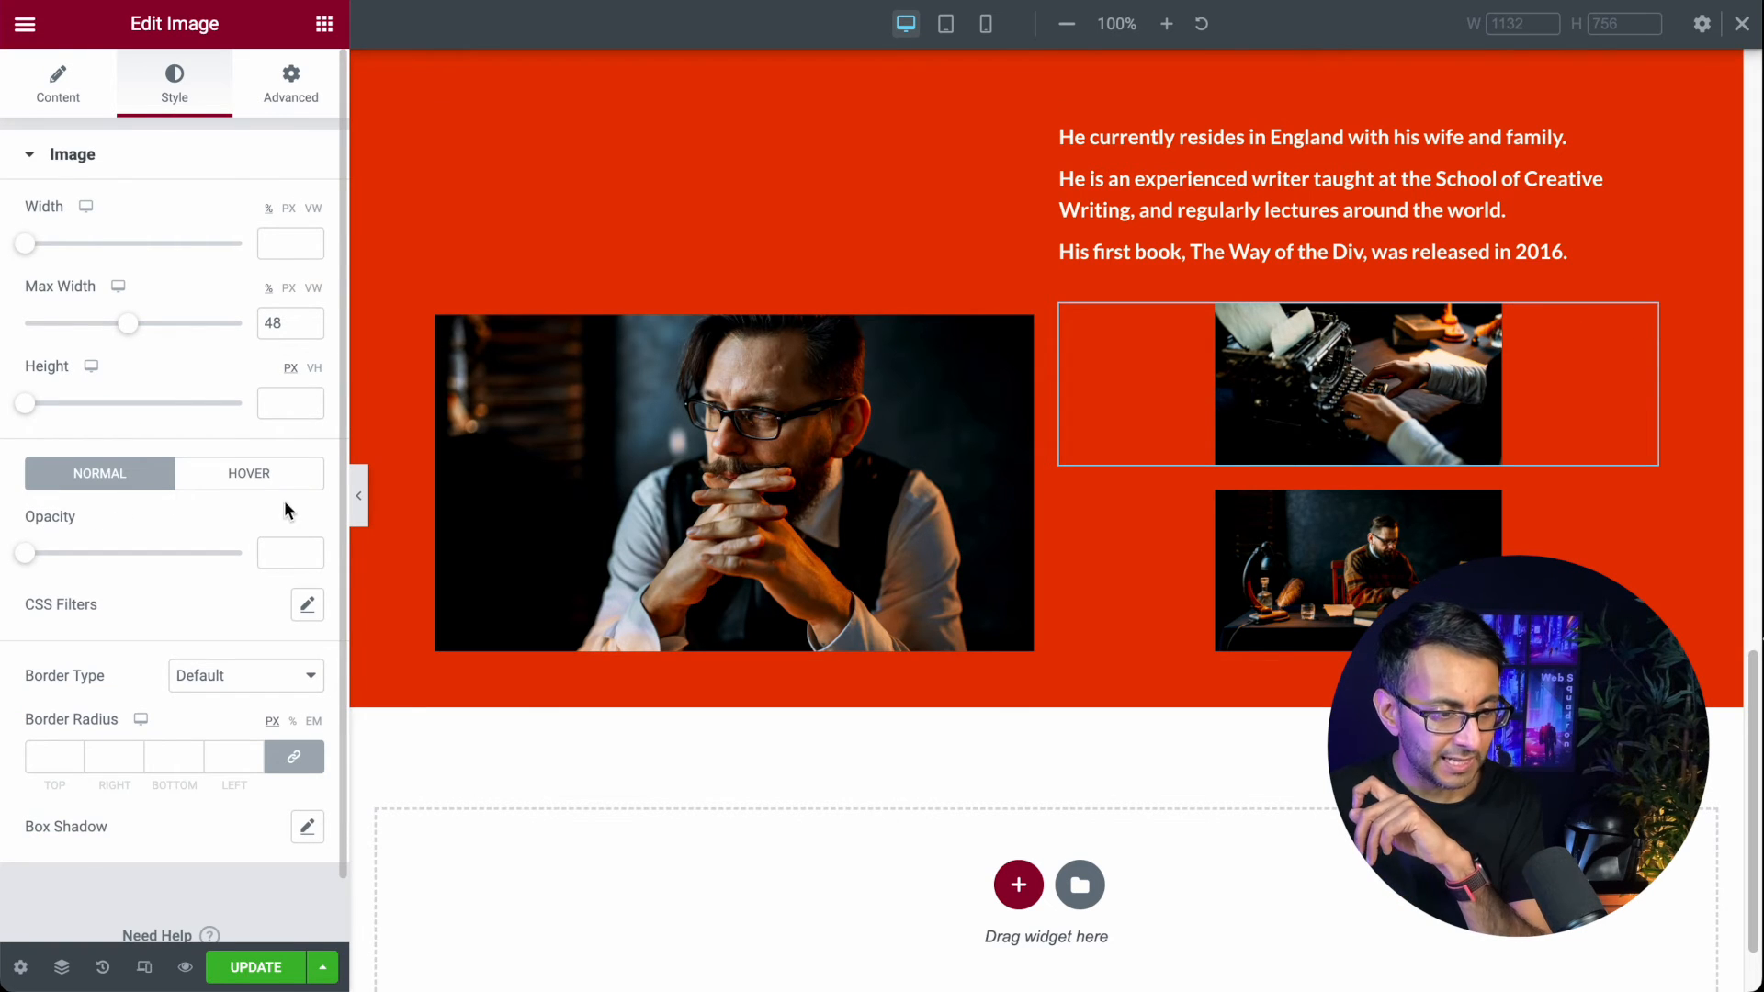
click(288, 103)
click(271, 425)
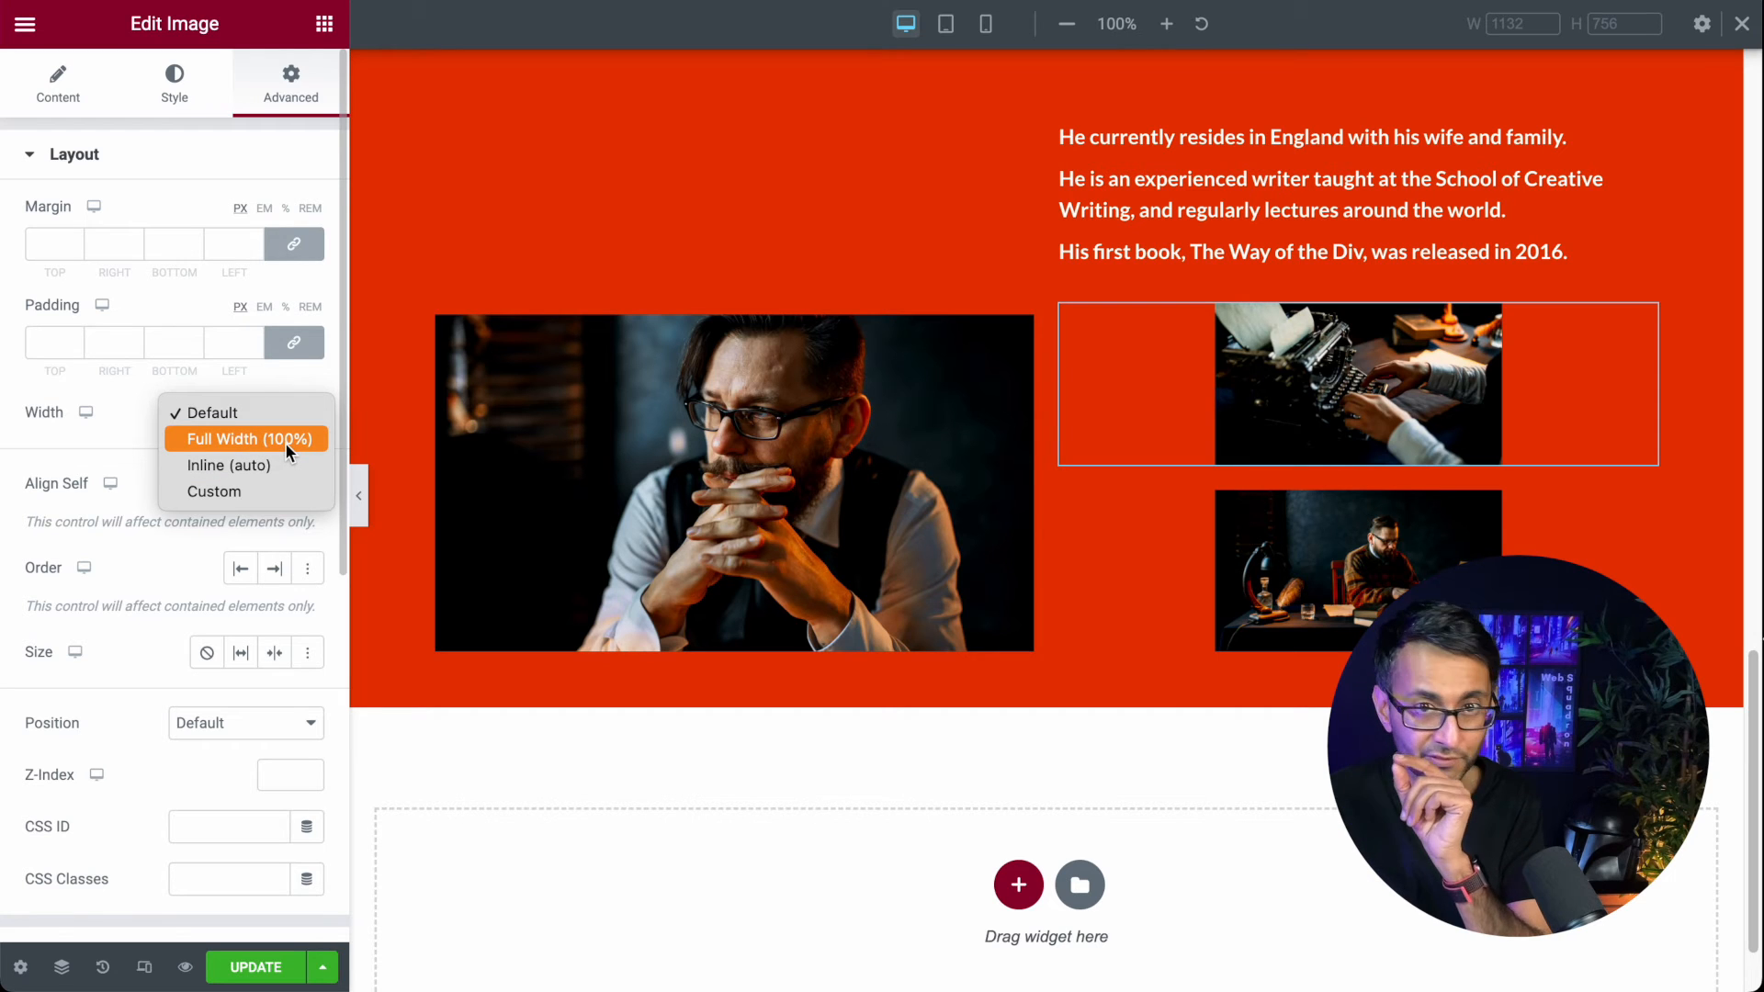
click(262, 490)
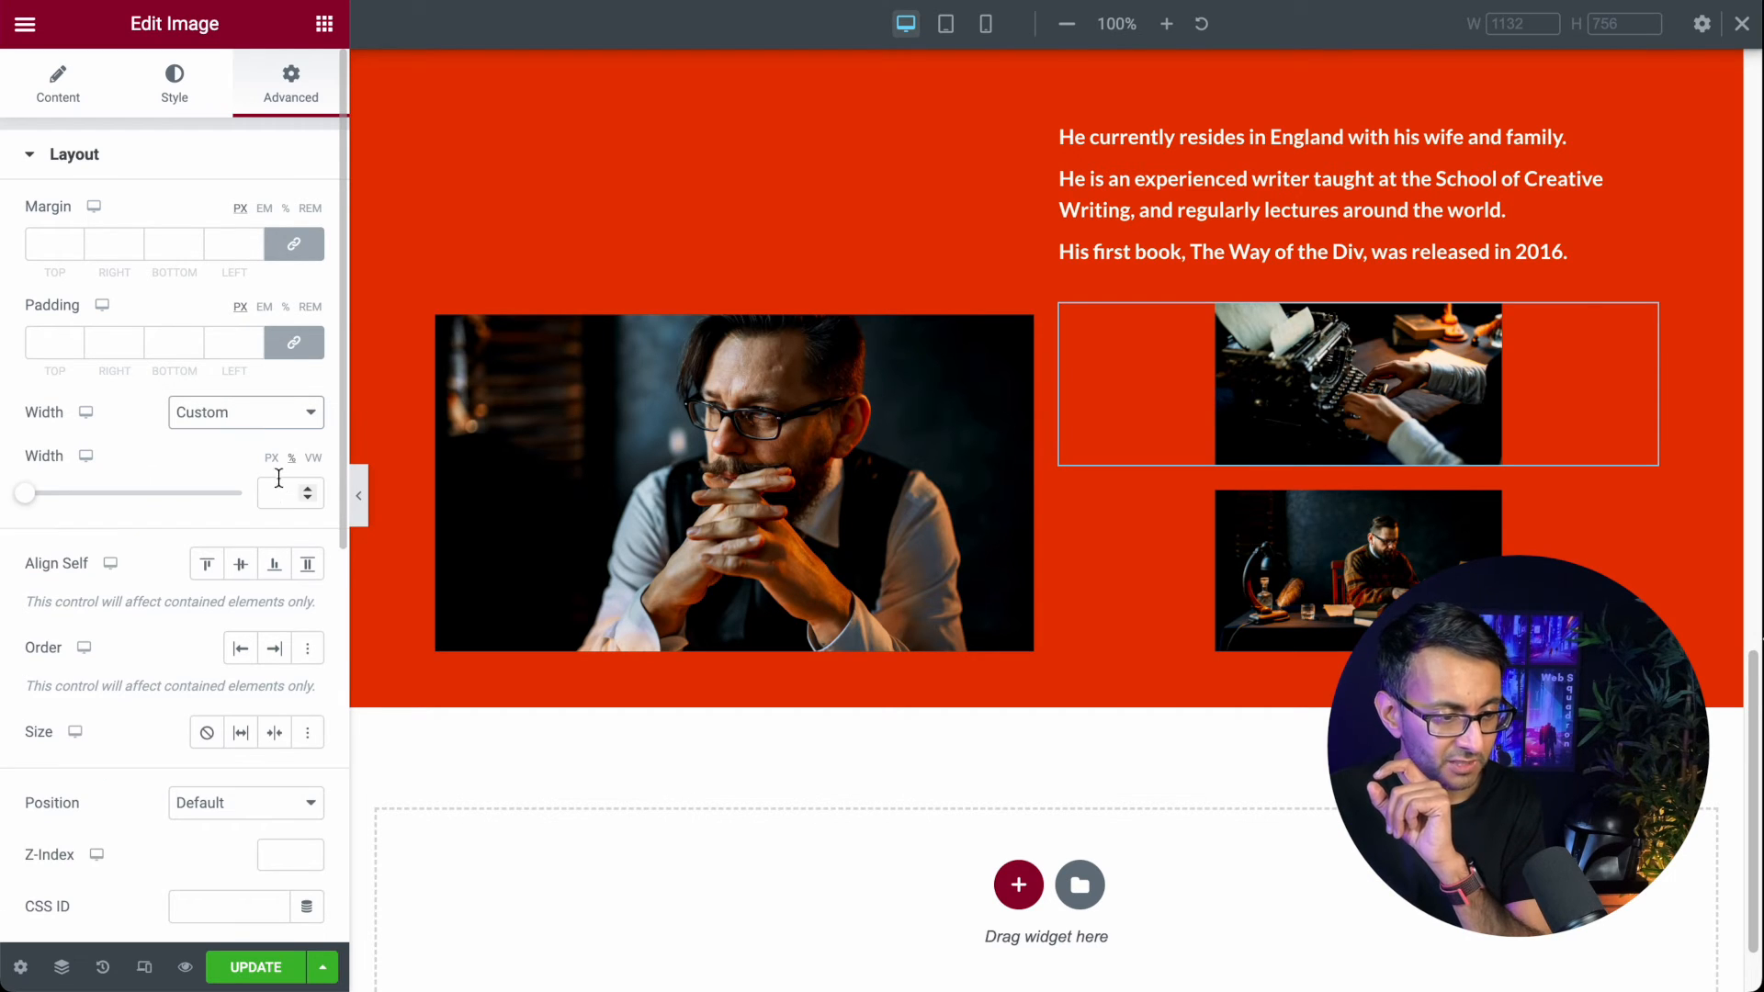
click(282, 490)
text(48)
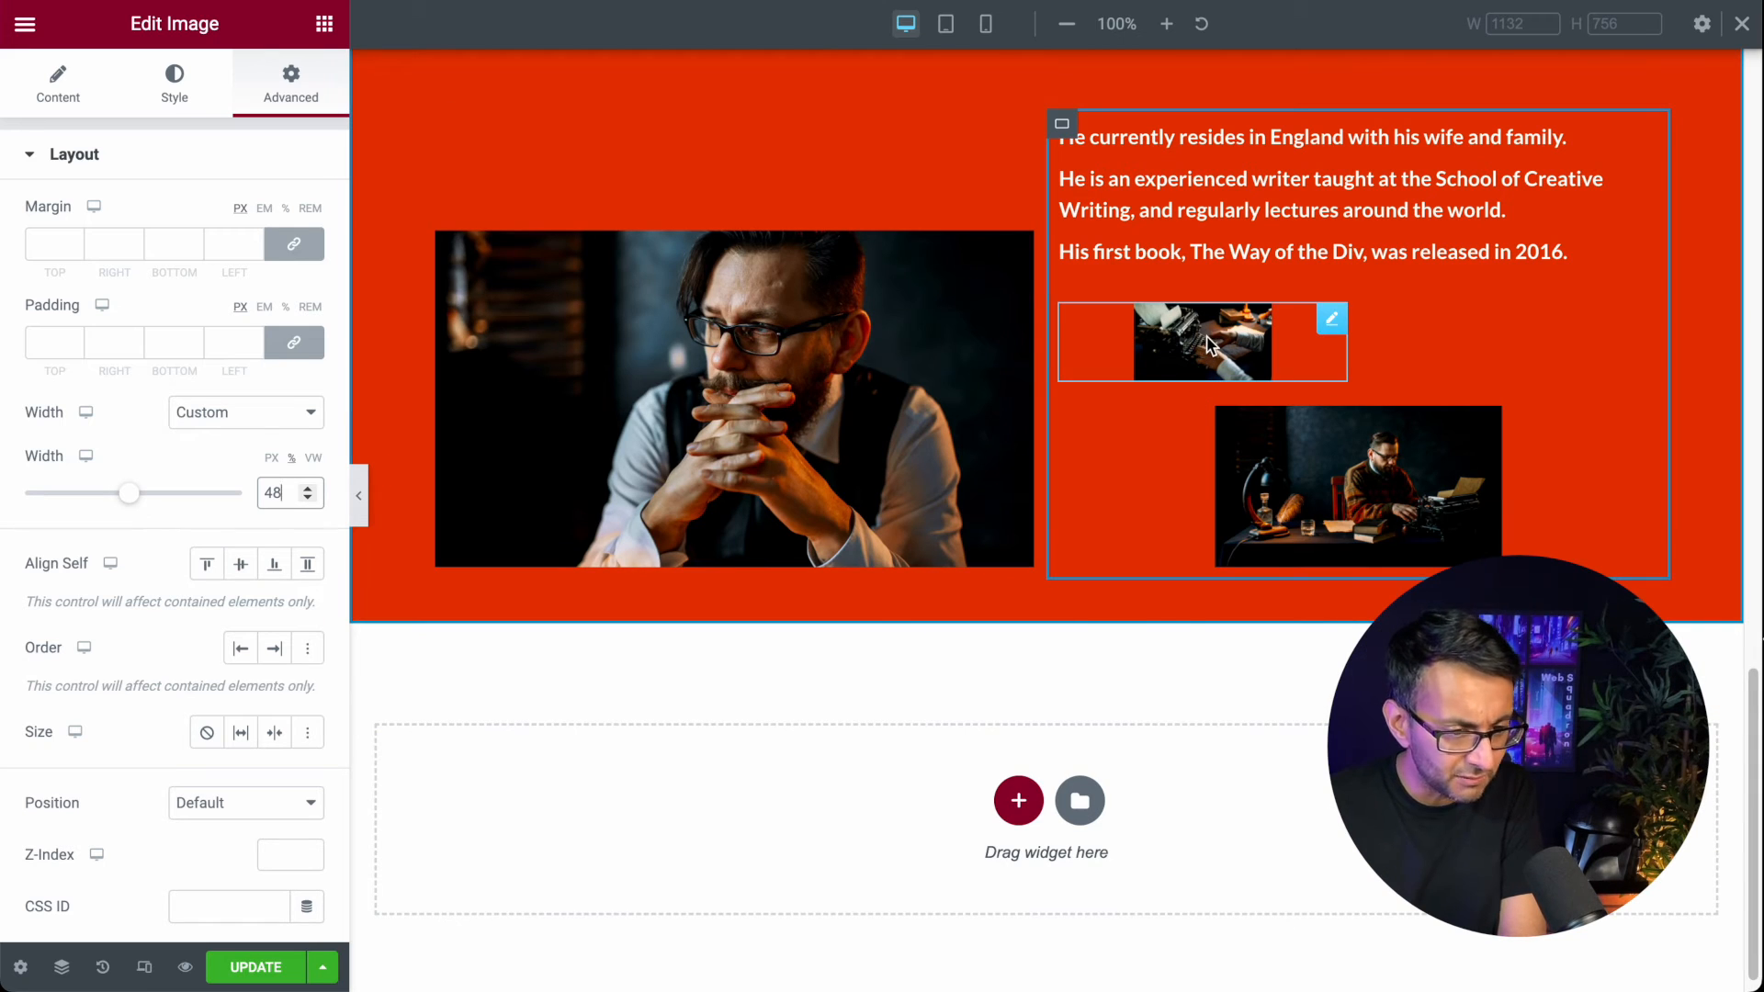
right_click(1209, 345)
click(1300, 449)
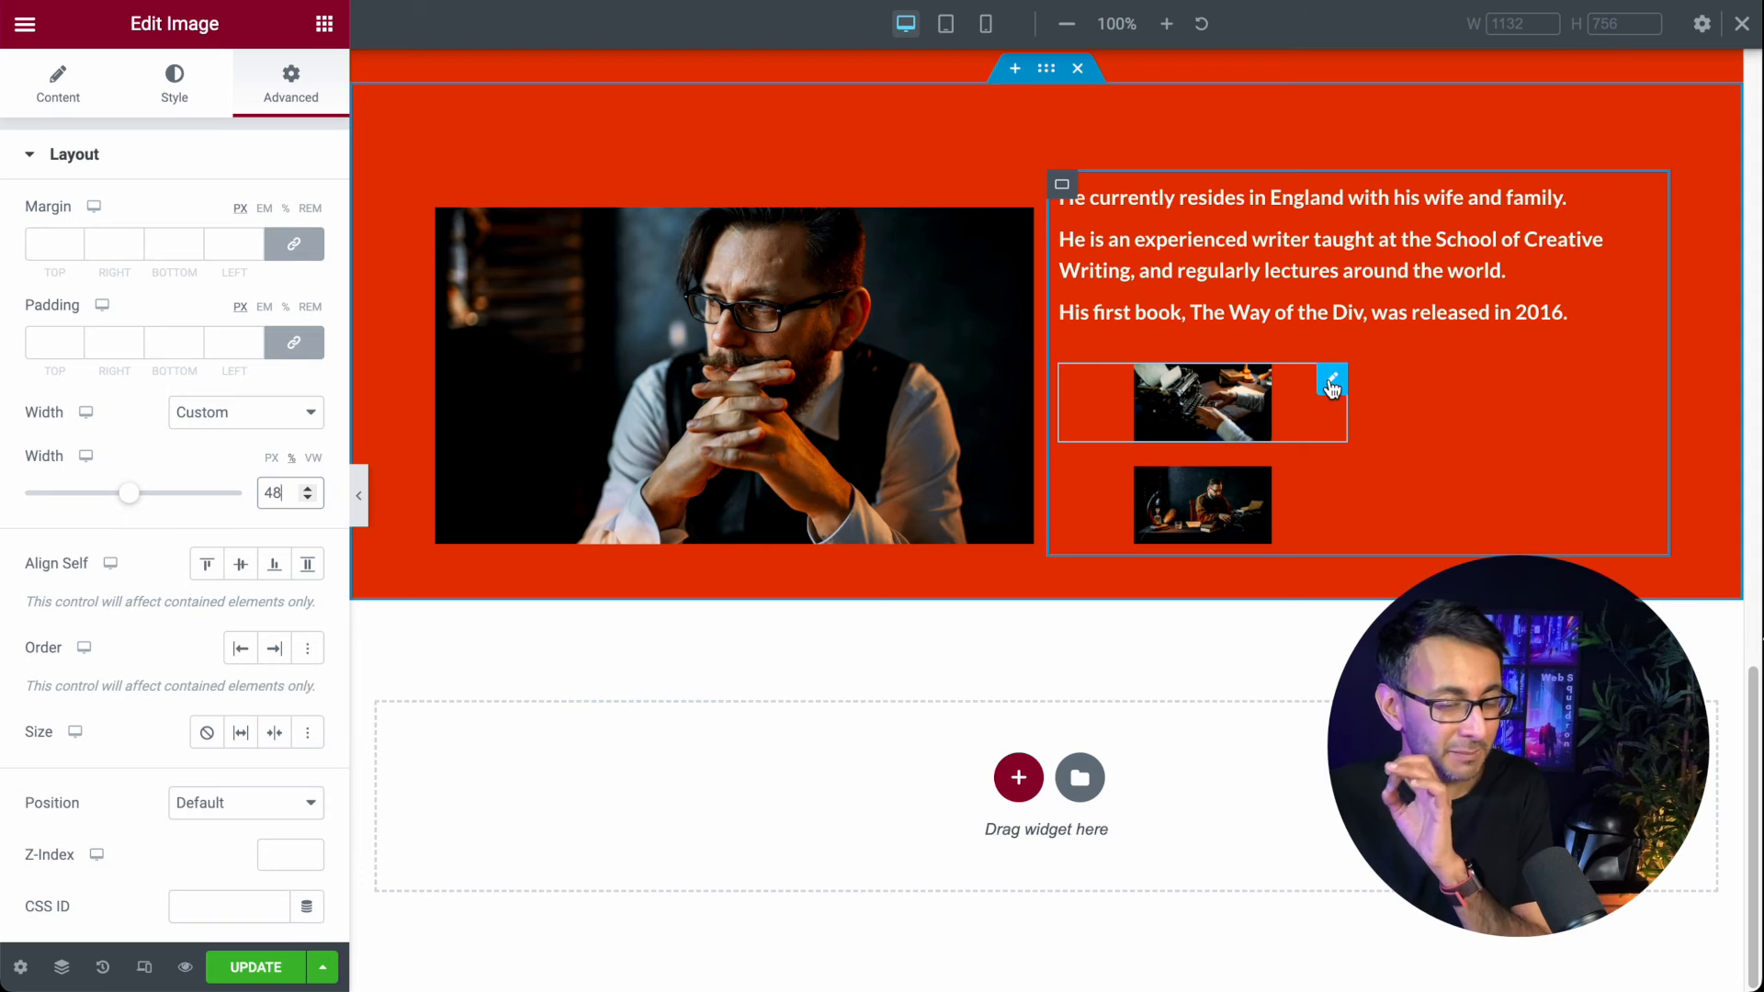
Step: Set the typewriter close-up's image width and maximum width to 100% so it fills its box
click(168, 92)
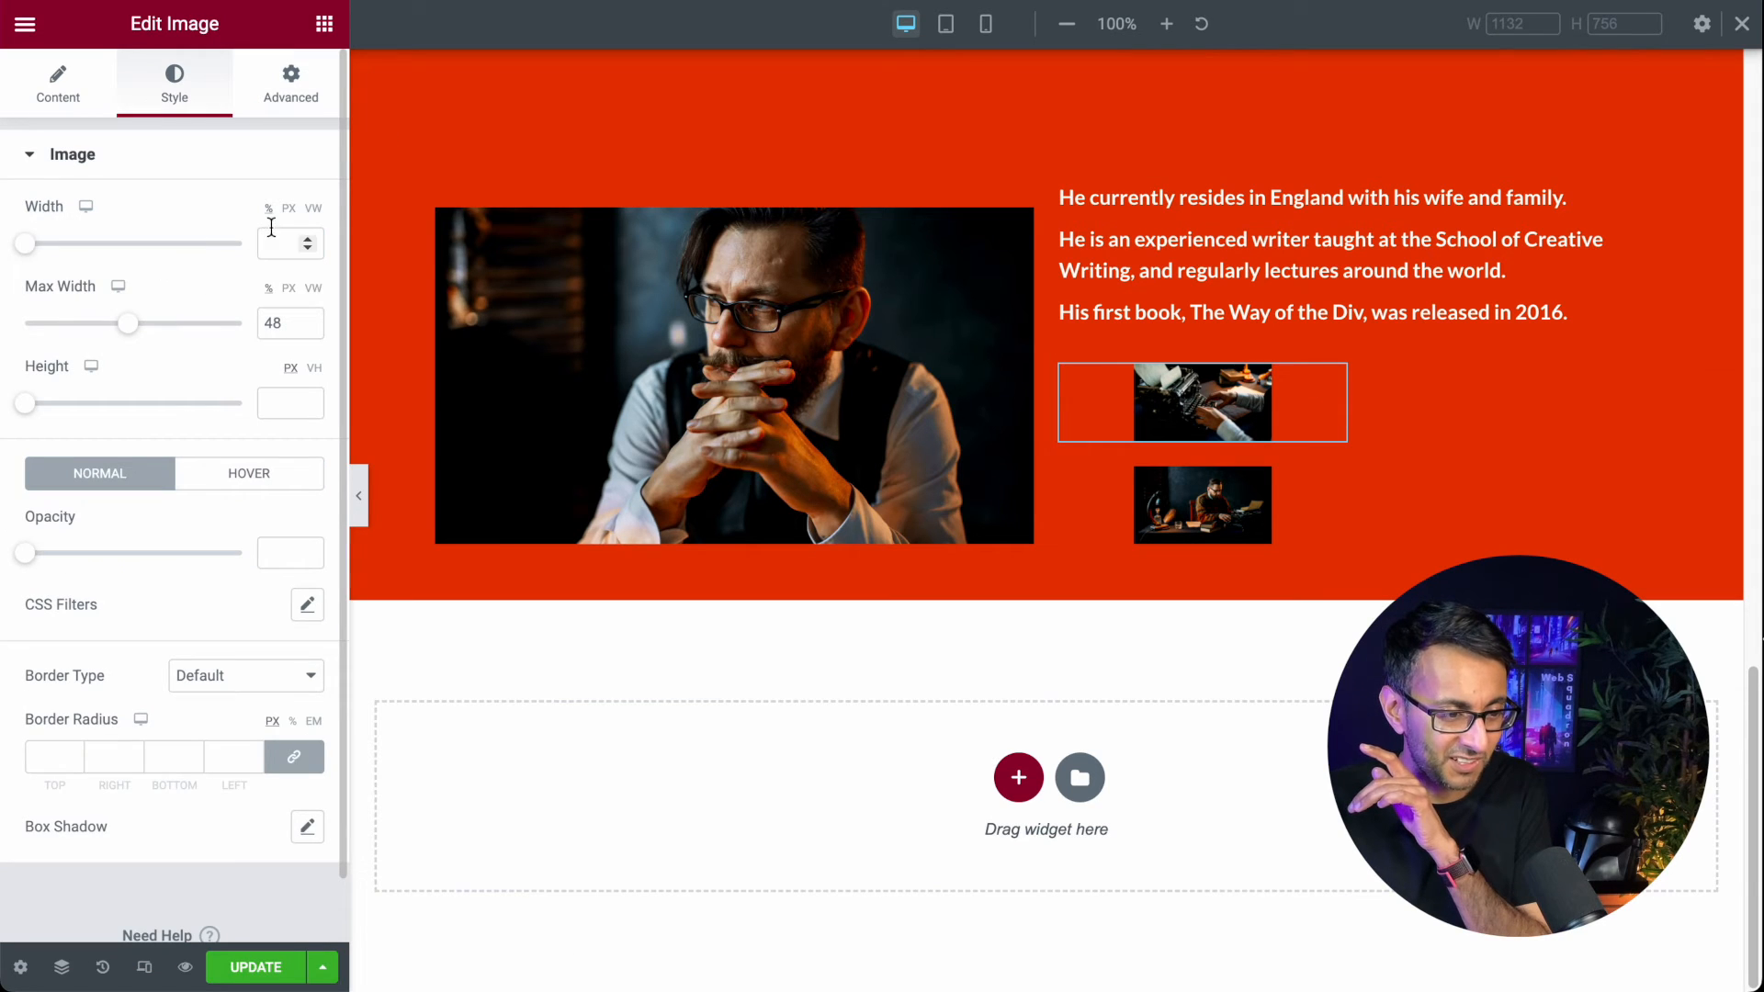
click(289, 239)
text(100)
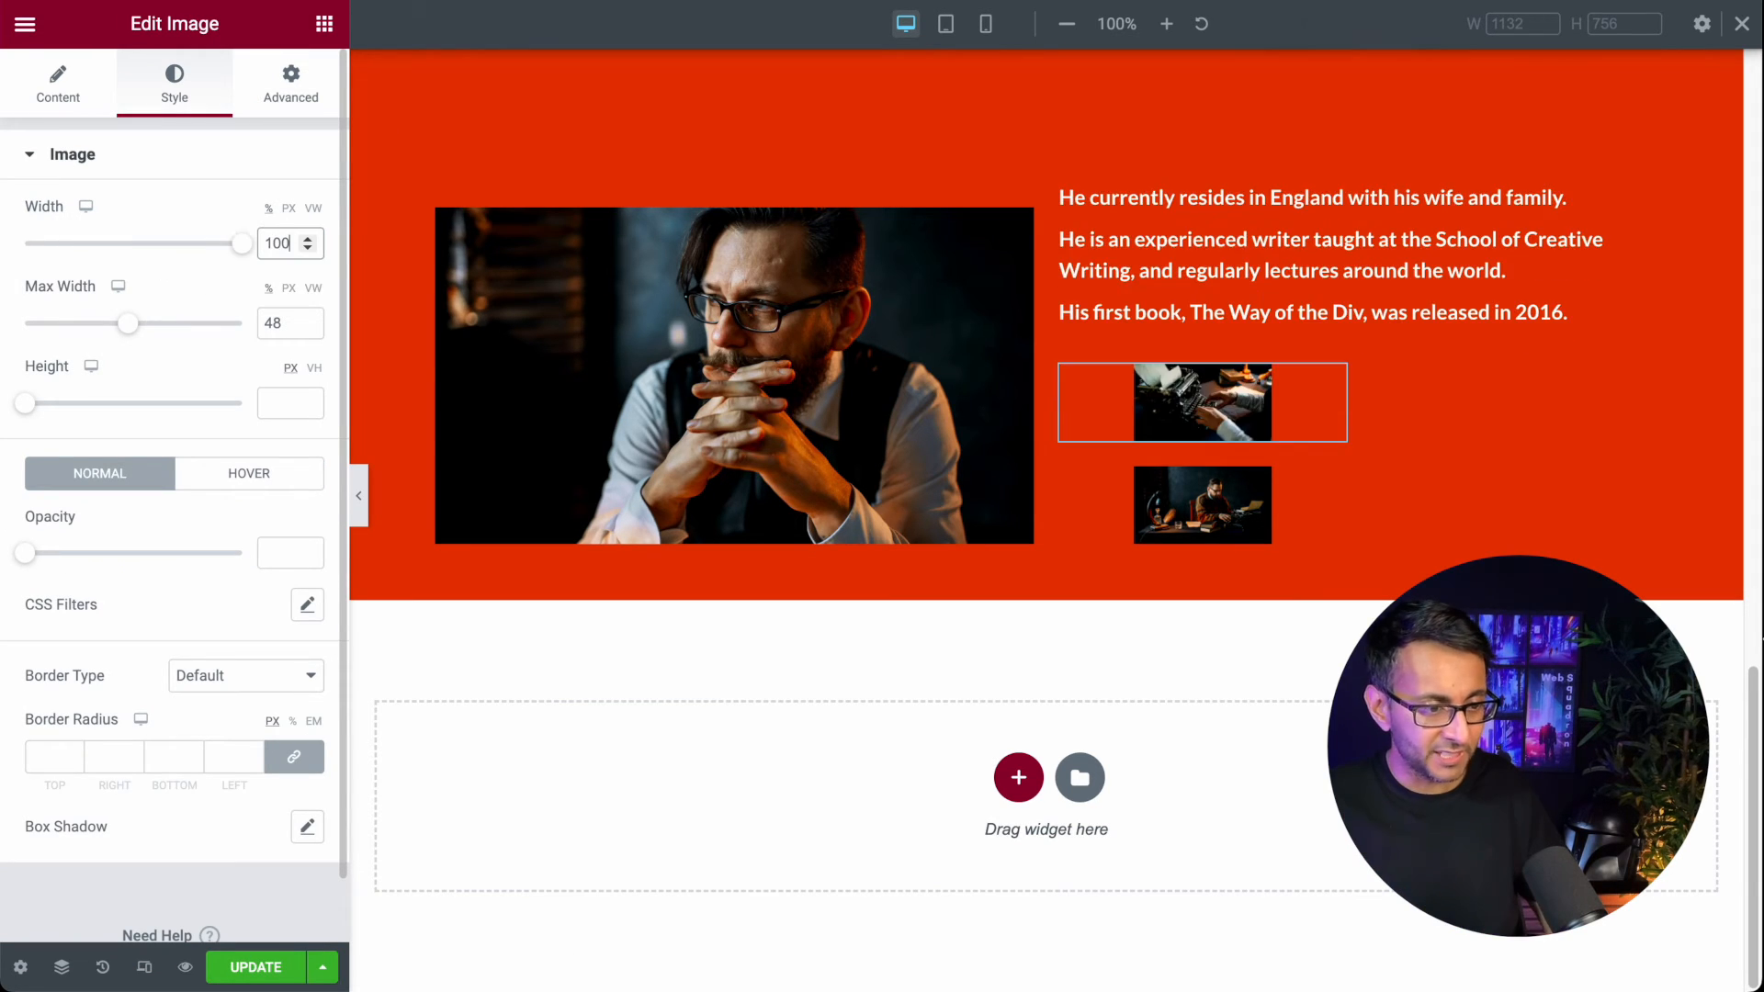
text(100)
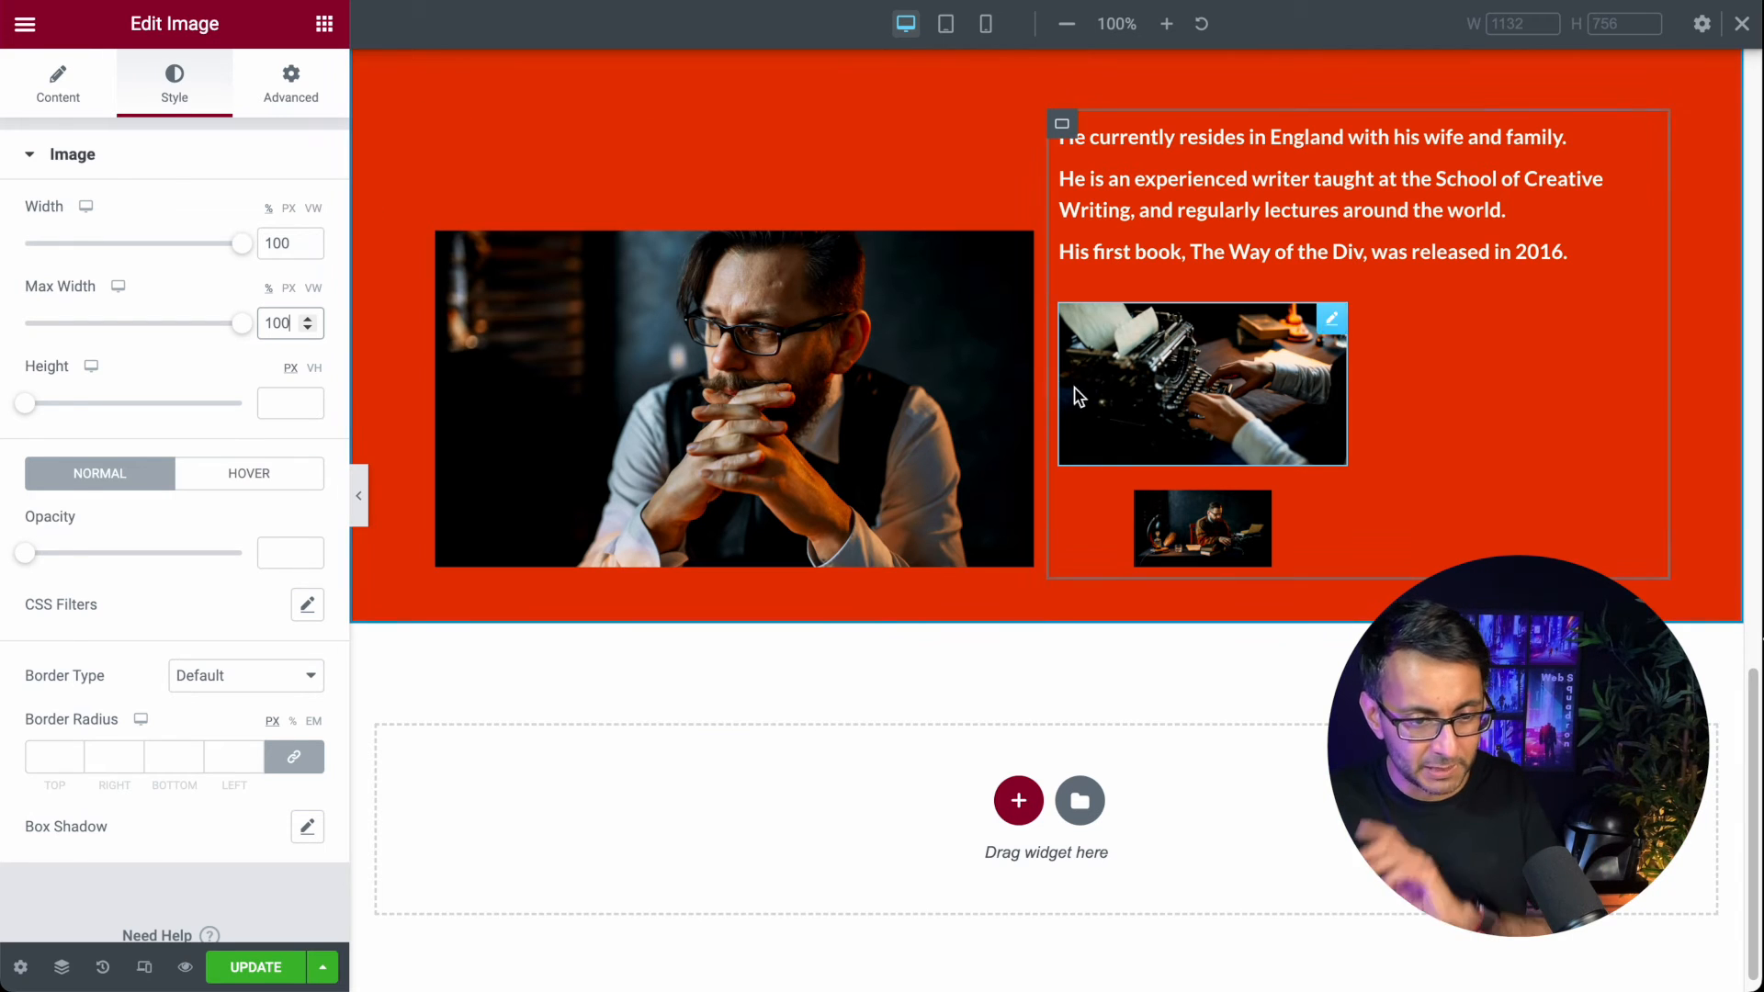
Step: Copy the typewriter close-up and apply its updated style to the wide desk photo
right_click(1062, 381)
click(1156, 528)
right_click(1158, 526)
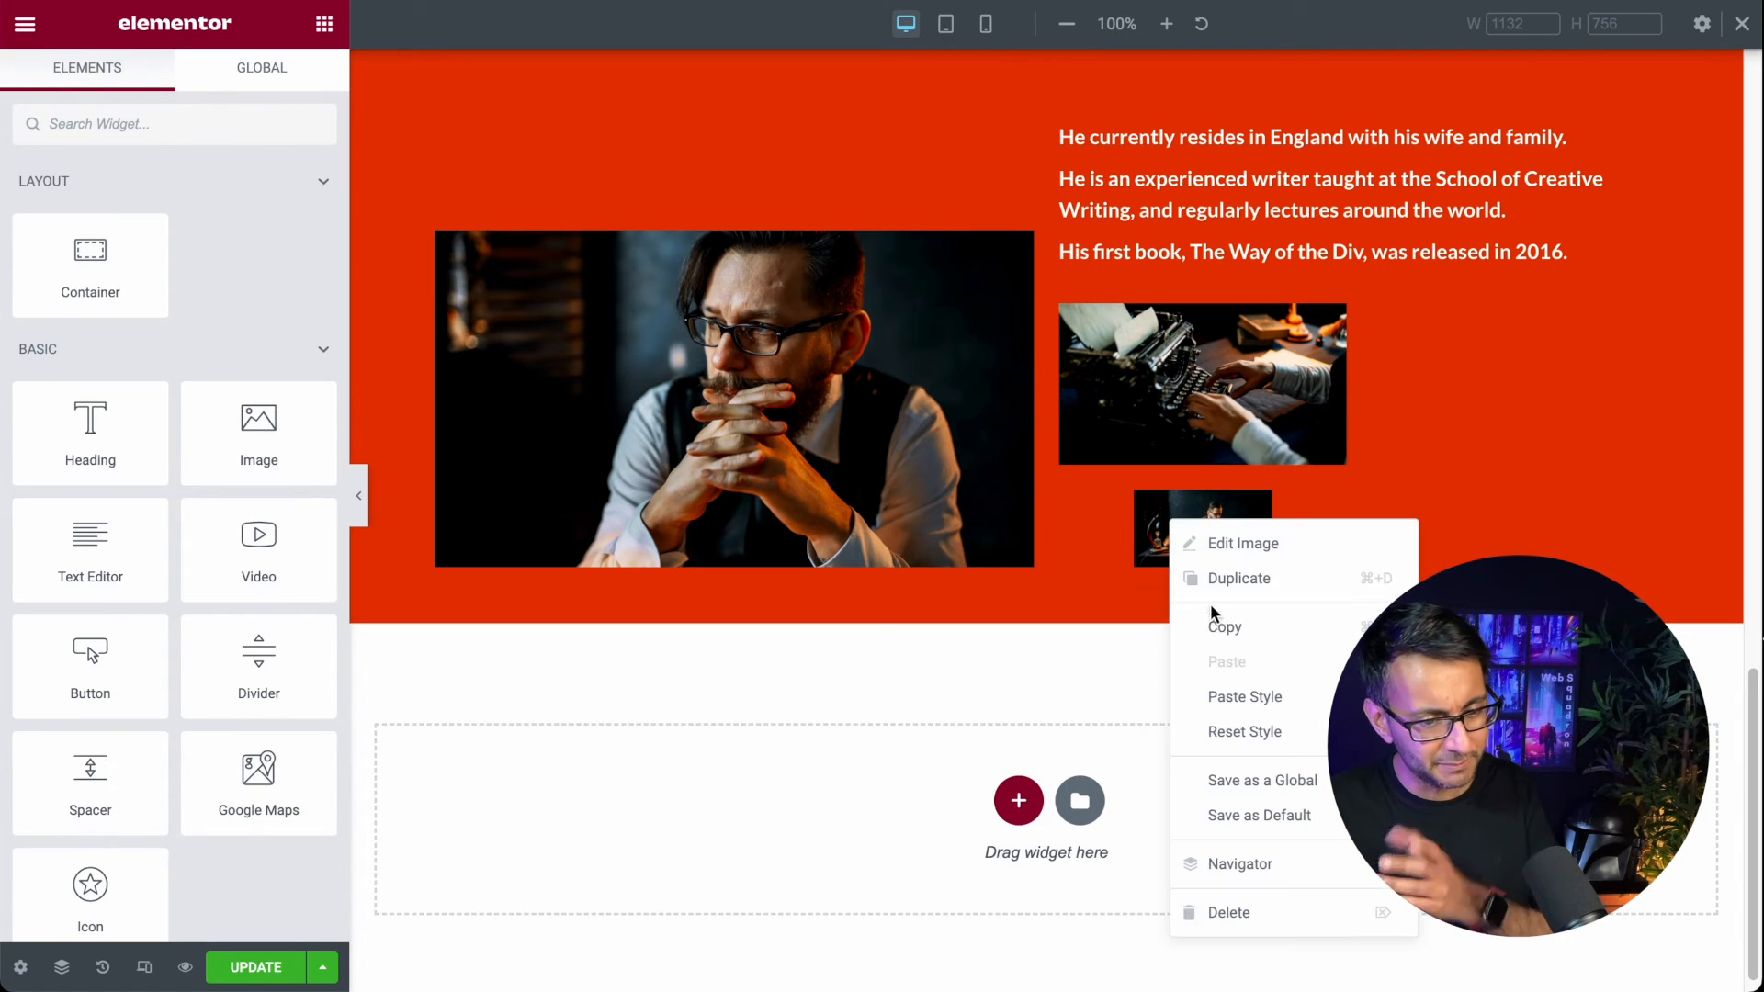
click(1264, 693)
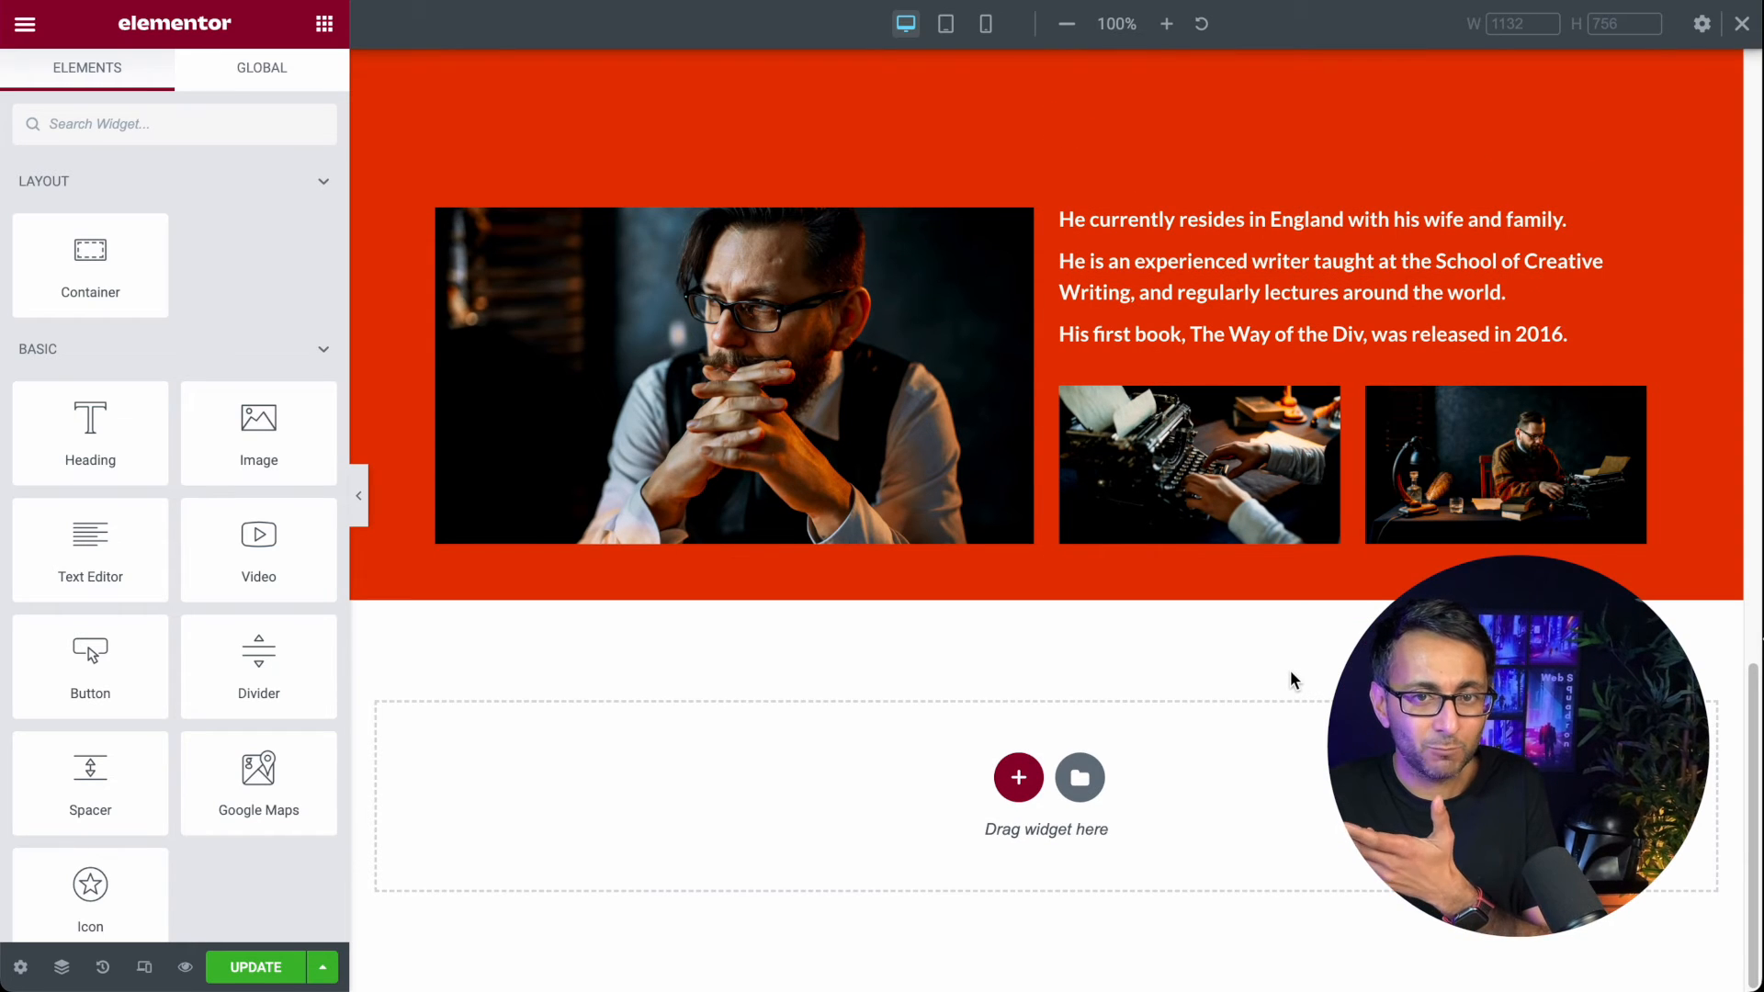
Step: Set the bottom padding of the second biography section's outer container to 70 px
scroll(1291, 673, up, 1)
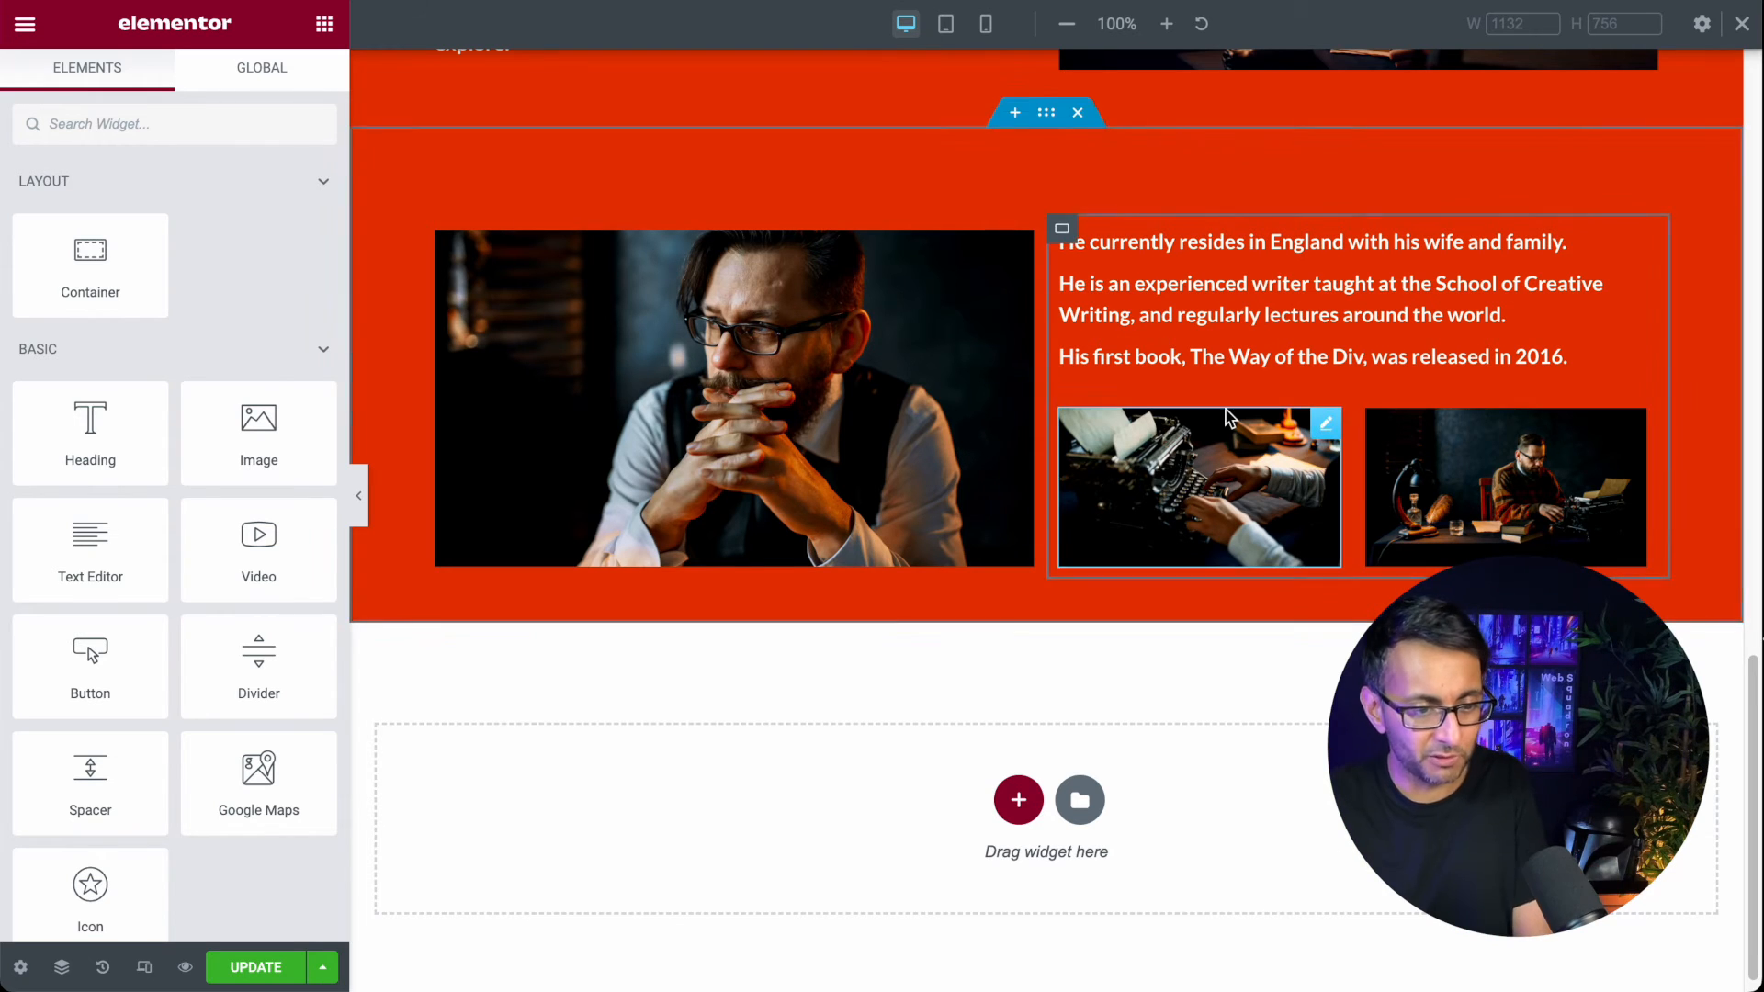
scroll(1027, 230, up, 3)
click(1046, 268)
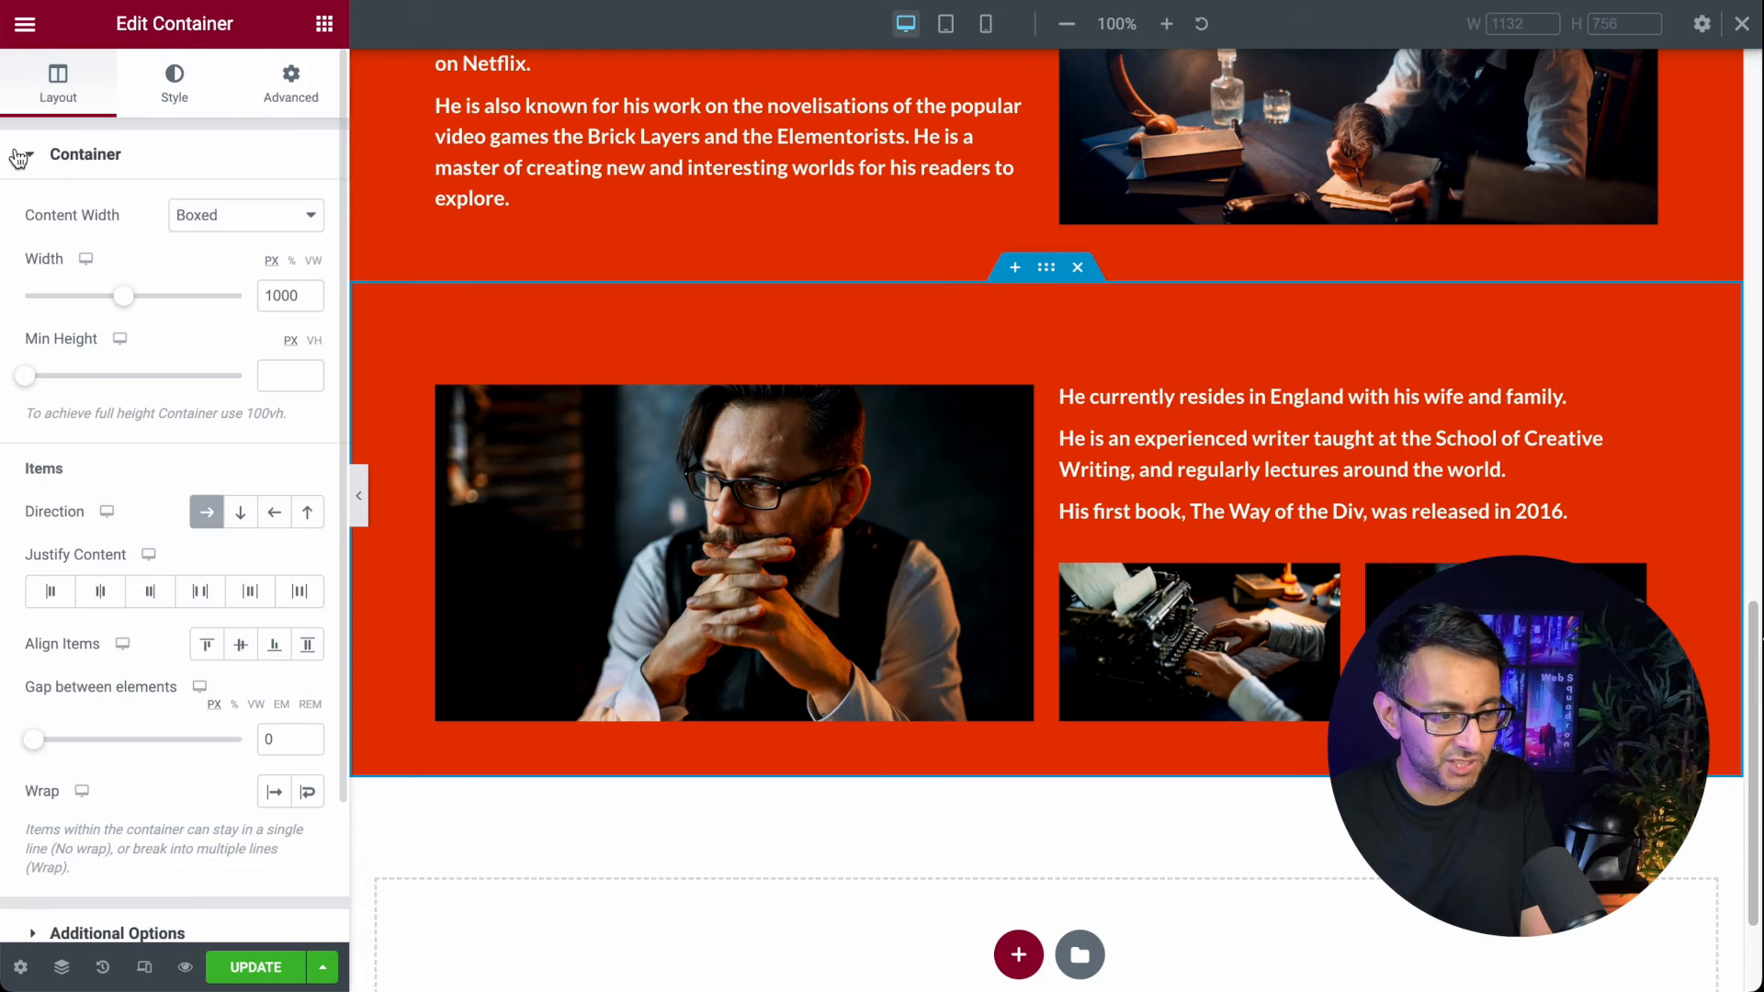
click(289, 78)
drag(179, 342, 135, 347)
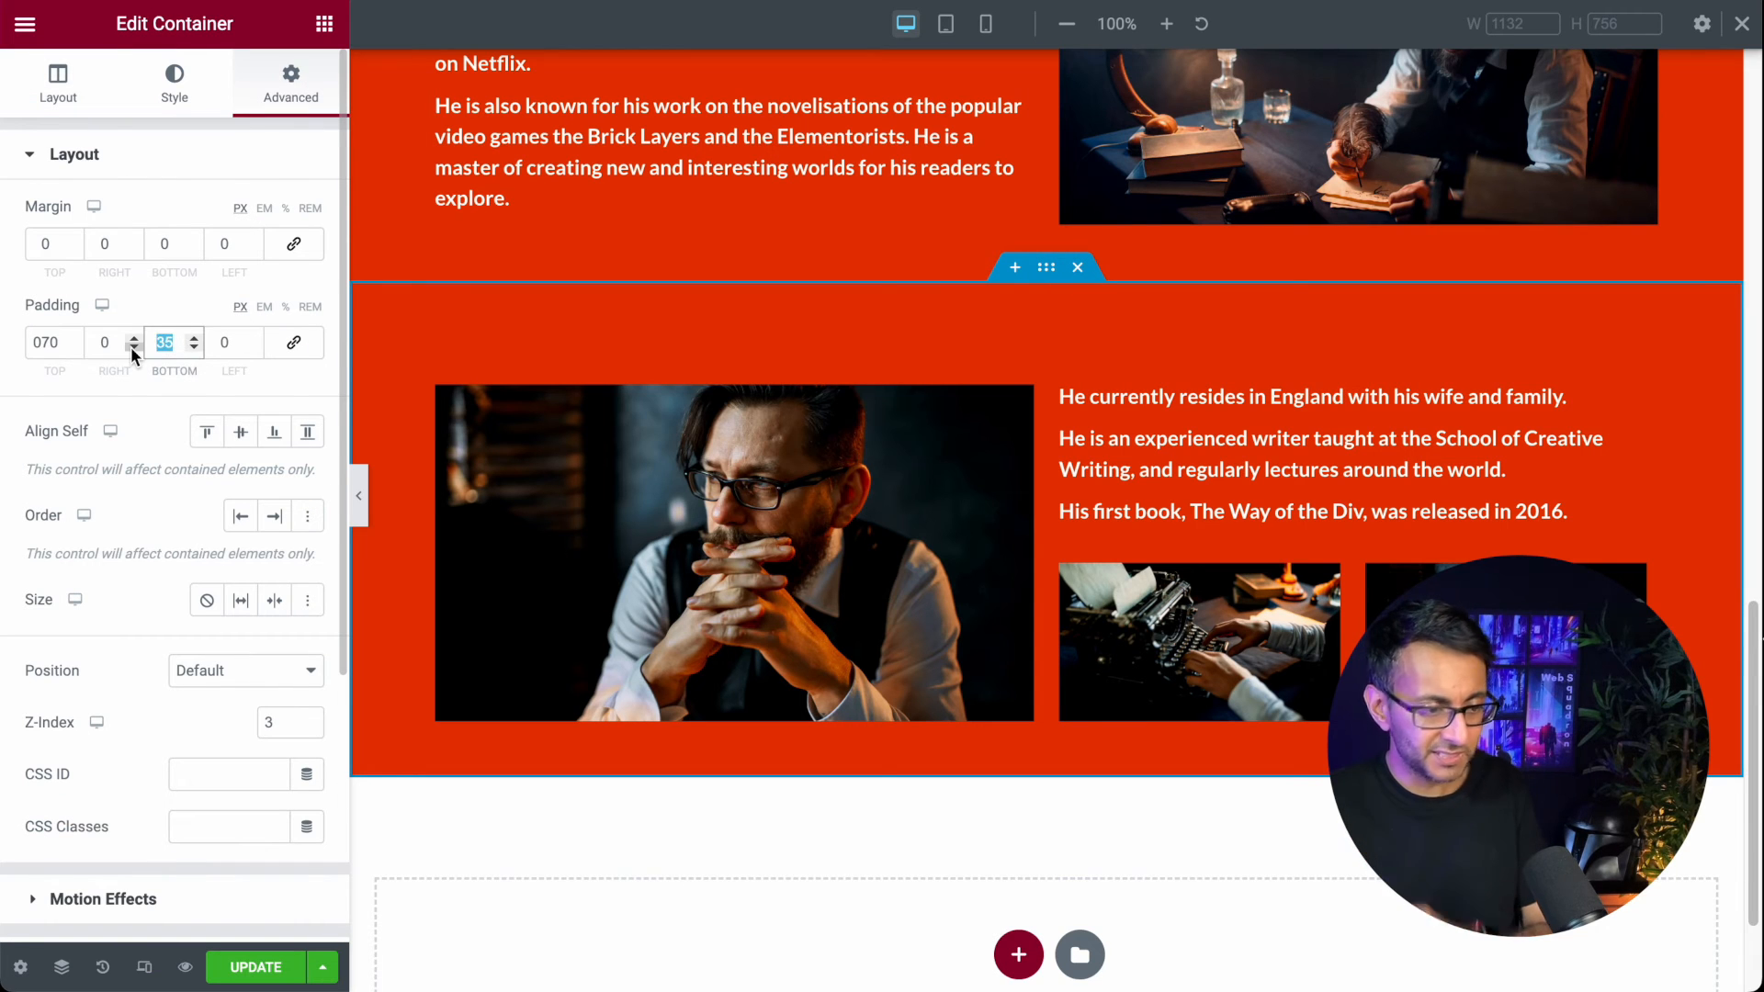
text(70)
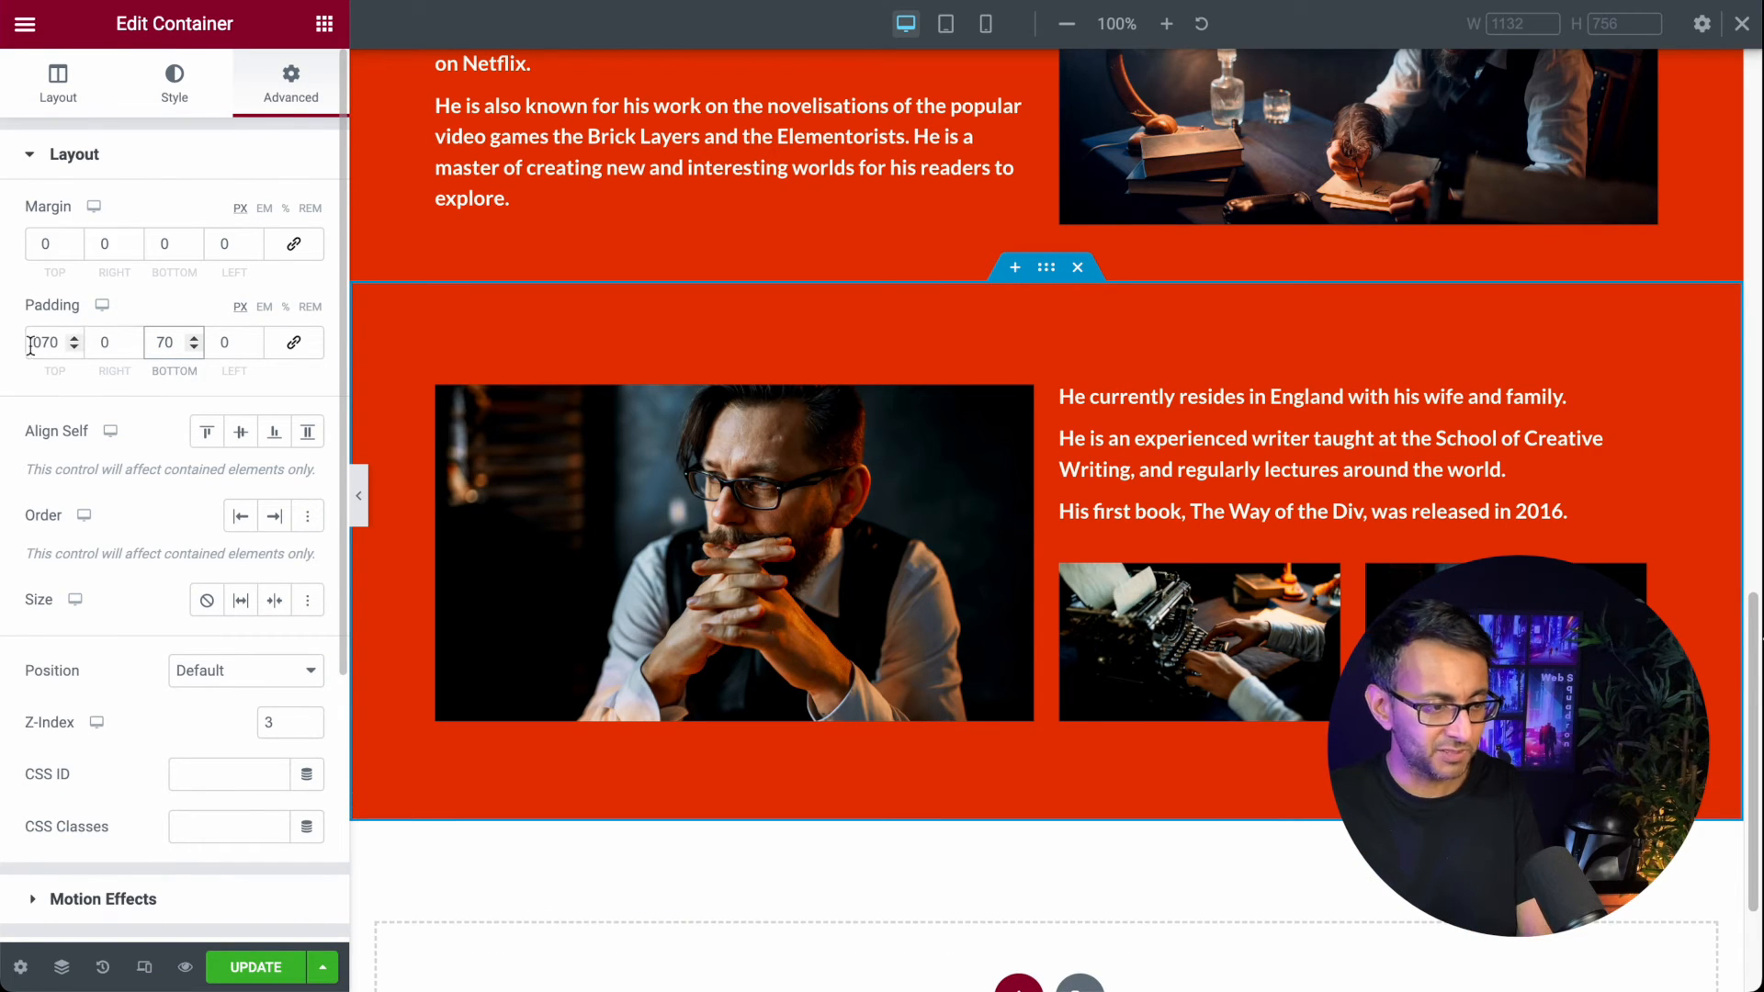
Step: Try a top padding of 35 px on the second biography section and reduce it to 0
text(35)
scroll(1069, 564, up, 4)
scroll(1069, 564, down, 1)
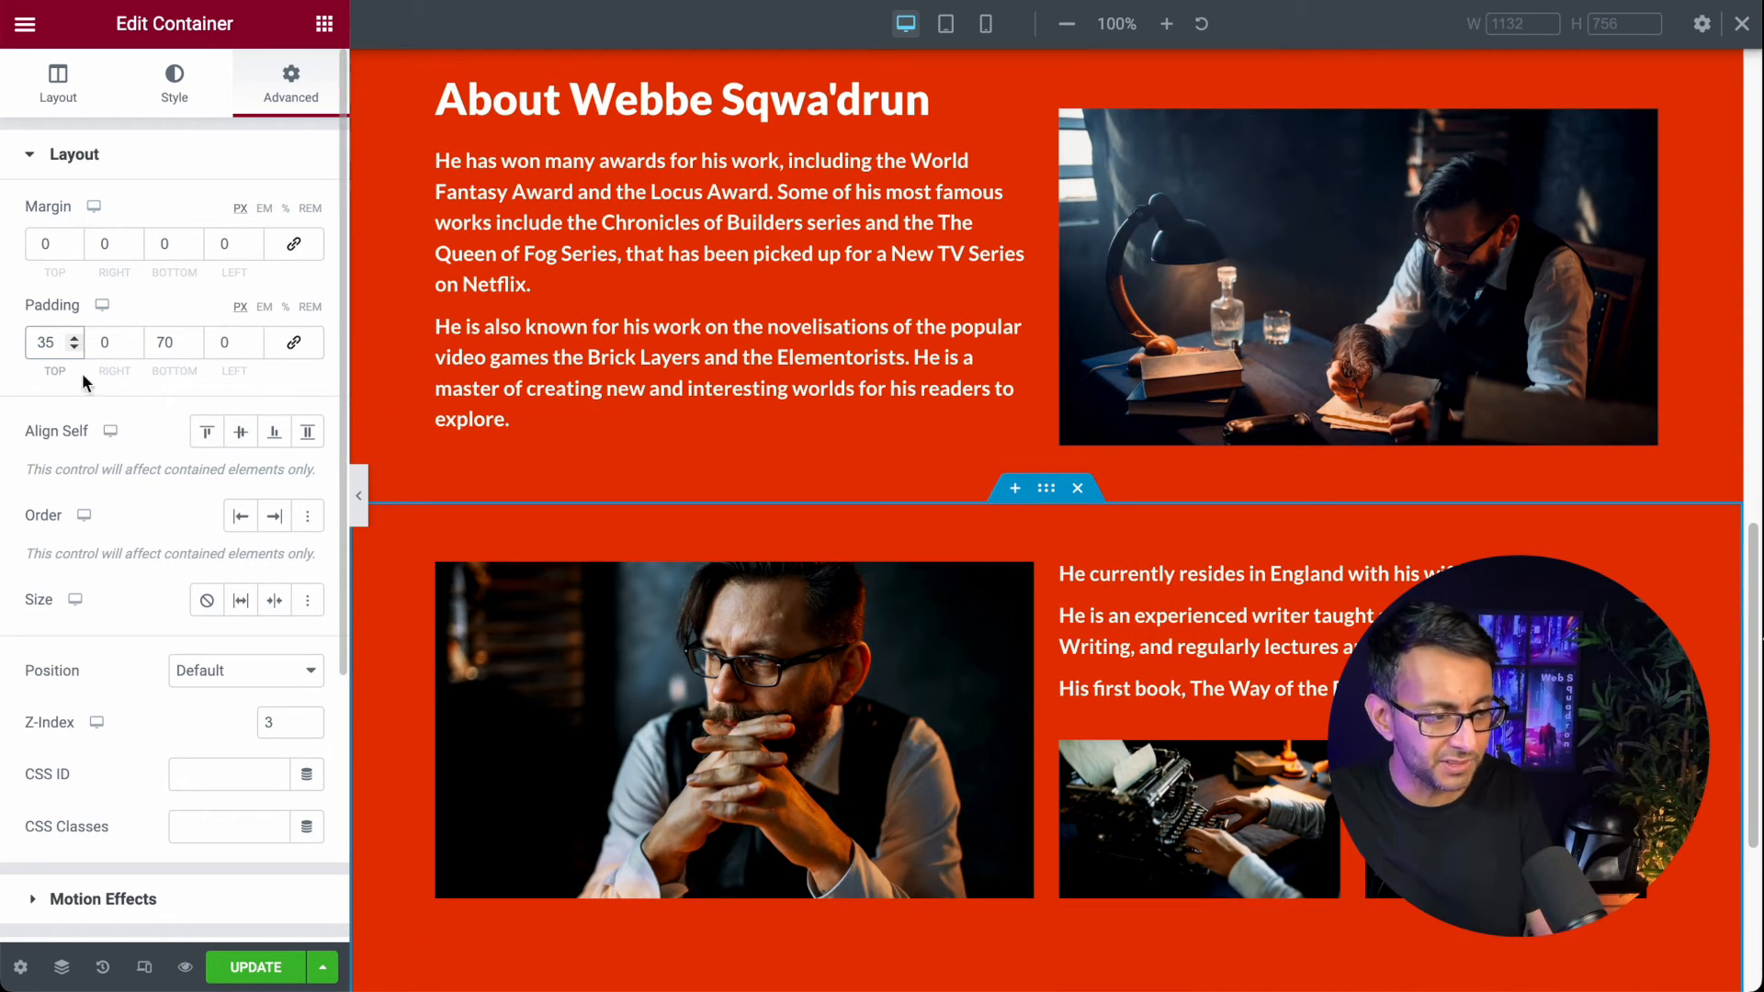
drag(55, 342, 5, 341)
text(0)
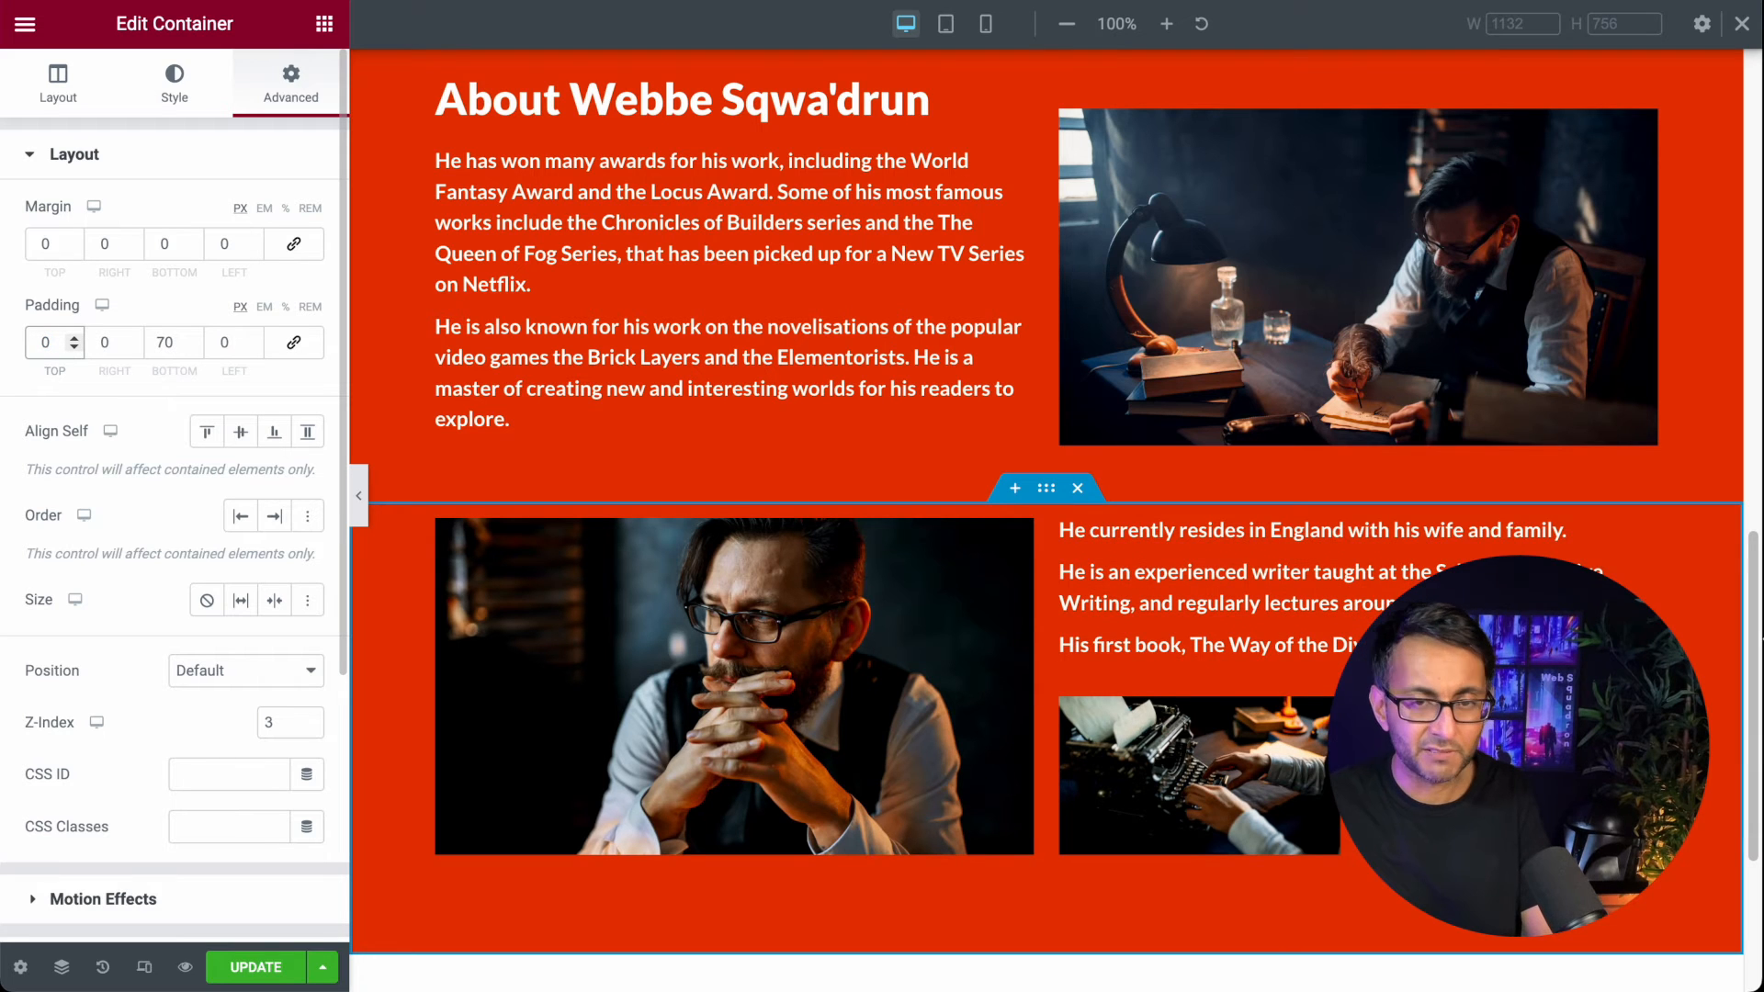
Step: In the mobile preview, widened to 410 px, set the second biography section's top padding to 0
click(986, 24)
scroll(1270, 533, down, 10)
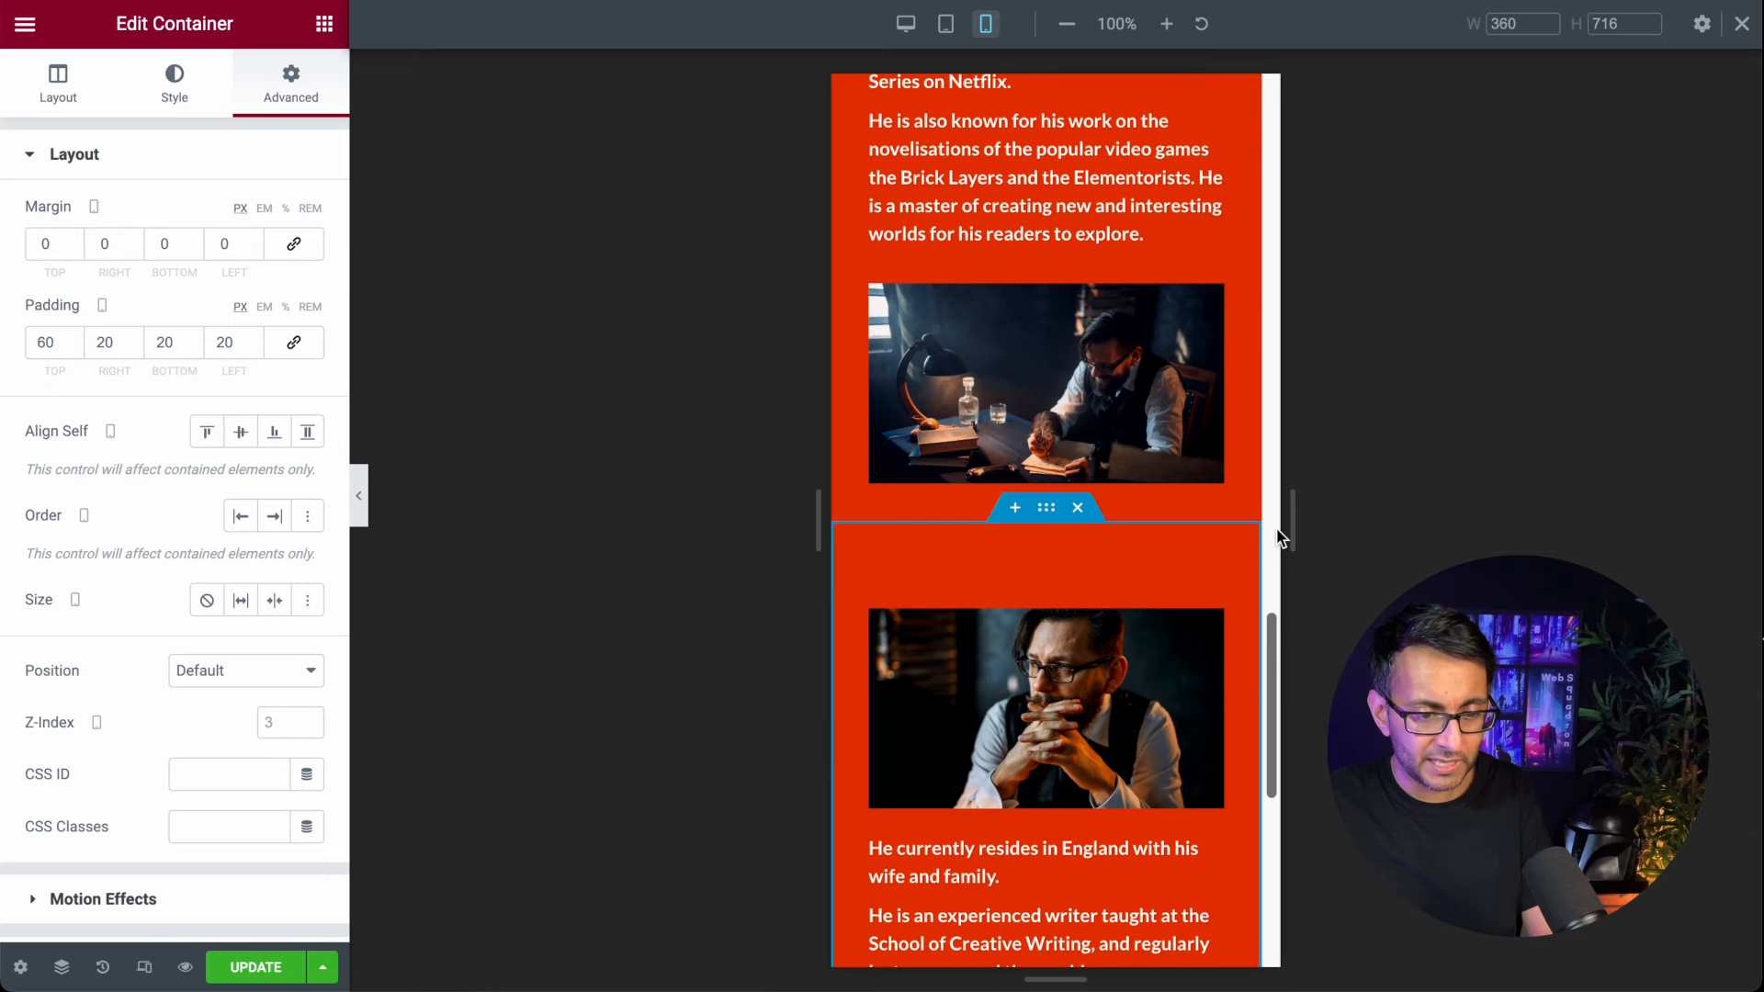
drag(1282, 529, 1345, 526)
drag(1301, 636, 1314, 752)
scroll(1060, 454, up, 3)
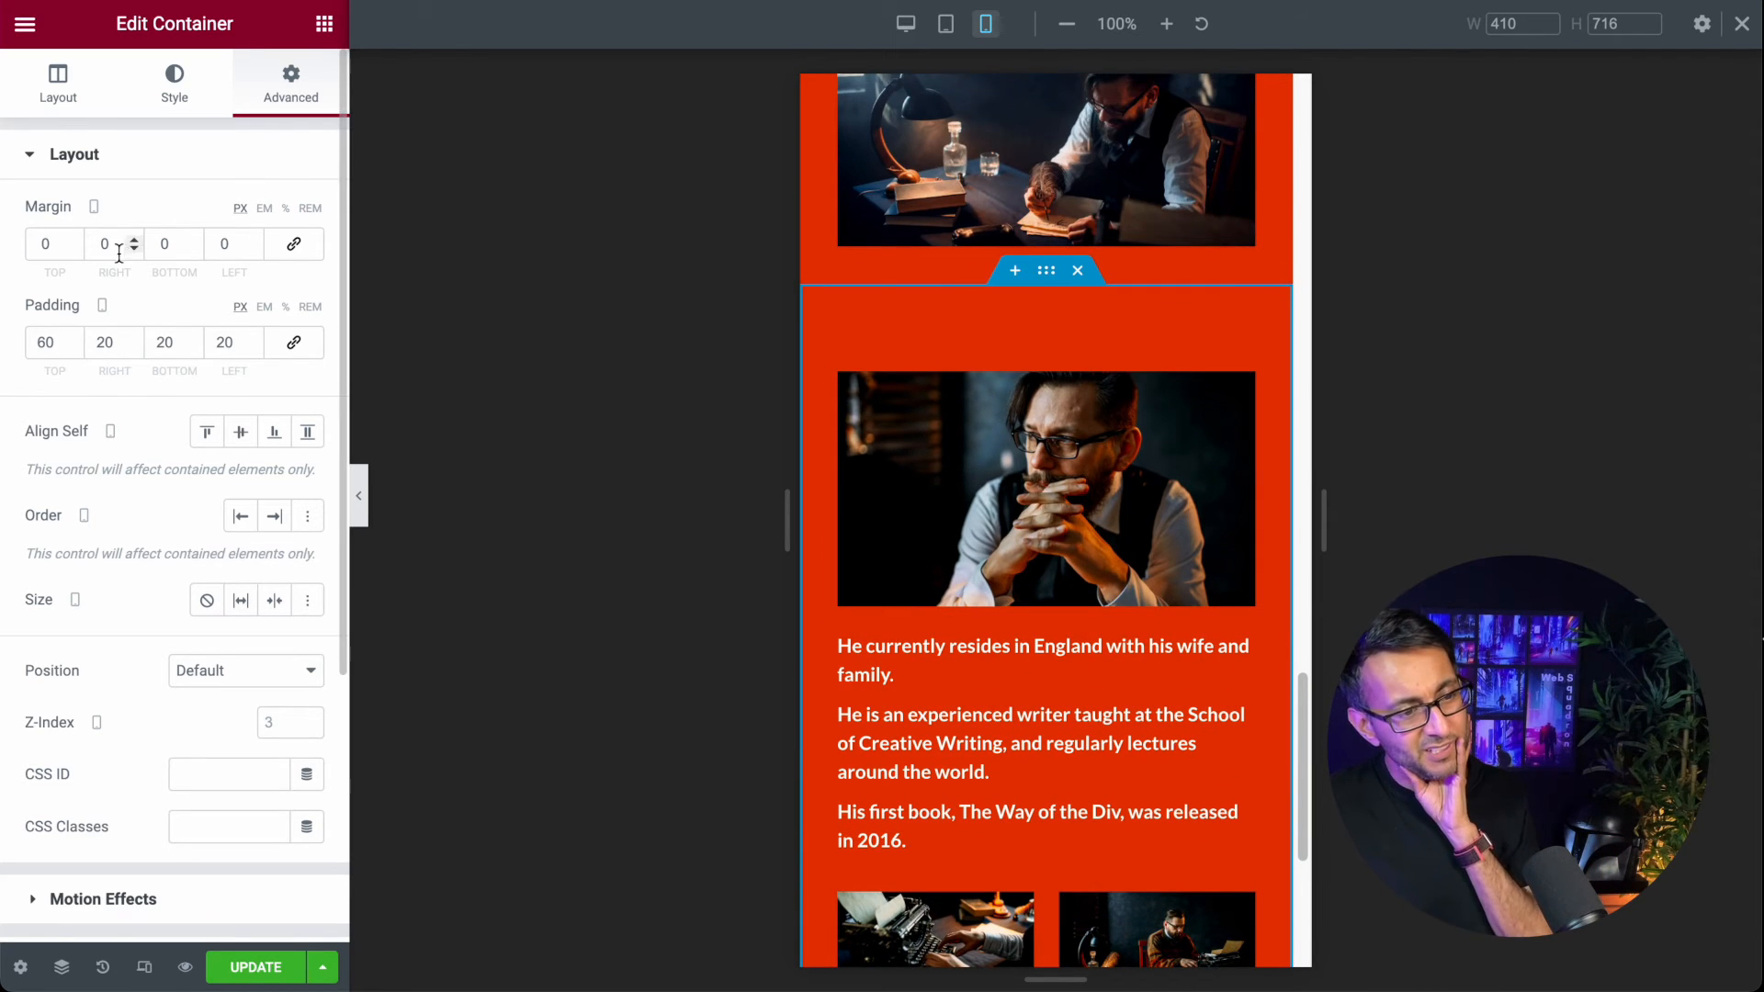
double_click(59, 348)
text(0)
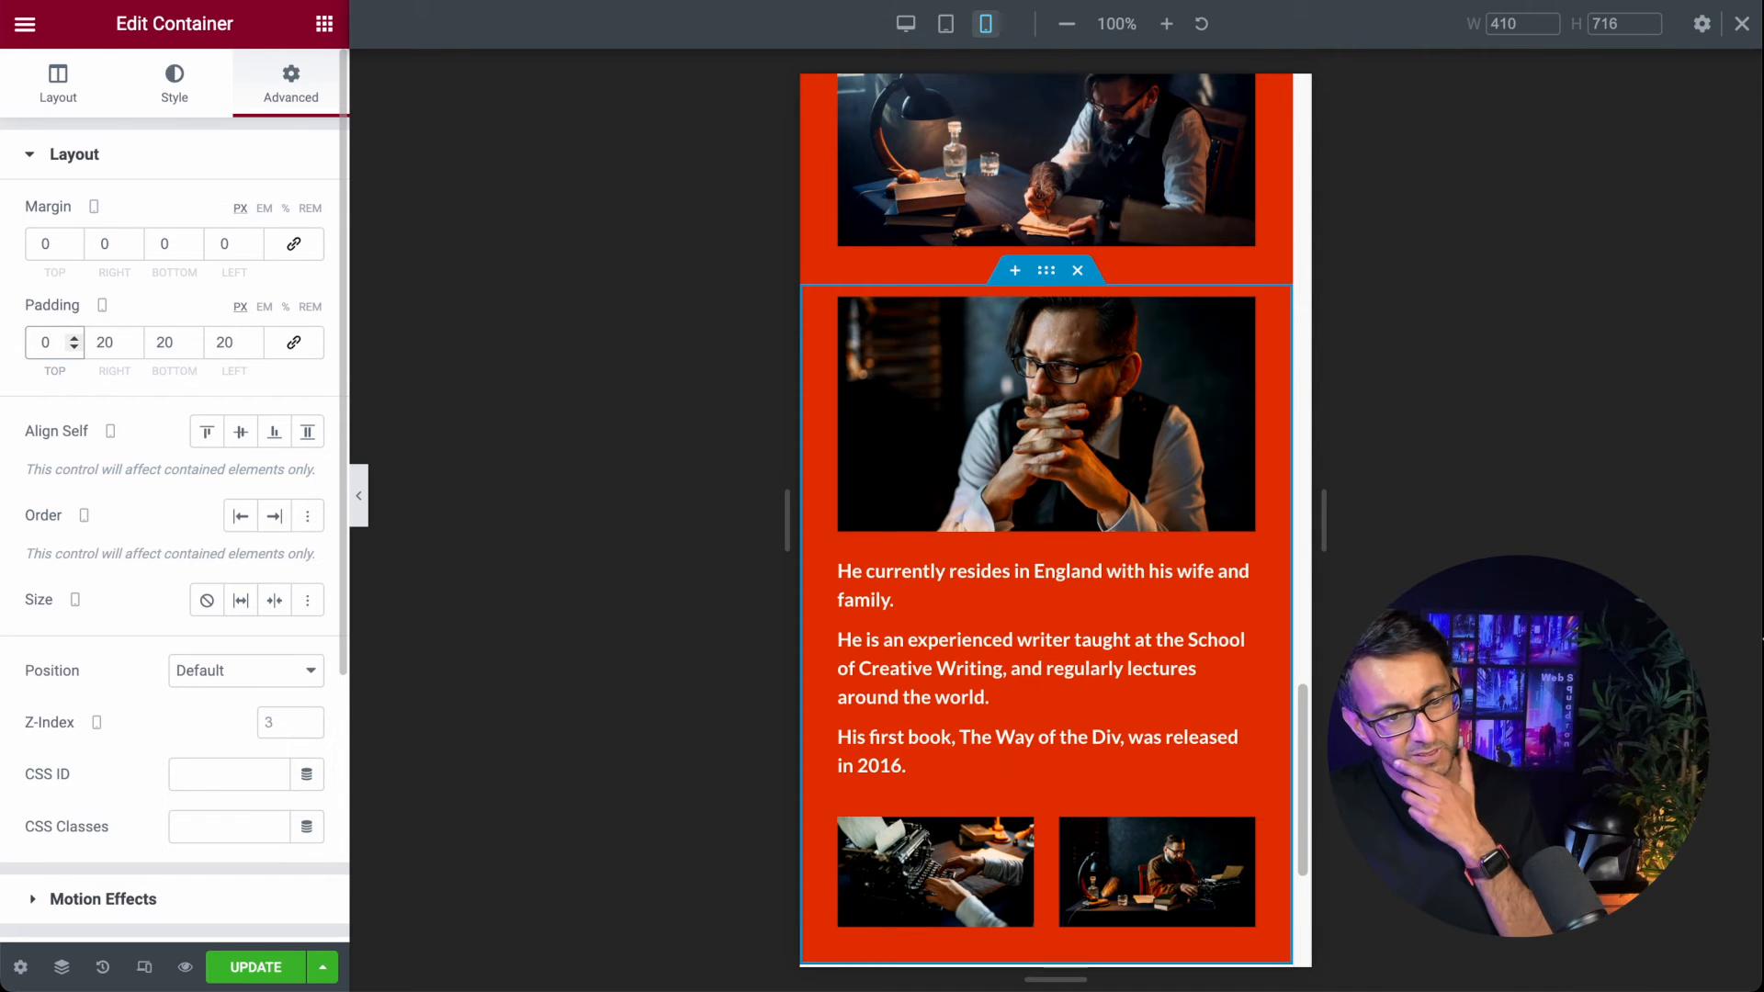
Step: Review both biography sections in the mobile preview, return to the desktop view and save the page
scroll(1116, 662, up, 5)
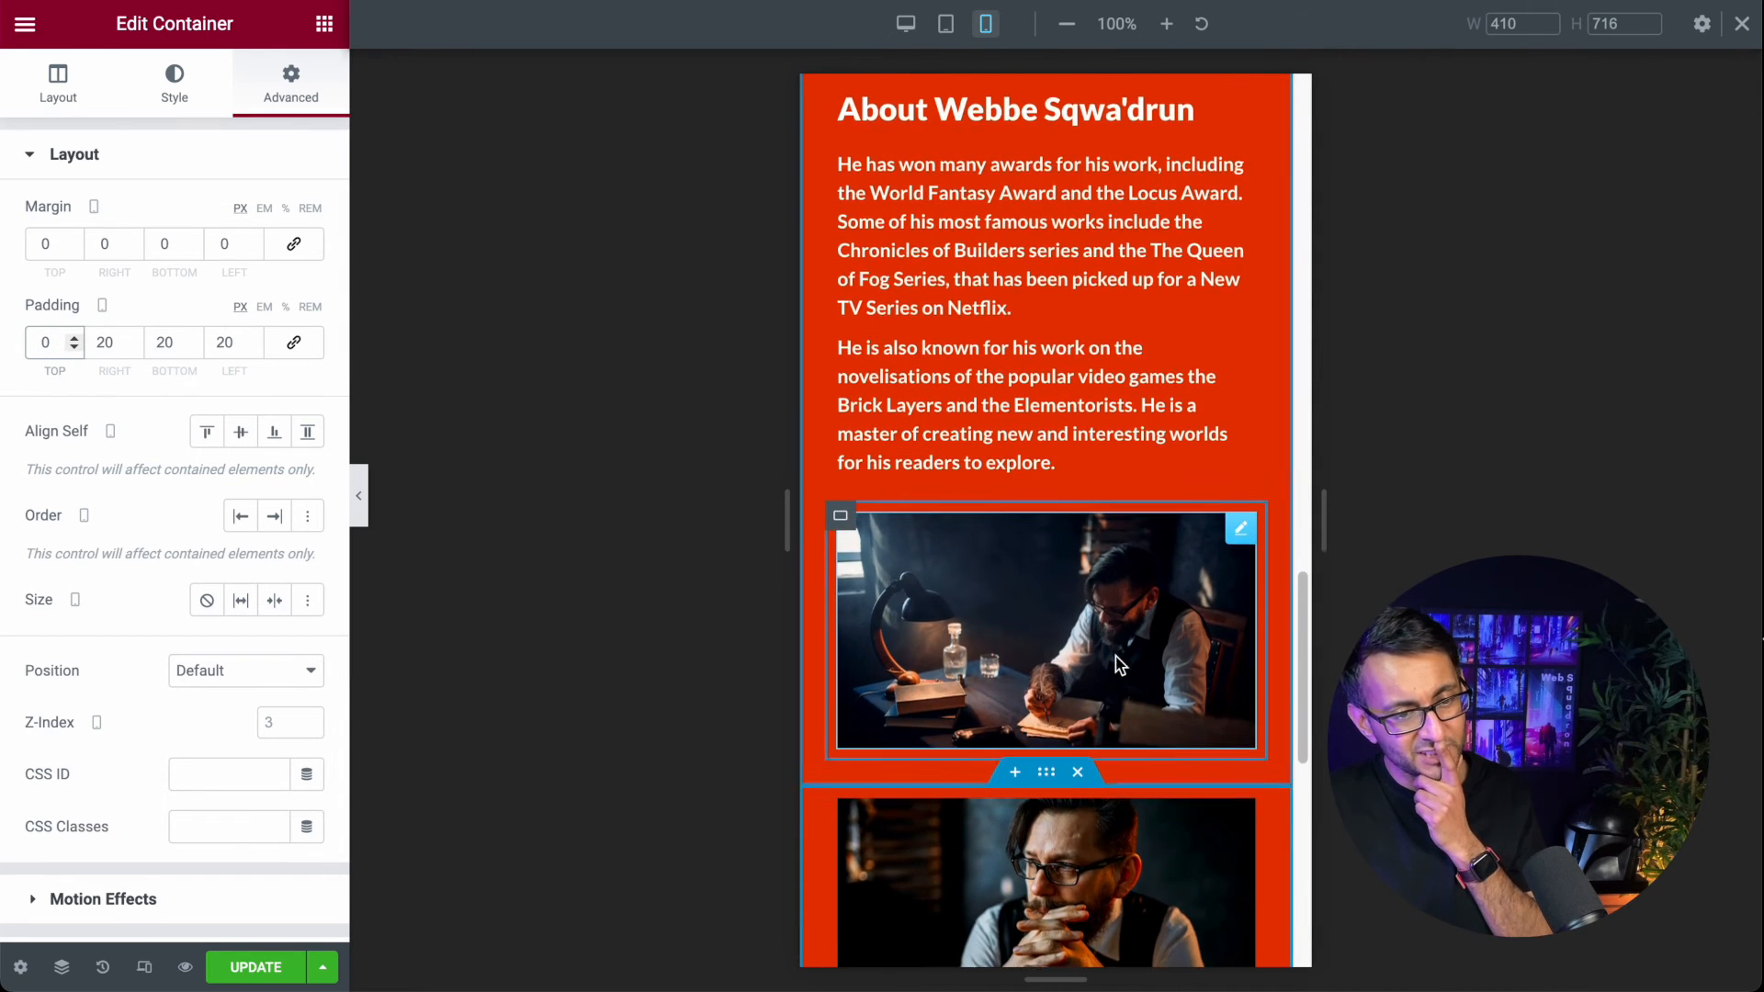
scroll(1119, 664, down, 2)
scroll(1119, 664, down, 3)
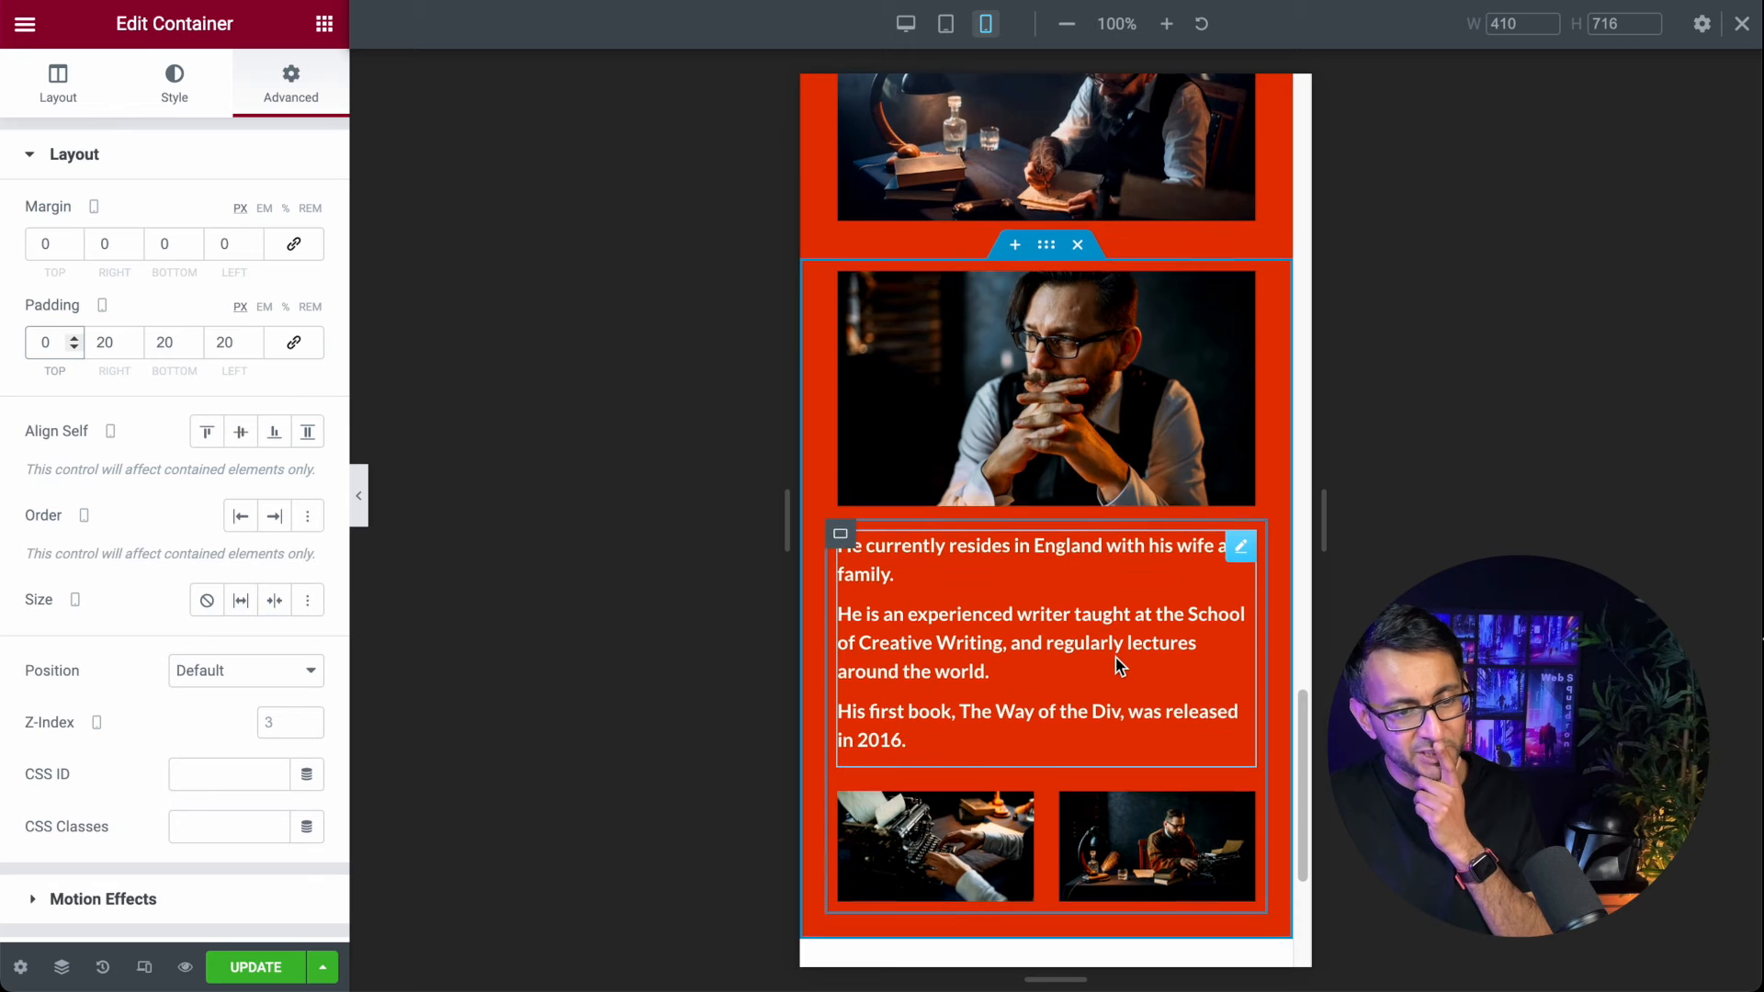
scroll(1119, 666, down, 2)
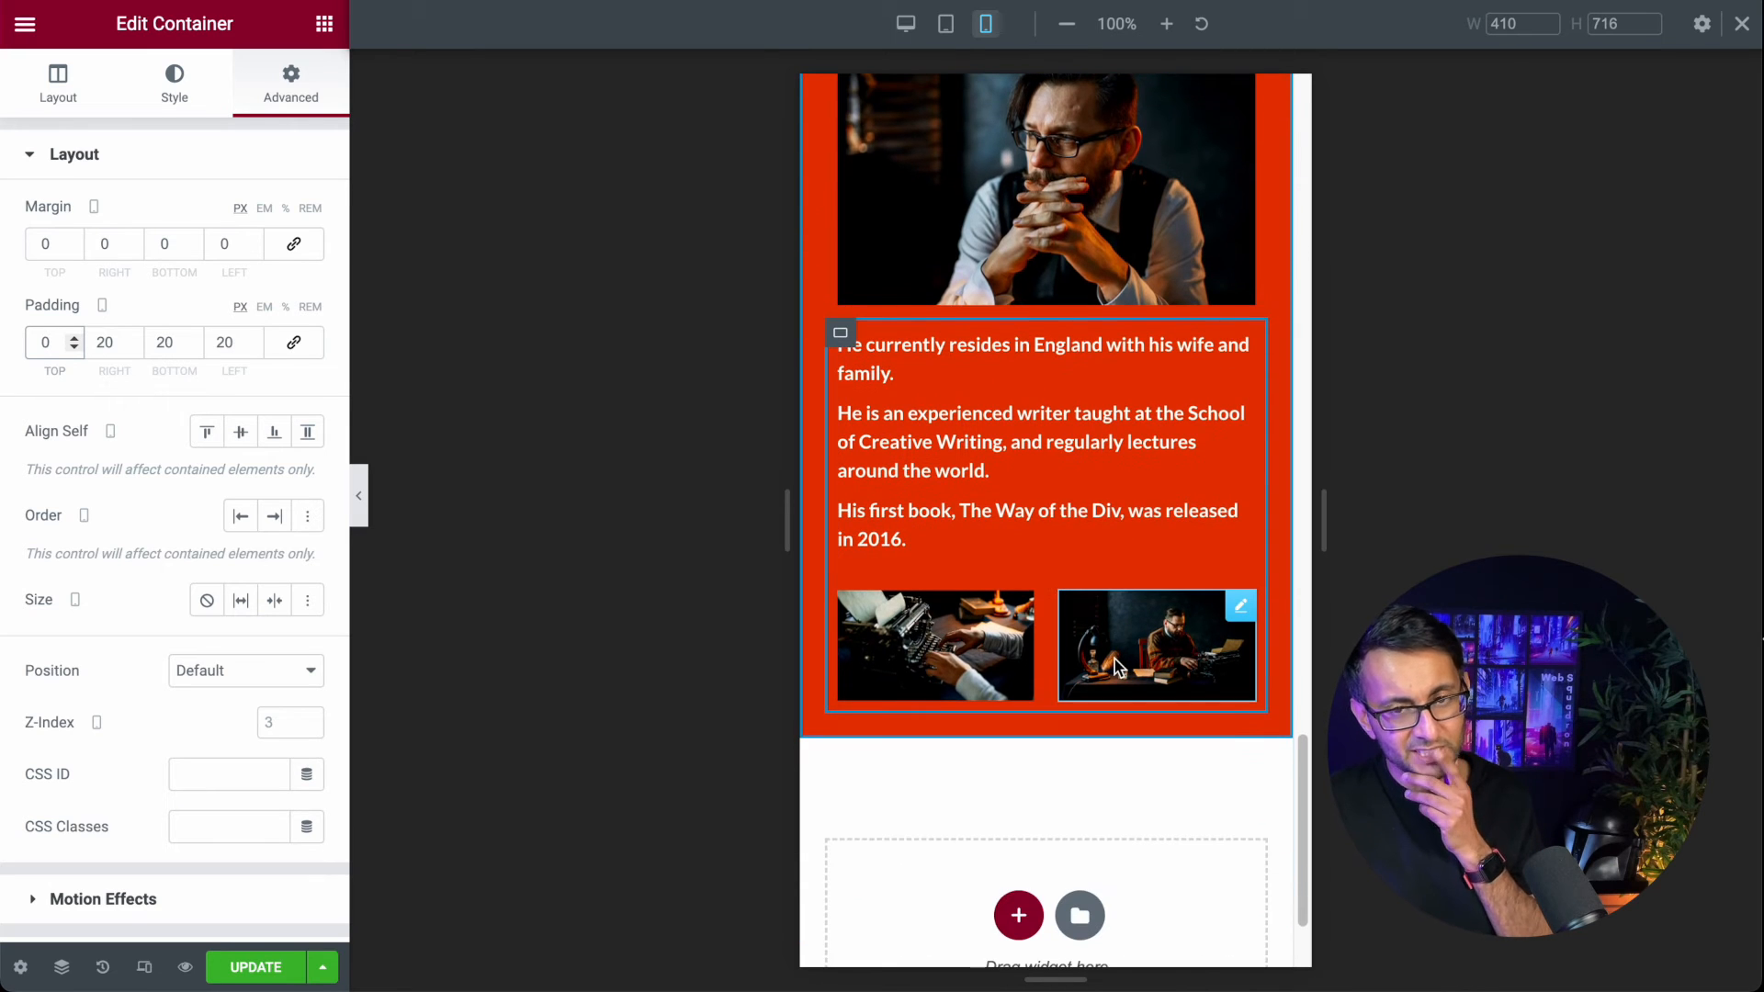
scroll(1116, 659, up, 5)
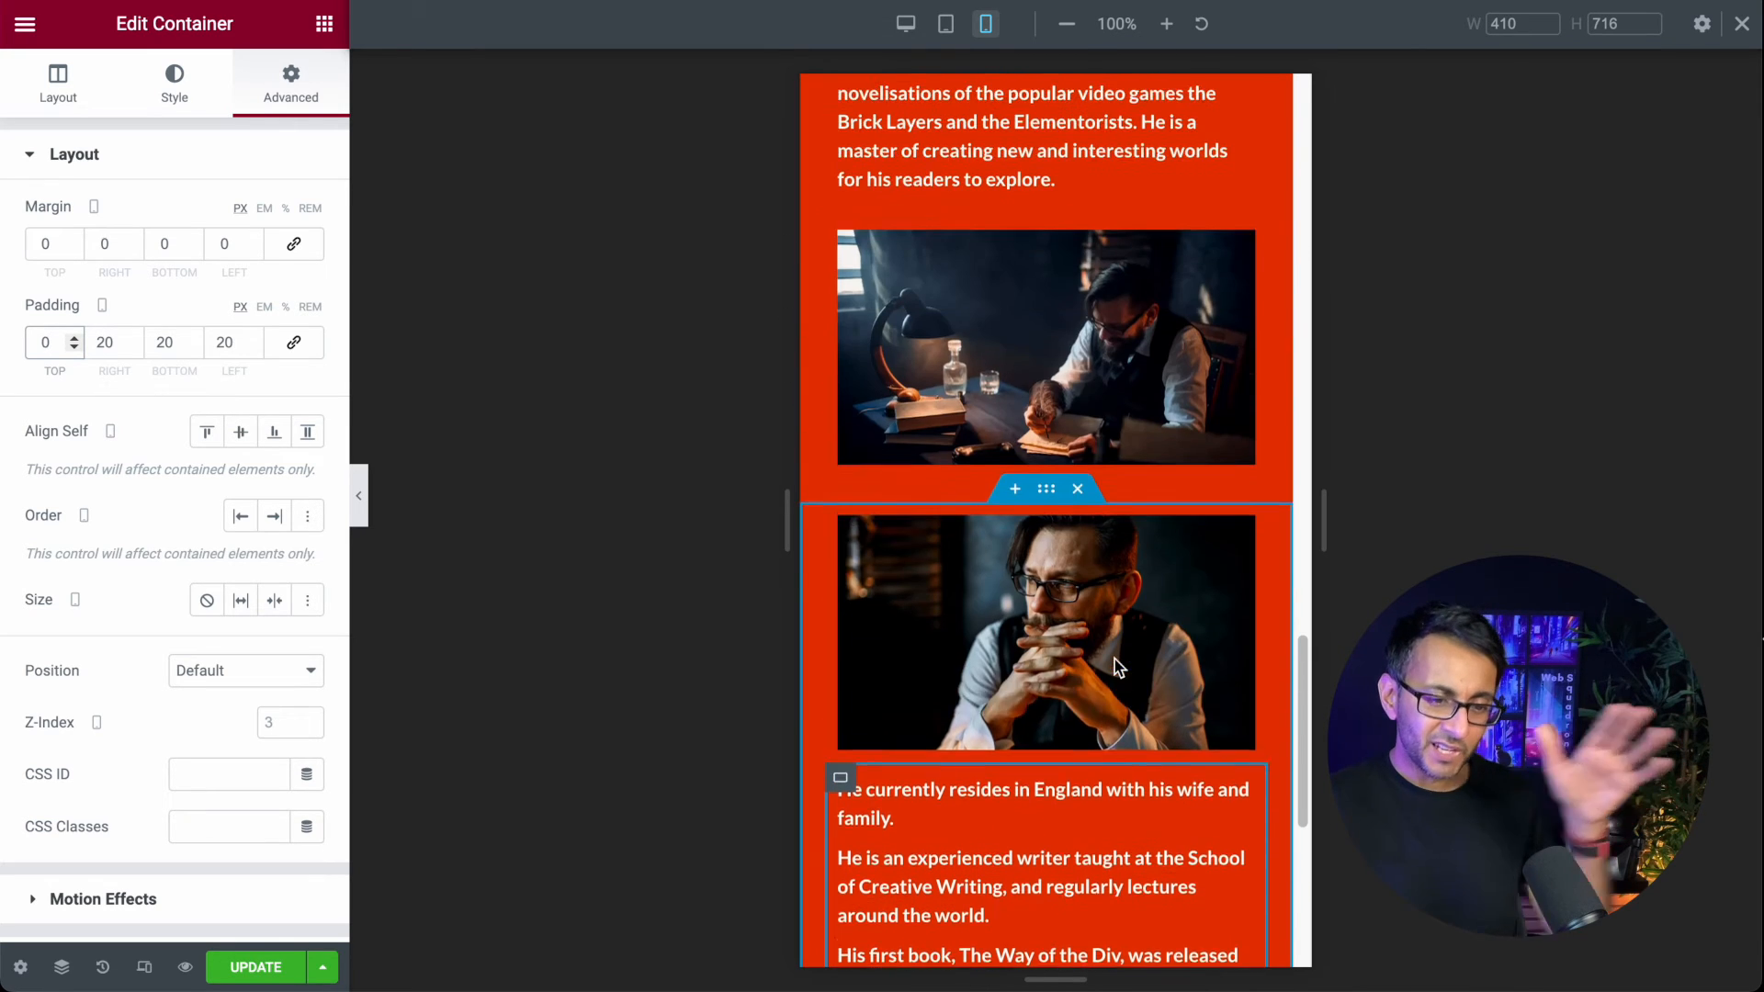
click(906, 25)
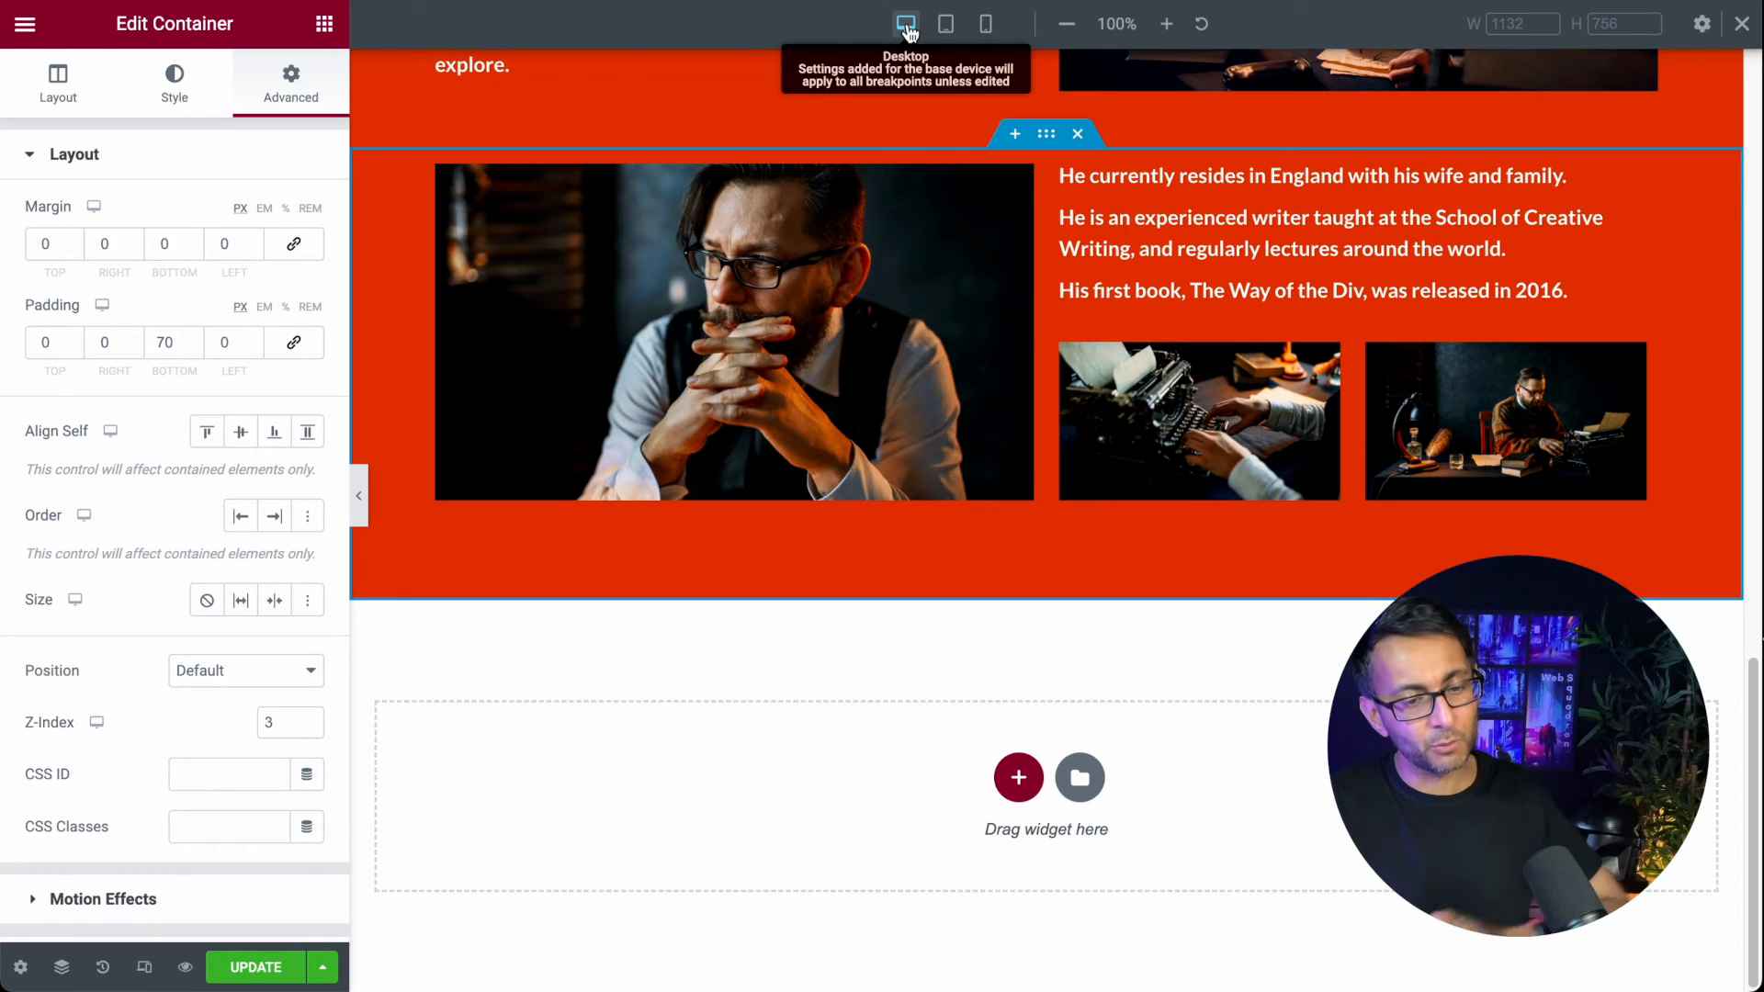
scroll(760, 812, up, 2)
click(267, 968)
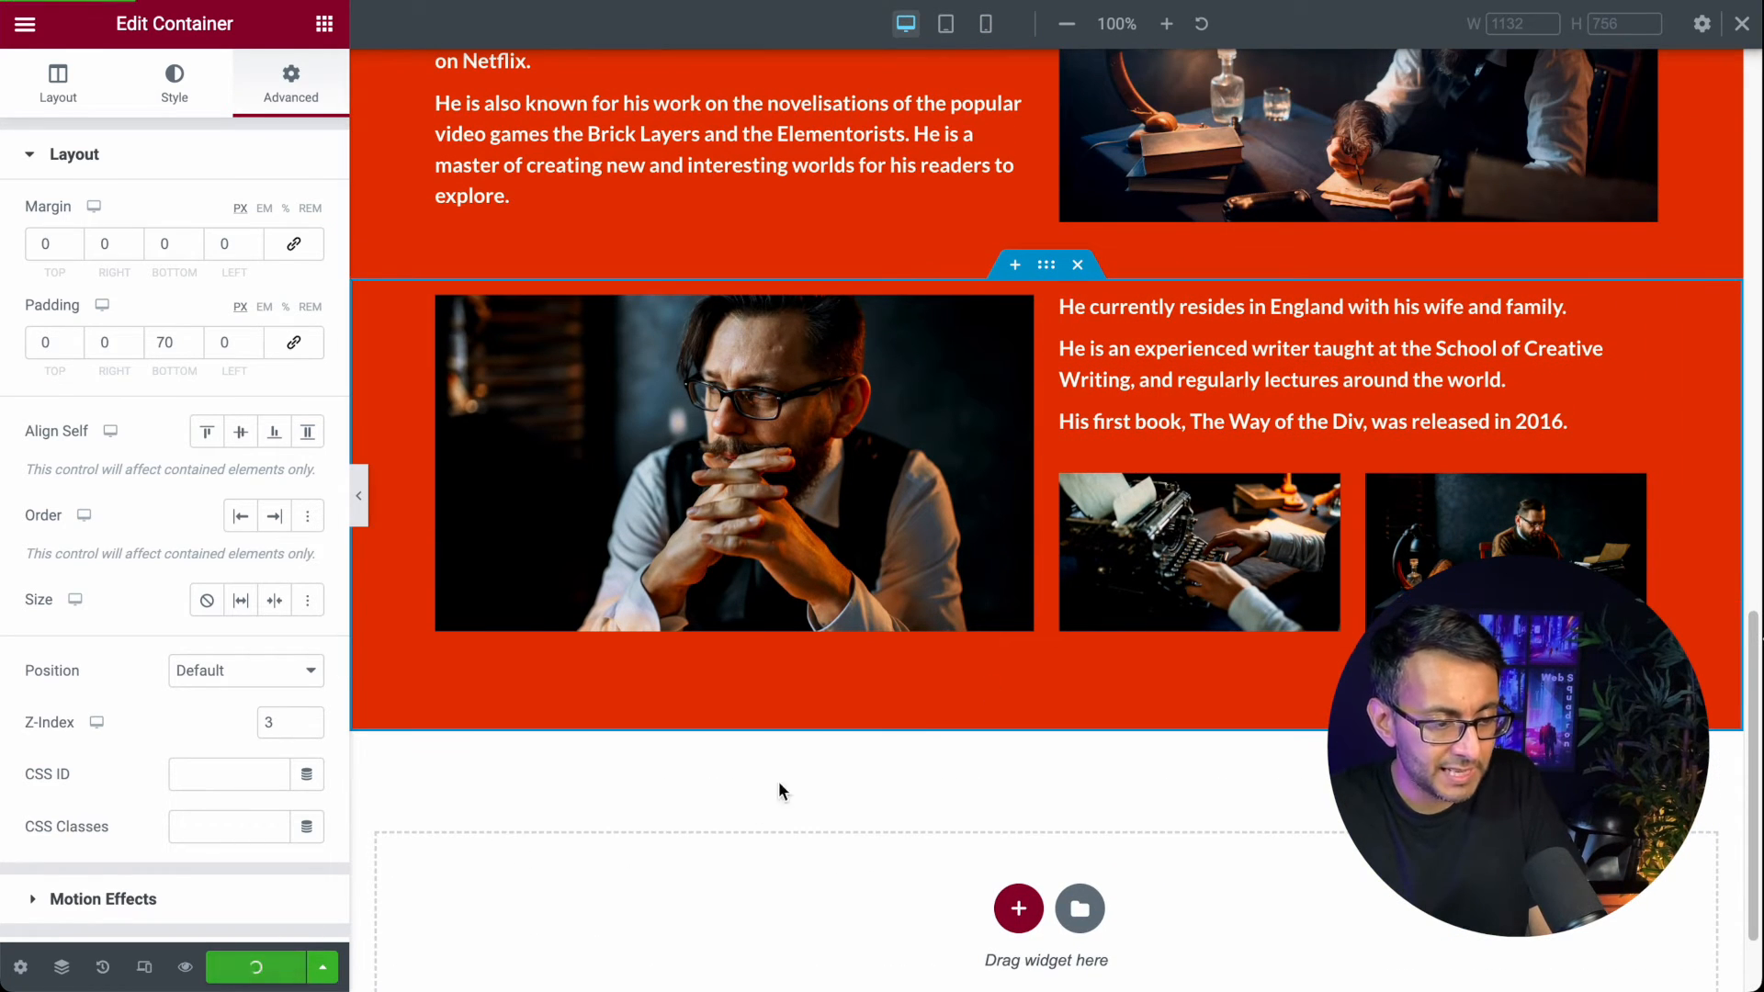
Step: Copy the Now Released section and paste it at the end of the page, below the biography sections
scroll(989, 676, up, 15)
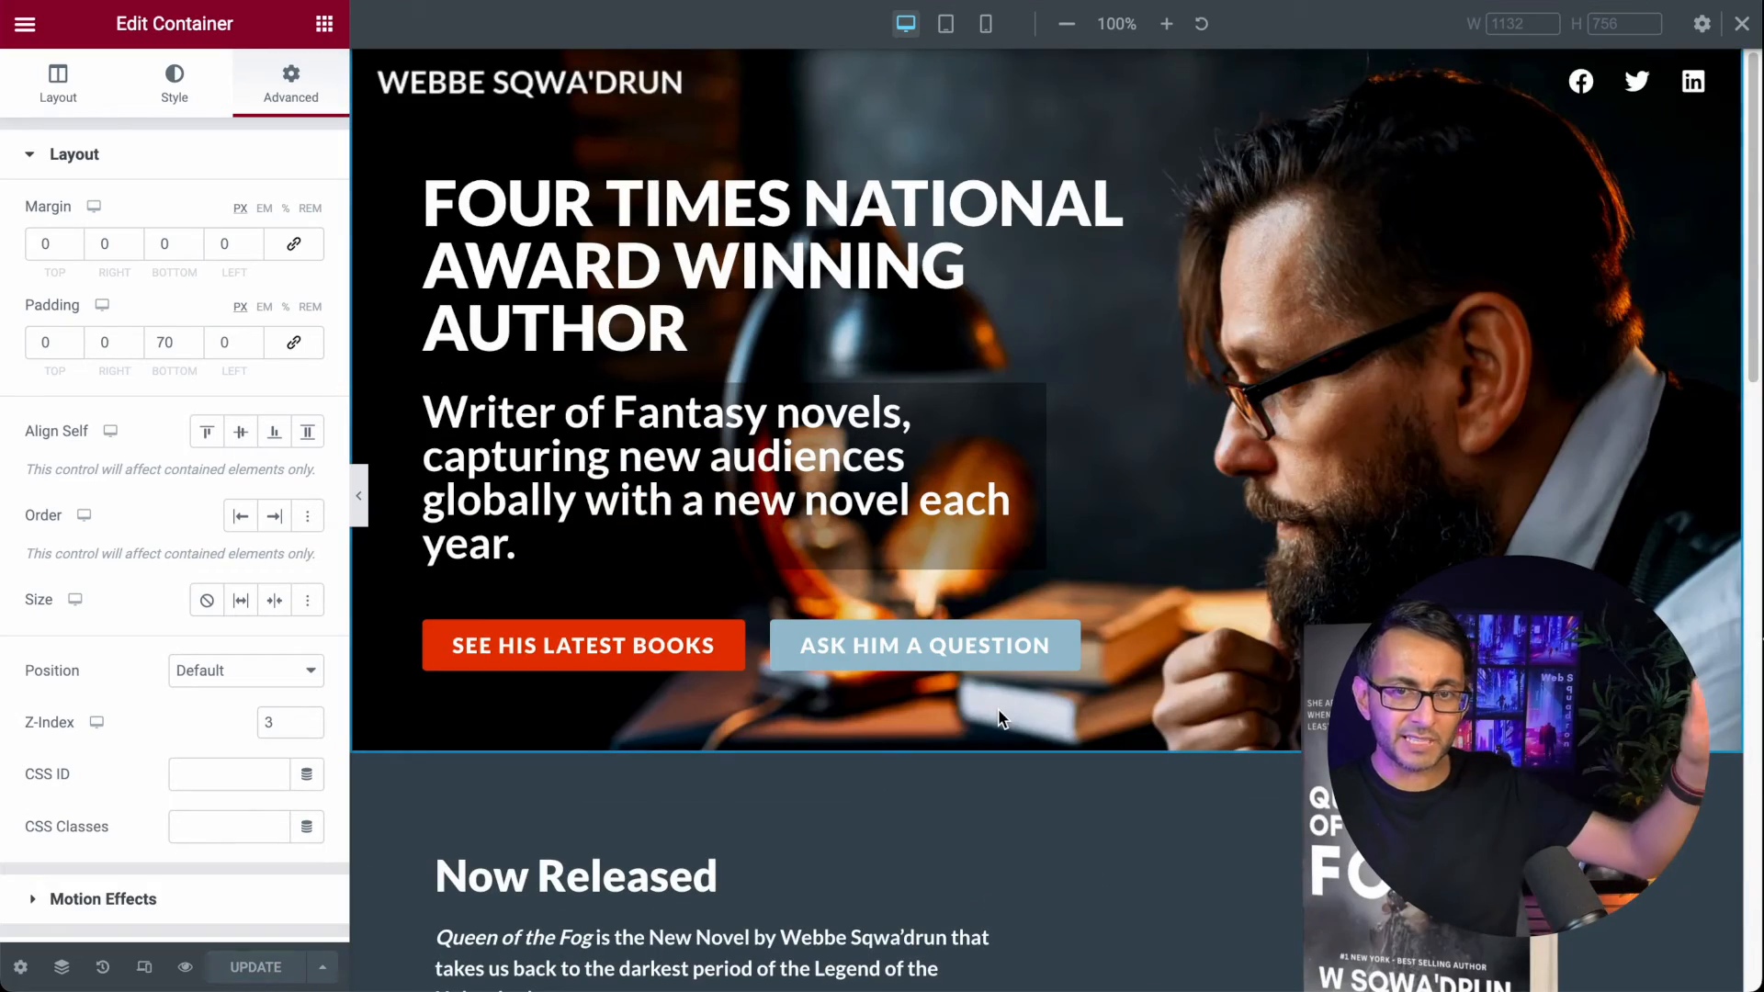
scroll(993, 726, down, 7)
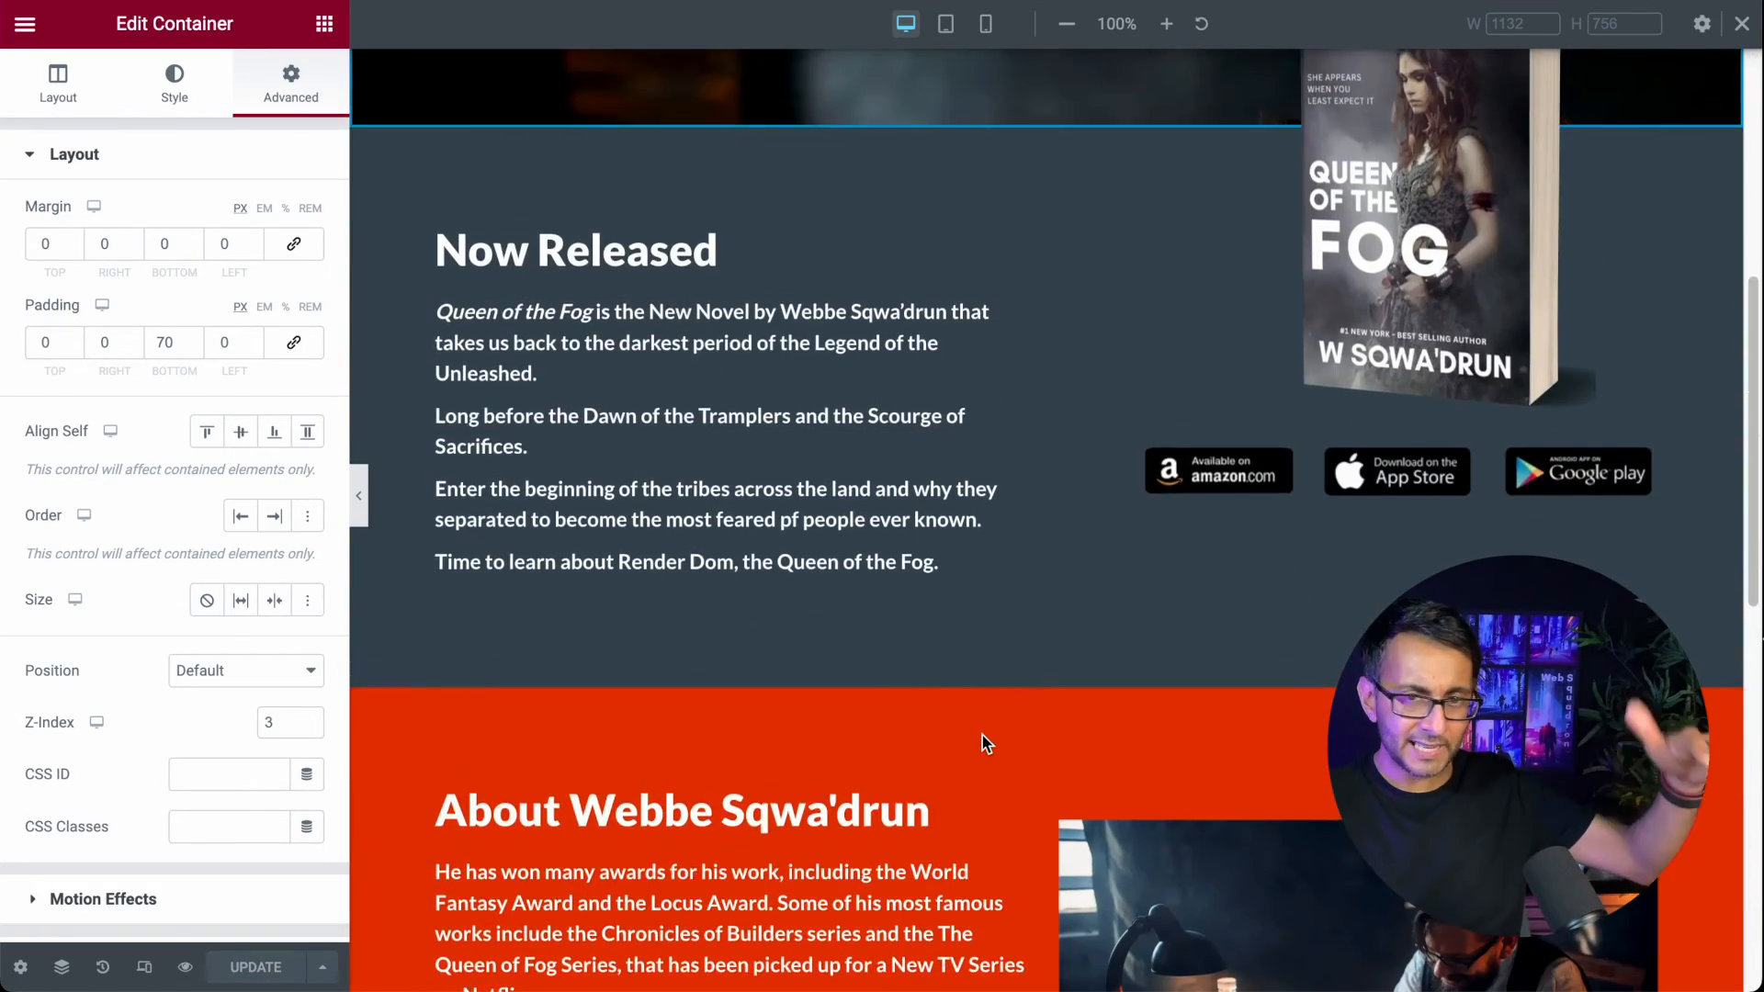
scroll(985, 740, down, 4)
scroll(1049, 367, up, 7)
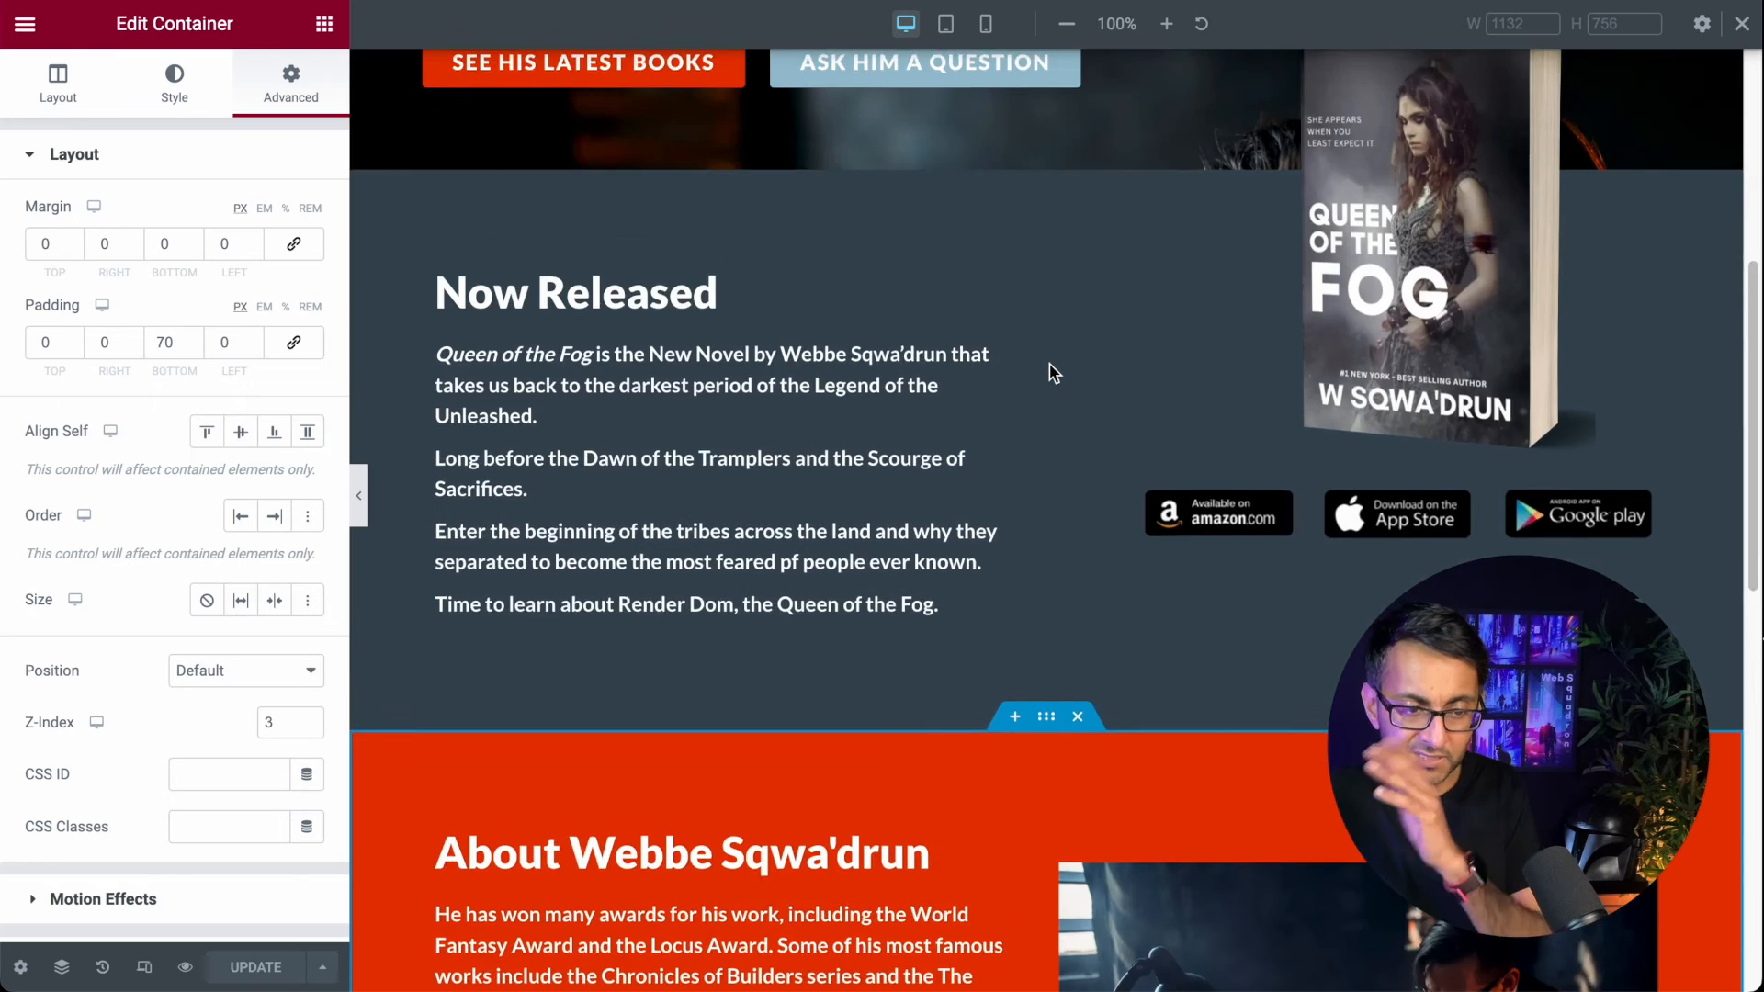
right_click(1056, 380)
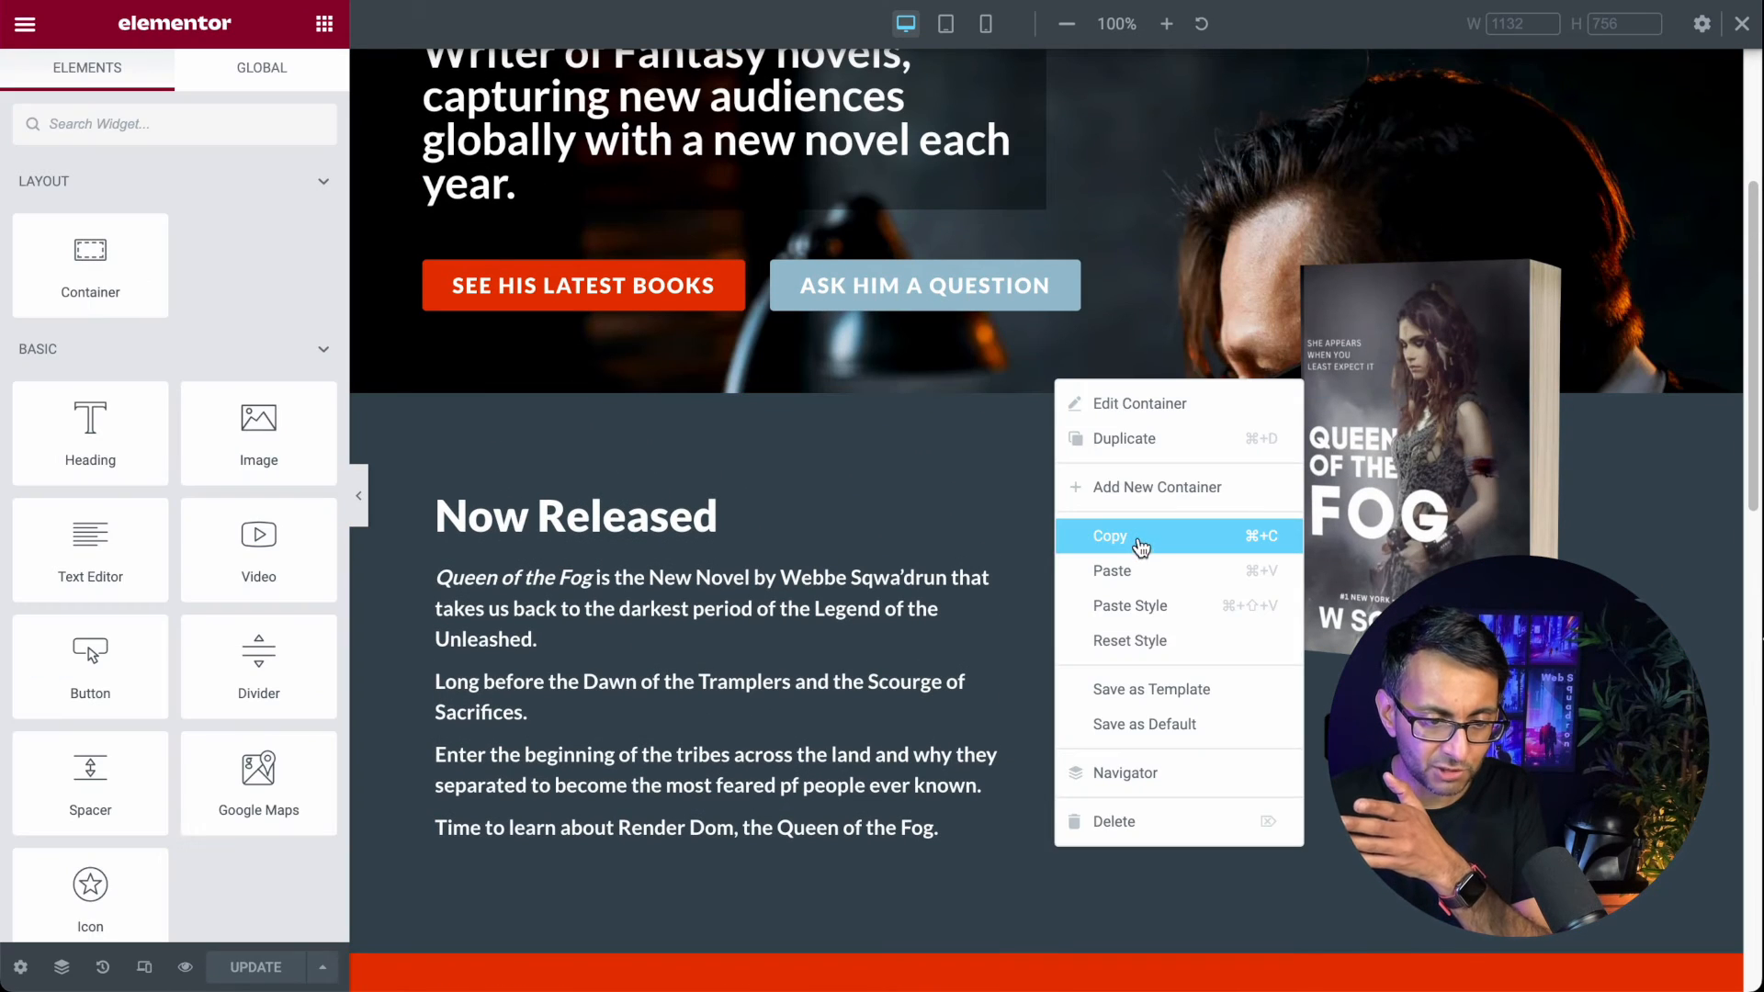
click(1143, 538)
scroll(1177, 719, down, 10)
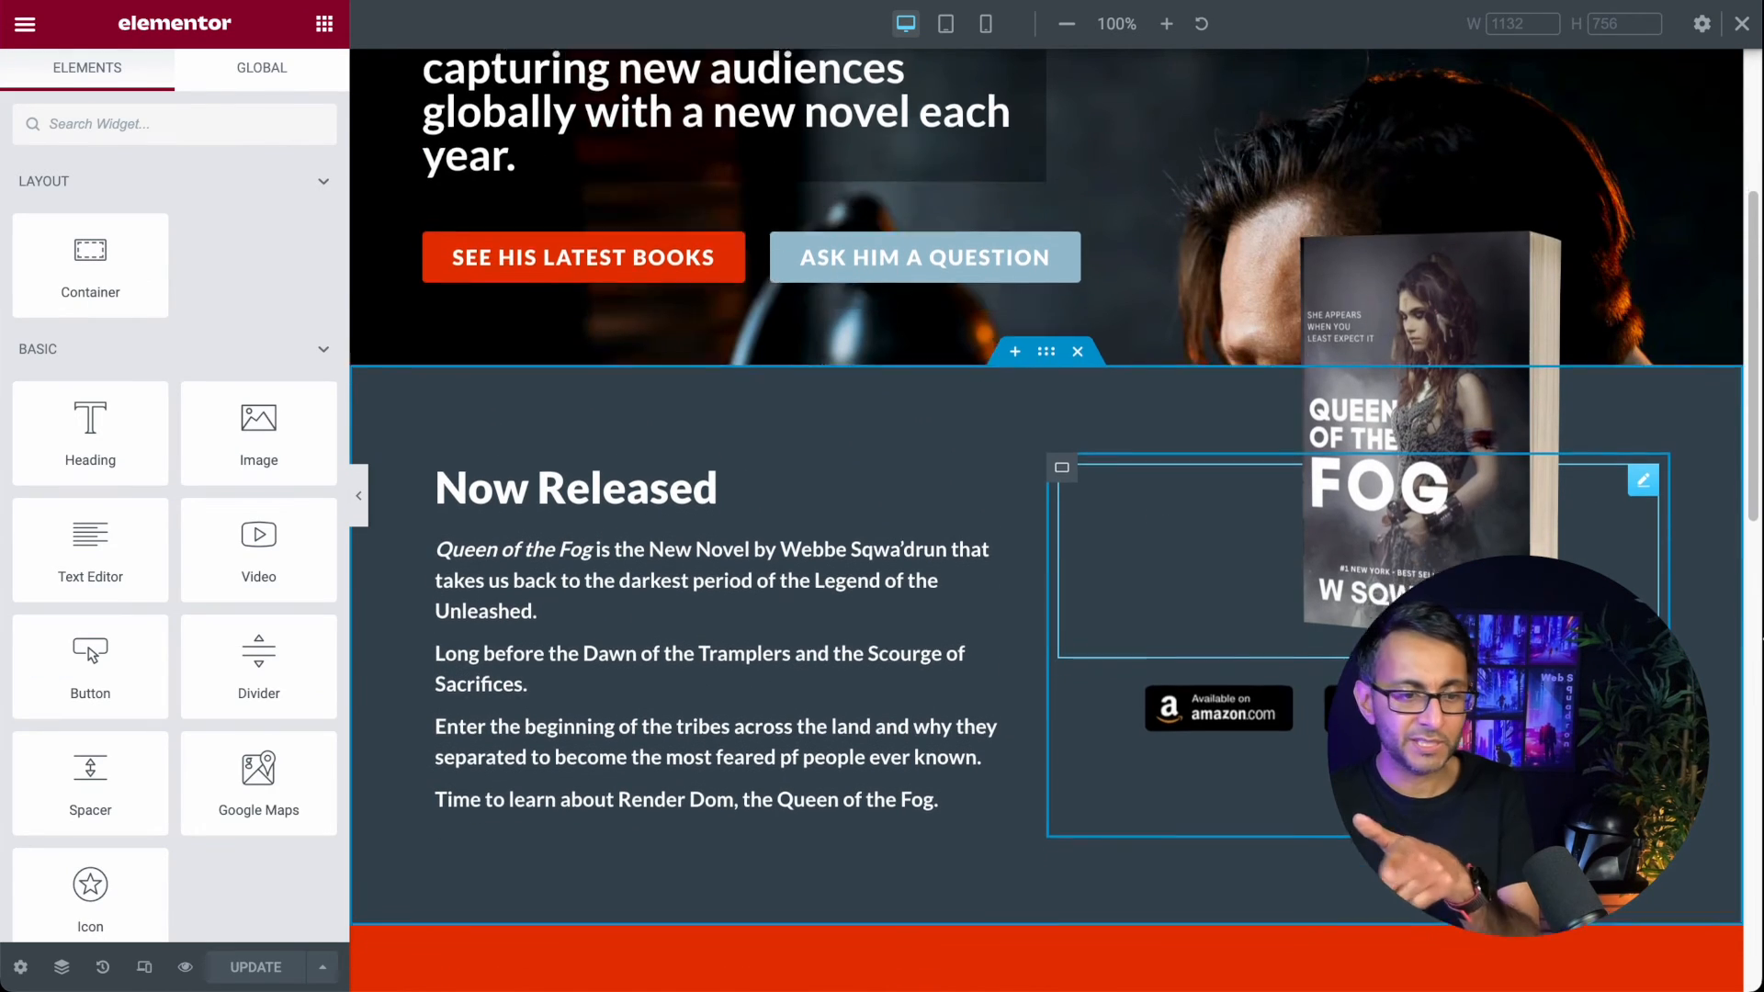
scroll(1176, 720, down, 3)
right_click(863, 902)
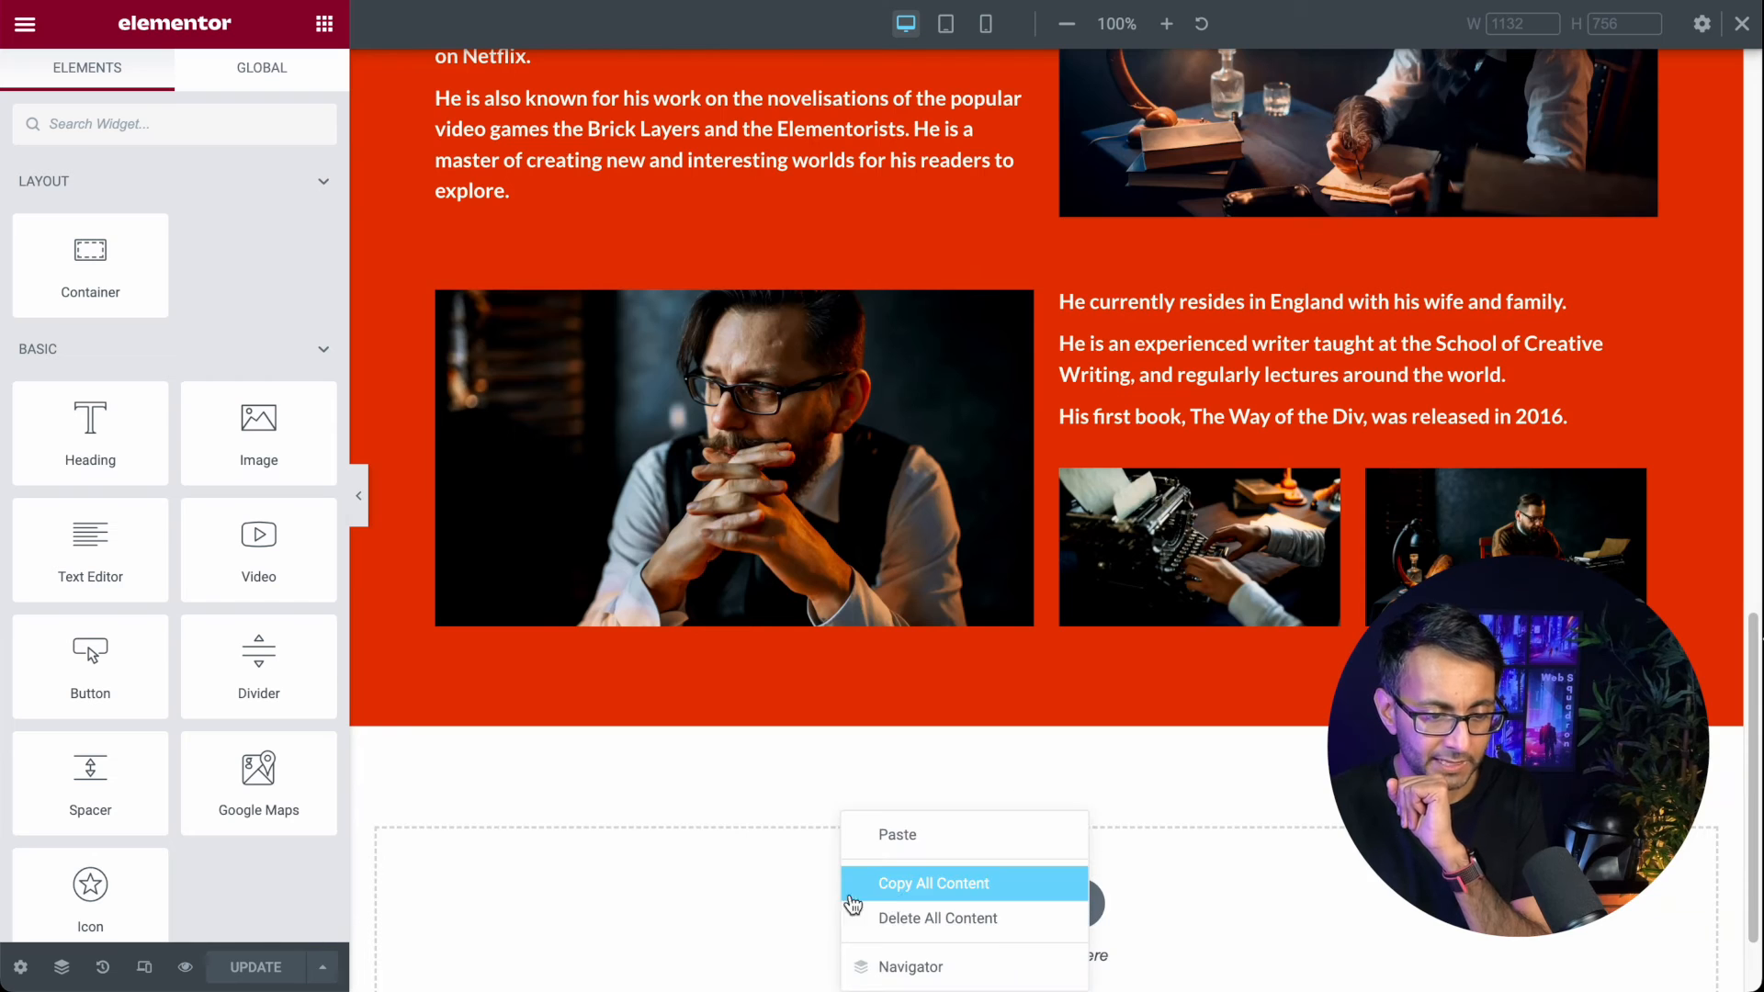
click(1075, 834)
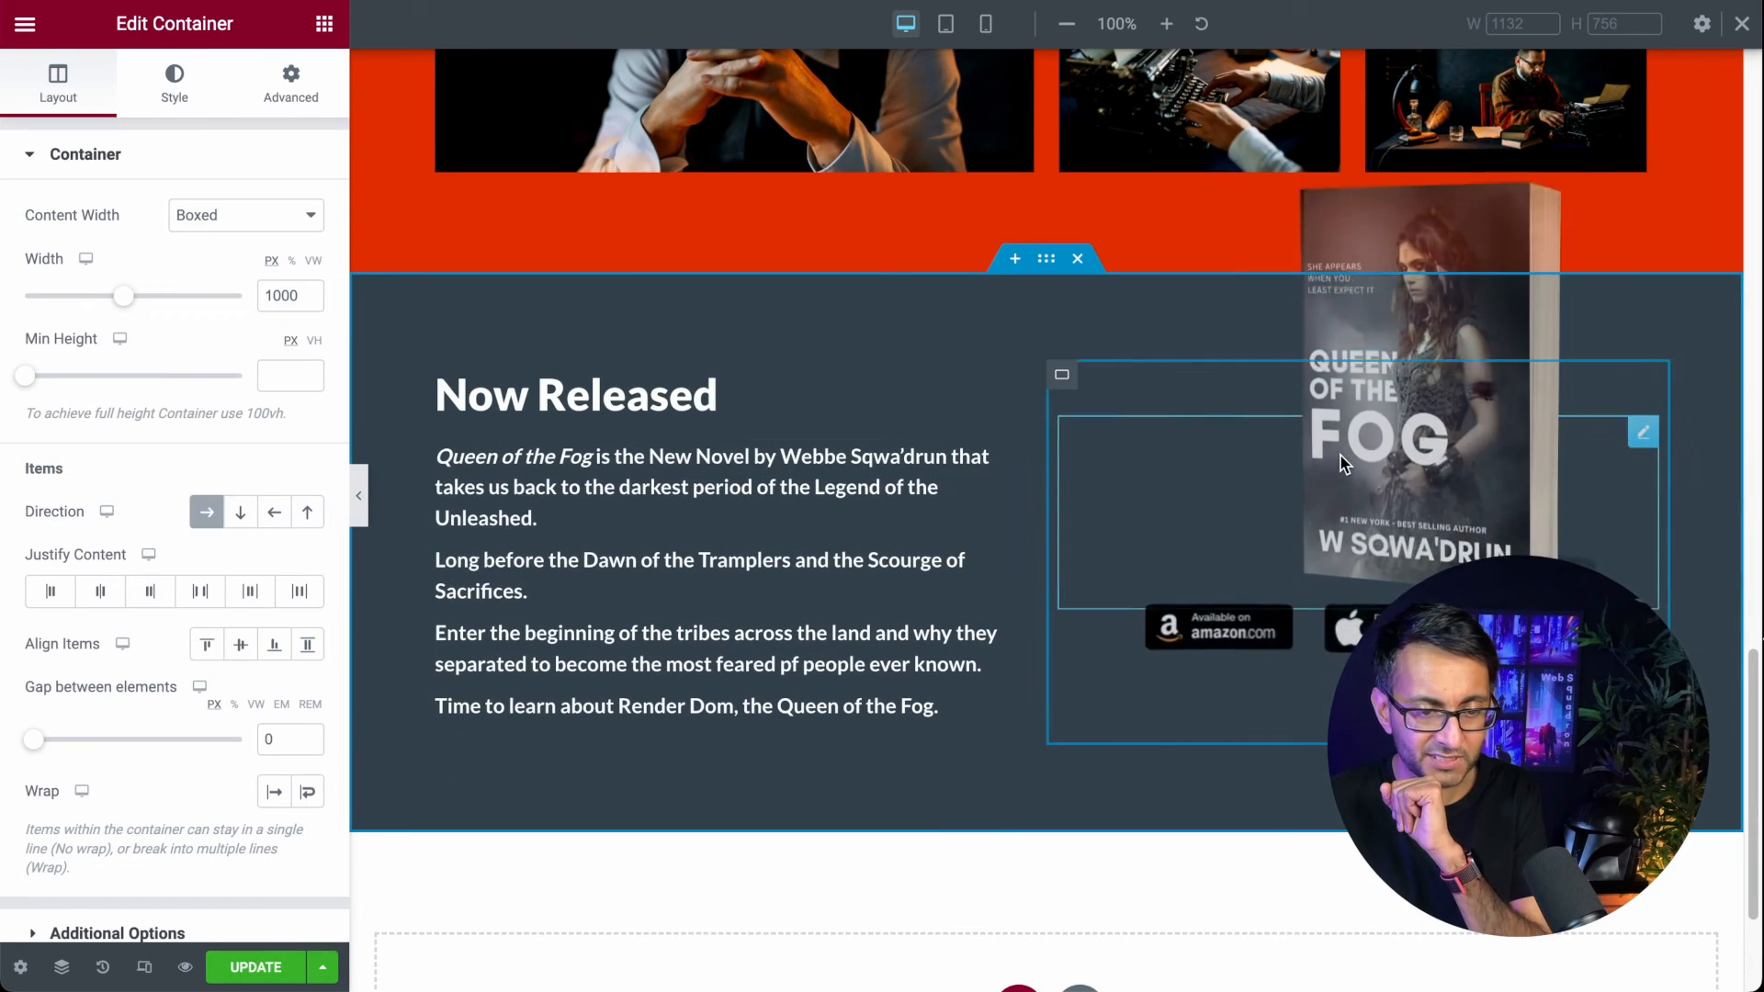
Step: Set the book image's top margin to 0 in the copied section and change the section heading to "Get his Novels"
right_click(1343, 460)
click(1512, 482)
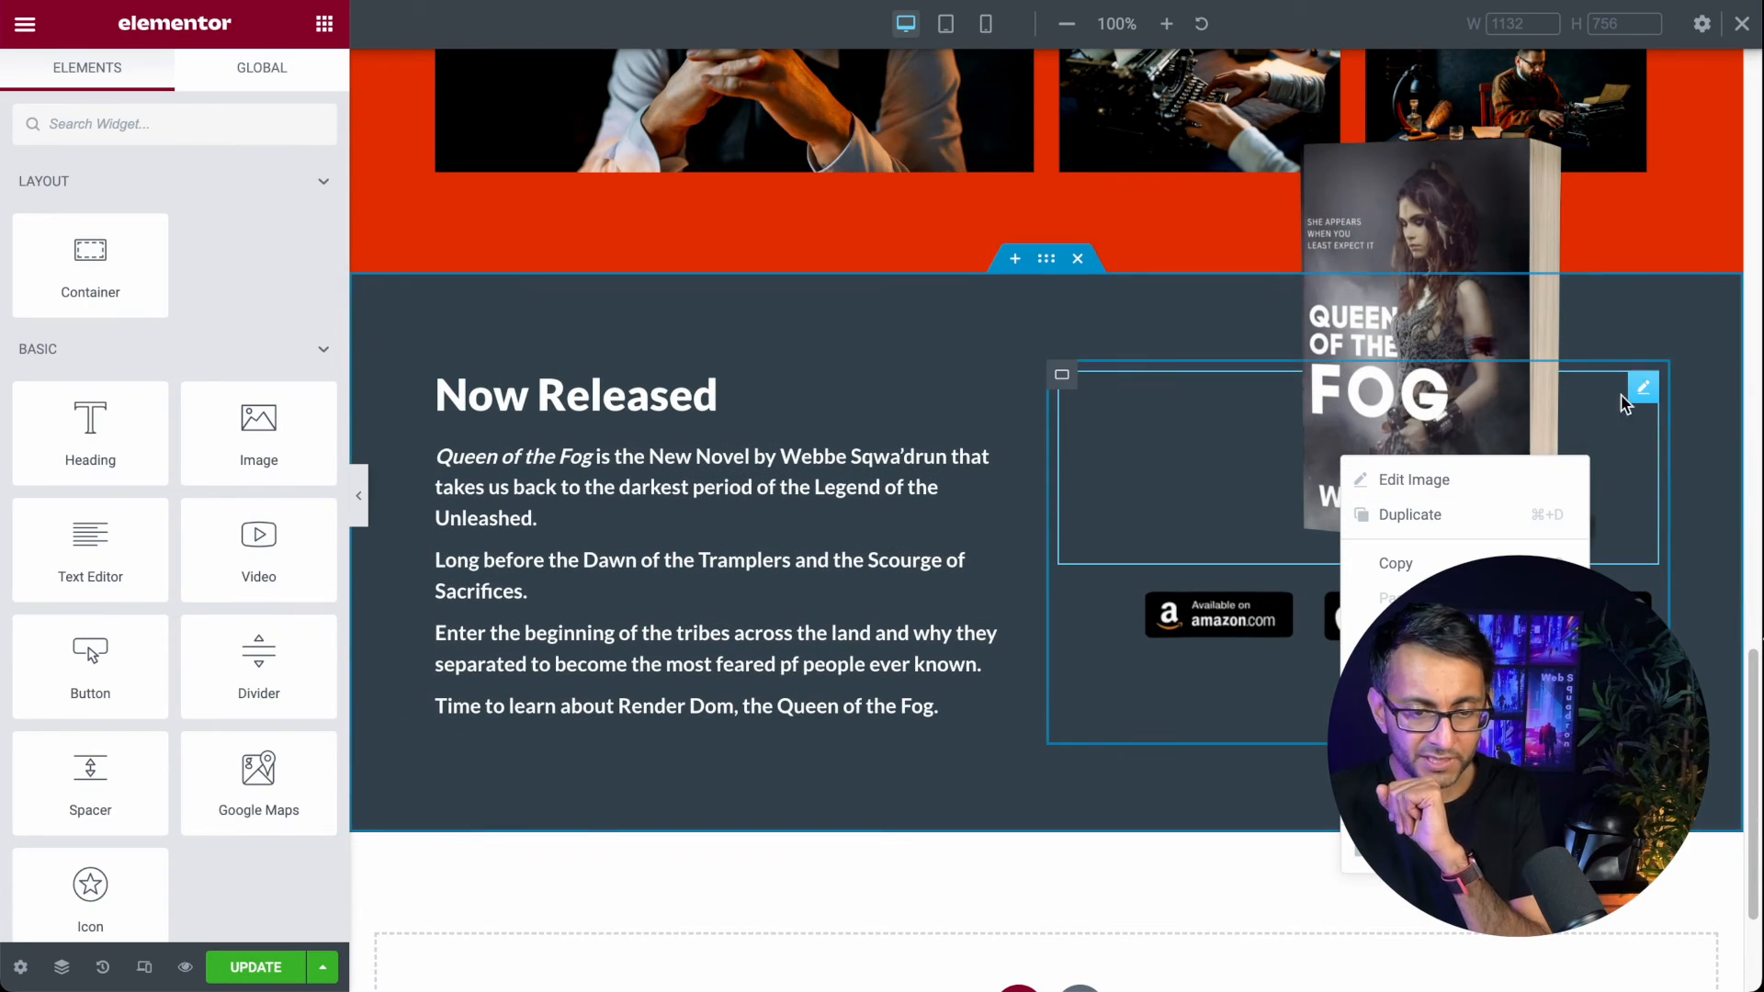
click(285, 81)
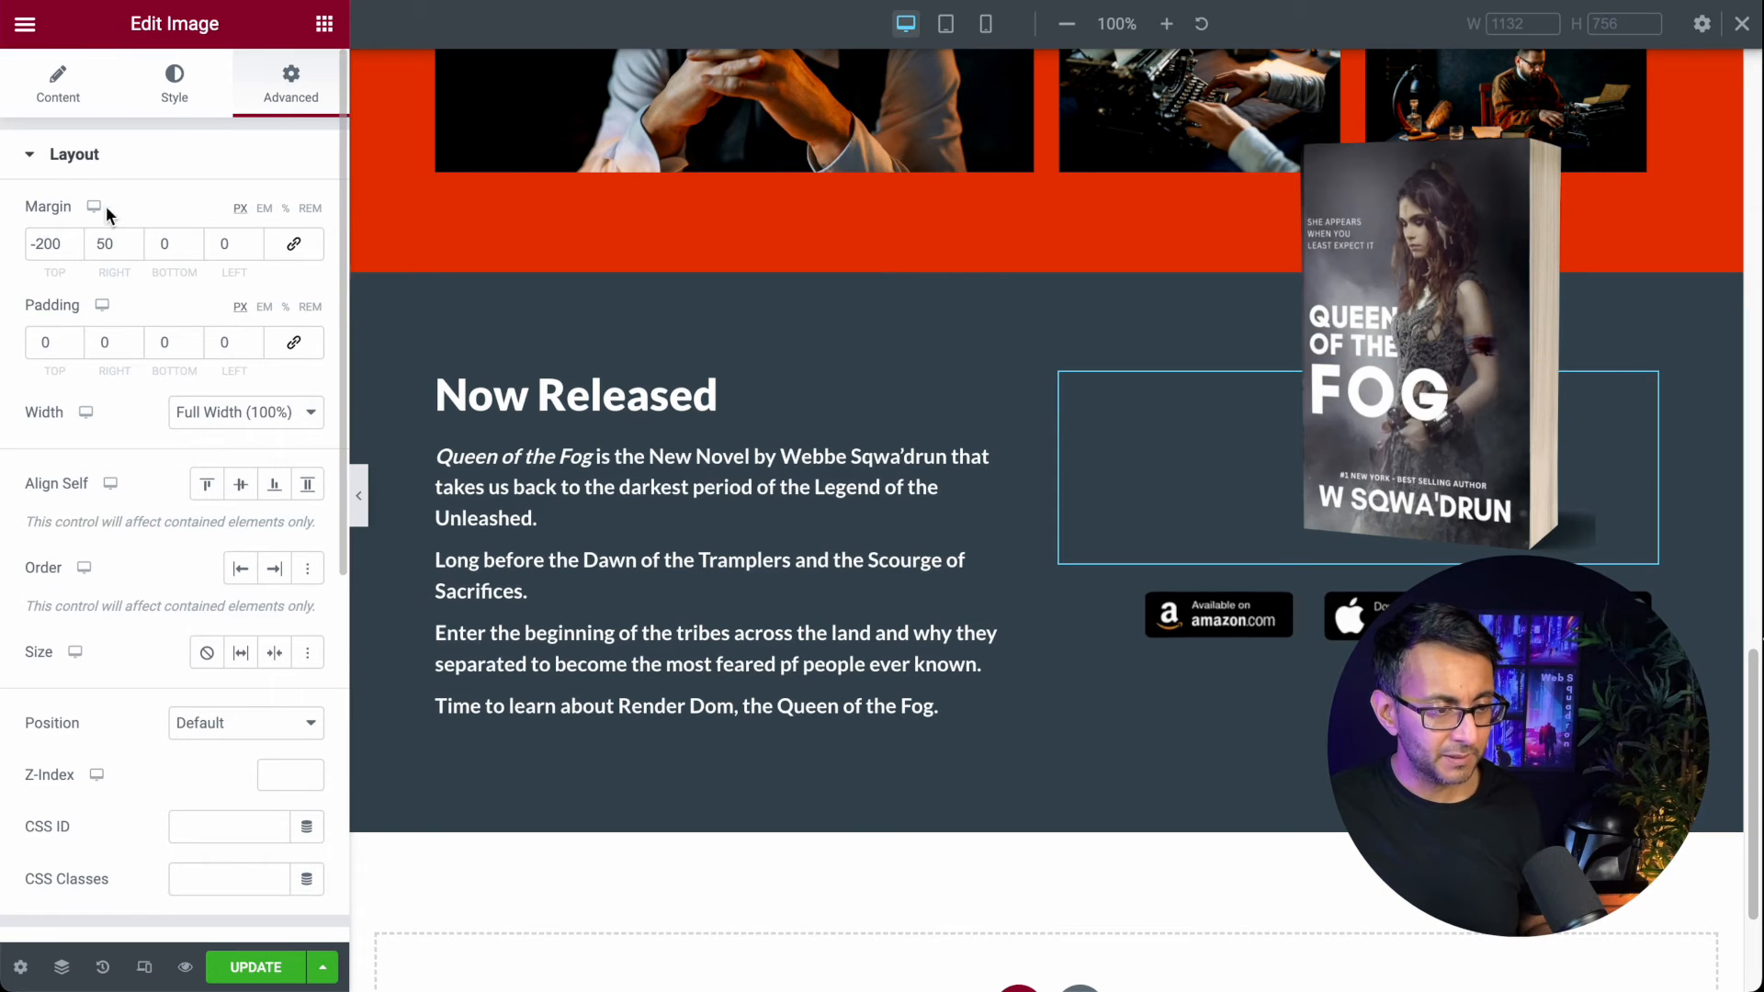
key(Down)
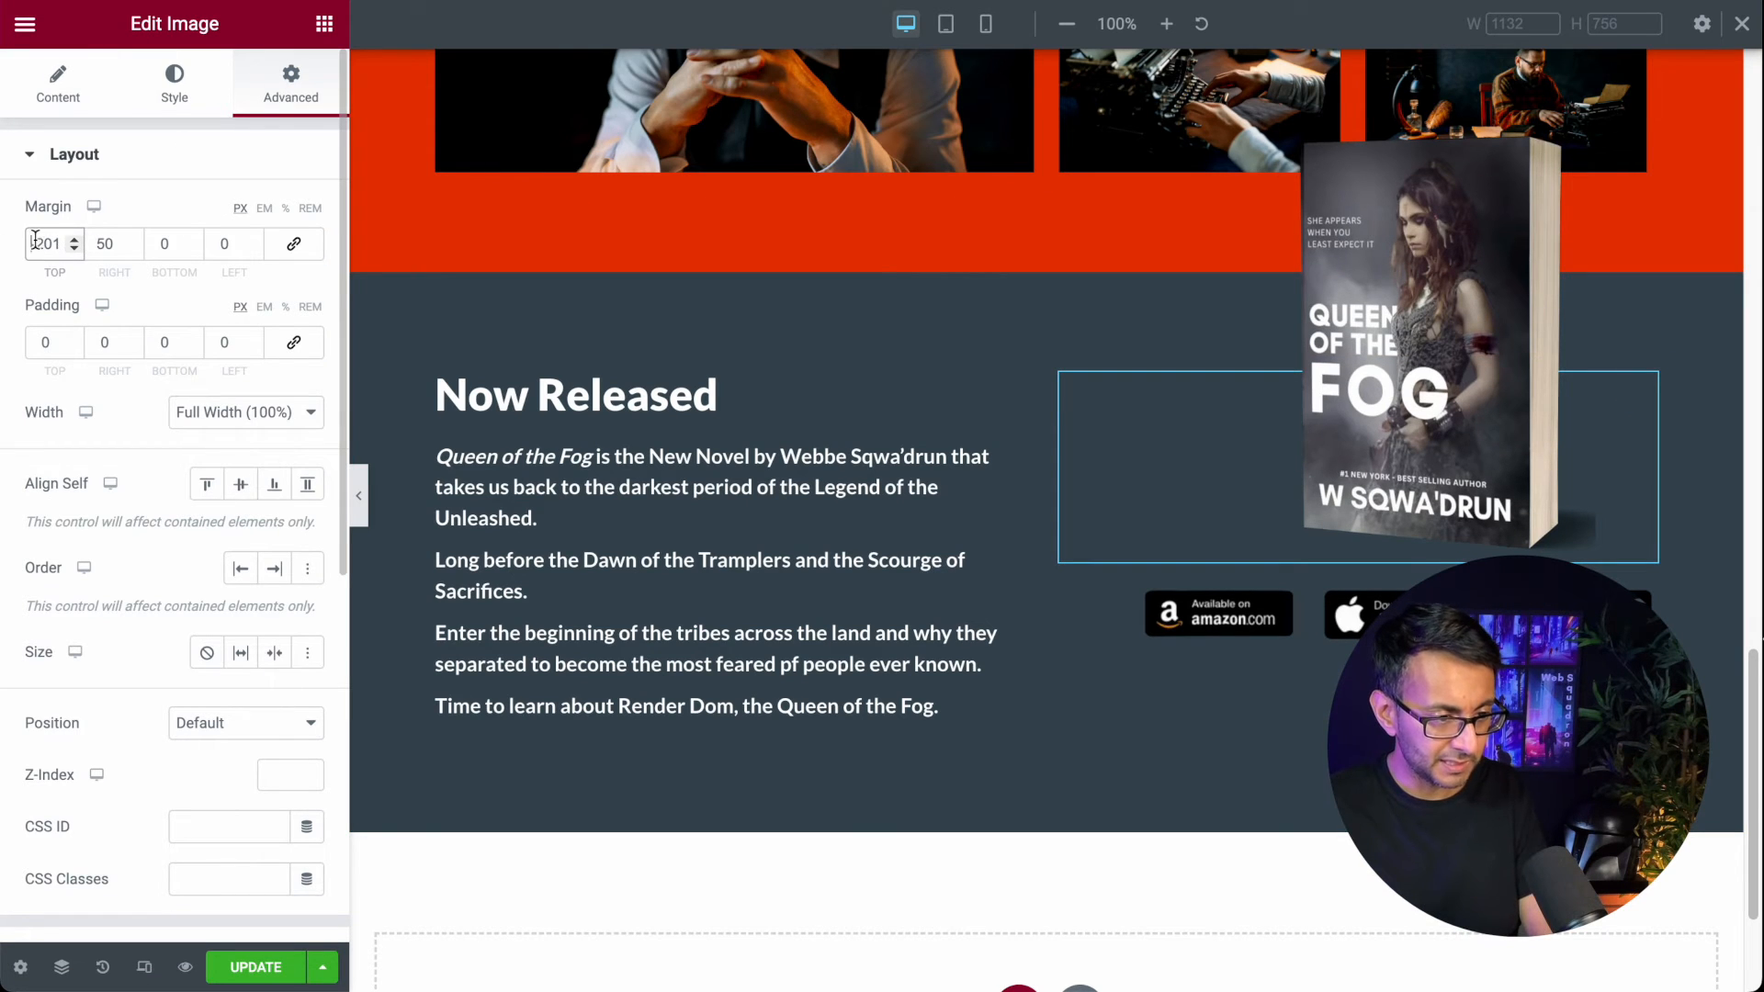
drag(35, 241, 101, 243)
text(0)
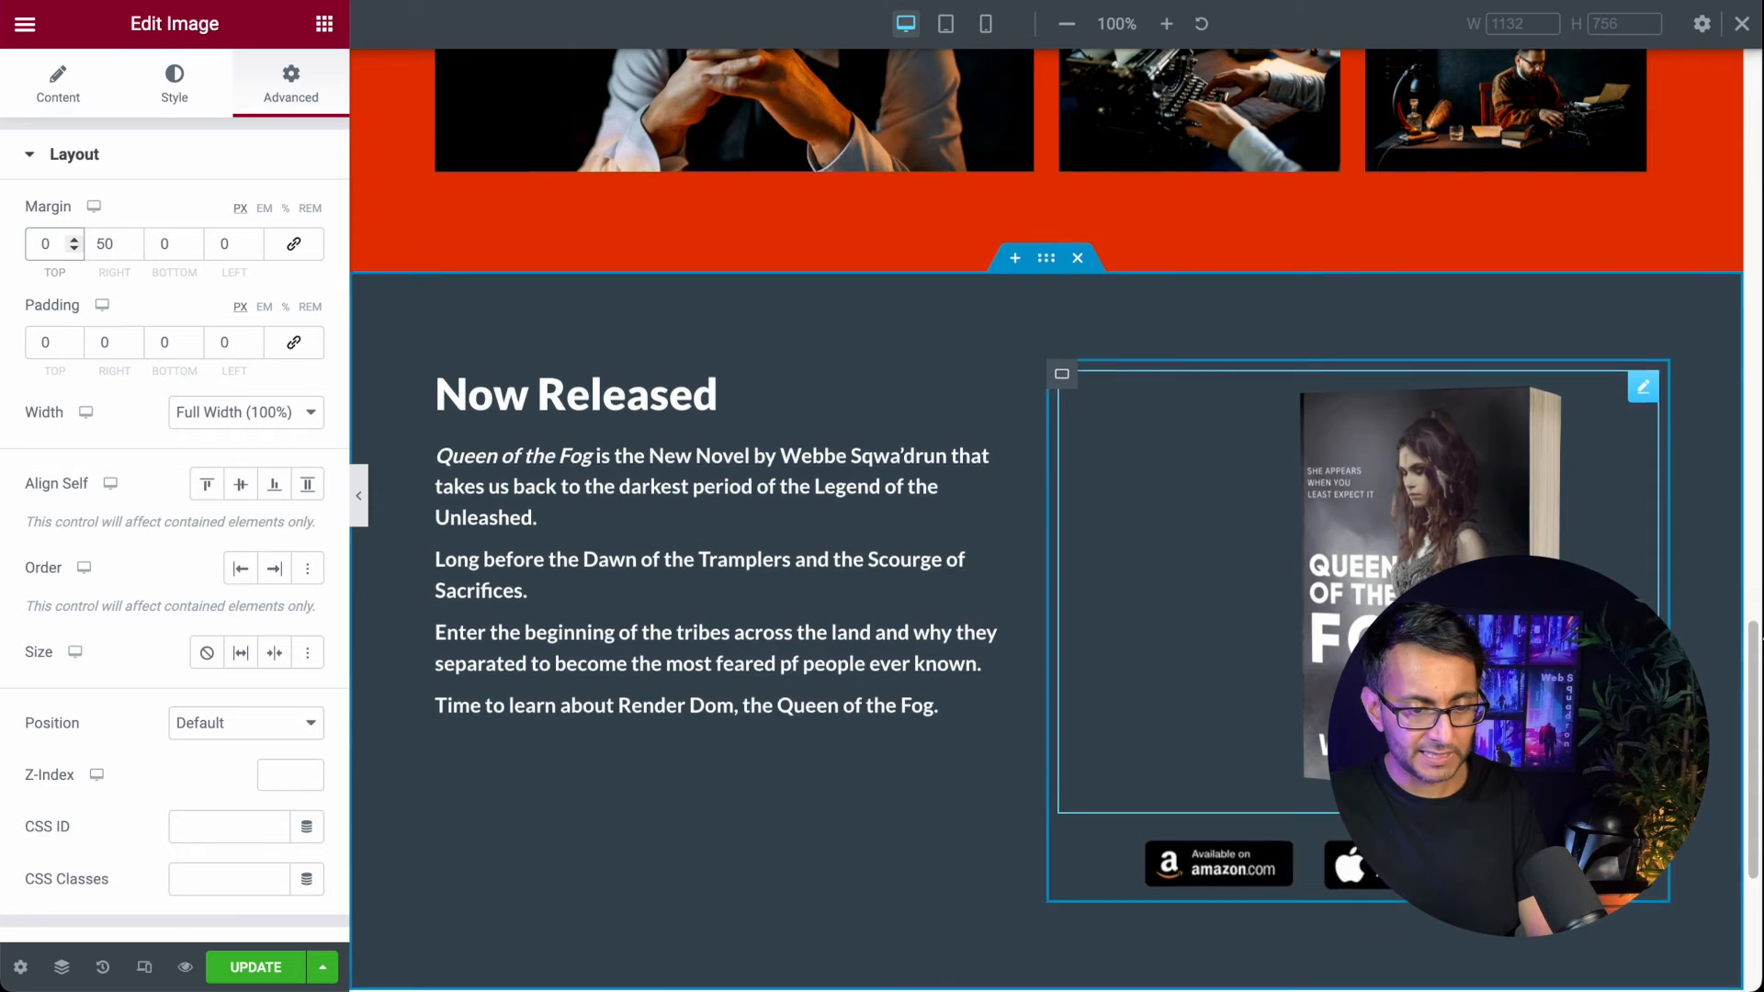
scroll(1201, 512, down, 2)
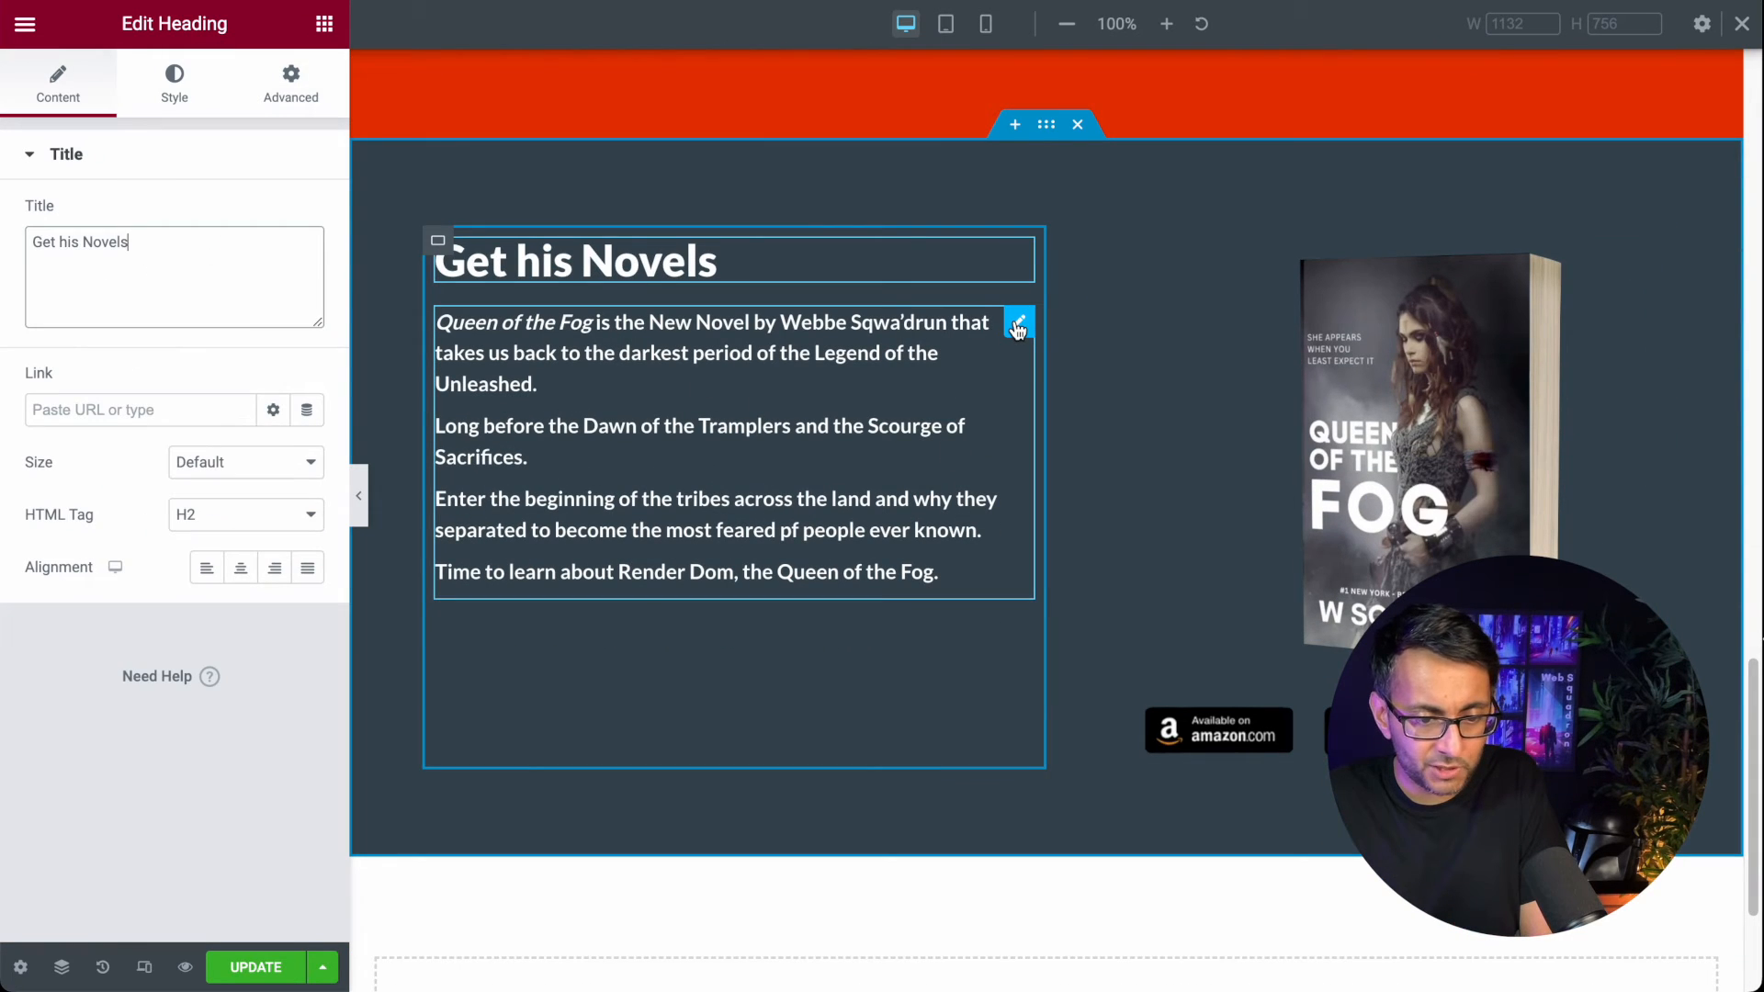
Step: Move the novel description into the book image's column and order it below the cover and above the store badges
drag(1018, 330, 1260, 667)
scroll(1260, 667, down, 3)
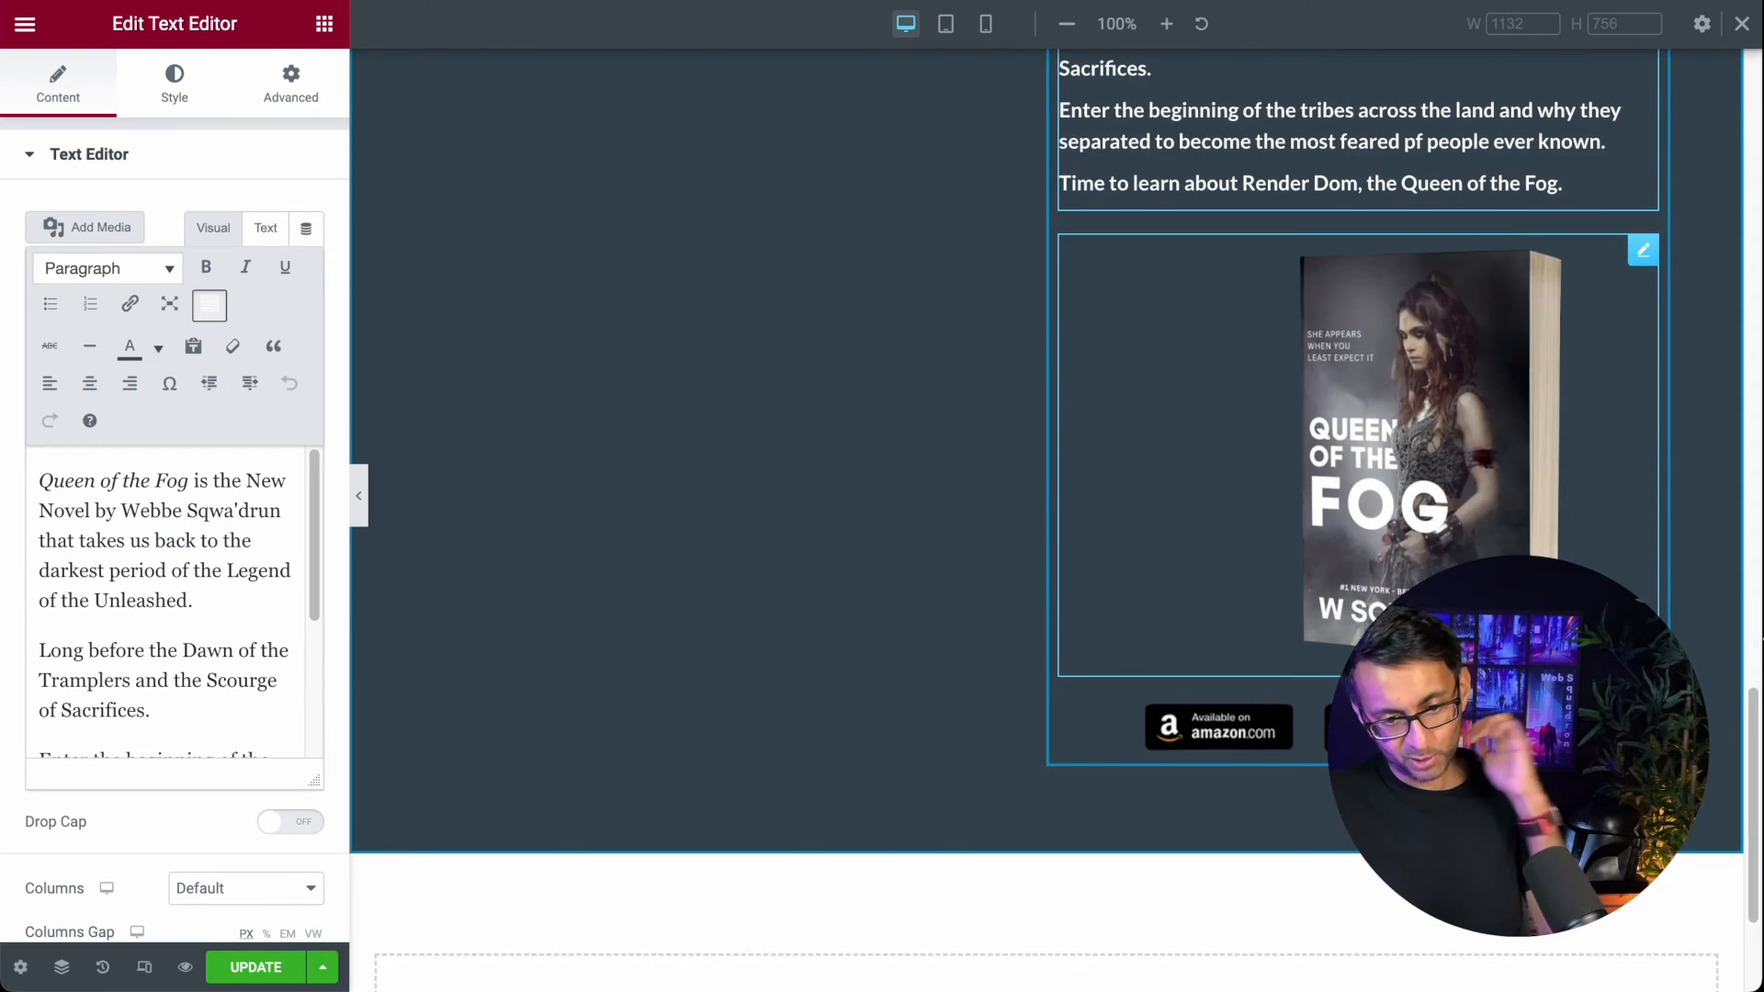
scroll(520, 784, up, 2)
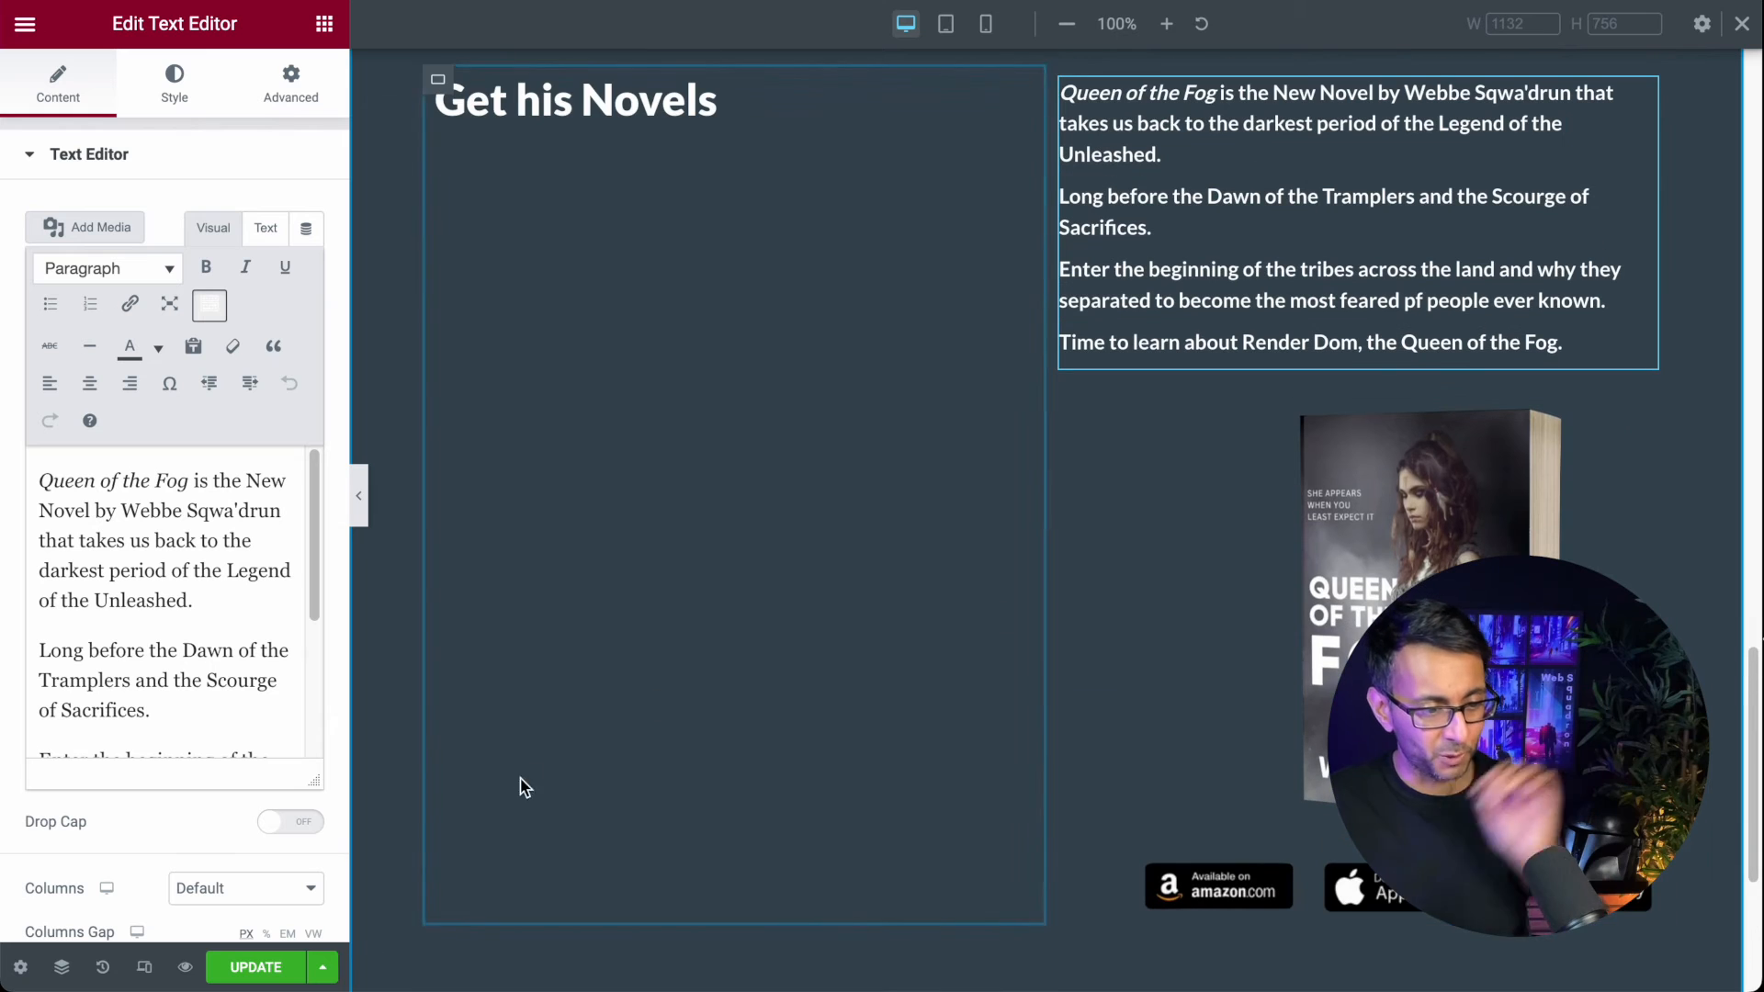
click(62, 967)
drag(1564, 433, 1564, 474)
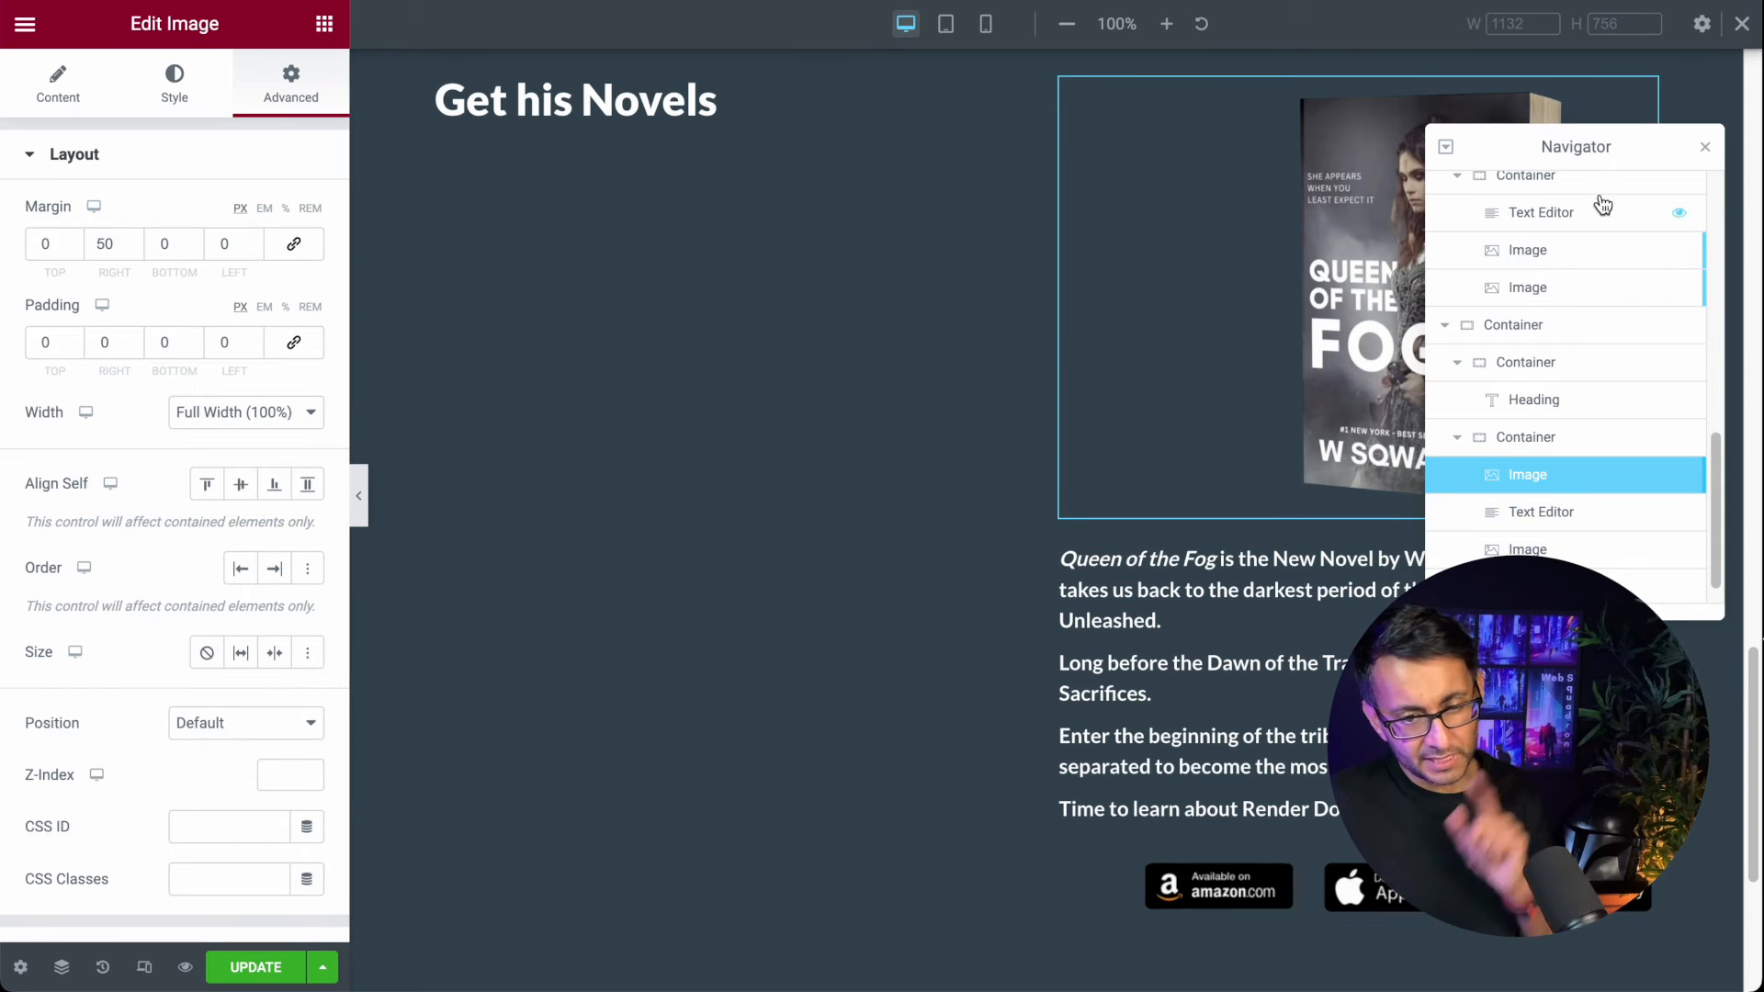
click(1711, 149)
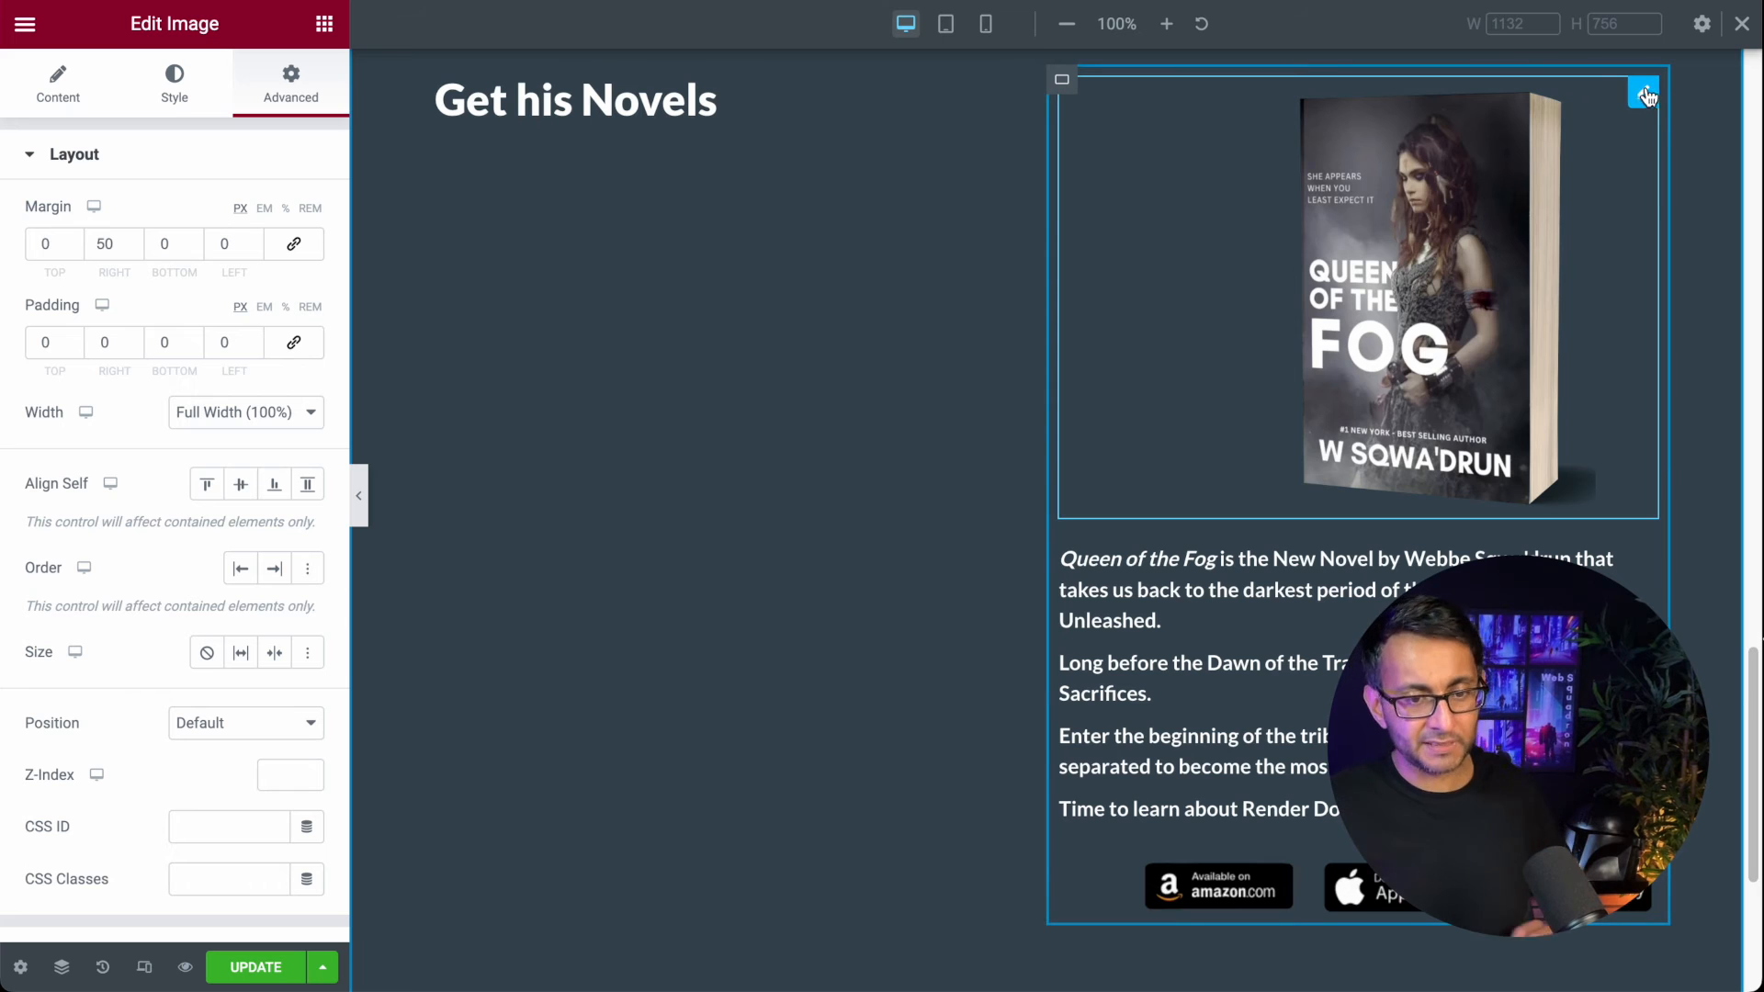
Step: Open the content settings of the book cover image in the Get his Novels section
click(81, 92)
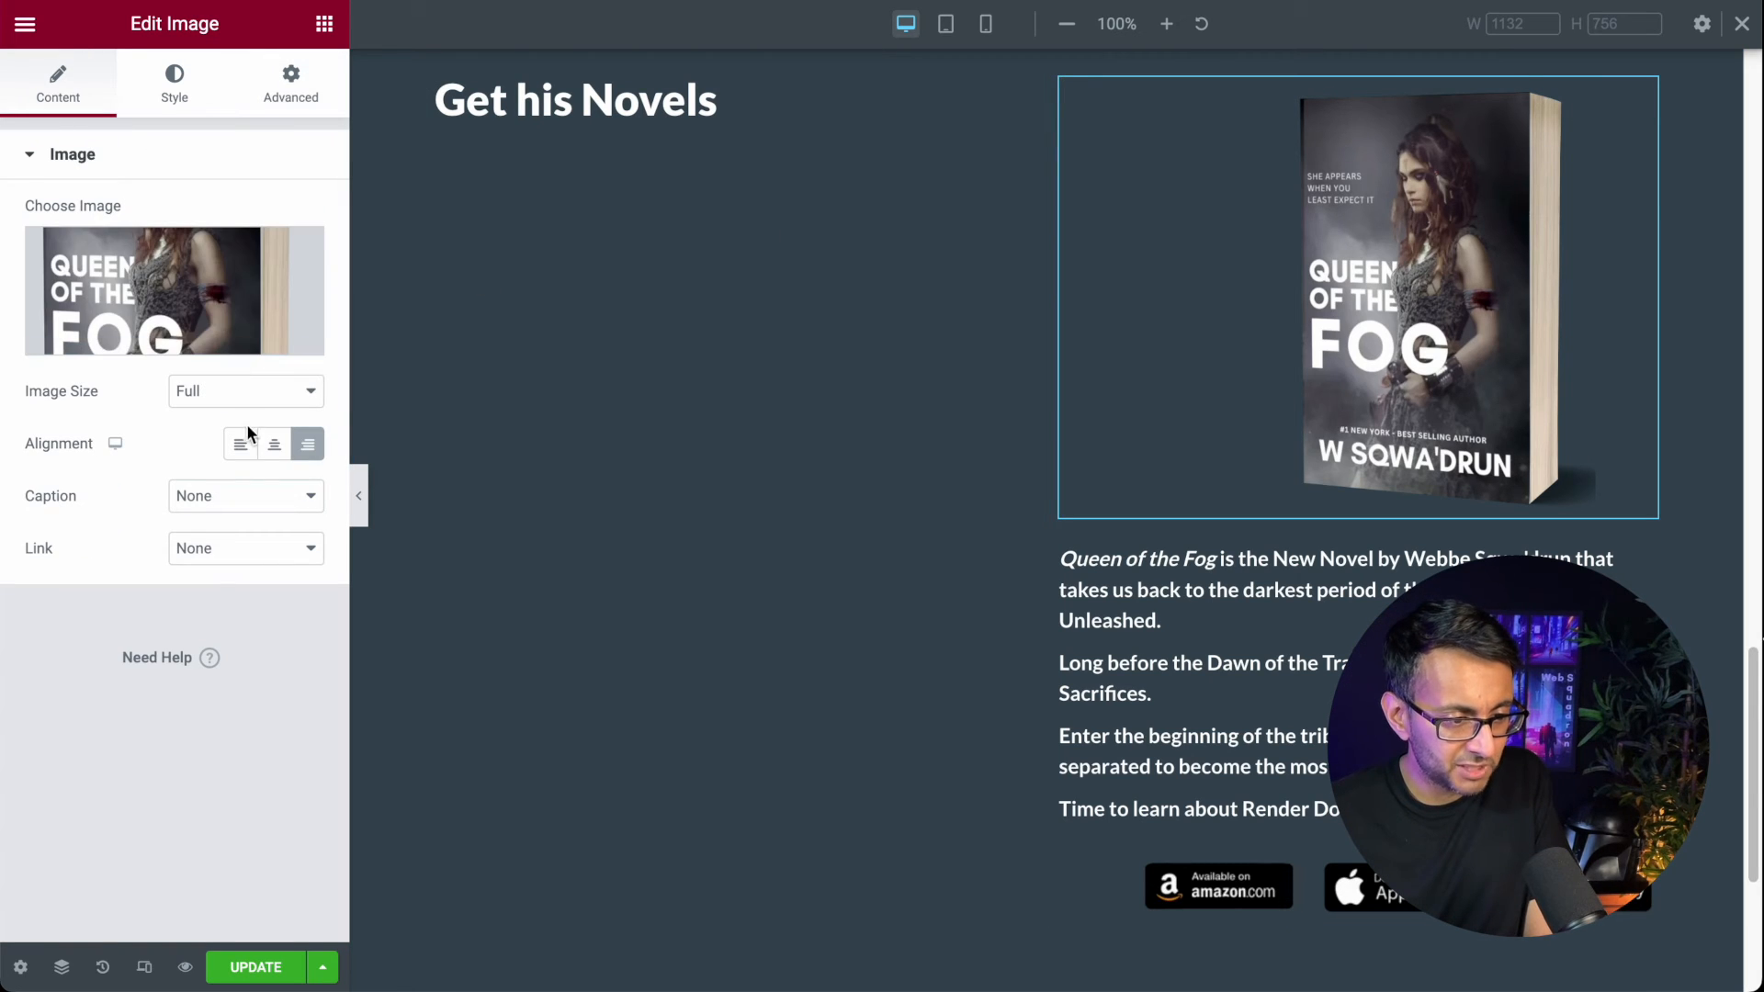
Step: Centre the Queen of the Fog book image and set its right margin to 0 px
click(275, 441)
click(257, 116)
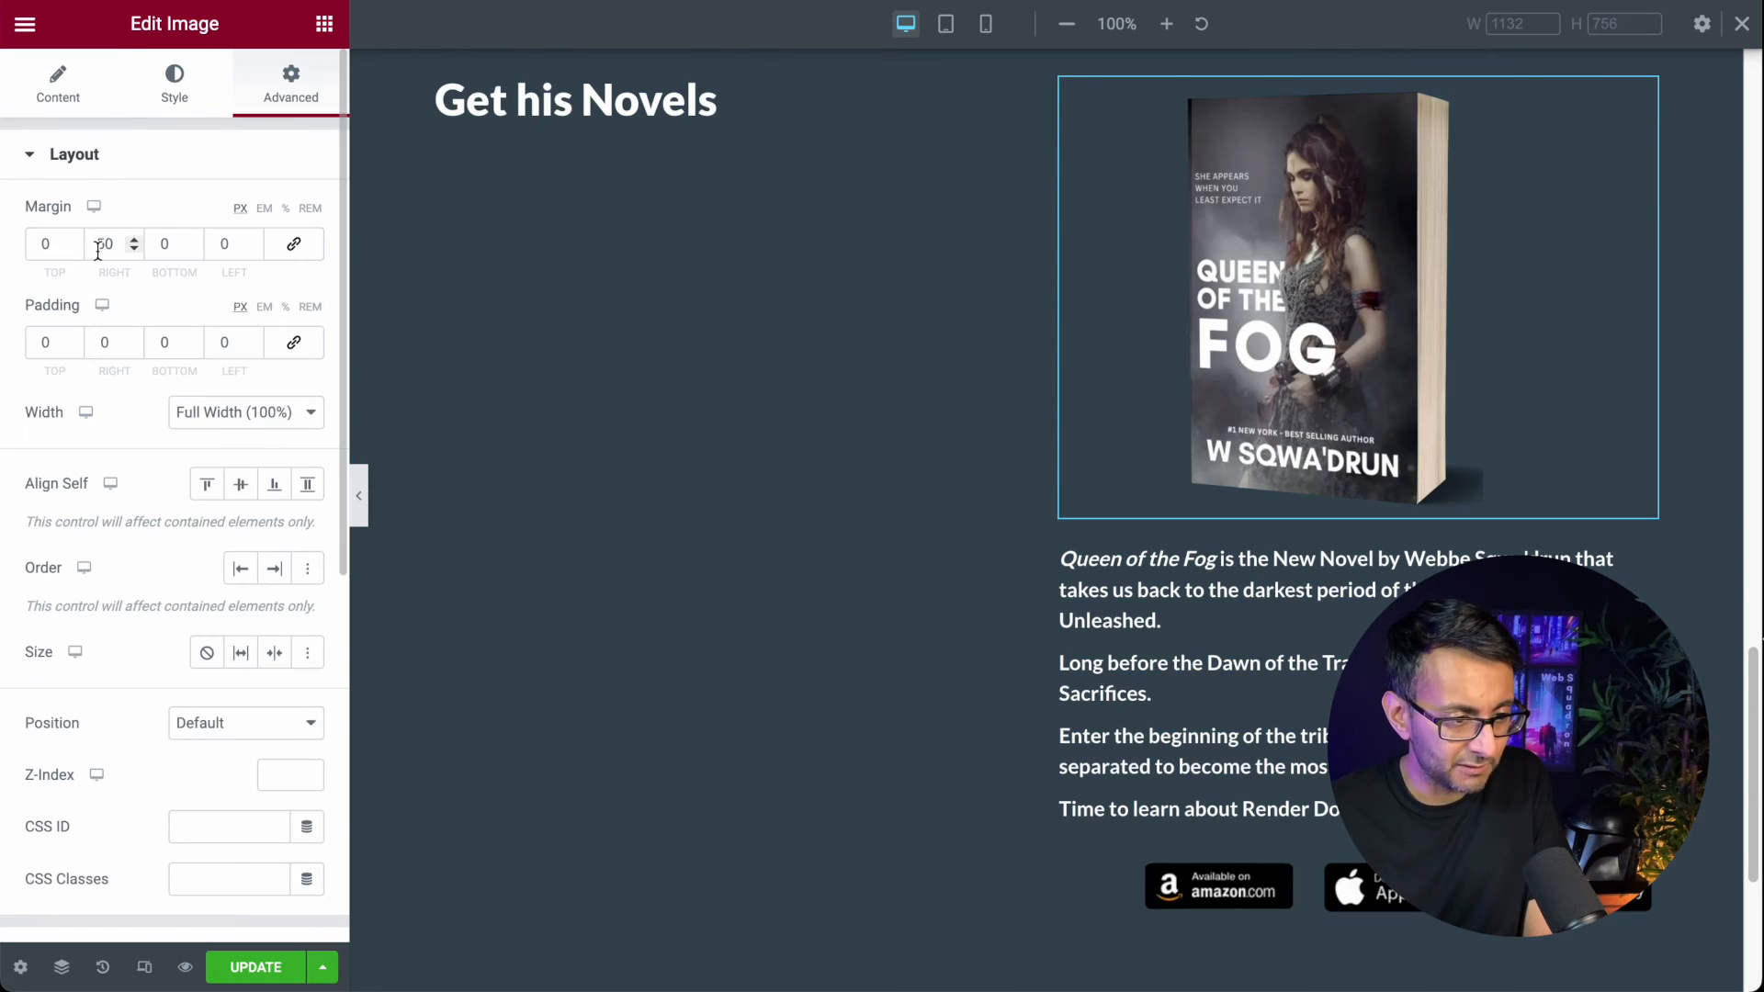
text(0)
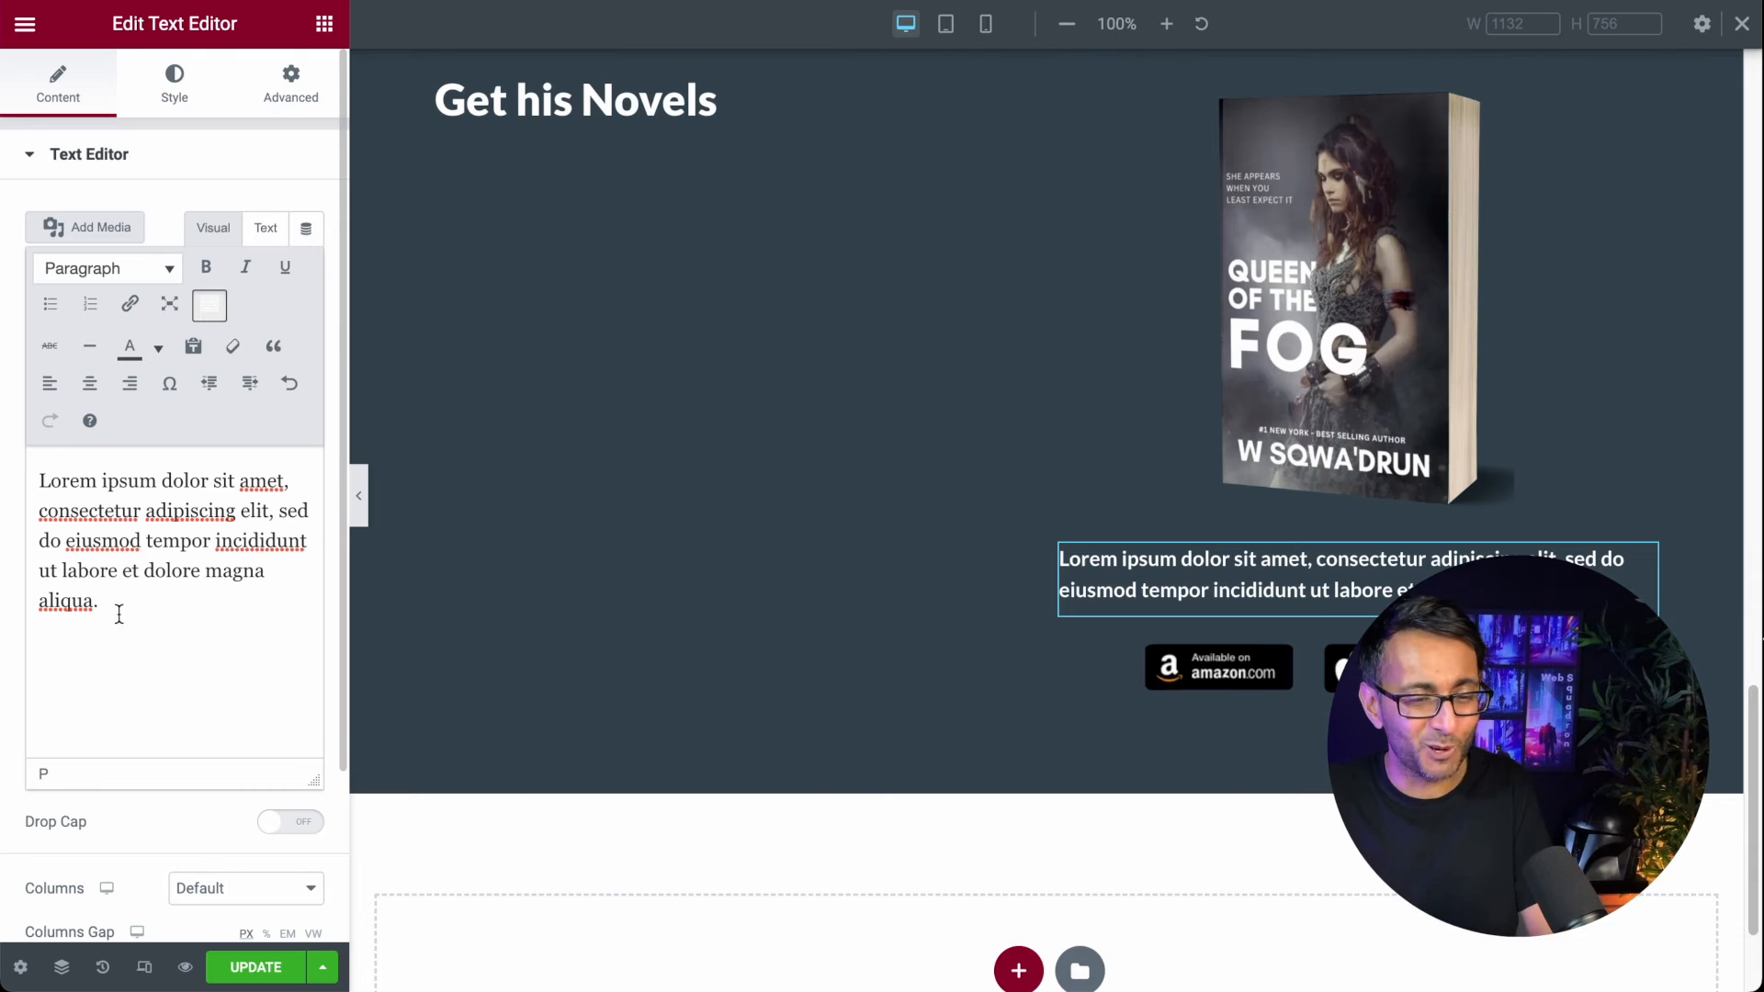
Step: Replace the Queen of the Fog book image with the Ice Eye cover from the media library
click(1143, 343)
click(62, 92)
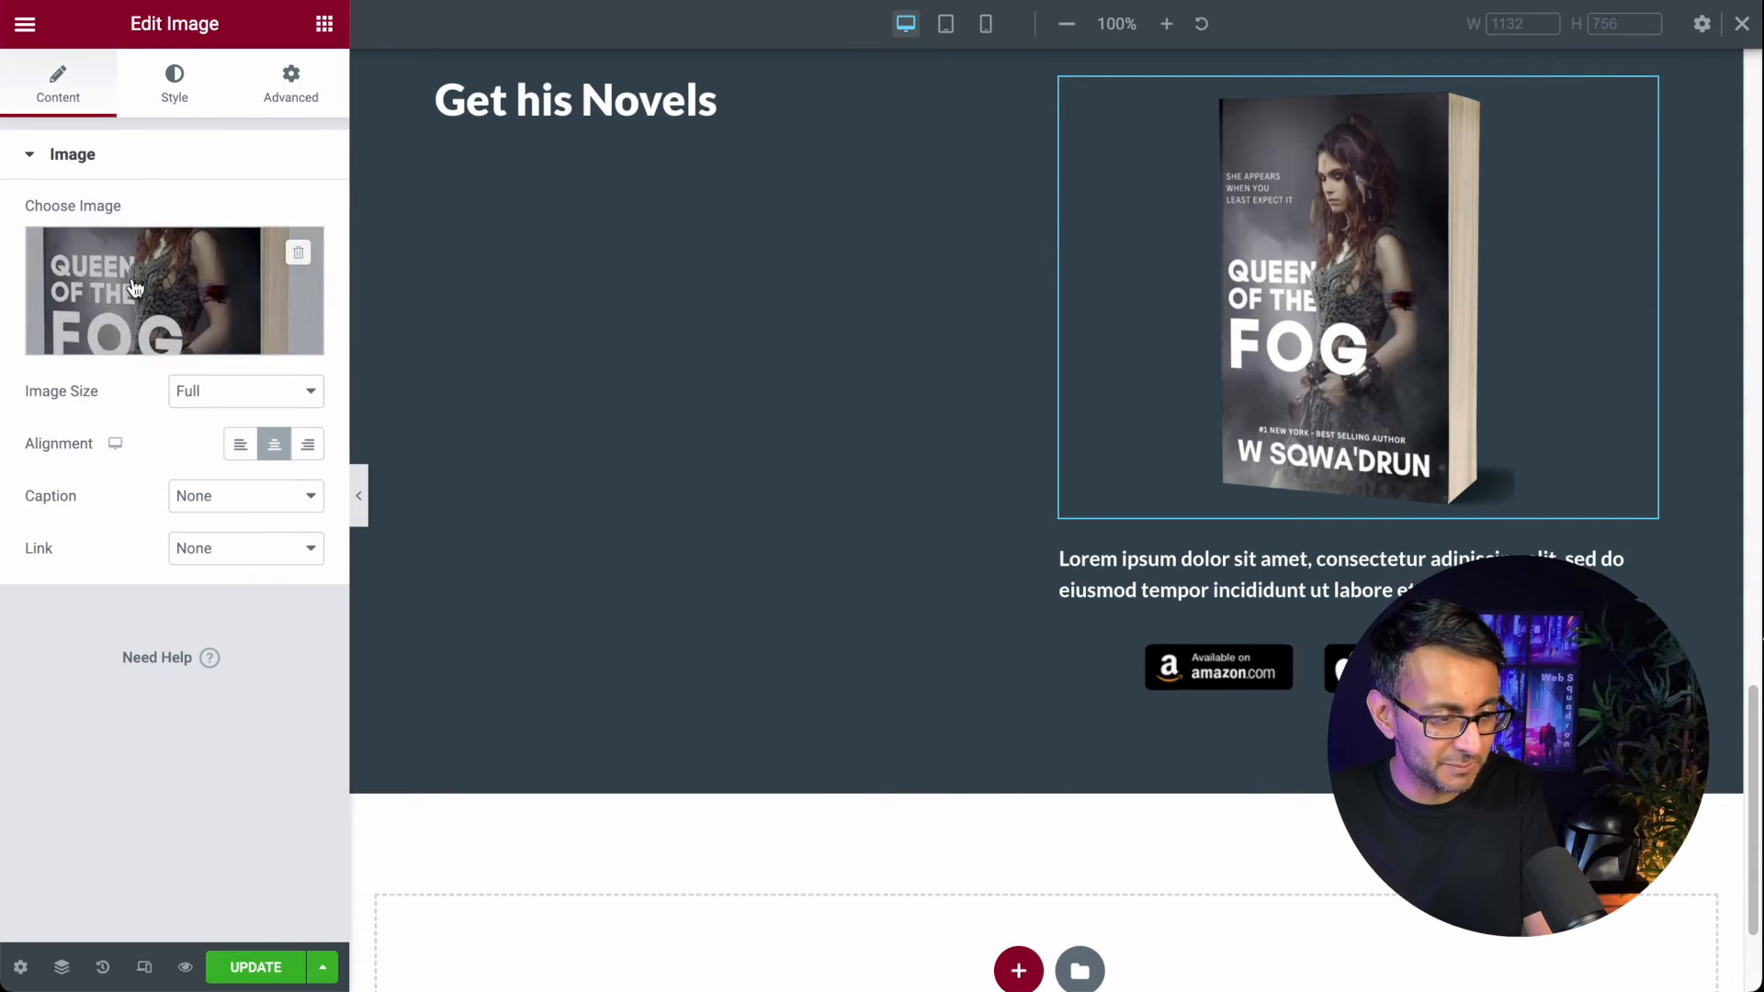
click(175, 294)
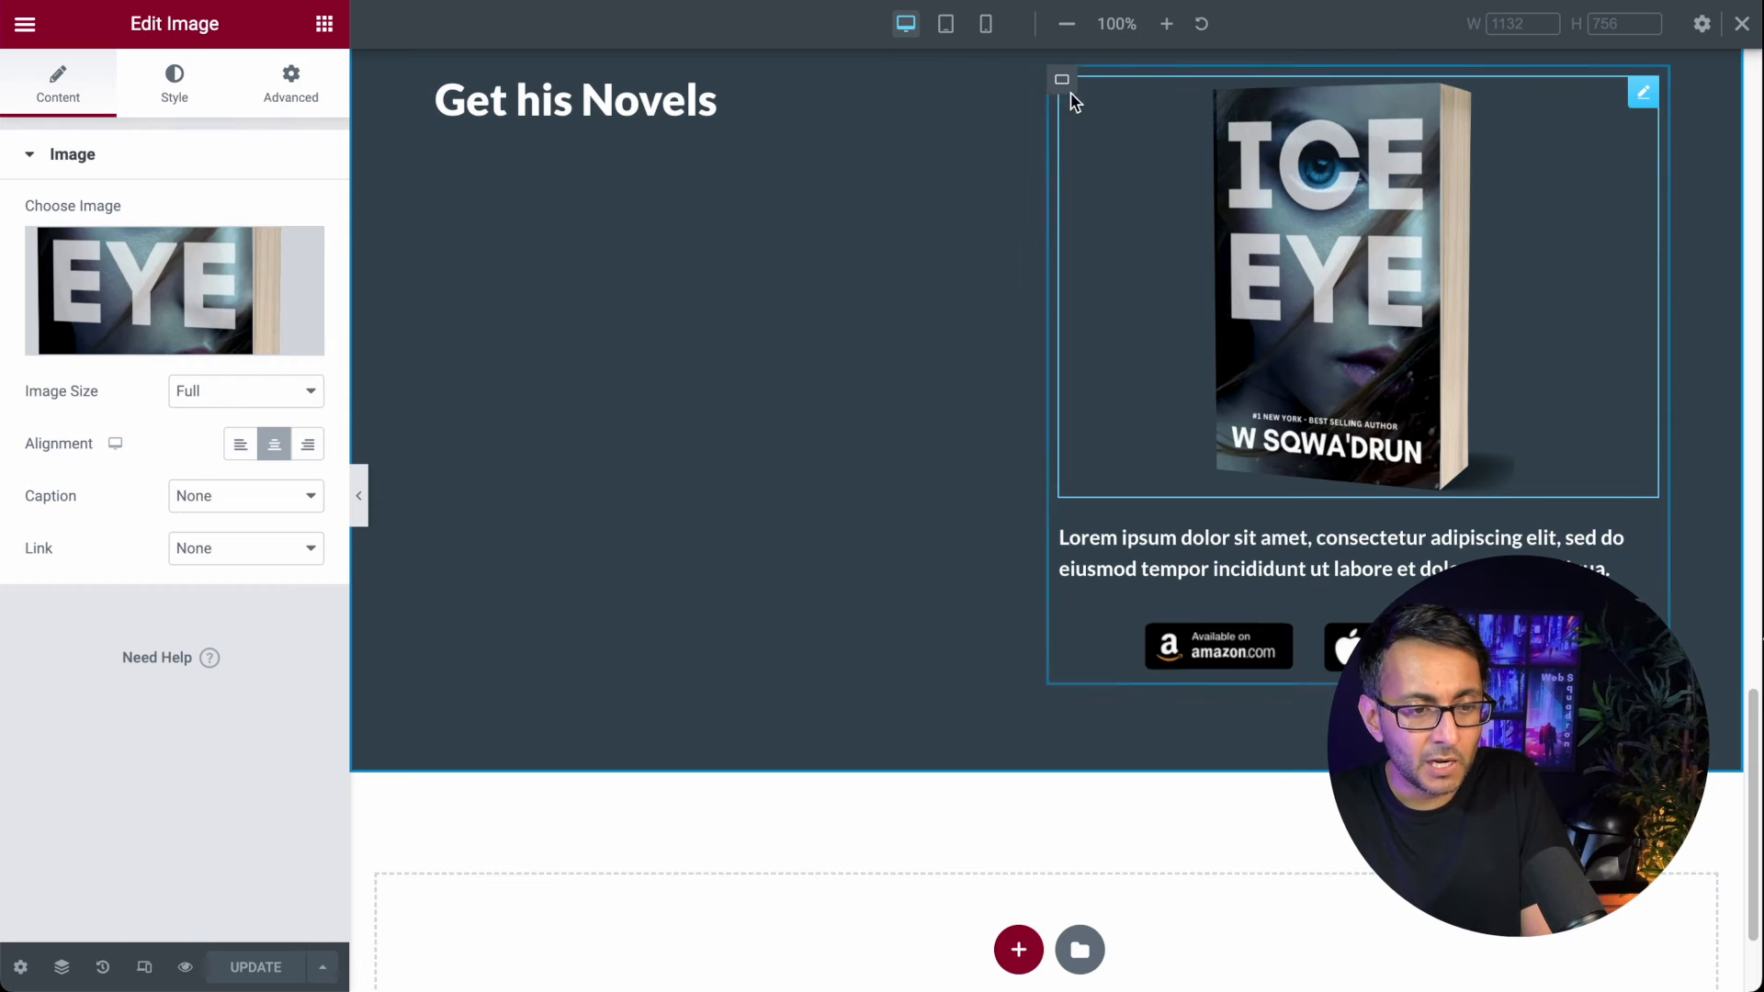
Step: Set Justify Content to Center for the container holding the Ice Eye book and its store badges
click(1064, 85)
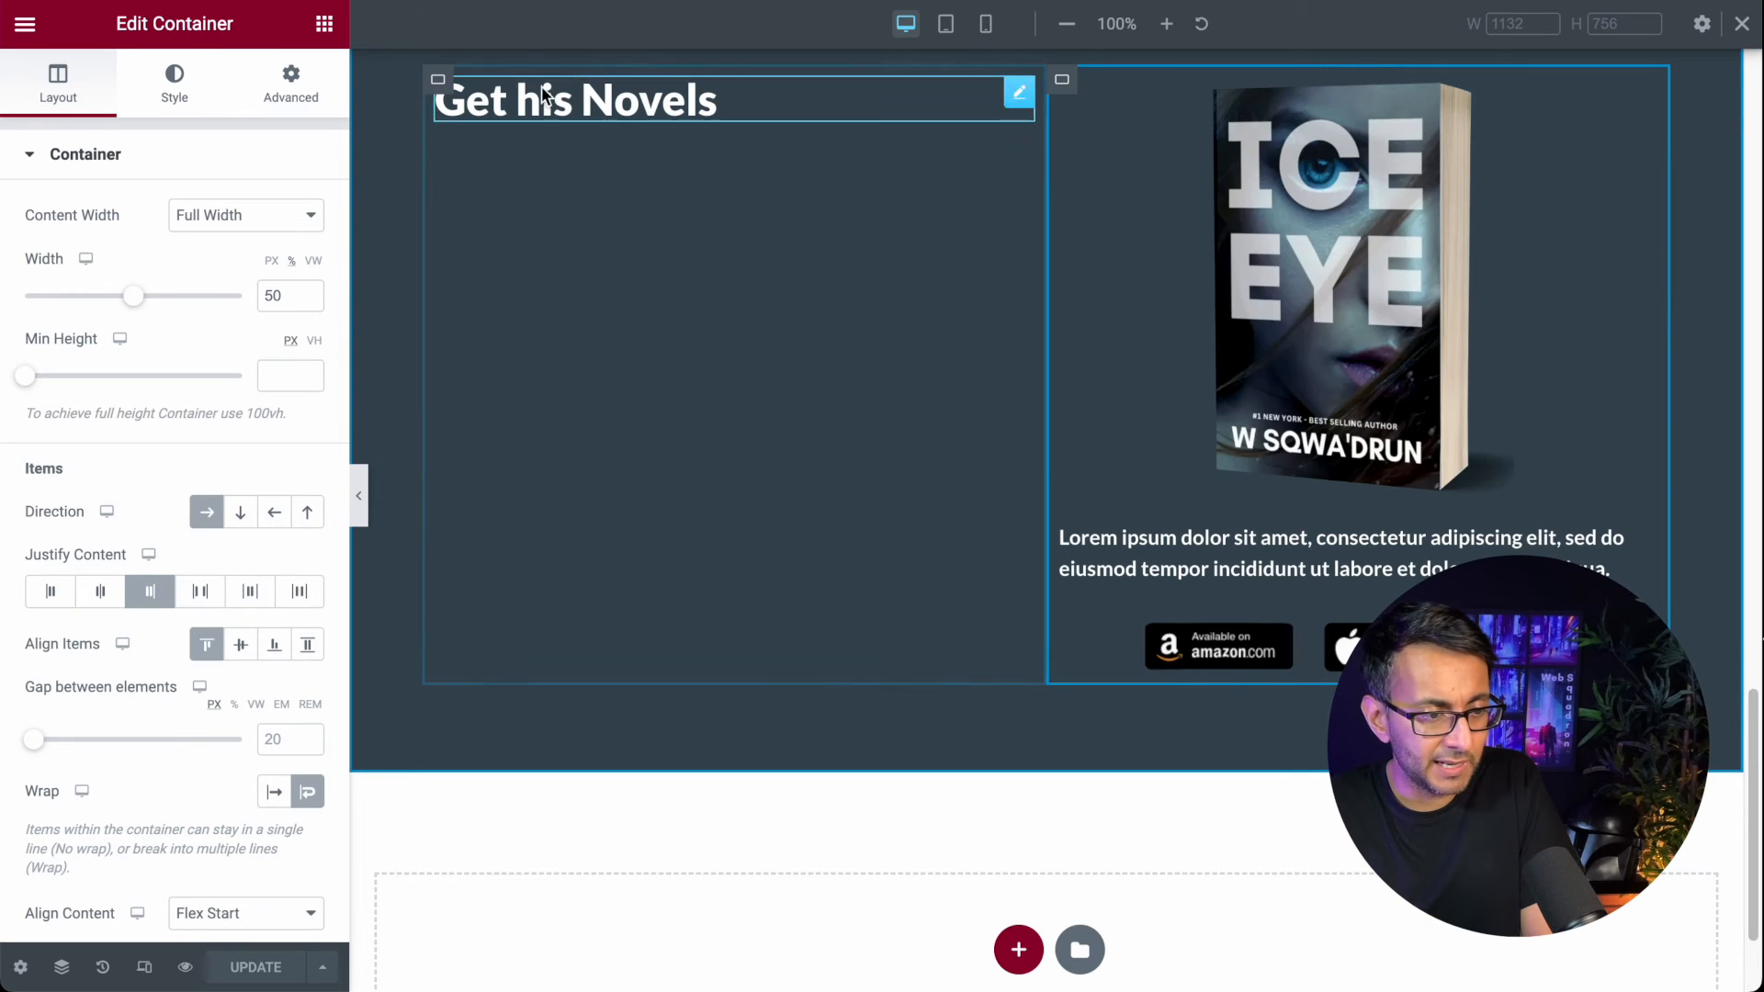
click(302, 108)
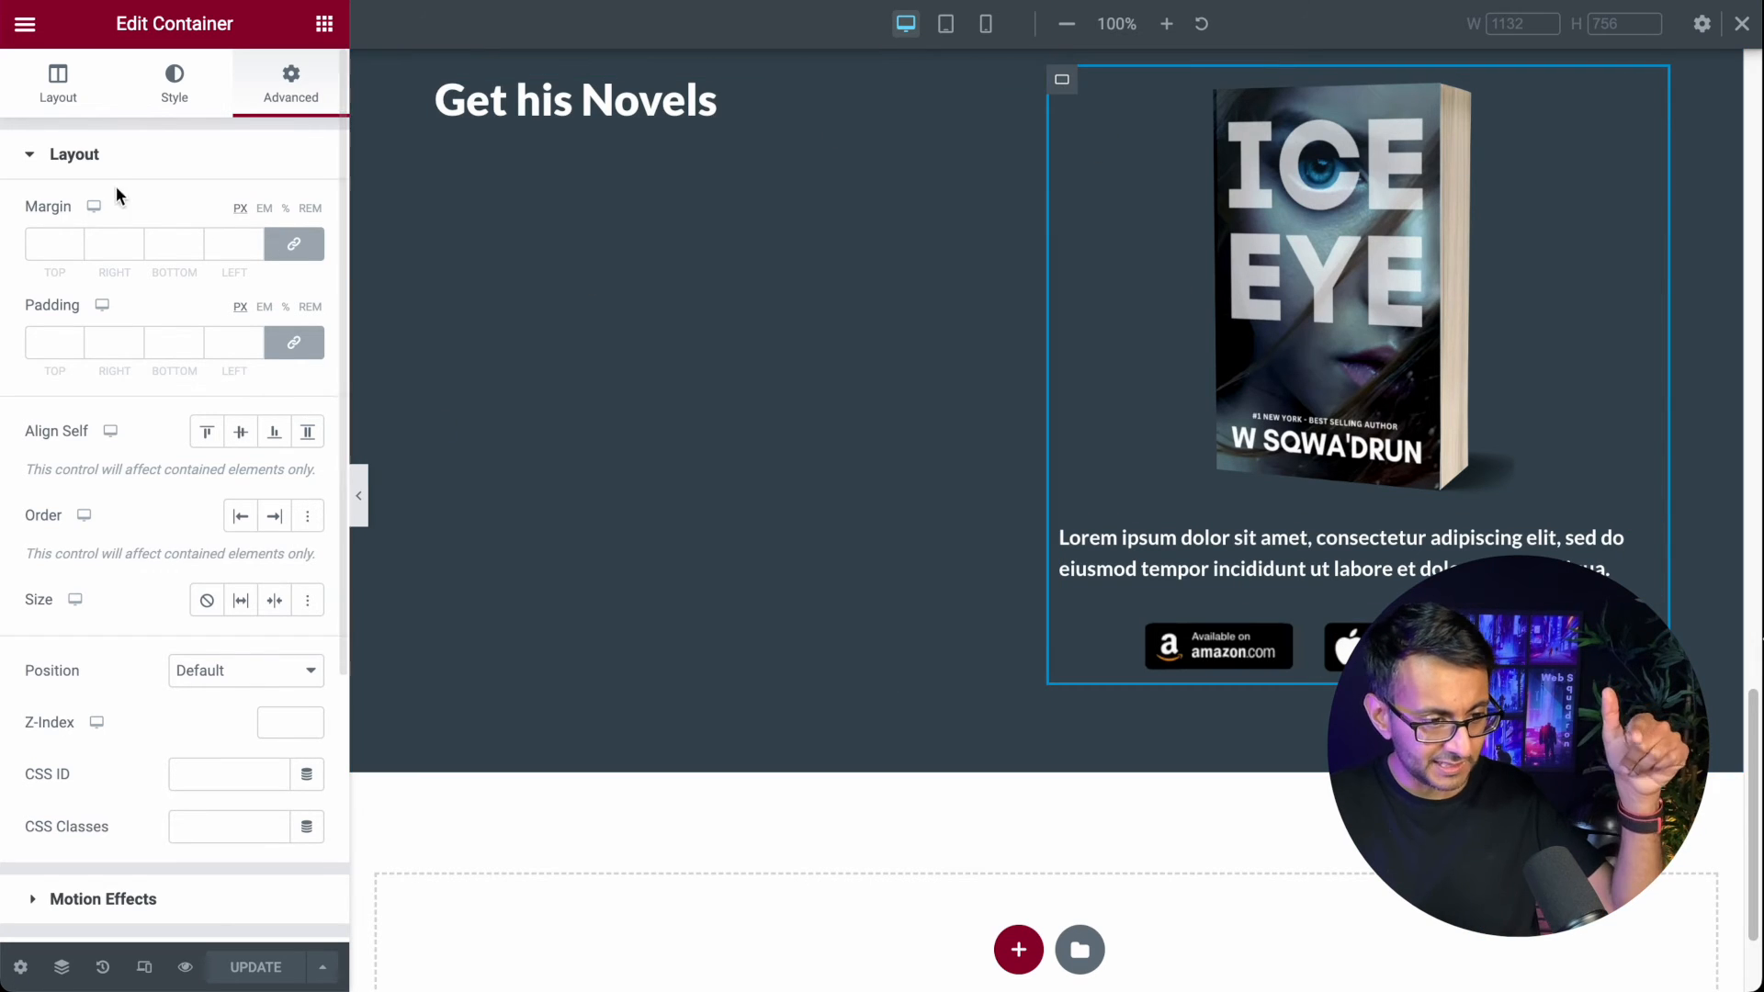
click(74, 112)
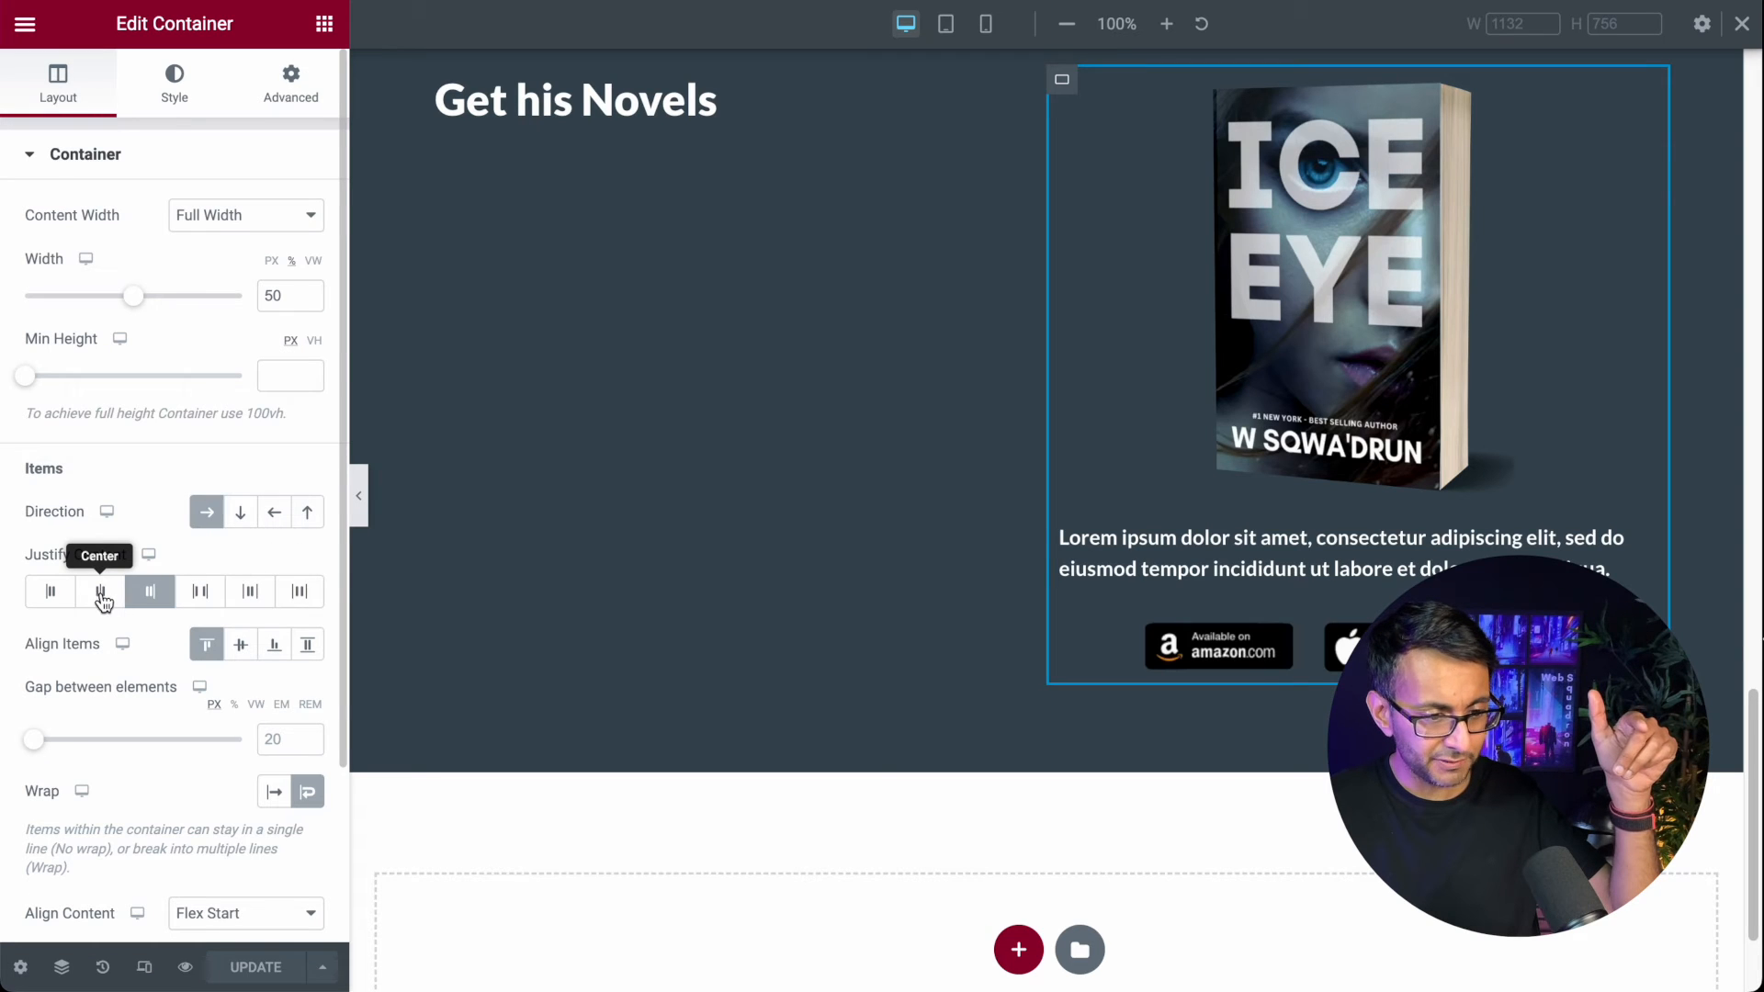
click(101, 594)
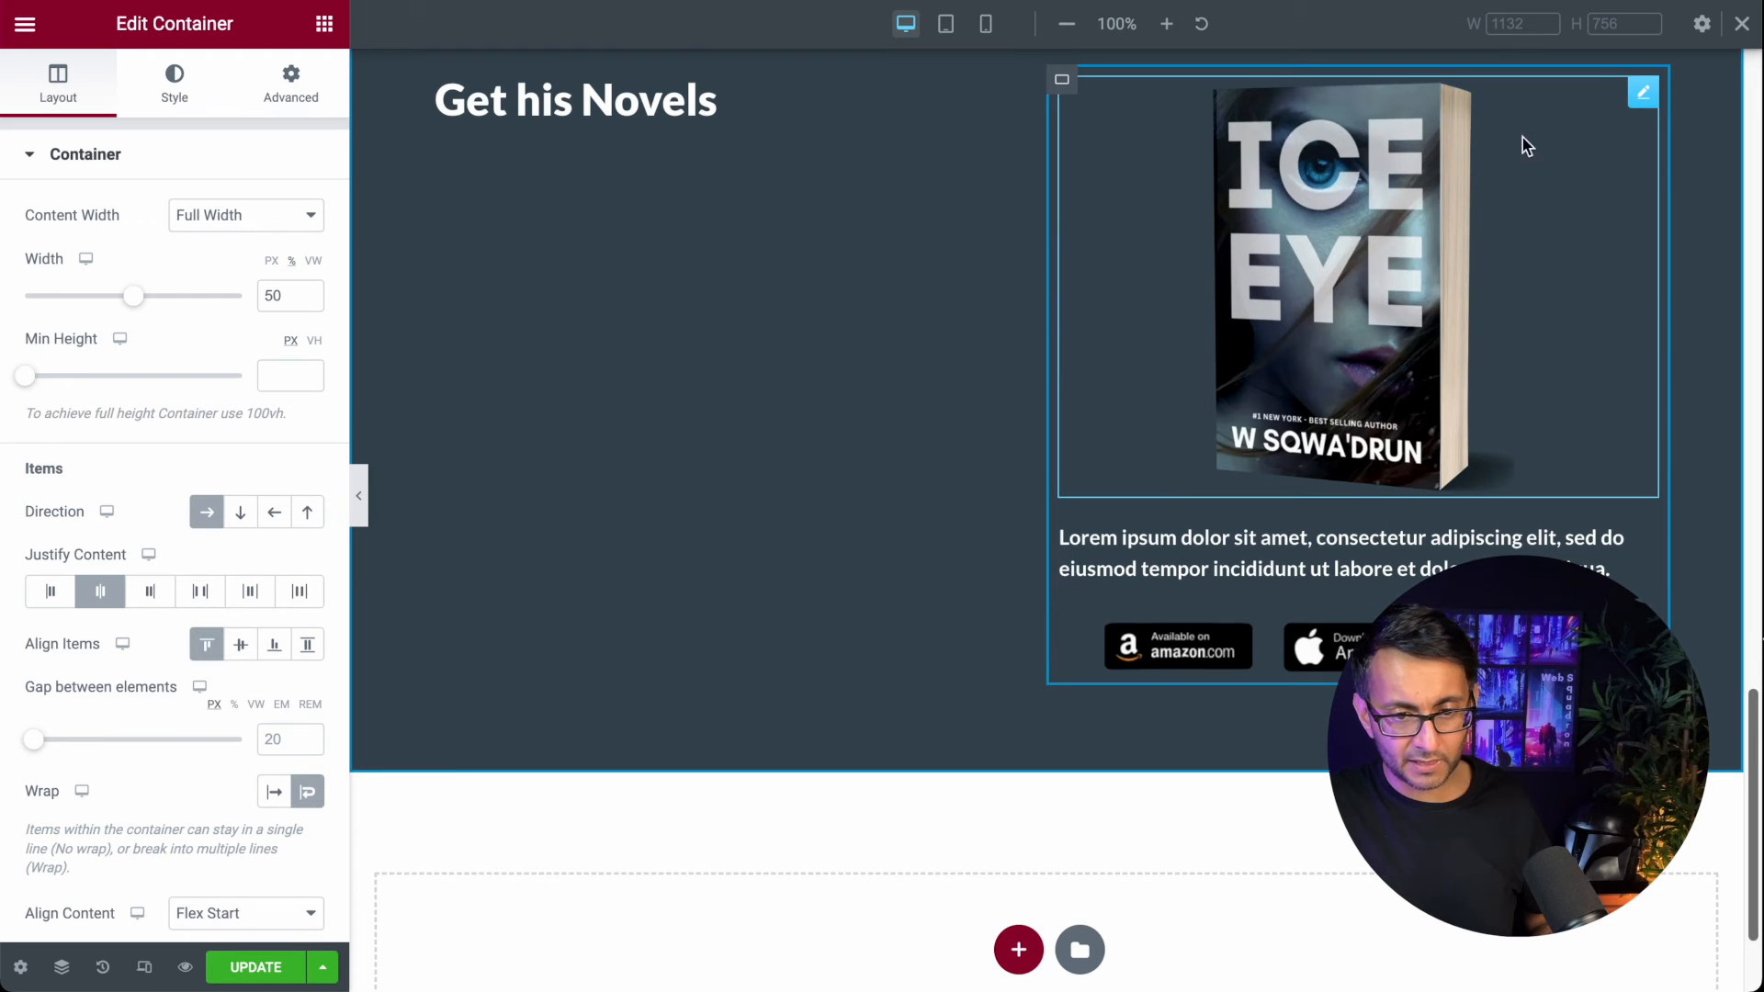
Step: Set the Ice Eye image's right margin to -30 px
click(1625, 104)
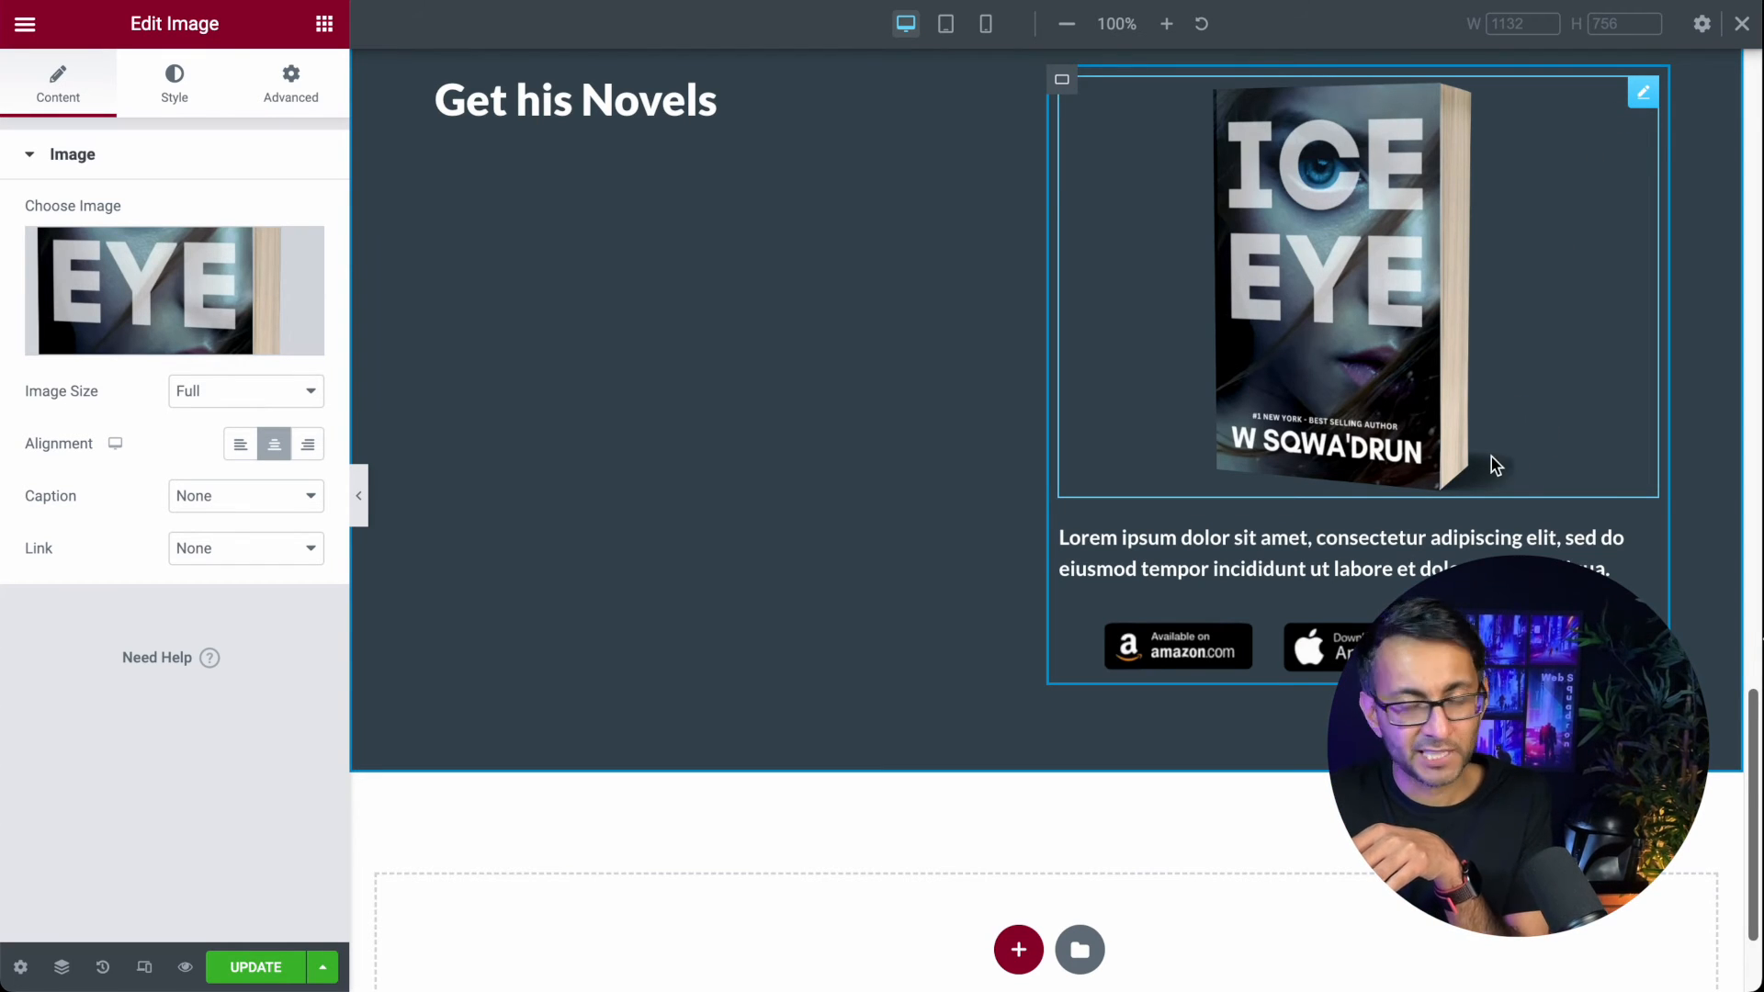
click(308, 83)
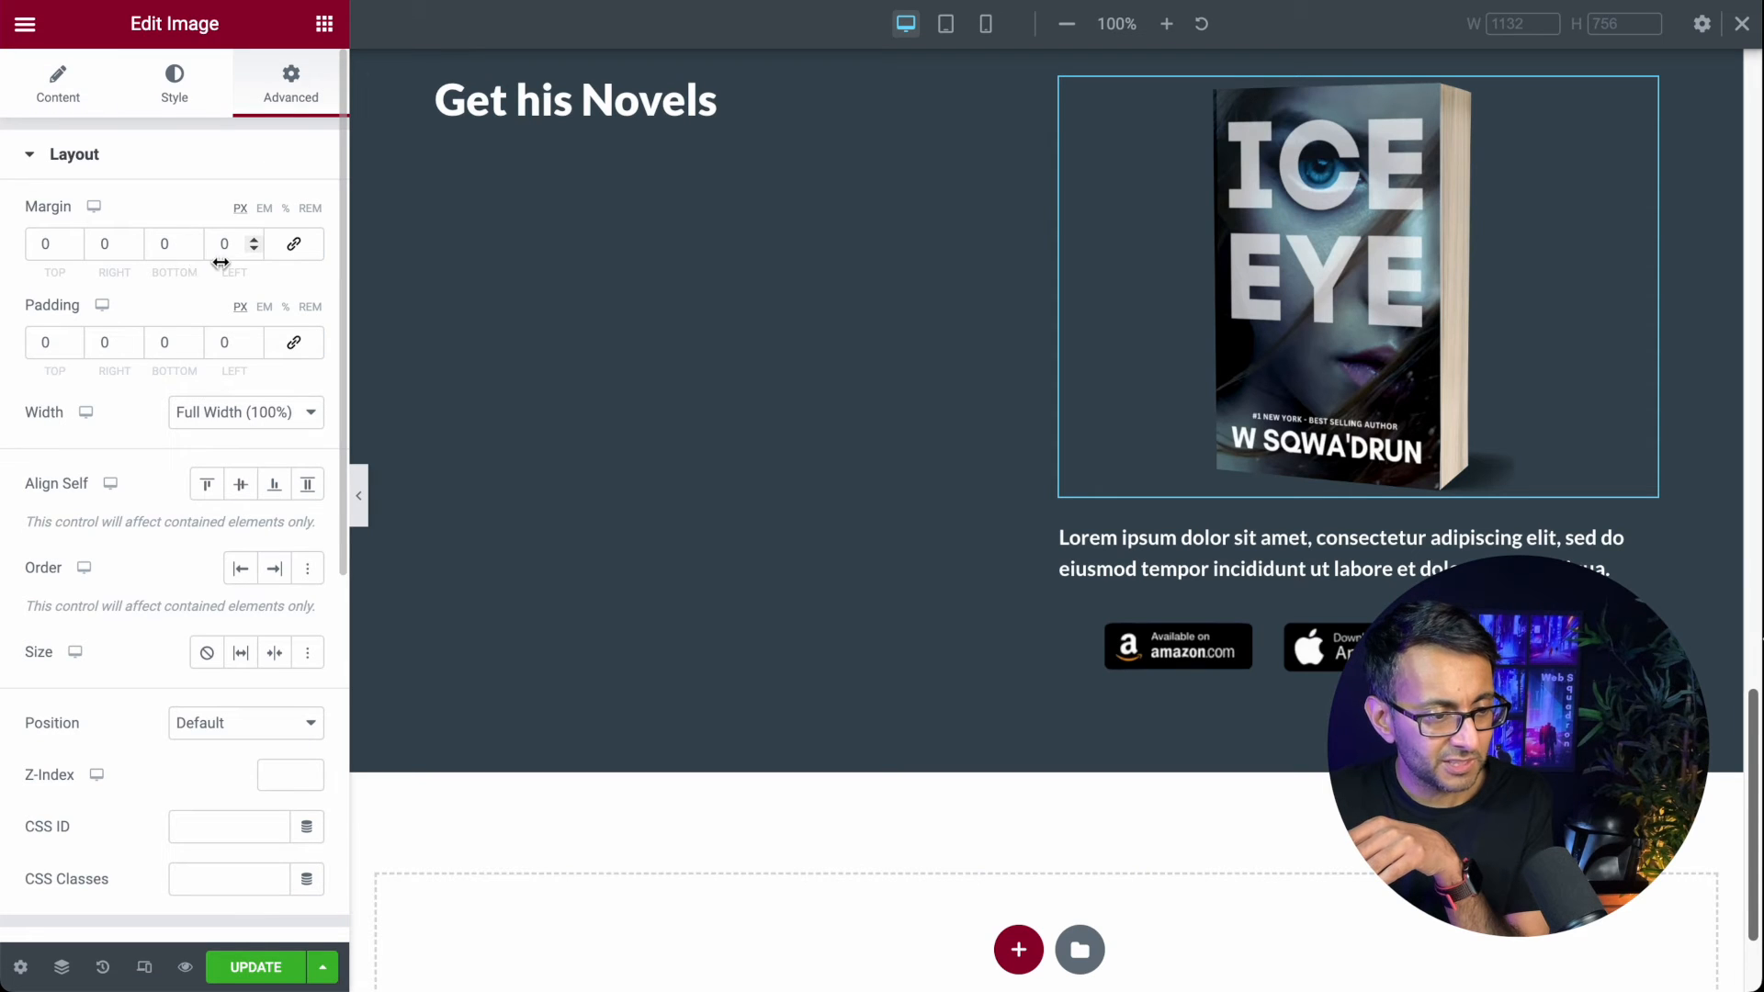
click(136, 249)
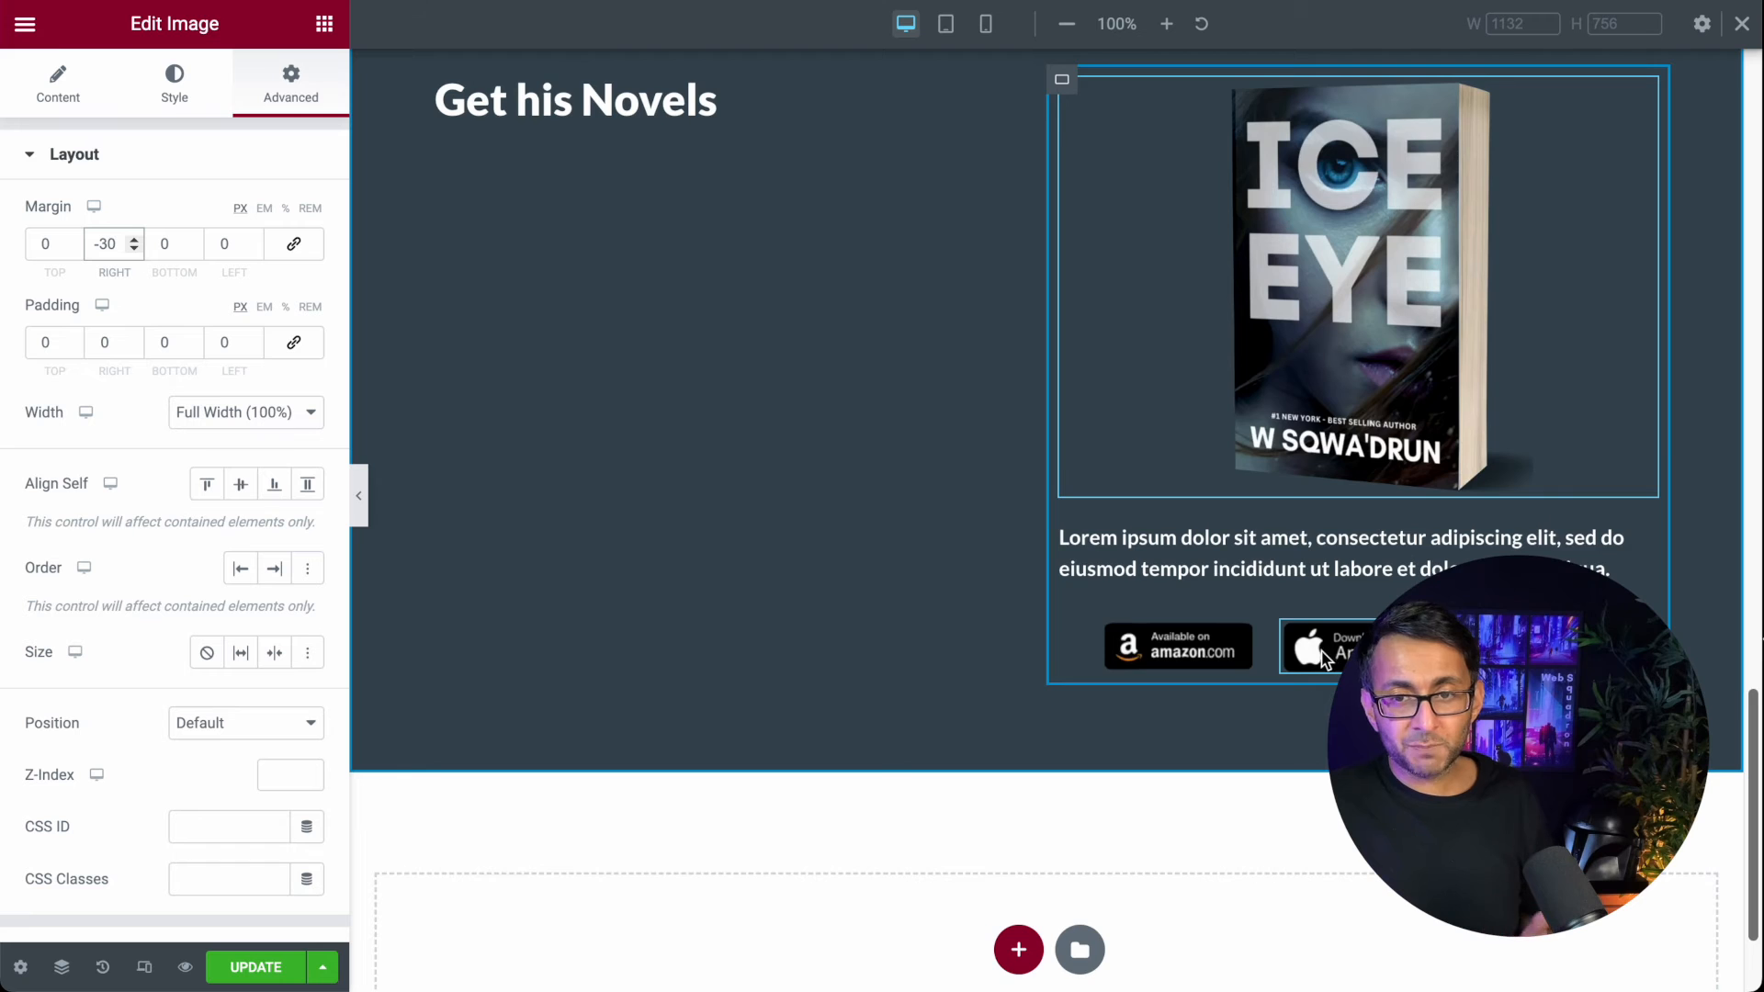
Step: Duplicate the Ice Eye image and move the copy beneath the "Get his Novels" heading in the left container
scroll(1324, 658, down, 2)
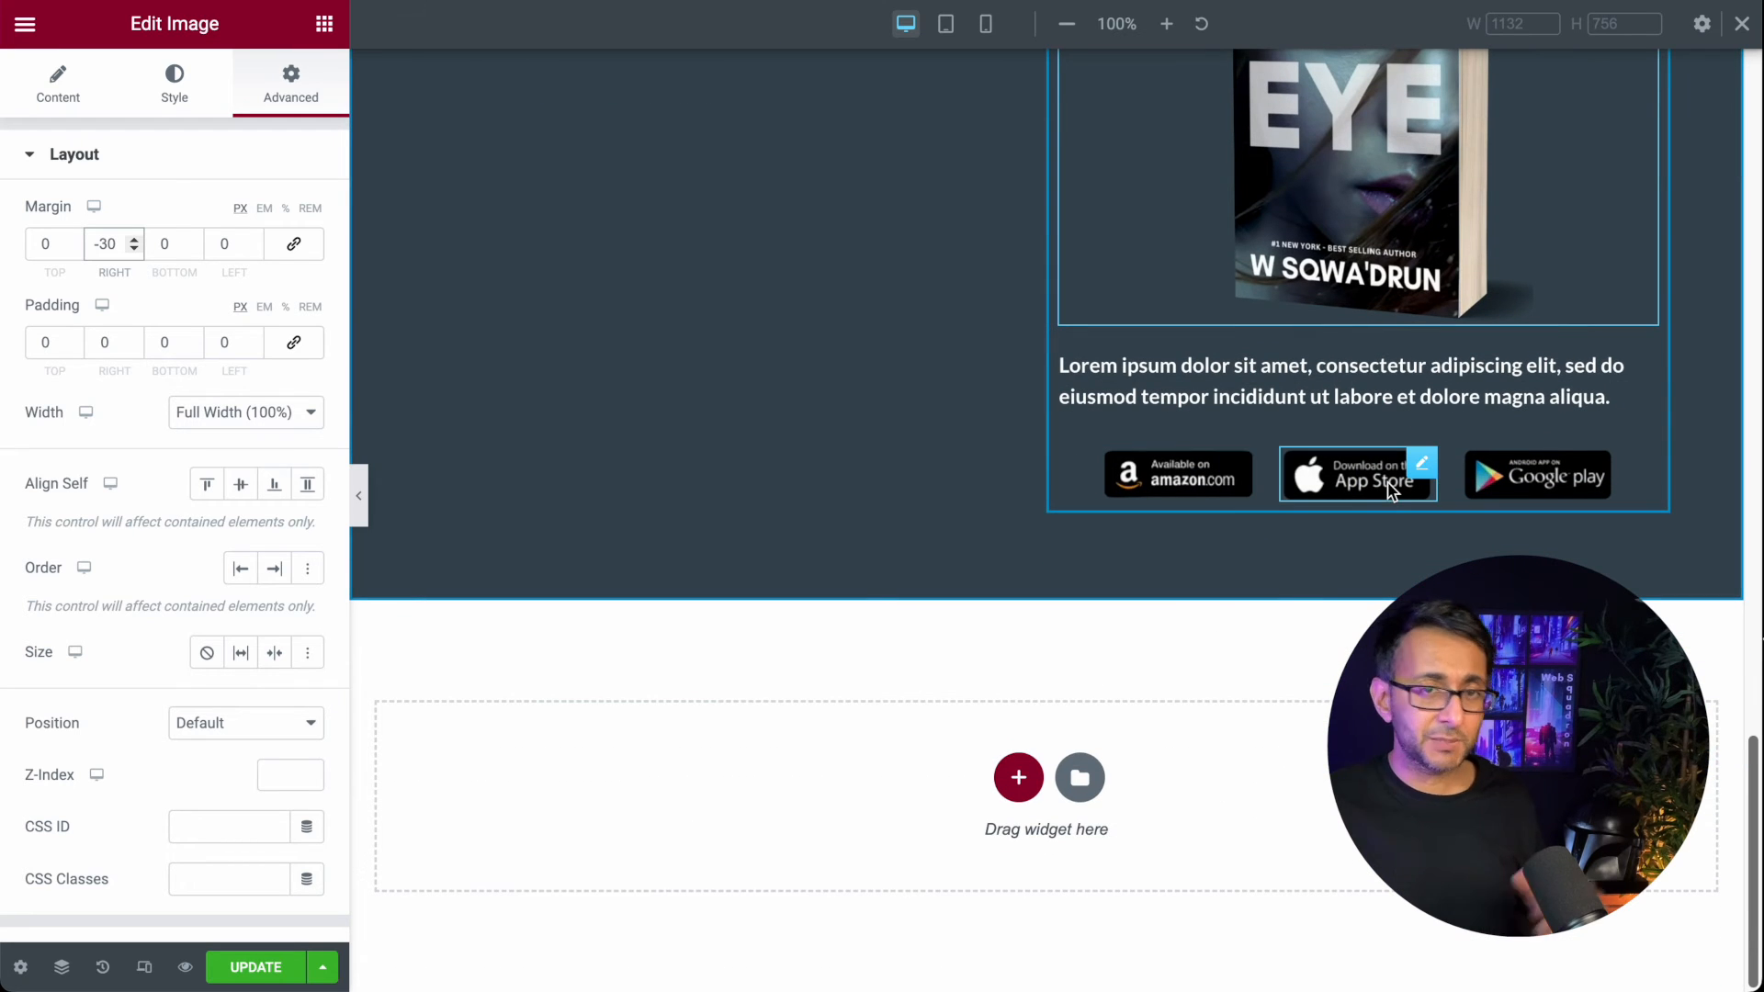
scroll(1378, 414, up, 1)
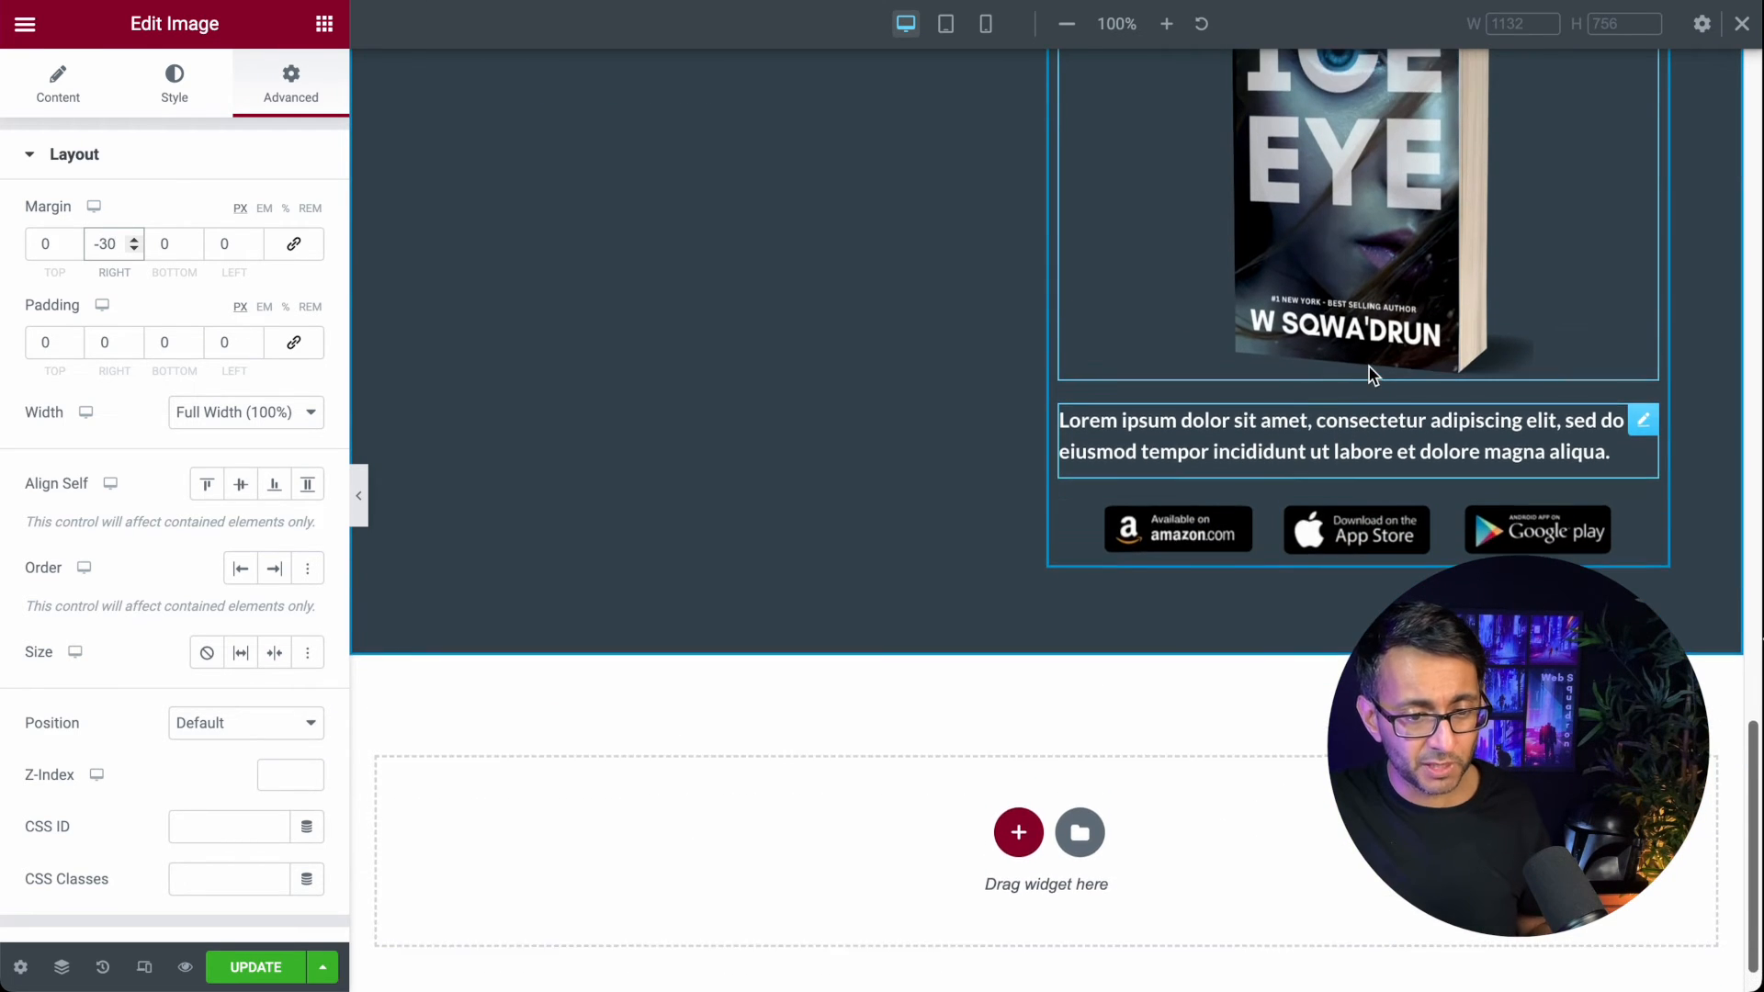
scroll(1370, 372, up, 3)
scroll(1369, 367, down, 2)
right_click(1298, 298)
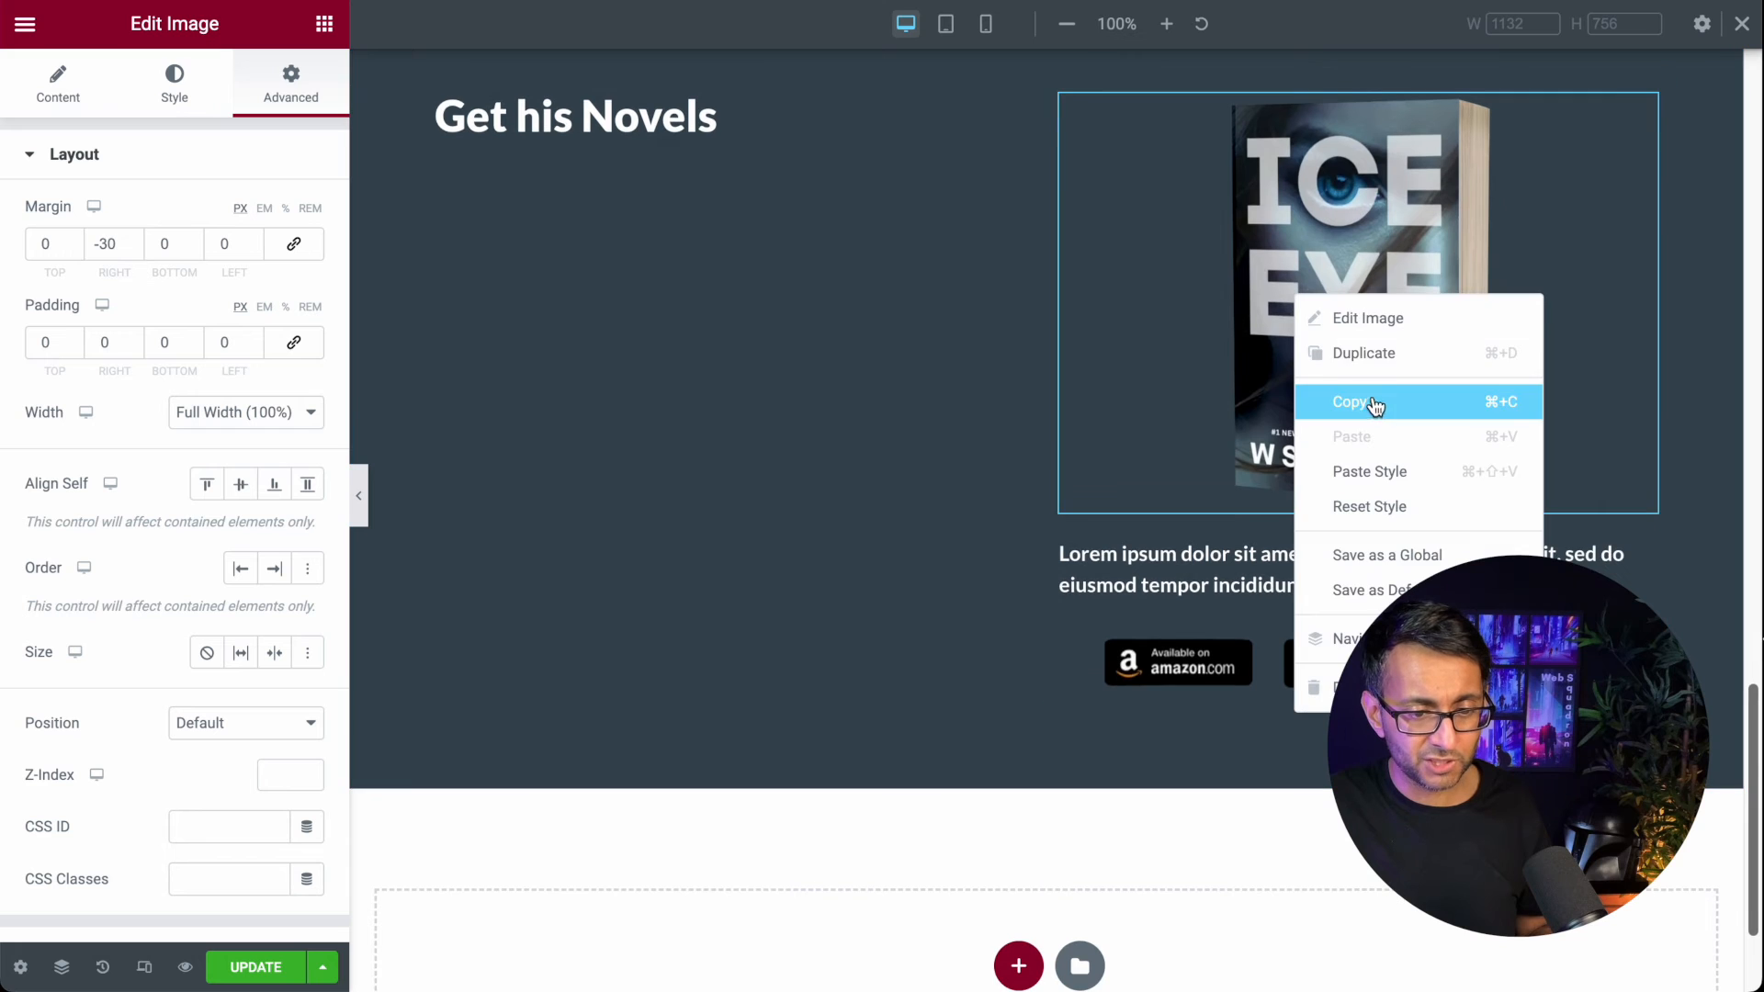
click(1415, 355)
drag(1643, 571, 611, 143)
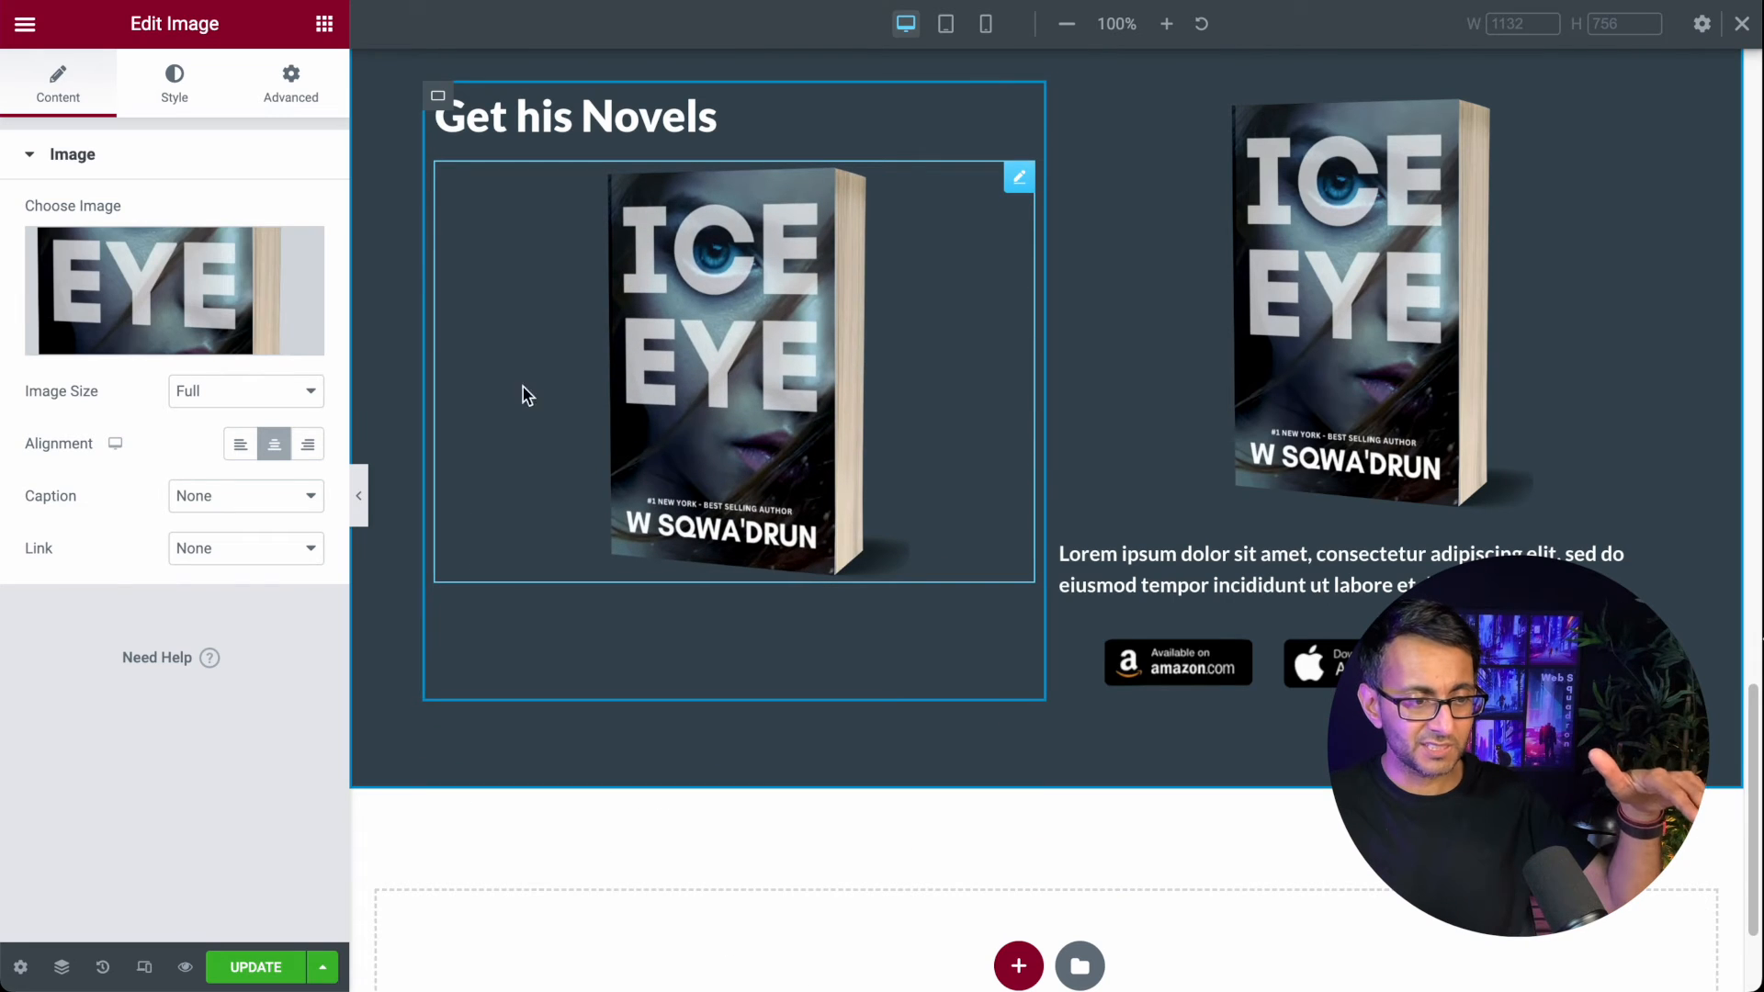
Step: Replace the copied image in the left container with the Unleash cover from the media library
click(174, 303)
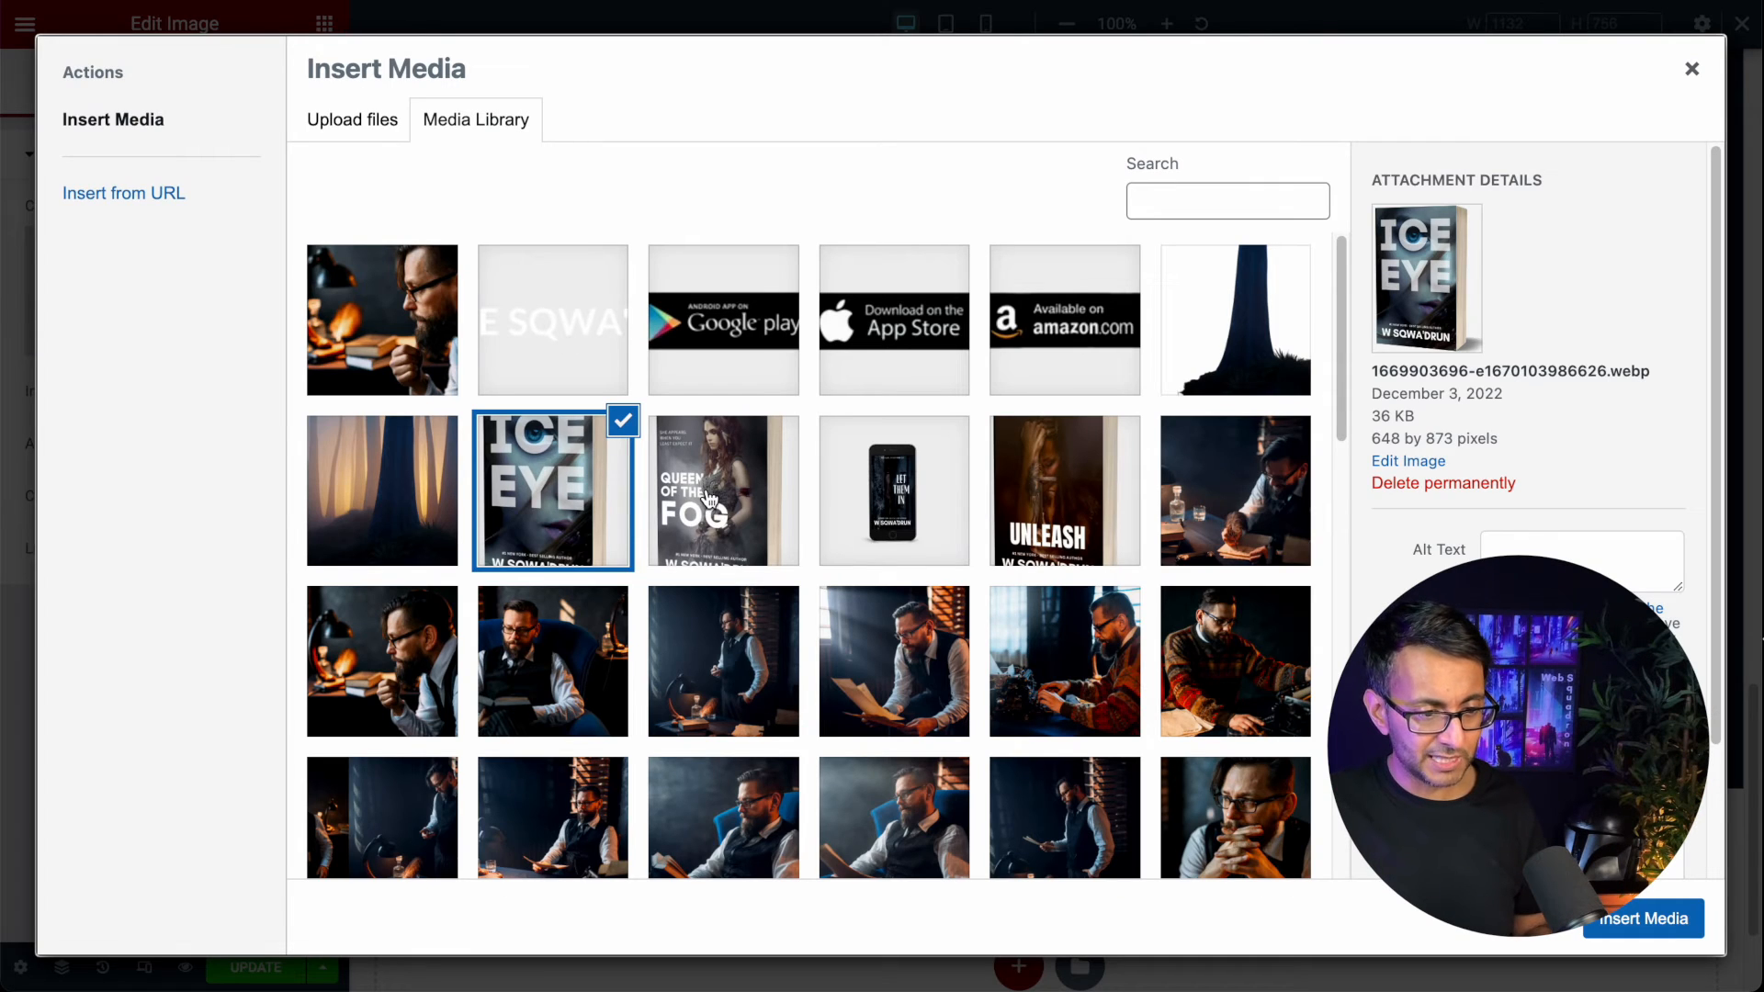
click(1102, 499)
click(1644, 919)
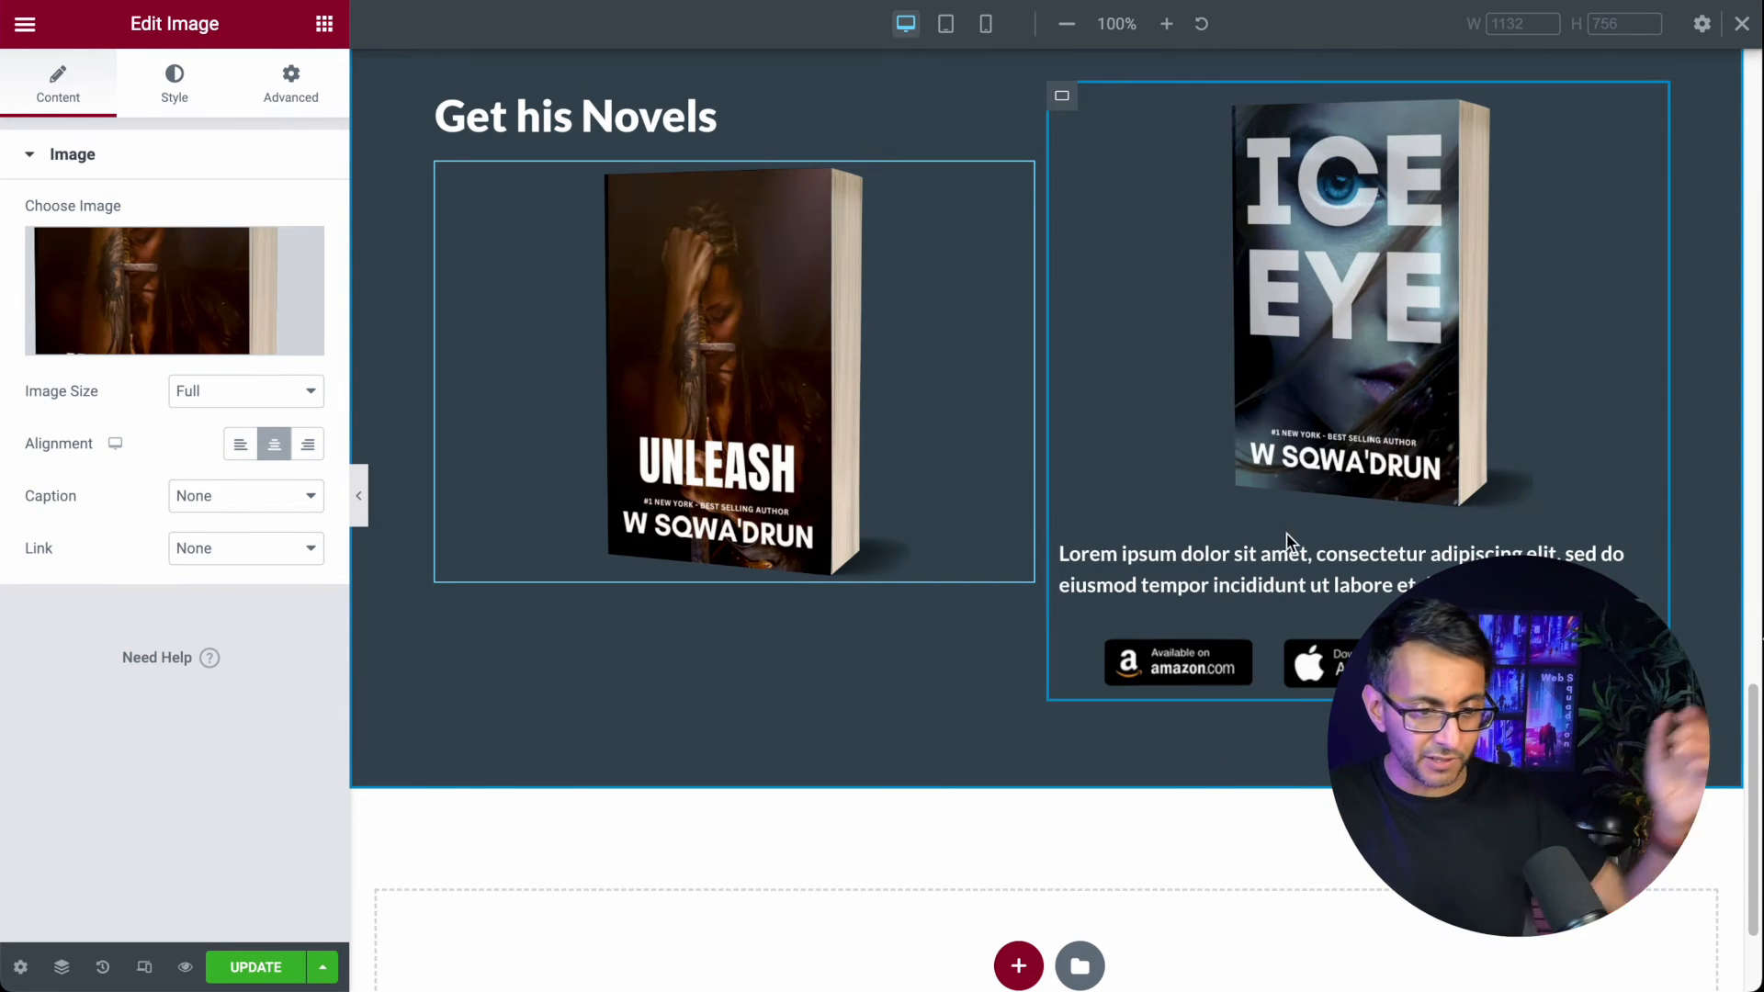
Step: Duplicate the lorem ipsum description and move the copy beneath the Unleash cover
right_click(1373, 571)
click(1423, 635)
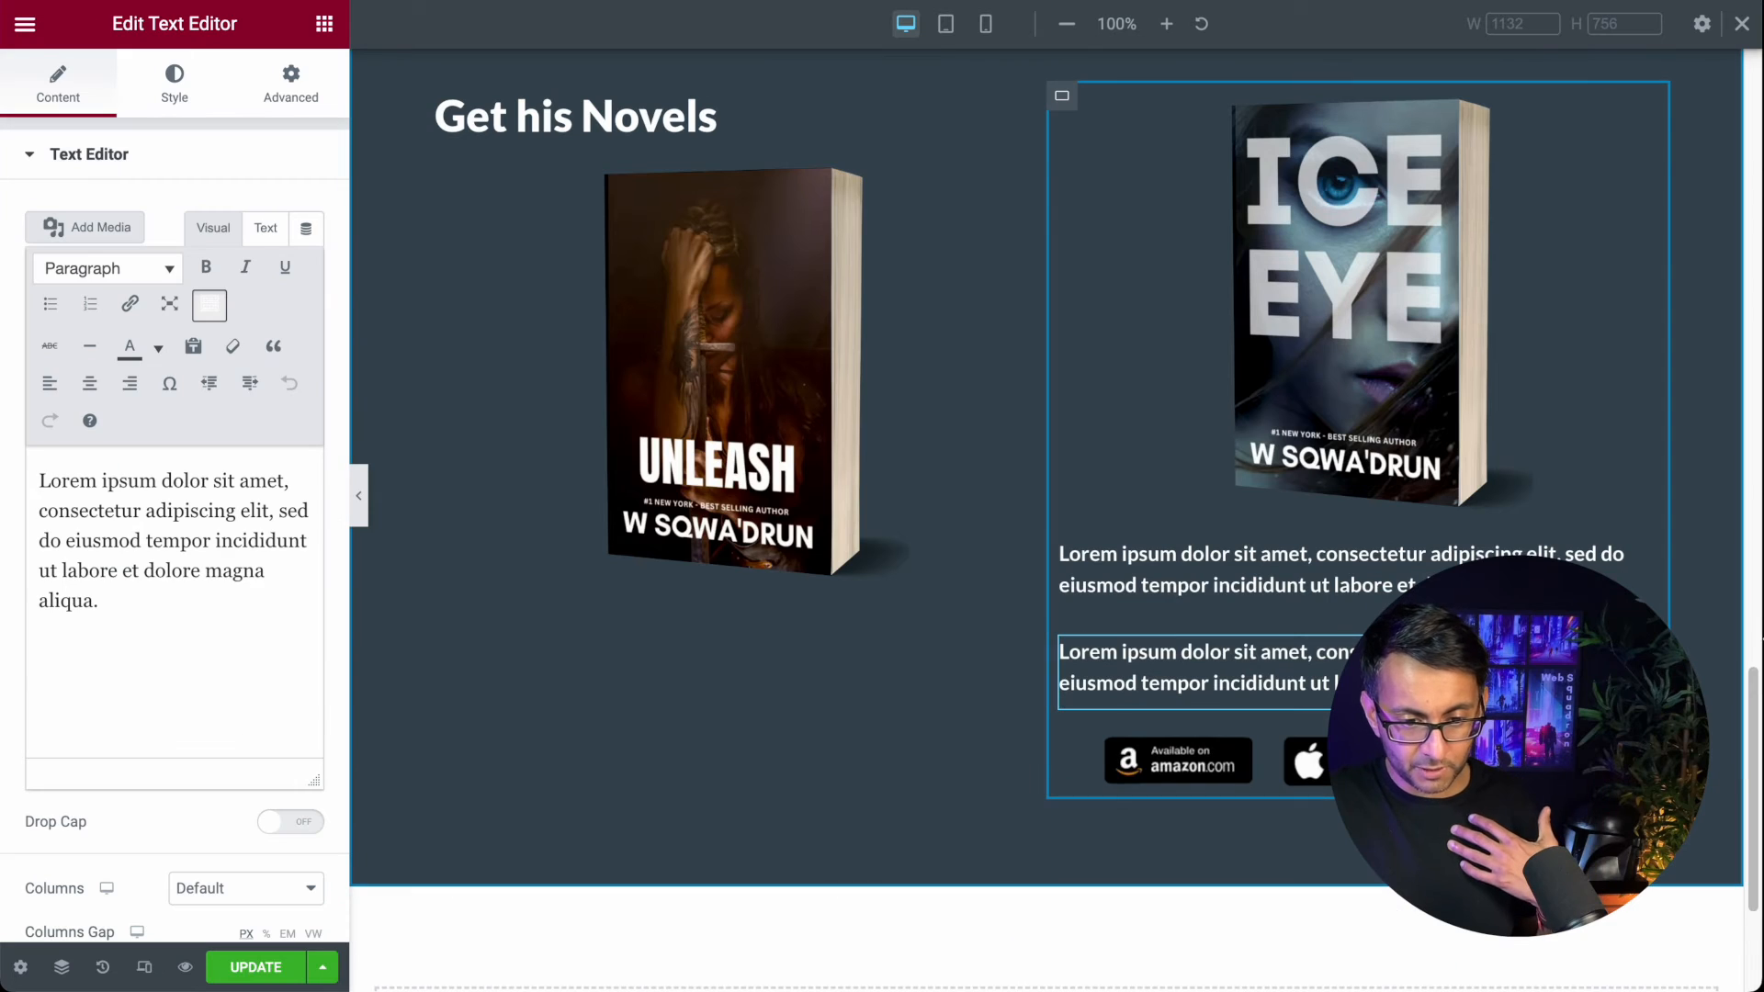
drag(1204, 669, 873, 588)
Step: Duplicate the Amazon, App Store and Google Play badges and stack the copies below the Unleash description
right_click(1238, 682)
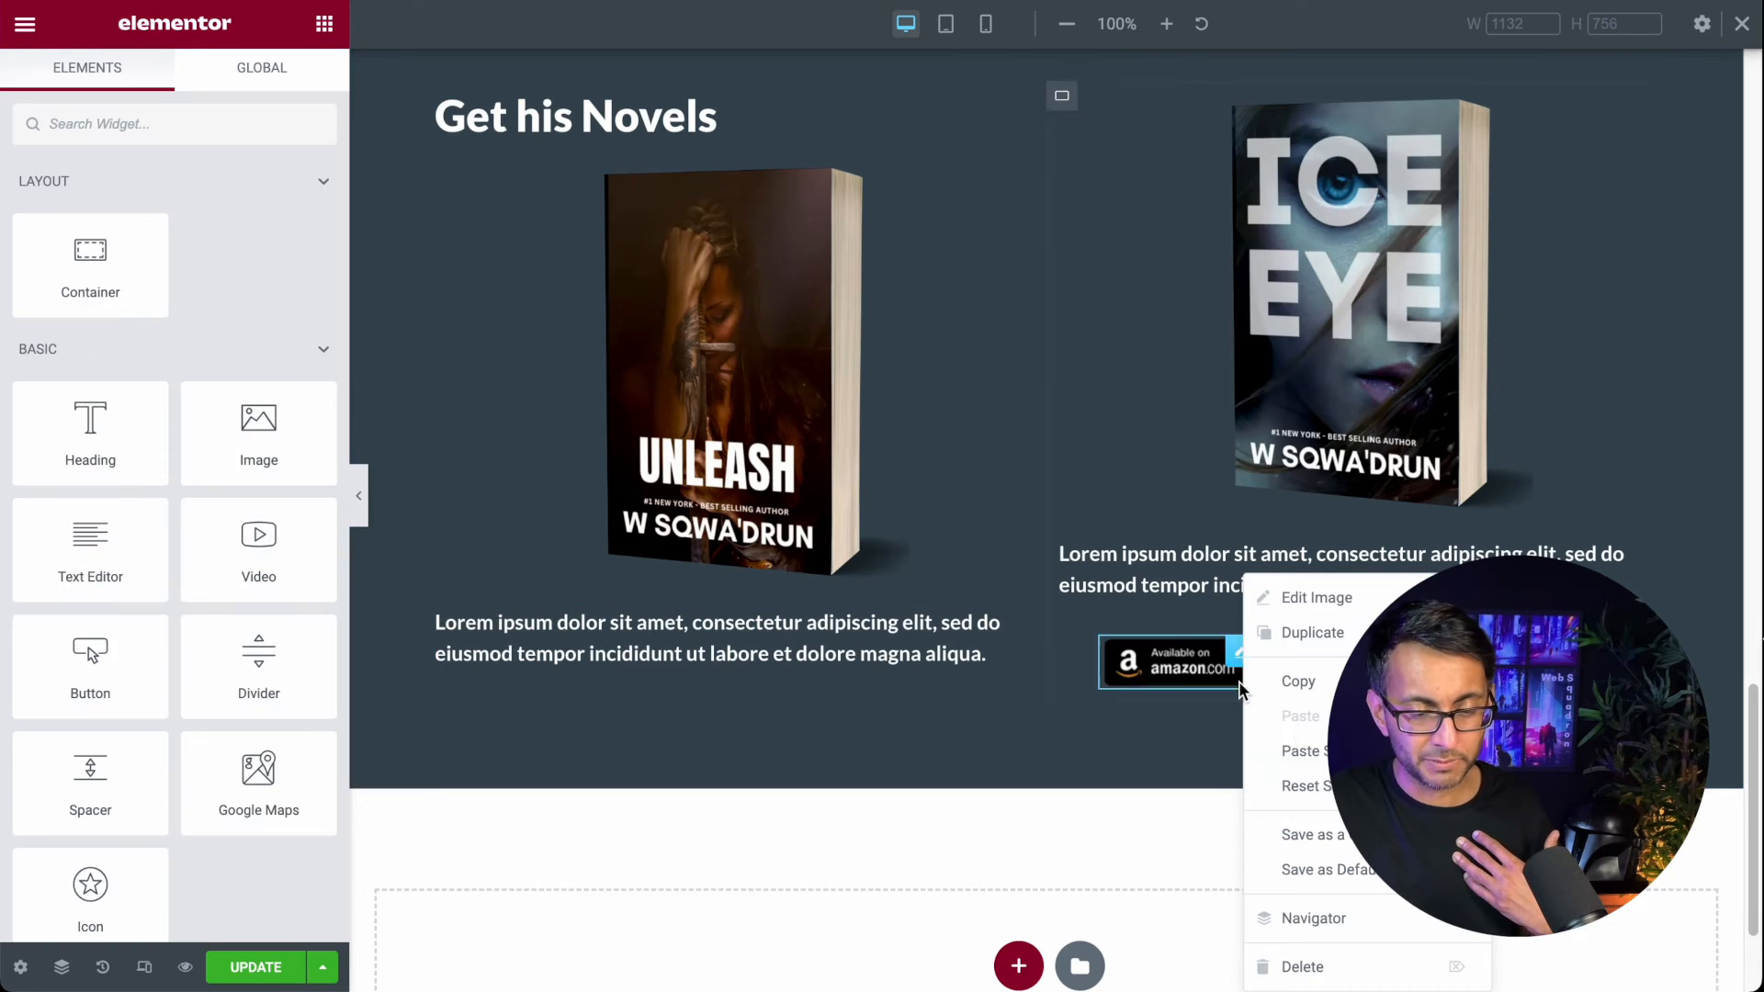
click(1304, 641)
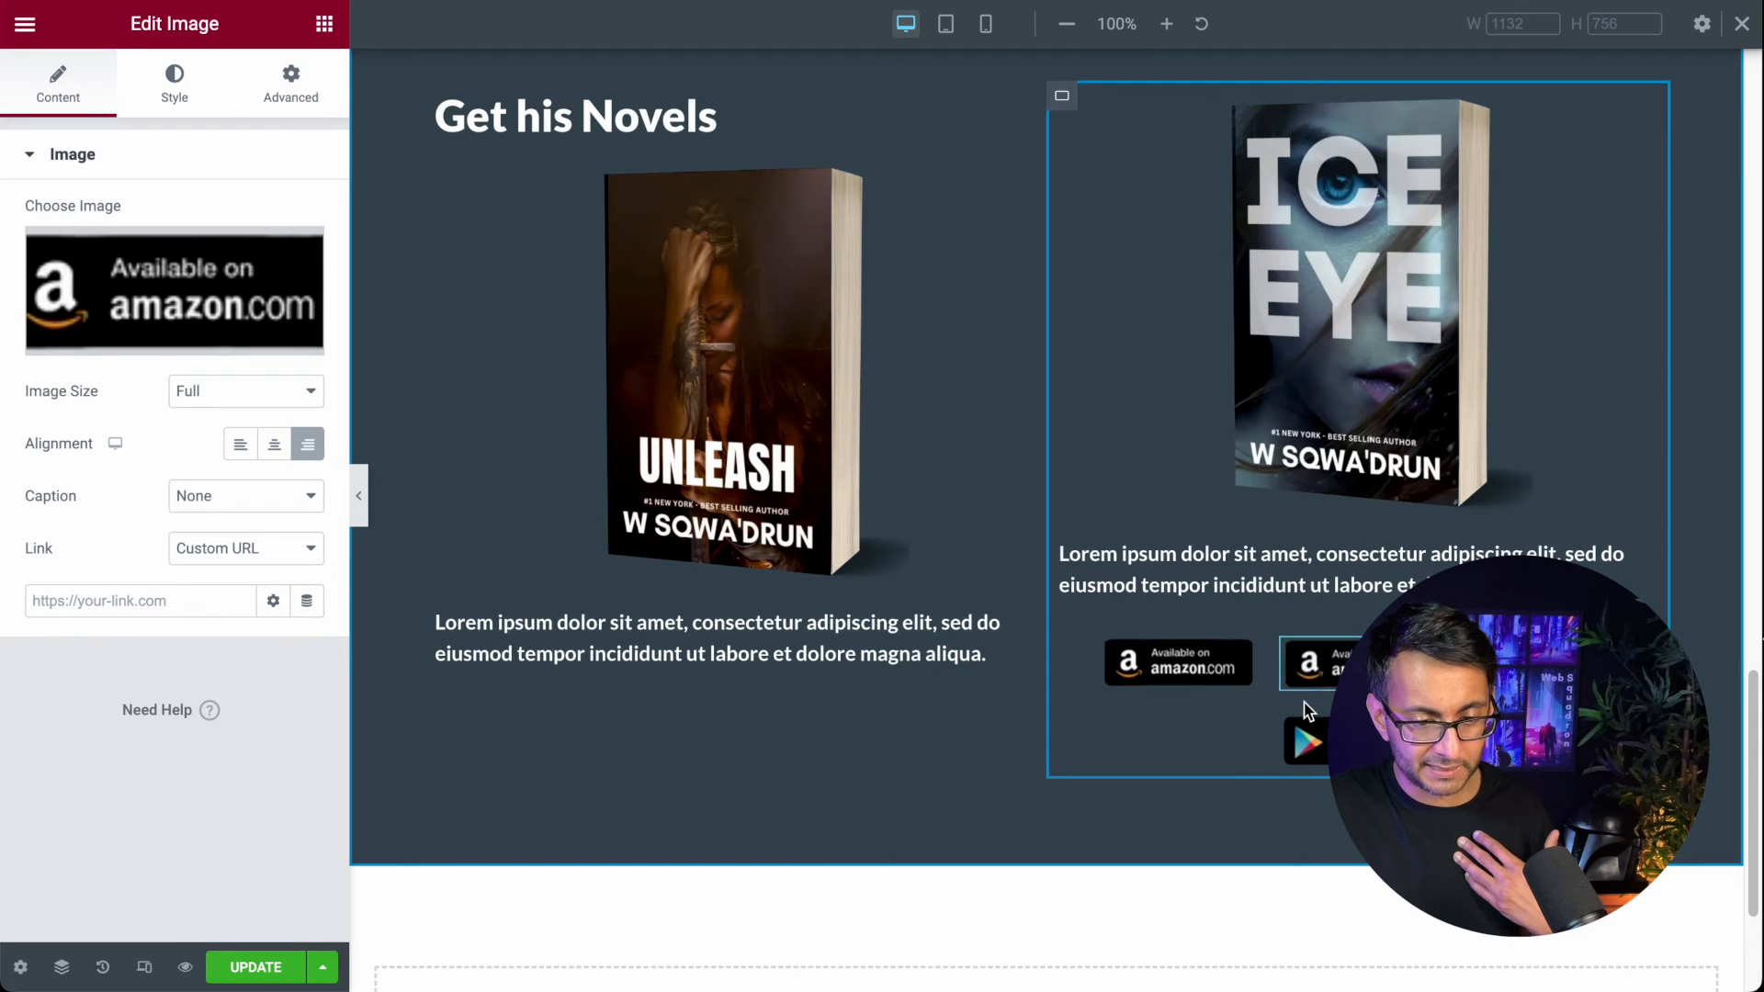
drag(1314, 664, 836, 698)
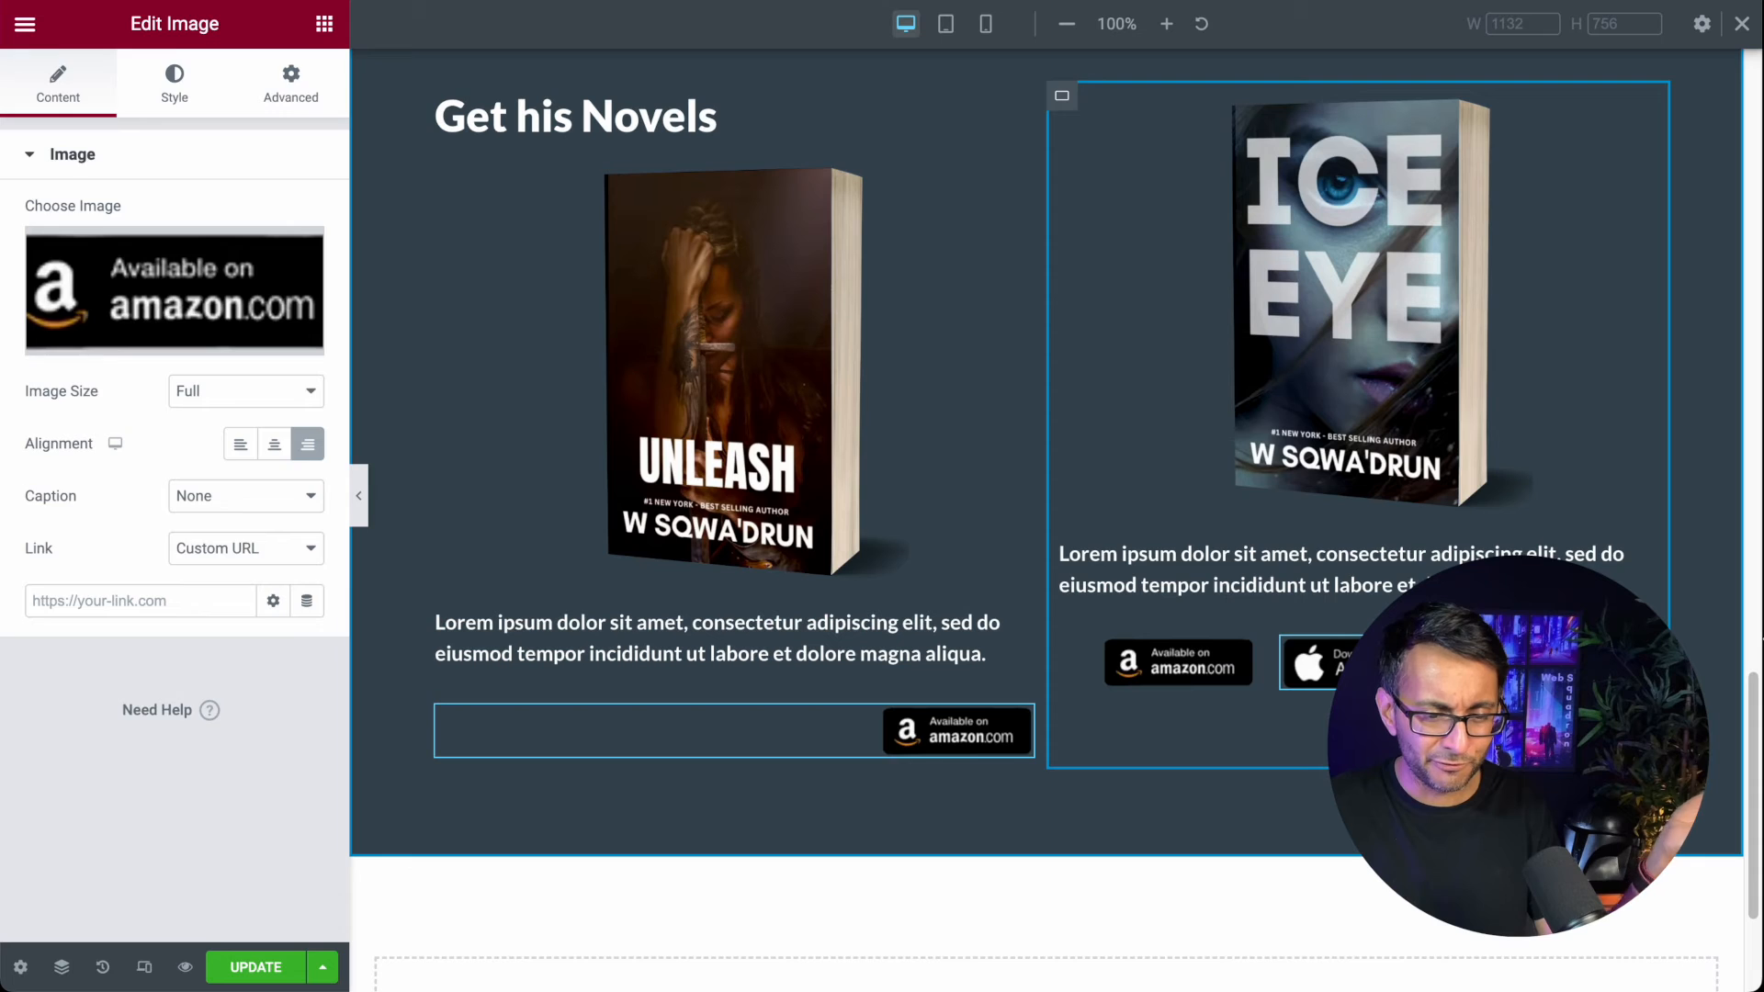
right_click(1369, 580)
click(1426, 646)
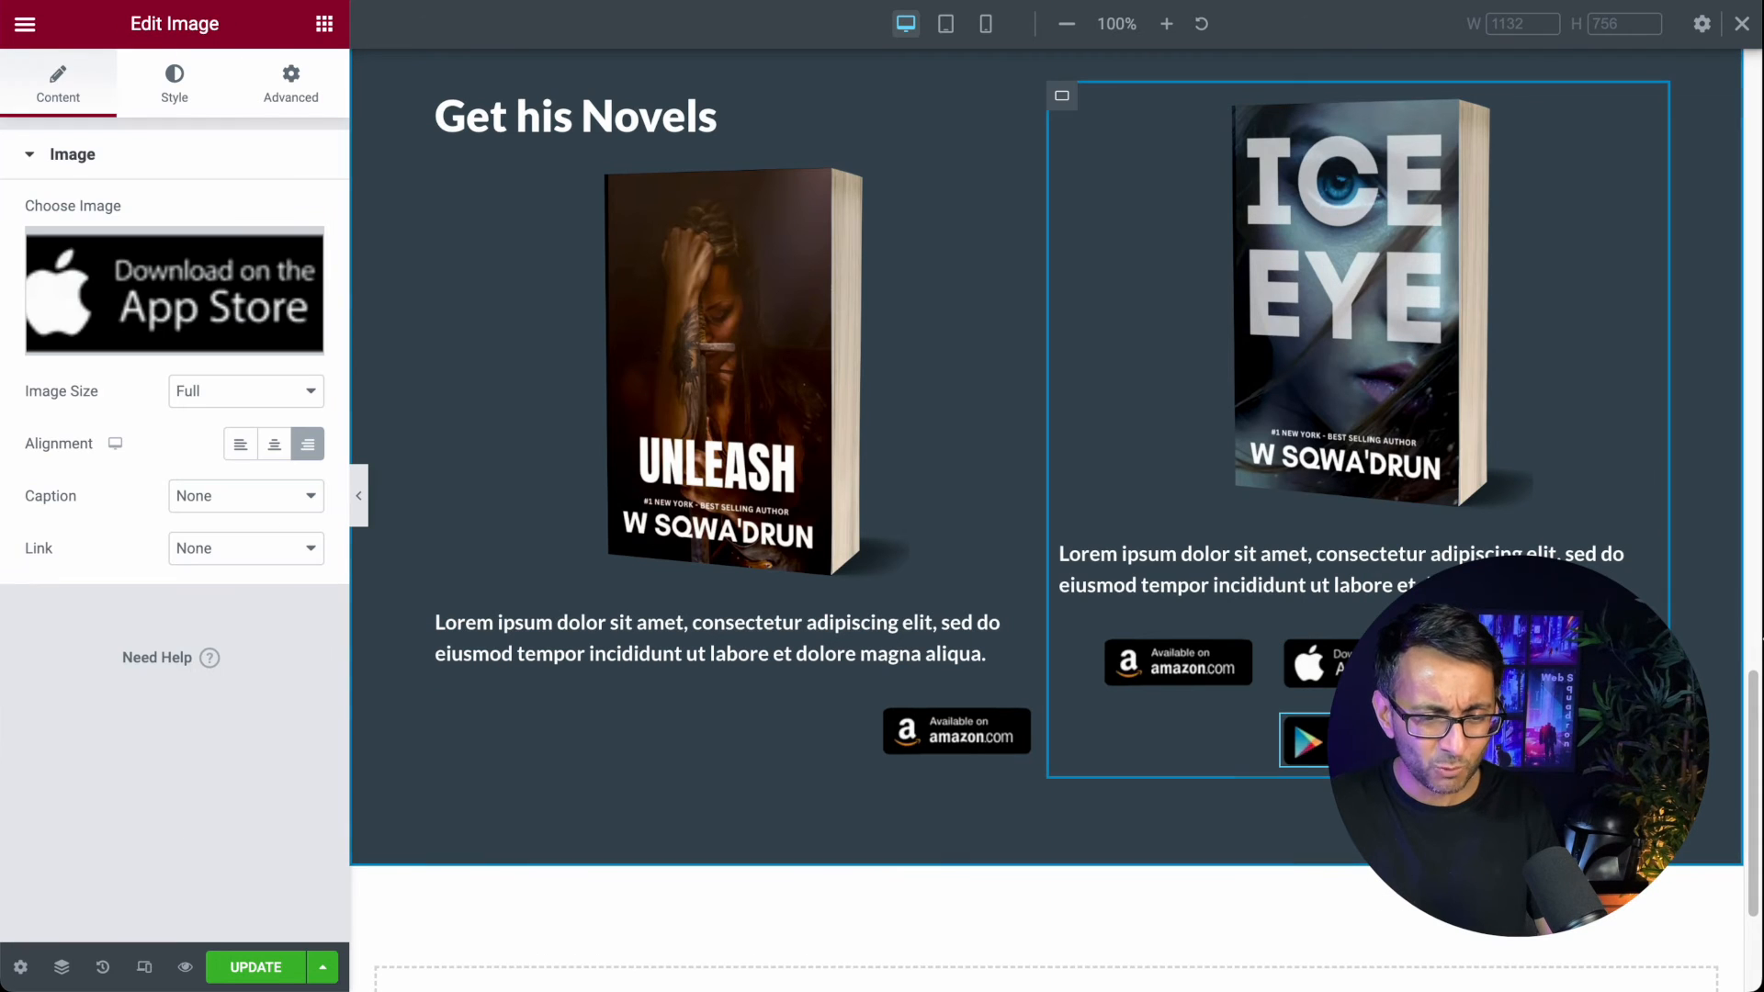
drag(1314, 663, 976, 768)
right_click(1540, 669)
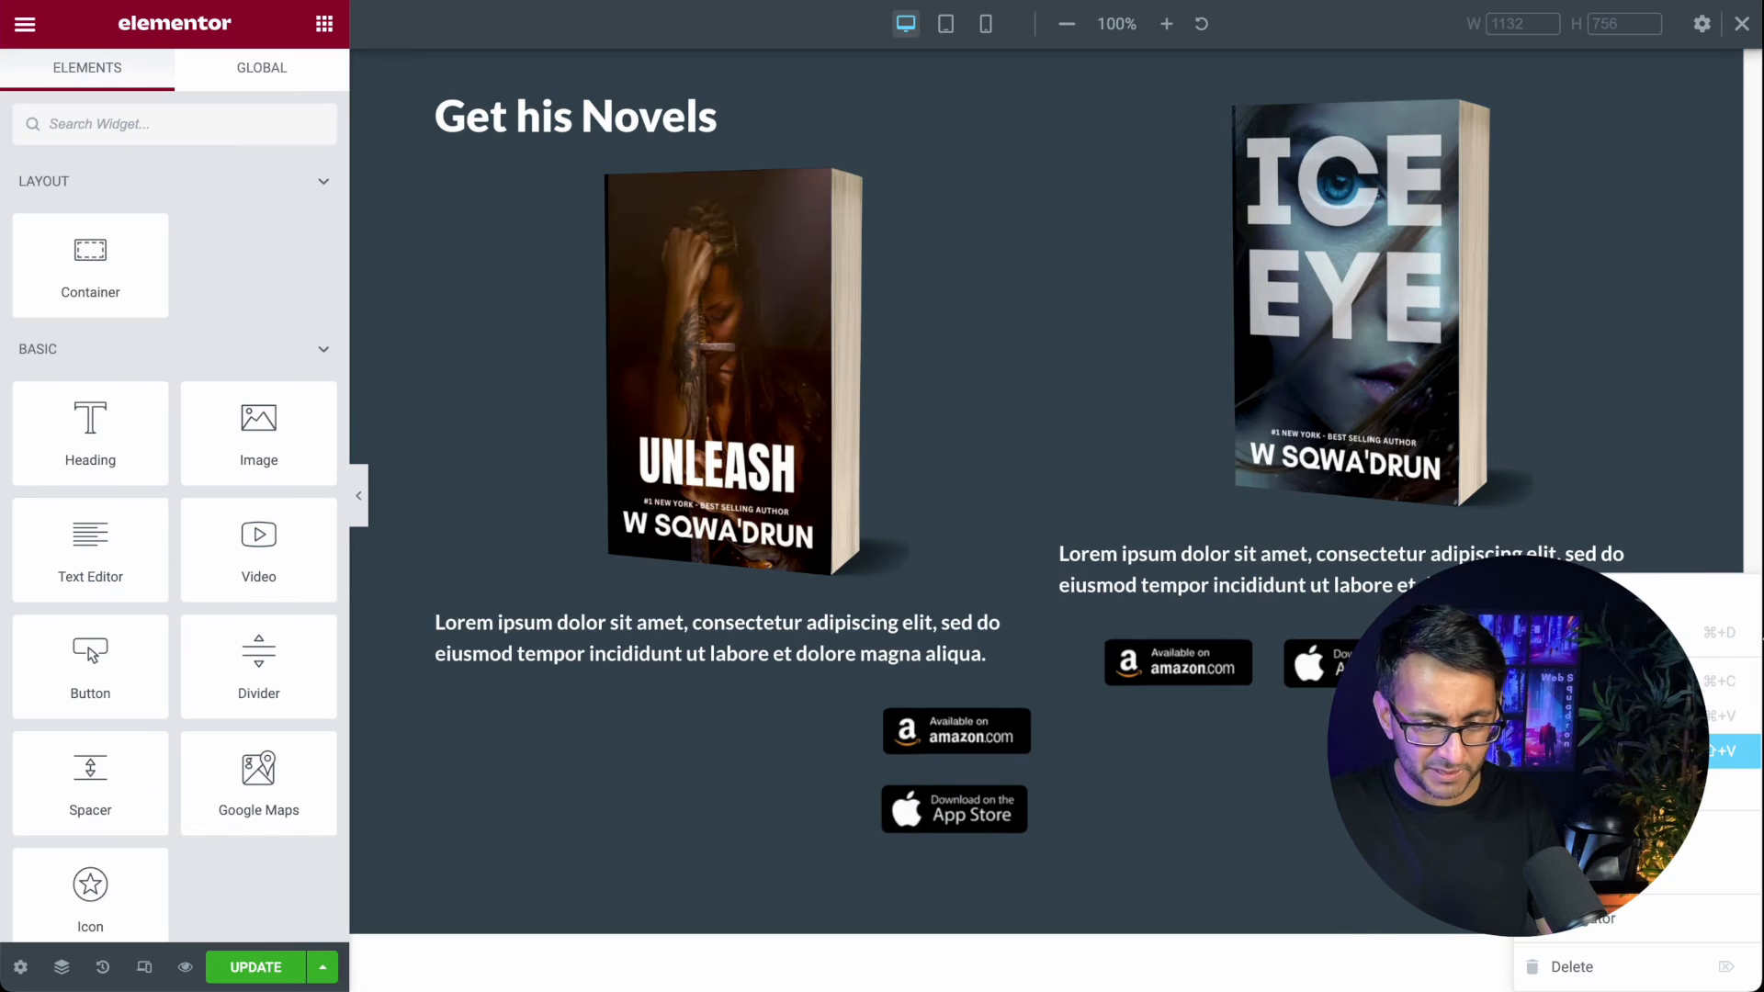
click(1599, 633)
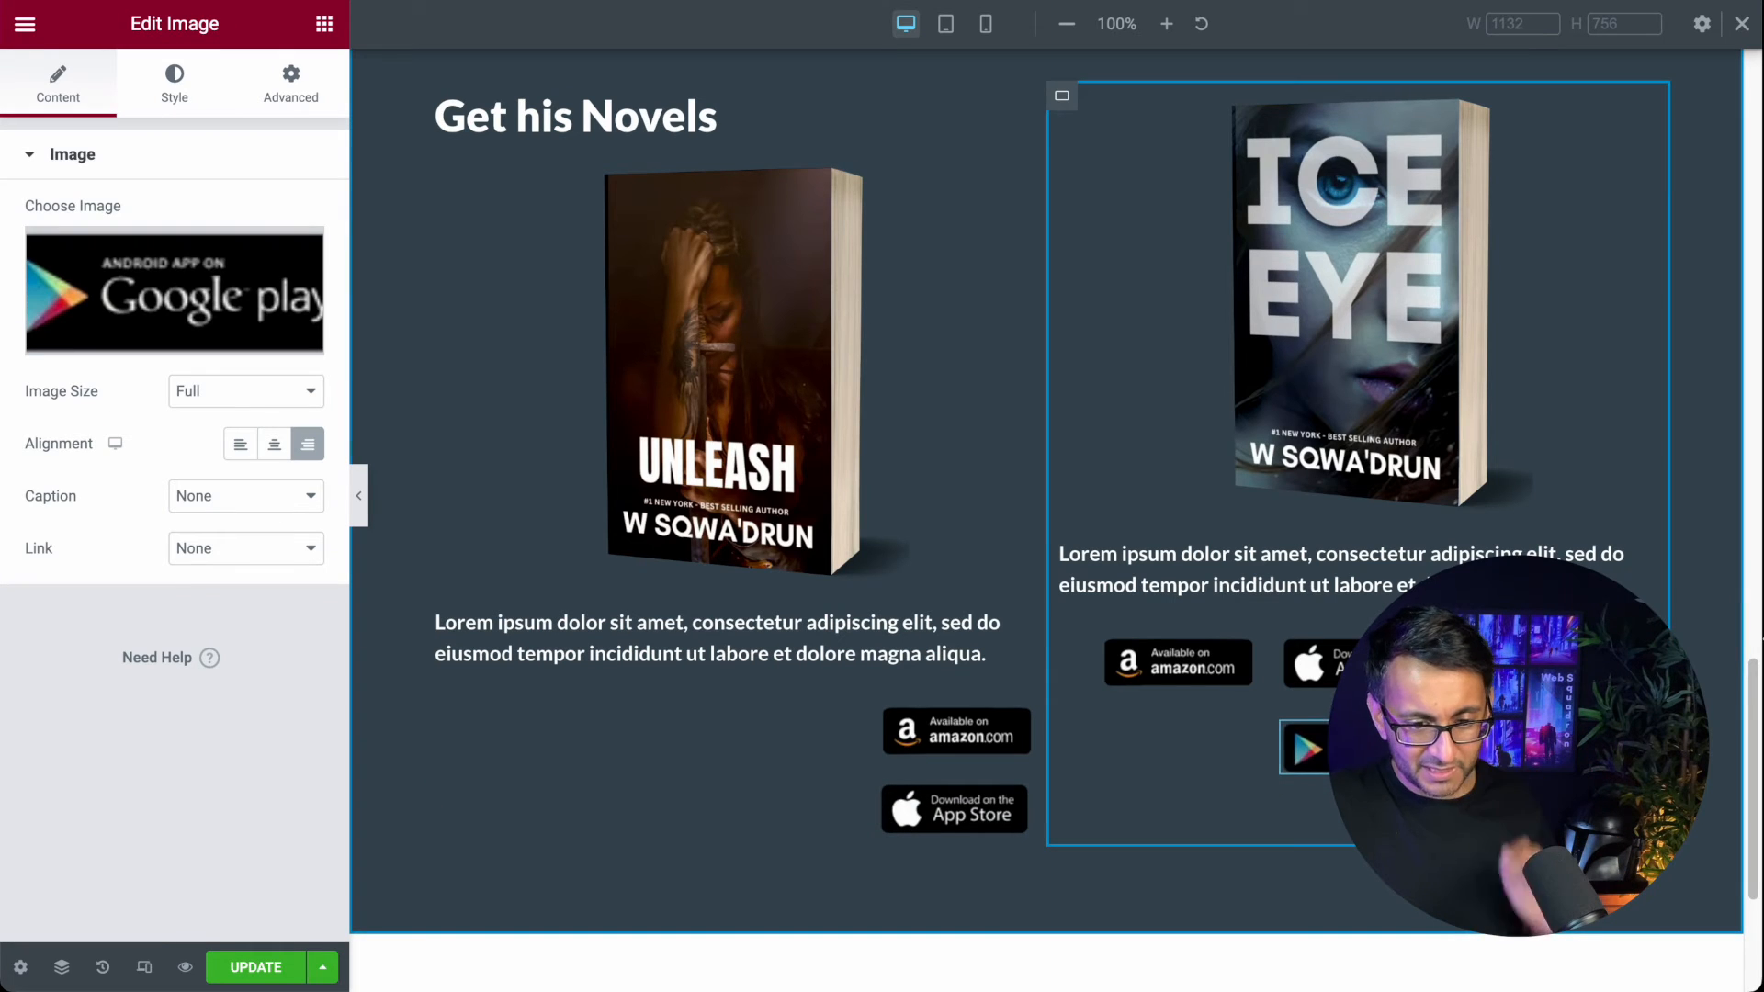
drag(1307, 735, 930, 822)
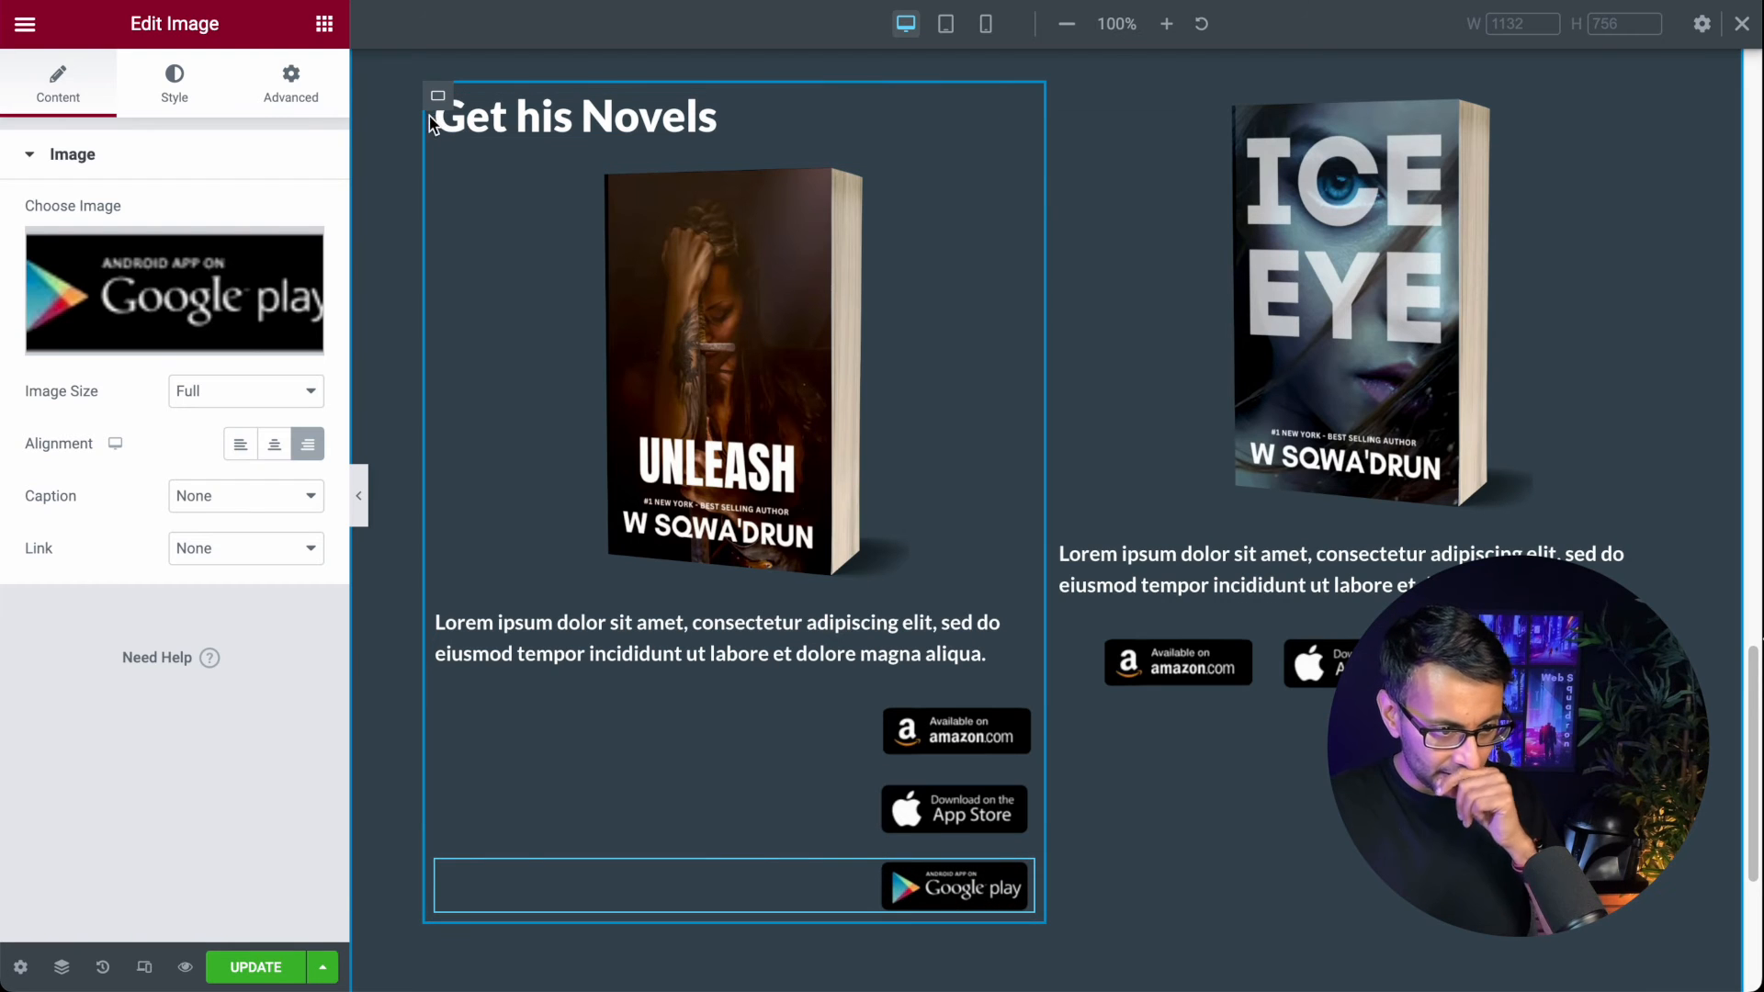
Step: Turn on Wrap for the items in the left container
click(439, 96)
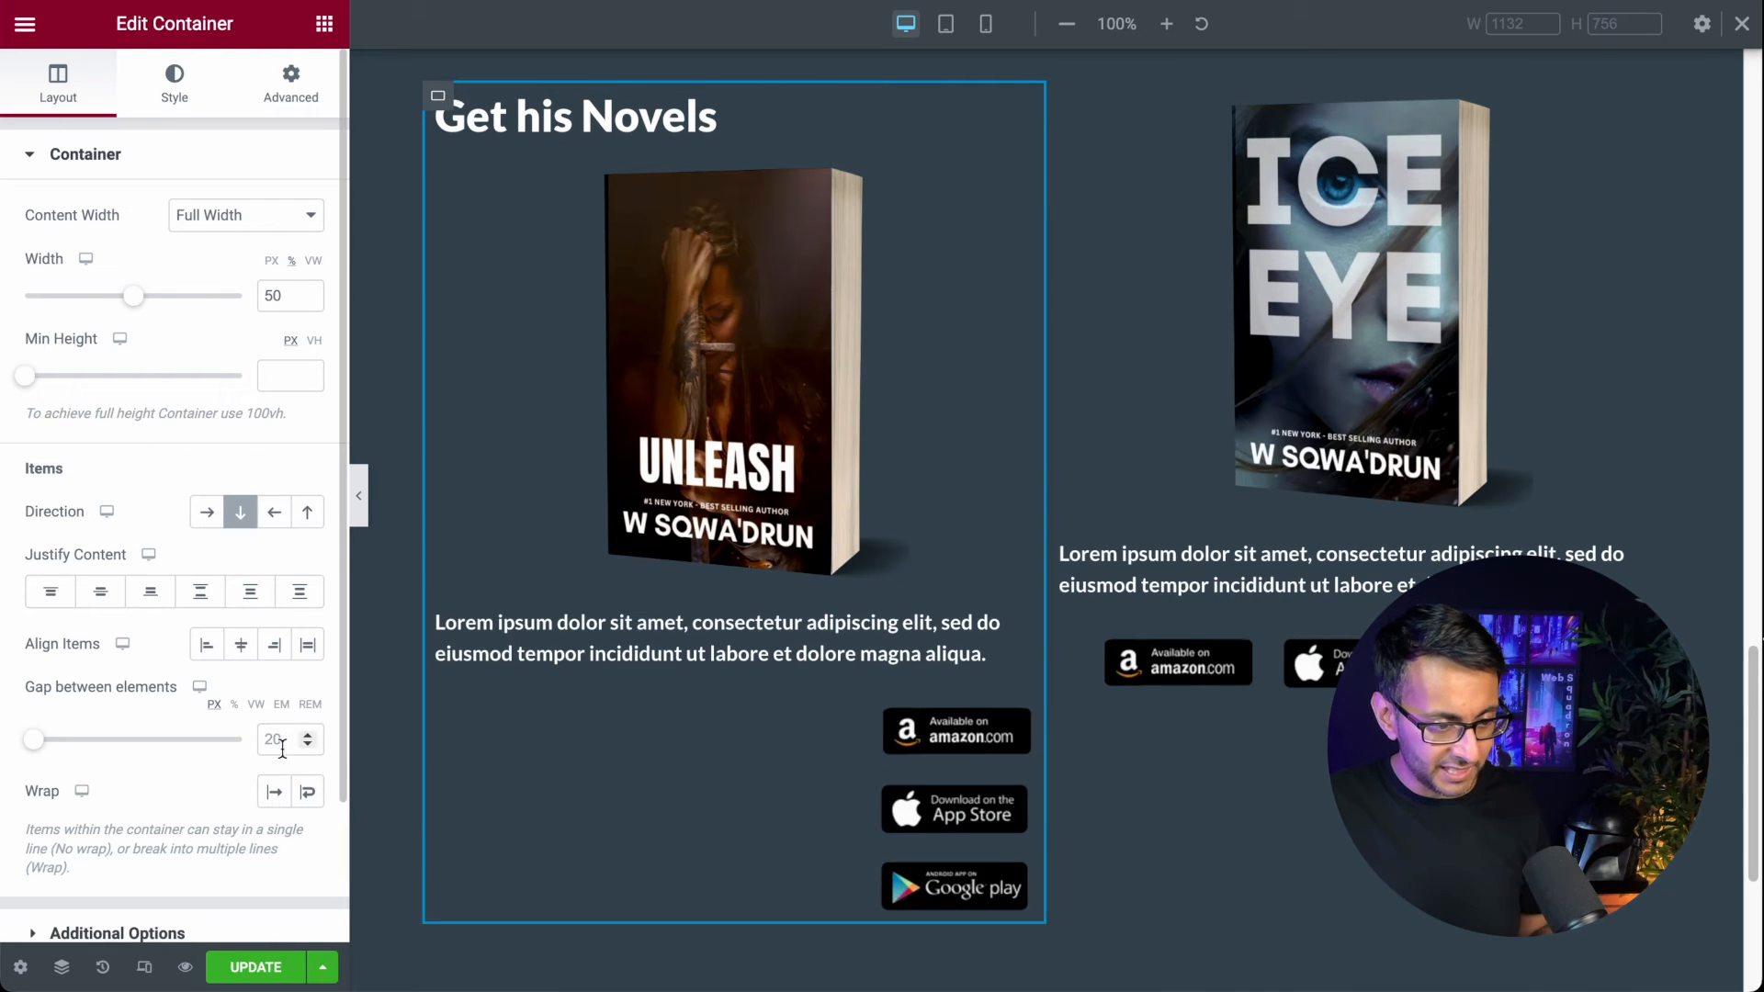
click(307, 796)
scroll(294, 862, down, 2)
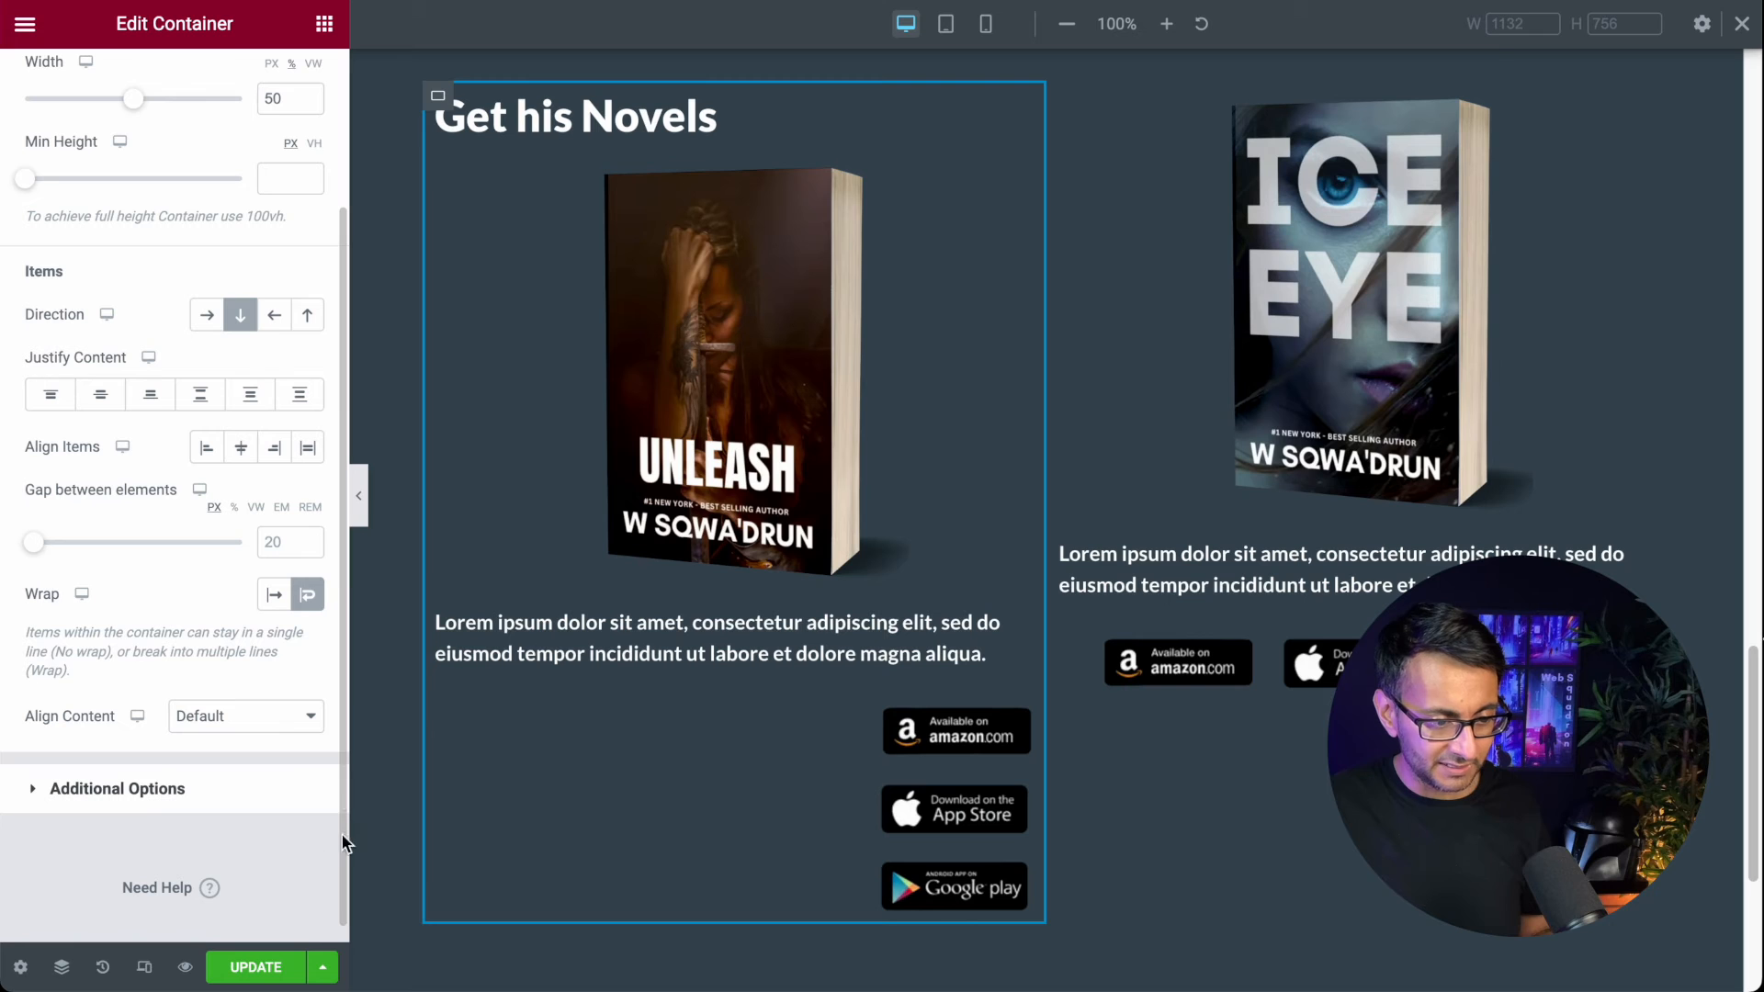
Step: Copy the Ice Eye container and paste its style onto the left container with the Unleash book
right_click(1061, 84)
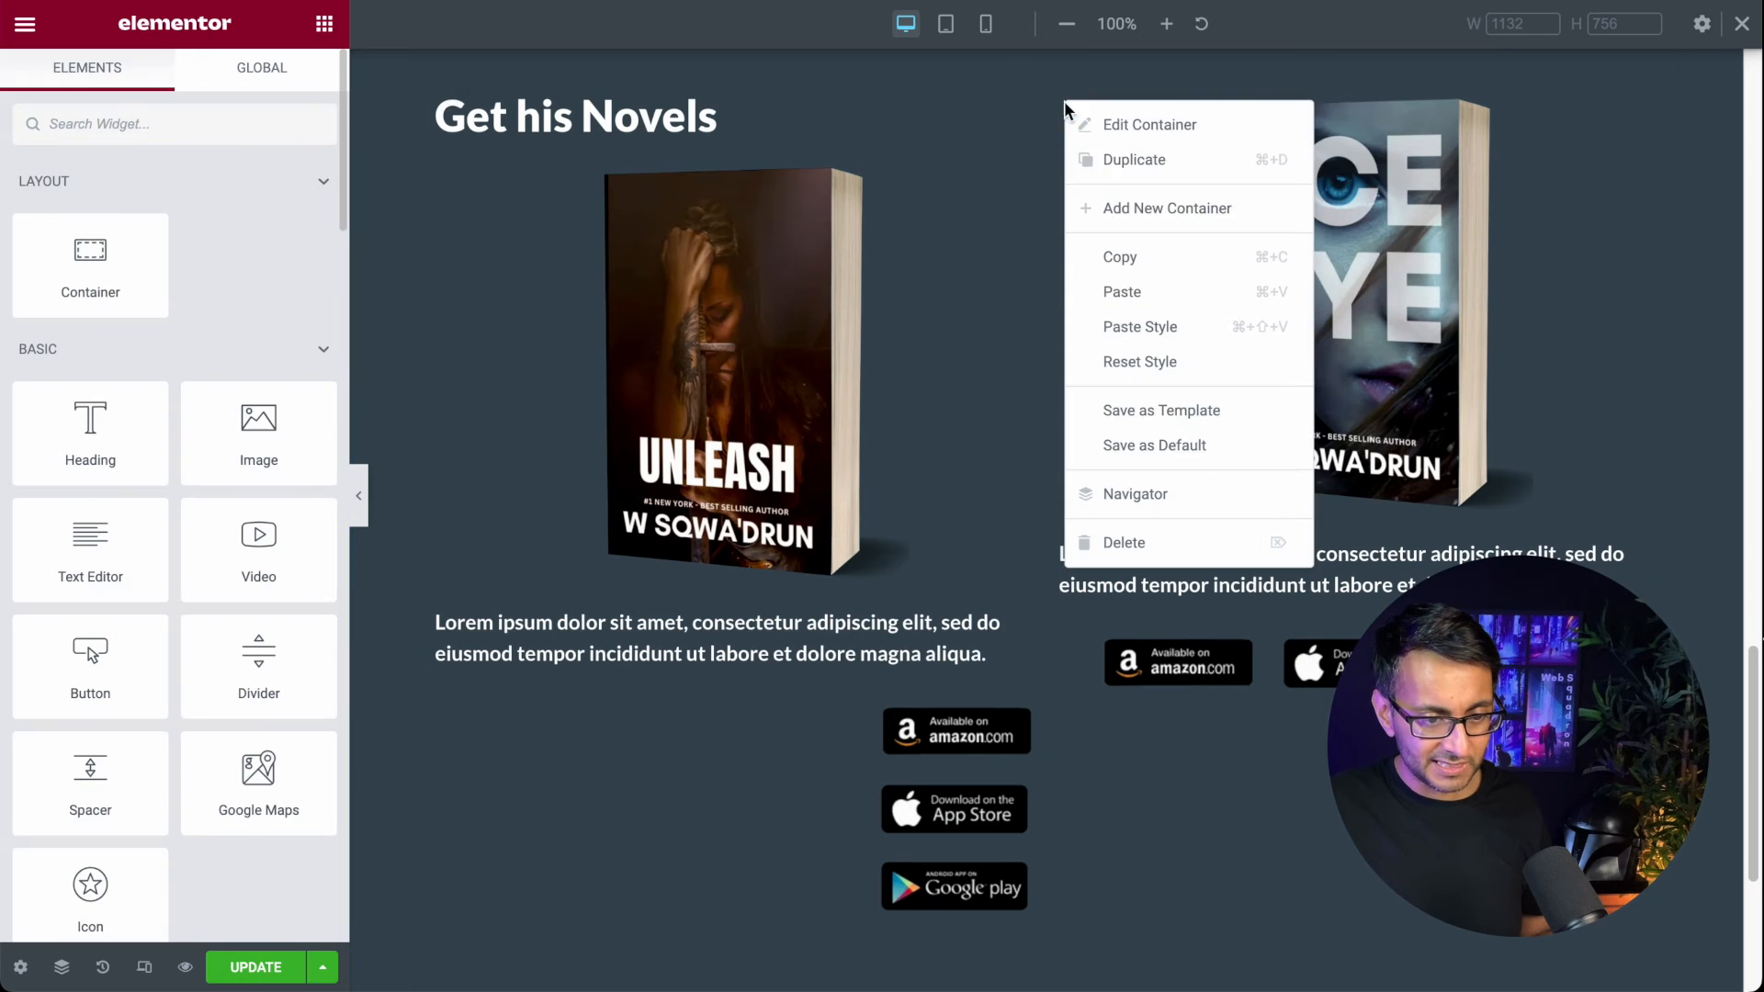
click(1140, 290)
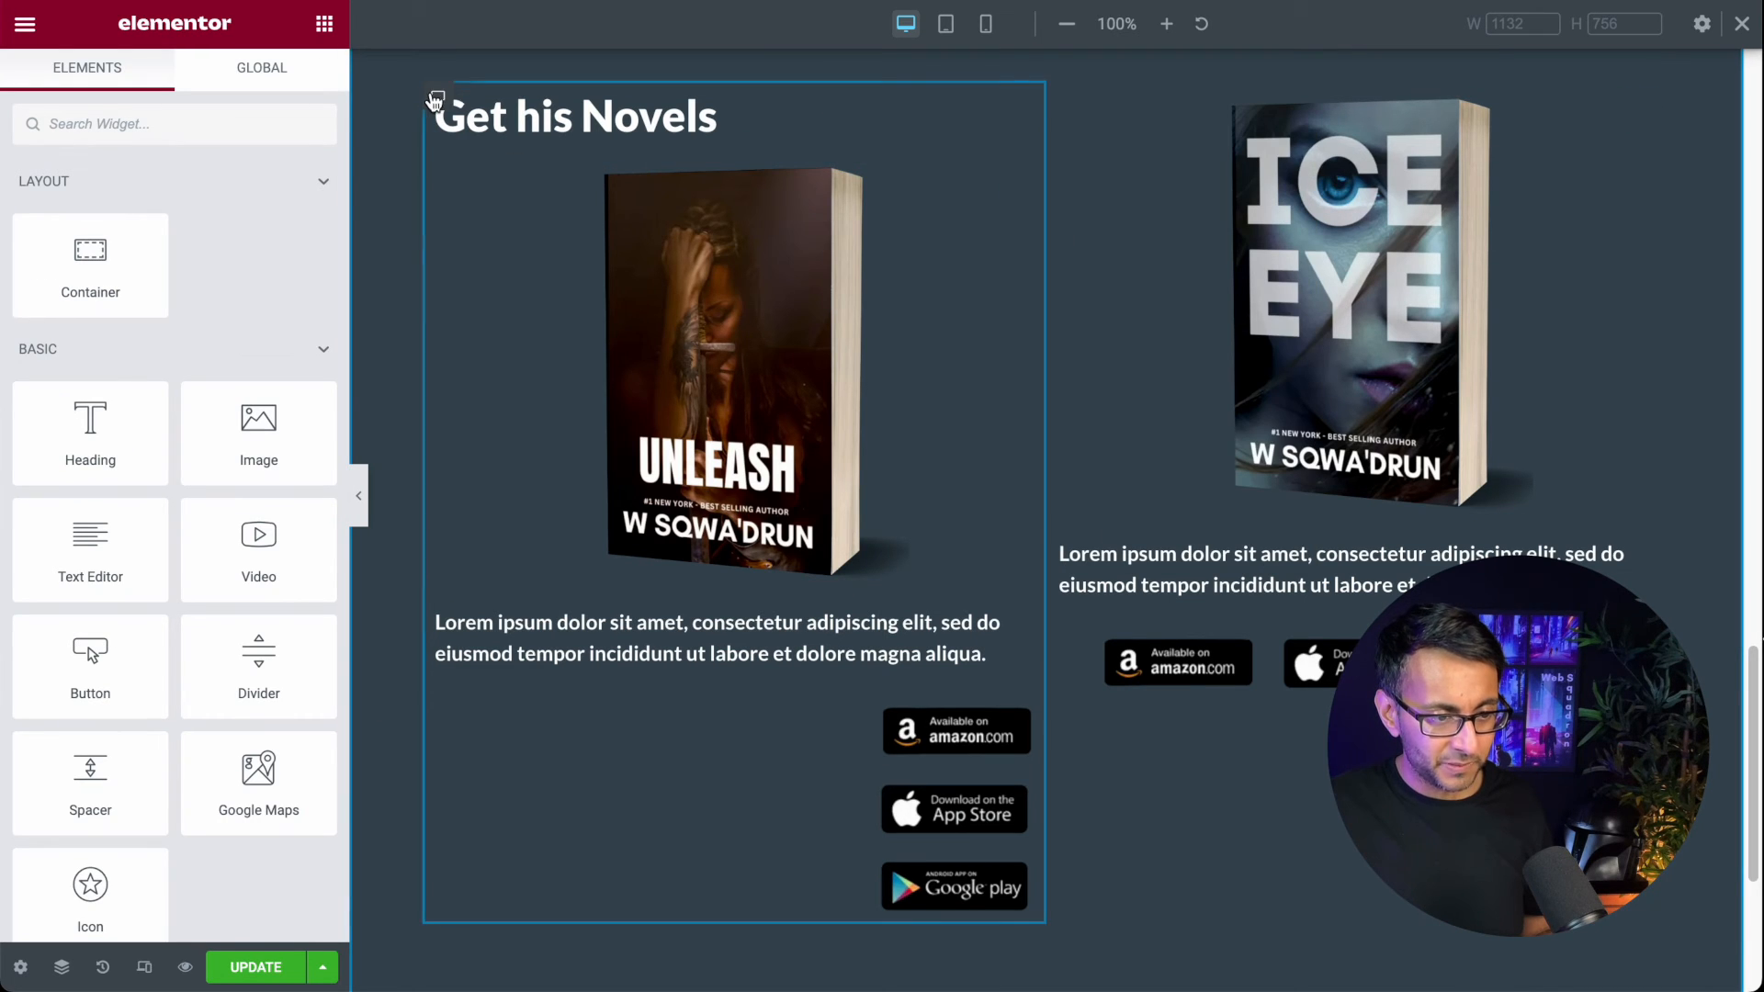
right_click(439, 96)
click(572, 324)
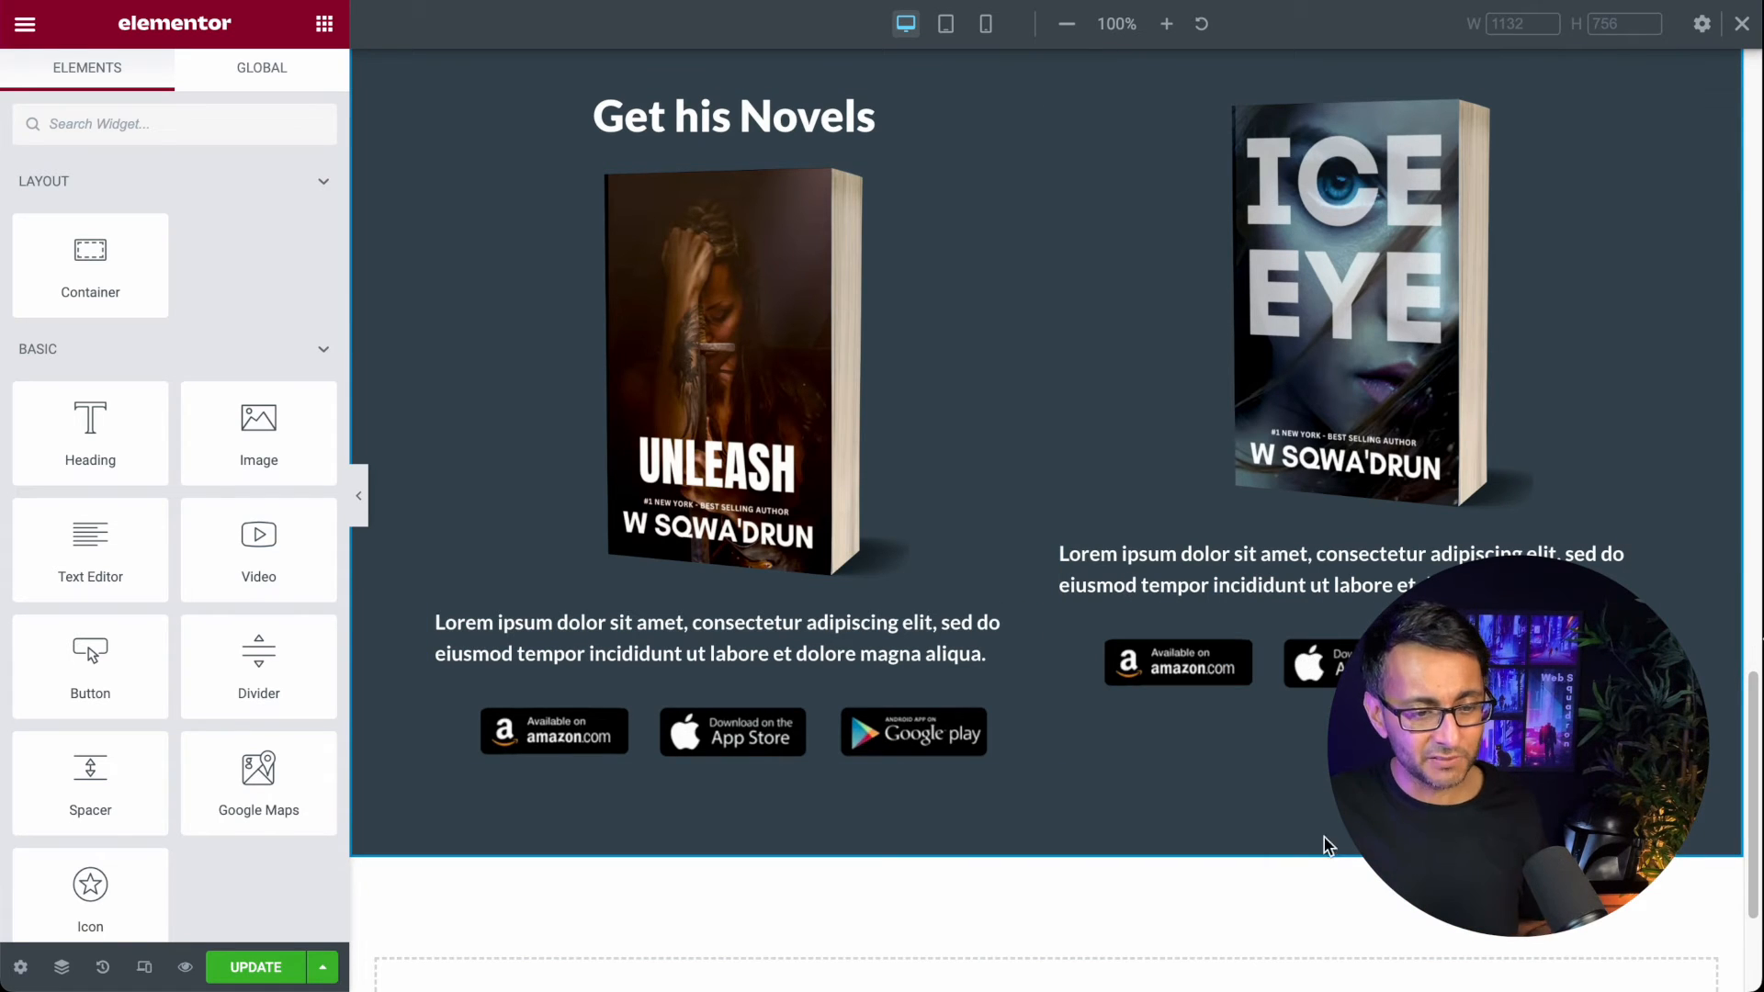
Step: Set Align Content to Flex End for the left container with the Unleash book
scroll(1195, 788, down, 2)
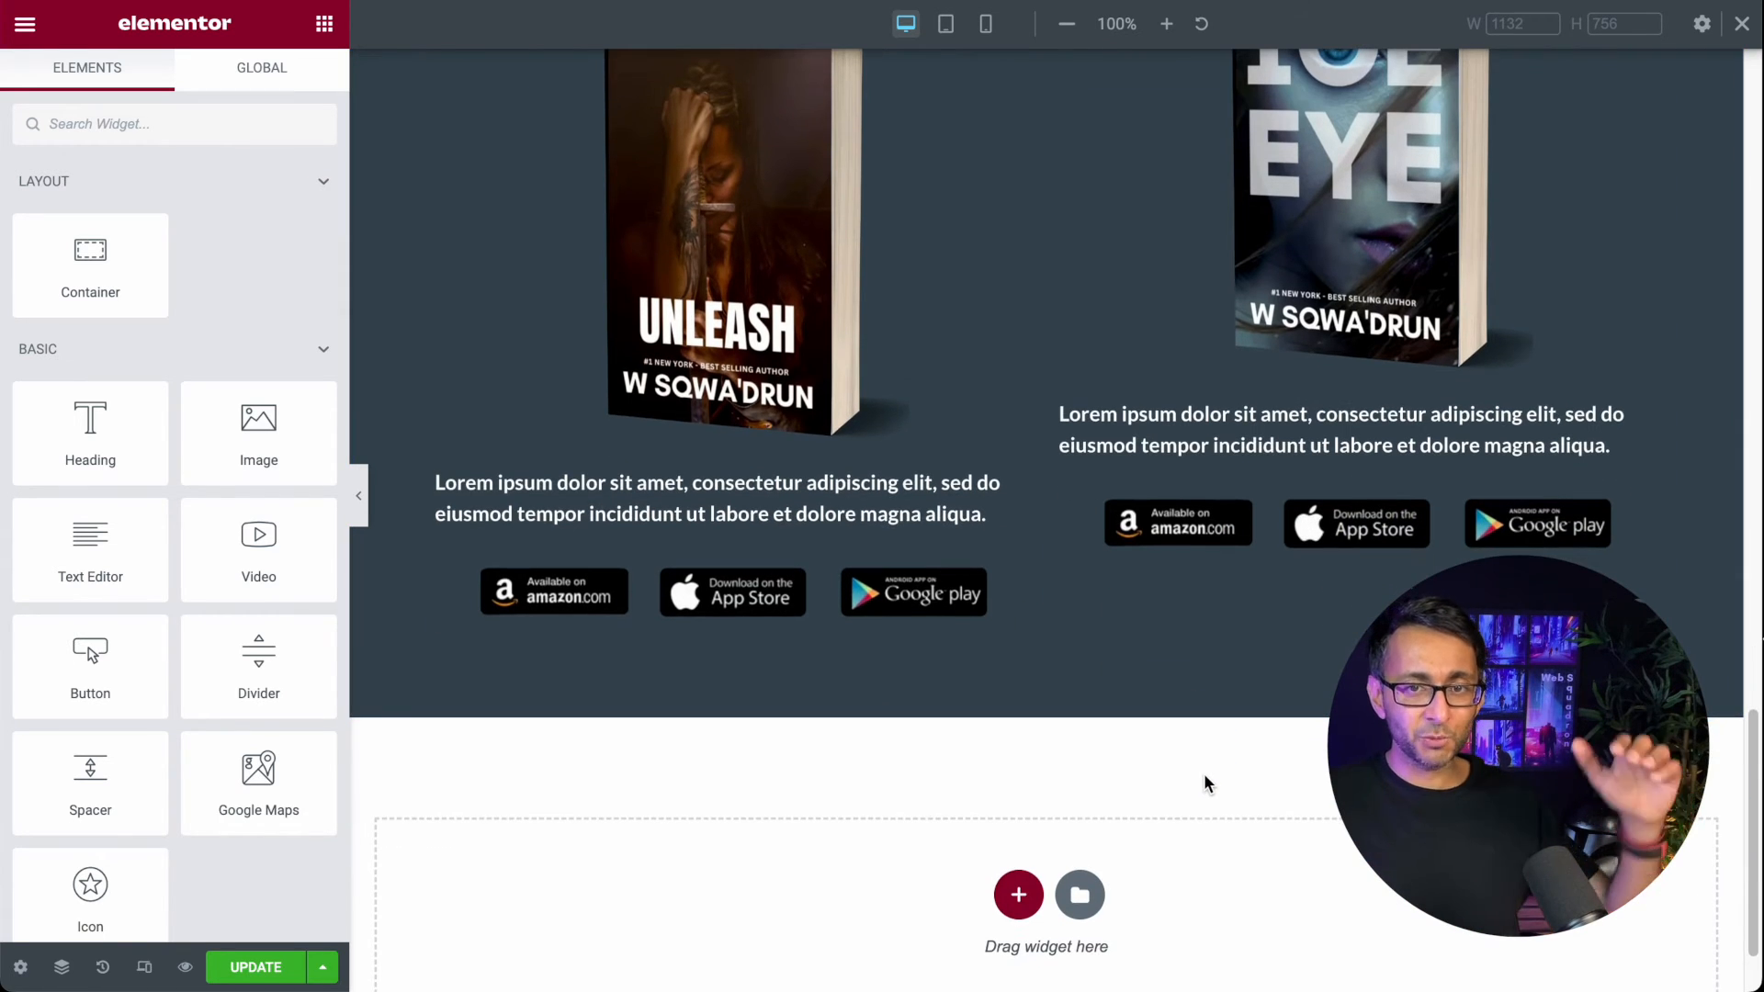
scroll(515, 250, up, 2)
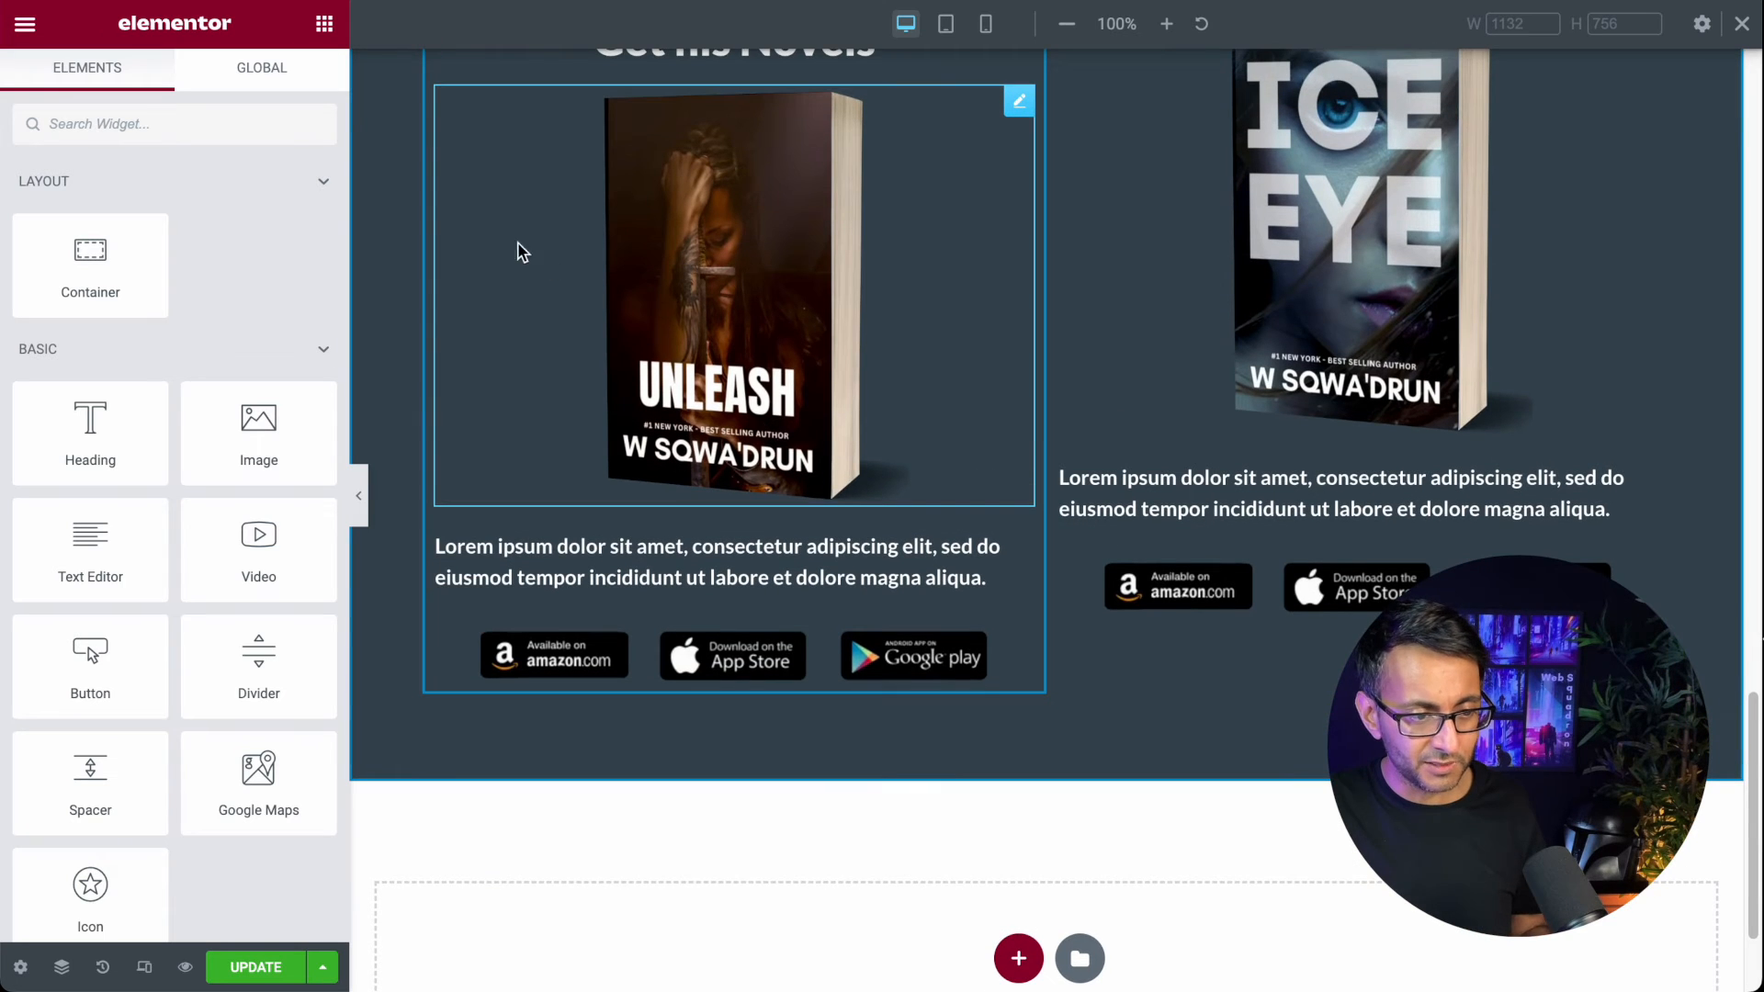
scroll(498, 229, up, 1)
click(440, 156)
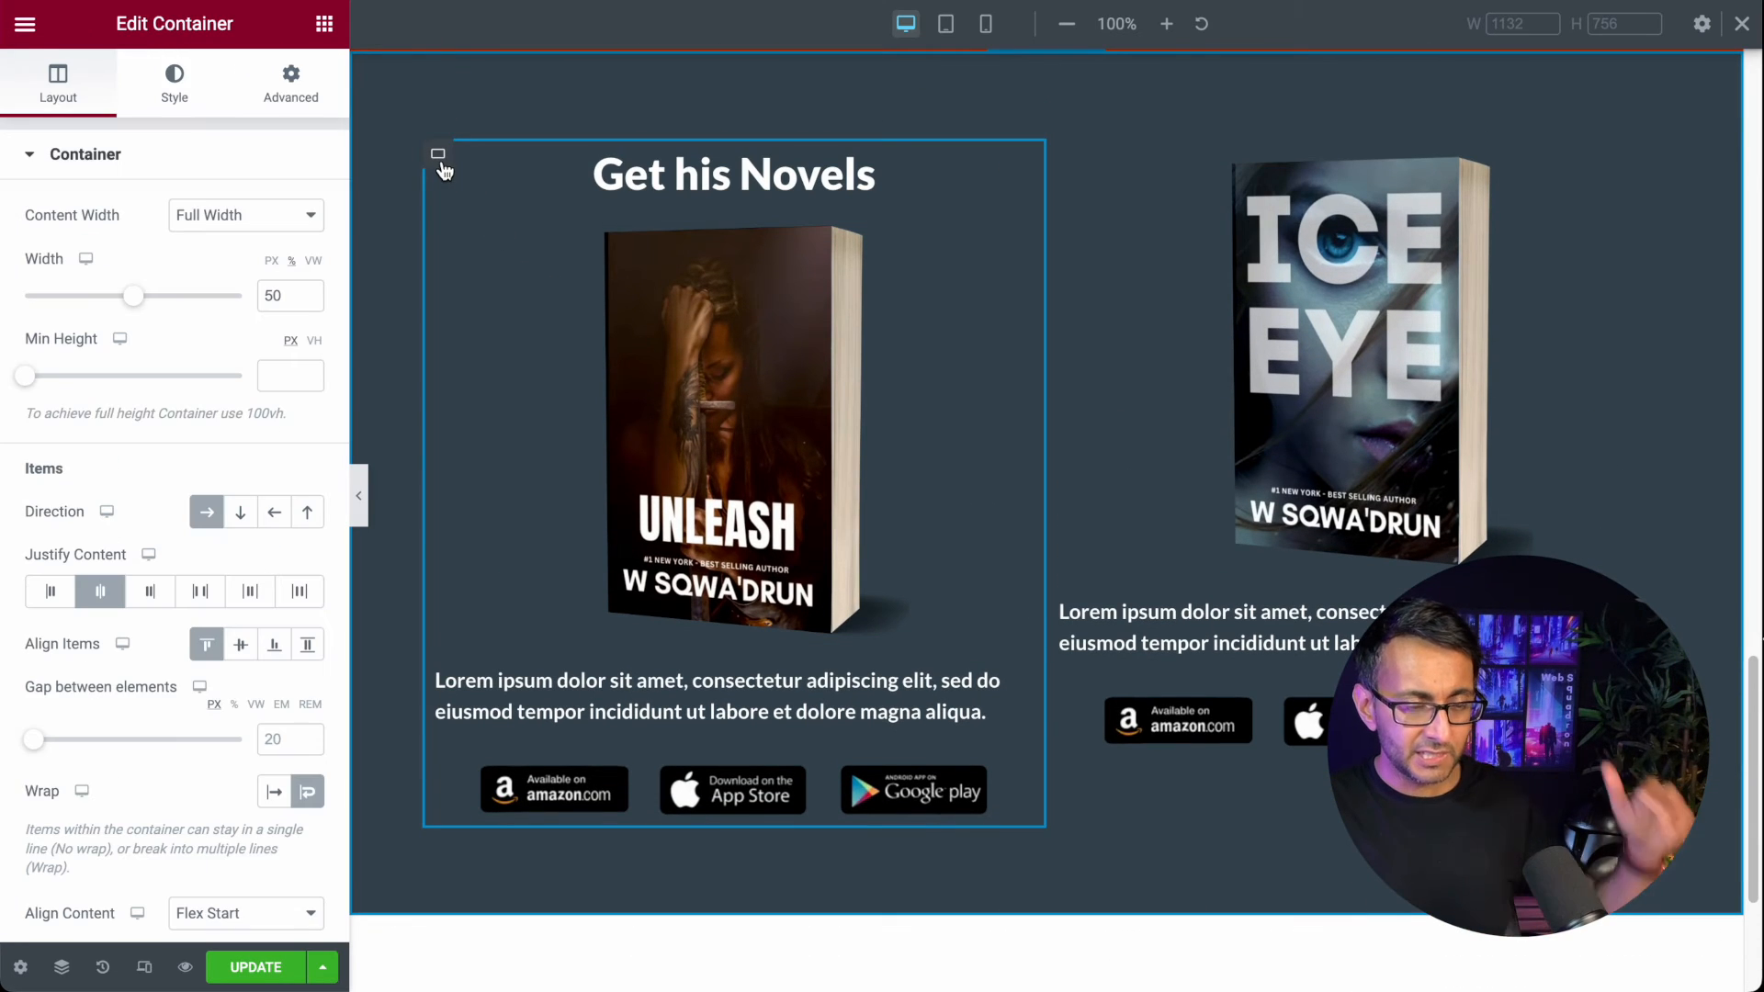
scroll(169, 555, down, 3)
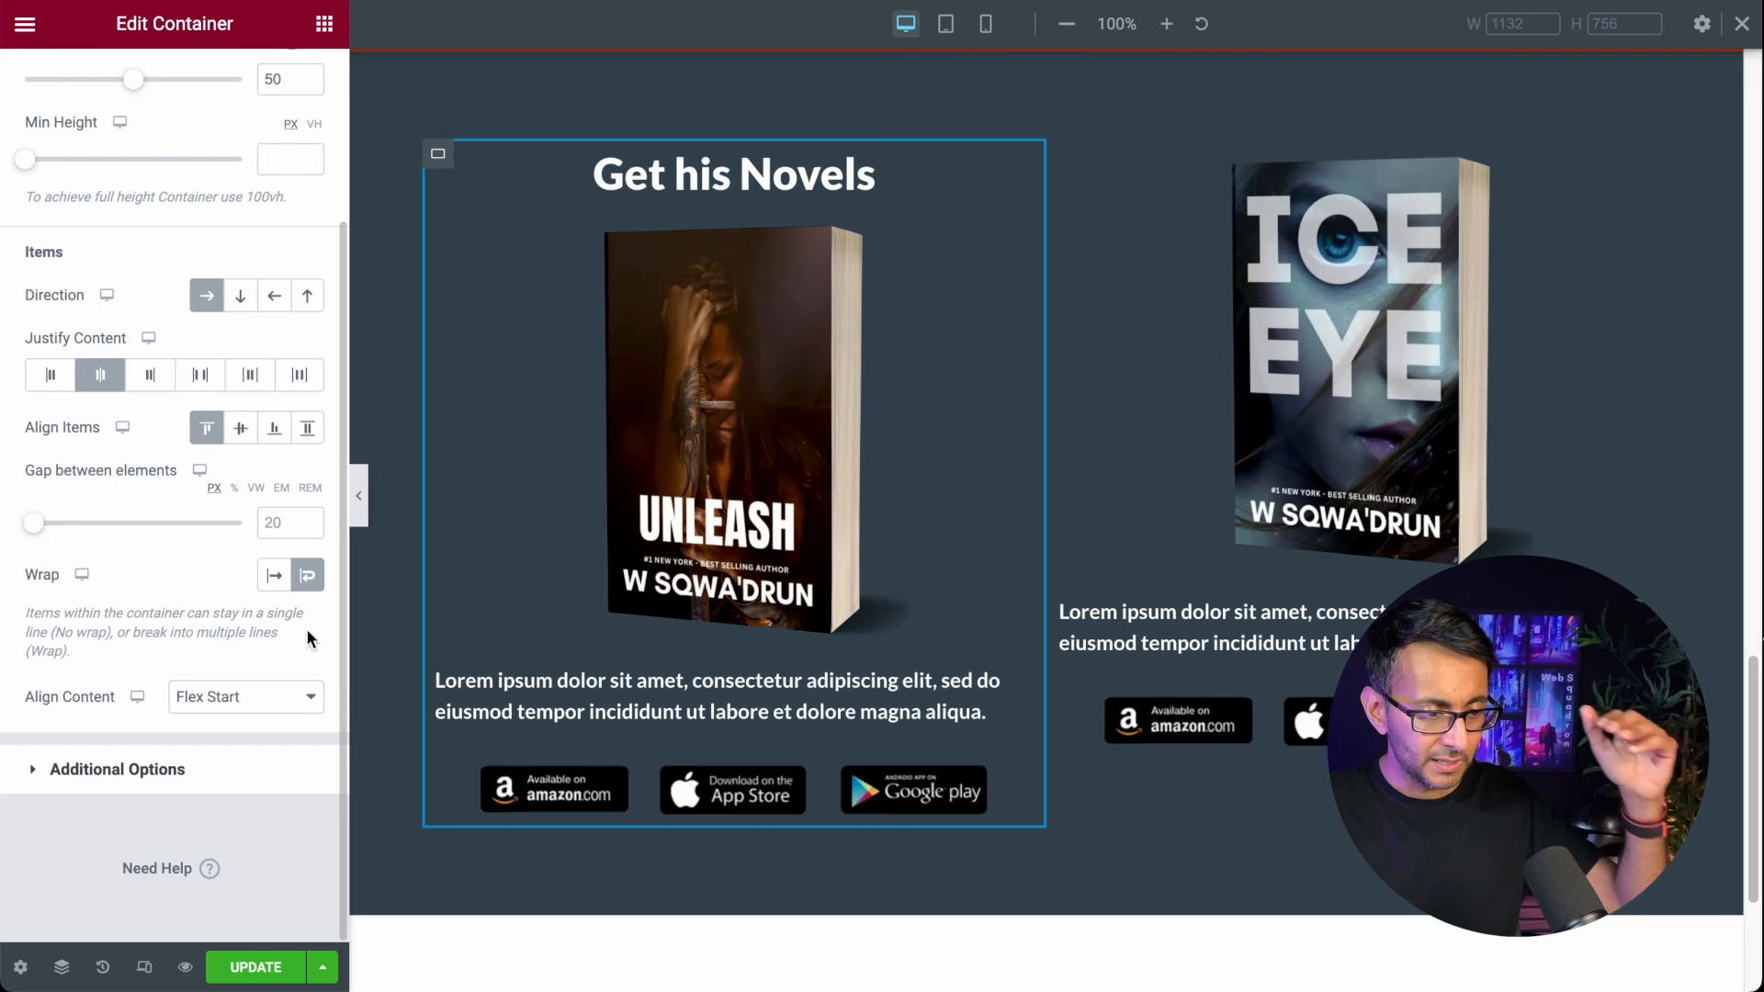
click(248, 704)
click(246, 724)
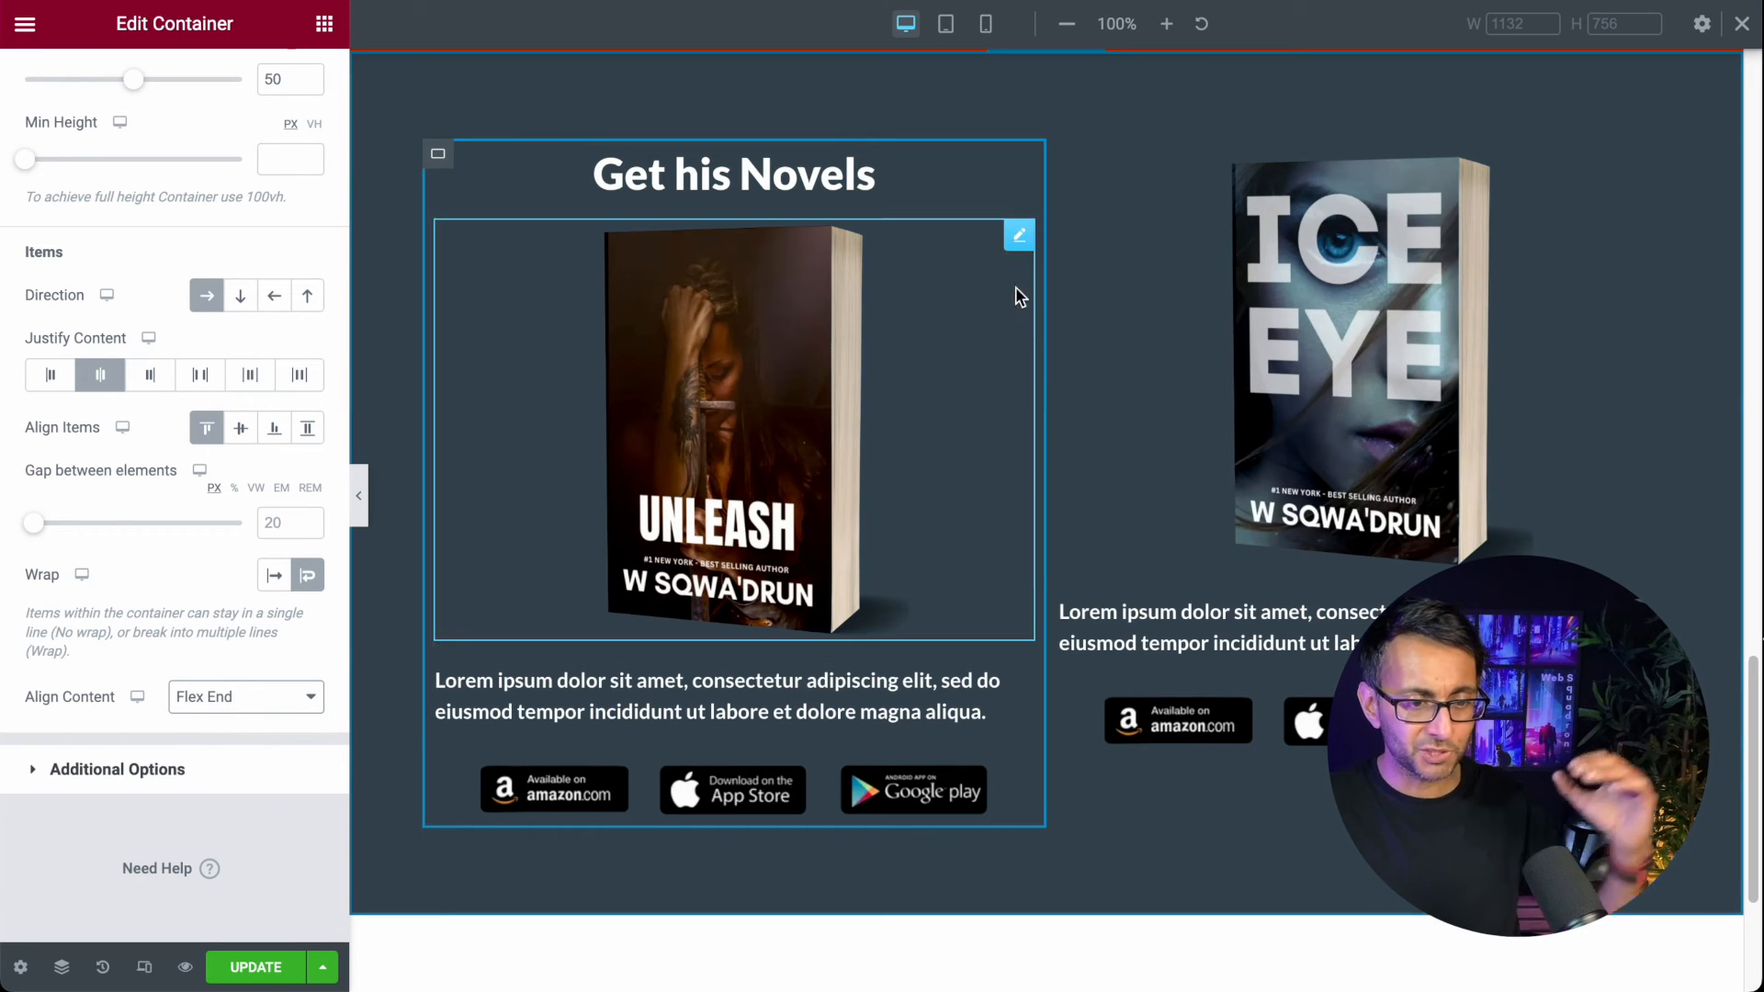
Step: Set Align Content to Flex End for the container with the Ice Eye book
click(1064, 155)
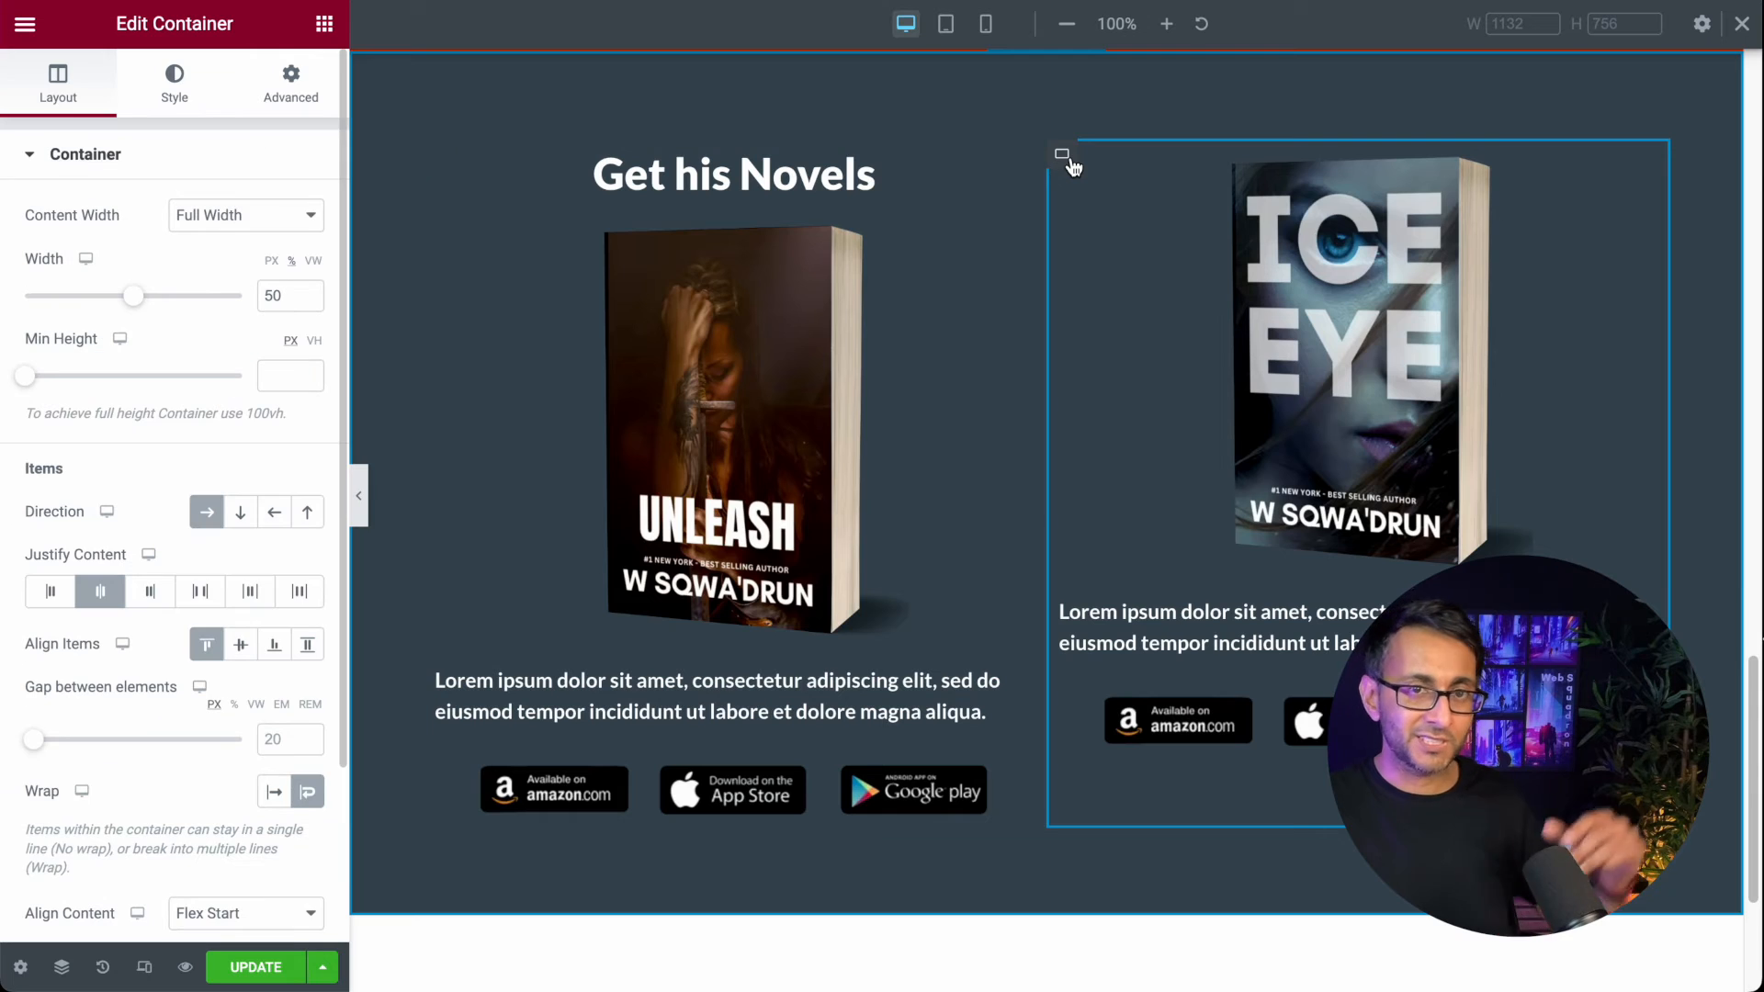
scroll(224, 708, down, 3)
click(240, 696)
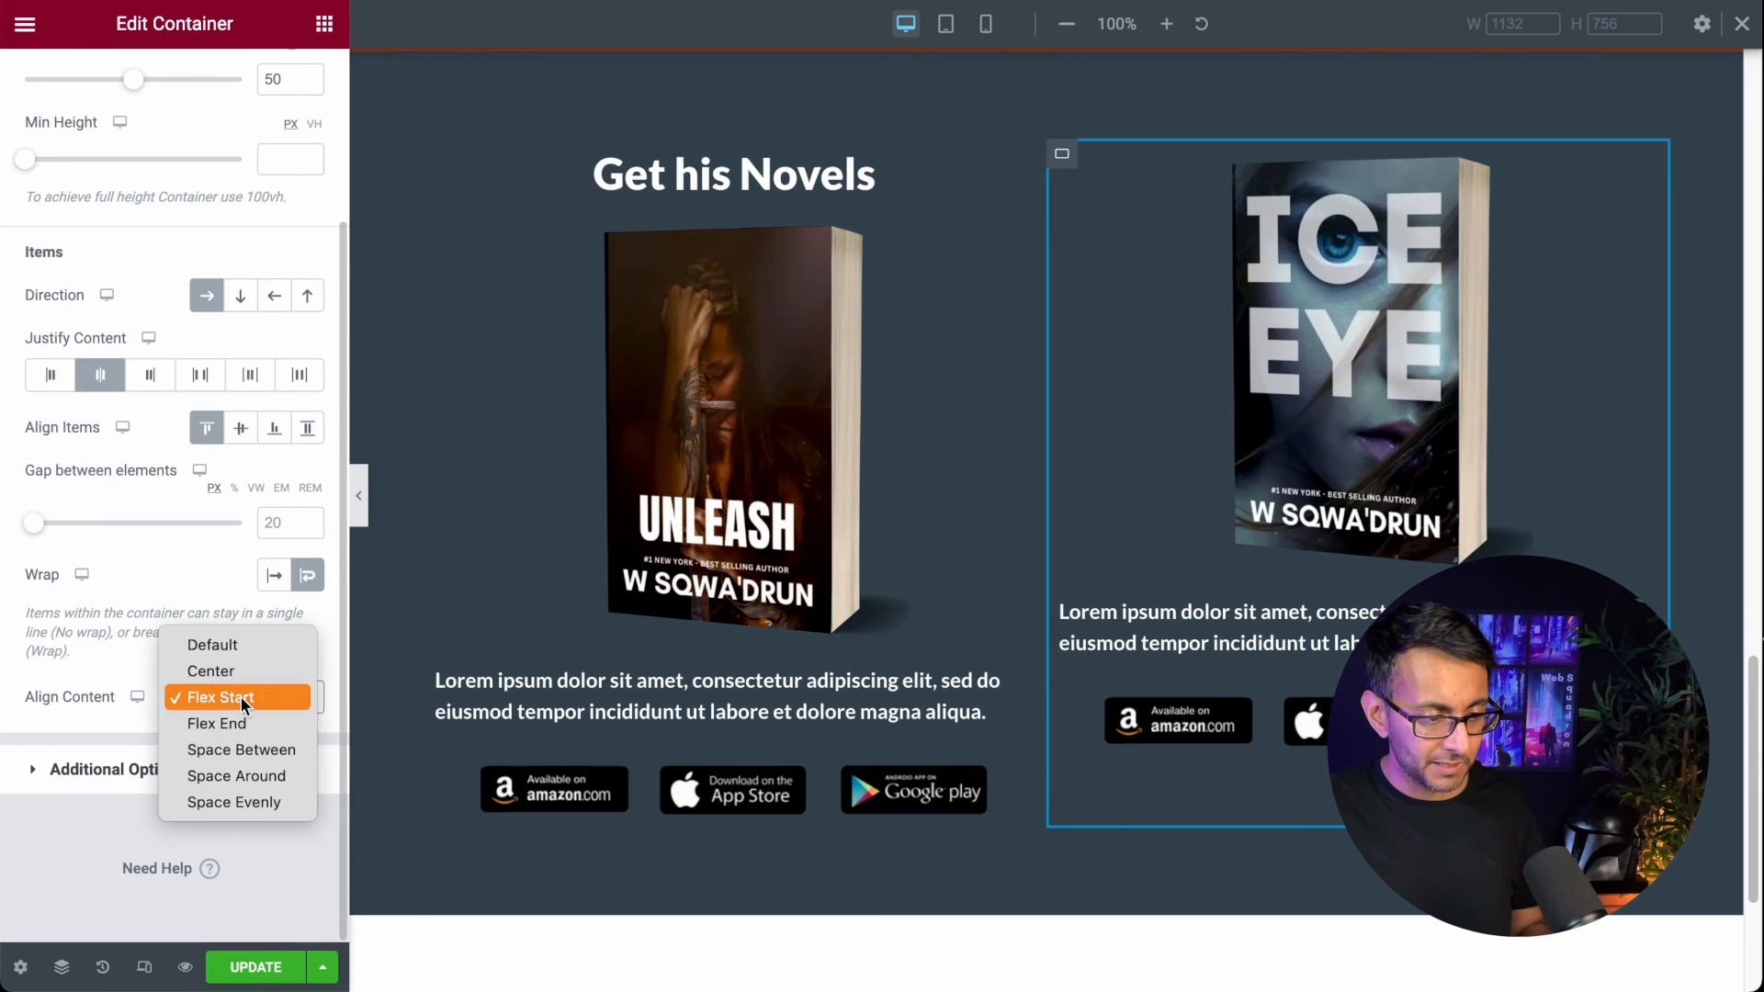
click(246, 725)
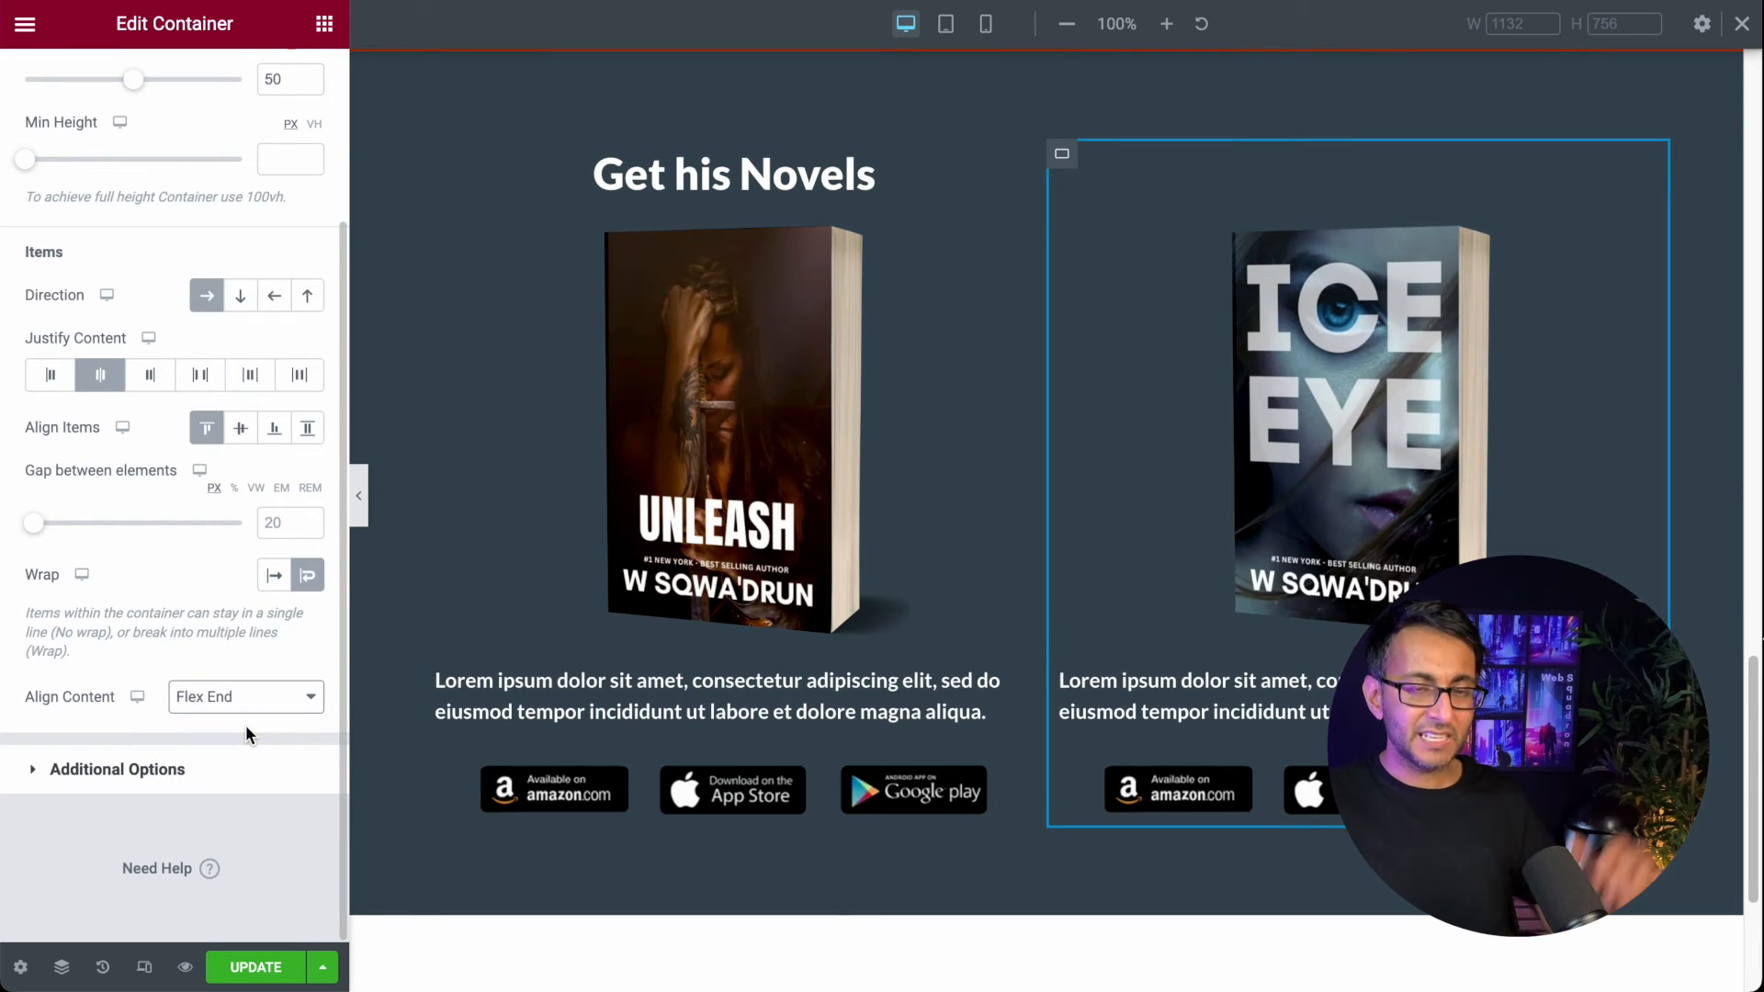
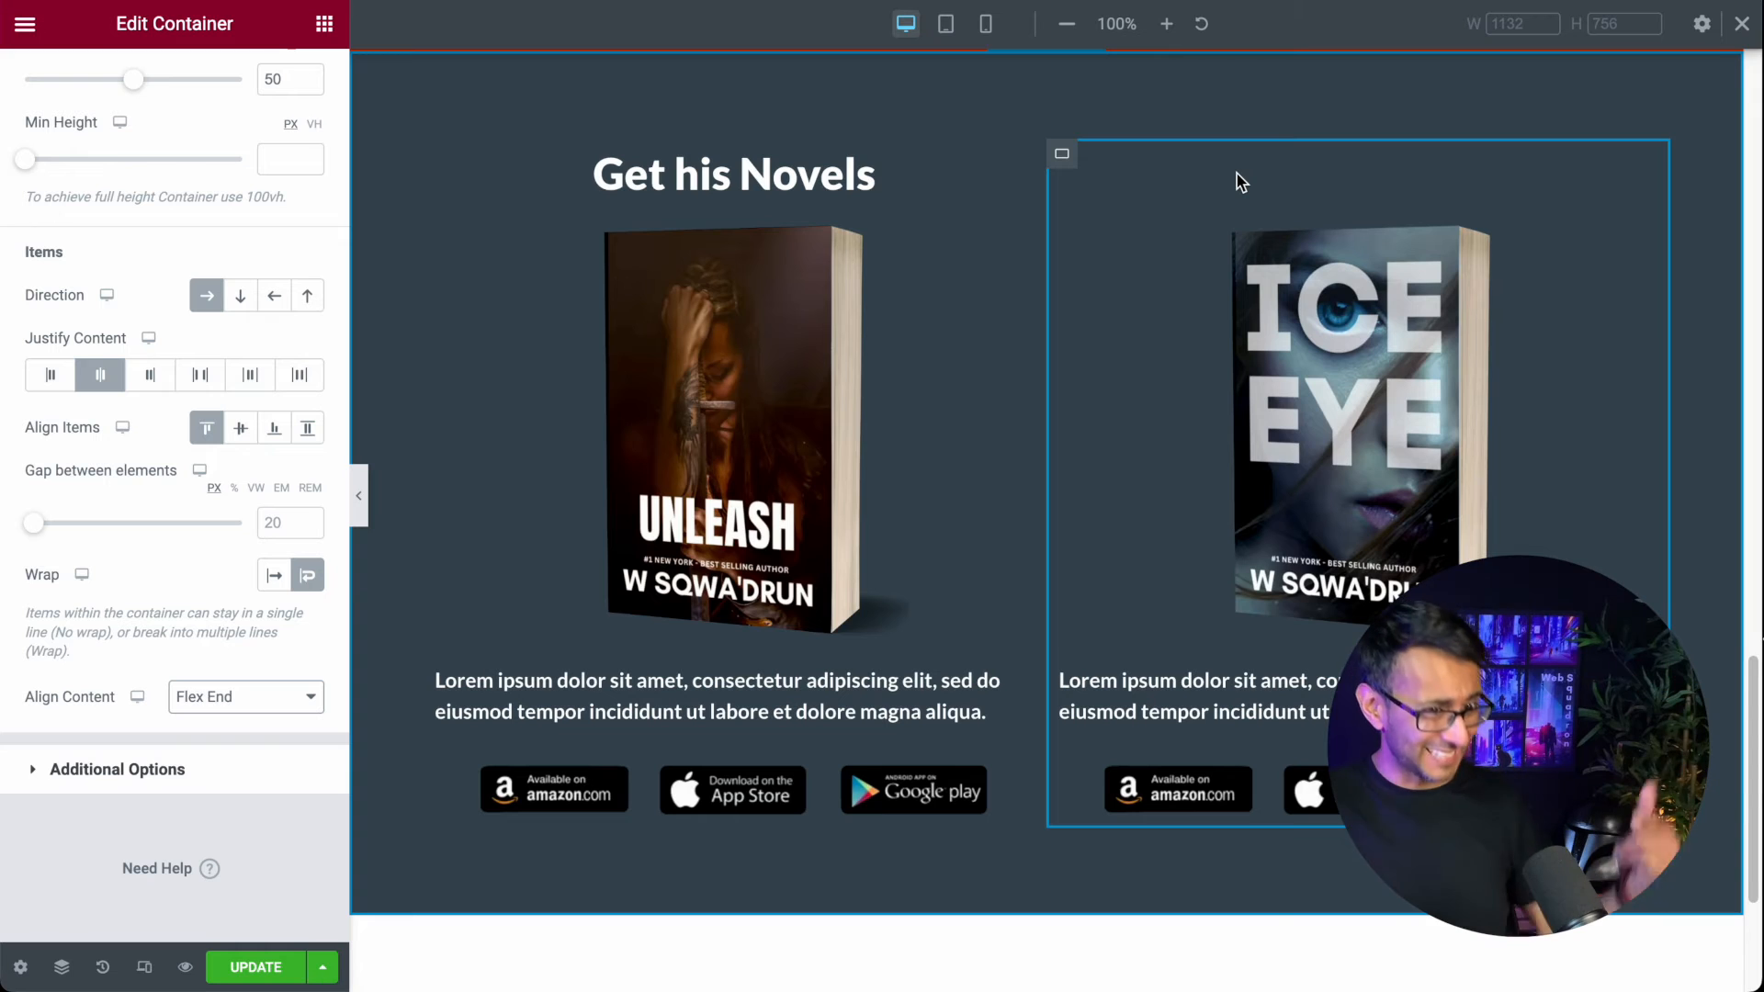
Step: Set Justify Content to Start for the container with the Unleash book
click(427, 179)
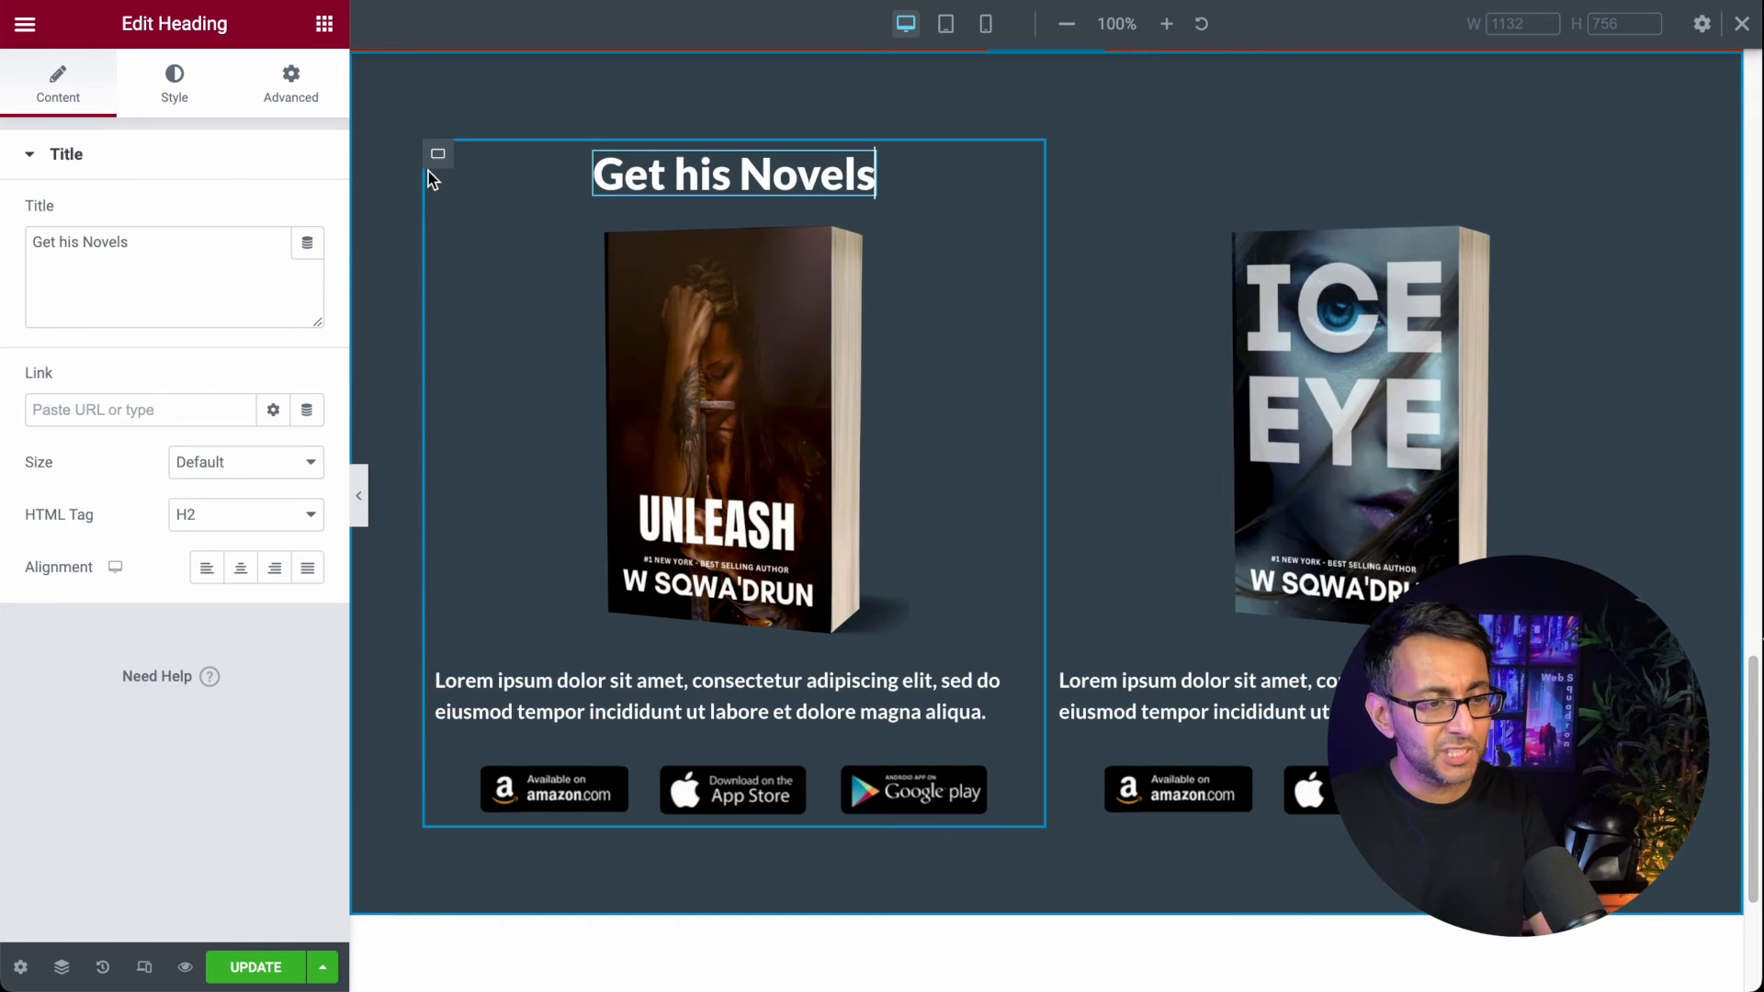
click(439, 155)
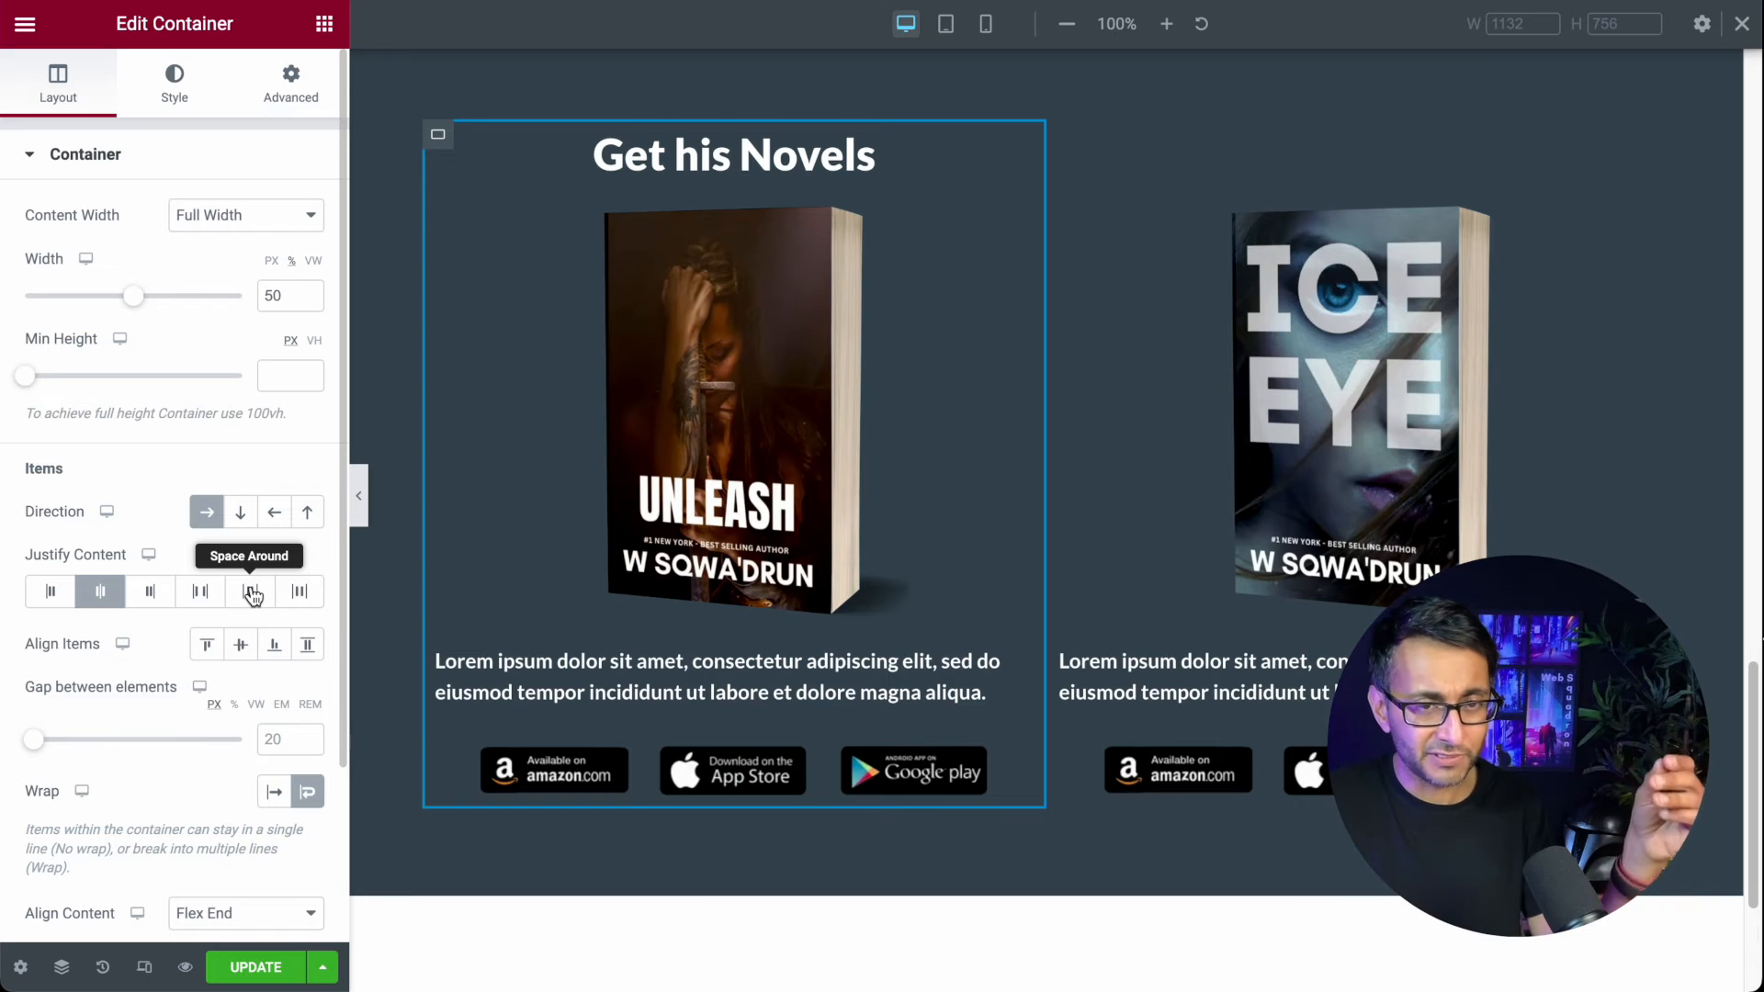
click(53, 592)
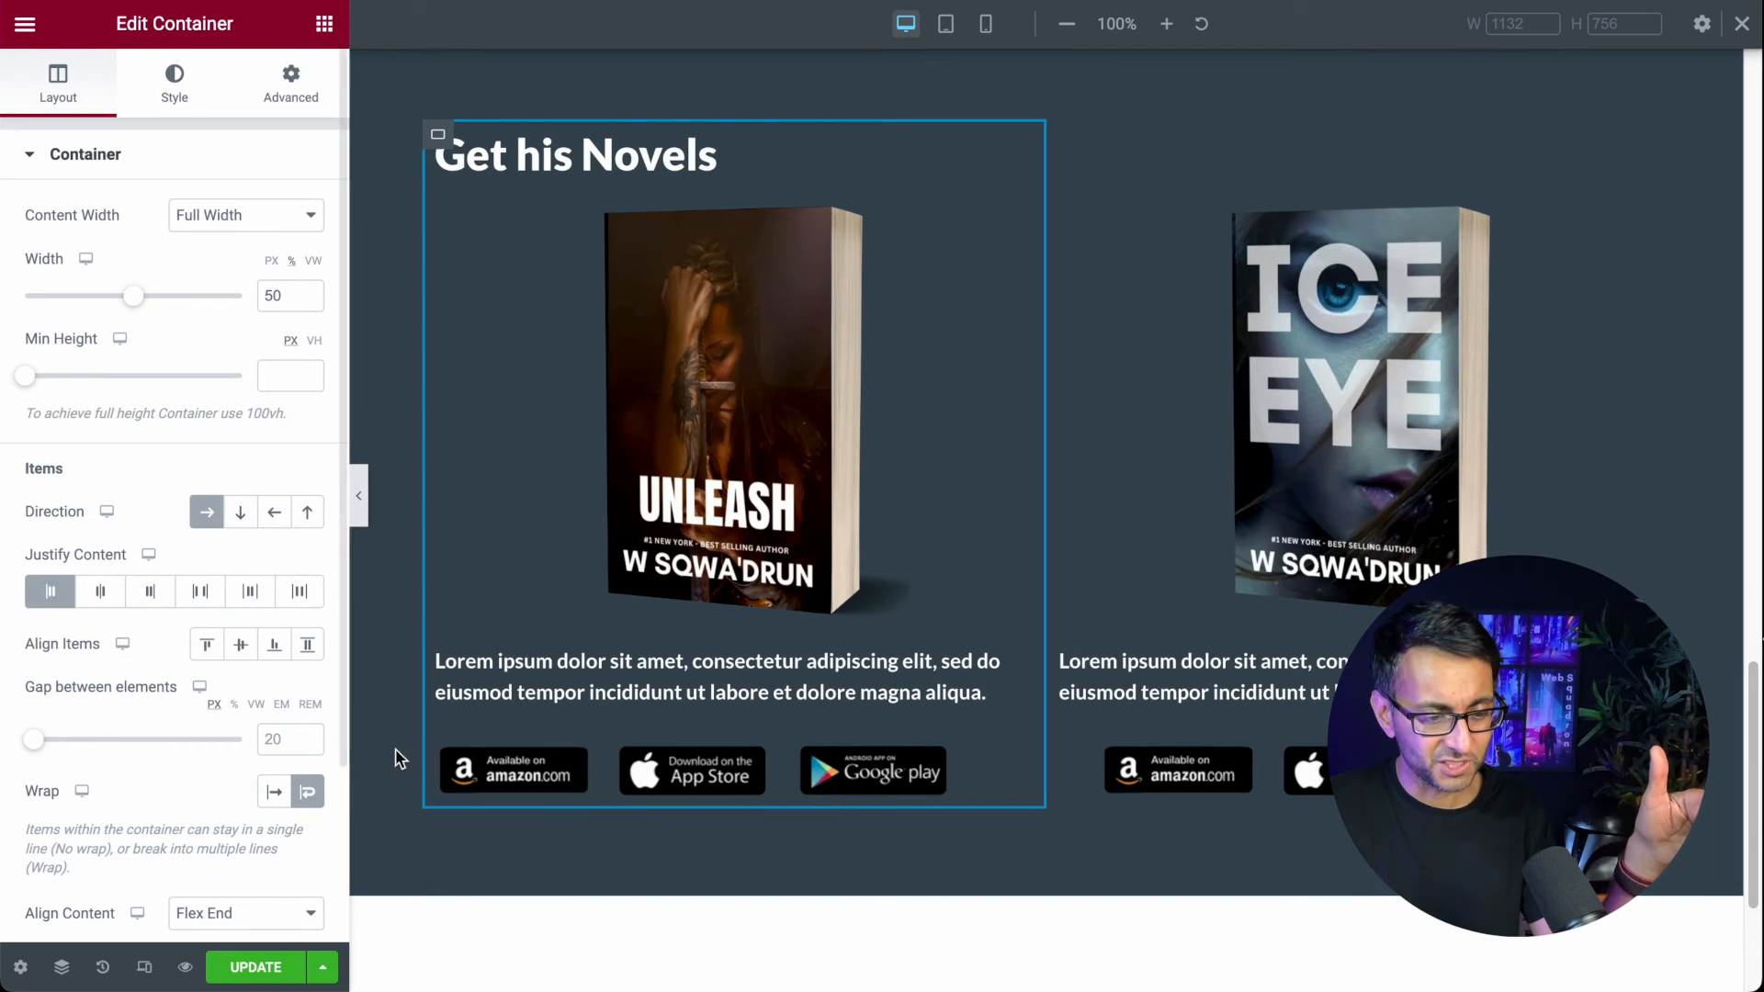
Step: Give the Amazon badge below the Unleash description a left margin of 32 px
click(576, 761)
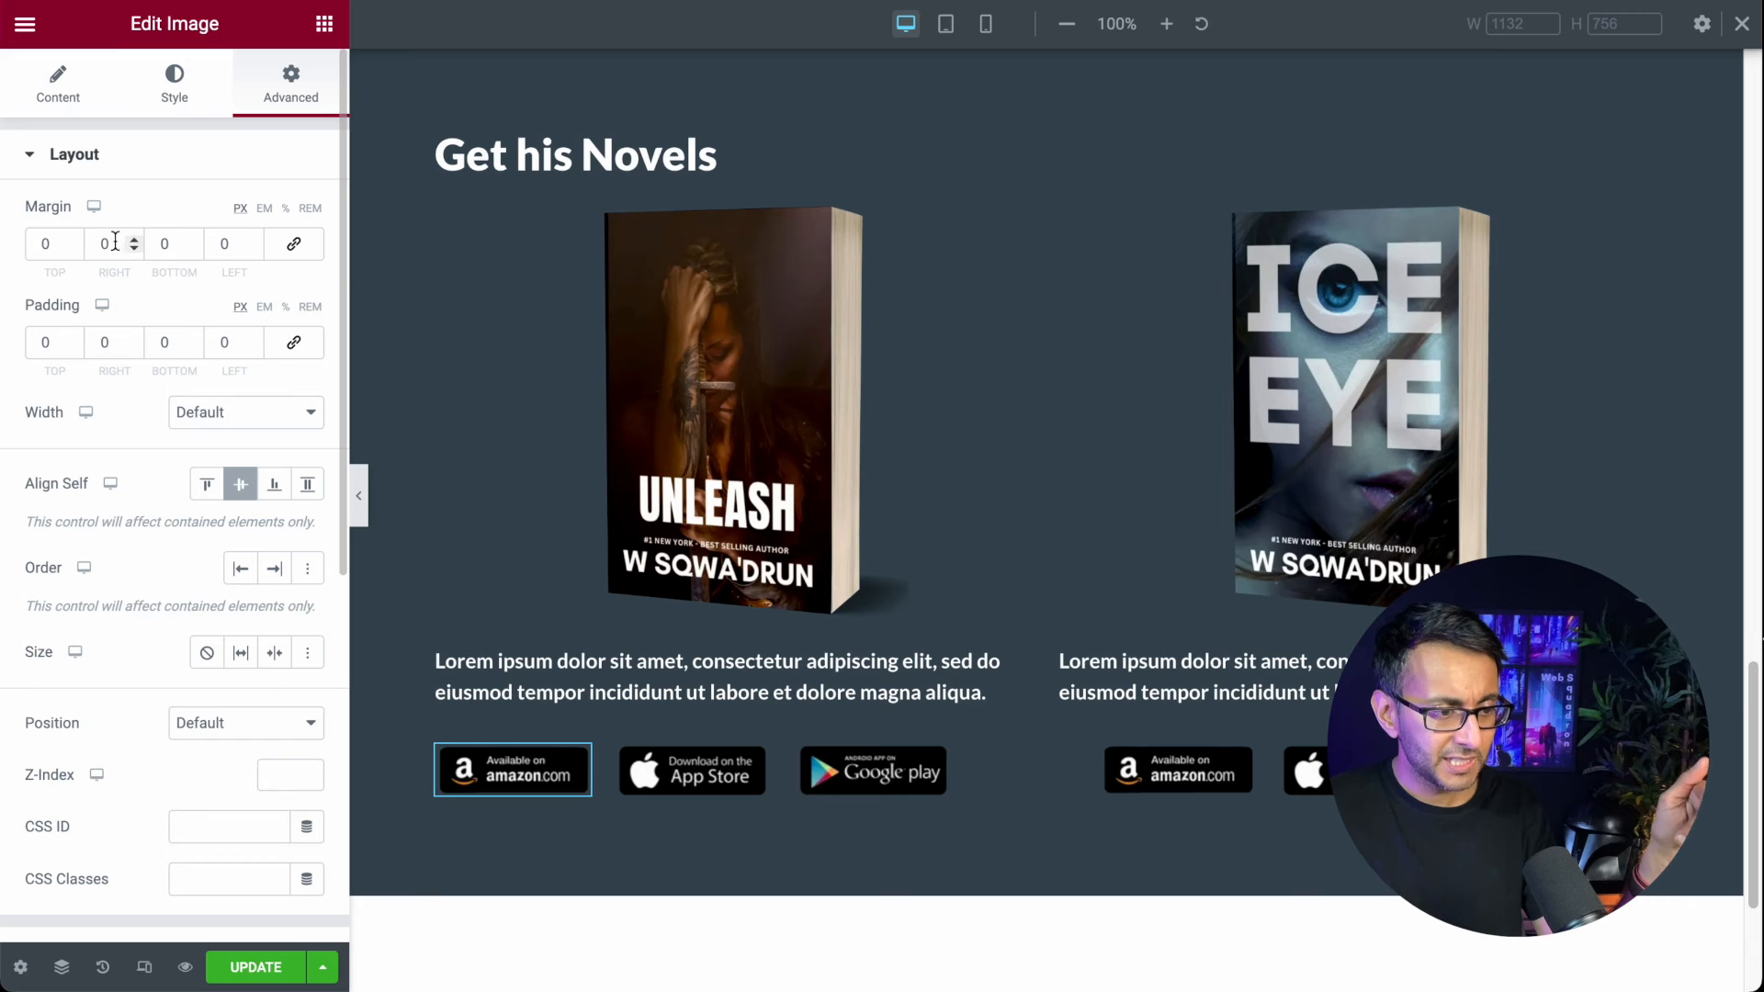
drag(251, 237, 251, 237)
click(252, 250)
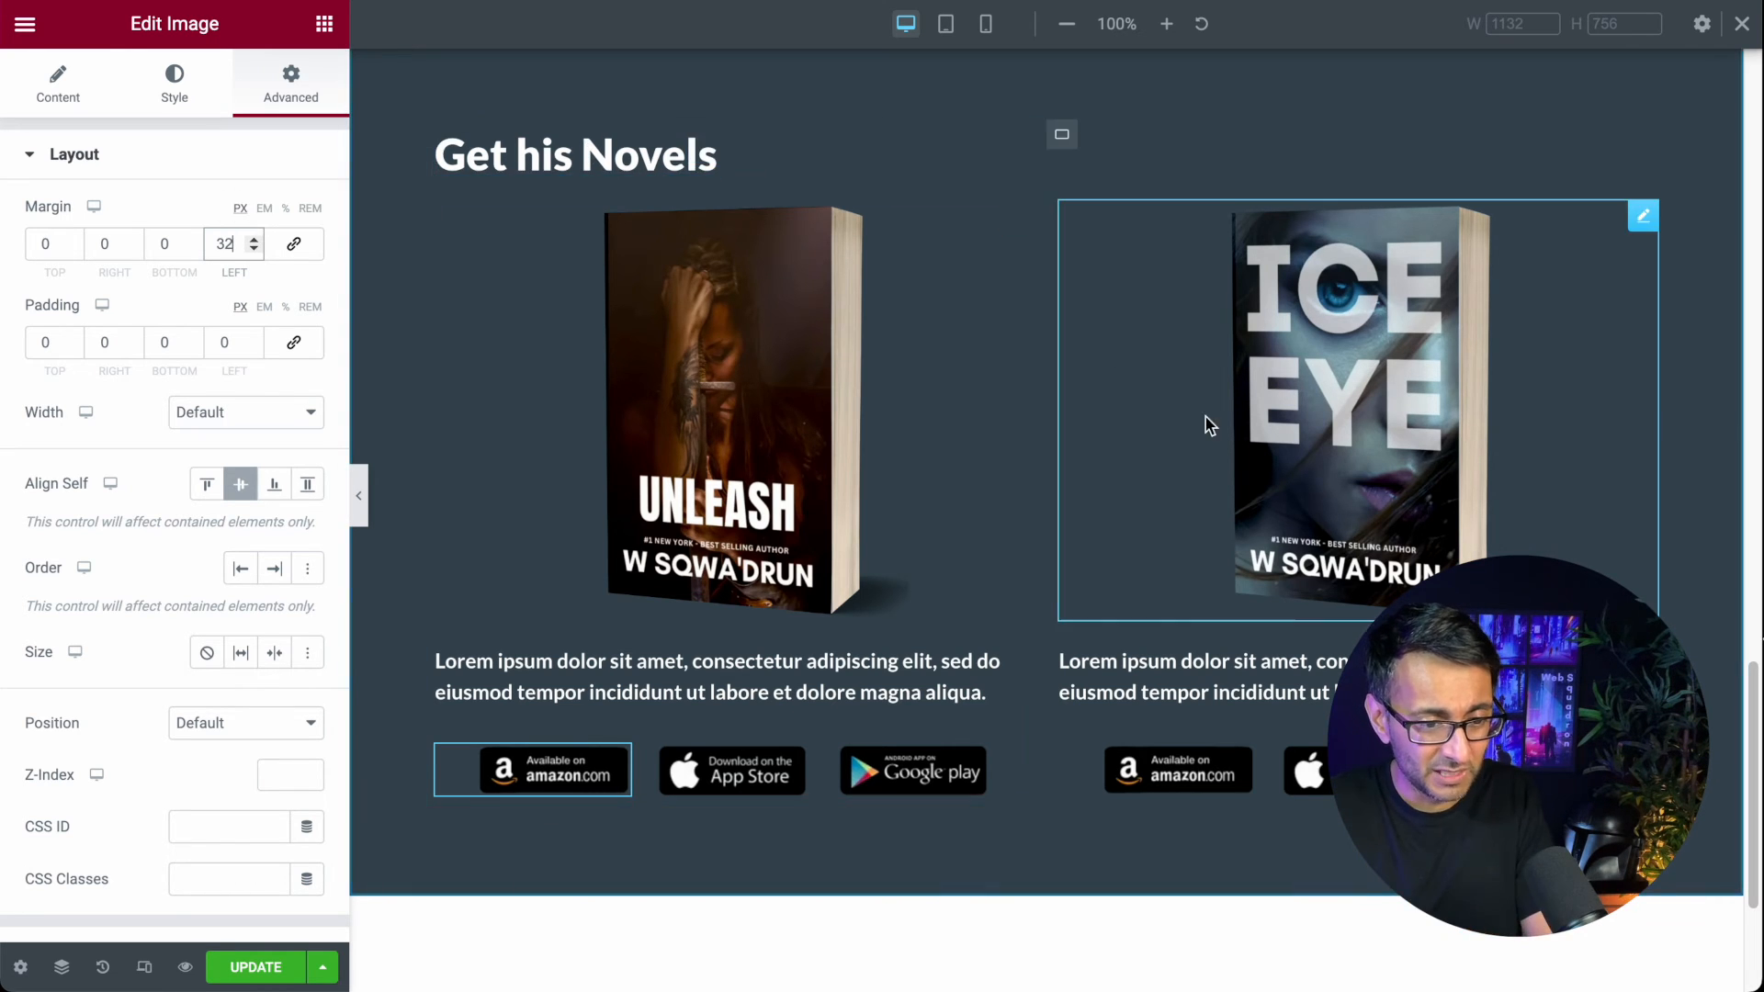
Step: Change the background of the whole "Get his Novels" section to the near-black global color
scroll(1148, 416, up, 2)
click(1055, 196)
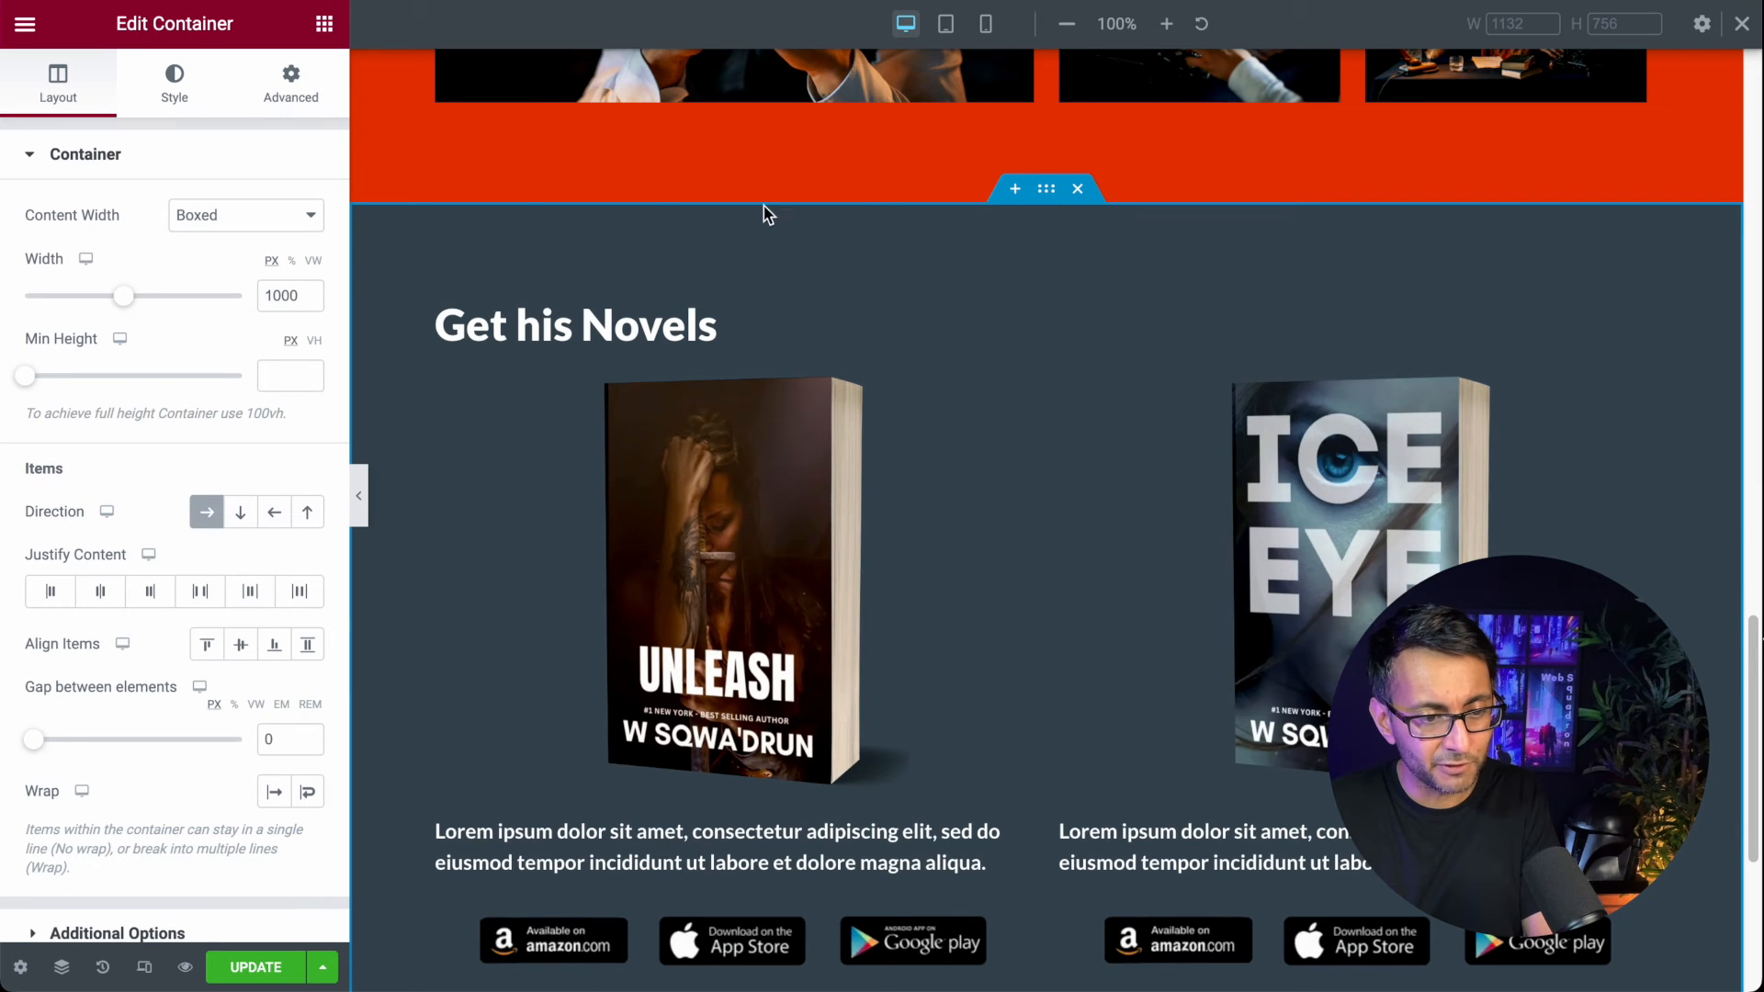
click(174, 83)
click(274, 320)
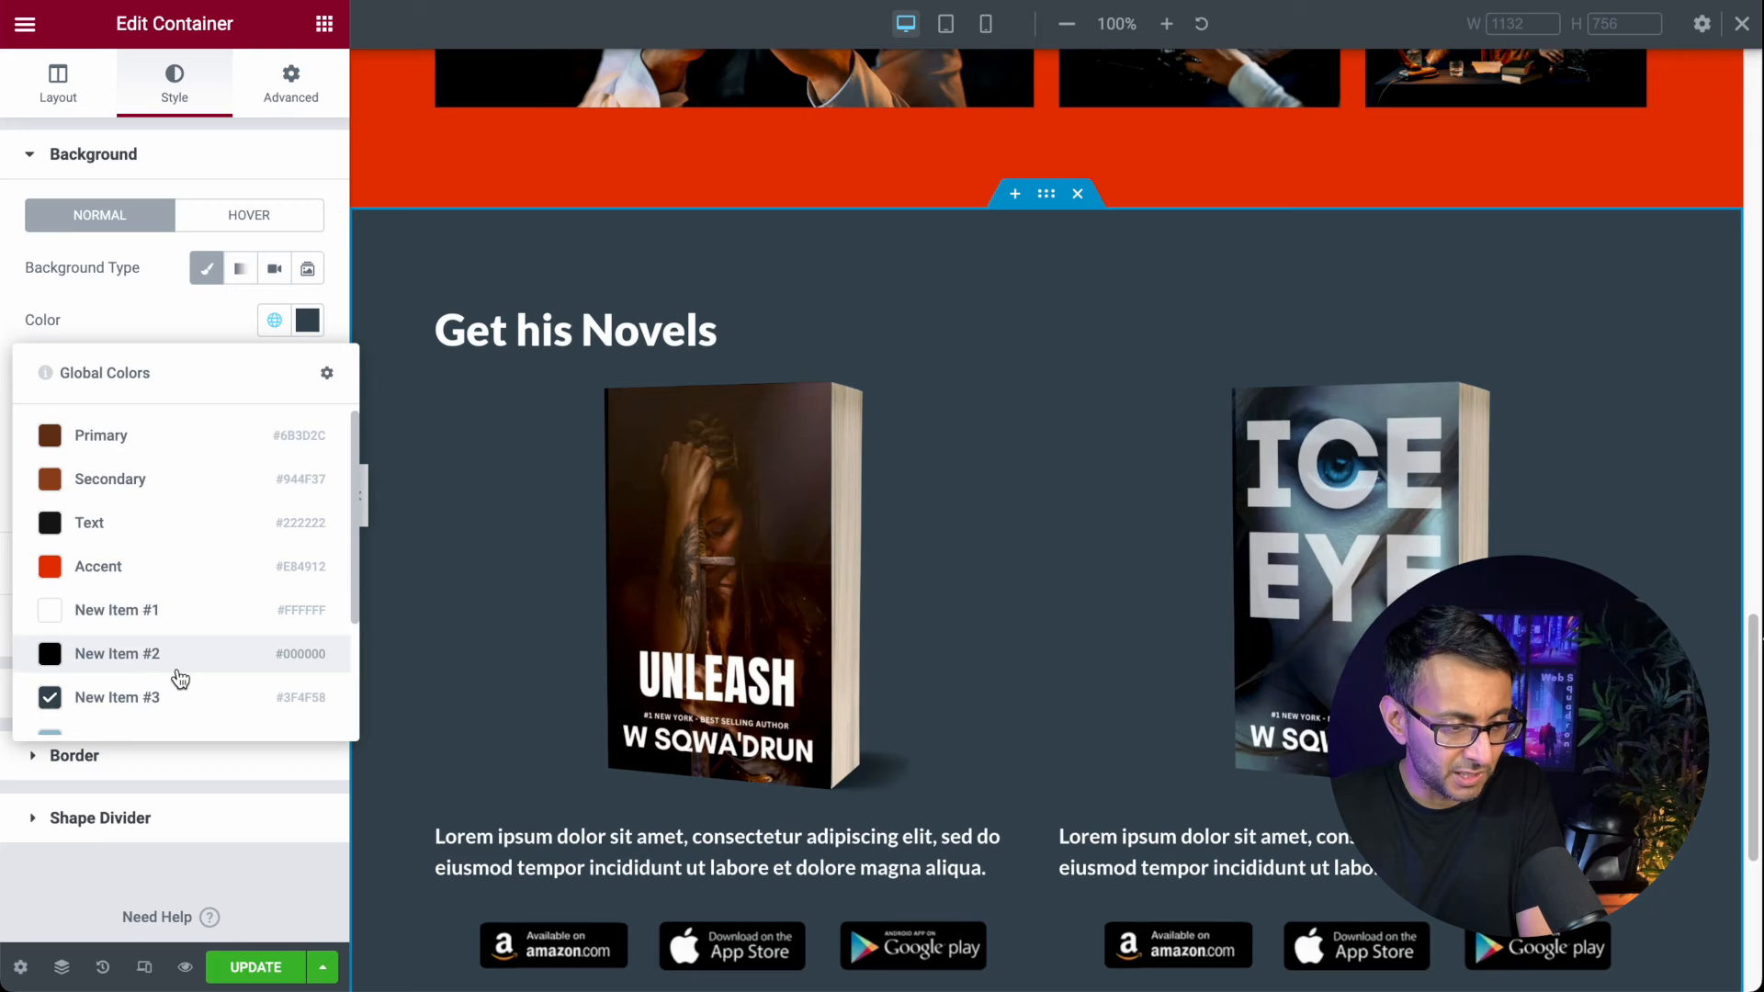
scroll(184, 680, down, 1)
click(190, 516)
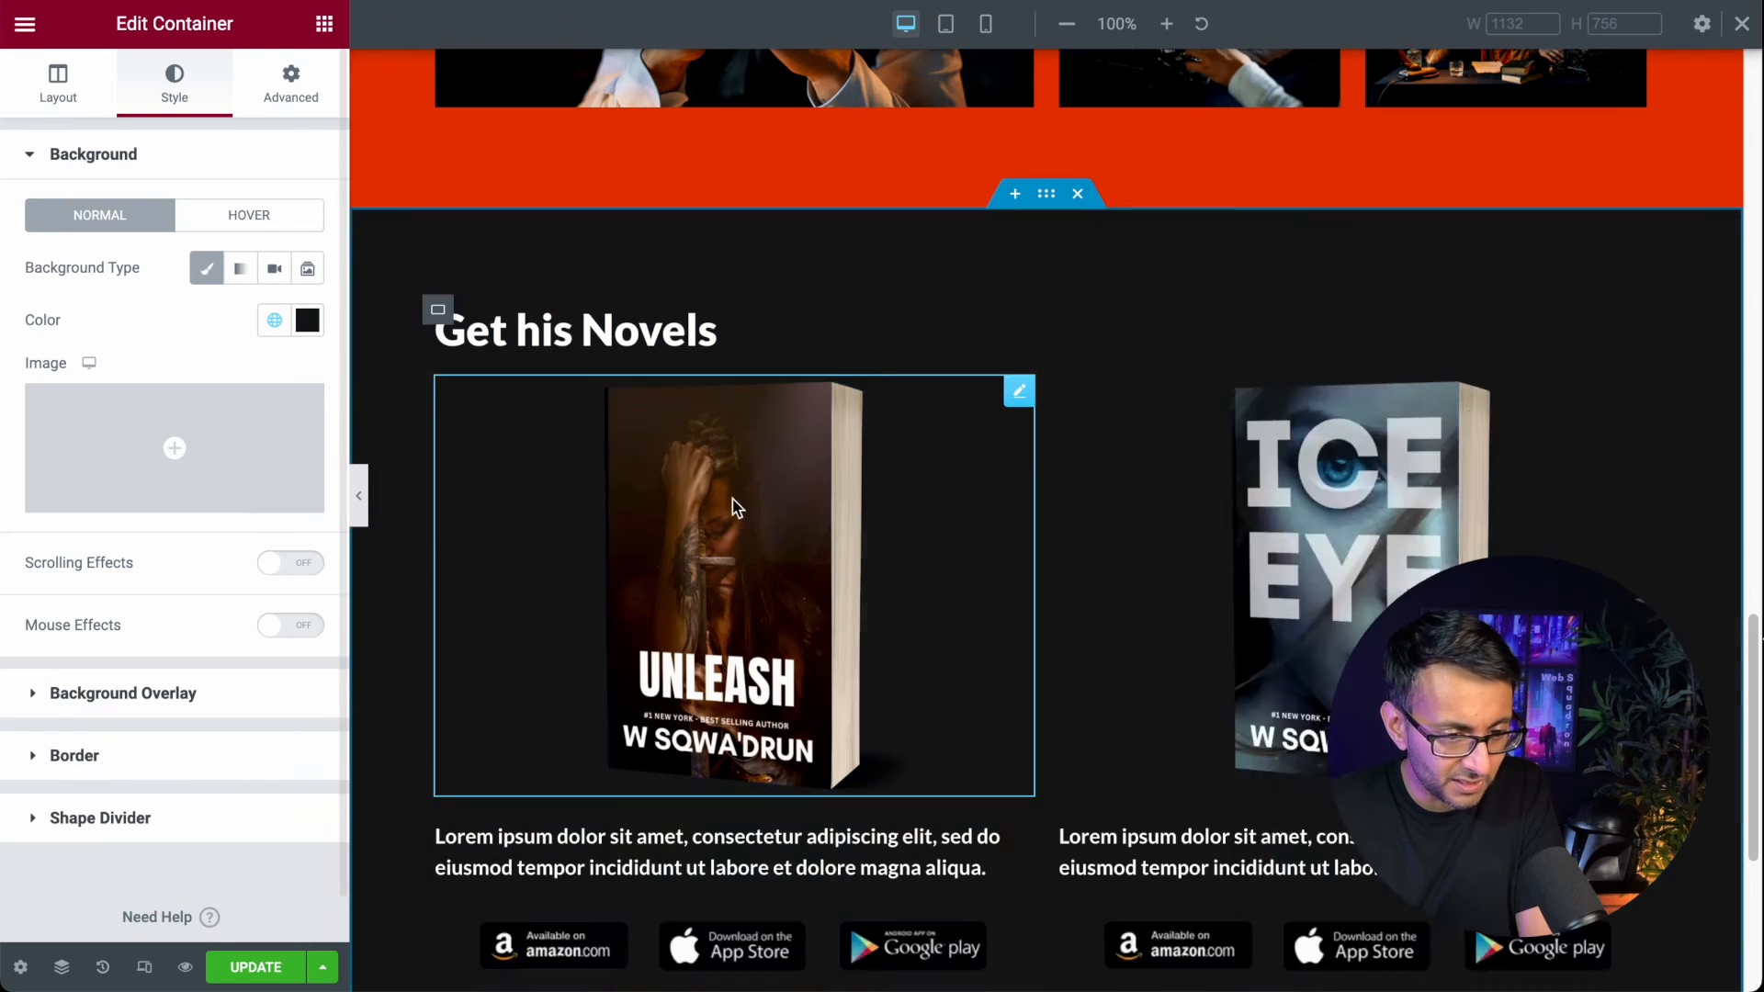
Step: Examine how the "Get his Novels" section looks with its new background, including at full width without the editing panel
drag(1751, 660, 1740, 122)
scroll(1740, 124, down, 15)
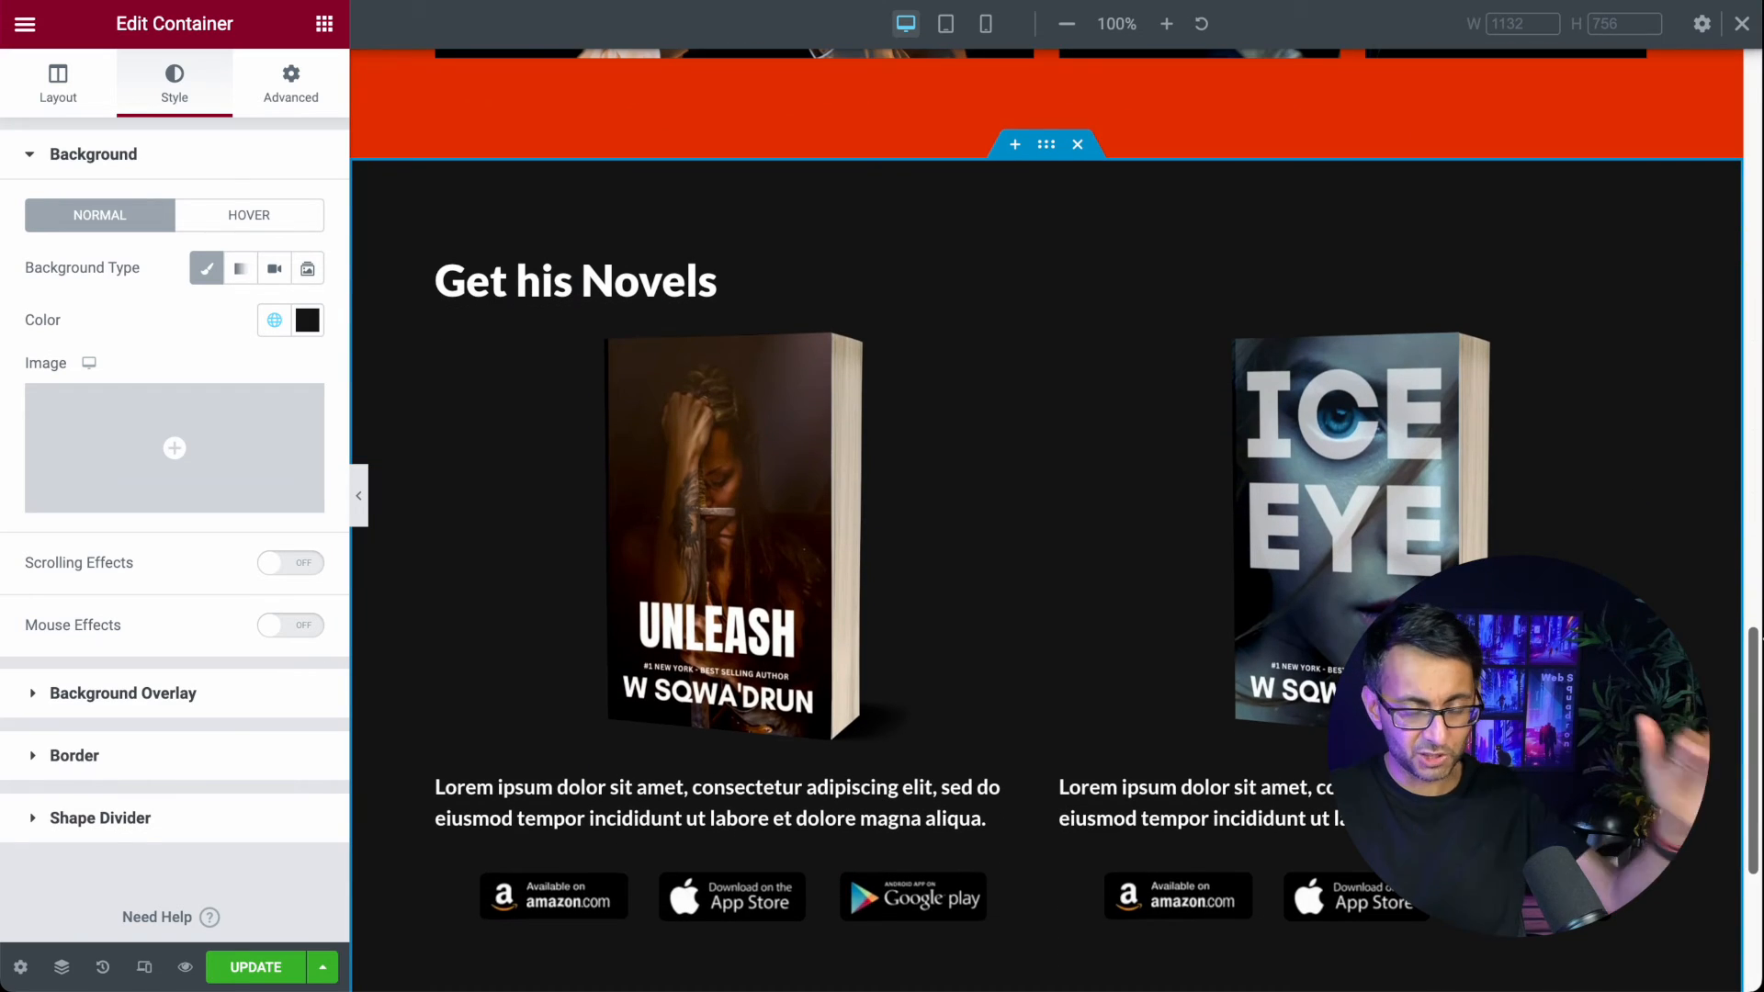
scroll(1047, 514, down, 5)
scroll(1048, 515, up, 2)
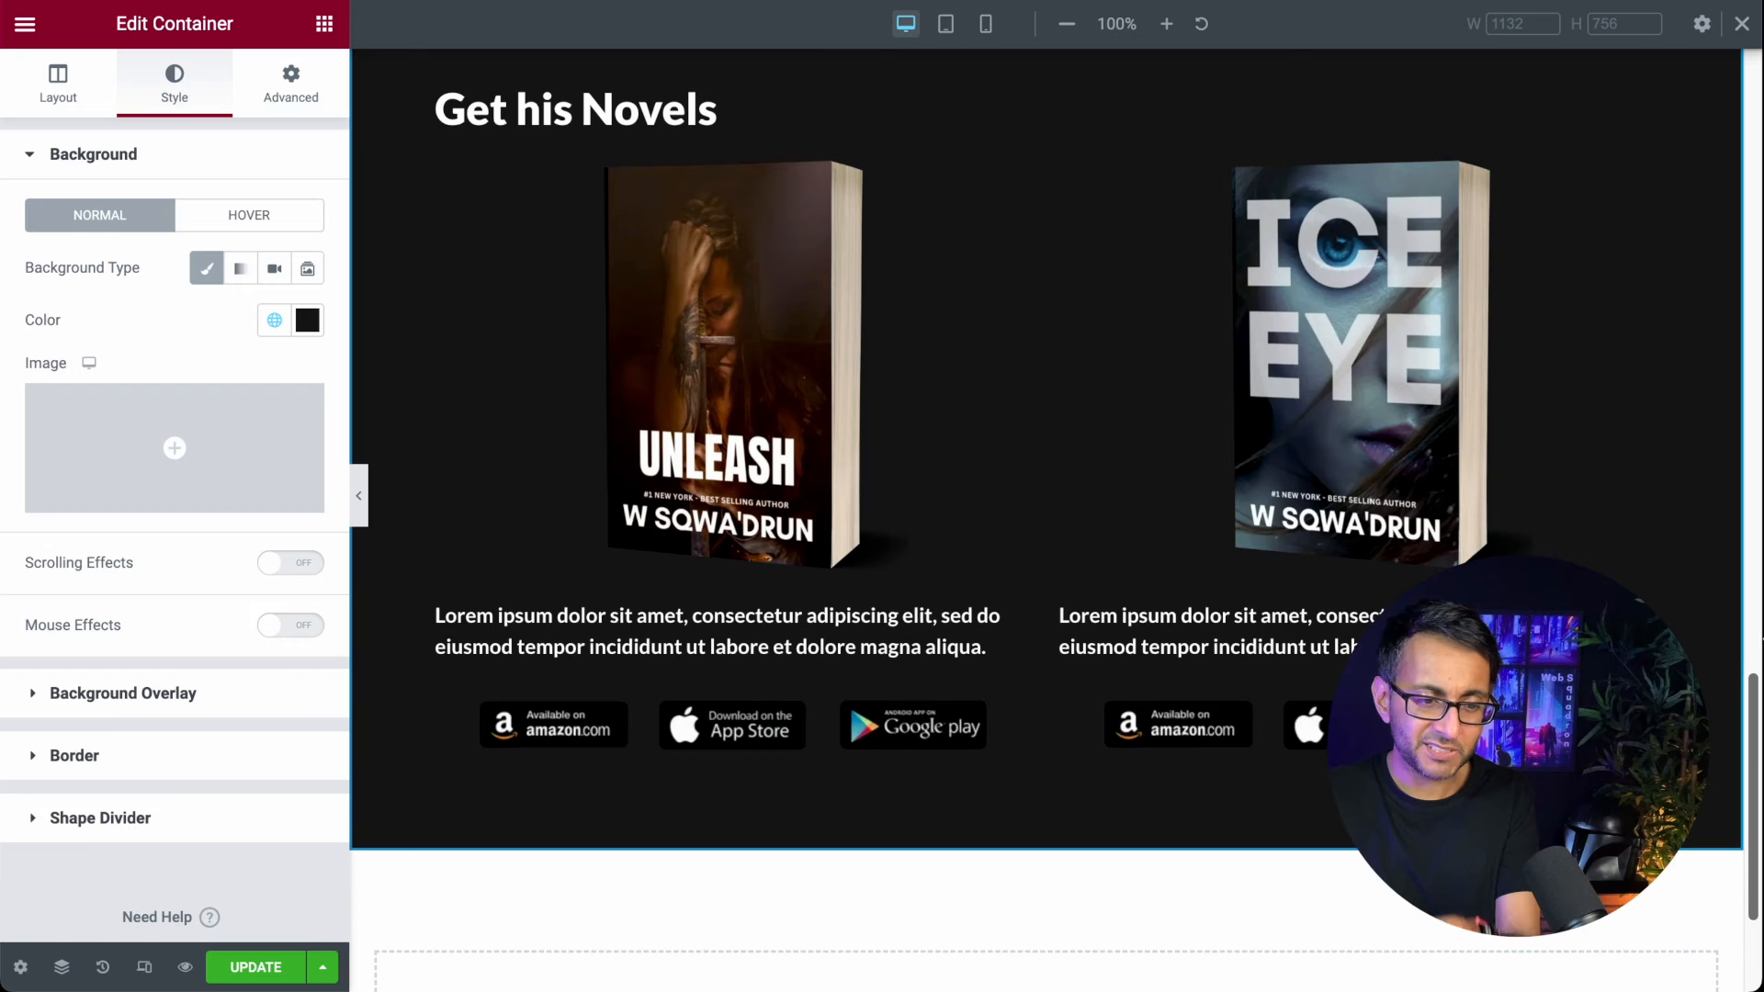
scroll(1048, 515, down, 1)
scroll(1057, 827, up, 1)
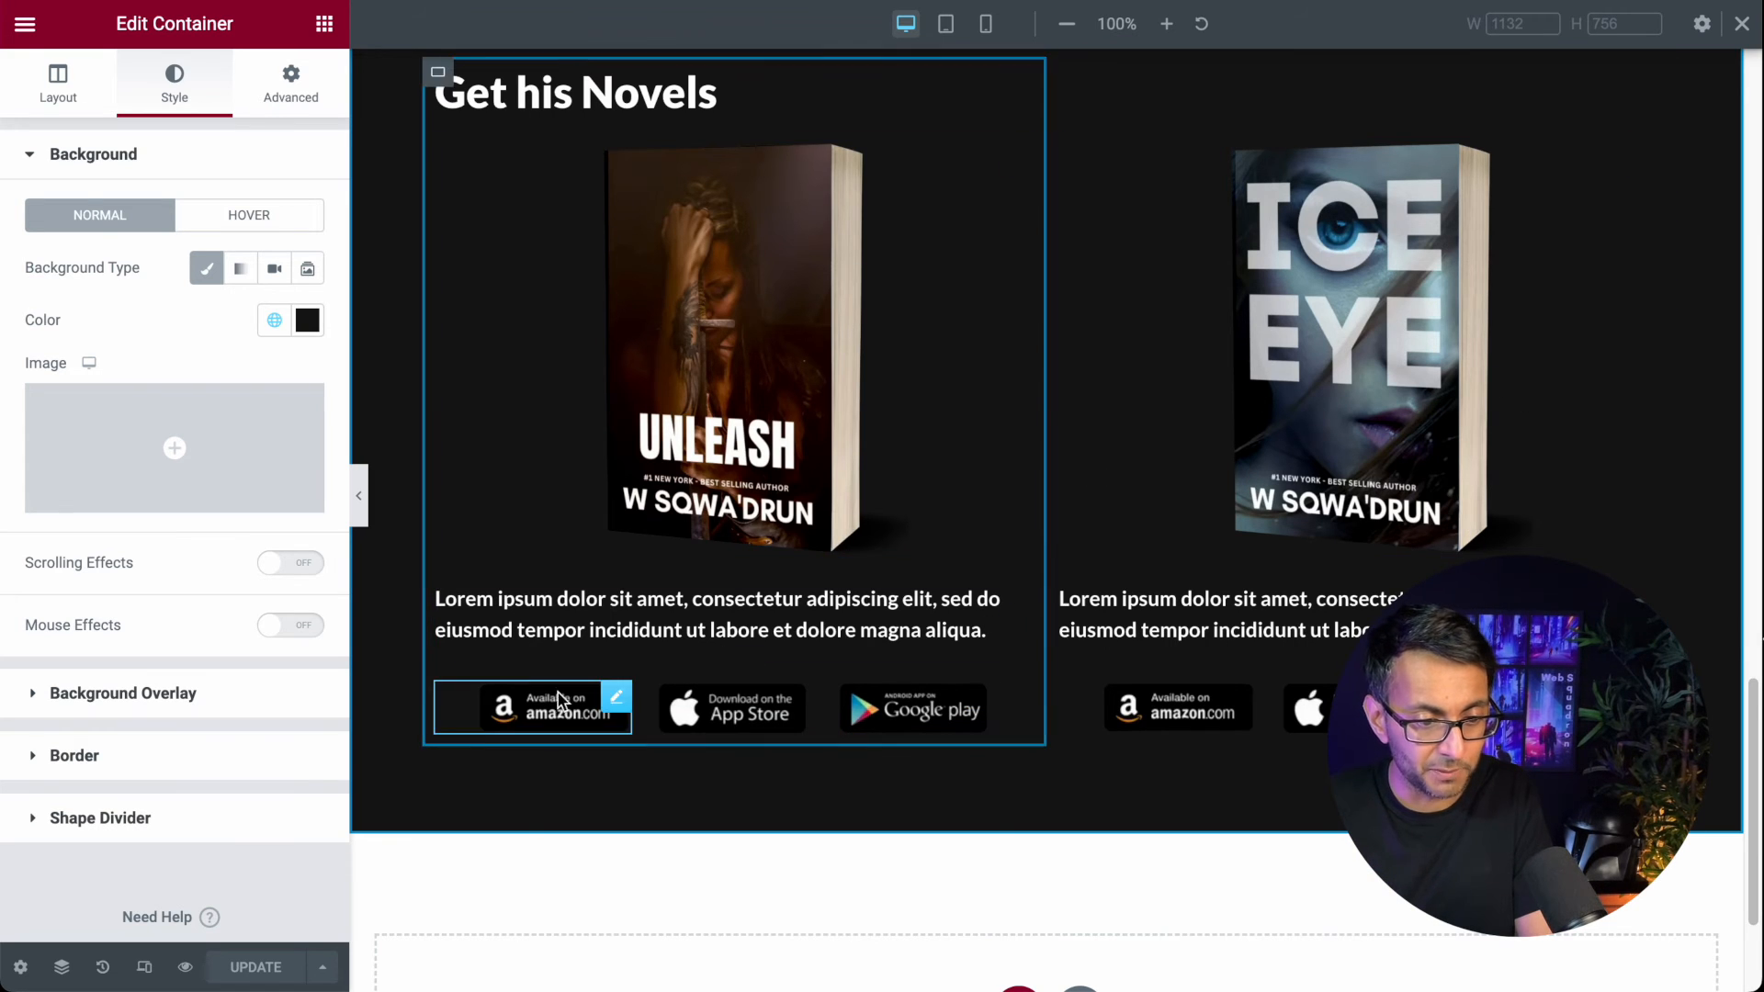
click(360, 501)
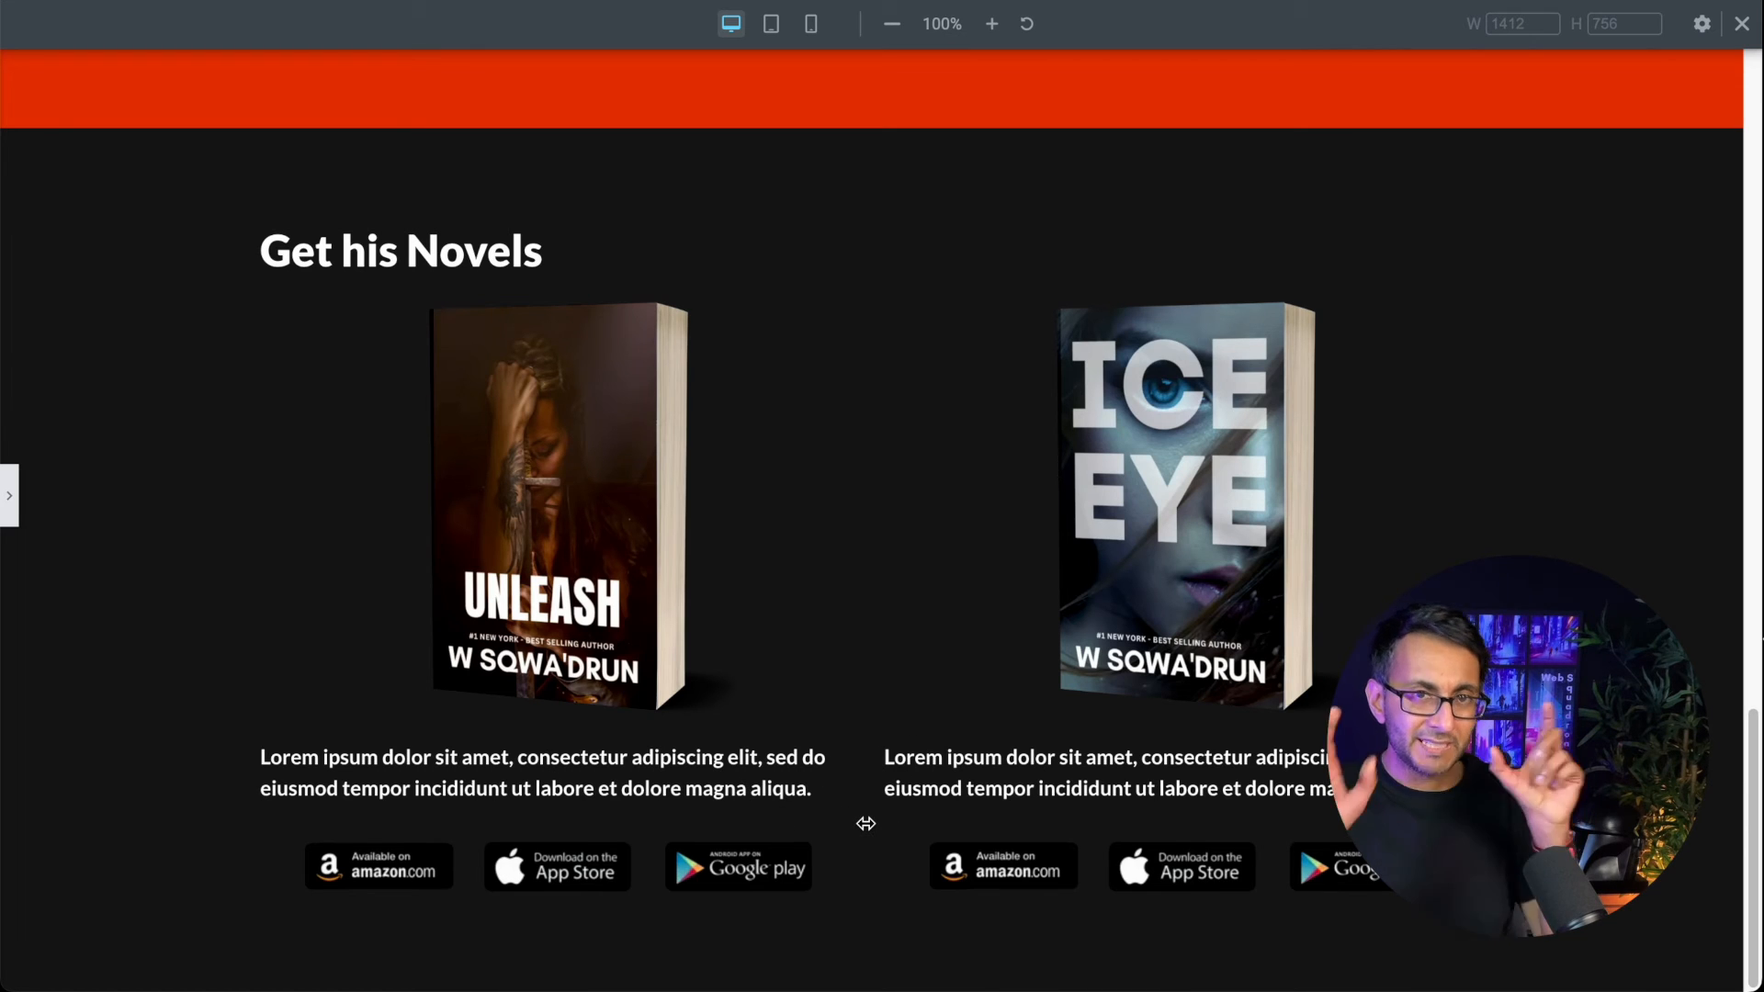
click(16, 521)
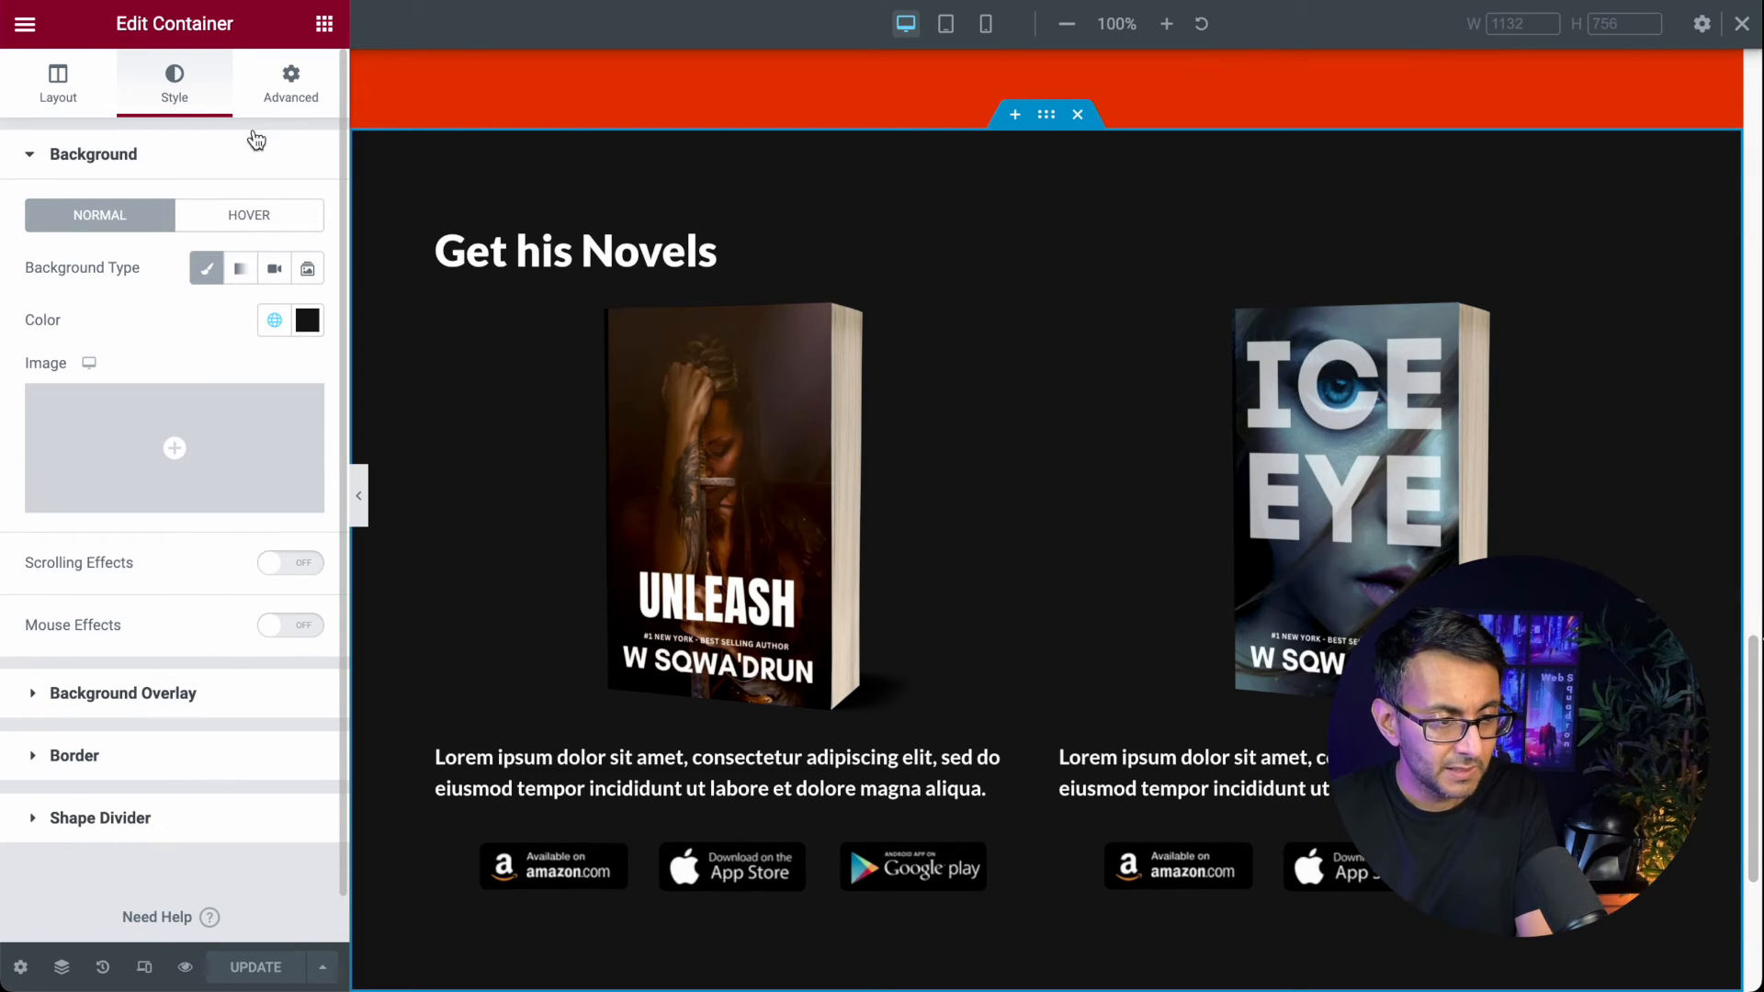
Step: Set the gap between the two book columns in the parent container to 50 px and preview the section at full width
click(291, 100)
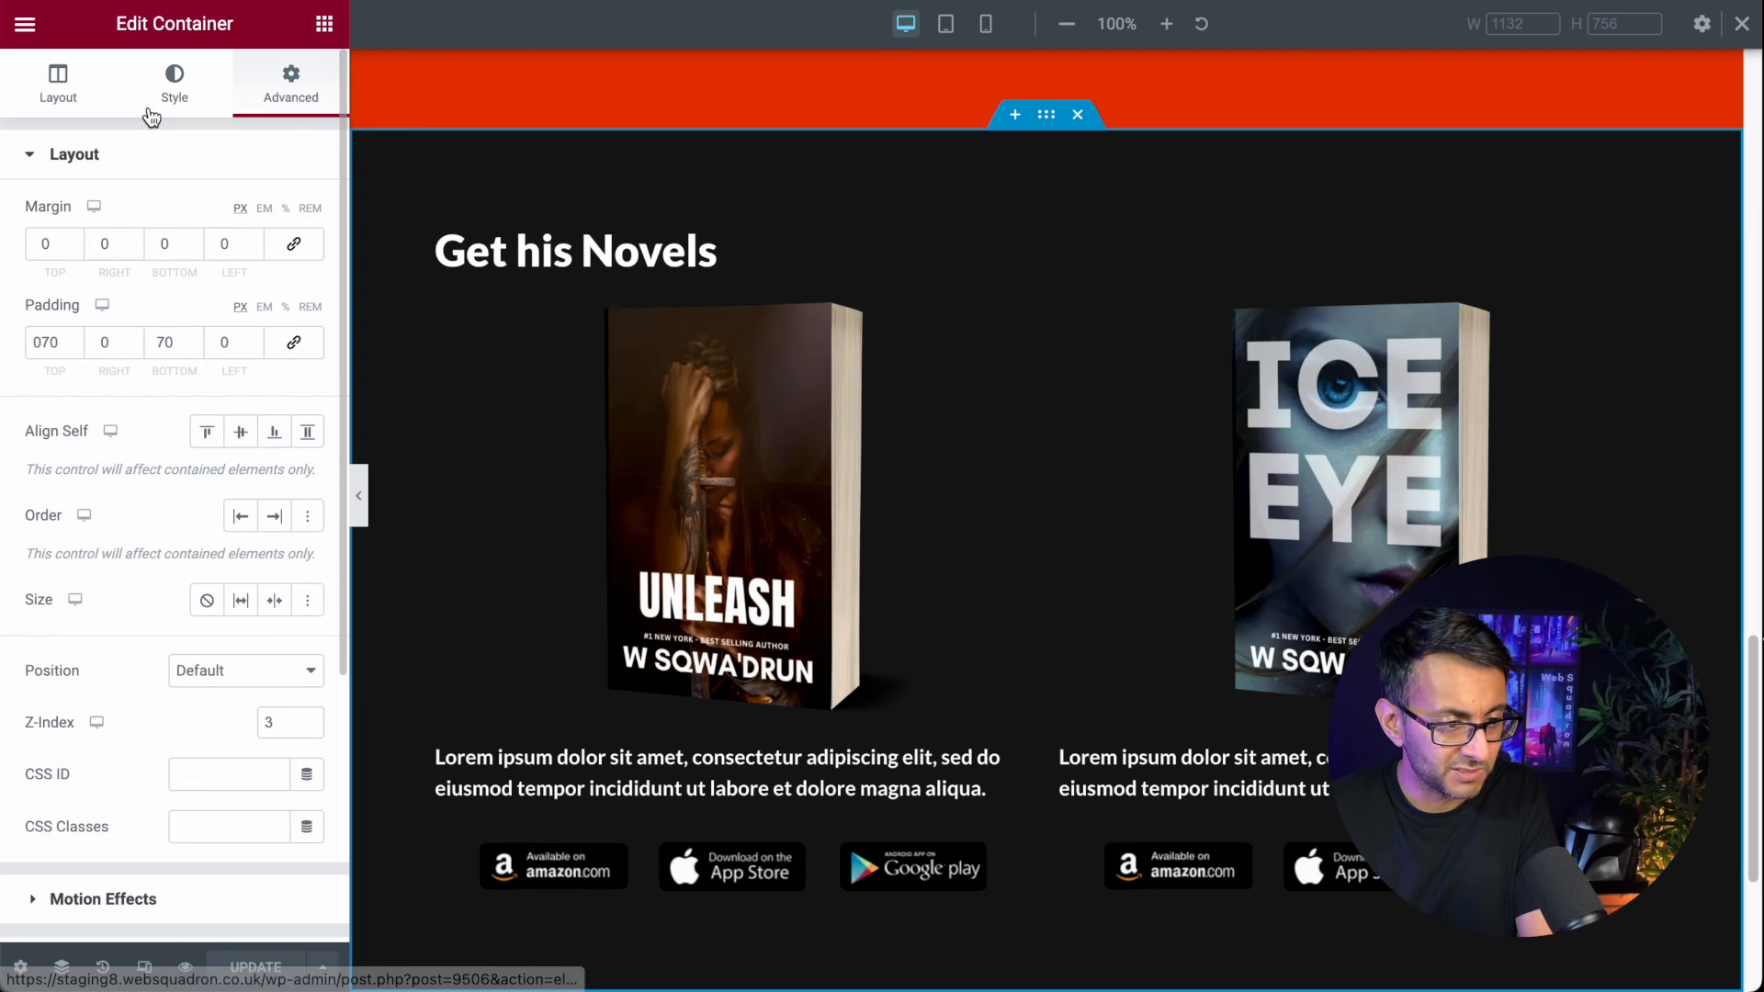
click(84, 87)
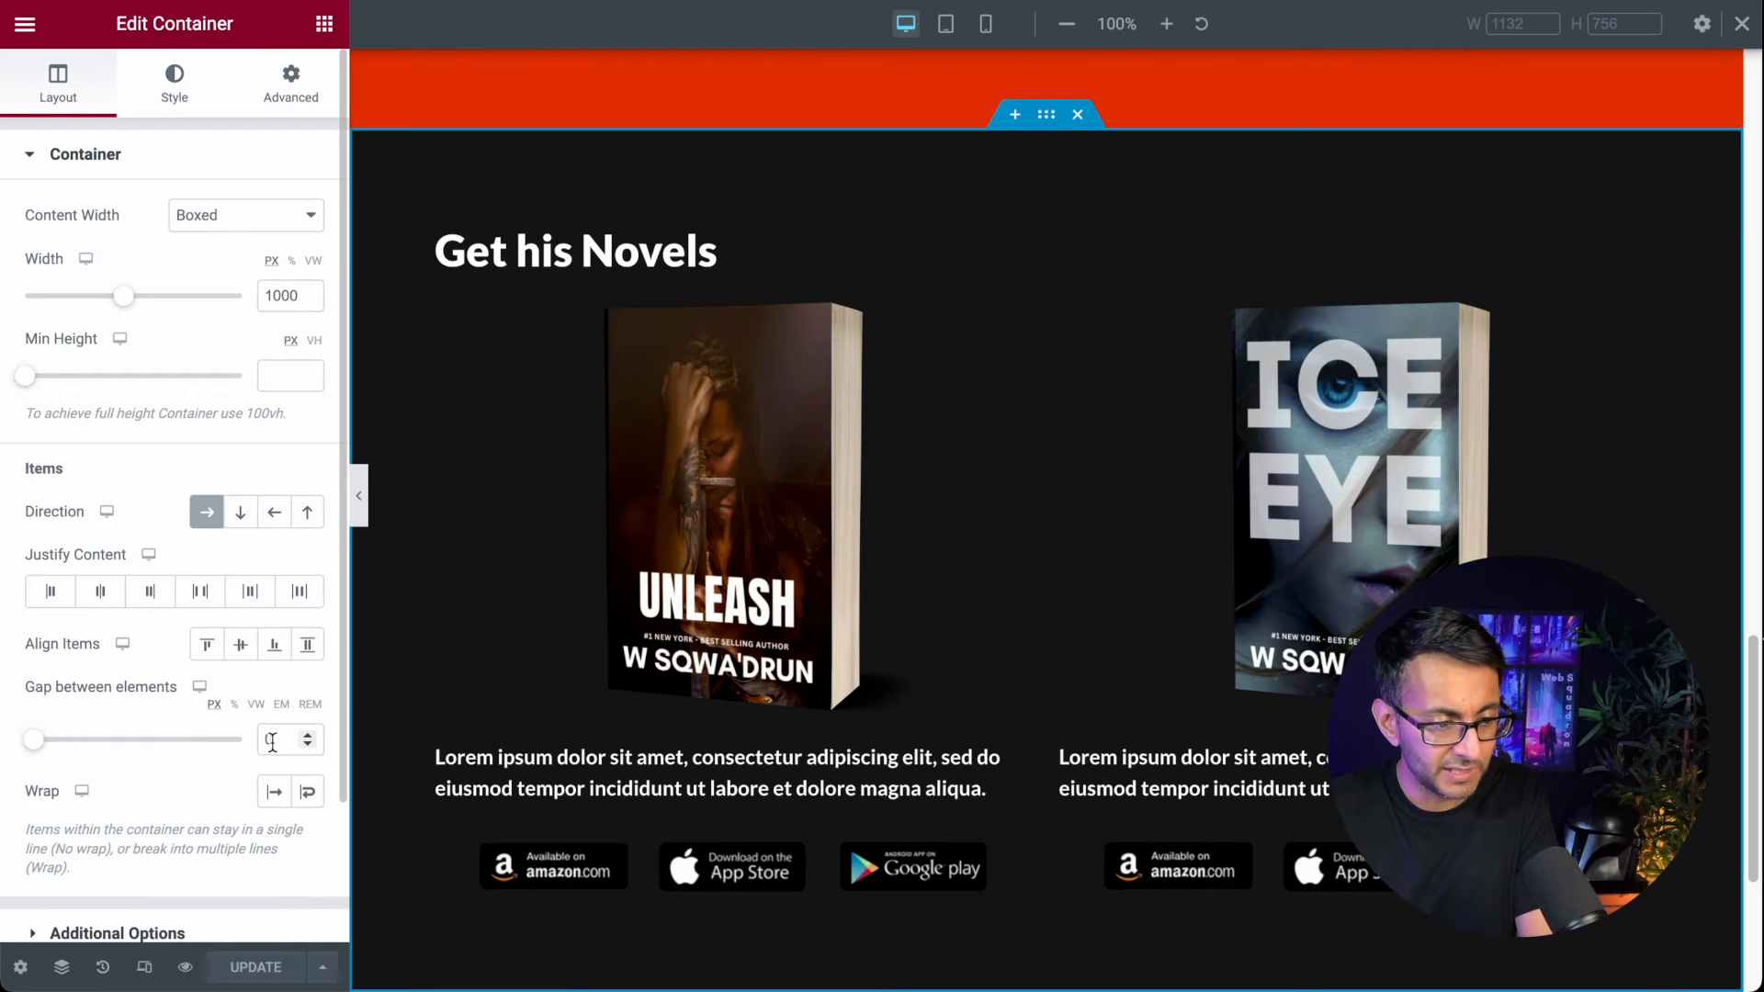
mouse_move(31, 746)
mouse_down()
mouse_move(110, 748)
mouse_move(6, 746)
mouse_move(53, 745)
mouse_up()
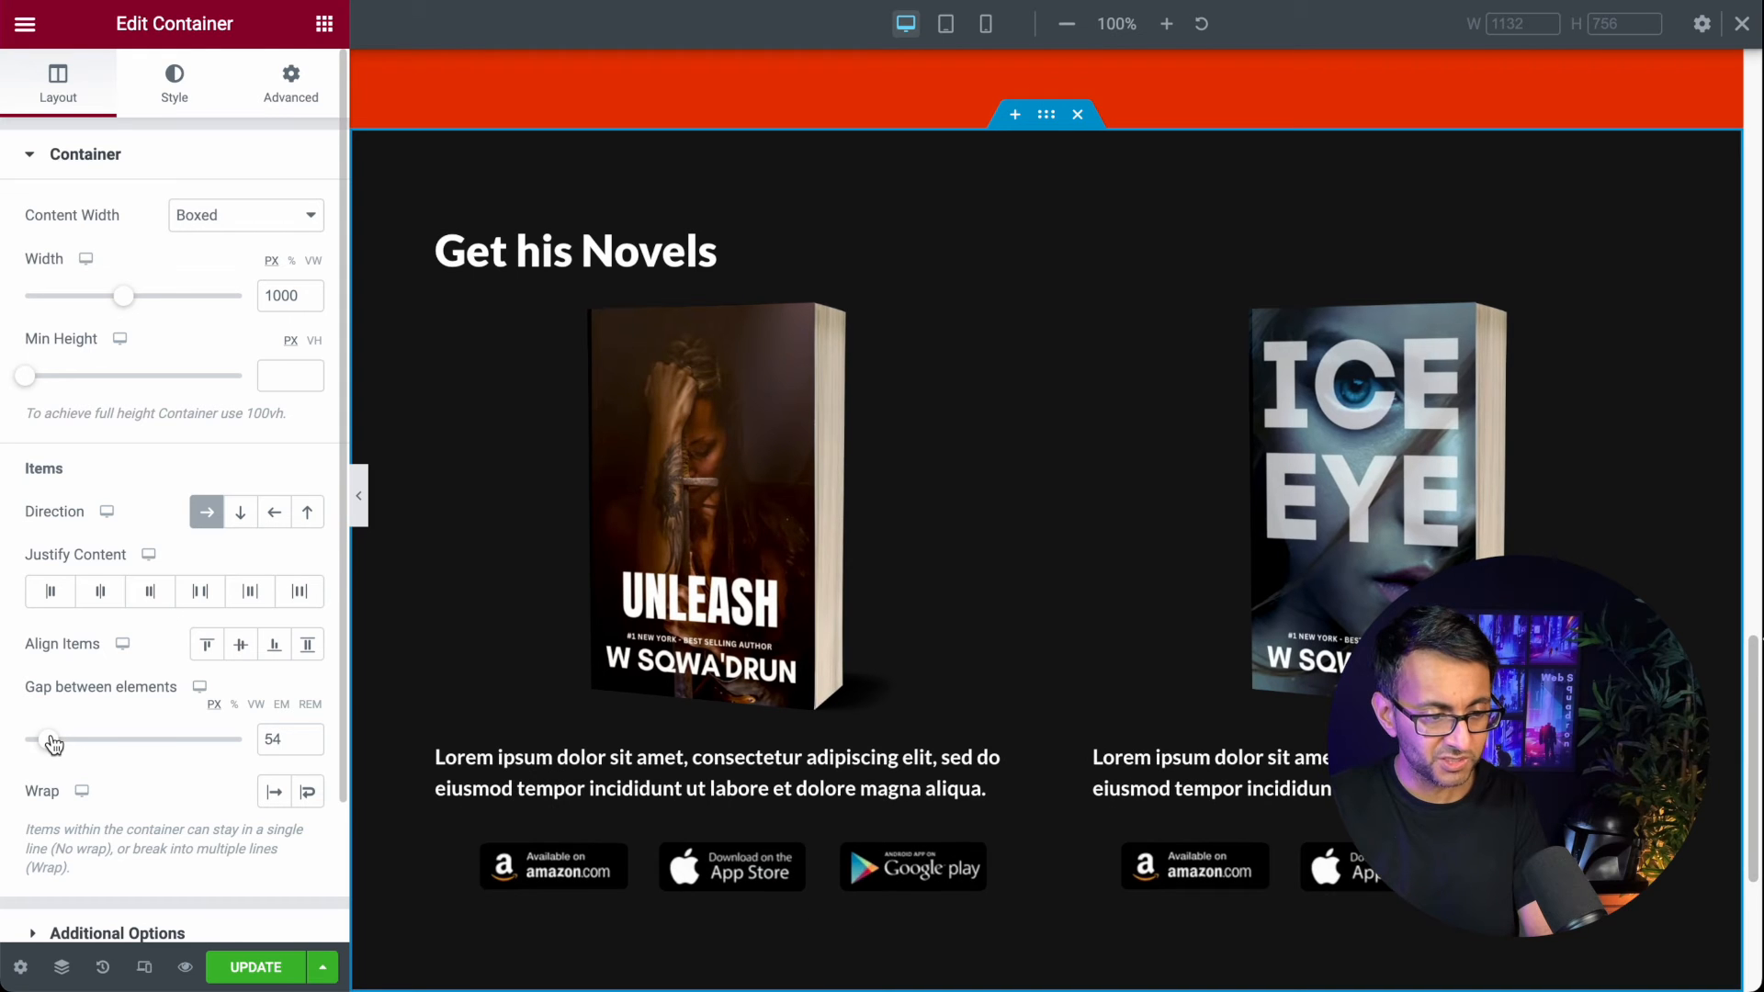
text(50)
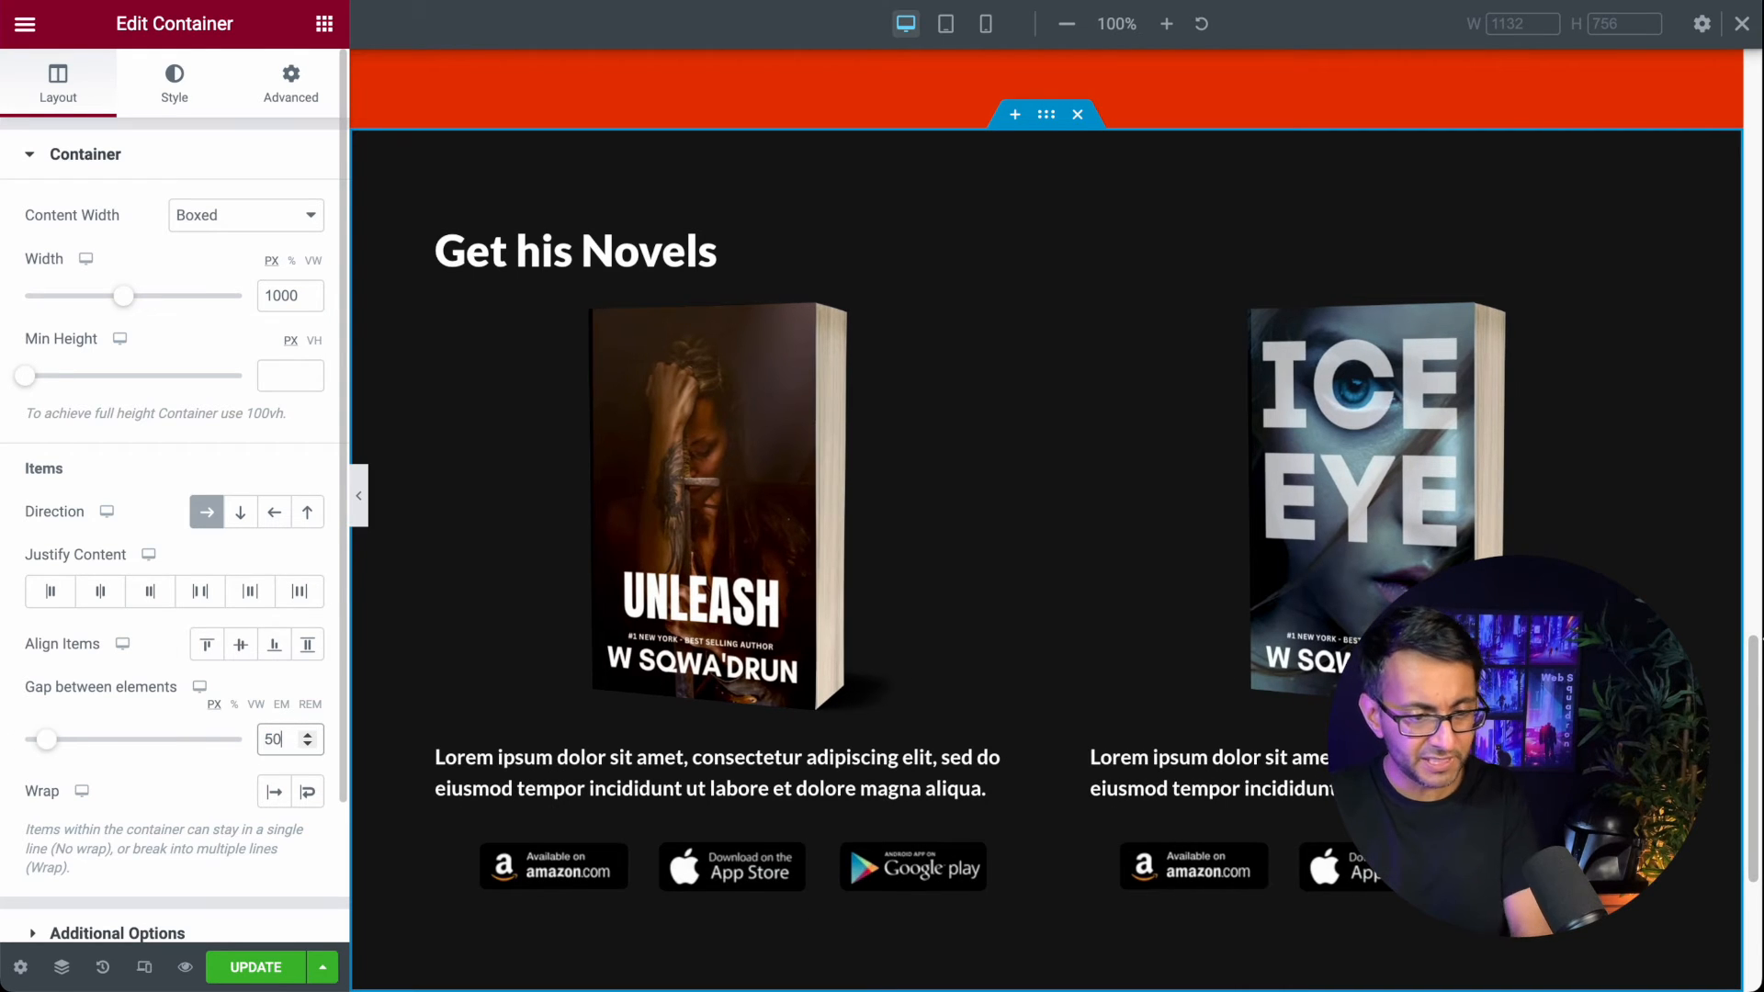
click(364, 511)
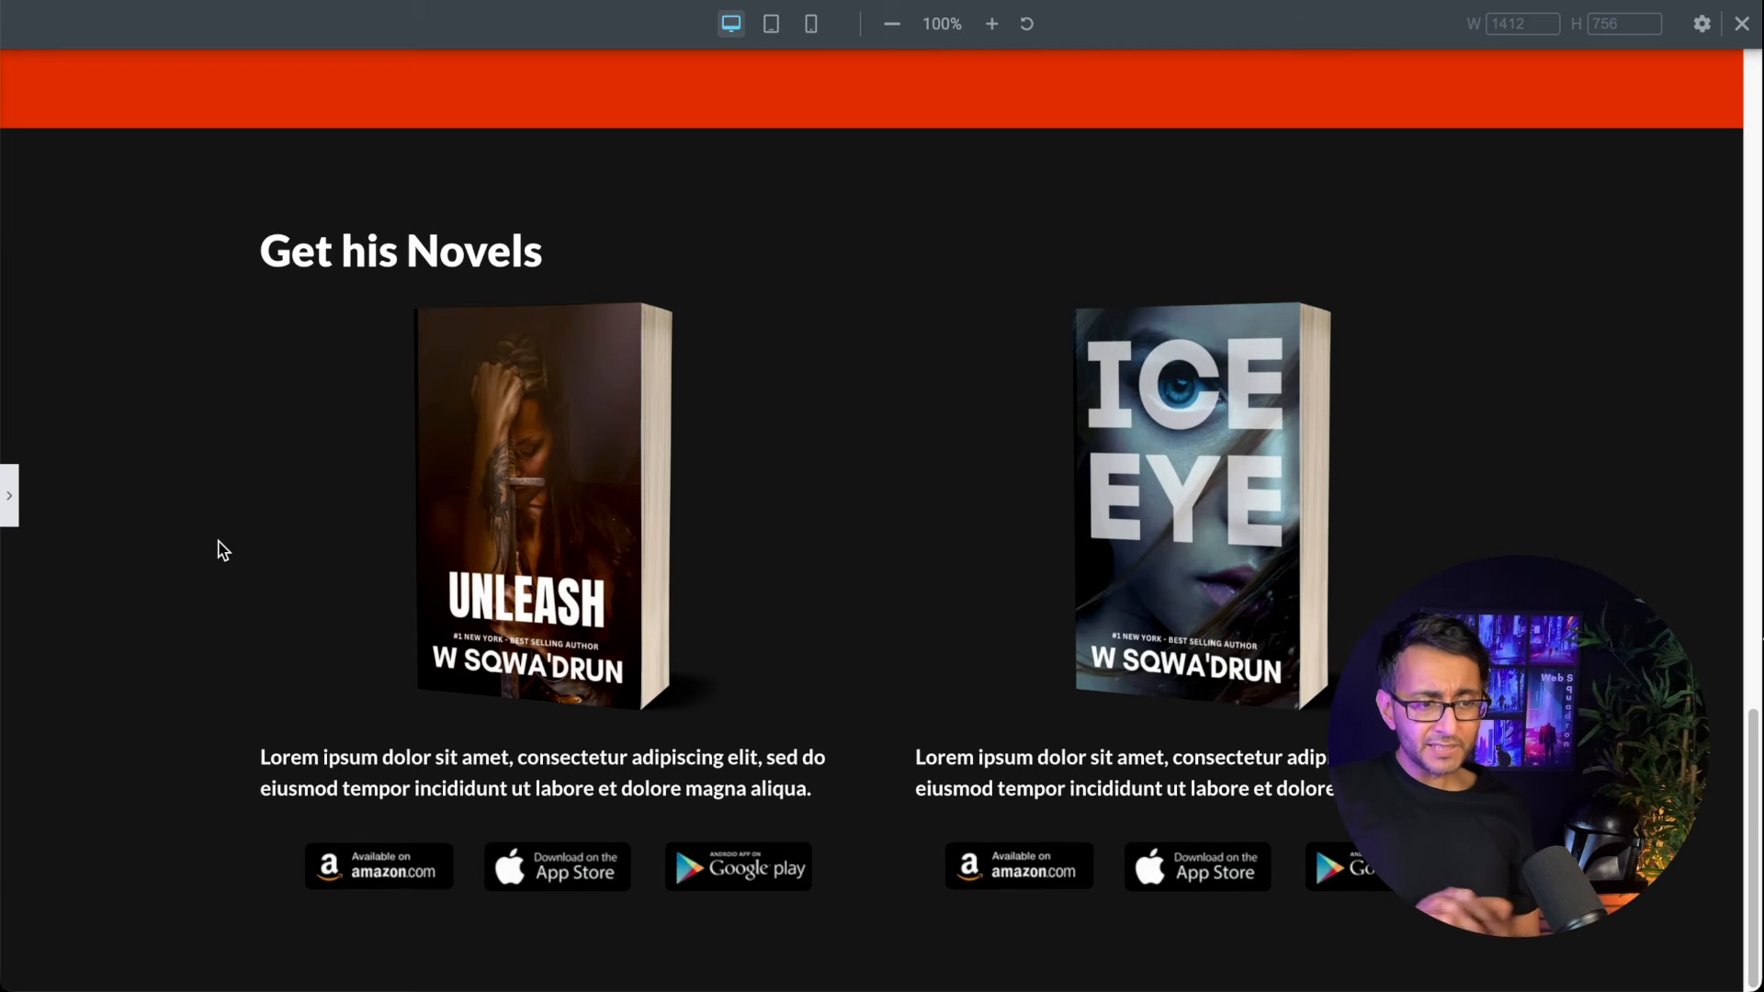
click(11, 501)
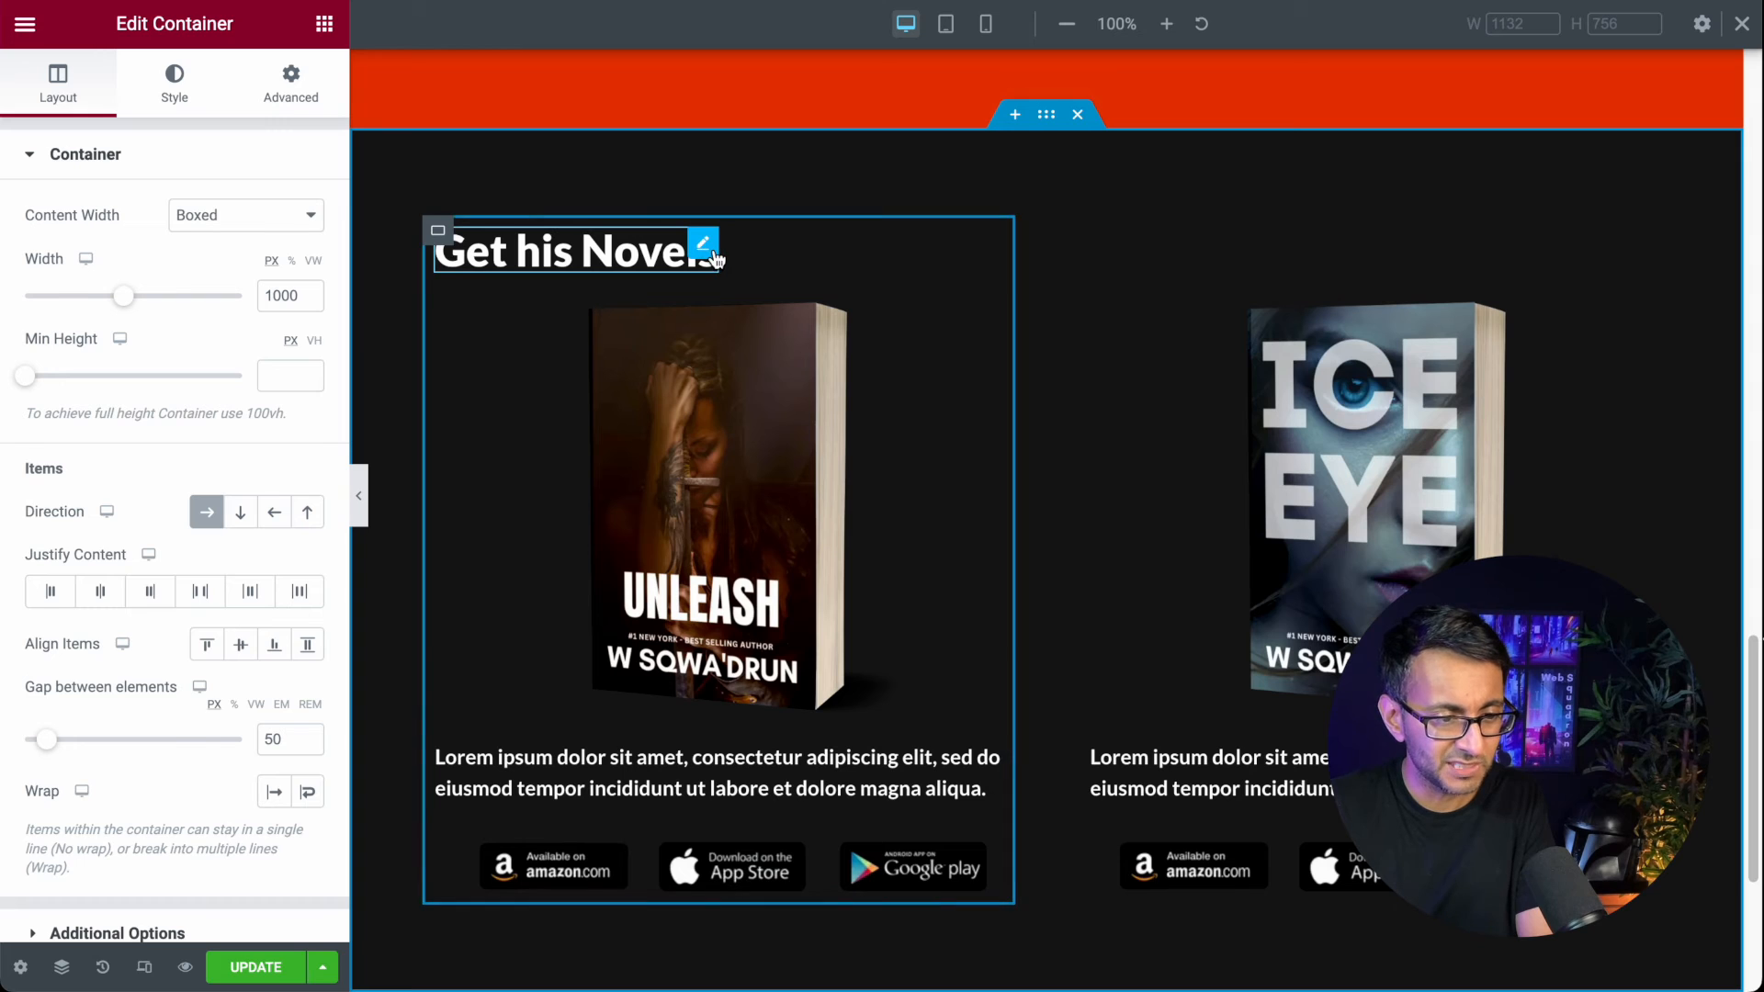
Step: Set the bottom margin of the "Get his Novels" heading to 30 px
click(701, 246)
click(266, 89)
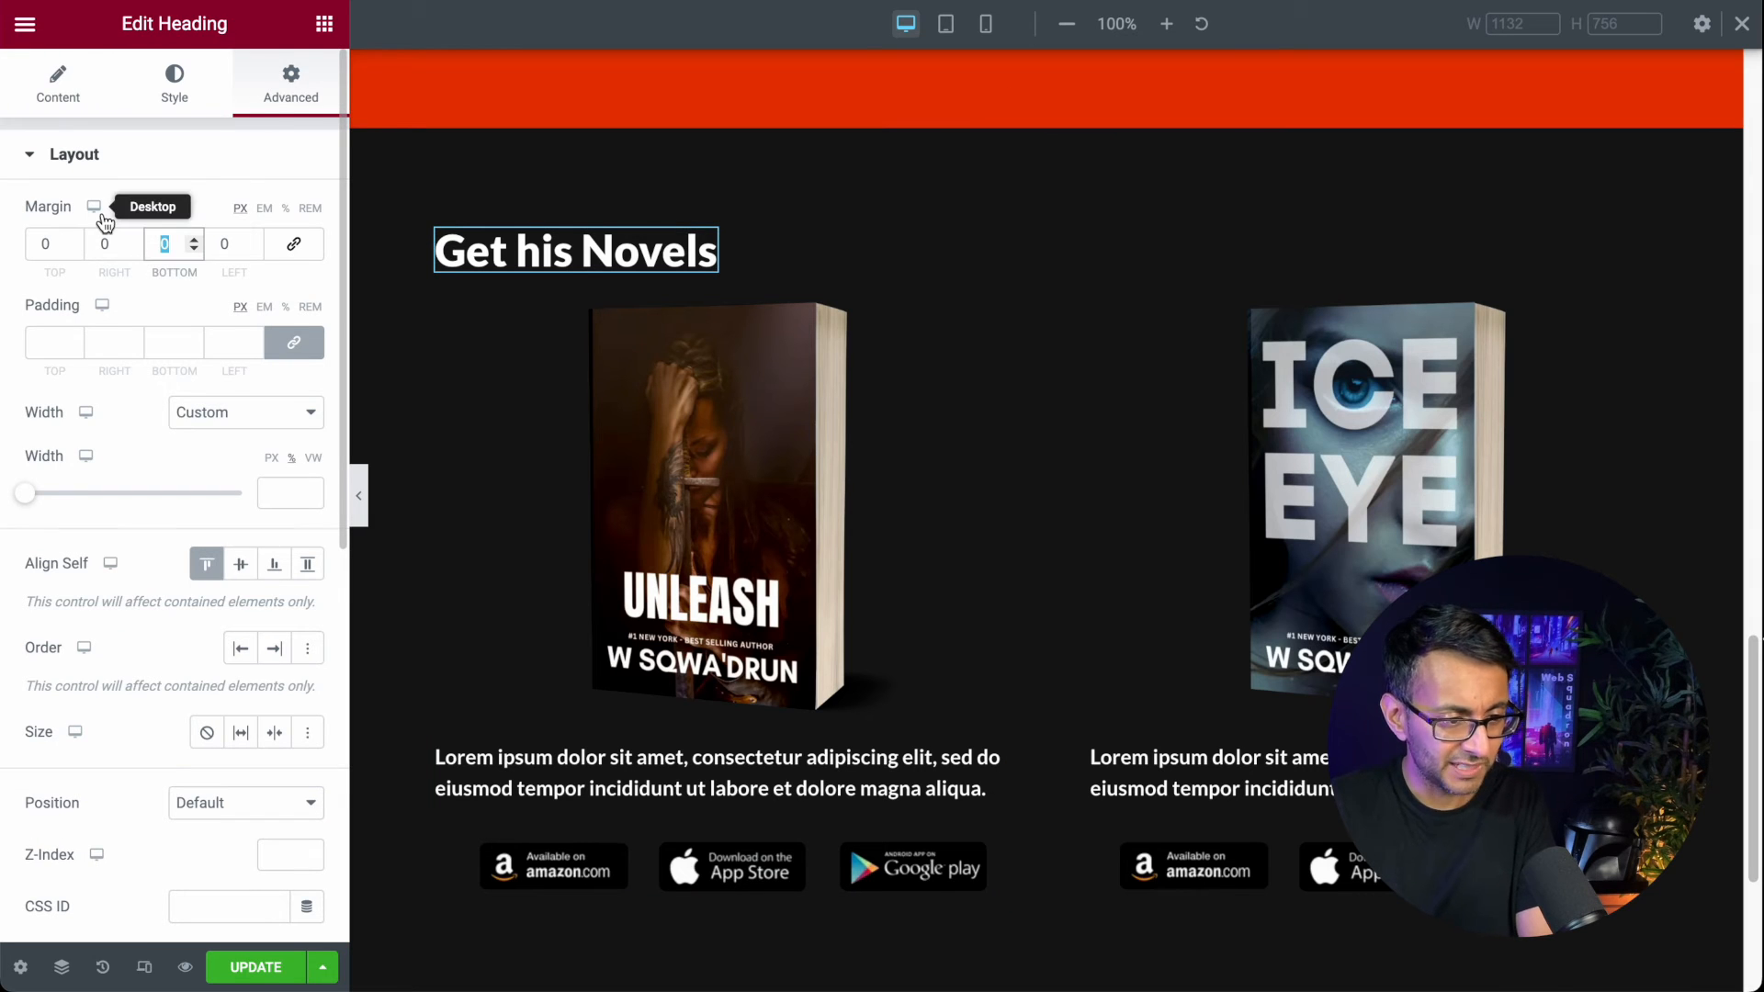
text(30)
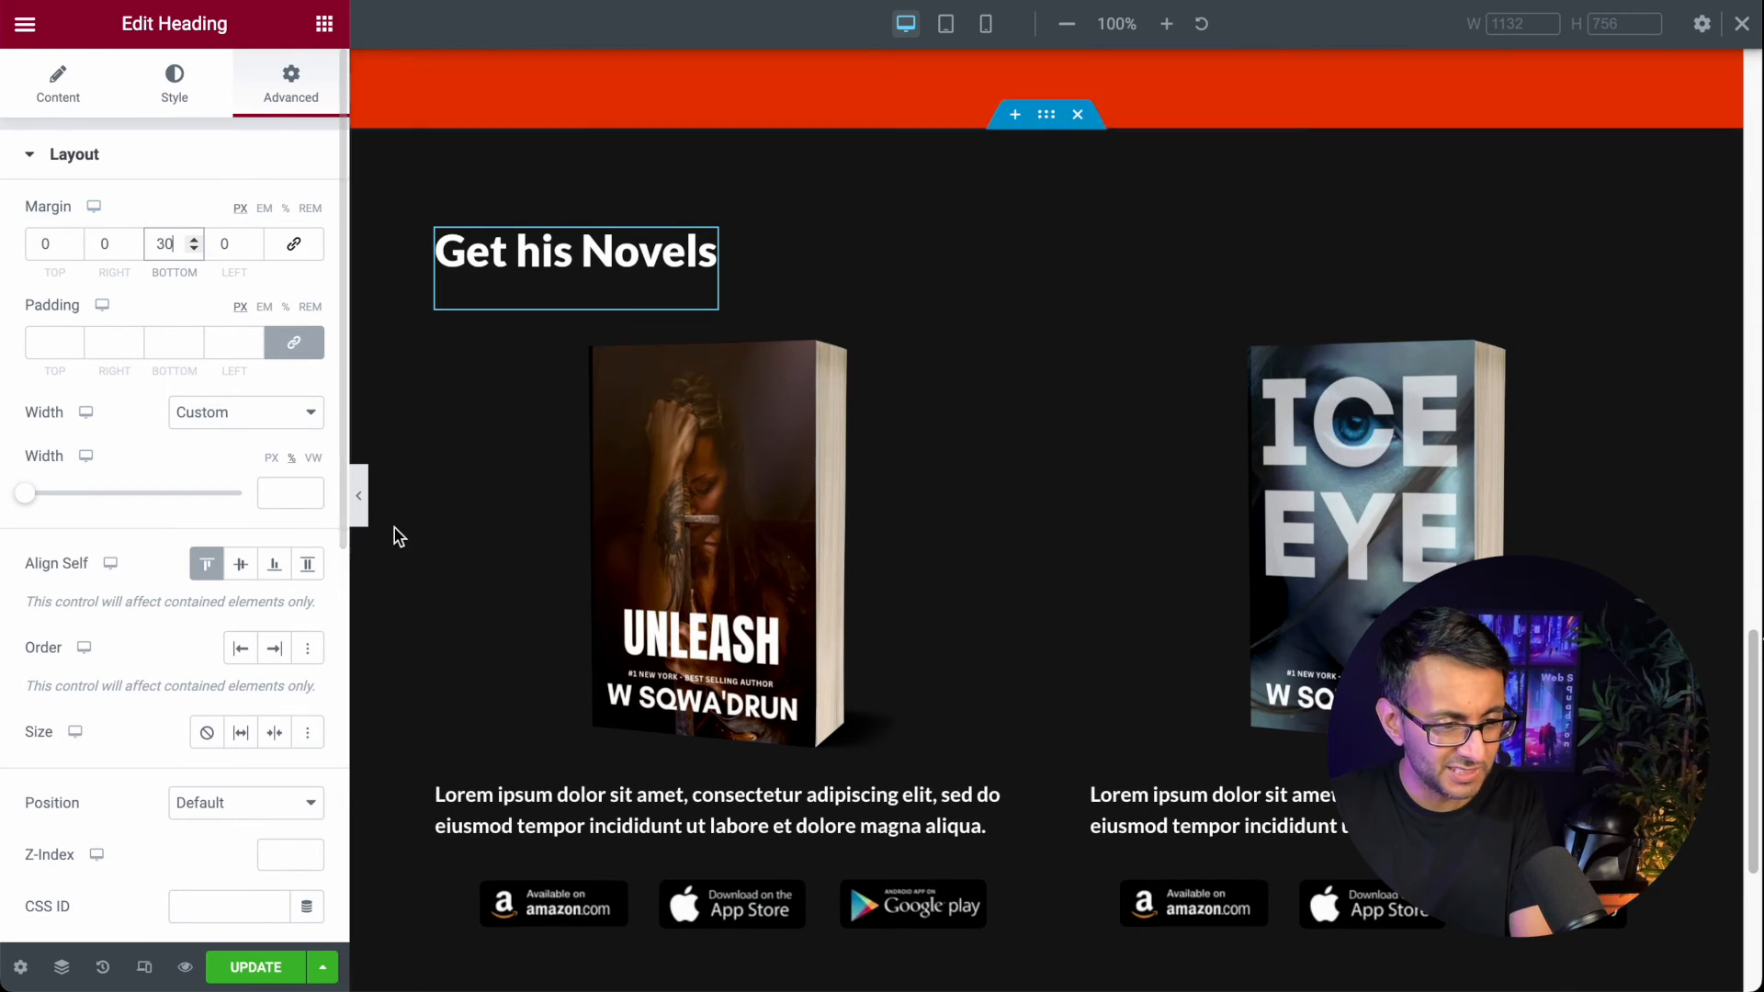
Step: Set the bottom margin of the "About" heading in the red section to 30 px and save the page
click(358, 496)
scroll(1169, 620, up, 8)
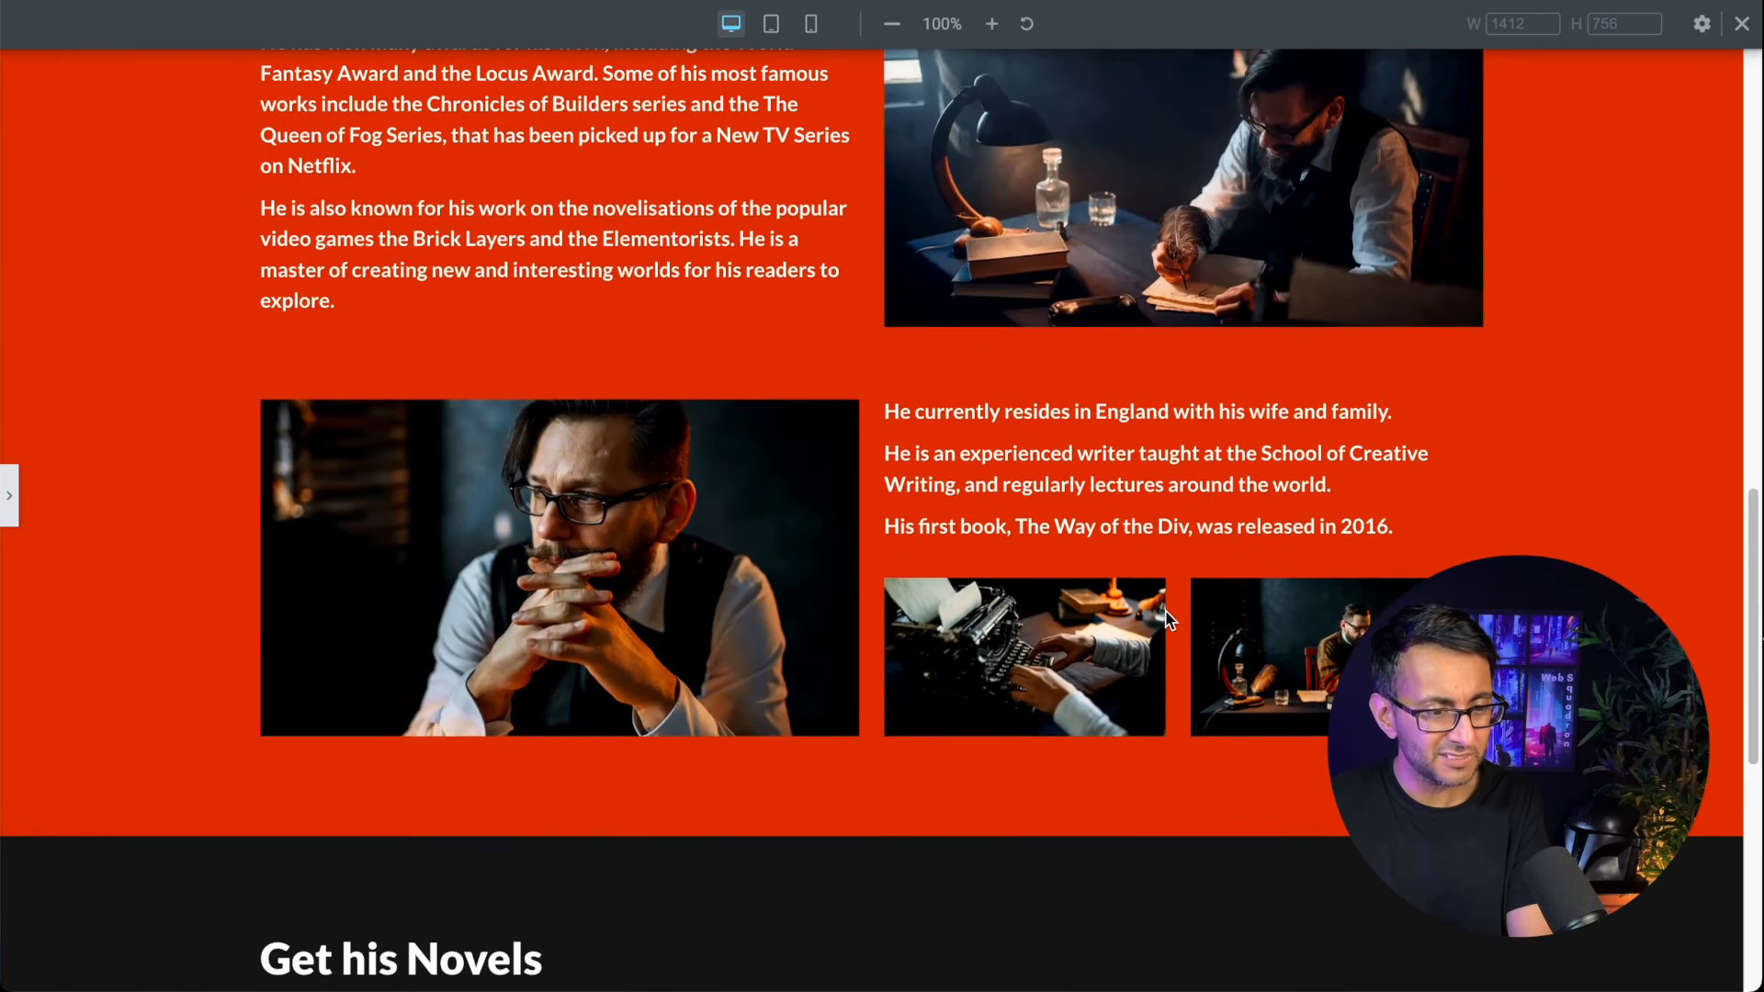
scroll(1169, 620, up, 4)
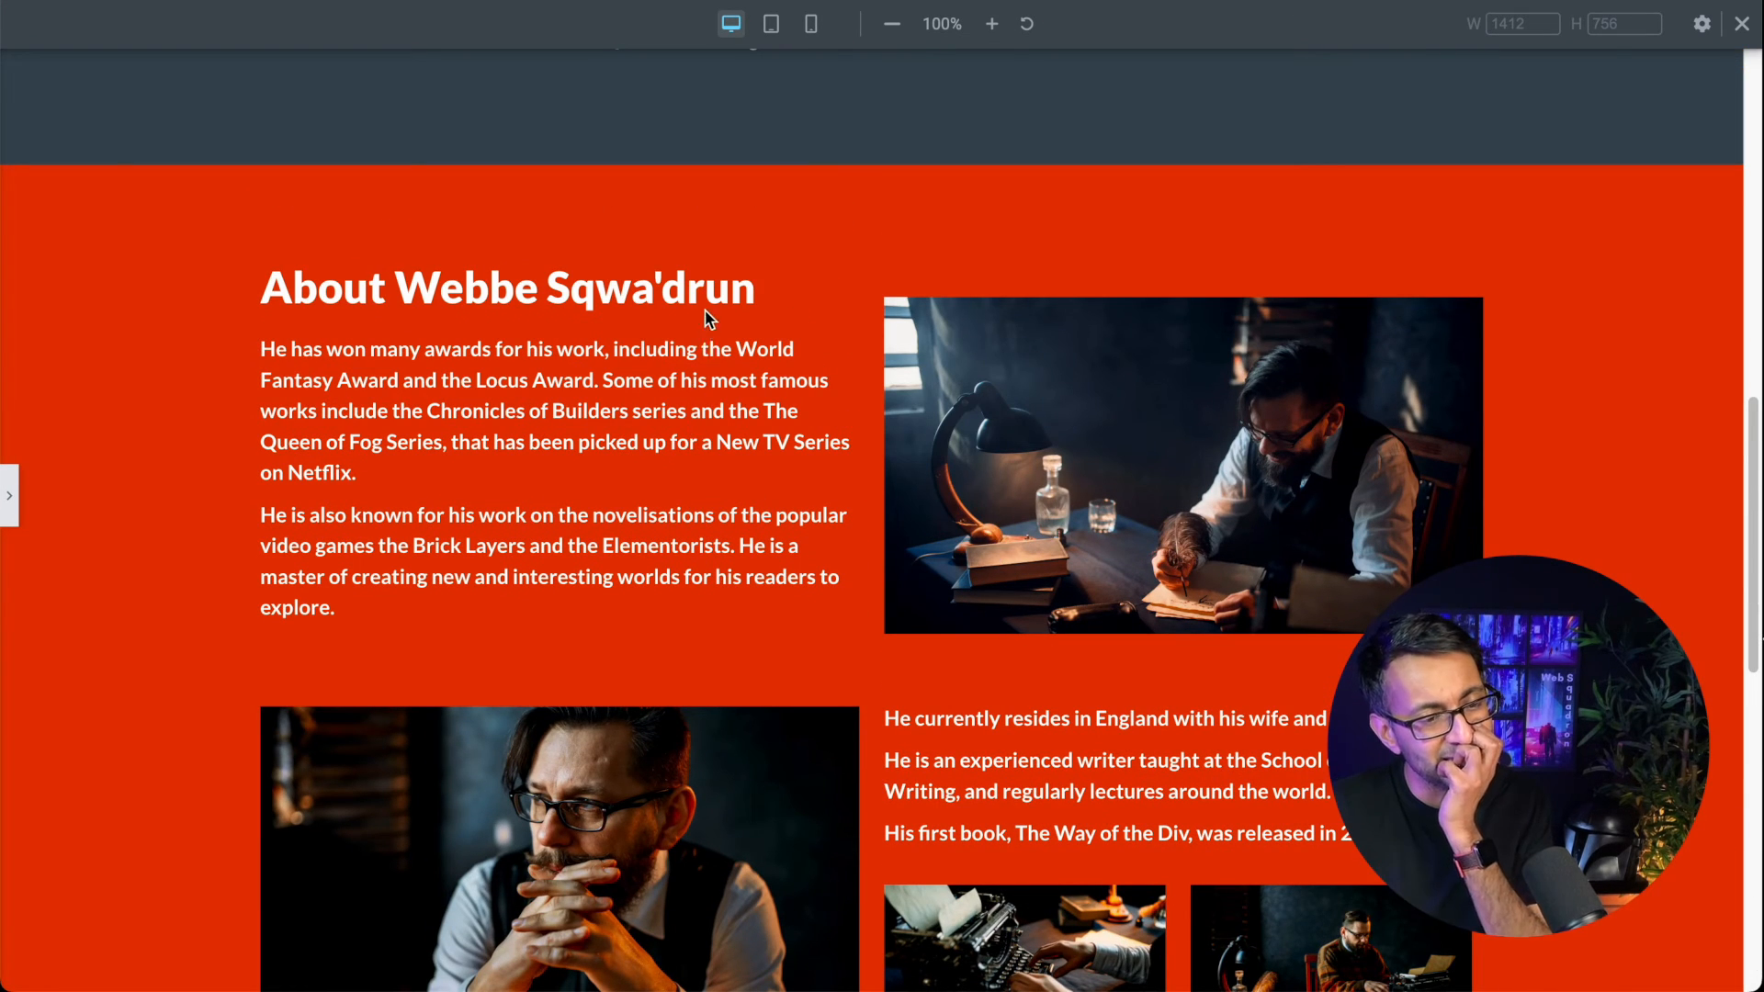
click(11, 521)
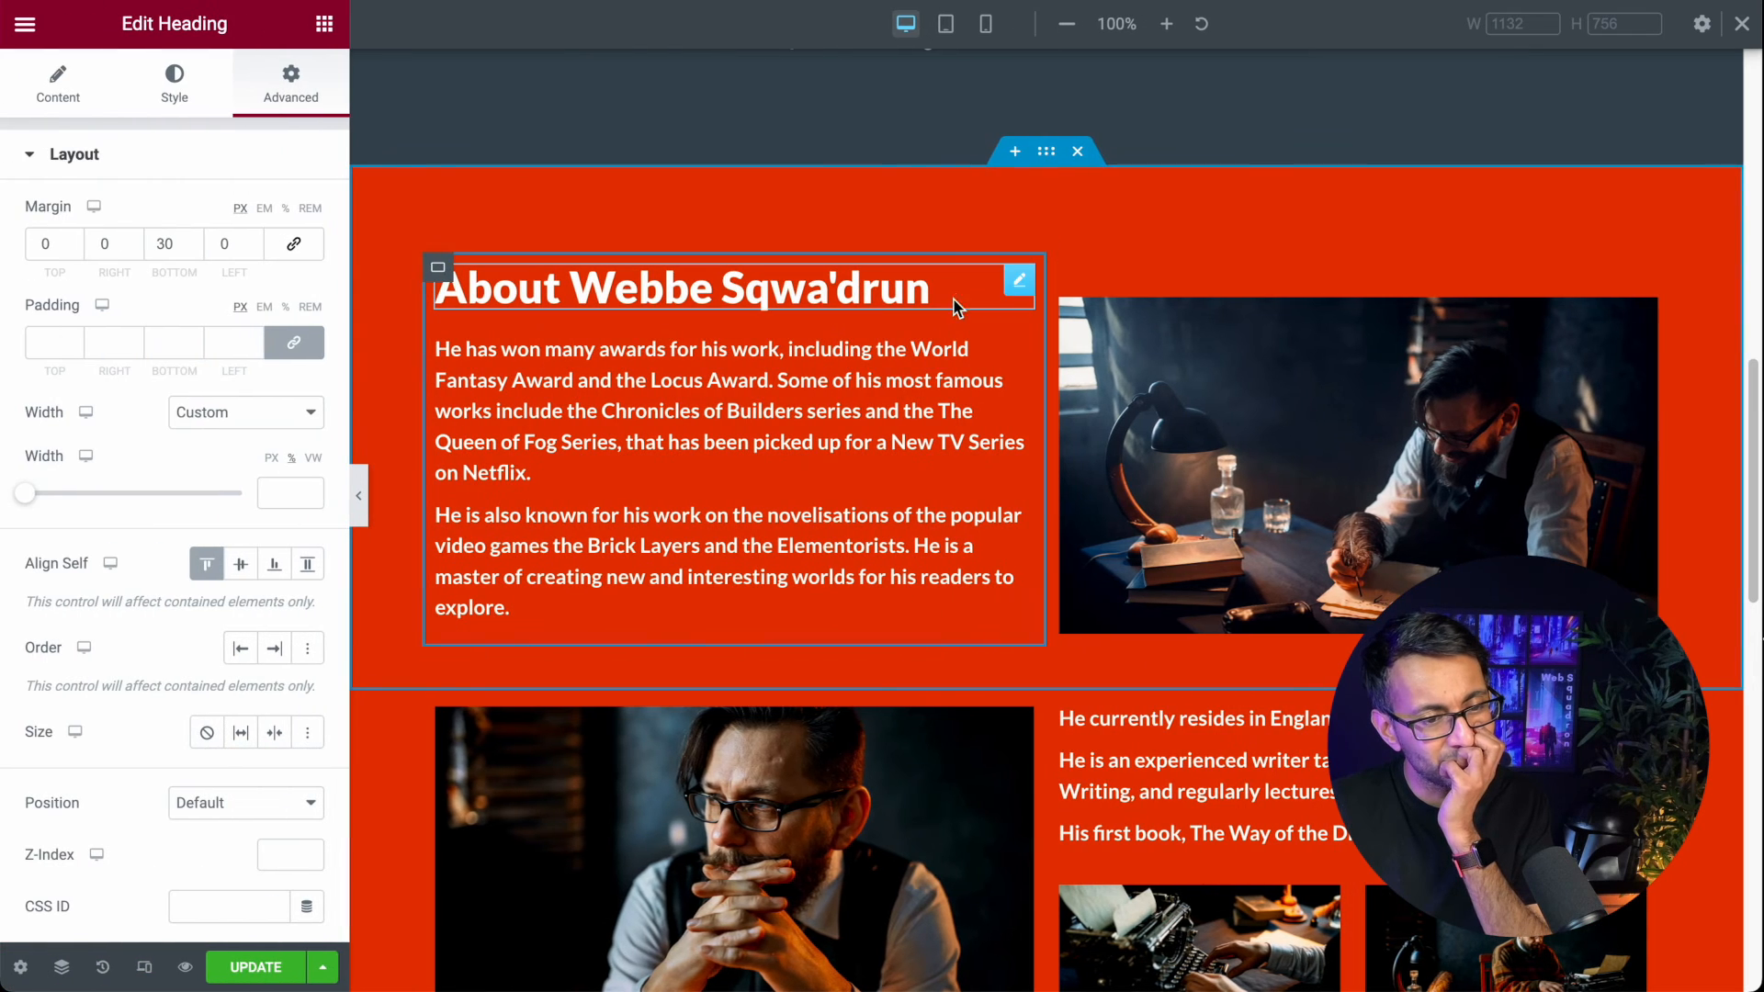
click(1016, 282)
click(289, 75)
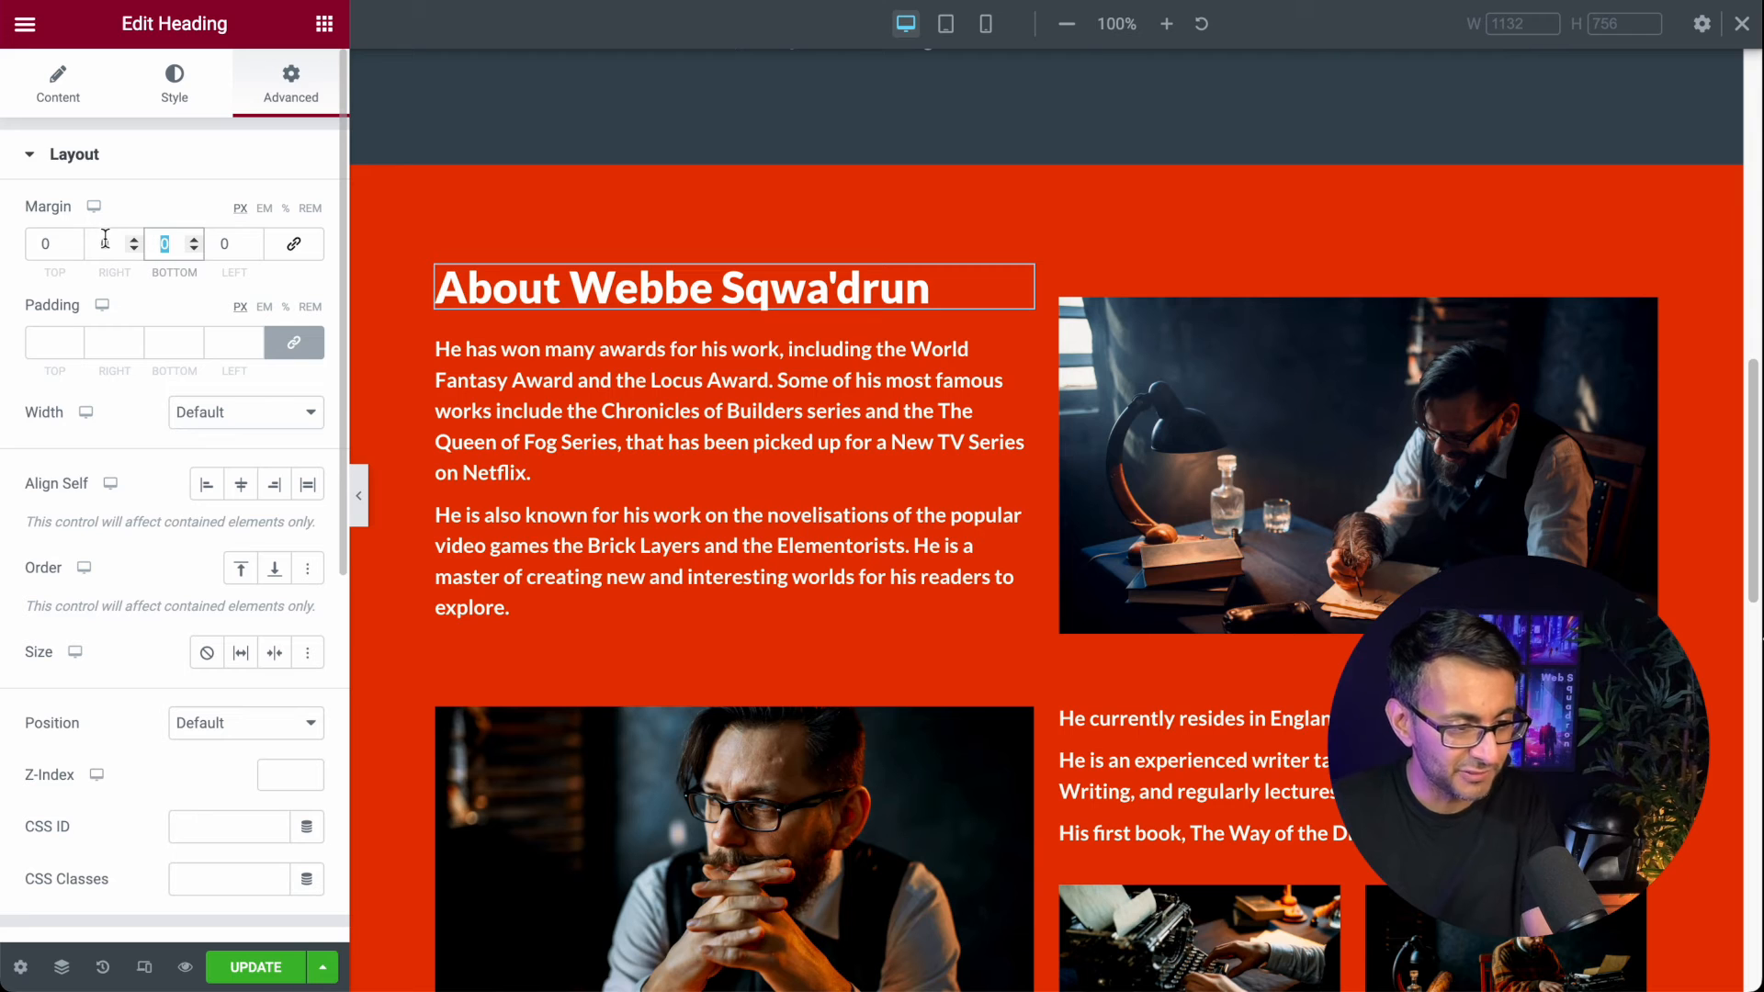
text(30)
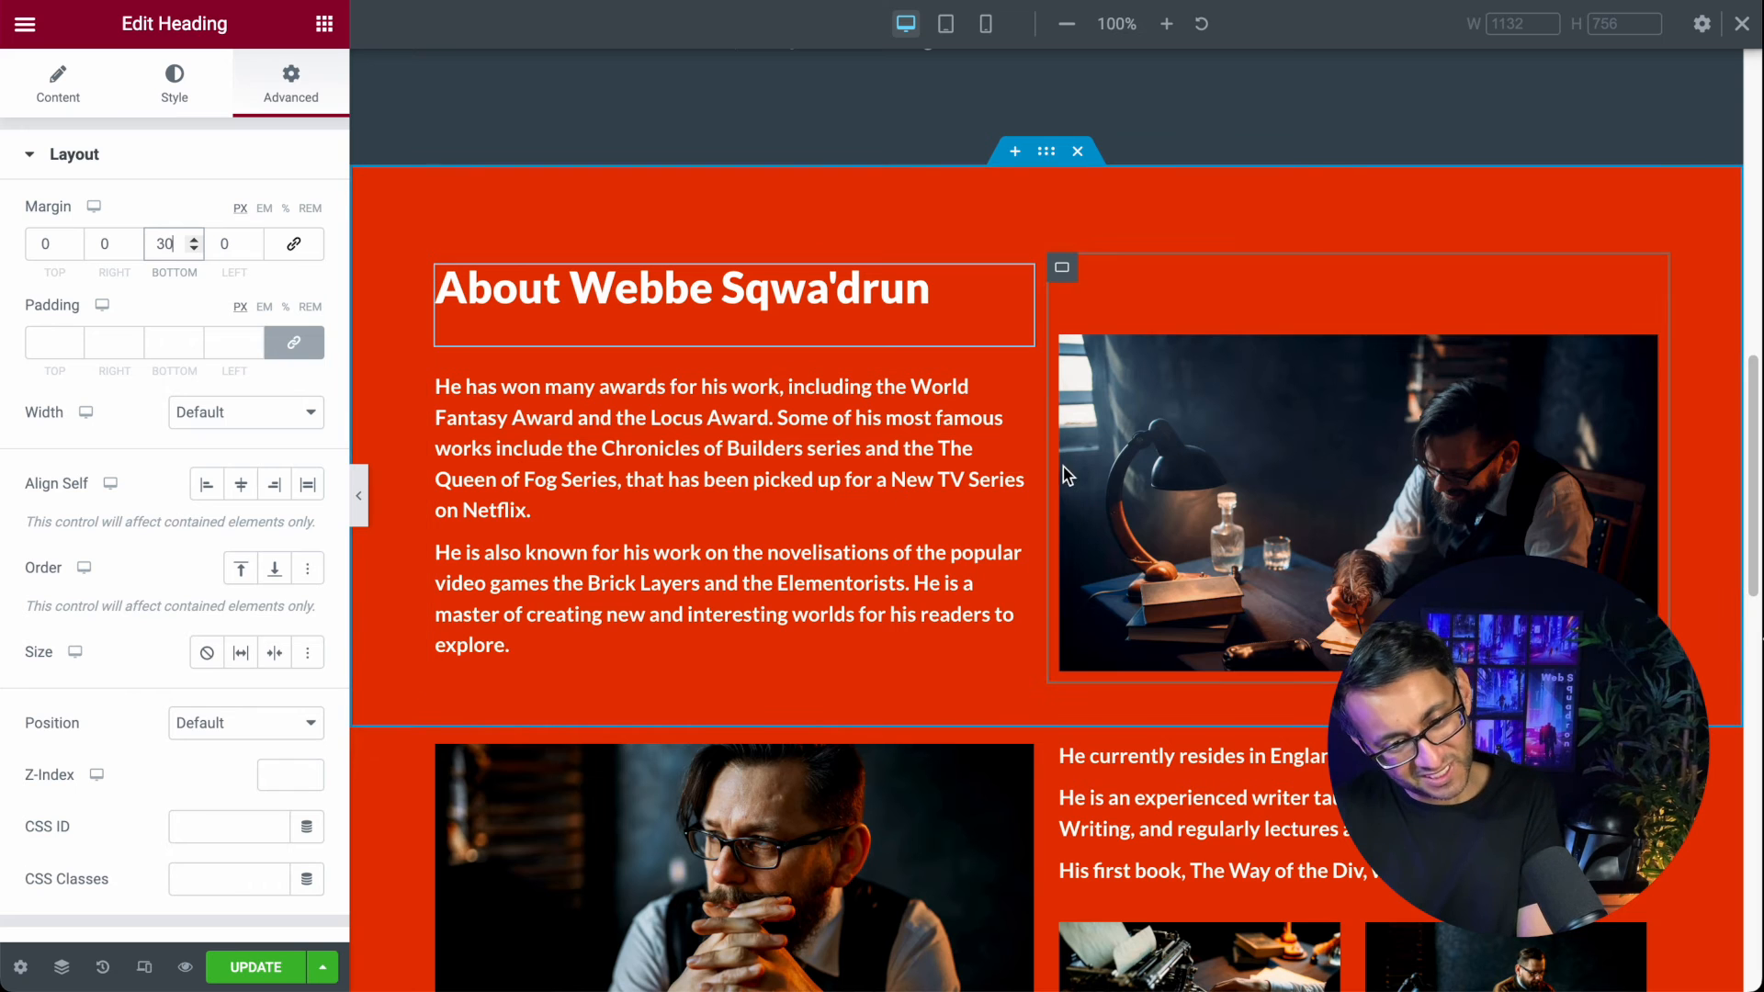
scroll(864, 560, down, 10)
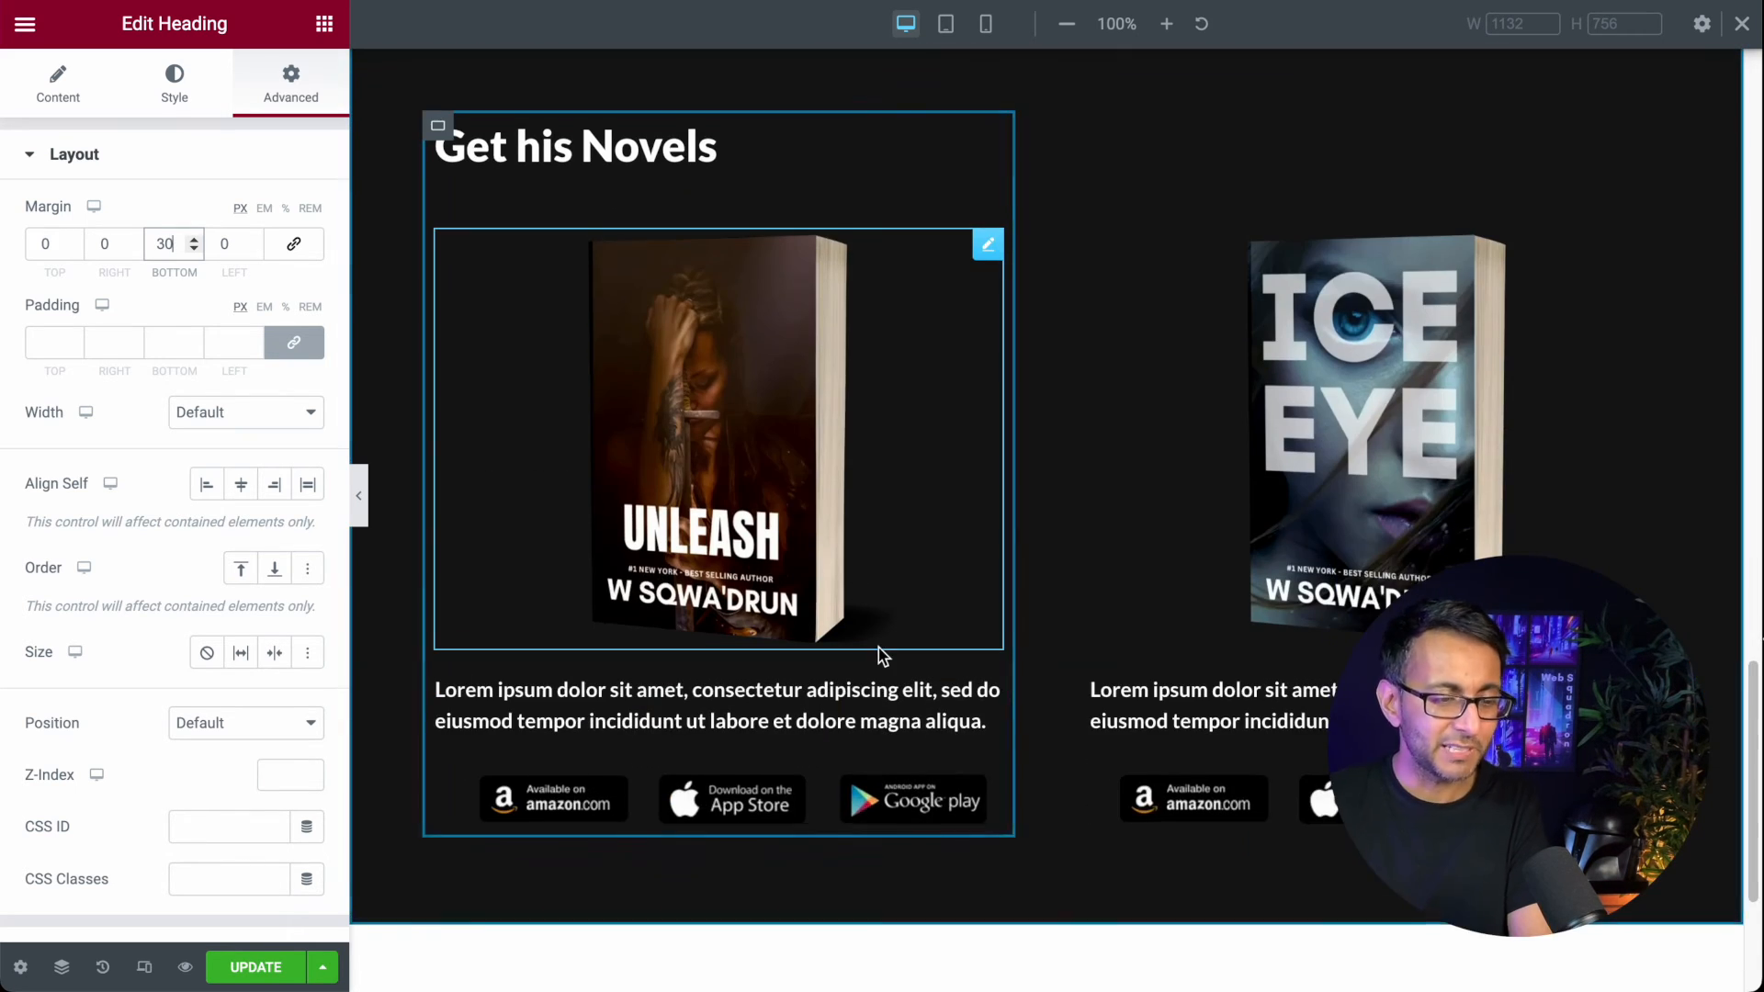
click(247, 969)
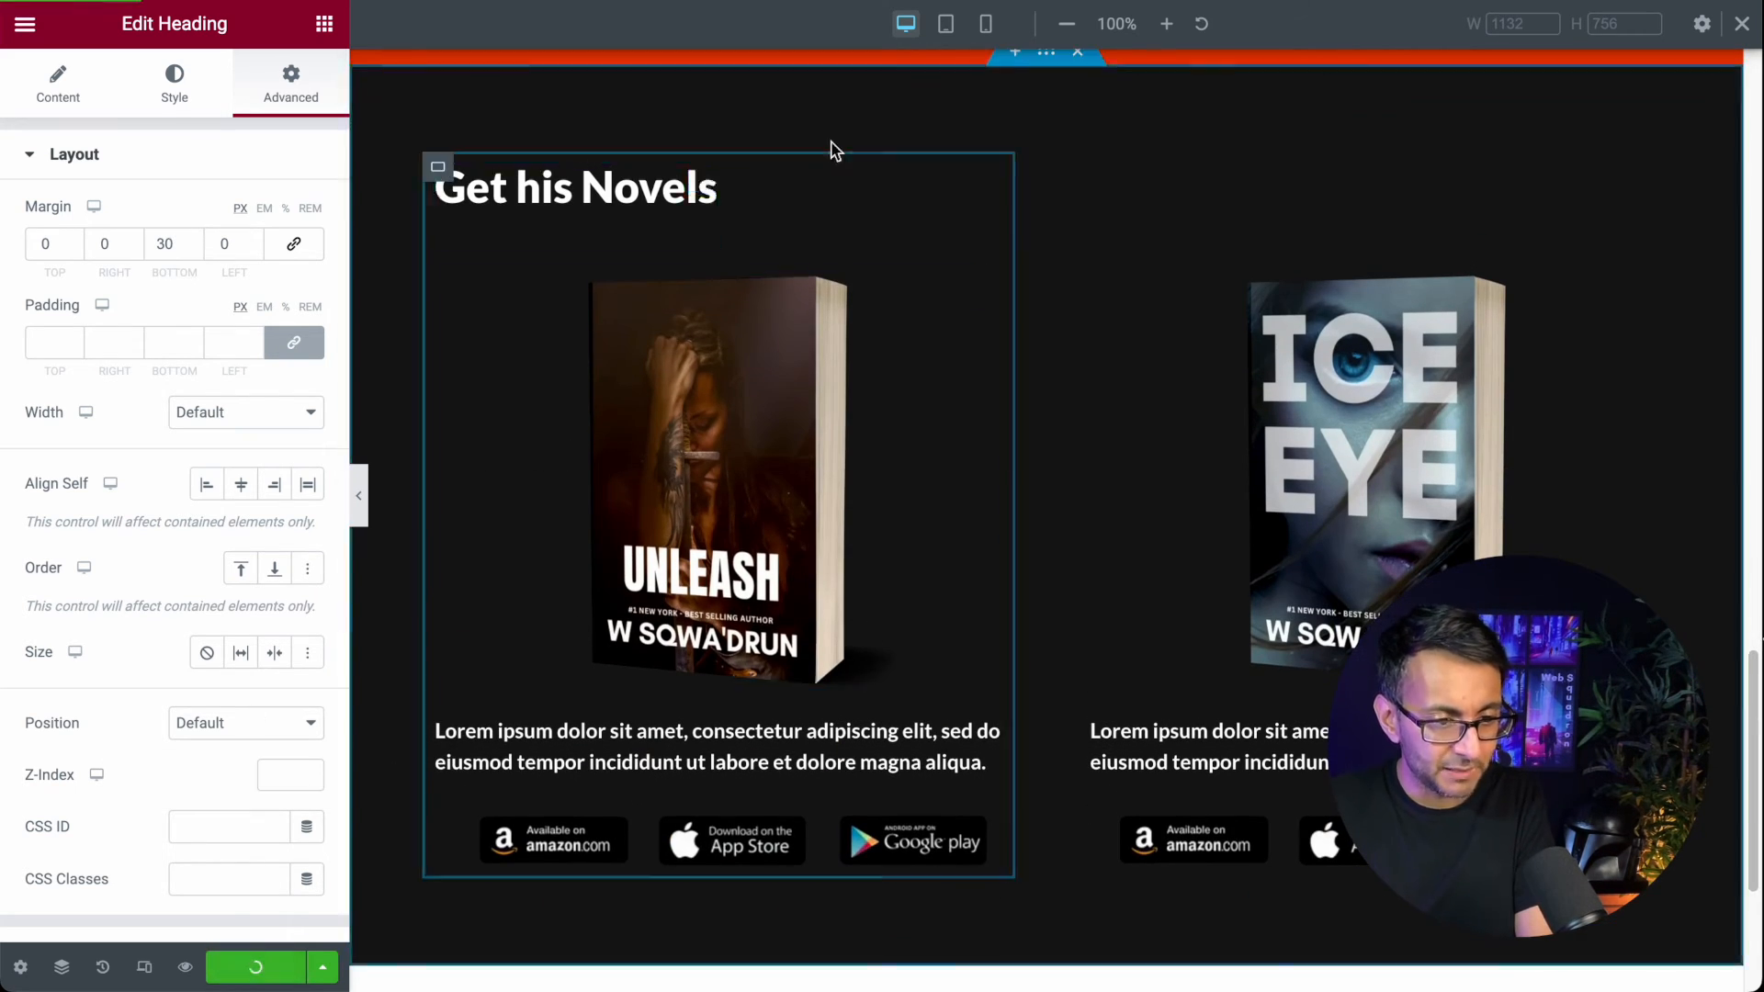
Step: Switch to the mobile preview at a width of 378 and bring up the "Get his Novels" section
click(986, 23)
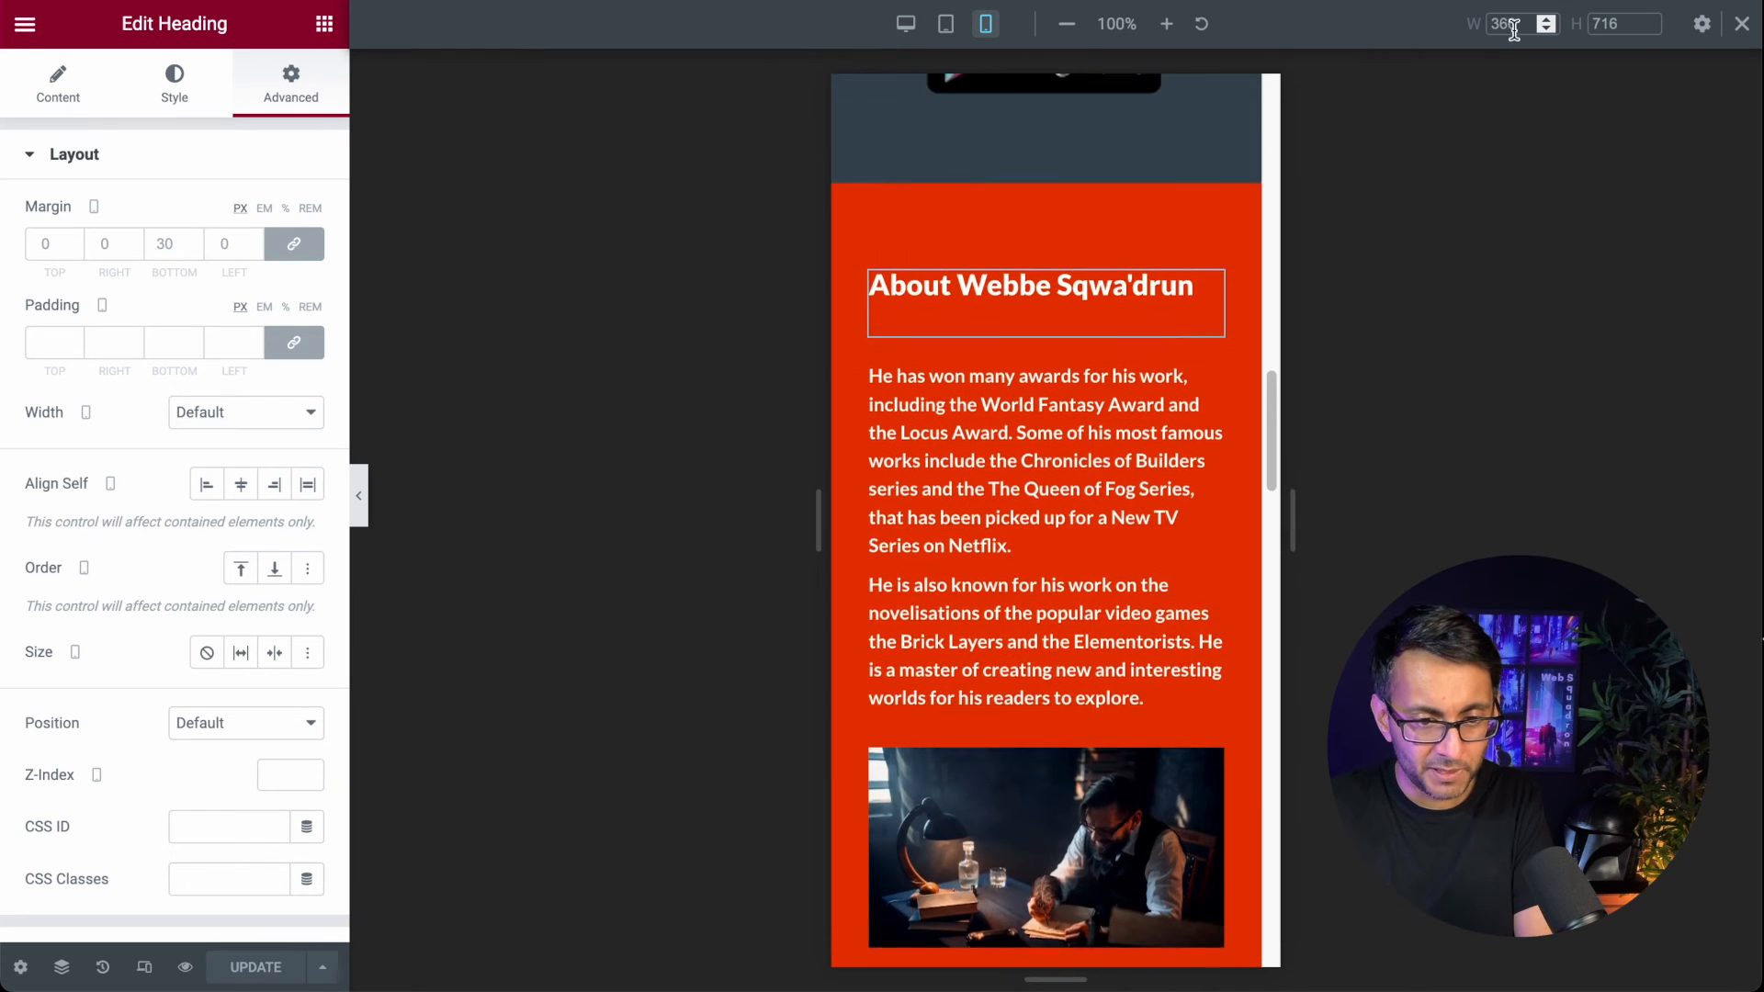
drag(1518, 26, 1435, 23)
text(378)
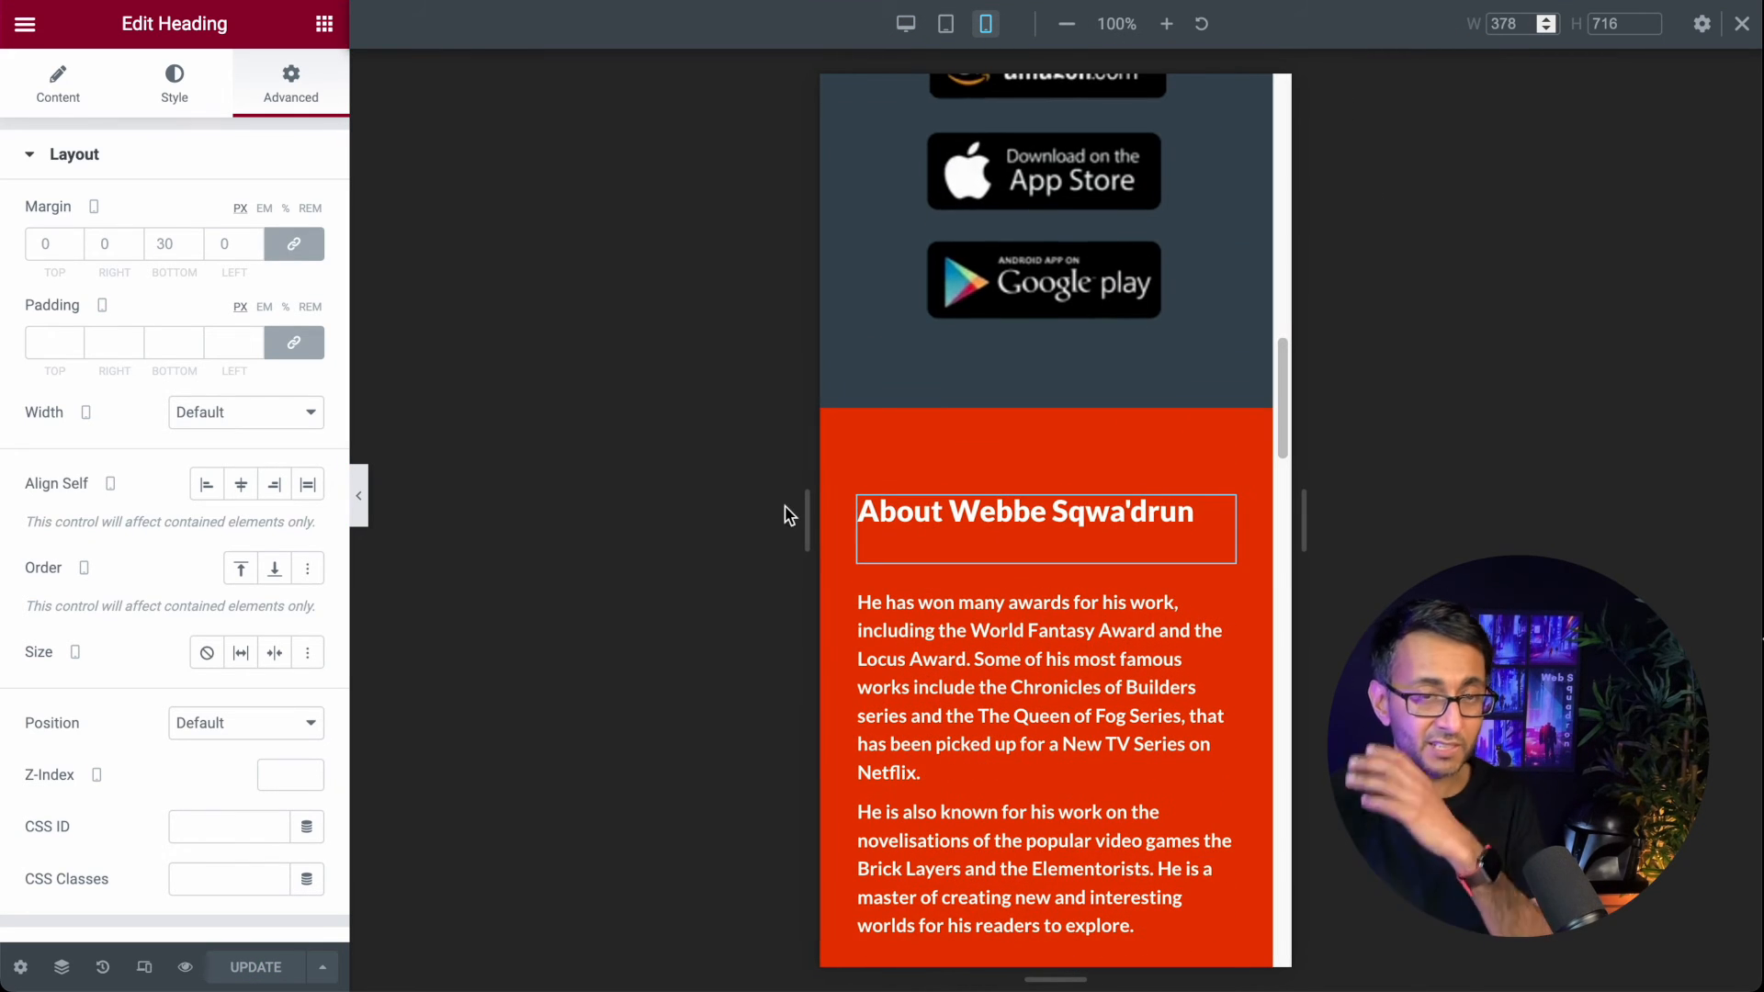
drag(1281, 377, 1286, 448)
drag(1286, 448, 1286, 478)
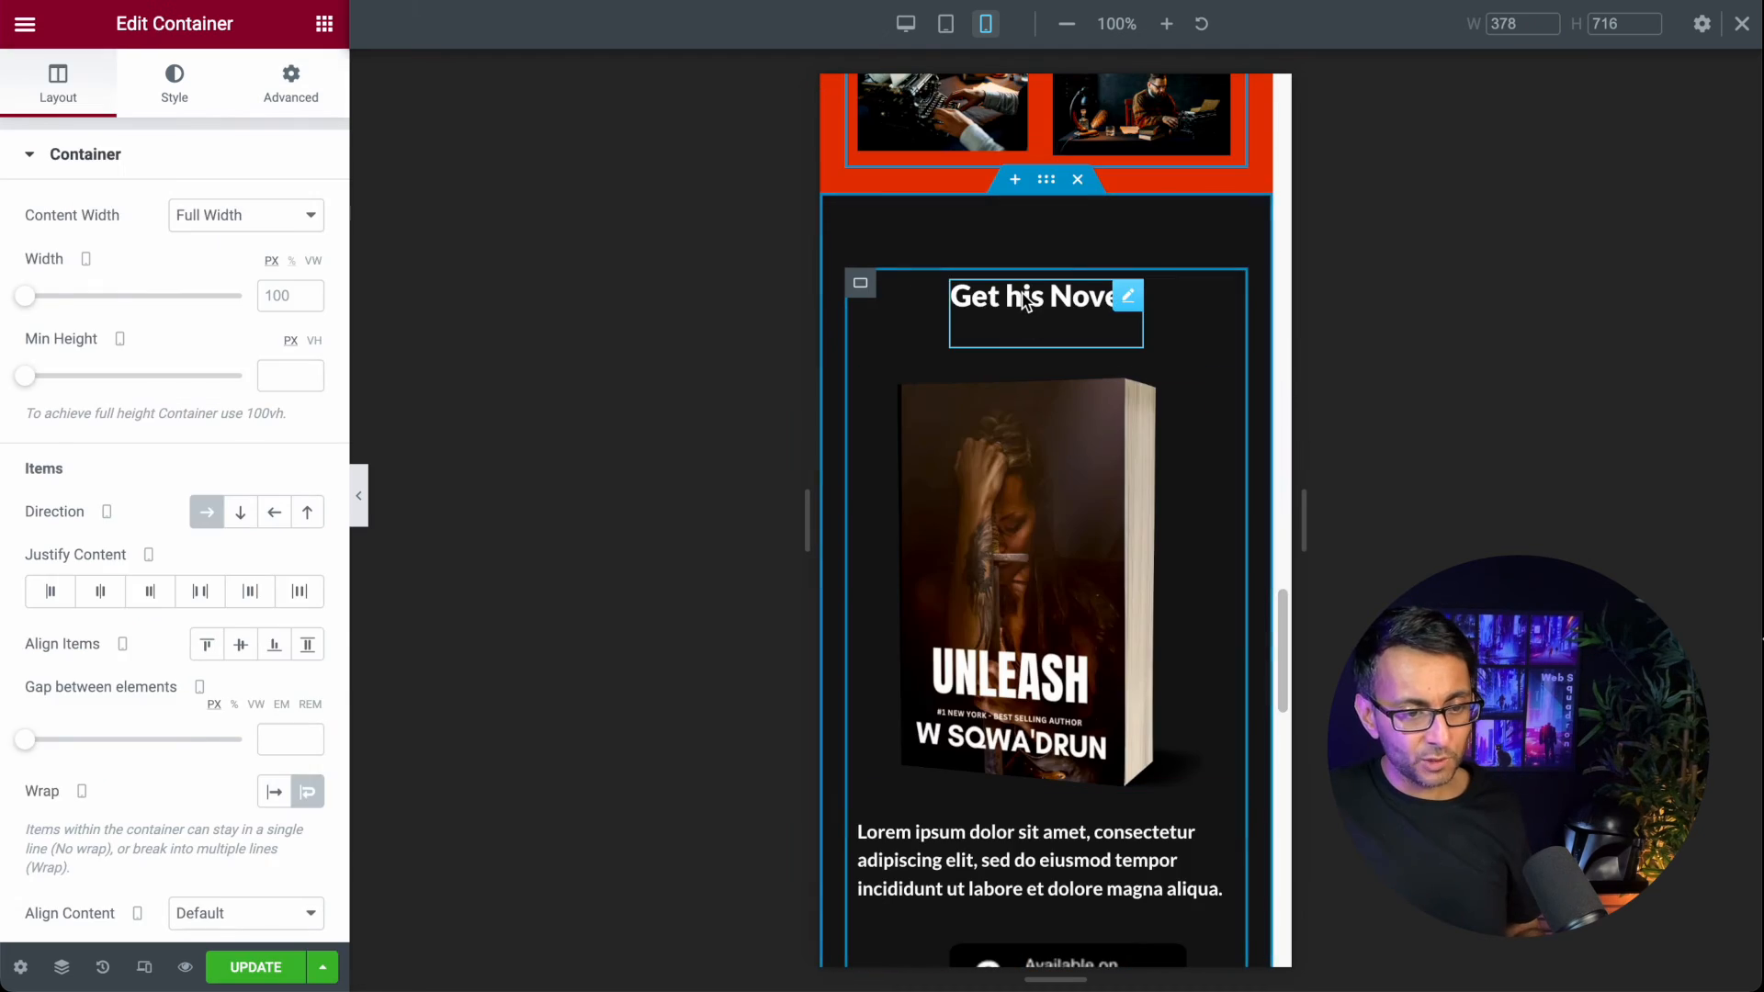
Step: Justify the contents of the Unleash book column to the start for mobile
click(1023, 302)
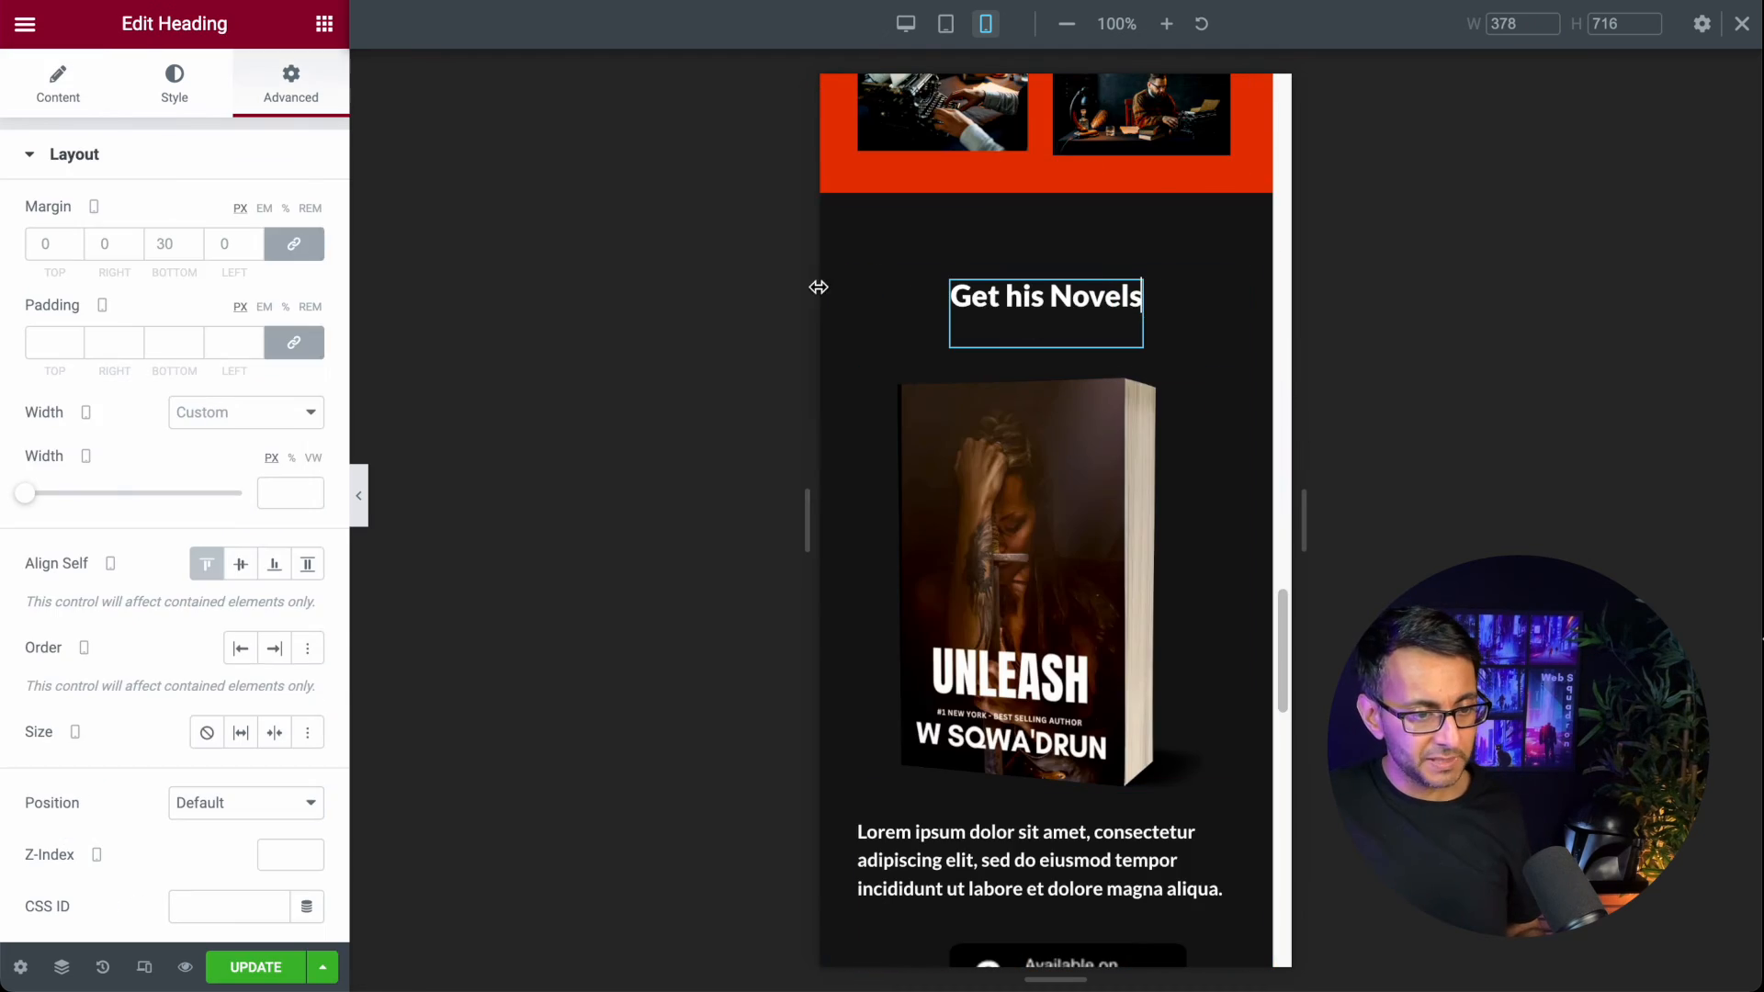
click(861, 290)
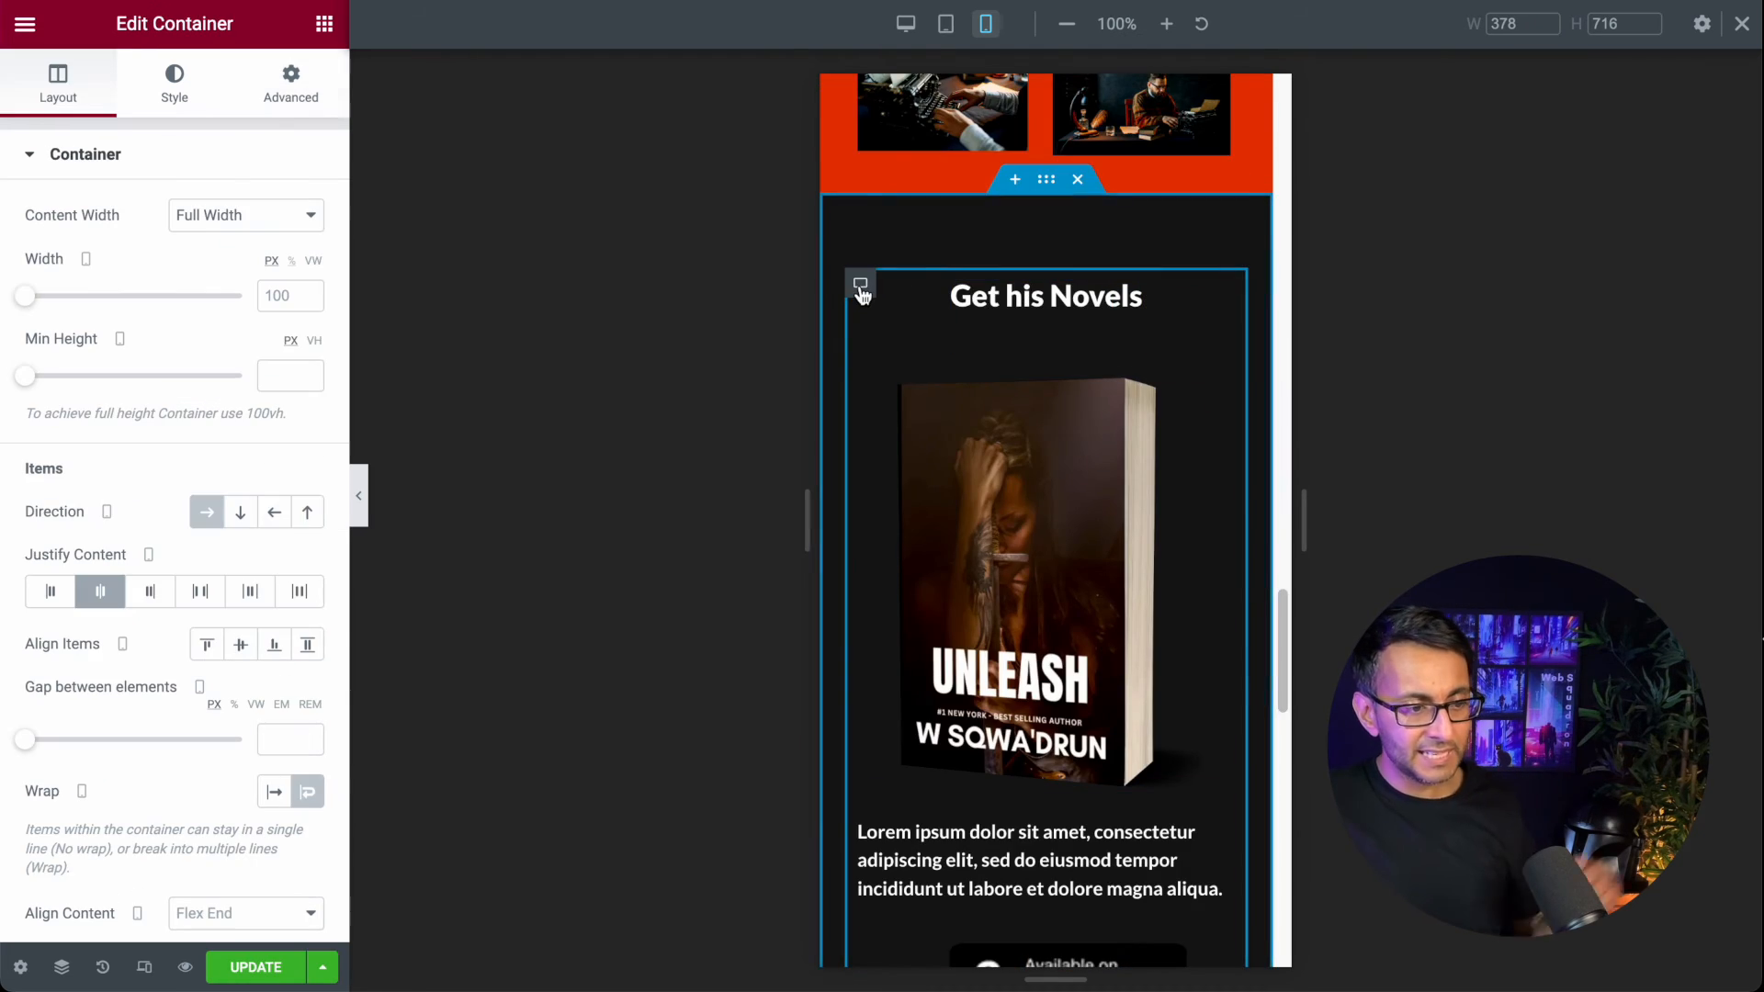
click(48, 591)
Step: Examine the mobile alignment of the Unleash cover and store badges against the About and Queen of the Fog sections
scroll(989, 610, down, 2)
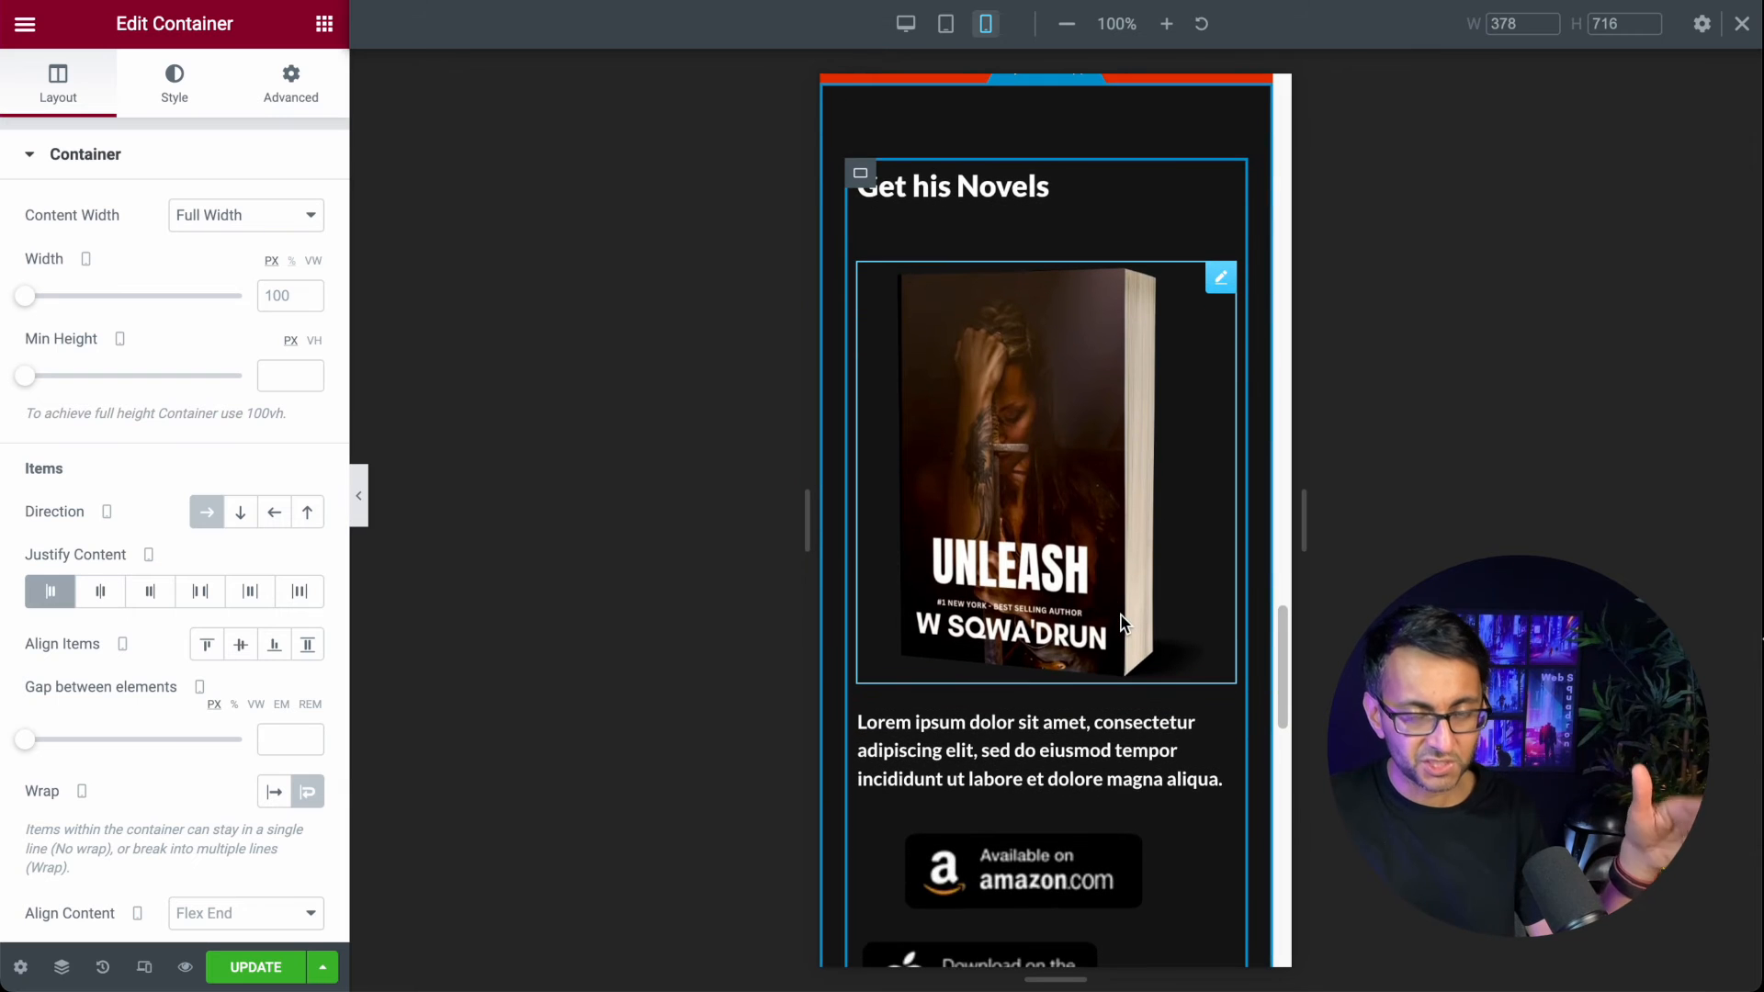
scroll(1121, 634, up, 10)
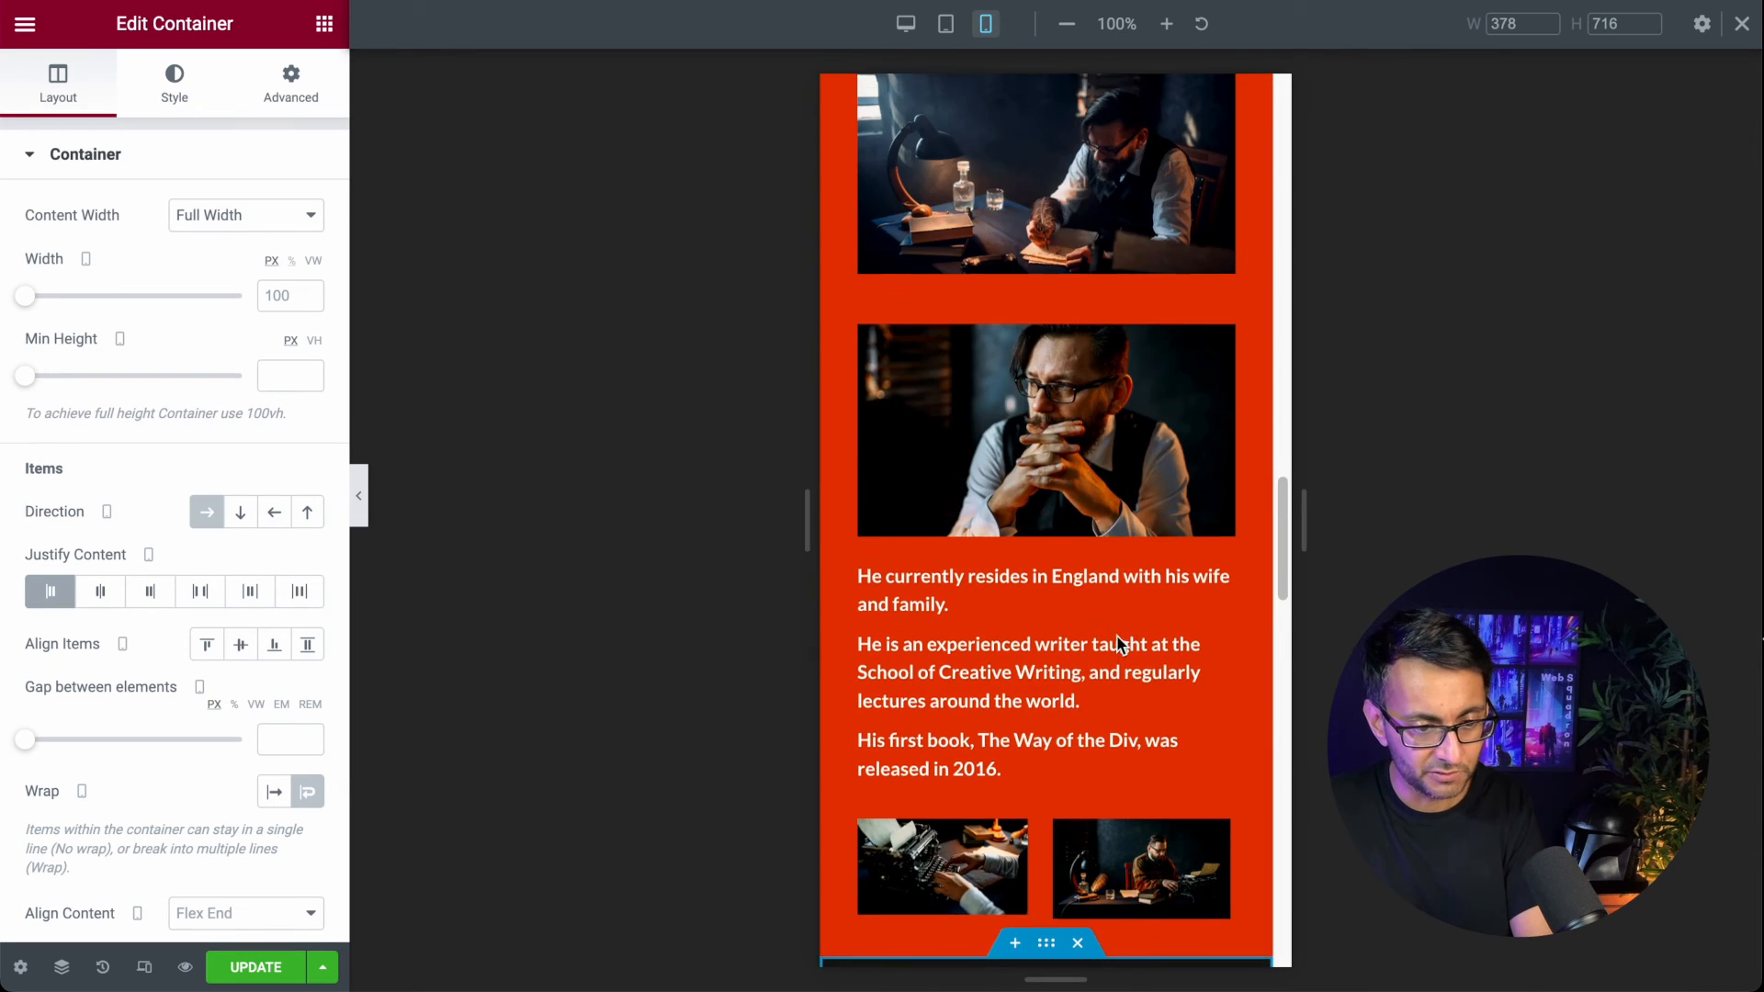
scroll(1121, 643, up, 1)
scroll(1125, 655, down, 8)
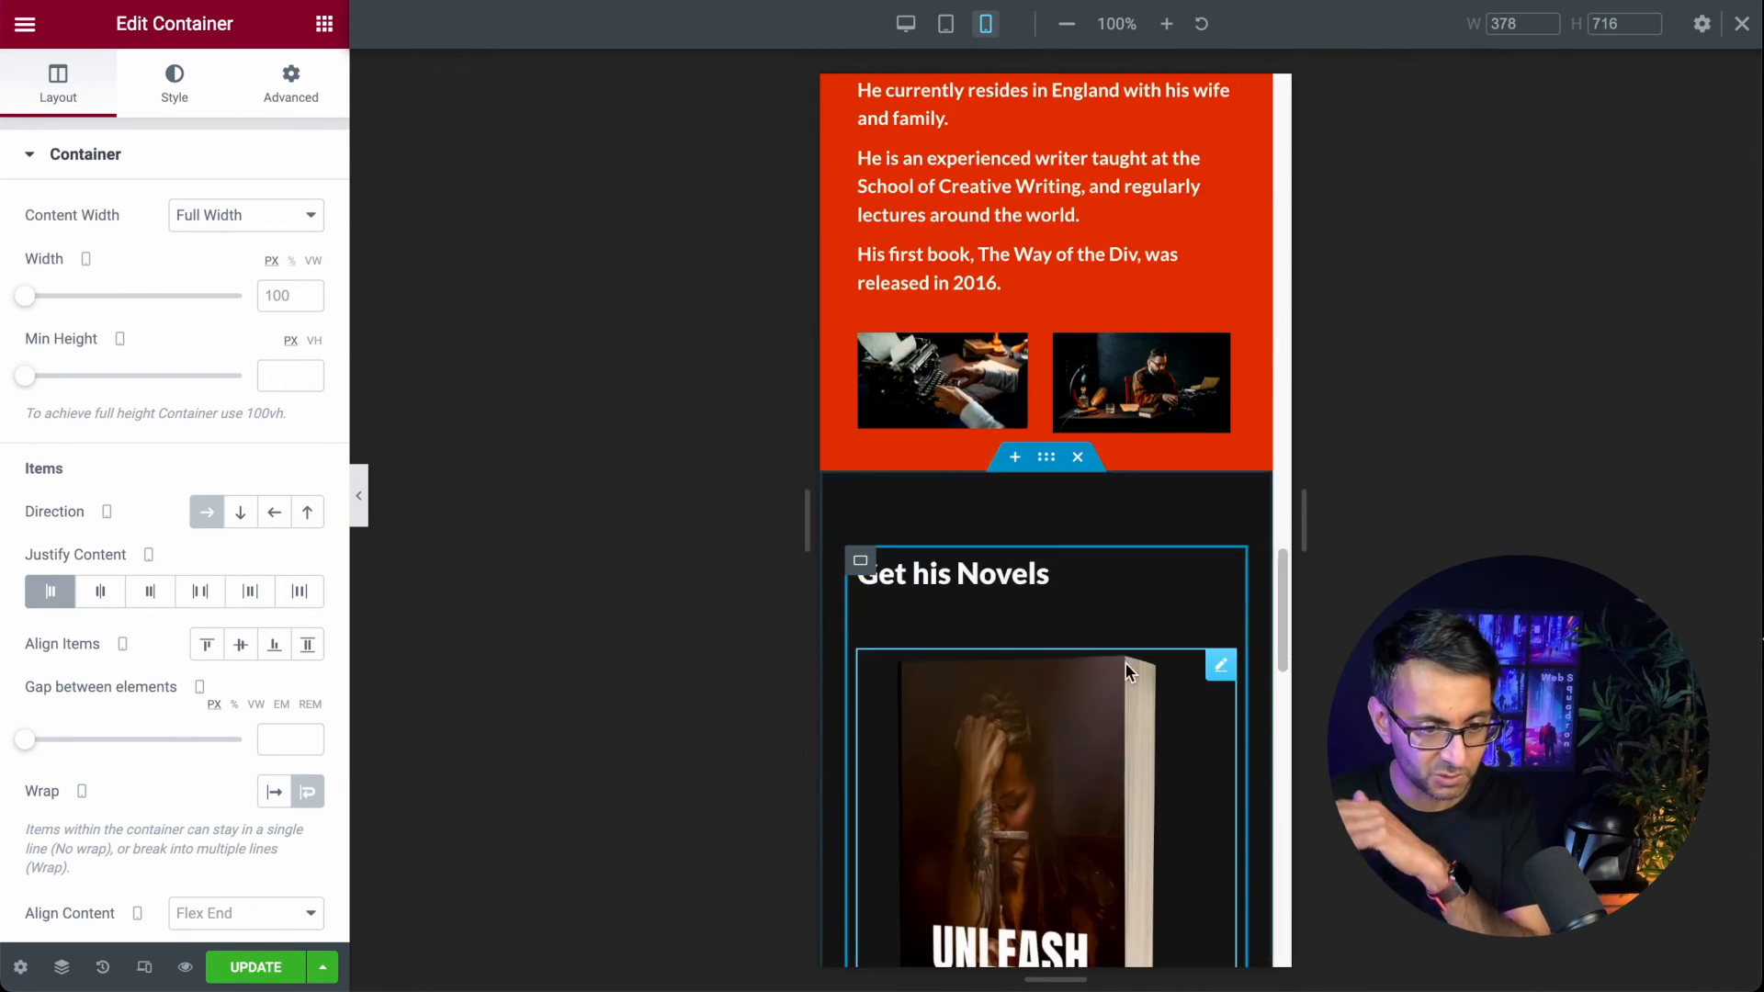
scroll(1126, 665, down, 5)
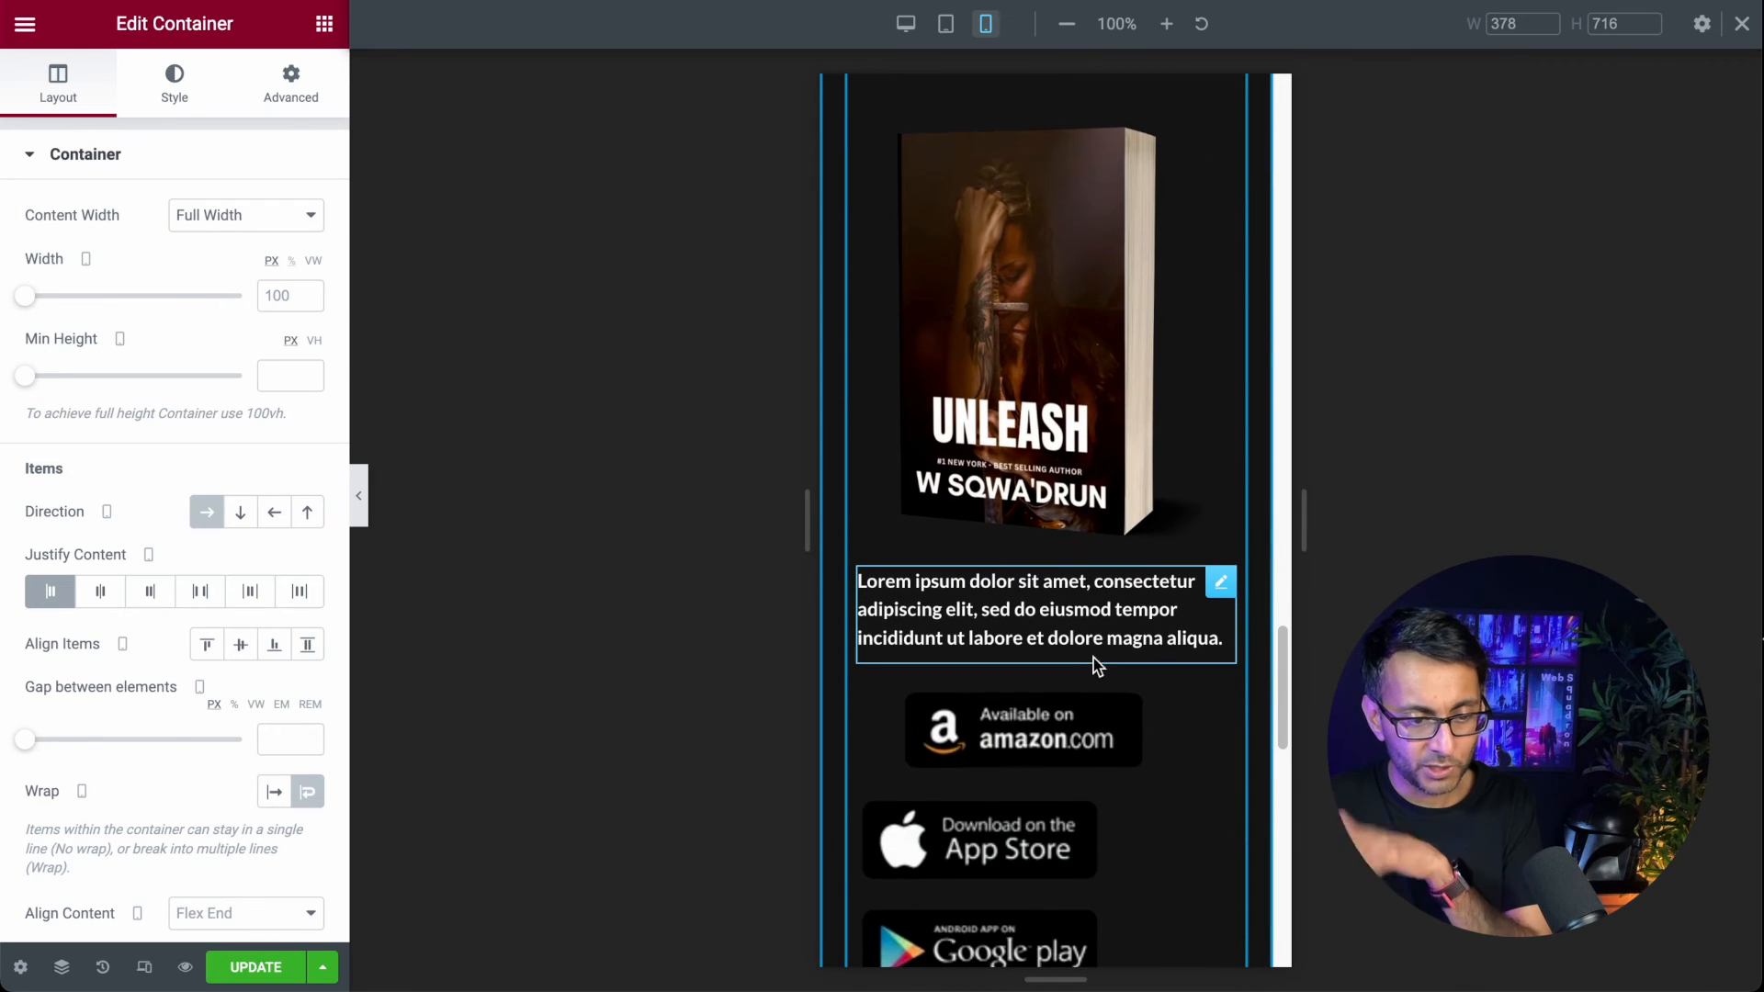
scroll(1107, 588, up, 15)
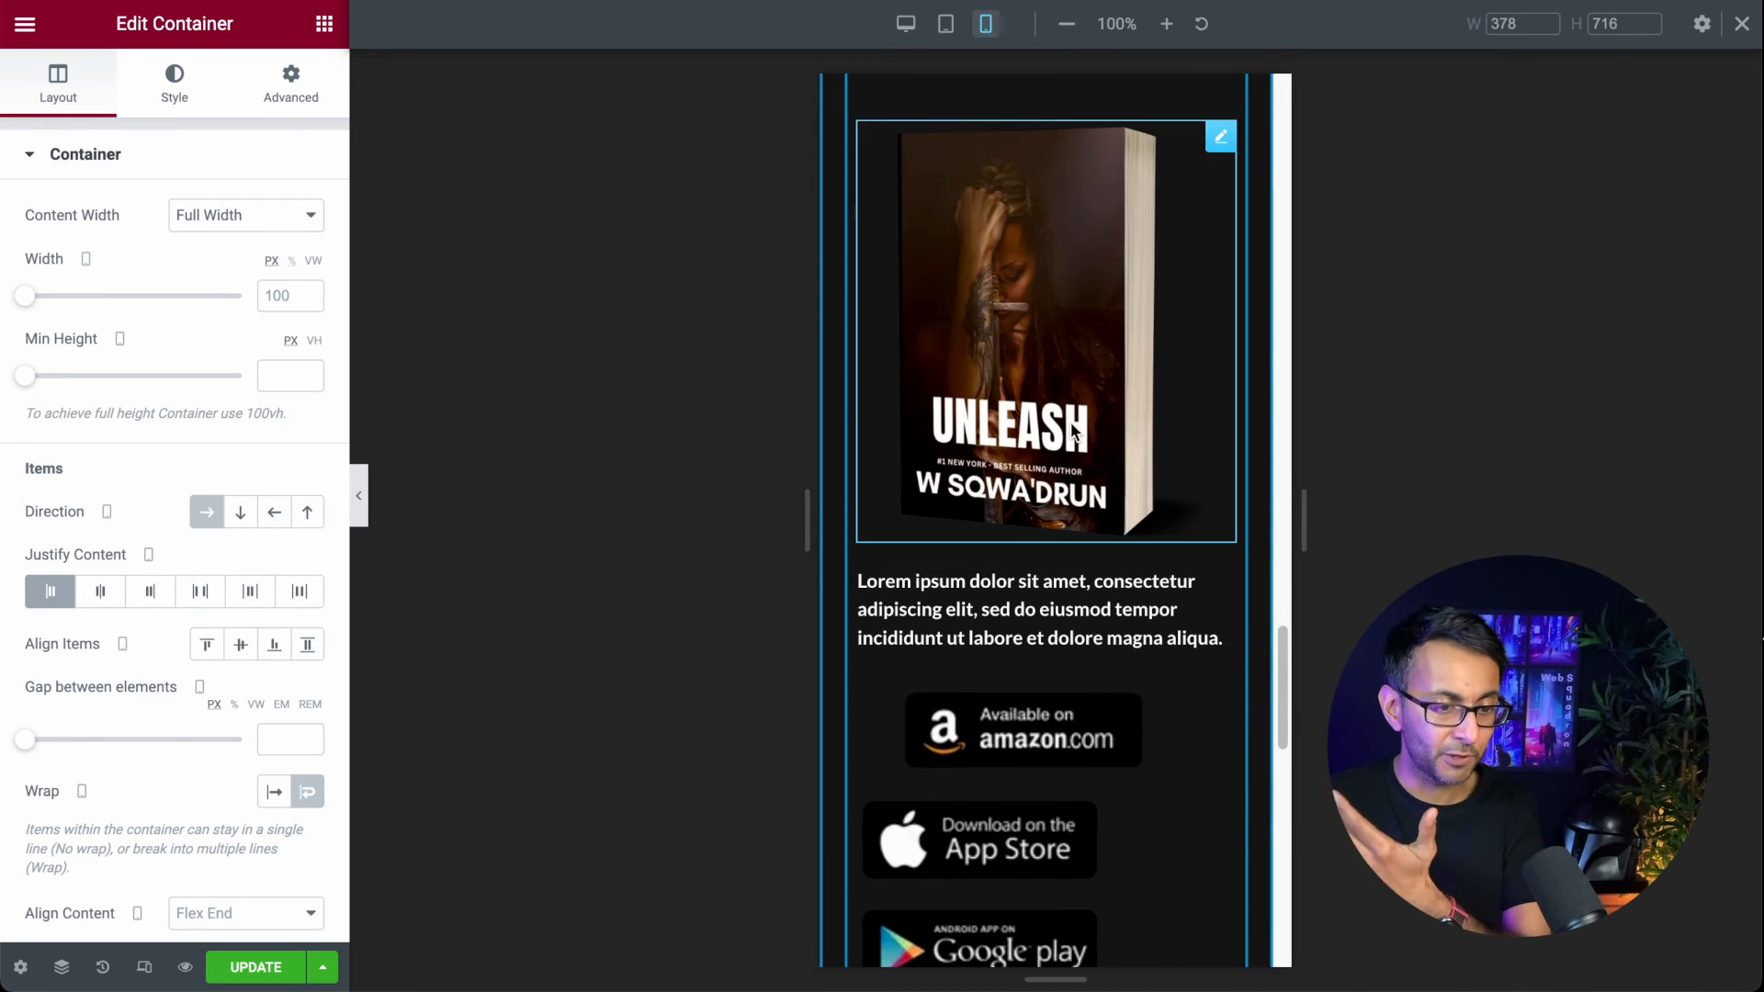
scroll(1103, 553, down, 5)
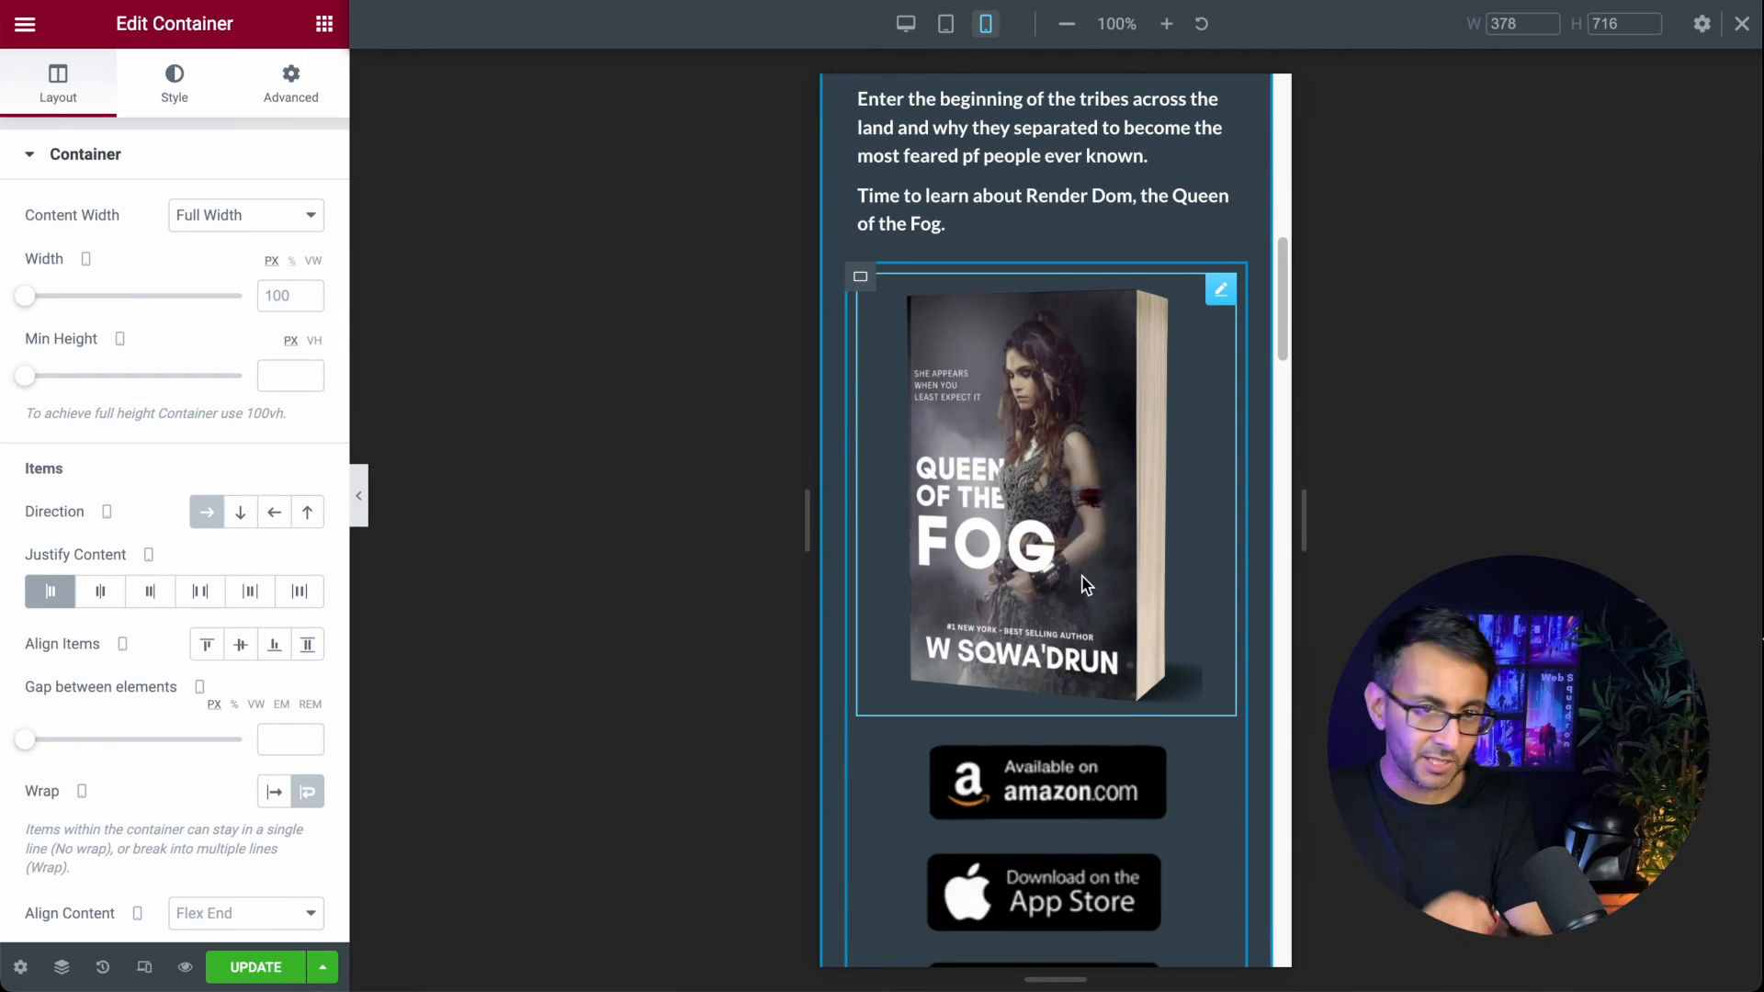
scroll(1087, 583, down, 15)
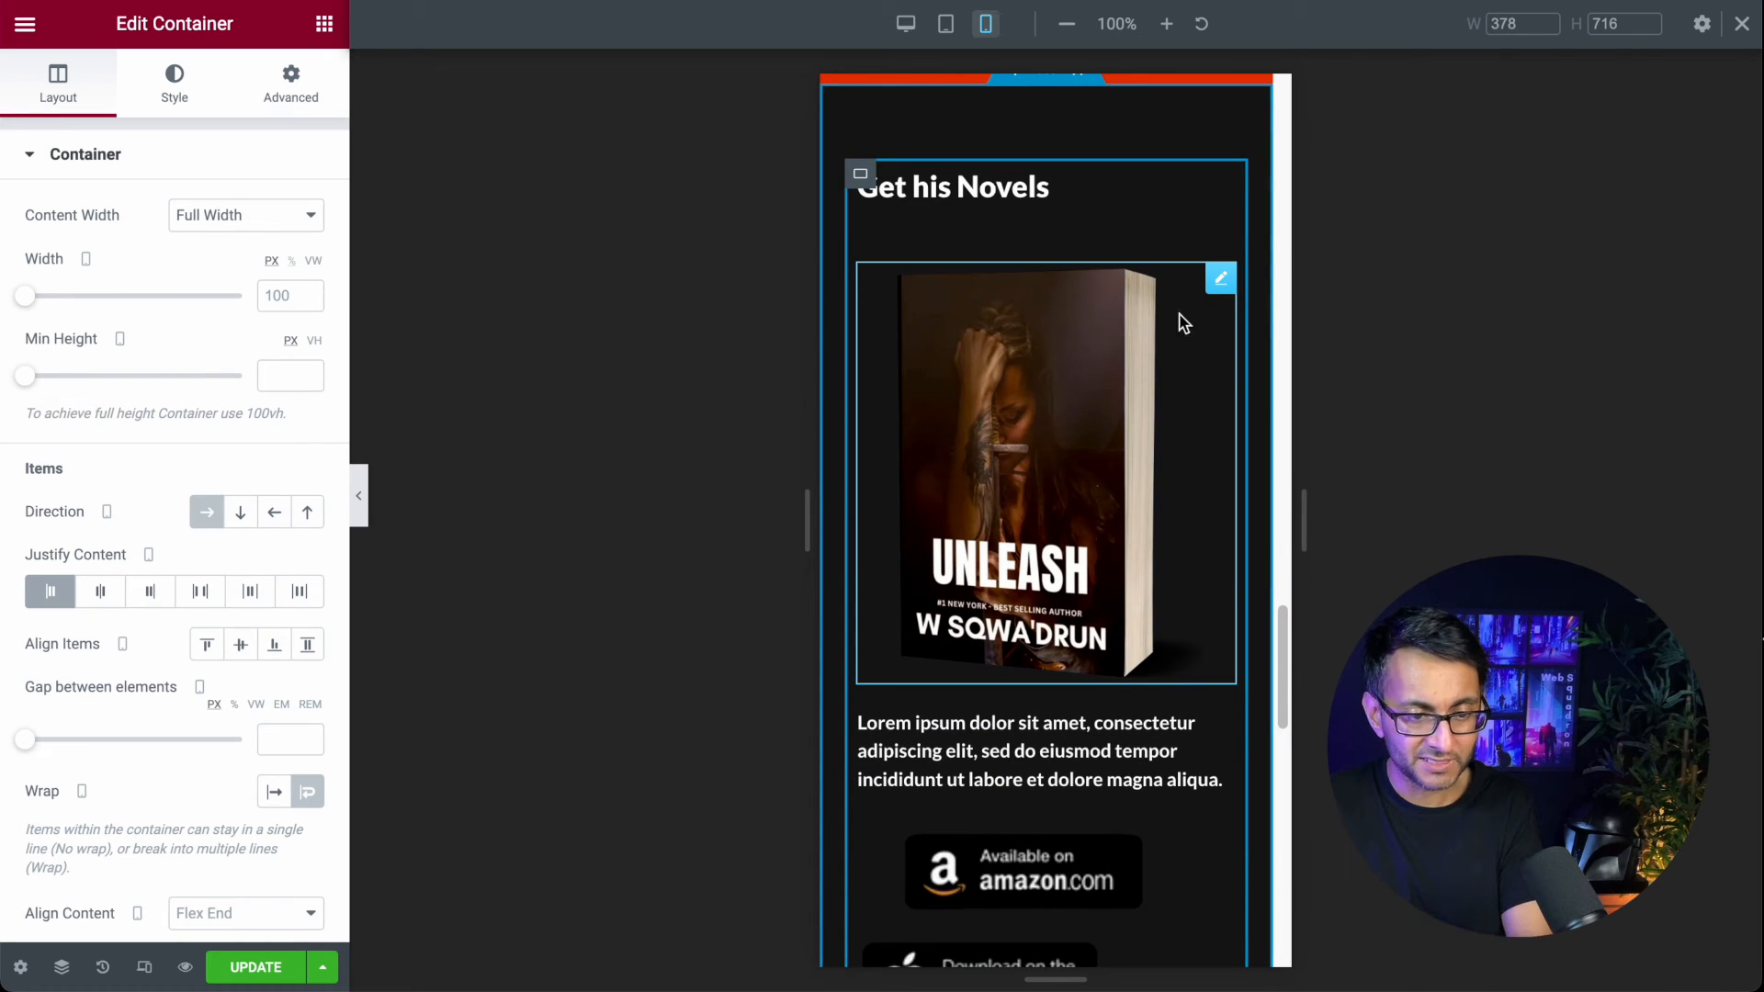
Step: Set the right margin of the Unleash cover image to -30 px for mobile
click(1215, 282)
click(290, 84)
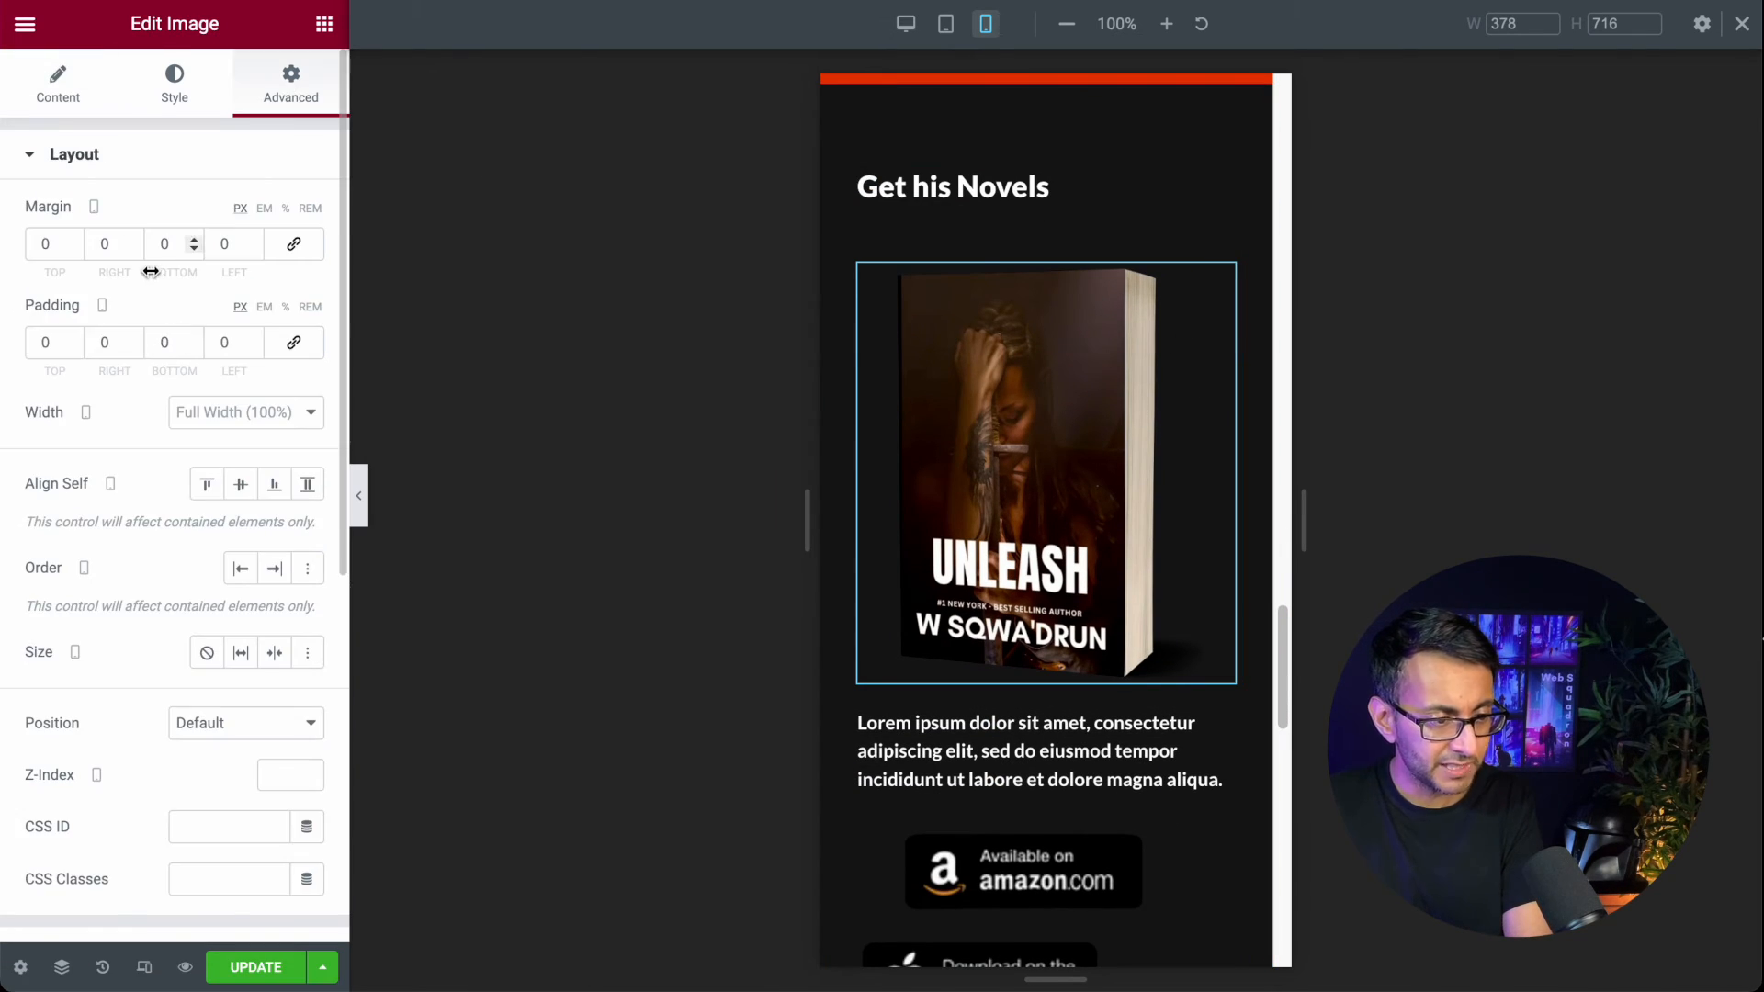
click(136, 248)
click(136, 248)
click(136, 248)
text(0)
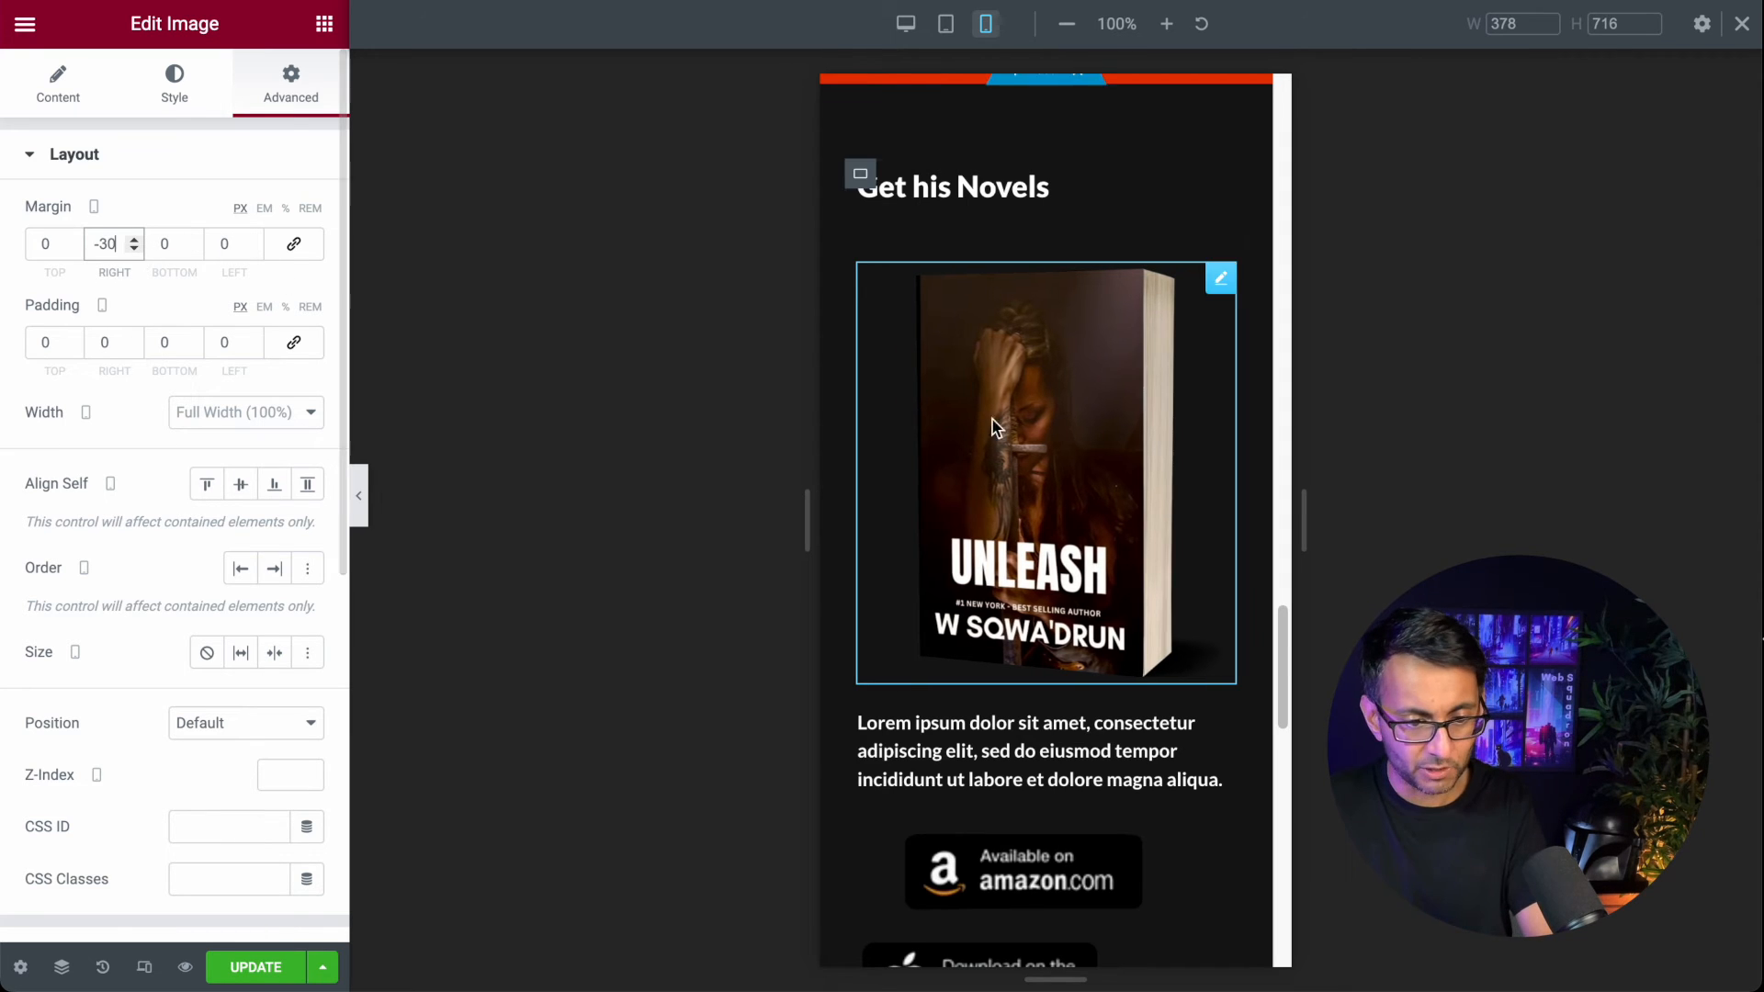
Step: Copy the App Store badge's style in the Unleash column and paste it onto the Google Play badge below it
scroll(1171, 555, up, 20)
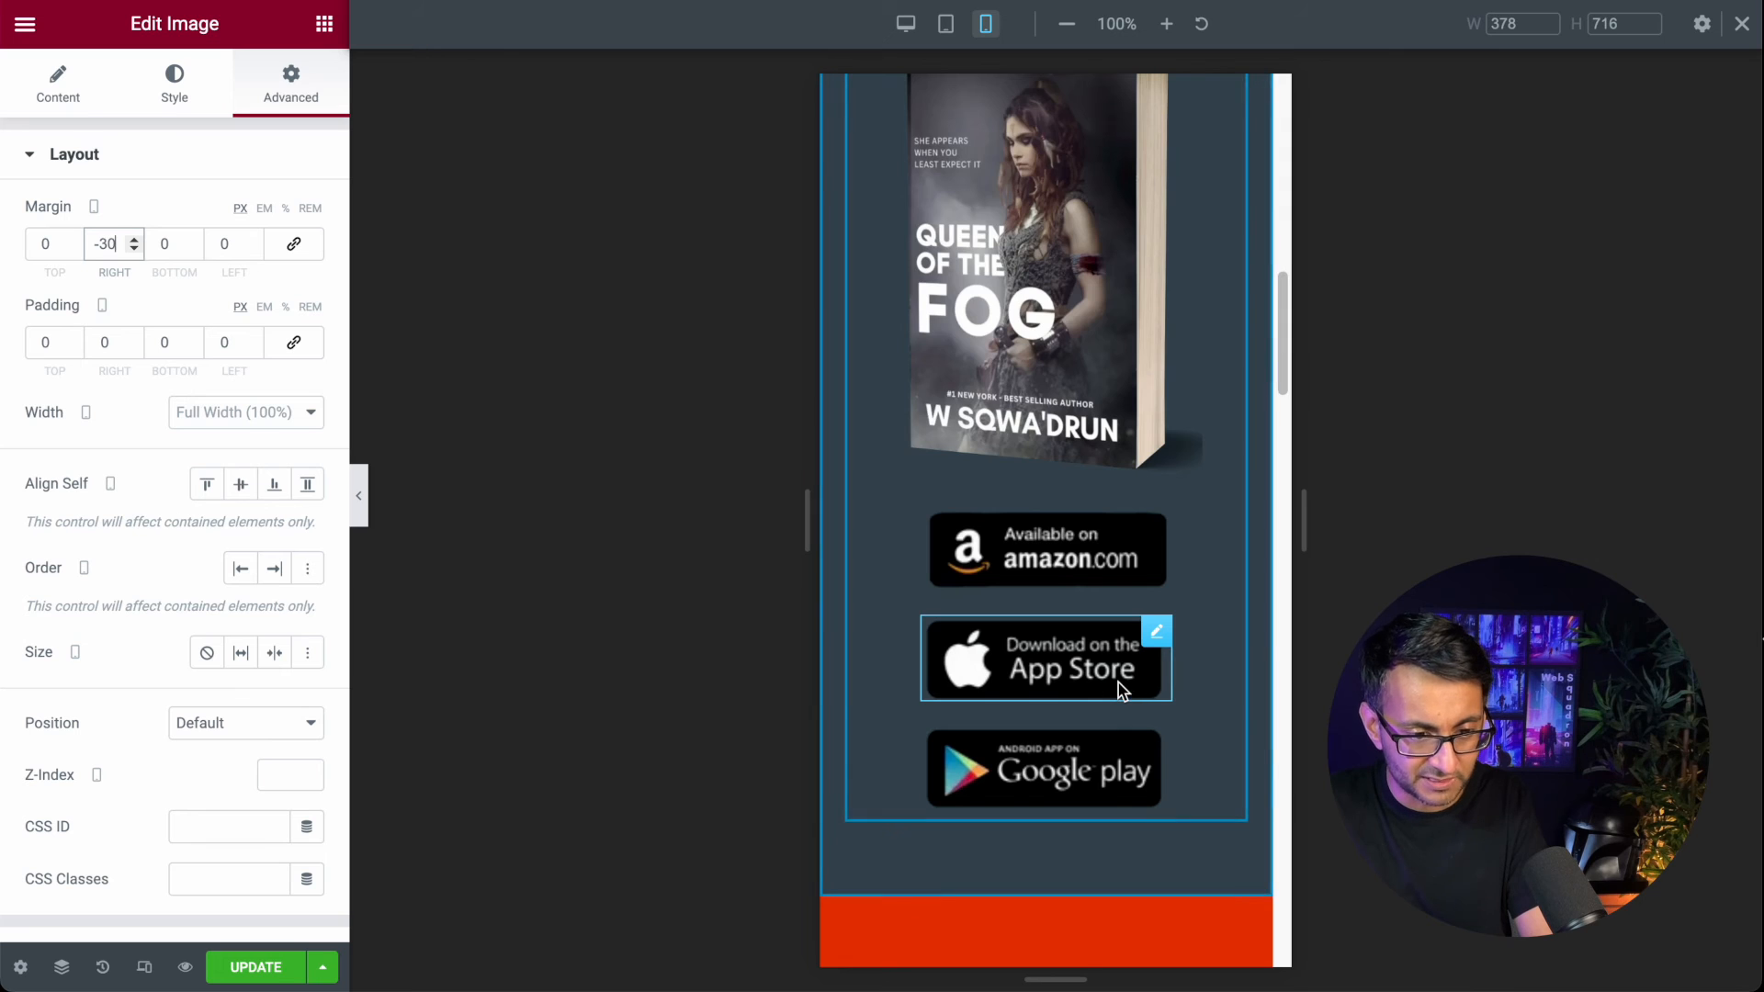
scroll(1117, 682, up, 10)
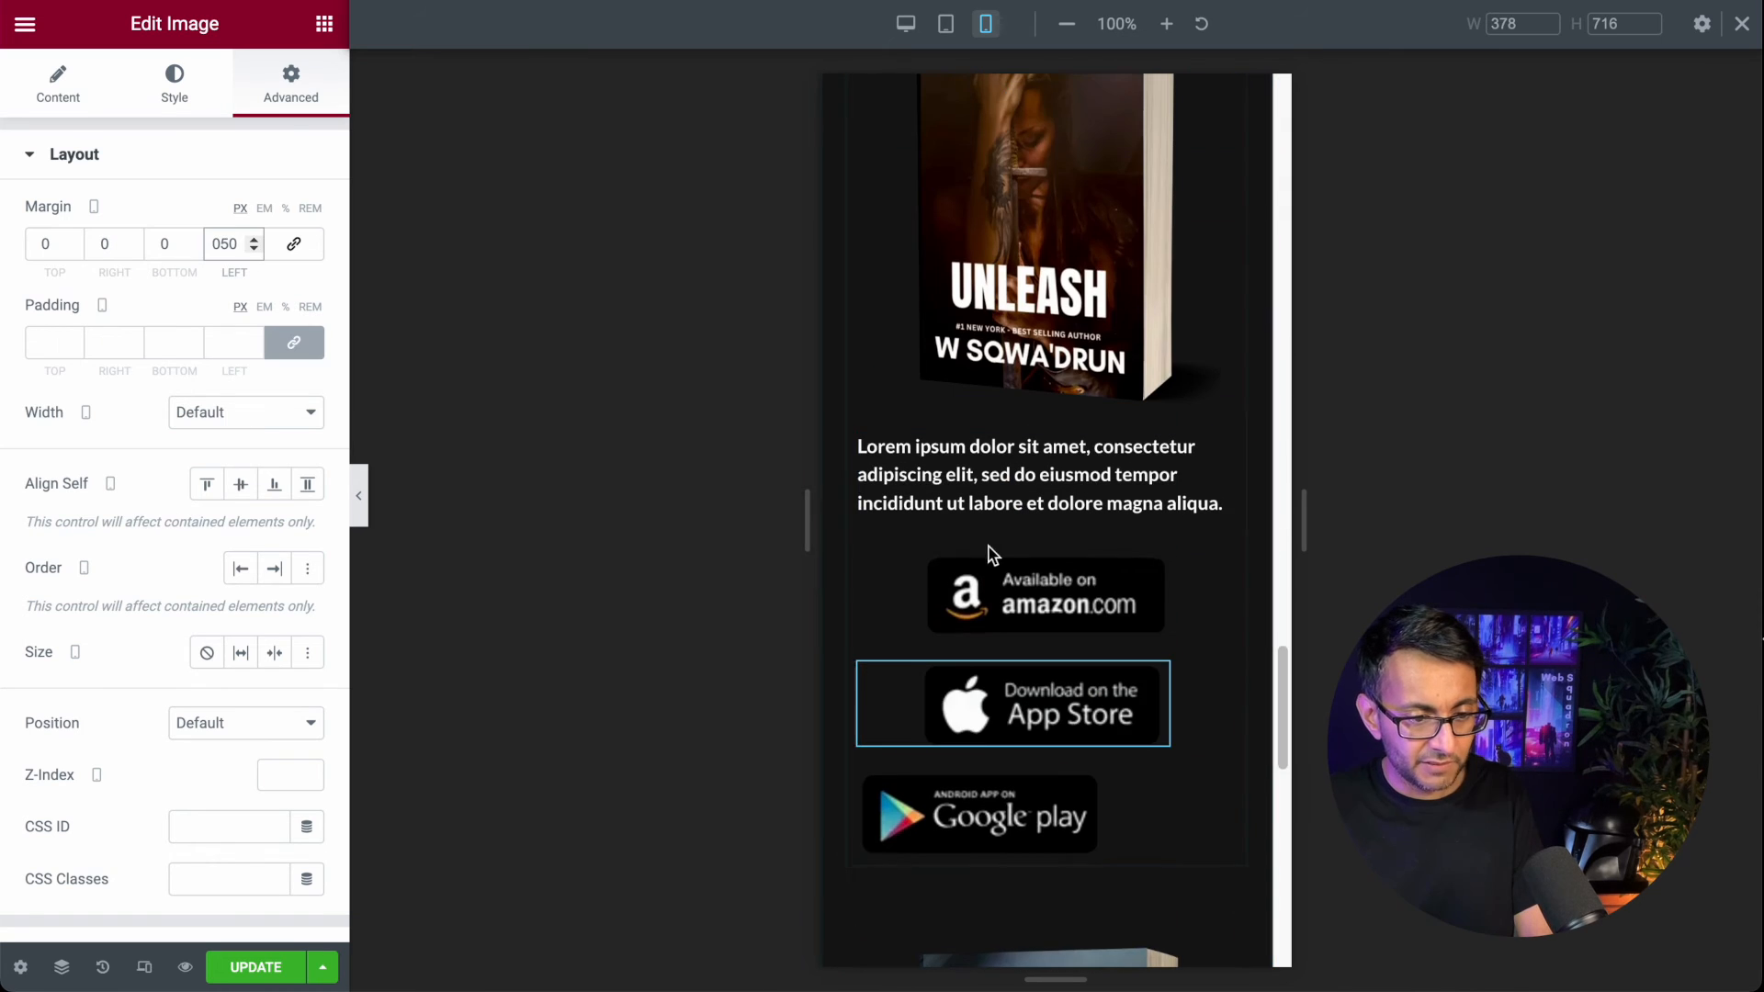
scroll(1006, 707, down, 1)
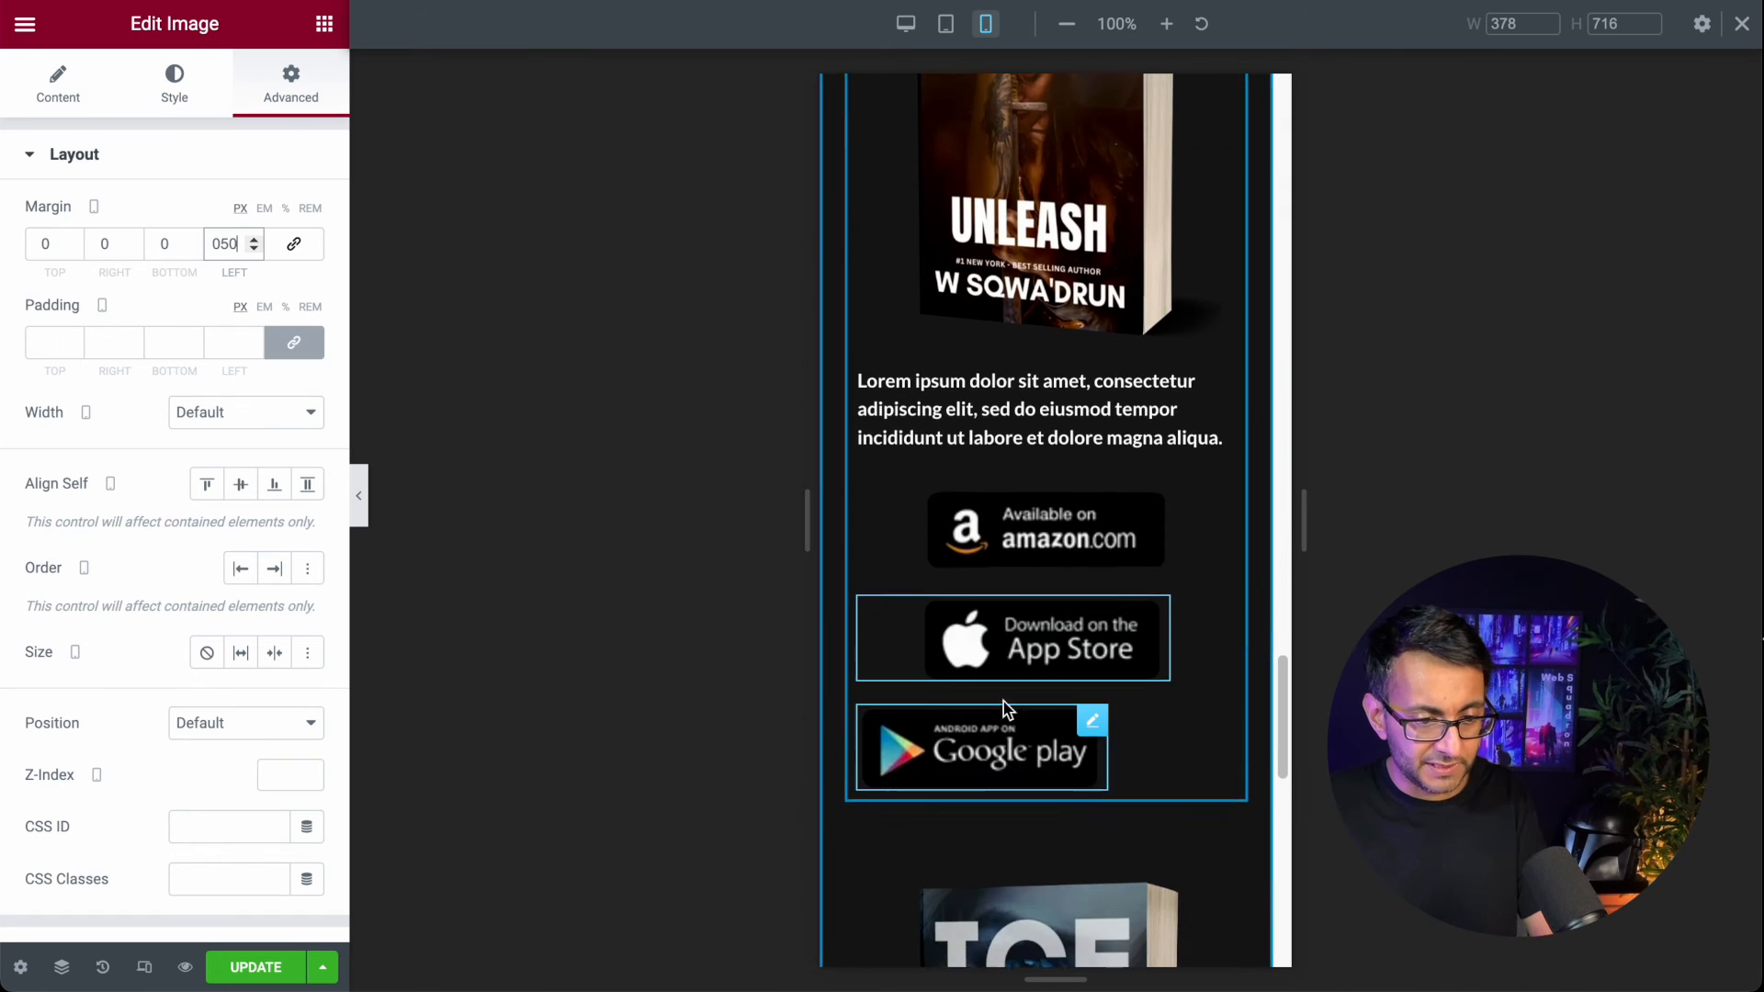
scroll(1008, 709, down, 1)
right_click(1015, 595)
click(1070, 681)
right_click(992, 700)
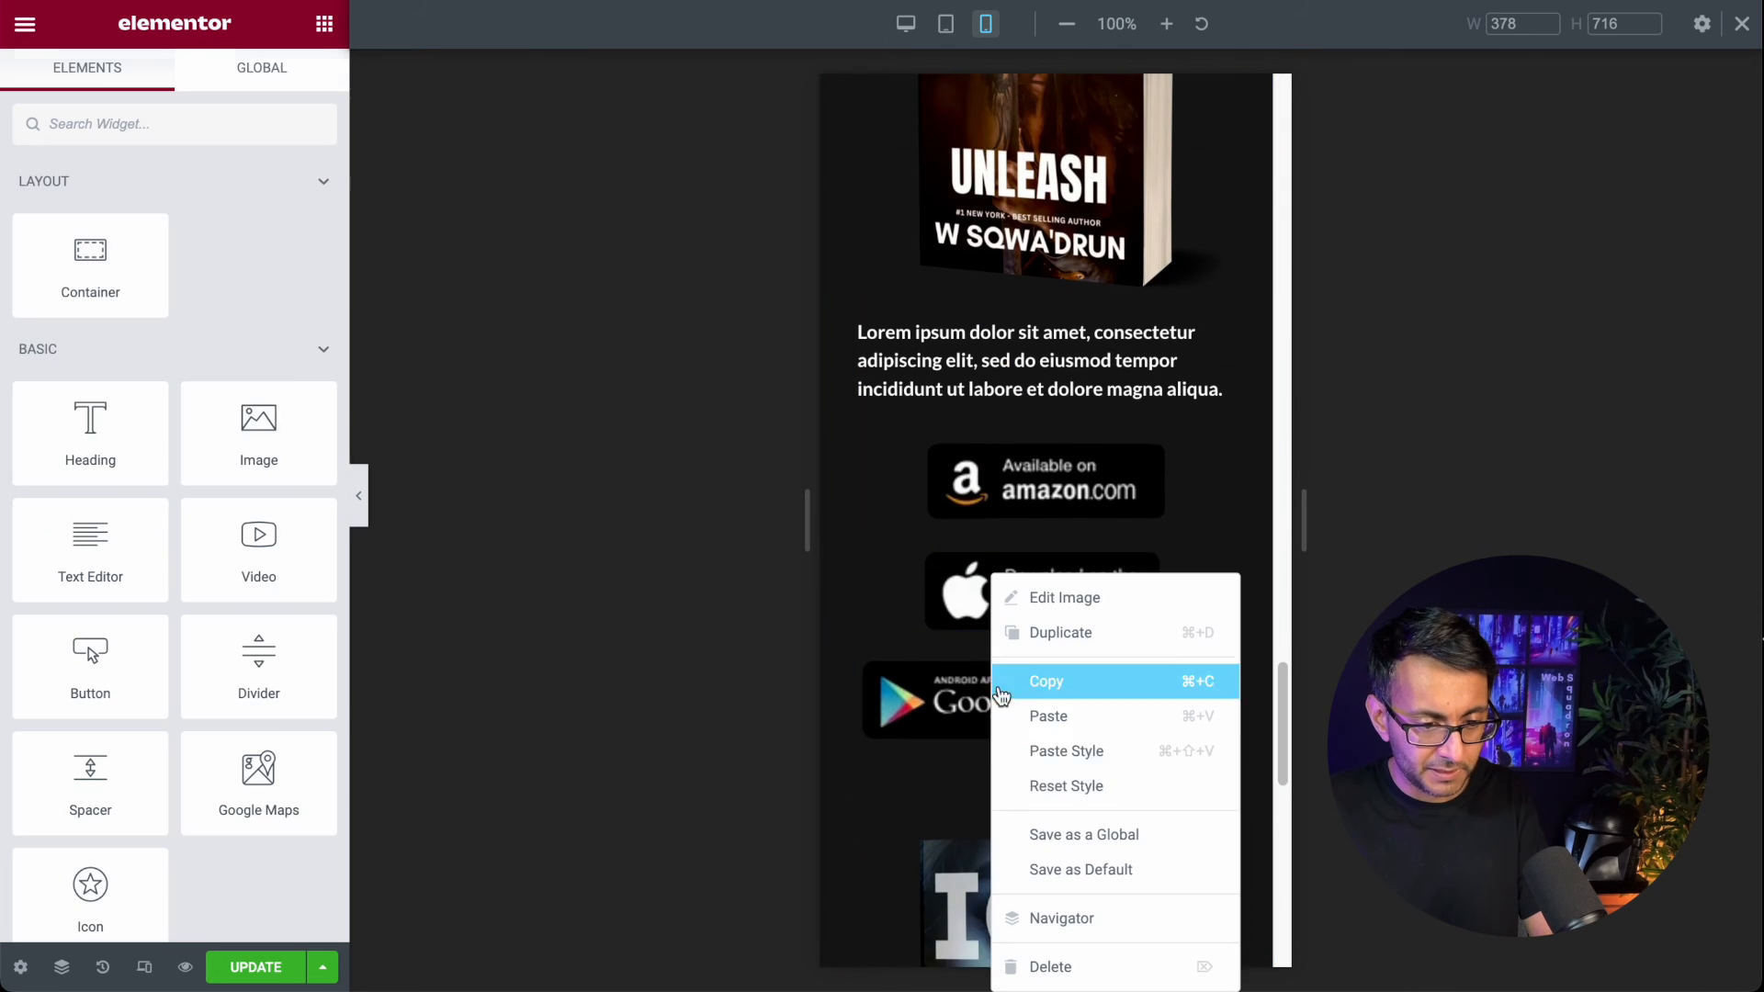
click(1073, 751)
Step: Paste the copied badge style onto the App Store and Google Play badges in the Ice Eye column
scroll(1122, 814, down, 2)
right_click(1048, 588)
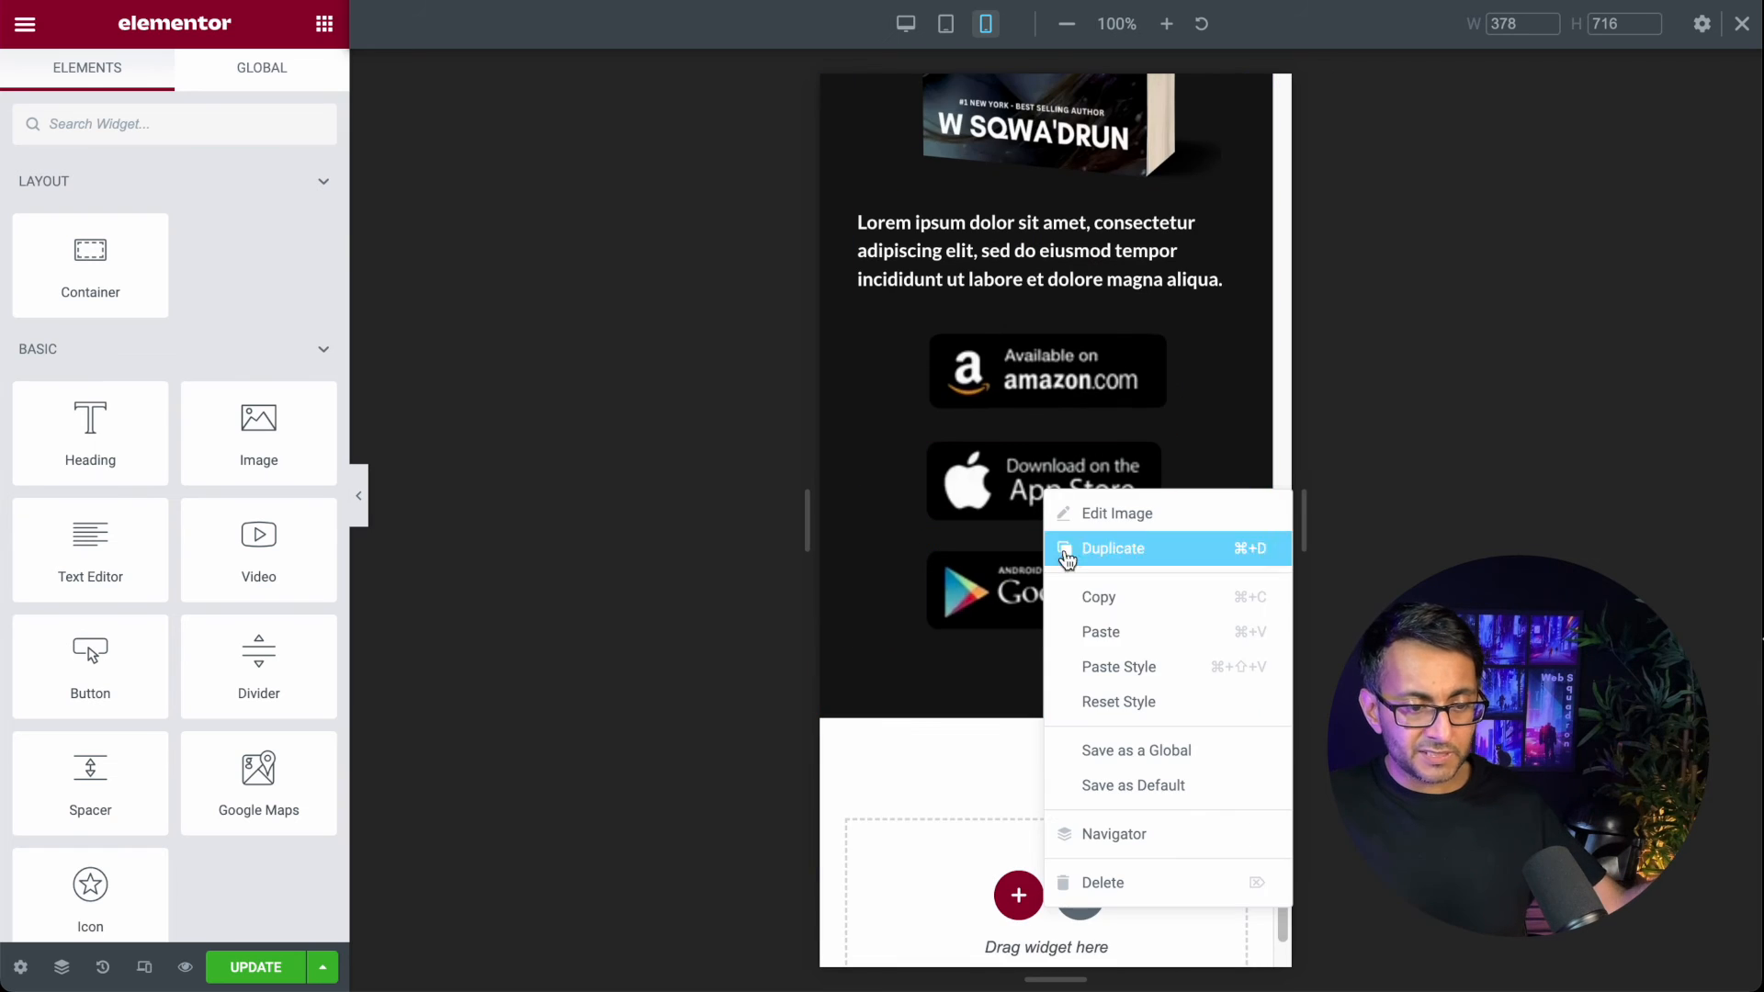
click(1110, 667)
right_click(1024, 597)
click(1100, 749)
Step: Copy the style of the Unleash column's Amazon badge and paste it onto the Ice Eye column's Amazon badge
scroll(1090, 670, down, 5)
scroll(1054, 307, up, 5)
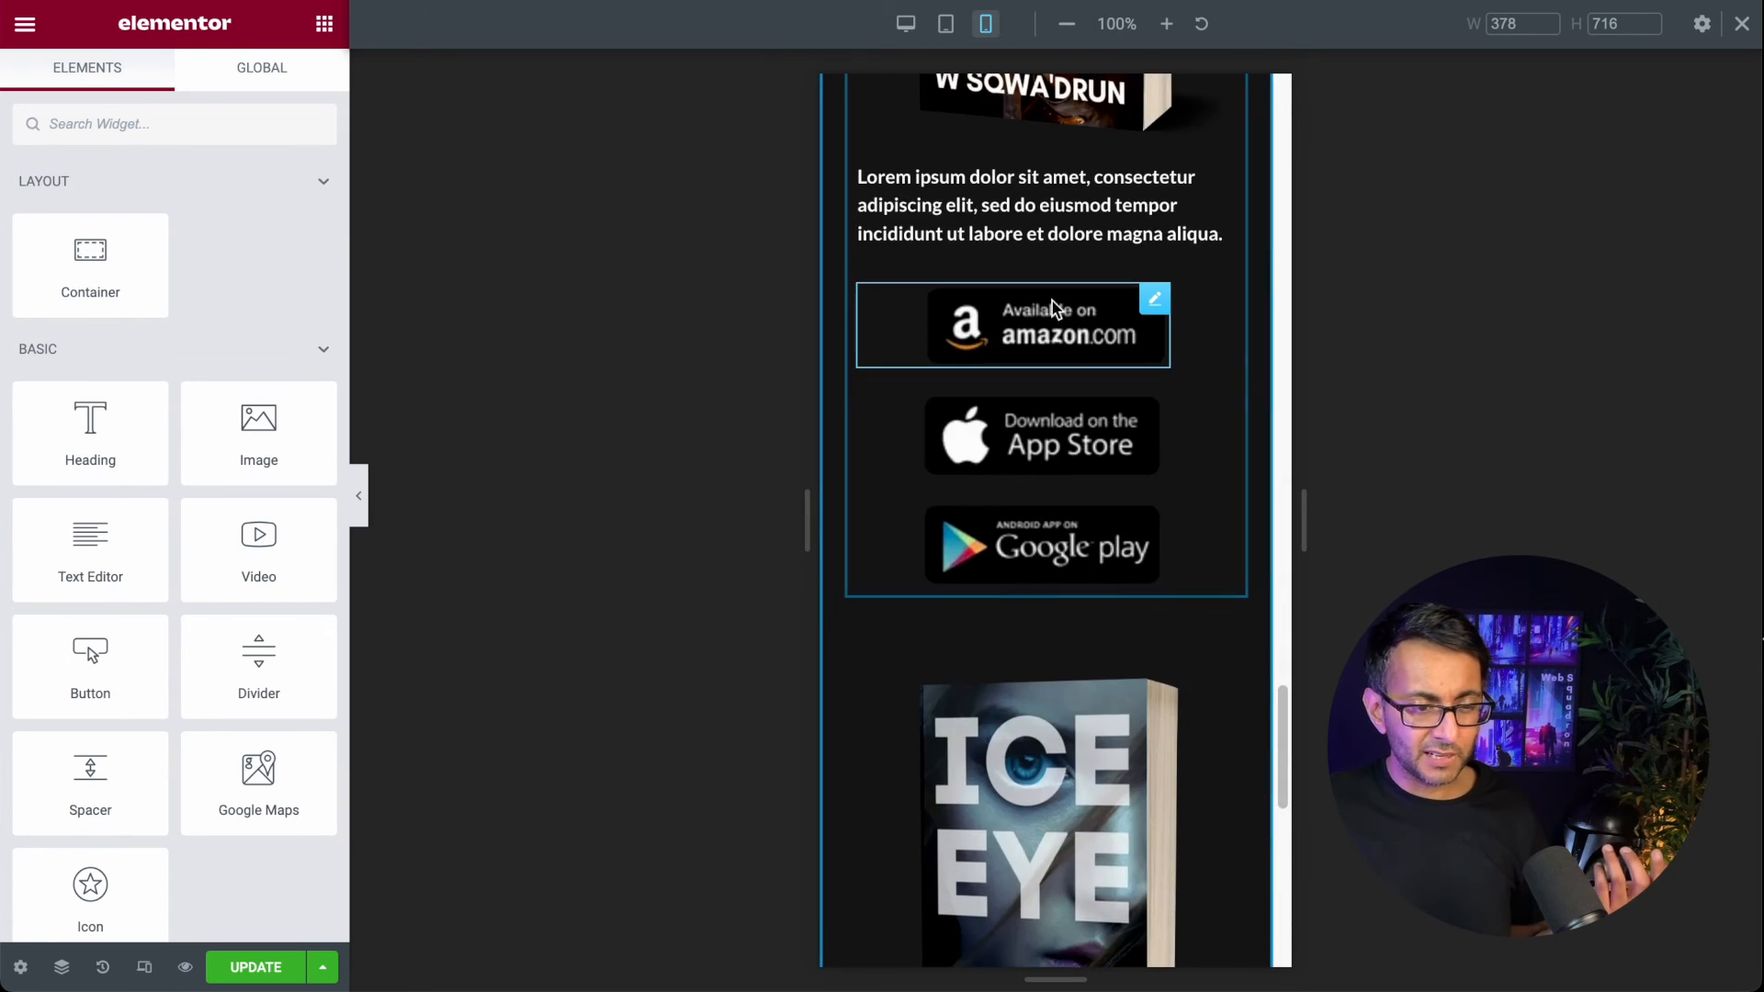
right_click(1033, 312)
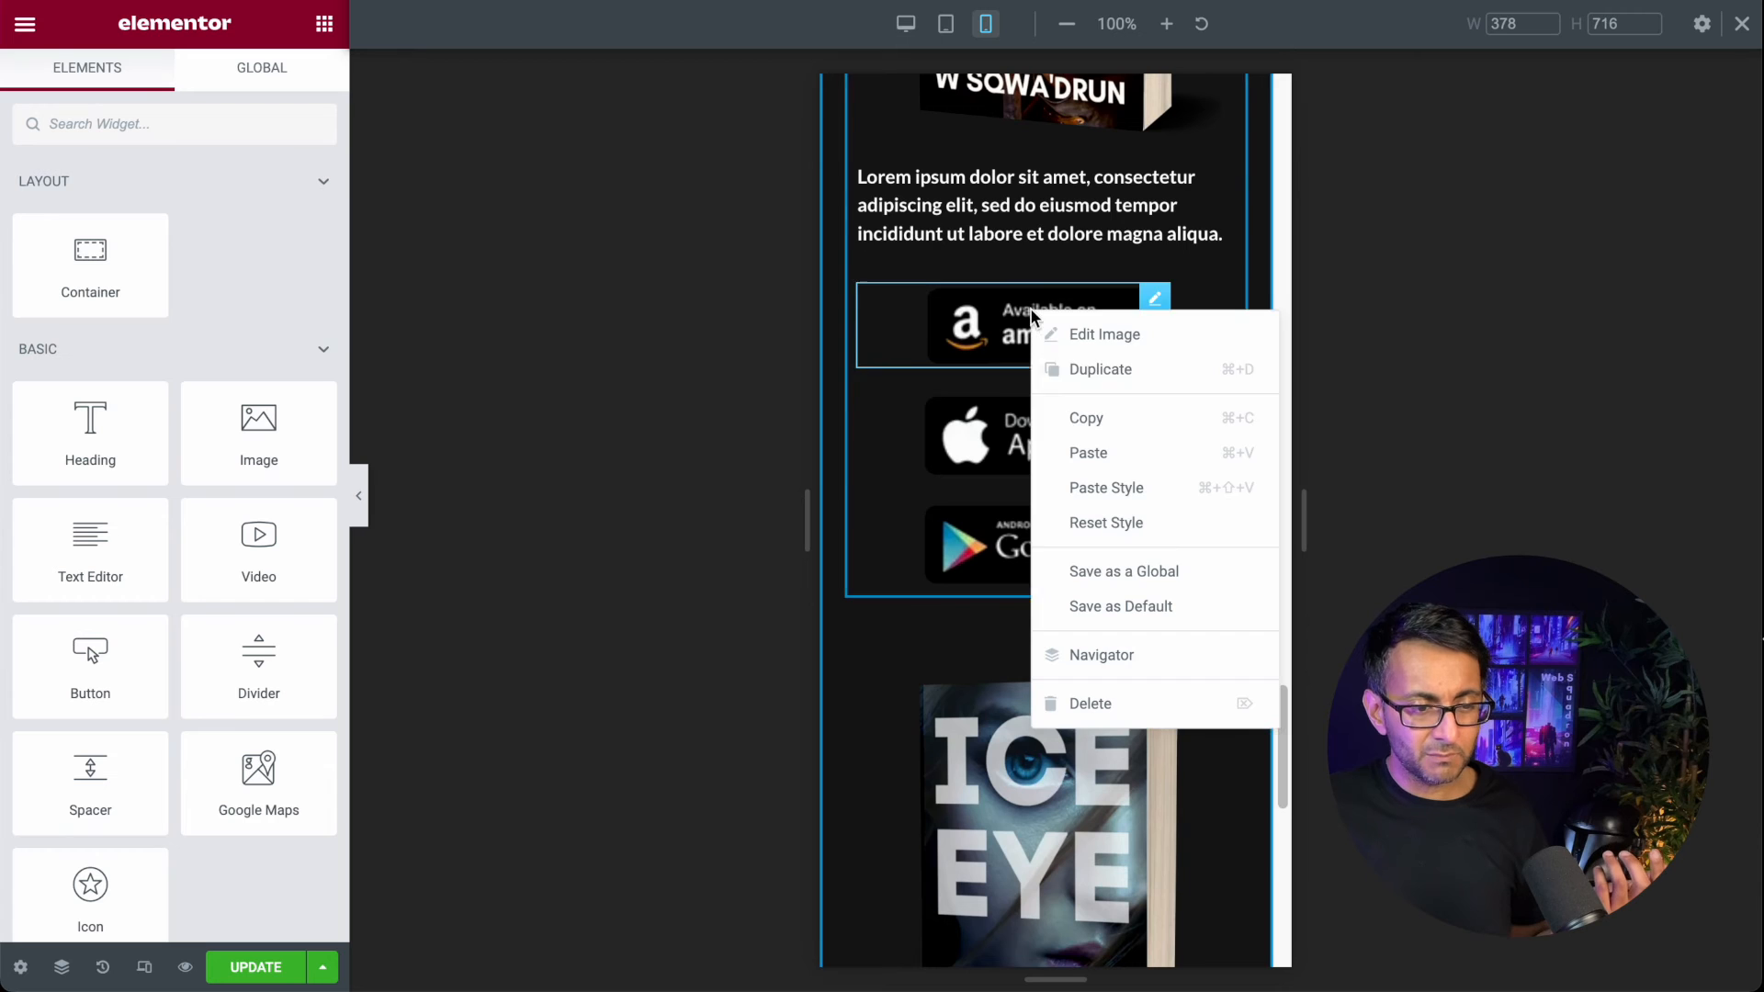
click(1084, 419)
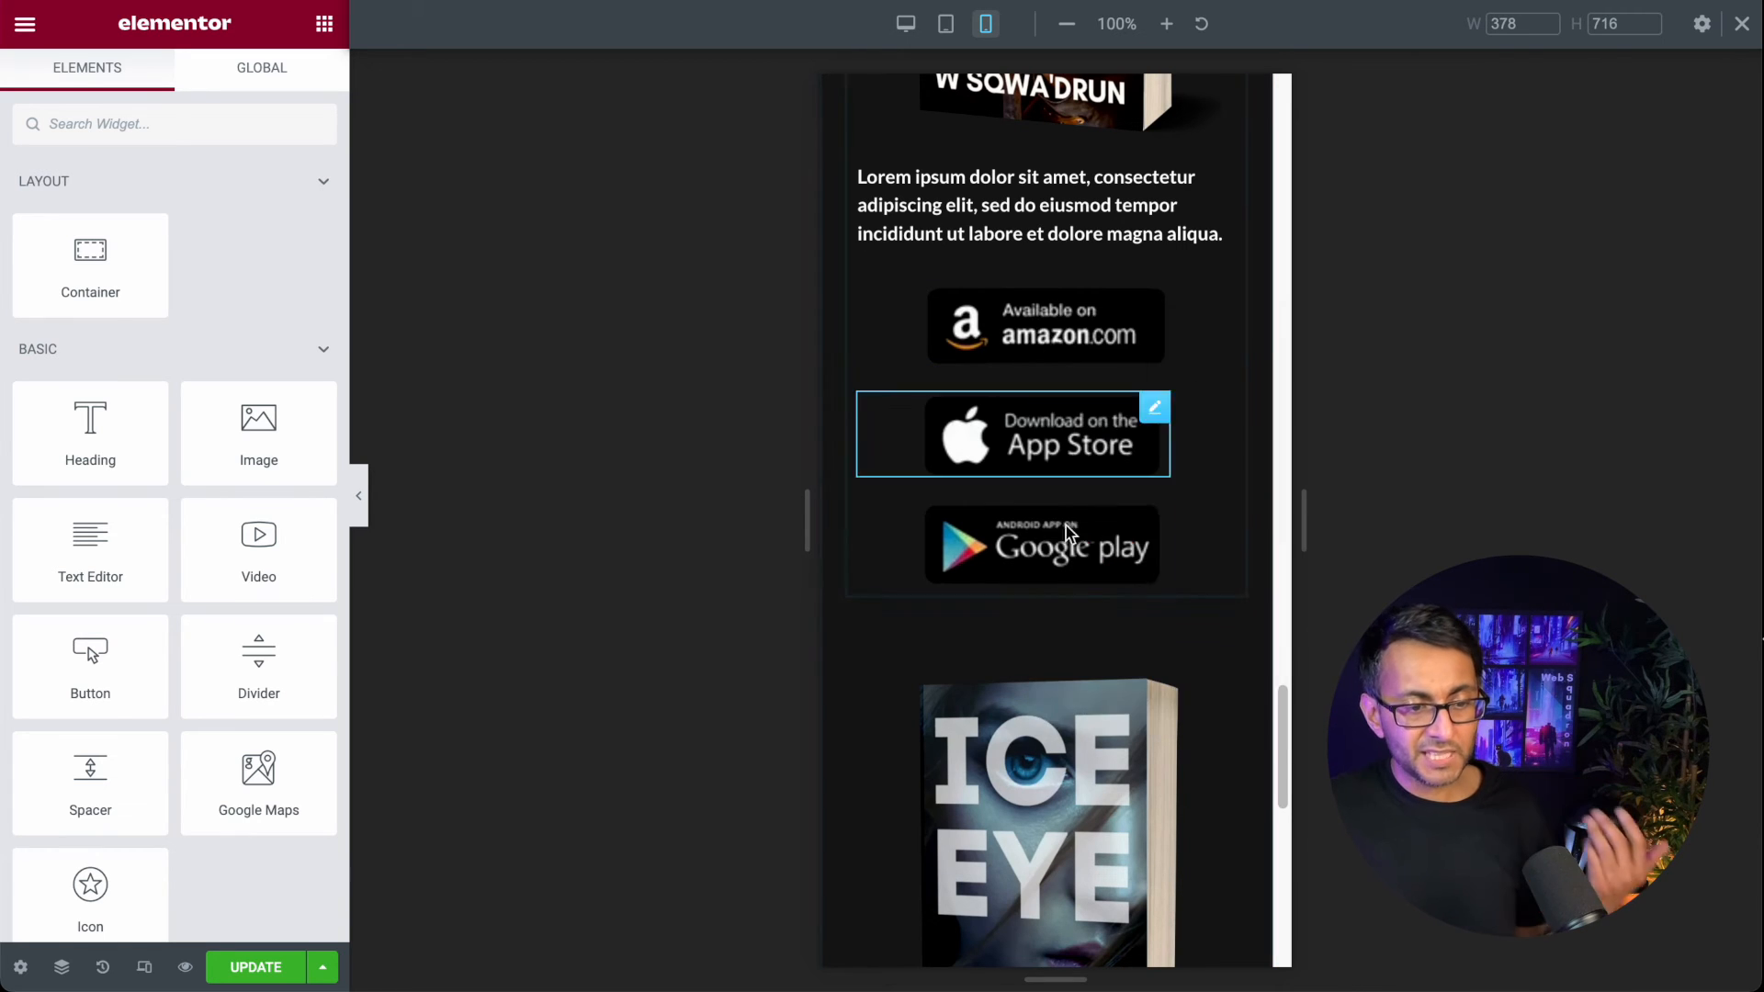
scroll(1057, 413, down, 10)
right_click(1055, 223)
click(1154, 395)
scroll(1011, 367, up, 5)
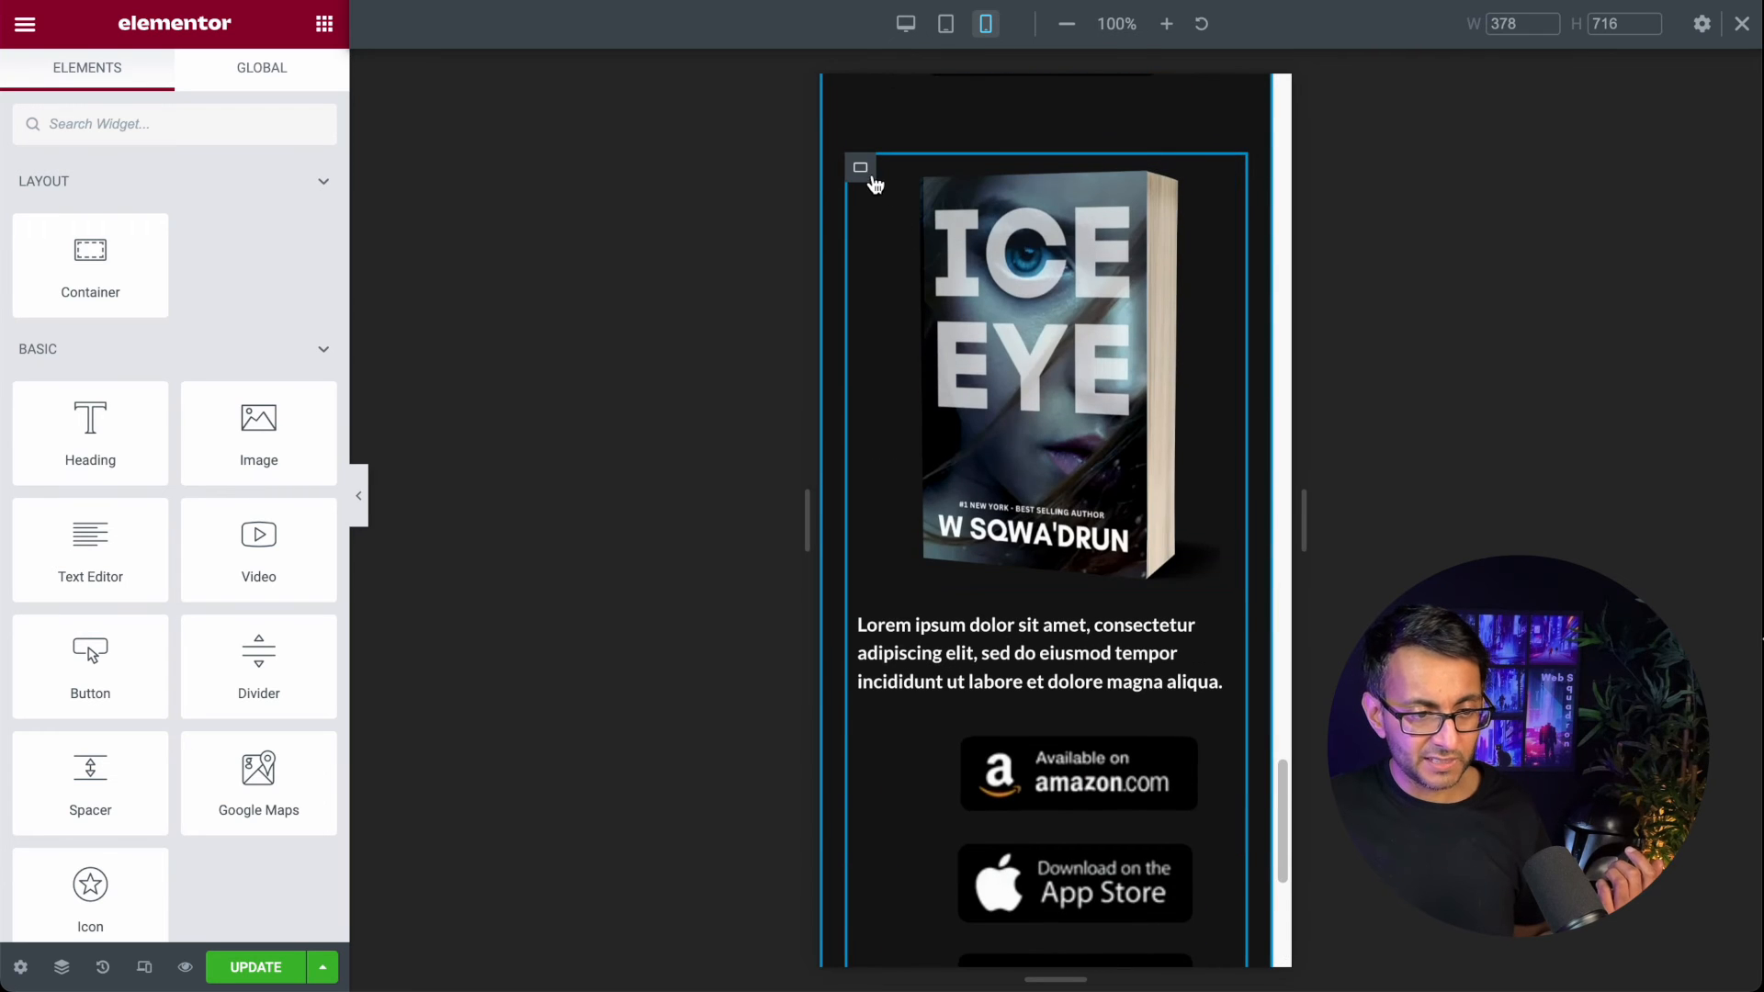
Step: Justify the contents of the Ice Eye book column to the start for mobile and check the whole section
click(862, 169)
click(48, 592)
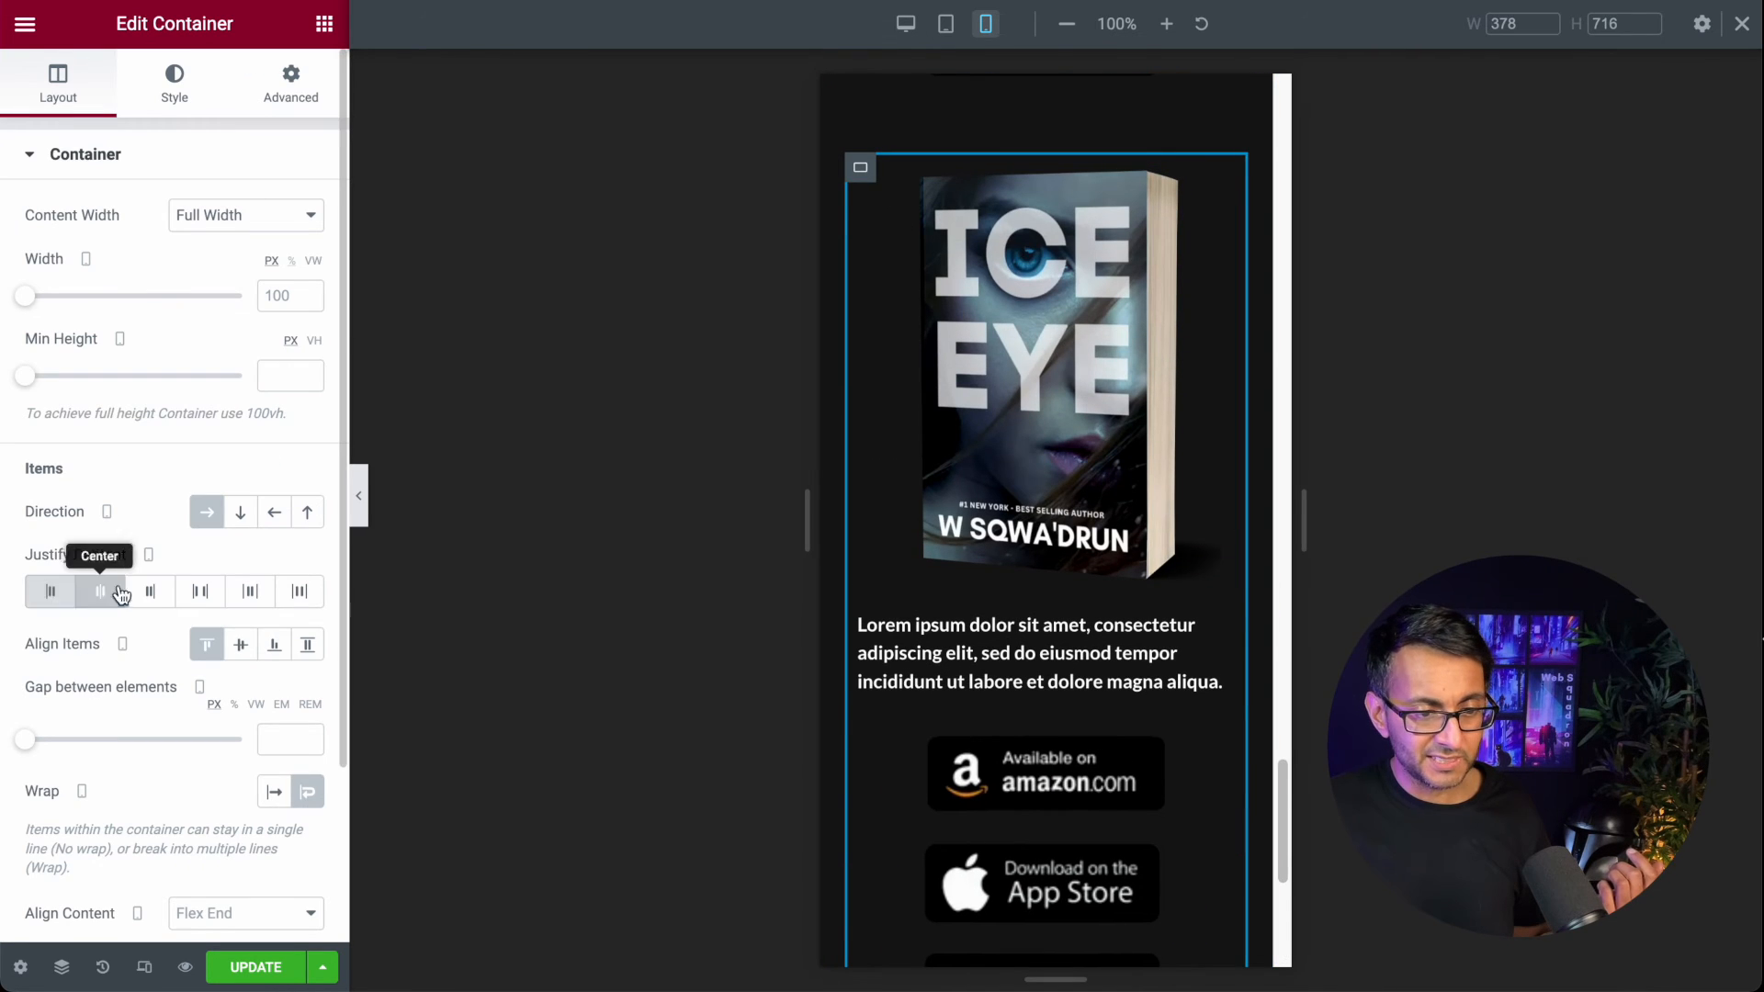
scroll(1149, 597, down, 1)
scroll(1251, 658, down, 5)
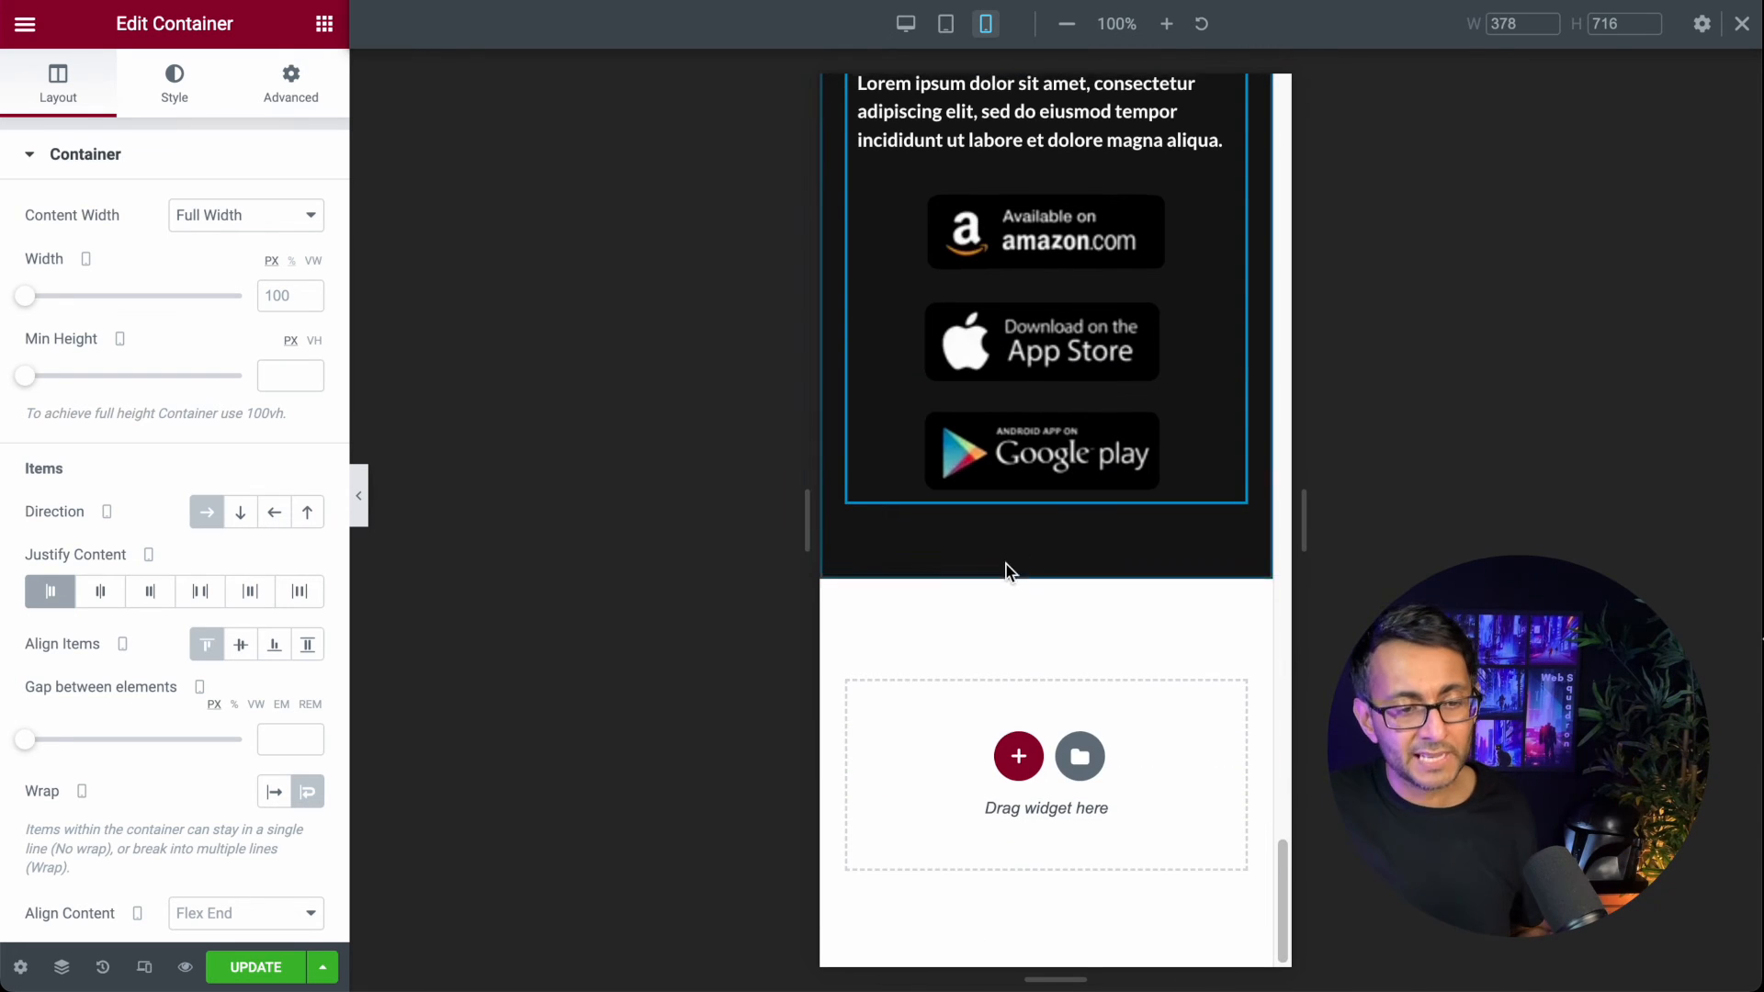
scroll(1008, 575, up, 6)
scroll(1008, 572, up, 13)
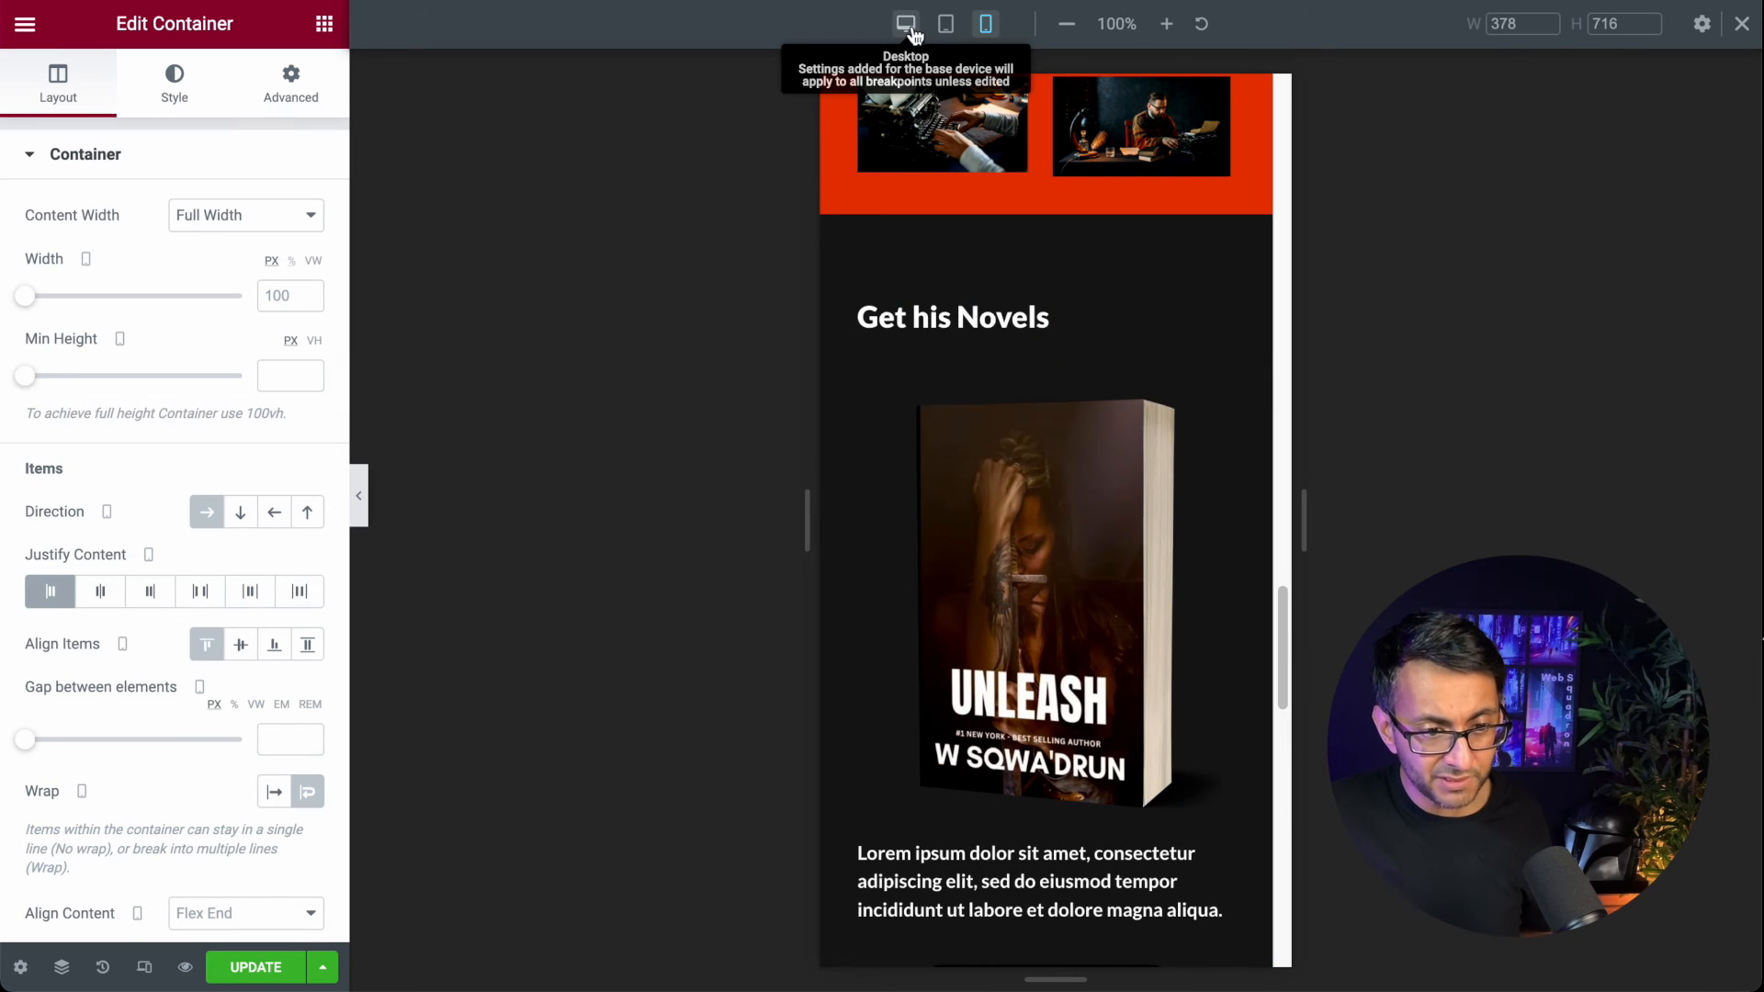
Step: Switch back to the desktop preview and review the page from the novels section up to "Now Released"
click(907, 25)
scroll(1200, 607, up, 9)
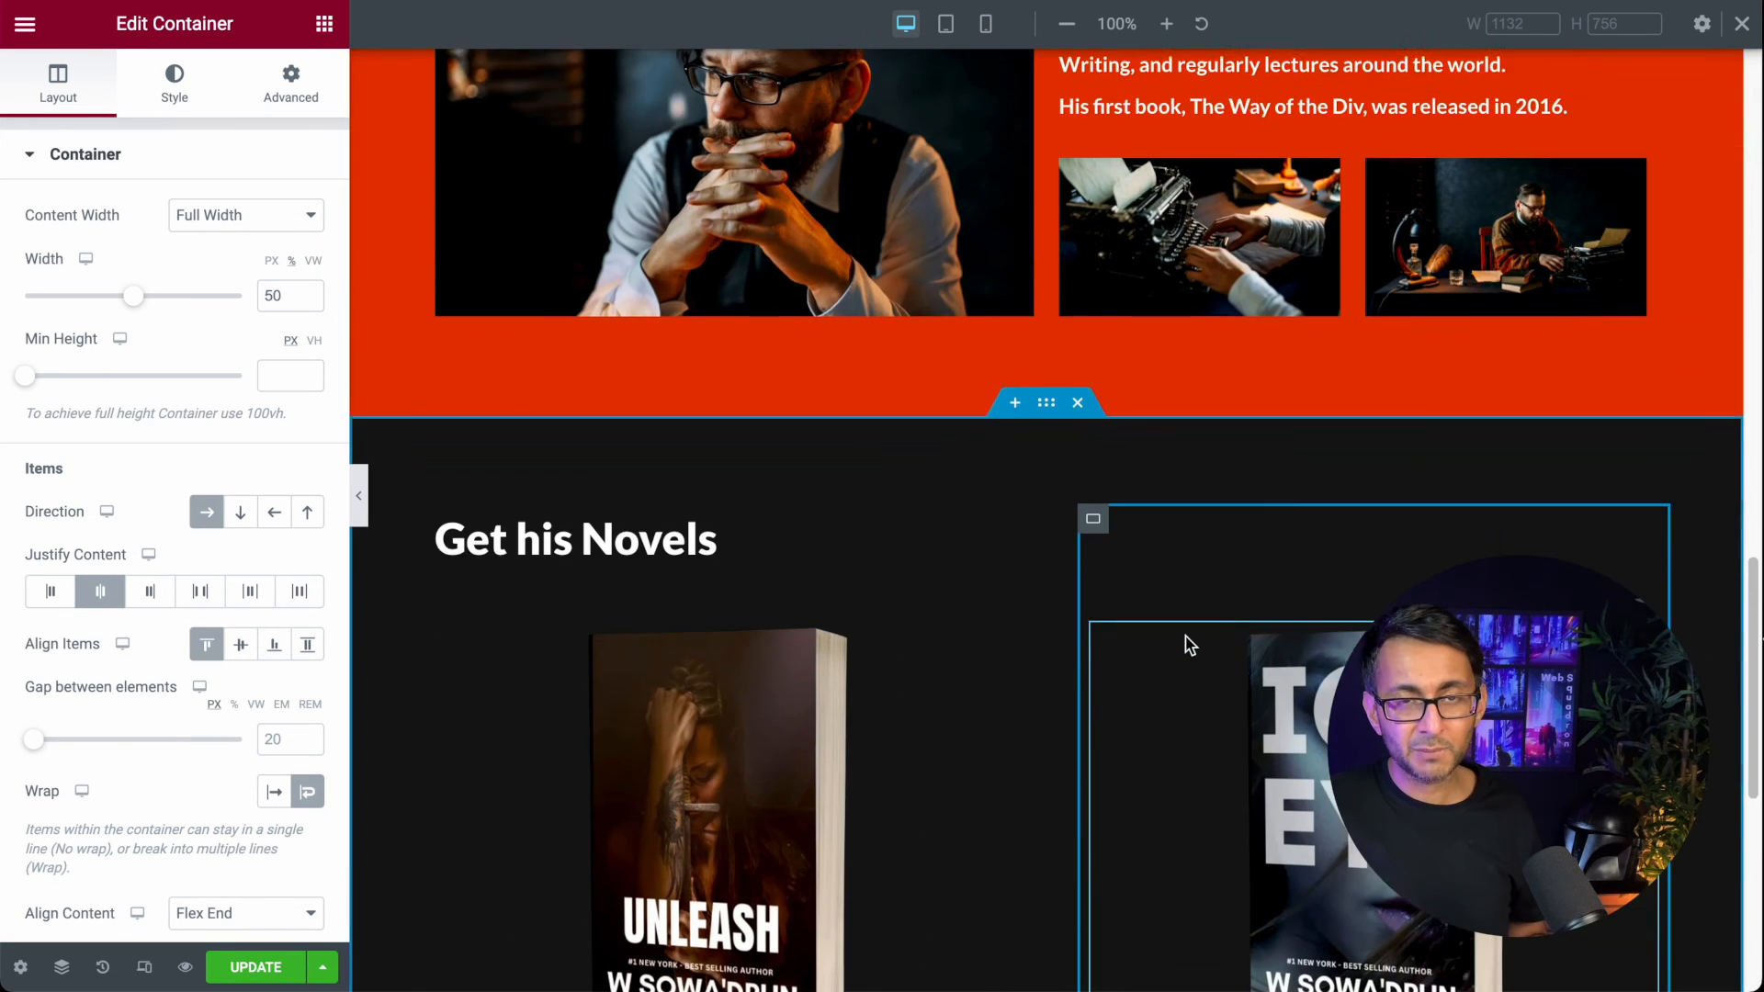
scroll(1190, 645, down, 5)
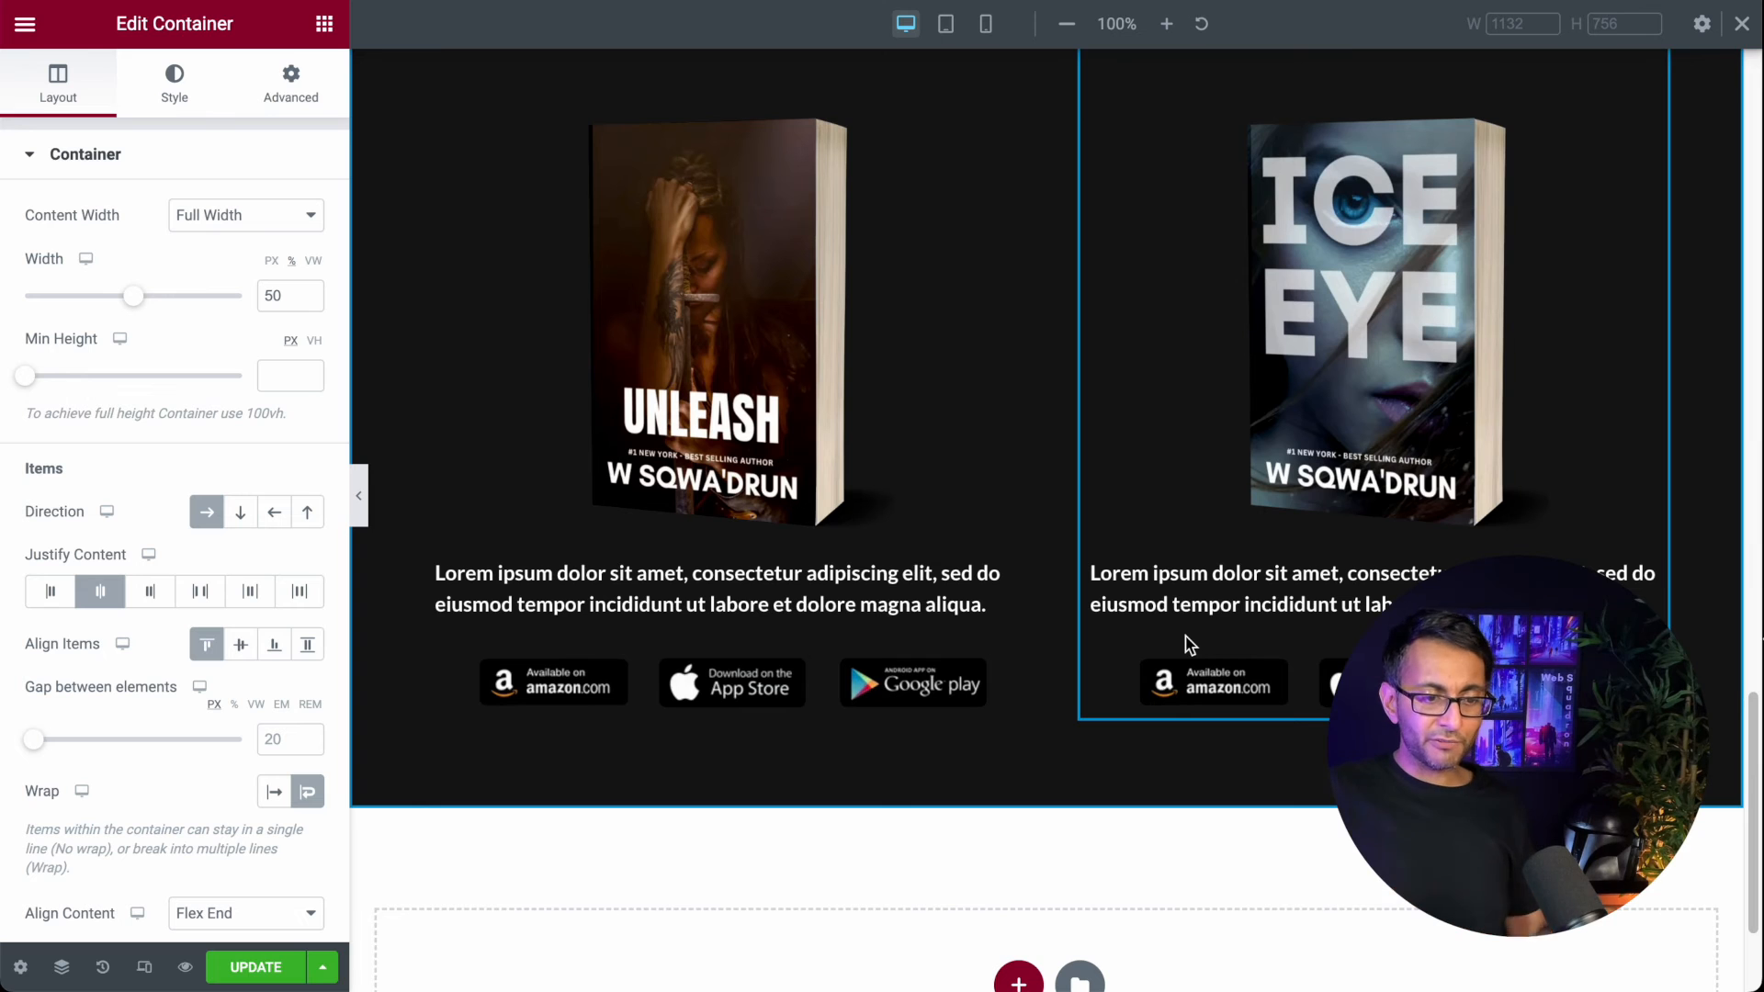
scroll(987, 712, down, 2)
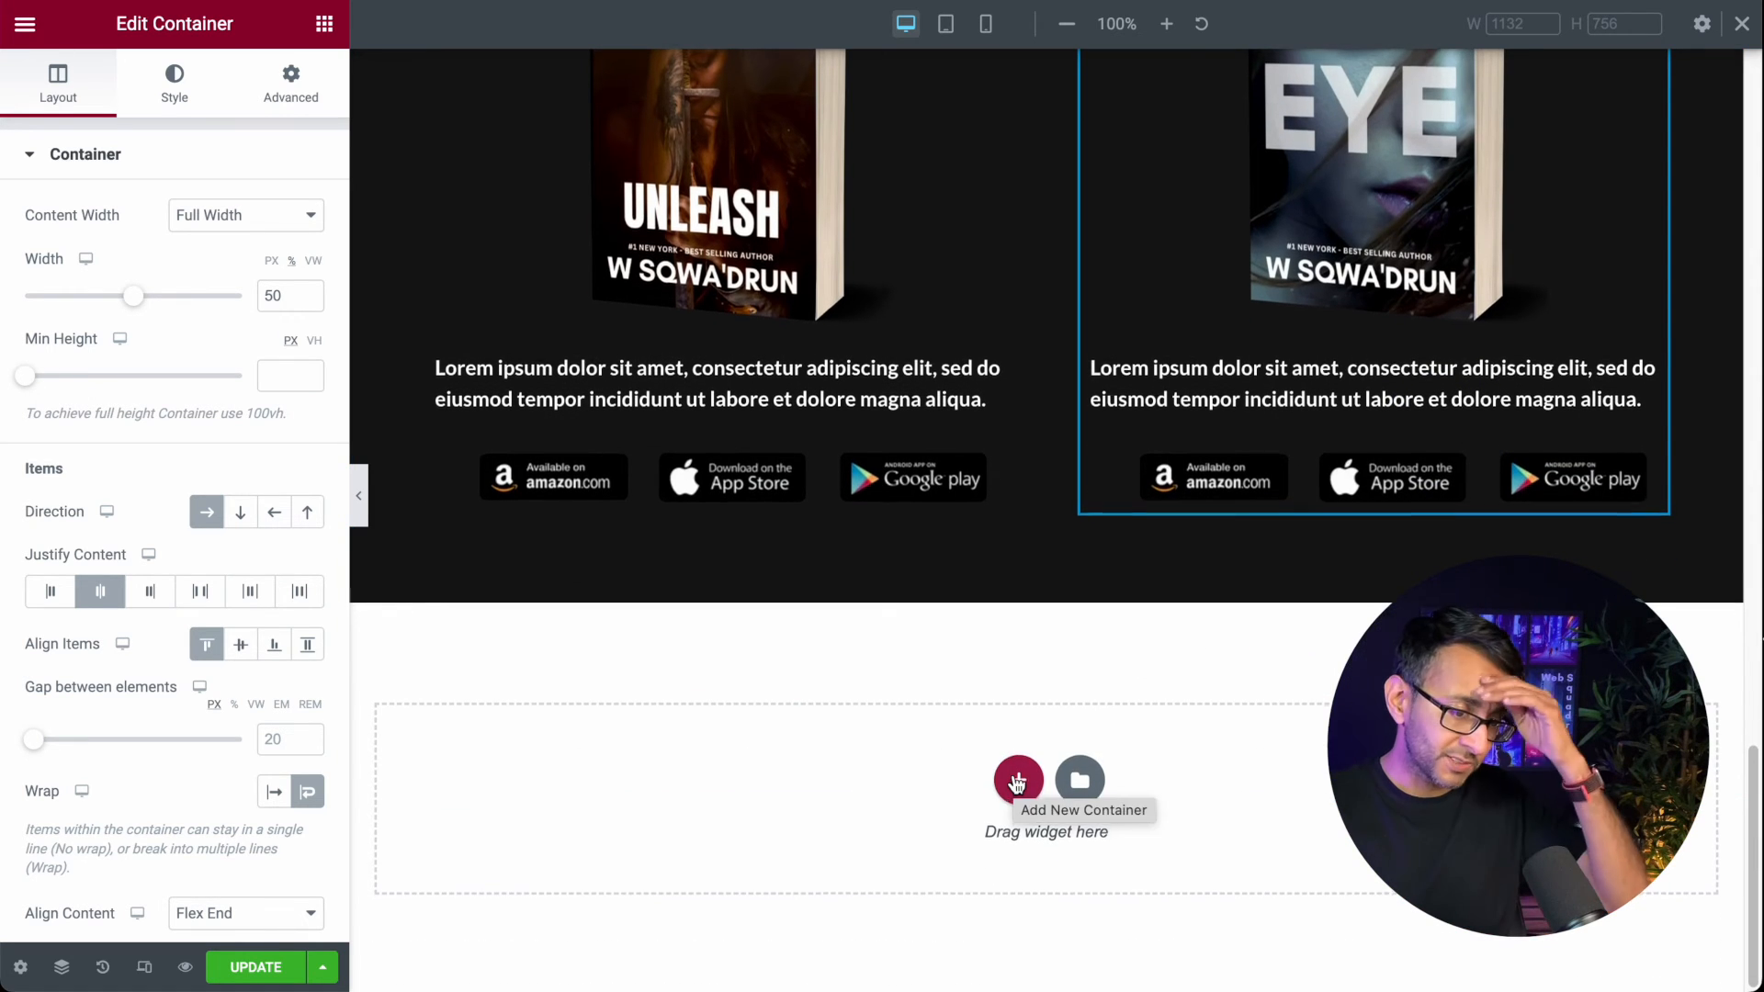
scroll(1018, 792, up, 20)
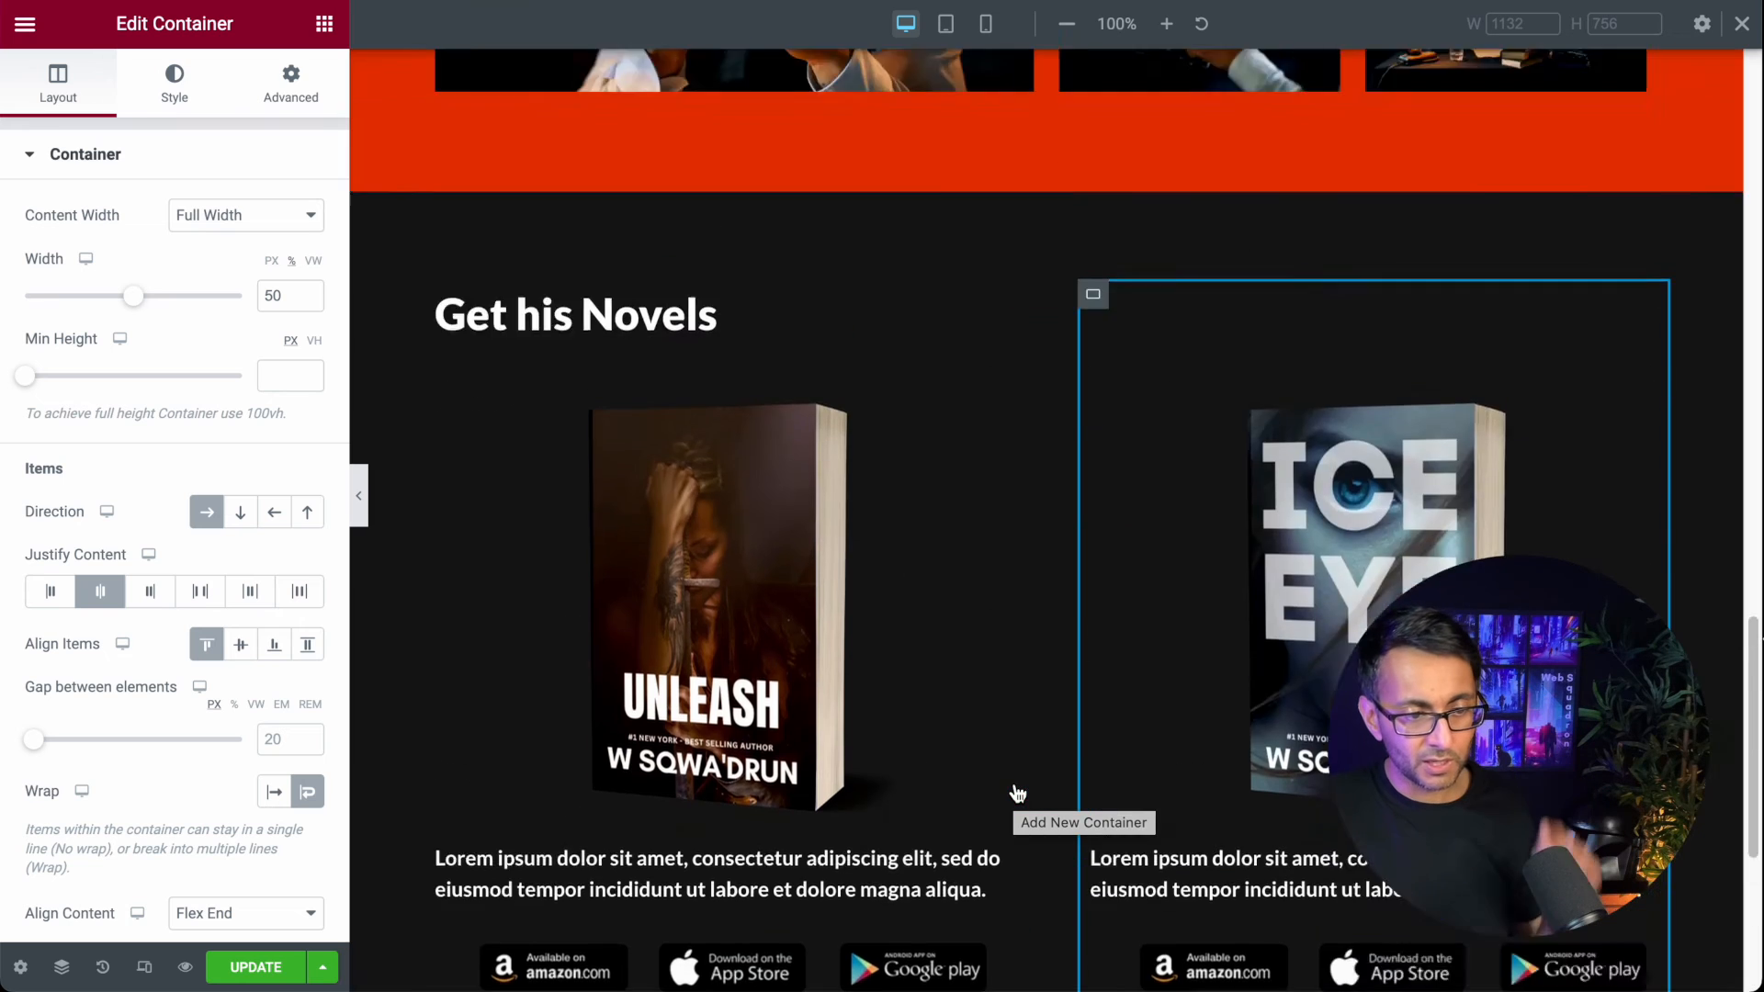
scroll(1013, 781, up, 2)
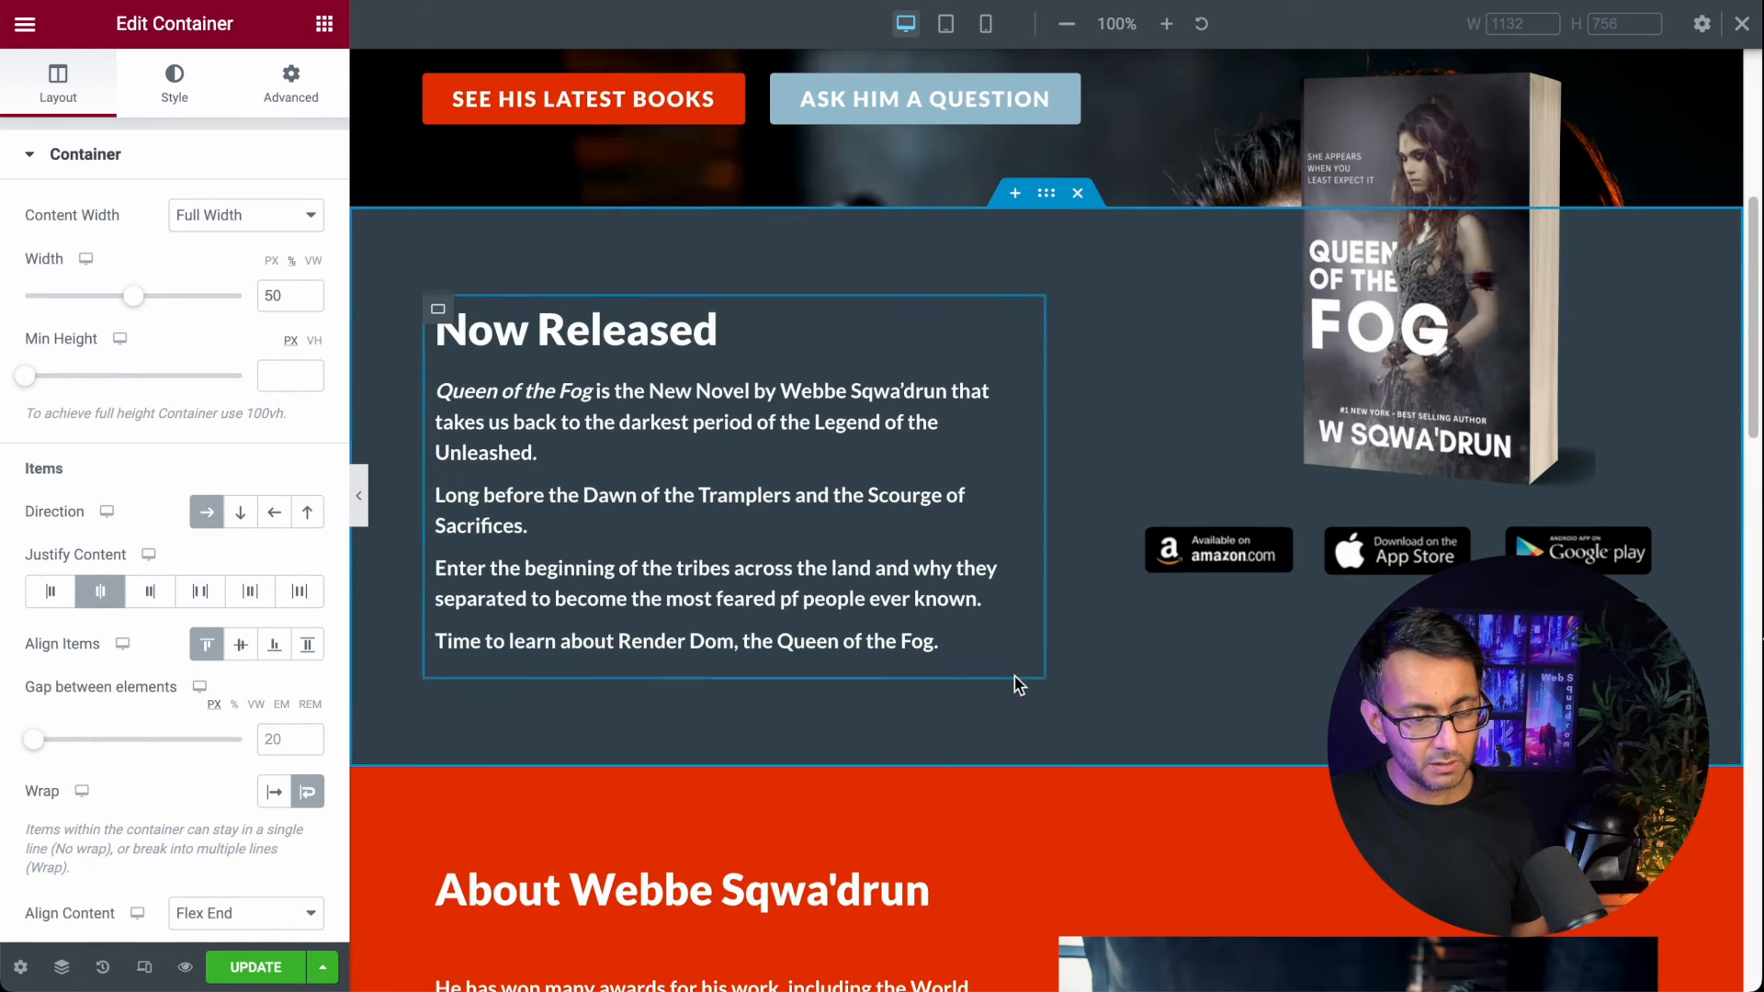
Step: Add a new container with two equal columns below the "Get his Novels" section
scroll(1005, 799, down, 20)
click(1011, 783)
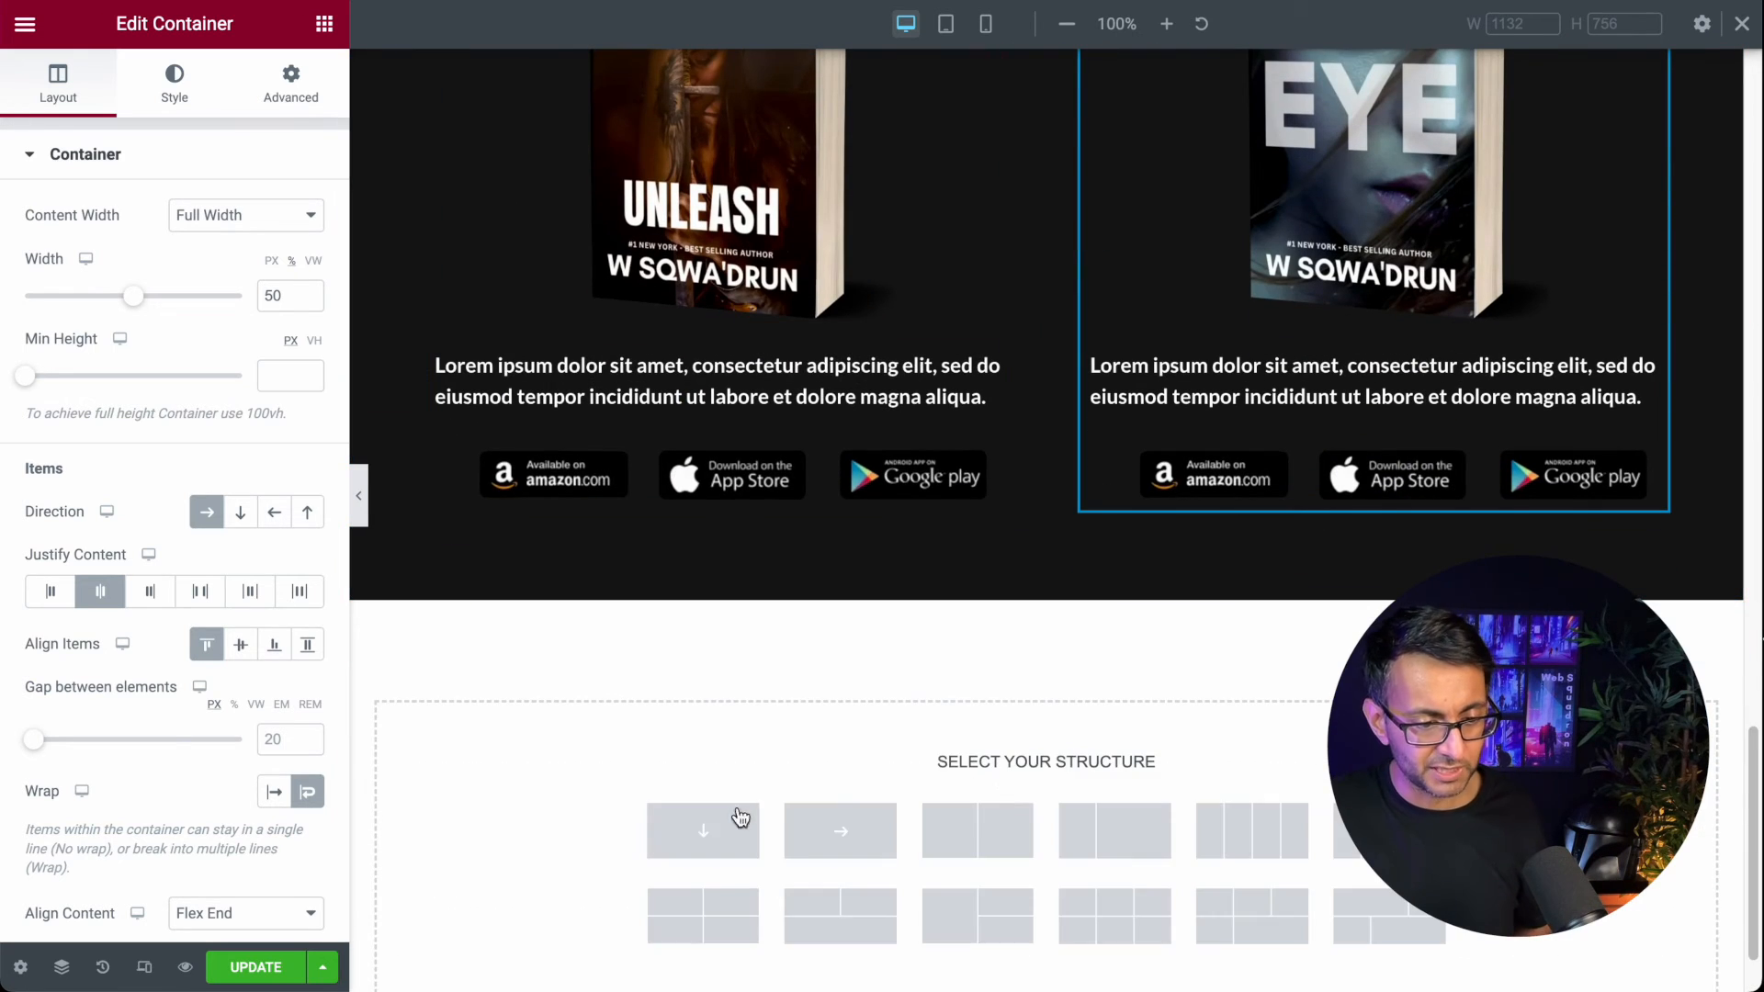
click(965, 844)
scroll(1111, 795, down, 1)
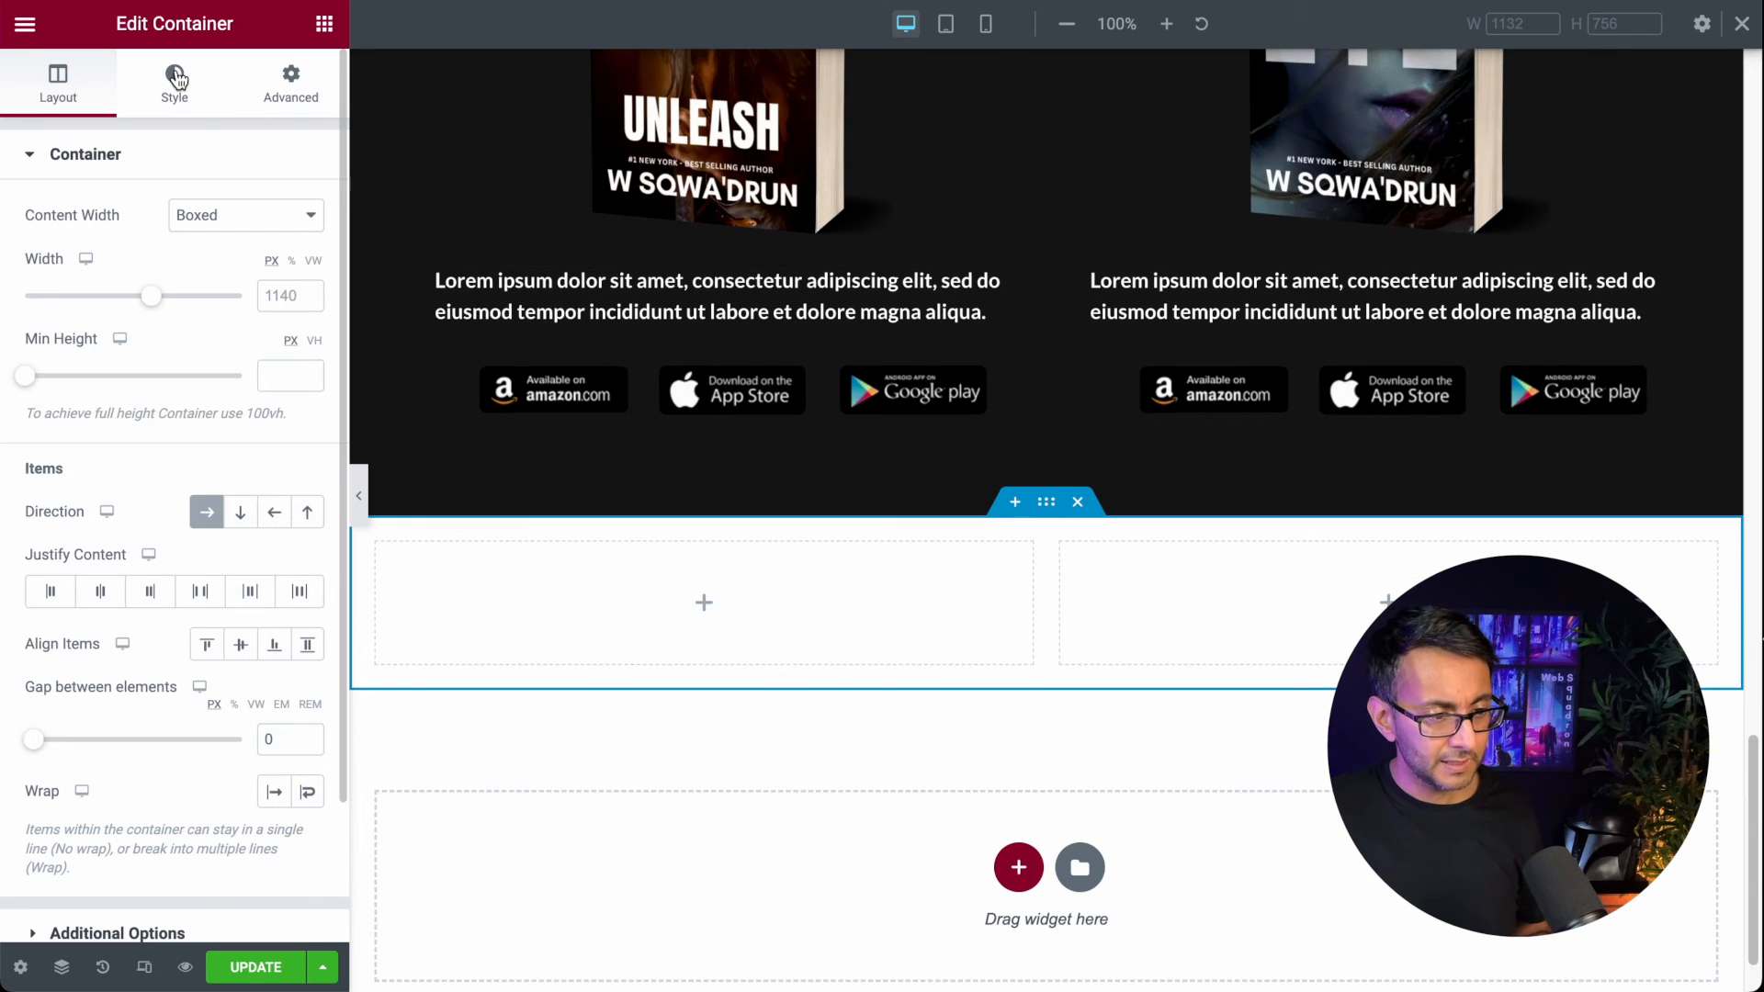
Step: Give the new two-column container a classic background in the global color New Item #3 (#3F4F58)
click(174, 83)
click(204, 276)
click(274, 319)
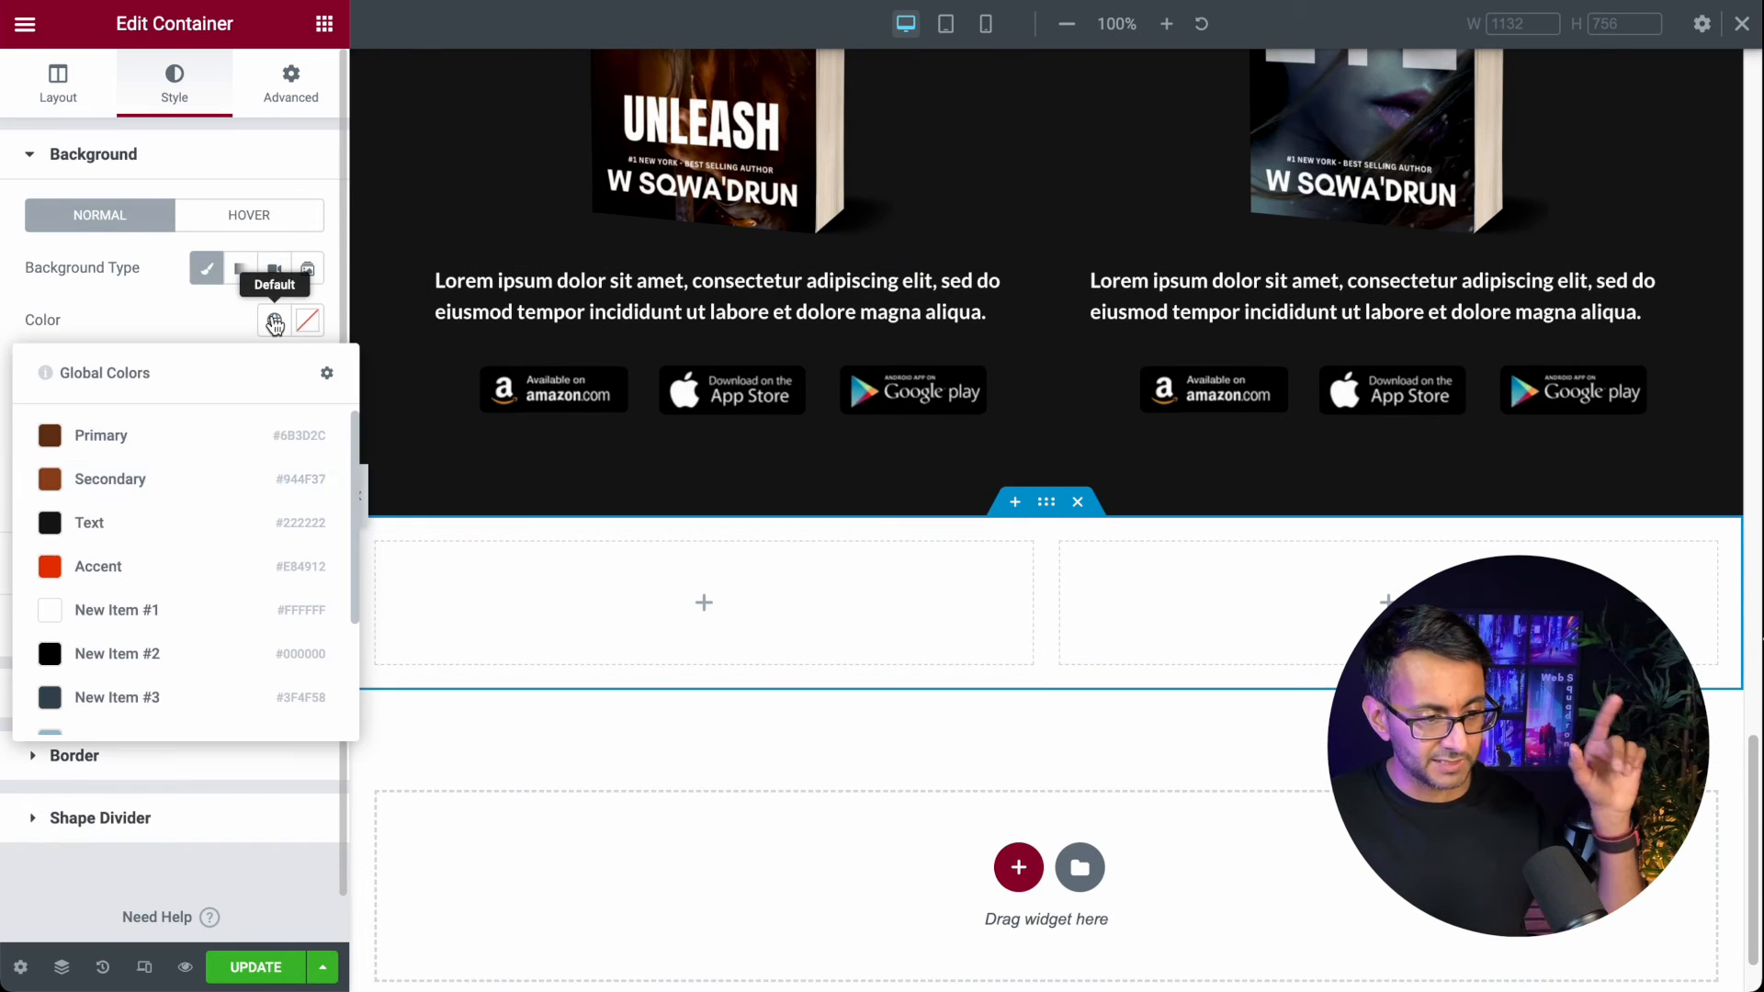
scroll(204, 708, down, 1)
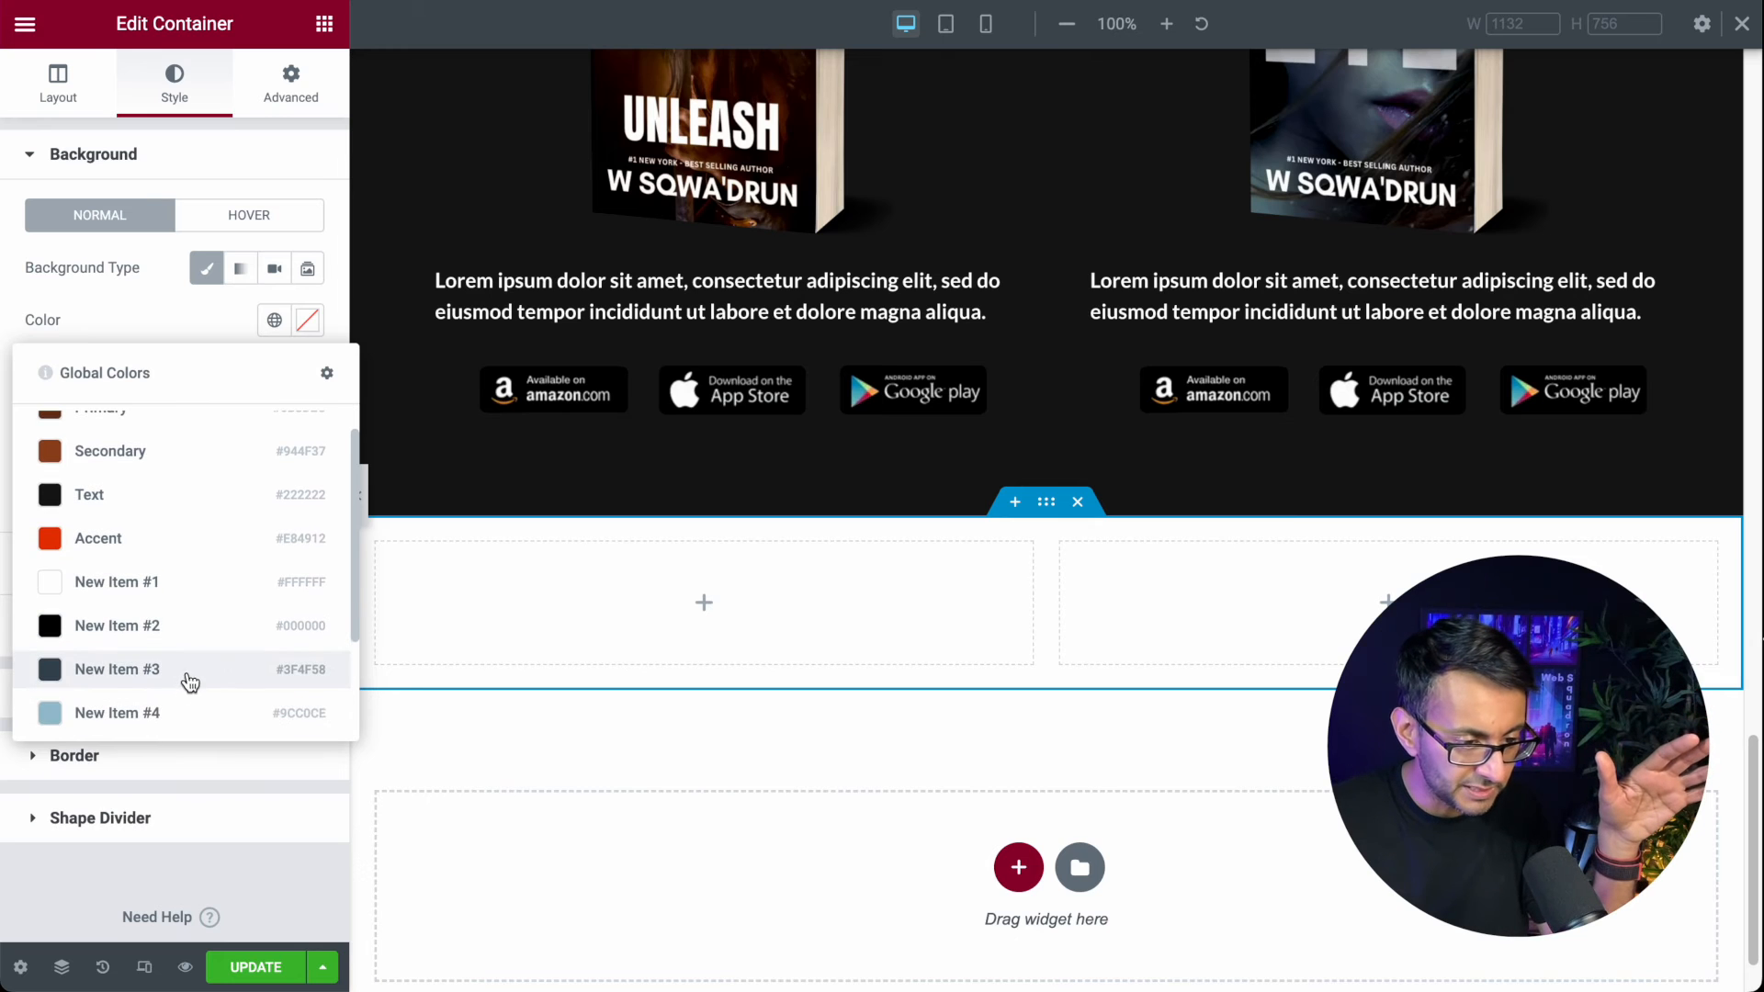
click(192, 681)
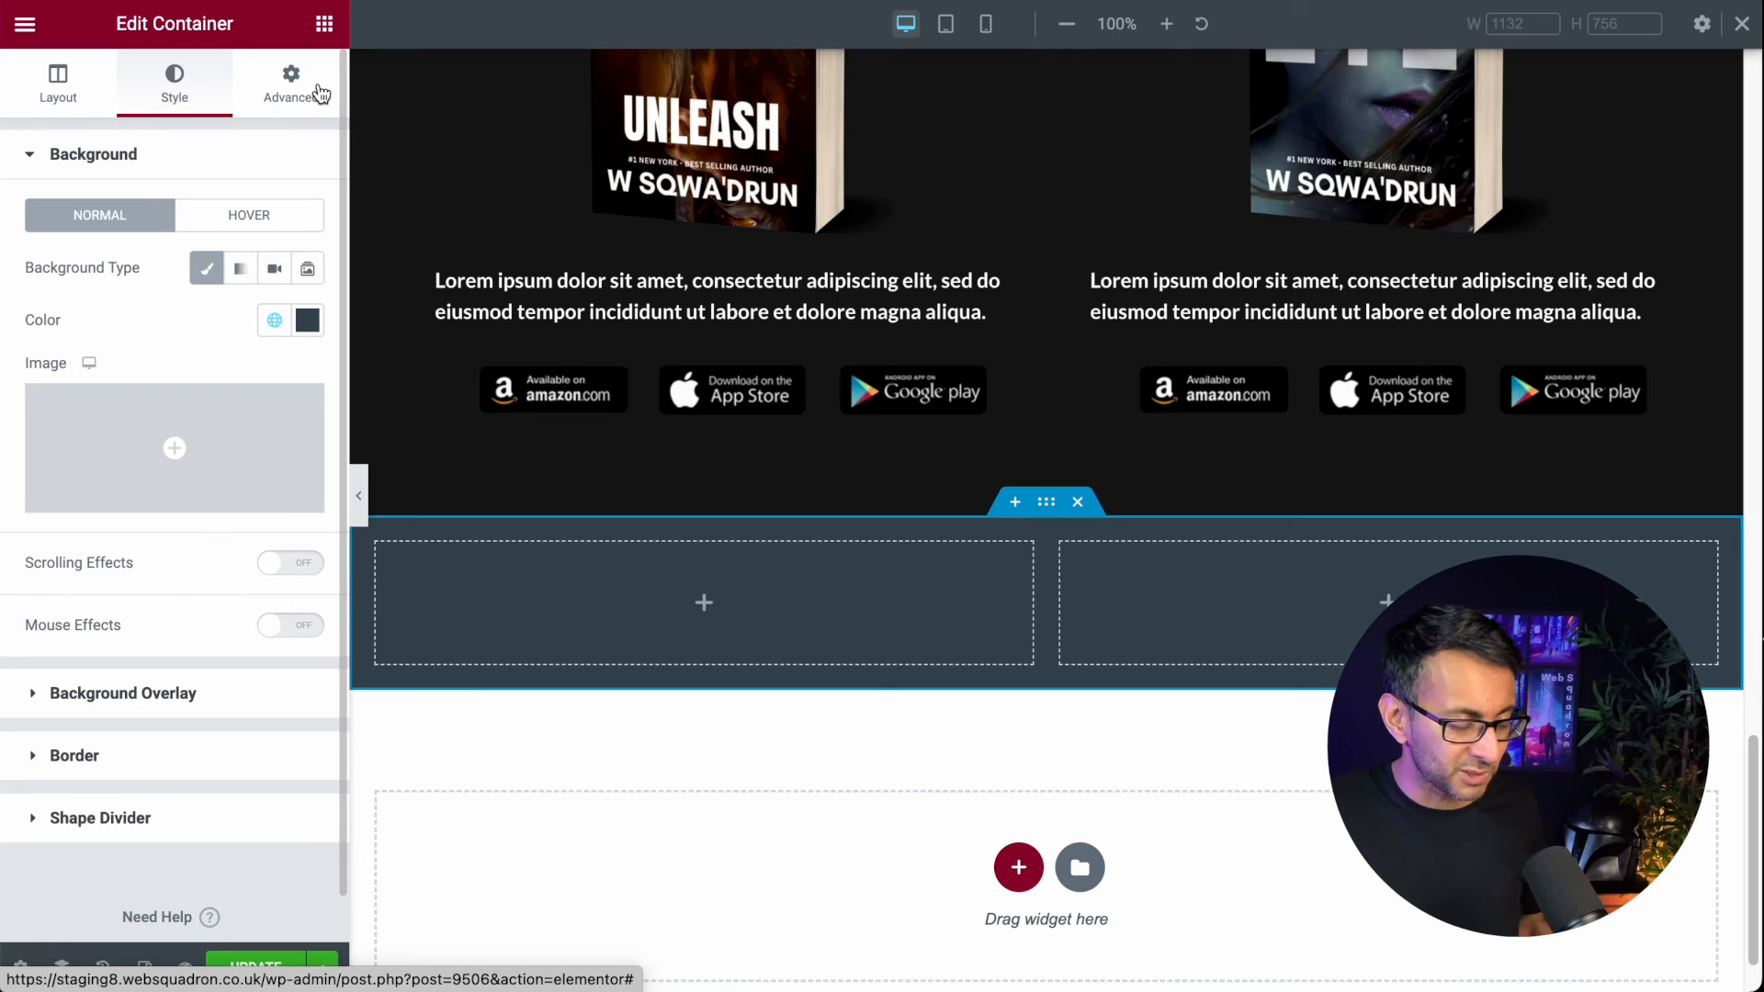
Step: Find the Form widget and place it in the second column of the new container
click(321, 28)
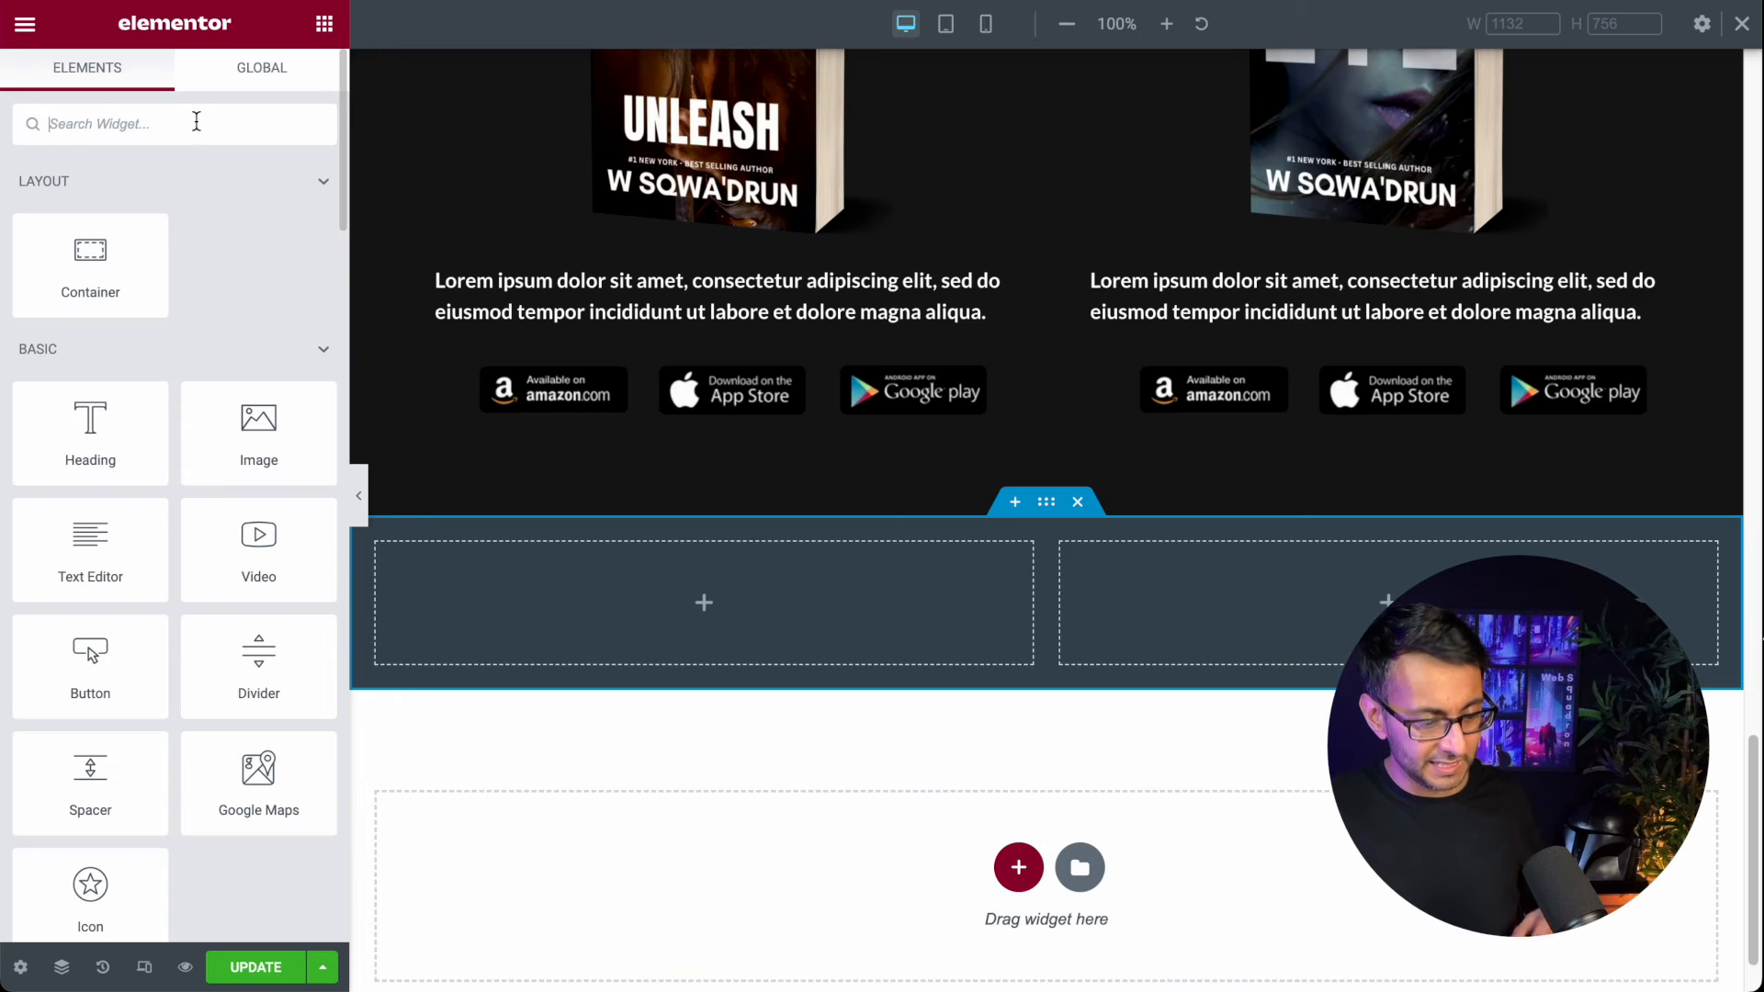
text(form)
drag(93, 231, 1291, 637)
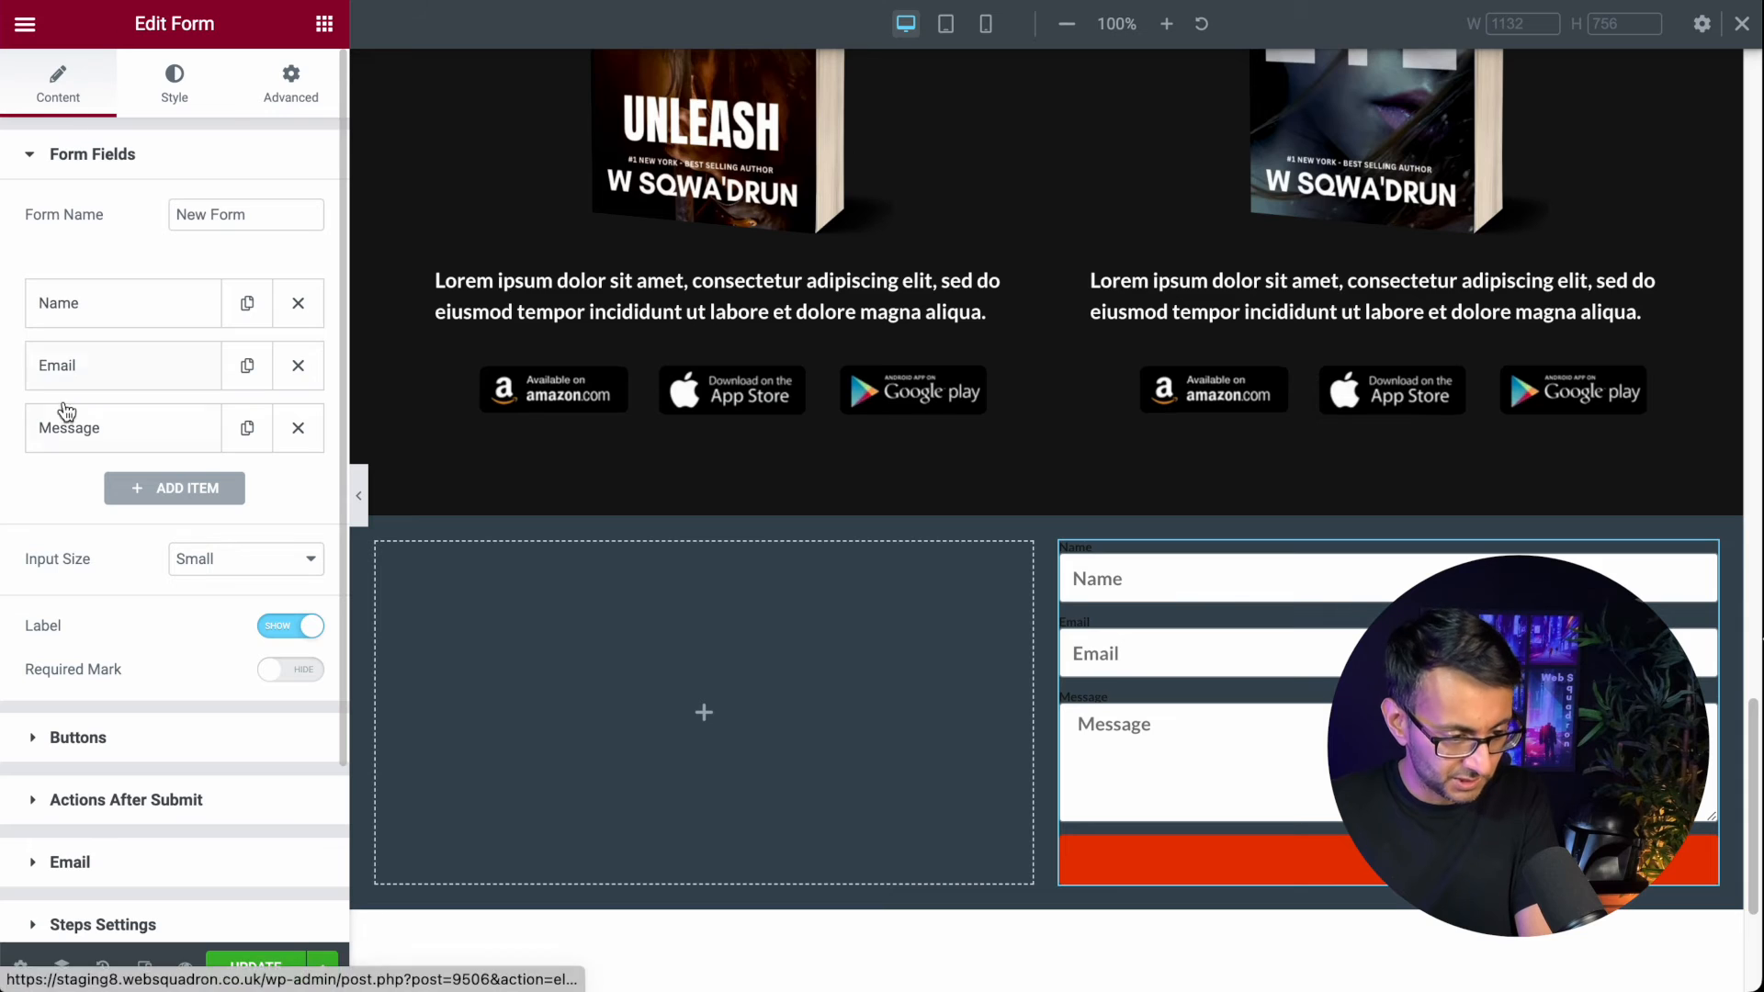
Step: Compare the center and right alignments for the form's submit button, finishing with left alignment
click(119, 743)
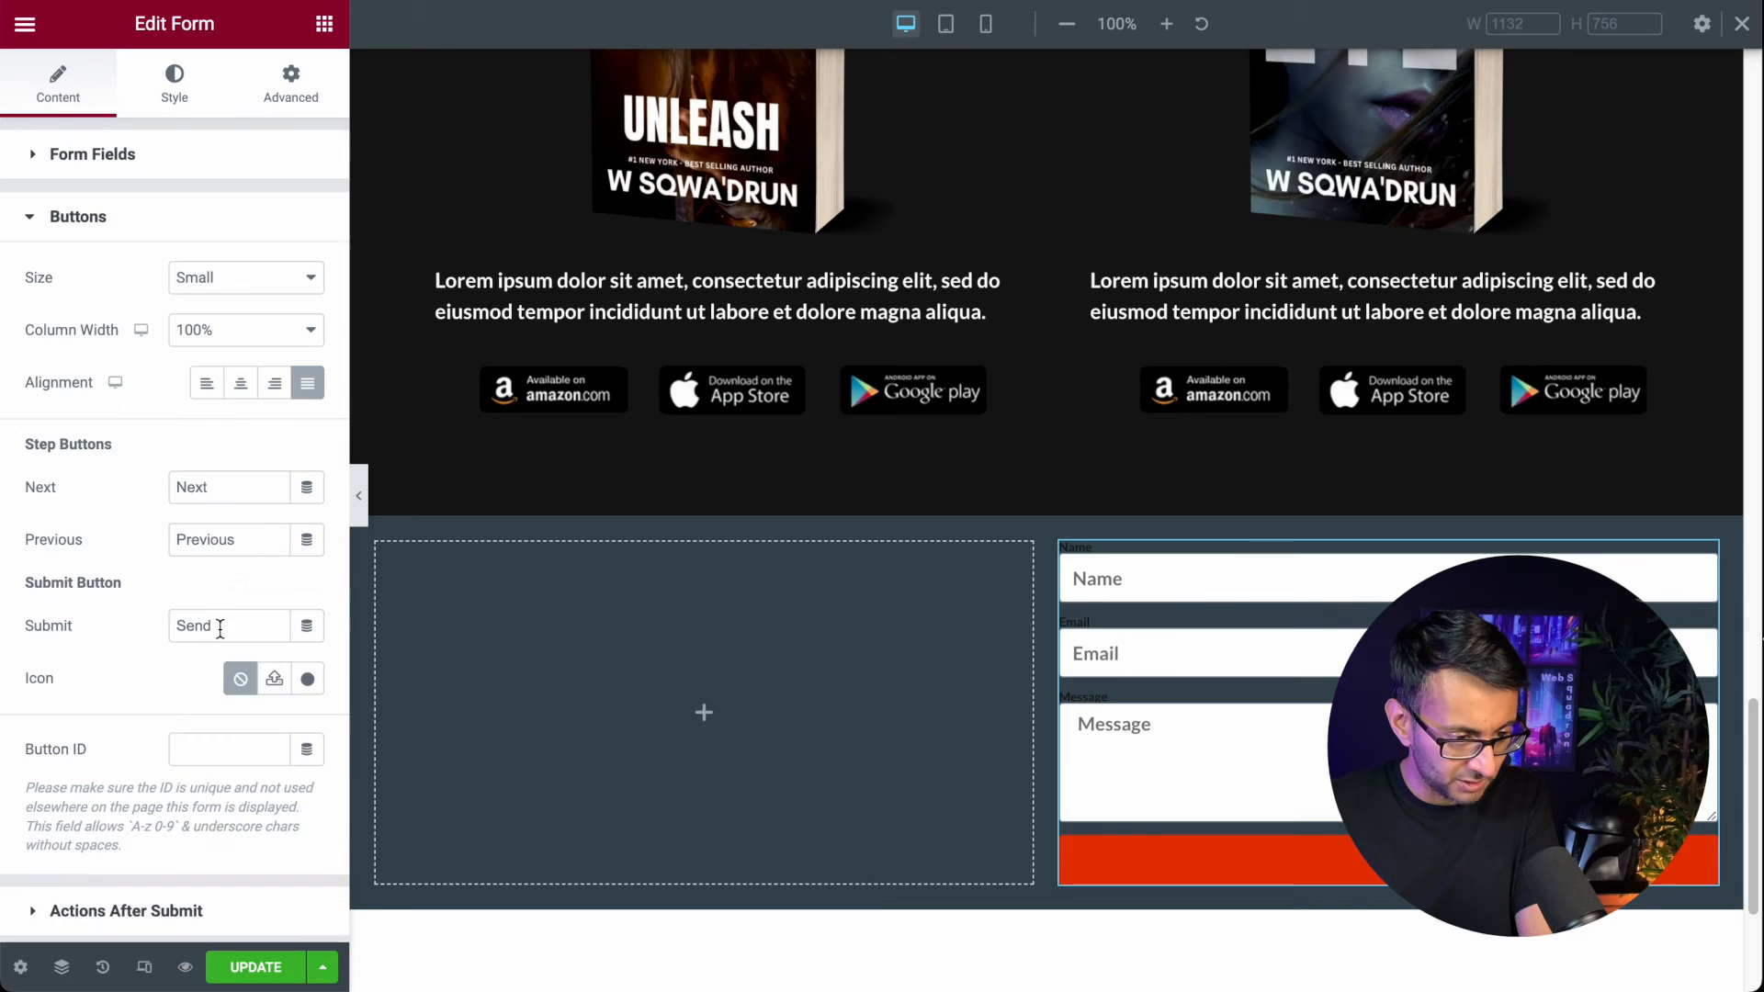
click(208, 386)
click(308, 384)
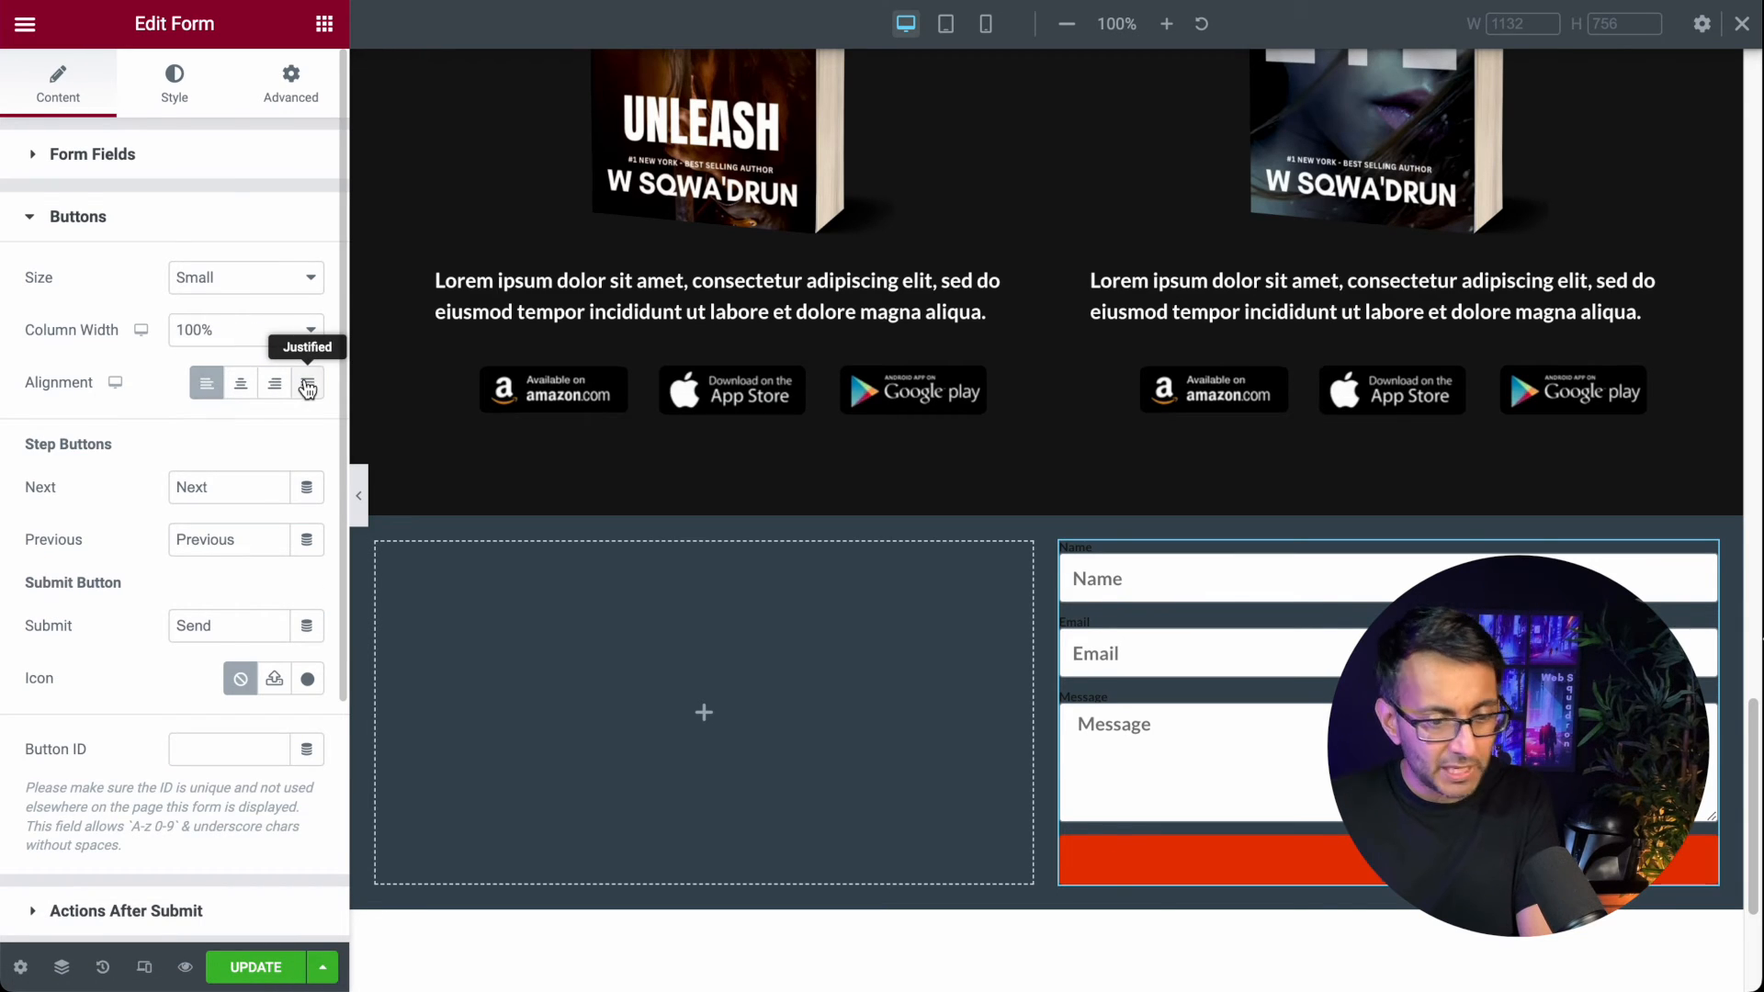
click(239, 384)
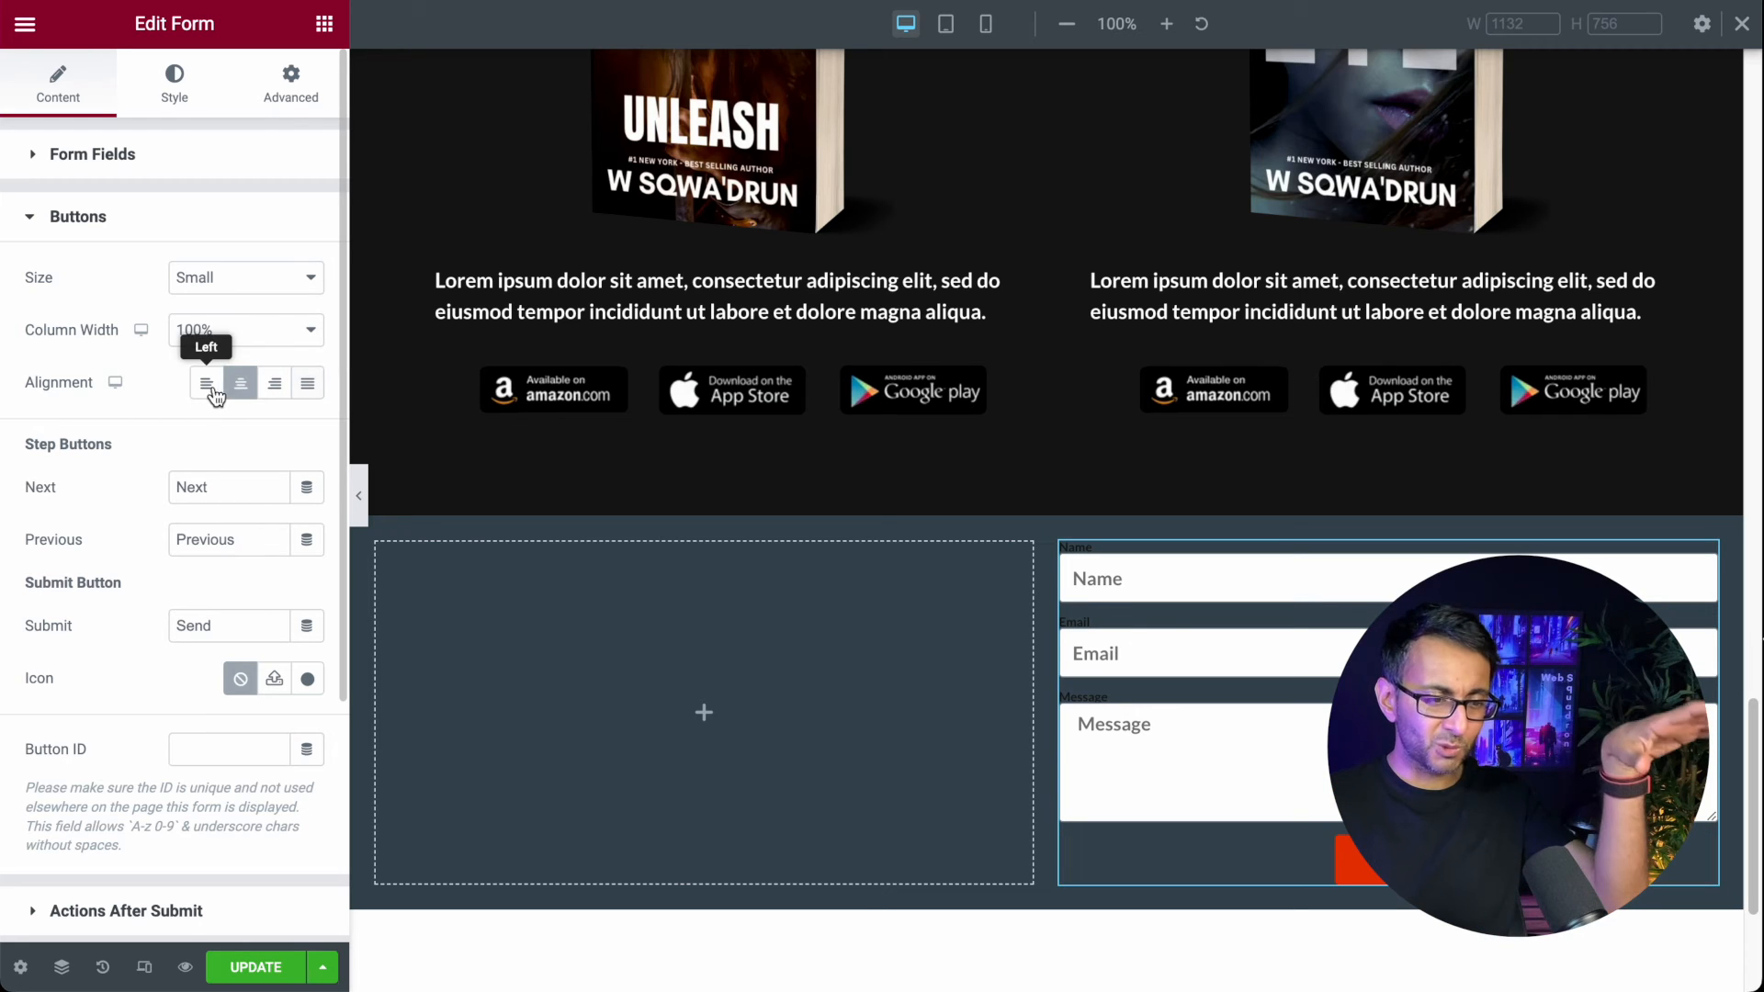
click(267, 389)
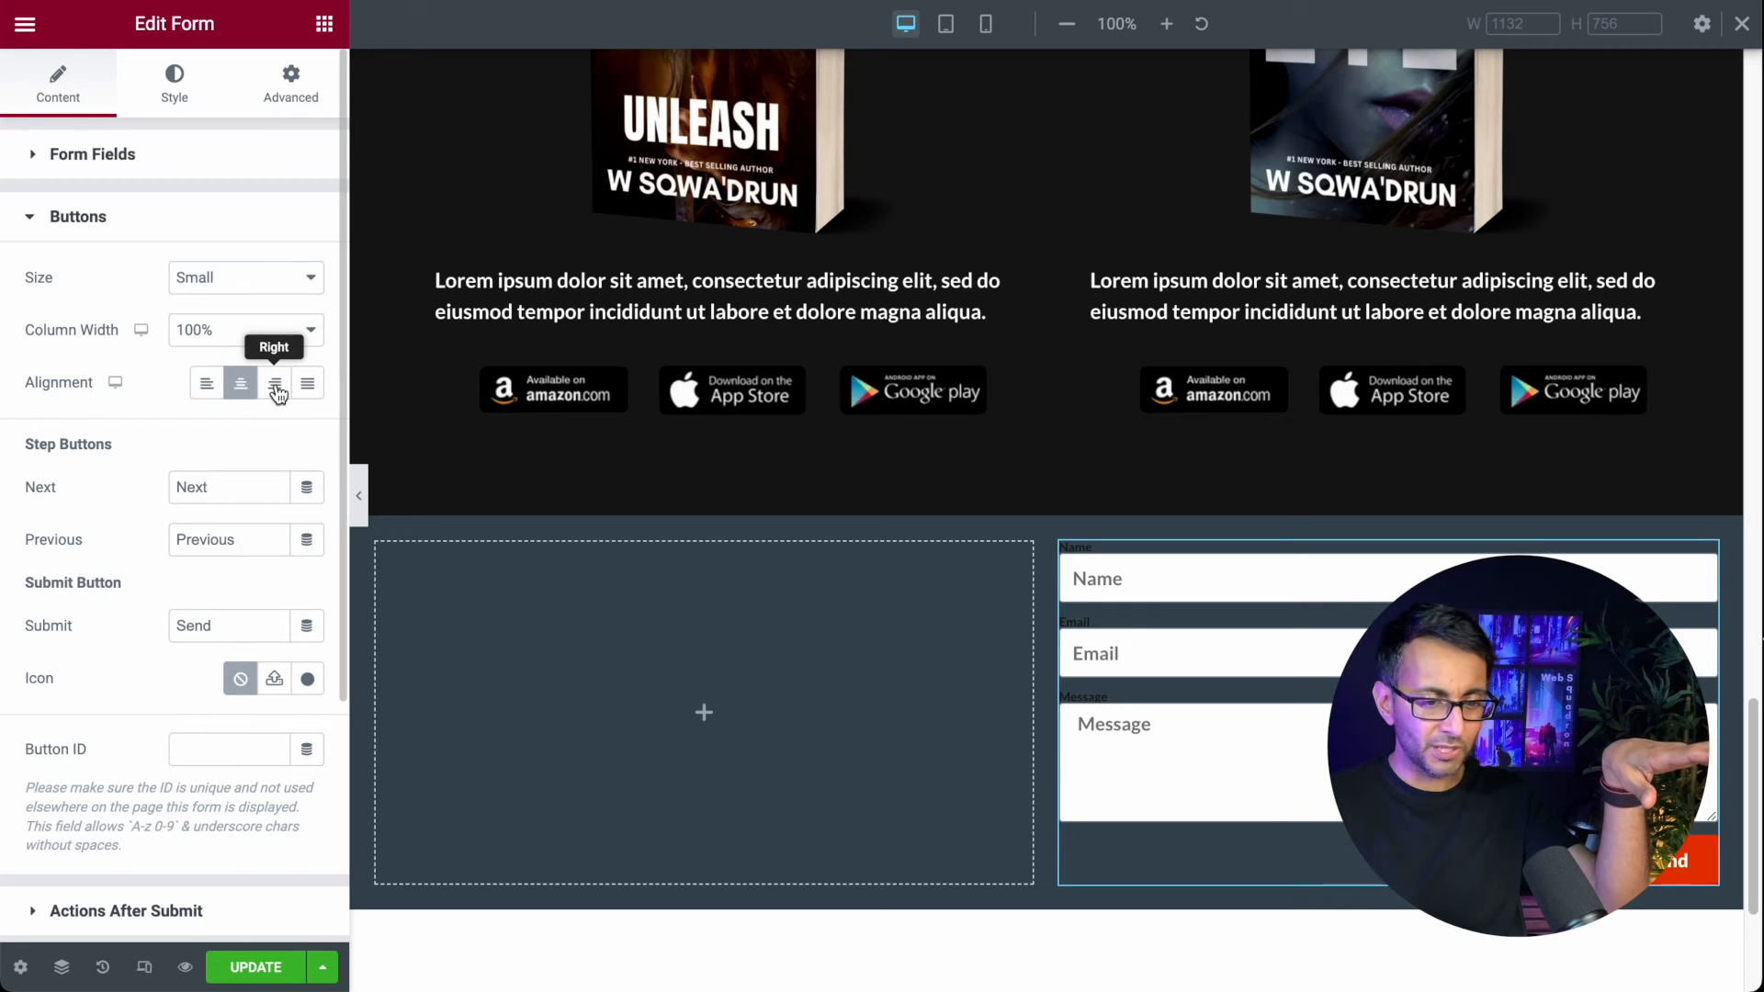
click(207, 384)
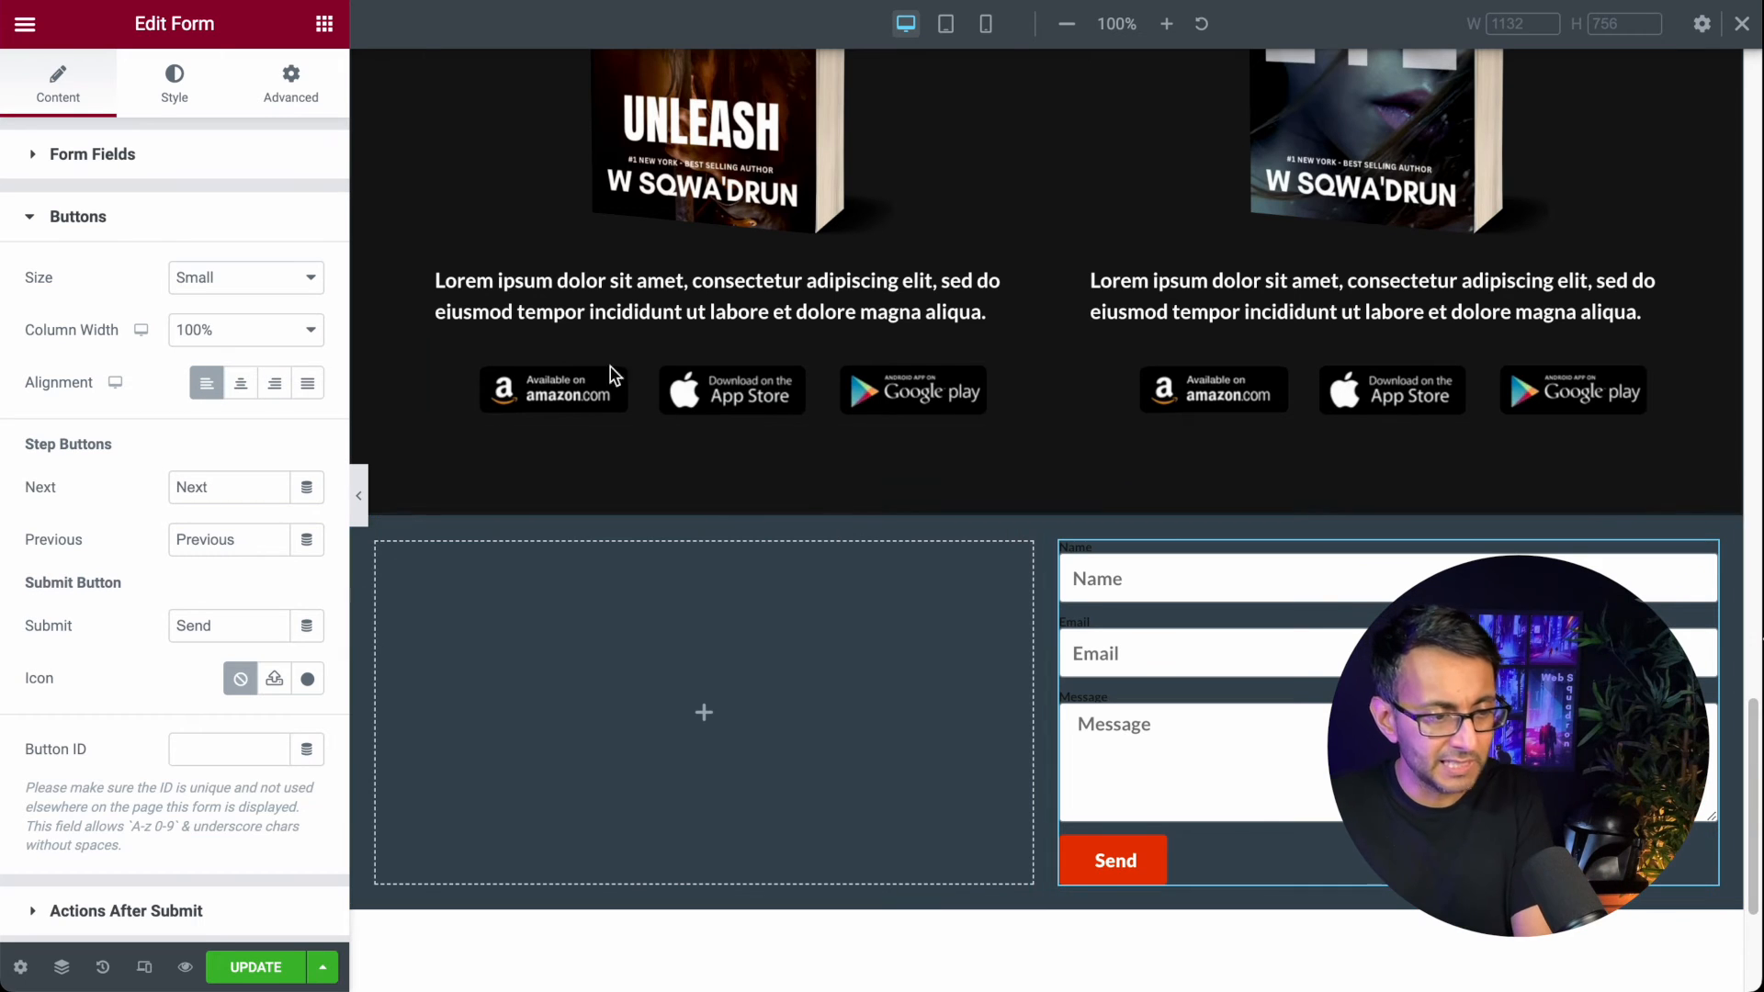
Step: Set the form button's typography to a size of 1.6 rem with uppercase transform
click(196, 97)
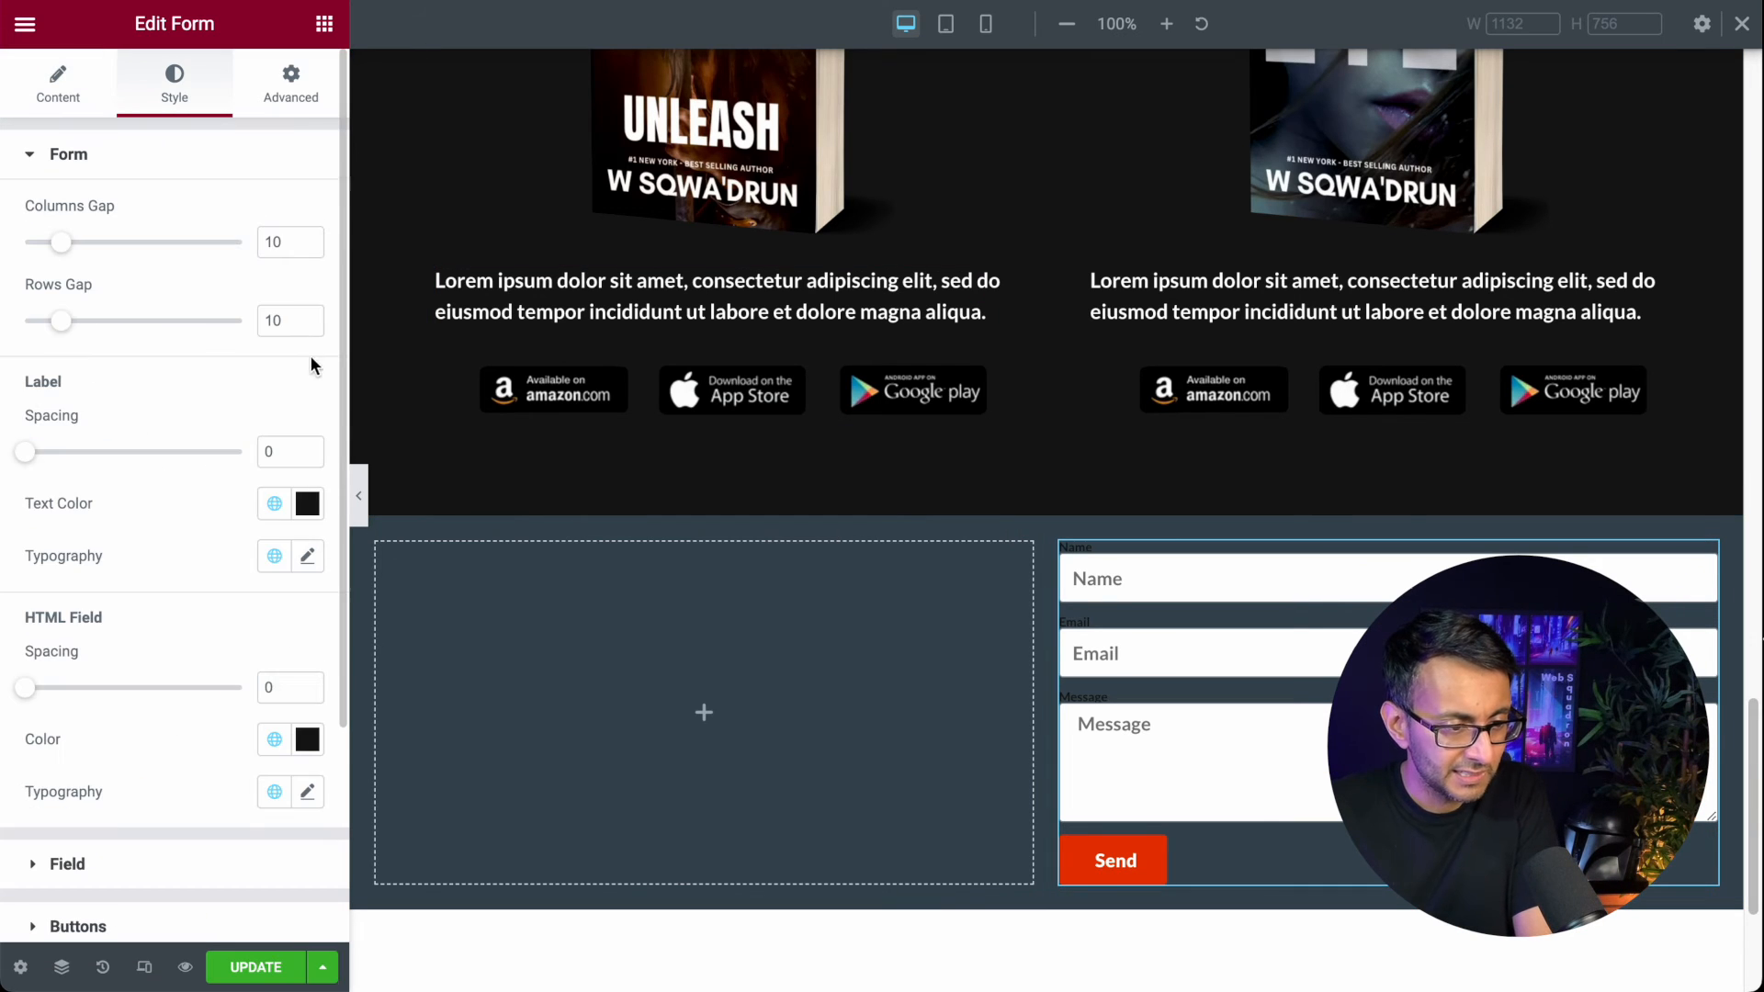
scroll(266, 817, down, 1)
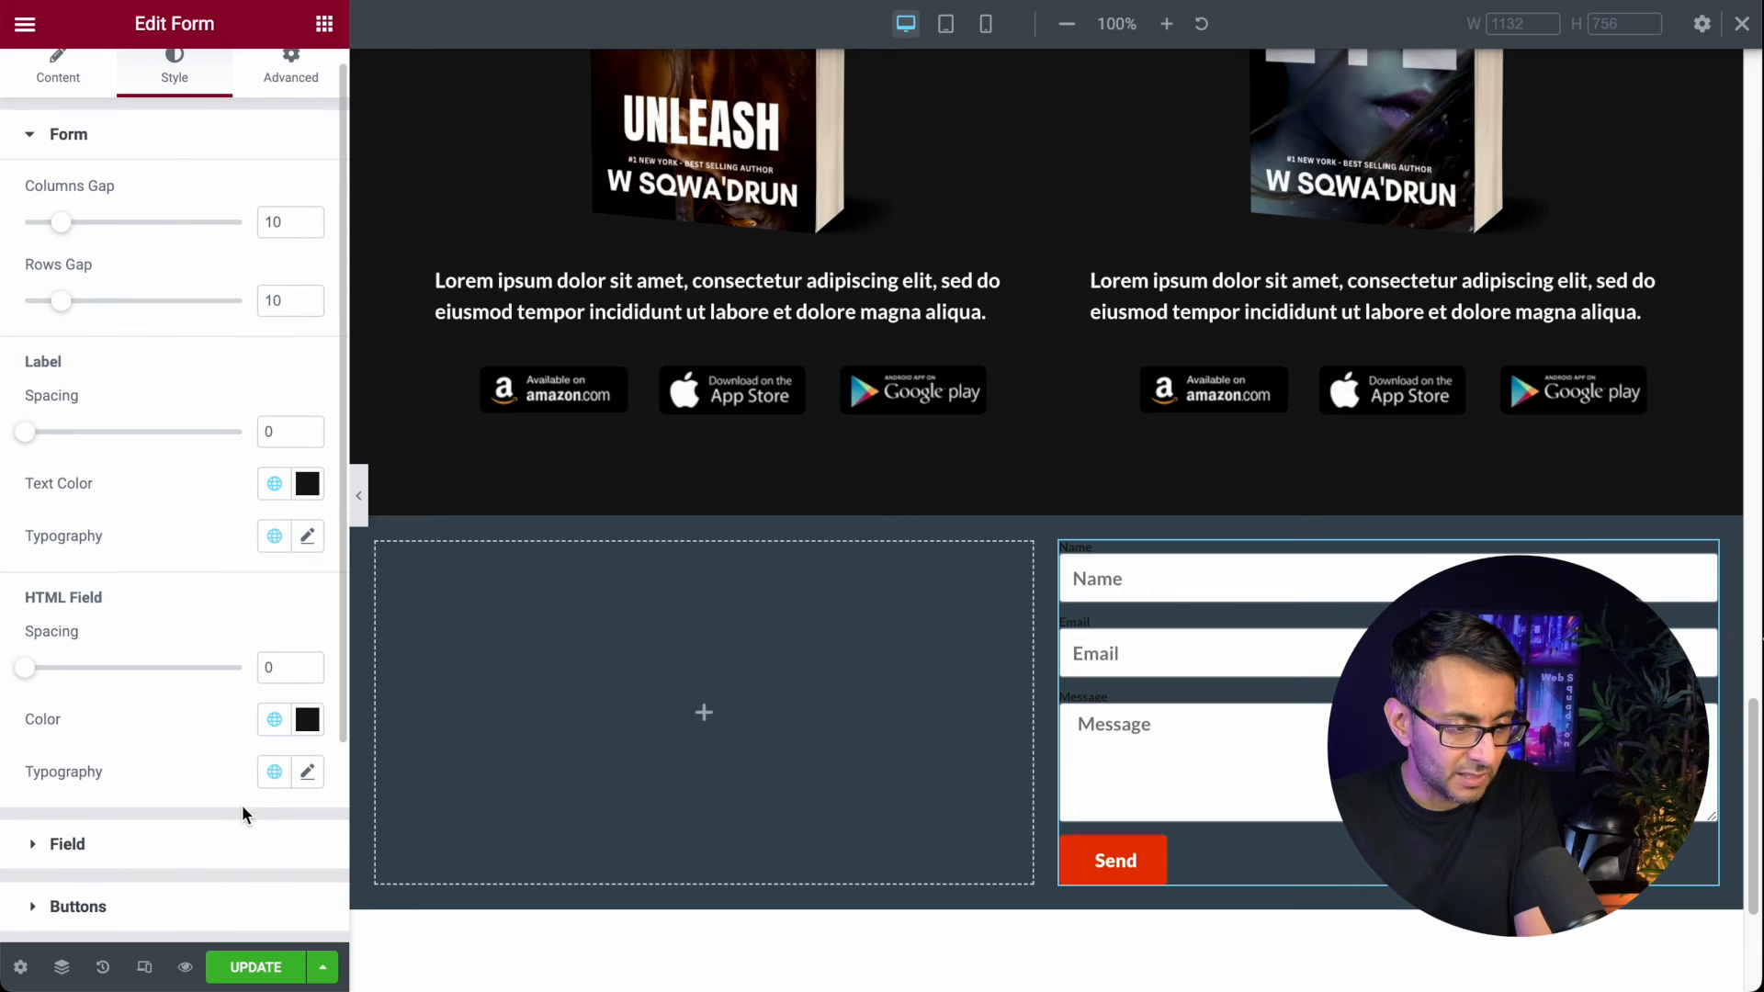
click(221, 907)
scroll(308, 551, down, 1)
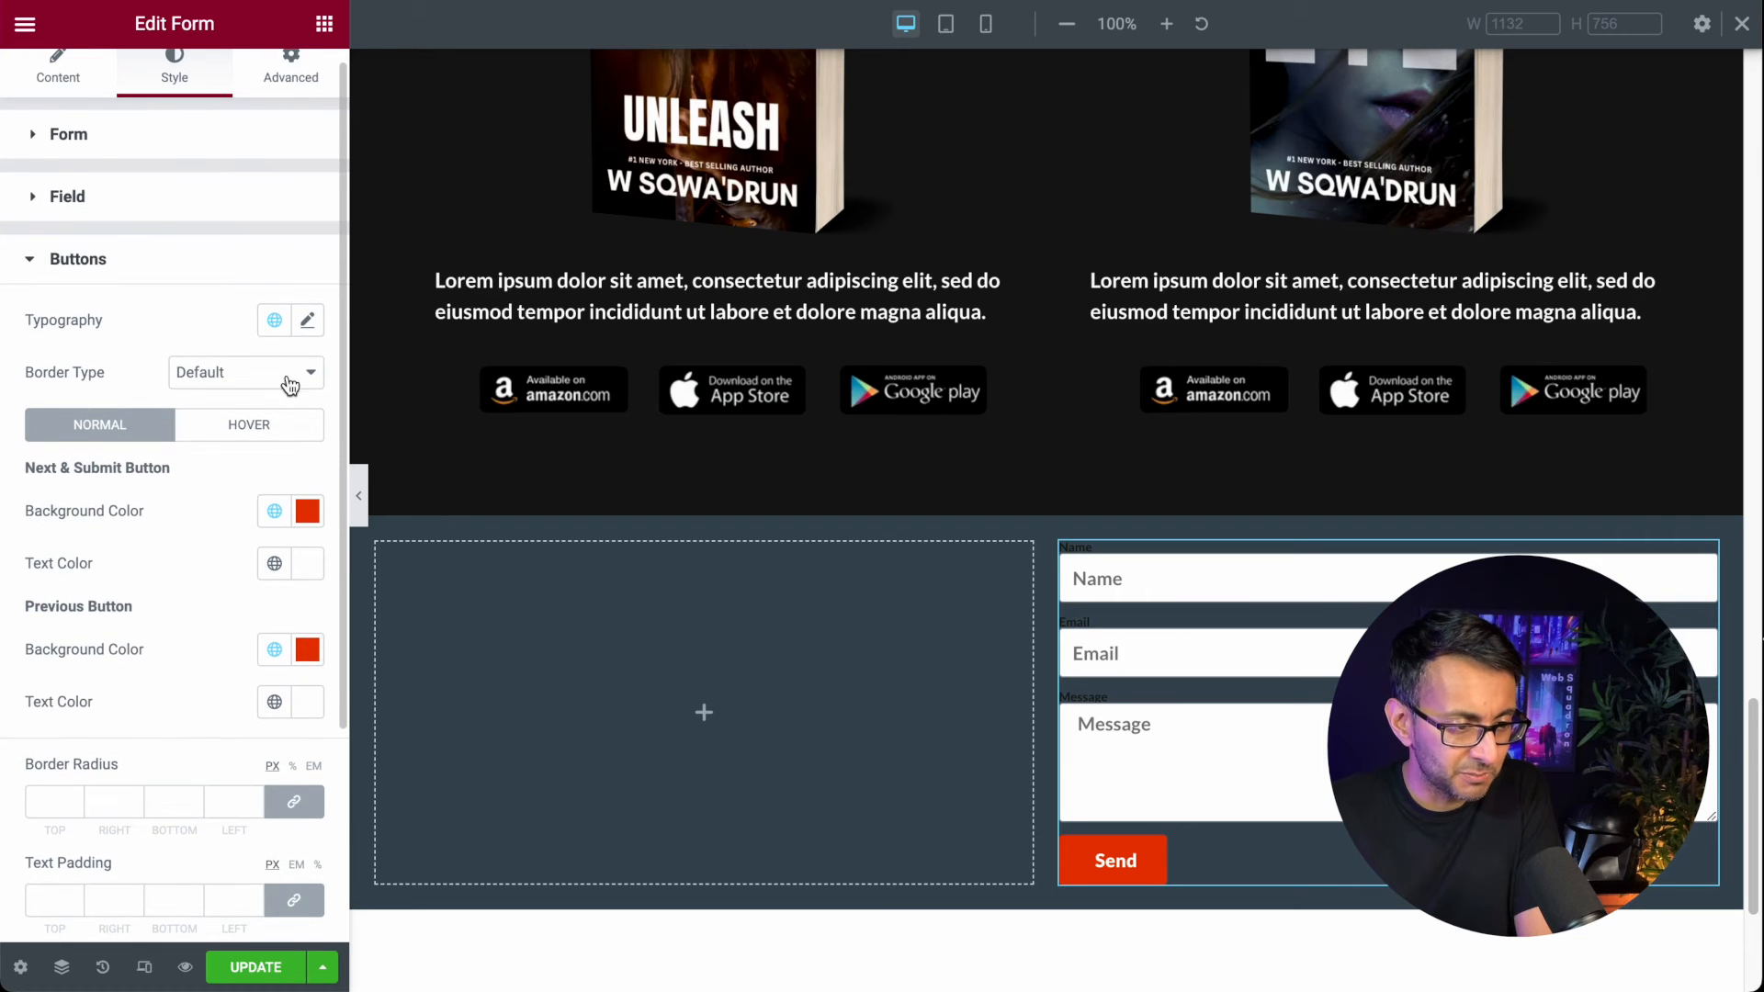
click(306, 321)
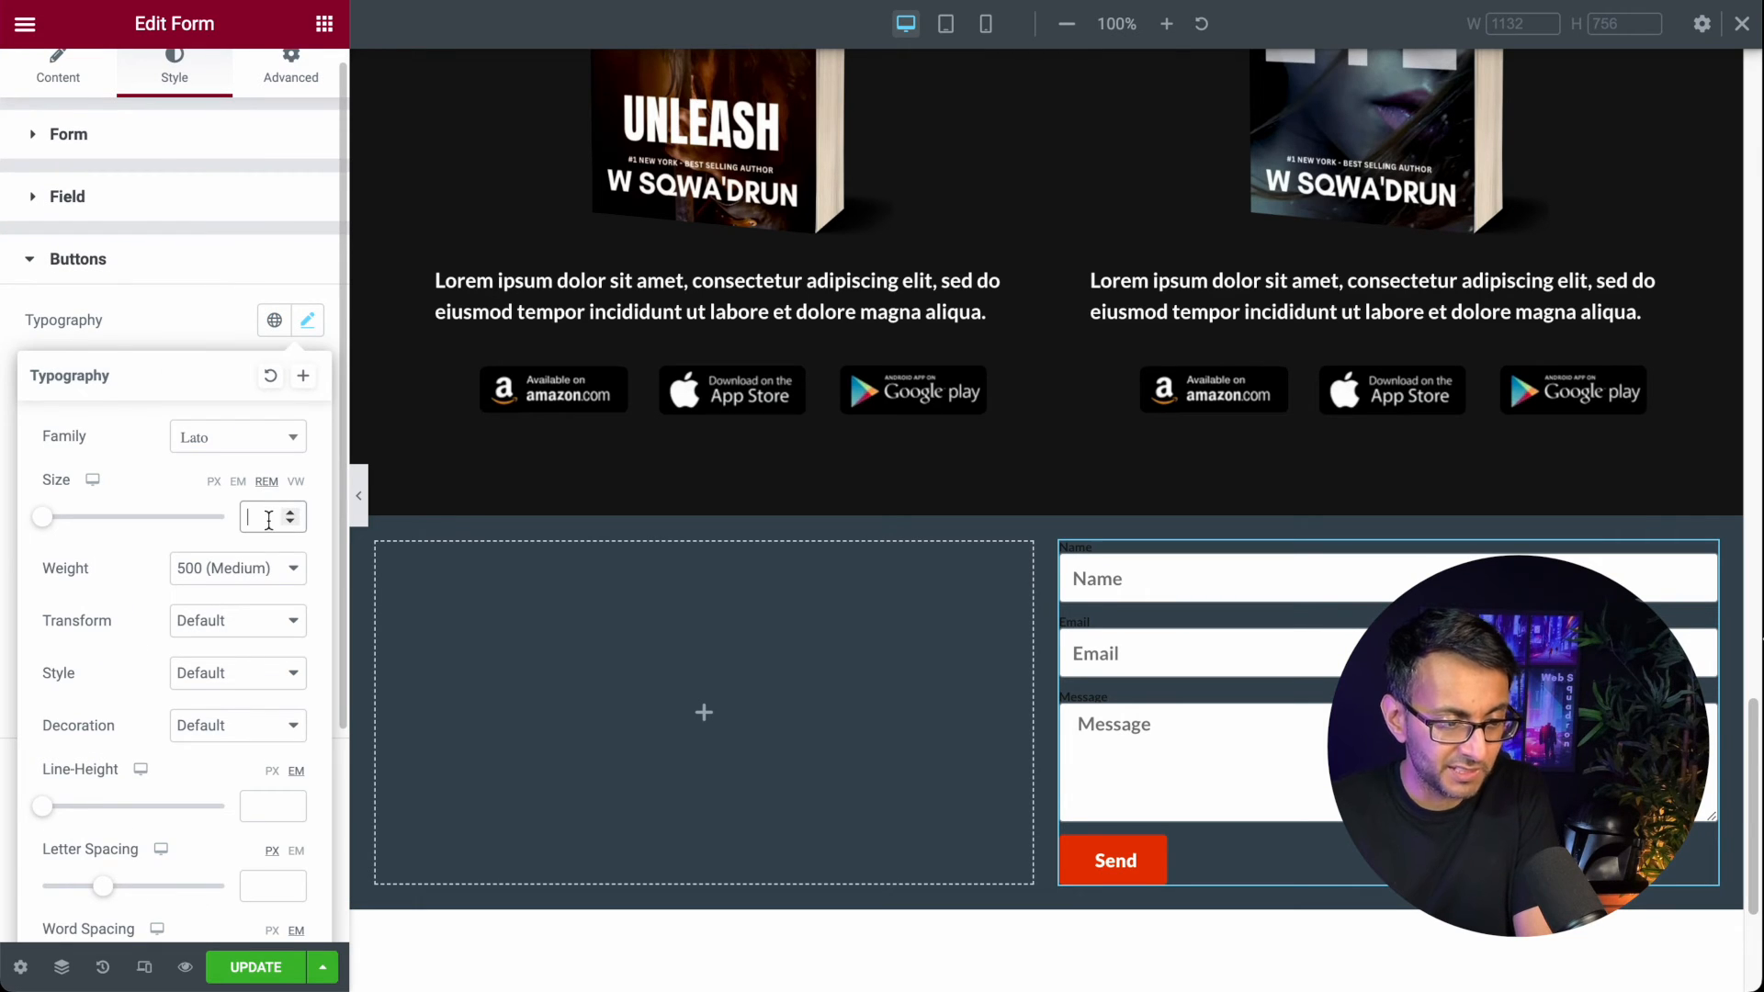
text(1.4)
key(BackSpace)
text(6)
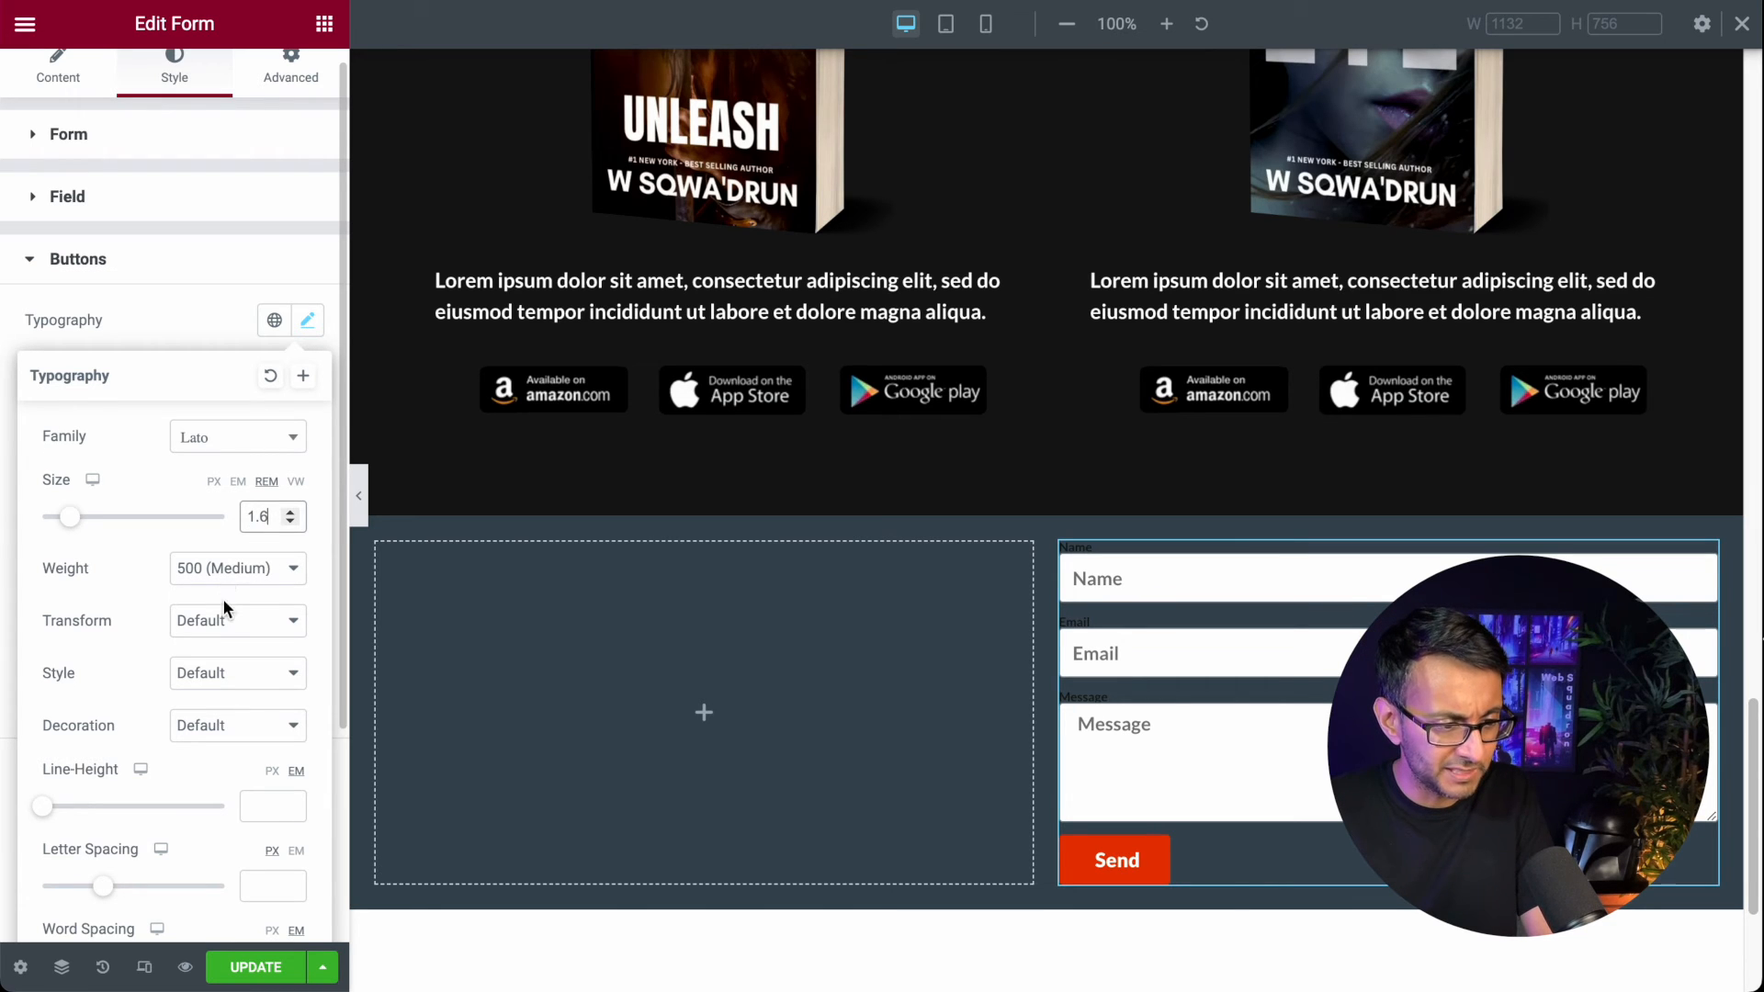
click(226, 621)
click(228, 640)
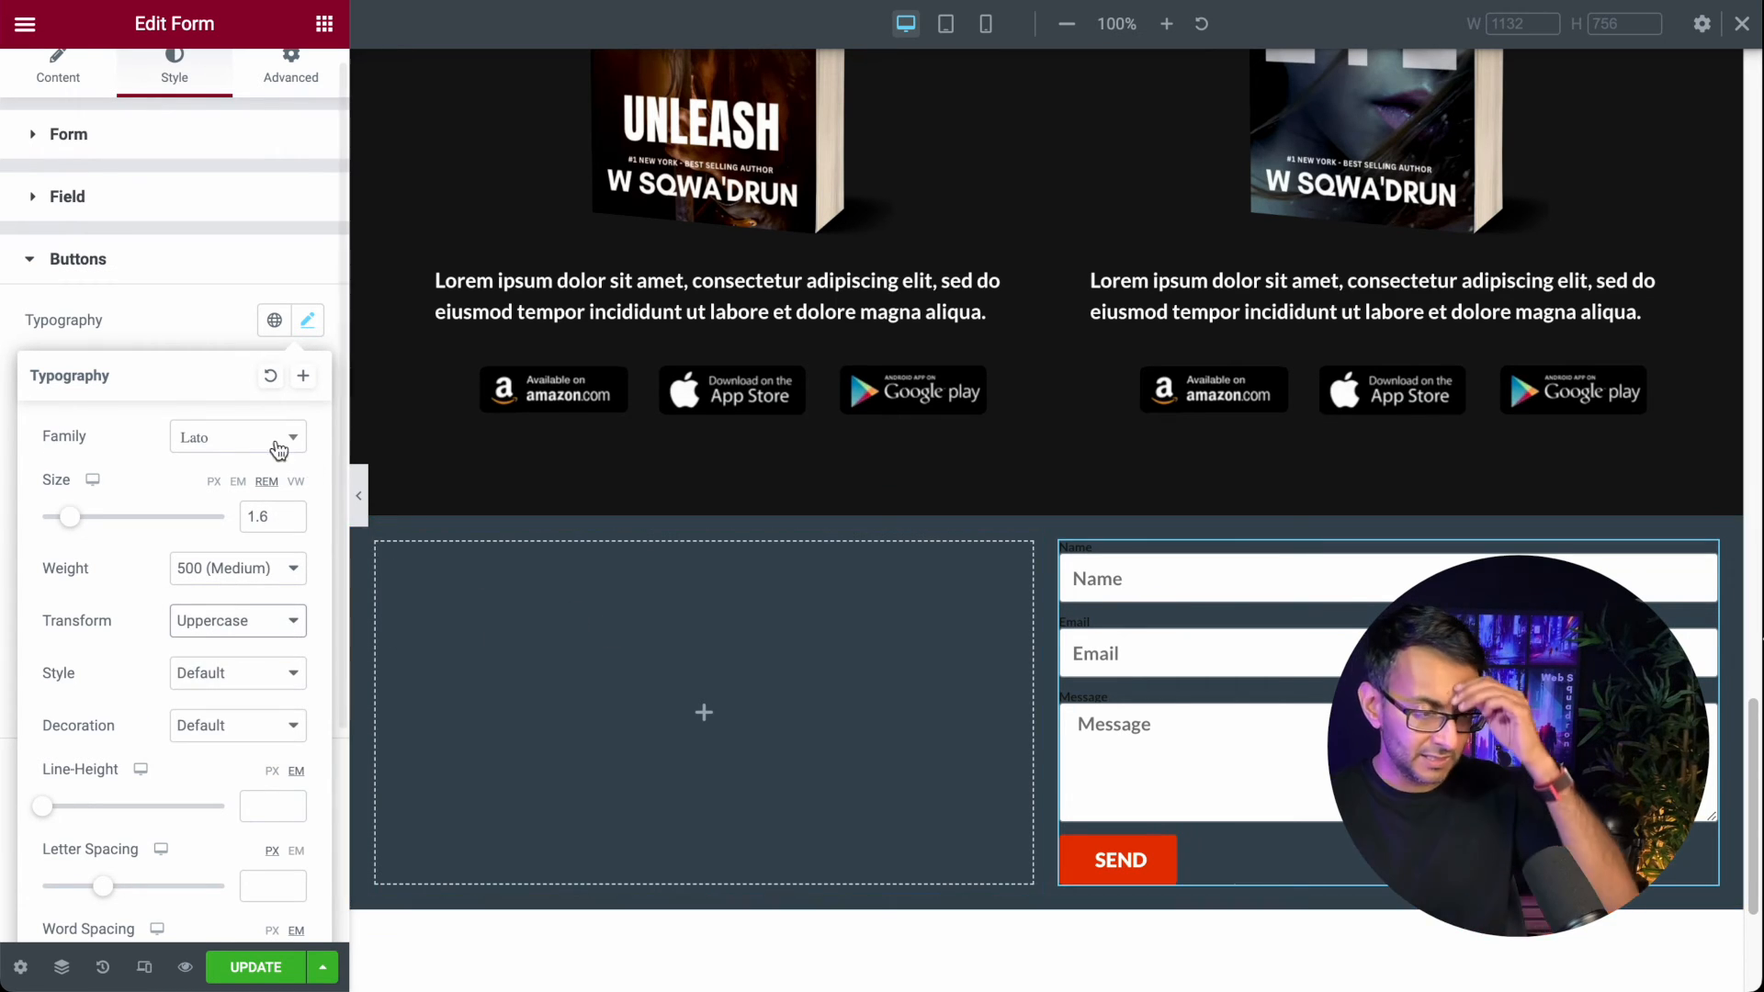
click(132, 266)
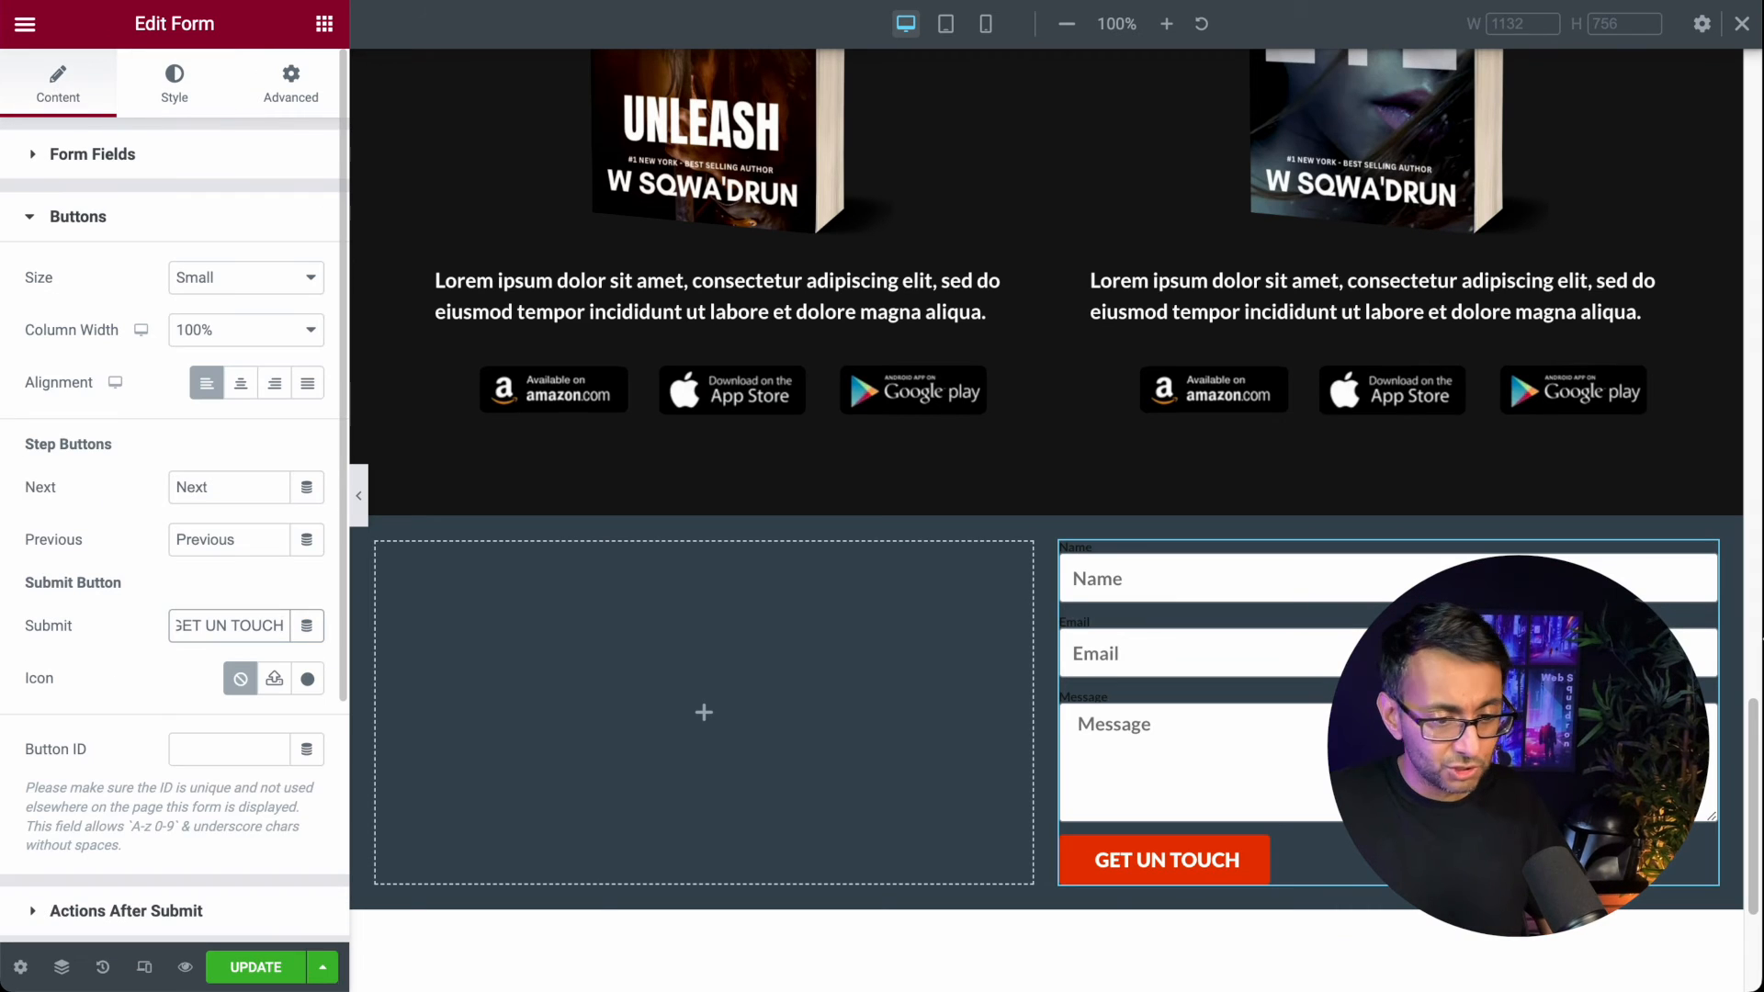
Step: Correct the submit button's text to "Get IN TOUCH"
key(BackSpace)
key(BackSpace)
key(BackSpace)
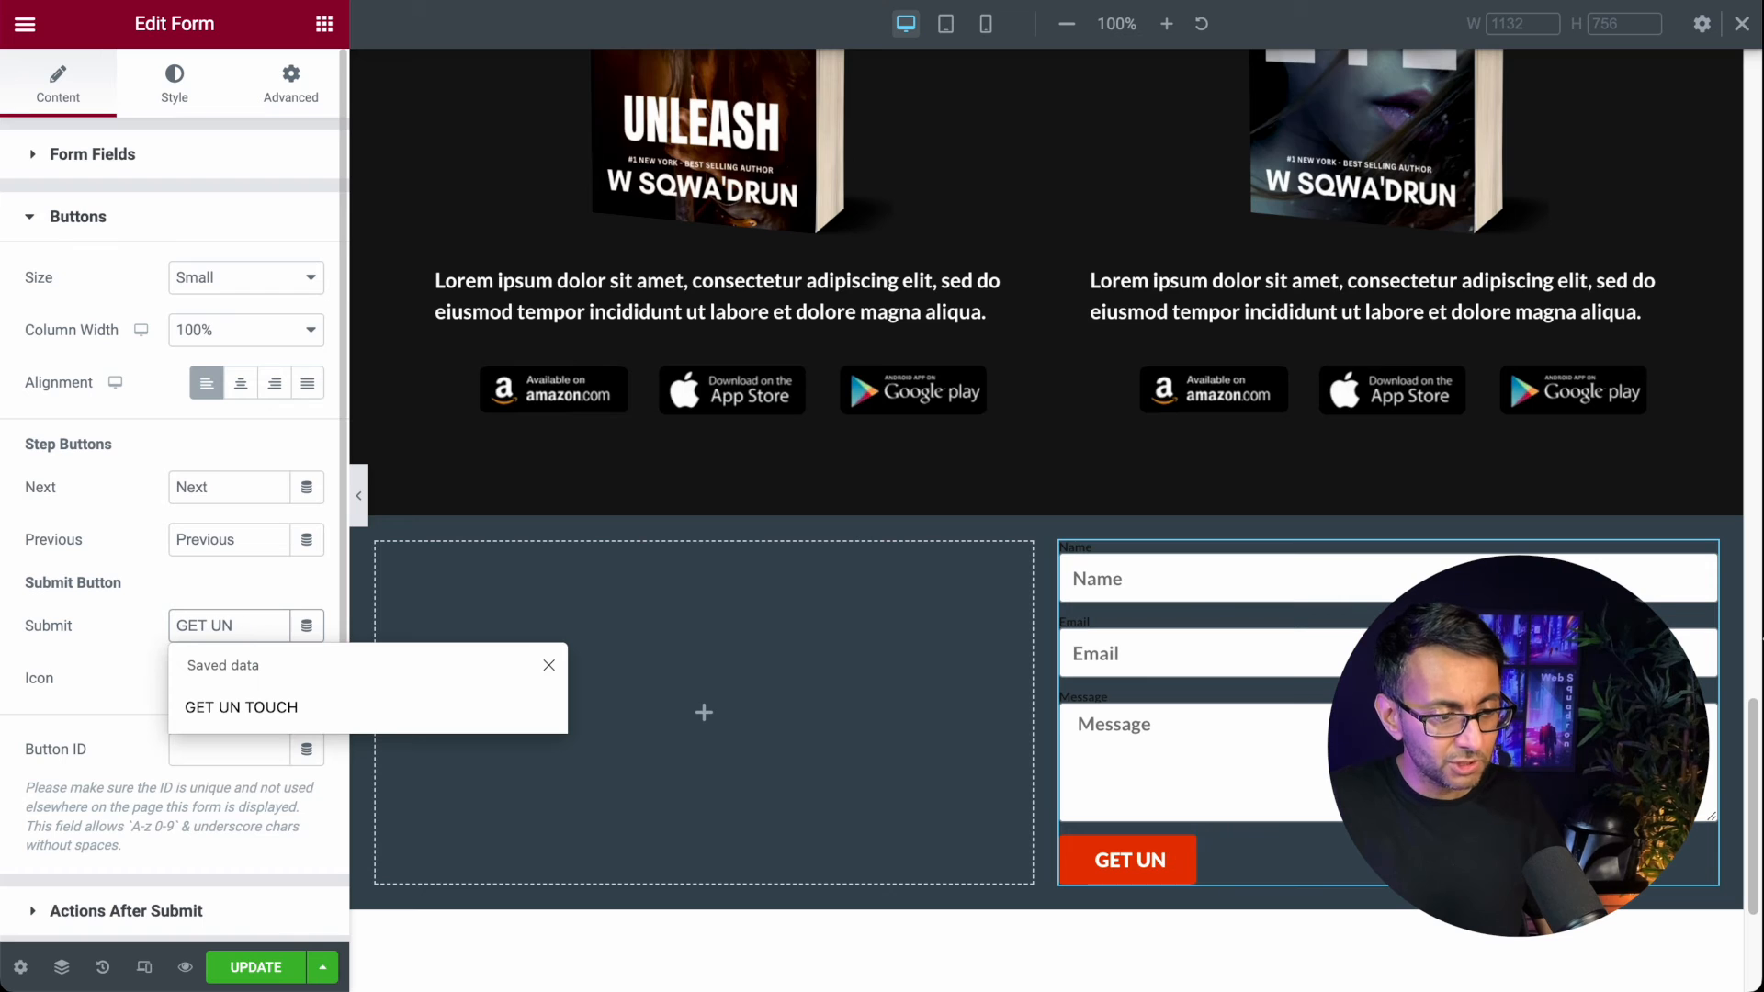
text(t IN TOUC)
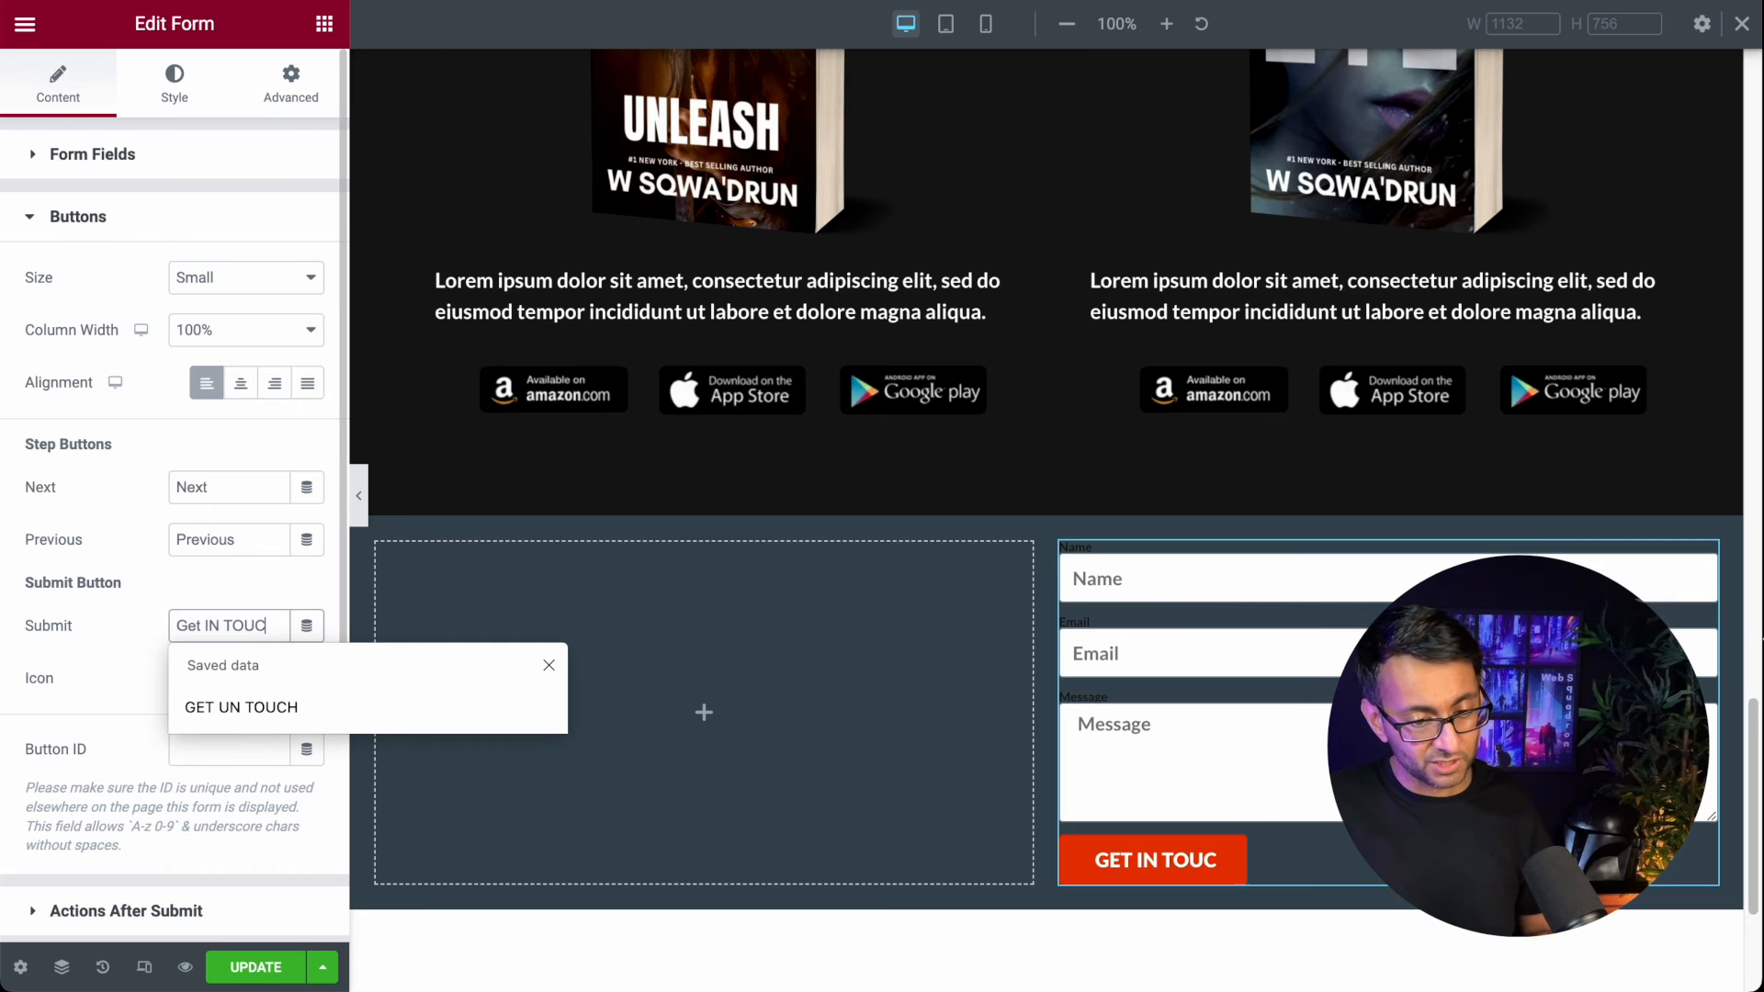
text(H)
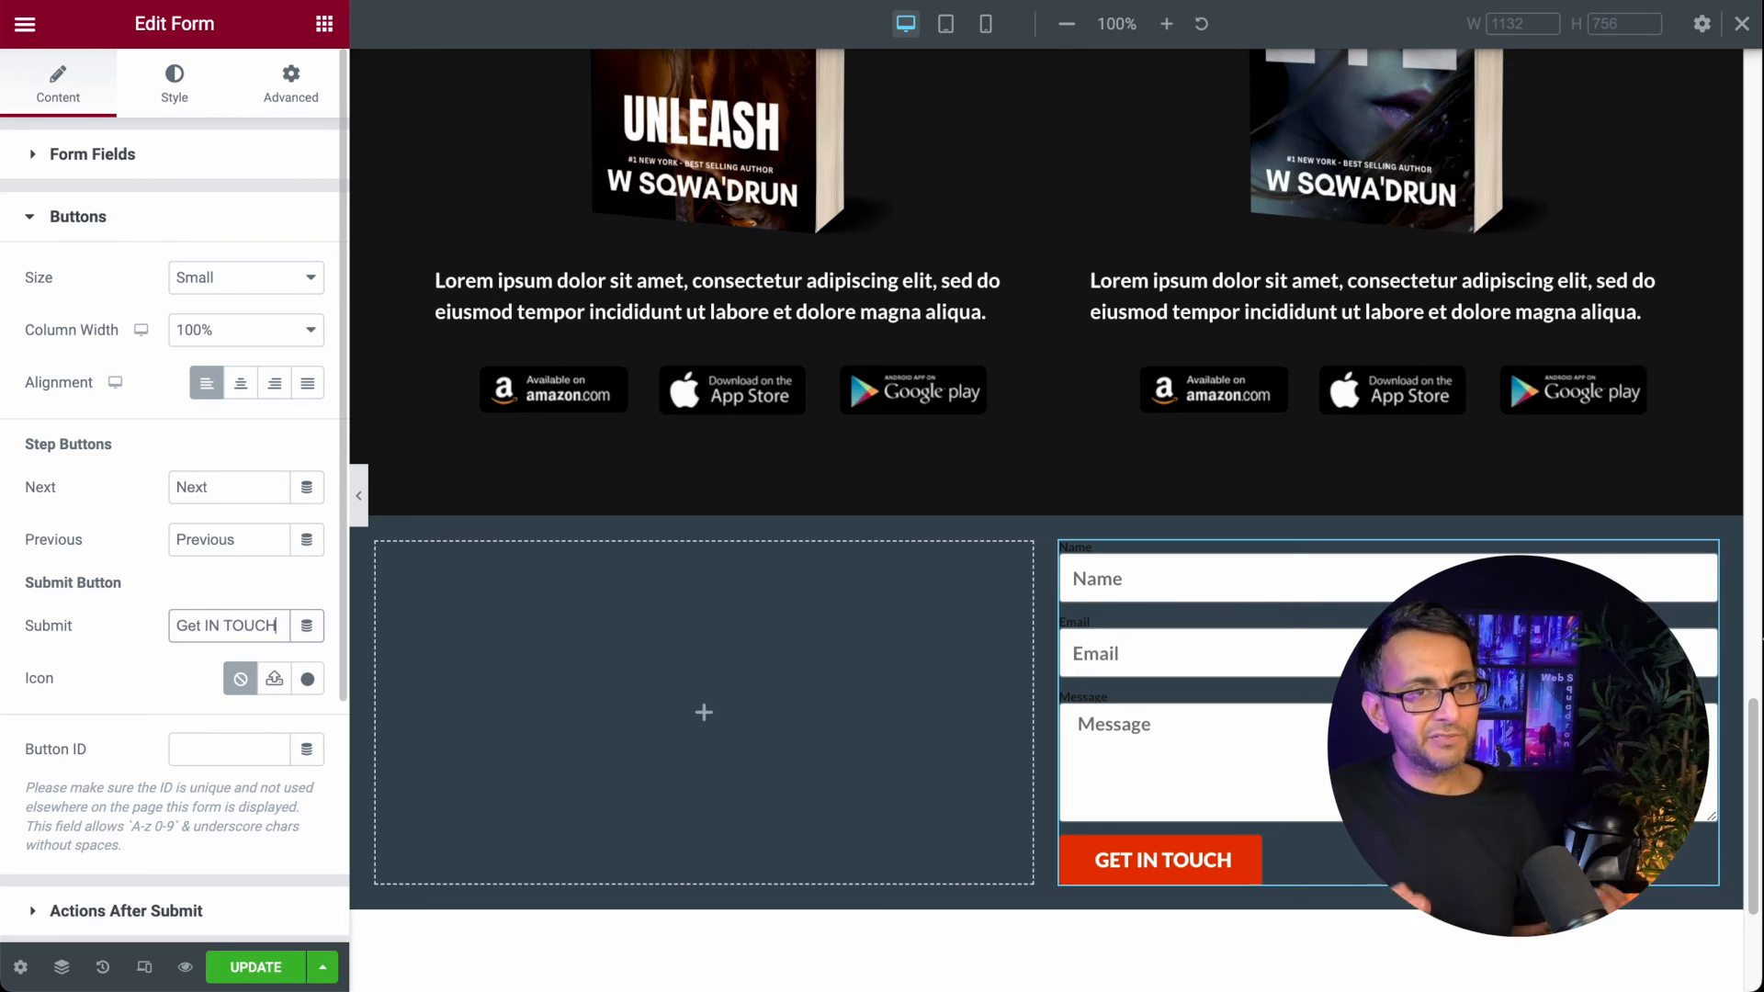
Step: Replace the form's submit button text with "SEND THE CROWS"
key(BackSpace)
key(BackSpace)
key(BackSpace)
key(BackSpace)
key(BackSpace)
key(BackSpace)
key(BackSpace)
key(BackSpace)
key(BackSpace)
key(BackSpace)
key(BackSpace)
key(BackSpace)
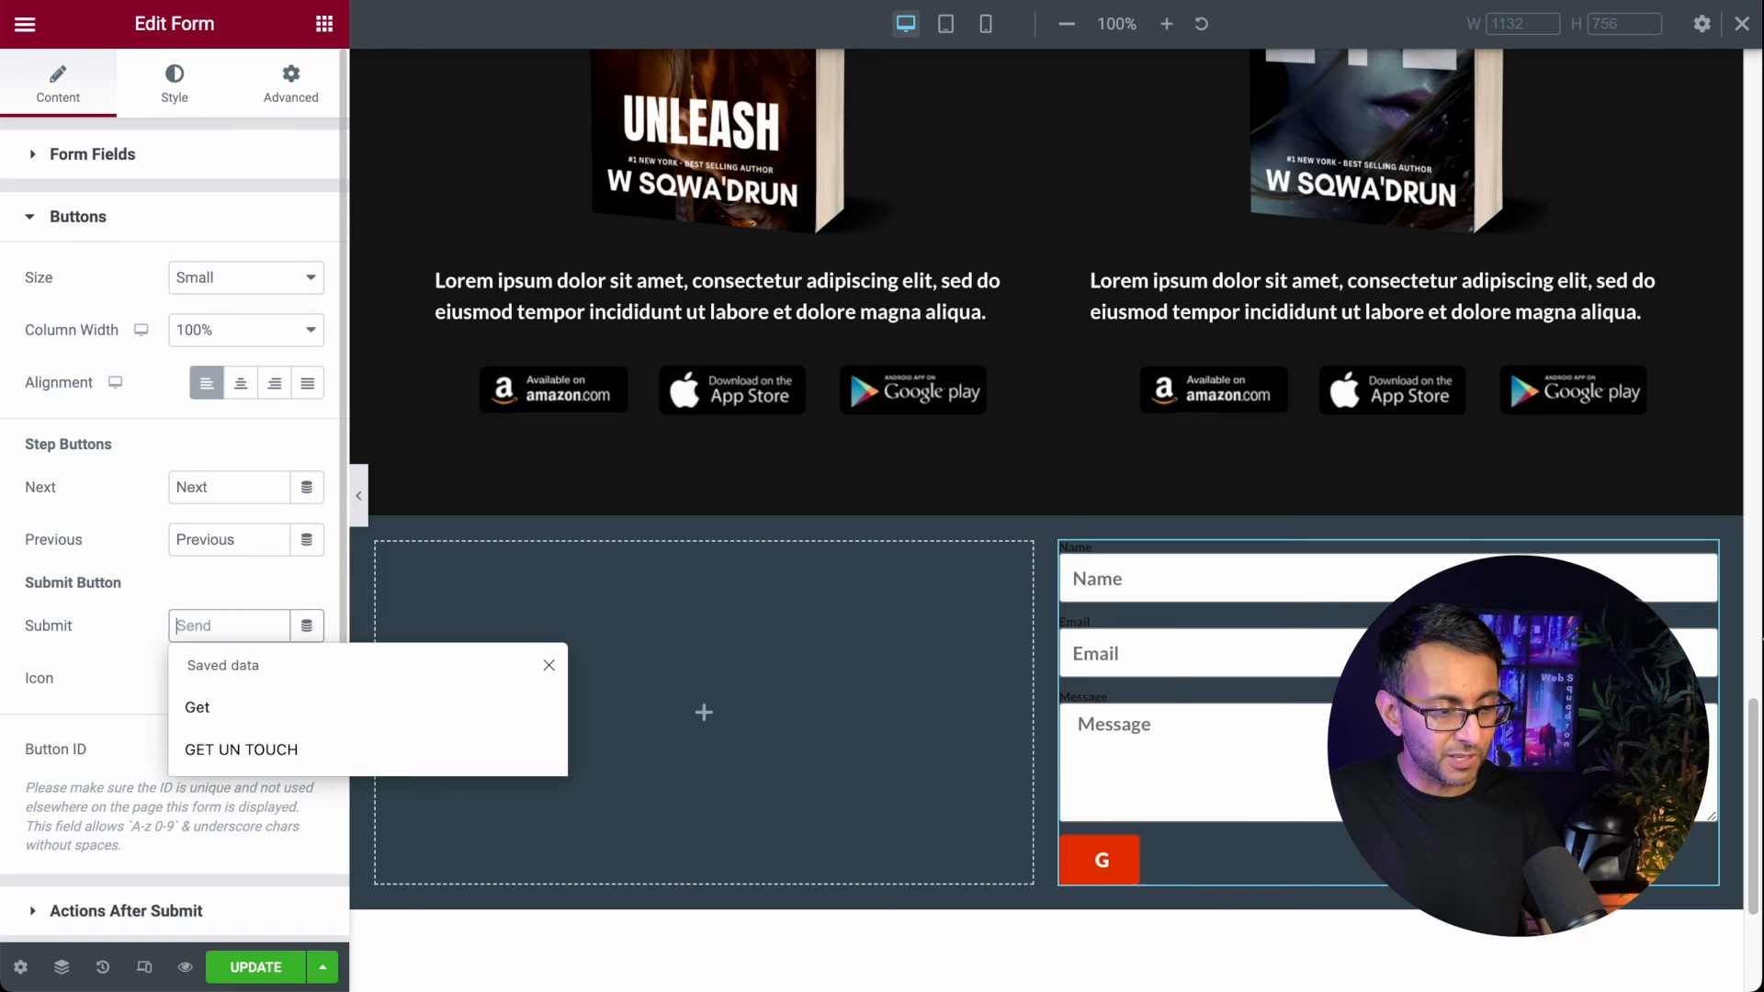
text(SEND THE )
text(CROWS)
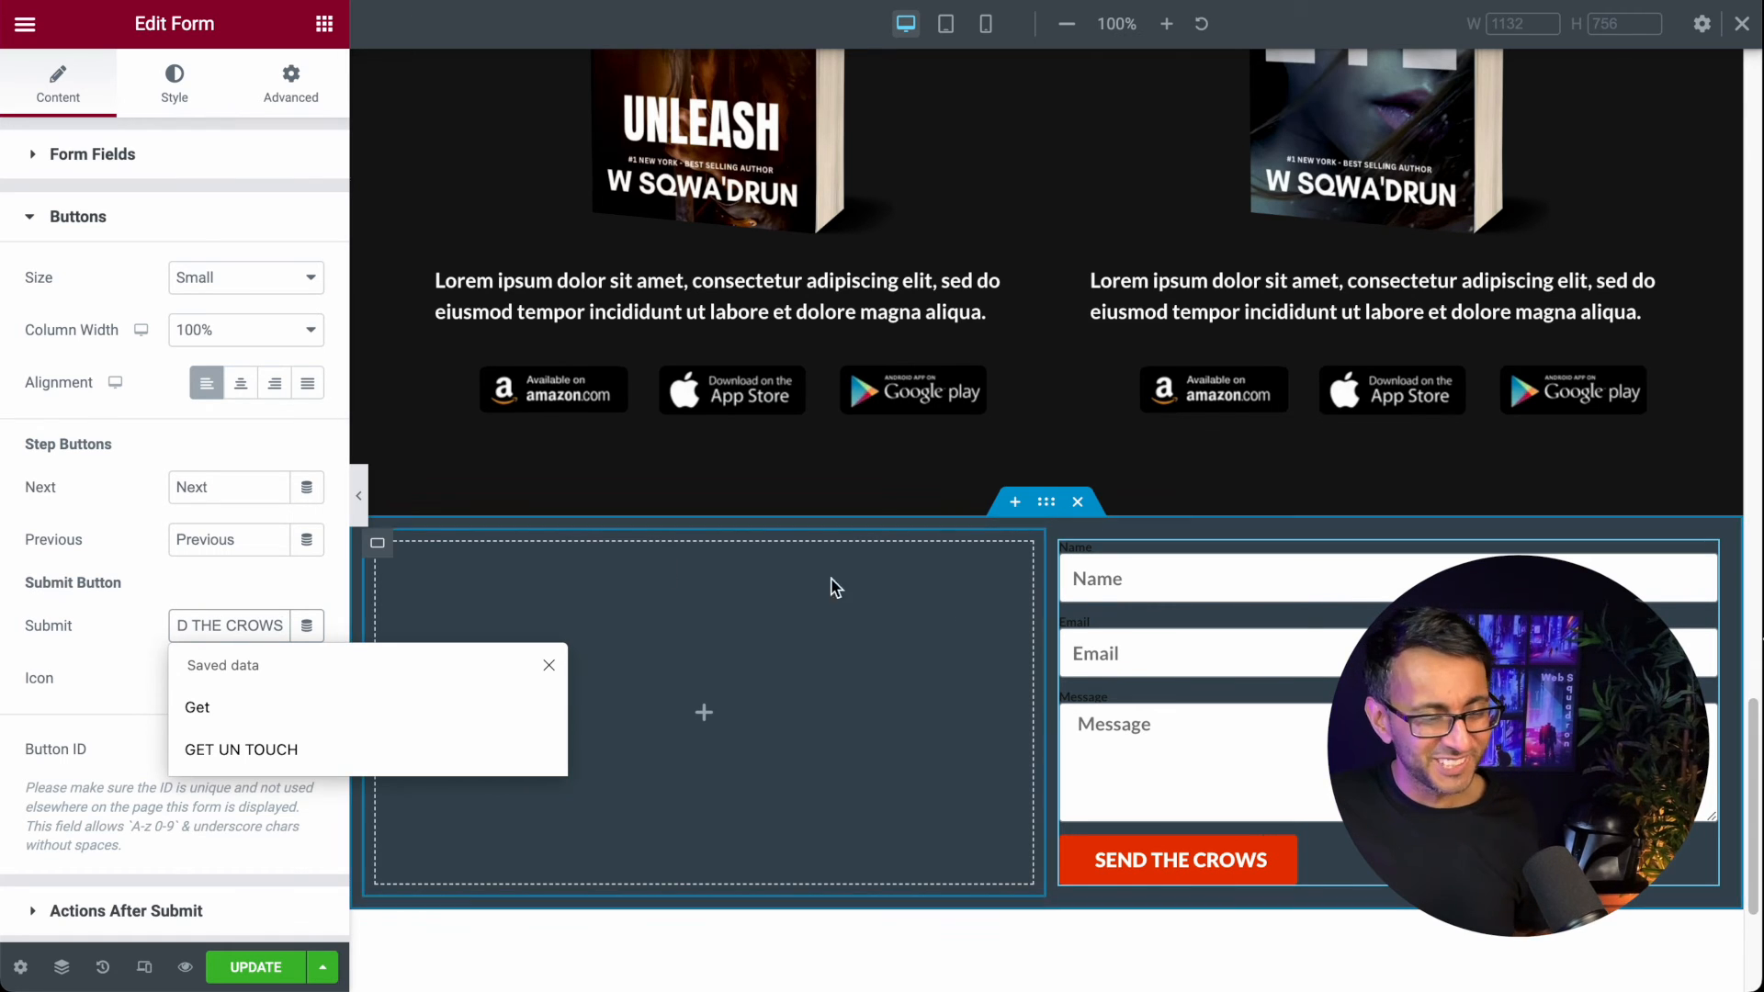
Step: Try to copy the lorem ipsum text below the first novel into the empty first column
click(698, 730)
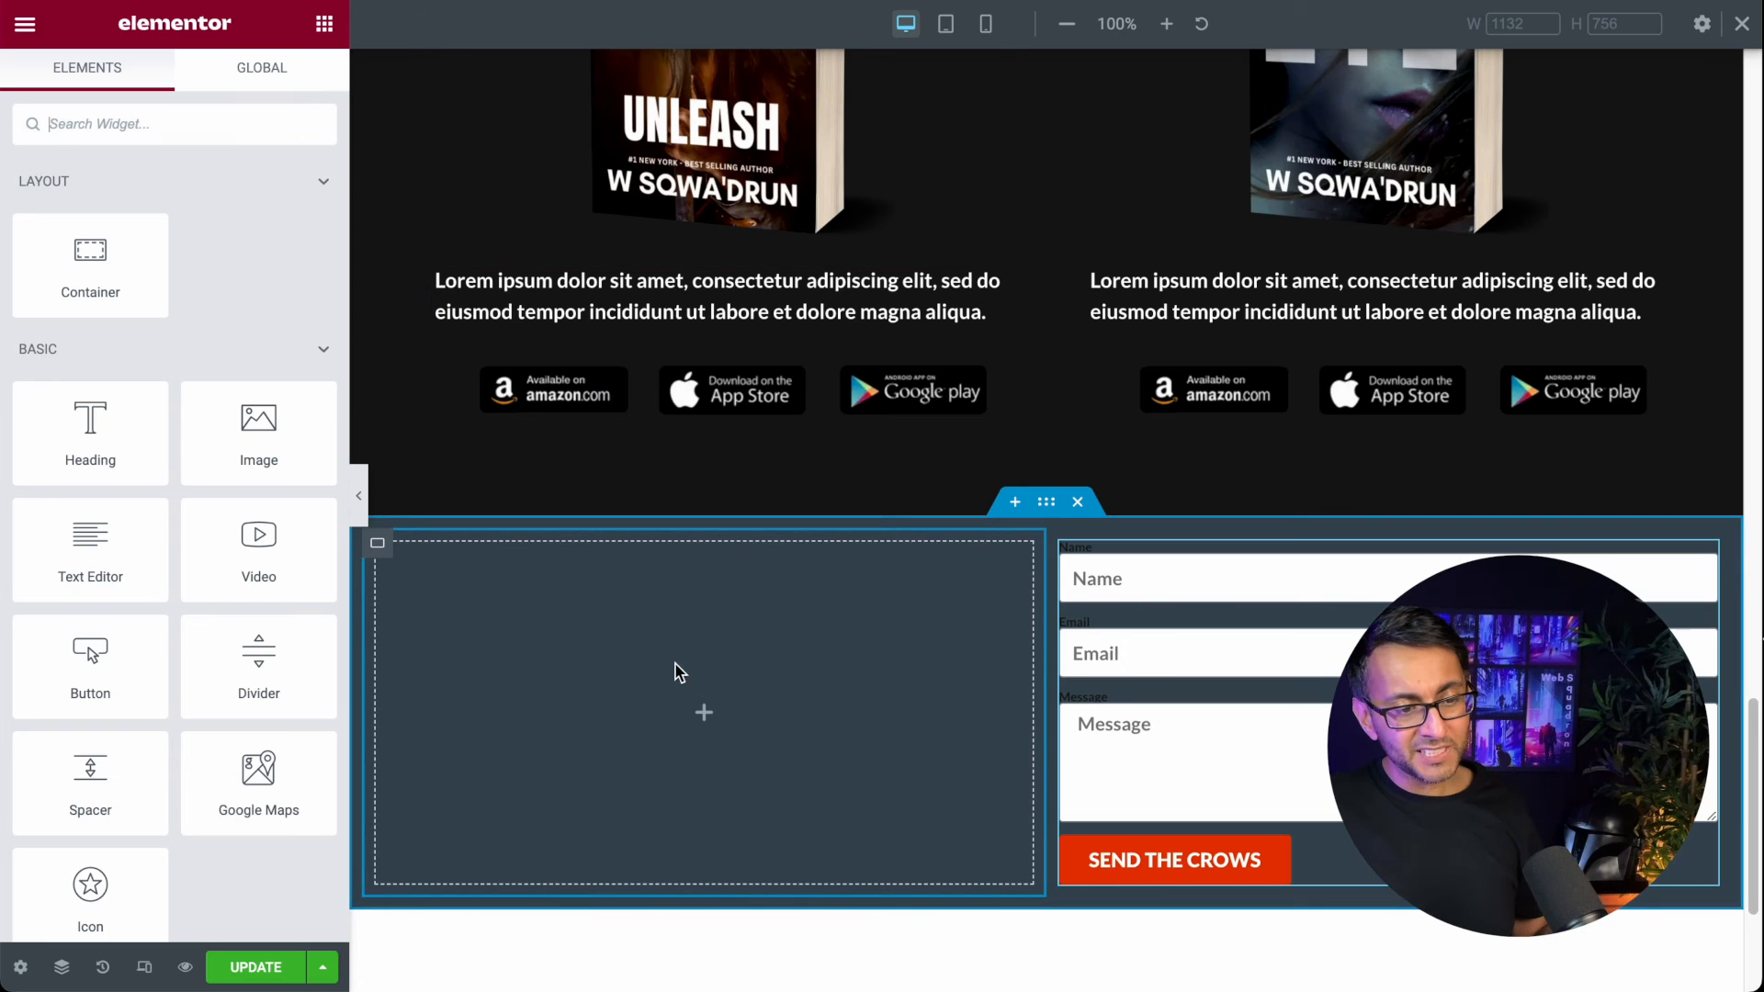
right_click(788, 318)
click(882, 423)
right_click(684, 547)
click(793, 751)
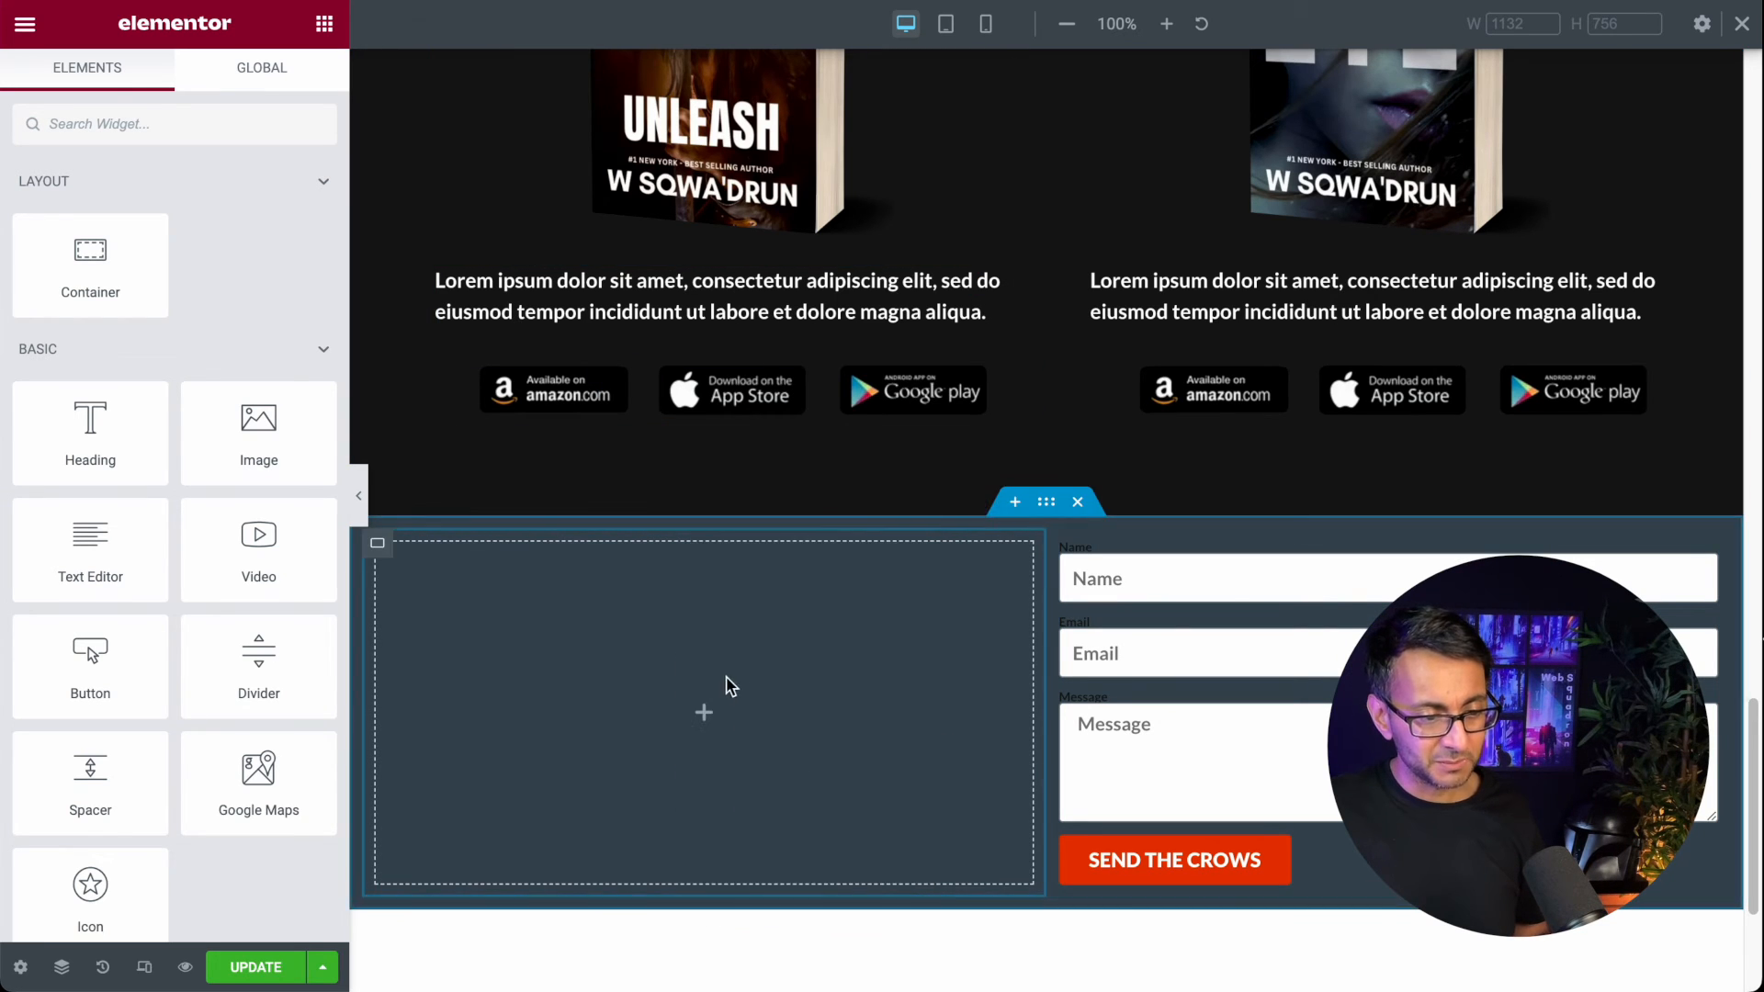
Step: Copy the first novel's lorem ipsum text widget and paste it into the first column beside the form
right_click(729, 305)
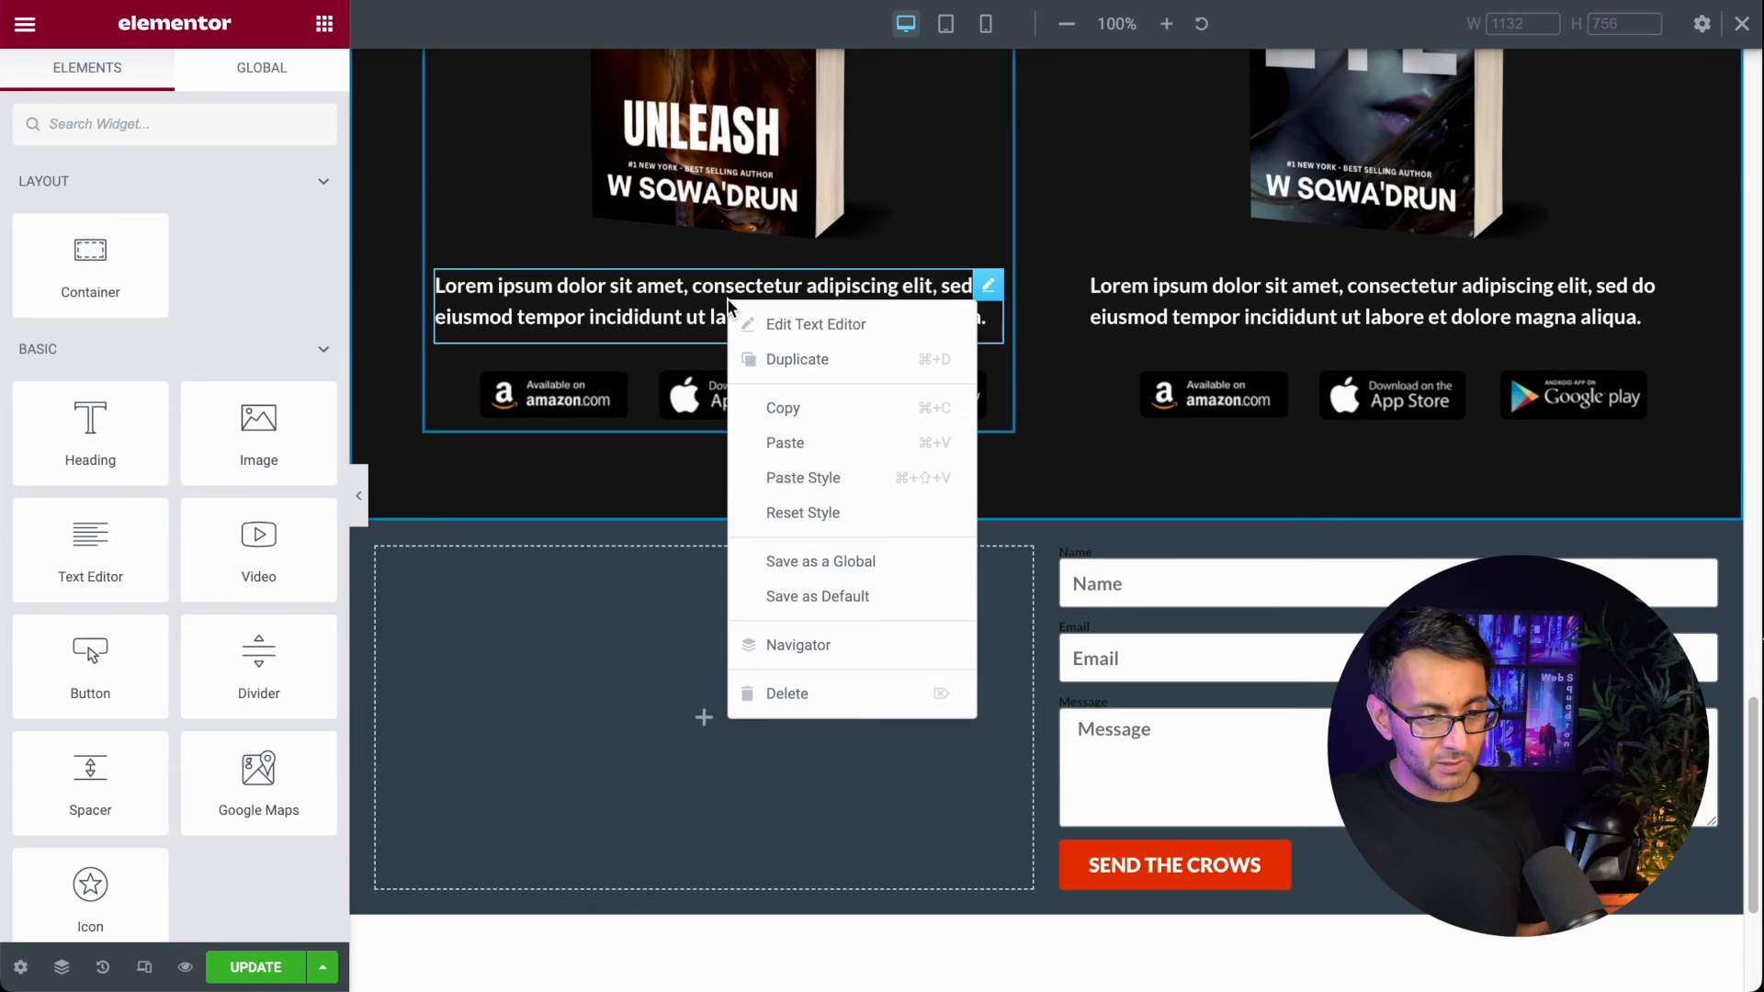
click(839, 407)
right_click(641, 537)
click(755, 716)
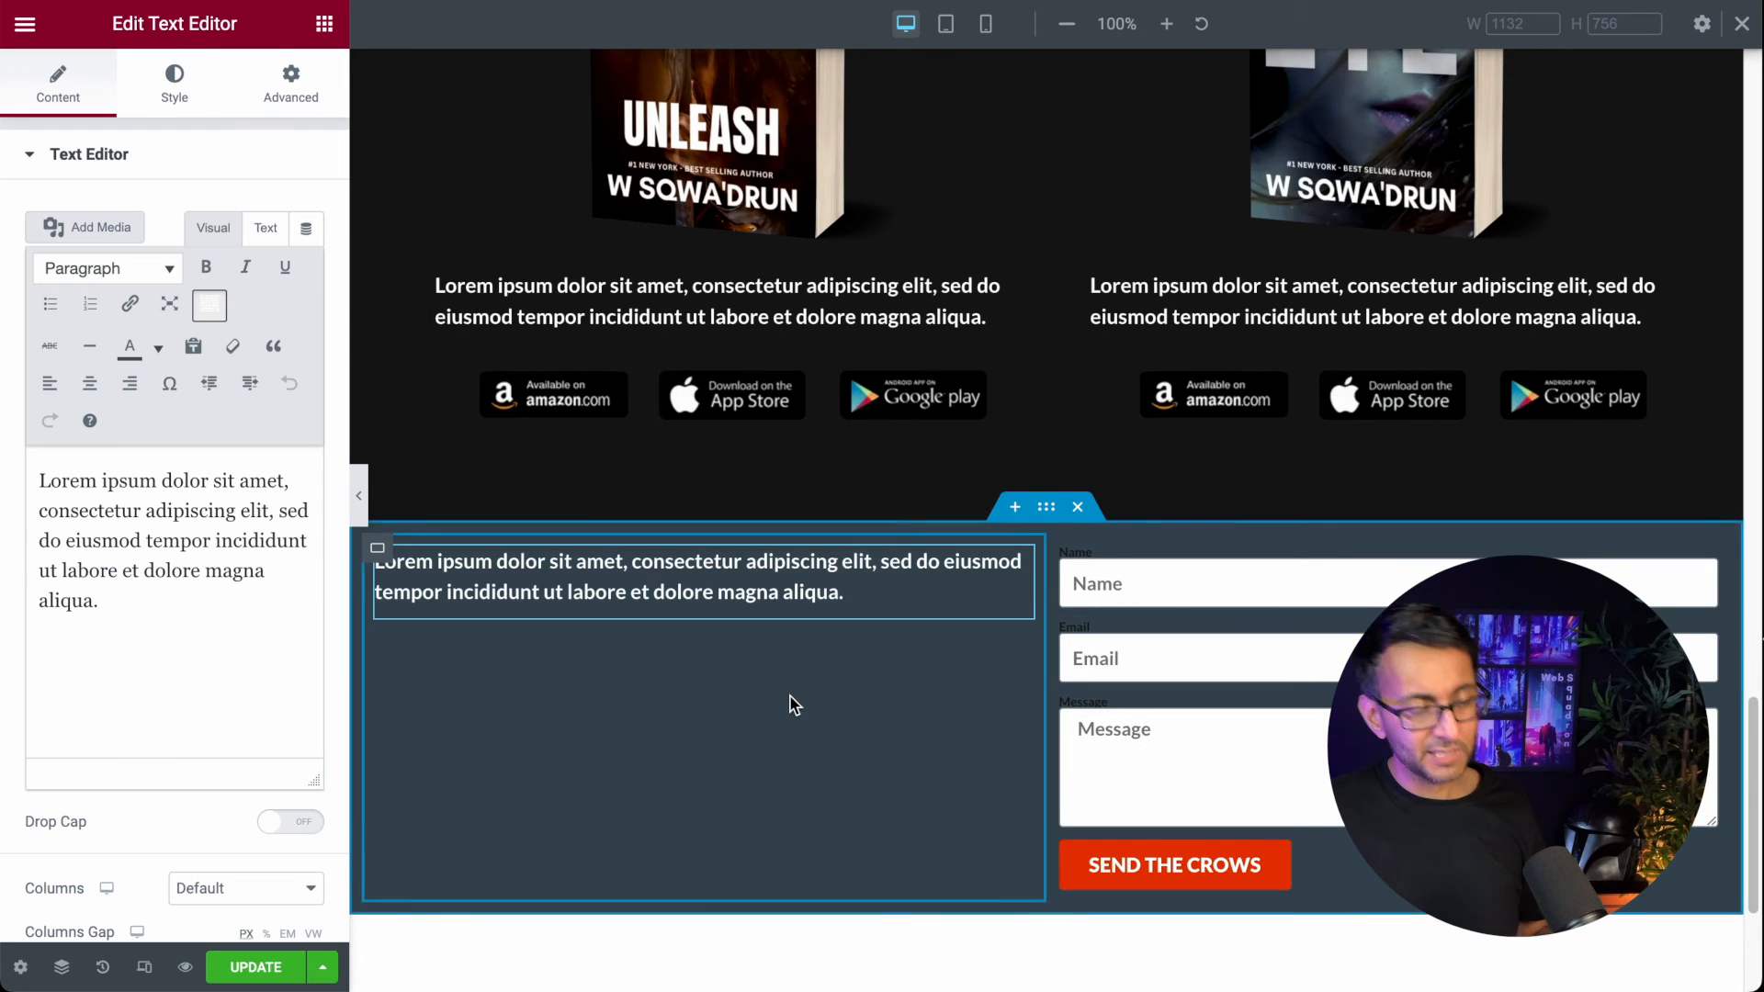
Step: Copy the "Get his Novels" heading into the column beside the form and place it above the lorem ipsum text
scroll(772, 643, up, 10)
right_click(707, 826)
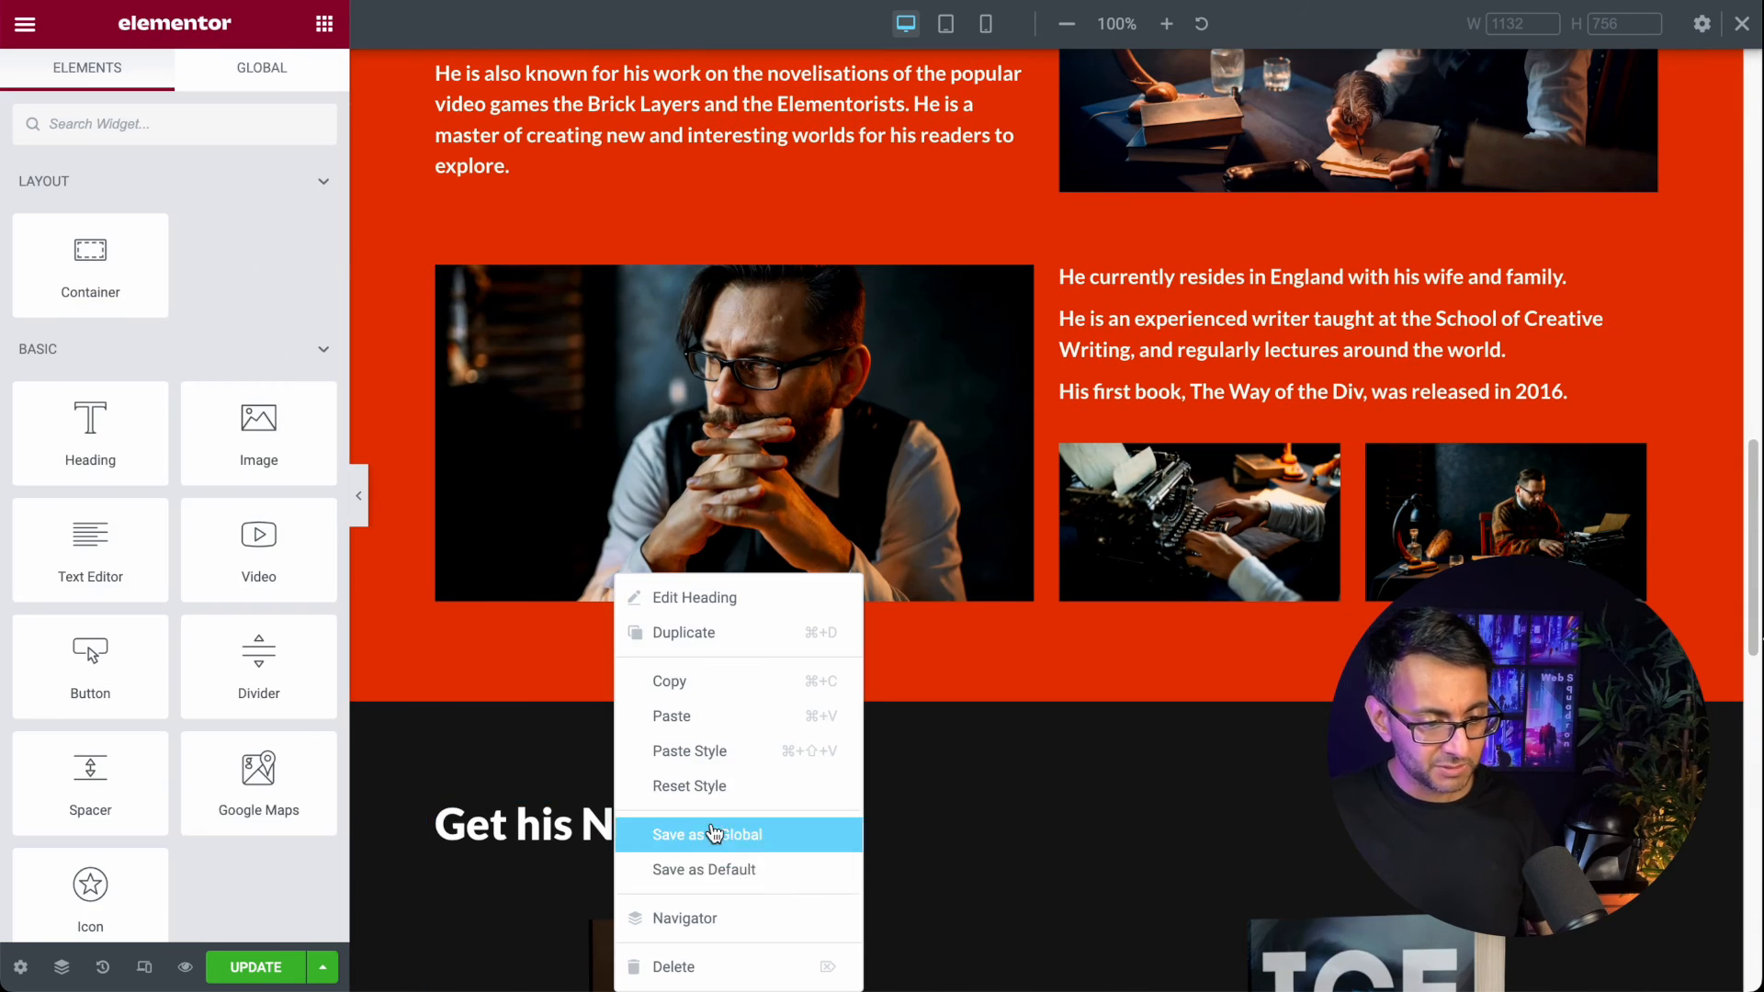
click(708, 681)
scroll(713, 825, down, 9)
scroll(623, 845, down, 5)
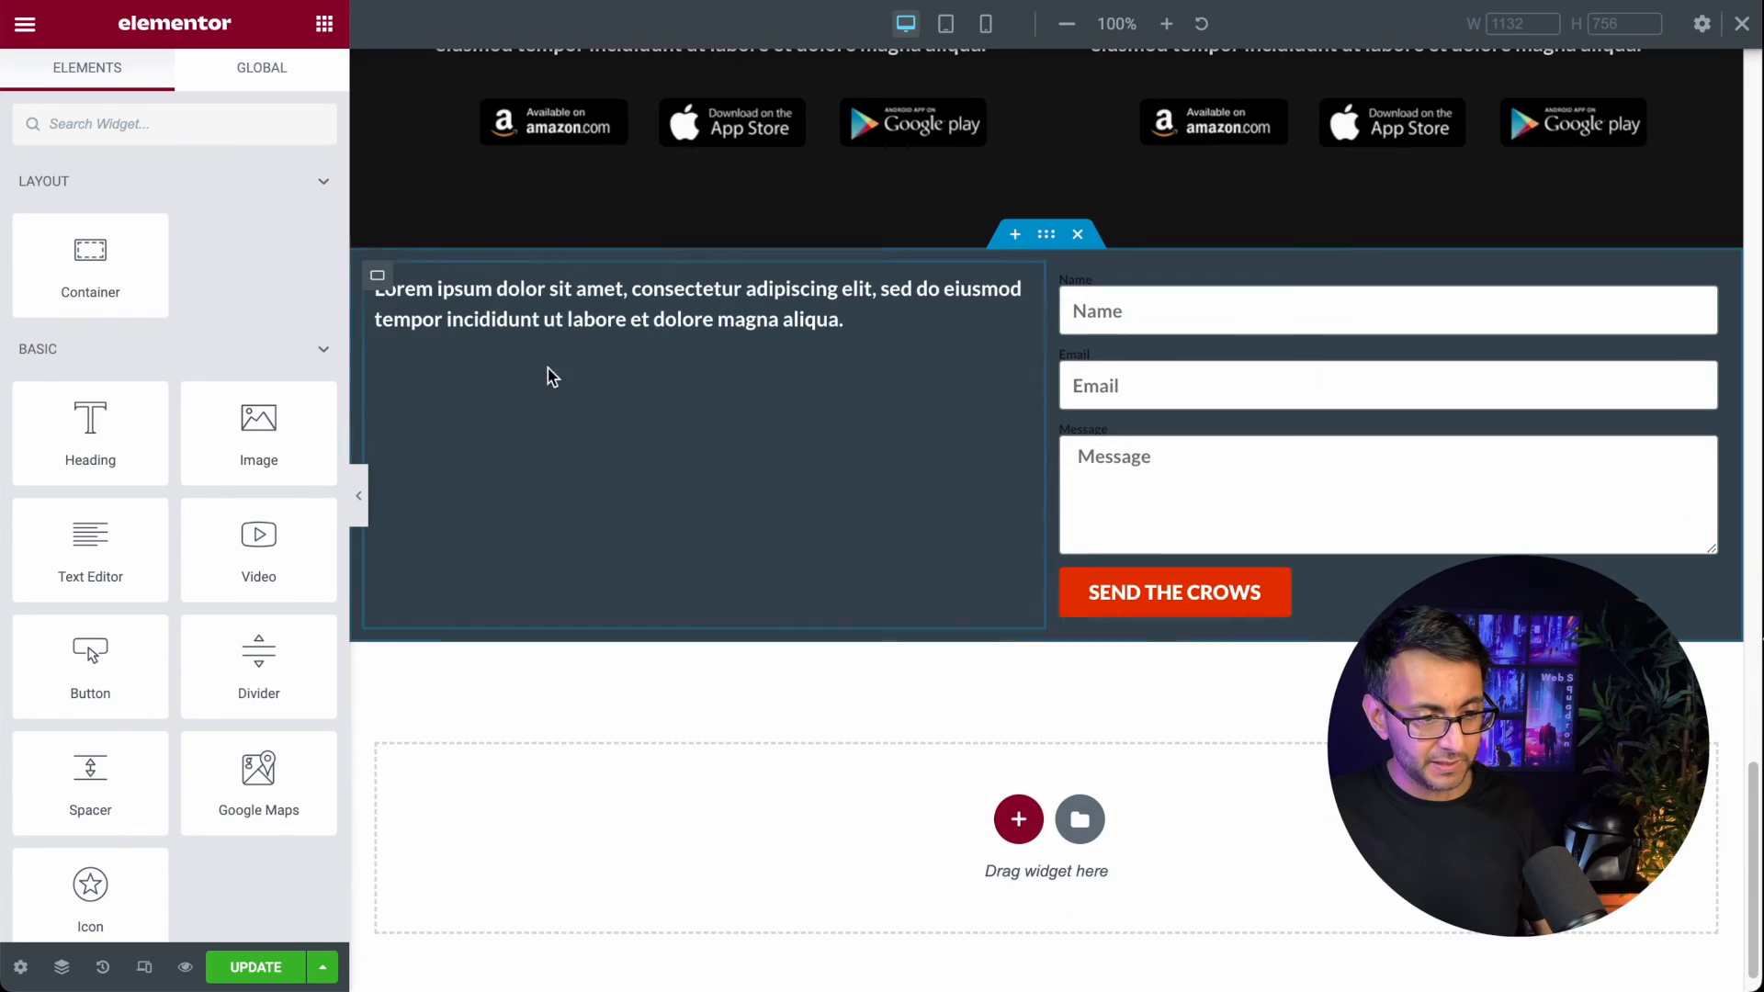
right_click(578, 275)
click(664, 415)
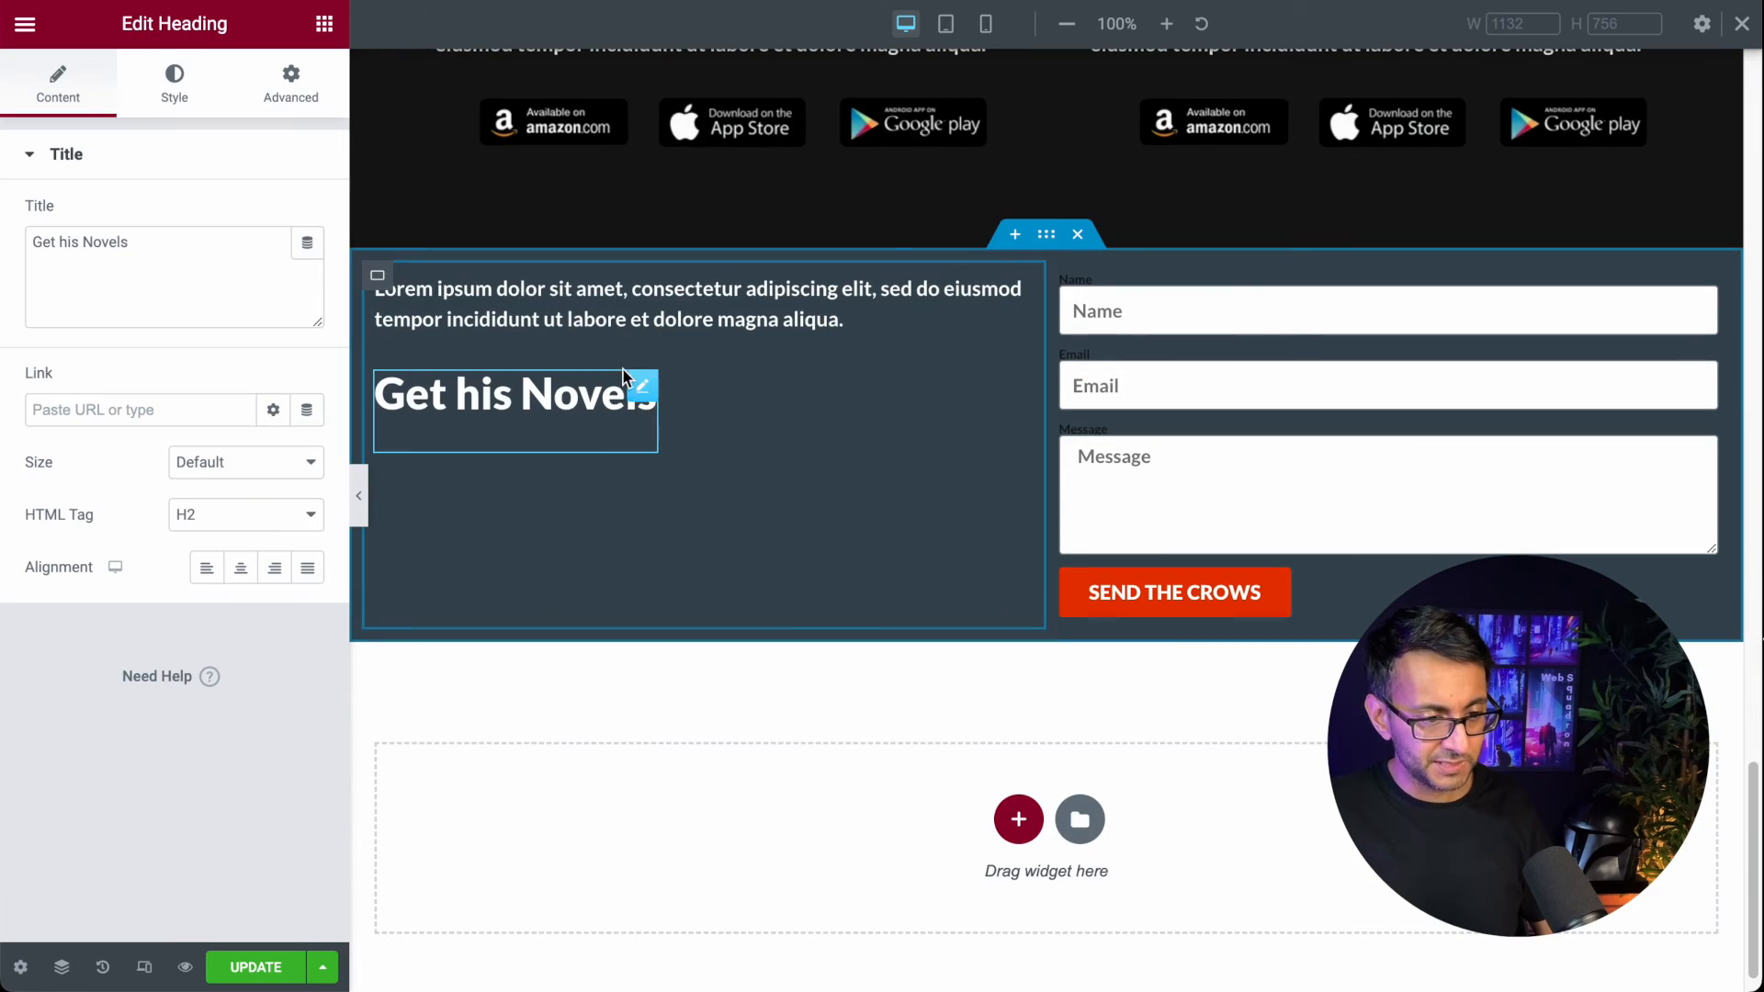
drag(643, 398, 453, 268)
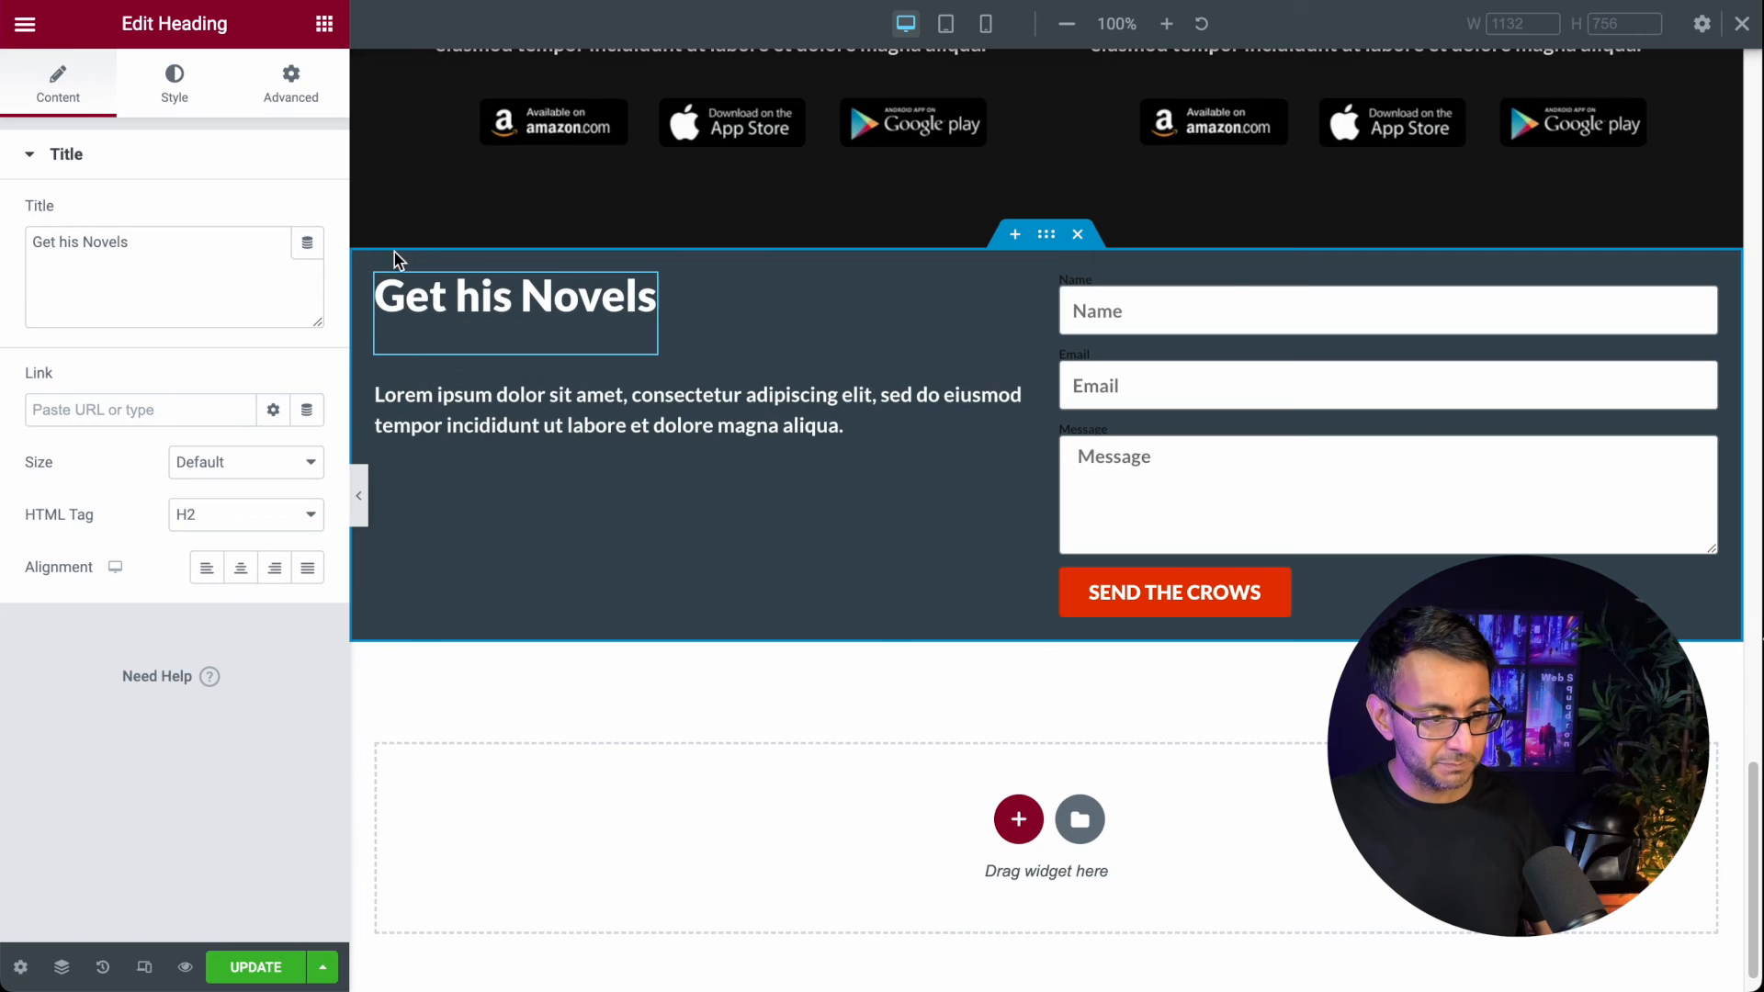
Step: Change the copied heading's title to "Contact" followed by the author's first name
drag(150, 245, 6, 230)
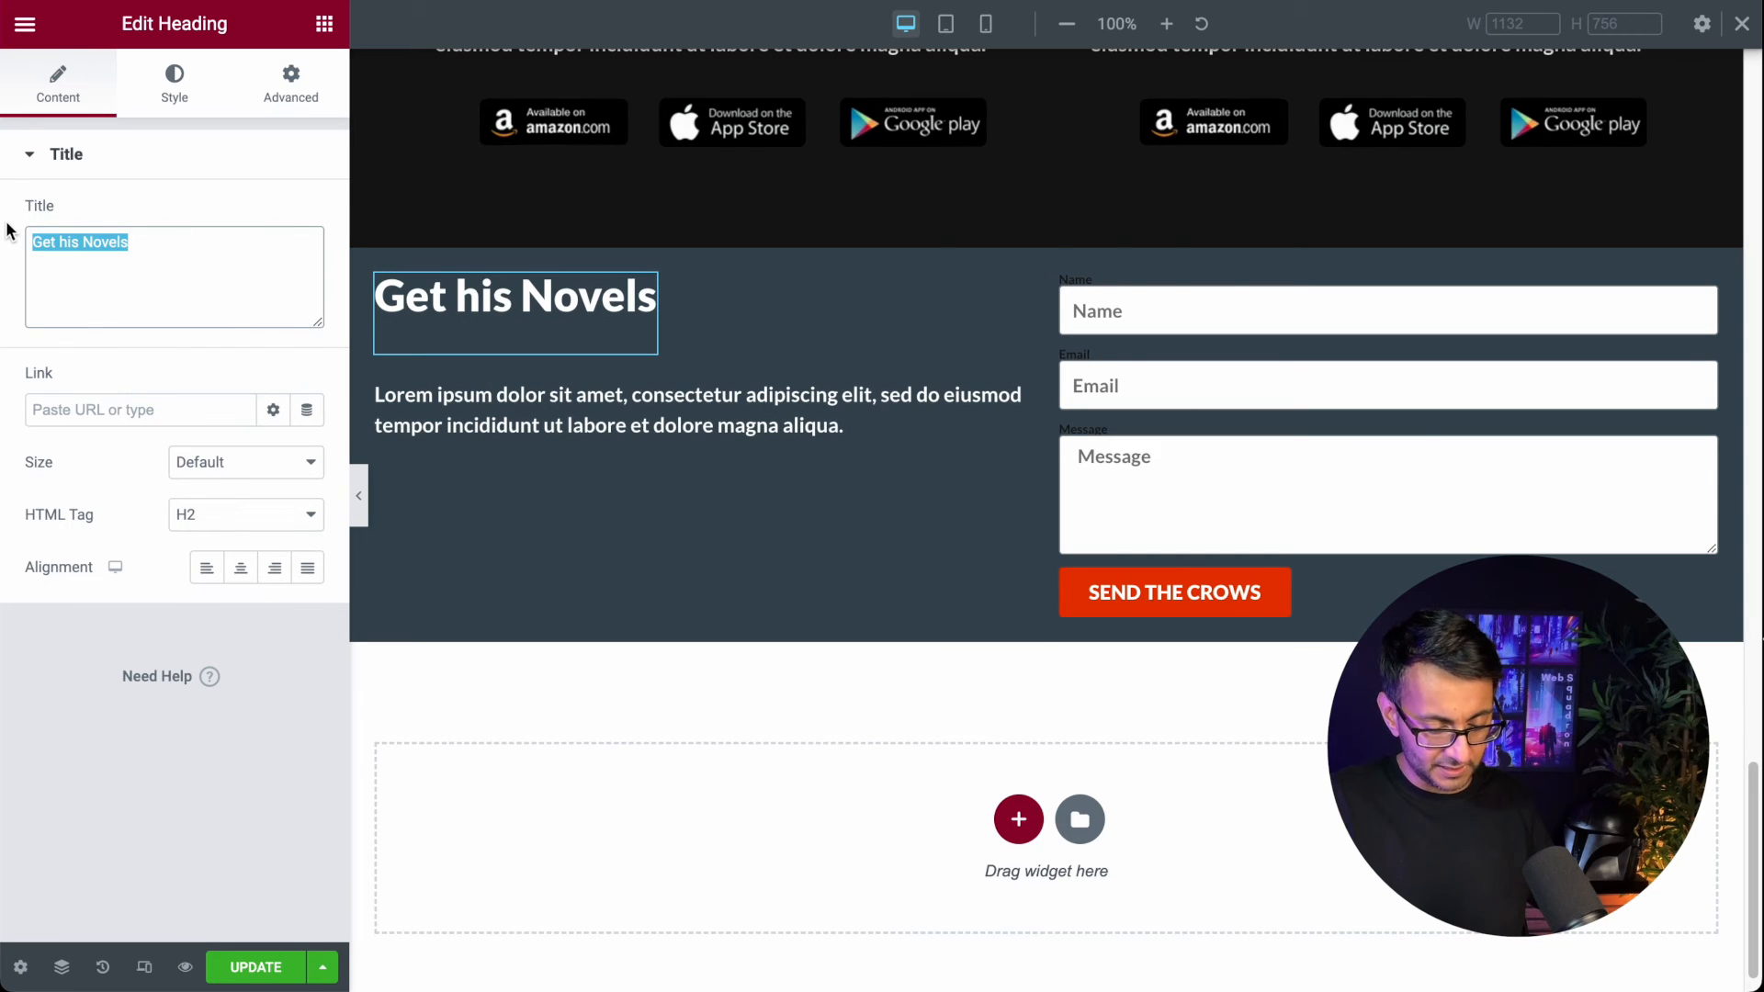
text(CONTCT)
key(BackSpace)
key(BackSpace)
key(BackSpace)
key(BackSpace)
key(BackSpace)
text(ontact Webbe)
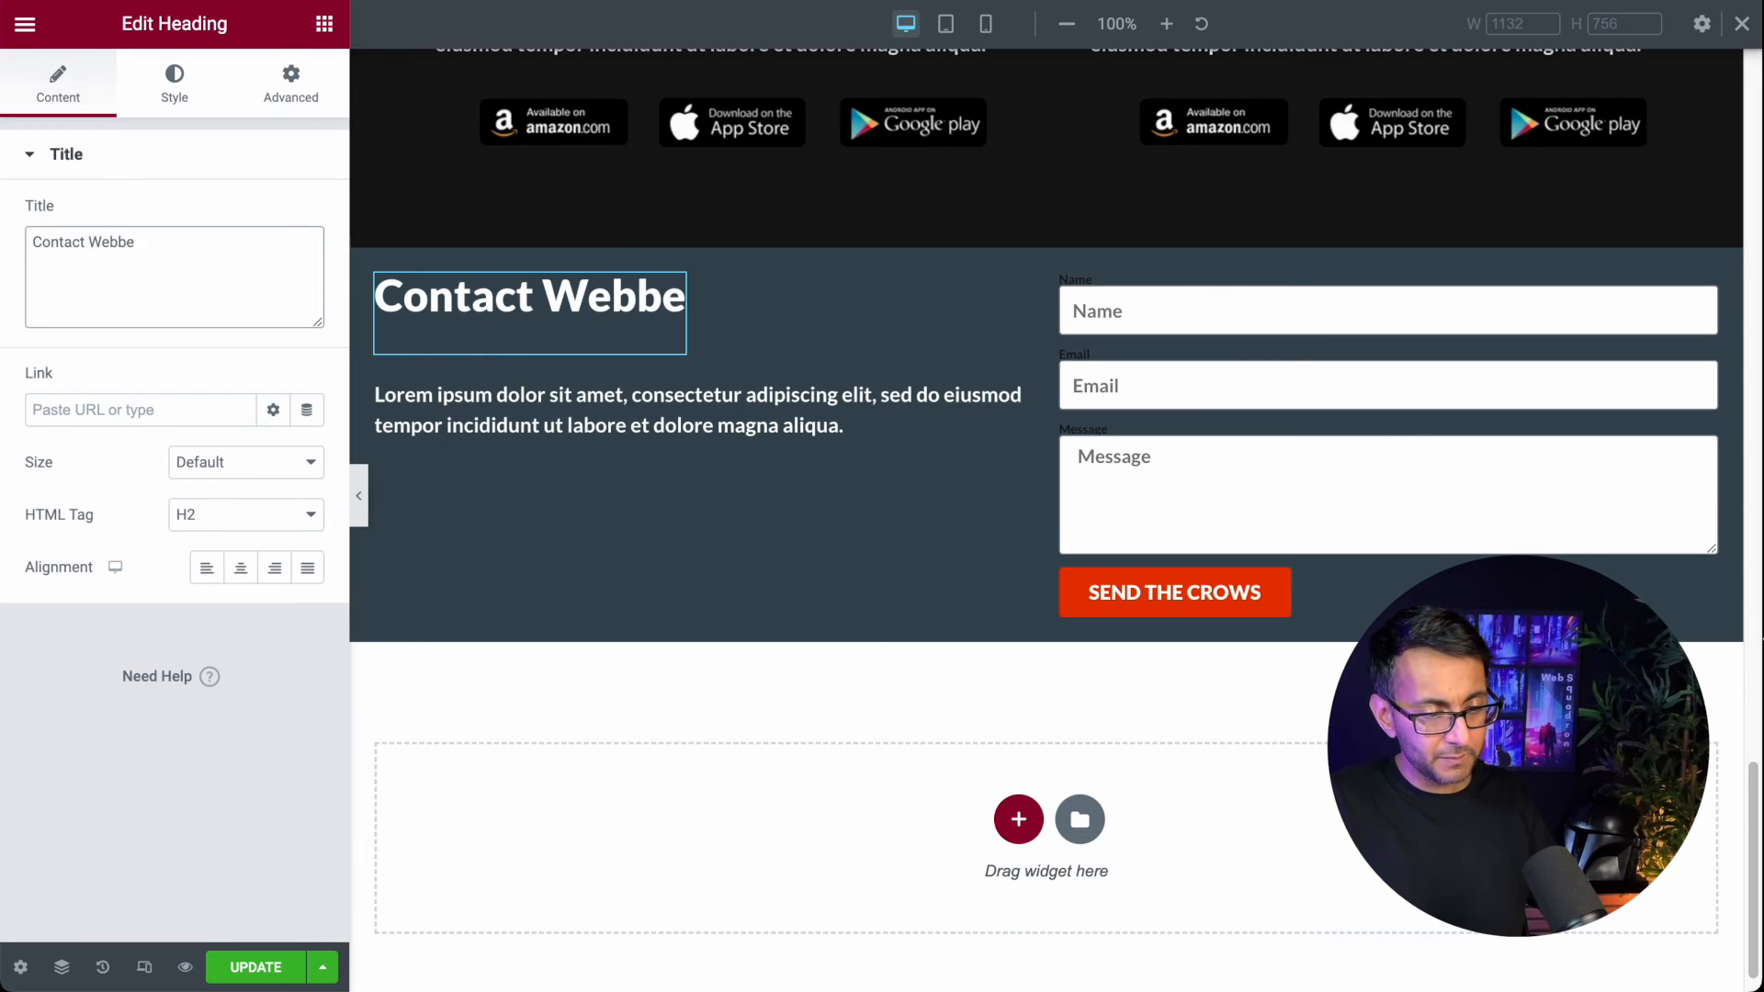
key(BackSpace)
key(BackSpace)
key(BackSpace)
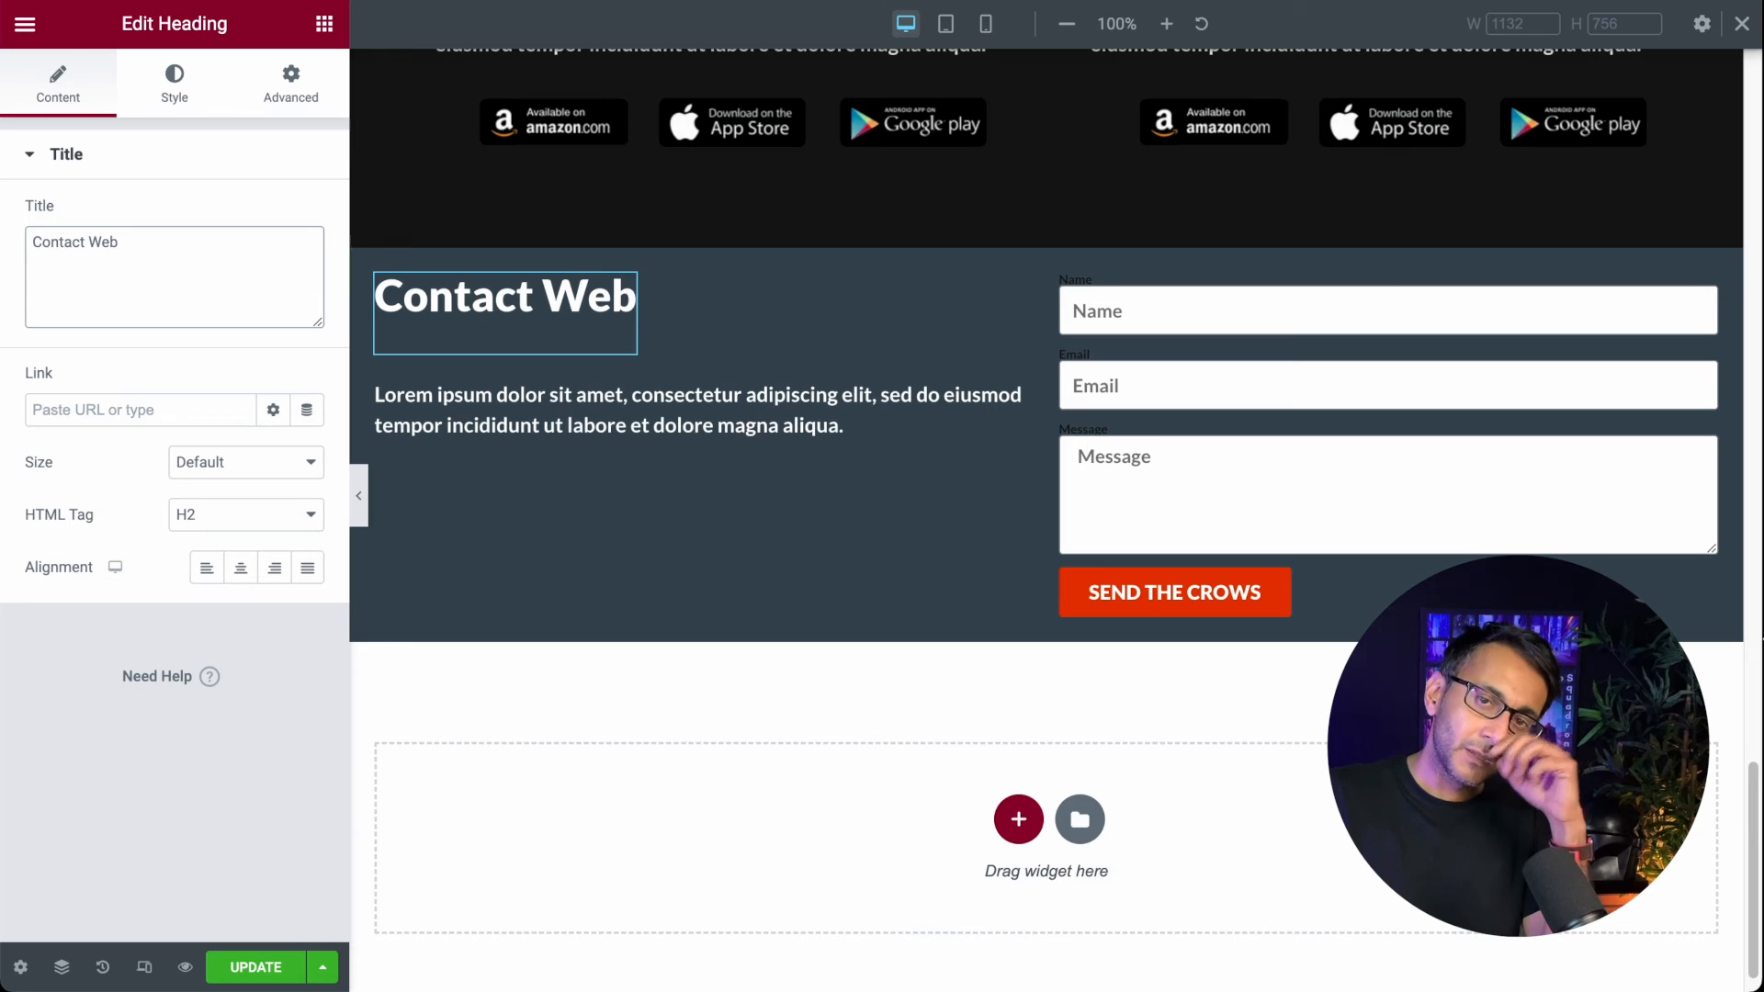
key(BackSpace)
text(him)
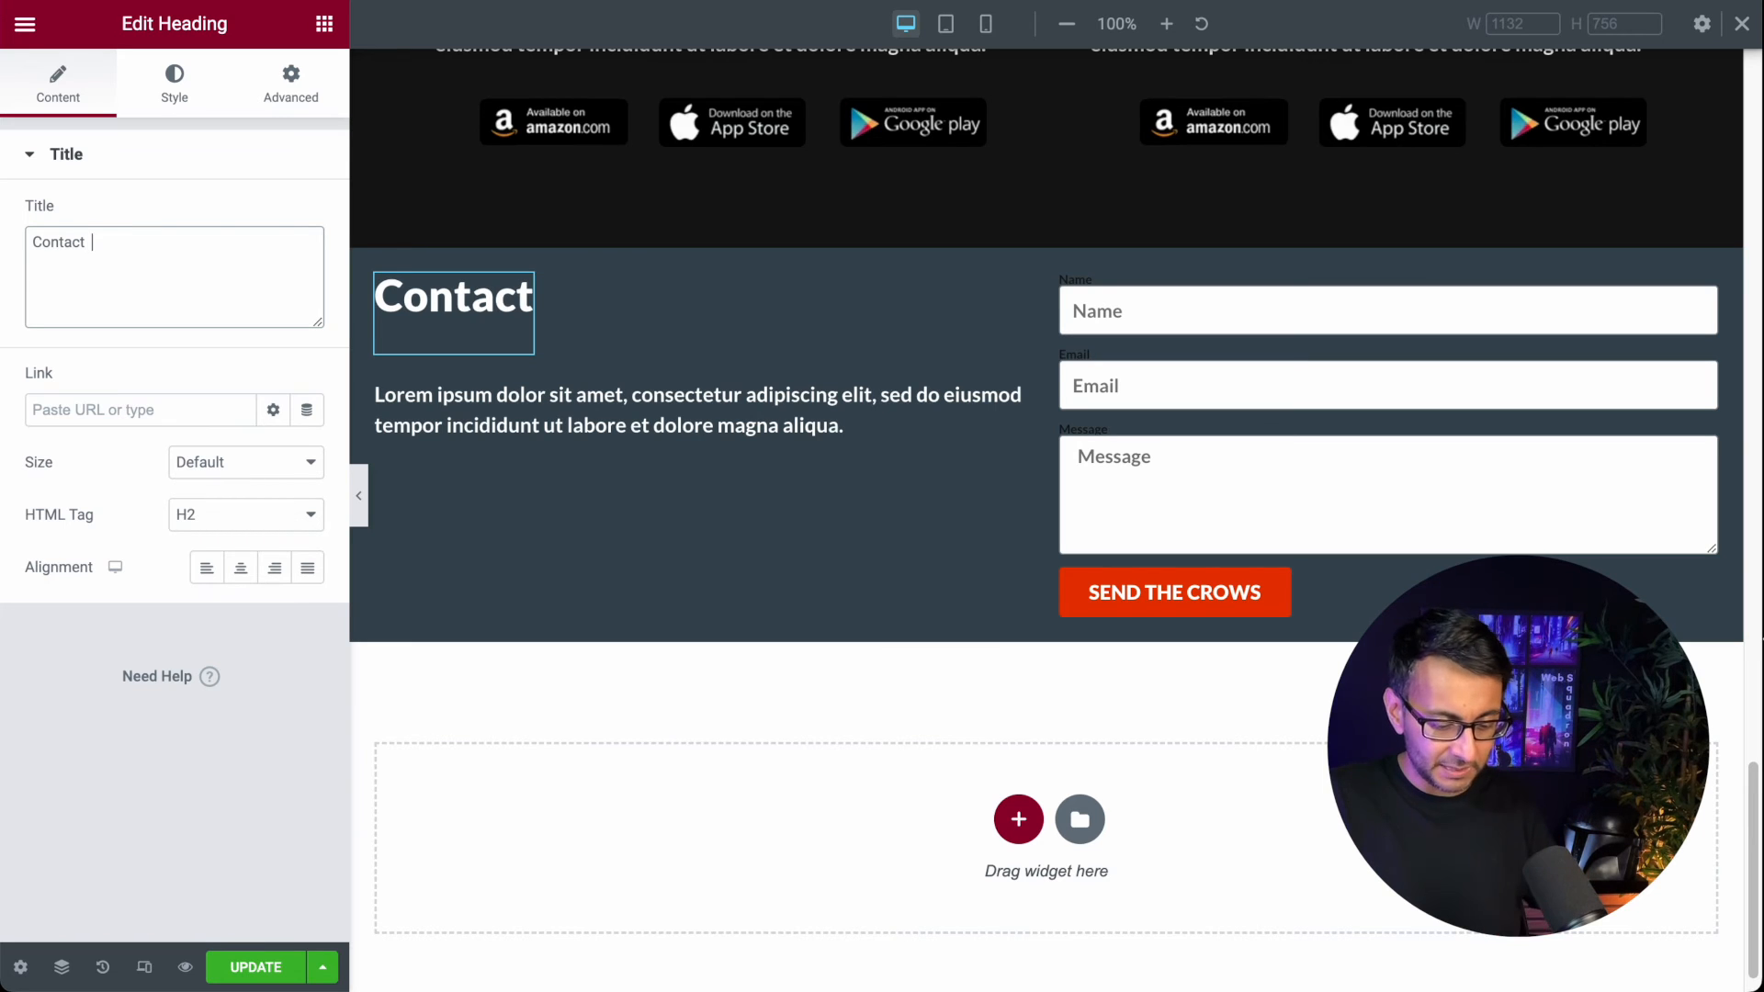
key(BackSpace)
key(BackSpace)
key(BackSpace)
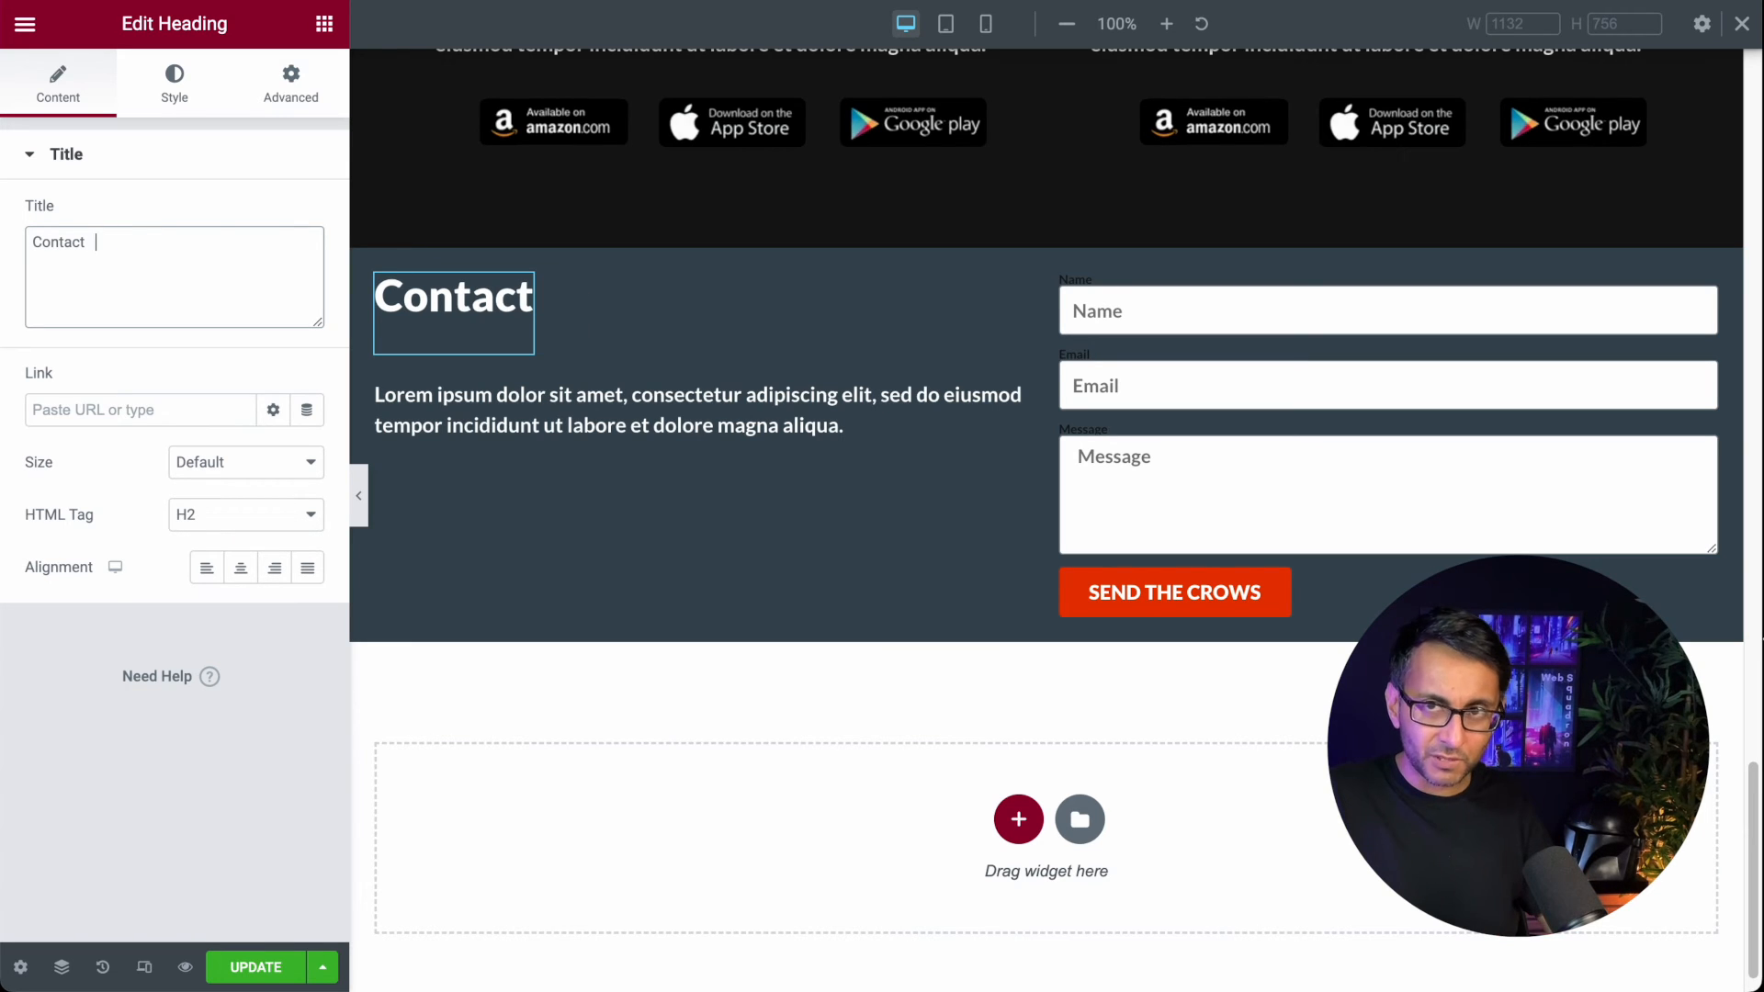
text(Webb)
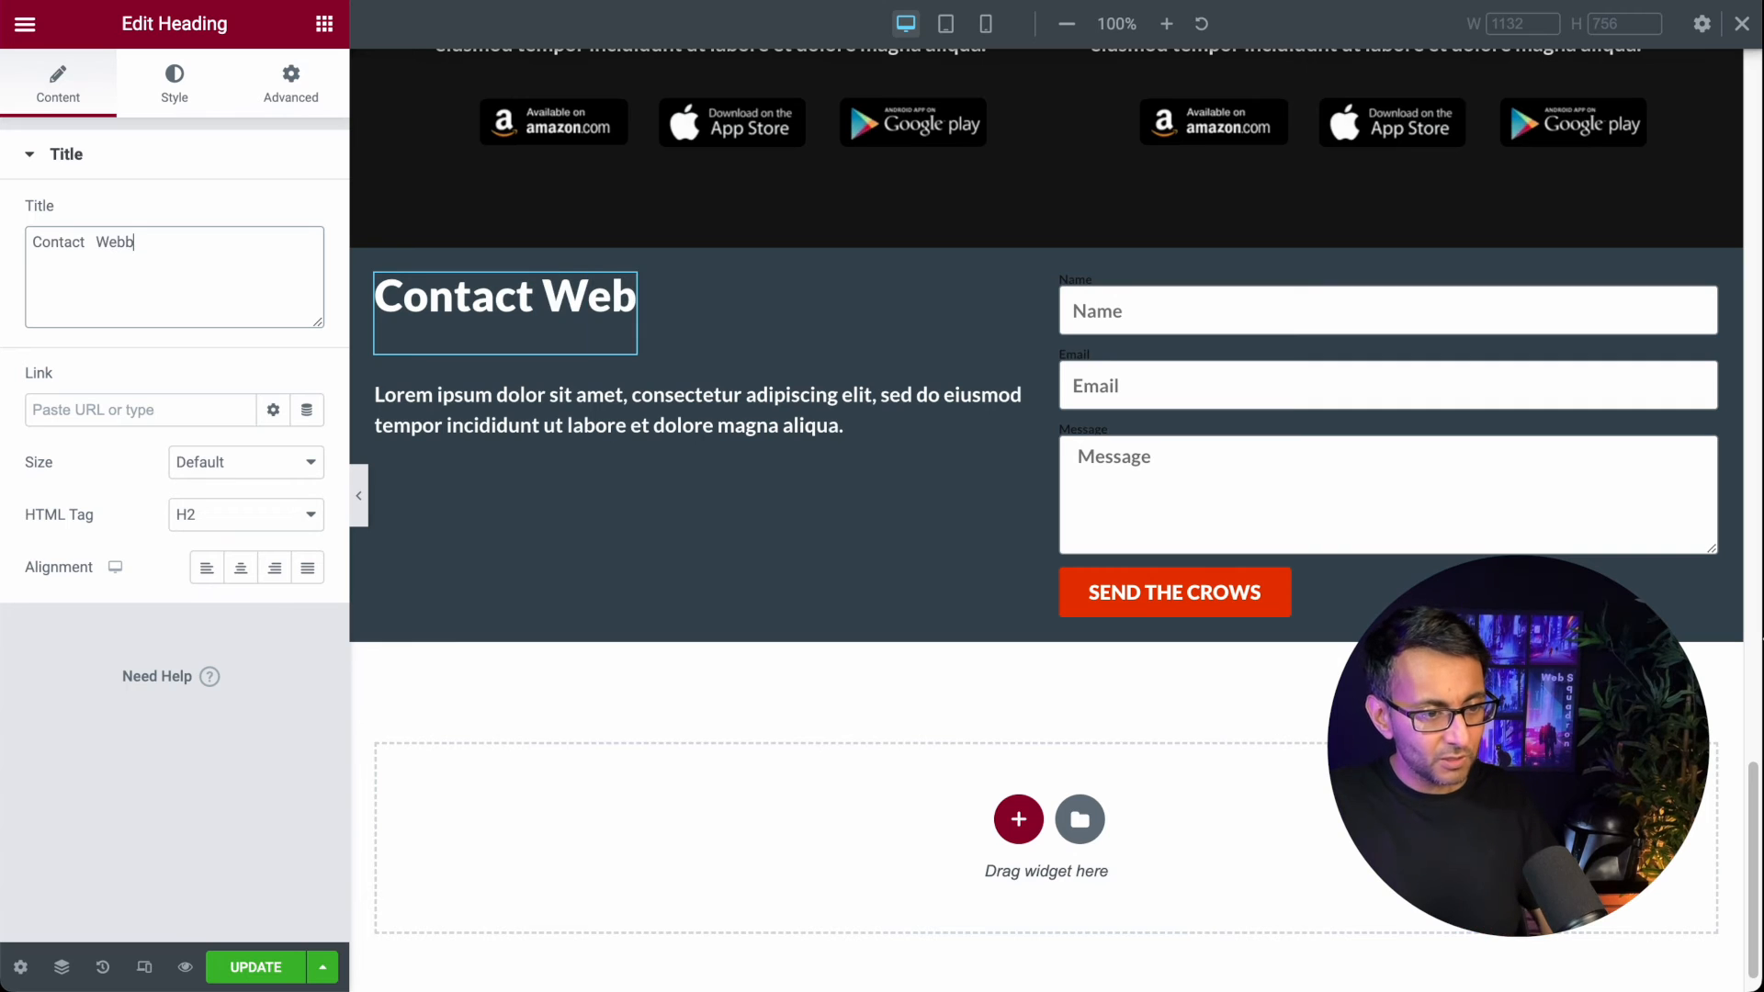
text(e)
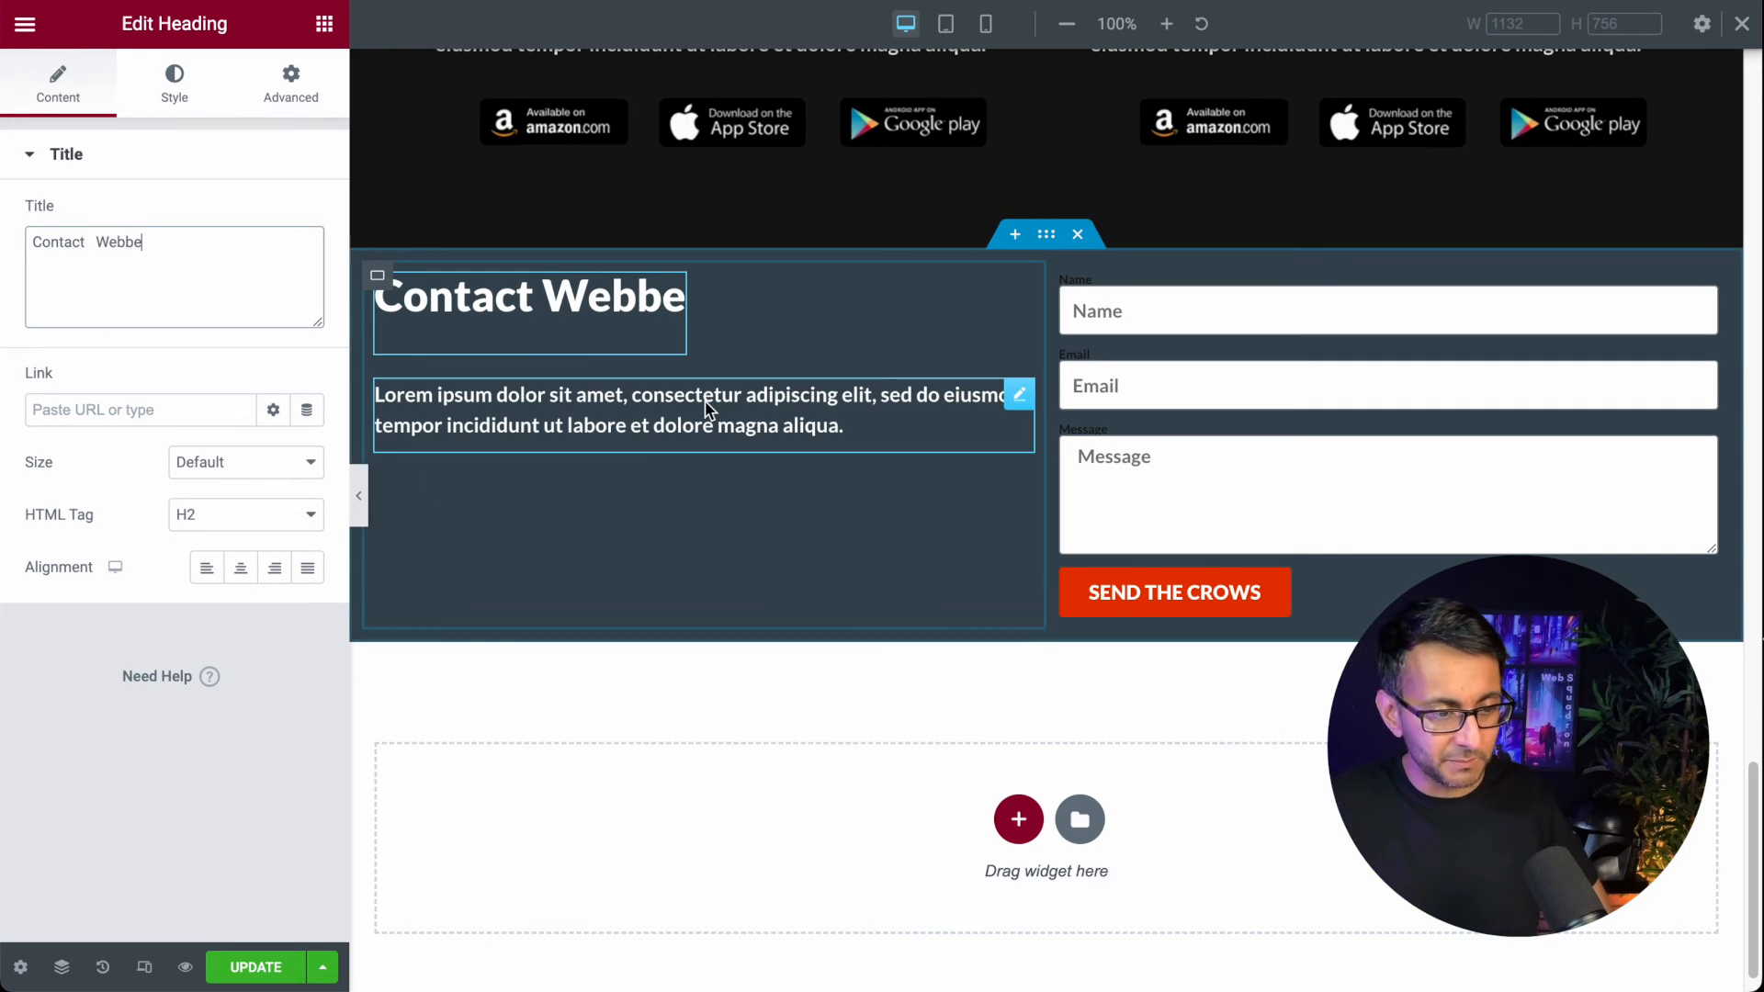
Step: Add the contact e-mail address on its own line below the lorem ipsum text in the contact column
click(542, 400)
drag(236, 603, 39, 478)
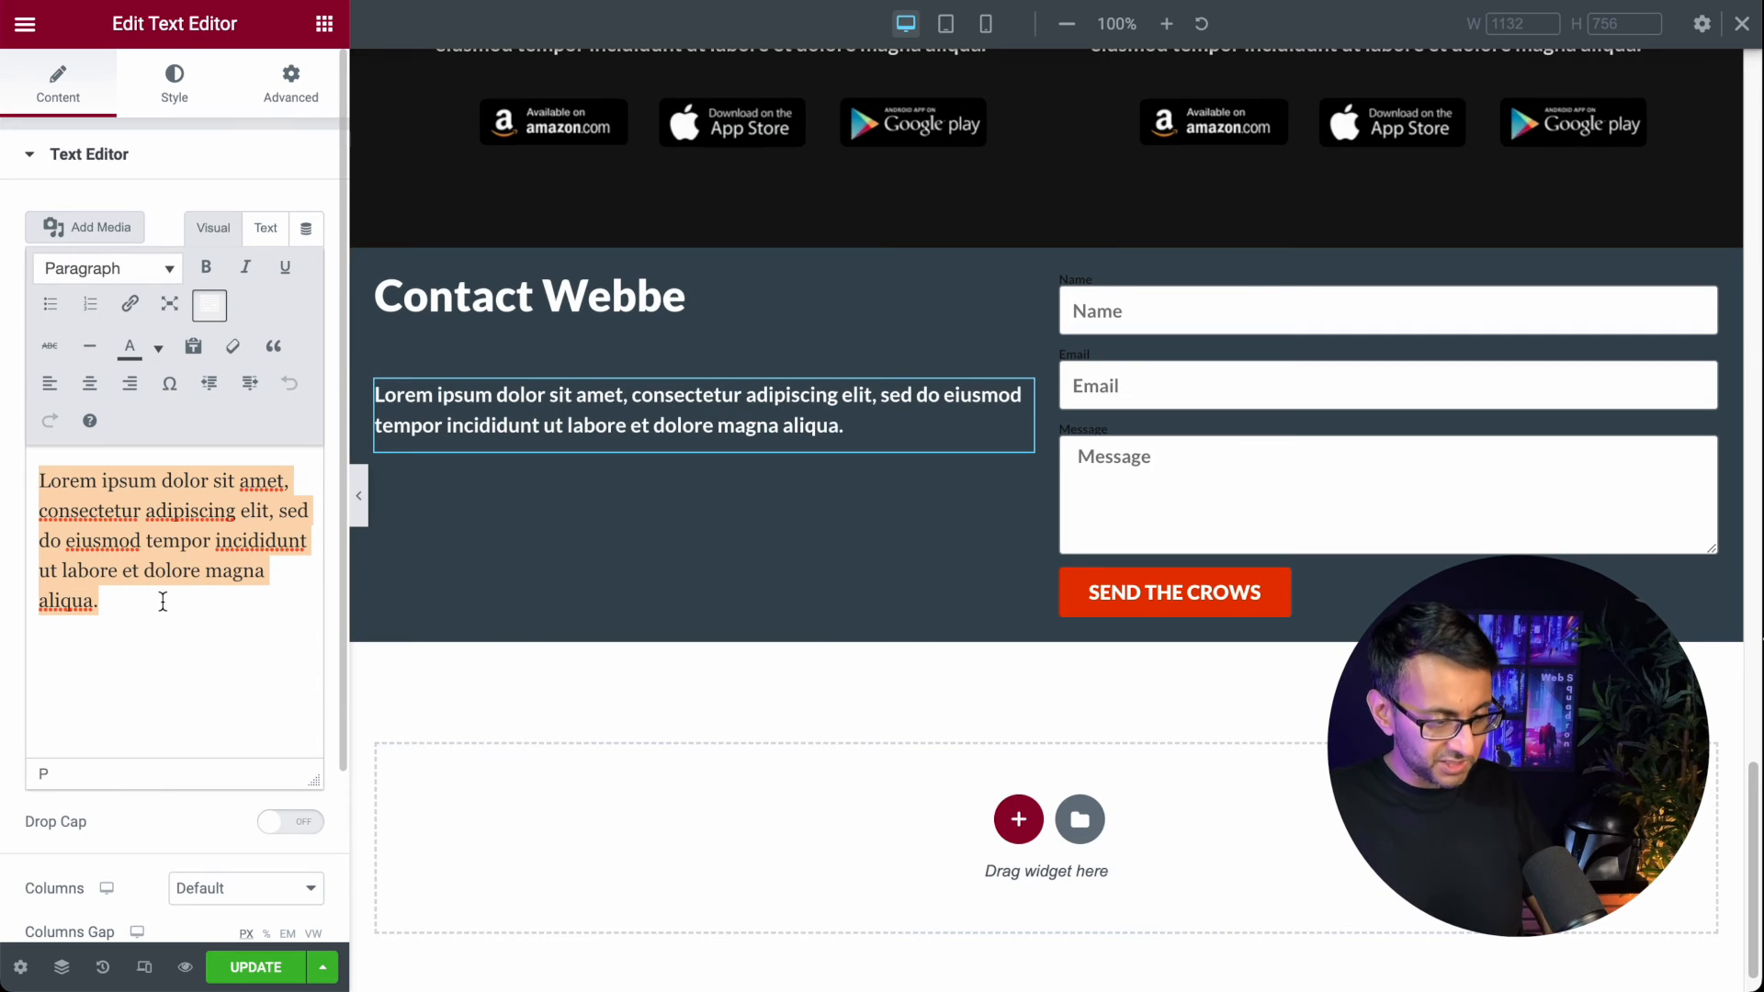
click(163, 602)
key(Return)
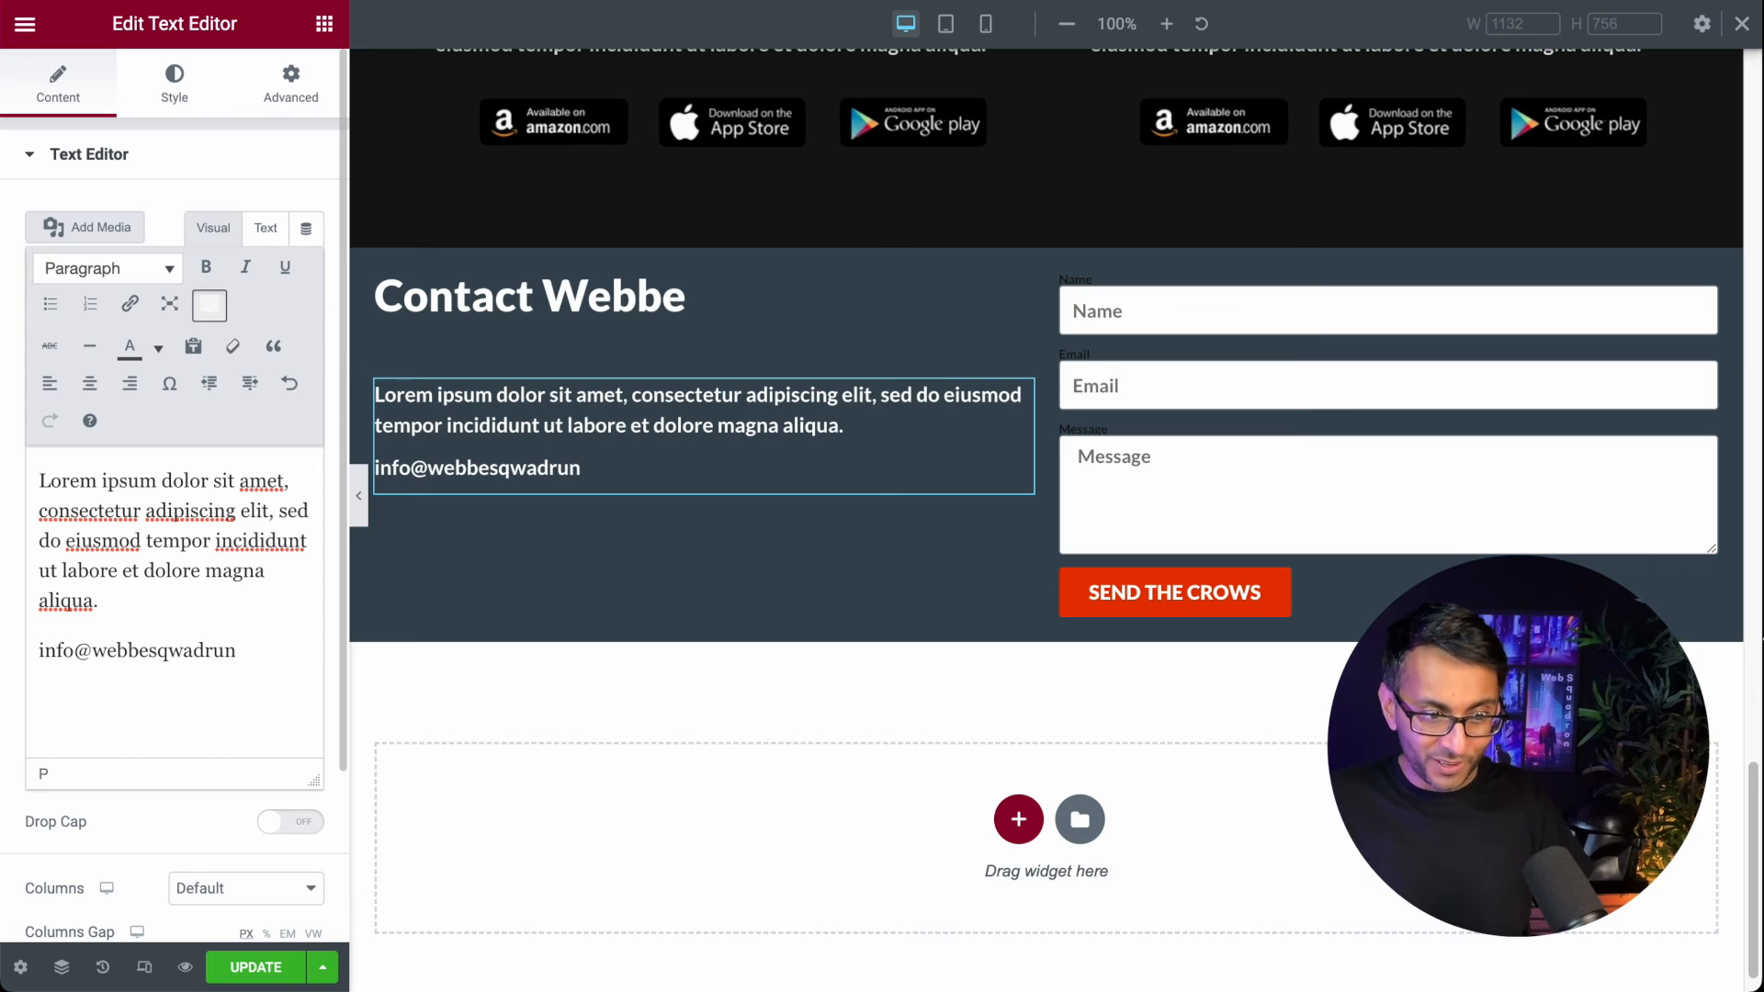
Step: Turn the e-mail line into a mailto: link to the same address and update the page
drag(241, 653, 16, 655)
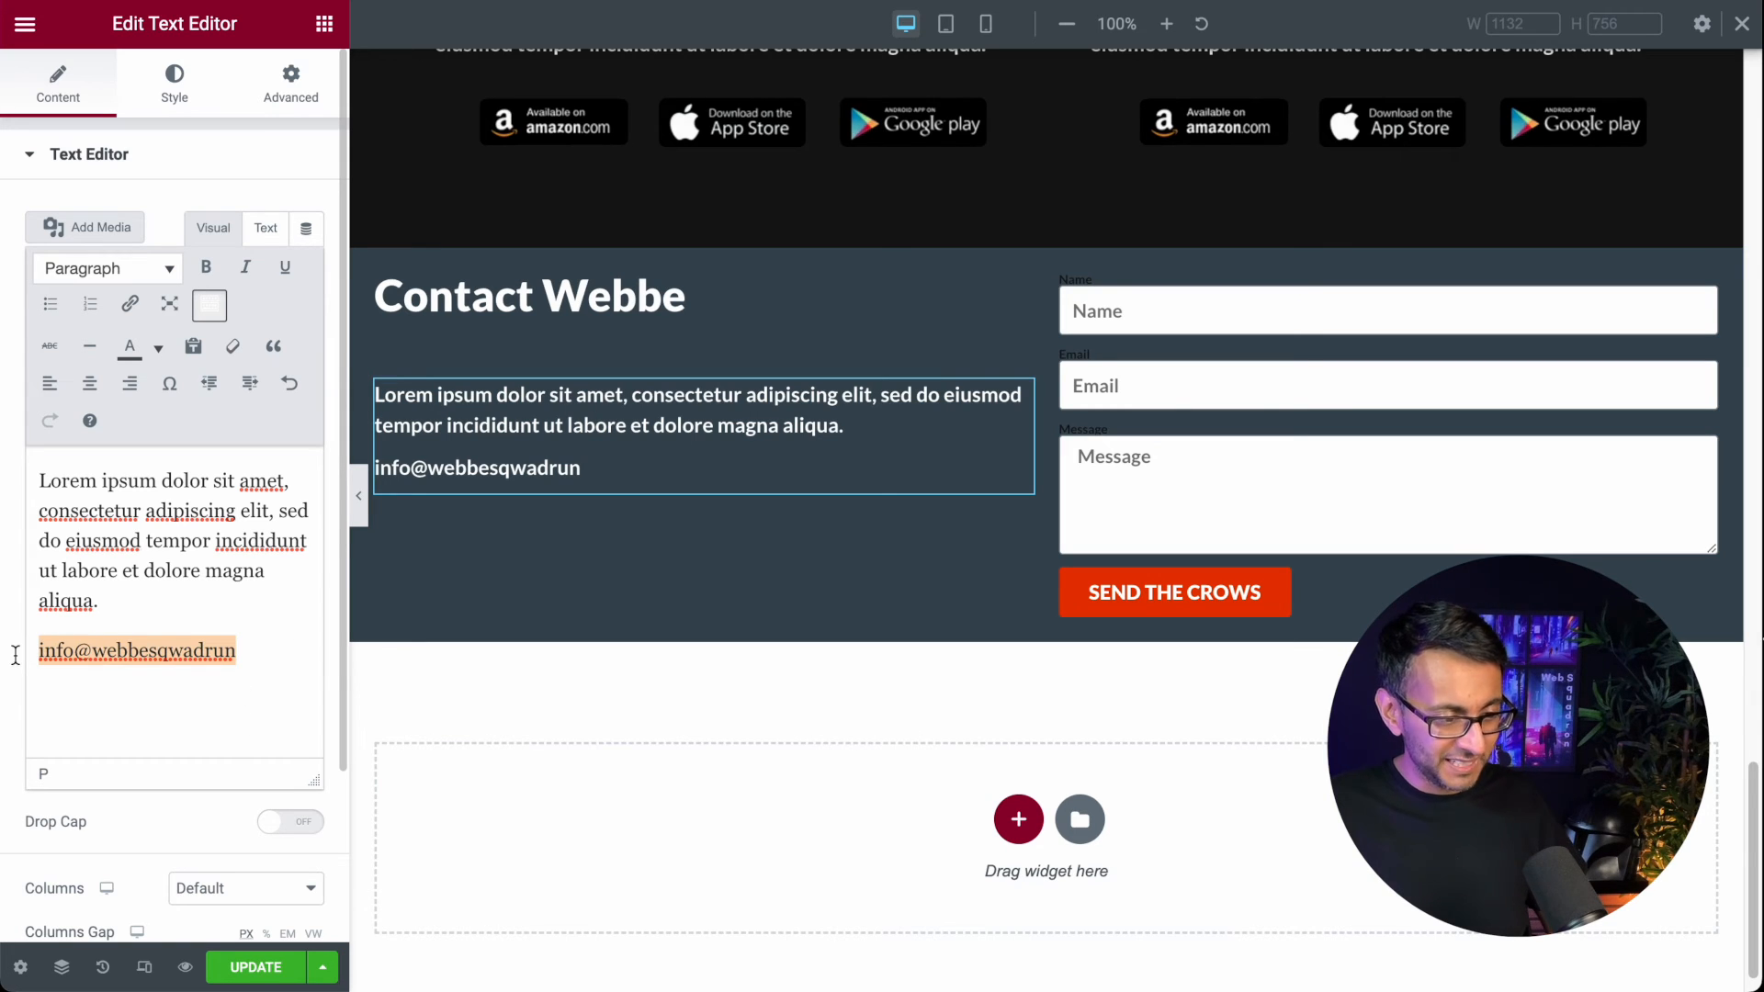
click(132, 308)
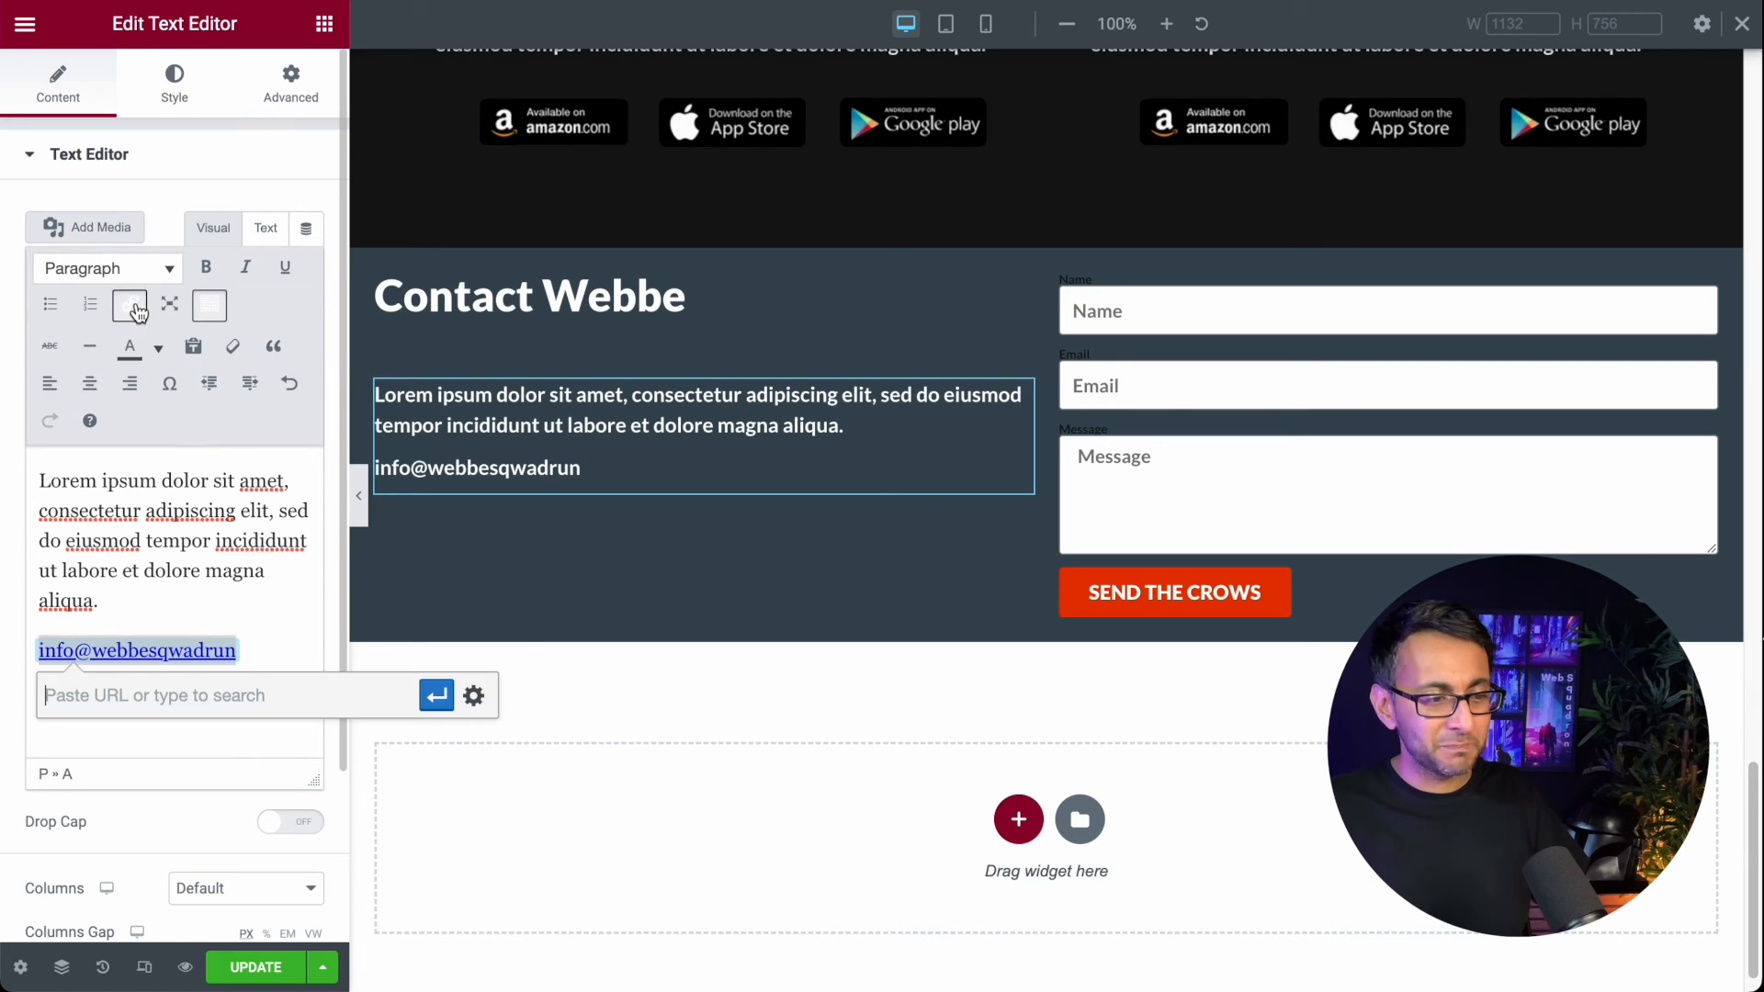
text(mailto)
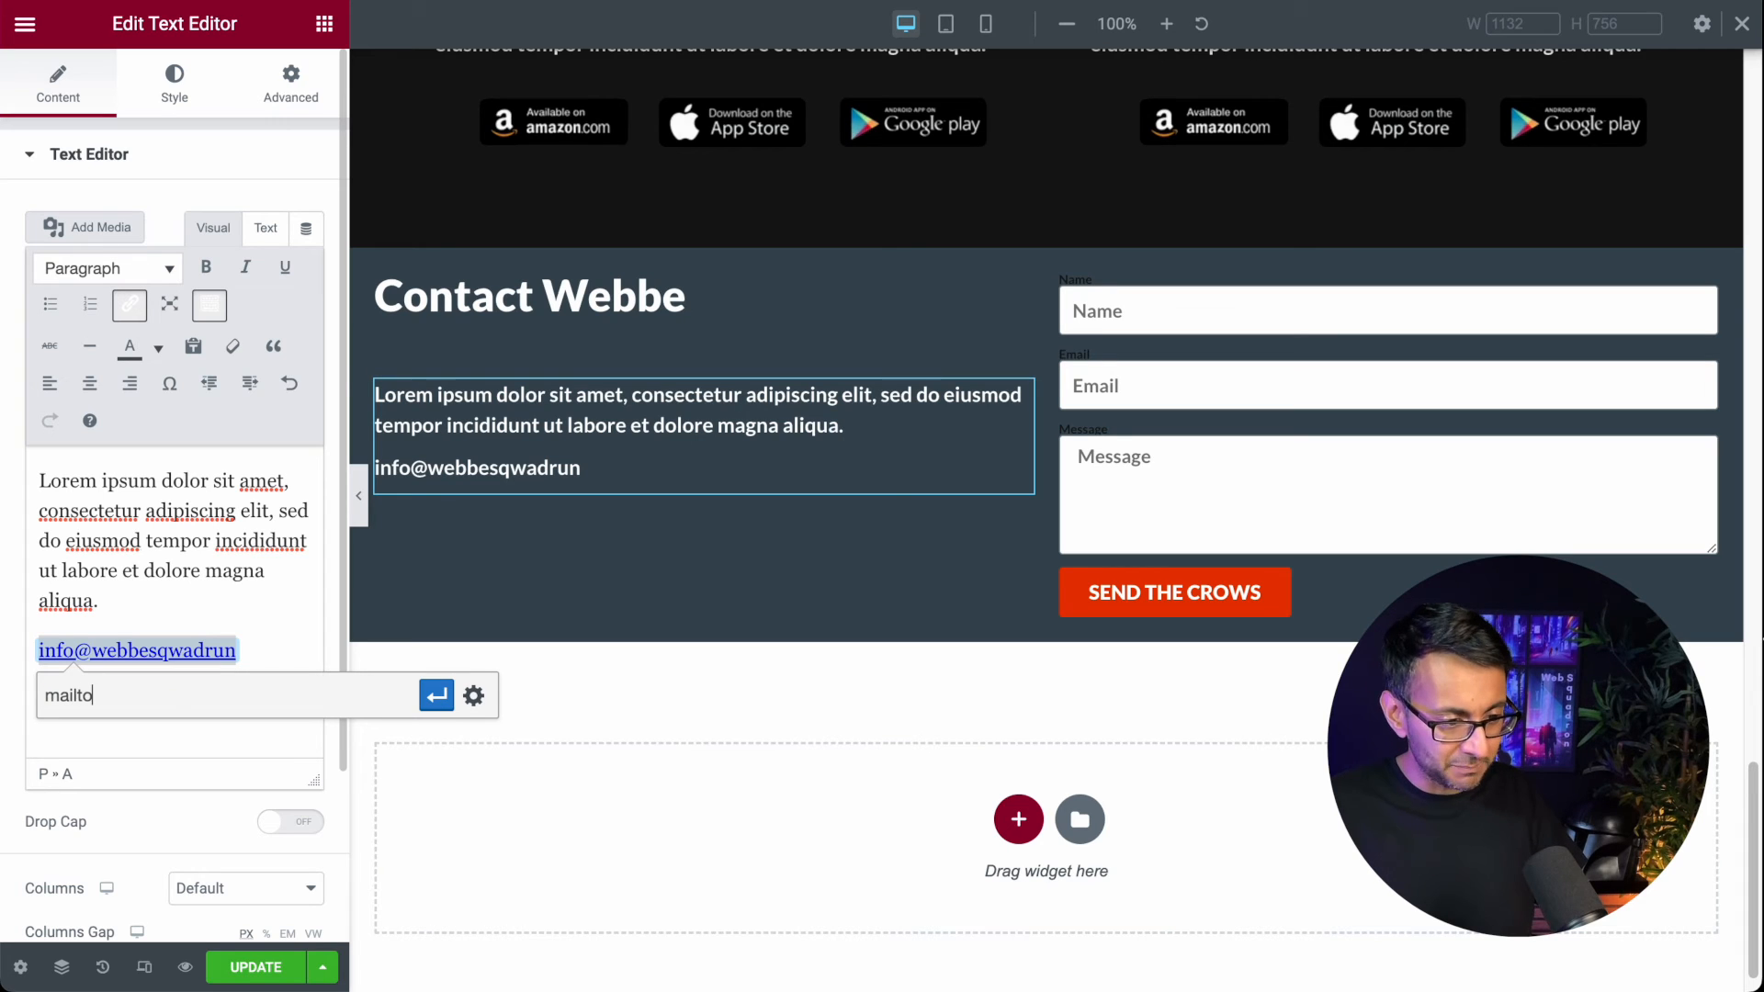
text(:)
key(super+v)
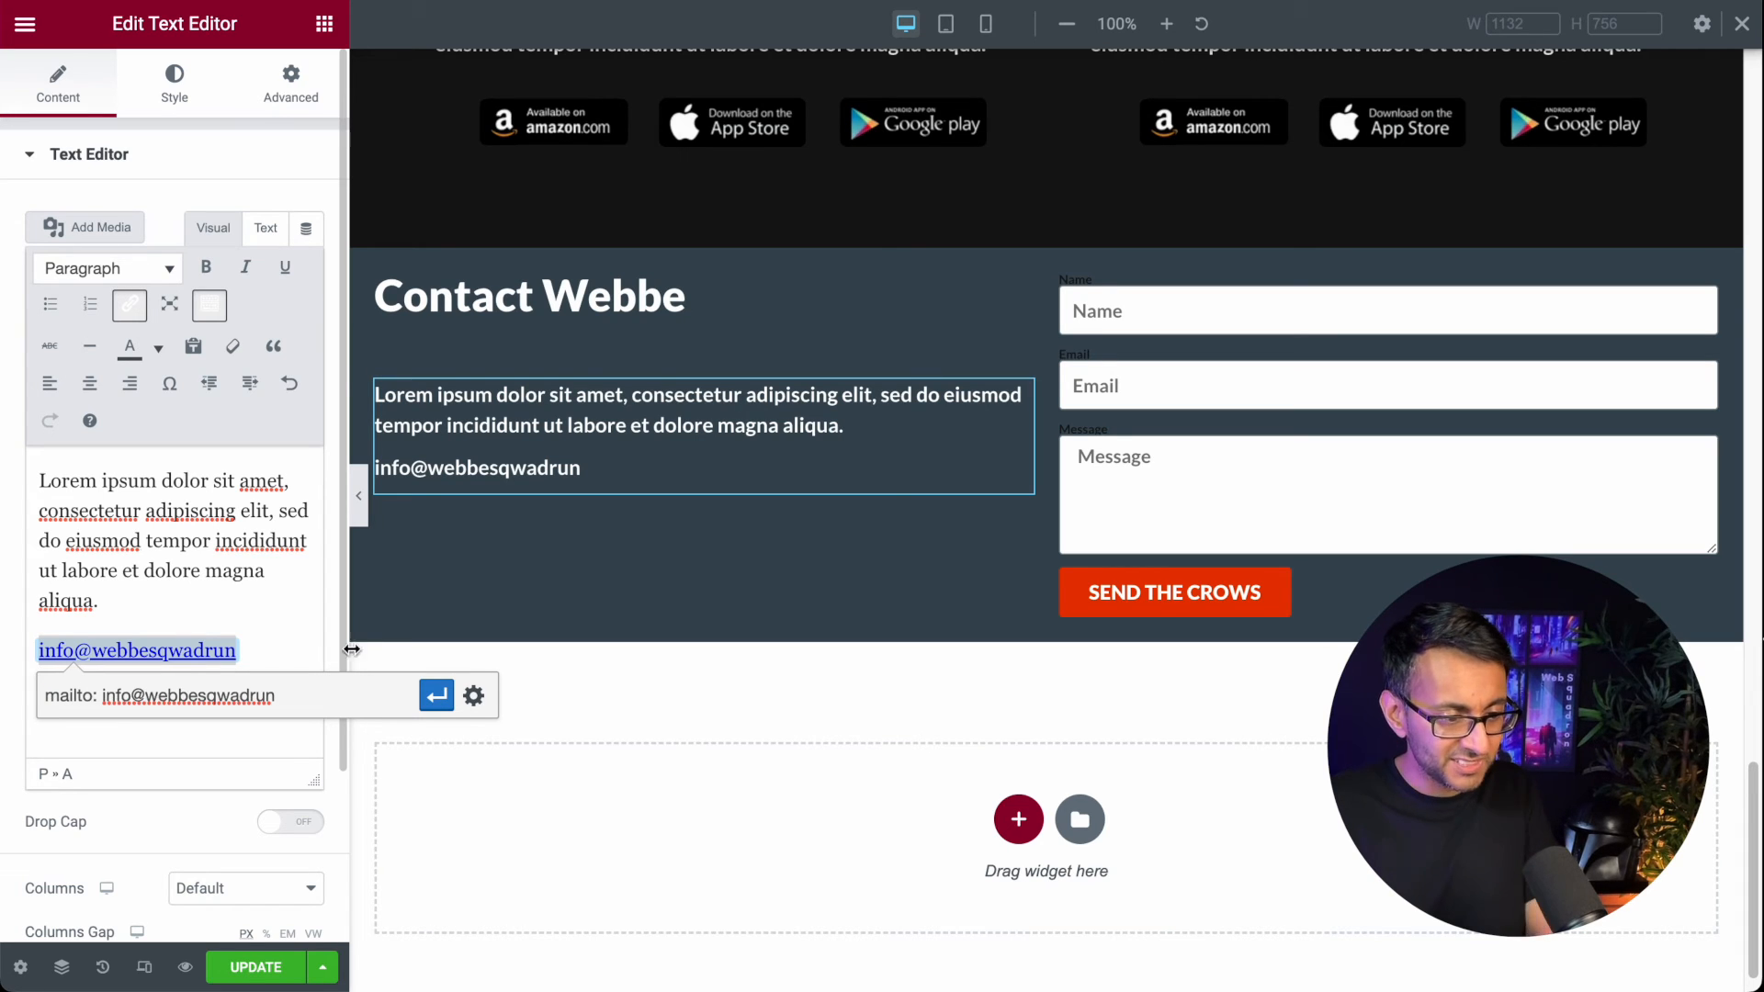
click(436, 696)
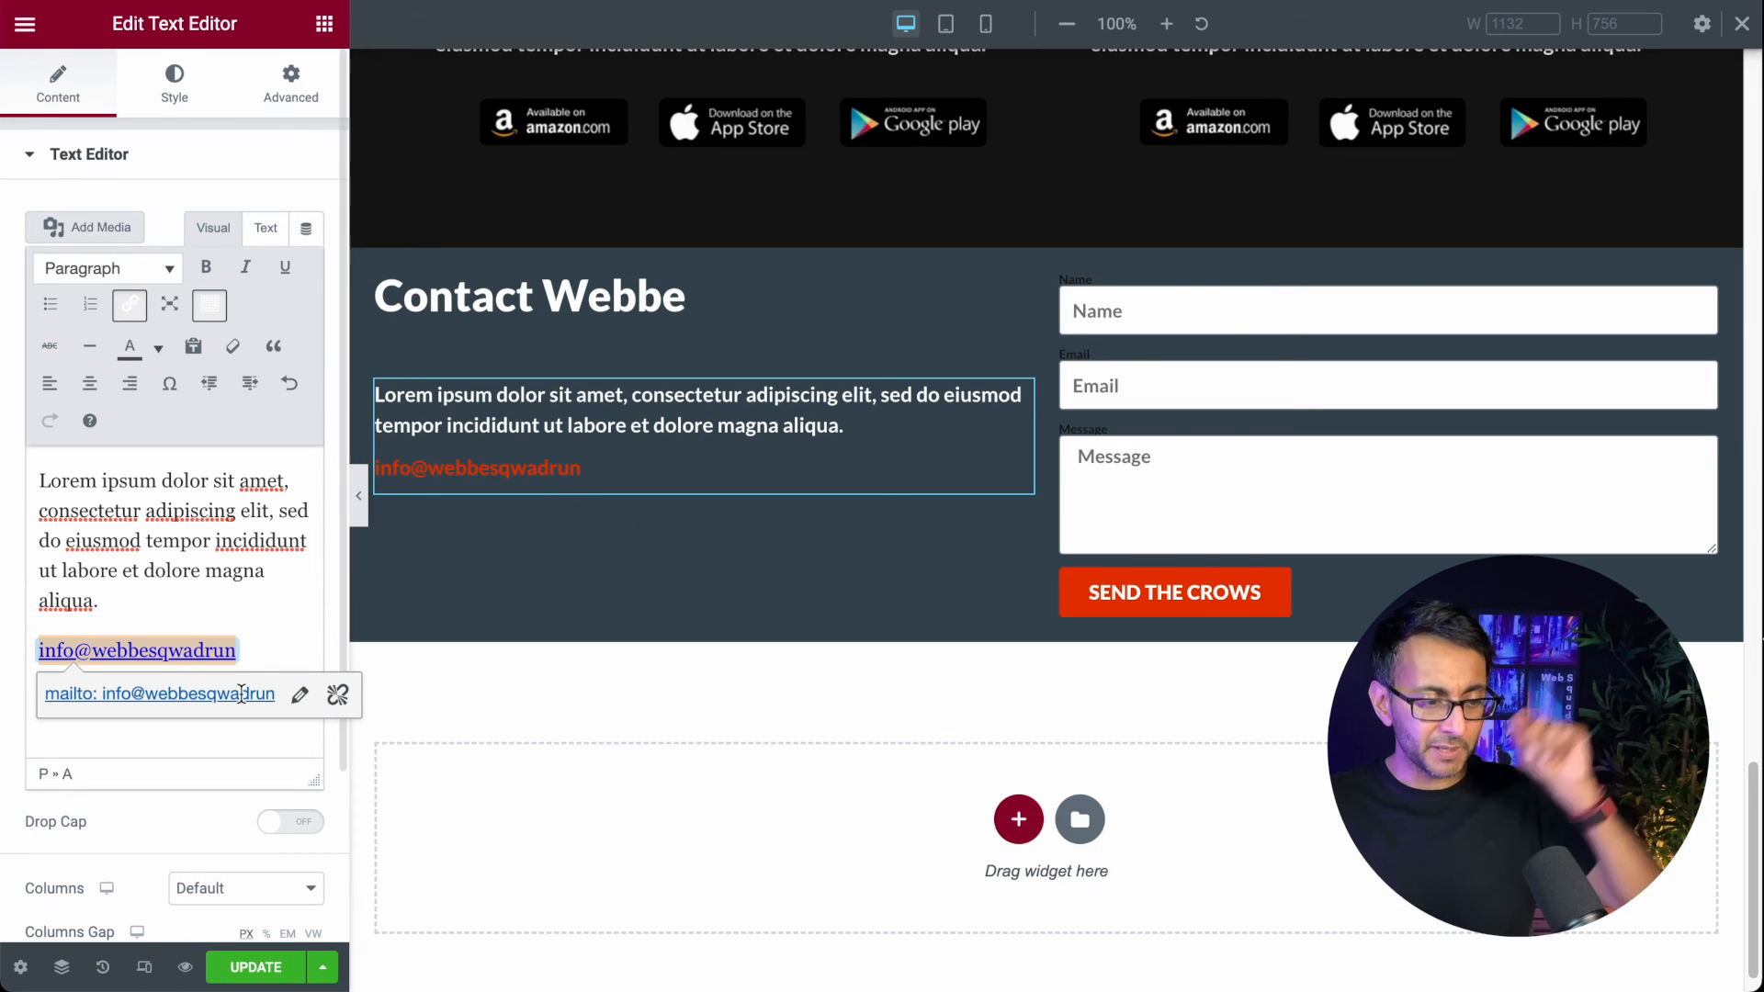
click(255, 967)
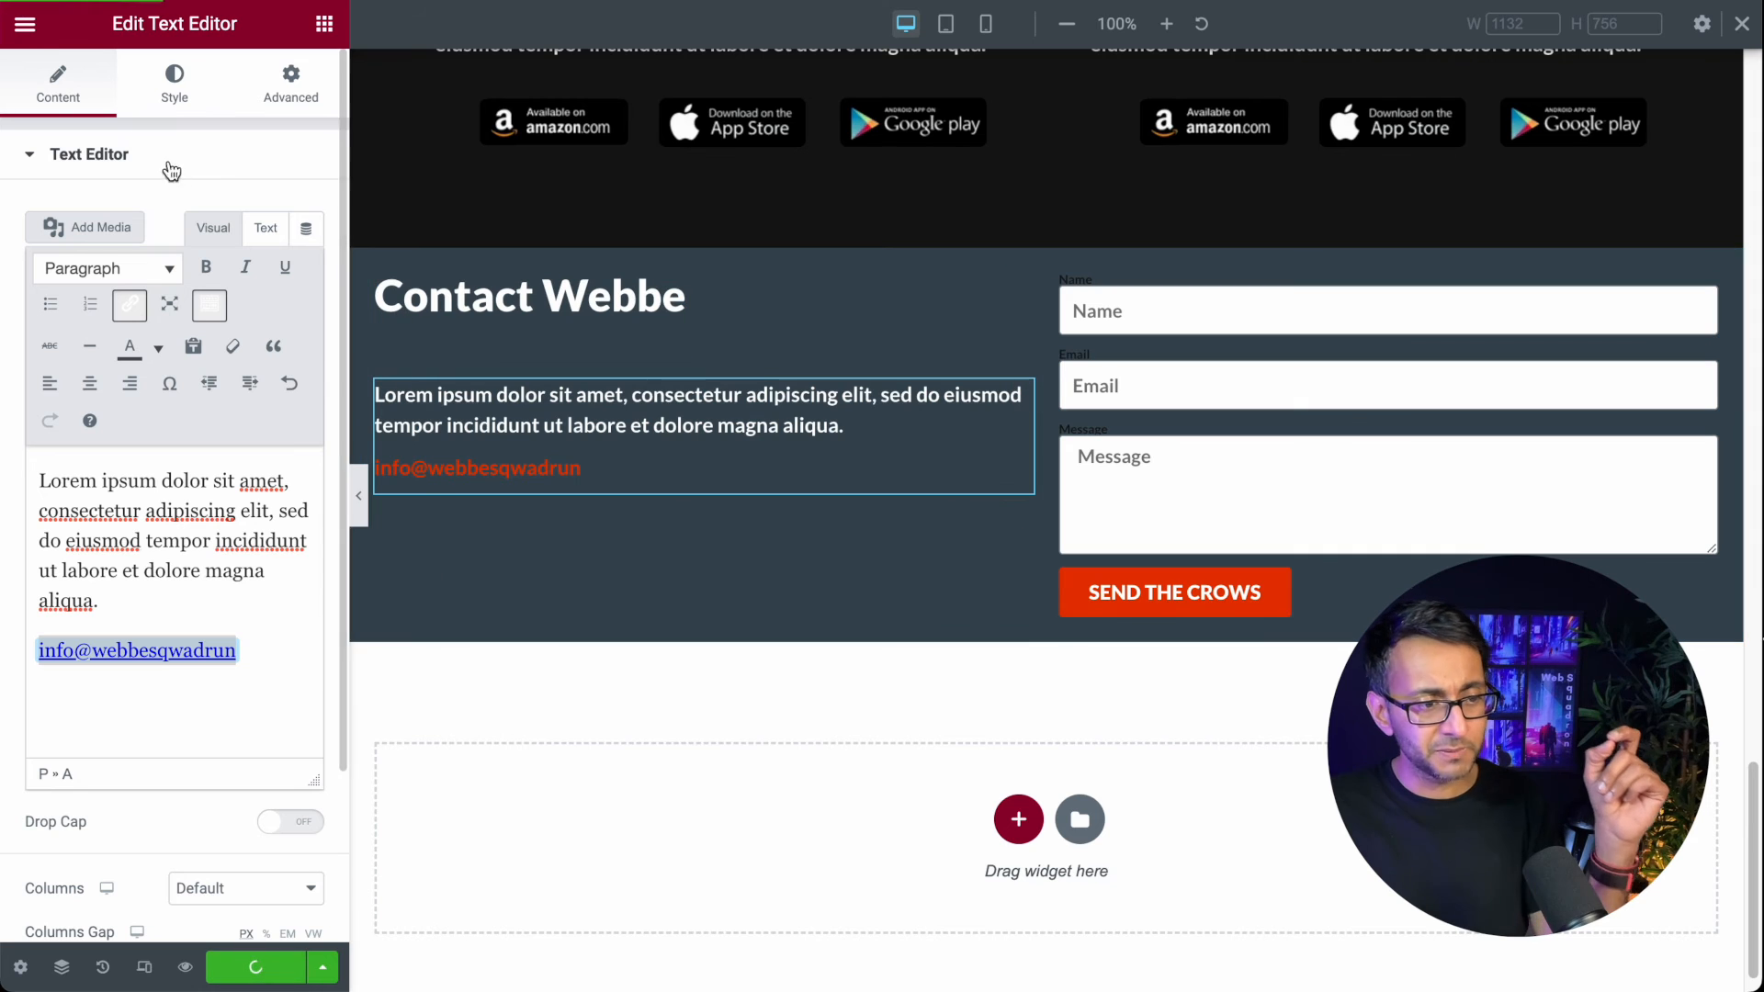
Step: Set the site-wide normal link color to the light blue global color in the theme typography, save it and return to the editor
click(24, 28)
click(129, 134)
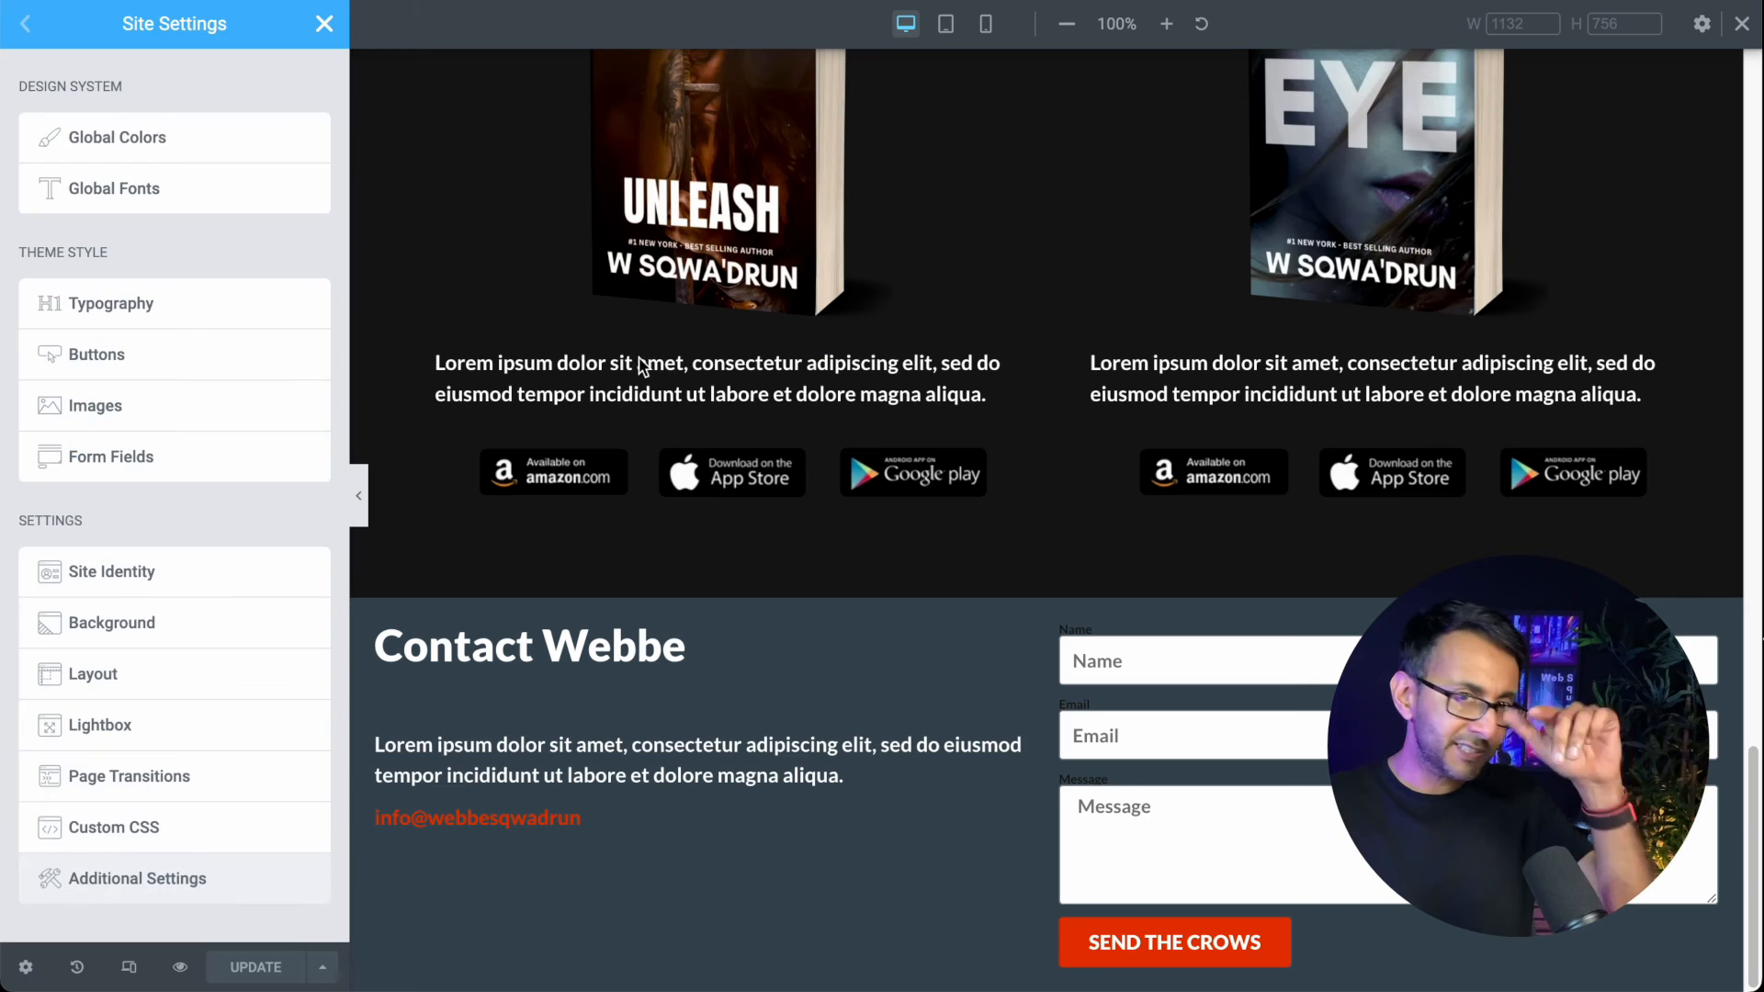
click(204, 308)
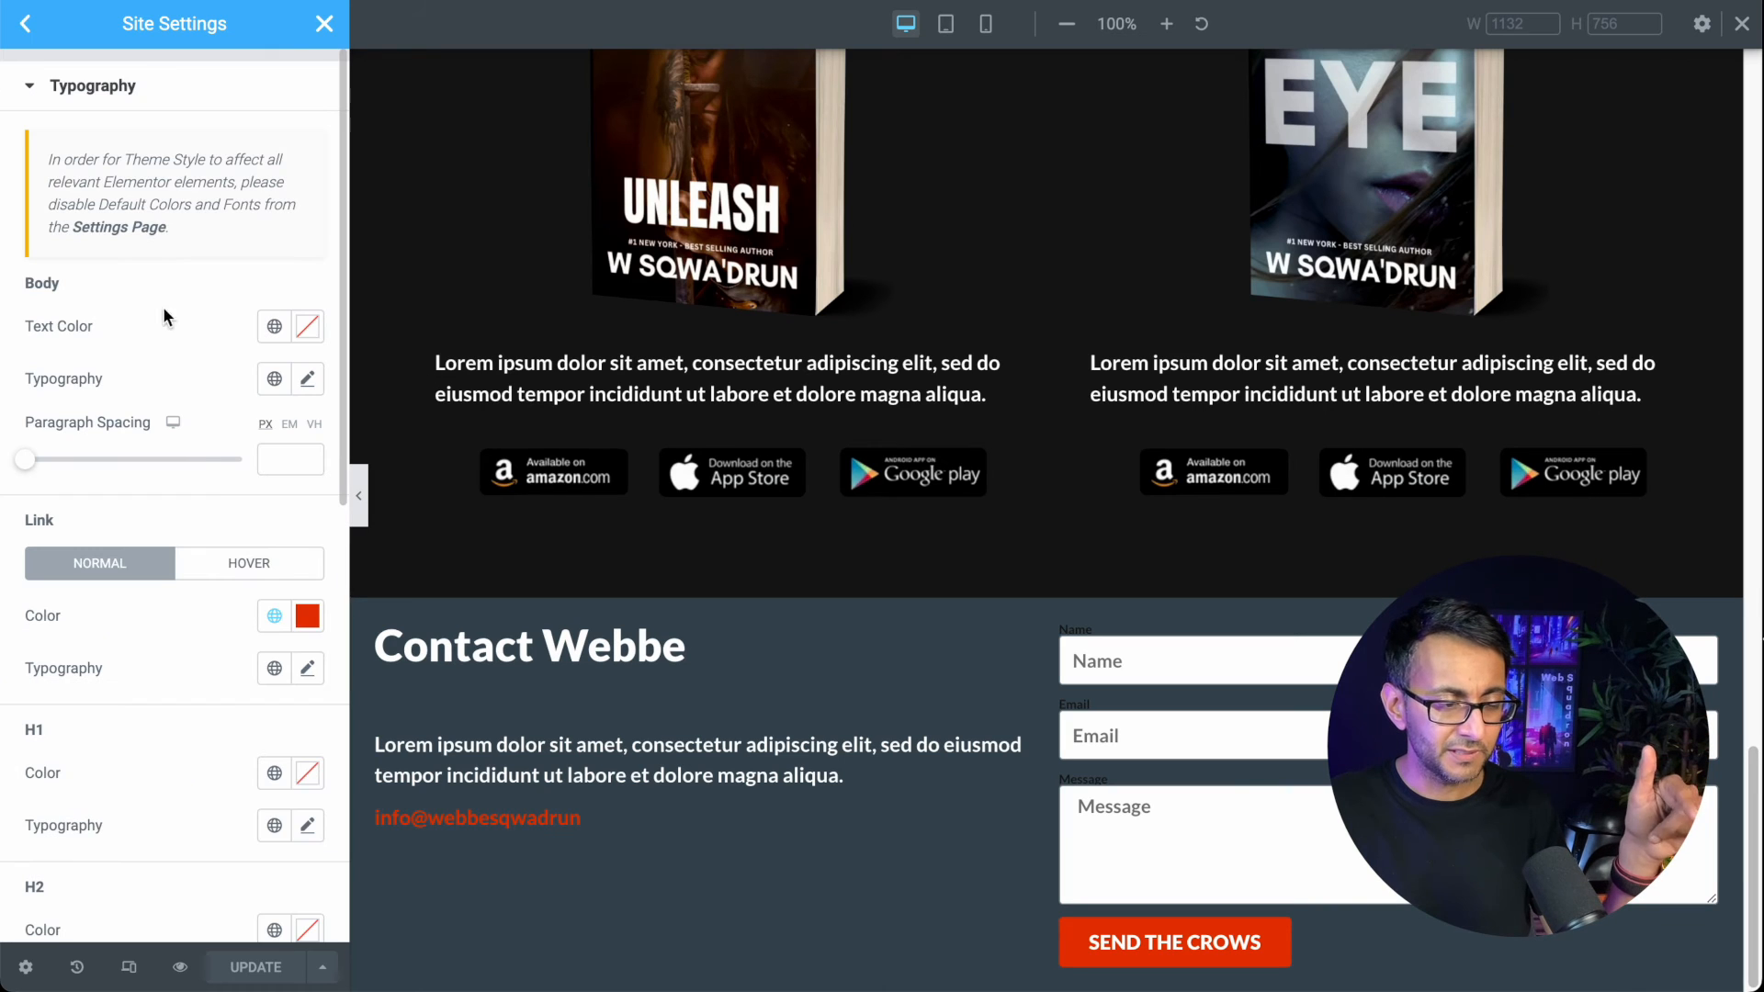
click(289, 622)
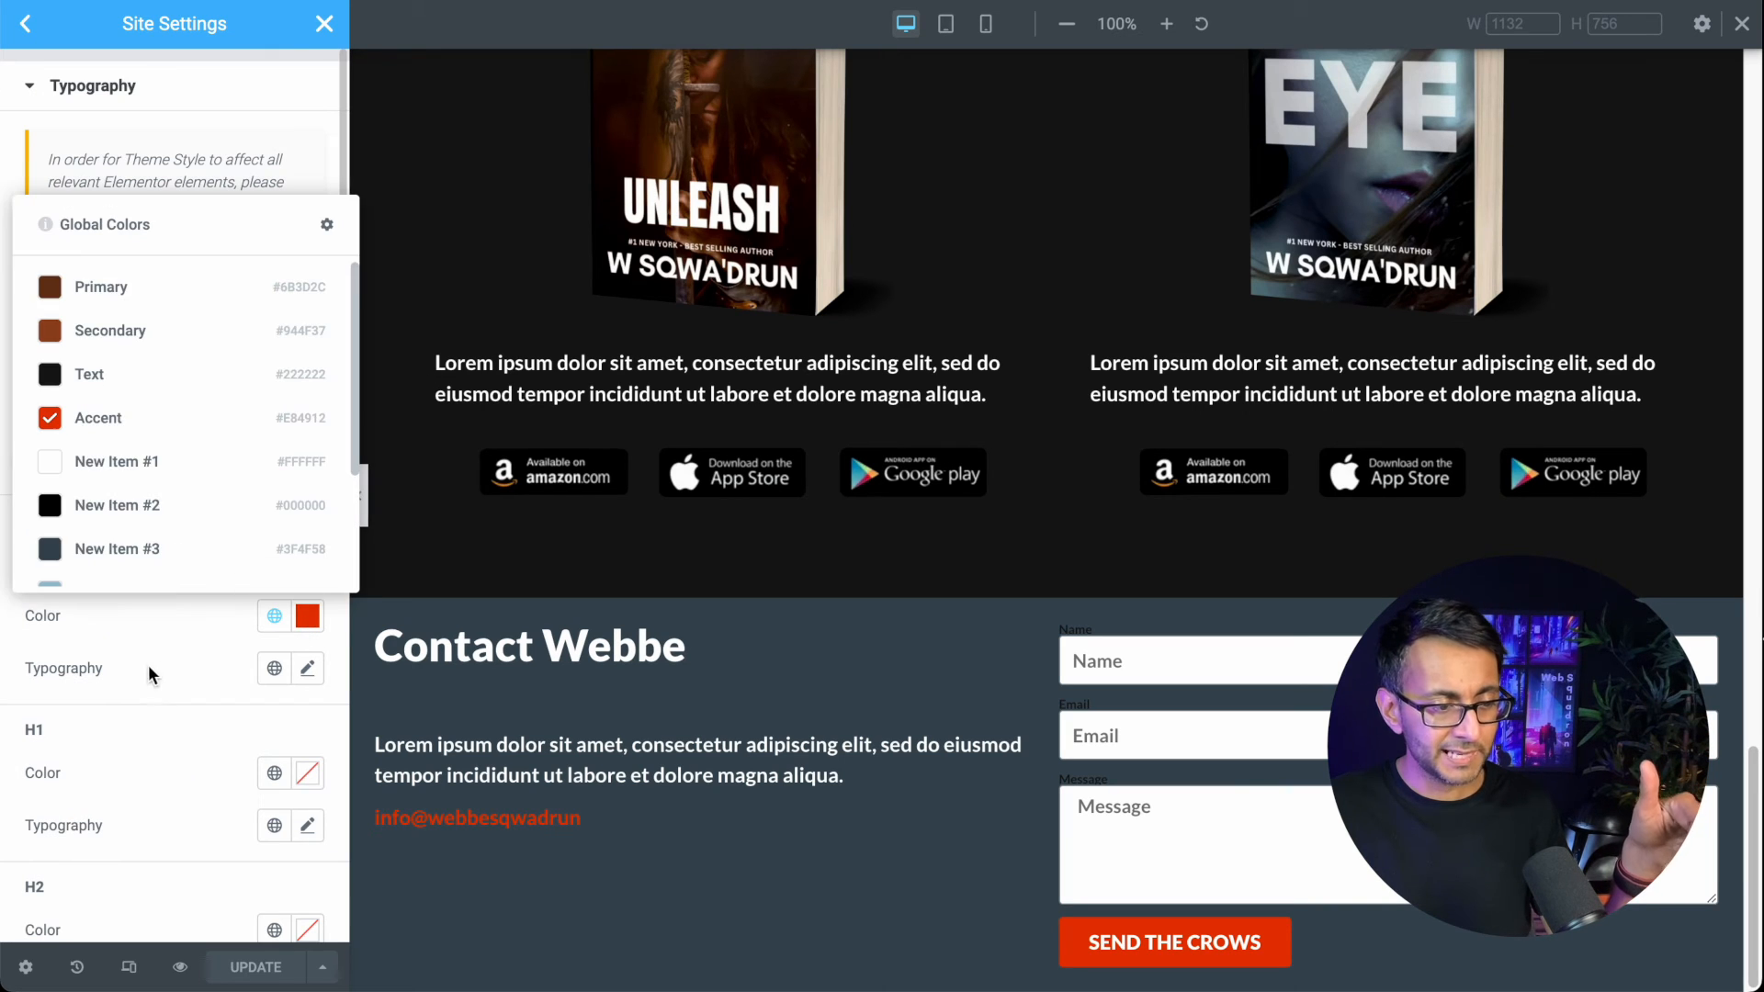
click(90, 469)
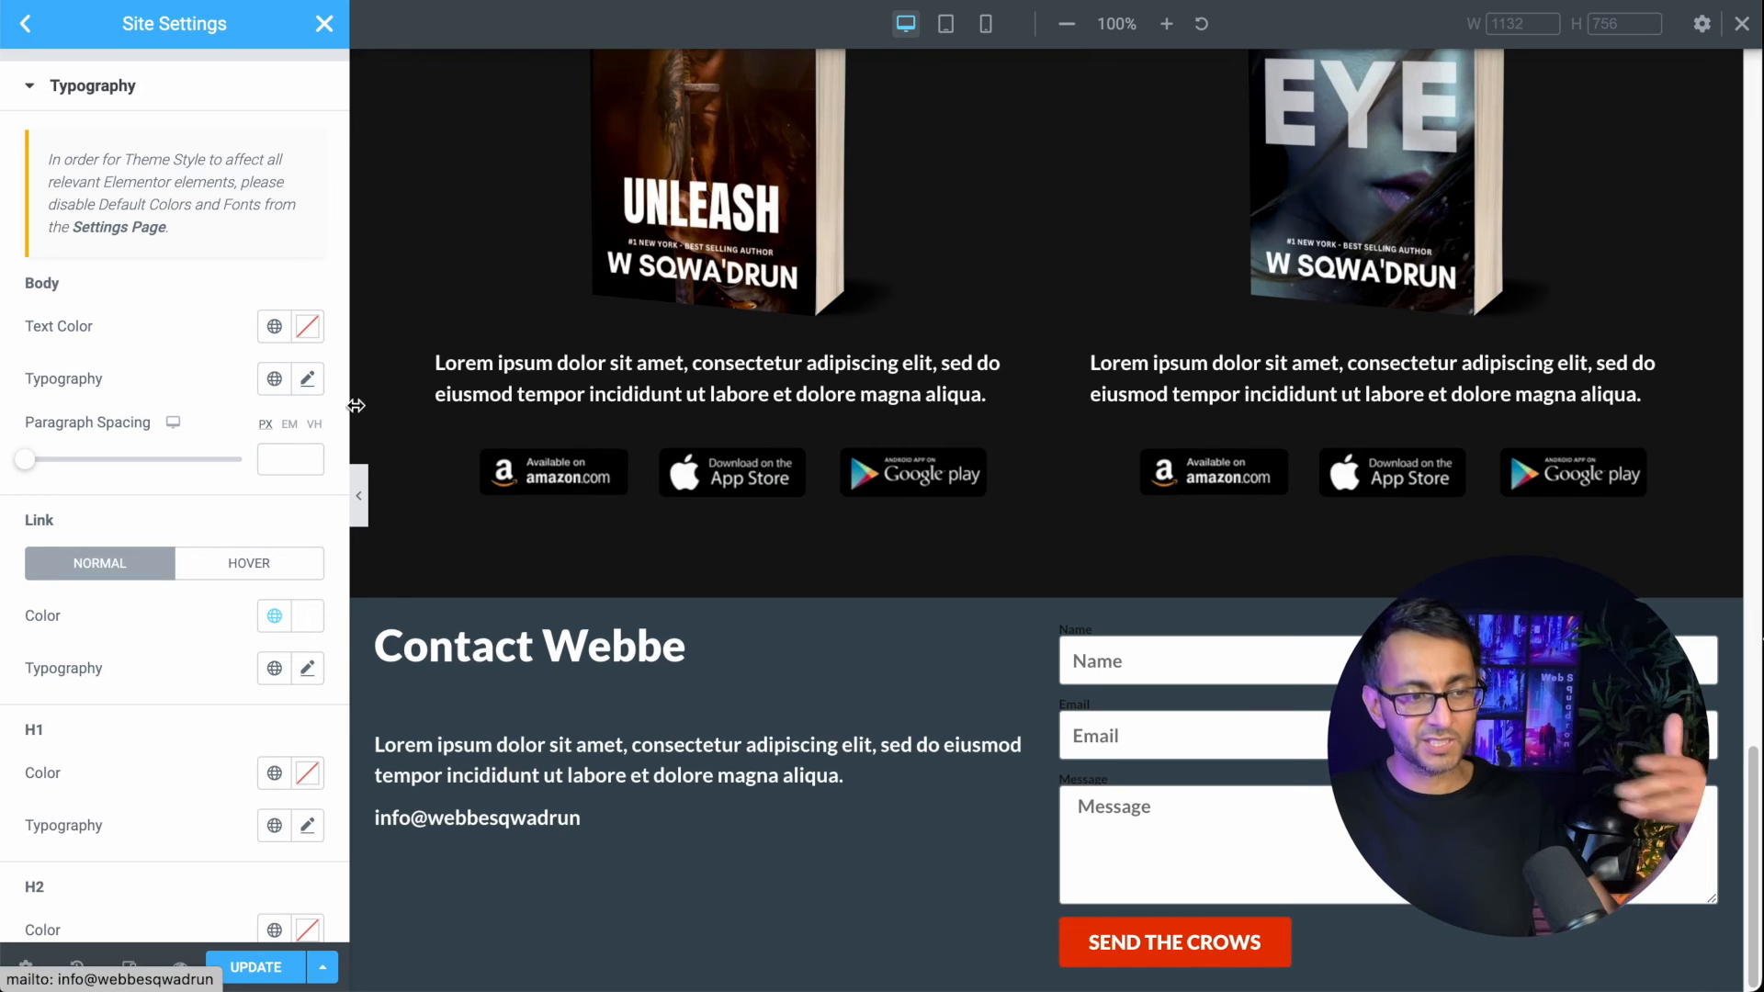
click(275, 617)
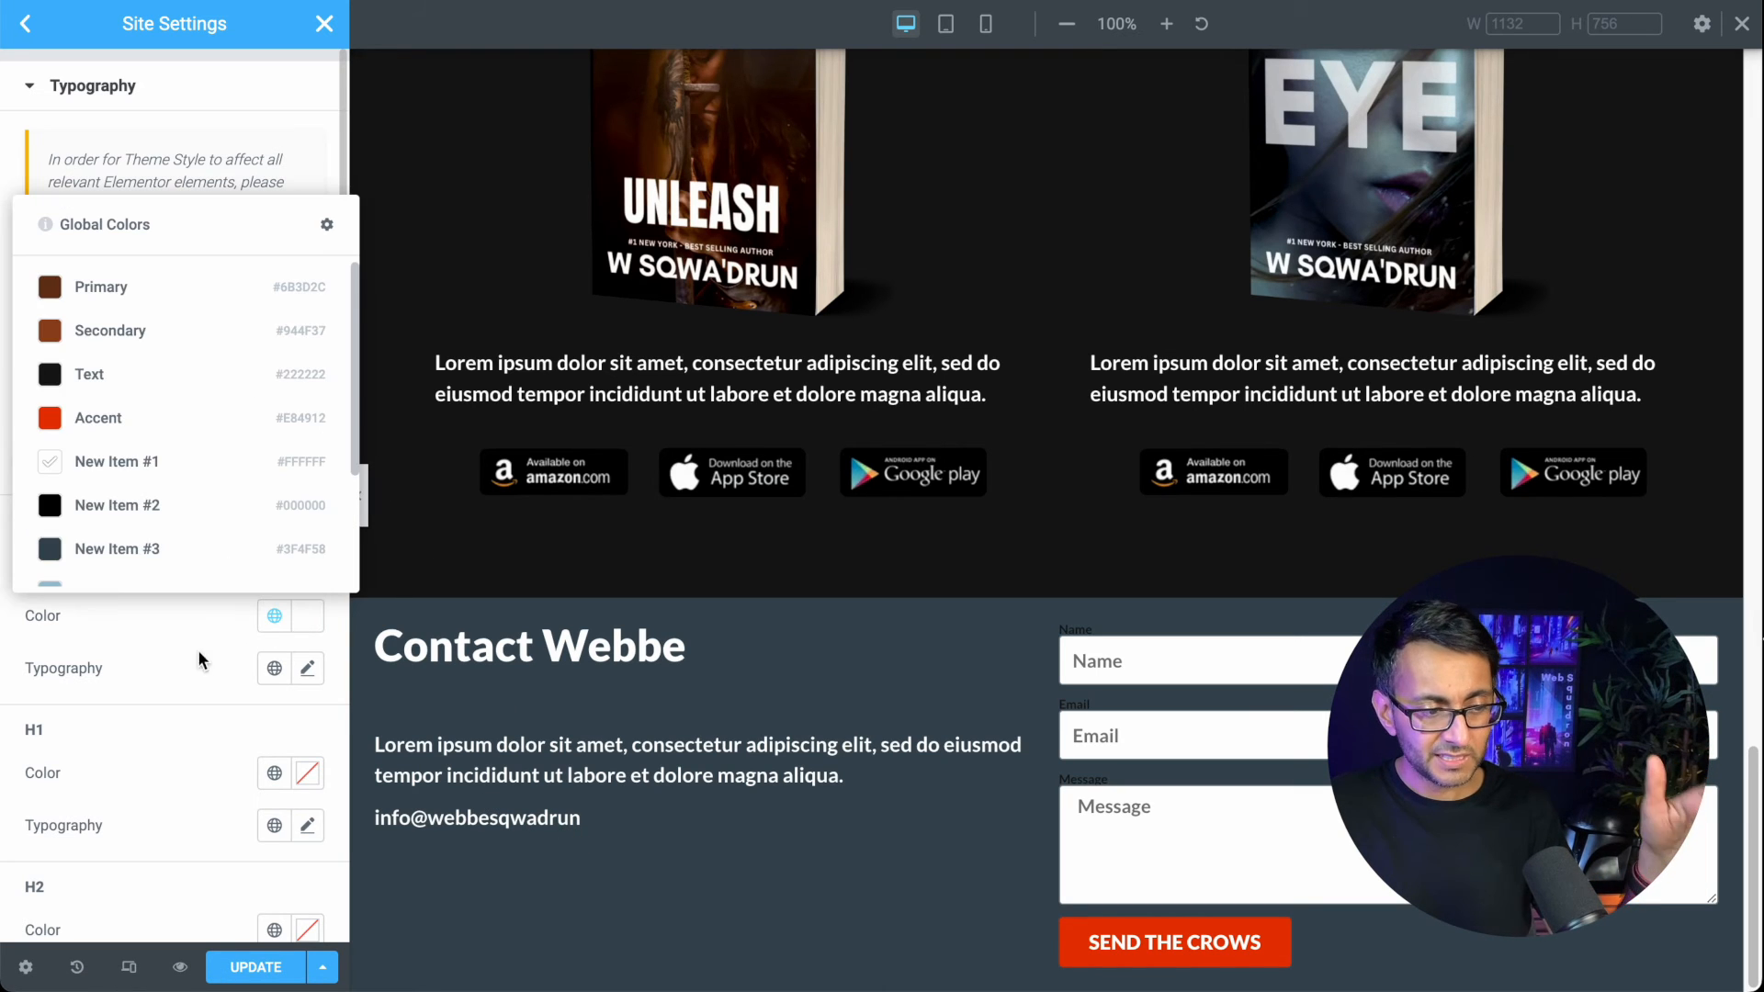
scroll(188, 483, down, 2)
click(162, 425)
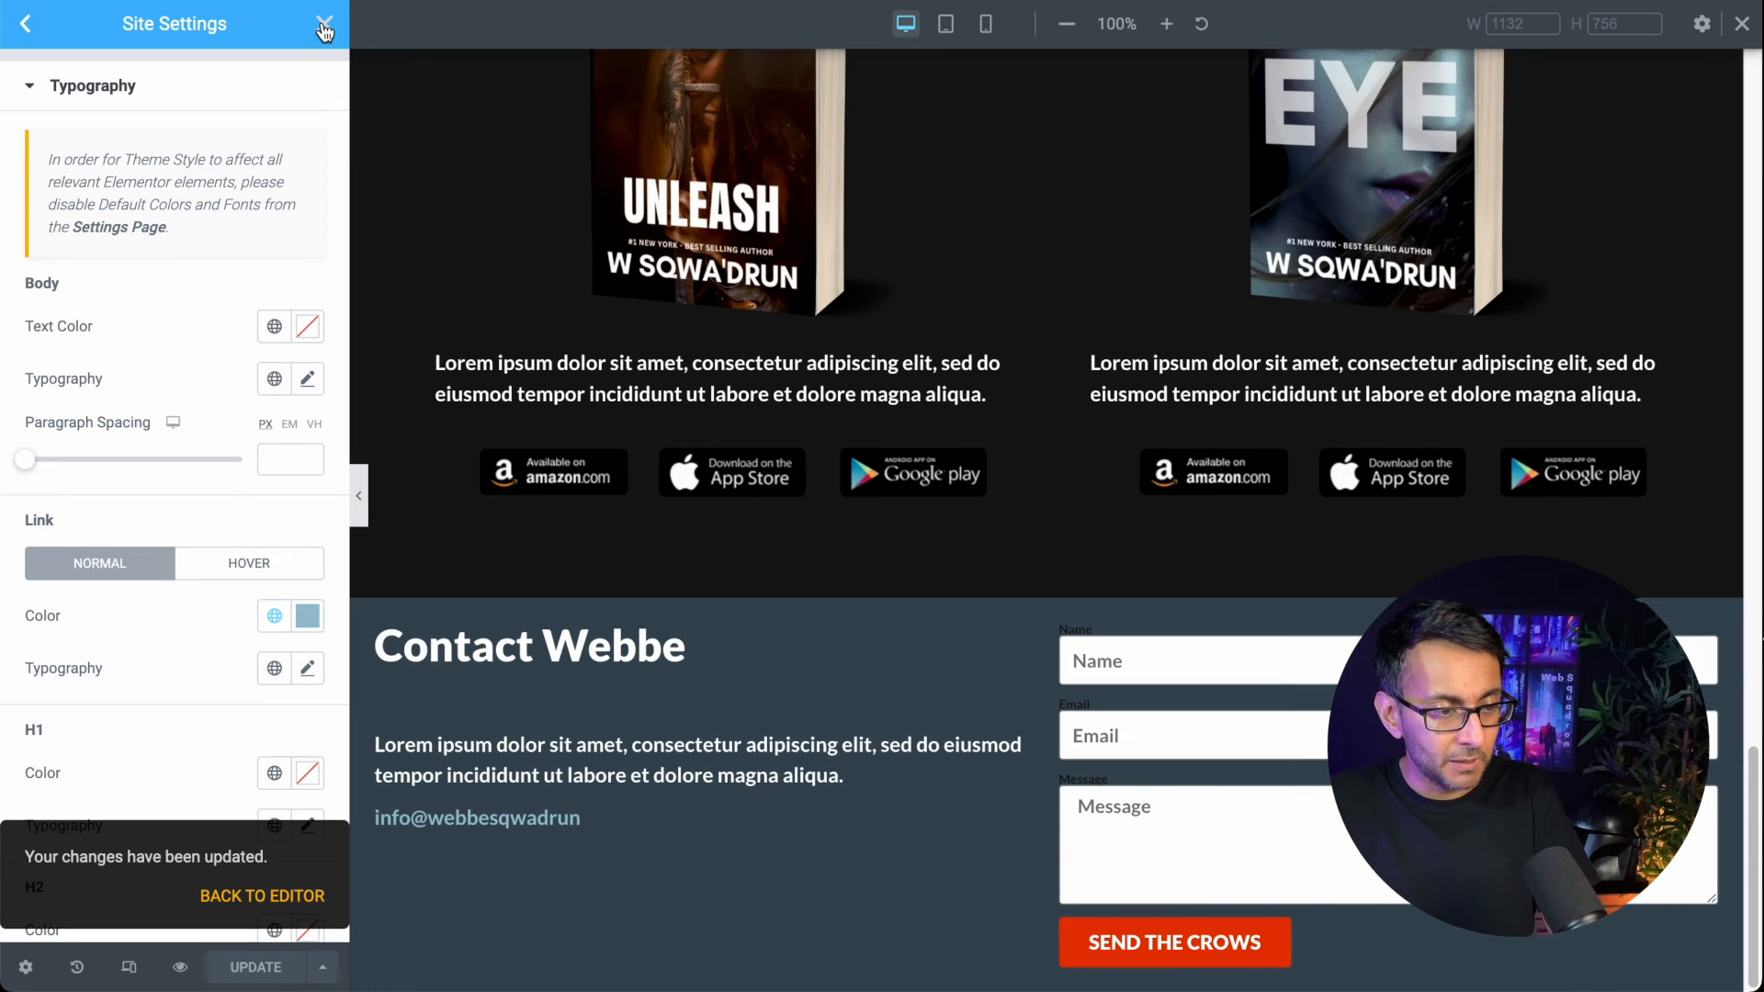
click(324, 23)
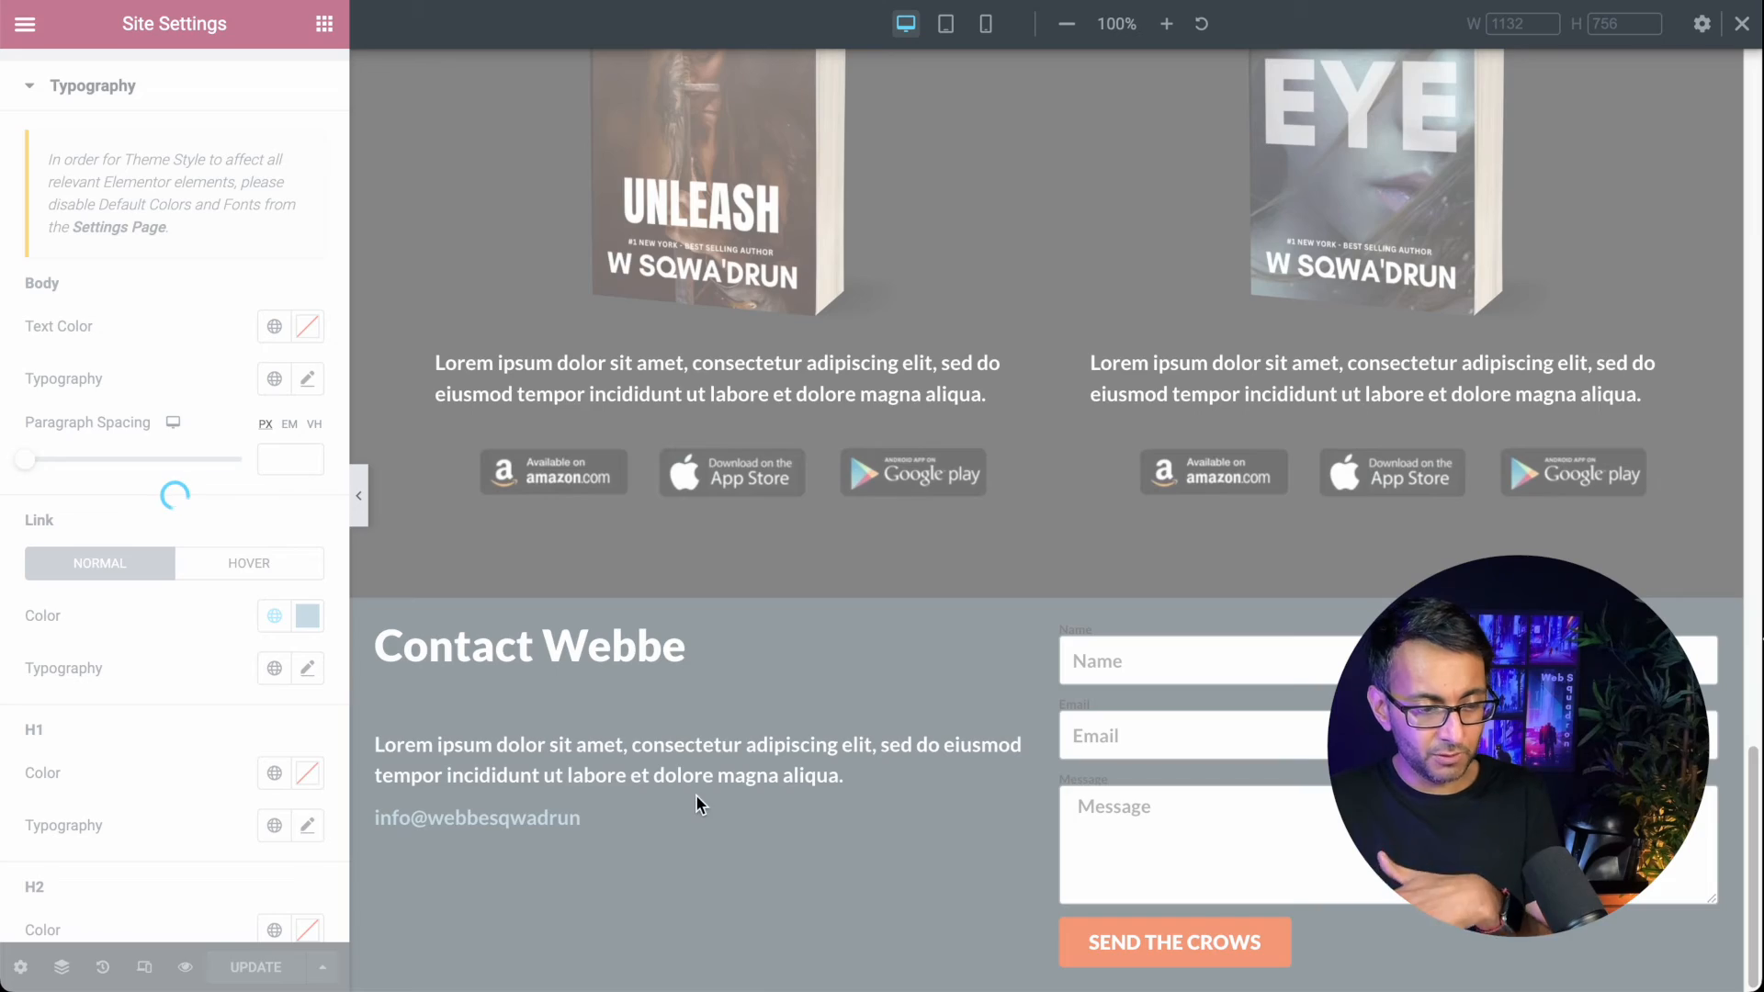
Step: Add "PR Queries:" and "Publisher Queries:" lines with mailto-linked e-mail addresses to the contact text, and update the page
scroll(695, 800, up, 15)
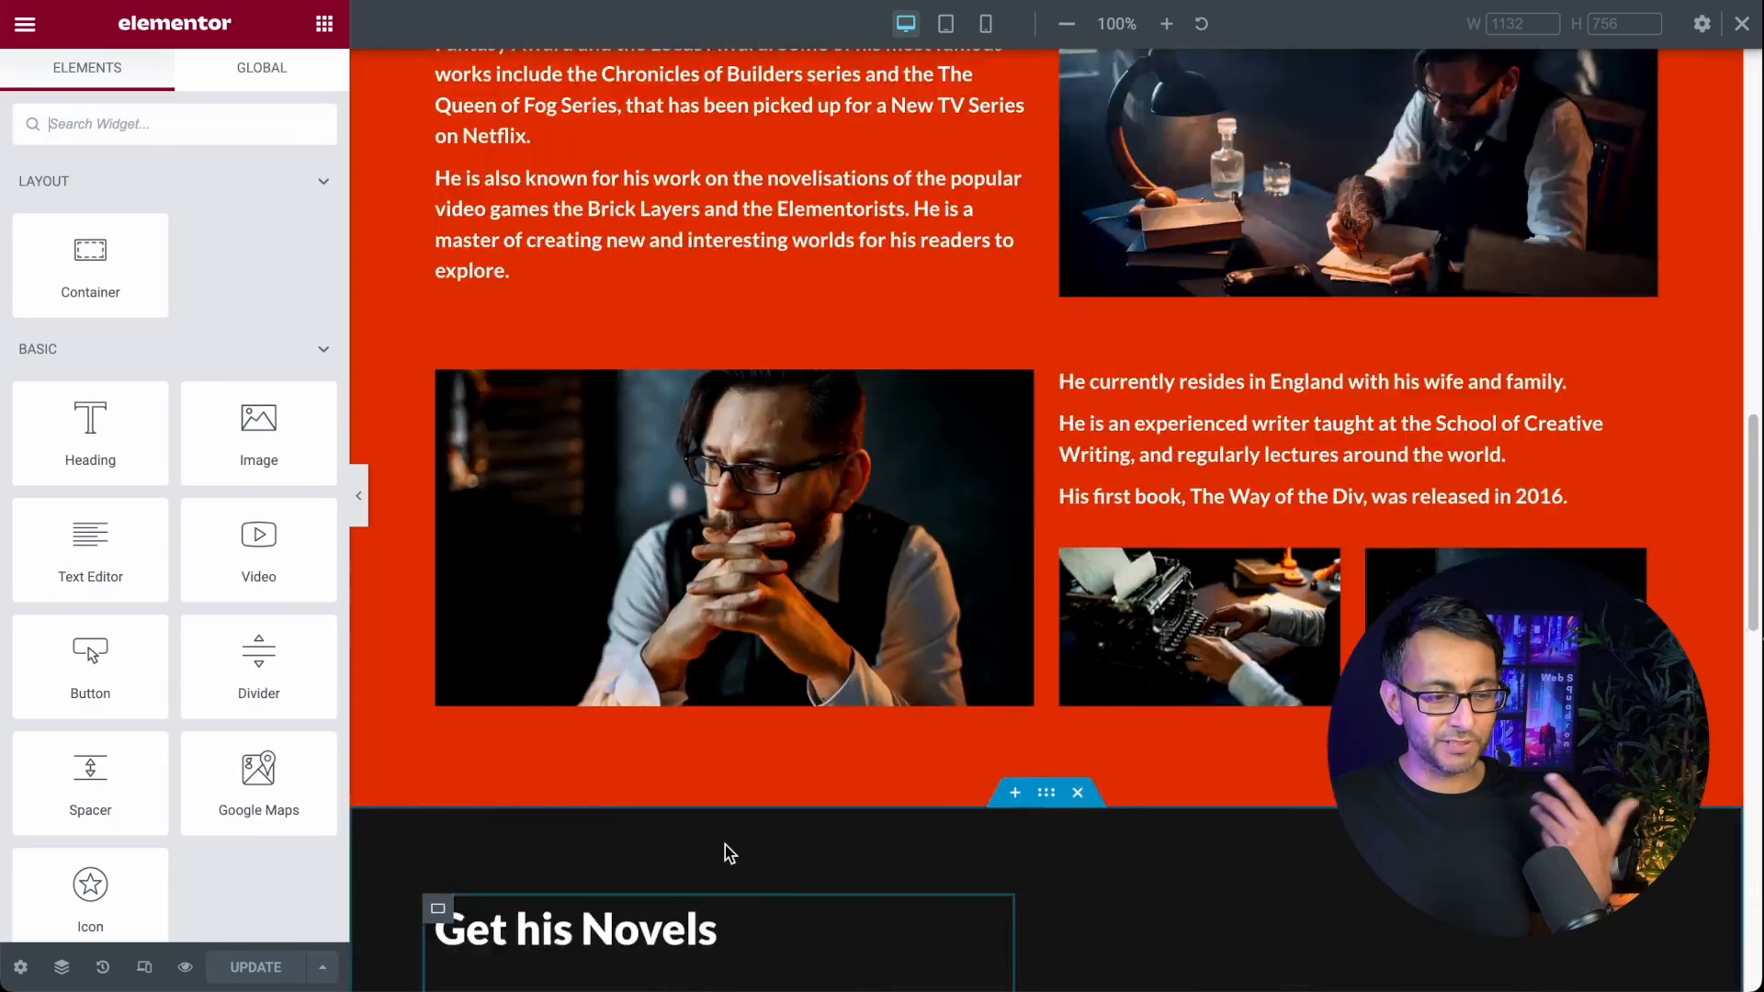
scroll(741, 855, down, 15)
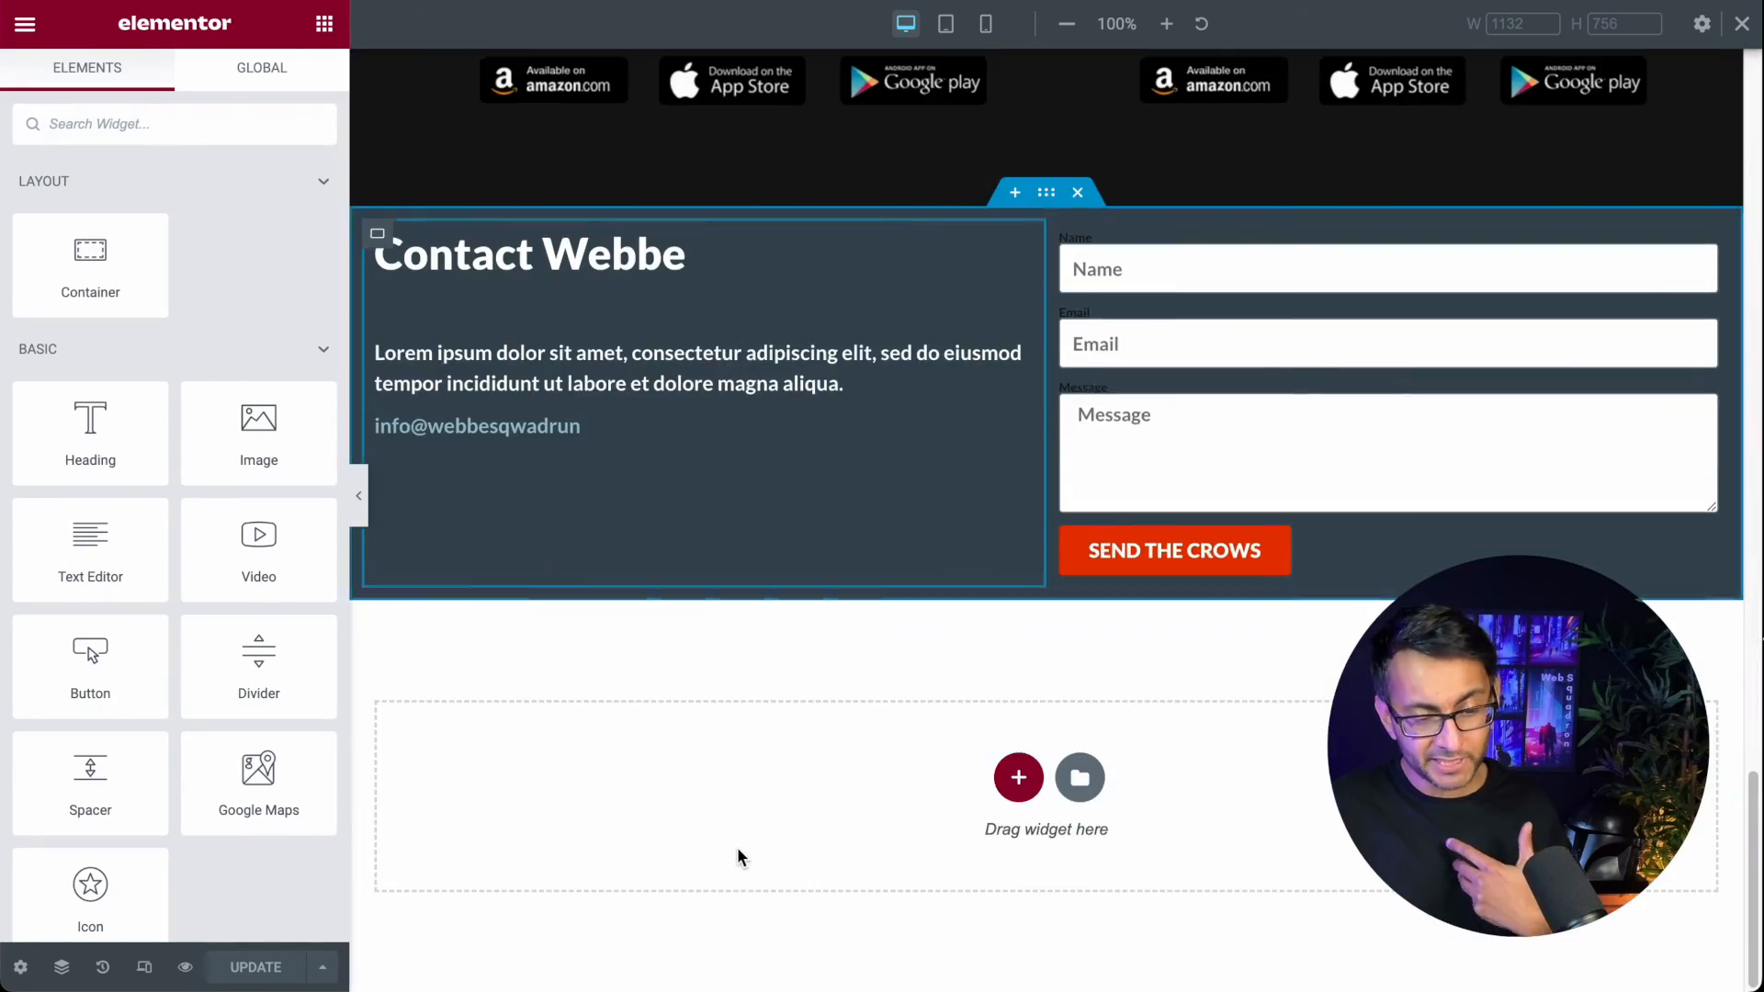
click(646, 459)
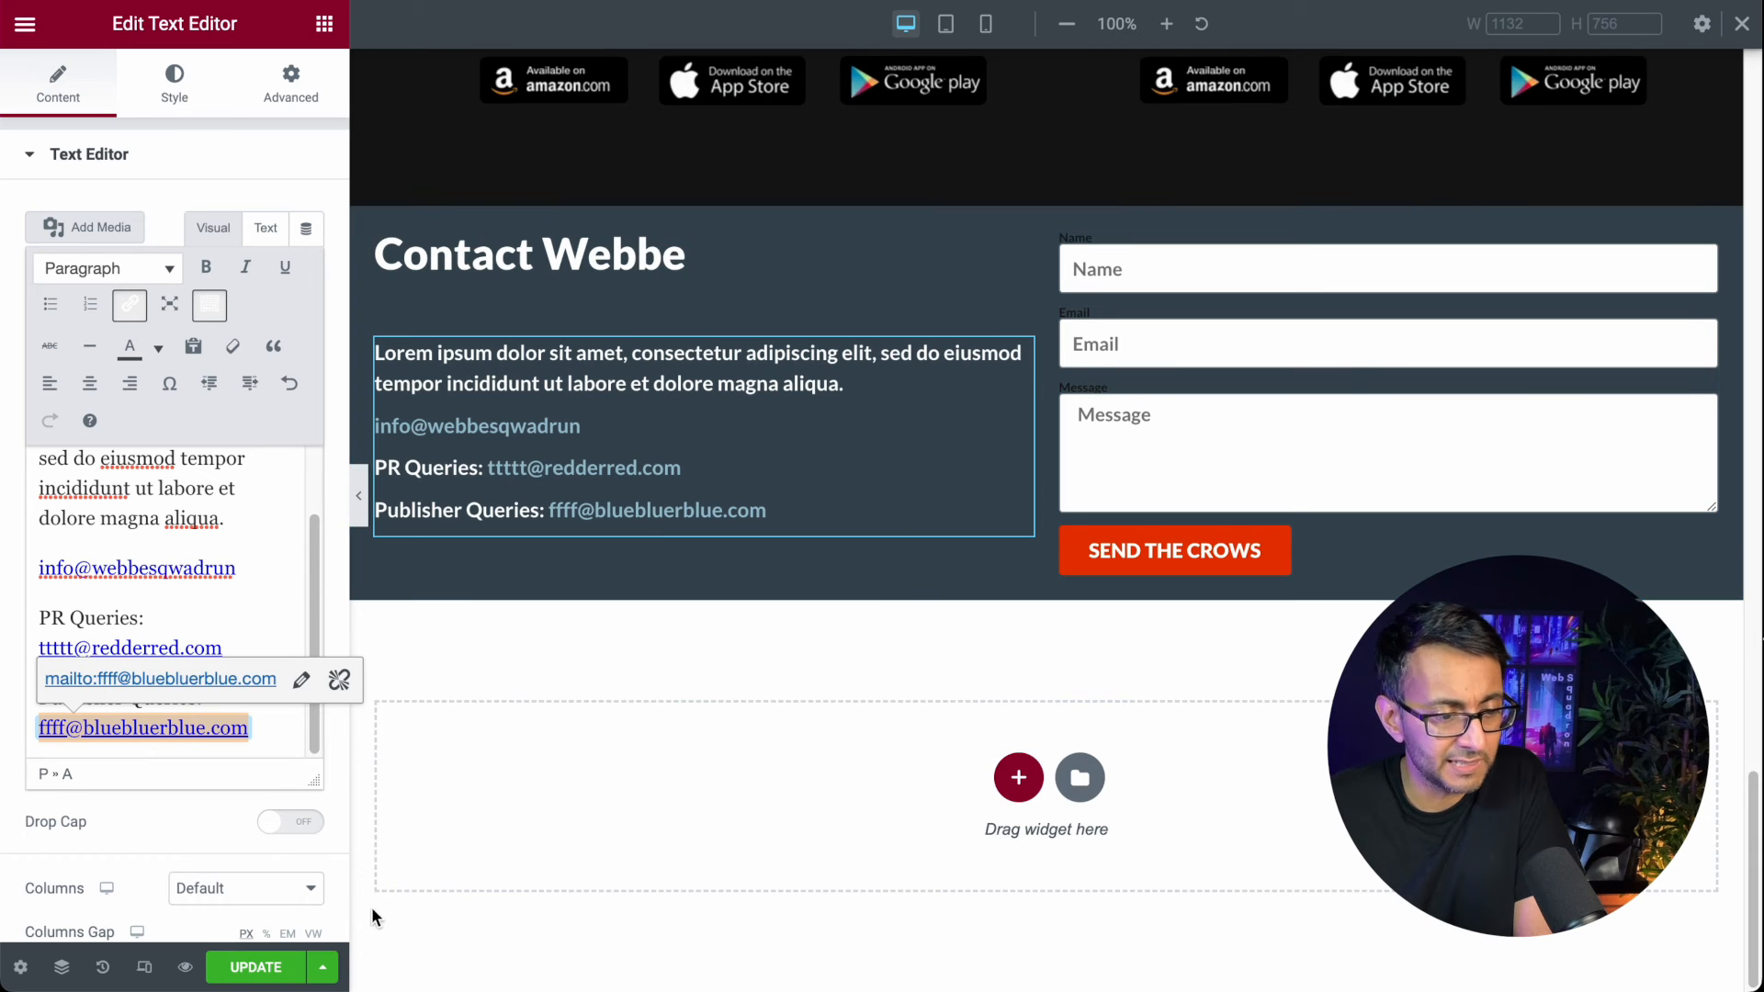
click(270, 971)
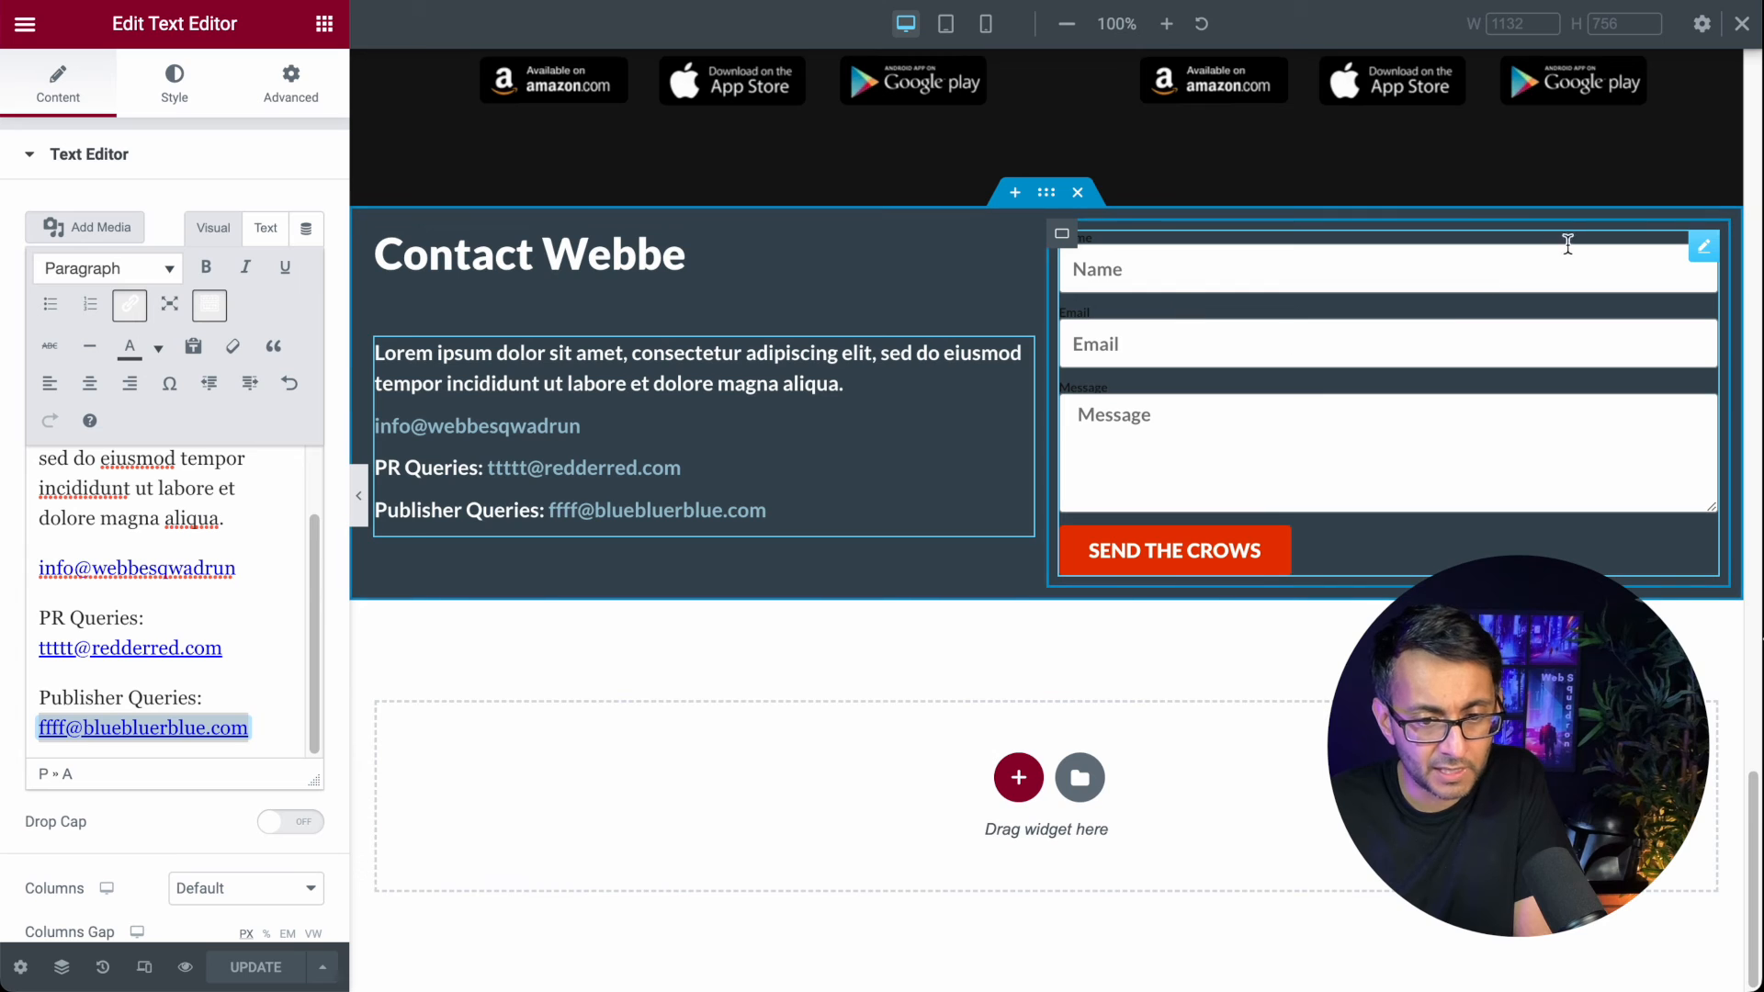
Step: Set the Message field of the contact form to 3 rows
click(1706, 249)
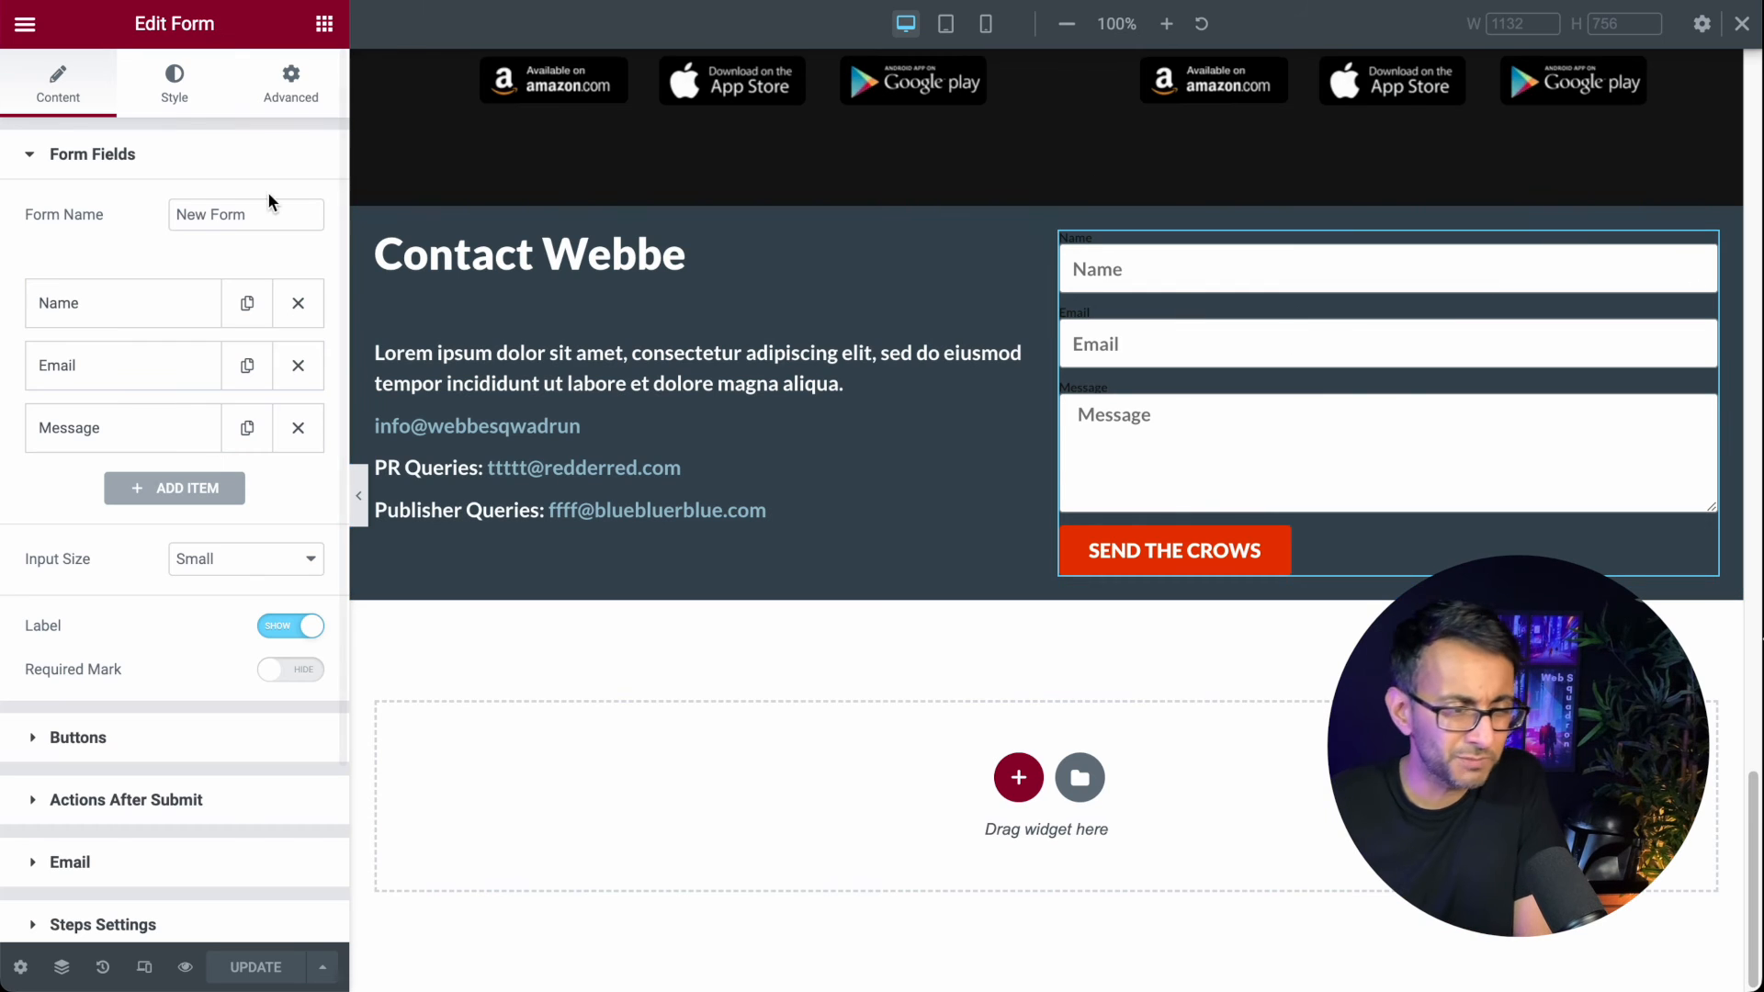
click(169, 92)
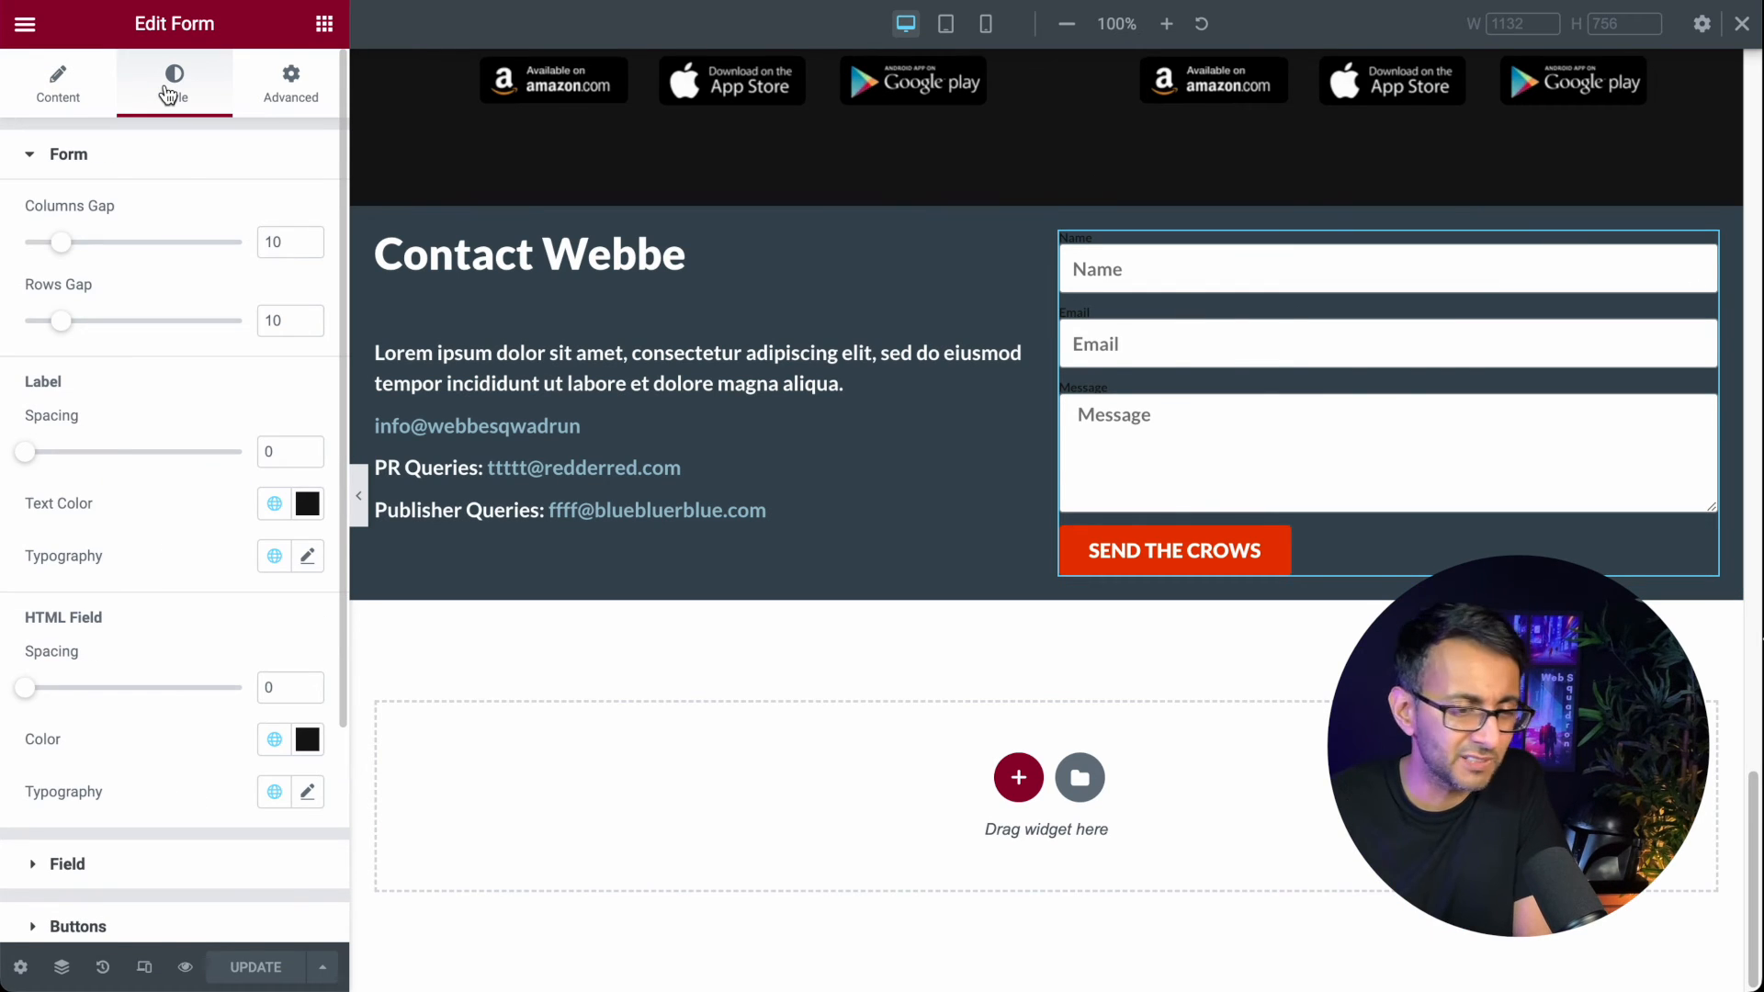
click(61, 92)
click(155, 433)
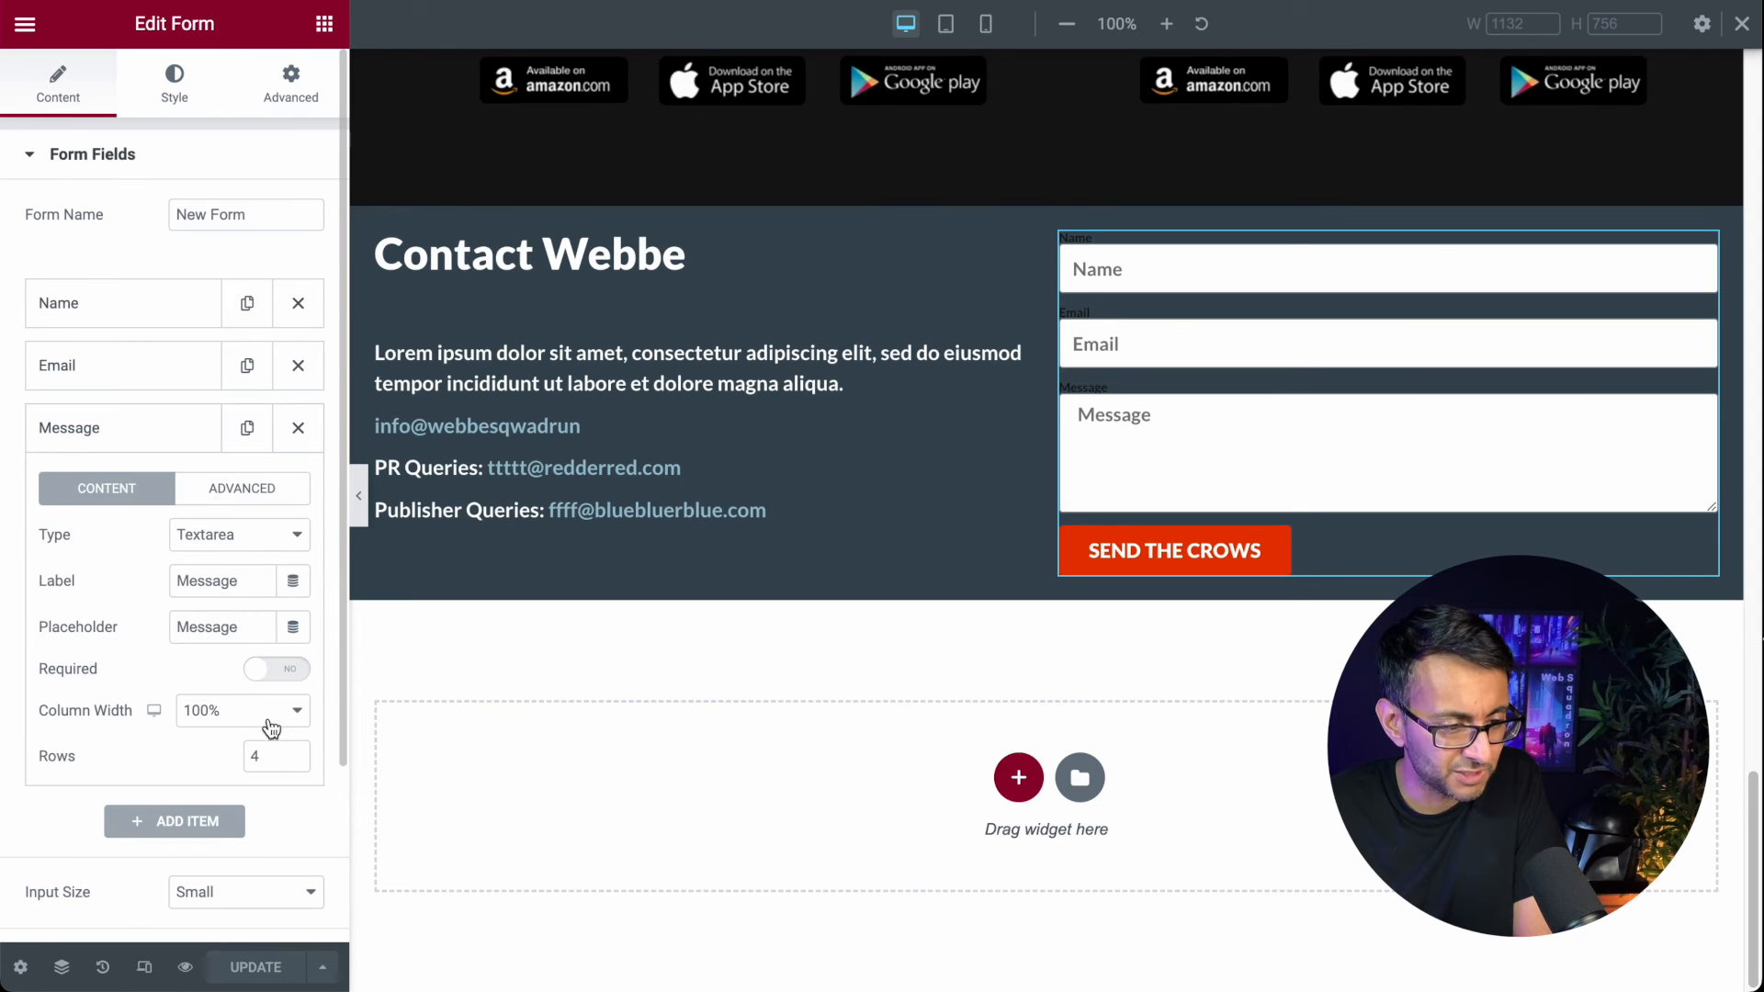
click(294, 763)
click(294, 763)
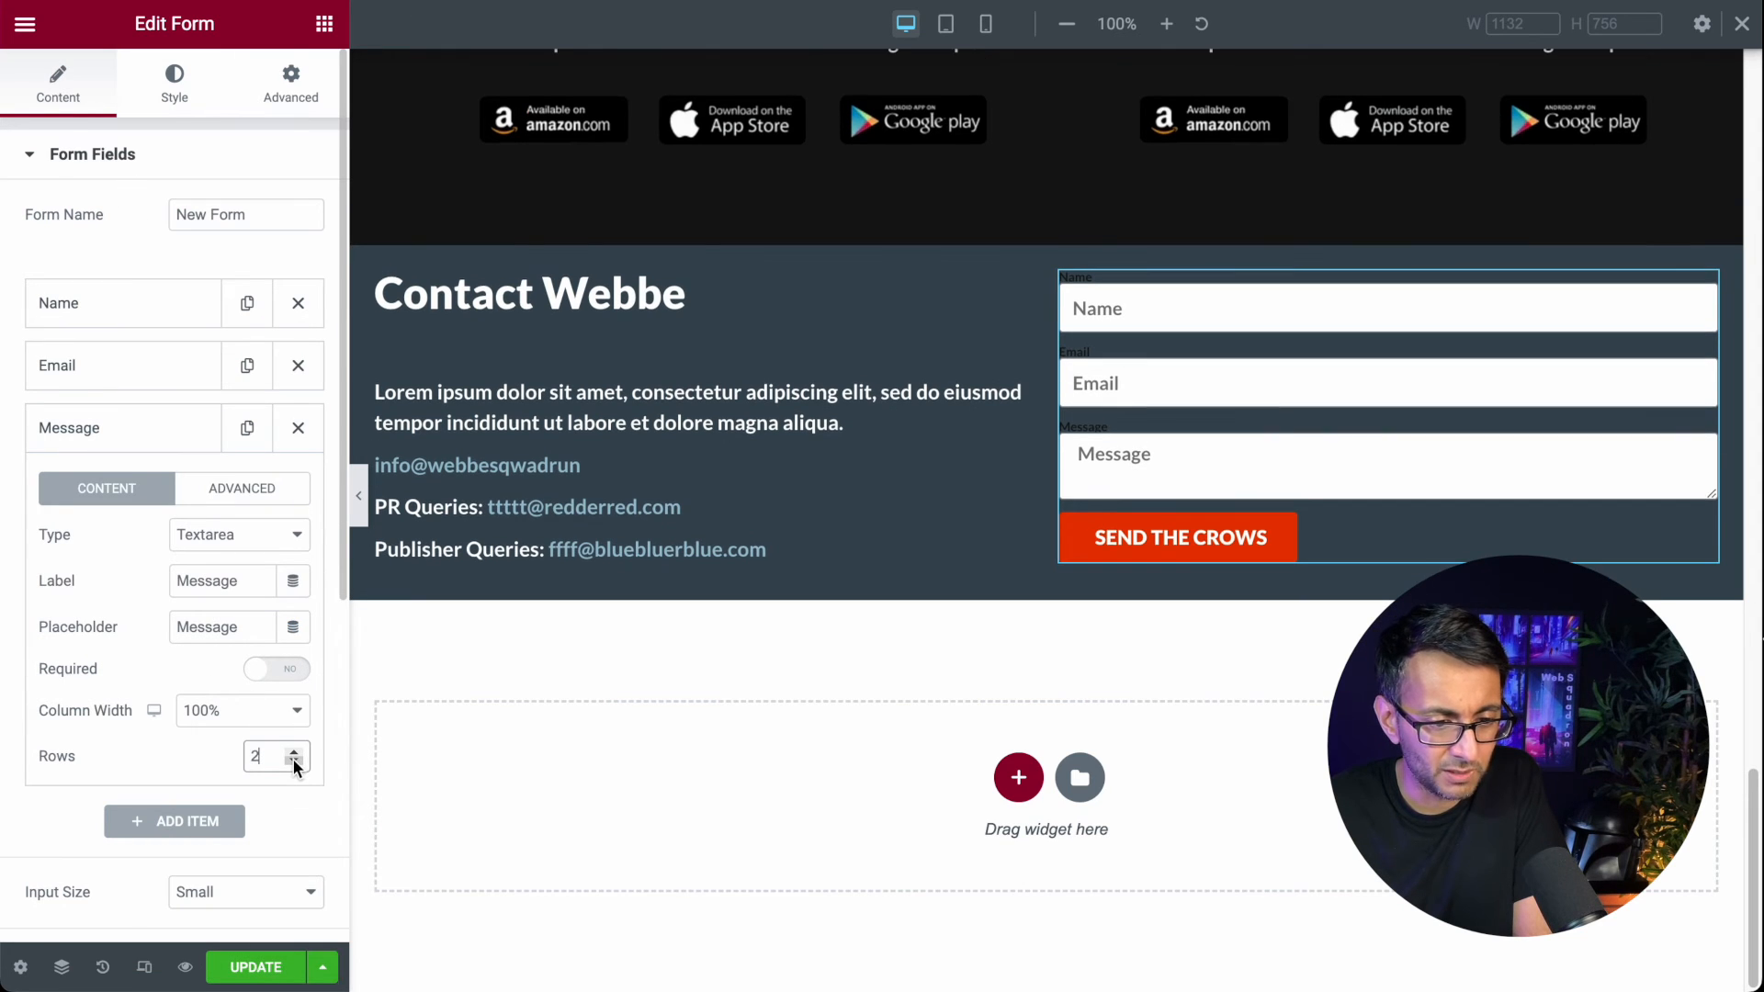
click(294, 750)
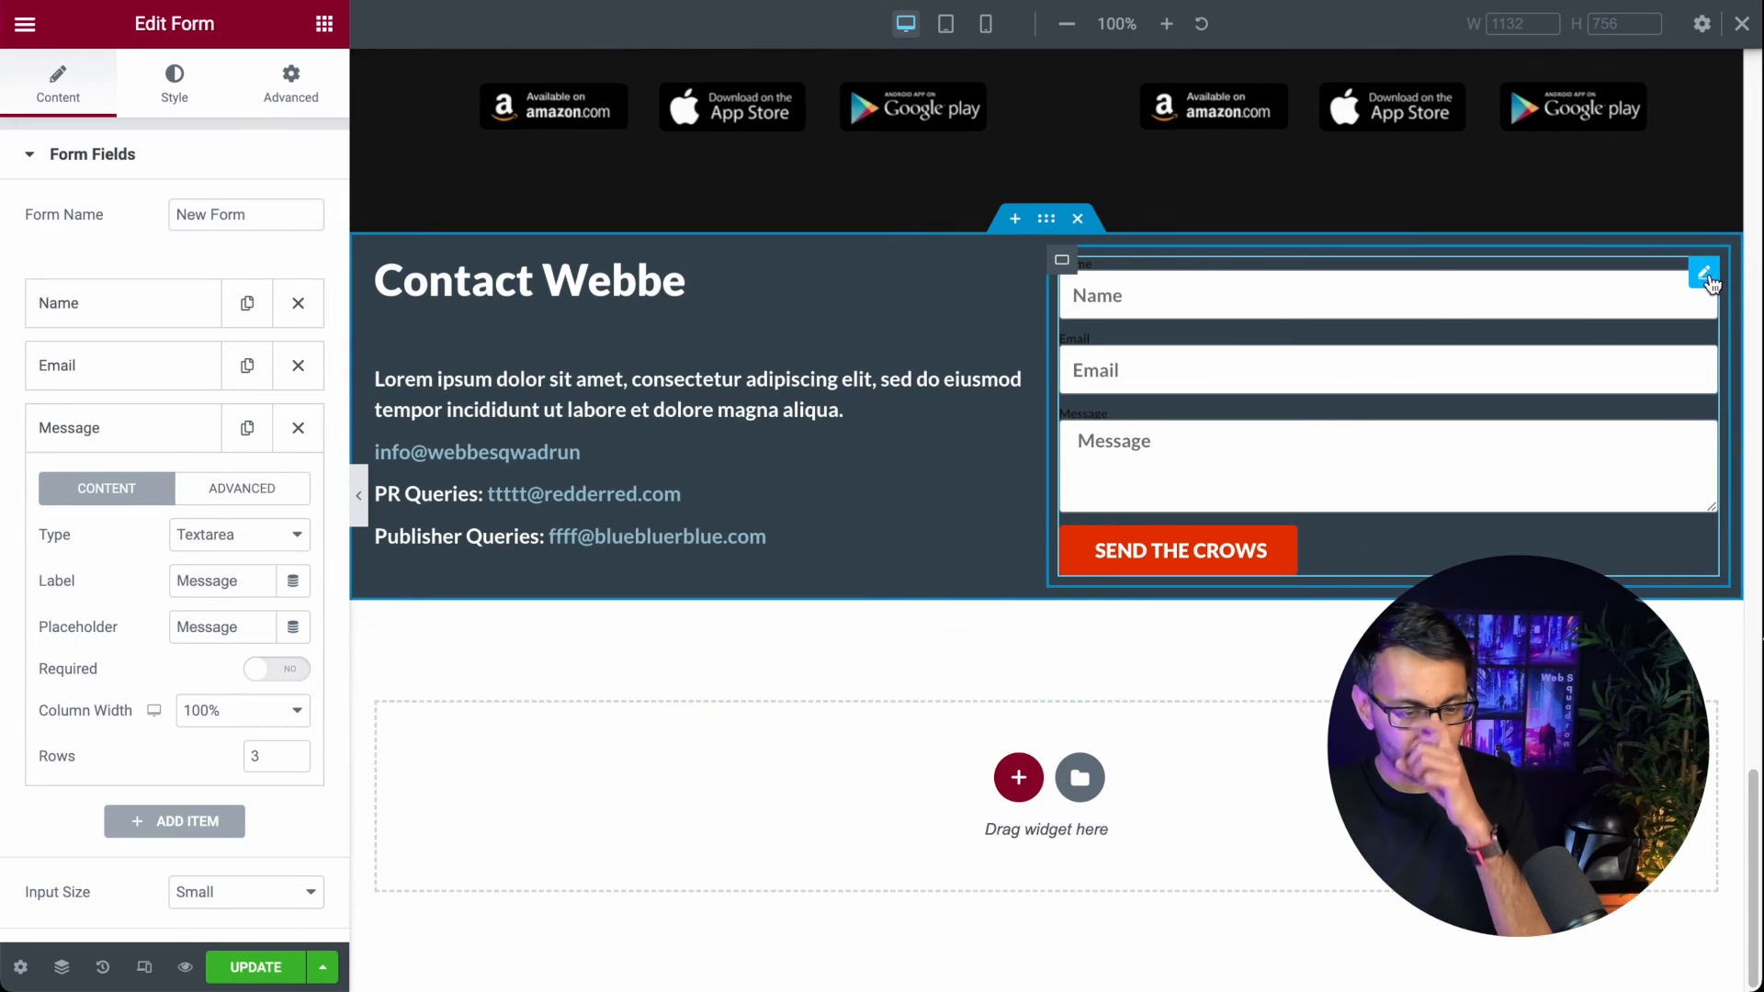
Step: Set the column width of the form's Name and Email fields to 50% each so they sit side by side
click(195, 312)
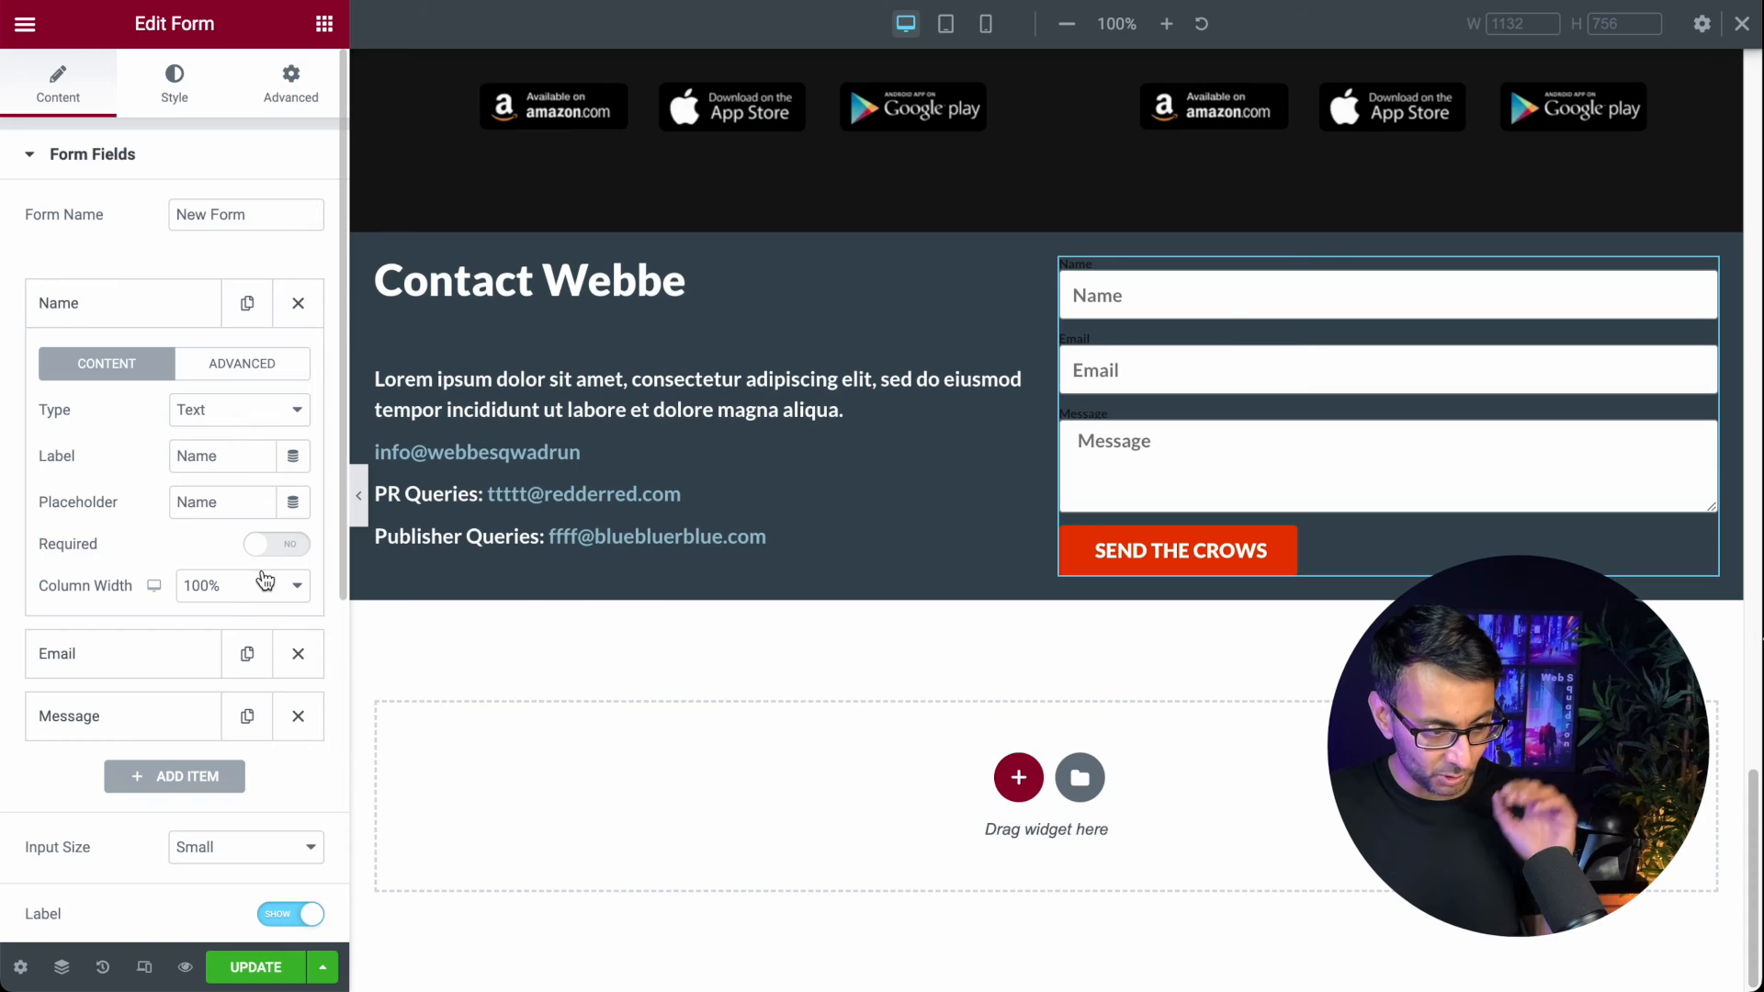
click(267, 584)
click(253, 430)
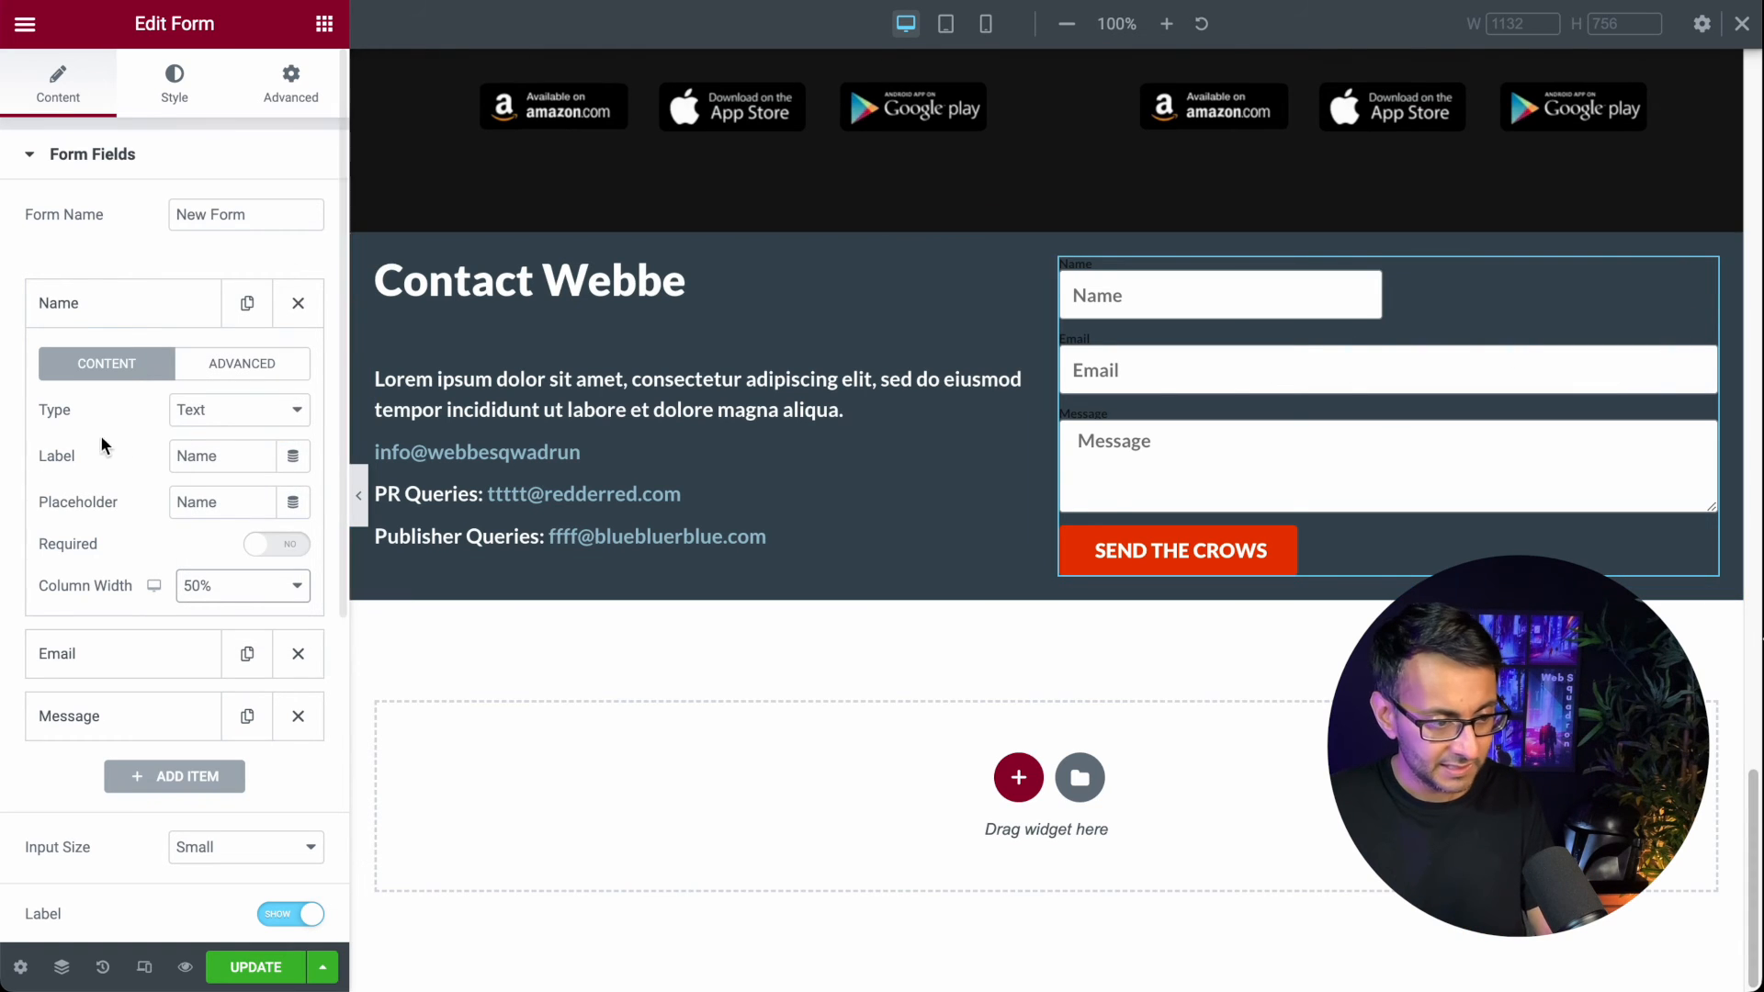
click(87, 299)
click(118, 372)
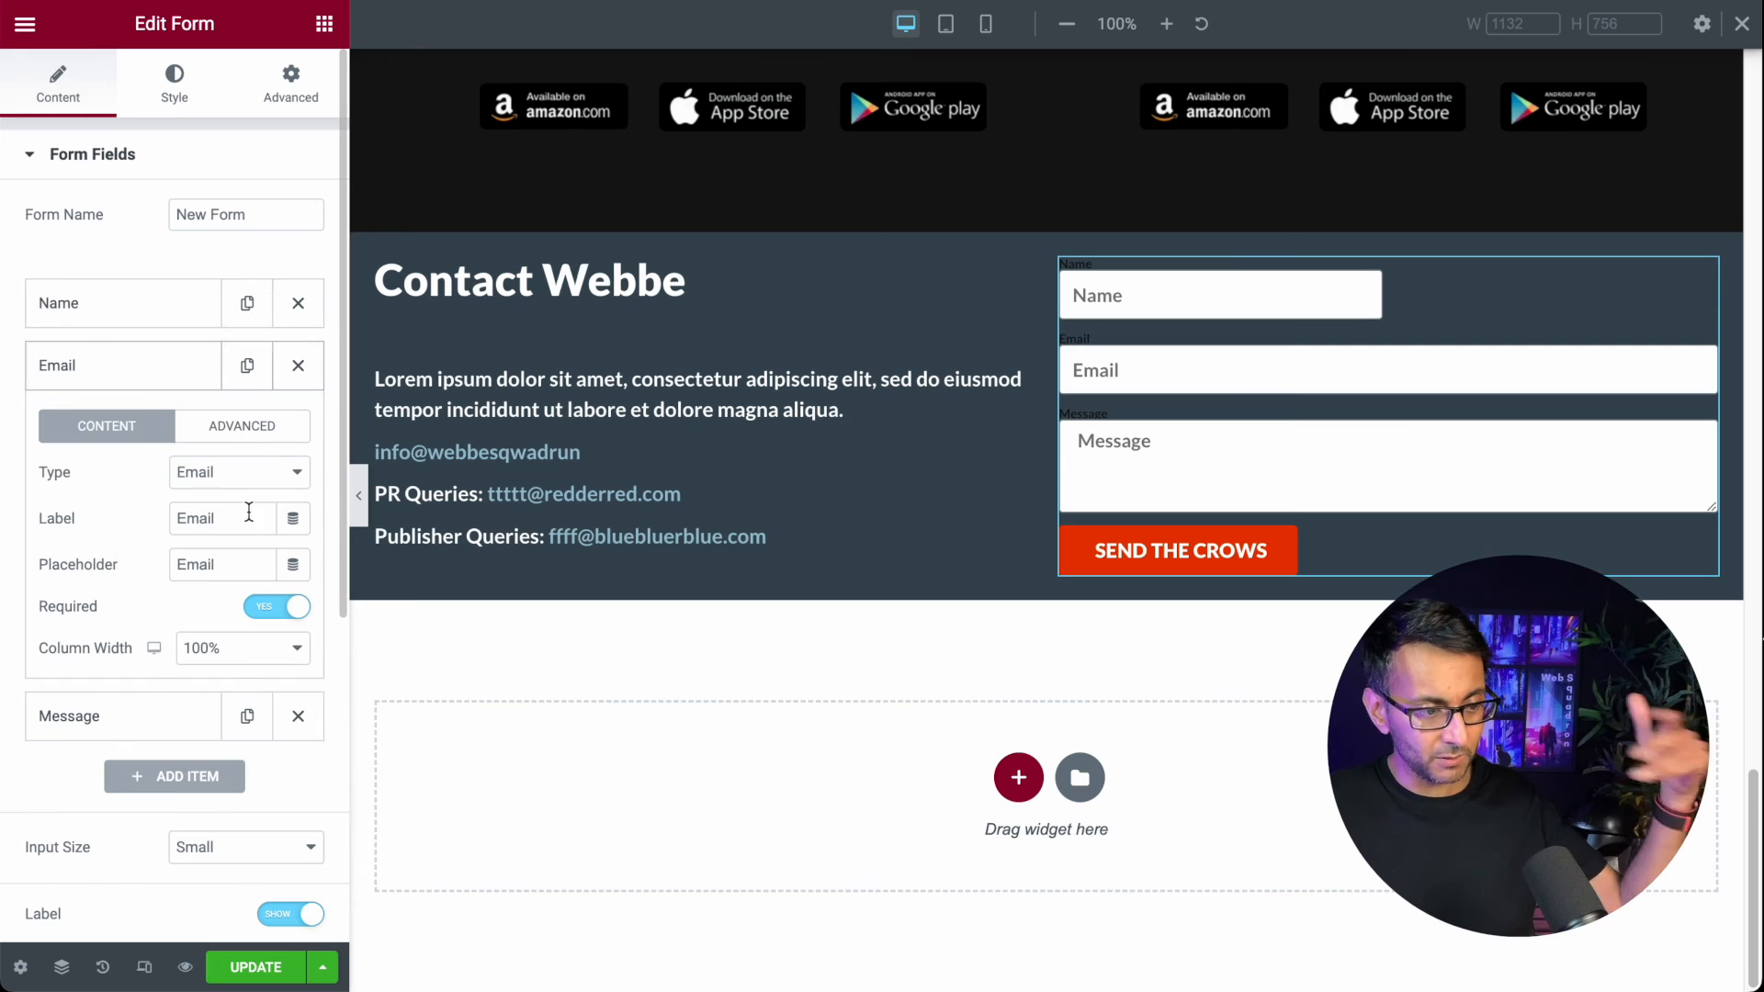
click(244, 649)
click(211, 491)
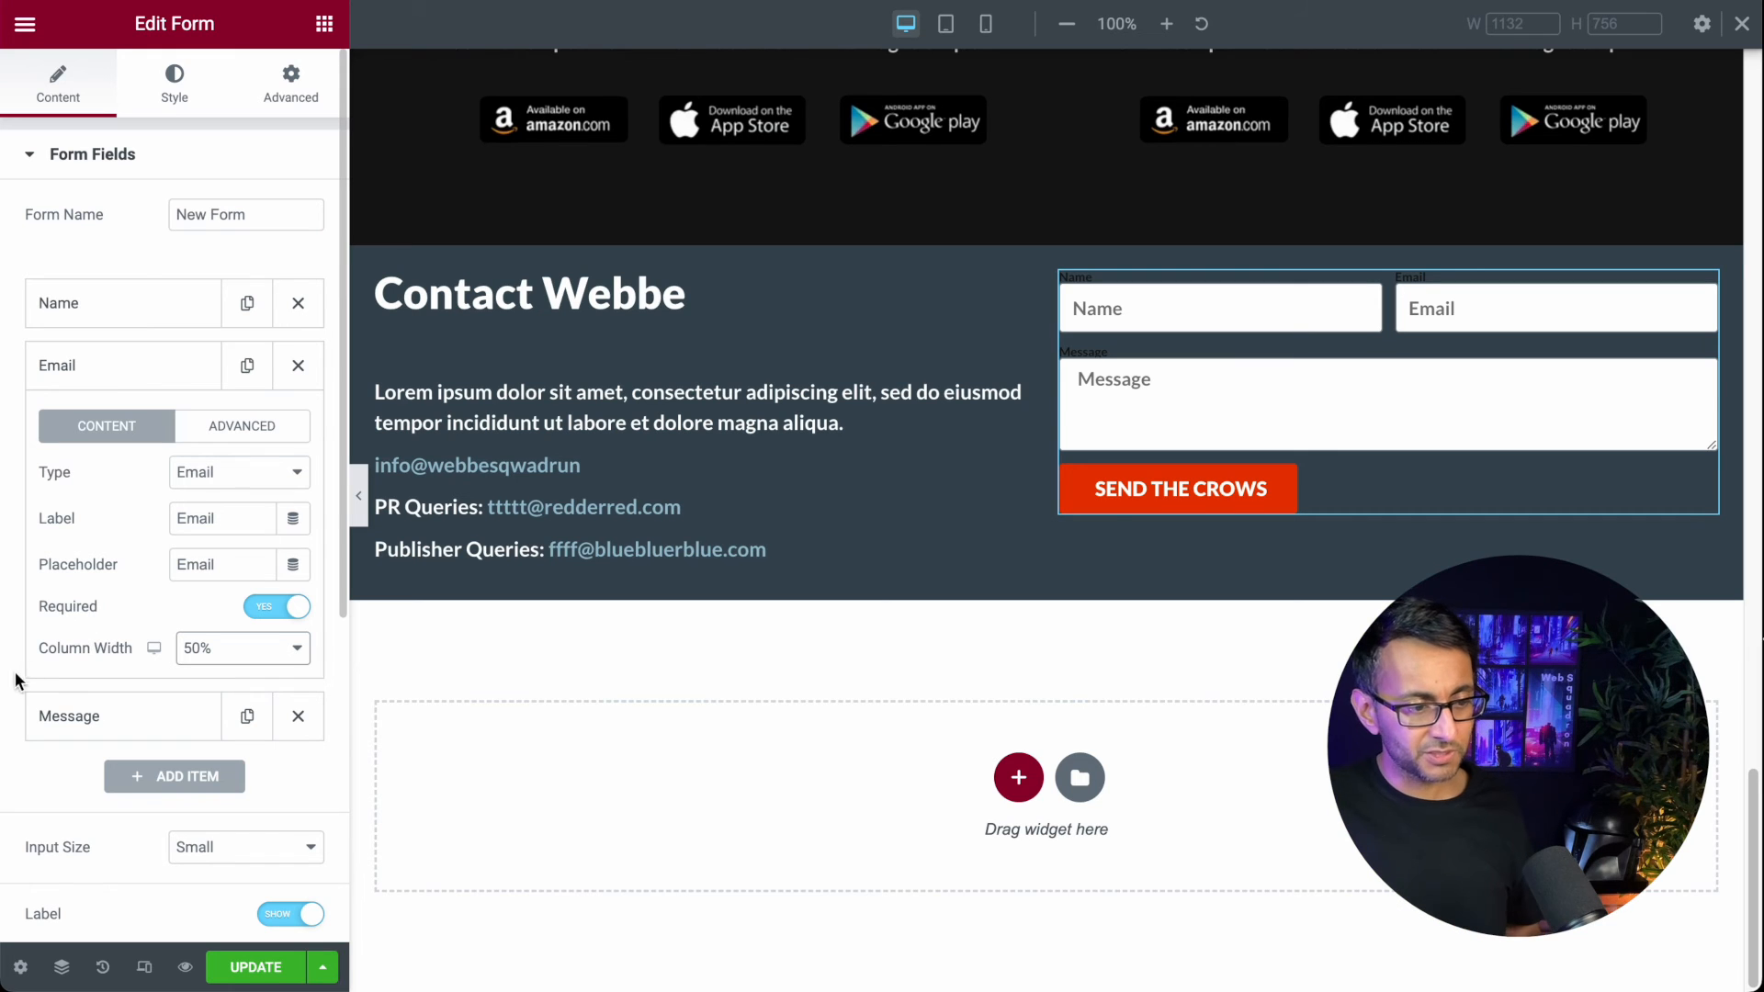
click(138, 366)
Step: Look over the form's e-mail settings and increase the number of rows of the Message field
scroll(129, 809, down, 1)
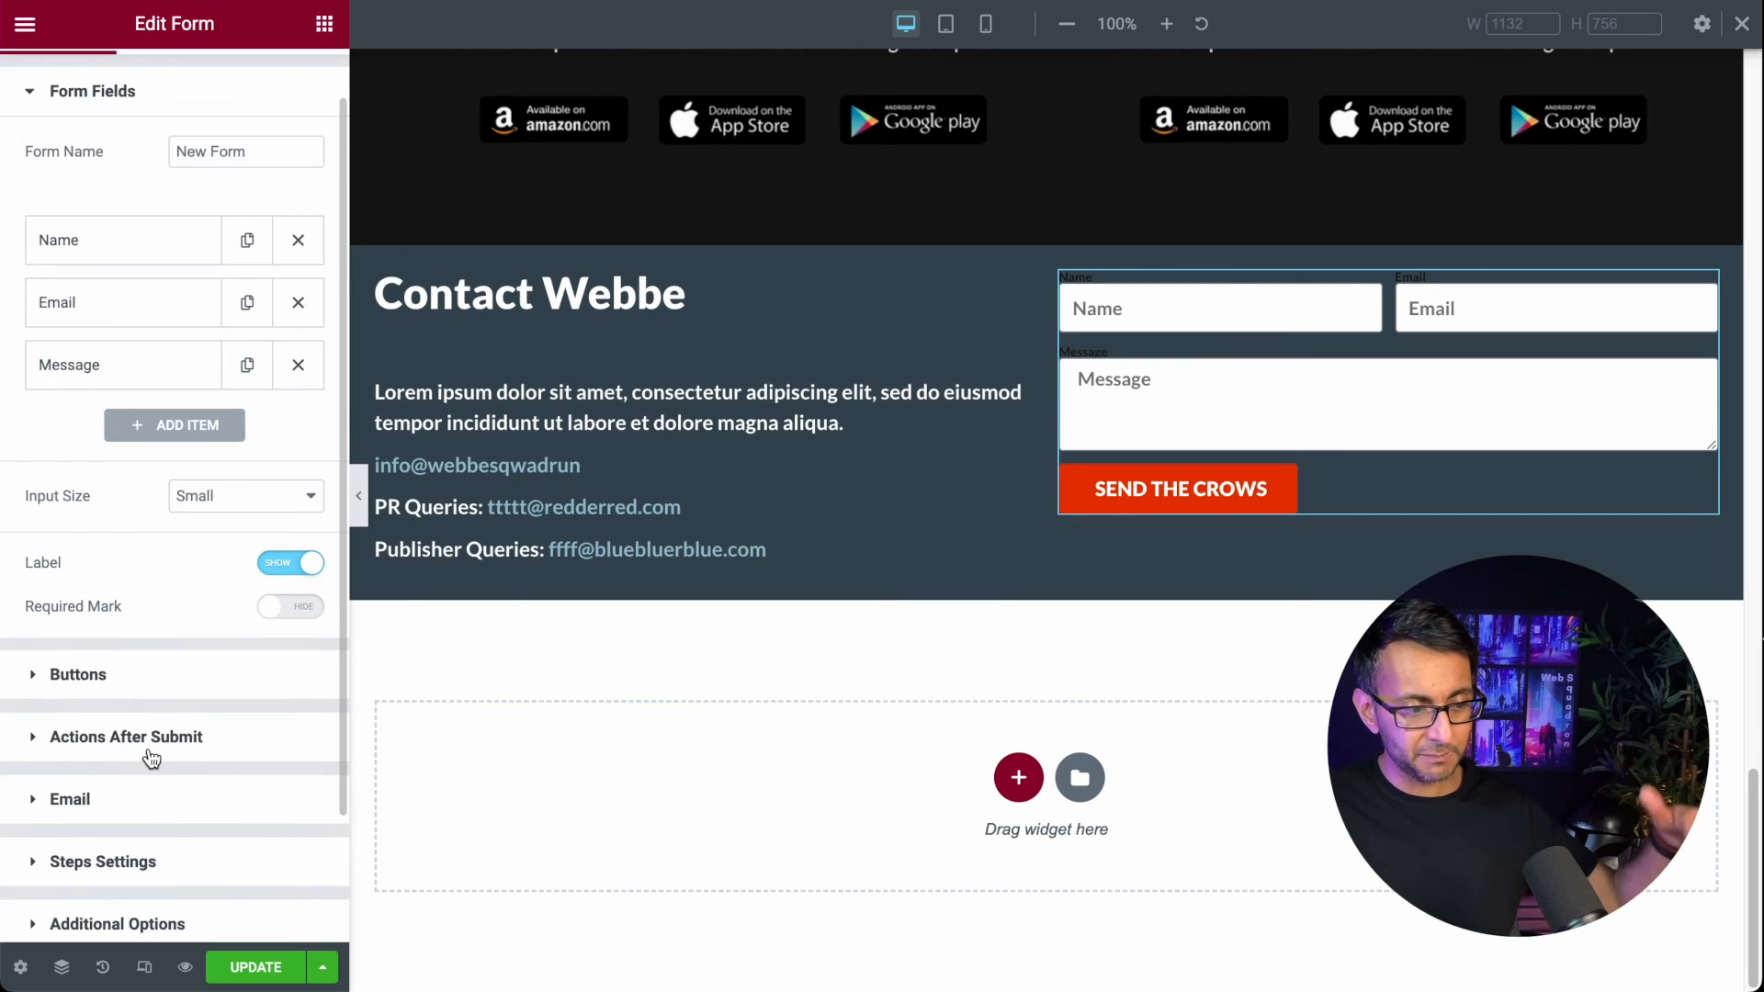
click(139, 793)
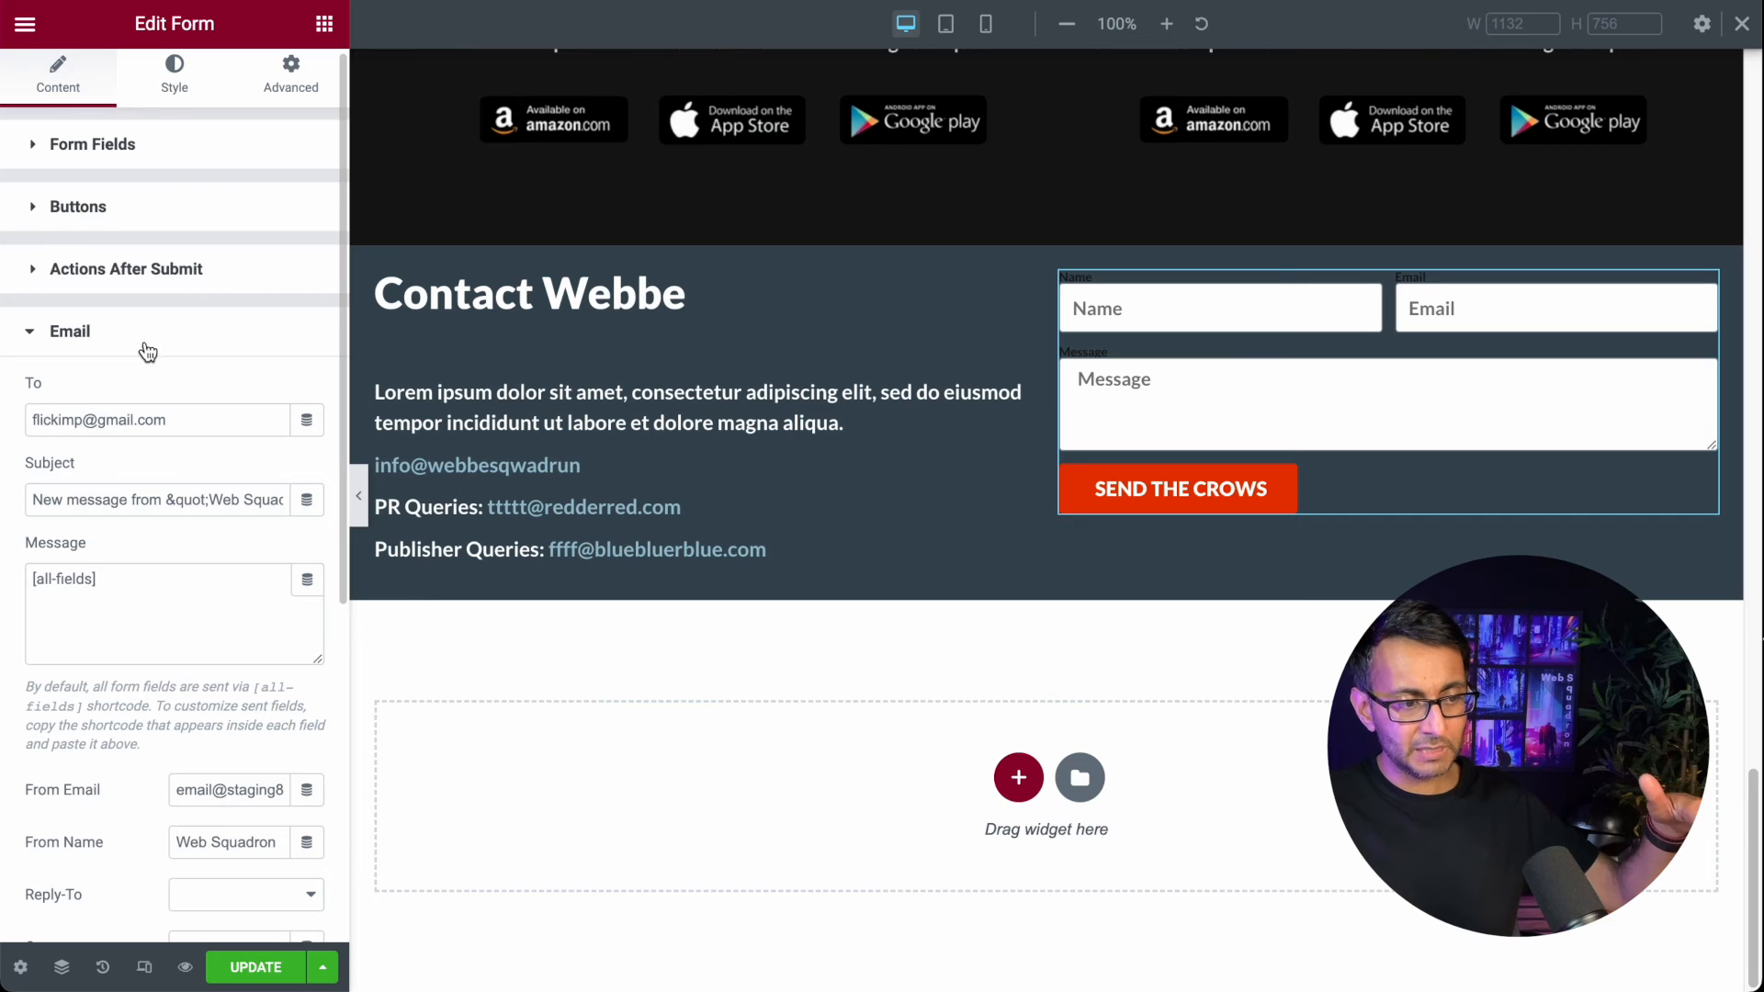
click(147, 342)
click(141, 167)
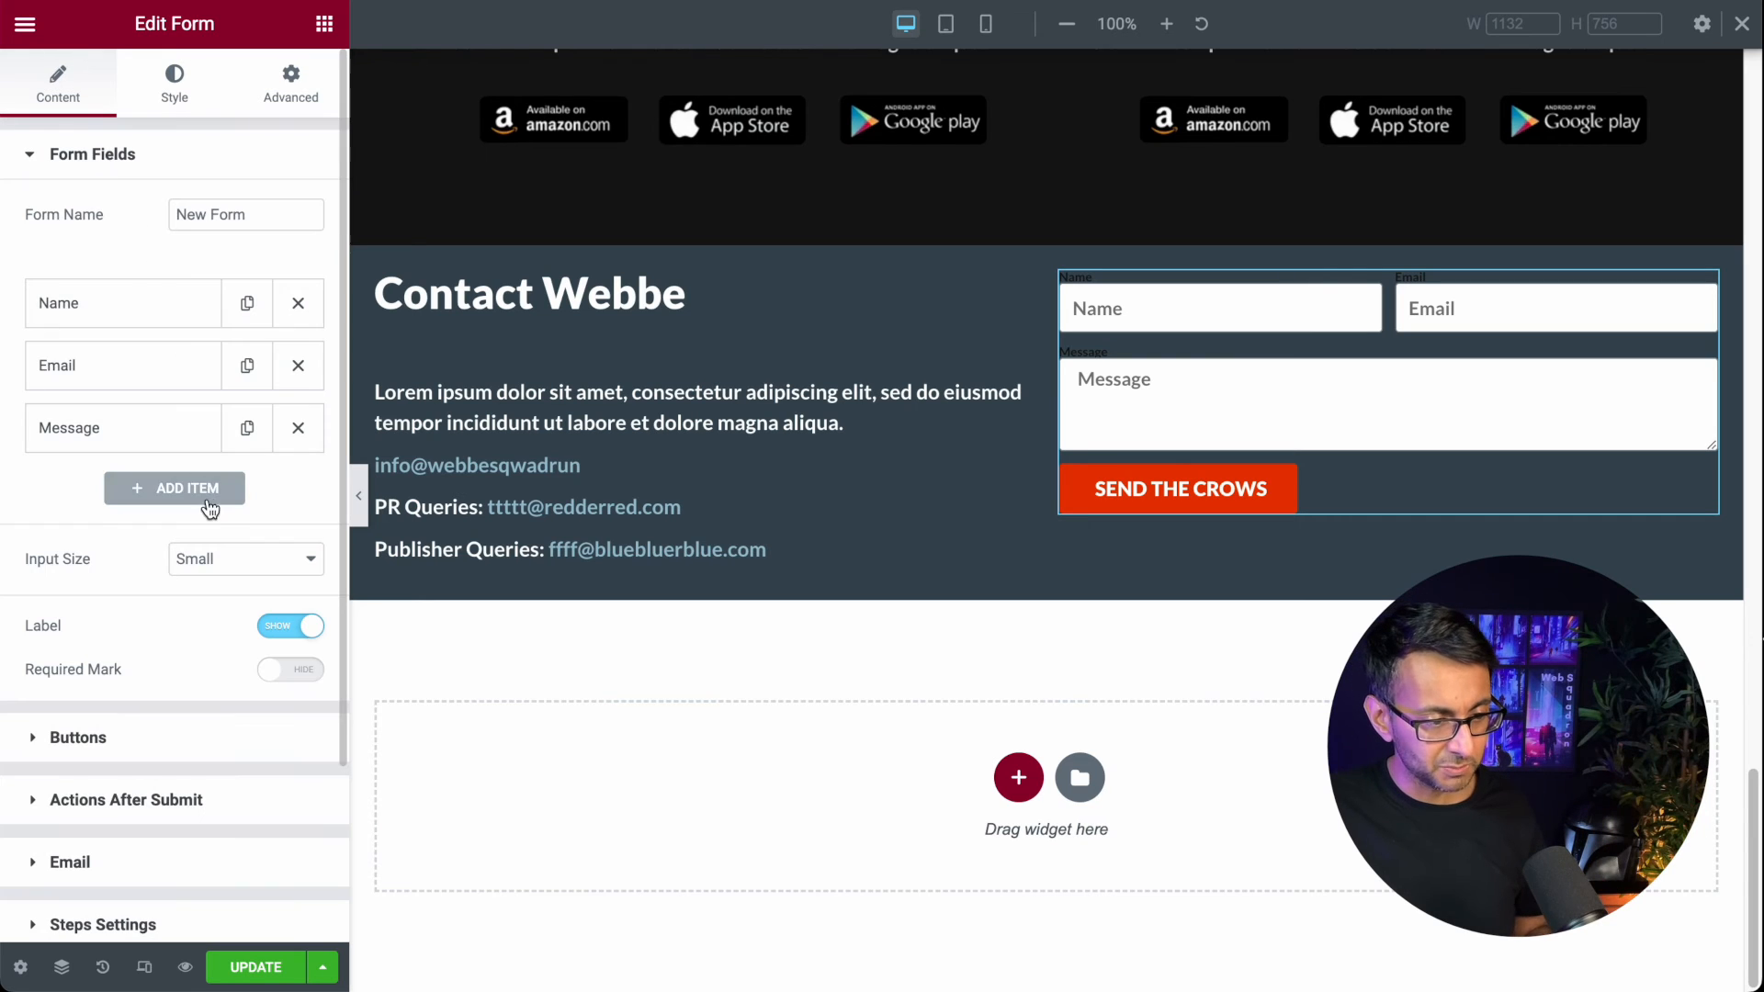
click(152, 442)
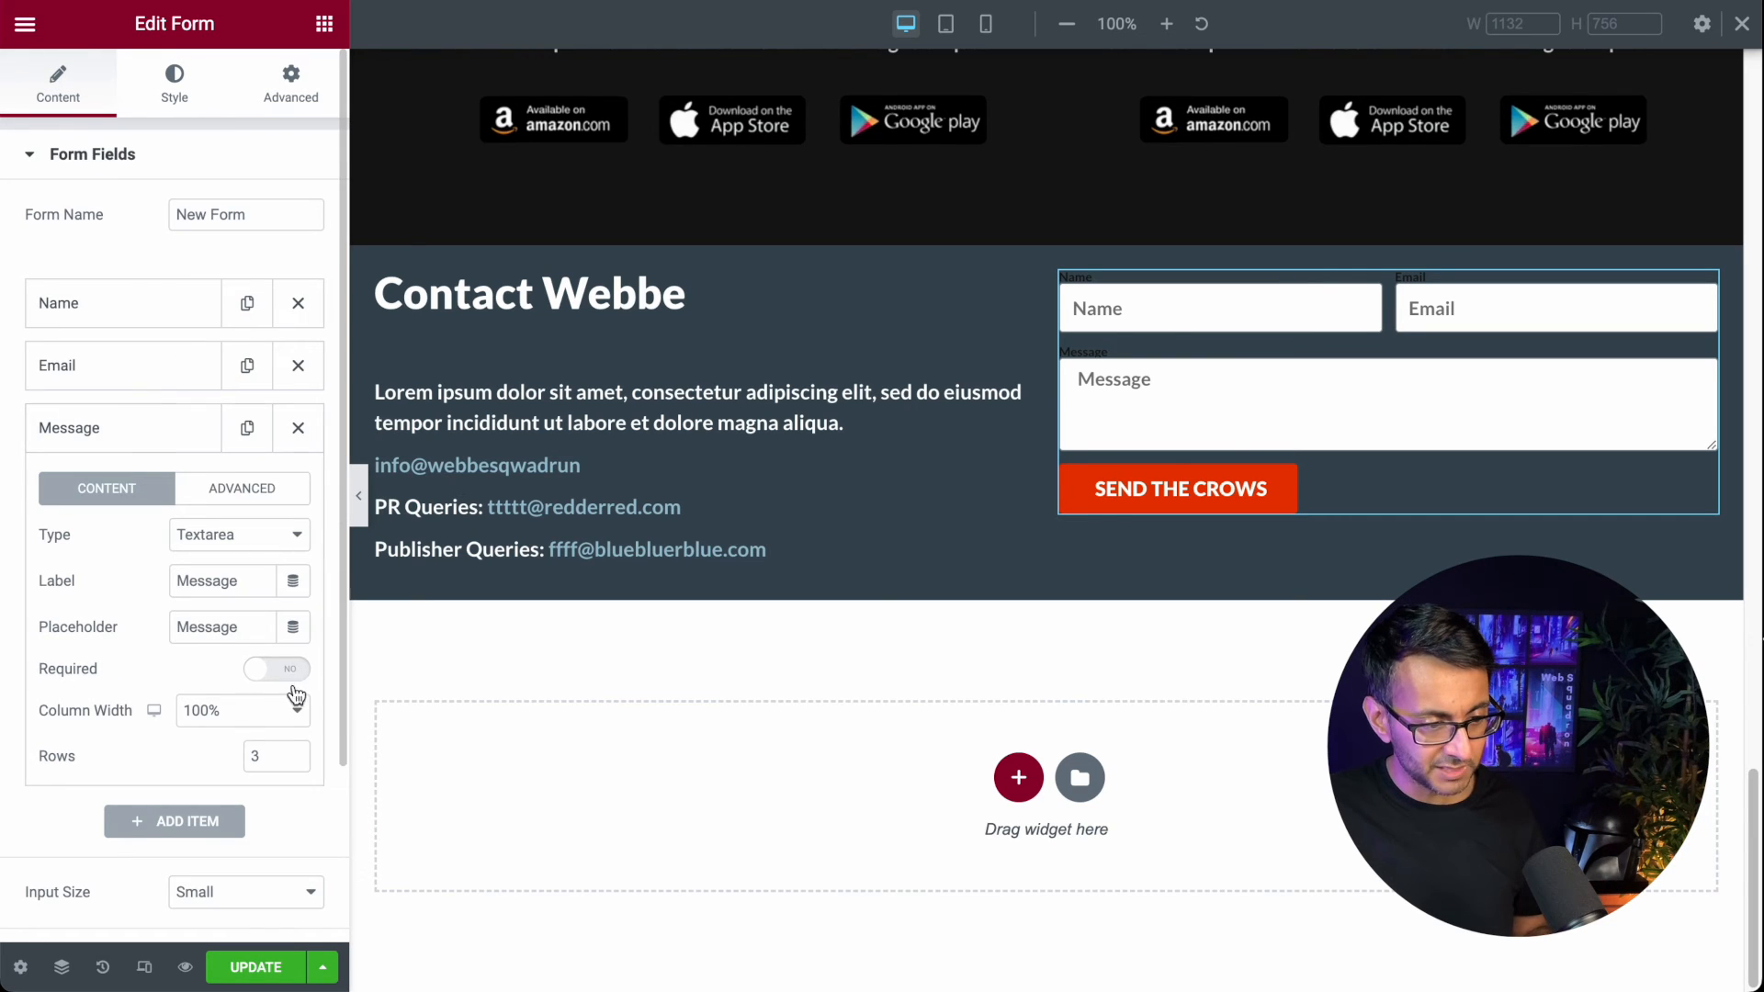
click(296, 751)
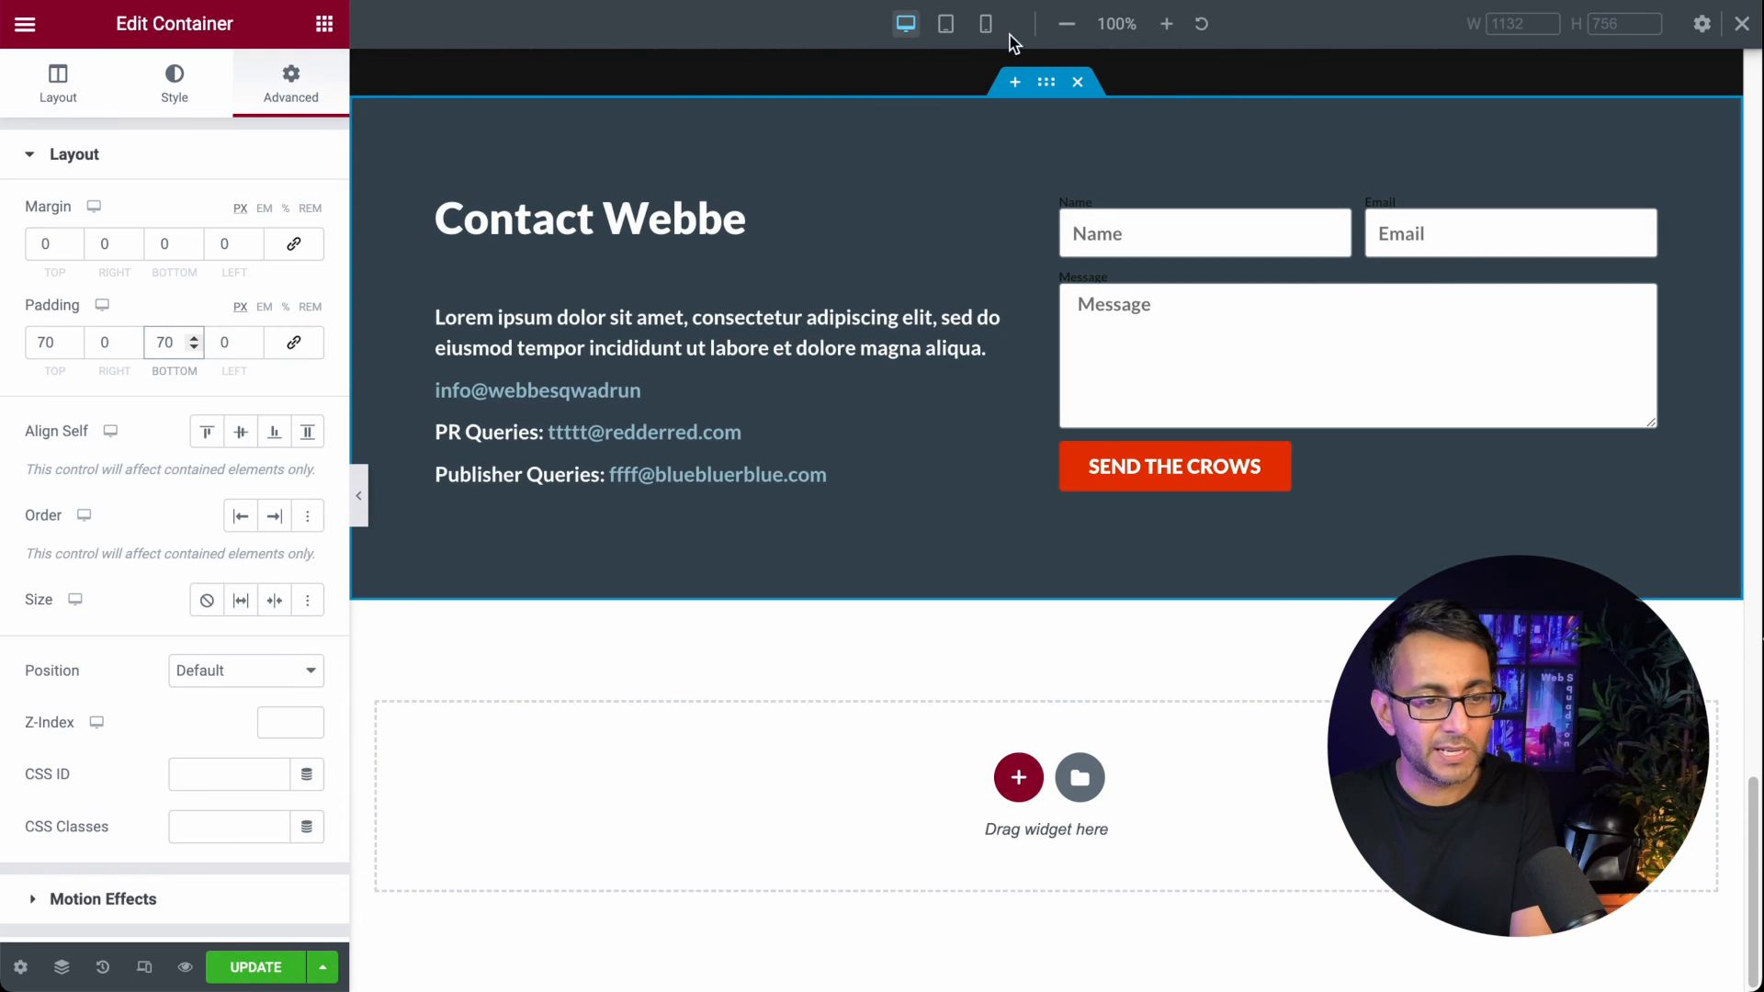
Step: In a 378 px wide mobile preview, set the contact container's padding to 60 px top and bottom and 20 px on both sides
click(986, 25)
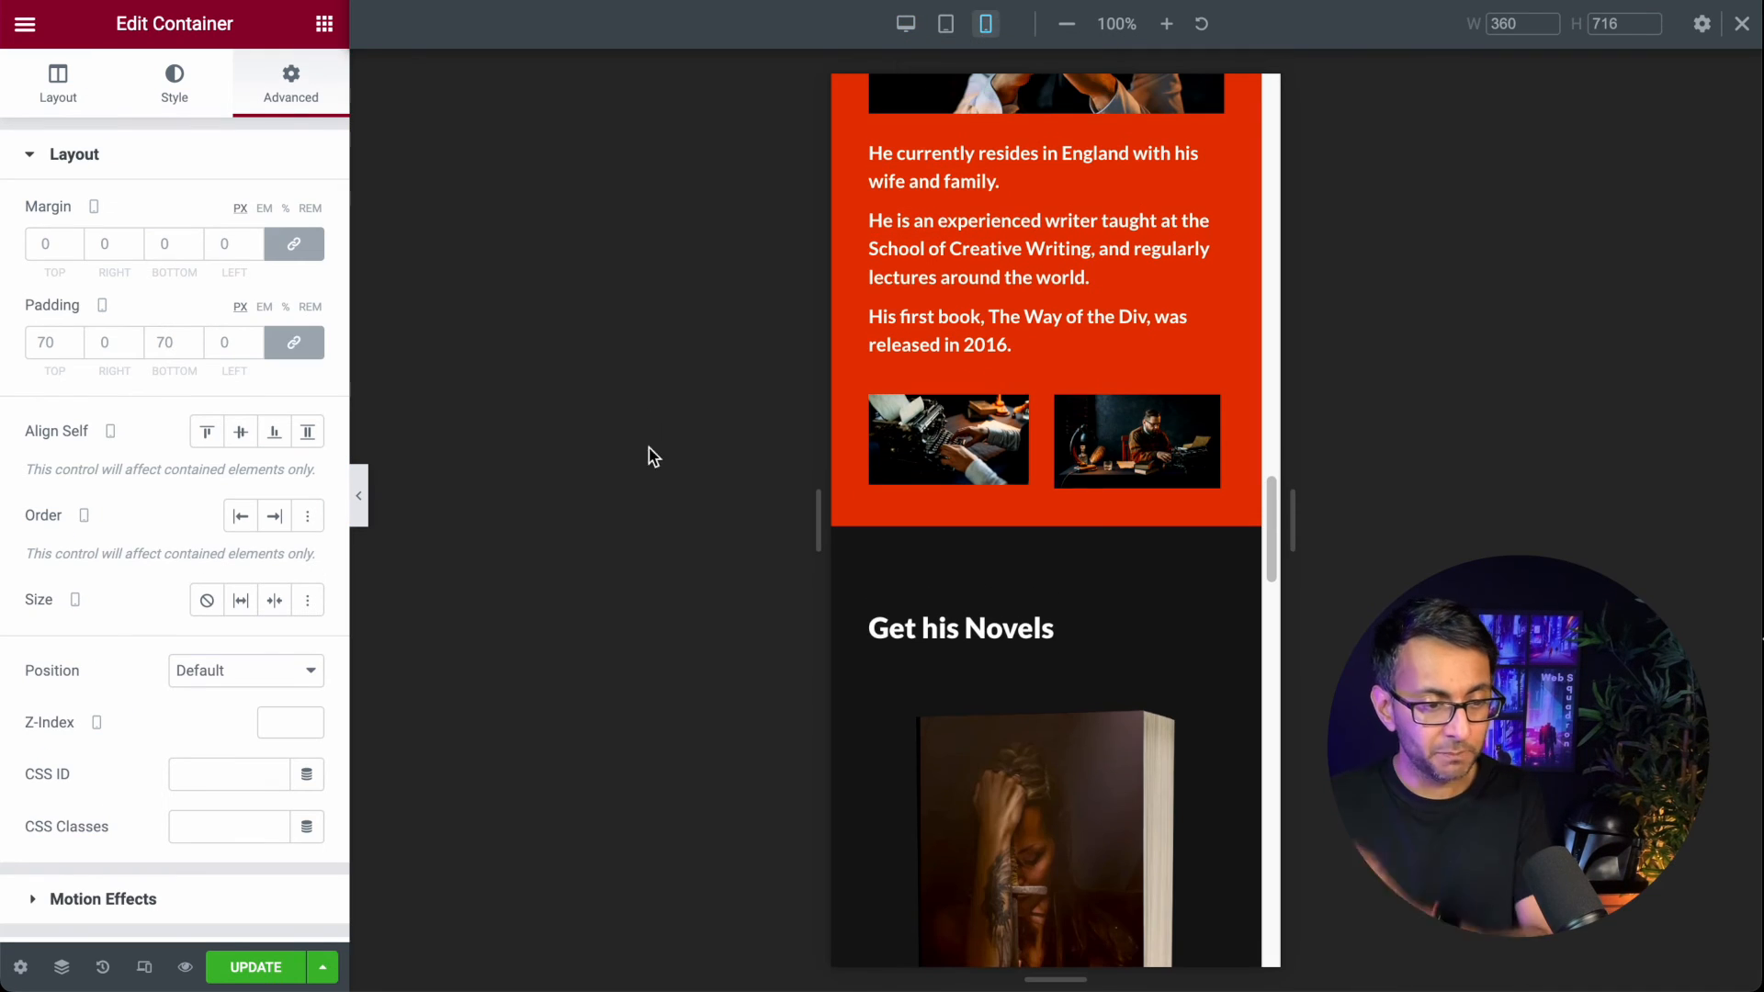
scroll(968, 673, down, 10)
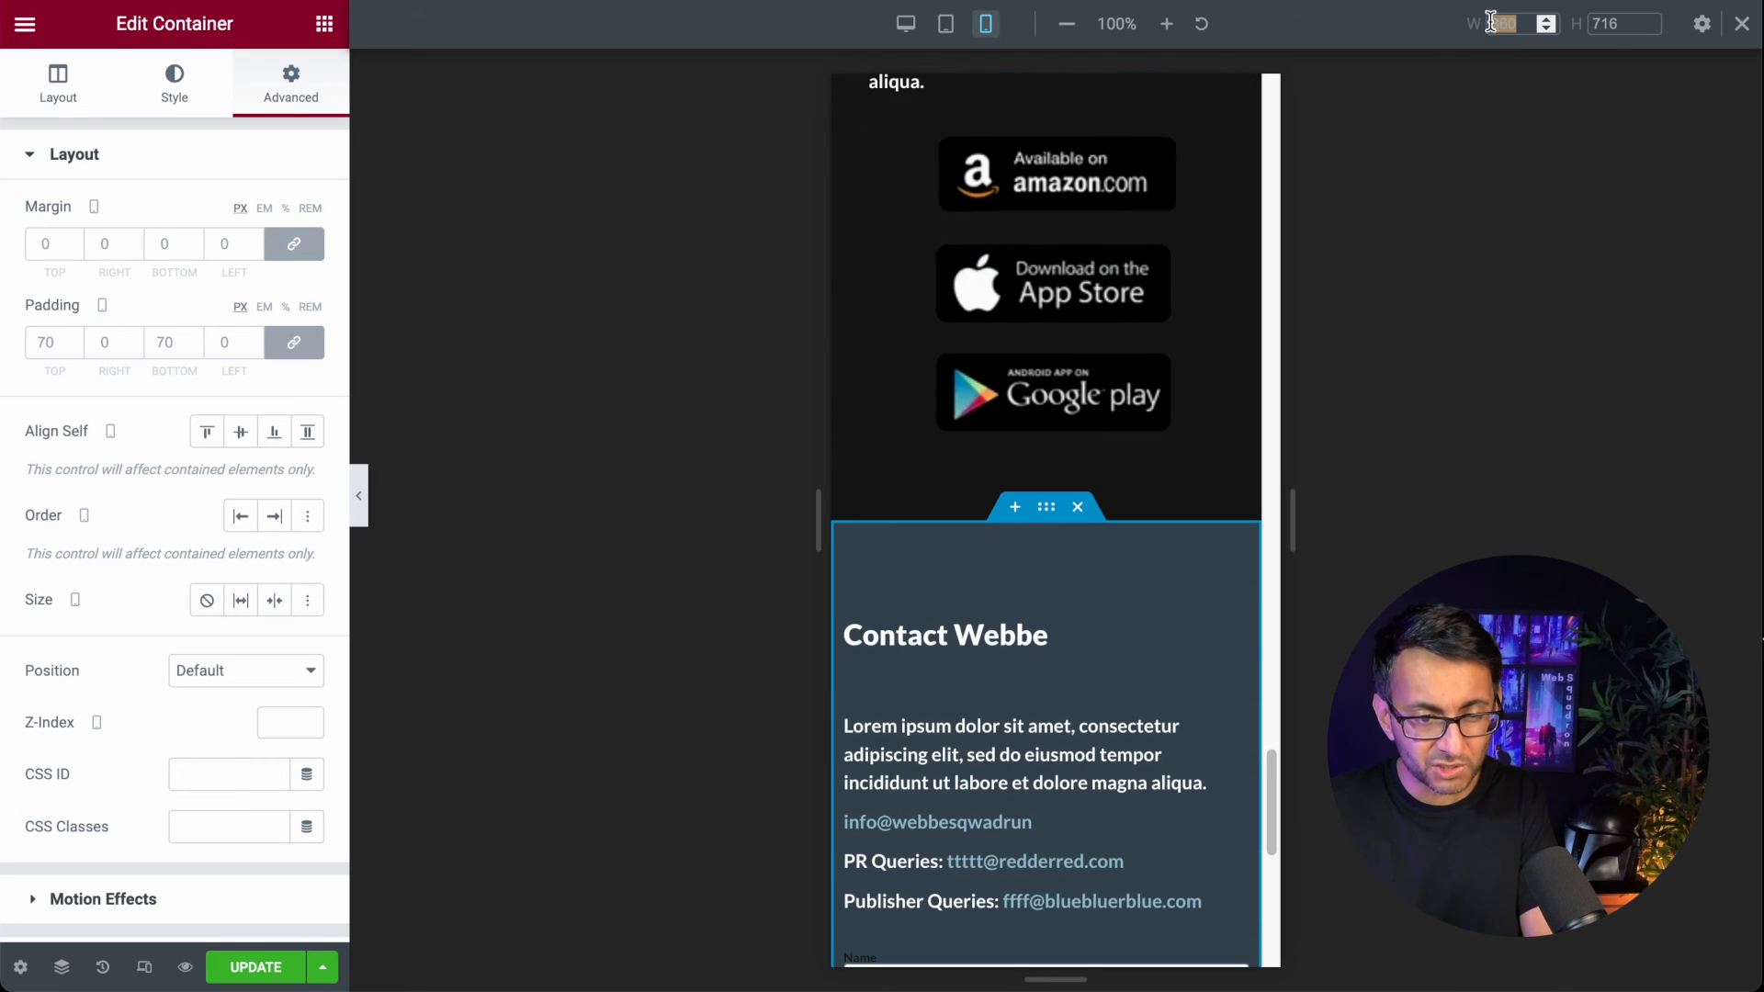
text(378)
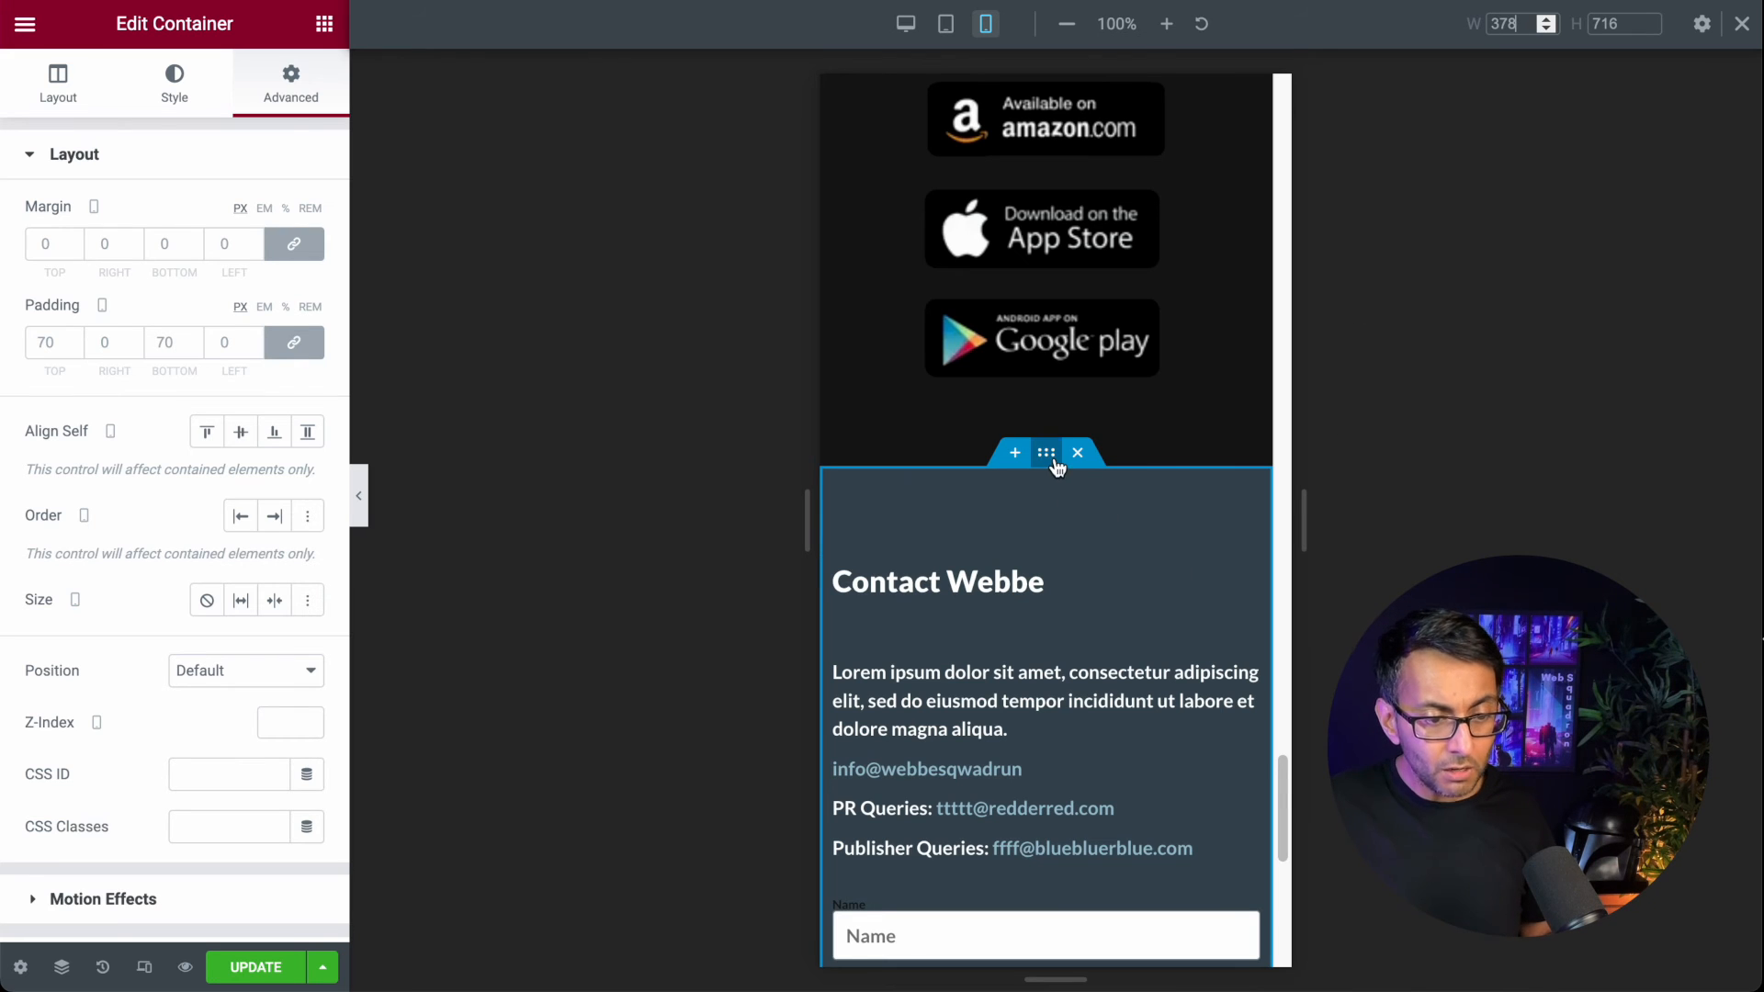
drag(266, 365, 17, 377)
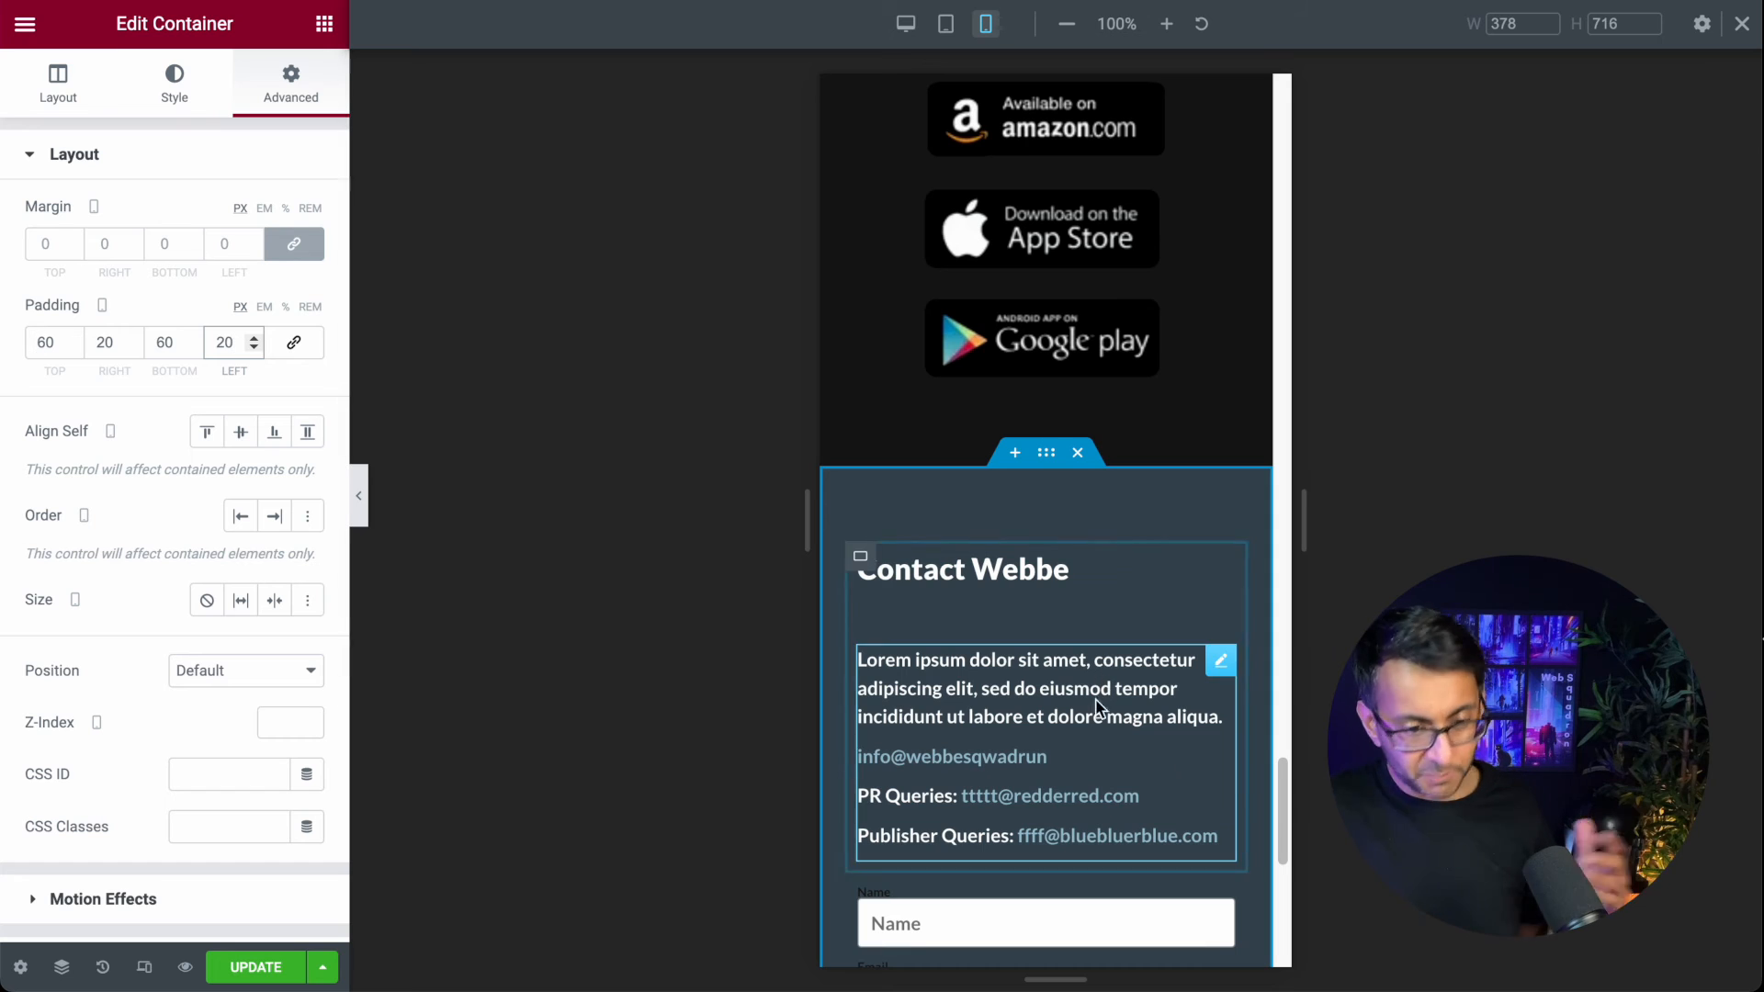
Step: Check the contact section's text and form in the mobile preview, update the page, and return to the desktop view
scroll(1266, 791, down, 1)
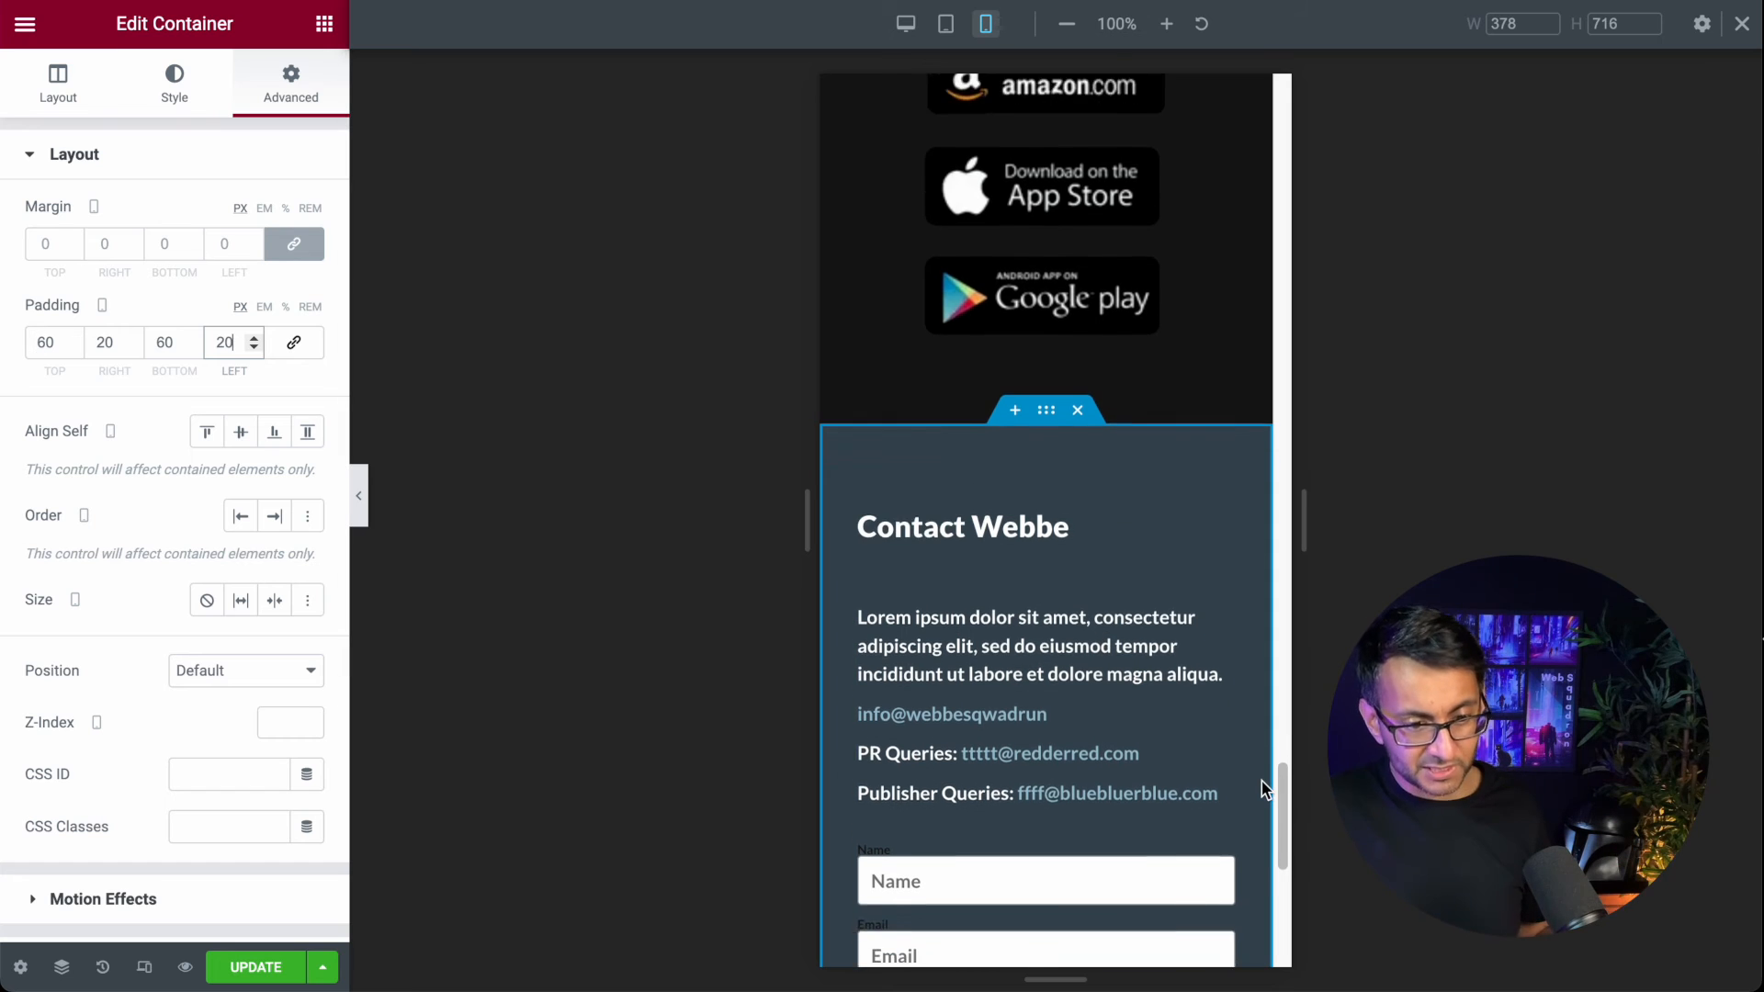
scroll(1267, 790, down, 1)
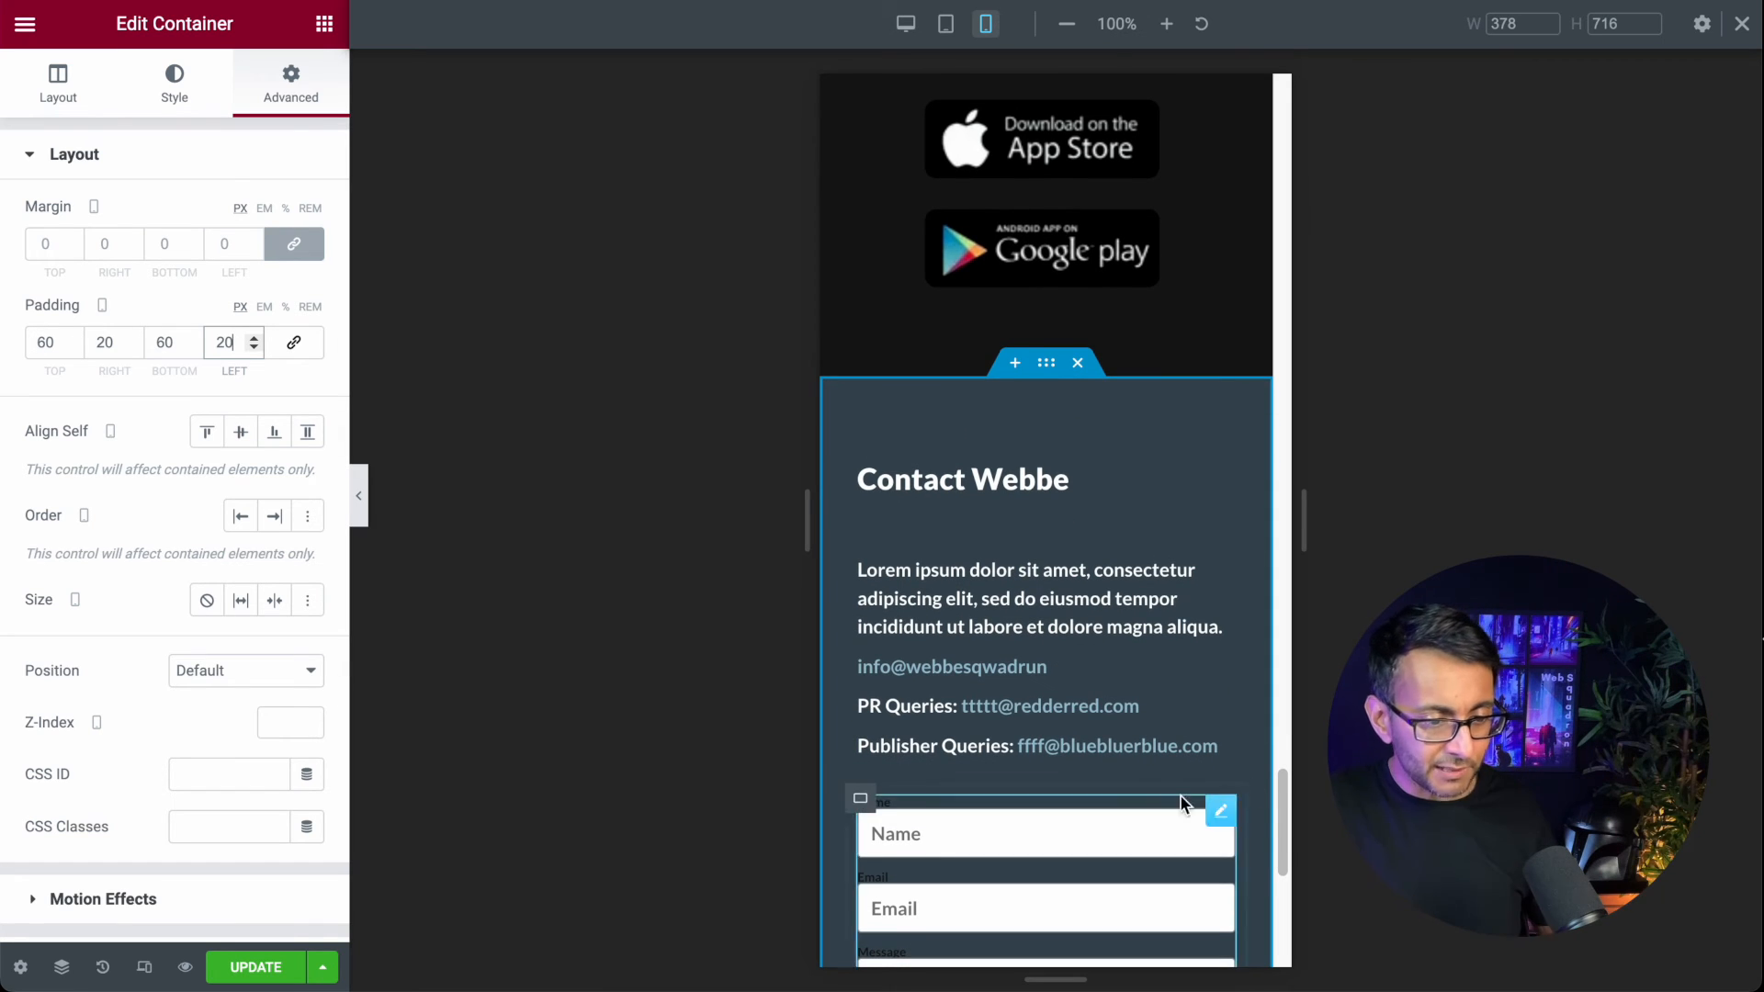
scroll(1143, 791, down, 10)
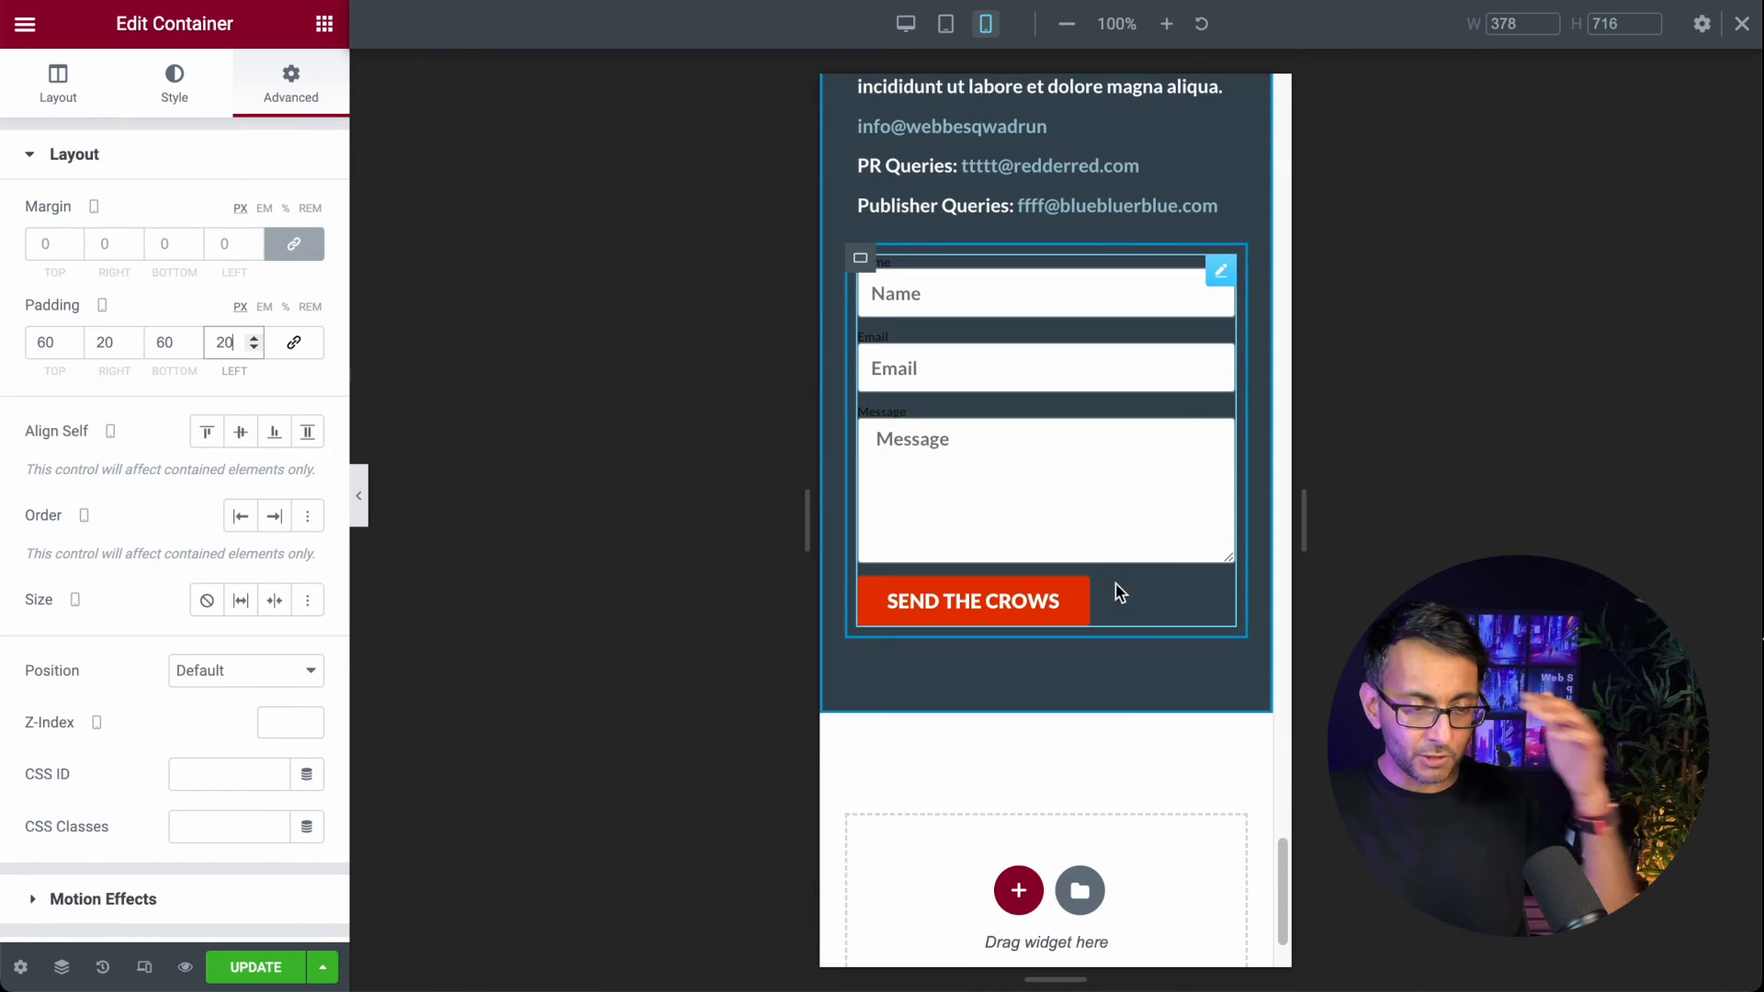
scroll(1114, 595, up, 4)
click(256, 967)
click(906, 23)
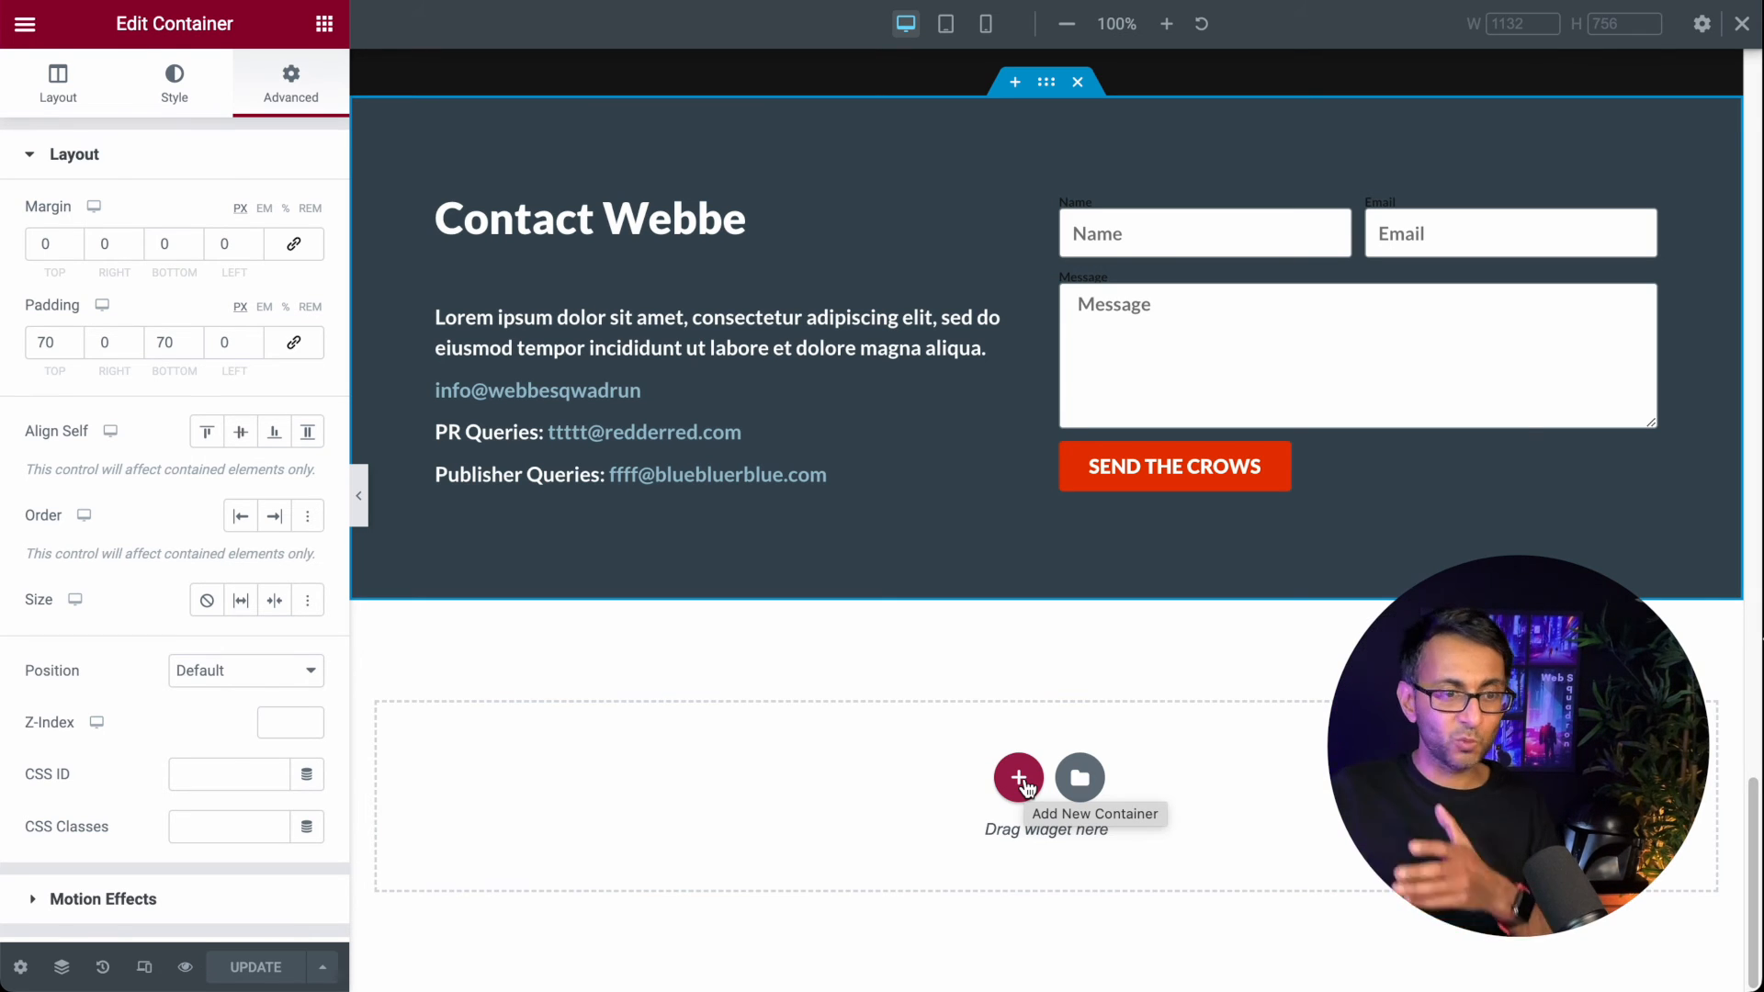
Step: Add a Menu Anchor widget above the "Now Released" heading and set its ID to "latest"
scroll(1048, 699, up, 20)
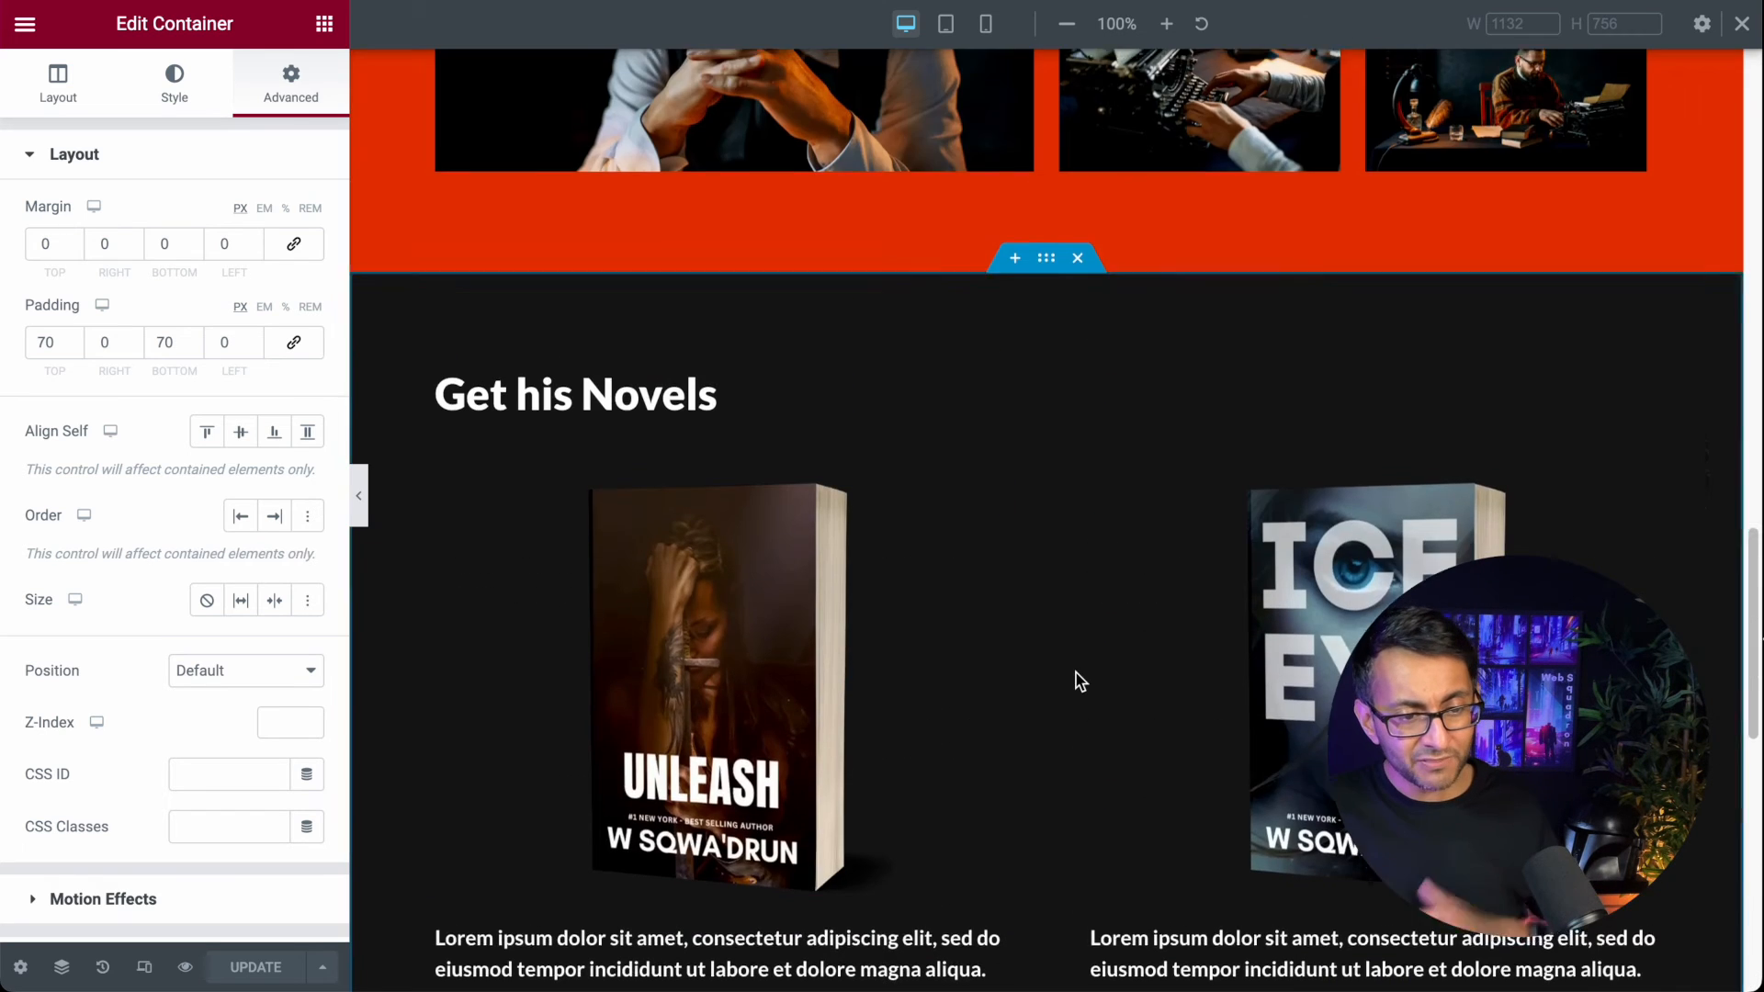
scroll(1076, 676, up, 8)
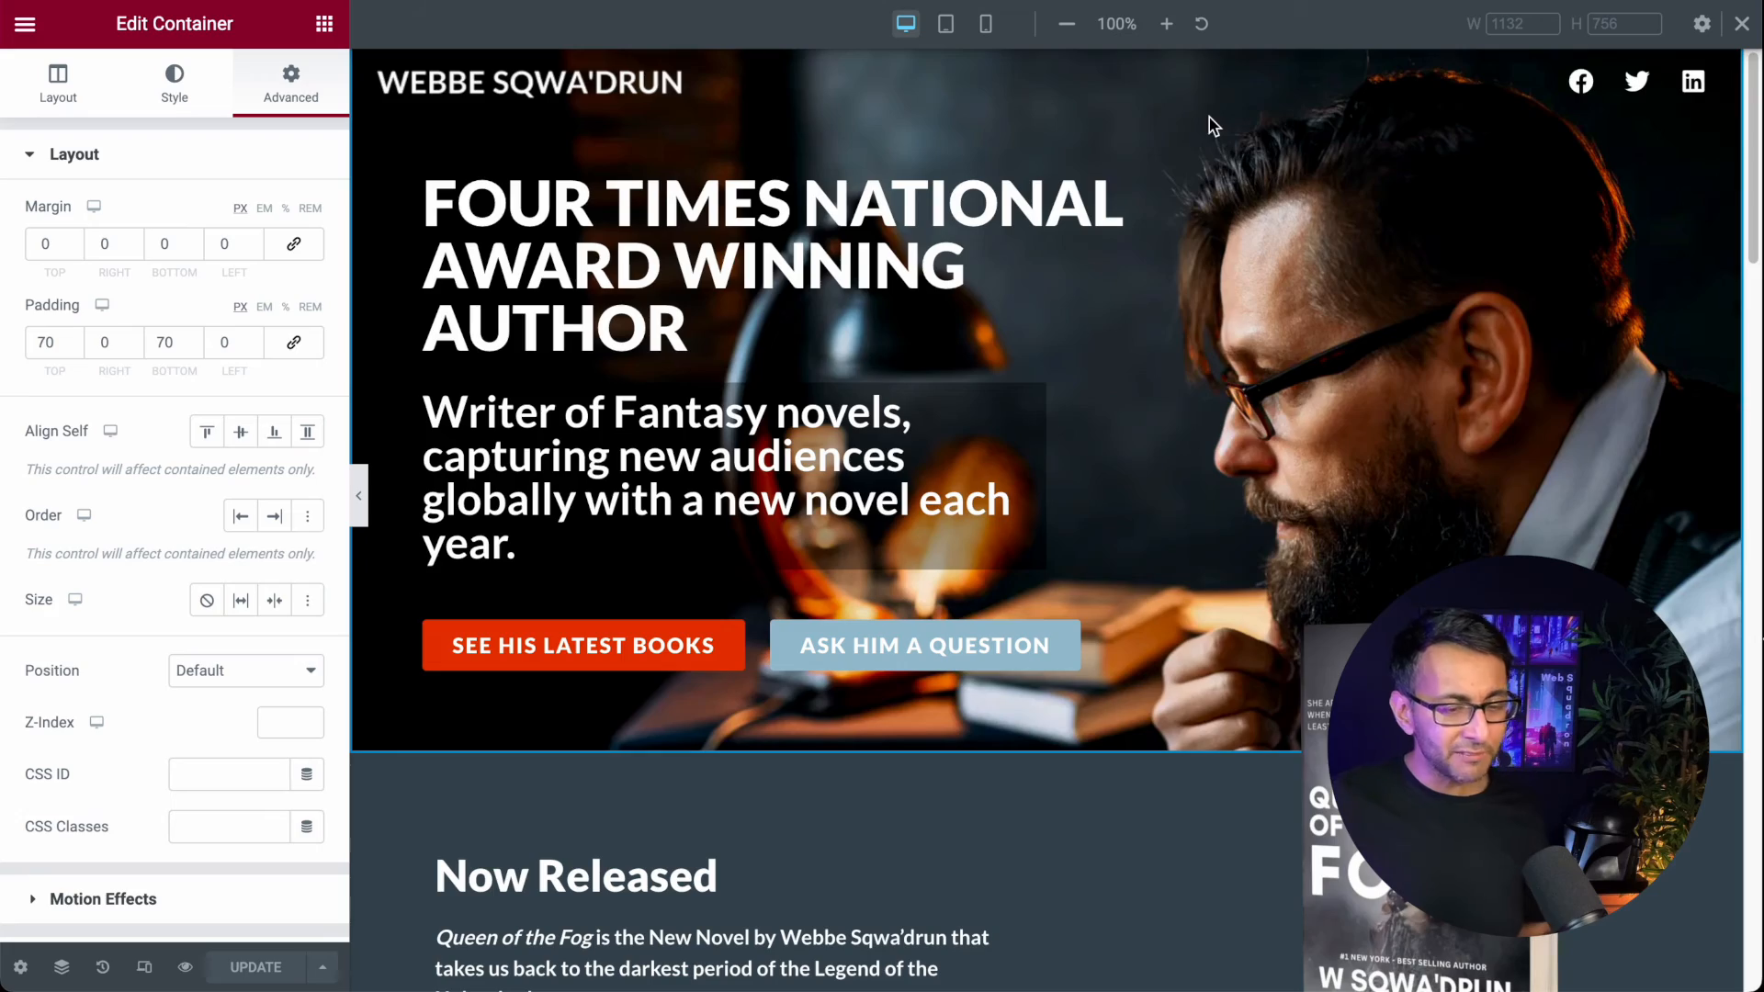
drag(1753, 138, 1753, 558)
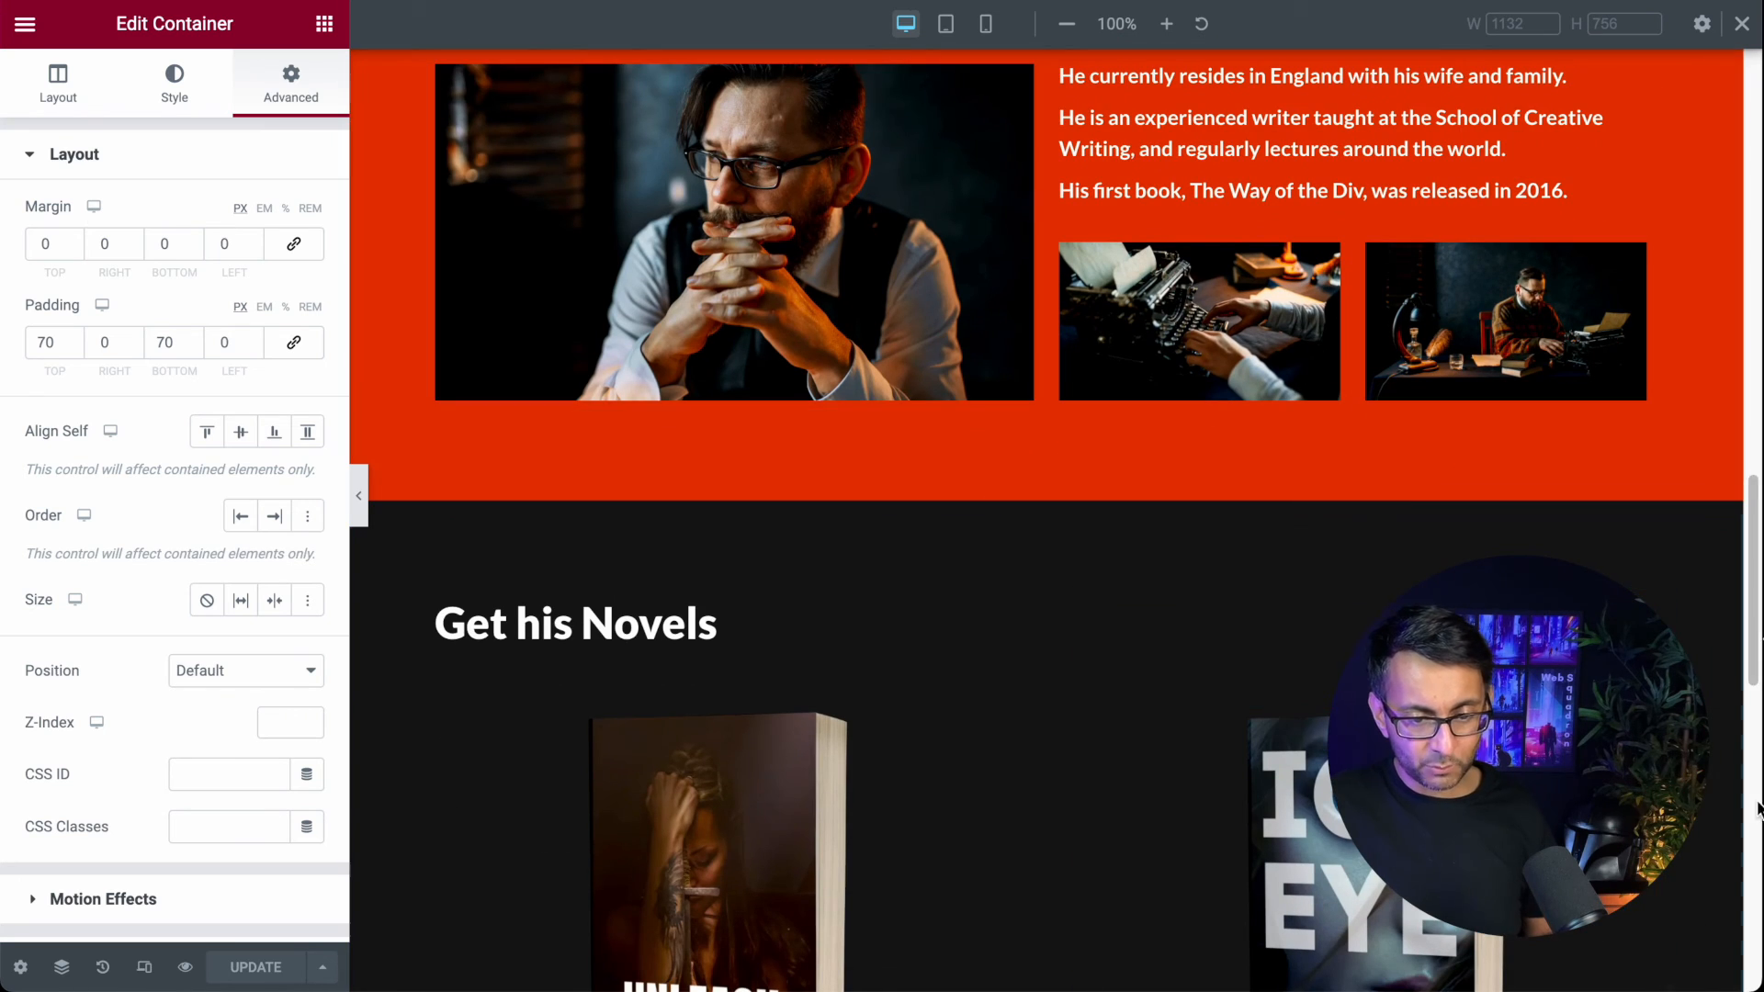
drag(1753, 595, 1753, 158)
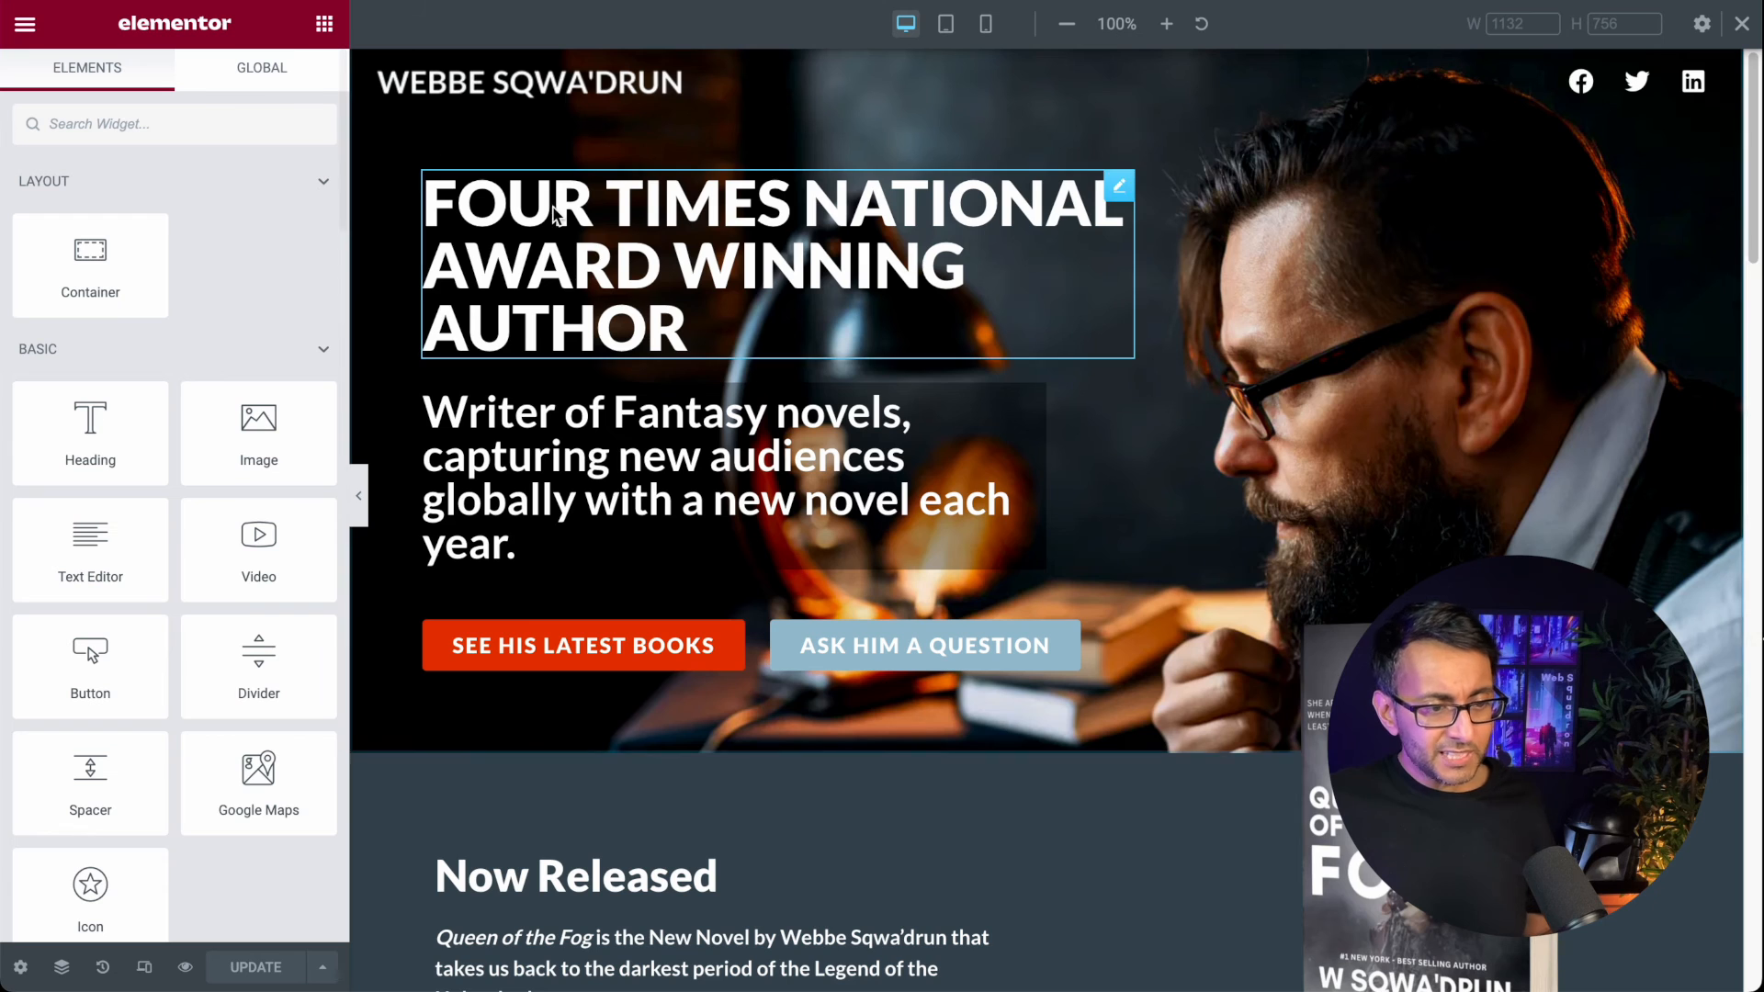
scroll(732, 632, down, 4)
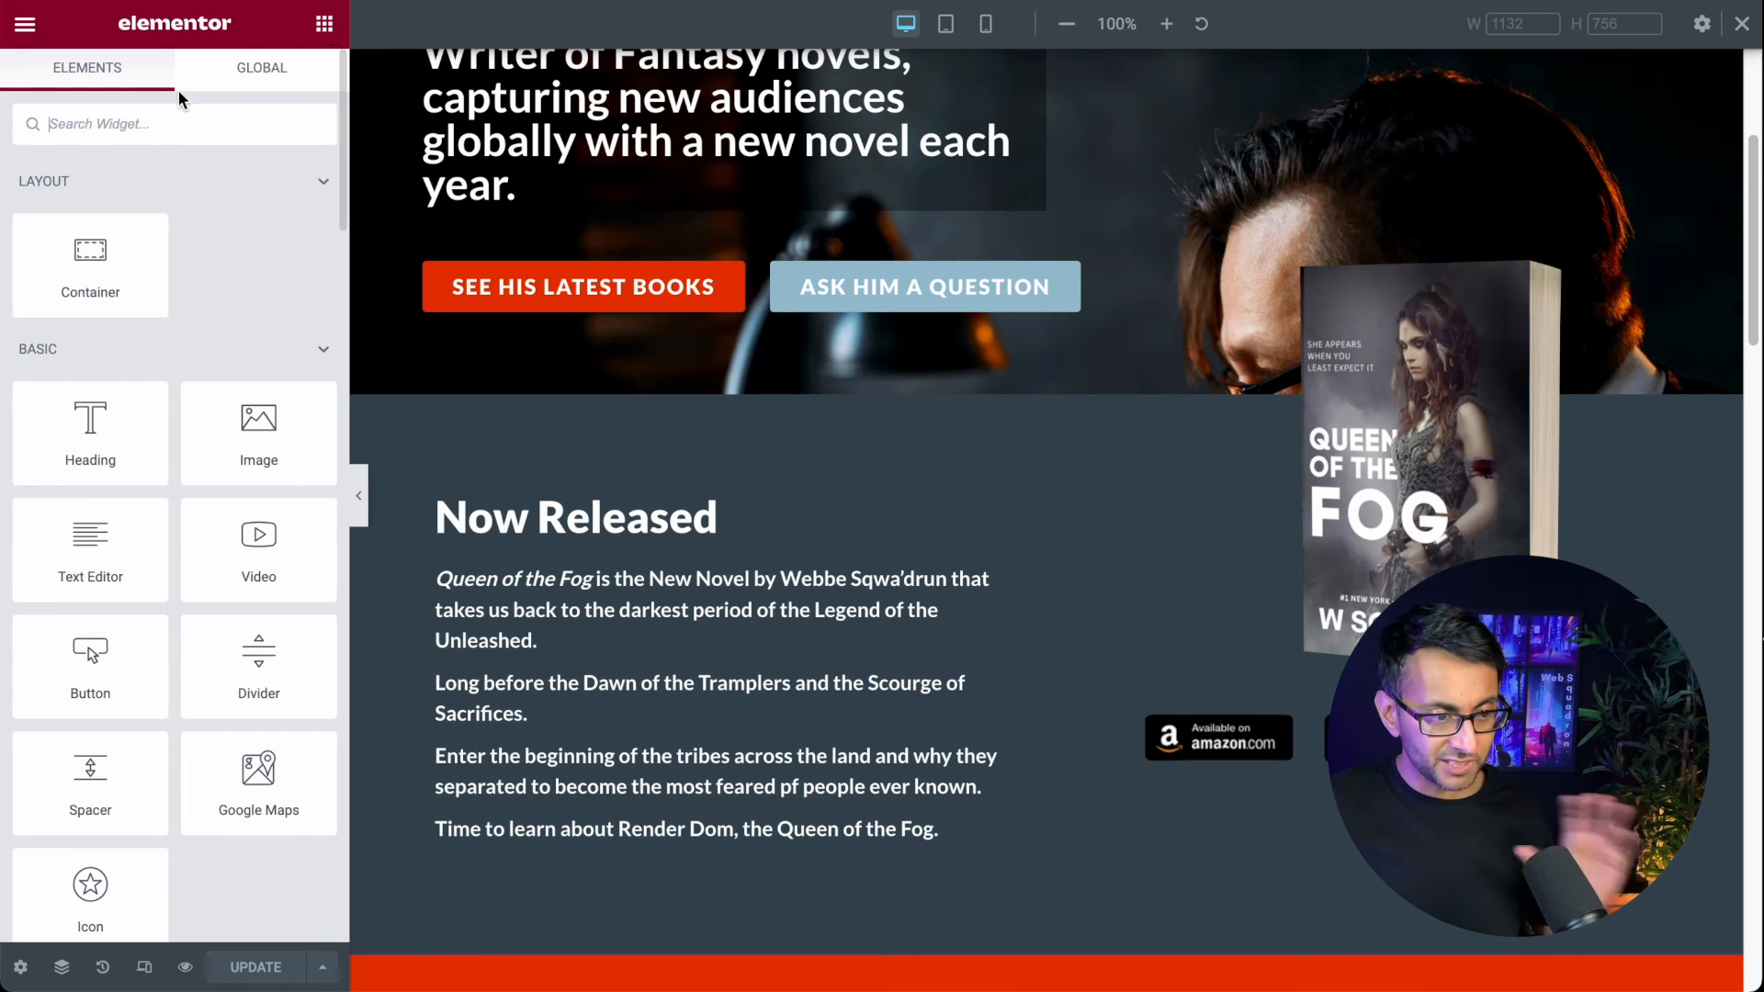
click(173, 119)
text(anchor)
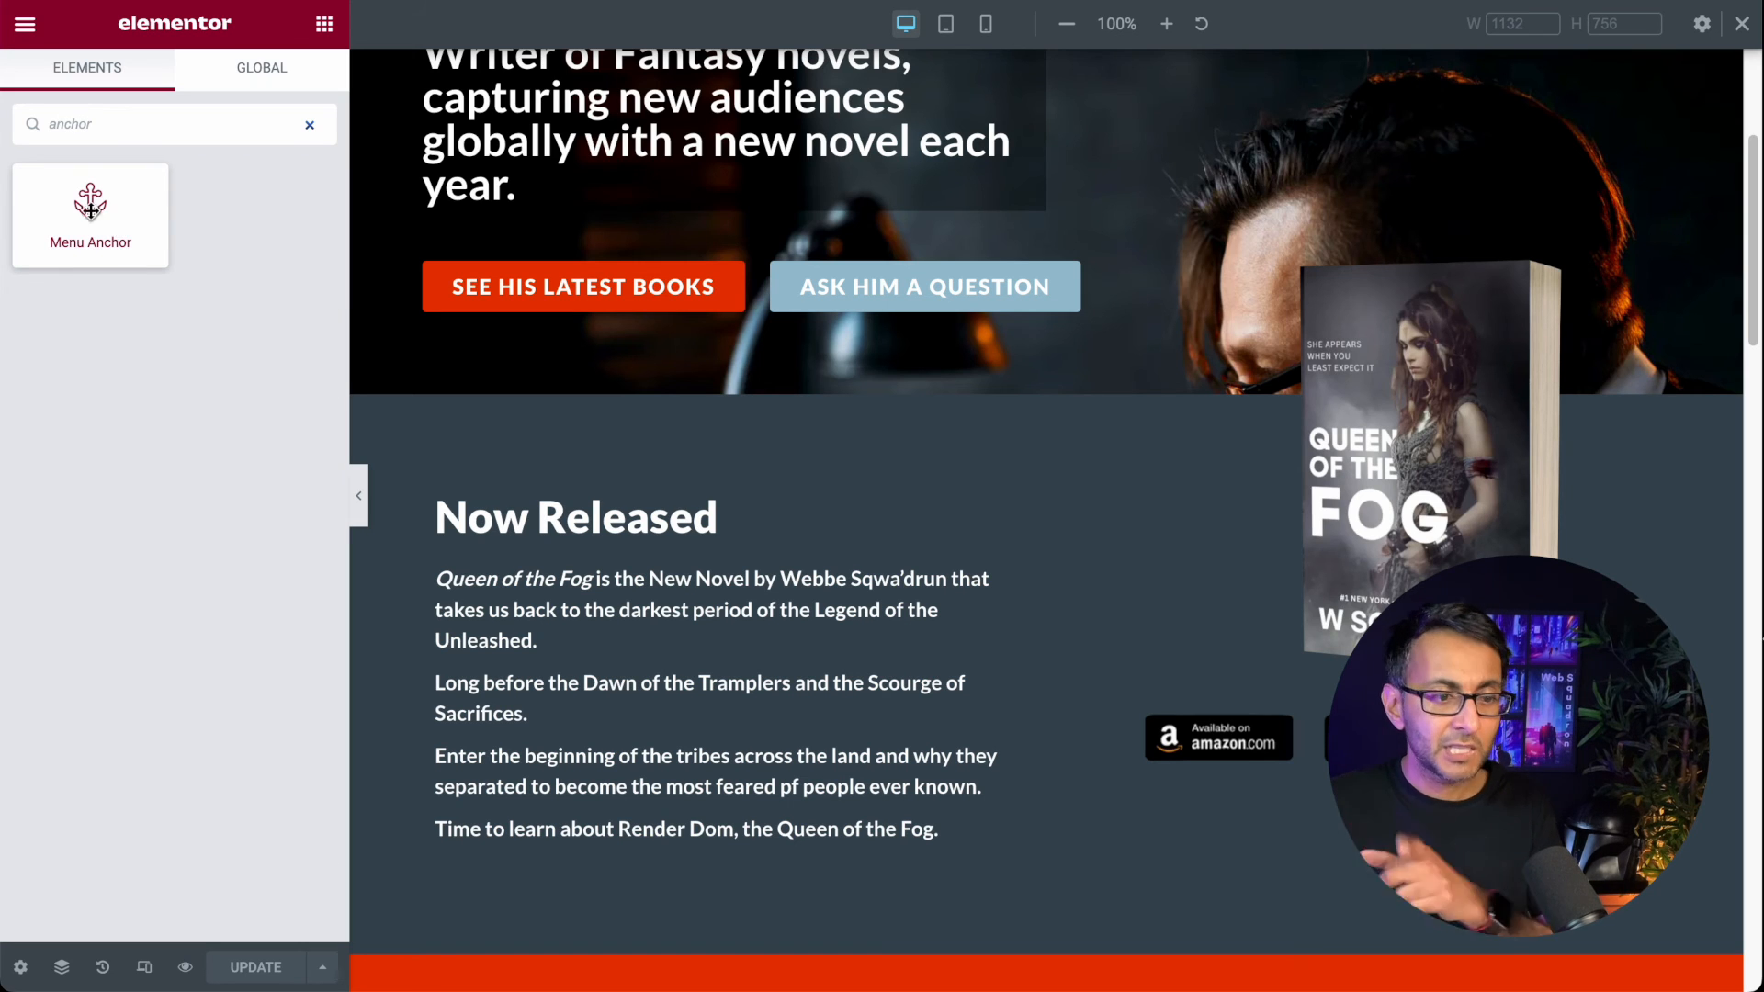
drag(118, 227, 575, 514)
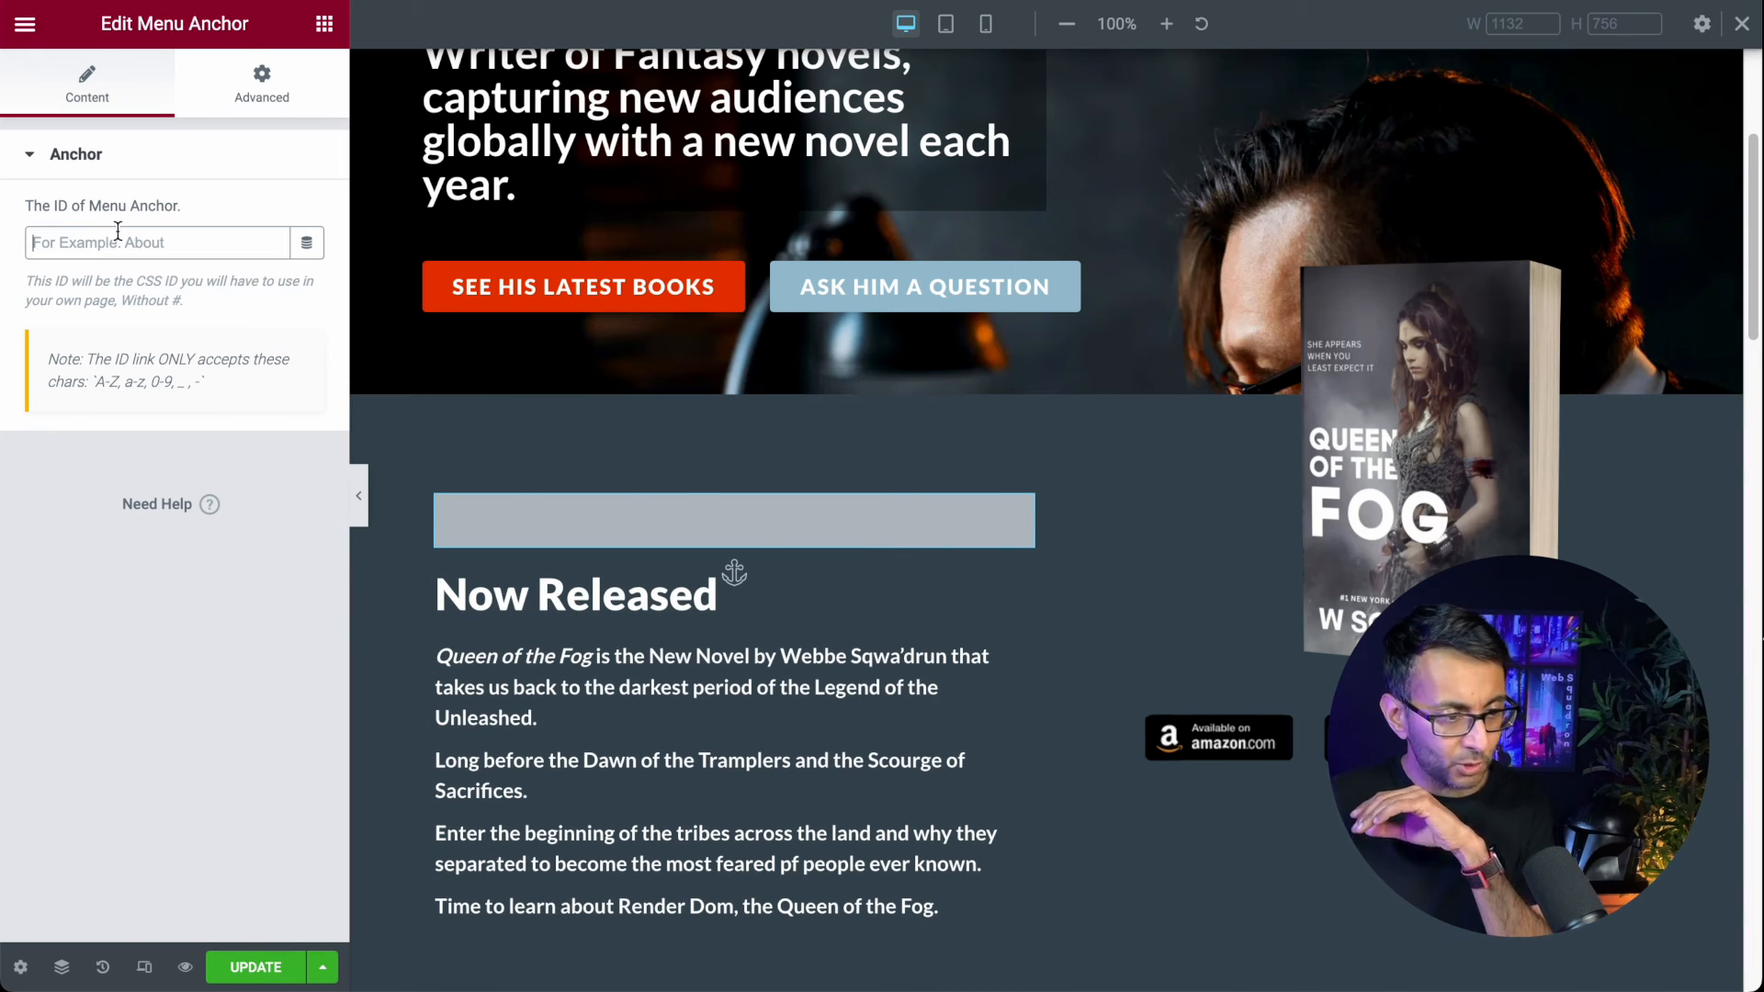
text(latest)
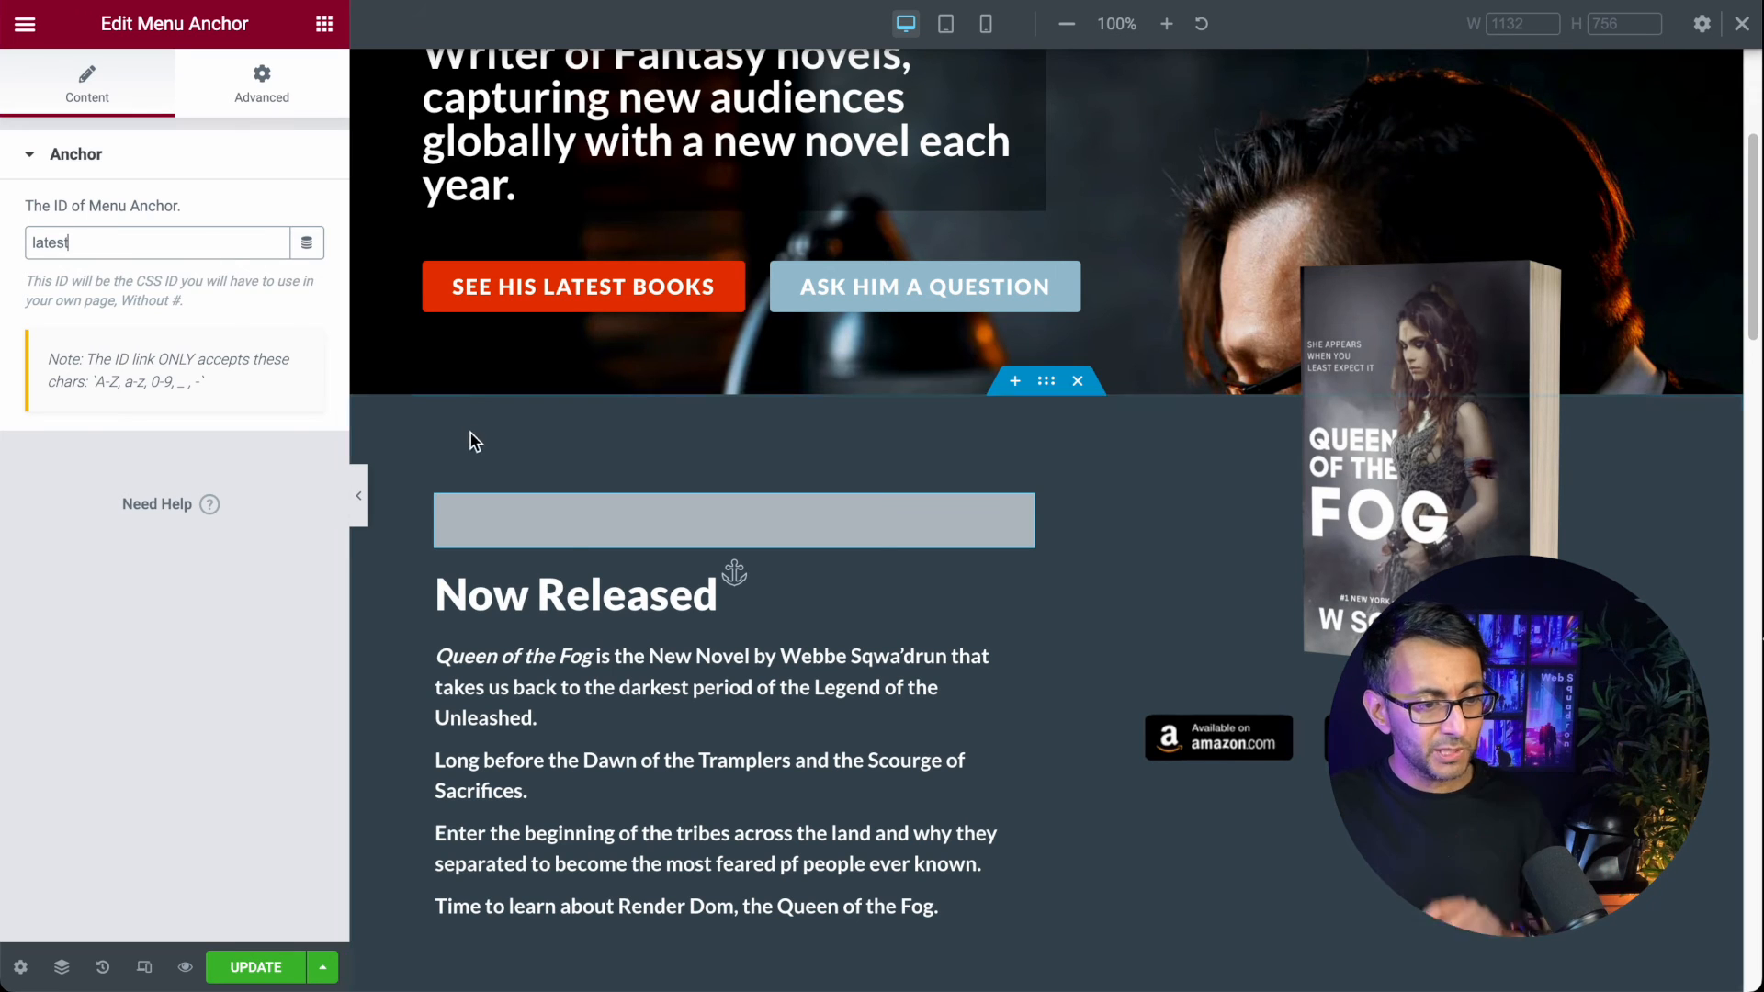
Step: Add a Menu Anchor above the About section's heading and set its ID to "about"
scroll(643, 597, down, 10)
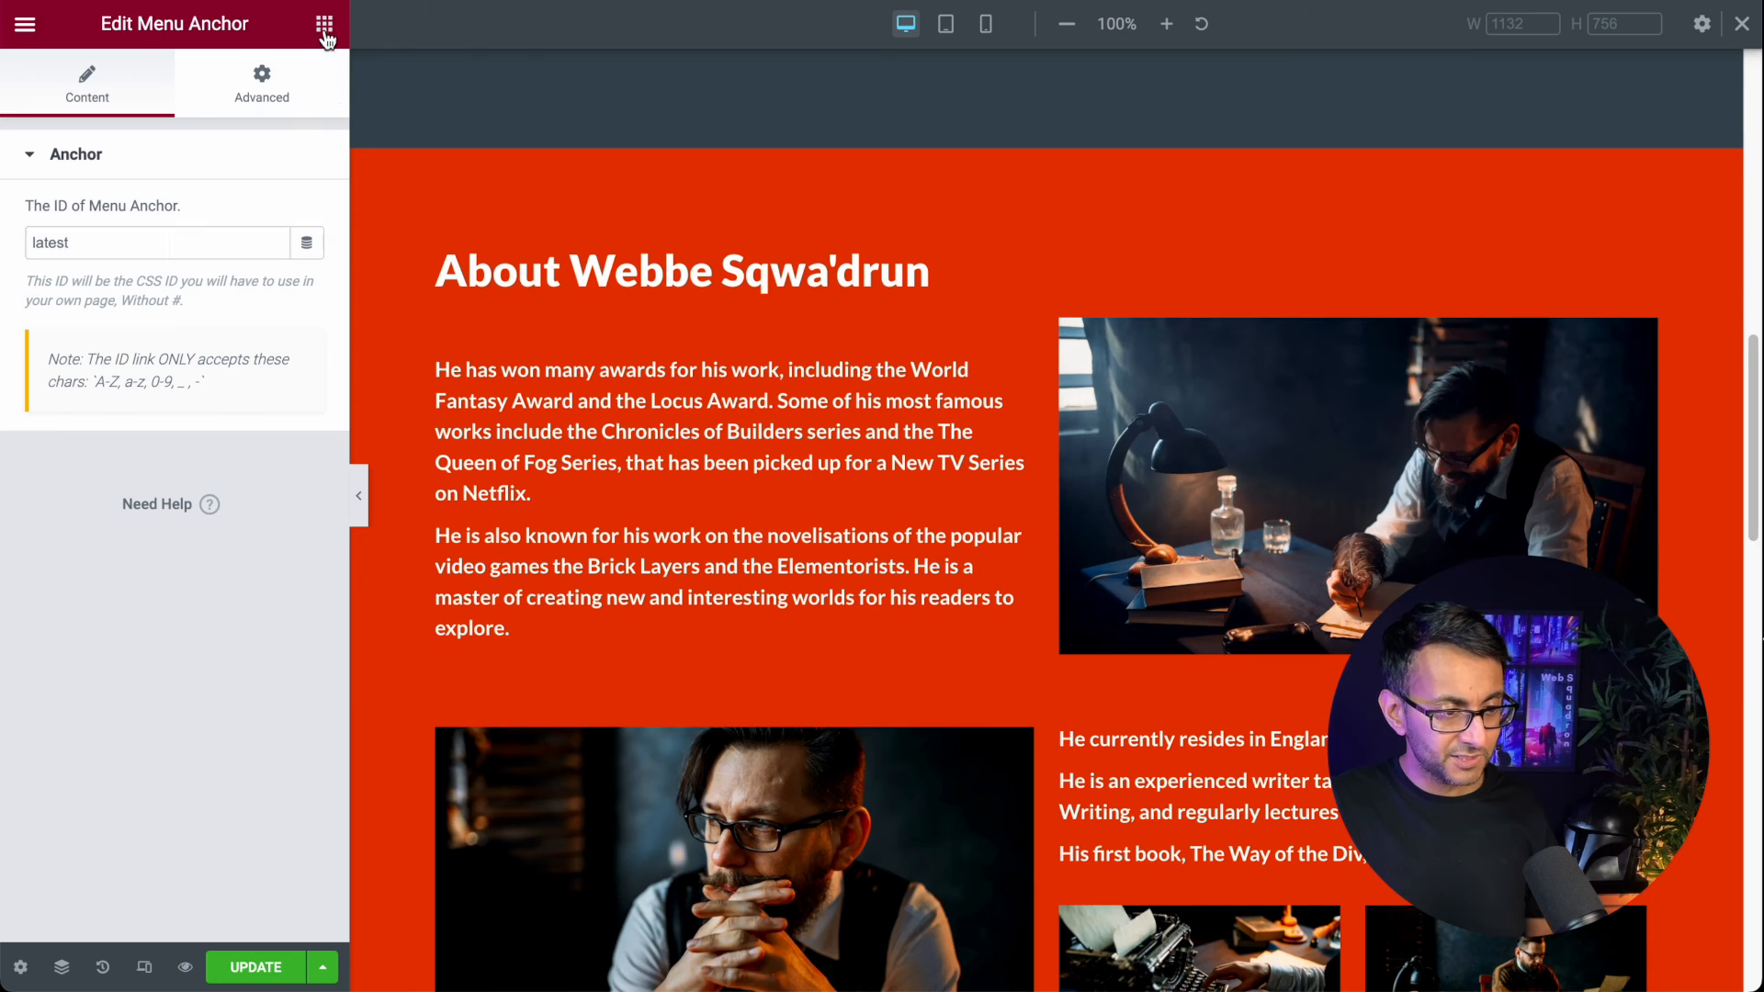
click(324, 23)
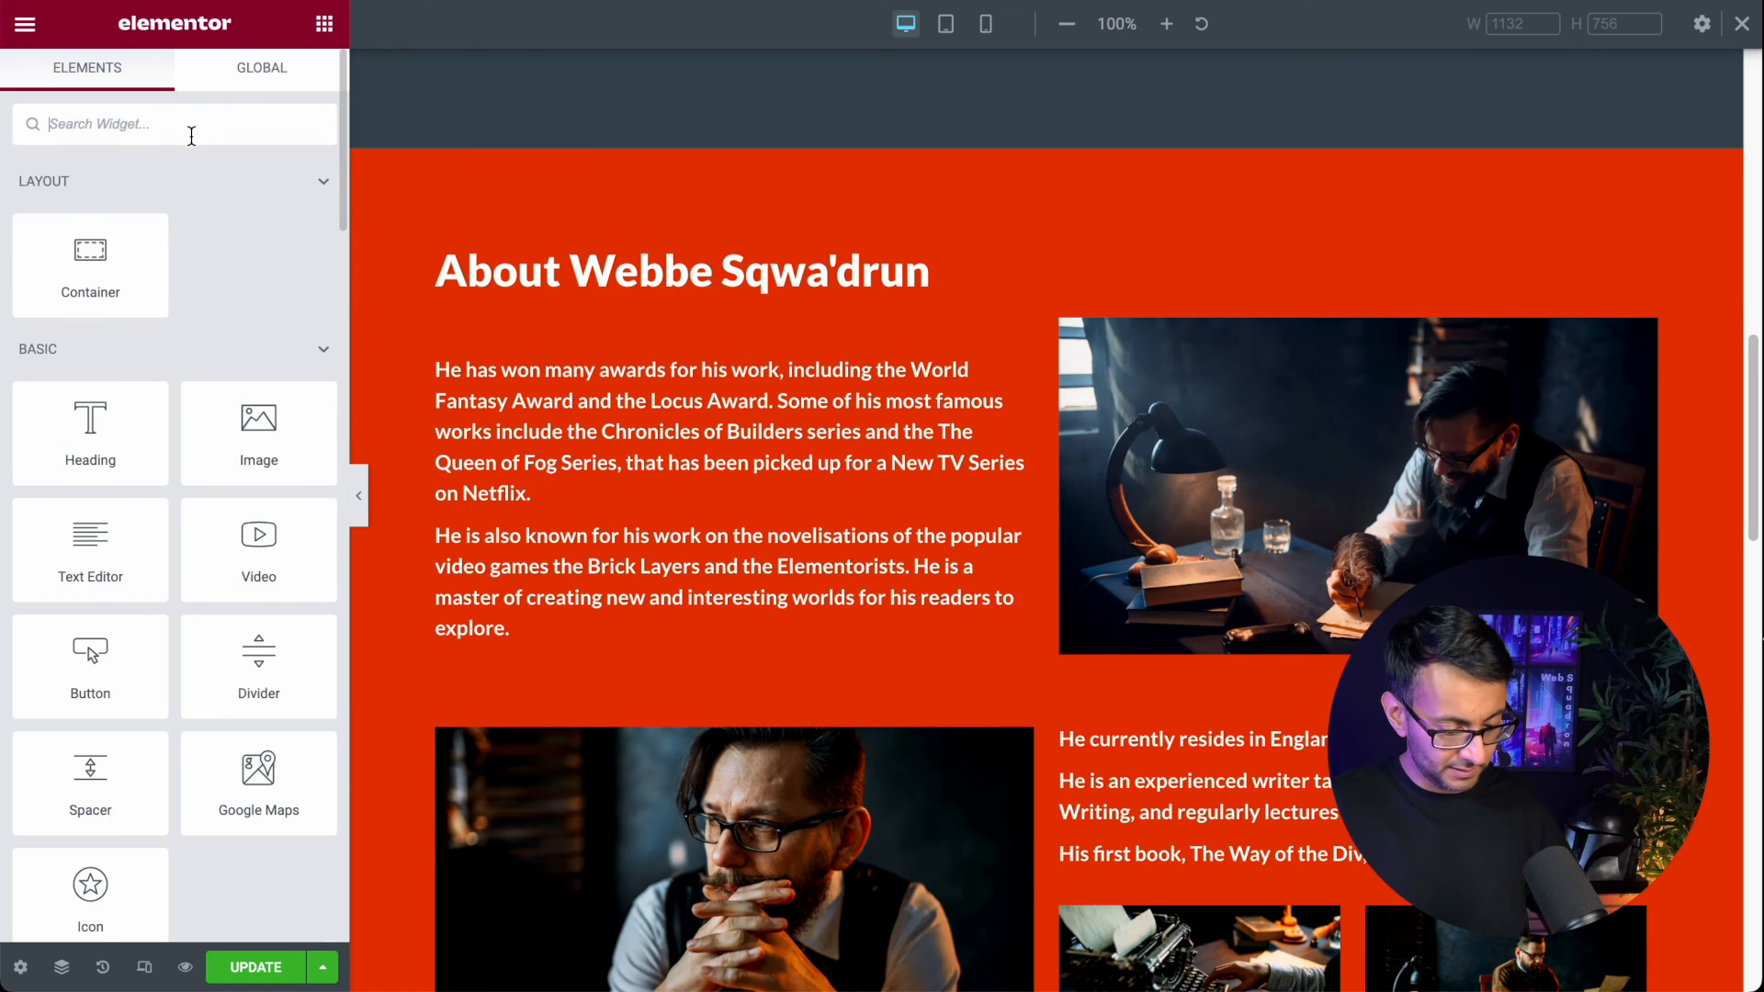
text(anch)
drag(104, 212, 834, 290)
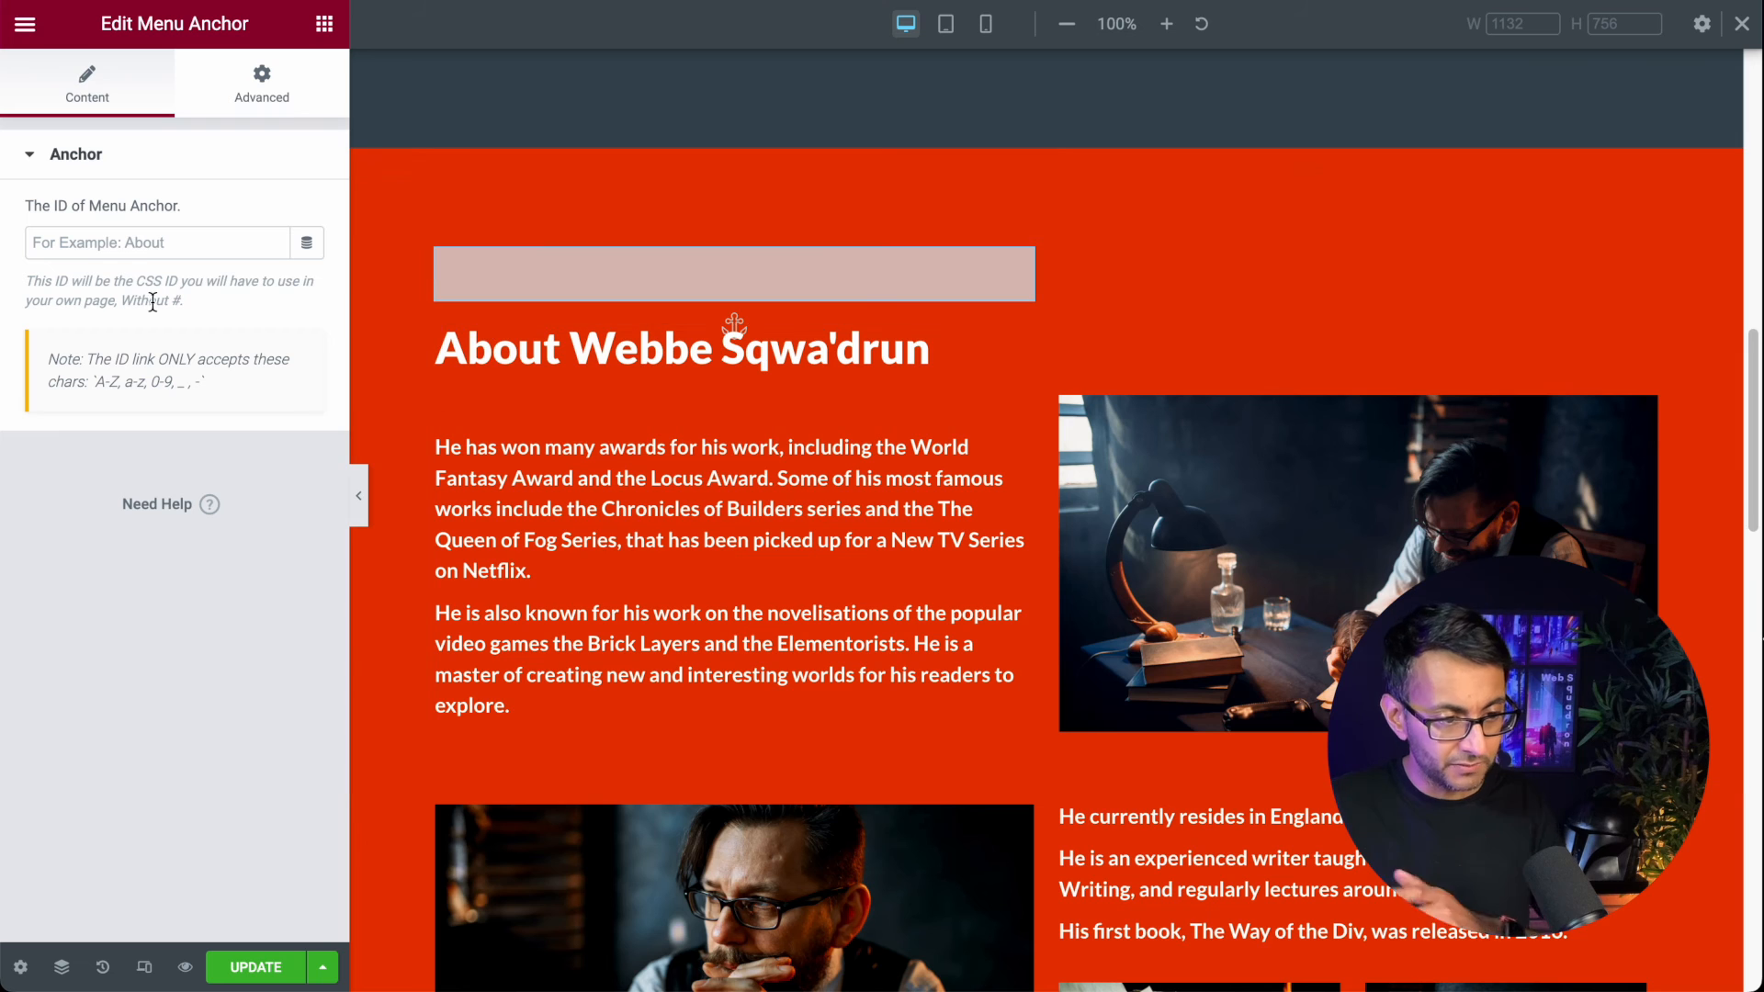
text(anchor)
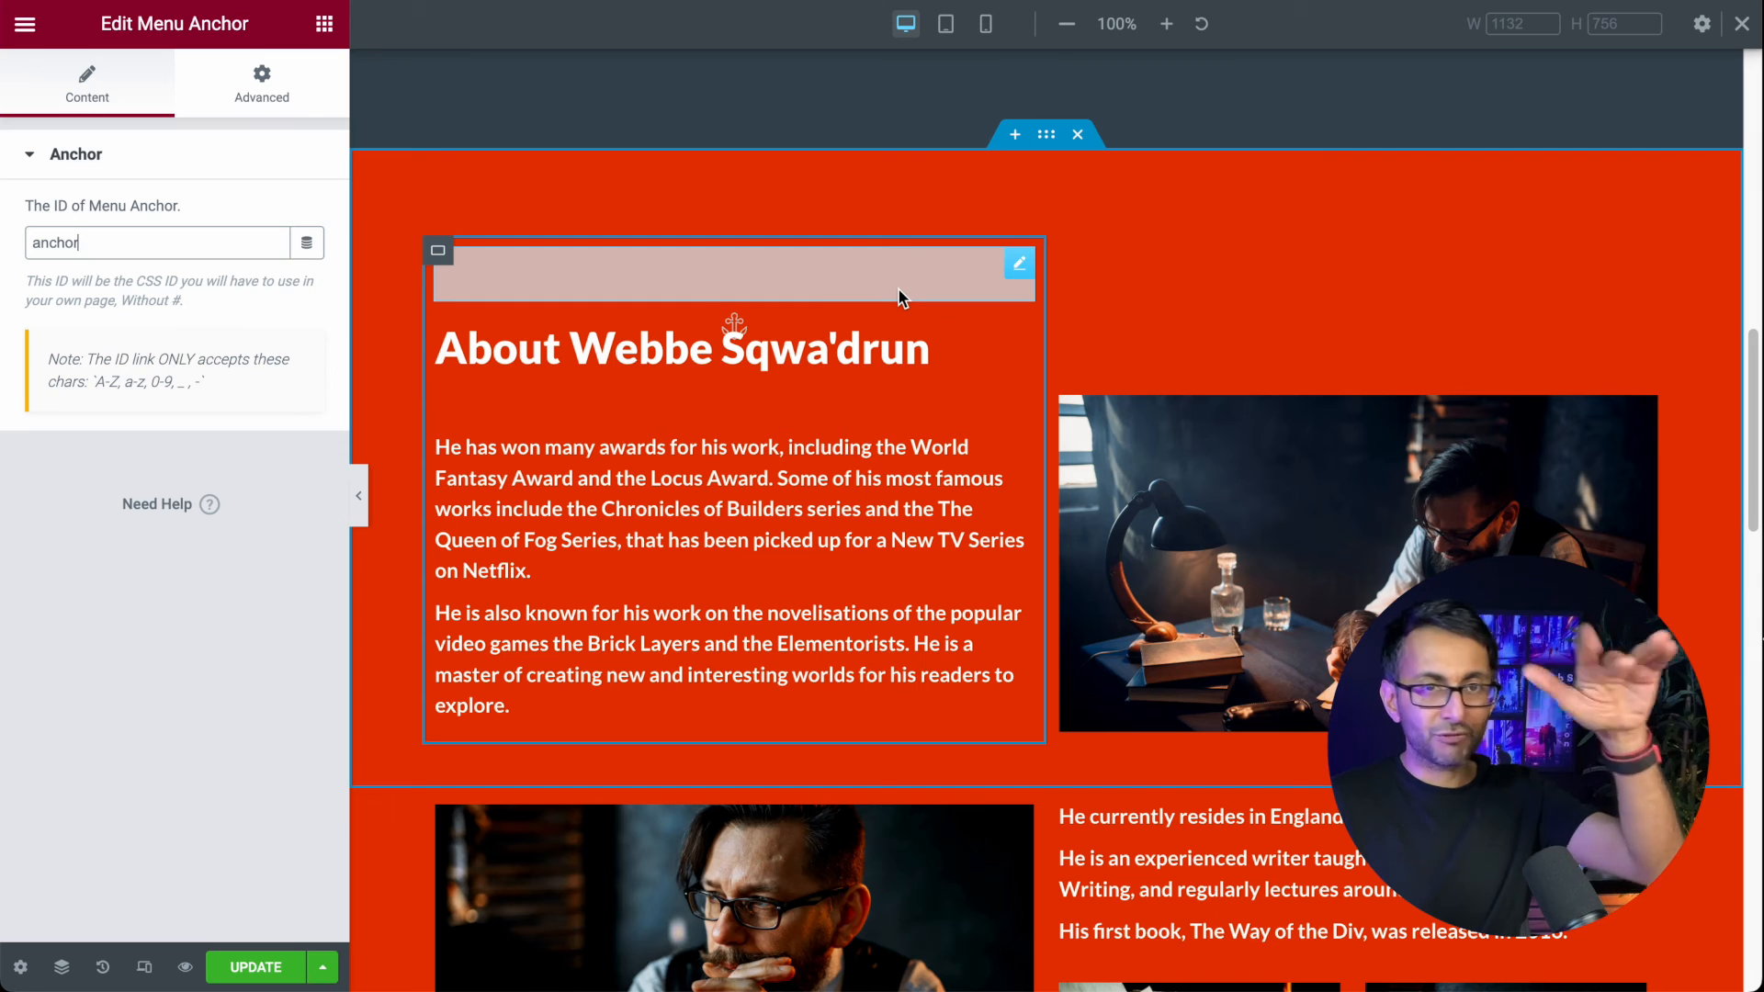
click(361, 505)
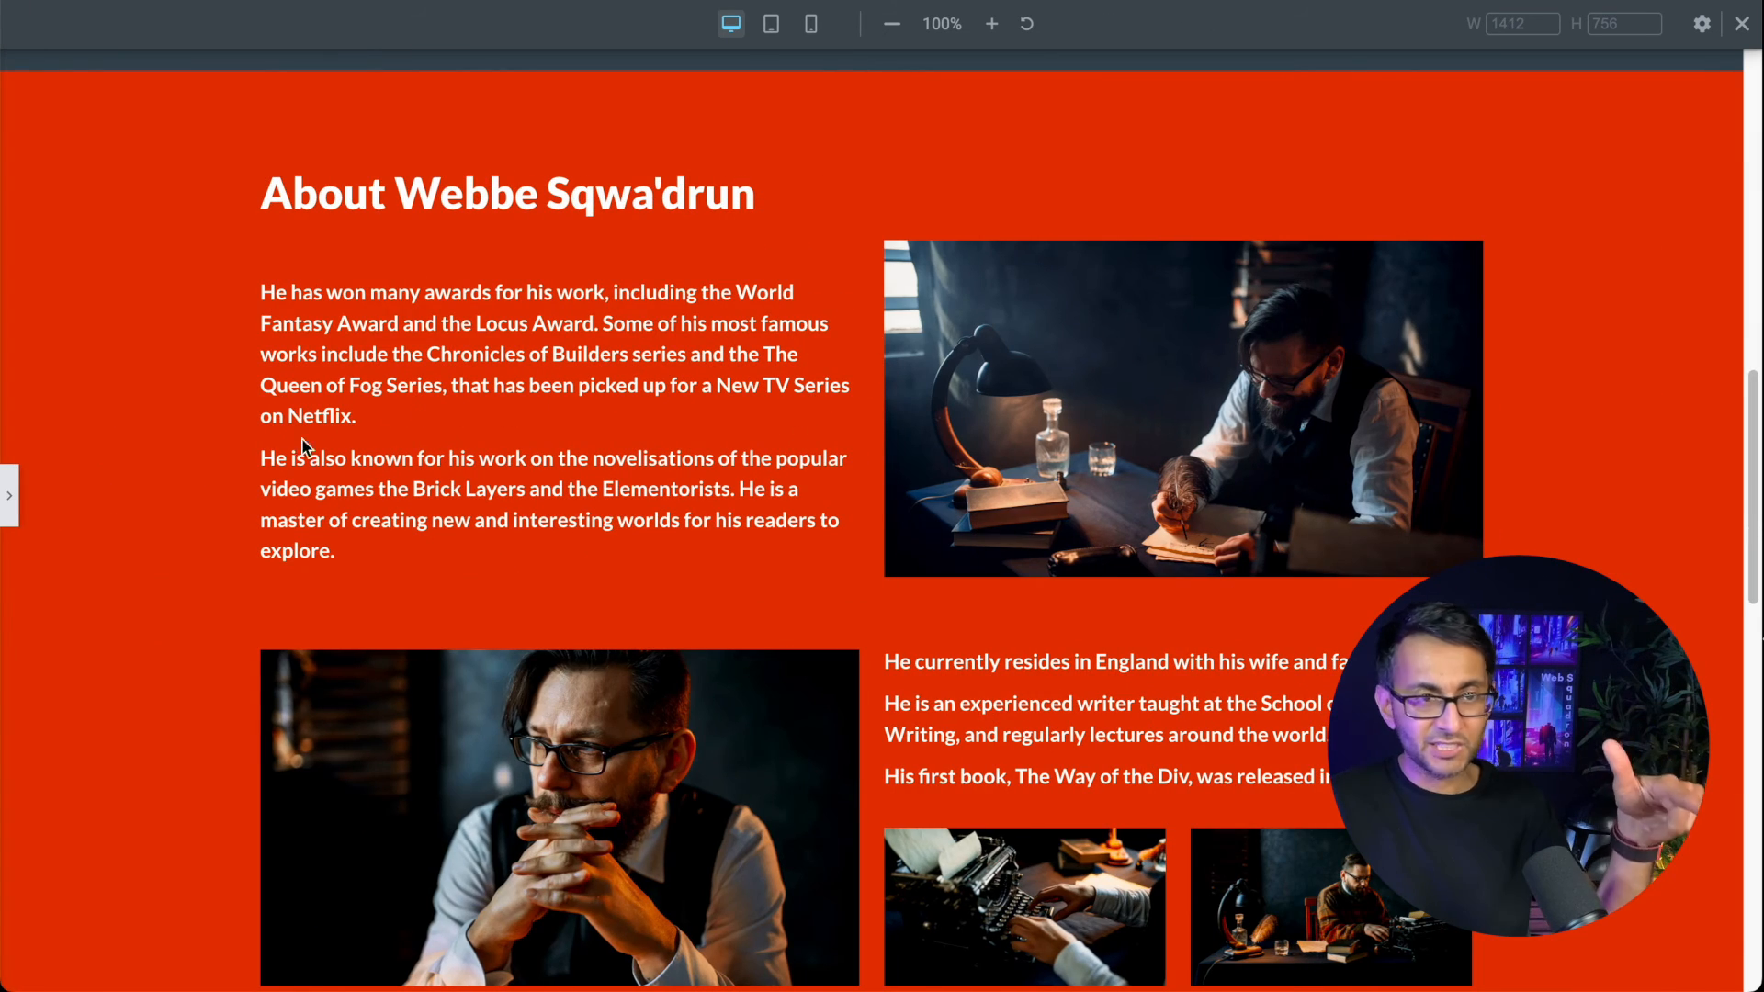
click(59, 501)
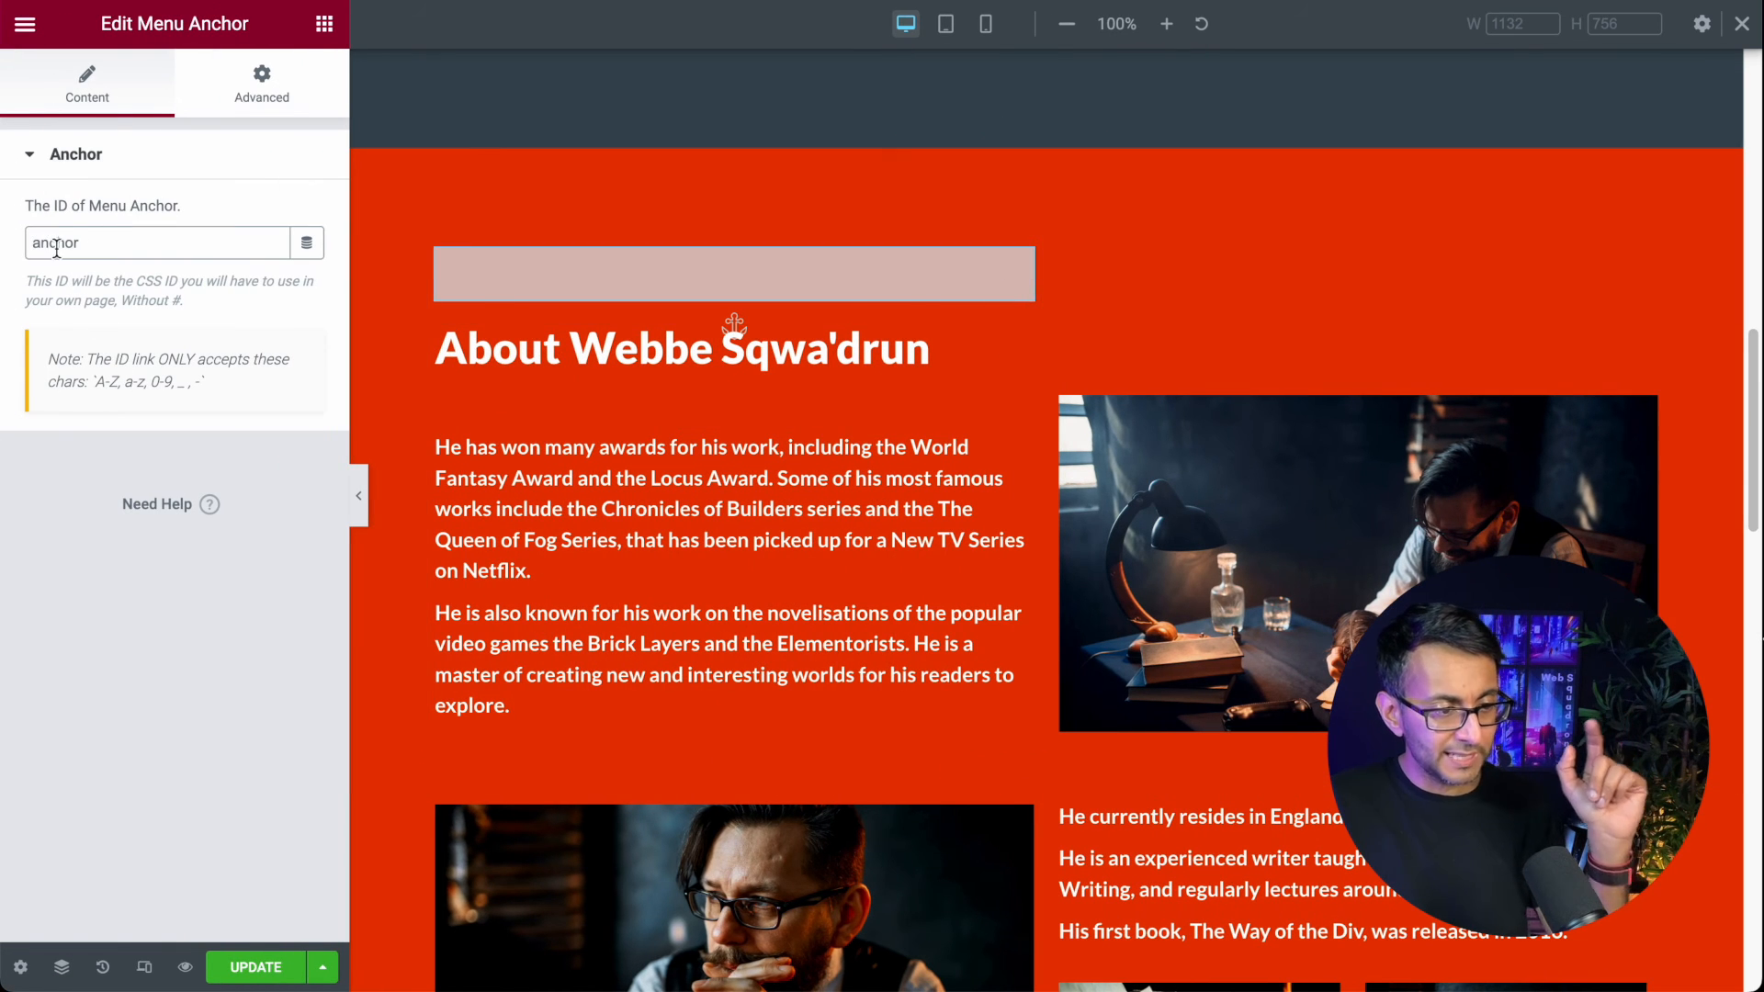
text(about)
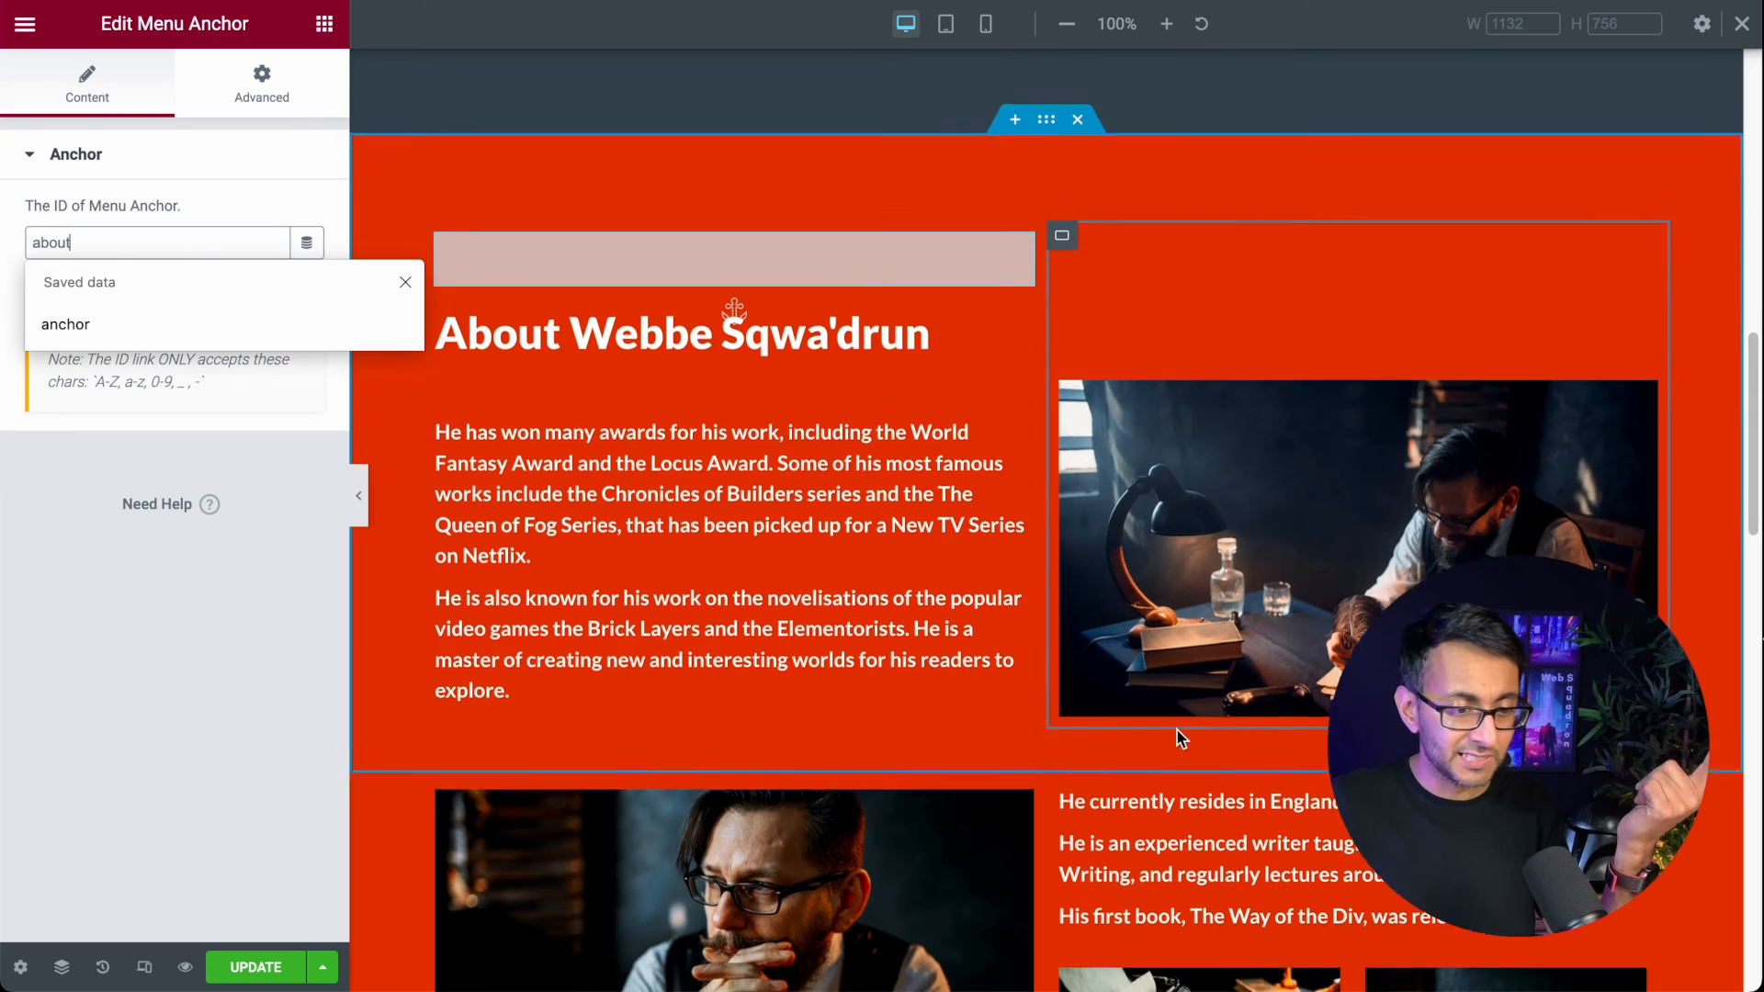
Step: Add a Menu Anchor in front of the "Get his Novels" heading and set its ID to "novels"
scroll(1177, 736, down, 15)
scroll(1122, 736, up, 5)
scroll(970, 691, up, 3)
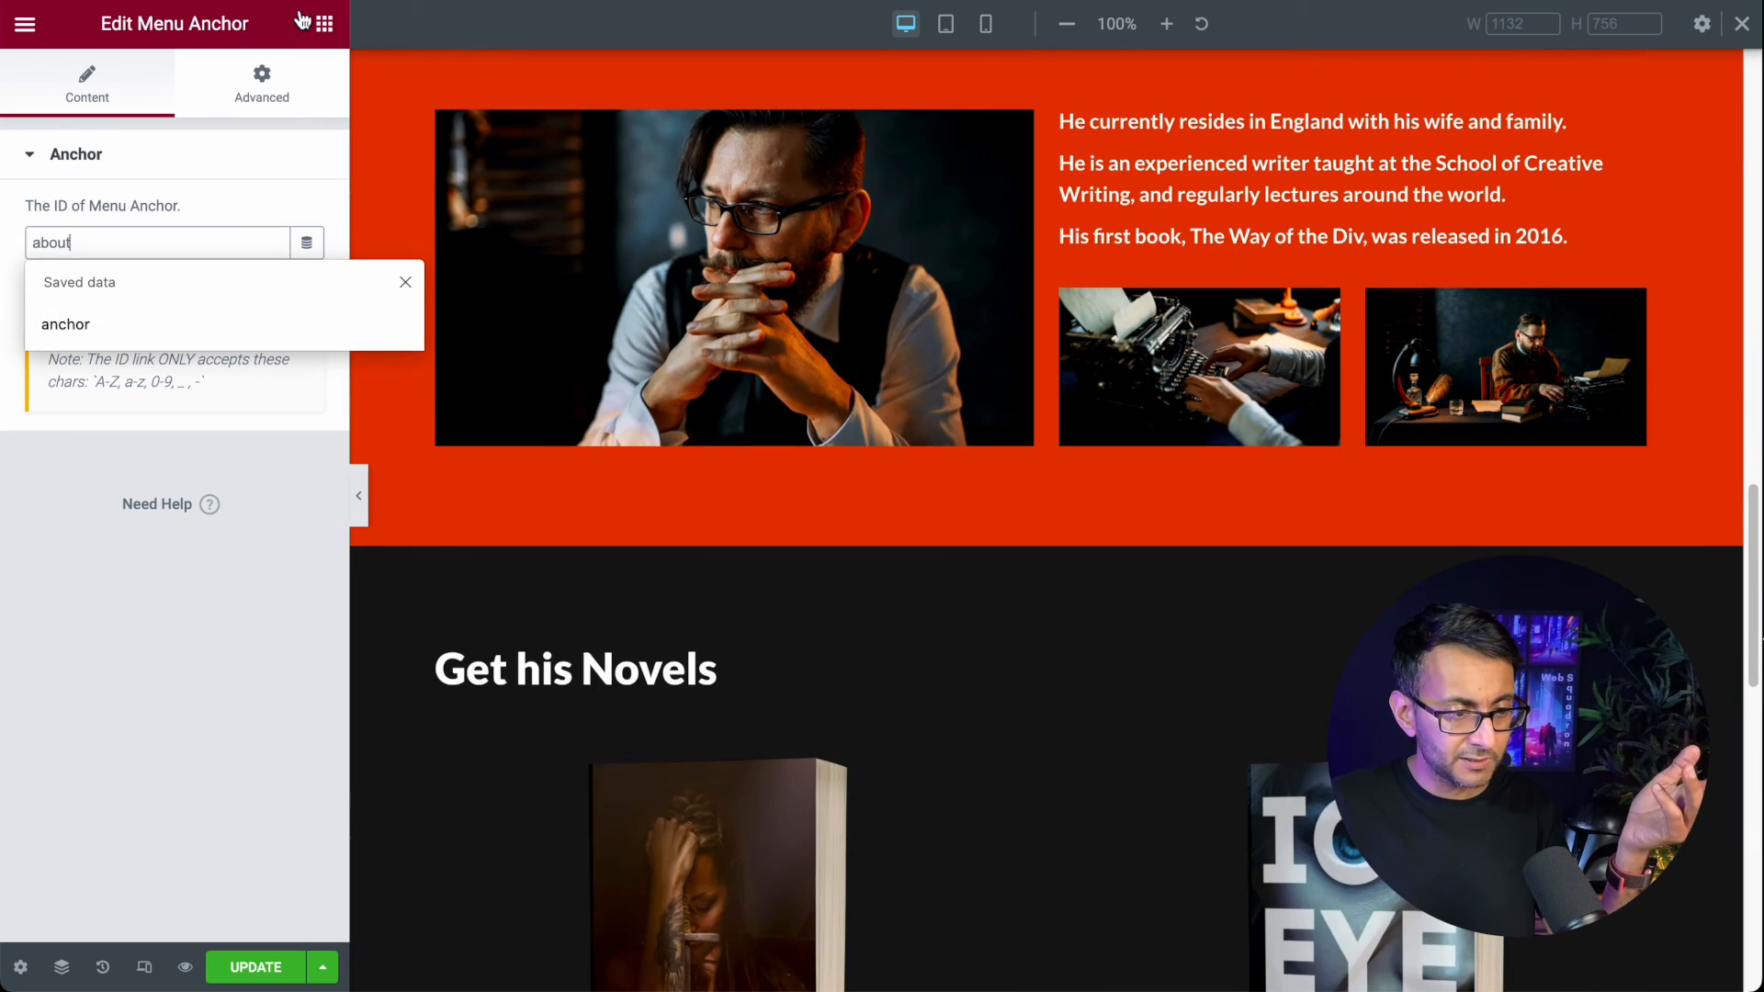
click(324, 23)
click(174, 127)
text(ancho)
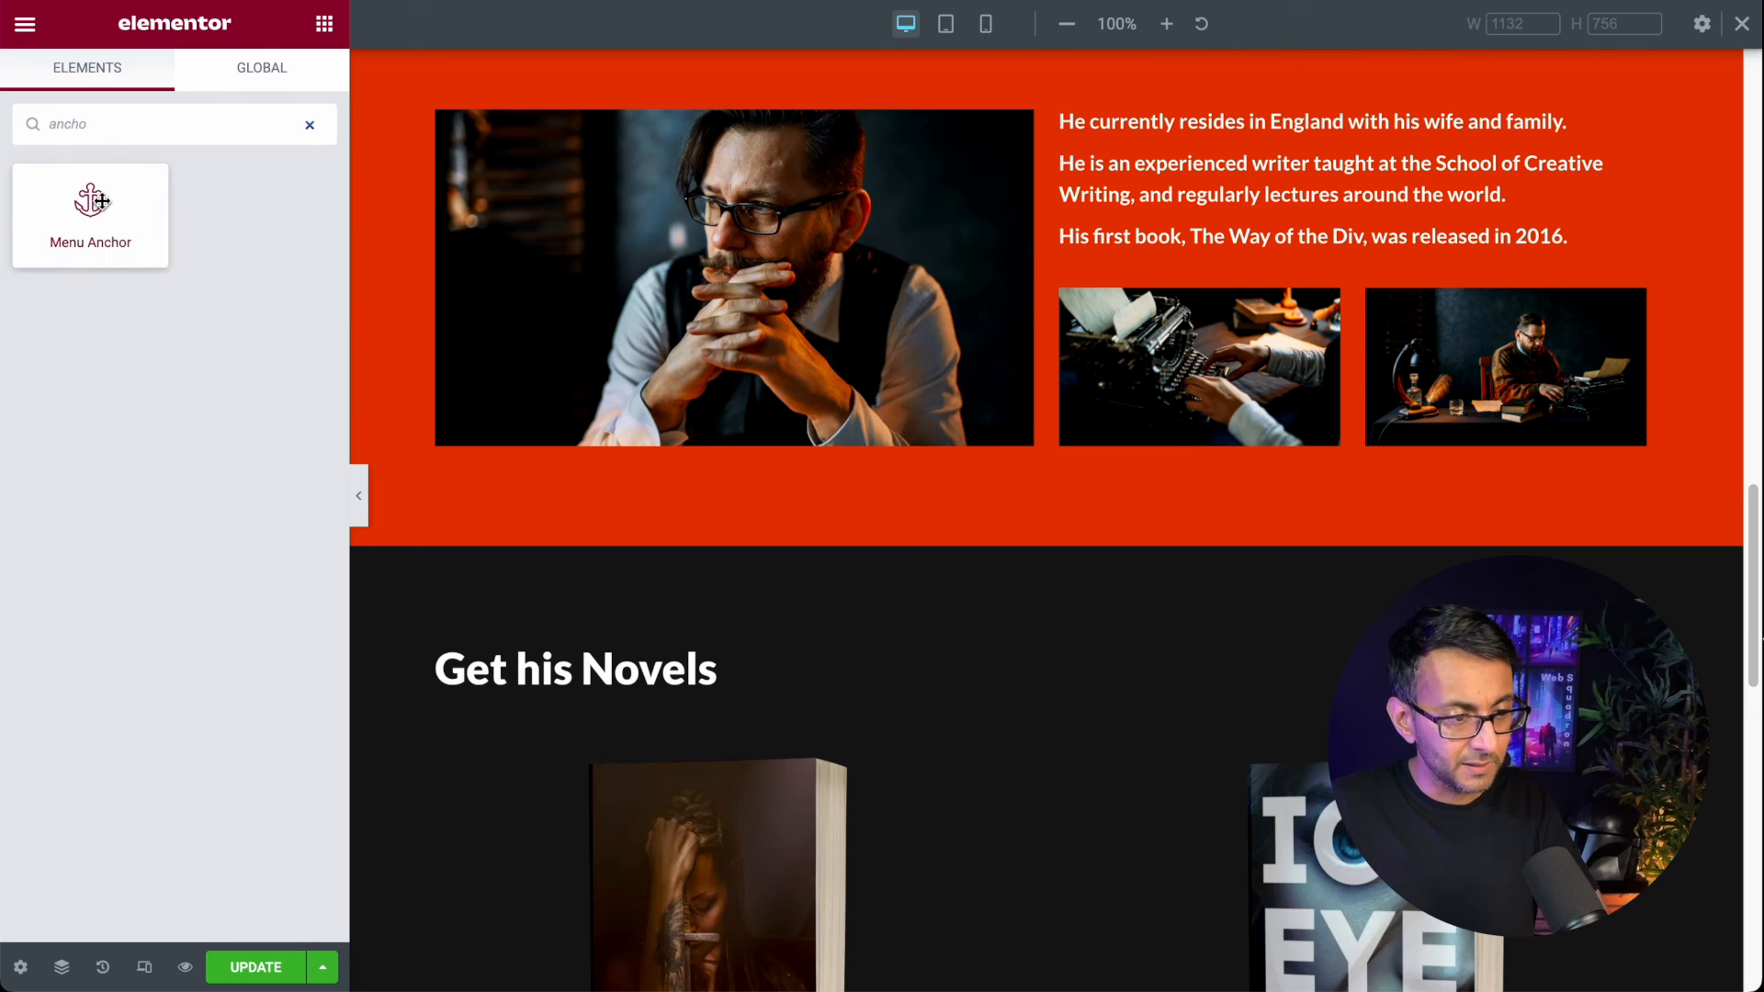
click(92, 204)
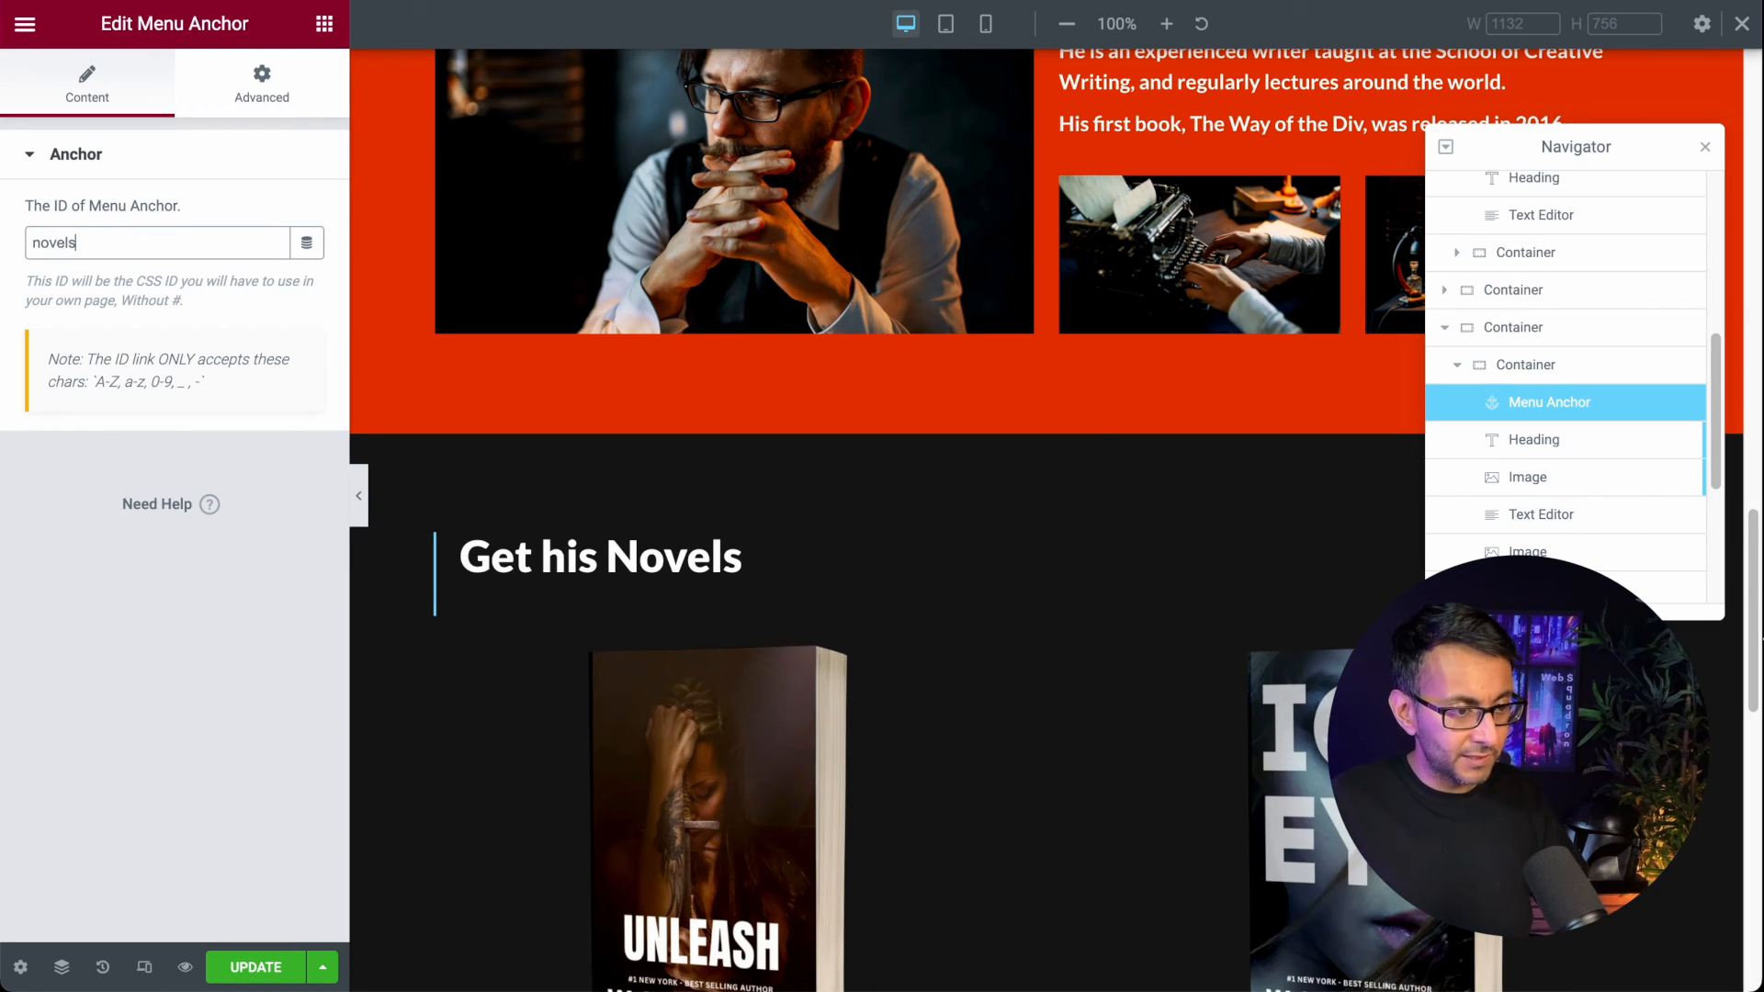
Step: Add a Menu Anchor above the contact section's heading and set its ID to "contact"
scroll(701, 673, down, 10)
scroll(698, 673, up, 2)
scroll(699, 674, up, 6)
scroll(700, 675, down, 3)
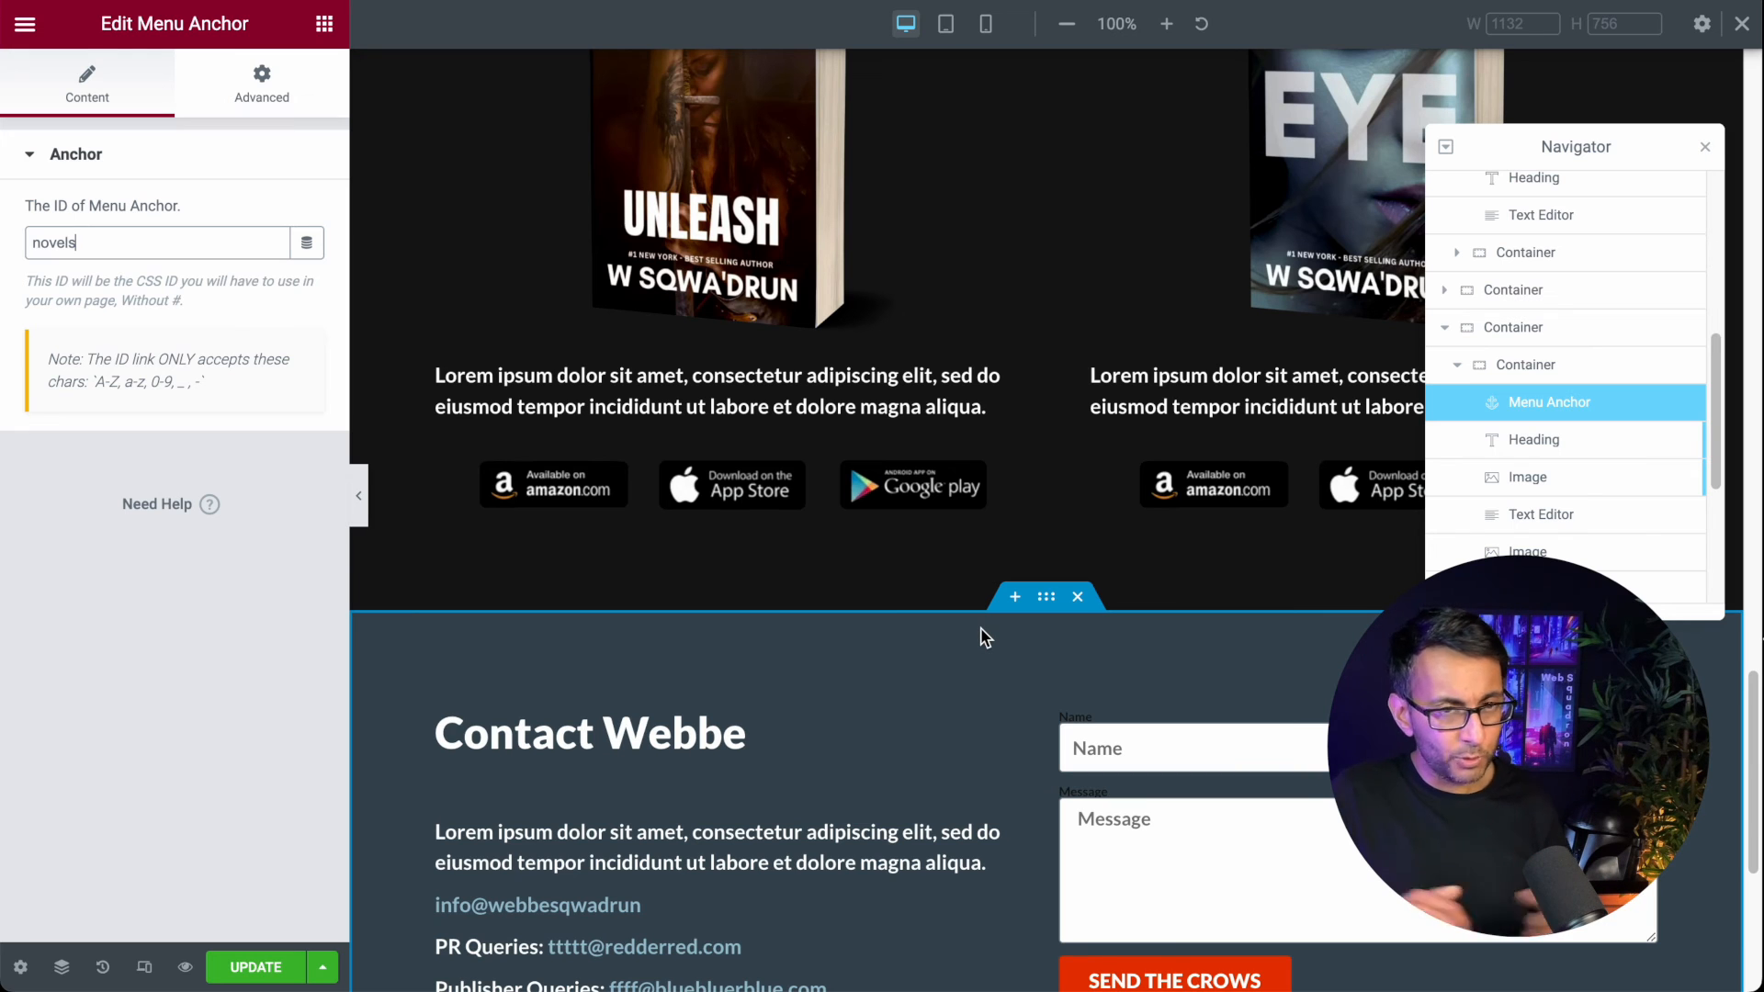
click(322, 27)
click(205, 123)
text(anchor)
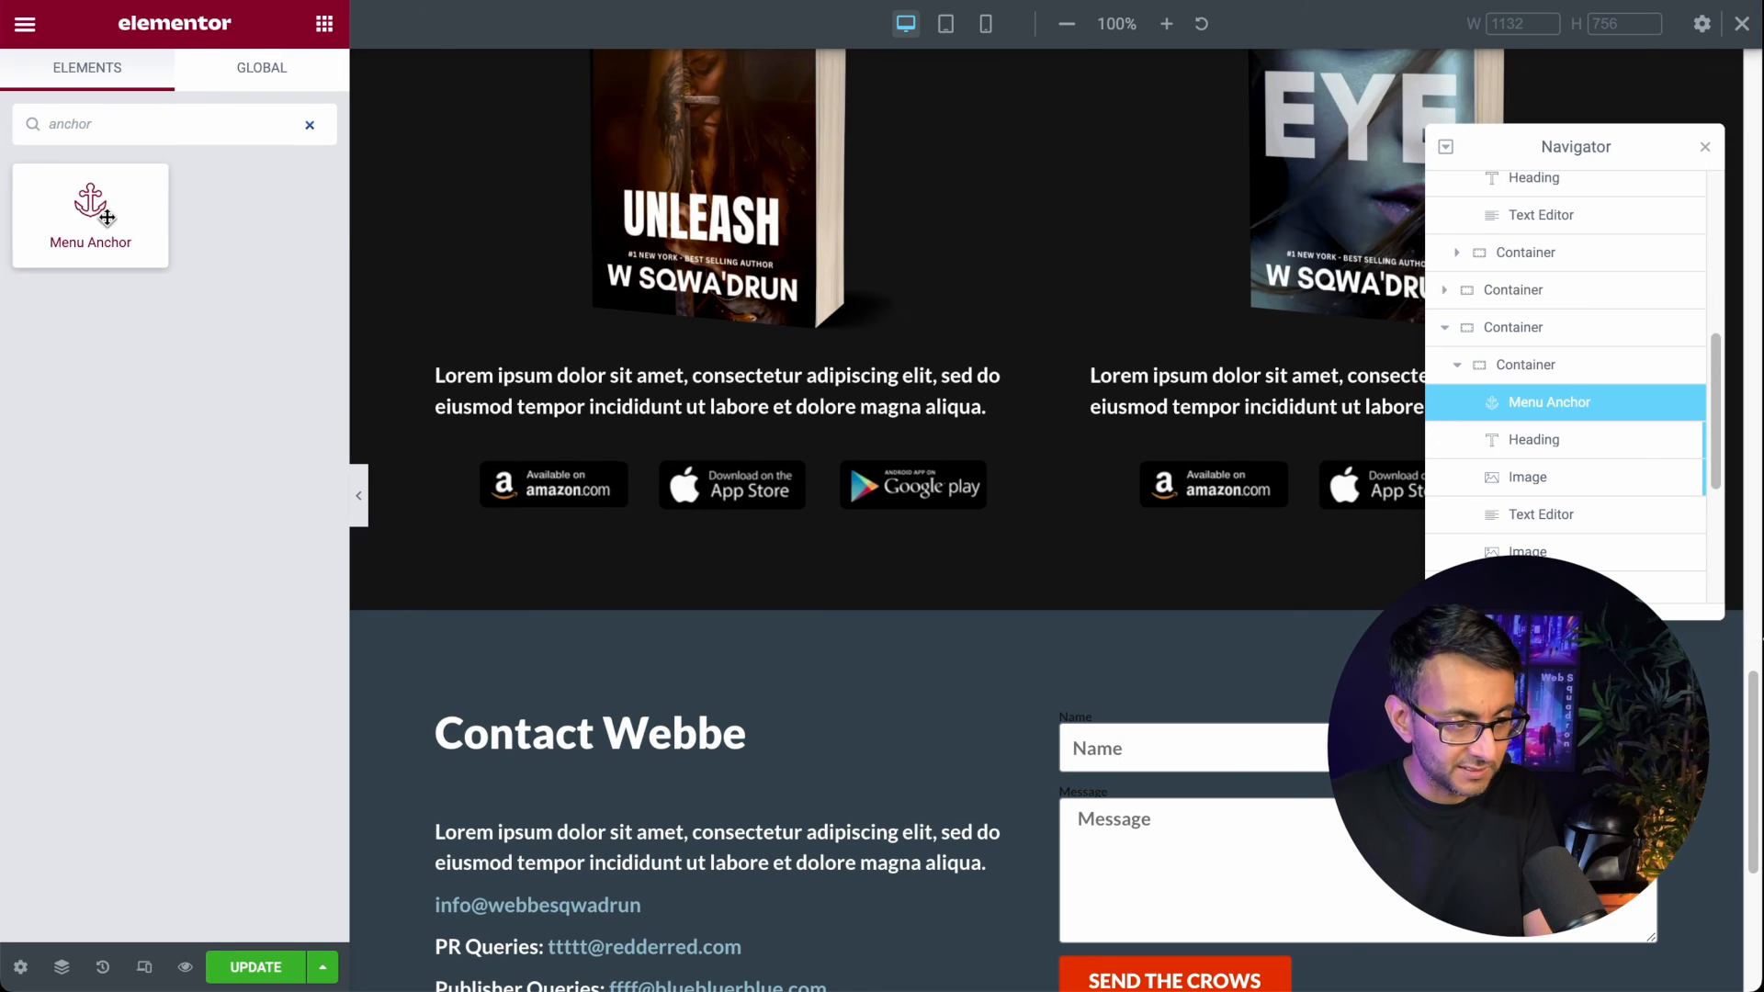
drag(106, 217, 680, 712)
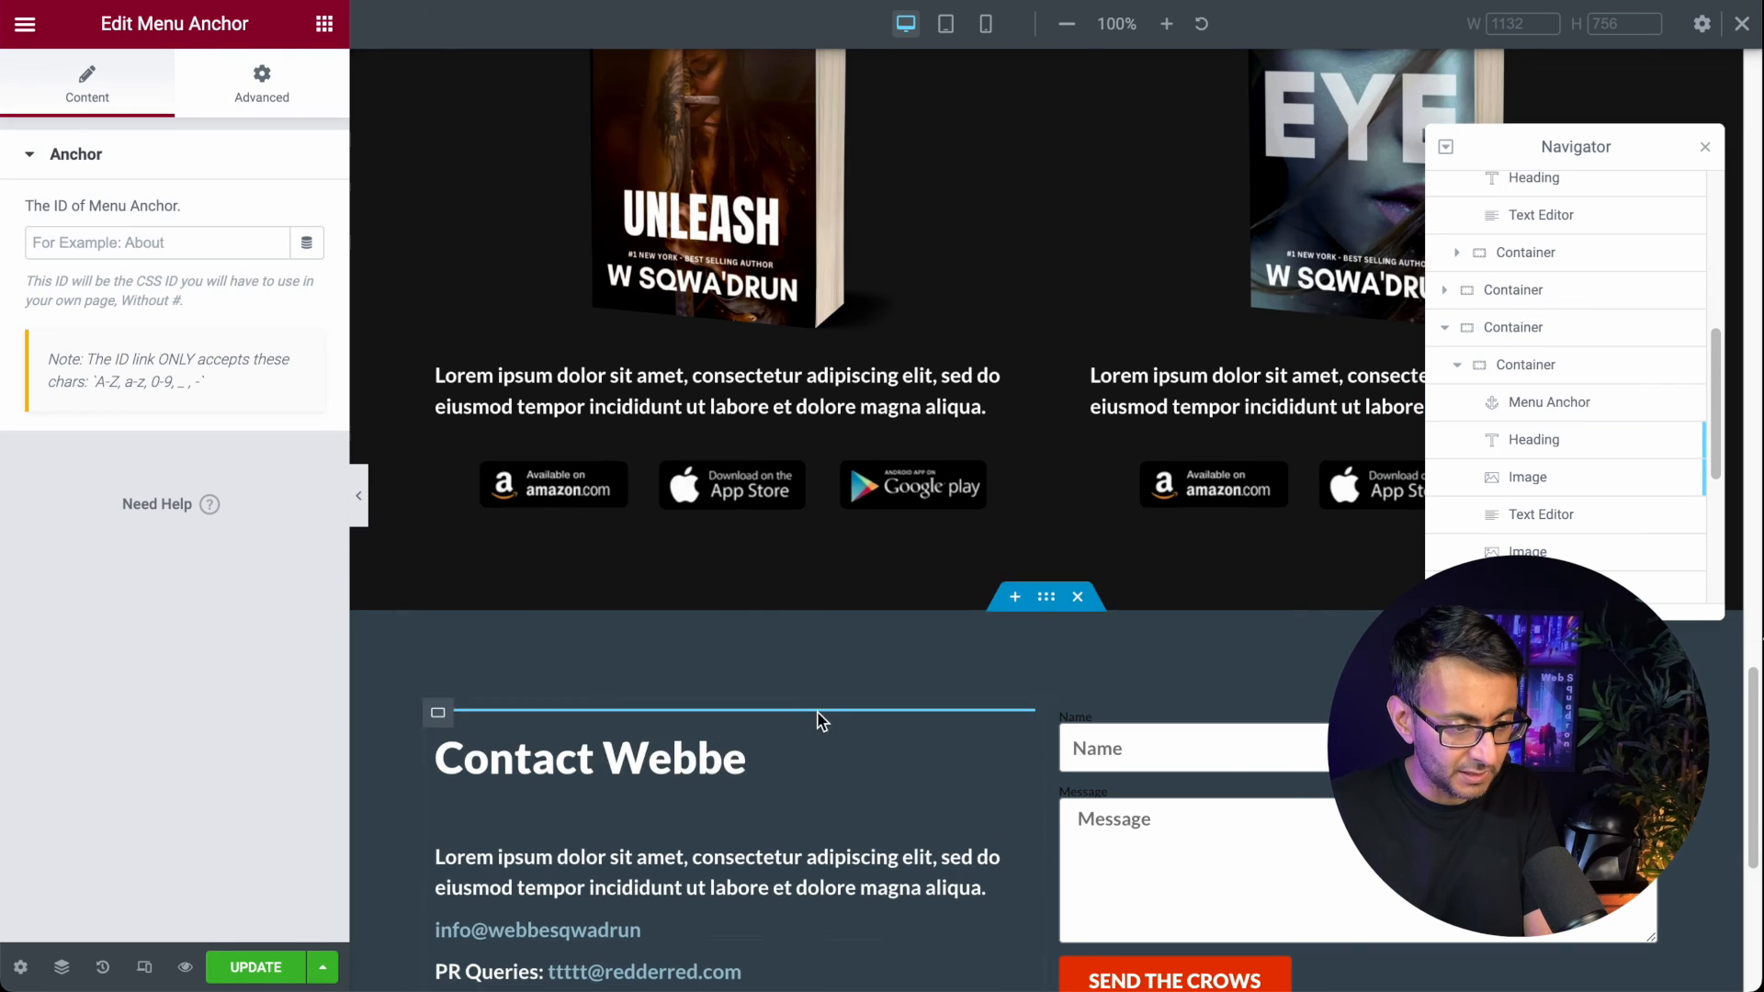
click(136, 247)
text(contact)
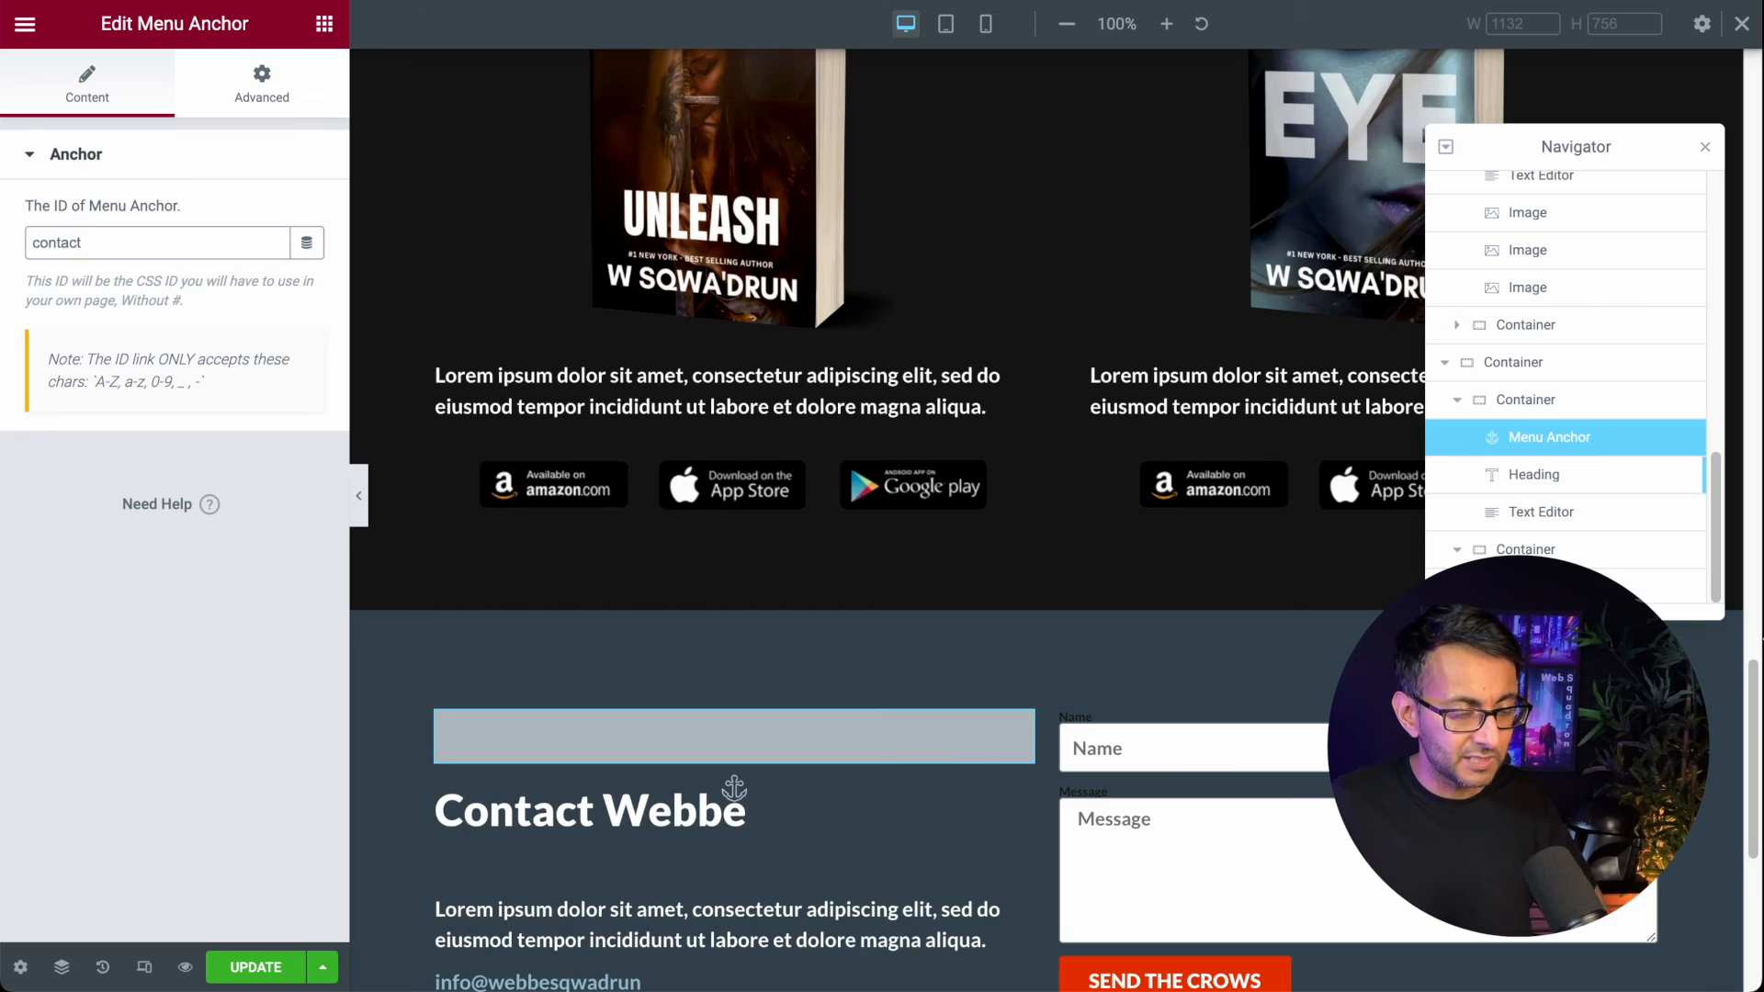
Step: Link the hero's "See his latest books" button to #novels and update the page
scroll(1083, 513, up, 15)
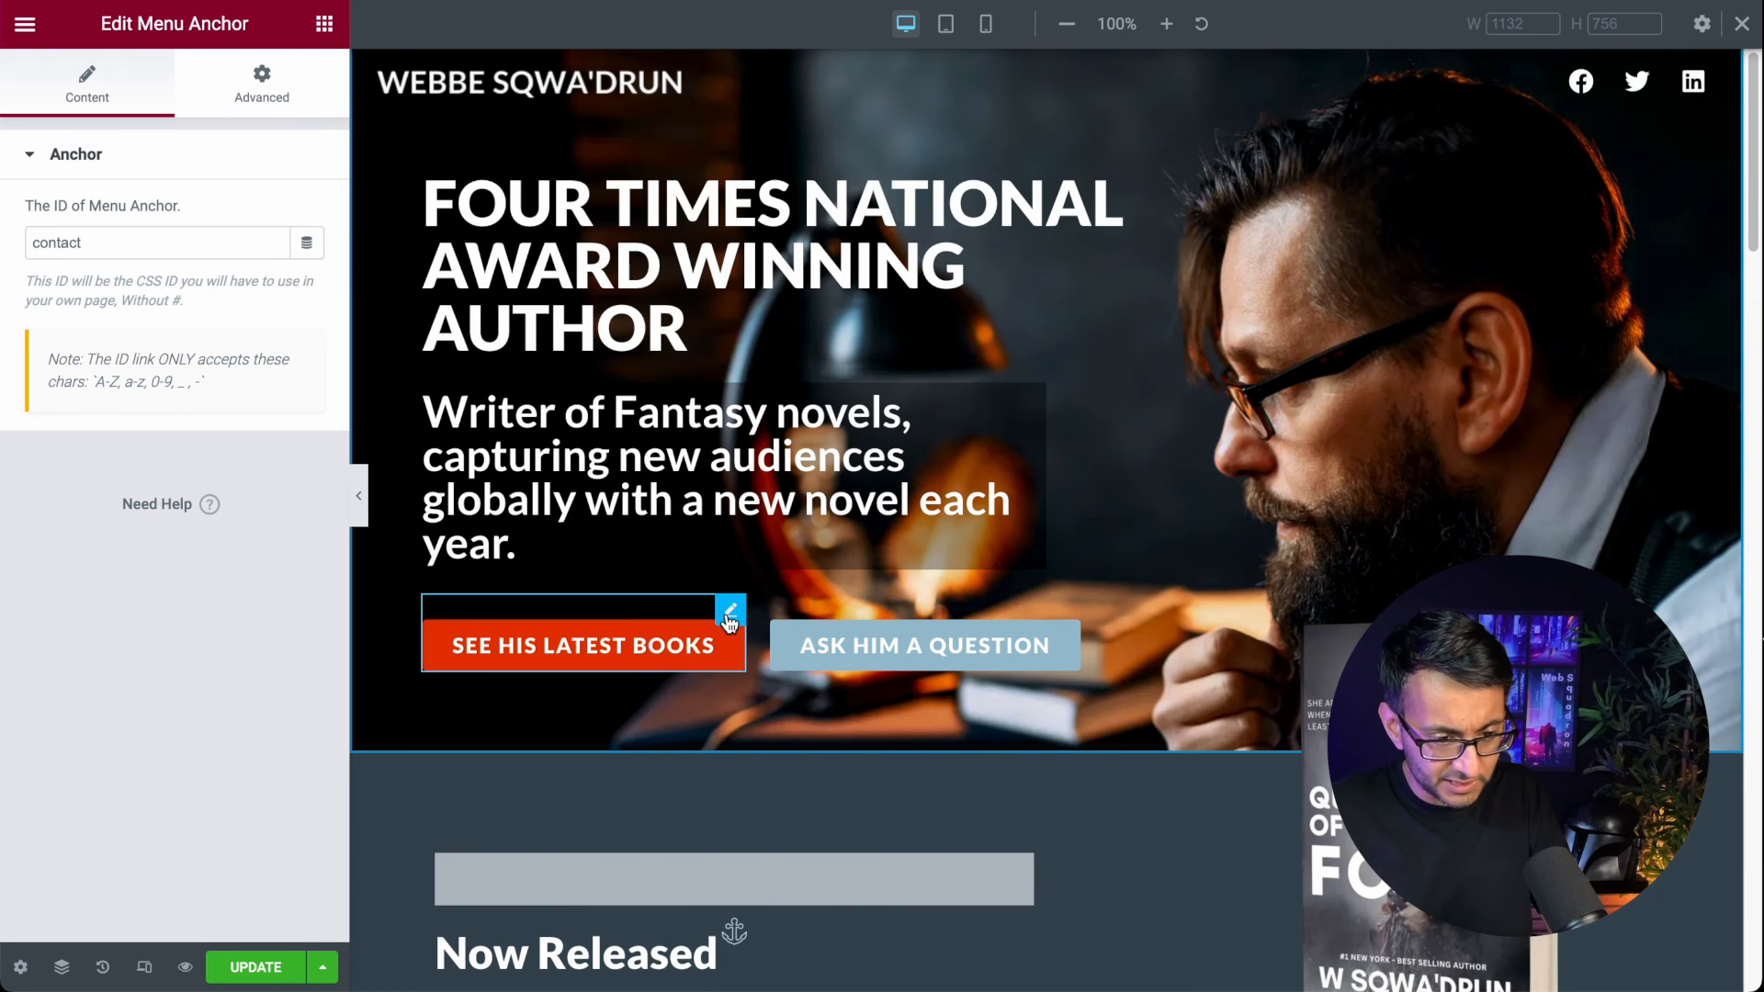
click(729, 611)
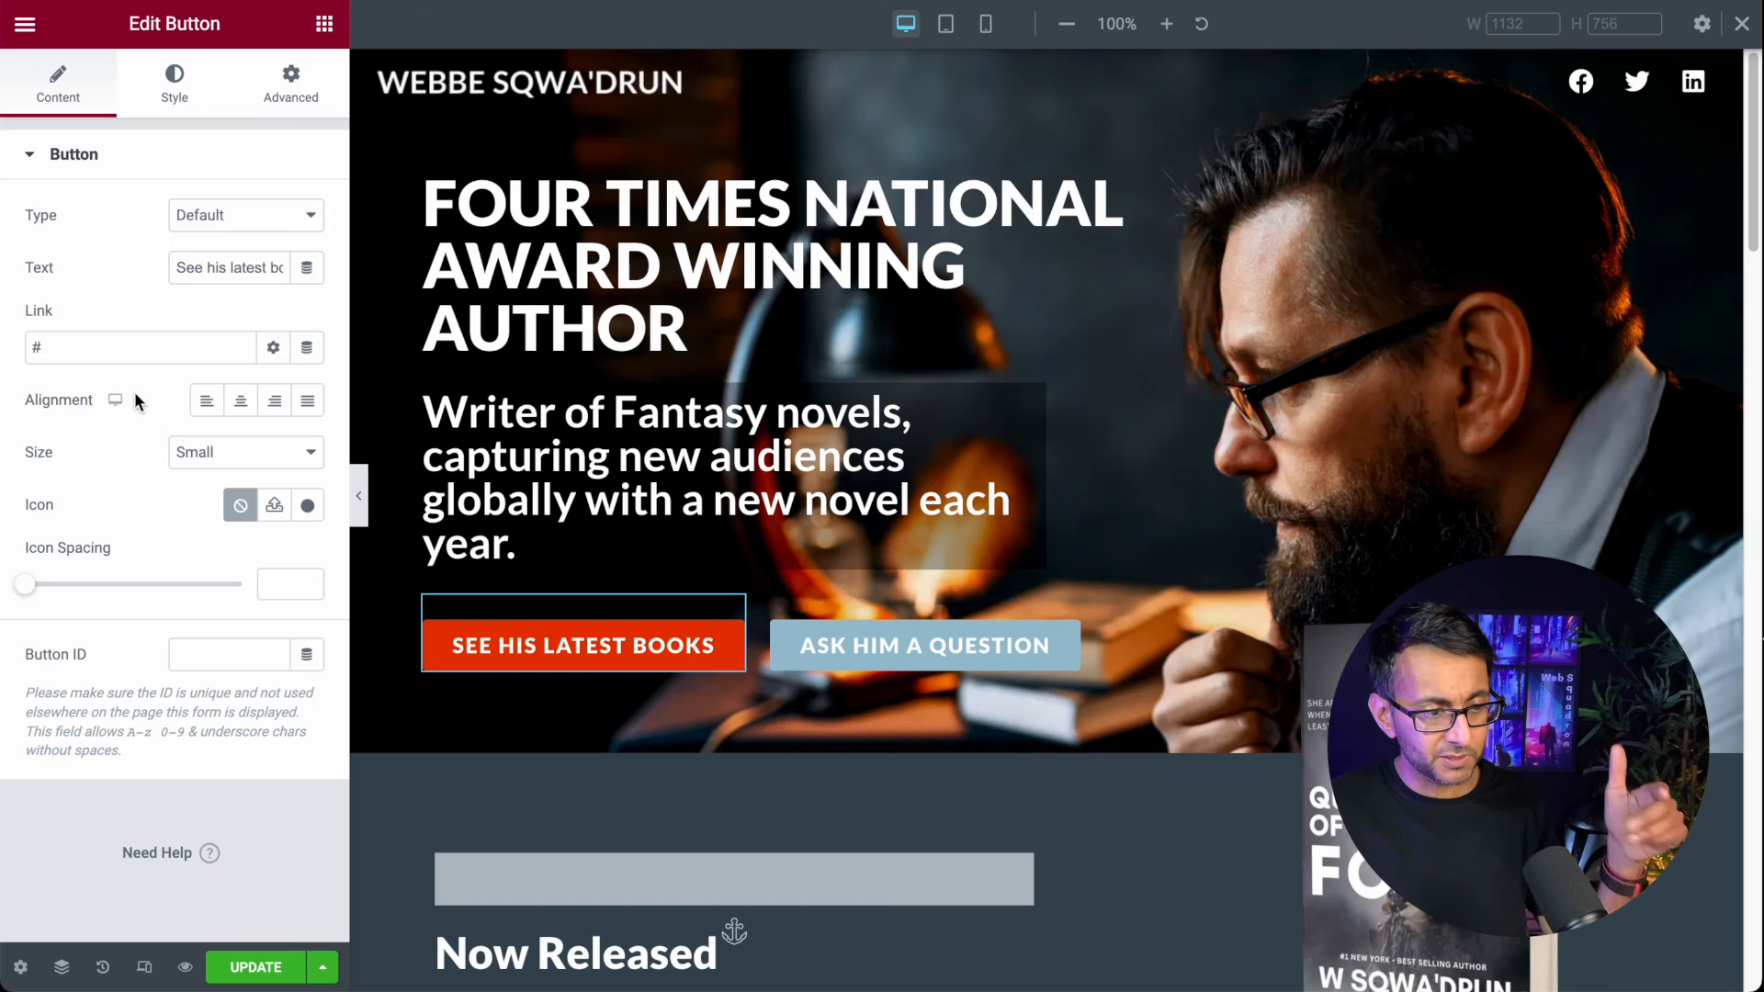
click(139, 340)
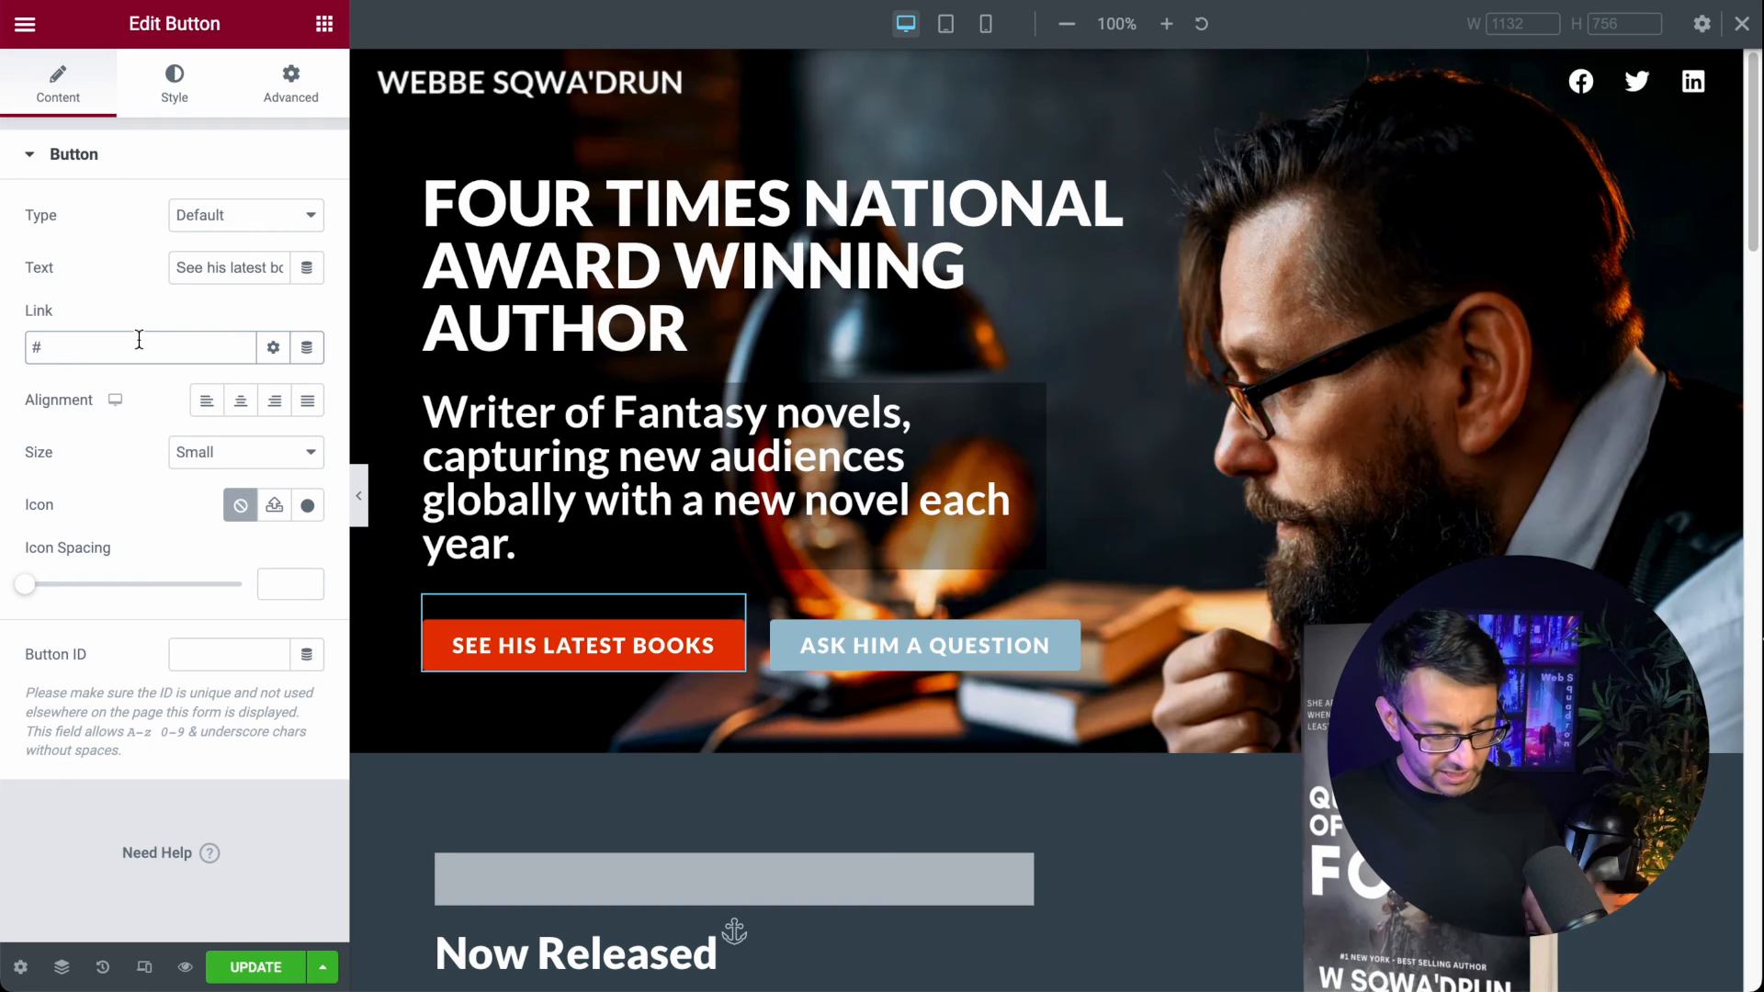
text(novels)
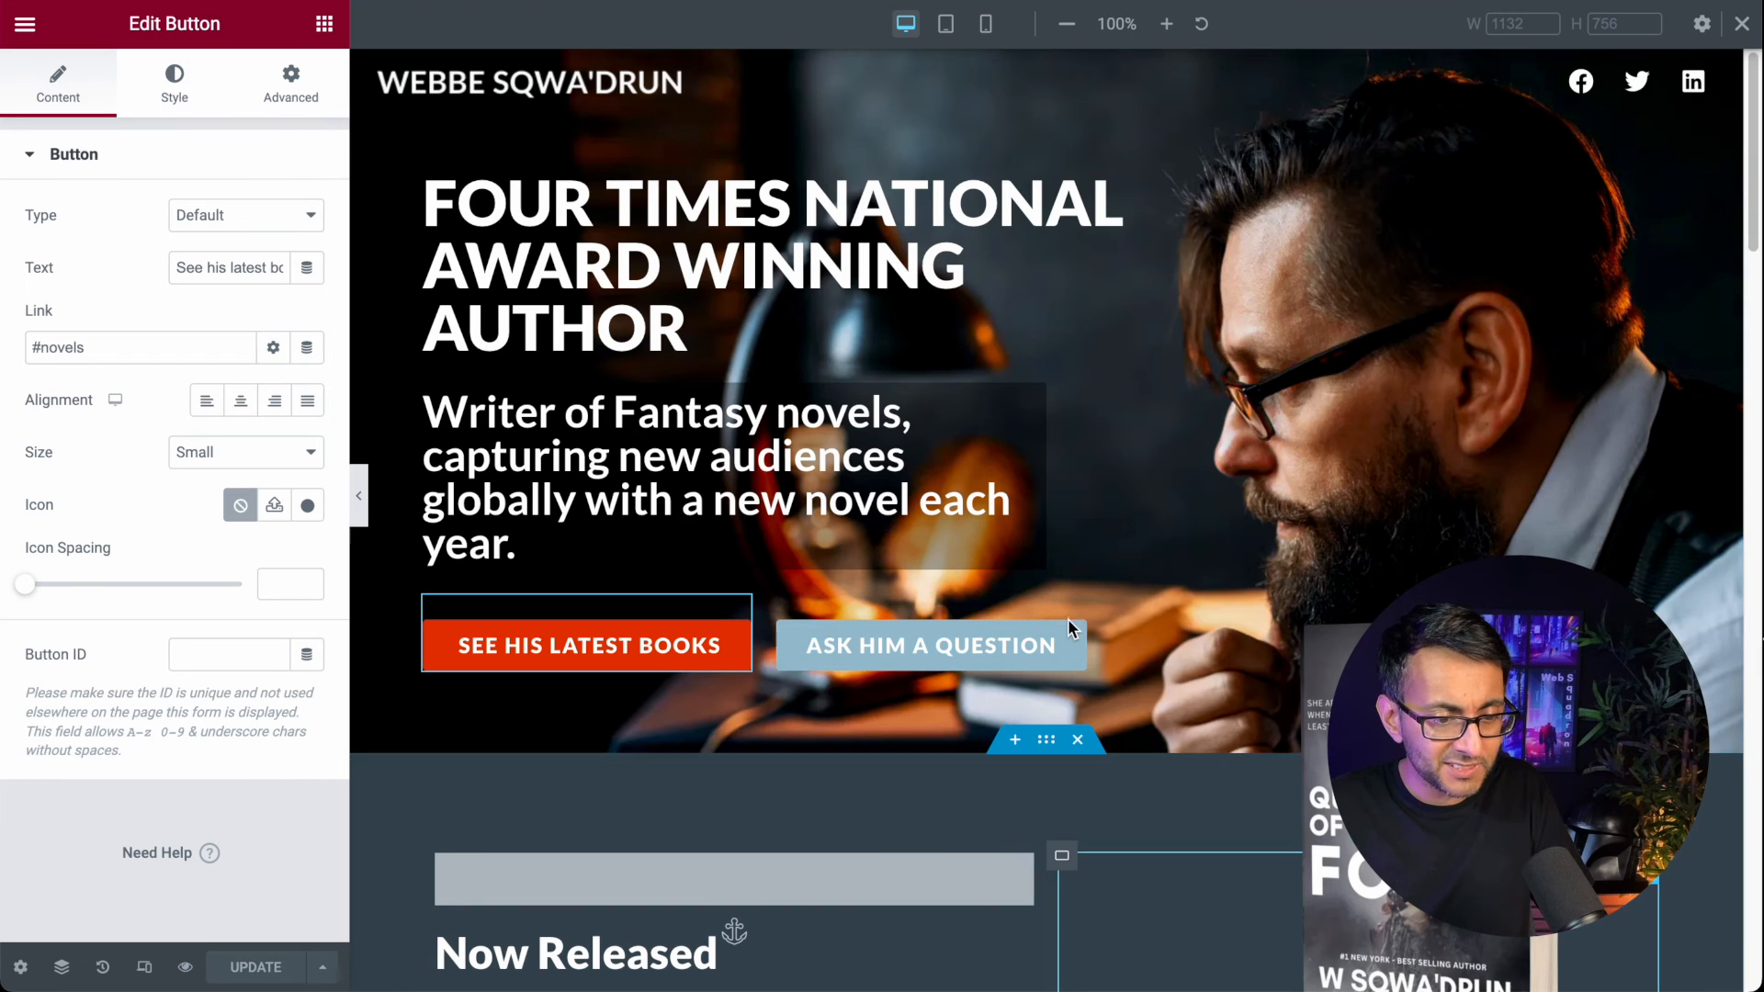
Step: Link the hero's "Ask him a question" button to #contact and update the page
click(1009, 611)
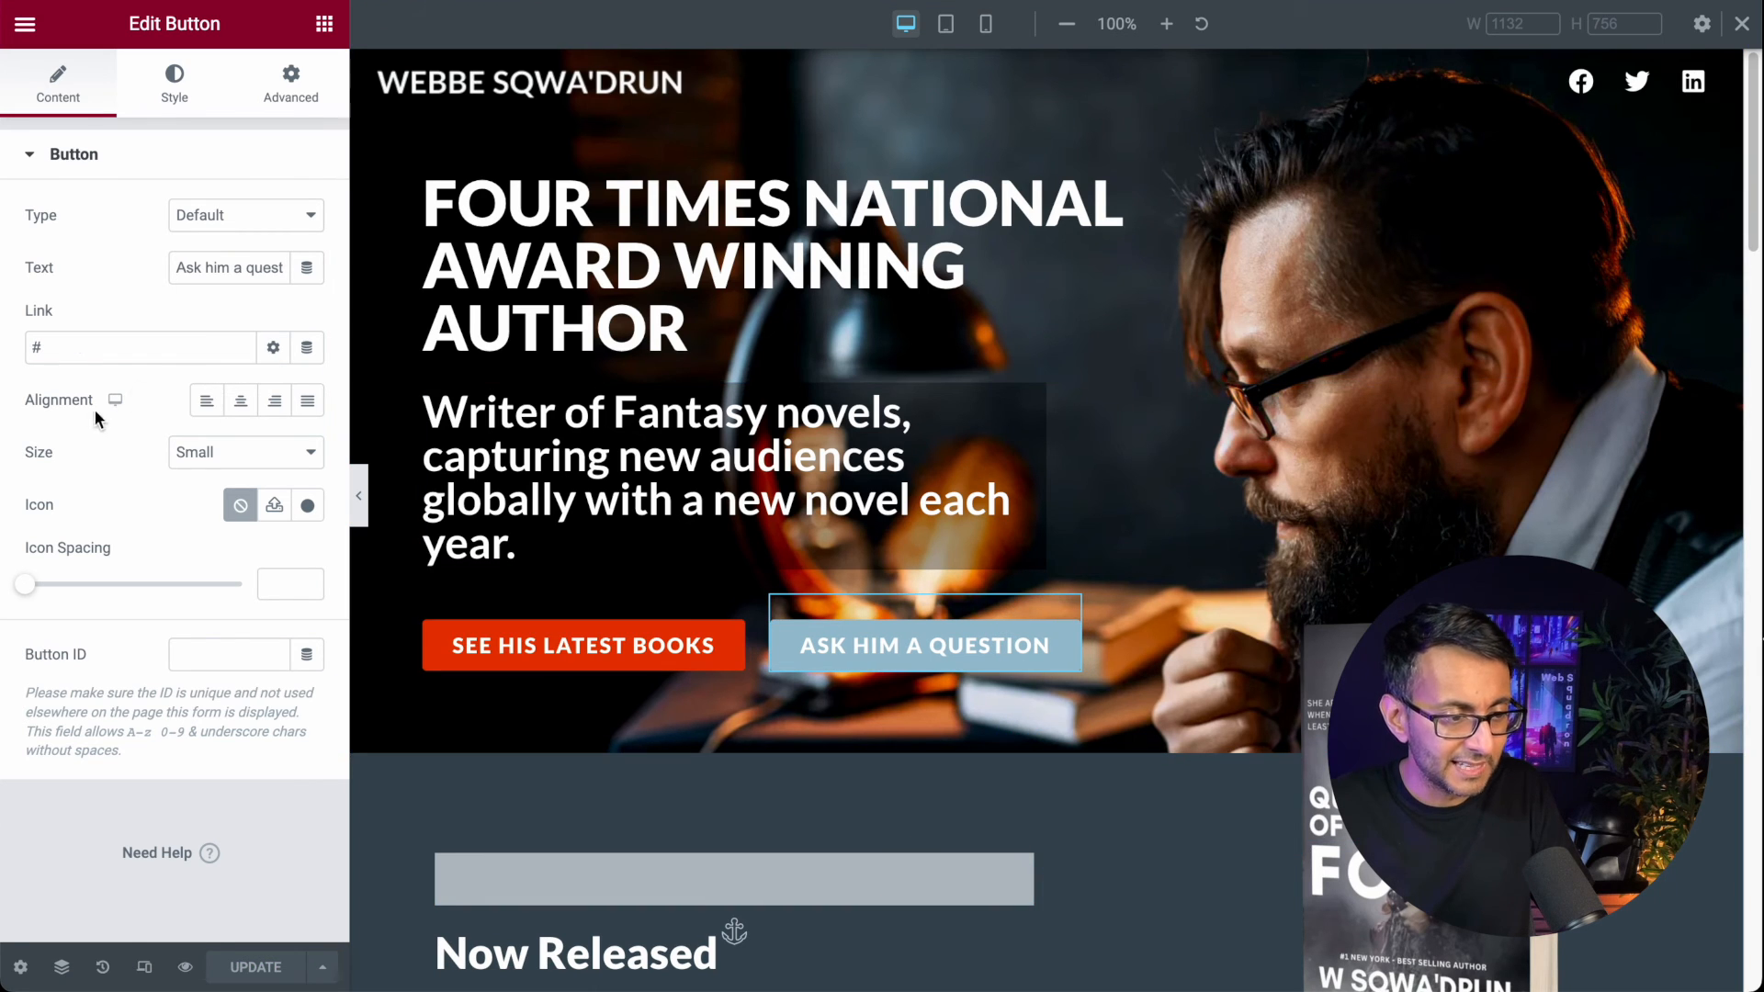
click(110, 351)
text(contact)
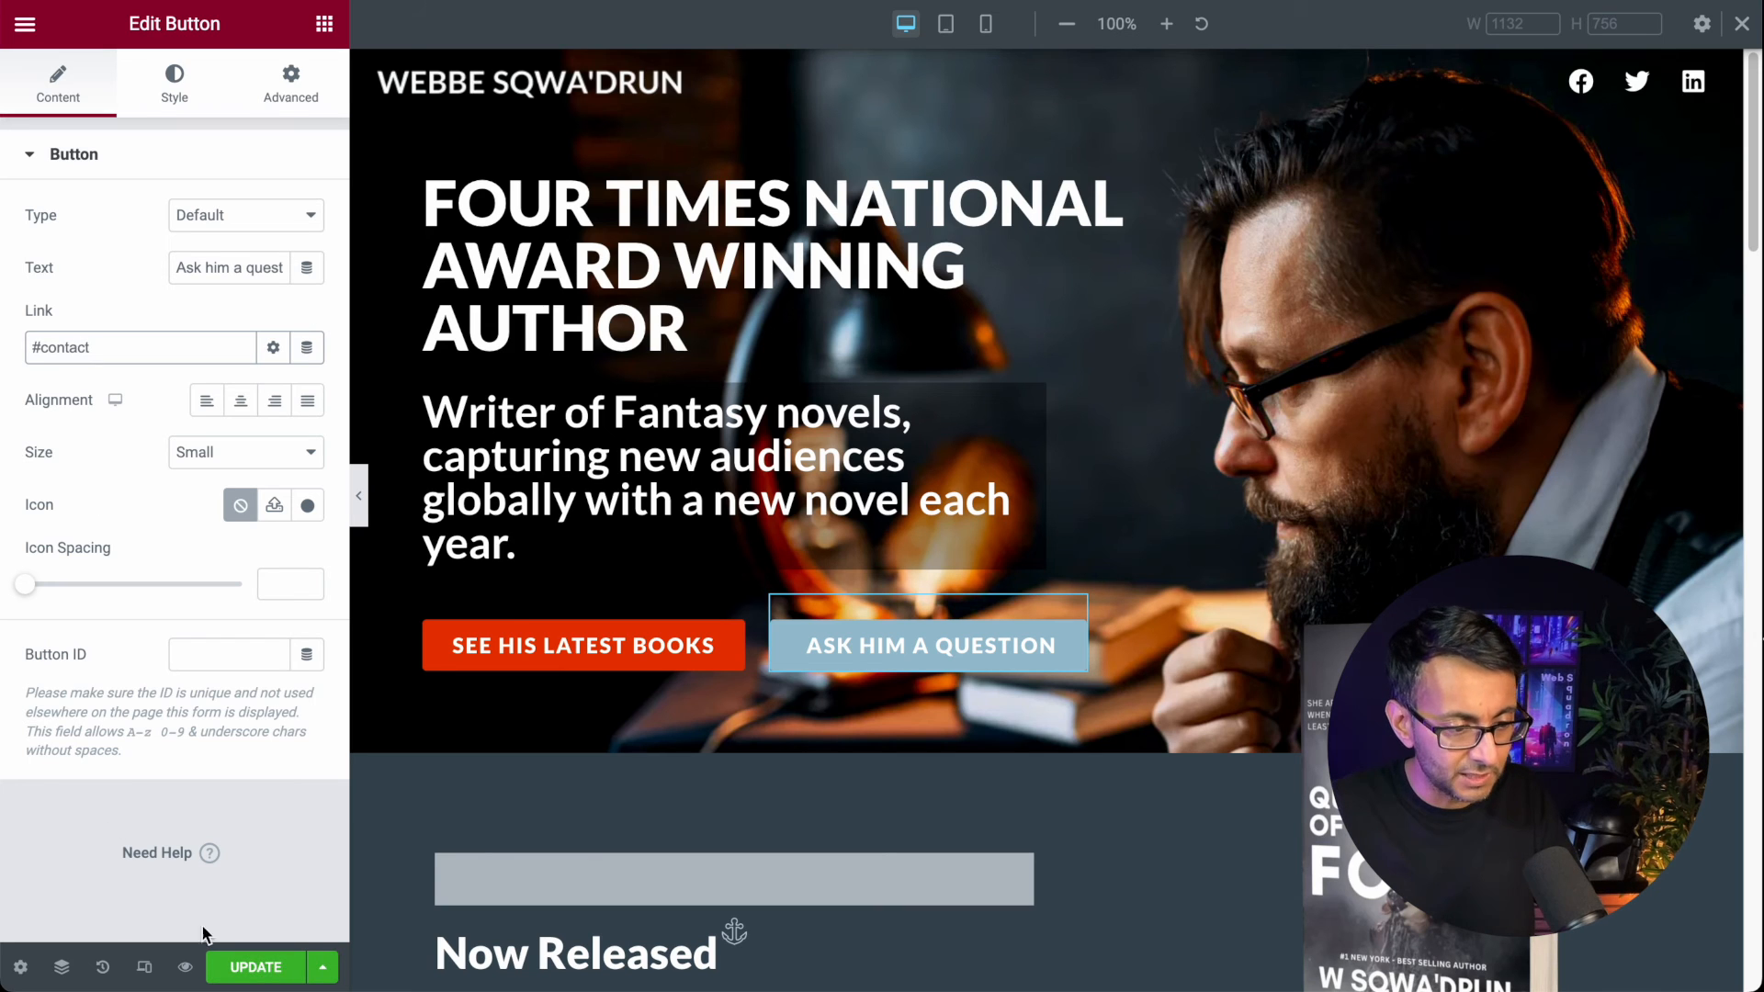
click(255, 967)
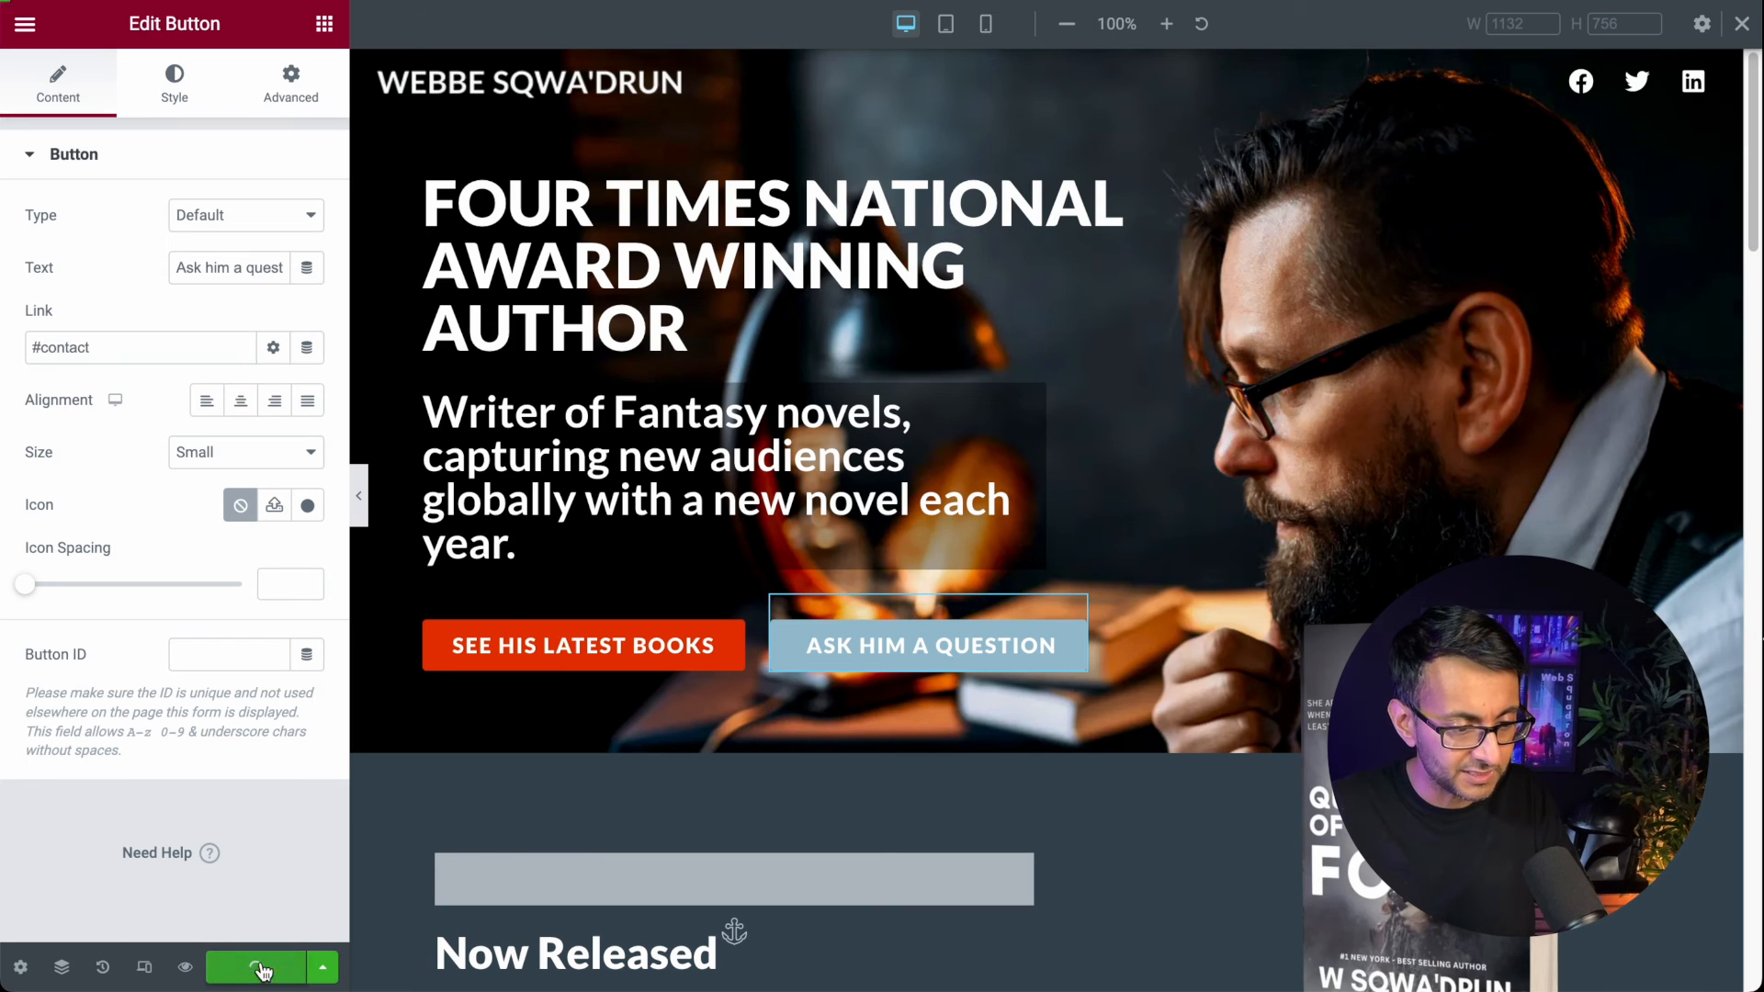
Step: Preview the page, test both hero buttons' anchor links, and return to the Elementor editor
click(186, 968)
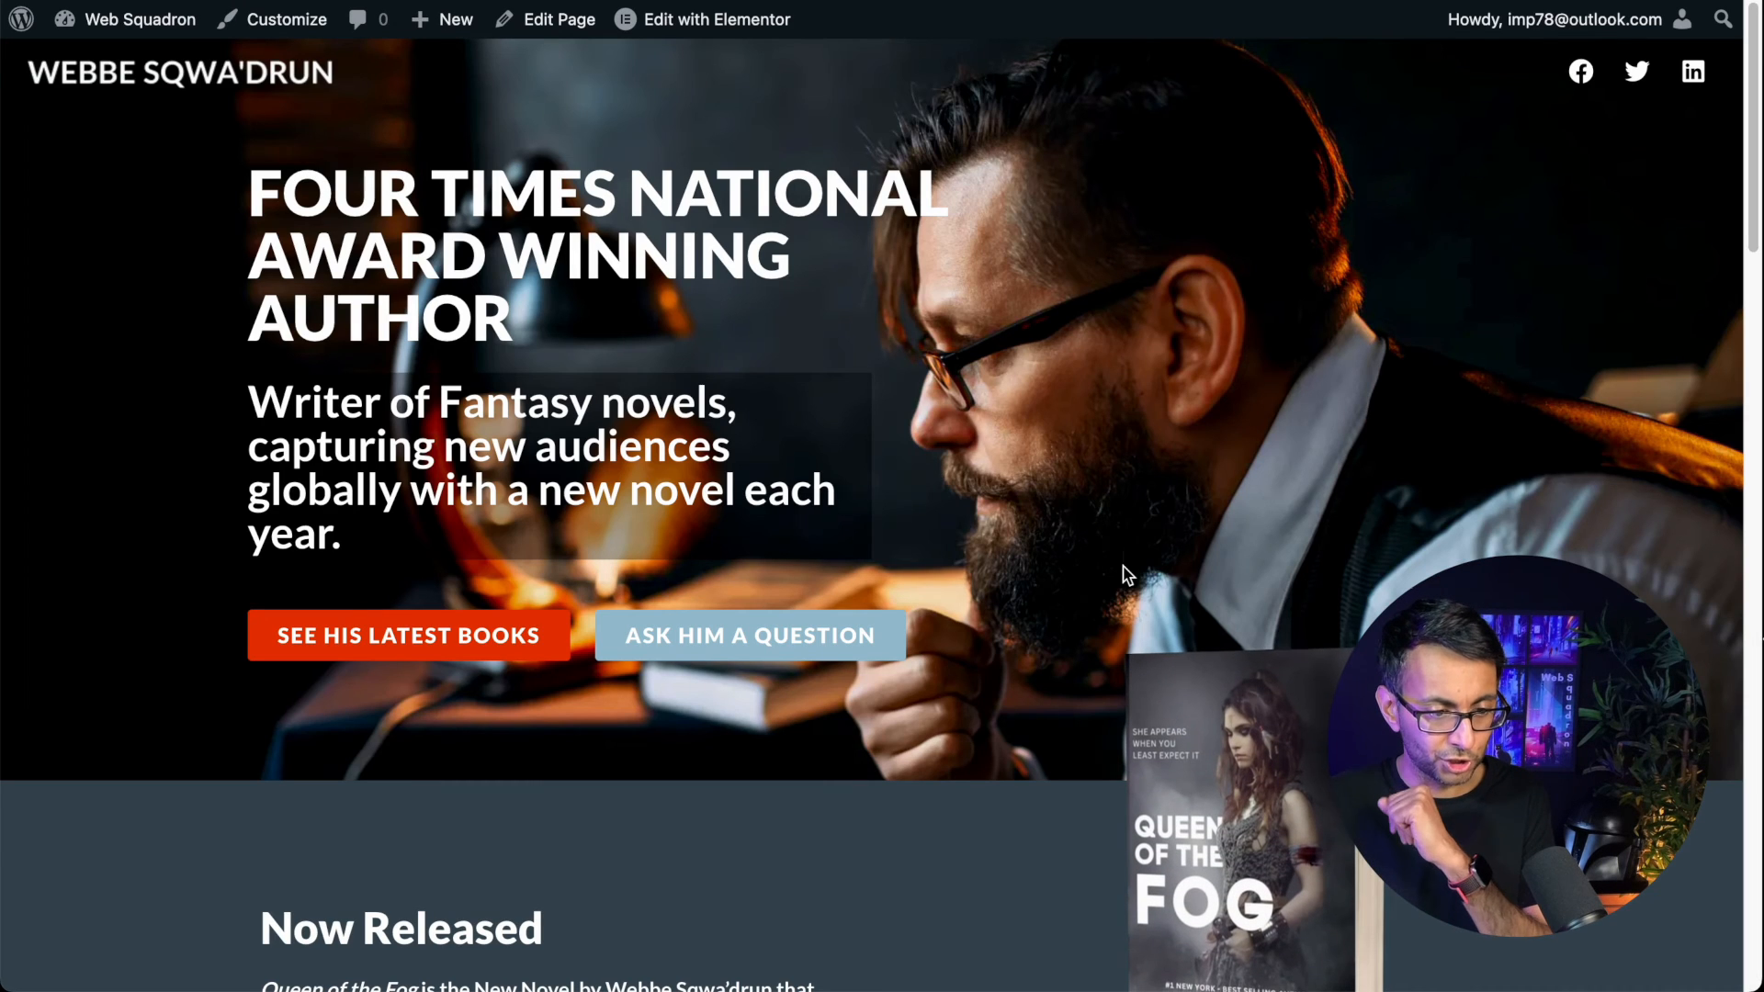
click(525, 649)
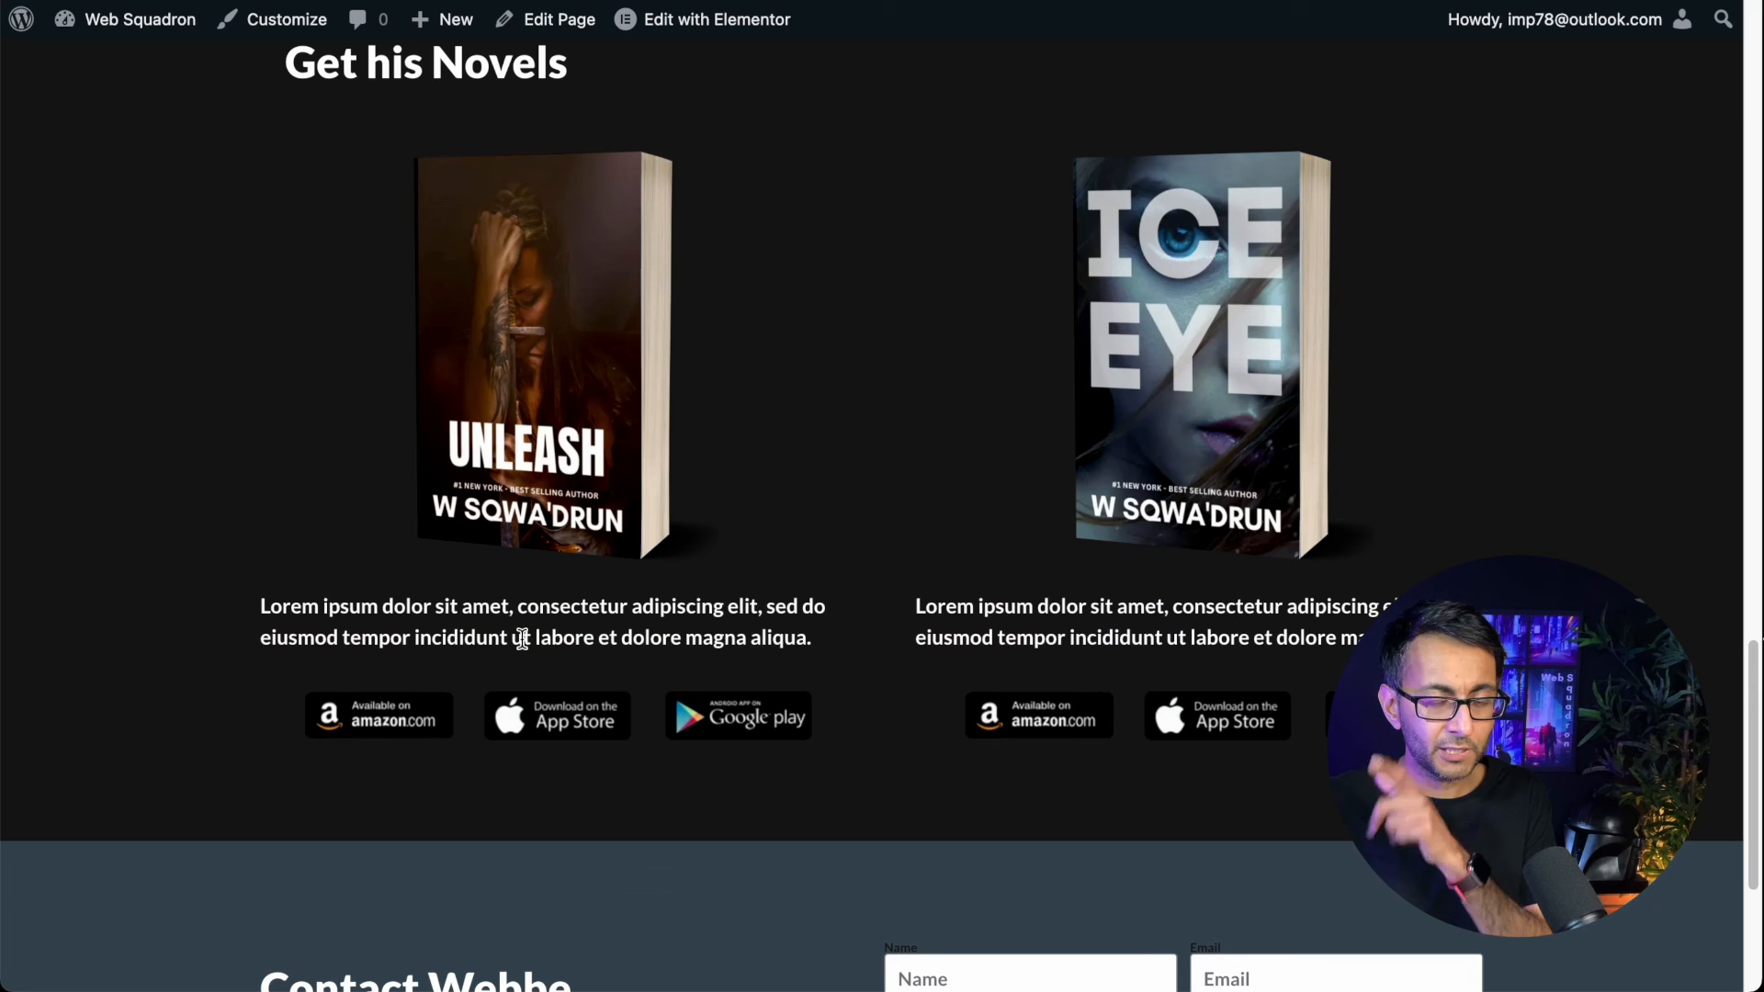
scroll(522, 638, up, 15)
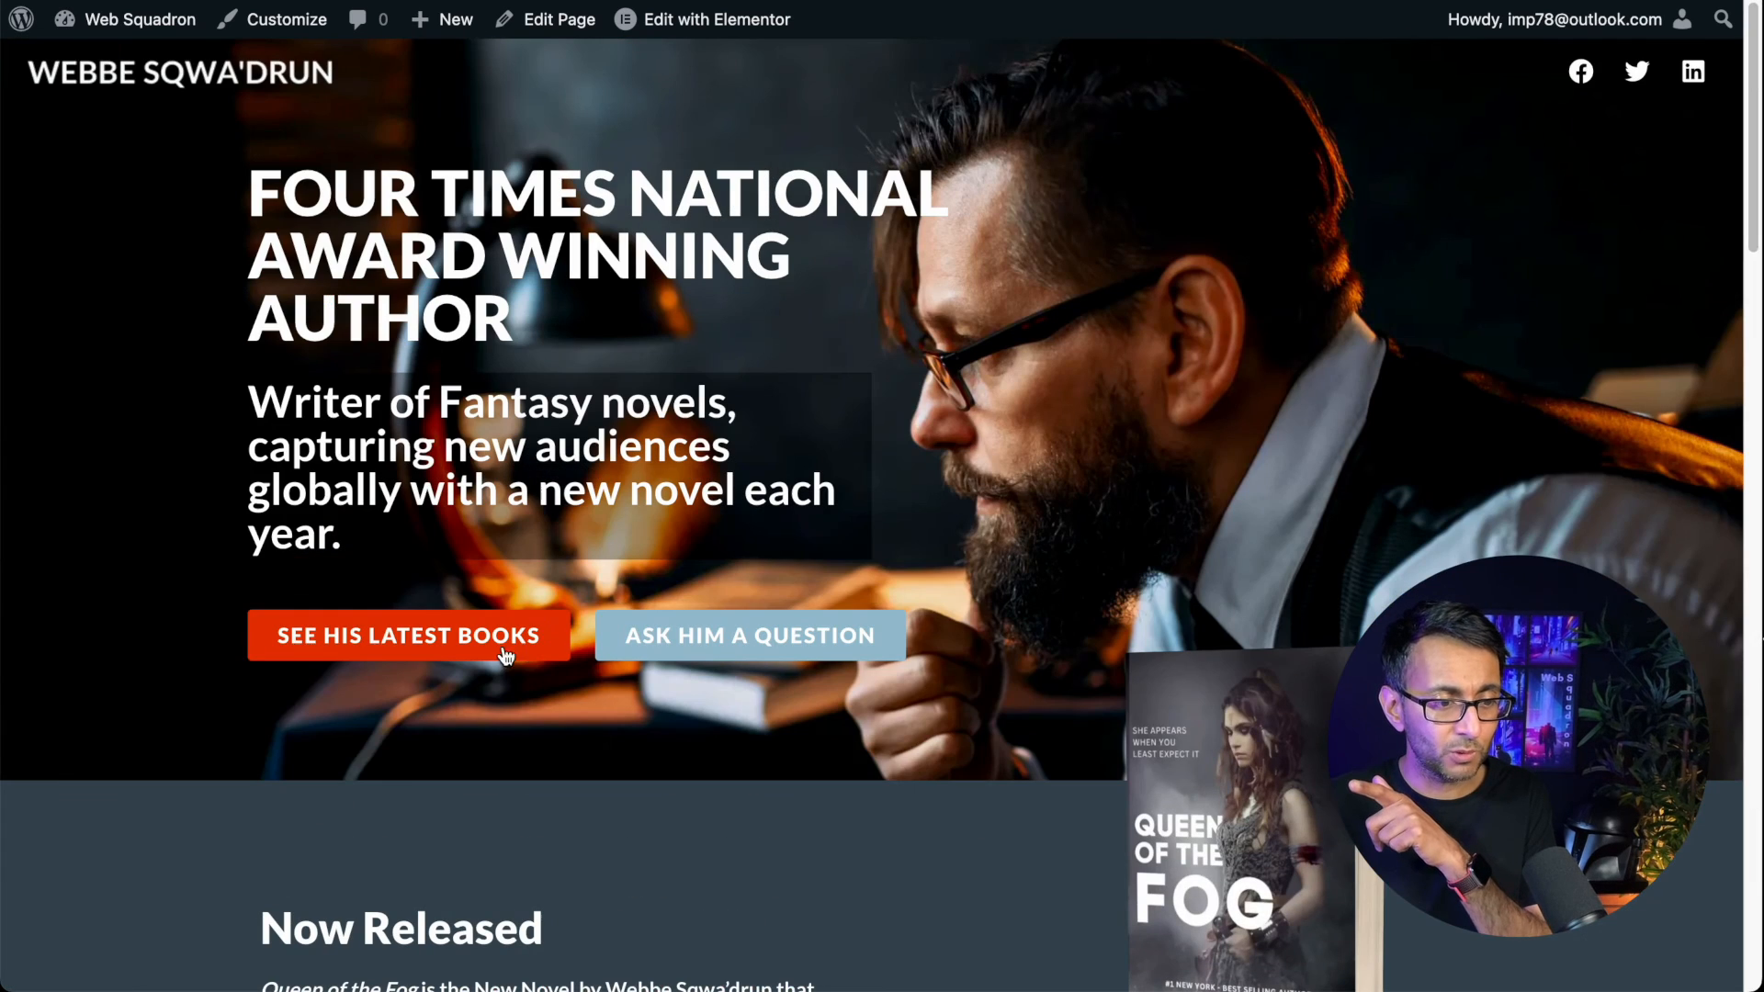
click(743, 640)
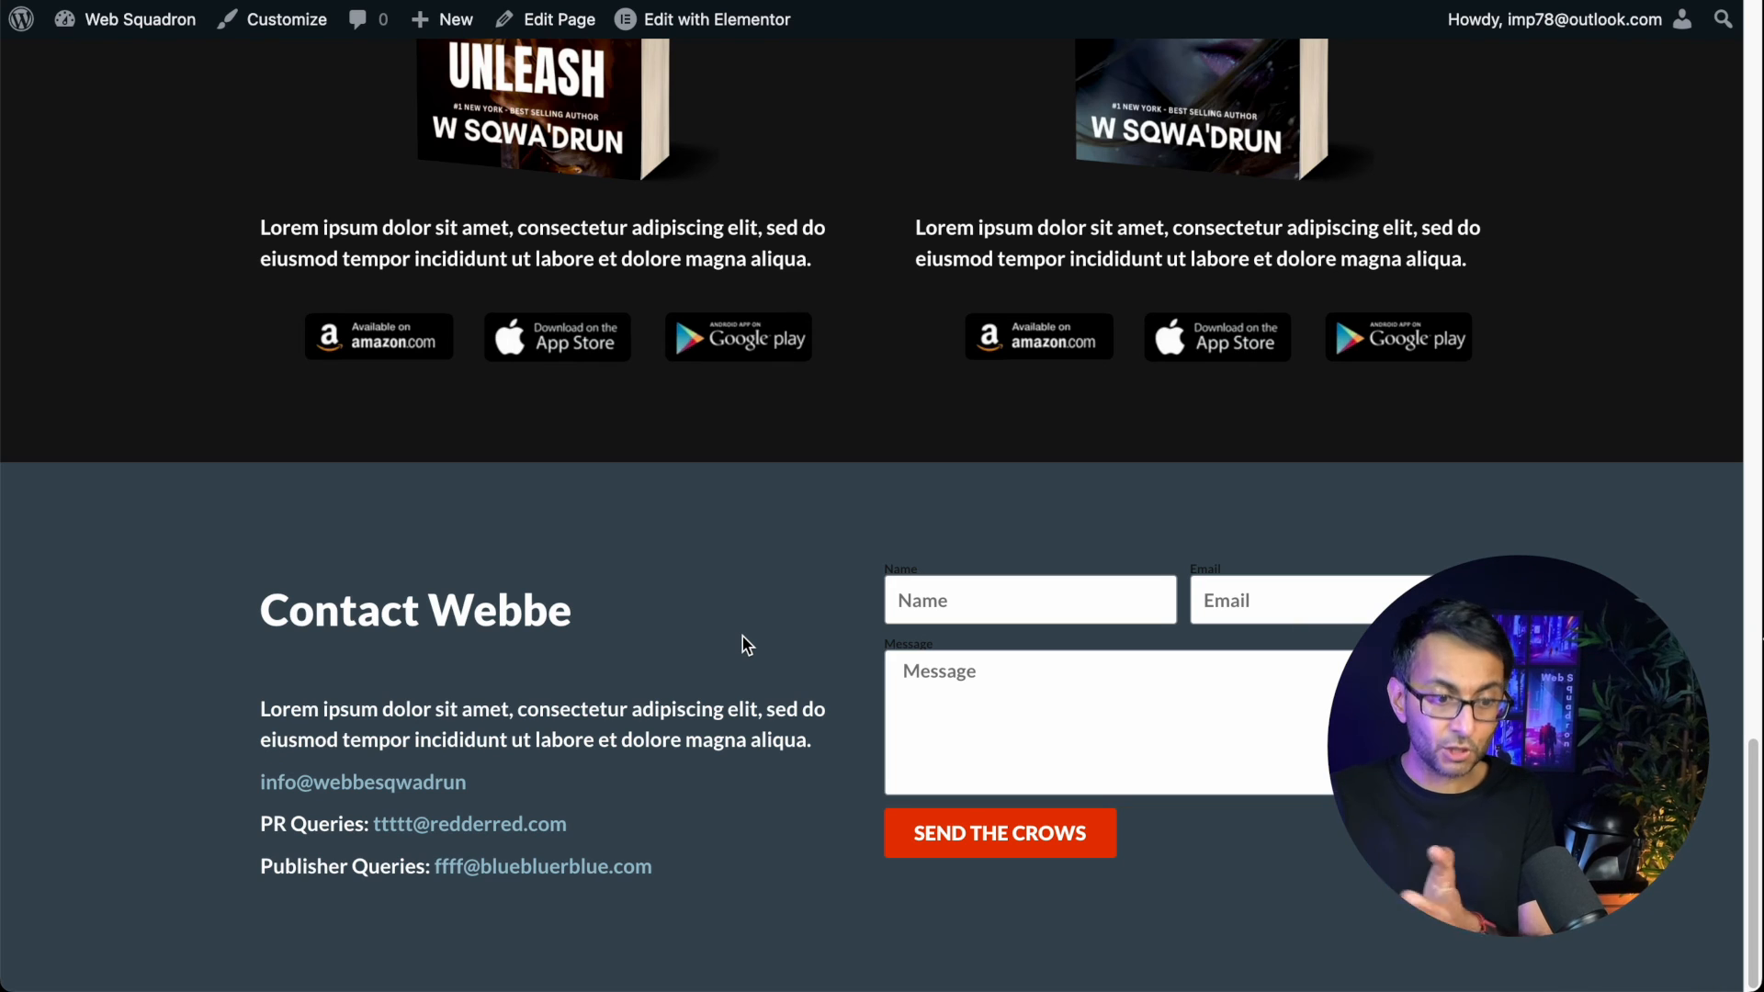
scroll(847, 631, up, 15)
scroll(849, 632, up, 2)
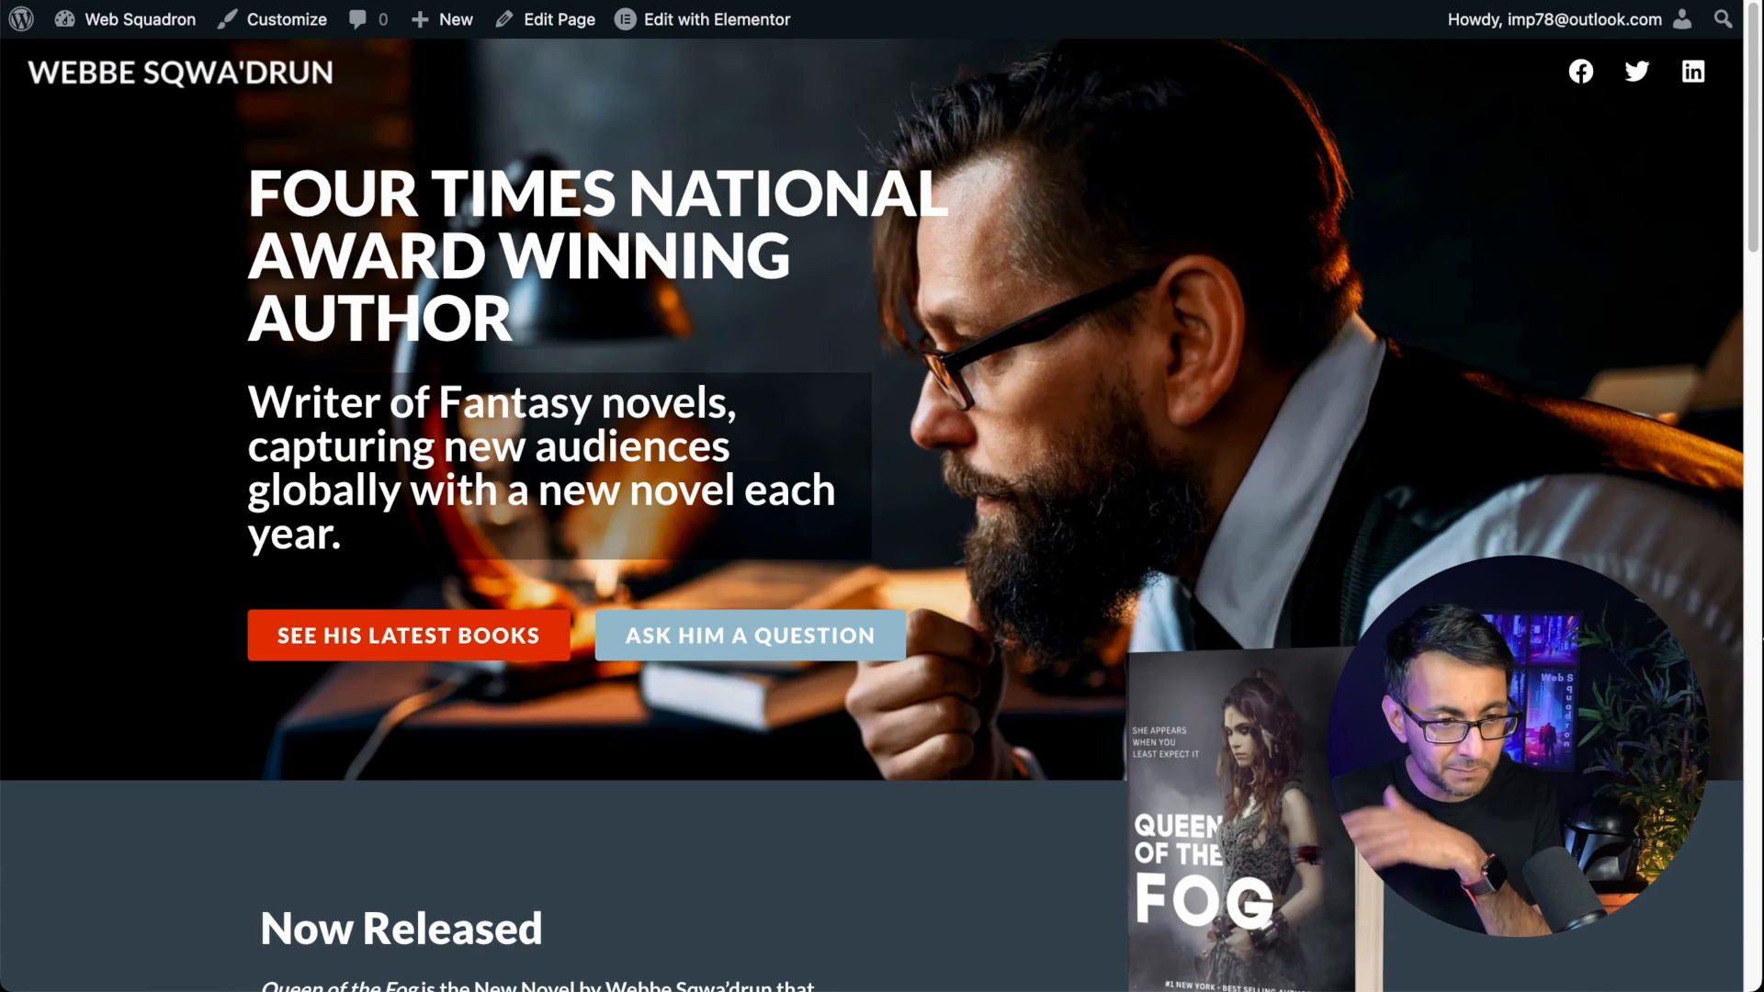
click(717, 20)
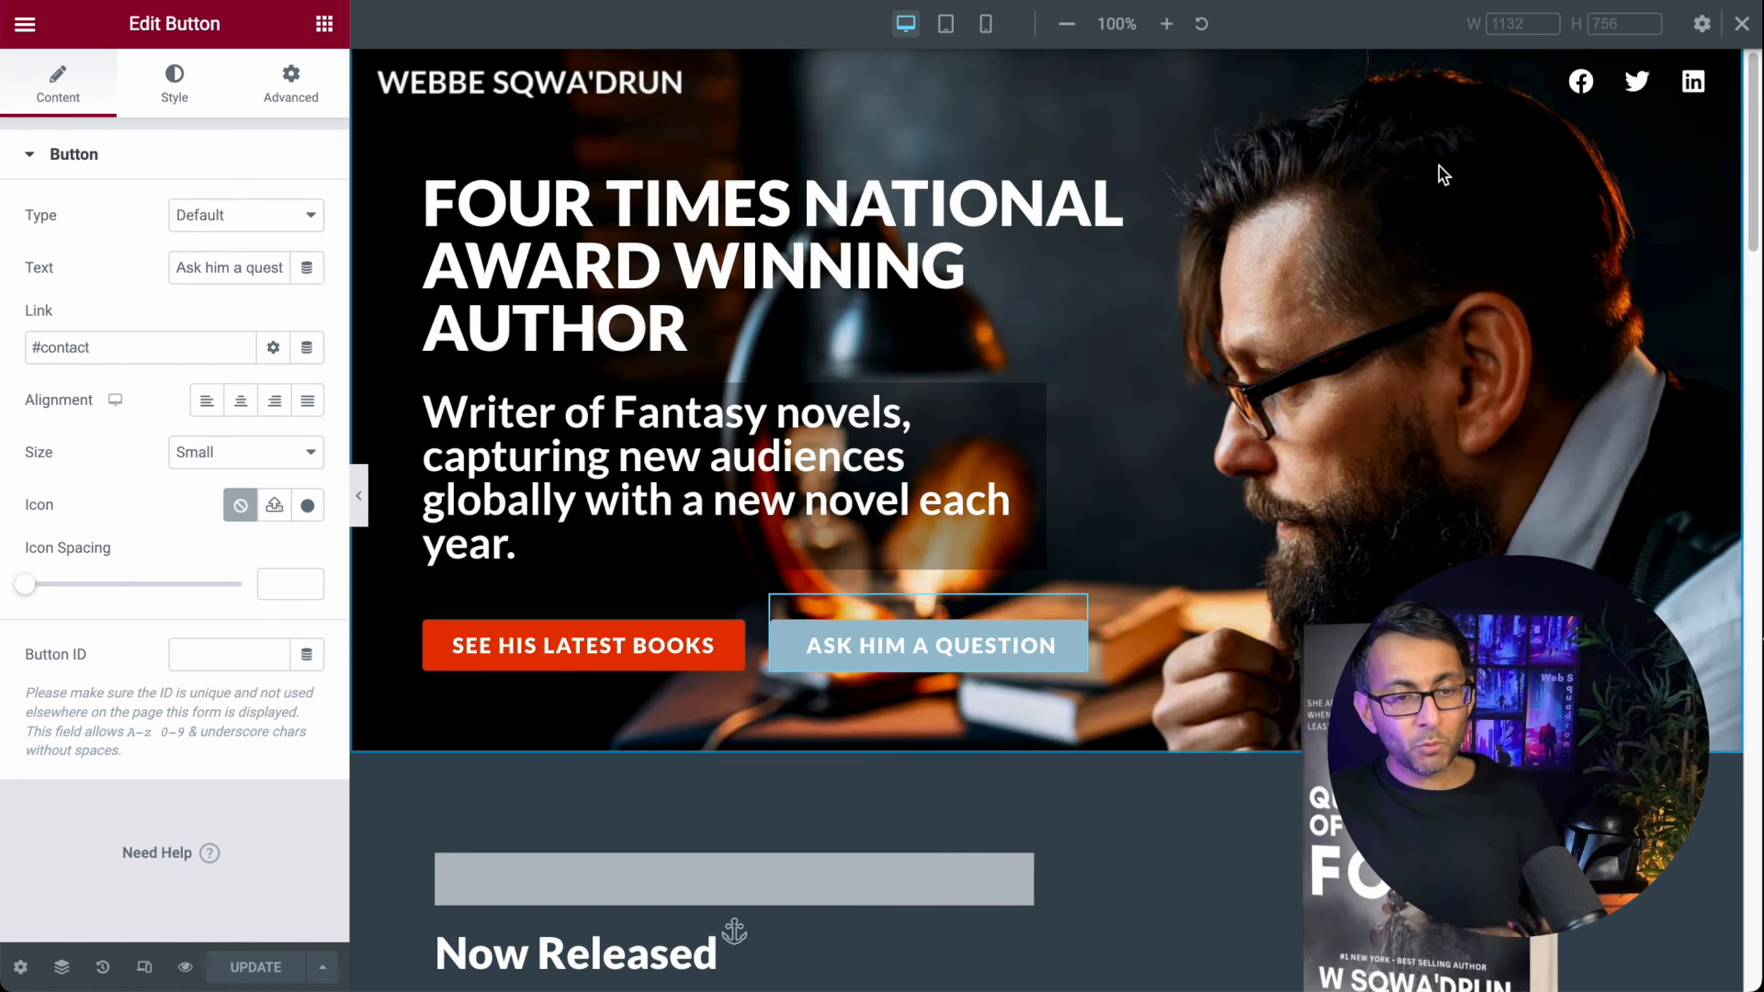
scroll(1158, 590, down, 3)
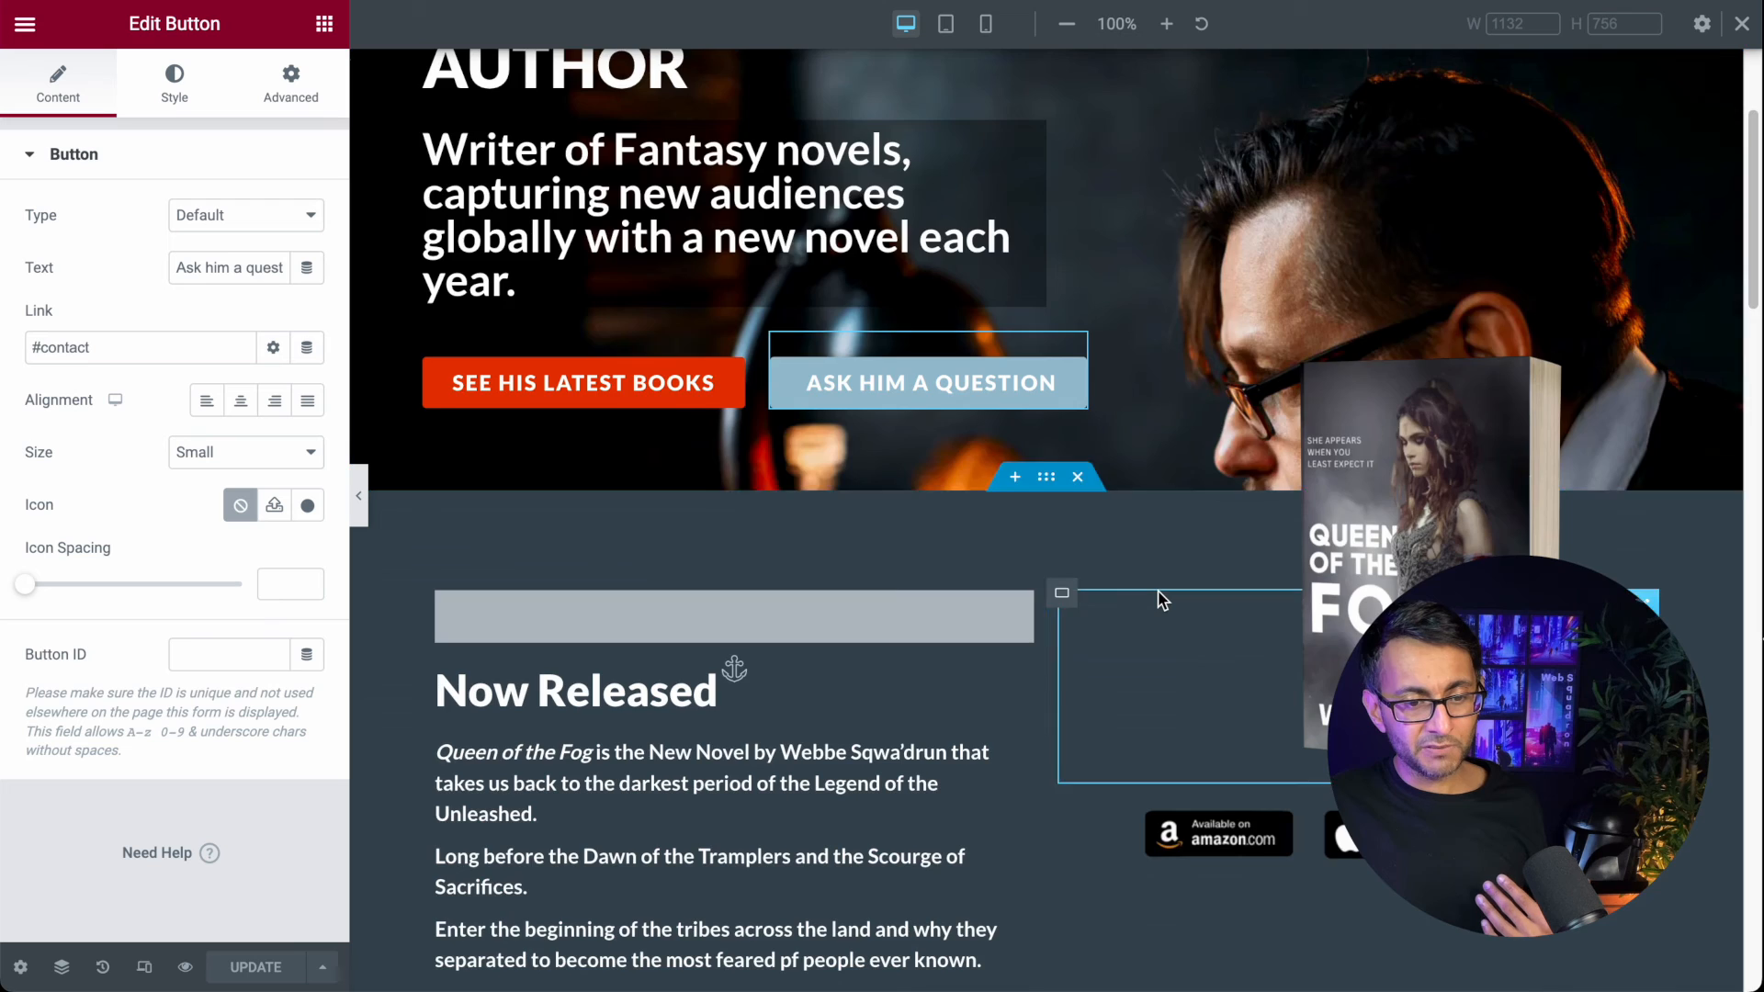
scroll(1158, 590, down, 15)
drag(1754, 521, 1755, 696)
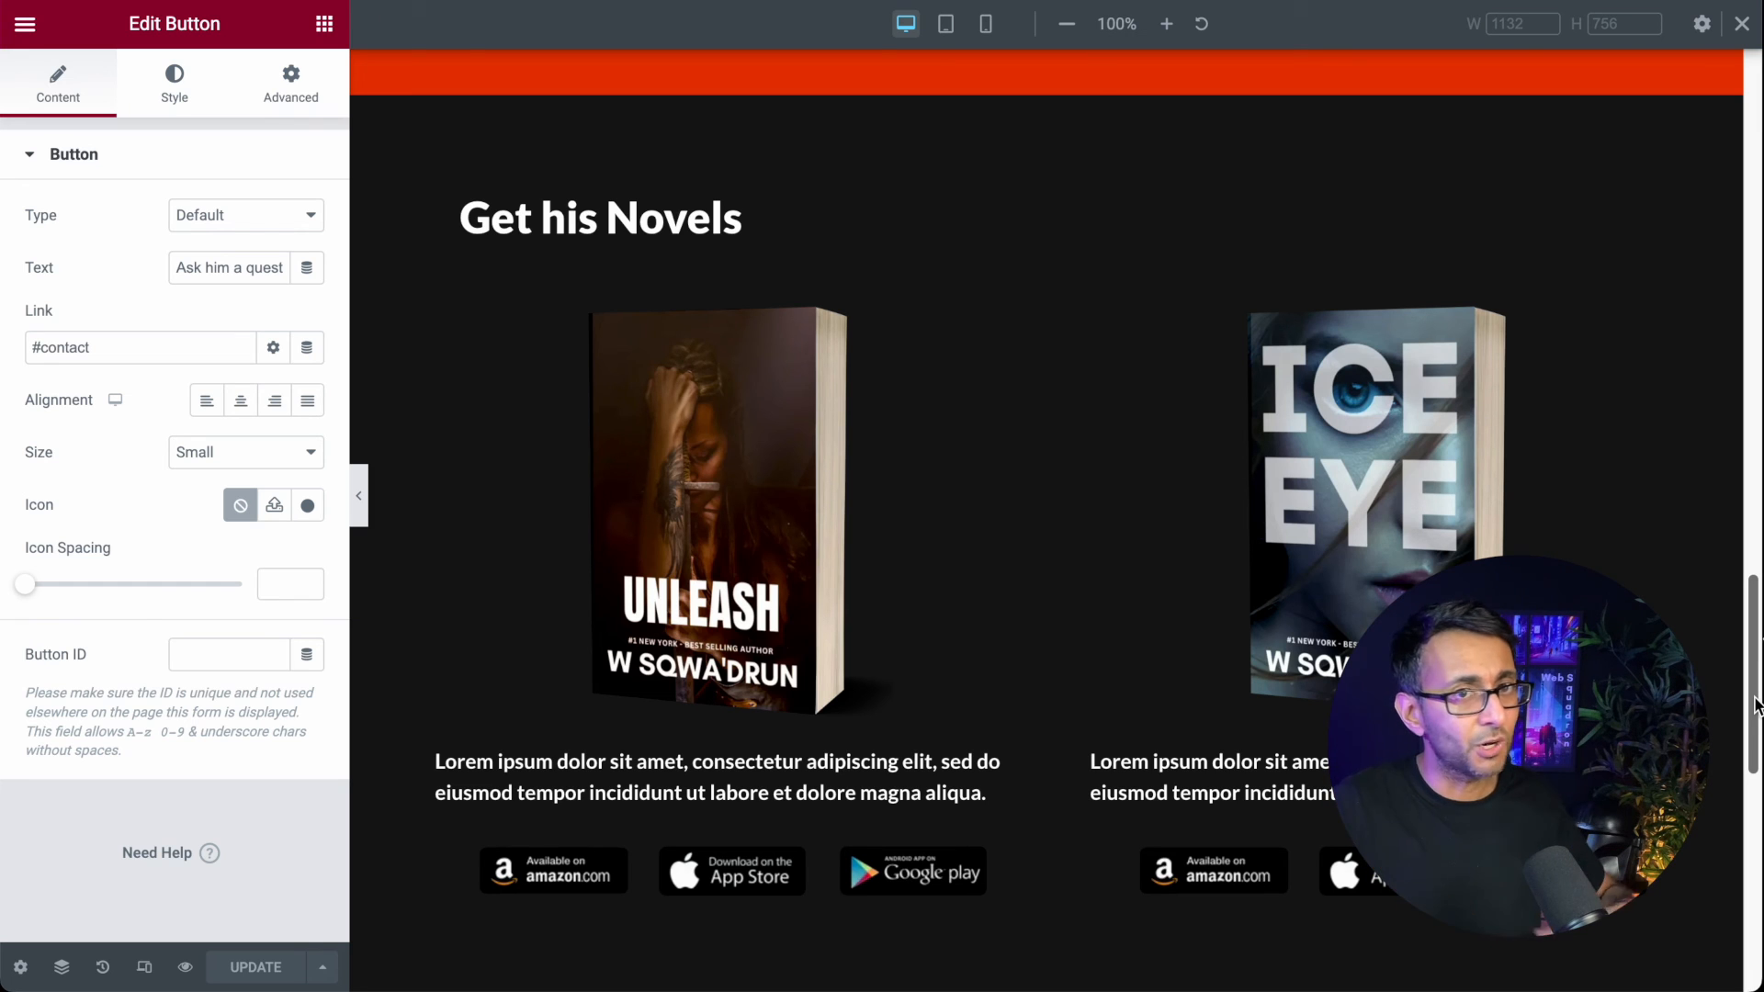
scroll(1471, 768, down, 10)
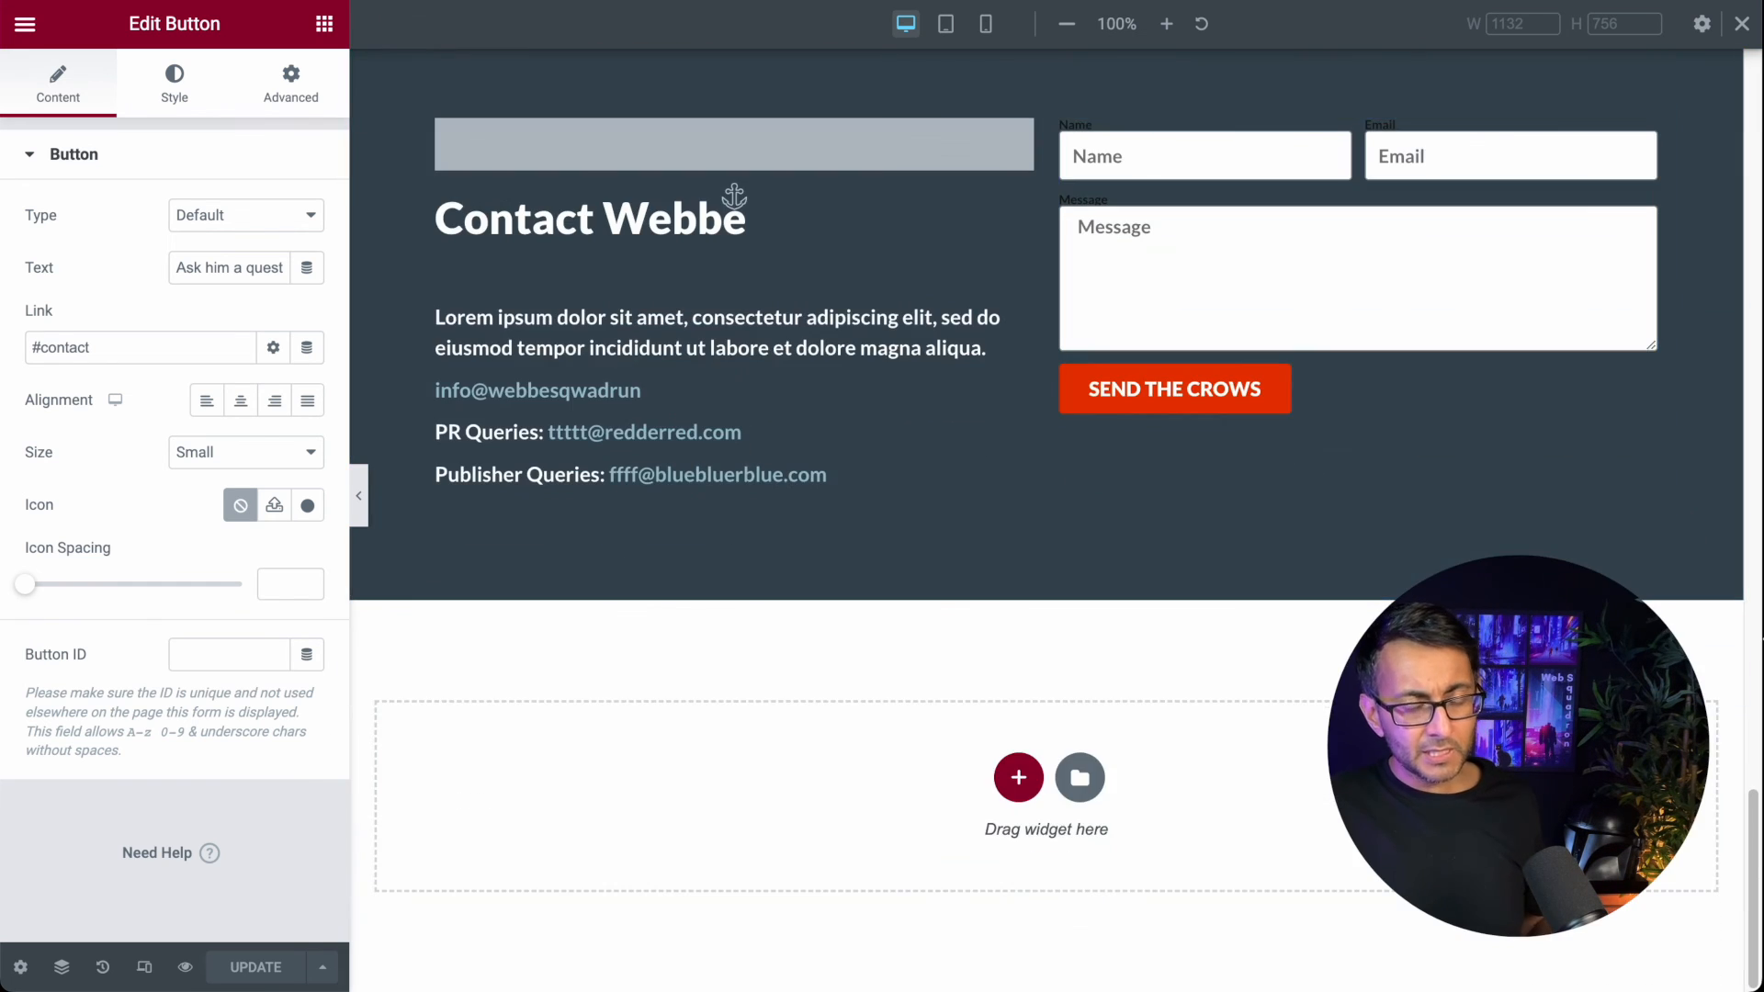
scroll(1470, 768, up, 3)
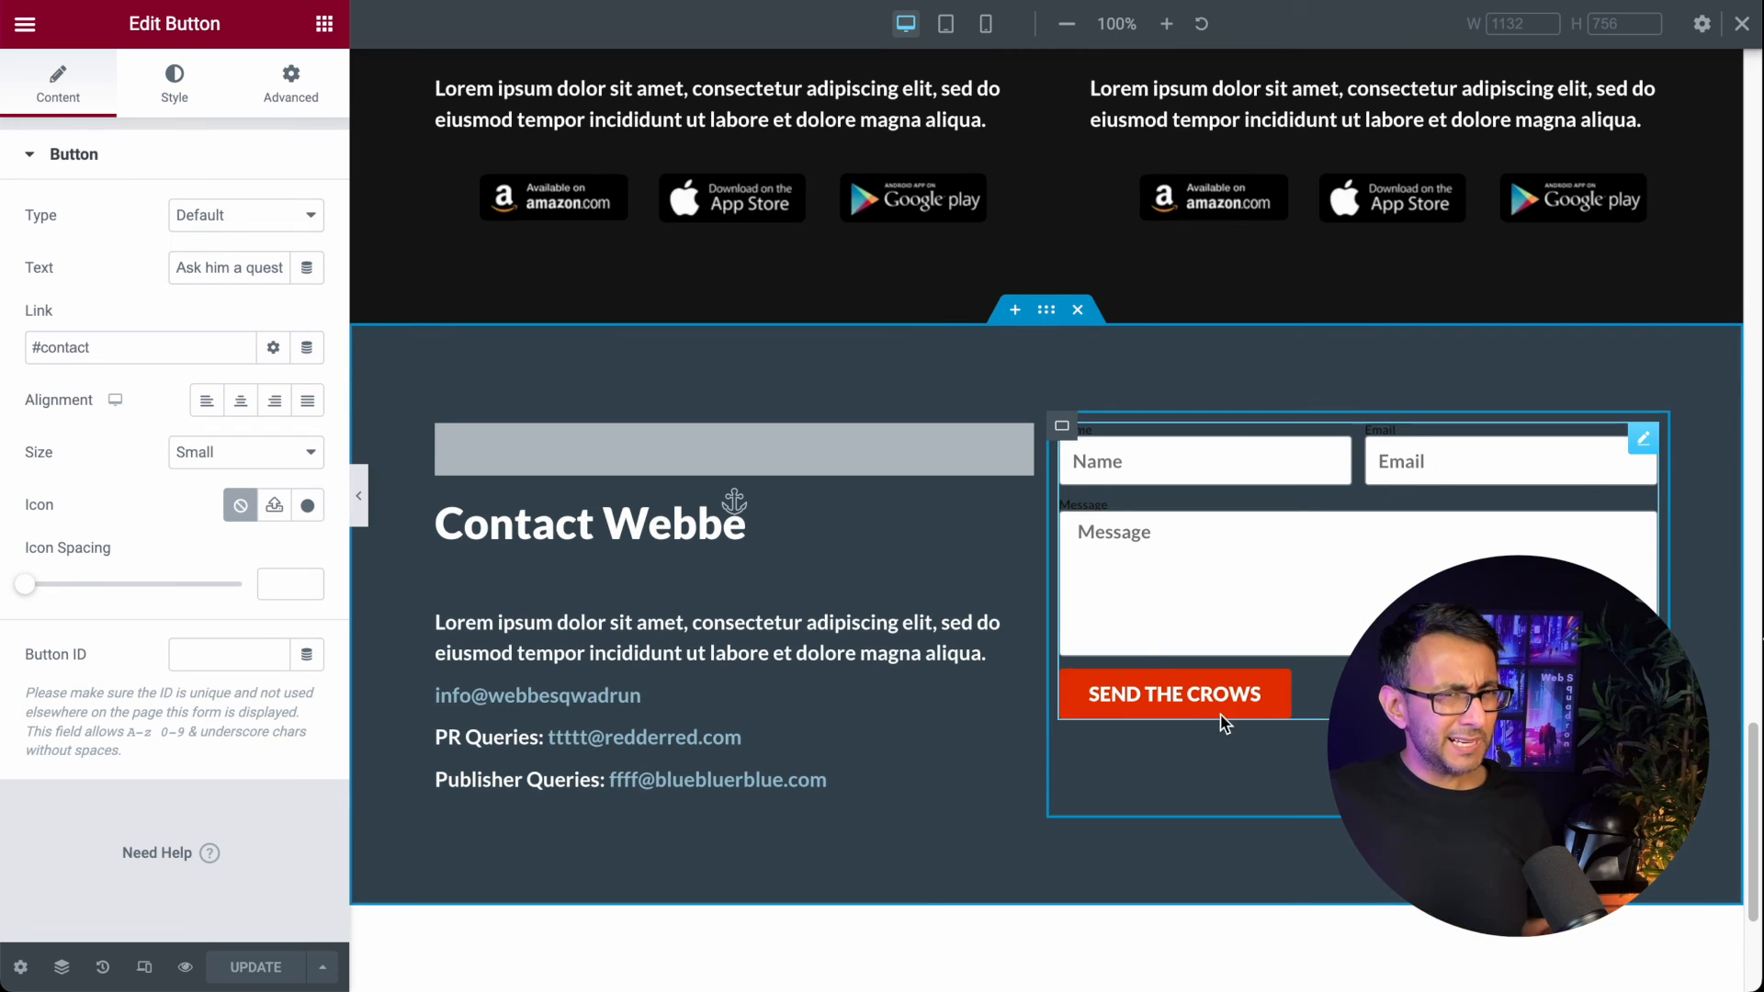
scroll(1225, 721, up, 15)
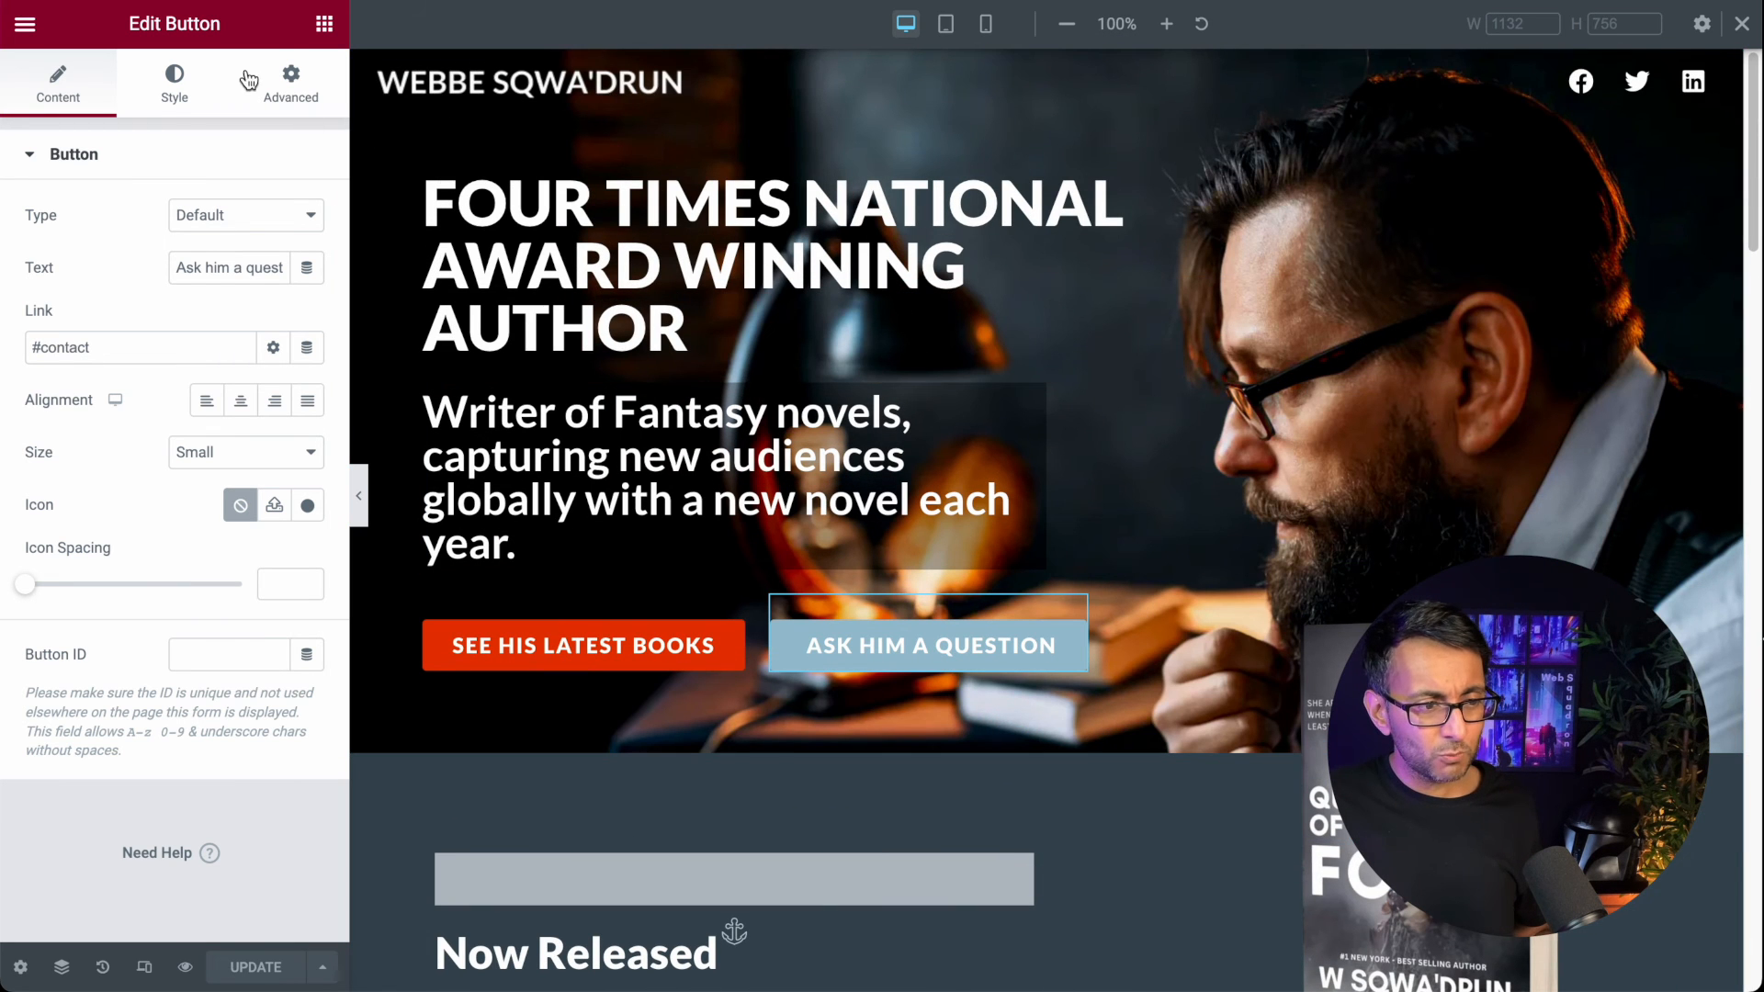
click(324, 26)
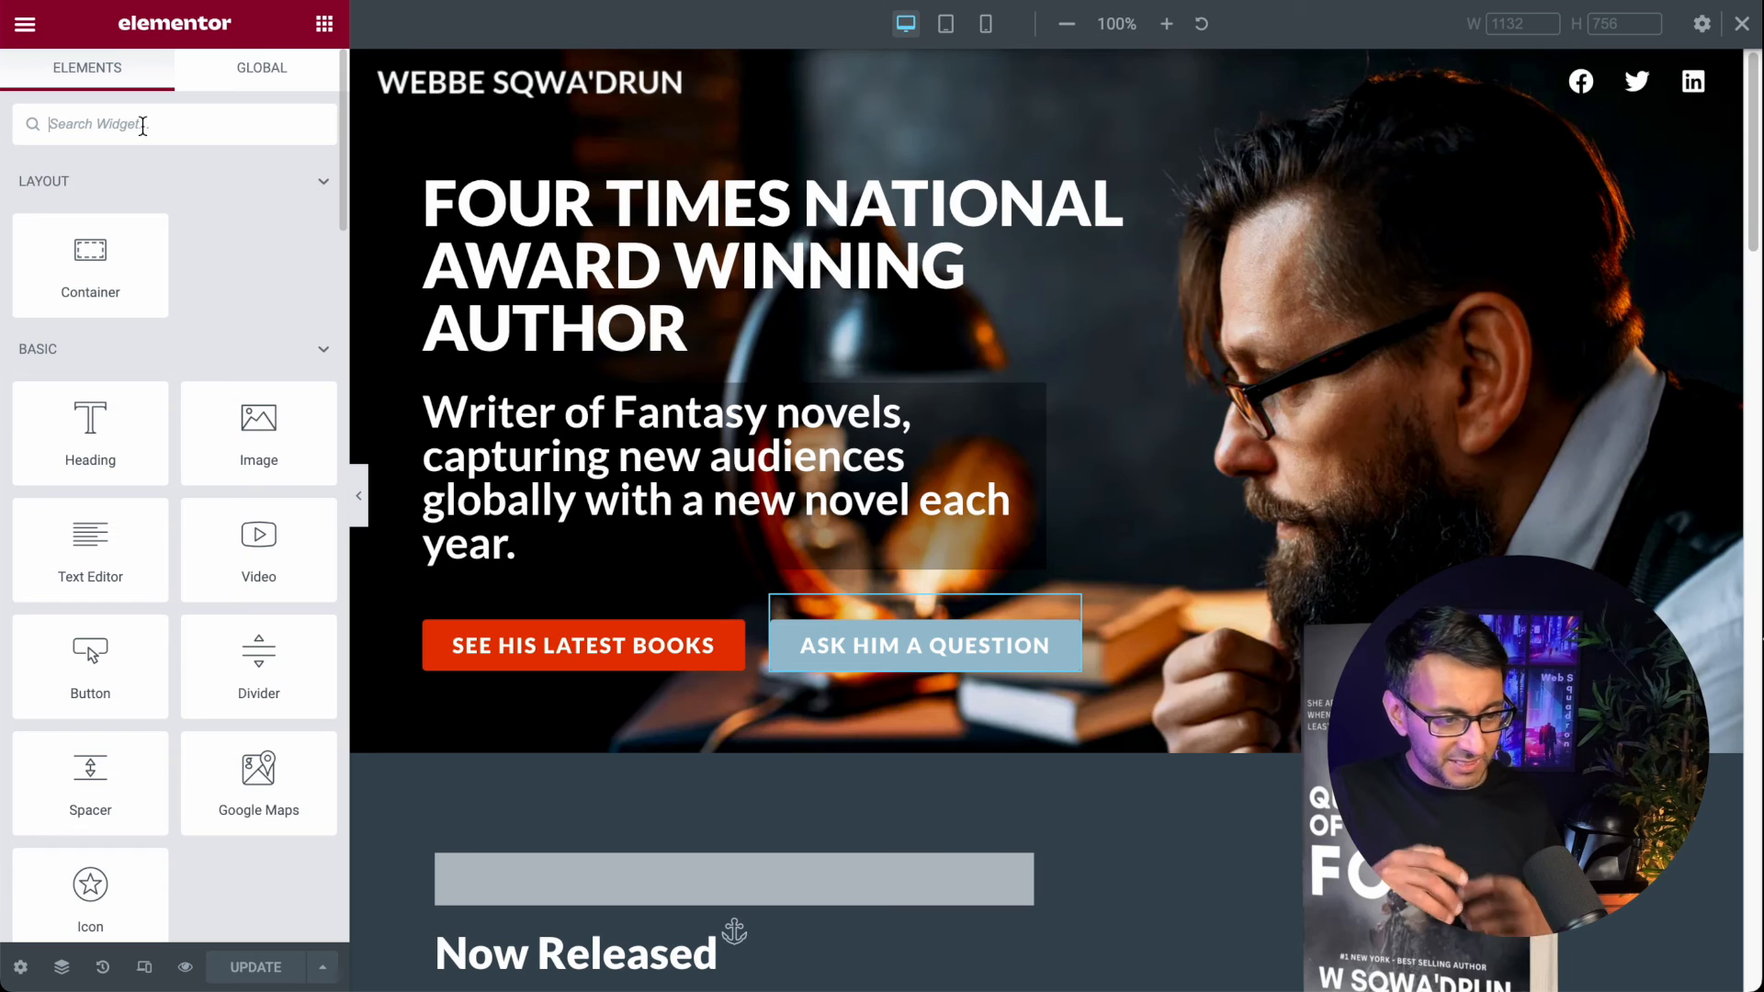
click(142, 125)
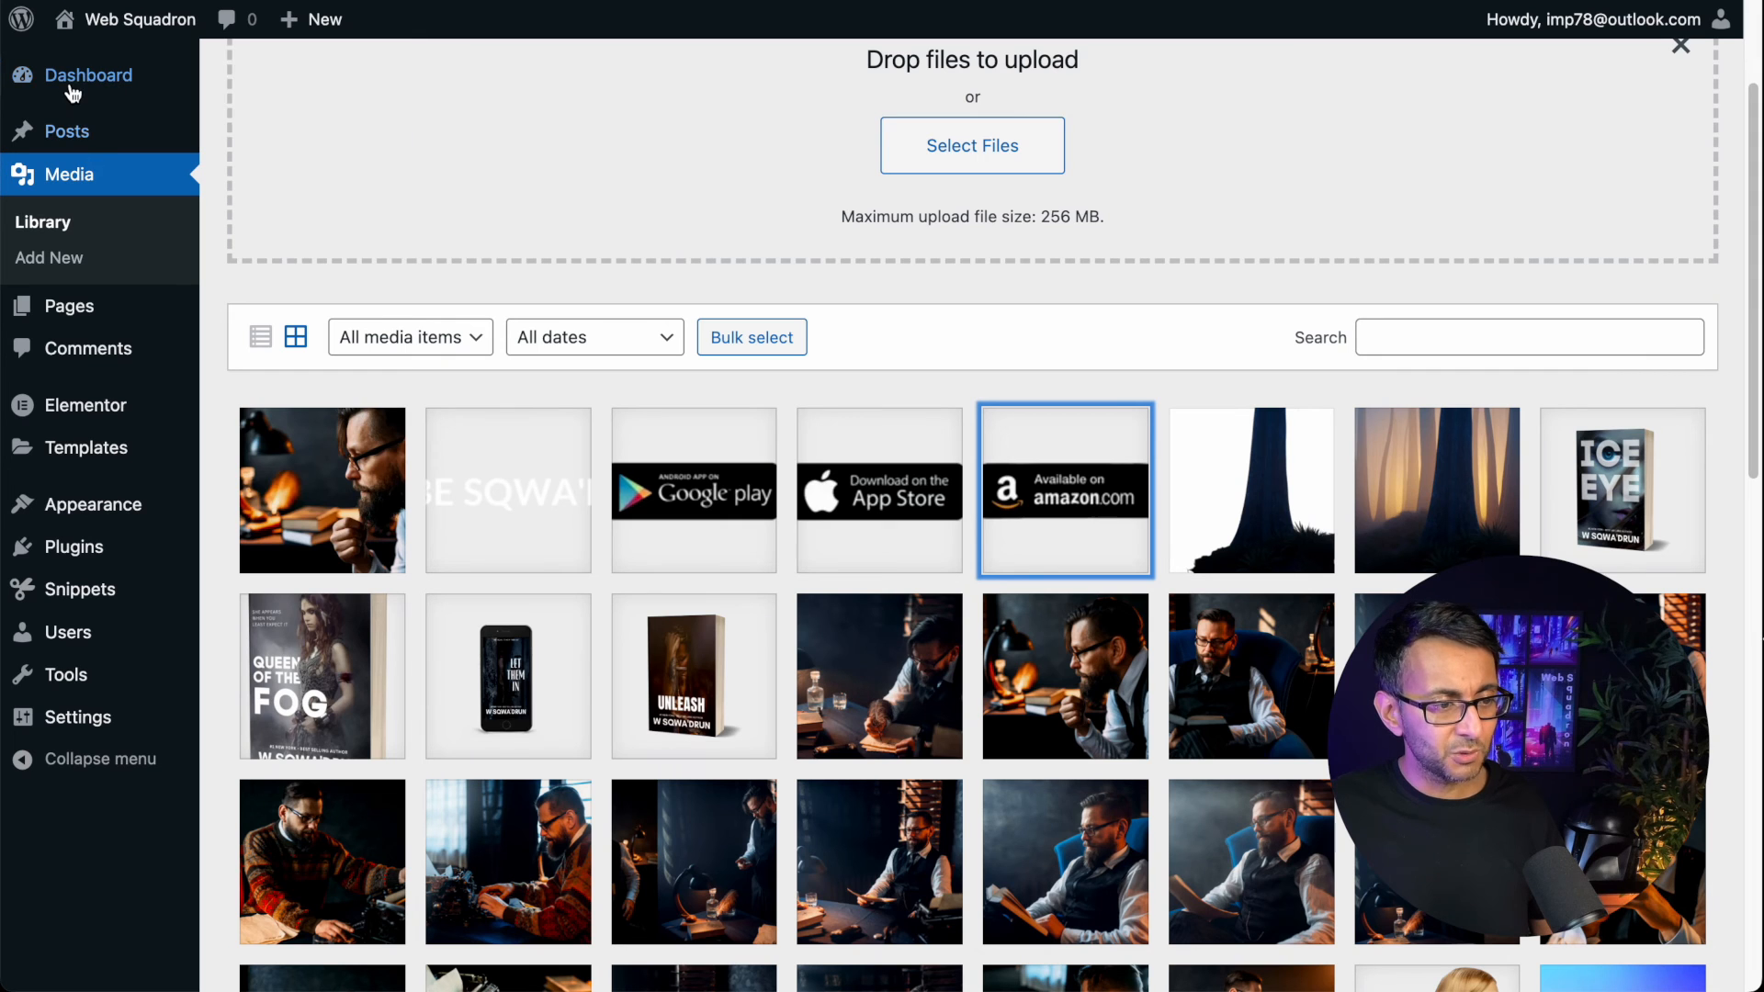
Step: Create a new WordPress navigation menu named "author"
mouse_move(117, 504)
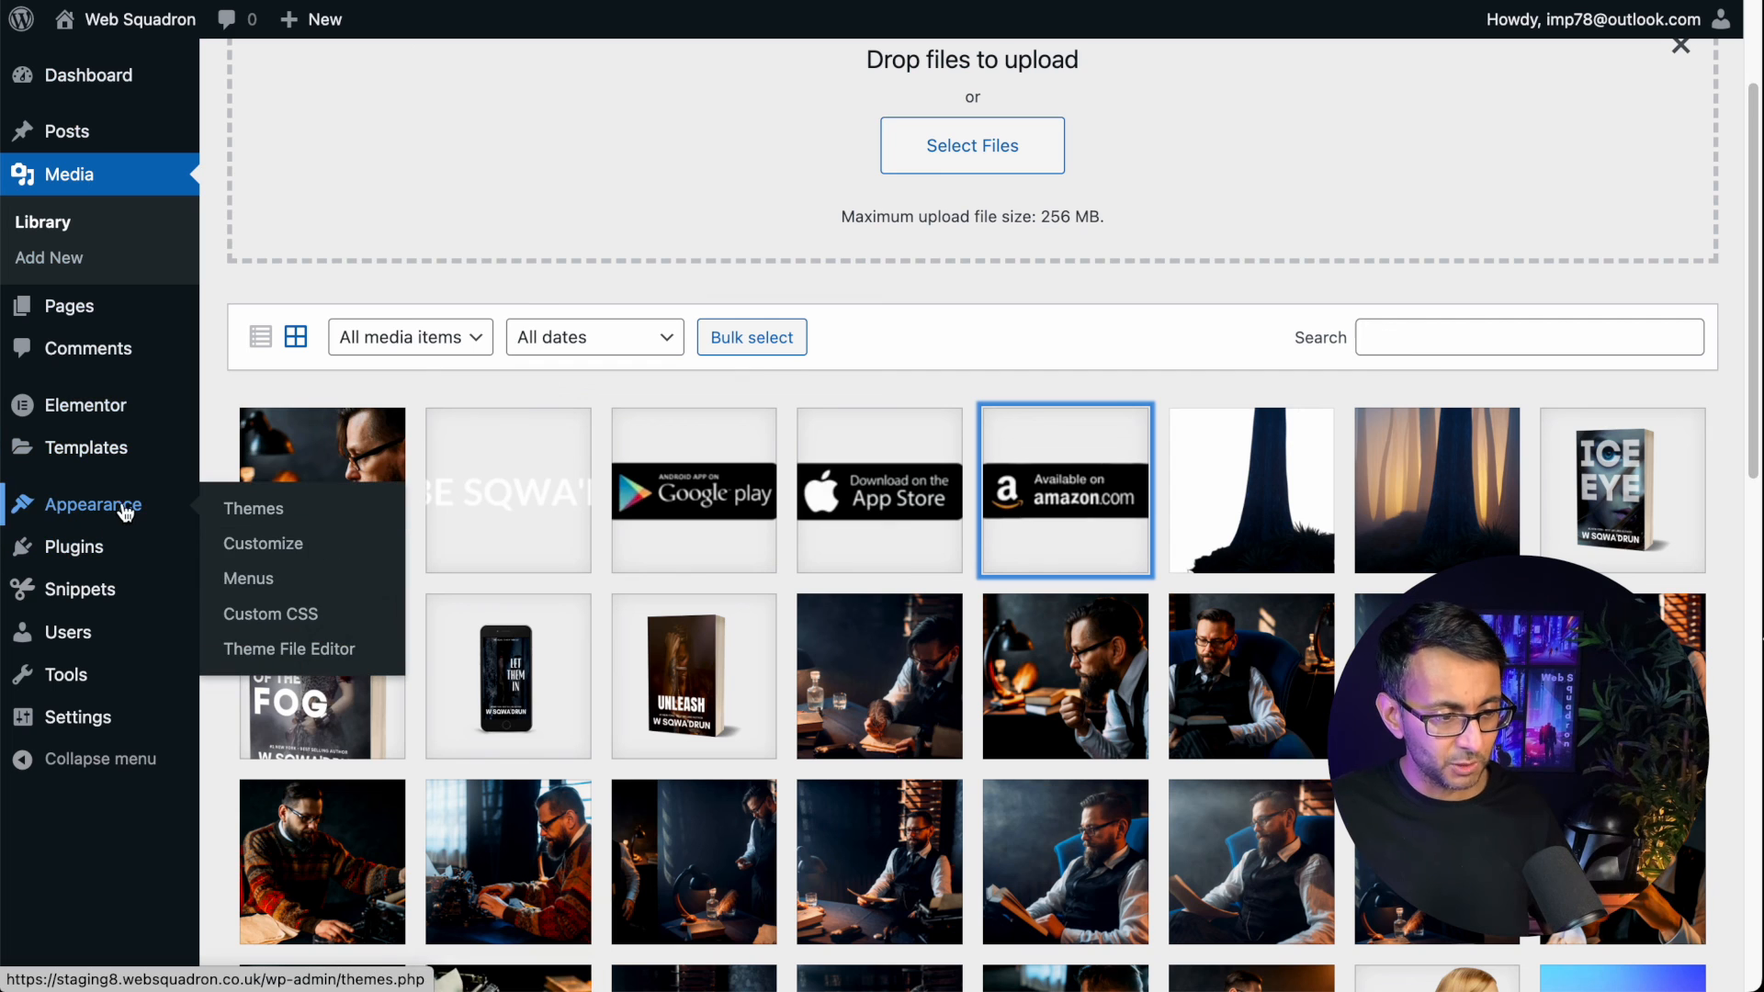
click(249, 581)
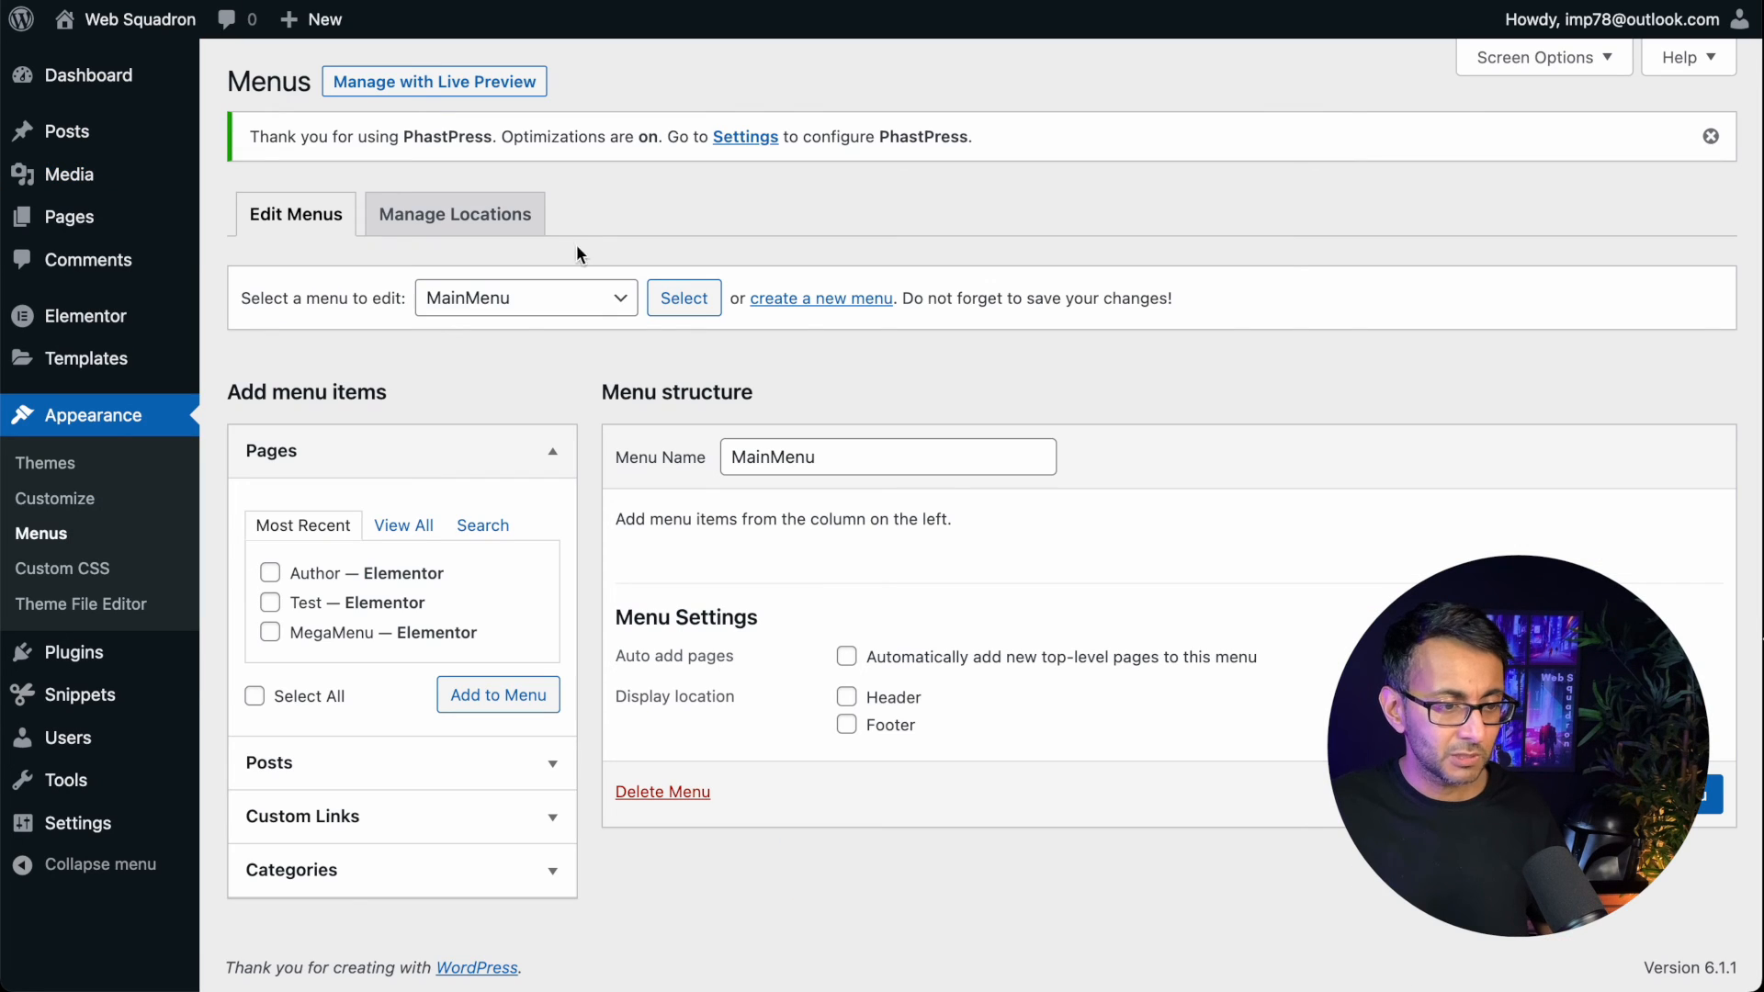
click(818, 303)
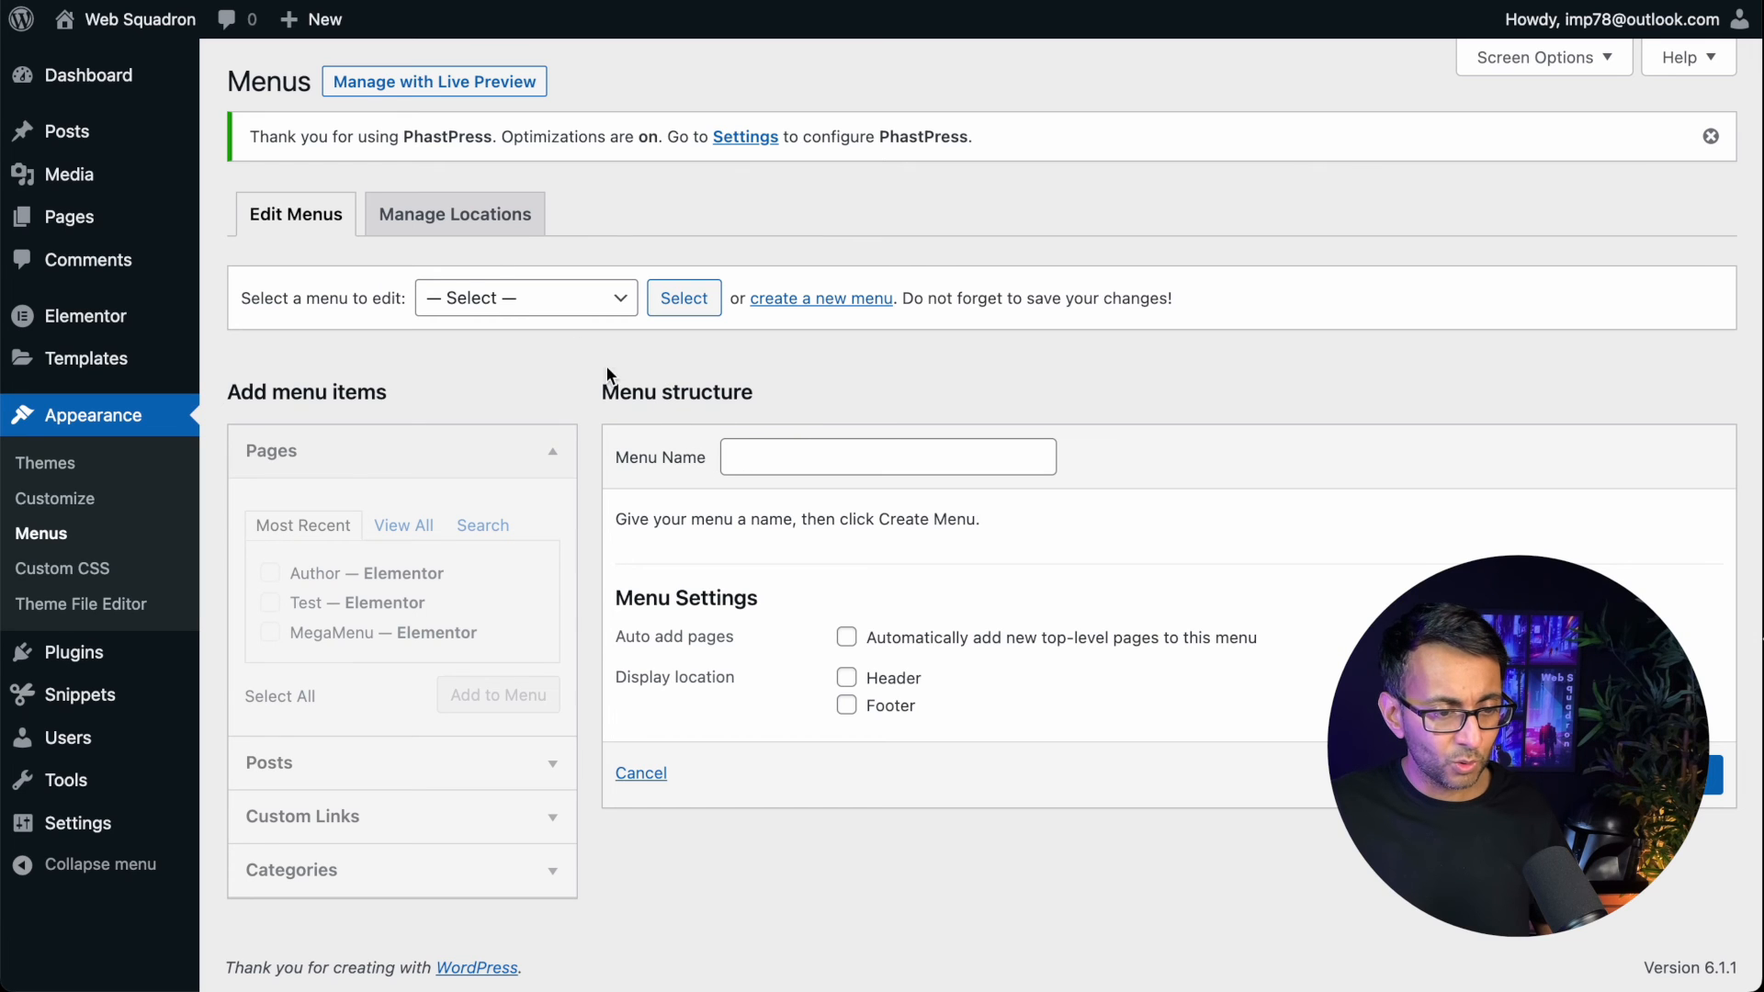
click(800, 452)
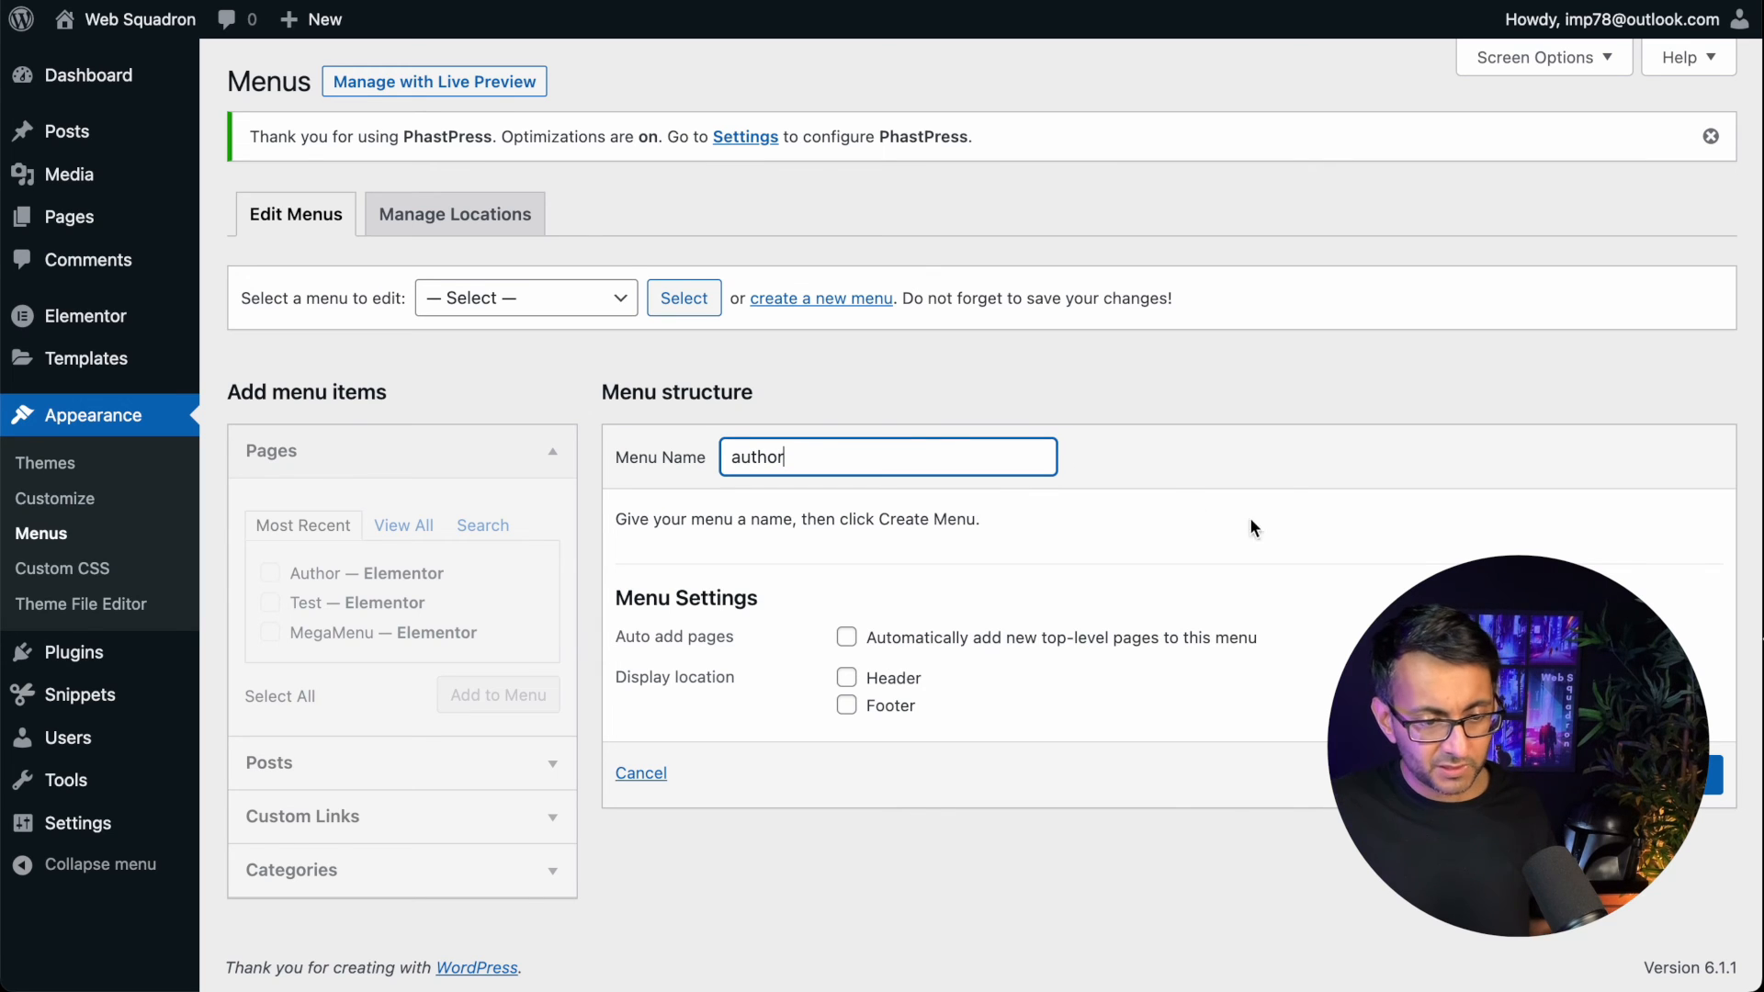
click(1711, 777)
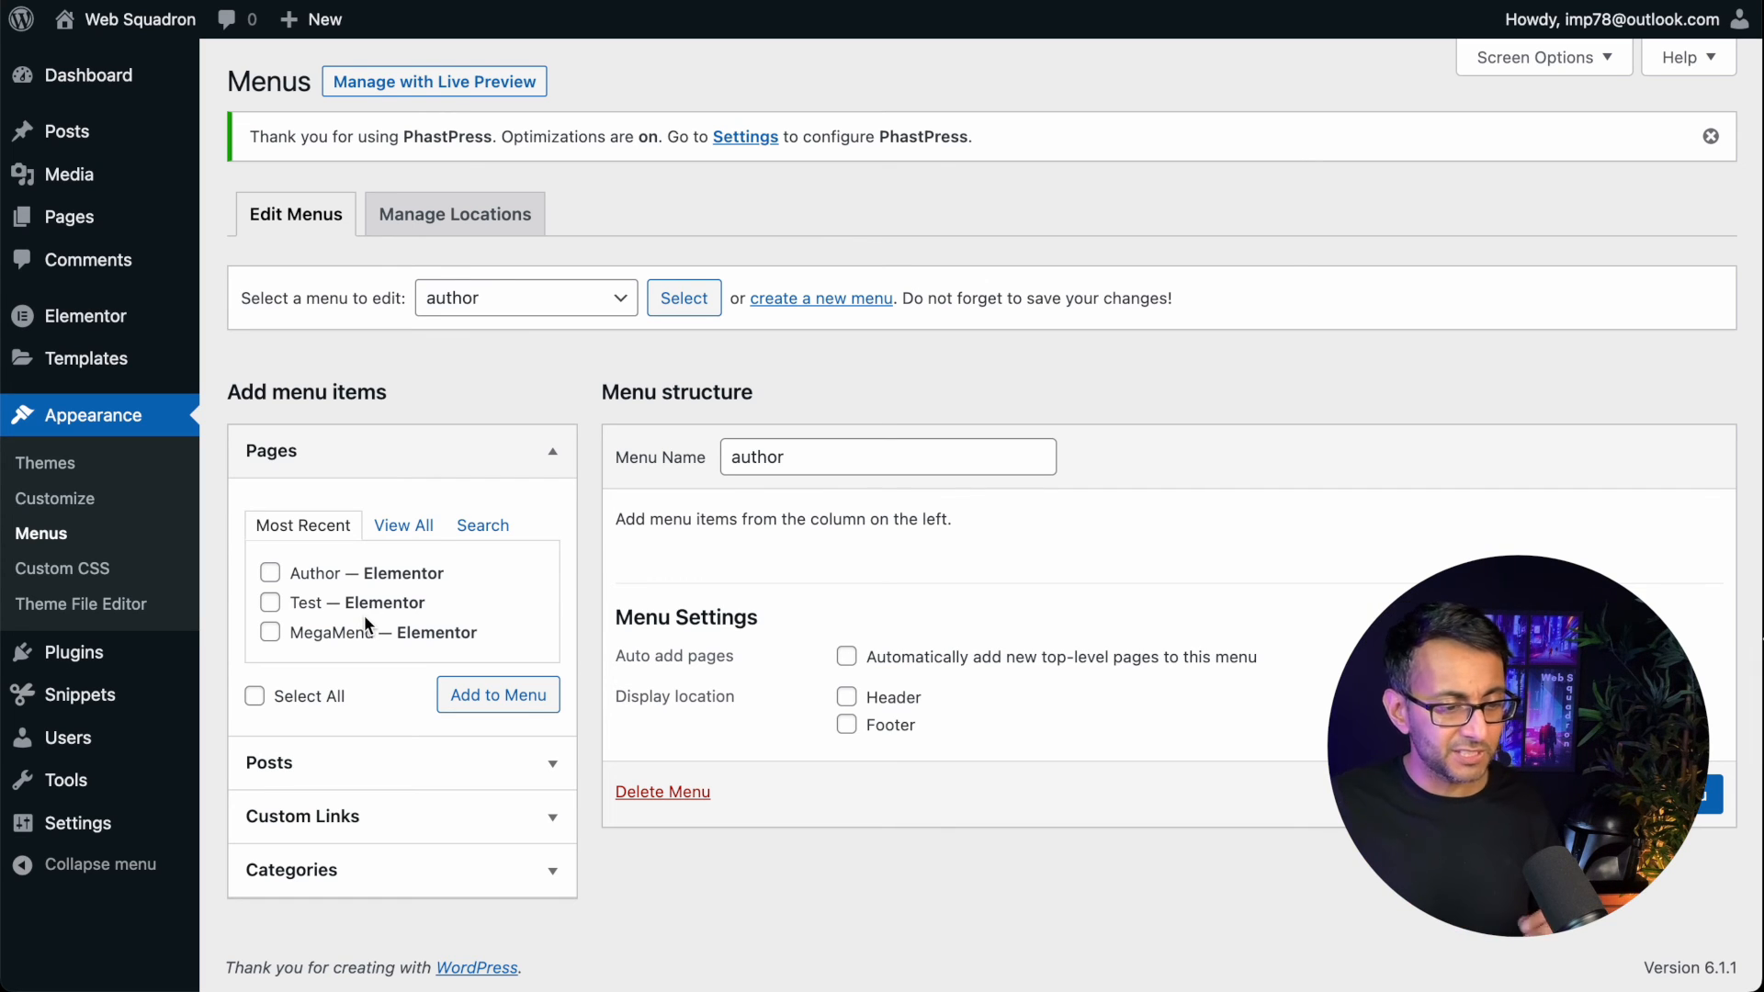
click(381, 818)
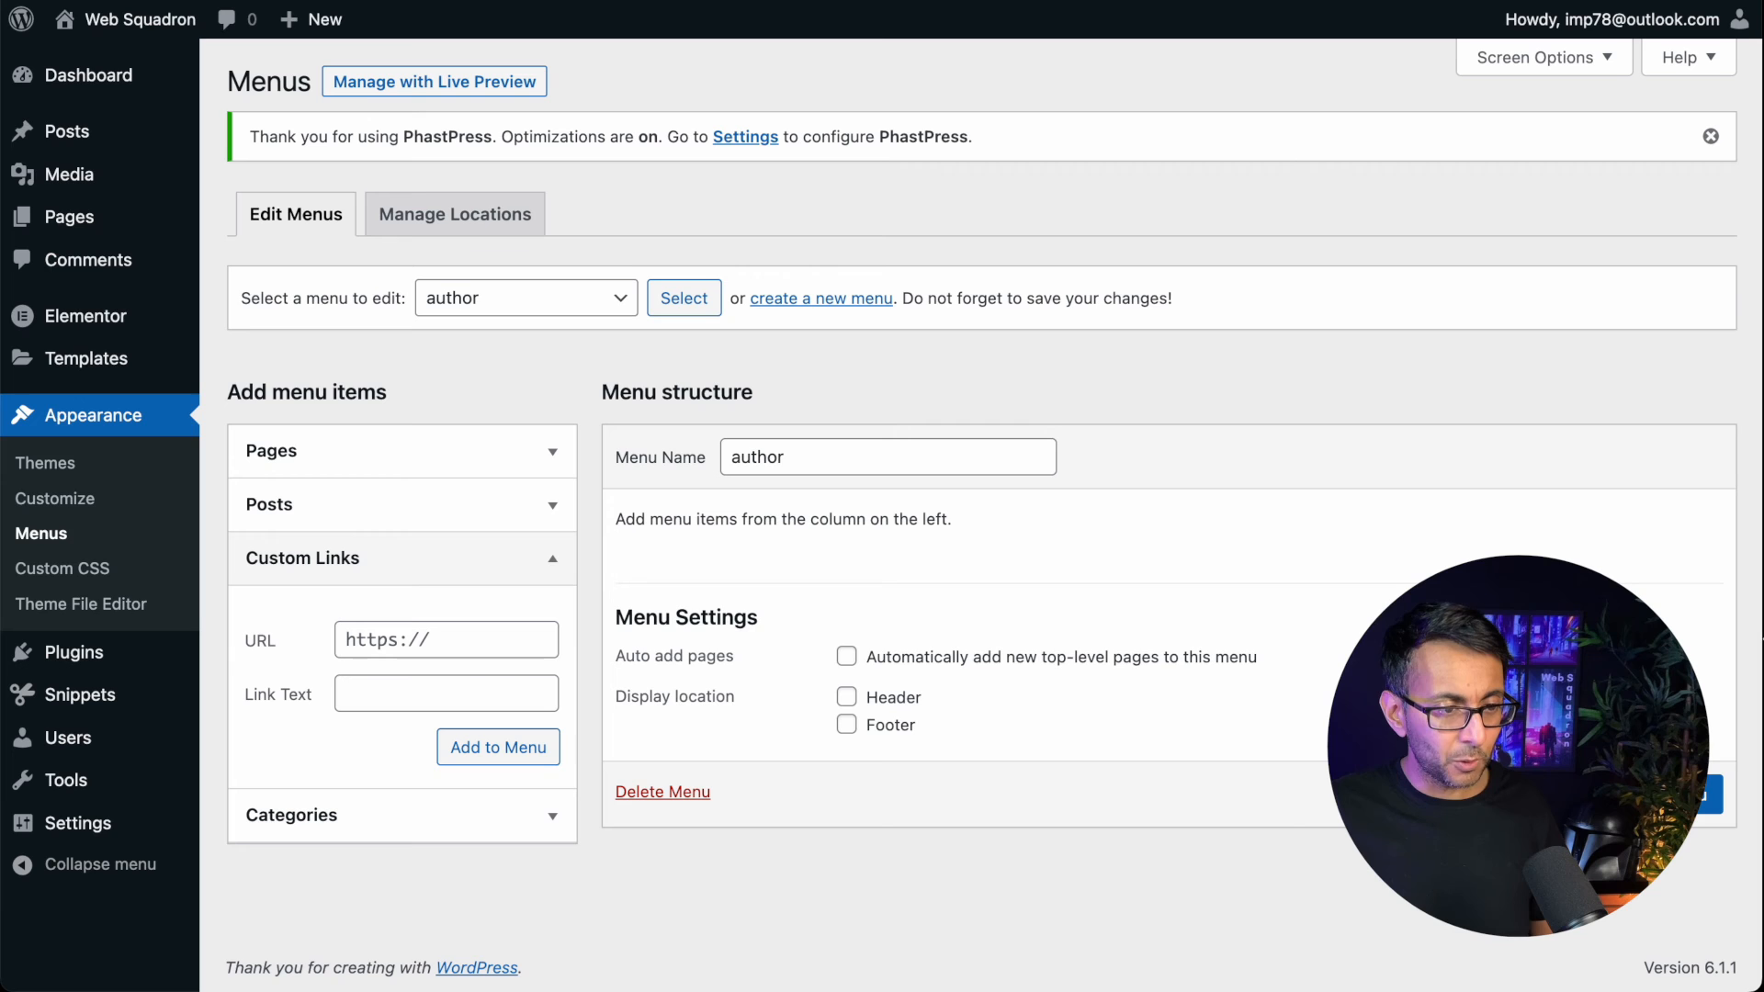
click(420, 649)
key(ctrl+v)
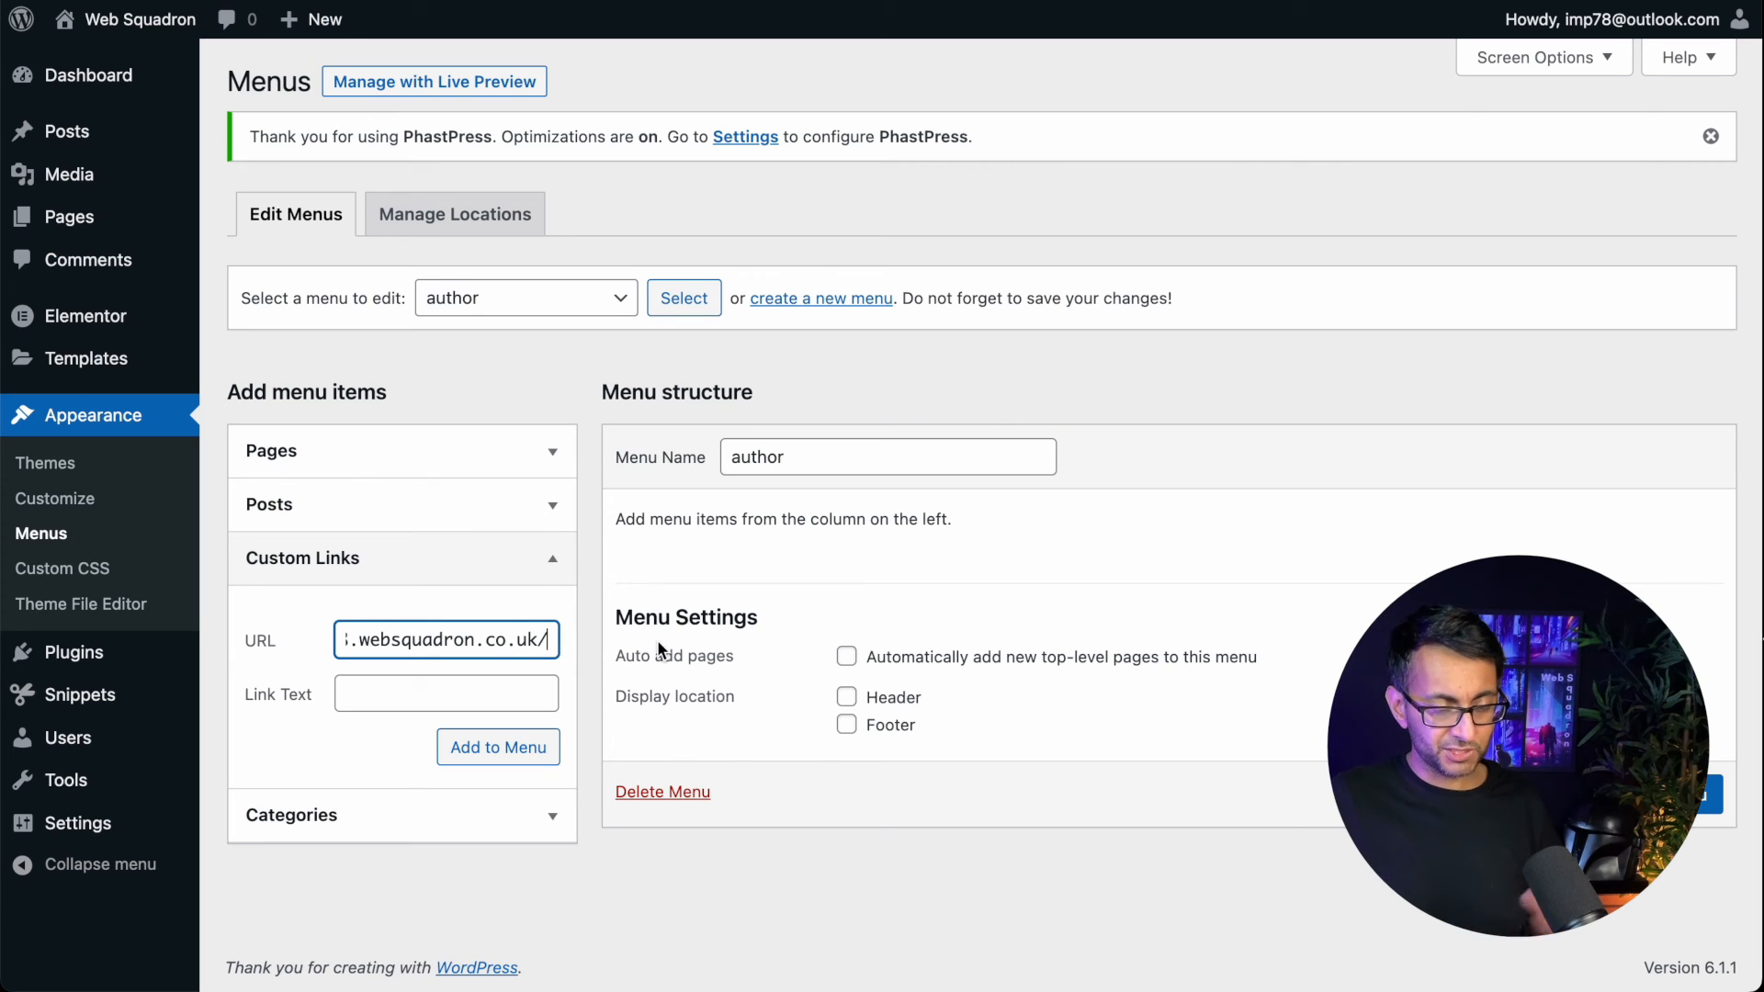
text(au)
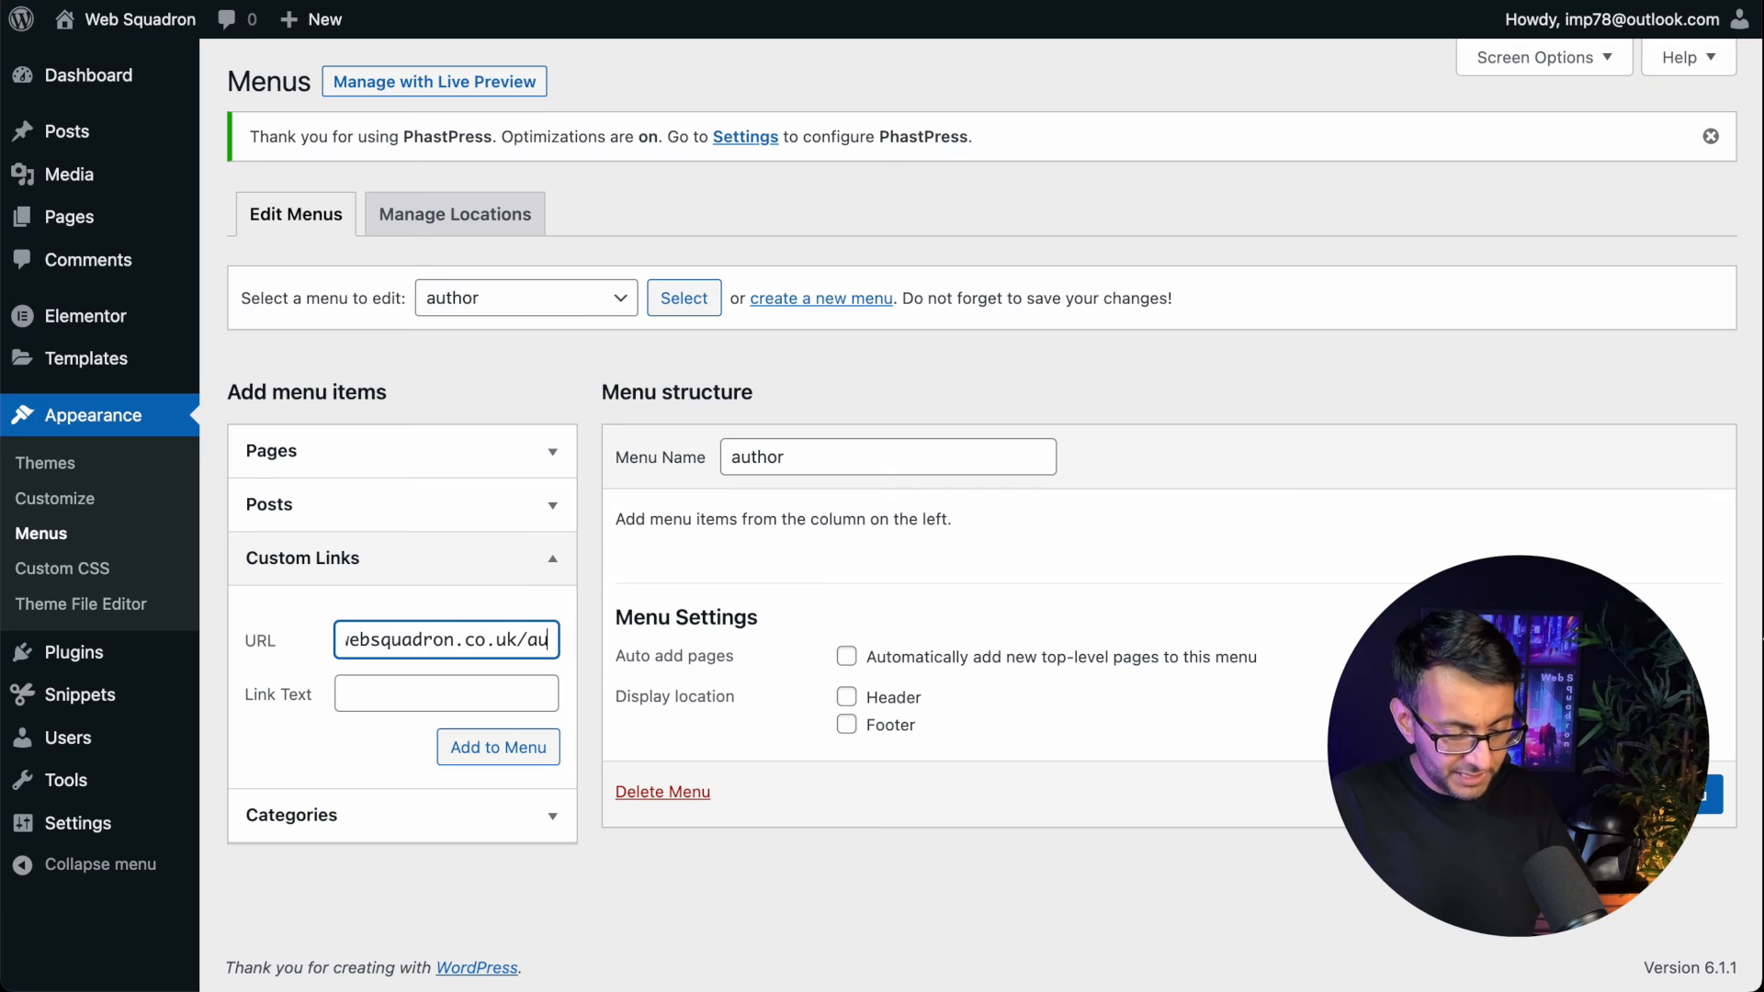
text(thor)
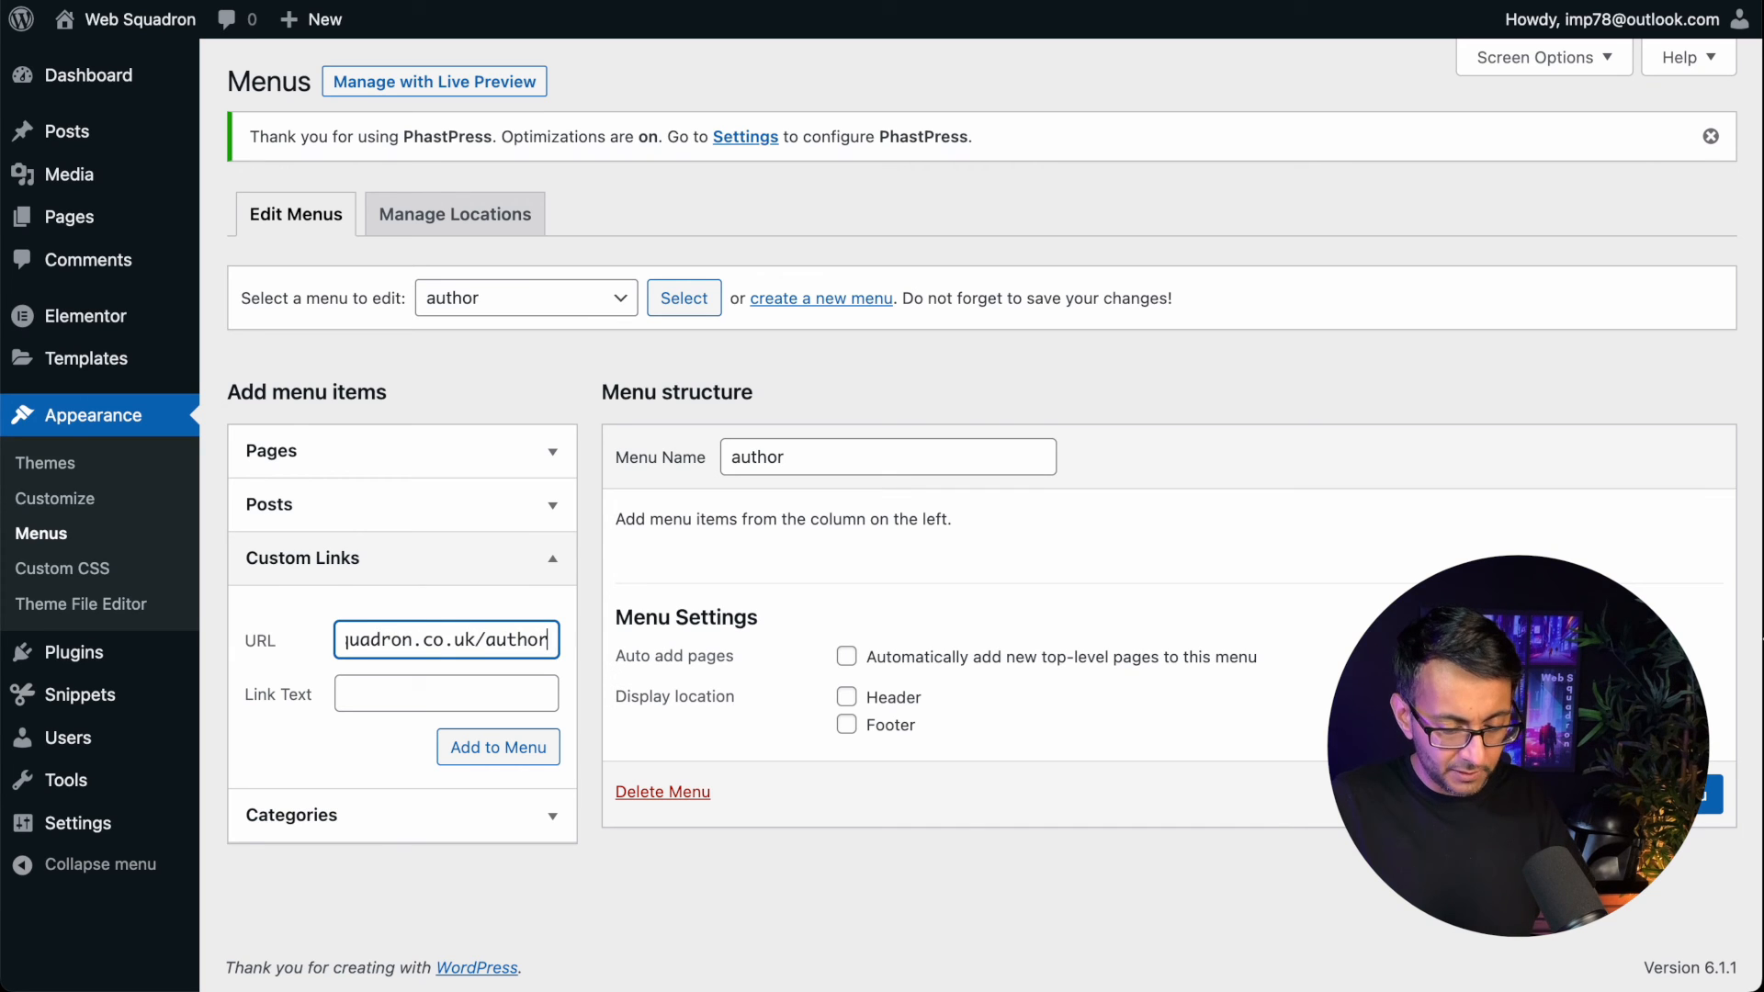
text(/)
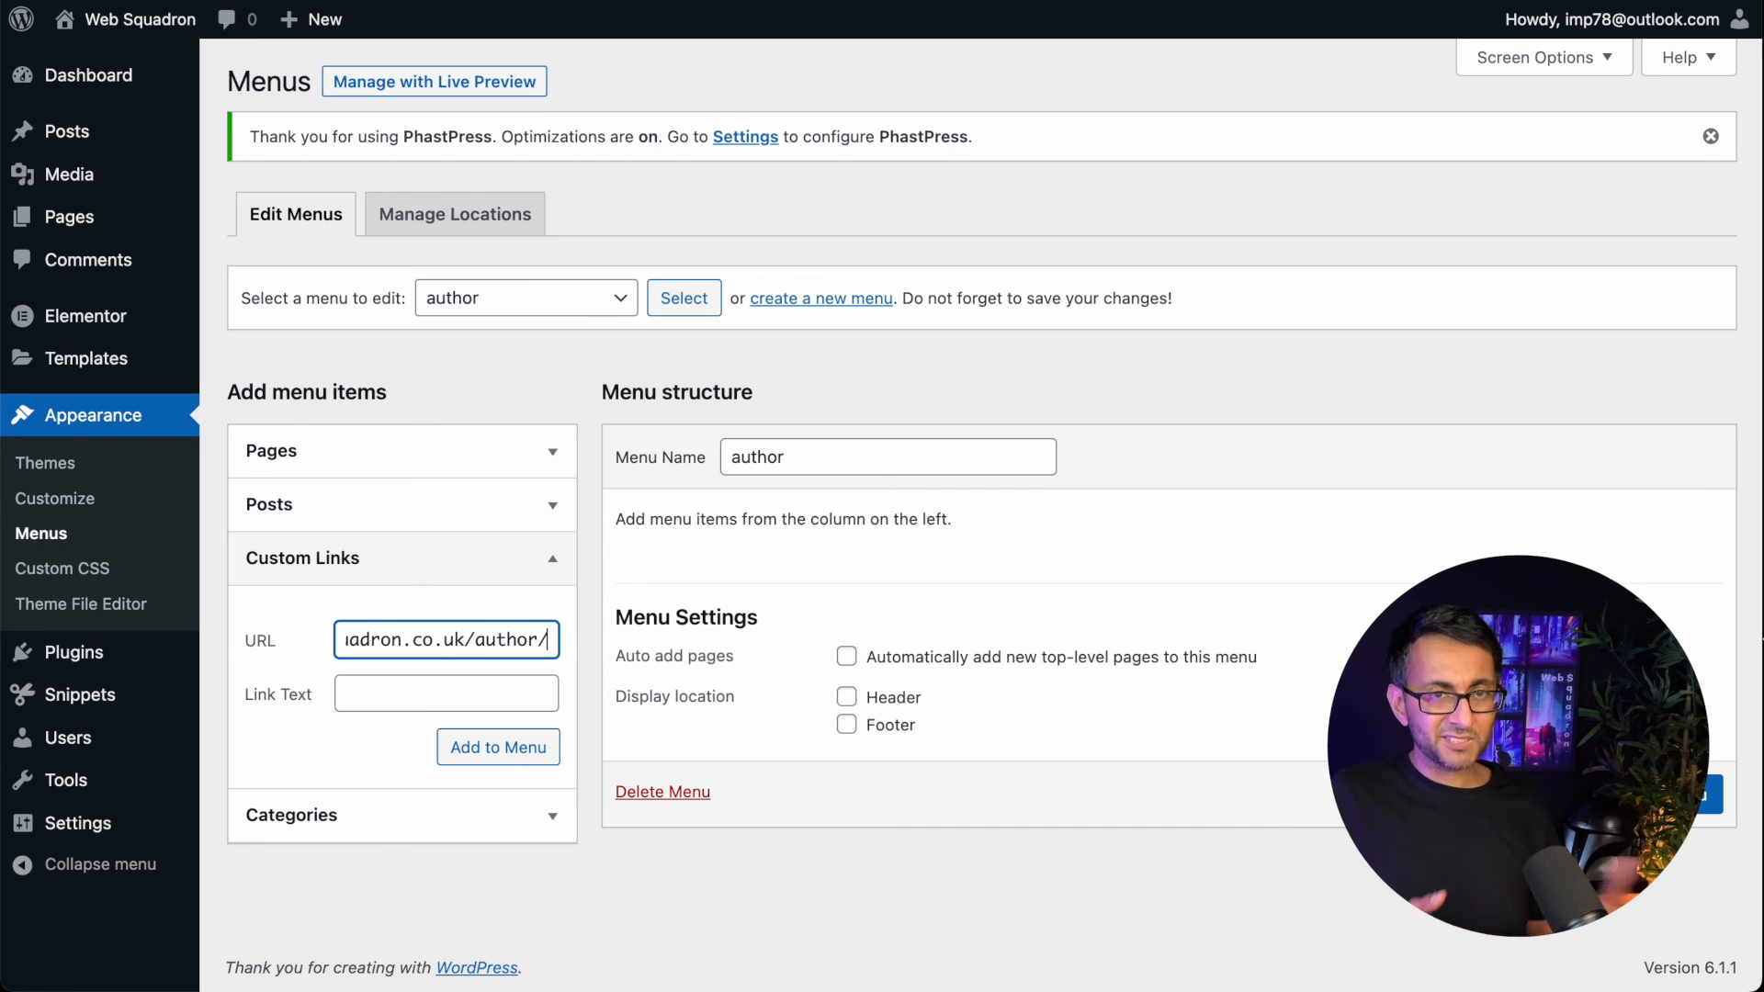
text(#)
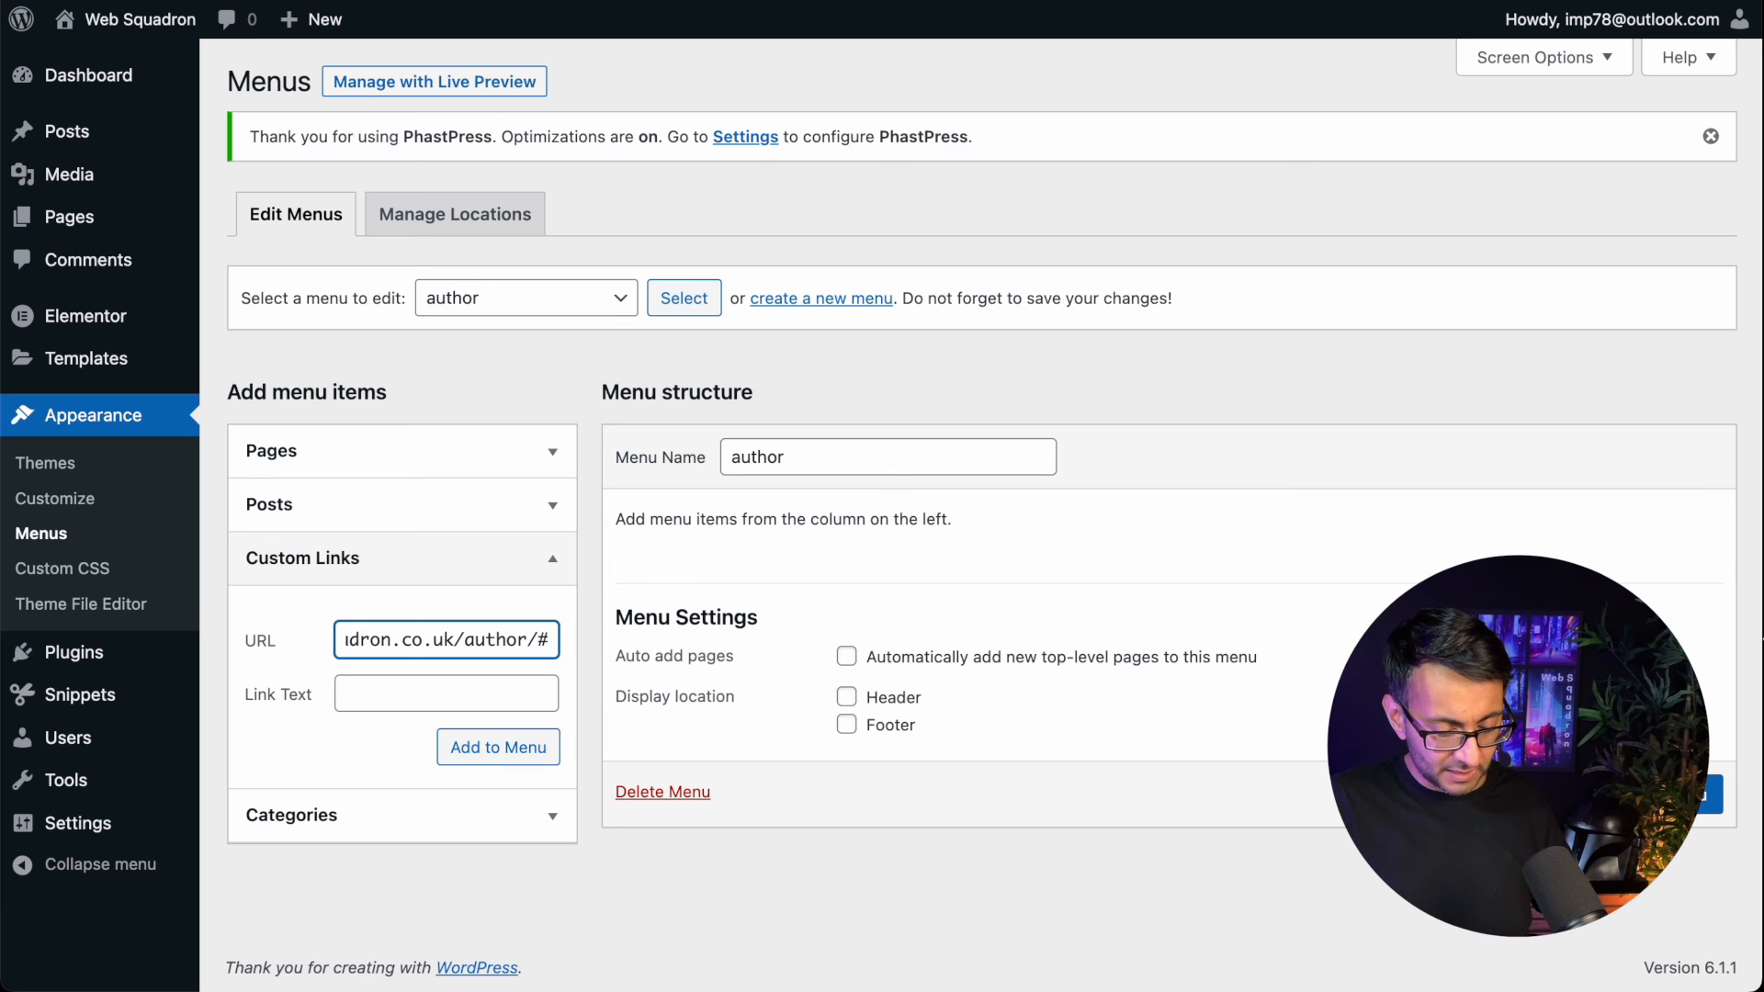
text(latest)
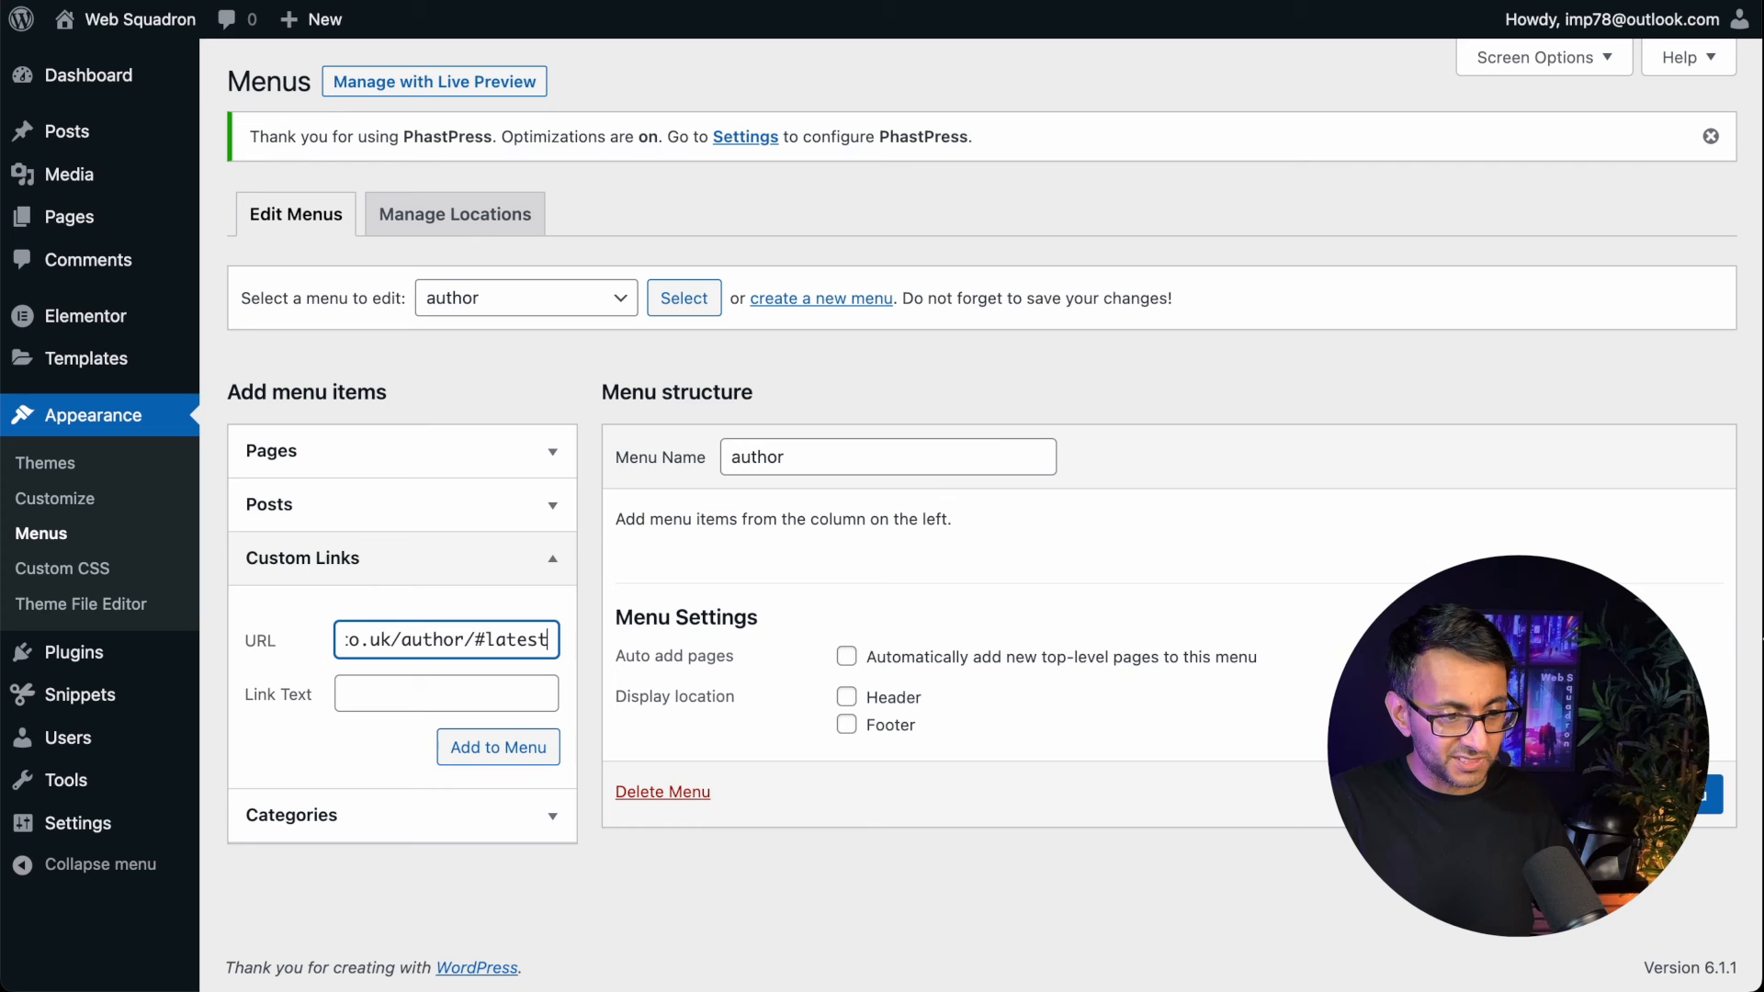
key(ctrl+a)
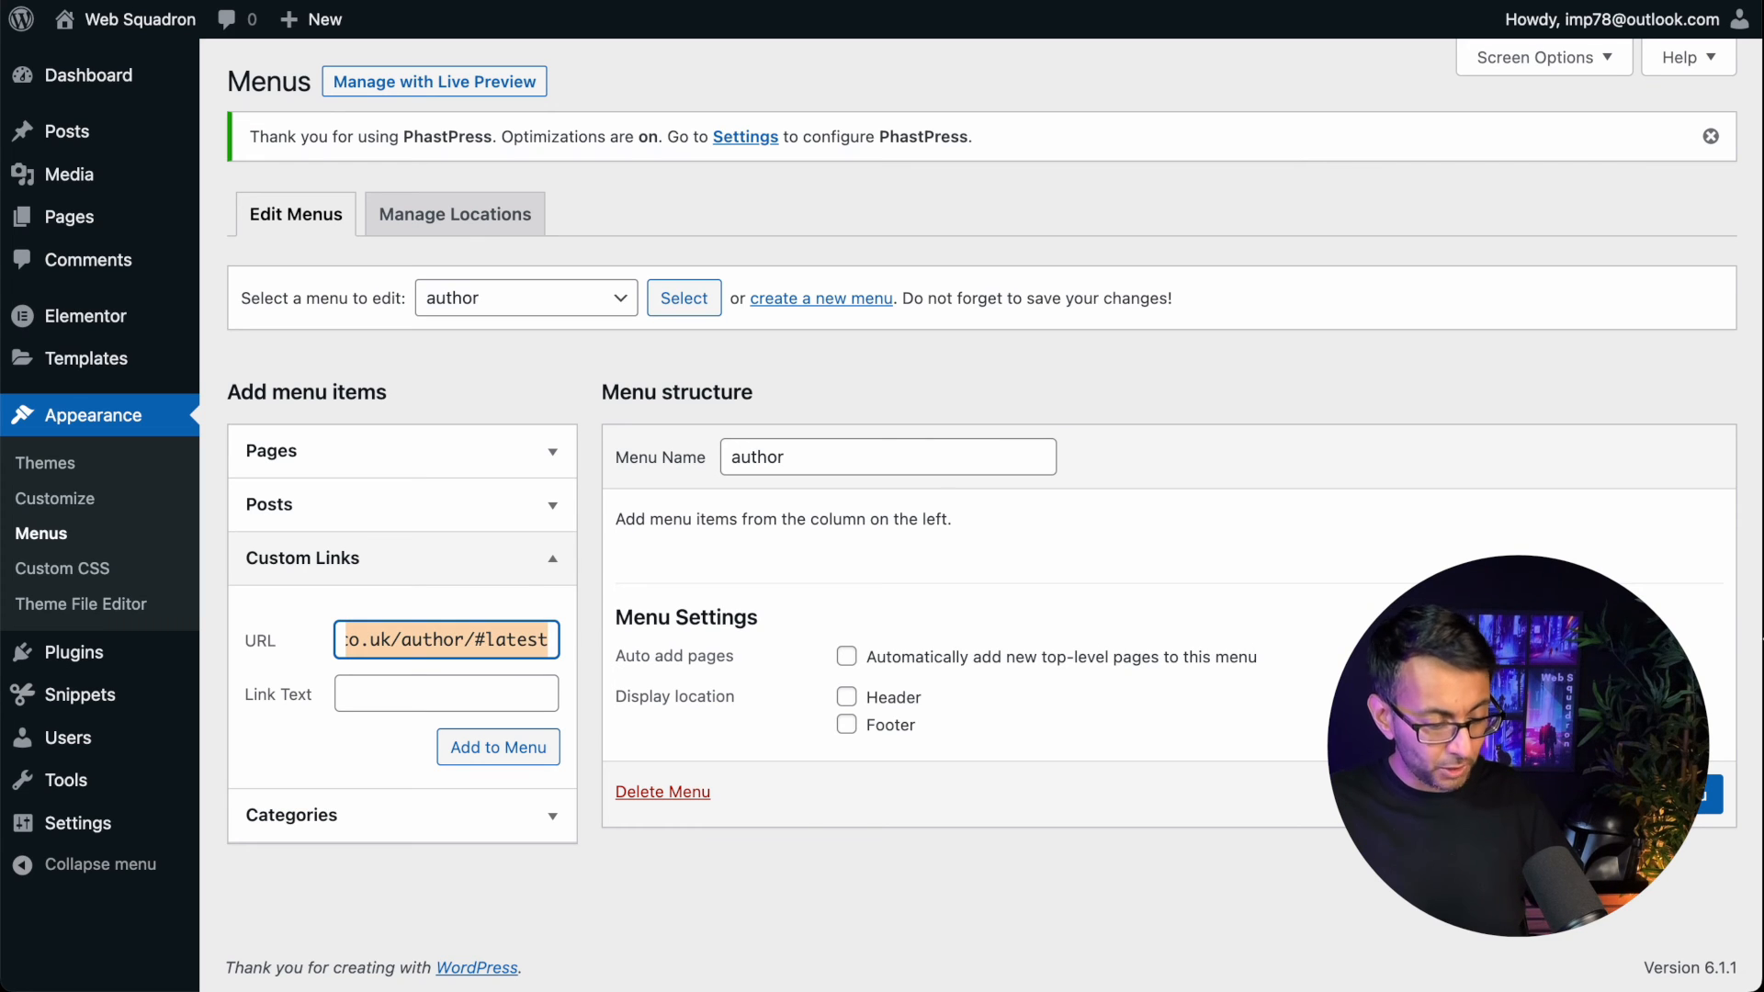
click(446, 690)
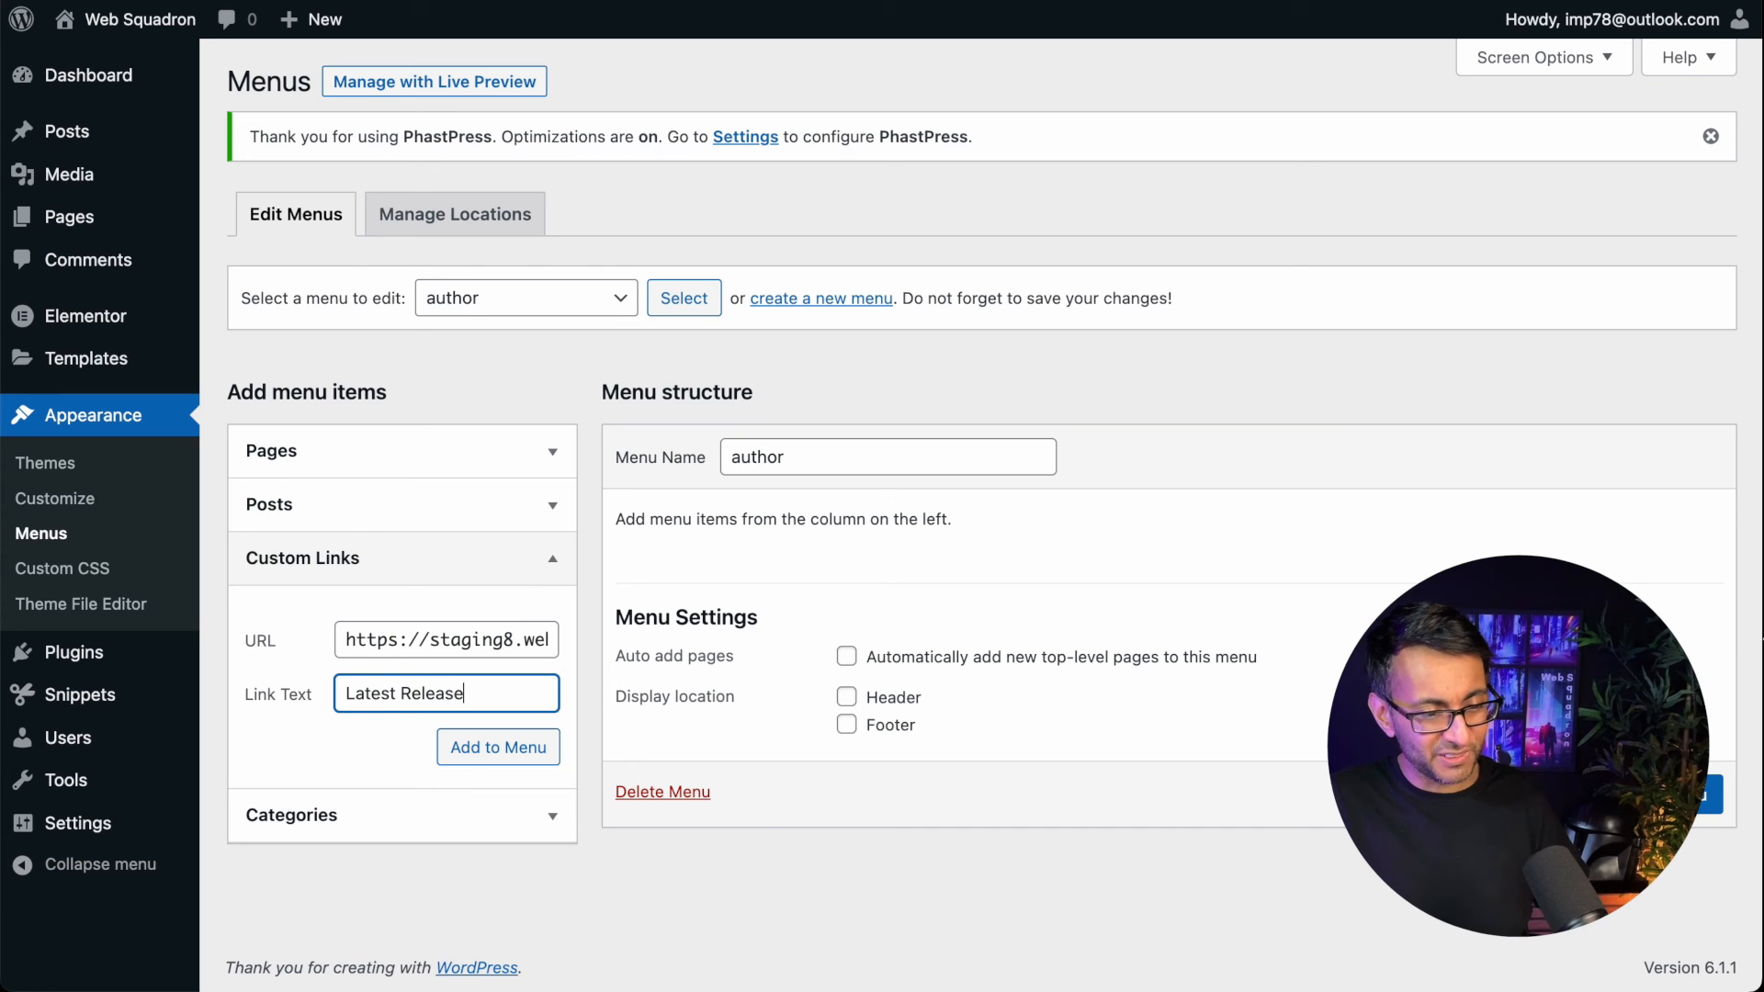
click(508, 749)
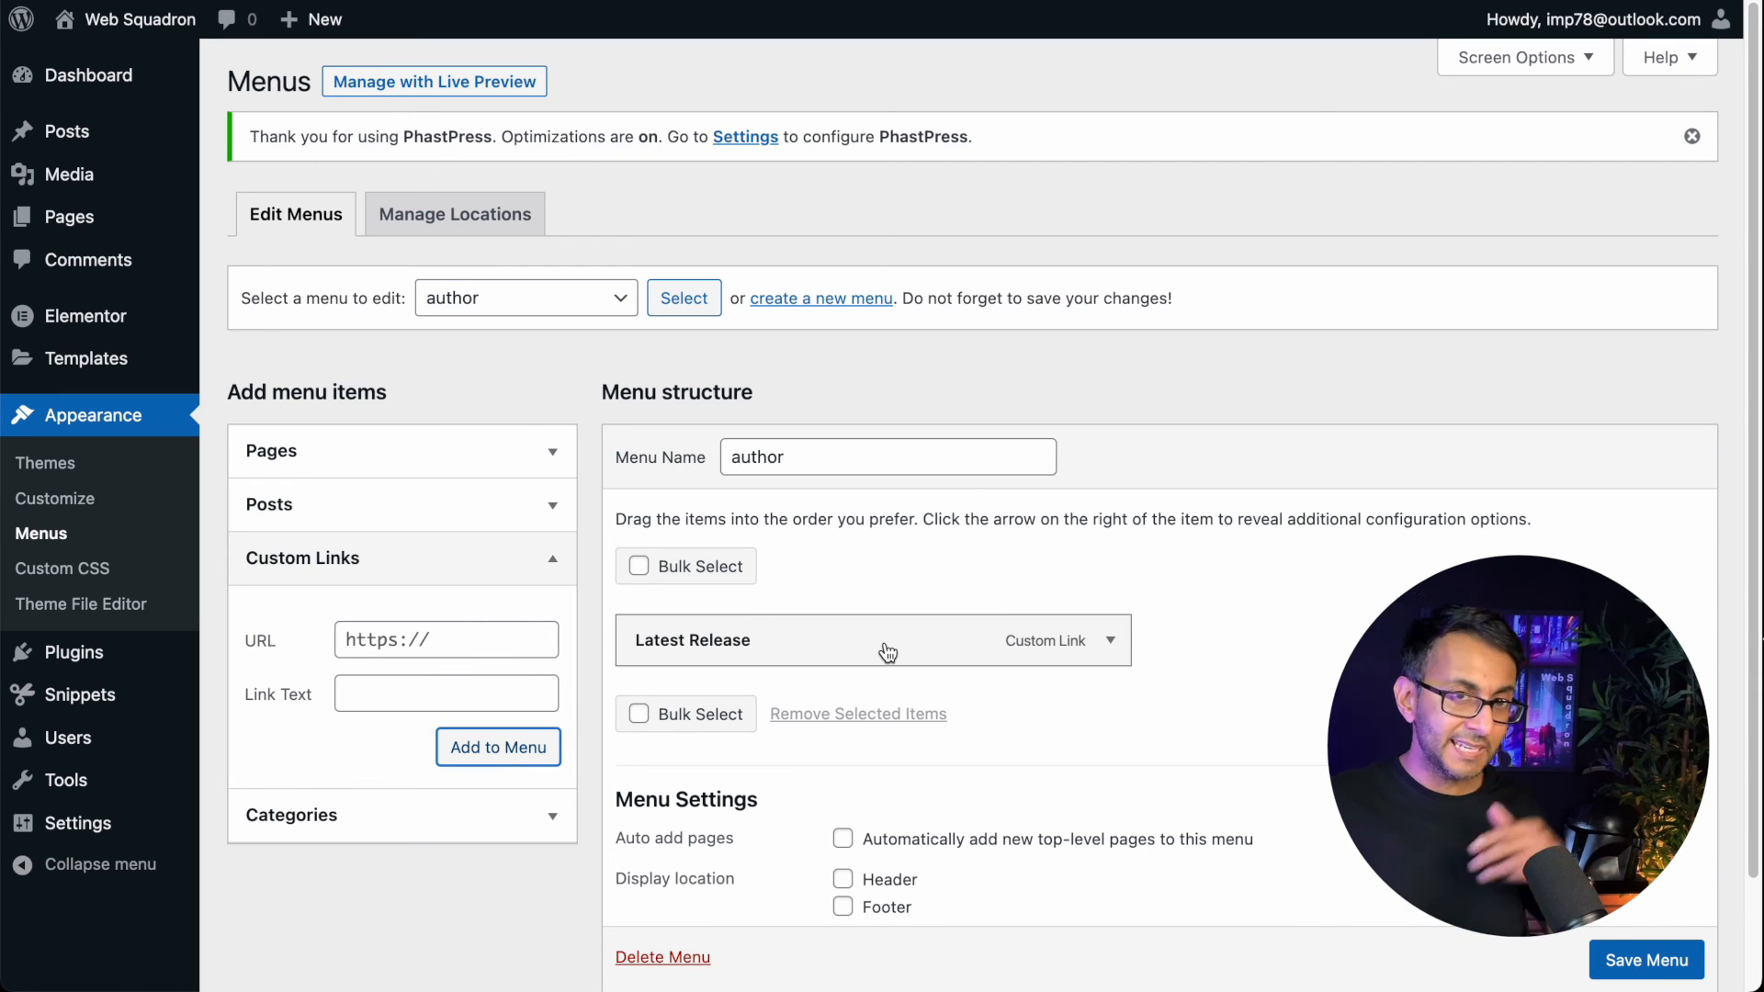
Step: Add a custom link "About" to the author menu, reusing the copied URL with its anchor changed to #about
click(412, 634)
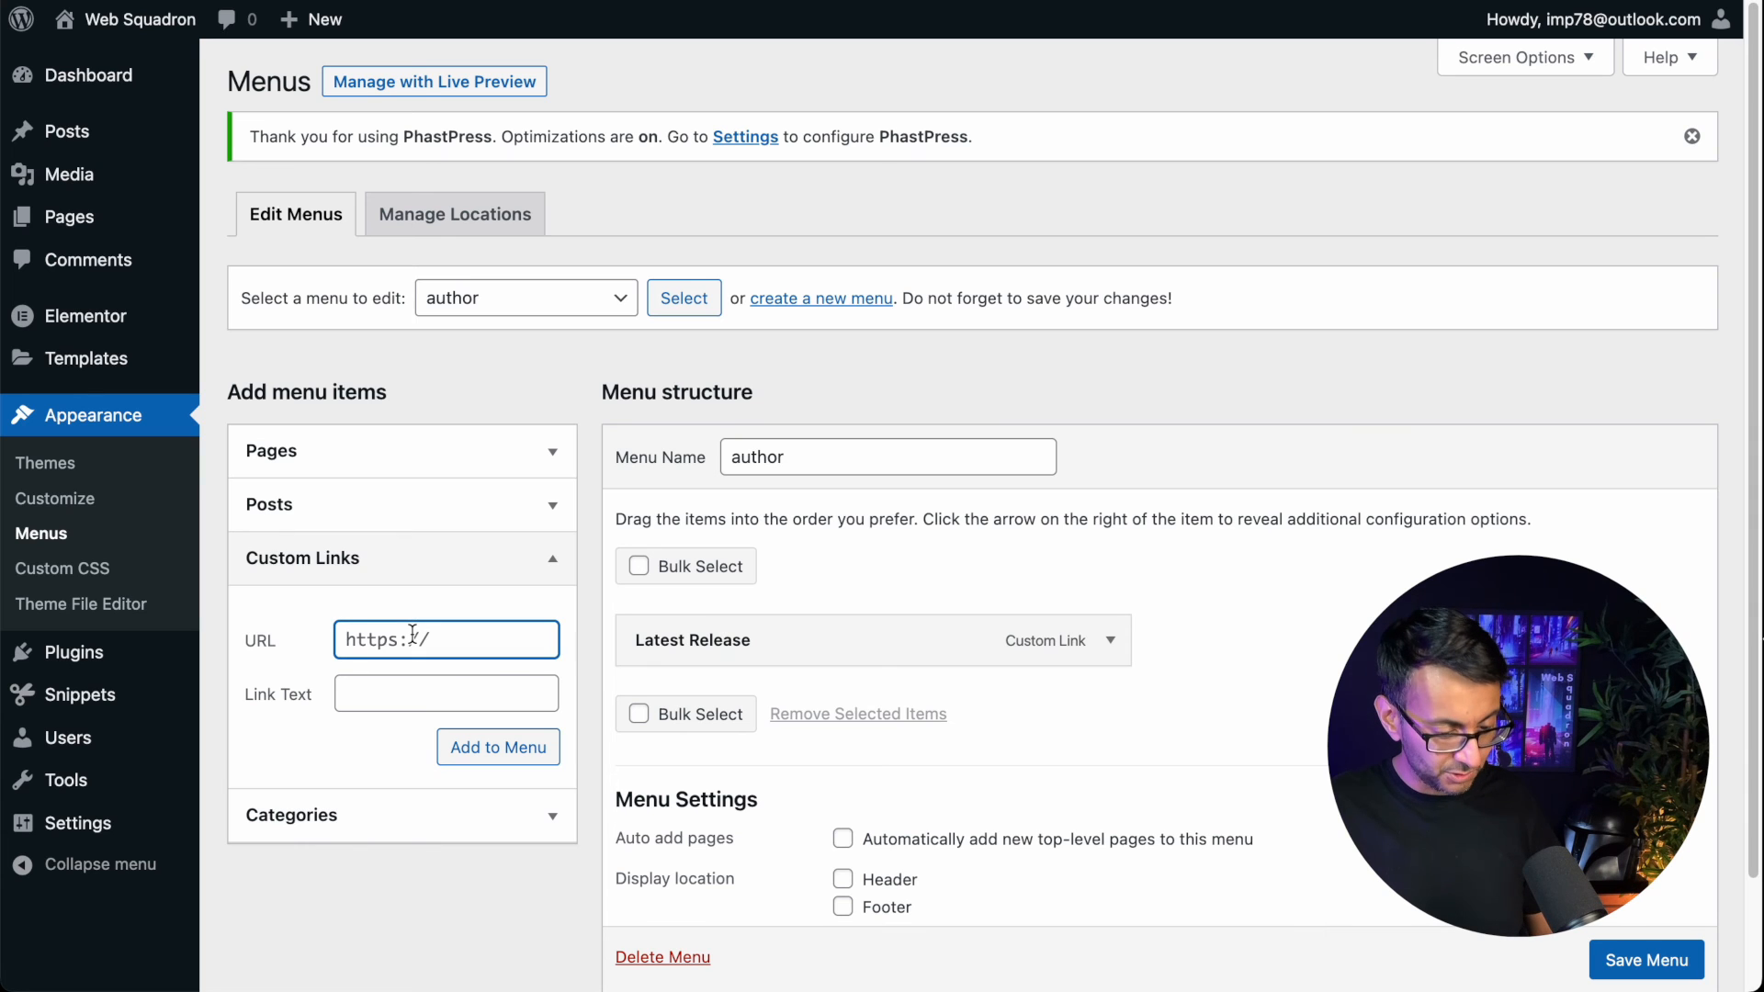
key(ctrl+v)
key(BackSpace)
key(BackSpace)
key(BackSpace)
key(BackSpace)
key(BackSpace)
key(BackSpace)
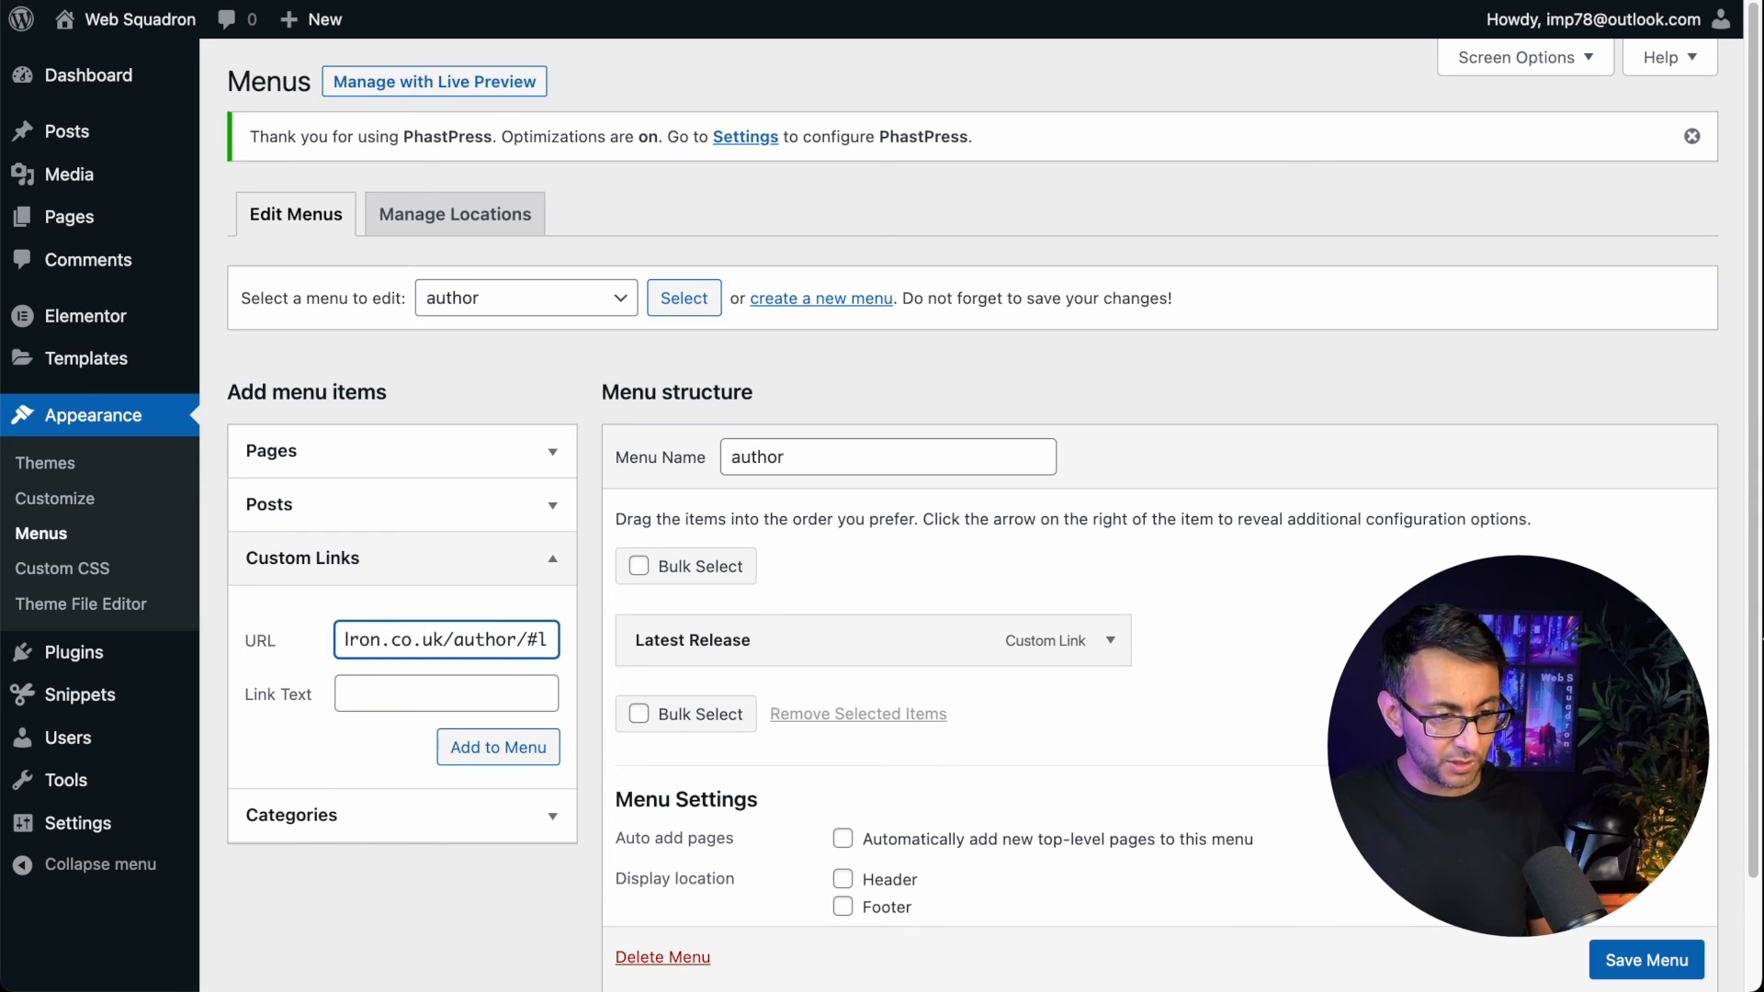
text(dbout)
click(514, 683)
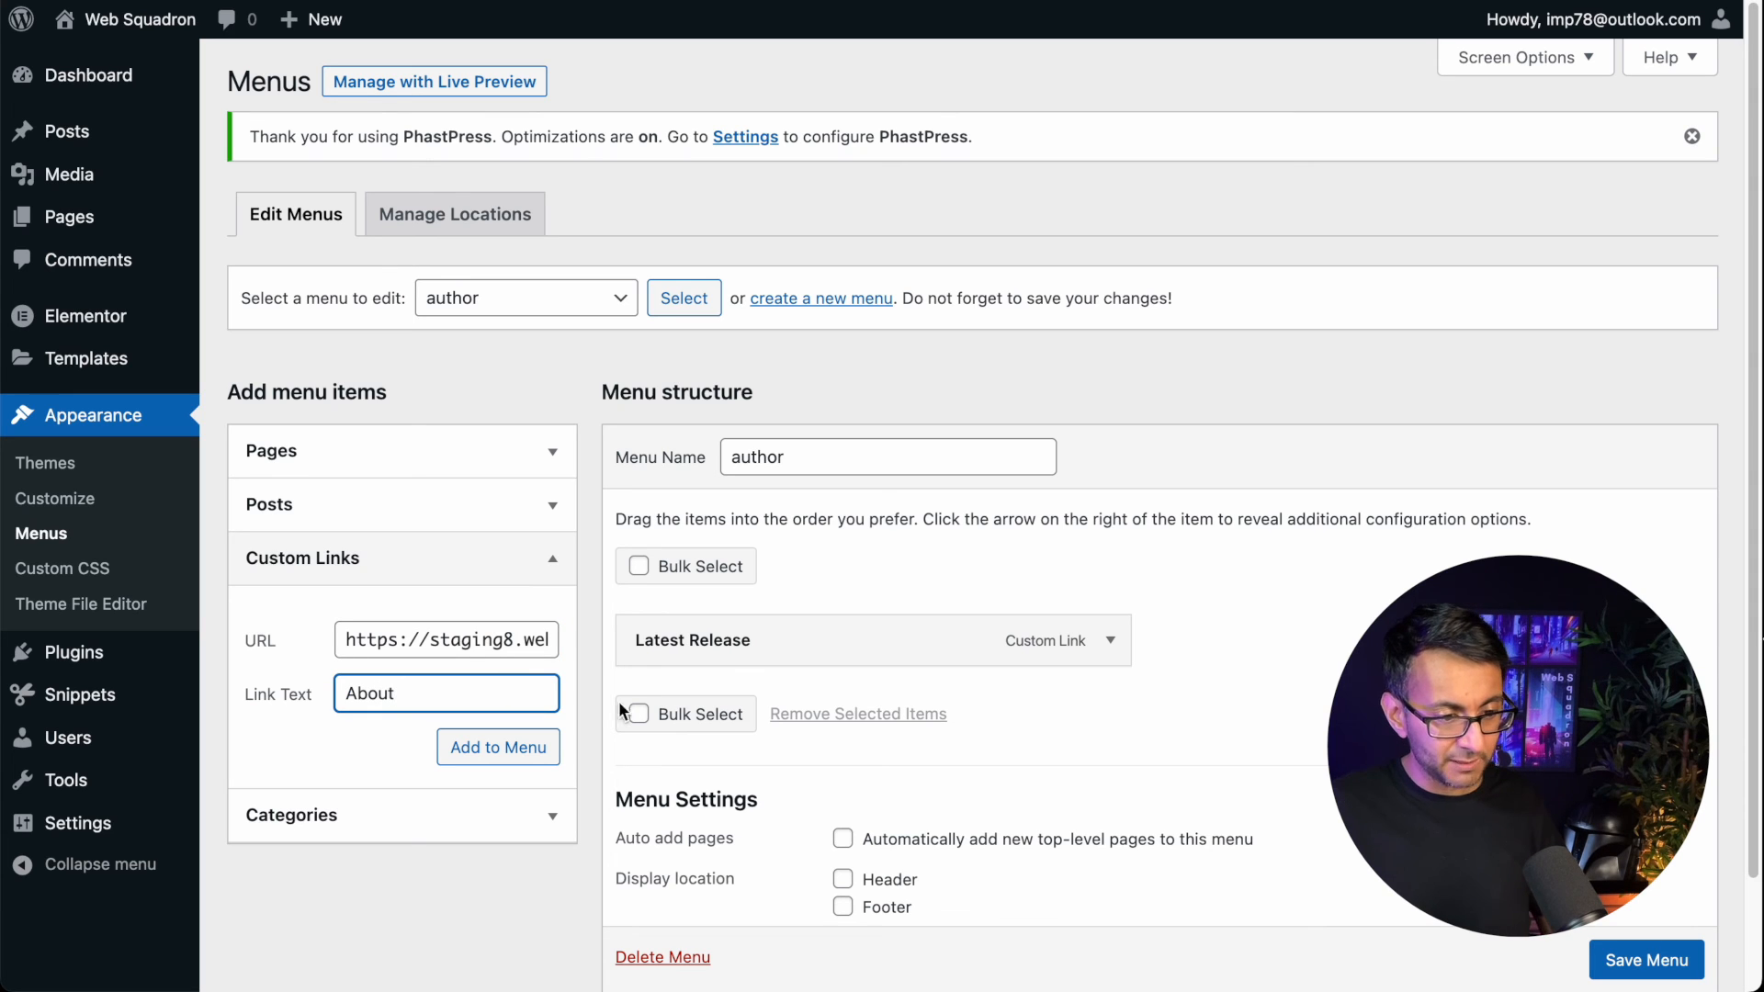
click(520, 754)
Step: Add a custom link "Novels" to the author menu, reusing the copied URL with its anchor changed to #novels
click(461, 644)
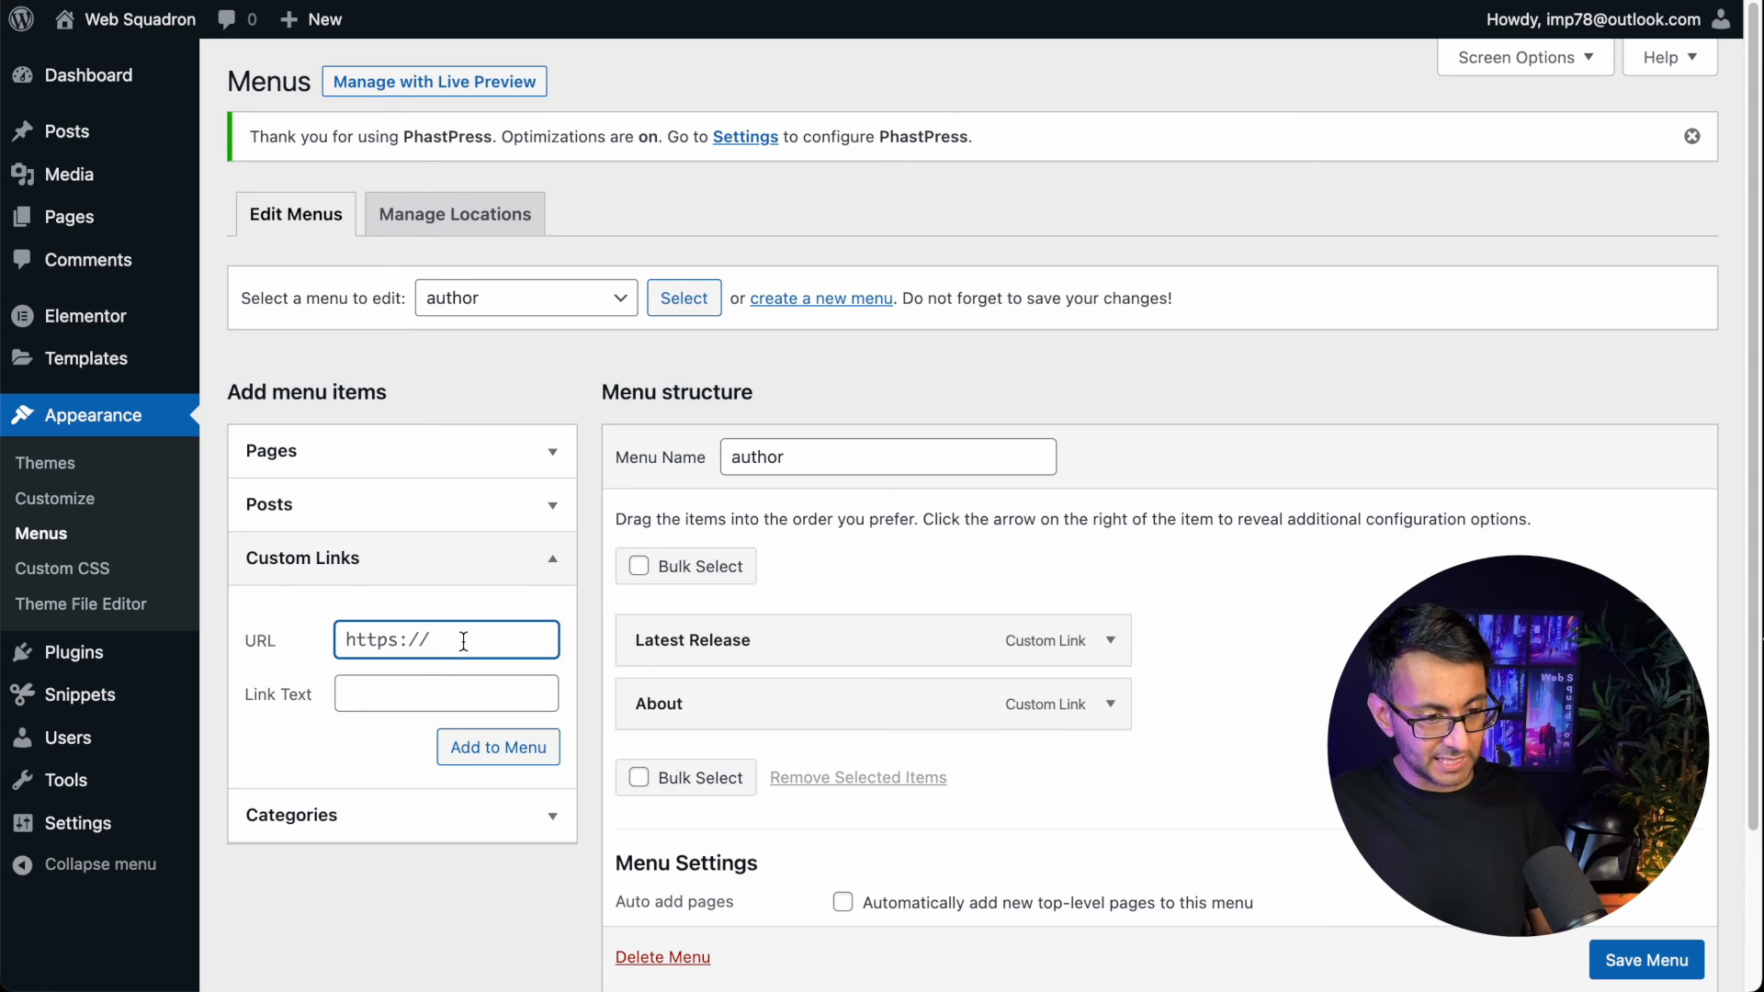
key(super+v)
key(BackSpace)
key(BackSpace)
key(BackSpace)
key(BackSpace)
key(BackSpace)
key(BackSpace)
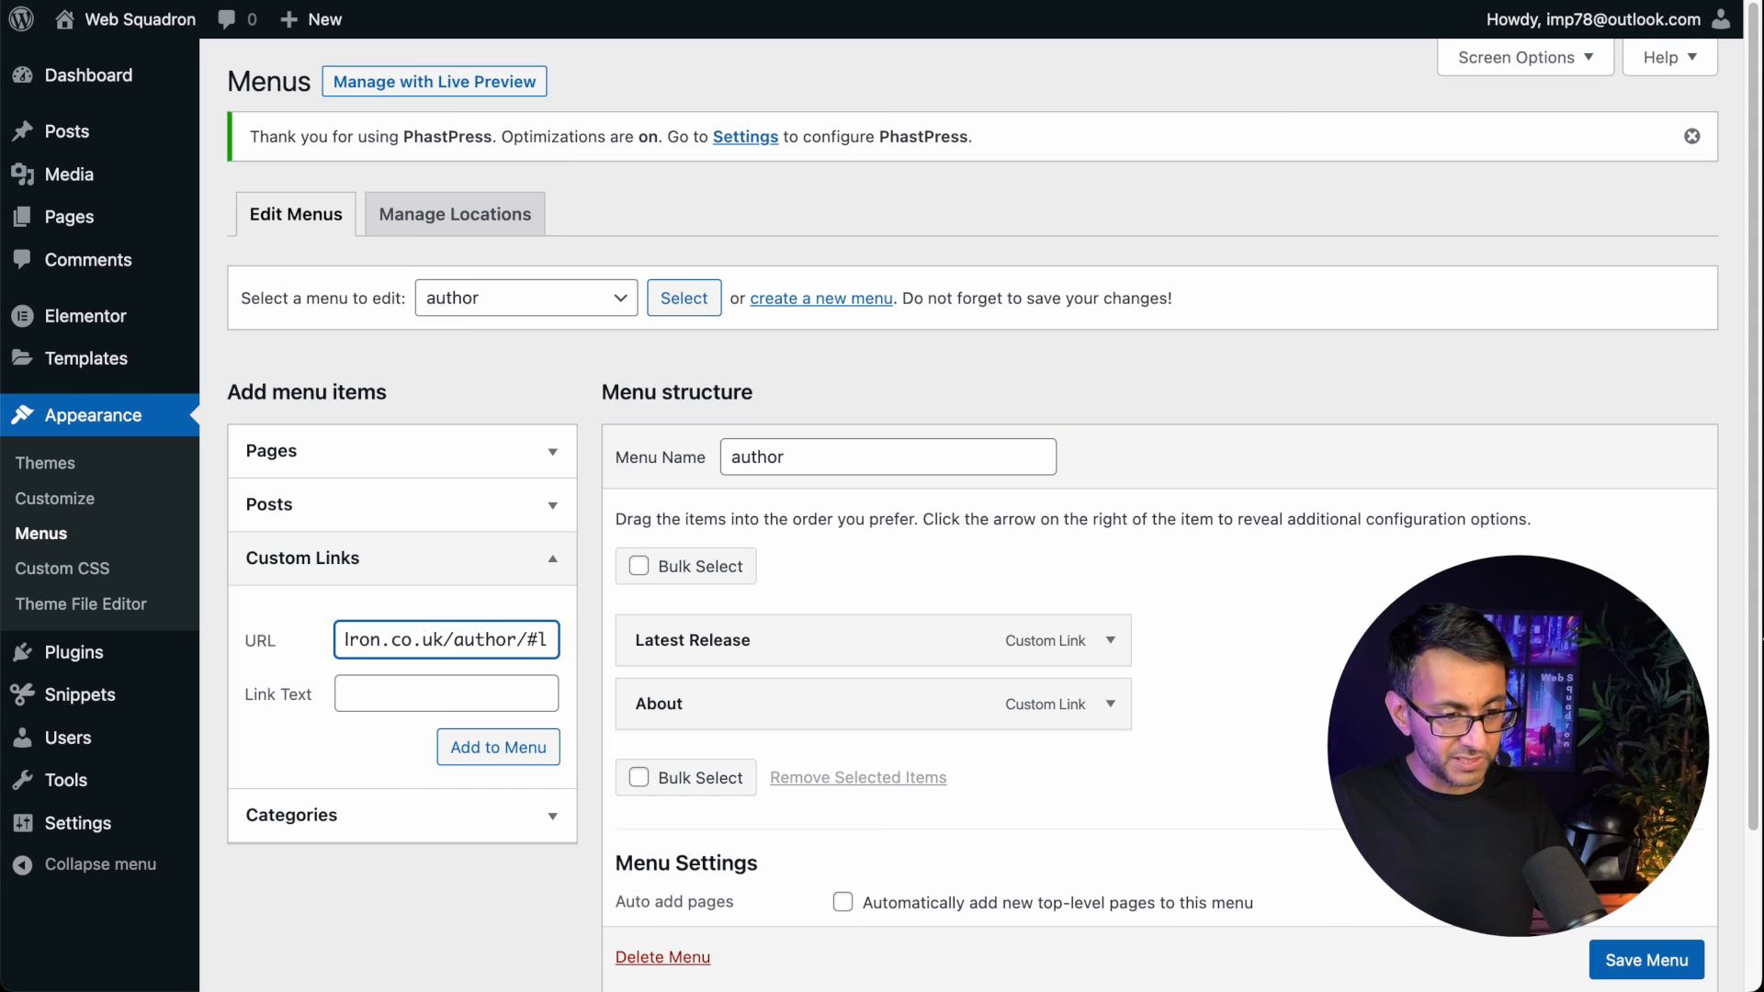
text(novels)
key(Tab)
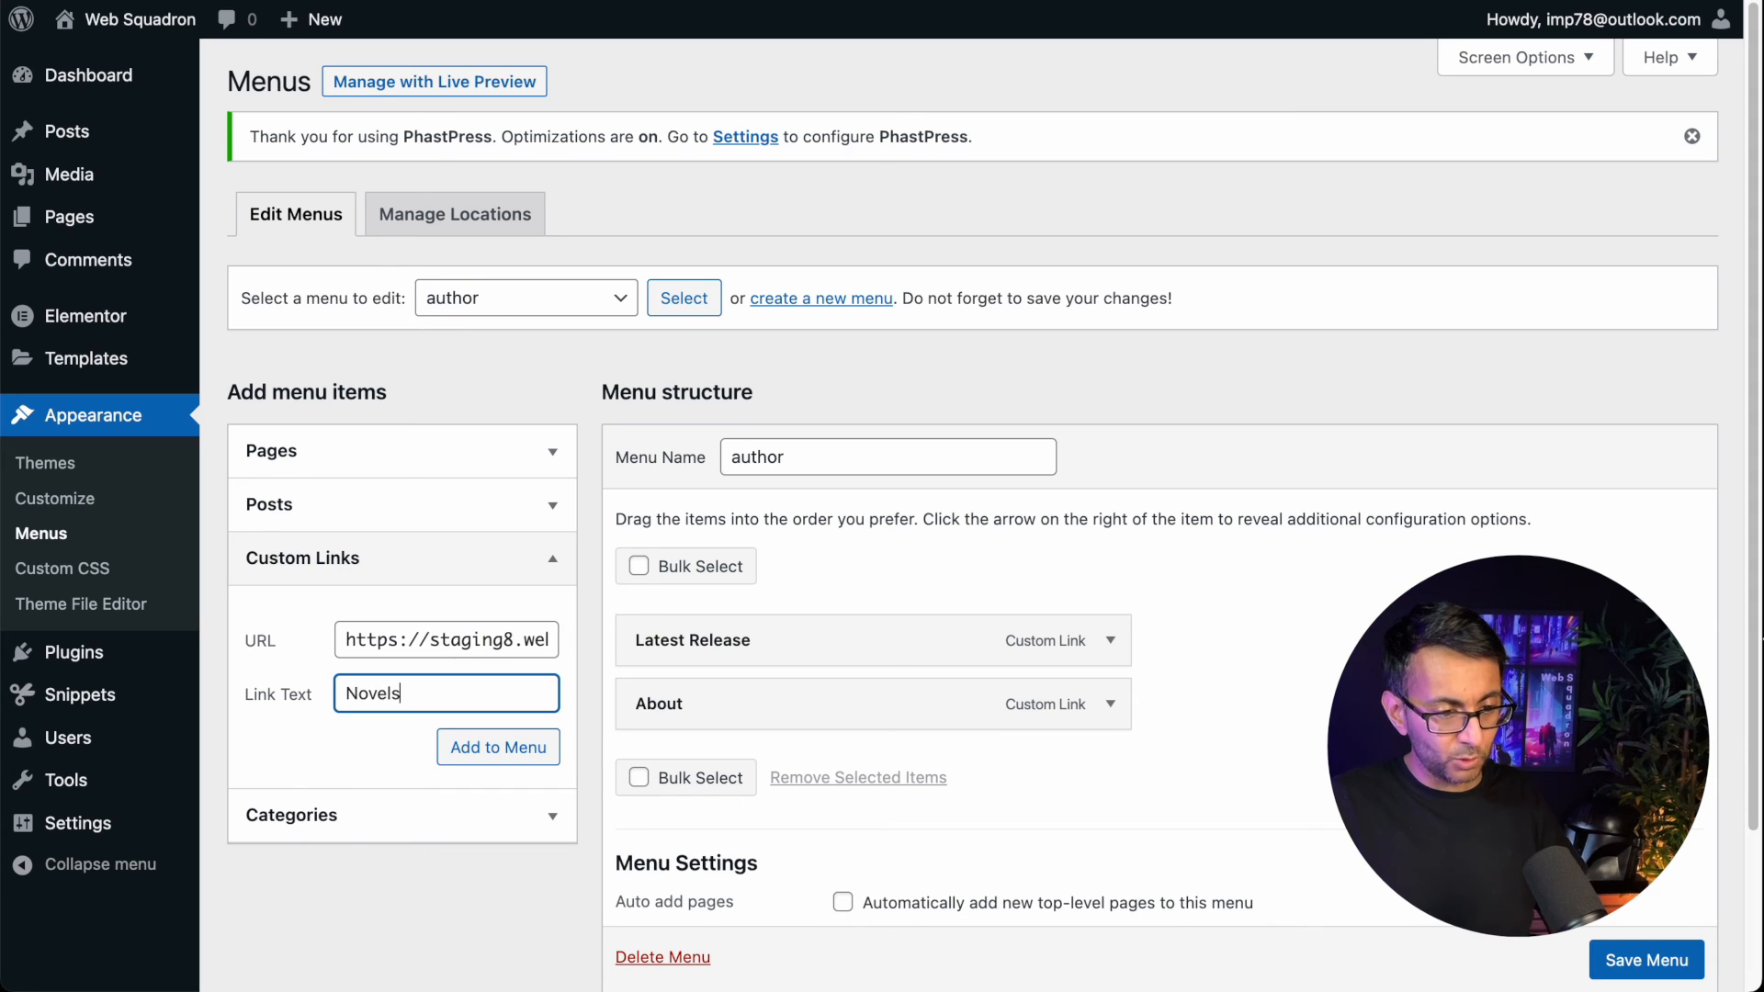
text(Novels)
click(494, 746)
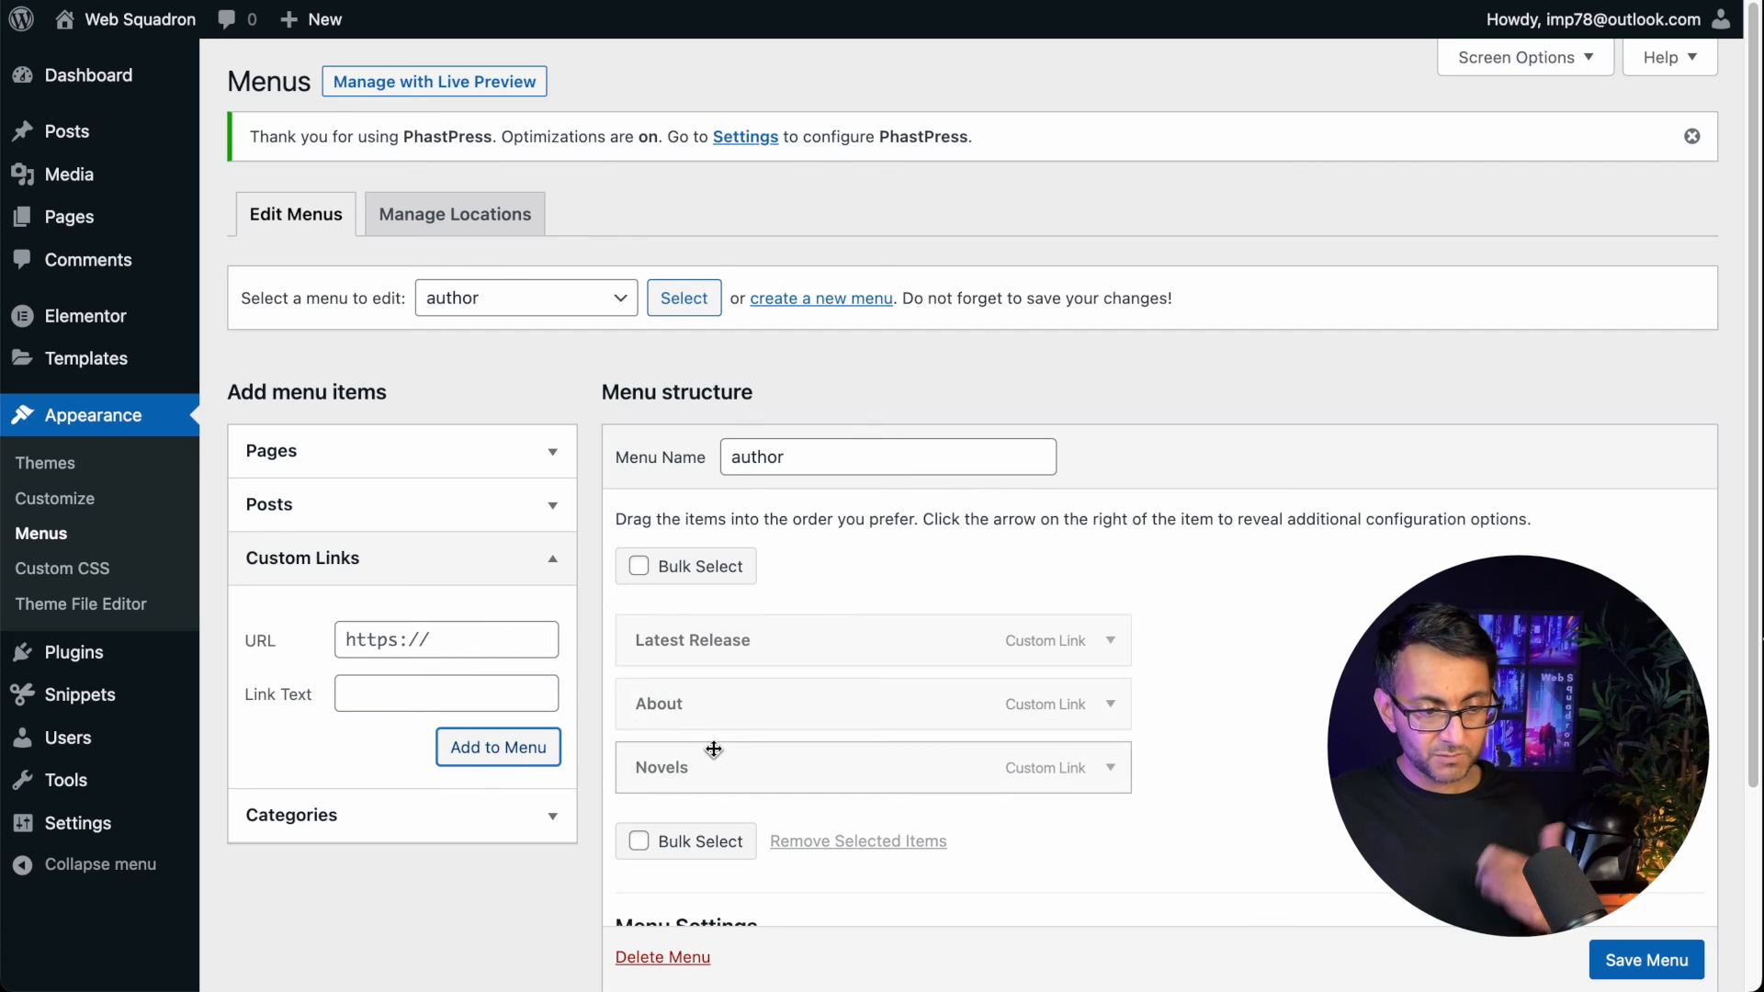
Step: Add a custom link "Contact" to the author menu, reusing the copied URL with its anchor changed to #contact
click(482, 643)
key(ctrl+v)
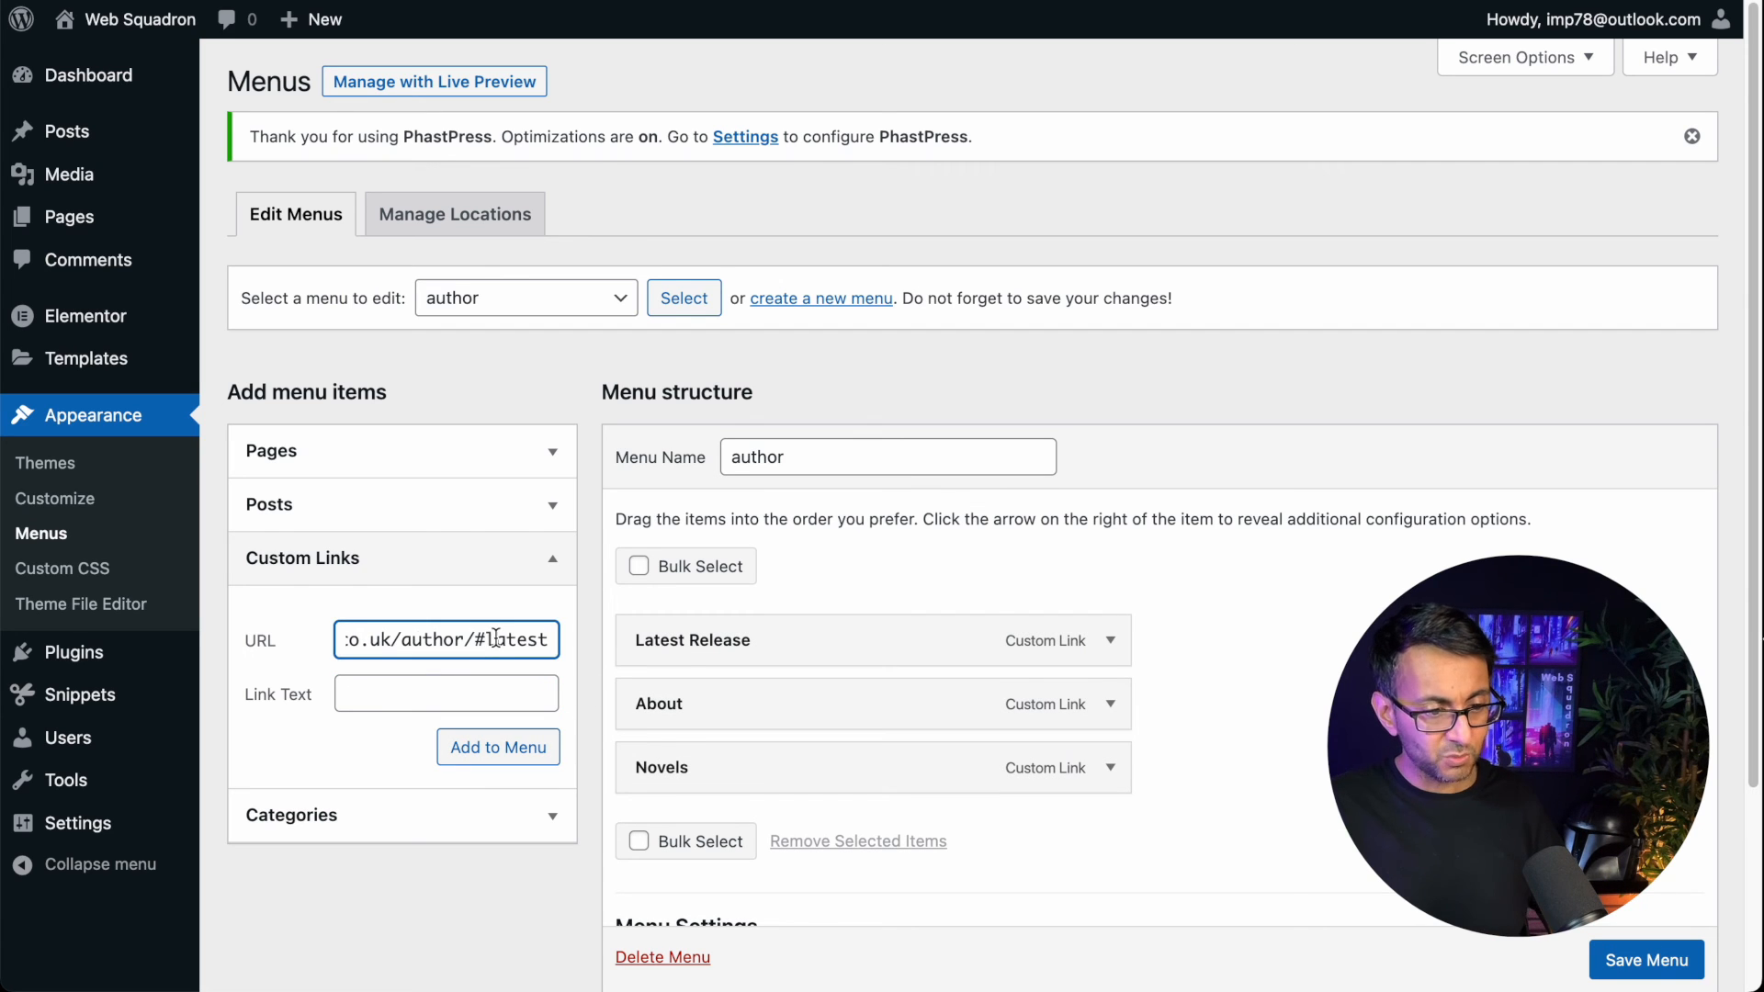
double_click(494, 637)
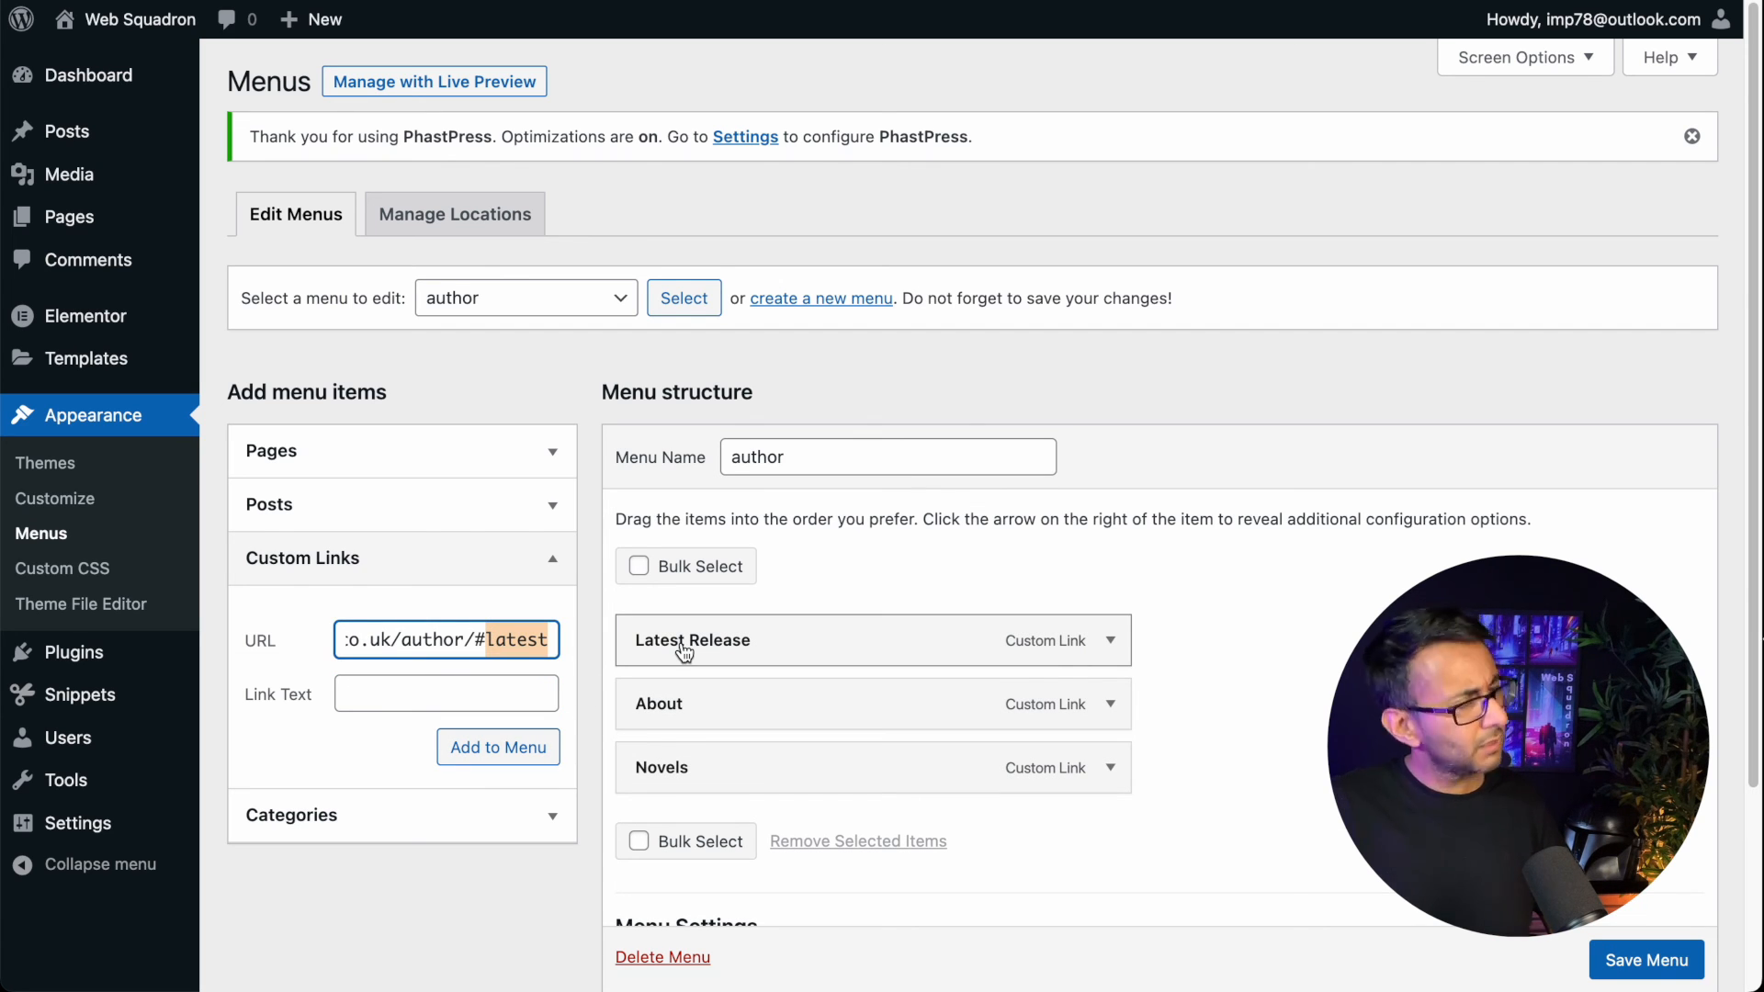
text(contact)
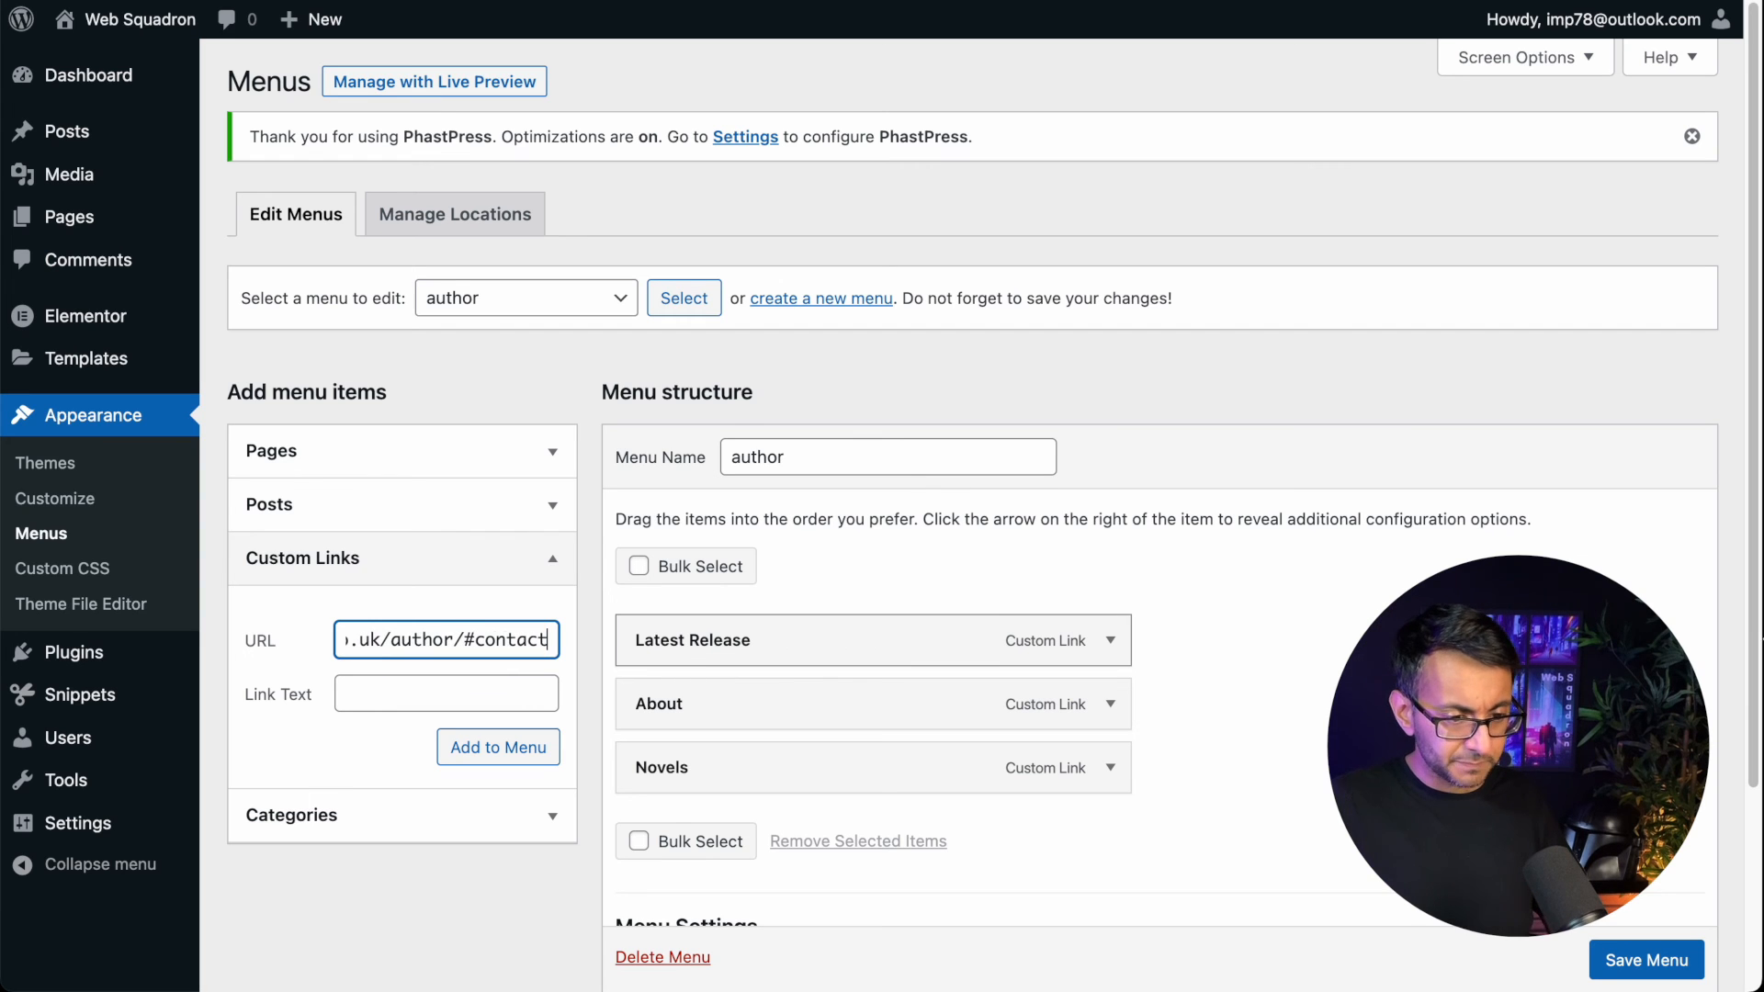
click(486, 693)
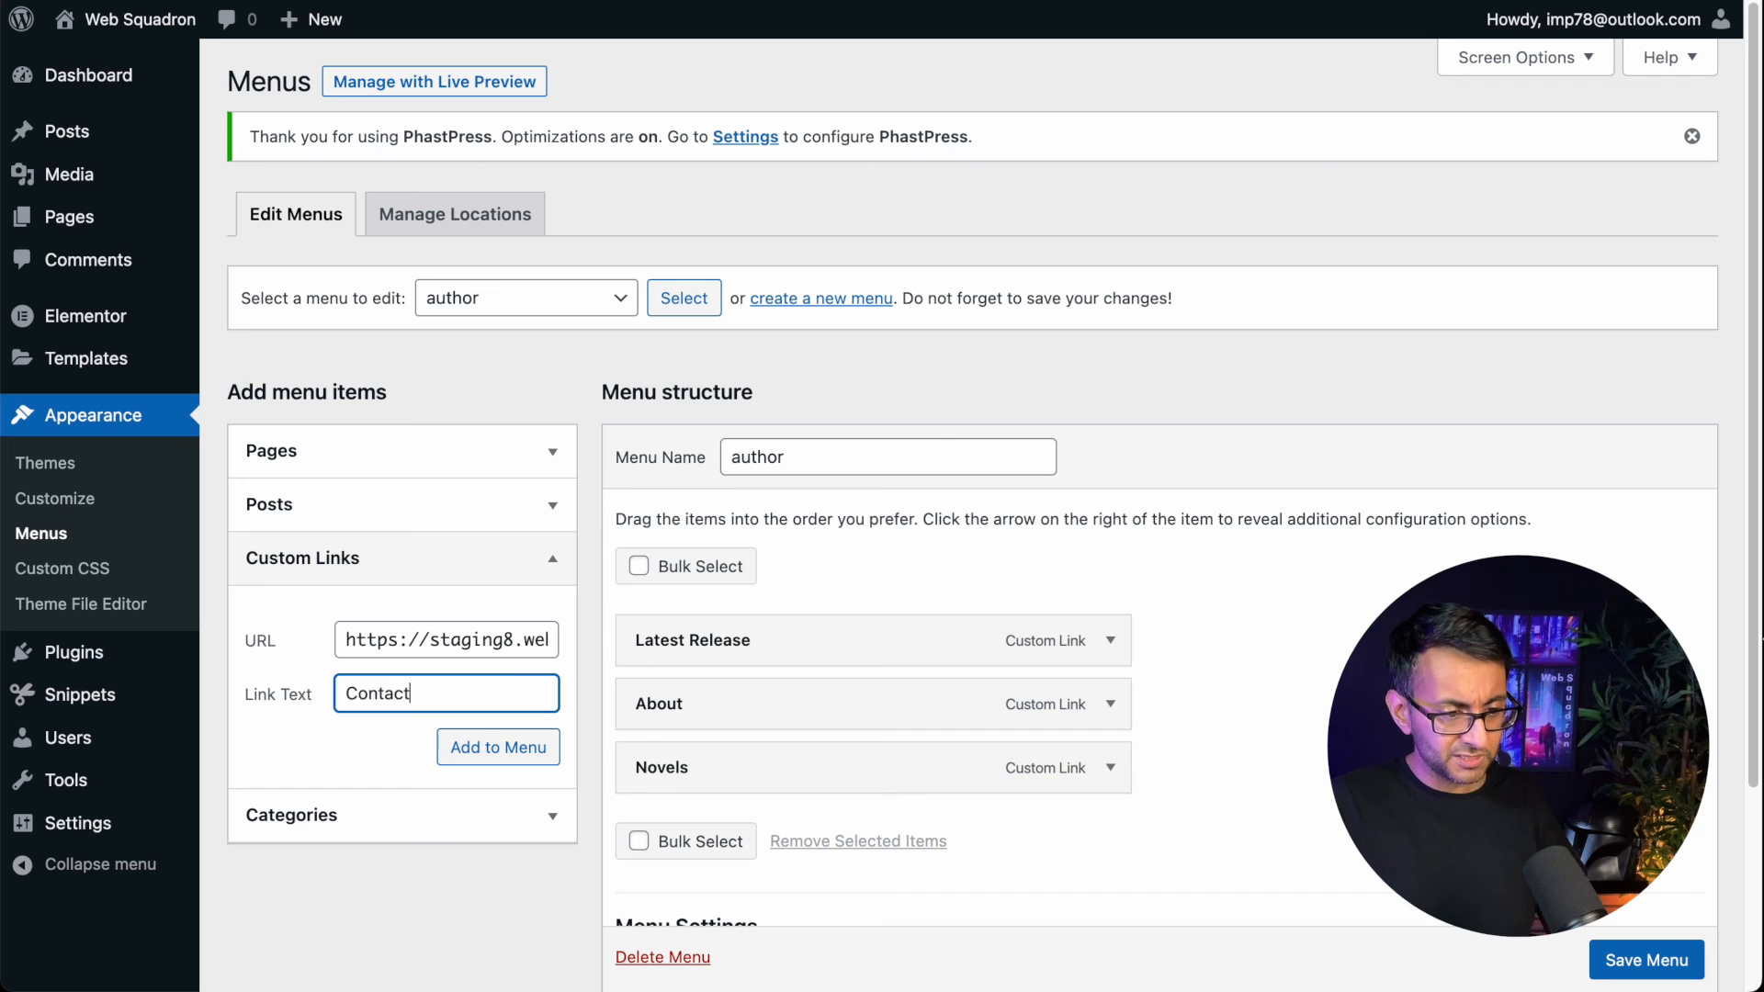
text(Contact)
click(510, 755)
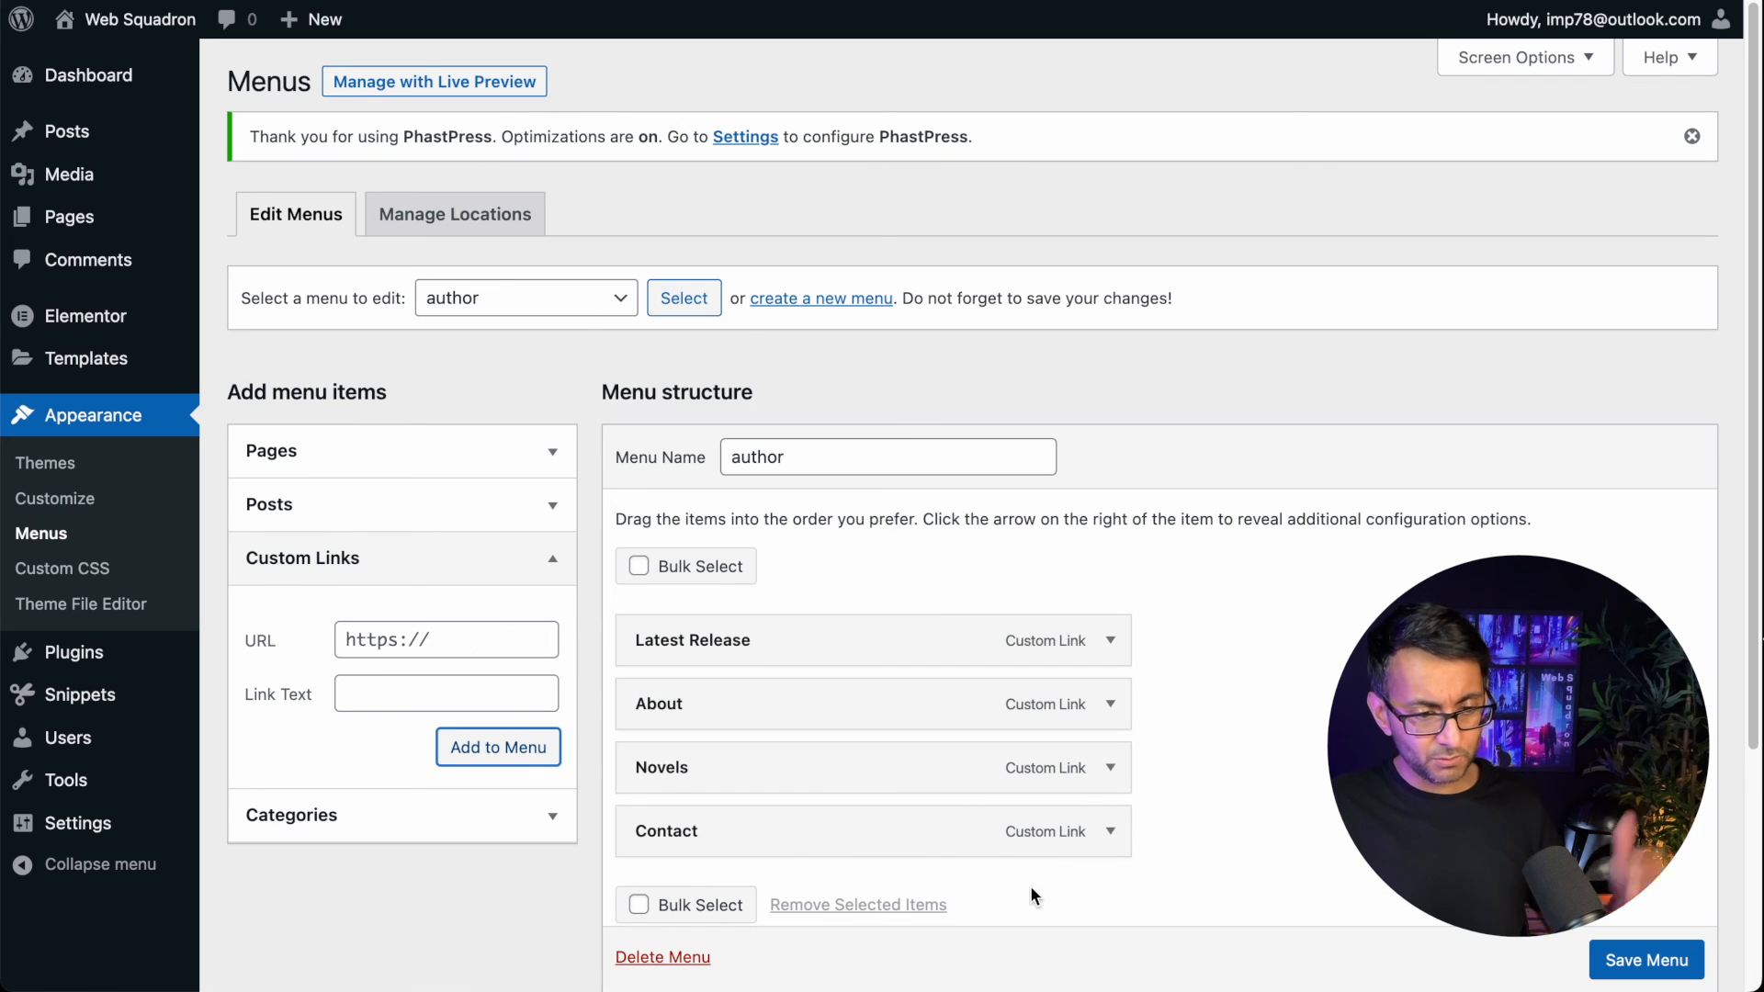
Step: Save the author menu and reload the author page in the Elementor editor
scroll(1571, 957, down, 1)
click(1646, 961)
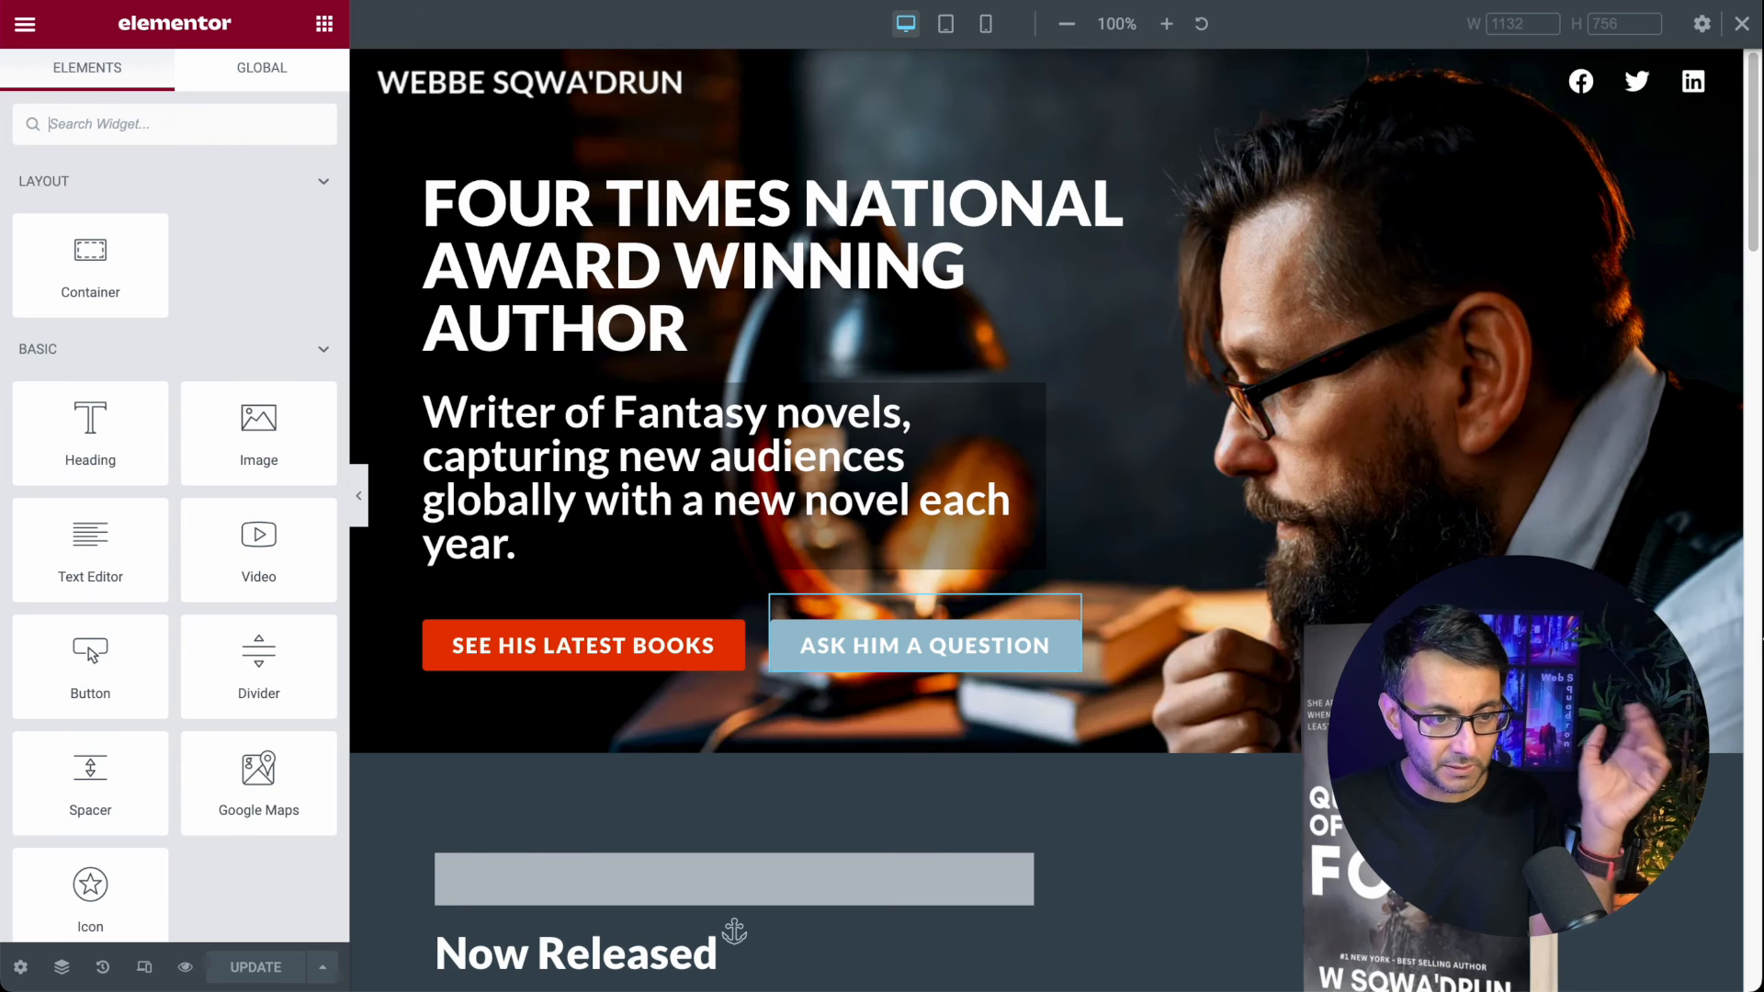
key(super+r)
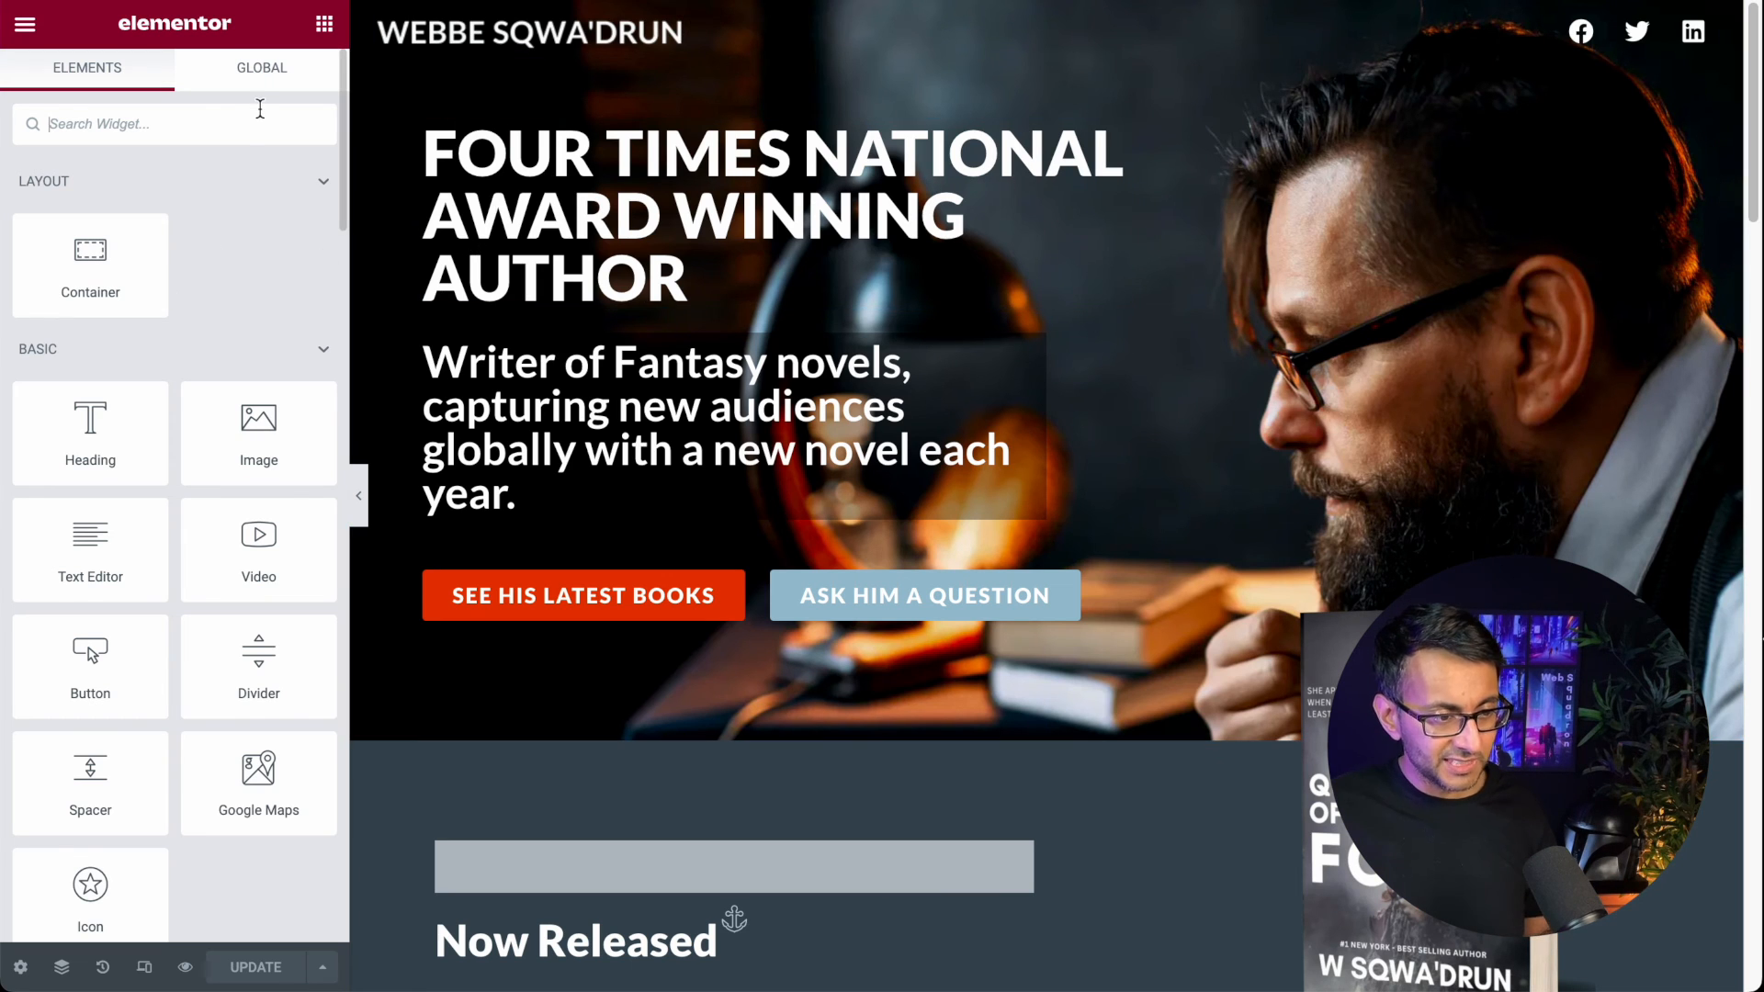
Step: Insert a Nav Menu widget into the Header Container between the logo image and the social icons
text(nav)
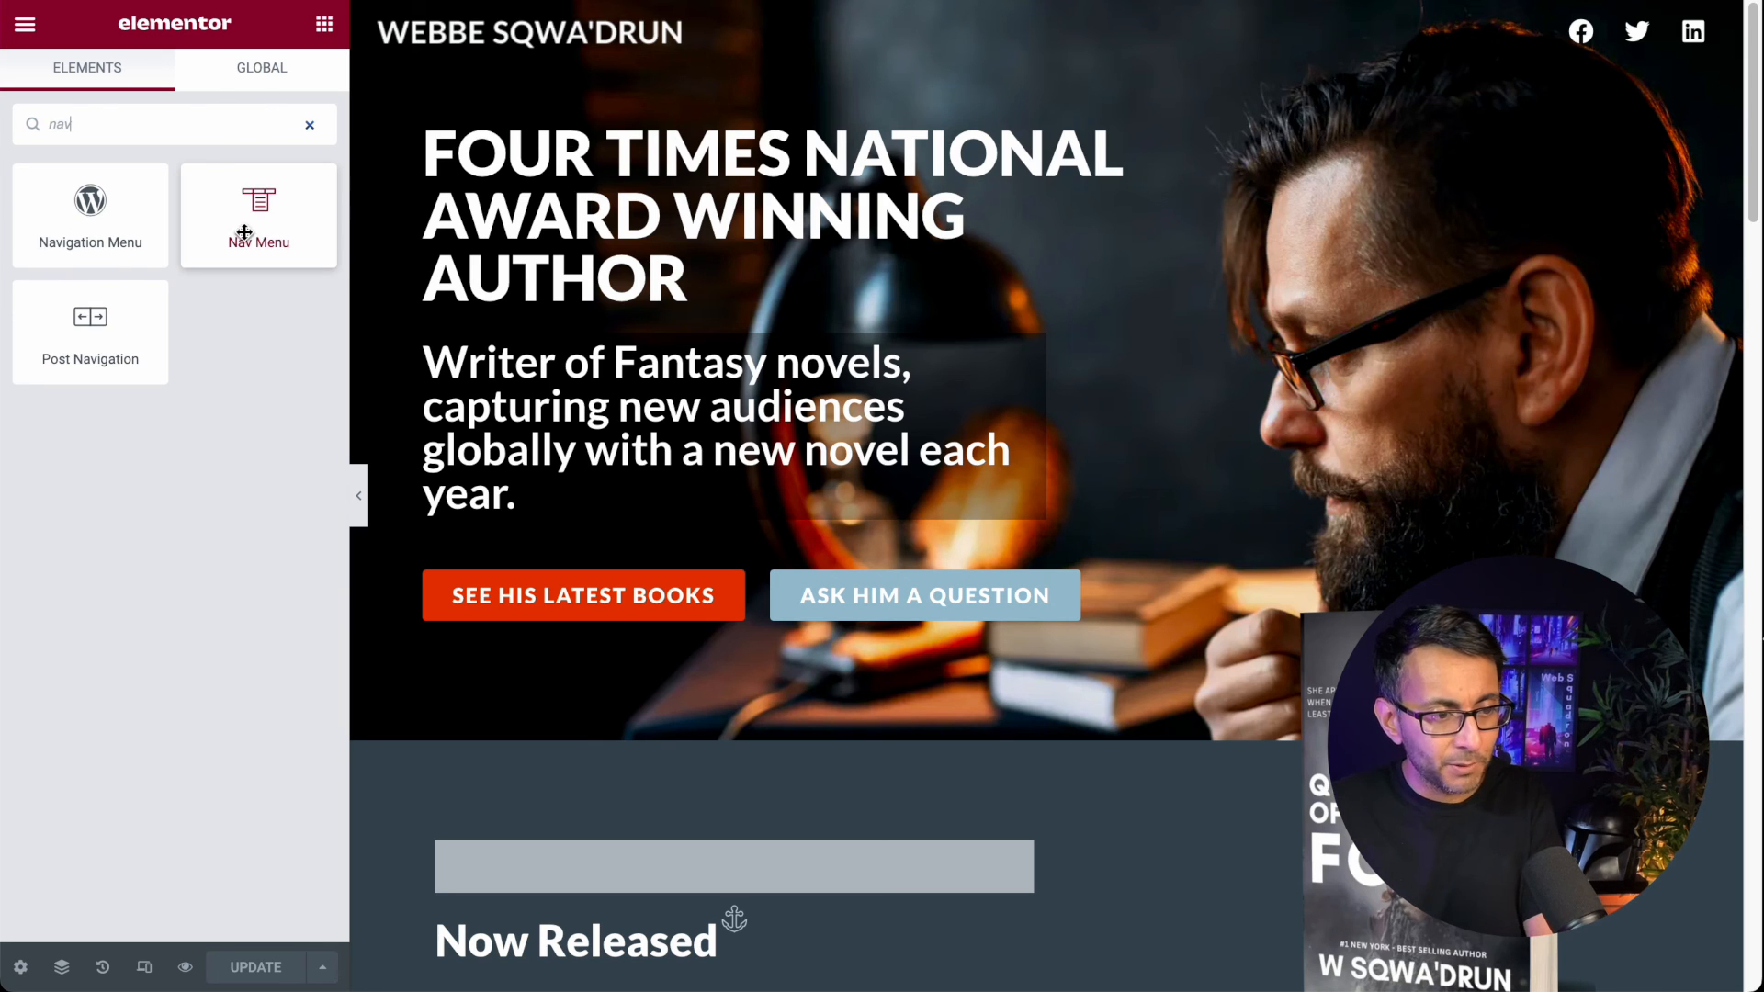
drag(248, 217, 598, 248)
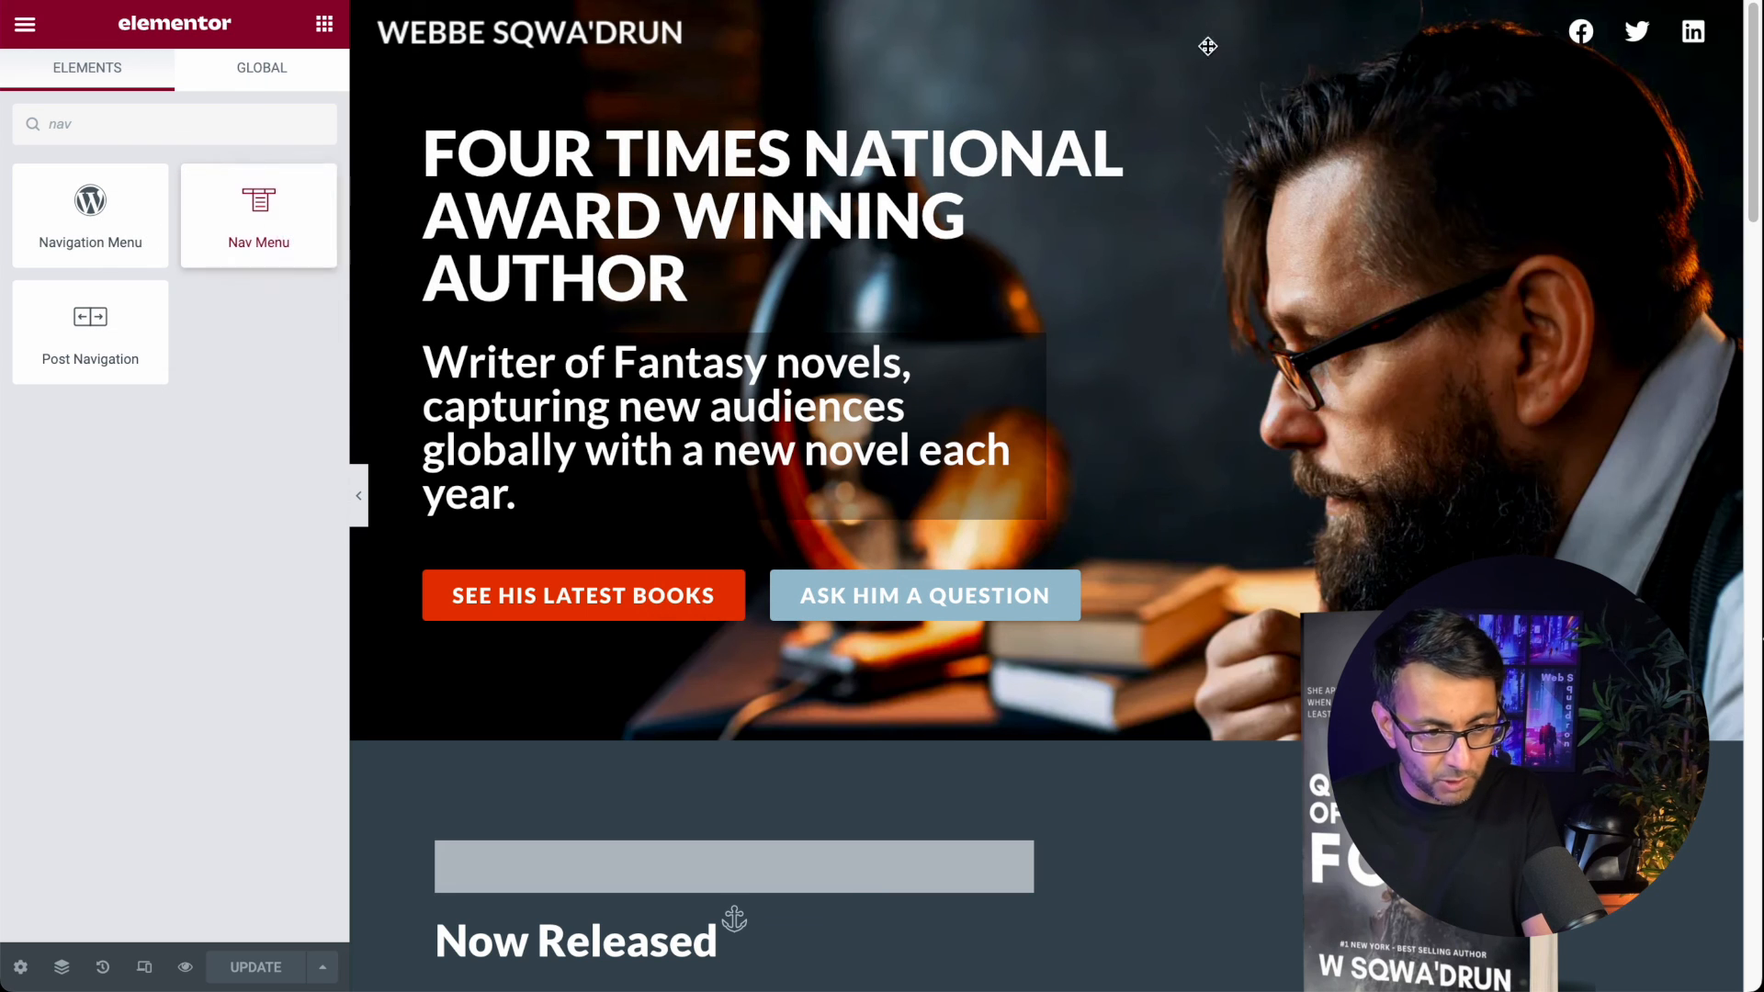
click(62, 967)
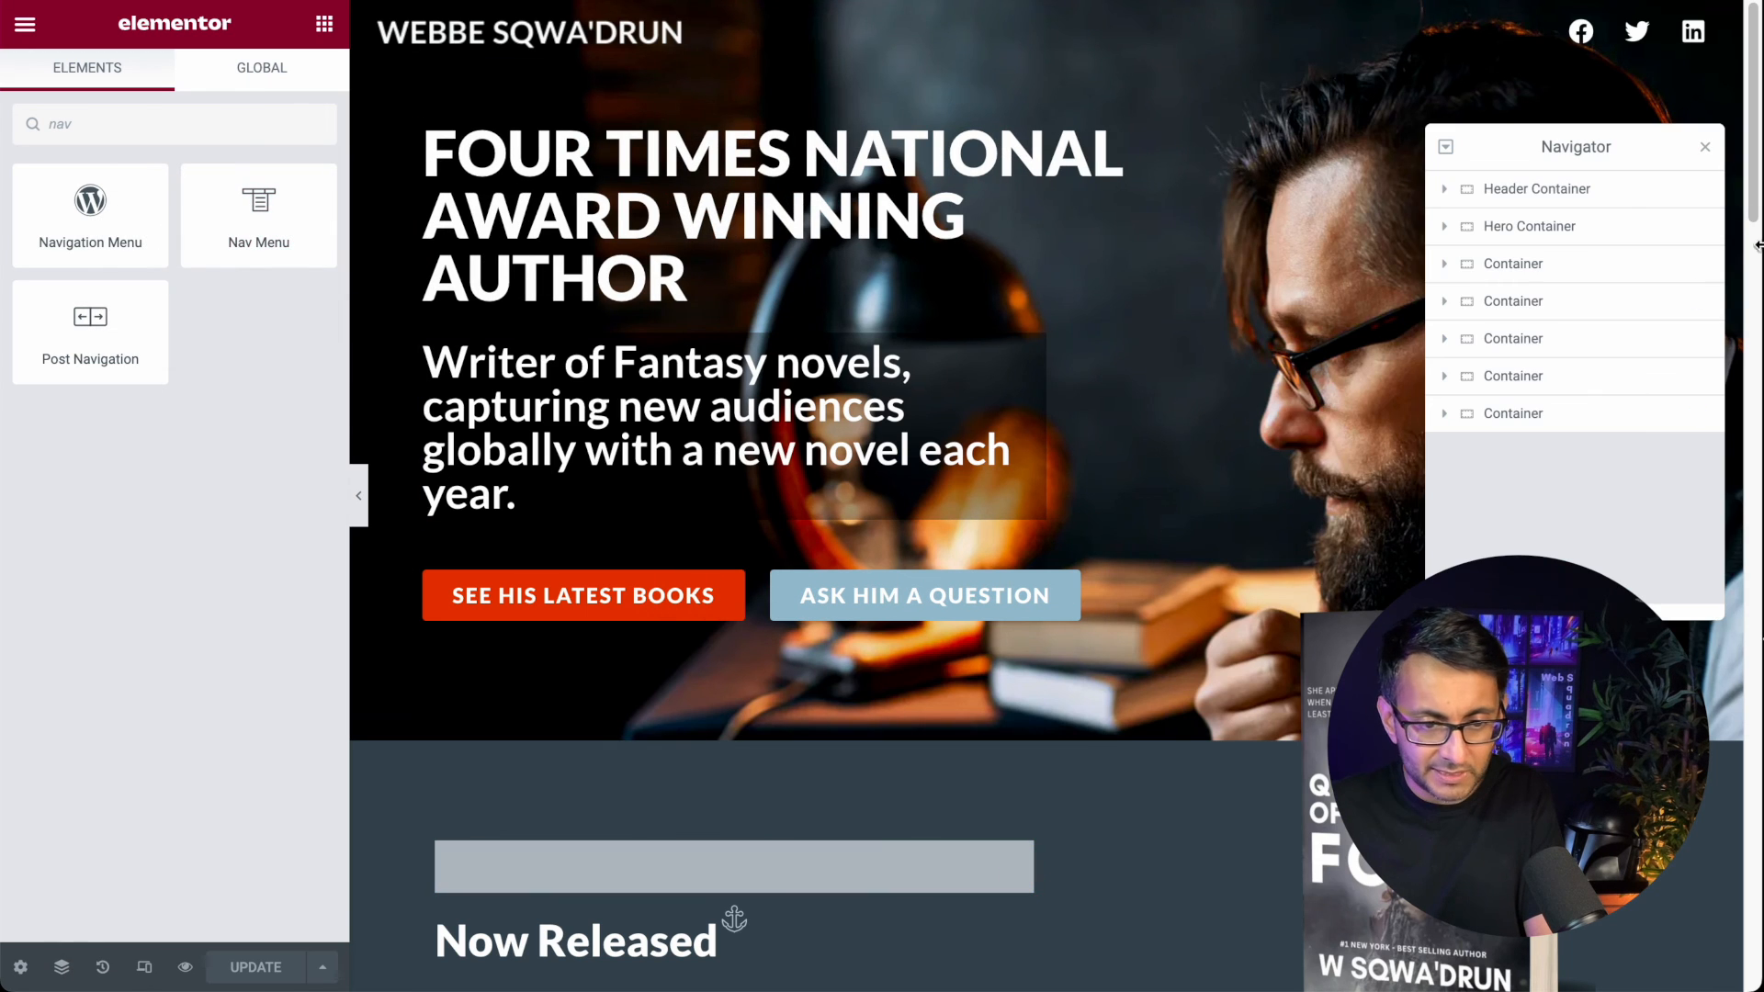
click(1604, 204)
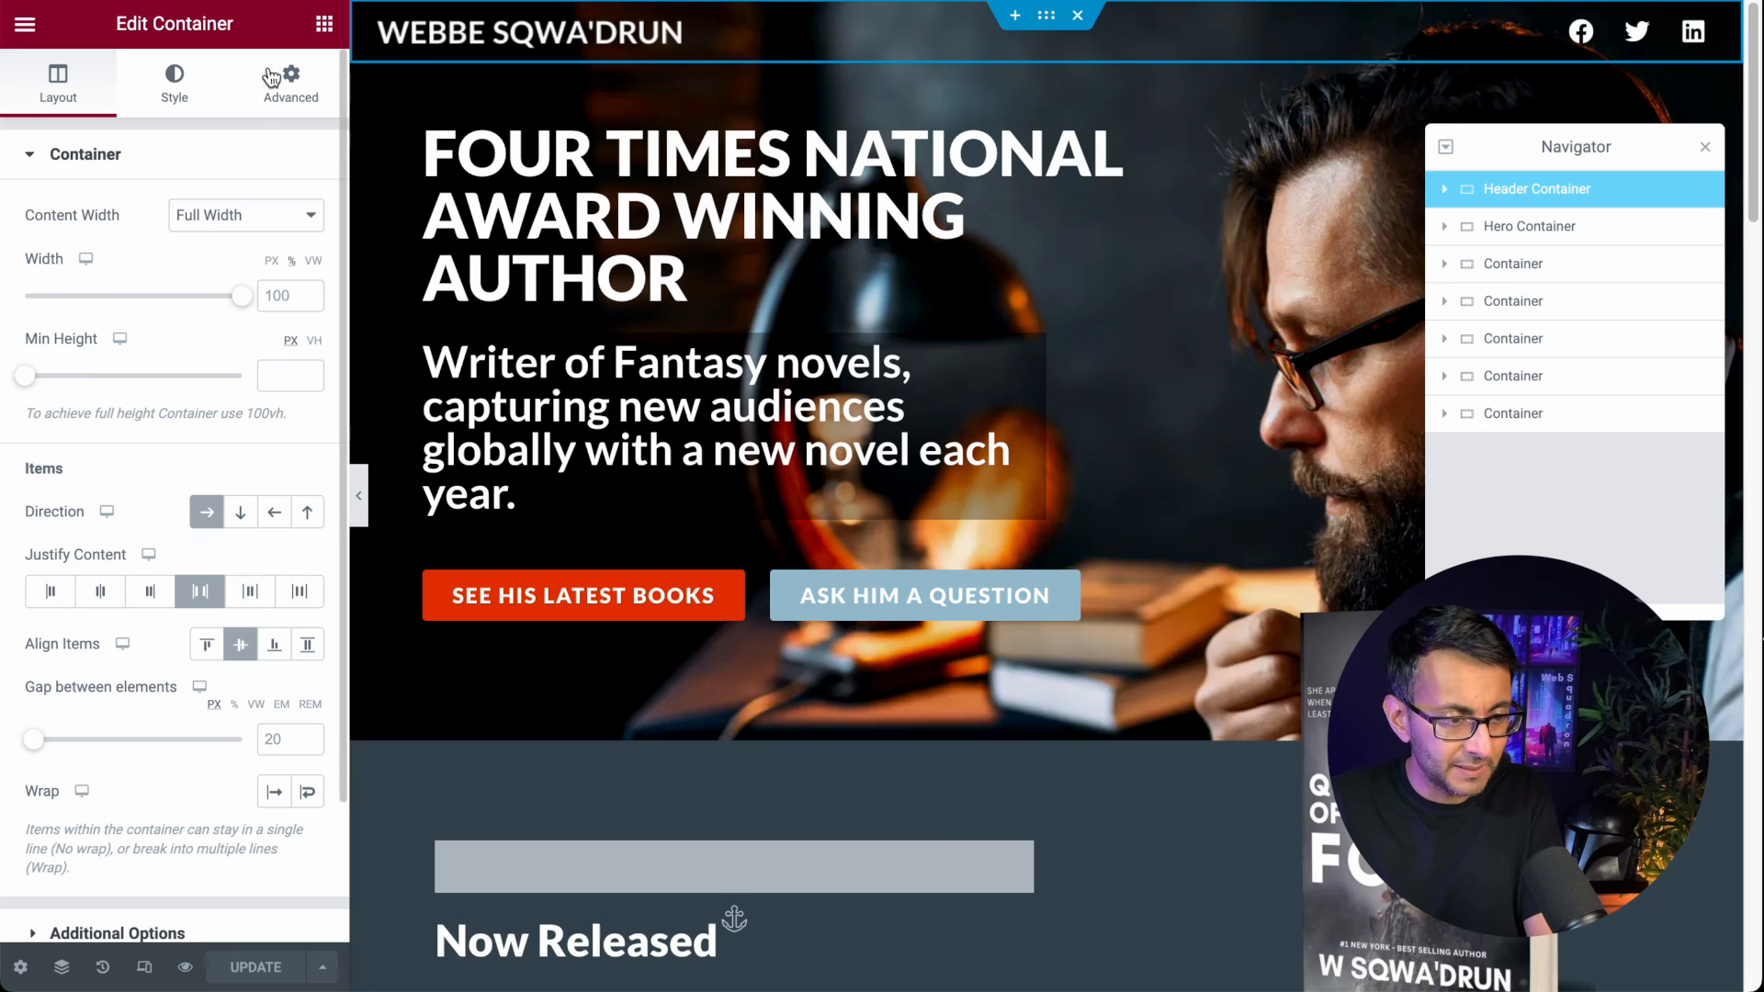
click(324, 23)
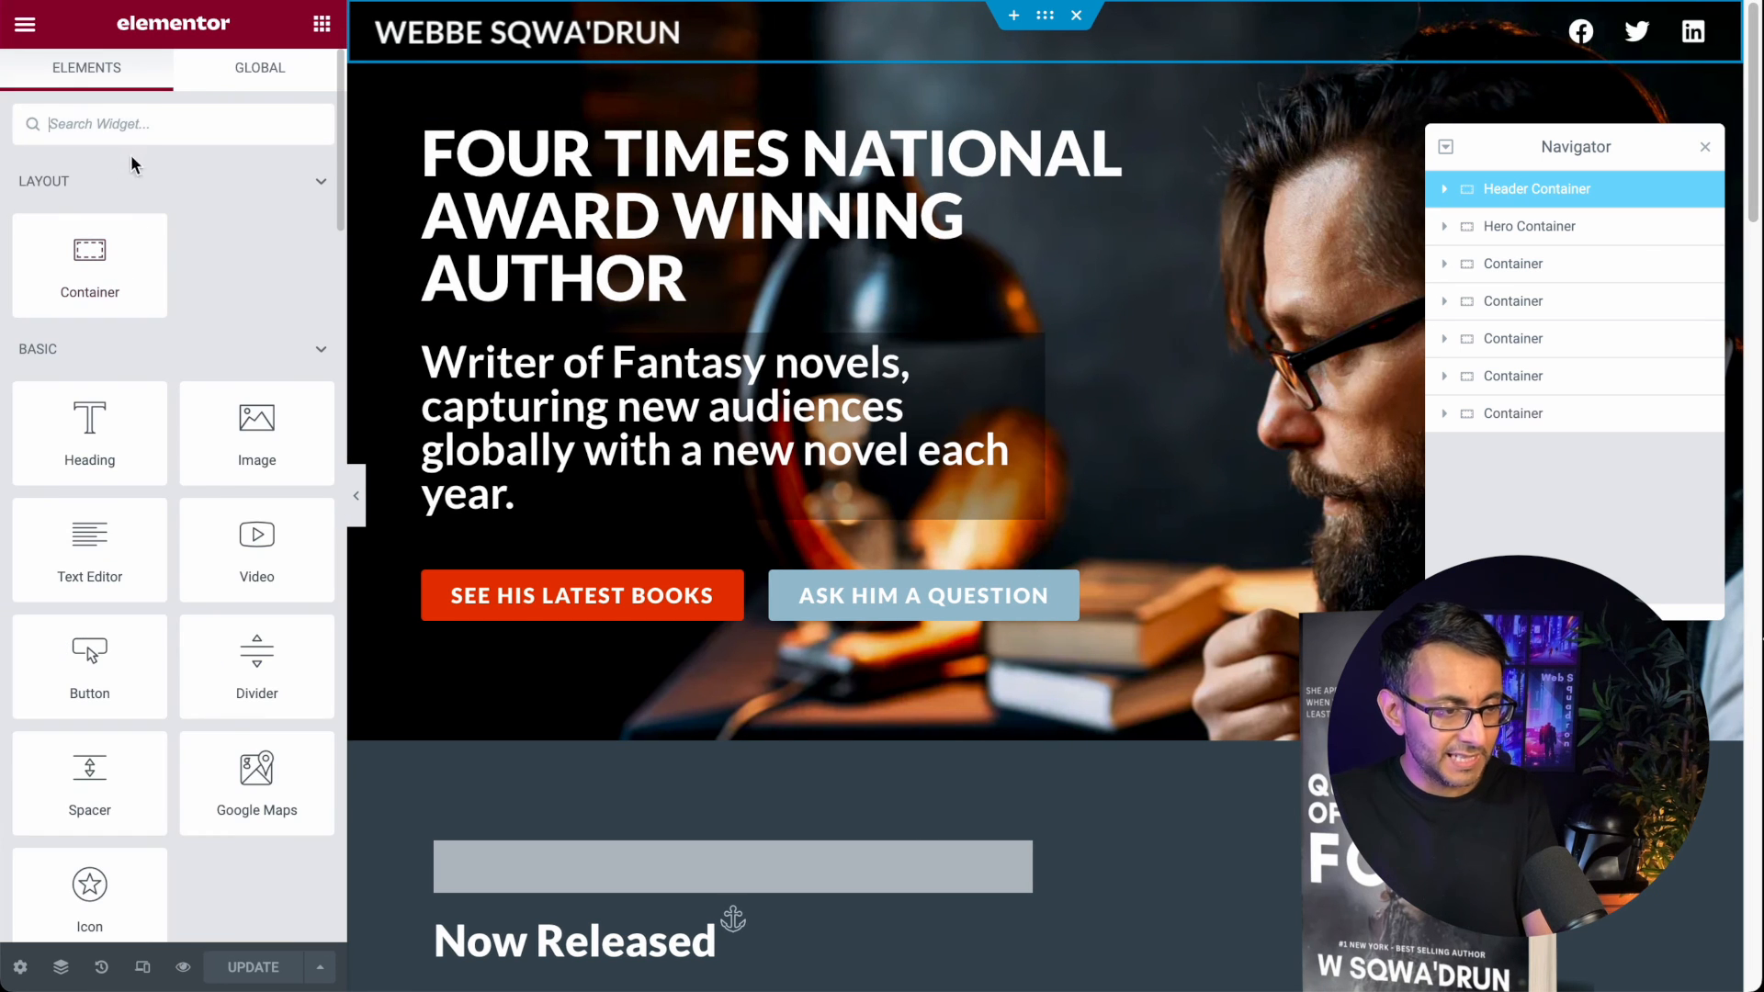
text(nav)
drag(236, 210, 1581, 53)
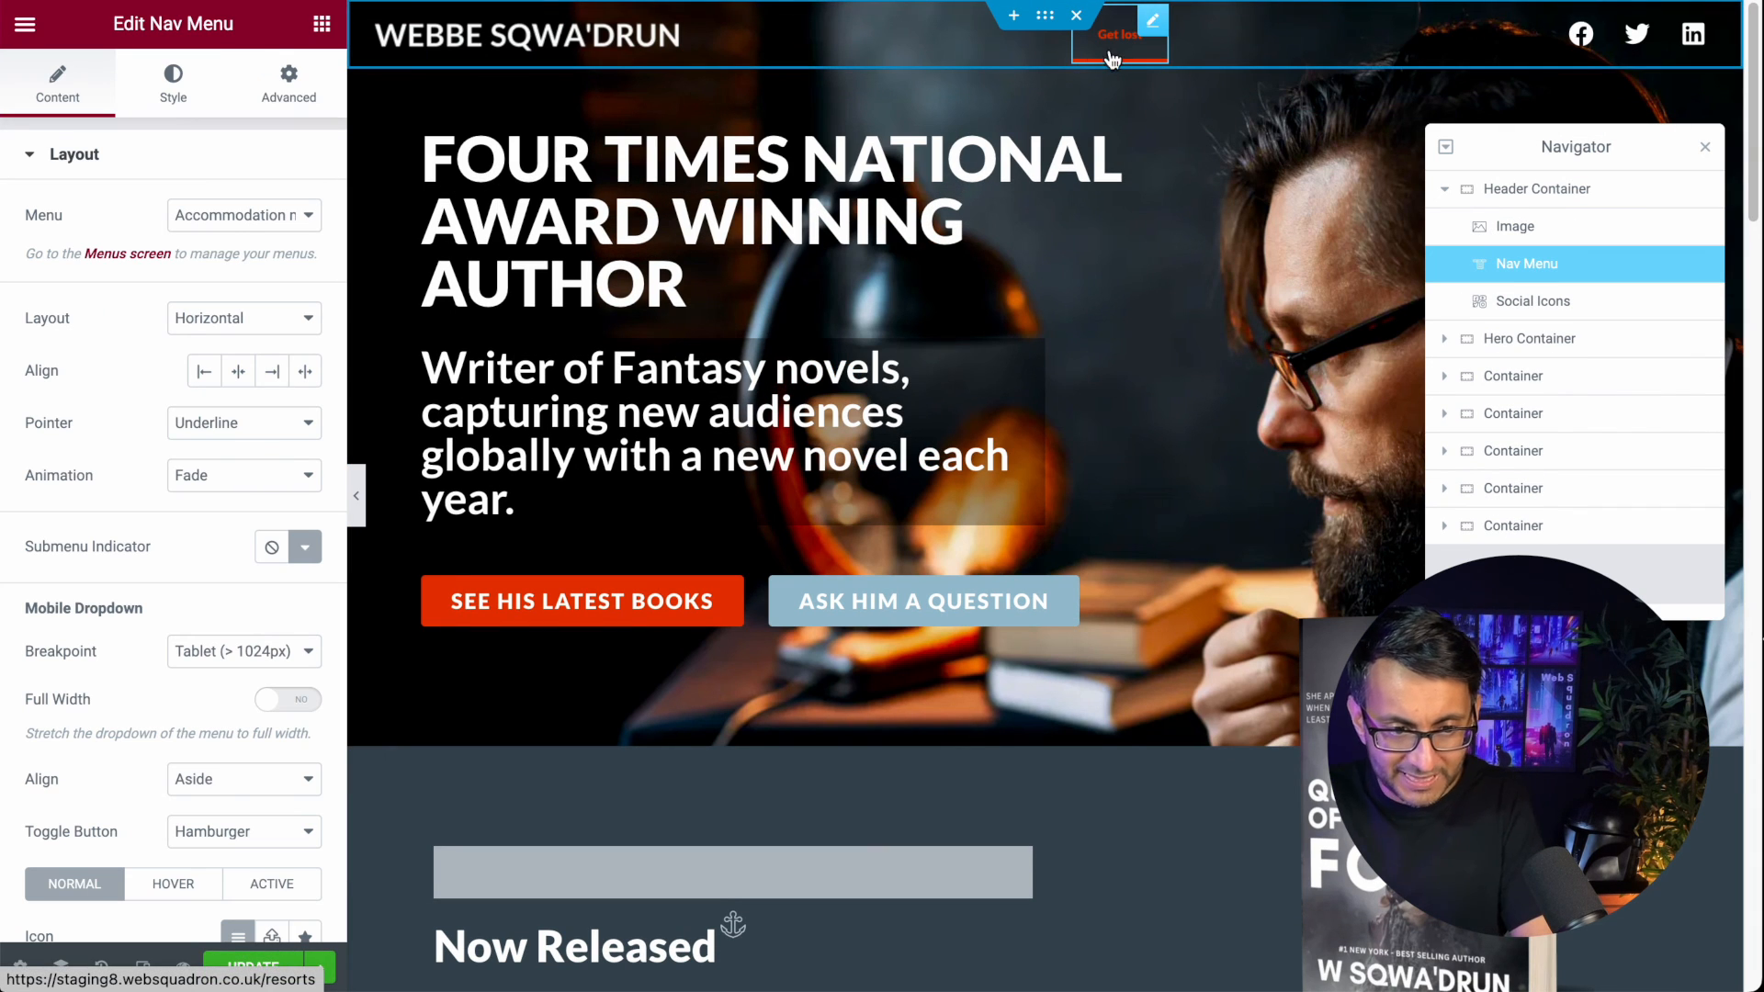
Step: Copy the header's social icons and paste them below the text in the Contact Webbe section
right_click(1687, 42)
click(1618, 133)
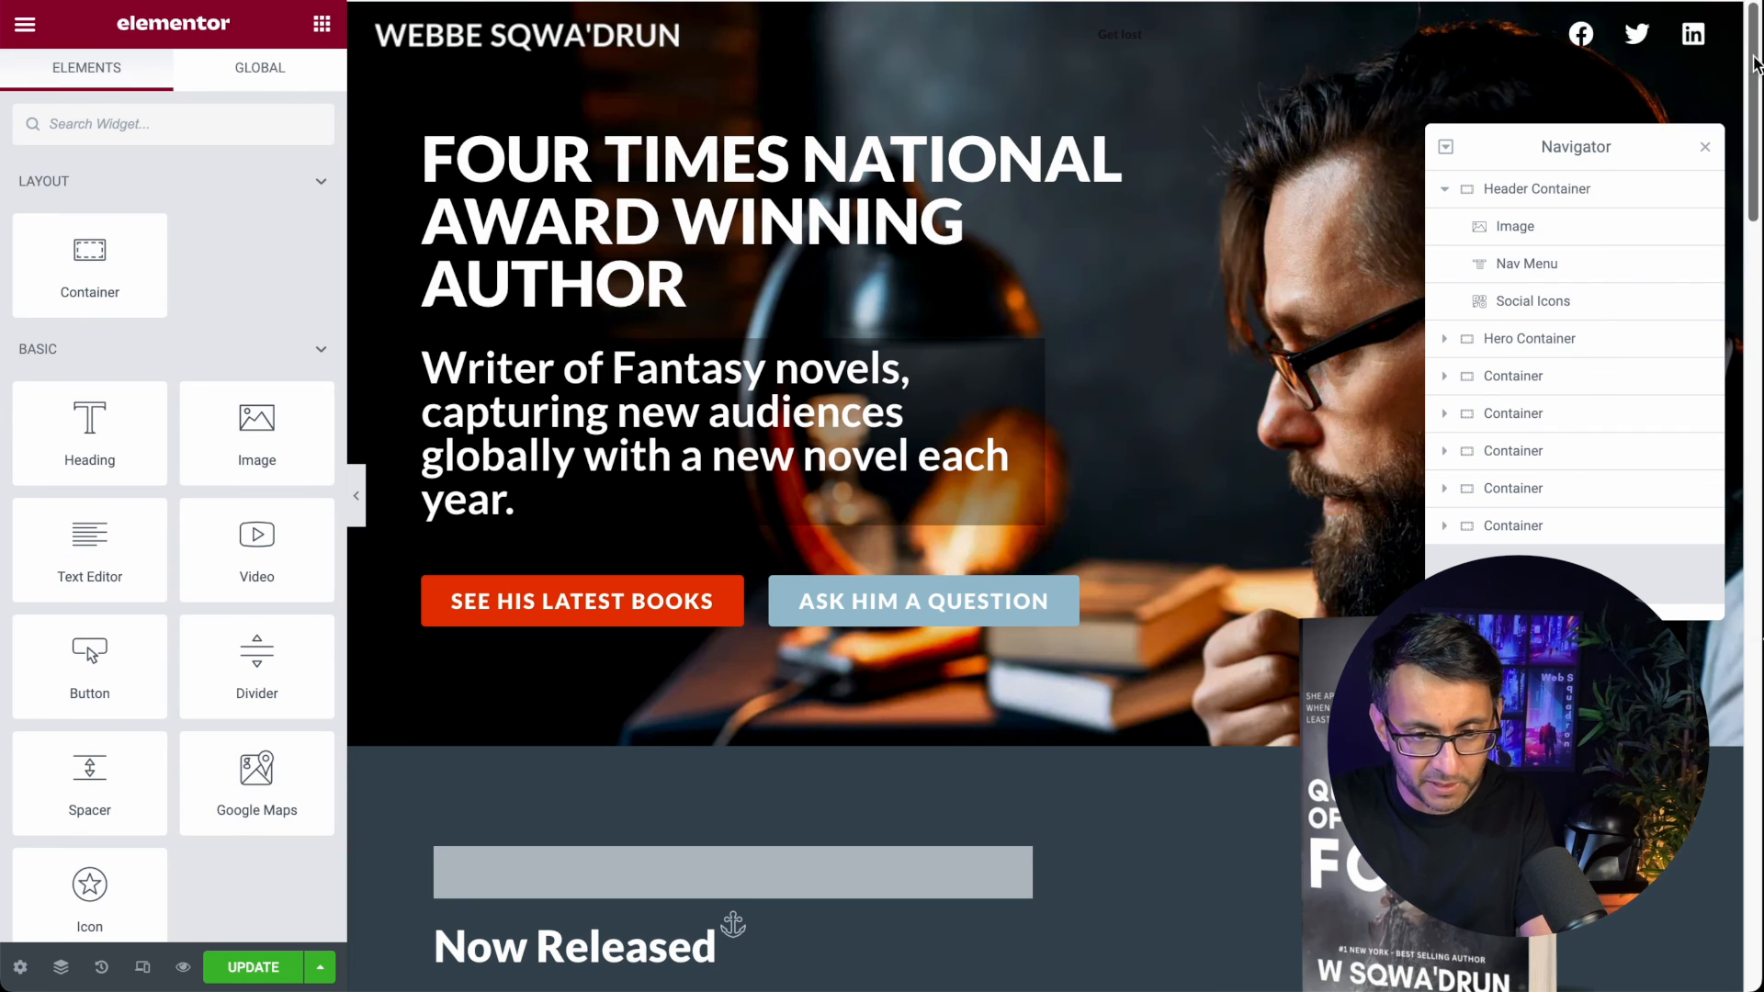
scroll(1069, 622, down, 20)
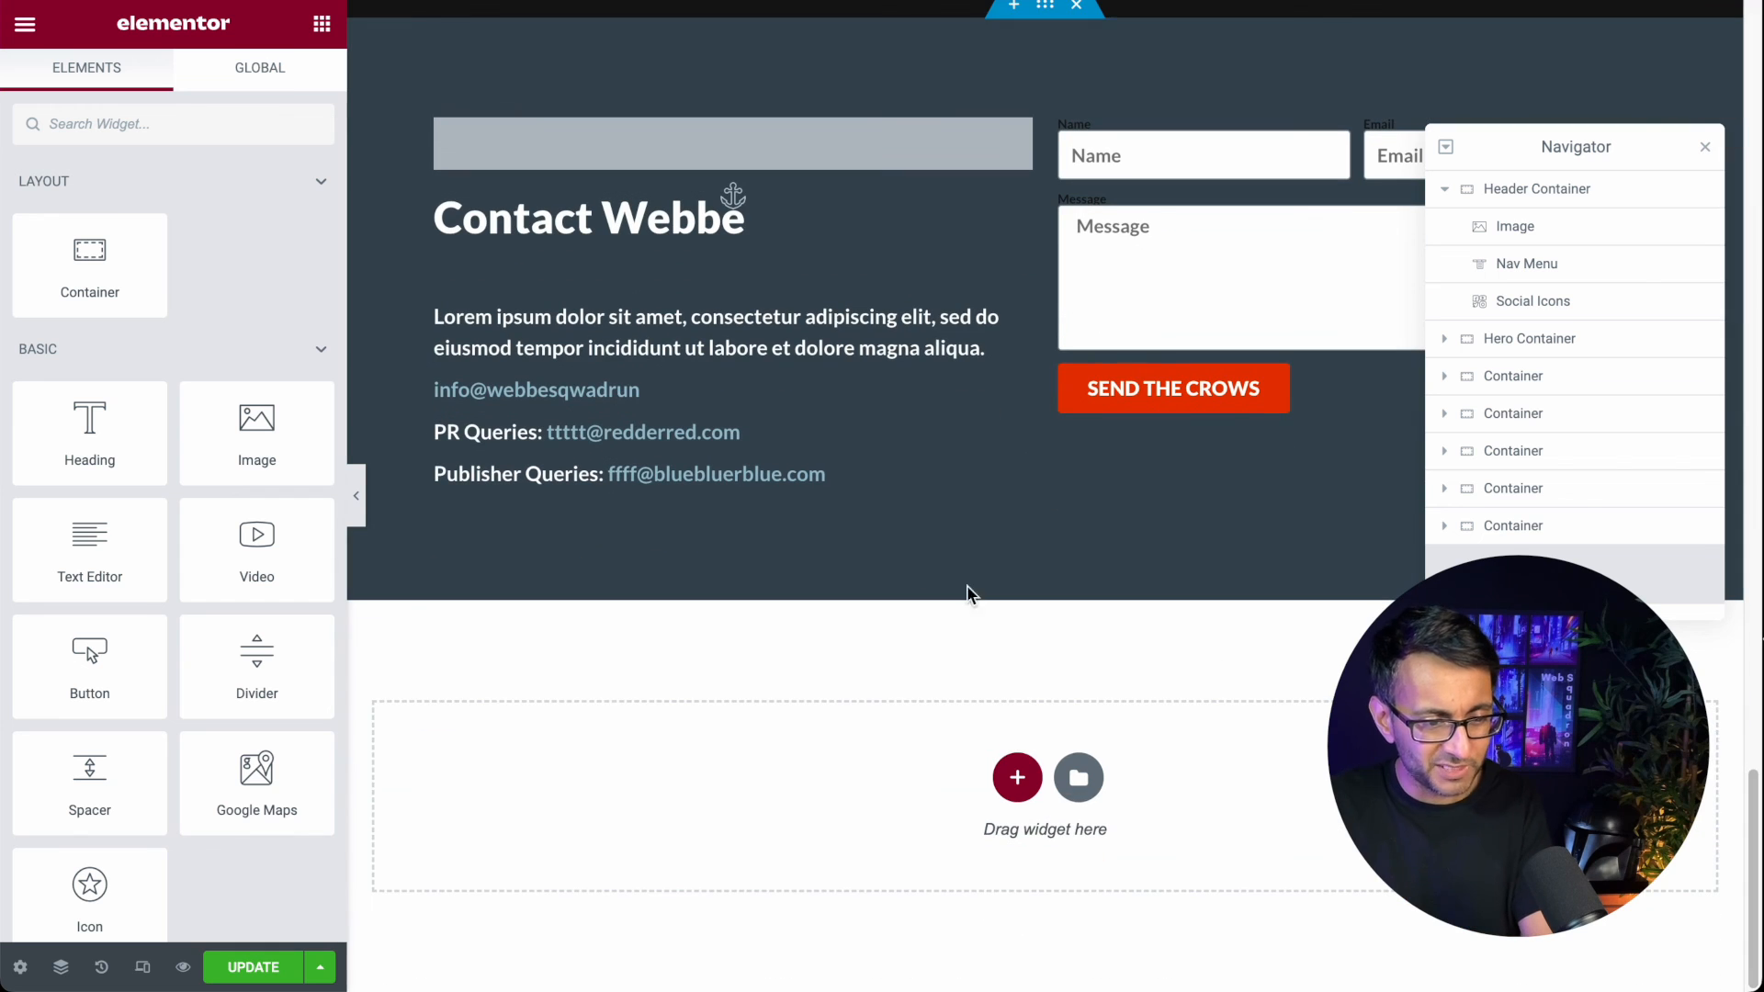
right_click(649, 494)
click(738, 642)
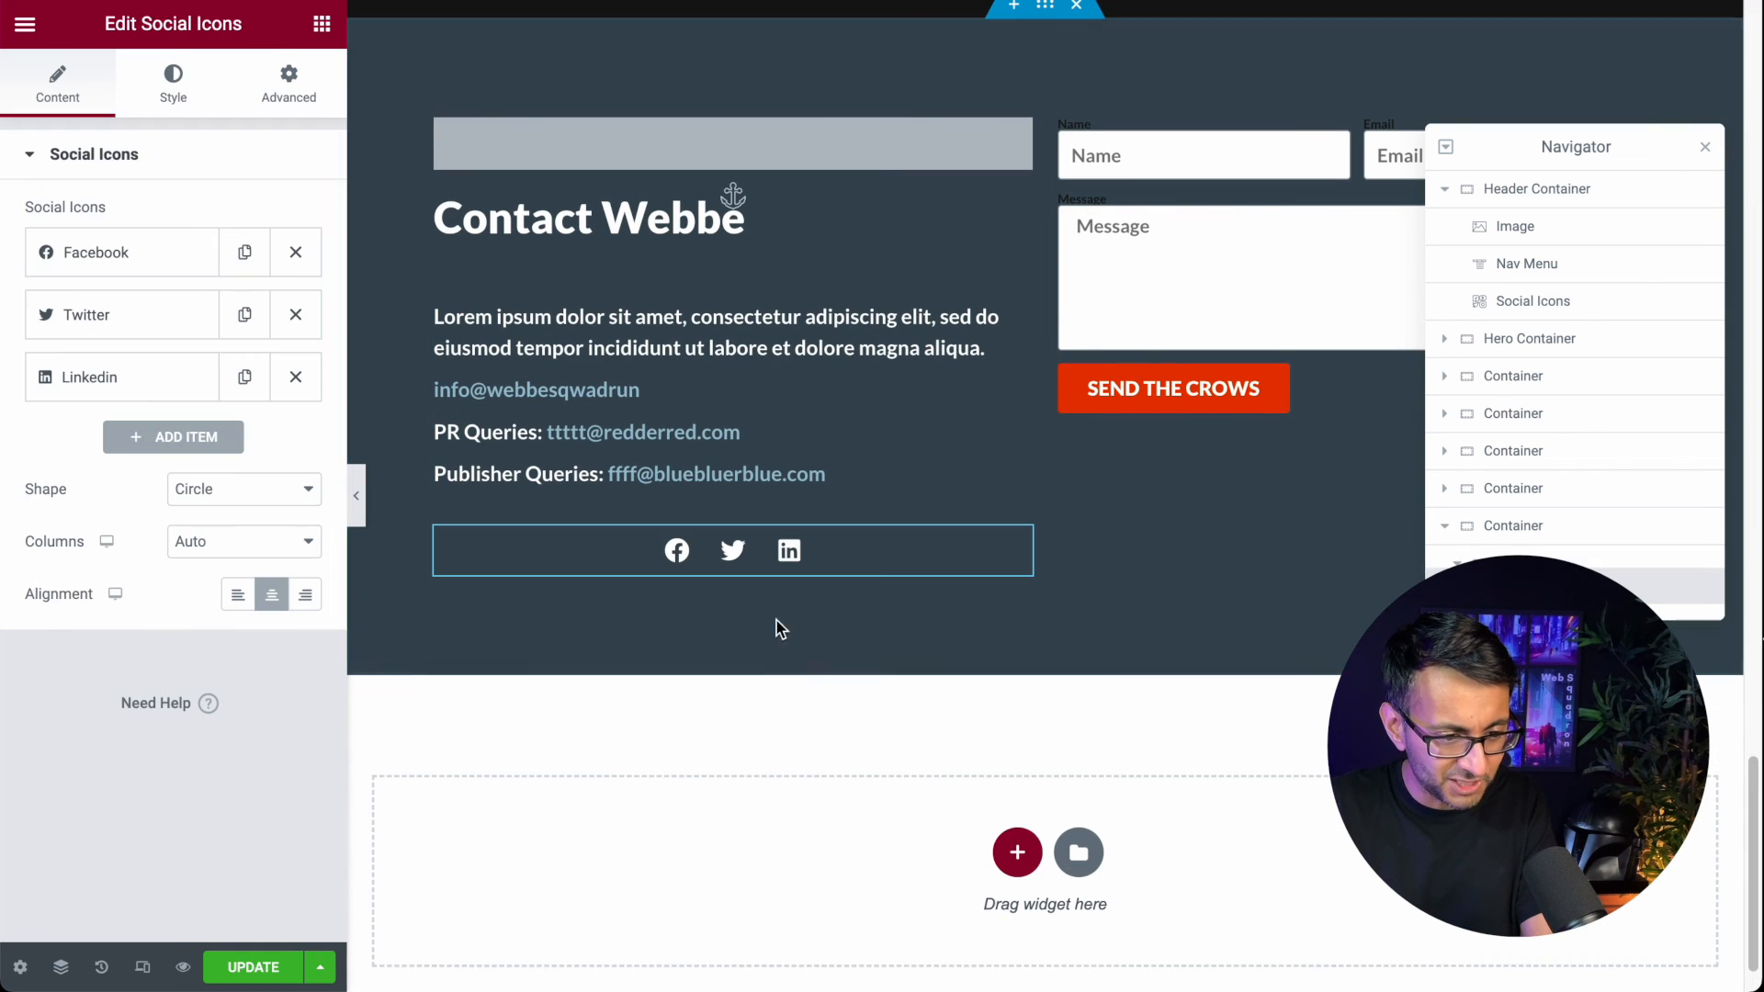
Step: Left-align the social icons in the contact section and check the result in the full-width page view
click(241, 595)
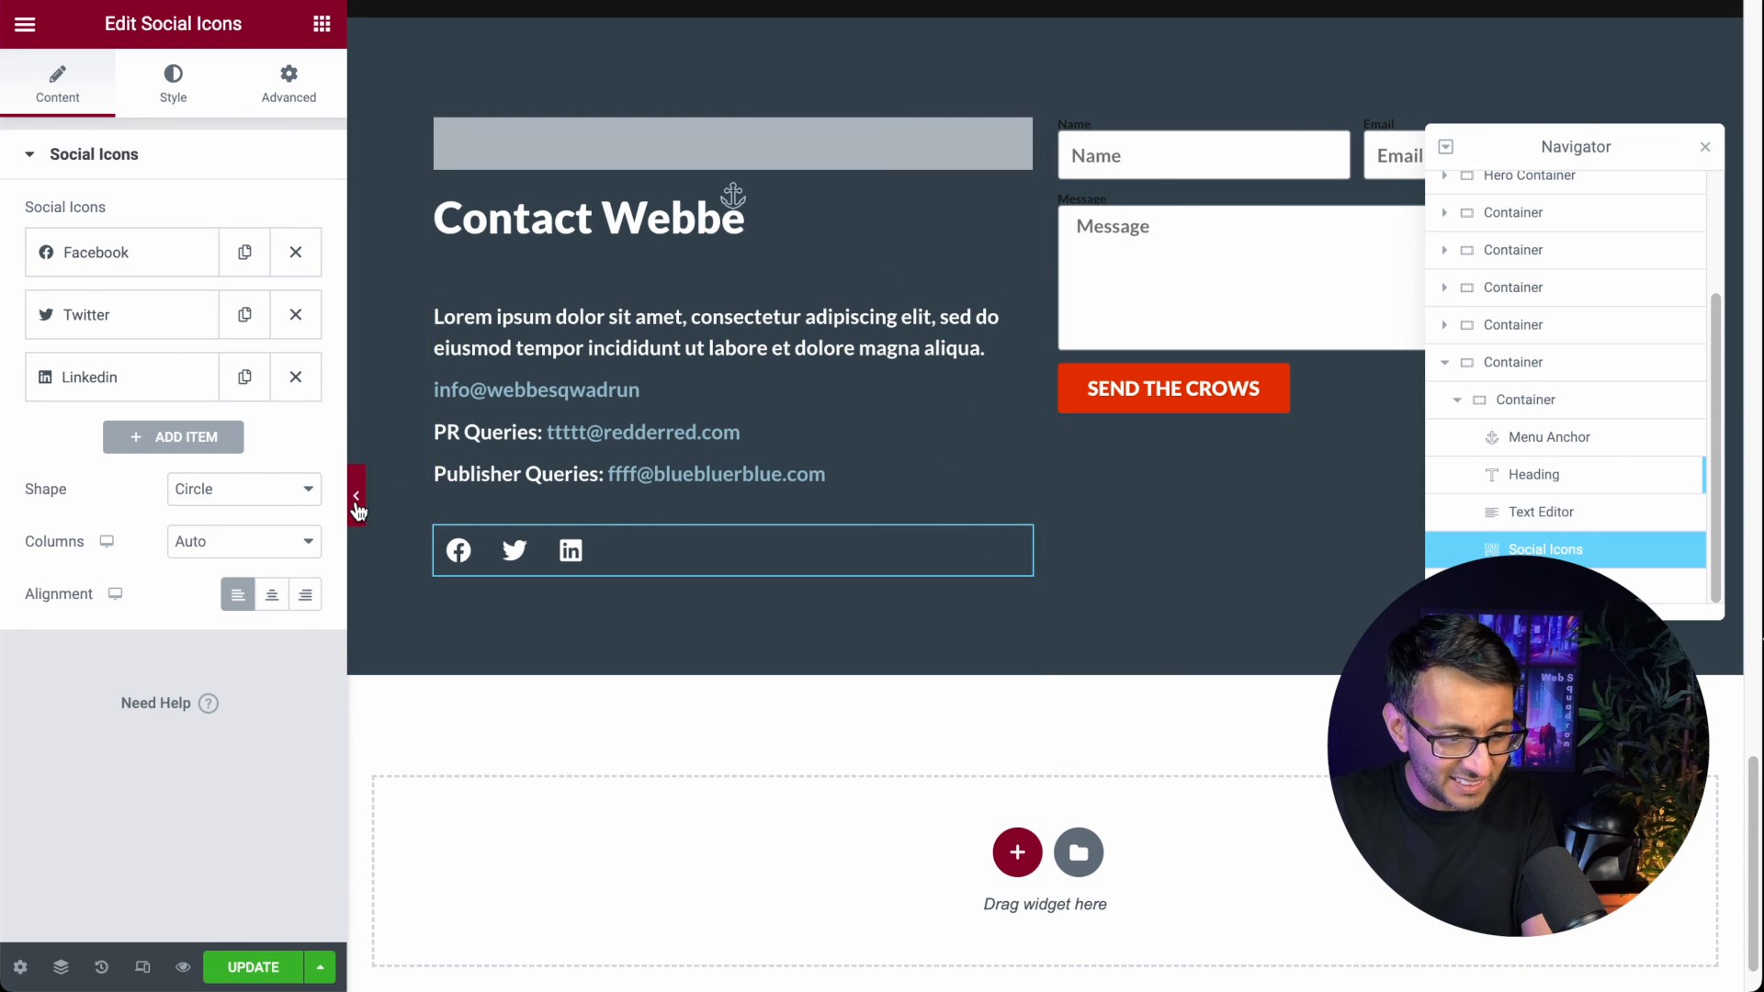
click(357, 501)
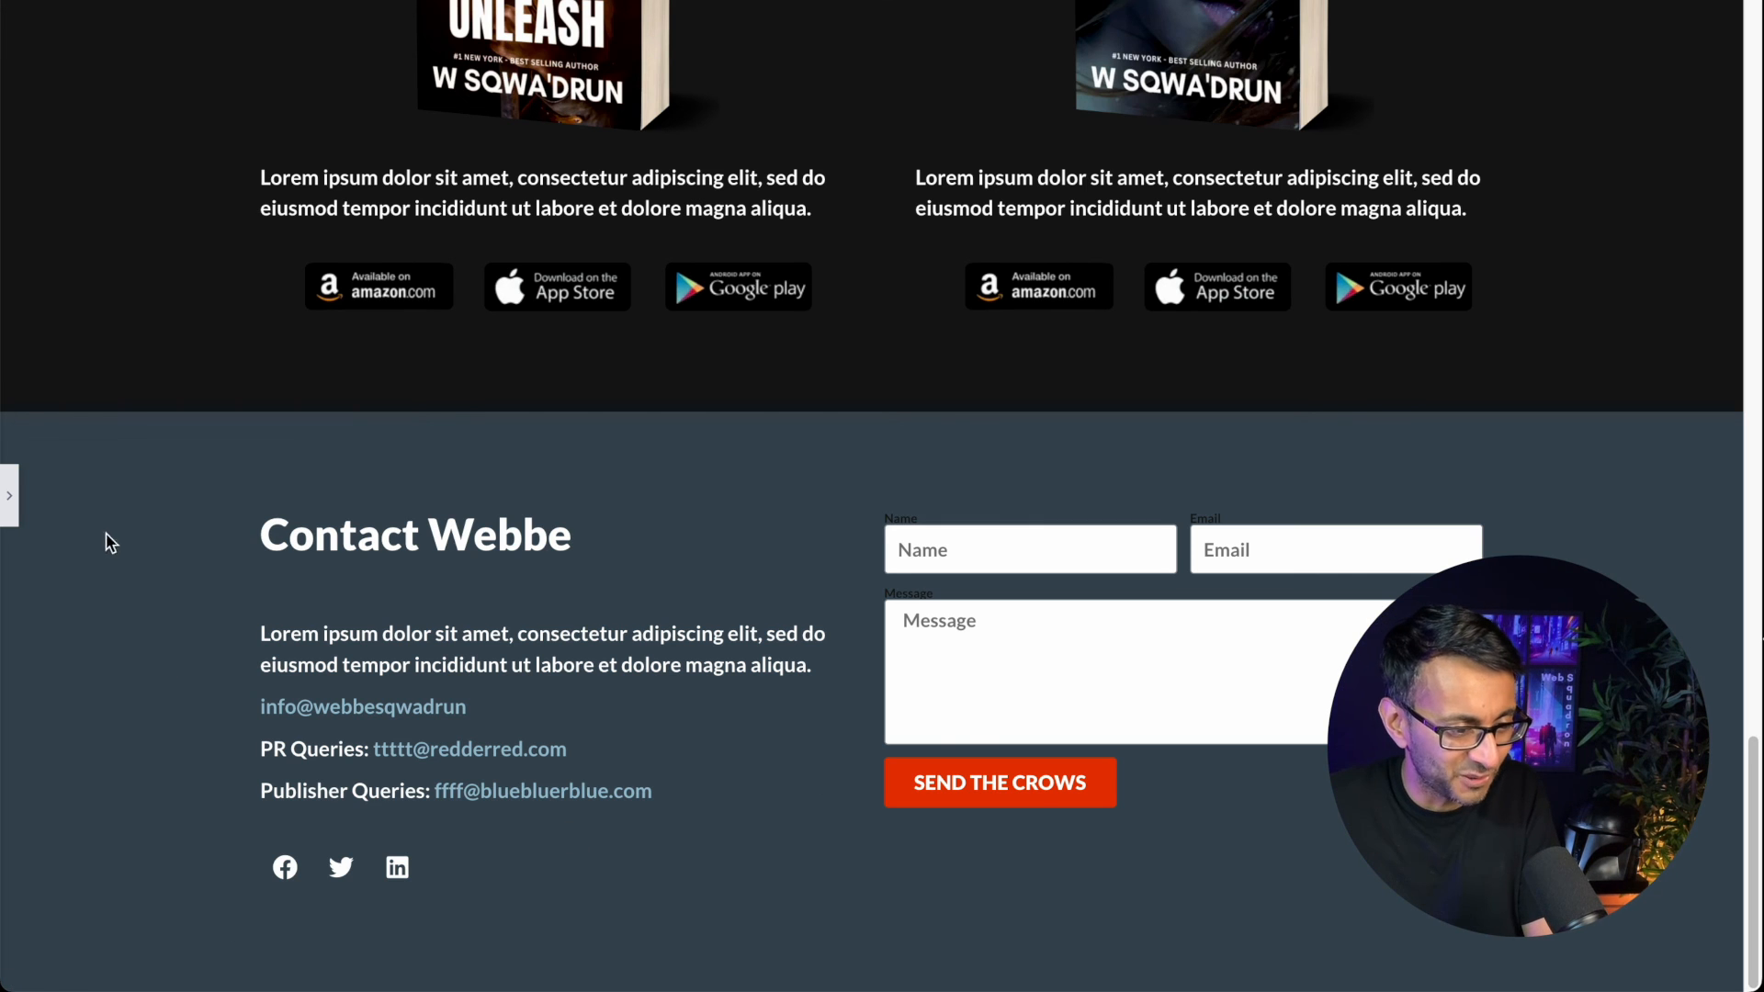
click(9, 501)
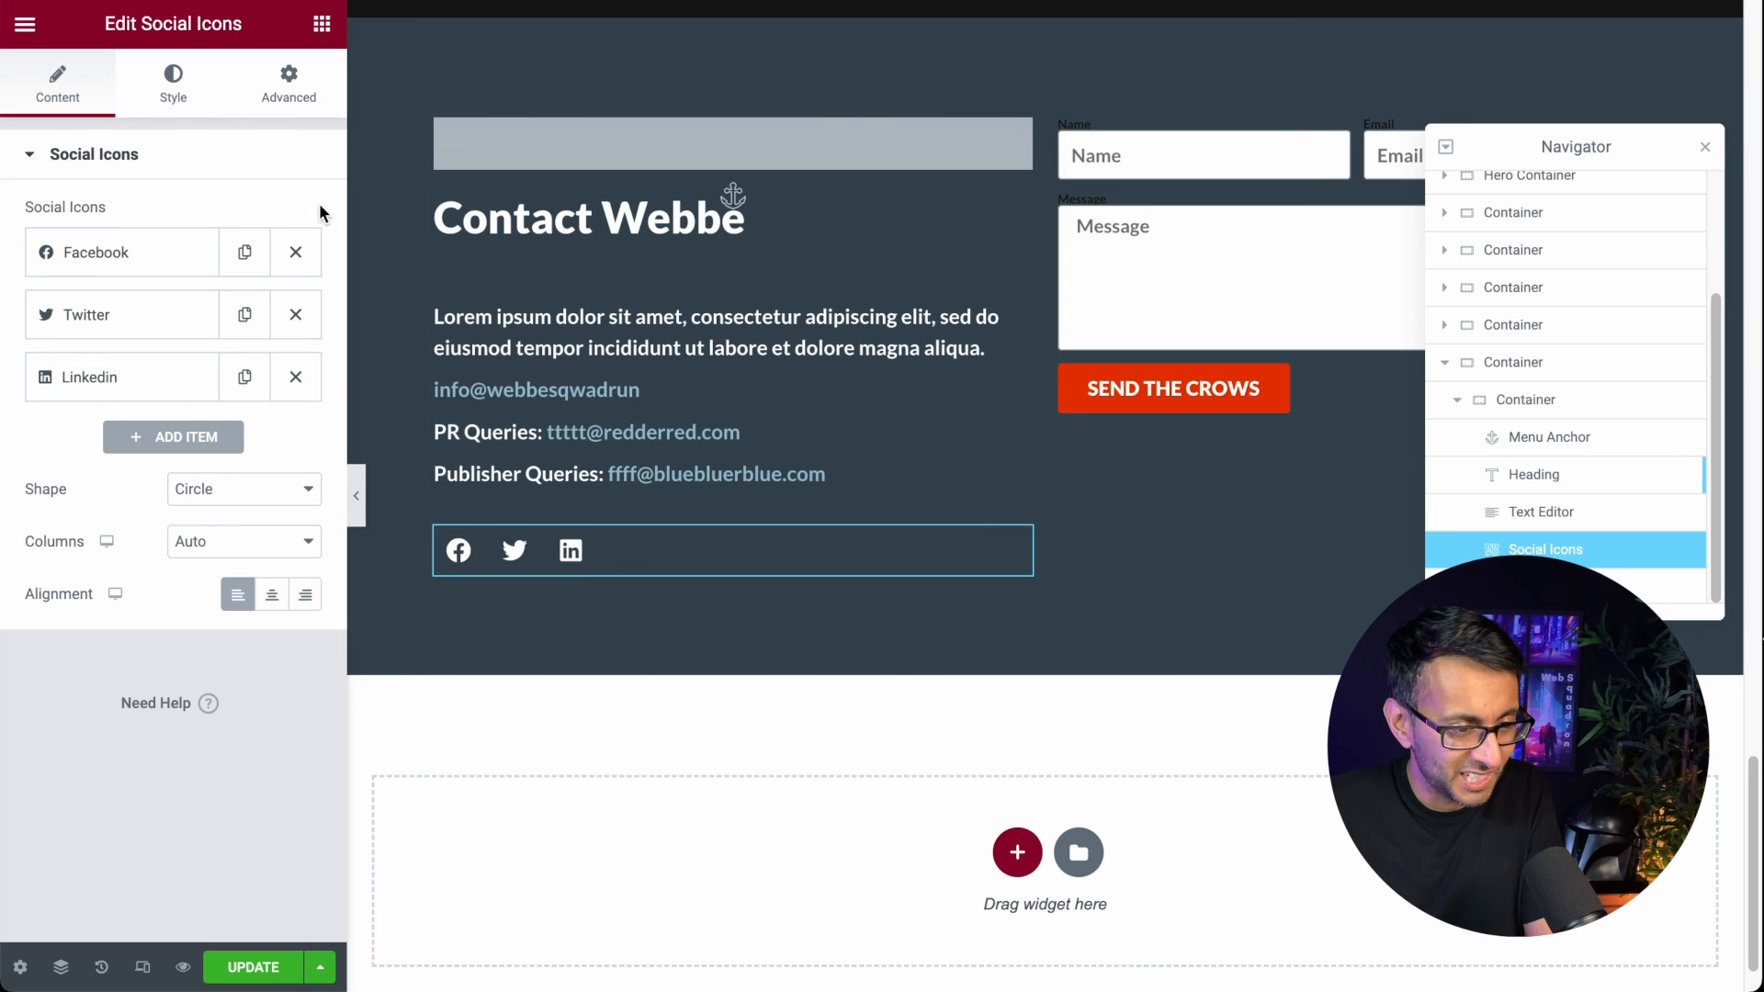
Step: Unlink the contact social icons' margin and padding values, set the left margin to -9 px and check the alignment
click(289, 84)
click(283, 258)
click(292, 343)
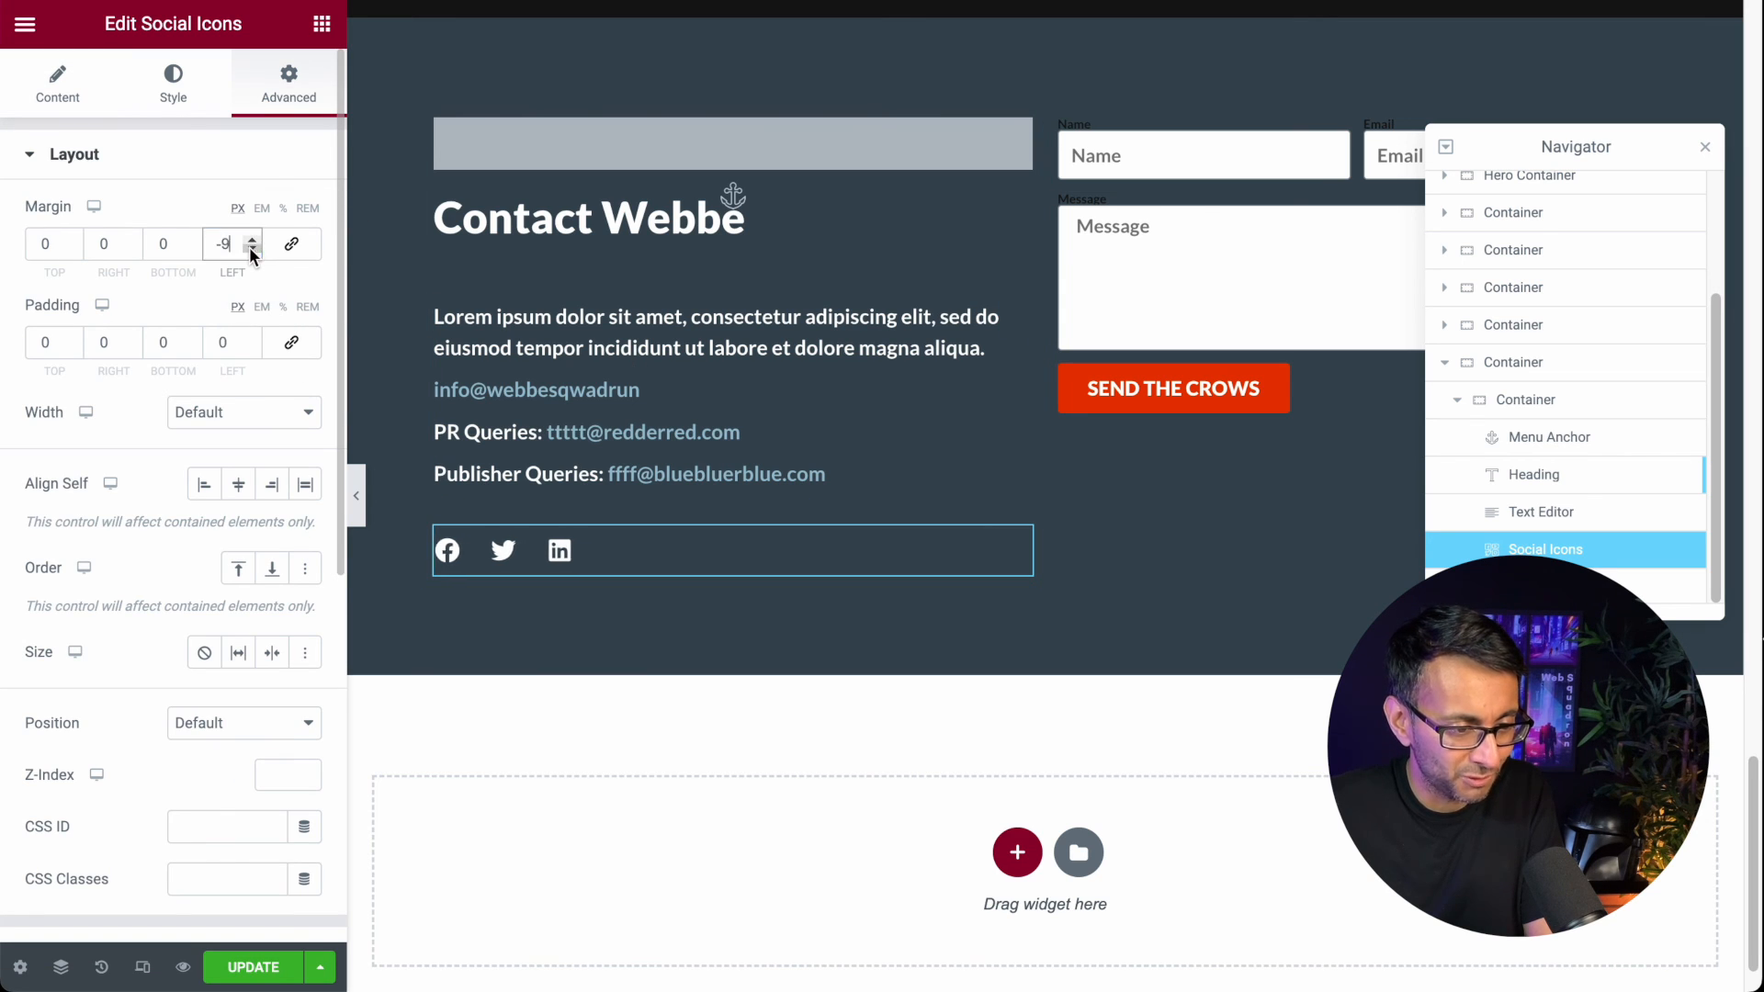
click(355, 499)
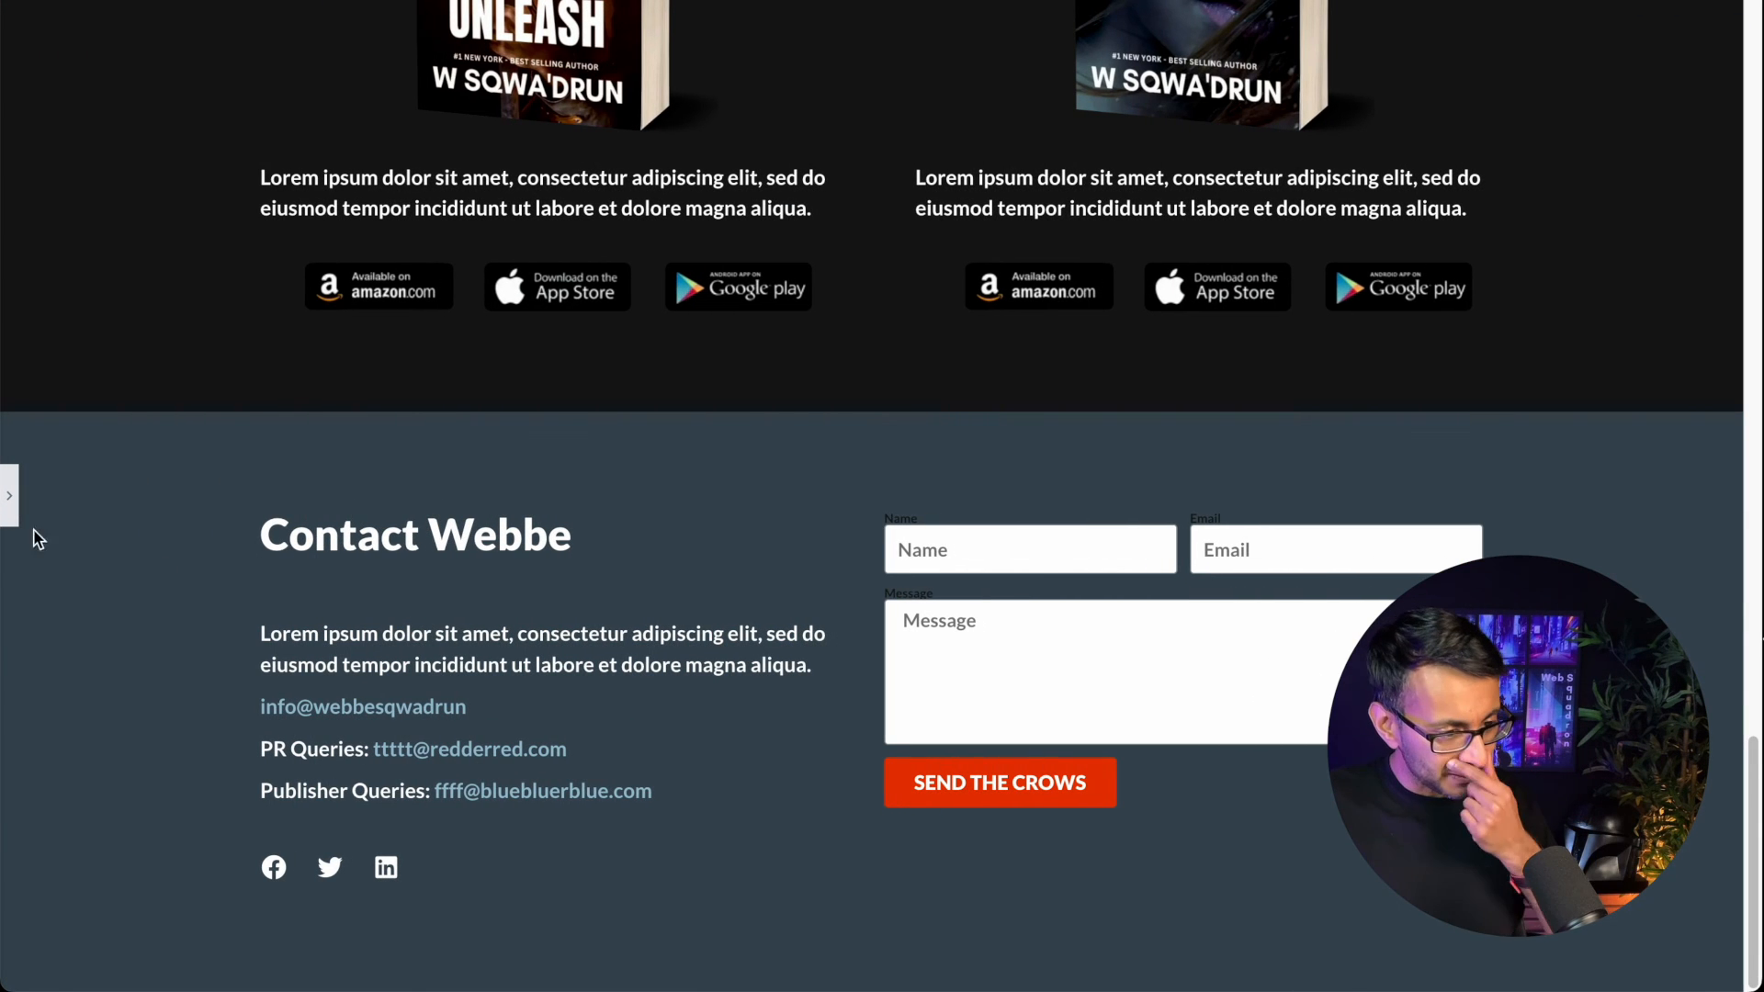
click(9, 514)
Step: Set the header Nav Menu's normal text color to the global color New Item #1 (#FFFFFF)
drag(1754, 794, 1754, 37)
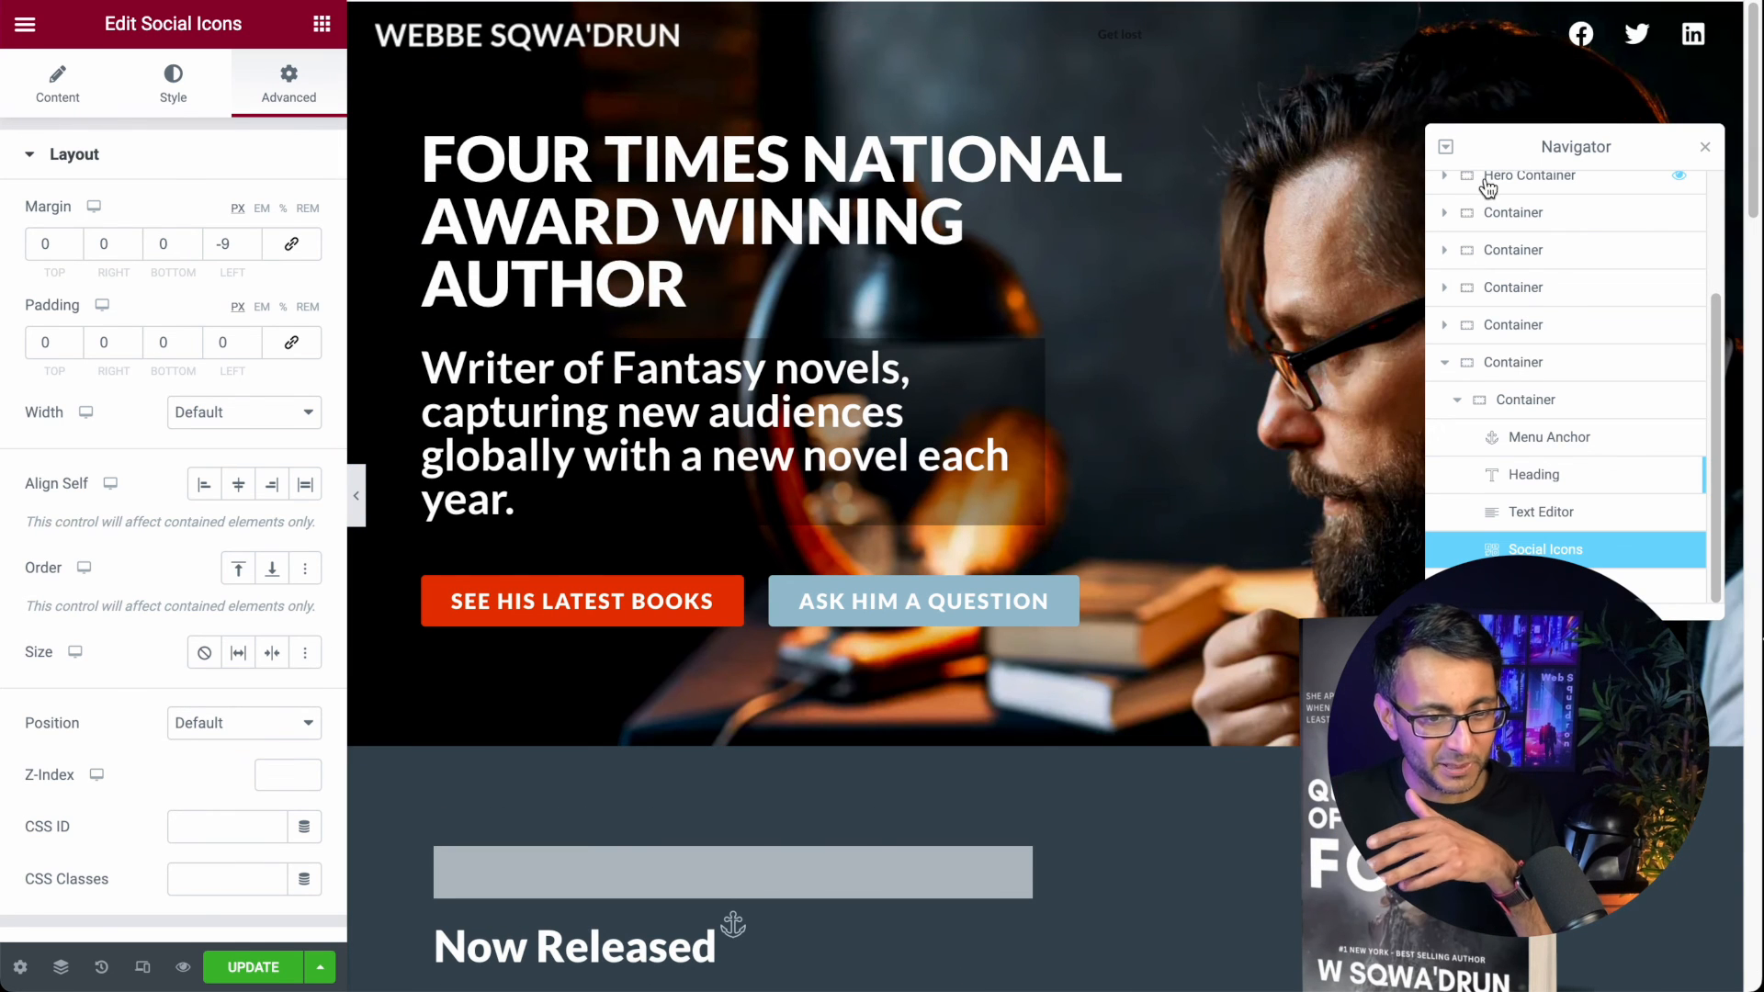
scroll(1462, 193, up, 3)
click(1529, 266)
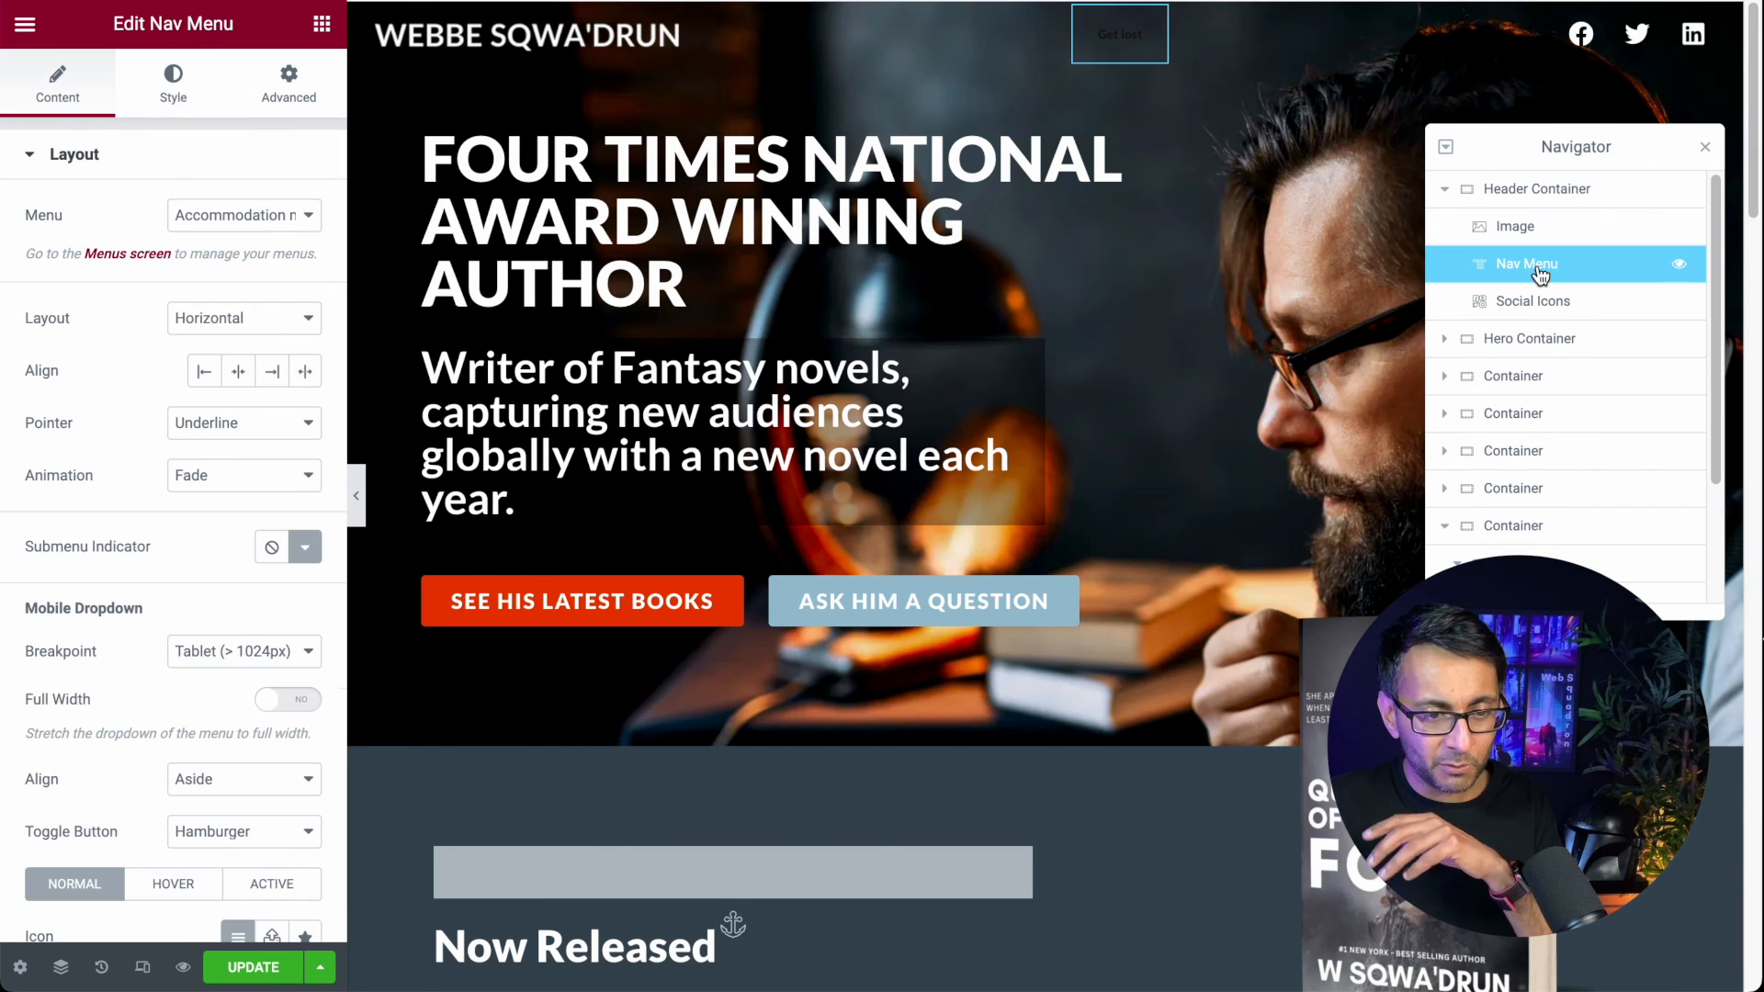
click(183, 92)
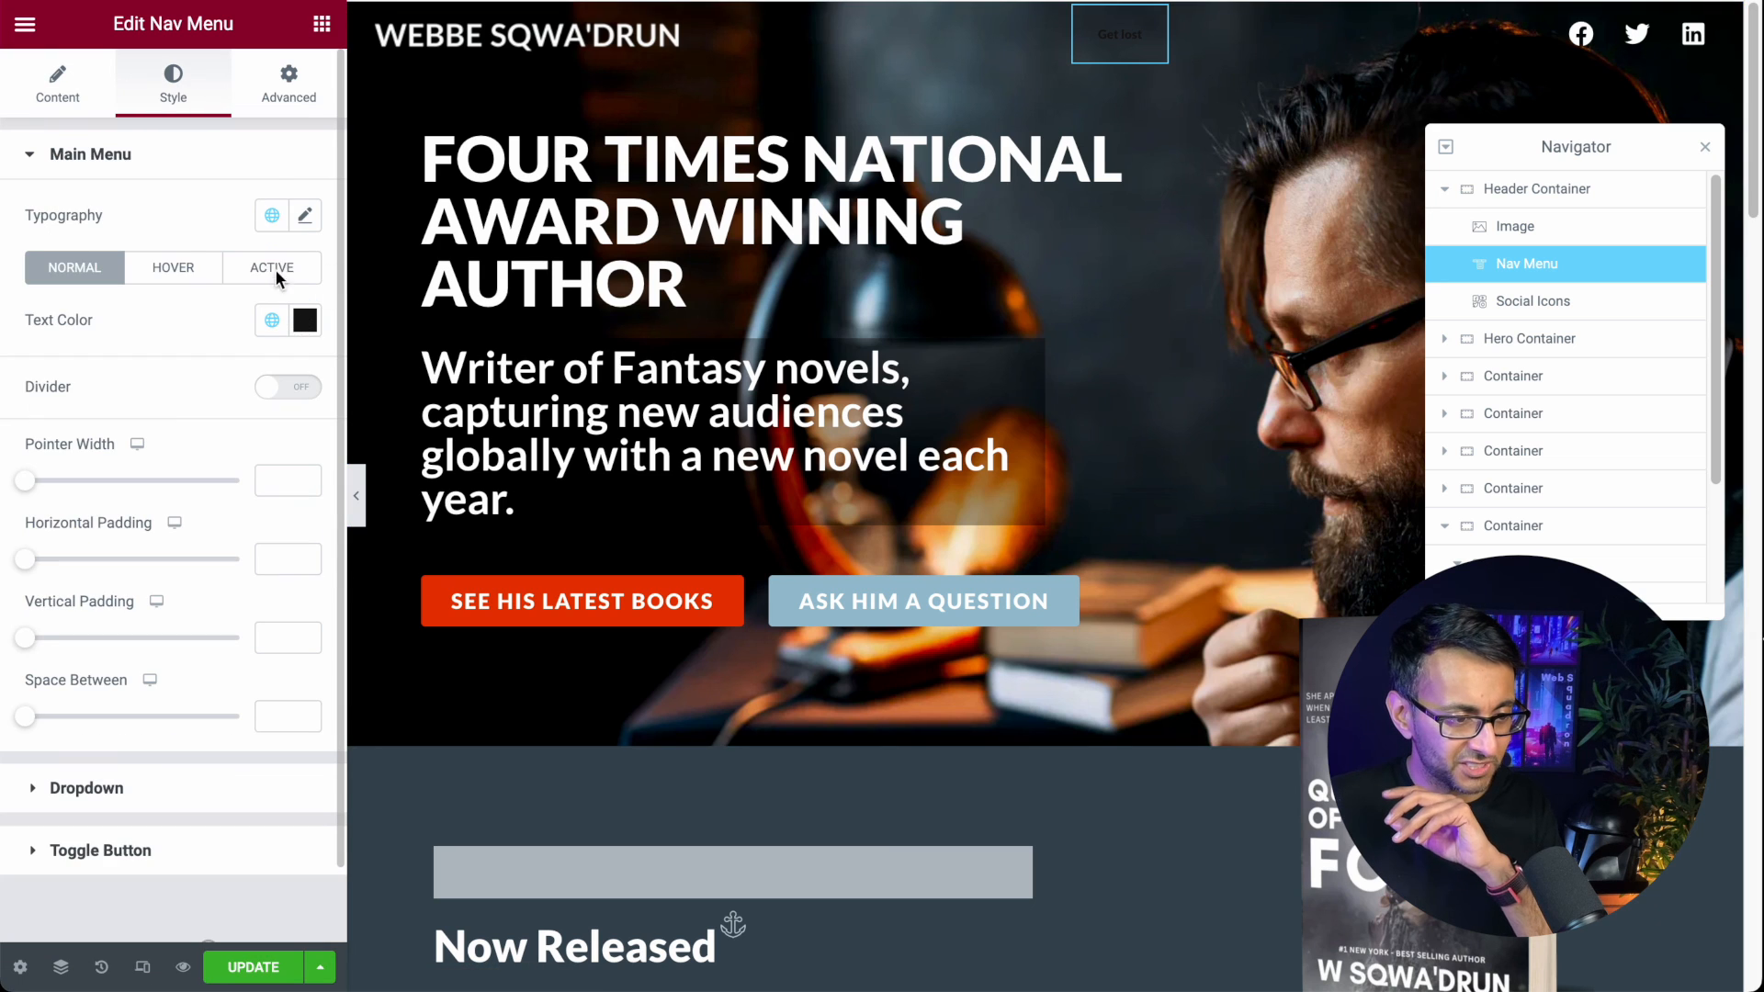
click(274, 323)
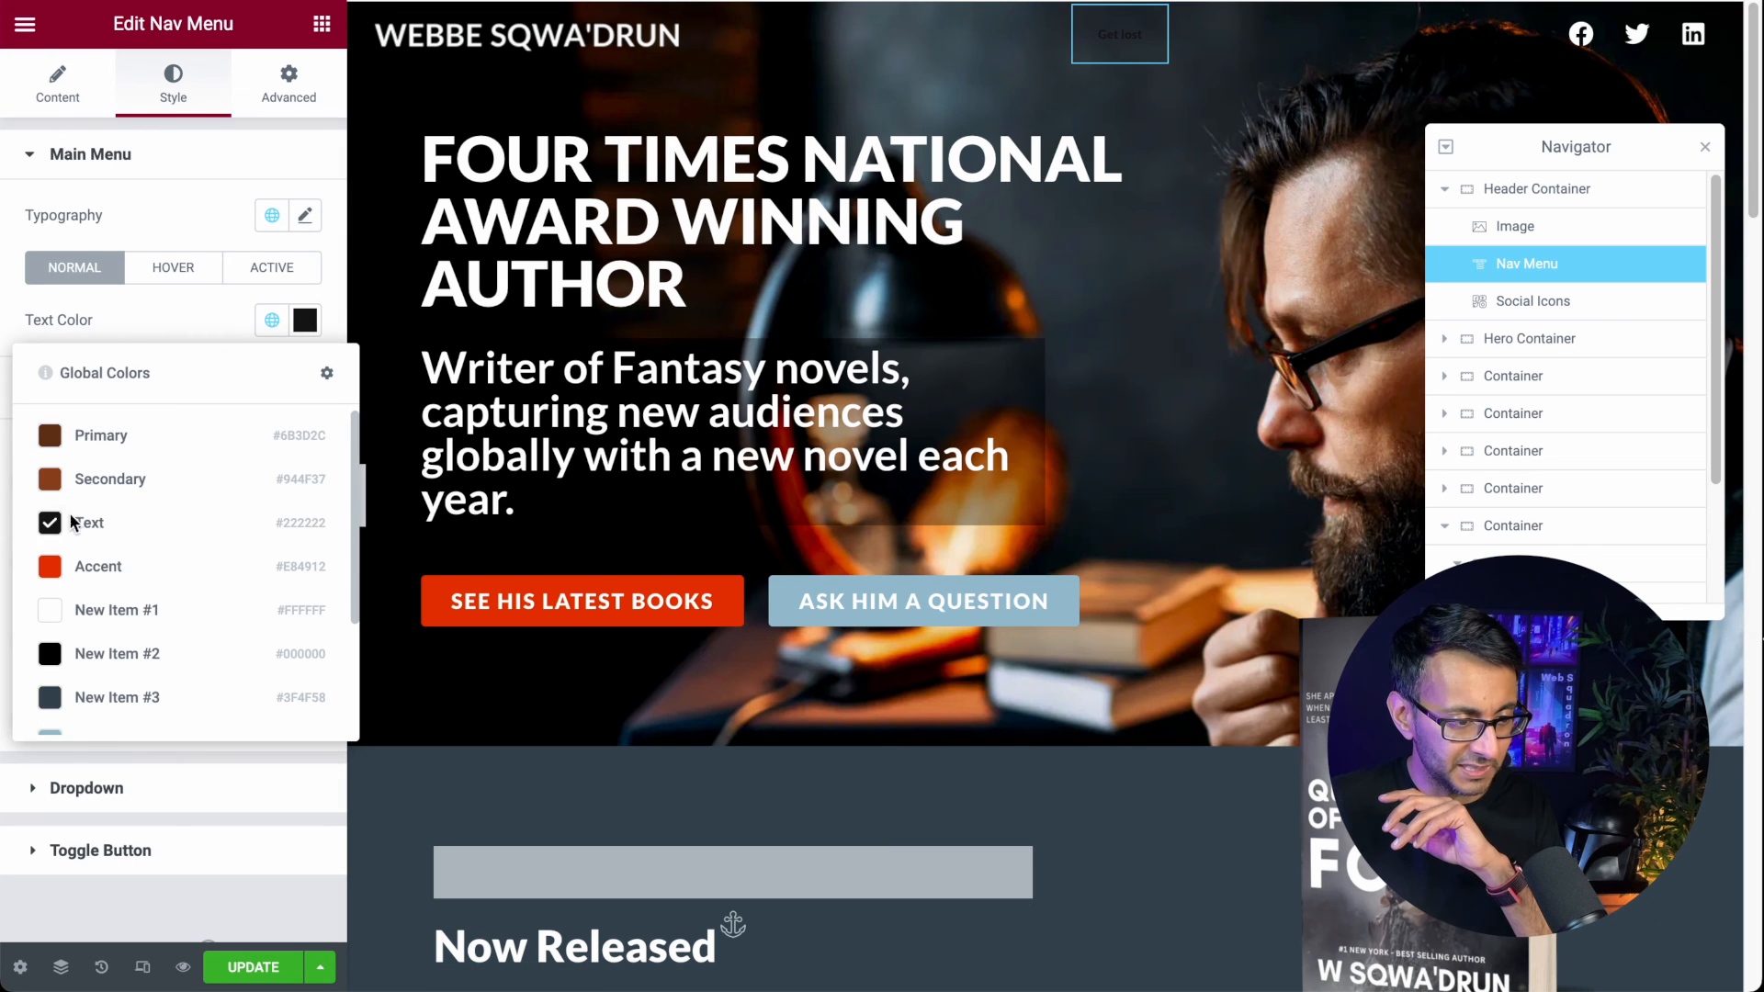
click(131, 607)
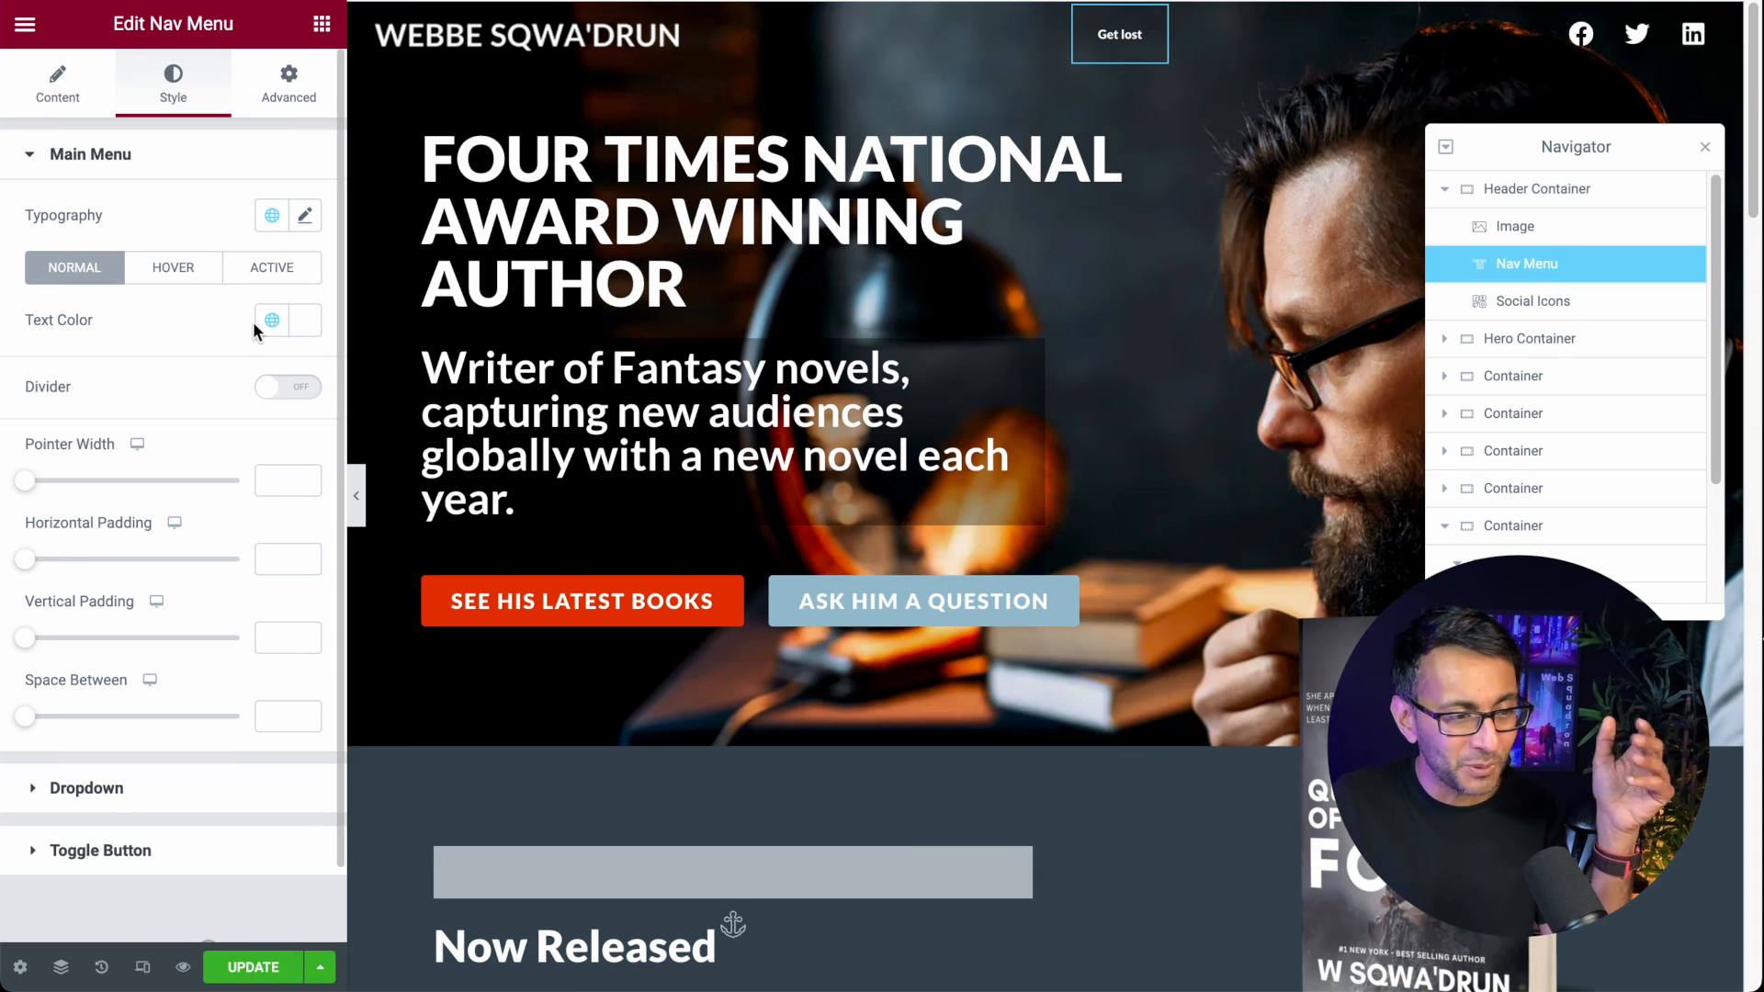
Step: Assign the author menu to the header Nav Menu and set its pointer to None
click(57, 85)
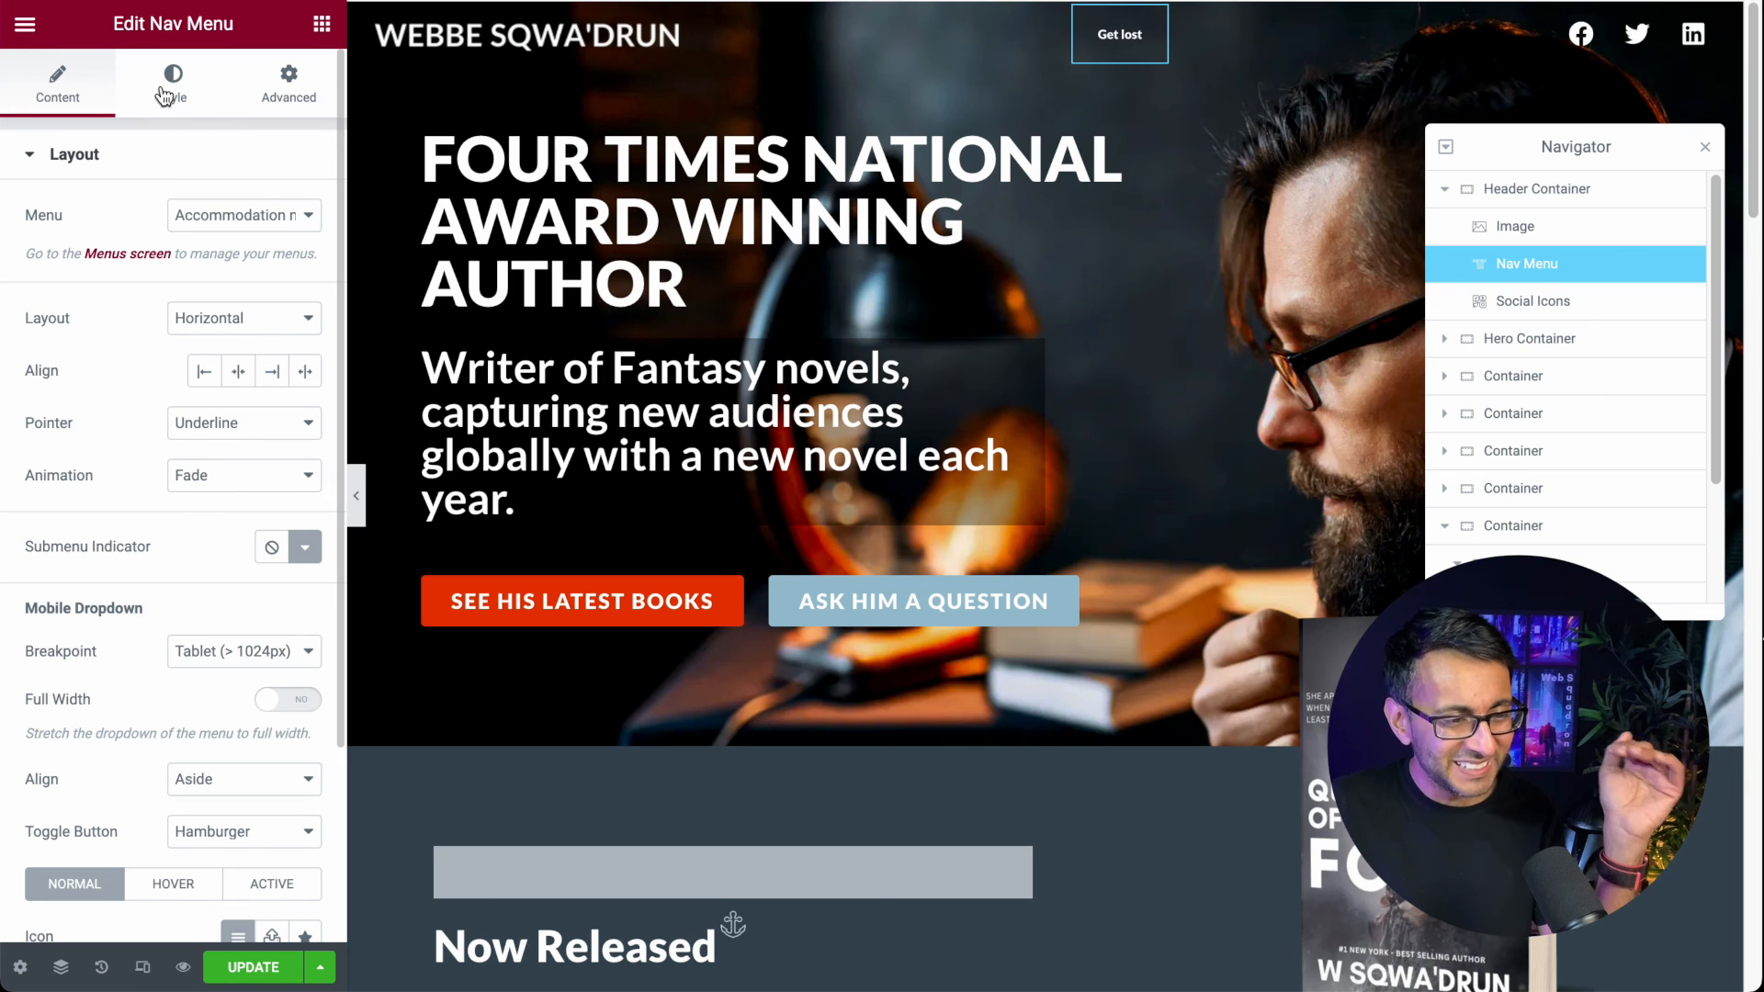
click(225, 217)
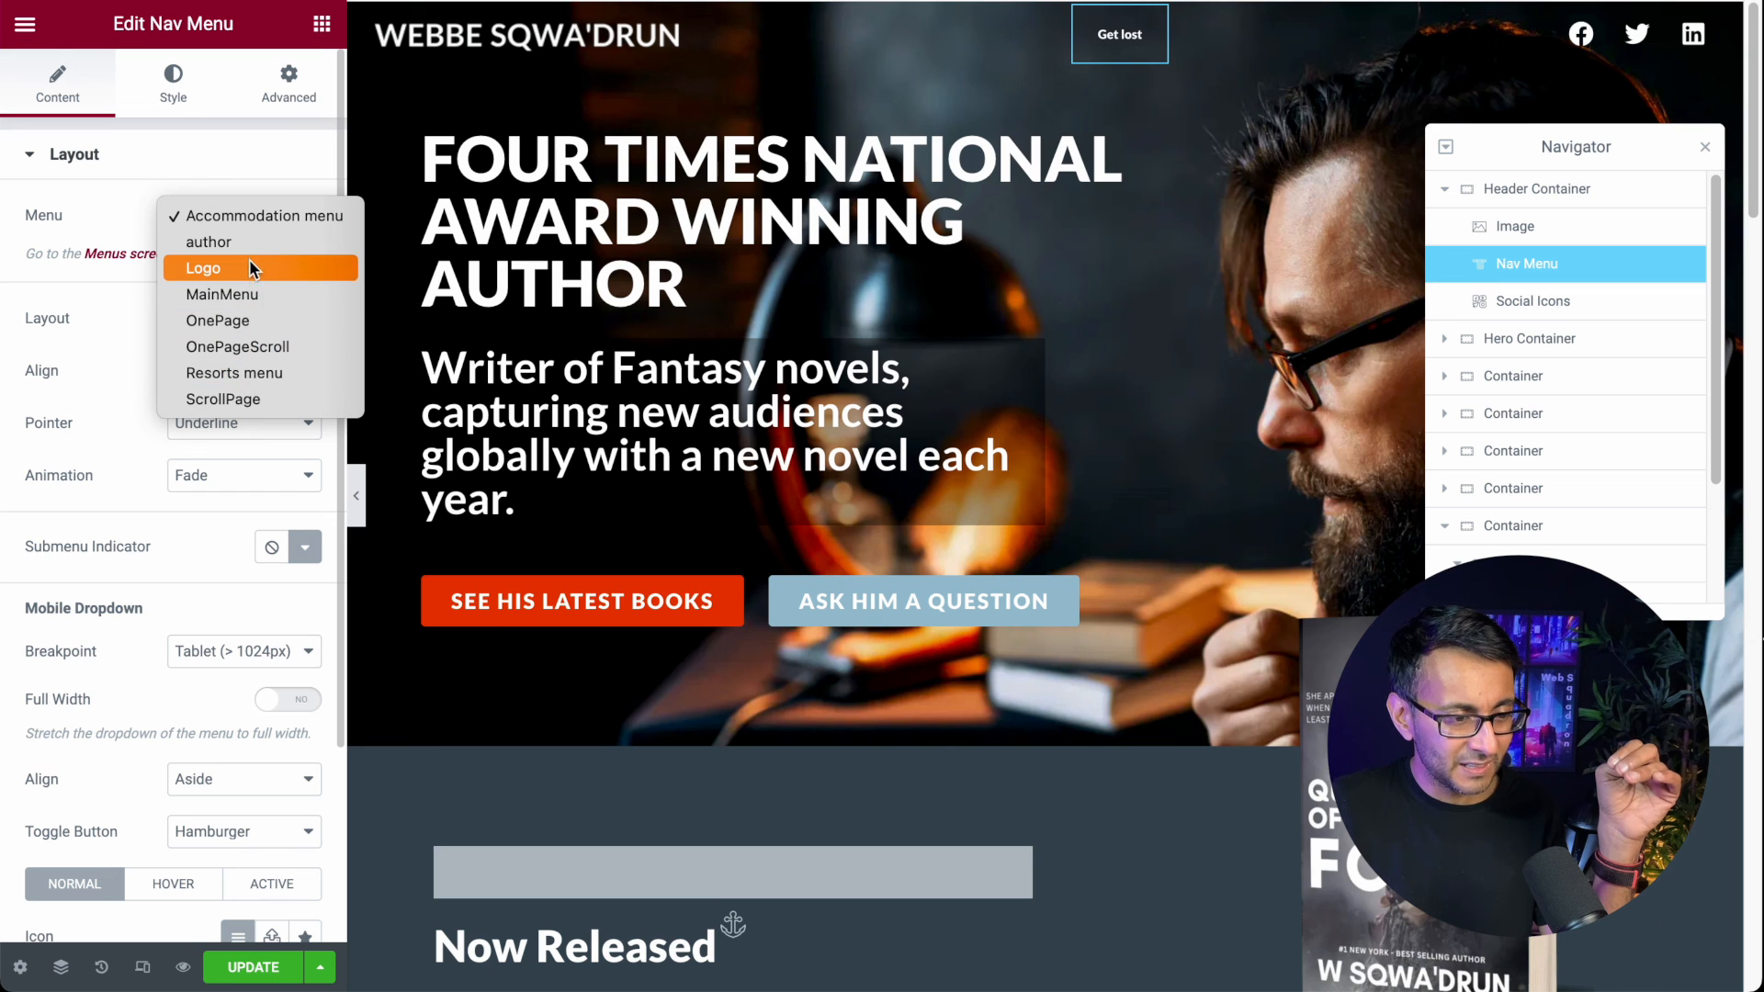
click(239, 241)
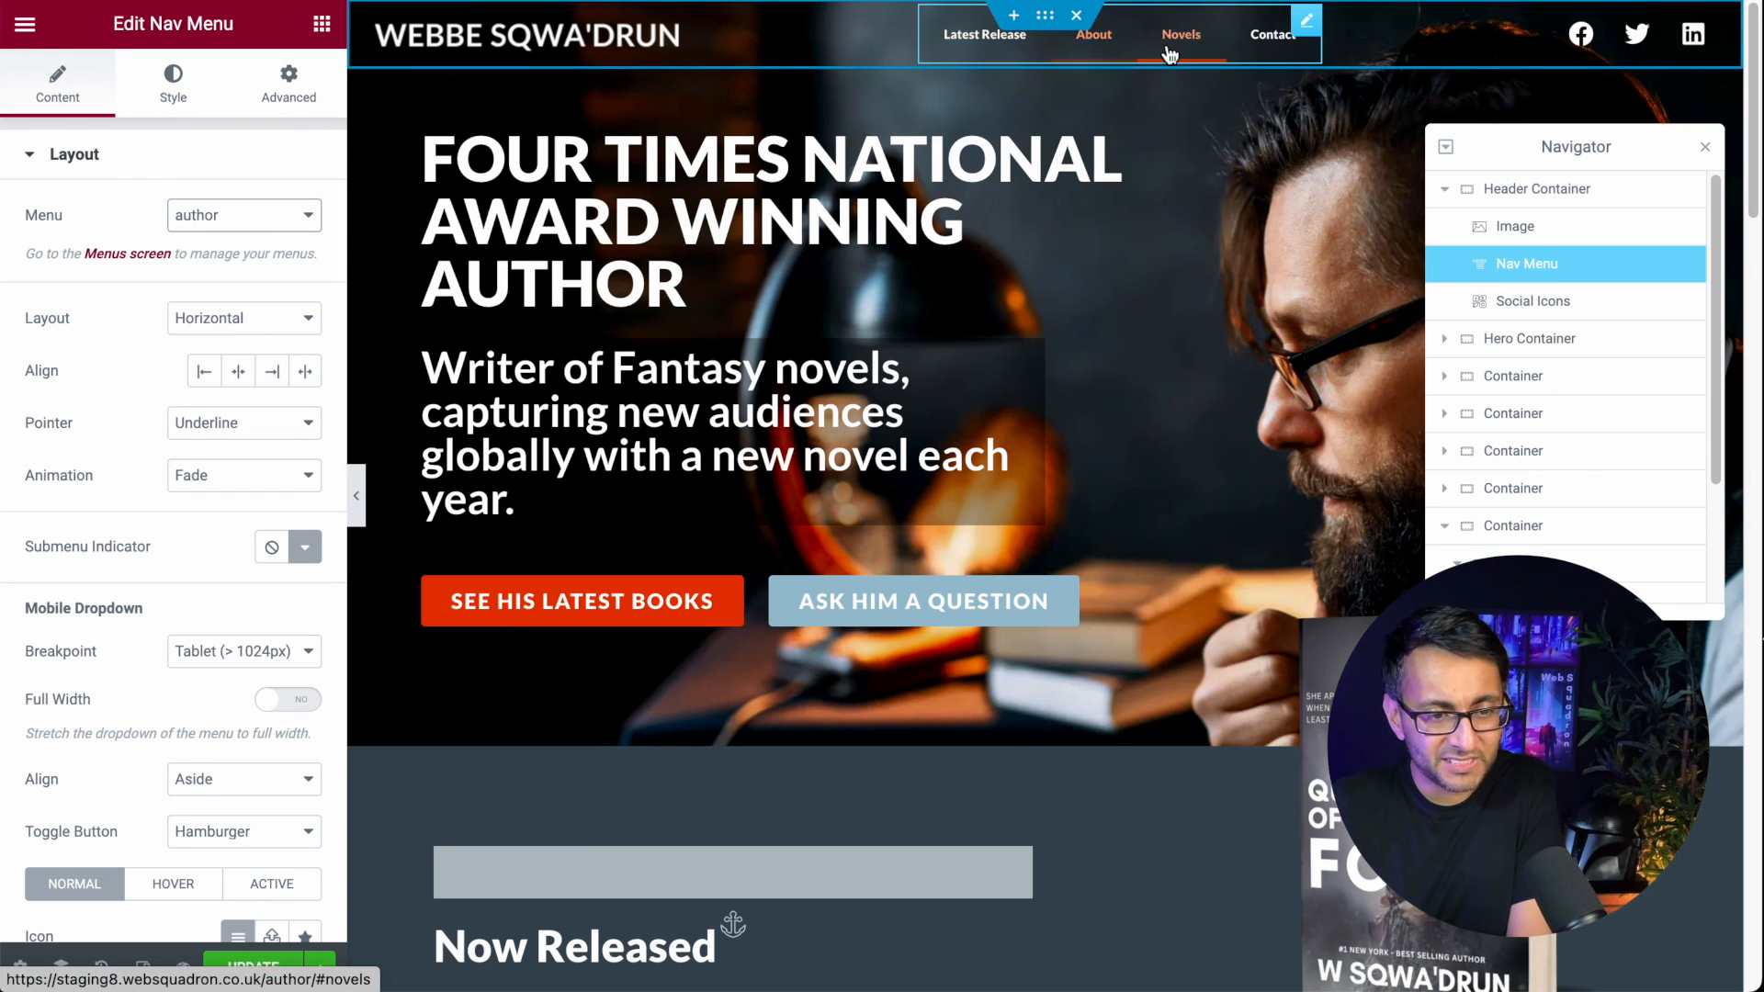
click(237, 424)
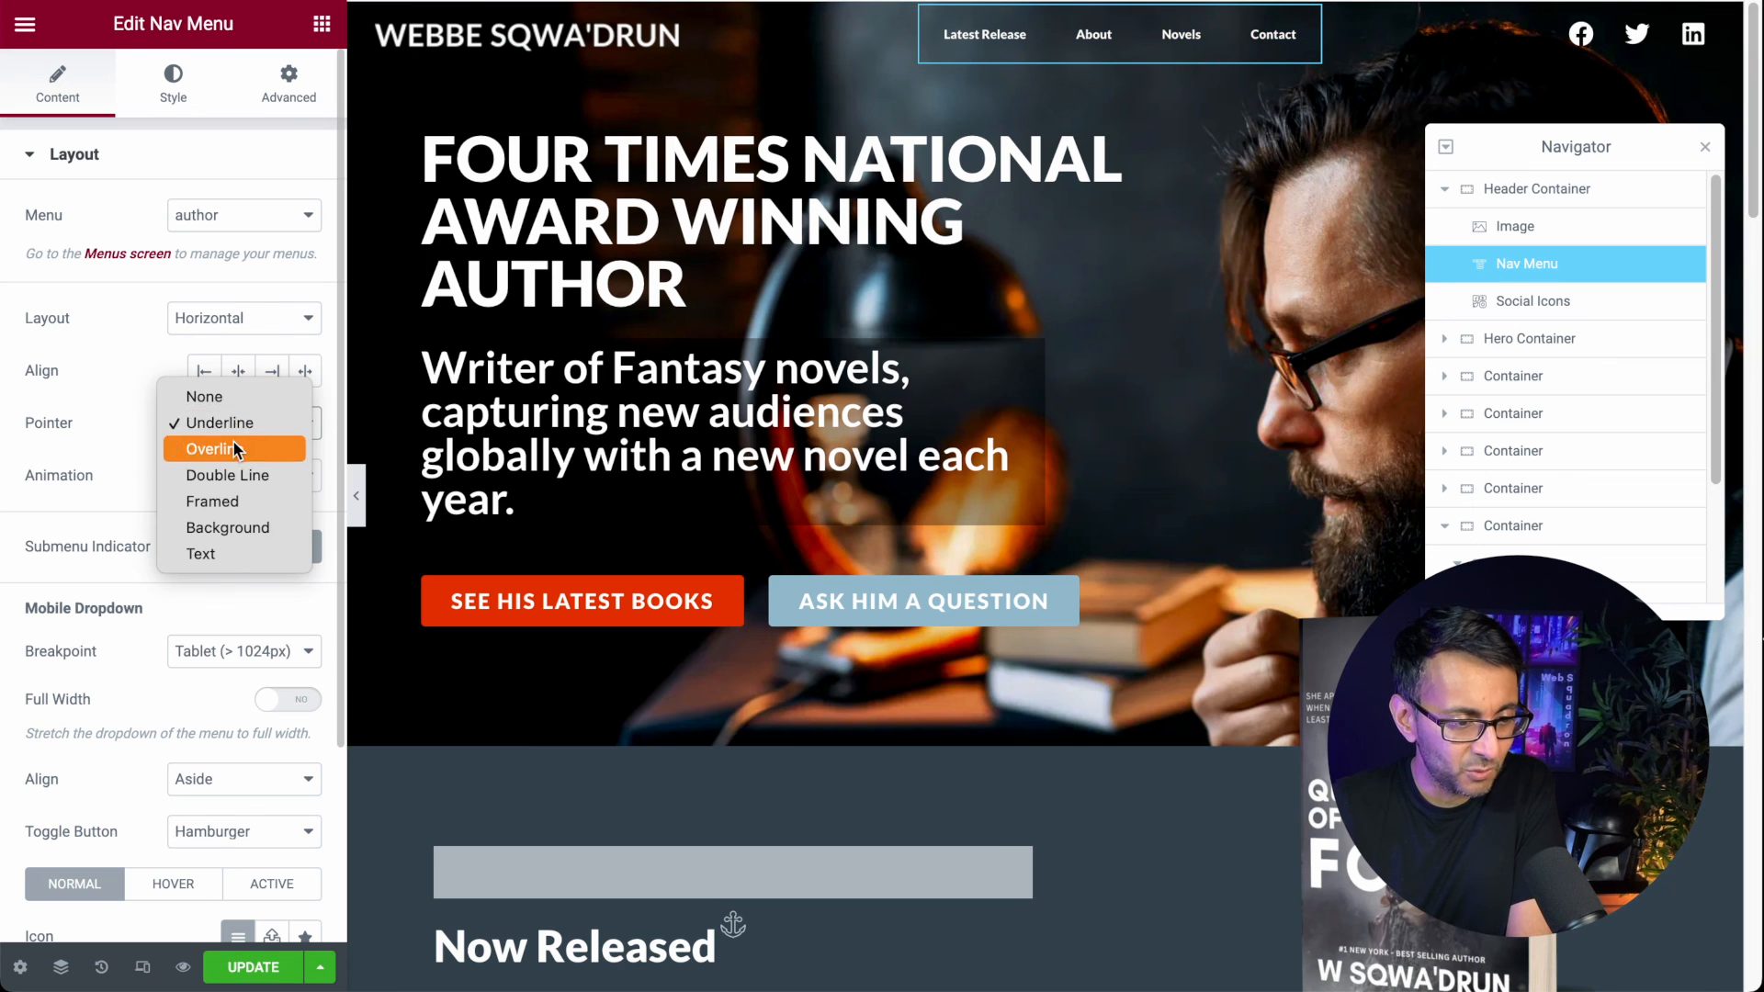
click(249, 403)
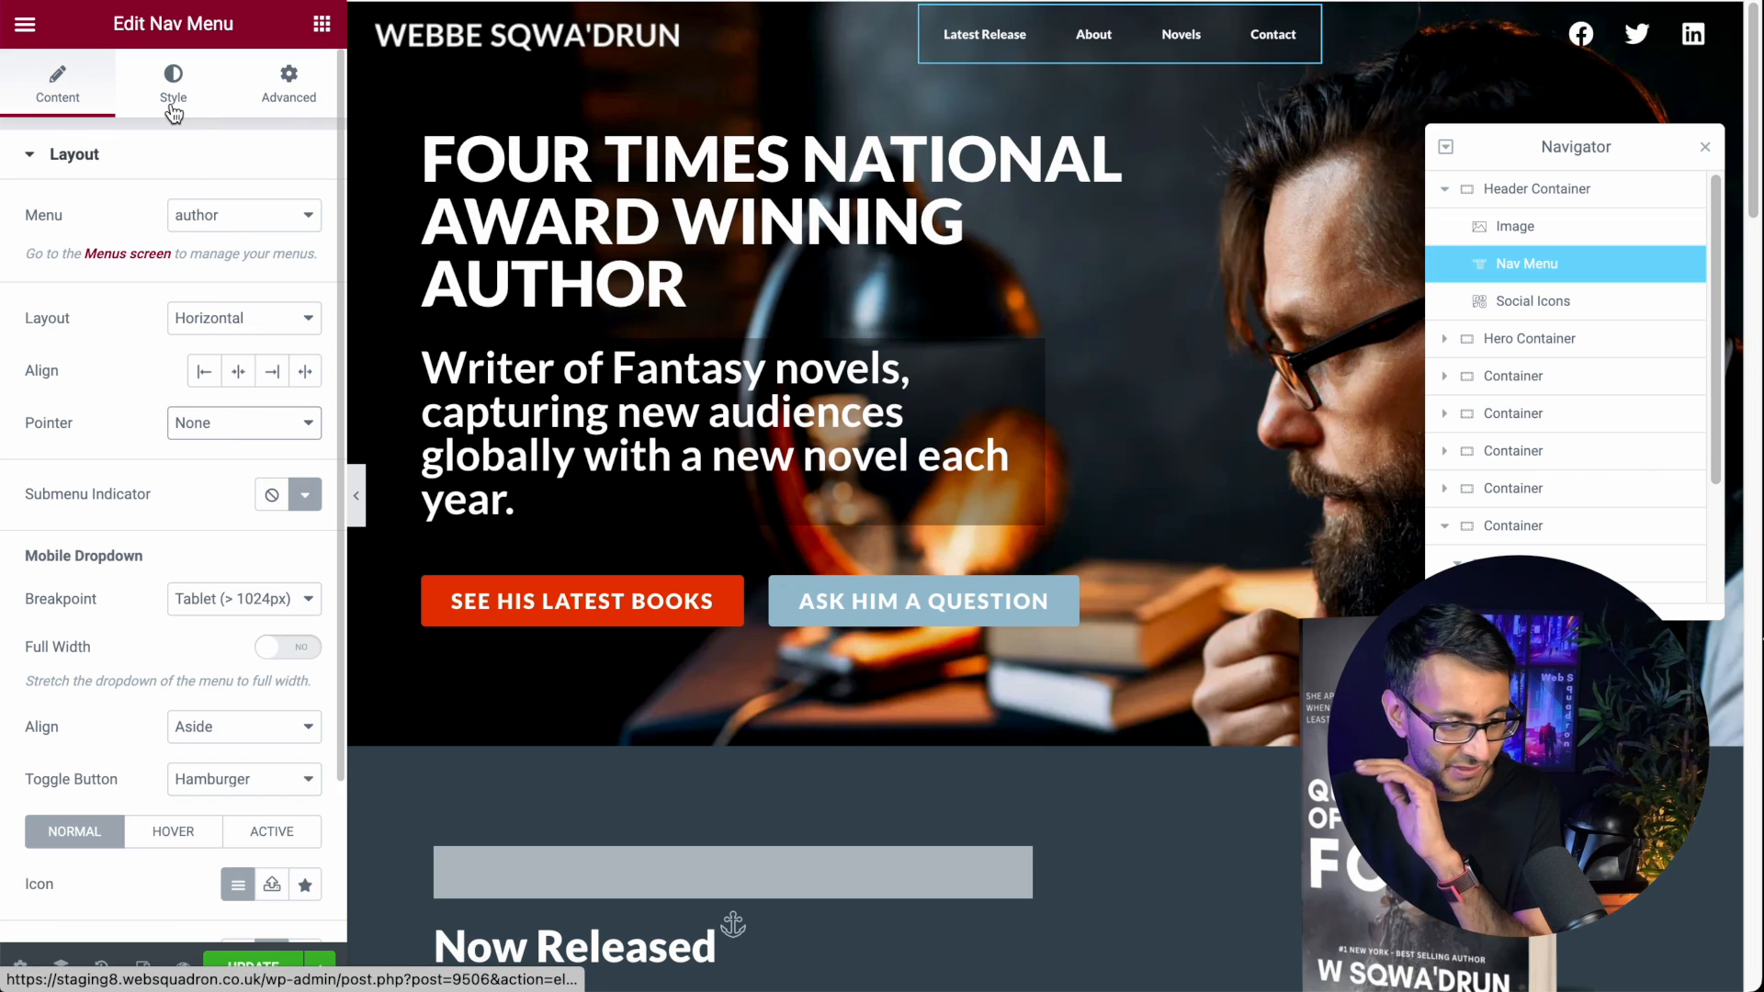
Step: Make the header Nav Menu's mobile dropdown full width and align its toggle button to the left
click(299, 649)
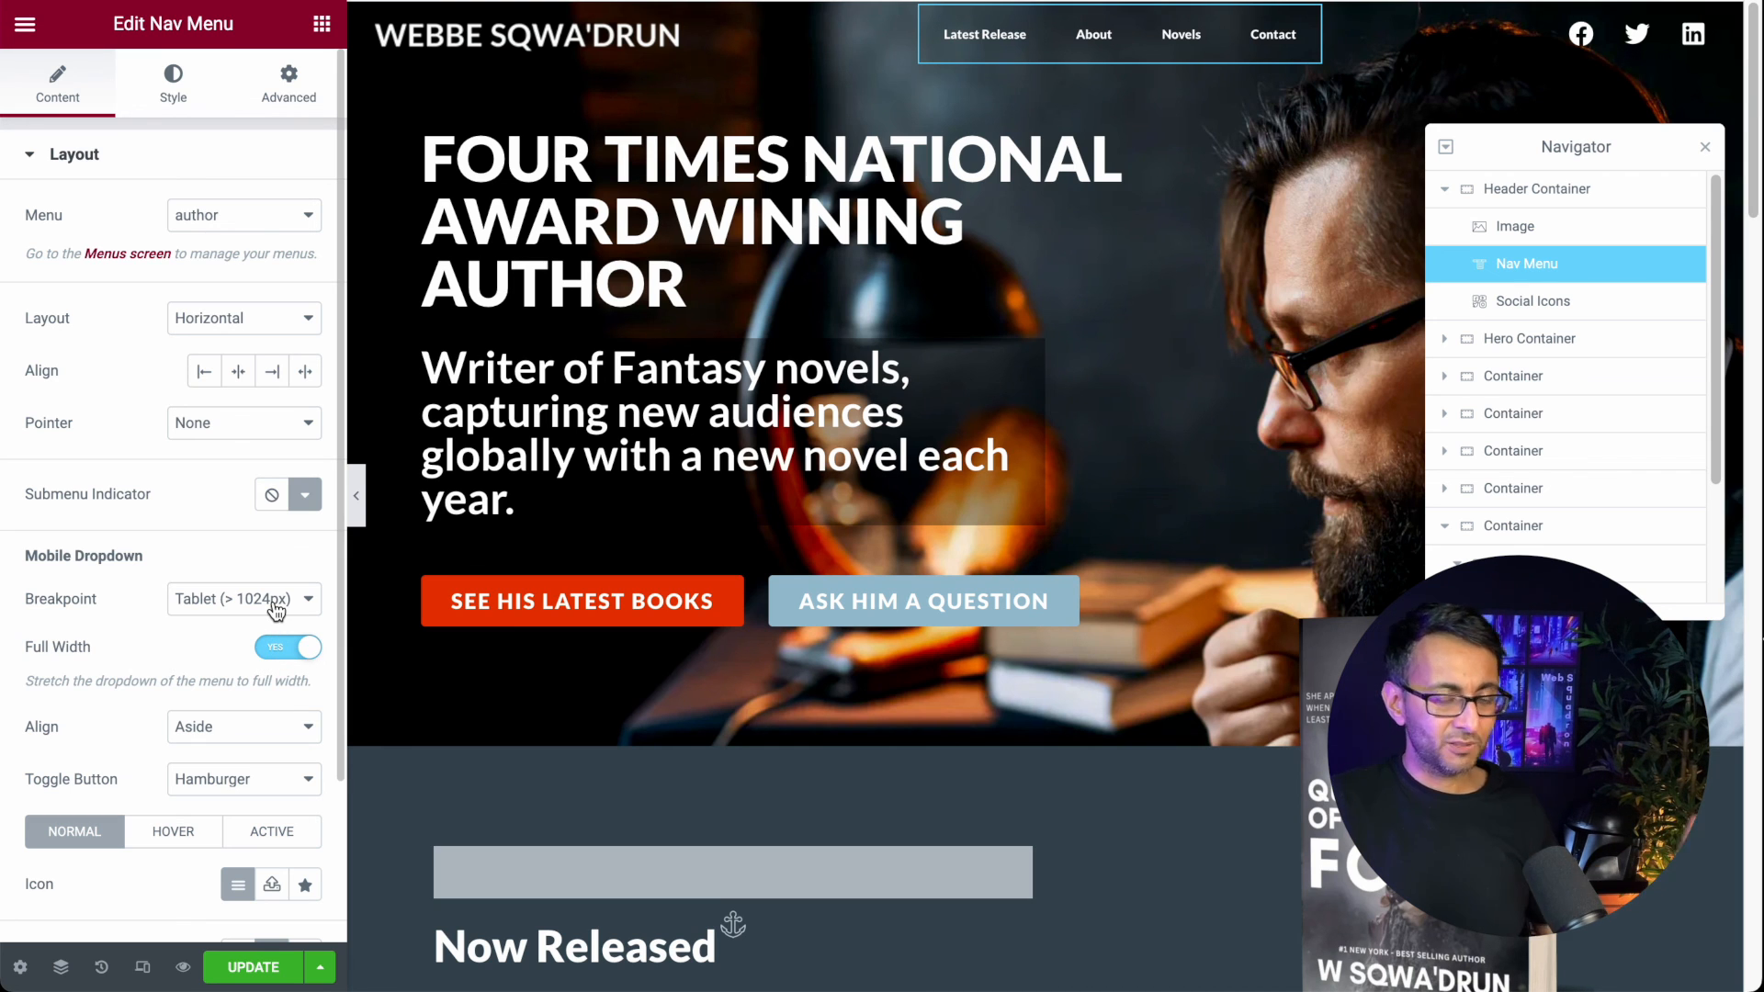
scroll(287, 792, down, 3)
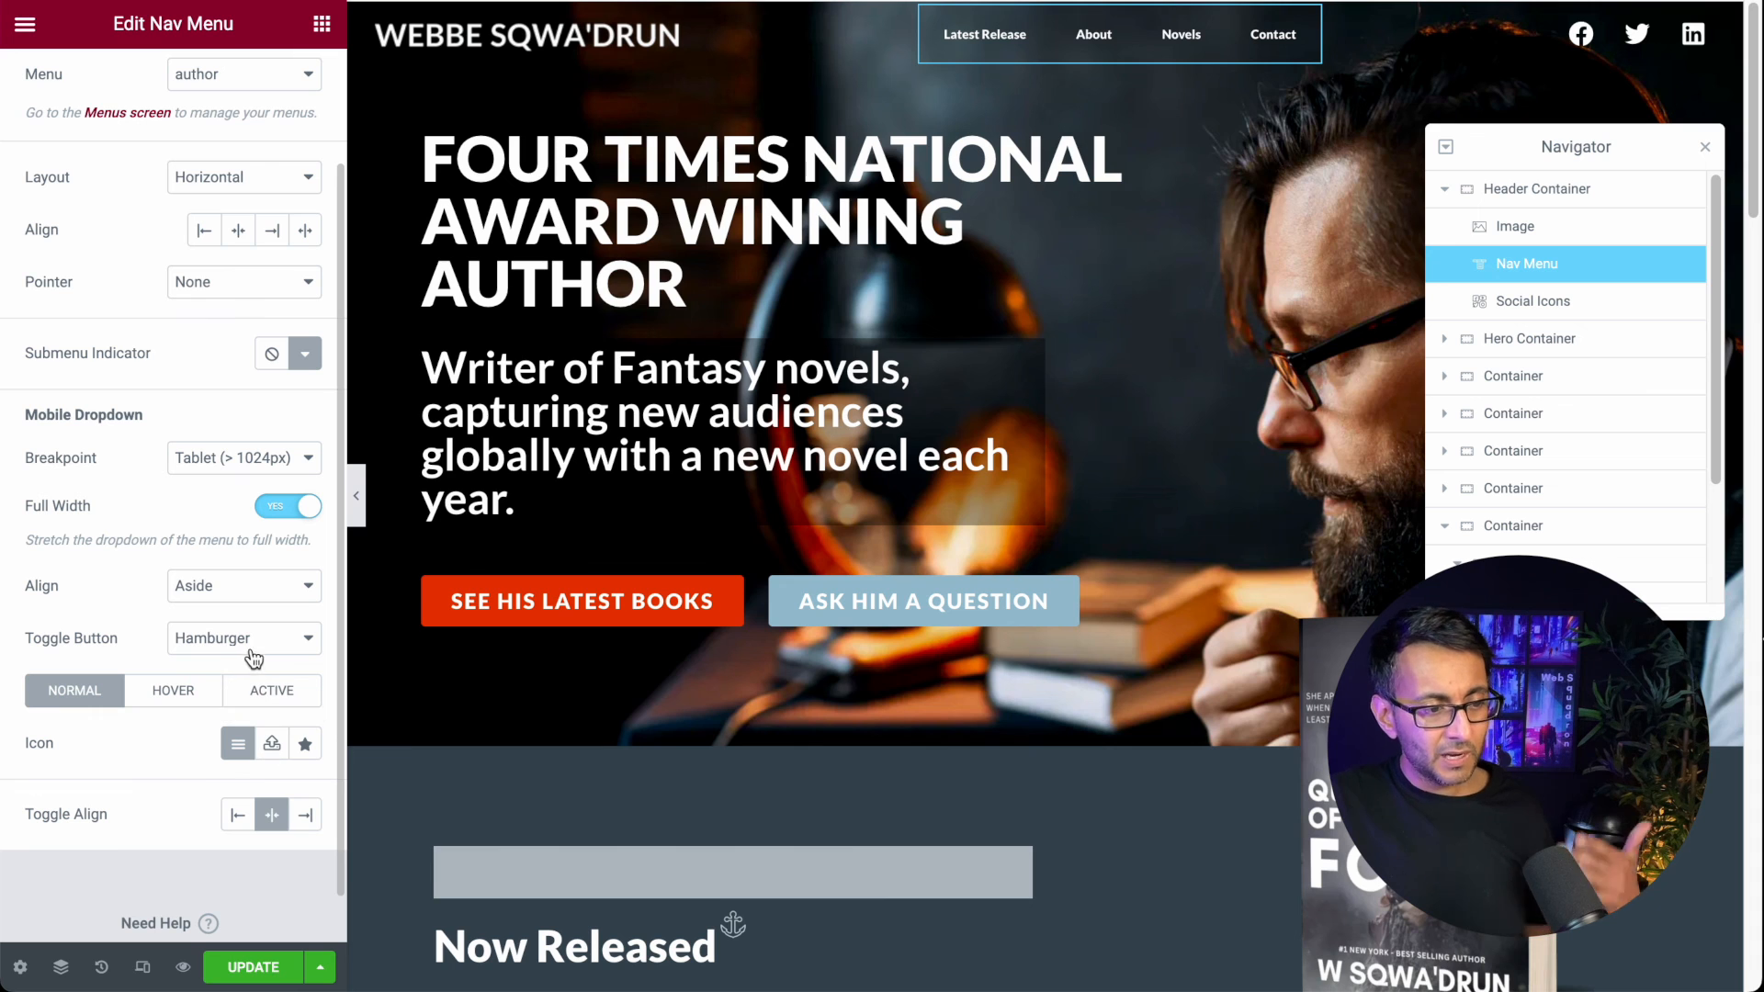
click(302, 818)
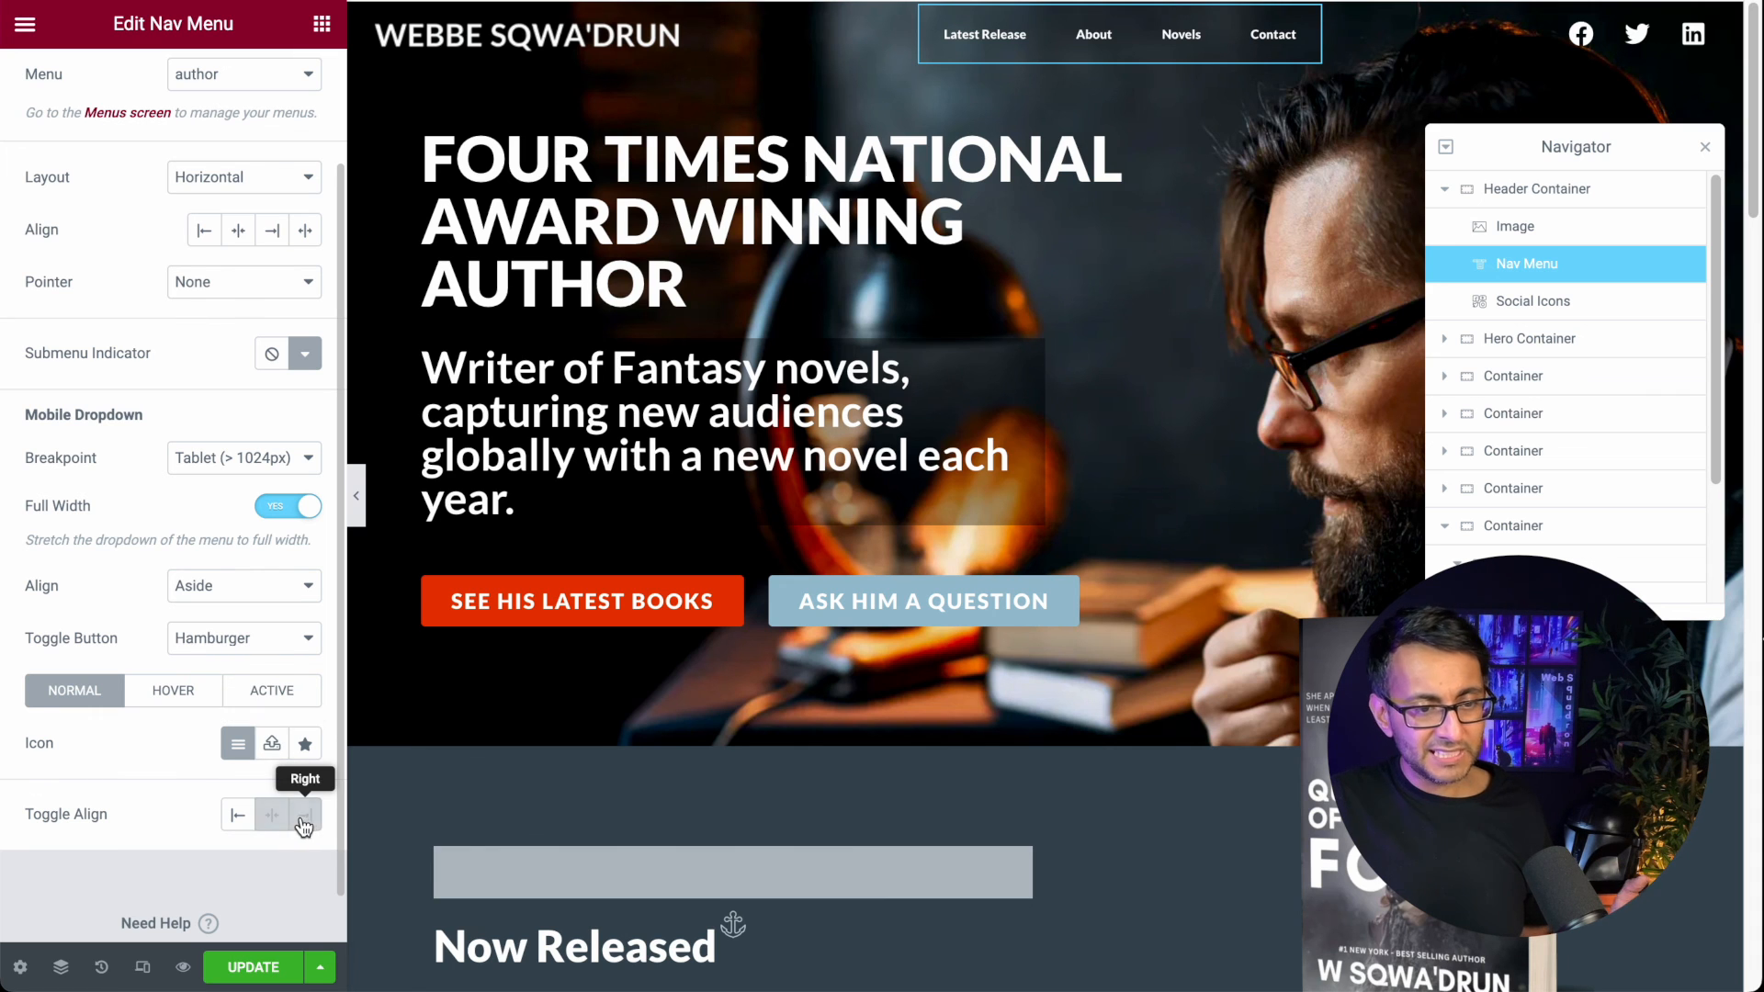
click(274, 818)
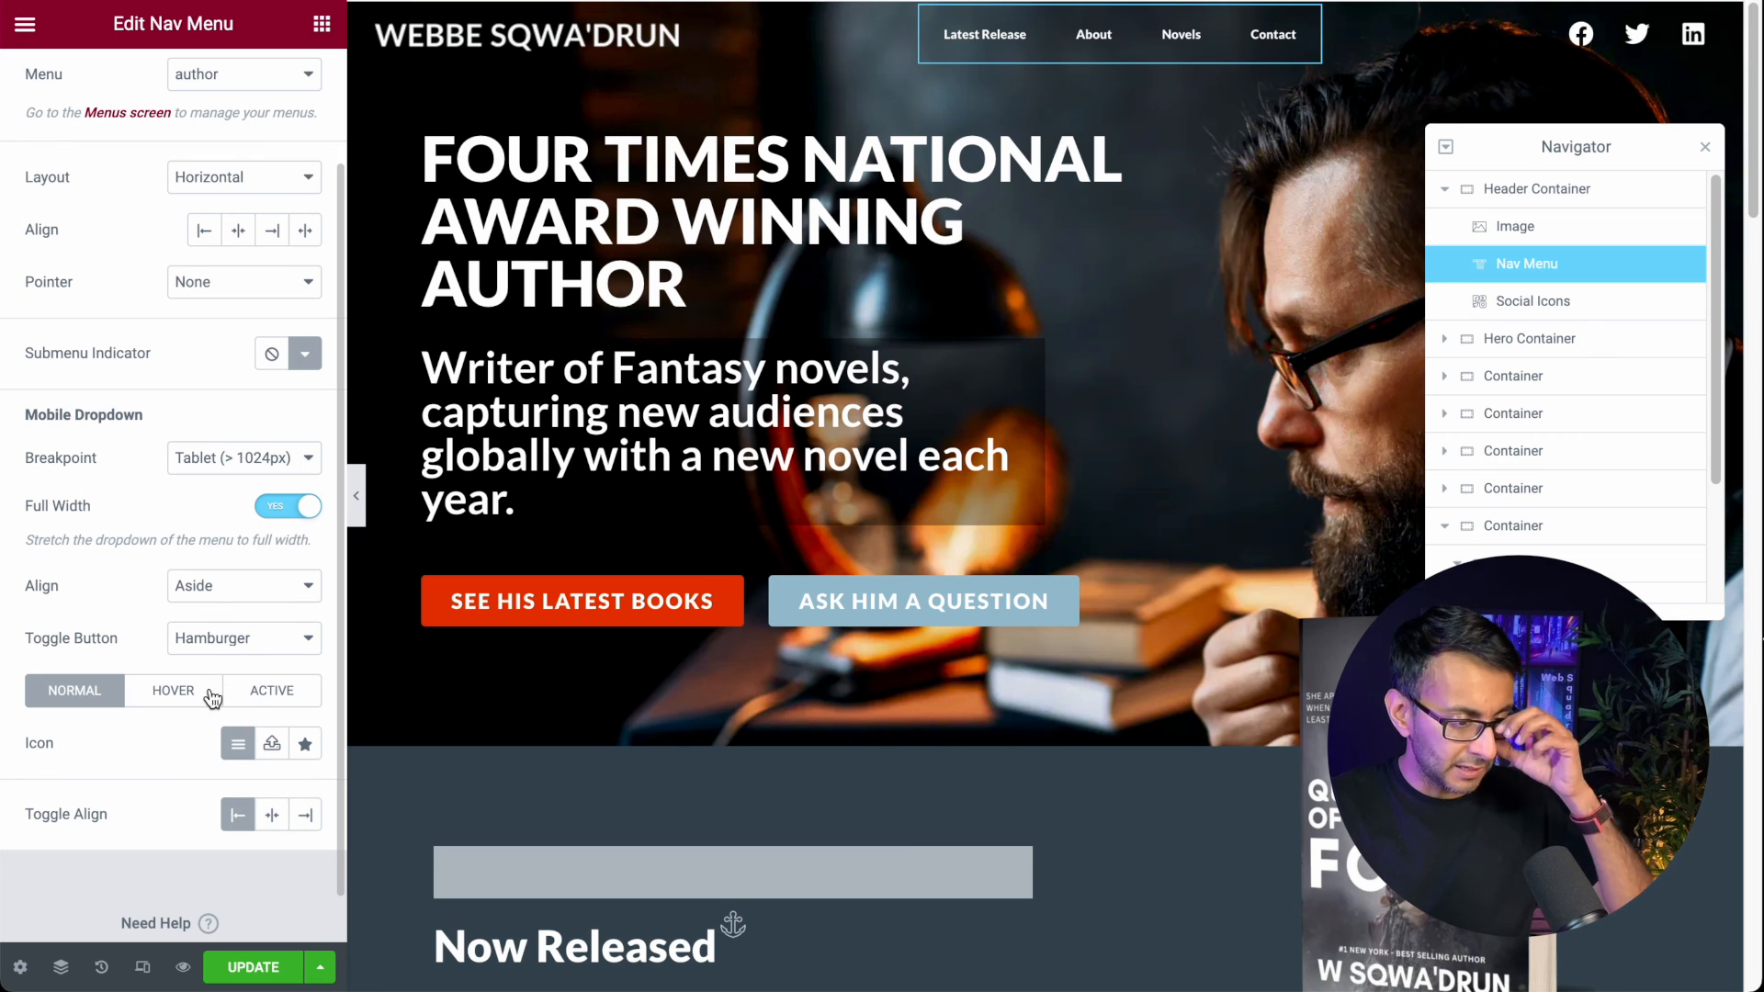
scroll(173, 384, up, 2)
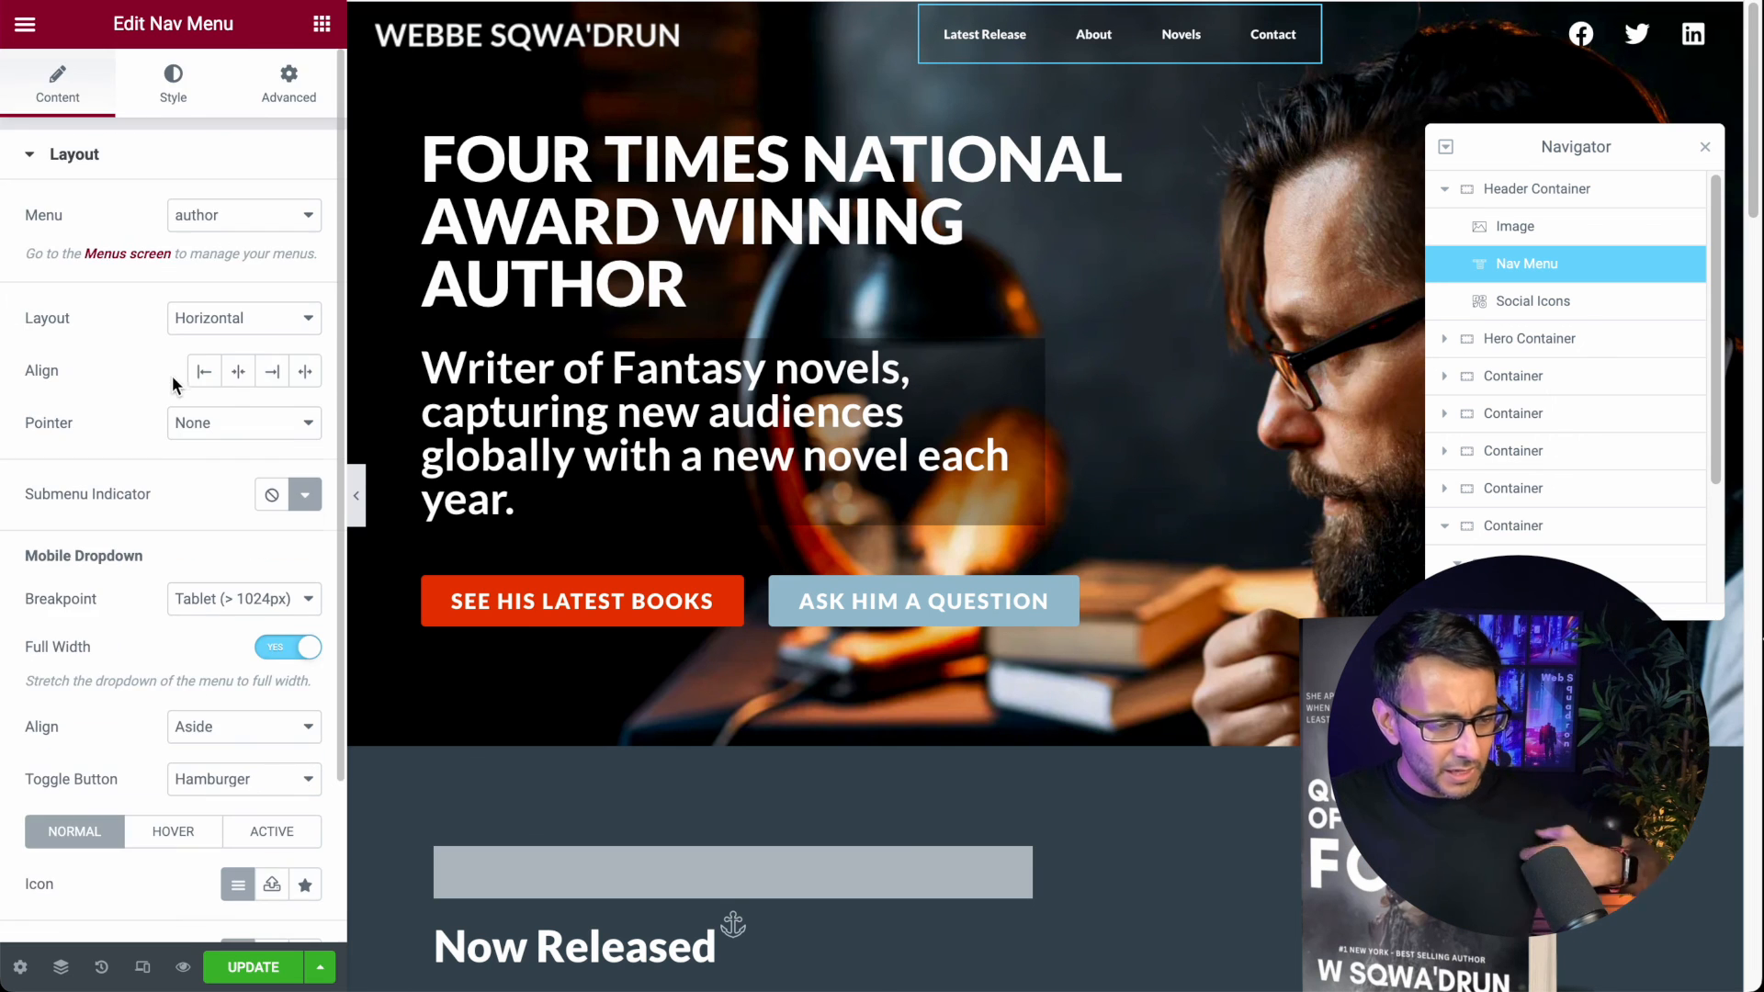
Step: Set the Nav Menu's typography to weight 500 (Medium) and size 2 rem
click(161, 90)
click(304, 217)
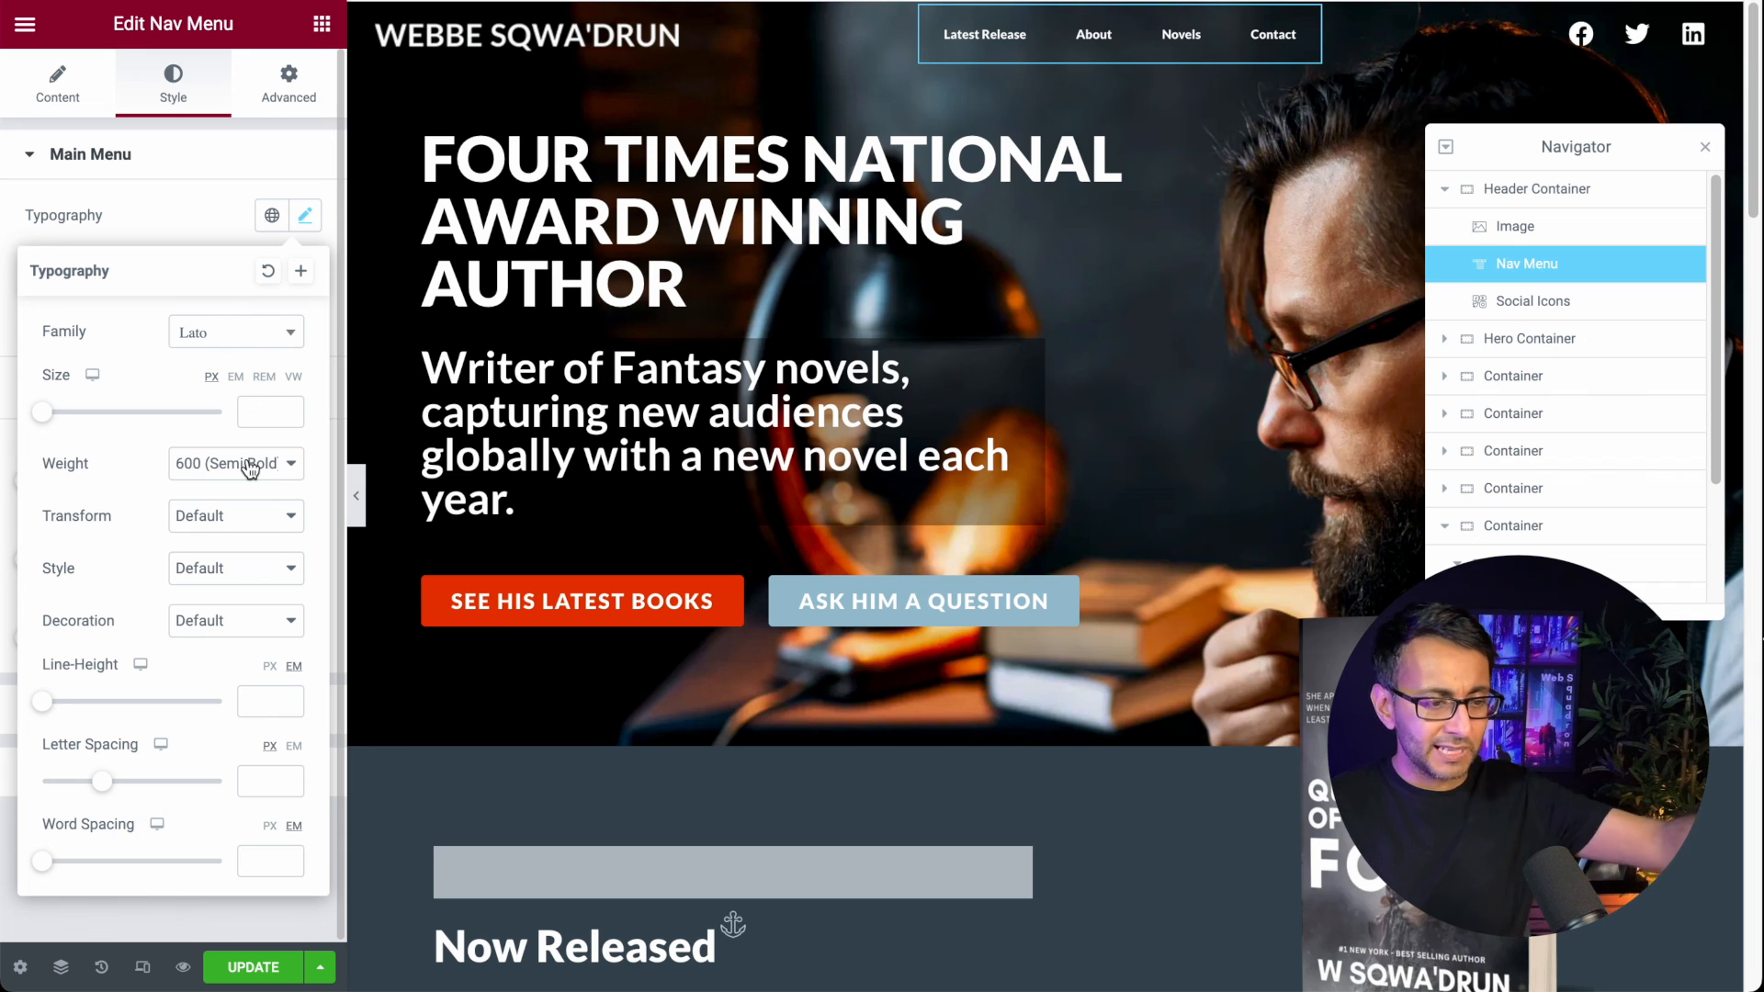
click(249, 466)
click(237, 437)
click(263, 377)
click(266, 412)
text(2)
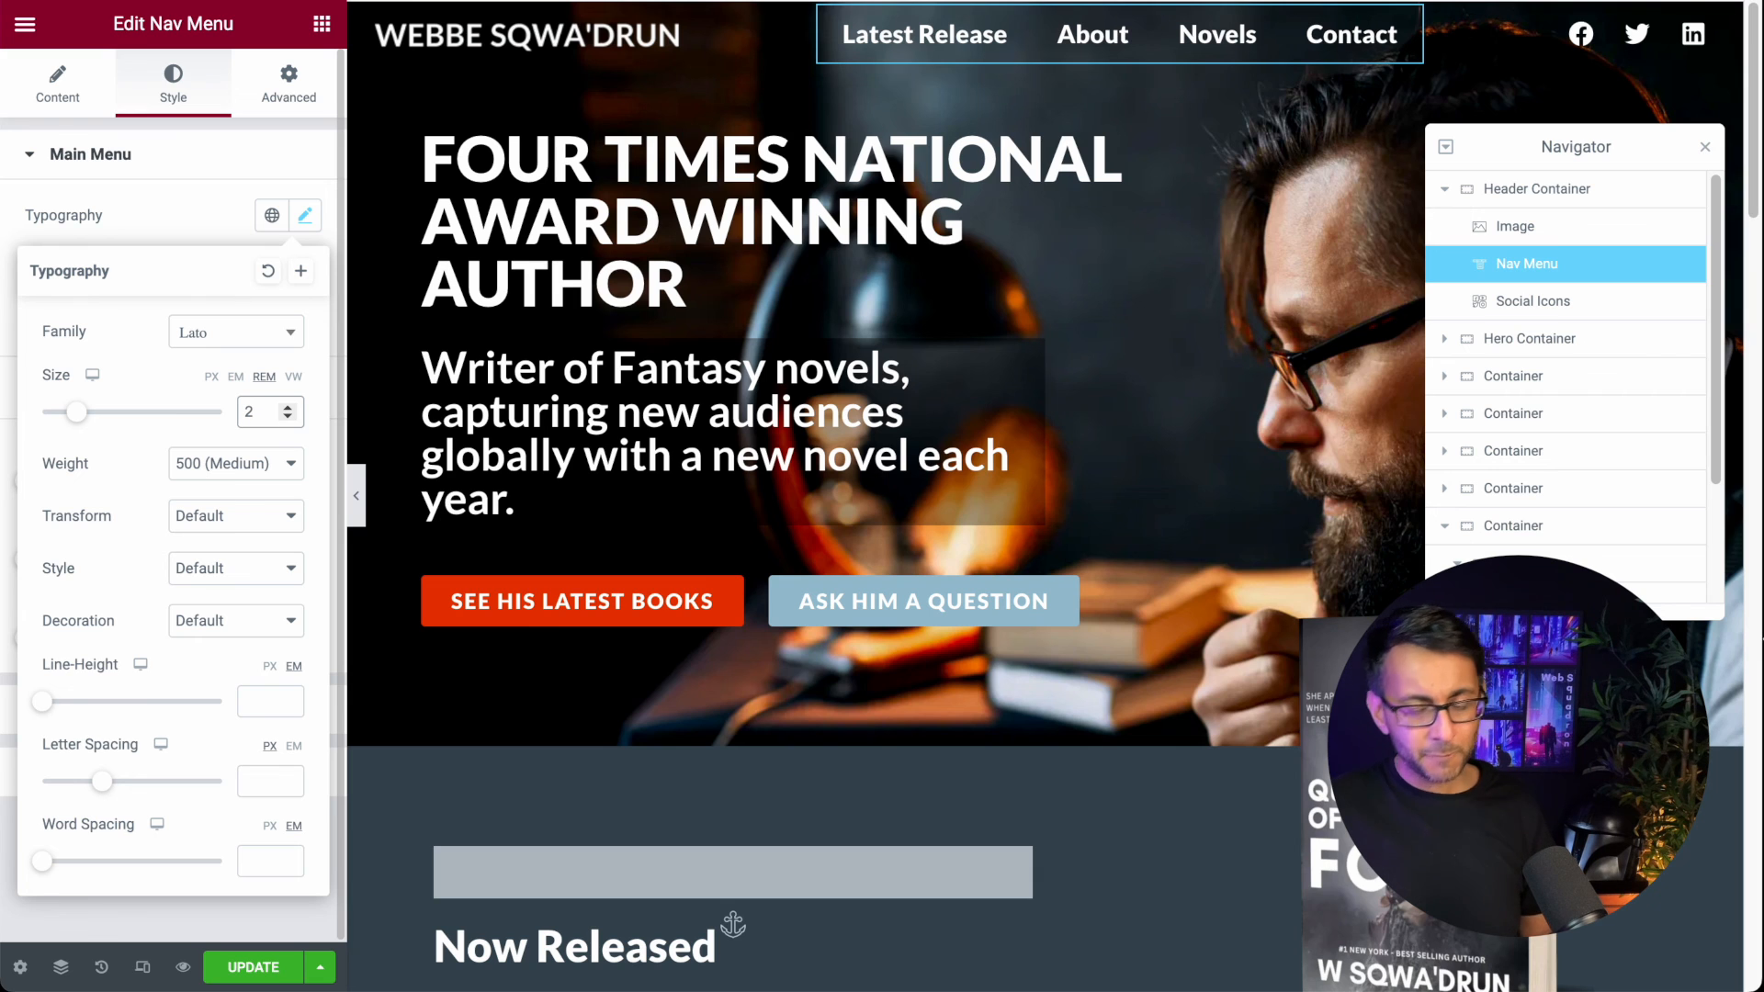
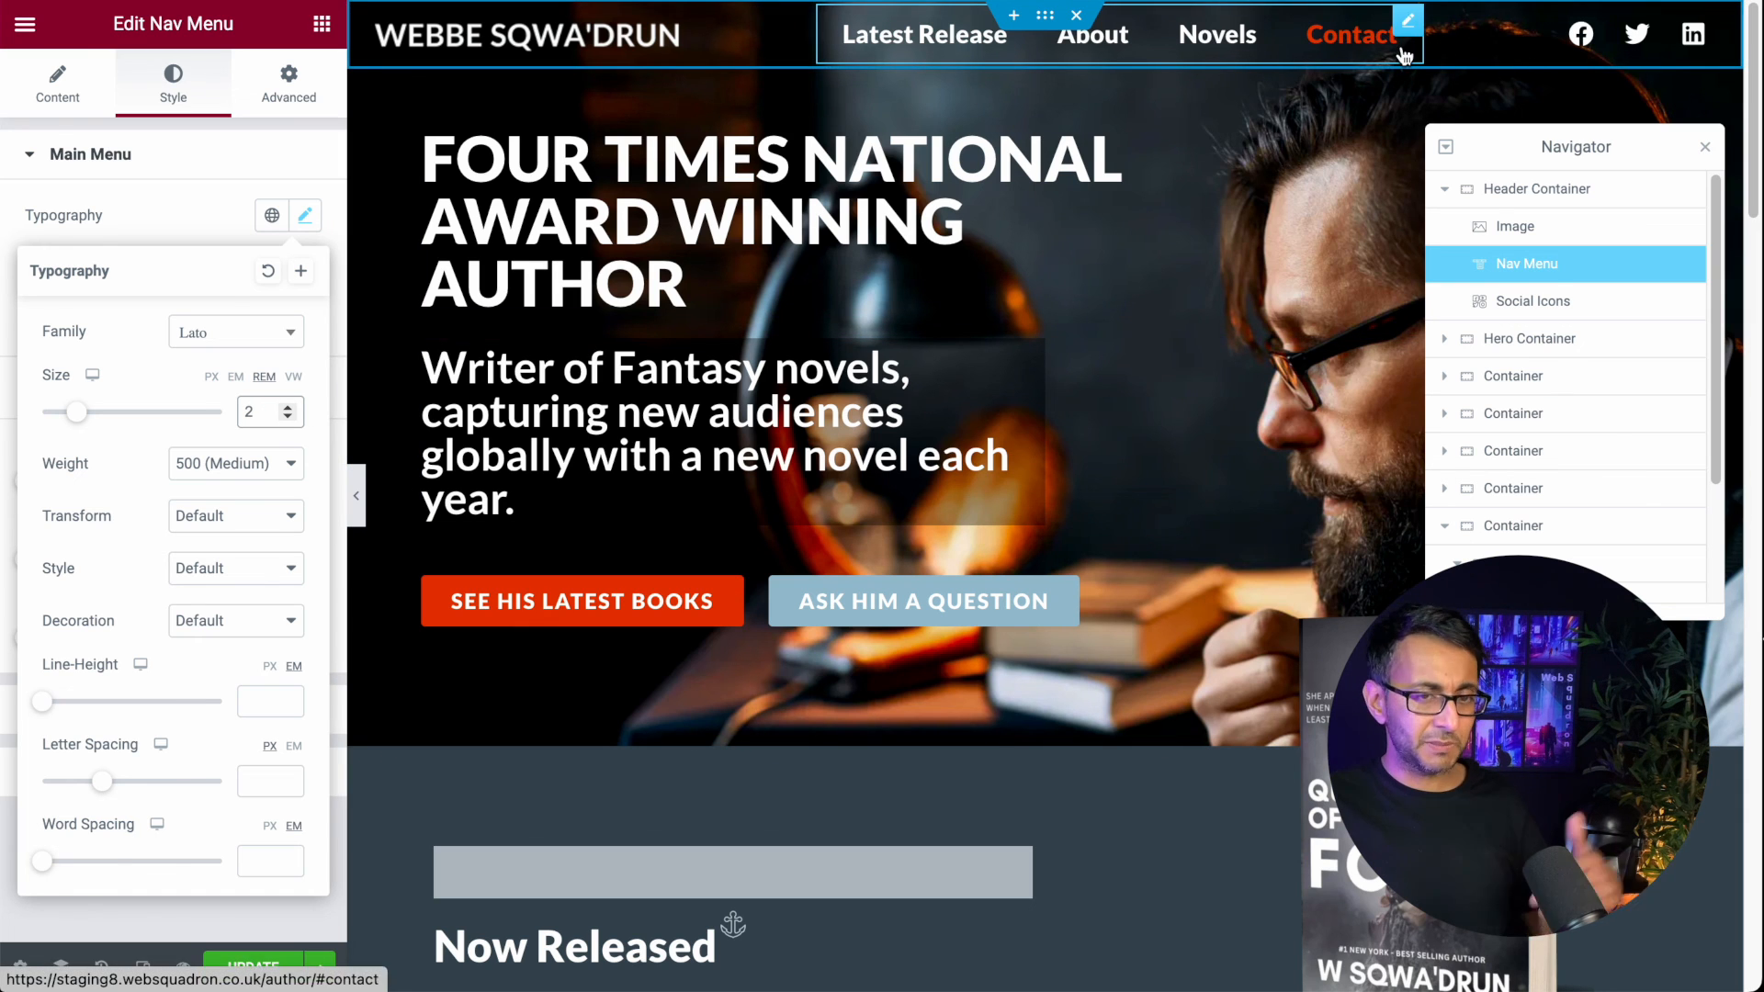
Step: Try the Start, End, Space Between, Space Around and Space Evenly justification options on the Header Container
click(1556, 193)
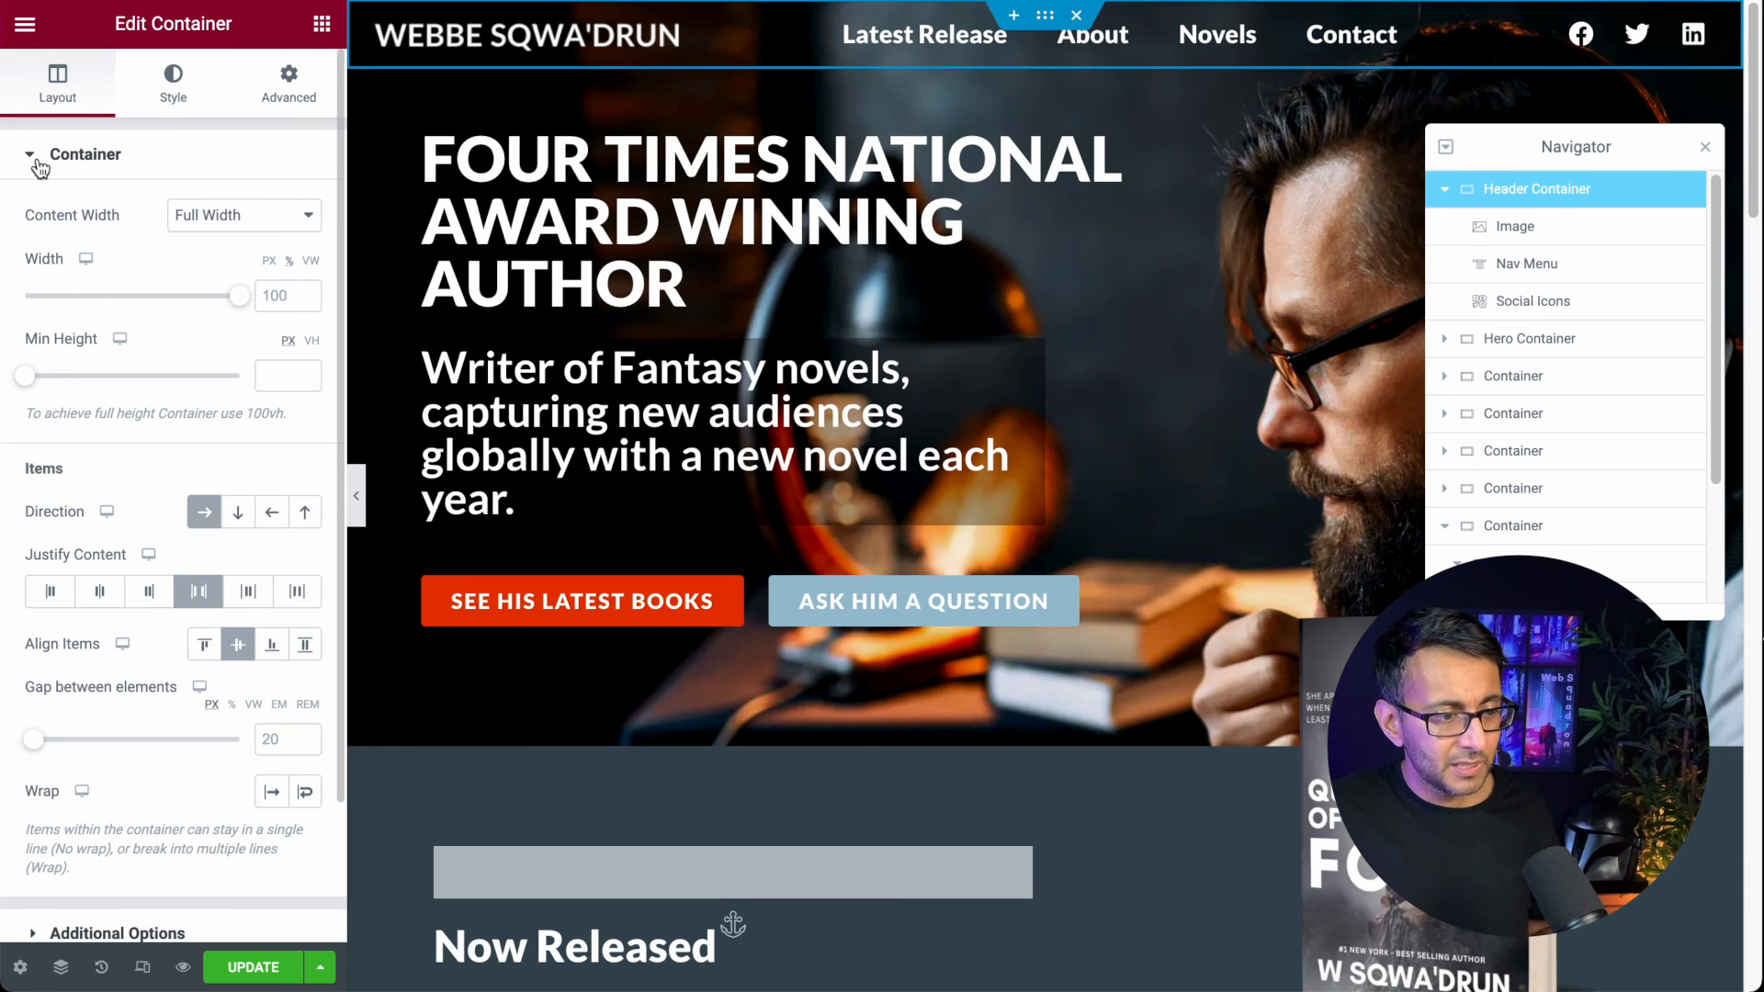
click(55, 593)
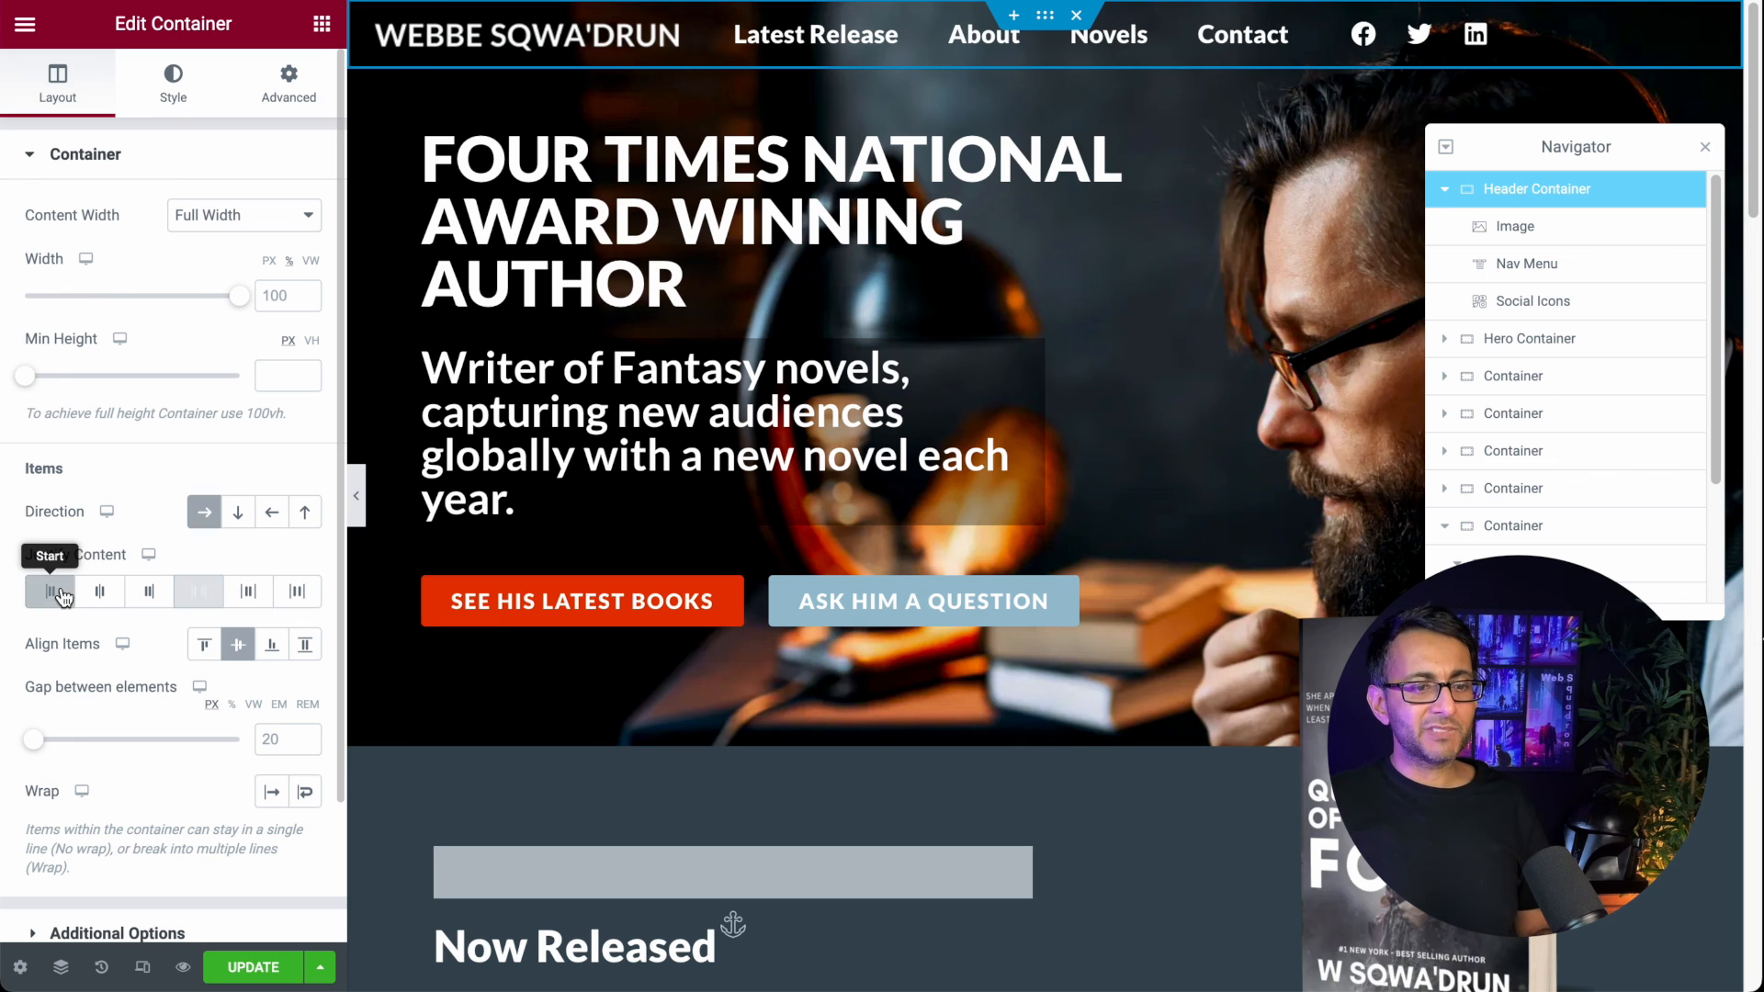
click(148, 592)
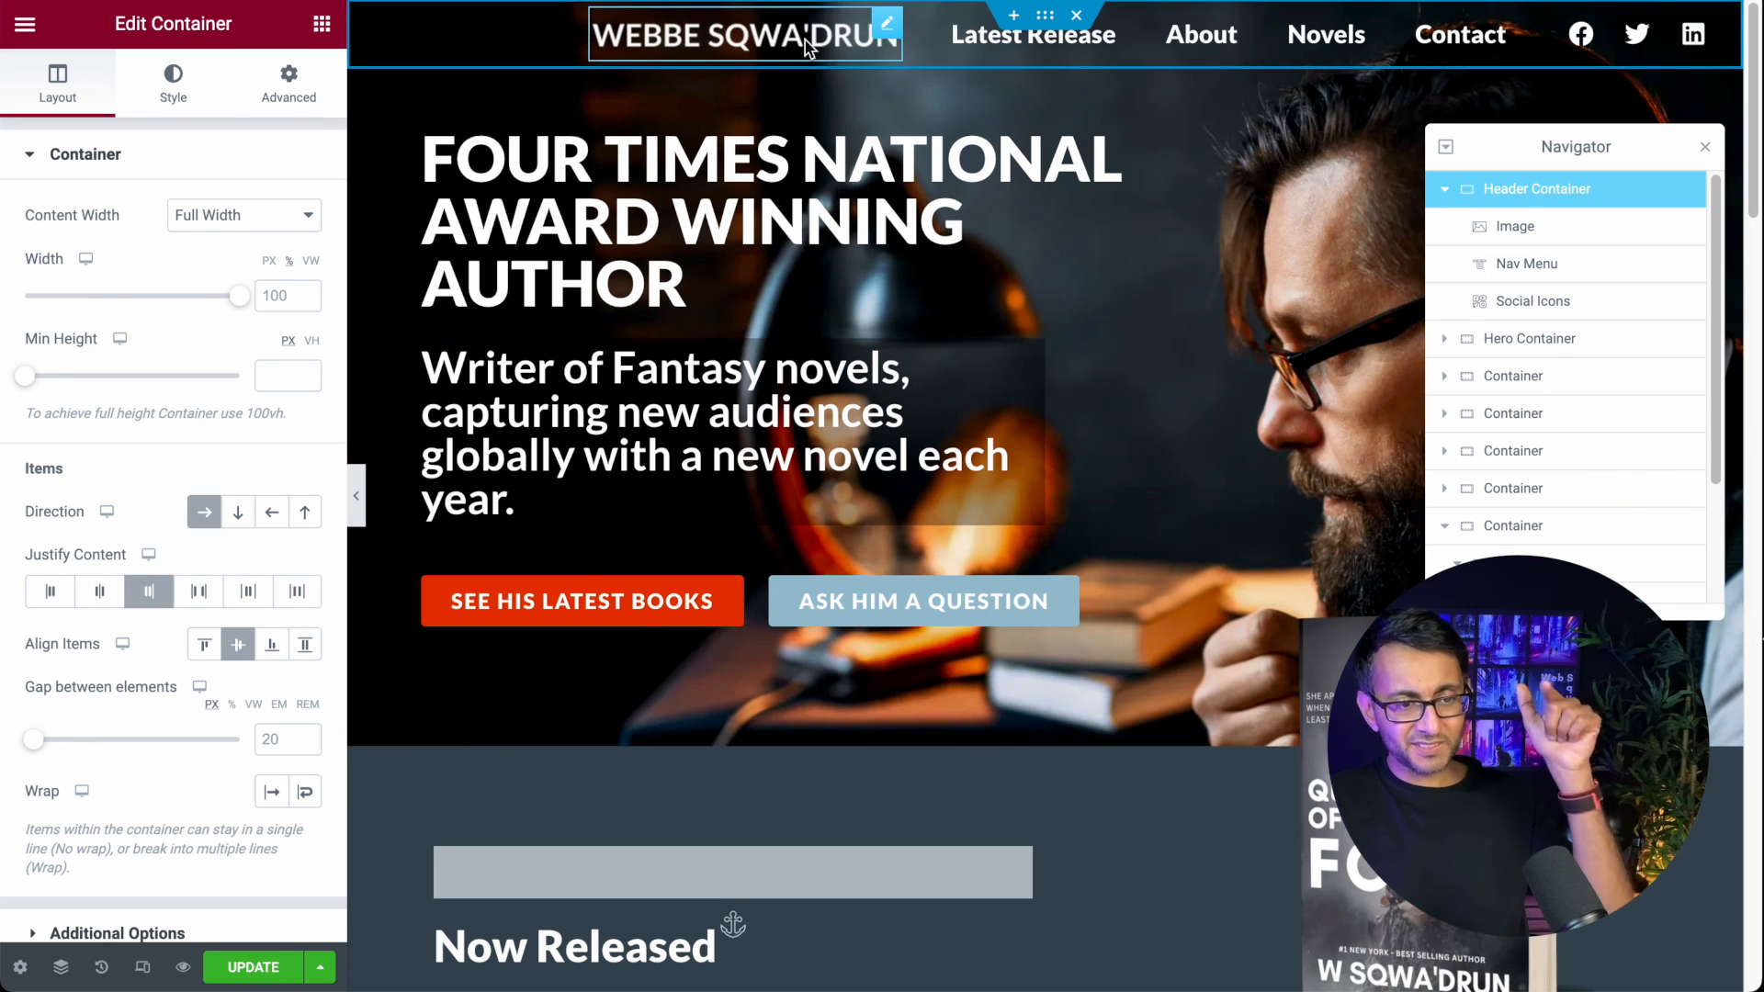
click(196, 594)
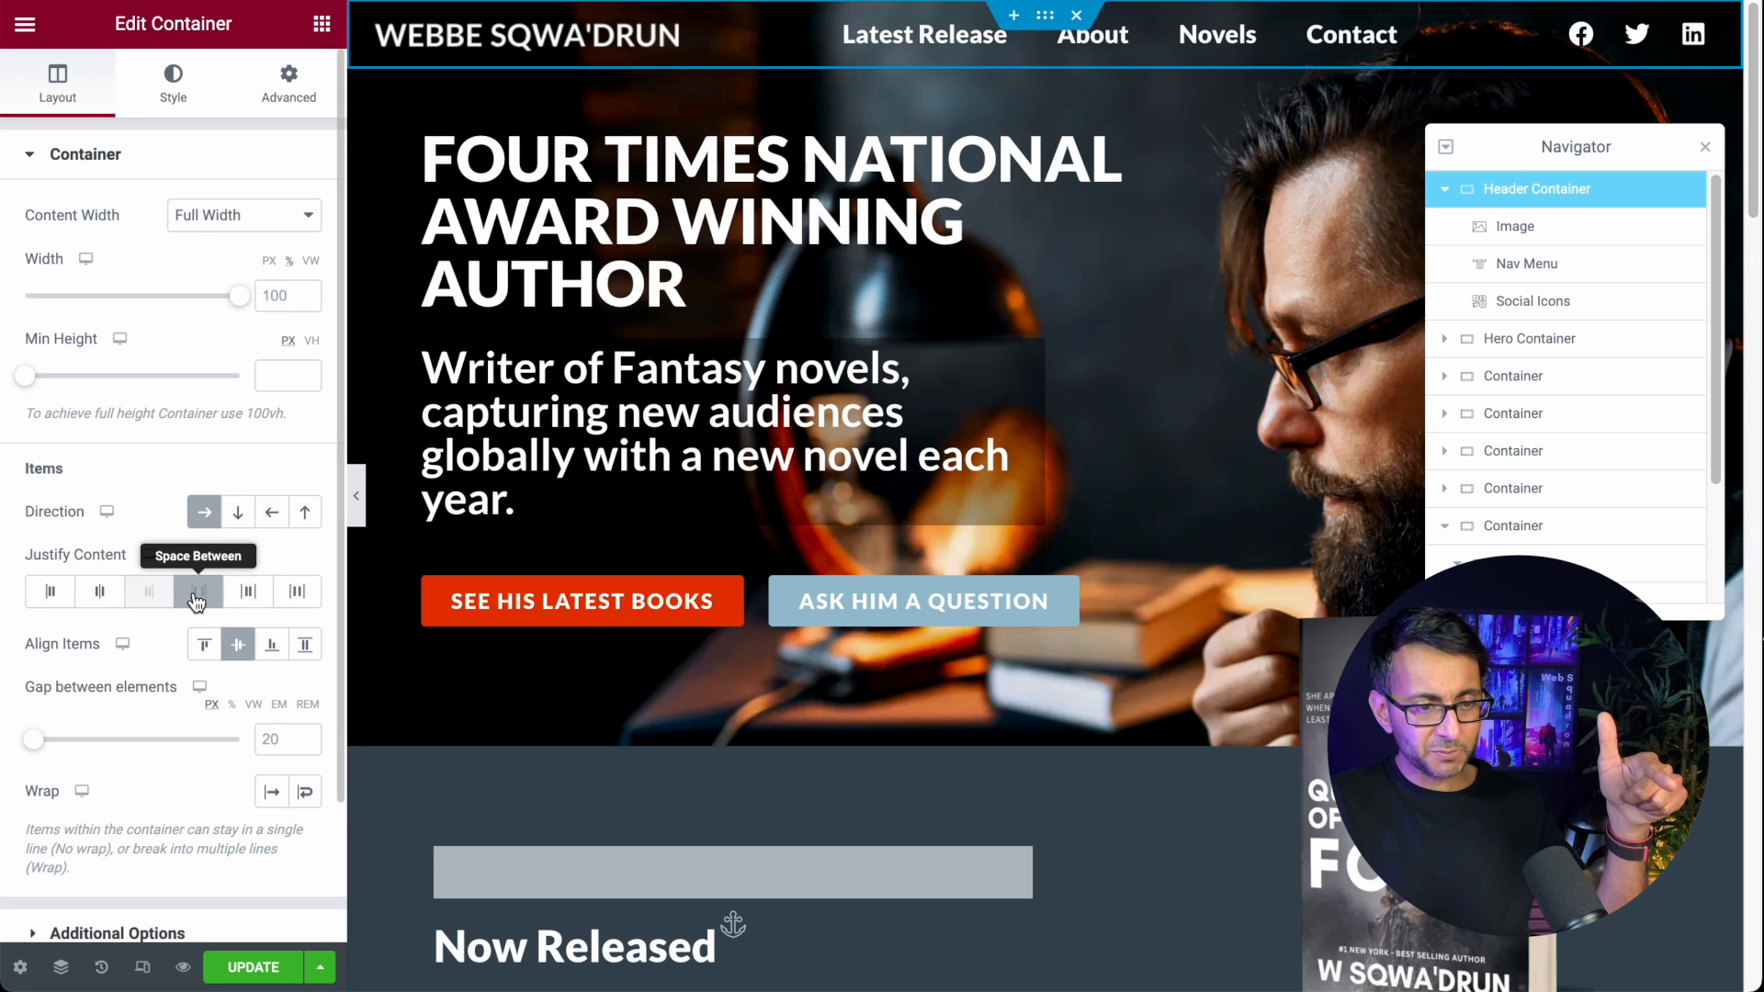
click(247, 592)
click(292, 594)
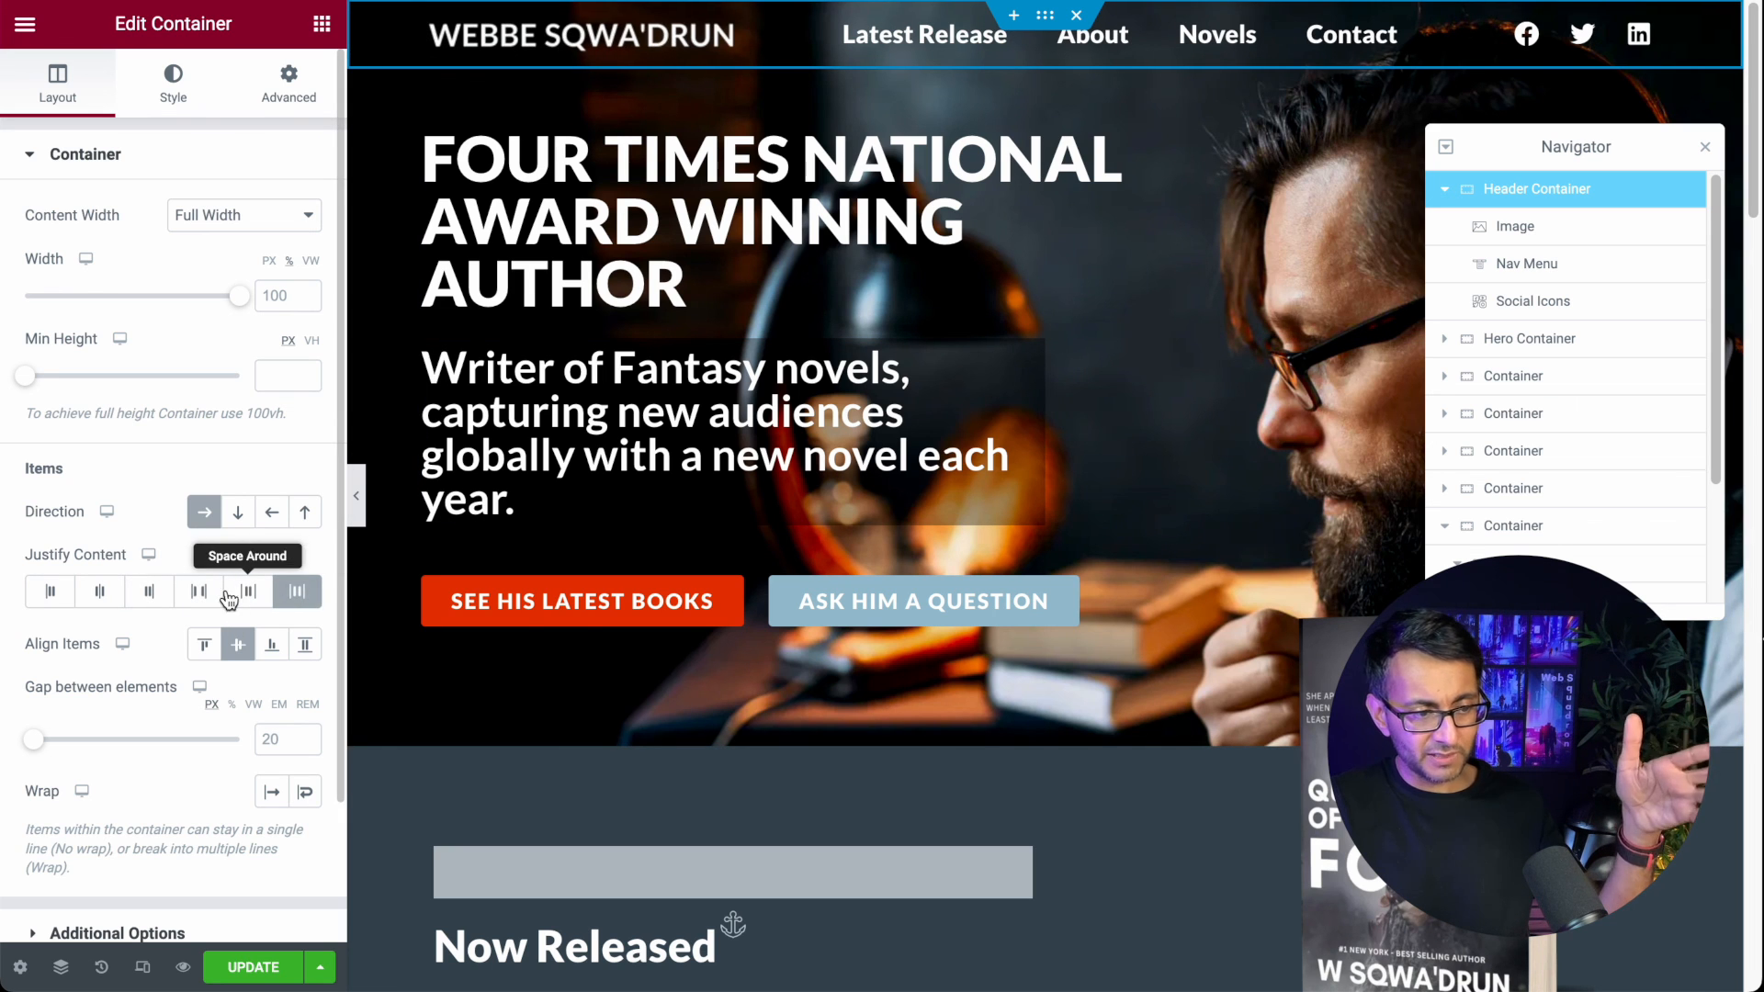
Step: Set the header logo image's Align Self to Center and its Order to Start
click(1555, 230)
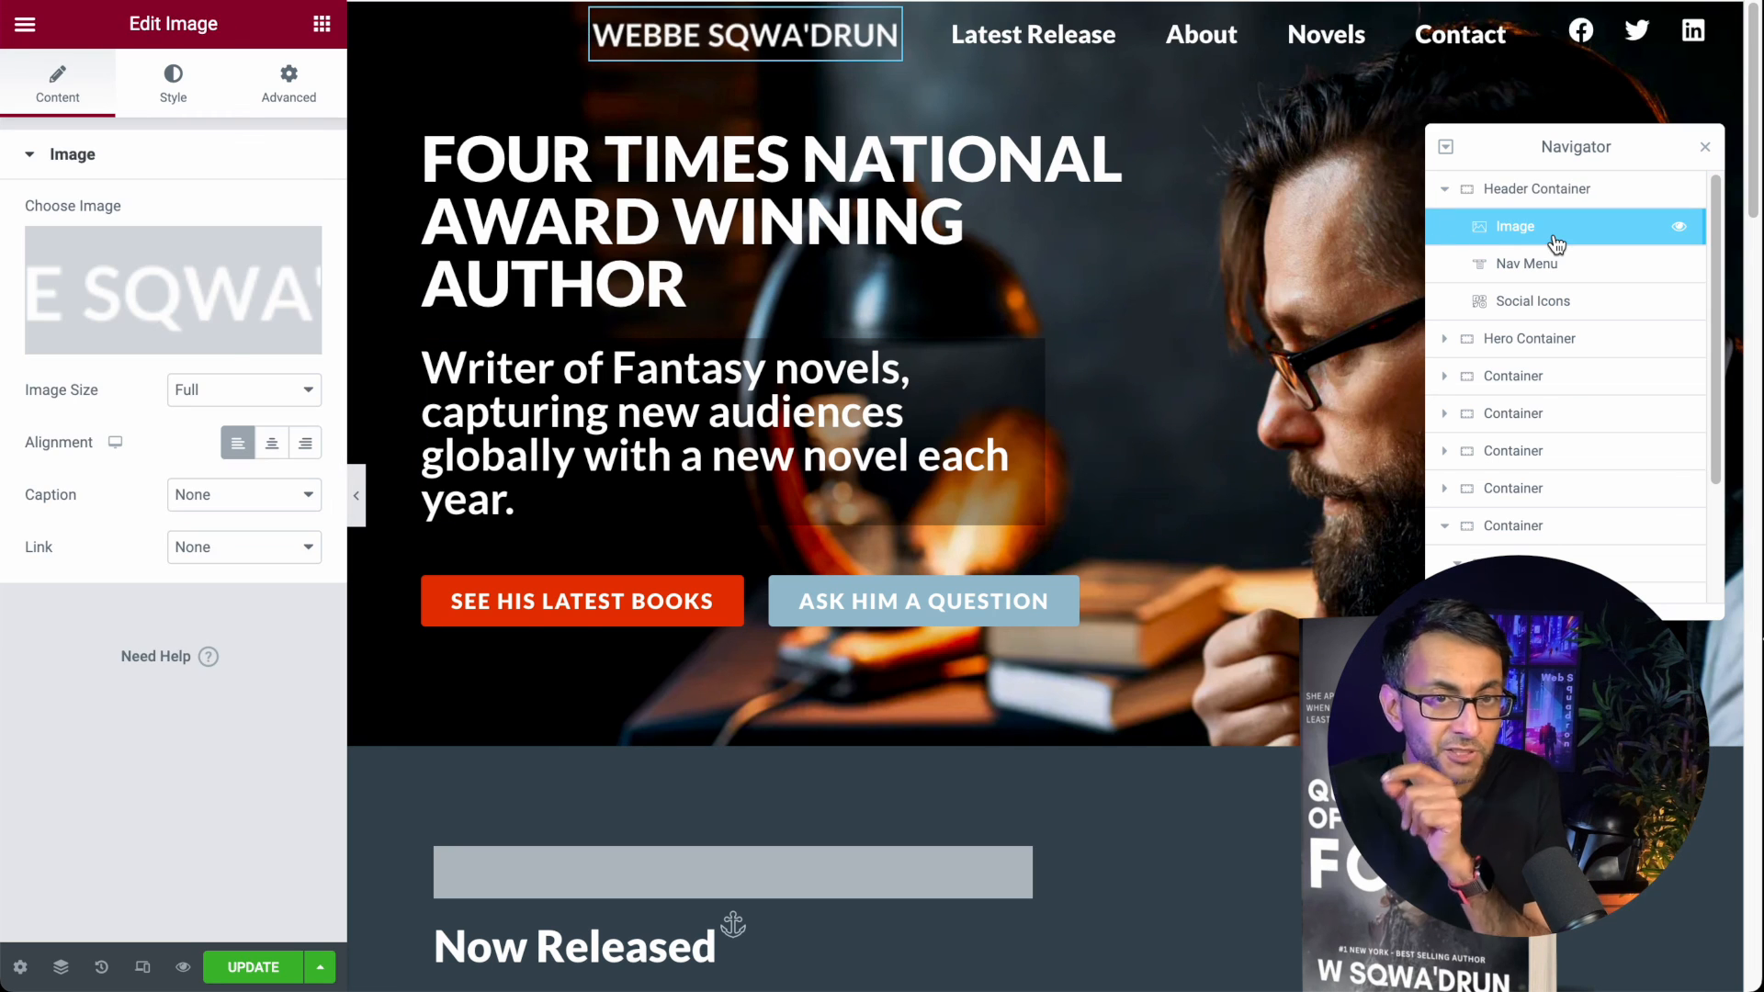
click(286, 87)
click(203, 568)
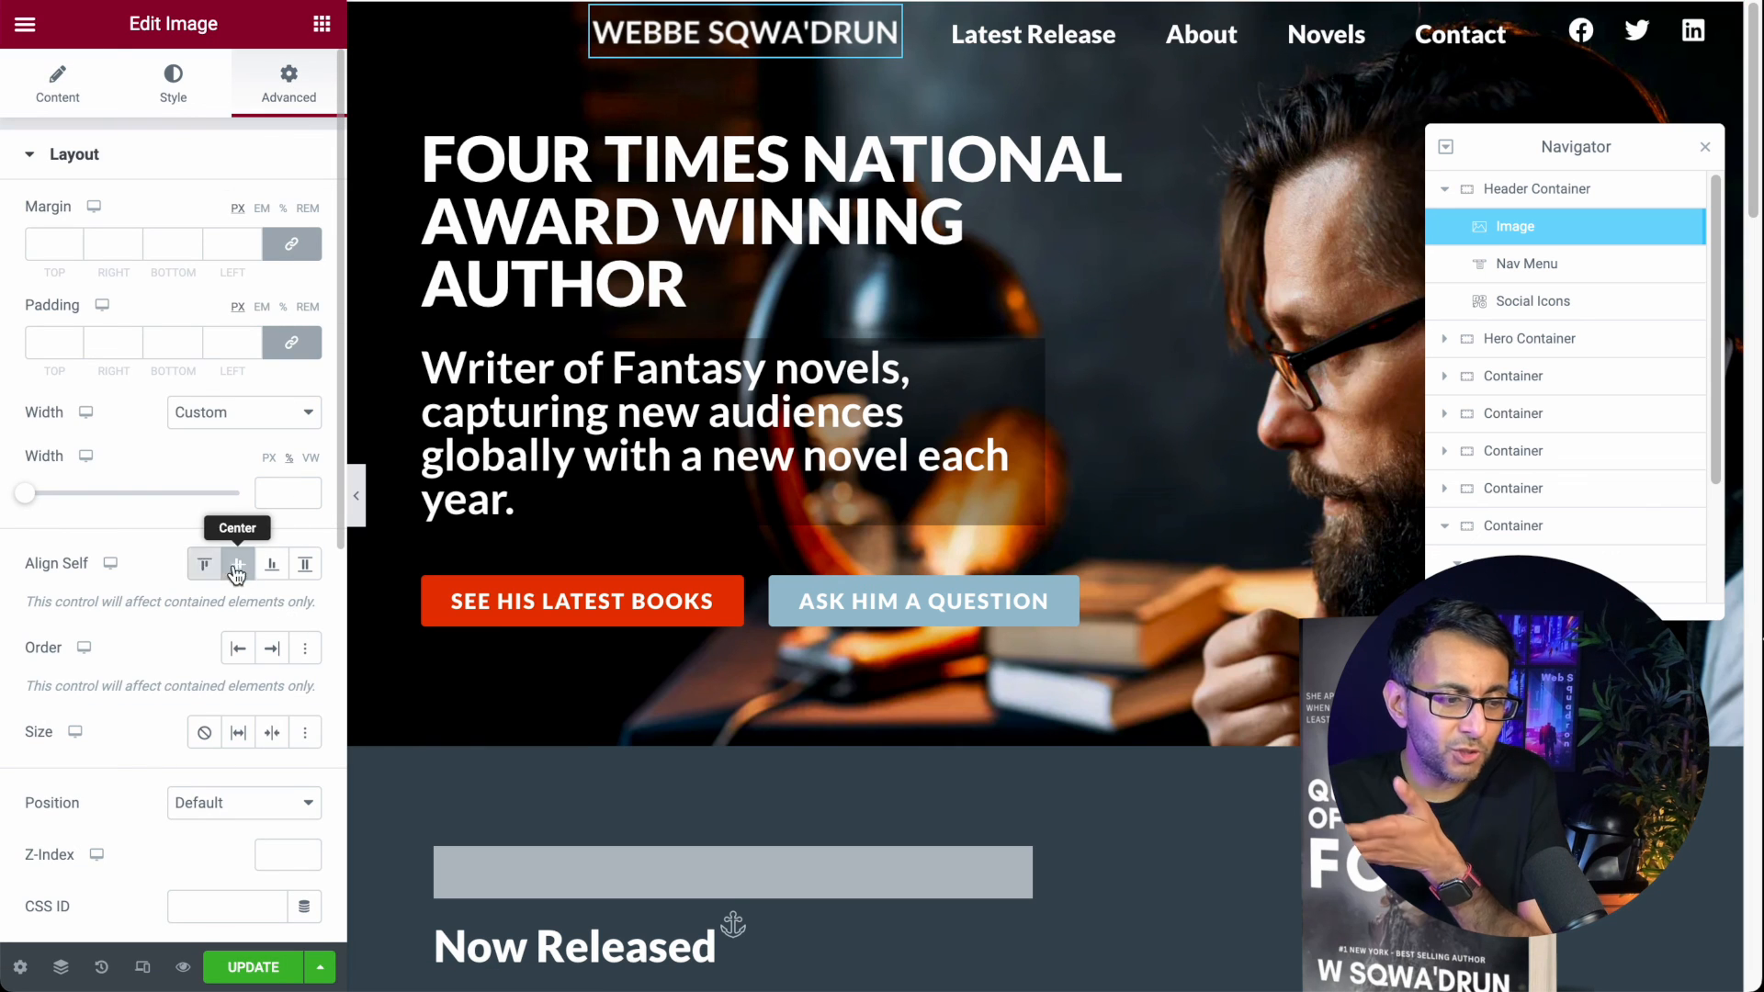
click(273, 569)
click(234, 567)
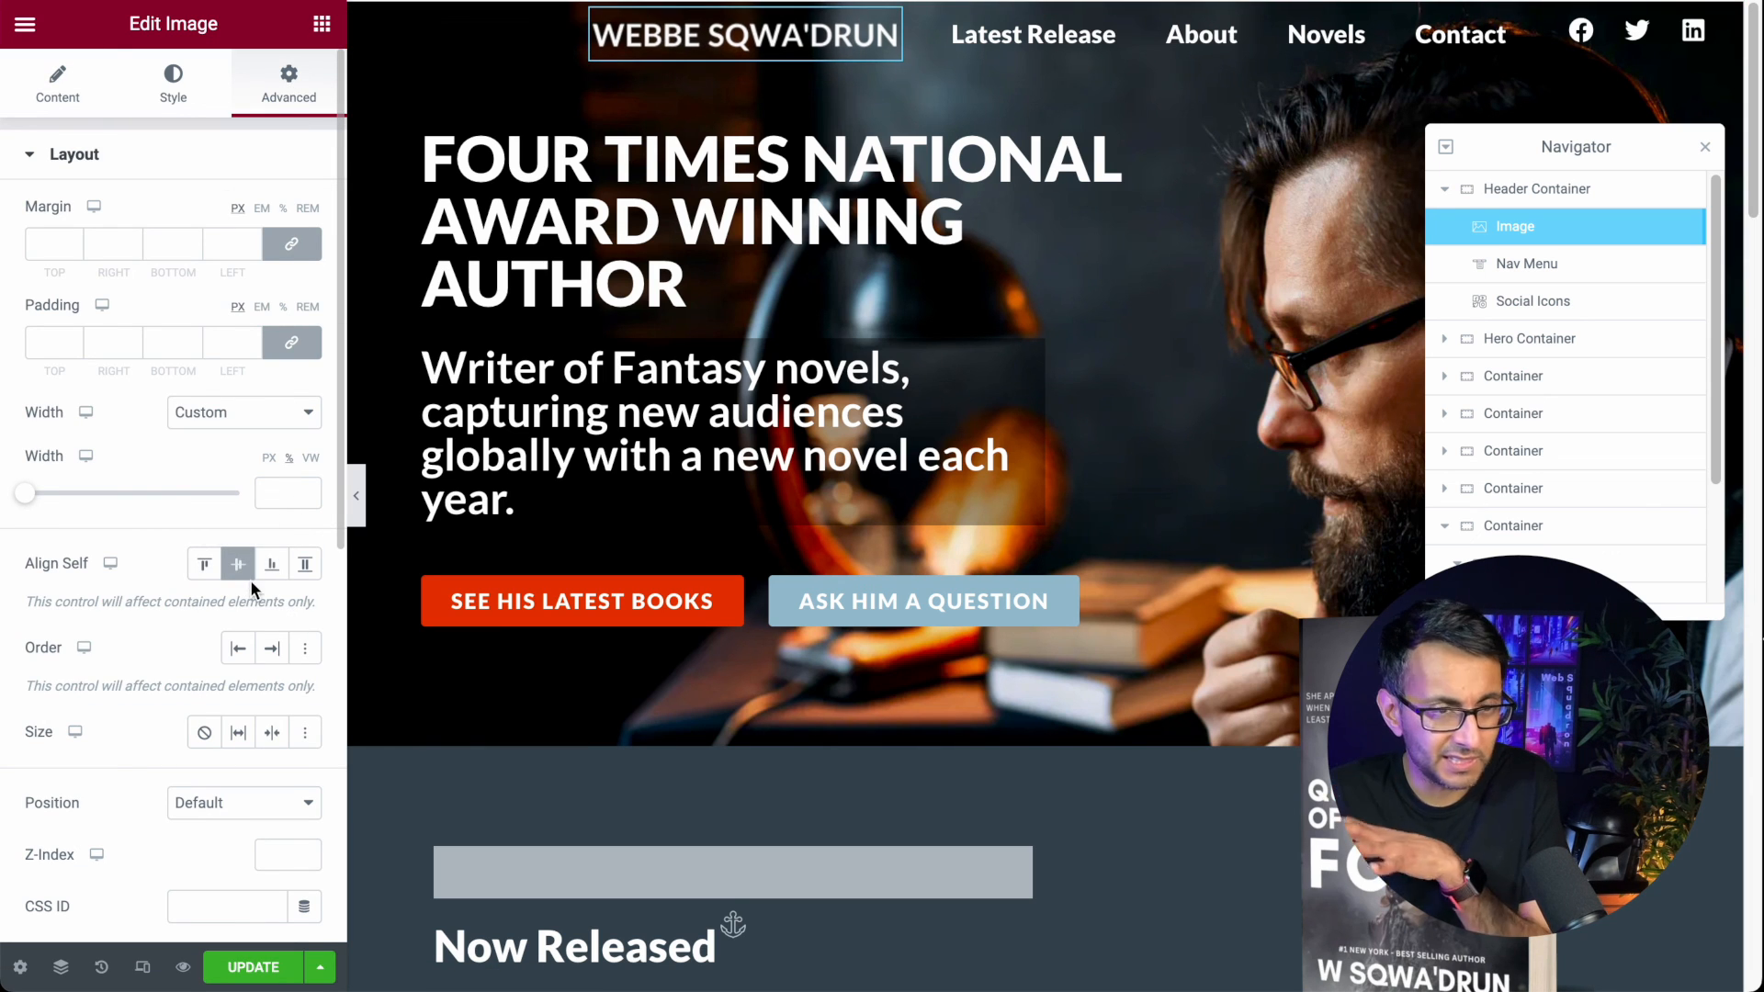
click(271, 649)
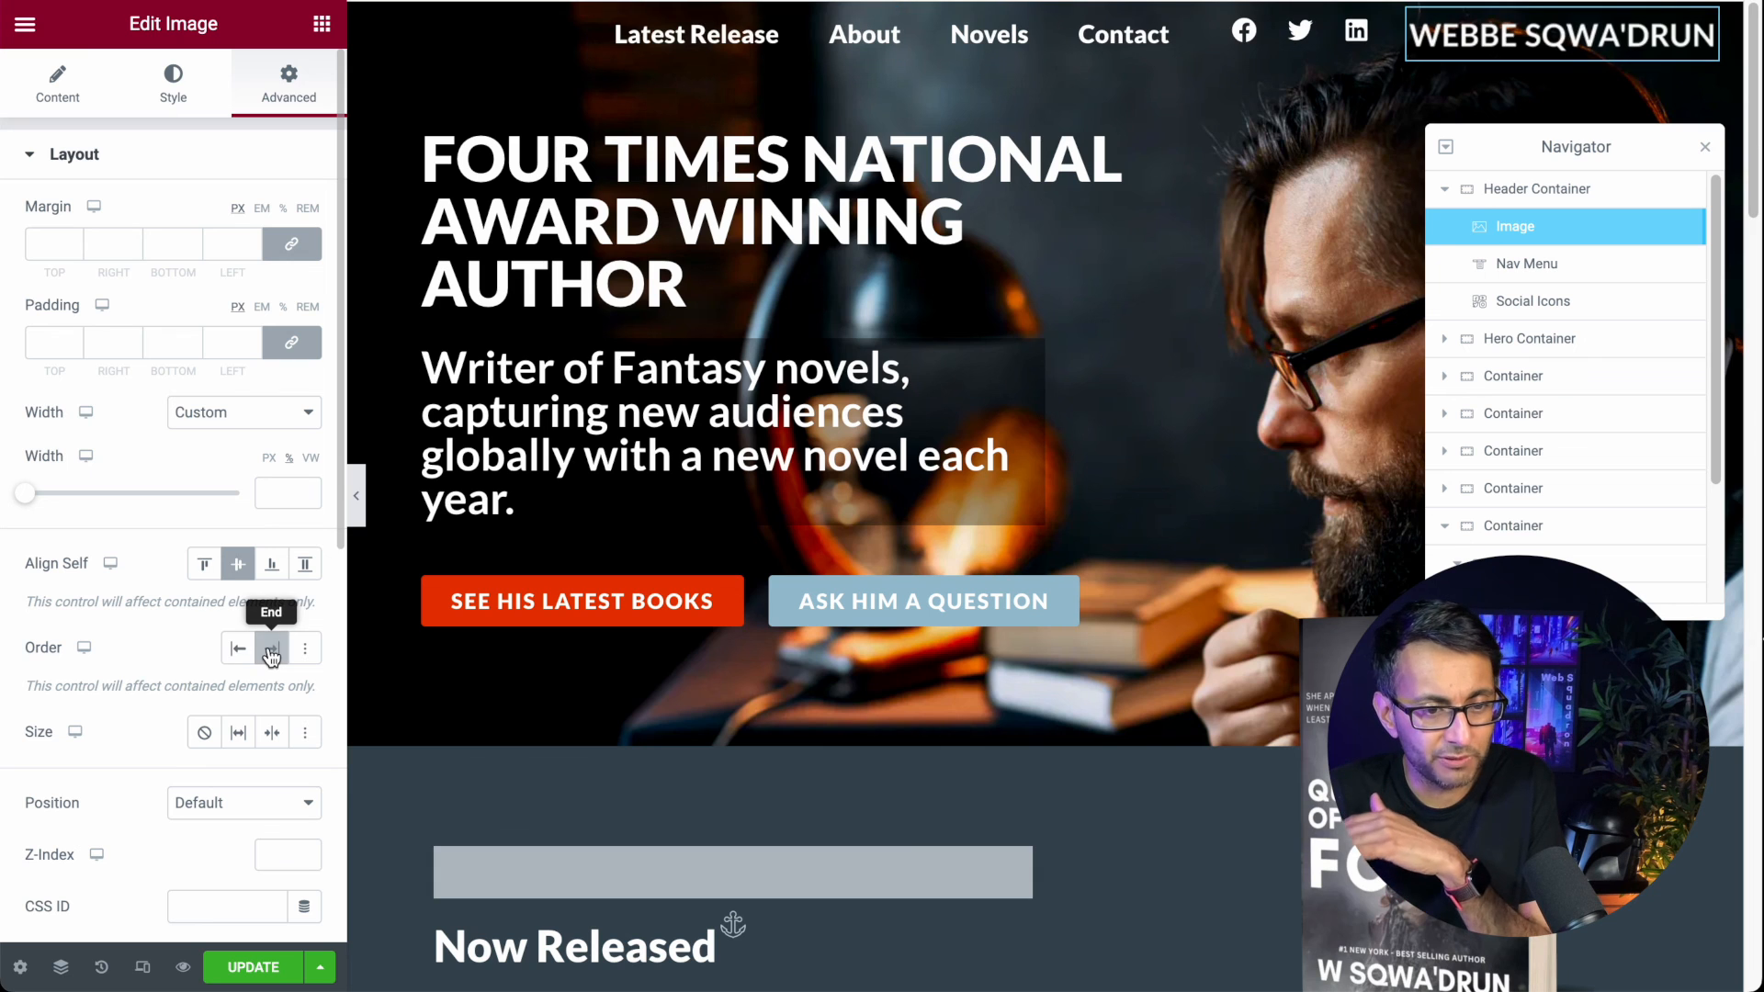
click(239, 650)
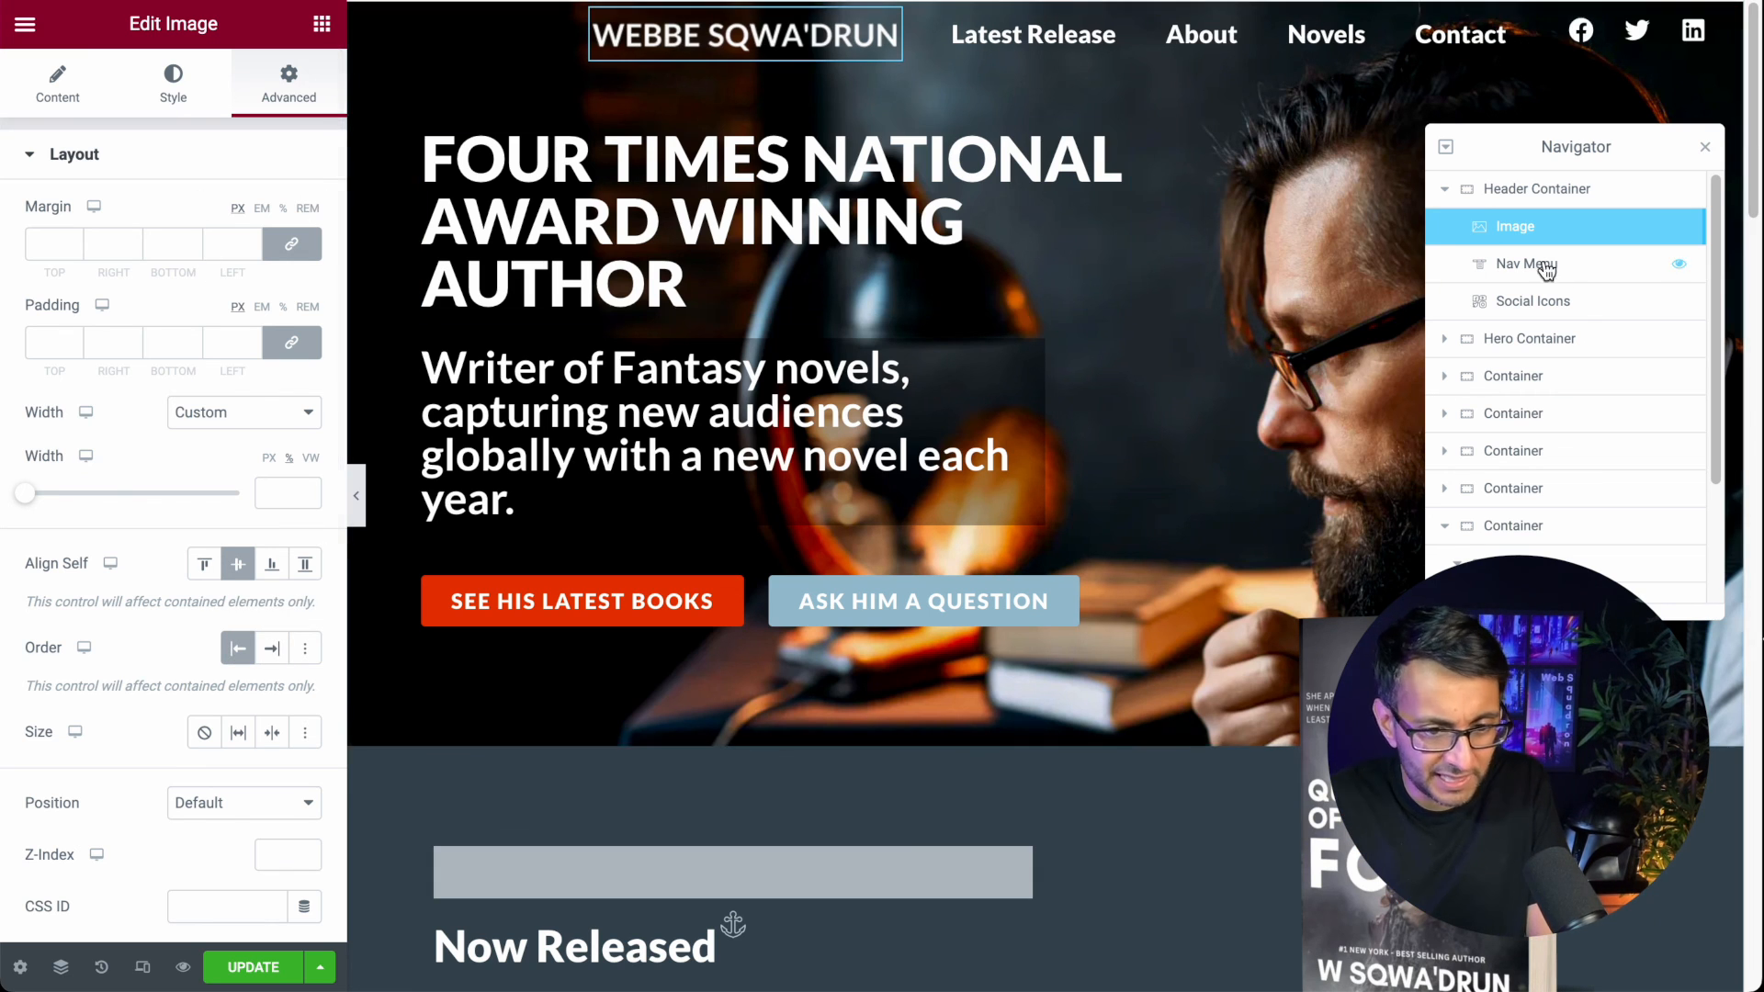
Step: Compare Space Between and Center on the Header Container and set its Justify Content to End
click(1574, 190)
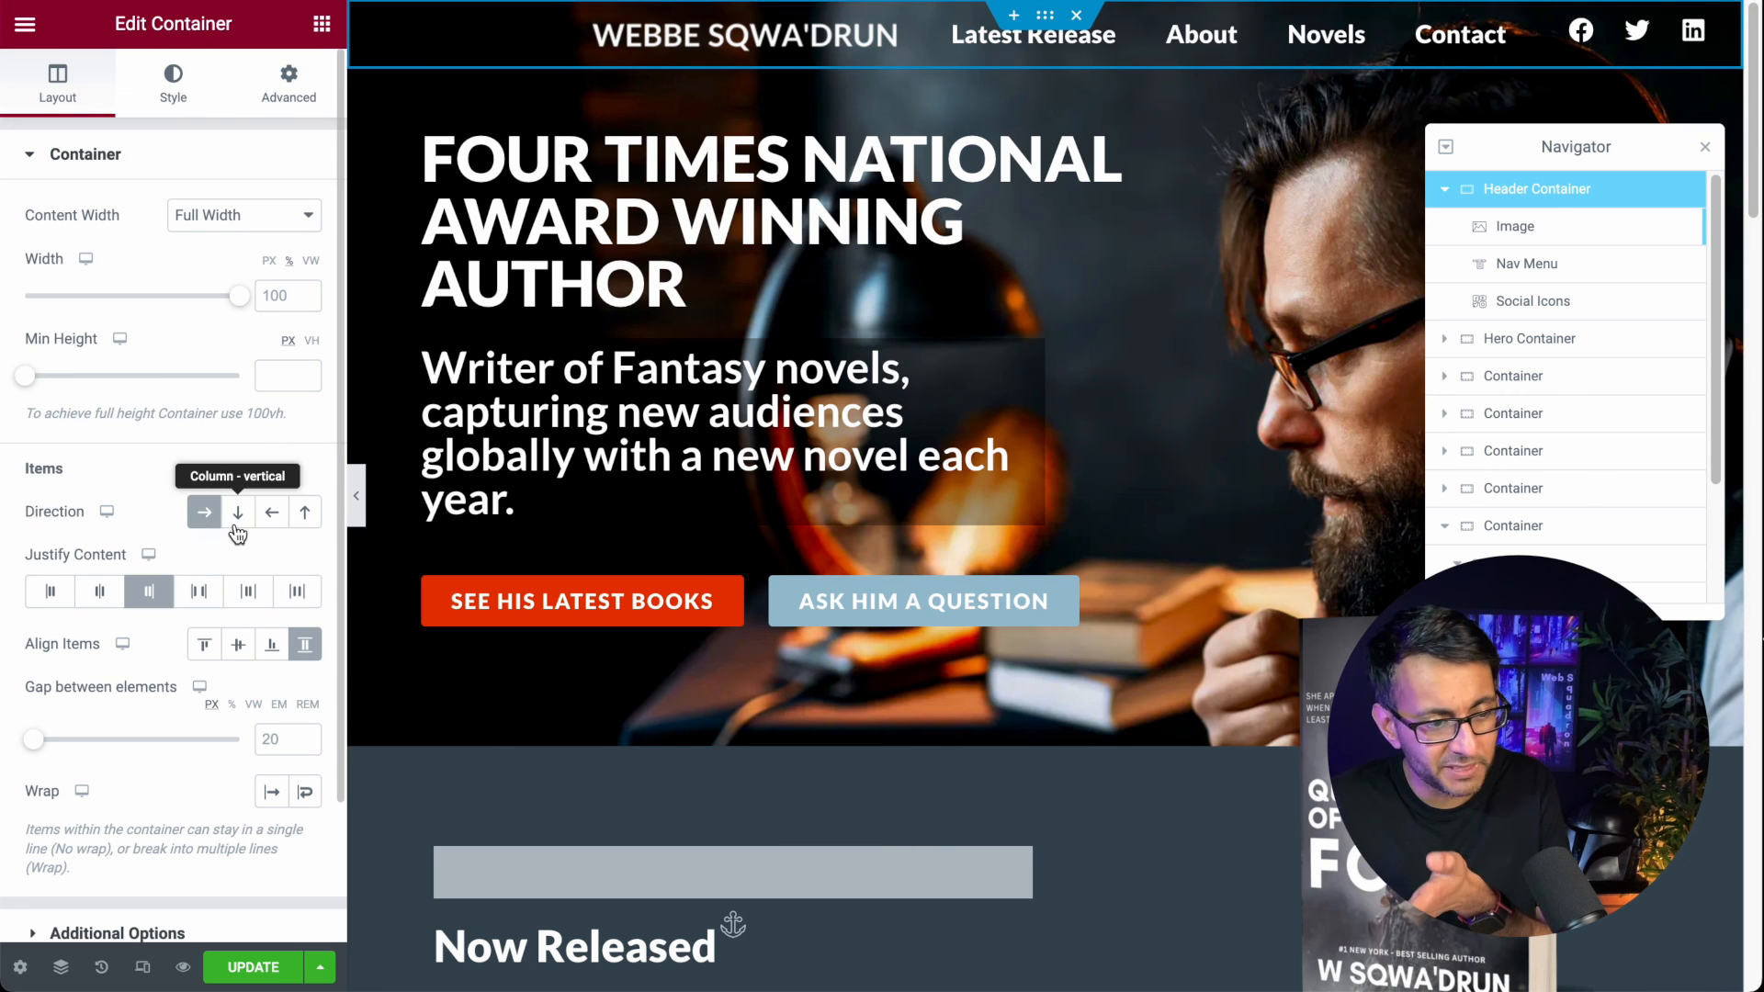
click(200, 593)
click(99, 593)
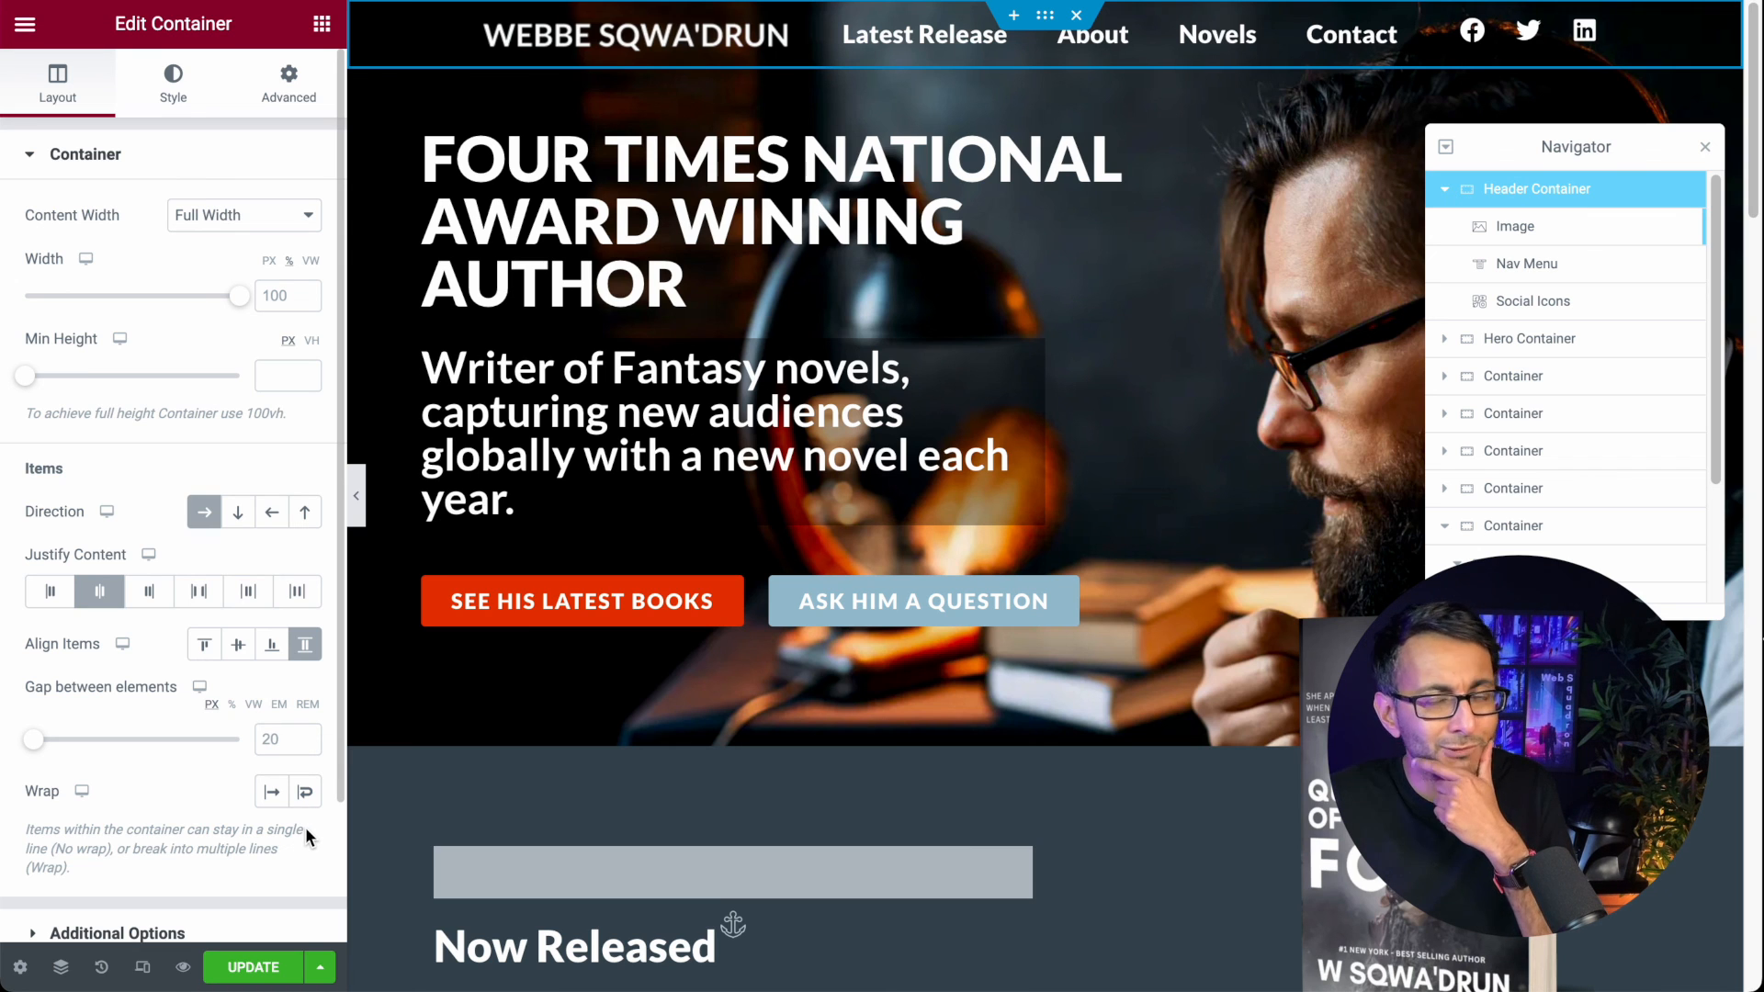
click(147, 593)
Step: Change the header logo image's position to Absolute
click(1562, 230)
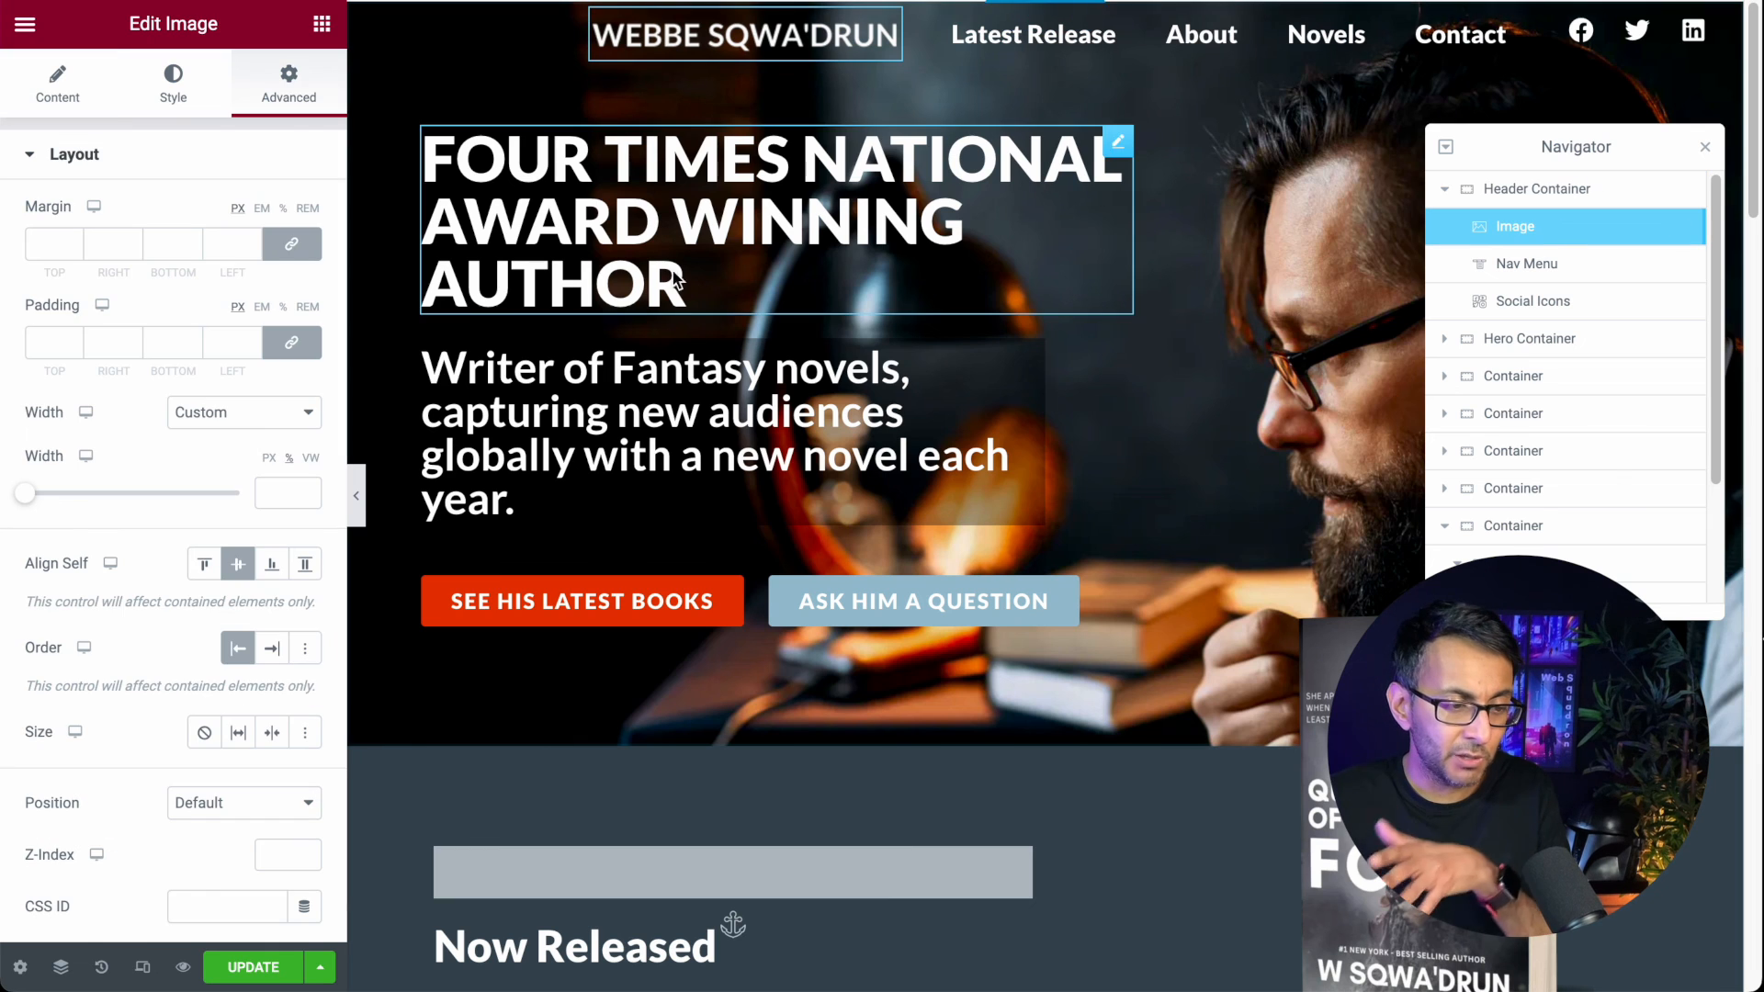
scroll(162, 618, down, 4)
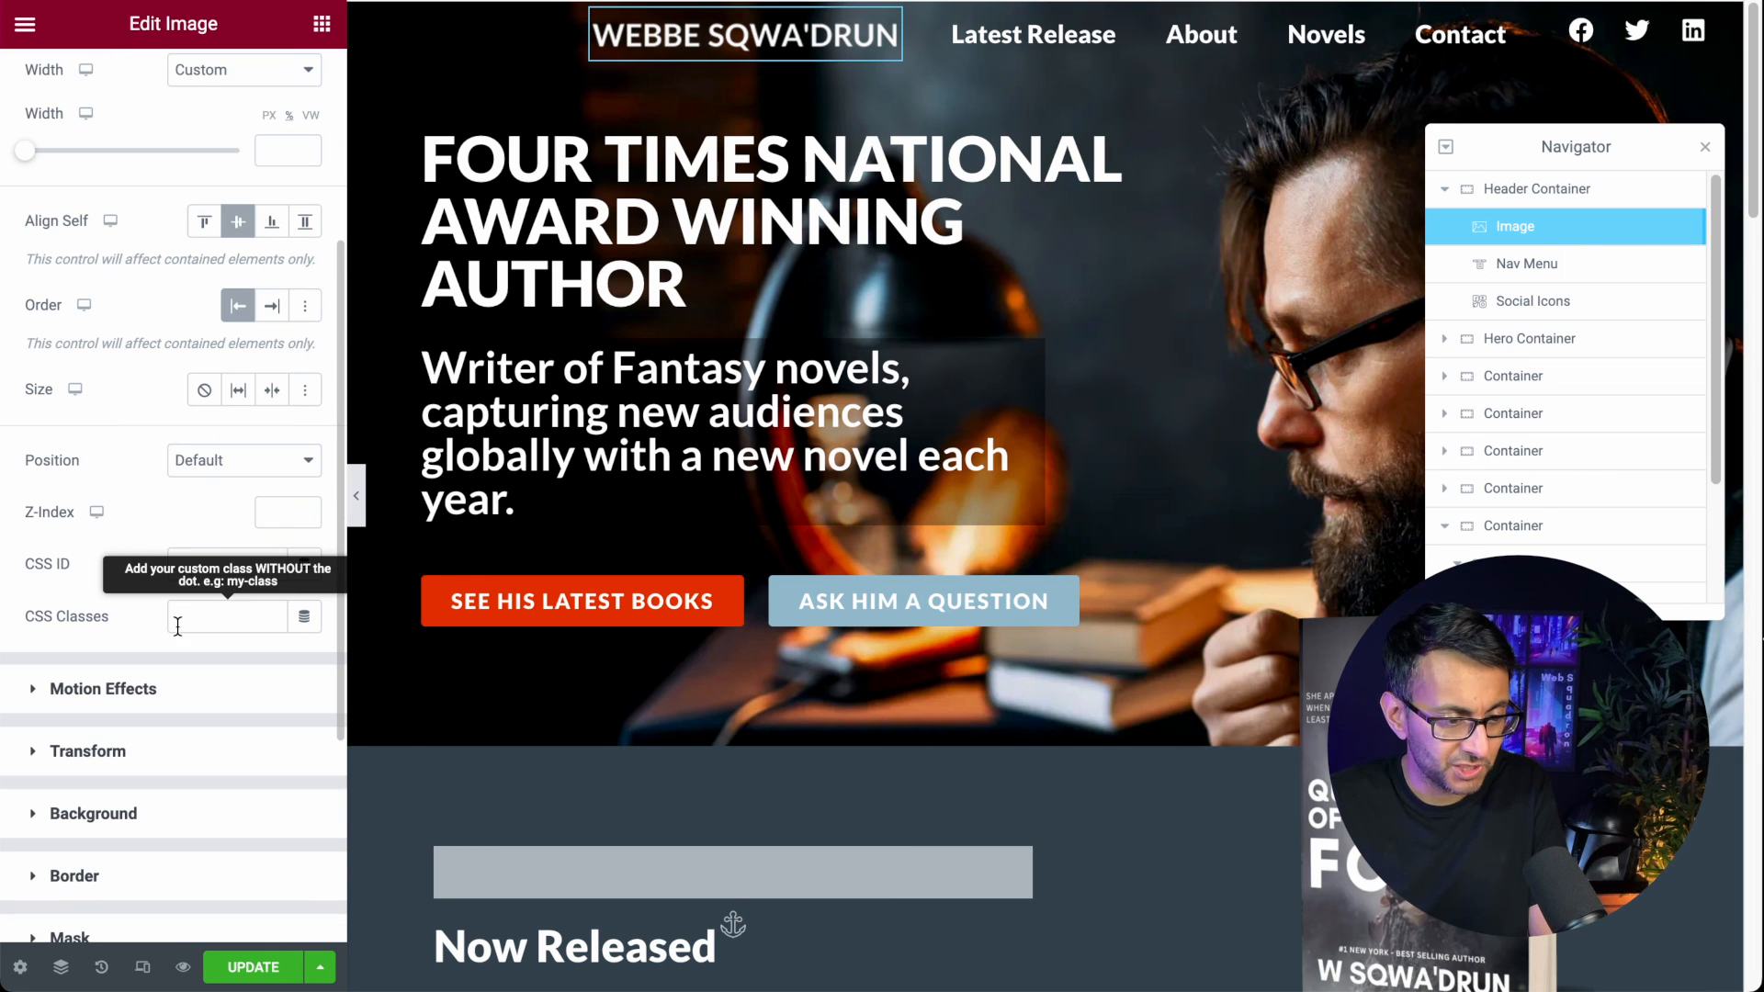
click(273, 466)
click(250, 492)
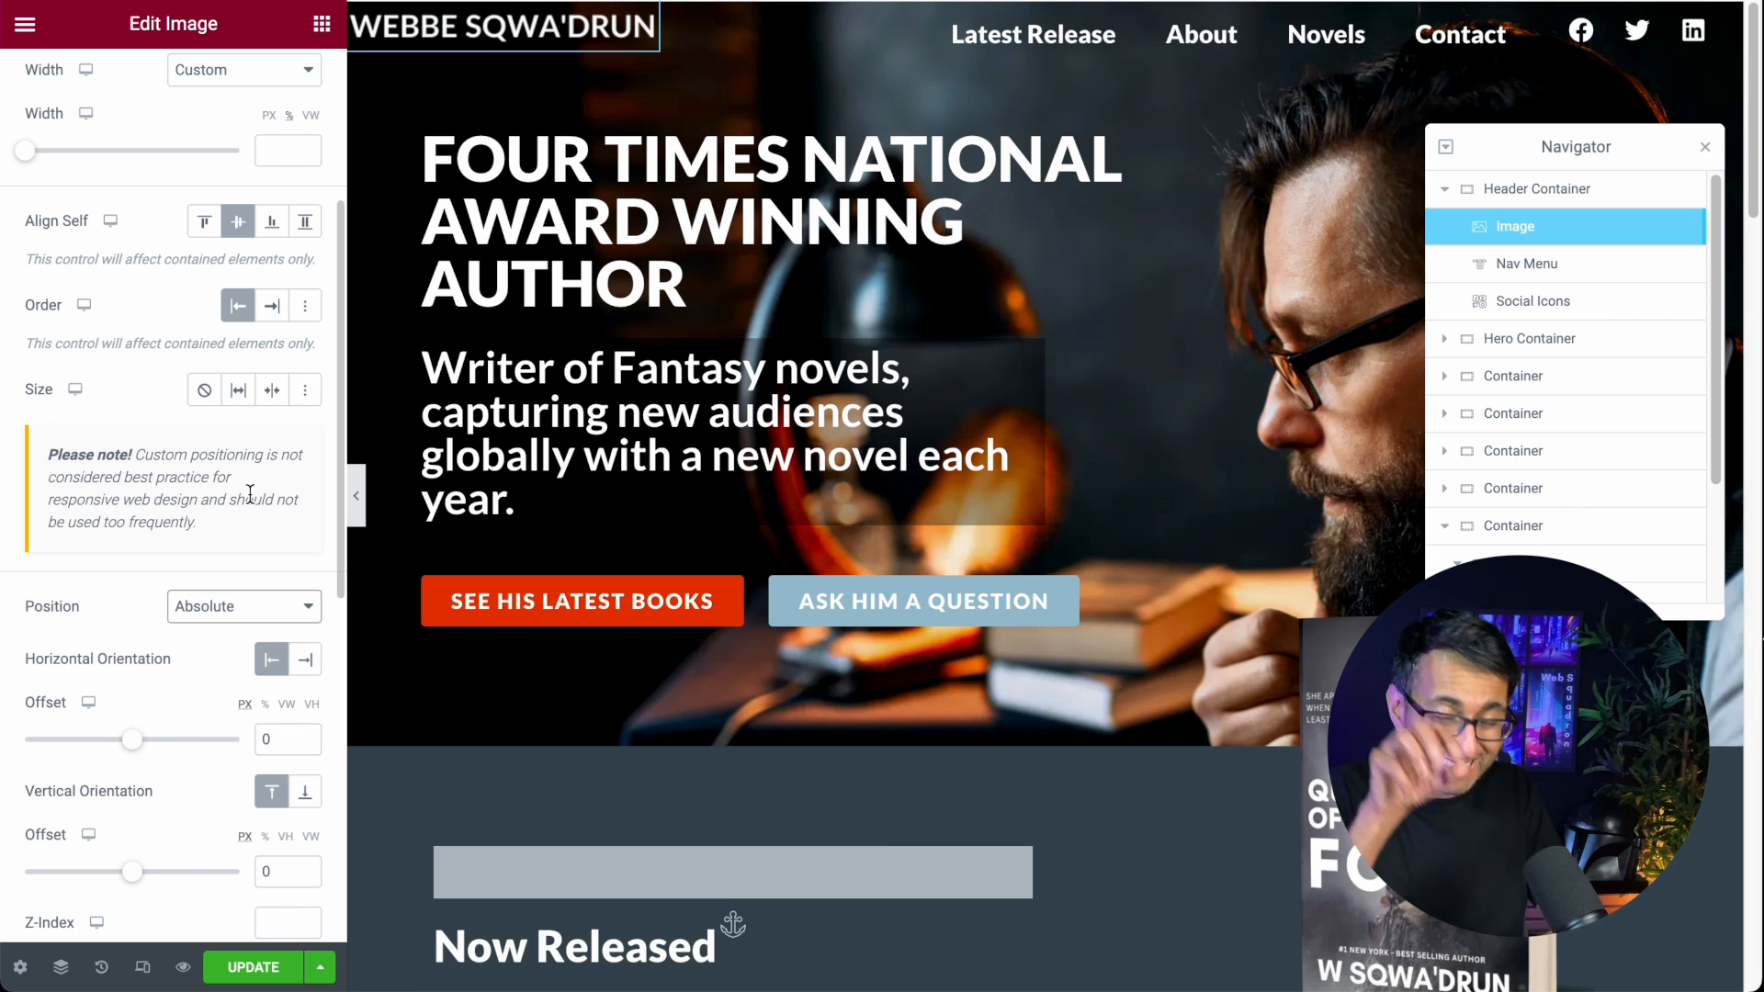
scroll(1063, 354, down, 4)
scroll(1062, 355, up, 4)
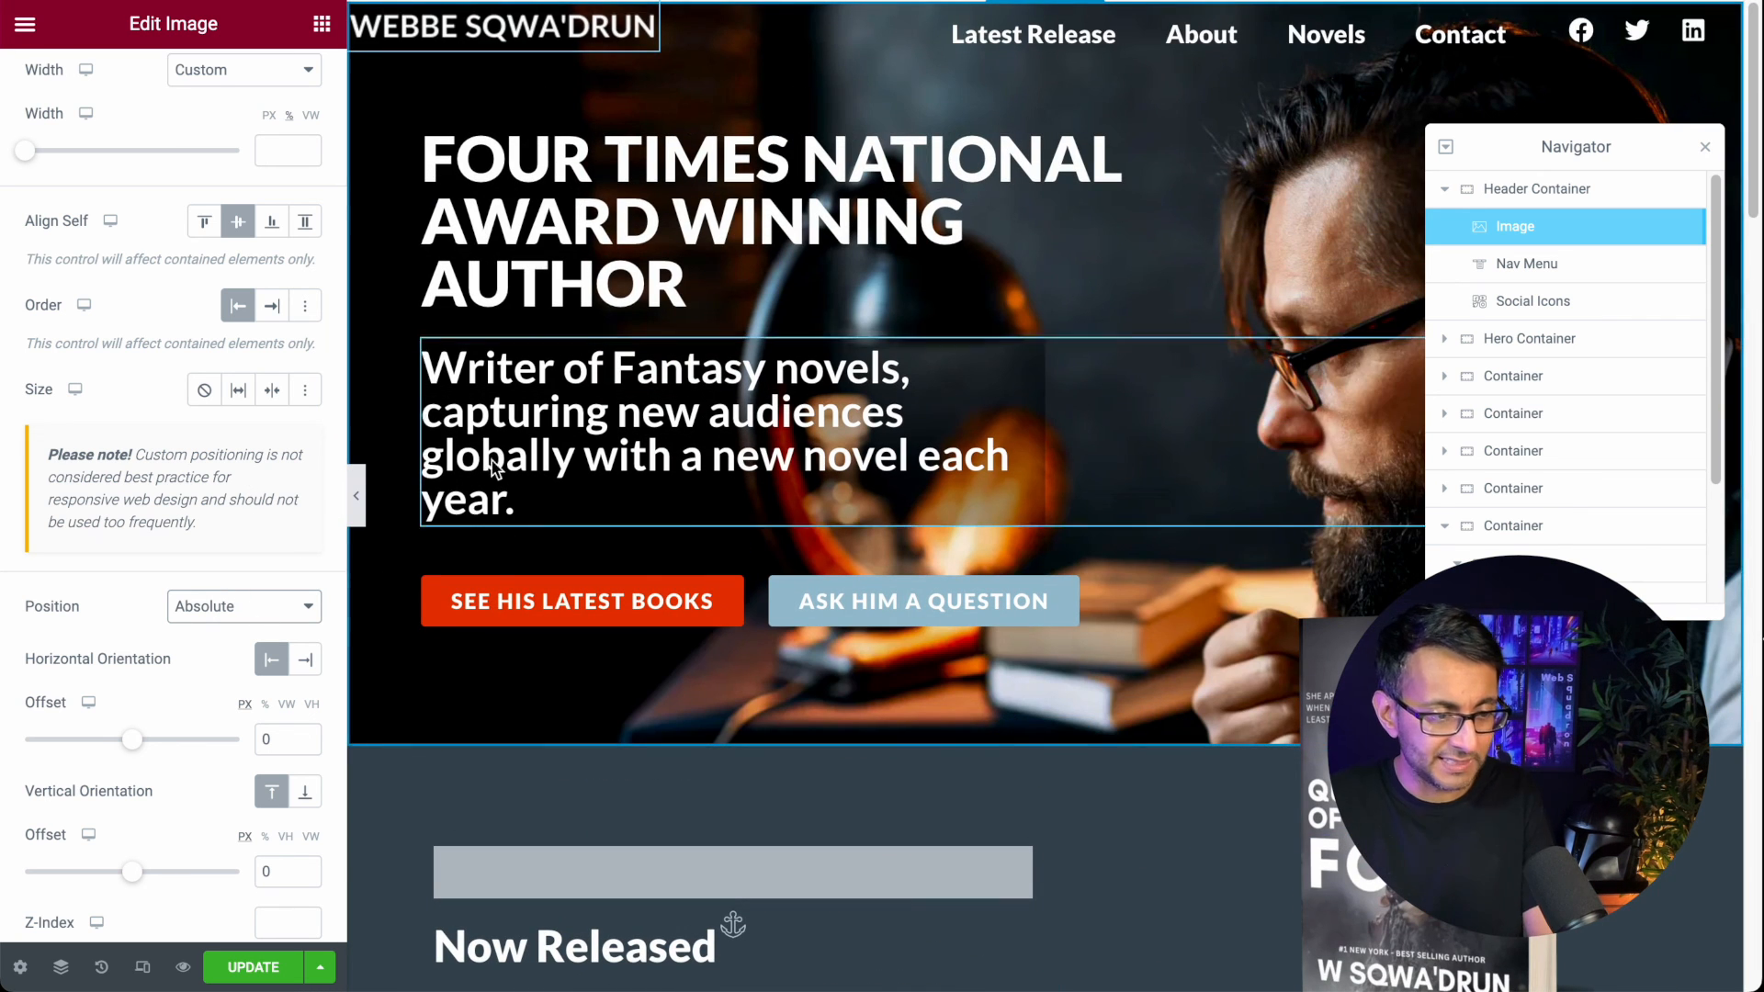
Step: Unlink the logo image's margin and padding values, leaving all sides at 0
scroll(269, 196, up, 4)
click(287, 243)
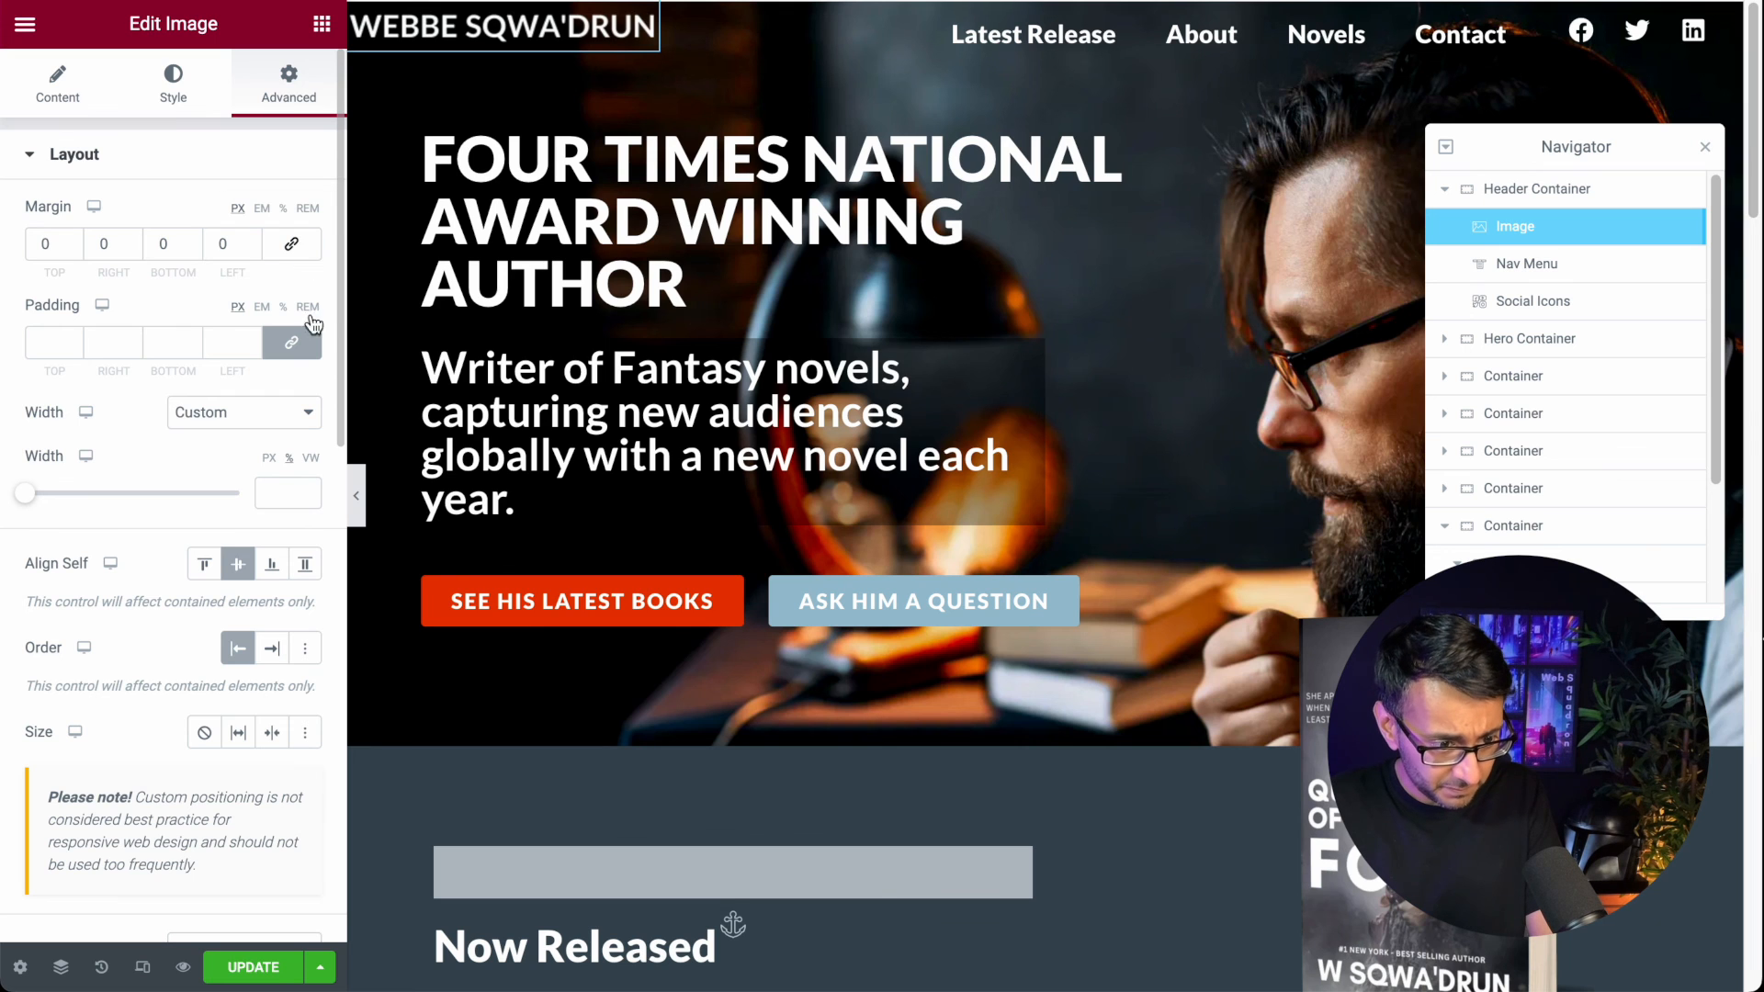
click(294, 351)
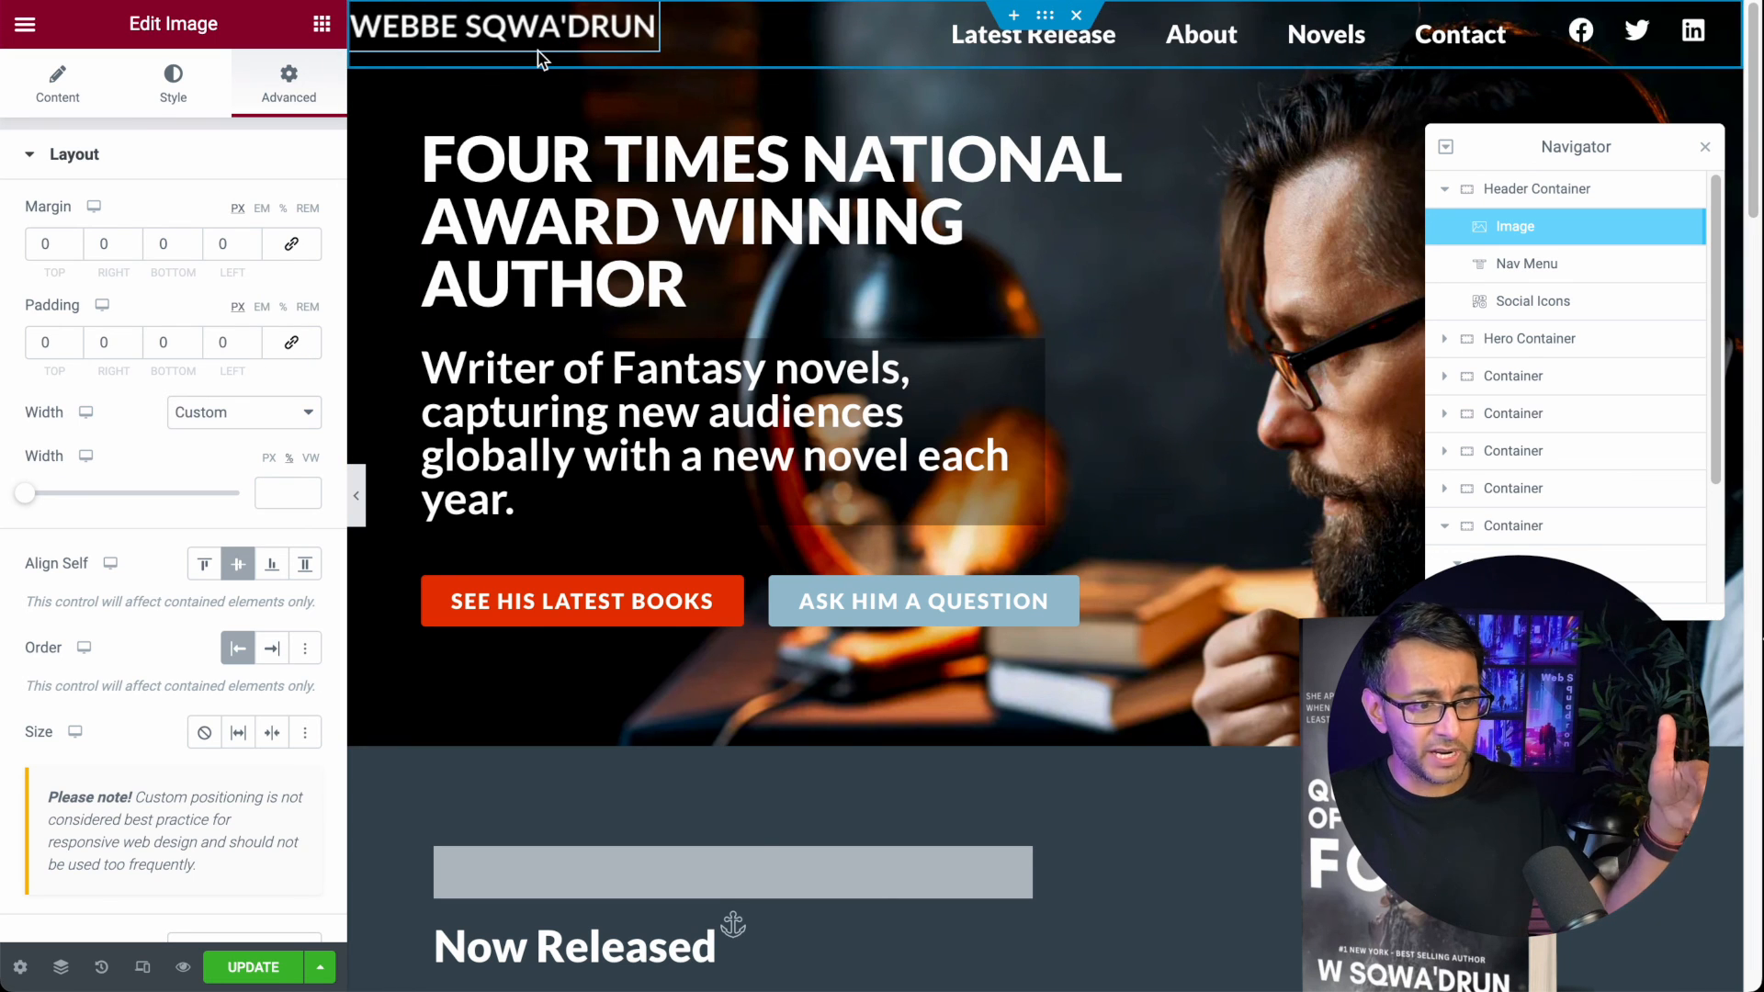
Step: Set the logo image's horizontal offset to 20 px and vertical offset to 8 px, and check the header in the full-width view
scroll(234, 643, down, 6)
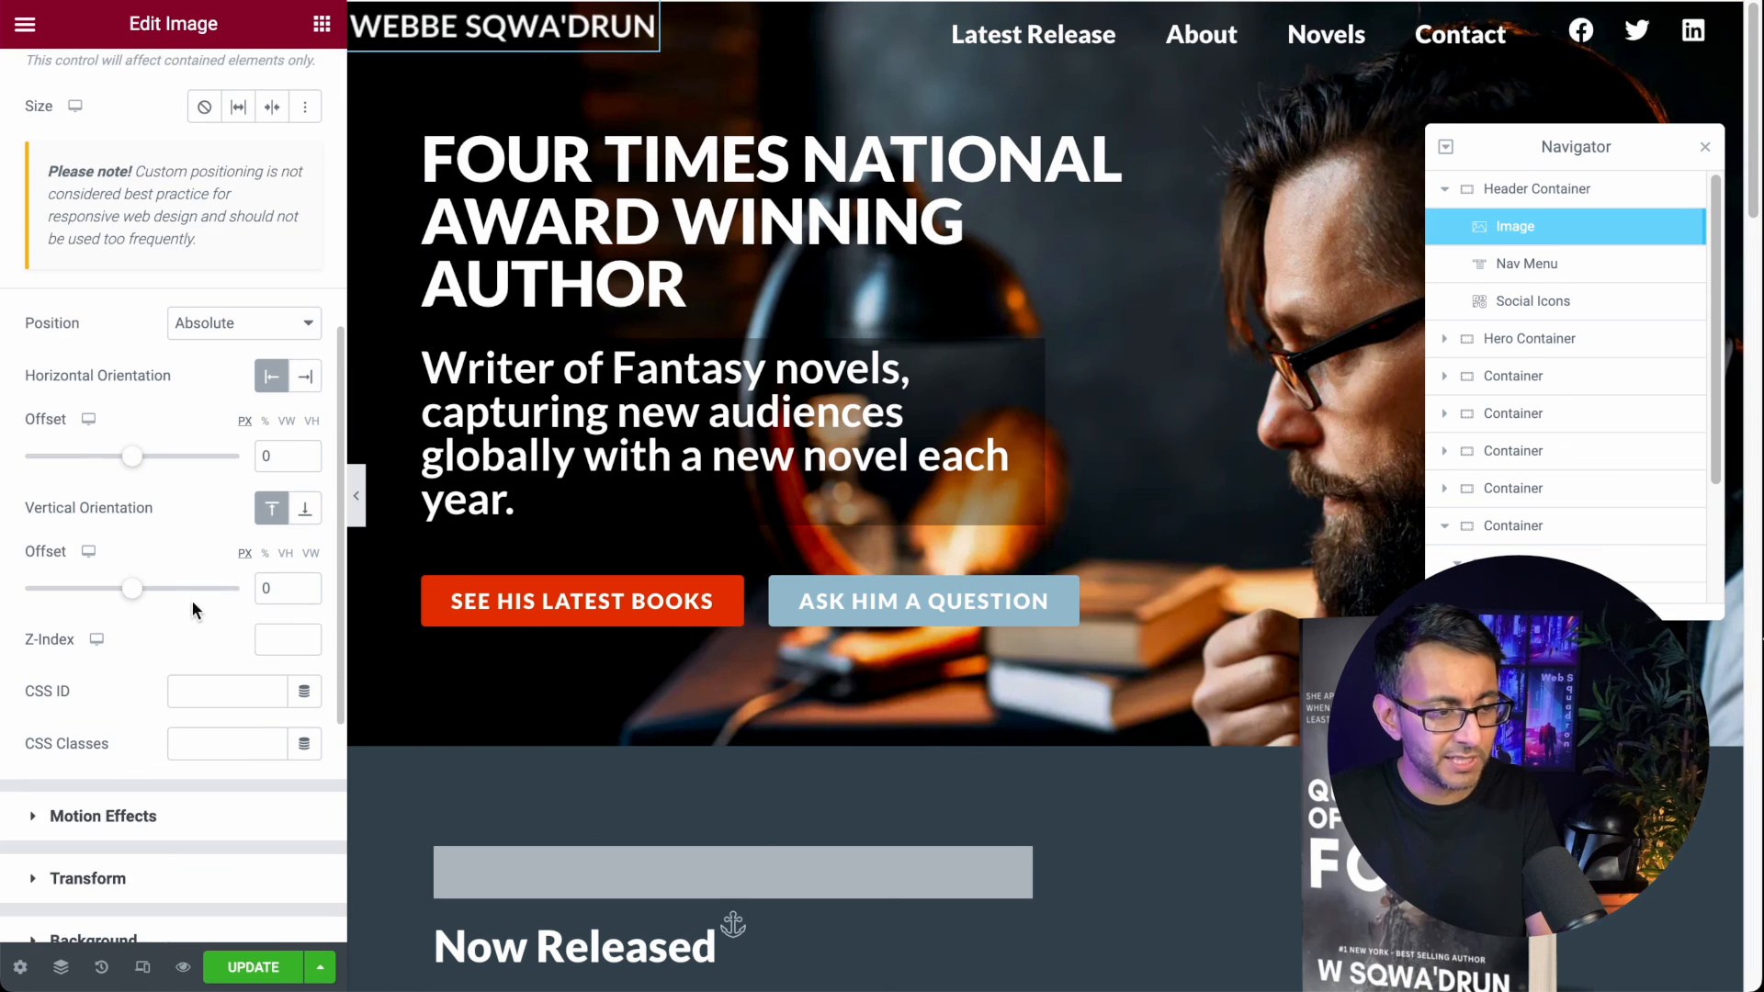
drag(139, 467, 140, 466)
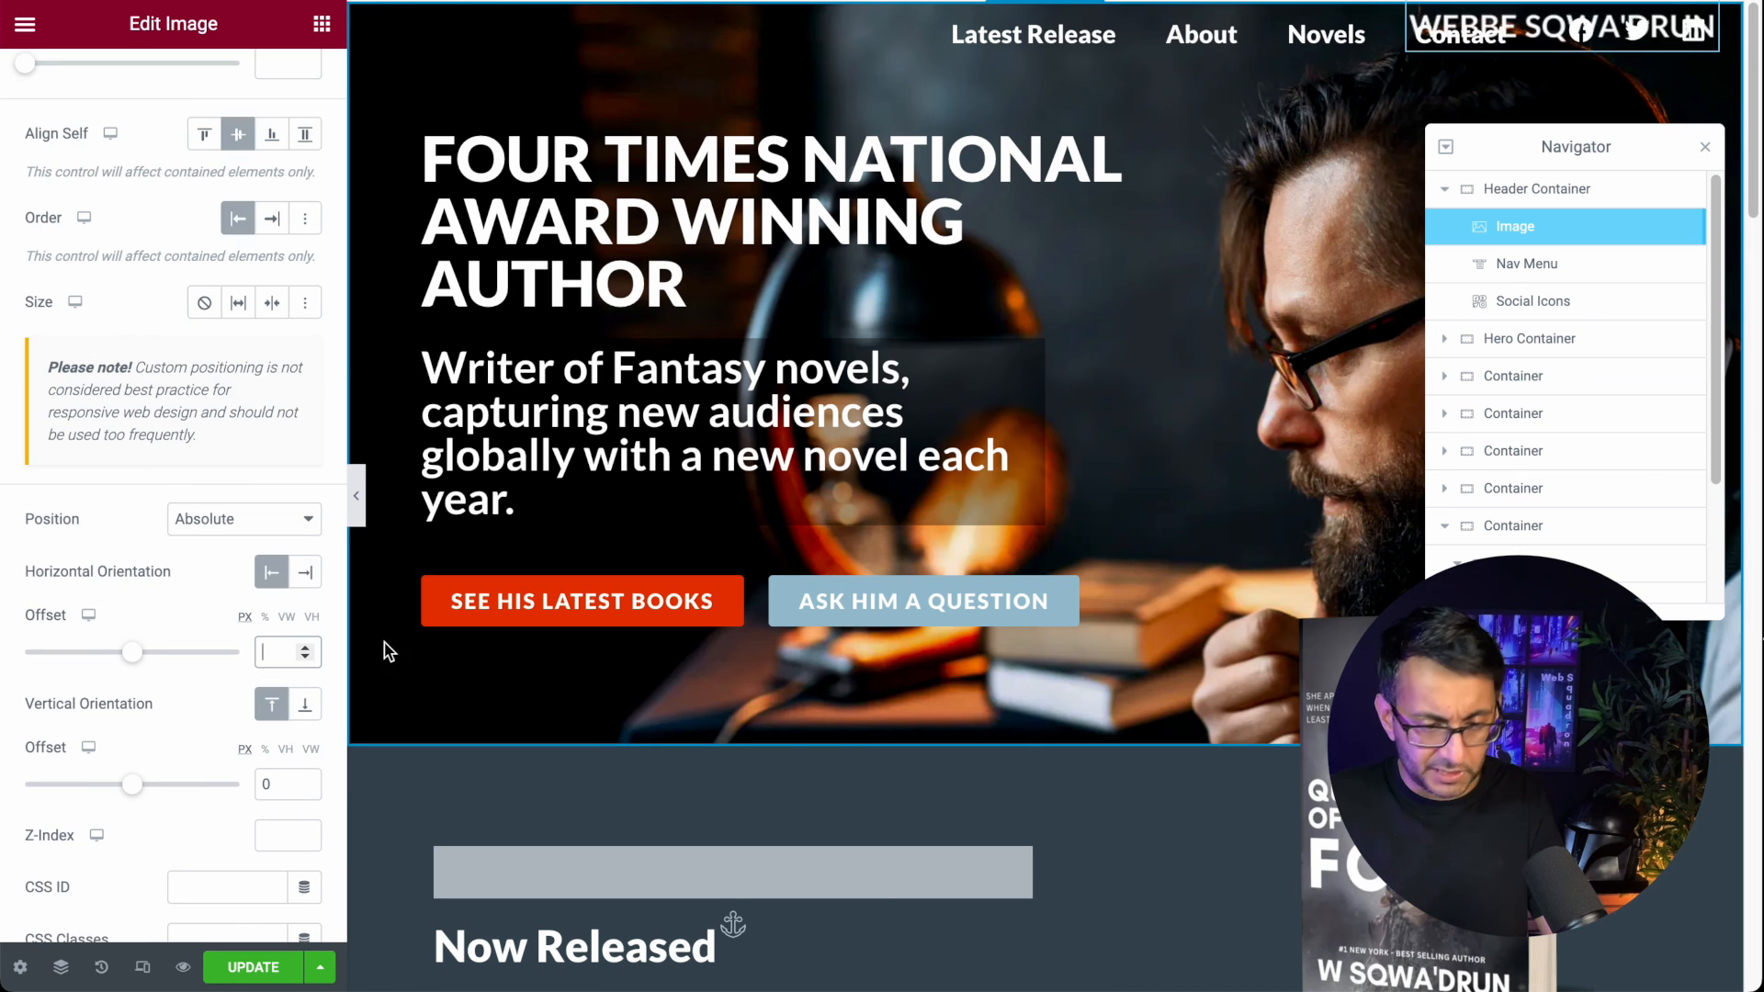
text(20)
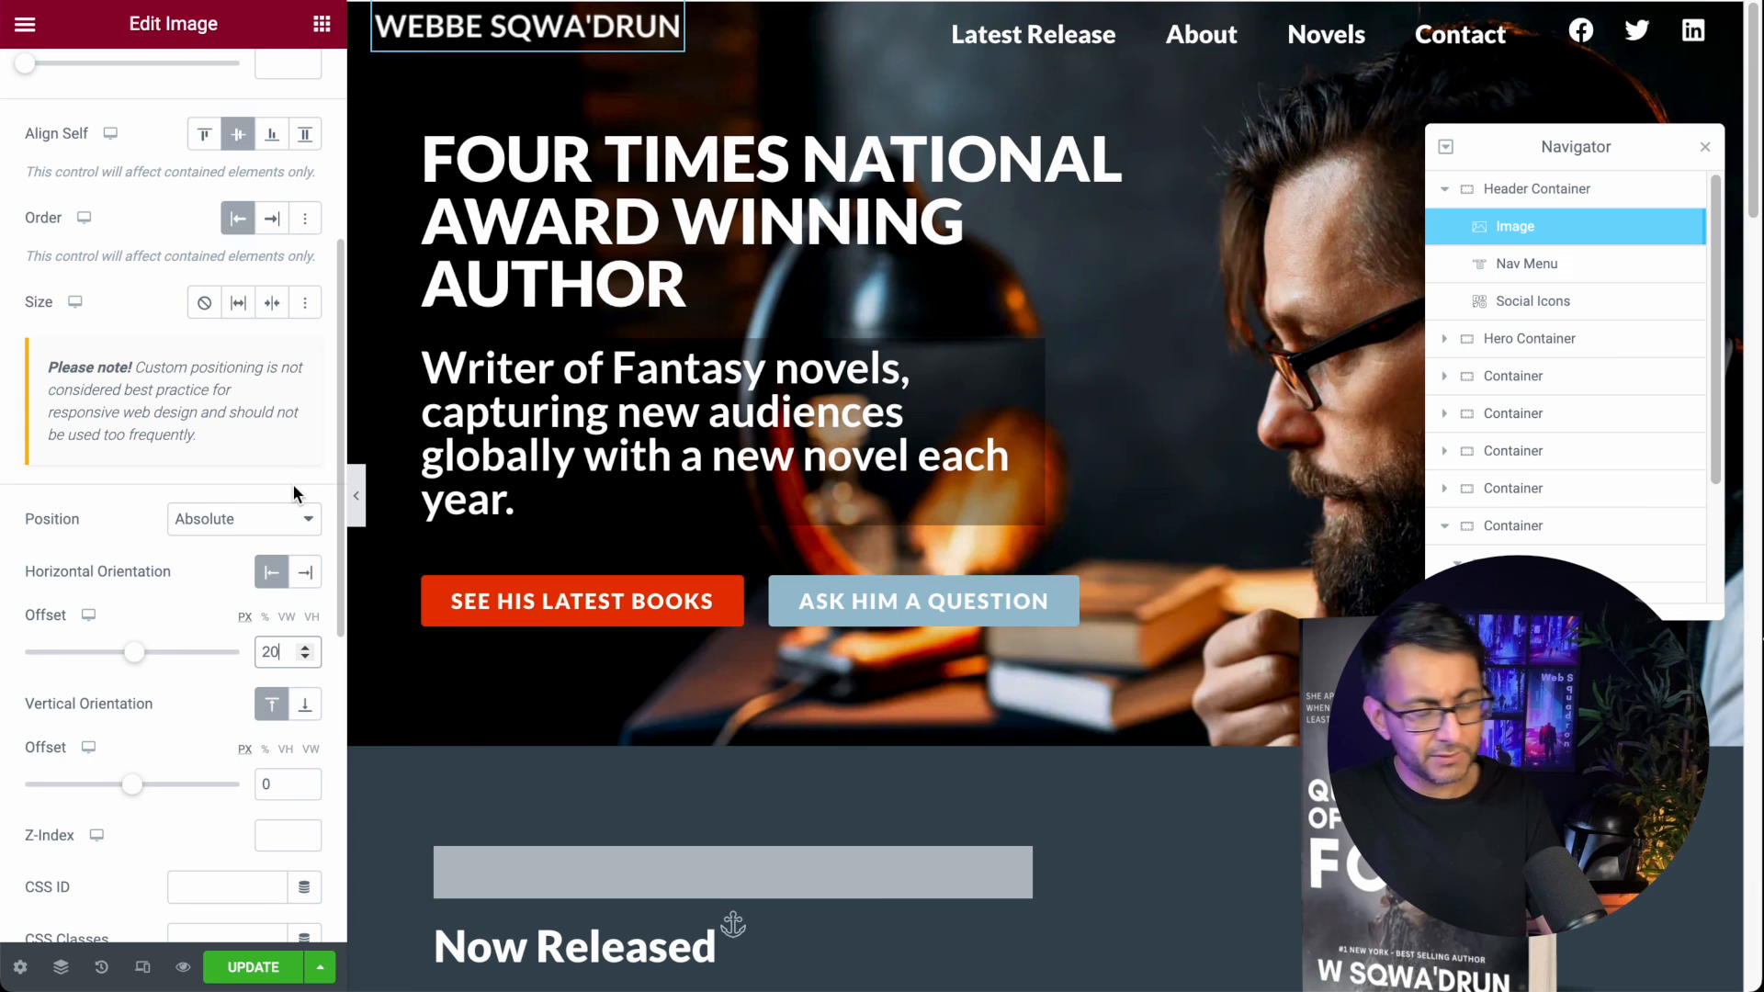
click(309, 779)
click(309, 779)
click(308, 779)
click(309, 779)
click(308, 779)
click(309, 779)
click(308, 779)
click(308, 779)
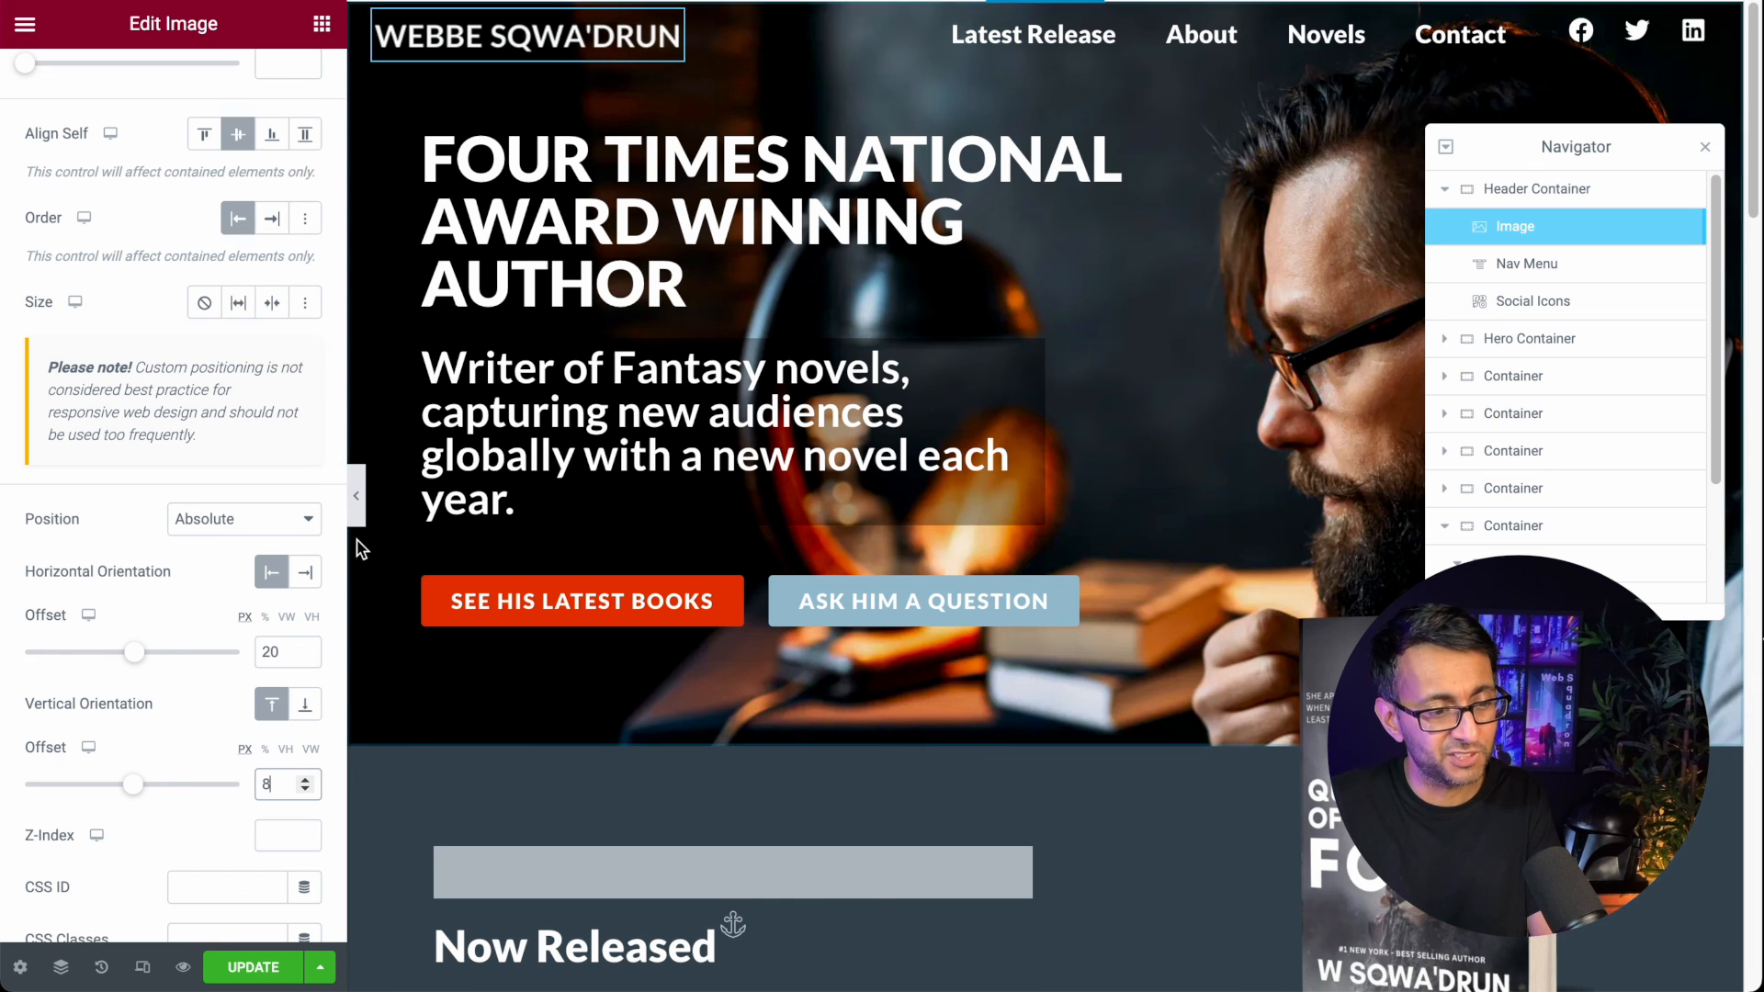
click(356, 496)
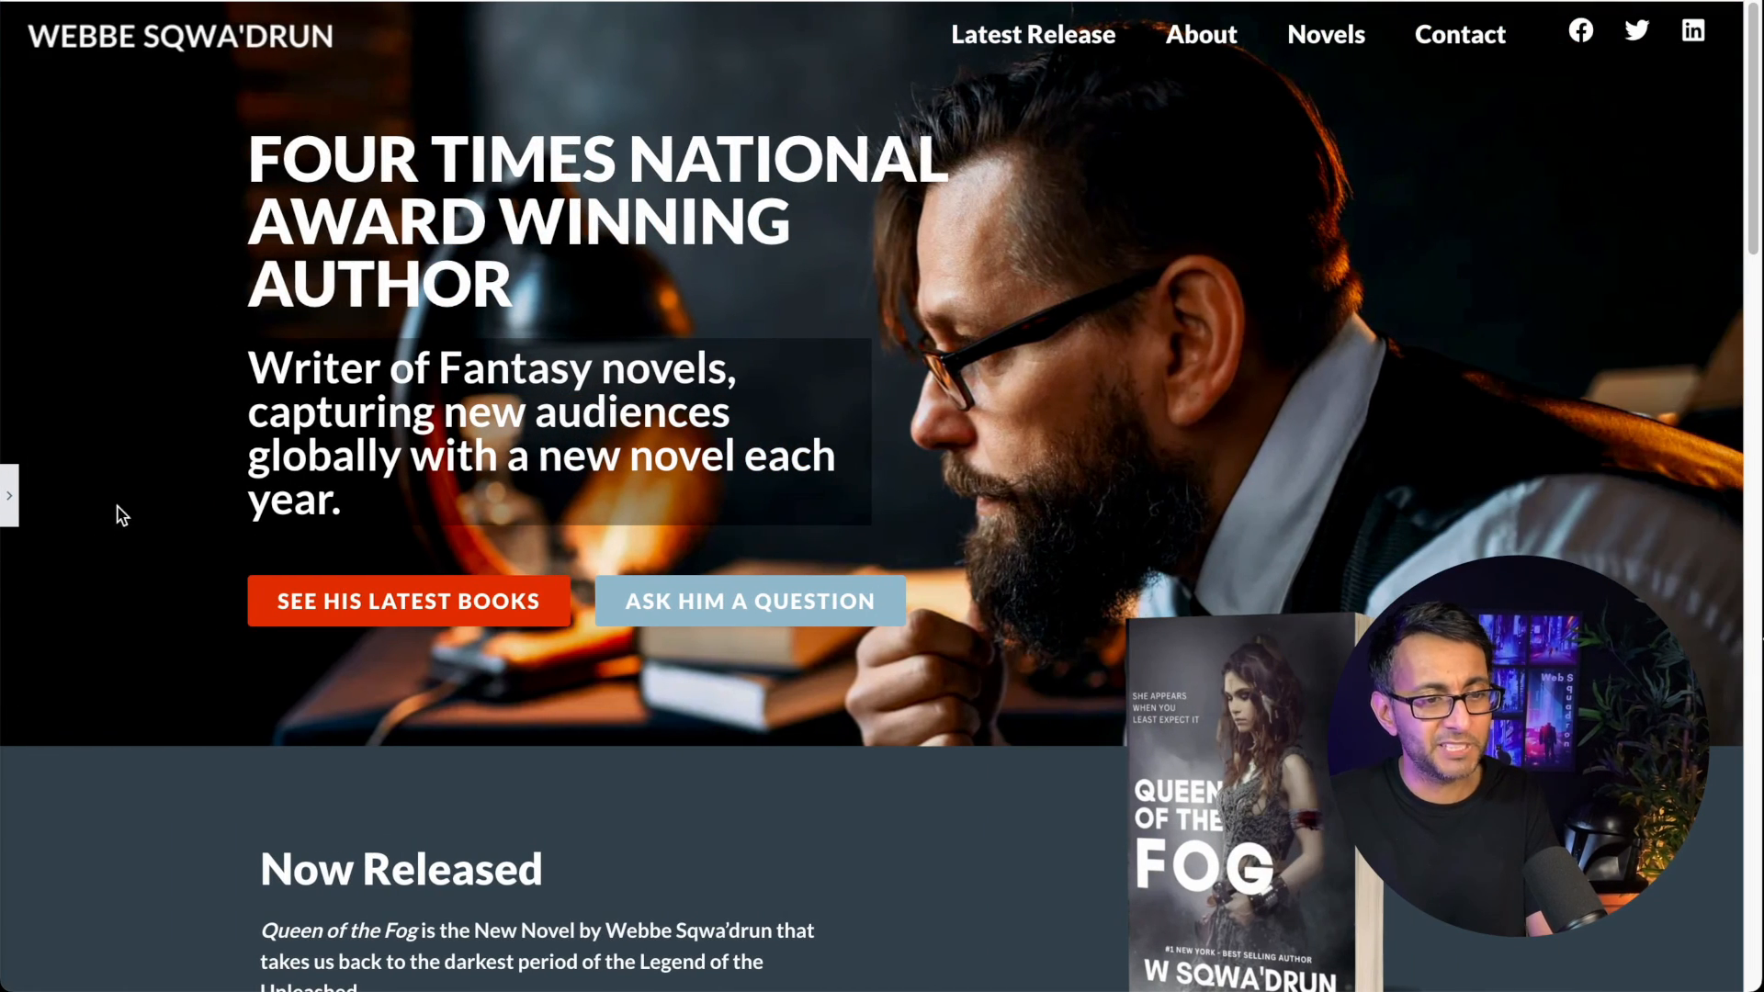
click(11, 501)
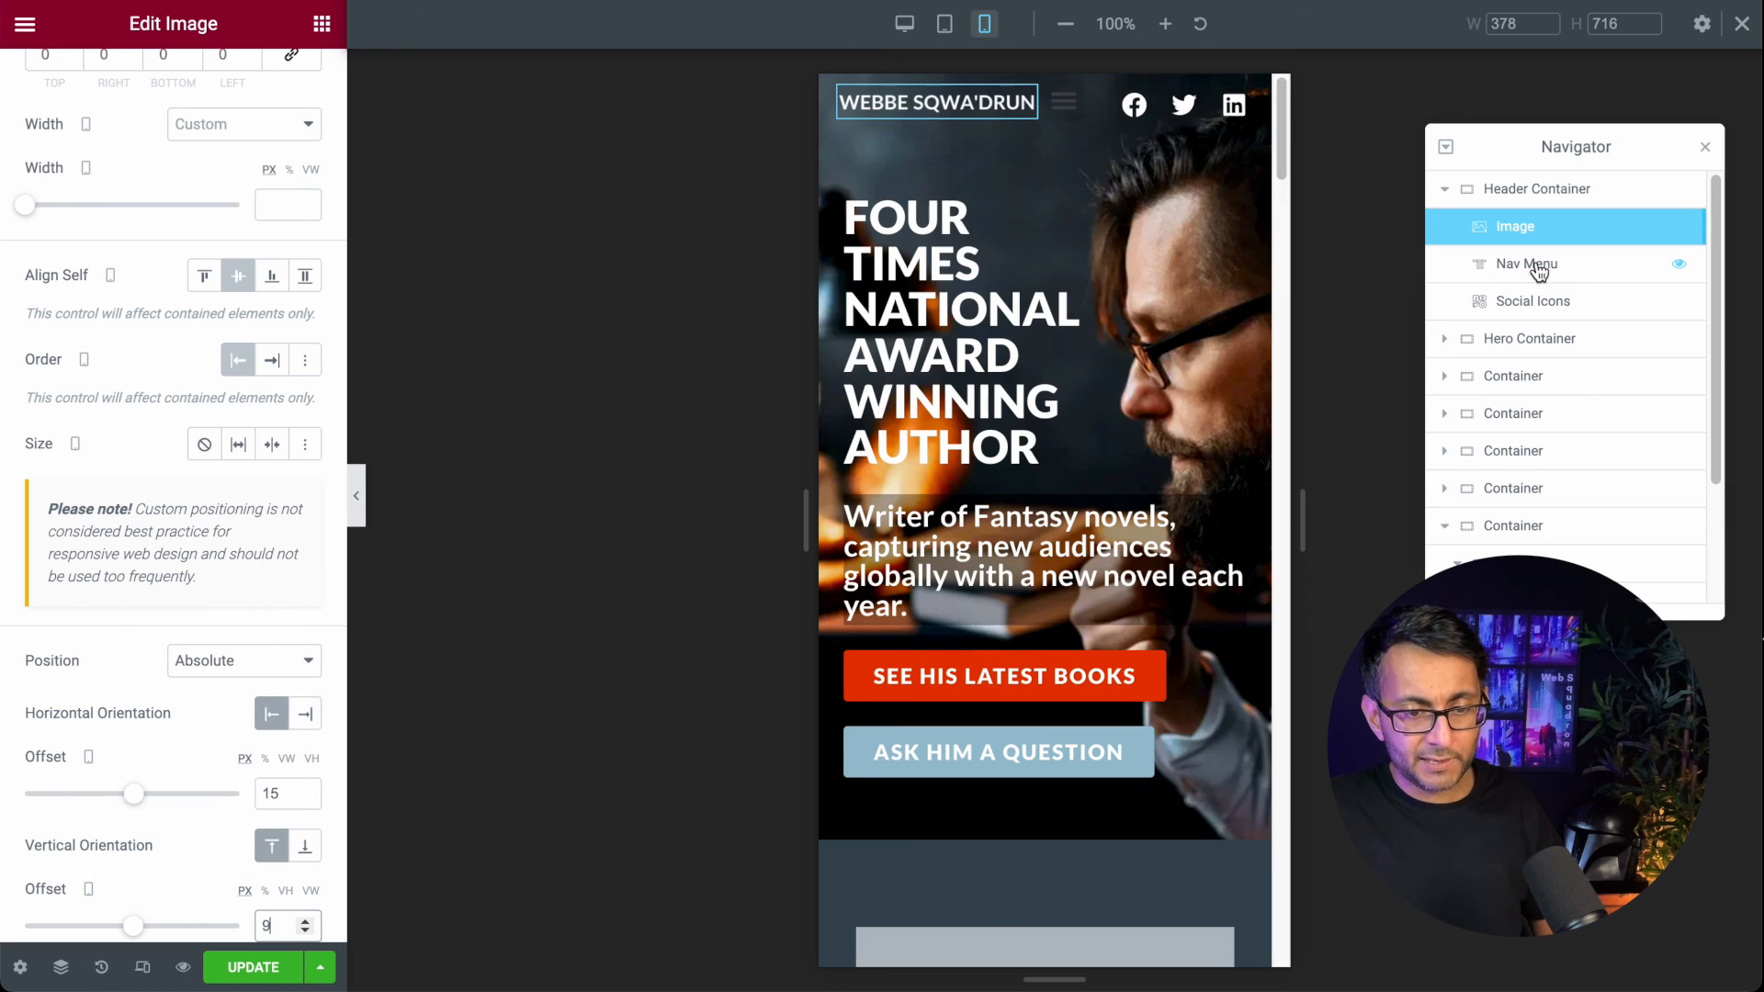
Step: Color the Nav Menu's toggle button with New Item #1 (#FFFFFF) and make its background color fully transparent
click(1537, 269)
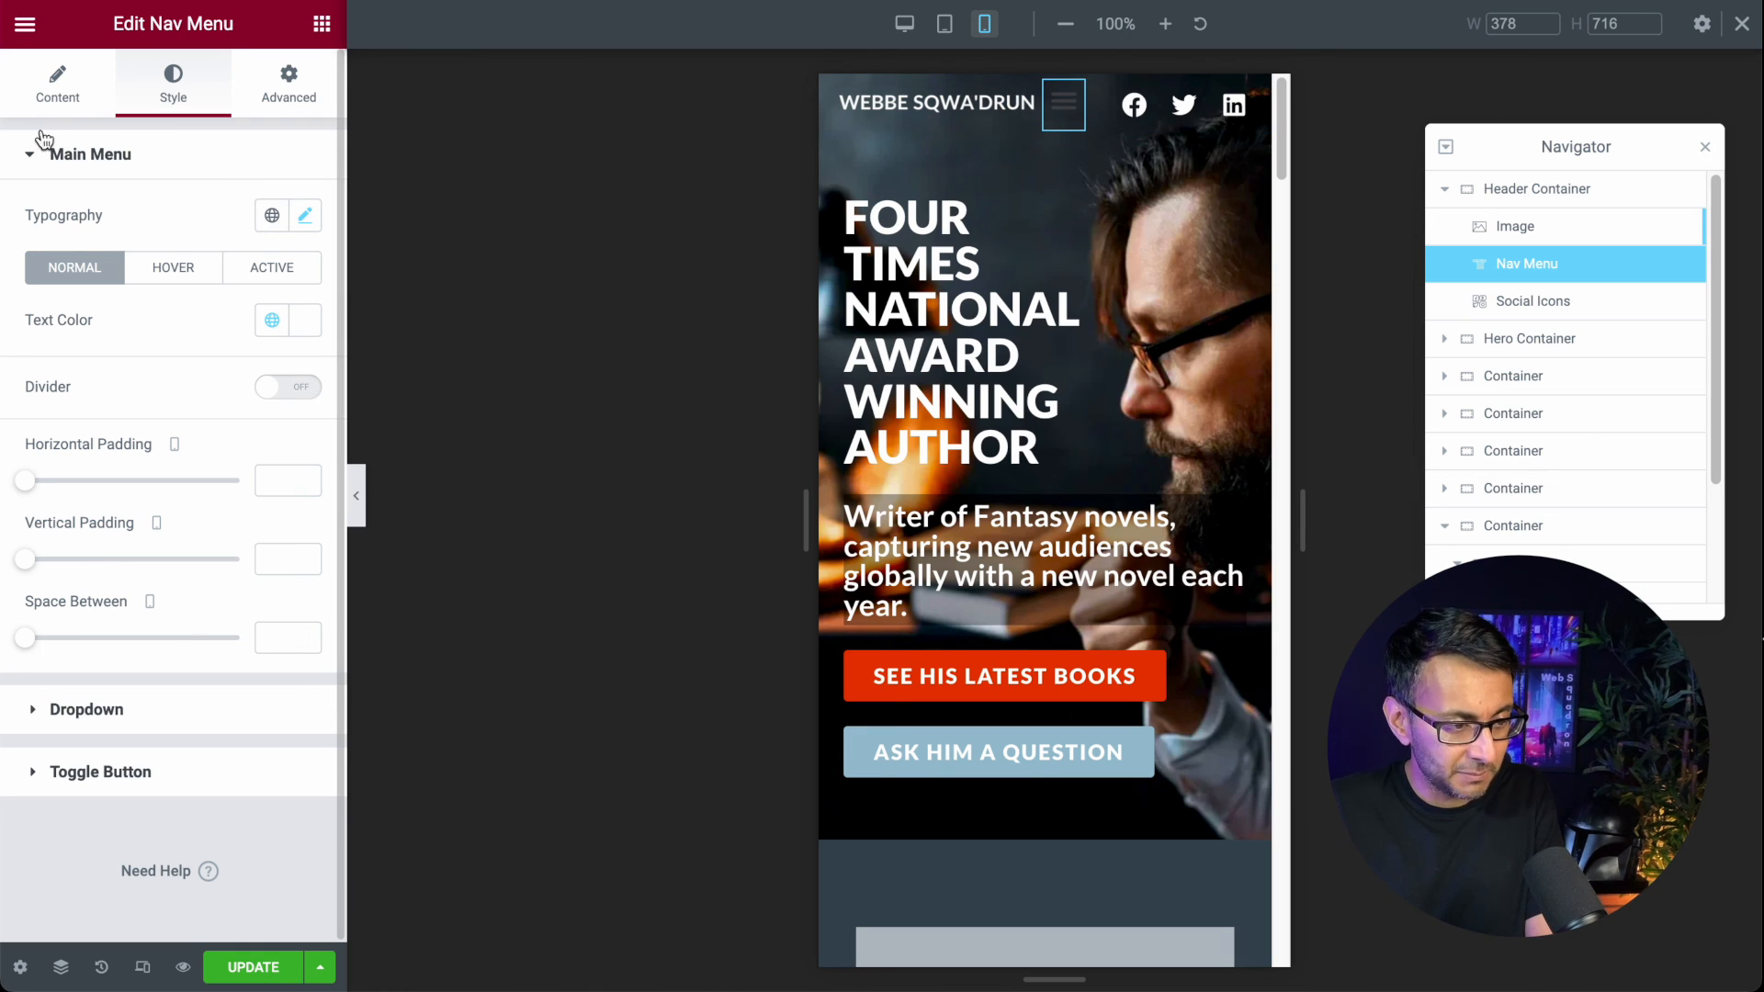
click(61, 92)
scroll(195, 618, down, 2)
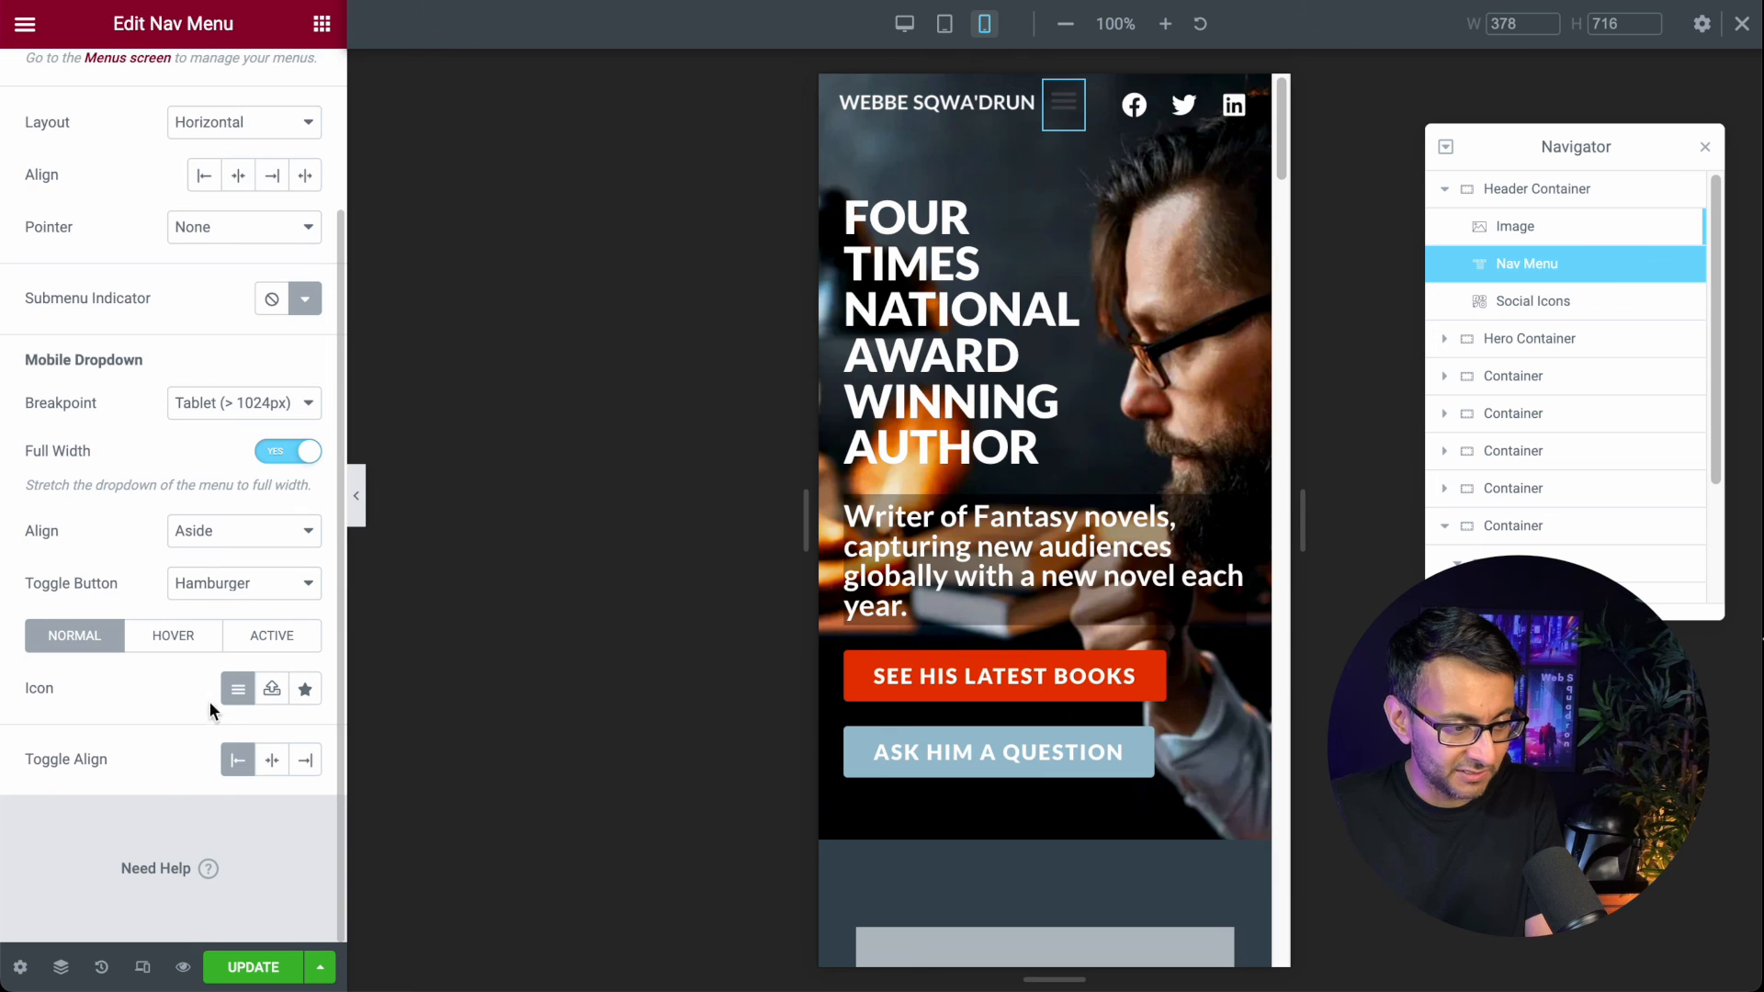
scroll(175, 101, up, 3)
click(173, 85)
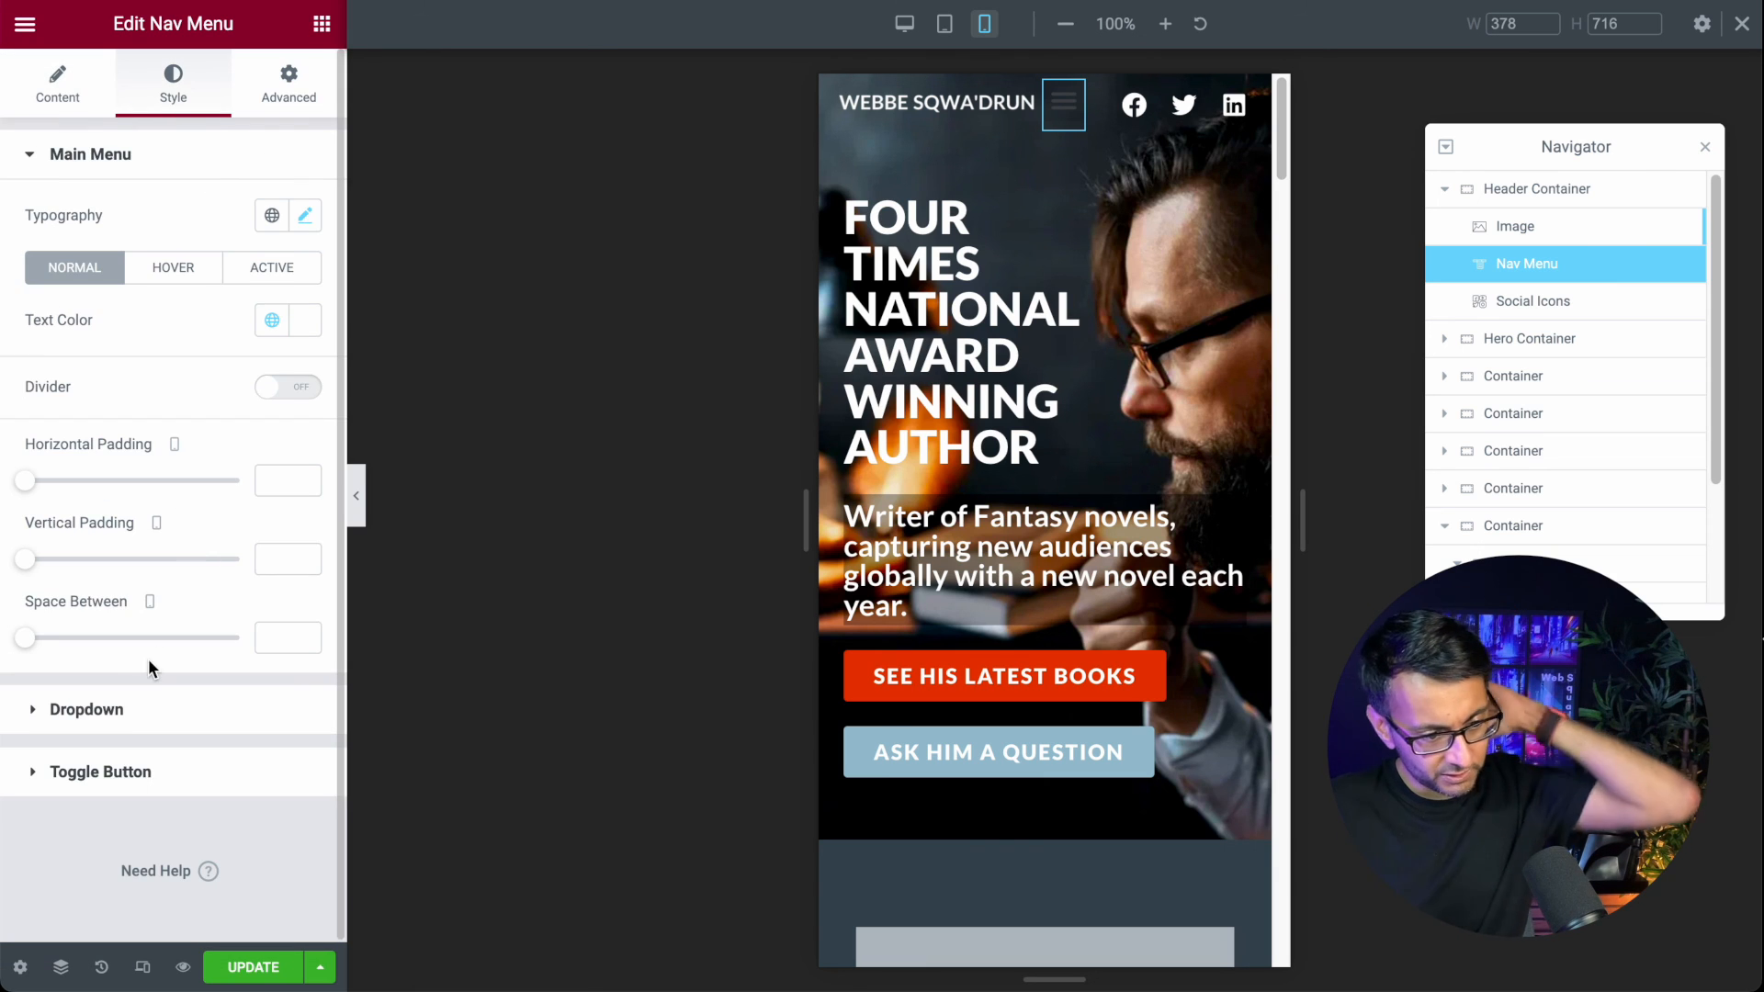
click(139, 774)
click(270, 395)
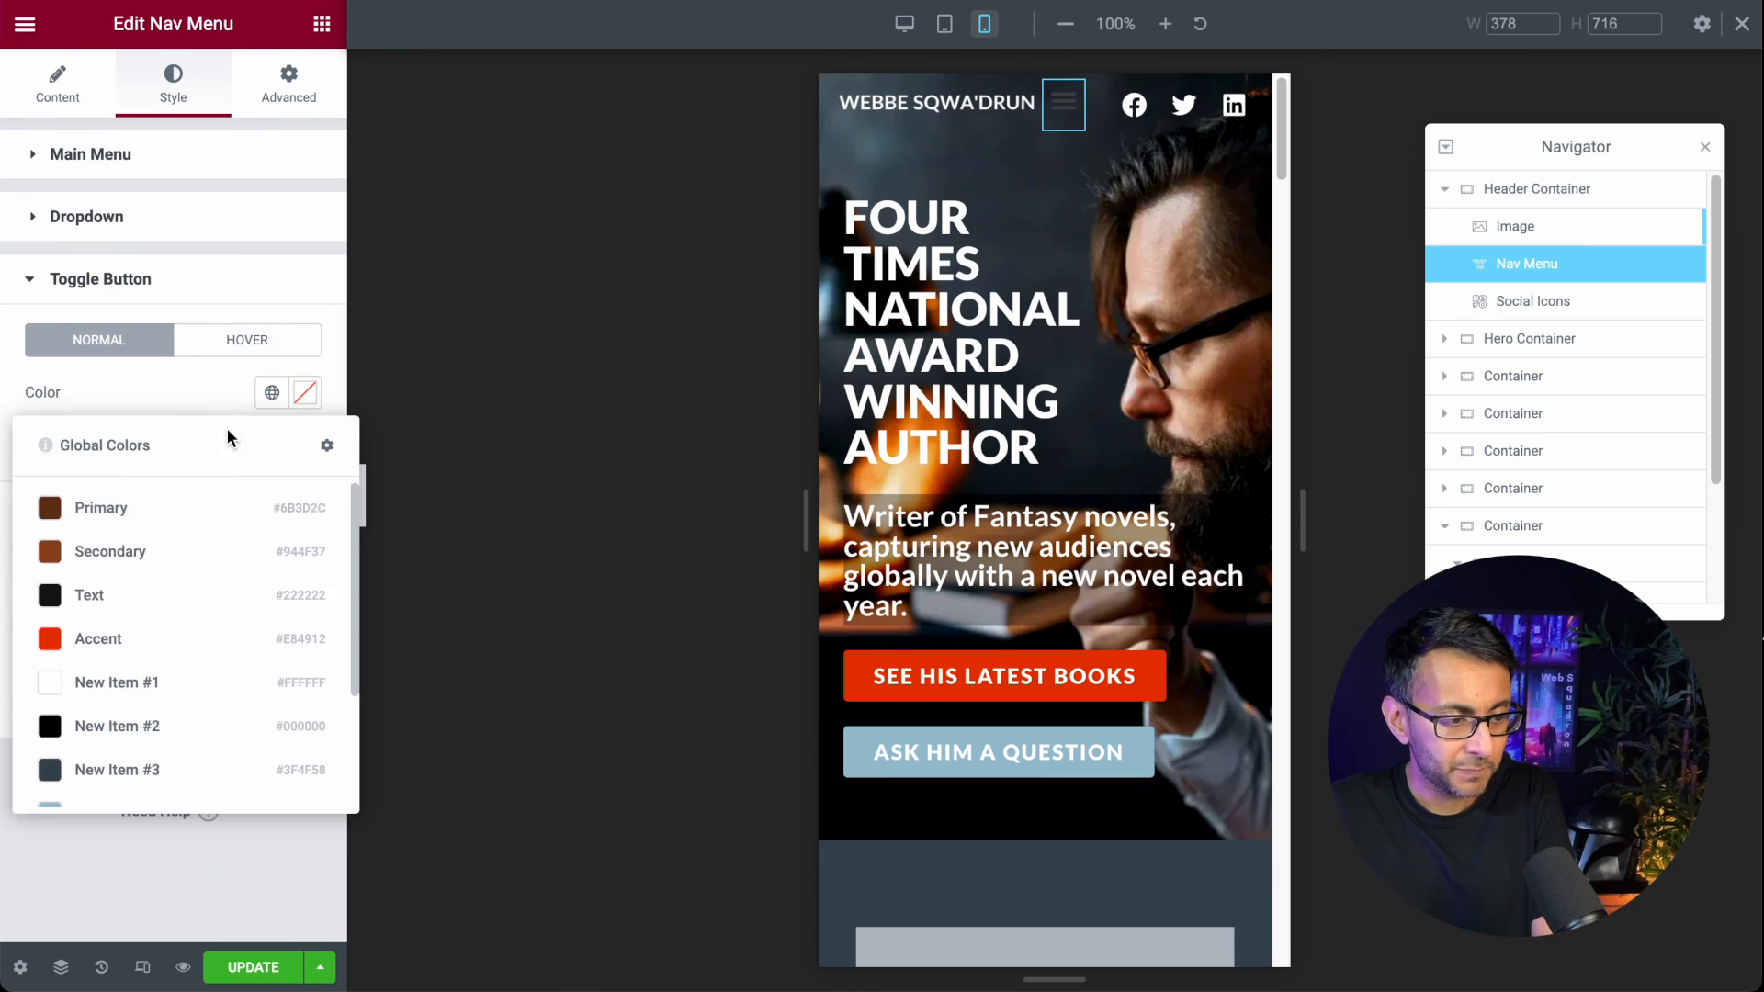
click(125, 680)
click(306, 446)
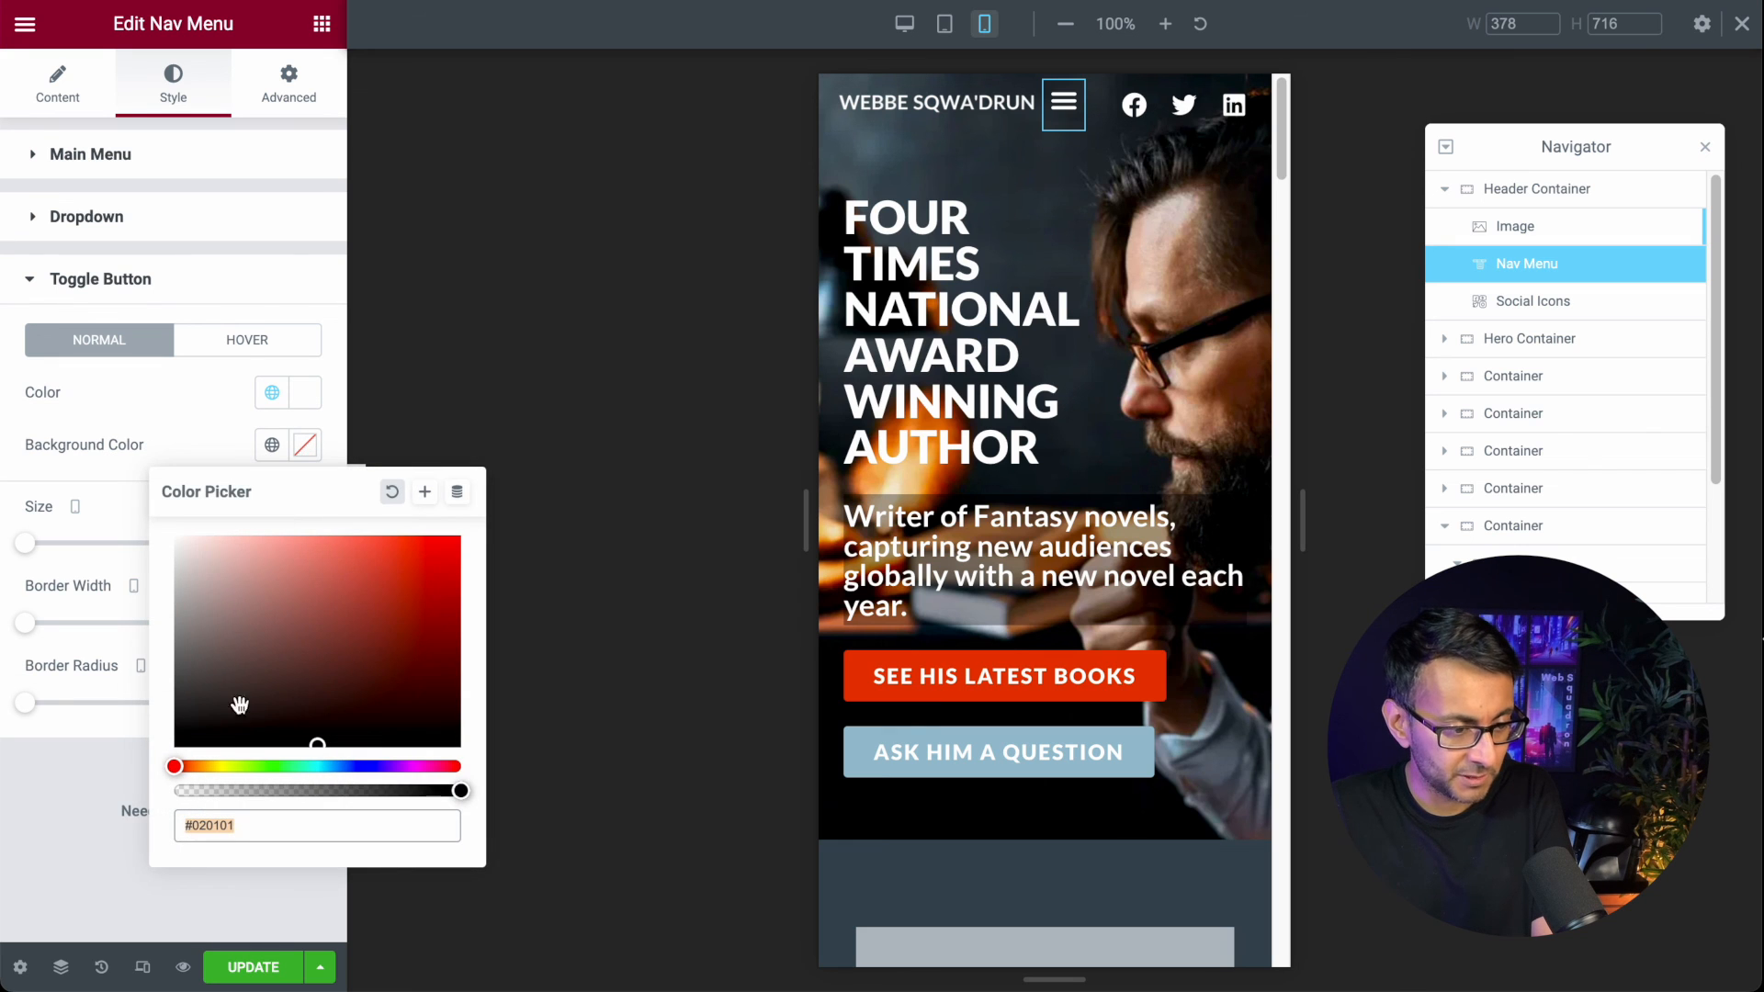
drag(461, 789, 32, 778)
click(81, 823)
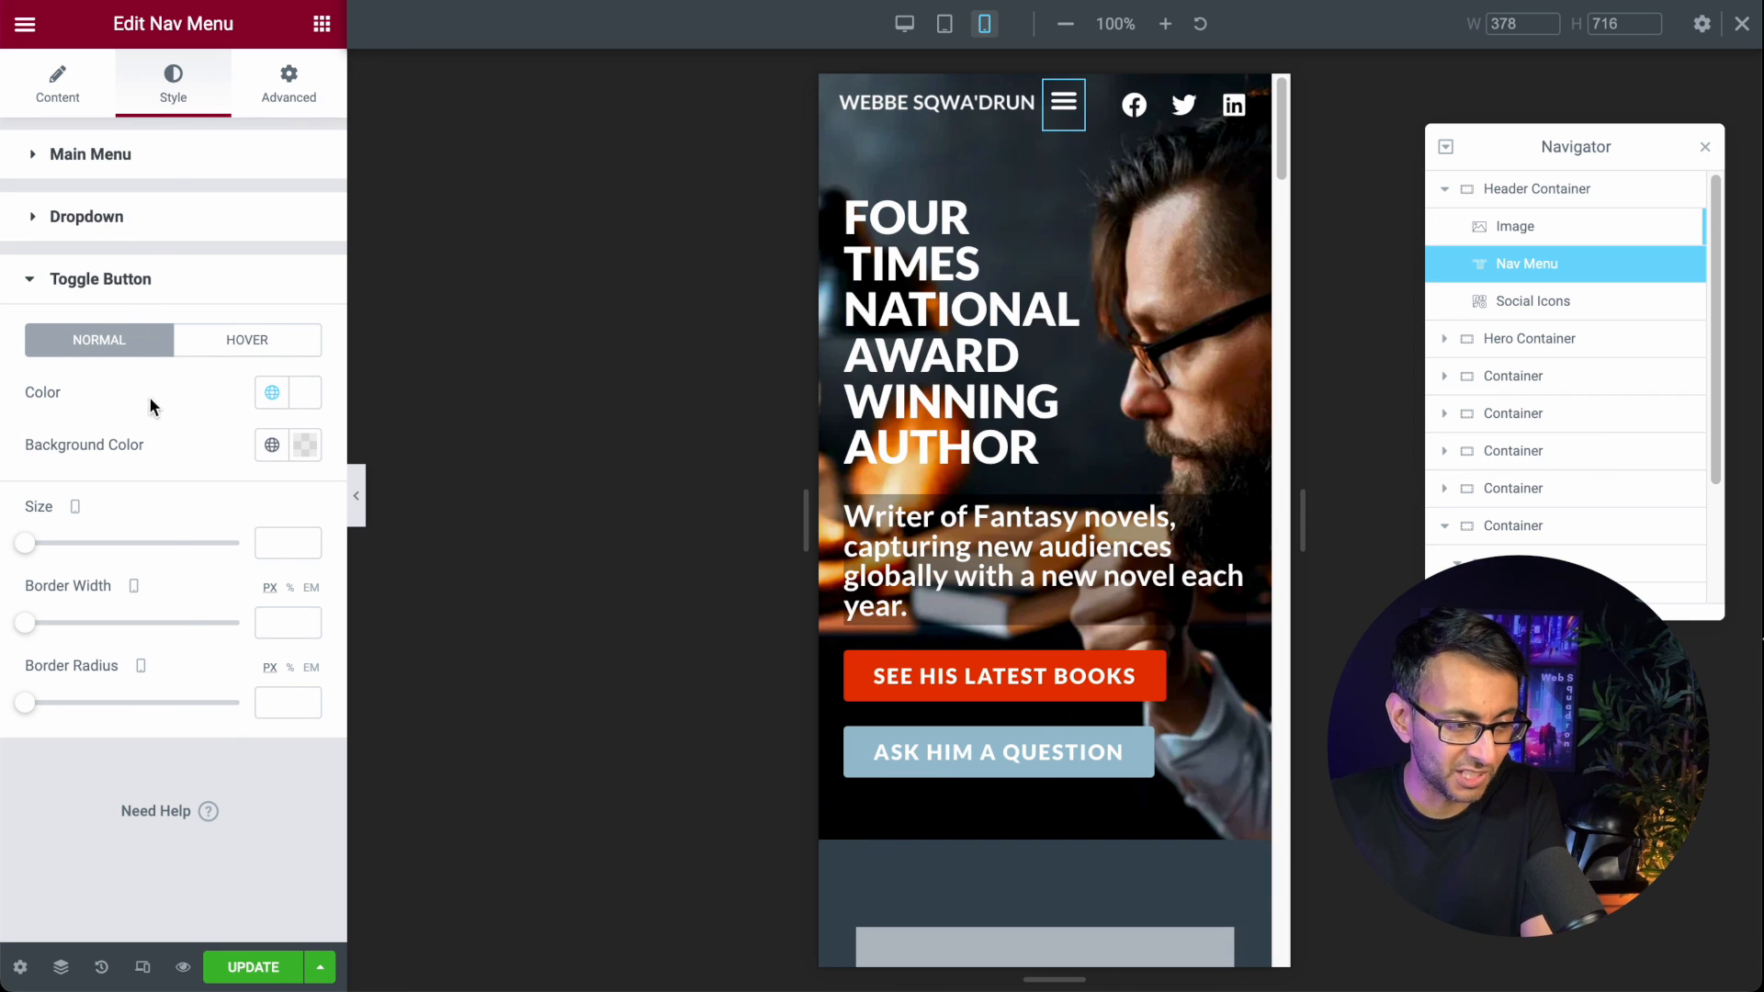
Step: Set the Nav Menu dropdown's typography to size 2 REM and weight 400 (Normal)
click(124, 171)
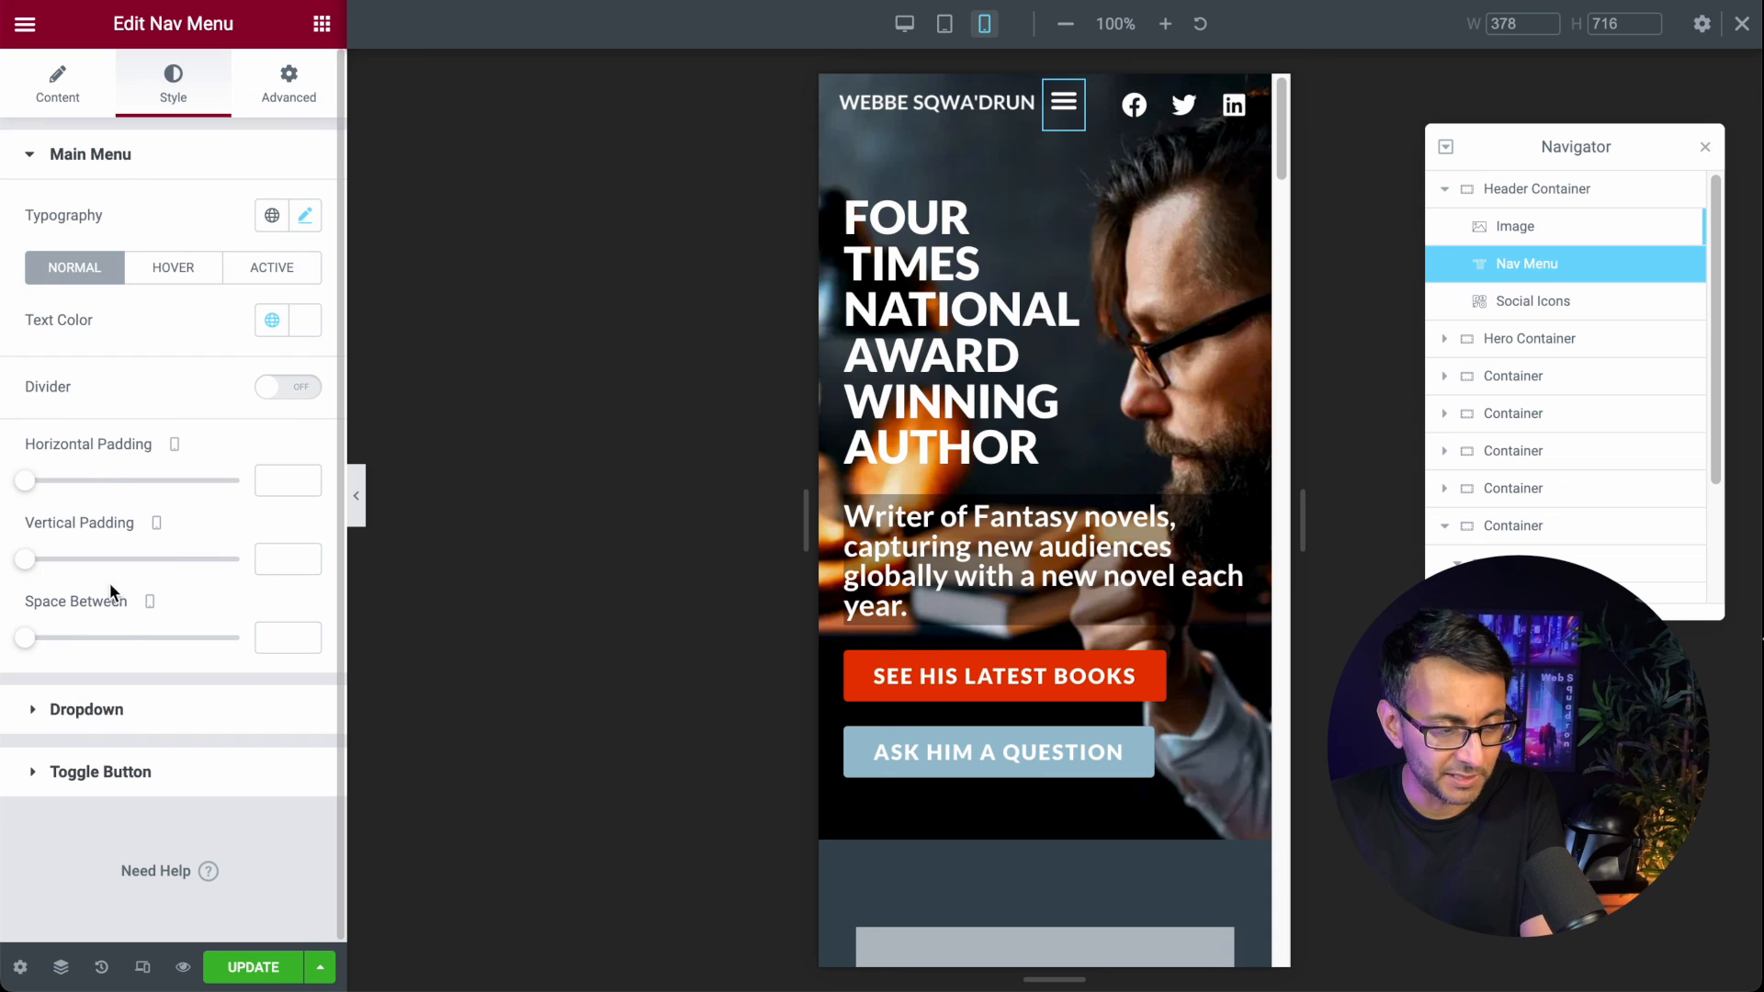
click(147, 715)
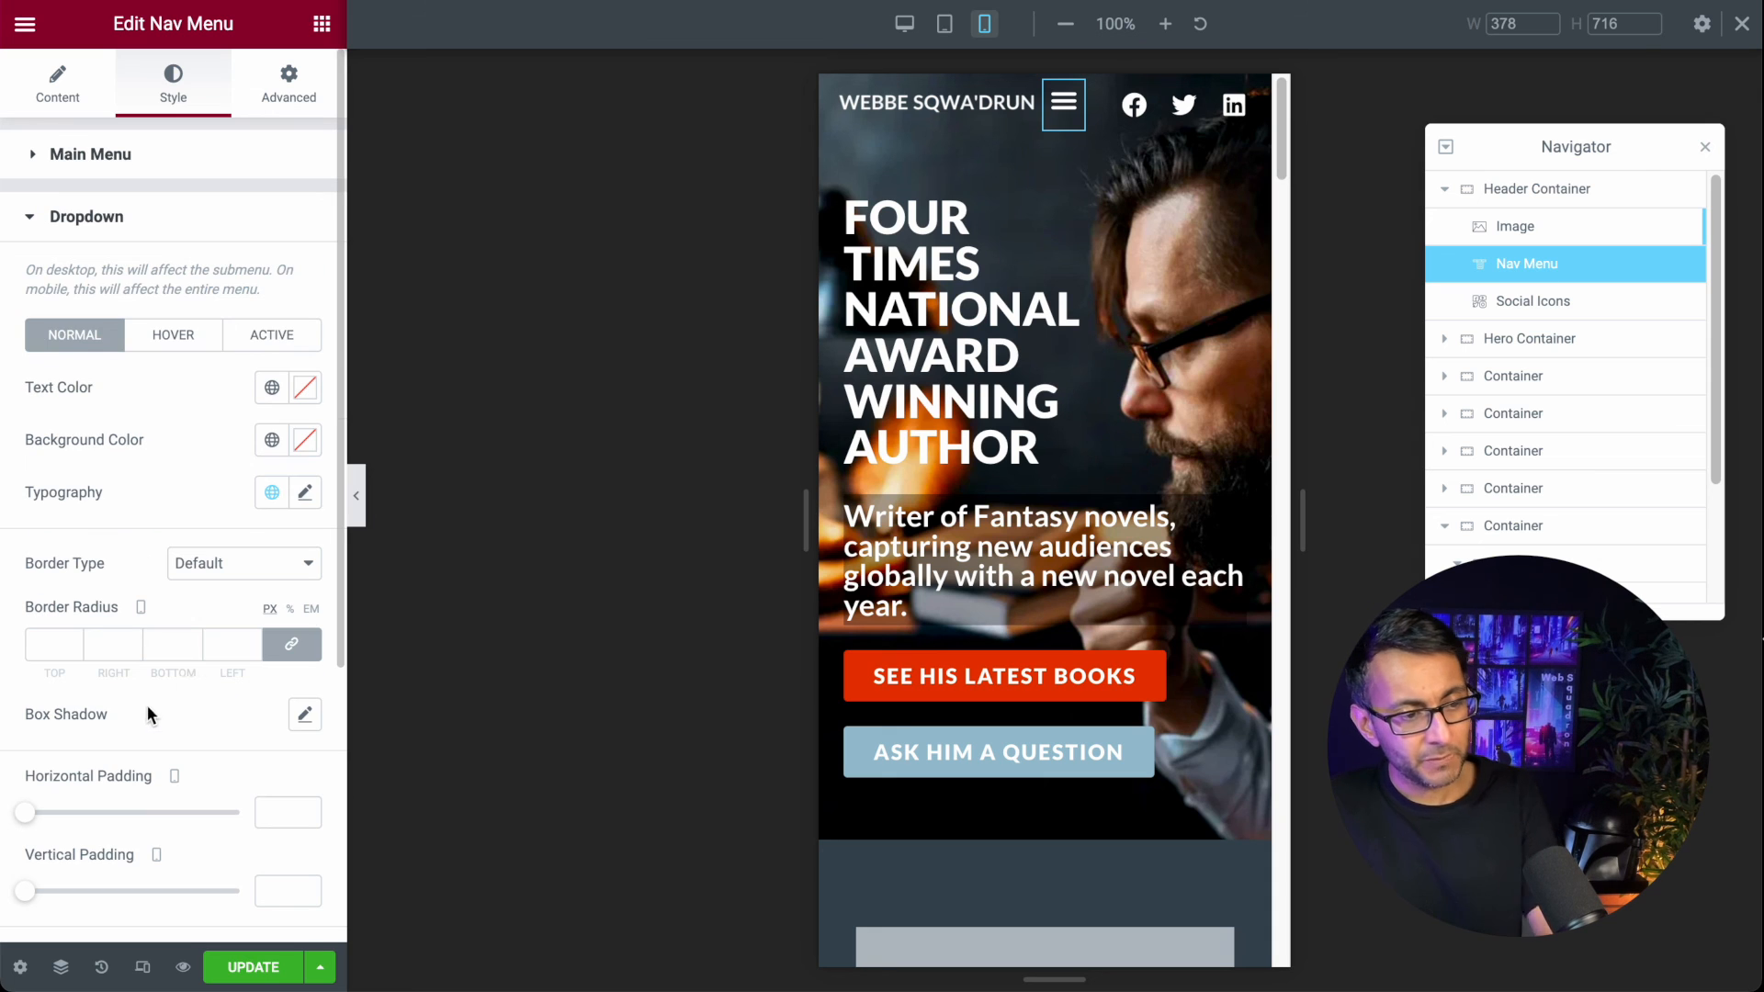
click(306, 494)
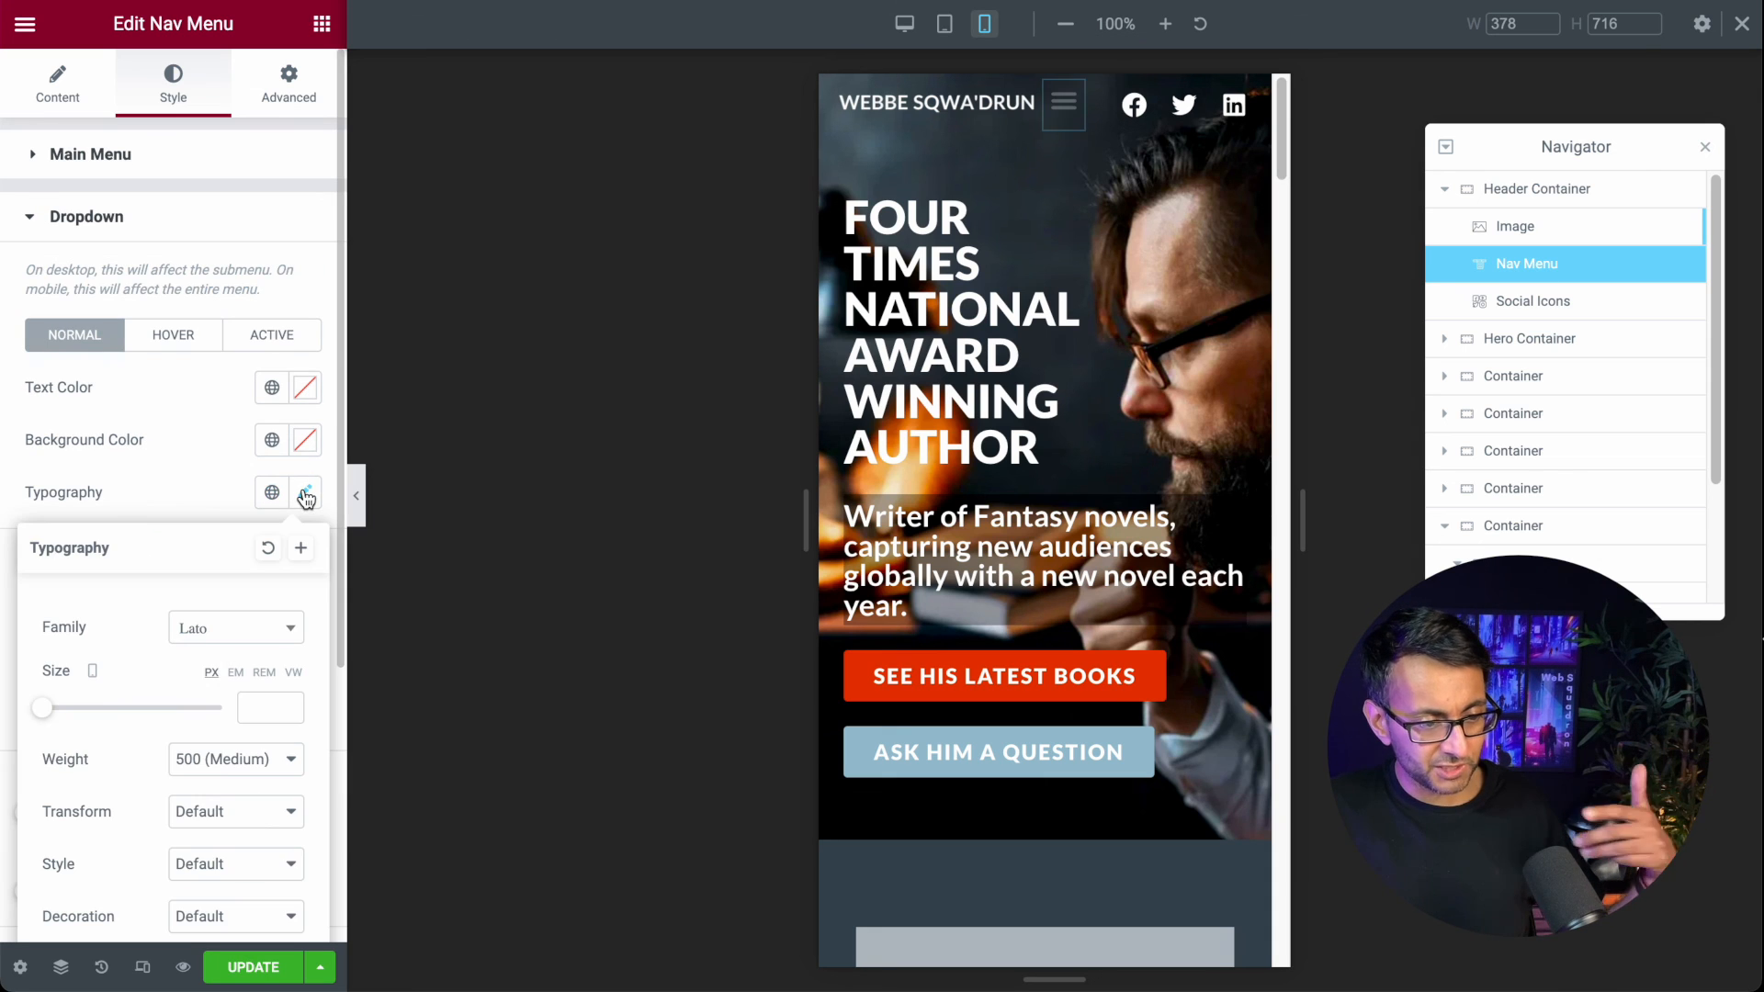
click(265, 678)
click(260, 708)
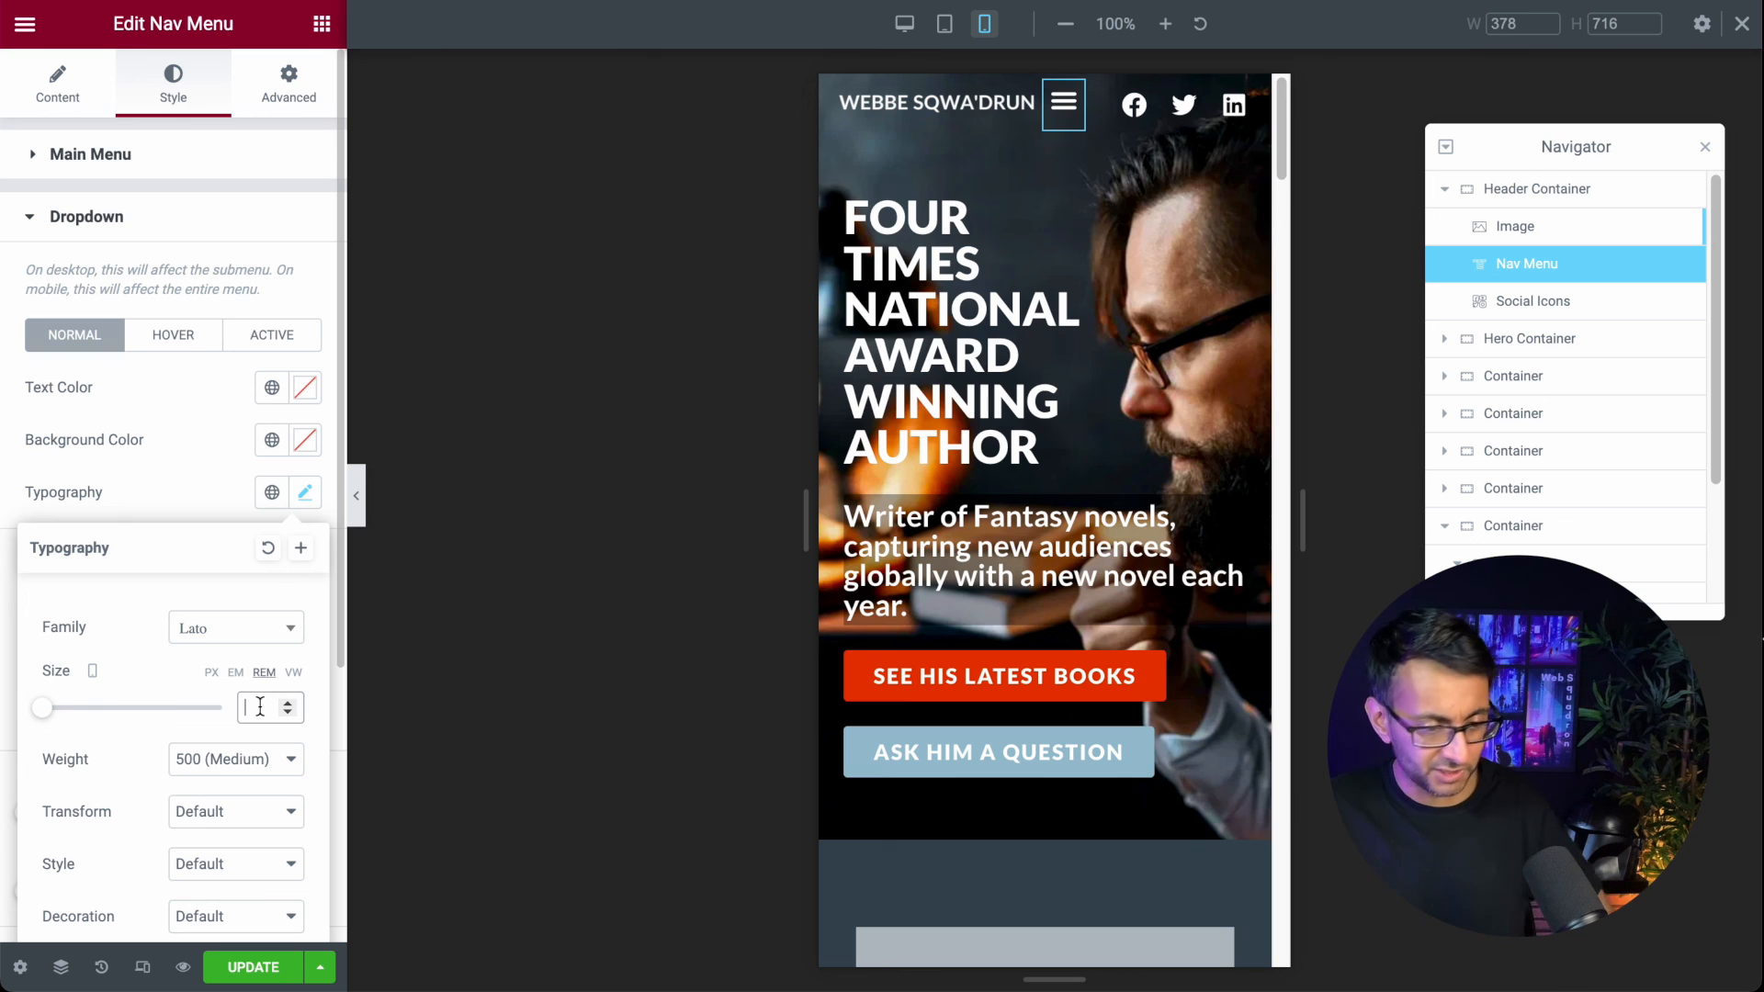
click(214, 751)
click(217, 263)
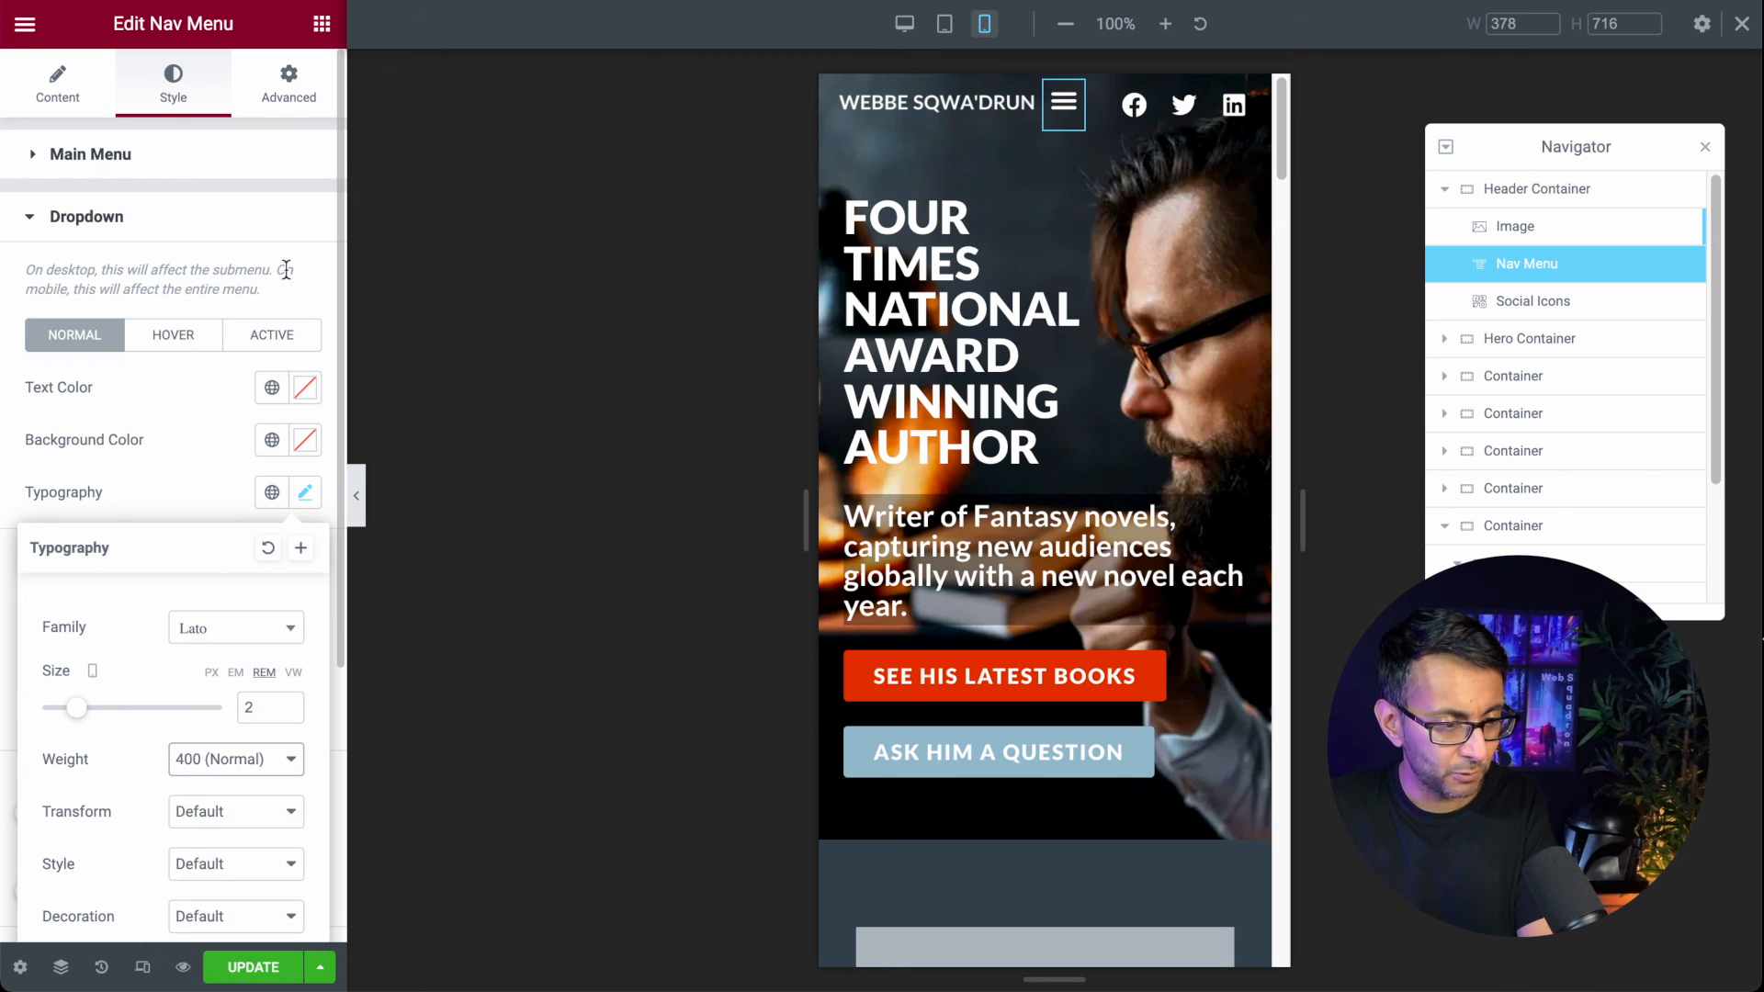
click(297, 231)
click(162, 221)
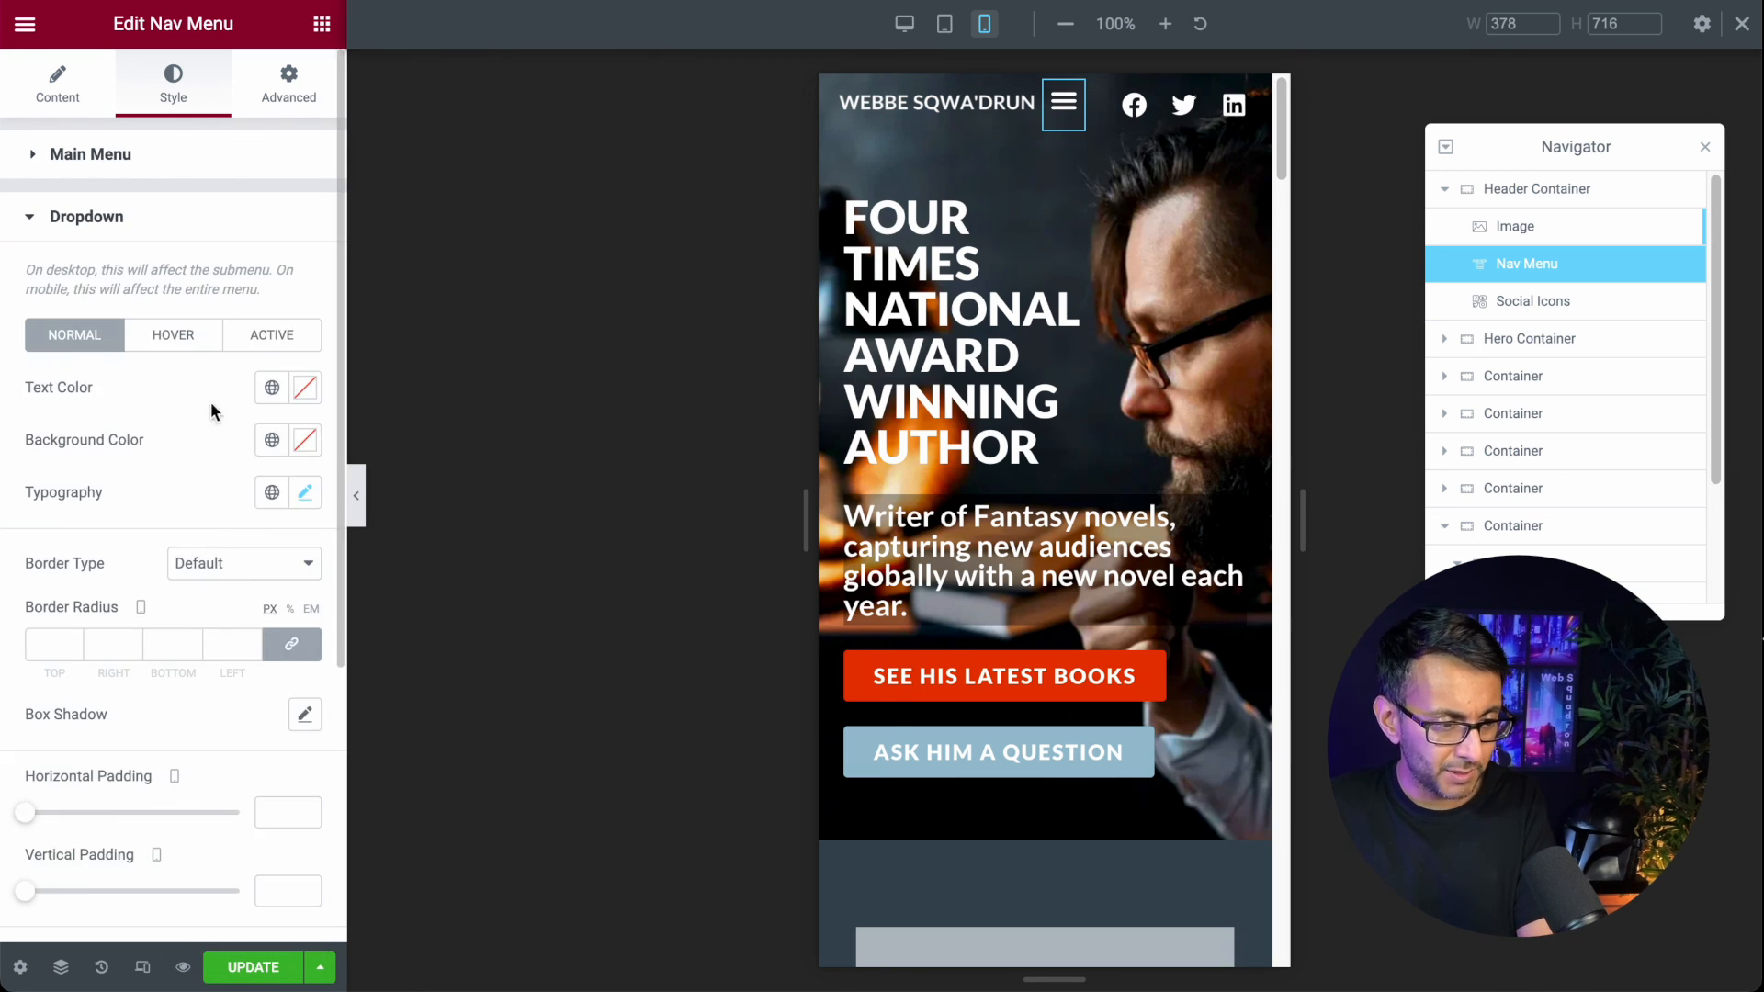
Step: Set the Nav Menu dropdown's background color to New Item #3 (#3F4F58) and its text color to New Item #1 (#FFFFFF)
click(272, 430)
scroll(170, 676, down, 1)
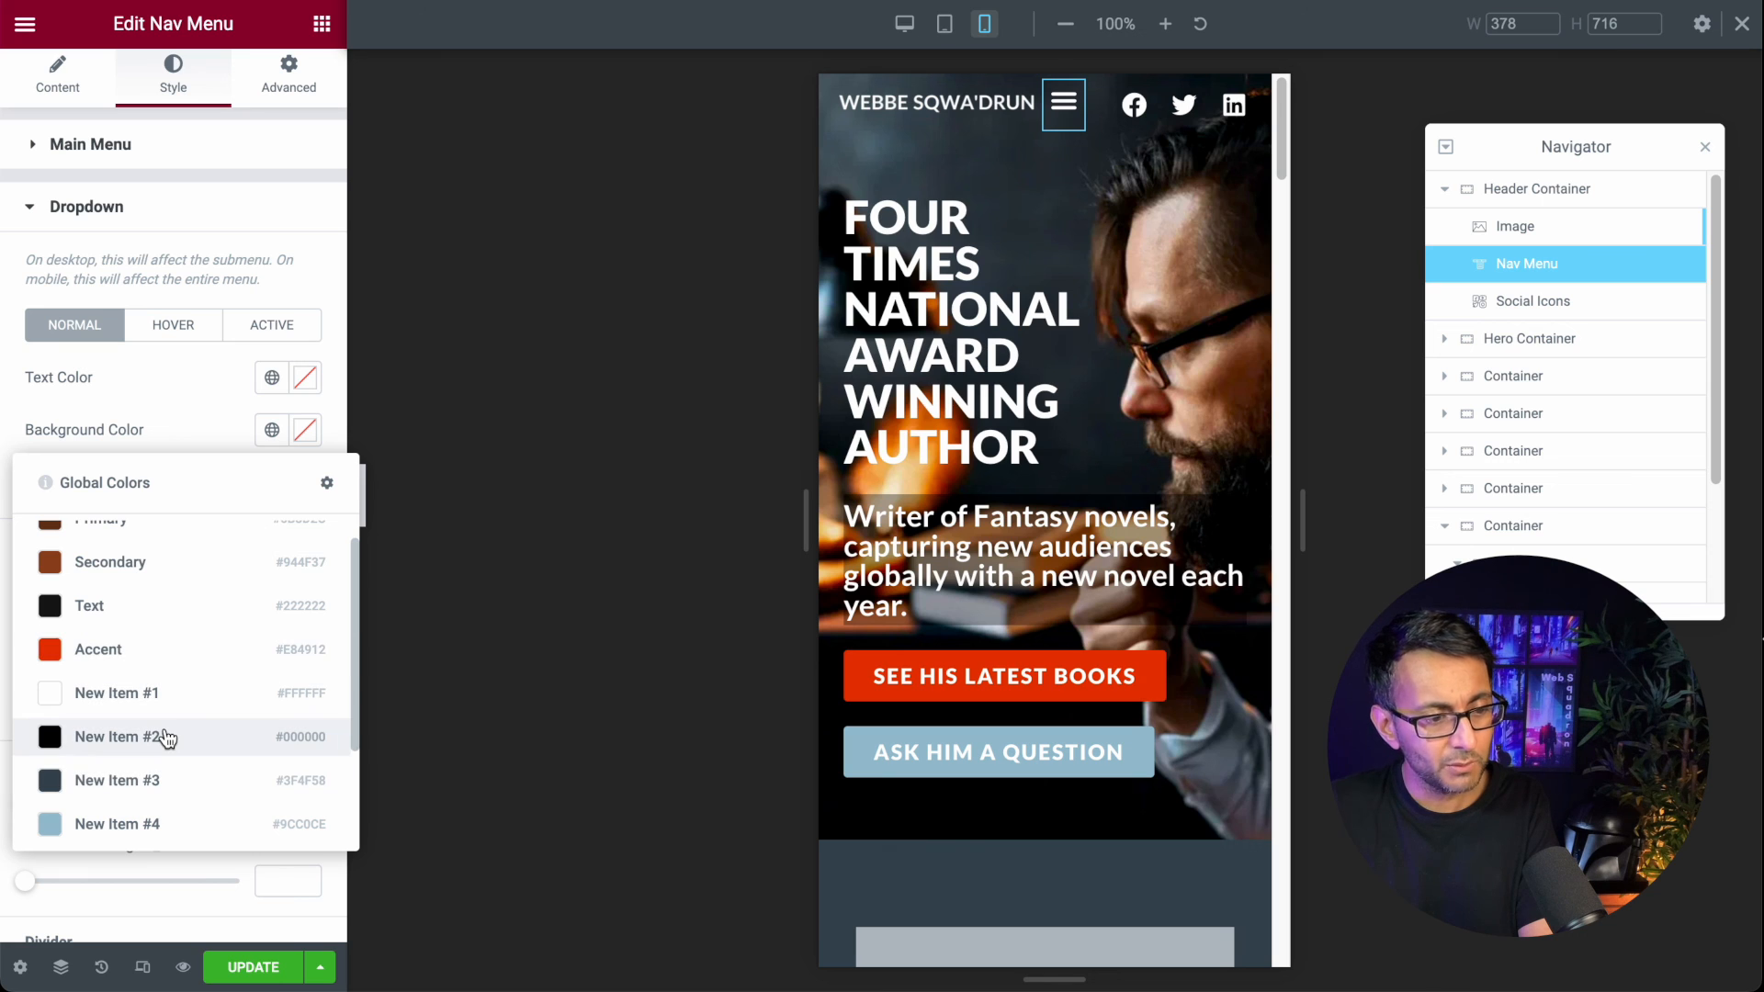
drag(167, 760, 167, 767)
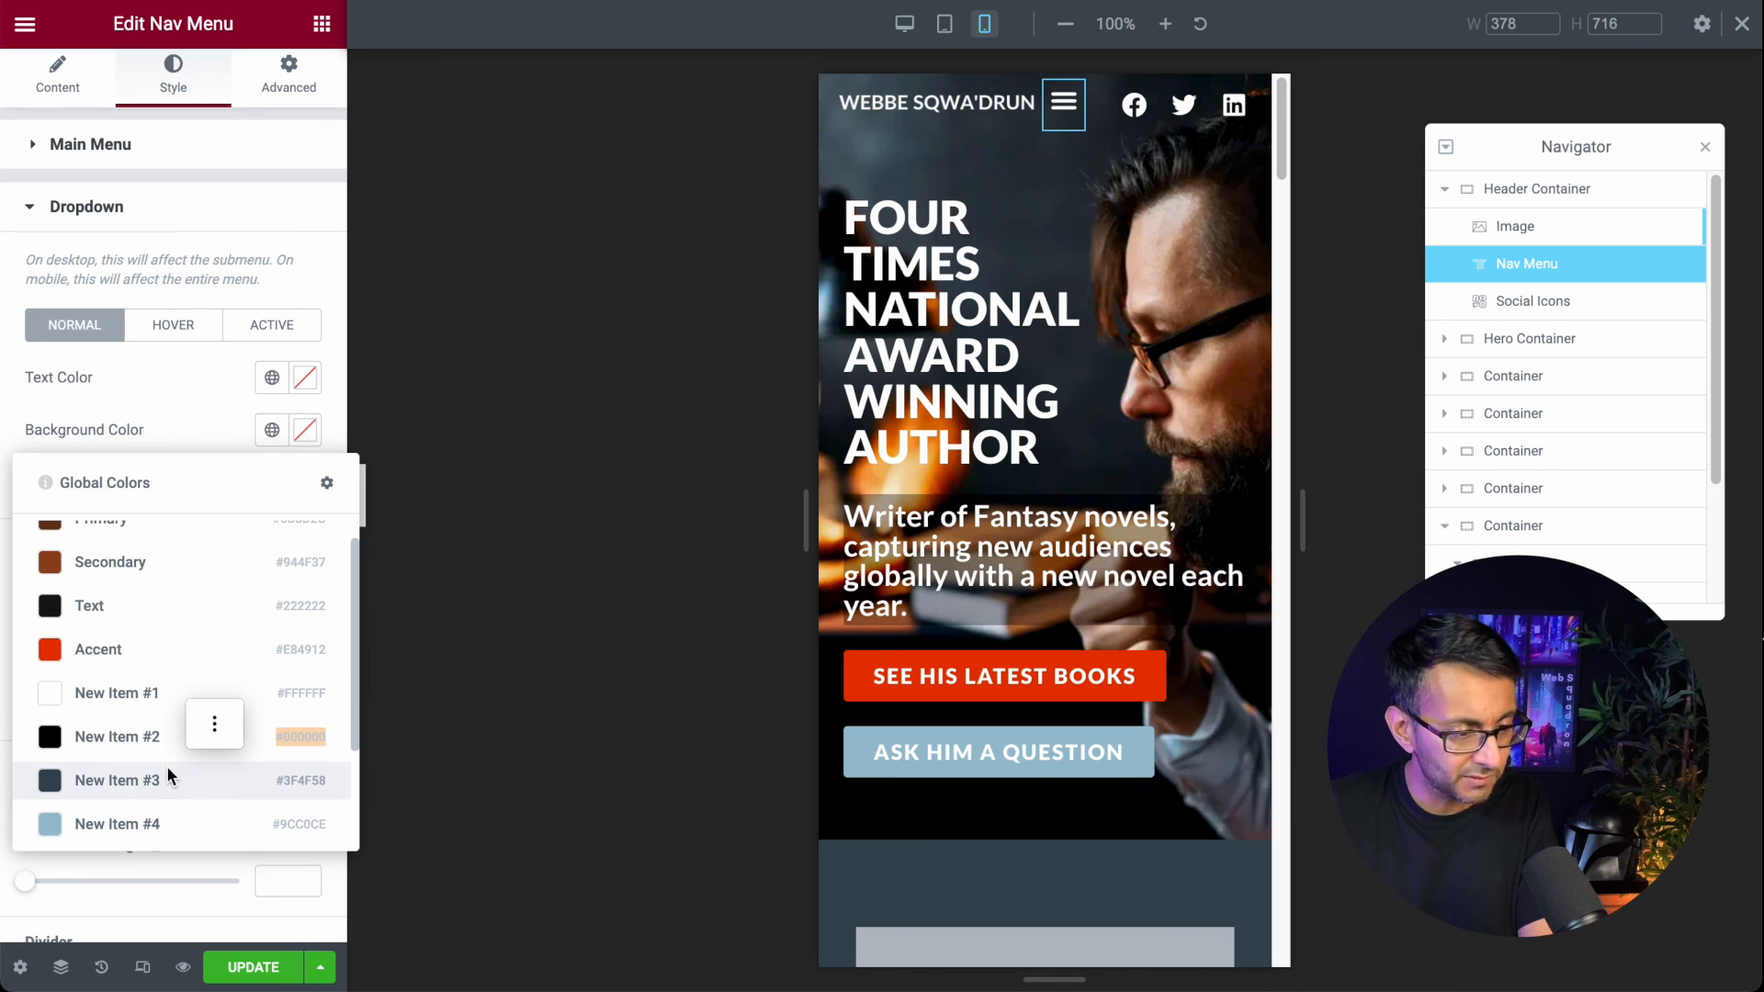
click(121, 781)
click(272, 379)
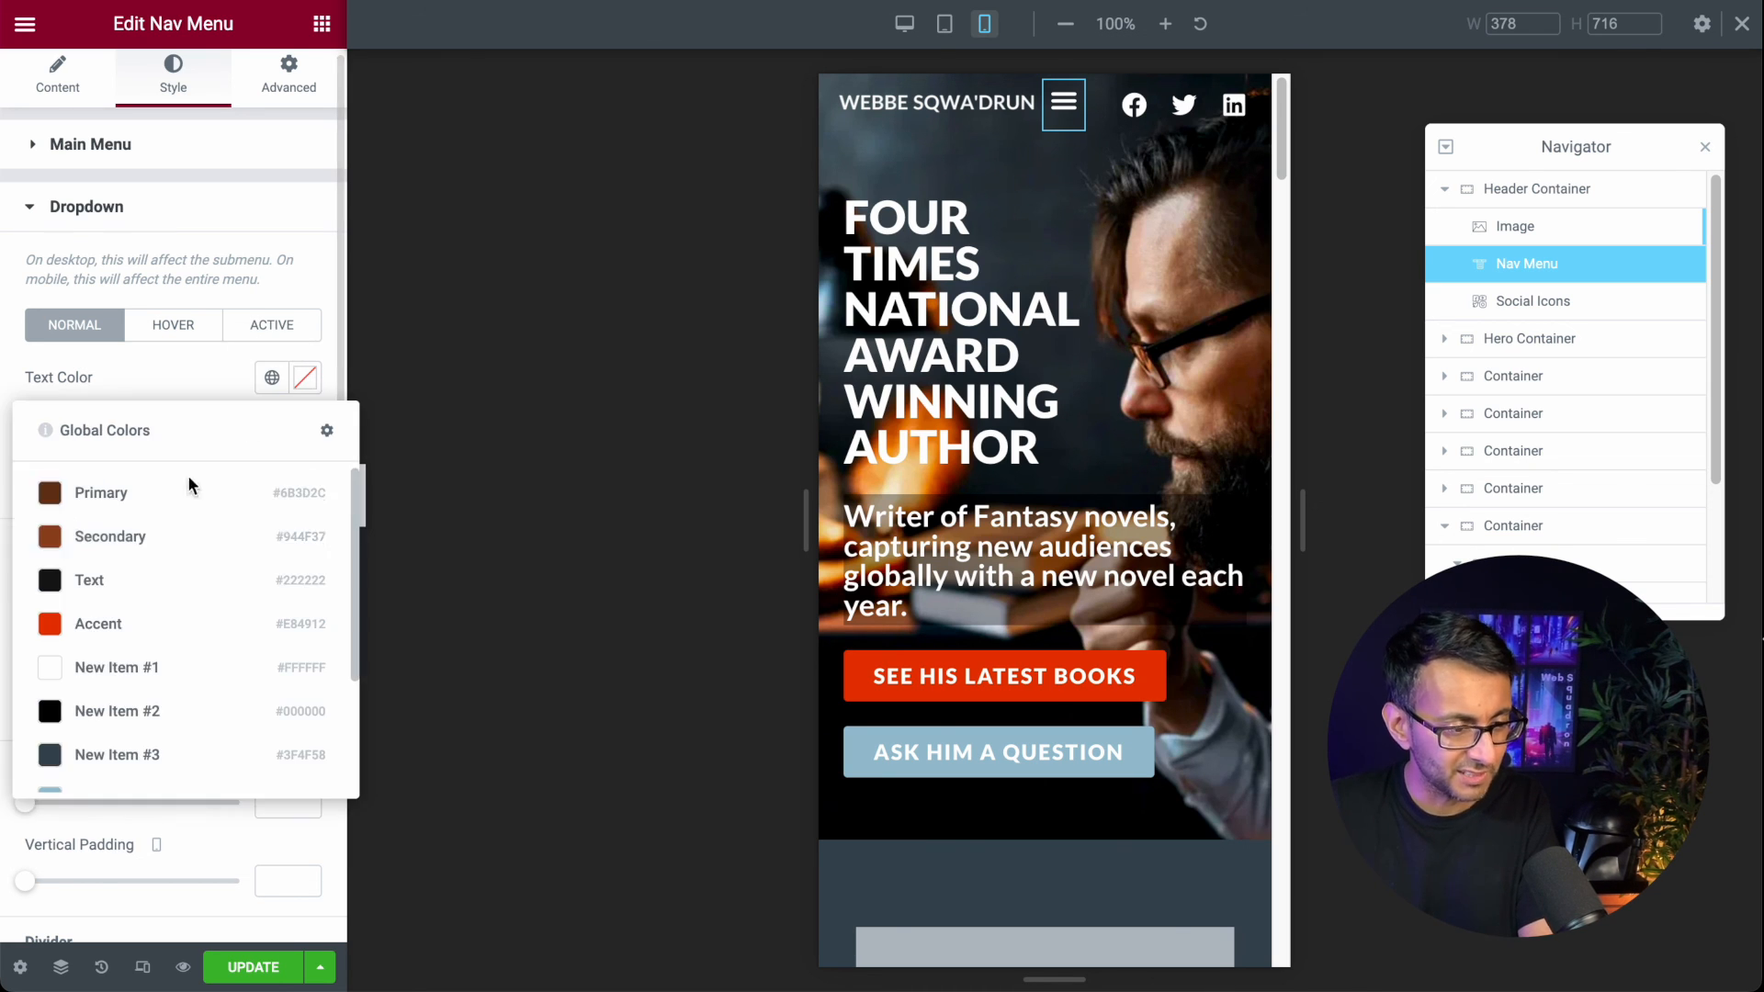
click(138, 668)
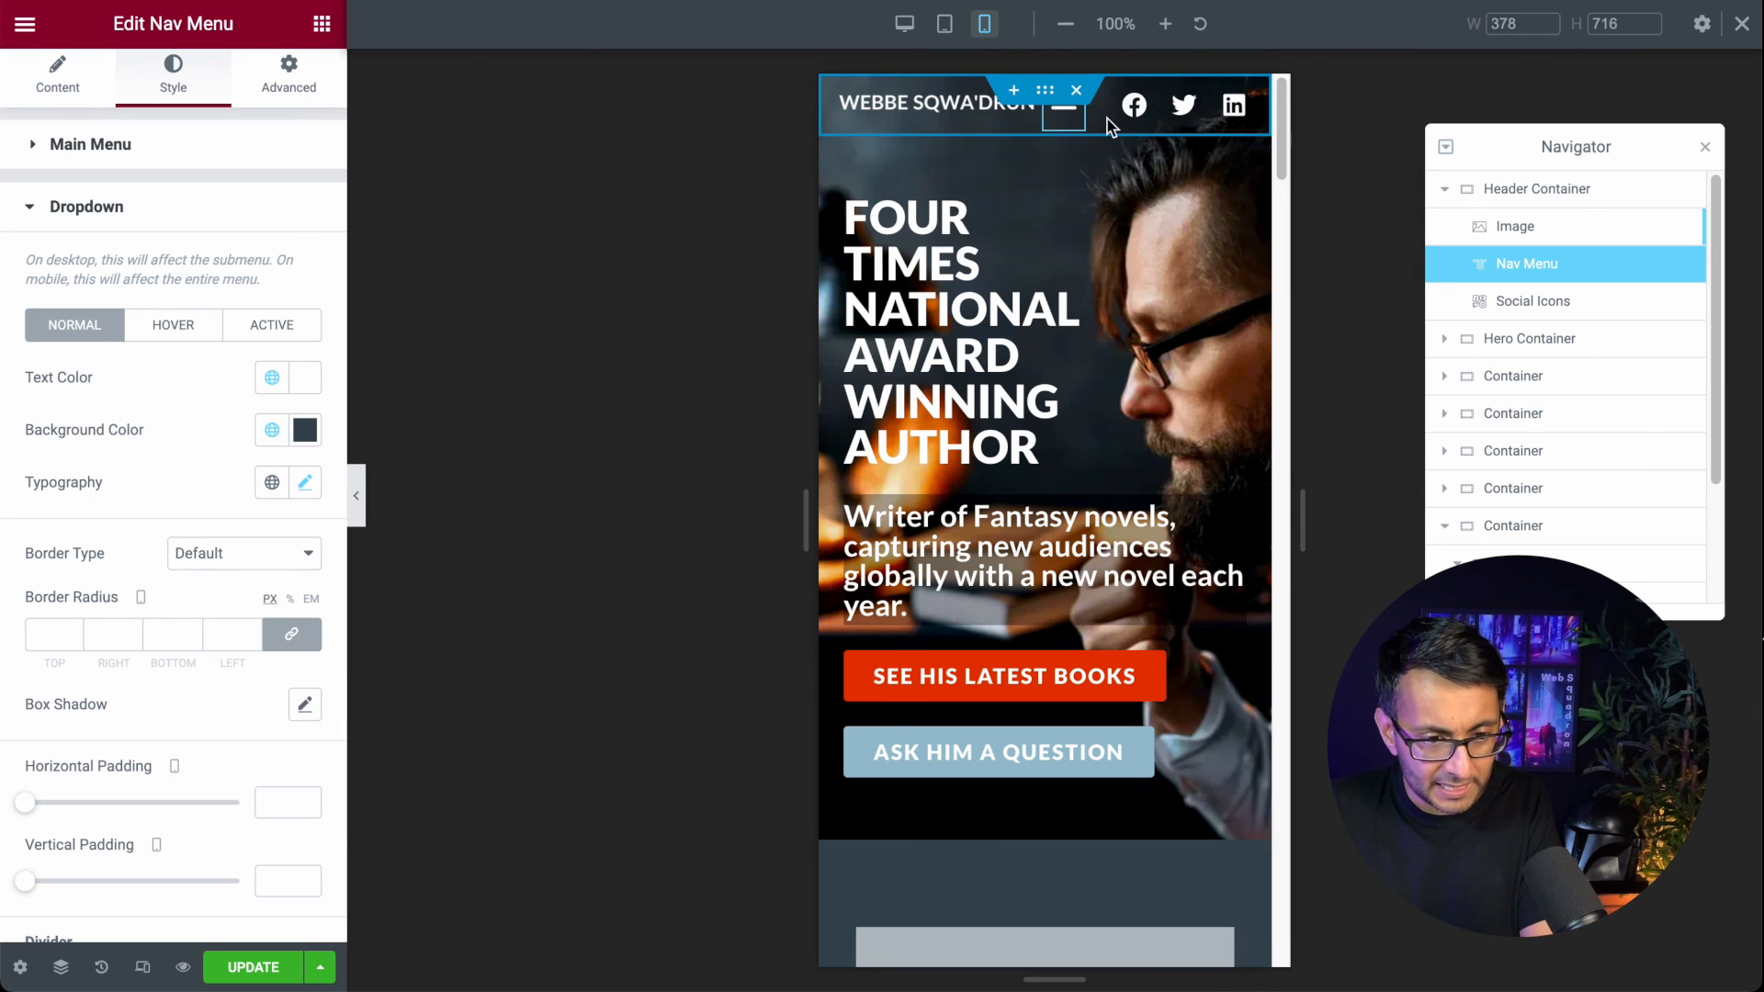
Step: Try Space Evenly, Space Around and Space Between on the Header Container's Justify Content, and set it back to End
click(1527, 190)
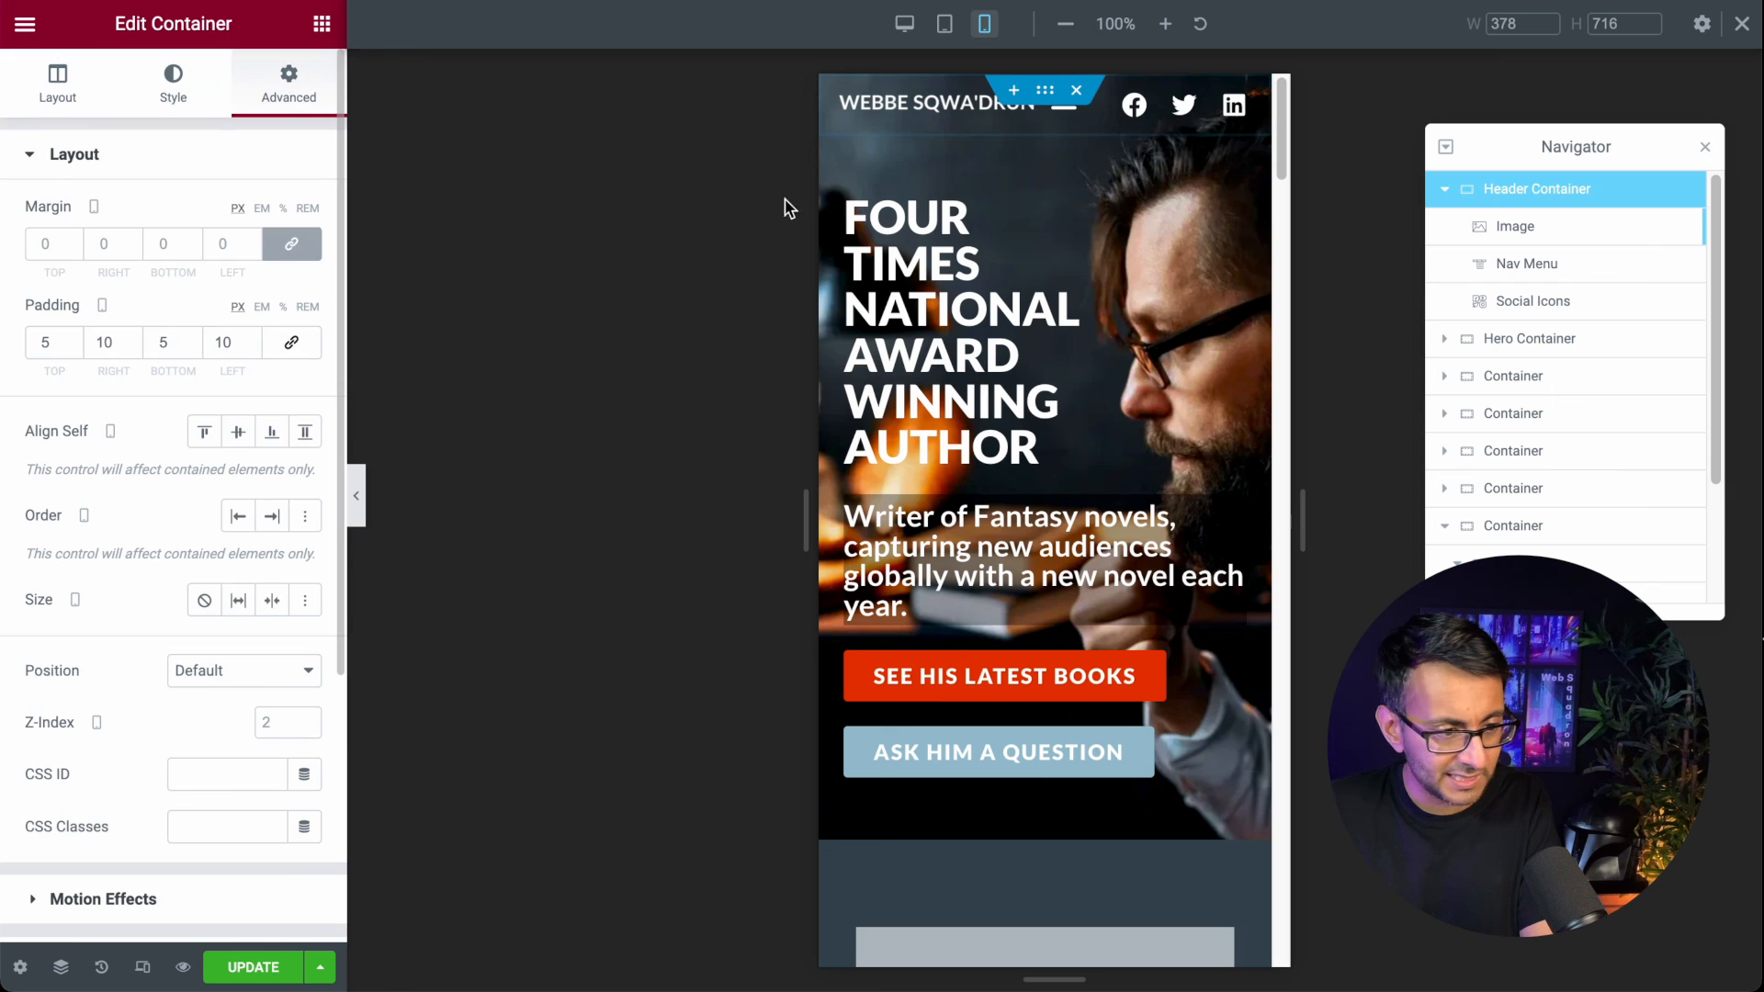
click(58, 87)
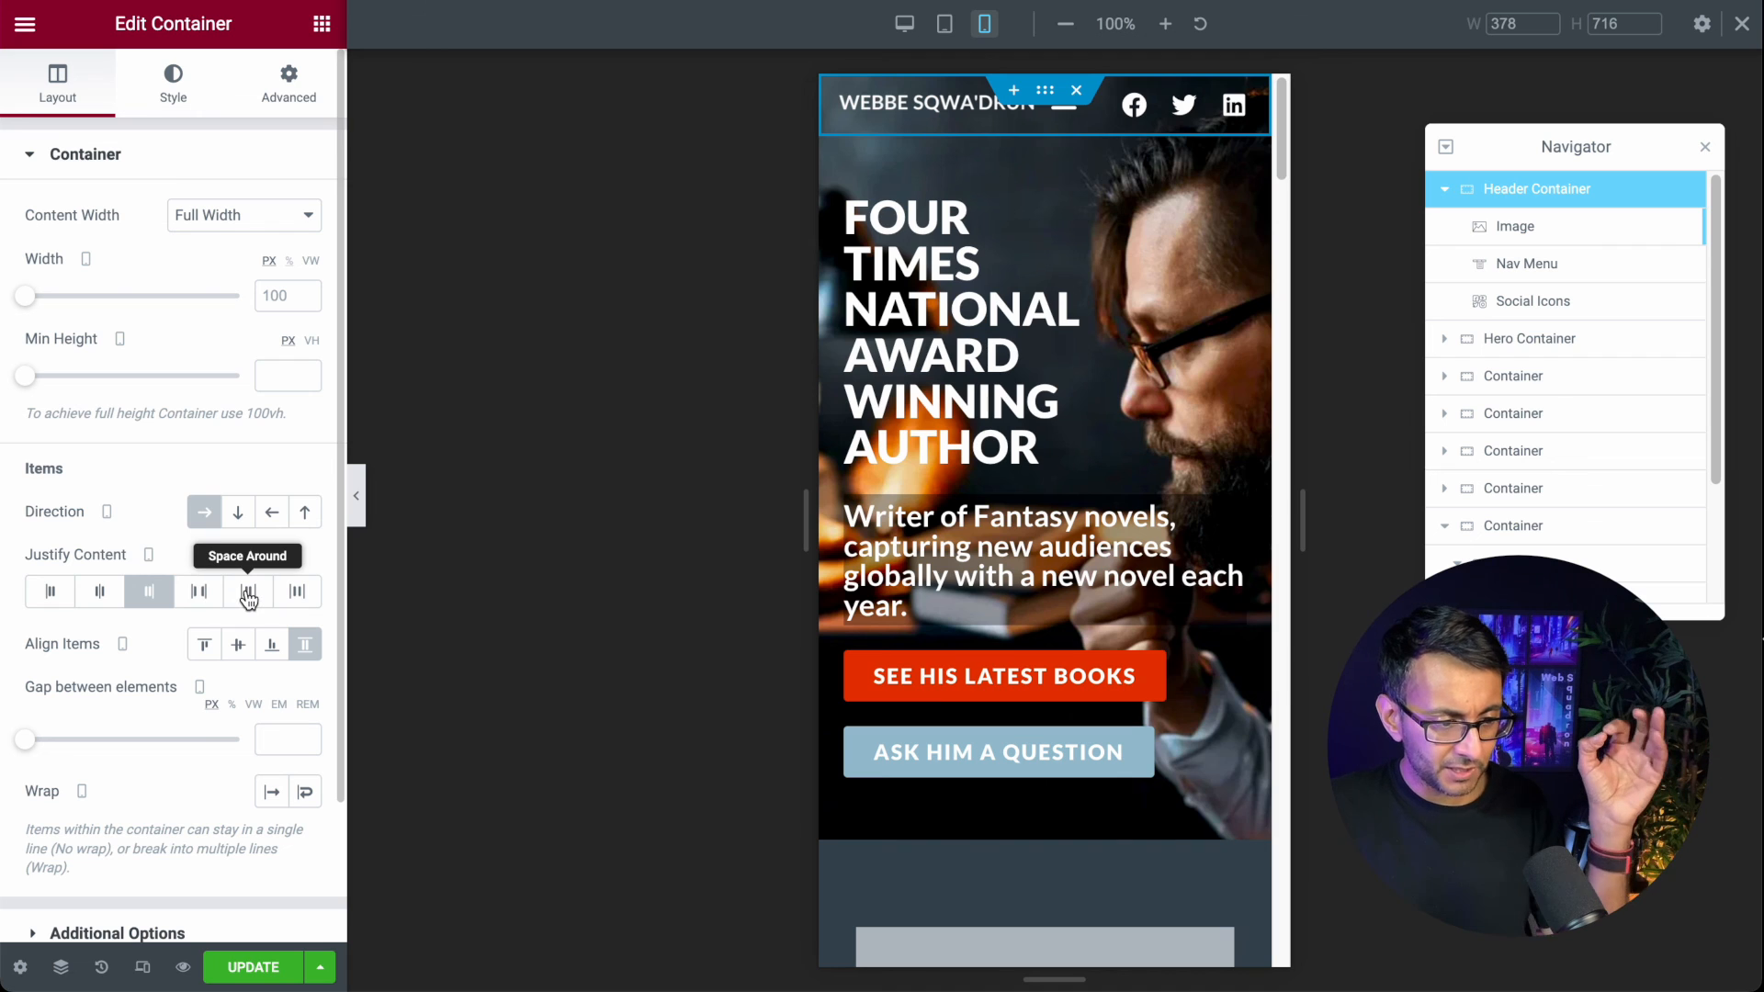
click(300, 596)
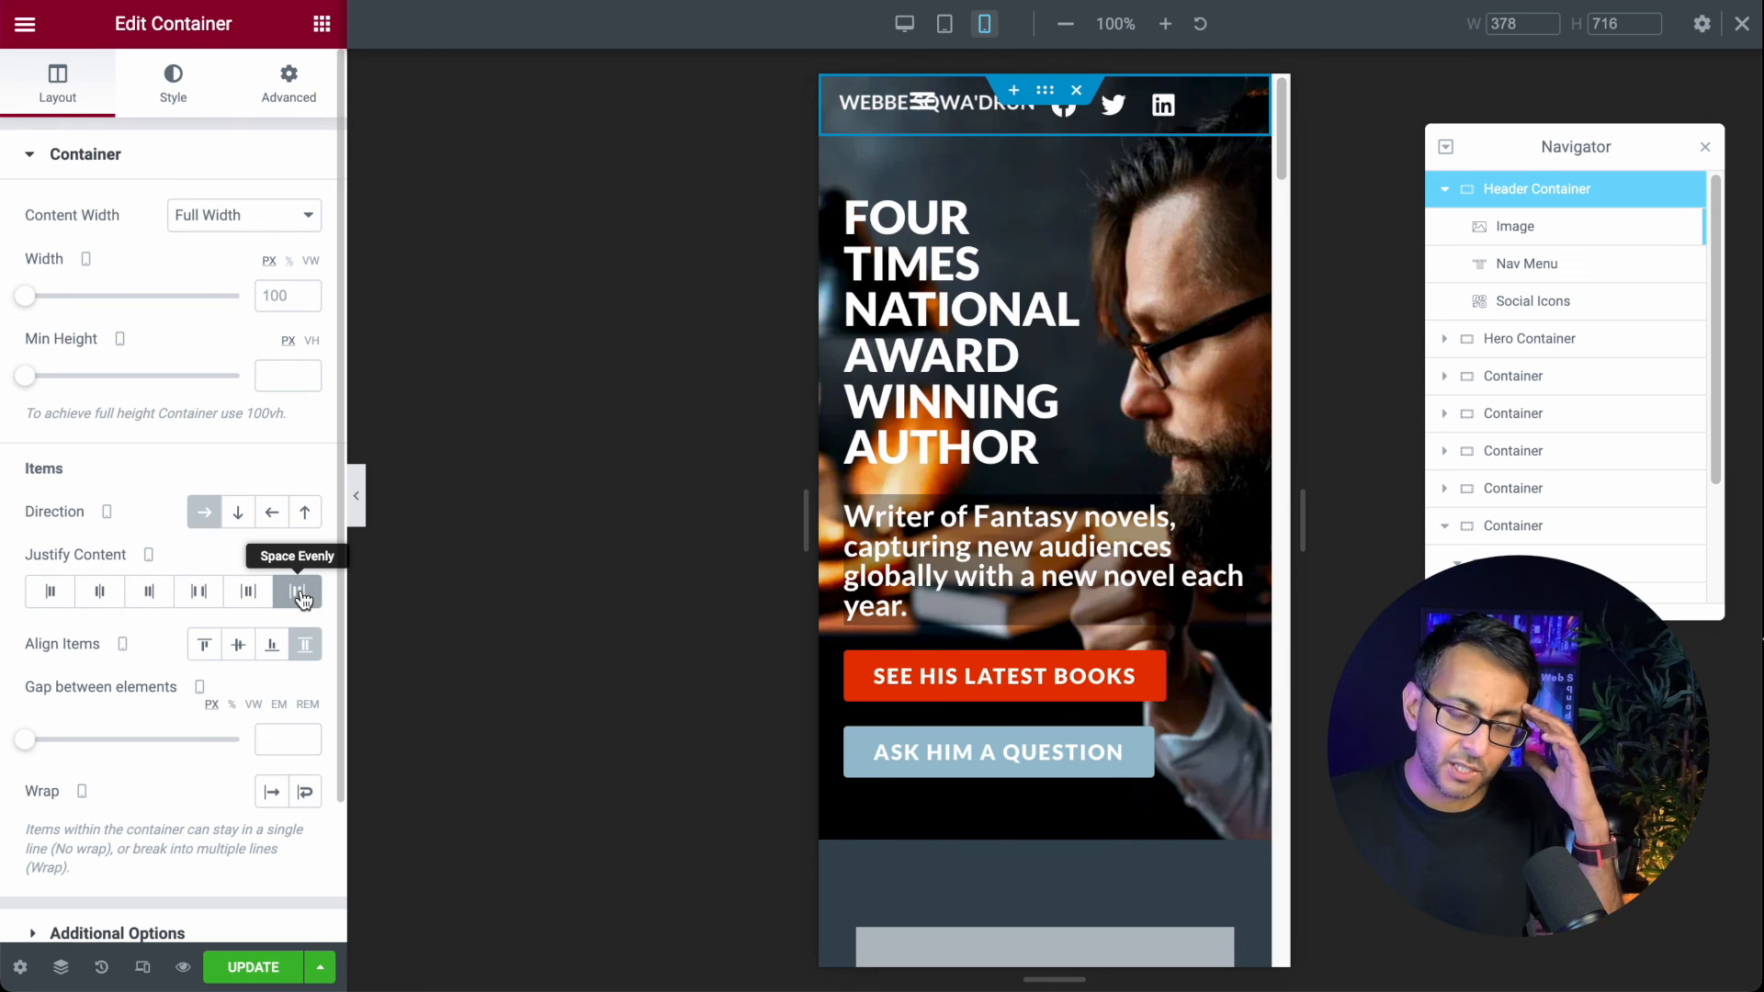
click(248, 591)
click(199, 591)
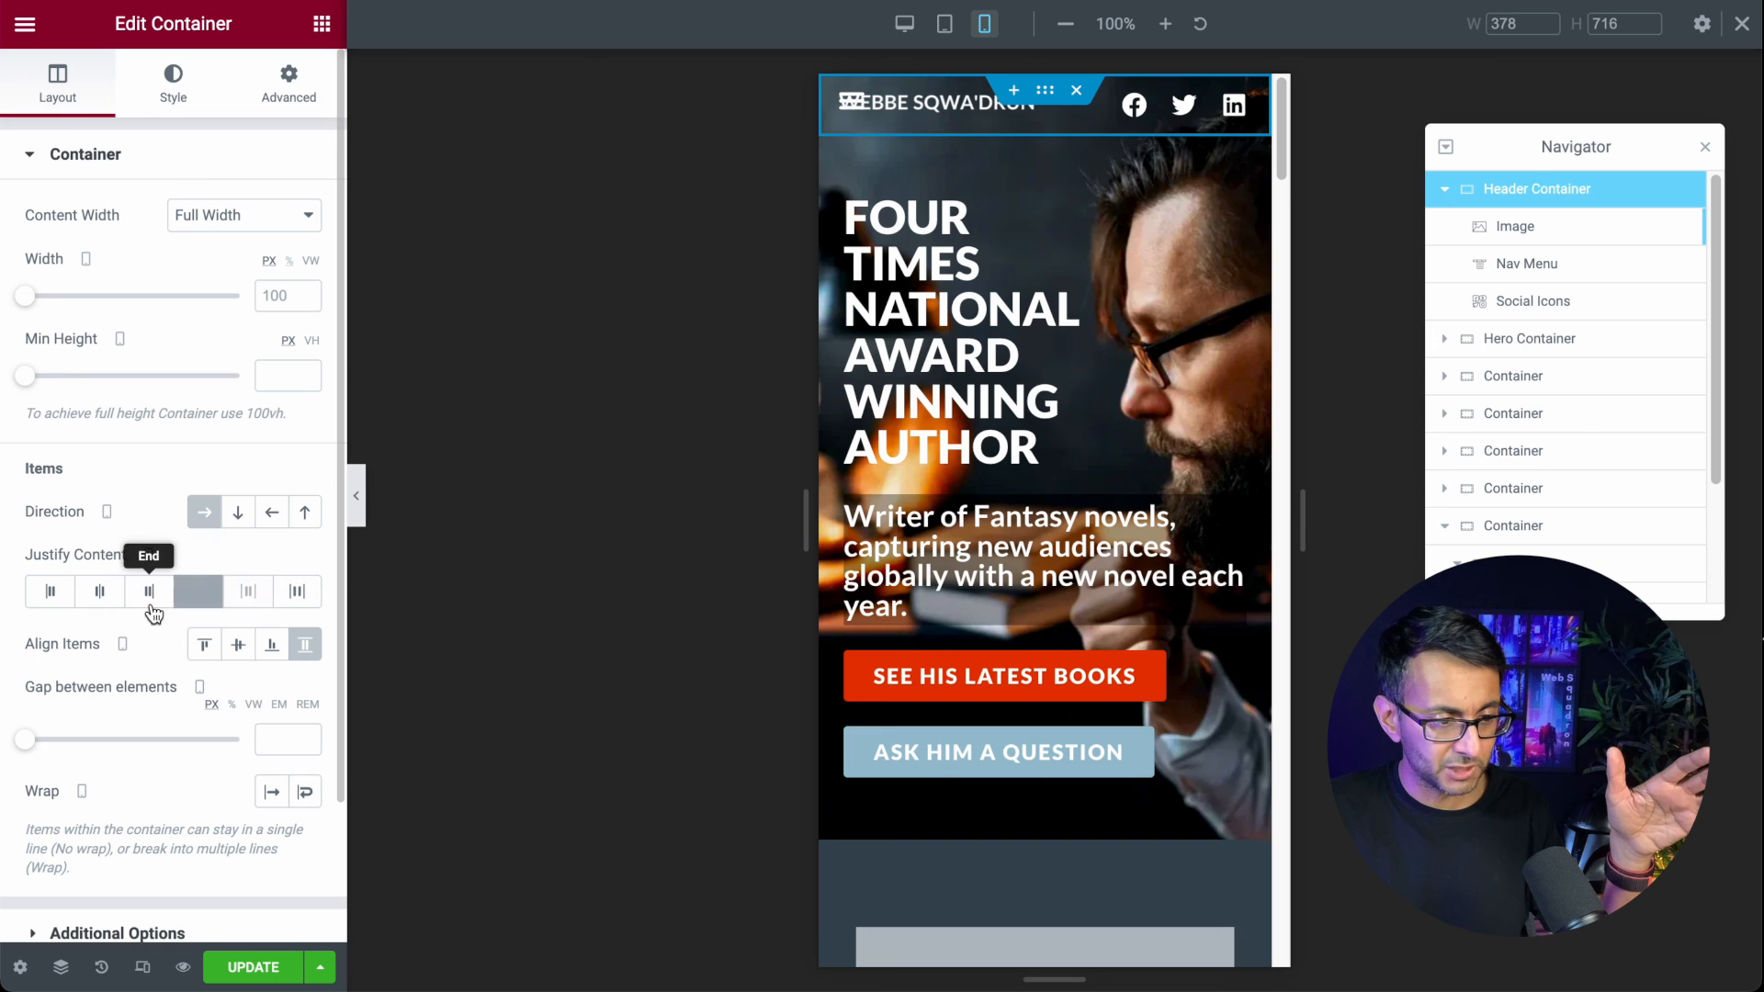
click(149, 591)
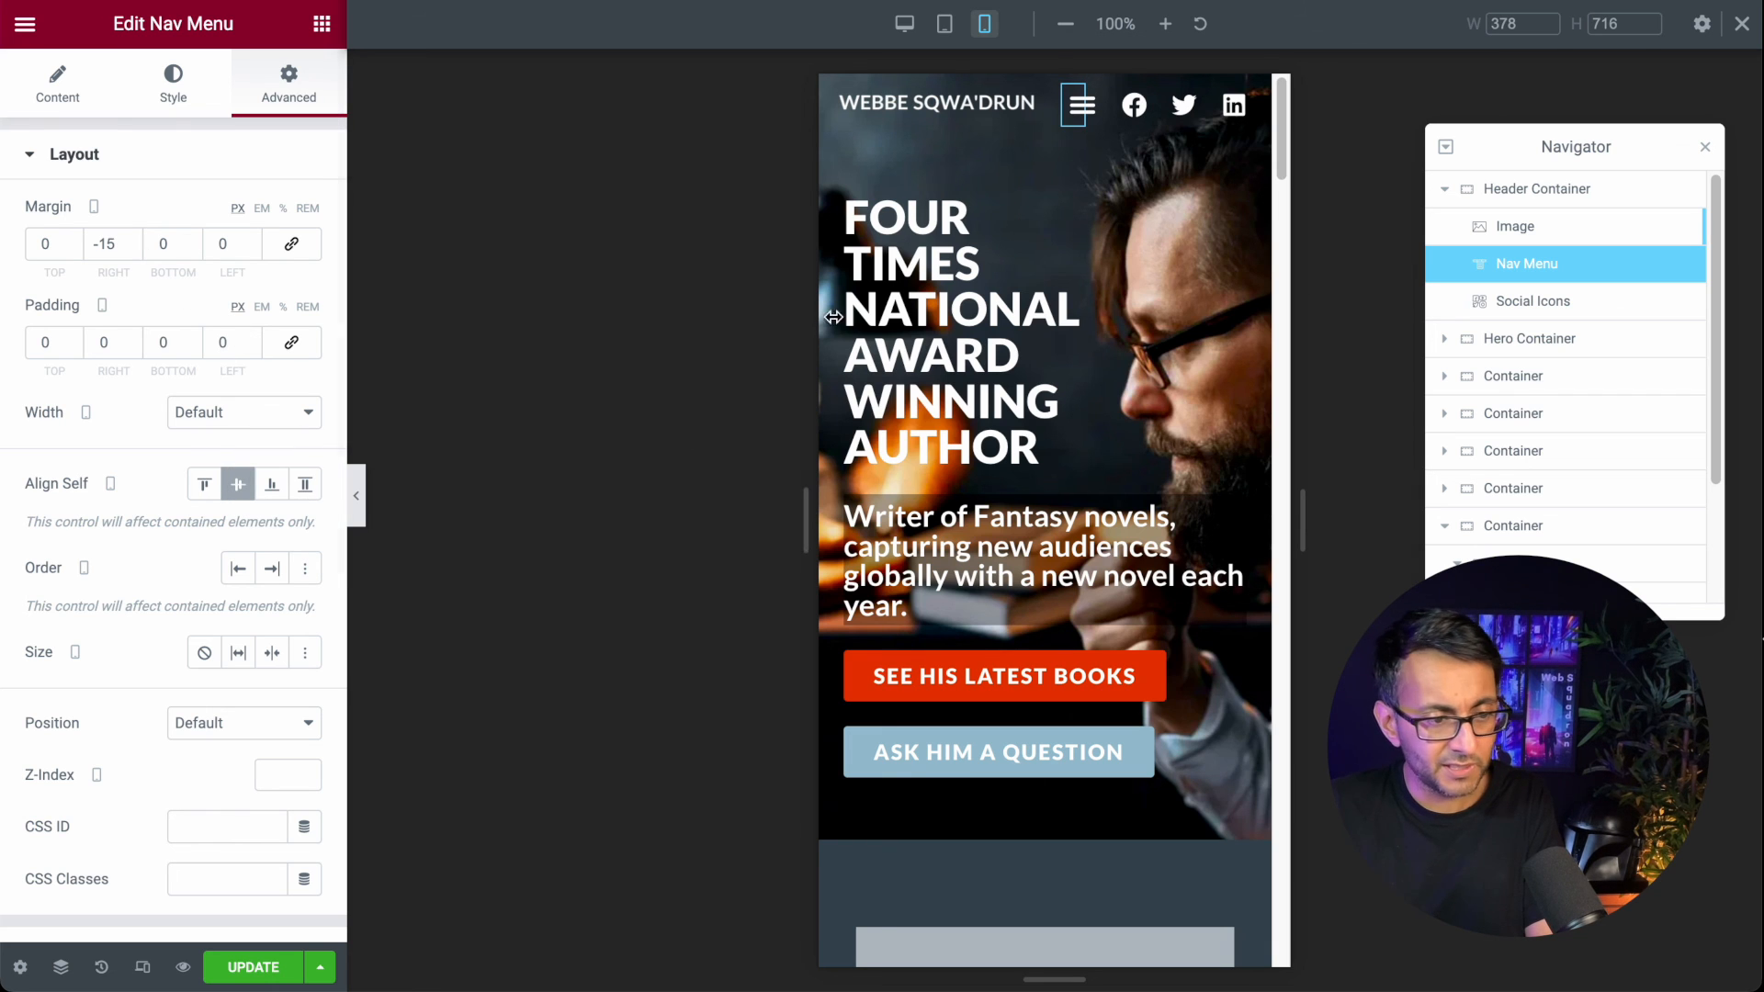
Step: Increase the header logo image's vertical offset by two small increments to line it up with the menu and social icons
click(949, 103)
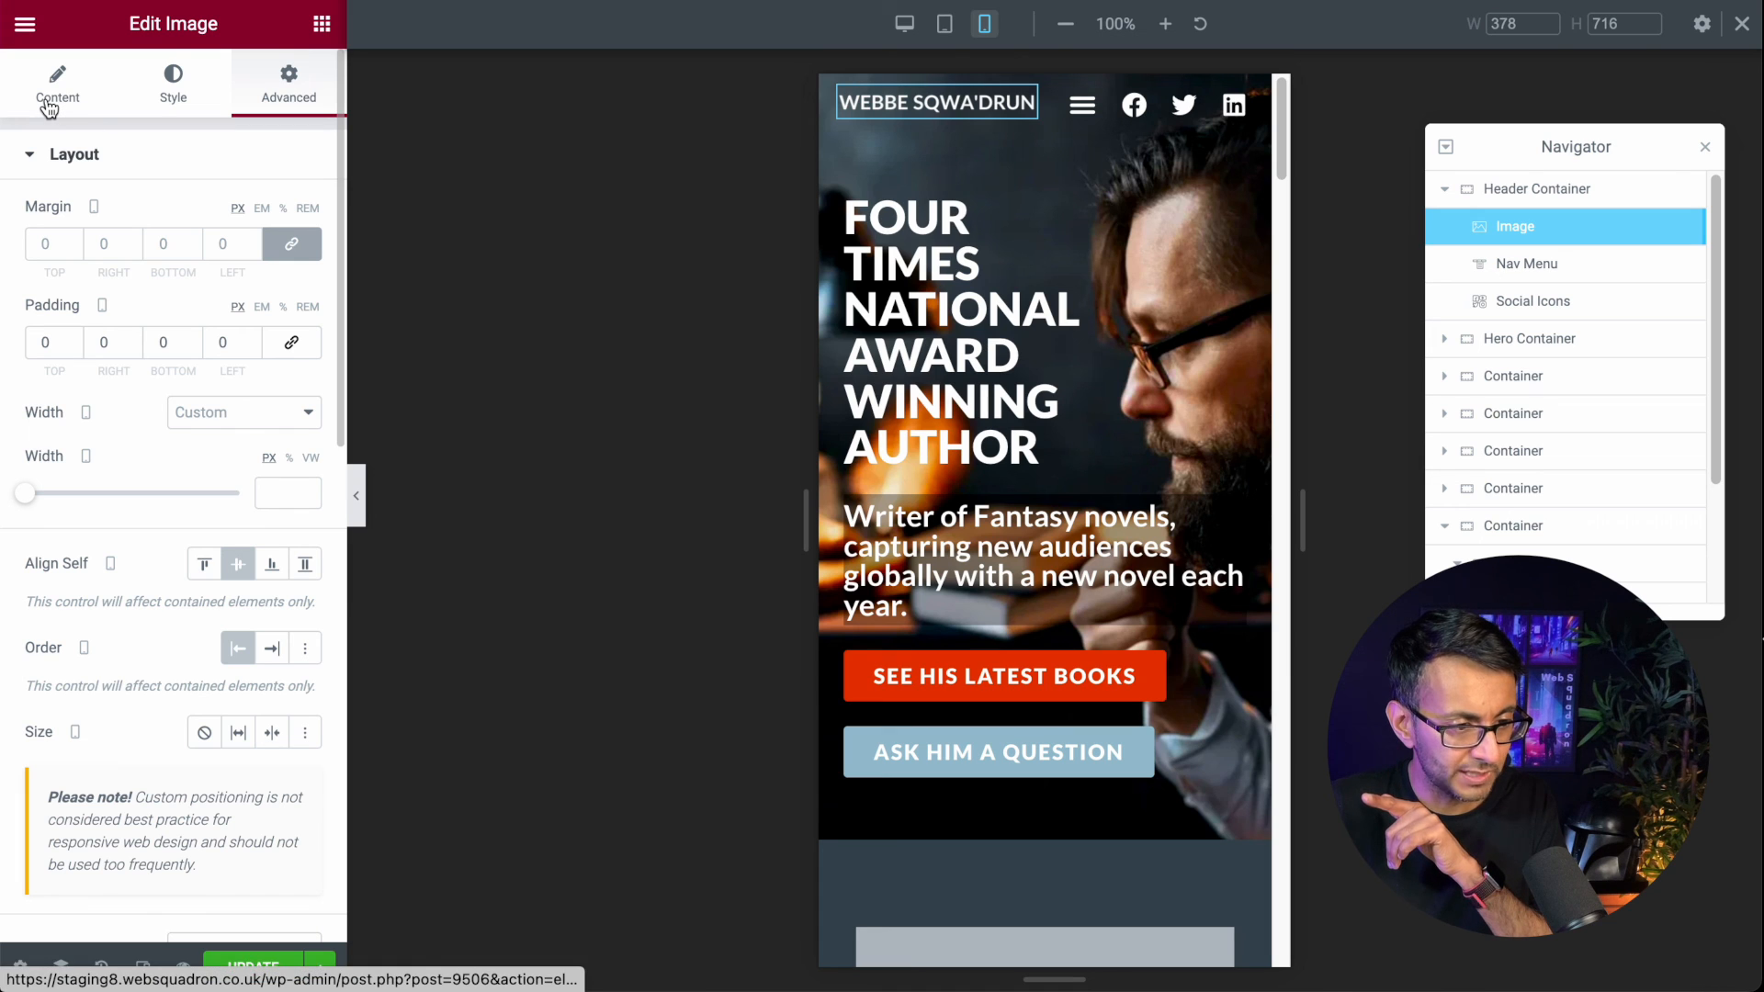
scroll(220, 654, down, 4)
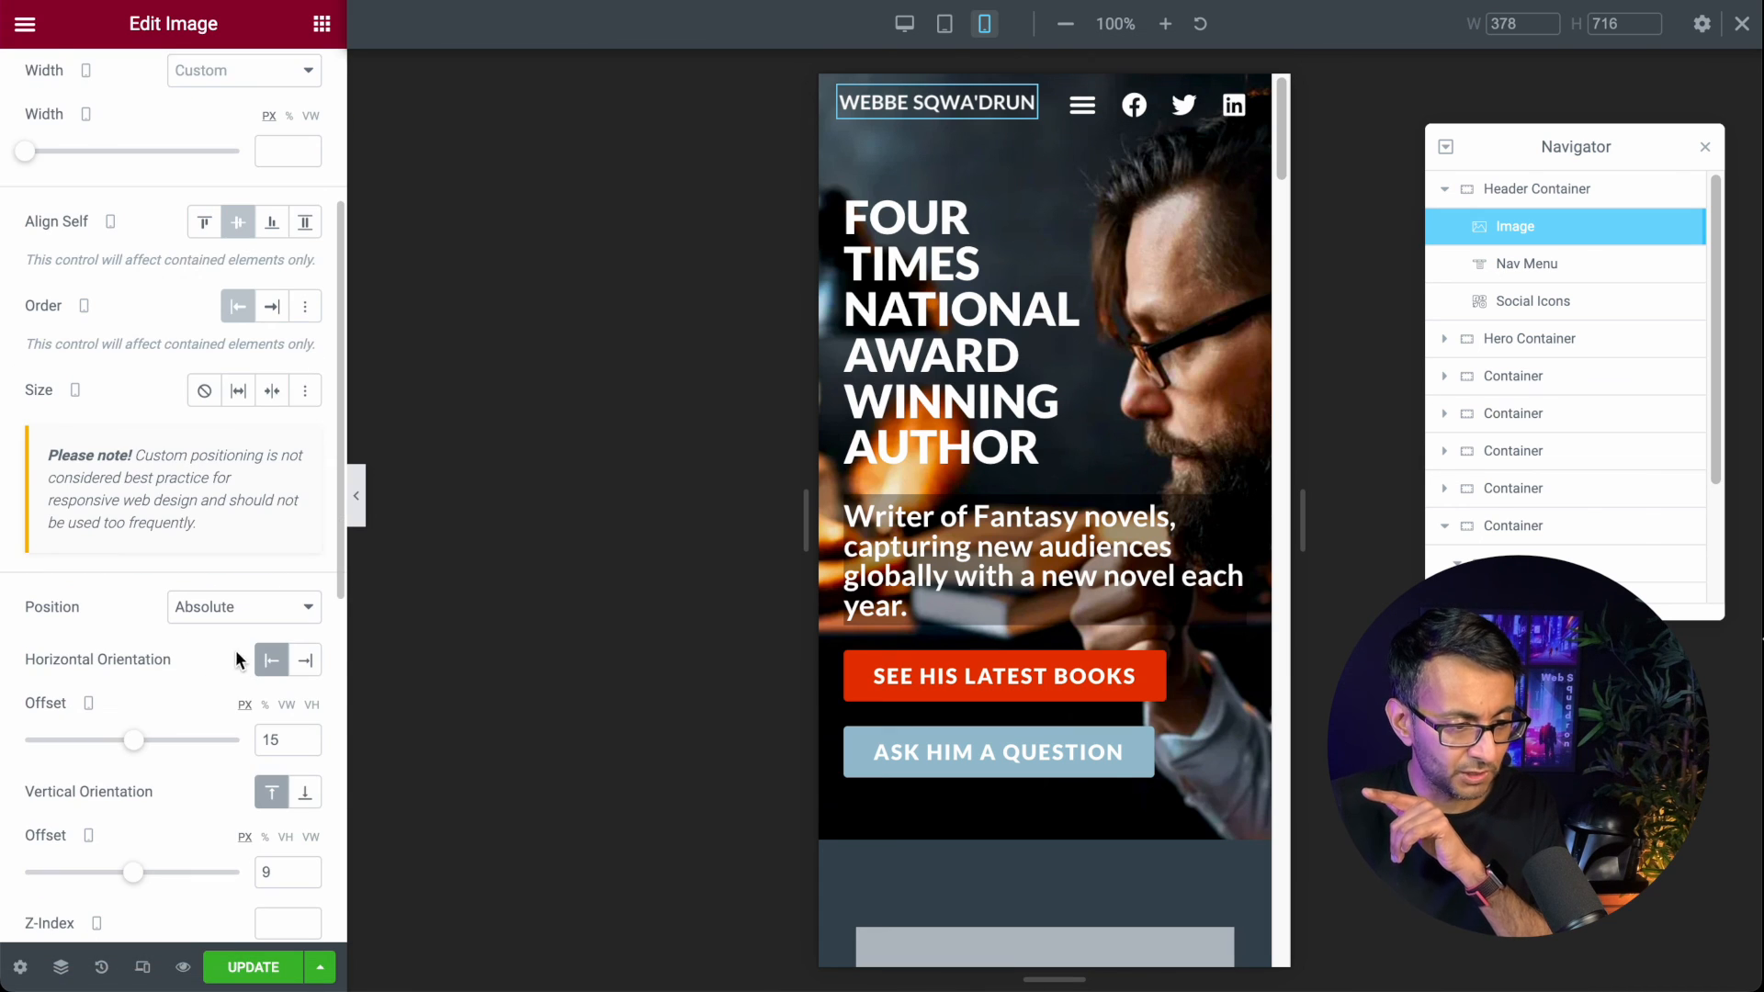
scroll(285, 808, down, 2)
click(306, 737)
click(306, 737)
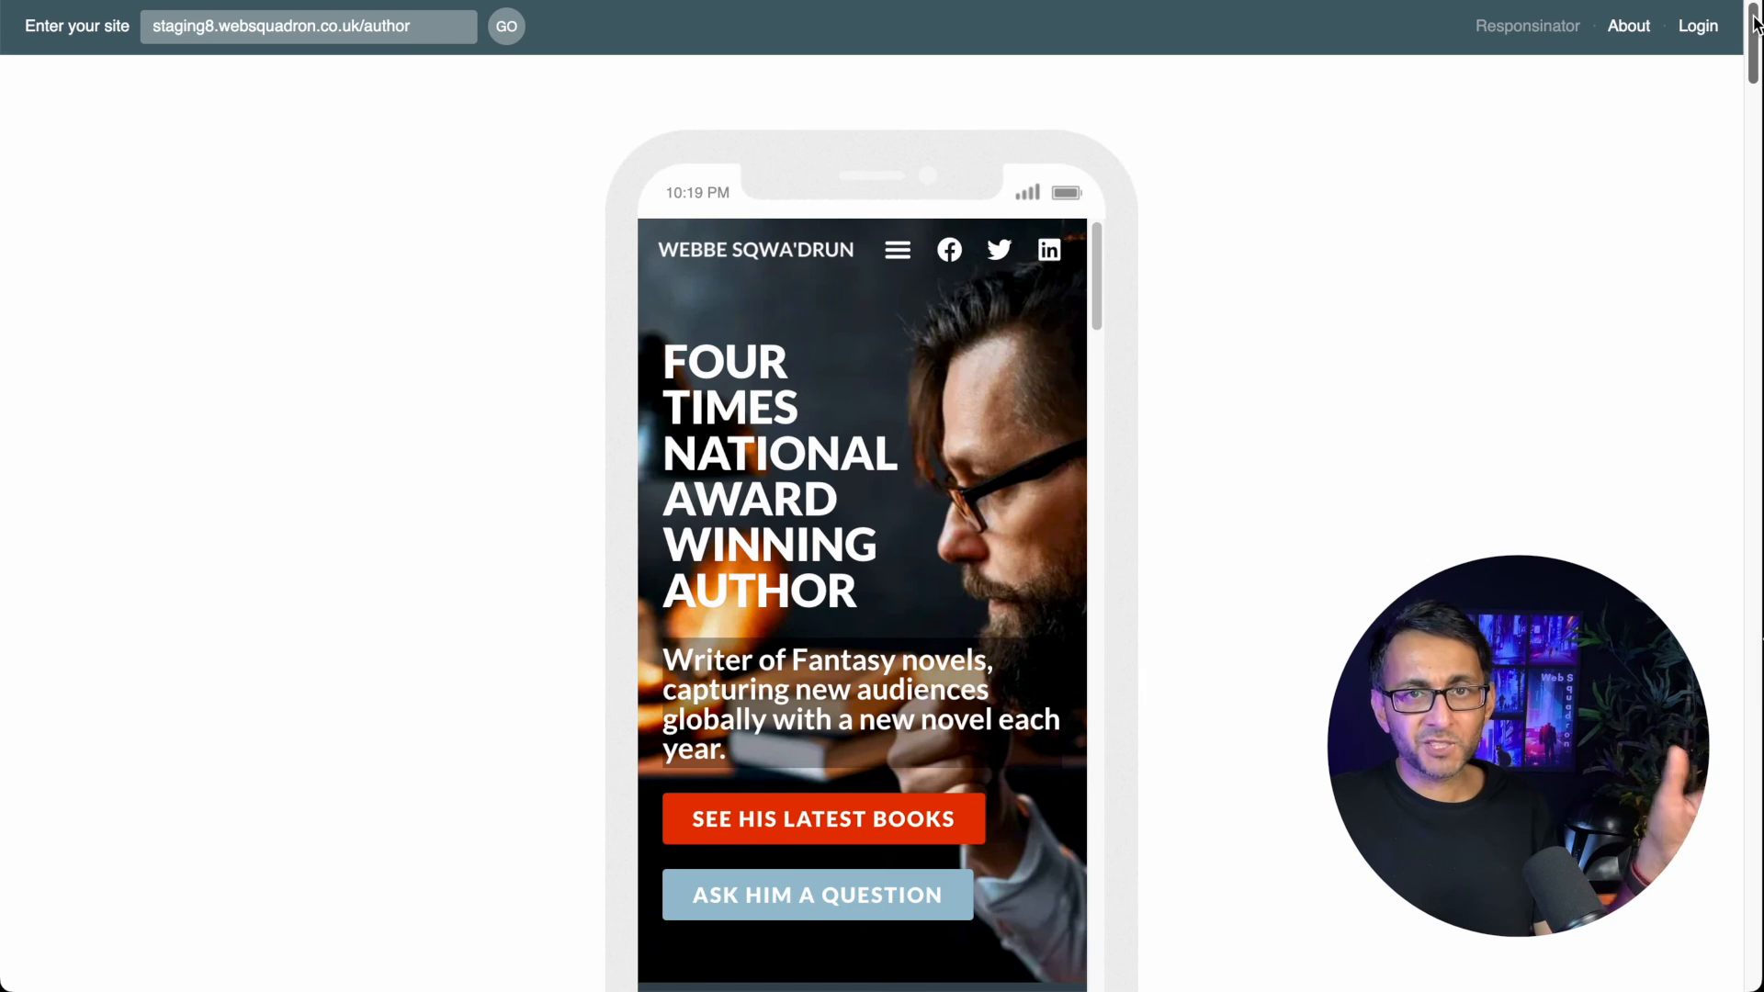
Step: Check the author page across the phone and tablet previews in Responsinator and open the header's dropdown menu on the phone
drag(1755, 19, 1757, 817)
scroll(1762, 640, down, 6)
scroll(1762, 639, up, 14)
scroll(1762, 639, down, 5)
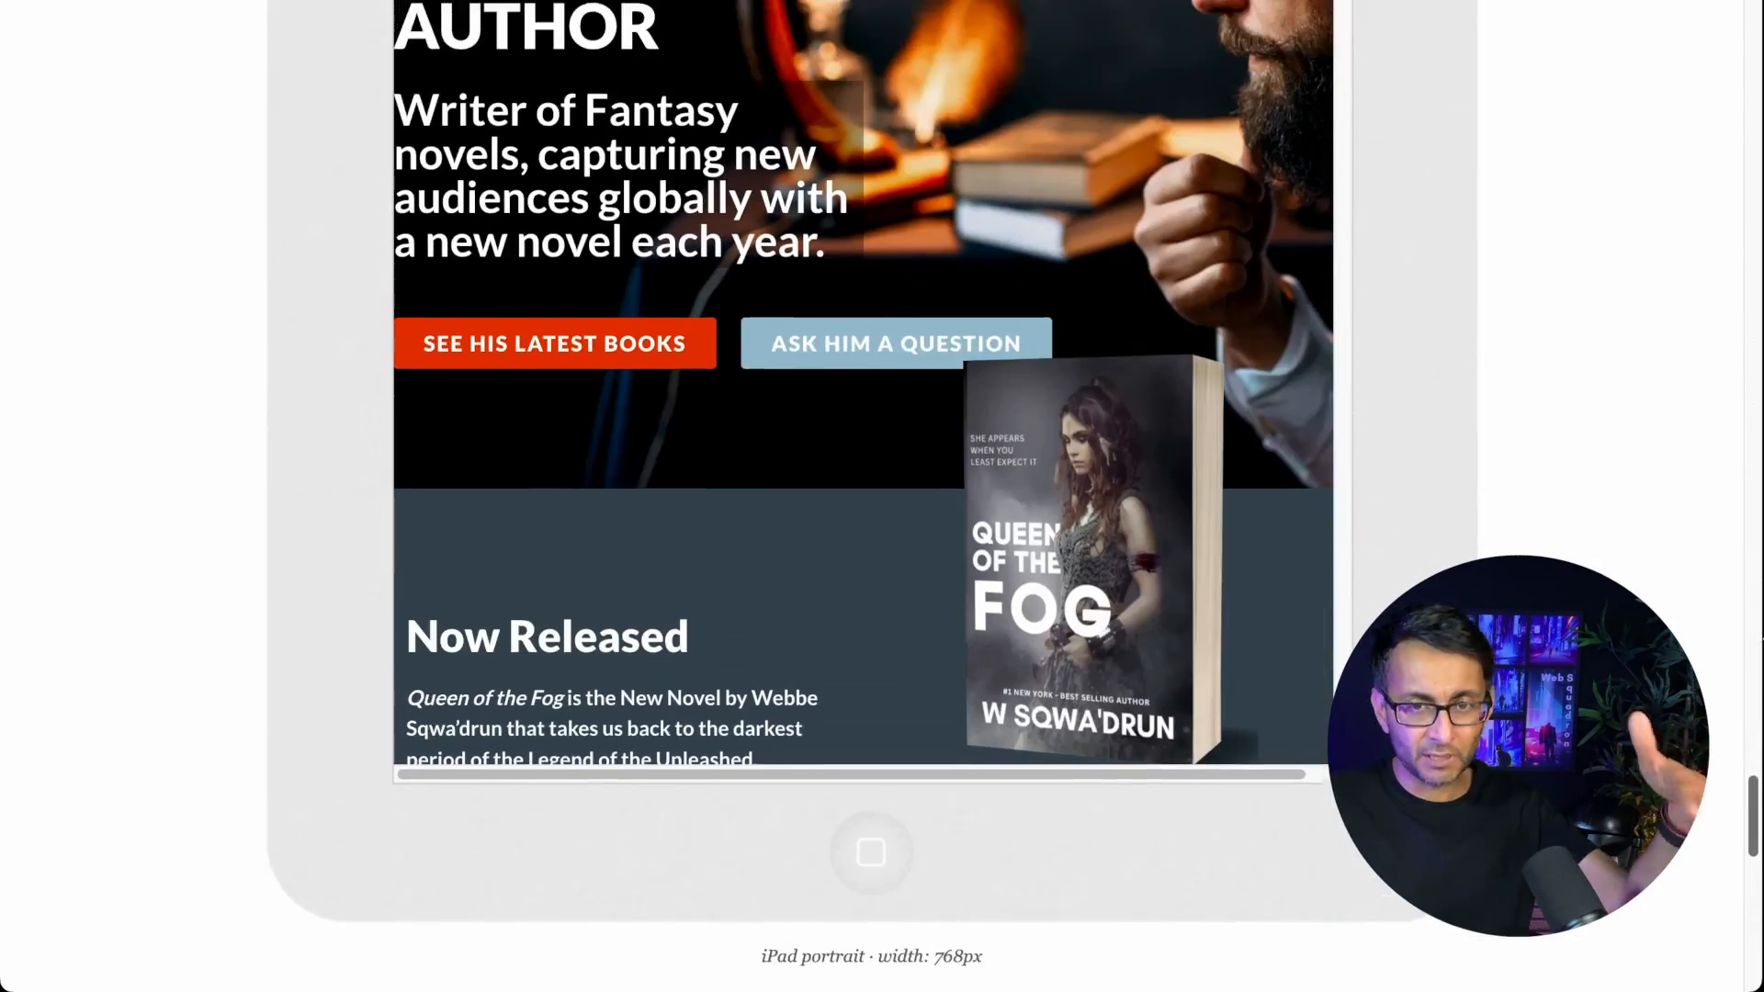
scroll(1762, 640, up, 20)
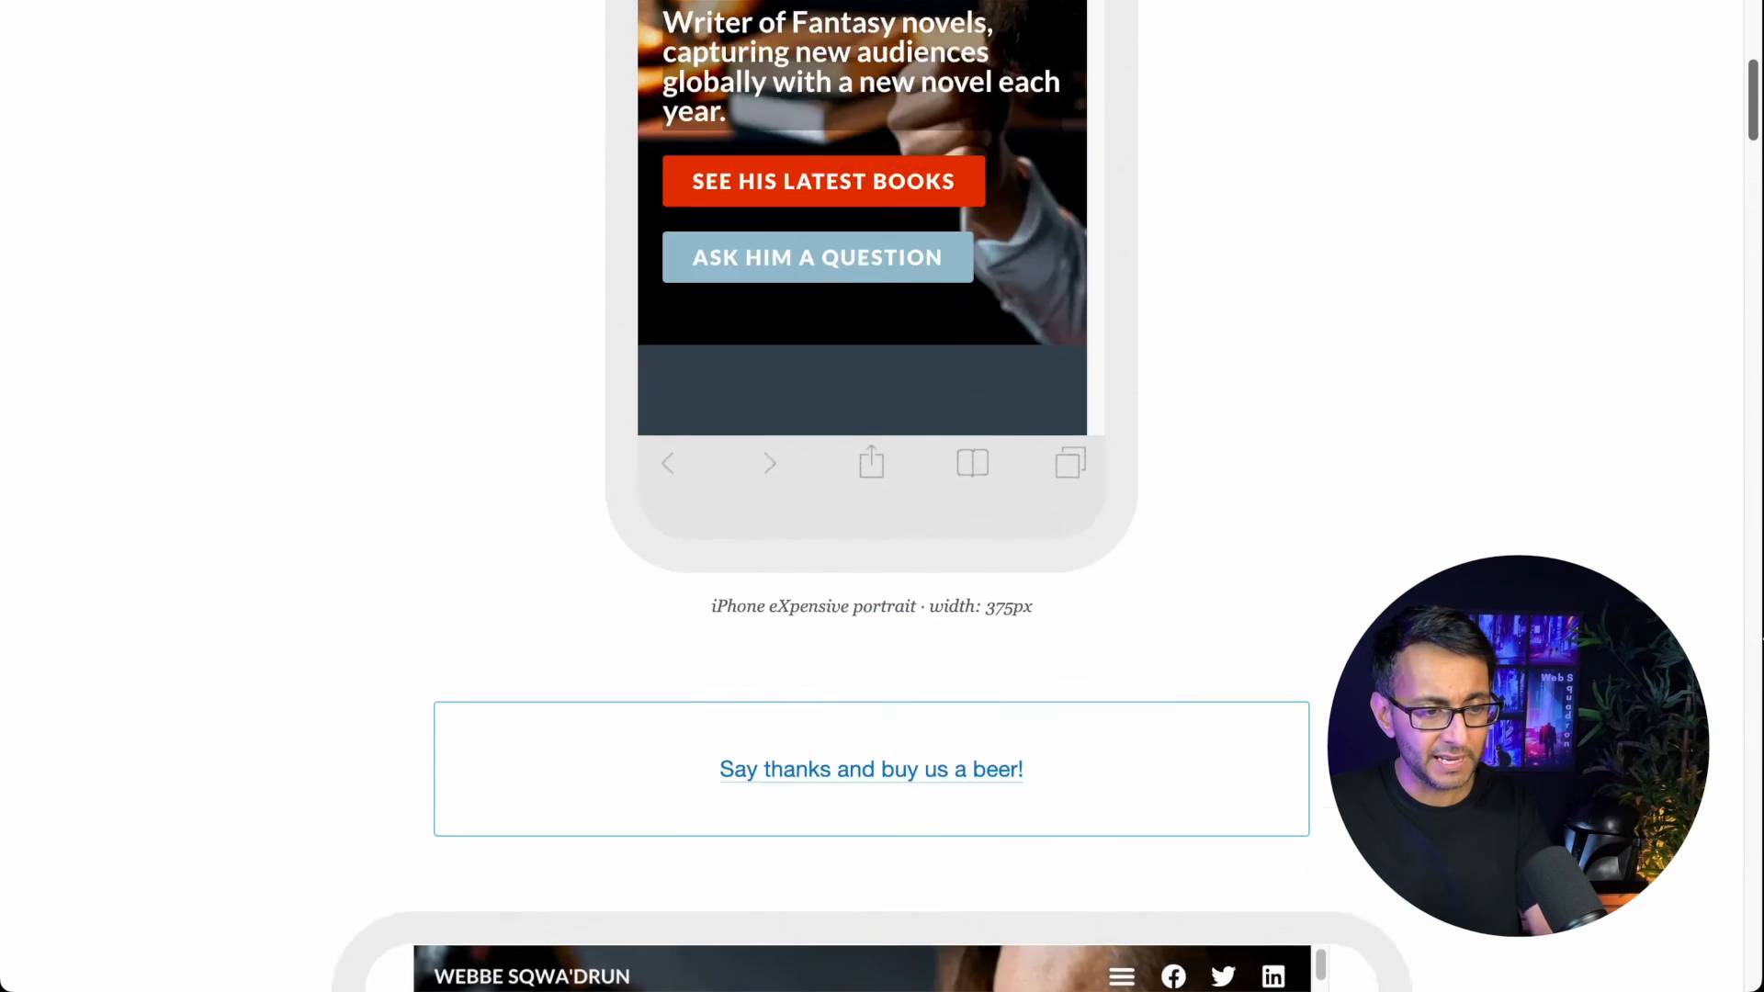
scroll(1762, 640, up, 7)
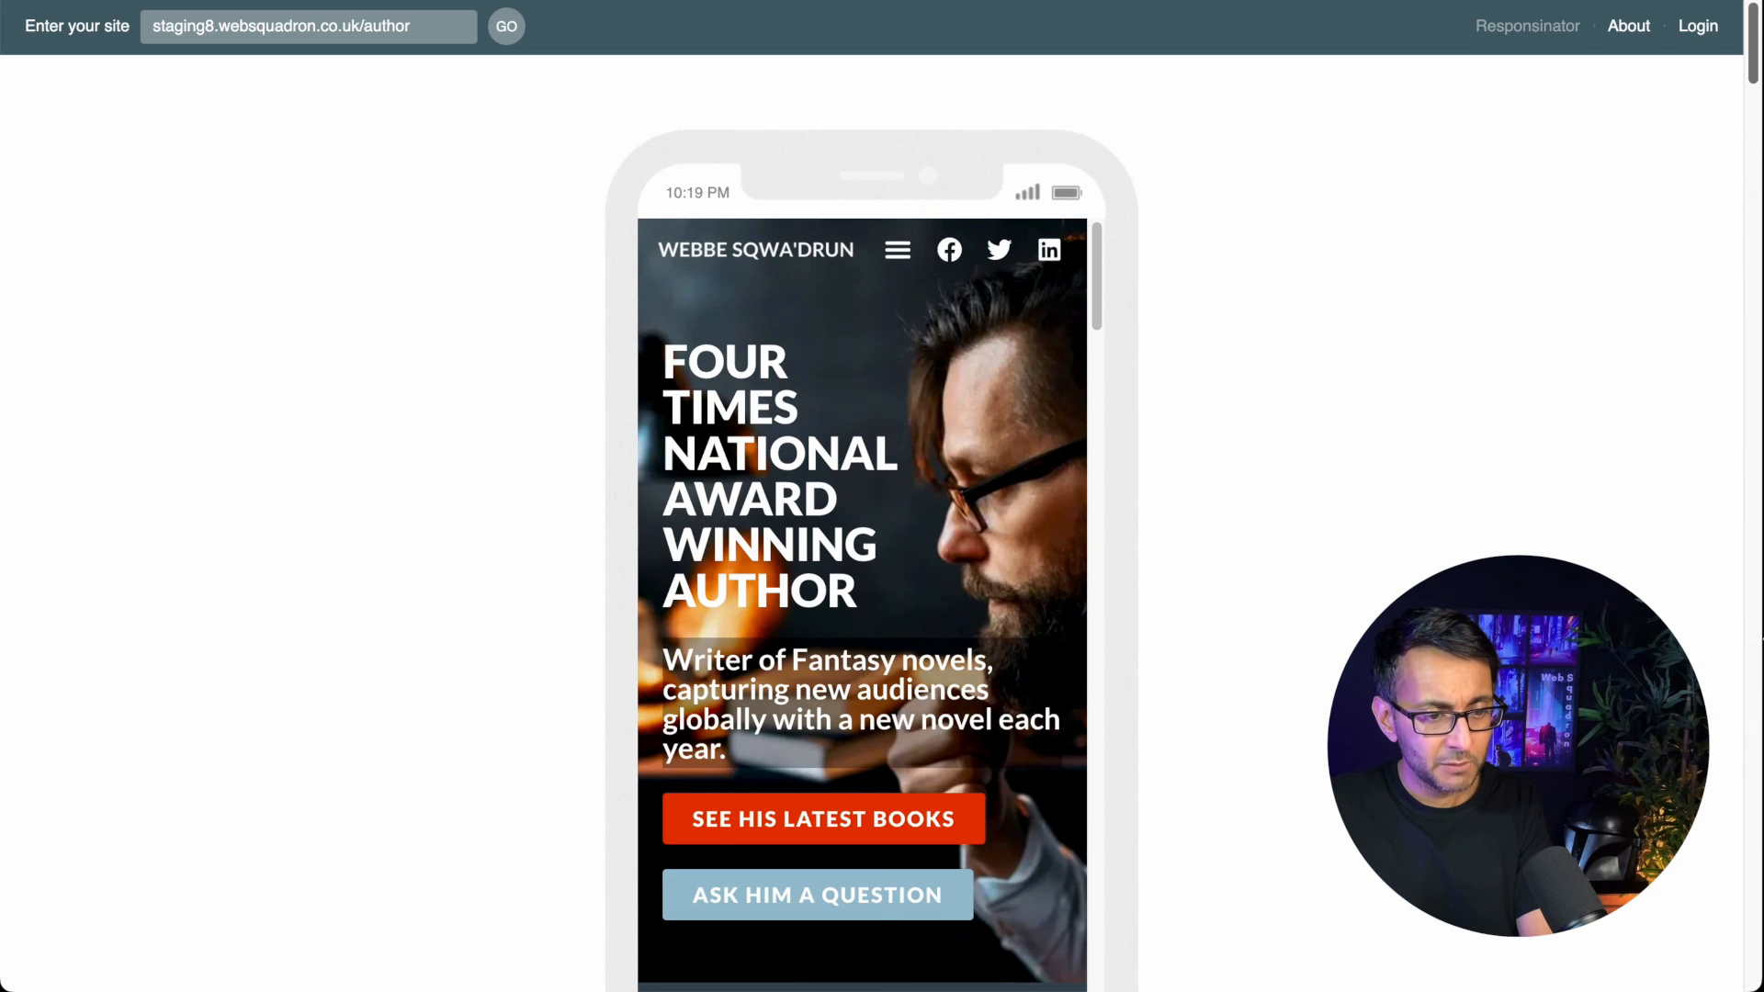
click(892, 264)
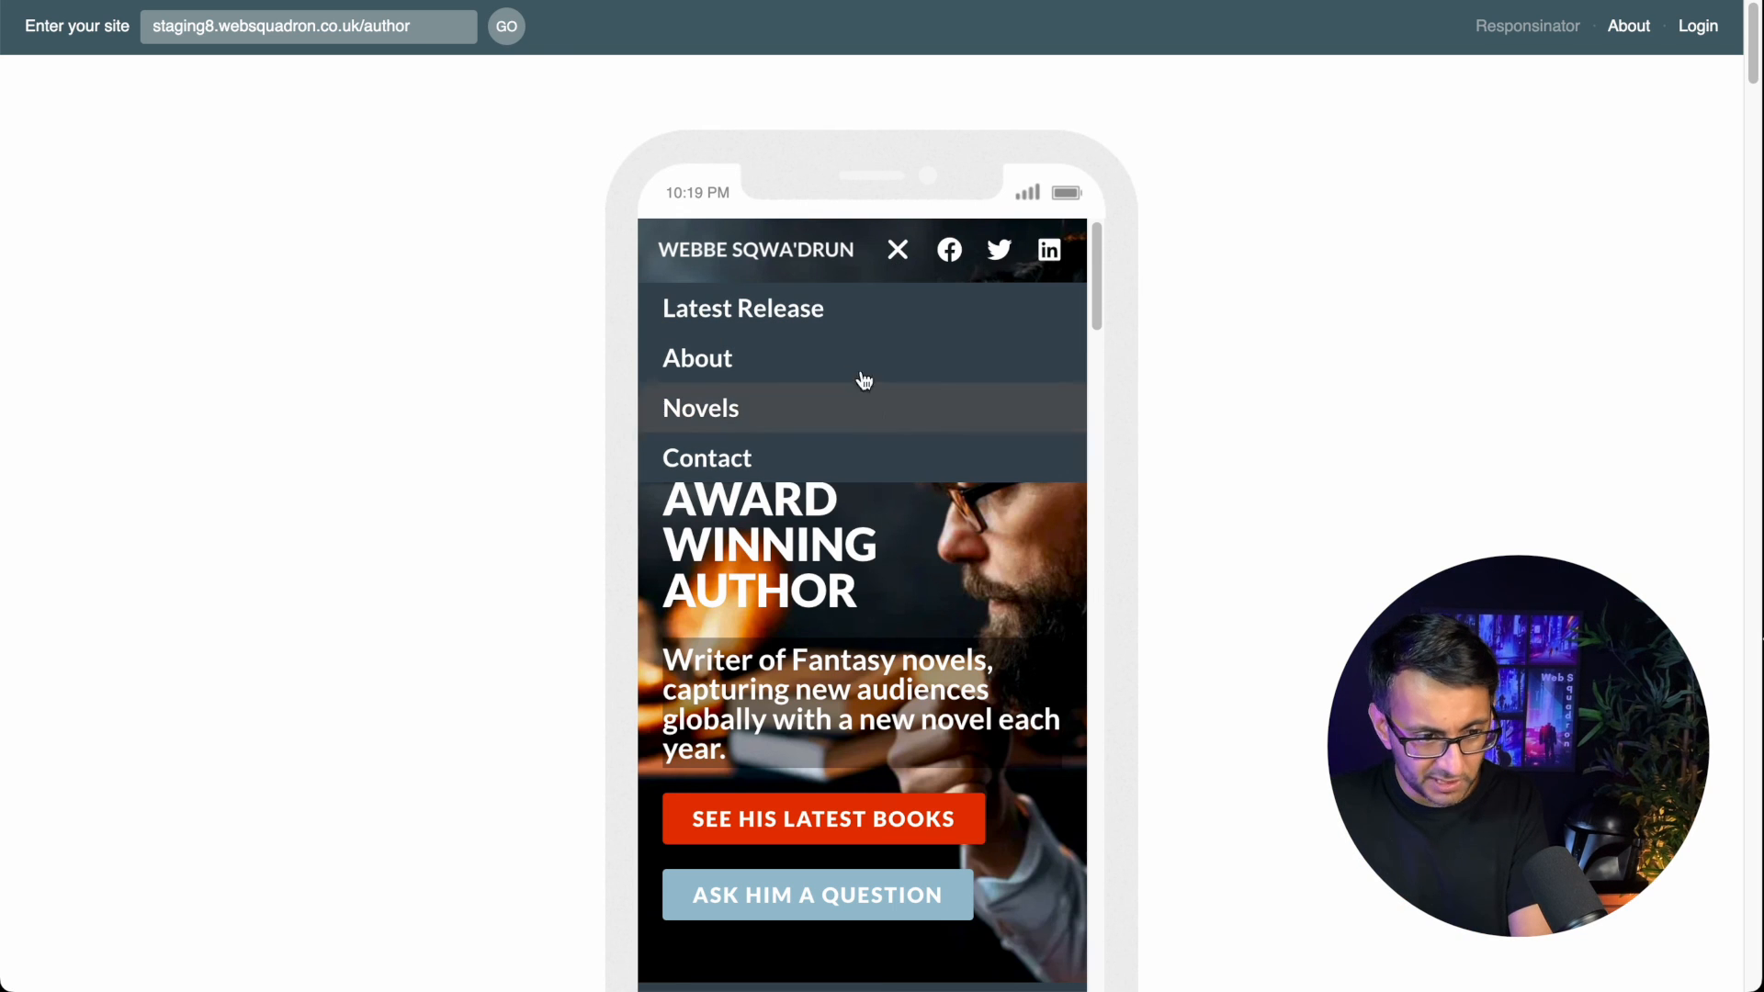
Step: Back in Elementor, set the Nav Menu dropdown's vertical padding to 20 px and check the opened menu in a reloaded Responsinator preview
key(ctrl+Tab)
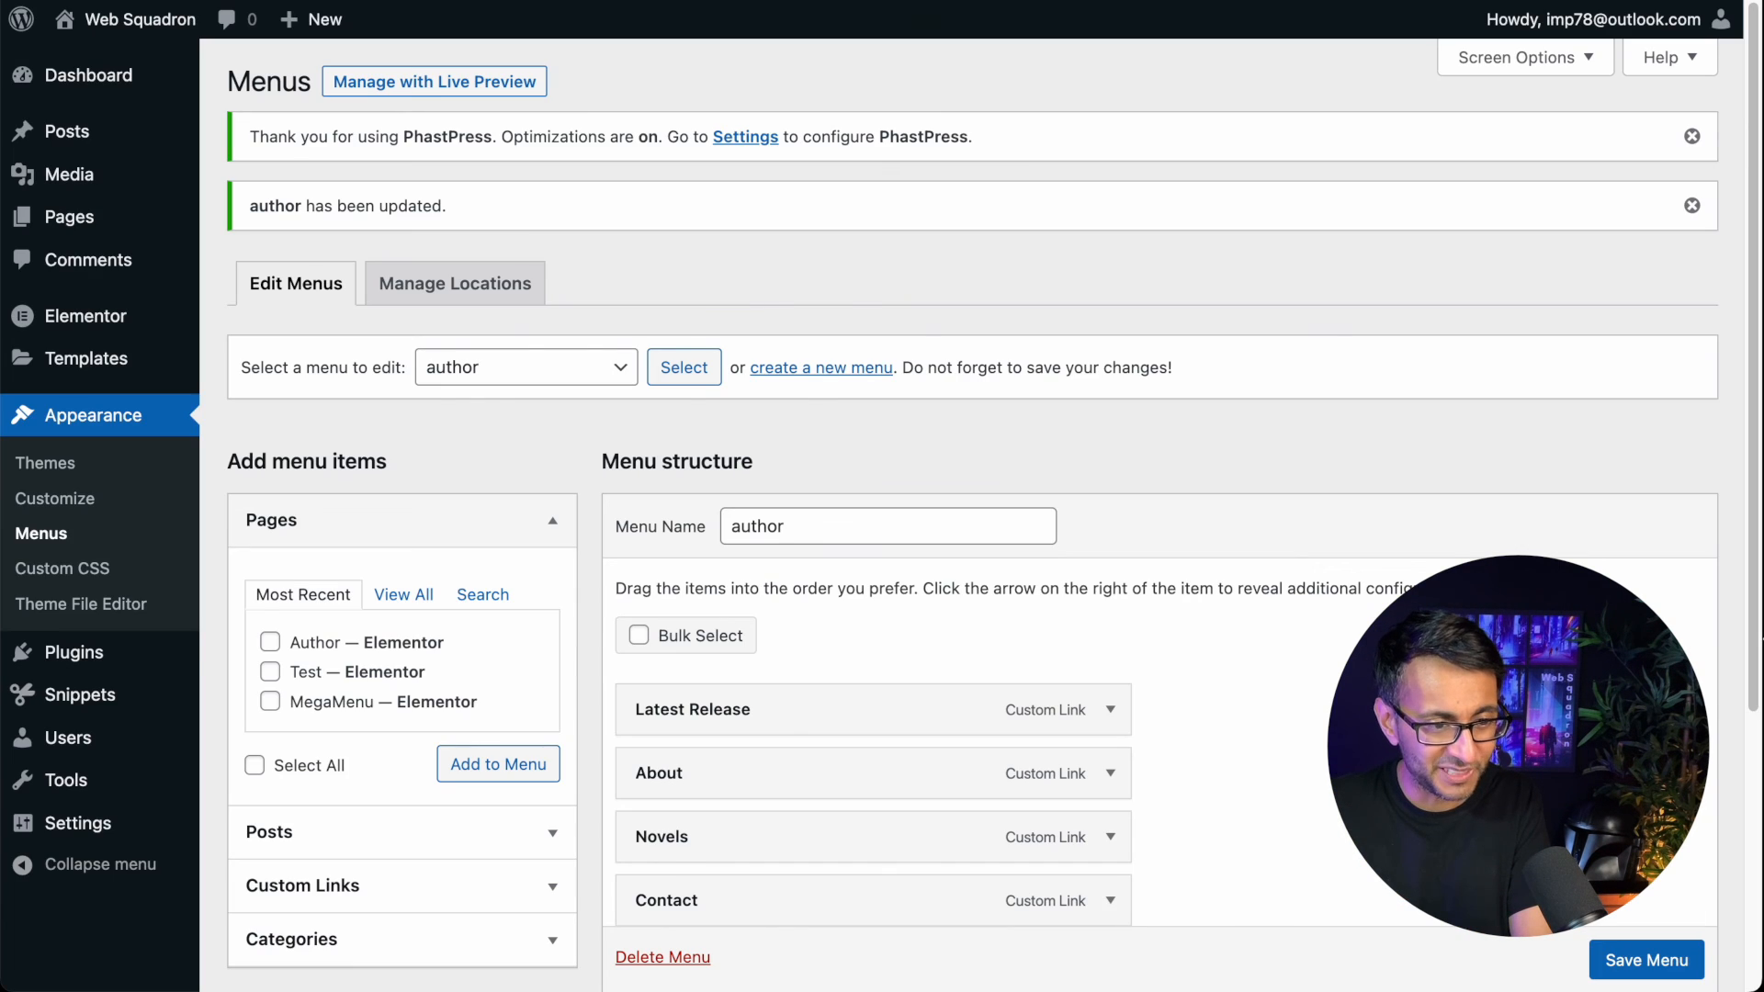
key(ctrl+Tab)
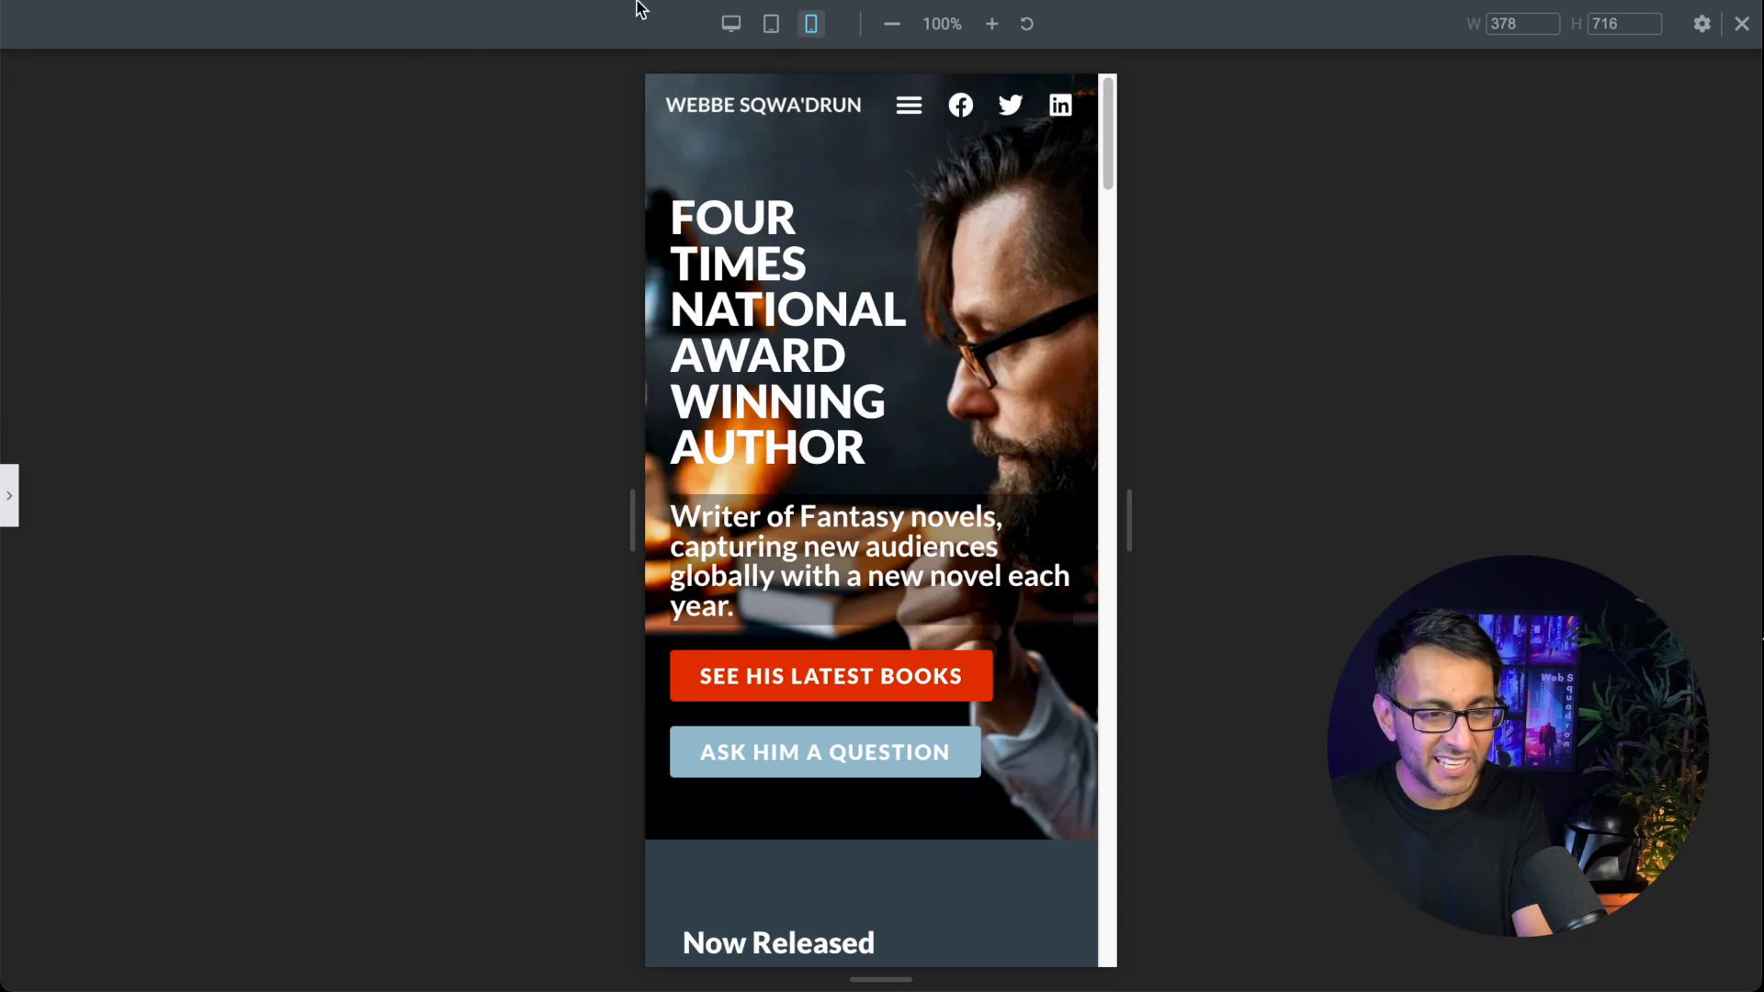
click(9, 496)
scroll(68, 353, up, 3)
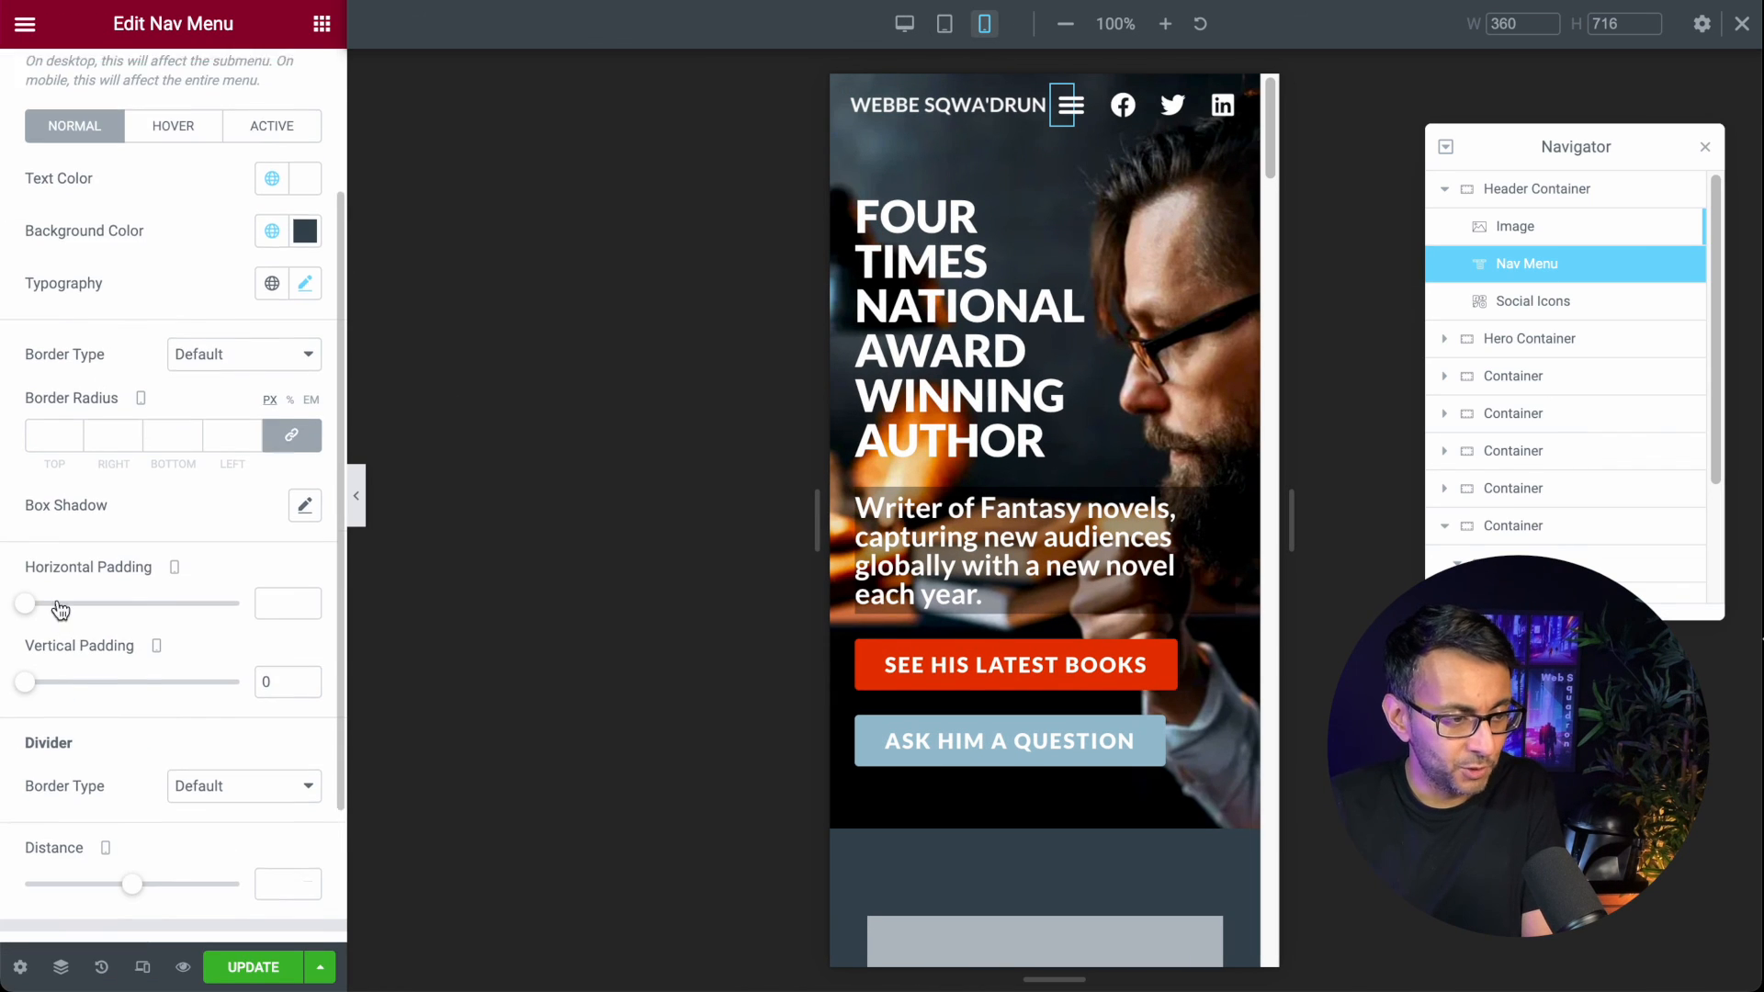
scroll(123, 368, down, 3)
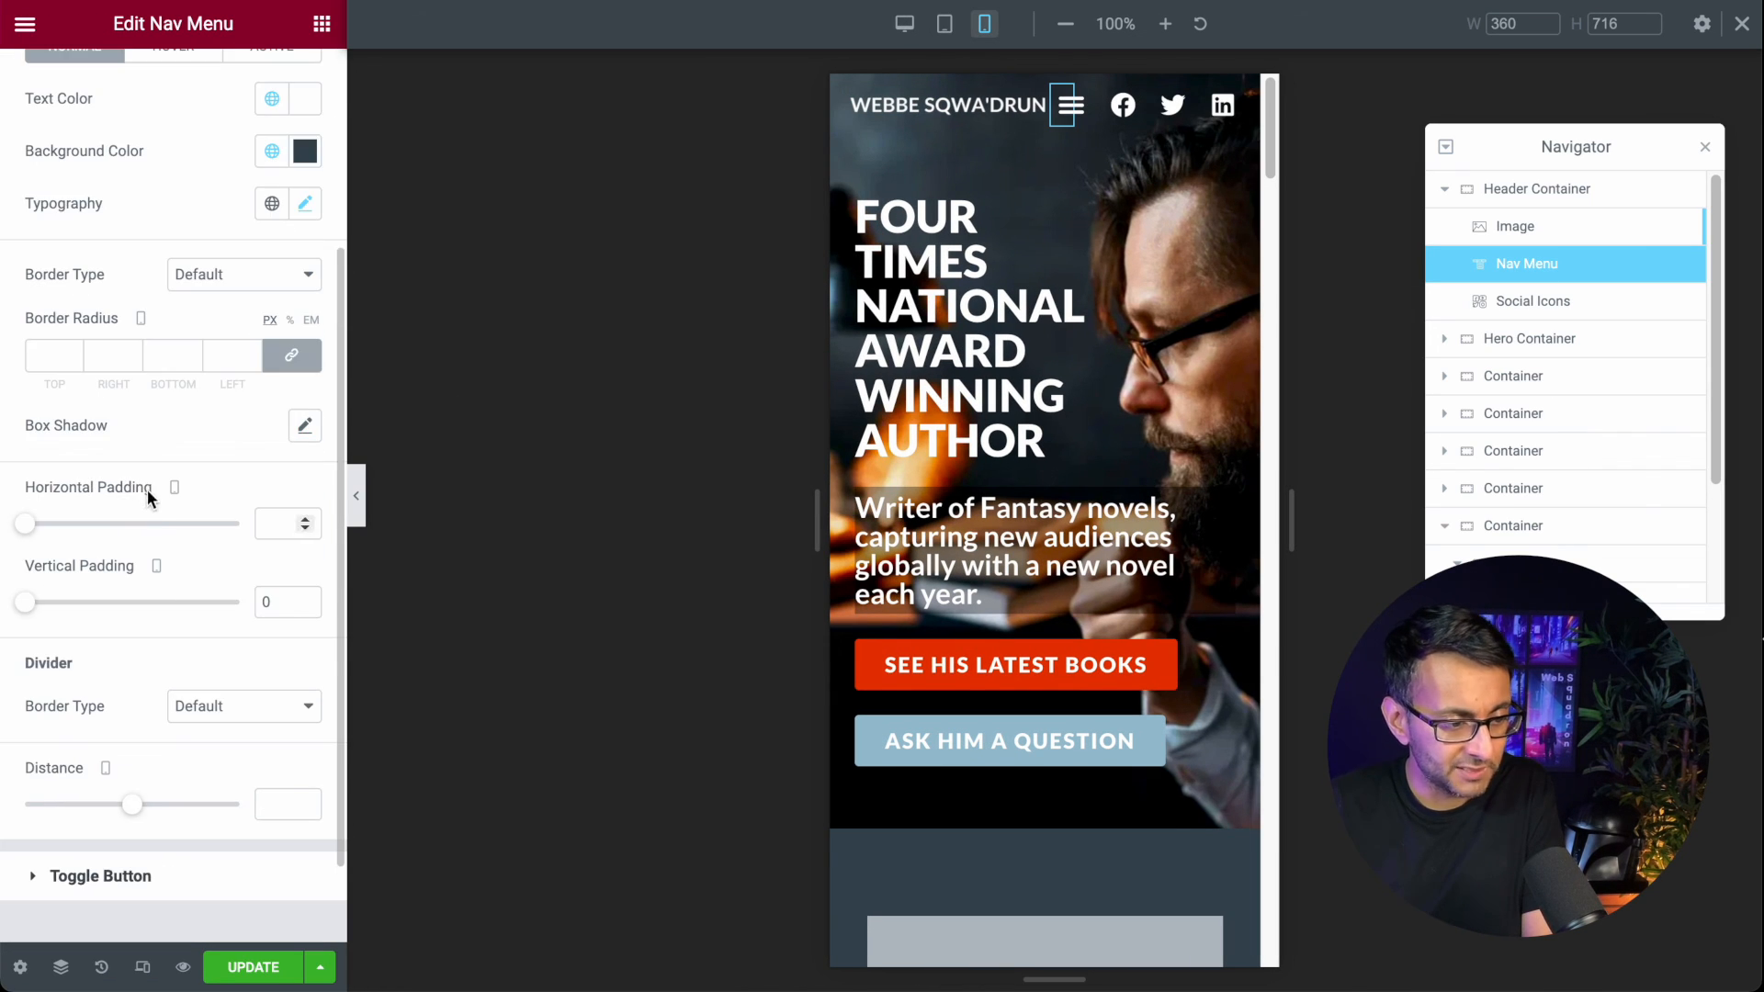
text(20)
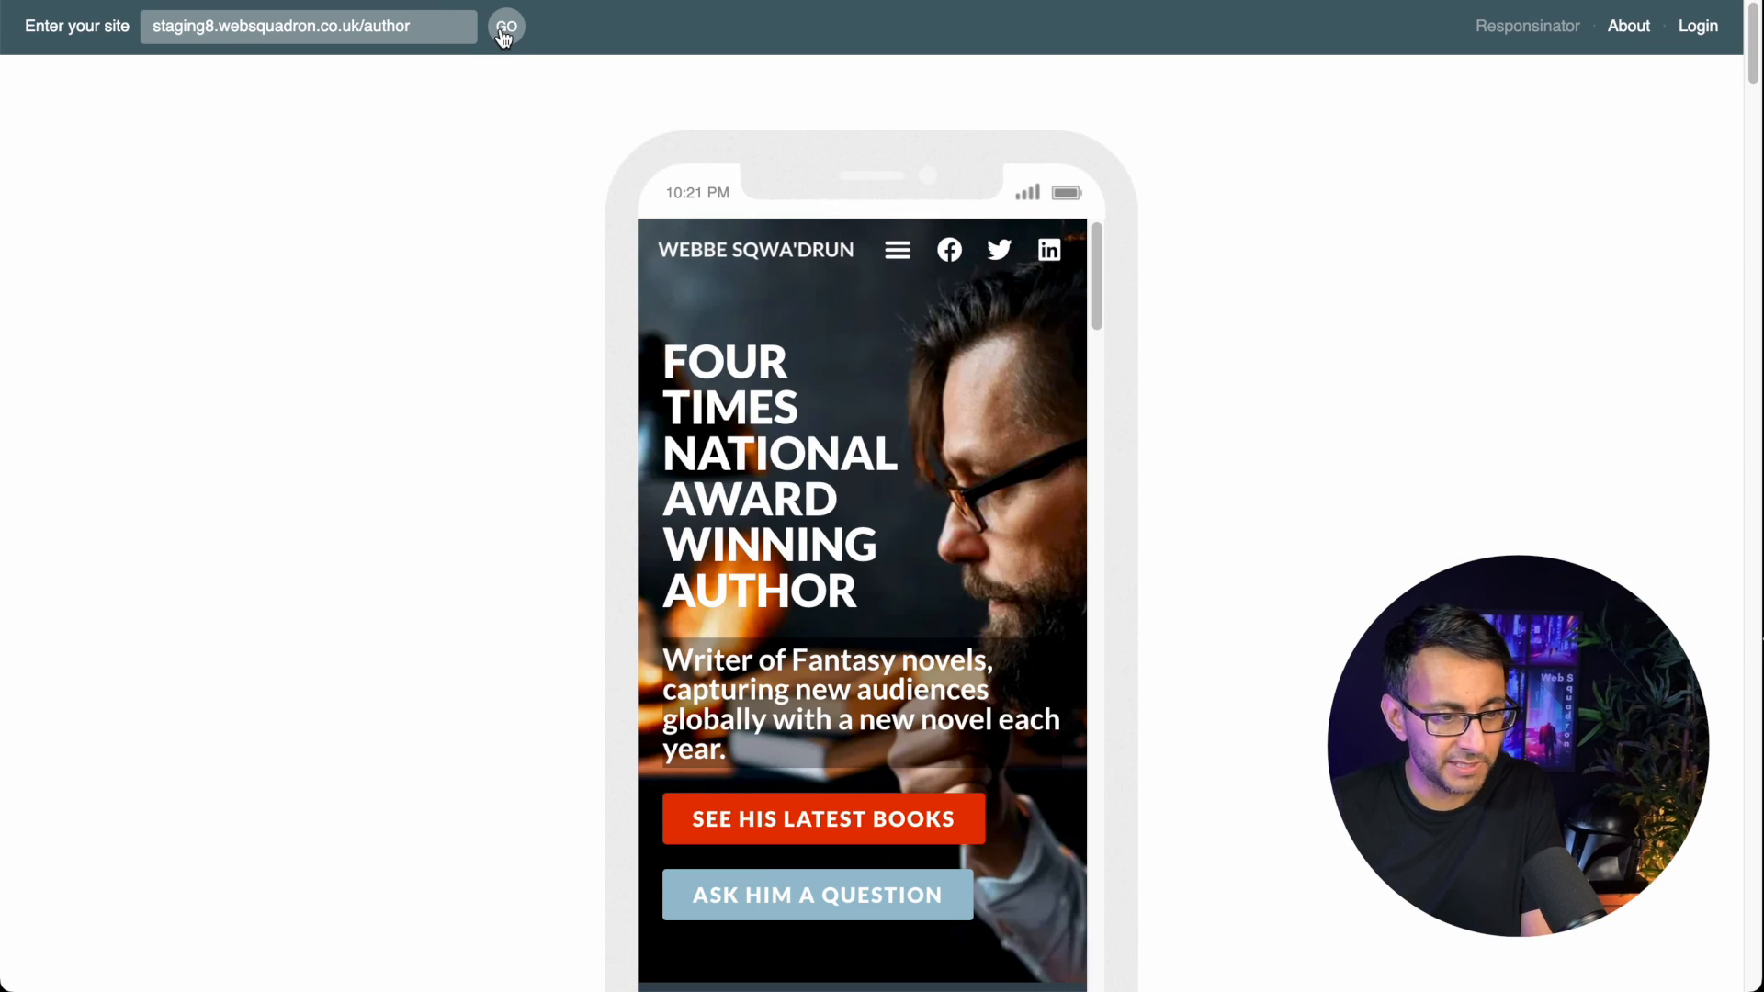
click(505, 35)
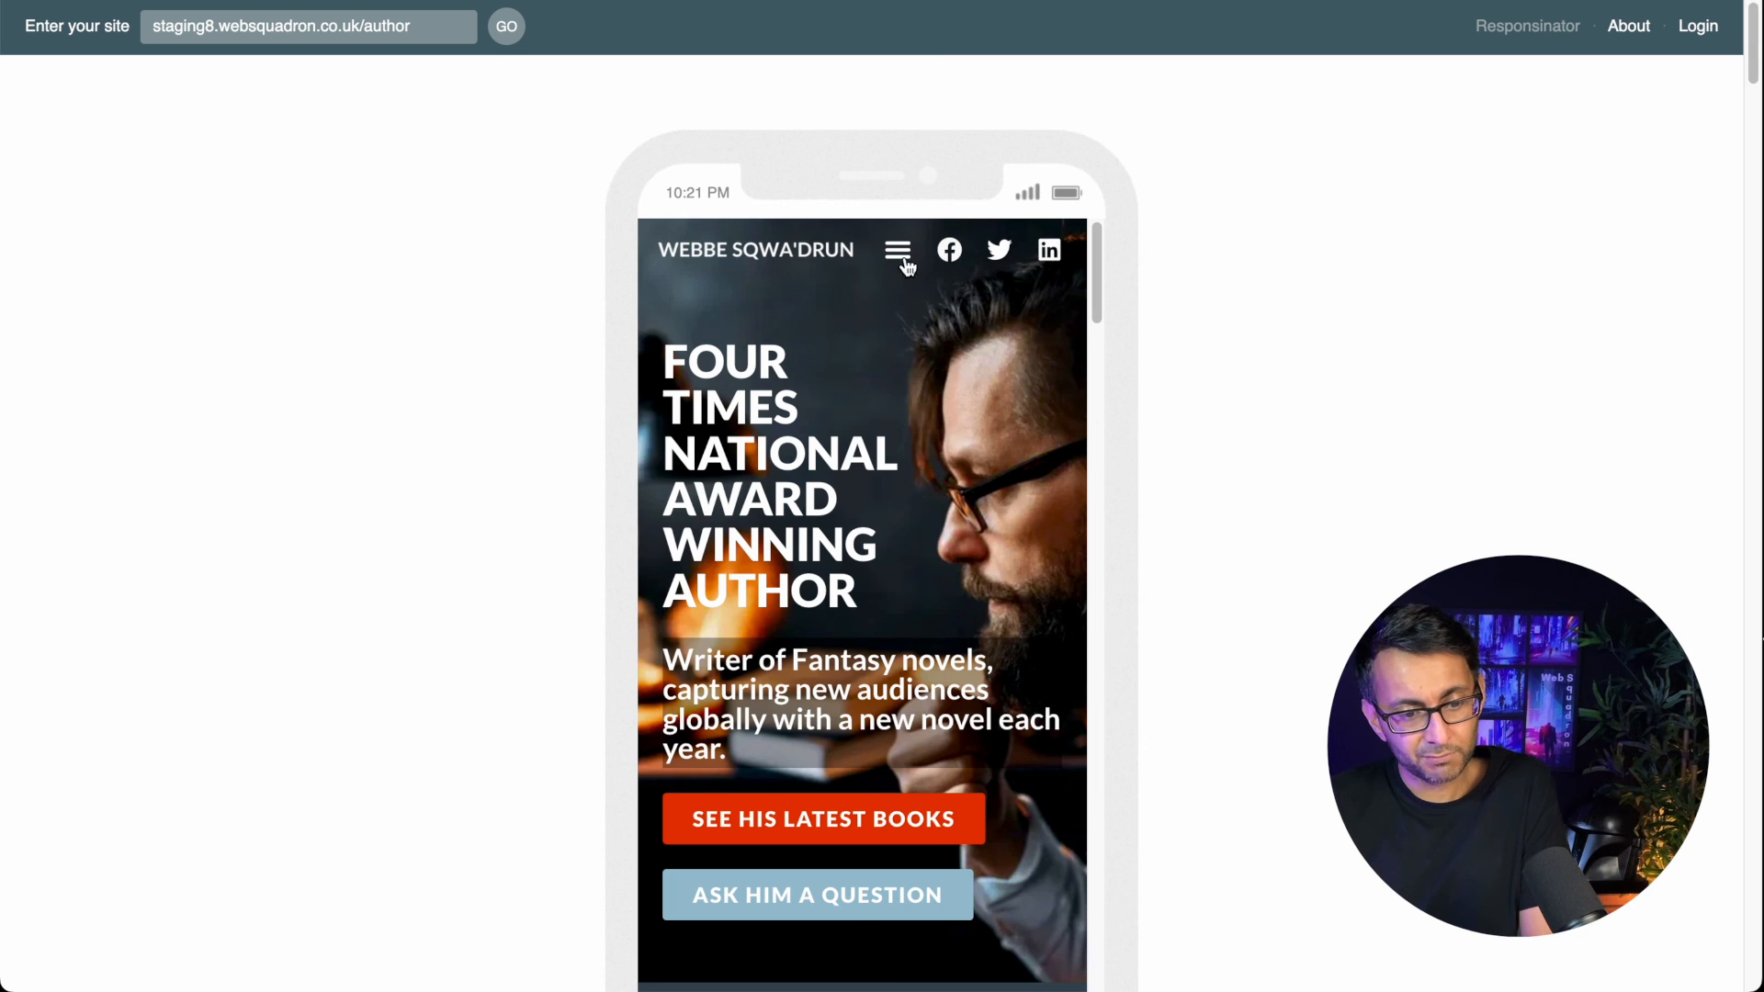
click(900, 268)
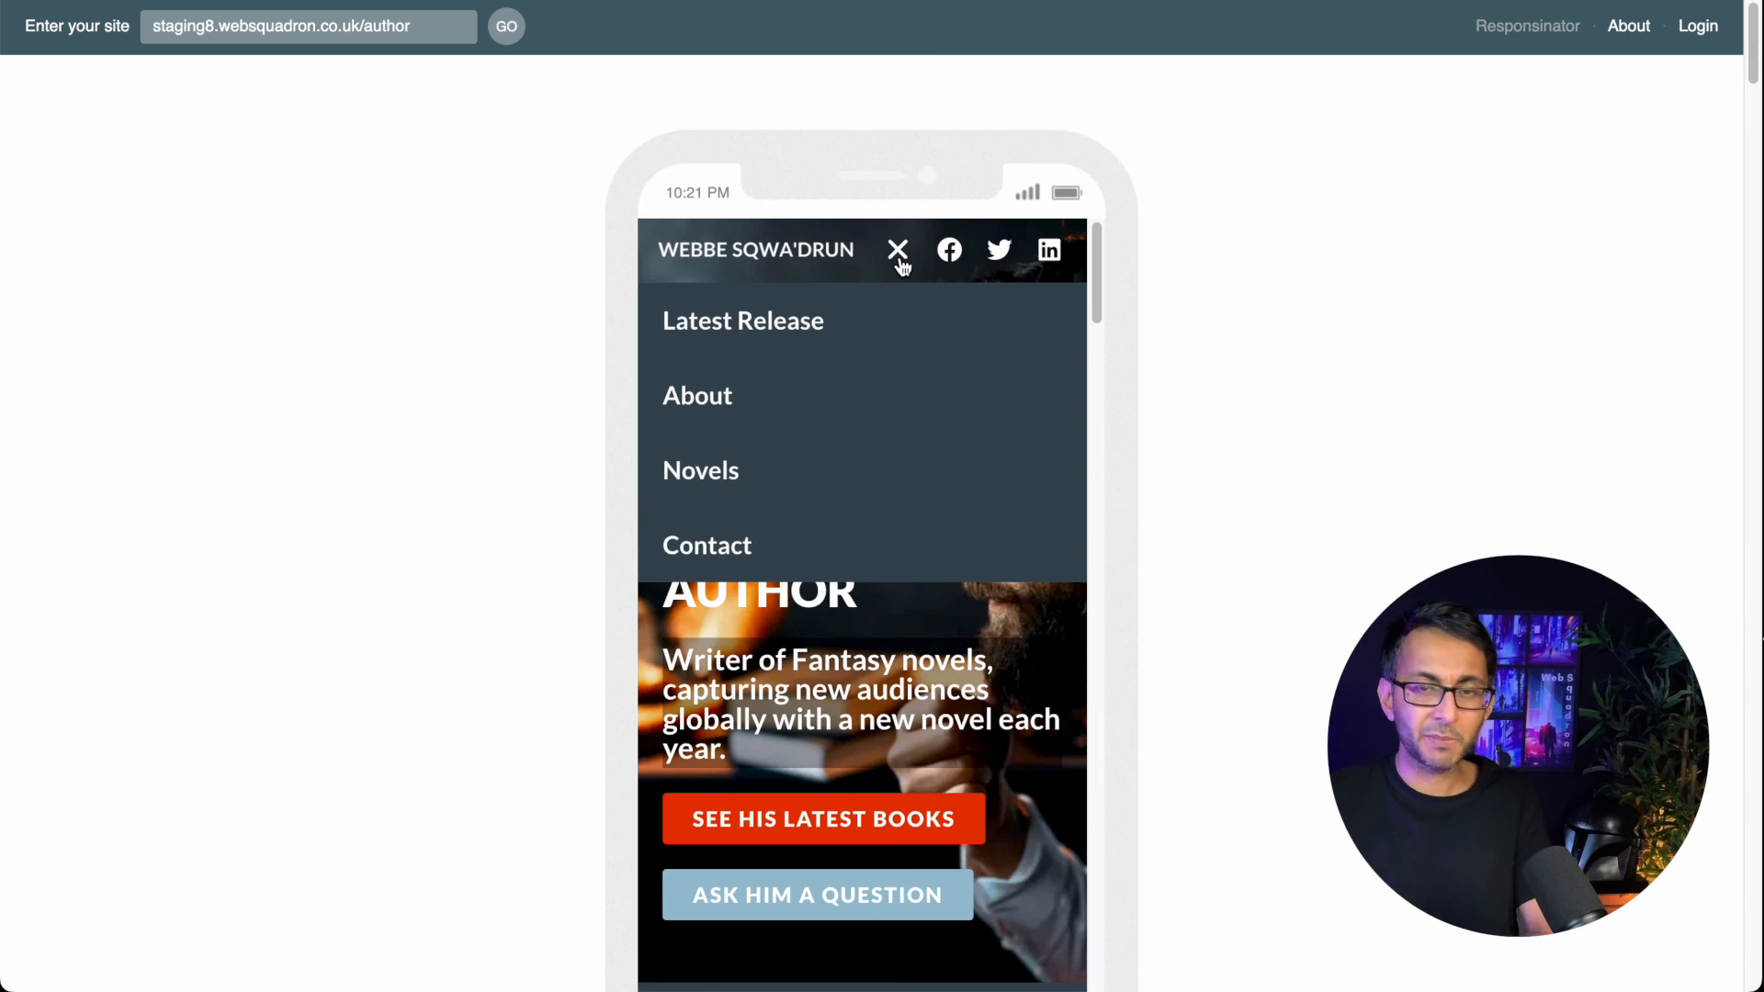
Step: Test the Novels link in the phone preview's dropdown menu and return to the top of the page
click(700, 476)
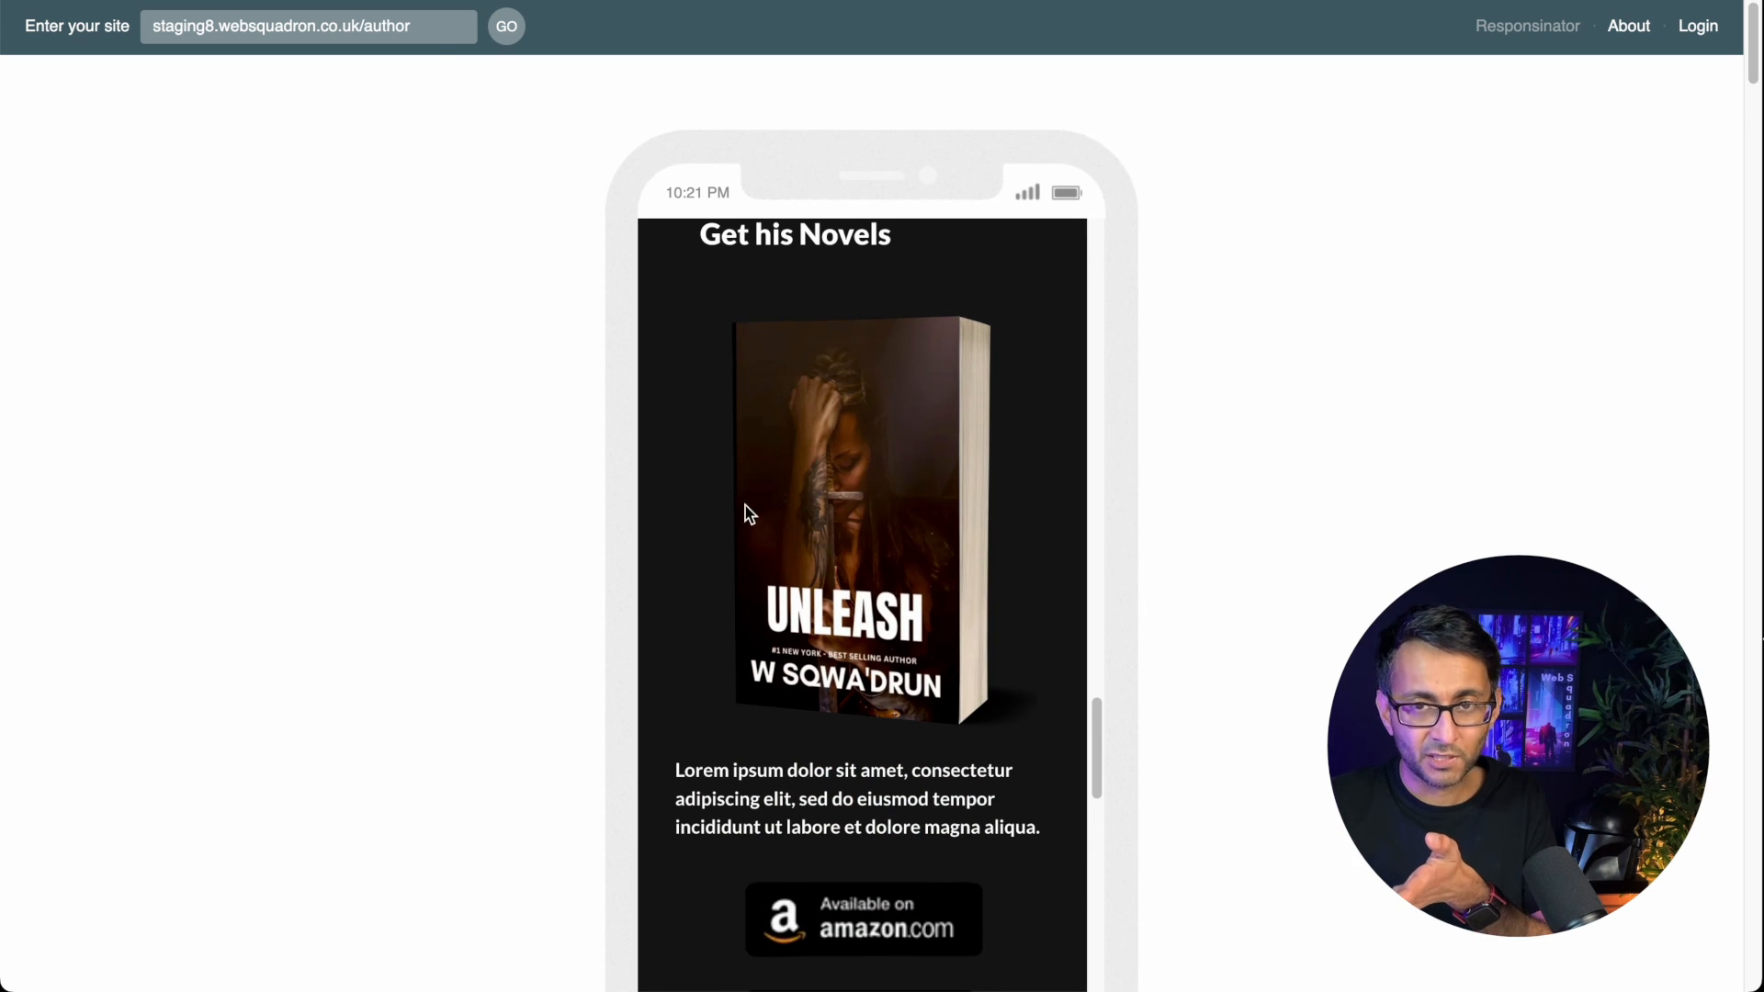
drag(1099, 747, 1108, 282)
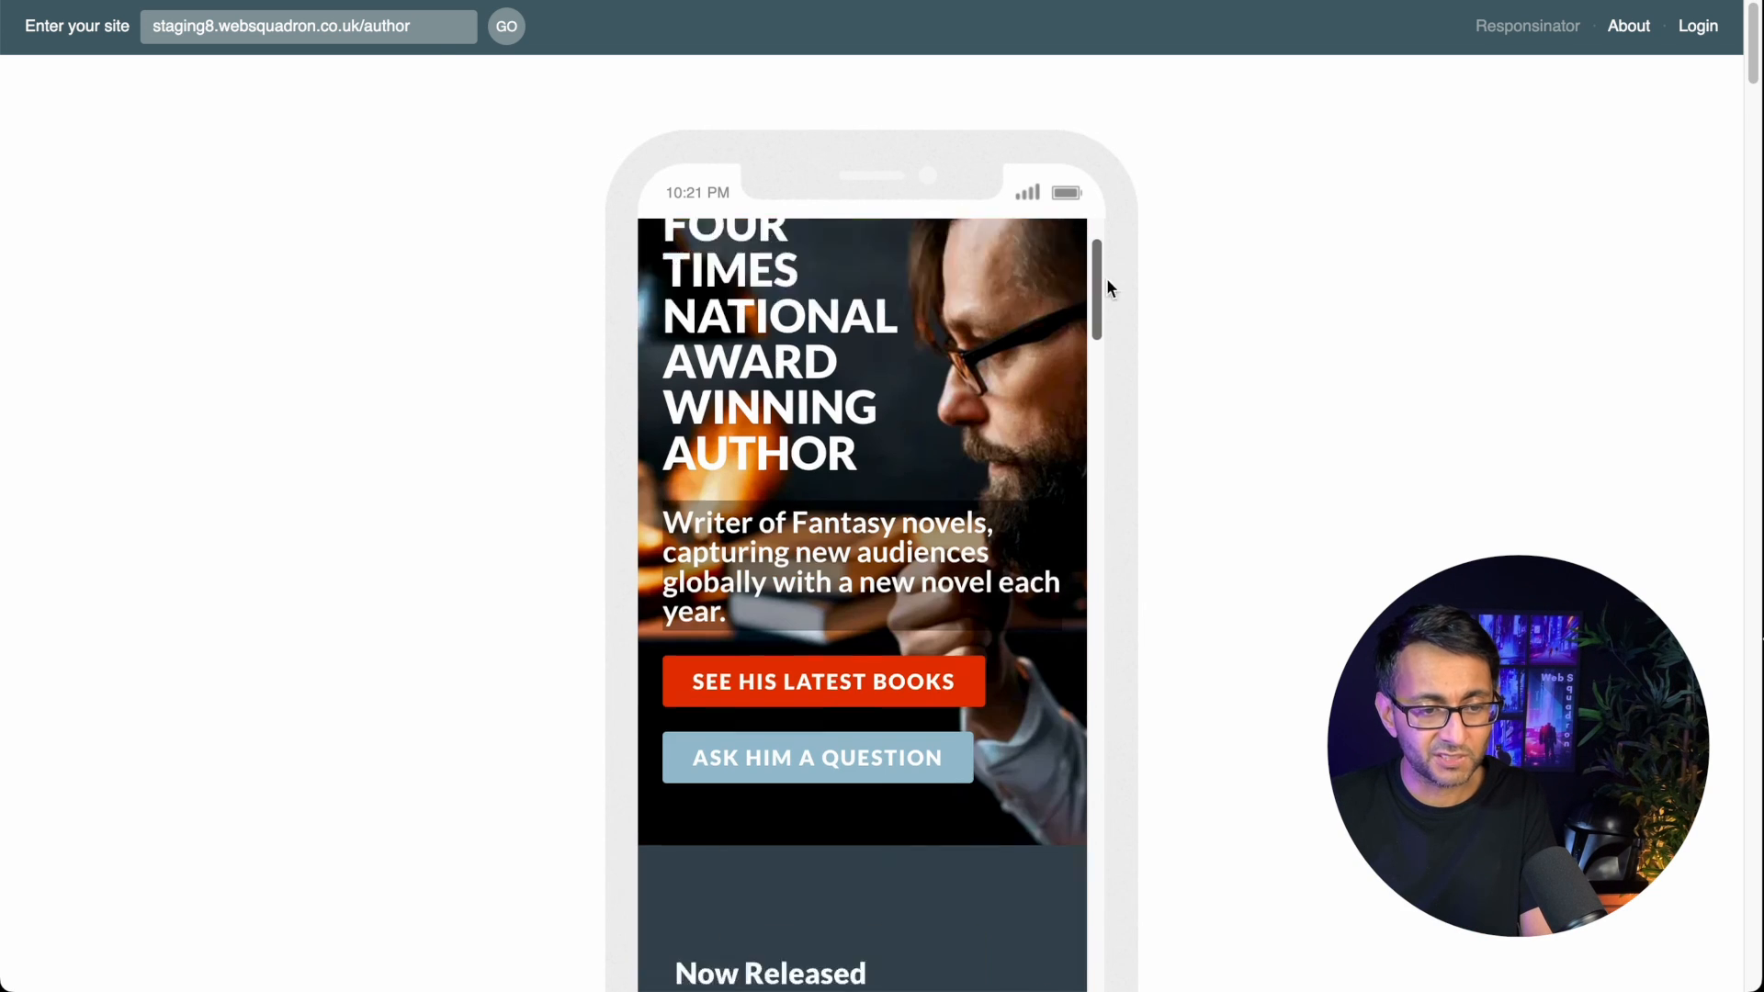
scroll(882, 368, up, 2)
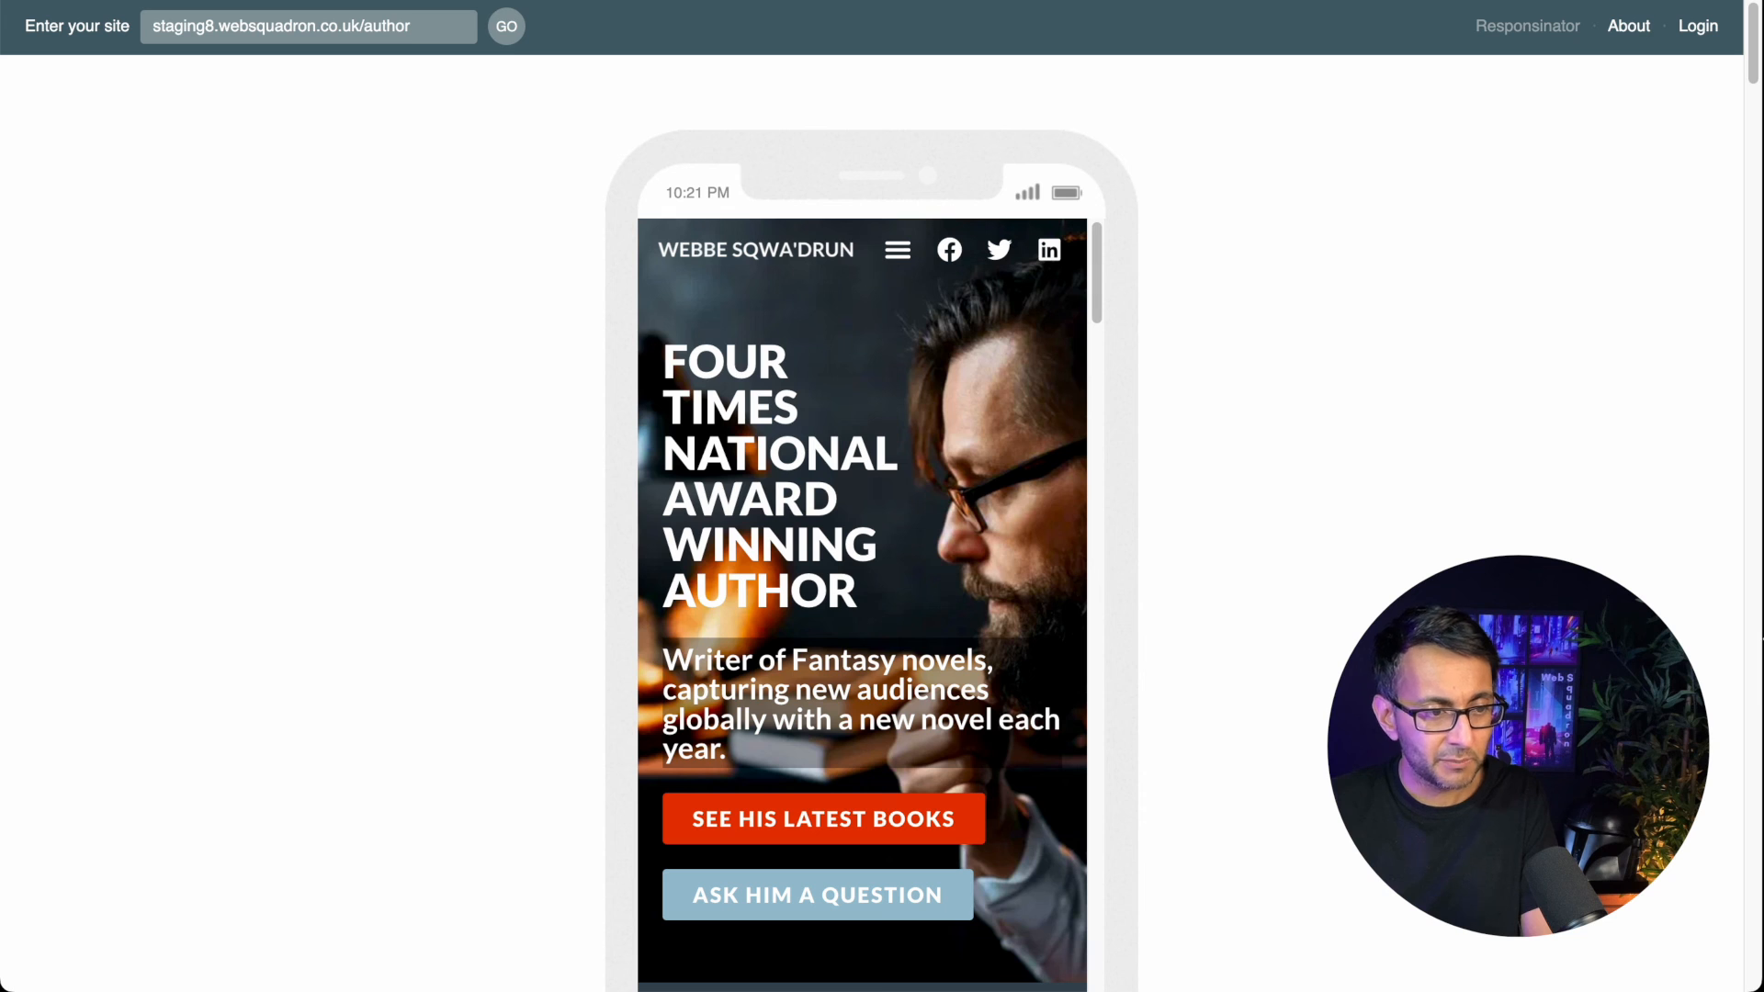
Step: Switch to the live author page, test the header's Contact and About links, and return to the top of the page
click(810, 1)
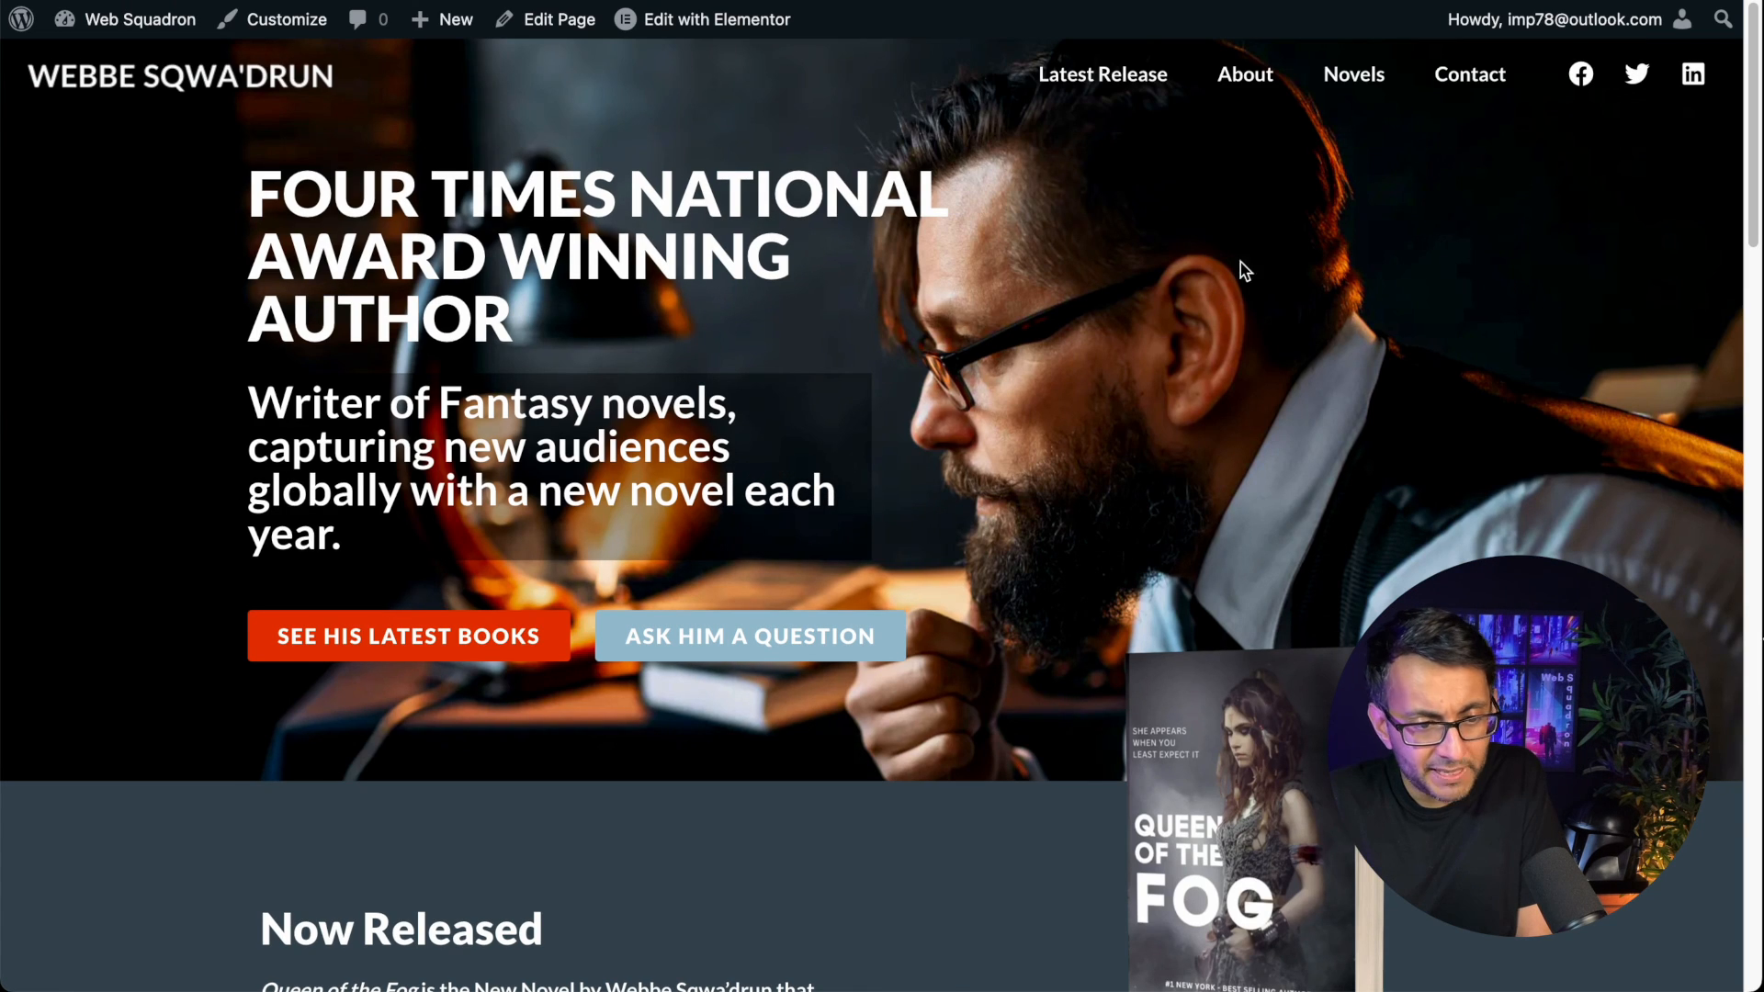
click(1469, 77)
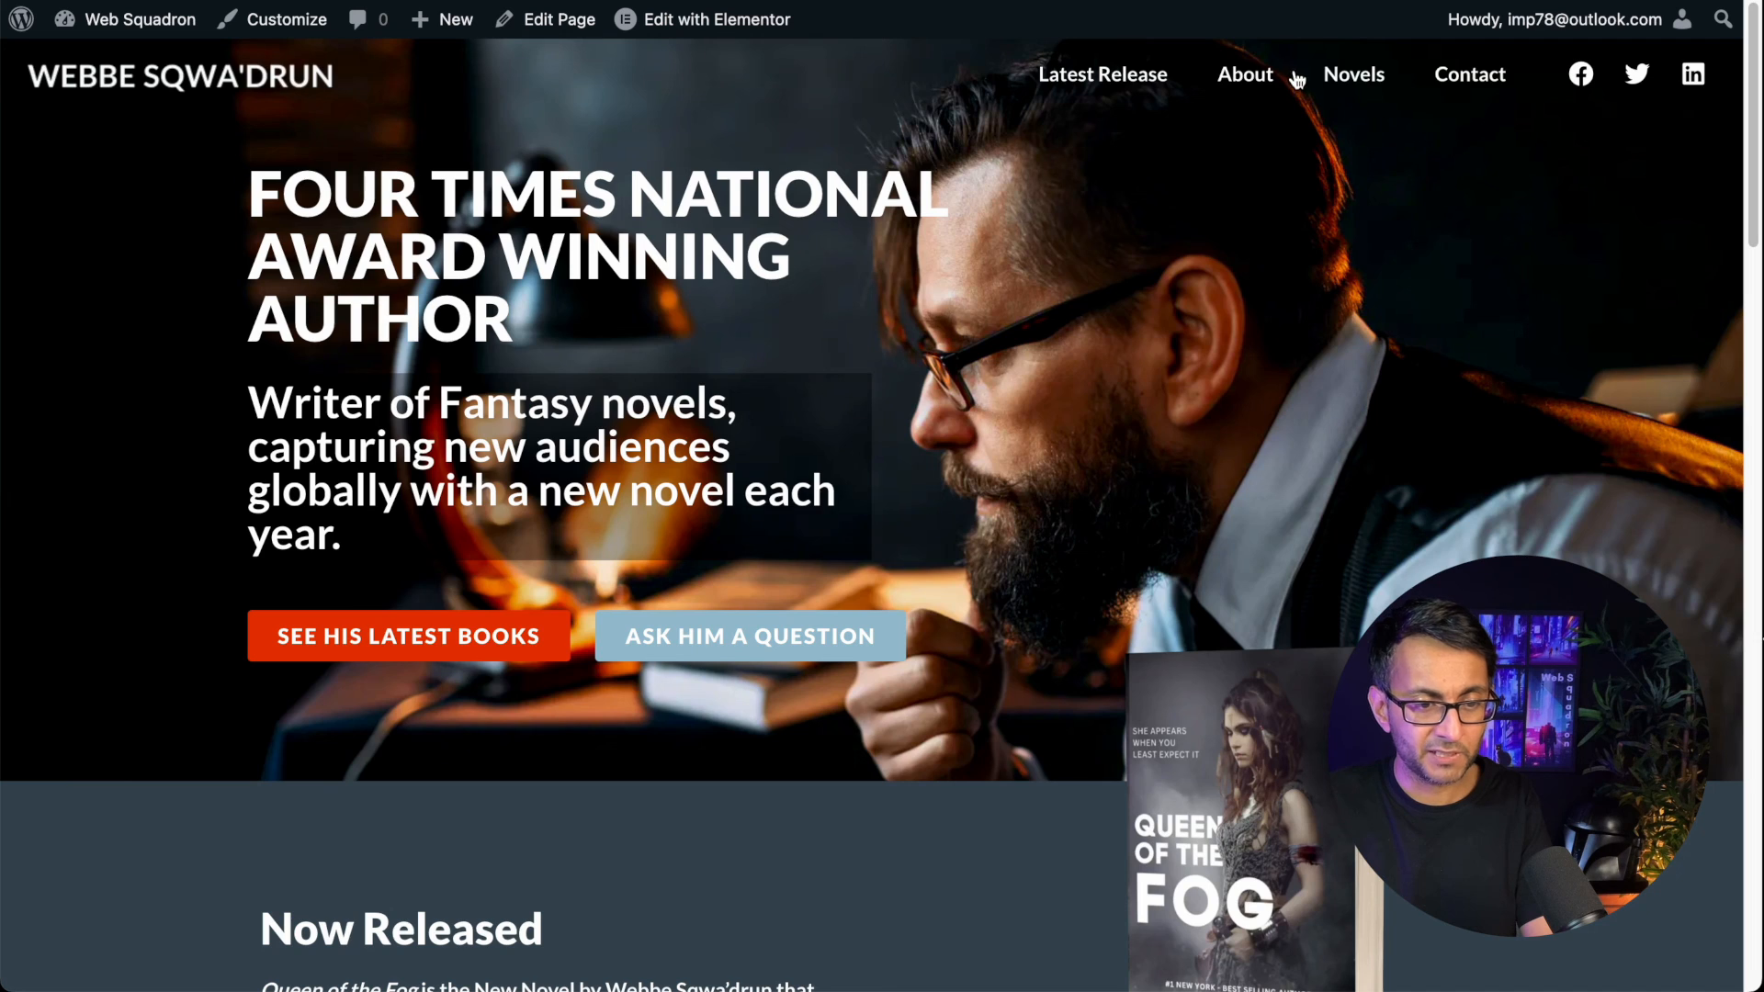
click(1261, 79)
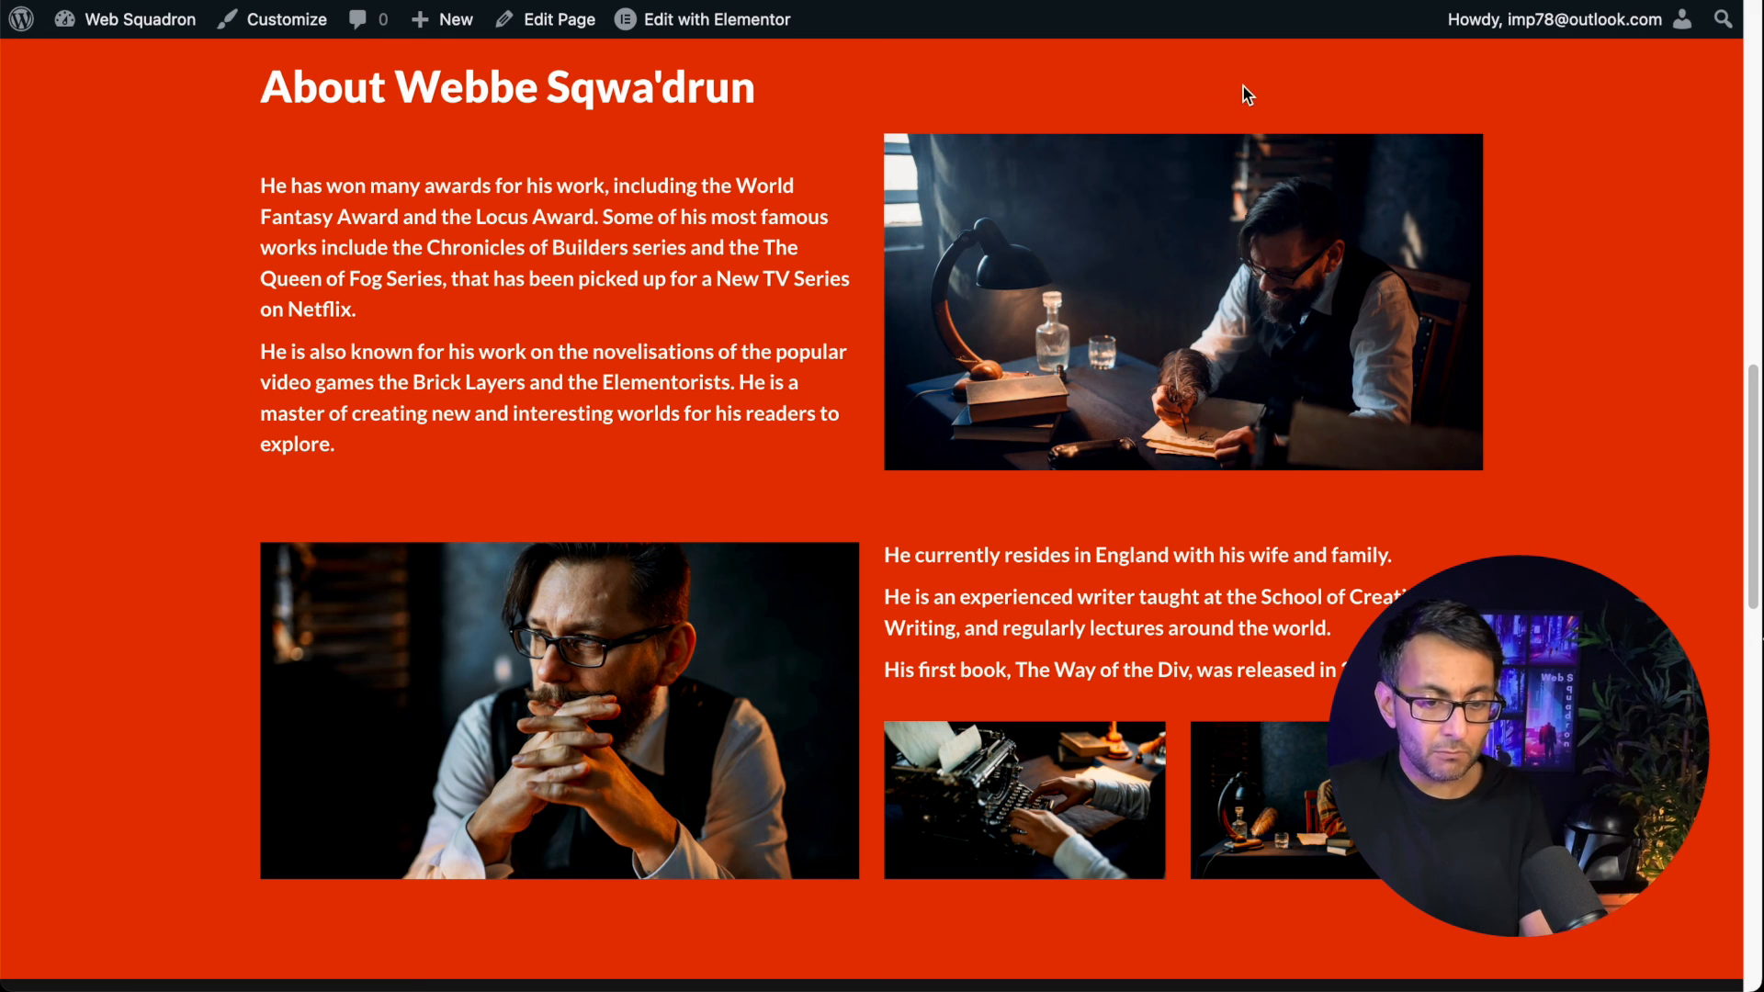
drag(1747, 515, 1755, 735)
scroll(1762, 638, up, 20)
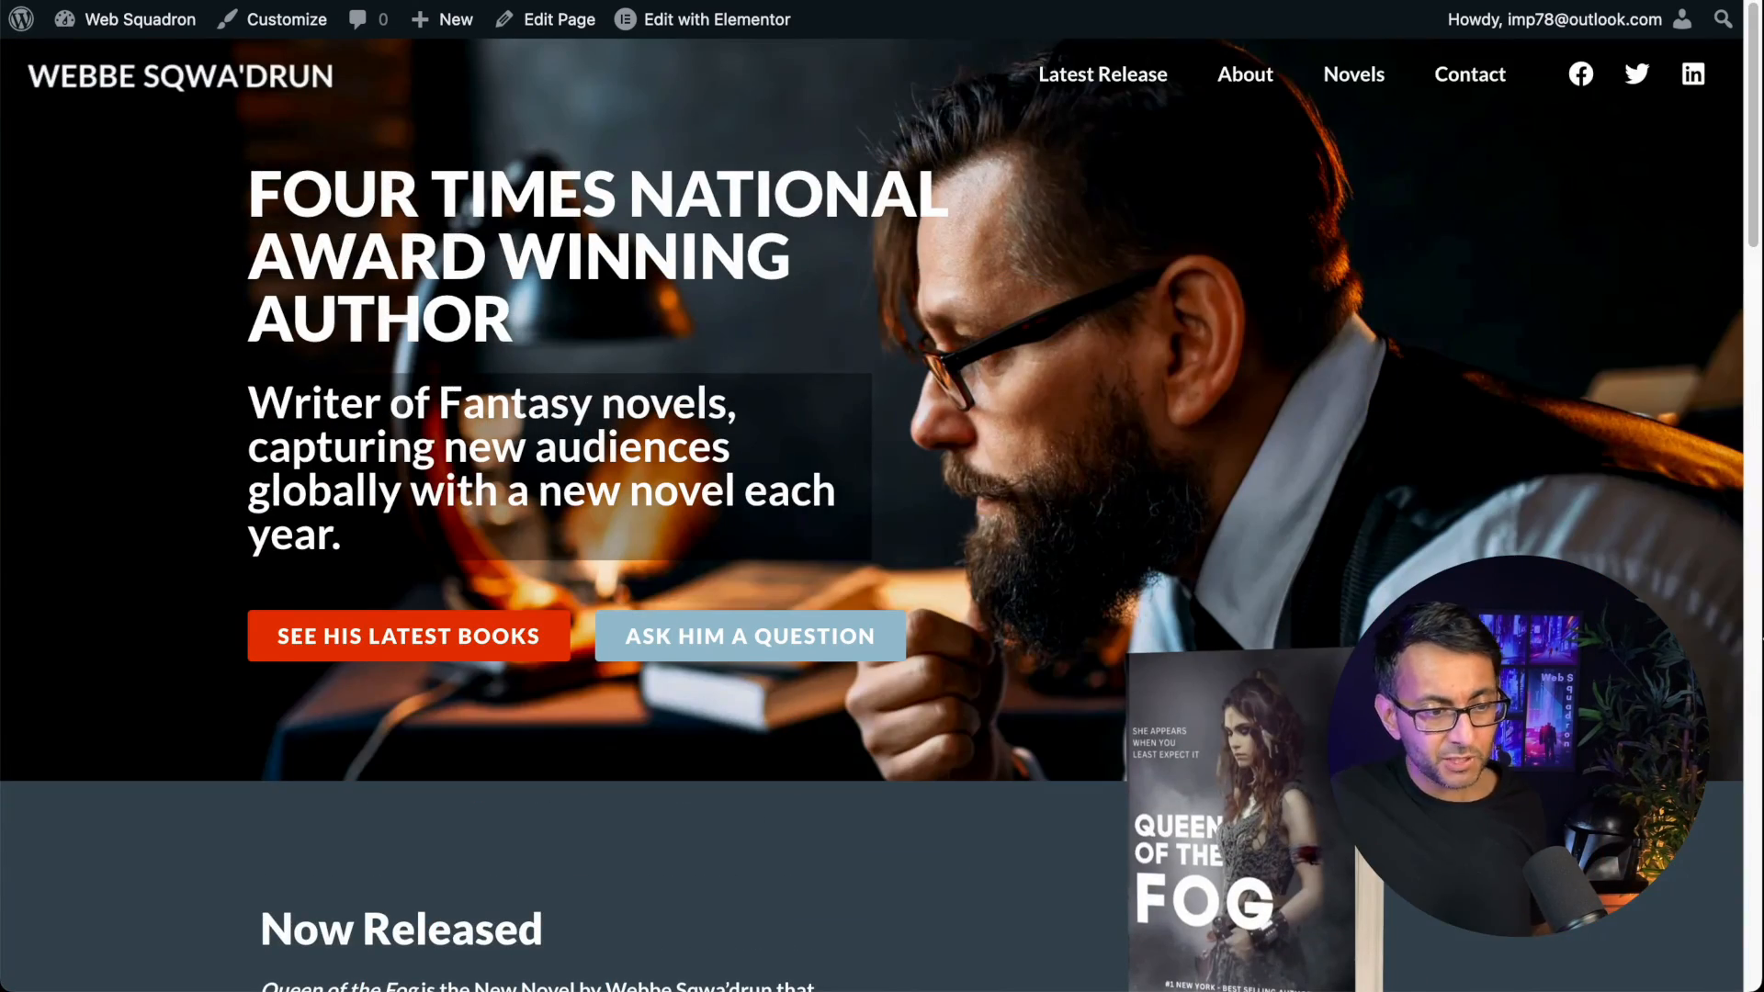